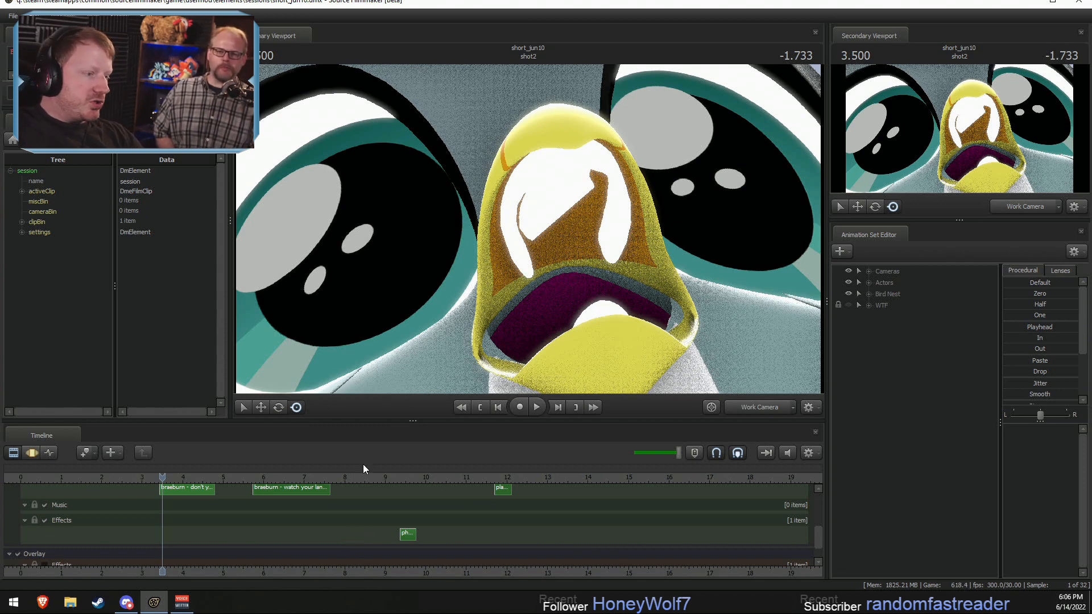
Step: Bring the Picture track into view and switch the primary viewport in shot2 from the Work Camera to the Main Camera
left_click_drag(816, 540, 815, 507)
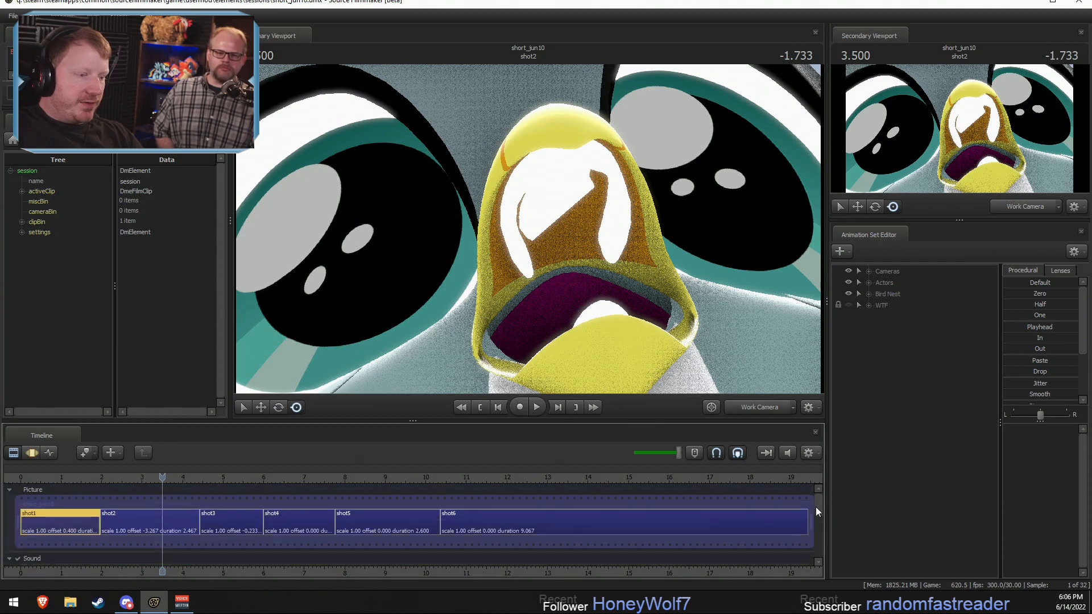
scroll(446, 553, "down", 3)
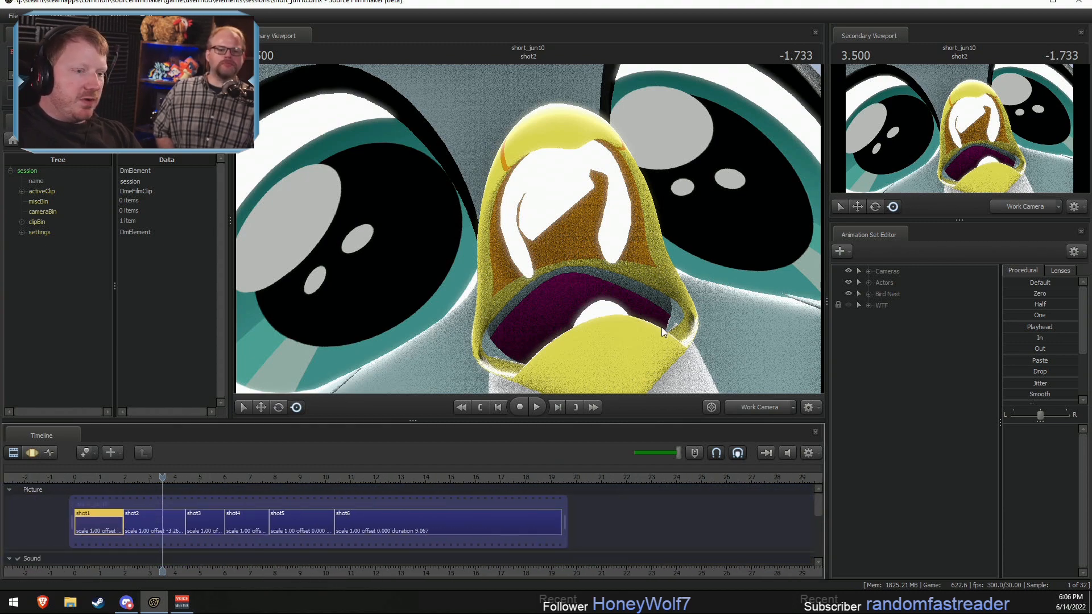
scroll(663, 332, "down", 12)
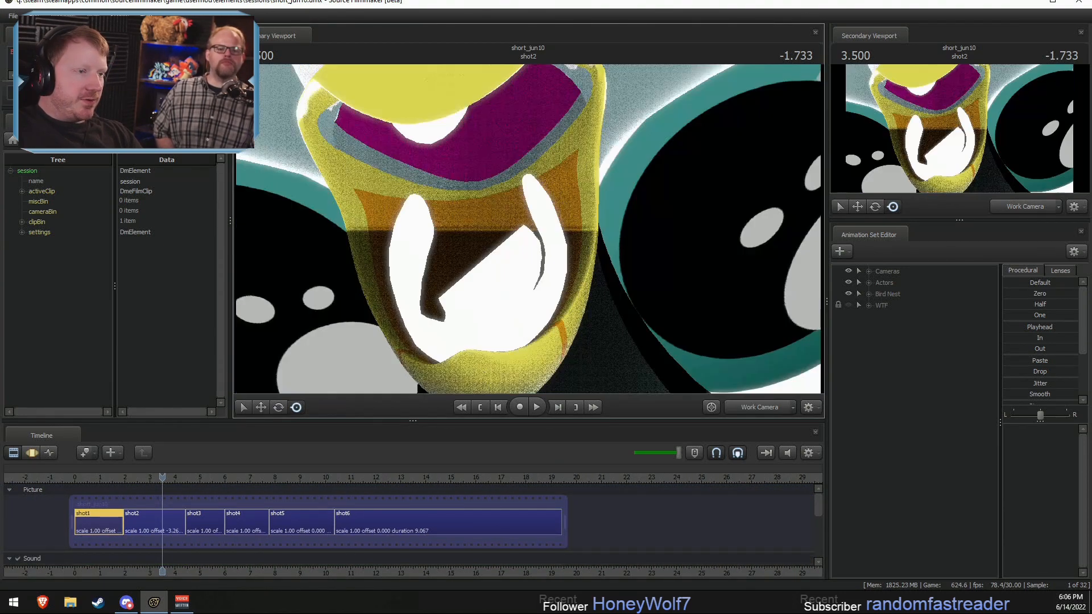
left_click_drag(663, 332, 610, 252)
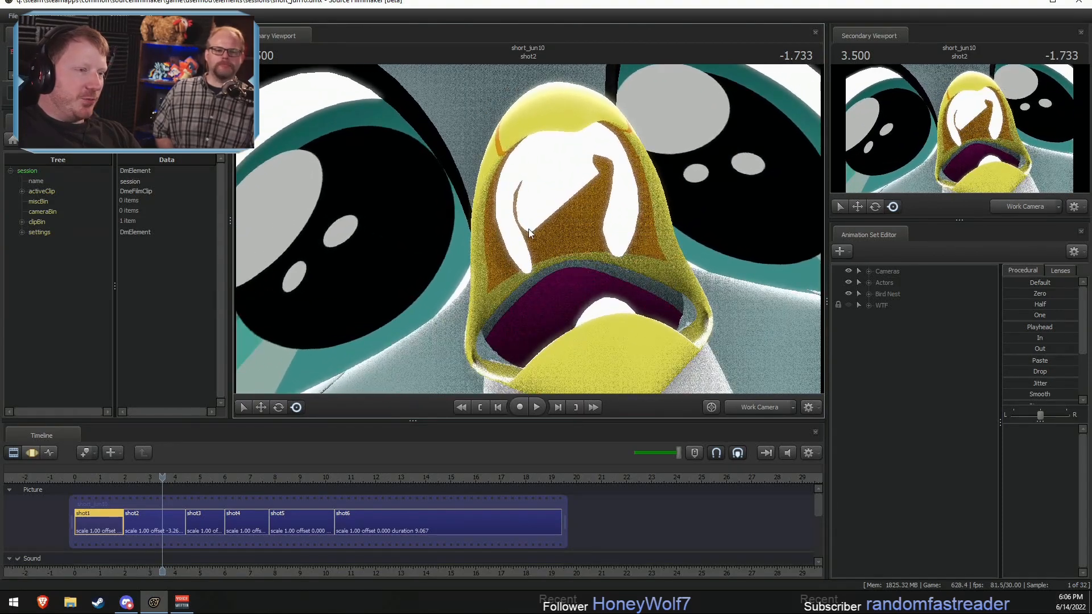
left_click_drag(654, 222, 661, 239)
left_click_drag(578, 342, 578, 333)
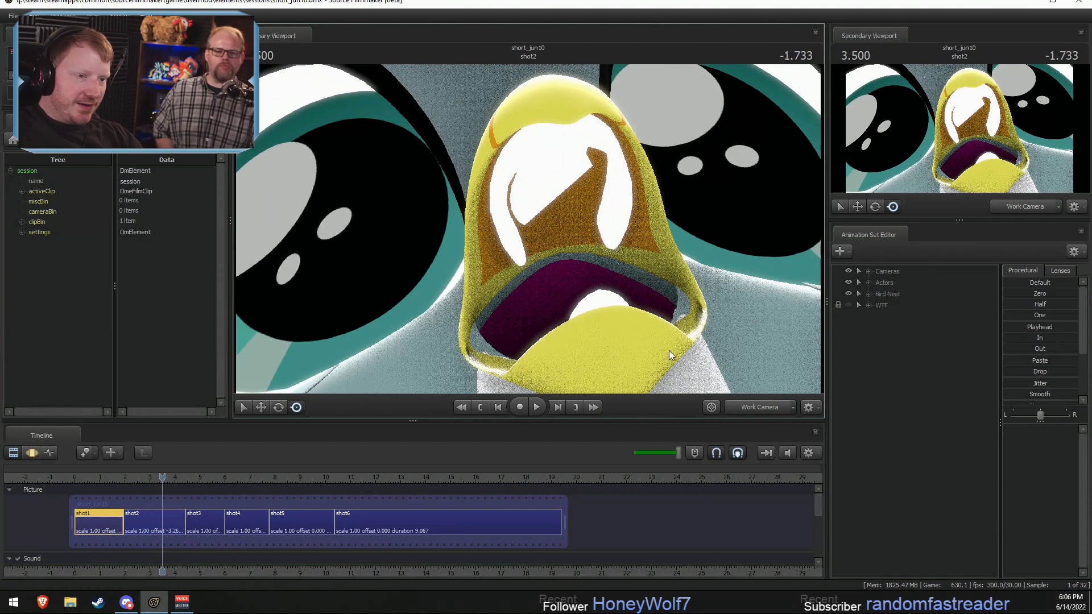
left_click(756, 408)
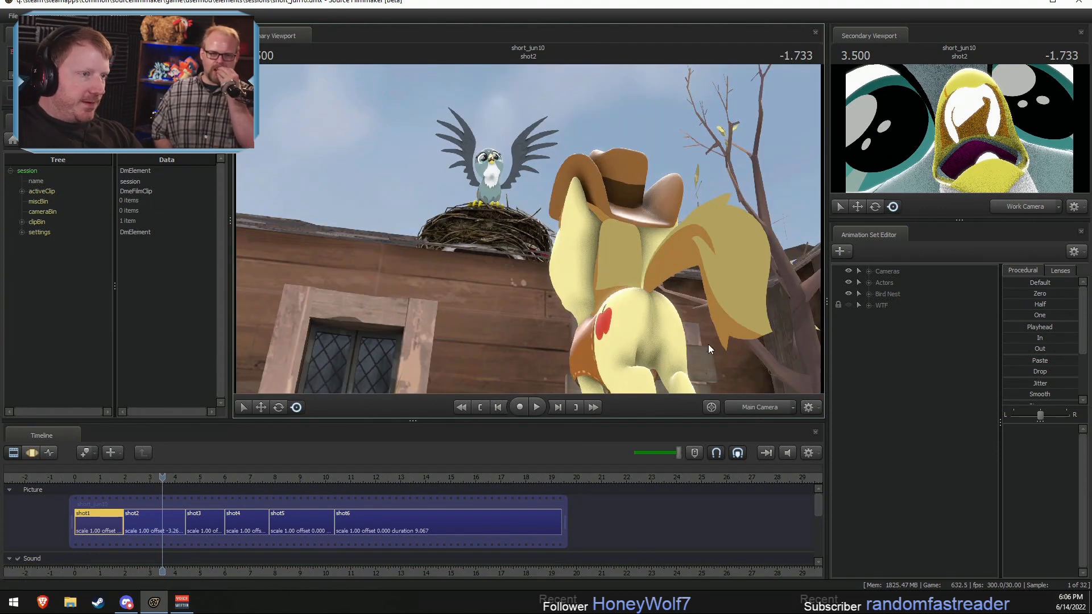
Step: Enable the Overlay Effects track so its guide clip shows over the picture
left_click_drag(816, 509, 811, 527)
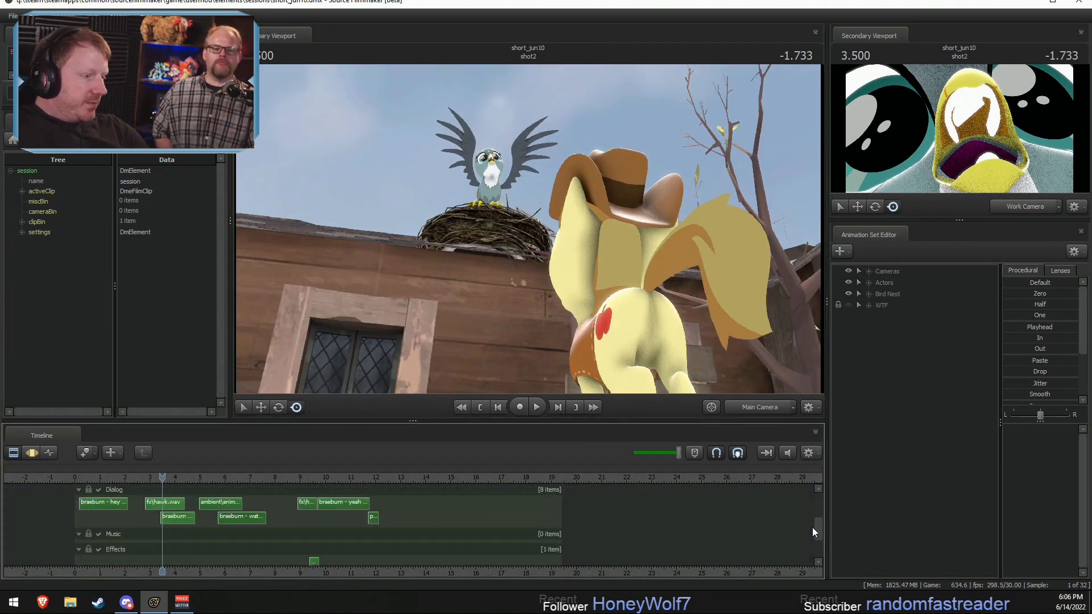
scroll(161, 527, "down", 3)
scroll(161, 528, "up", 2)
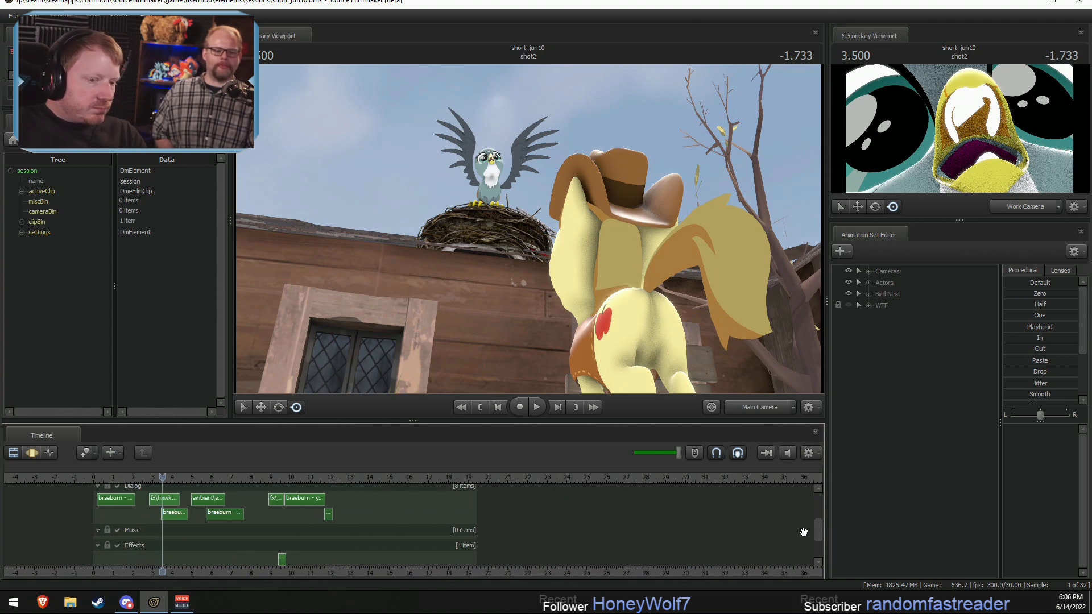
left_click_drag(817, 535, 817, 555)
left_click(118, 540)
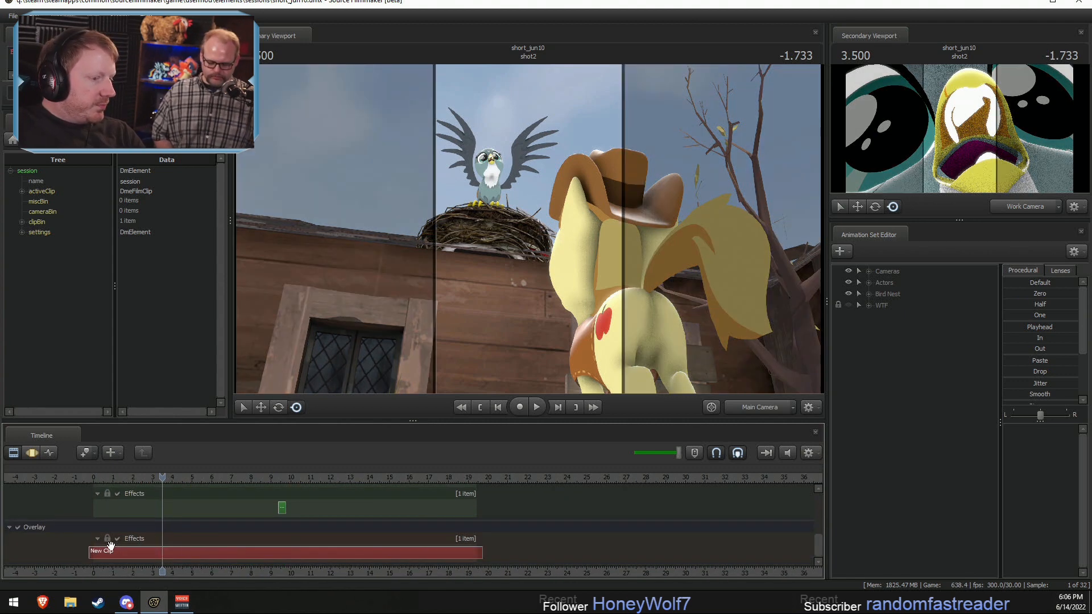
Step: Trim the overlay guide clip so it starts at 0 seconds and ends with shot6
scroll(109, 554, "up", 5)
scroll(108, 553, "down", 3)
left_click_drag(93, 549, 99, 550)
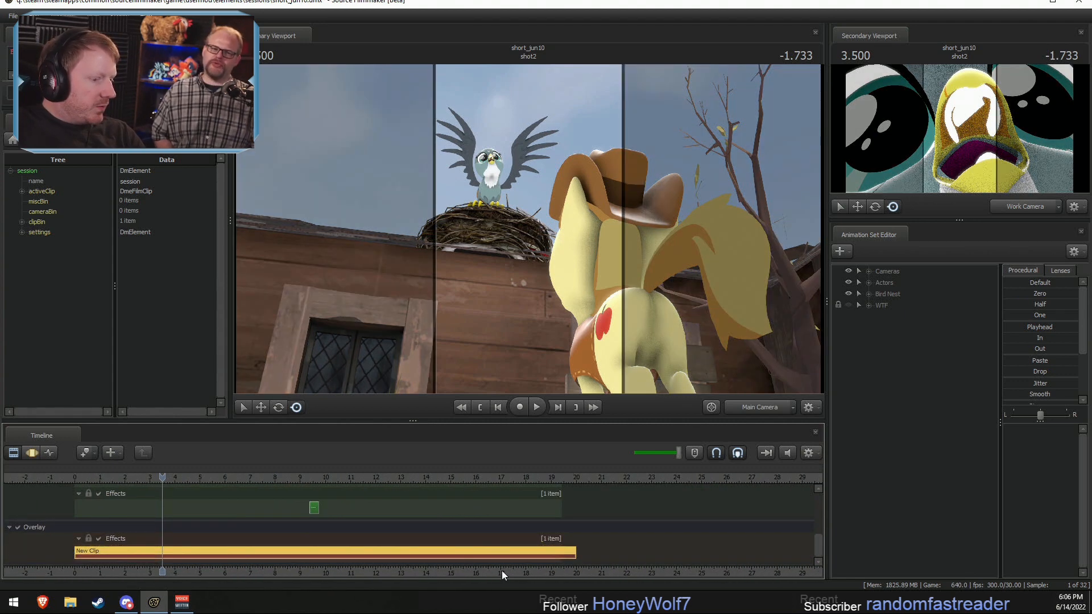
left_click_drag(569, 553, 557, 551)
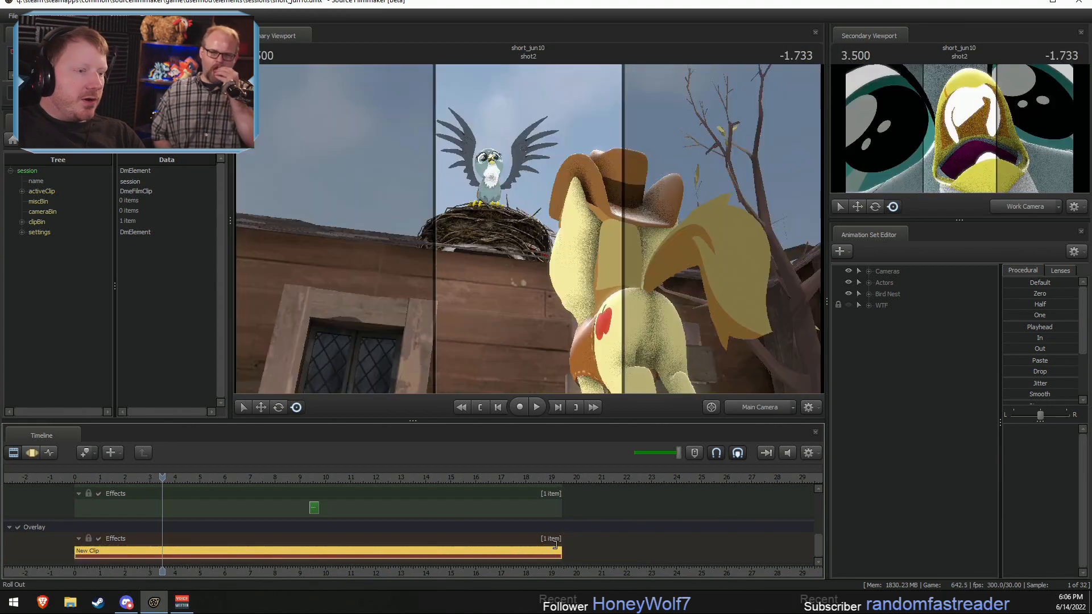
Step: Check the framing of shot1 at about 1 second against the vertical guides through the Main Camera
left_click(103, 478)
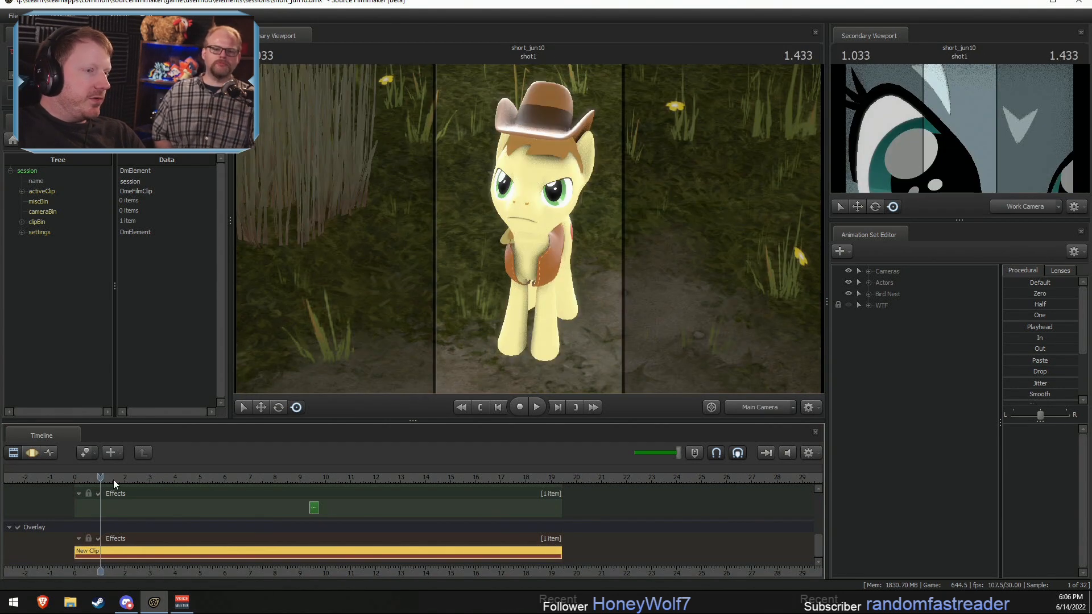
right_click(737, 258)
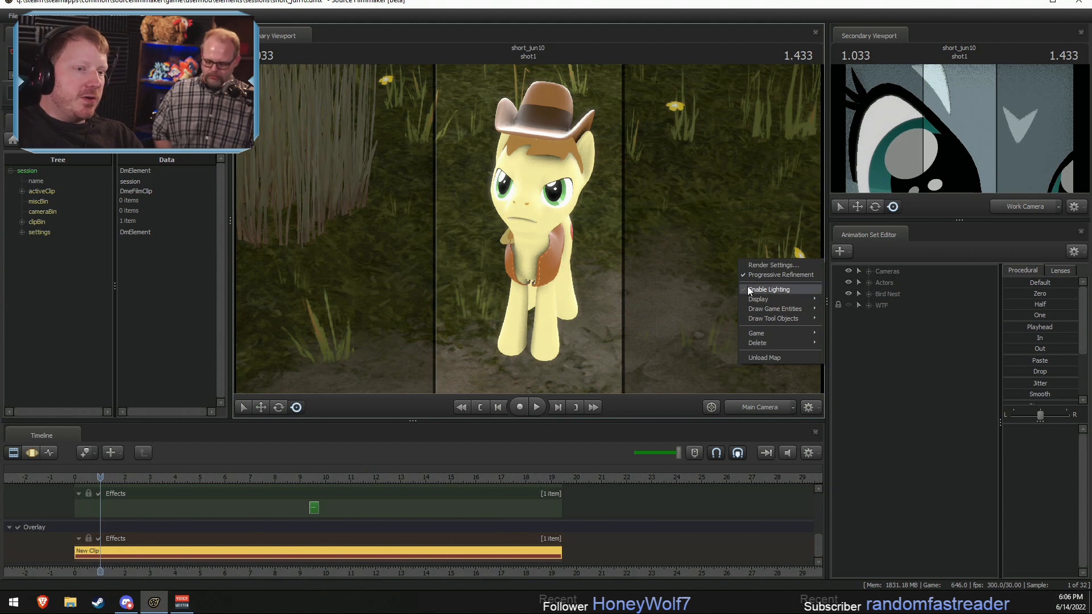
left_click(682, 249)
left_click(776, 408)
left_click(773, 408)
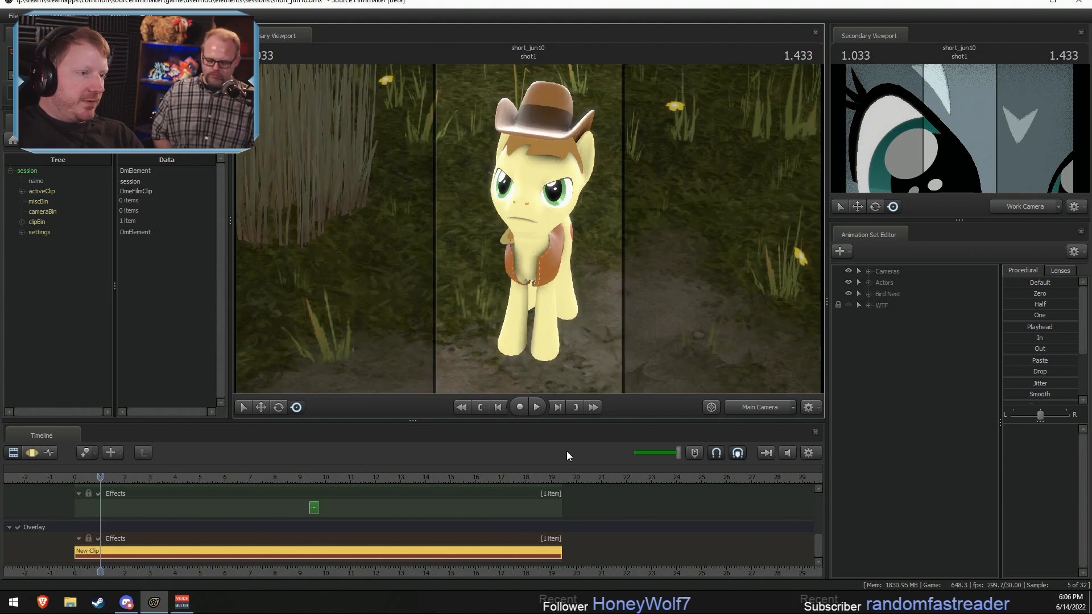
Step: Scrub through the film and play it into shot6, reviewing the action against the vertical guides
left_click_drag(88, 475, 313, 473)
key("space")
key("space")
key("space")
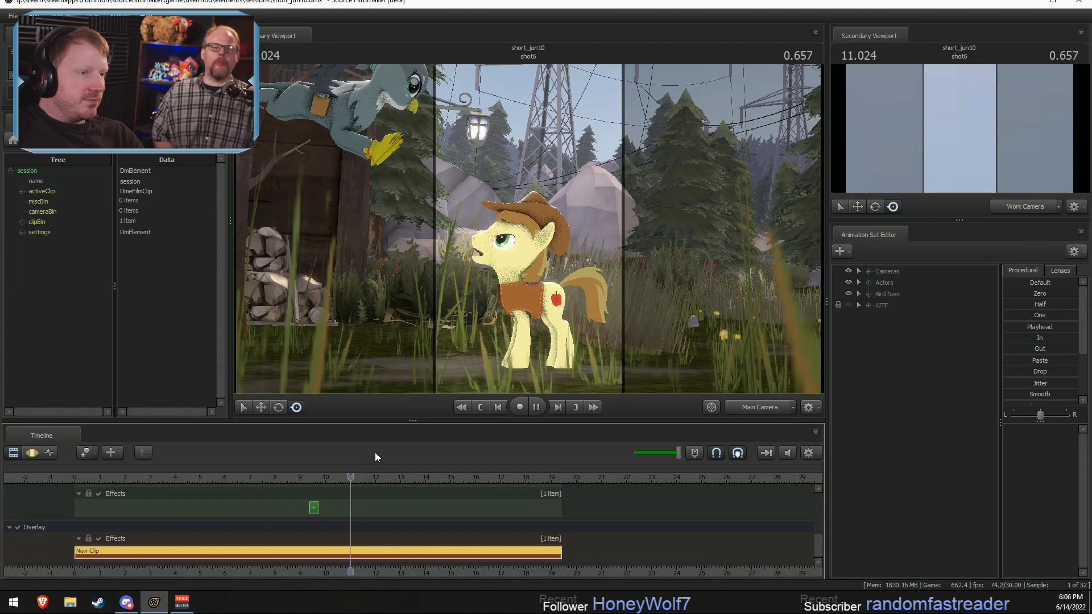
key("space")
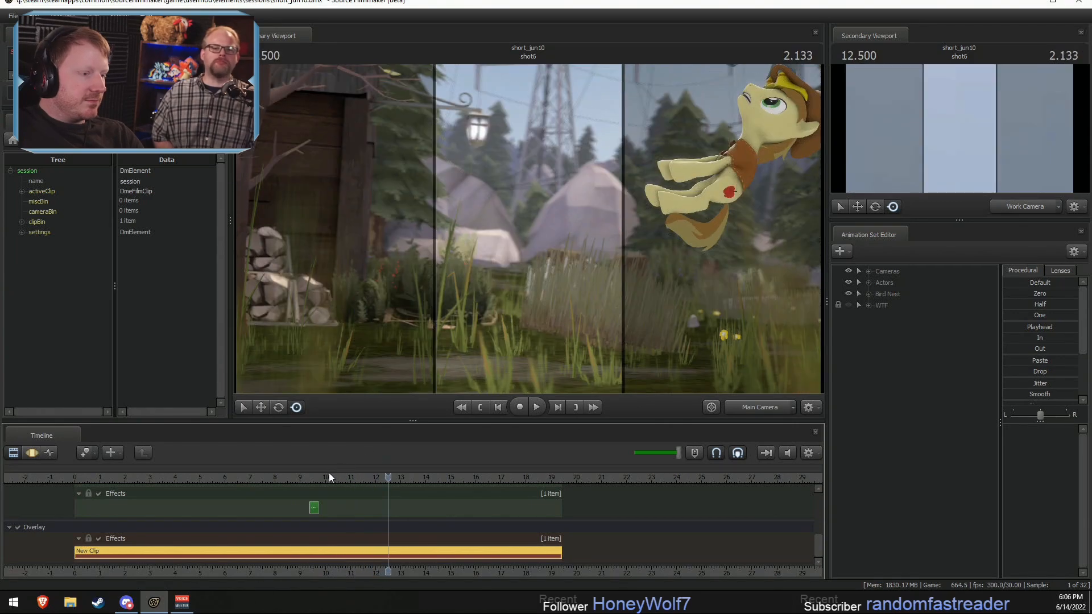
Step: Replay the bird's reaction in the nest in shot5, around 9 to 10 seconds
left_click_drag(329, 477, 291, 483)
key("space")
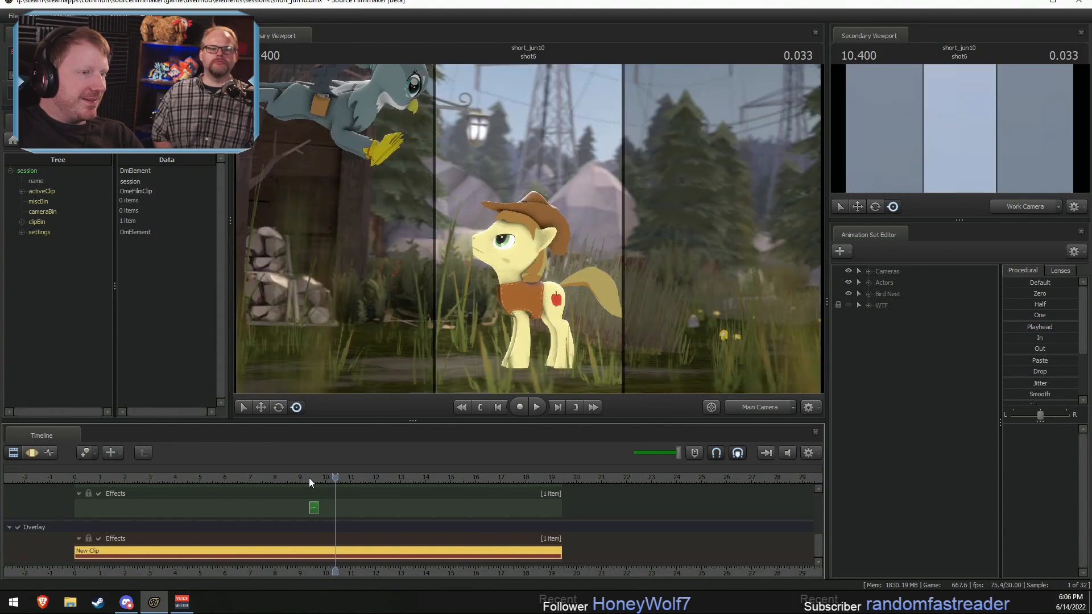
left_click_drag(309, 477, 317, 477)
key("space")
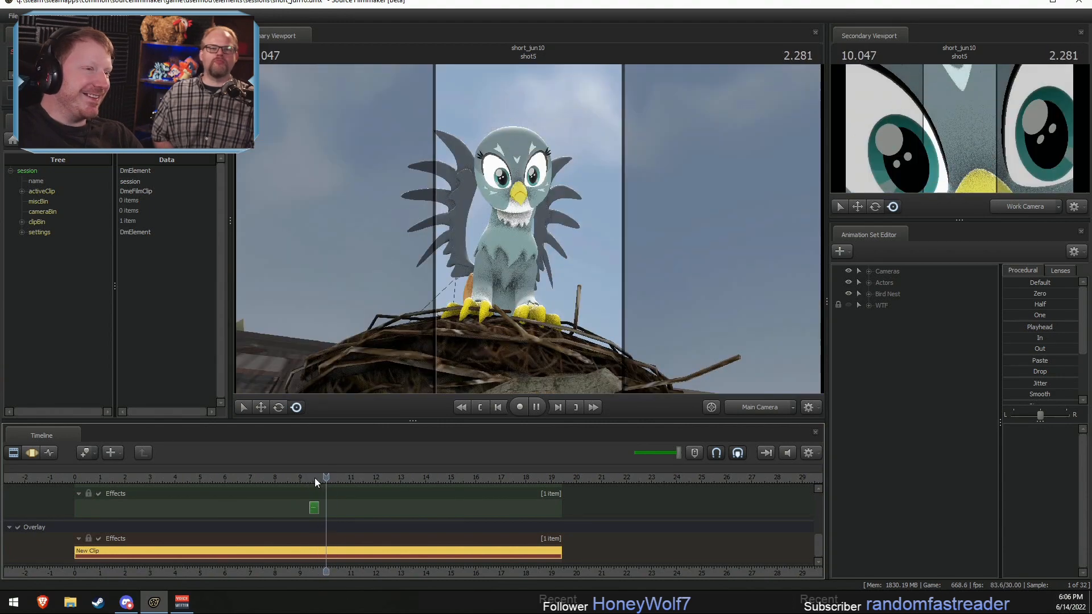
left_click(299, 477)
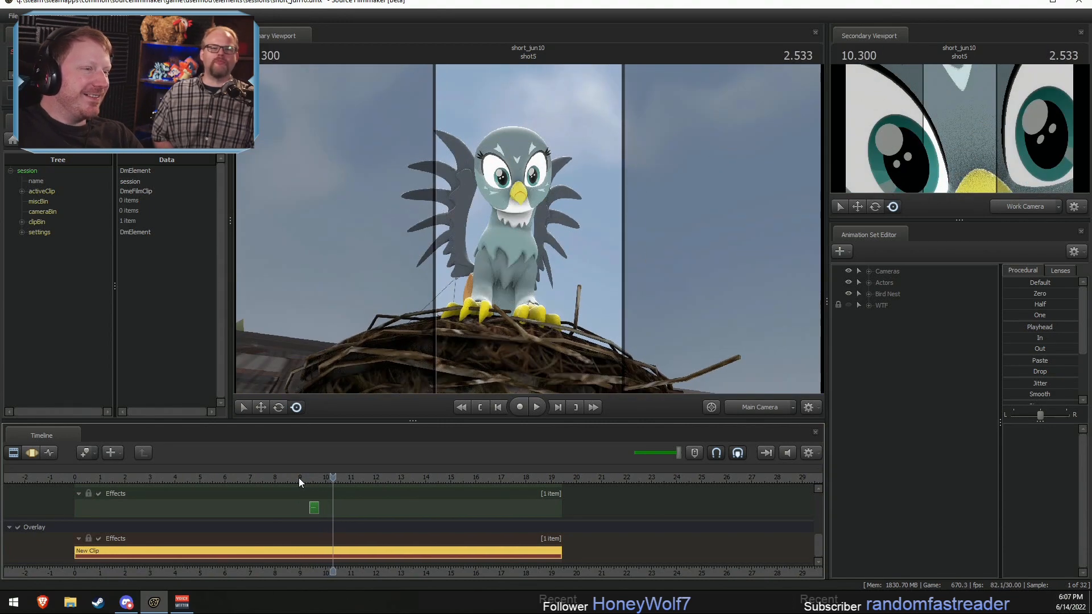
left_click(298, 478)
key("space")
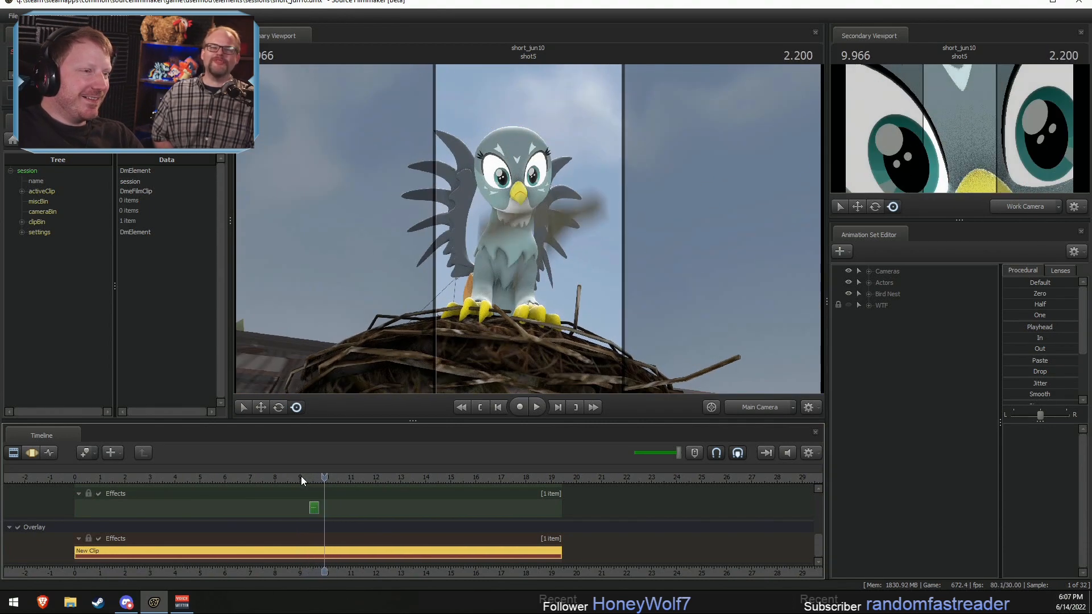
key("space")
key("space")
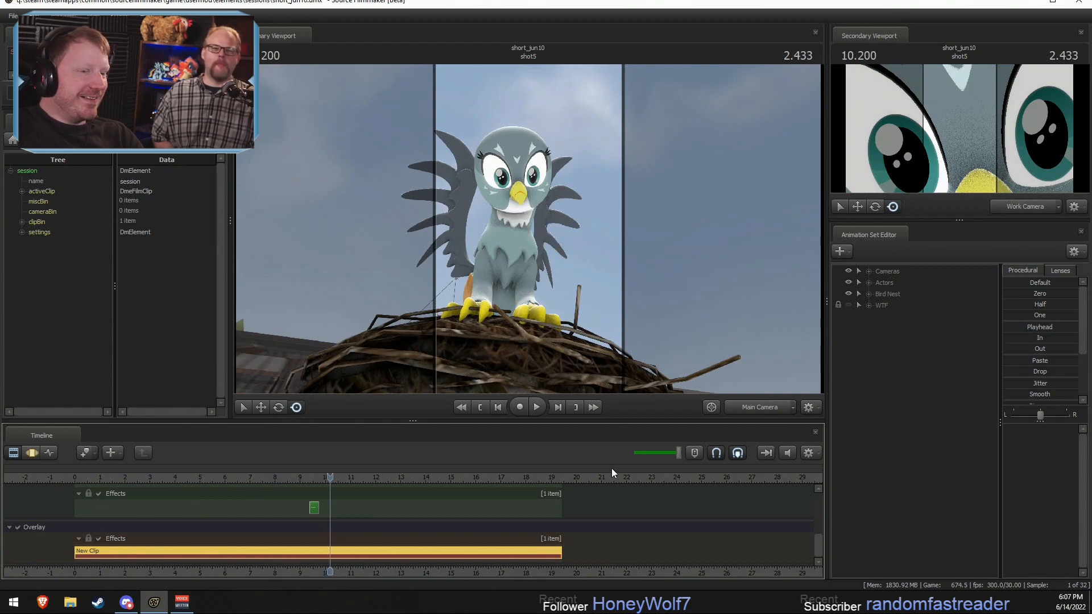
Step: Examine the bird's face close up with the Work Camera in shot5, then return the primary viewport to the Main Camera
left_click(765, 412)
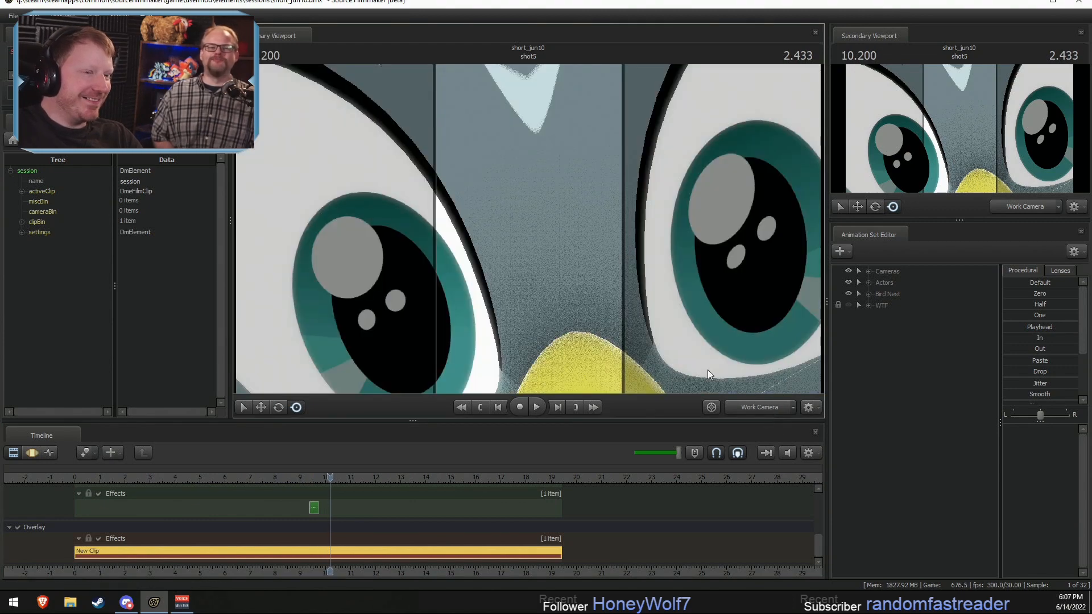
left_click_drag(707, 370, 716, 418)
key("s")
key("w")
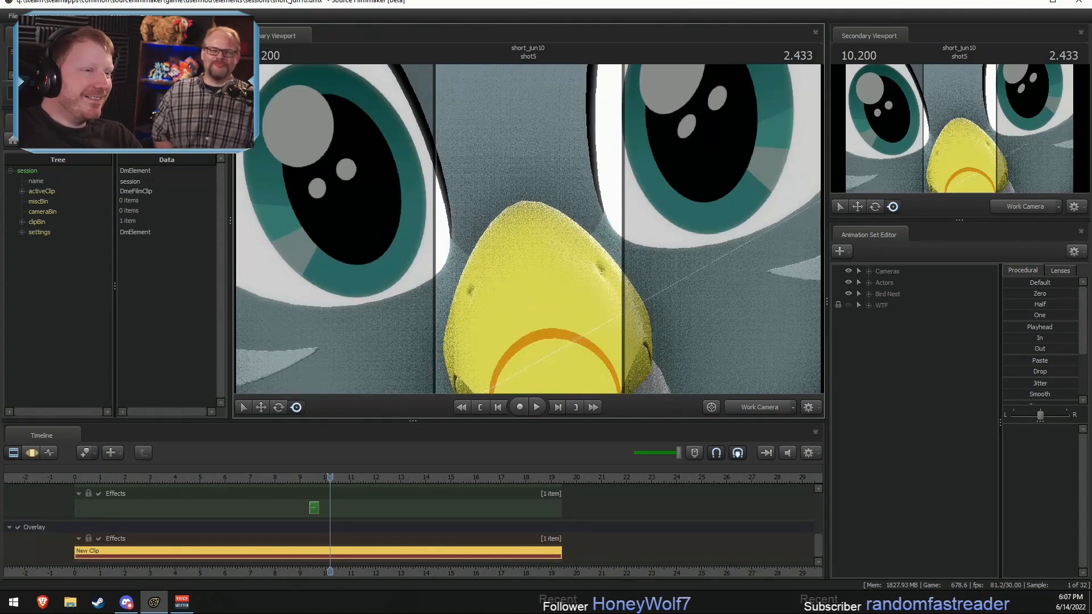
left_click_drag(346, 476, 317, 477)
left_click(765, 411)
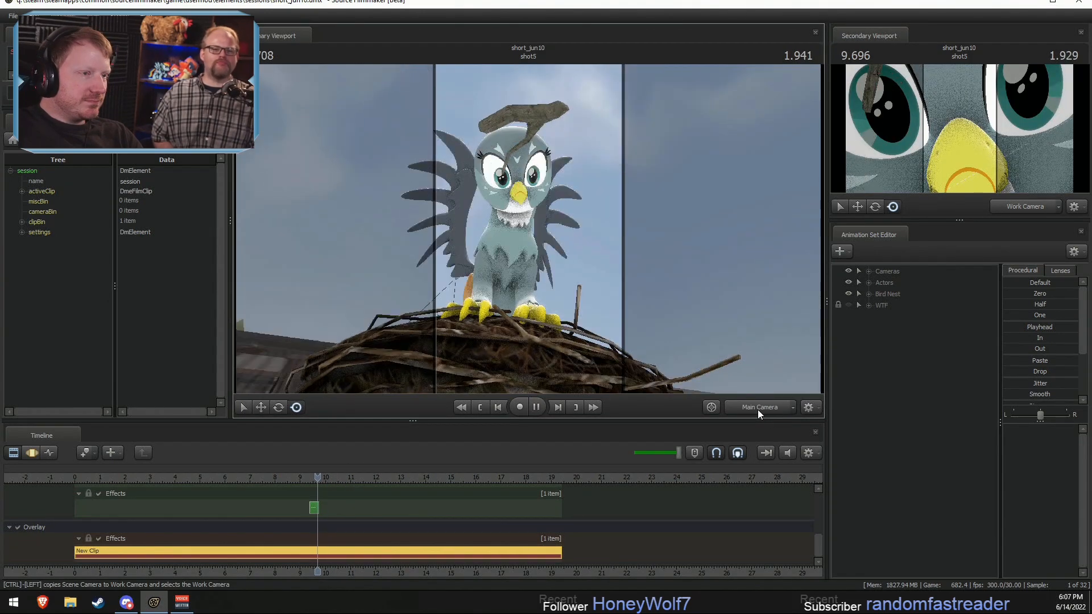
Step: Review playback around the cut from shot5 to shot6 and replay the lead-up to the flying branch
key("space")
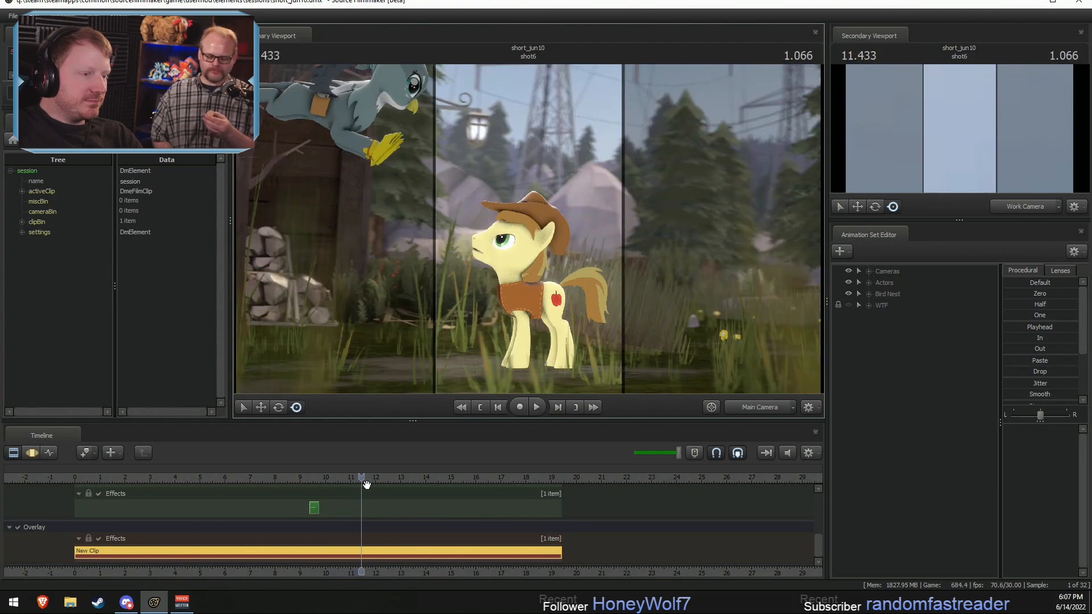
left_click(310, 477)
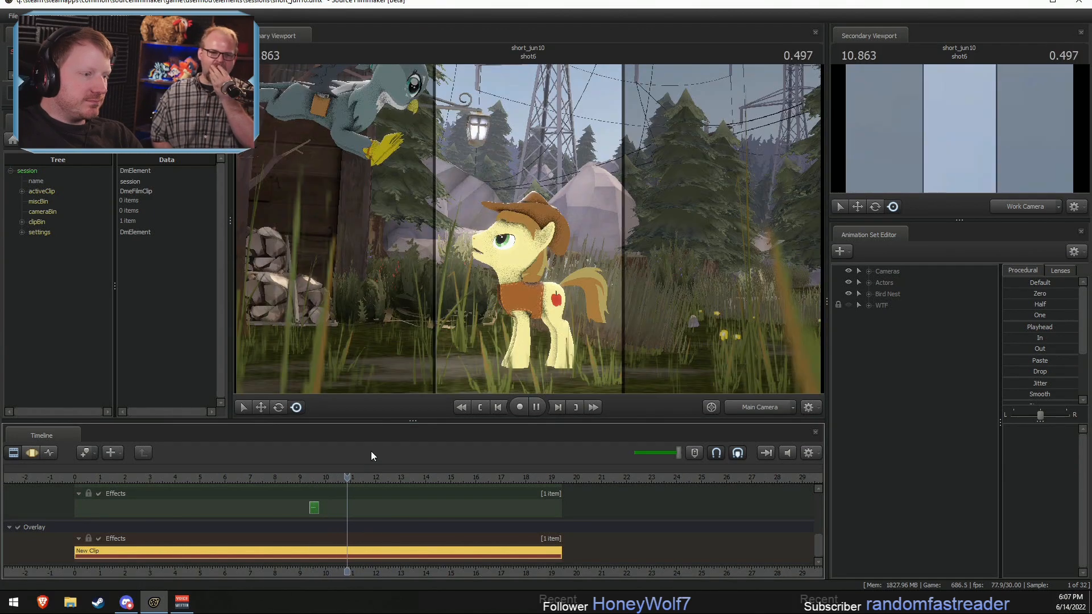
left_click(261, 476)
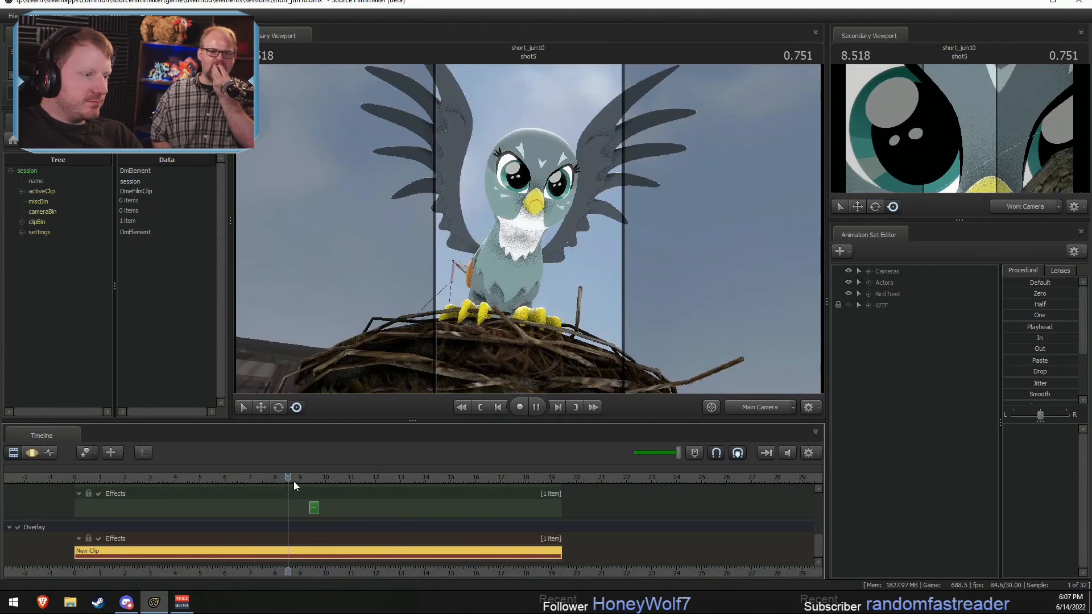
left_click(211, 477)
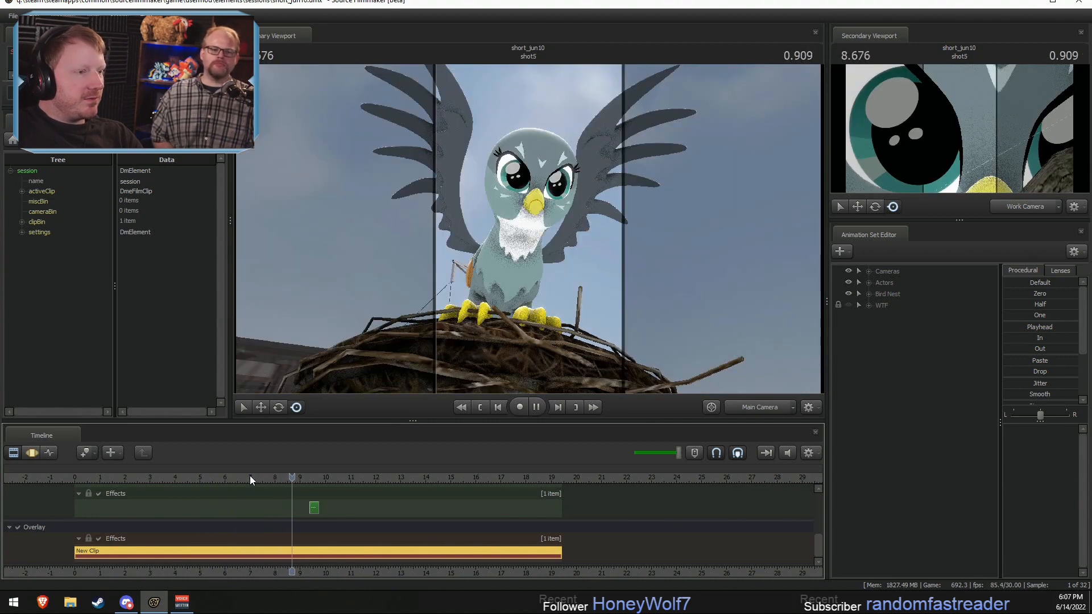
left_click(273, 476)
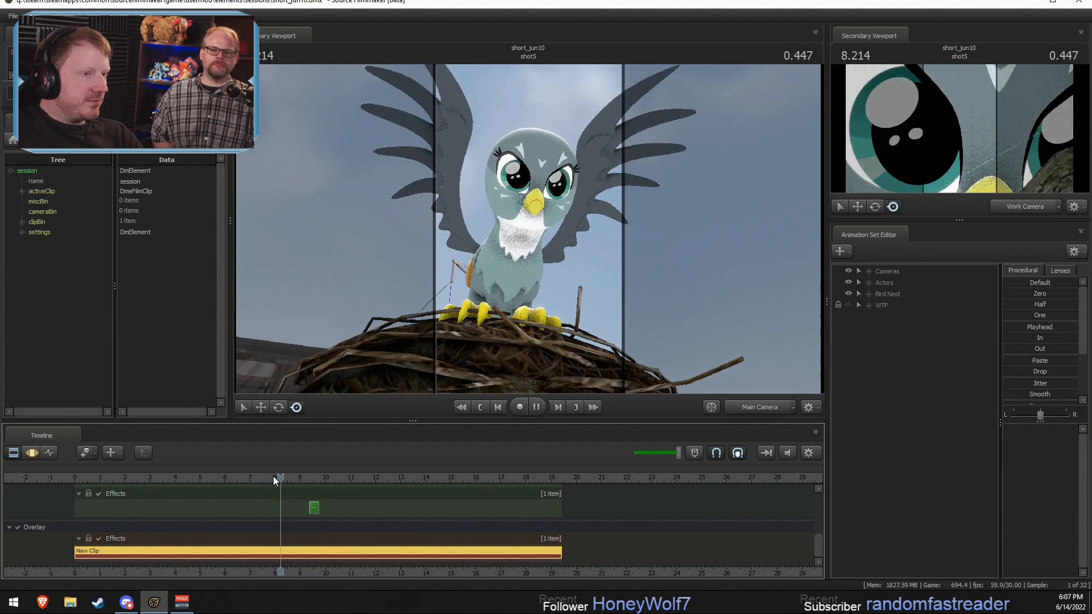
key("space")
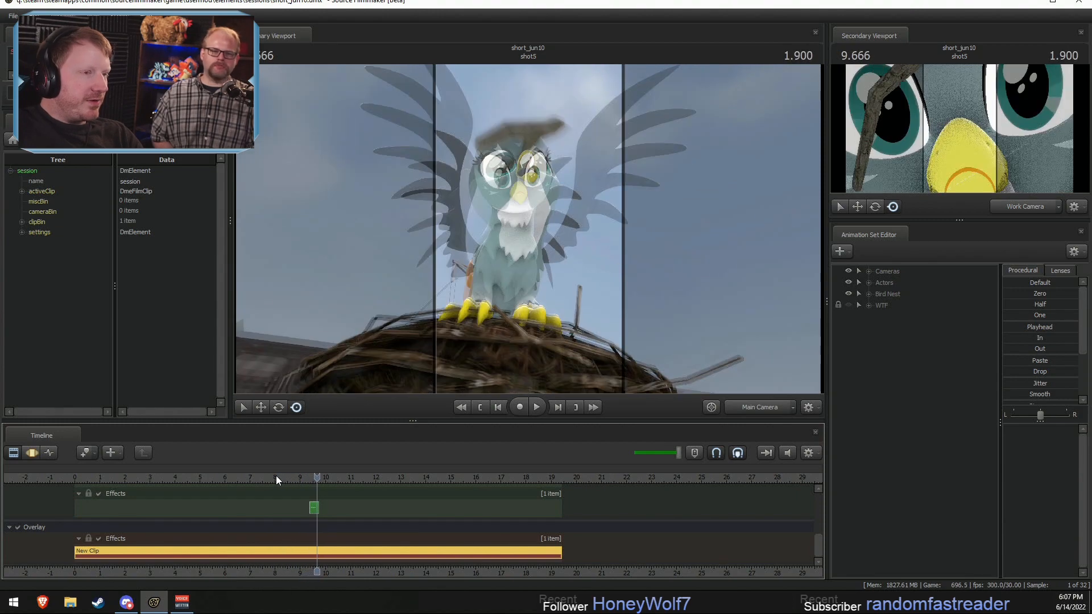
Step: Replay shot5 from about 8 seconds through the branch impact, checking its timing
left_click(276, 477)
key("space")
left_click(266, 477)
left_click(259, 478)
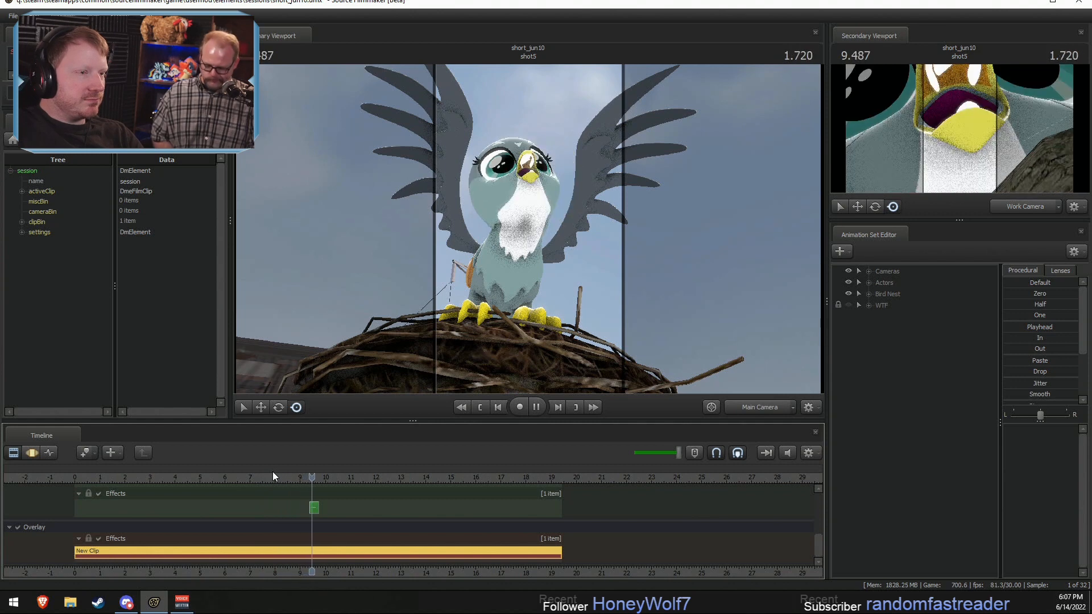
key("space")
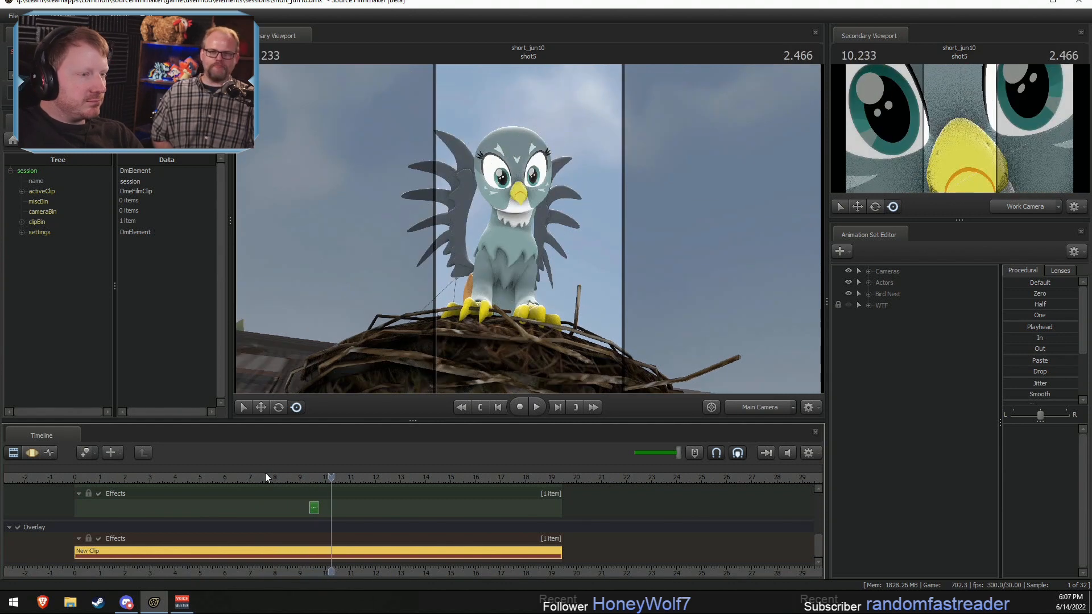
Step: Replay shot4 into shot5 from about 6.5 seconds, then return the playhead to the start of shot4
left_click(239, 476)
key("space")
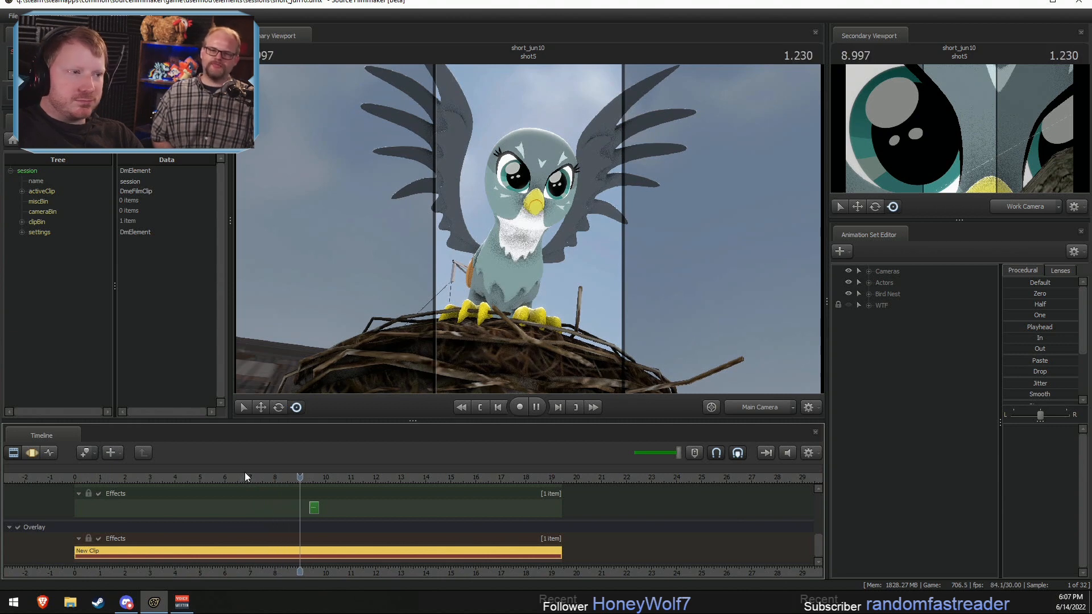
key("space")
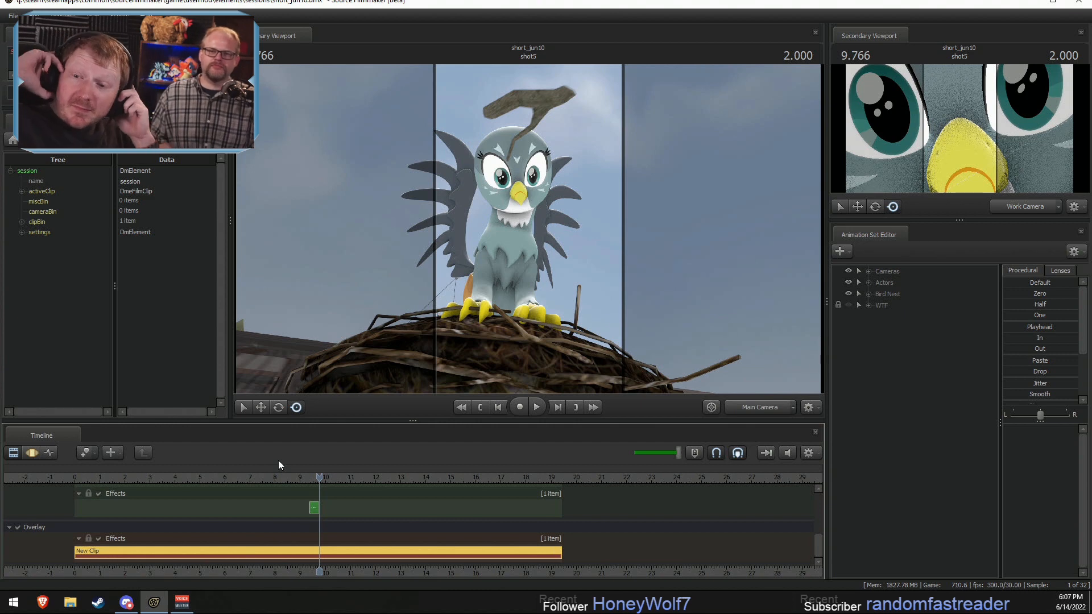
left_click(226, 476)
key("space")
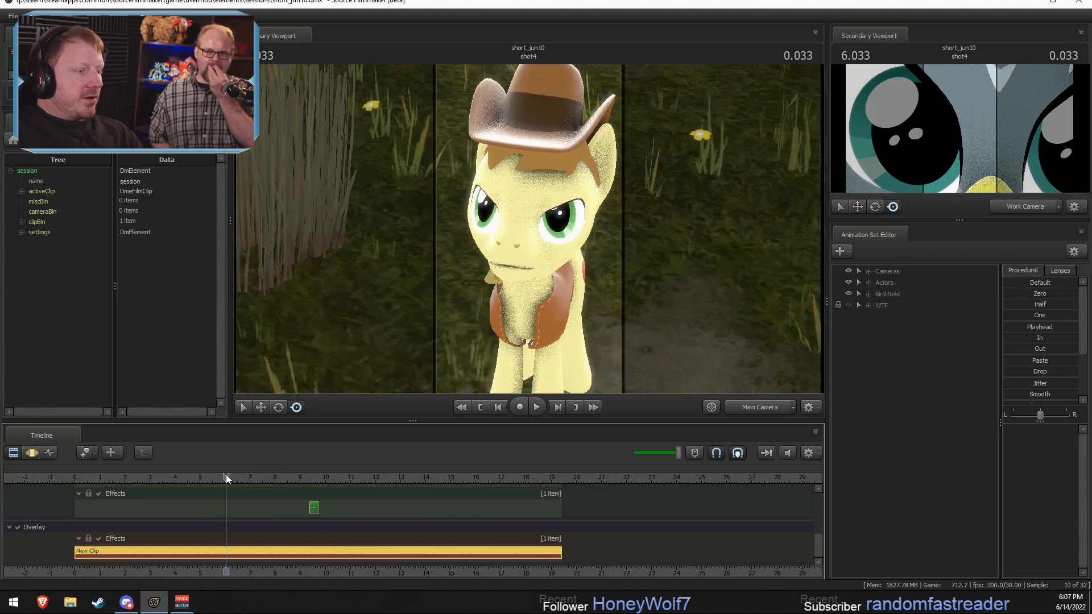
Step: Replay shot4 into the start of shot5, then replay the bird's performance in shot3 from about 5 seconds
left_click(143, 477)
left_click_drag(148, 476, 102, 475)
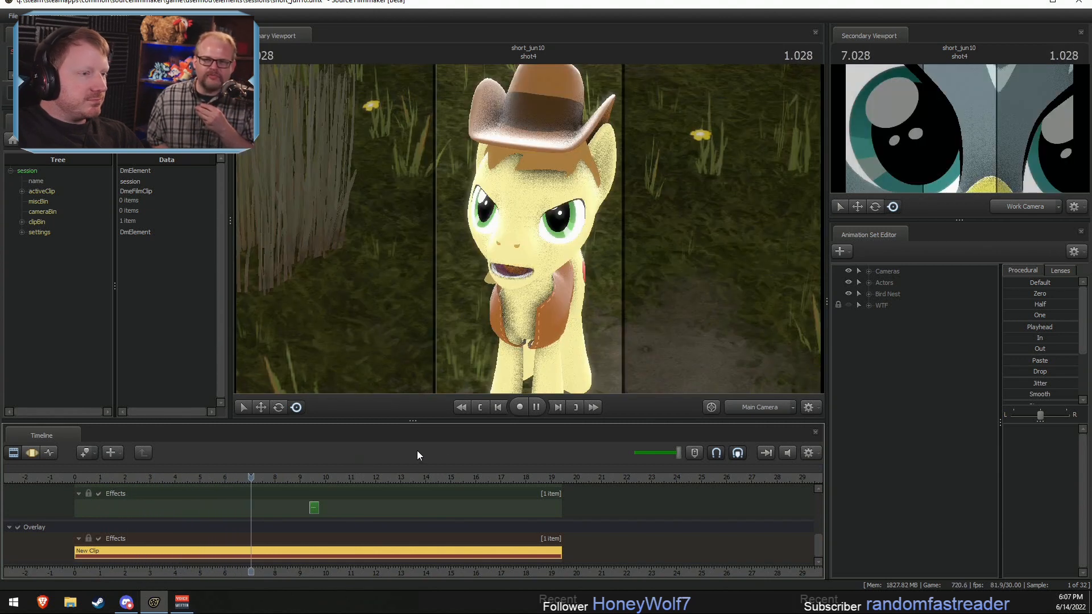
key("space")
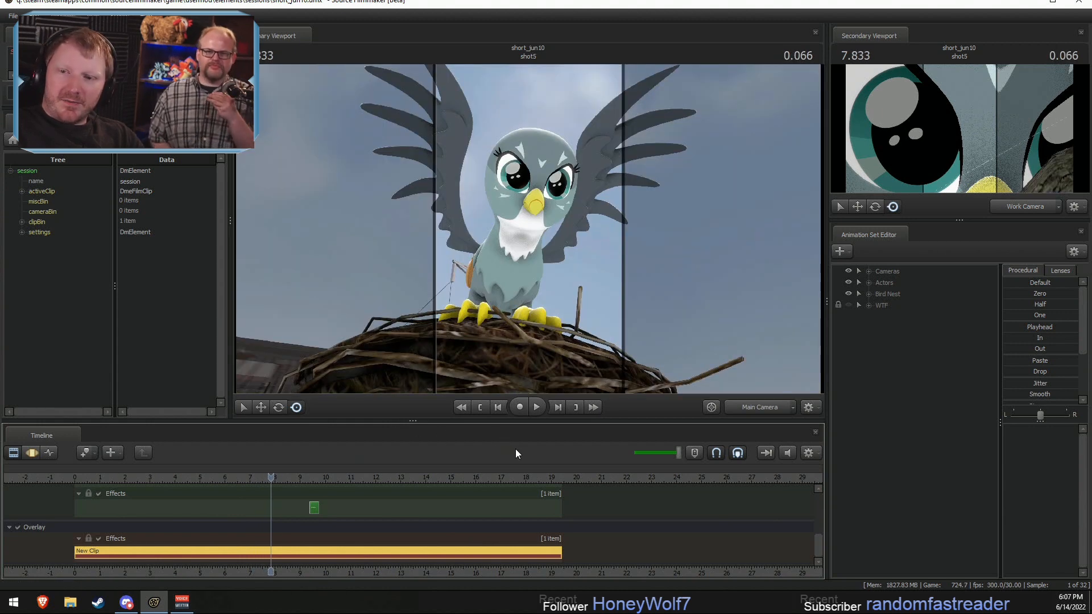
left_click_drag(305, 485, 219, 486)
key("space")
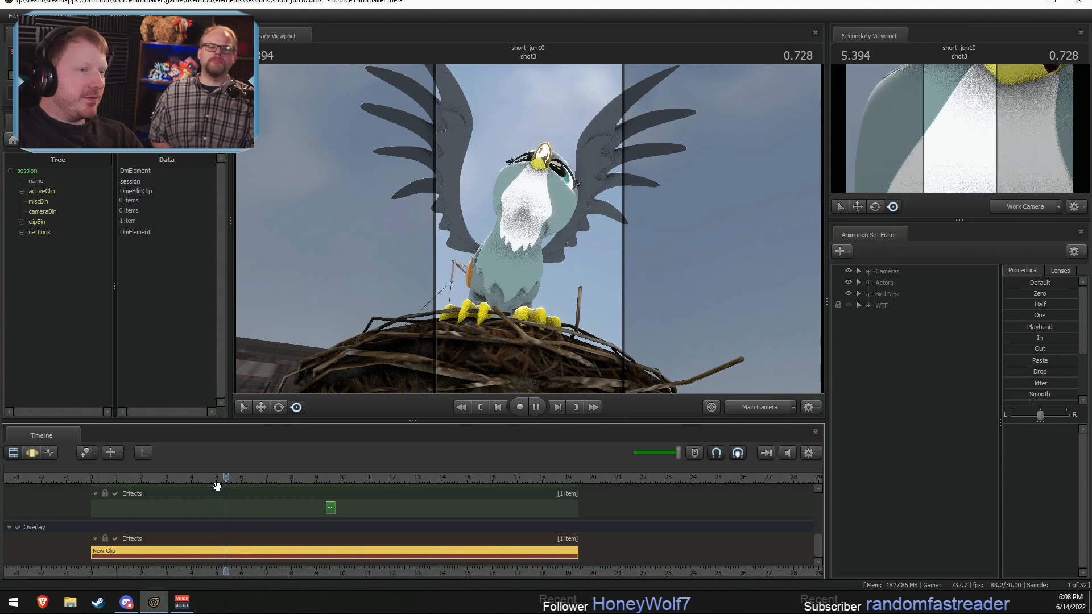
key("space")
Step: Play shot1 from about 1.2 seconds, then scrub ahead to shot6 at 10.8 seconds
left_click(122, 484)
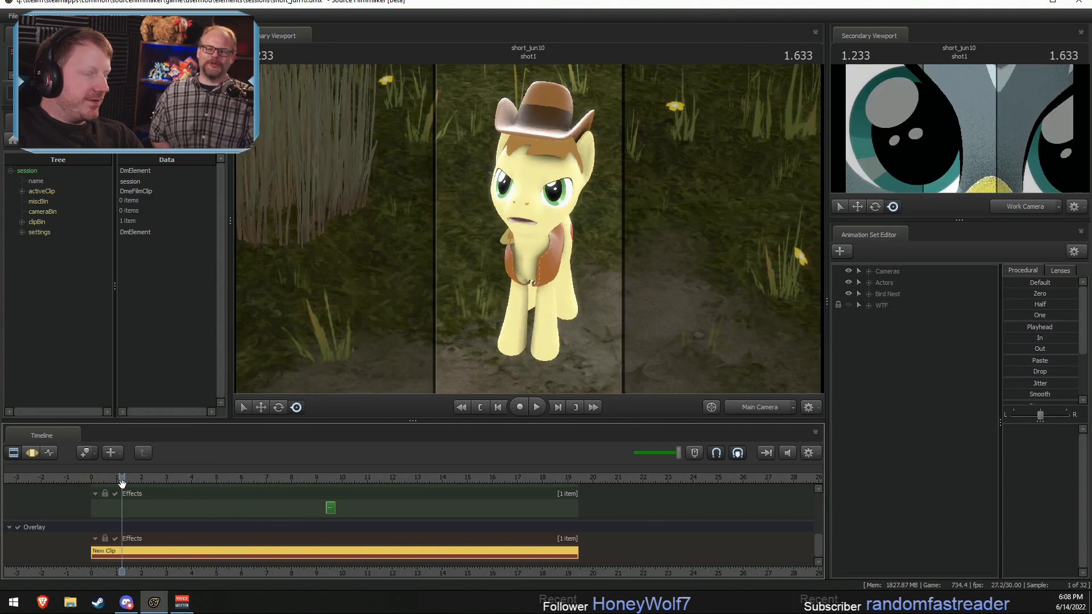
key("space")
key("space")
left_click_drag(256, 474, 362, 478)
middle_click_drag(360, 548, 592, 531)
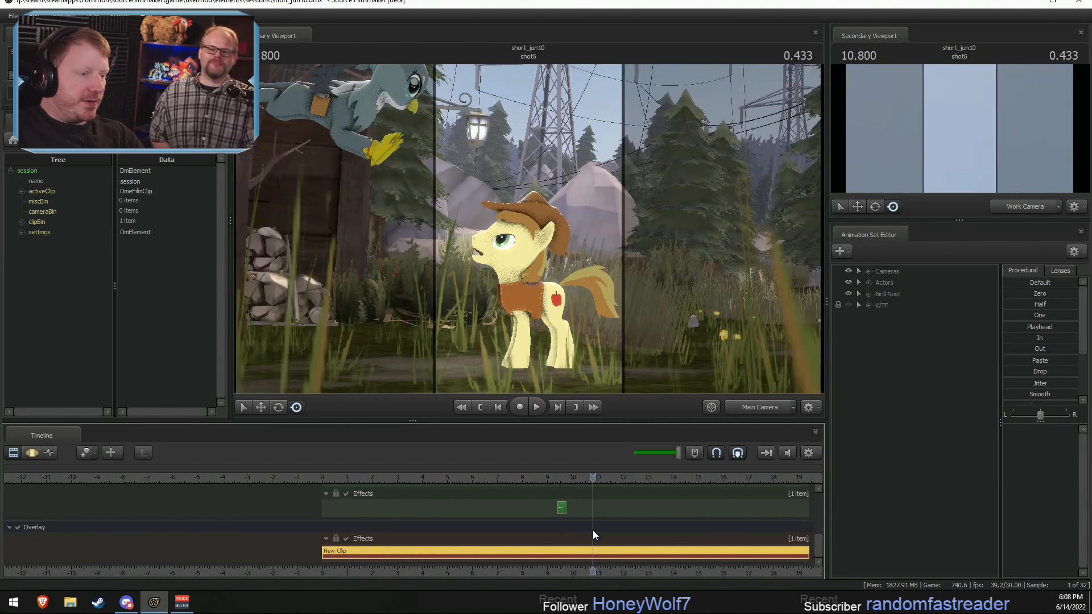
Step: Return the playhead to 0.4 seconds, select shot1, and show it in the Motion Editor
left_click(334, 476)
scroll(350, 532, "up", 5)
key("F3")
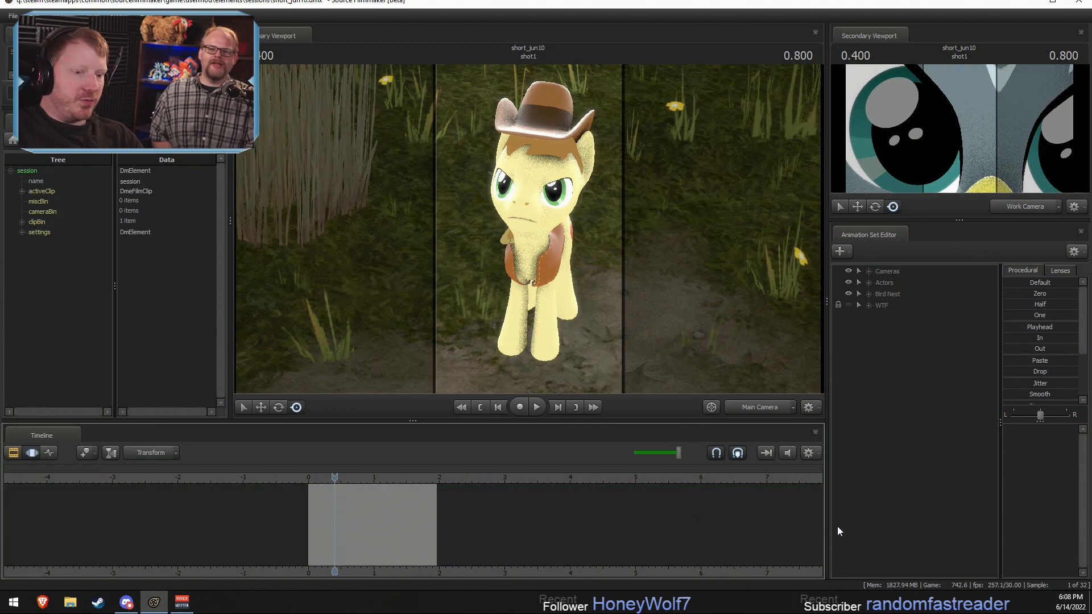
key("F2")
left_click_drag(817, 540, 816, 496)
scroll(380, 523, "up", 4)
left_click(376, 521)
key("F3")
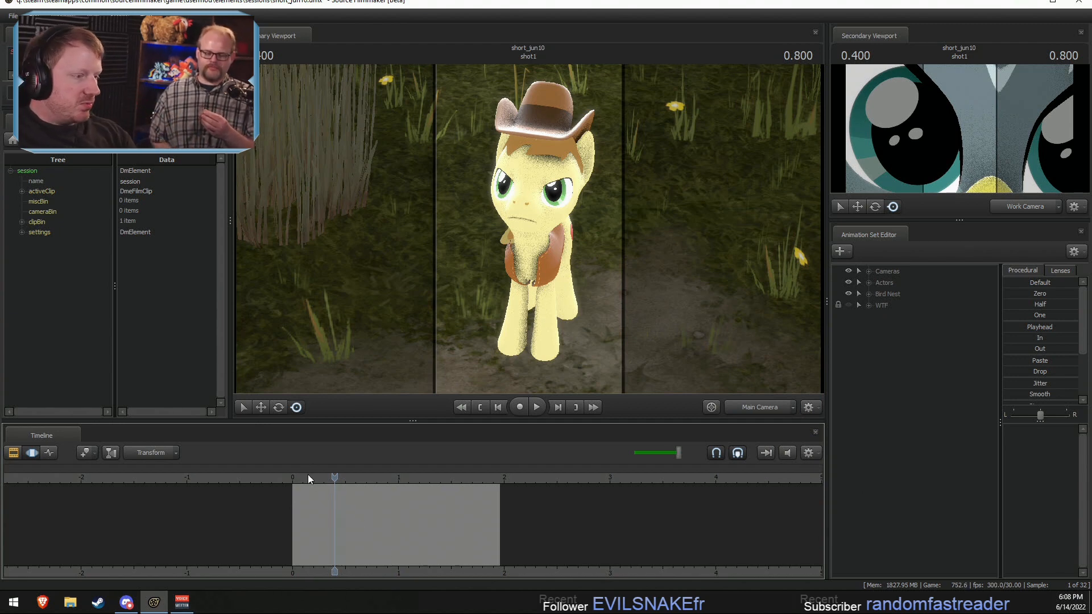
Step: Play the pony's dialogue in shot1 through the Main Camera, then return the playhead to 0.133 seconds
key("space")
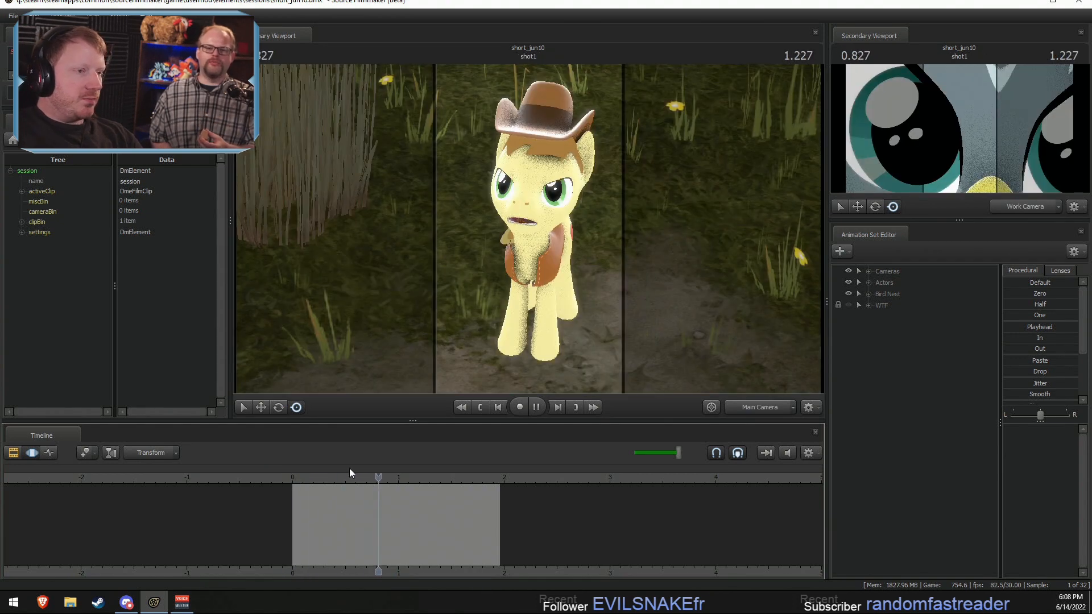
key("space")
left_click(752, 405)
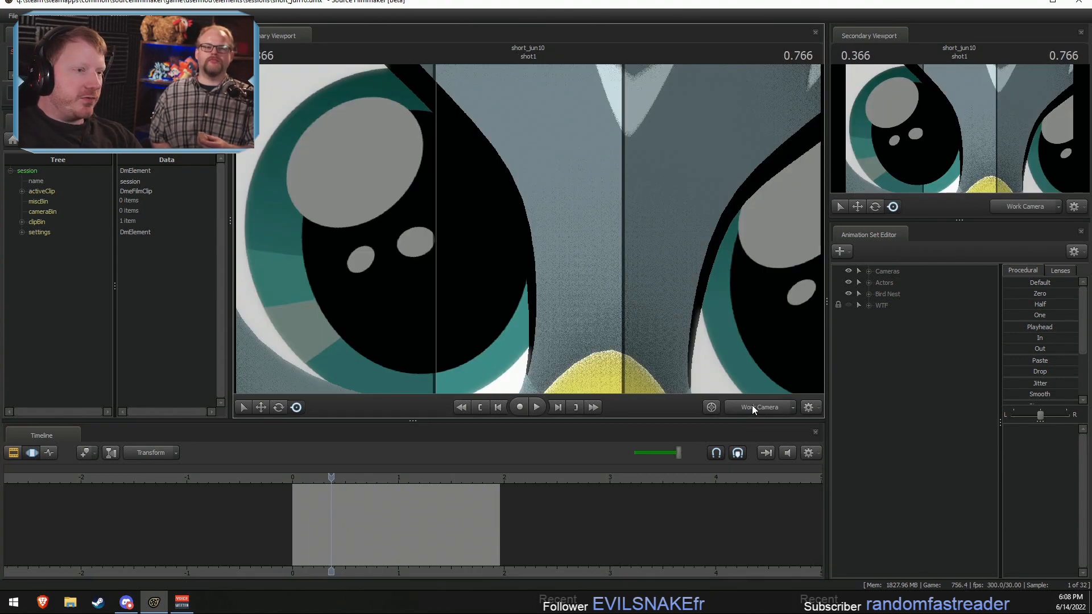
left_click(752, 404)
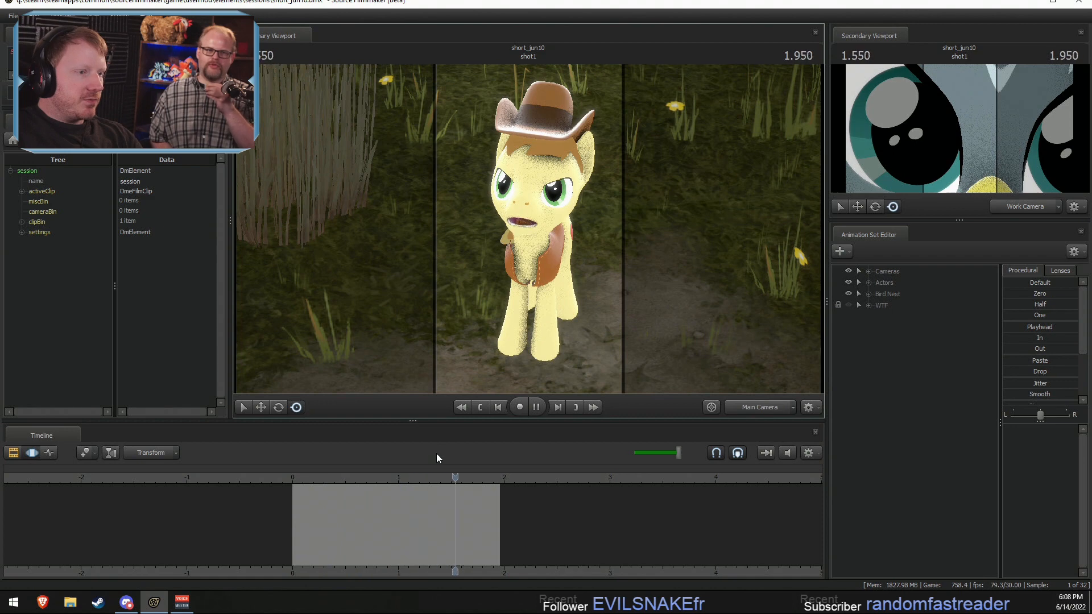
key("space")
left_click_drag(501, 478, 313, 484)
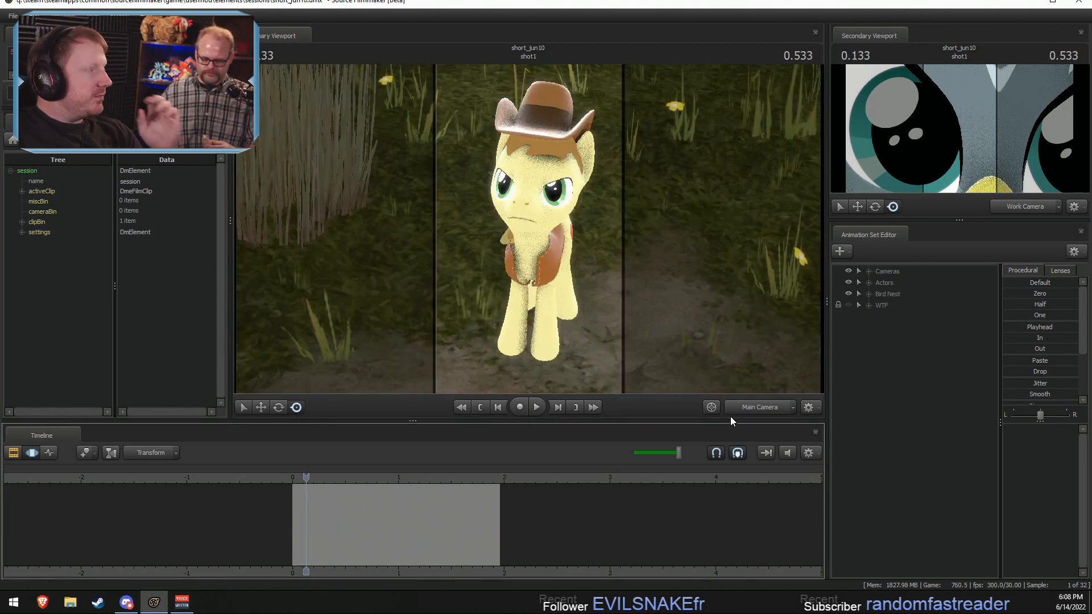
Step: Switch the primary viewport to the Work Camera and examine the pony's face head-on in shot1
left_click(765, 407, "ctrl")
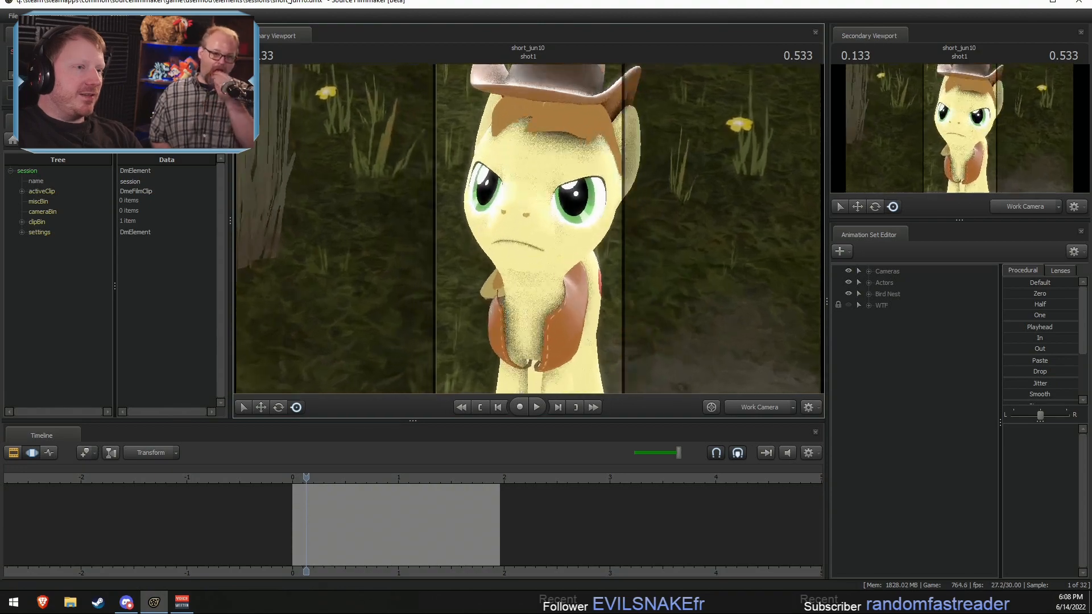
mouse_move(529, 229)
left_mouse_down()
mouse_move(529, 216)
mouse_move(401, 207)
mouse_move(434, 239)
mouse_move(551, 244)
mouse_move(546, 219)
mouse_move(500, 199)
mouse_move(500, 233)
mouse_move(526, 222)
mouse_move(516, 236)
mouse_move(574, 250)
mouse_move(529, 285)
mouse_move(520, 233)
mouse_move(526, 250)
mouse_move(548, 256)
mouse_move(591, 247)
mouse_move(520, 199)
mouse_move(552, 196)
mouse_move(514, 195)
mouse_move(524, 236)
mouse_move(534, 213)
mouse_move(524, 236)
left_mouse_up()
key("d")
key("d")
key("s")
key("s")
key("s")
key("w")
key("d")
key("w")
key("d")
key("s")
key("w")
key("s")
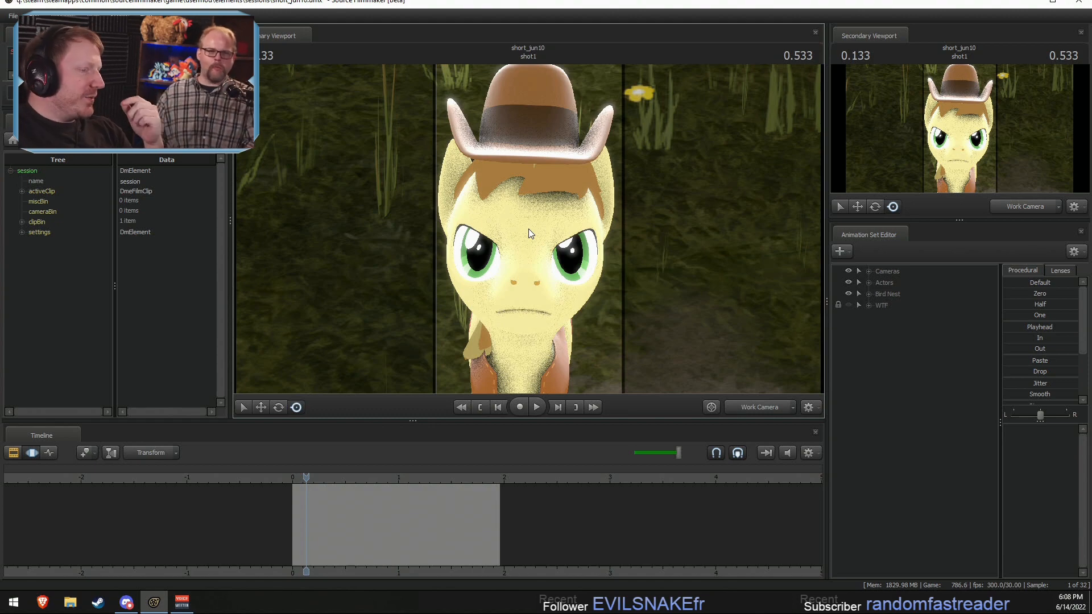
Step: Examine the pony's head in profile with the Work Camera, then frame its whole body from the front
key("s")
left_click_drag(527, 228, 540, 230)
key("a")
key("a")
key("w")
left_click_drag(565, 98, 551, 226)
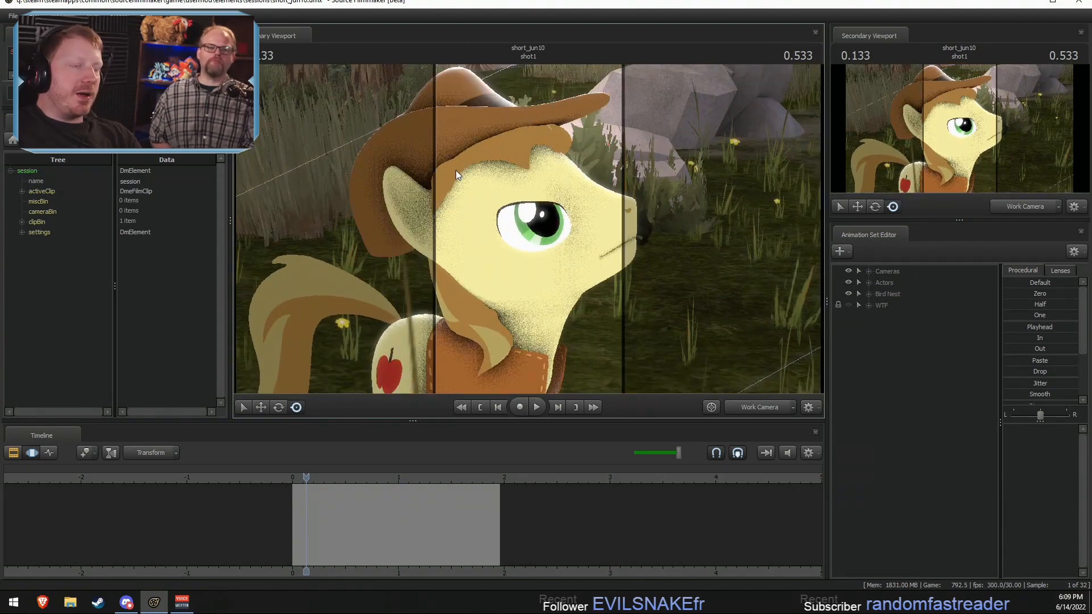
left_click_drag(455, 169, 410, 181)
key("w")
key("d")
key("w")
key("a")
key("s")
key("d")
left_click_drag(510, 220, 526, 240)
key("w")
key("d")
key("z")
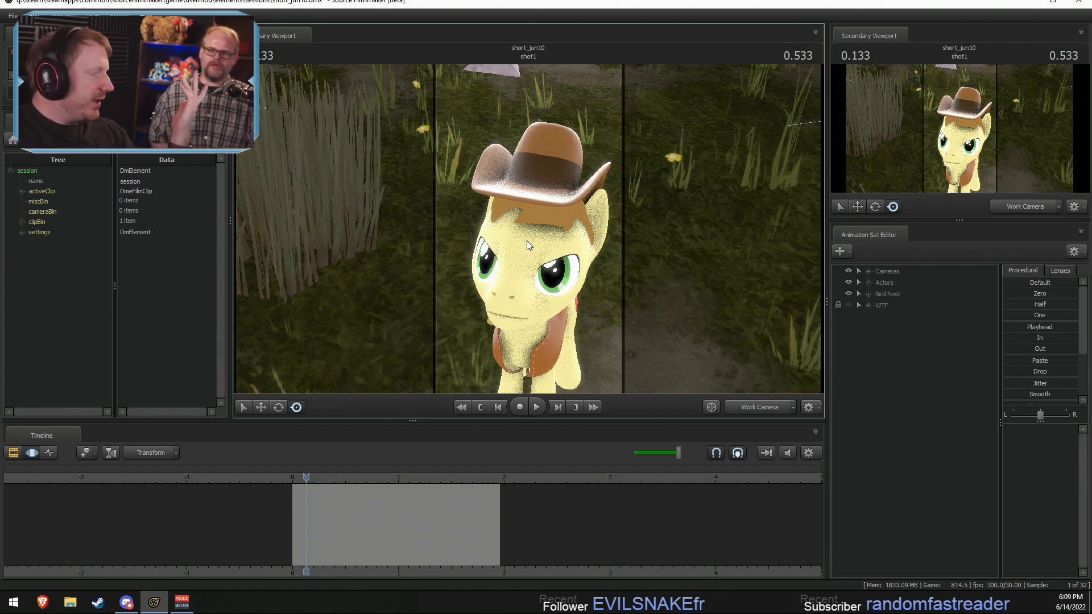
left_click_drag(533, 212, 447, 391)
key("a")
key("w")
key("s")
key("d")
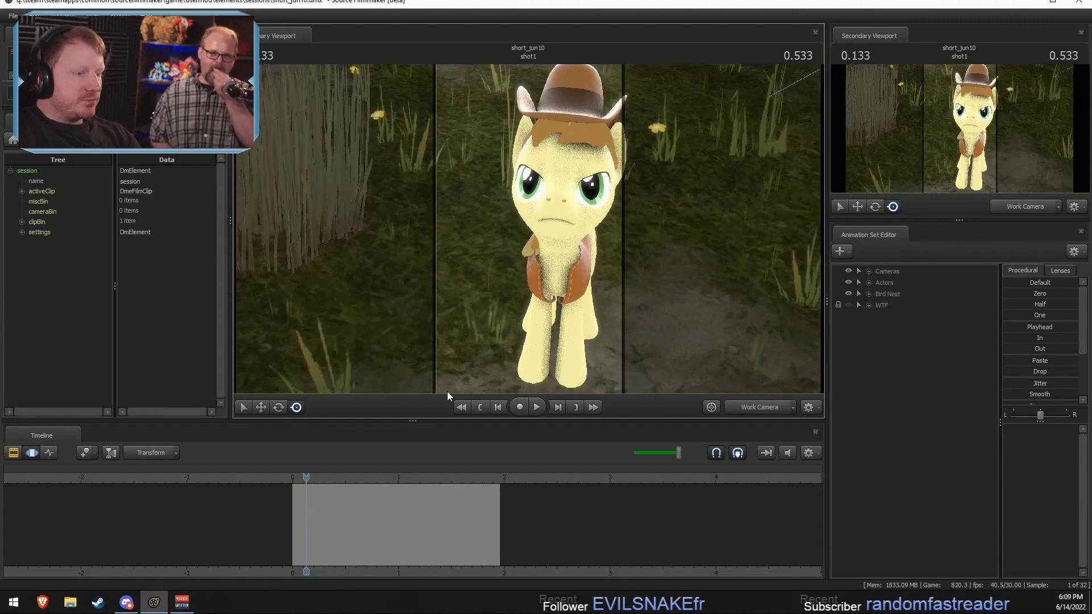
Step: Replay the pony's mouth movement in shot1 from 0.266 seconds, then set the playhead to 0.4 seconds
scroll(345, 531, "up", 5)
left_click_drag(312, 489, 354, 499)
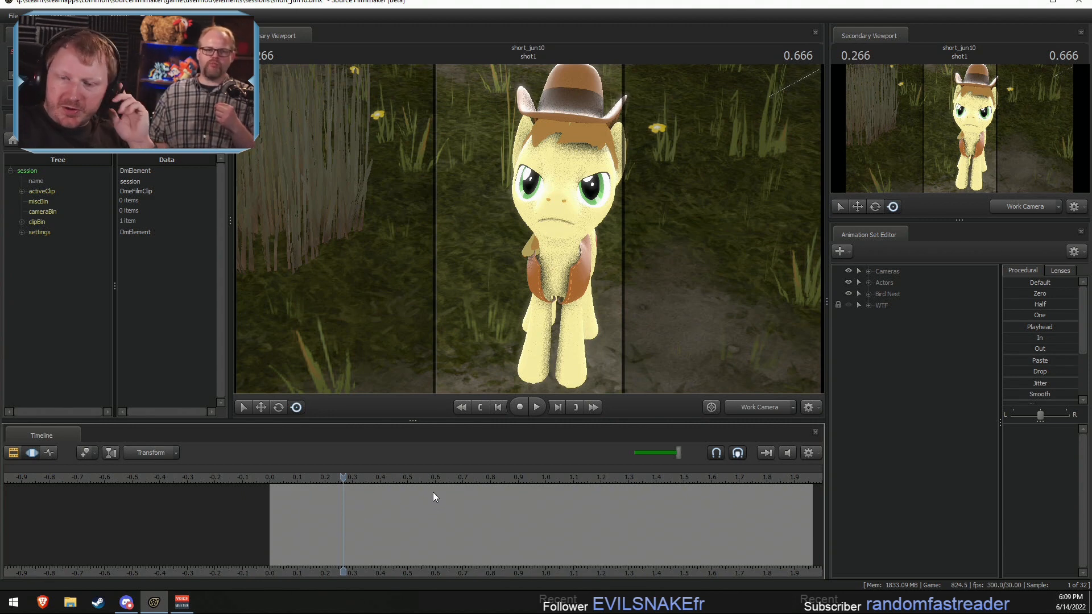
middle_click_drag(406, 574, 268, 571)
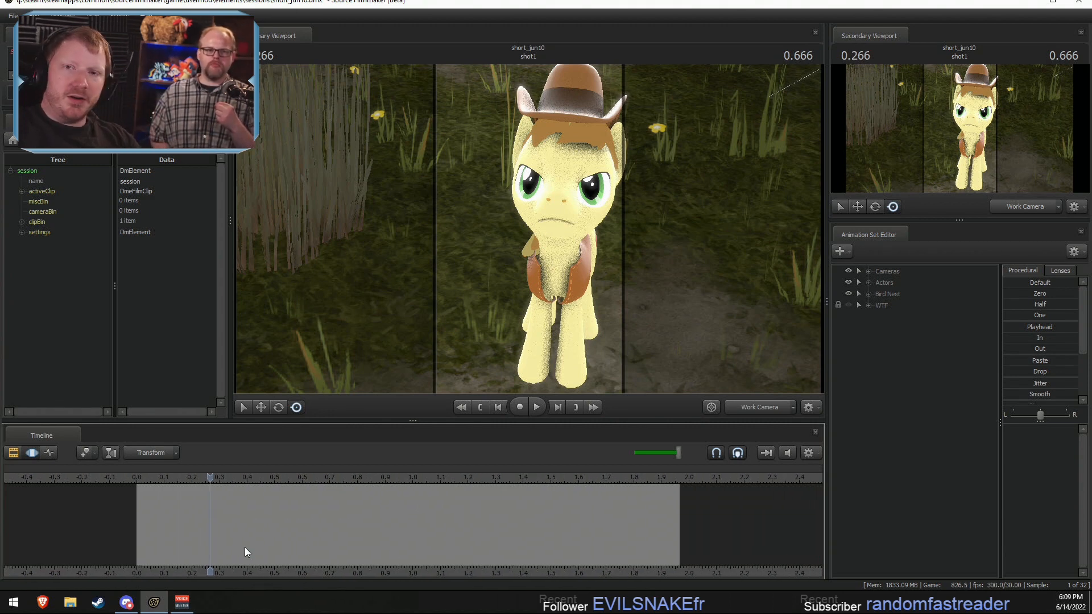
key("space")
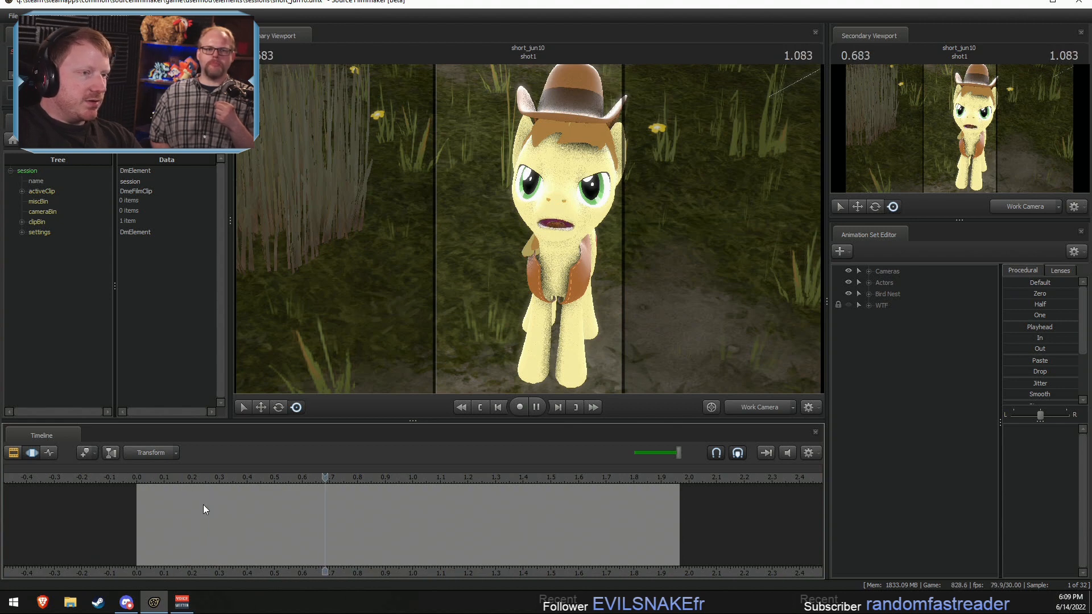
left_click_drag(199, 544, 247, 548)
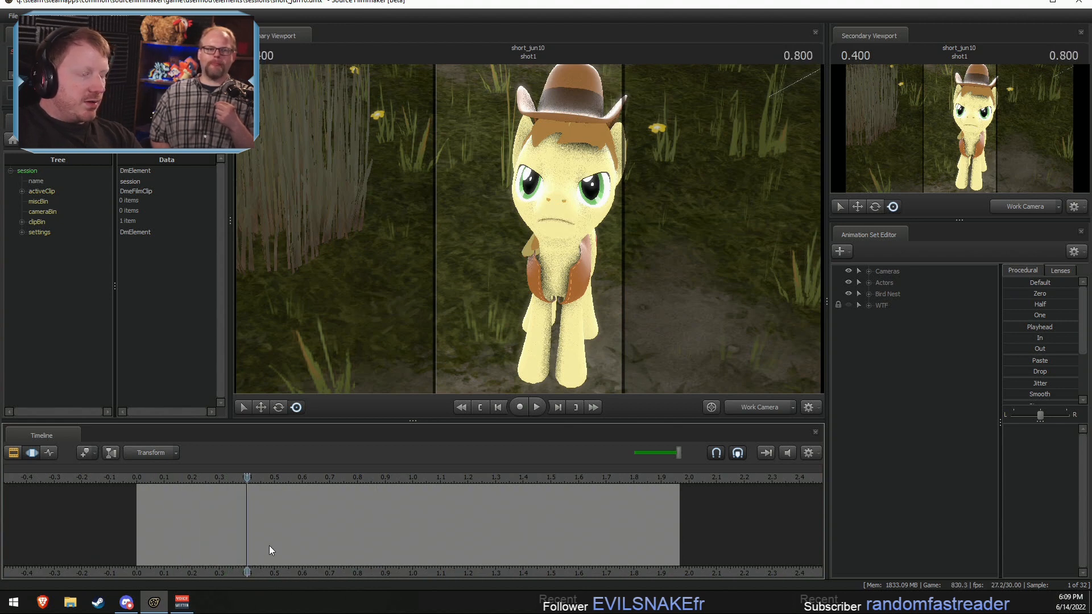
Step: Select the entire time range and apply Drop to Braeburn's Lower Face controls to flatten the existing mouth animation
scroll(270, 549, "up", 4)
key("ctrl+a")
left_click(869, 283)
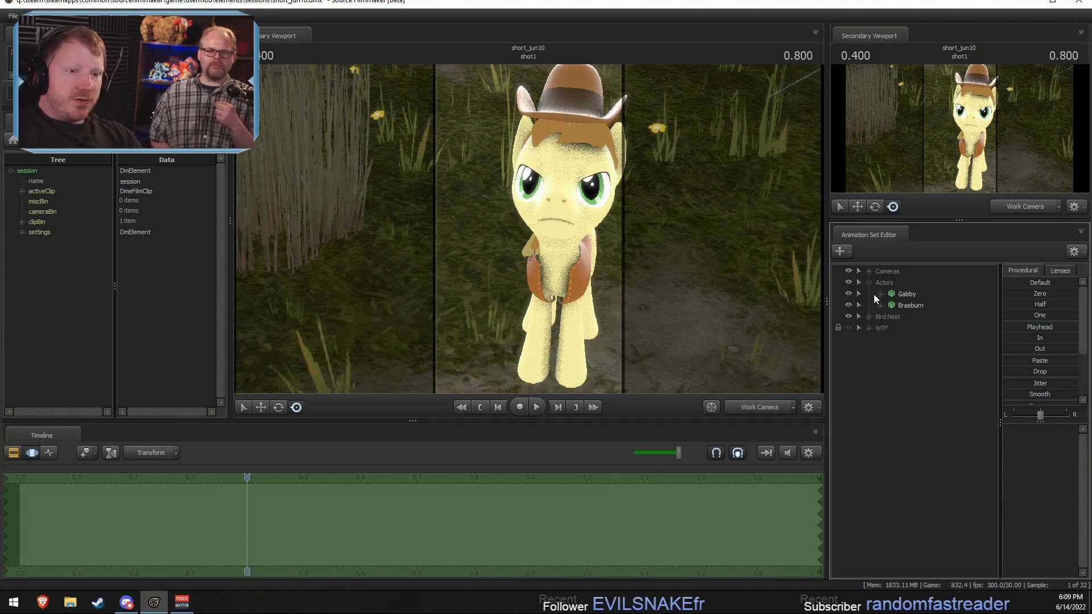
left_click(880, 306)
left_click(891, 317)
left_click(925, 385)
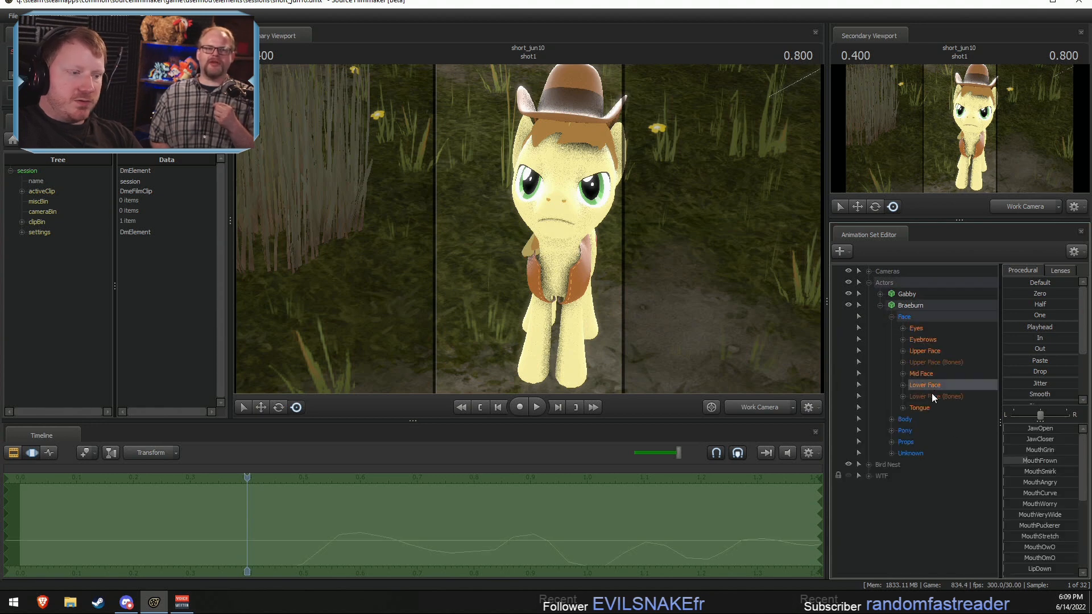
left_click(1041, 371)
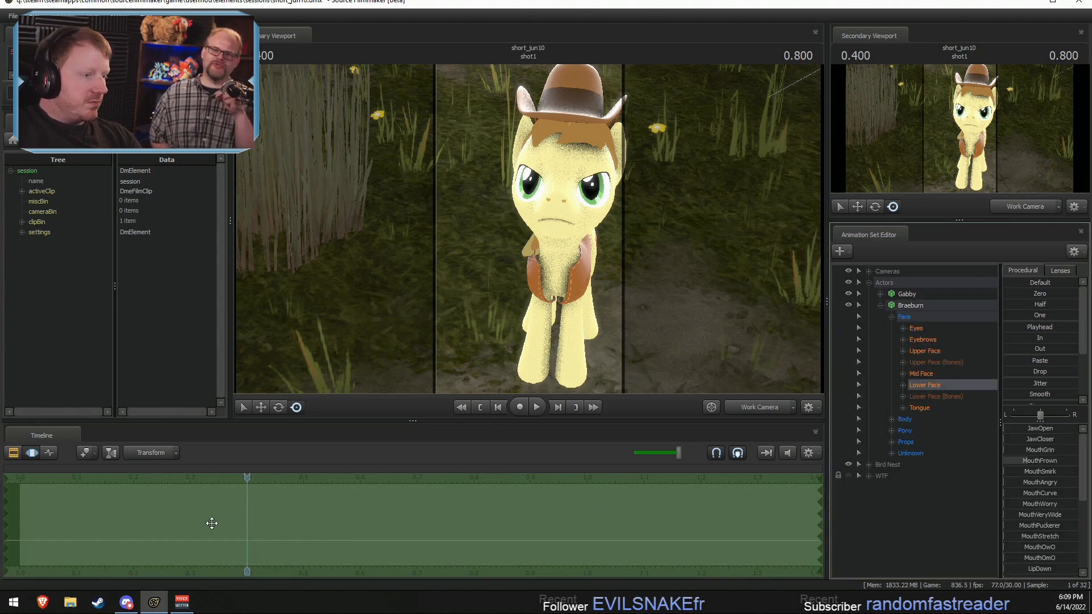
Step: Show shot1 enlarged in the Clip Editor around 0.4 seconds and frame Braeburn's face closer with the Work Camera
scroll(190, 527, "up", 1)
scroll(189, 532, "down", 6)
key("F2")
key("F3")
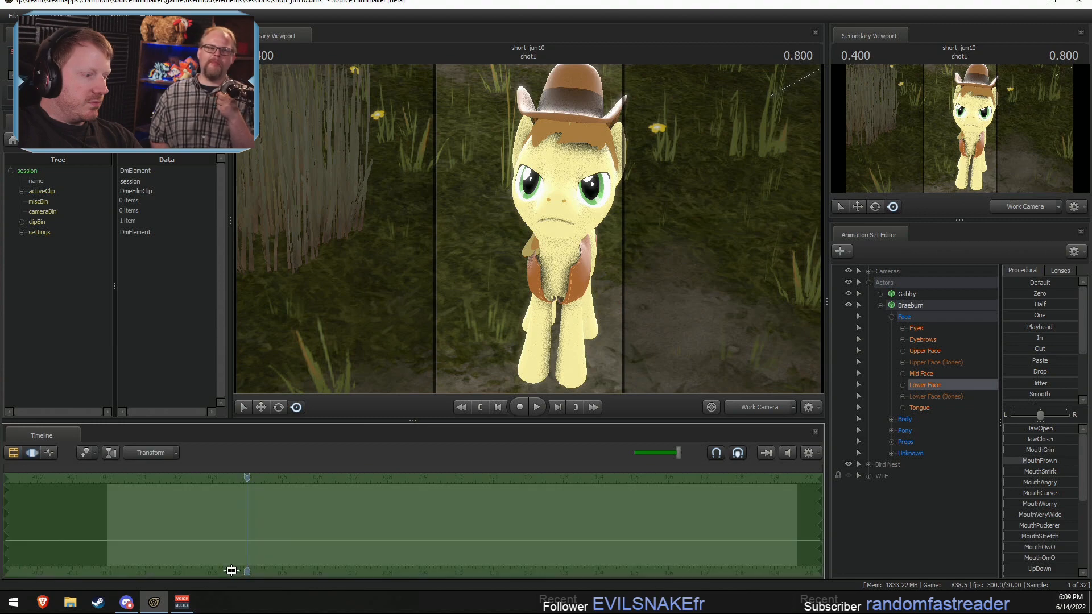
key("F2")
left_click_drag(261, 576, 323, 573)
scroll(312, 563, "up", 4)
key("w")
left_click_drag(455, 318, 455, 262)
key("d")
left_click_drag(545, 216, 523, 220)
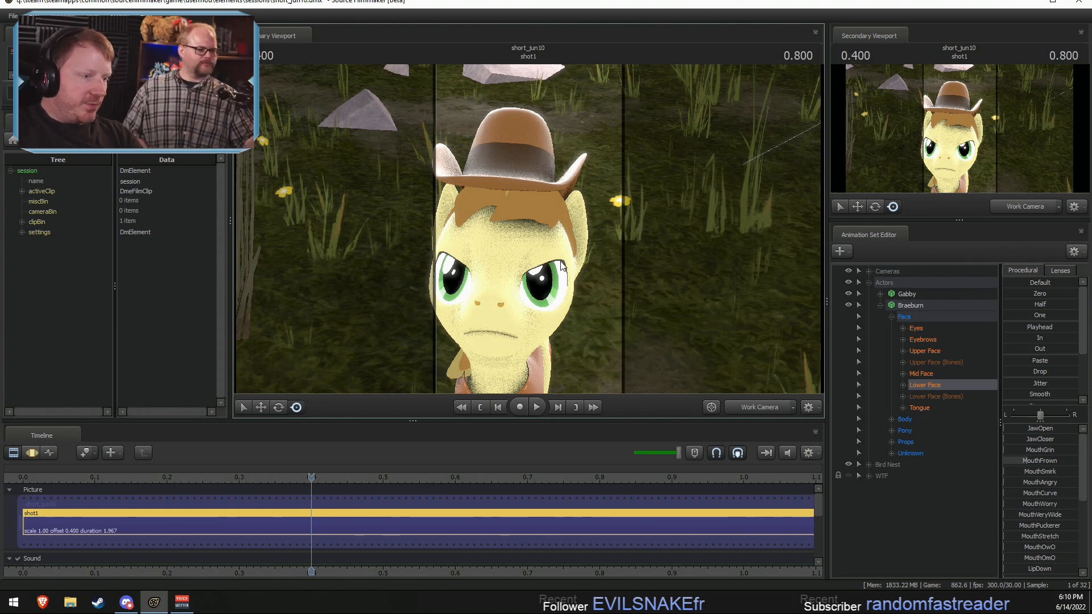
Step: Return to the Motion Editor and make a short time selection with falloff centred on 0.4 seconds
left_click_drag(195, 483, 190, 494)
key("F3")
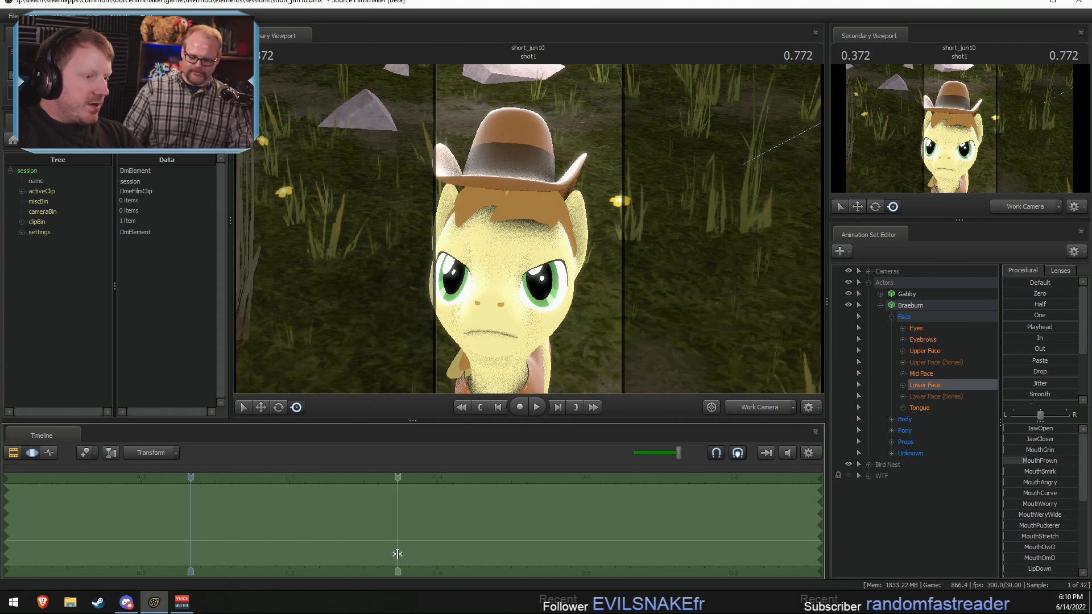
left_click(396, 554)
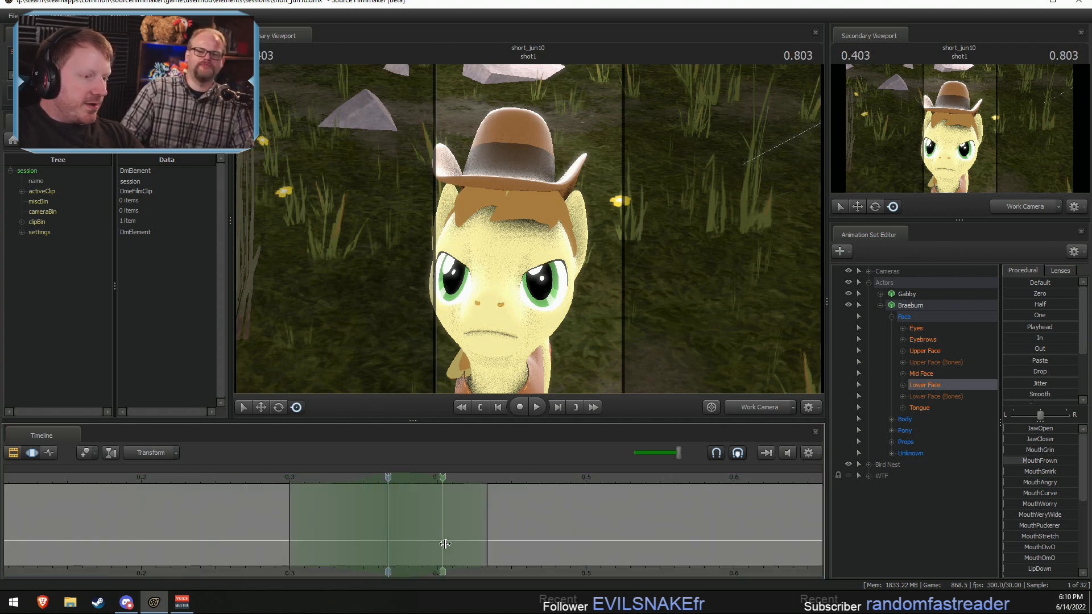
left_click(444, 543, "shift")
left_click(447, 544)
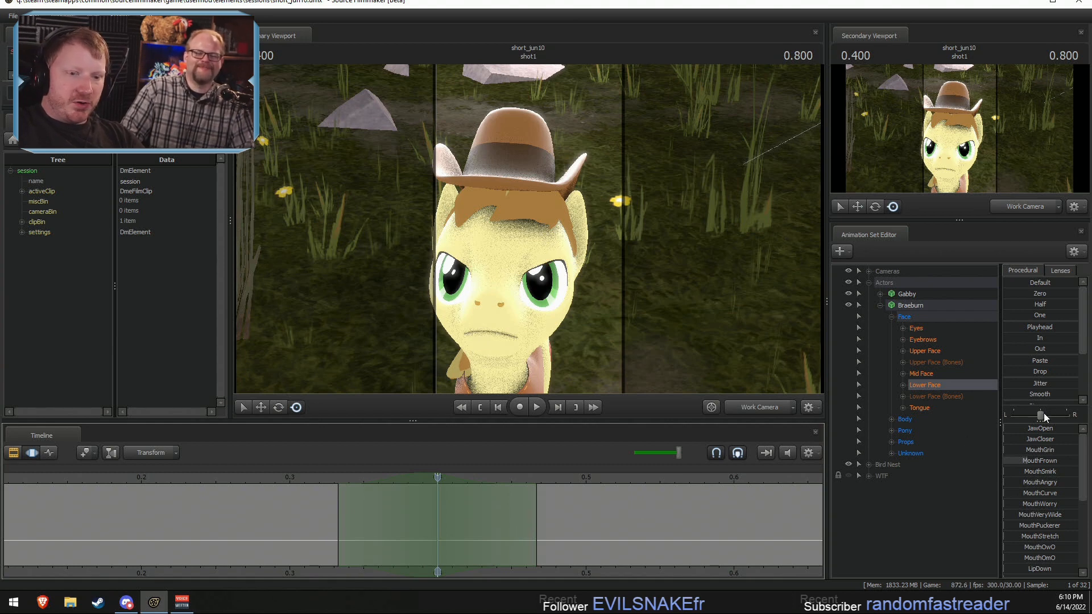
Step: Enlarge the Lower Face slider list, bring its remaining mouth shapes into view, and reframe Braeburn's face and body
left_click_drag(1050, 421, 1041, 318)
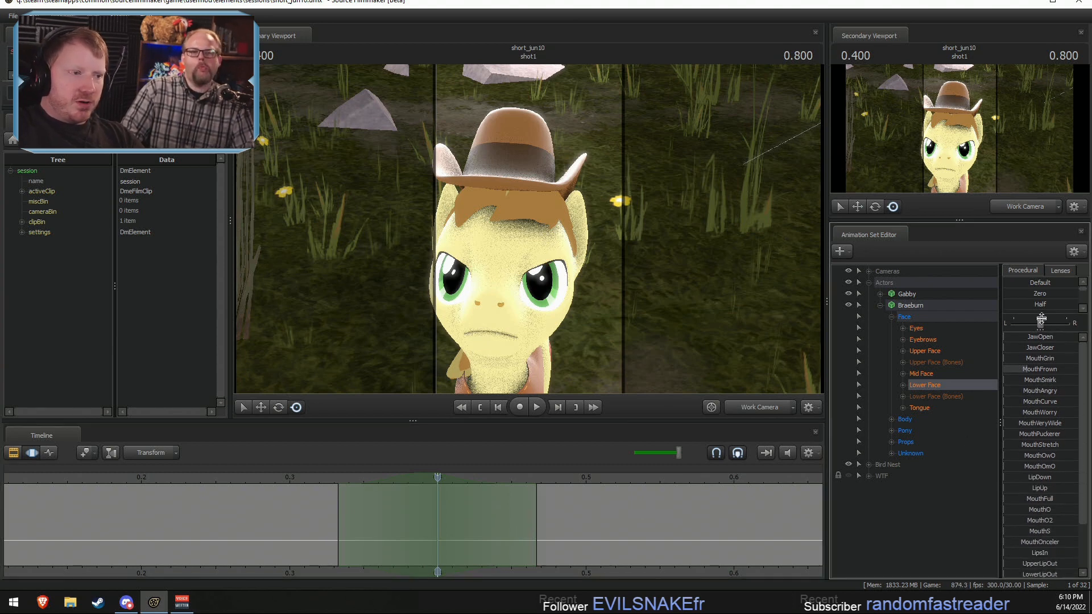
scroll(1018, 458, "down", 2)
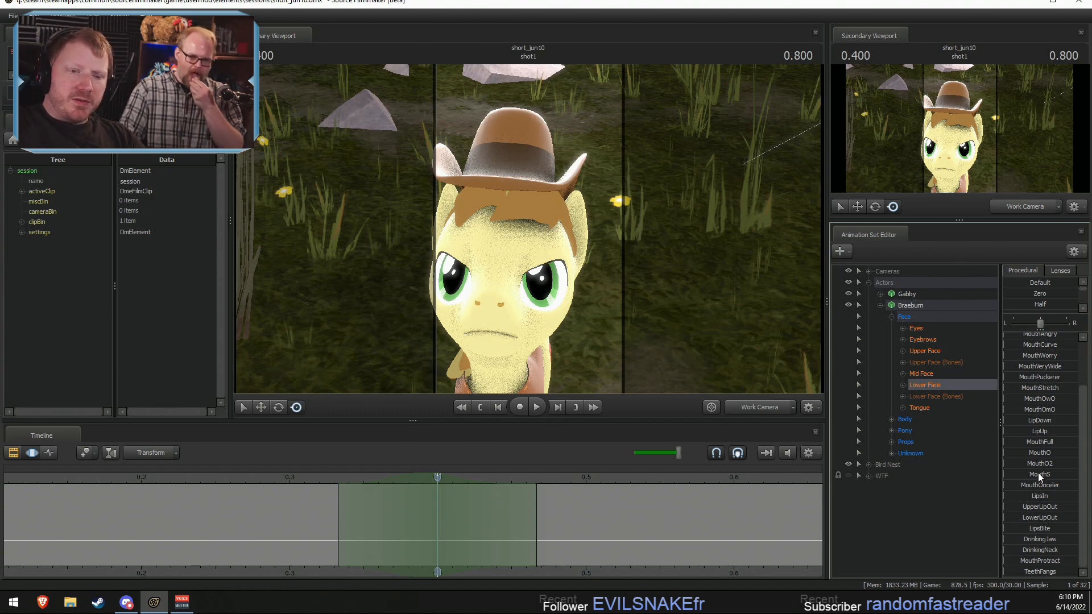
left_click_drag(529, 318, 506, 370)
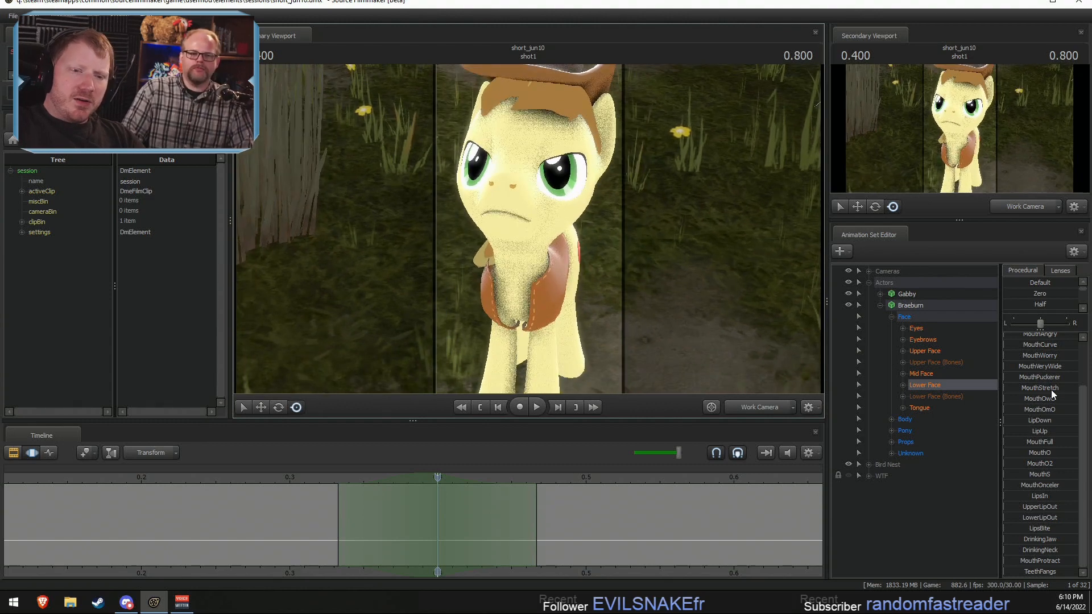
Step: Try raising the MouthOwO and MouthOmO shapes on Braeburn at 0.4 seconds, checking the mouth close up
left_click_drag(1027, 404, 1060, 404)
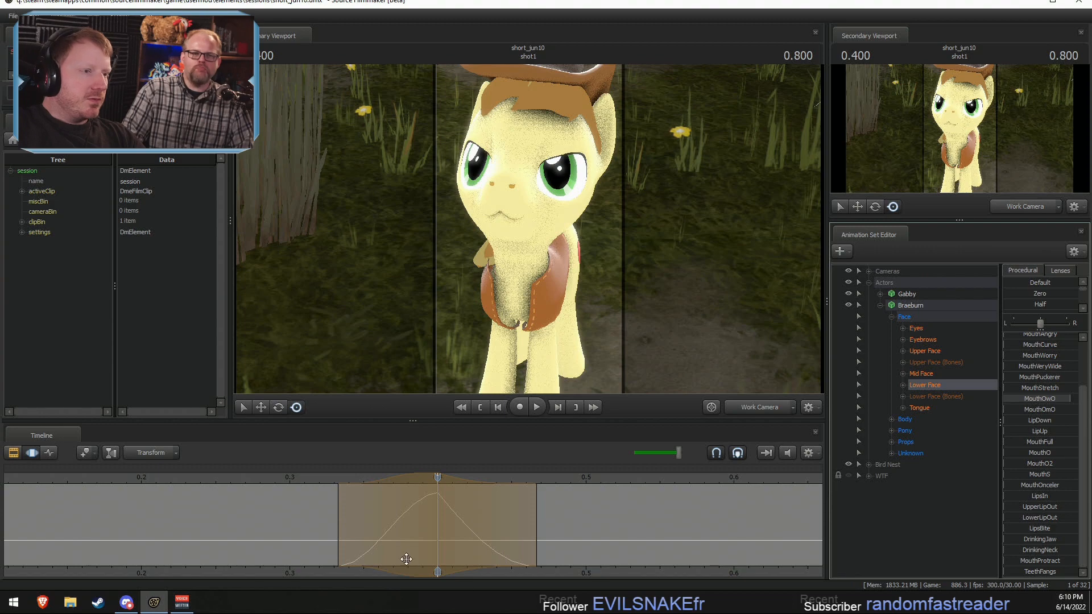
mouse_move(435, 324)
left_mouse_down()
mouse_move(447, 321)
mouse_move(425, 323)
mouse_move(424, 311)
mouse_move(422, 321)
left_mouse_up()
key("w")
key("w")
key("s")
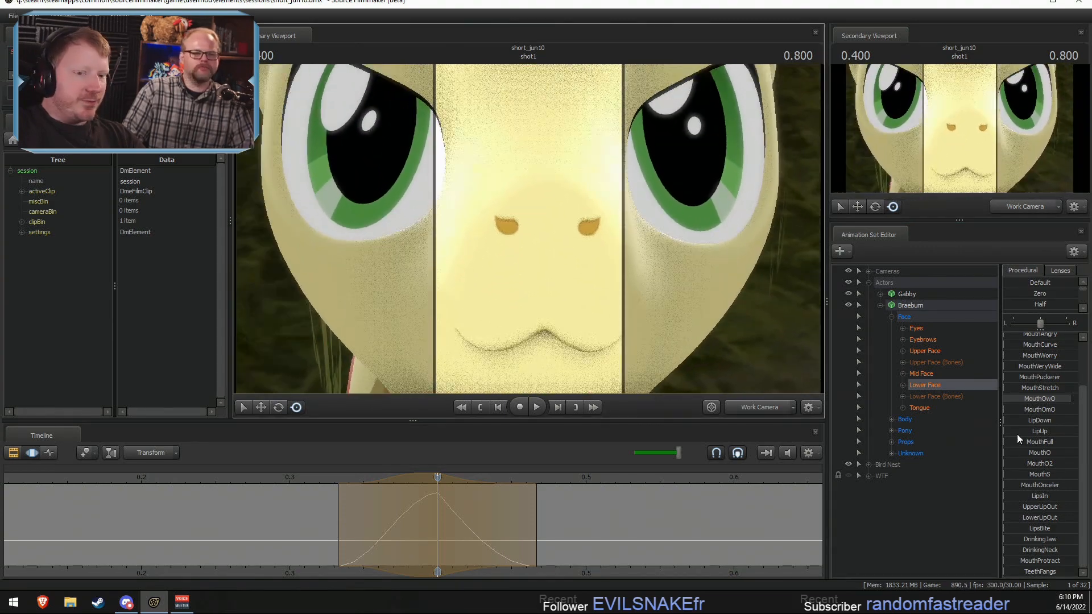
left_click_drag(1010, 410, 1055, 410)
left_click_drag(365, 540, 437, 529)
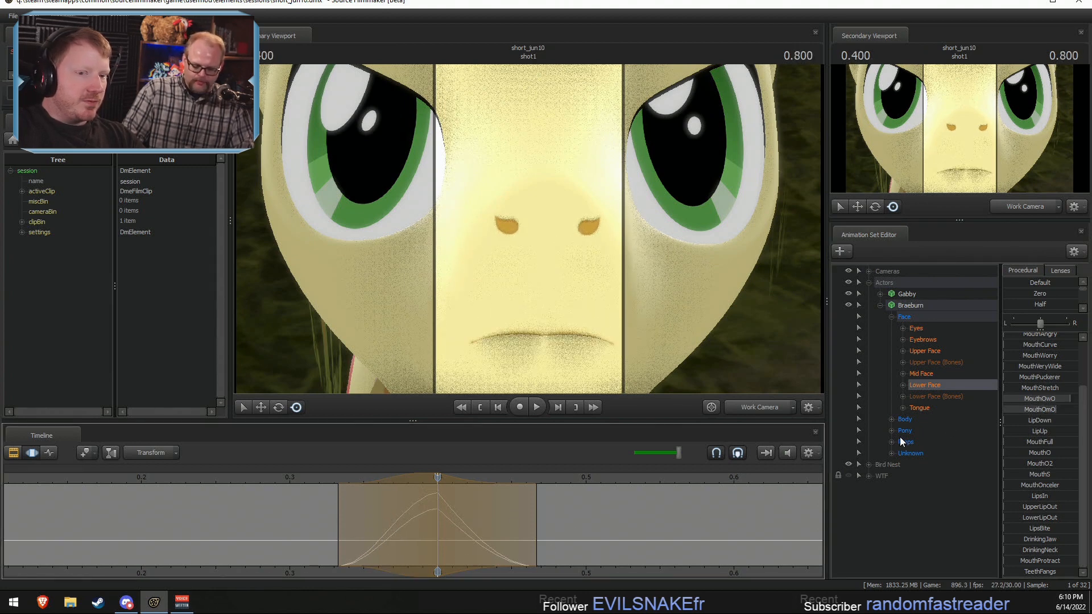
Step: Undo the trial MouthOwO and MouthOmO adjustments on Braeburn's lower face
scroll(1056, 367, "up", 2)
left_click_drag(1034, 330, 1028, 337)
key("ctrl+z")
key("ctrl+z")
key("ctrl+z")
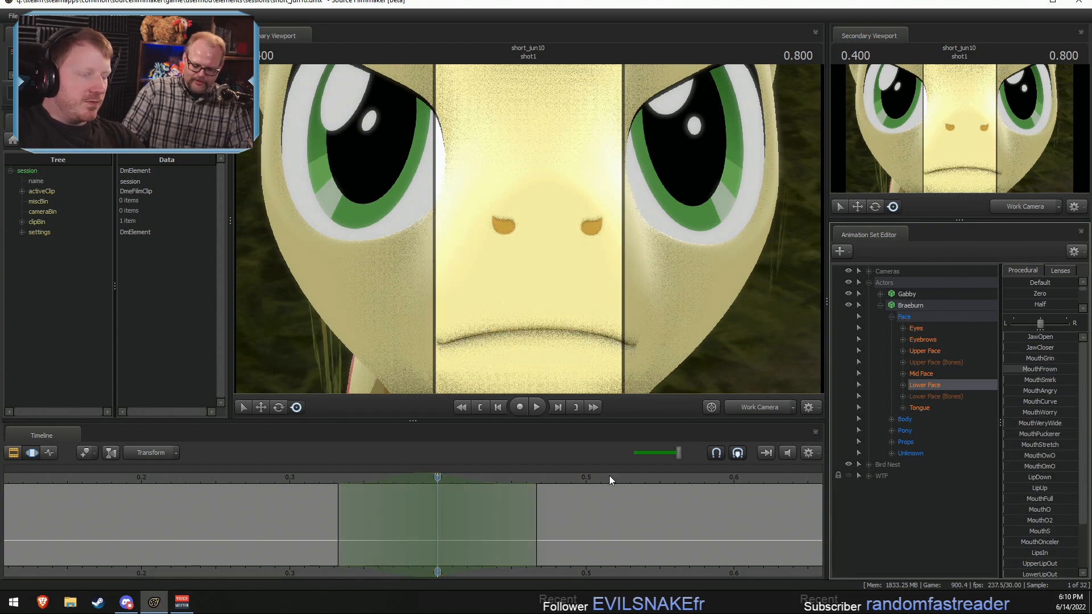
Step: Turn off the Overlay Effects track in the Clip Editor and return to the Motion Editor
left_click_drag(340, 527, 437, 525)
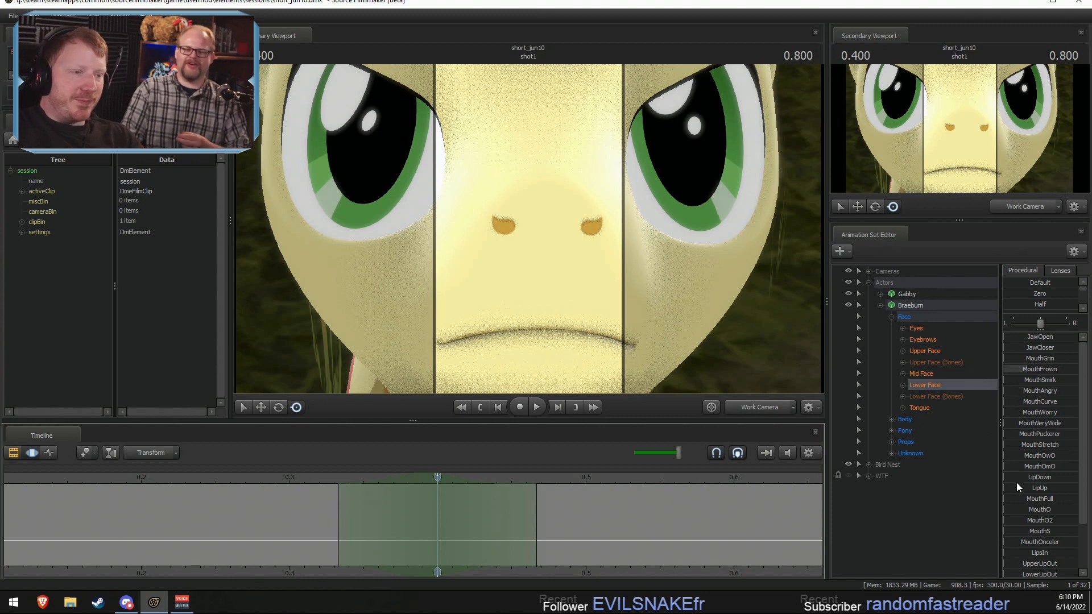
key("F2")
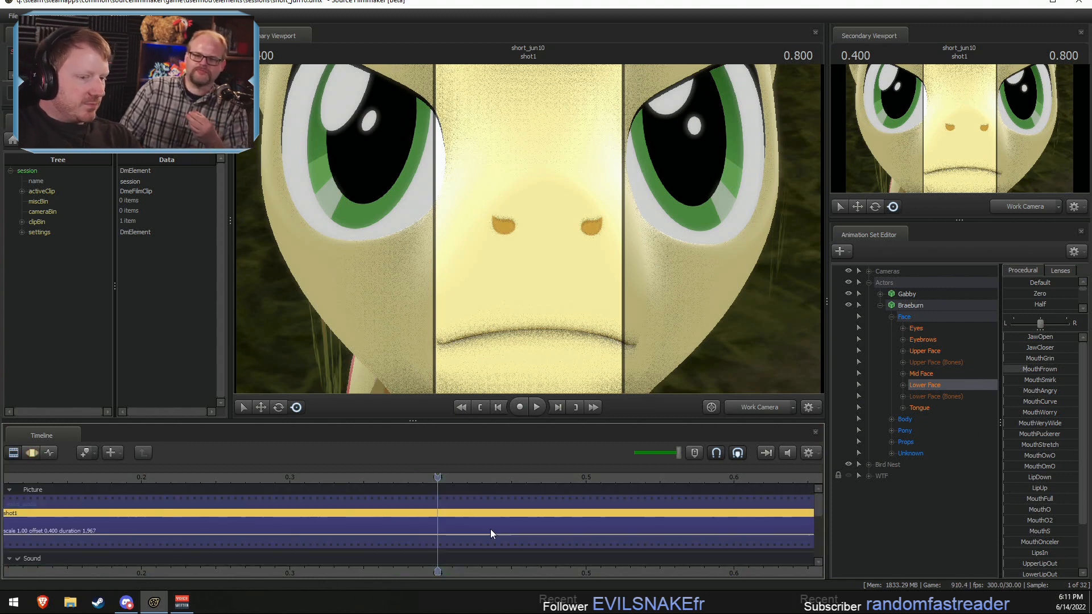
left_click_drag(819, 512, 819, 540)
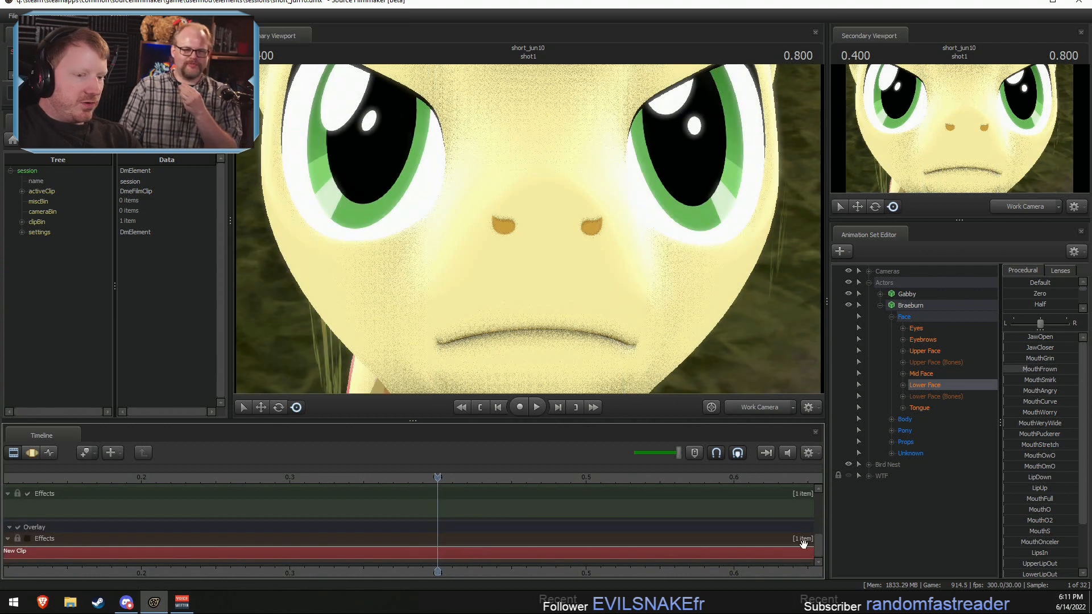
key("F3")
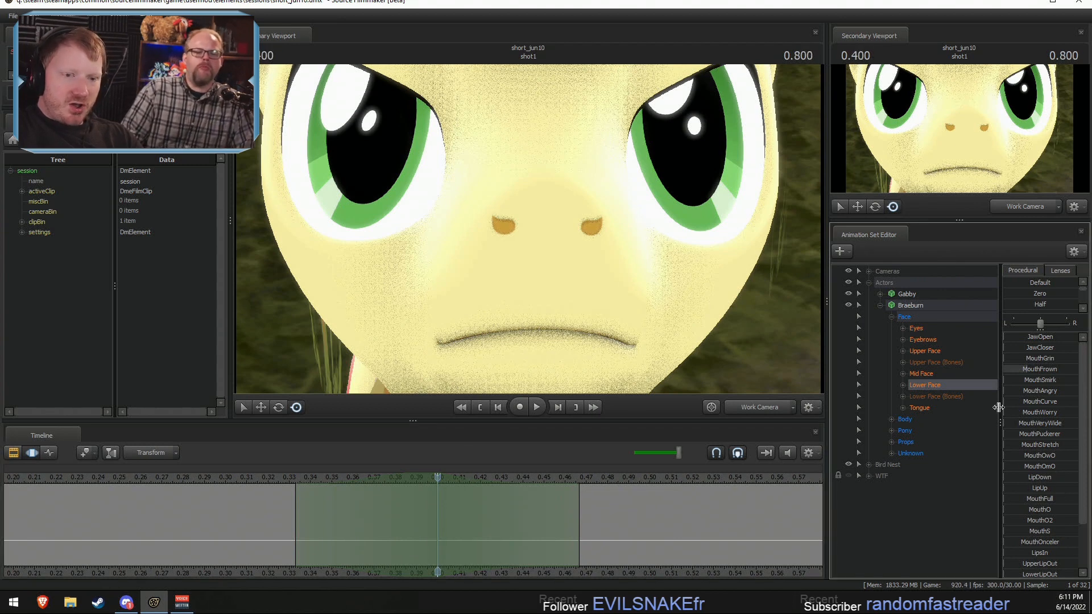
Step: Make a falloff selection from 0.4 to 0.8 seconds centred on 0.6, and raise Braeburn's MouthGrin and MouthAngry shapes
scroll(433, 531, "down", 3)
scroll(434, 532, "down", 1)
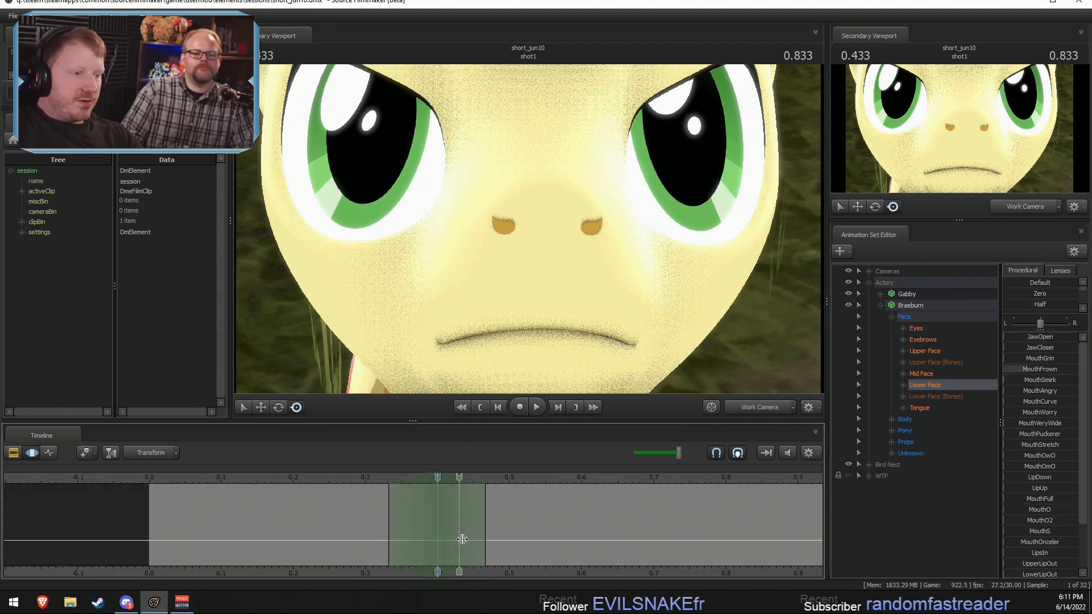
left_click(590, 554)
scroll(597, 563, "down", 5)
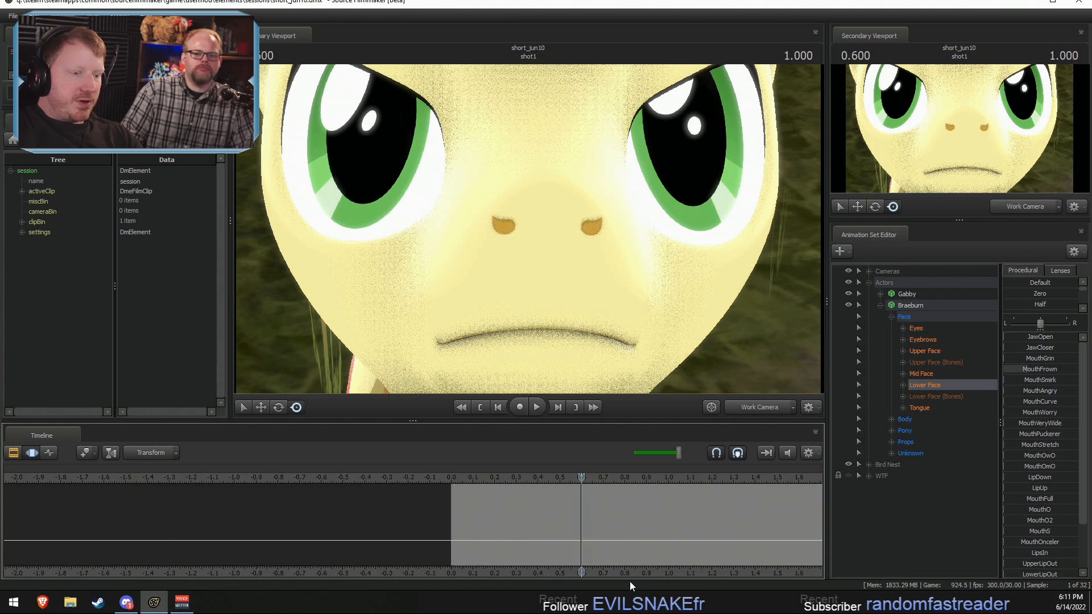
middle_click_drag(625, 569, 500, 565)
scroll(497, 562, "up", 2)
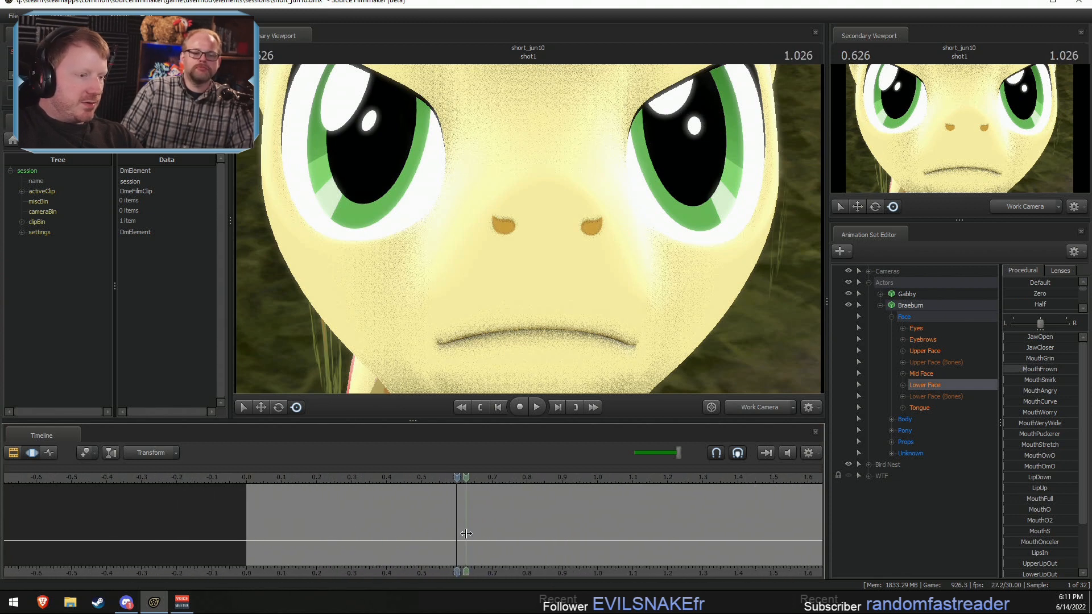
scroll(454, 539, "up", 5, "ctrl")
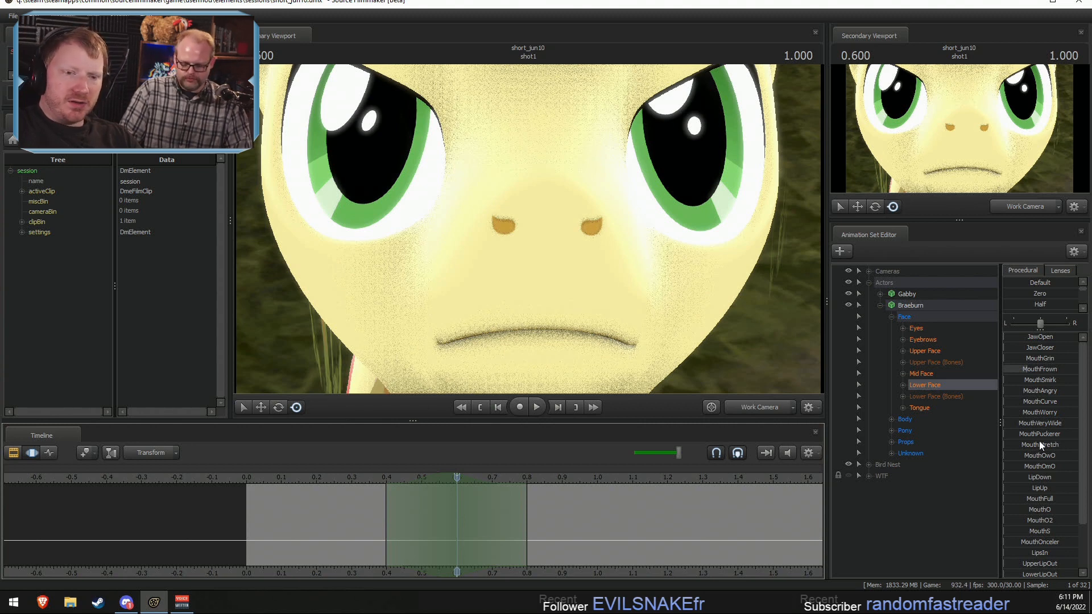
left_click_drag(1026, 359, 1067, 393)
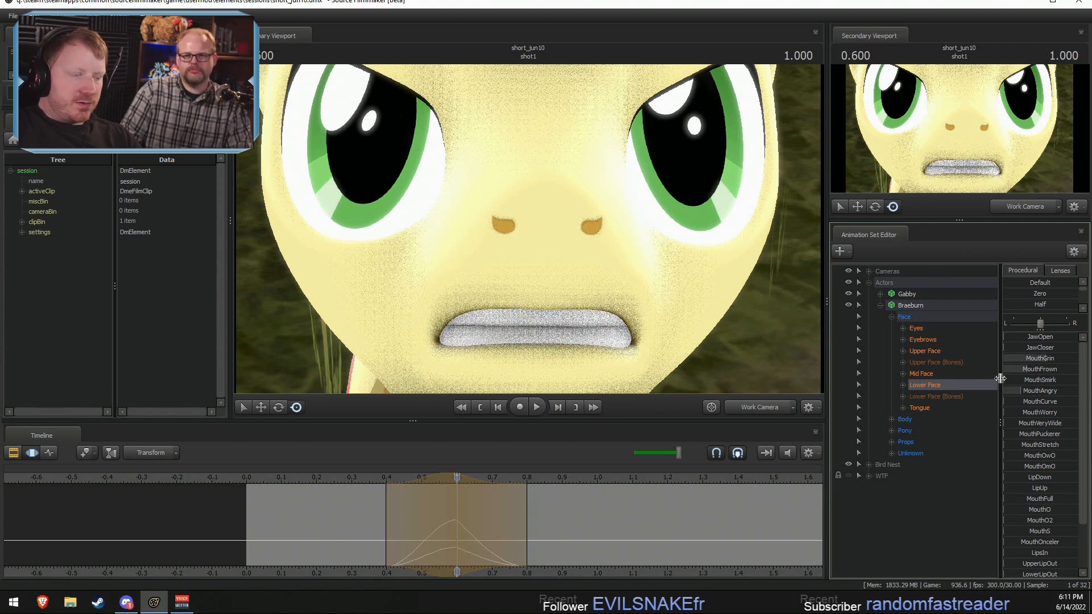
Step: Move the falloff selection to centre on 0.5 seconds and raise Braeburn's JawOpen shape
left_click_drag(373, 511, 423, 521)
scroll(423, 521, "up", 4, "ctrl")
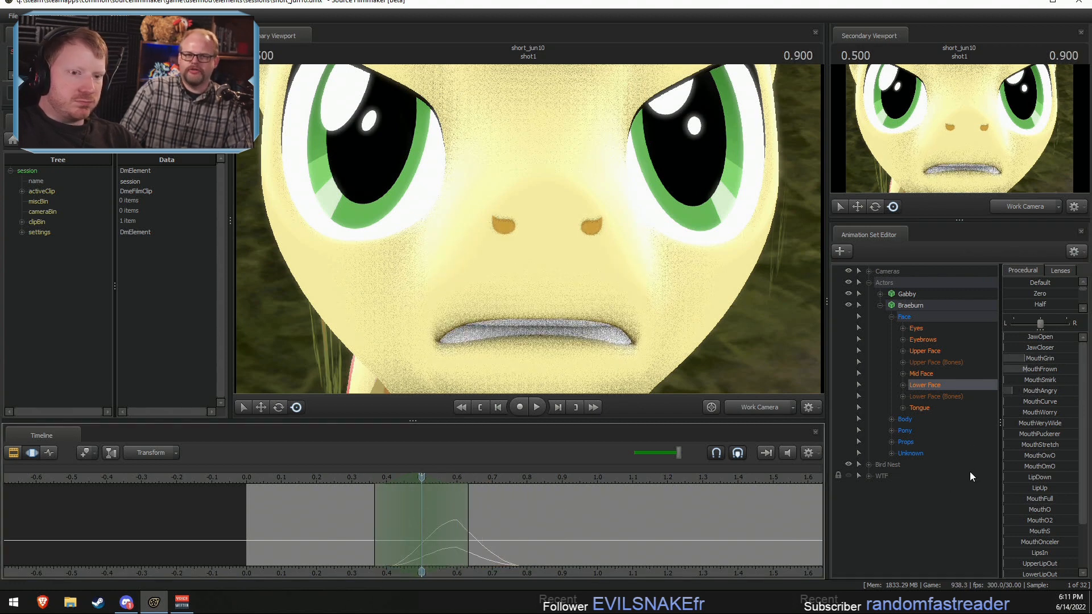
left_click(1038, 324)
double_click(1039, 326)
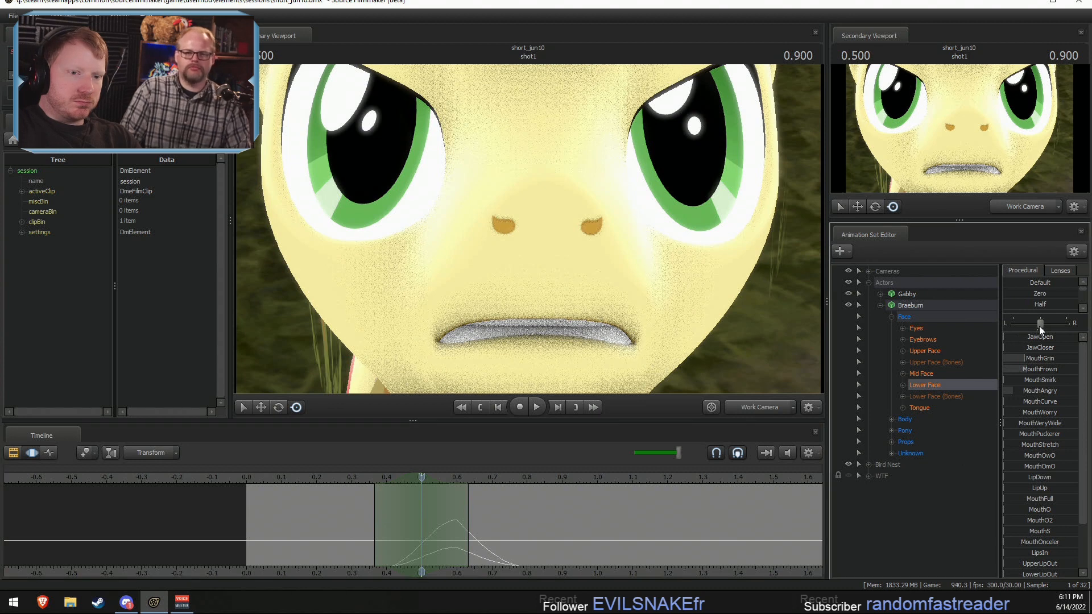
left_click_drag(1039, 337, 1065, 337)
Step: Centre the falloff selection on about 0.433 seconds and raise Braeburn's MouthO2 shape
mouse_move(420, 486)
left_mouse_down()
mouse_move(434, 512)
mouse_move(459, 521)
mouse_move(380, 529)
mouse_move(399, 531)
left_mouse_up()
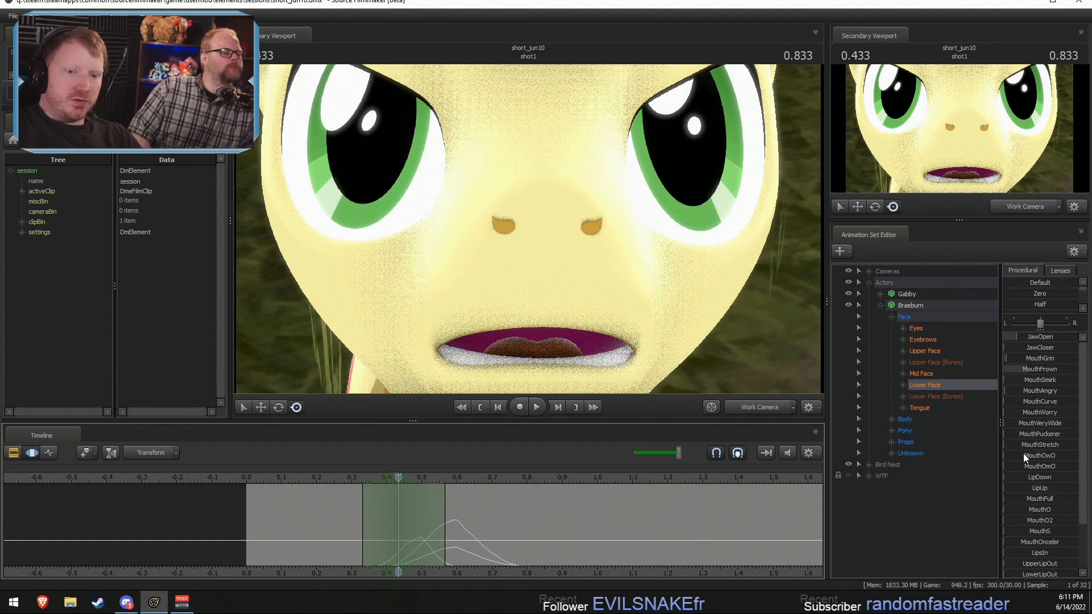
scroll(1038, 505, "down", 3)
mouse_move(399, 529)
left_mouse_down()
mouse_move(365, 516)
mouse_move(428, 538)
mouse_move(376, 532)
mouse_move(398, 536)
left_mouse_up()
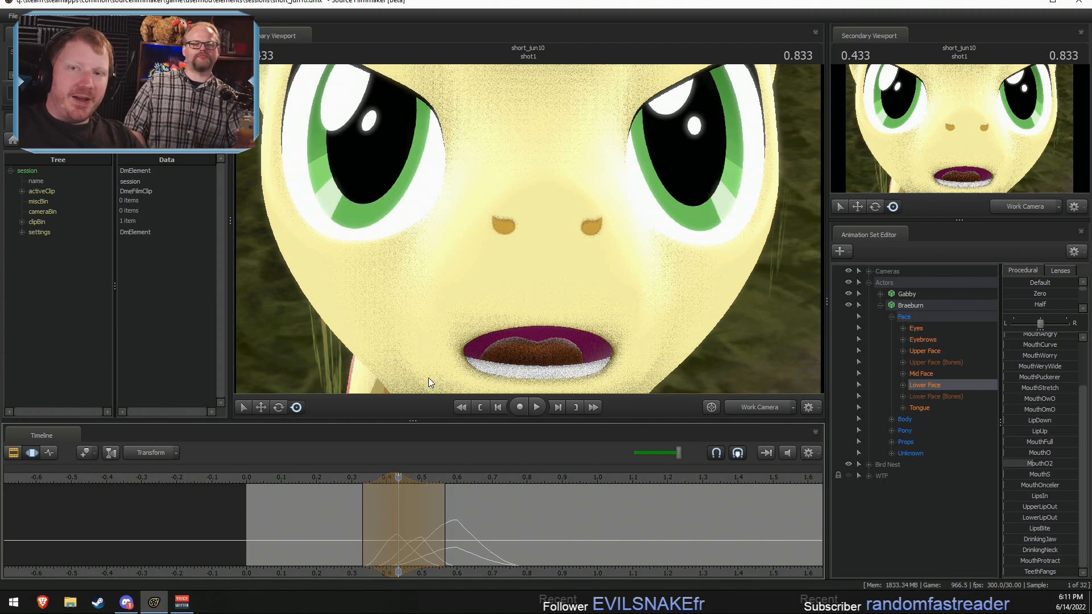
left_click(377, 556)
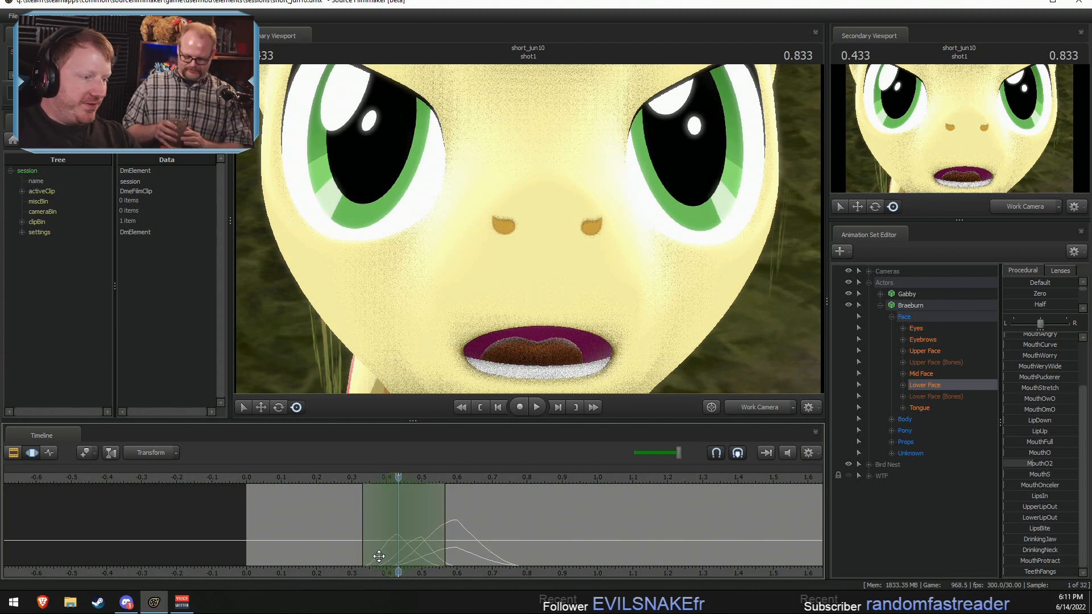
Step: Centre the falloff selection on 0.9 seconds, showing the whole shot, and strongly raise Braeburn's MouthO2 shape
scroll(522, 559, "down", 2)
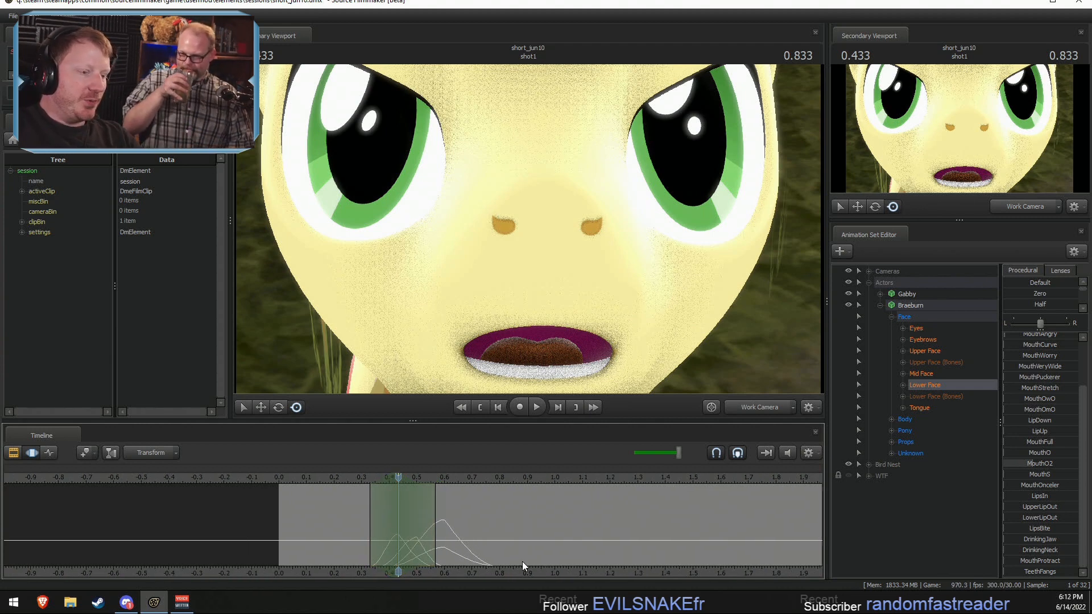
middle_click_drag(507, 568, 432, 566)
scroll(355, 506, "up", 3)
scroll(355, 506, "up", 1)
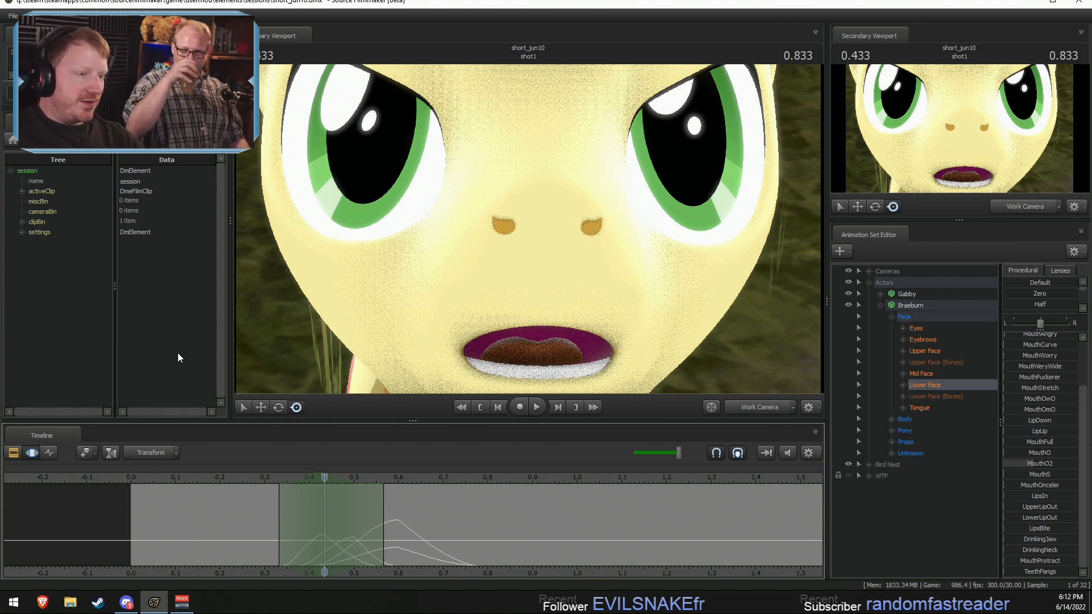
key("shift")
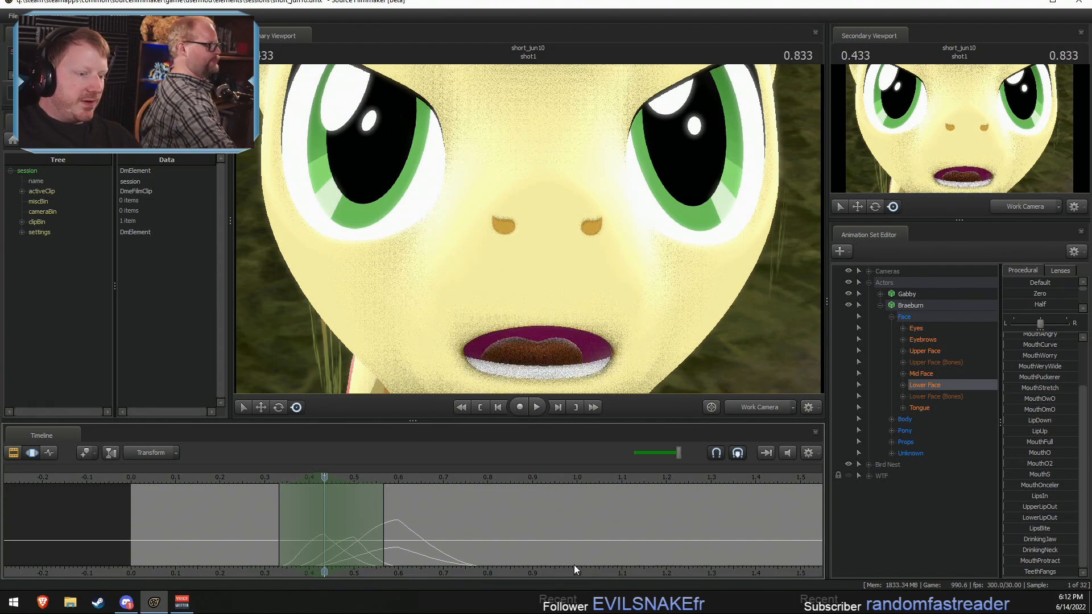
scroll(364, 540, "down", 3)
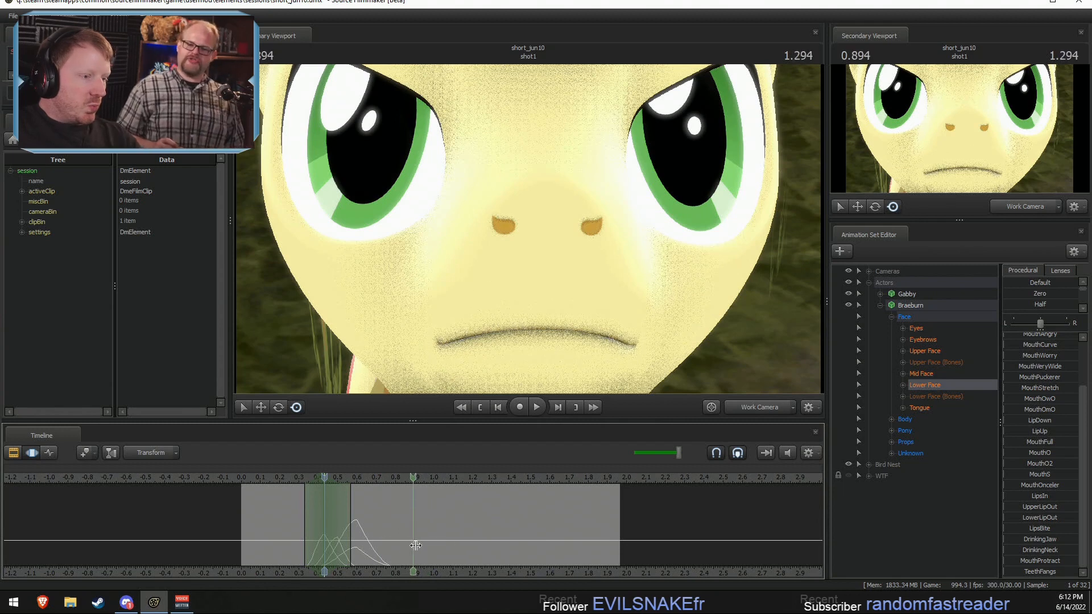
left_click(415, 545)
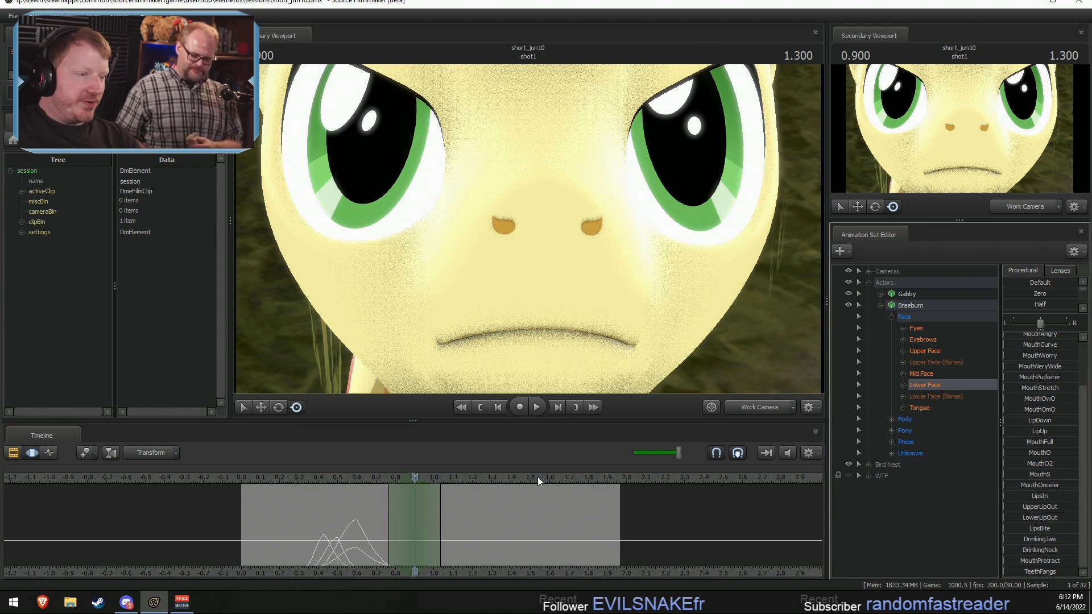
left_click_drag(1010, 465, 1068, 464)
Step: Scrub the new mouth motion, centre a falloff selection on about 1.033 seconds, and raise MouthGrin and MouthAngry
mouse_move(409, 506)
left_mouse_down()
mouse_move(387, 512)
mouse_move(410, 517)
mouse_move(373, 532)
left_mouse_up()
left_click_drag(375, 534, 434, 543)
left_click(440, 544)
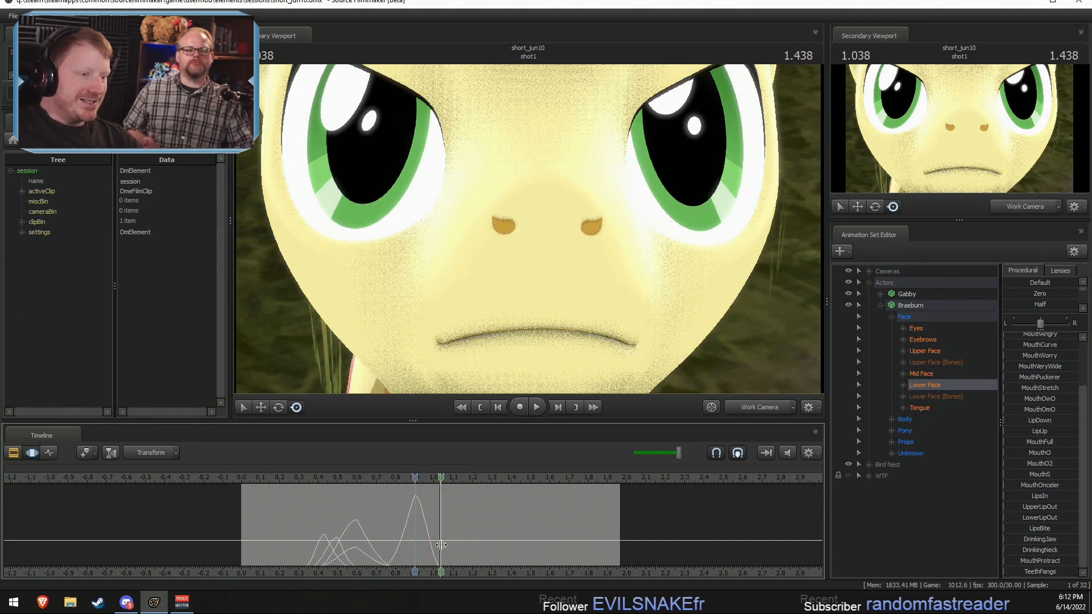
scroll(1053, 358, "up", 2)
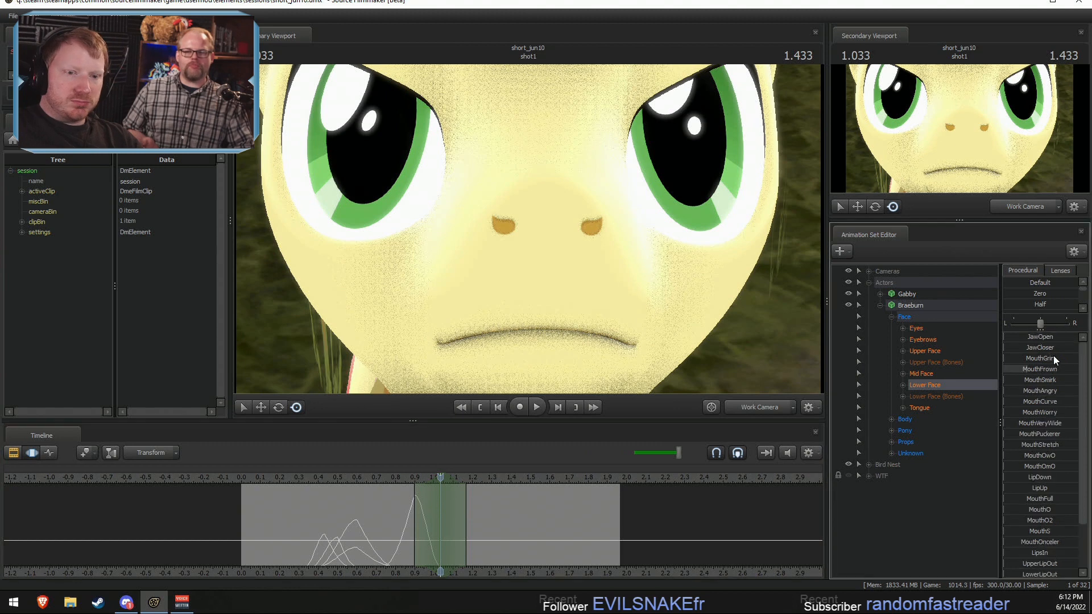
left_click_drag(1029, 358, 1041, 394)
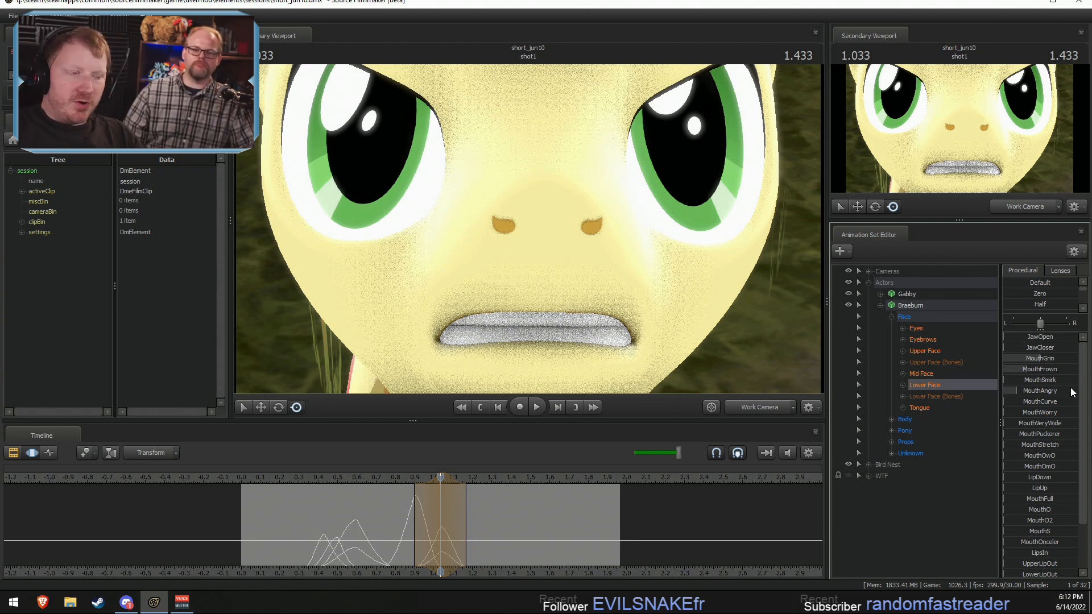
Step: Reselect 0.8 to 1.0 seconds centred on 0.9, raise JawCloser and MouthPuckerer, and lower MouthFrown to refine the rounded mouth
mouse_move(407, 514)
left_mouse_down()
mouse_move(433, 515)
mouse_move(409, 524)
left_mouse_up()
left_click(414, 525, "shift")
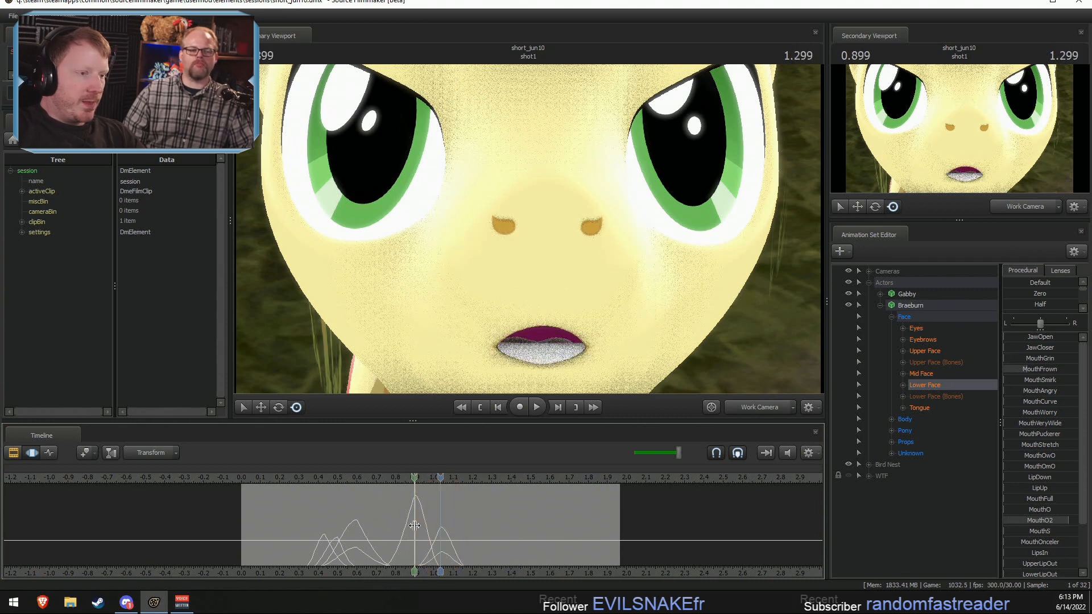
scroll(414, 524, "up", 3, "shift")
left_click_drag(1055, 347, 1028, 348)
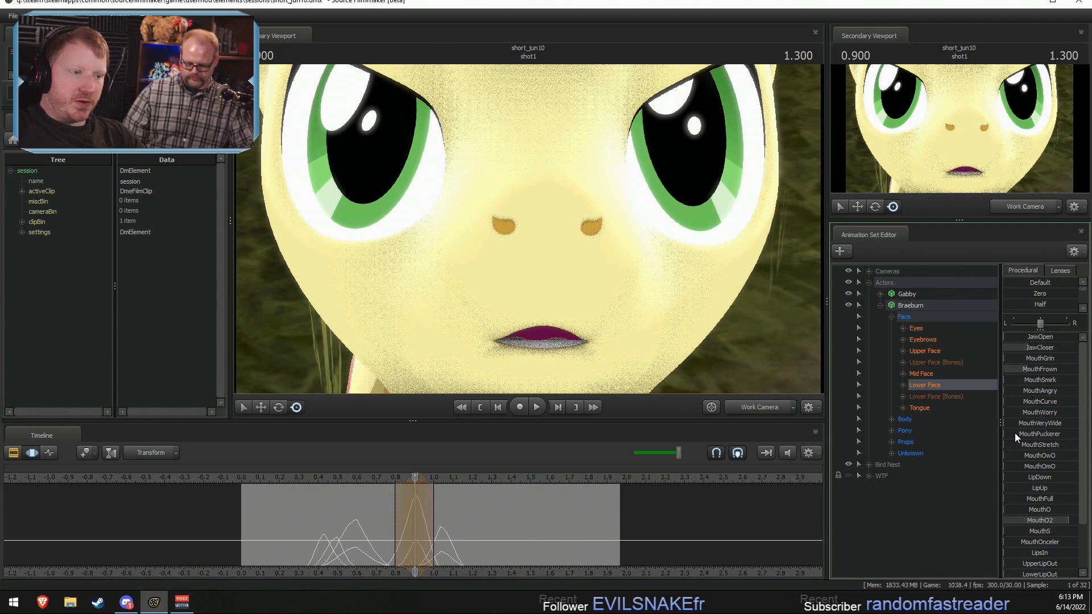
left_click_drag(1014, 434, 1046, 434)
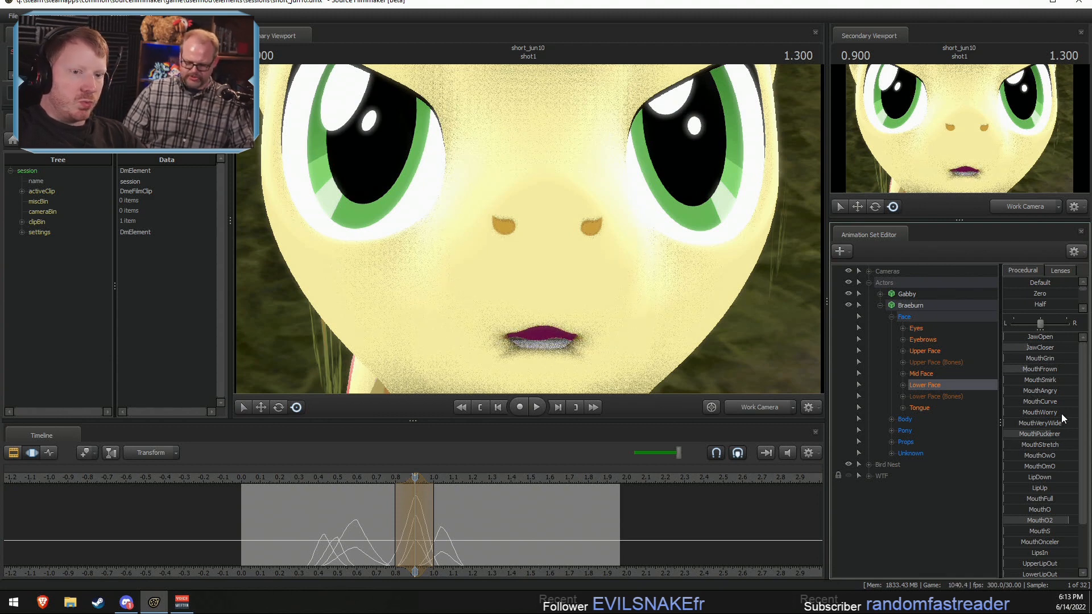
left_click_drag(1041, 369, 1049, 369)
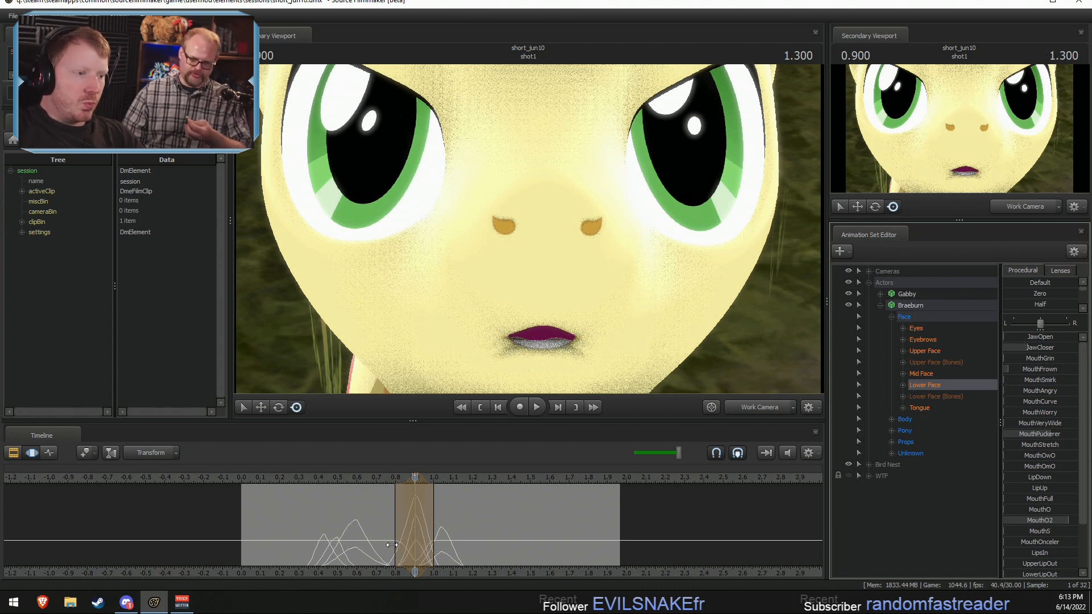
Step: Centre the falloff selection on about 0.966 seconds and raise Braeburn's JawOpen shape between the two mouth poses
left_click_drag(415, 543, 429, 540)
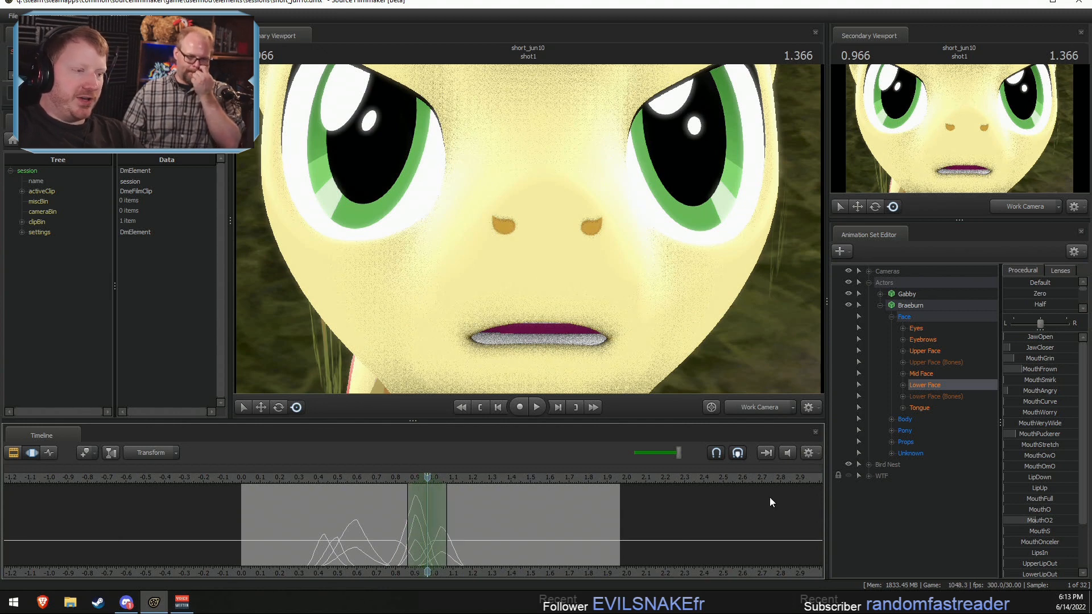
key("shift")
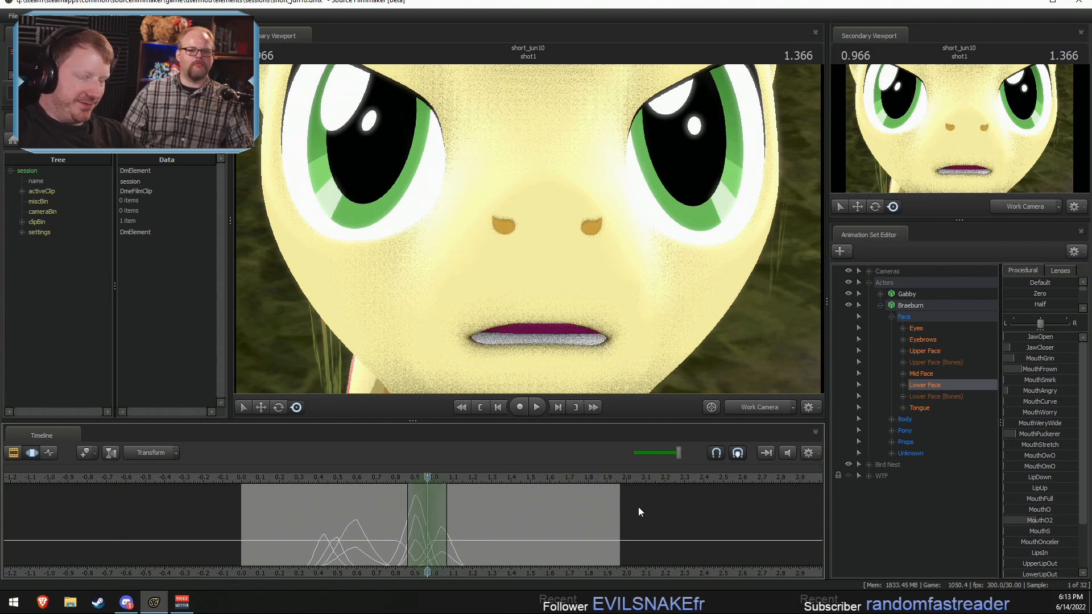
left_click_drag(1024, 337, 1052, 339)
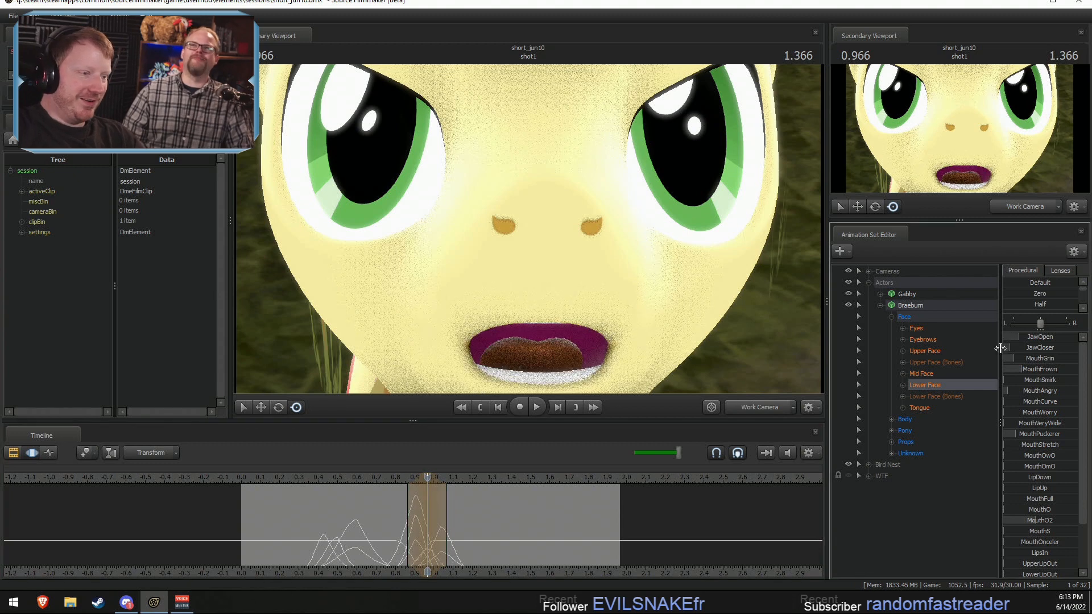
Step: Centre a wider falloff selection on about 1.166 seconds and slightly raise Braeburn's JawOpen shape
key("shift")
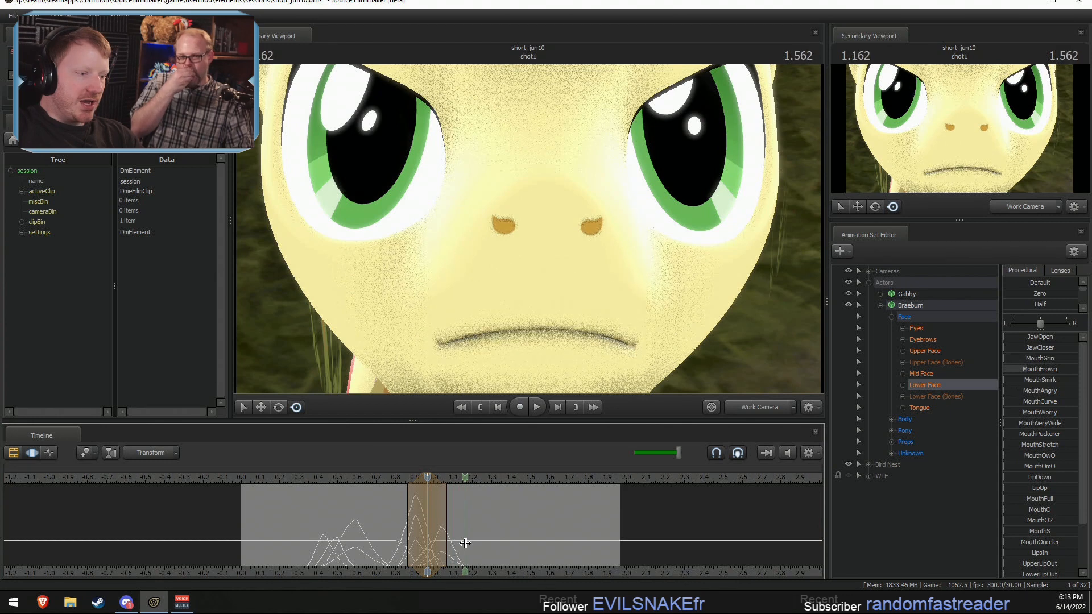
left_click(465, 544)
scroll(462, 545, "up", 1)
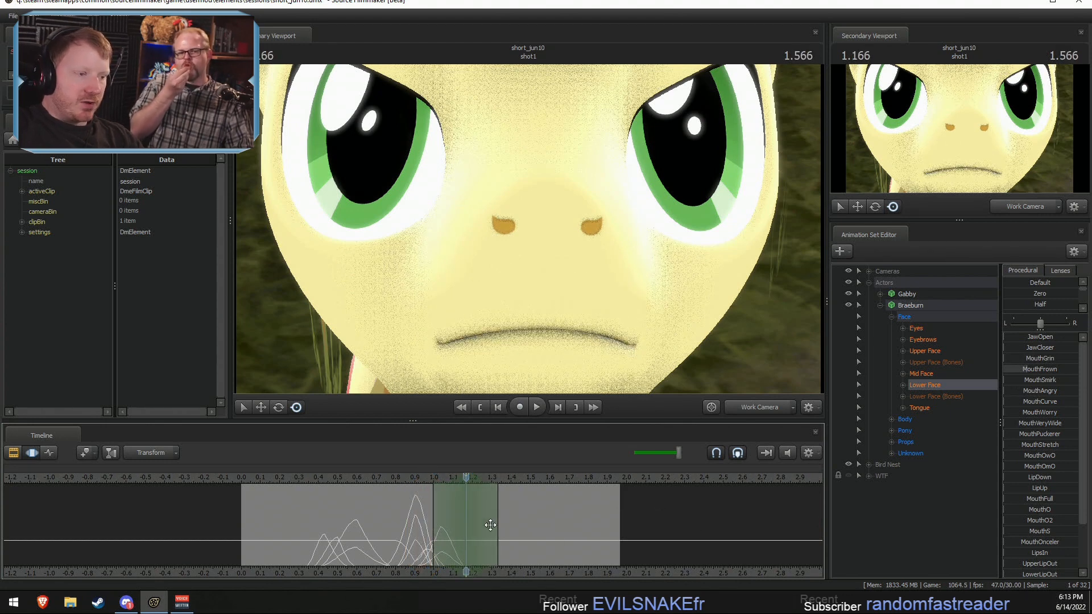
left_click_drag(1027, 336, 1045, 337)
Step: Narrow the falloff selection around 1.033 seconds and lower JawOpen to close the gap between Braeburn's teeth
left_click_drag(452, 513, 425, 544, "shift")
left_click(439, 540, "shift")
scroll(439, 540, "up", 1, "shift")
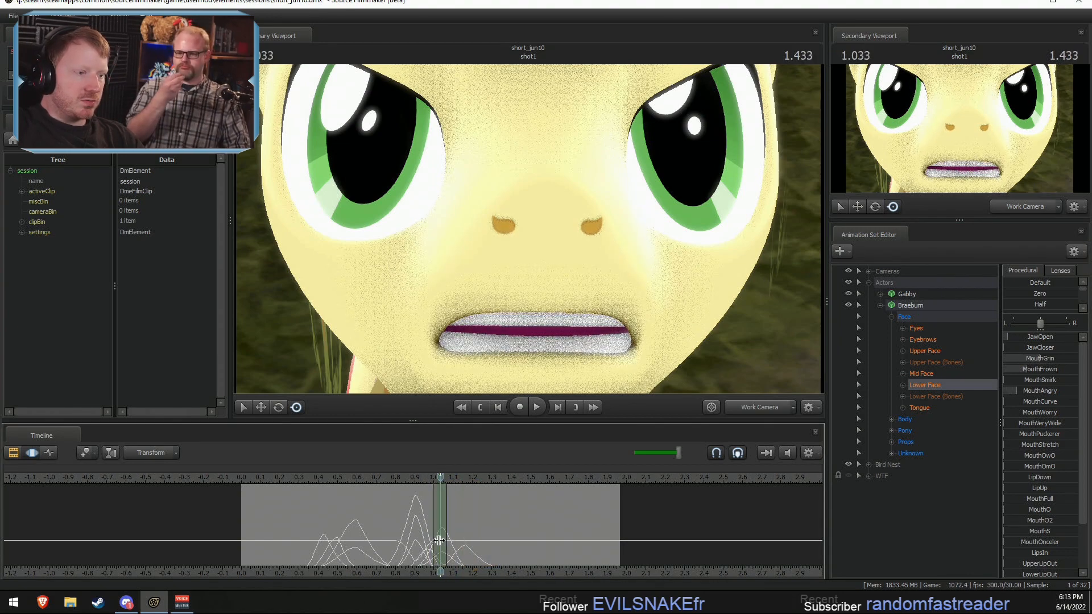
left_click_drag(1047, 337, 1035, 337)
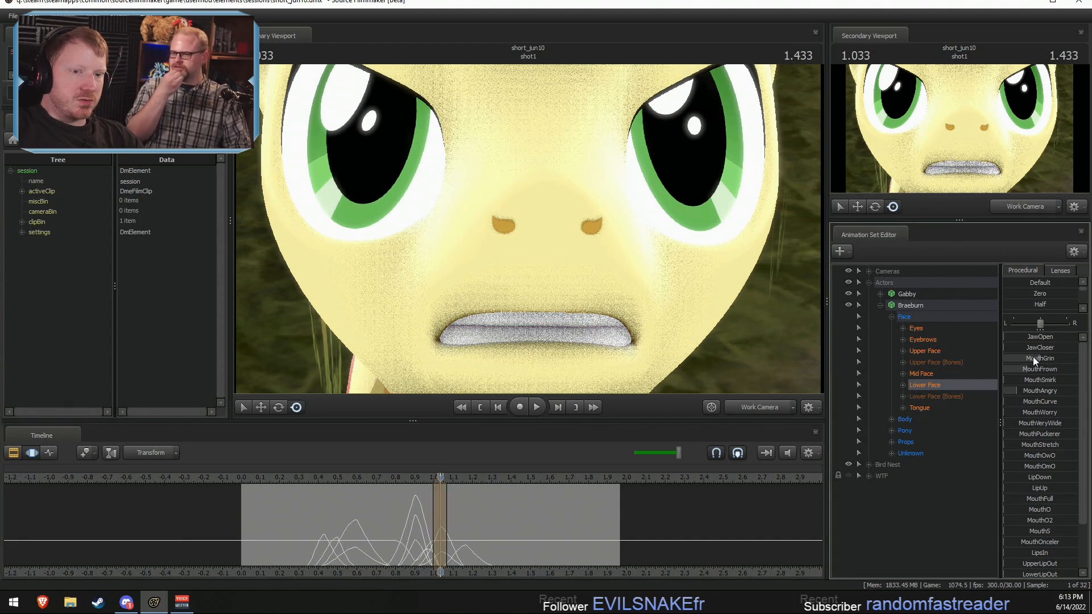
Step: Centre the falloff selection on about 1.266 seconds and raise Braeburn's JawCloser and MouthGrin shapes
key("shift")
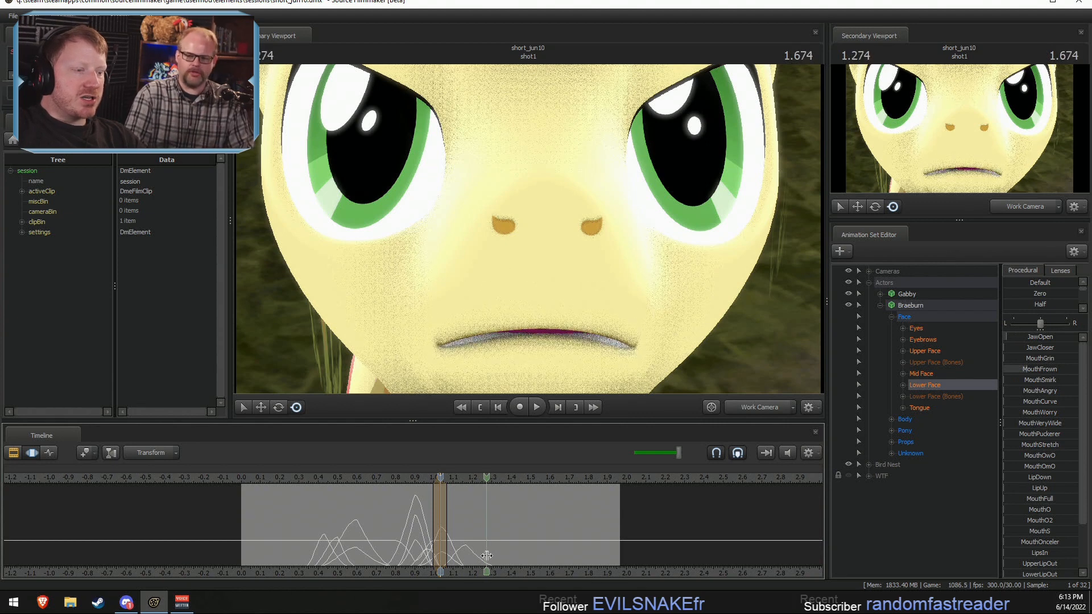
left_click(485, 556)
mouse_move(1033, 356)
left_mouse_down()
mouse_move(1052, 360)
mouse_move(1040, 345)
mouse_move(1055, 345)
mouse_move(1030, 345)
mouse_move(1042, 353)
left_mouse_up()
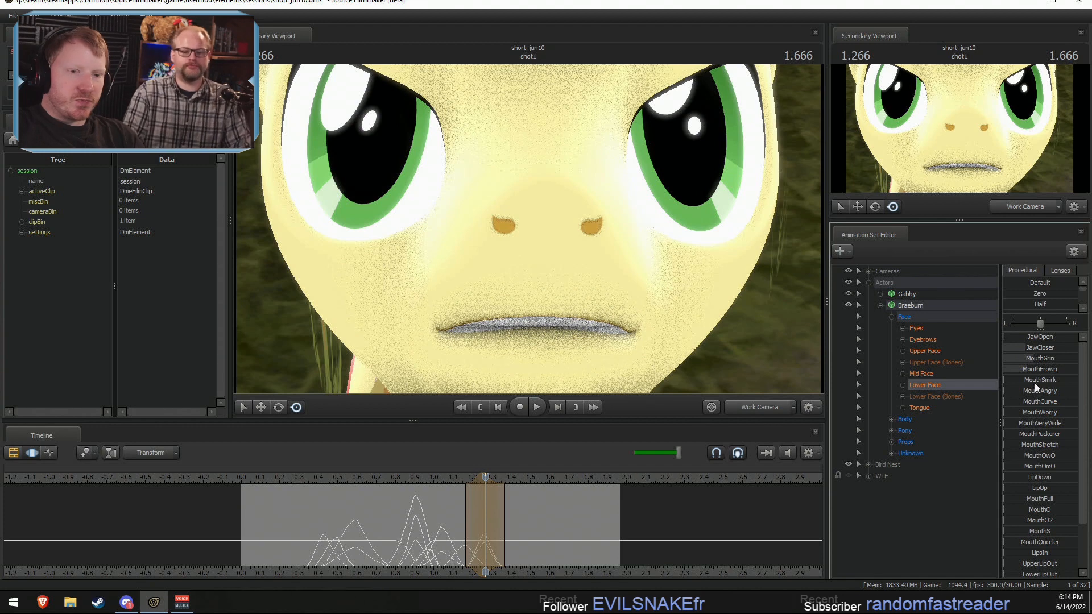
Step: Raise Braeburn's MouthGrin and LipDown shapes and slightly raise MouthCurve at about 1.266 seconds to bare the clenched teeth
mouse_move(1039, 400)
left_mouse_down()
mouse_move(1053, 404)
mouse_move(1036, 397)
left_mouse_up()
left_click_drag(1034, 360, 1052, 360)
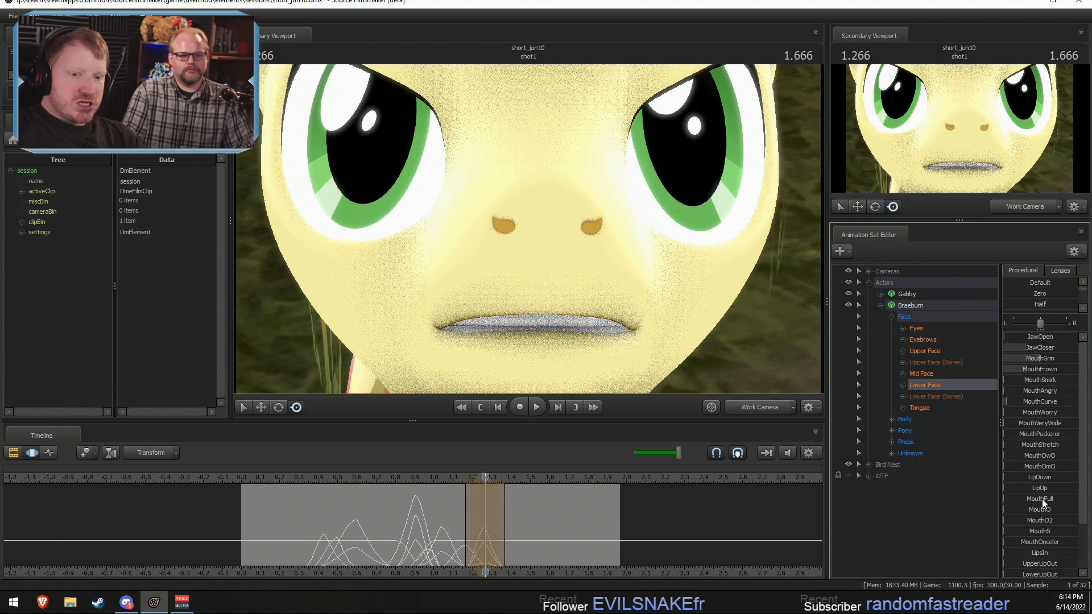
left_click_drag(1038, 482, 1060, 482)
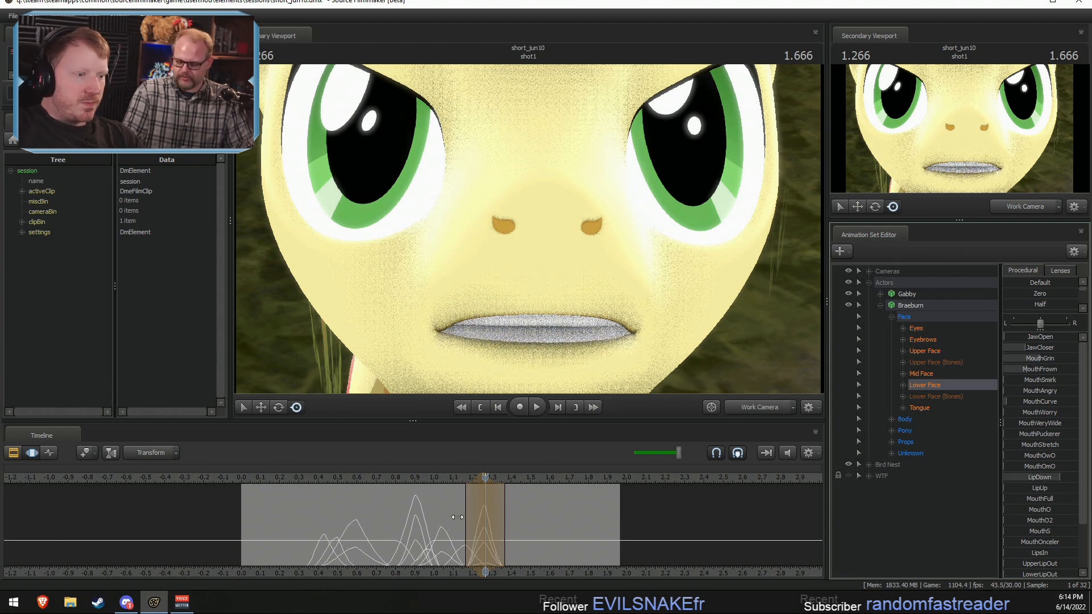
Step: Centre the falloff selection on about 1.1 seconds and raise Braeburn's MouthPuckerer shape
mouse_move(457, 518)
left_mouse_down()
mouse_move(449, 526)
mouse_move(490, 543)
mouse_move(424, 536)
mouse_move(454, 534)
left_mouse_up()
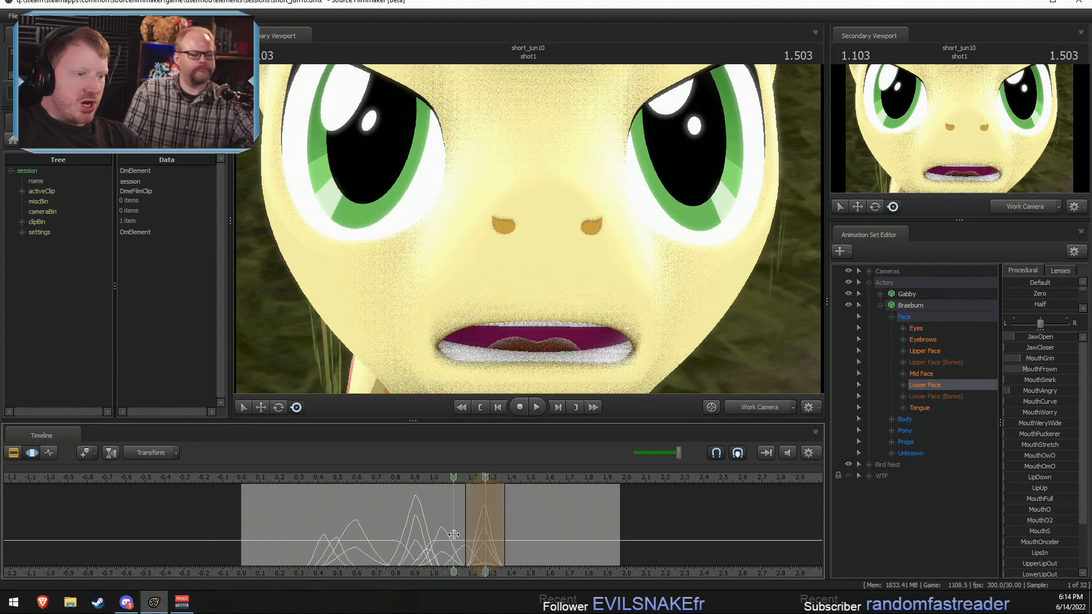
left_click(453, 534, "shift")
scroll(454, 534, "up", 4, "shift")
left_click_drag(1033, 435, 1062, 436)
Step: Centre the falloff selection on about 1.4 seconds and raise Braeburn's MouthO2 and MouthPuckerer shapes for a rounded mouth
left_click_drag(422, 507, 509, 528)
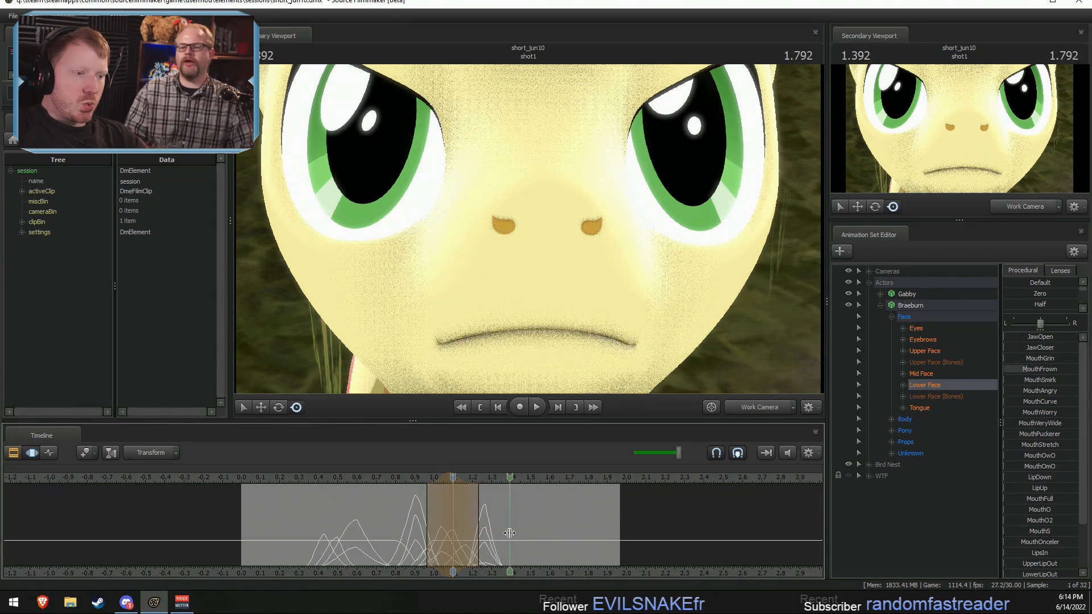
left_click(510, 529, "shift")
scroll(510, 528, "up", 4, "shift")
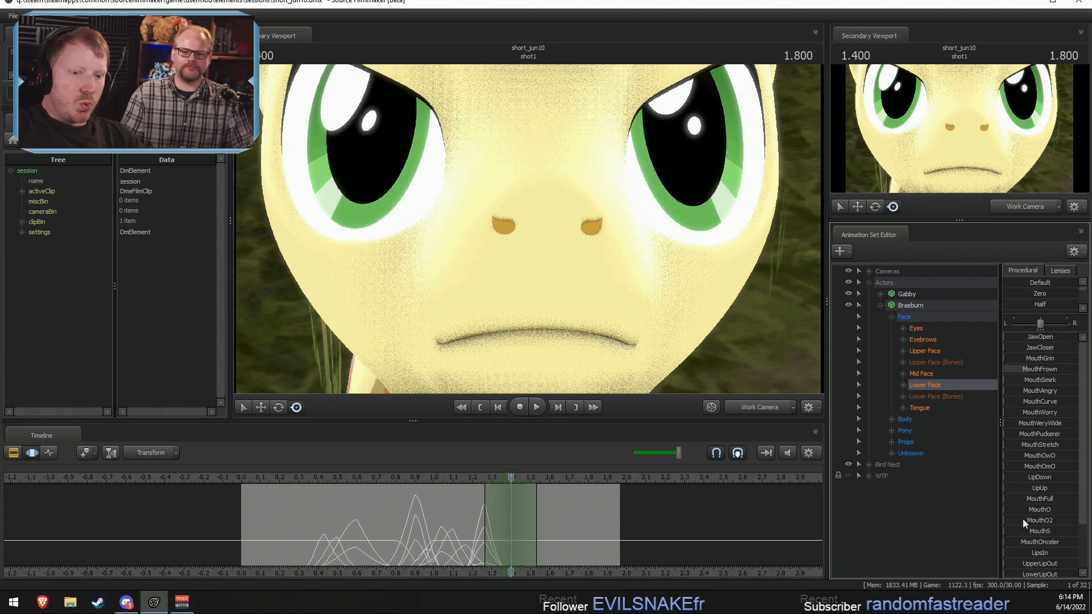
left_click_drag(1023, 523, 1061, 523)
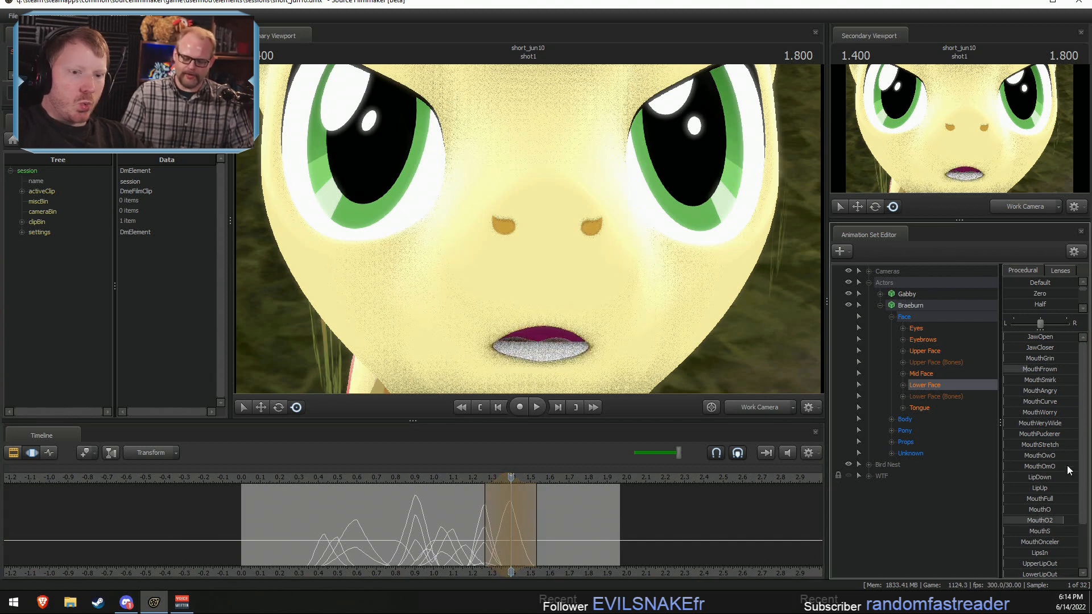
left_click_drag(1041, 438, 1049, 436)
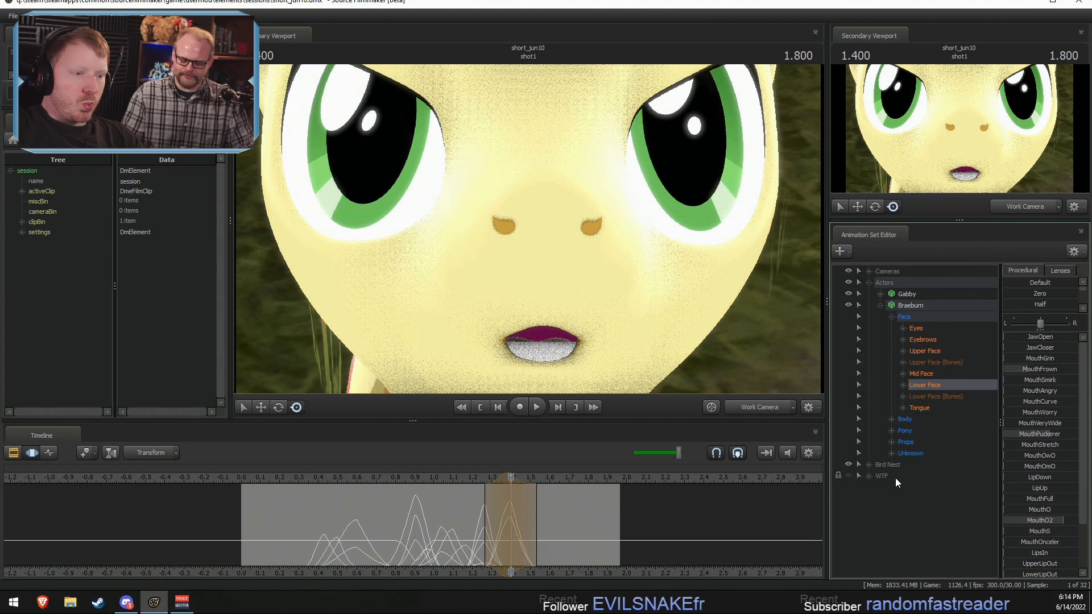
Step: Centre a narrower falloff selection on about 1.333 seconds and slightly raise Braeburn's JawOpen shape between the two poses
left_click_drag(452, 533, 496, 537)
left_click(495, 537, "shift")
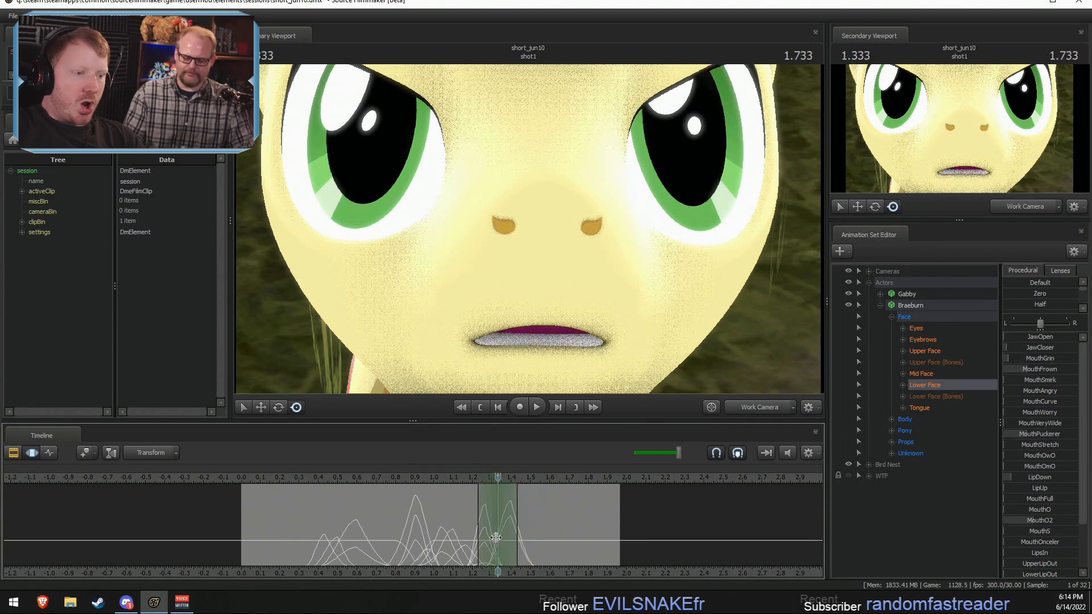
scroll(496, 537, "down", 1, "shift")
scroll(496, 537, "up", 1, "shift")
scroll(501, 534, "down", 1, "shift")
left_click_drag(1005, 336, 1023, 337)
Step: Centre a wider falloff selection on about 1.566 seconds and raise Braeburn's MouthGrin shape
left_click_drag(461, 502, 543, 532)
scroll(544, 532, "up", 3, "shift")
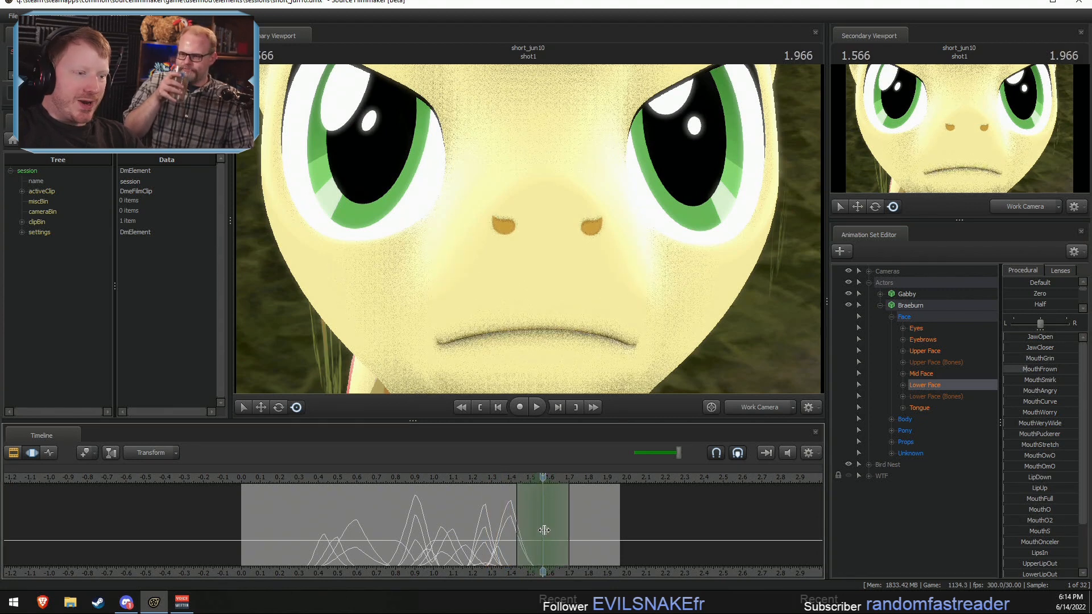
left_click_drag(1030, 359, 1059, 367)
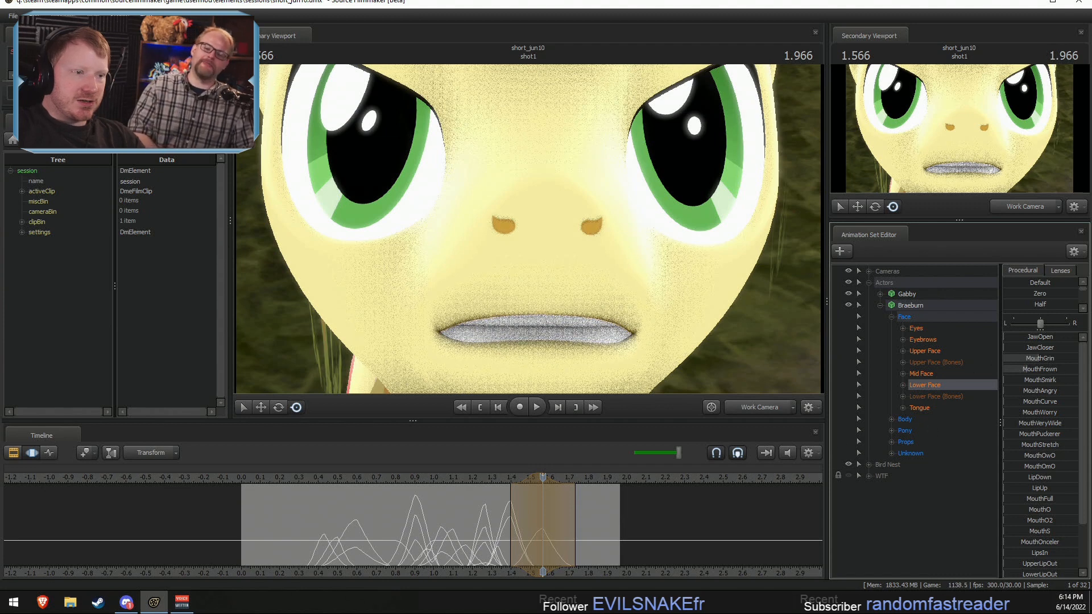
Step: Centre a narrow falloff selection on about 1.466 seconds and hold the rounded MouthO2 and MouthPuckerer pose through it
mouse_move(515, 522)
left_mouse_down()
mouse_move(503, 526)
mouse_move(542, 518)
mouse_move(511, 504)
mouse_move(528, 507)
left_mouse_up()
scroll(517, 529, "up", 1, "shift")
left_click(513, 506)
scroll(528, 507, "up", 1, "shift")
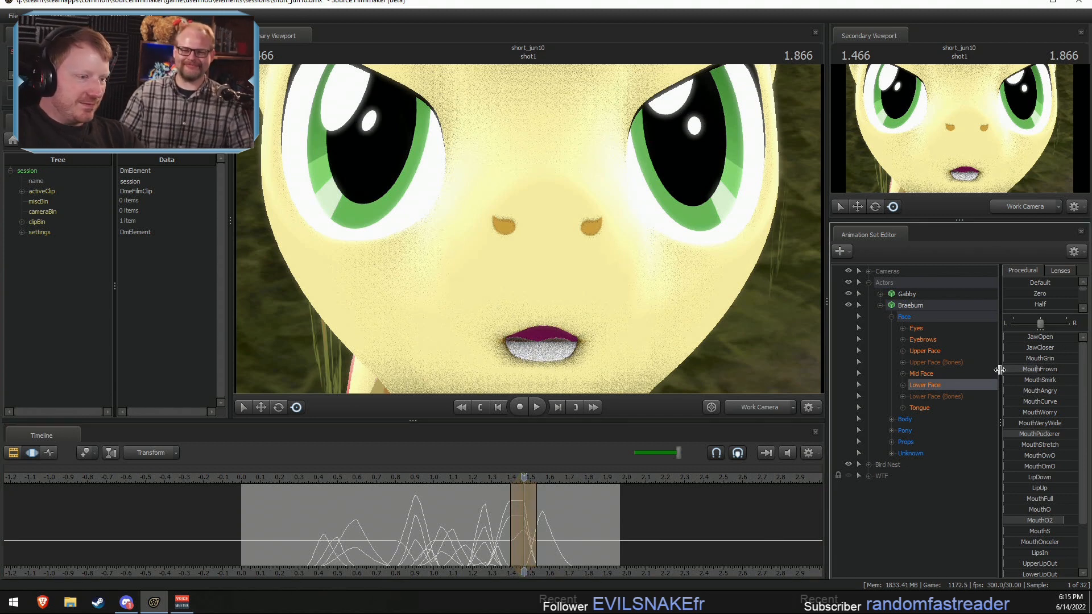
Step: Apply the Round procedural preset to Braeburn's lower-face curves within the selection around 1.466 seconds
scroll(1021, 471, "down", 2)
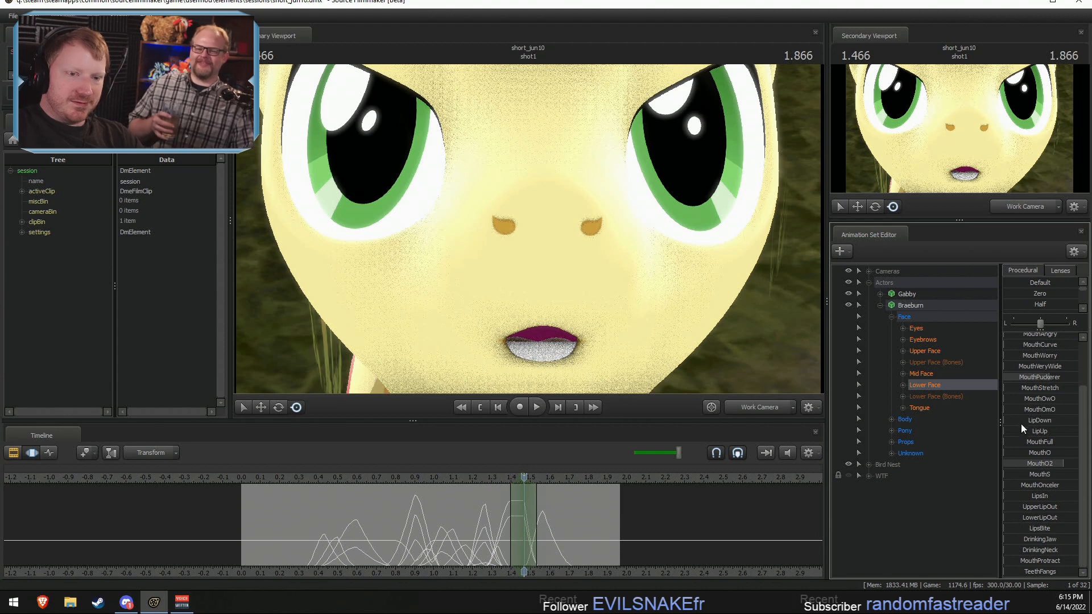
scroll(1019, 400, "up", 2)
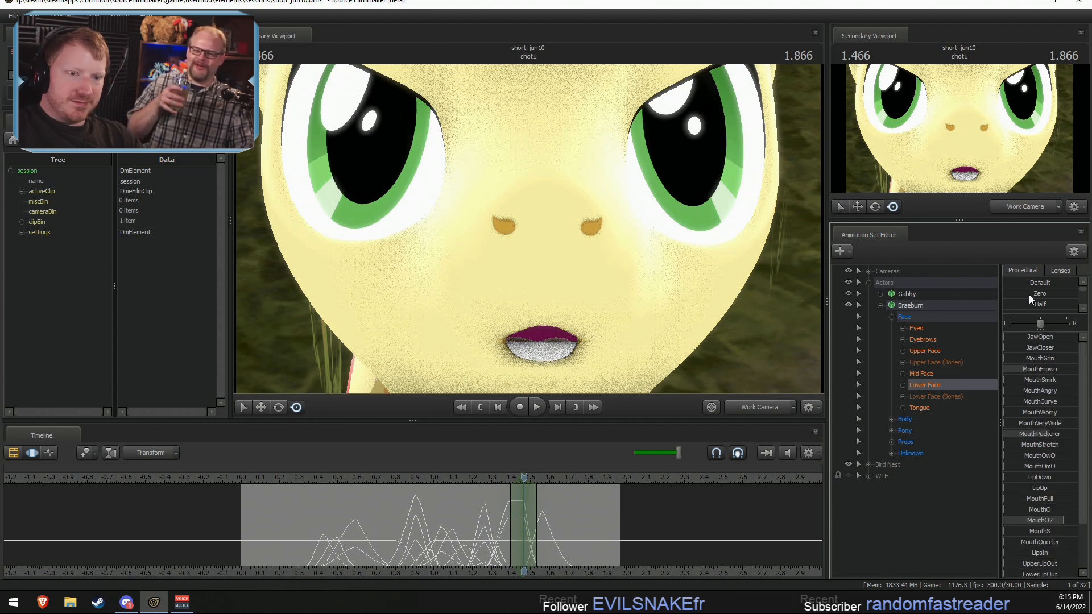
left_click_drag(1030, 330, 1030, 367)
scroll(1032, 325, "down", 3)
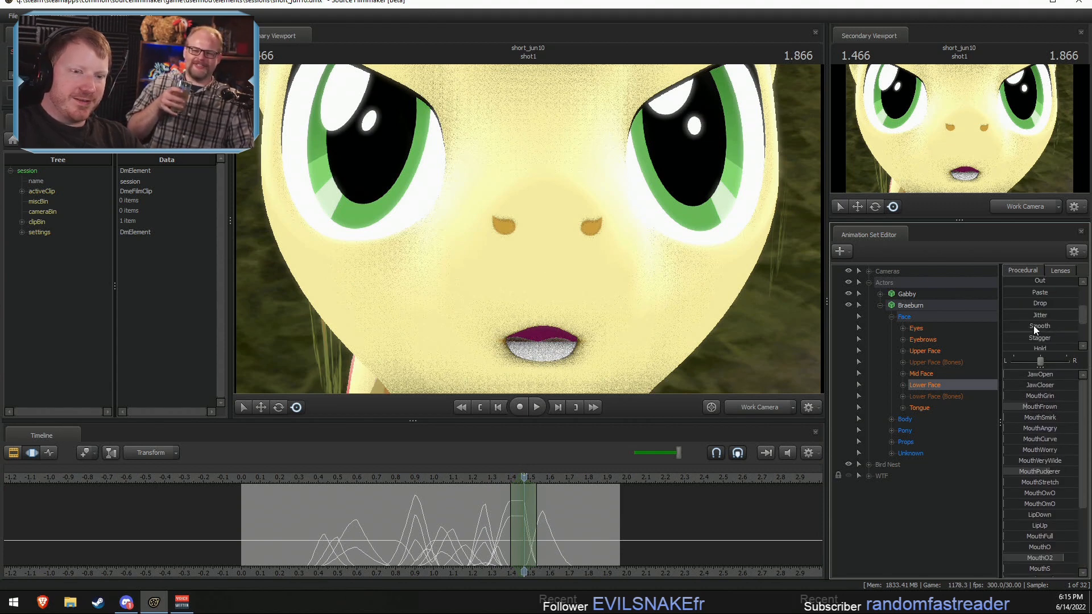
left_click(1023, 345)
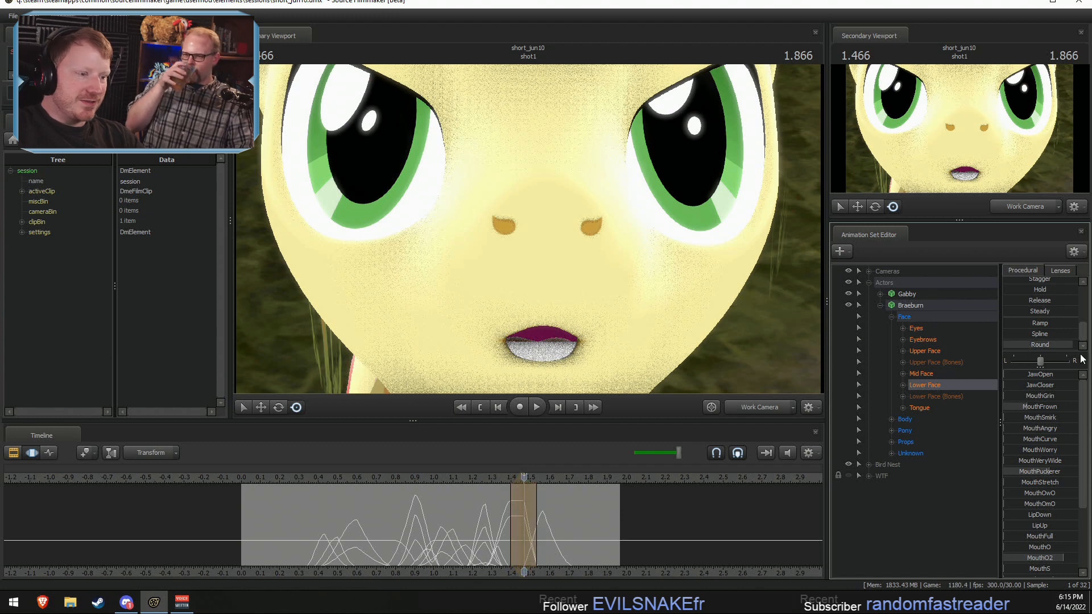
Step: Centre the falloff selection on about 1.4 seconds, raise MouthPuckerer further and add slight JawCloser to tighten the rounded mouth
left_click_drag(524, 517, 499, 527)
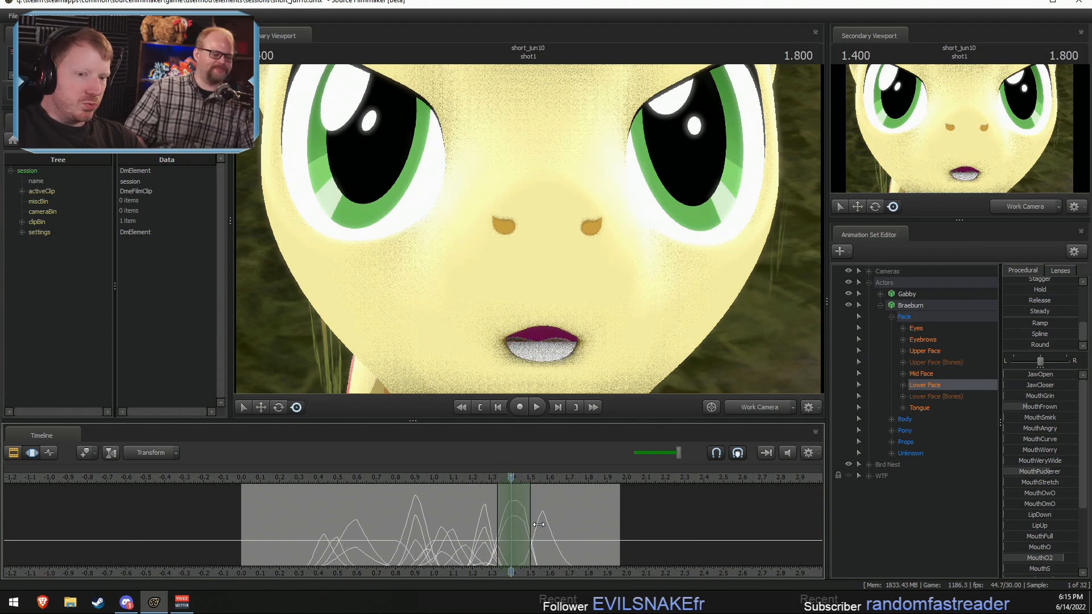
mouse_move(1031, 387)
left_mouse_down()
mouse_move(1047, 387)
mouse_move(1036, 387)
left_mouse_up()
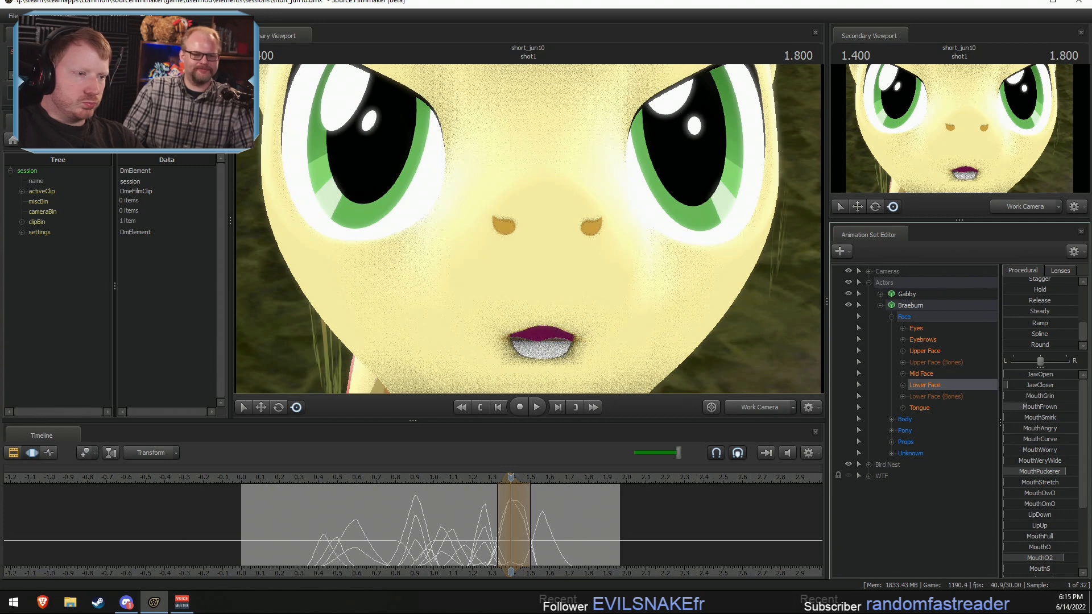
Step: Centre the falloff selection on about 1.5 seconds and adjust JawOpen to a slight opening, comparing against the pose near 1.3 seconds
left_click_drag(504, 498, 528, 528)
left_click_drag(1059, 367, 1069, 367)
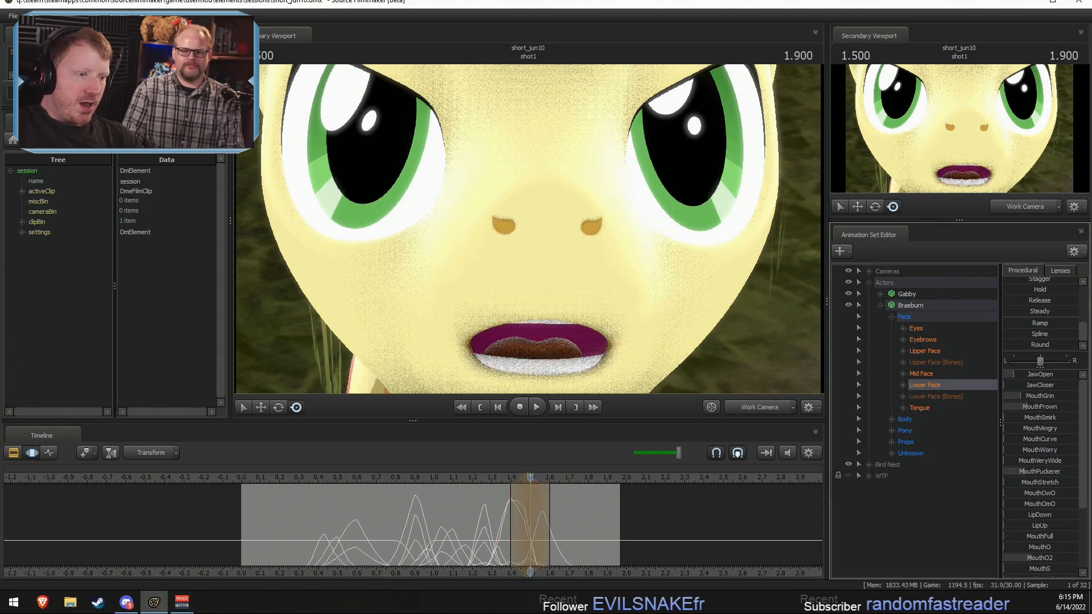
left_click_drag(470, 493, 518, 521, "shift")
left_click(492, 475)
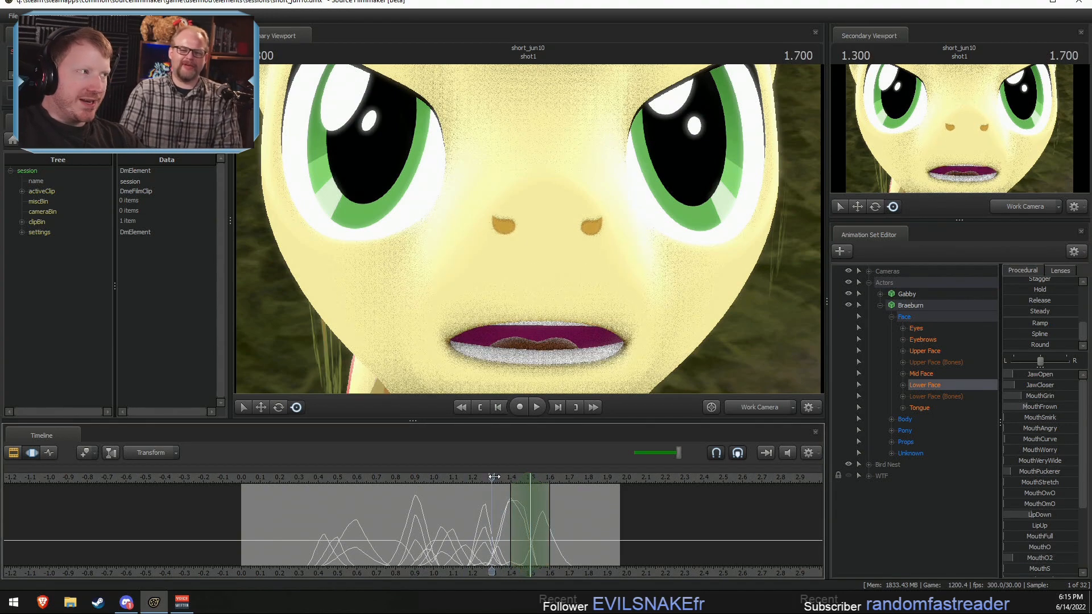
left_click_drag(494, 477, 530, 478)
left_click_drag(1026, 375, 1035, 375)
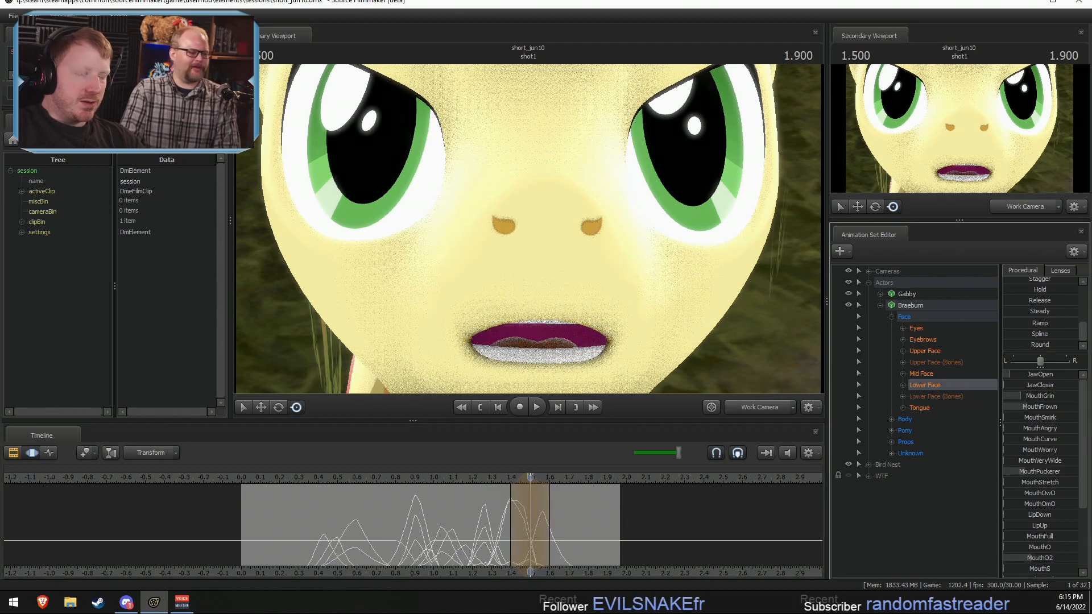
Step: Centre the falloff selection on about 1.666 seconds and raise Braeburn's JawCloser, MouthCurve and LipsBite shapes to press the lips shut
left_click_drag(504, 516, 547, 526, "shift")
left_click(562, 526, "shift")
scroll(563, 526, "up", 3, "shift")
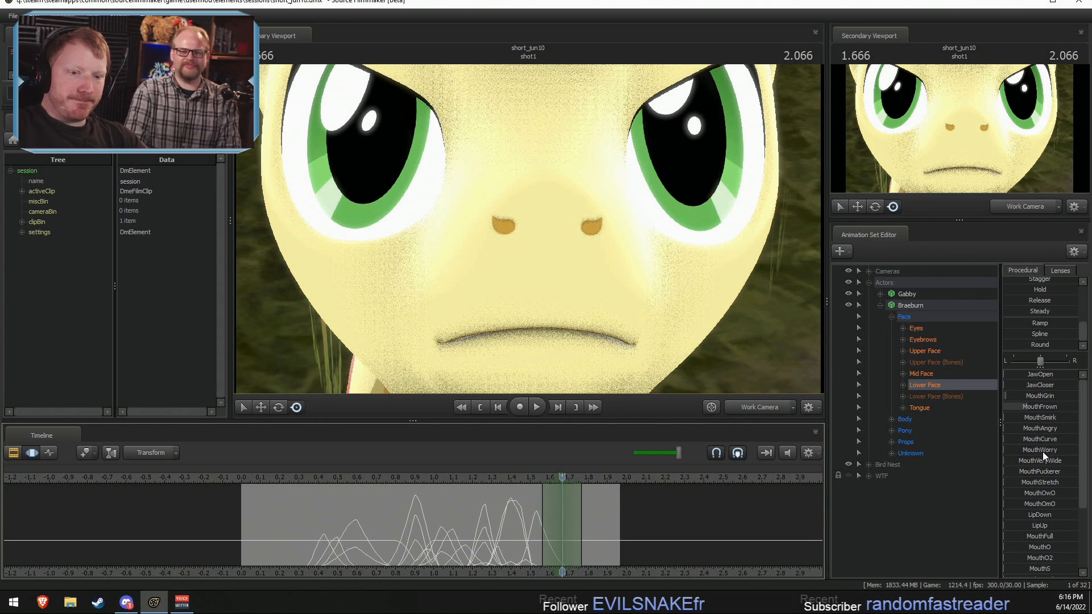
left_click_drag(1043, 440, 1060, 441)
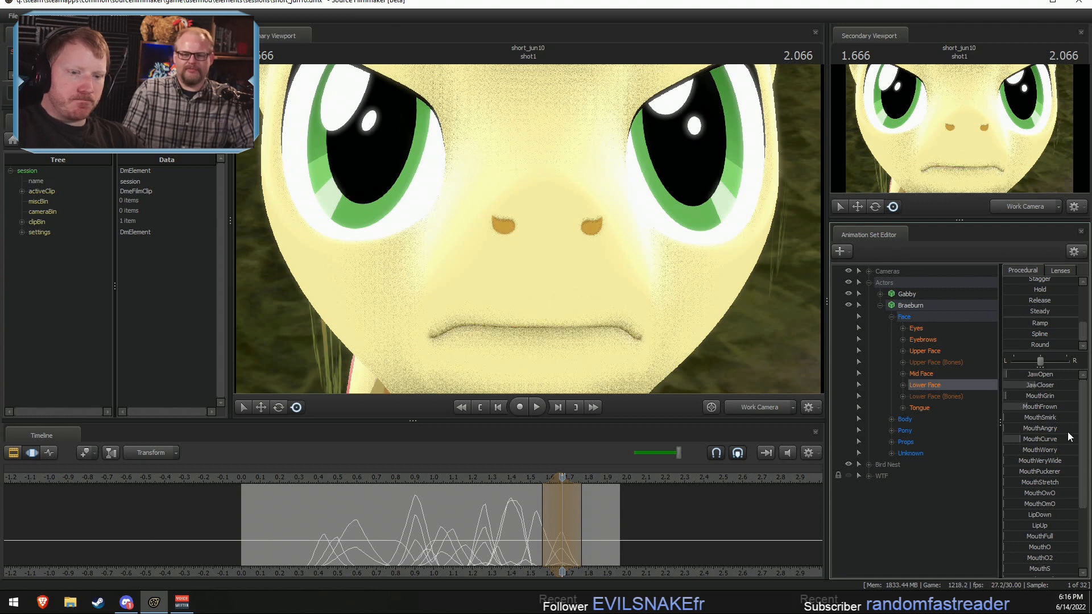
scroll(1054, 531, "down", 3)
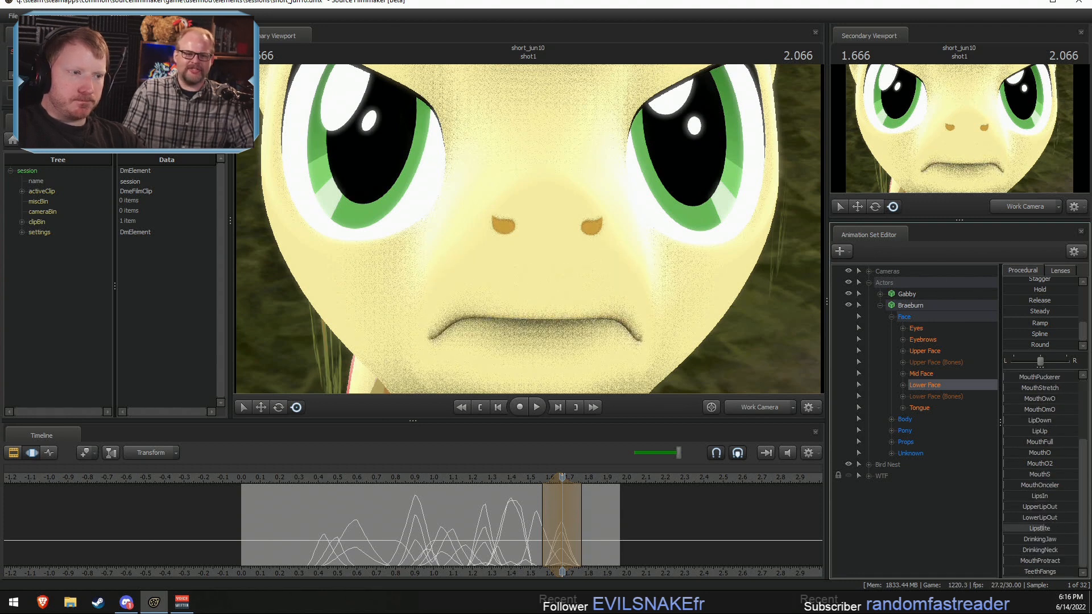
scroll(1046, 479, "up", 2)
Step: Raise Braeburn's MouthPuckerer, LowerLipOut and JawCloser shapes at about 1.666 seconds, checking the closed lips in profile
key("a")
left_click_drag(728, 331, 811, 322)
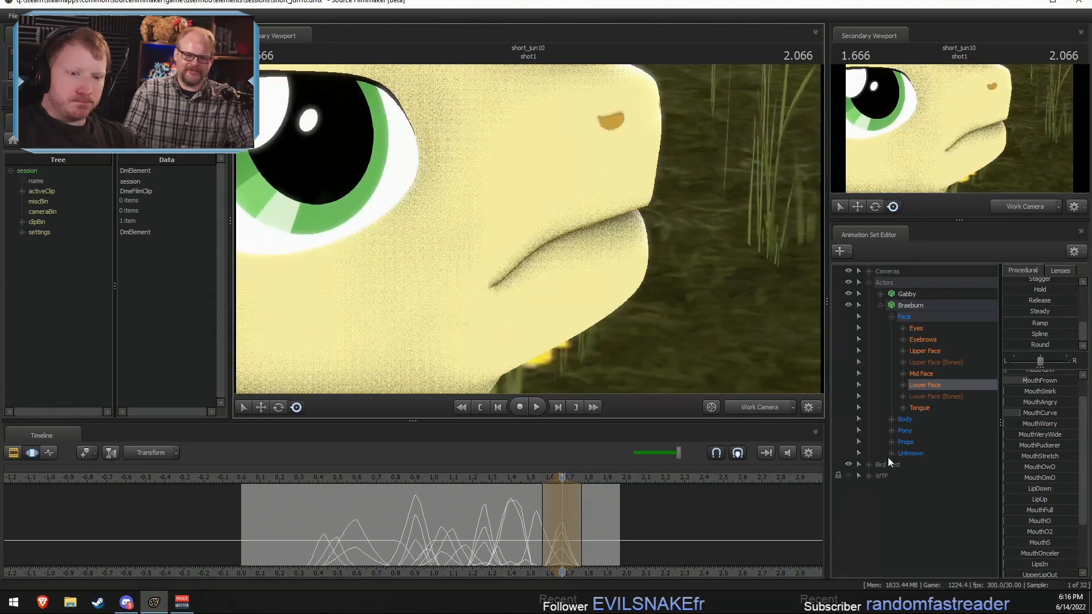
scroll(1043, 518, "down", 3)
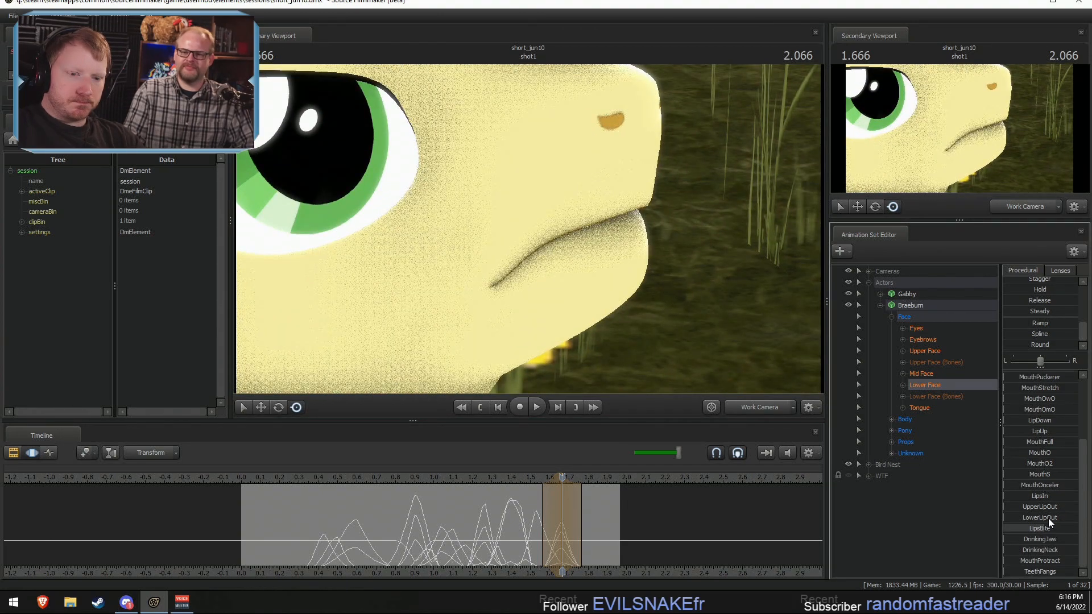
scroll(1039, 539, "up", 3)
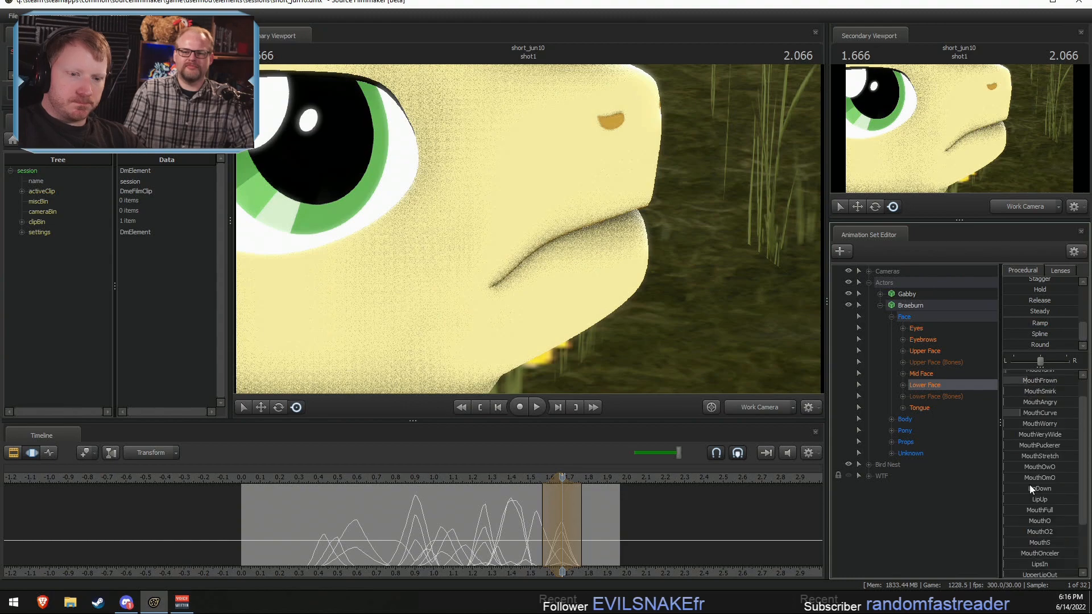
key("w")
left_click_drag(796, 318, 463, 281)
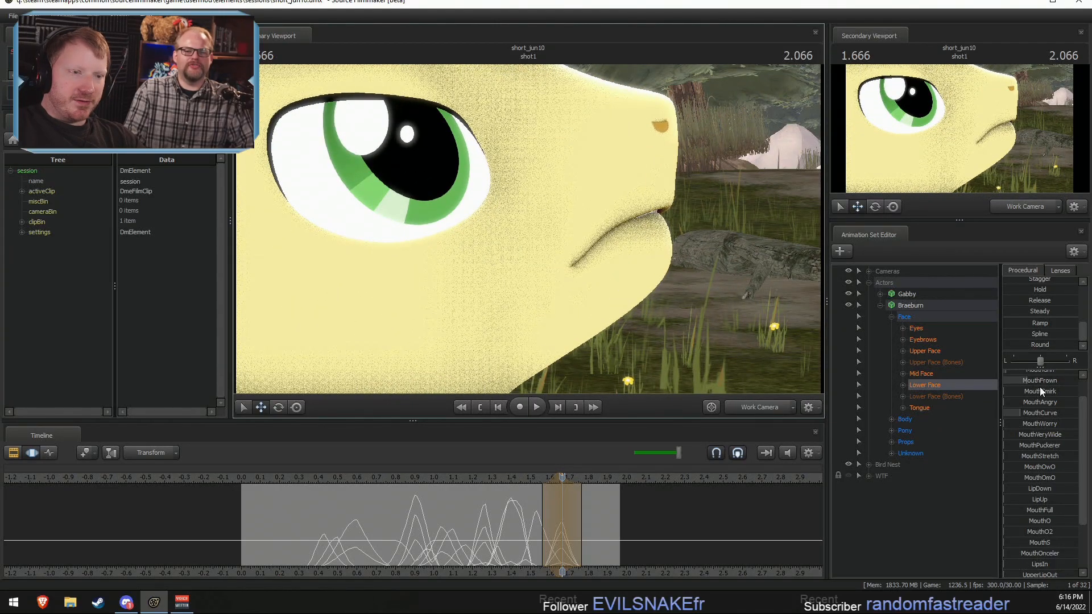
scroll(1030, 482, "down", 1)
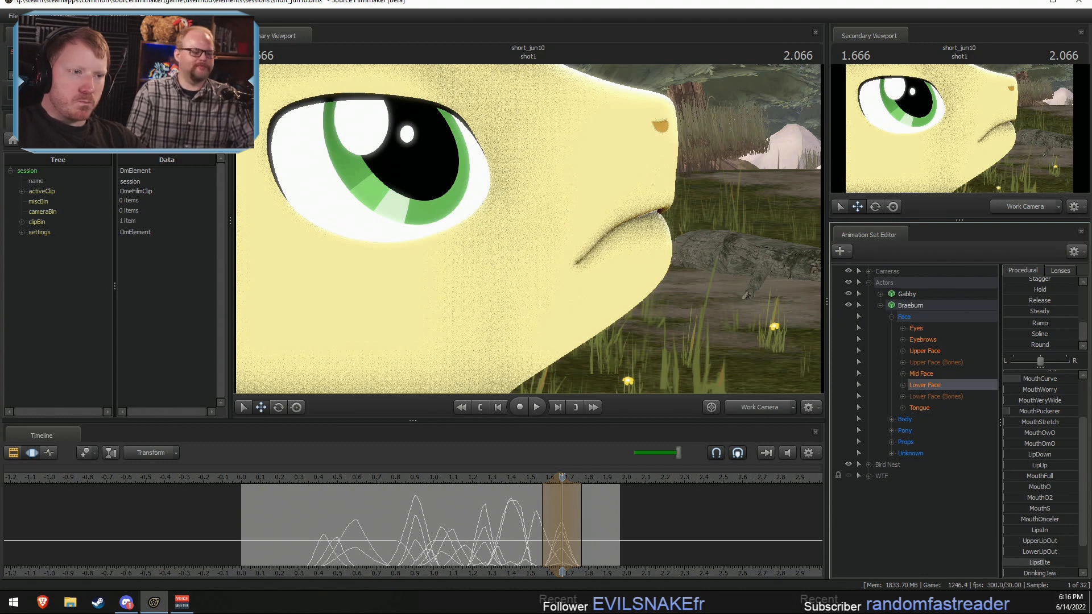
scroll(1030, 418, "down", 1)
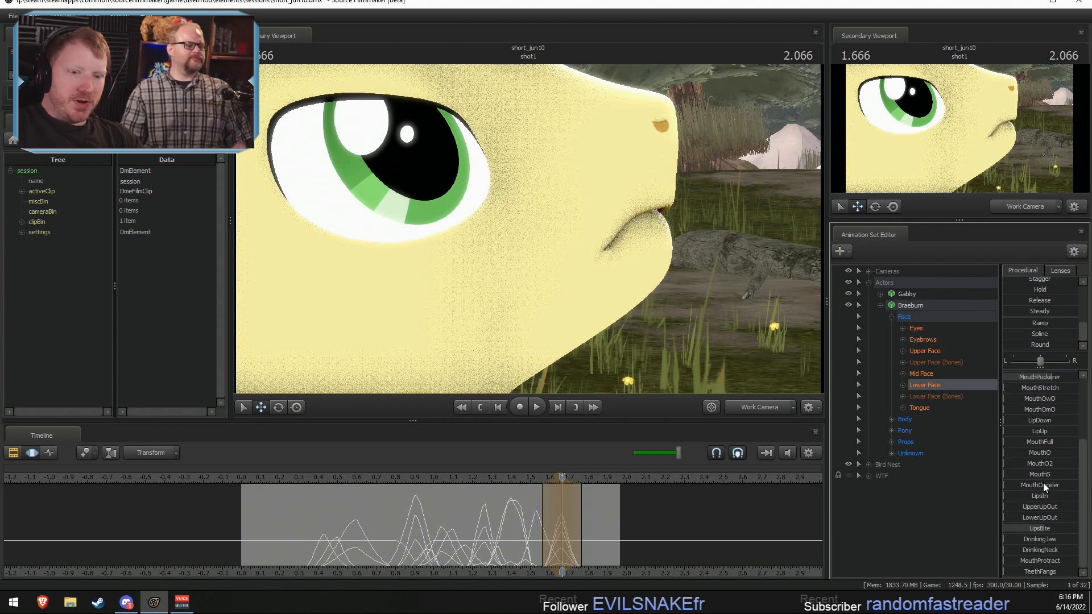
left_click_drag(1030, 507, 1083, 517)
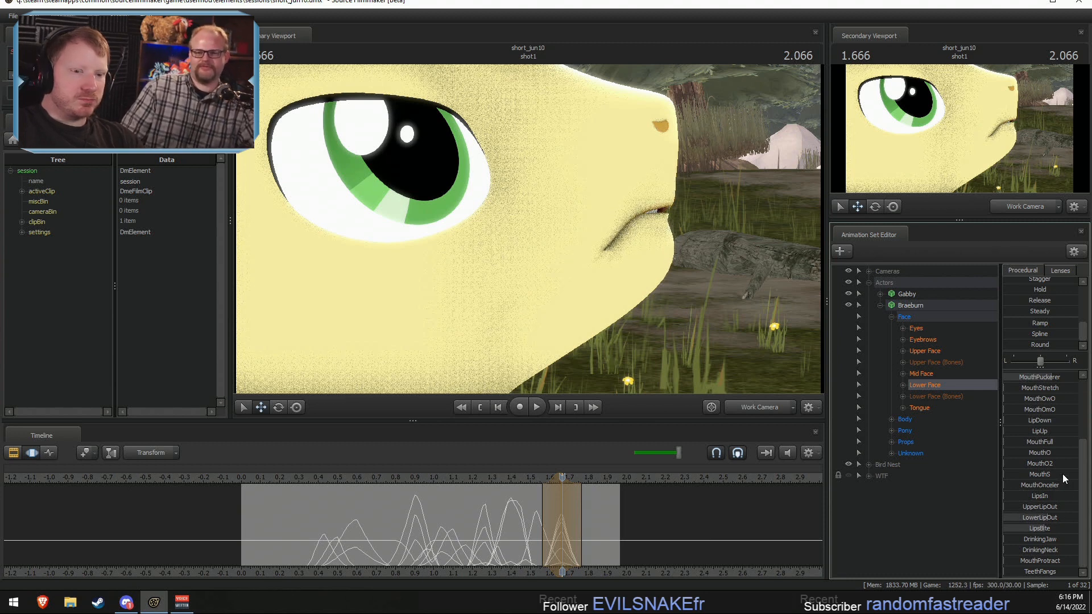
scroll(1038, 400, "up", 3)
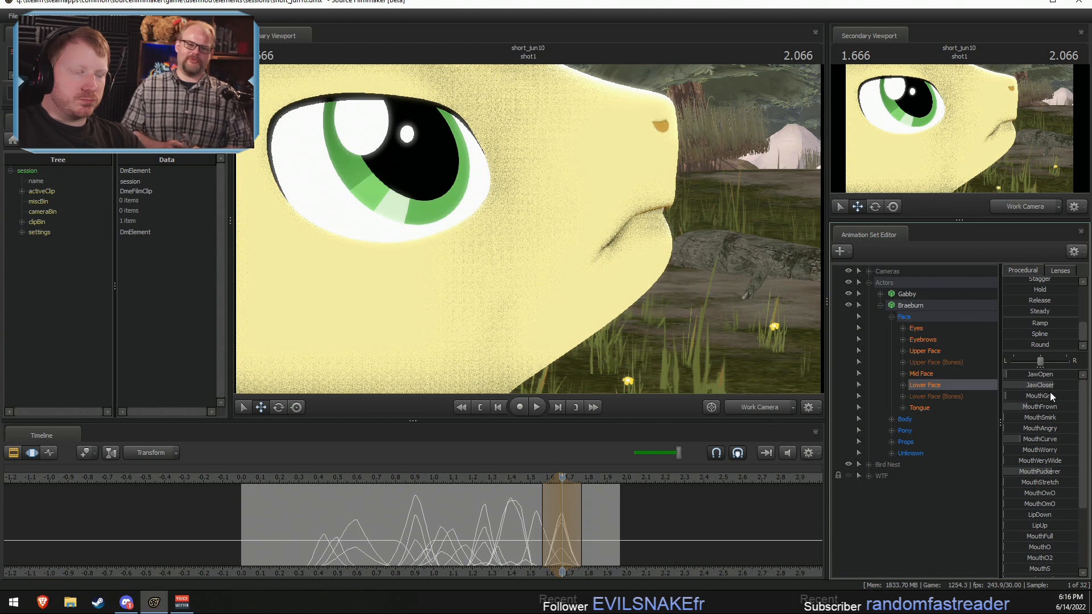
Step: Centre a narrow falloff selection on about 1.6 seconds and slightly raise Braeburn's JawOpen shape
left_click_drag(518, 547, 549, 538)
left_click(549, 538, "shift")
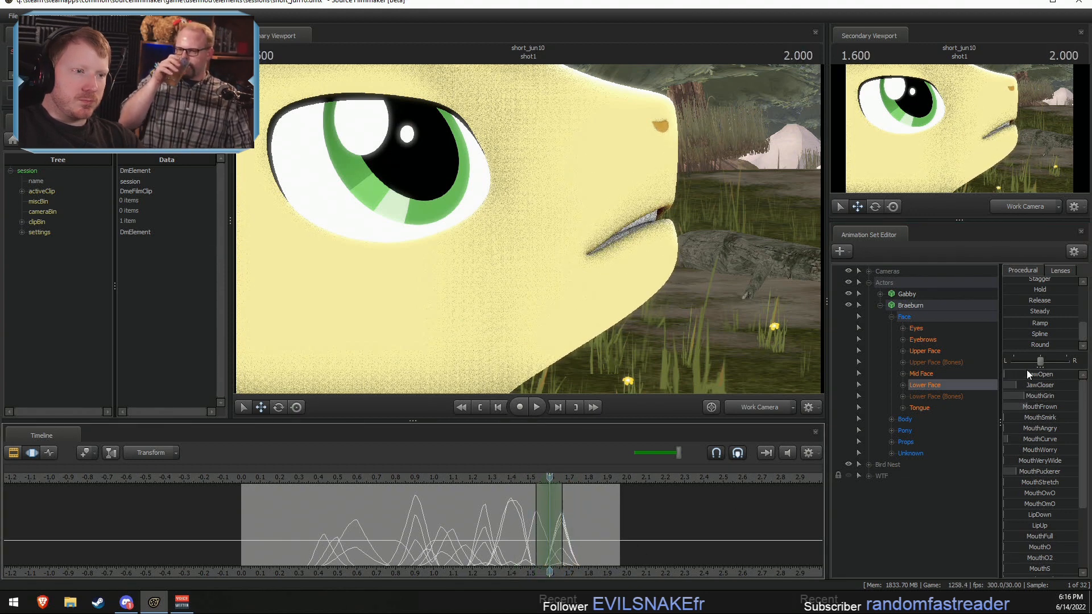
left_click_drag(1025, 374, 1030, 373)
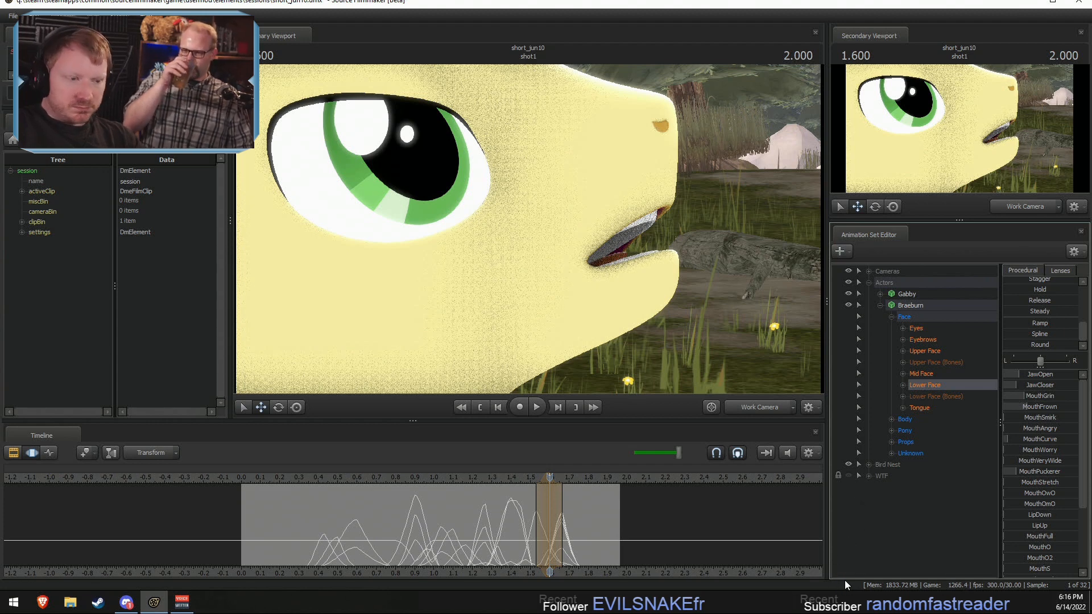
Step: Centre the falloff selection on about 1.566 seconds and raise Braeburn's MouthVeryWide shape
key("shift")
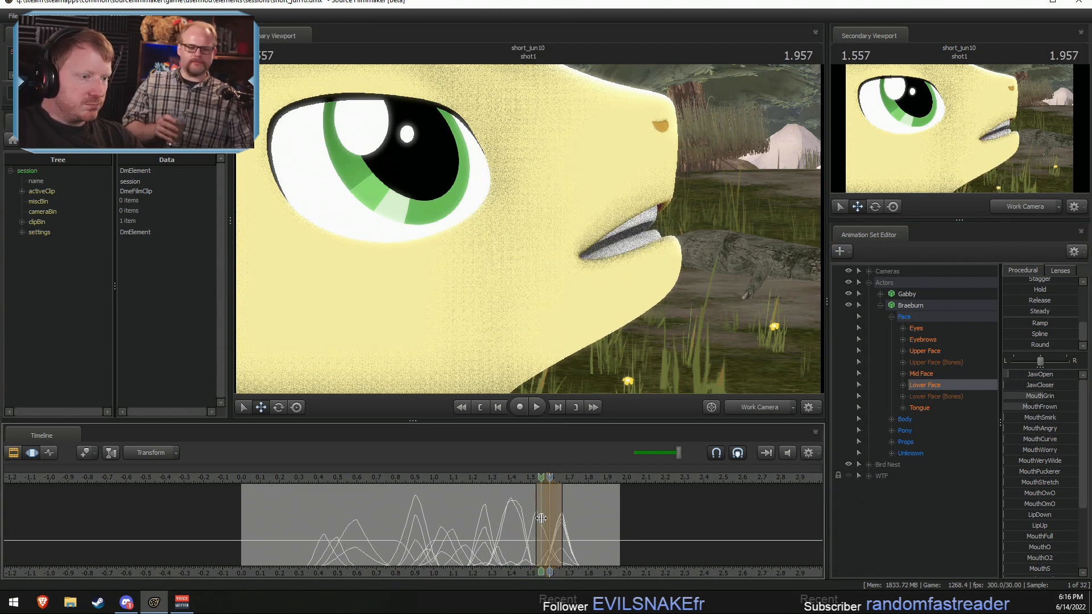
left_click(545, 518, "shift")
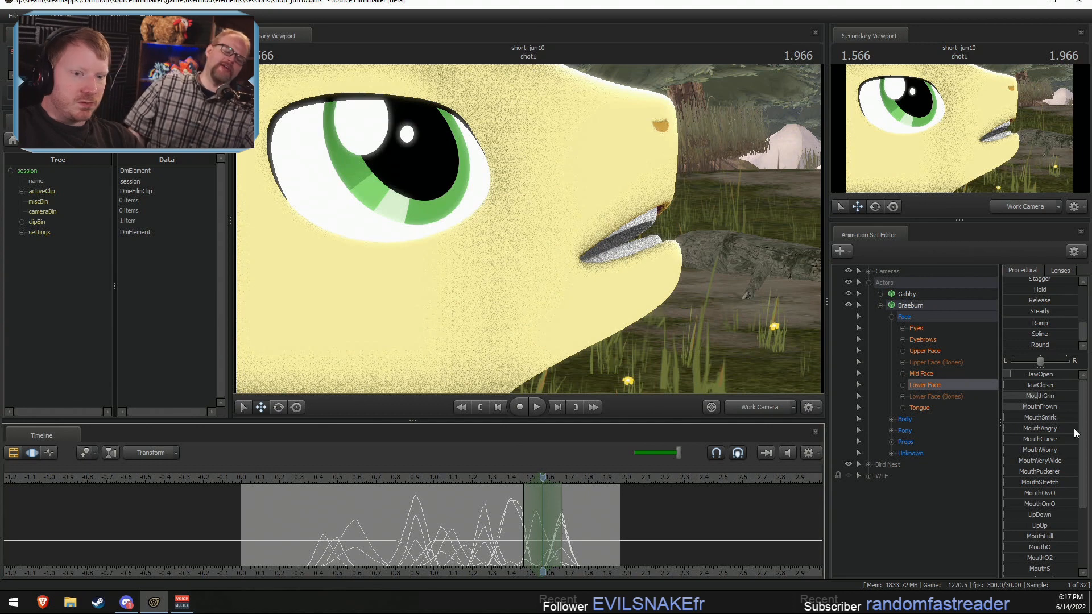
left_click_drag(1023, 462, 1053, 462)
Step: Centre the falloff selection on about 1.666 seconds and raise Braeburn's MouthPuckerer shape to tighten the closed lips
key("shift")
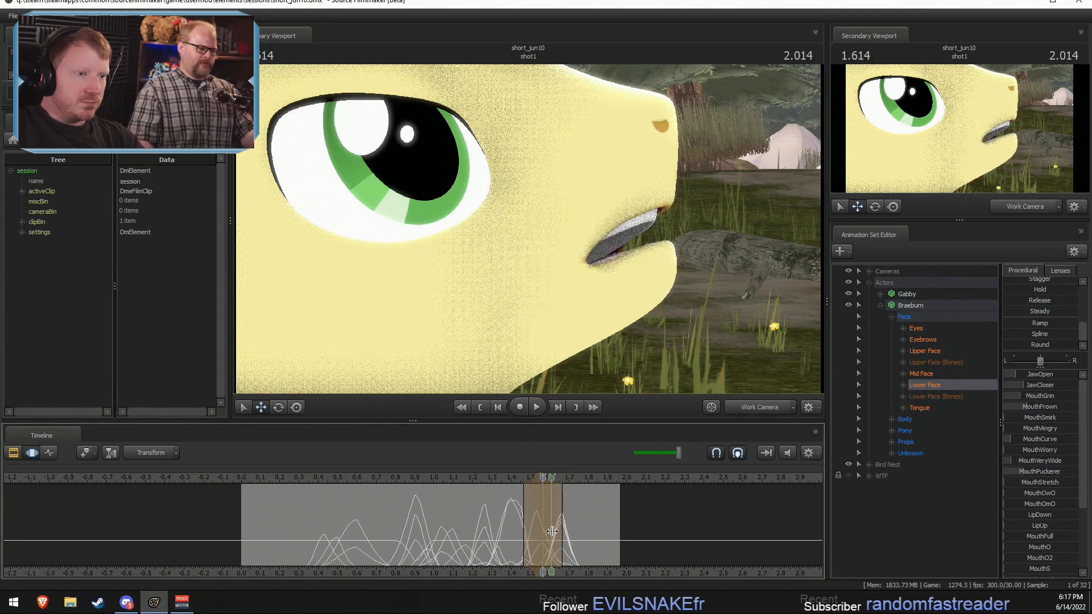
left_click(559, 531, "shift")
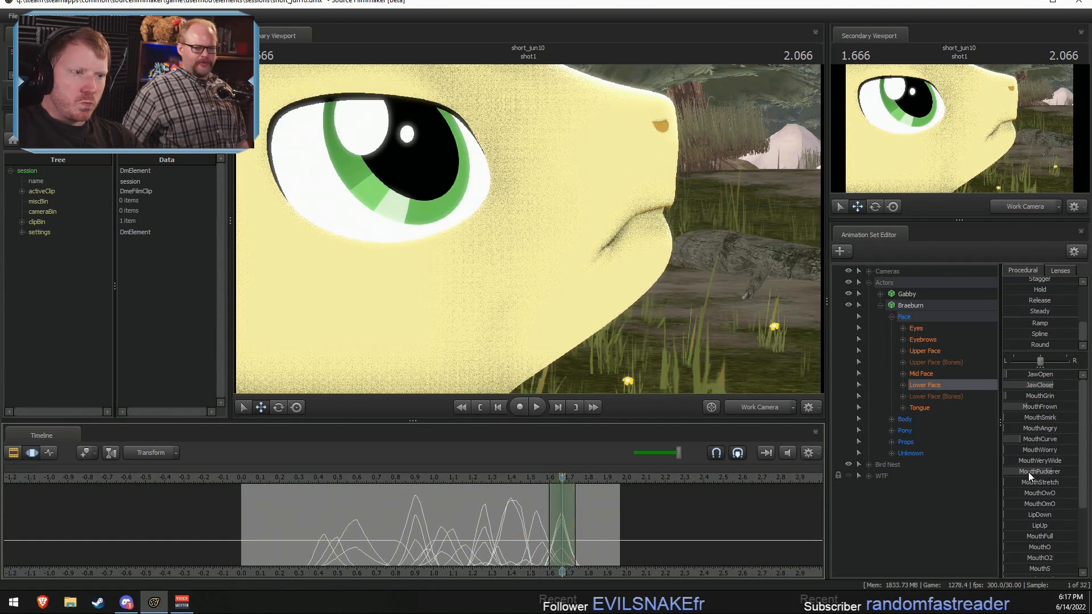
left_click_drag(1028, 471, 1036, 472)
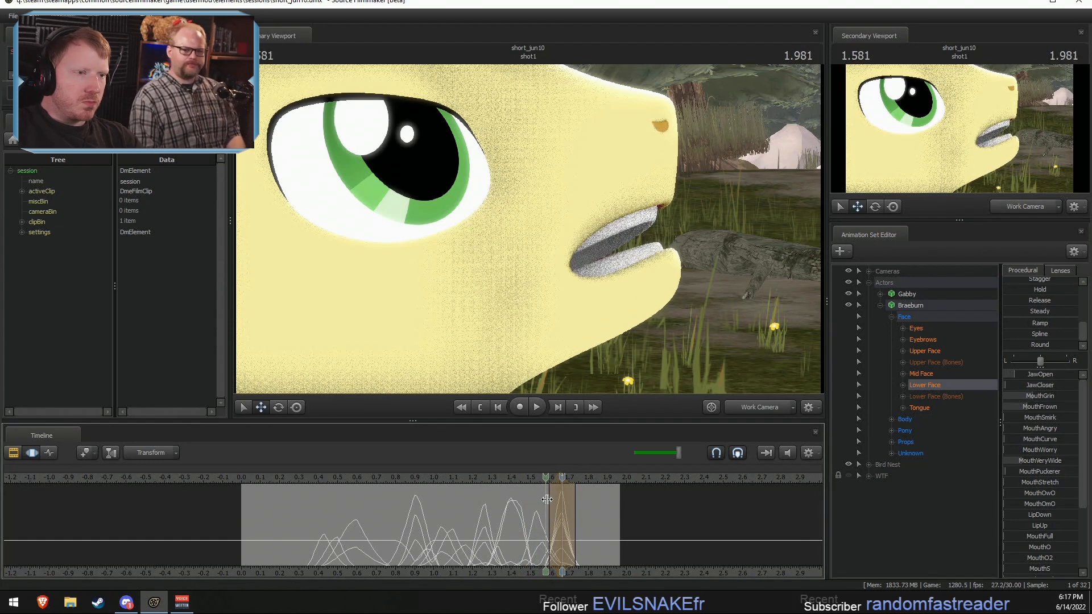
Step: Centre the falloff selection on about 1.733 seconds and try raising Braeburn's MouthGrin and UpperLipOut shapes
left_click(588, 504, "shift")
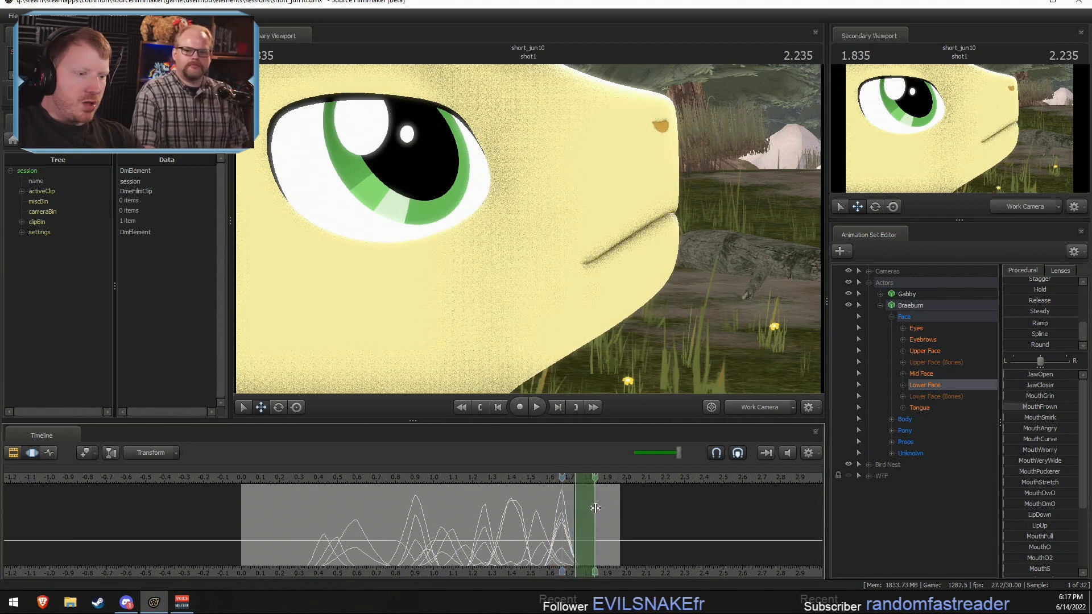
key("ctrl+z")
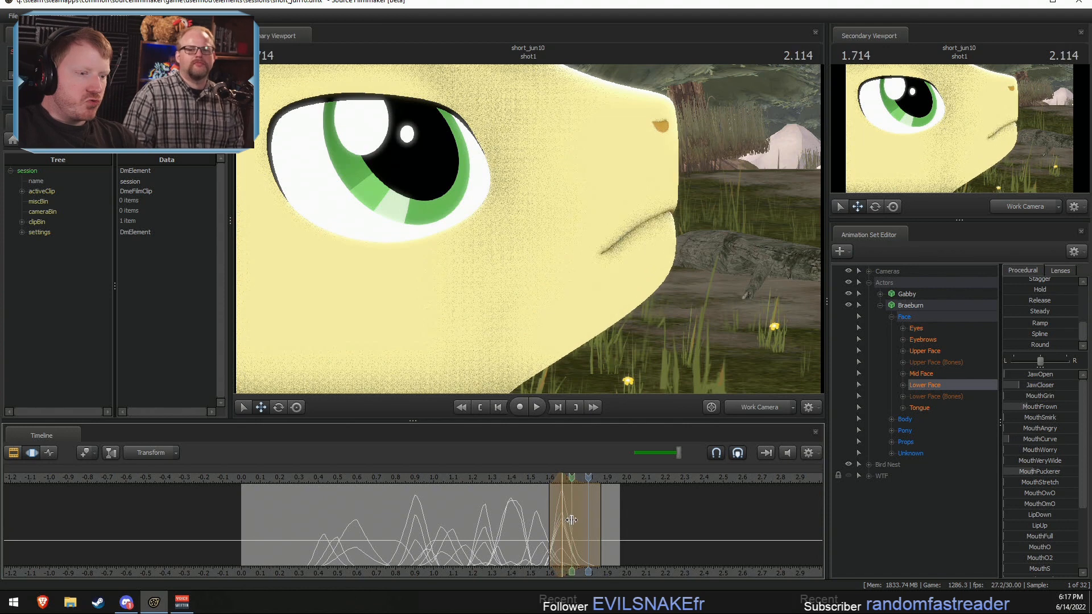
left_click(577, 520)
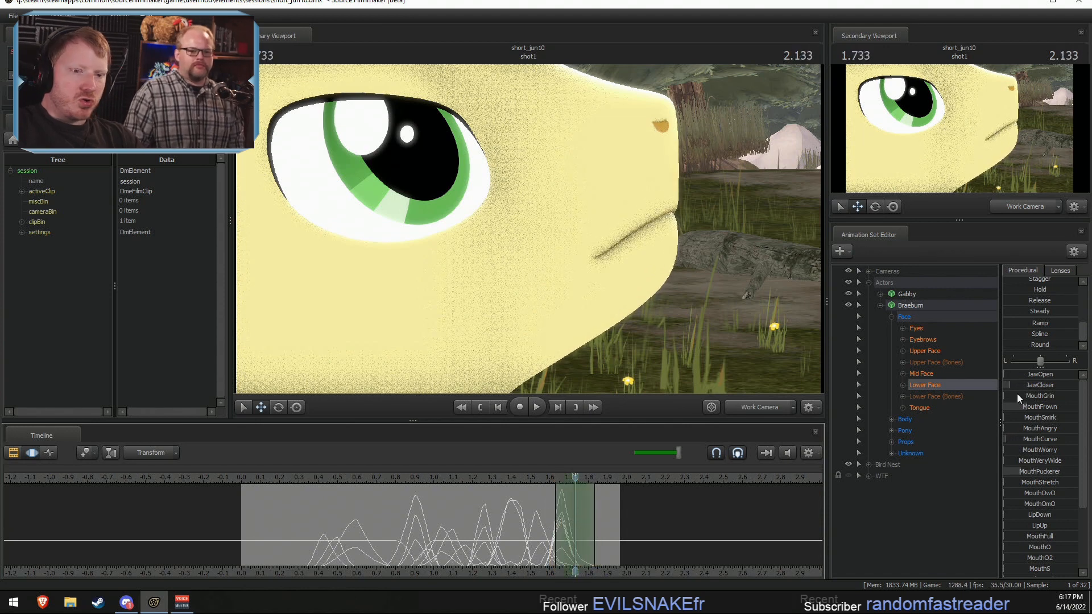
left_click_drag(1021, 399, 1030, 399)
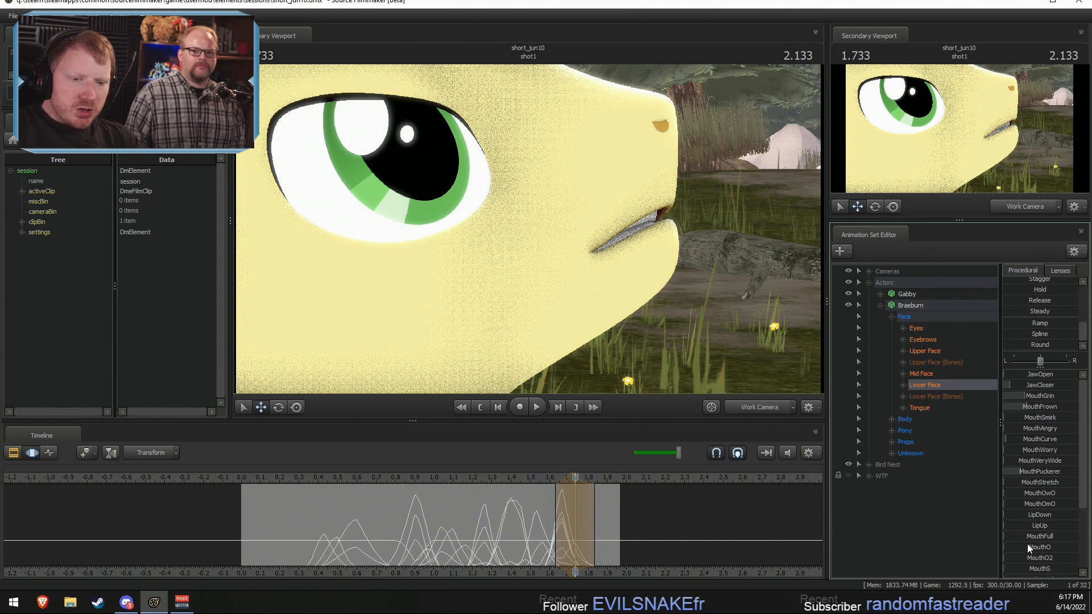
scroll(1027, 543, "down", 3)
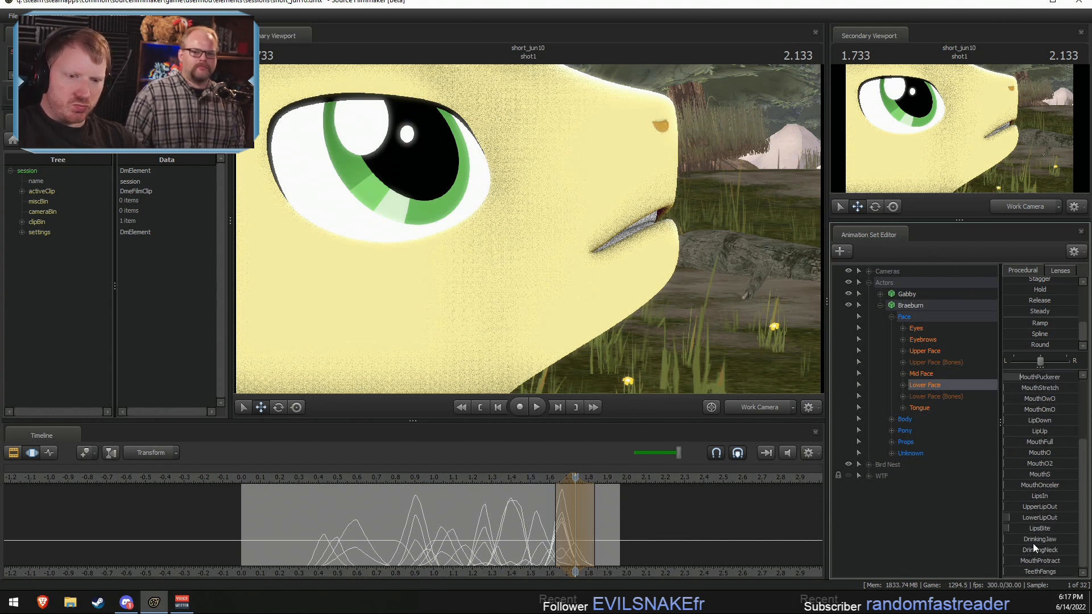
left_click_drag(1034, 510, 1039, 510)
key("ctrl+z")
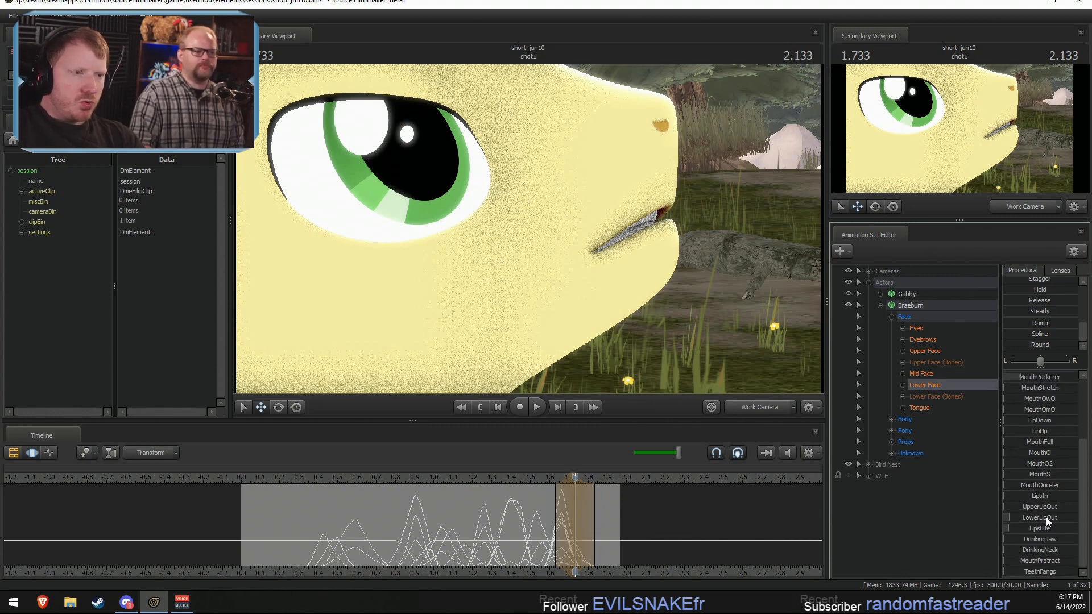
mouse_move(575, 537)
left_mouse_down()
mouse_move(601, 537)
mouse_move(575, 543)
left_mouse_up()
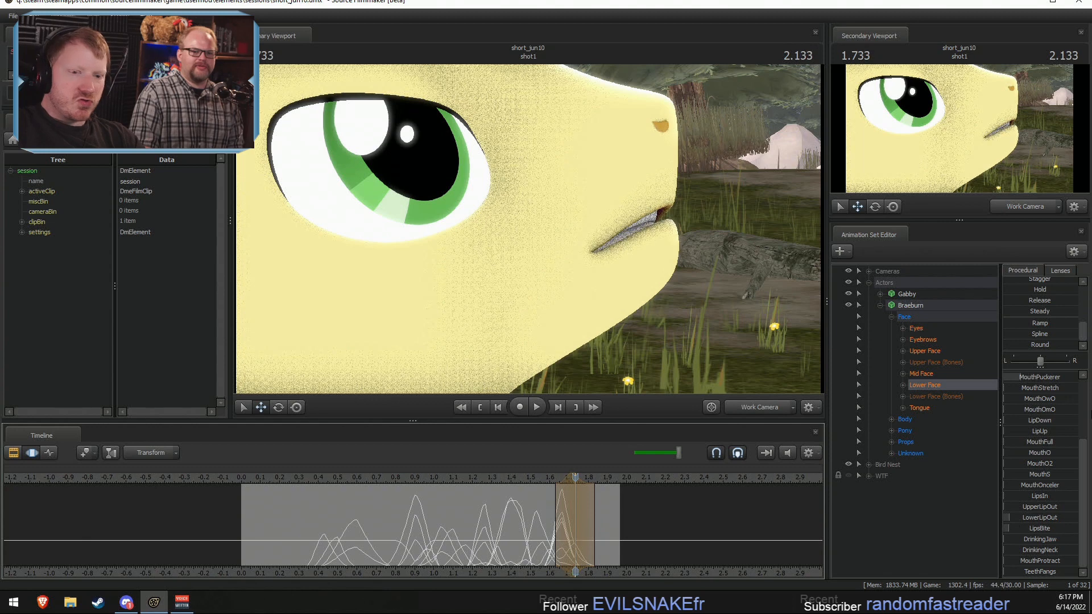
Step: Try rounding Braeburn's mouth at about 1.733 seconds by raising the MouthO2 and JawCloser shapes
scroll(1041, 404, "up", 3)
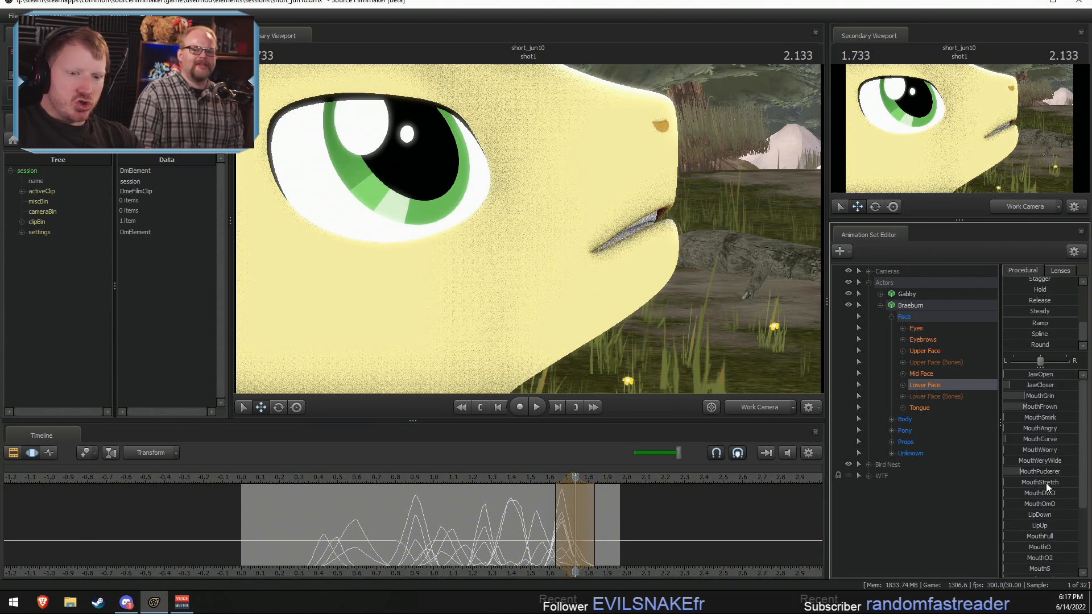
scroll(1046, 482, "down", 2)
left_click_drag(1039, 480, 1073, 490)
scroll(1039, 459, "up", 2)
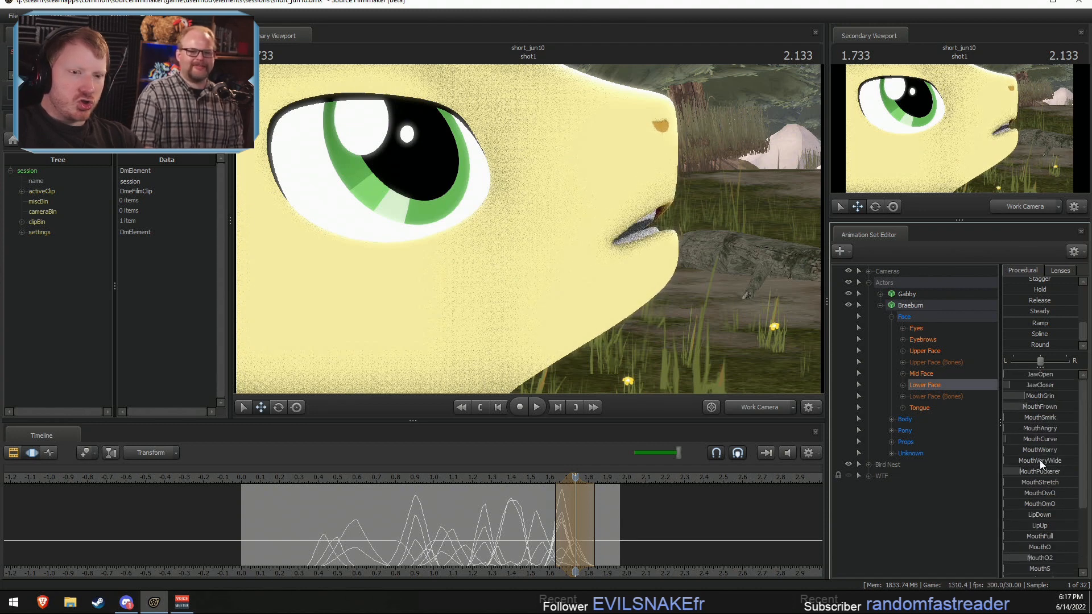
left_click_drag(1021, 385, 1051, 386)
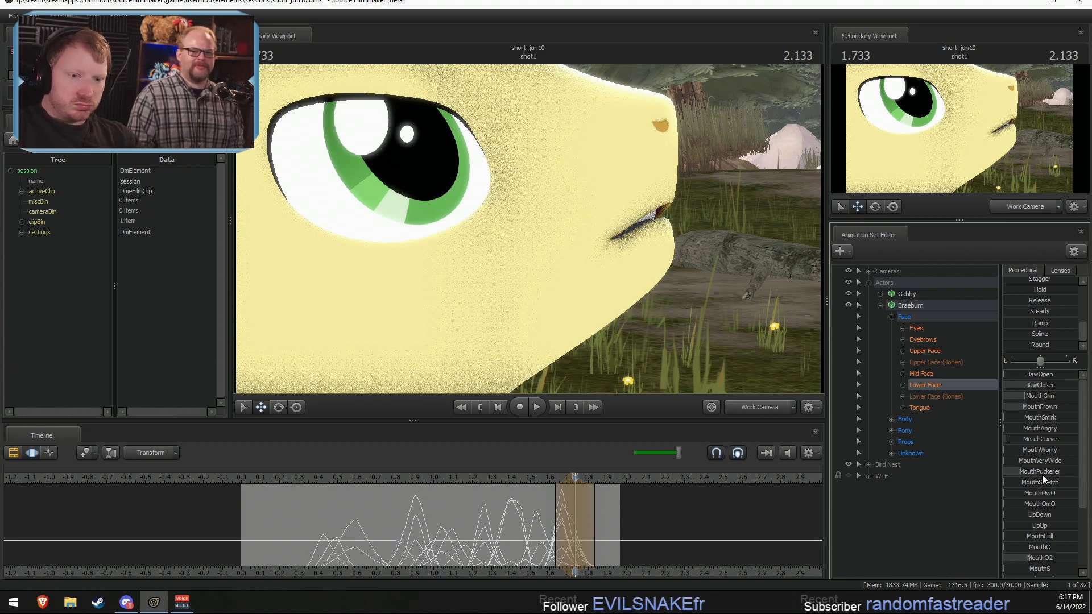
Step: Try adding MouthO, more JawCloser and MouthVeryWide at about 1.733 seconds, and undo all the shape changes made there
scroll(1036, 528, "down", 3)
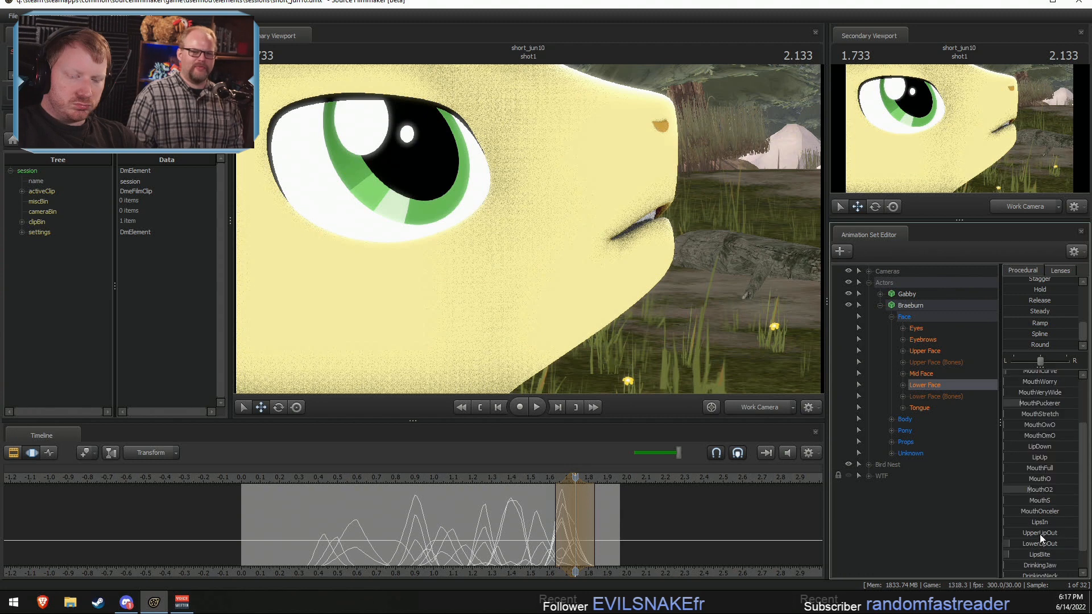
scroll(1031, 503, "up", 2)
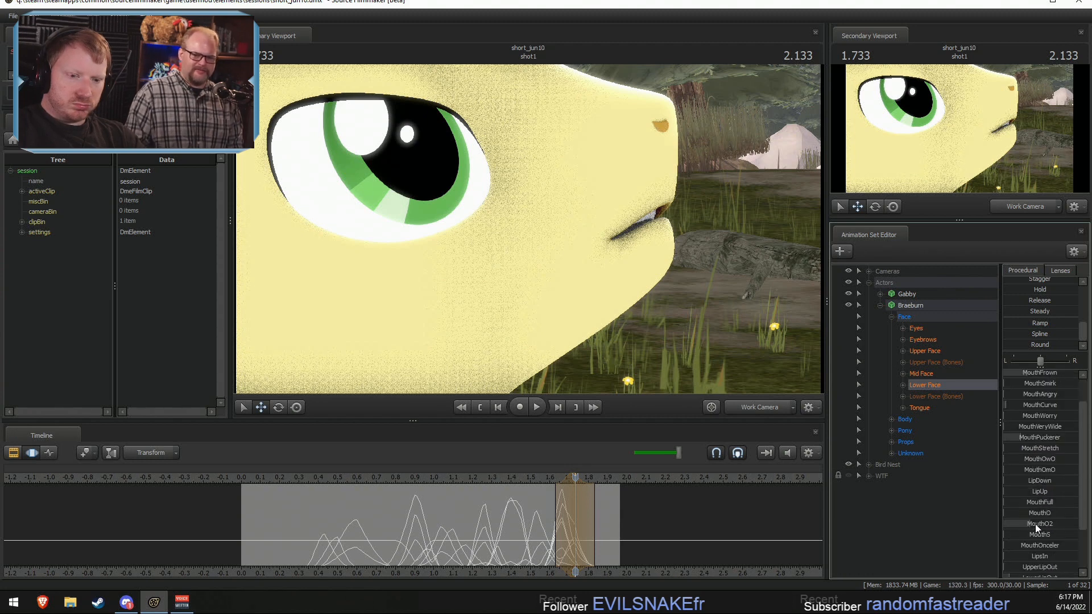
scroll(1027, 484, "down", 1)
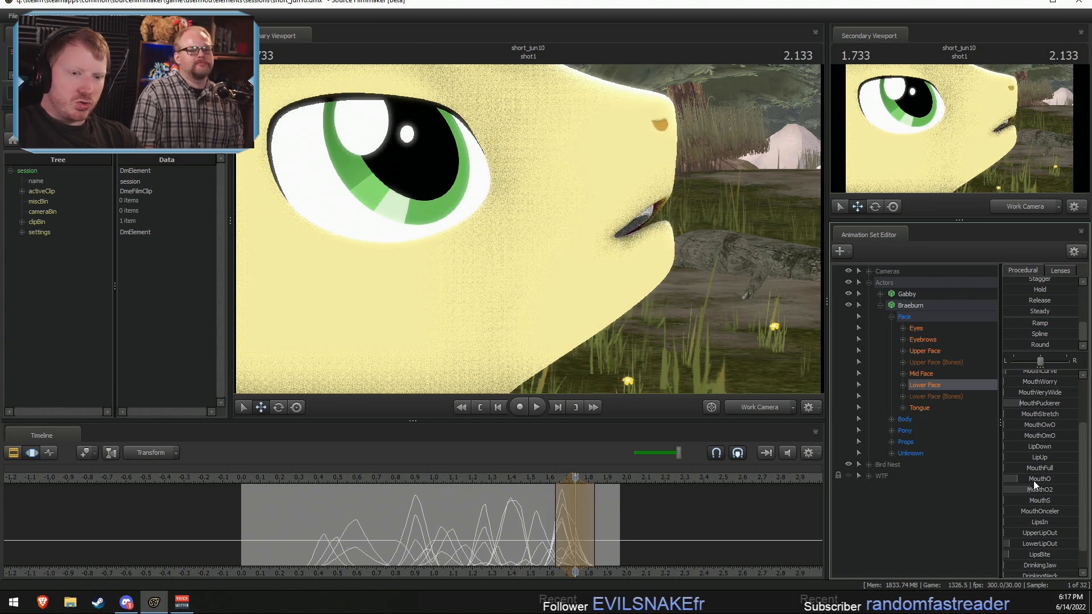
scroll(1032, 480, "up", 2)
left_click_drag(1054, 384, 1063, 385)
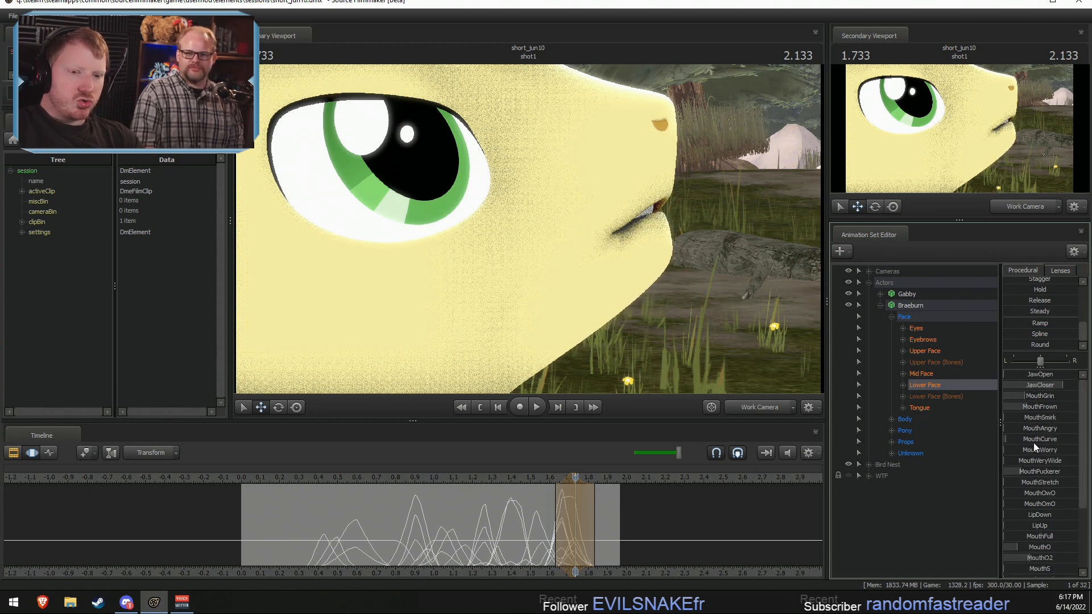
left_click_drag(1033, 461, 1042, 463)
key("ctrl+z")
key("ctrl+z")
key("ctrl+z")
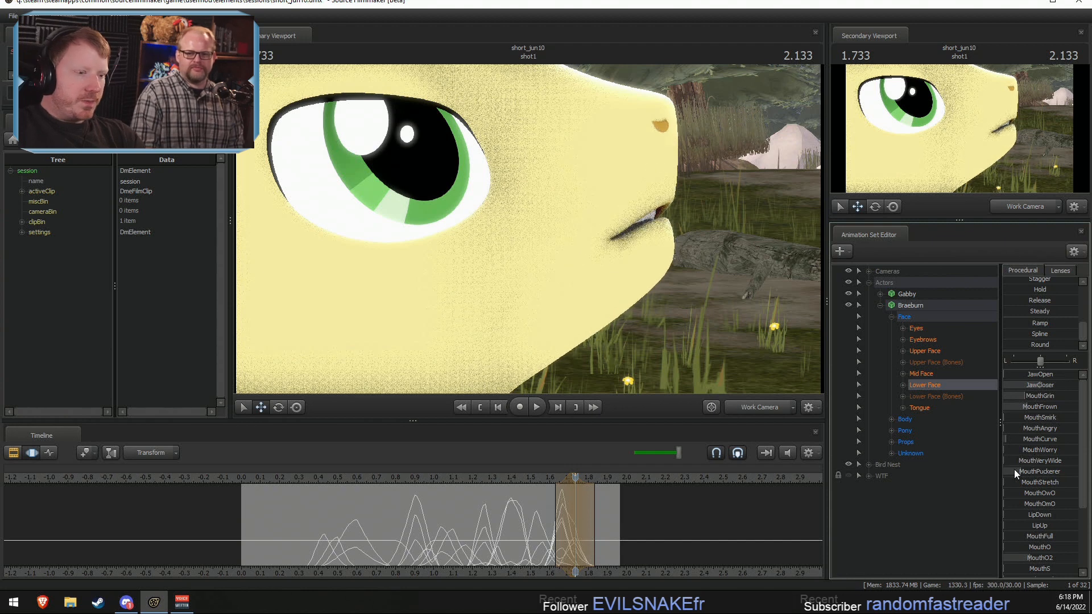
key("ctrl+z")
key("ctrl+z")
Step: Centre the falloff selection on about 1.933 seconds, widen its falloff and raise Braeburn's MouthGrin shape
key("shift")
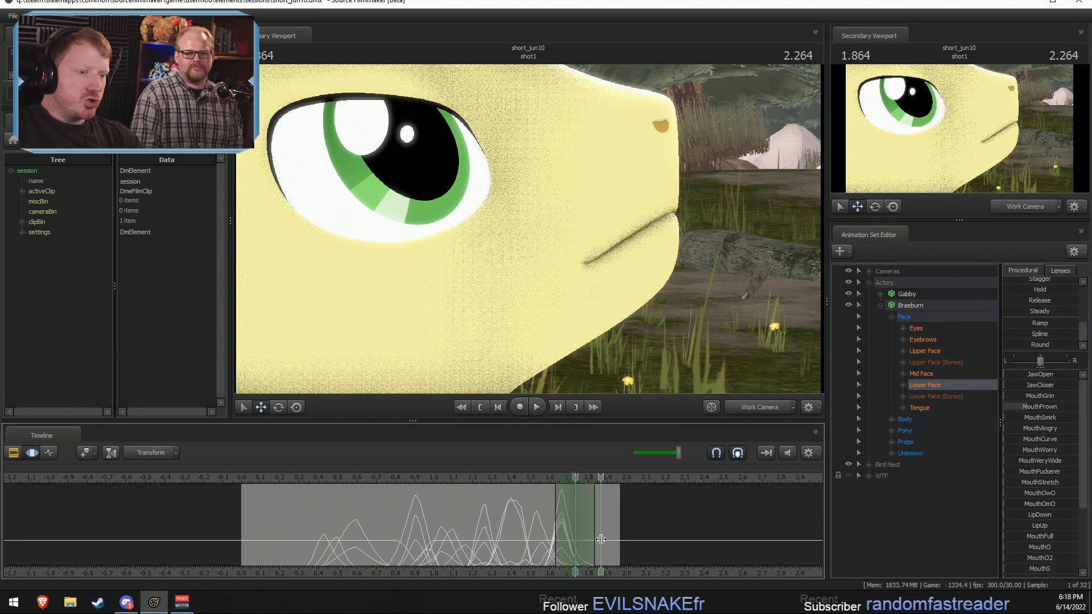
left_click(611, 542, "shift")
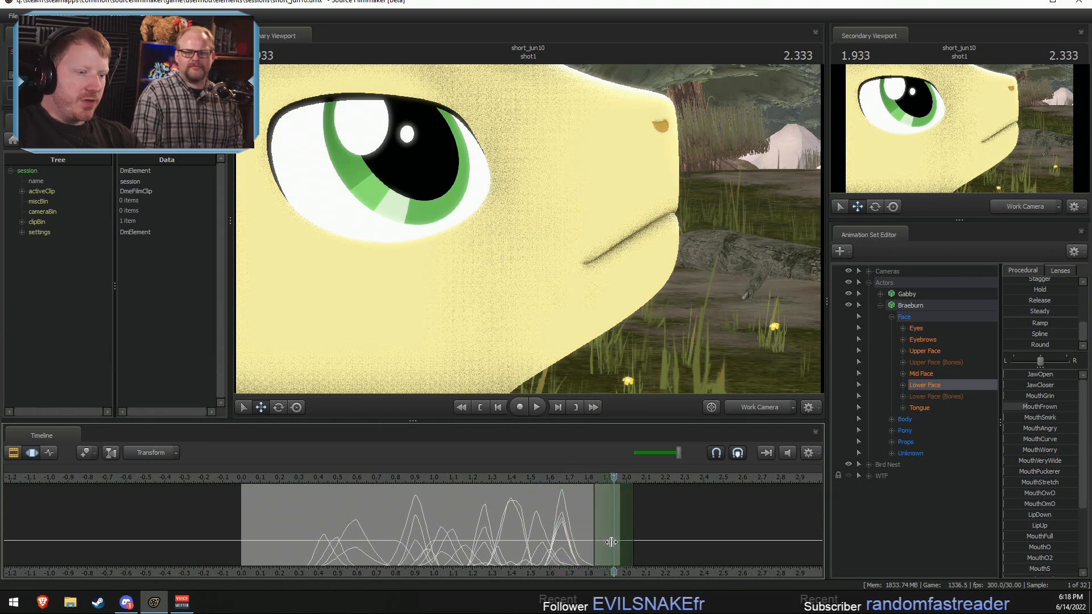
scroll(612, 543, "up", 3, "shift")
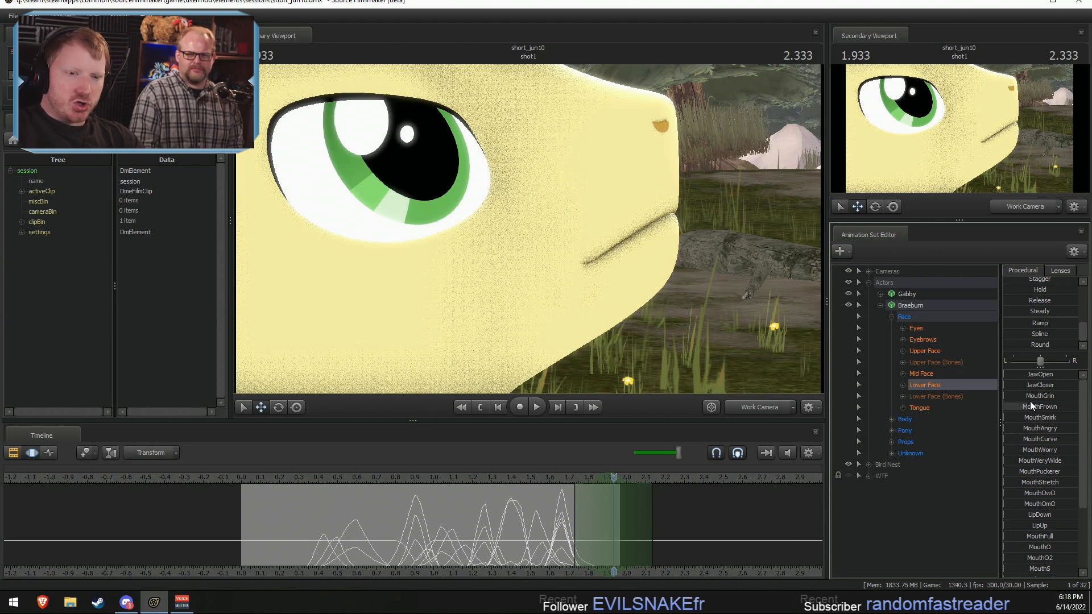
mouse_move(1029, 407)
left_mouse_down()
mouse_move(1038, 407)
mouse_move(1028, 397)
left_mouse_up()
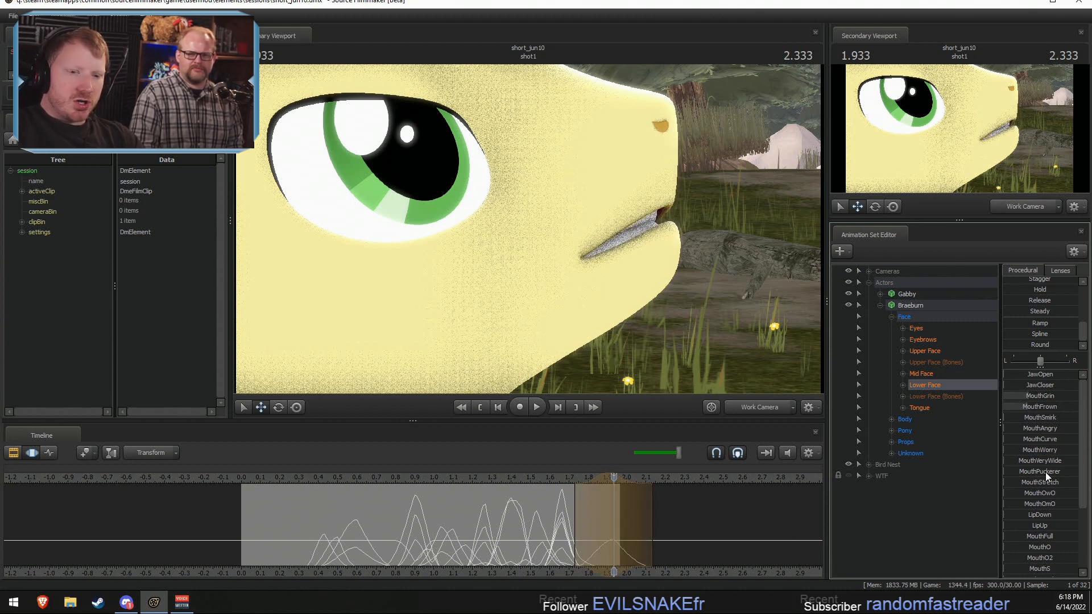
Step: Shape Braeburn's parted lips at about 1.933 seconds by raising MouthGrin further and adding MouthPuckerer and MouthAngry
scroll(1029, 511, "down", 1)
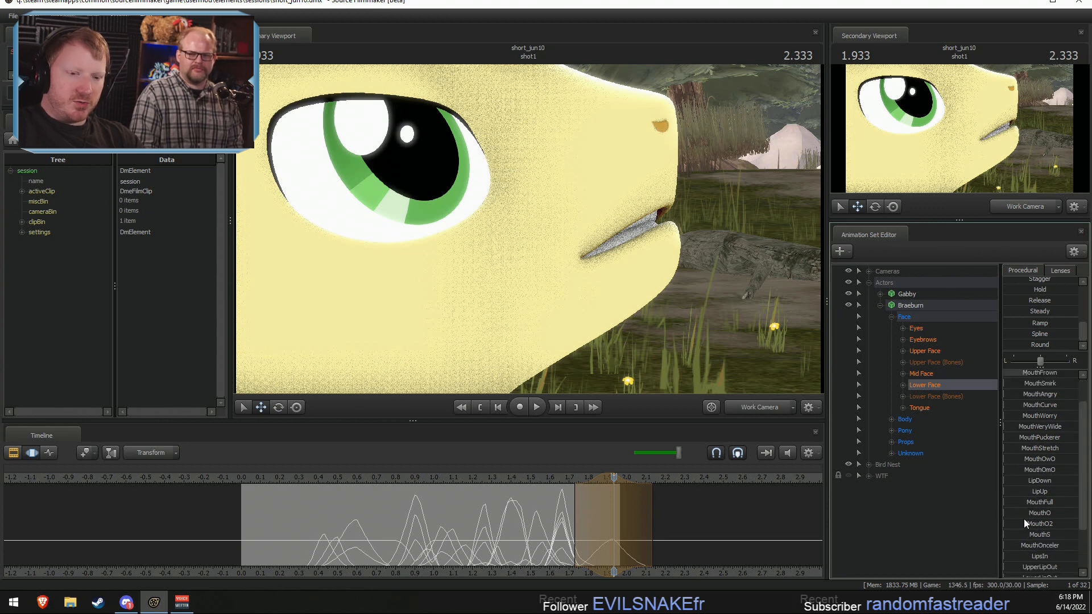
scroll(1044, 512, "up", 1)
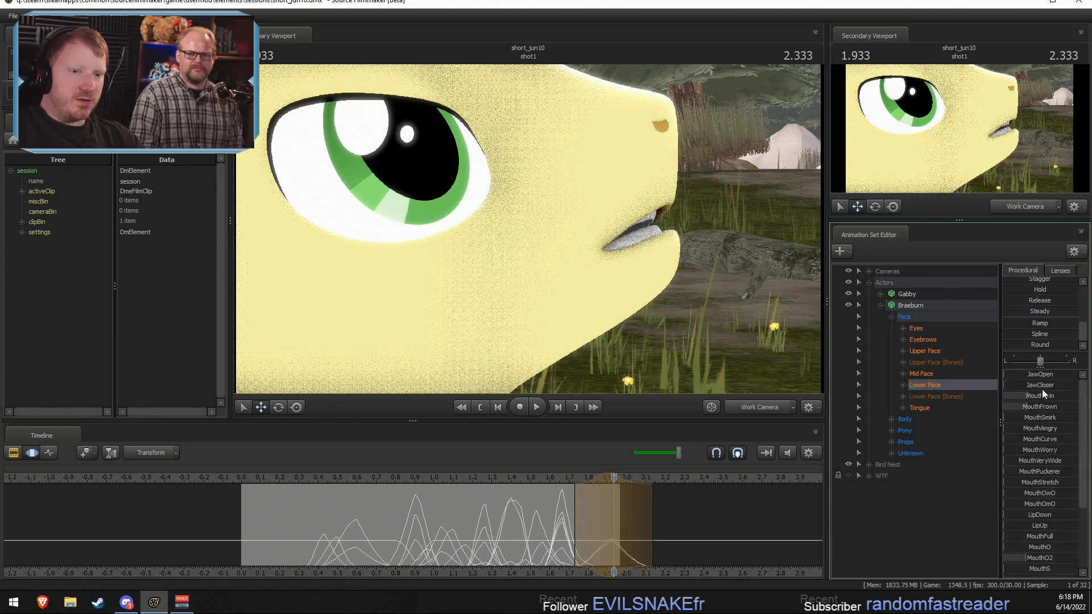
left_click_drag(1042, 389, 1051, 395)
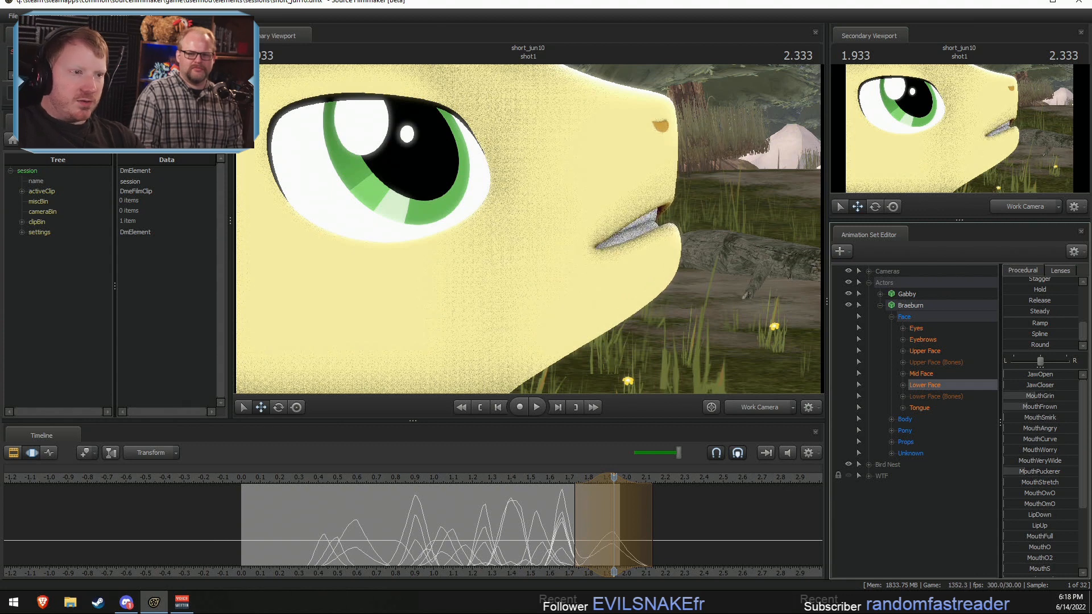
left_click_drag(1029, 471, 1070, 476)
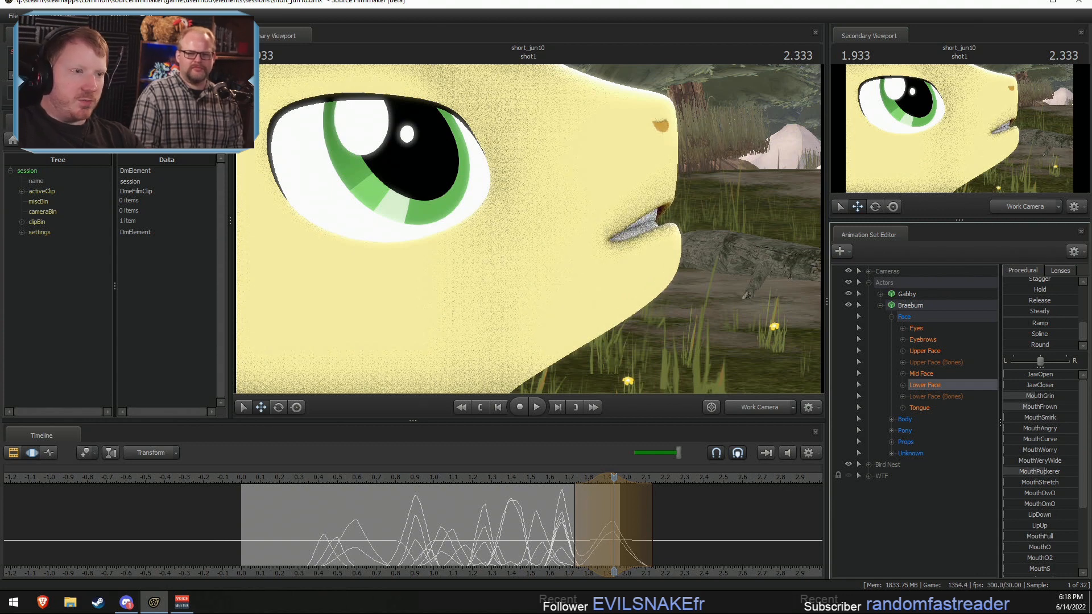
mouse_move(1047, 407)
left_mouse_down()
mouse_move(1065, 407)
mouse_move(1049, 429)
left_mouse_up()
key("ctrl+z")
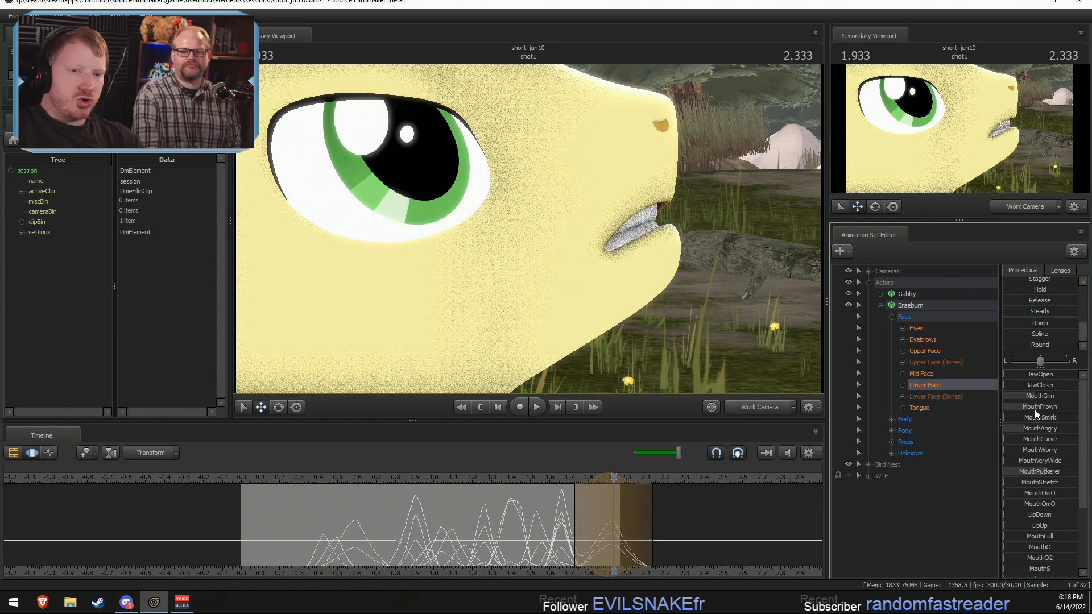
left_click_drag(1044, 471, 1055, 472)
Step: Open Braeburn's mouth between the two neighbouring poses by raising JawOpen and MouthVeryWide, with the falloff selection centred on about 1.733 seconds
mouse_move(585, 539)
left_mouse_down()
mouse_move(559, 536)
mouse_move(585, 530)
left_mouse_up()
scroll(585, 530, "up", 4, "shift")
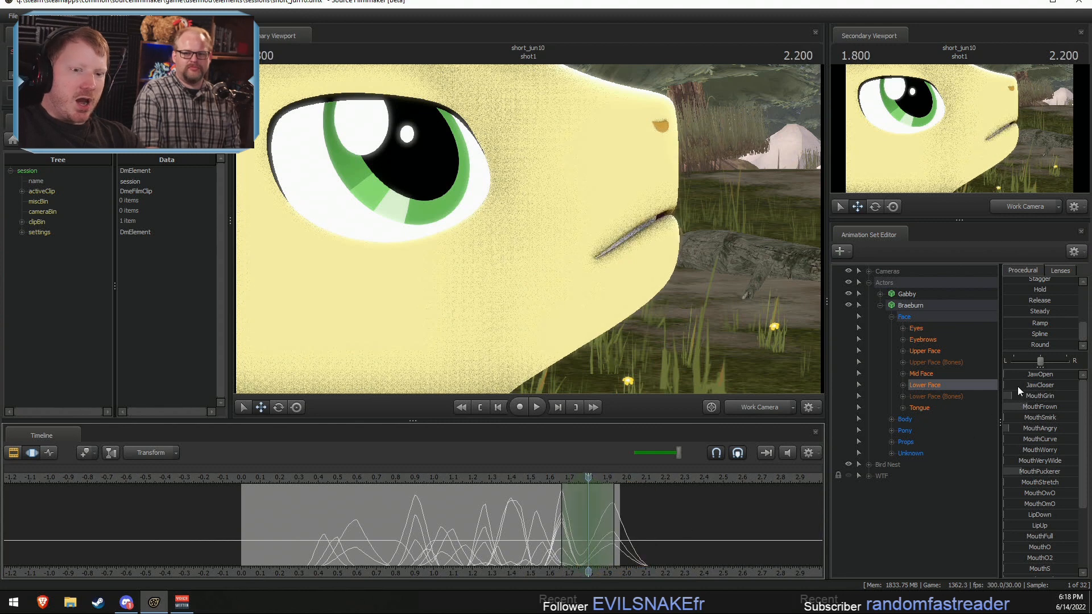
left_click_drag(1021, 374, 1043, 374)
left_click_drag(535, 509, 581, 515)
key("Escape")
scroll(580, 515, "up", 4, "shift")
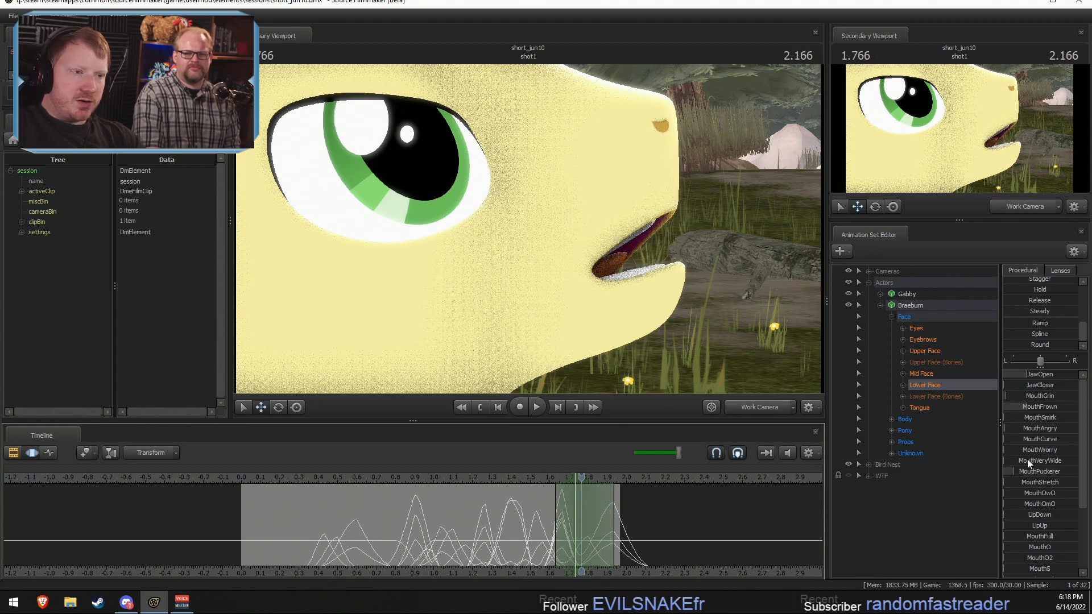
left_click_drag(1027, 458, 1037, 459)
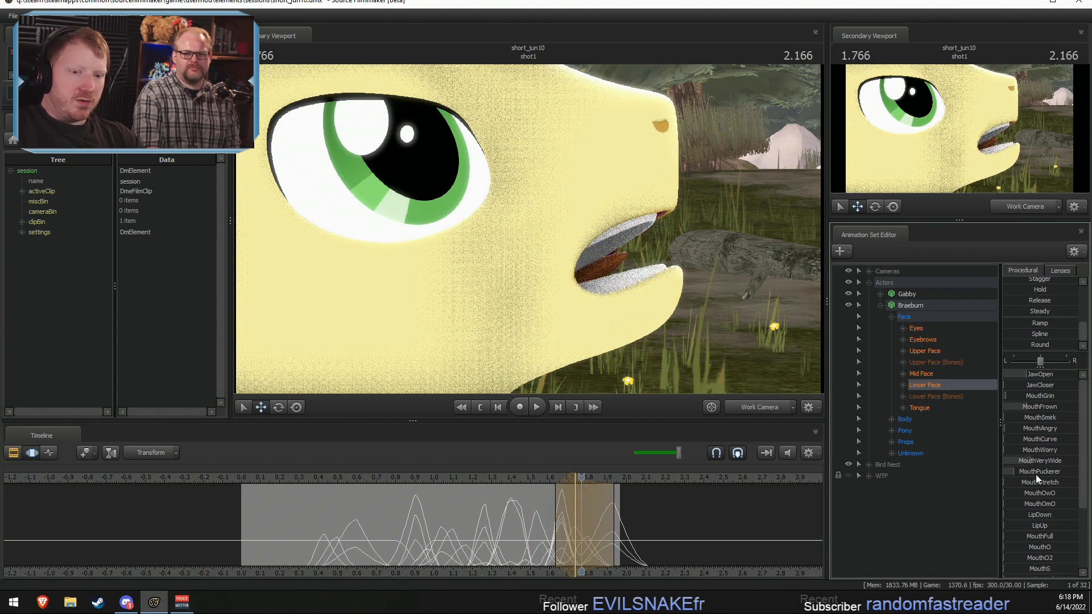
Step: Play back the shot's dialogue in the close-up and main camera views to check Braeburn's mouth animation
key("space")
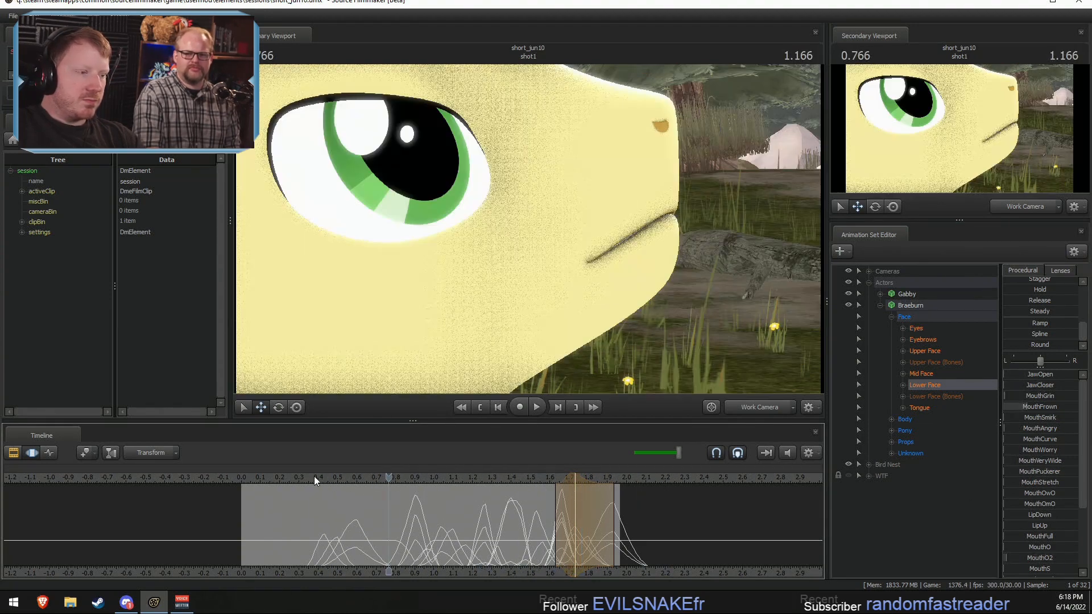
key("space")
left_click(752, 407)
key("space")
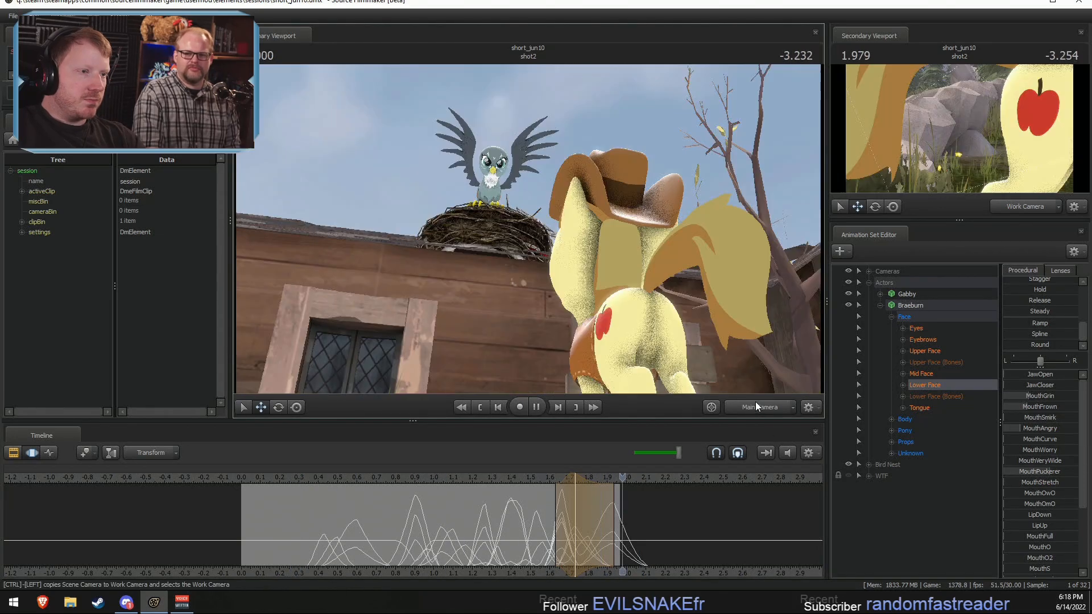
key("space")
left_click(316, 476)
key("space")
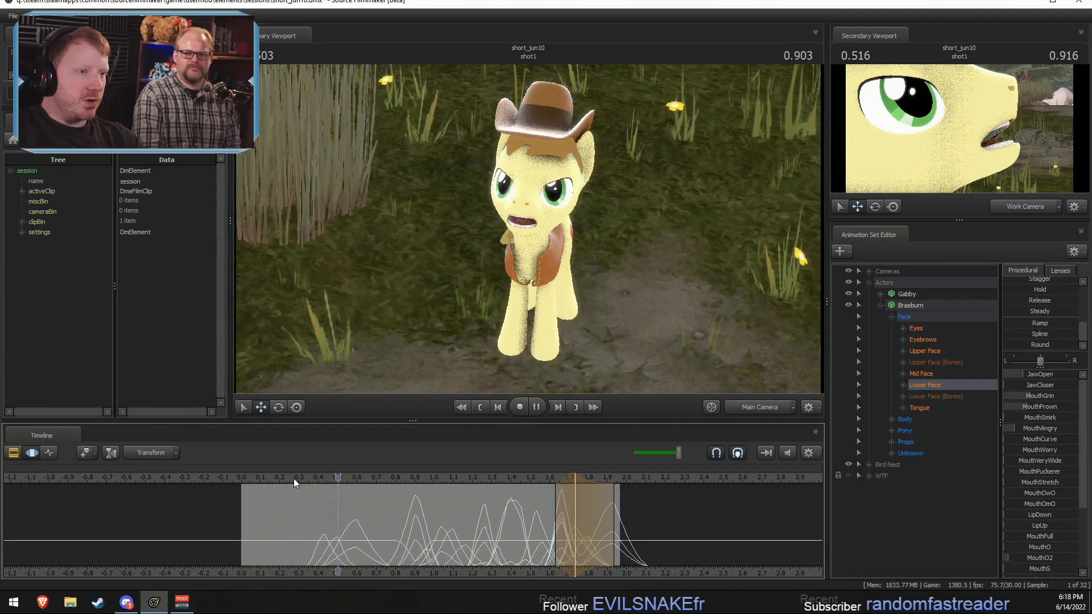
Step: Centre the falloff selection on about 0.566 seconds in shot1 and raise Braeburn's MouthGrin shape
scroll(308, 513, "up", 1)
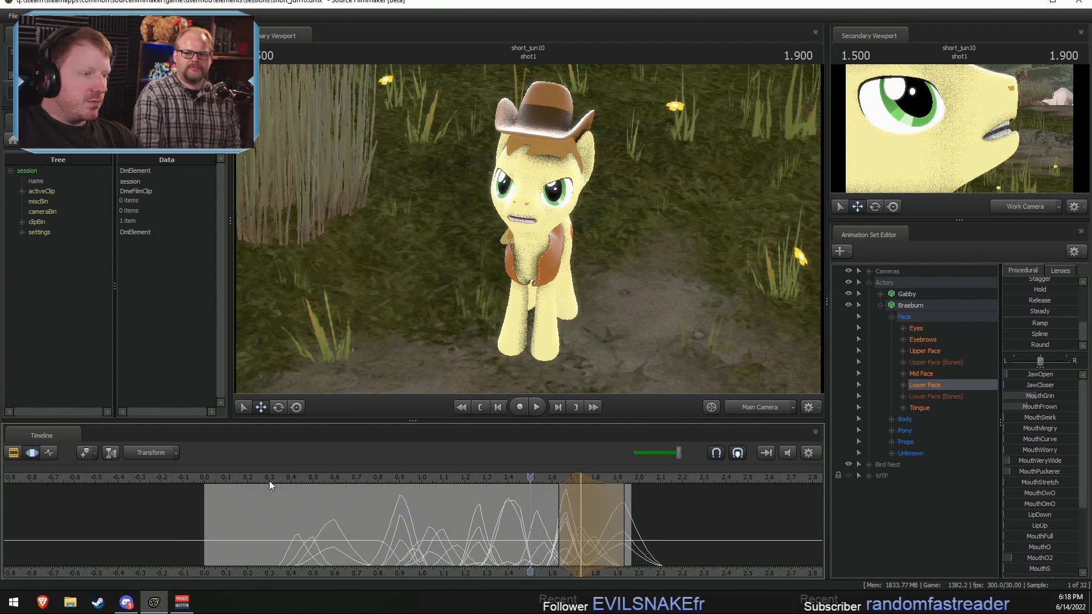
left_click(269, 480)
key("space")
key("space")
scroll(293, 535, "up", 1)
key("shift")
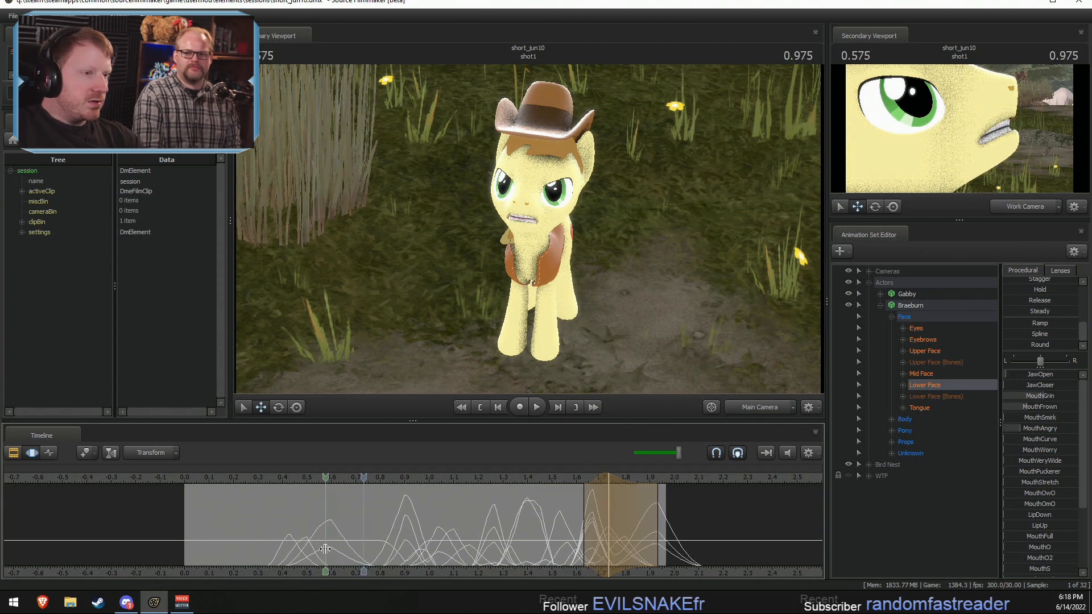
left_click(326, 549, "shift")
scroll(329, 549, "up", 3, "shift")
left_click_drag(348, 550, 366, 550)
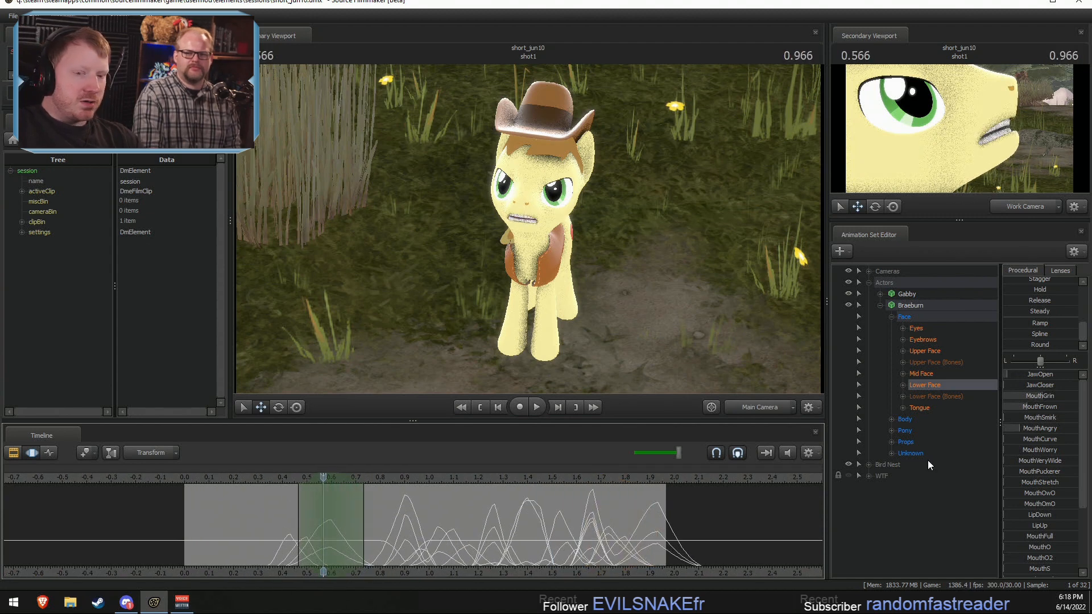
left_click_drag(1043, 399, 1060, 407)
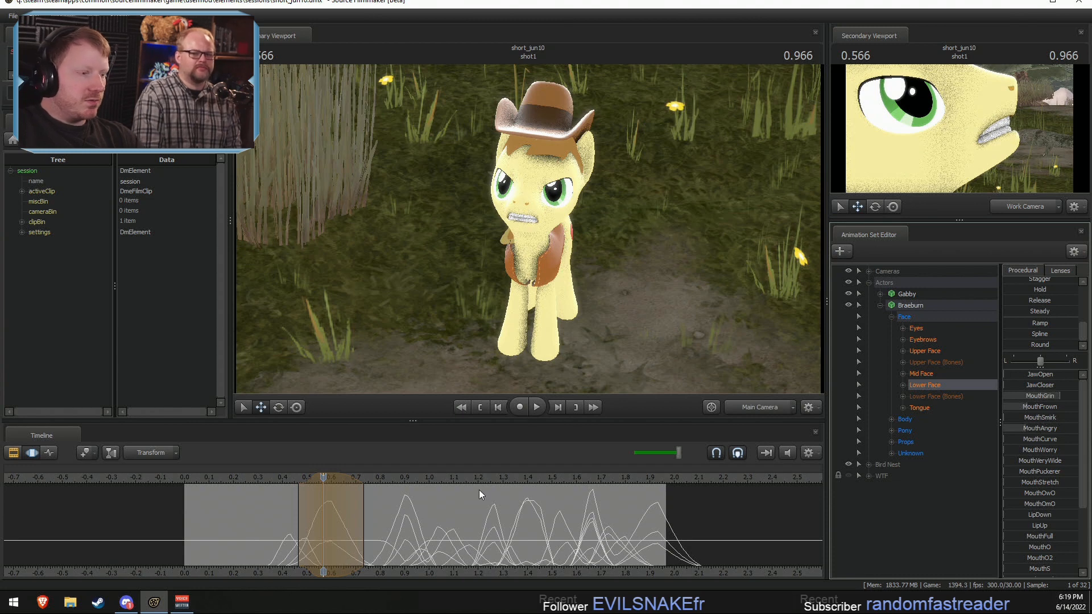
Step: Widen the selection to about 0.83 seconds with a short hold and apply the full Playhead preset from 0.6 seconds to sustain the grin
left_click_drag(365, 530, 390, 528)
left_click(269, 481)
key("space")
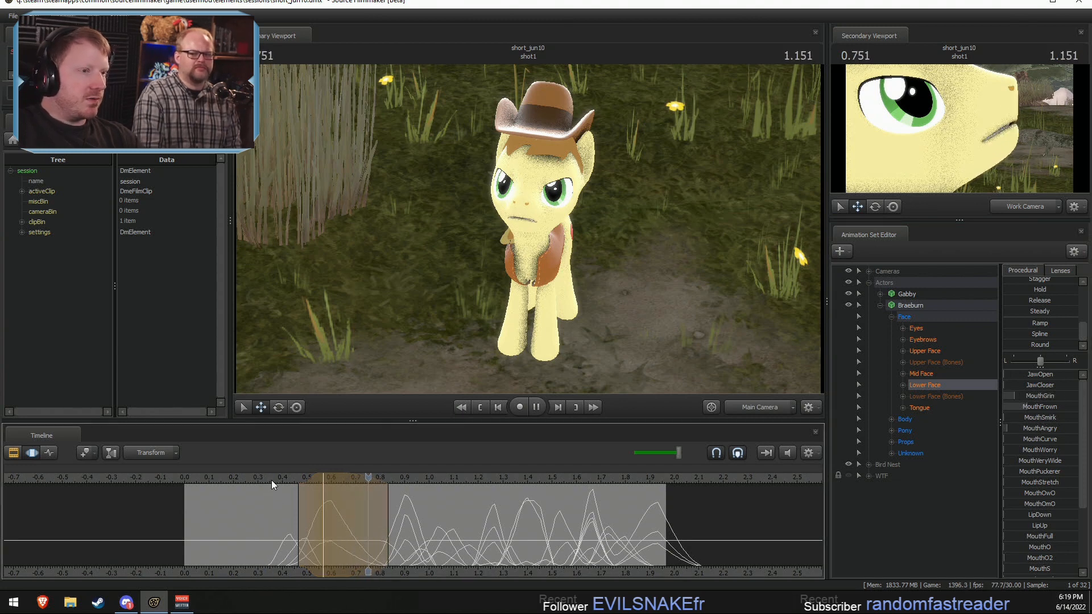
key("space")
left_click(326, 481)
left_click_drag(324, 522, 387, 529, "shift")
scroll(1012, 322, "up", 2)
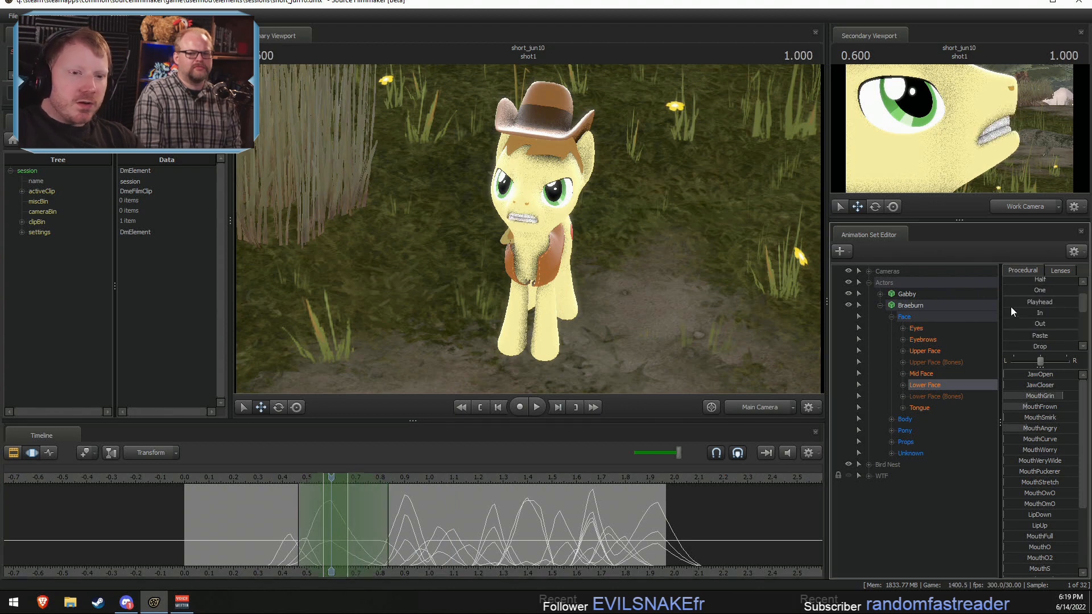
left_click(1012, 312)
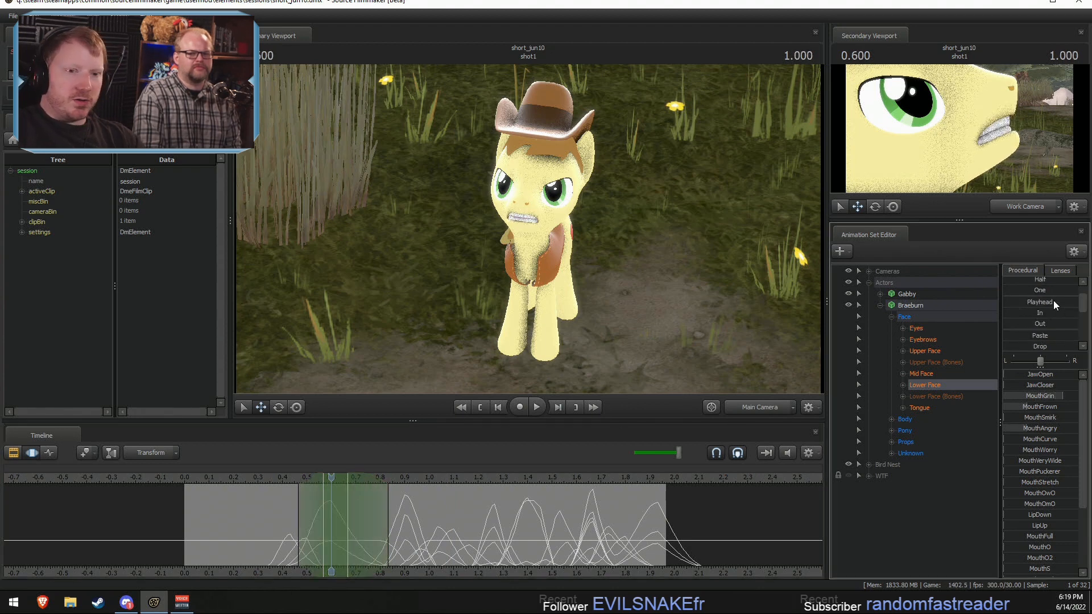
left_click_drag(1029, 302, 1064, 301)
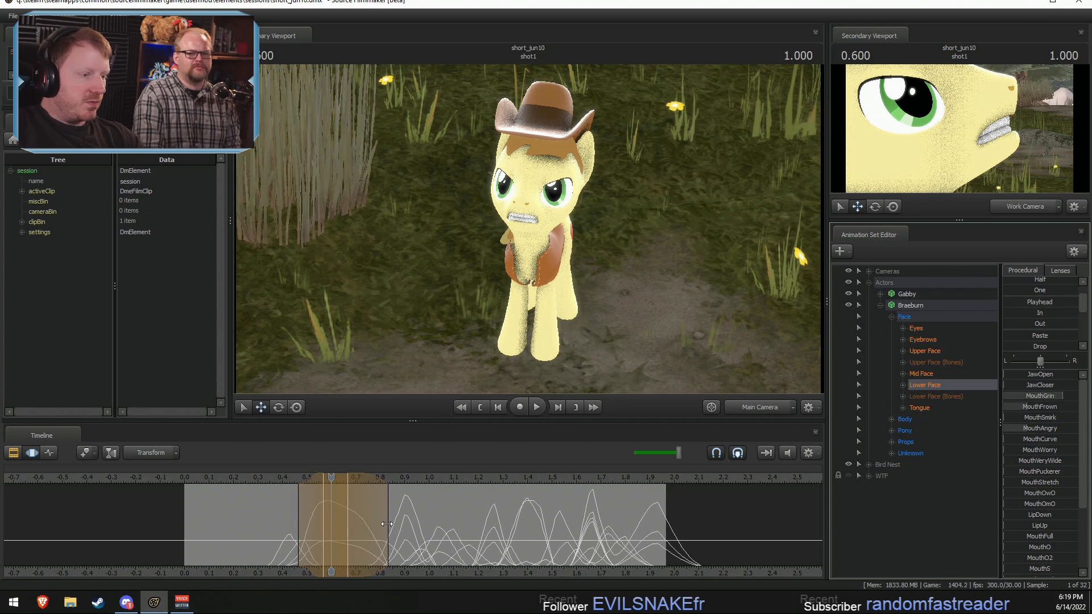
Step: Smooth the grin's release by applying the full Round preset to a selection spanning about 0.53 to 0.83 seconds
left_click_drag(380, 532, 343, 524)
left_click(234, 478)
key("space")
scroll(364, 527, "up", 3)
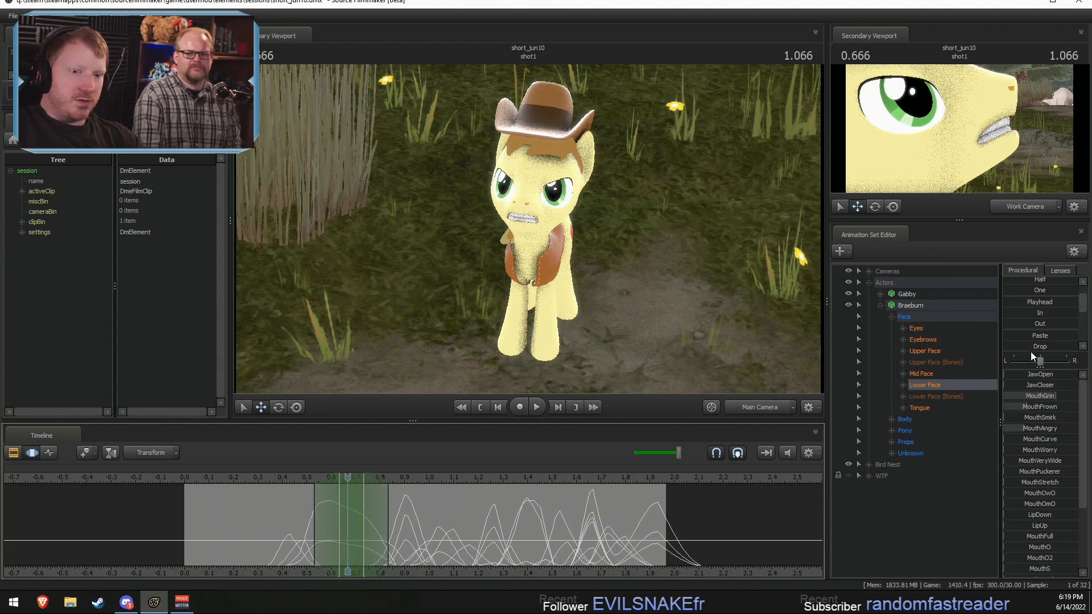
scroll(1021, 346, "down", 3)
left_click_drag(1021, 345, 1076, 345)
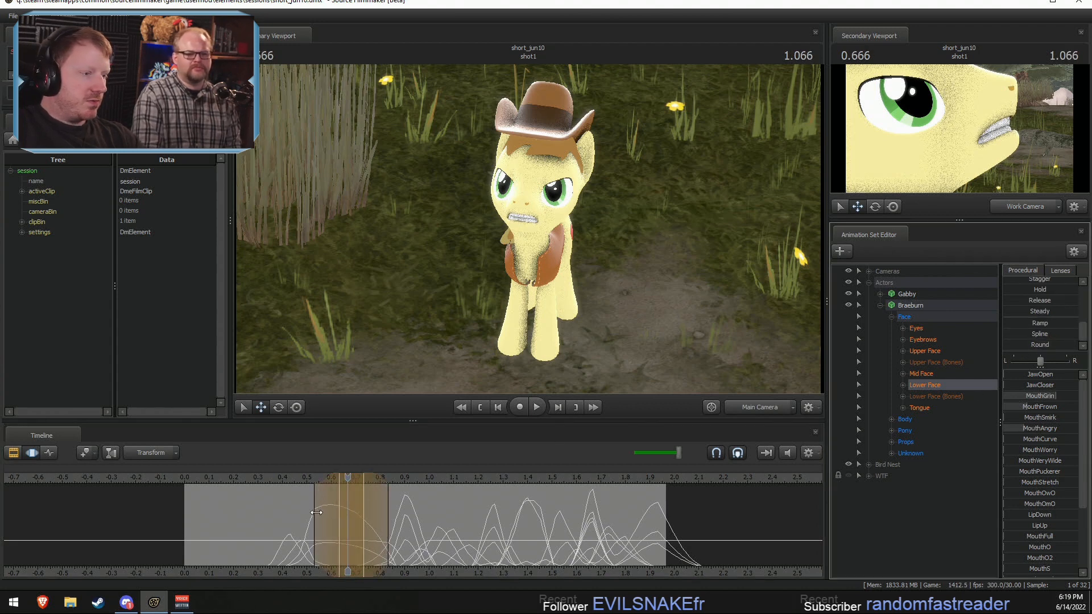
left_click_drag(316, 512, 339, 513)
key("space")
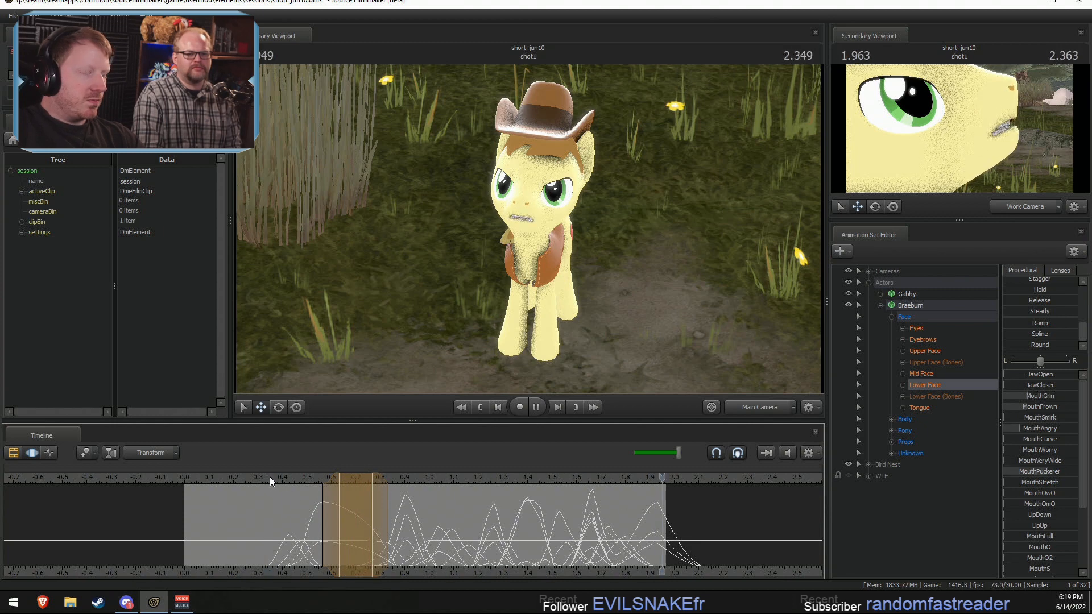
Step: Clear the time selection, expand Braeburn's Tongue controls and place the playhead at 0.5 seconds, where the mouth is open
left_click(269, 477)
left_click_drag(269, 510, 316, 514)
key("Escape")
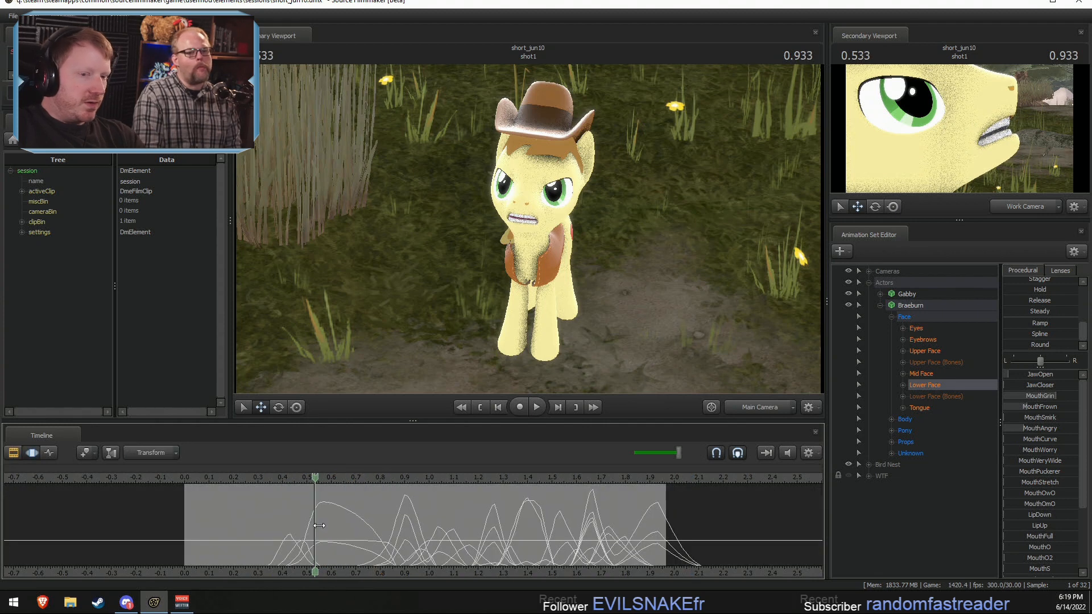
left_click(903, 408)
left_click(930, 419)
left_click(937, 453)
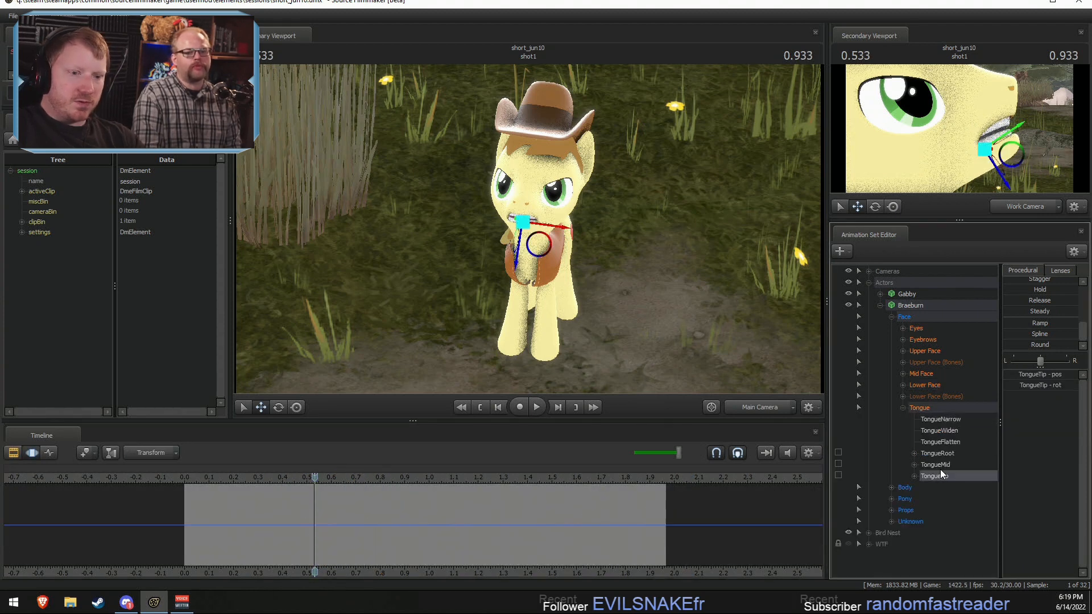
left_click_drag(339, 475, 304, 487)
key("f")
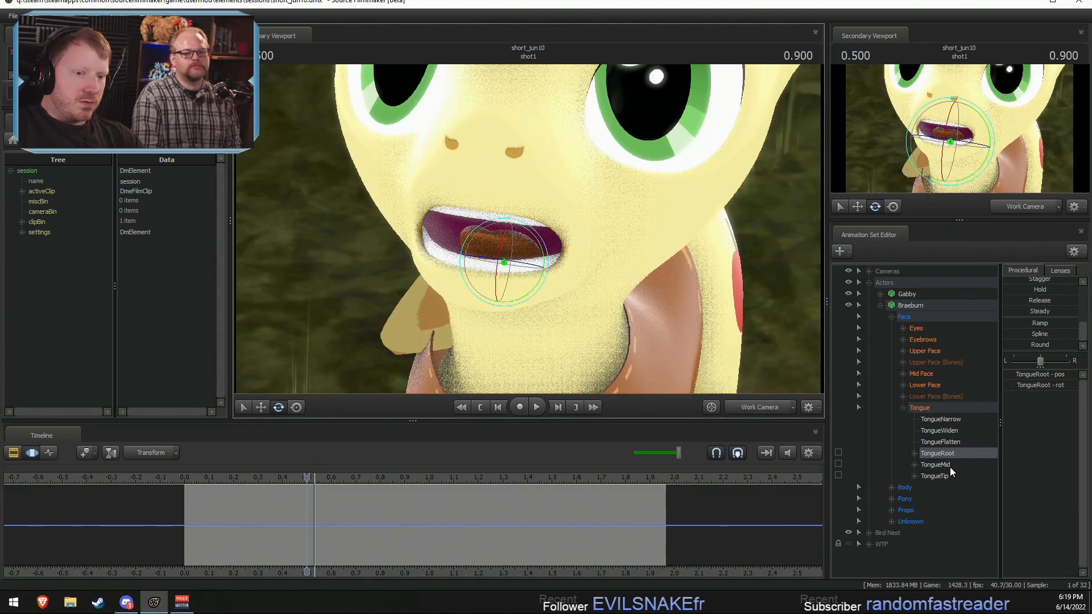
Step: Select TongueMid and TongueTip together and set the rotation mode to Local
left_click_drag(950, 466, 948, 477)
right_click(503, 271)
mouse_move(554, 297)
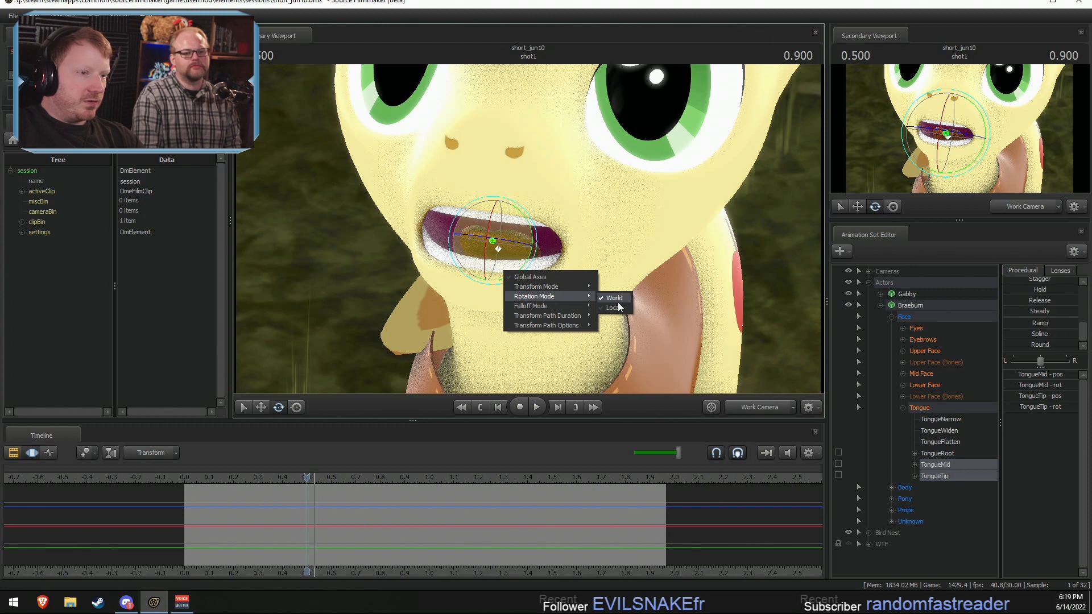
left_click(617, 307)
key("Right")
key("Left")
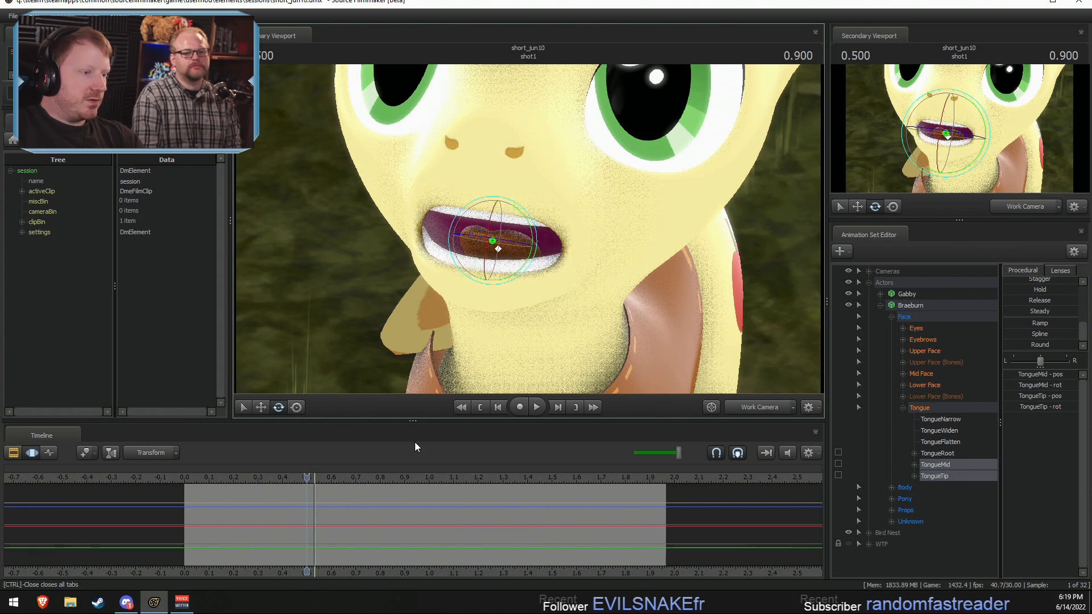
Step: Rotate TongueMid and TongueTip slightly to lower Braeburn's tongue across the entire timeline
key("ctrl+a")
key("Escape")
key("ctrl+a")
left_click_drag(488, 228, 490, 232)
left_click_drag(308, 520, 626, 526)
key("ctrl+a")
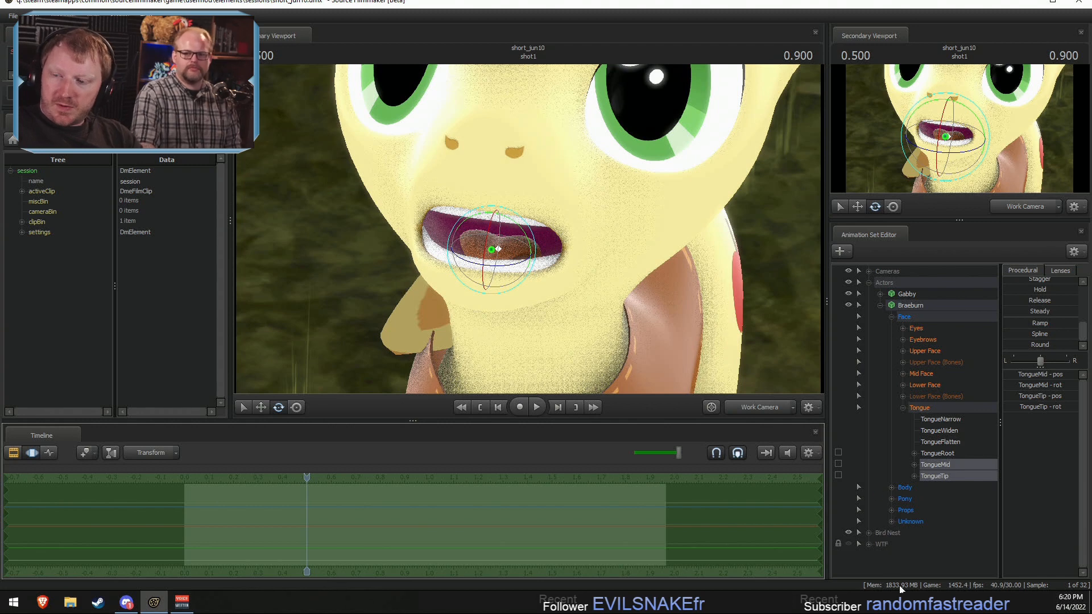
Step: Play back shot1 from its start in the Clip Editor, in close-up and wider work camera views, to check the mouth and tongue
key("F3")
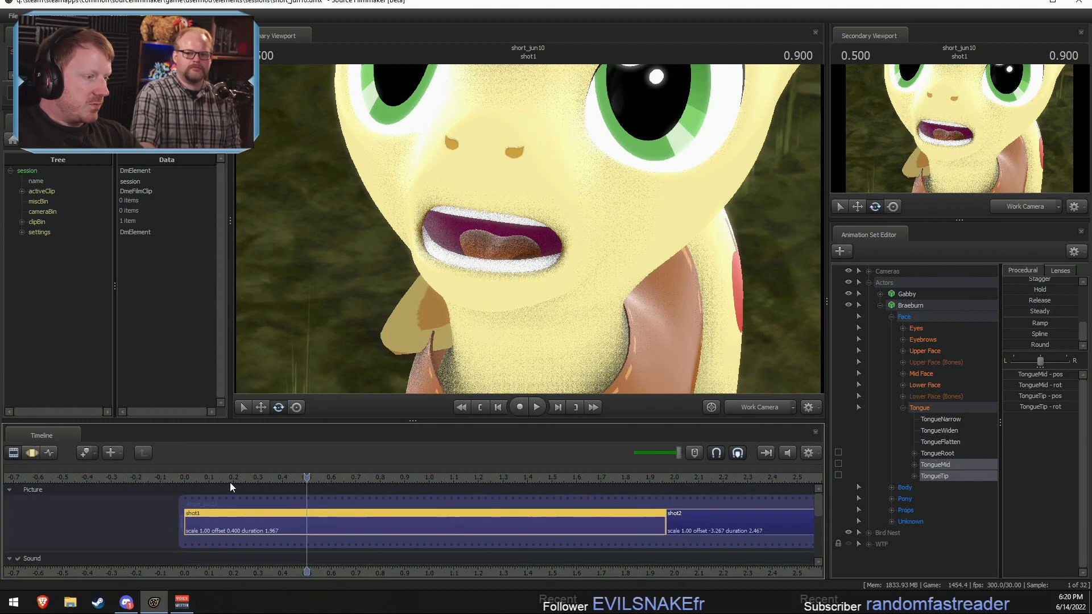
left_click_drag(230, 482, 184, 478)
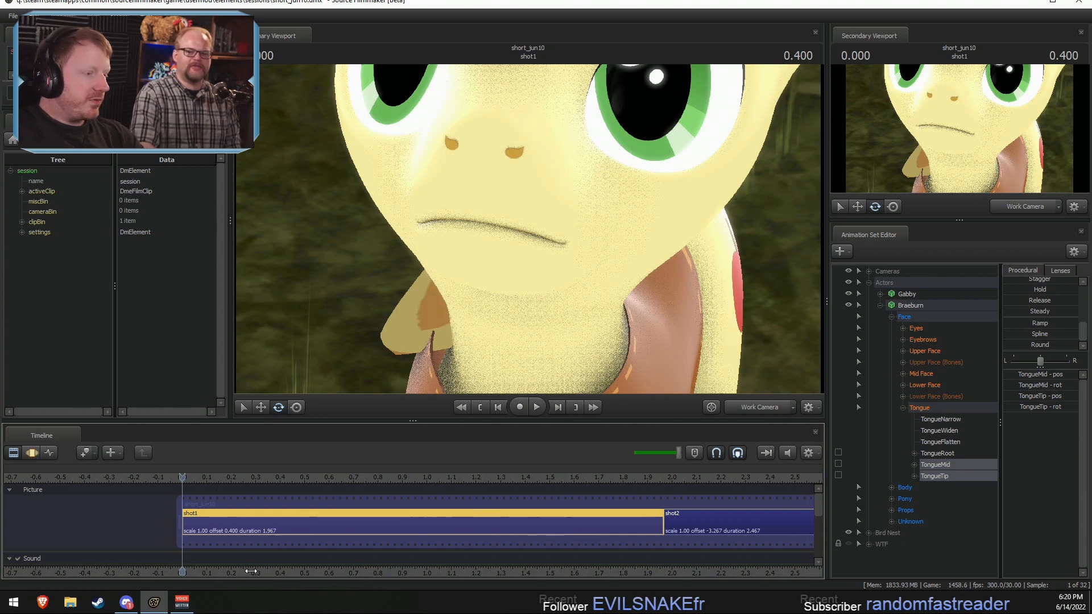
scroll(226, 567, "down", 2)
left_click_drag(165, 477, 222, 476)
key("space")
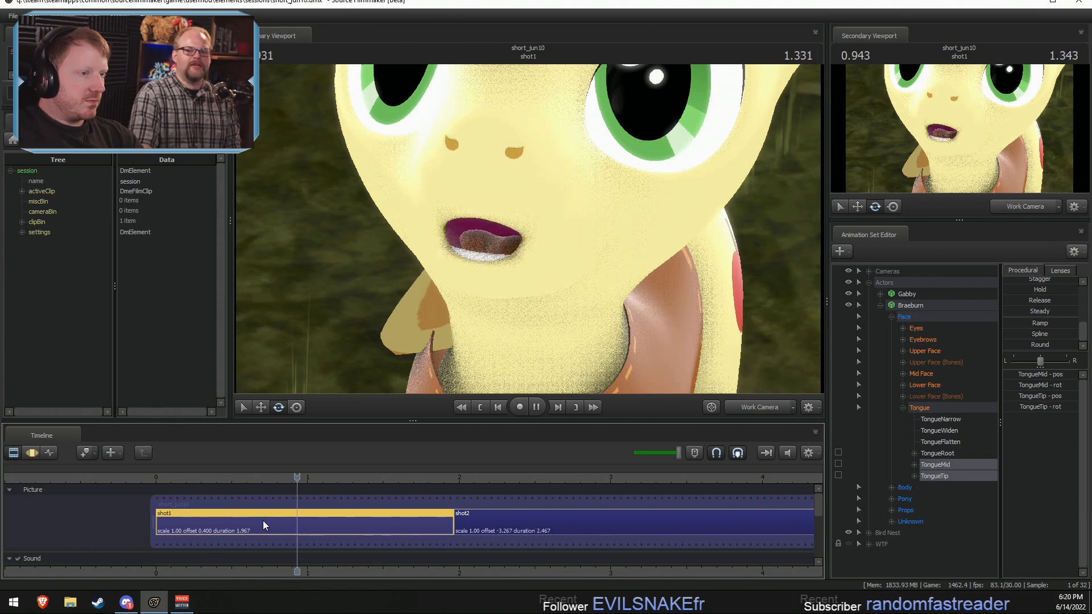
key("space")
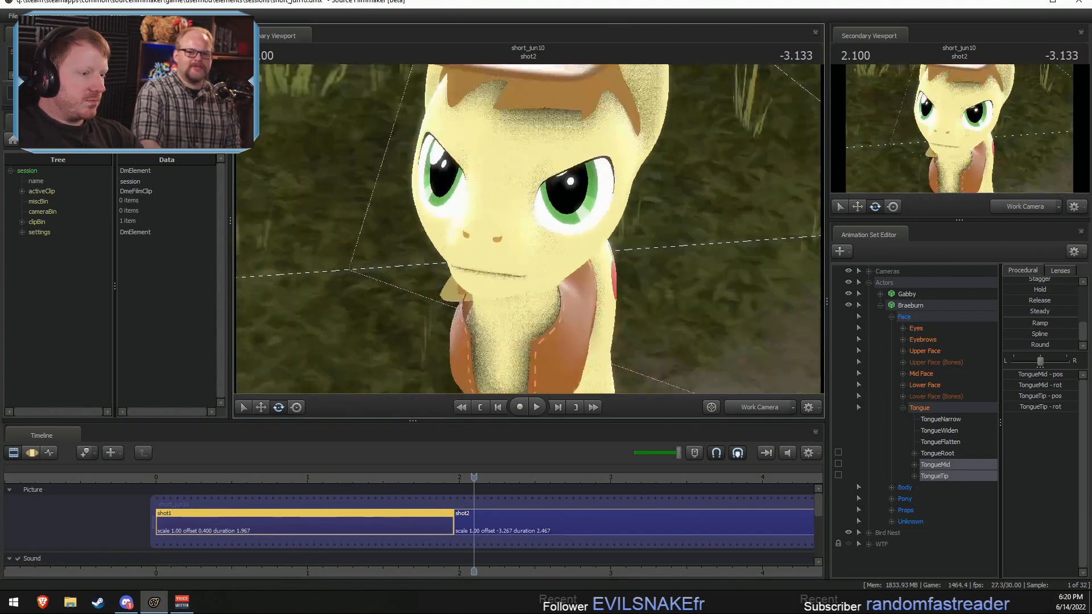
left_click(170, 477)
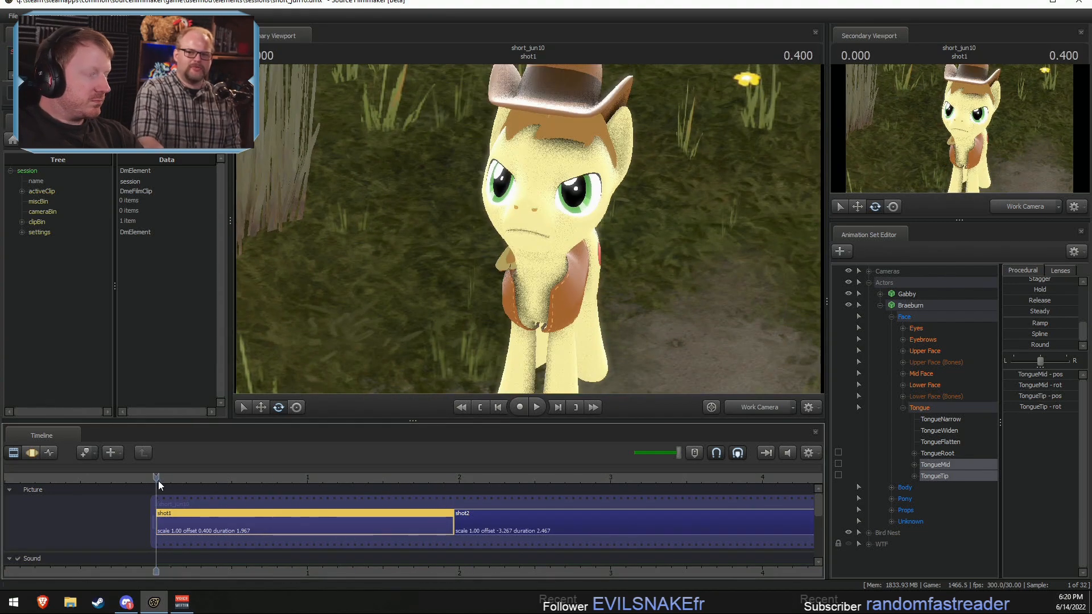
key("space")
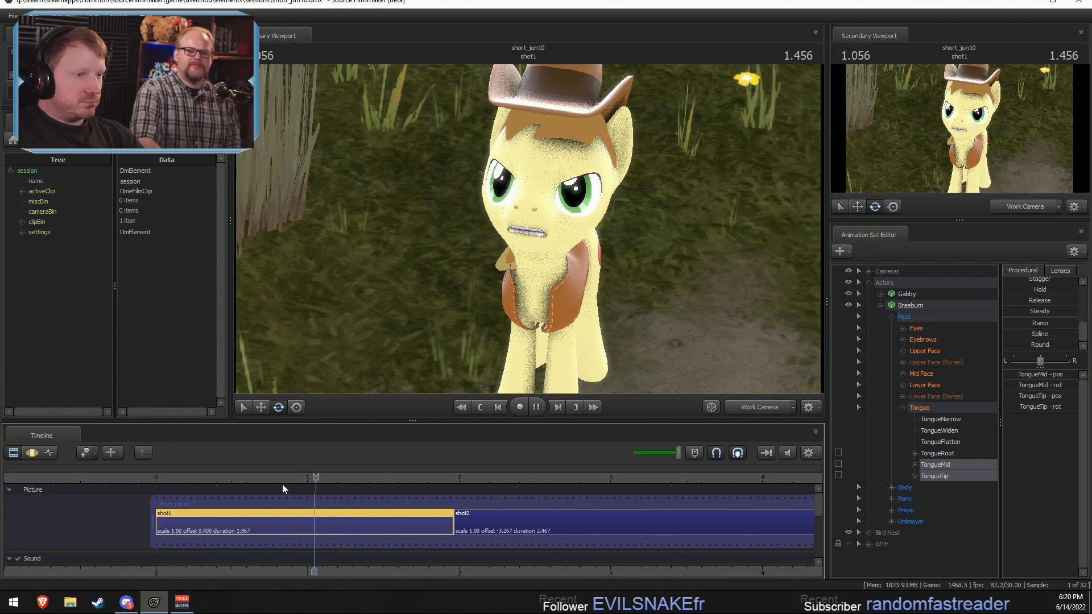
mouse_move(259, 477)
left_mouse_down()
mouse_move(302, 478)
mouse_move(241, 478)
left_mouse_up()
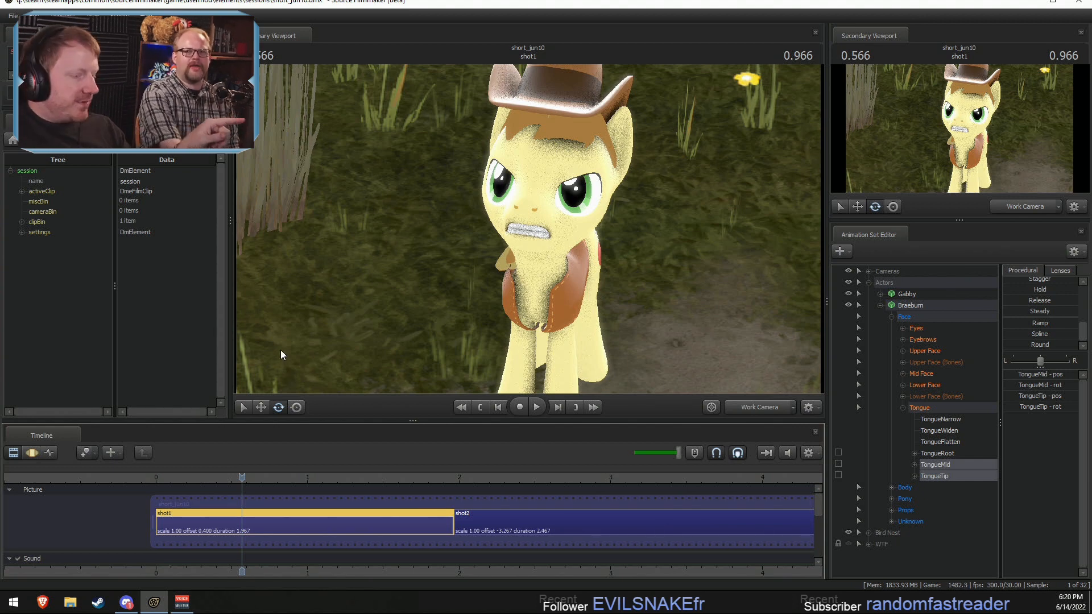
key("space")
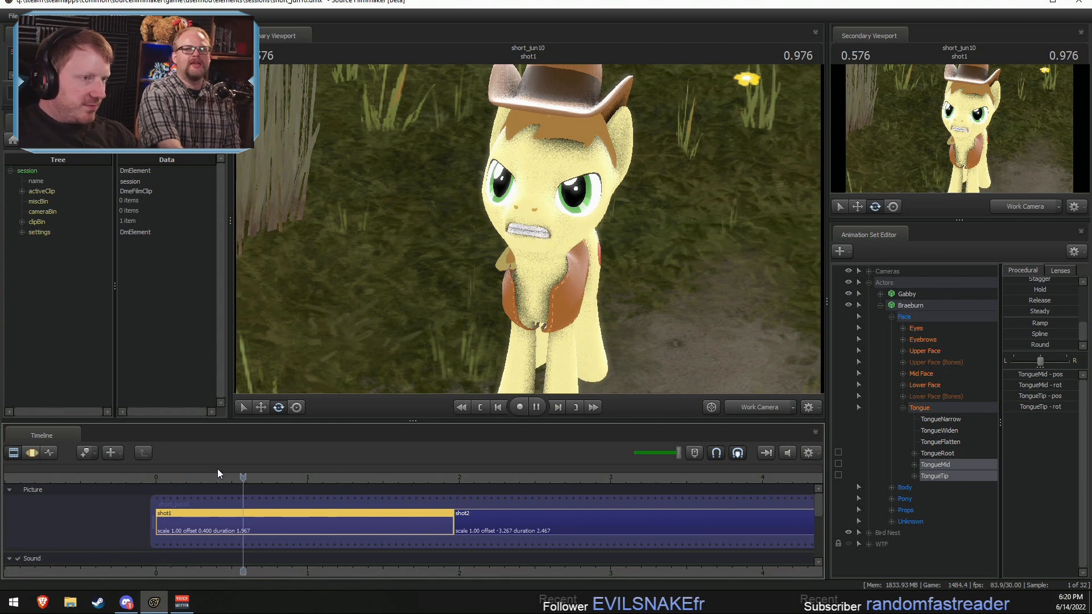
key("space")
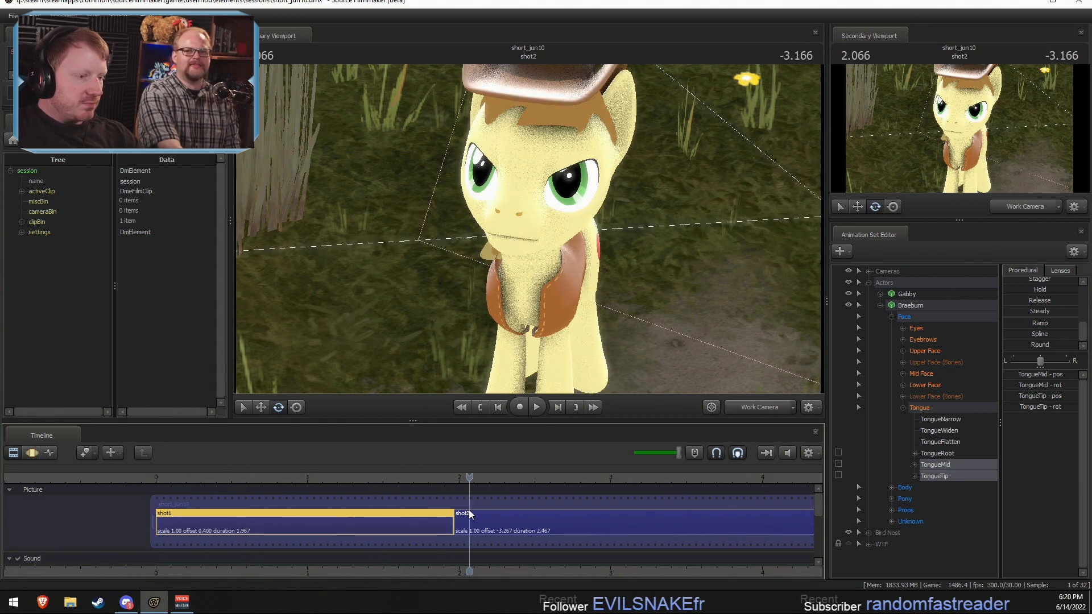
Step: Make shot2 the active shot and play it back through the main camera to review its action and dialogue
key("space")
left_click(491, 518)
left_click(776, 403)
key("space")
key("space")
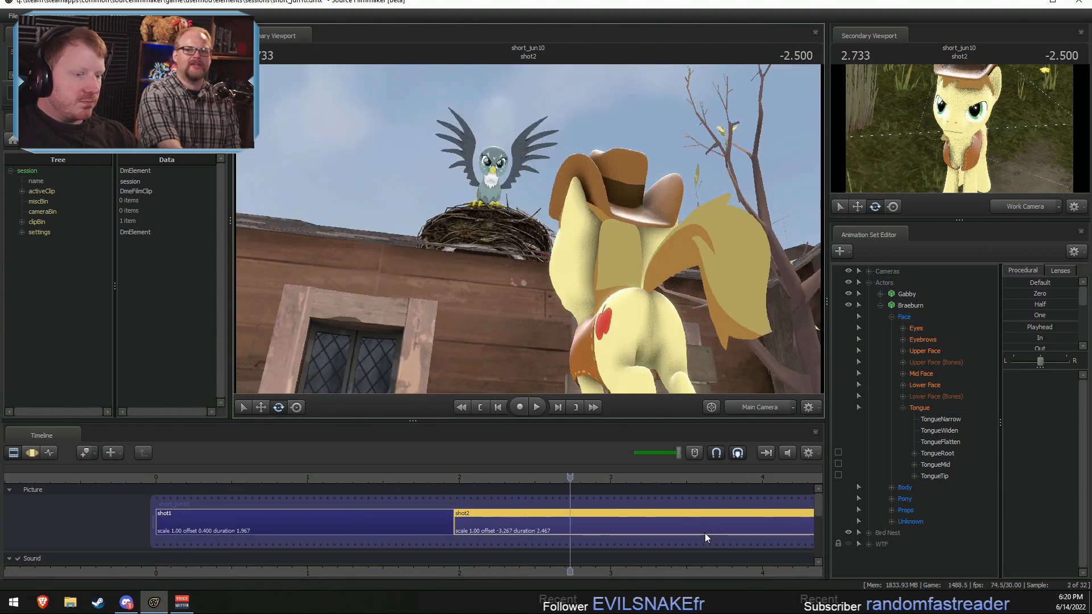
key("space")
left_click(695, 565)
key("space")
left_click_drag(702, 570, 486, 569)
left_click(222, 479)
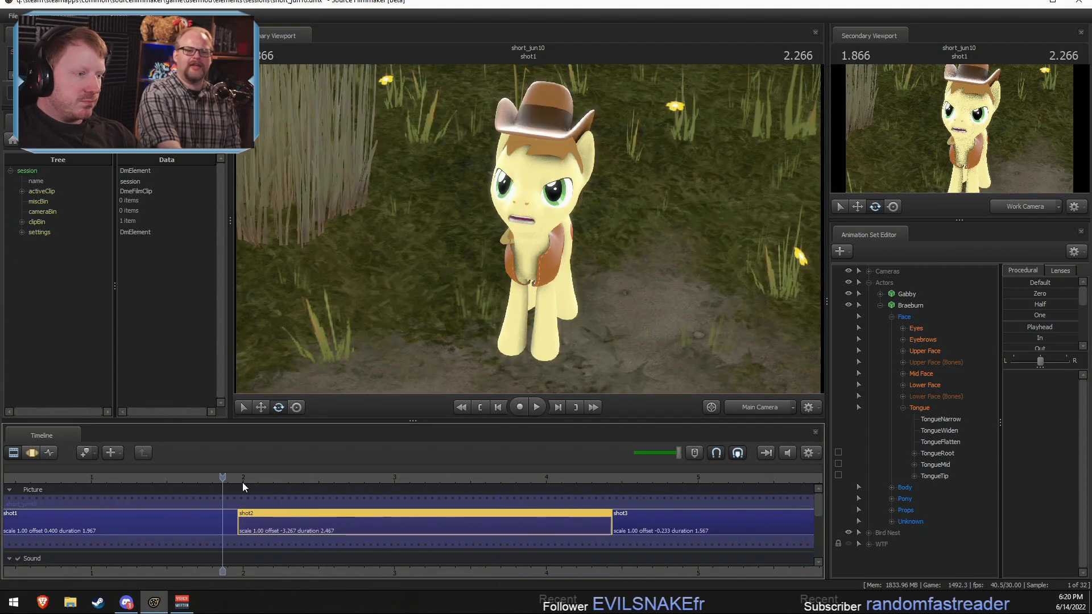
Step: Select Braeburn's Lower Face controls in shot2, using the work camera, and move the playhead to 2.9 seconds in the Motion Editor
left_click(254, 479)
left_click(756, 407)
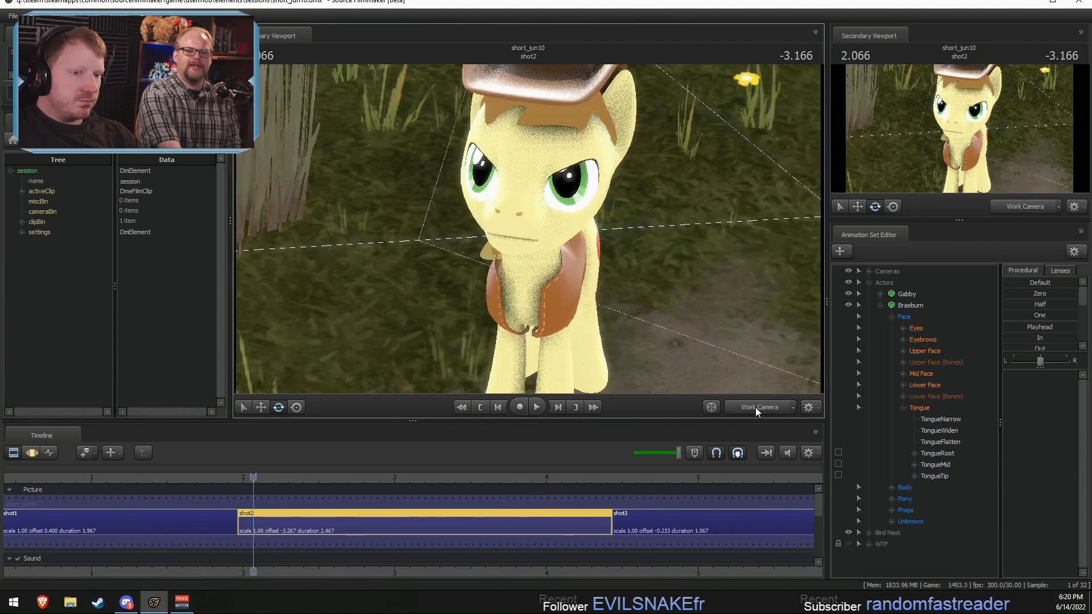
left_click(924, 385)
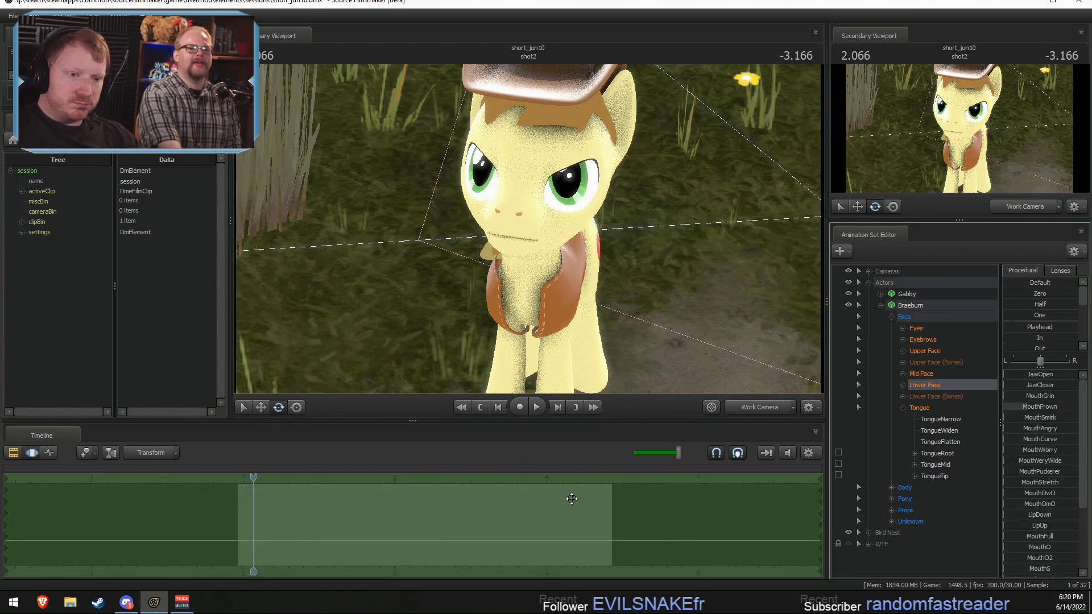
key("space")
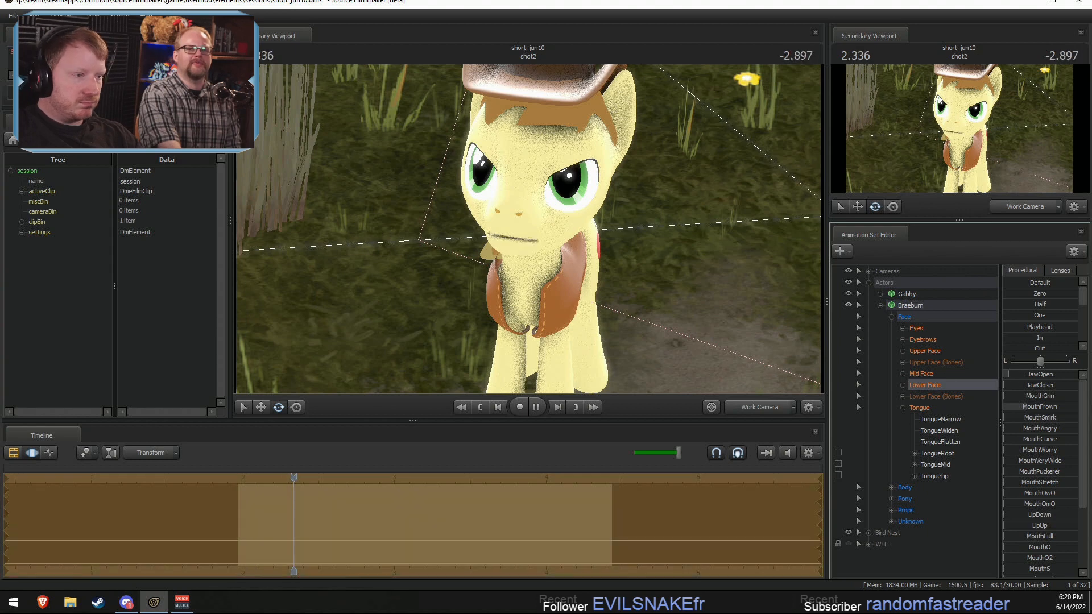
key("space")
key("F2")
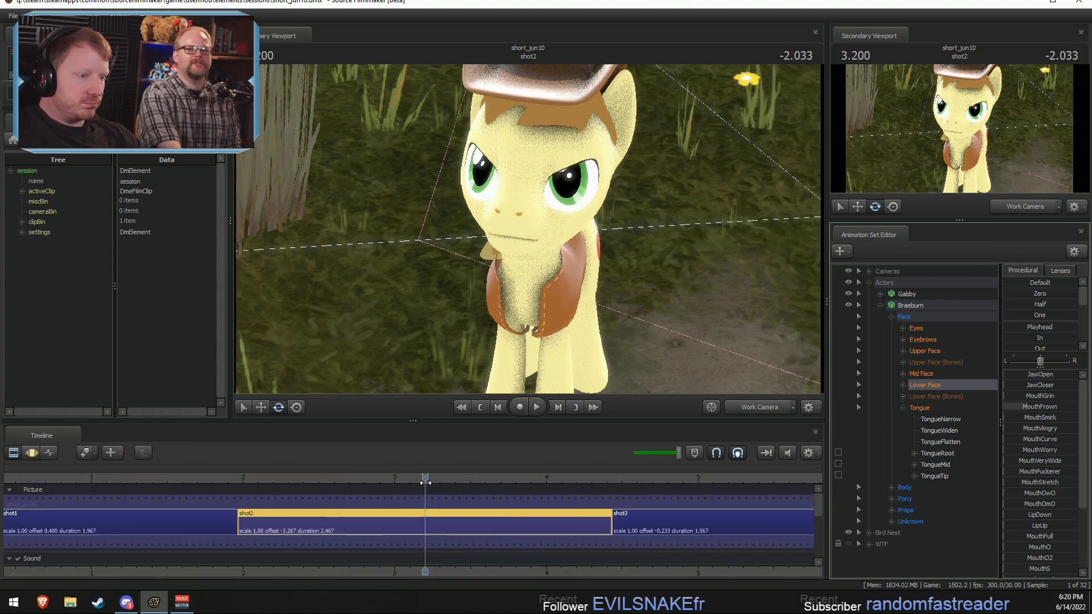
key("F3")
left_click_drag(425, 477, 378, 487)
key("Left")
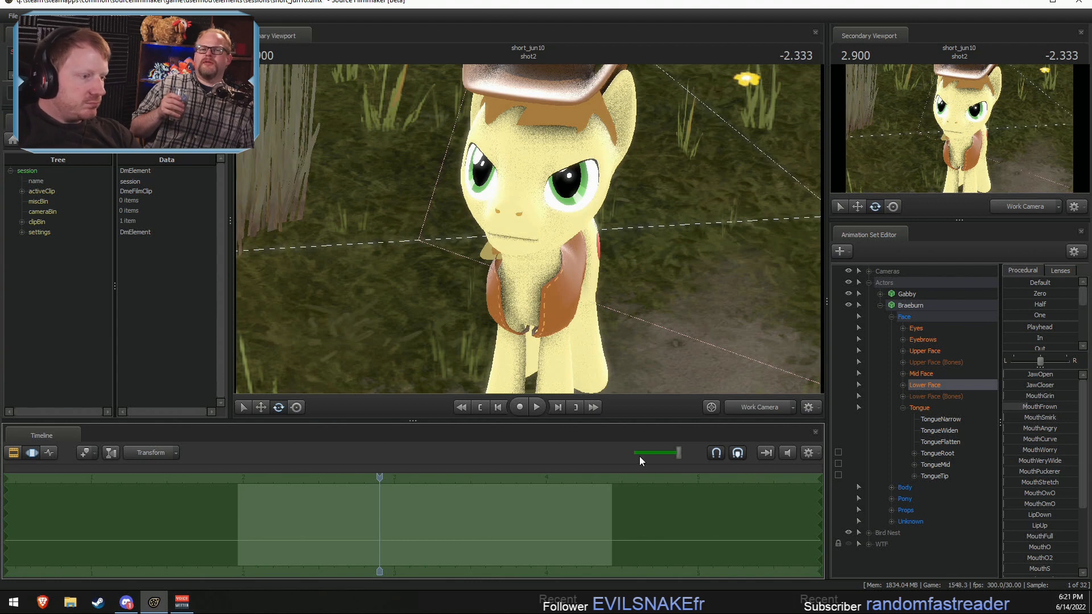
Step: Play back shot2's dialogue from near its start while trying out Braeburn's JawOpen control, and return to the Clip Editor
key("F2")
left_click(248, 480)
key("F3")
key("space")
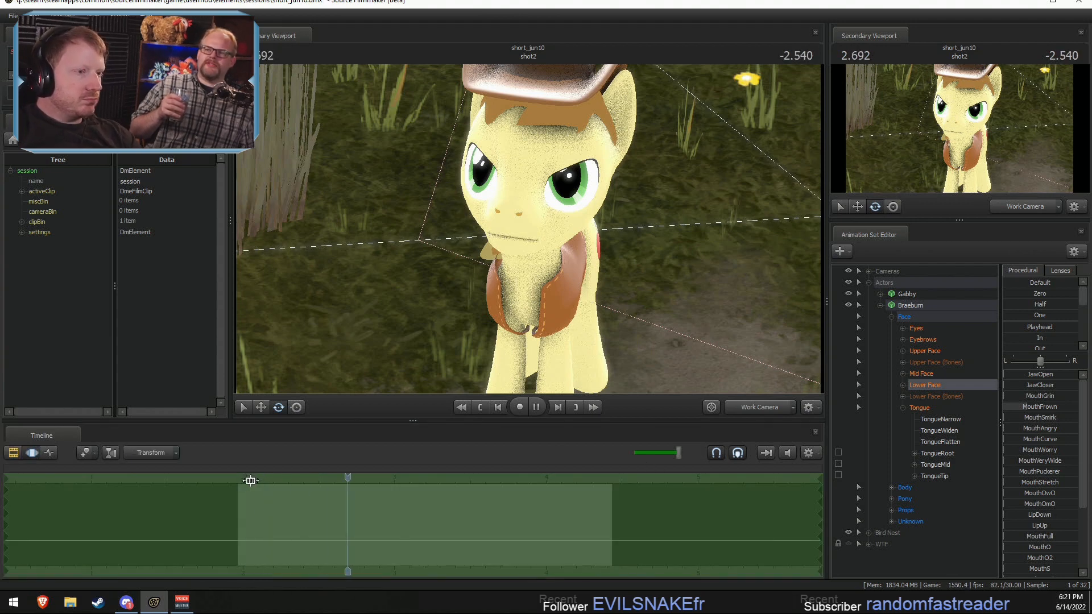
key("space")
key("space")
left_click_drag(1018, 376, 1045, 376)
Step: Replay the end of shot2's dialogue in the Clip Editor, and undo the last change in the Motion Editor
key("space")
key("F2")
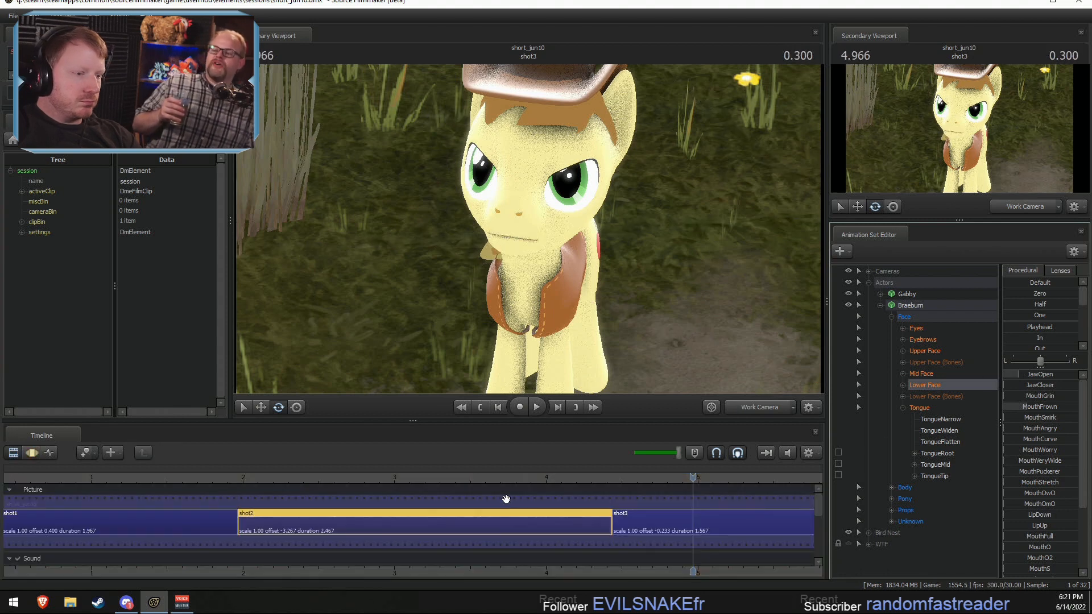
left_click(490, 476)
key("space")
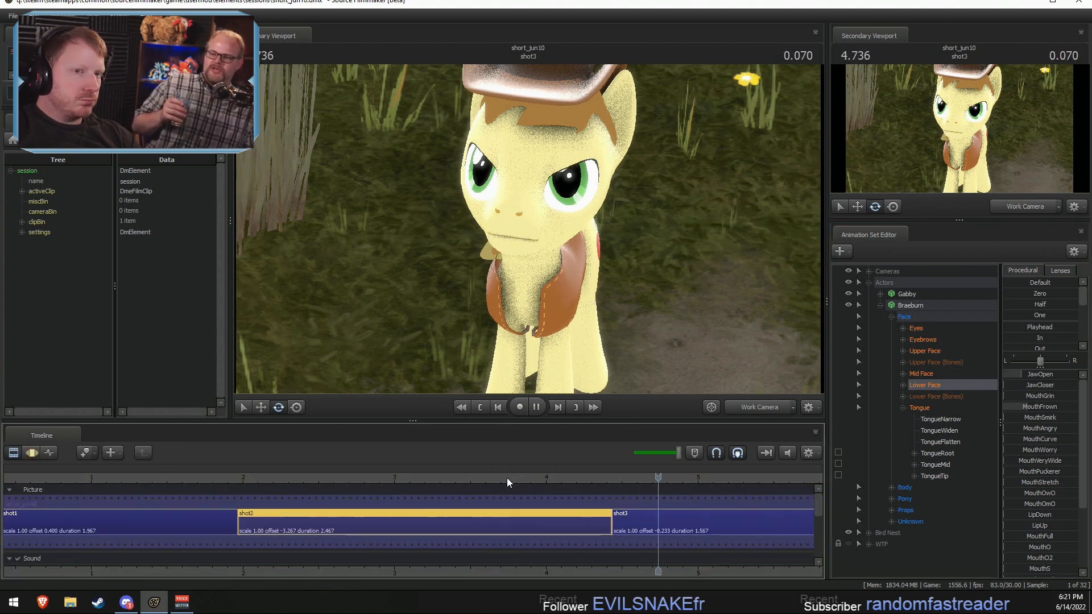
key("F3")
key("ctrl+z")
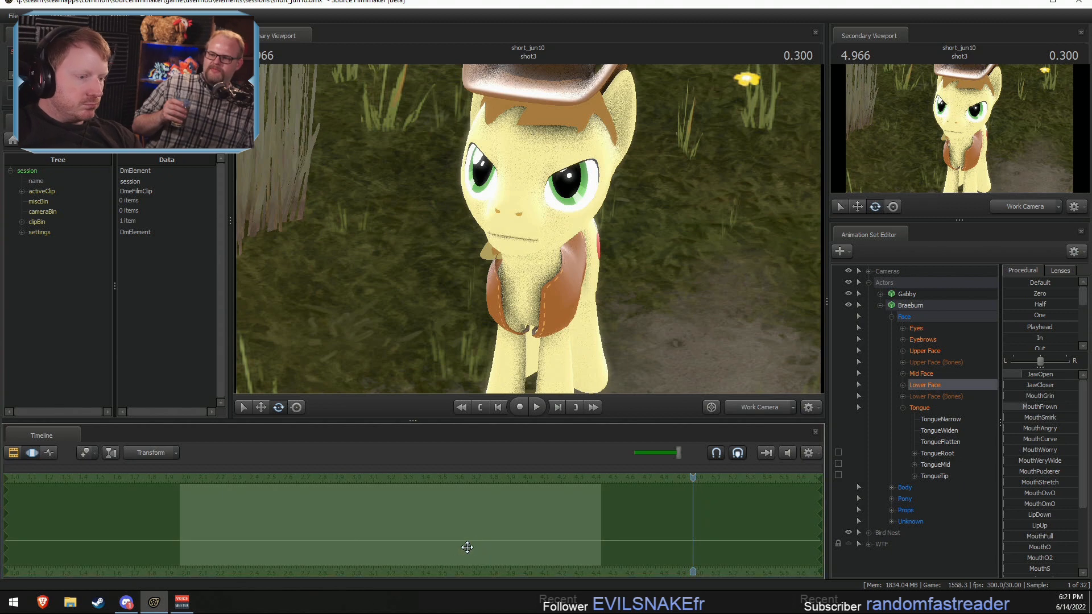
Step: Add two small JawOpen movements to Braeburn's mouth in shot2, at 3.633 and about 3.77 seconds, with narrow time selections
left_click(457, 560, "shift")
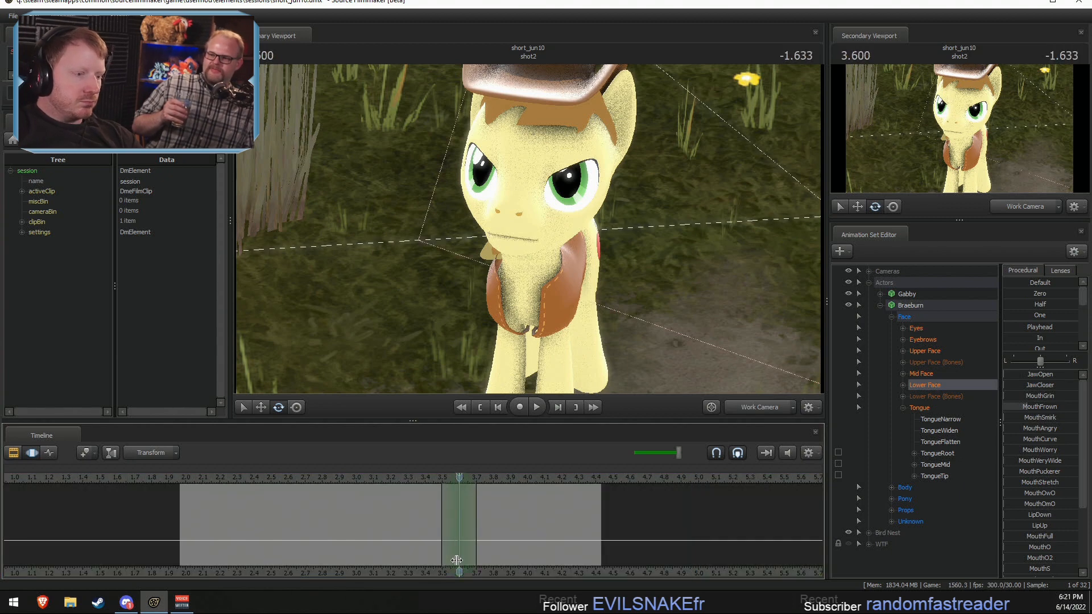
left_click(465, 556, "shift")
left_click(462, 558, "shift")
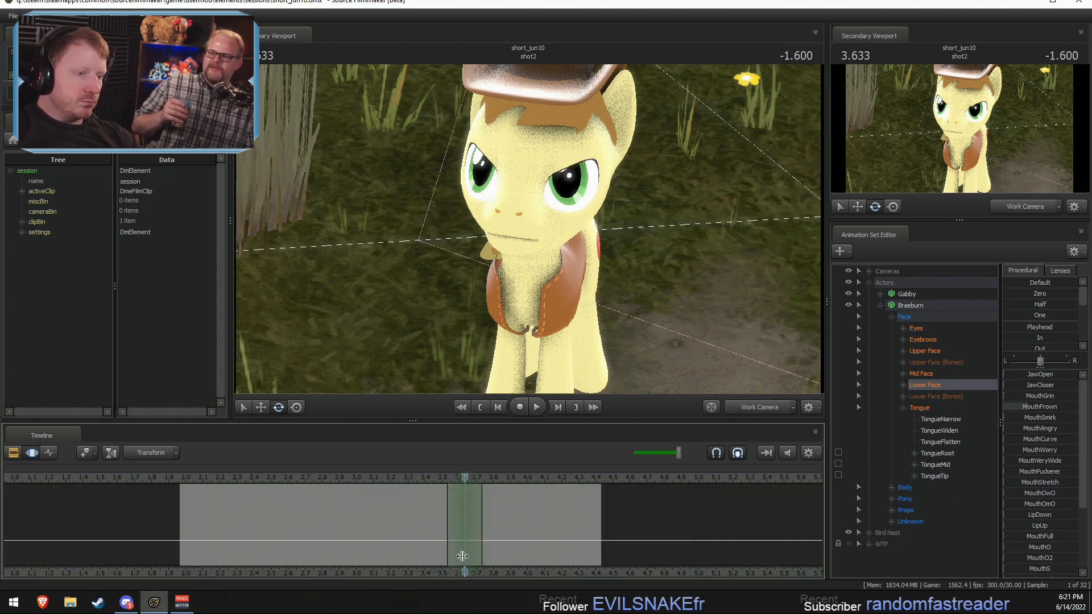
left_click_drag(1012, 374, 1030, 374)
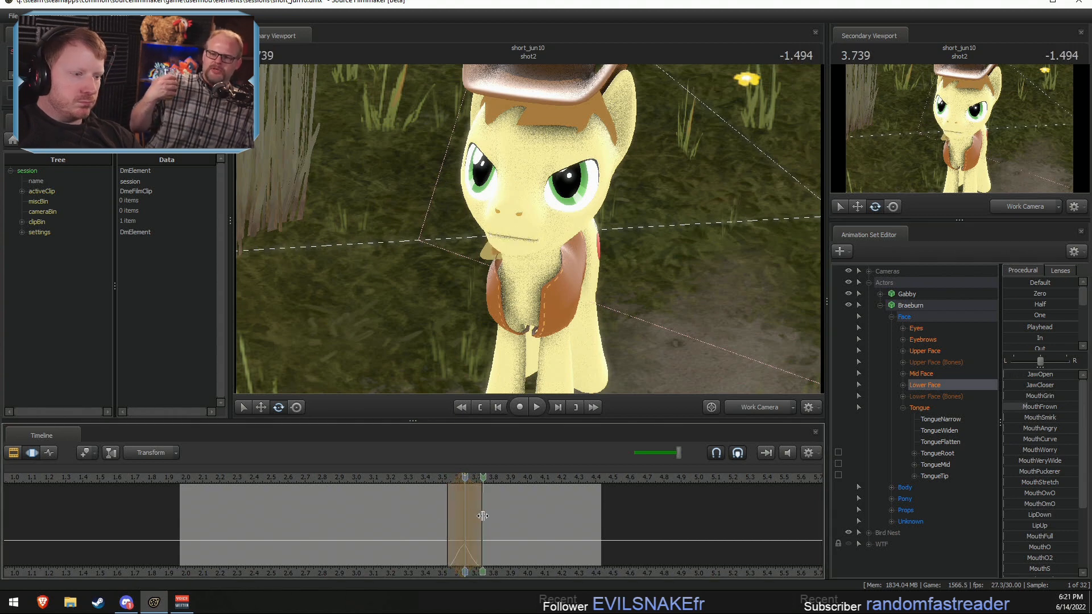
left_click(487, 516, "shift")
scroll(488, 516, "up", 3, "shift")
left_click_drag(1014, 373, 1030, 375)
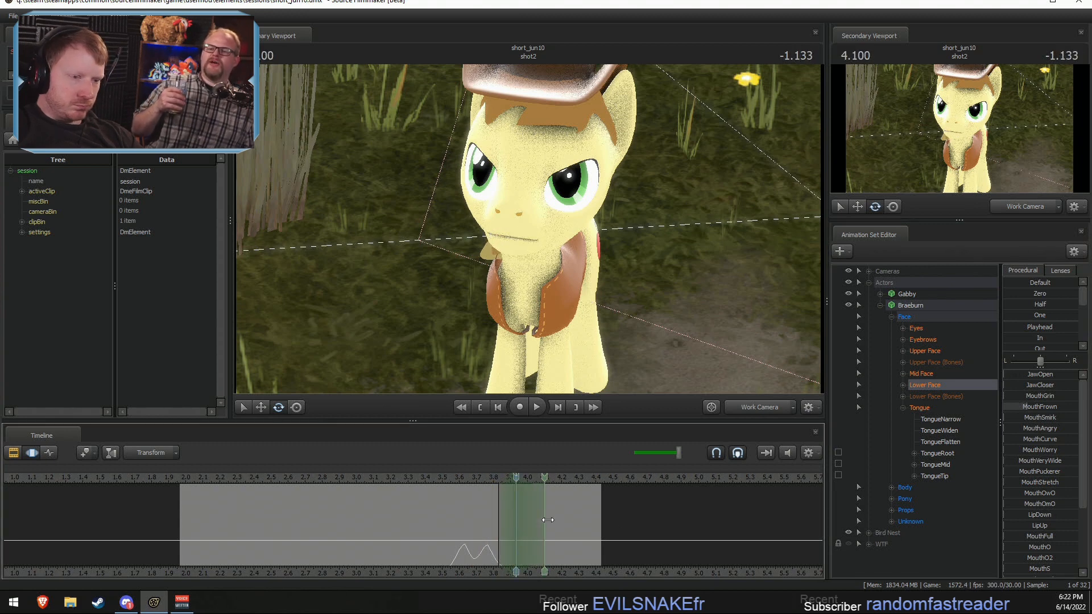
Step: Add further JawOpen movements for Braeburn at about 3.93, 4.23 and 4.37 seconds, making the first one the widest
left_click_drag(1029, 386, 1041, 386)
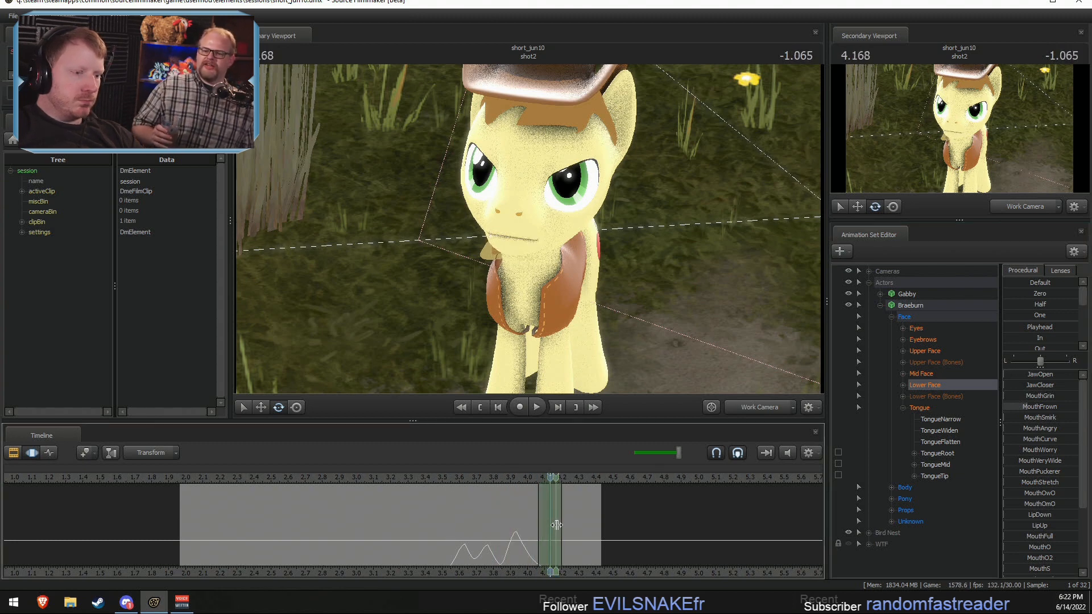
left_click(556, 525, "shift")
scroll(556, 525, "up", 3, "shift")
left_click_drag(1022, 376, 1043, 375)
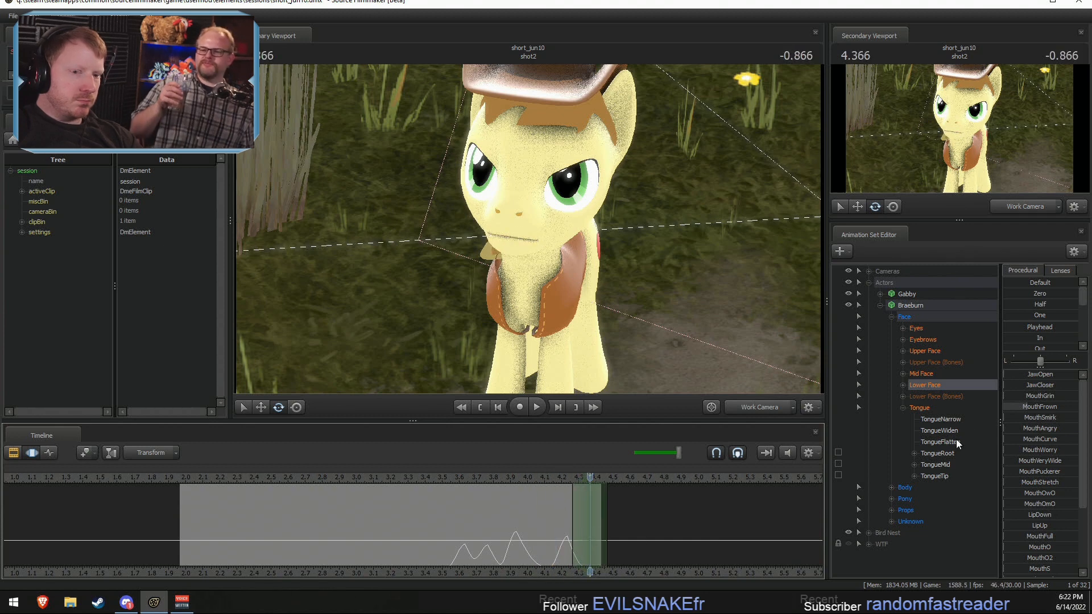
left_click_drag(1026, 377, 1043, 382)
Step: Play back shot2 from 3.533 seconds to check the jaw movements against the dialogue
left_click(448, 477)
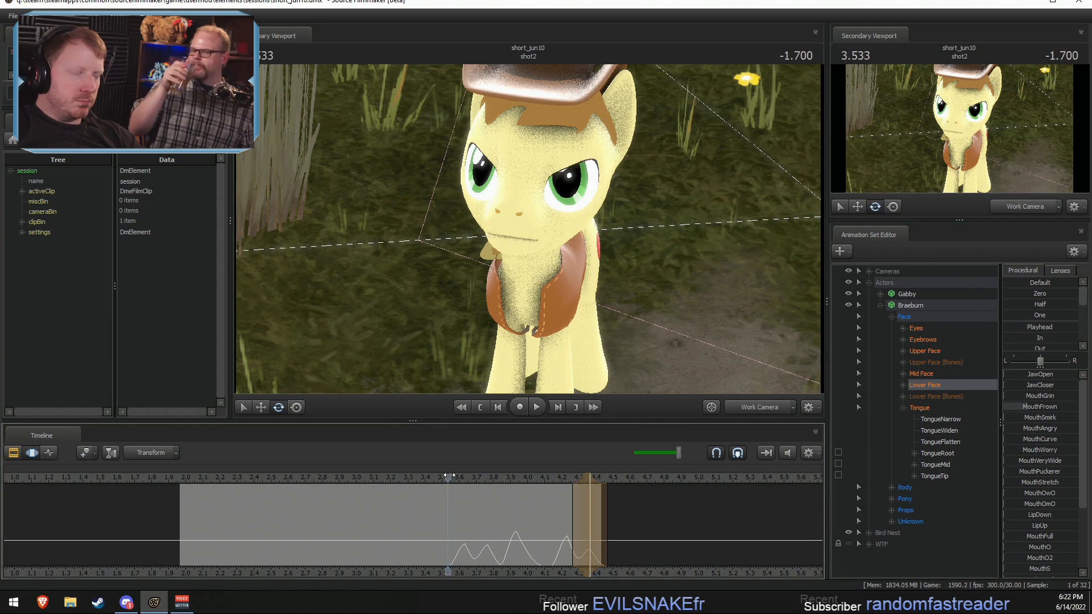
key("space")
key("space")
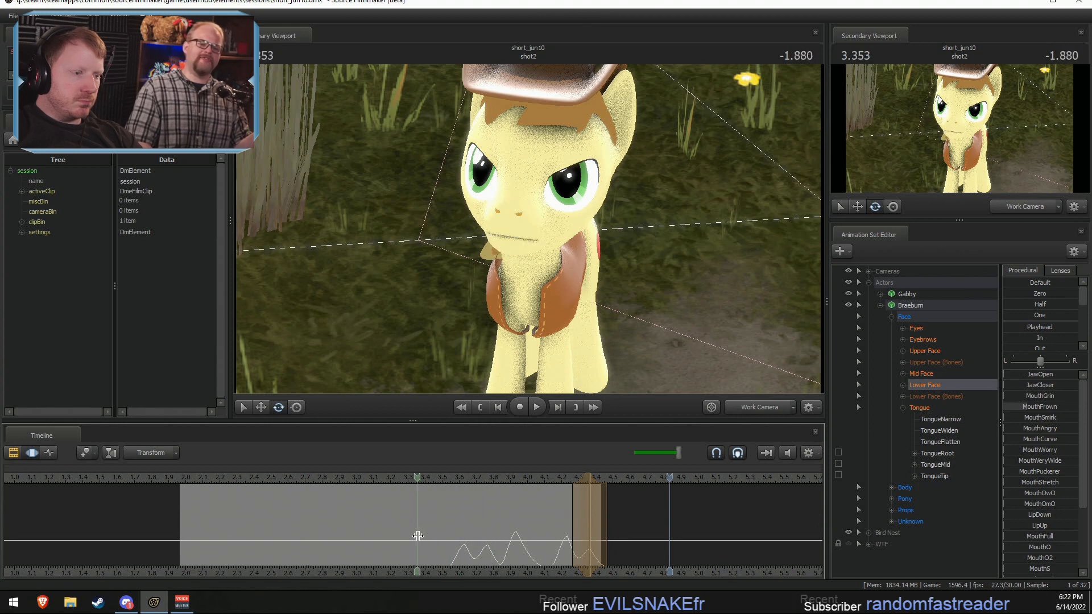
Step: Centre the time selection at 3.700 seconds, try MouthO, and raise Braeburn's MouthPuckerer strongly instead
left_click(474, 540)
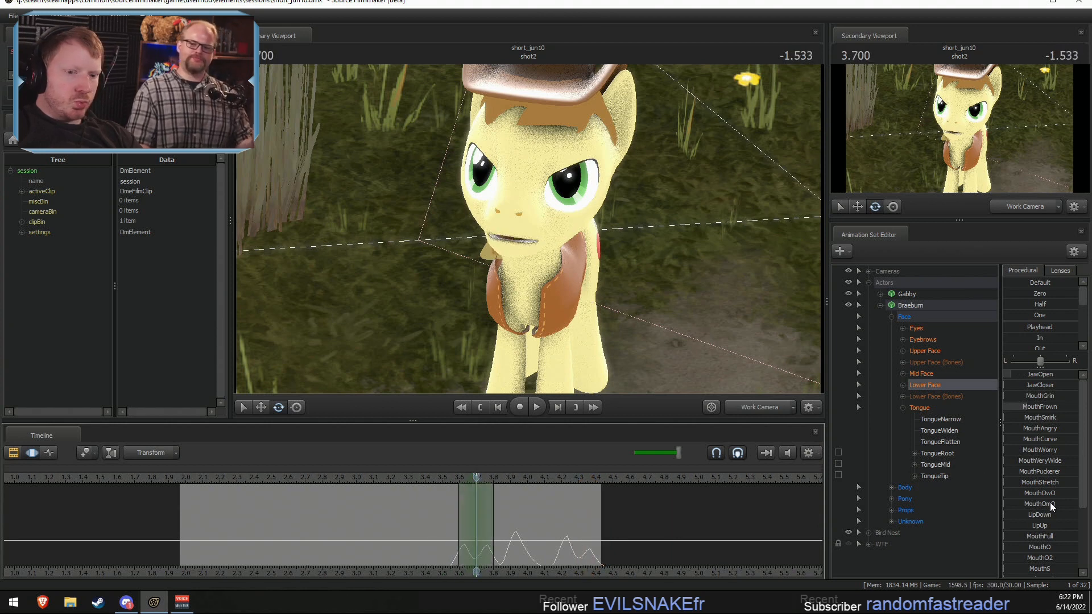
scroll(1030, 507, "down", 3)
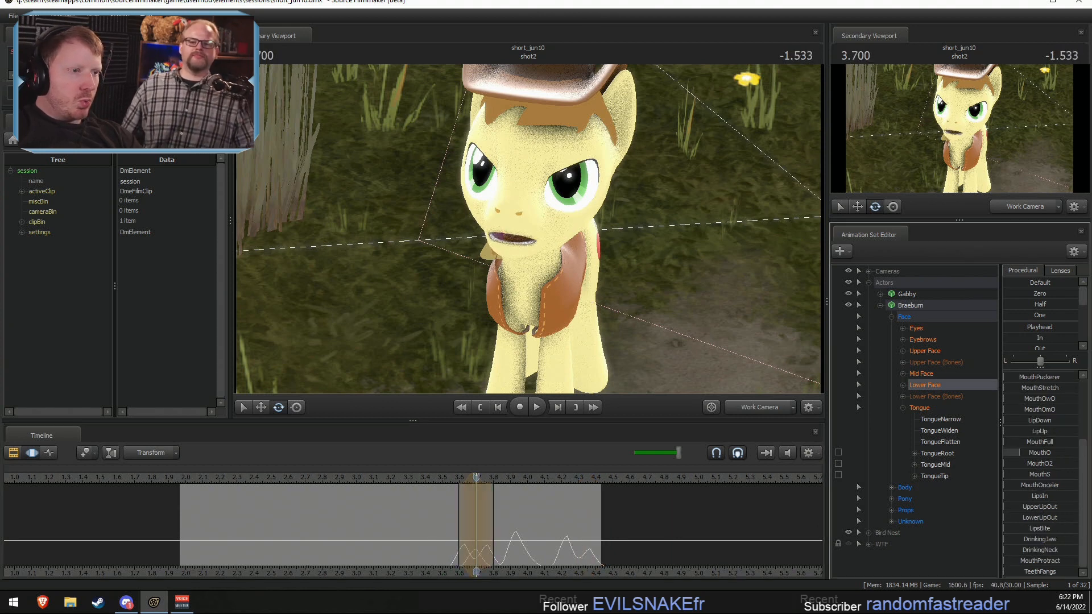
scroll(1035, 454, "up", 2)
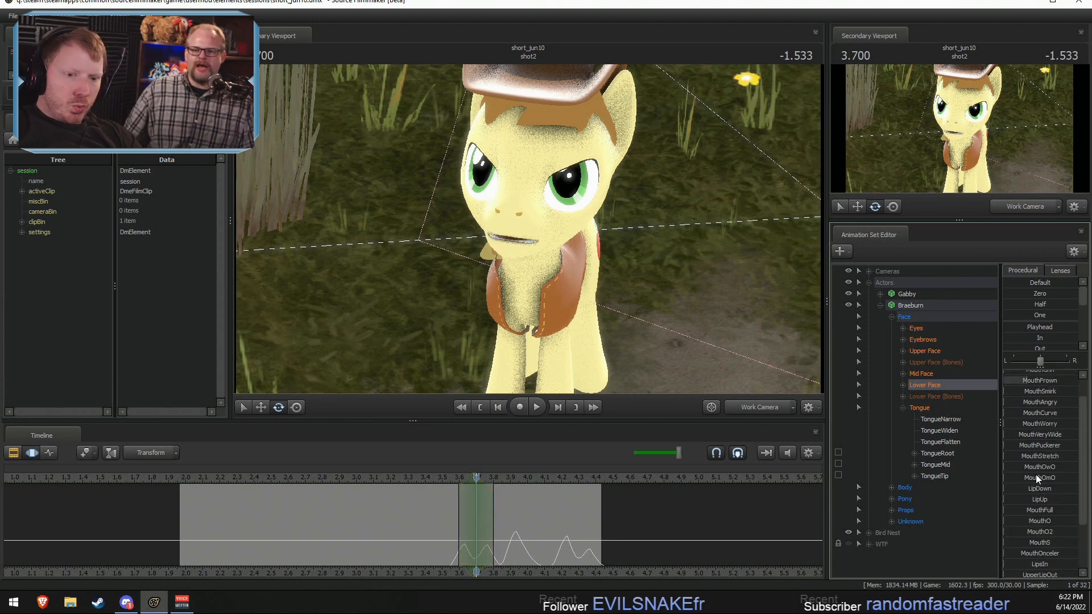
left_click_drag(1033, 449, 1086, 450)
Step: Raise Braeburn's MouthGrin at 3.766 seconds and his MouthO2 at 3.833 seconds
mouse_move(467, 546)
left_mouse_down()
mouse_move(455, 535)
mouse_move(487, 542)
left_mouse_up()
scroll(1051, 404, "up", 3)
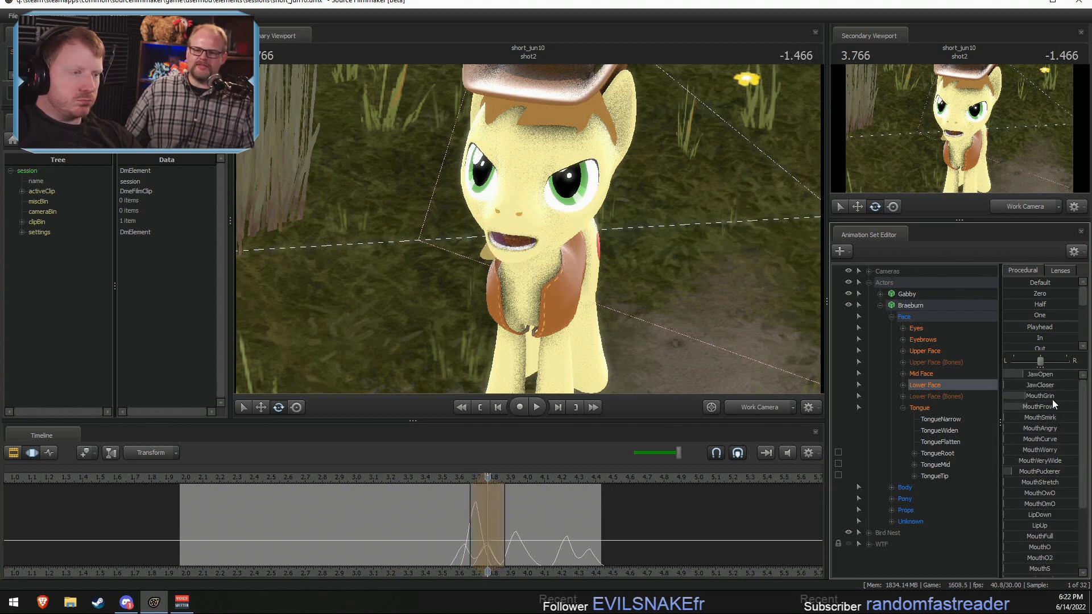
left_click_drag(487, 495, 497, 544)
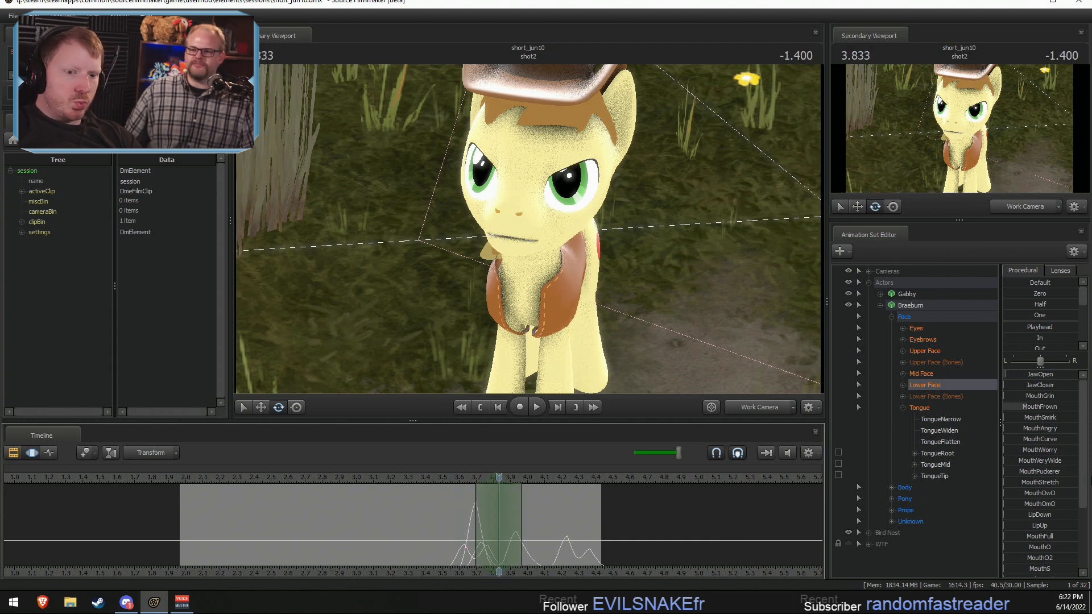
scroll(1036, 495, "down", 2)
left_click_drag(1036, 492, 1080, 491)
Step: Narrow the time selection around 3.700 seconds and open Braeburn's jaw further there with JawOpen
left_click_drag(450, 520, 480, 530, "shift")
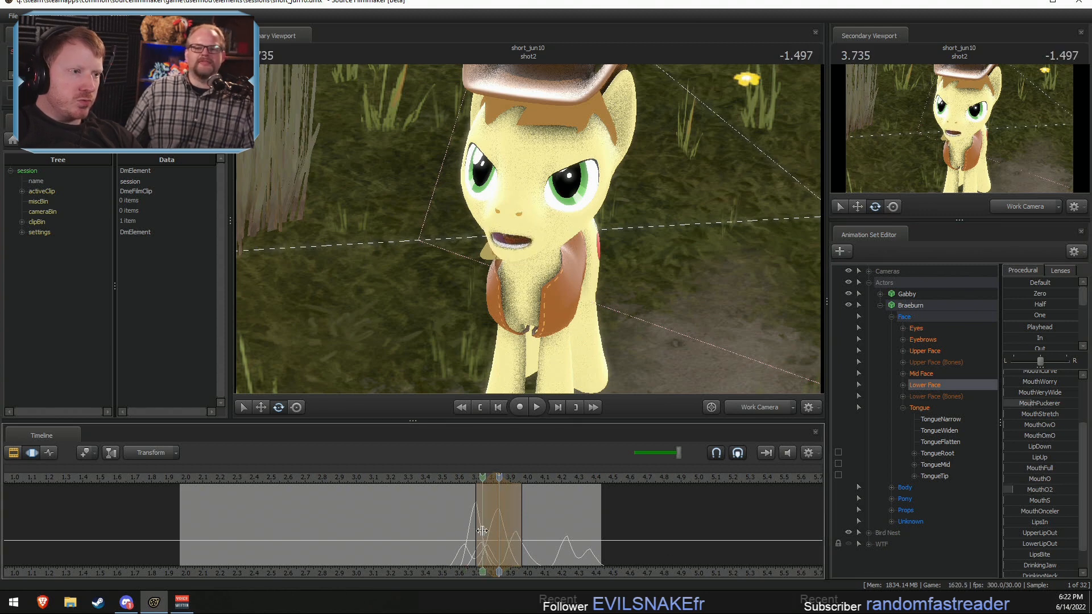
left_click(478, 530, "shift")
scroll(476, 530, "up", 3, "shift")
scroll(1016, 408, "up", 3)
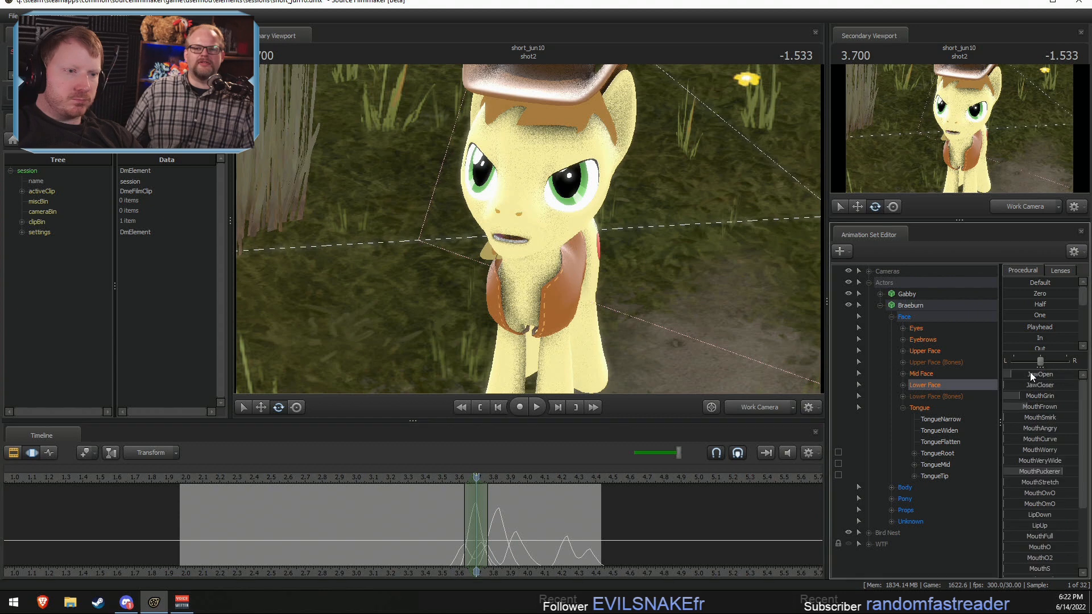
mouse_move(1030, 374)
left_mouse_down()
mouse_move(1017, 376)
mouse_move(1041, 385)
left_mouse_up()
Step: Move the time selection to 4.000 seconds and raise Braeburn's MouthGrin and JawOpen there
left_click_drag(482, 519, 515, 534, "shift")
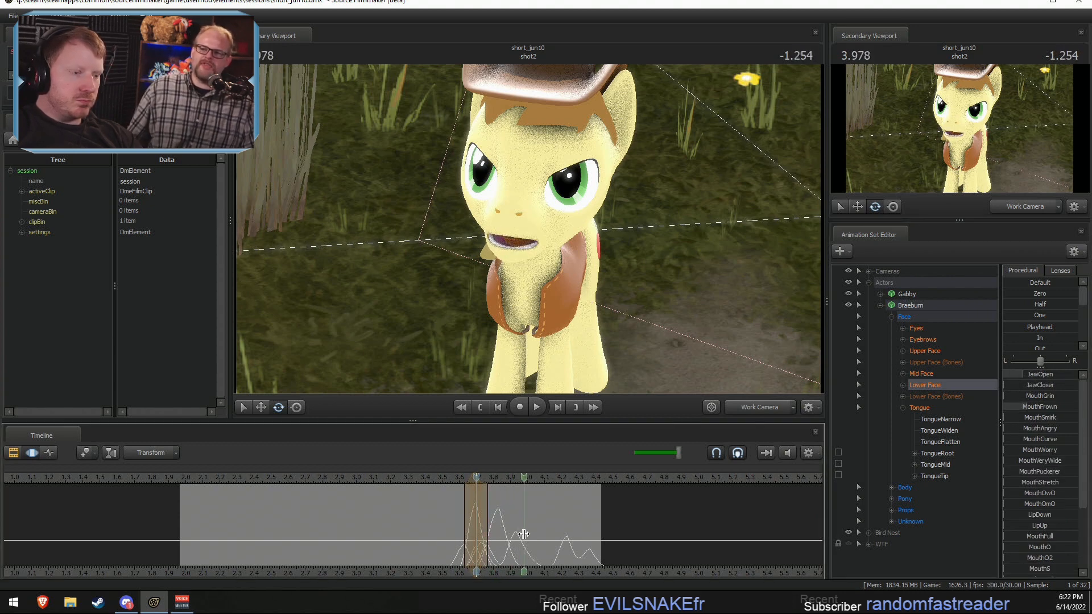
left_click(528, 536, "shift")
scroll(532, 536, "up", 4, "shift")
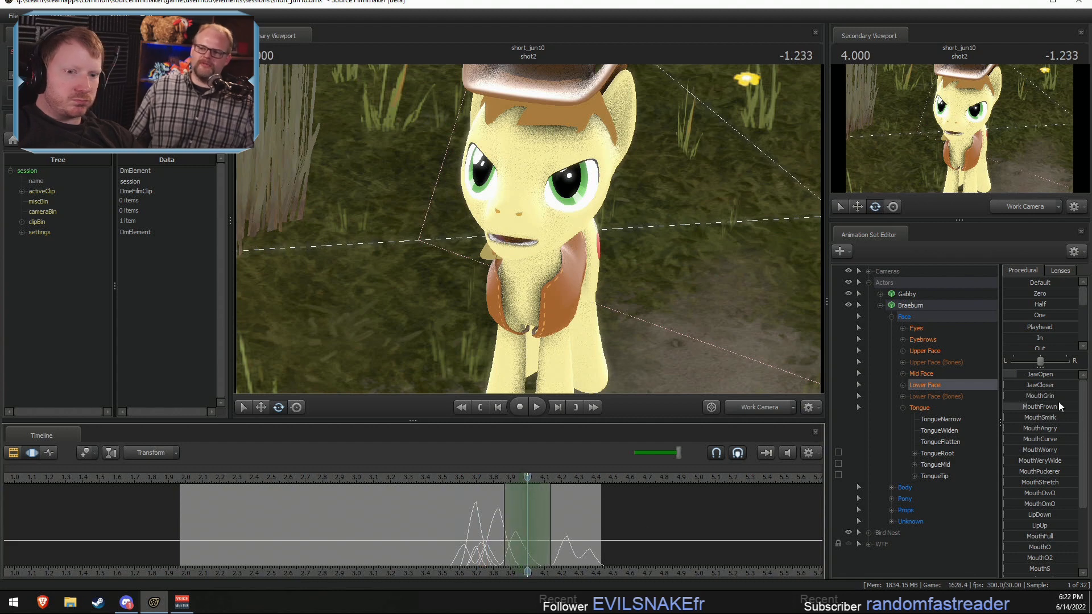
mouse_move(1028, 397)
left_mouse_down()
mouse_move(1048, 379)
mouse_move(1030, 379)
left_mouse_up()
key("shift")
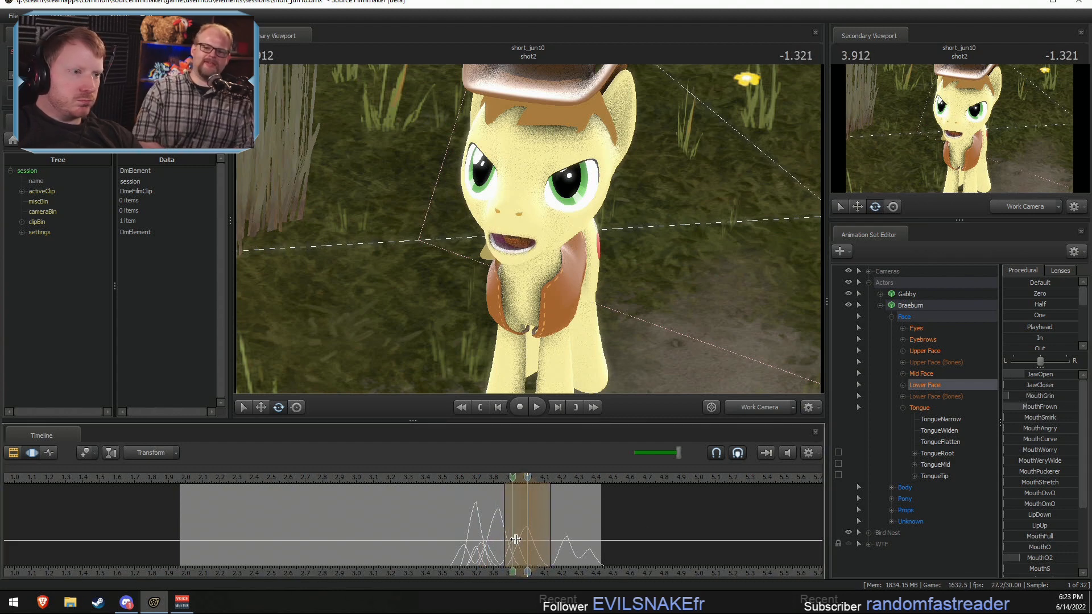
Step: Add a strong mouth shape for Braeburn at about 4.17 seconds and raise his MouthGrin at about 4.3 seconds
left_click(555, 545)
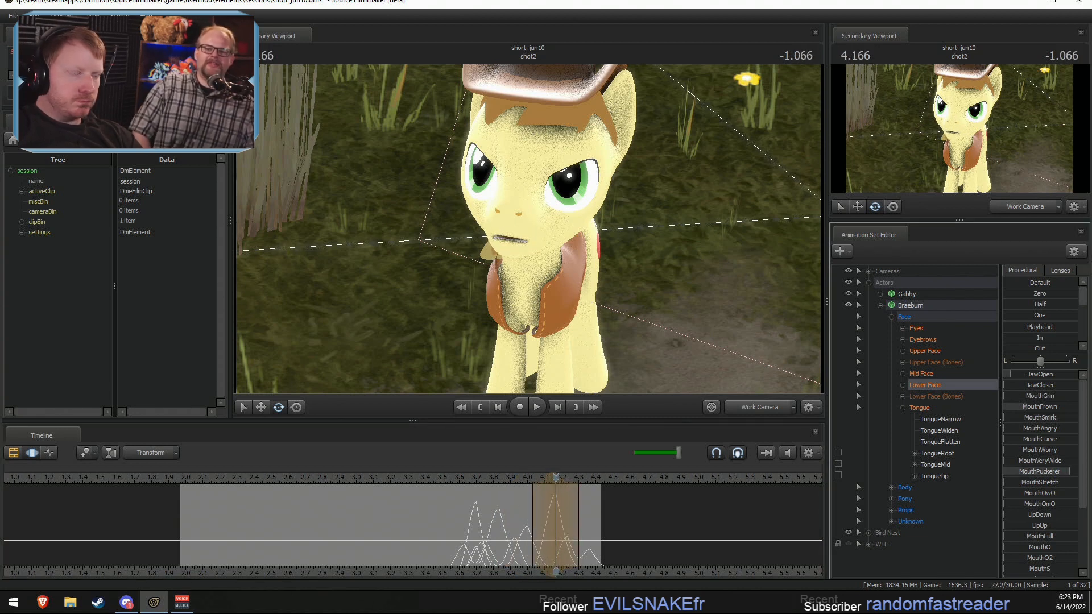
left_click(579, 537)
left_click_drag(1025, 397, 1025, 375)
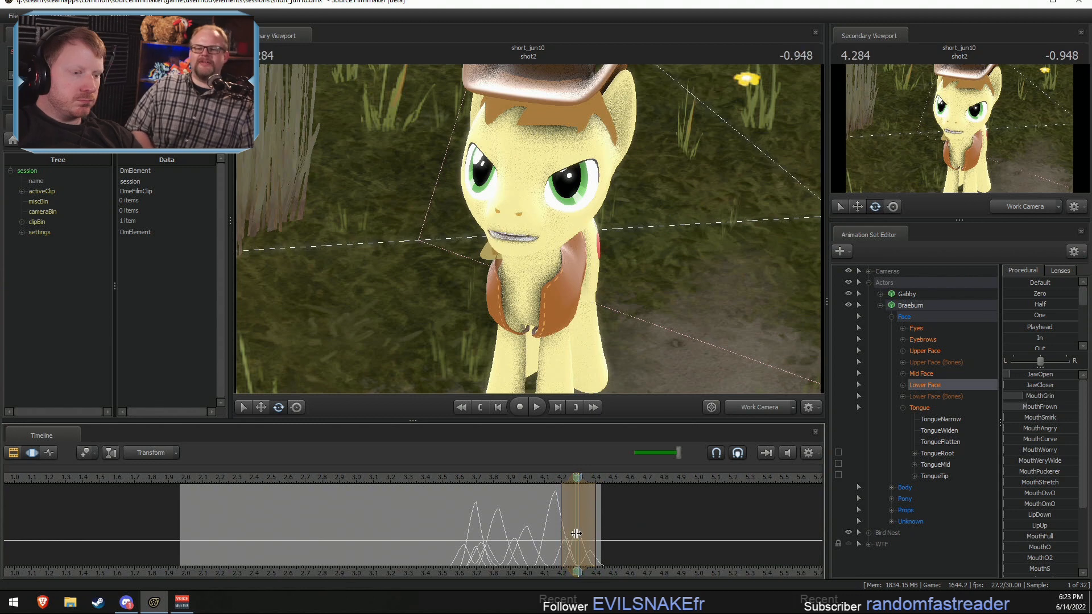
left_click(595, 531)
Step: Play back shot2 from about 3.4 seconds, switching to the main camera, and select the time around 4.333 seconds
left_click(425, 476)
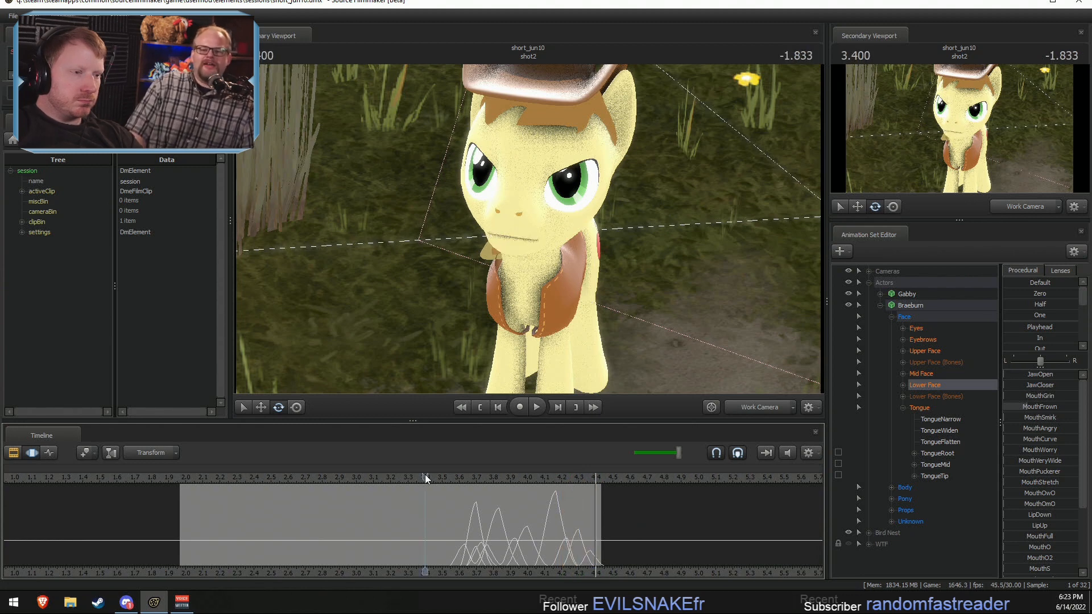
key("space")
left_click(428, 478)
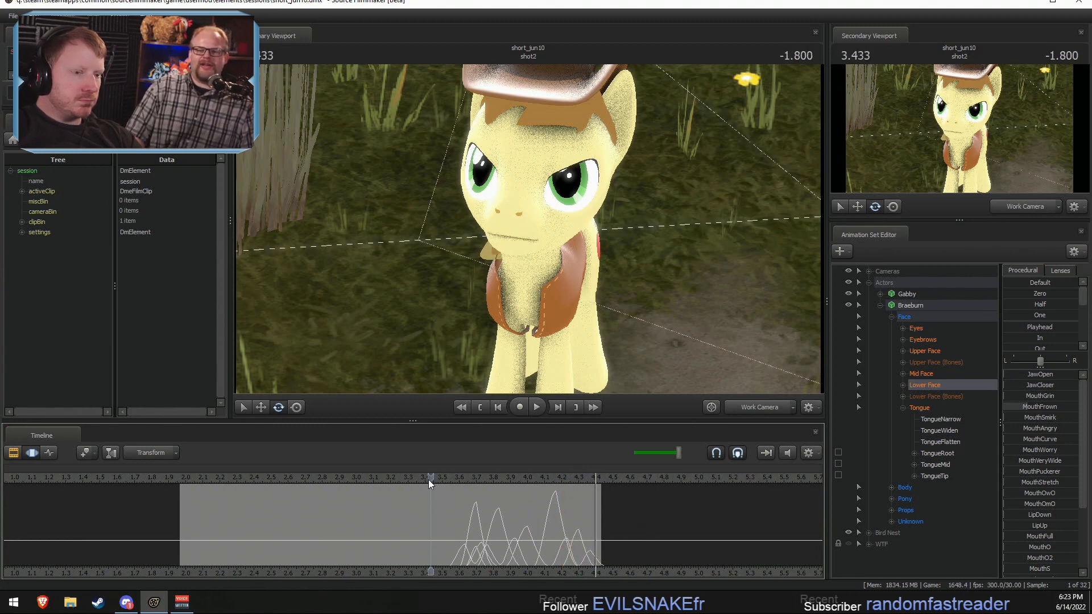
left_click(751, 405)
key("space")
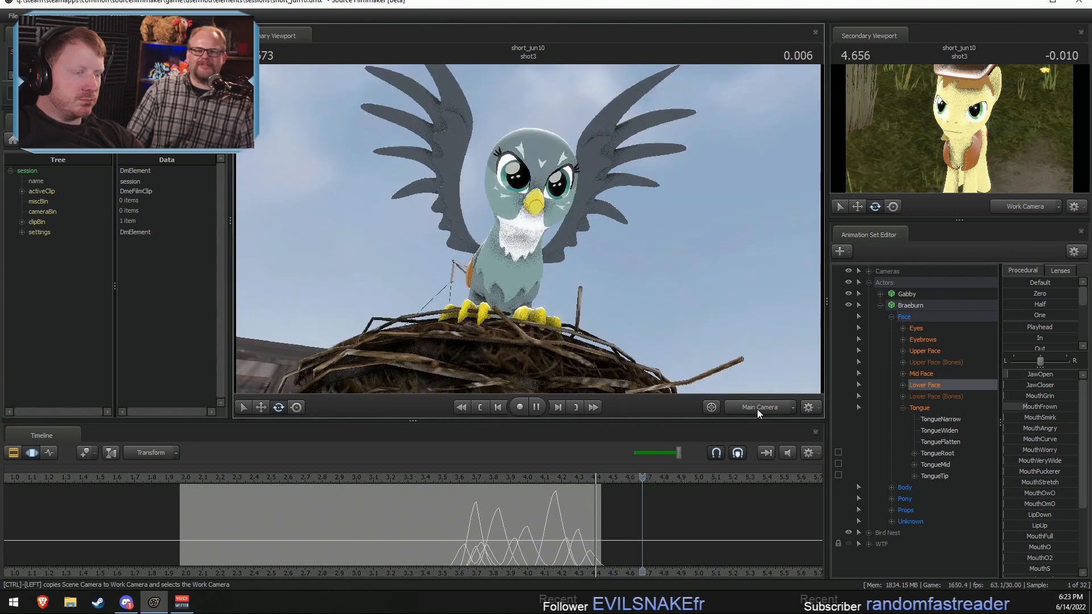
left_click(446, 476)
left_click_drag(456, 549, 606, 537)
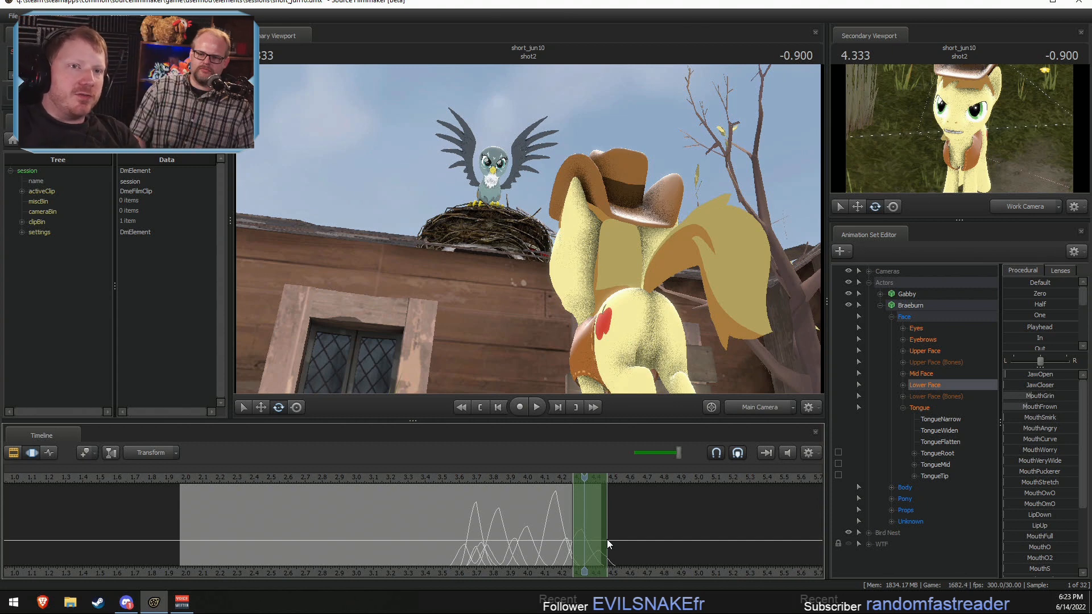
Step: Play back shot2 through the main camera, first from about 3.5 seconds and again from near its start
left_click(1052, 2)
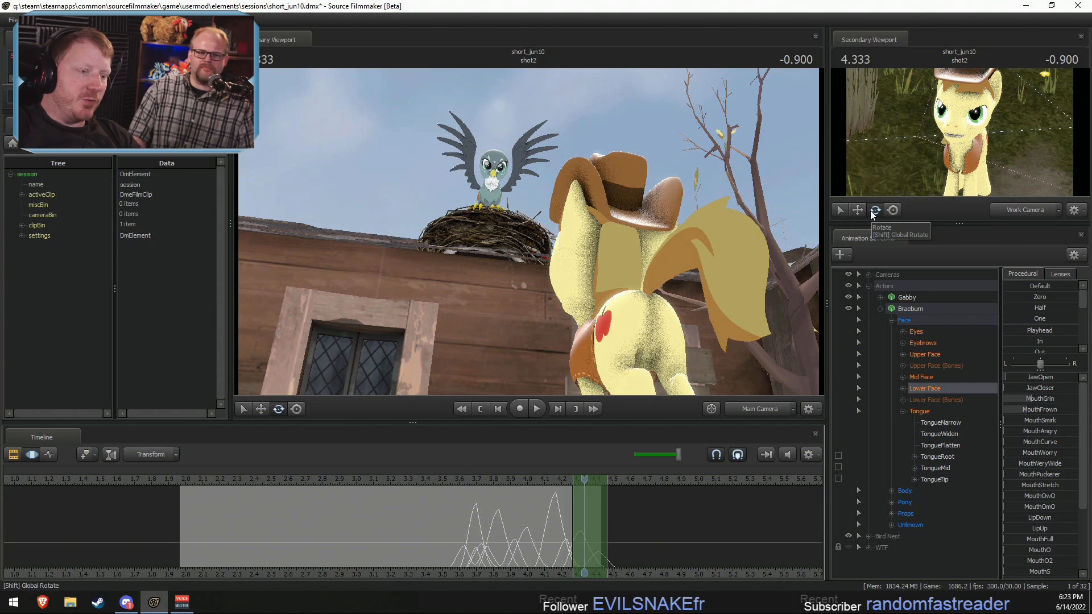
left_click(439, 482)
key("space")
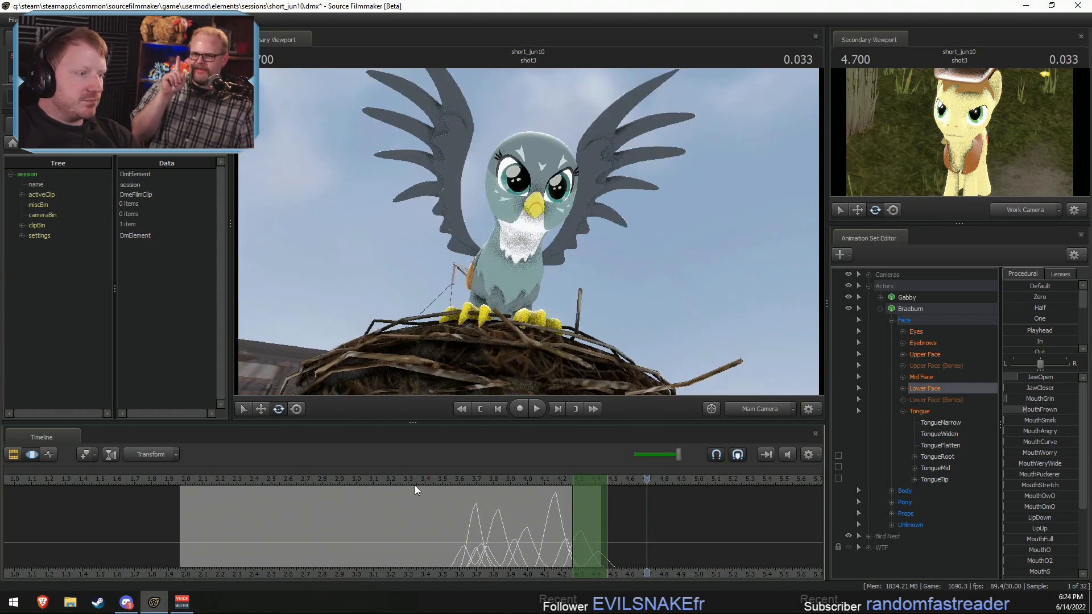
left_click(197, 480)
key("space")
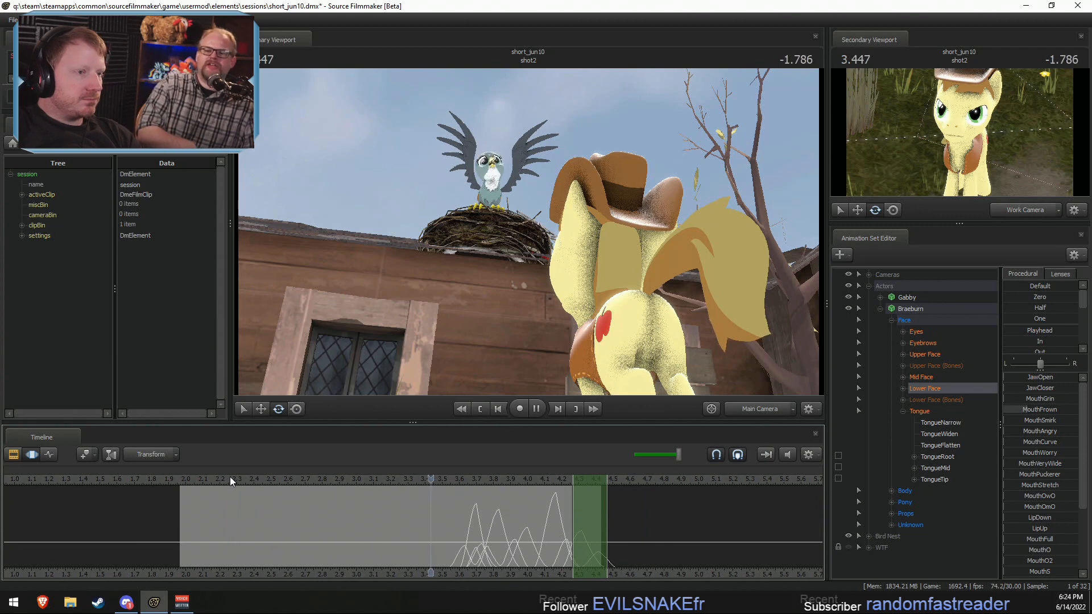
key("space")
Step: Make shot1 the active shot in the Clip Editor and open it in the Motion Editor at 0.366 seconds
key("F2")
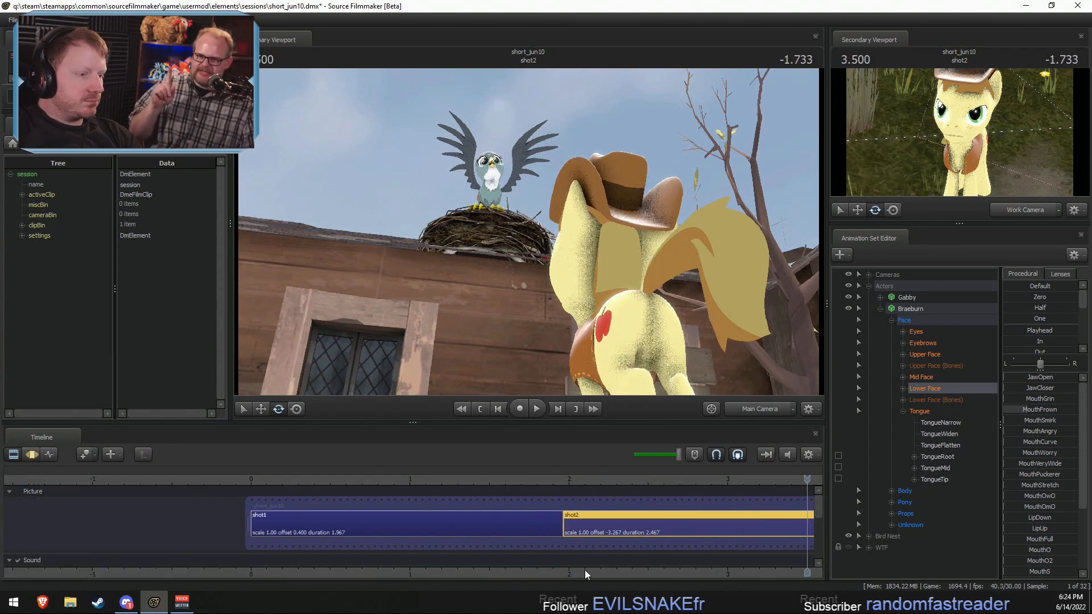
left_click_drag(273, 481, 309, 482)
left_click(305, 533)
key("F3")
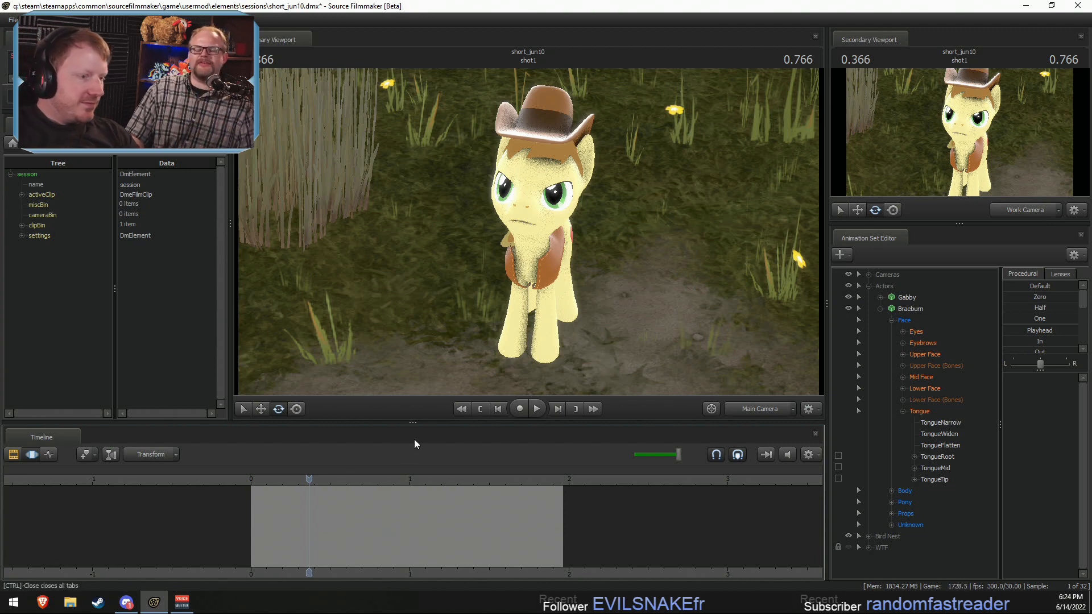
Step: Play back shot1 through the main camera from near its start to review Braeburn's mouth animation
left_click(267, 479)
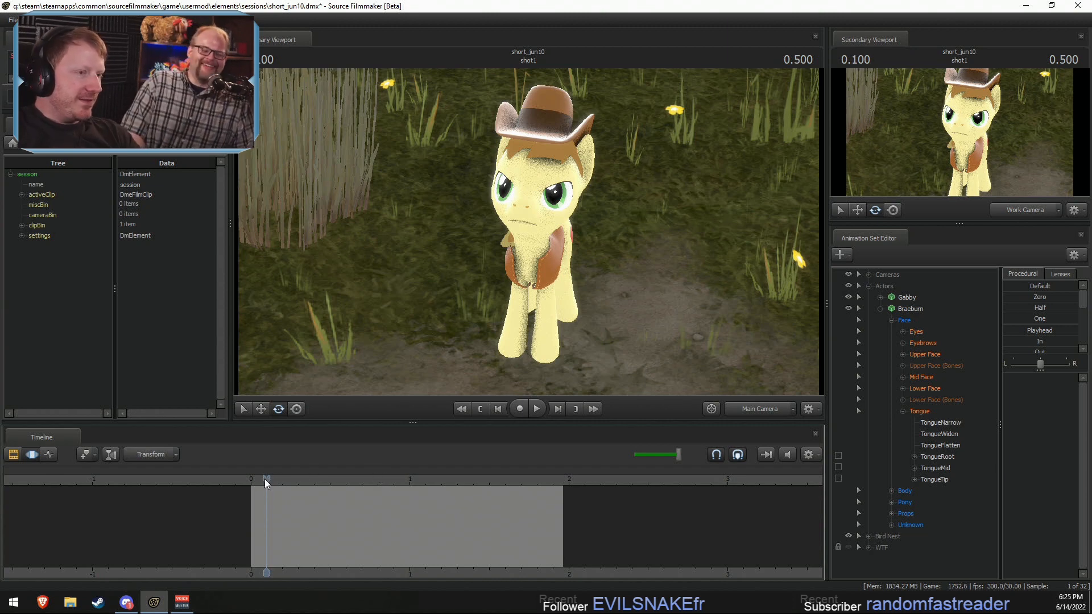
key("space")
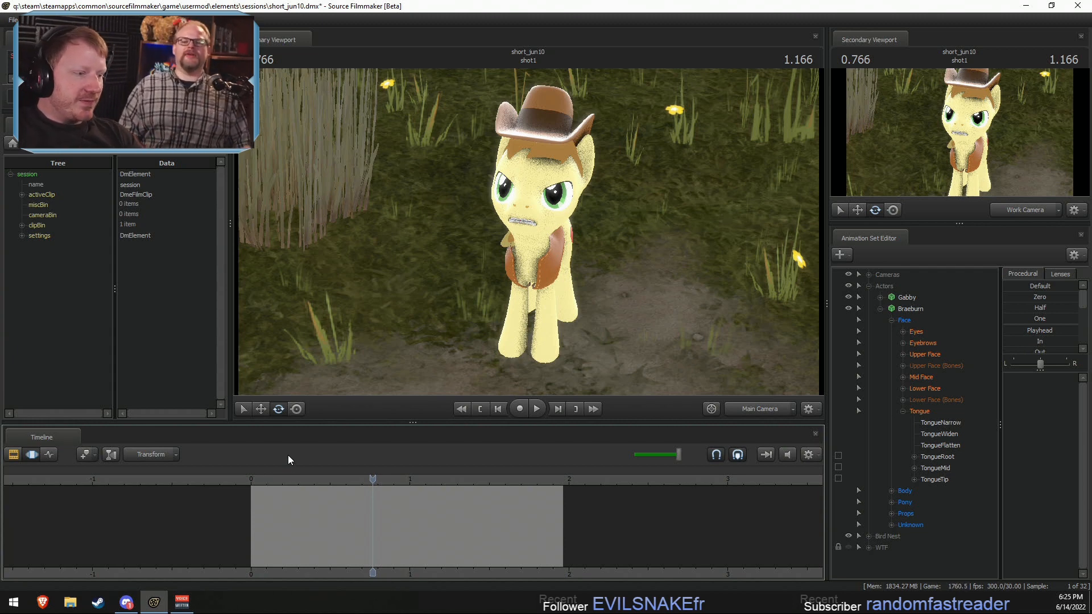
left_click(256, 480)
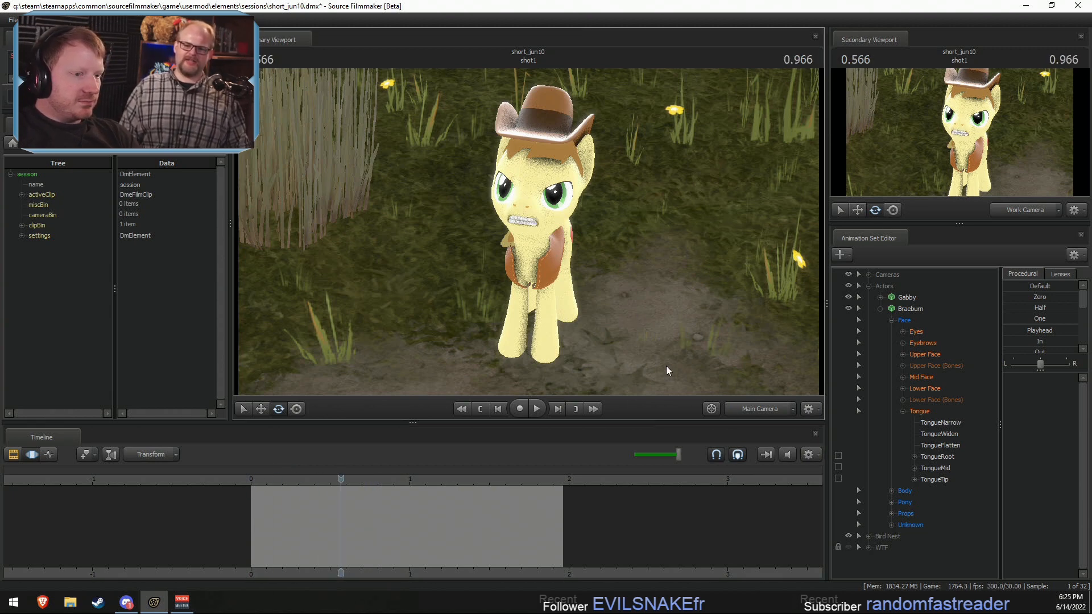
Step: Select the time around 0.900 seconds in shot1 and move the work camera to a side view of Braeburn
left_click(757, 409)
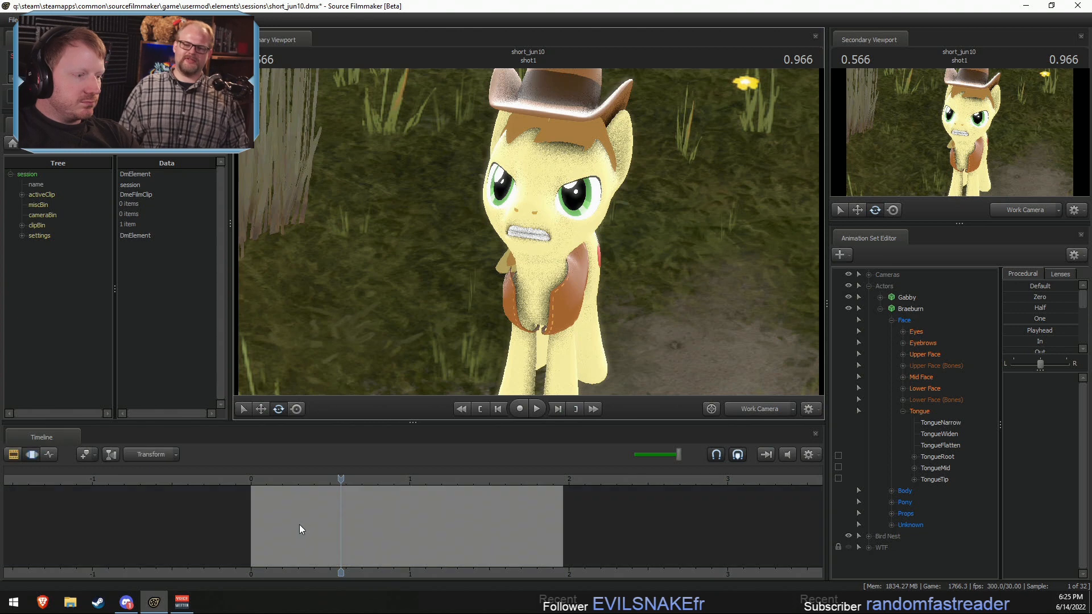
left_click_drag(325, 519, 462, 517)
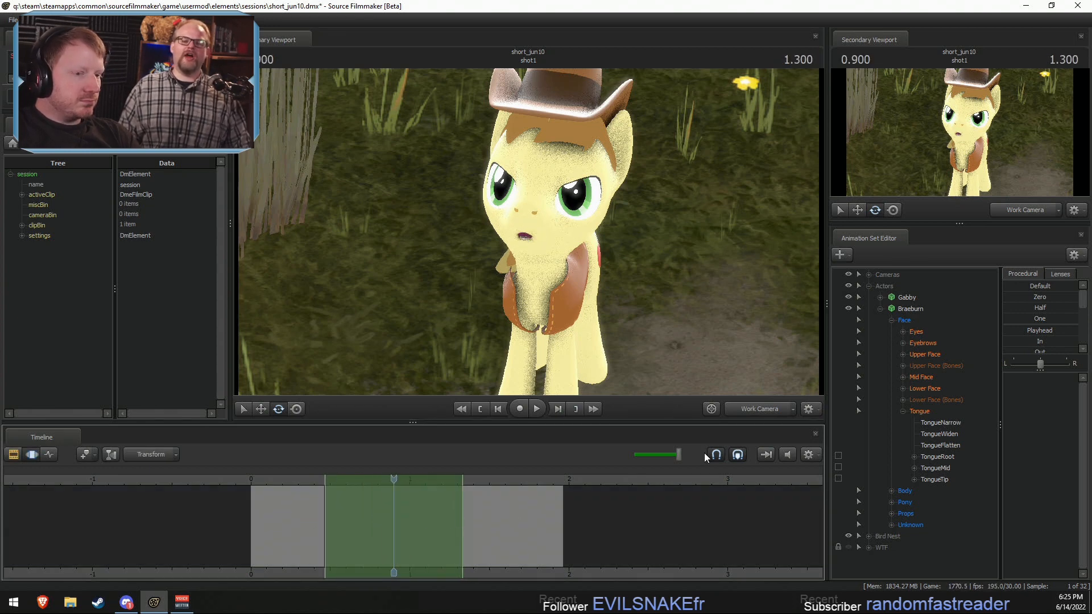
left_click(770, 407)
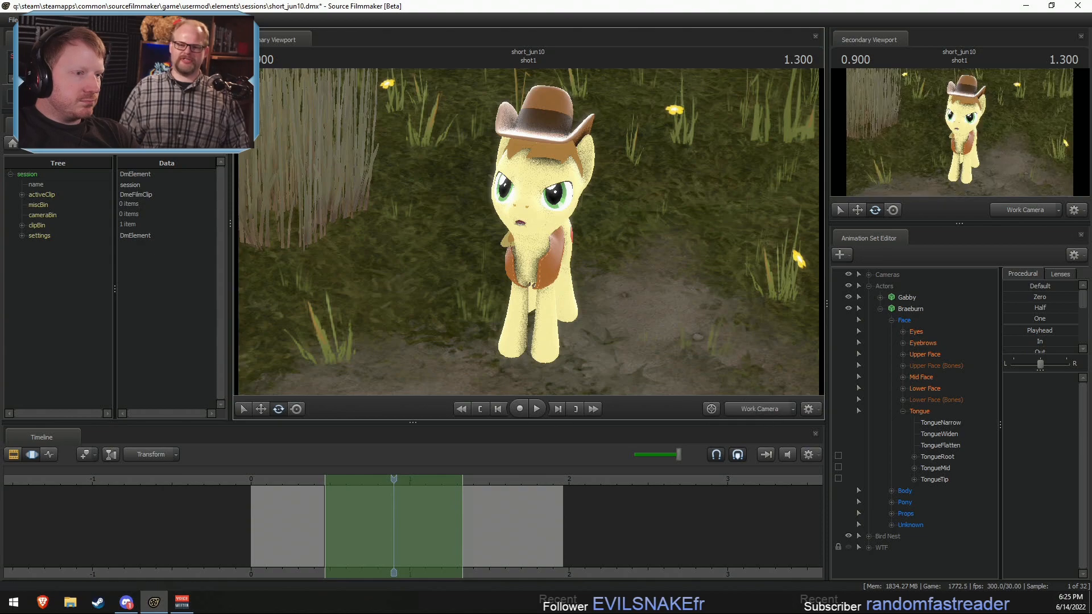
left_click(764, 411)
key("w")
mouse_move(528, 232)
left_mouse_down()
mouse_move(574, 241)
mouse_move(569, 199)
mouse_move(591, 196)
mouse_move(520, 232)
mouse_move(529, 230)
left_mouse_up()
key("s")
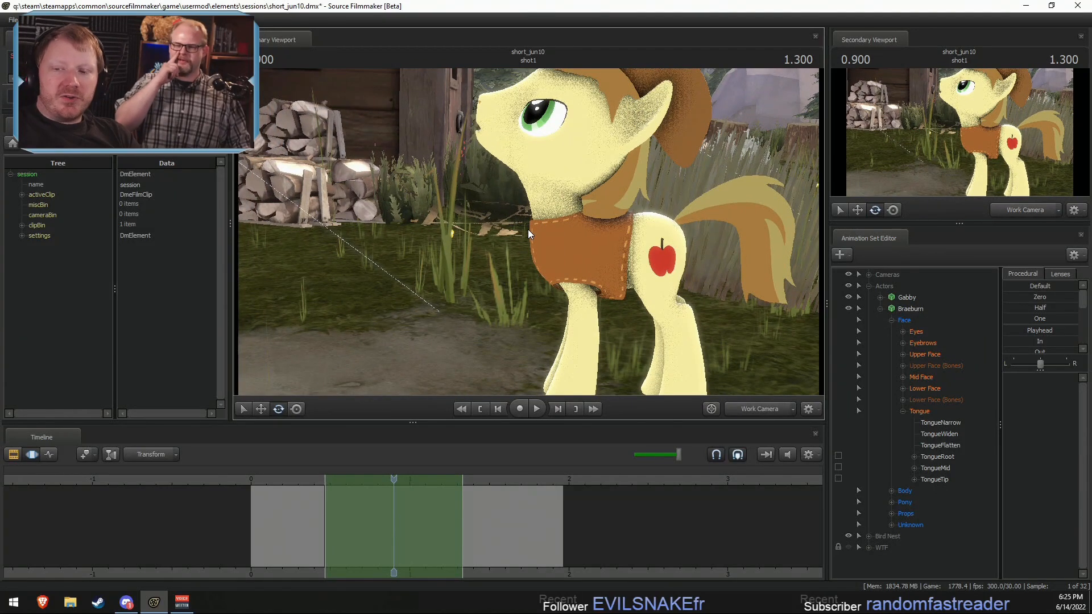
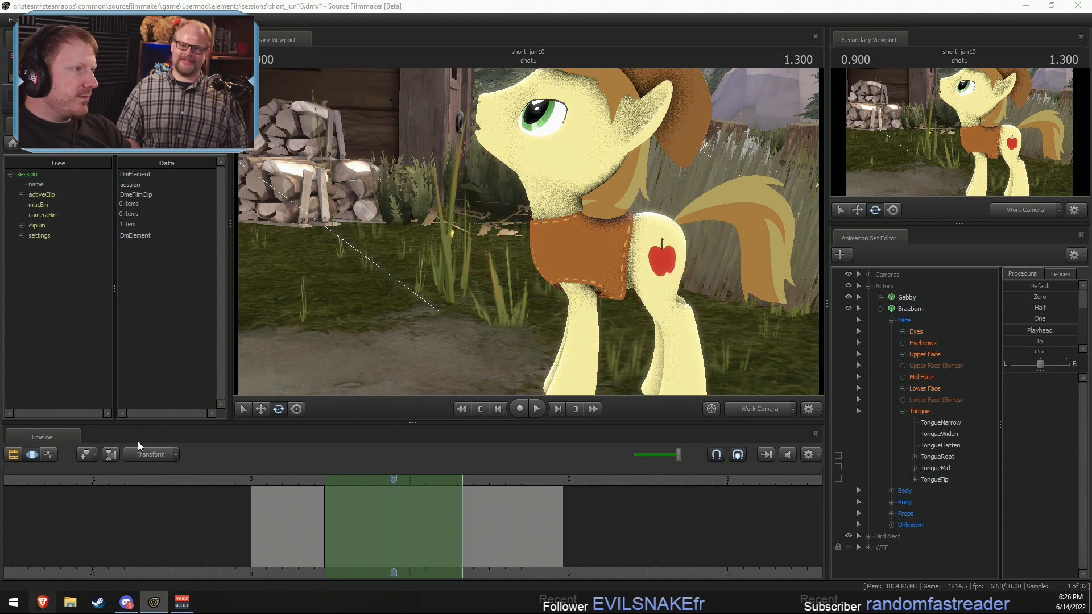
Step: Switch to the web browser, search for "what is an android", read the Wikipedia definition, and return to Source Filmmaker
left_click(38, 603)
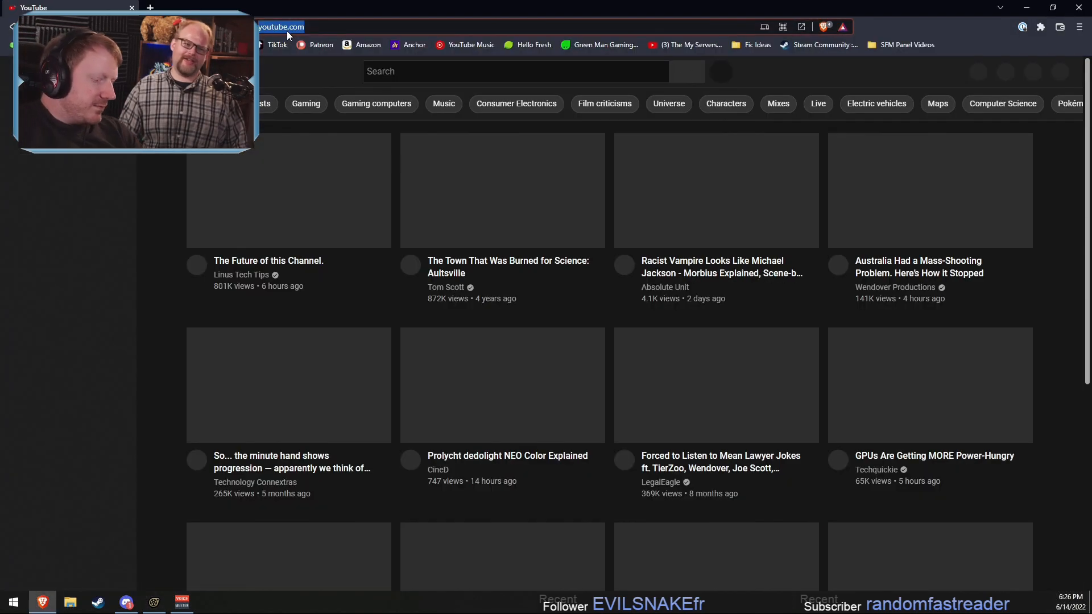
left_click(286, 29)
type("what is an android")
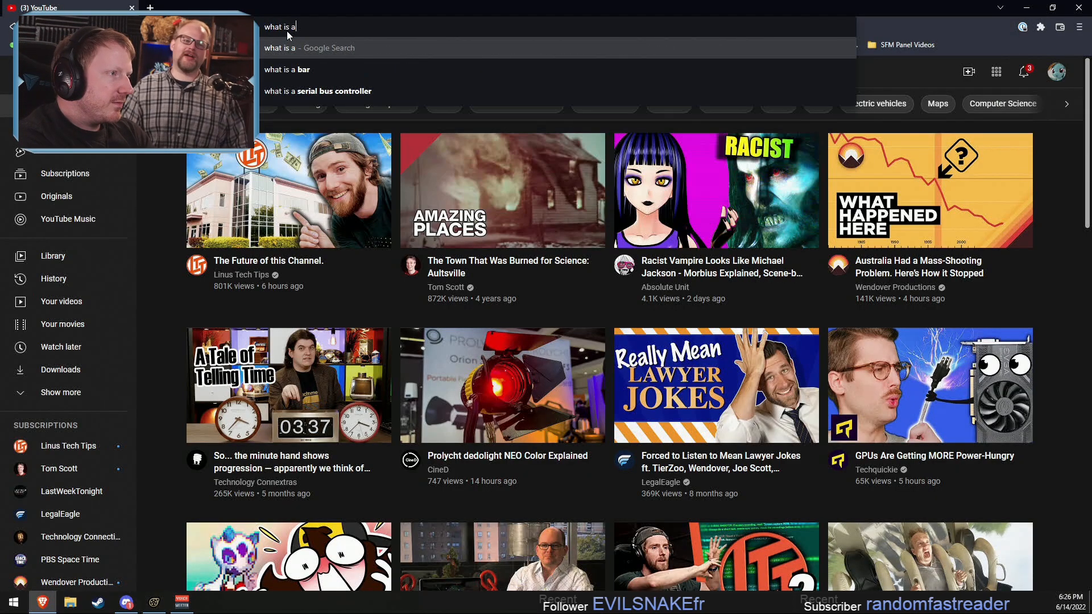
key("Return")
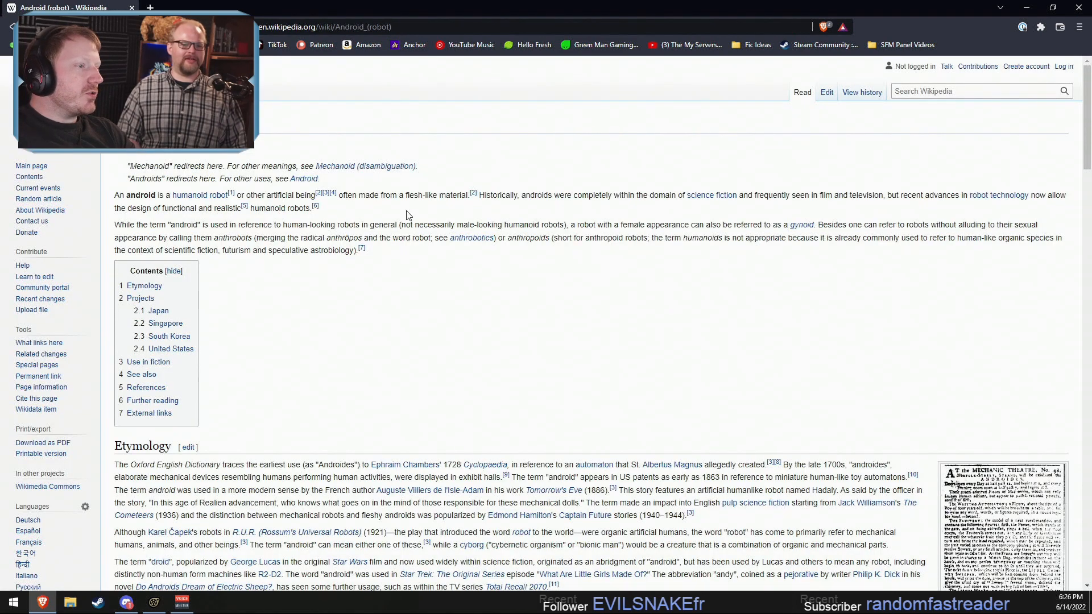
left_click_drag(407, 196, 467, 197)
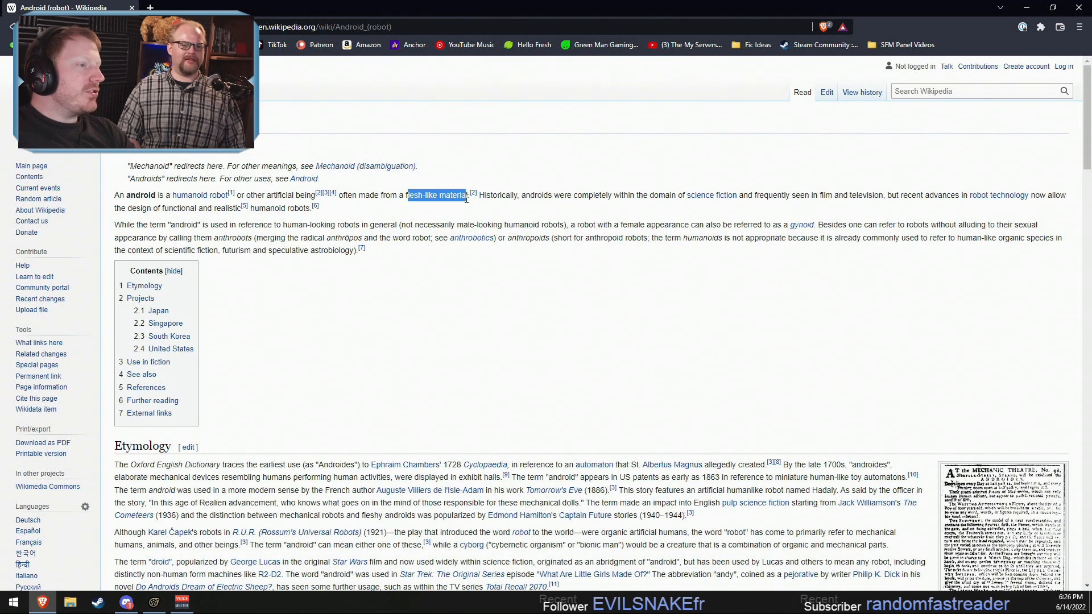
left_click(398, 195)
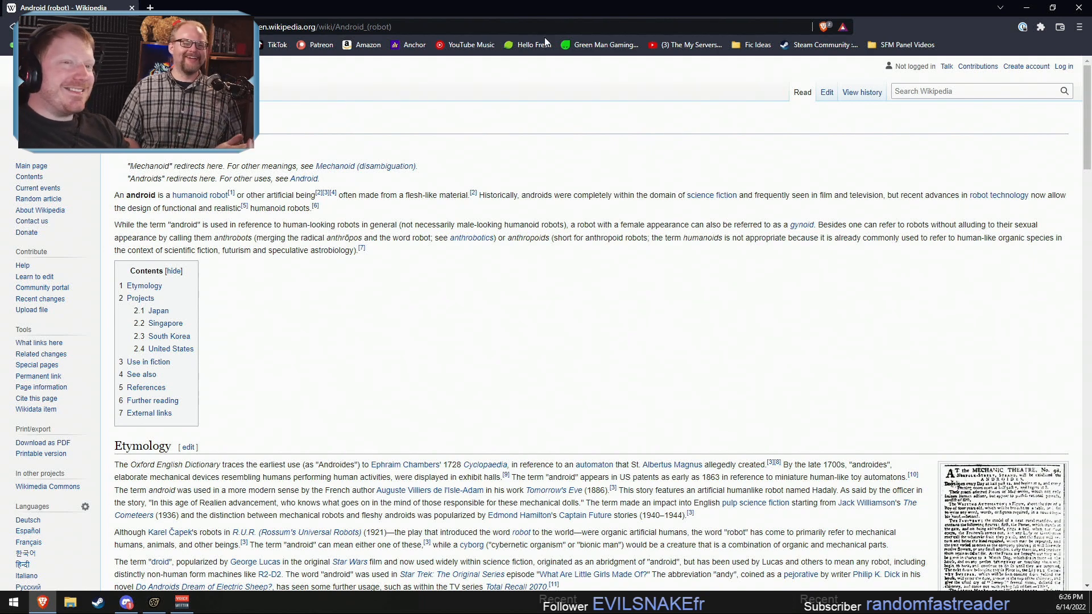
left_click(1026, 8)
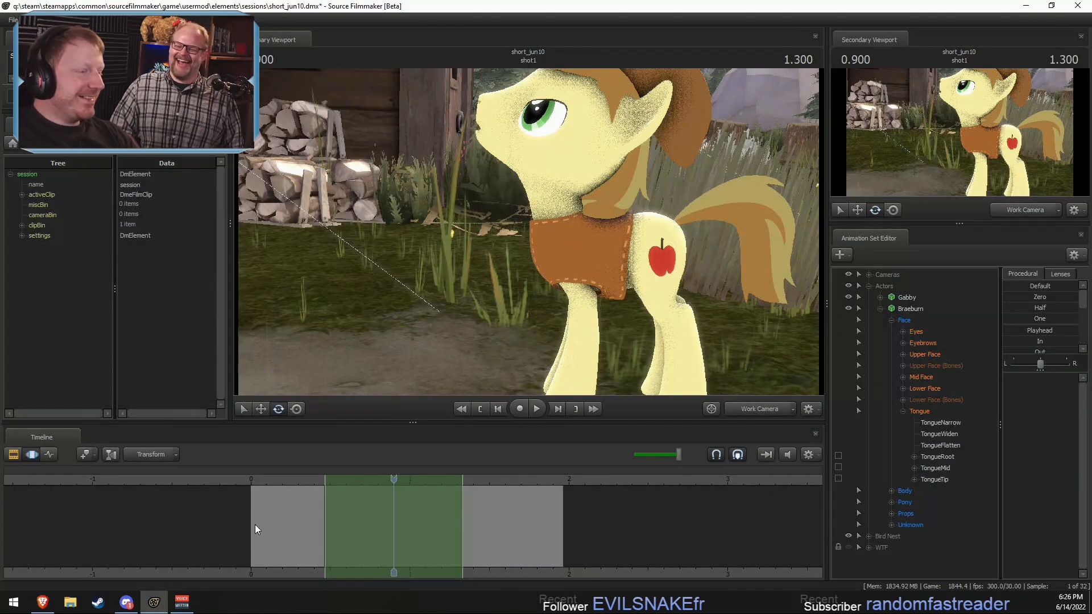
Step: View Braeburn from the front and side with the work camera and set the shot1 playhead to 0.600 seconds
key("s")
left_click_drag(435, 382, 449, 394)
key("w")
key("s")
left_click_drag(528, 232, 570, 238)
key("w")
key("a")
key("d")
key("s")
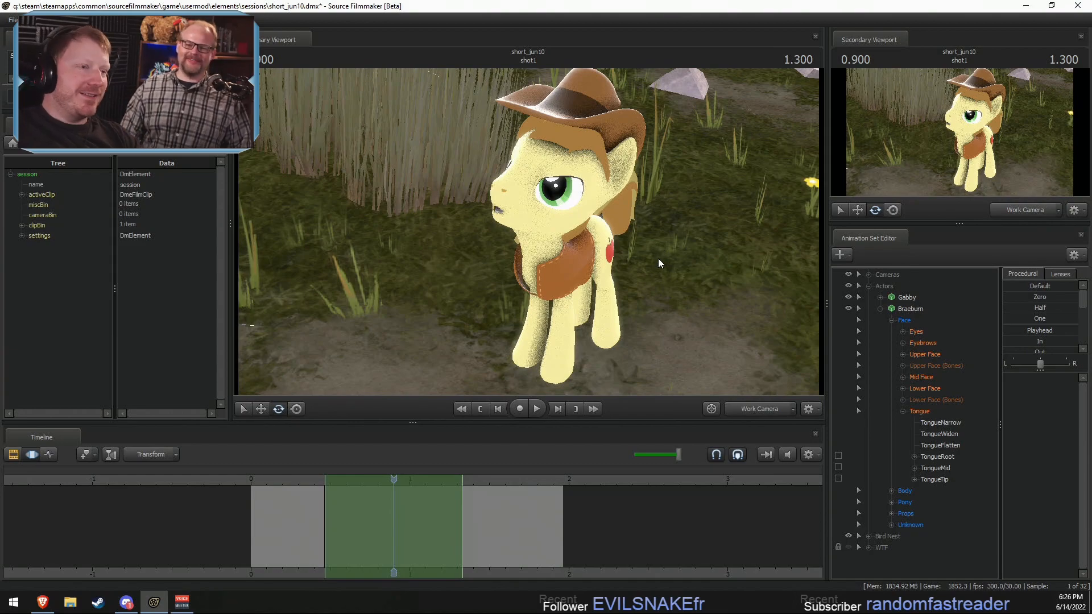
left_click_drag(646, 240, 530, 305)
key("w")
key("d")
key("w")
left_click(345, 479)
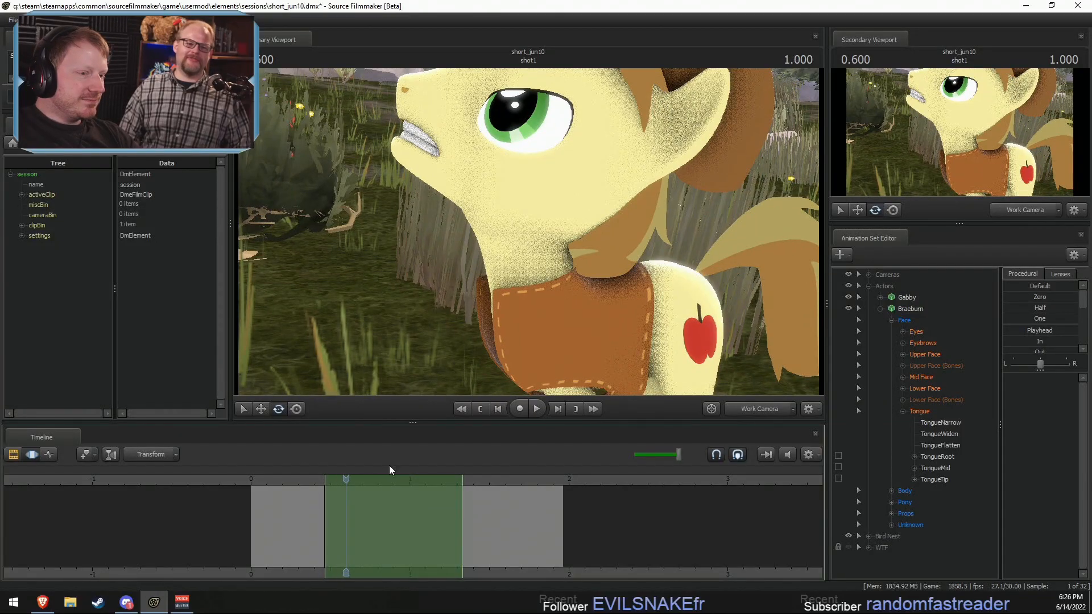
Step: Expand Braeburn's leg groups and lock the RightBall, LeftBall, RightFoot and LeftFoot bones
left_click_drag(512, 256, 527, 231)
key("s")
left_click(563, 301, "ctrl")
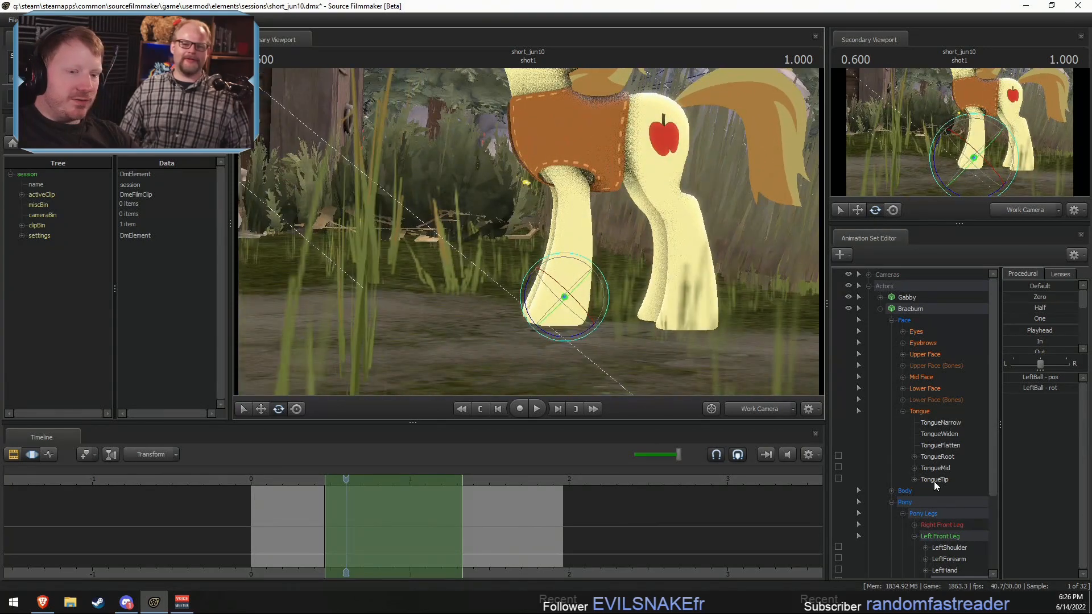
scroll(934, 481, "down", 3)
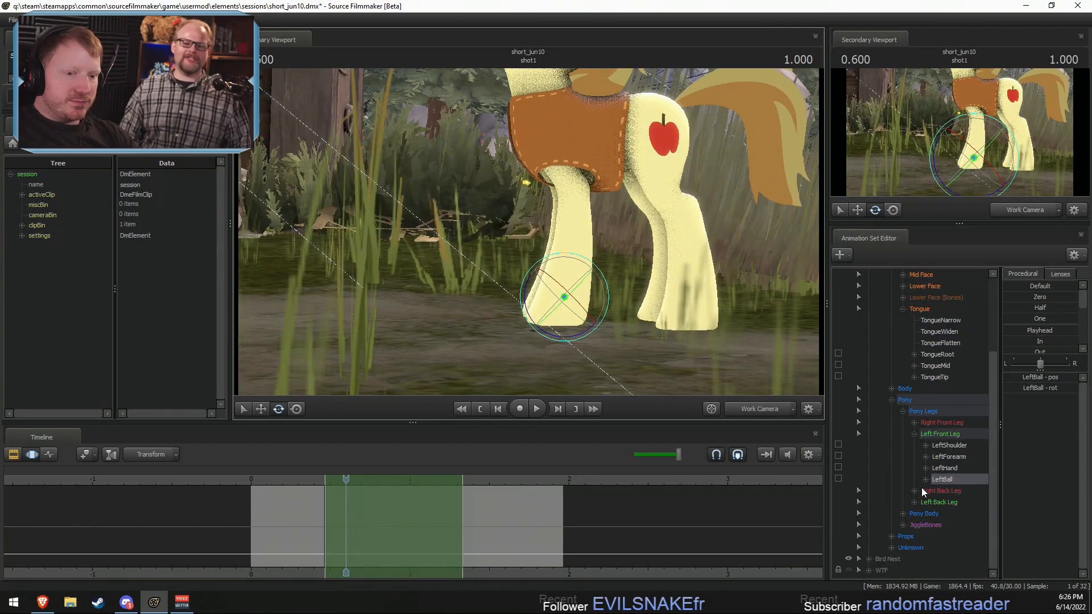
left_click(914, 502)
left_click(913, 491)
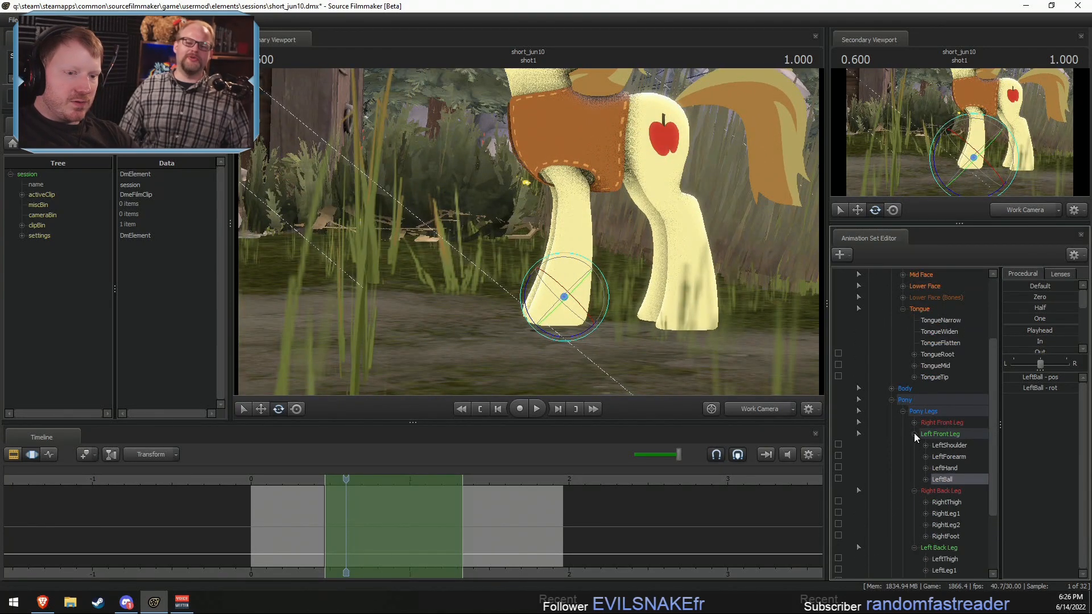
left_click(913, 423)
scroll(888, 429, "down", 2)
left_click(837, 399)
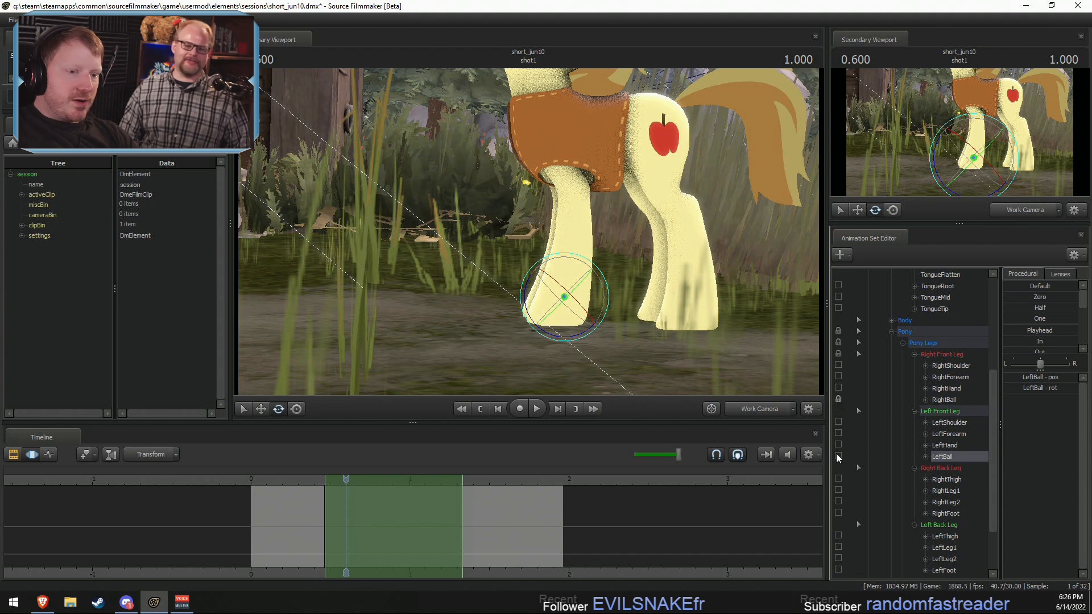
left_click(838, 456)
left_click(837, 513)
scroll(841, 528, "down", 1)
scroll(842, 524, "down", 1)
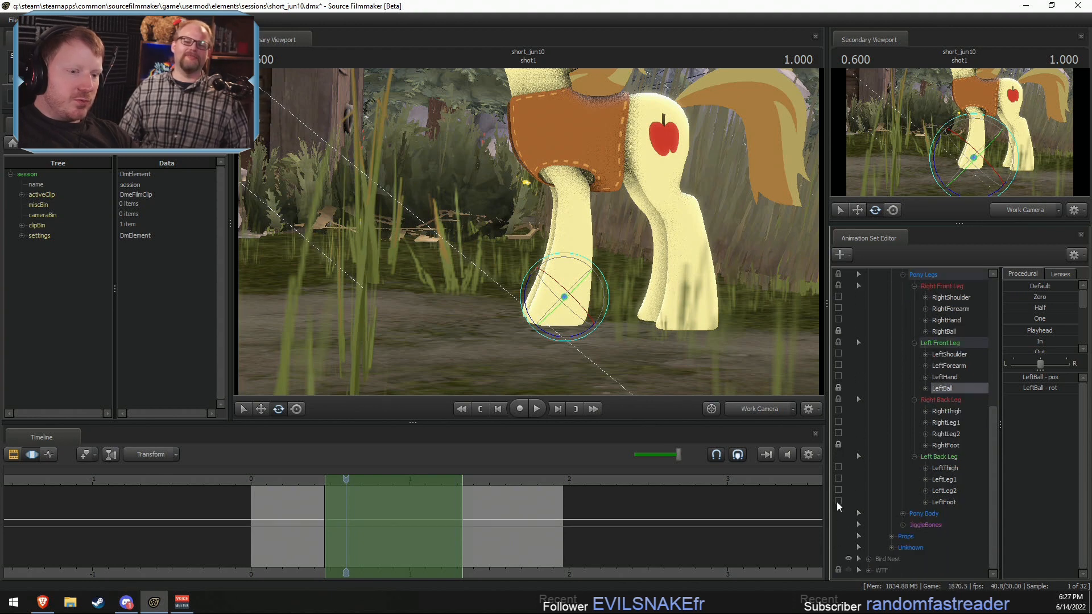
left_click(837, 502)
Step: Shift Braeburn's Pelvis bone forward over the locked hooves, undoing the unwanted move and the trial rotation
key("ctrl")
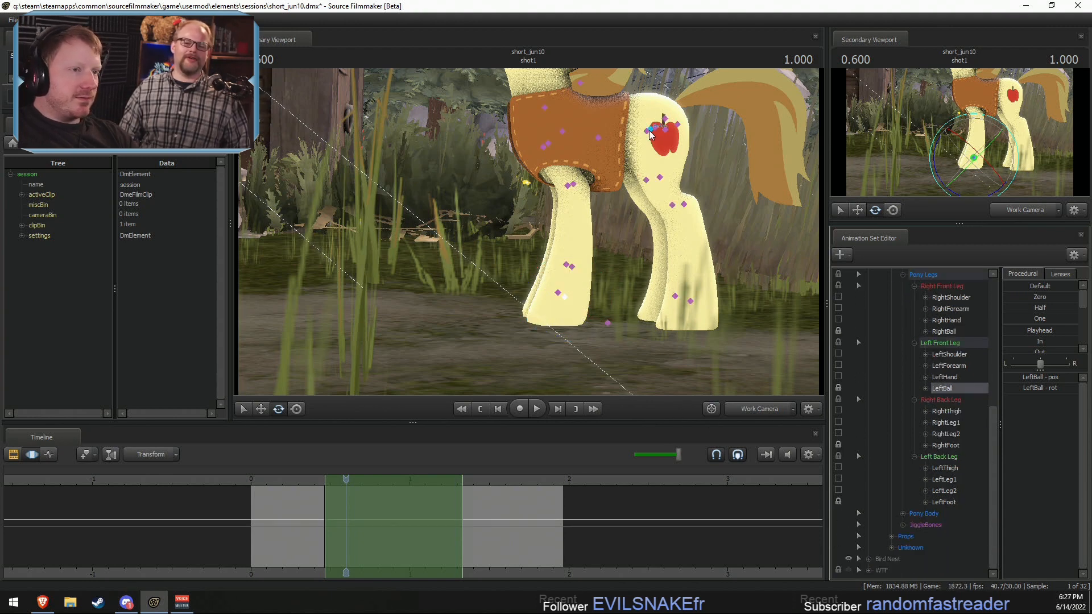
left_click(650, 131, "ctrl")
left_click_drag(670, 217, 544, 220, "alt")
key("w")
left_click_drag(610, 140, 562, 162)
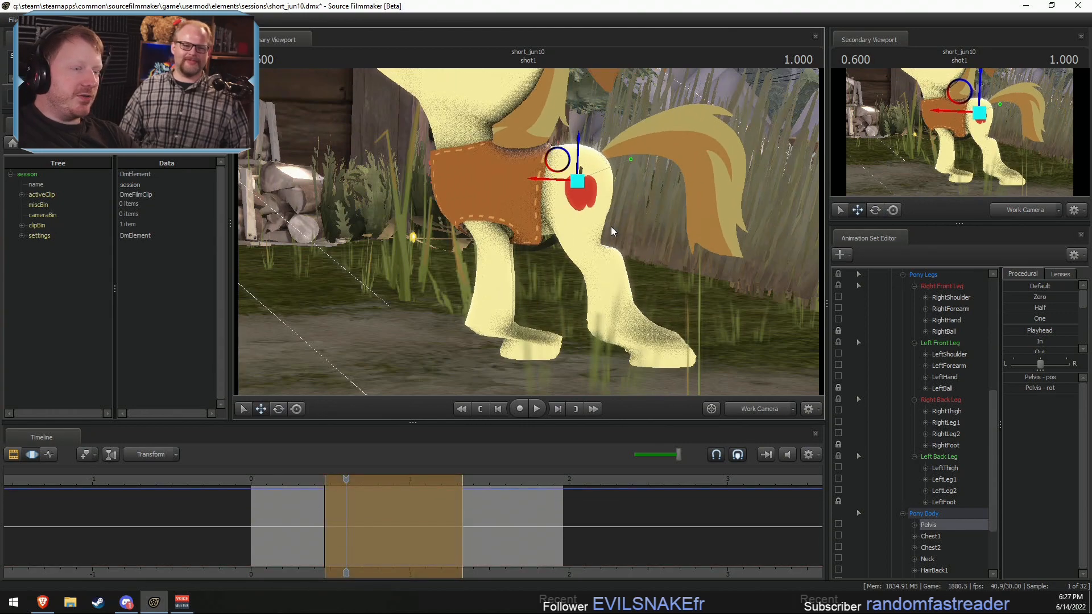
key("ctrl+z")
key("e")
left_click_drag(599, 136, 596, 164)
key("w")
key("ctrl+z")
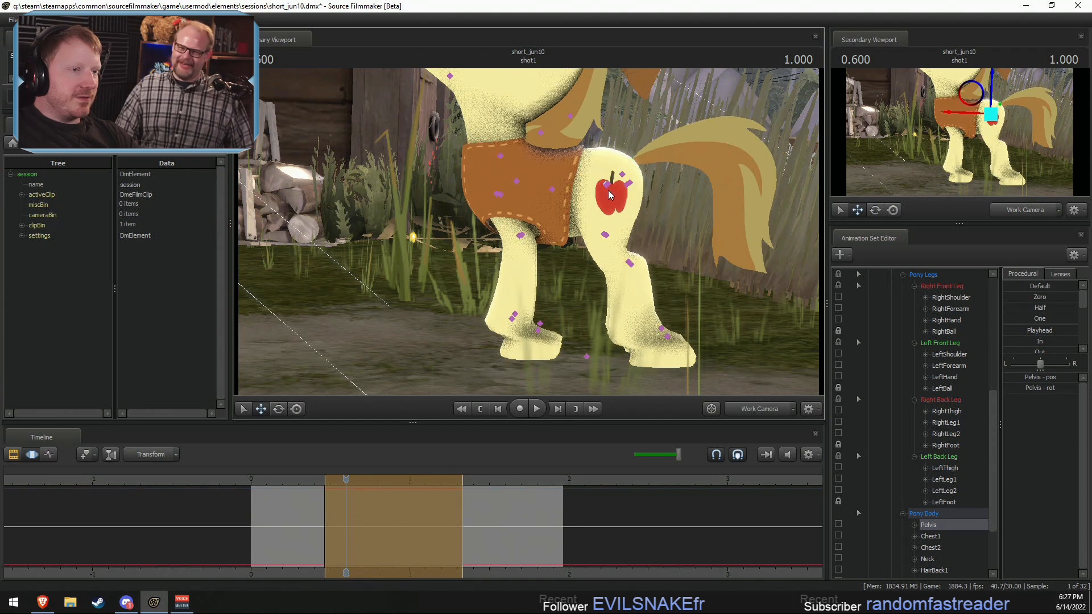
Step: Rotate Braeburn's LeftThigh, LeftLeg1 and LeftLeg2 bones to reshape the left back leg around its locked hoof
left_click(608, 188, "ctrl")
left_click_drag(666, 198, 639, 164, "alt")
key("e")
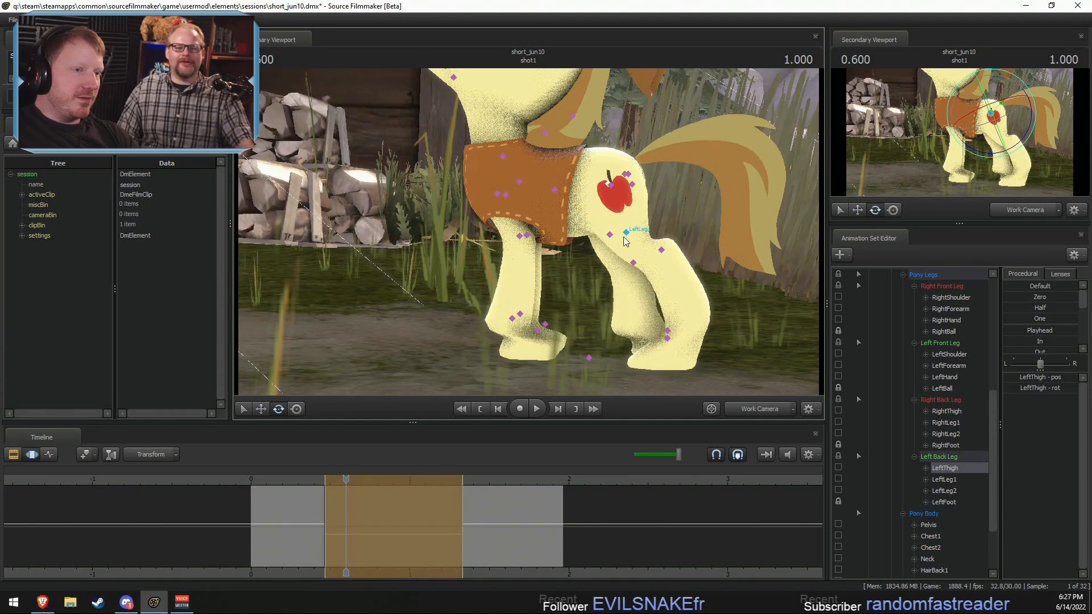
left_click(625, 239, "ctrl")
left_click_drag(619, 268, 602, 266)
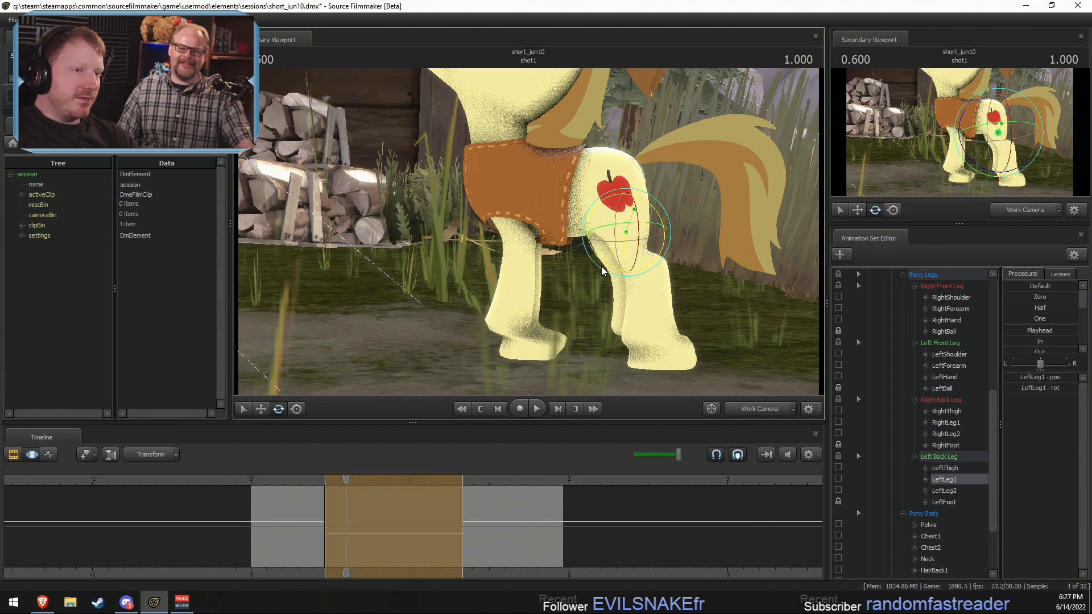
left_click(640, 267, "ctrl")
left_click(650, 265, "ctrl")
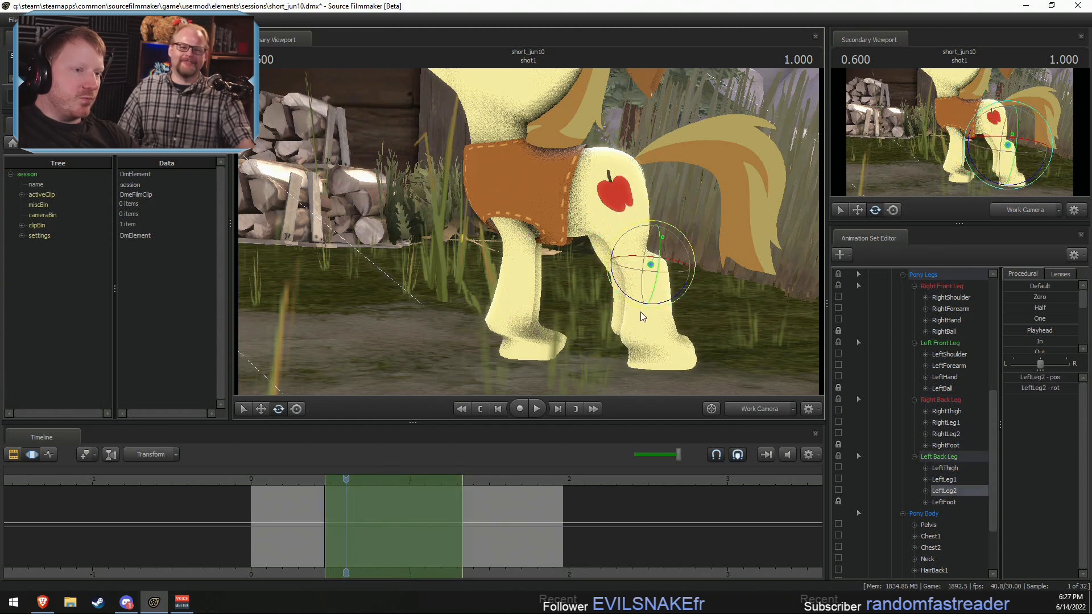
left_click_drag(636, 299, 719, 294)
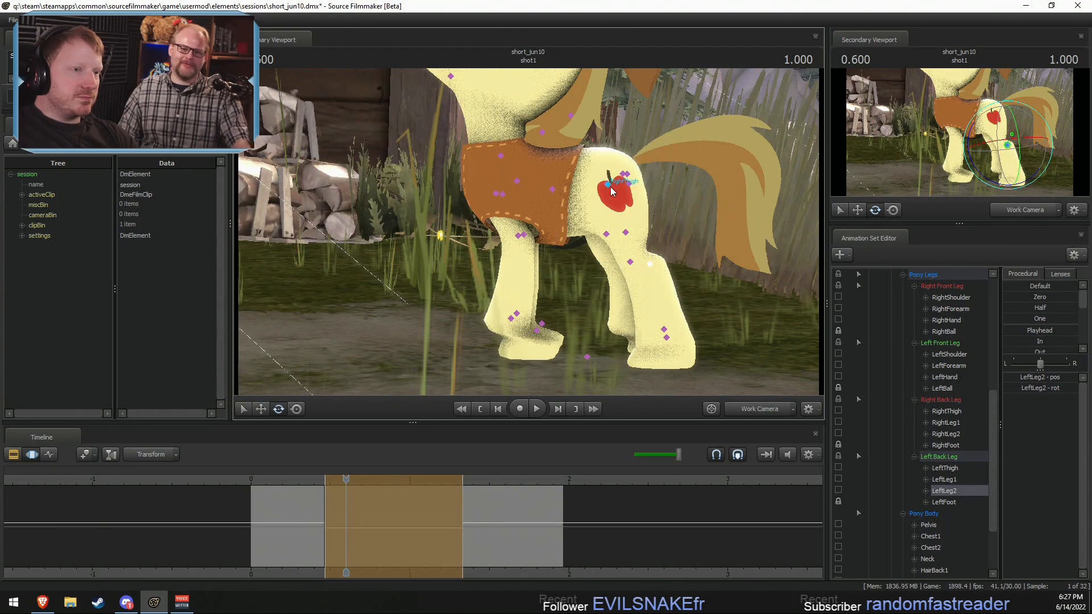
Step: Move Braeburn's Pelvis bone slightly farther forward and up
left_click_drag(615, 192, 614, 233, "alt")
left_click(607, 179, "ctrl")
left_click_drag(593, 184, 567, 158, "alt")
key("w")
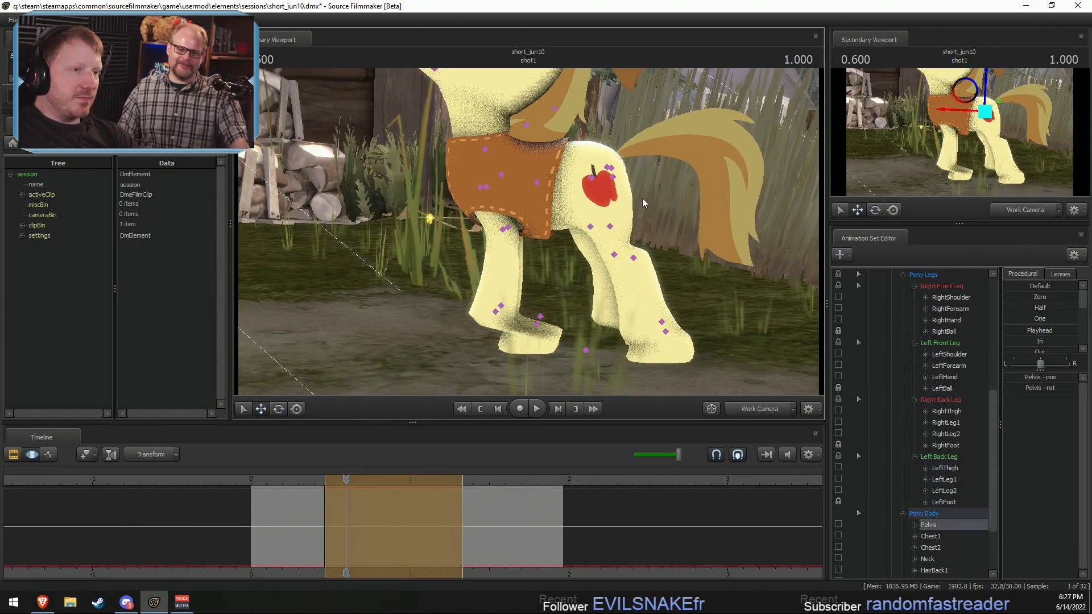
left_click(609, 169, "ctrl")
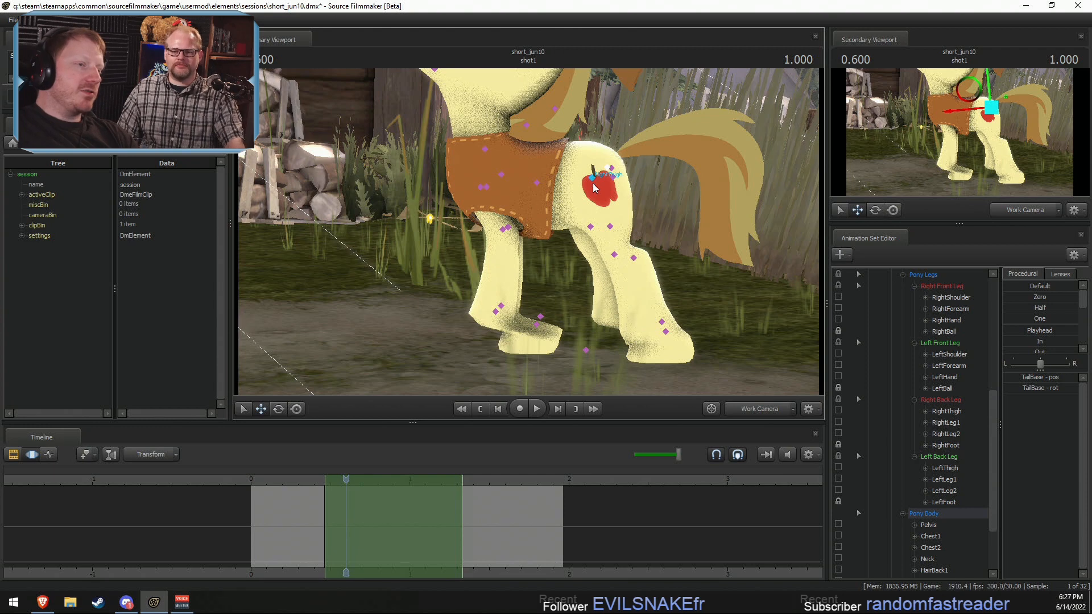
left_click(592, 181)
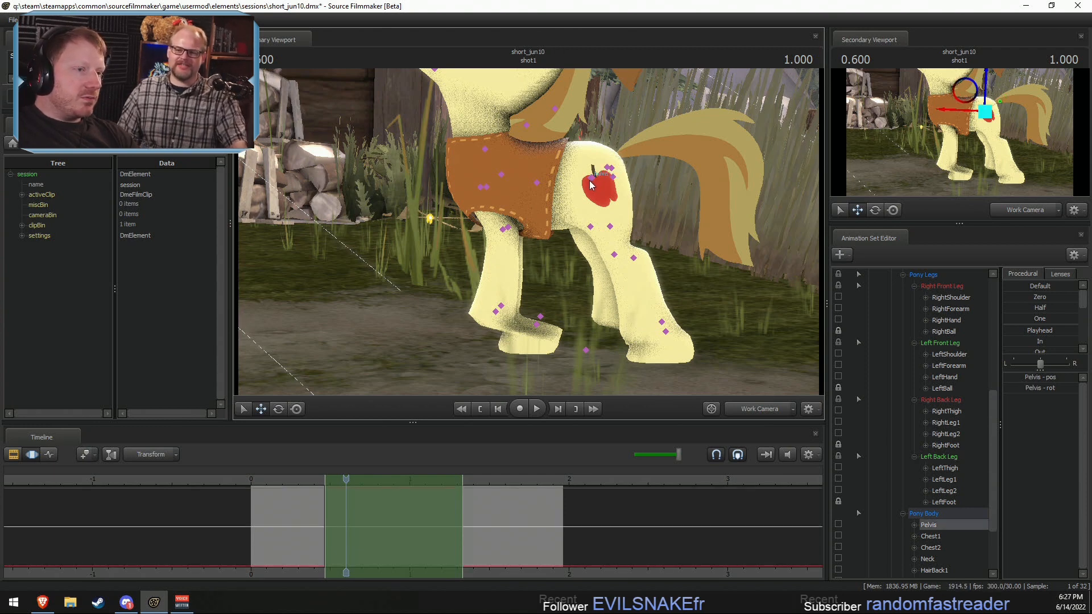
Step: Rotate Braeburn's LeftThigh bone to adjust the upper left back leg, checking it from several angles
left_click(592, 181, "ctrl")
key("e")
left_click_drag(690, 249, 639, 245, "alt")
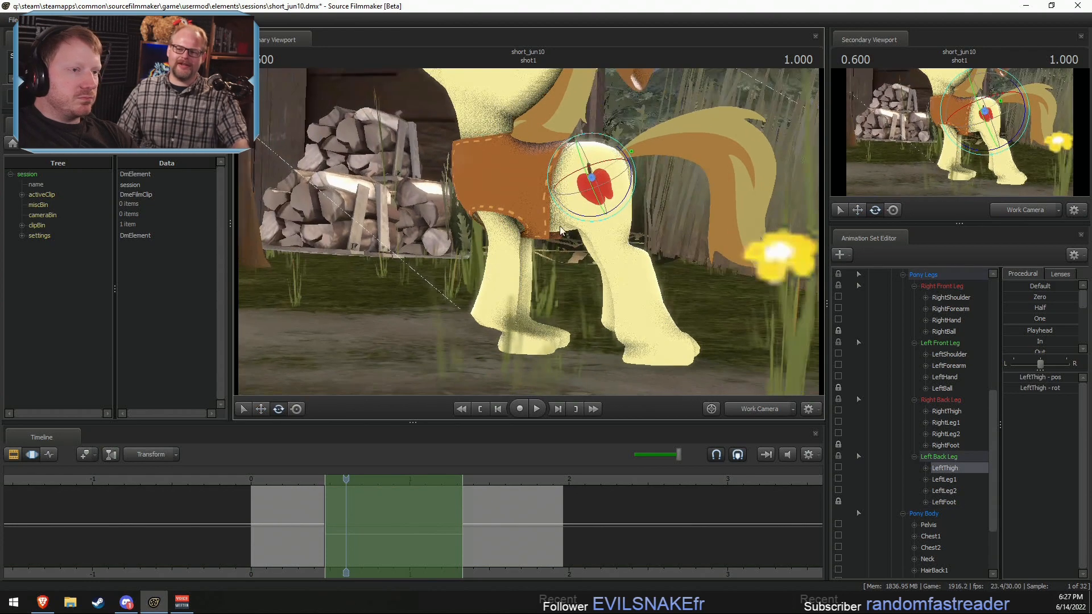
left_click_drag(629, 203, 512, 193)
left_click_drag(568, 242, 566, 219, "alt")
left_click_drag(565, 219, 671, 219, "alt")
left_click_drag(558, 242, 653, 242, "alt")
key("shift")
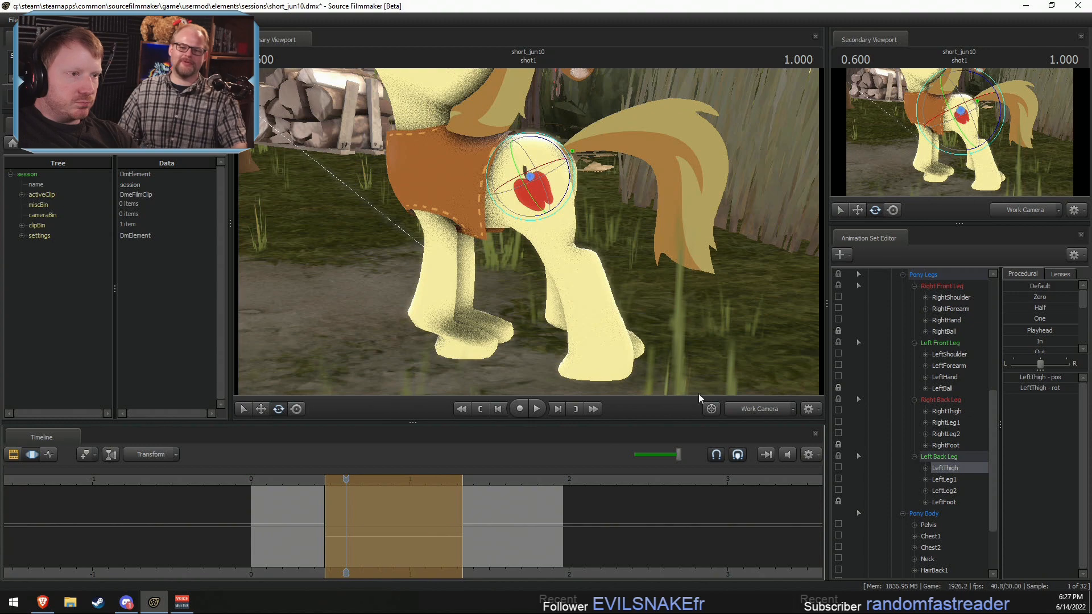
Step: Check Braeburn's adjusted pose through the main camera, then return to the work camera's side view
left_click_drag(764, 377, 813, 361, "alt")
left_click(758, 413)
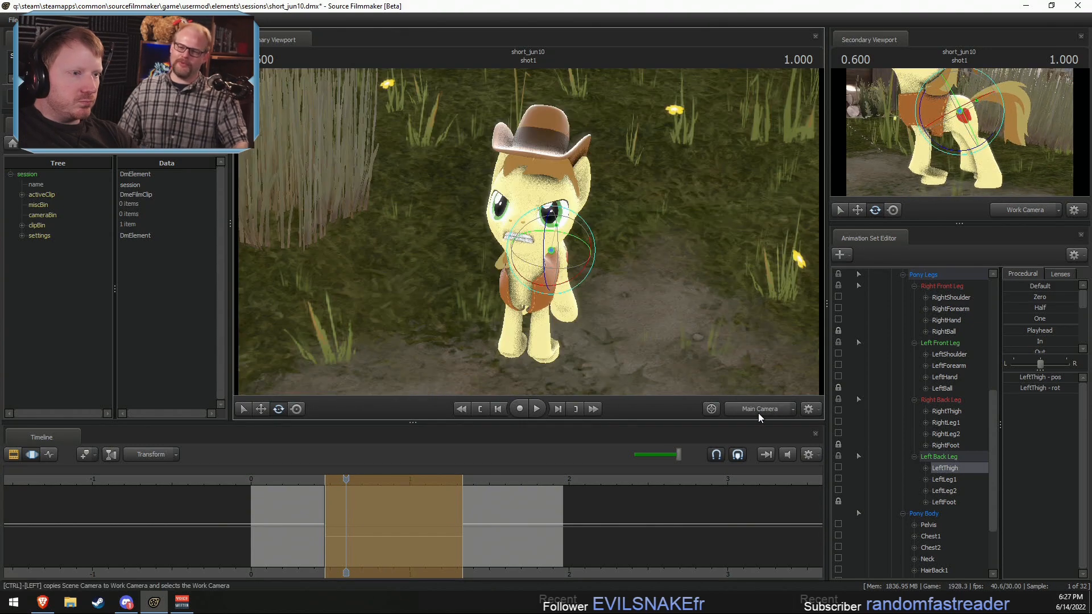
left_click(759, 413)
left_click_drag(738, 382, 694, 389, "alt")
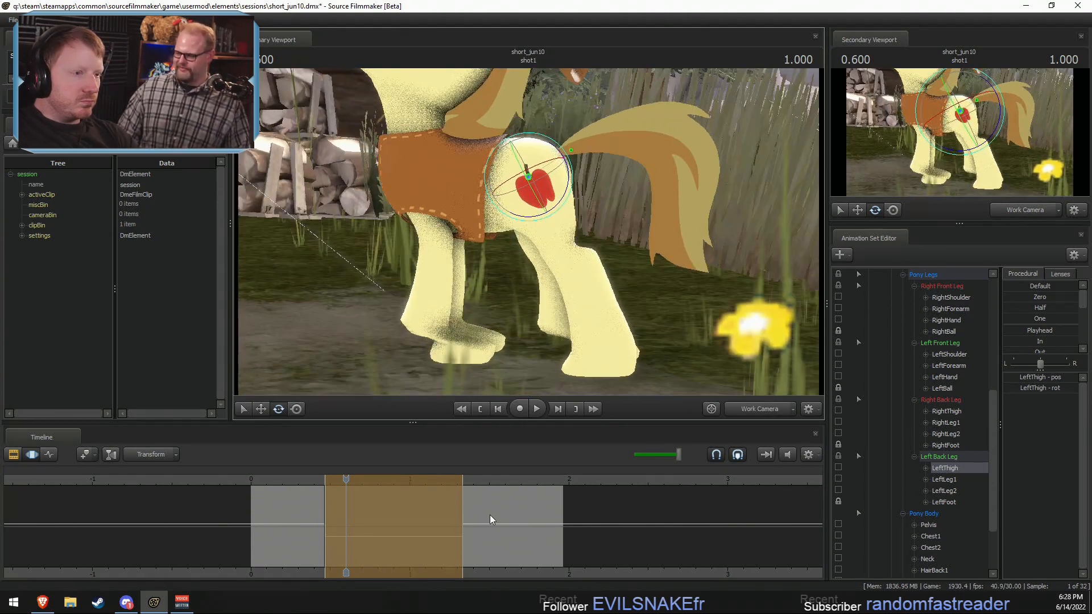
key("shift")
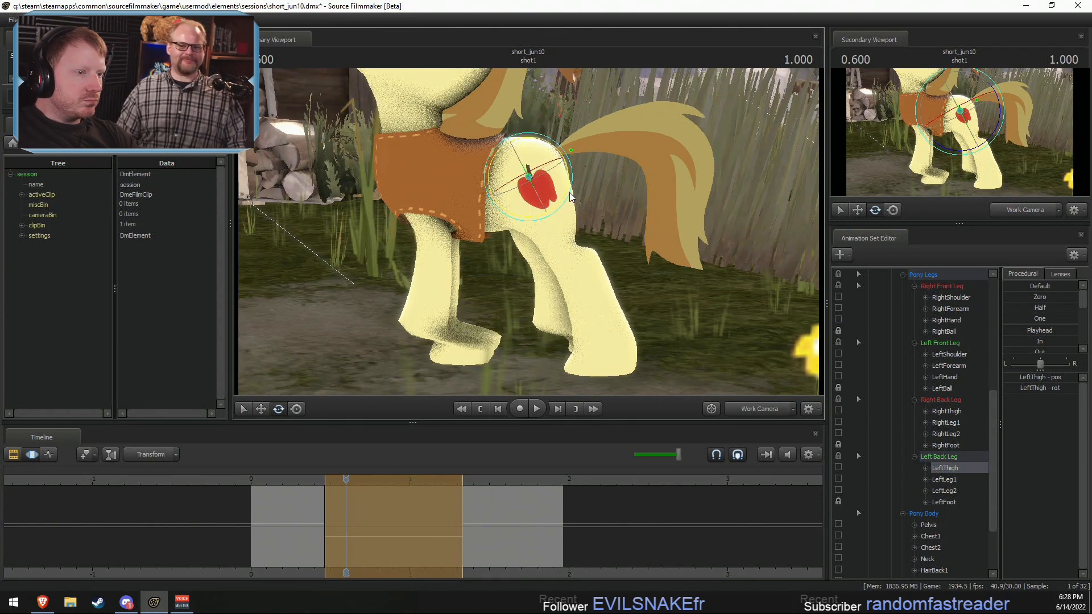
Step: Adjust the rotation of Braeburn's lower left back leg at the LeftLeg1 and LeftLeg2 bones
left_click(584, 240)
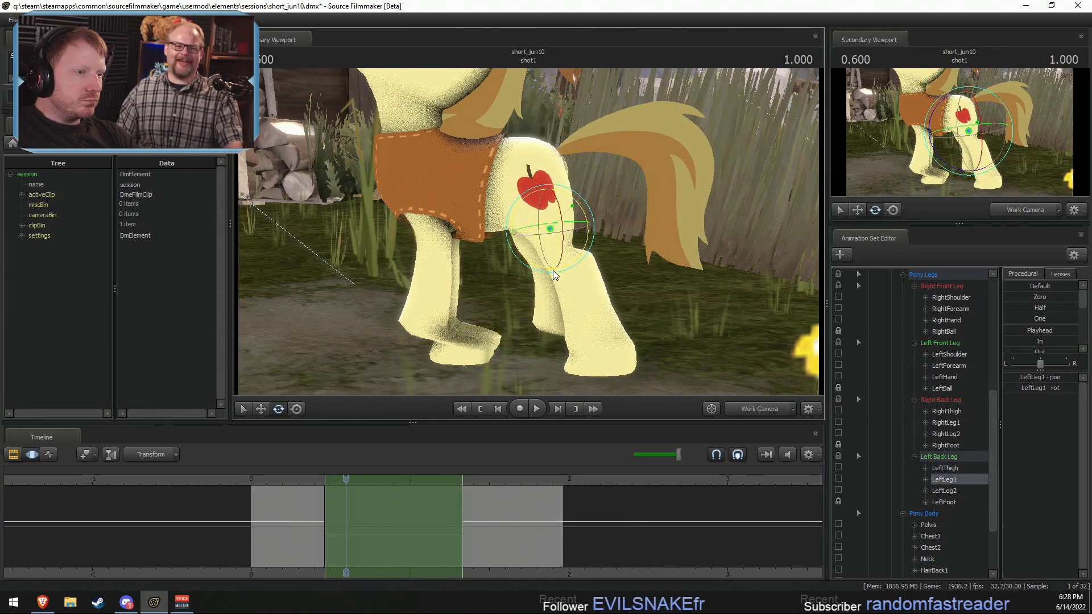
left_click(587, 278)
left_click_drag(564, 289, 551, 278)
Step: Rotate Braeburn's RightThigh bone to swing the upper right back leg into its new stance
left_click_drag(551, 278, 476, 240, "alt")
left_click_drag(614, 212, 555, 218, "alt")
key("ctrl")
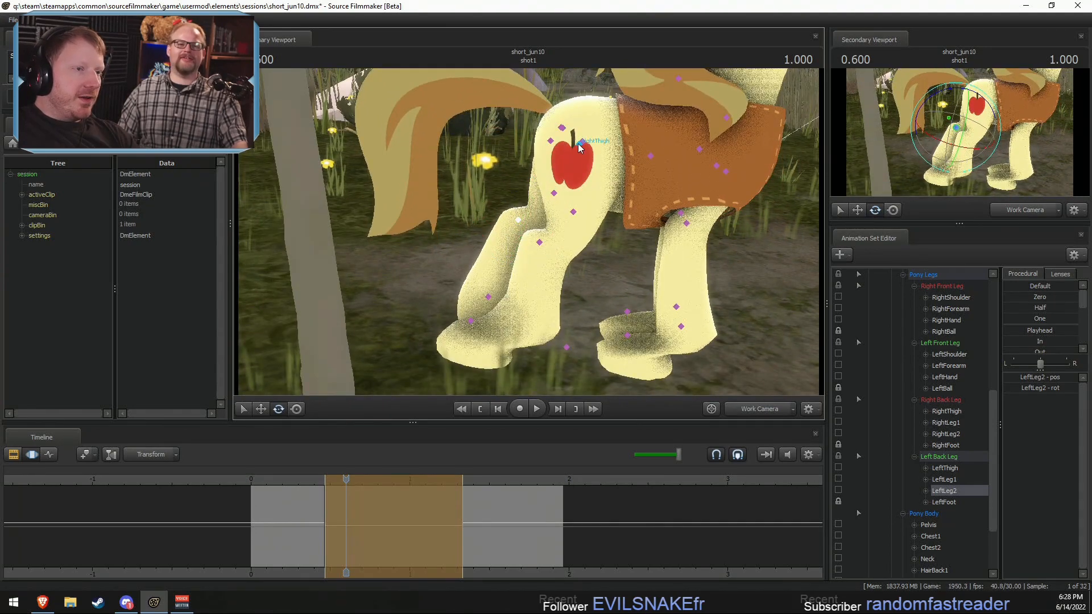
left_click(578, 144, "ctrl")
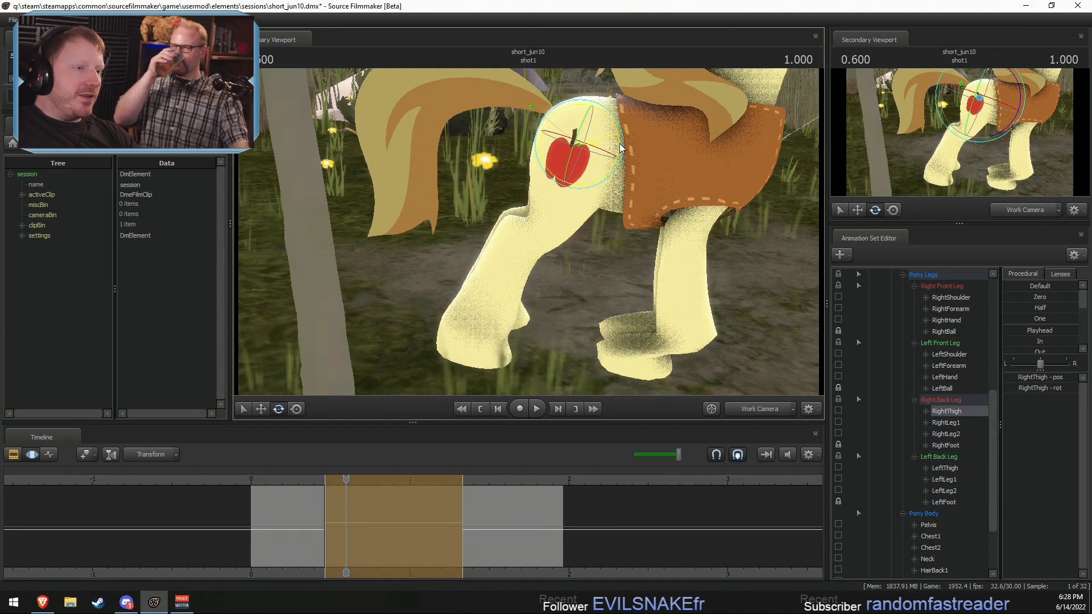
Step: Rotate Braeburn's RightLeg1 bone, undoing the first attempt and turning the joint again
key("ctrl")
left_click(554, 195, "ctrl")
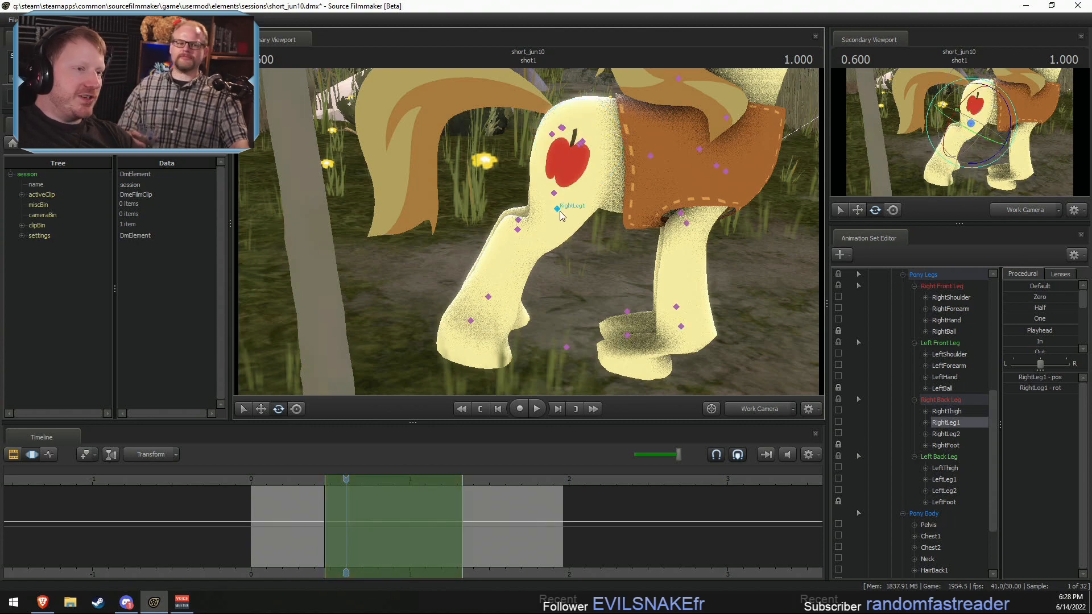
key("a")
left_click_drag(547, 203, 532, 219)
key("w")
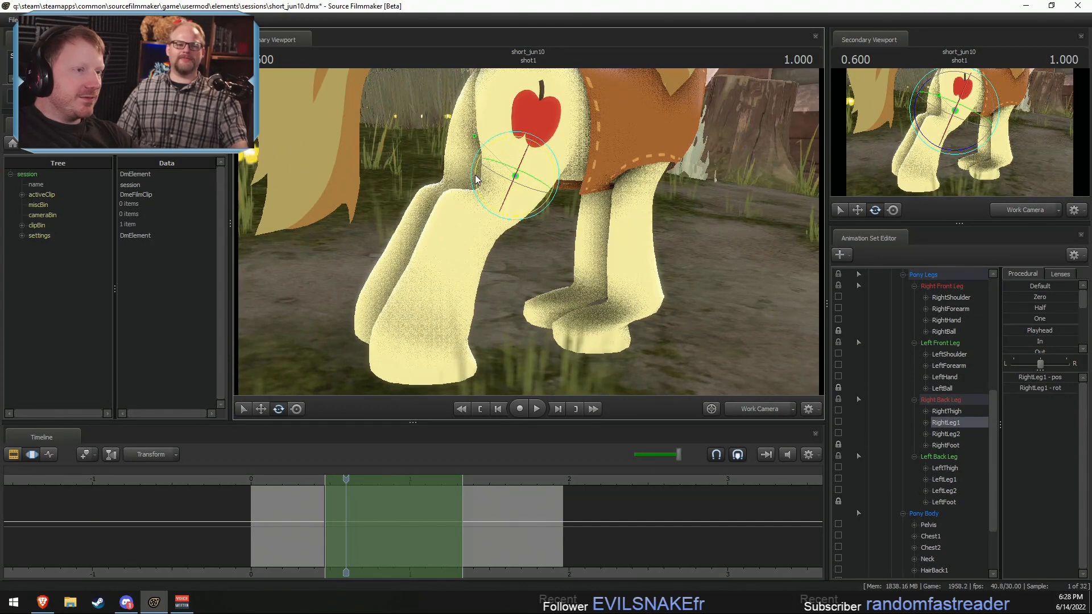
left_click_drag(475, 175, 478, 177)
key("ctrl+z")
left_click_drag(483, 216, 531, 215, "alt")
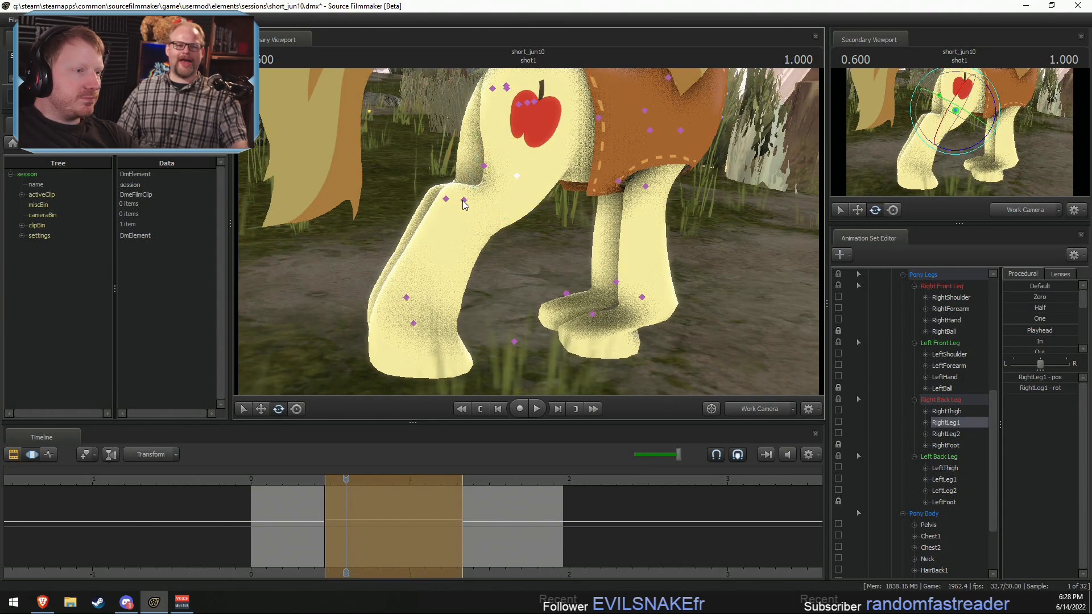
Step: Select Braeburn's RightLeg2 bone and rotate it slightly while viewing the back legs from behind
left_click(464, 200, "ctrl")
left_click_drag(480, 170, 637, 182)
left_click(544, 182)
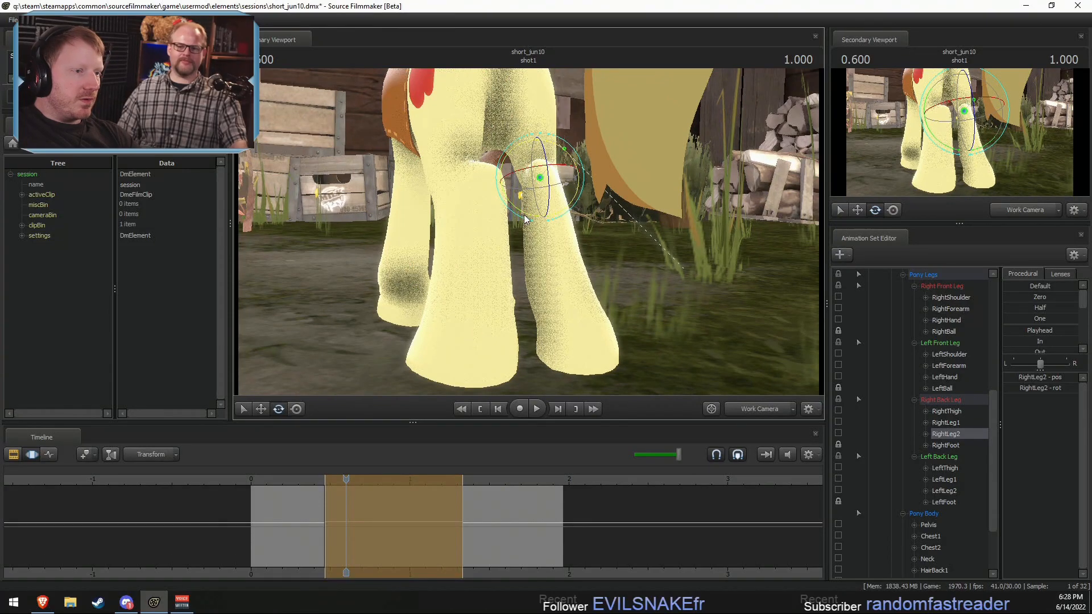
left_click_drag(527, 220, 527, 222)
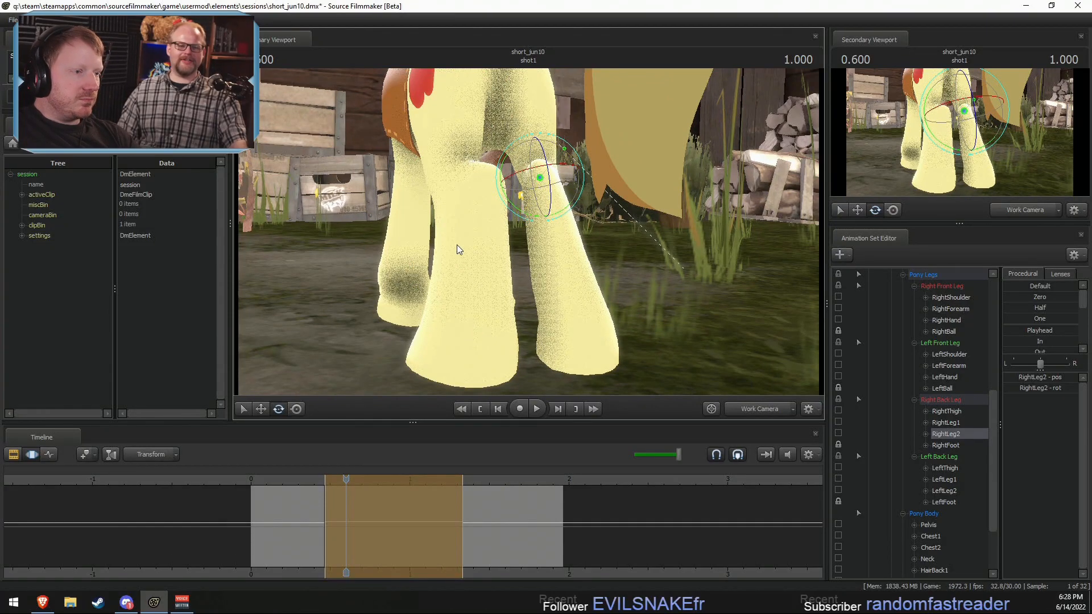
Step: Select Braeburn's Chest1 and Chest2 bones together and rotate them to tilt his torso
left_click_drag(455, 247, 453, 156, "alt")
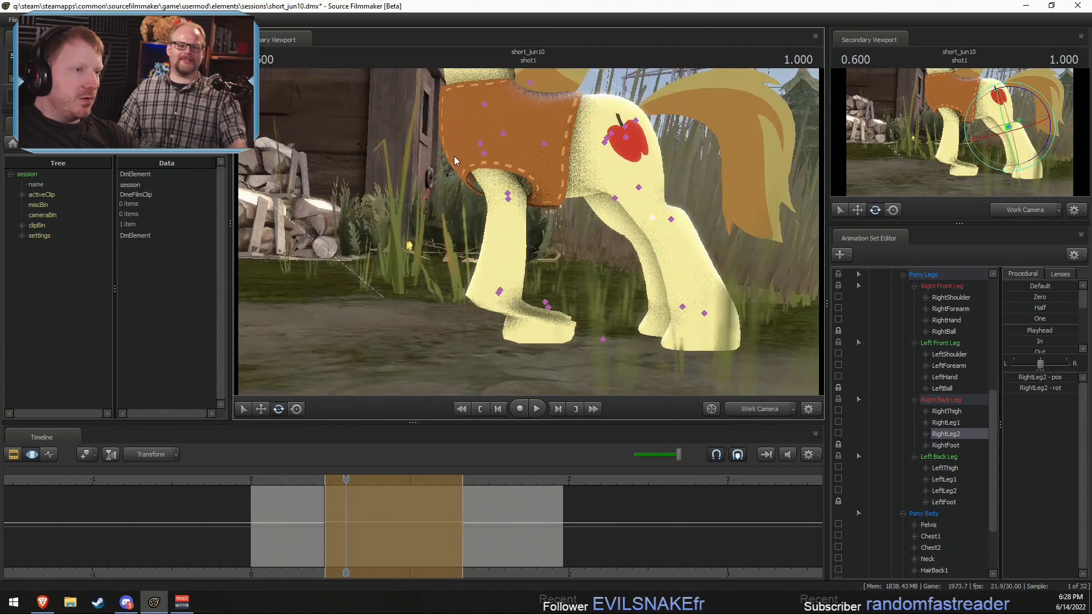
left_click(480, 143, "ctrl")
left_click(483, 150, "ctrl+shift")
left_click(545, 144, "ctrl")
left_click(504, 134, "ctrl+shift")
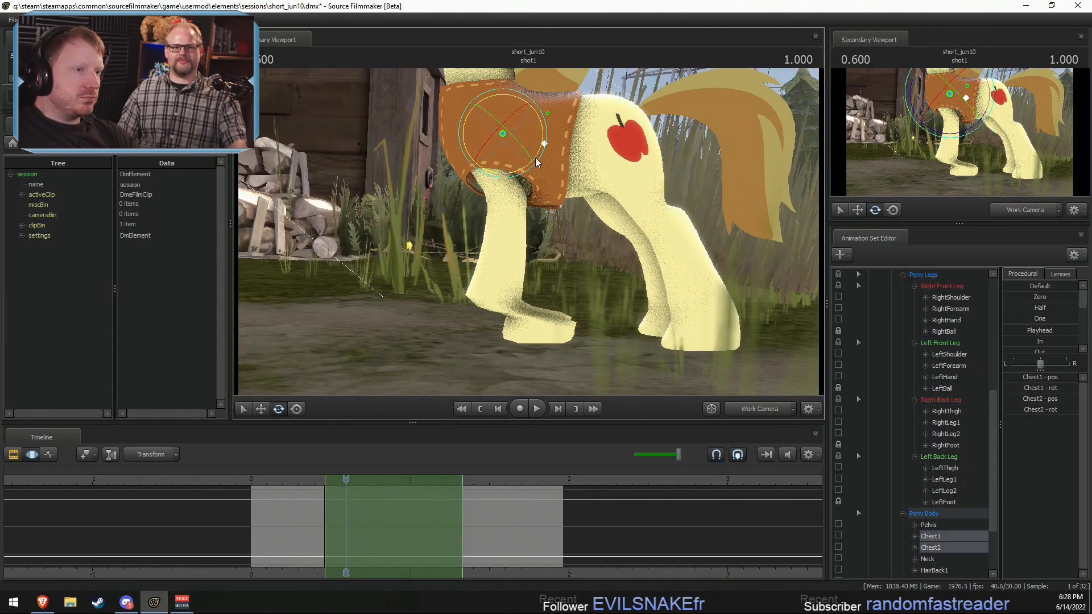
left_click_drag(535, 158, 530, 162)
Step: Rotate both of Braeburn's shoulder bones and both forearm bones to straighten the front legs beneath his chest
left_click_drag(671, 183, 676, 133)
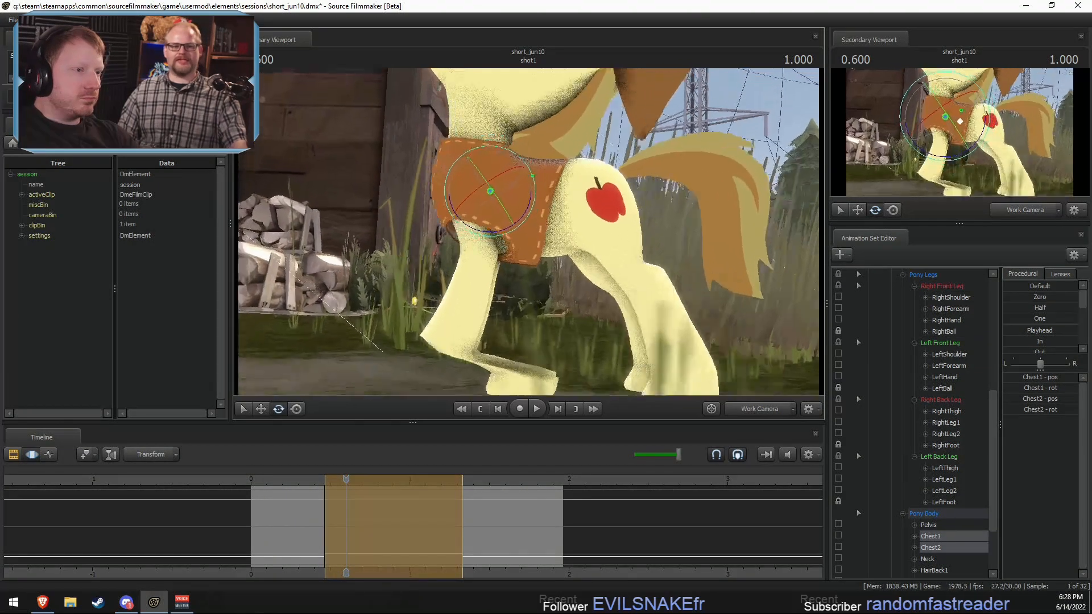
key("w")
left_click(467, 206, "ctrl")
left_click(460, 195, "ctrl+shift")
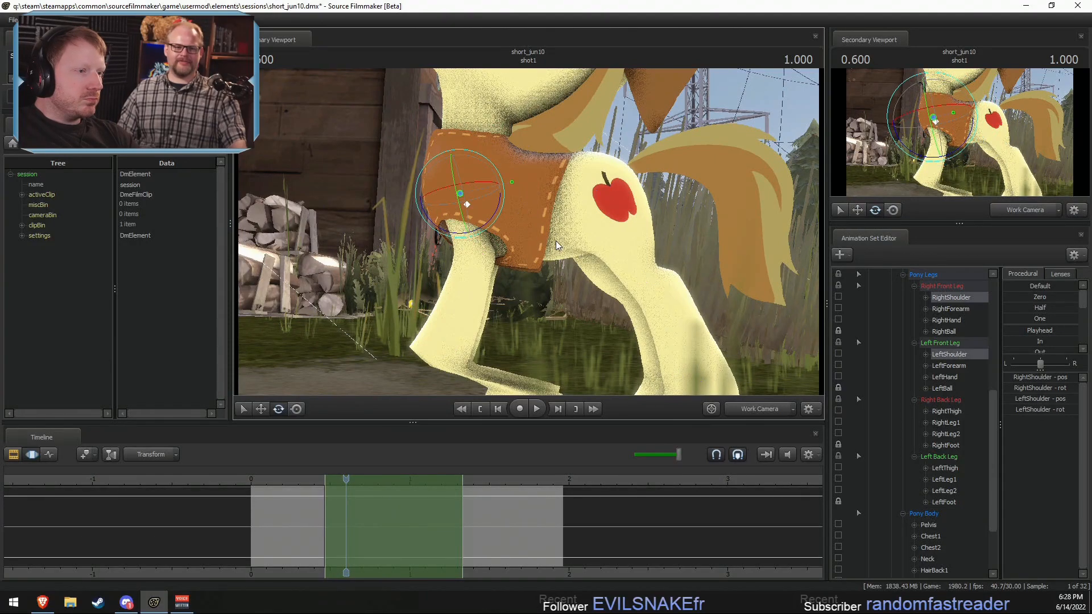
left_click_drag(555, 240, 548, 261)
left_click_drag(507, 180, 526, 197)
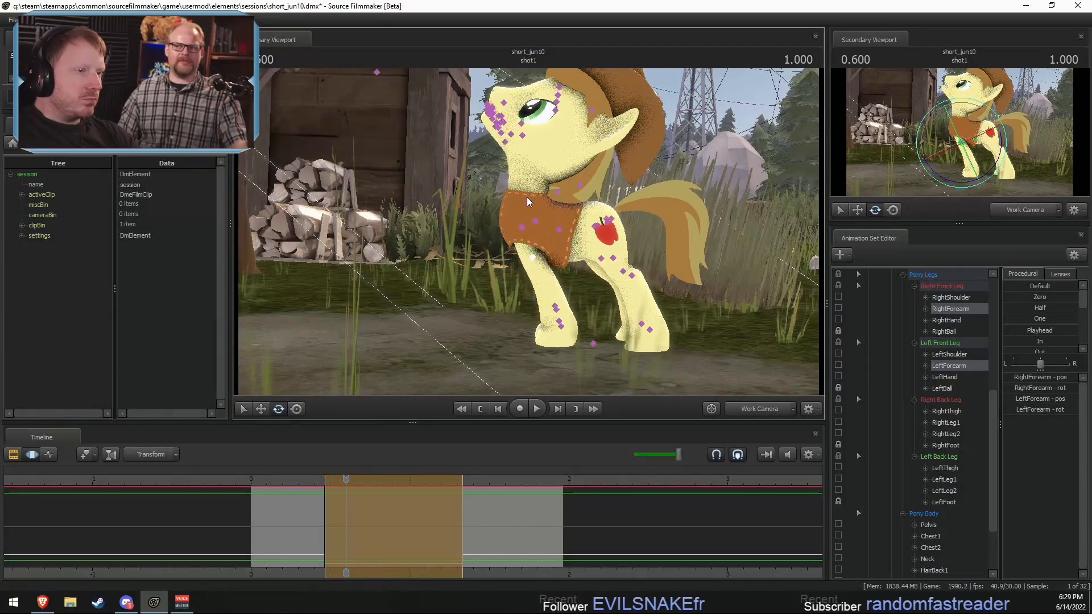
Step: Select Braeburn's Chest2 bone and lock the RightShoulder and LeftShoulder bones
left_click(527, 199, "ctrl")
left_click(535, 220, "ctrl")
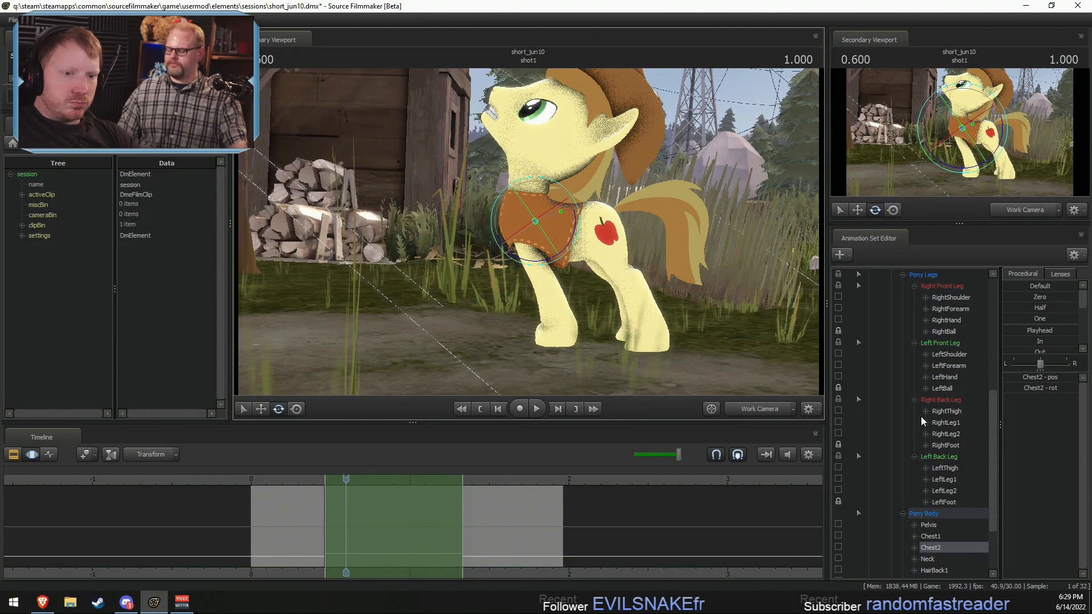
scroll(889, 385, "up", 1)
left_click(843, 388)
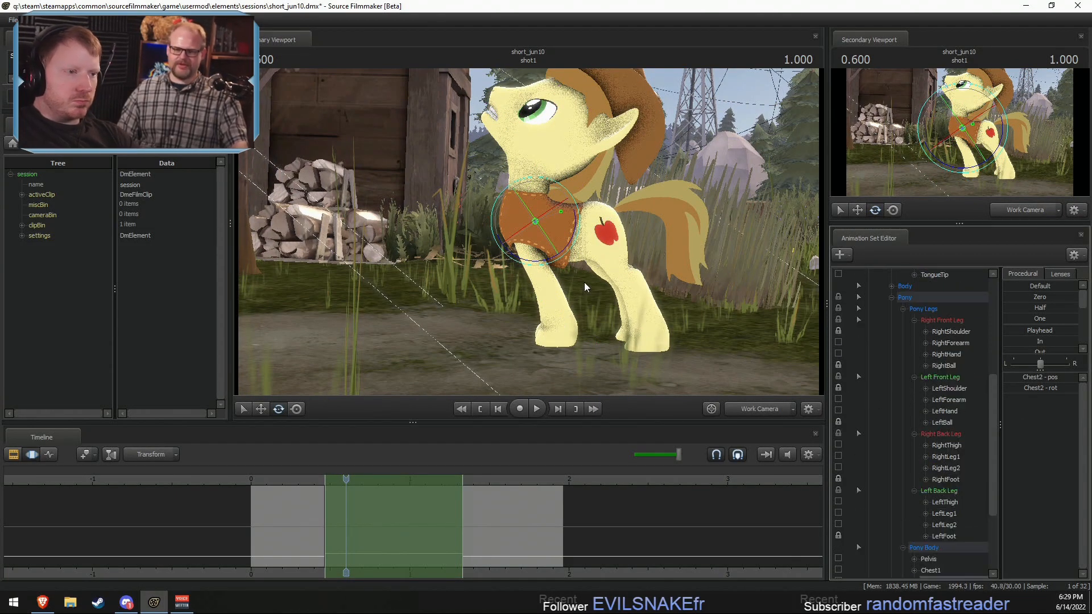
Step: Rotate the Chest2 bone to bring the upper body forward, and tilt the Head bone back upward to compensate
left_click_drag(575, 244, 571, 221)
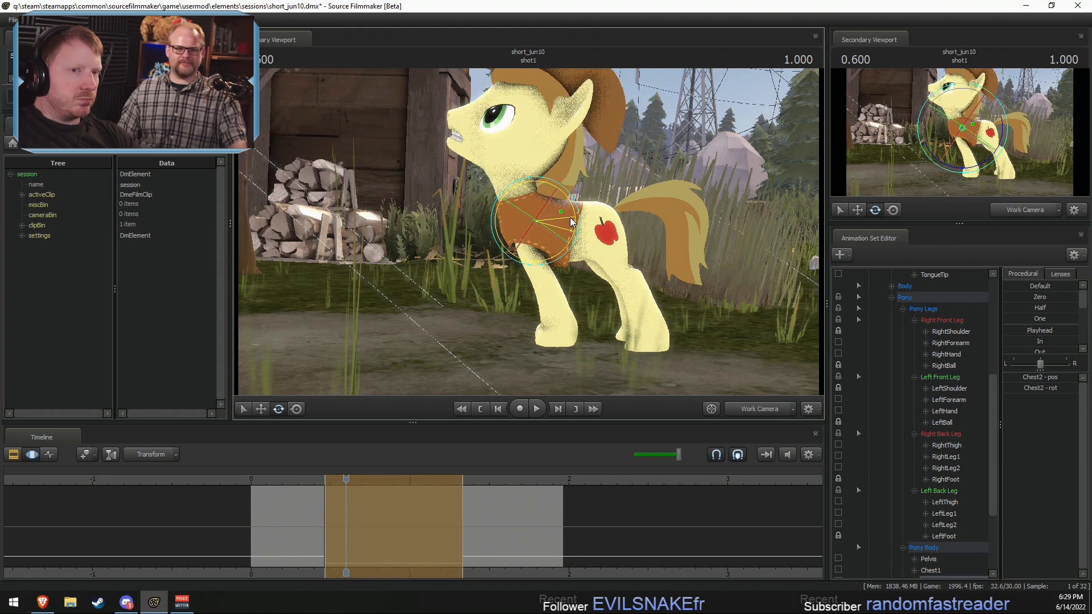
left_click(516, 172, "ctrl")
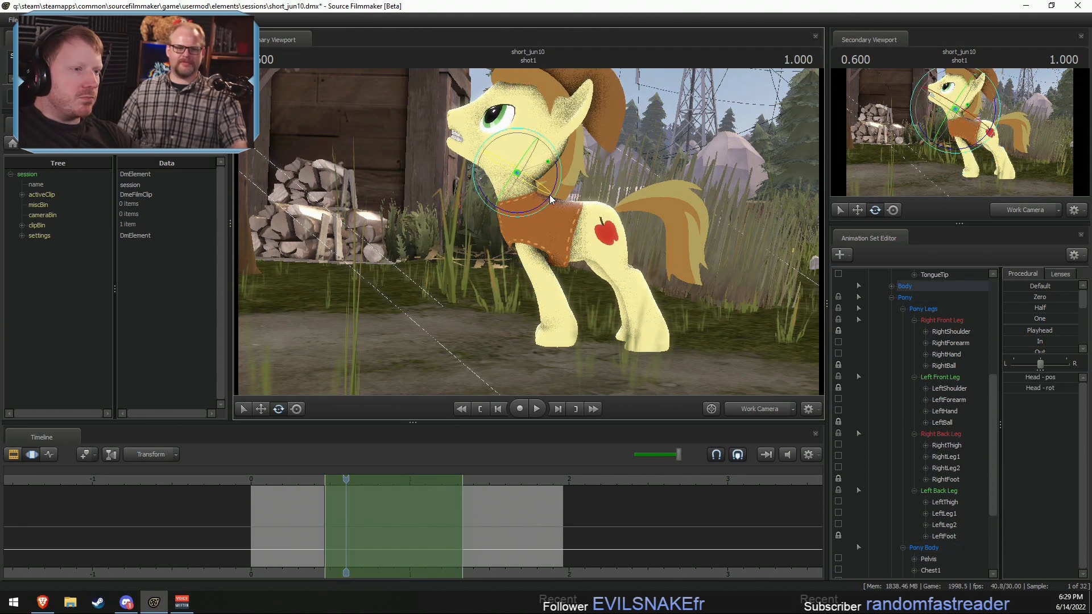
left_click_drag(558, 178, 559, 186)
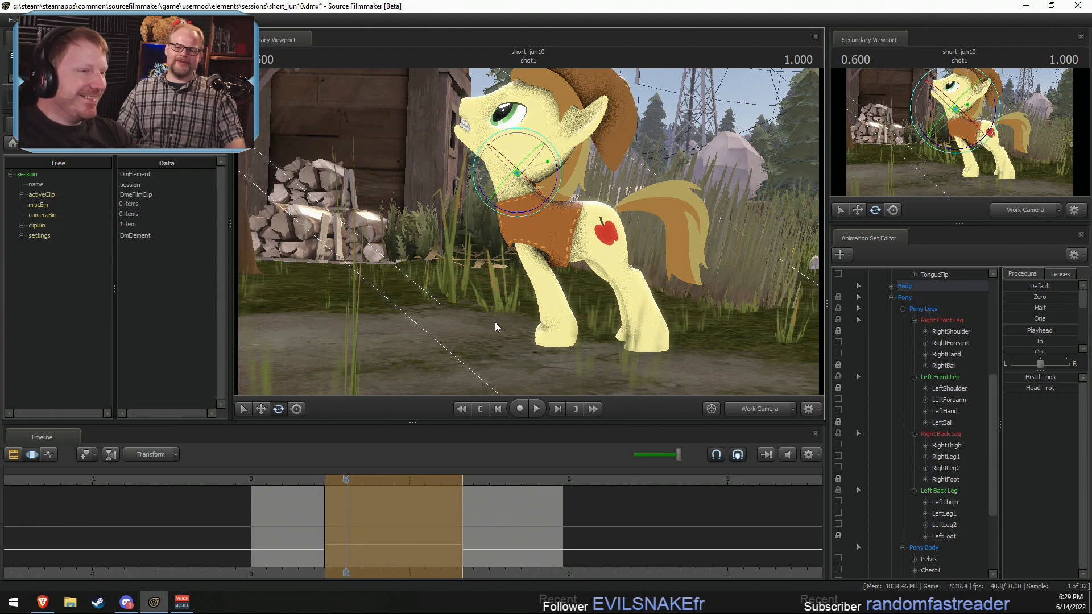
Step: Play the shot through the main camera to review the revised body movement
left_click(759, 409)
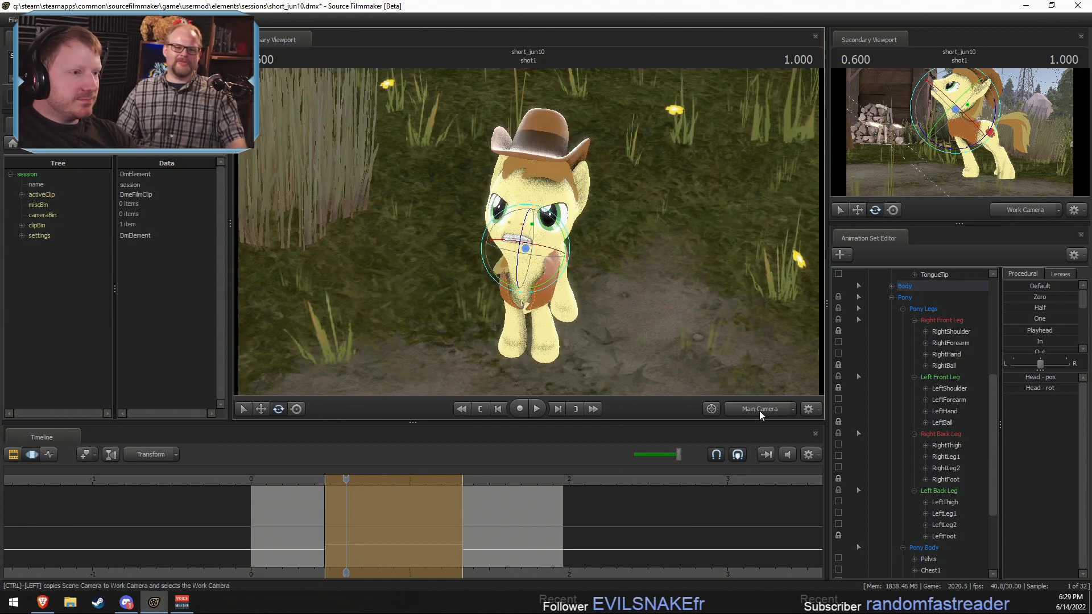
left_click(309, 480)
key("space")
key("space")
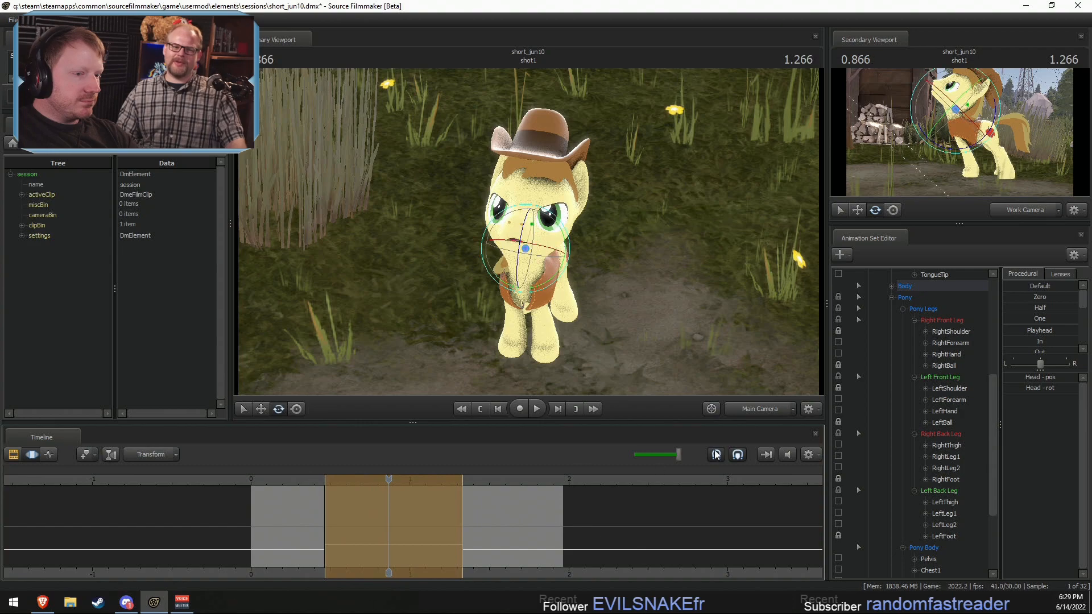
Step: Try to move Braeburn's Chest1 bone at 0.866 seconds in the work camera, and undo the move
left_click(757, 406)
left_click_drag(527, 245, 538, 179)
key("w")
left_click(554, 199)
key("w")
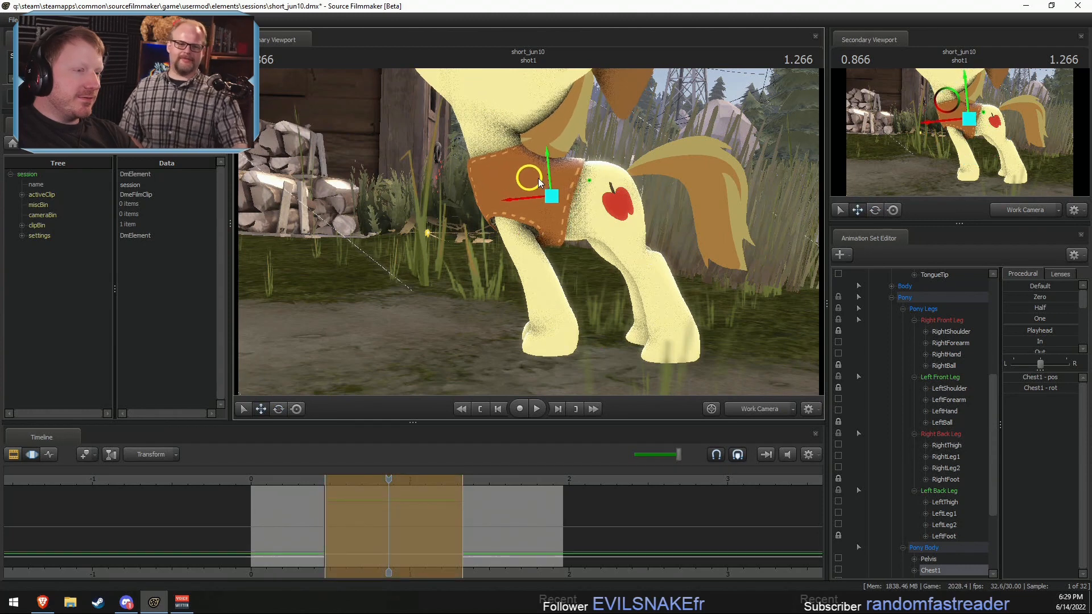
key("ctrl+z")
Step: Try to move the Chest2 and Chest1 bones together, and undo the move
left_click(521, 188, "ctrl")
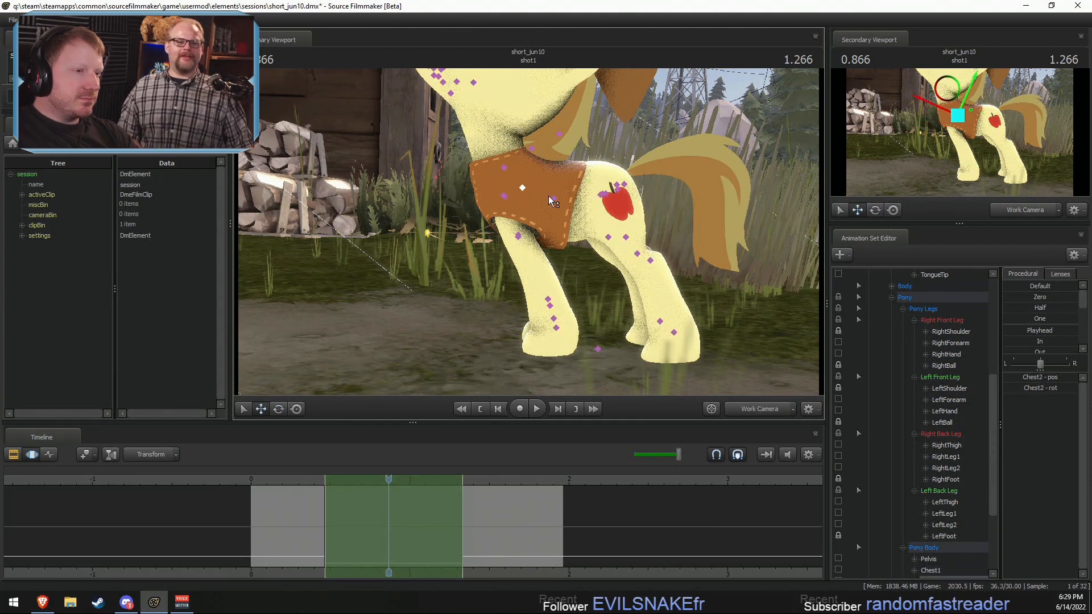
left_click(551, 197, "ctrl+shift")
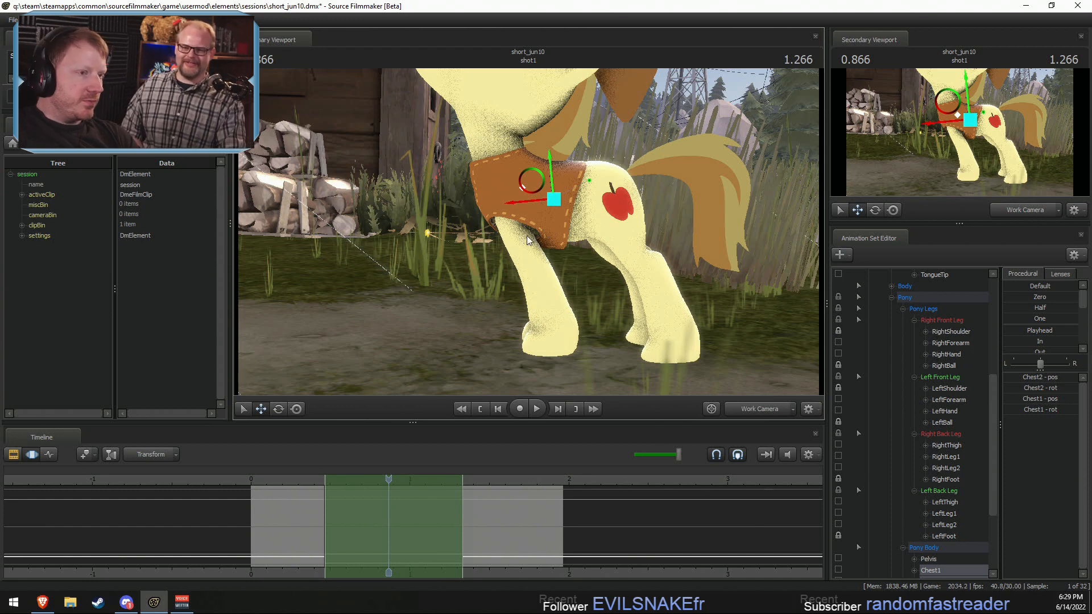
left_click_drag(530, 184, 528, 179)
key("ctrl+z")
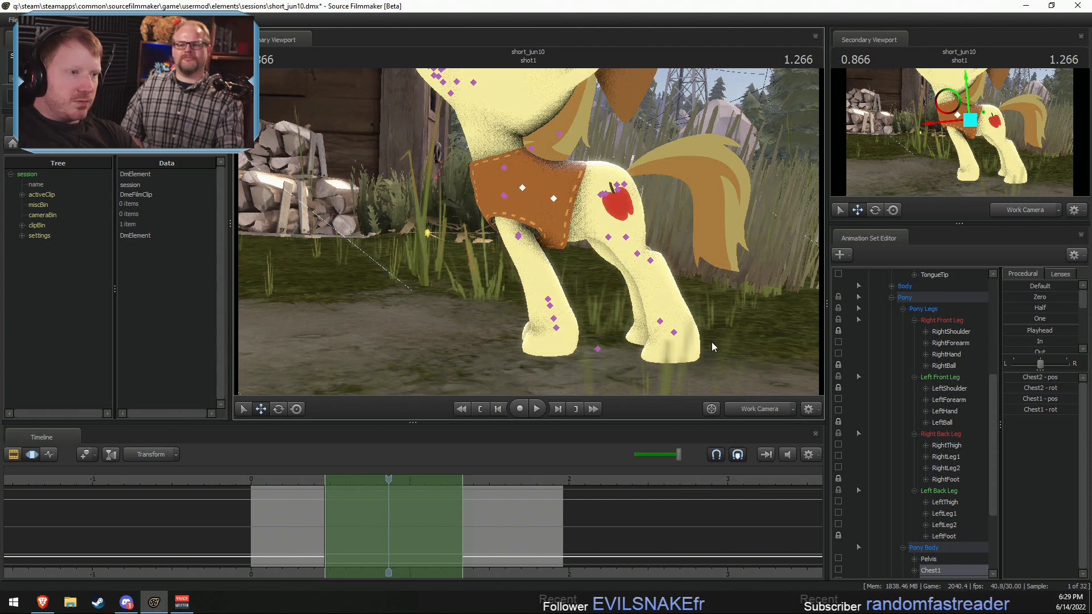
Step: Add both shoulder bones to the chest selection, try to move all four together, and undo the move
left_click(505, 196)
left_click(505, 196, "ctrl")
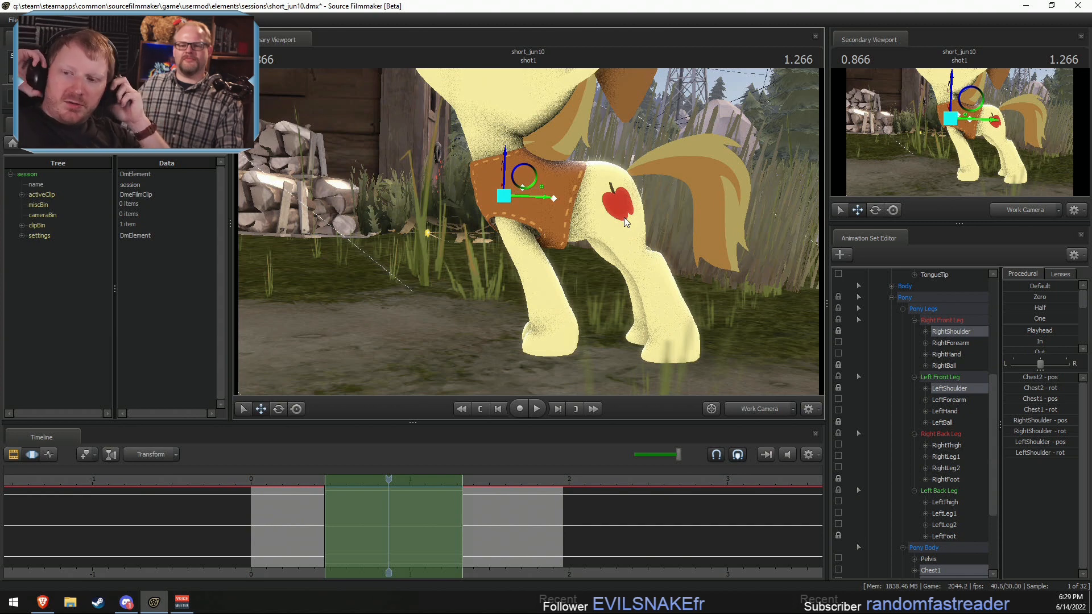
left_click_drag(532, 180, 530, 175)
key("ctrl+z")
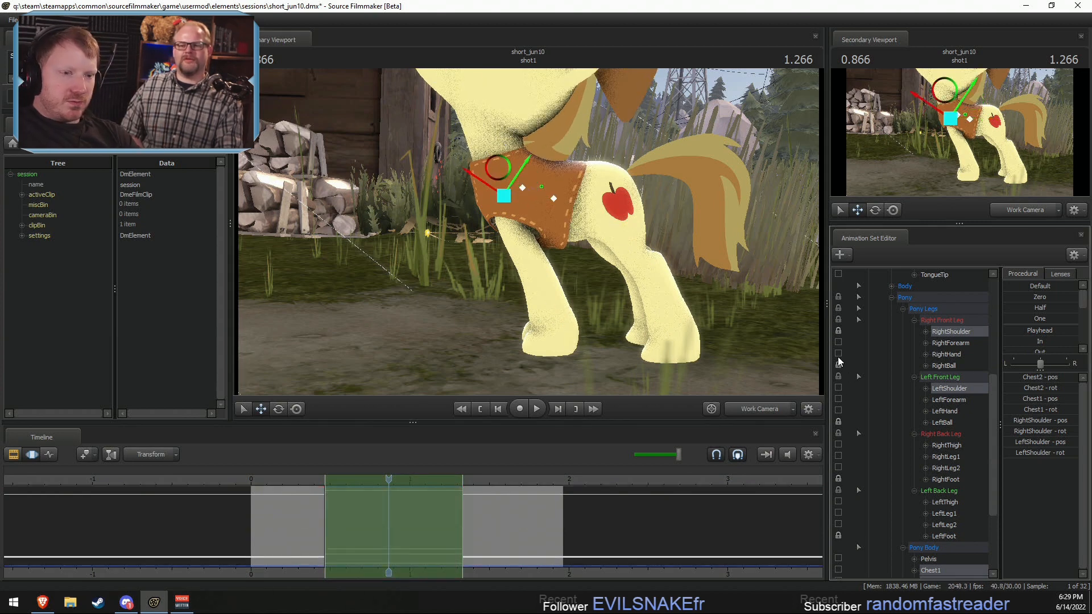
Step: With both shoulders unlocked, move the Chest2 bone slightly upward, and set the playhead to 0.733 seconds
left_click(521, 190)
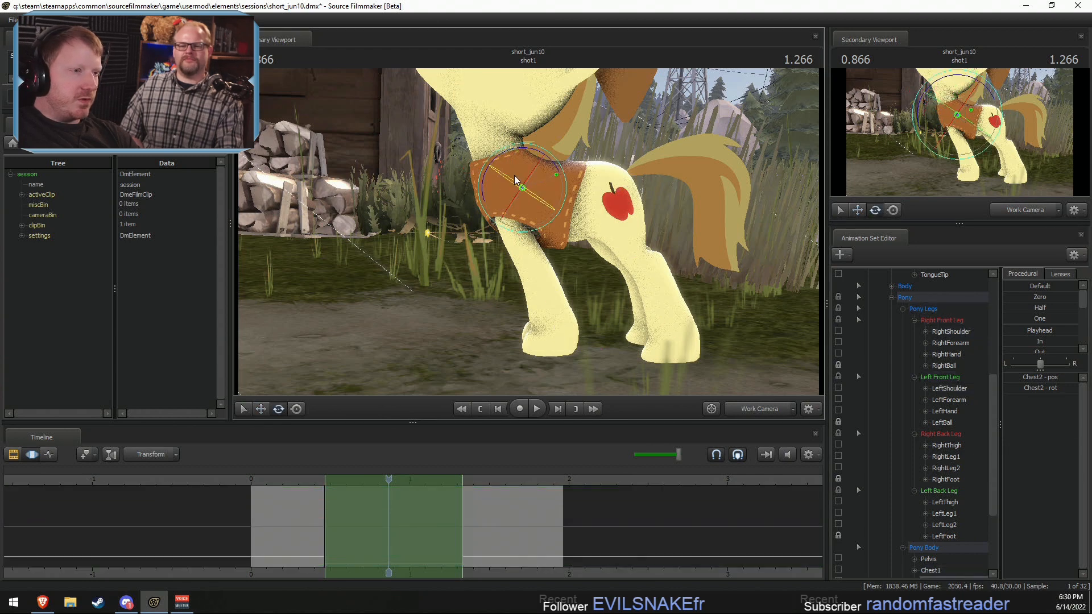
left_click_drag(514, 175, 509, 161)
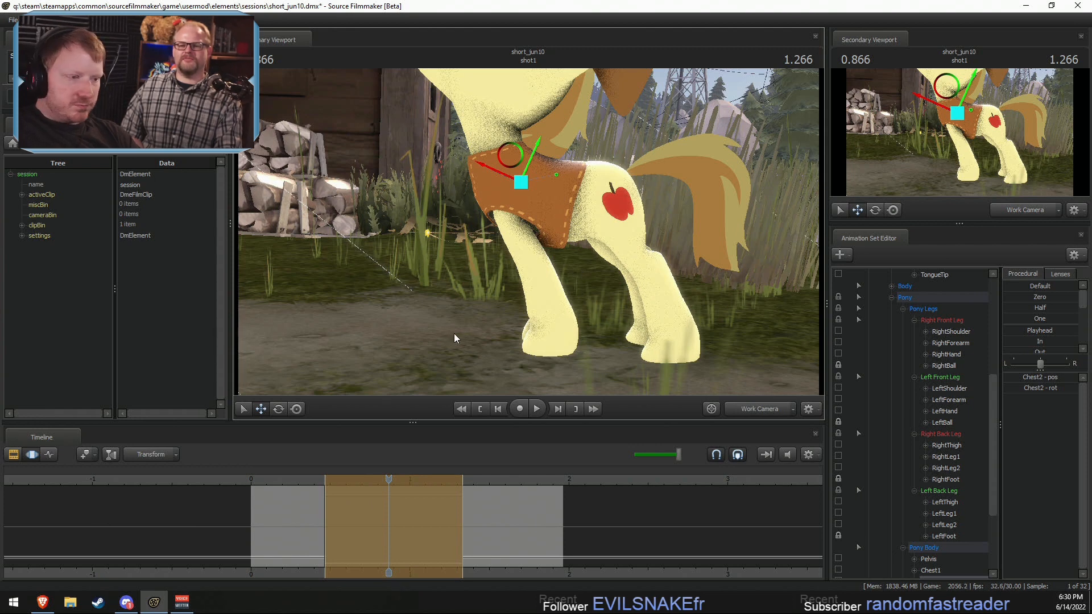
left_click_drag(315, 482, 367, 477)
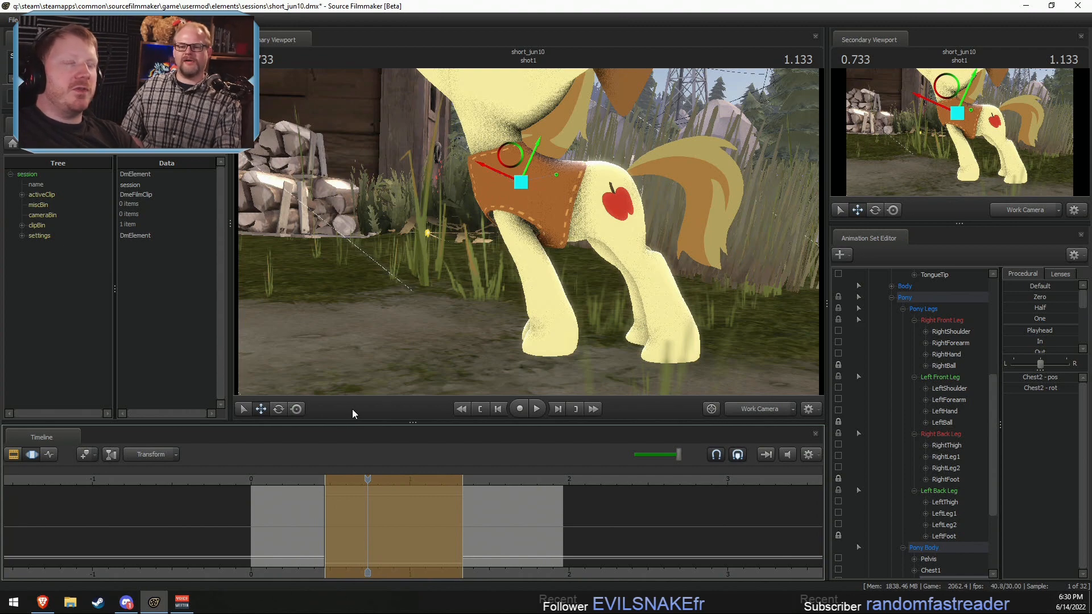
Step: Rotate both of Braeburn's shoulder bones slightly and adjust both forearm bones to refine the front legs
left_click_drag(405, 324, 528, 235, "alt")
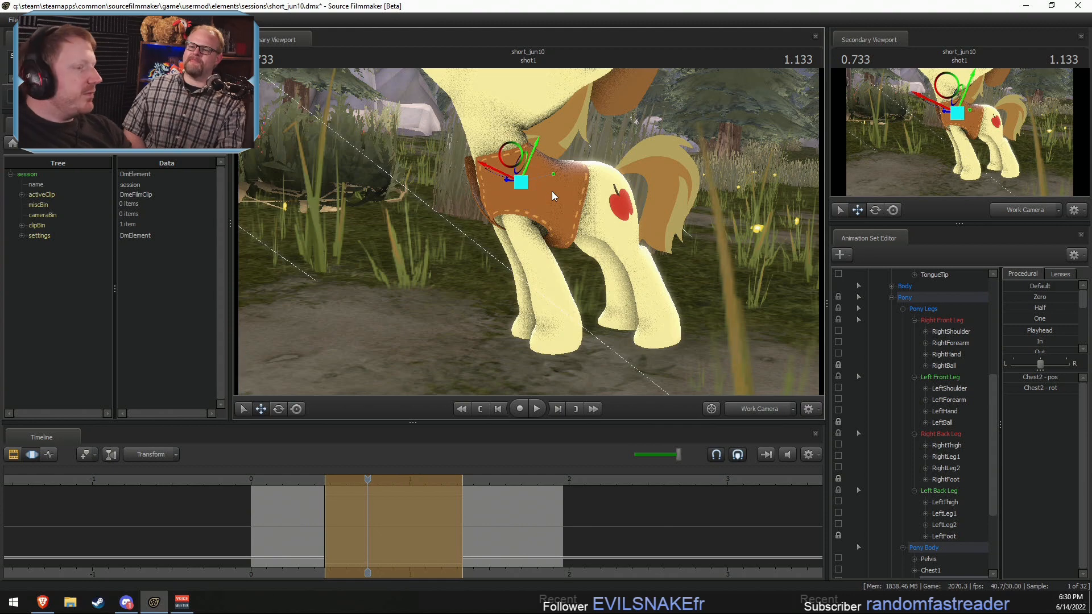
left_click_drag(540, 208, 525, 239, "alt")
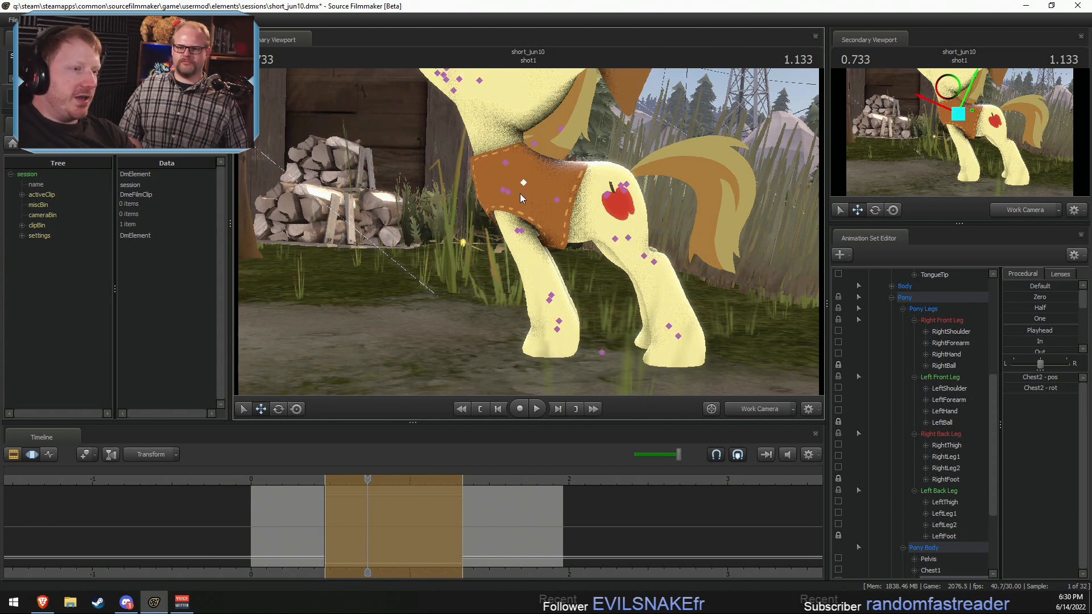
left_click(506, 192, "ctrl")
left_click(503, 189, "ctrl+shift")
key("e")
left_click_drag(550, 187, 549, 179)
mouse_move(506, 231)
left_mouse_down("ctrl")
mouse_move(642, 247)
mouse_move(628, 284)
mouse_move(560, 236)
left_mouse_up("ctrl")
Step: Try to rotate the RightHand and LeftHand bones together, and undo the rotation
mouse_move(552, 282)
left_mouse_down("ctrl")
mouse_move(579, 314)
mouse_move(584, 300)
left_mouse_up("ctrl")
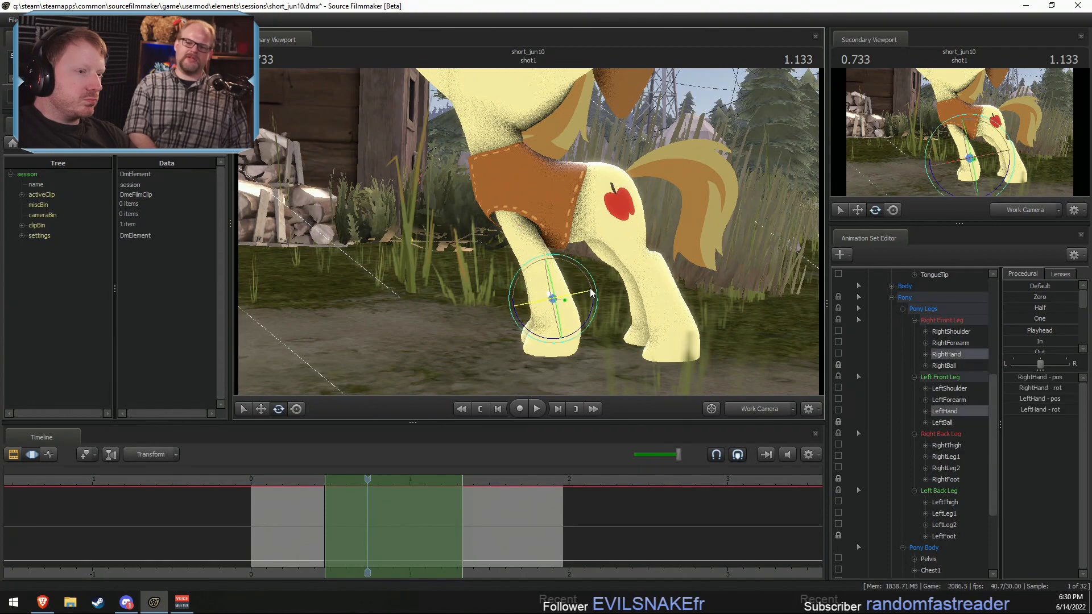
left_click_drag(540, 337, 501, 318)
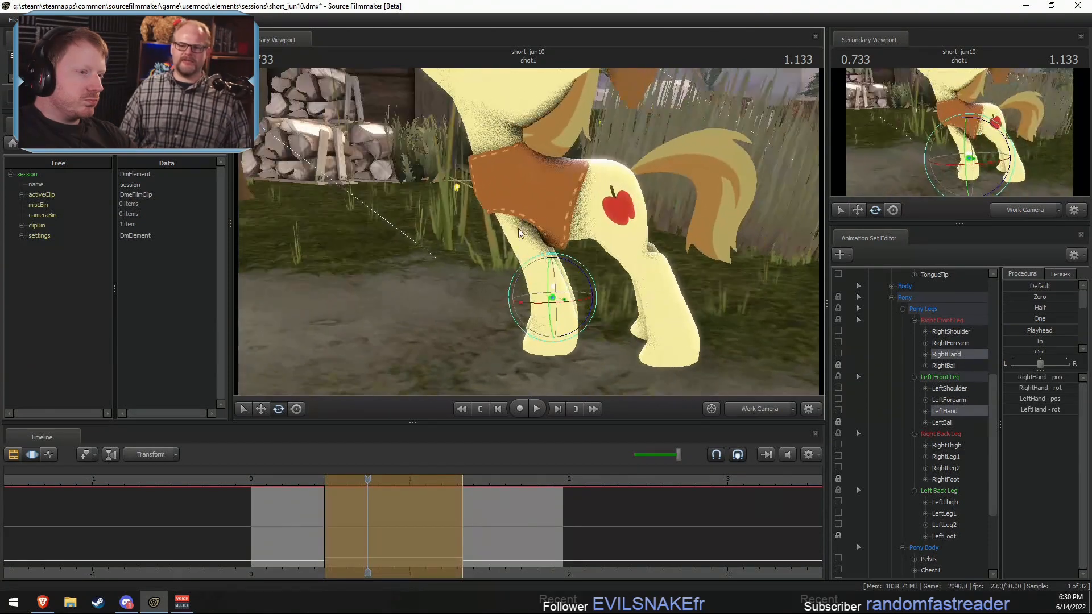
key("ctrl+z")
left_click_drag(554, 256, 550, 239)
key("s")
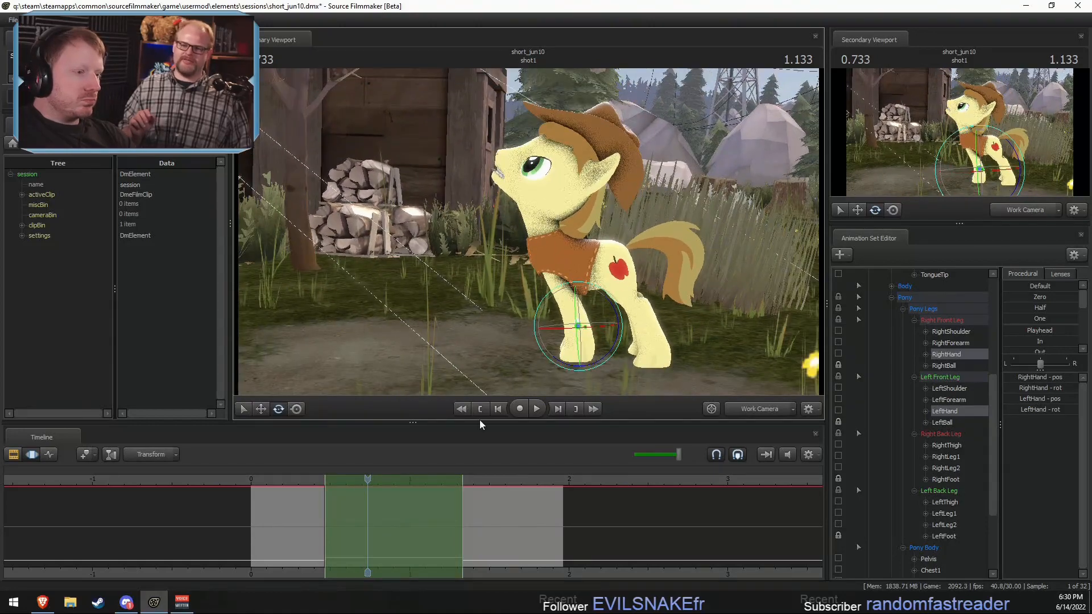
Step: Play the shot from near its start in the work camera and again through the main camera to review the motion
left_click_drag(292, 480, 266, 481)
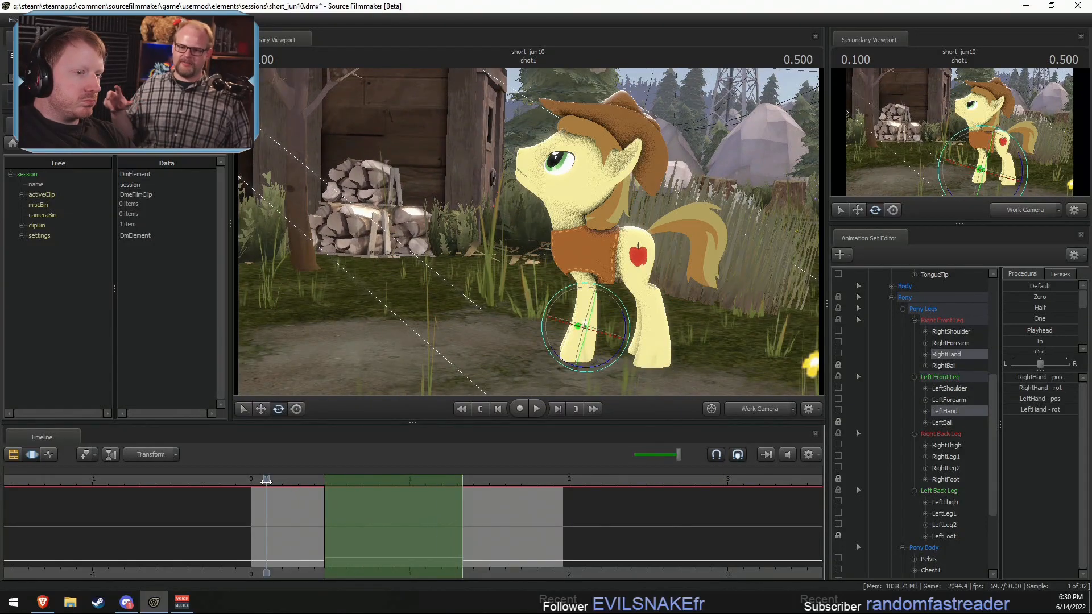
key("space")
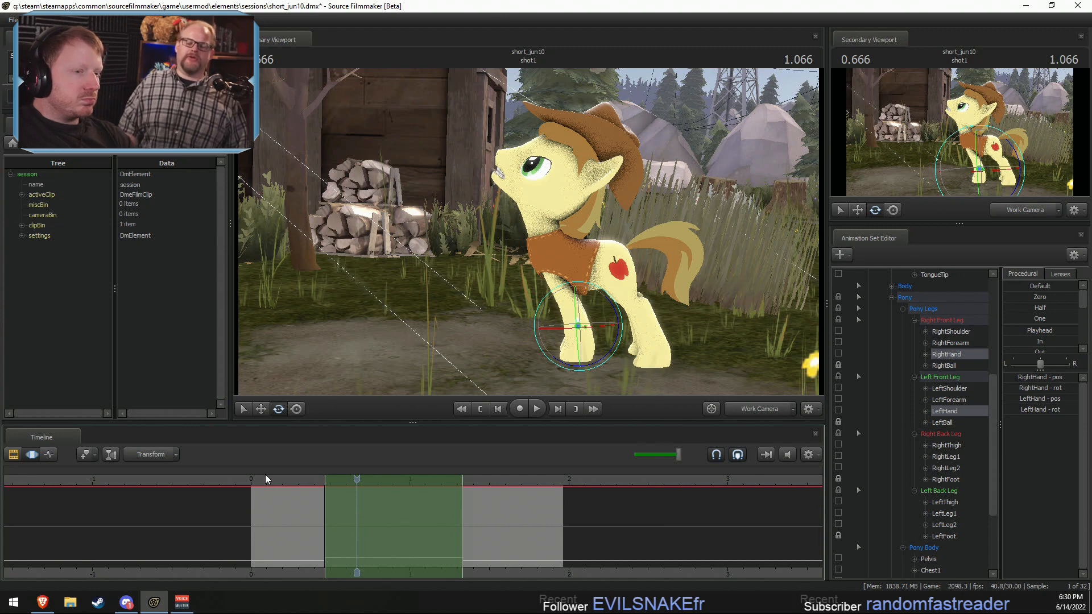
left_click(746, 408)
key("space")
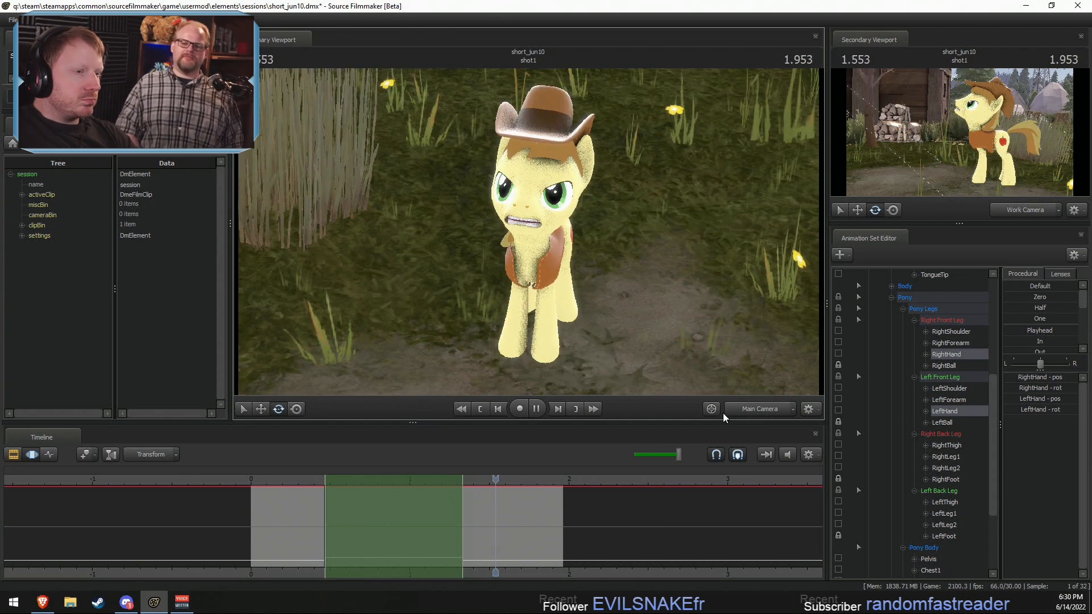
left_click(287, 489)
key("space")
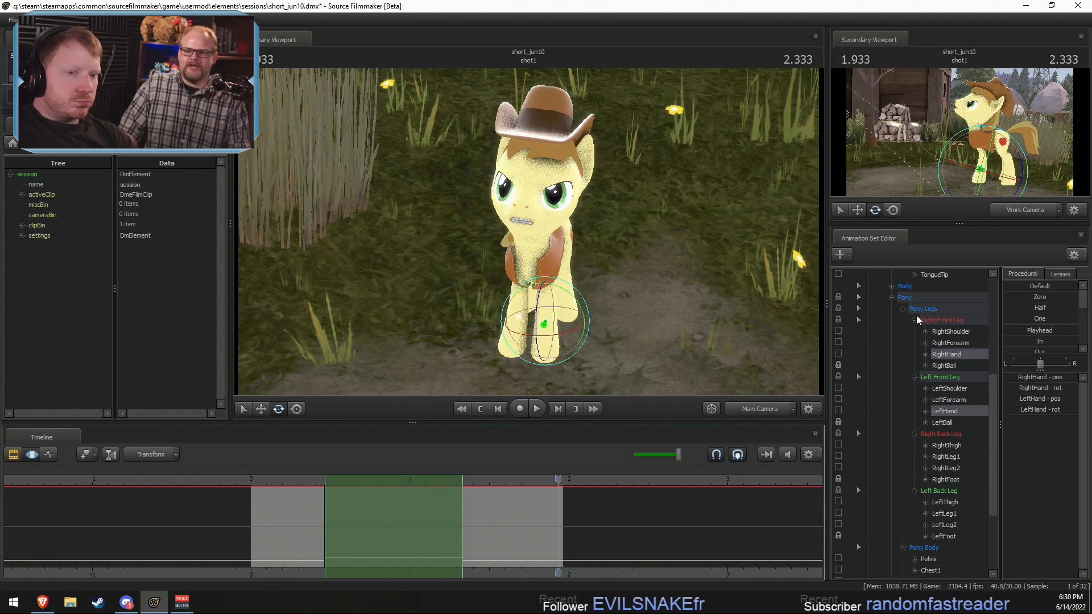
Step: Extend the time selection from 1.333 seconds to beyond the end of the shot, and bookmark 0.466 and 1.333 seconds
scroll(920, 324, "up", 5)
left_click_drag(487, 487, 822, 507)
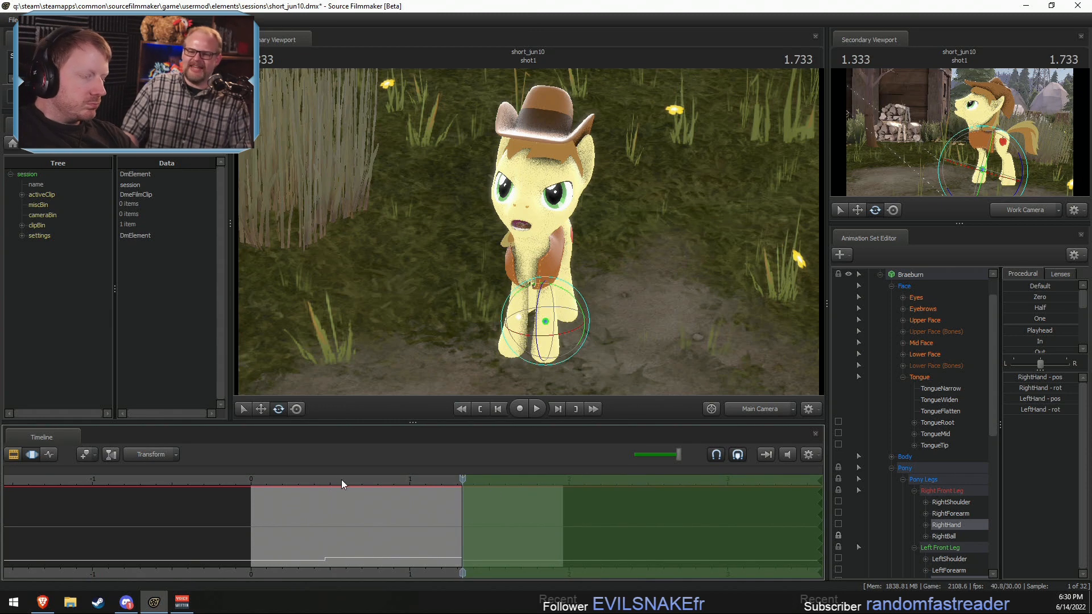
left_click(324, 483)
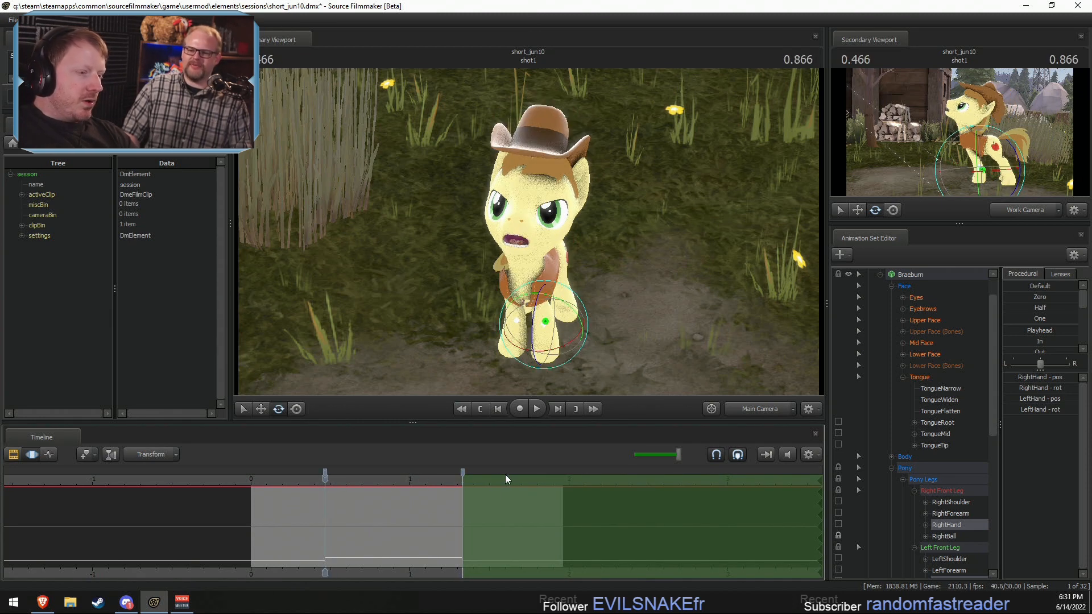
Step: Move the playhead to 1.566 seconds, then reposition and slightly rotate Braeburn's pelvis in the work camera
left_click(479, 483)
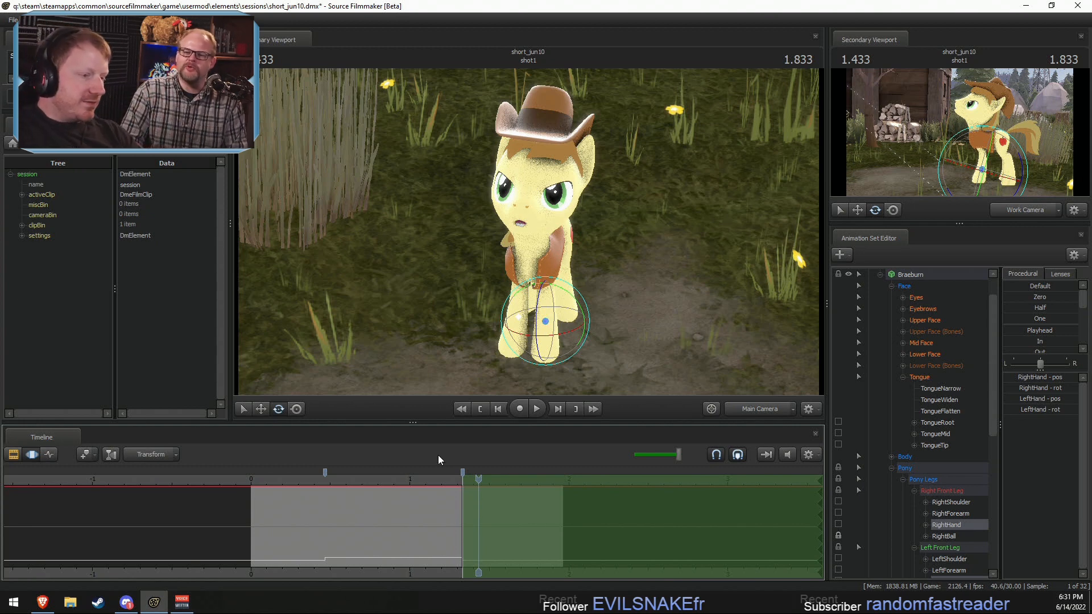
left_click_drag(436, 480, 500, 480)
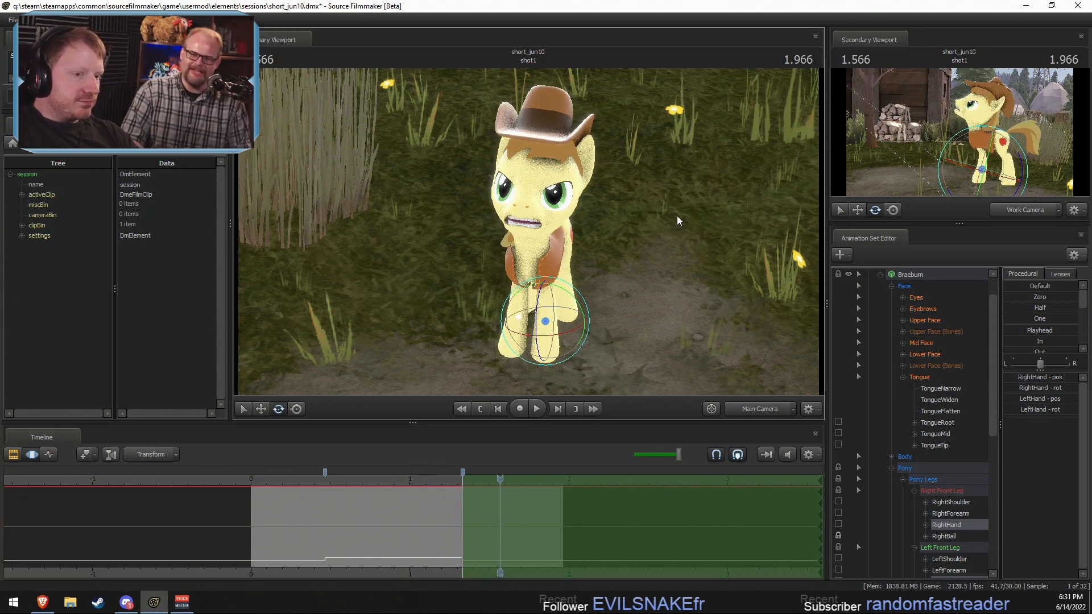
left_click(762, 408)
left_click_drag(671, 244, 527, 229, "alt")
key("w")
left_click(556, 186, "ctrl")
left_click_drag(534, 172, 562, 166)
key("e")
key("w")
key("shift")
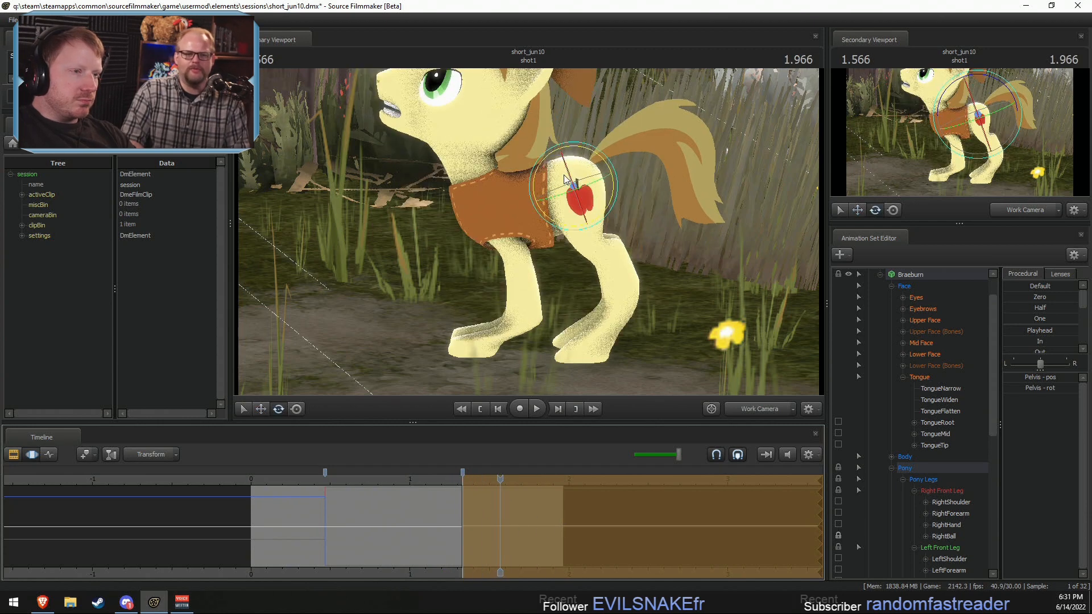
left_click_drag(560, 162, 564, 167)
Step: Rotate Braeburn's RightThigh and LeftThigh bones to adjust the hind legs to the new pelvis pose
key("ctrl")
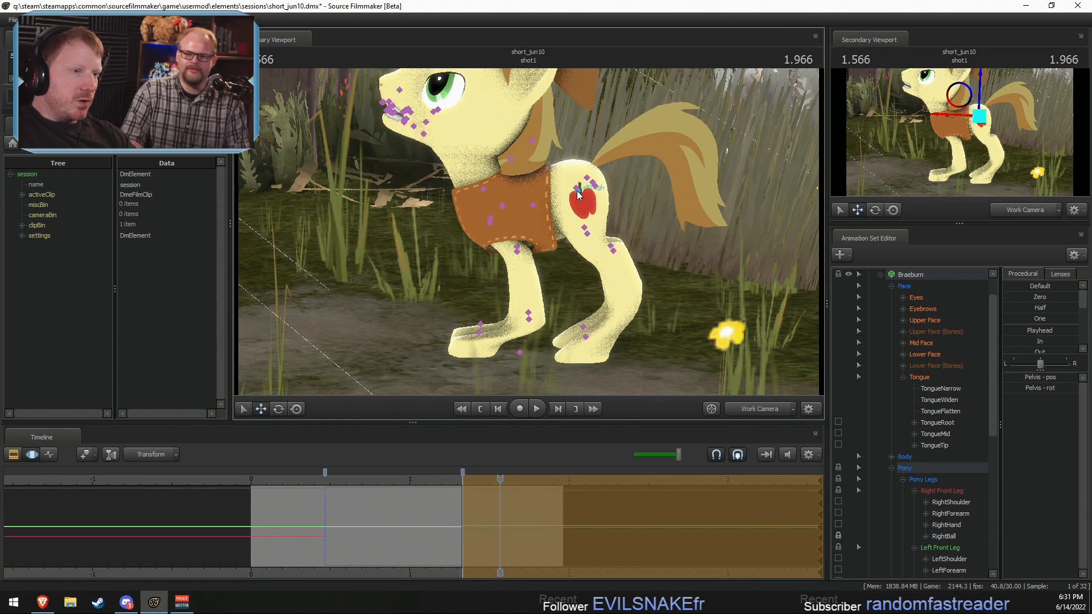
left_click(578, 193)
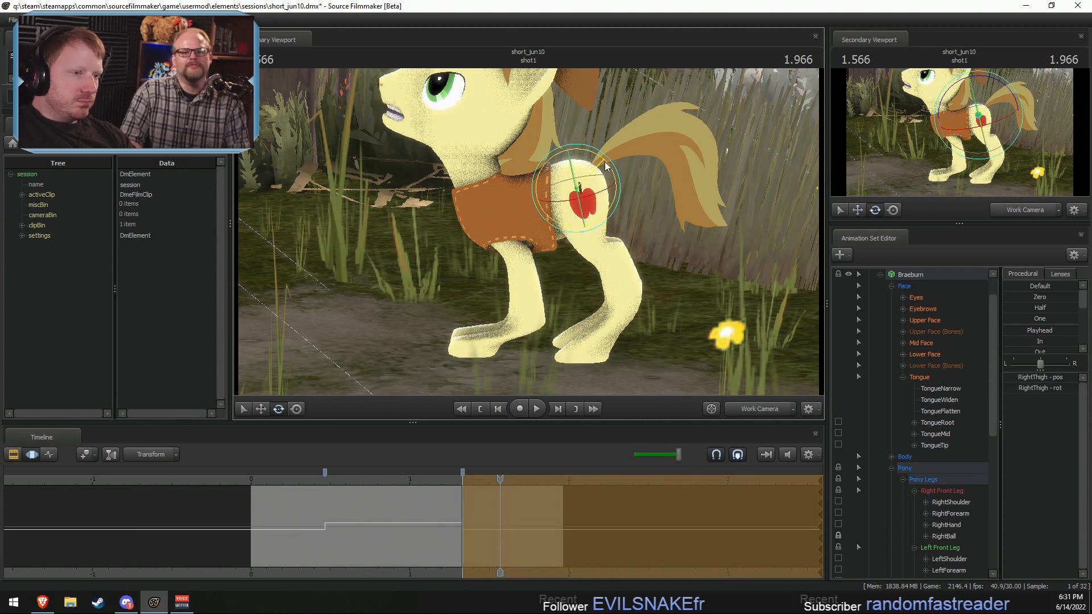
key("ctrl")
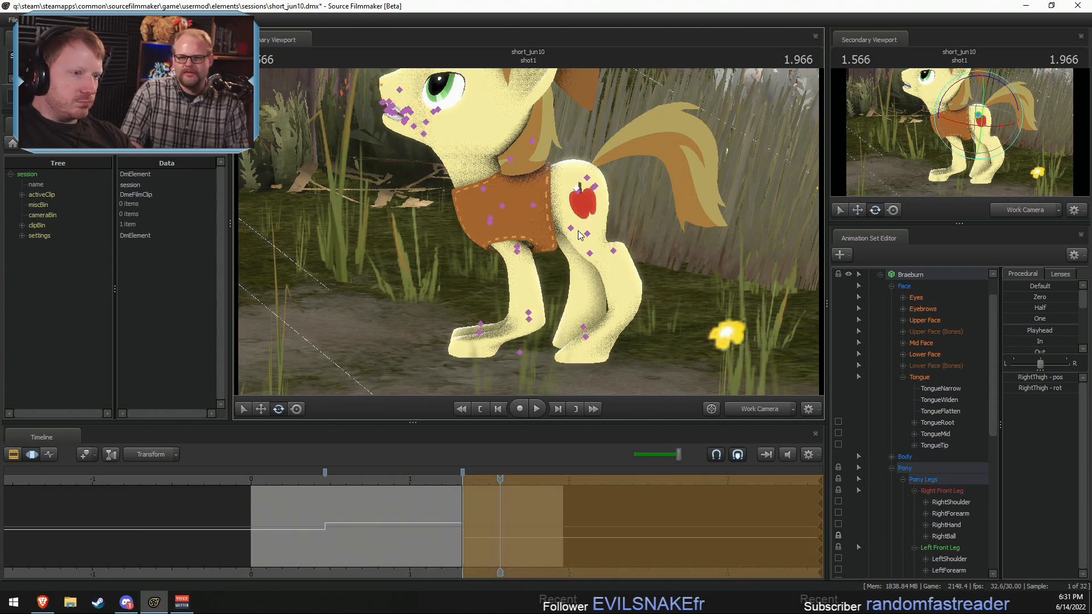
left_click(580, 193)
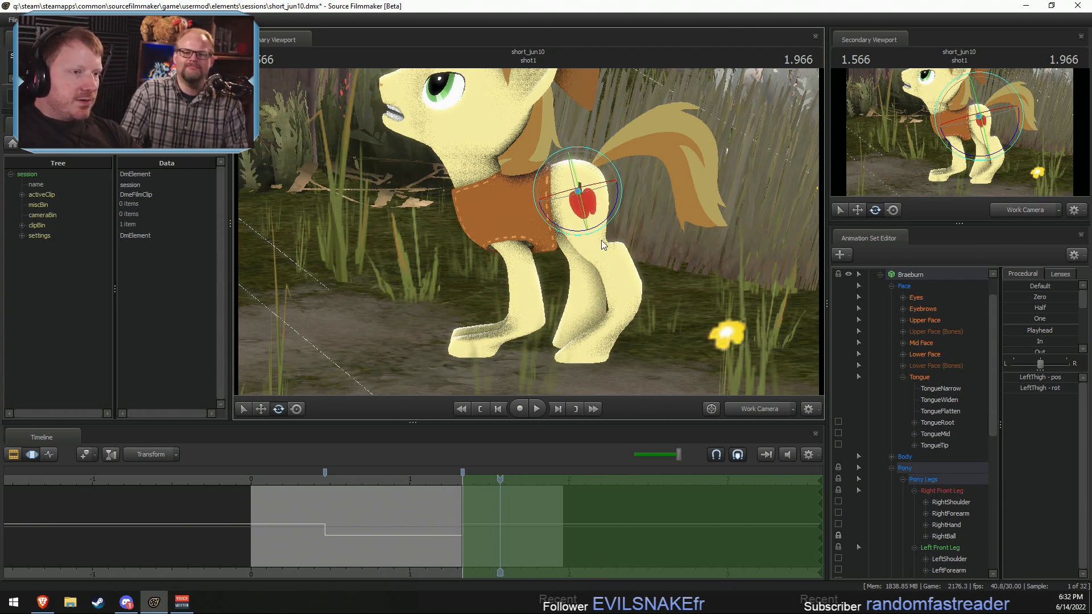
left_click_drag(567, 227, 543, 234)
key("shift")
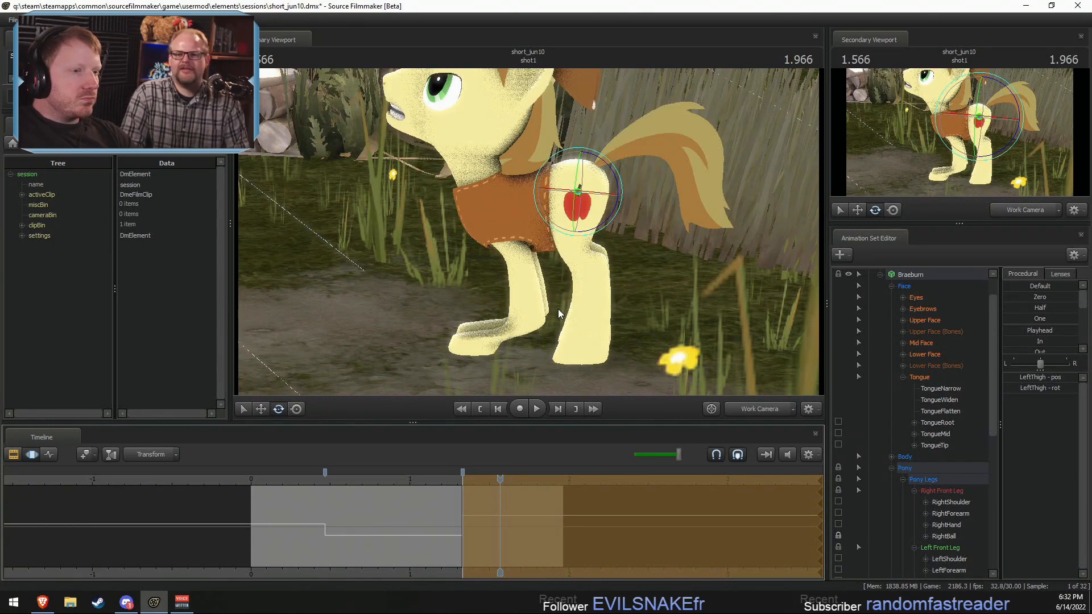
Step: Shift Braeburn's pelvis backward and slightly down
key("w")
key("ctrl")
left_click(578, 192, "ctrl")
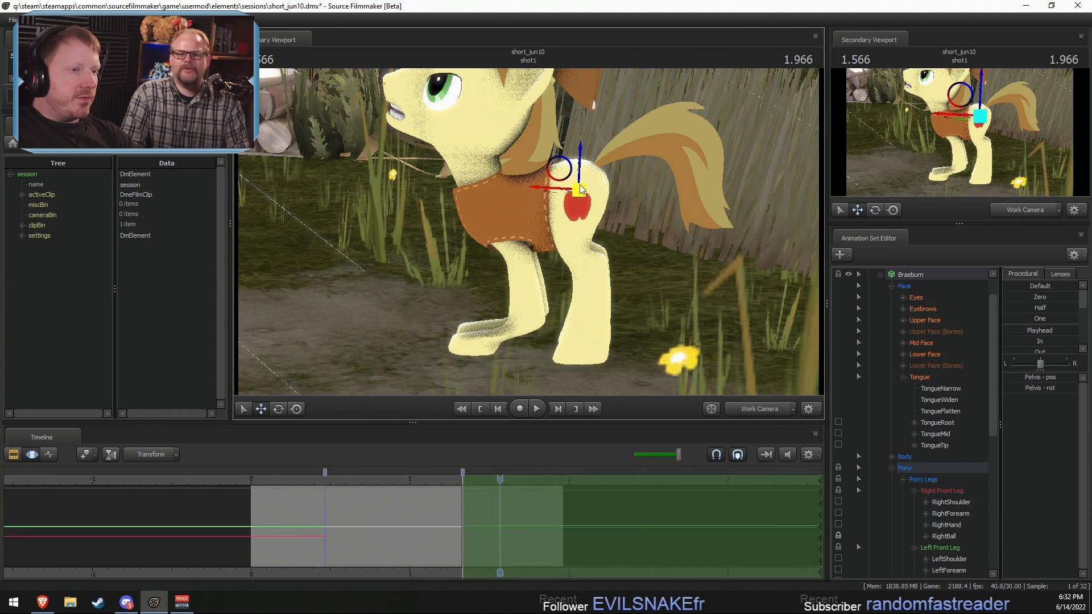
left_click_drag(566, 174, 576, 186)
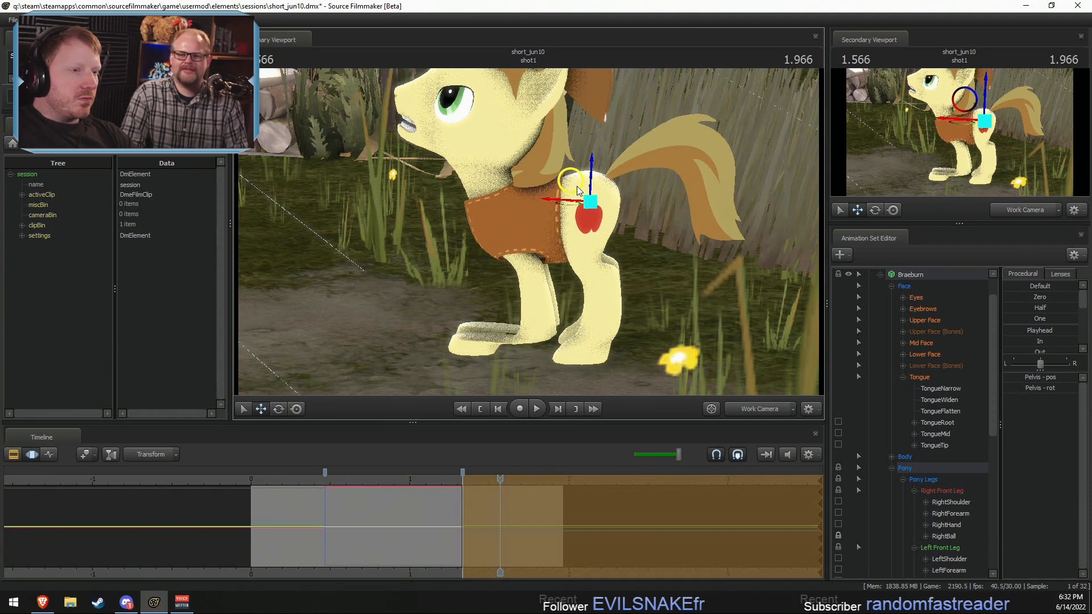
Step: Rotate the LeftThigh bone again to correct the left hind leg for the lowered pelvis
key("e")
key("ctrl")
left_click(589, 209, "ctrl")
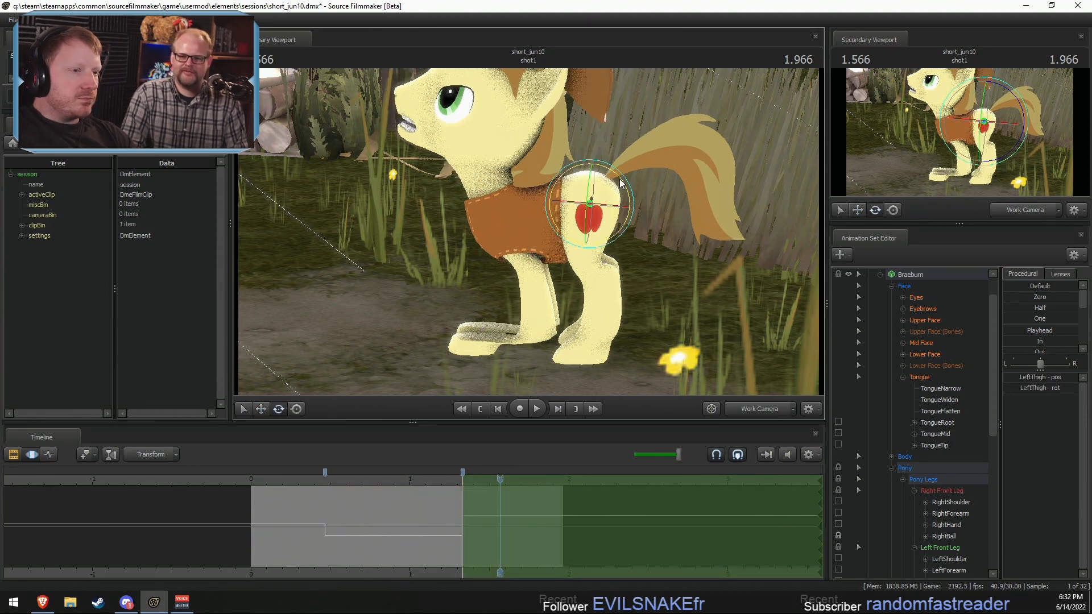
left_click_drag(608, 168, 649, 268)
Step: Adjust the lower part of the left hind leg, including the rotation of the LeftLeg2 bone
left_click(595, 215, "ctrl")
left_click(597, 268, "ctrl")
left_click_drag(621, 233, 759, 166)
key("w")
left_click(533, 193)
key("e")
left_click(542, 217, "ctrl")
left_click_drag(547, 214, 553, 214)
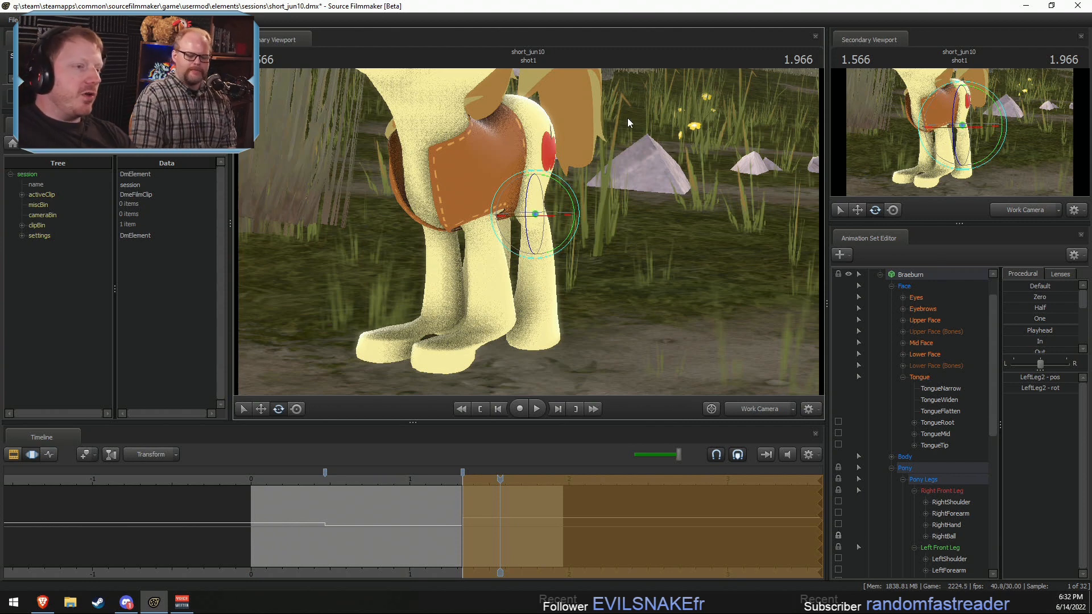
Step: Adjust the RightThigh bone from Braeburn's other side to match the lowered pelvis
left_click_drag(628, 119, 443, 209, "alt")
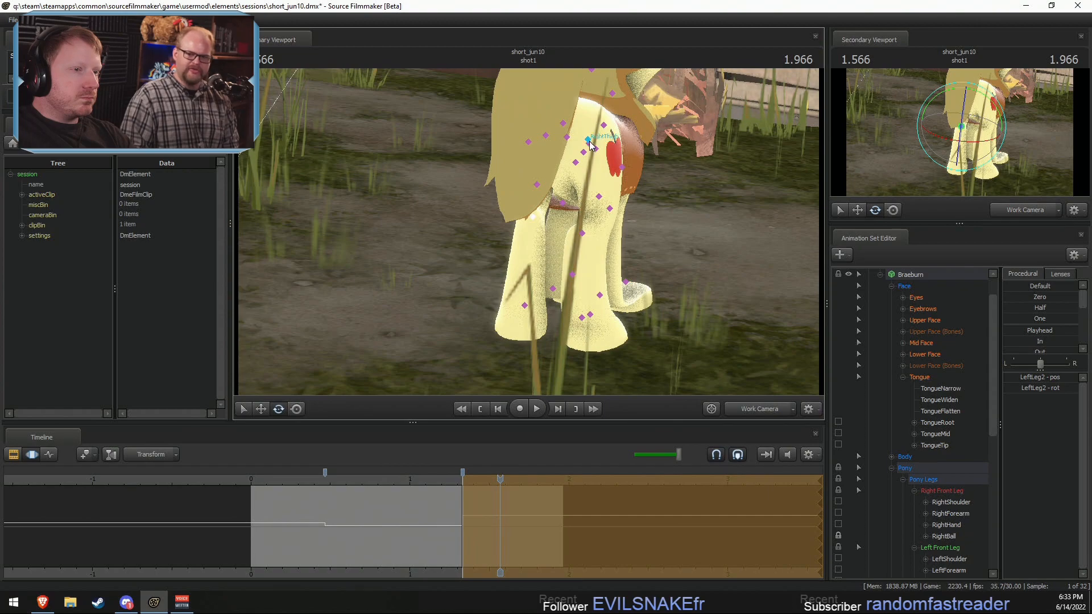
left_click(589, 141, "ctrl")
left_click_drag(590, 144, 534, 217, "alt")
key("w")
key("e")
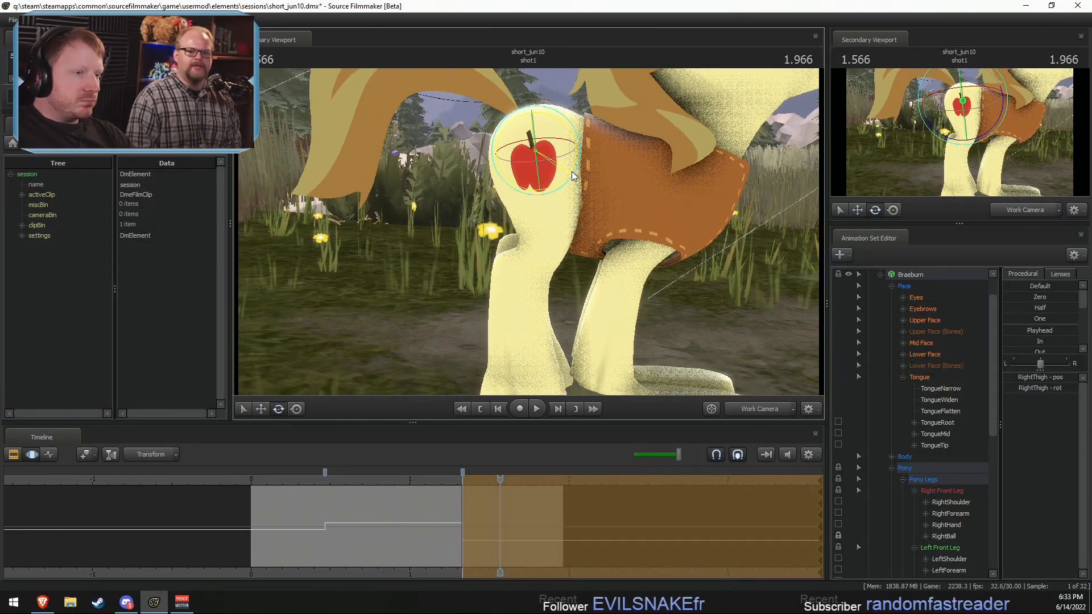
Step: Rotate the RightLeg1 and RightLeg2 bones to refine the lower right hind leg
left_click(557, 219, "ctrl")
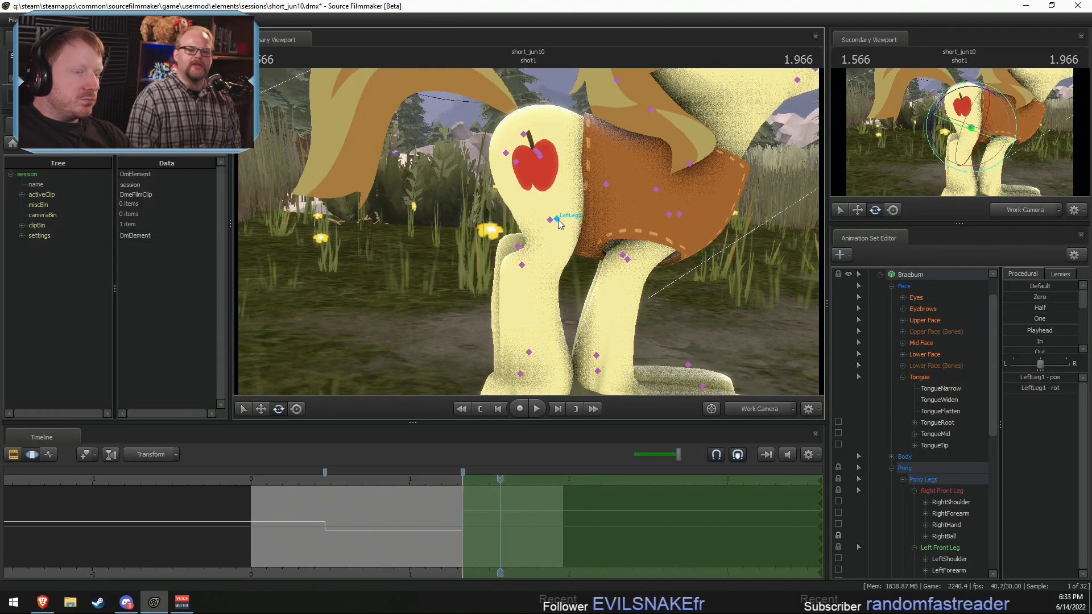
left_click(551, 220, "ctrl")
mouse_move(589, 230)
left_mouse_down()
mouse_move(585, 246)
mouse_move(550, 257)
mouse_move(639, 234)
mouse_move(579, 220)
left_mouse_up()
left_click(516, 247, "ctrl")
left_click(539, 219, "ctrl+shift")
mouse_move(641, 245)
left_mouse_down("alt")
mouse_move(552, 256)
mouse_move(629, 245)
left_mouse_up("alt")
left_click(516, 243, "ctrl")
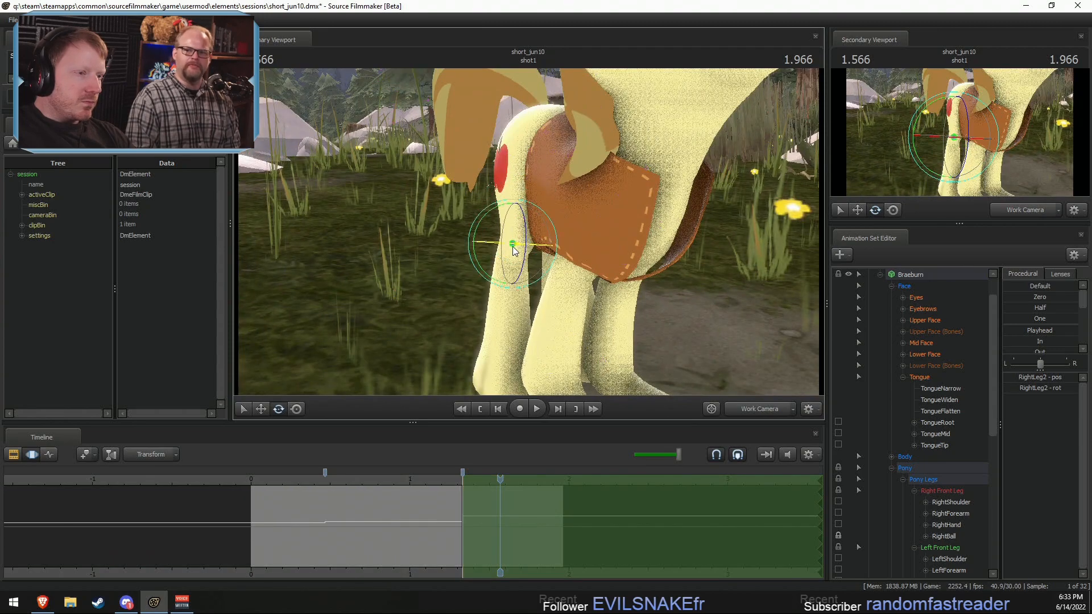
left_click_drag(513, 247, 483, 242)
Step: Select the RightForearm and LeftForearm bones together and adjust the front legs
left_click_drag(541, 197, 496, 191, "ctrl")
left_click_drag(601, 238, 566, 172, "ctrl")
left_click_drag(568, 216, 667, 278, "ctrl")
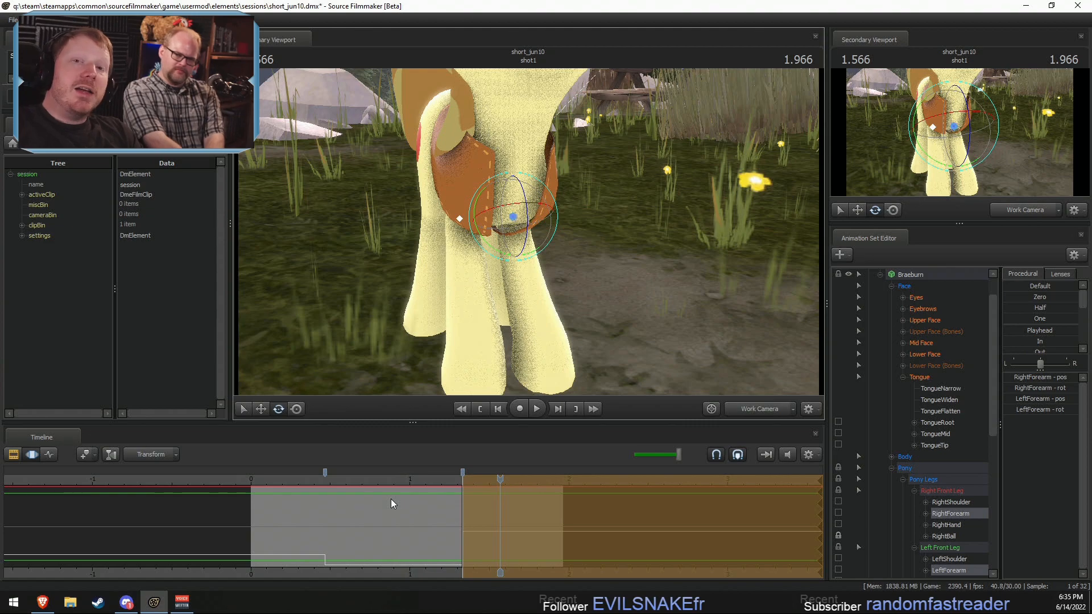
Step: Switch to the Brave browser, search for "scythe board game" in a new tab, and maximize the window
left_click(45, 601)
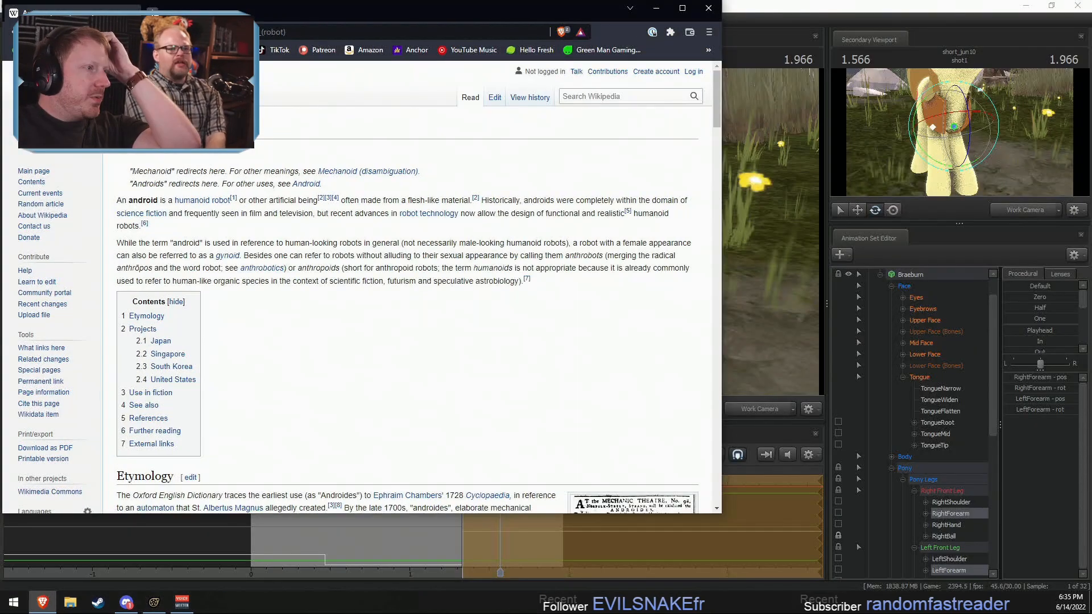
key("ctrl+t")
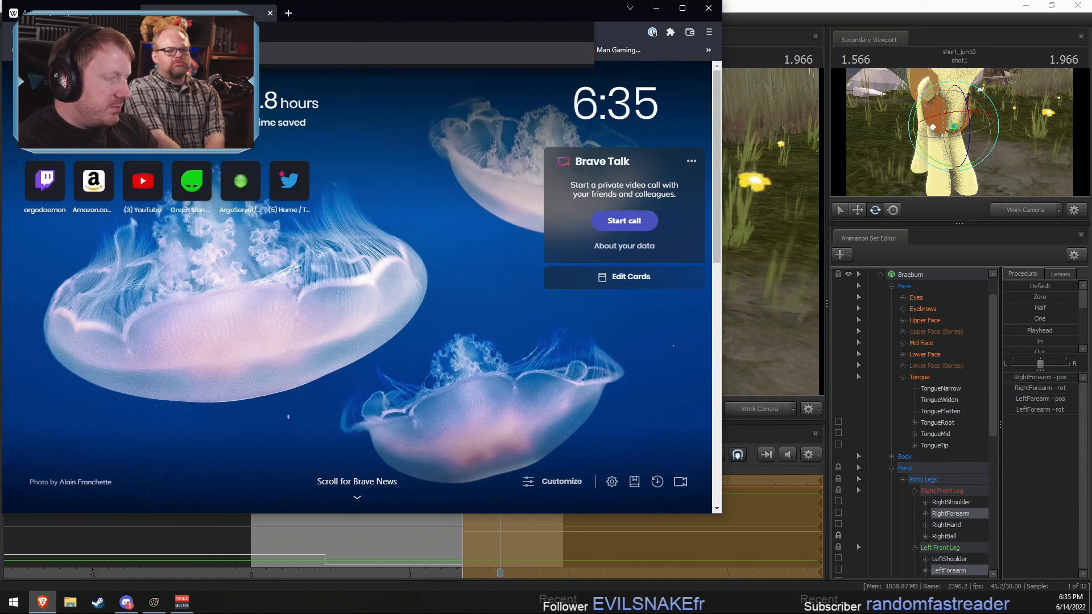
type("scythe board game")
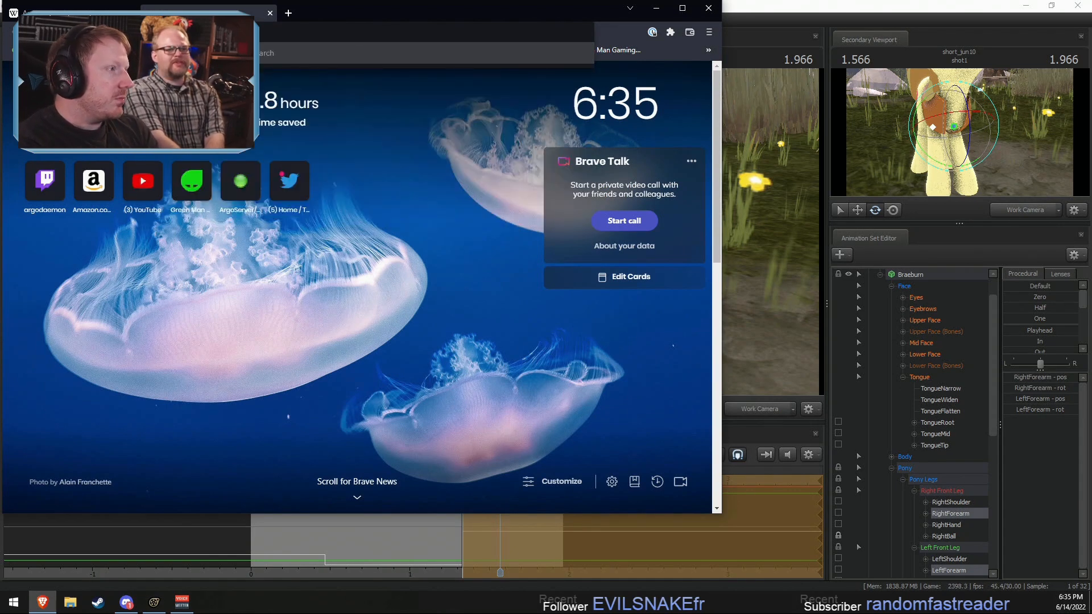
key("Return")
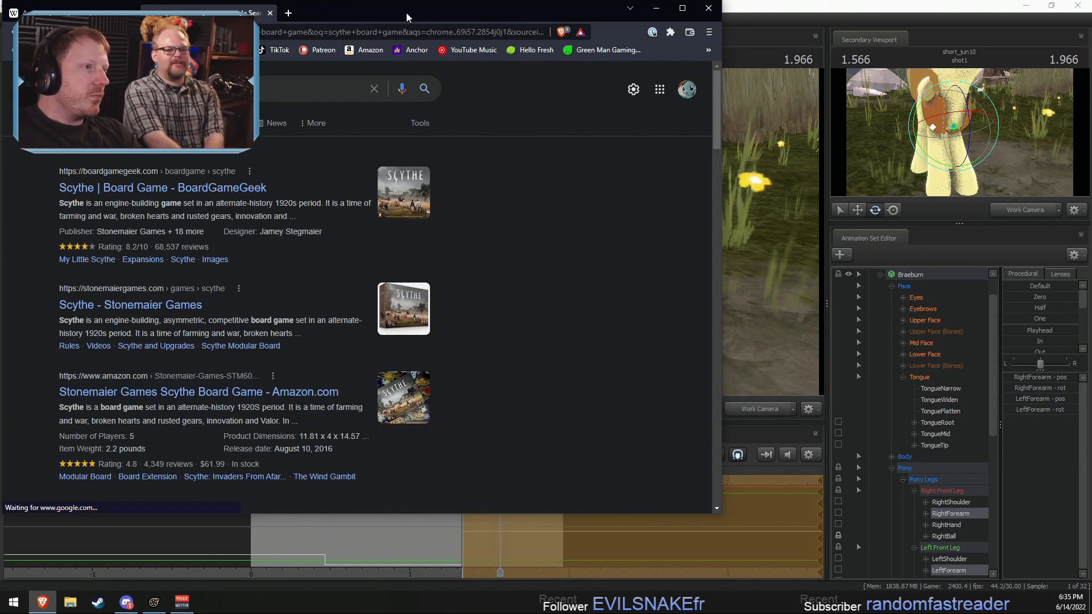
double_click(406, 12)
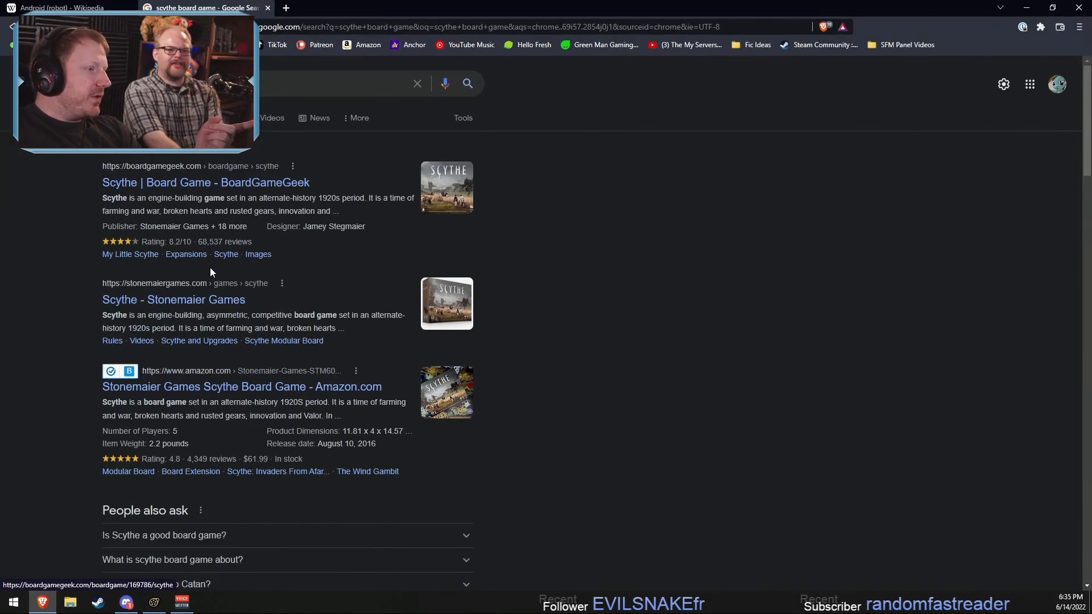
Step: Show the image results and refine the search to "scythe board game art"
left_click(218, 118)
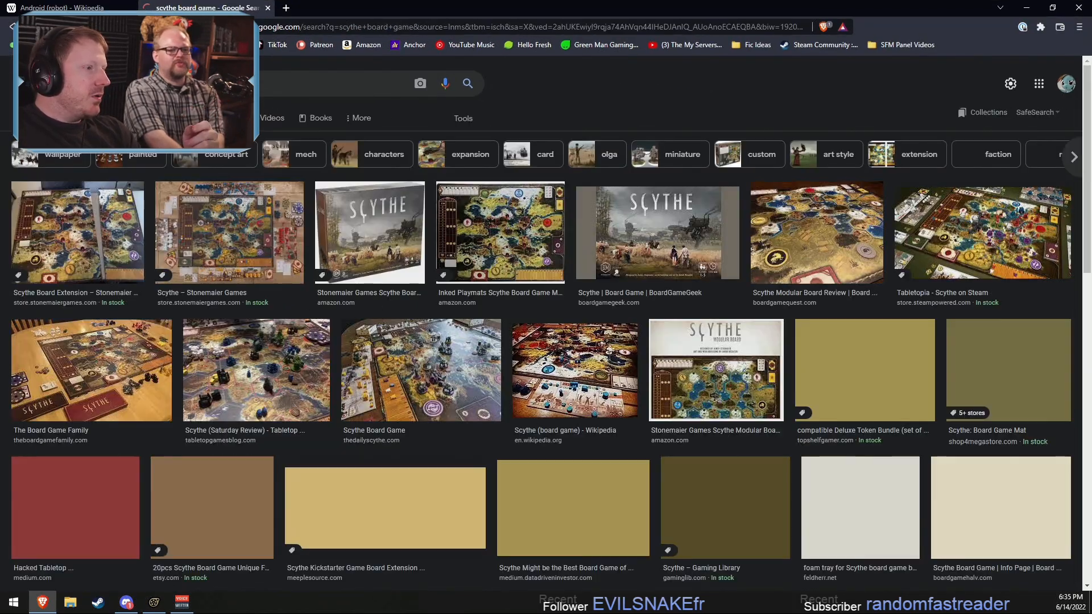
left_click(307, 84)
type("art")
key("Return")
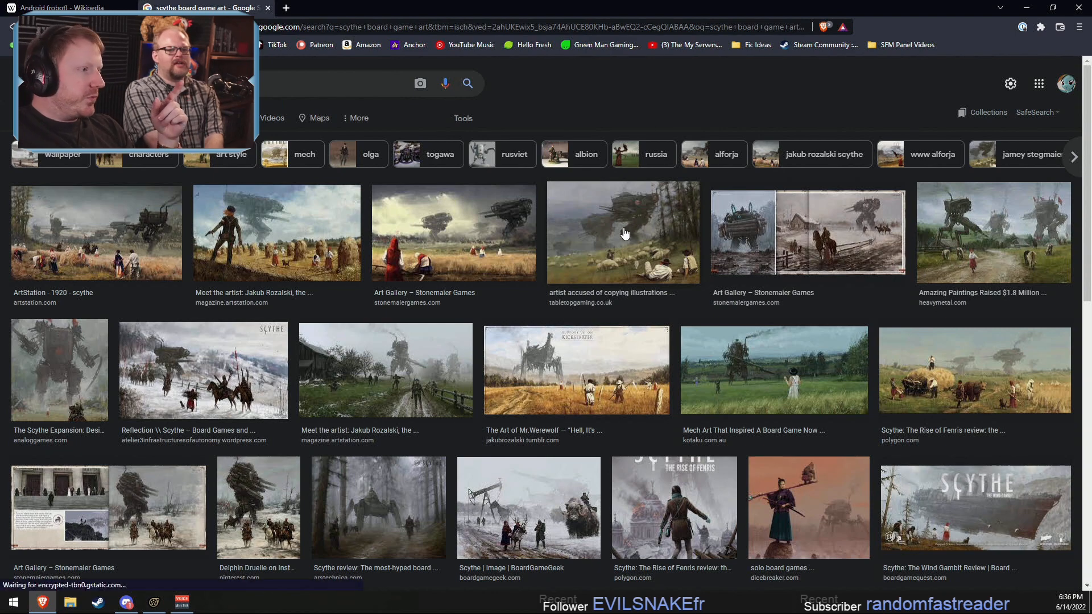
Step: Browse through the image results to examine the artwork of the Scythe board game
scroll(283, 362, "down", 1)
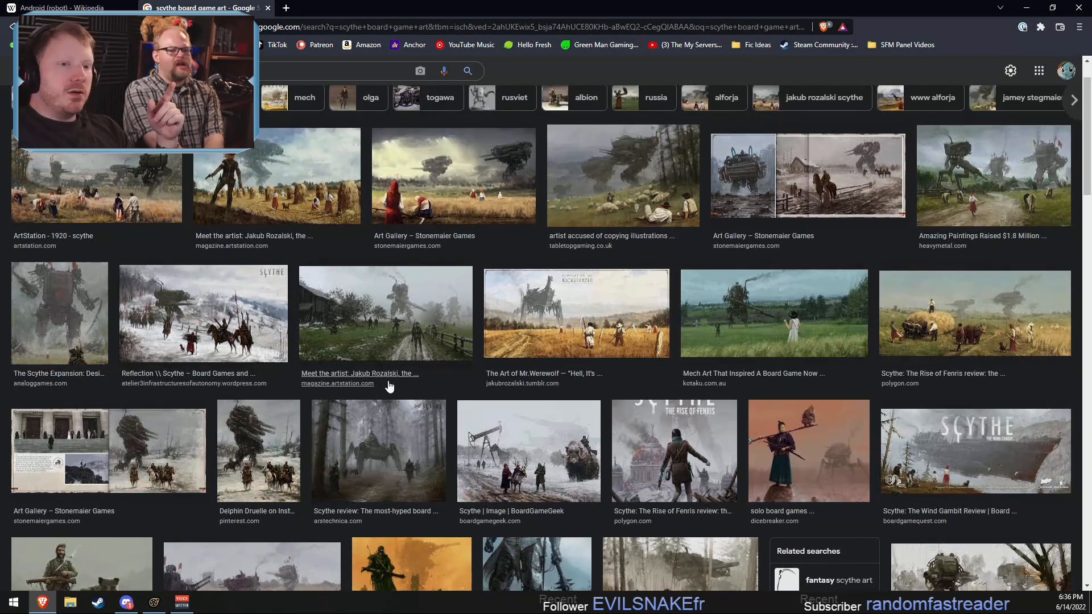
scroll(628, 471, "down", 1)
scroll(627, 467, "down", 6)
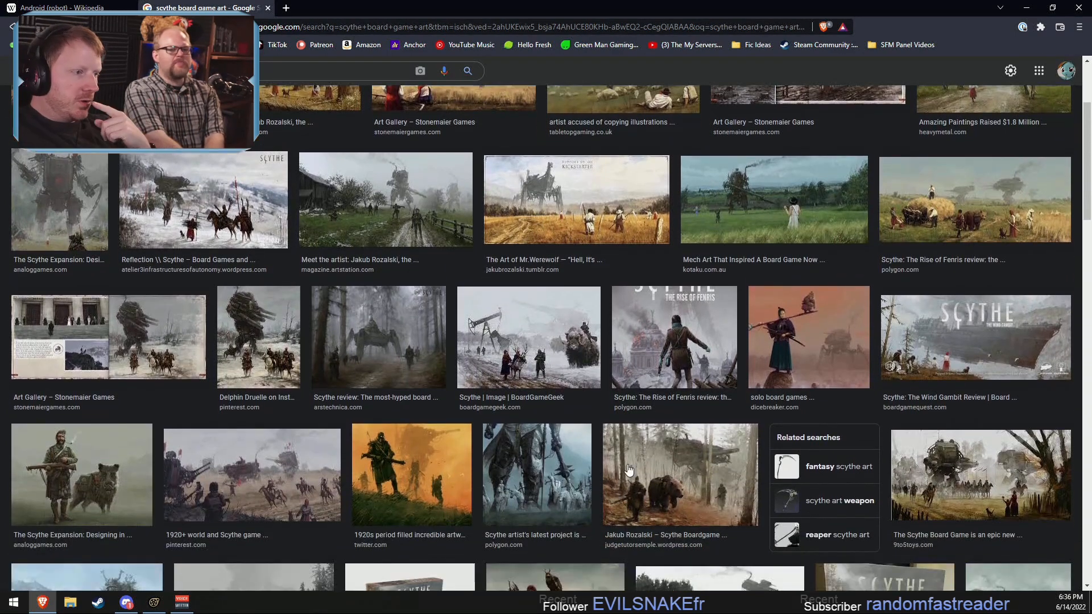
scroll(628, 469, "down", 3)
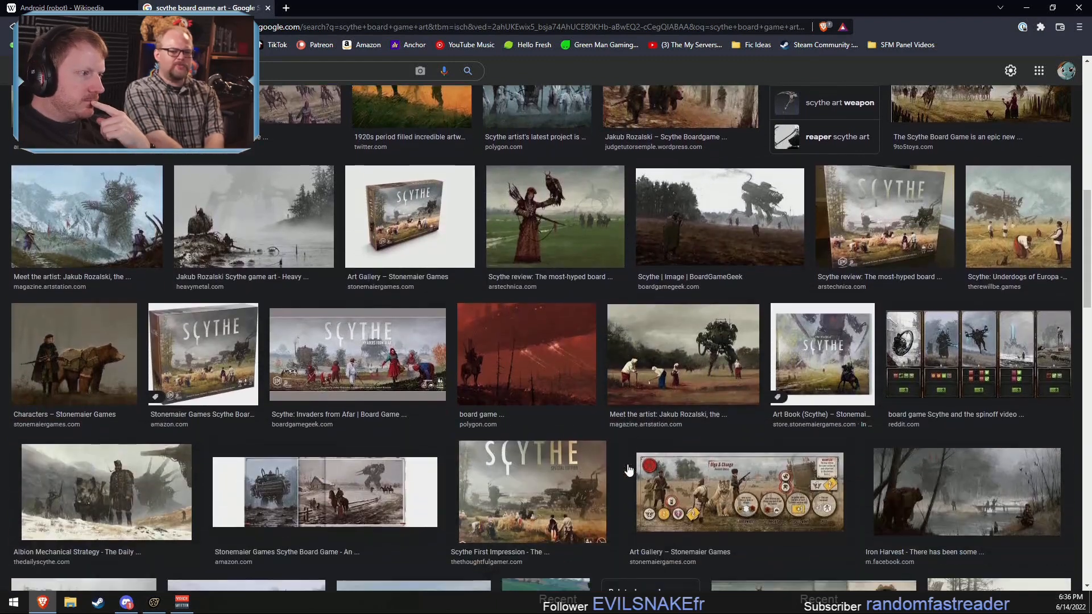
scroll(628, 468, "down", 2)
scroll(627, 466, "down", 2)
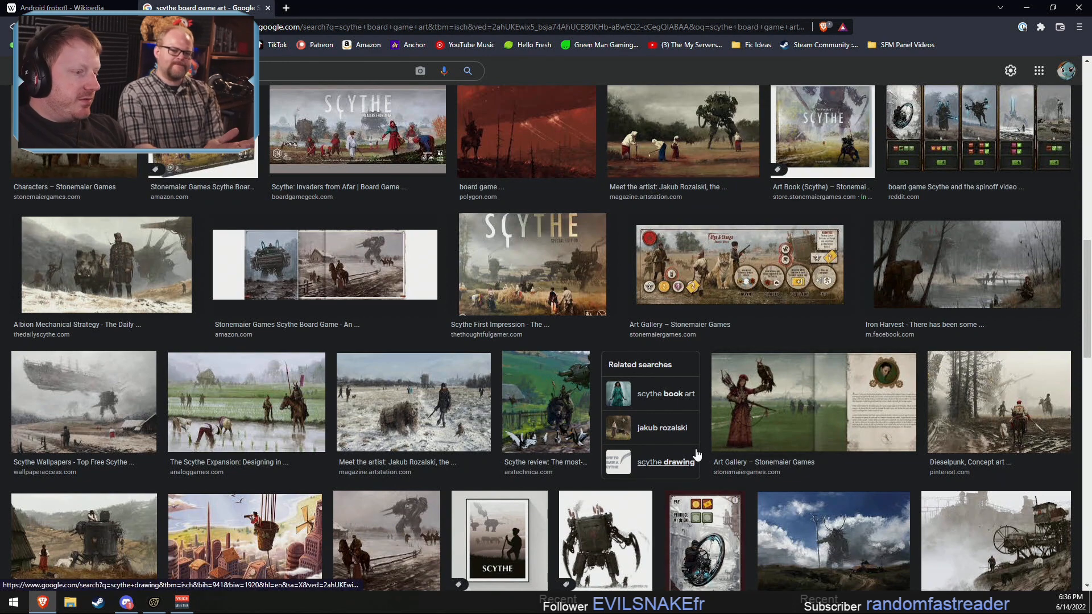
scroll(697, 453, "down", 1)
scroll(697, 454, "down", 2)
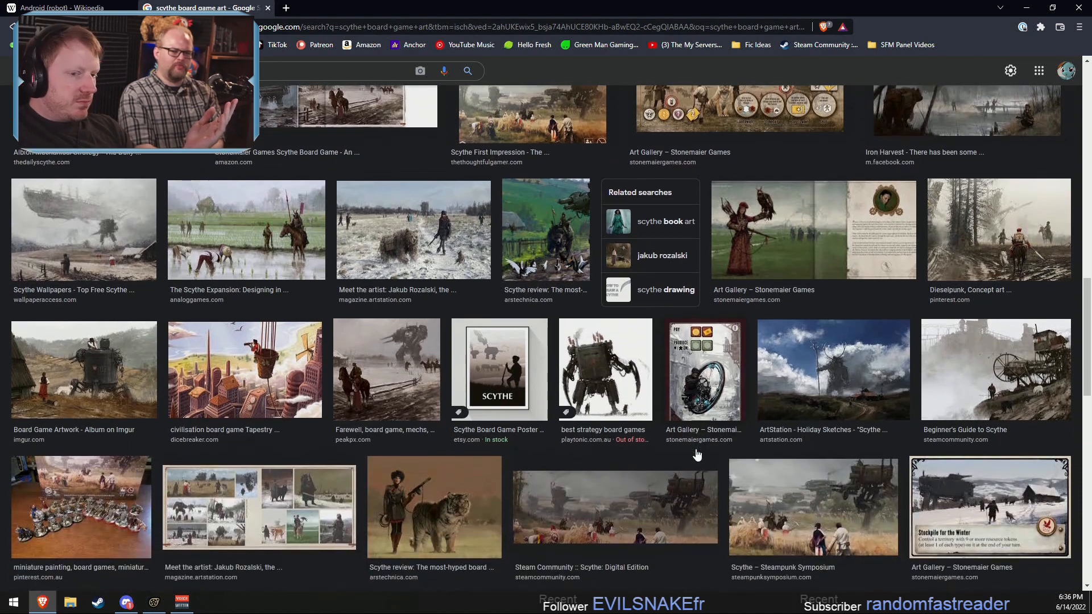
scroll(697, 454, "down", 2)
scroll(697, 455, "down", 2)
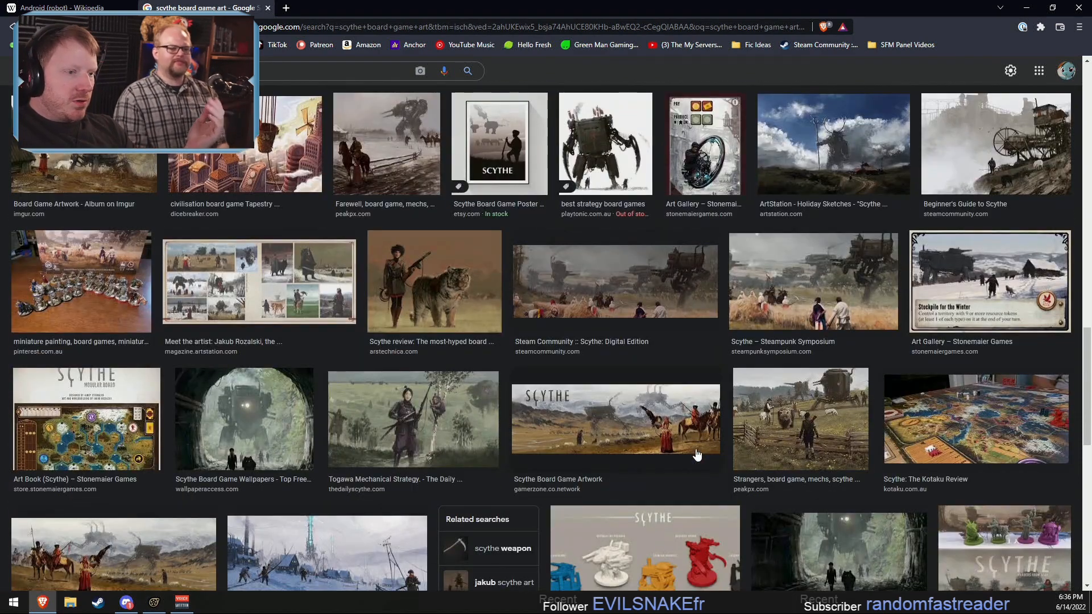
scroll(697, 454, "down", 1)
scroll(697, 455, "down", 6)
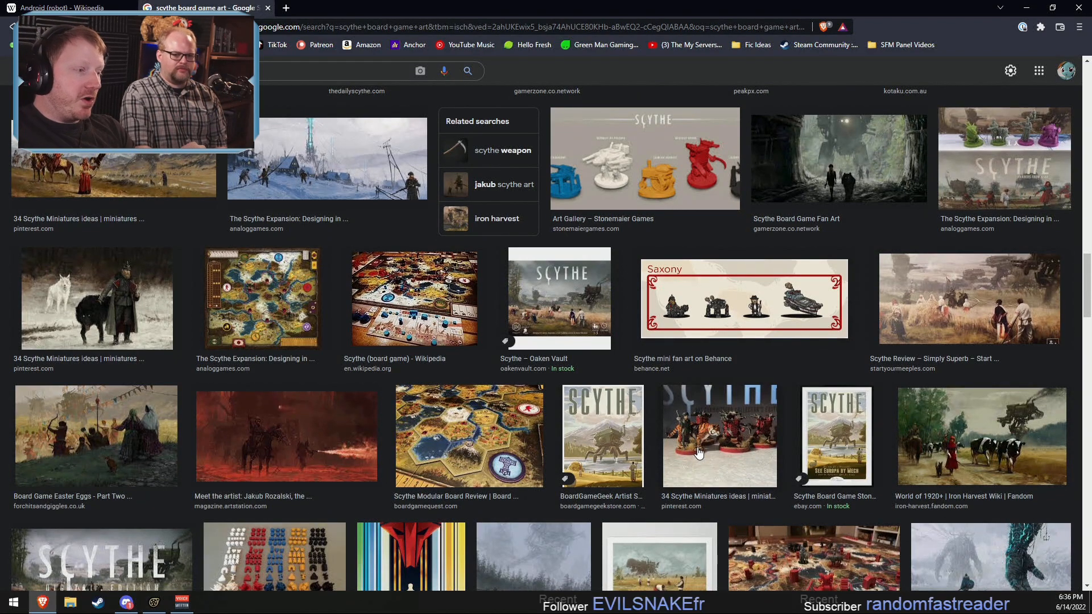
scroll(698, 453, "down", 4)
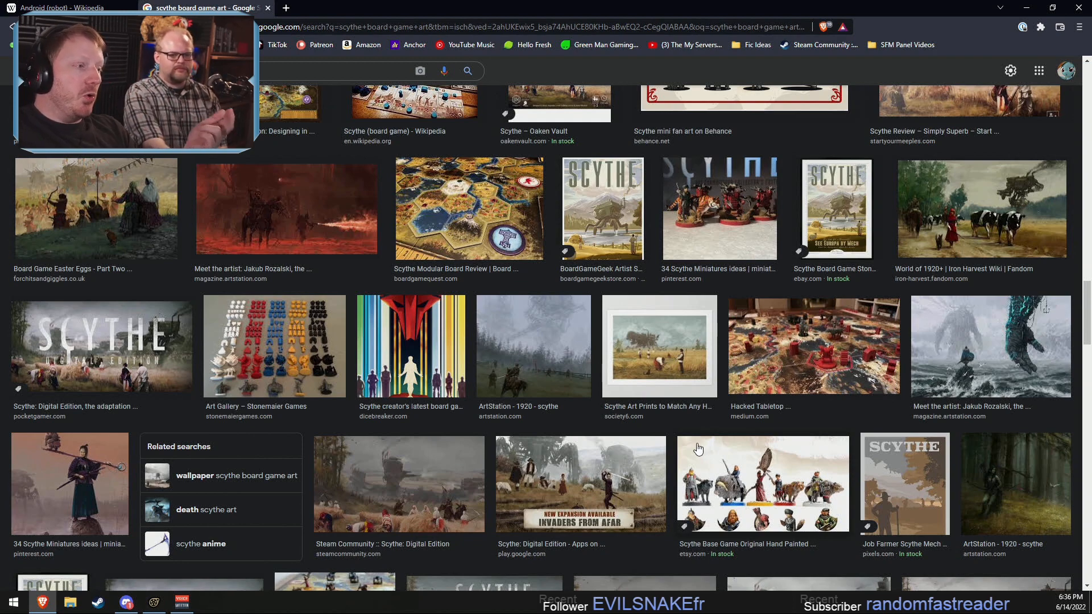
scroll(698, 449, "down", 6)
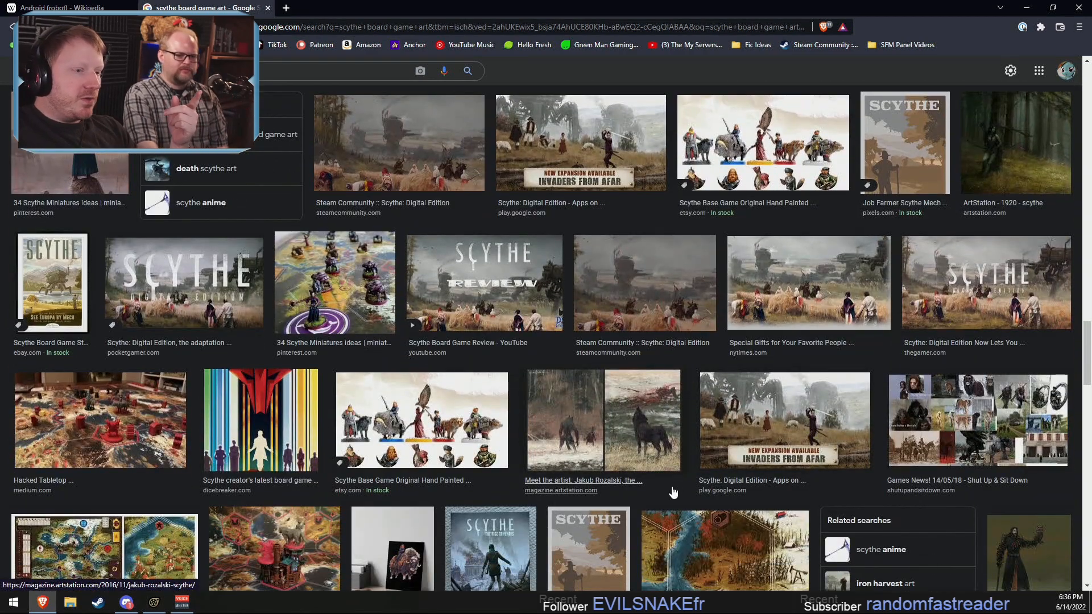
scroll(676, 489, "down", 5)
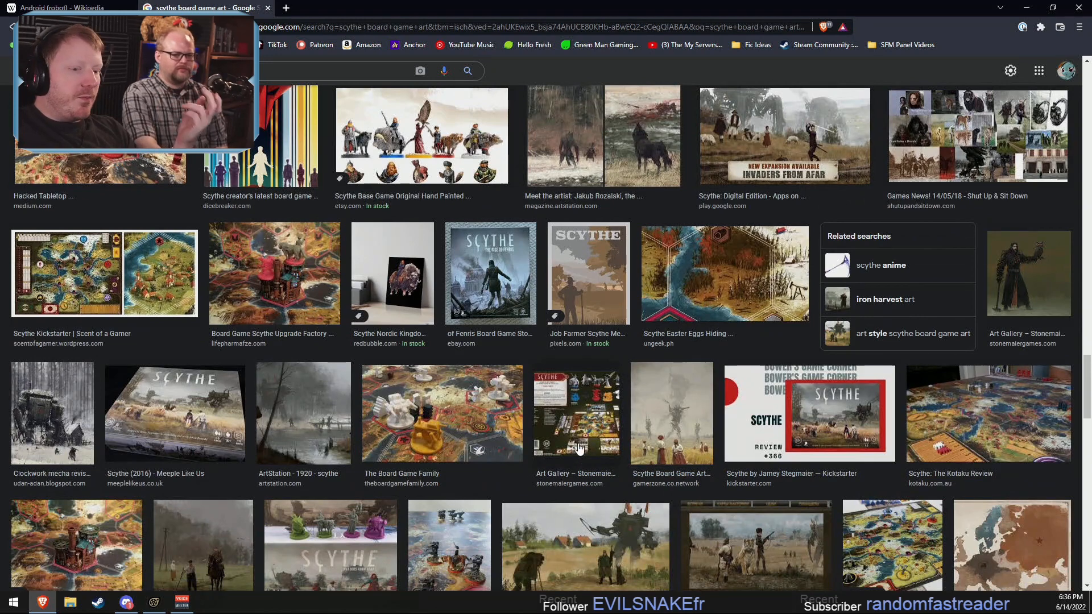
scroll(602, 461, "down", 4)
scroll(624, 466, "down", 4)
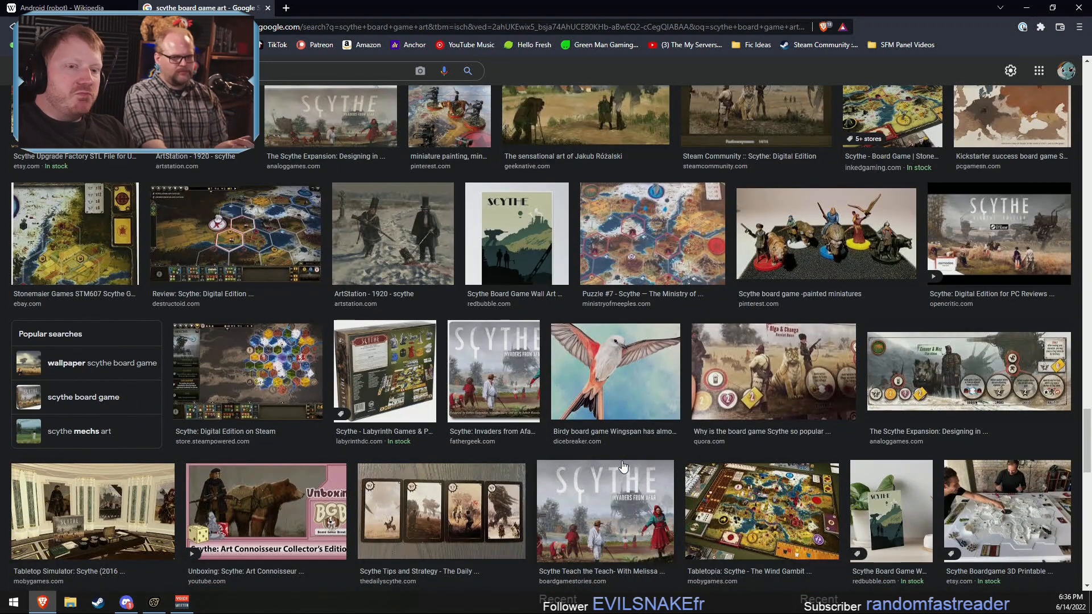
Step: Scan further through the Scythe board game art image results, and minimize the browser to return to Source Filmmaker
scroll(623, 466, "down", 7)
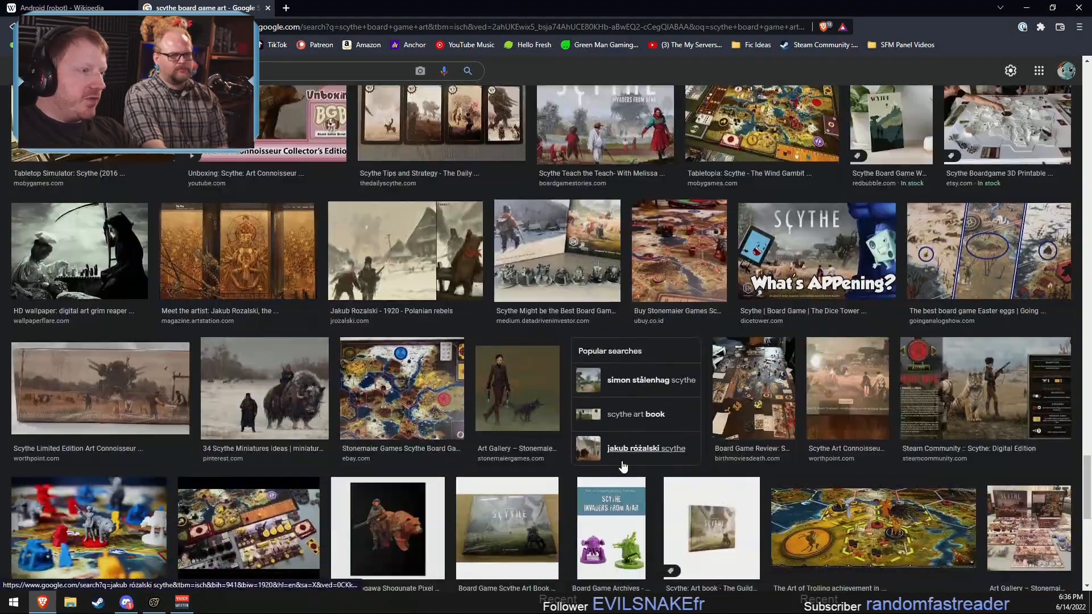
scroll(621, 468, "up", 6)
scroll(621, 468, "down", 15)
scroll(621, 467, "up", 3)
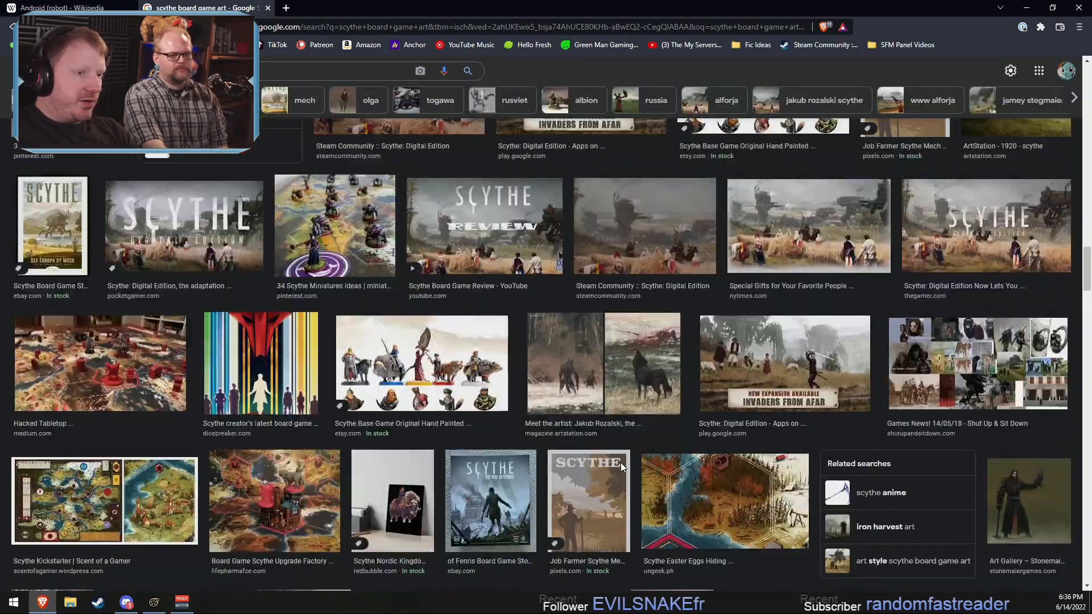
scroll(621, 467, "up", 8)
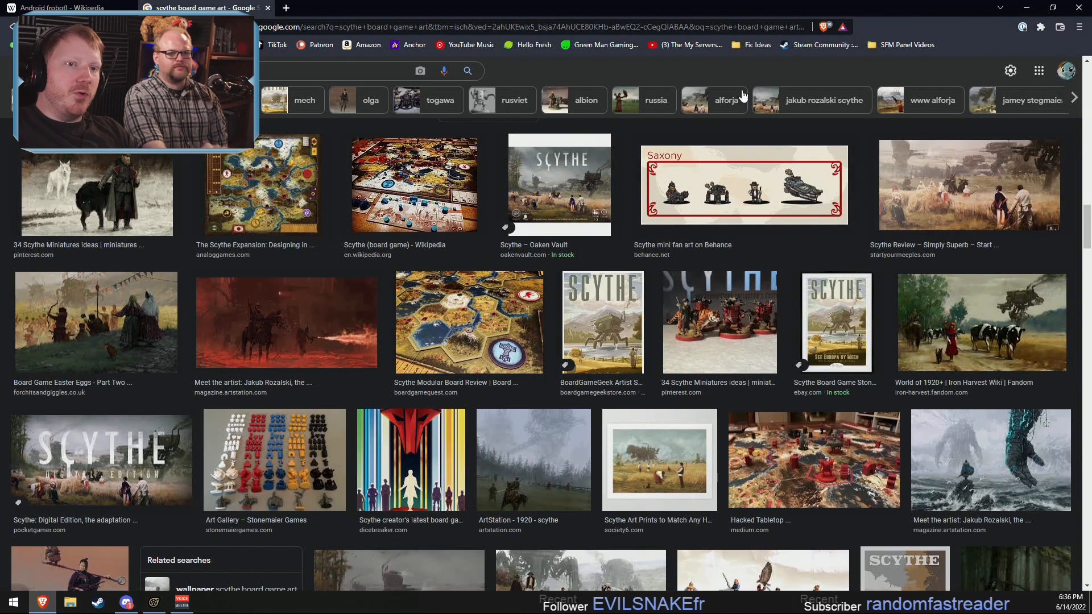
left_click(1026, 8)
Step: Lock the RightShoulder and LeftShoulder bones with the playhead at 1.500, viewing Braeburn from the side through the Work Camera
left_click_drag(424, 484, 489, 484)
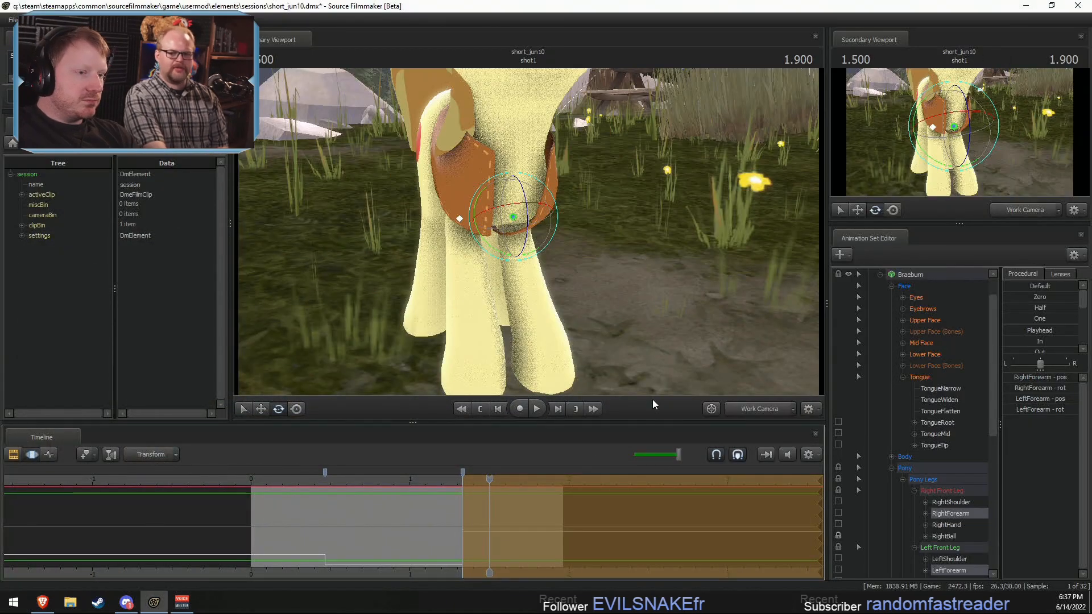
left_click(762, 409)
left_click(752, 407, "ctrl")
left_click_drag(431, 190, 335, 174, "alt")
left_click(485, 233)
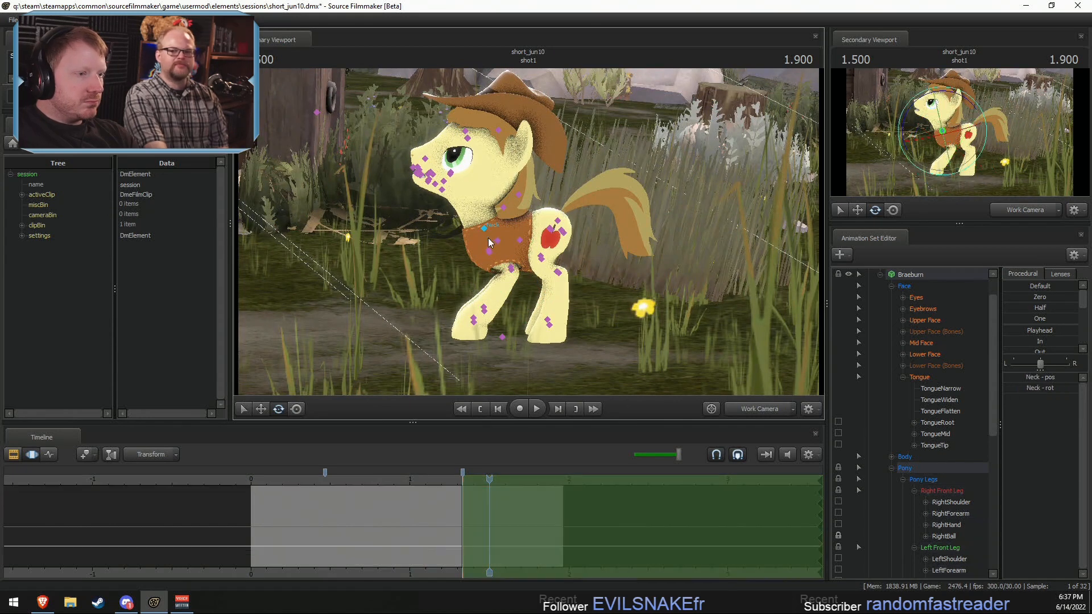
scroll(927, 410, "down", 5)
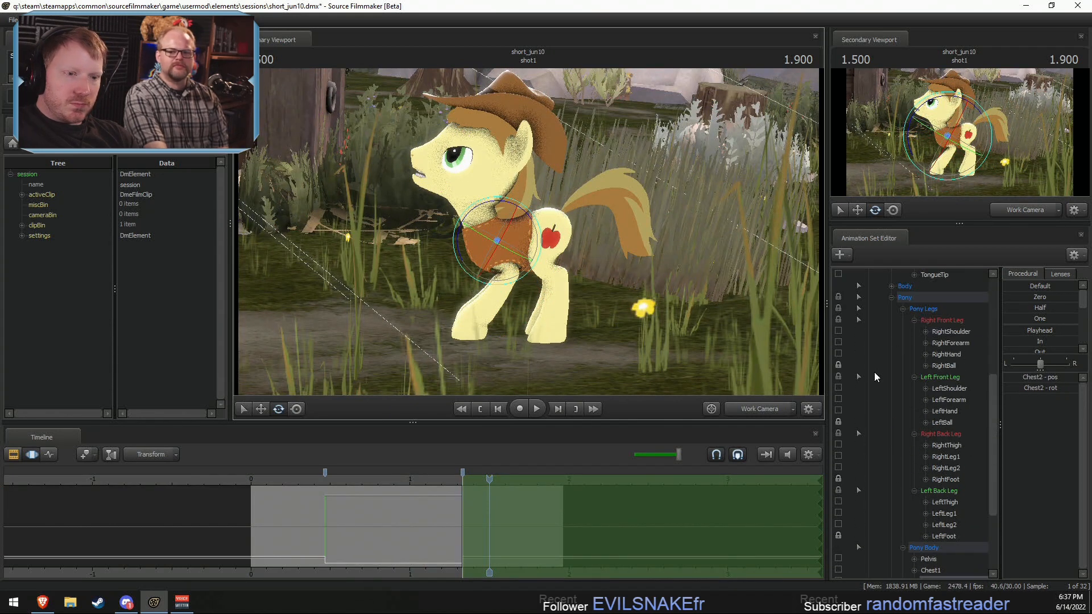
left_click(838, 388)
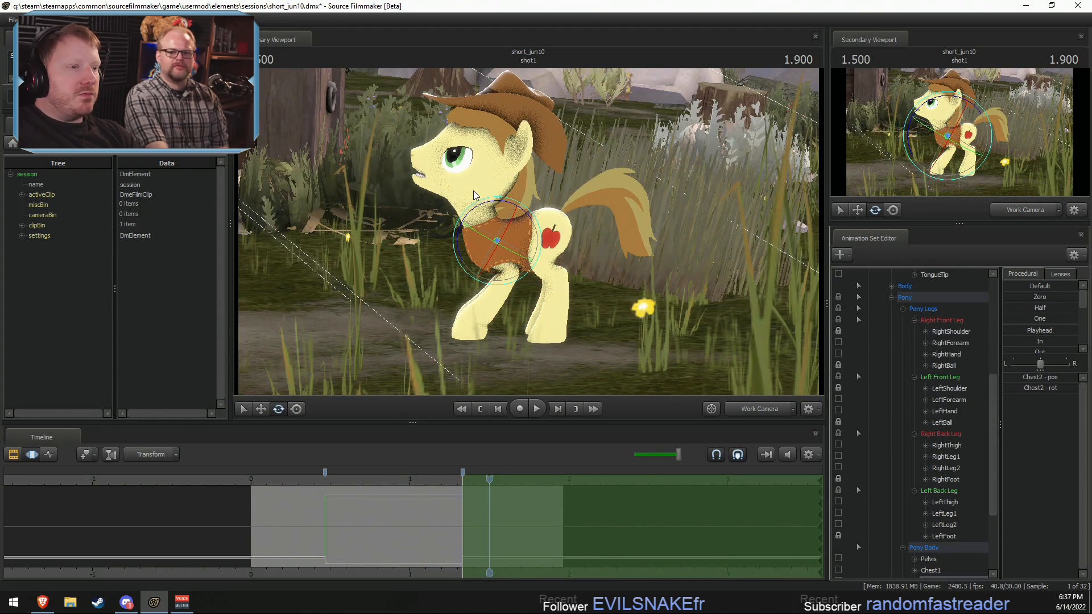
Step: Re-pose Braeburn's upper body from the side by rotating the Chest2, Neck and Head bones
left_click_drag(490, 199, 515, 203)
left_click(489, 229)
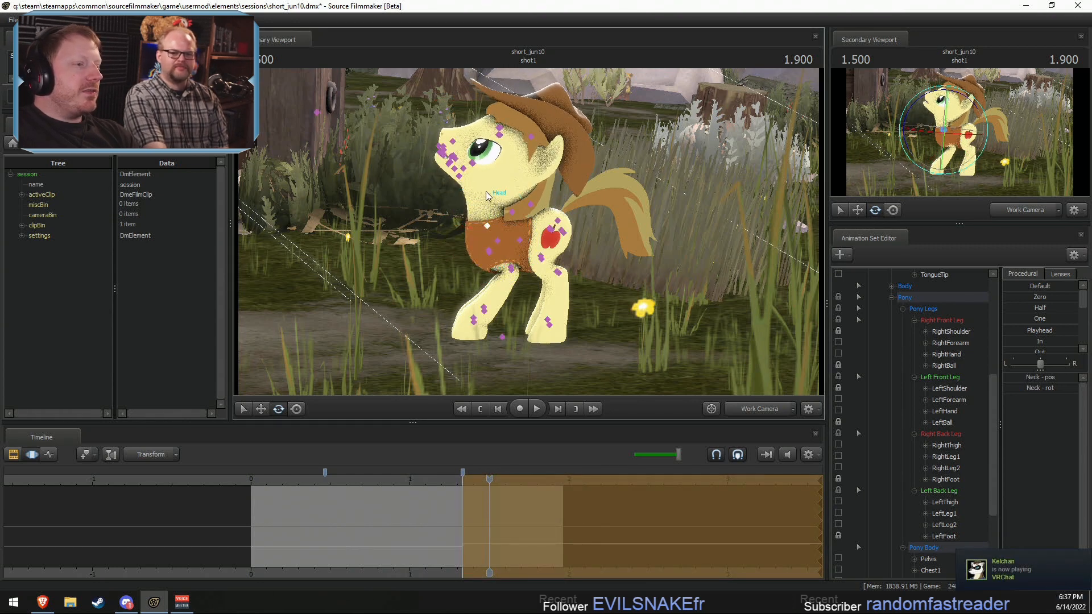
left_click(490, 196, "ctrl")
left_click_drag(492, 157, 475, 160)
Step: Adjust the Neck, Head and Chest2 rotations from the front, switching to the Main Camera to refine the head's tilt
left_click_drag(442, 236, 516, 247, "alt")
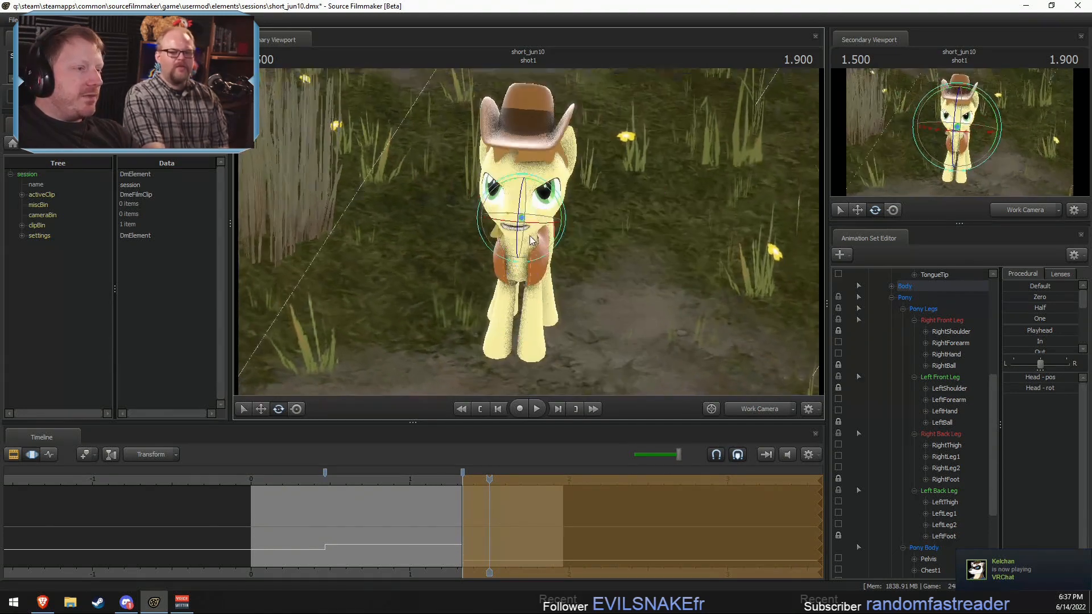
left_click(522, 247, "ctrl")
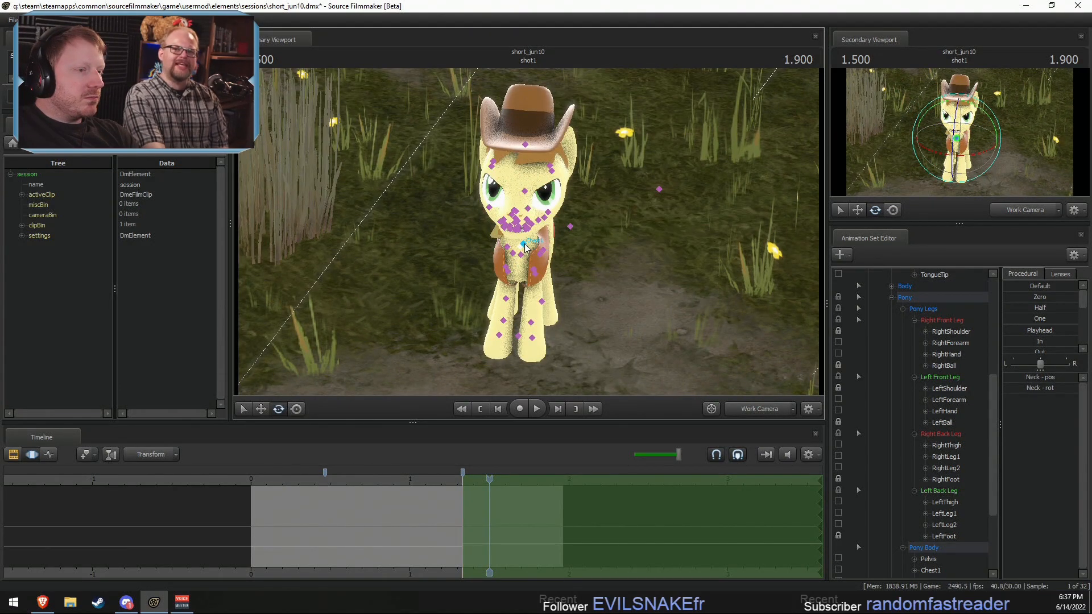
mouse_move(549, 238)
left_mouse_down("alt")
mouse_move(522, 226)
mouse_move(541, 237)
mouse_move(542, 274)
mouse_move(547, 231)
mouse_move(545, 247)
left_mouse_up("alt")
left_click(519, 218, "ctrl")
left_click(525, 256, "ctrl")
left_click(712, 409)
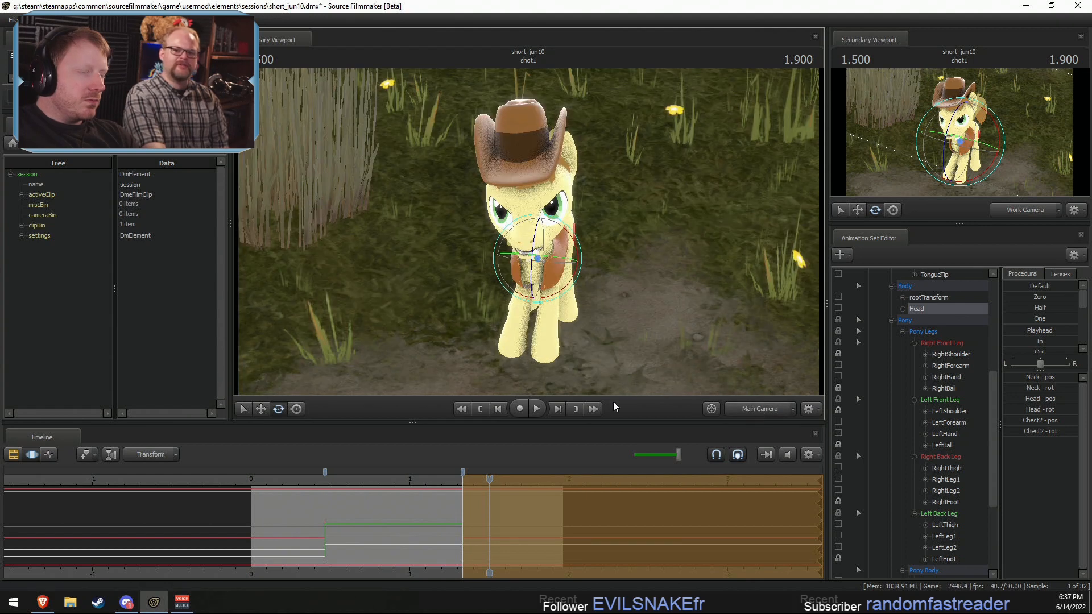
left_click(535, 226)
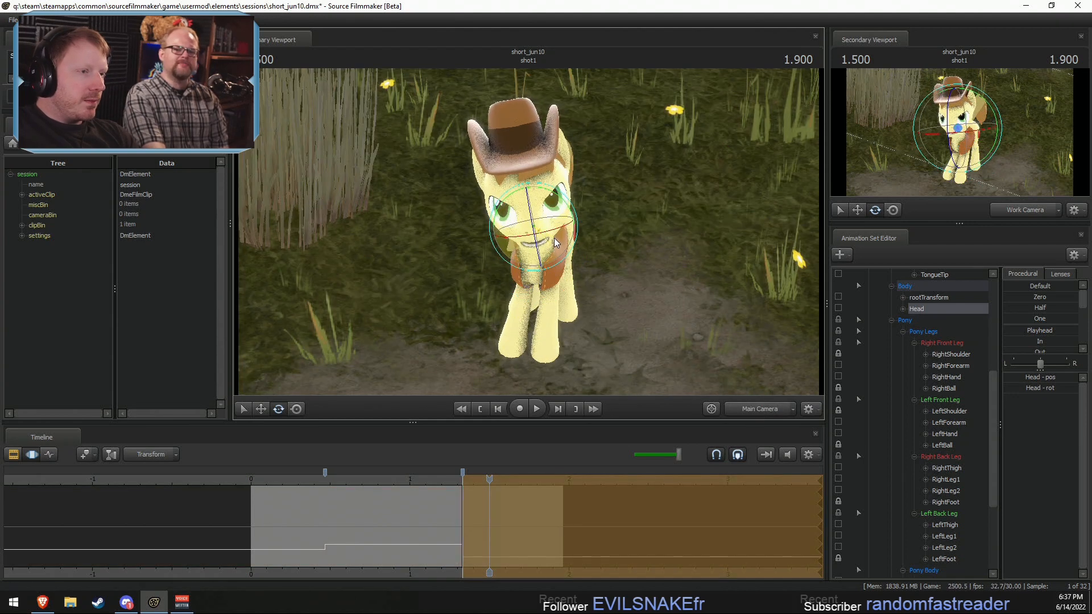
Step: Play back shot1 to check the revised neck and head movement
left_click(438, 479)
key("space")
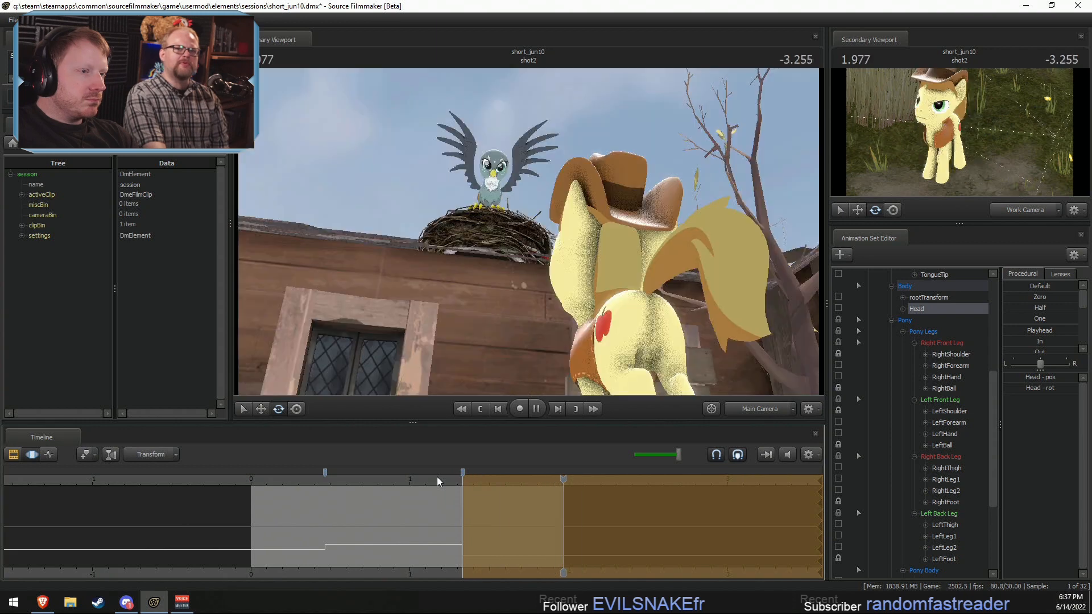
key("space")
left_click(325, 473)
key("space")
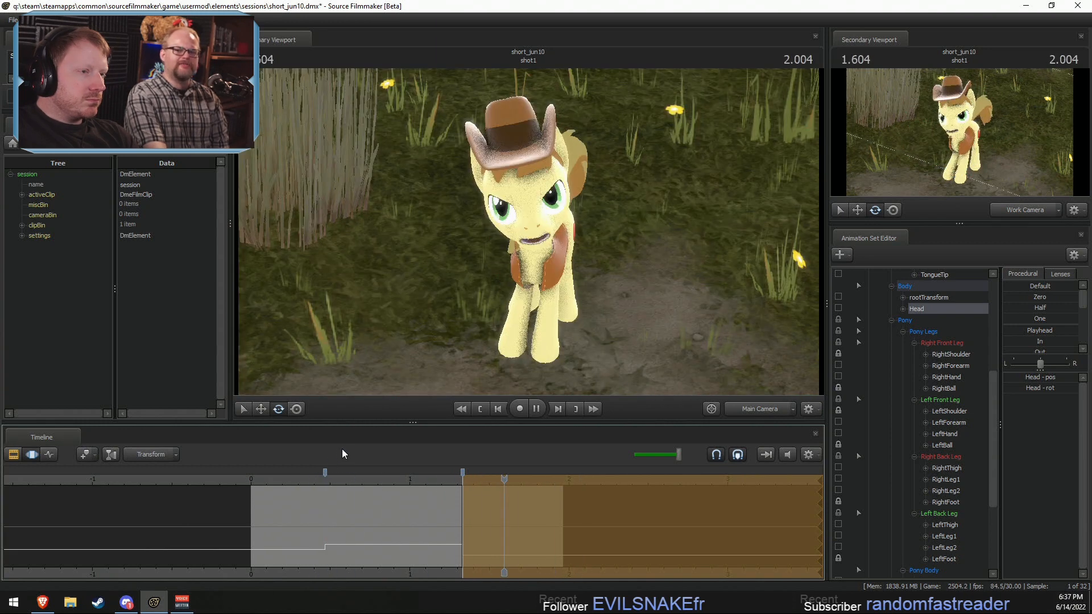
Step: Rotate the Head bone in the final time selection, and again in the range between the two timeline markers
left_click_drag(332, 479, 515, 491)
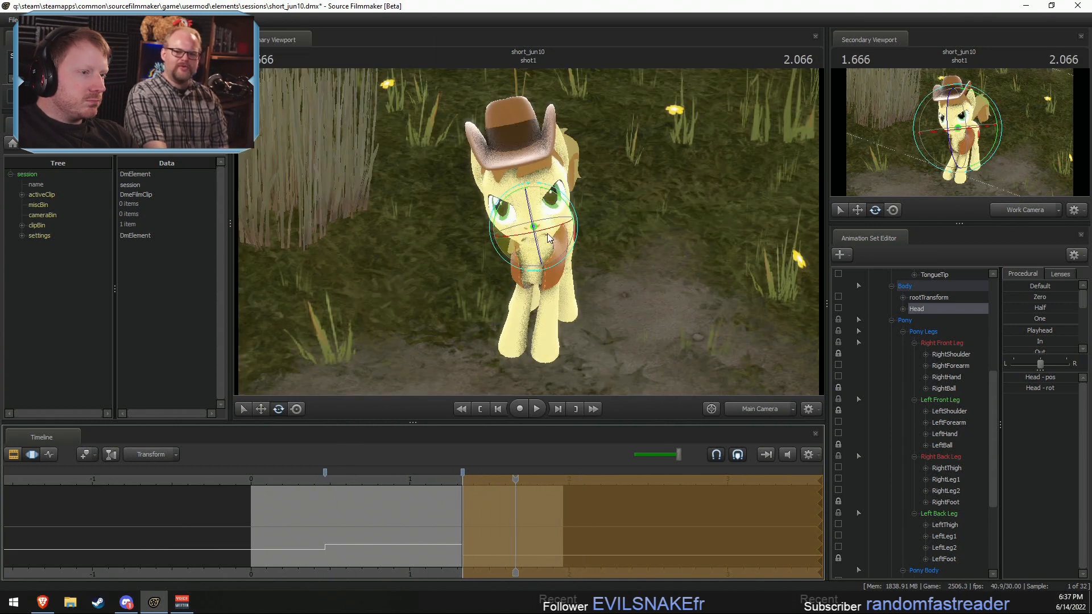
left_click_drag(546, 232, 538, 203)
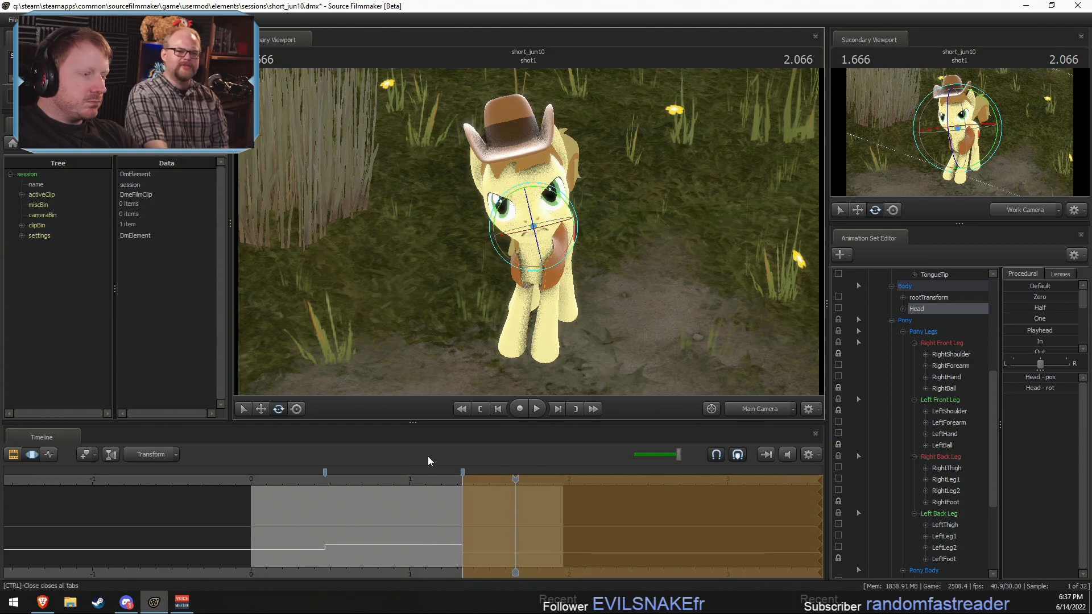
left_click(328, 525)
left_click_drag(326, 527, 463, 543, "shift")
mouse_move(543, 284)
left_mouse_down()
mouse_move(551, 264)
mouse_move(536, 267)
left_mouse_up()
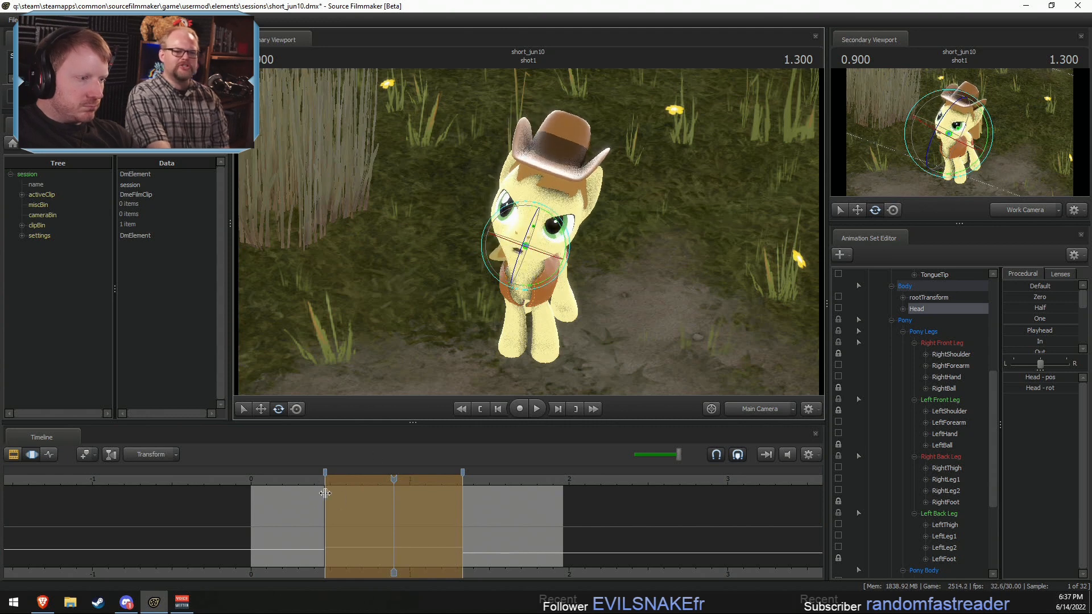
Step: Replay shot1 several times to review the head tilt in the middle range, stopping at 0.700
key("space")
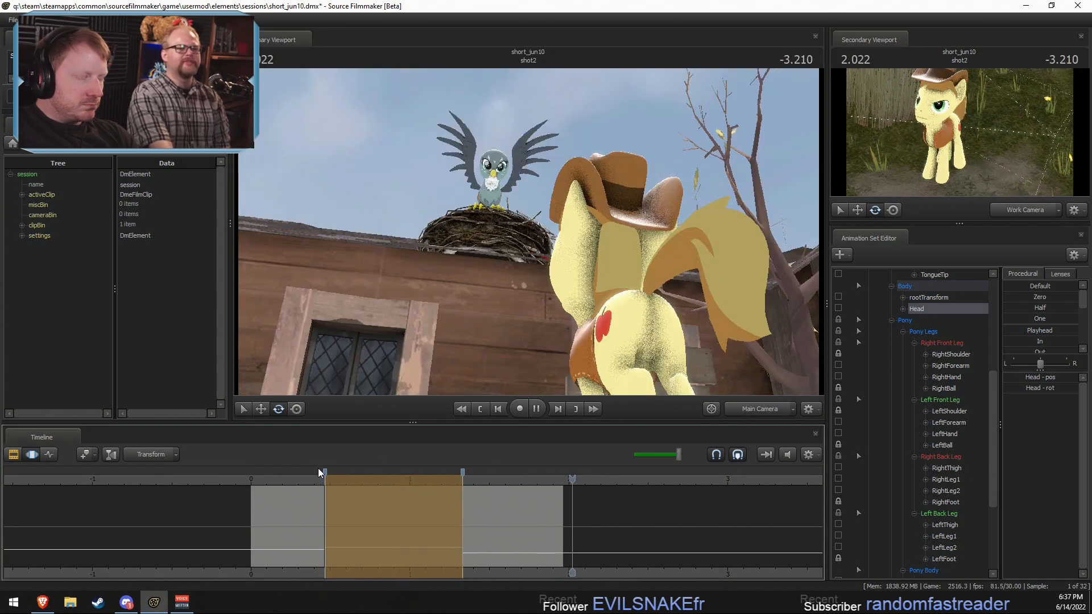
key("space")
left_click(283, 483)
key("space")
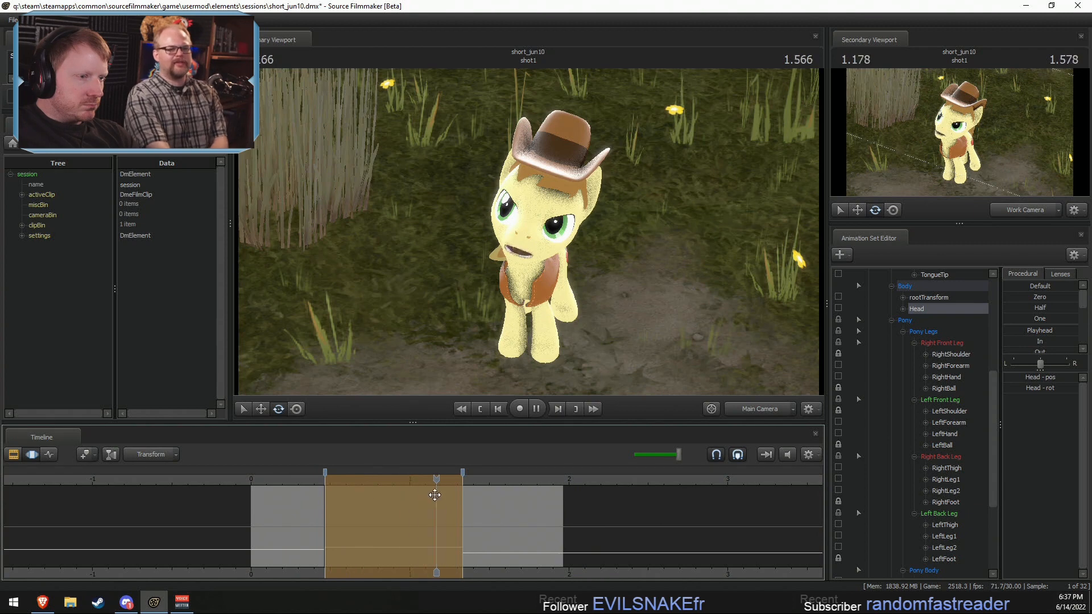
key("space")
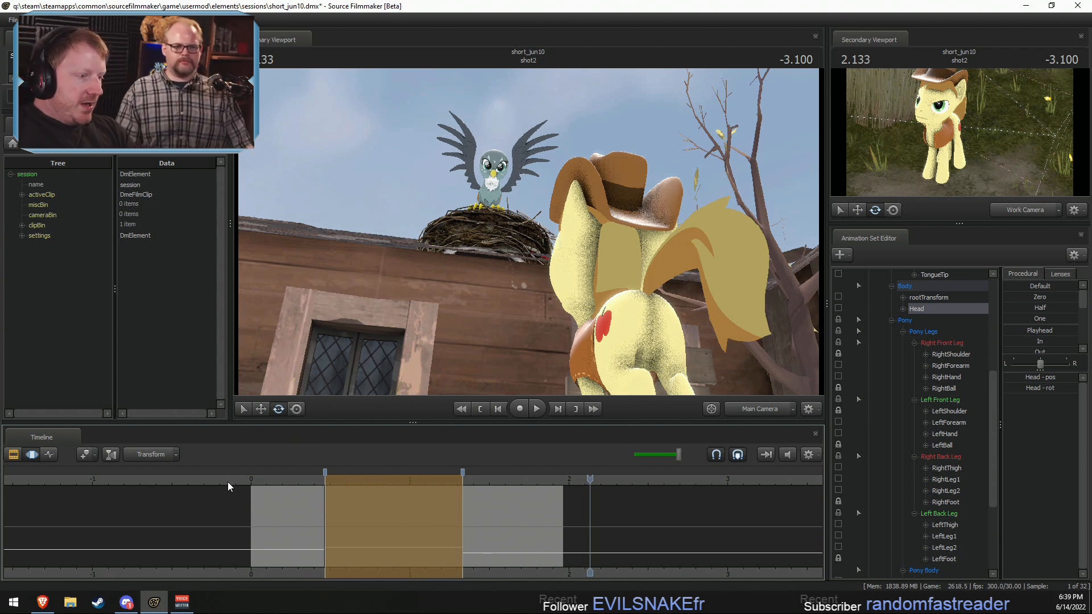
left_click_drag(266, 482, 363, 483)
key("space")
key("space")
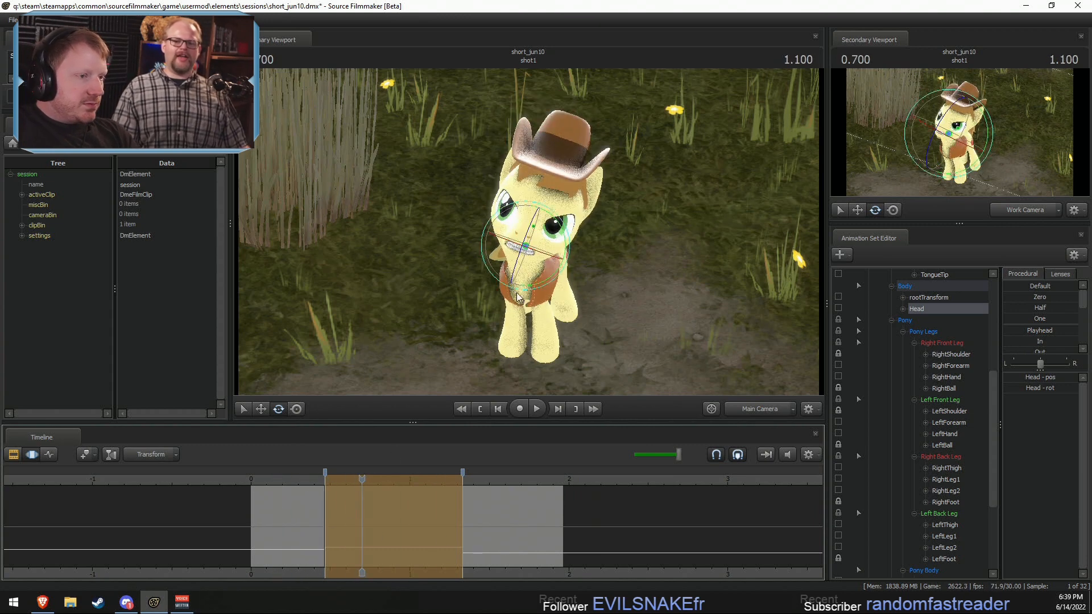
Step: Rotate the Neck bone and the Head bone at 0.700 within the middle time selection
left_click(524, 259)
scroll(929, 435, "down", 3)
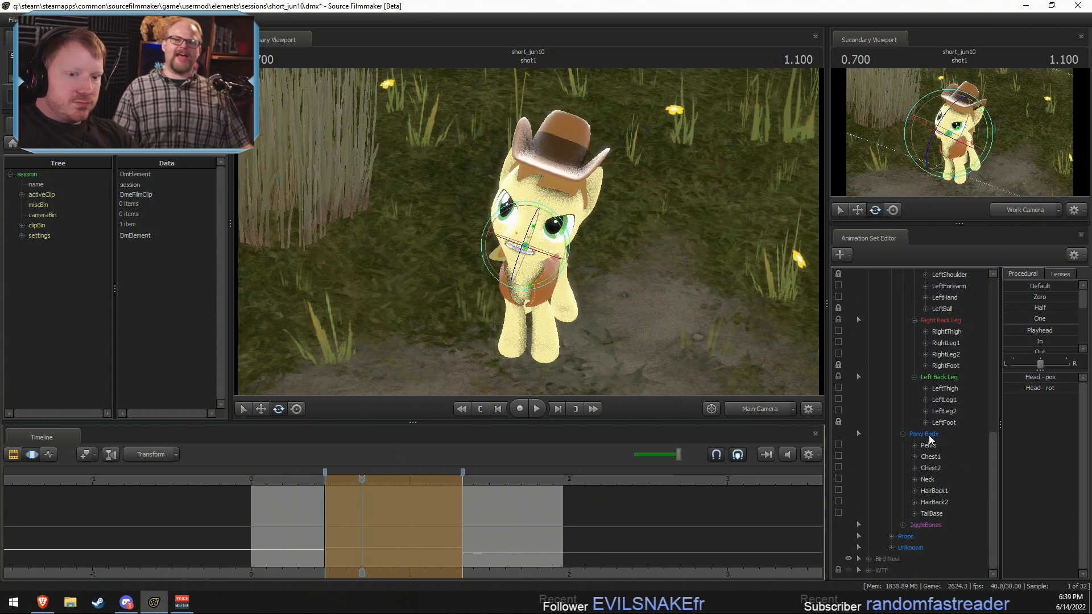
left_click(938, 514)
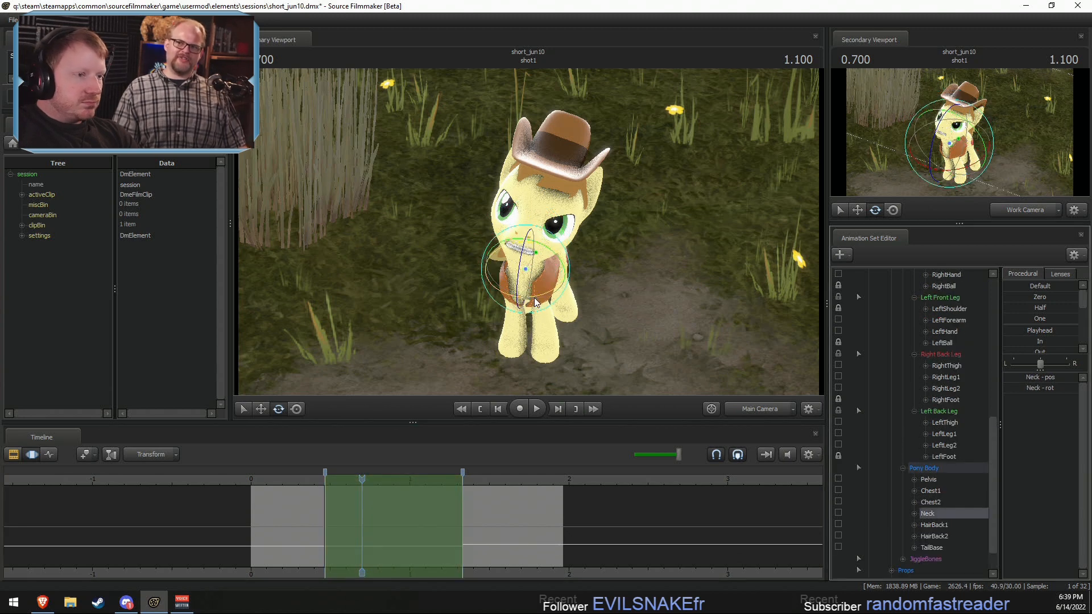
left_click_drag(520, 273, 533, 292)
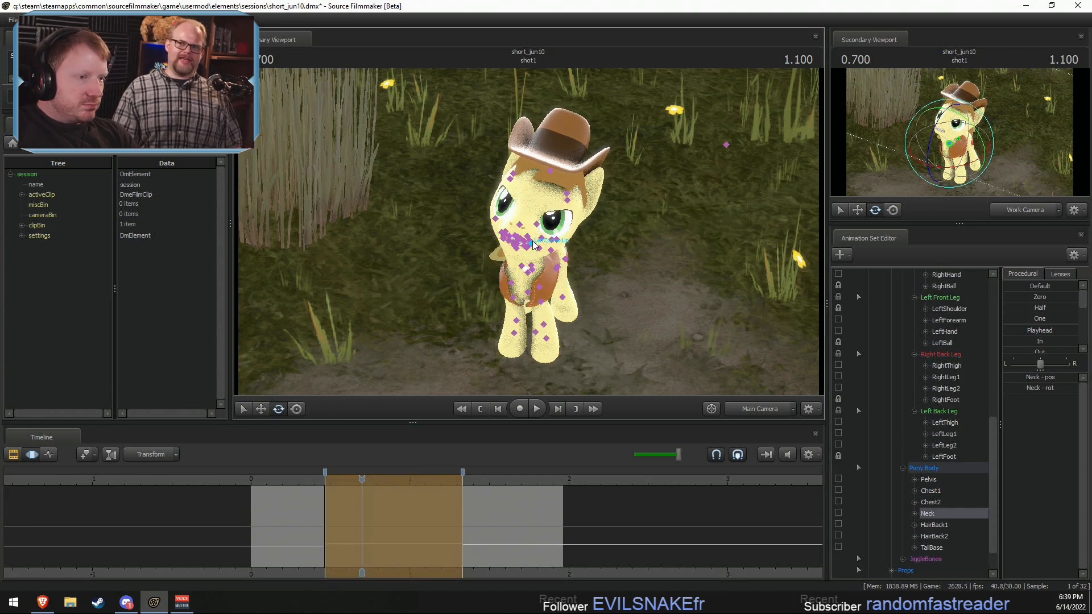
scroll(923, 371, "up", 4)
left_click(916, 342)
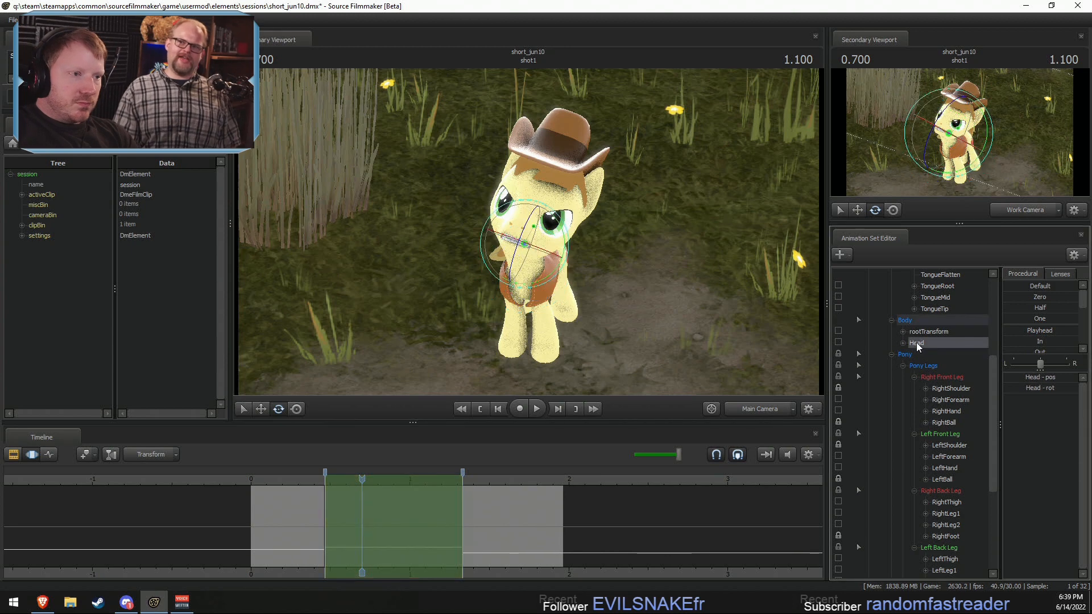
left_click_drag(556, 223, 543, 225)
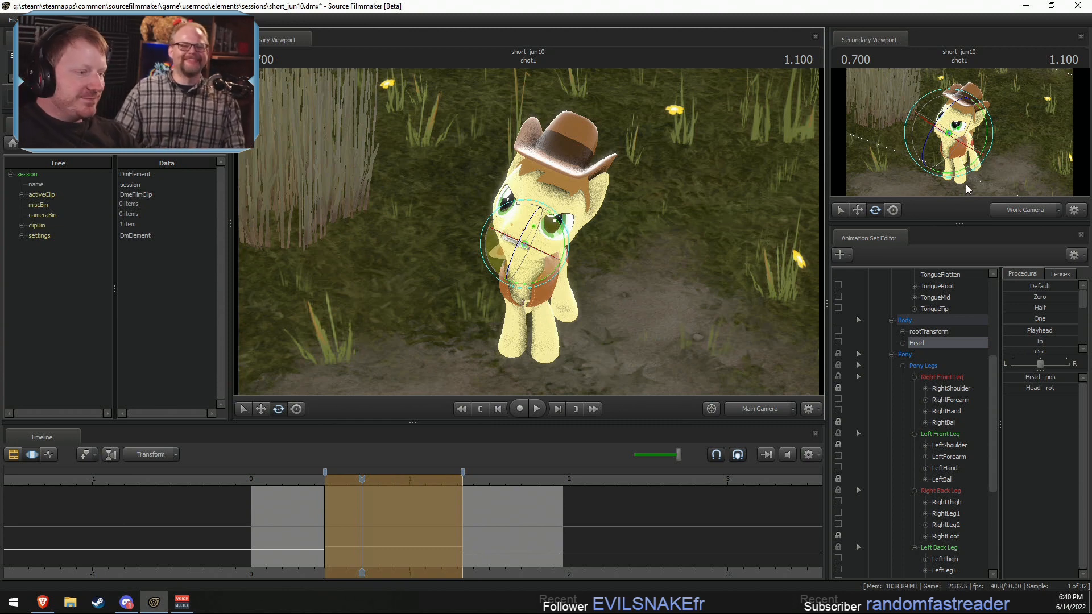
Step: Play shot1 from 0.166 to examine the adjusted middle pose
left_click(279, 478)
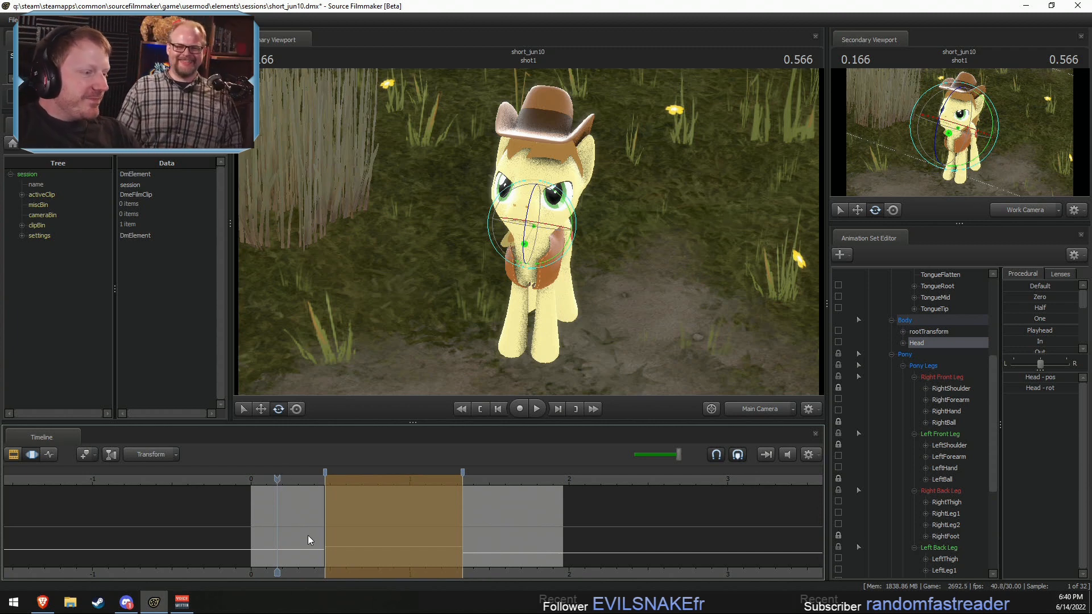
key("space")
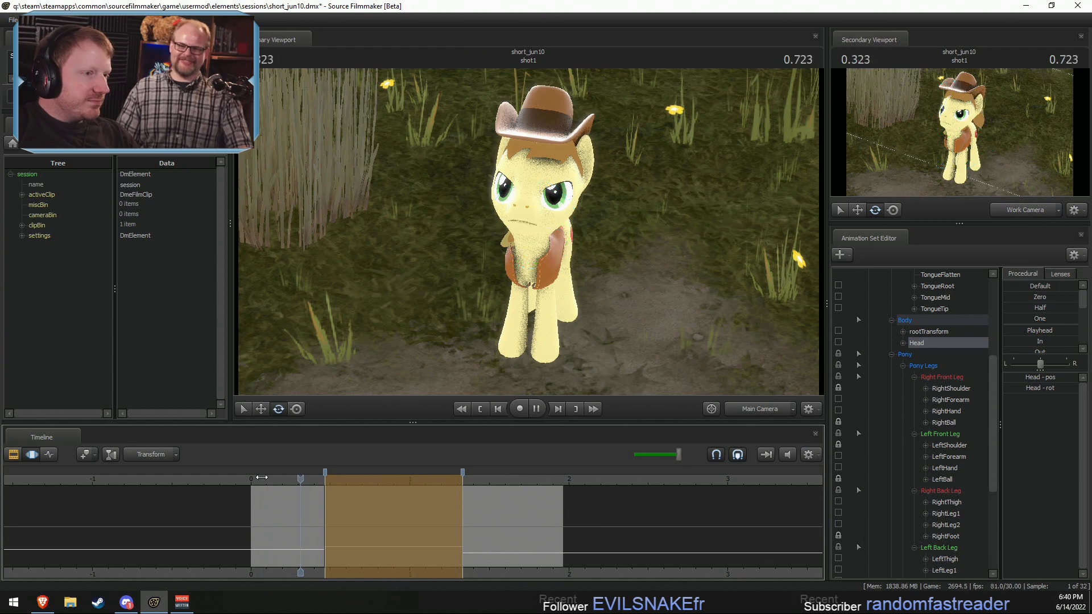
key("space")
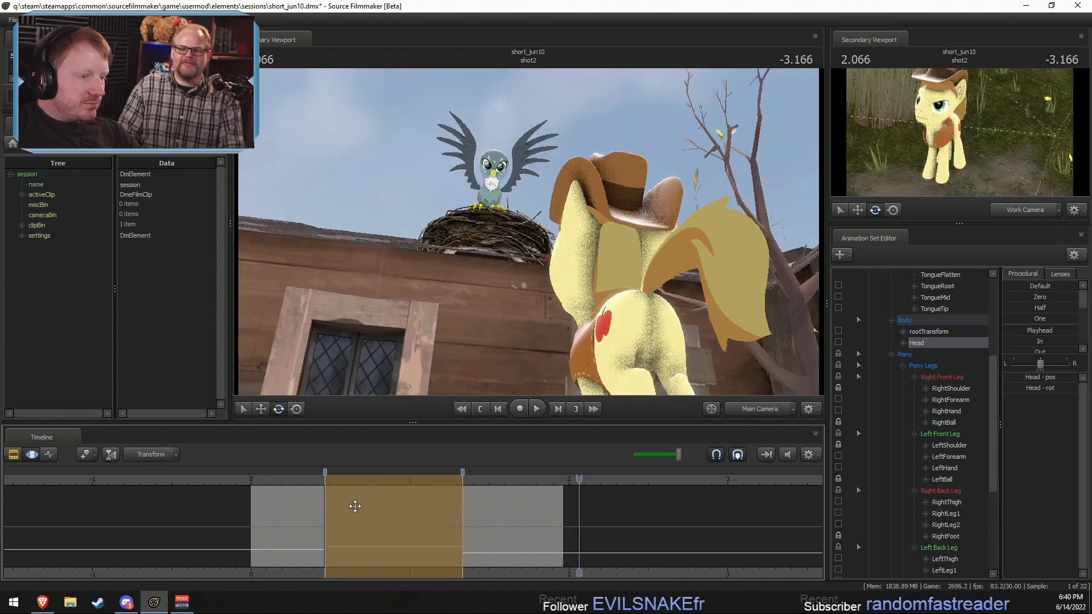
Step: Select the time range from the second marker onward and slightly adjust the Head bone's rotation at 1.766
left_click_drag(462, 511, 924, 511, "shift")
left_click_drag(462, 479, 499, 478)
scroll(551, 245, "down", 6)
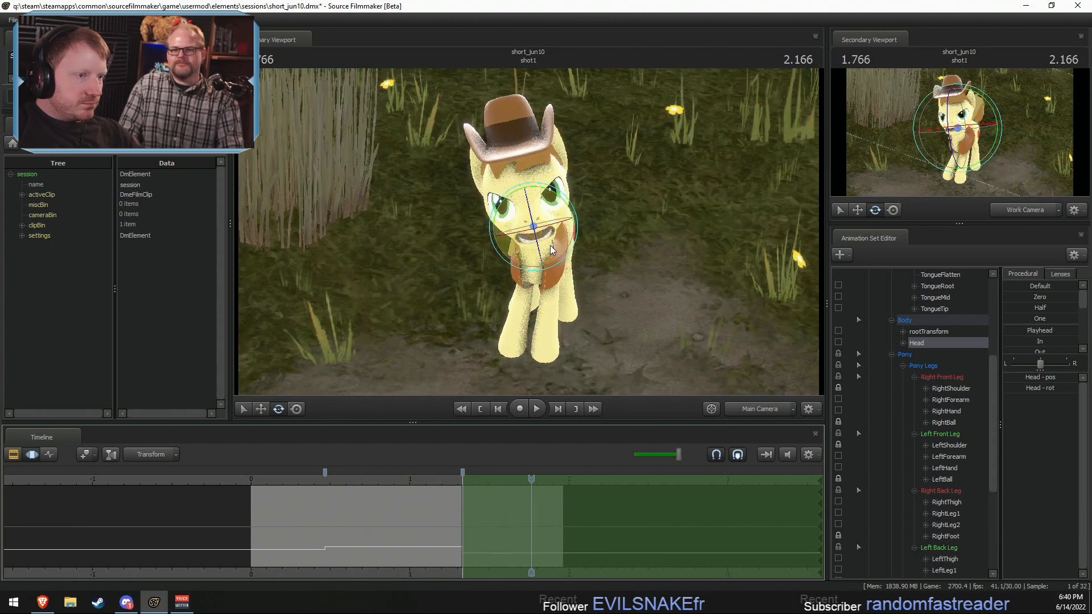
left_click_drag(553, 246, 554, 247)
Step: Replay shot1 repeatedly to review the full head motion, and park the playhead at 0.866
key("space")
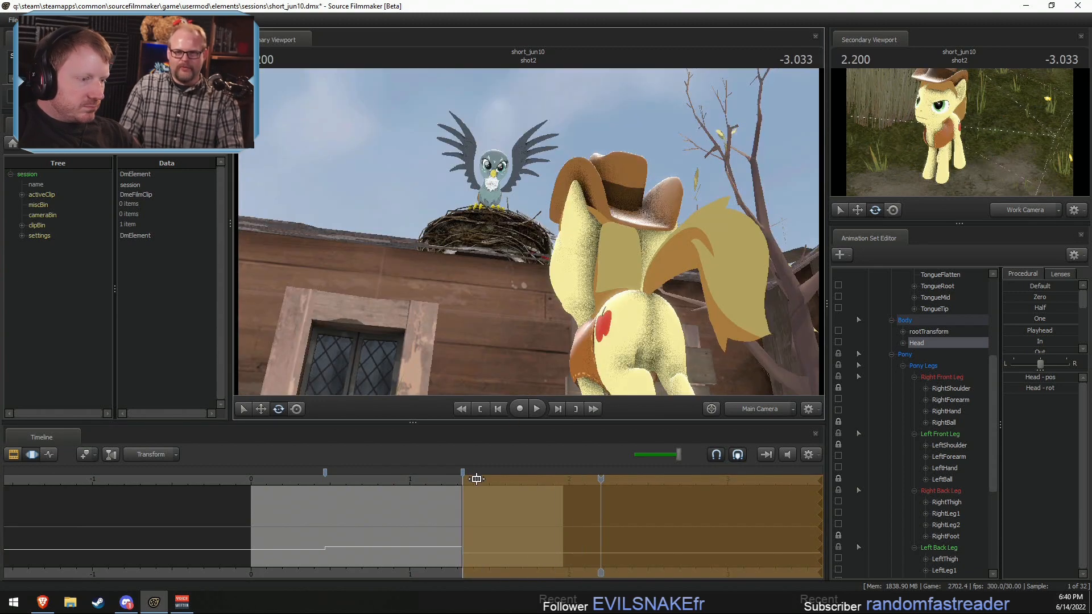
left_click(427, 483)
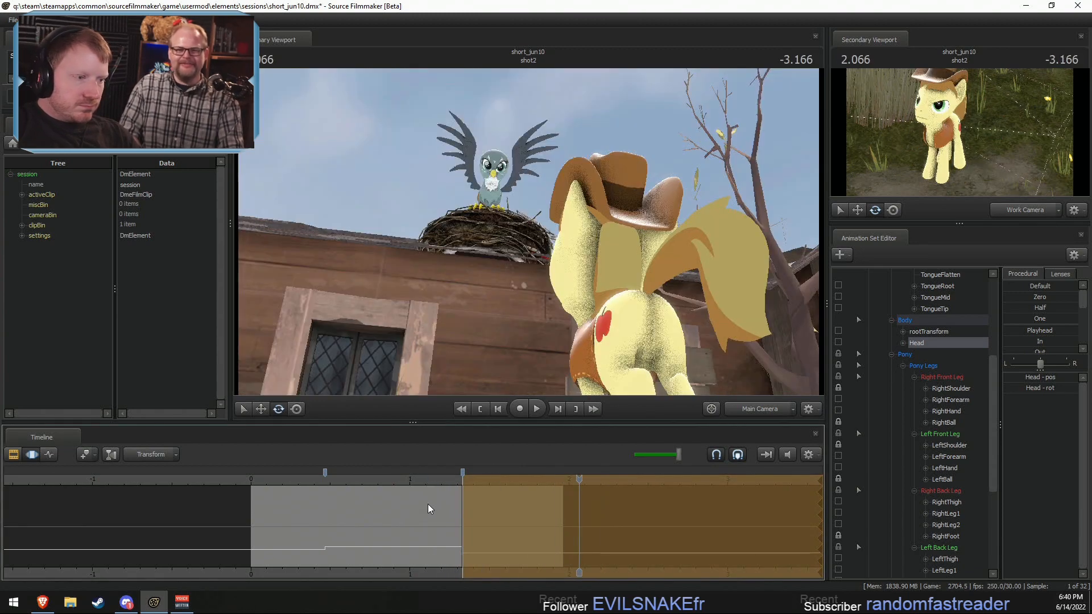
left_click(419, 481)
key("space")
left_click_drag(266, 479, 220, 477)
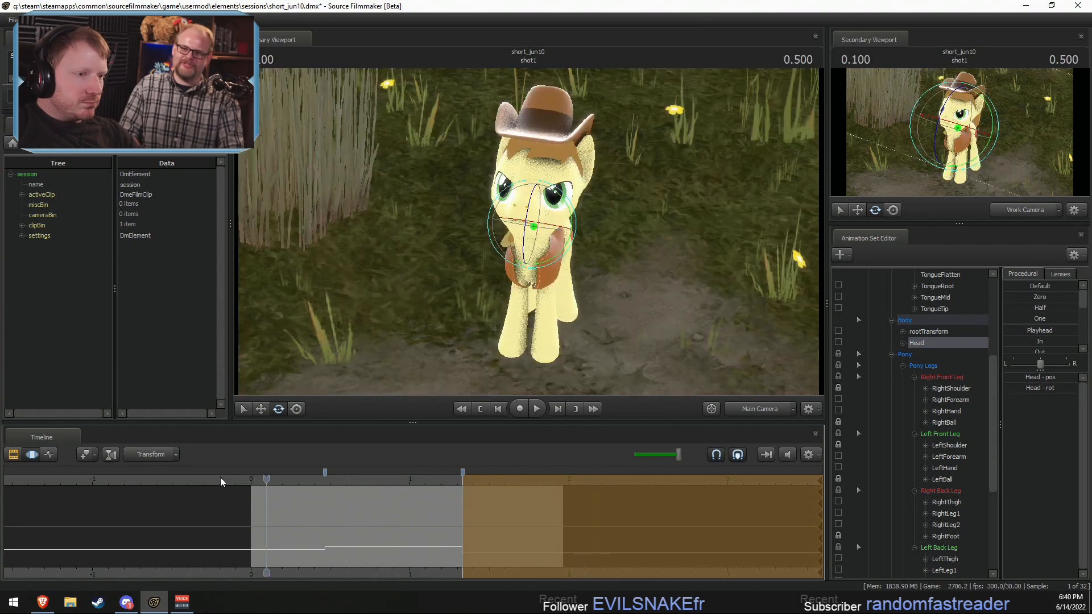
key("space")
key("space")
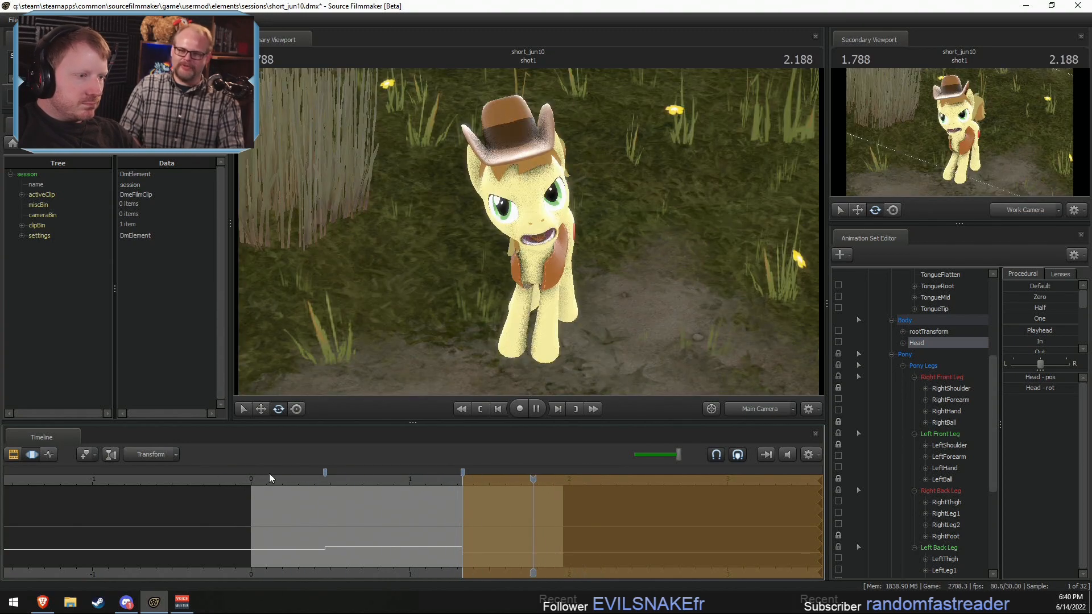
left_click_drag(261, 481, 389, 481)
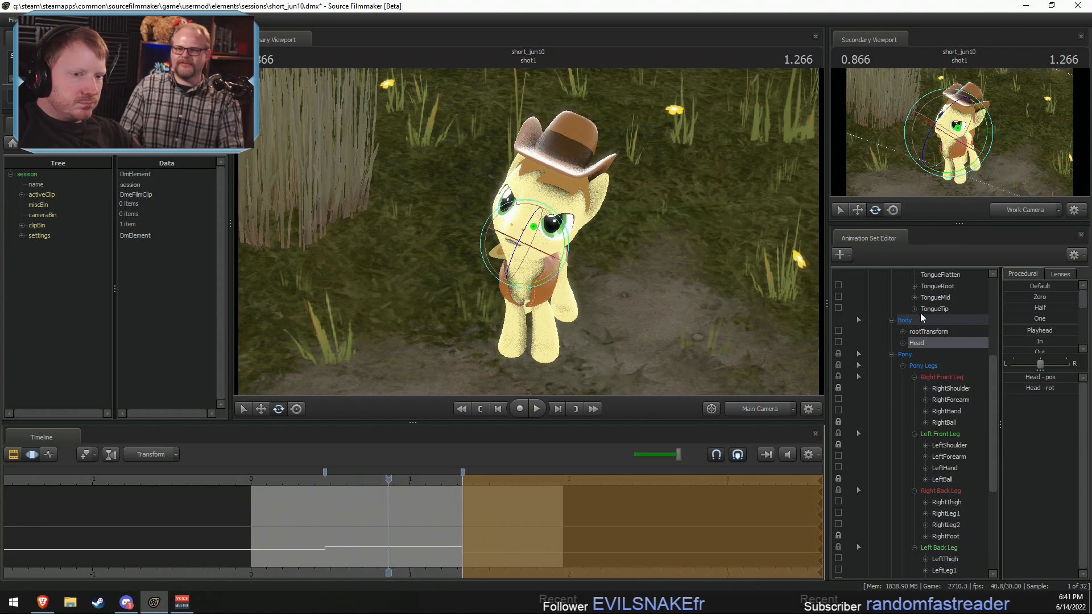
Step: Extend the time selection to the whole timeline, select Braeburn's Eyes controls and examine the scene through the work camera, scrubbing to 2.066
key("ctrl+a")
scroll(957, 355, "up", 5)
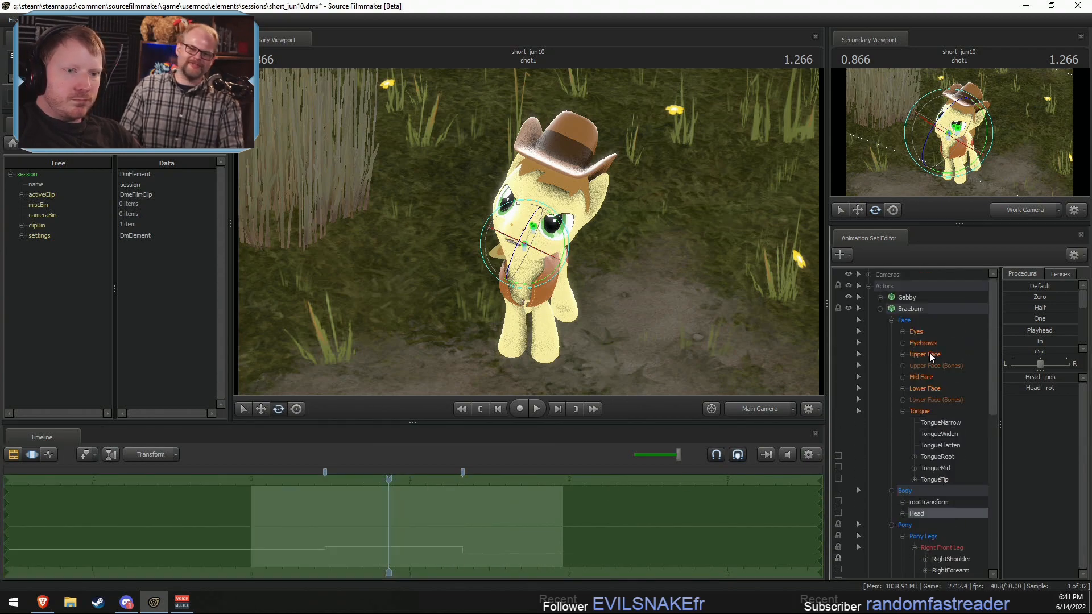
left_click(917, 332)
left_click(762, 408)
key("s")
left_click_drag(671, 284, 716, 230)
key("s")
left_click_drag(528, 171, 529, 234)
left_click_drag(389, 482, 579, 501)
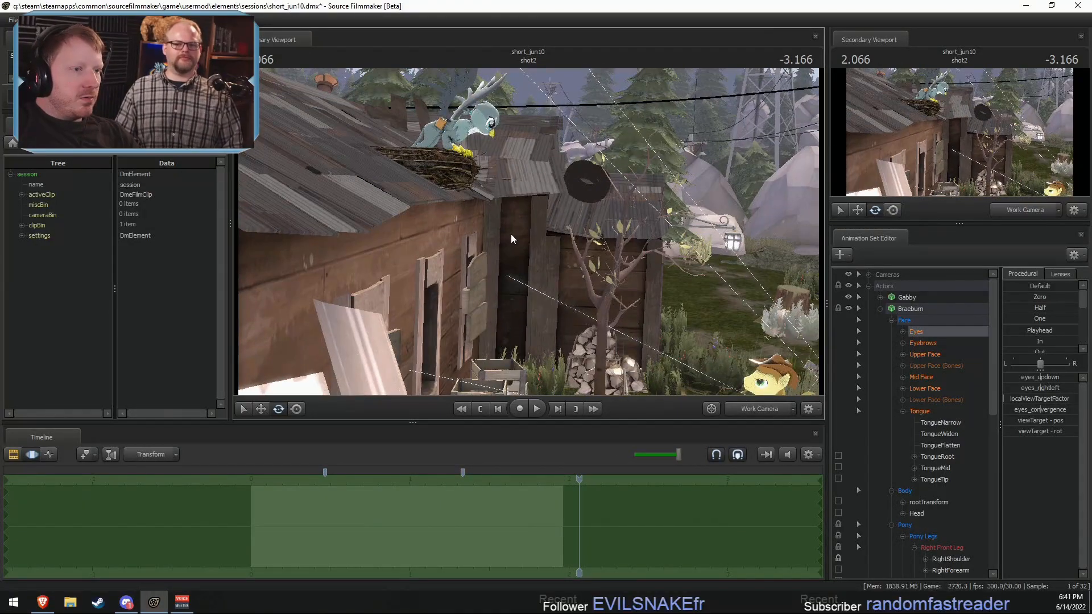
Step: Play the cut from shot1 into shot2 from 1.600 and examine it through the main camera
key("F2")
key("F3")
key("F2")
left_click_drag(505, 481, 504, 480)
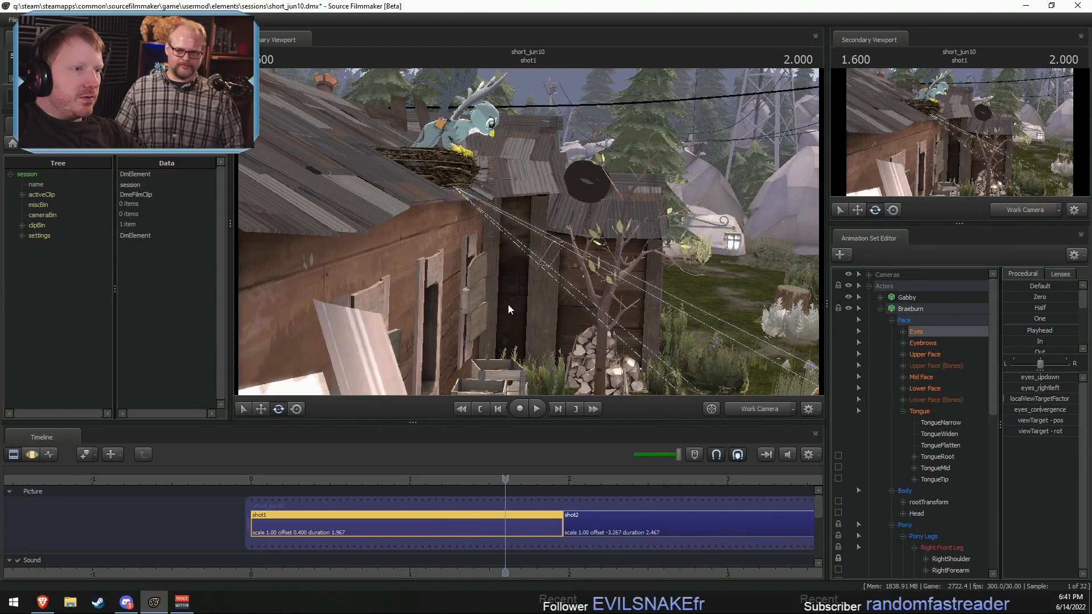
key("F3")
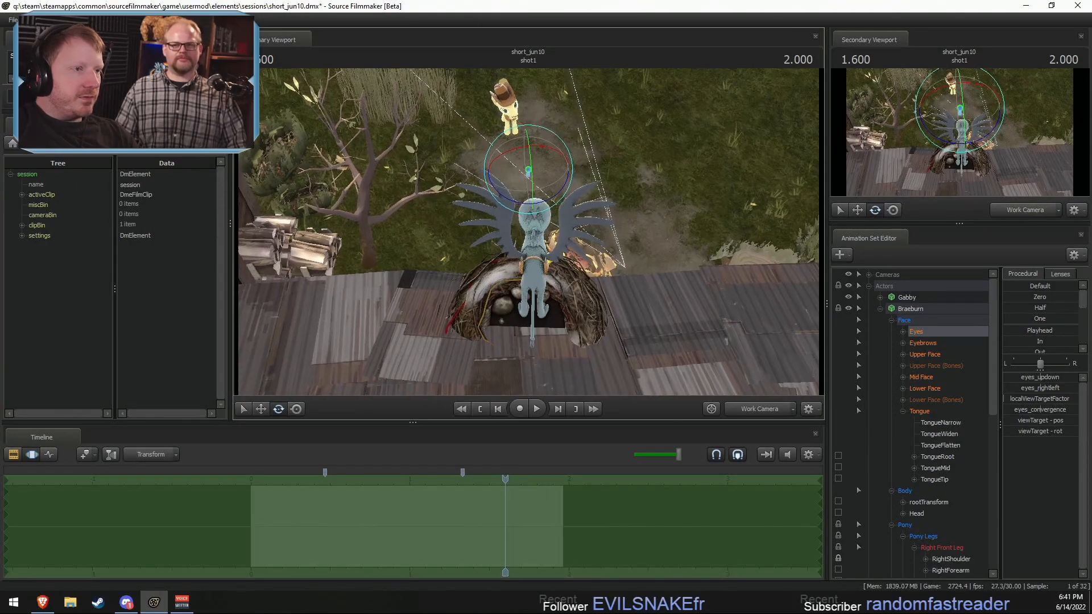
key("space")
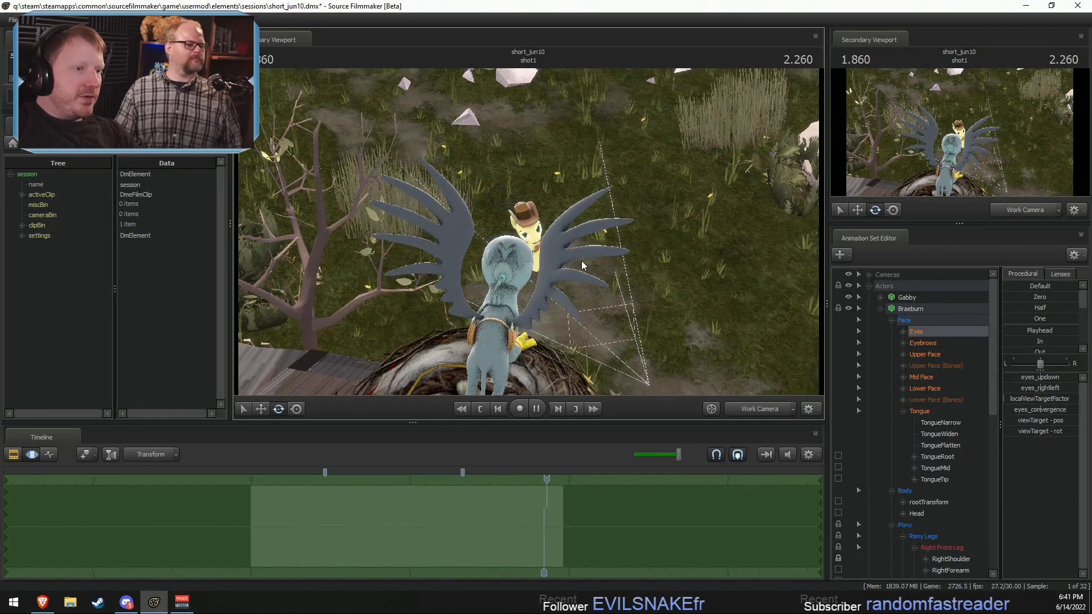
key("space")
left_click(756, 405)
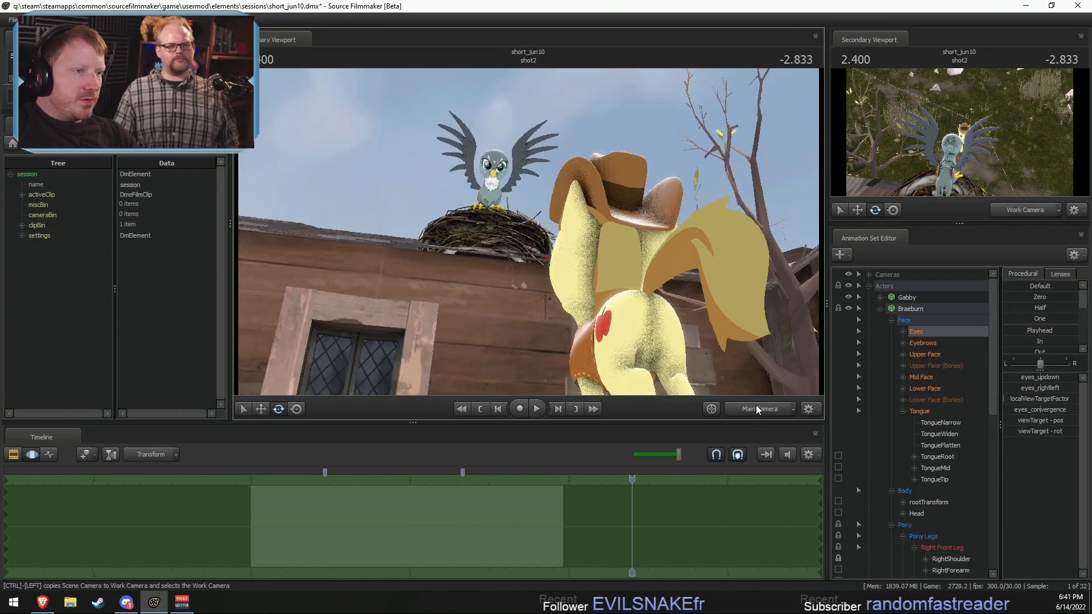
key("space")
key("space")
Step: Select Braeburn's Body and Pony controls in shot1 and set a time selection running from just before the shot's end onward
key("F2")
left_click_drag(358, 483, 568, 502)
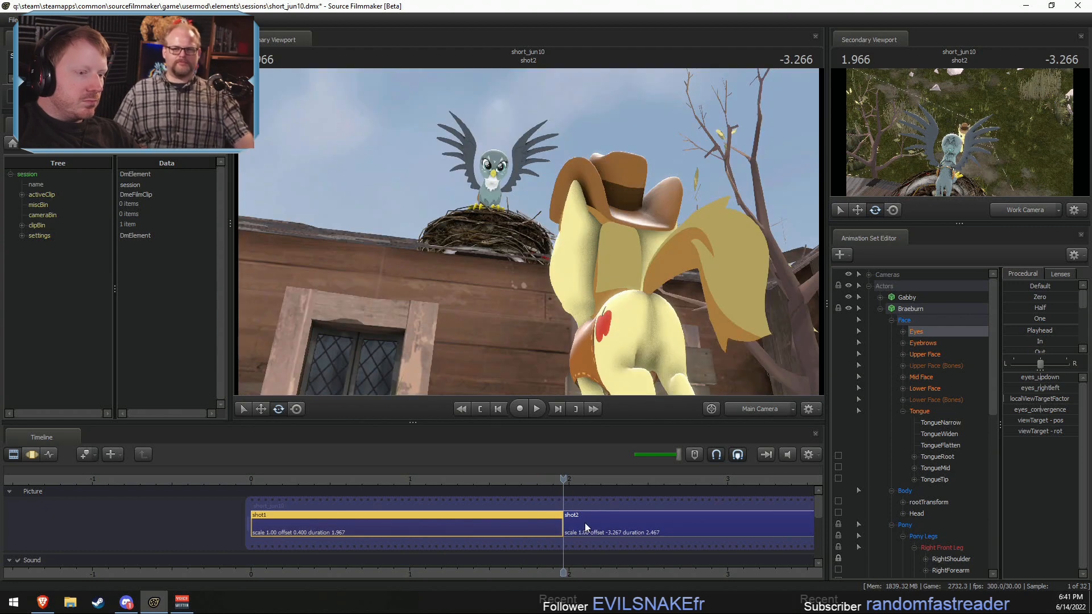
left_click(568, 501)
left_click(911, 308)
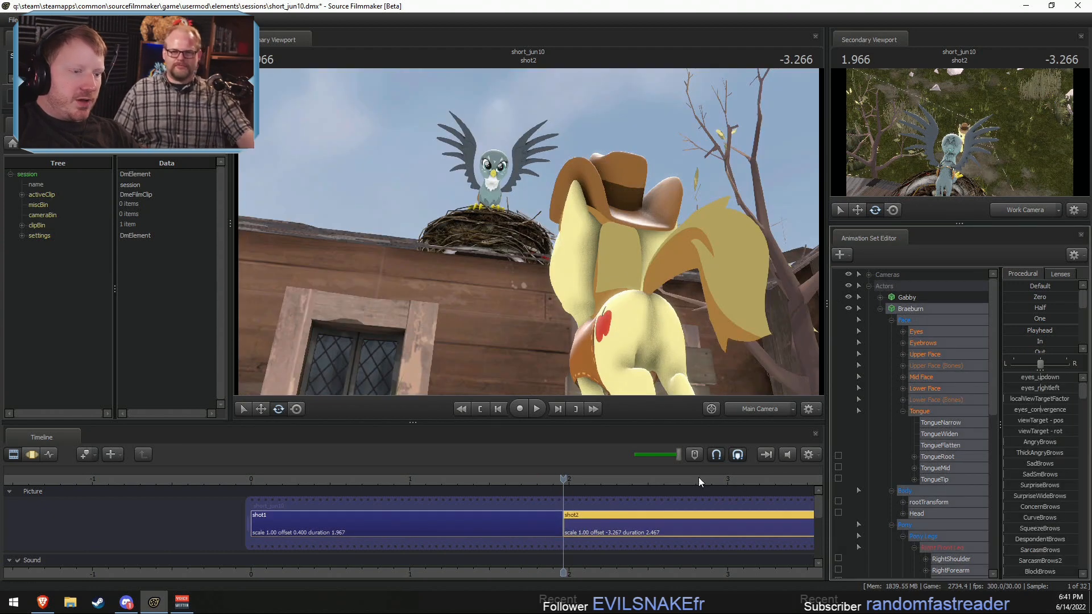
left_click(534, 528)
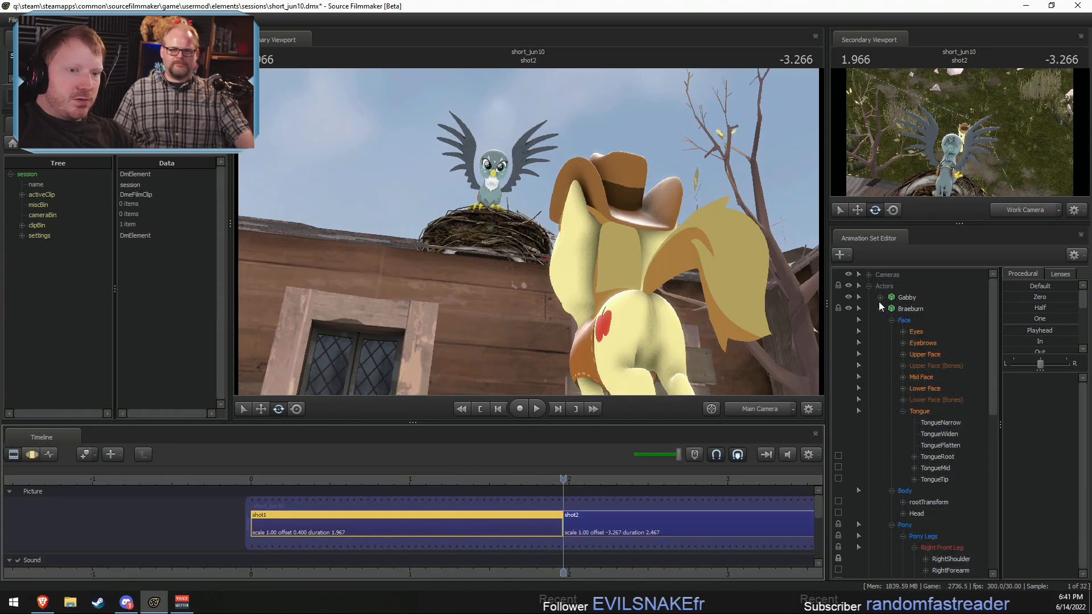
left_click(910, 308)
key("F3")
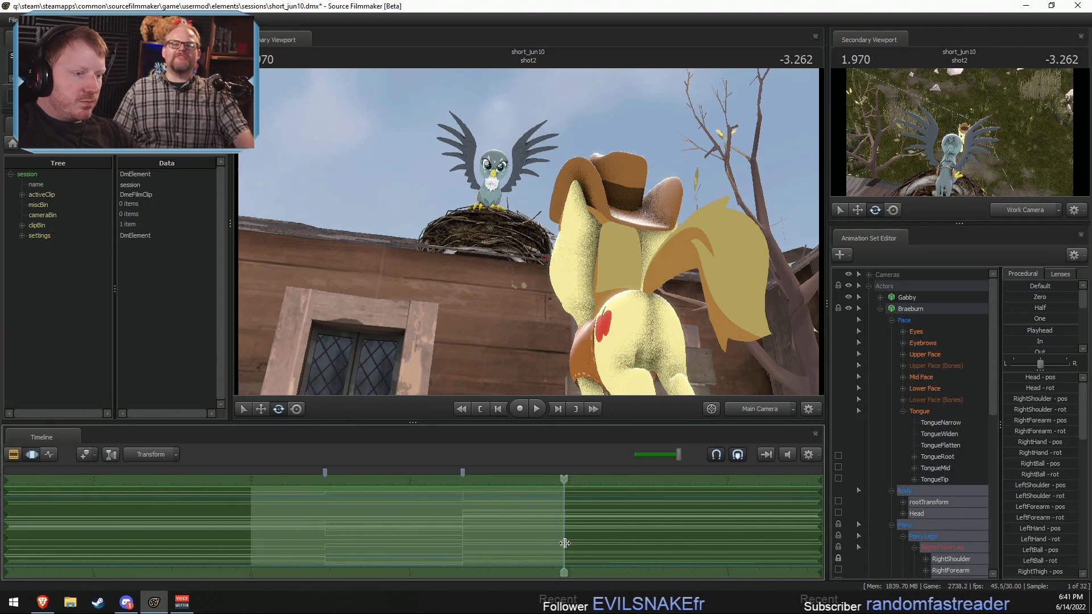
left_click_drag(564, 543, 542, 542)
left_click_drag(542, 541, 944, 538, "shift")
Step: Examine the animation of Braeburn and Gabby in shot2 around 2.633
key("F2")
left_click(590, 477)
left_click(618, 517)
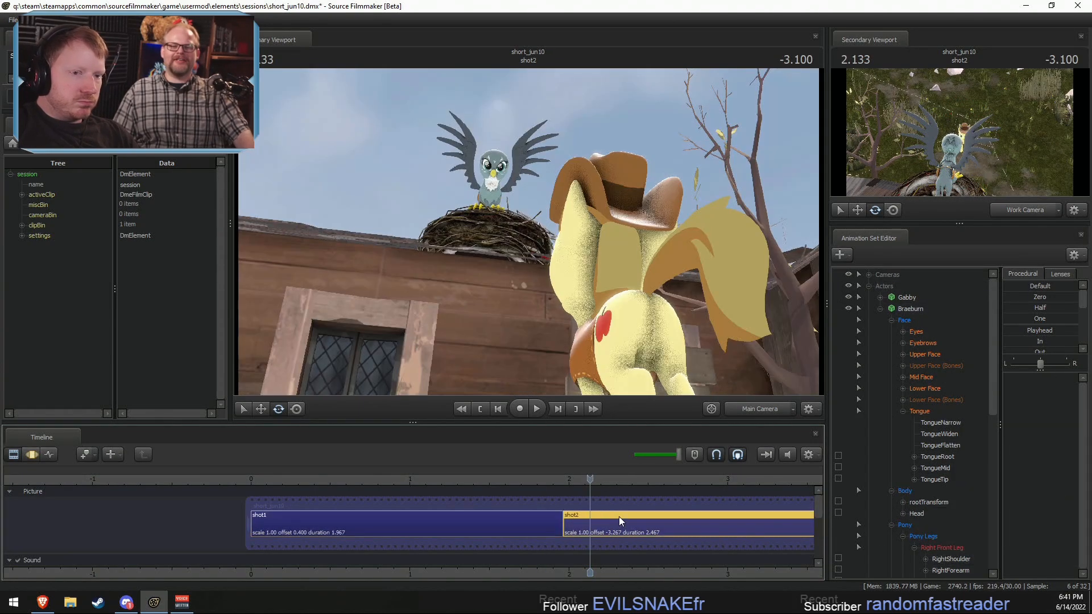
left_click(910, 308)
key("F3")
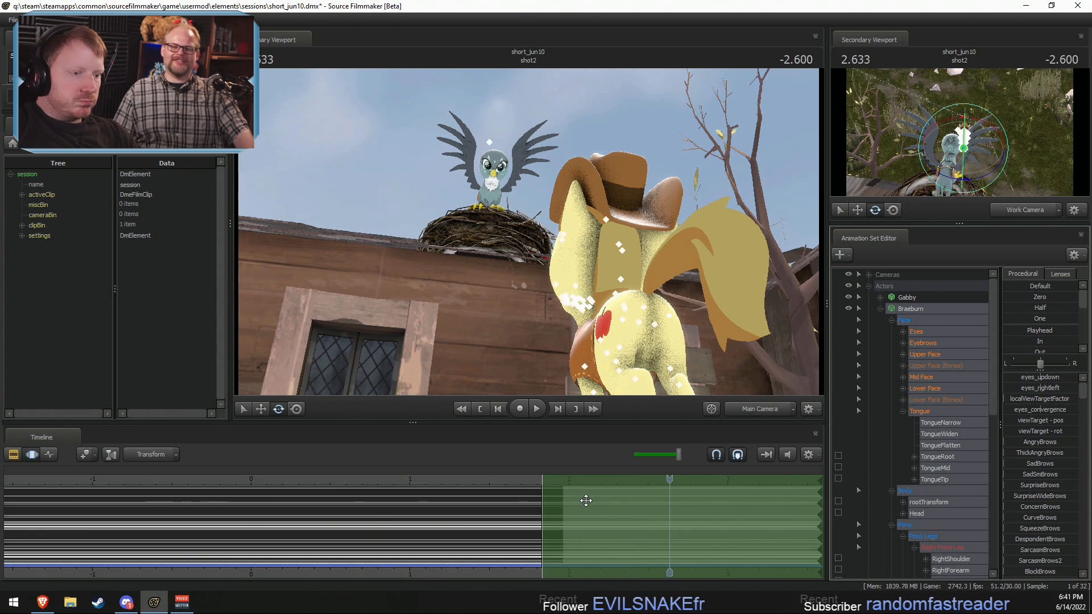
key("F2")
key("F3")
left_click(906, 301)
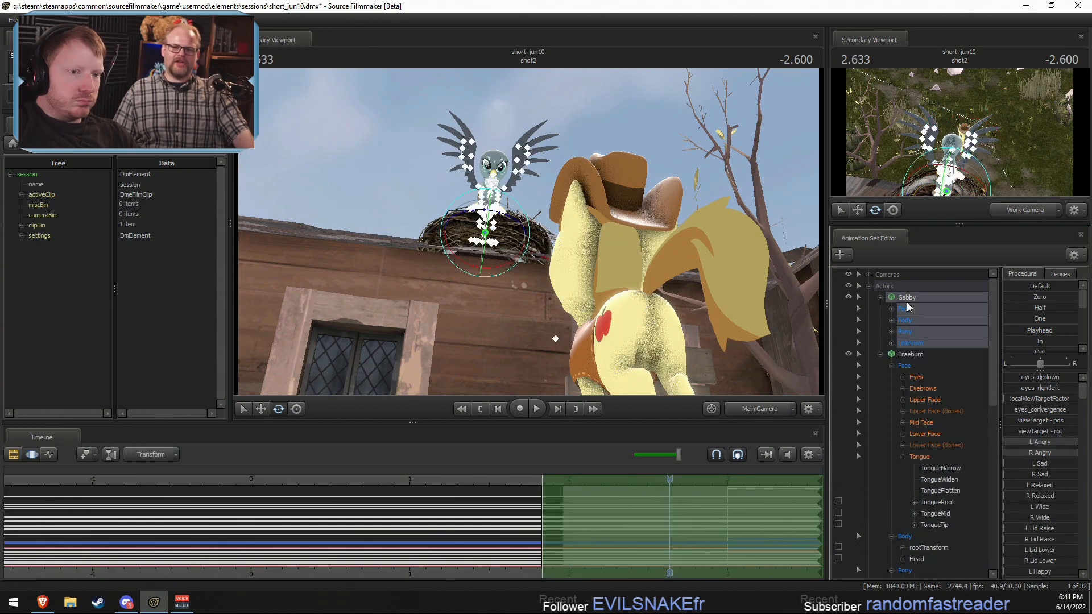
left_click(905, 298)
left_click(909, 308)
Step: Show Braeburn's animation in shot1 and limit the selection to his Body and Pony controls, leaving out Face
key("F2")
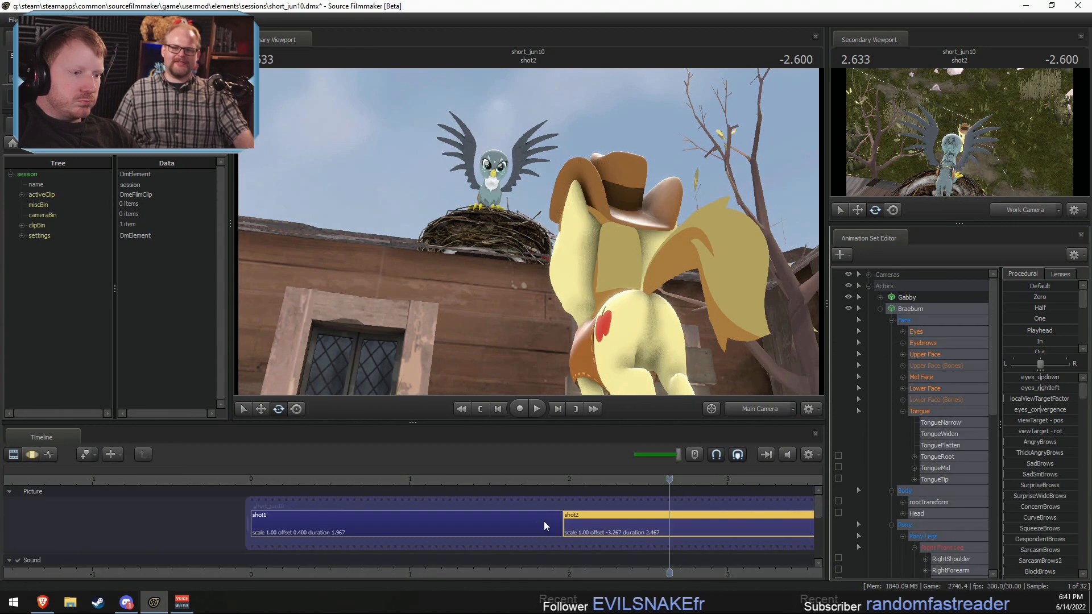
key("F3")
key("F4")
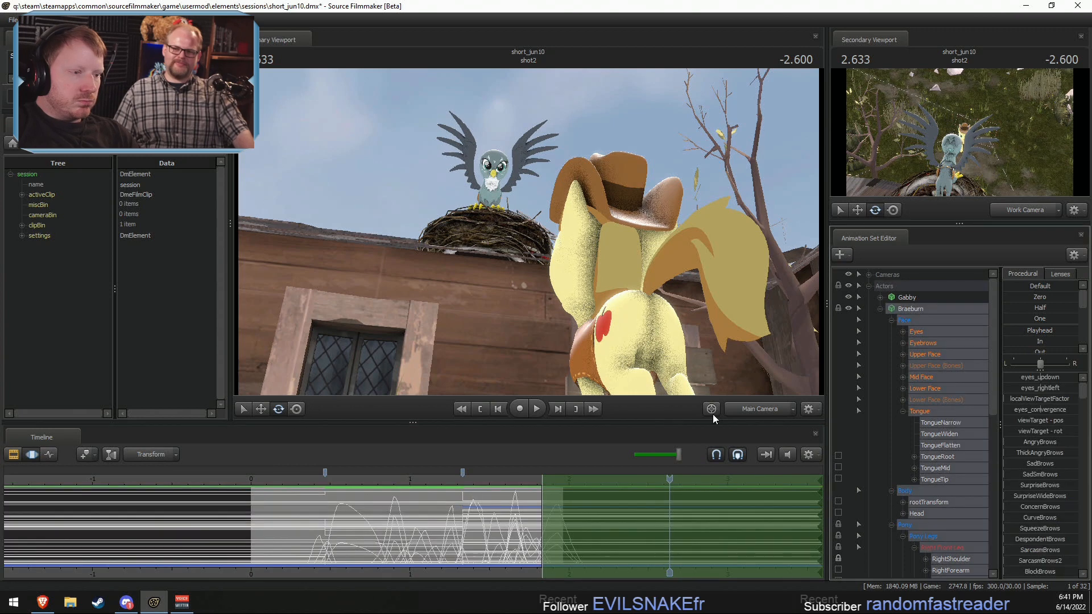
left_click(501, 539)
left_click(925, 318, "ctrl")
left_click(557, 489)
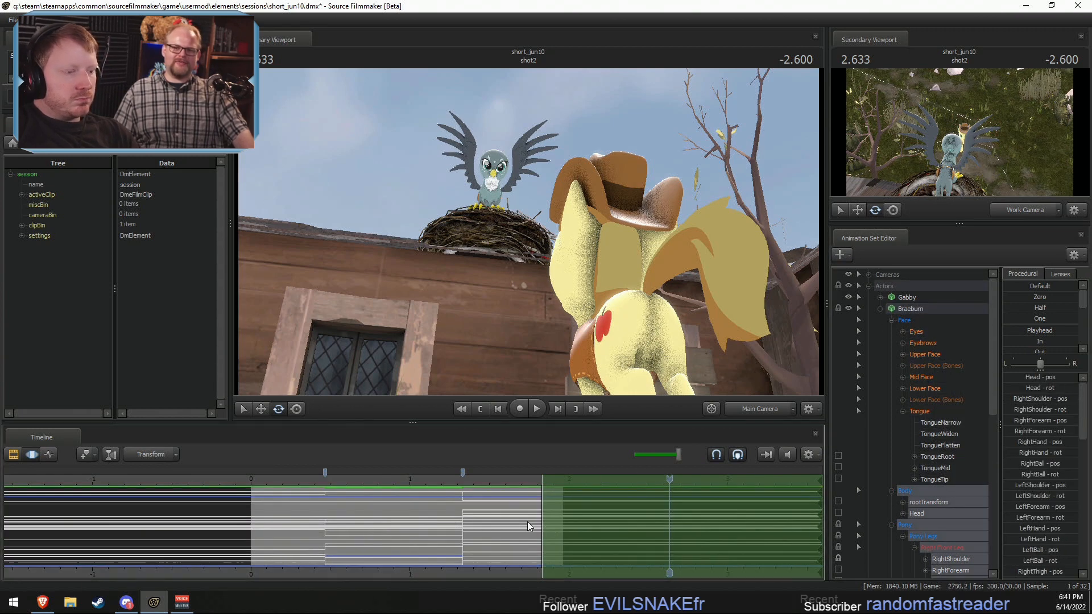
Step: Target Braeburn's controls in shot2, excluding the Face group, for pasting animation
key("Escape")
key("F2")
left_click(623, 521)
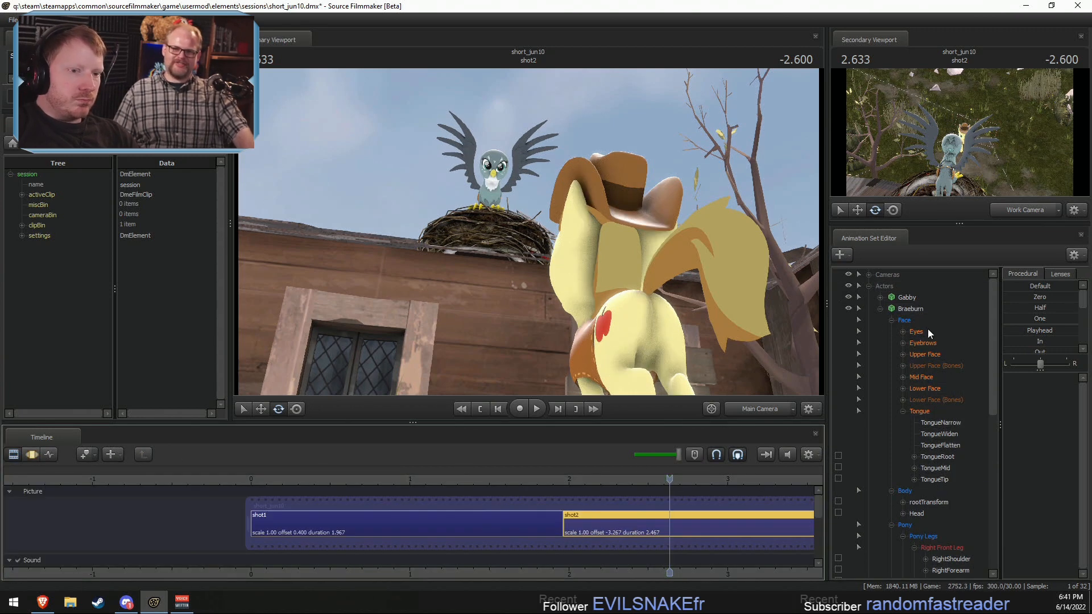
left_click(919, 310)
left_click(919, 319, "ctrl")
key("F3")
key("F2")
middle_click_drag(695, 570, 402, 547)
key("F3")
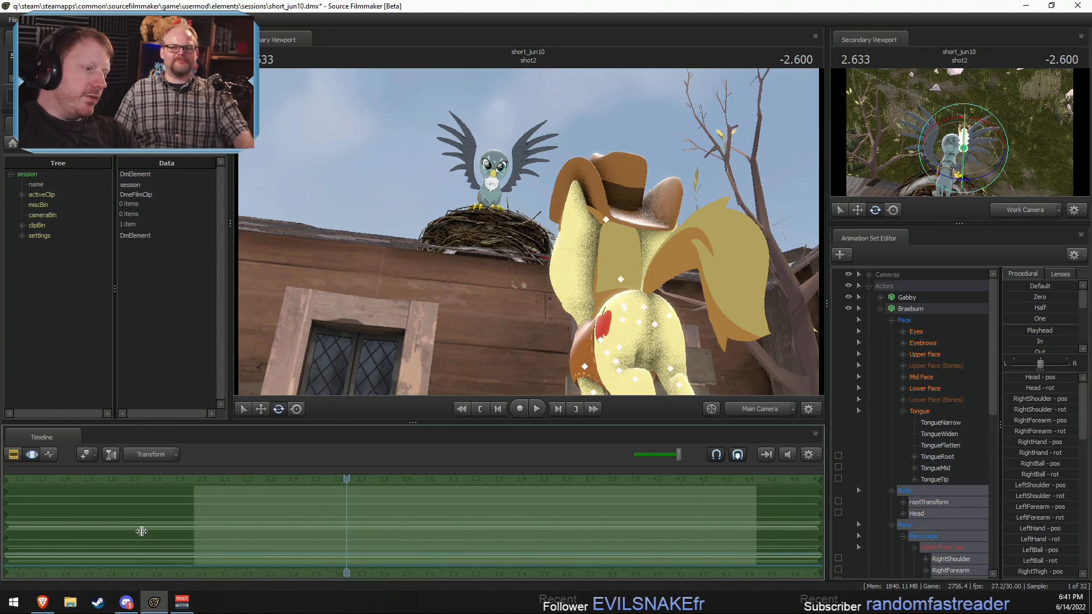
Step: Try pasting the copied animation into shot2 within a time selection from about 1.6 to 3.6, and undo each paste
left_click_drag(112, 530, 575, 513, "shift")
key("ctrl+v")
key("ctrl+z")
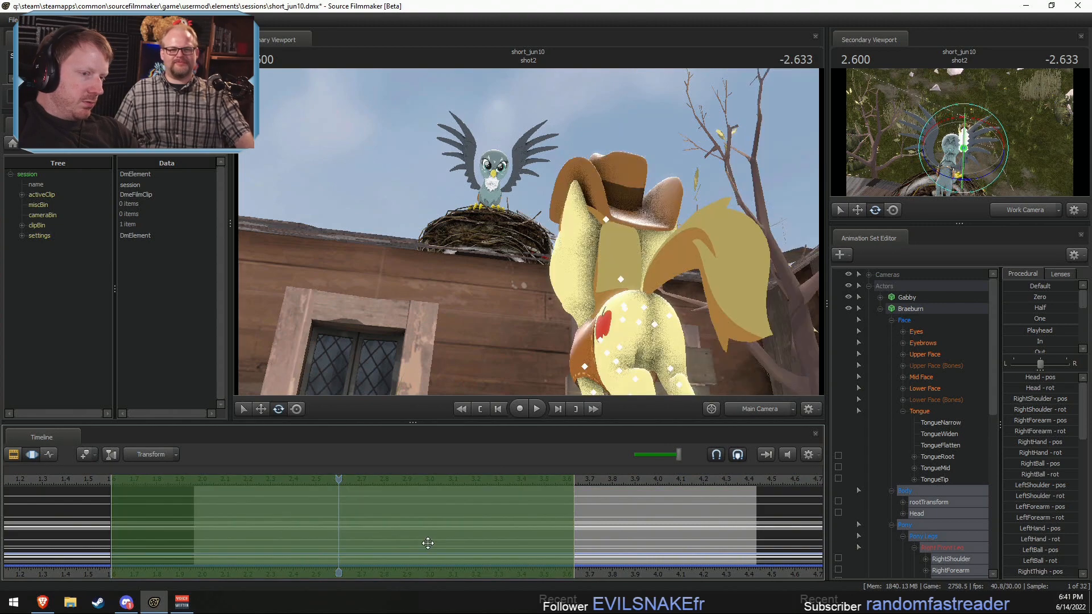
key("ctrl+v")
key("ctrl+z")
key("F2")
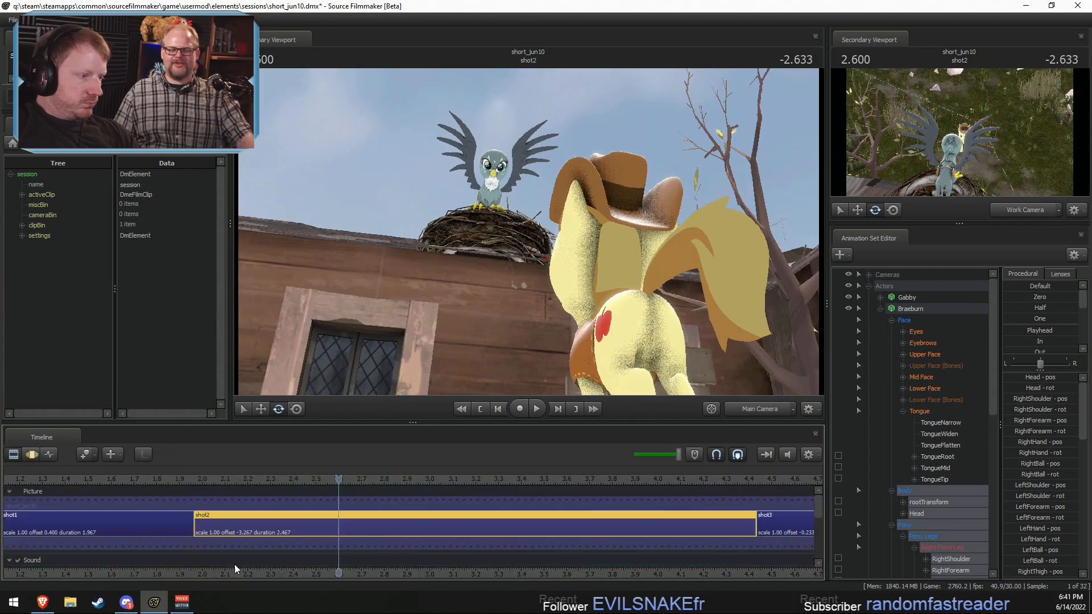
Step: Select shot1 and copy Braeburn's animation across the whole timeline
scroll(234, 567, "down", 1)
left_click(199, 527)
left_click(908, 307)
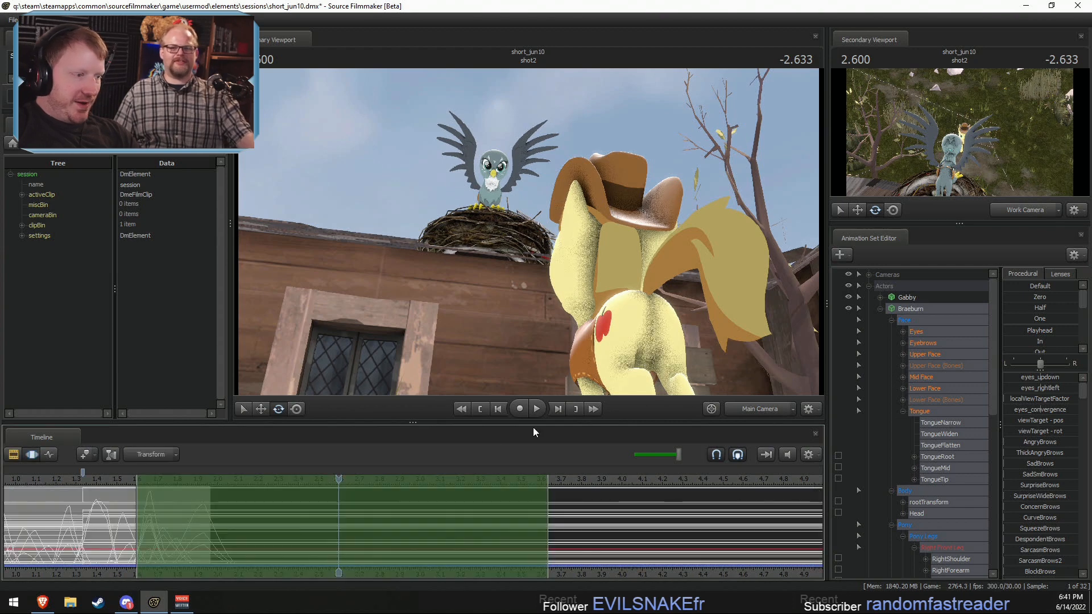
key("F3")
Step: Try to paste the shot1 animation onto Braeburn's non-Face controls in shot2 with rootTransform included, and cancel the paste
key("F2")
left_click(316, 519)
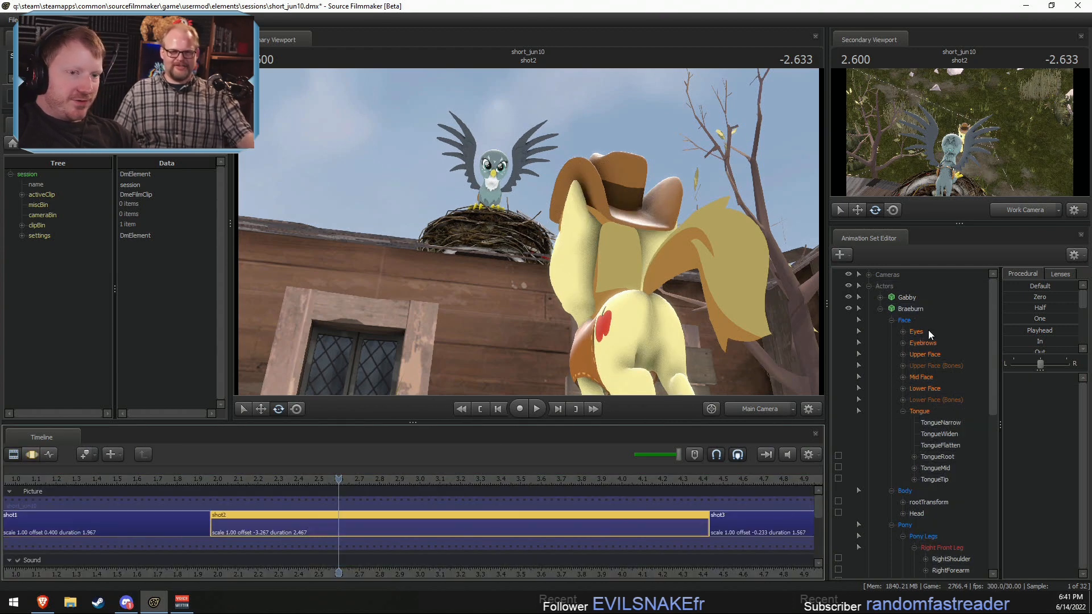
key("F3")
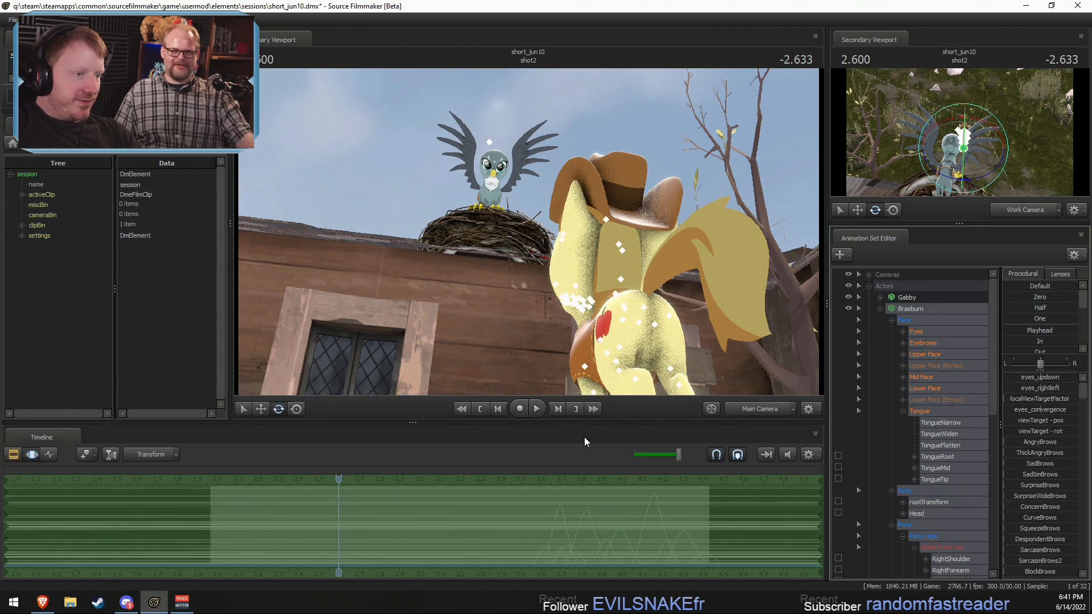
left_click(925, 323, "ctrl")
key("ctrl+v")
scroll(500, 539, "down", 7)
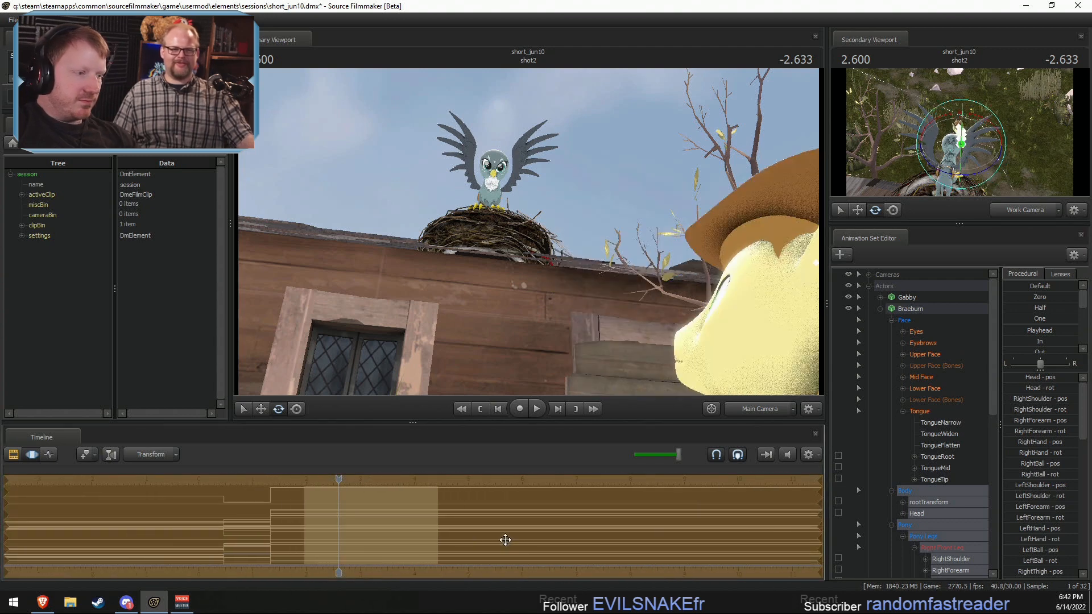
key("Escape")
Step: Paste the shot1 animation onto Braeburn's Head and Pony controls in shot2, excluding rootTransform, and inspect the pose from the work camera
scroll(924, 472, "down", 2)
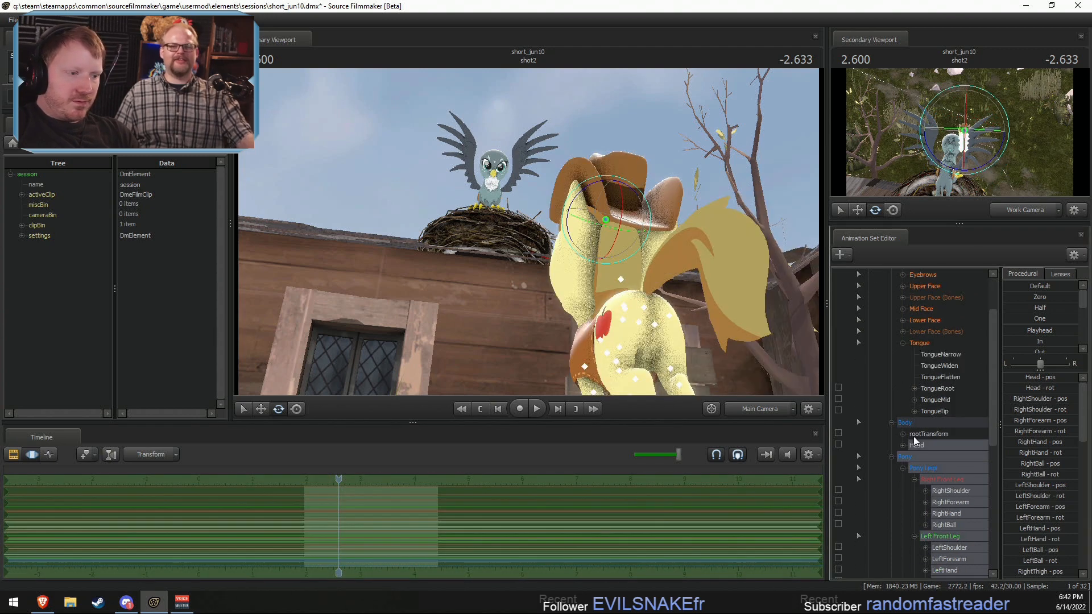
key("ctrl+v")
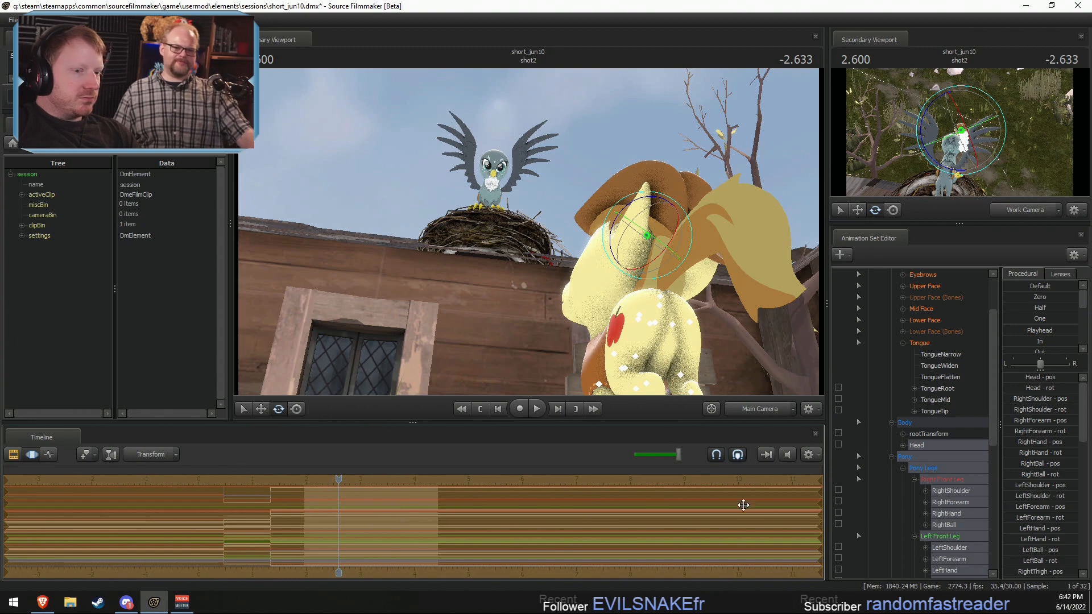
left_click(761, 407, "ctrl")
left_click_drag(591, 287, 580, 347)
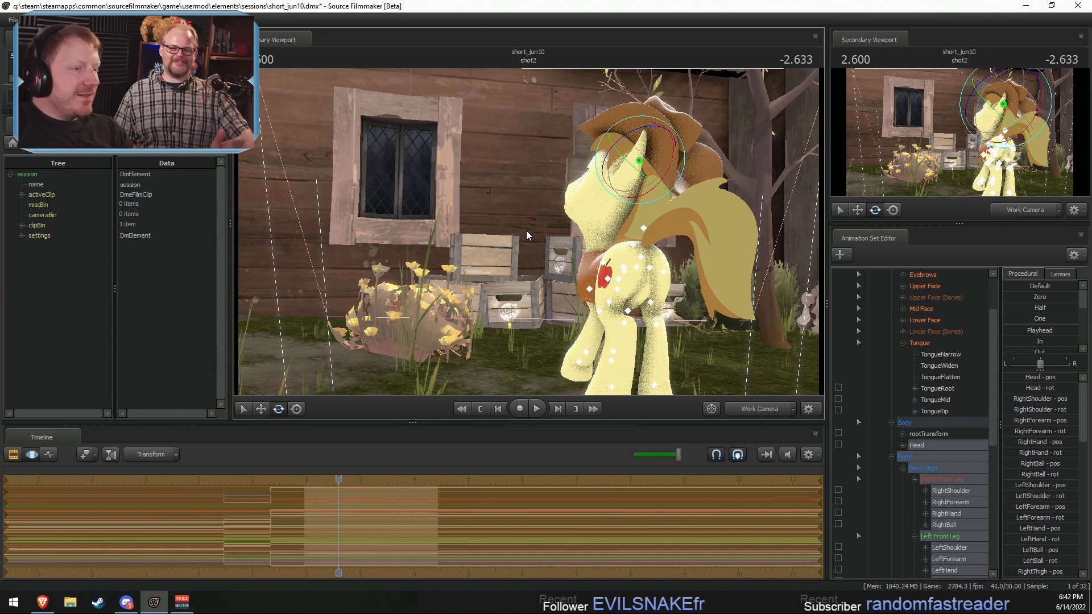
left_click_drag(670, 153, 676, 198)
key("ctrl+z")
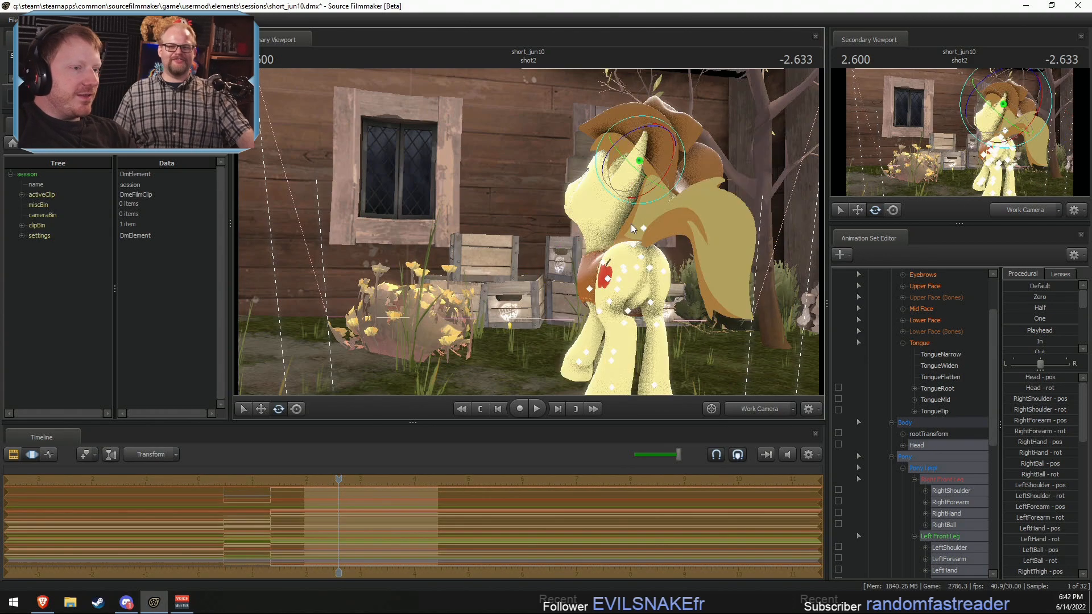
left_click_drag(595, 291, 549, 218)
key("a")
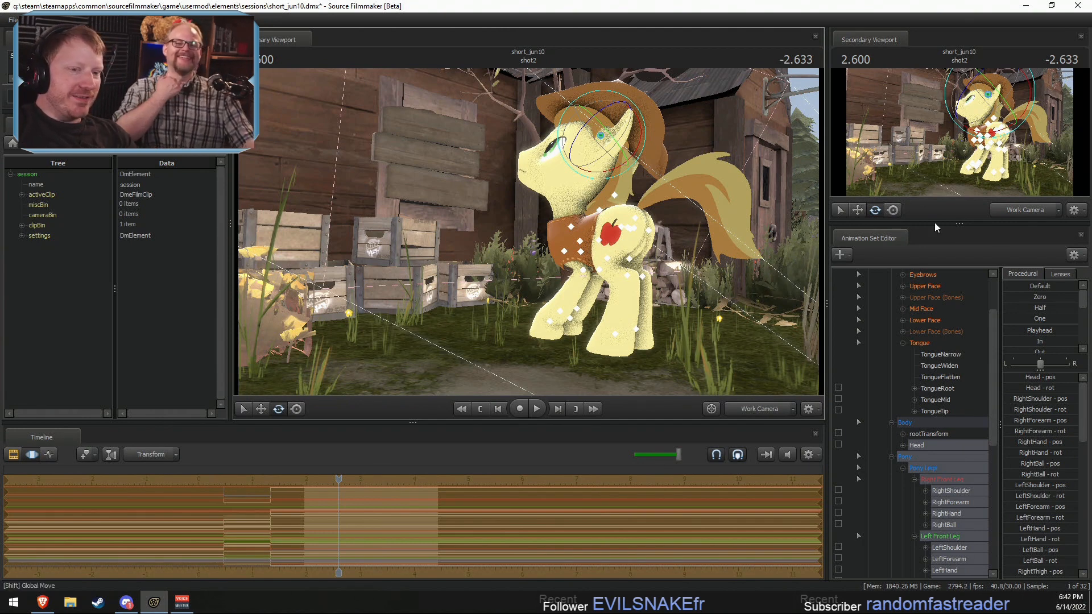
left_click(902, 343)
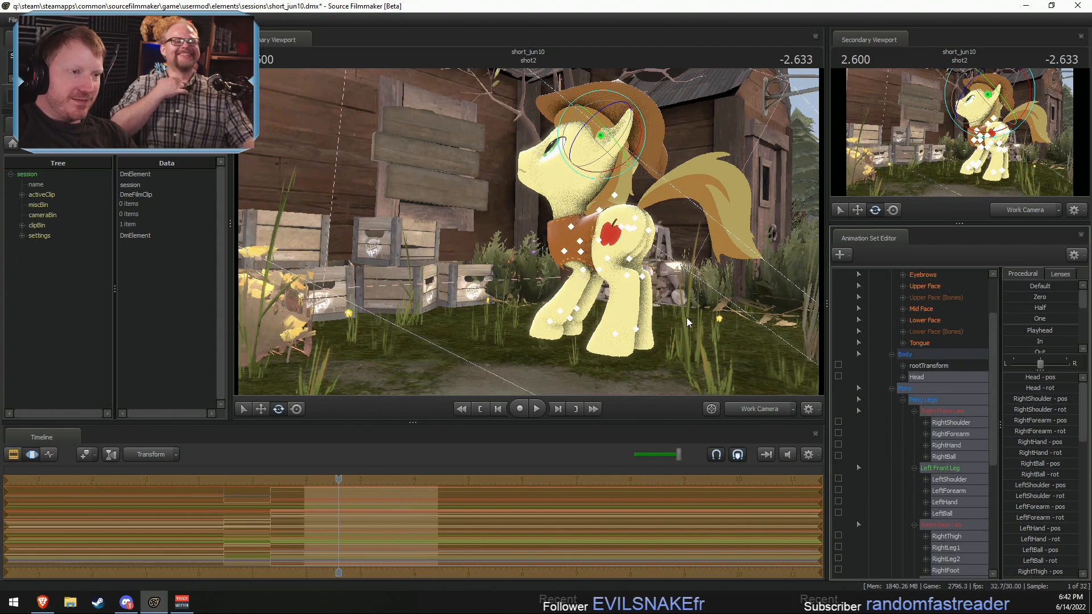
left_click_drag(687, 322, 527, 220)
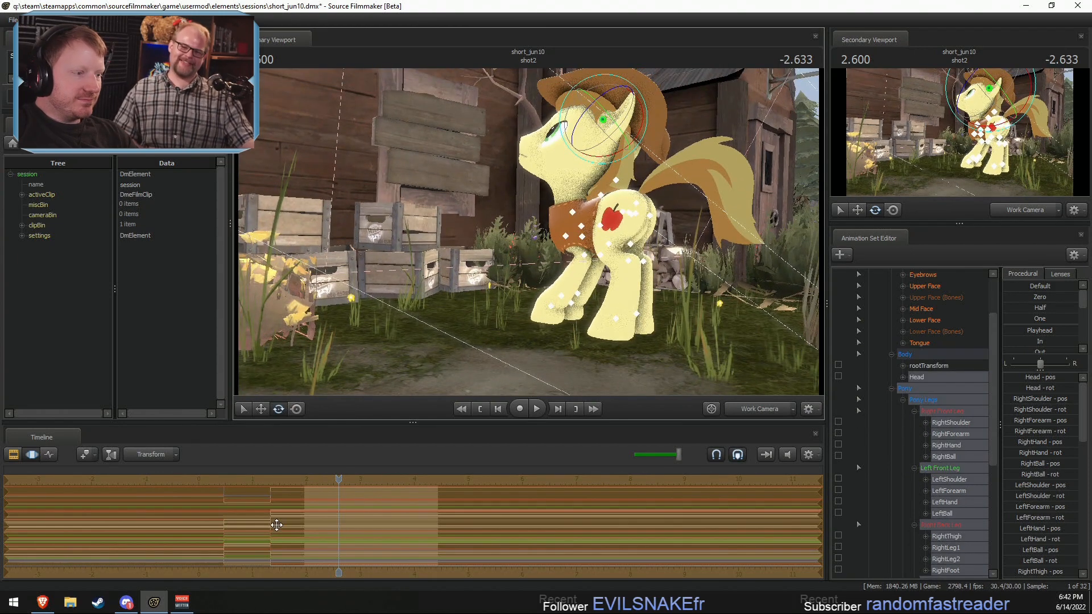
Step: Play shot2 through the main camera from 2.600 to review Braeburn's pasted pose, and scrub back to 2.400
key("F2")
key("F3")
key("F1")
key("space")
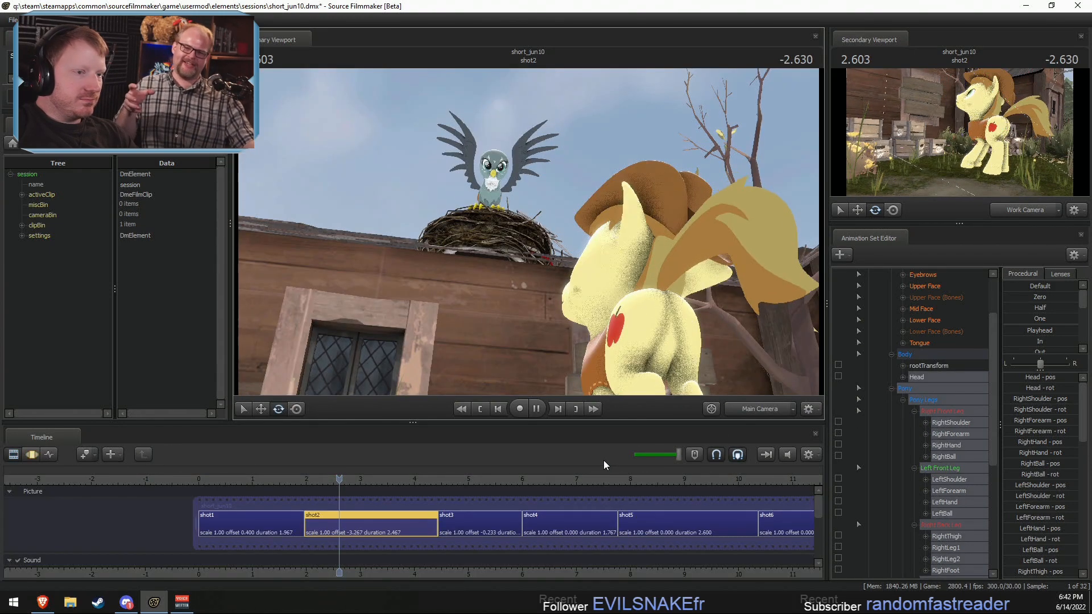
key("space")
key("F3")
left_click(340, 515)
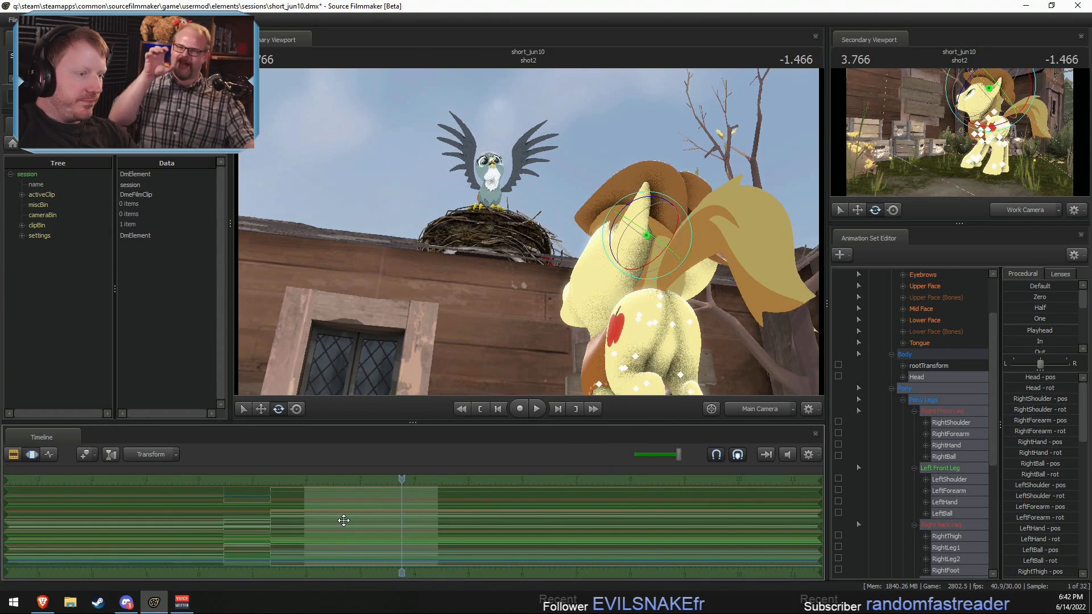
left_click_drag(401, 480, 327, 482)
left_click(1030, 329)
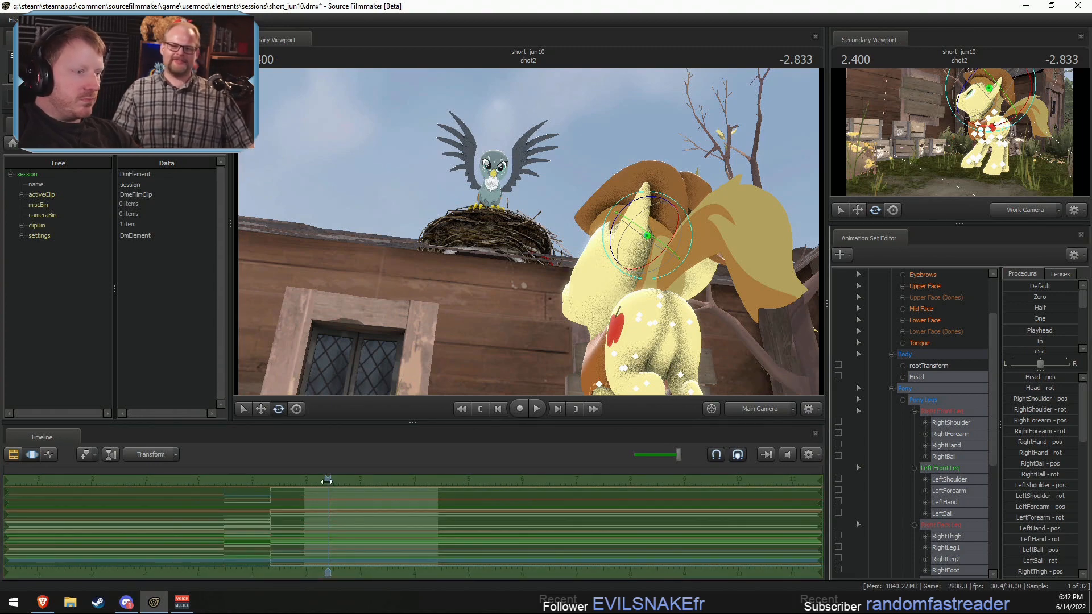
left_click(262, 500)
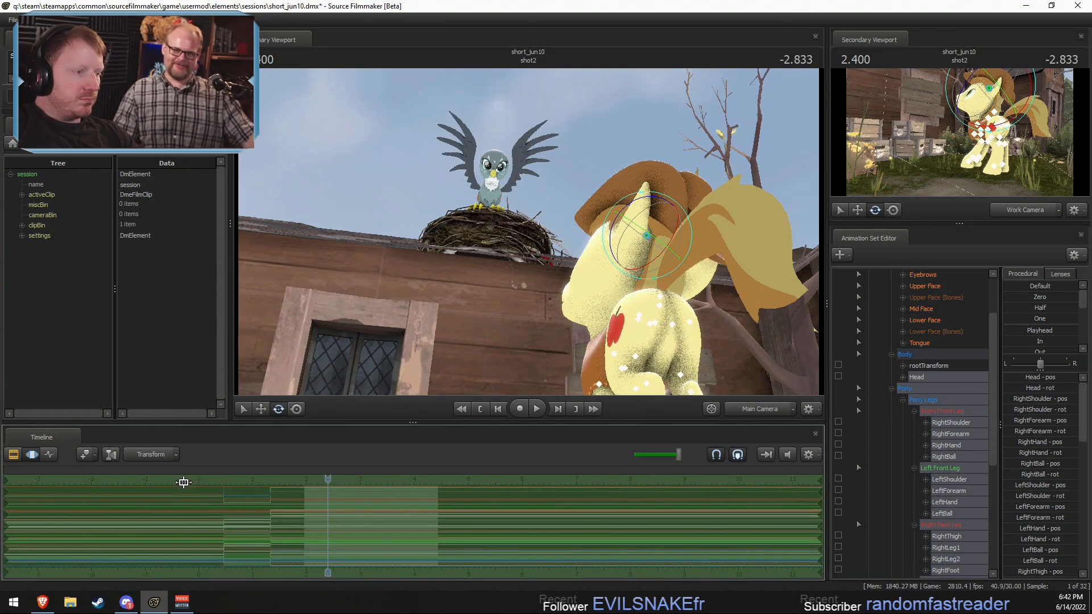
Step: Select the time from 1.333 onward and fully apply Braeburn's Playhead pose from just before shot1 to his selected controls
left_click(271, 521)
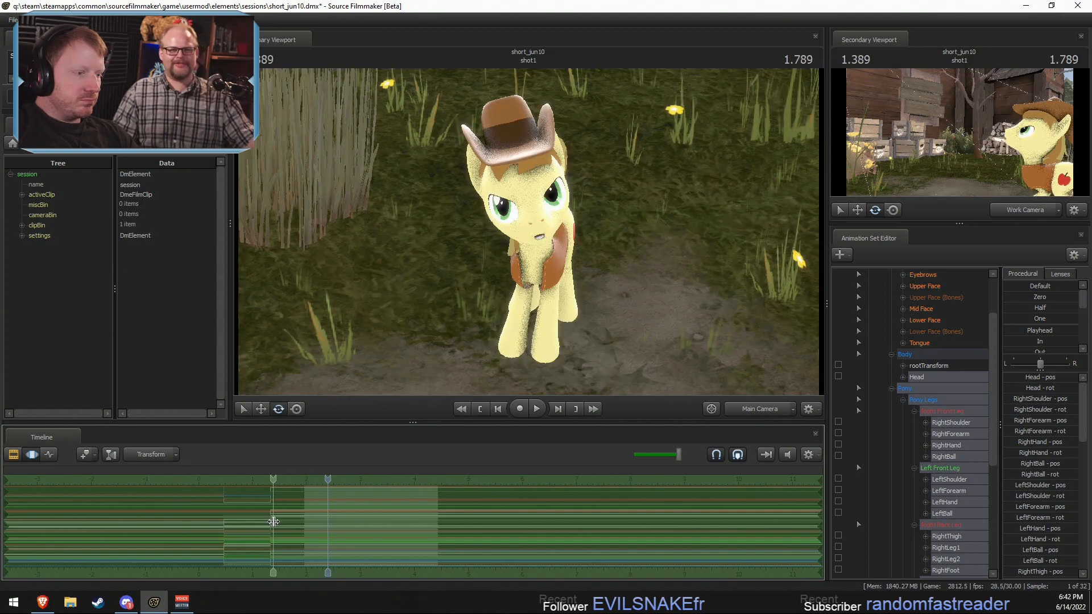
left_click(274, 521, "shift")
scroll(278, 519, "up", 1)
left_click_drag(255, 509, 270, 512)
key("]")
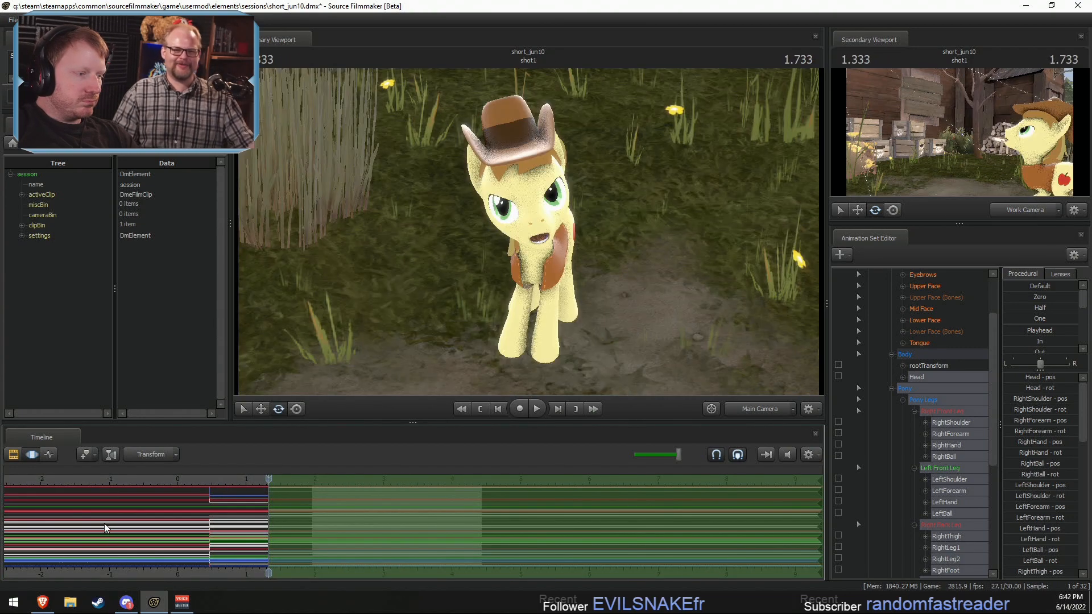
left_click(152, 480)
left_click_drag(1034, 332, 1076, 329)
Step: Play shot2 from about 2.1 in the clip view to review Braeburn's held pose
key("F2")
left_click(320, 482)
key("space")
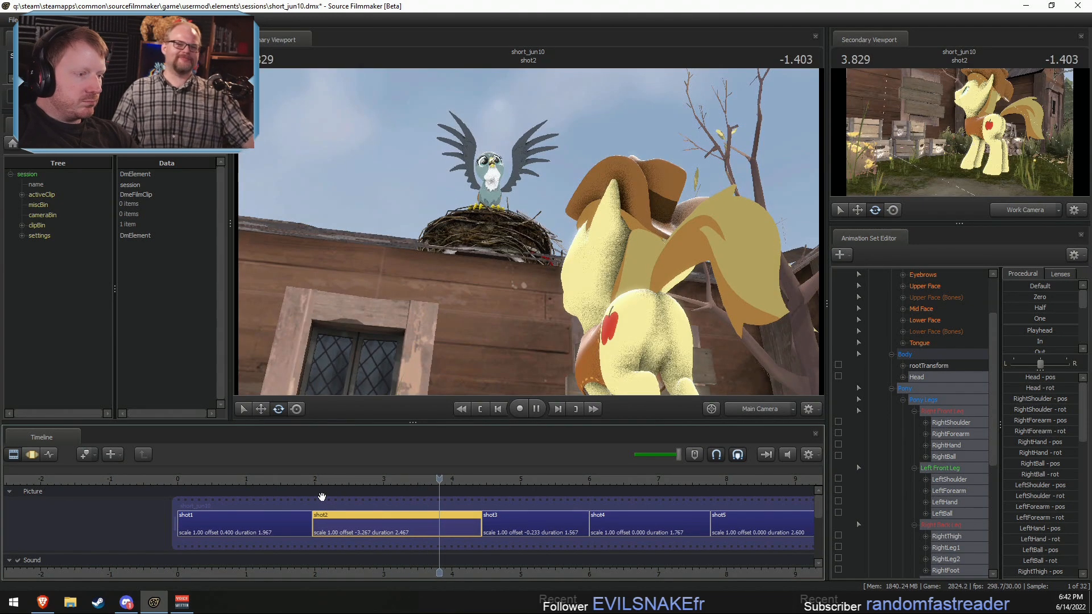
key("space")
Step: Start the time selection at about 3.9 in shot2 and fully apply Braeburn's Playhead pose from 0.600 in shot1
key("F3")
left_click_drag(337, 522, 370, 528, "shift")
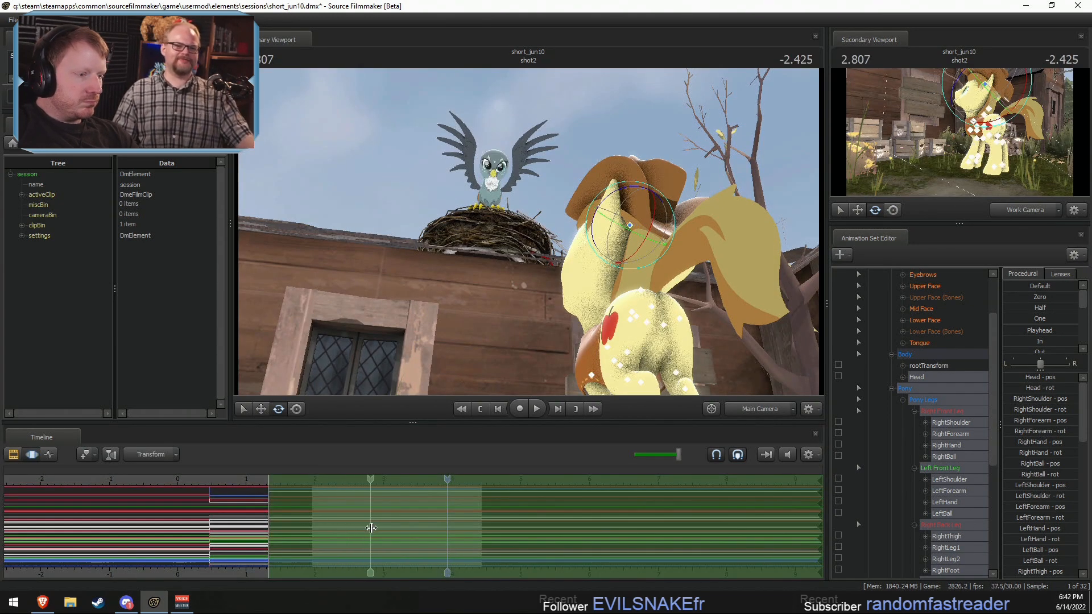
left_click(389, 531, "shift")
key("bracketright")
key("space")
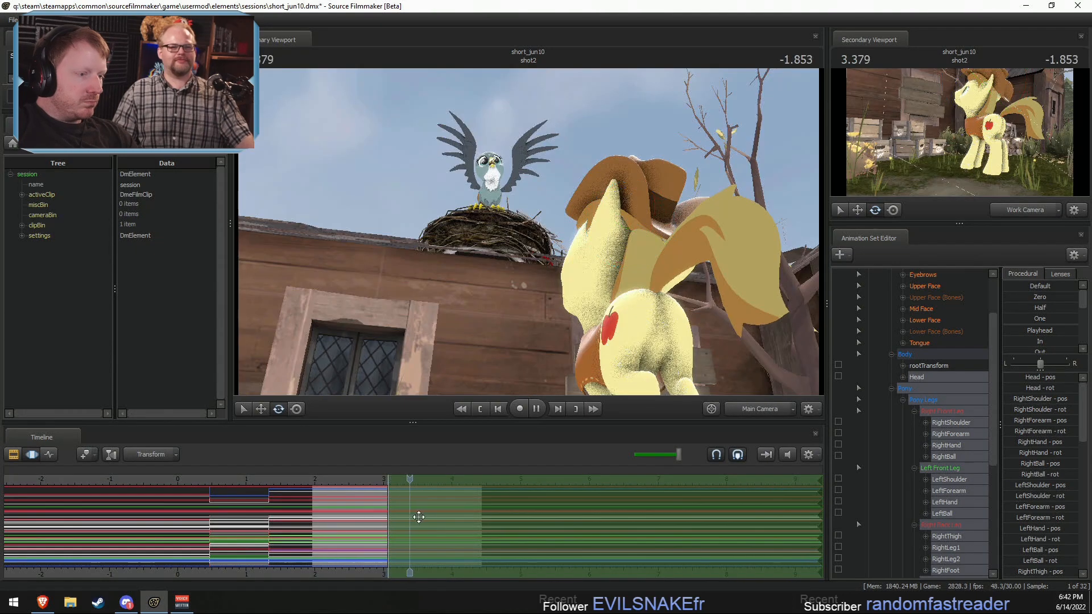
key("space")
left_click(216, 479)
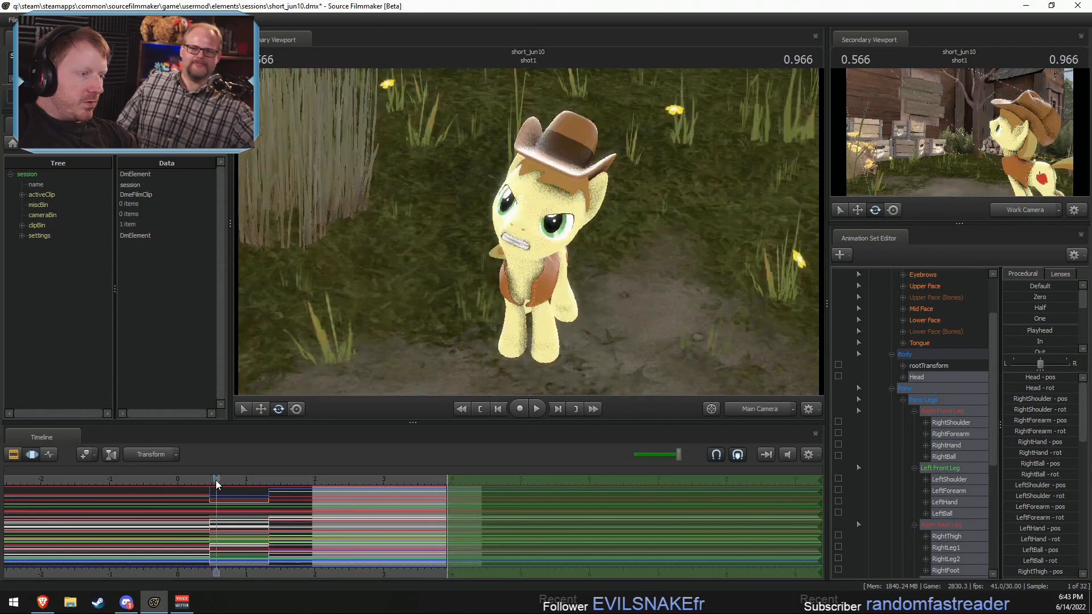
left_click_drag(216, 480, 218, 480)
left_click_drag(1043, 330, 1078, 331)
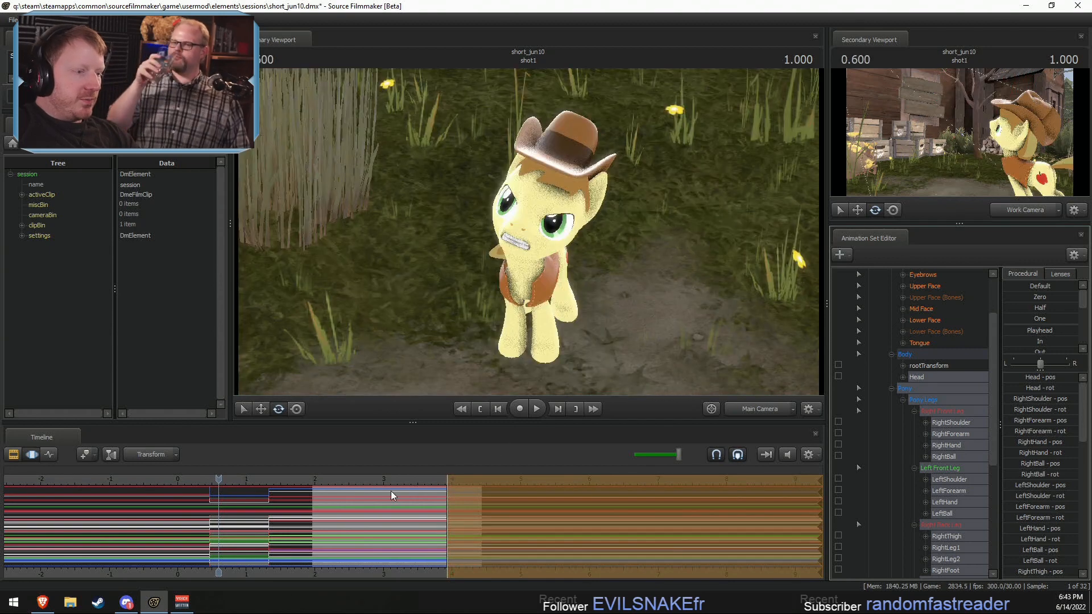
Step: Move the start of the pose change in shot2 to about 3.7, and replay the shot from 2.133
left_click(393, 481)
key("space")
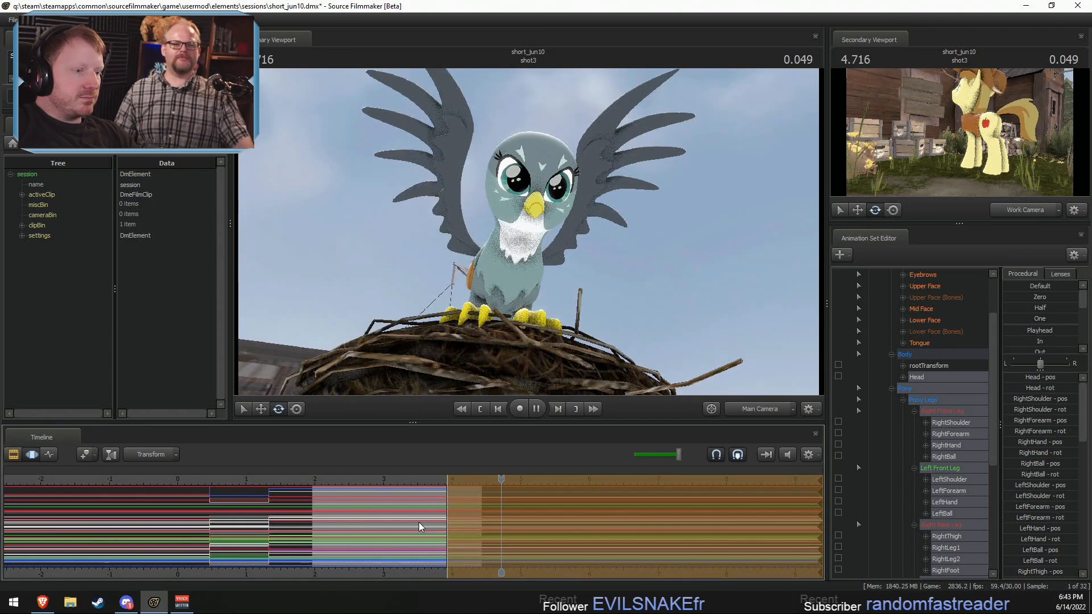
key("space")
left_click_drag(444, 518, 428, 518)
left_click(397, 485)
key("space")
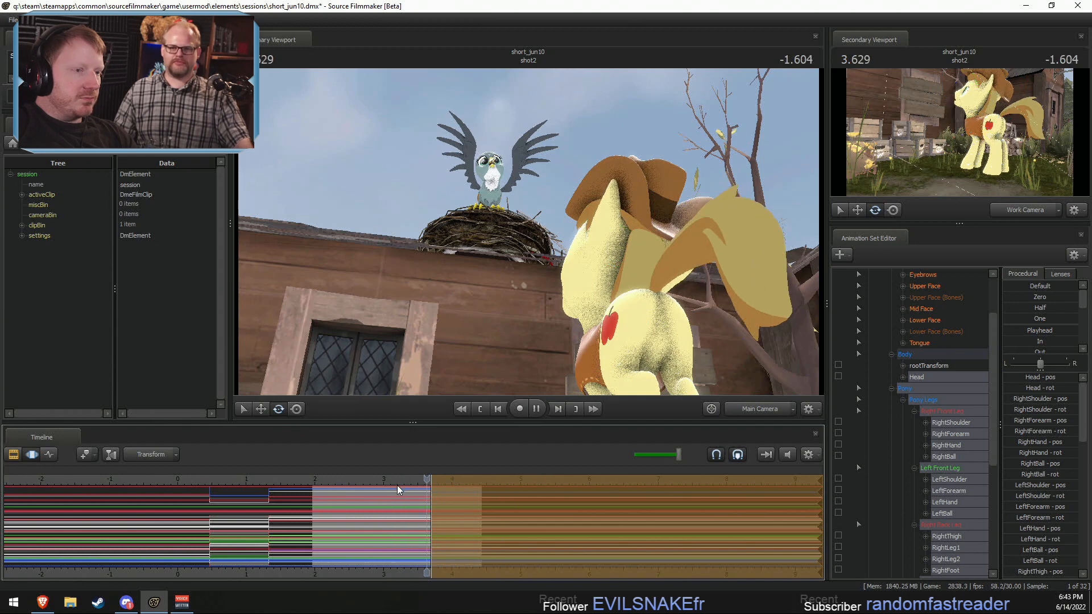
left_click(317, 483)
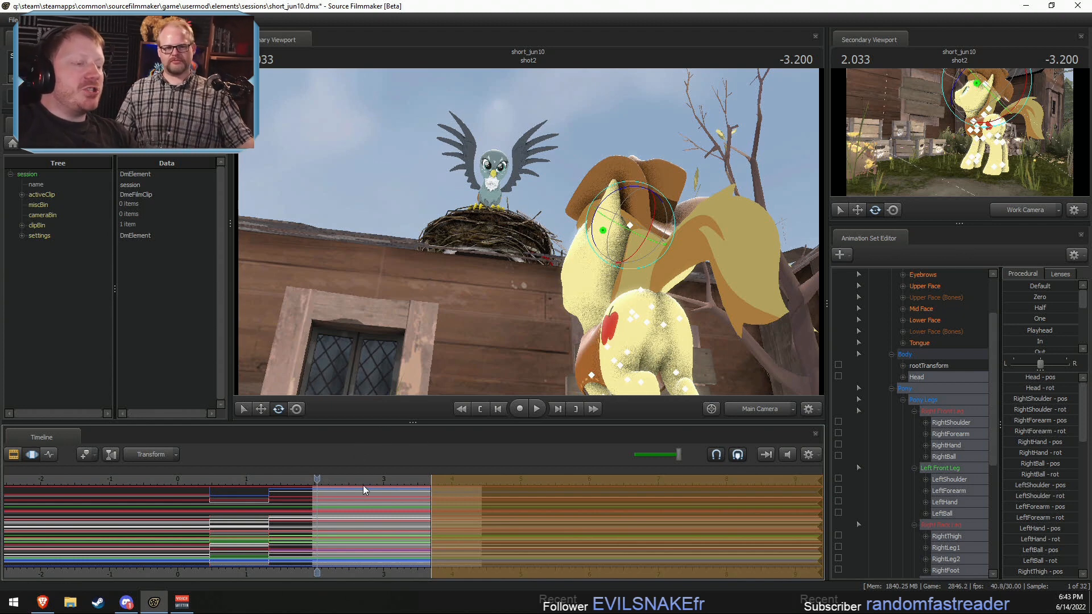
left_click(325, 479)
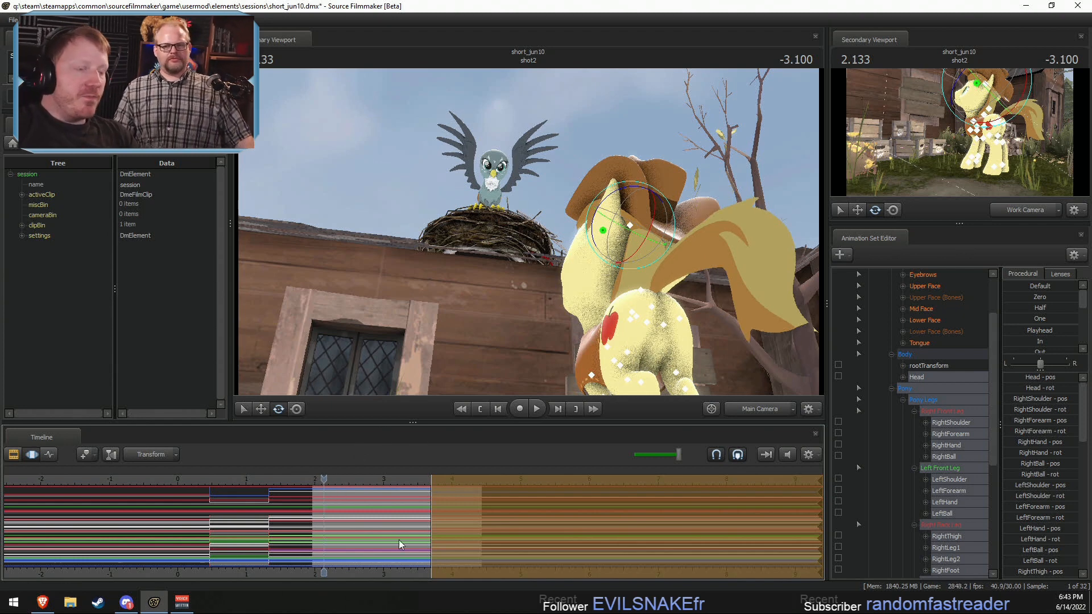
key("space")
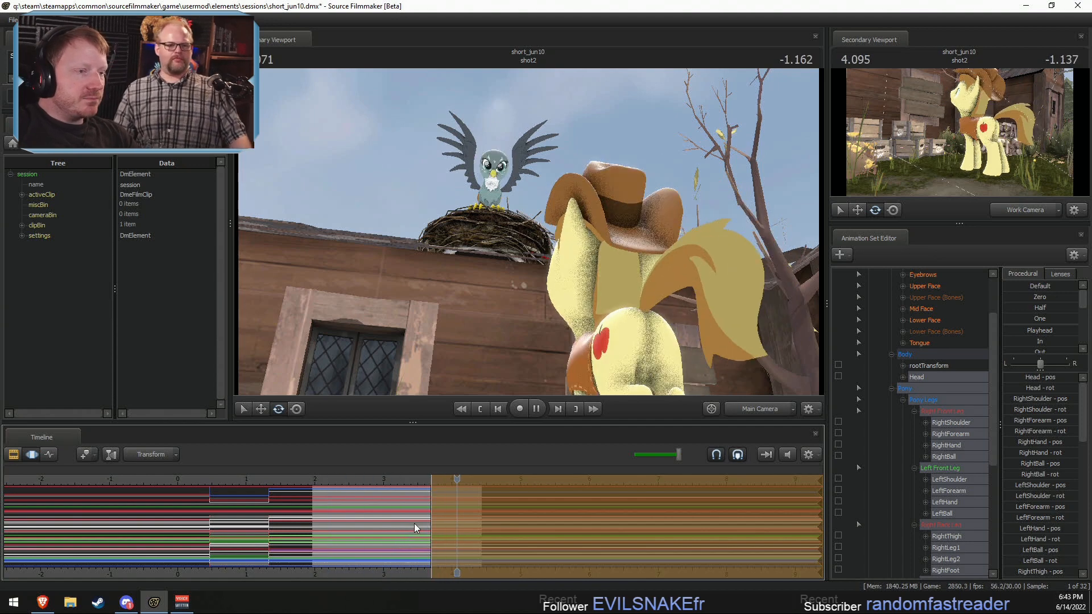
Step: Limit the time selection to about 3.07 to 3.7 and fully apply Braeburn's Playhead pose from the start of shot1
left_click_drag(313, 477, 431, 524)
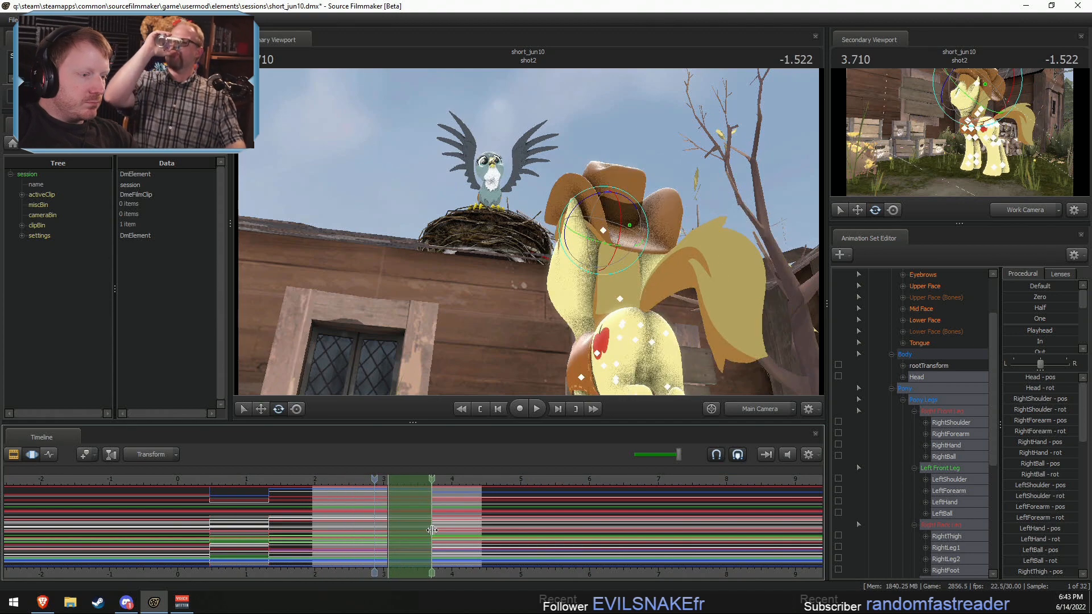
left_click_drag(363, 480, 237, 479)
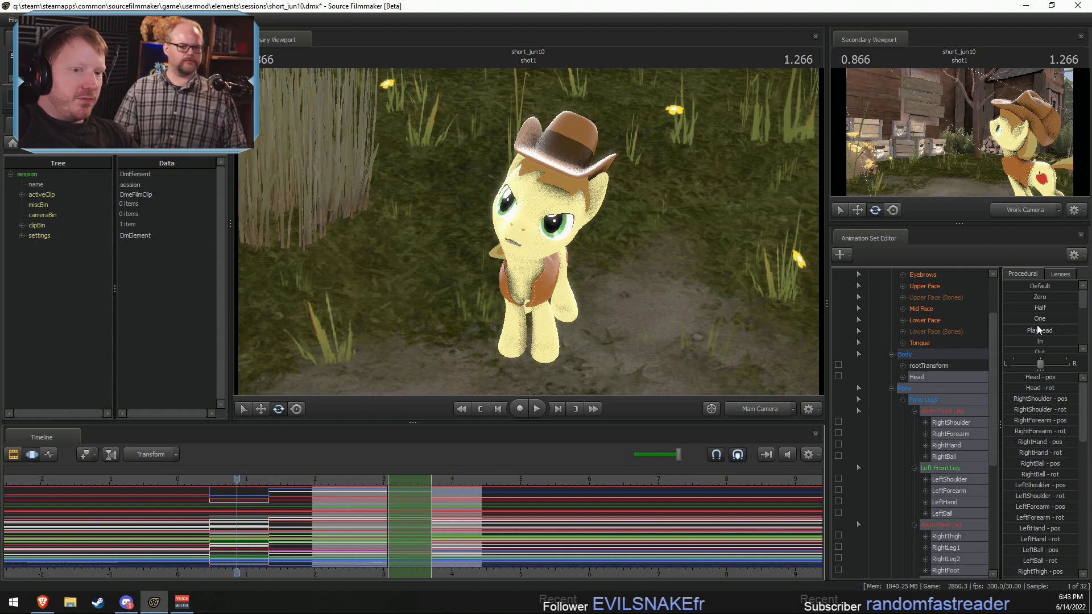
left_click_drag(1038, 330, 1076, 329)
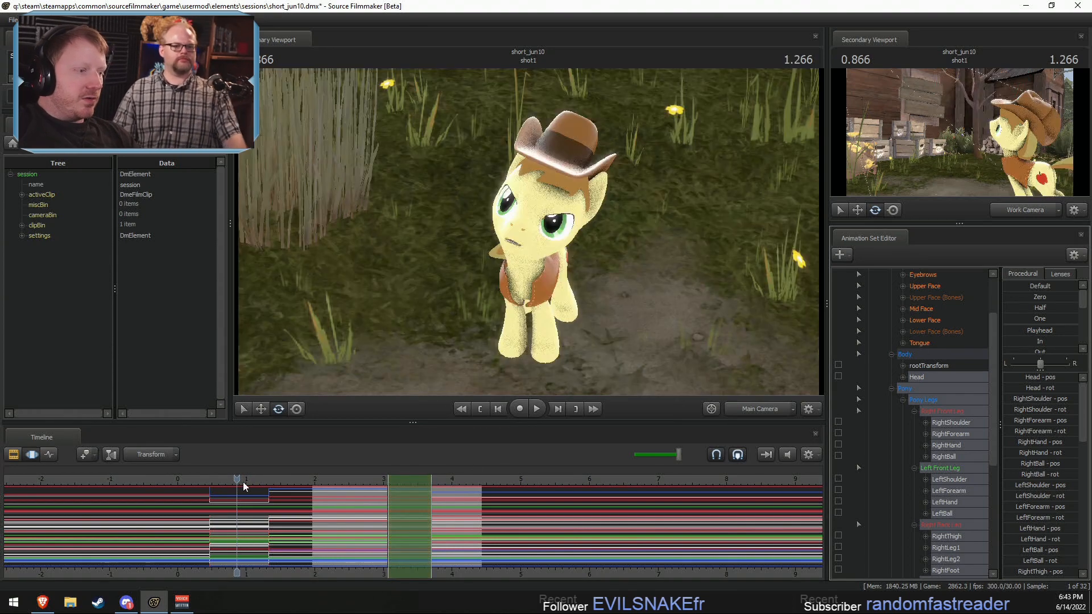
left_click_drag(243, 482, 180, 479)
left_click_drag(1008, 329, 1049, 329)
Step: Play shot2 from 2.666 through the cut into shot3 to review Braeburn's pose changes
left_click(361, 481)
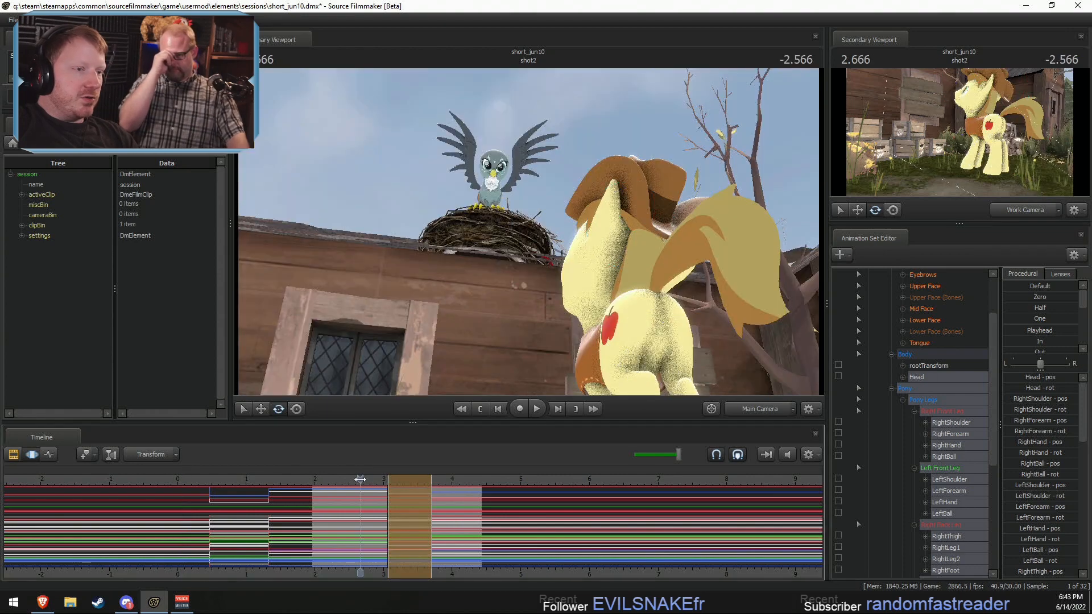
key("space")
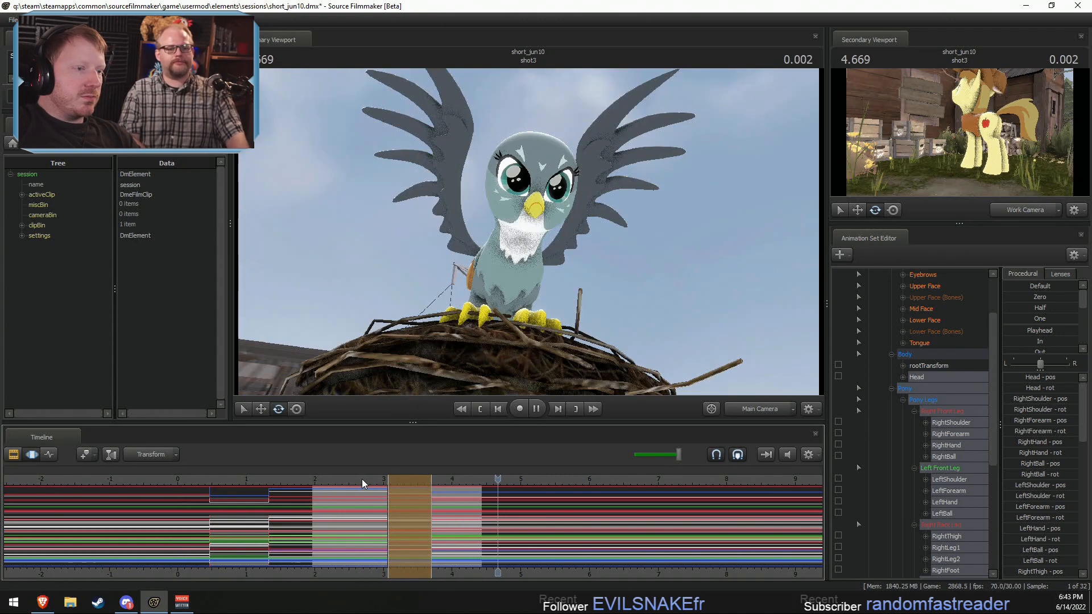
key("space")
key("F2")
key("F3")
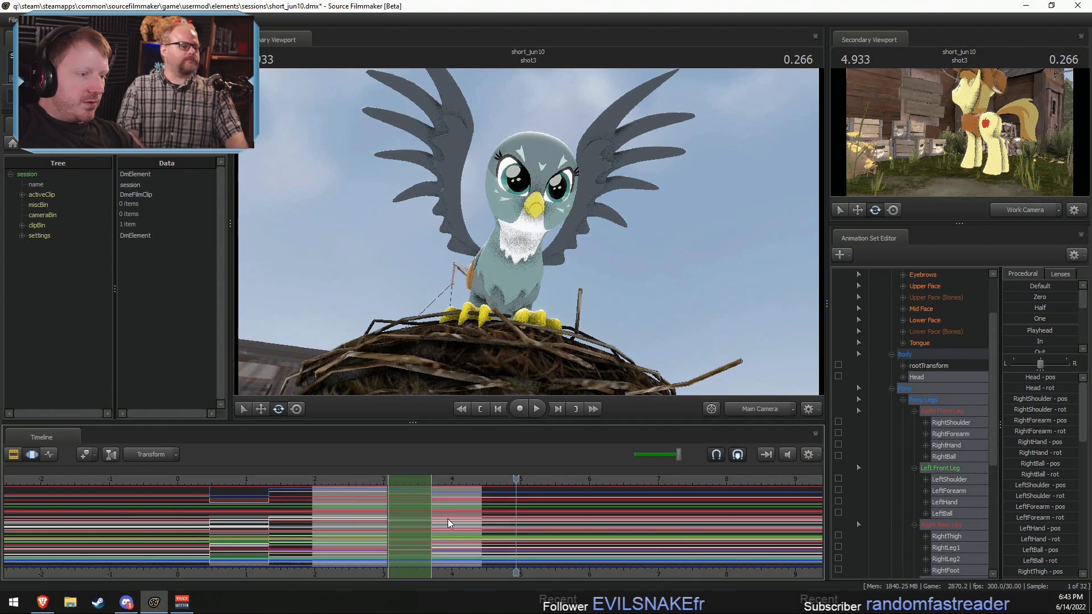
Step: Select the time from 3.700 onward and rotate Braeburn's Head control to re-angle his head at the end of shot2
left_click_drag(433, 515, 917, 548, "shift")
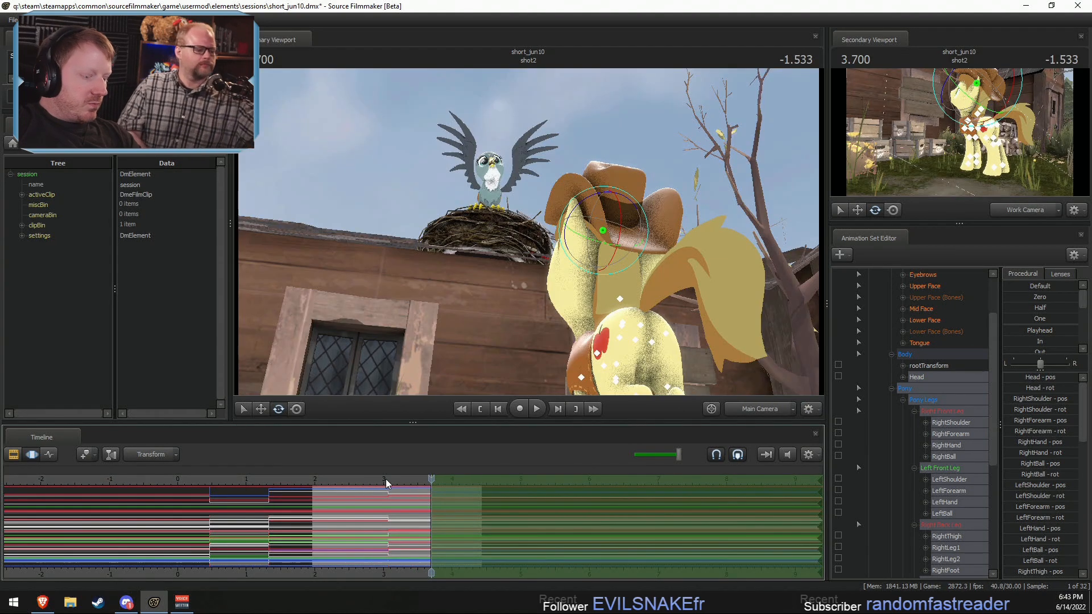
left_click(387, 479)
key("space")
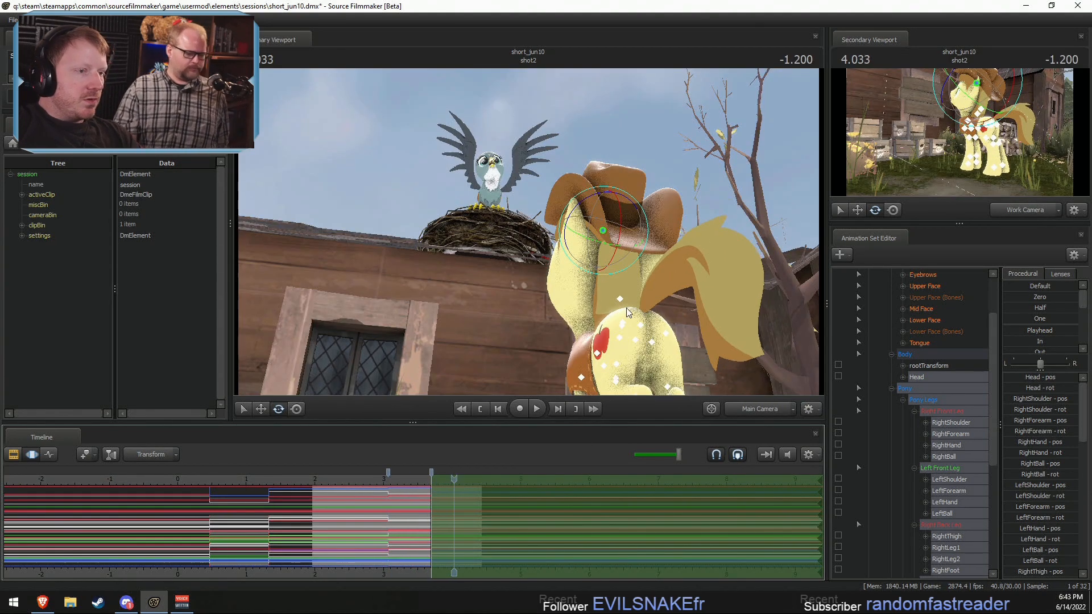
mouse_move(596, 305)
left_mouse_down("ctrl")
mouse_move(570, 310)
mouse_move(587, 342)
mouse_move(564, 330)
mouse_move(573, 301)
mouse_move(591, 301)
mouse_move(578, 316)
mouse_move(573, 295)
mouse_move(588, 324)
left_mouse_up("ctrl")
left_click(913, 424)
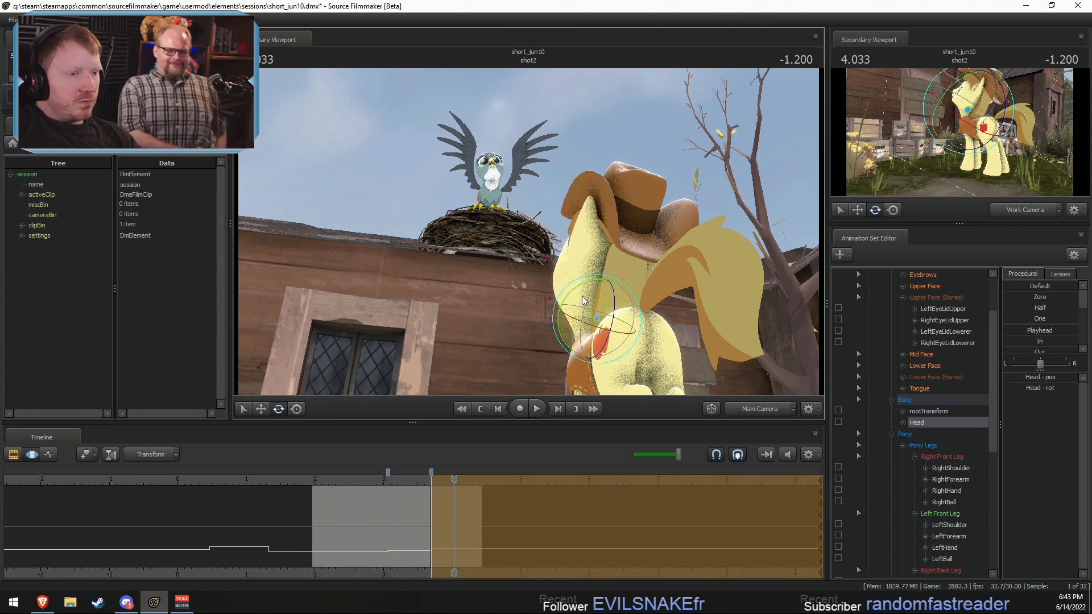
key("space")
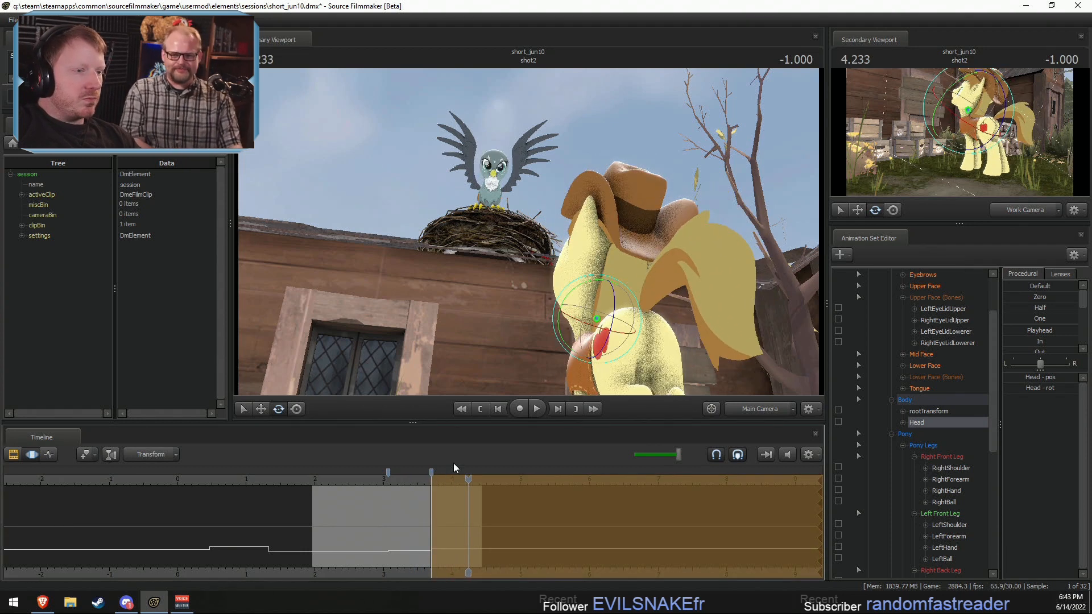
key("space")
left_click_drag(592, 311, 584, 320)
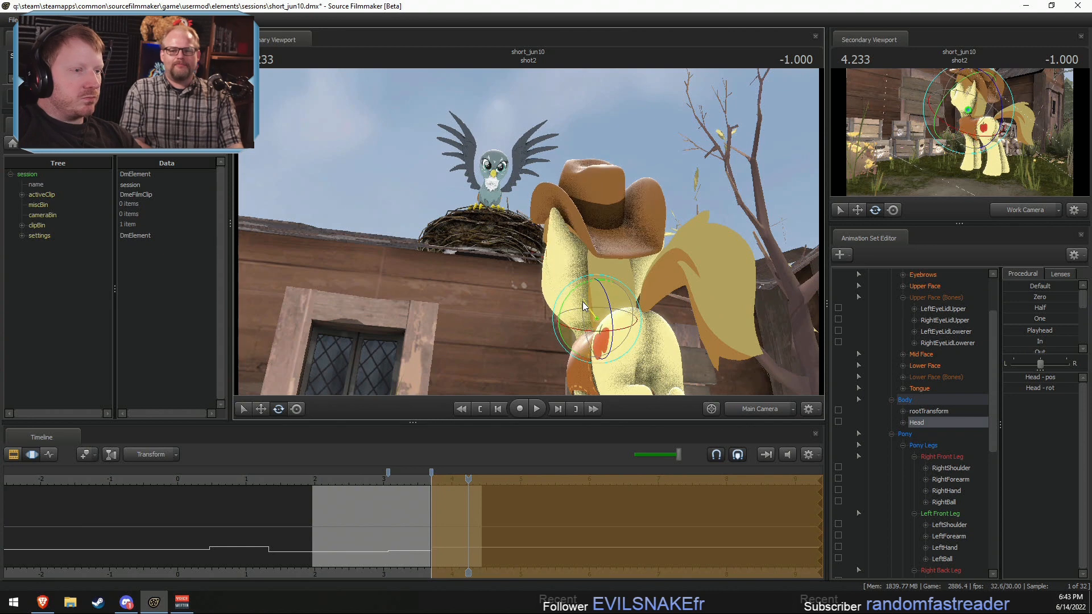
Step: Play the end of shot2 from about 3.4 to review the head turn, and scrub back through the shot to 3.133
left_click(411, 478)
key("space")
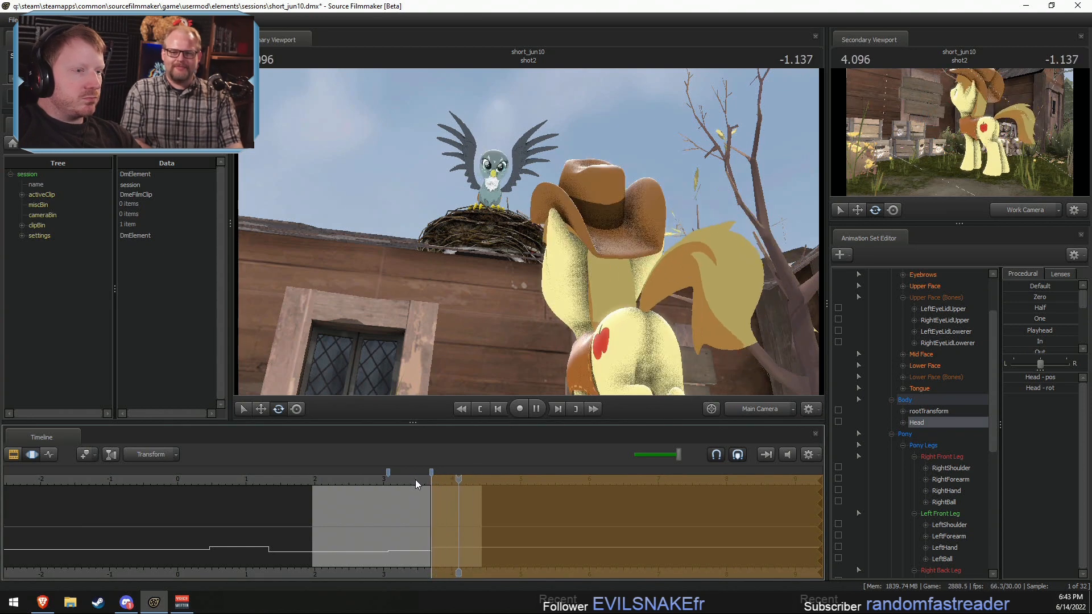
key("space")
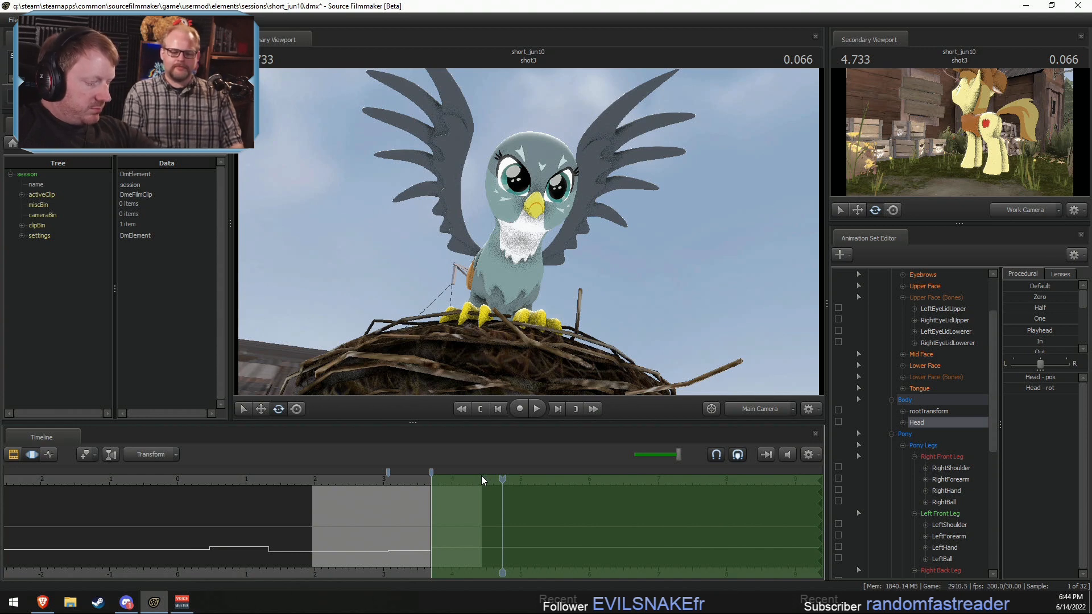
left_click_drag(367, 478, 353, 478)
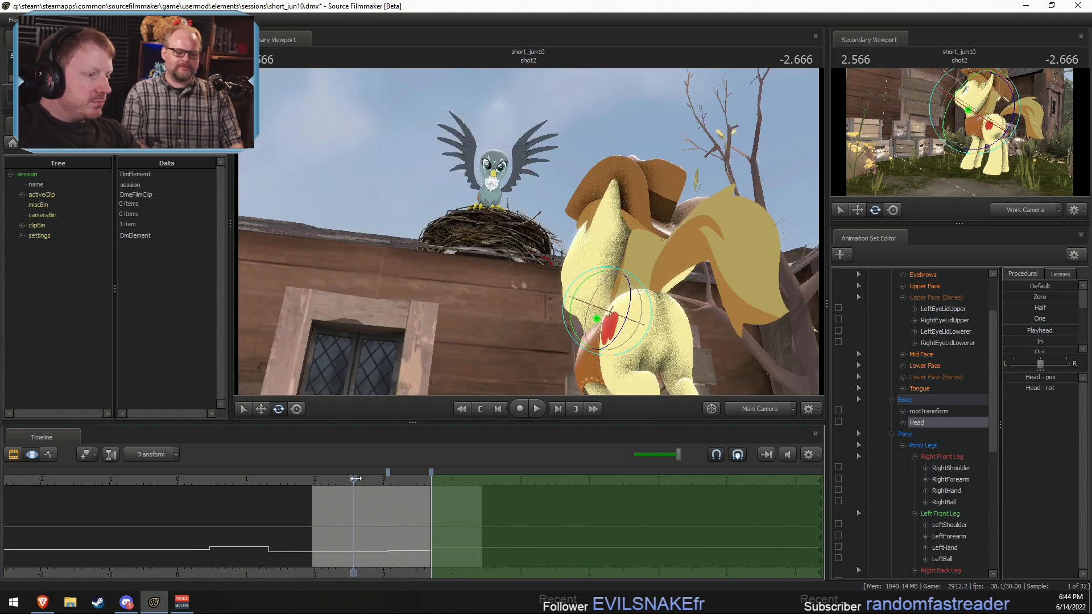
left_click(322, 478)
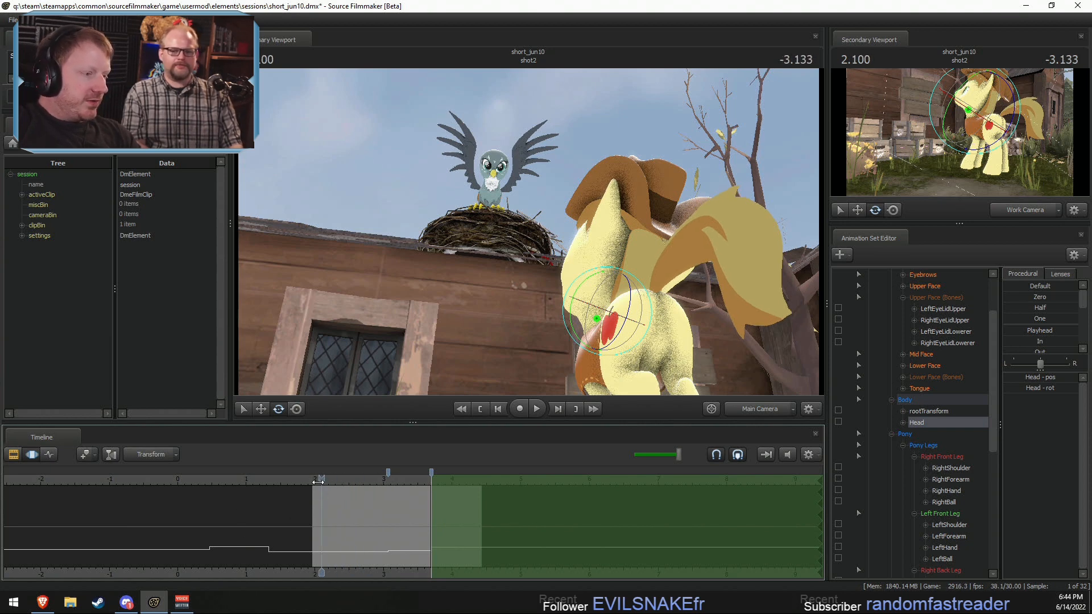
left_click_drag(312, 481, 392, 493)
Step: Switch to the Work Camera, fly up to Gabby, play her part of shot2, and scrub back to 3.200
middle_click(754, 408, "ctrl")
key("w")
mouse_move(739, 364)
left_mouse_down()
mouse_move(676, 279)
mouse_move(668, 202)
mouse_move(671, 249)
left_mouse_up()
key("w")
key("w")
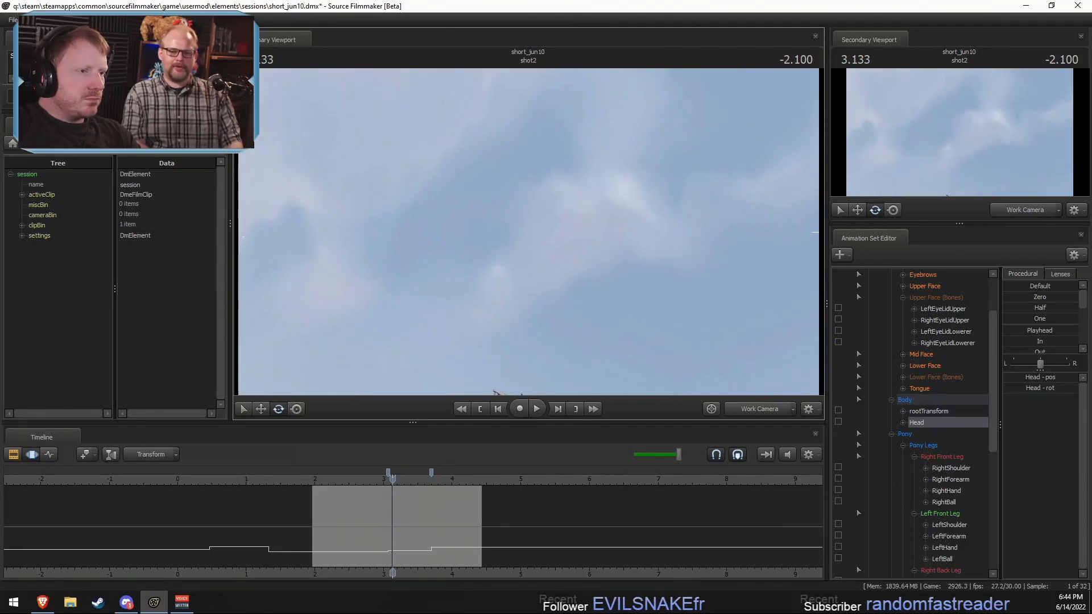
mouse_move(527, 231)
left_mouse_down()
mouse_move(529, 284)
mouse_move(527, 230)
left_mouse_up()
key("s")
key("space")
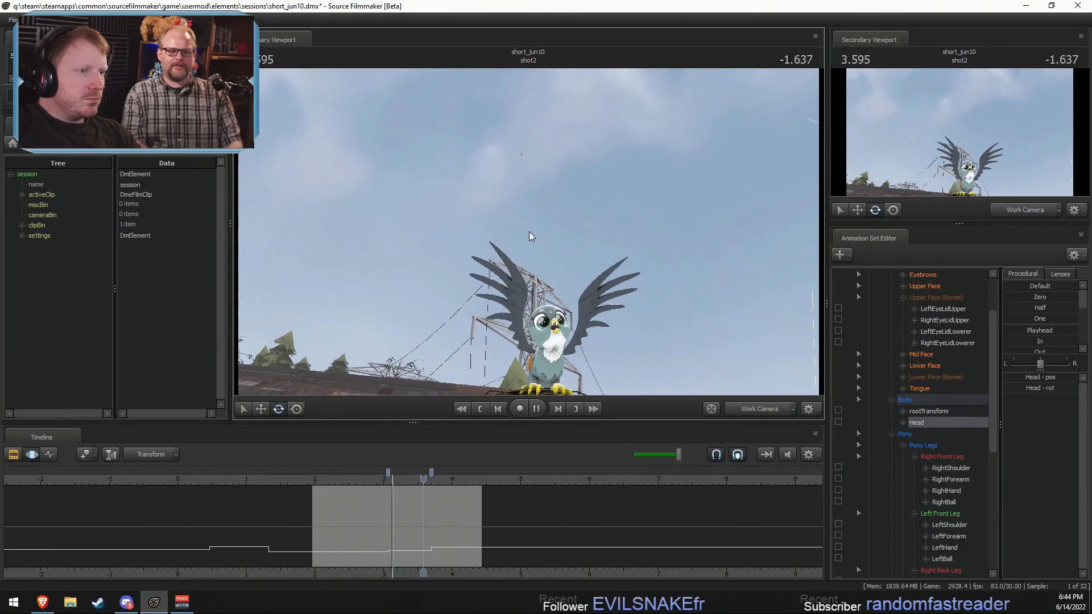
key("space")
left_click_drag(461, 480, 398, 495)
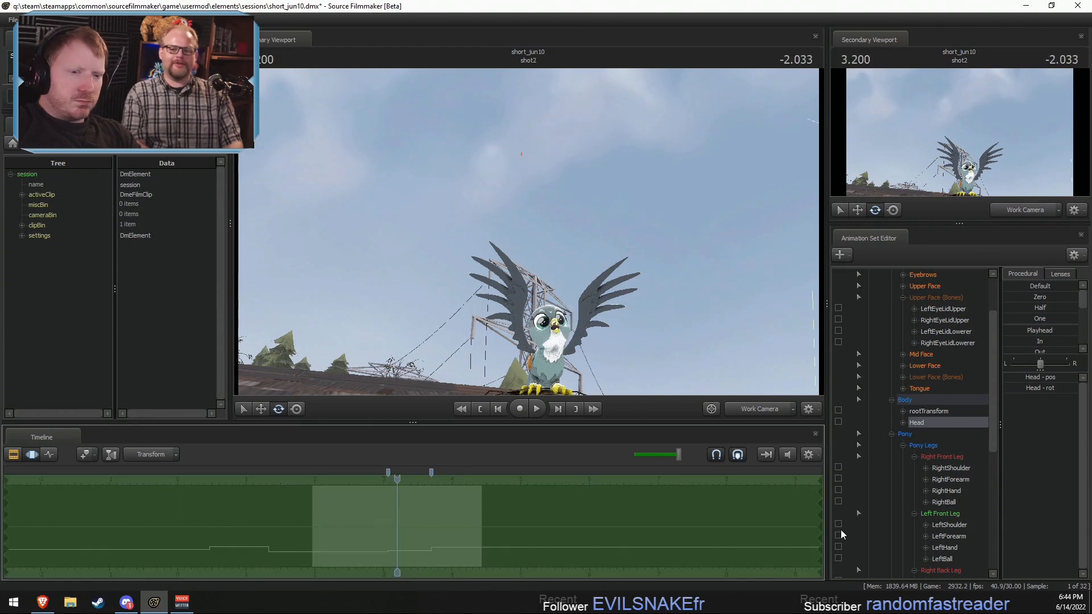
Step: Collapse Braeburn's controls, expand Gabby's Face group, and select her Tongue controls
scroll(904, 481, "up", 2)
left_click(924, 355)
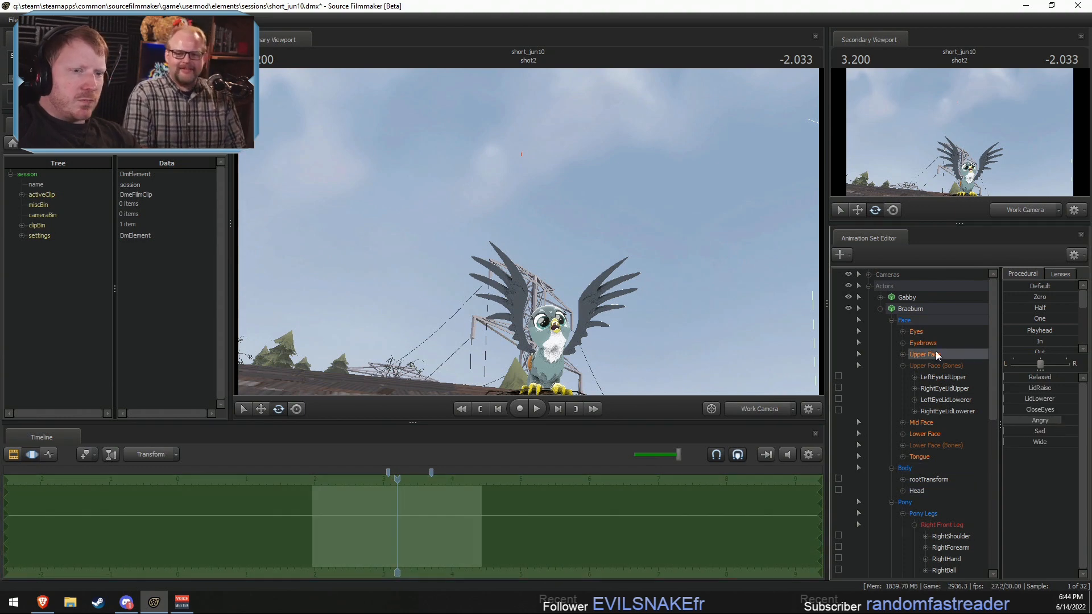
left_click(880, 307)
left_click(880, 297)
left_click(892, 309)
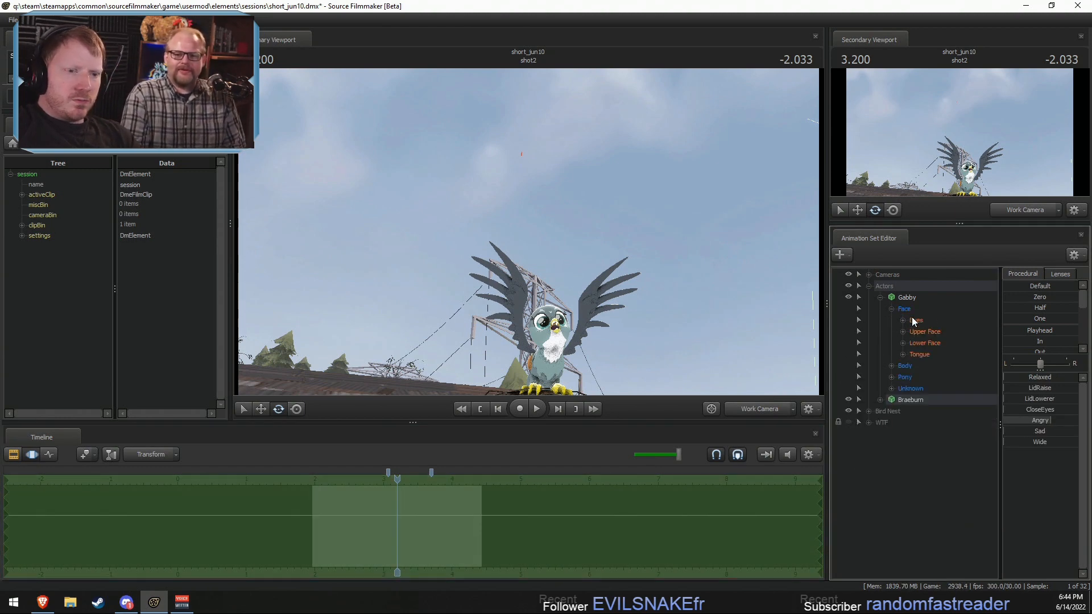
left_click(931, 354)
Step: Try to move Gabby's tongue control down toward her beak, and undo the move
mouse_move(637, 256)
left_mouse_down()
mouse_move(638, 242)
mouse_move(635, 273)
left_mouse_up()
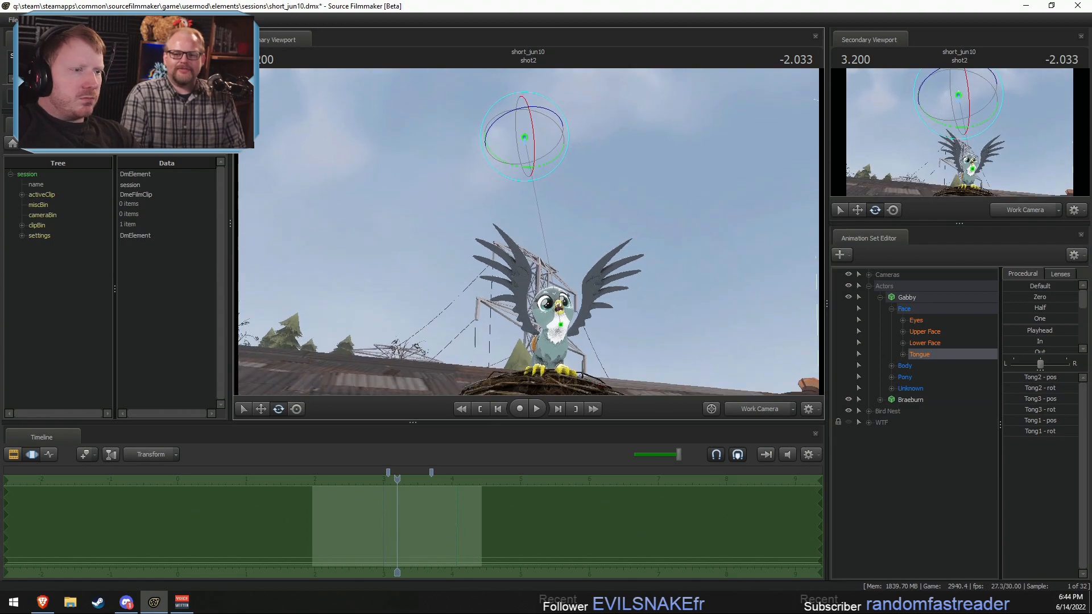
left_click_drag(526, 236, 591, 277)
left_click(469, 501)
key("w")
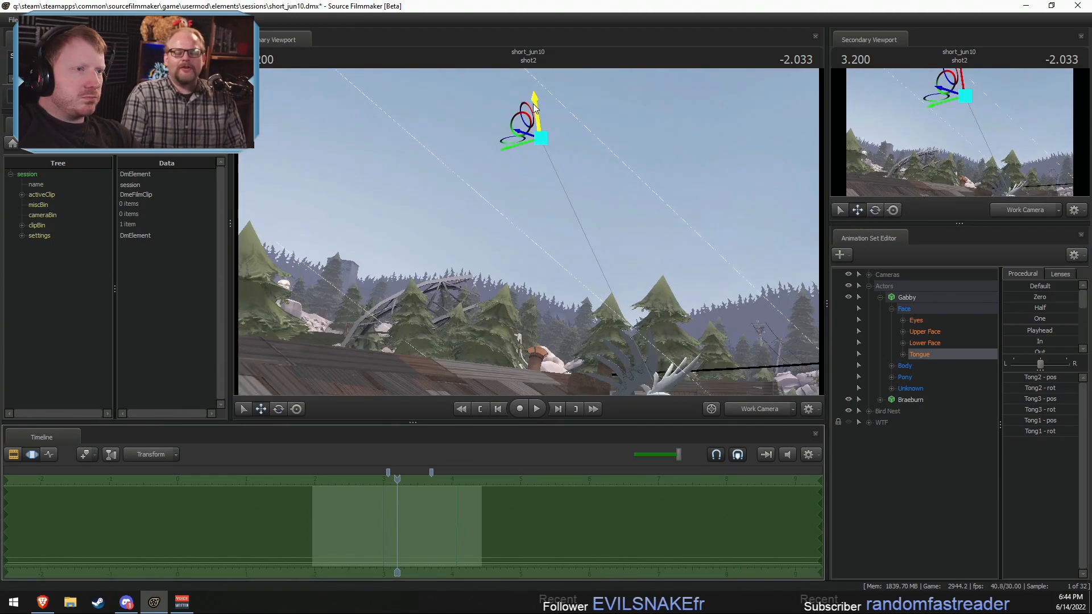
left_click_drag(537, 111, 551, 188)
key("ctrl+z")
Step: Inspect Gabby's open beak and tongue from several sides in the Work Camera and compare with the shot camera's view
key("w")
key("w")
left_click_drag(596, 248, 596, 248)
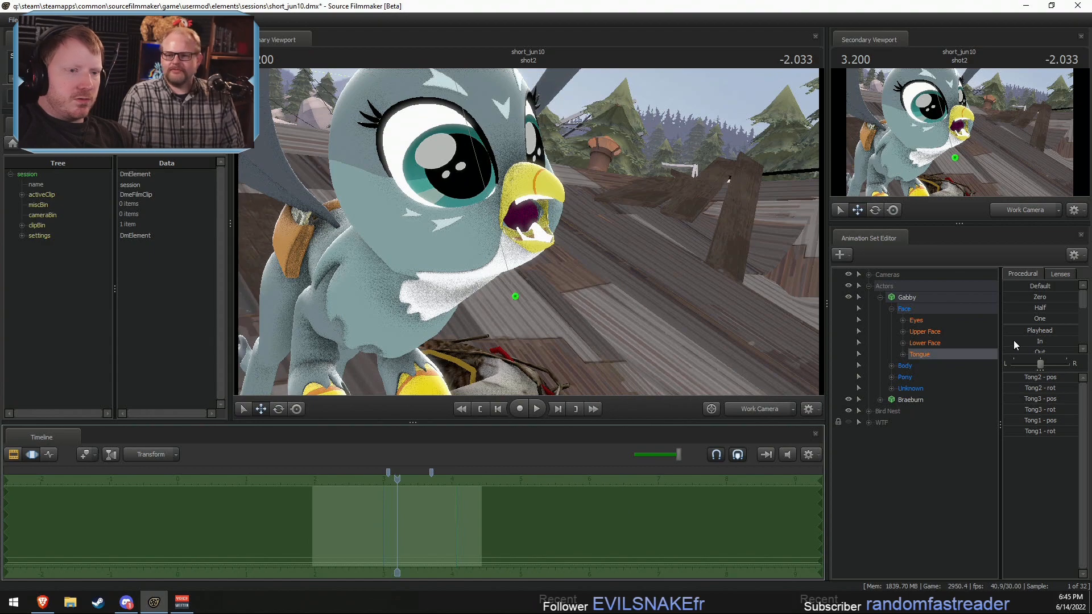
left_click_drag(1014, 341, 1076, 341)
key("F2")
left_click_drag(590, 327, 529, 336)
key("d")
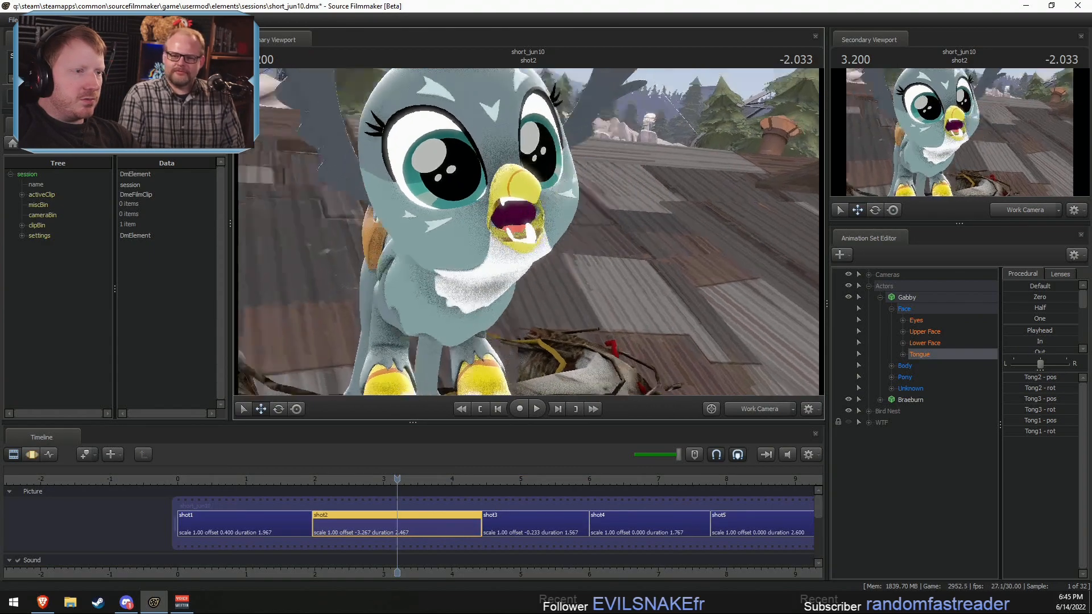
mouse_move(530, 232)
left_mouse_down()
mouse_move(512, 232)
mouse_move(530, 232)
left_mouse_up()
key("a")
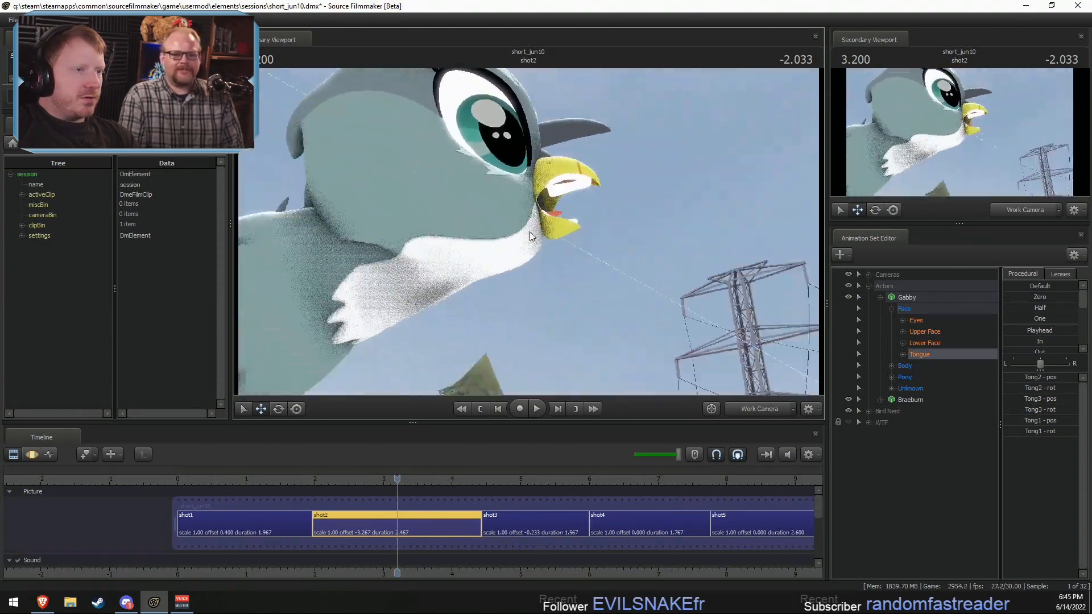
left_click(748, 407)
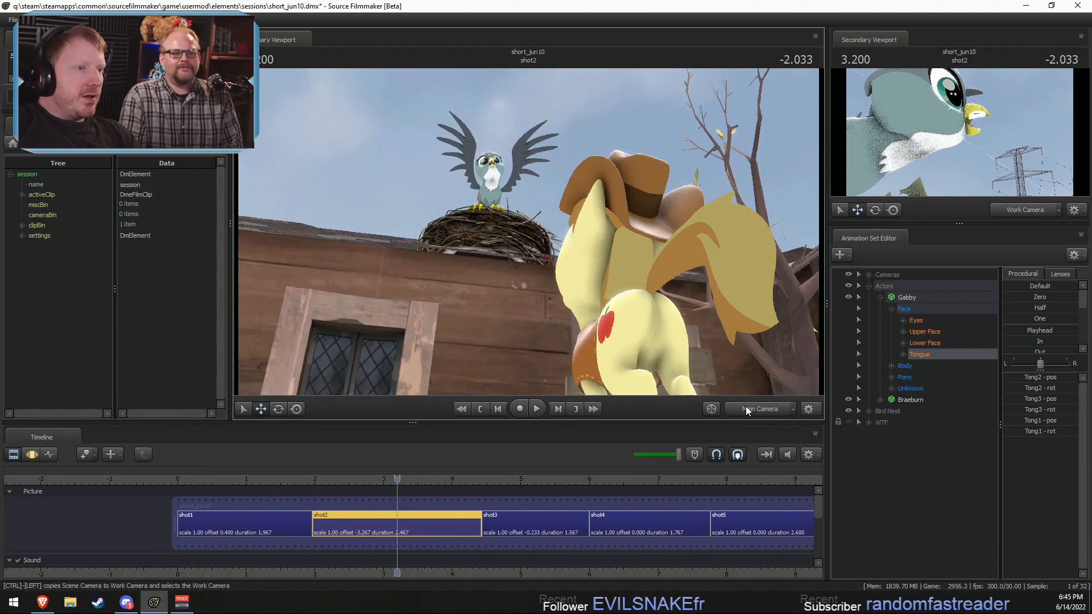
left_click(746, 408, "ctrl")
Step: Frame Gabby's beak from the front and select the time range from about 3.08 to 3.7 in shot2 for editing
left_click_drag(666, 318, 688, 287)
key("w")
key("s")
key("F3")
key("shift")
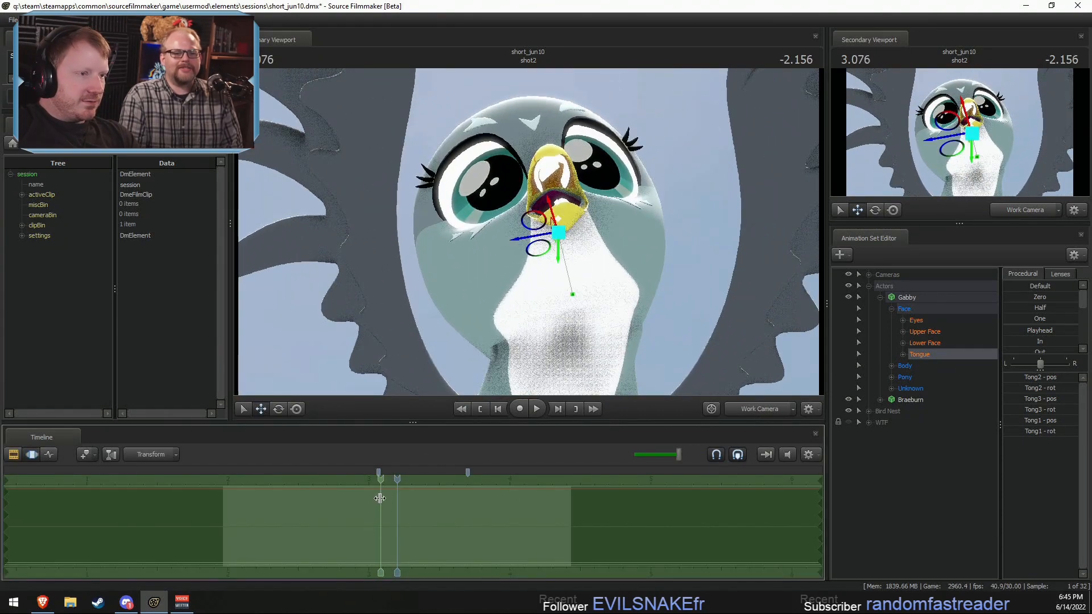
left_click_drag(380, 498, 468, 509, "shift")
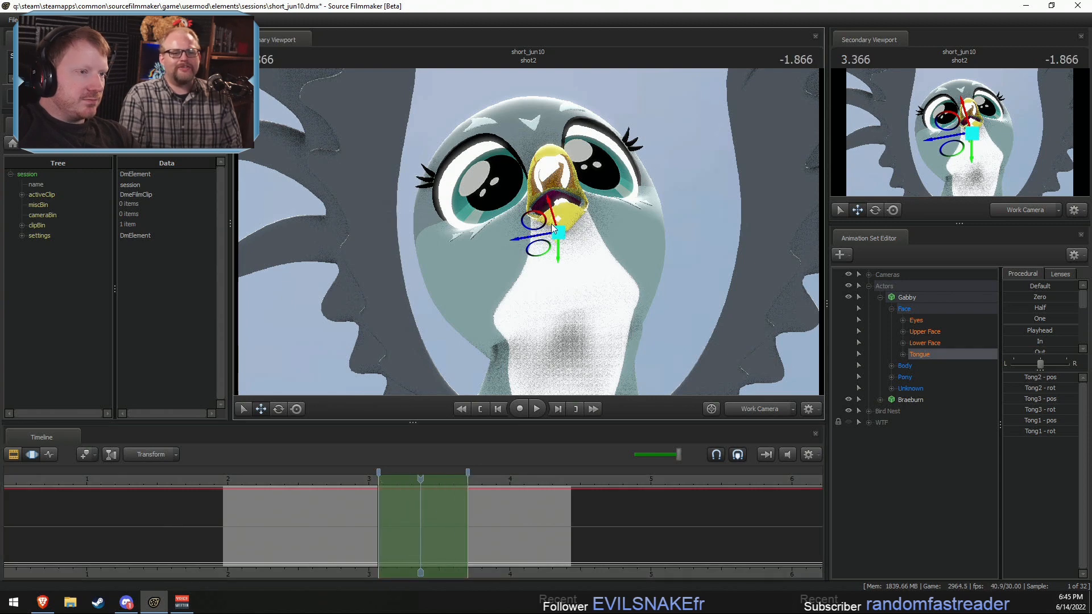
Step: Raise Gabby's tongue control into her open beak, and select the Tong1 control from the expanded Tongue group
left_click_drag(552, 226, 551, 205)
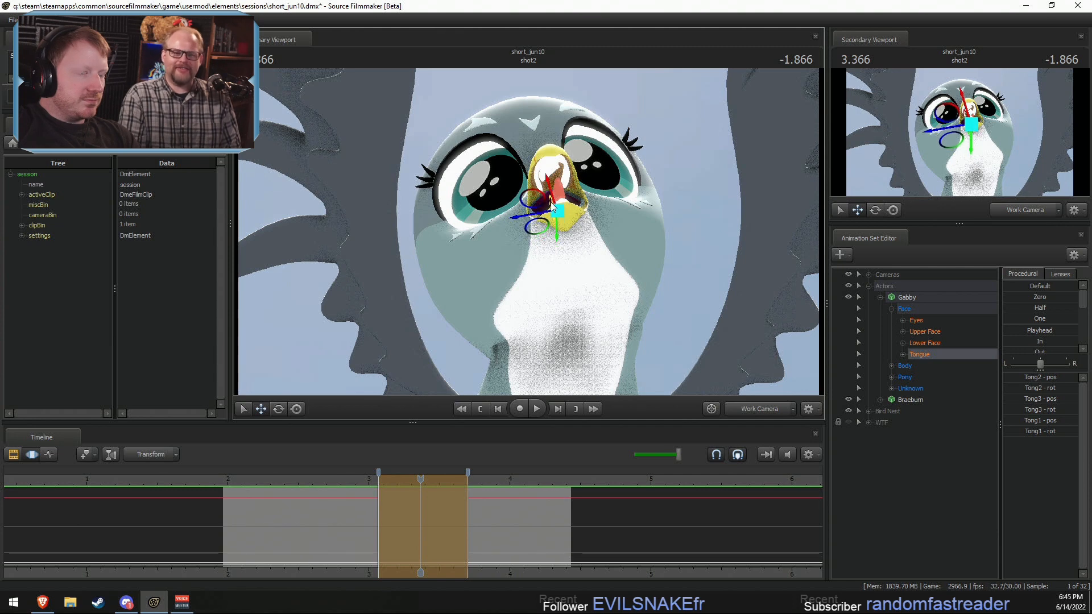
left_click(903, 354)
left_click(919, 367)
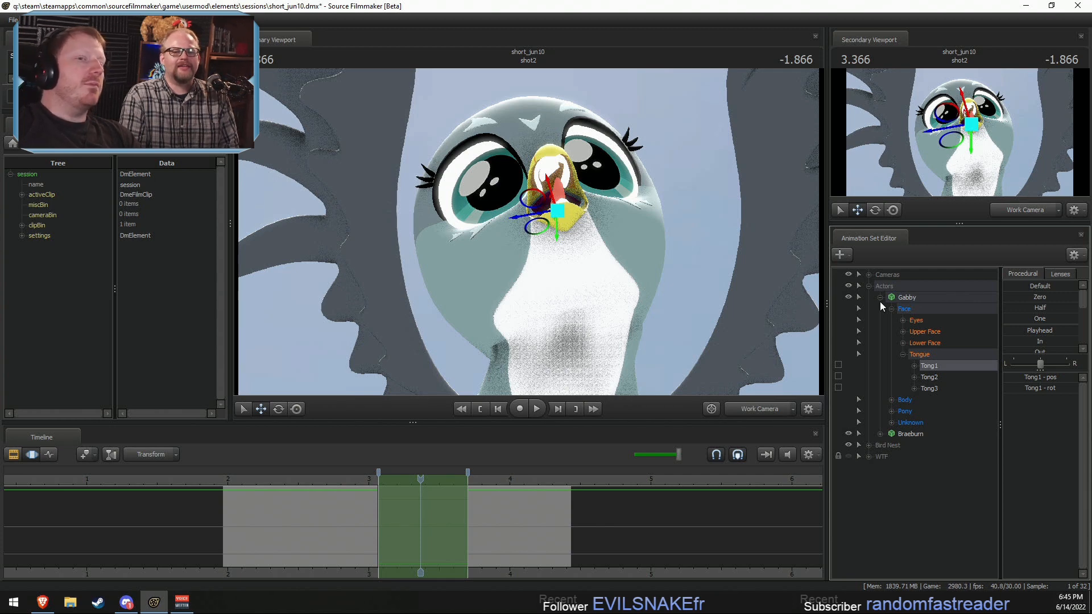
Step: Select the whole Gabby animation set and try changing her Feath body group
left_click(932, 296)
right_click(933, 297)
mouse_move(965, 456)
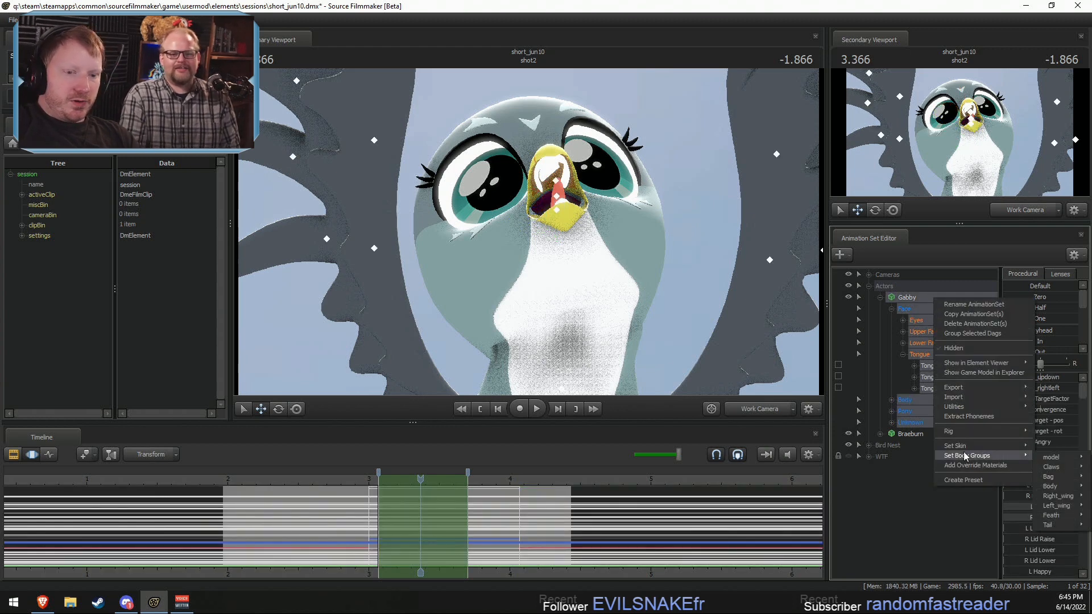
mouse_move(1059, 517)
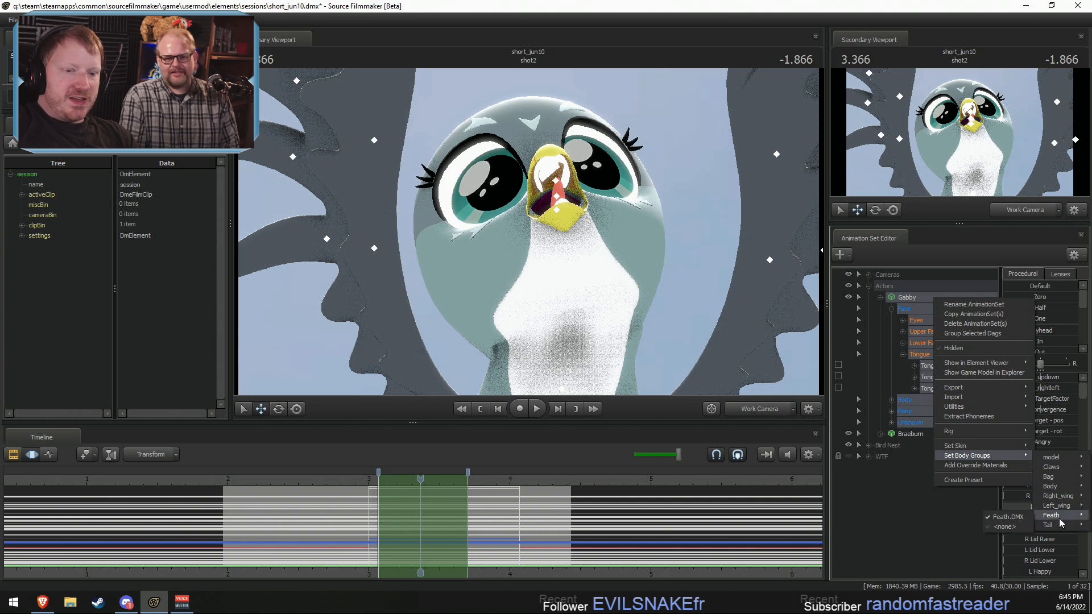
left_click(1007, 519)
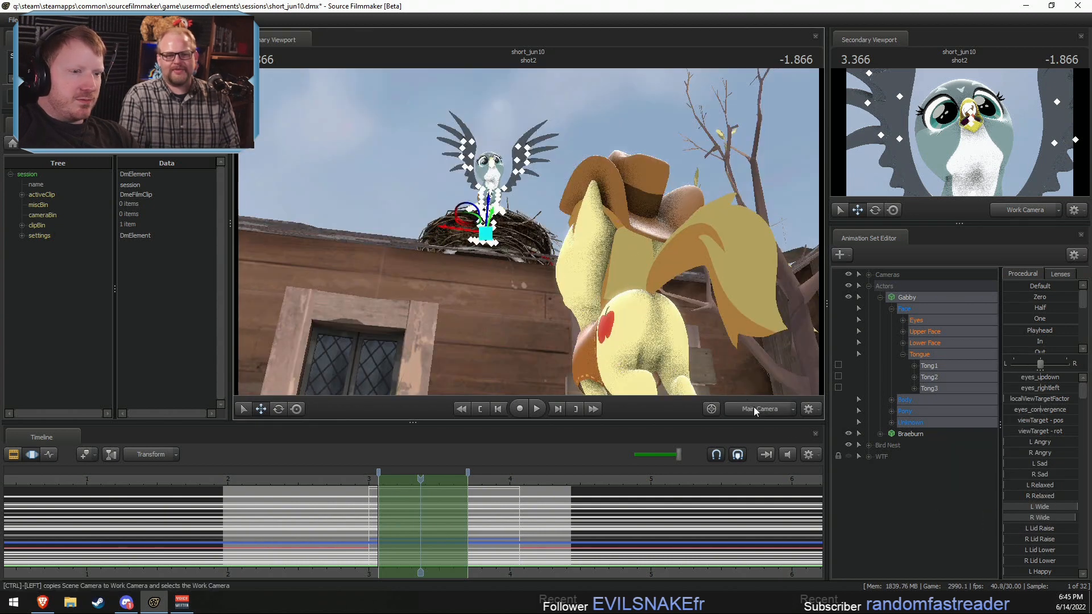
Step: Examine Gabby's legs, claws and open beak up close in the Work Camera
key("w")
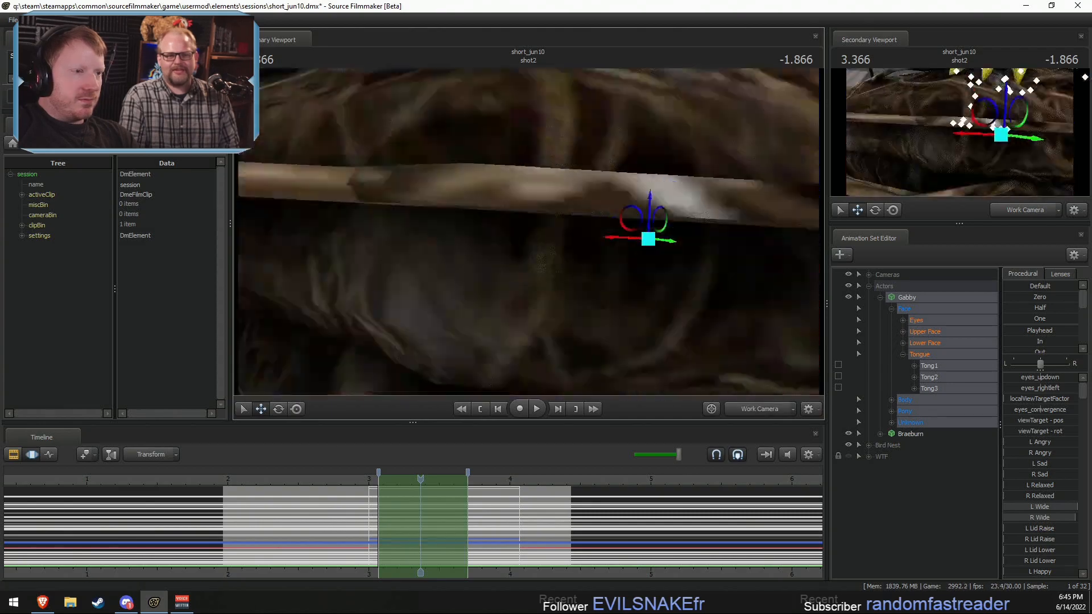
key("s")
left_click_drag(560, 242, 561, 182)
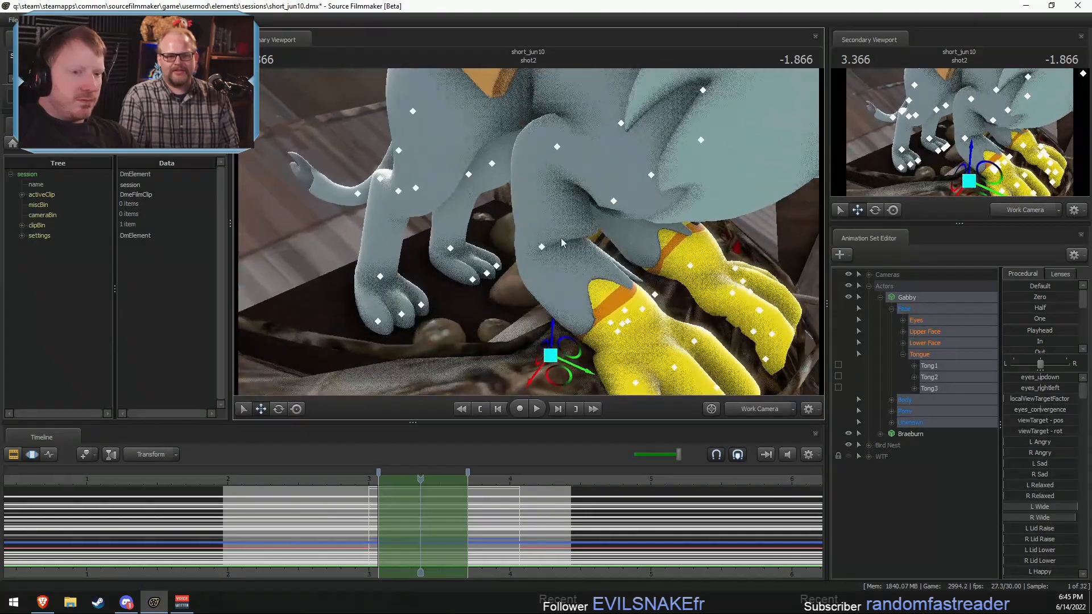
key("s")
left_click_drag(654, 242, 664, 171)
key("d")
key("w")
Step: Set Gabby's Feath body group to Feath.DMX and check her model from beak to claws
right_click(929, 297)
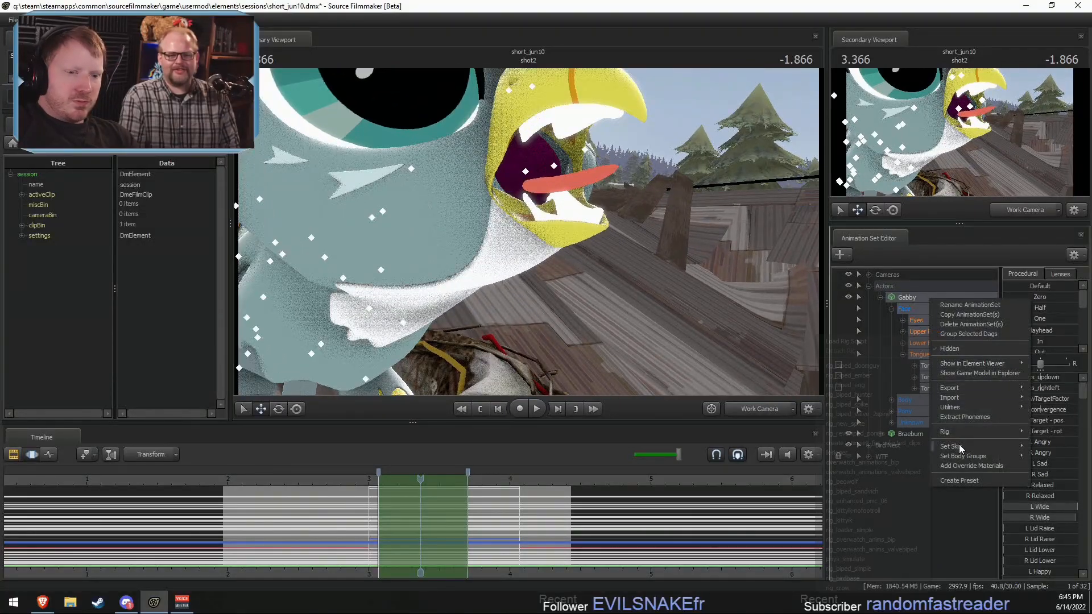
mouse_move(974, 460)
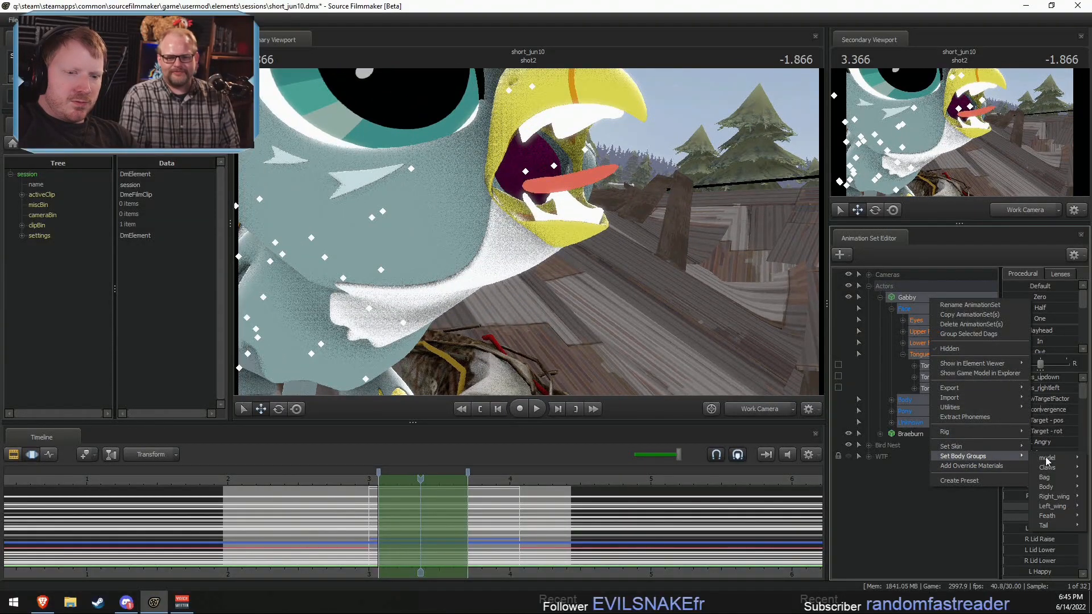
mouse_move(1061, 518)
left_click(1011, 519)
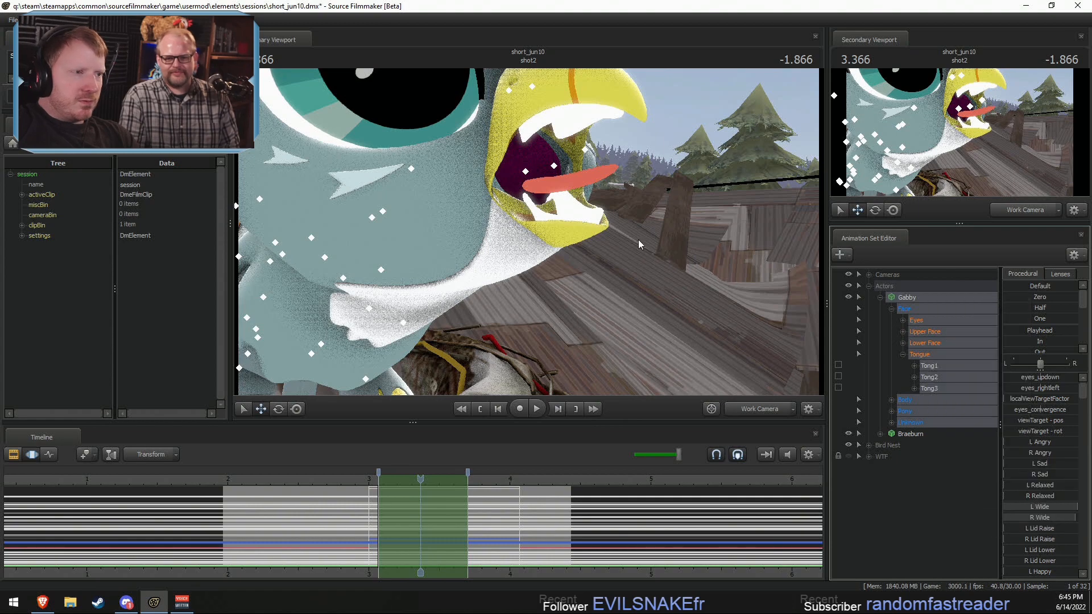
left_click_drag(638, 242, 621, 269)
key("a")
left_click_drag(529, 232, 533, 231)
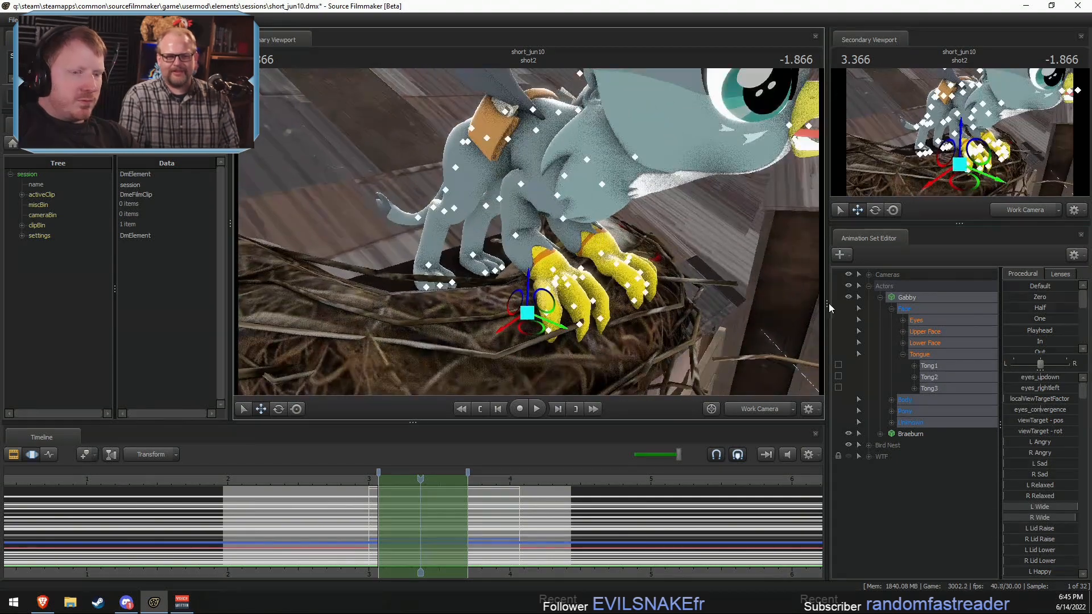
Step: Expand Gabby's Unknown control group and look through its beak, claw, bag and wing controls
right_click(919, 296)
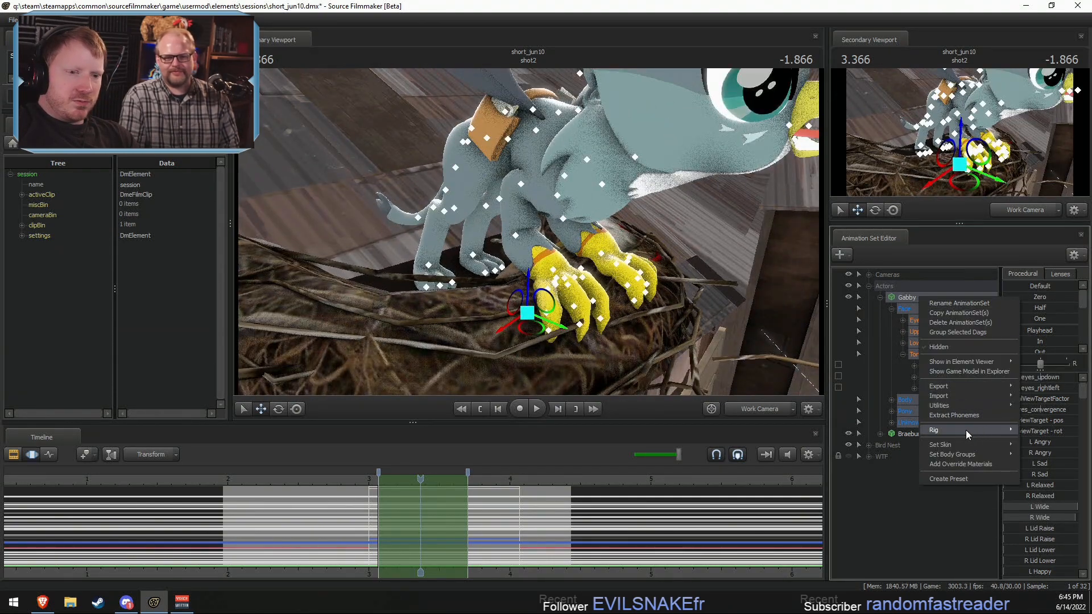
left_click(908, 300)
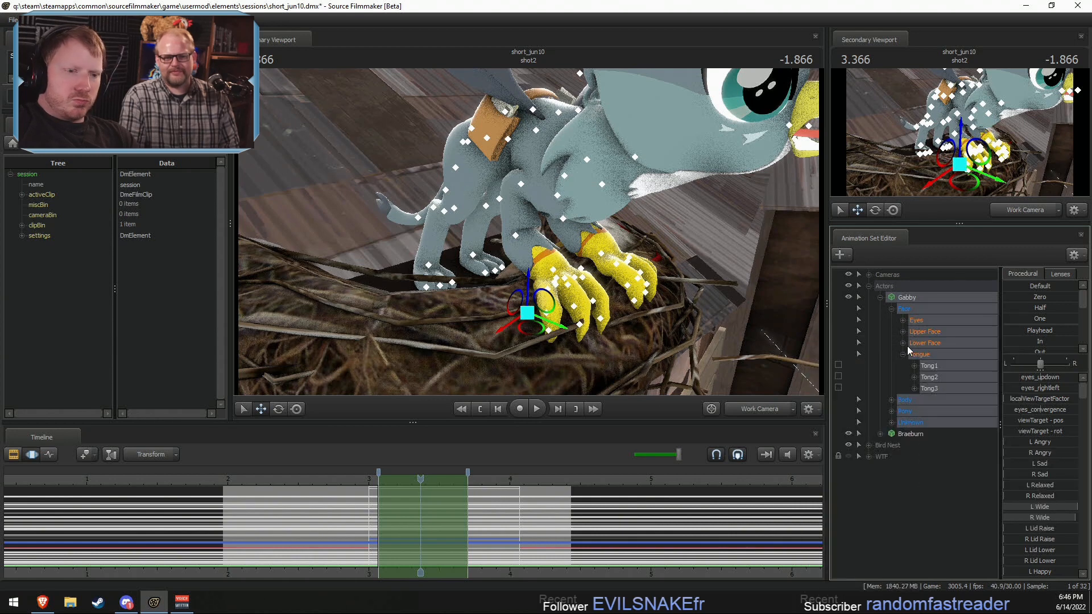
left_click(891, 422)
scroll(909, 446, "down", 10)
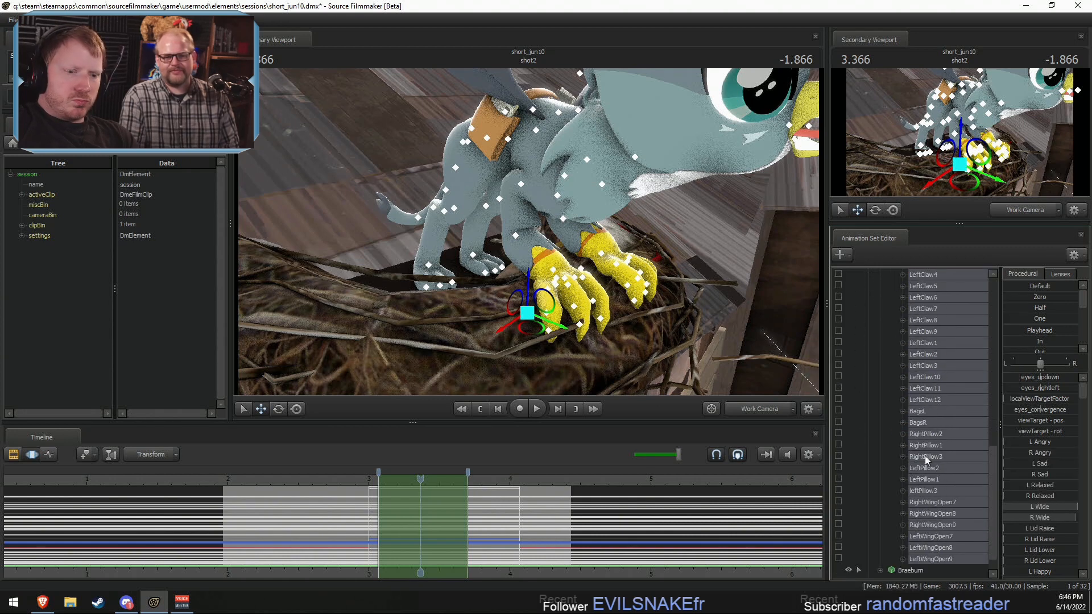
scroll(925, 456, "up", 3)
scroll(925, 458, "up", 3)
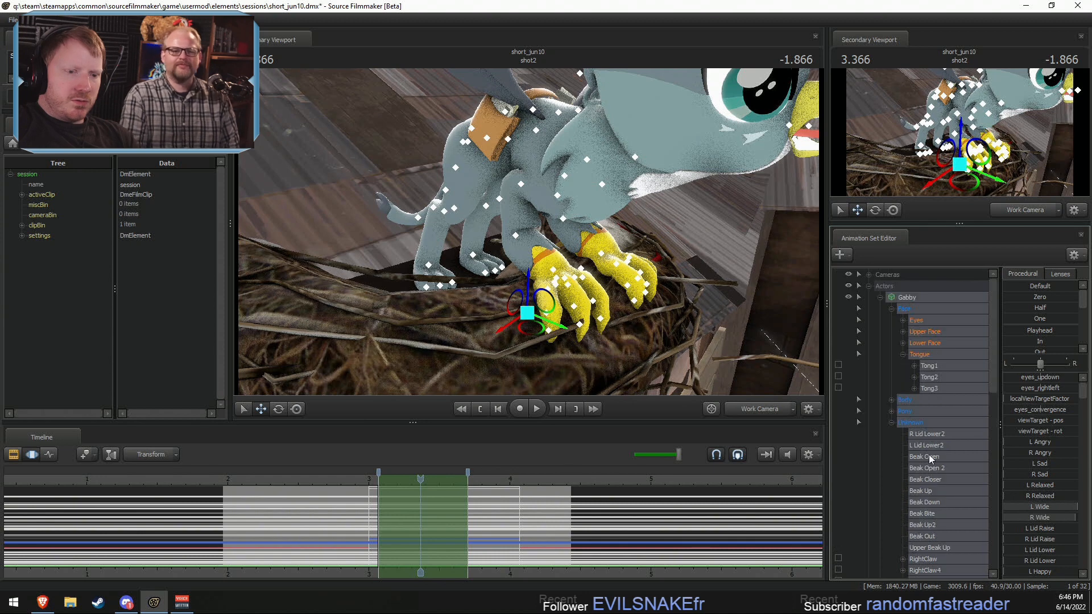
Step: Try Gabby's Feath body group at <none>, and restore it to Feath.DMX
right_click(916, 299)
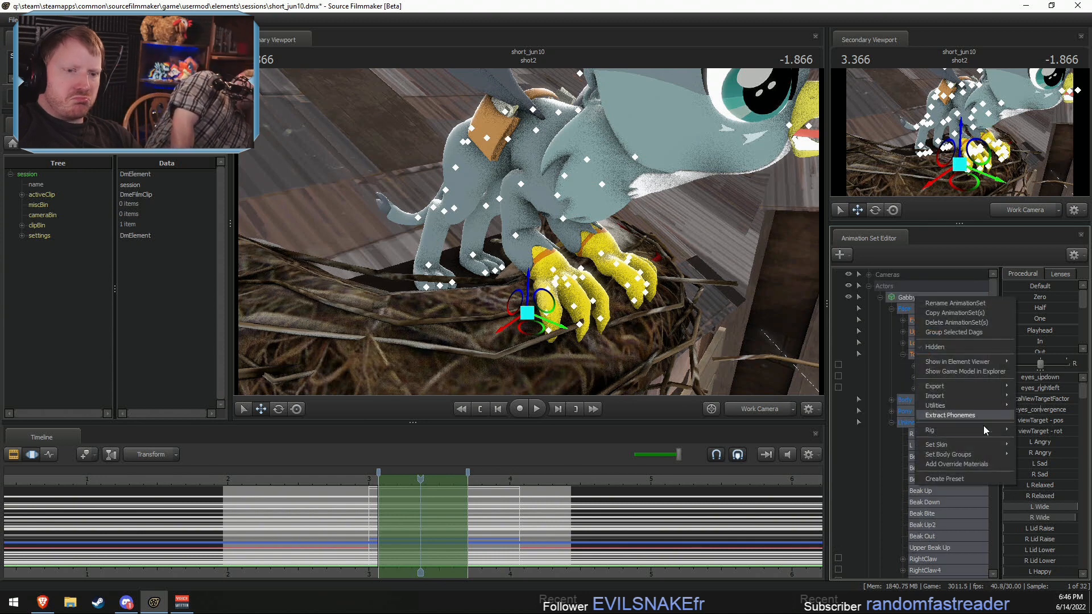
mouse_move(957, 455)
mouse_move(1038, 515)
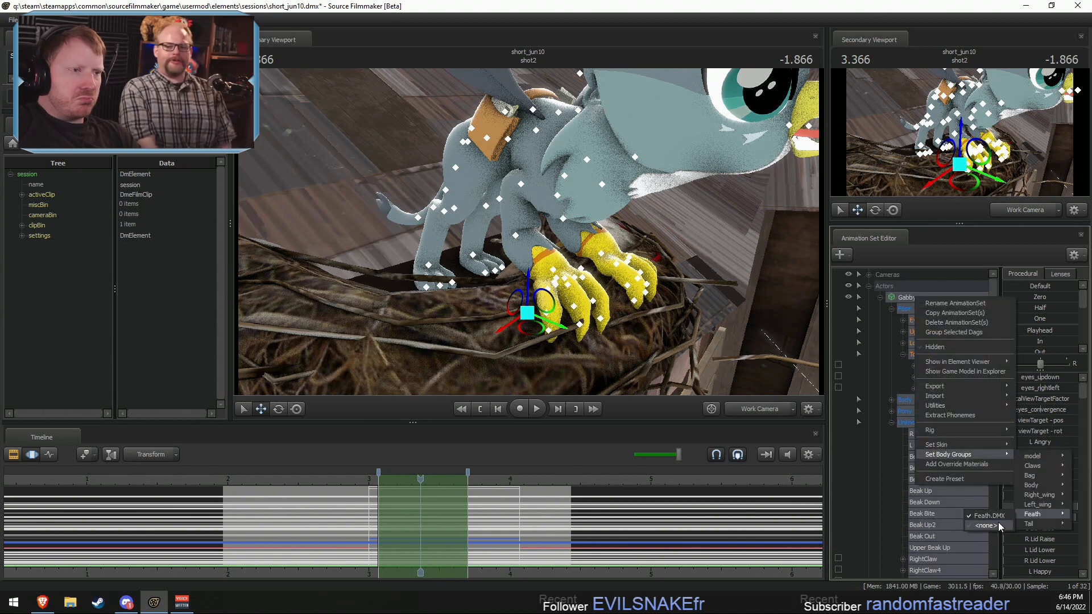
left_click(998, 522)
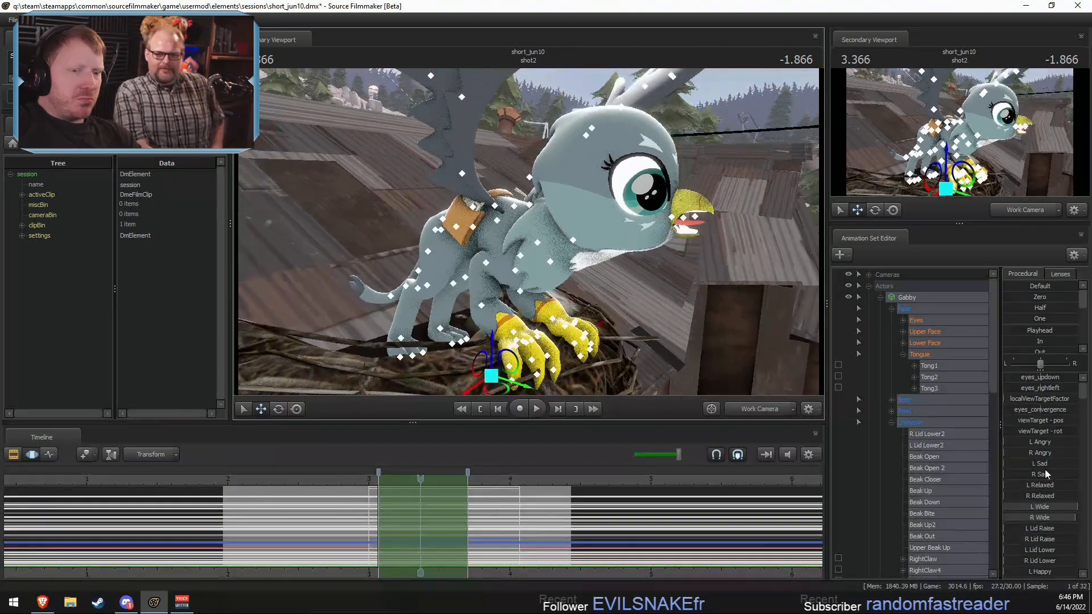
right_click(902, 308)
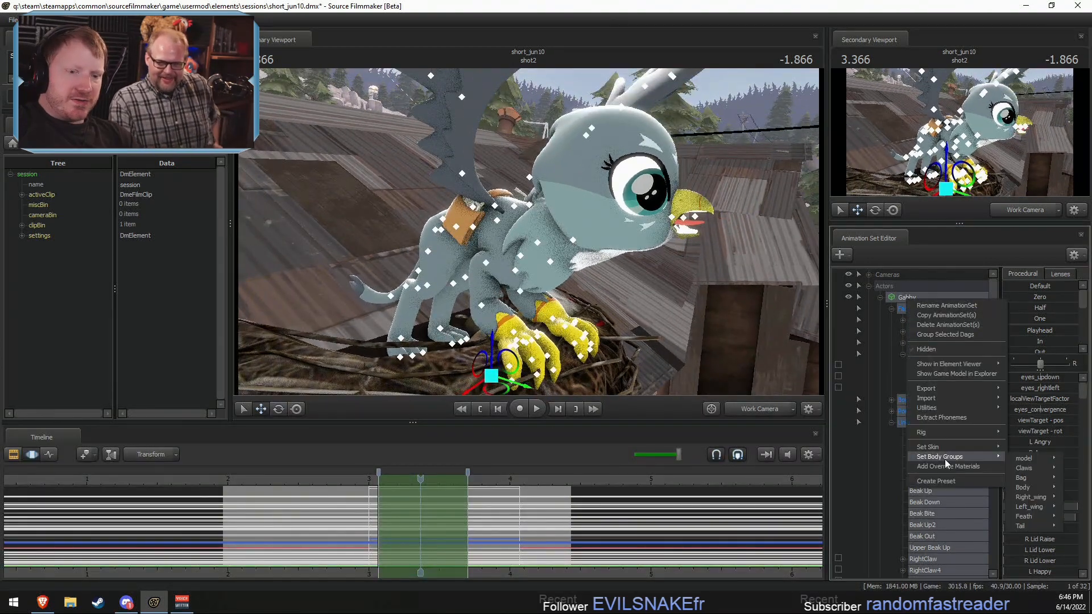
mouse_move(955, 456)
mouse_move(1024, 523)
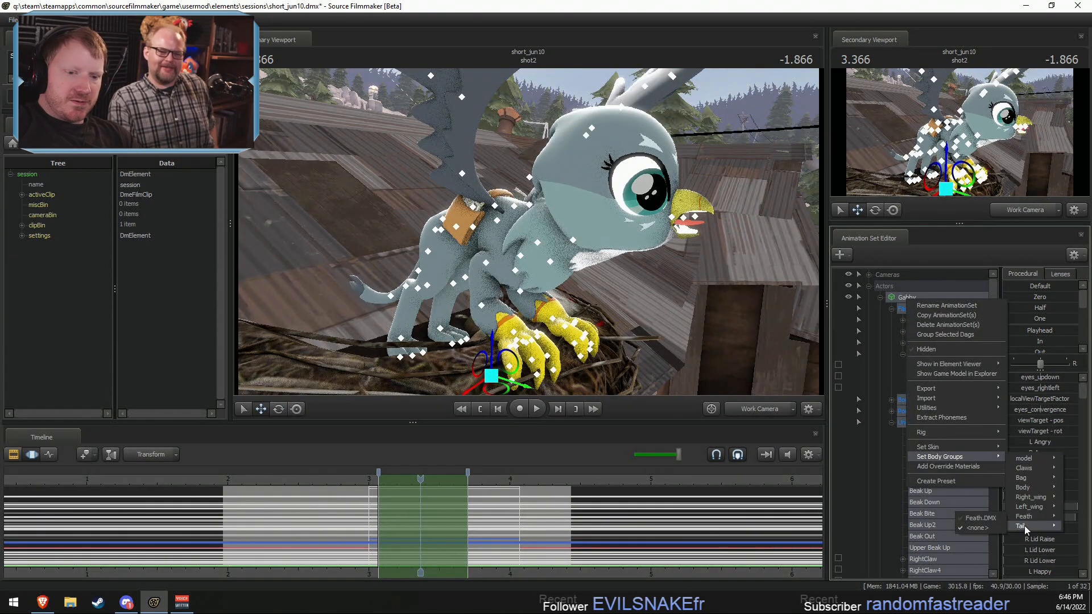
left_click(992, 518)
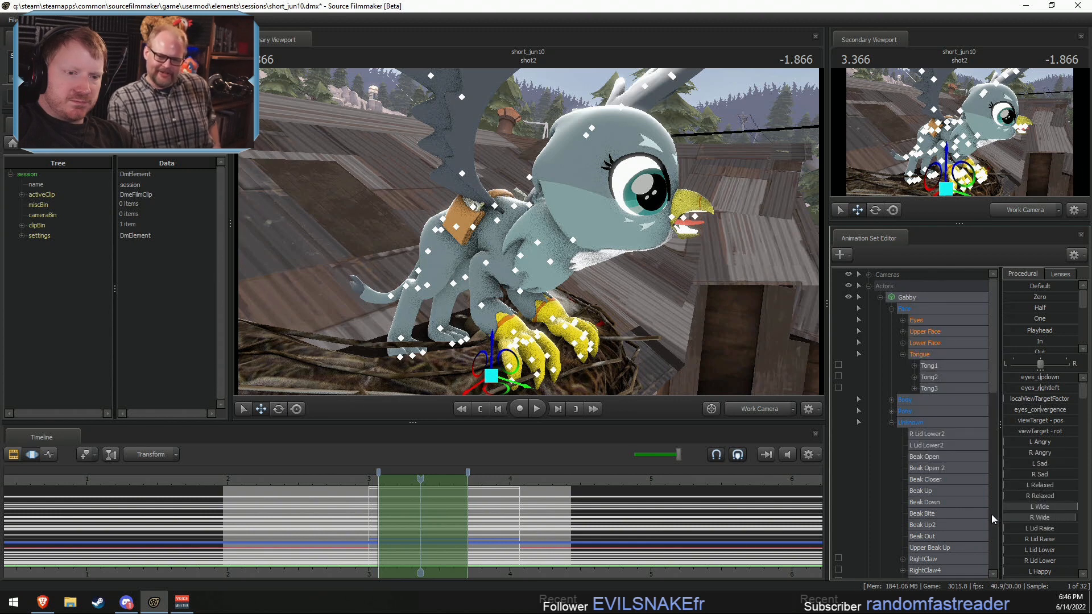
Step: Hide Gabby's claws by setting the Claws body group to <none>, and view her from the side
right_click(917, 301)
mouse_move(966, 458)
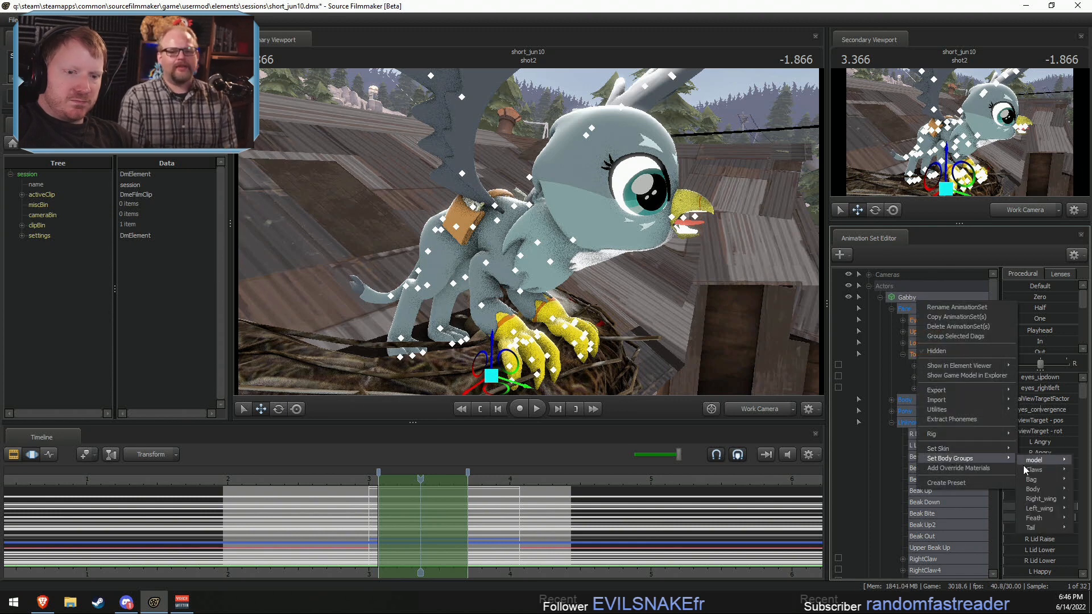
left_click(983, 471)
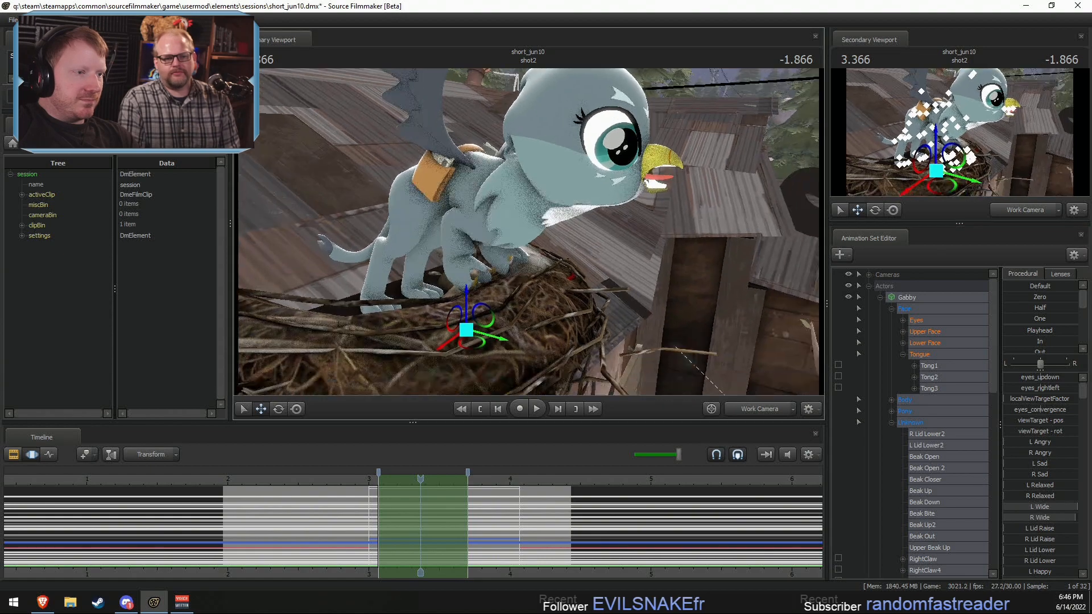
mouse_move(529, 232)
left_mouse_down()
mouse_move(489, 231)
mouse_move(495, 213)
mouse_move(569, 194)
mouse_move(529, 170)
mouse_move(537, 236)
mouse_move(520, 225)
mouse_move(526, 239)
left_mouse_up()
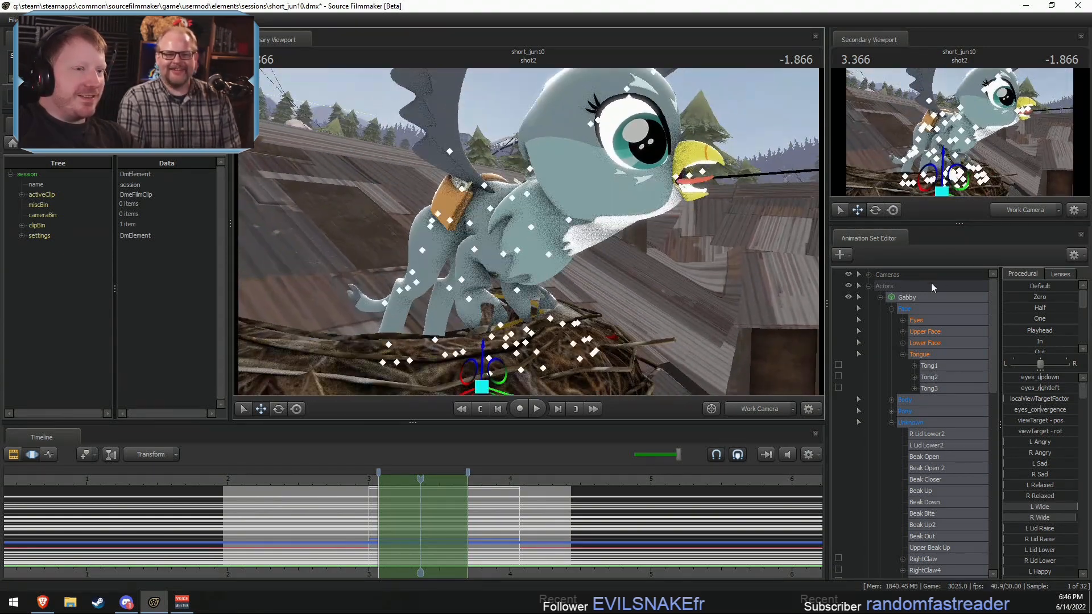
Step: Hide Gabby's body by setting the Body body group to <none>, and view the remaining parts
right_click(932, 296)
mouse_move(984, 455)
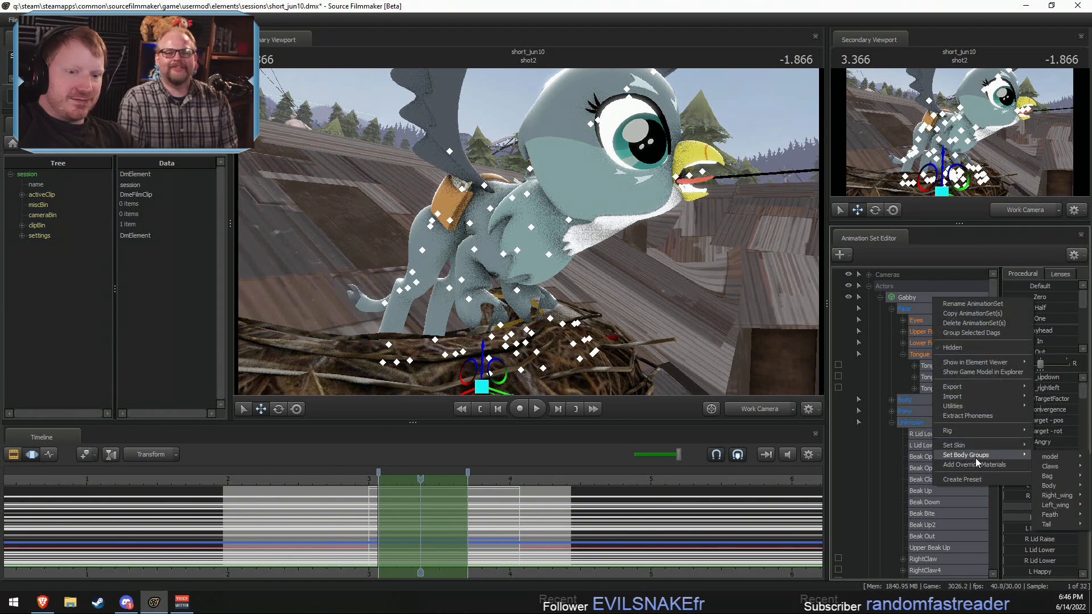
mouse_move(1053, 478)
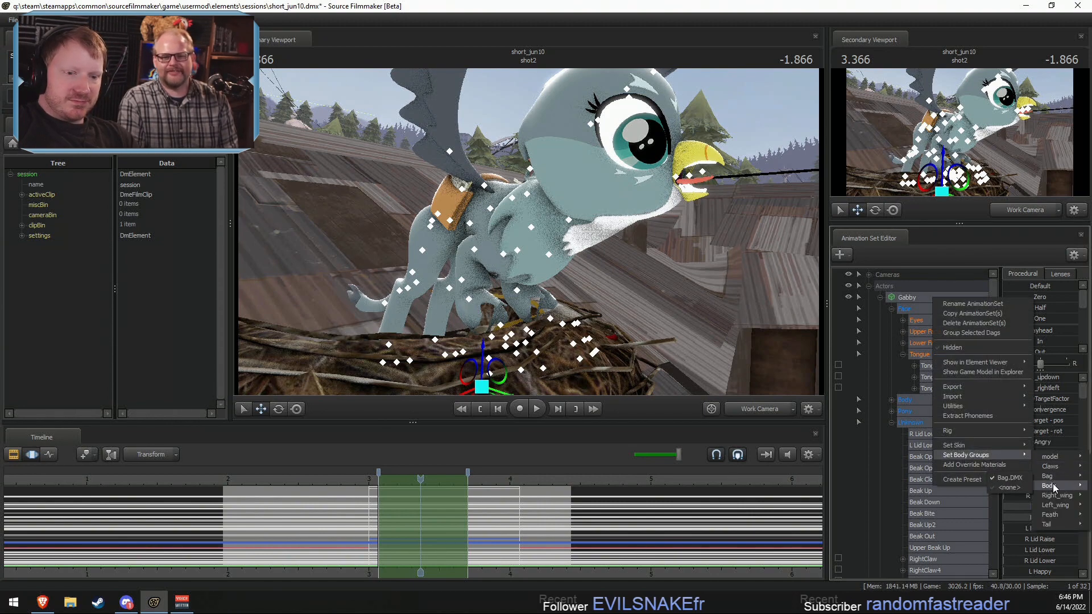
left_click(1004, 497)
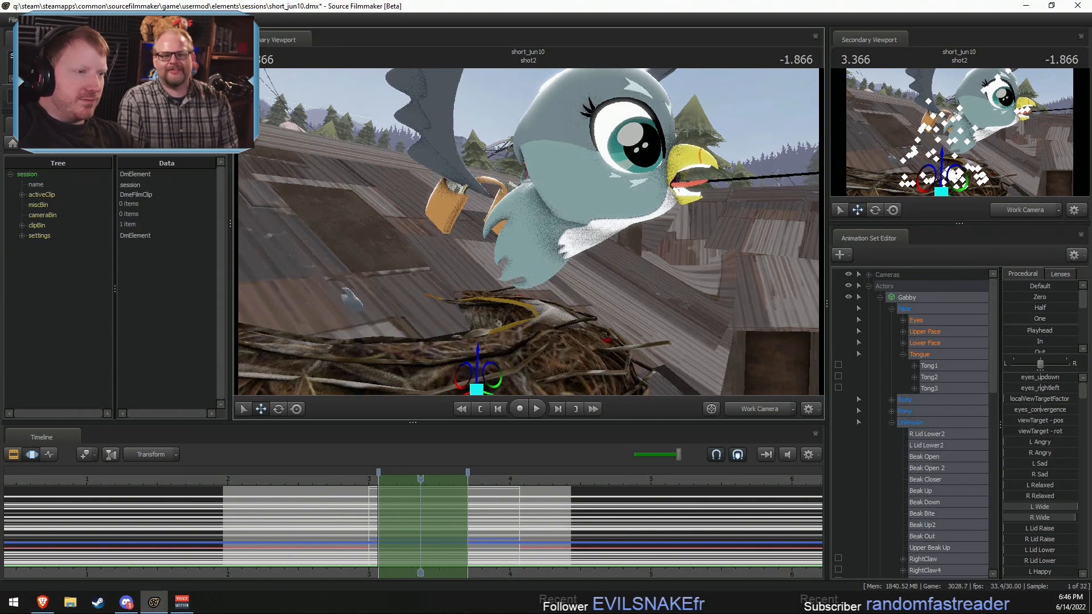
left_click_drag(547, 259, 548, 259)
key("s")
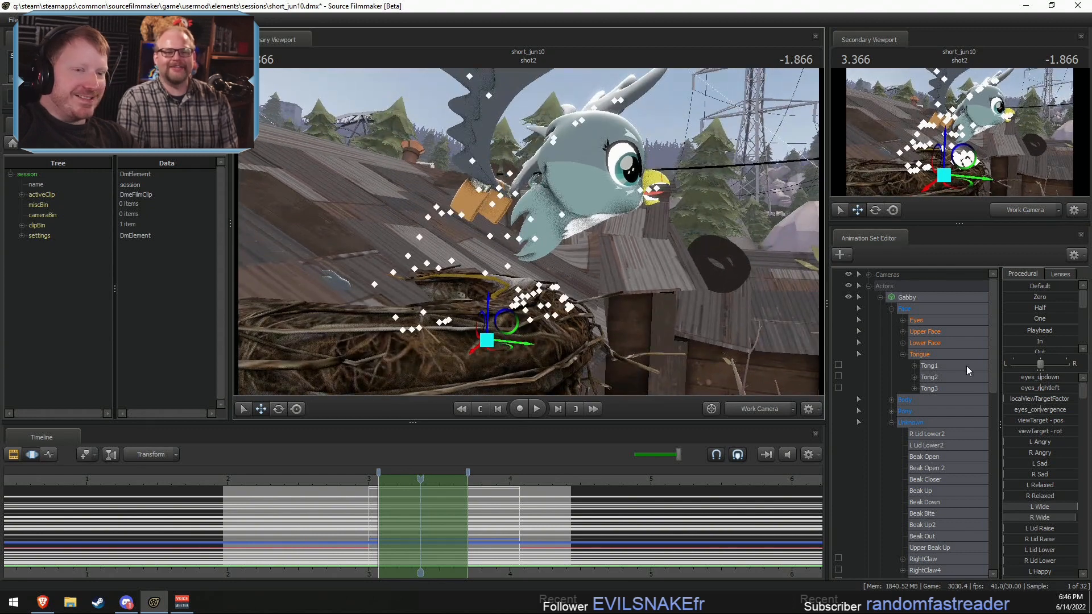
Step: Restore Gabby's body by setting the Body body group to Body.DMX
right_click(924, 298)
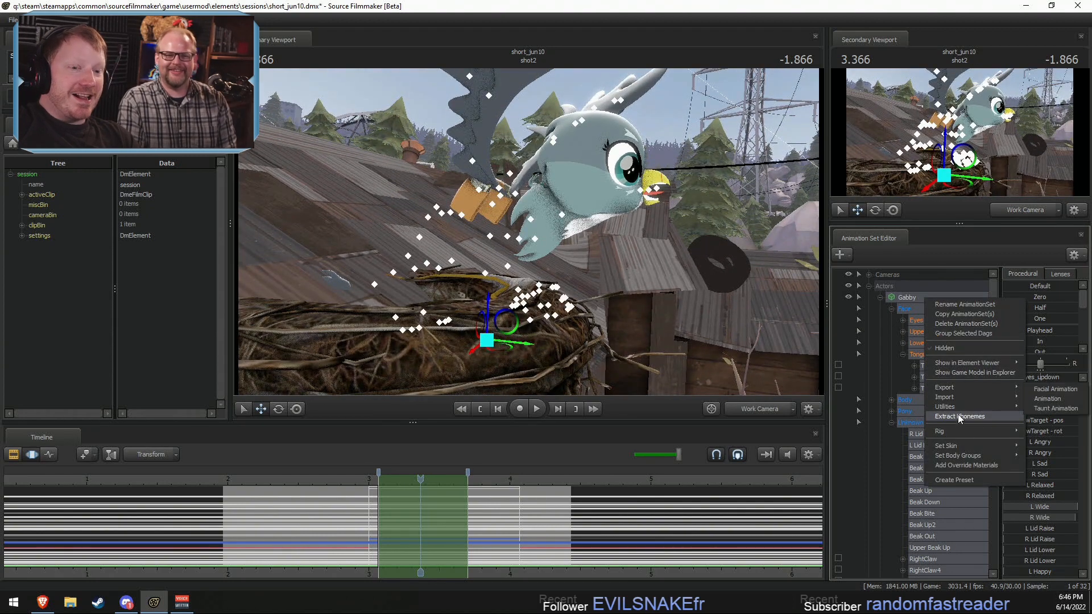
mouse_move(954, 406)
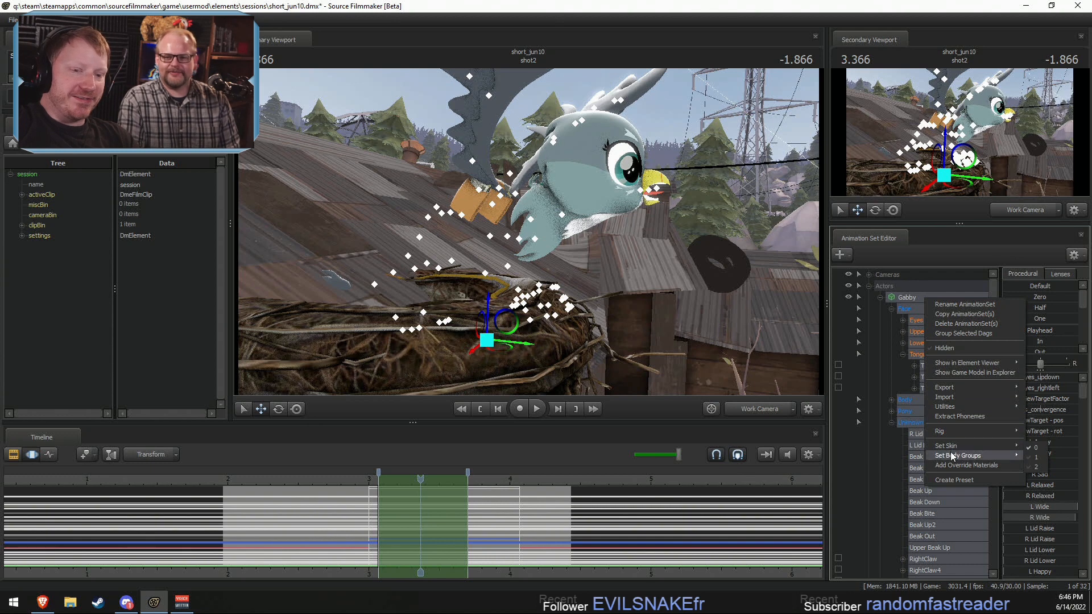
mouse_move(981, 455)
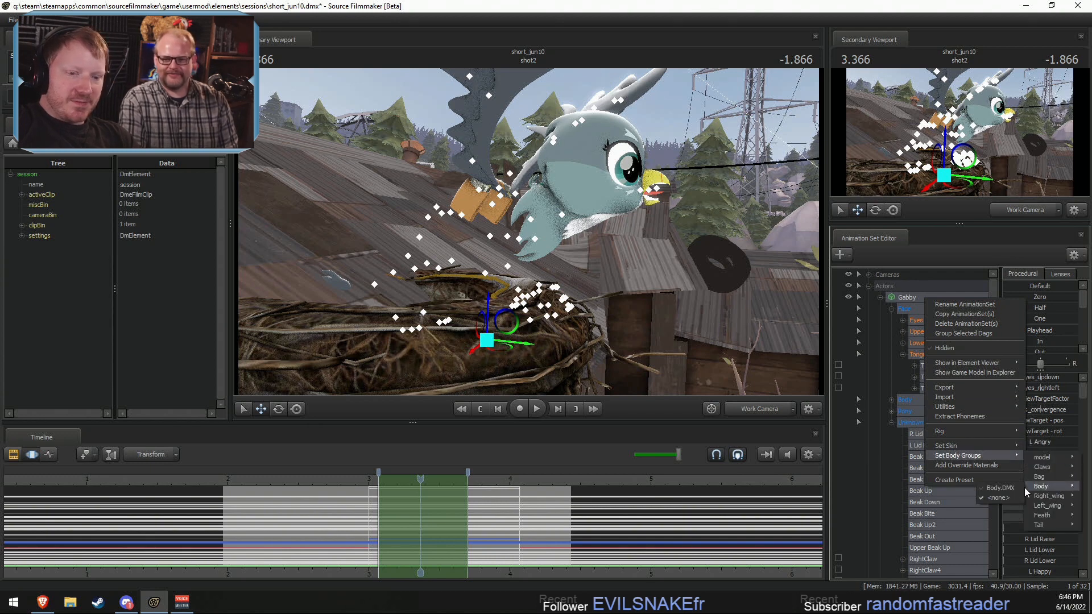
left_click(985, 488)
Step: Look through Gabby's remaining body groups and restore her claws through the Claws group
right_click(936, 294)
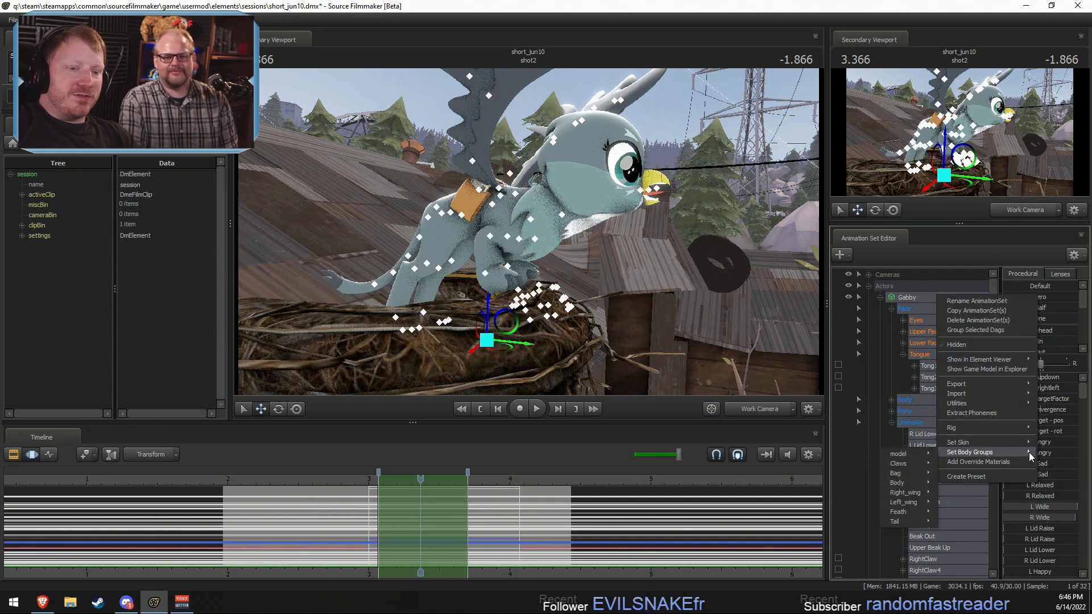
mouse_move(964, 441)
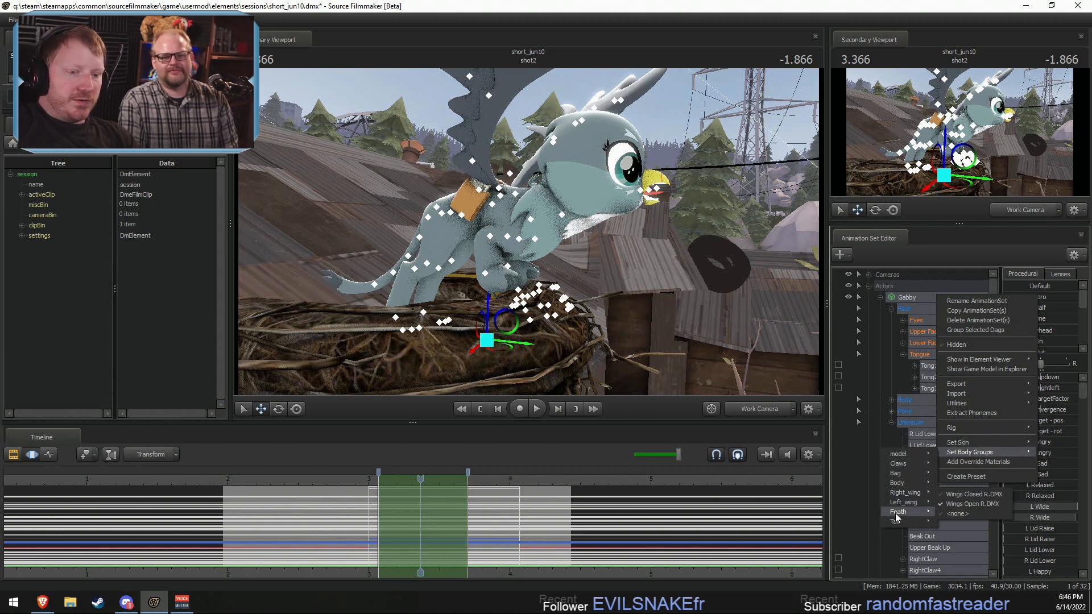
mouse_move(895, 521)
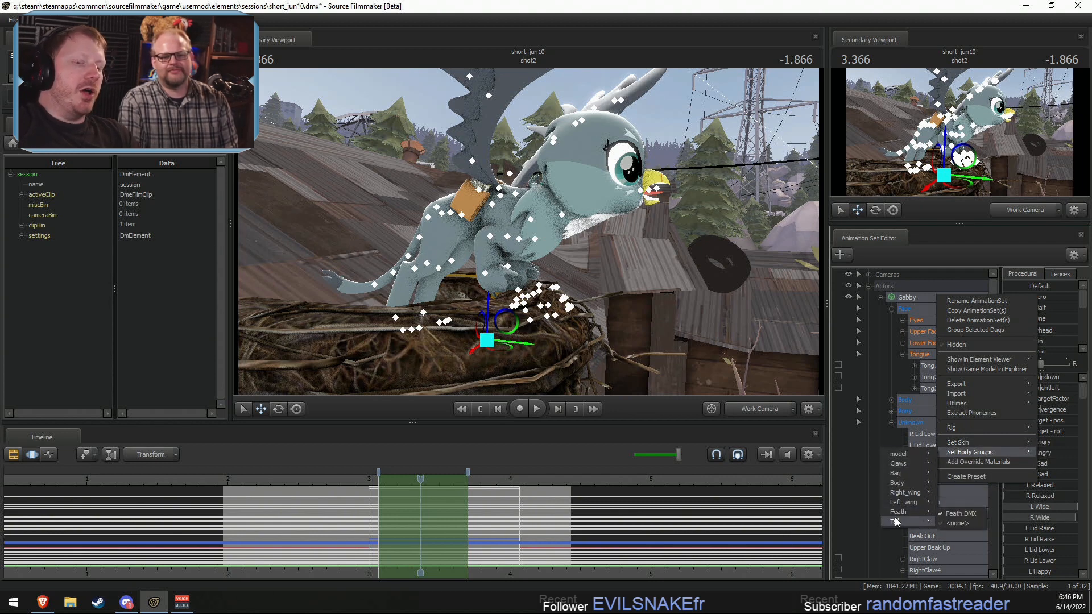
mouse_move(897, 476)
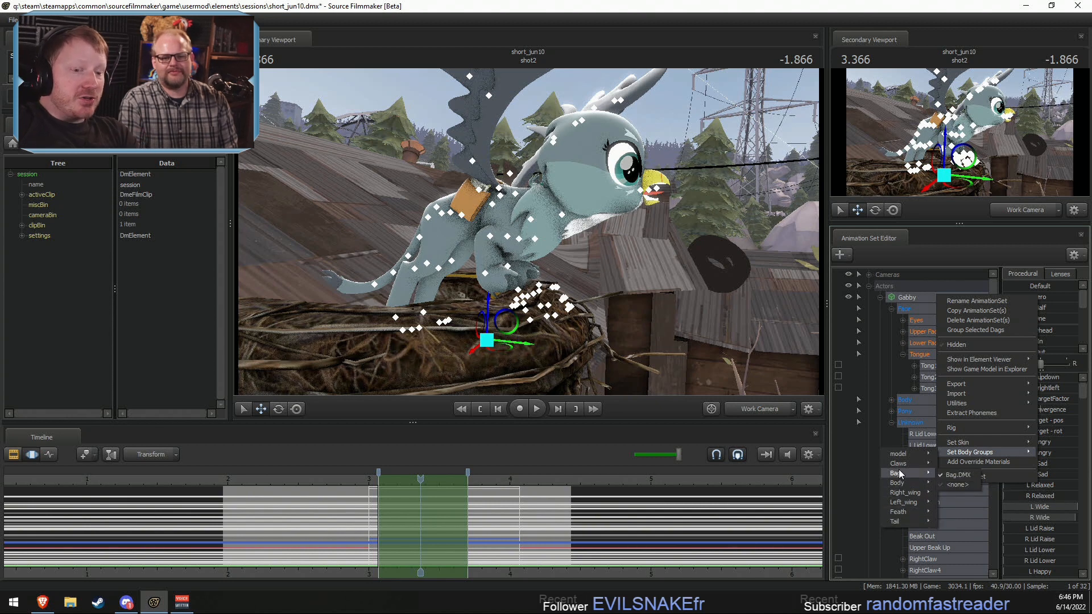
left_click(959, 465)
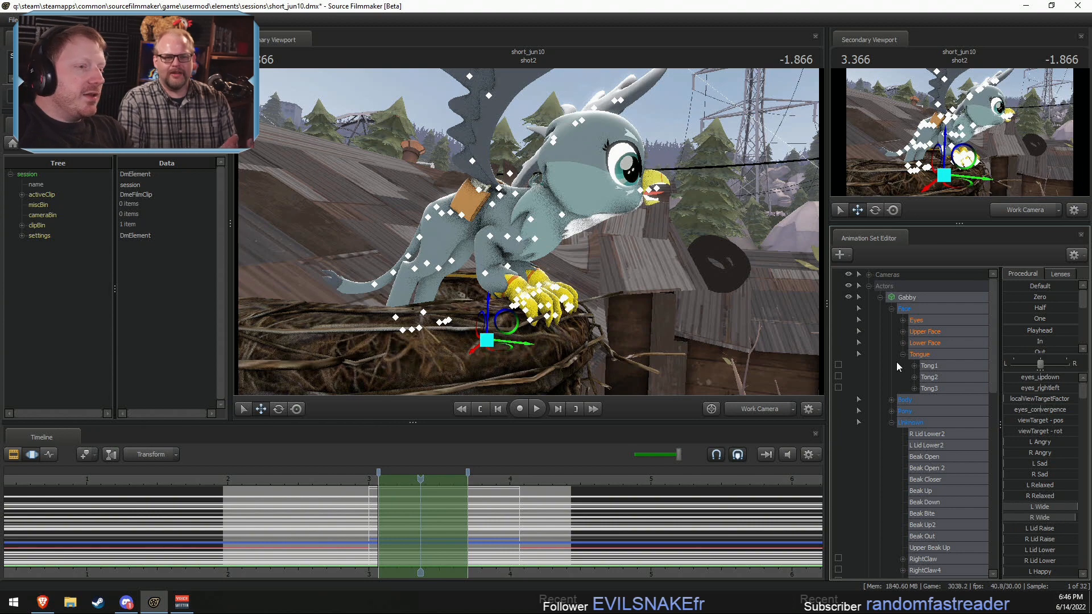
key("w")
left_click_drag(687, 307, 531, 230)
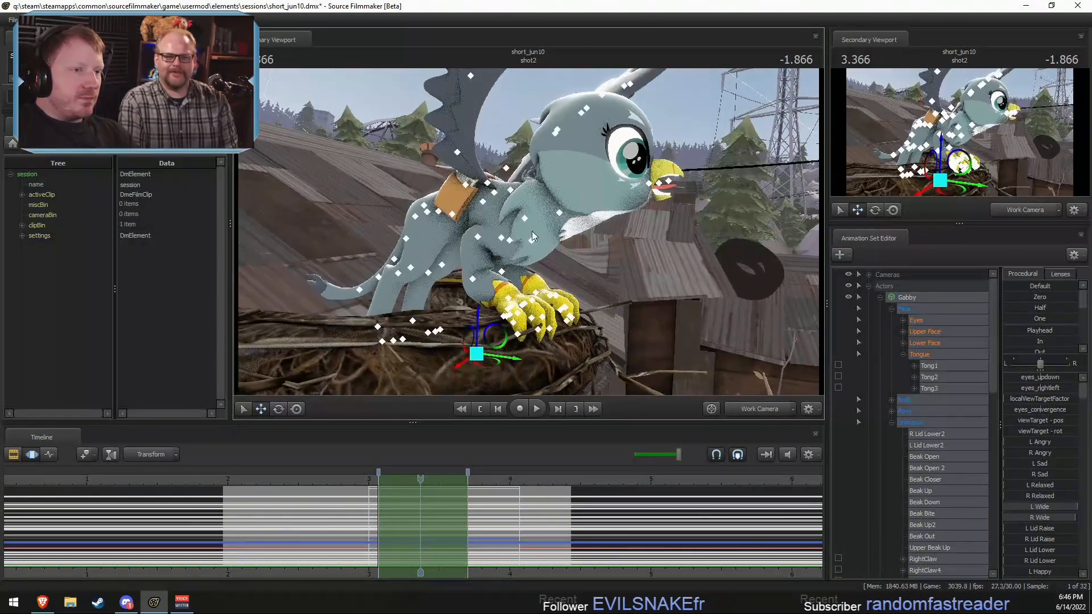
Step: Show Gabby's game model in the Element Viewer
key("F2")
key("F3")
right_click(902, 298)
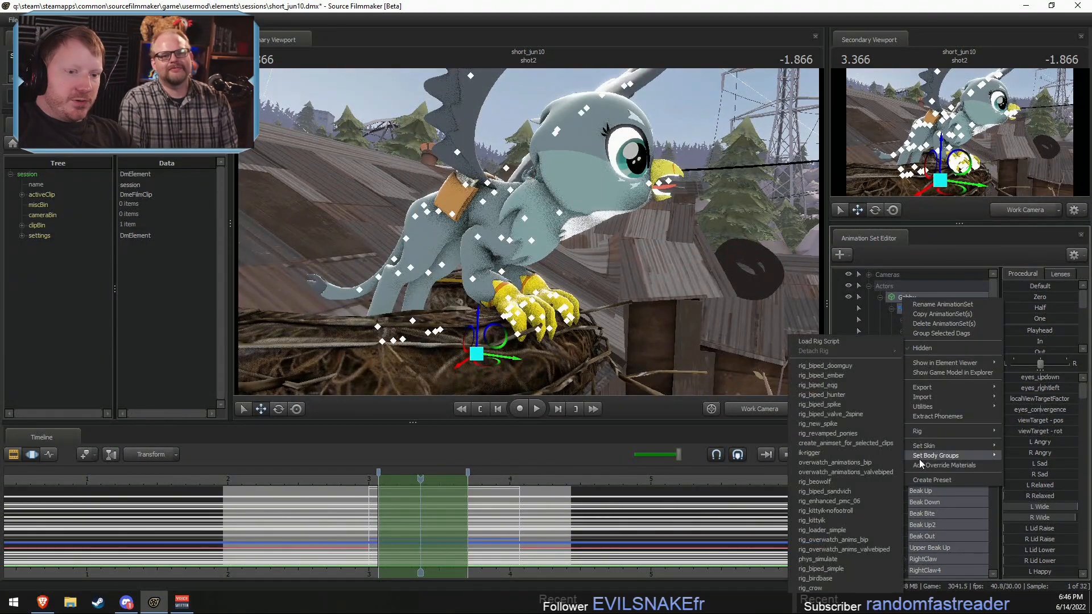
left_click(917, 465)
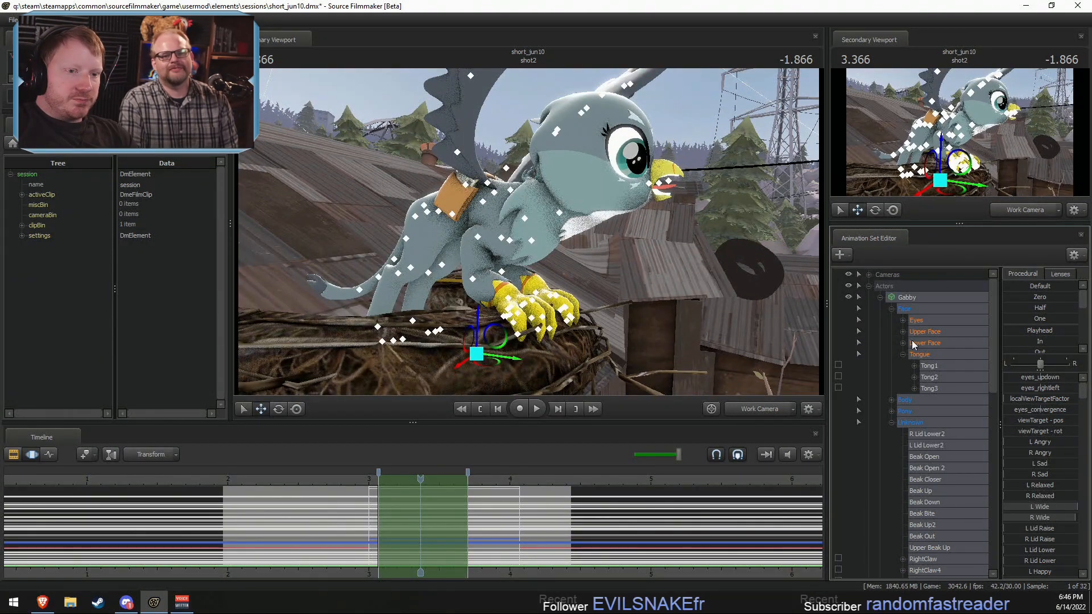
right_click(920, 299)
left_click(961, 362)
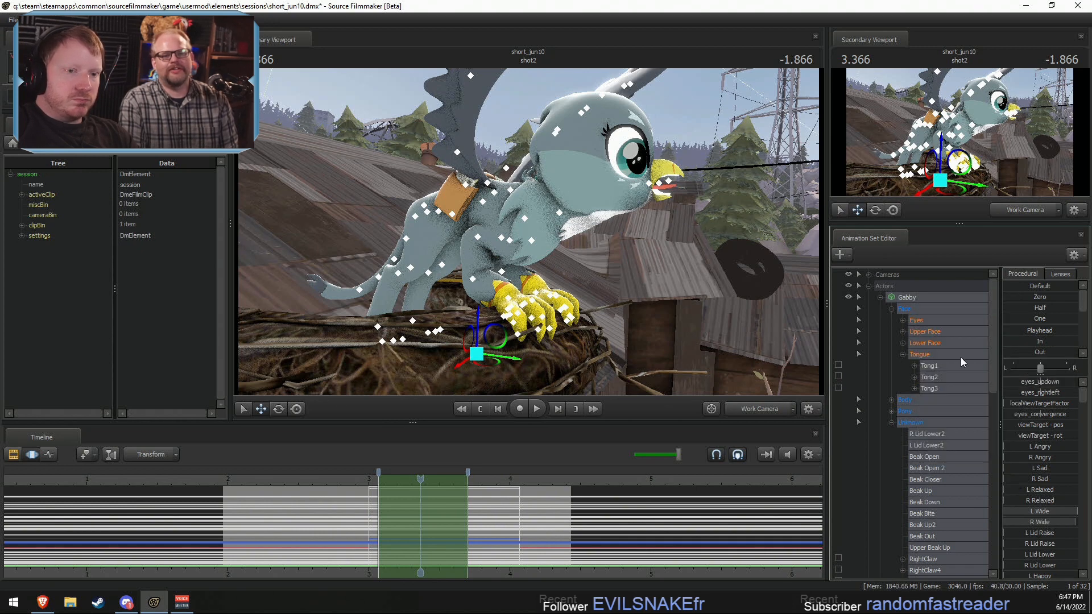
right_click(930, 301)
mouse_move(1000, 366)
left_click(1052, 372)
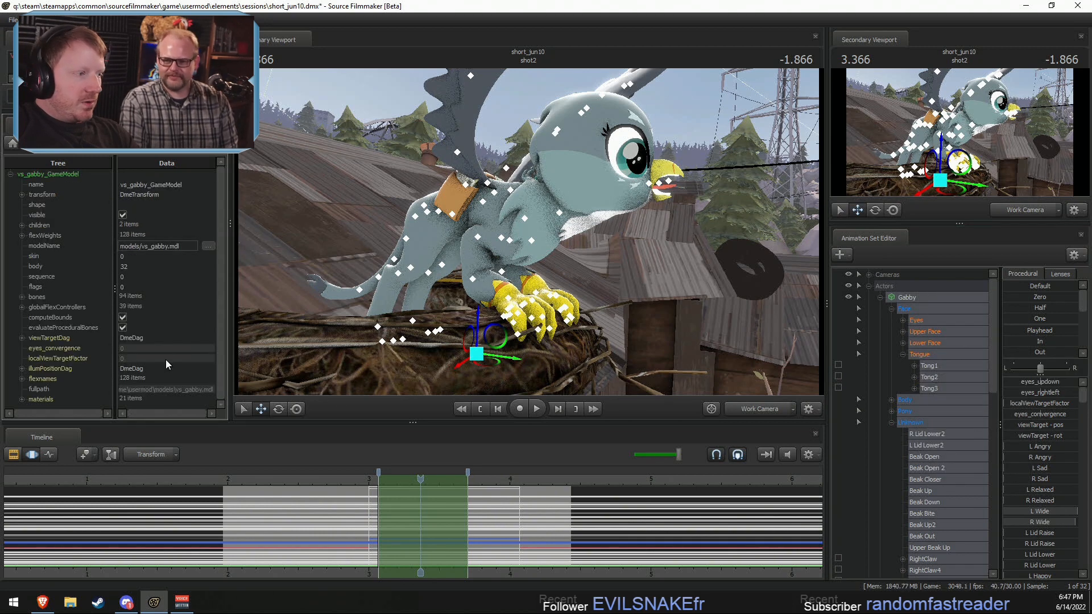
Step: Expand the game model's materials and add a string attribute named $alpha to the teeth material
left_click(22, 399)
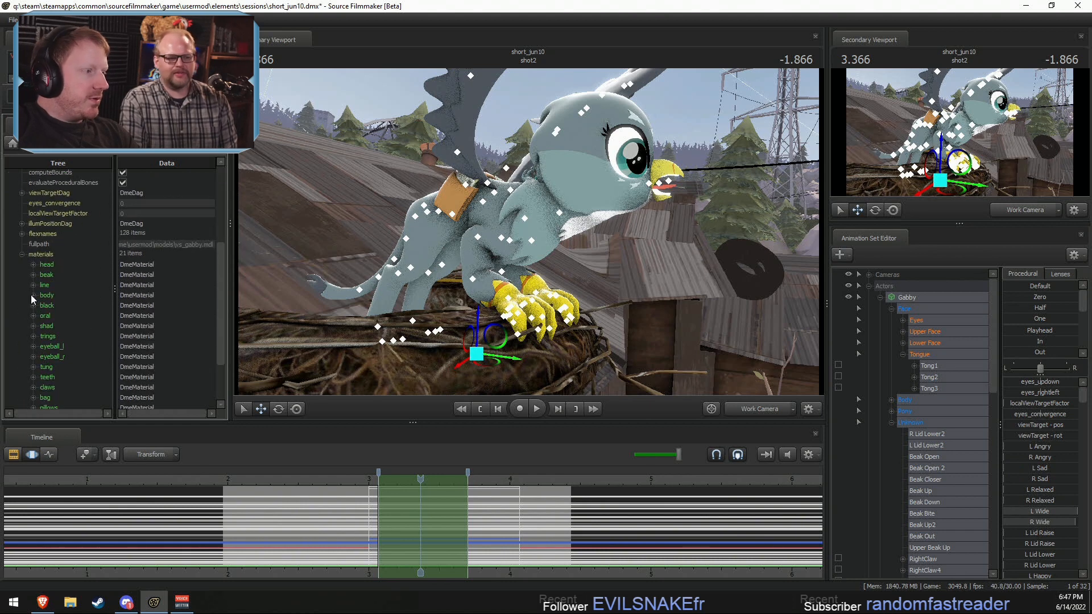
scroll(30, 334, "down", 2)
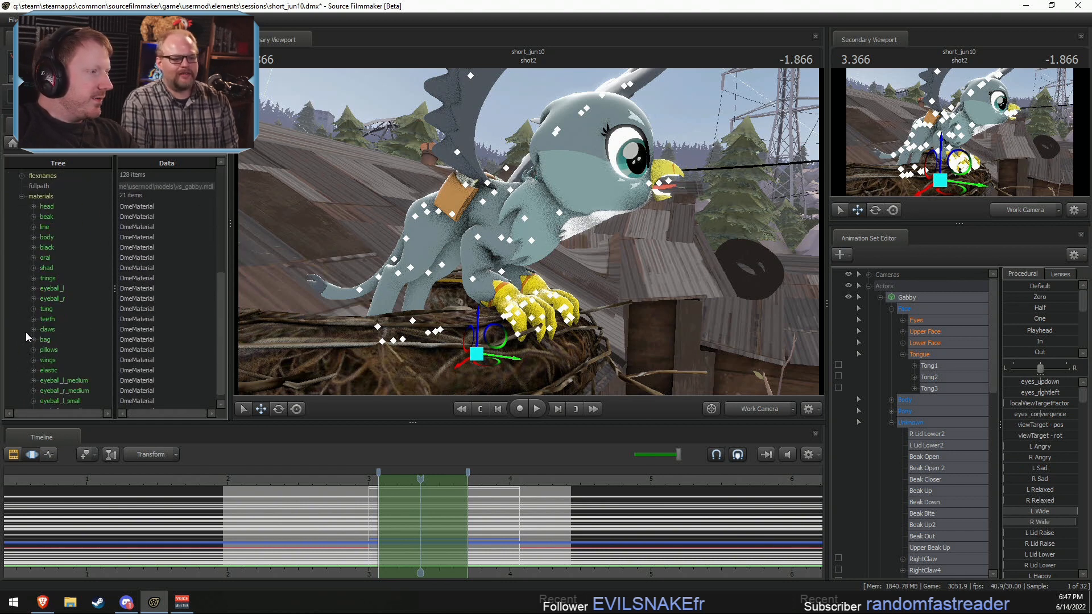
left_click(33, 319)
right_click(57, 321)
mouse_move(96, 404)
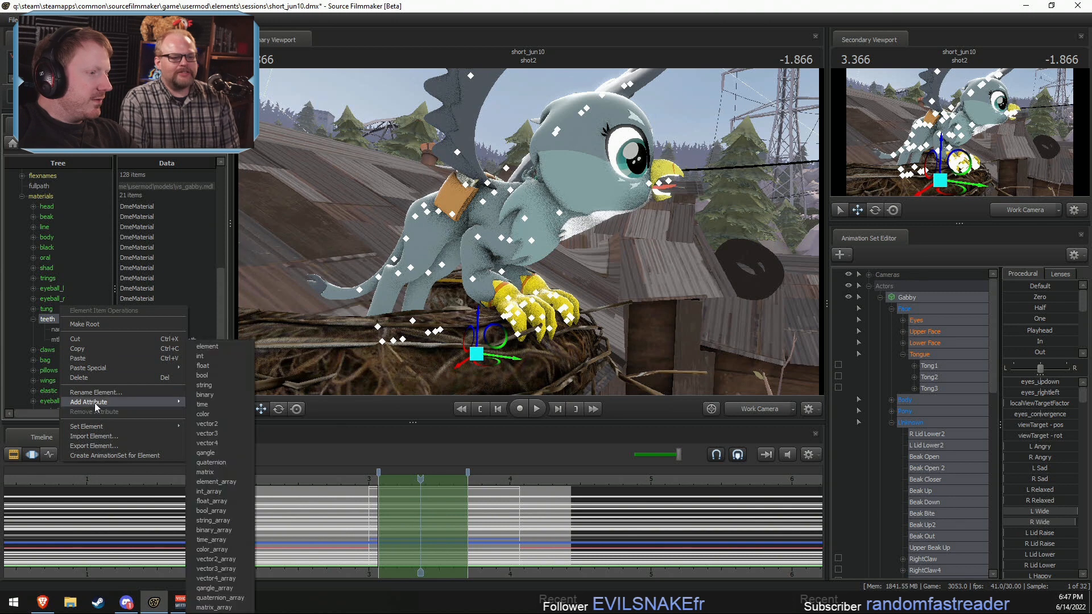
left_click(204, 385)
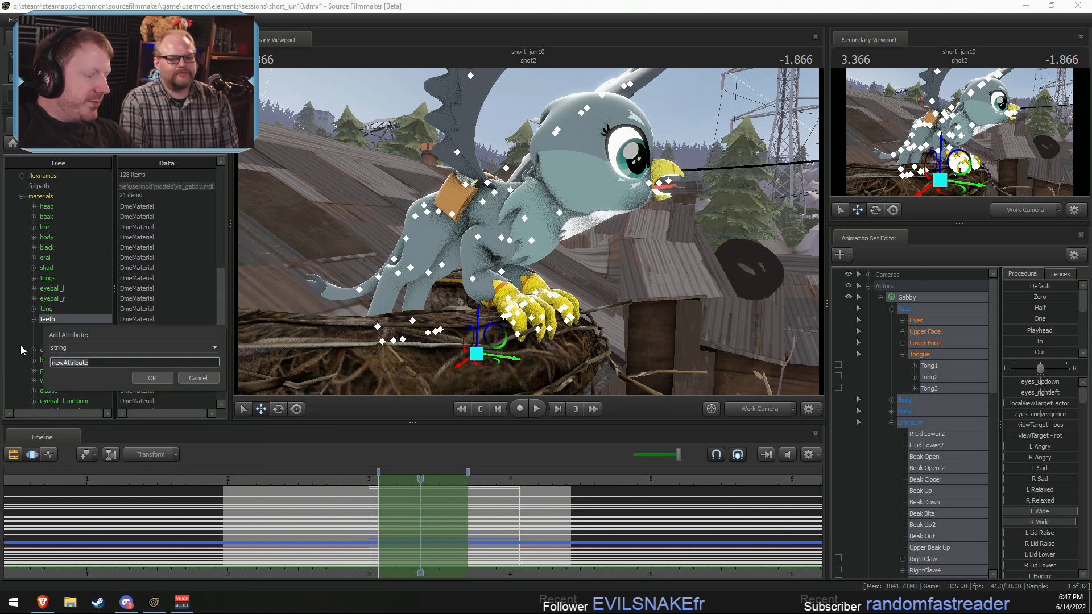
type("$")
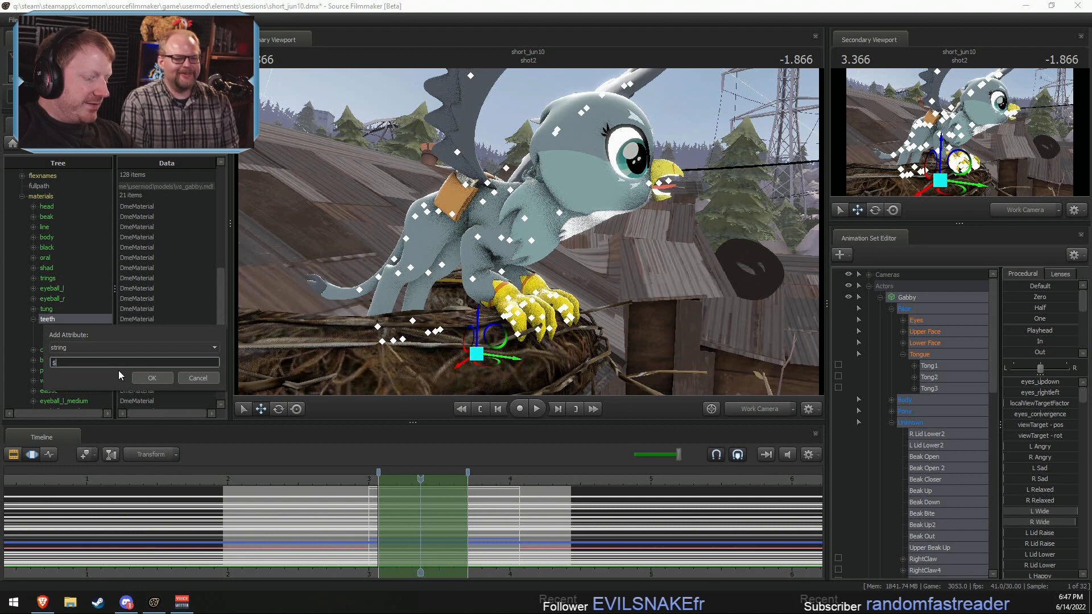
type("a")
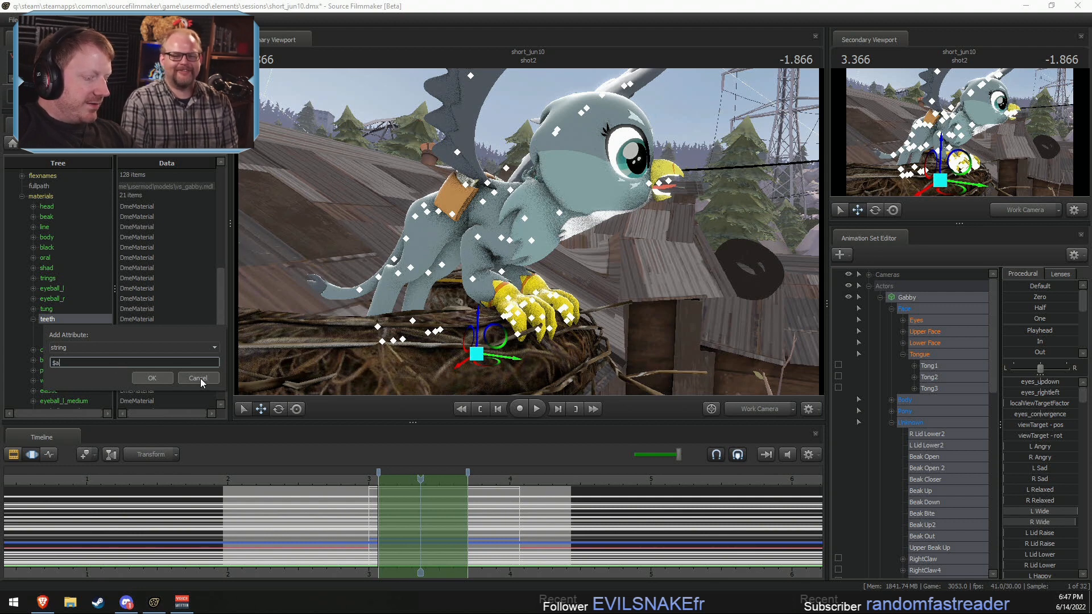
type("lpha")
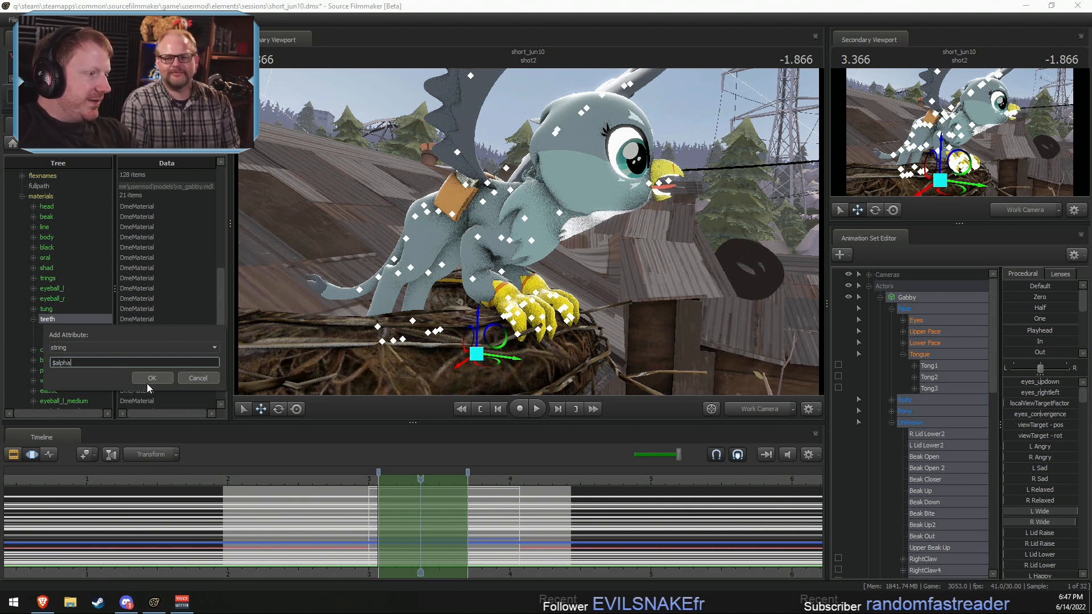
left_click(149, 379)
Step: Set the teeth material's $alpha attribute to 0
left_click(143, 349)
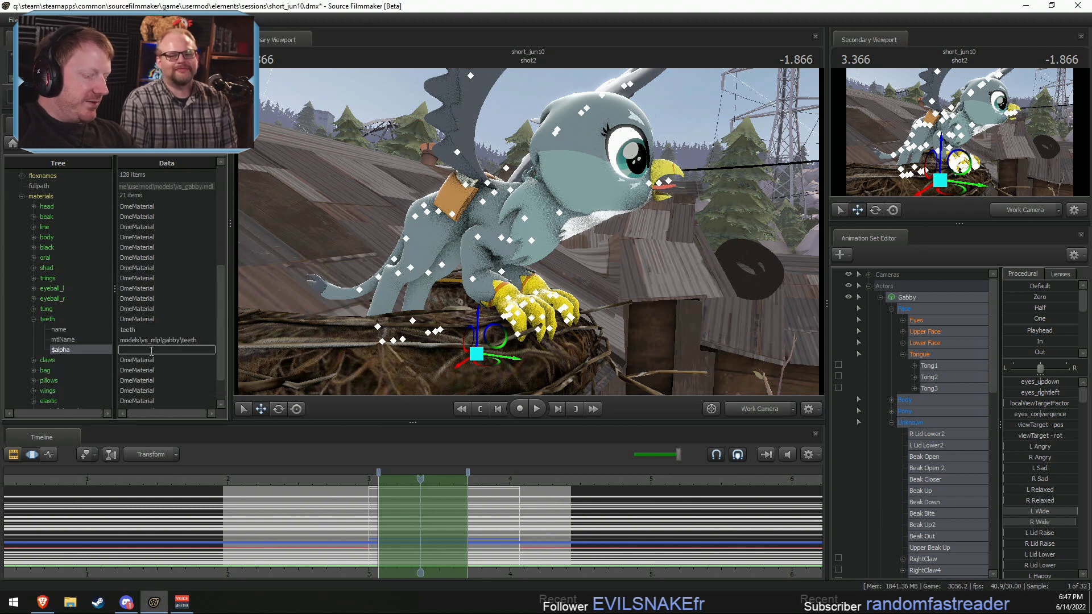
type("0")
left_click(130, 340)
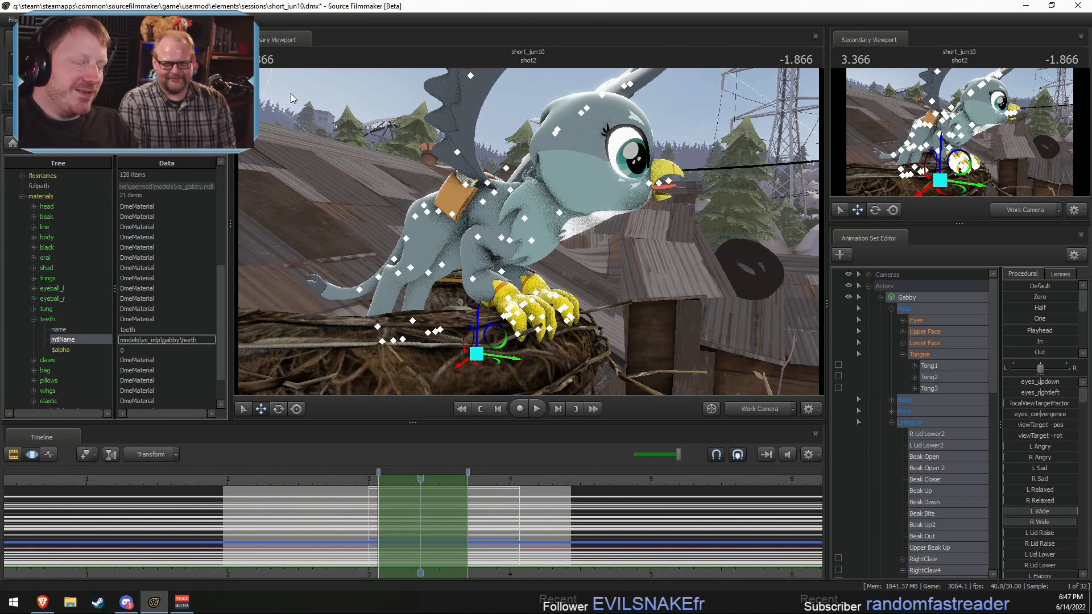
Step: Check Gabby up close, and play back shot2 through the Main Camera
left_click_drag(483, 171, 529, 233)
key("w")
key("d")
key("w")
key("space")
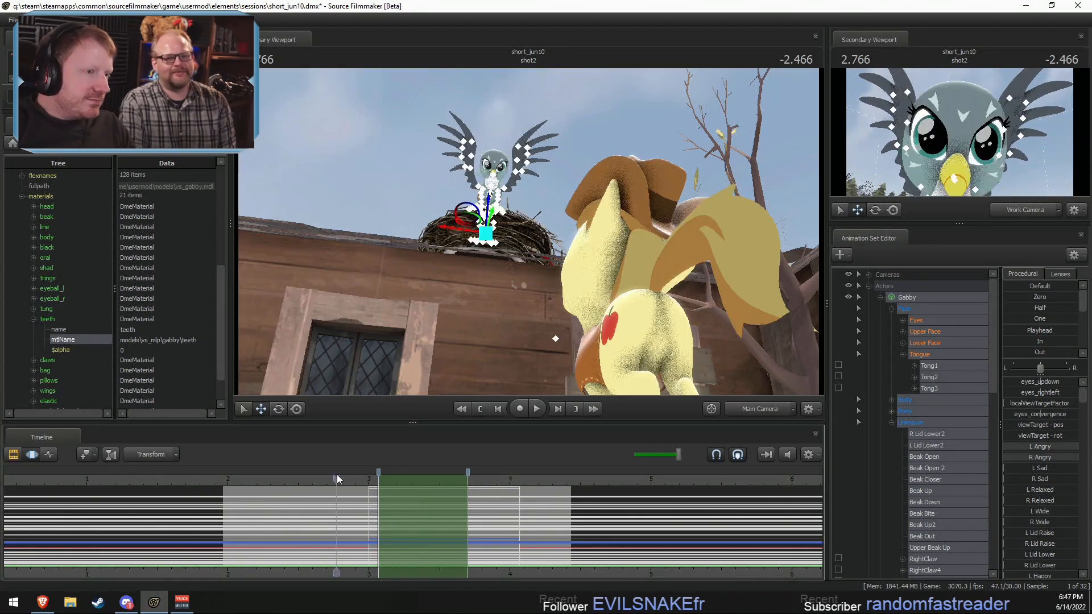
key("space")
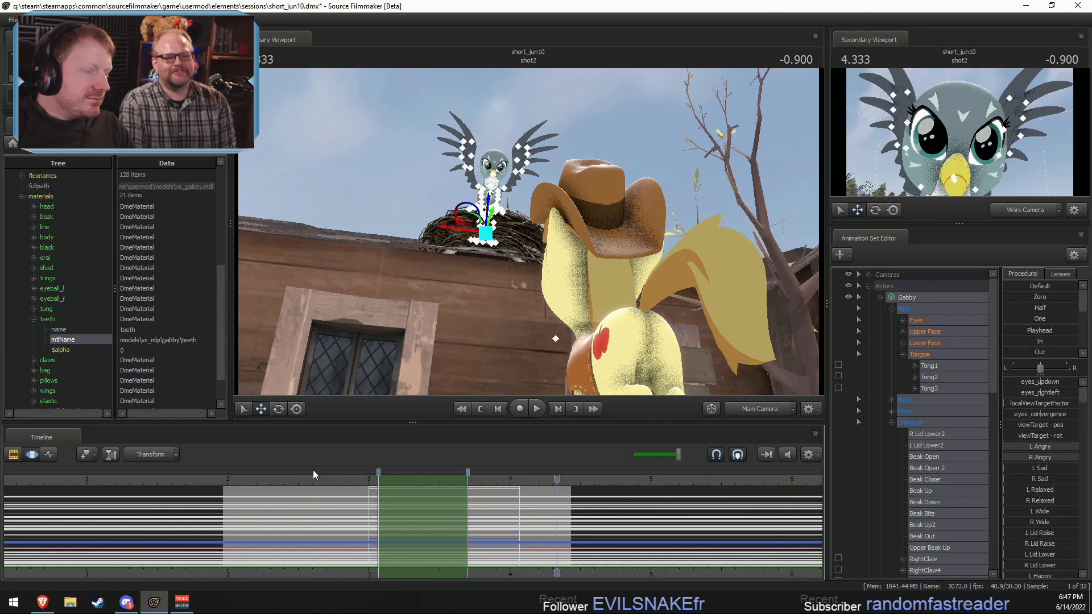
Step: Apply the Playhead preset at 3.1 seconds to Gabby's Tongue group over a time selection from about 3.0 to 4.1 seconds
left_click_drag(405, 493, 383, 490)
left_click(928, 353)
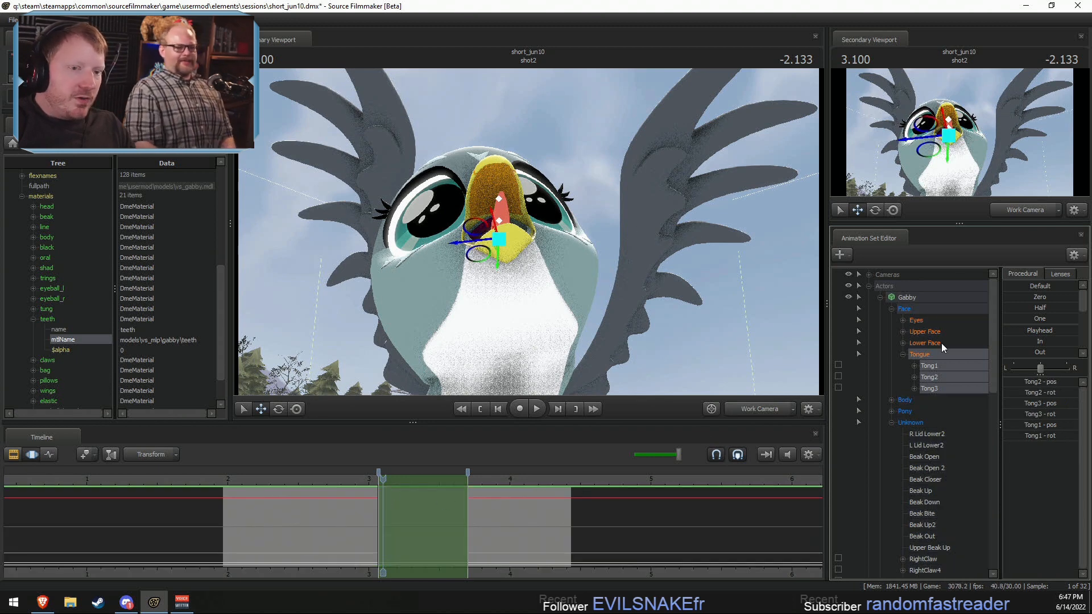
left_click(913, 297)
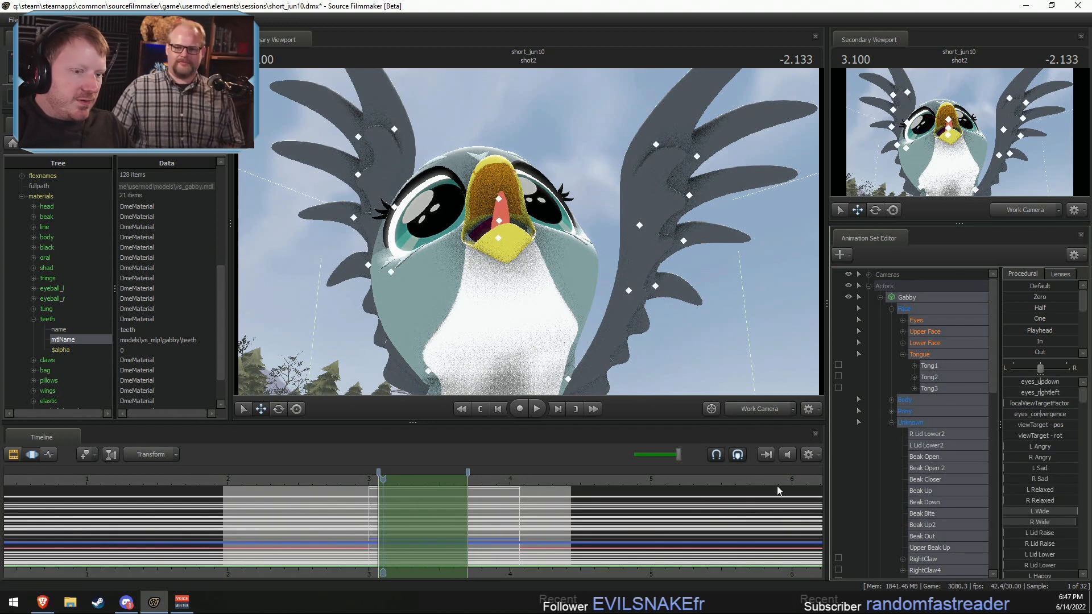
left_click_drag(382, 514, 517, 514)
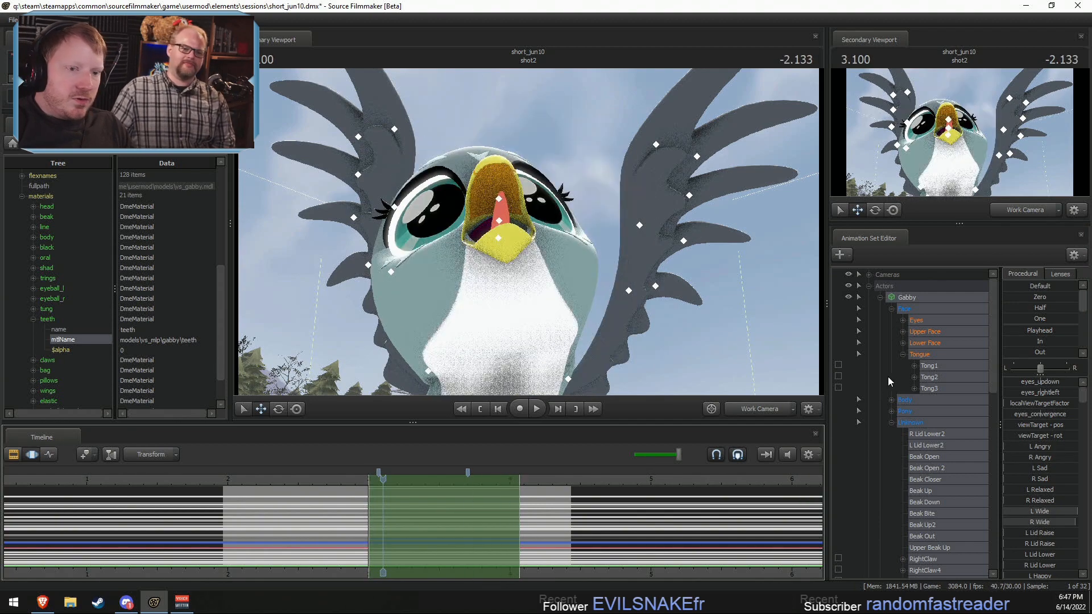
left_click(938, 357)
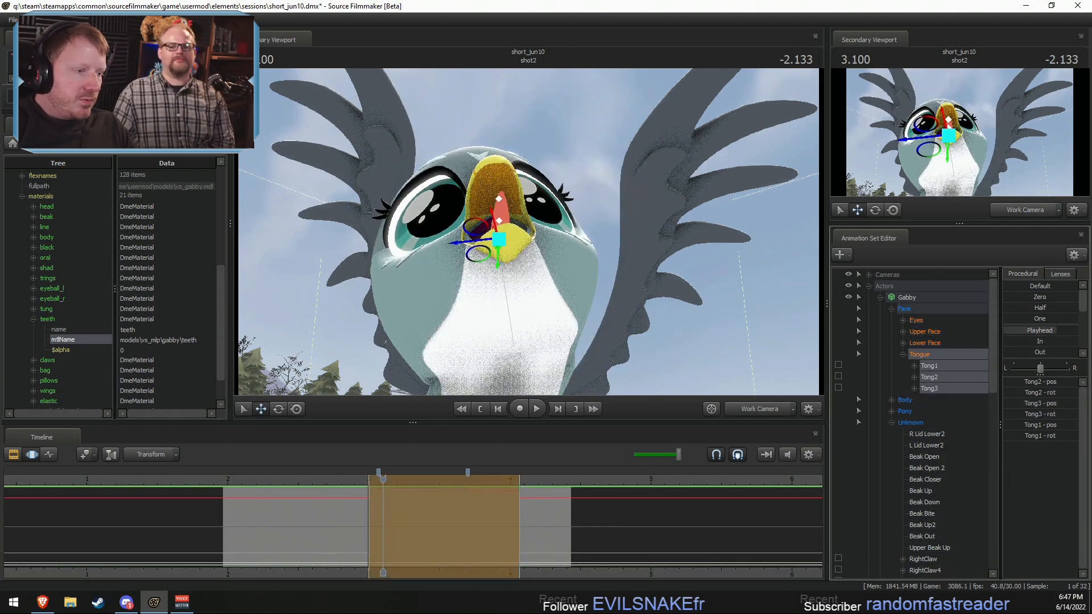
left_click(408, 490)
left_click(415, 490)
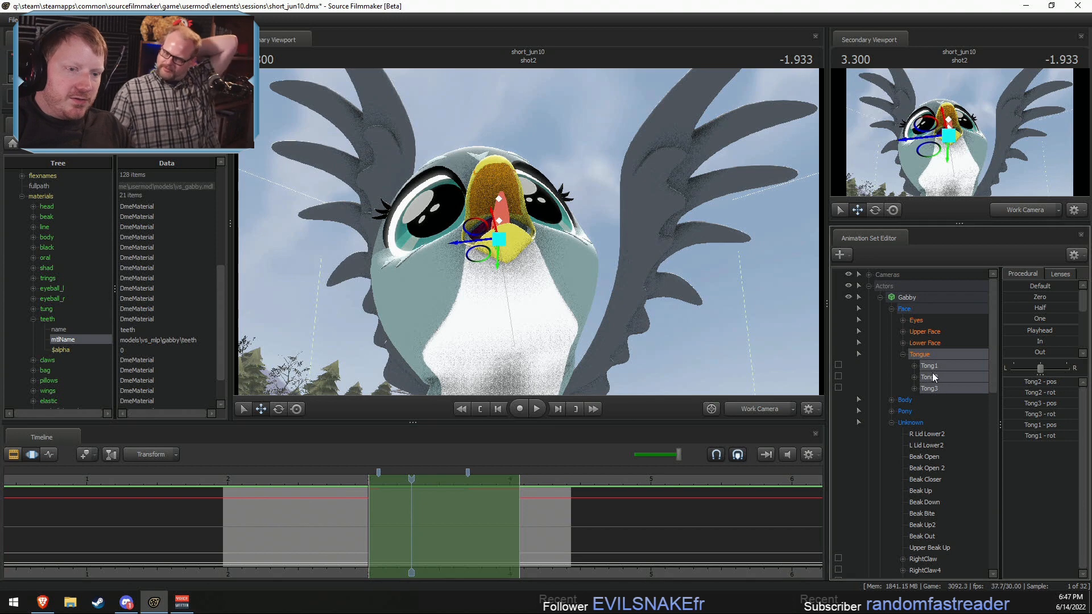
Step: Apply the Jitter preset to the rot channels of Tong1, Tong2 and Tong3, and play back the tongue motion
left_click(914, 365)
left_click(914, 411)
left_click(914, 400)
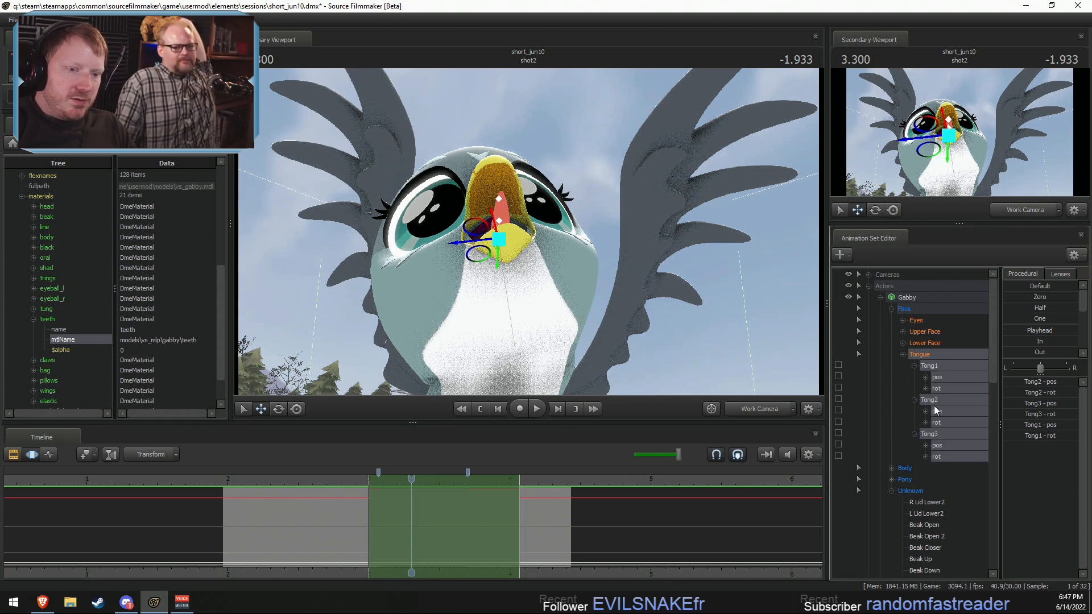
left_click(937, 456)
left_click(942, 423, "ctrl")
left_click(945, 388, "ctrl")
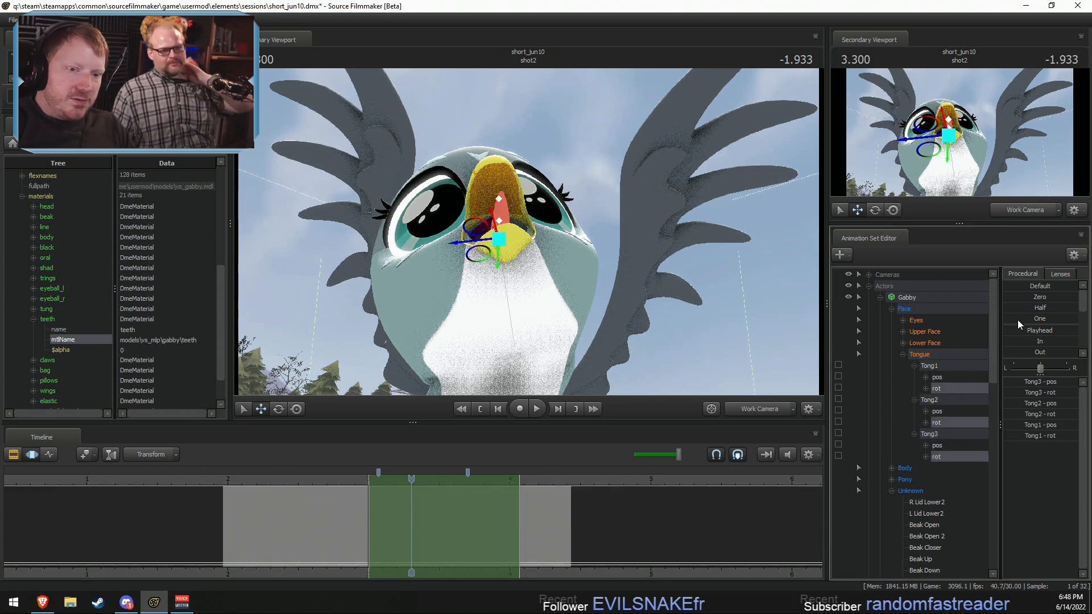
scroll(1018, 327, "down", 2)
scroll(1018, 327, "down", 1)
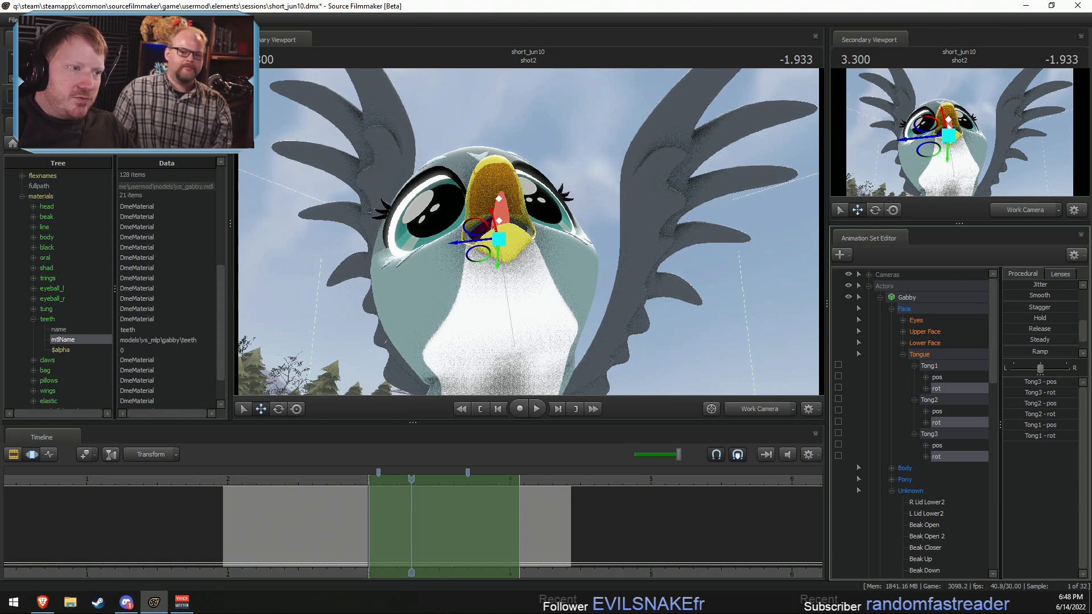
left_click_drag(1016, 284, 1076, 287)
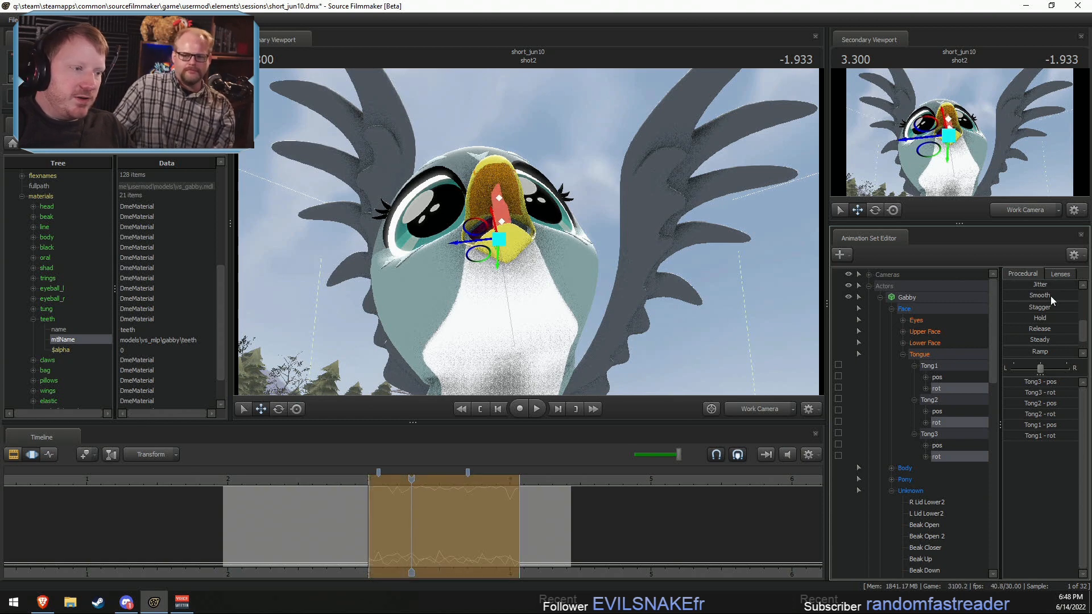
left_click(346, 478)
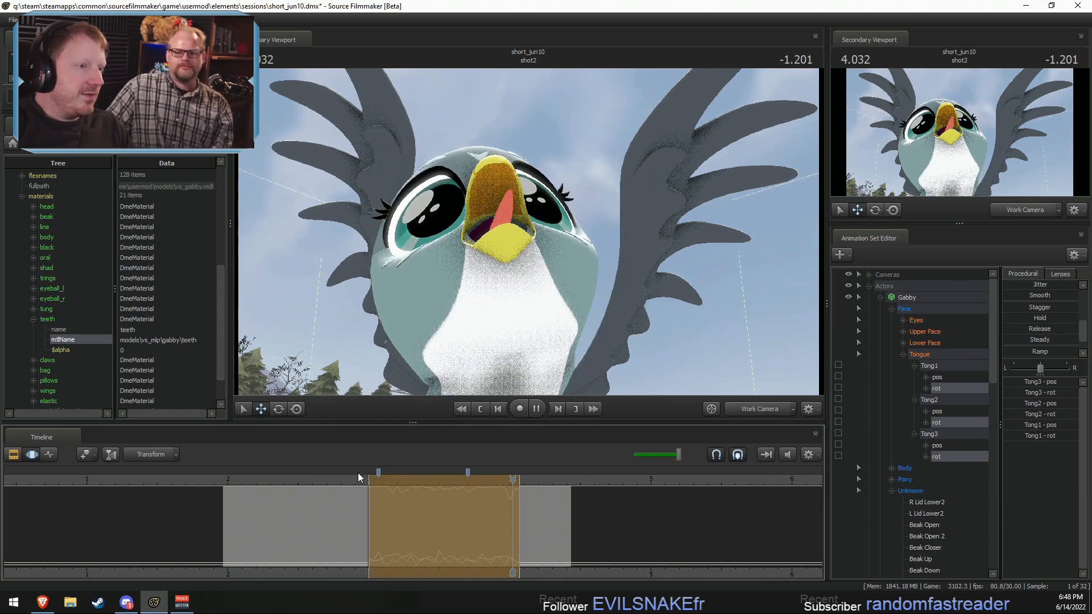
left_click(349, 478)
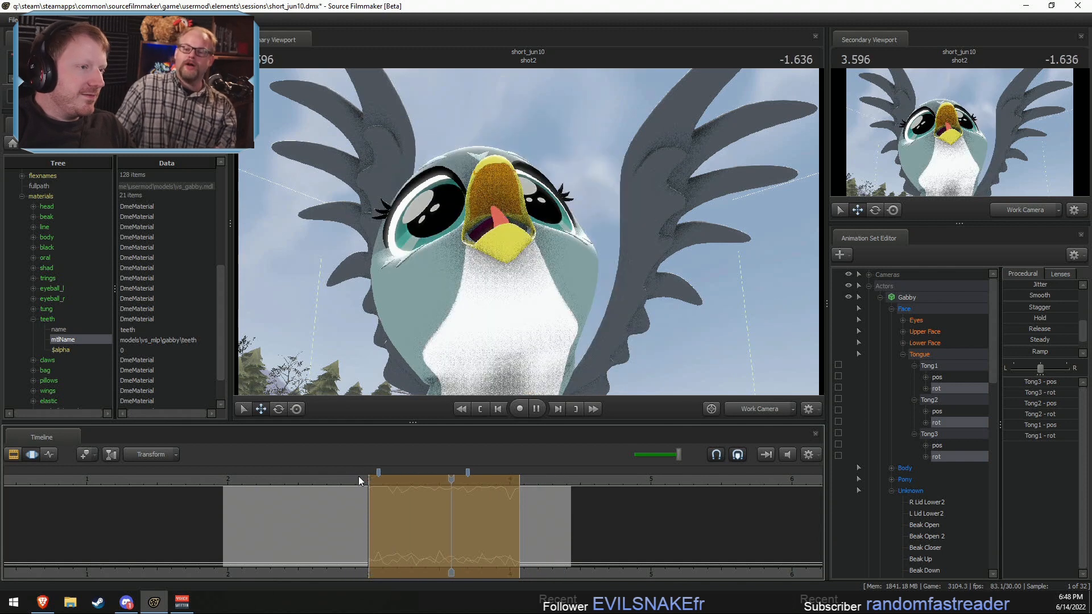
Step: Undo the tongue jitter and reapply the Jitter preset to the rot channels of Tong1, Tong2 and Tong3
left_click(364, 478)
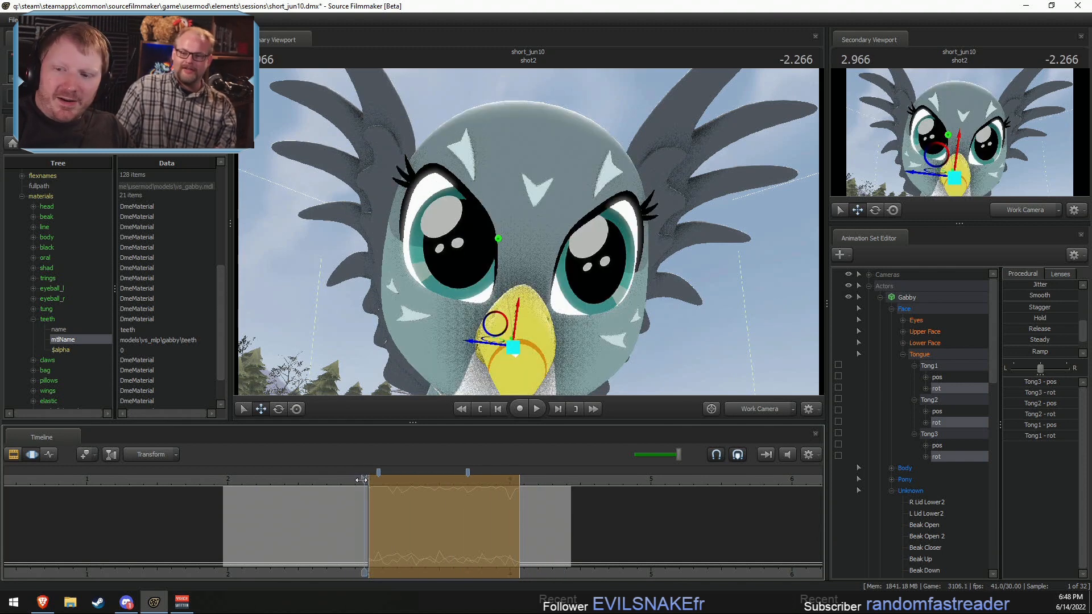
key("ctrl+z")
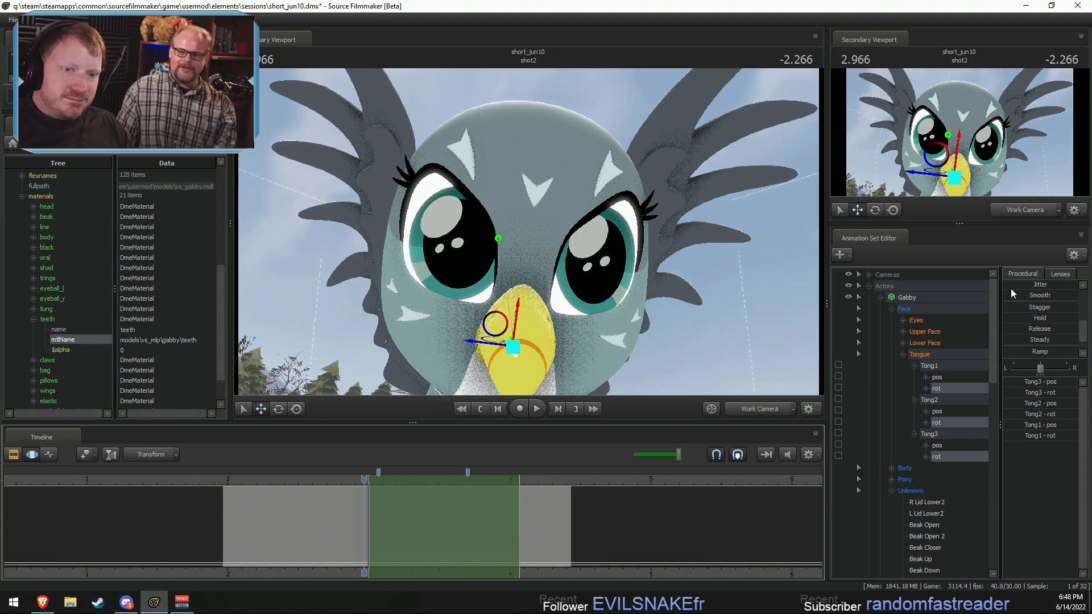
left_click_drag(1011, 285, 1017, 284)
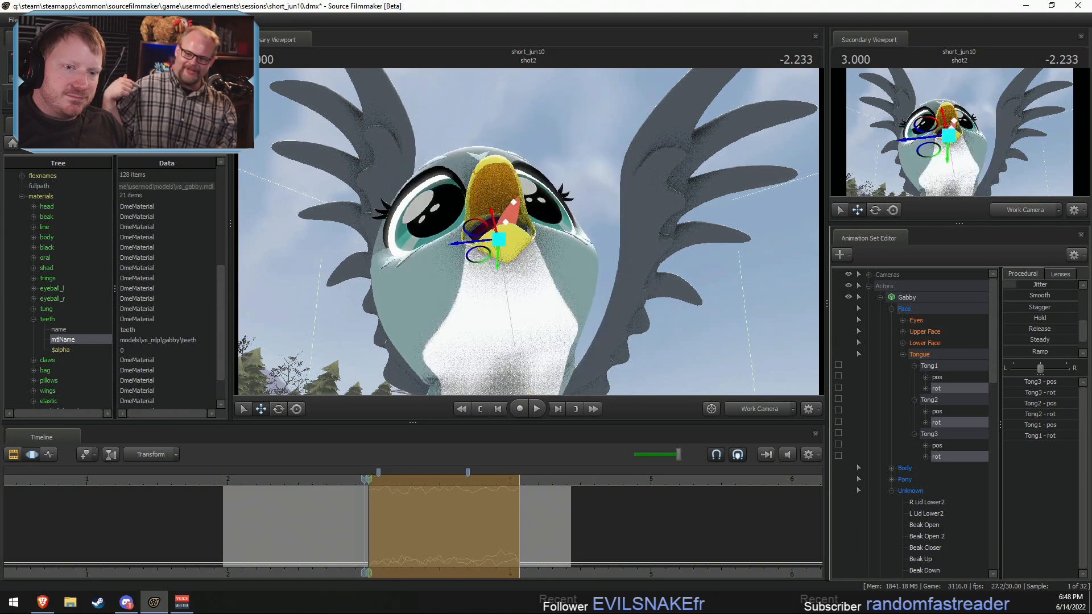
key("space")
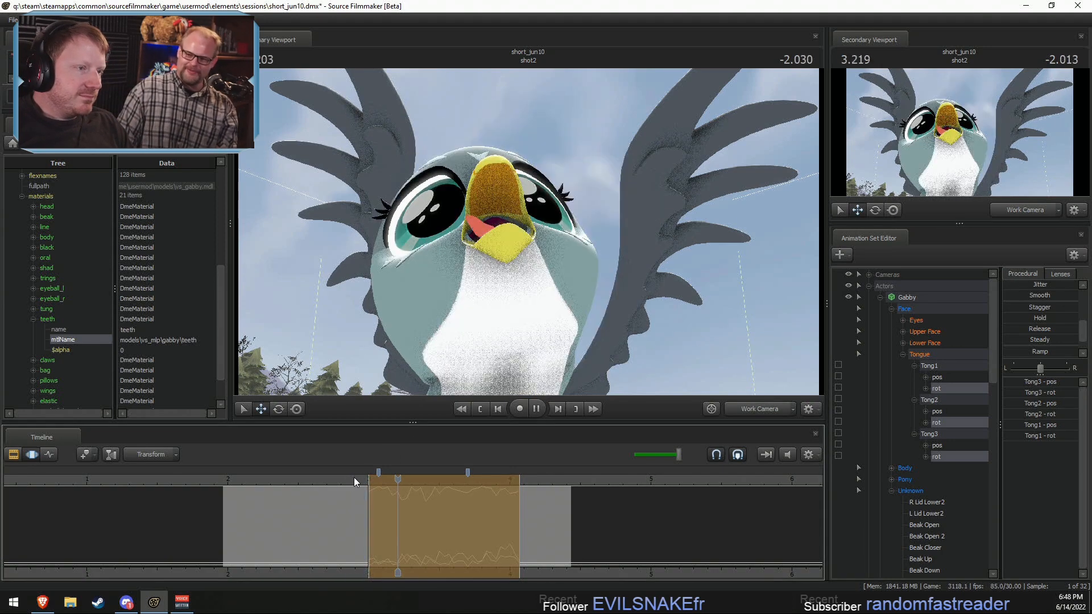
Step: Play back the jittered tongue from just before 3 seconds several times, checking it through the Main Camera and the close-up Work Camera
left_click(357, 479)
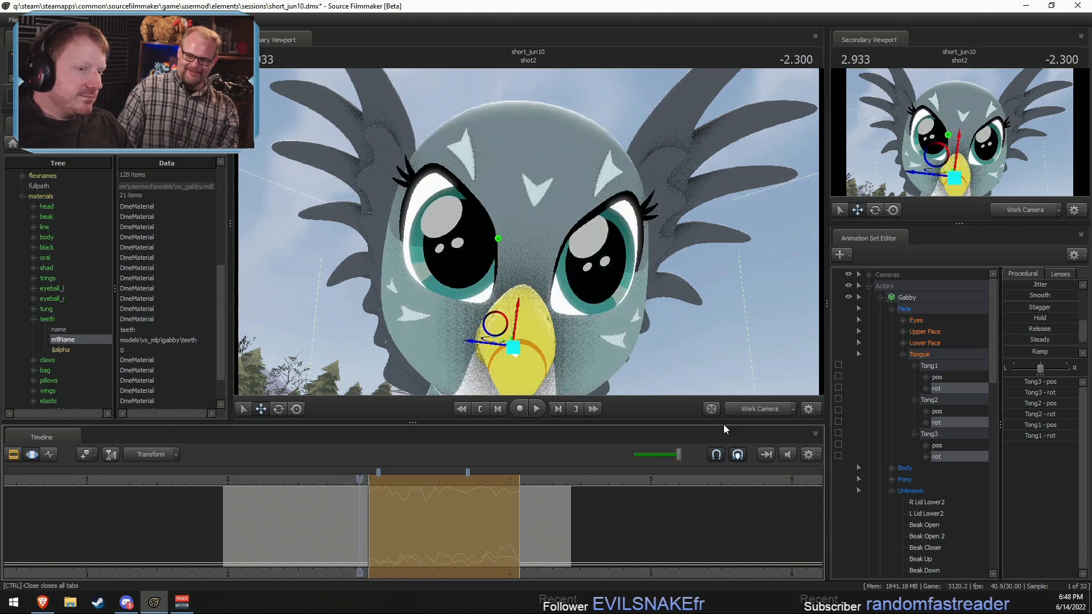
key("space")
left_click(750, 405)
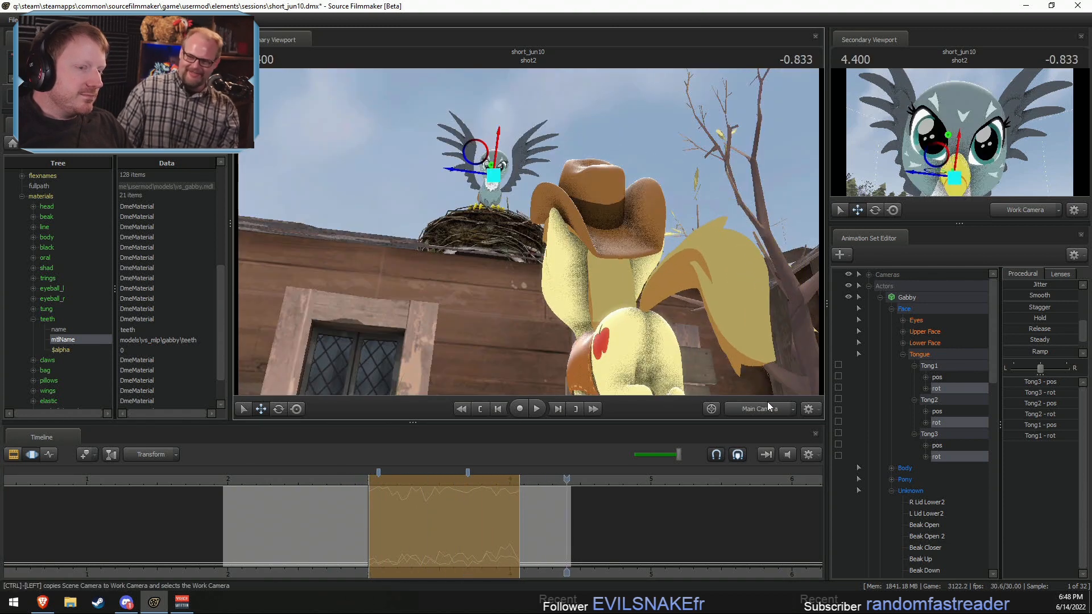
left_click(762, 405)
left_click(349, 478)
key("space")
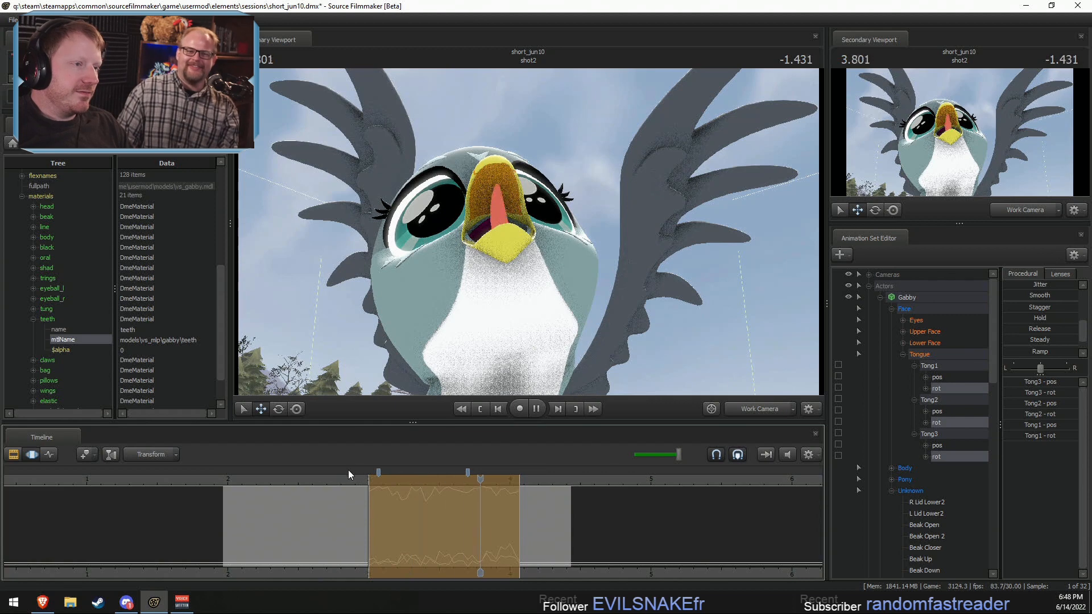
key("space")
left_click(356, 479)
key("space")
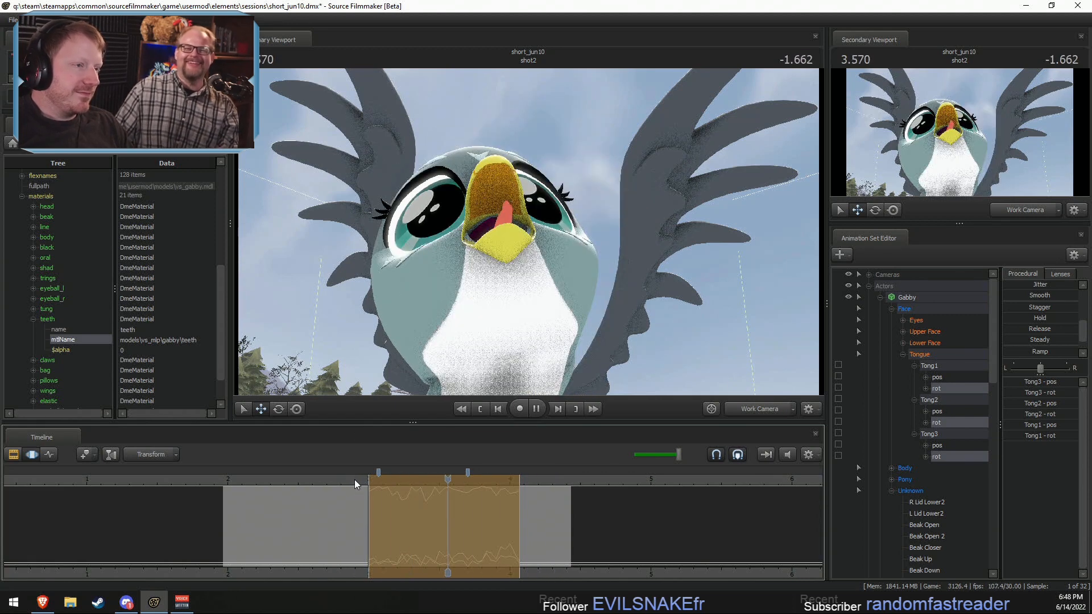
key("space")
left_click(356, 480)
key("space")
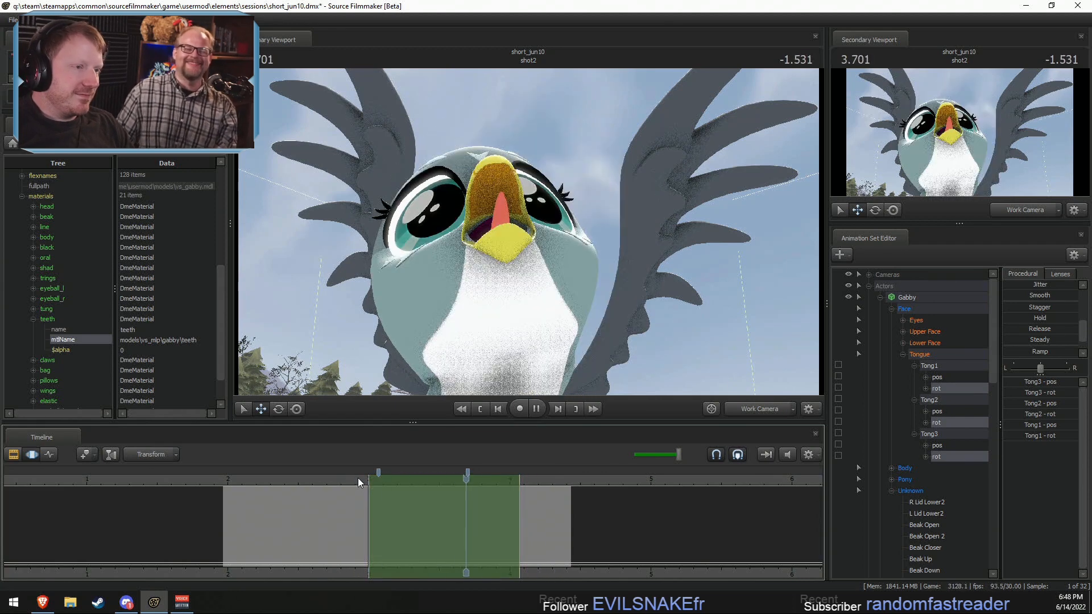
Step: Discard the jitter and reset Gabby's whole Tongue group over an infinite time selection
key("space")
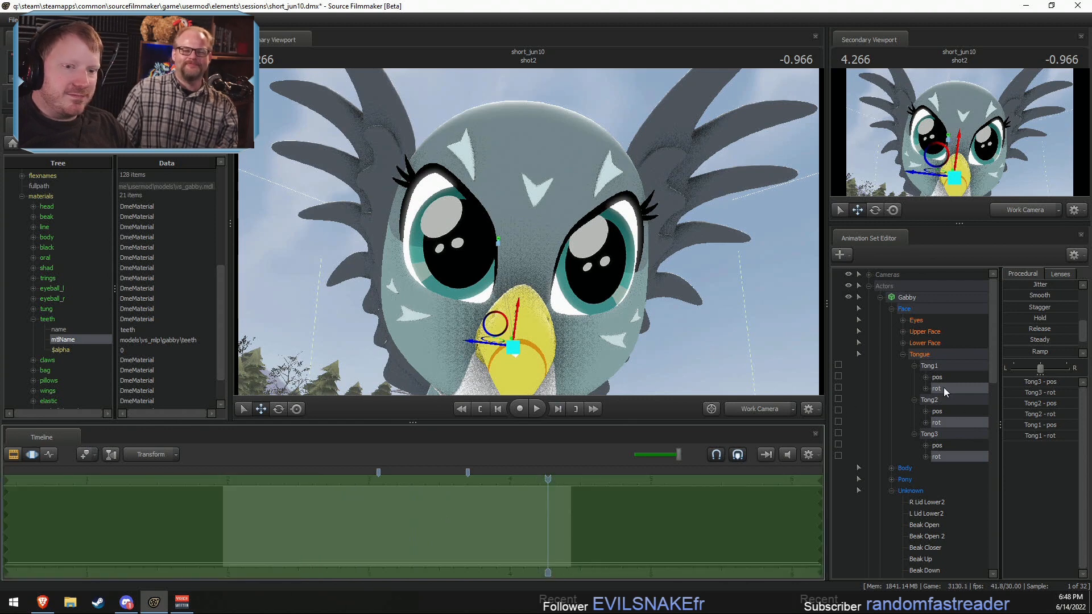
left_click(943, 353)
scroll(1023, 321, "up", 3)
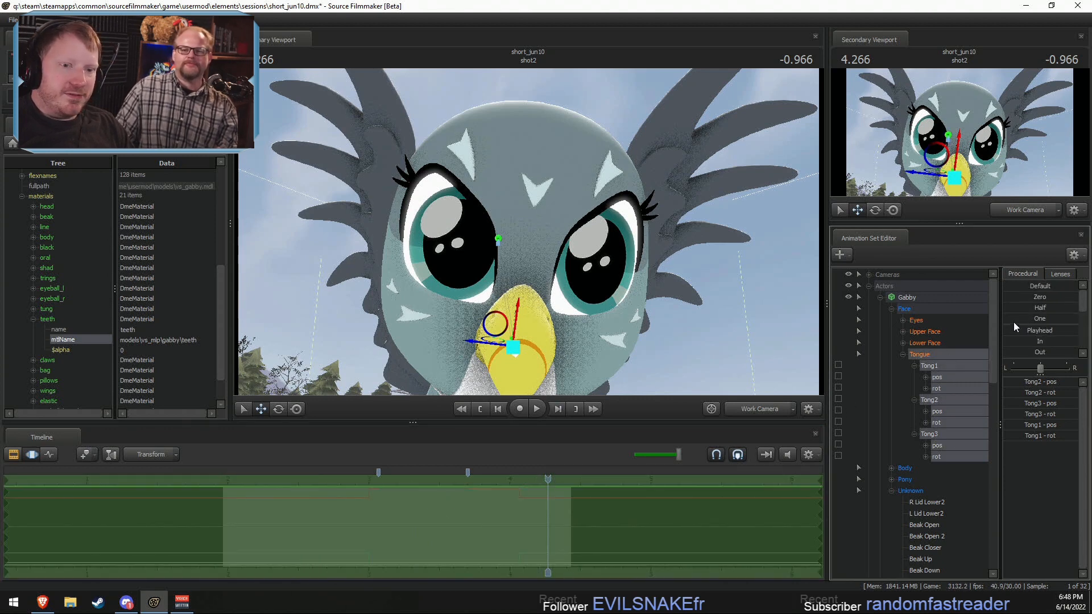
Step: Play back shot2 in the Clip Editor through the close-up Work Camera, and continue into shot3 through the Main Camera
key("F2")
left_click(285, 480)
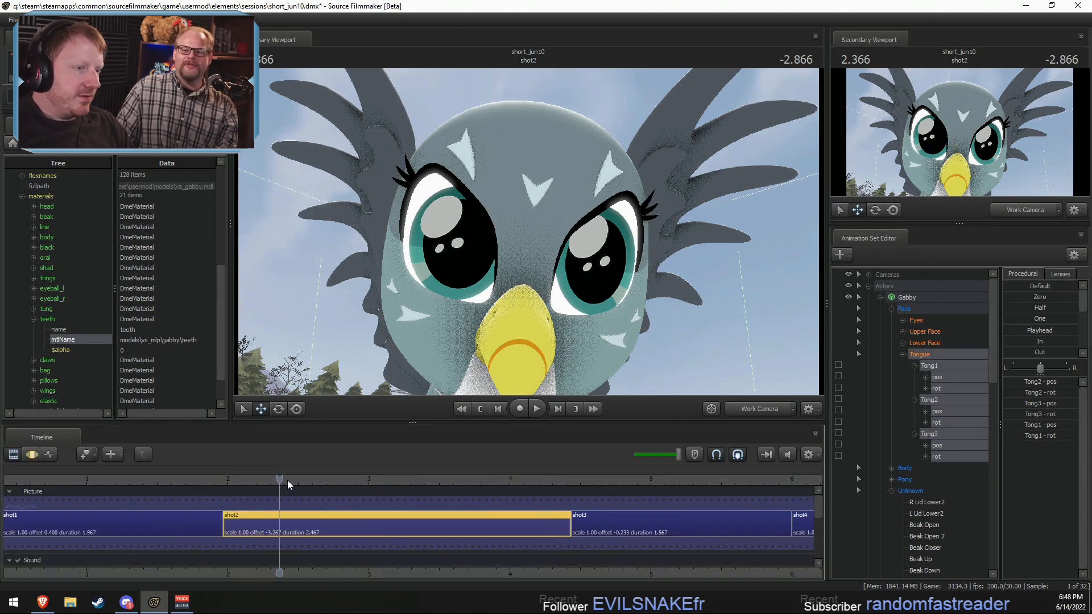
key("space")
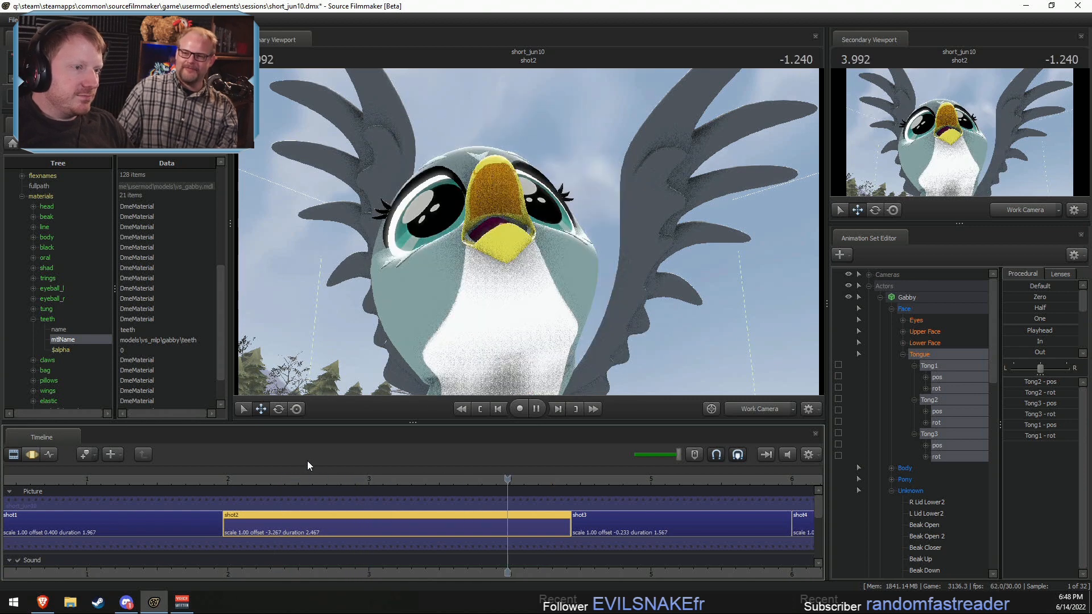
key("space")
left_click(766, 405)
key("space")
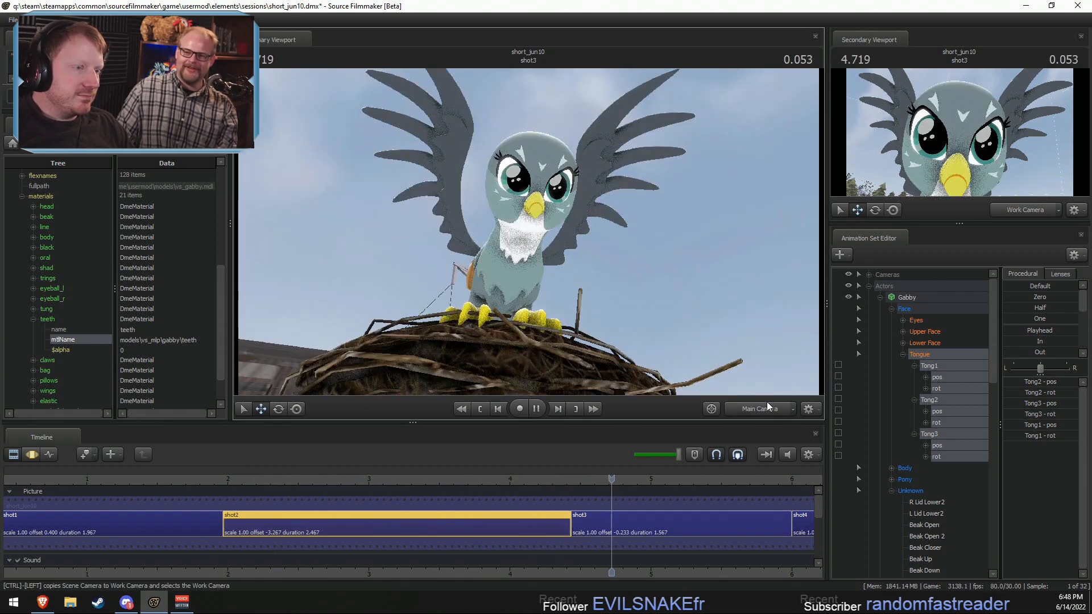
key("space")
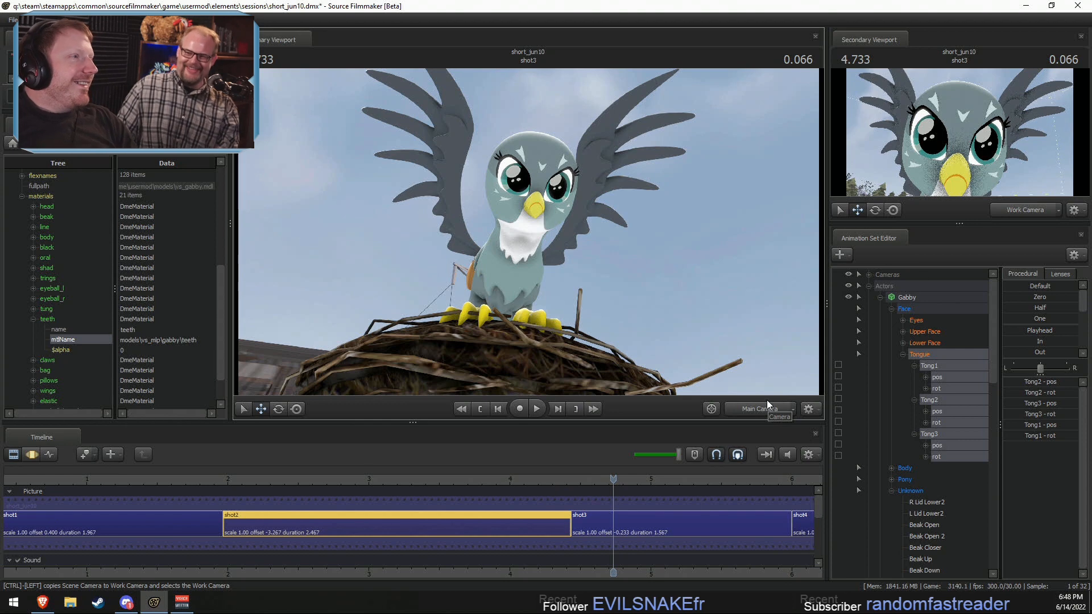
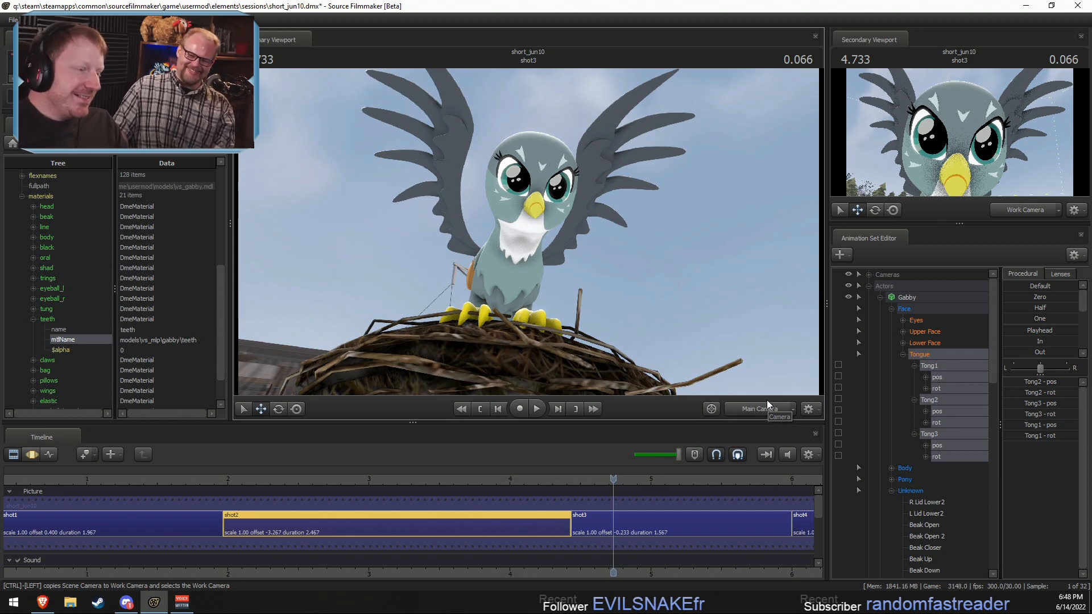
Step: Play back shot1 through shot3 several times through the Main Camera, starting from different points in shot1 and shot2
left_click_drag(223, 484, 315, 490)
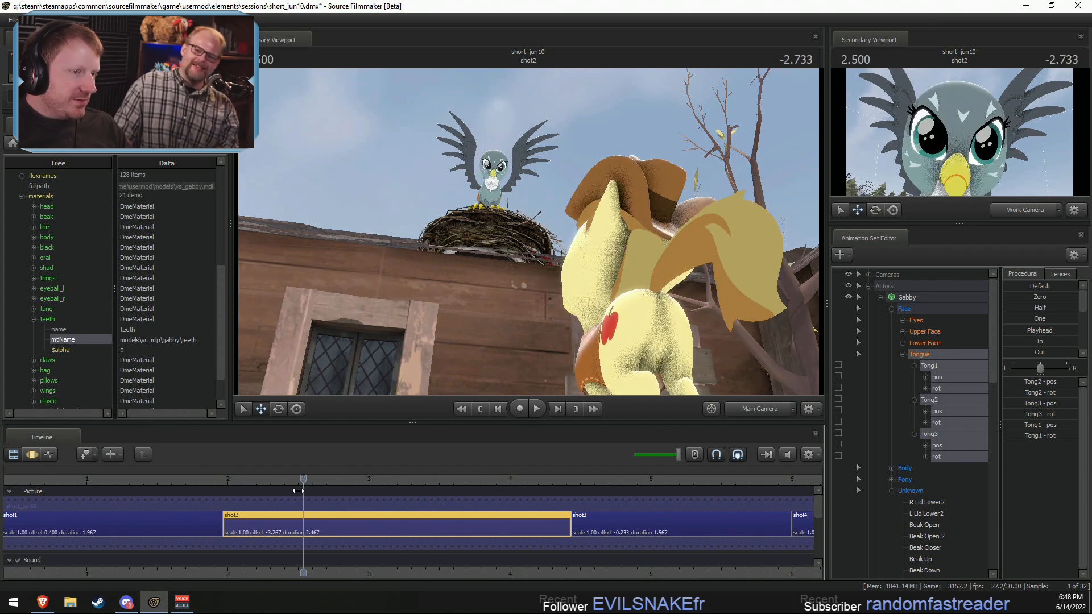
key("space")
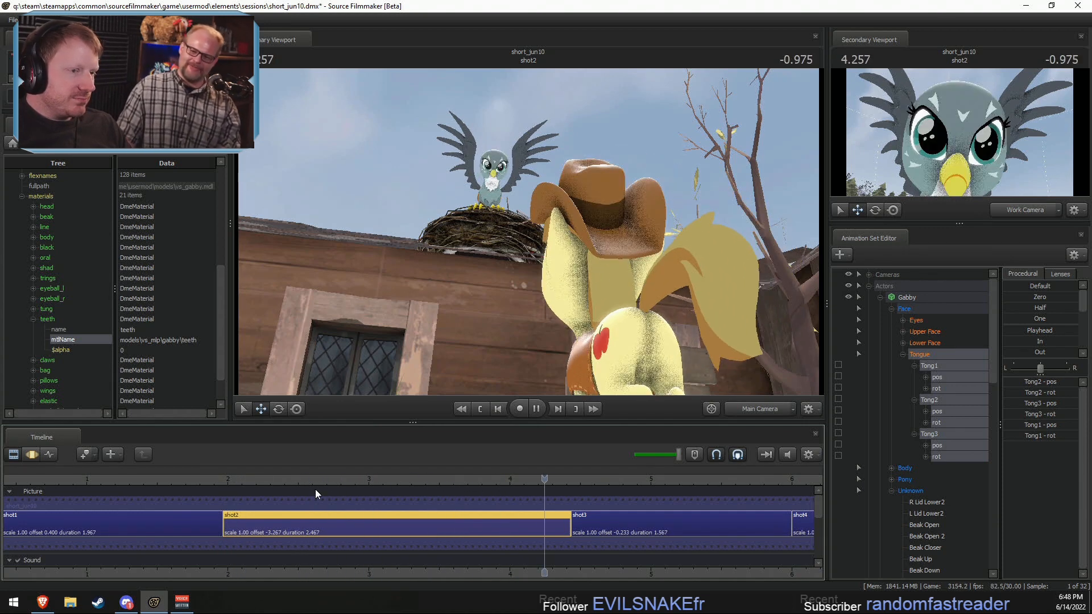
key("space")
key("space")
left_click(159, 481)
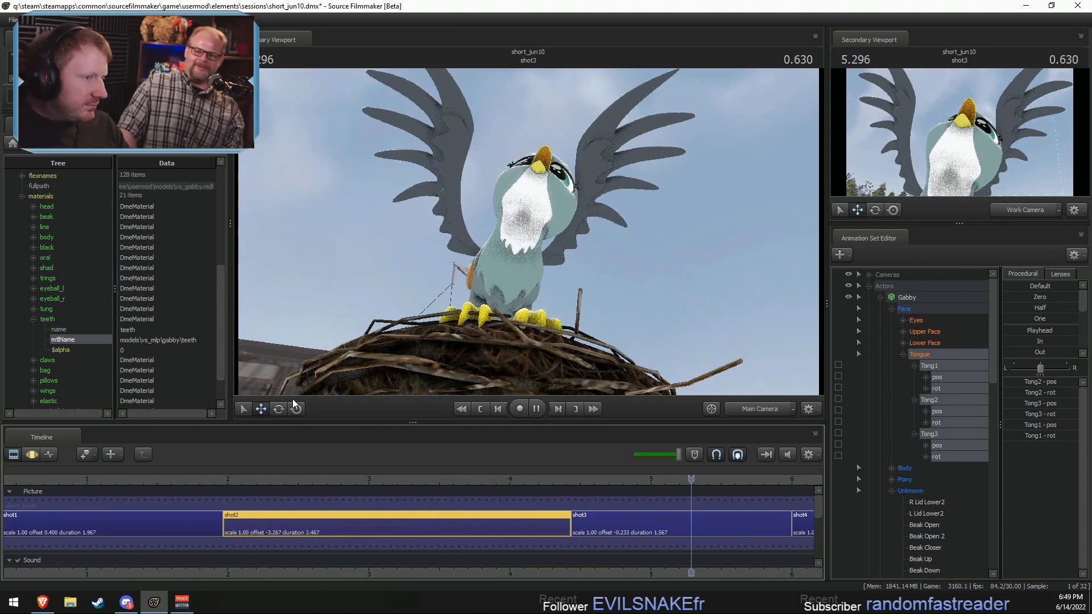
key("space")
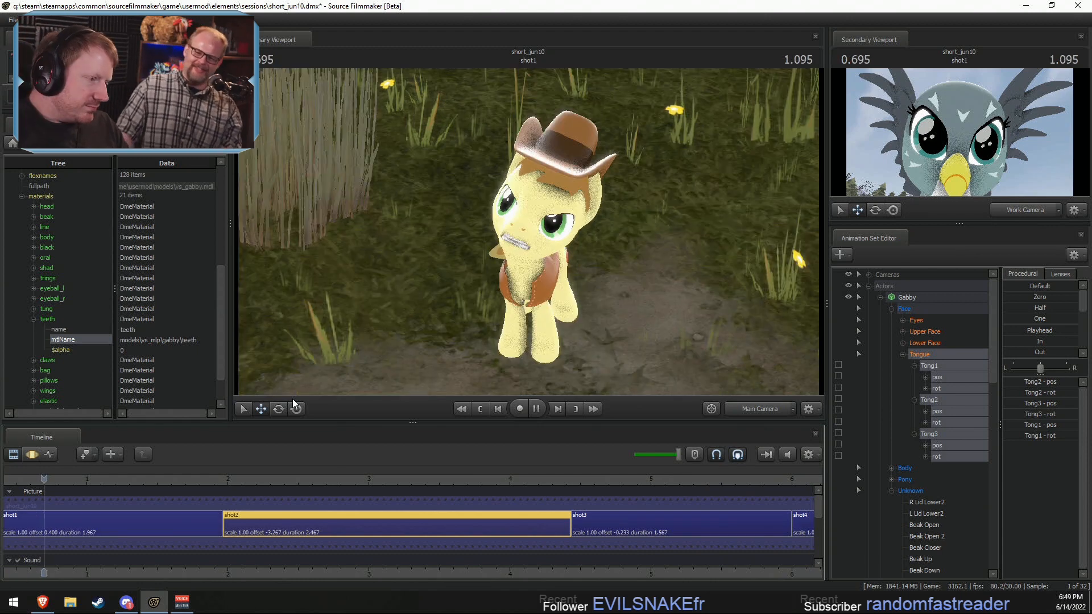
key("space")
key("space")
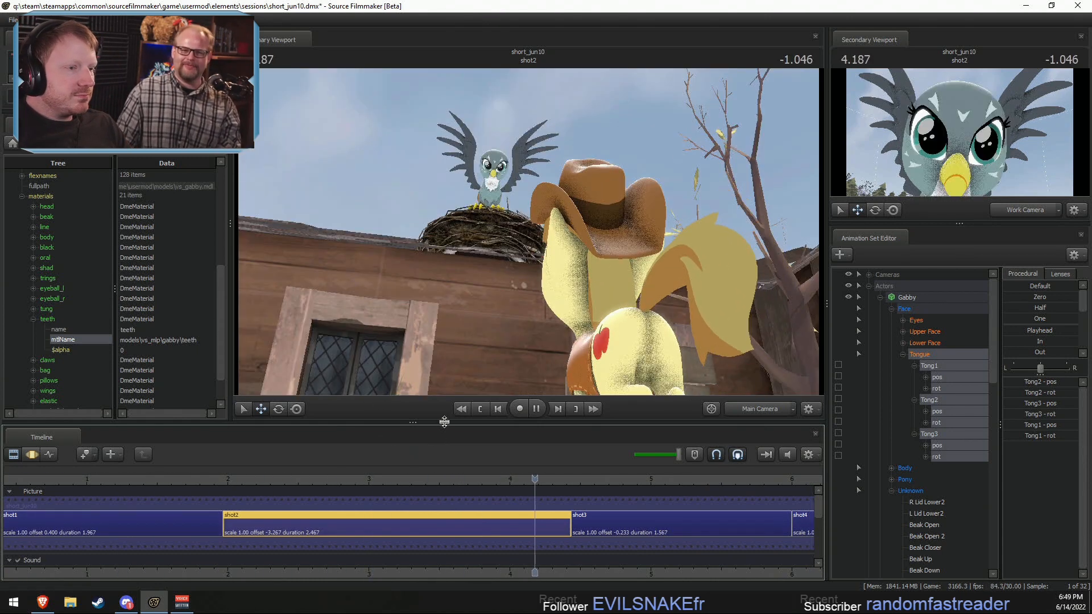
key("space")
key("space")
key("space")
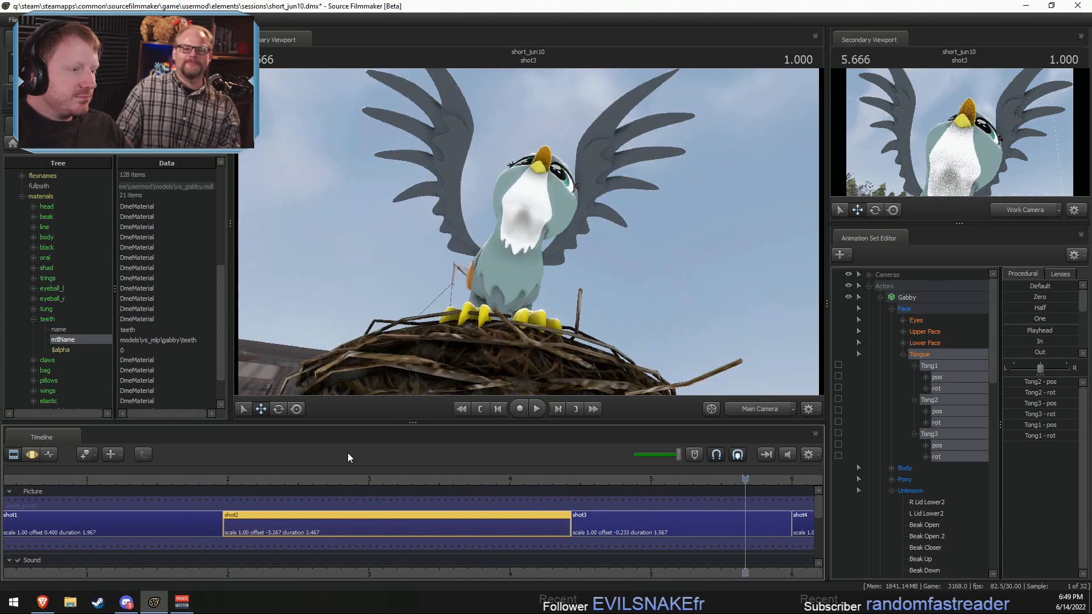
Step: Inspect Gabby's open beak in shot3 at 5.533 seconds, flying the Work Camera in close to her face
left_click_drag(245, 489, 726, 500)
left_click(705, 534)
left_click(742, 413, "ctrl")
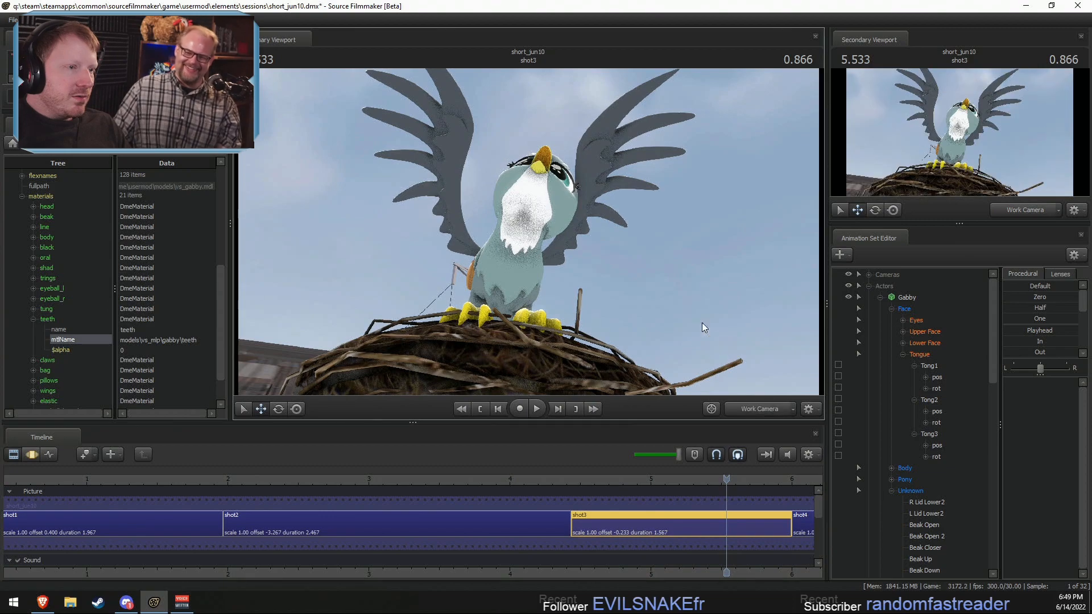
left_click_drag(702, 296, 717, 297)
key("z")
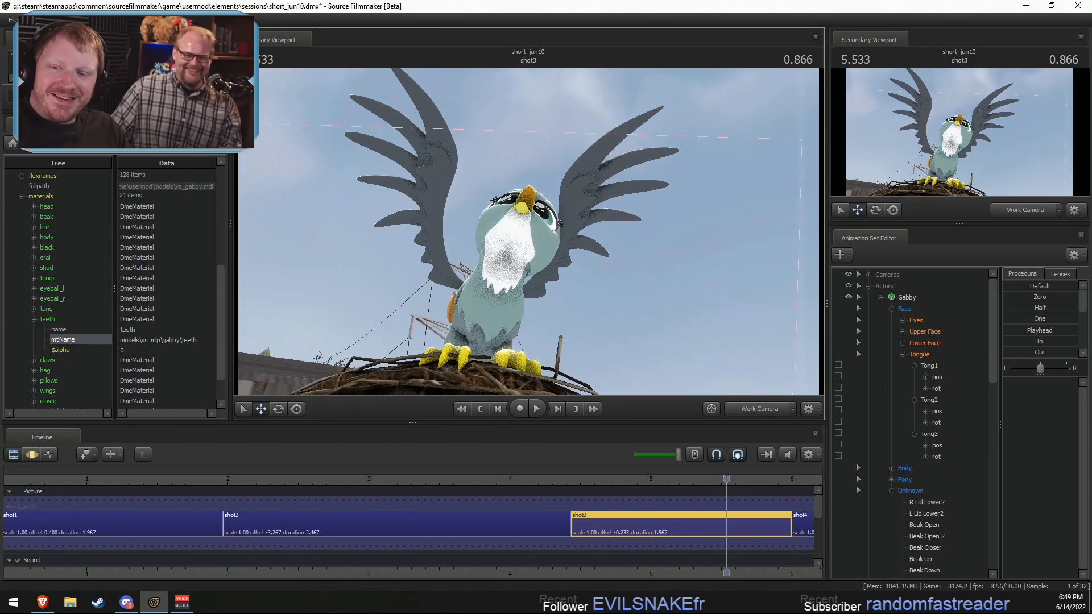
key("w")
left_click_drag(549, 244, 550, 282)
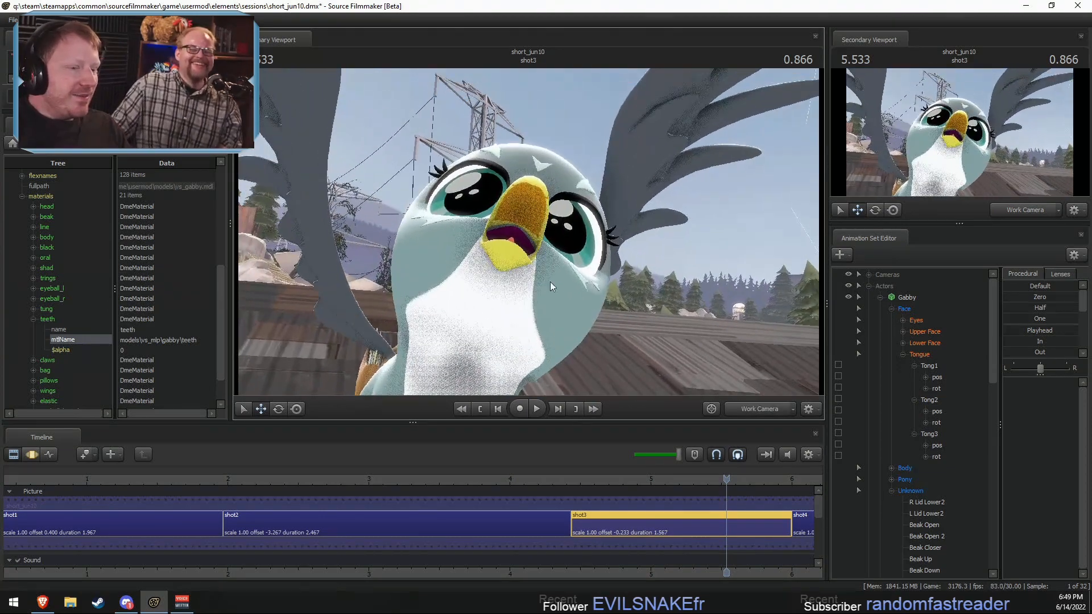
Step: Scrub through shot4 to 9.566 seconds in shot5 and examine the inside of Gabby's beak with the Work Camera
scroll(740, 512, "down", 5)
left_click_drag(780, 478, 785, 480)
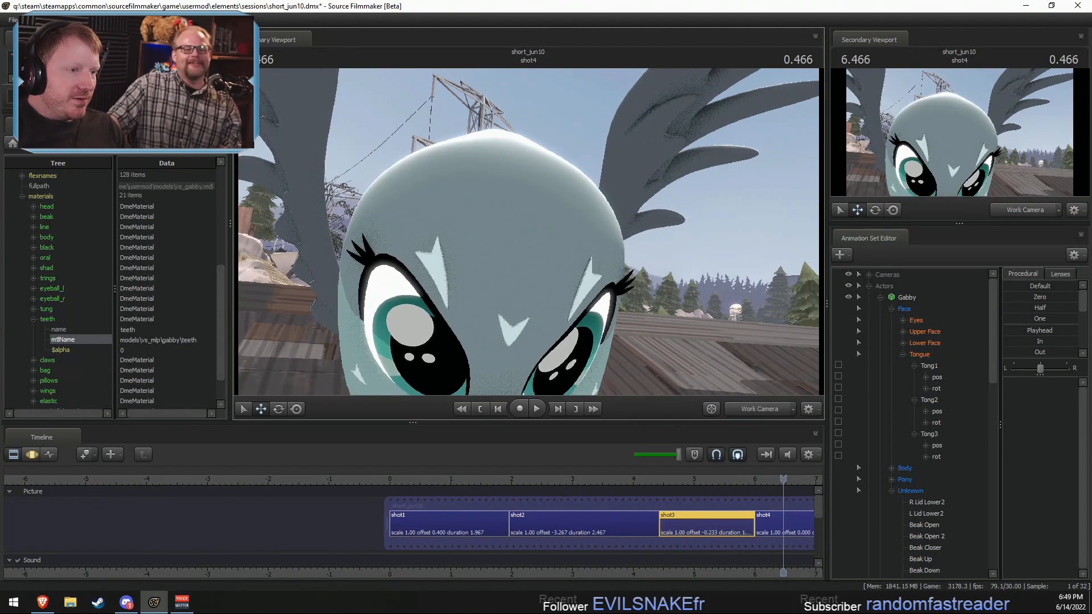
key("space")
middle_click_drag(728, 569, 314, 554)
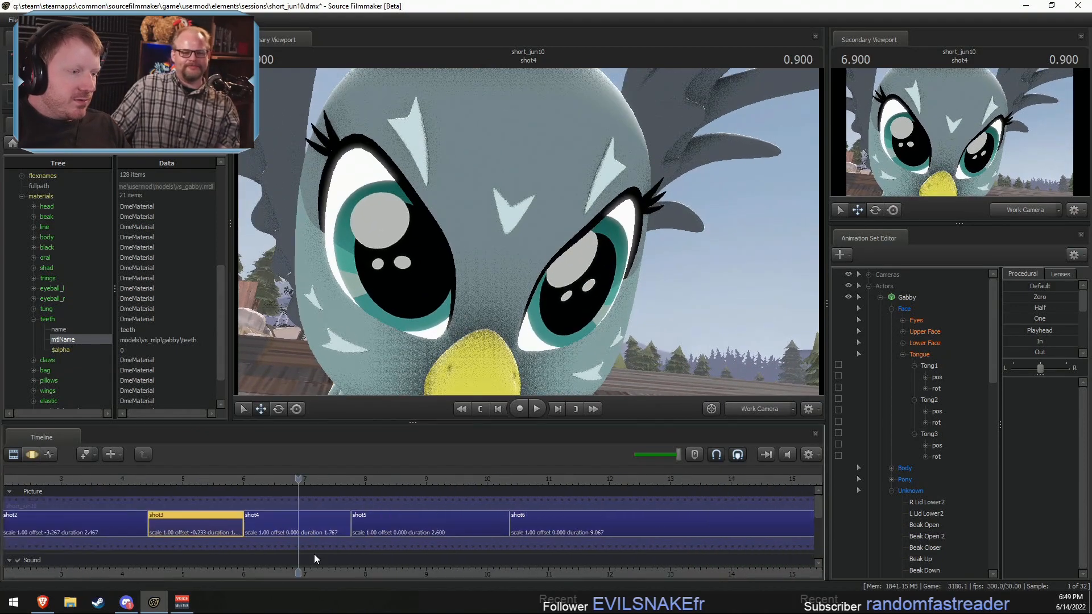
left_click_drag(370, 481, 460, 481)
mouse_move(528, 233)
left_mouse_down()
mouse_move(534, 284)
mouse_move(543, 239)
left_mouse_up()
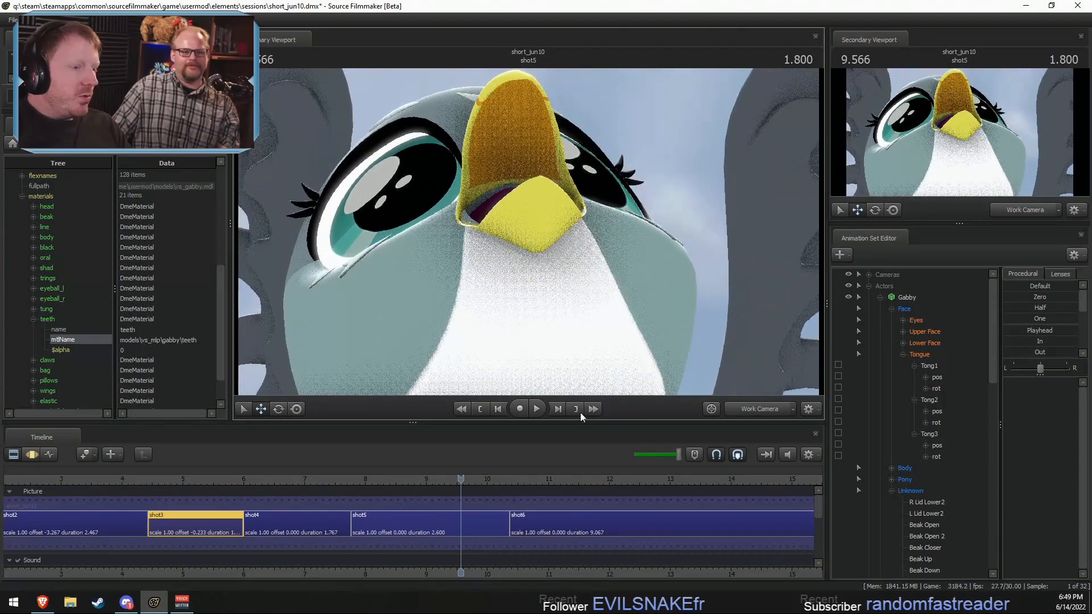
Step: Apply the In preset to Gabby's whole Tongue group in shot5 over an infinite time selection
left_click(455, 532)
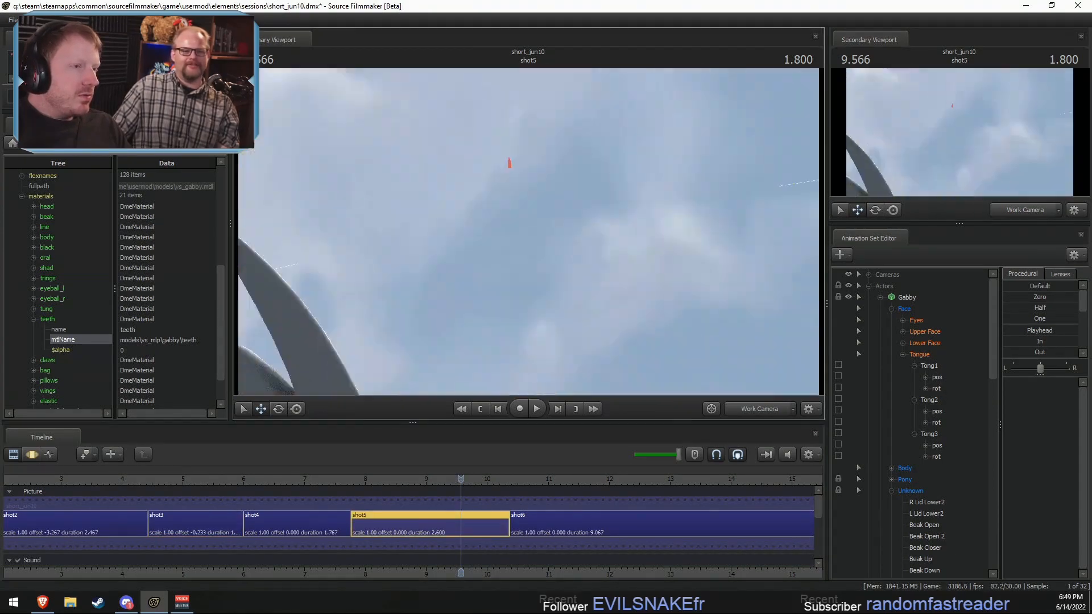
mouse_move(527, 236)
left_mouse_down()
mouse_move(526, 187)
mouse_move(526, 236)
left_mouse_up()
key("F3")
left_click(938, 353)
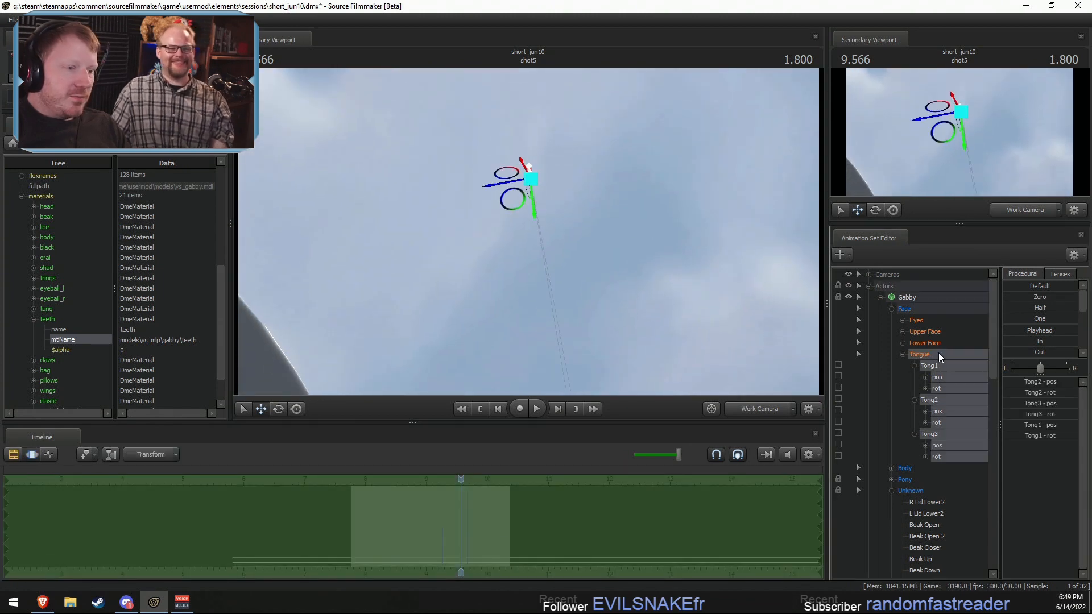
key("ctrl+c")
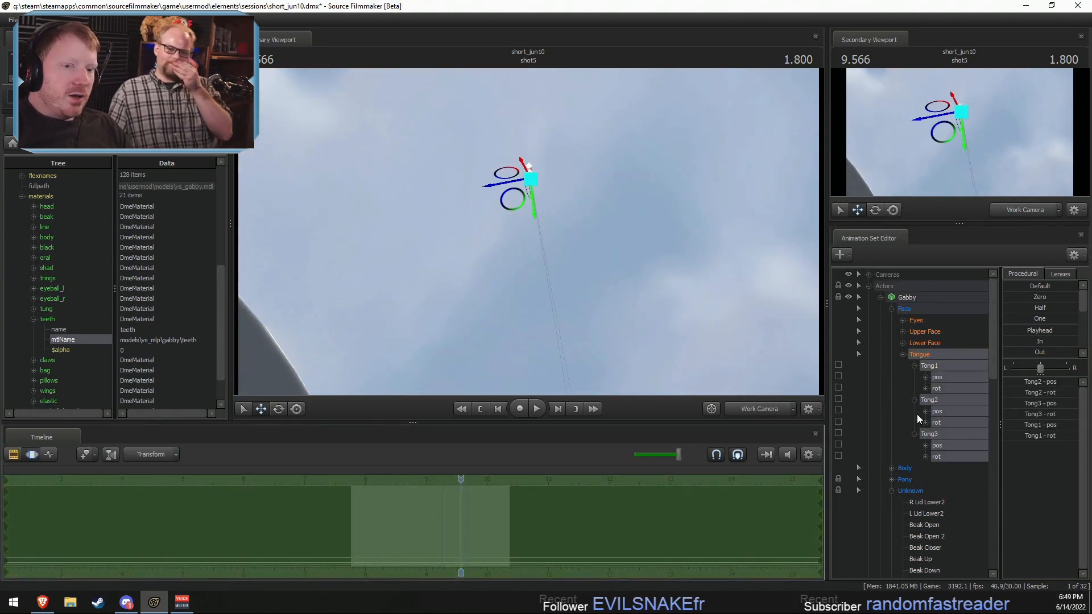
key("ctrl+c")
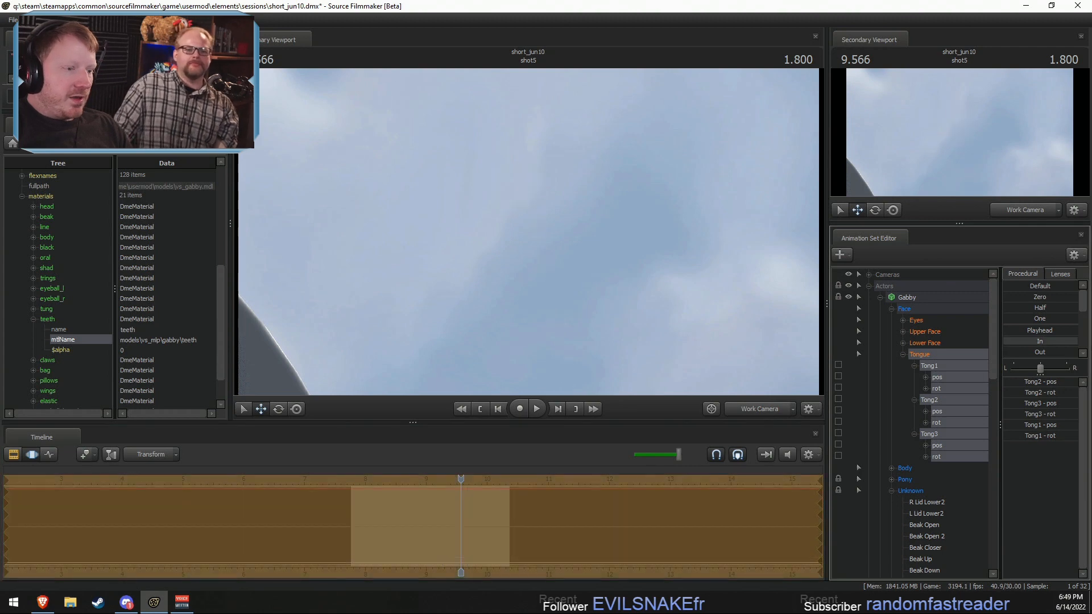
Step: Check shot4 and shot6 in both the Clip Editor and the Motion Editor
key("F2")
left_click_drag(377, 501, 365, 503)
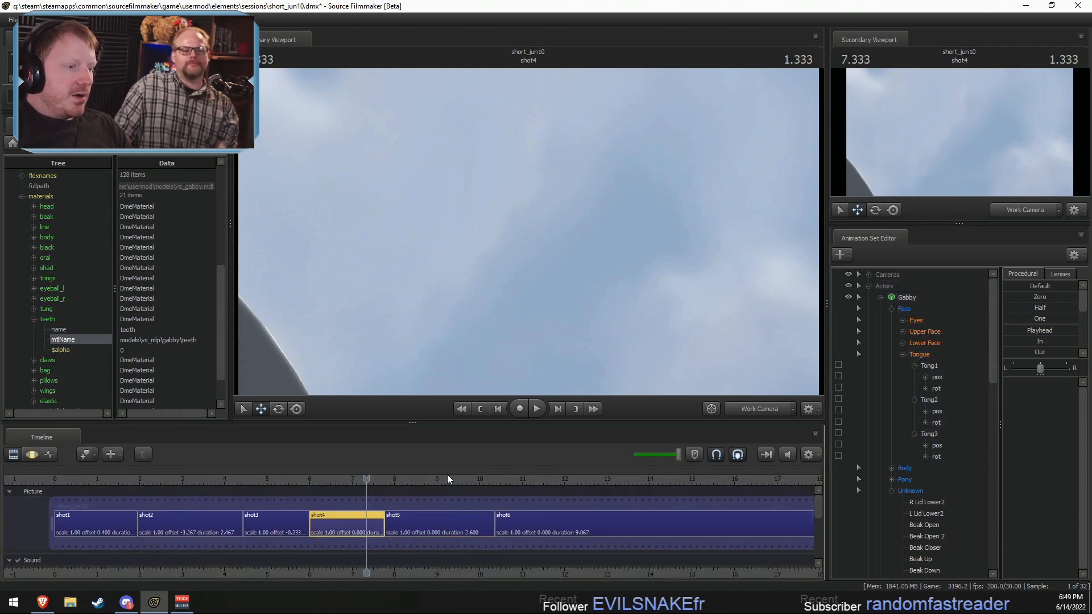
left_click(367, 490)
key("F3")
key("F2")
left_click(523, 494)
key("F3")
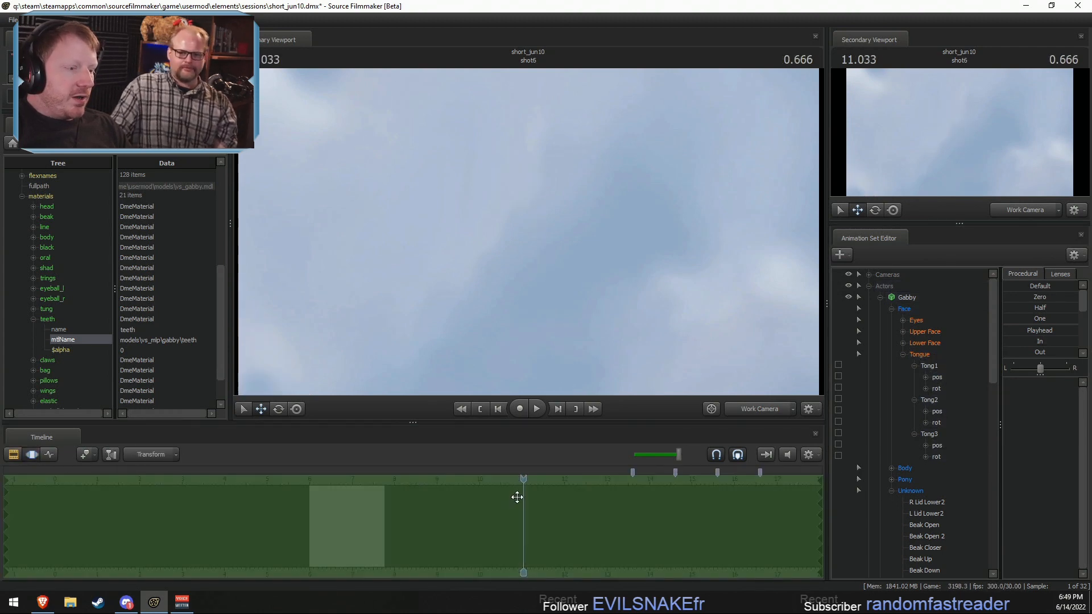
key("F2")
key("F3")
key("F2")
Step: Play back shot5 from just after 9 seconds through the Main Camera and return to 9.433 seconds
left_click(445, 478)
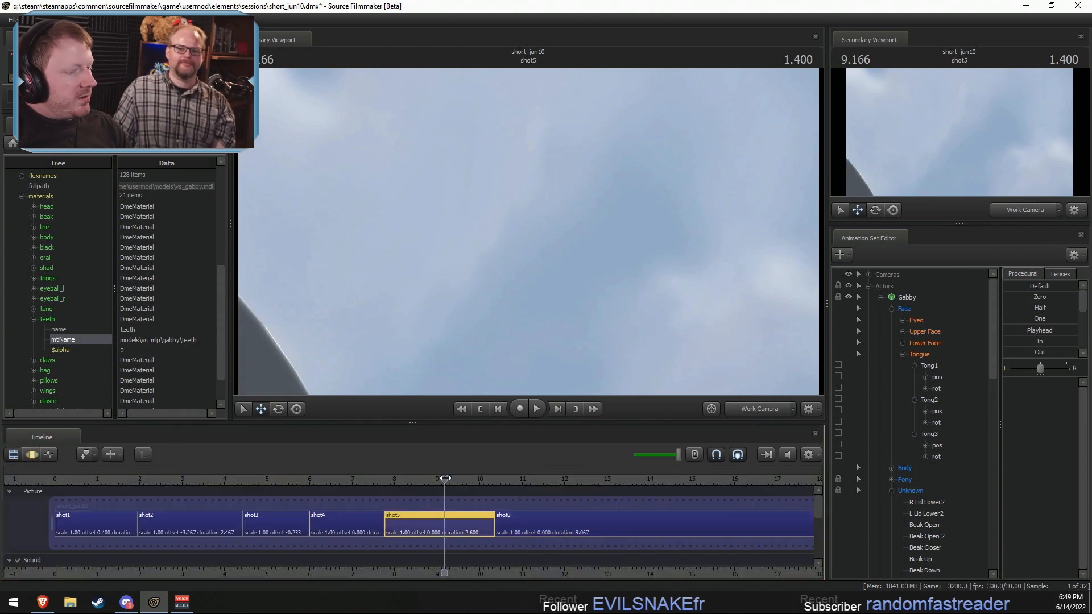
left_click_drag(445, 478, 448, 478)
left_click(773, 408)
key("space")
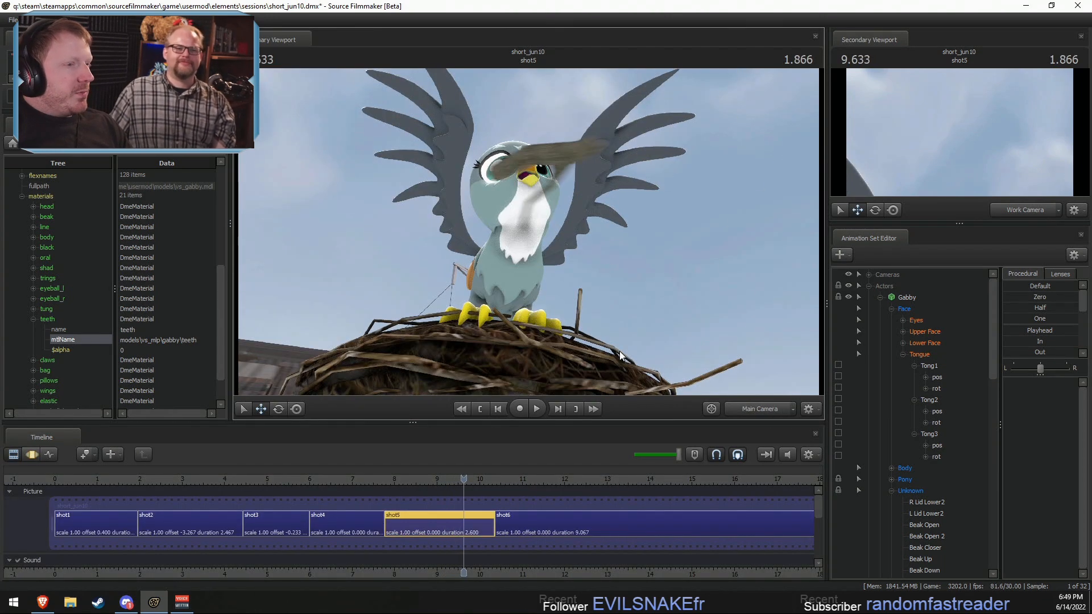
key("space")
key("space")
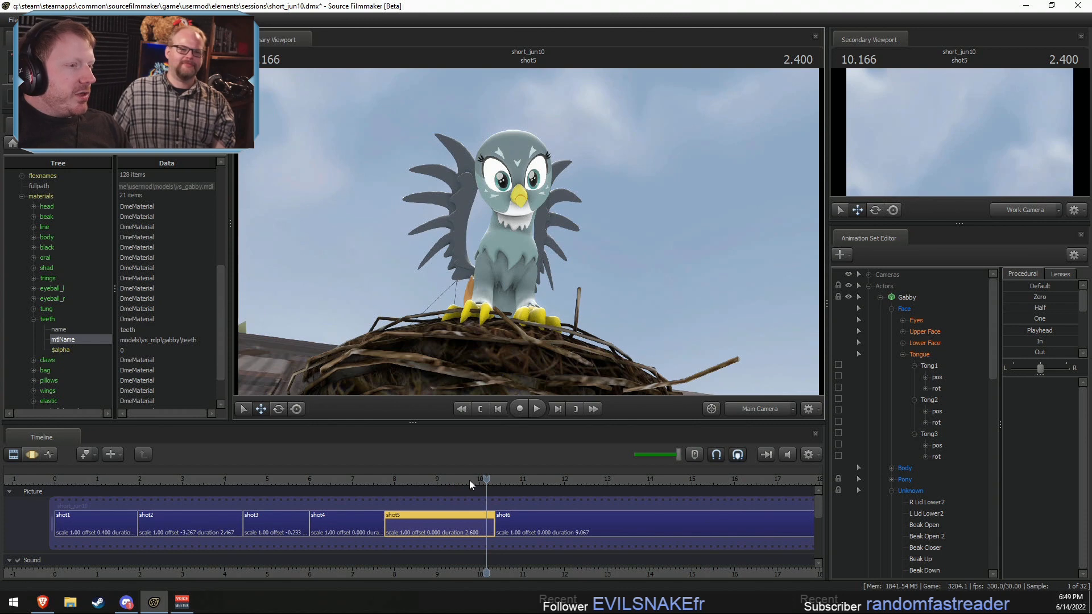
left_click_drag(469, 479, 454, 479)
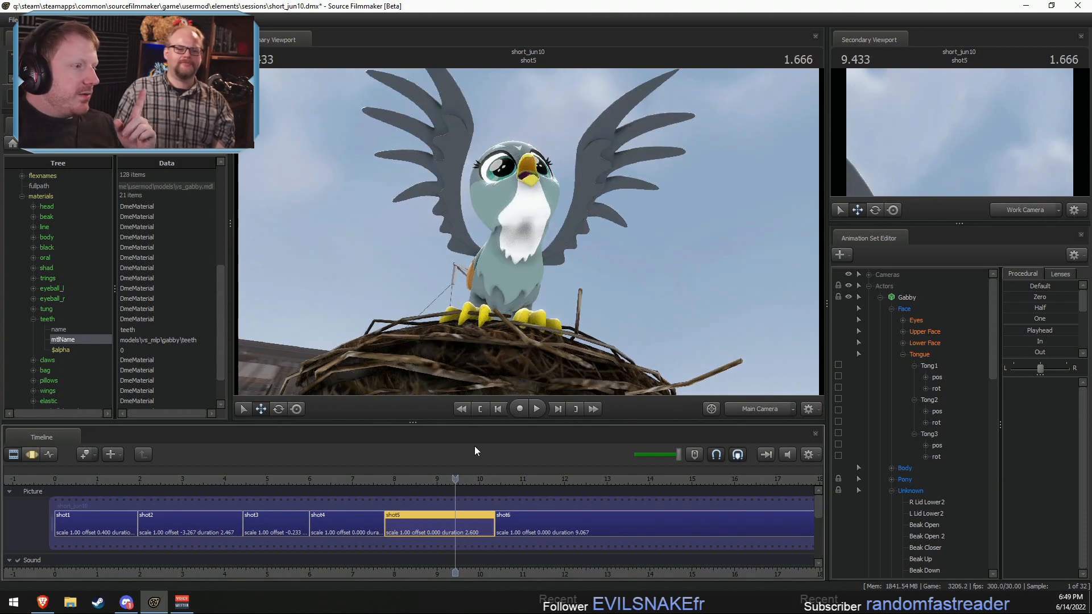
Step: Examine the teeth material's $alpha entry and Gabby's body group options, and collapse the vs_gabby_GameModel tree
double_click(133, 350)
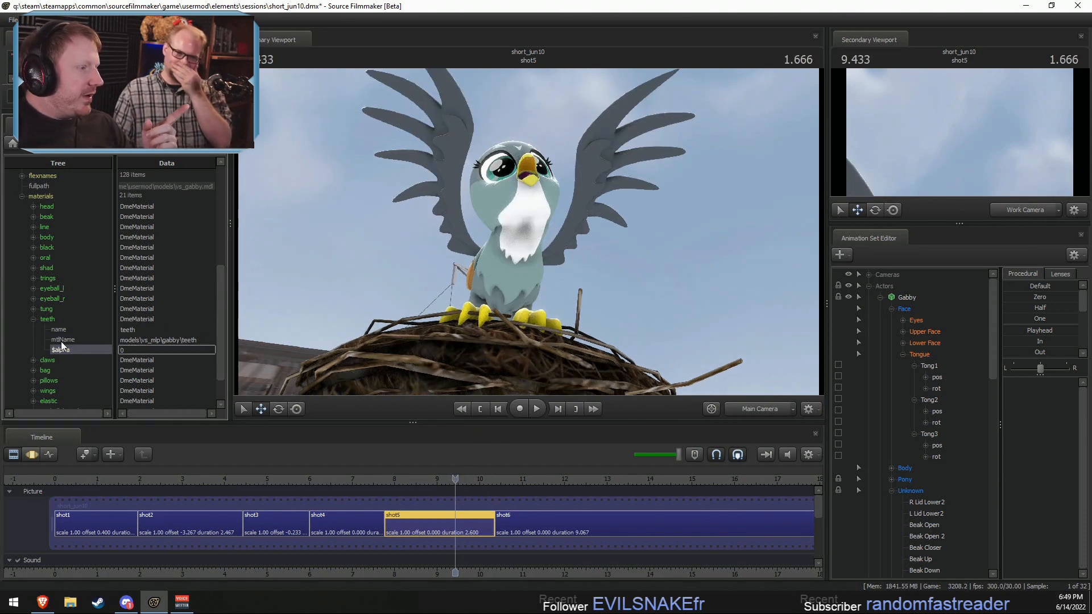
left_click(34, 319)
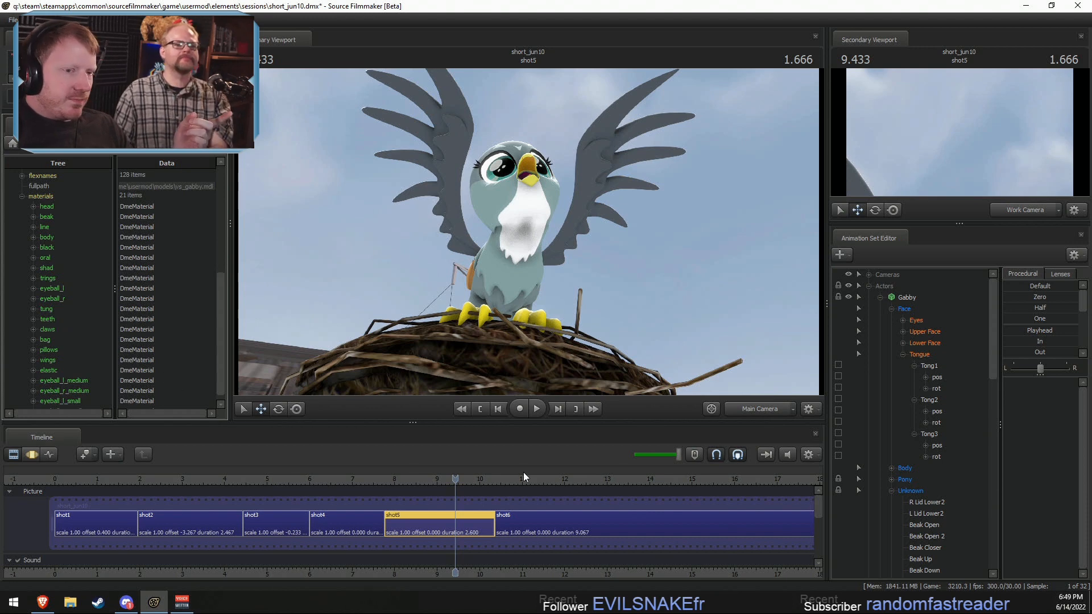
left_click(880, 297)
right_click(902, 295)
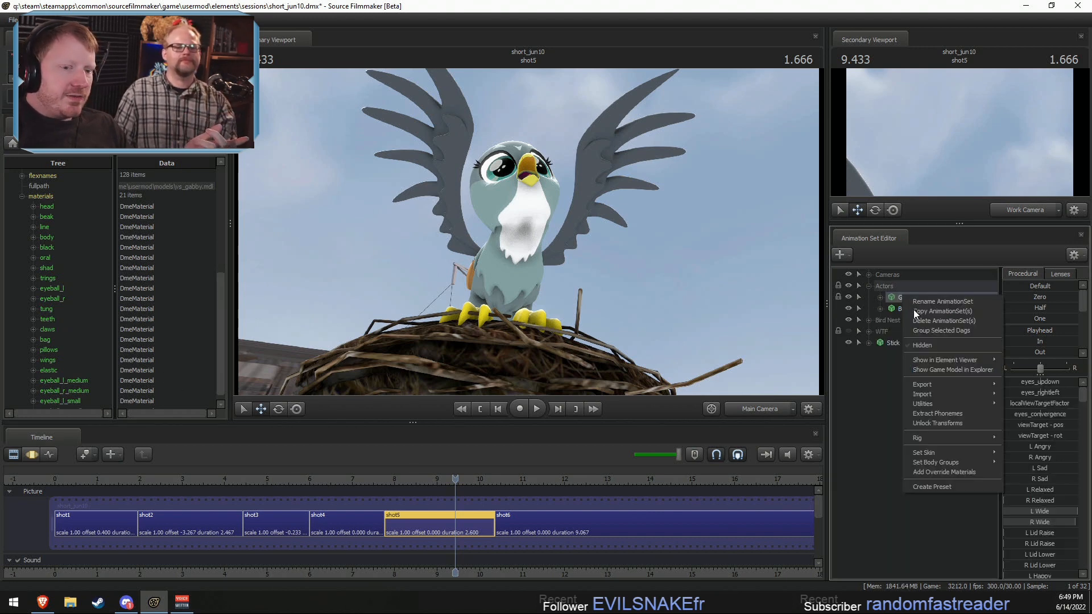
mouse_move(950, 466)
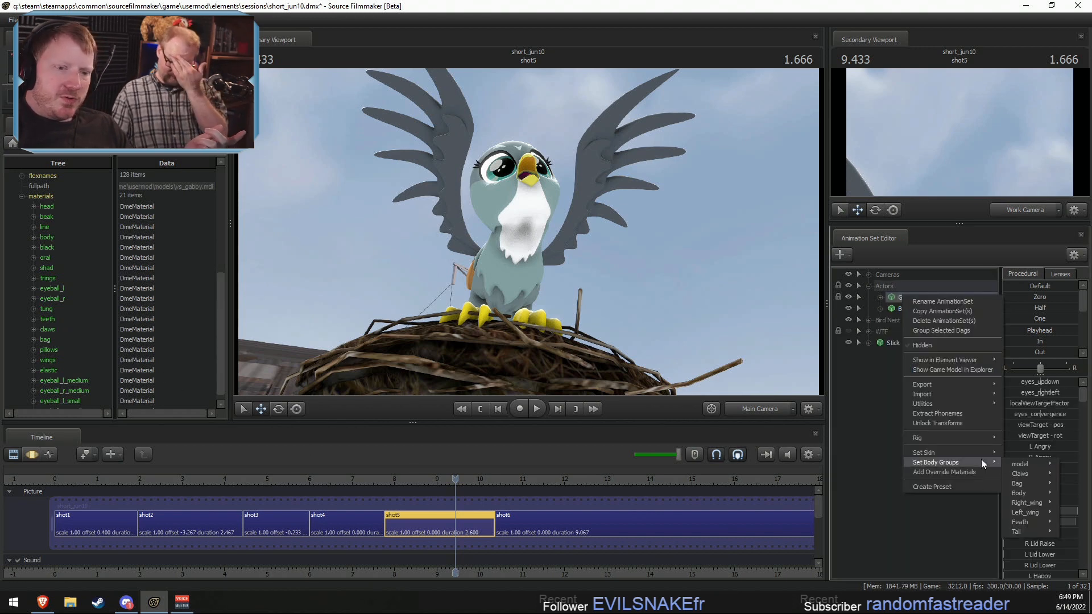
left_click(649, 290)
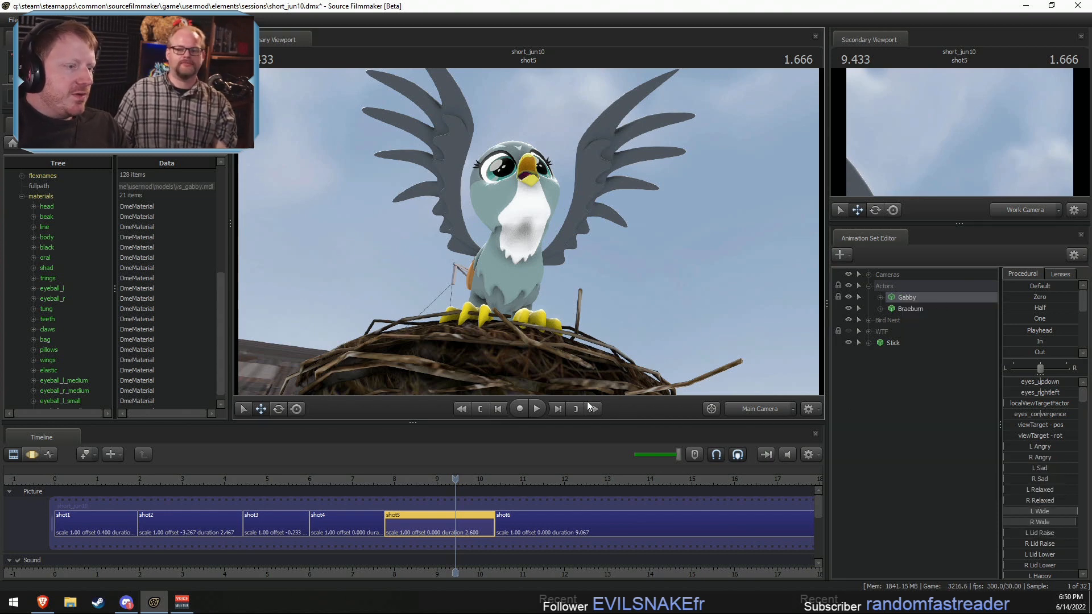
left_click(21, 196)
left_click(11, 174)
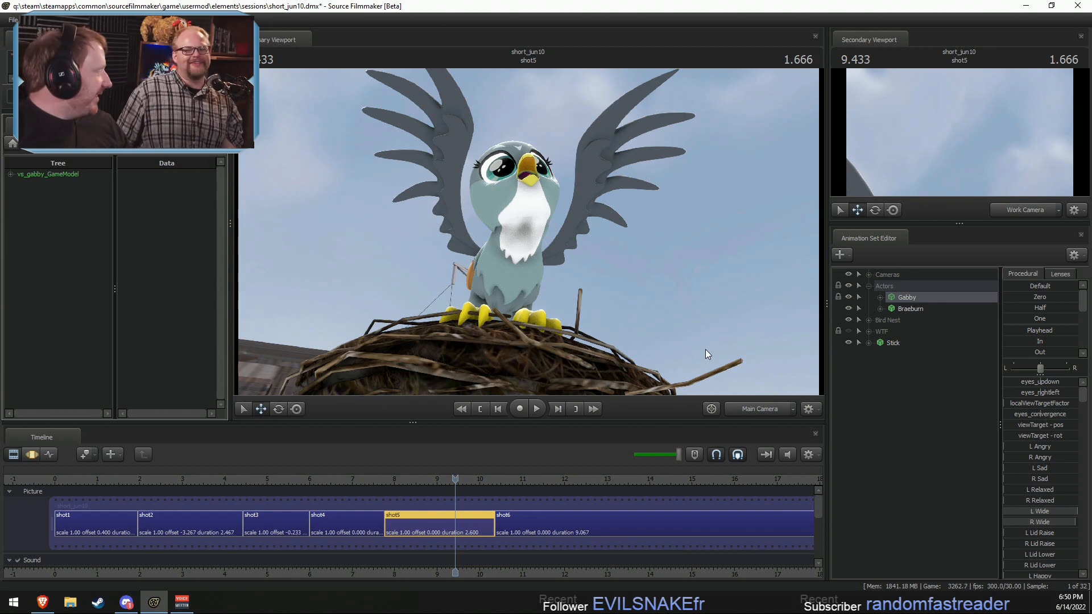
Step: Play back shot5 from its start, and replay from the start of shot4 into shot5
left_click(386, 480)
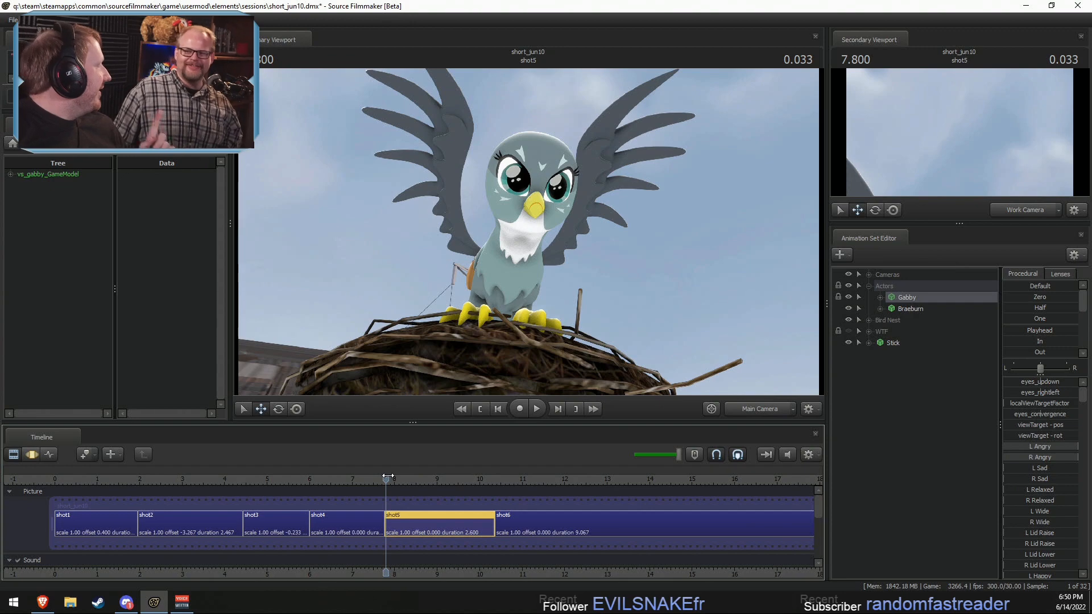
key("space")
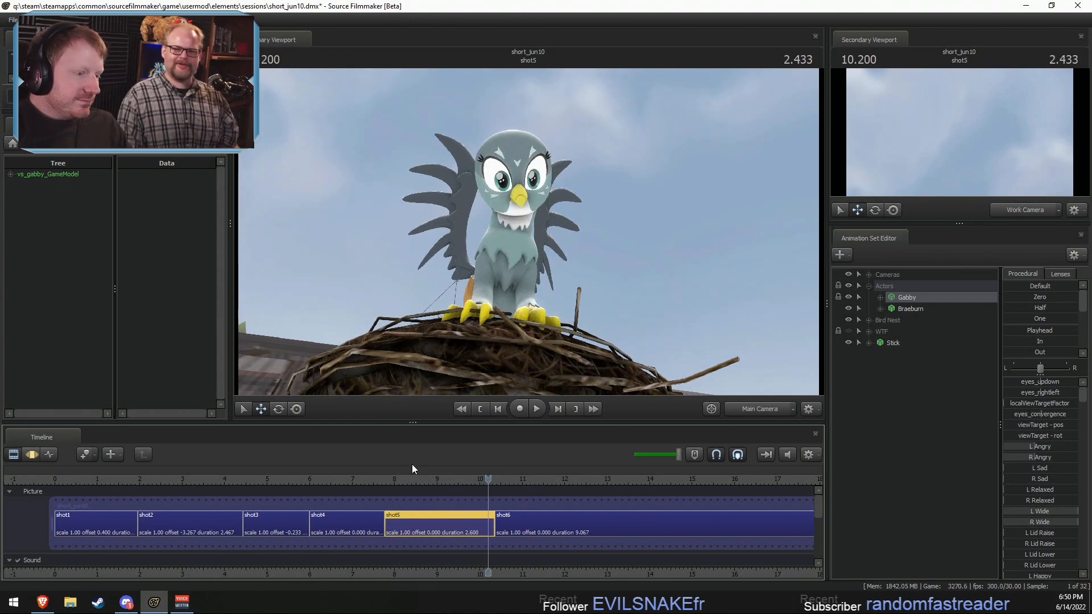
left_click(317, 479)
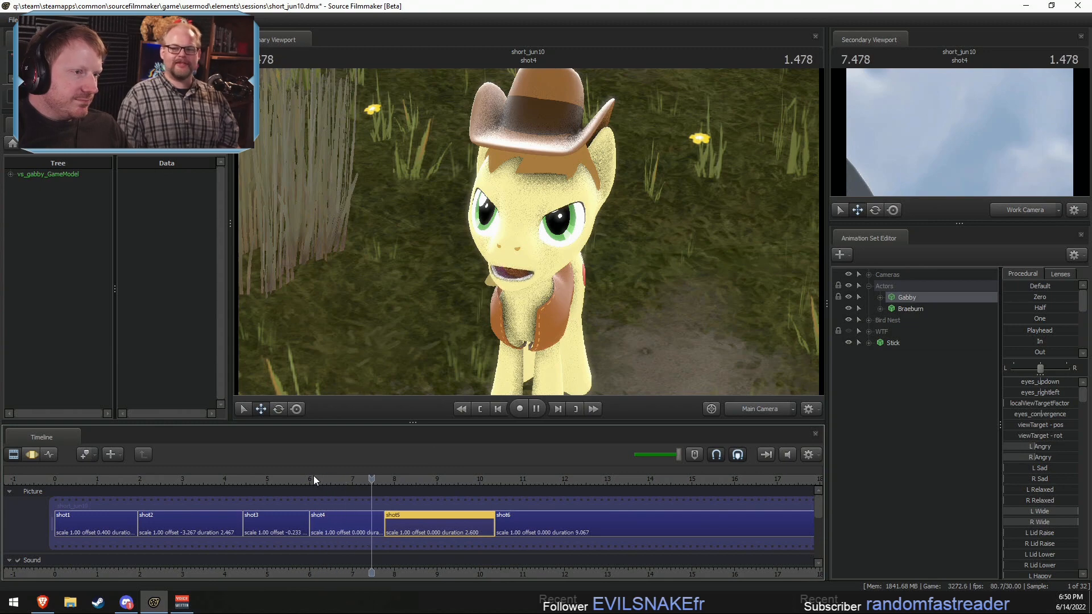
key("space")
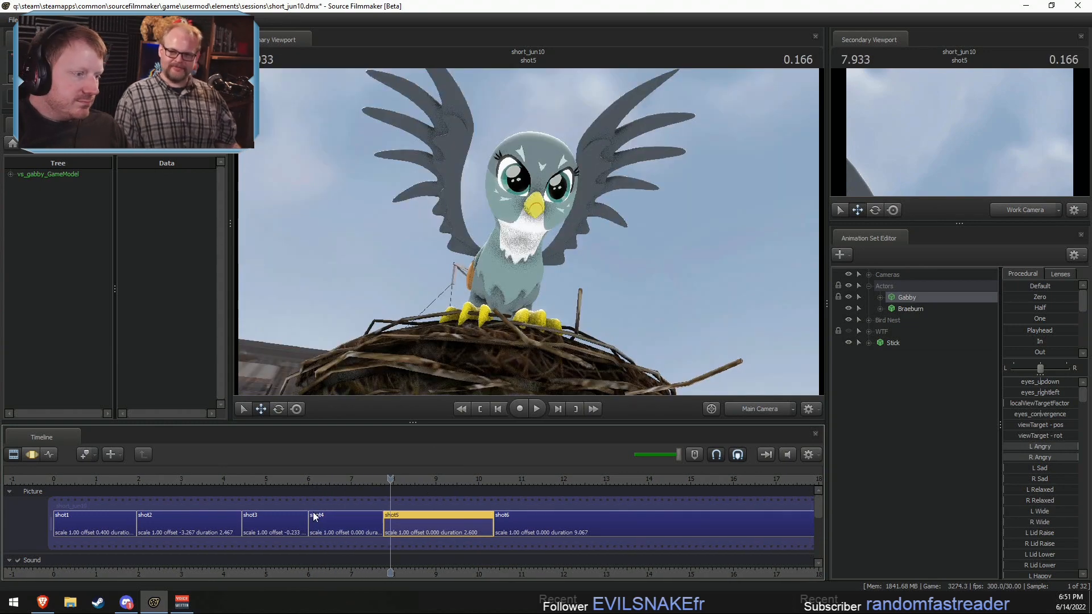
Step: Copy Braeburn's motion from shot1 for all of his control groups except Face
left_click(275, 479)
left_click(262, 529)
left_click_drag(240, 480, 196, 494)
left_click(202, 522)
left_click(113, 521)
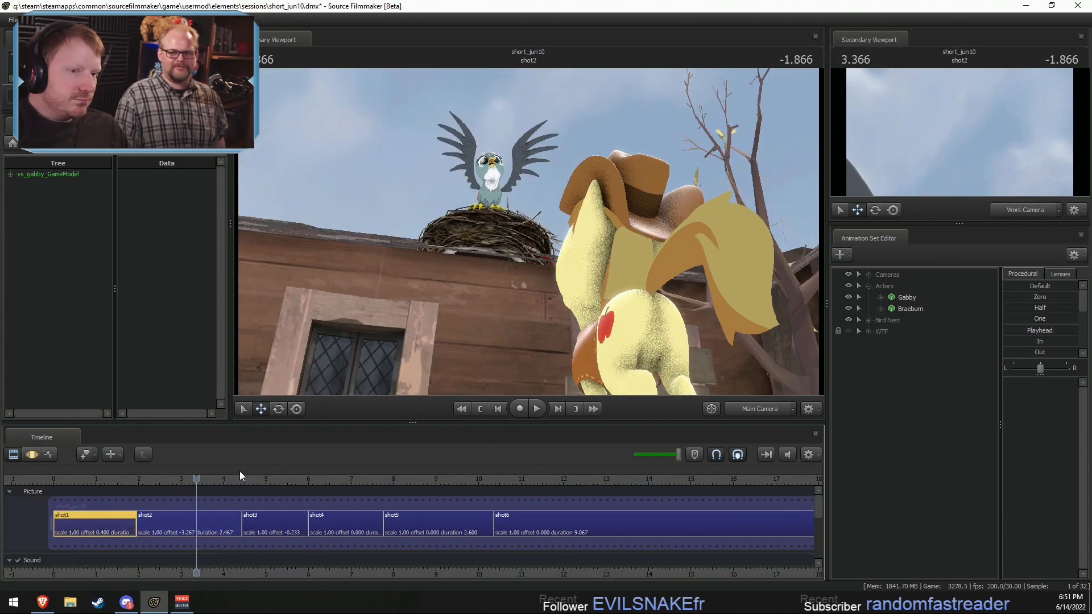
left_click_drag(904, 294, 905, 306)
left_click(905, 308)
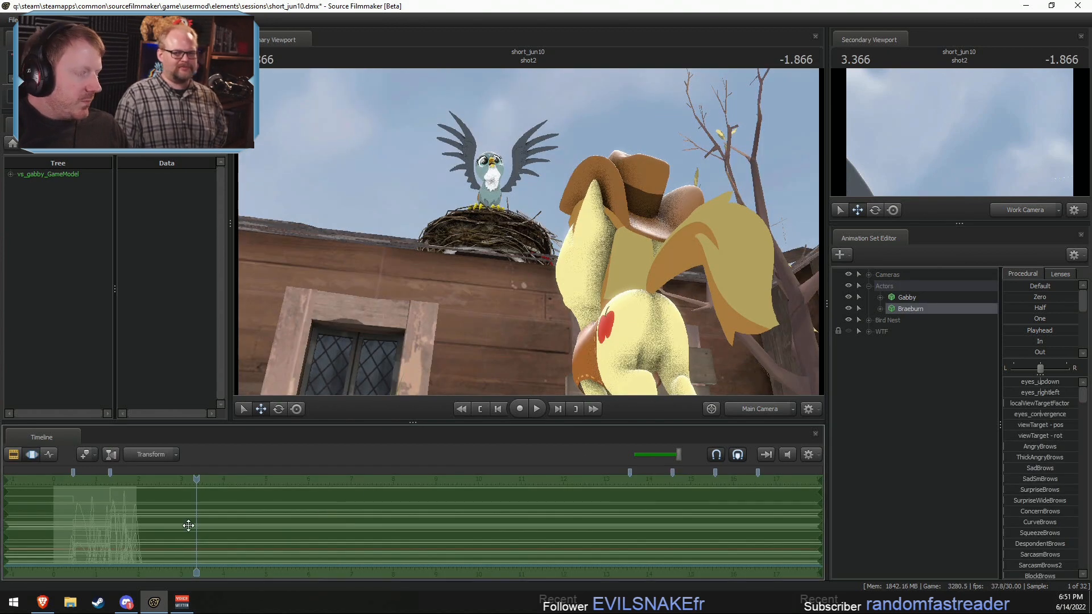
left_click(880, 308)
left_click(904, 320, "ctrl")
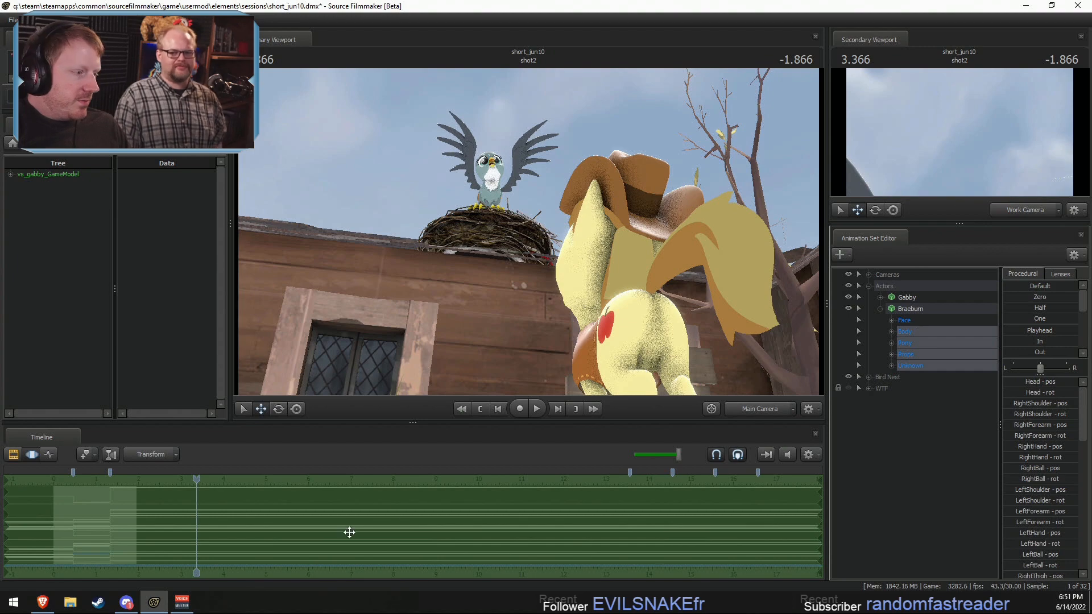
Step: Paste the copied motion onto Braeburn in shot4, leaving out his Face controls and rootTransform
key("F2")
left_click_drag(358, 479, 285, 480)
left_click(288, 525)
left_click(902, 302)
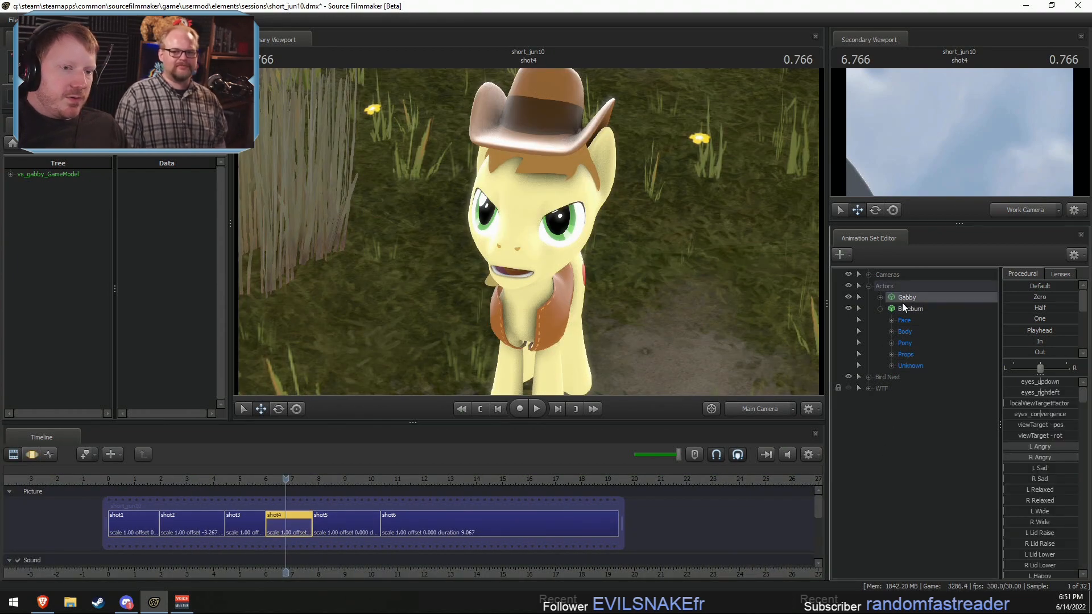
left_click(891, 331)
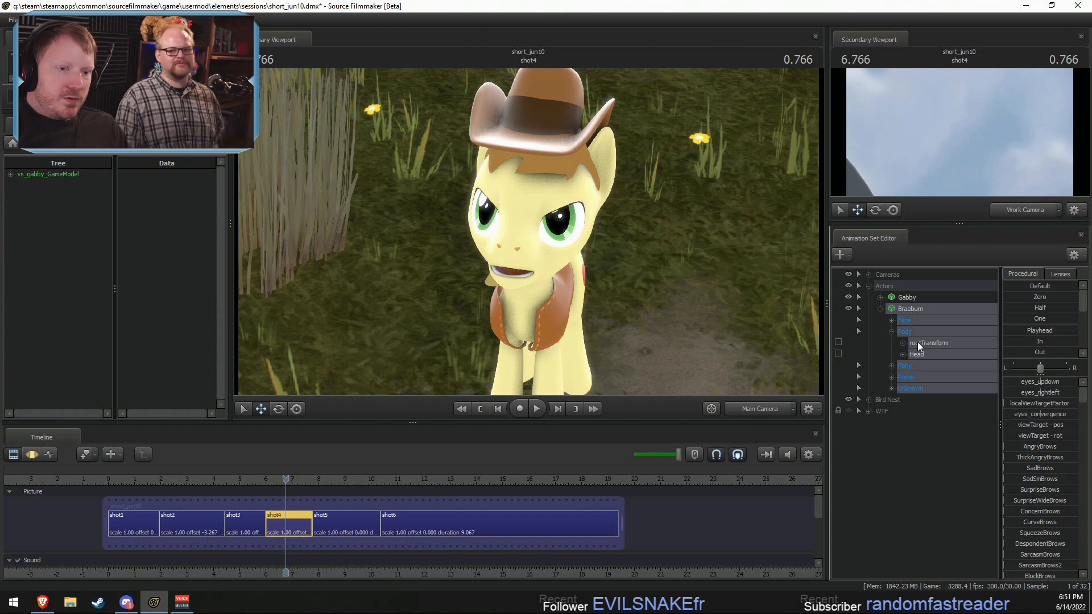
left_click(916, 344)
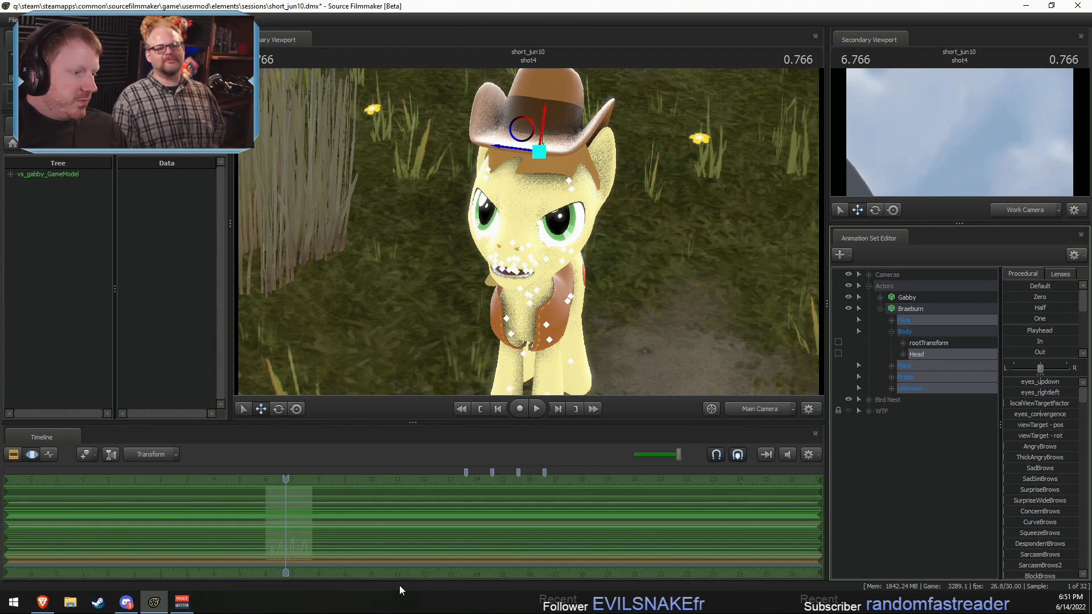
left_click(909, 323, "ctrl")
key("ctrl+v")
Step: Slide the pasted motion along the timeline until both of its pose changes fall inside shot4
scroll(332, 556, "up", 2)
scroll(319, 543, "down", 4)
left_click_drag(291, 529, 365, 533)
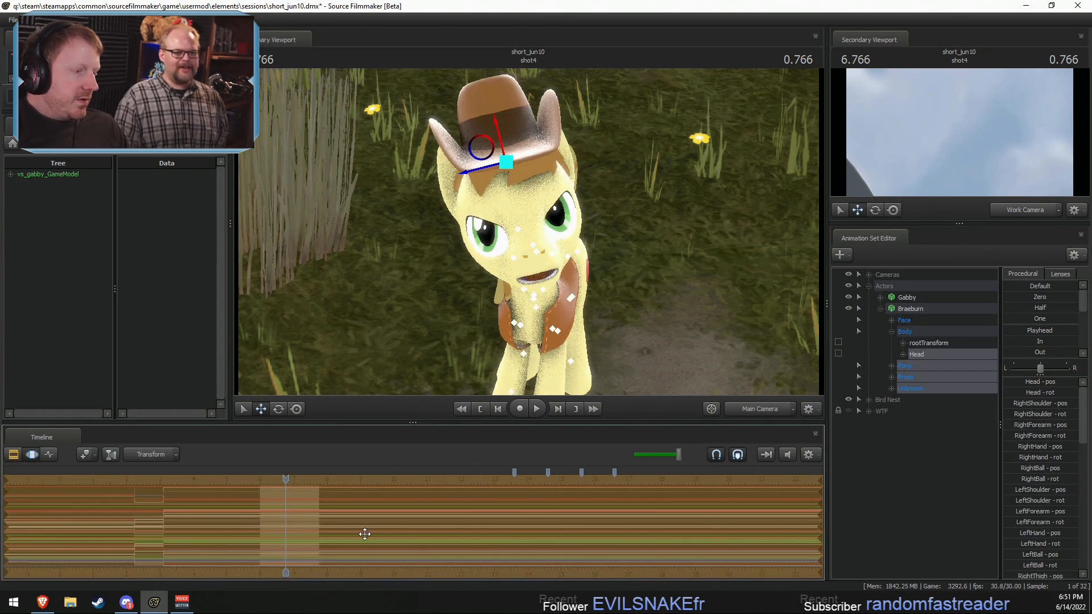
left_click_drag(188, 538, 295, 532)
scroll(256, 543, "up", 4)
key("shift")
key("shift")
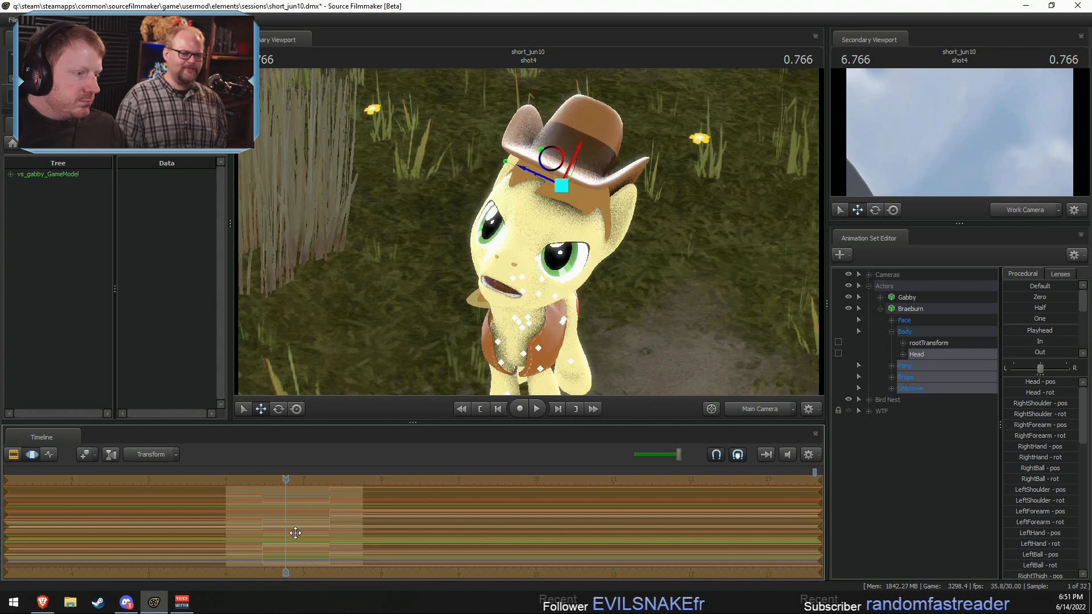
key("shift")
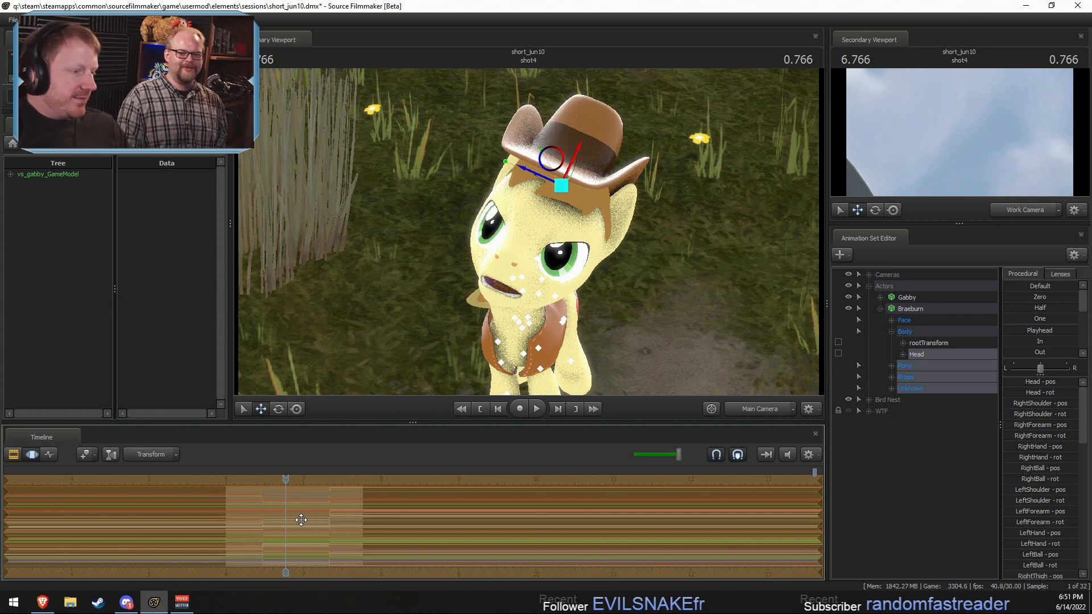
left_click_drag(301, 520, 291, 519)
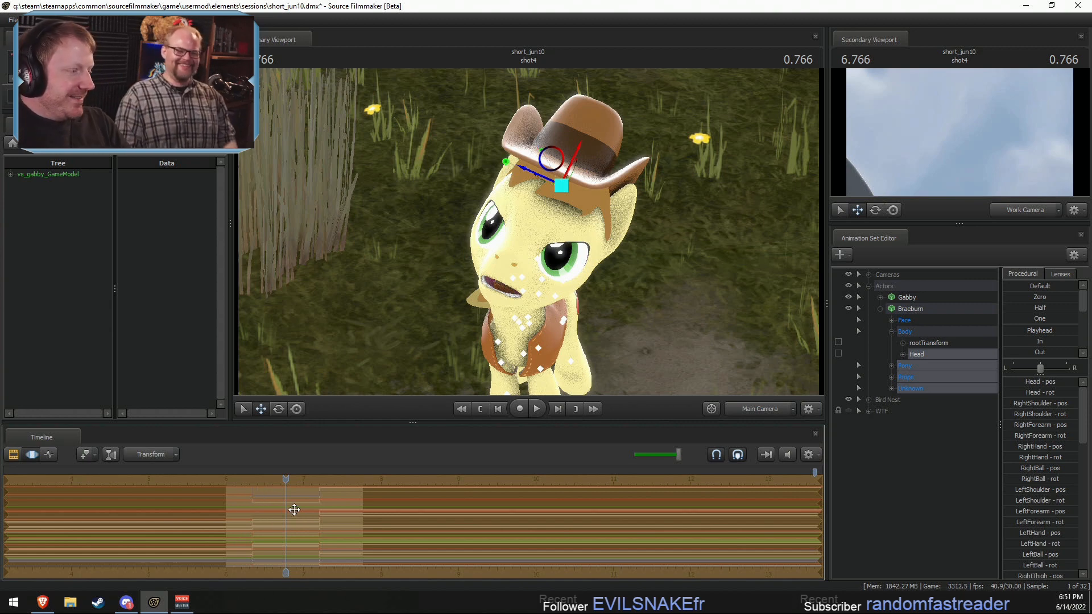
left_click_drag(294, 509, 369, 519)
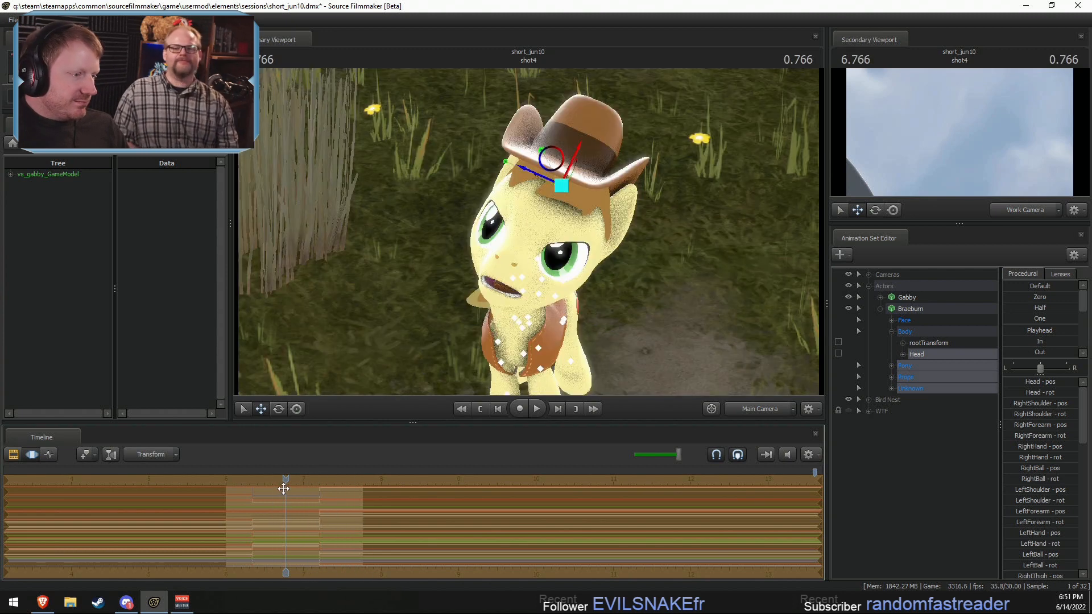
Step: Play back the pasted poses and soften them by blending Braeburn's selected controls toward the In preset
left_click(249, 480)
key("space")
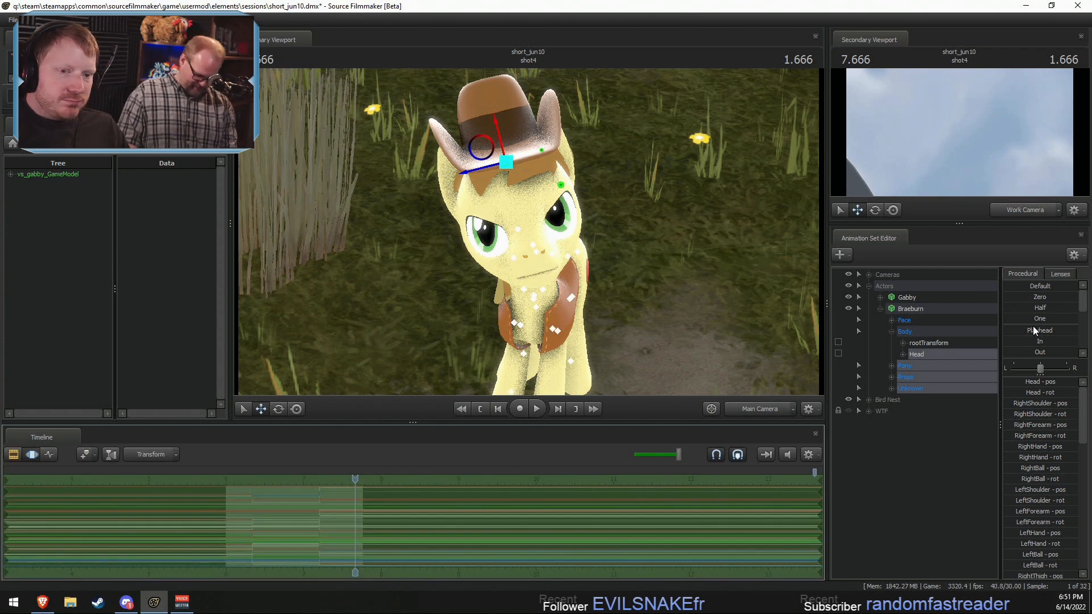
left_click(1007, 343)
left_click_drag(1039, 343, 1075, 345)
key("F2")
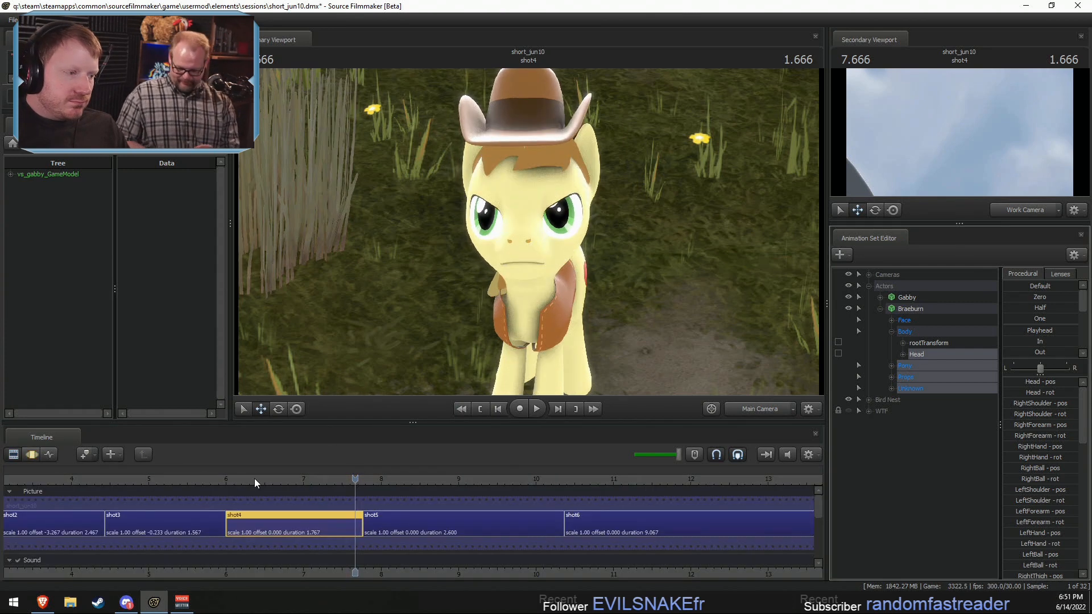
Step: Play back shot4 and place timeline markers at Braeburn's two pose changes, at 7.200 and 6.333 seconds
left_click(233, 485)
key("space")
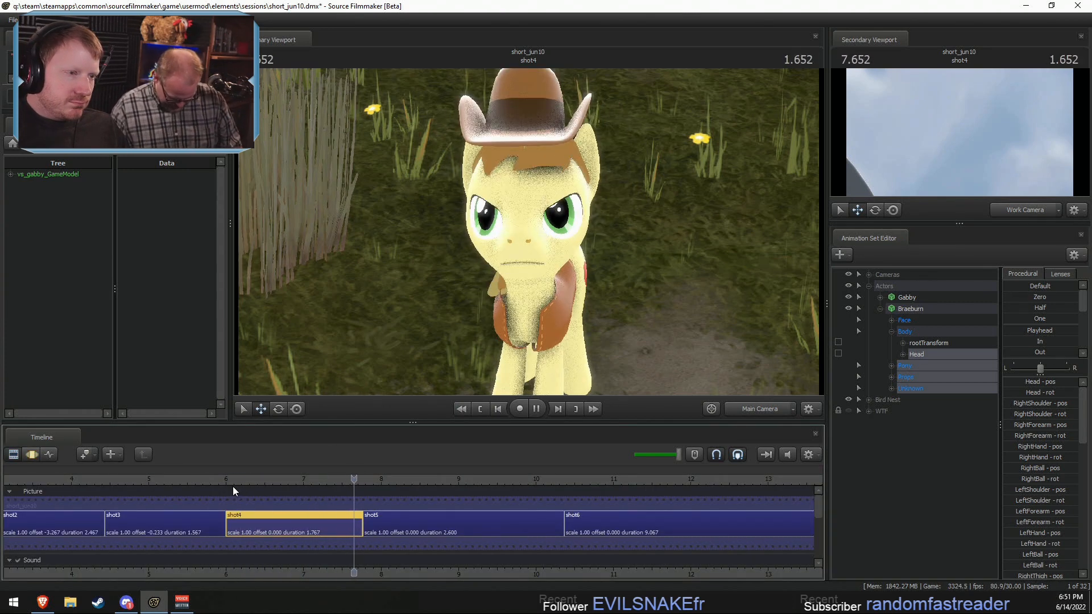
left_click(285, 481)
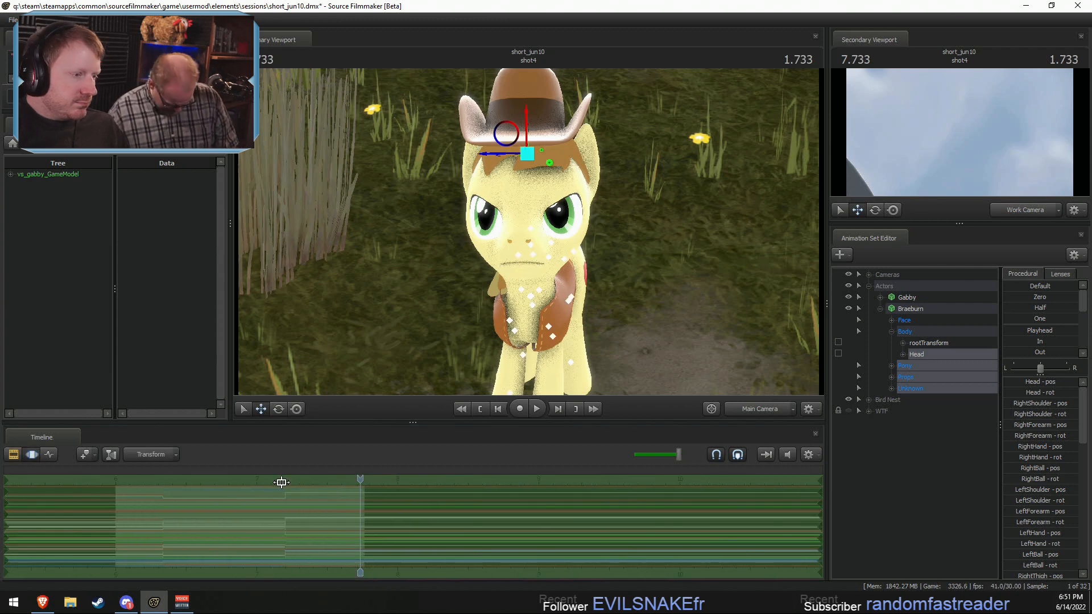
key("F2")
key("F3")
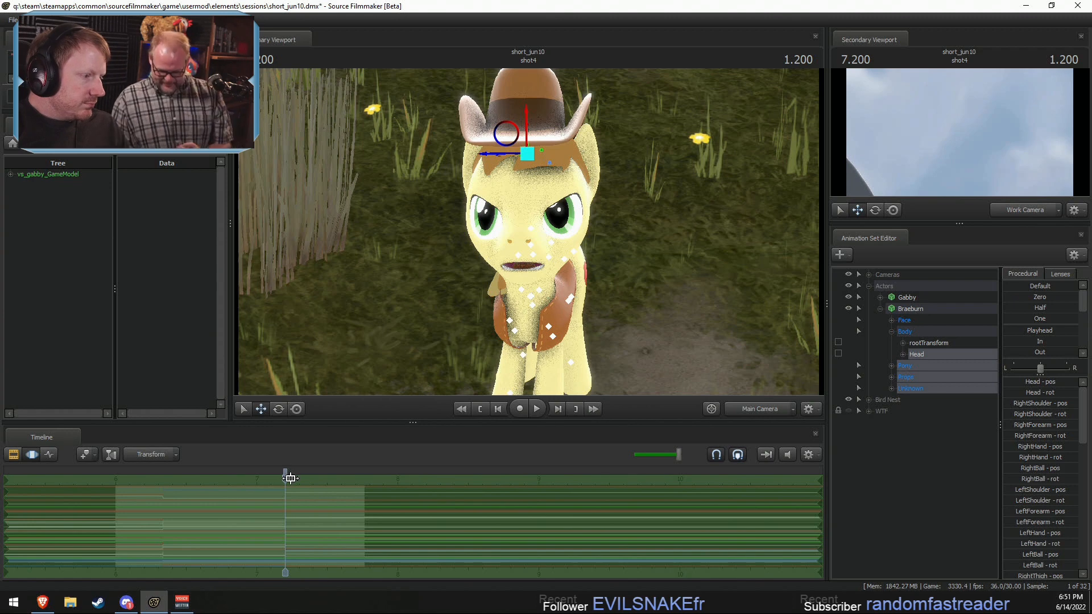
left_click_drag(285, 479, 163, 496)
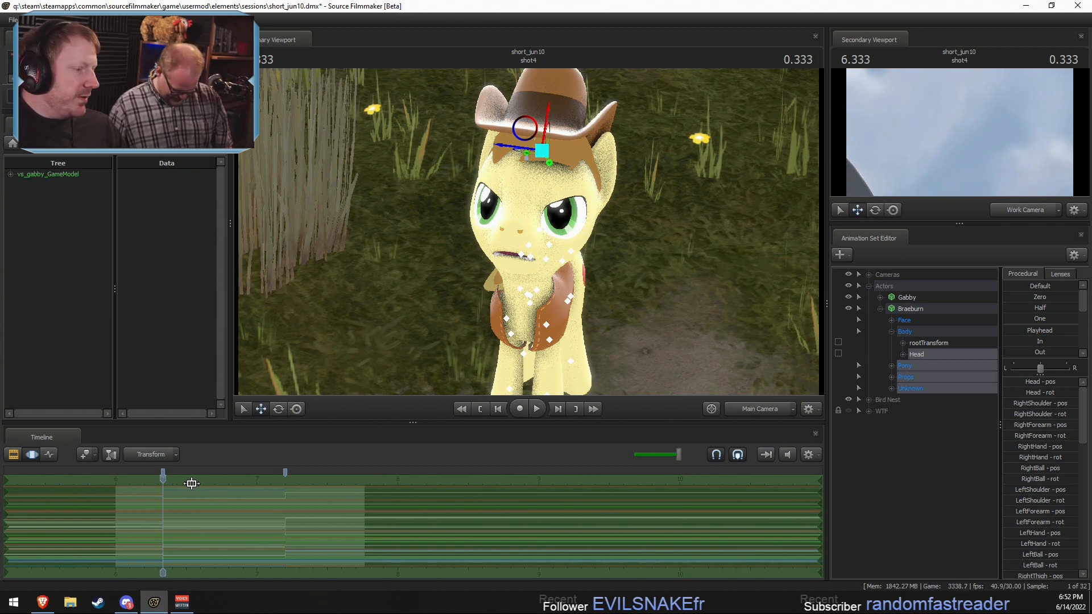
Step: Make the time selection start at the second pose change in shot4 and extend indefinitely, with the playhead at 7.500 seconds
left_click(287, 507)
left_click_drag(286, 508, 456, 506, "shift")
left_click_drag(284, 481, 314, 479)
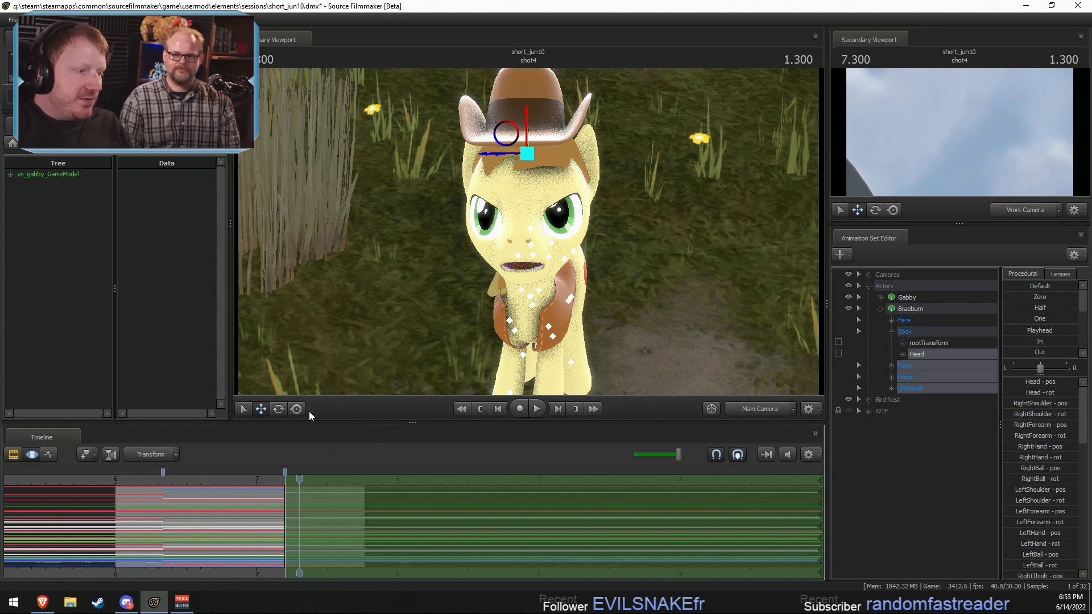
left_click(276, 480)
left_click_drag(276, 480, 327, 483)
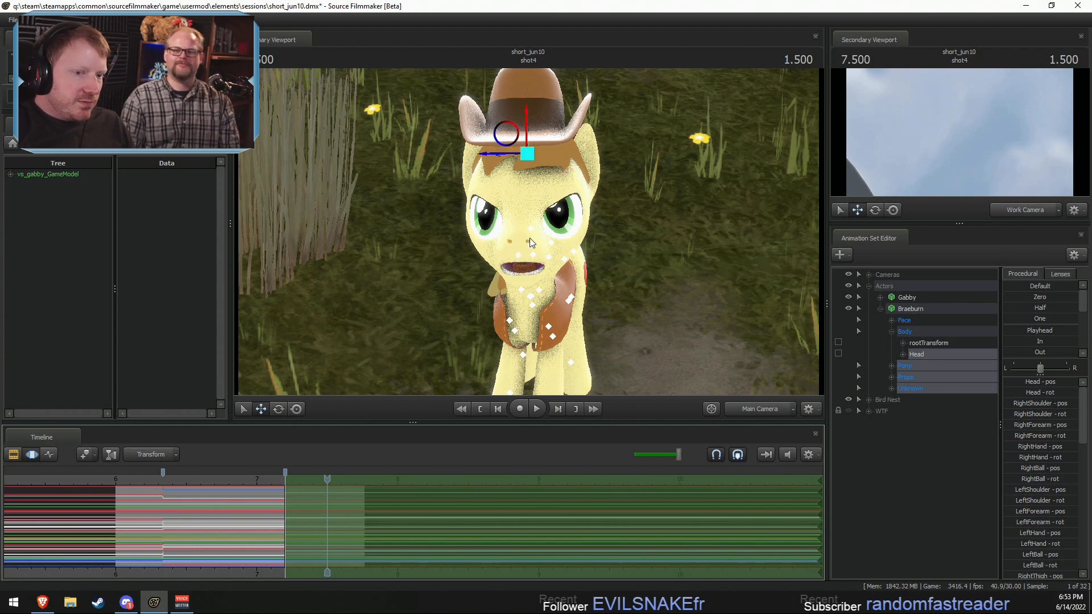
Step: Select only Braeburn's Head control and rotate it within the selected time range
key("ctrl")
left_click(921, 351)
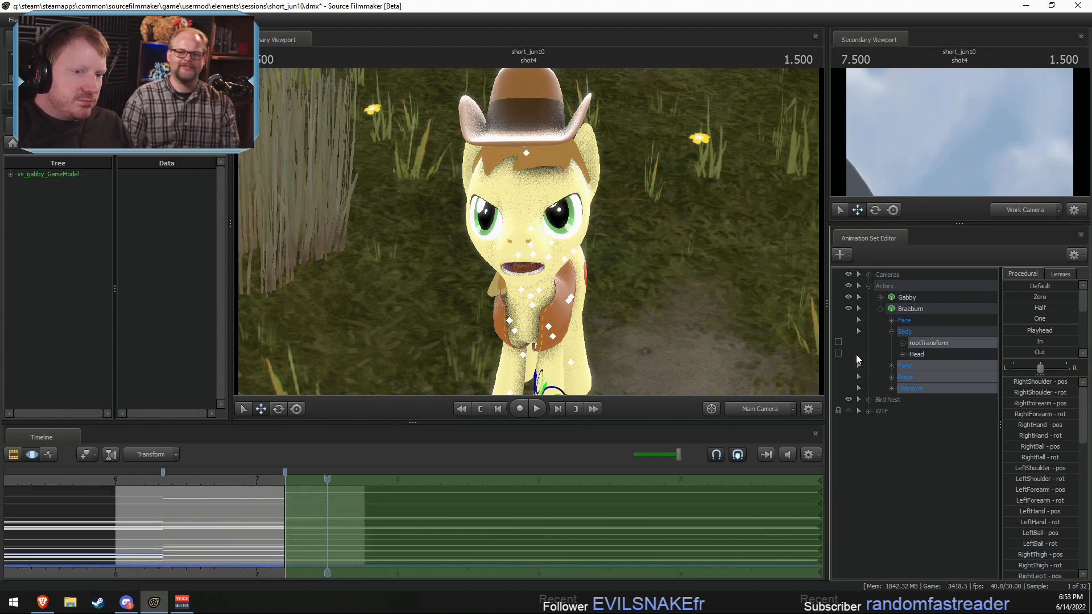
left_click_drag(509, 281, 525, 307)
Step: Play back Braeburn's head change from the middle of shot4 and again from just before the shot starts
left_click(220, 480)
key("space")
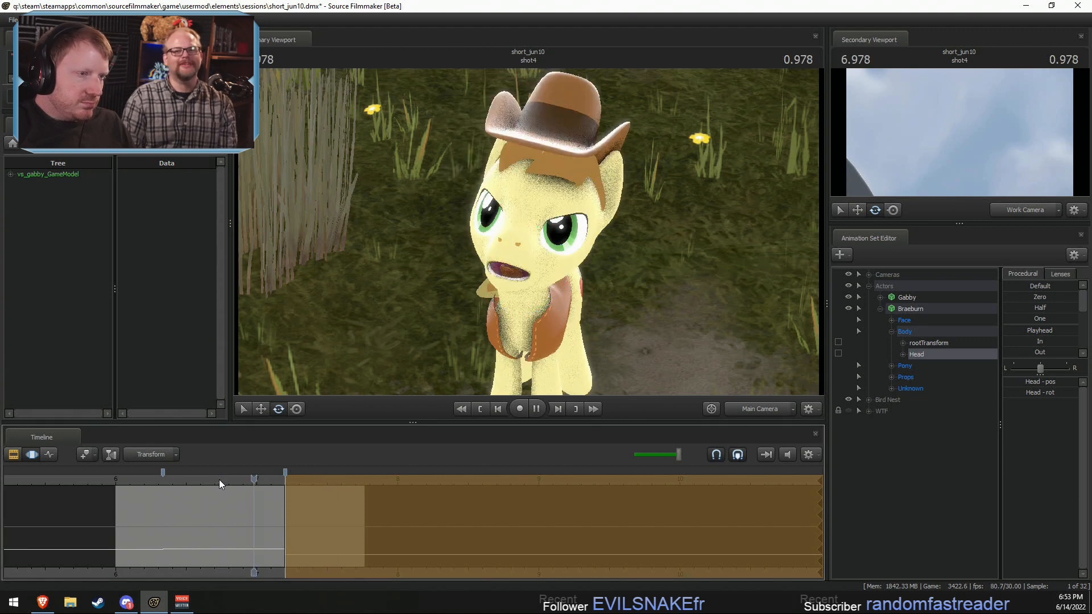
left_click(102, 480)
key("space")
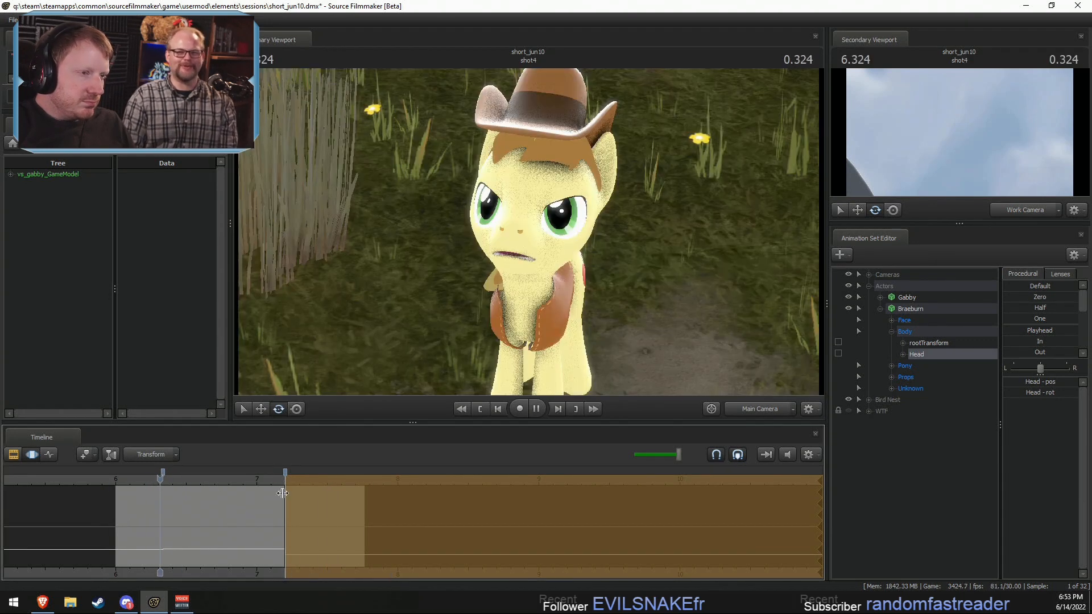
key("space")
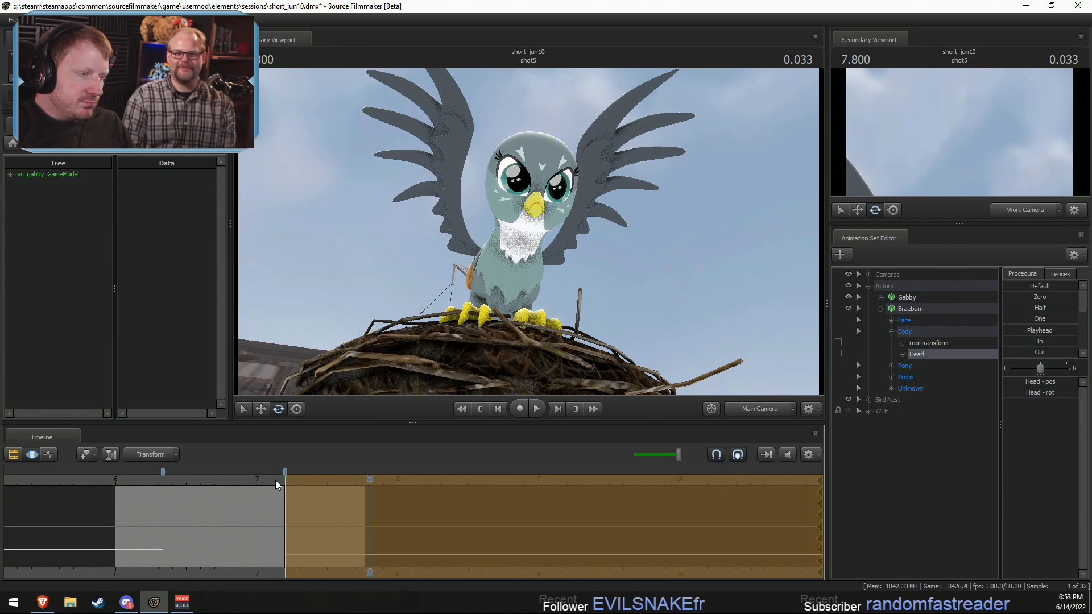
Step: Adjust the rotation of Braeburn's Neck and Head at 7.366 seconds through the Work Camera, and return to the Main Camera
left_click(308, 483)
left_click_drag(619, 336, 517, 304, "alt")
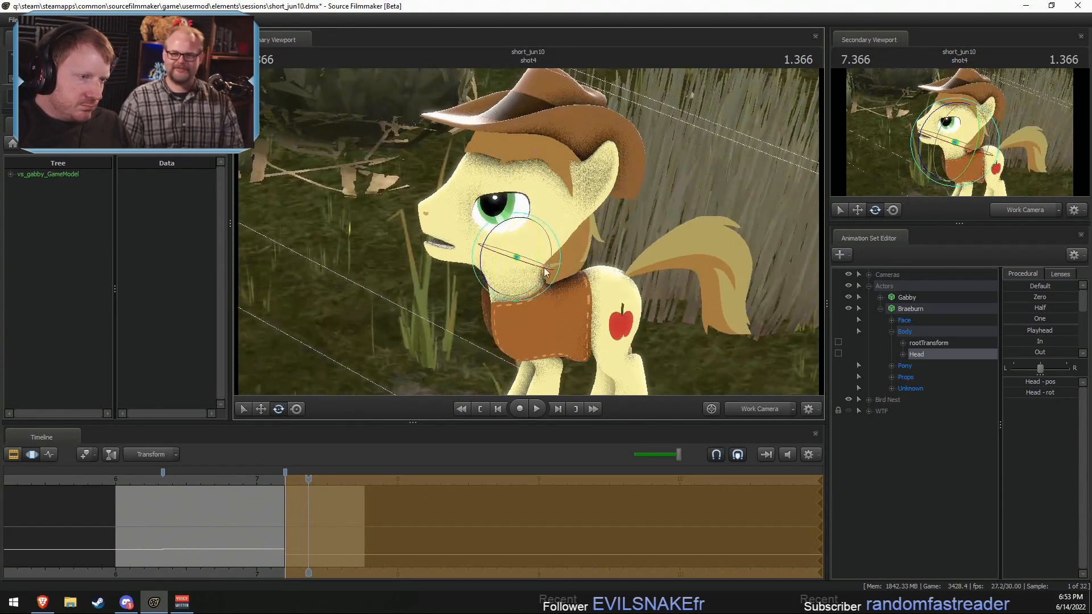
left_click(512, 315, "ctrl")
left_click(515, 299, "ctrl")
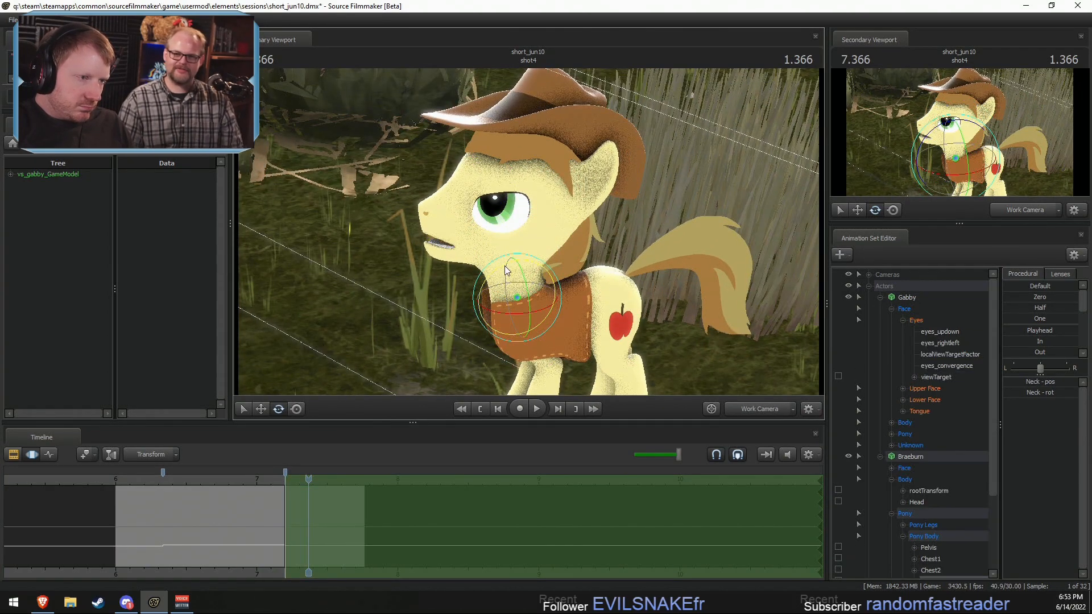
left_click_drag(504, 265, 543, 298)
left_click(500, 264, "ctrl")
left_click(519, 261, "ctrl")
left_click(763, 405)
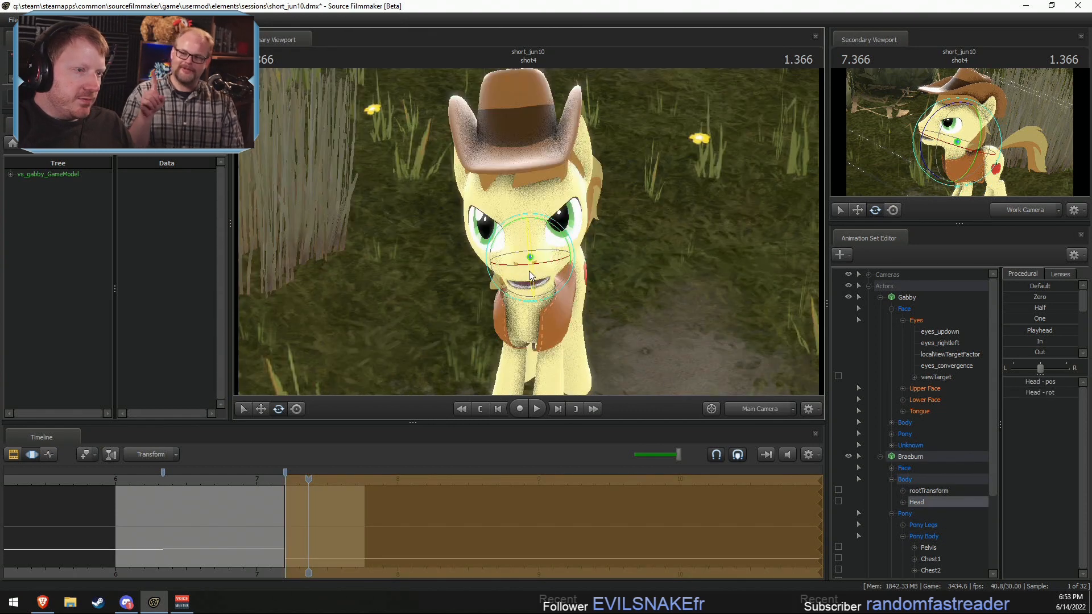
Step: Play back shot4 from 7.000 seconds and again from the first pose-change marker
left_click(257, 480)
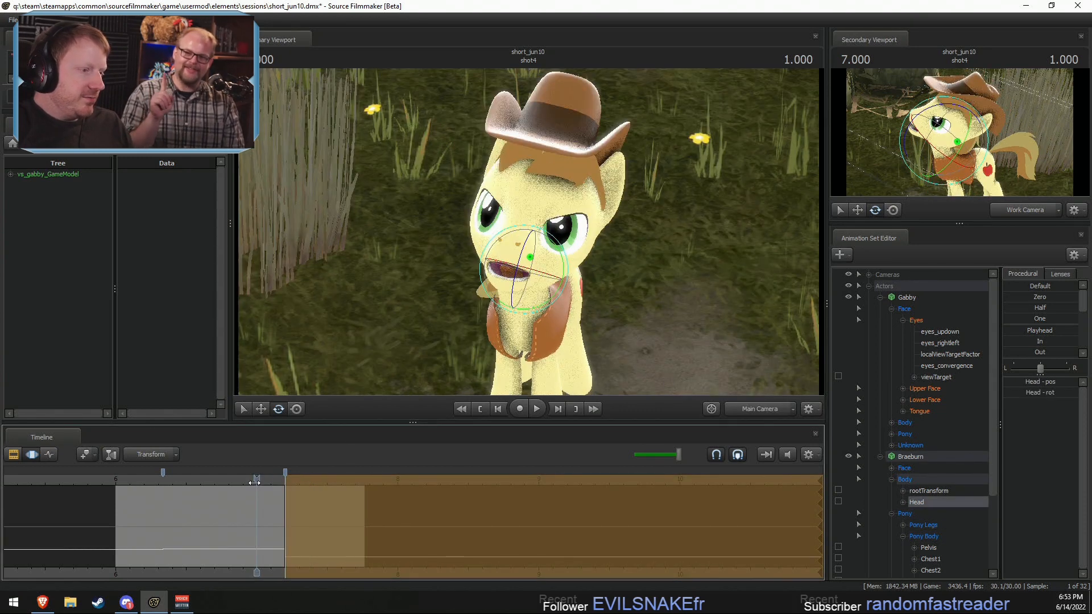
key("space")
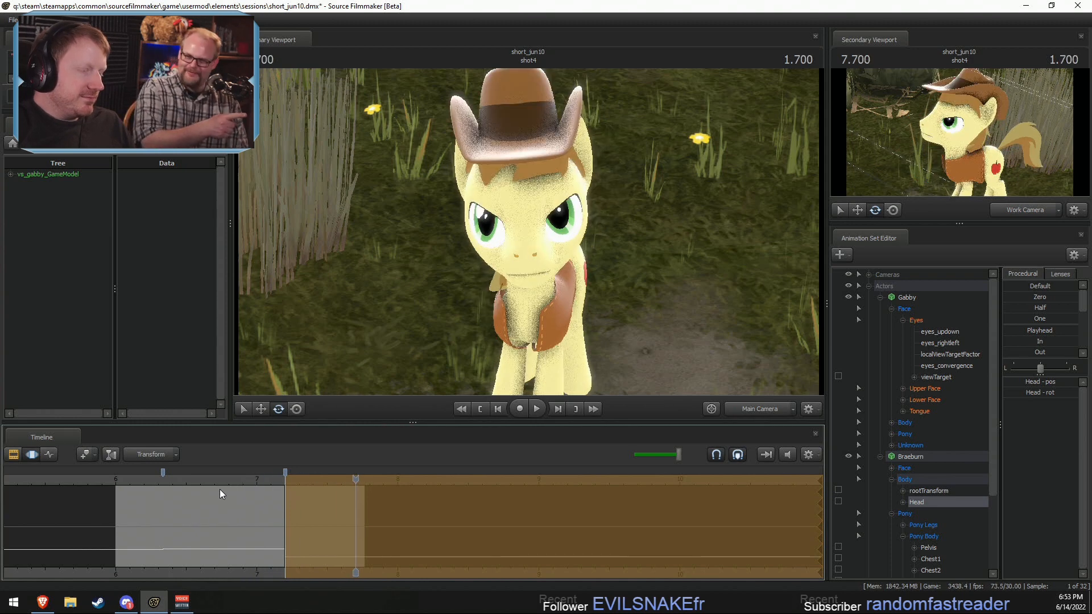
key("space")
left_click_drag(228, 484, 164, 485)
key("space")
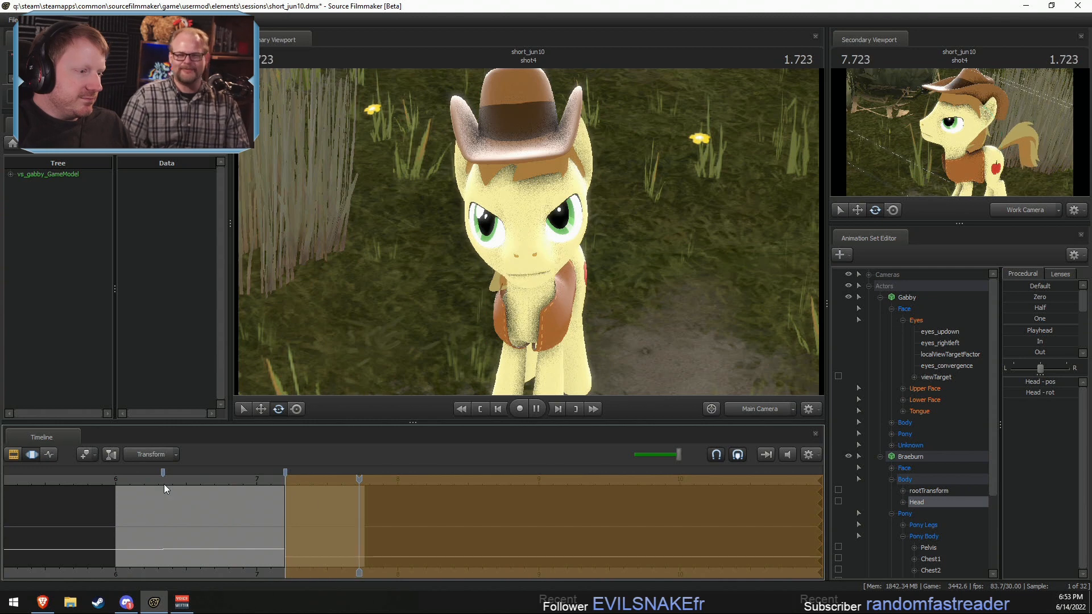
key("space")
Step: Rotate Braeburn's Neck at 7.300 seconds so his head leans sideways in the second pose
left_click_drag(282, 484, 300, 495)
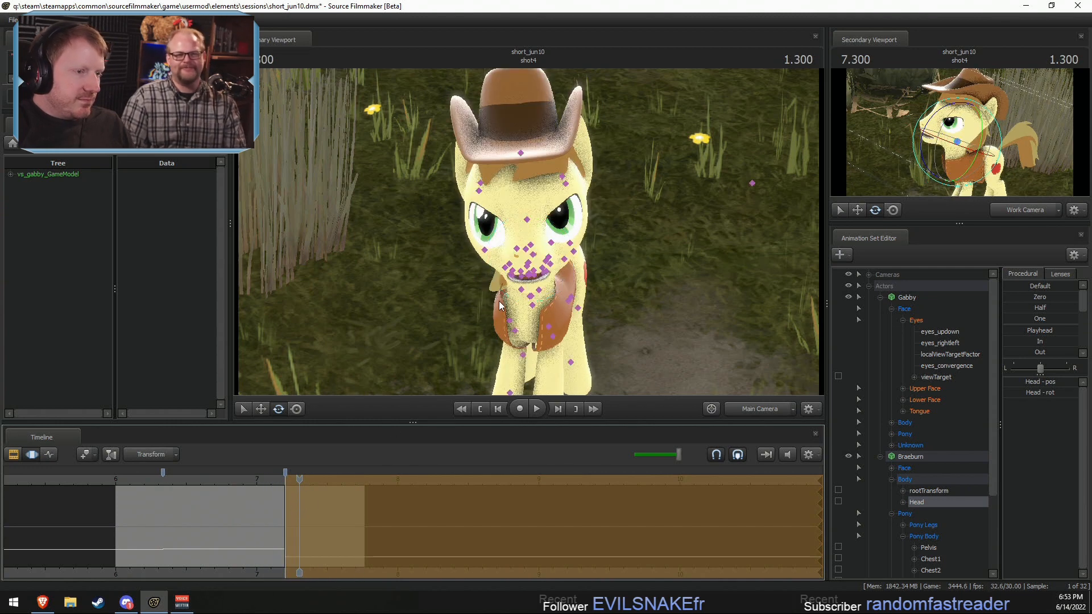
left_click(529, 296)
left_click_drag(557, 271, 507, 294)
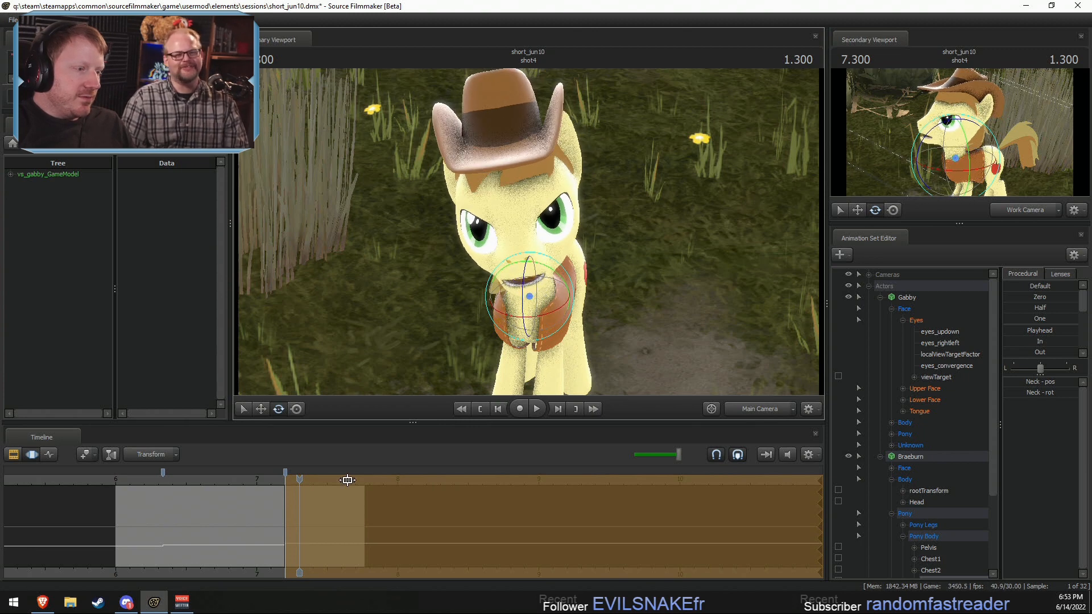
Step: Play back the neck adjustment in shot4 from just before the second pose change
left_click(257, 481)
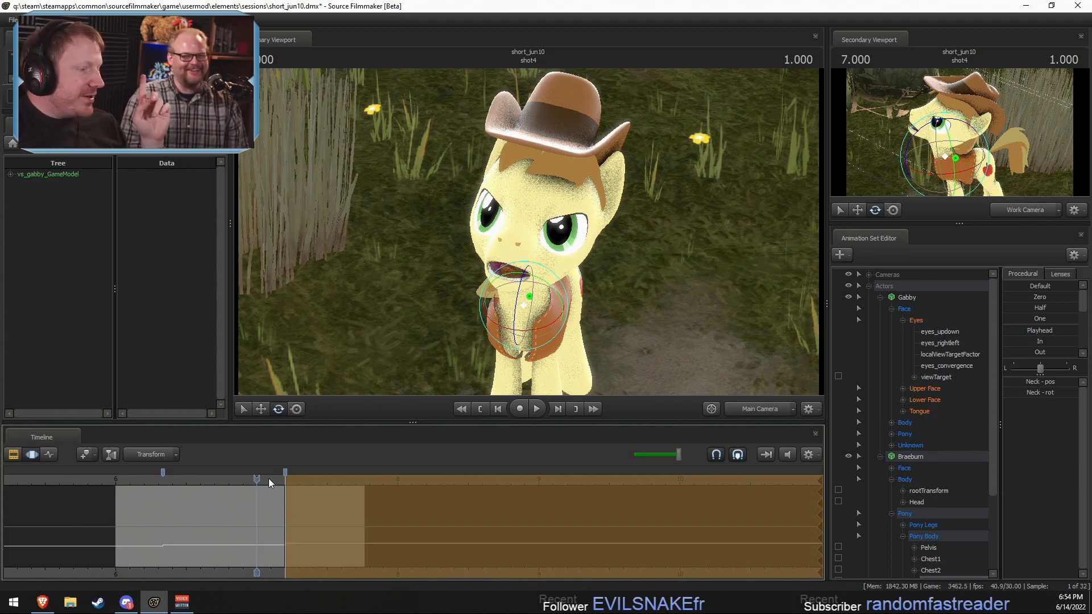
left_click_drag(282, 480, 271, 480)
key("space")
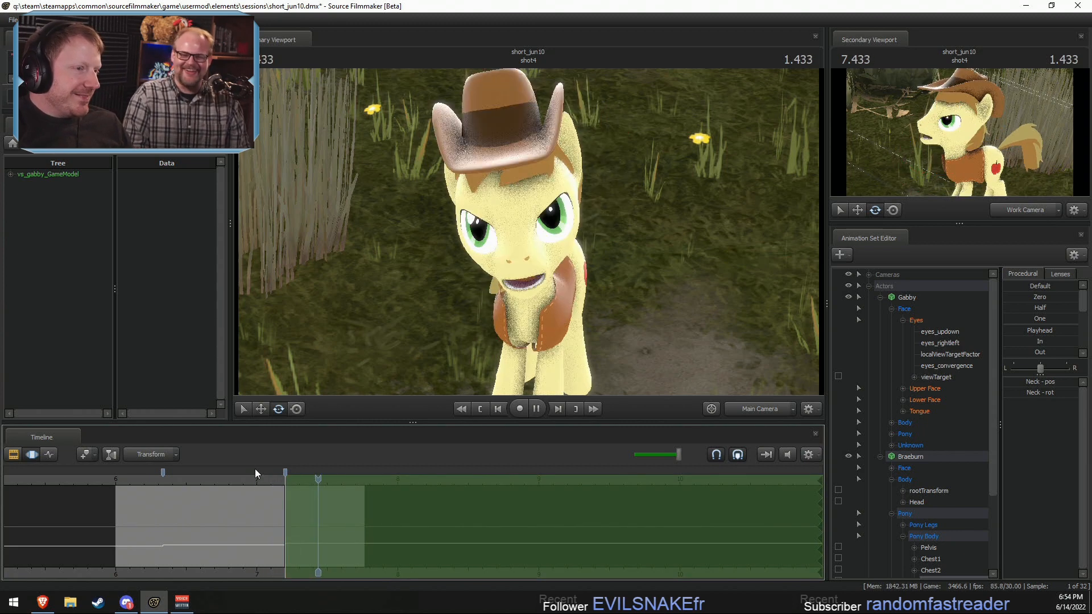
key("space")
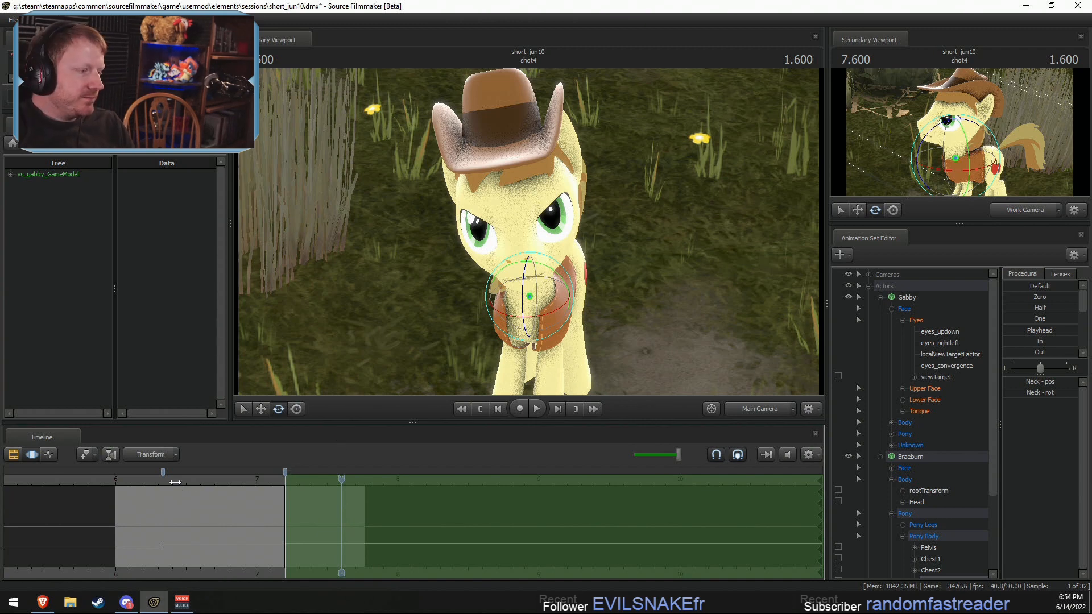
key("space")
key("space")
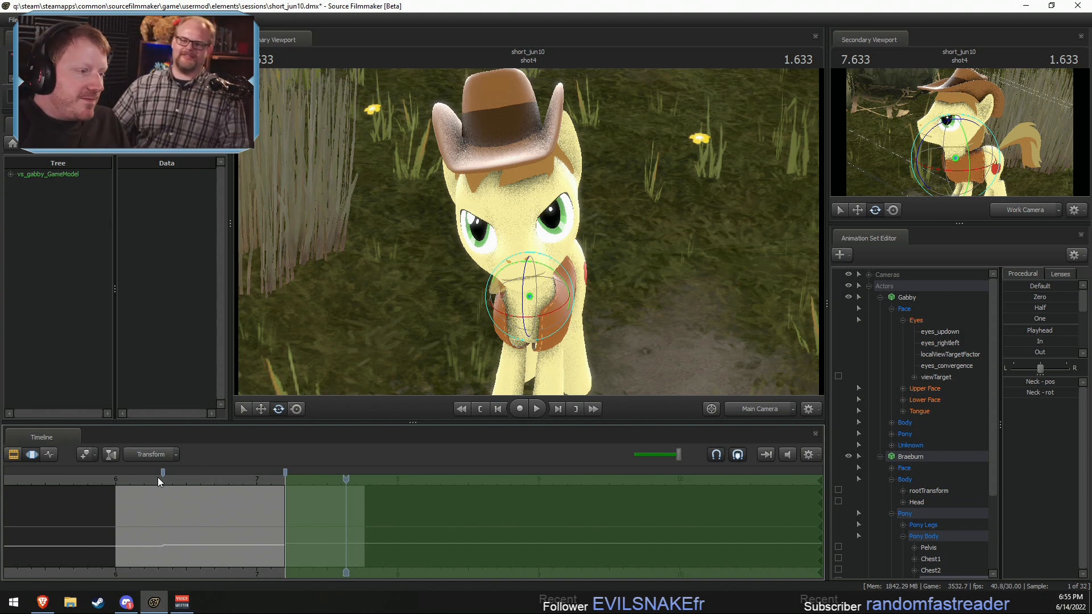
Step: Raise Braeburn's upper eyelids with LidRaise from shot4's second pose change onward
key("space")
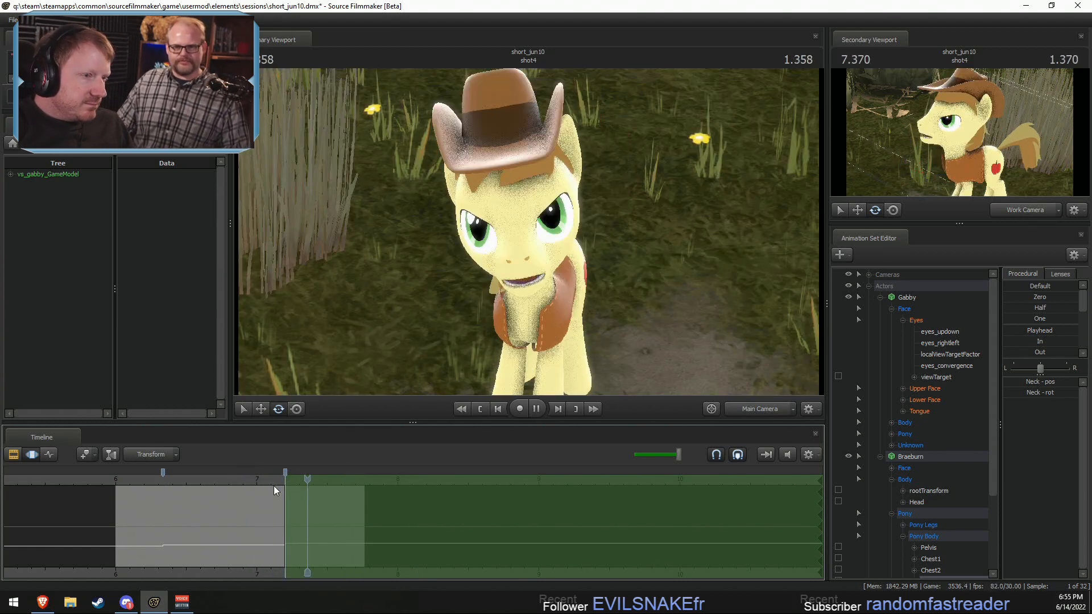
key("space")
left_click(930, 388)
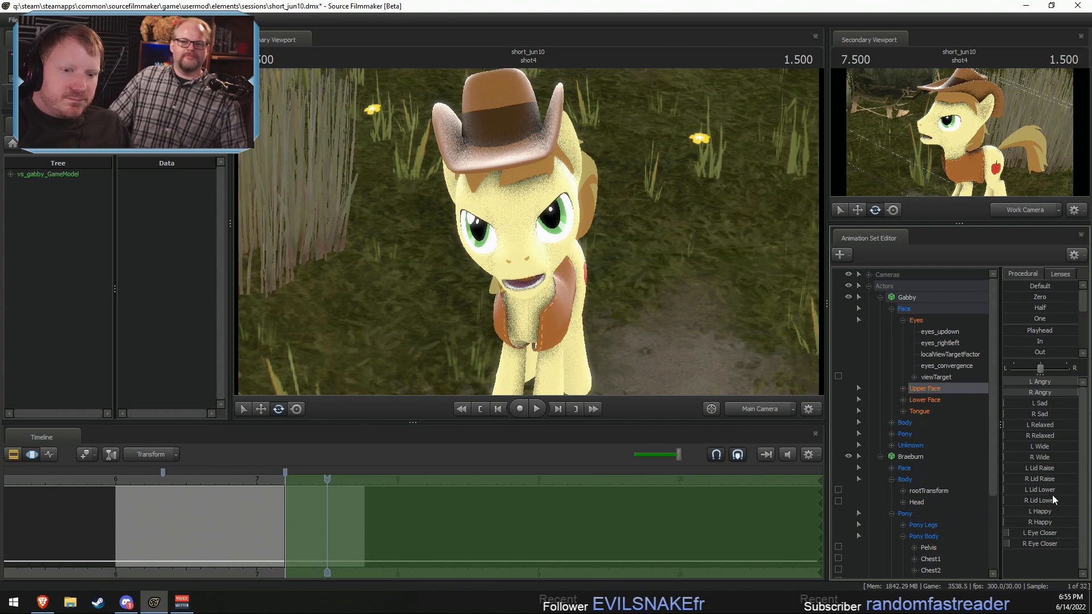
left_click_drag(1025, 468, 1059, 482)
left_click(881, 297)
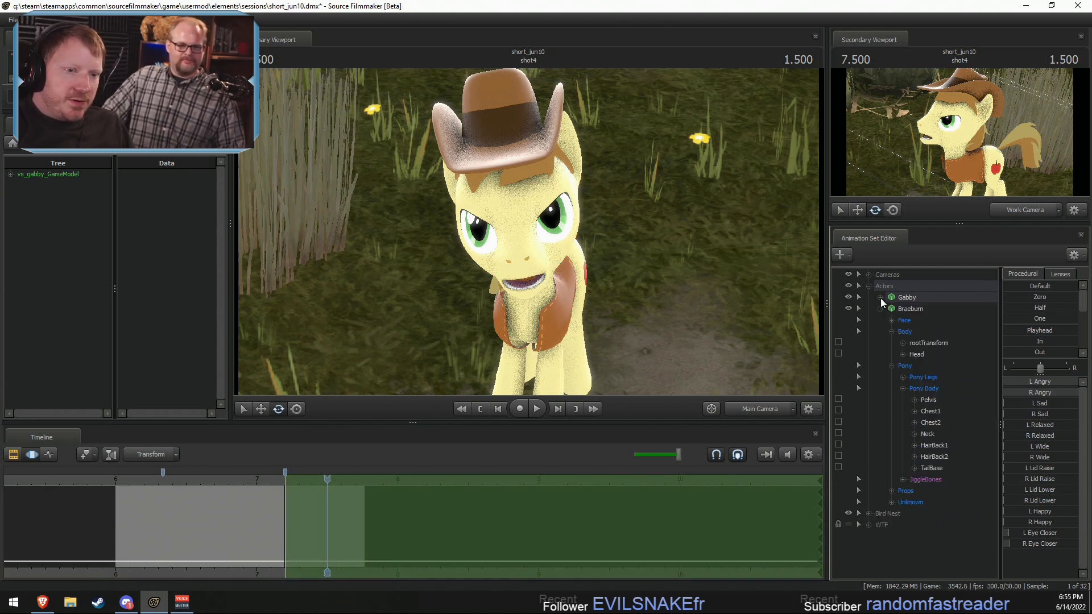
left_click(898, 321)
left_click(925, 354)
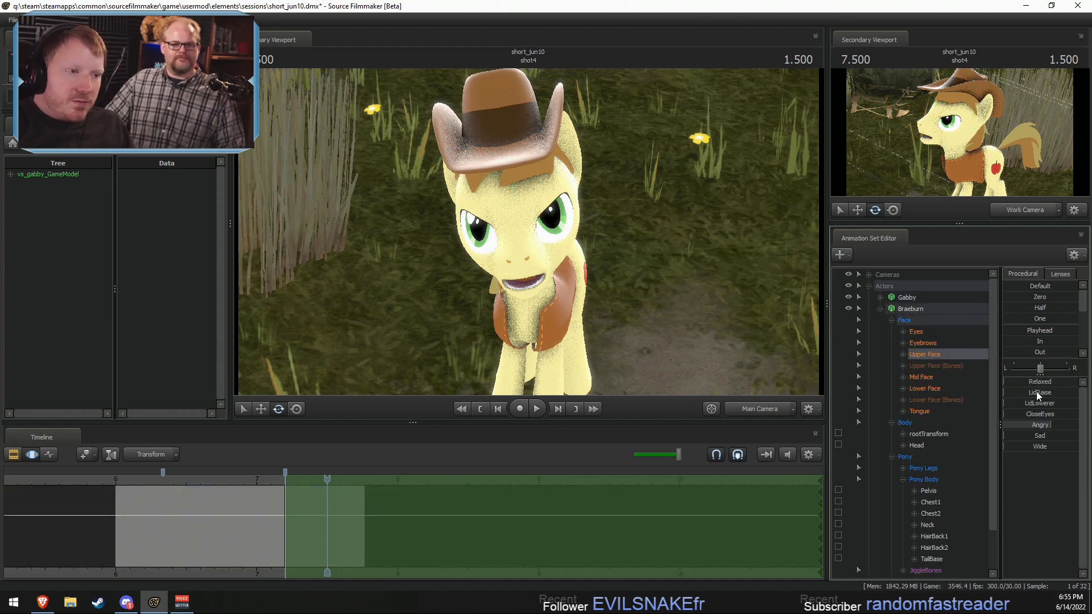
left_click_drag(1036, 391, 1073, 399)
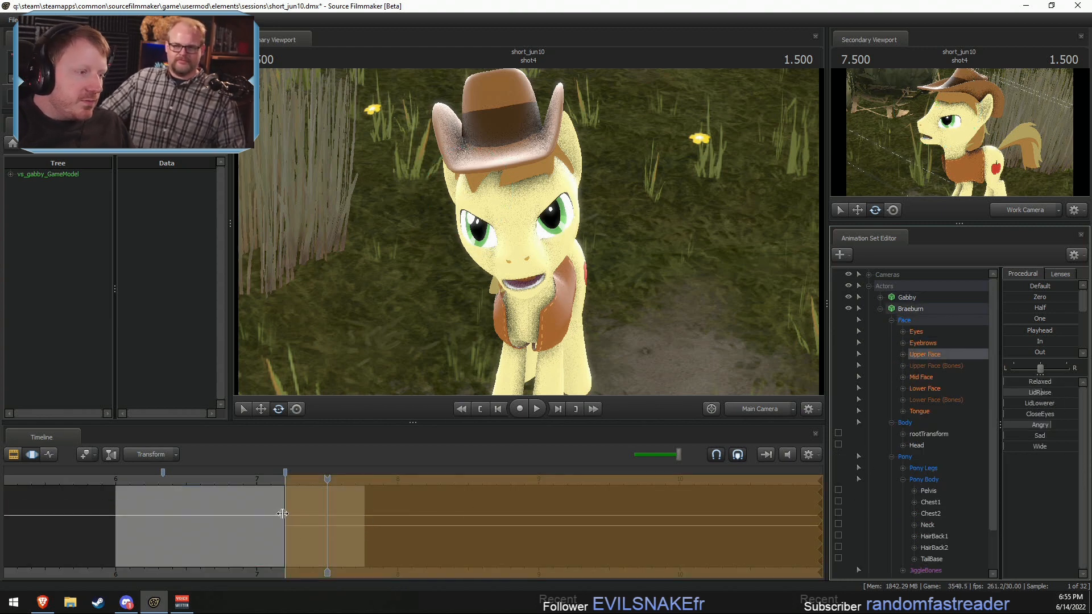
Step: Play back Braeburn's eyelid change from just before shot4's second pose change
left_click(264, 483)
key("space")
left_click(267, 483)
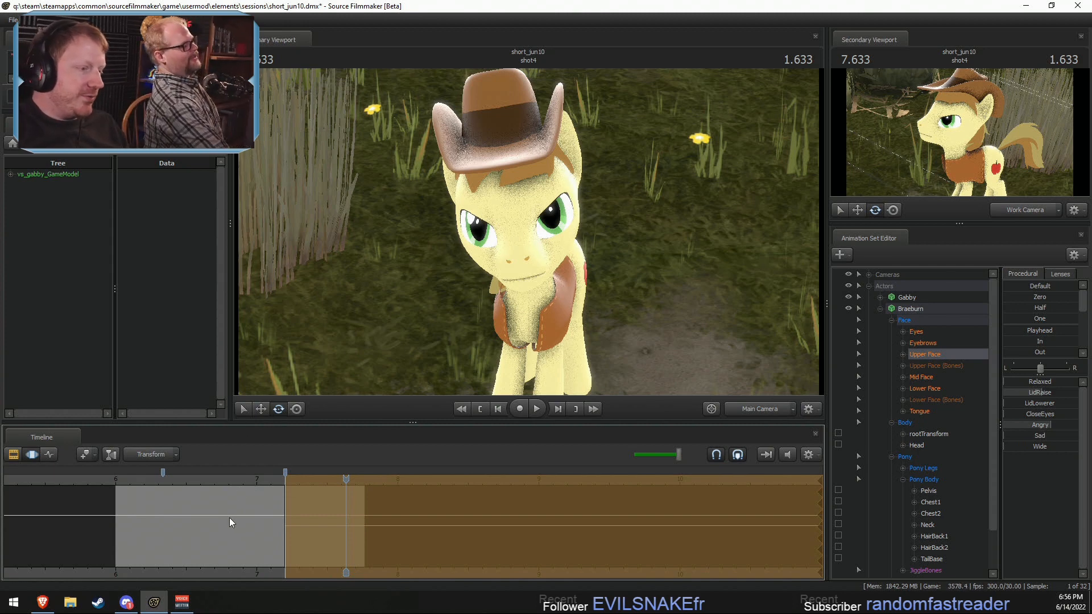
key("space")
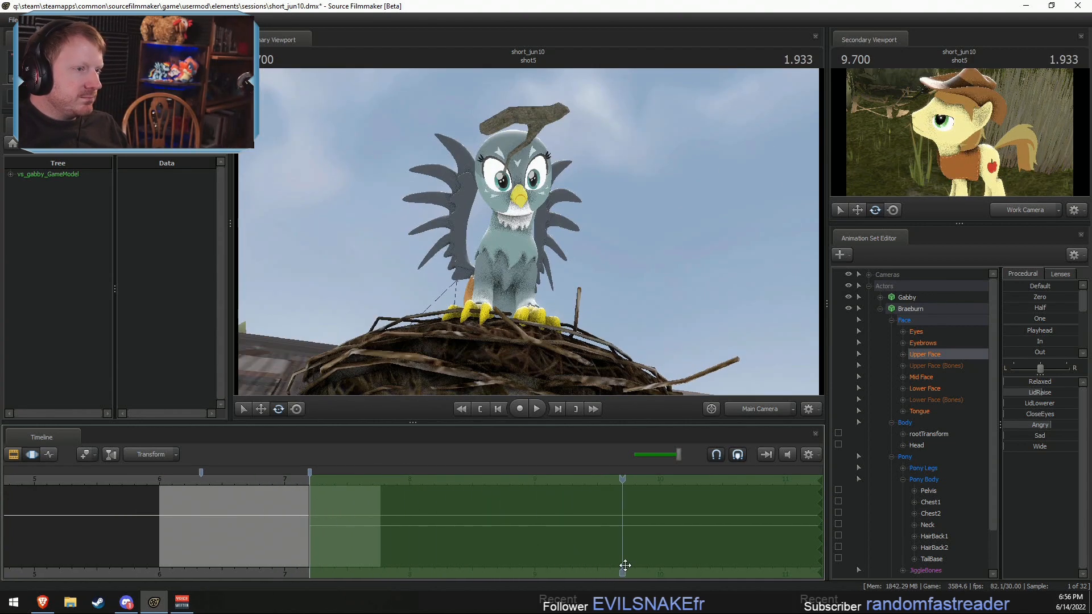
Step: Switch to the Clip Editor and play back shot5 into shot6, plus shot4 again from its lead-in
key("F2")
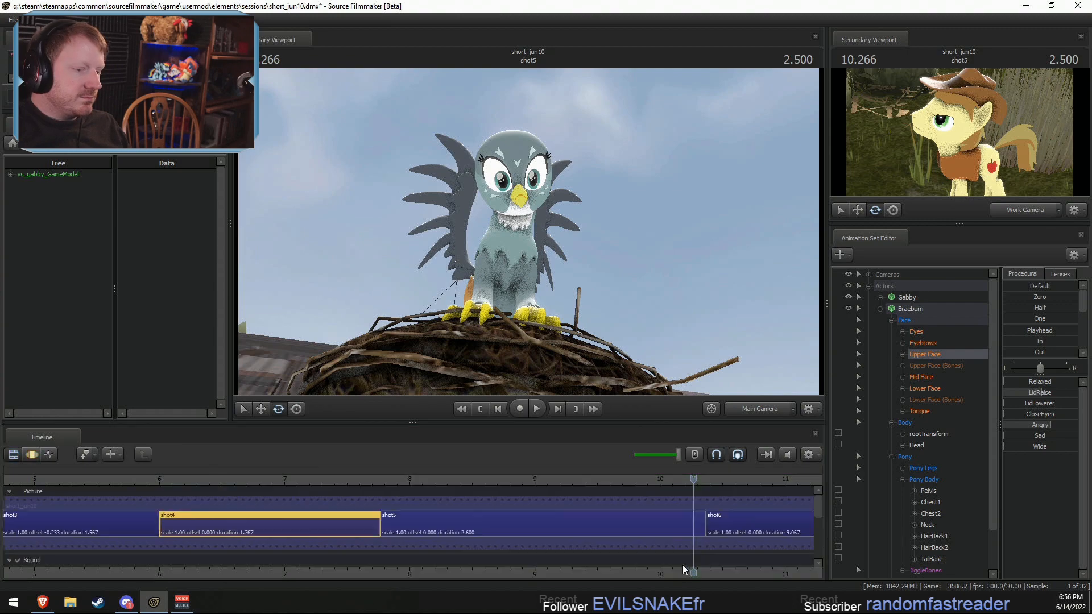
middle_click_drag(692, 568, 575, 578)
key("space")
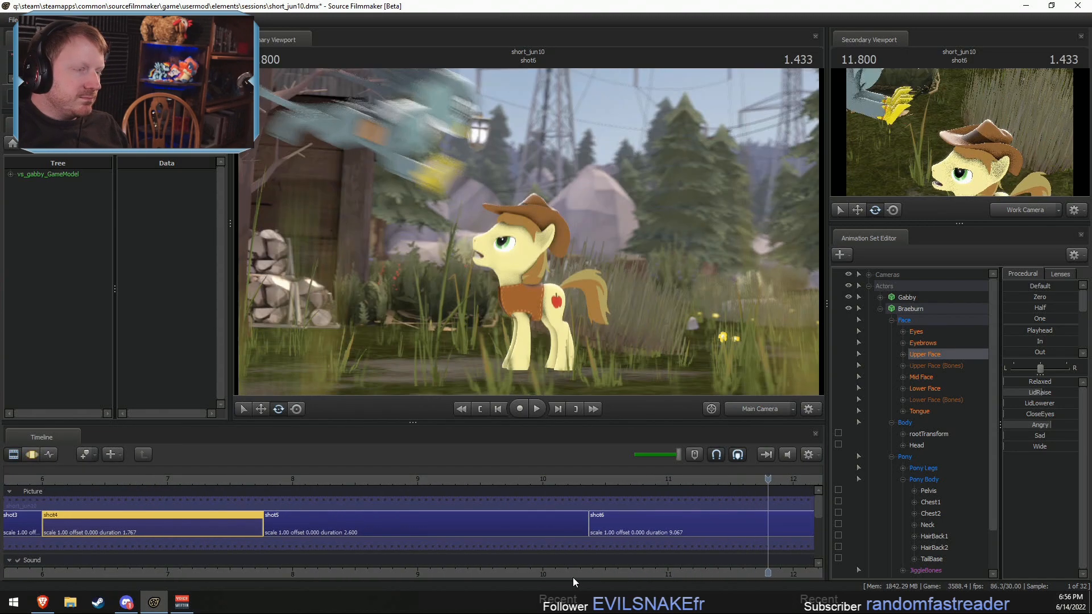
key("space")
key("space")
scroll(212, 546, "down", 4)
left_click_drag(295, 480, 442, 508)
key("space")
scroll(475, 523, "up", 4)
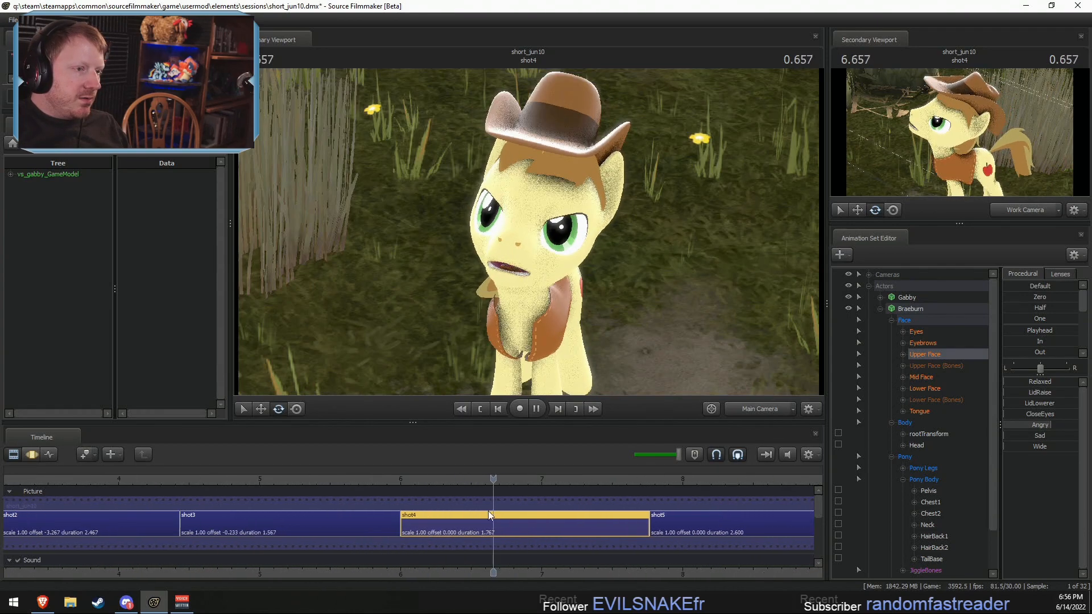
Step: Turn the Primary Viewport's lighting off and back on
right_click(615, 314)
left_click(645, 346)
right_click(691, 328)
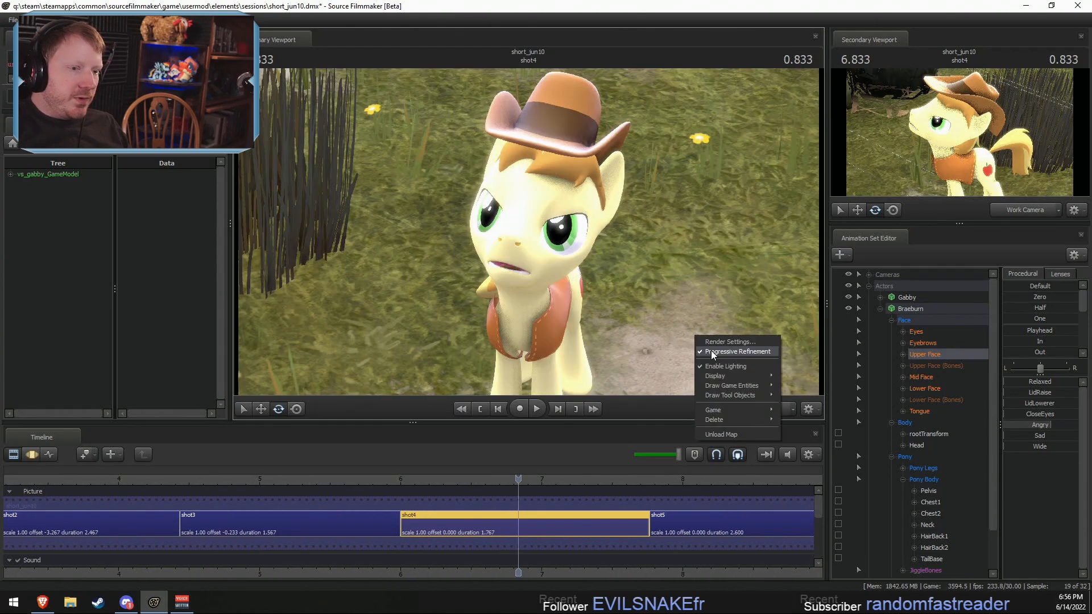
left_click(716, 366)
Step: Lower the timeline's playback volume slightly, testing it with a short playback of shot4
left_click_drag(692, 329, 529, 236)
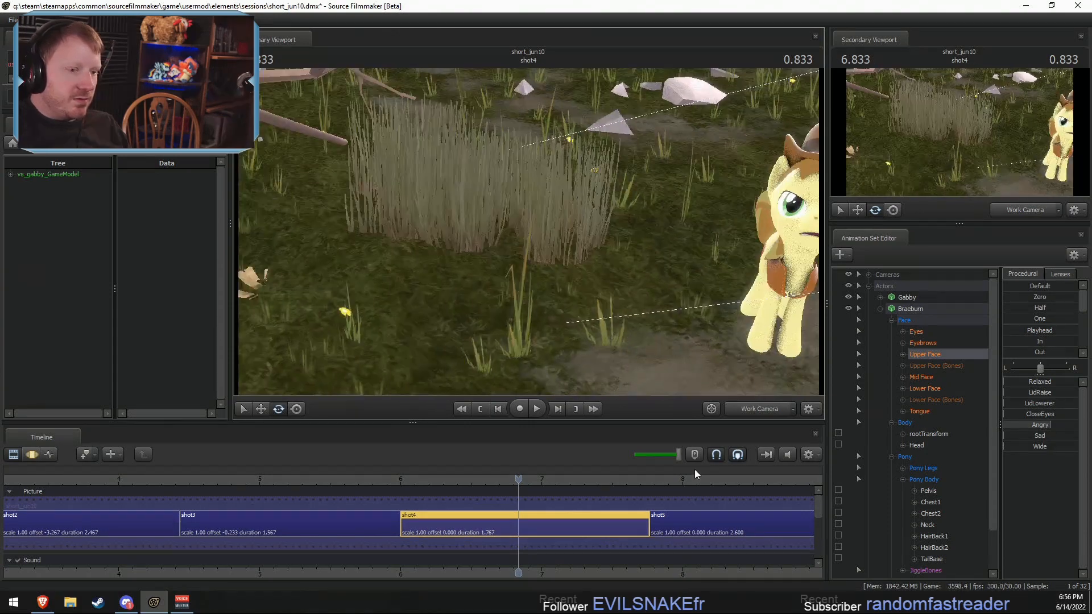
left_click(656, 456)
key("space")
key("space")
left_click(667, 455)
Step: Inspect Braeburn and his surroundings at 6.233 seconds through the Main Camera and from the side with the Work Camera
left_click_drag(642, 335, 529, 237)
key("w")
key("s")
left_click(433, 478)
left_click(749, 407)
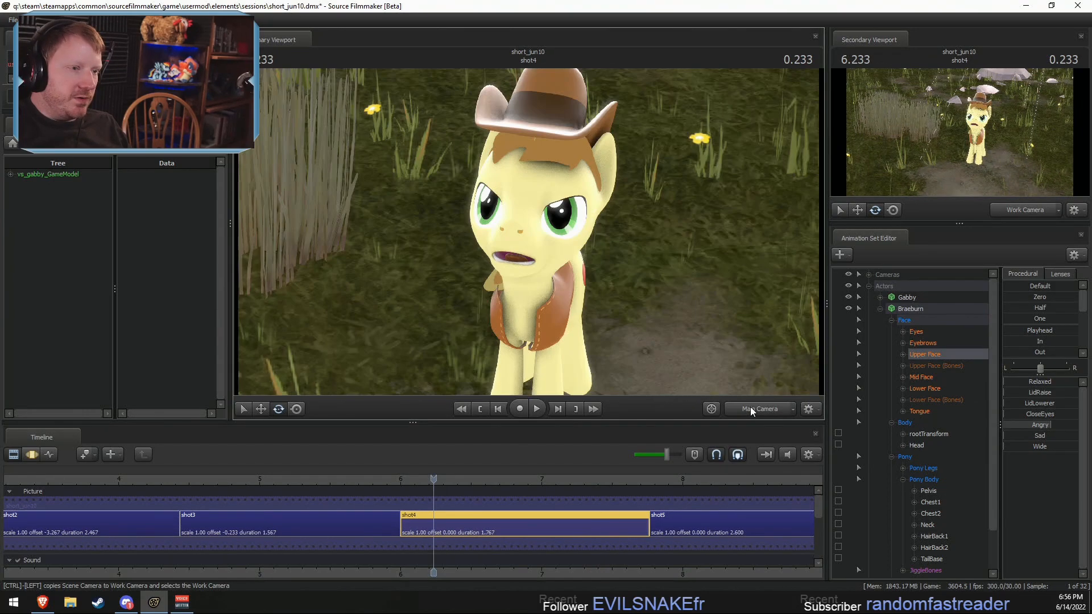
left_click(749, 407)
left_click_drag(660, 323, 453, 301)
key("d")
key("w")
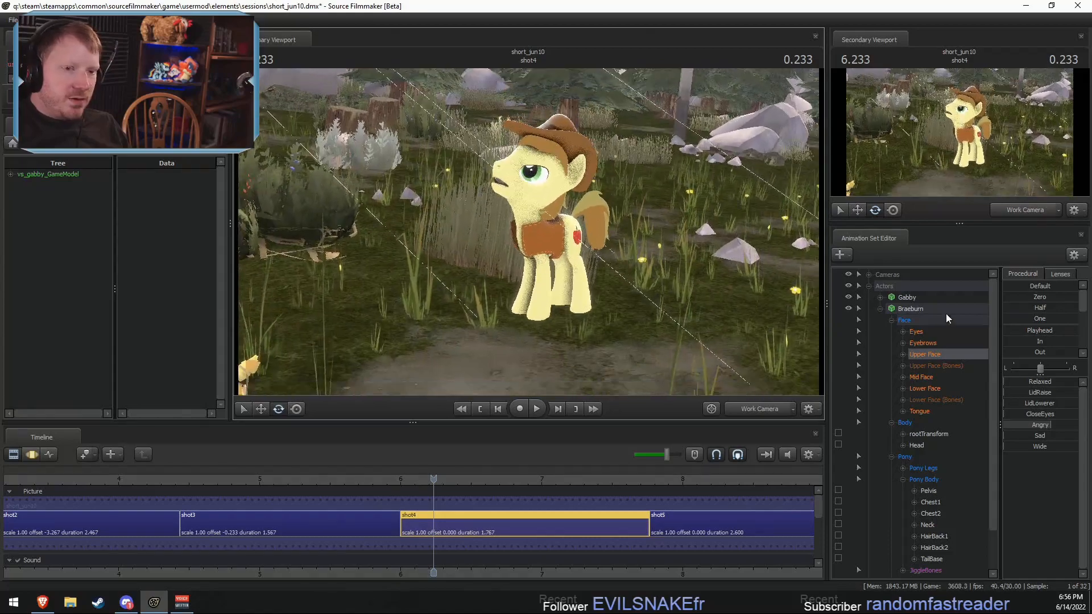
Step: Select Braeburn and the Cameras group in the Motion Editor, extend the time selection to all time, and save the session
left_click_drag(912, 303, 885, 274)
key("F3")
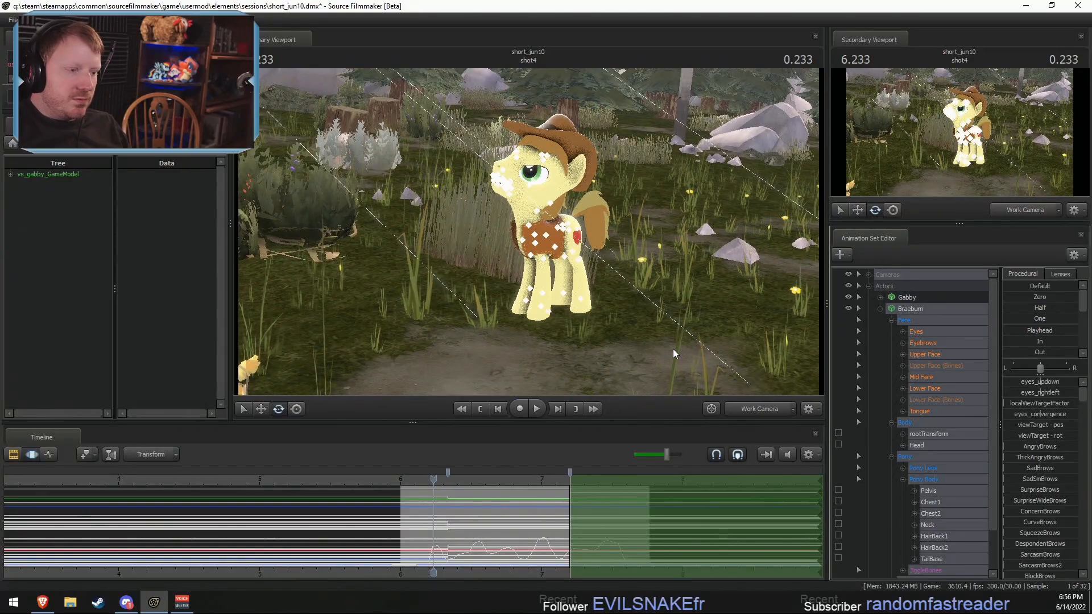
left_click_drag(673, 349, 526, 307)
key("s")
key("ctrl+a")
key("ctrl+s")
left_click_drag(653, 299, 653, 296)
key("s")
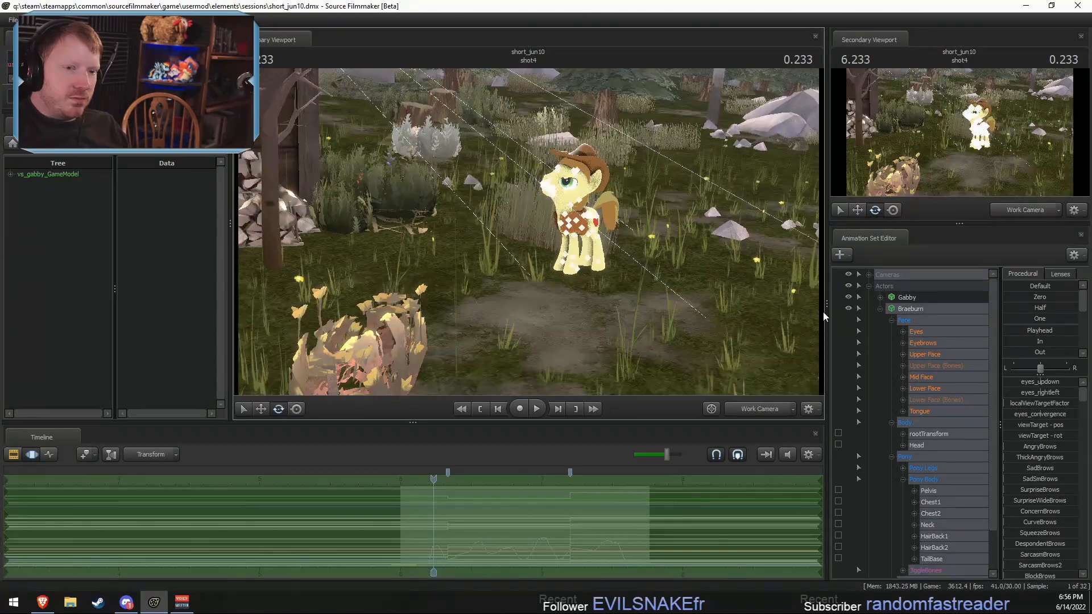
Step: Reselect the Cameras group together with Braeburn in shot4, viewing both from beside the barn with the Work Camera
left_click(879, 309)
key("w")
mouse_move(516, 226)
left_mouse_down()
mouse_move(438, 226)
mouse_move(529, 227)
left_mouse_up()
key("F2")
key("d")
key("s")
left_click_drag(768, 330, 737, 298)
left_click(903, 274)
key("F3")
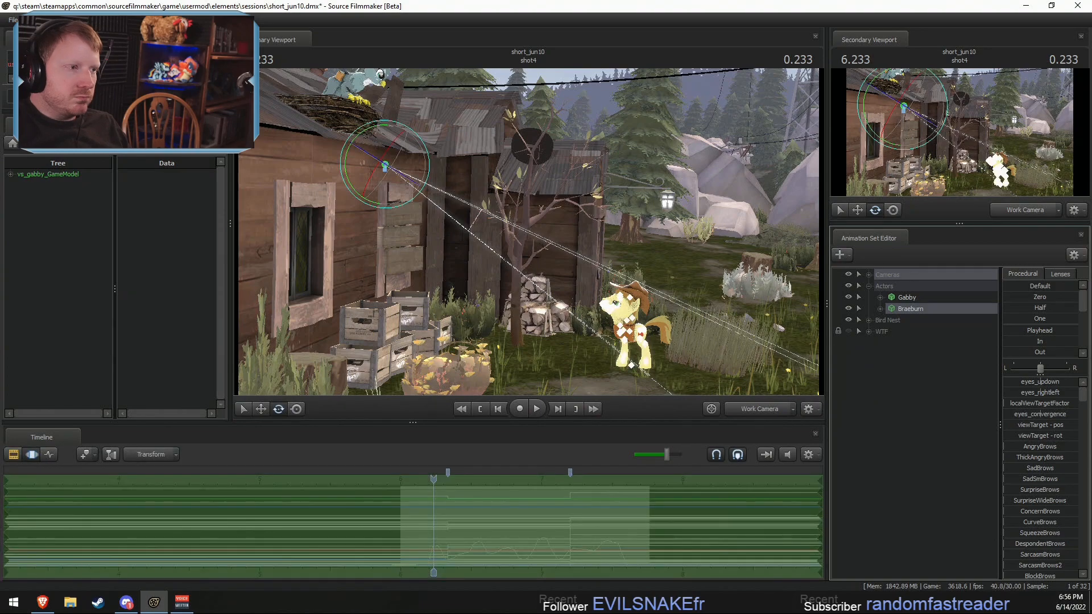
left_click_drag(525, 233, 509, 219)
key("w")
left_click_drag(579, 216, 571, 270)
left_click(920, 311, "ctrl")
left_click(923, 311, "ctrl")
Step: Move Braeburn and the Main Camera together onto the bare dirt patch, and return to the Main Camera
left_click_drag(733, 296, 817, 333)
key("w")
key("w")
key("a")
left_click_drag(524, 135, 574, 356)
left_click_drag(525, 251, 517, 214)
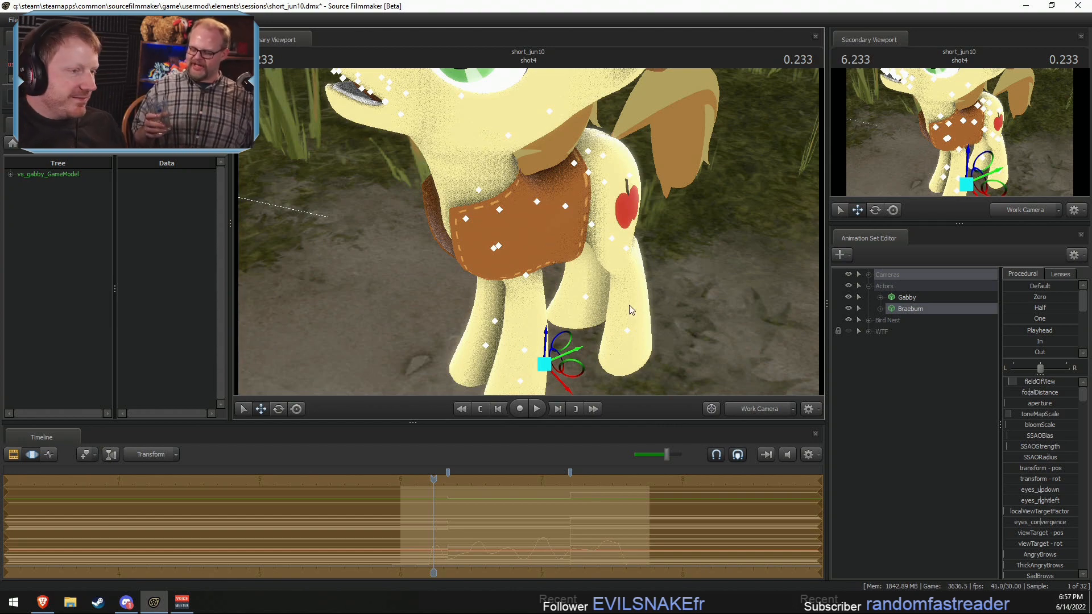
left_click_drag(628, 304, 548, 273, "alt")
left_click(767, 413)
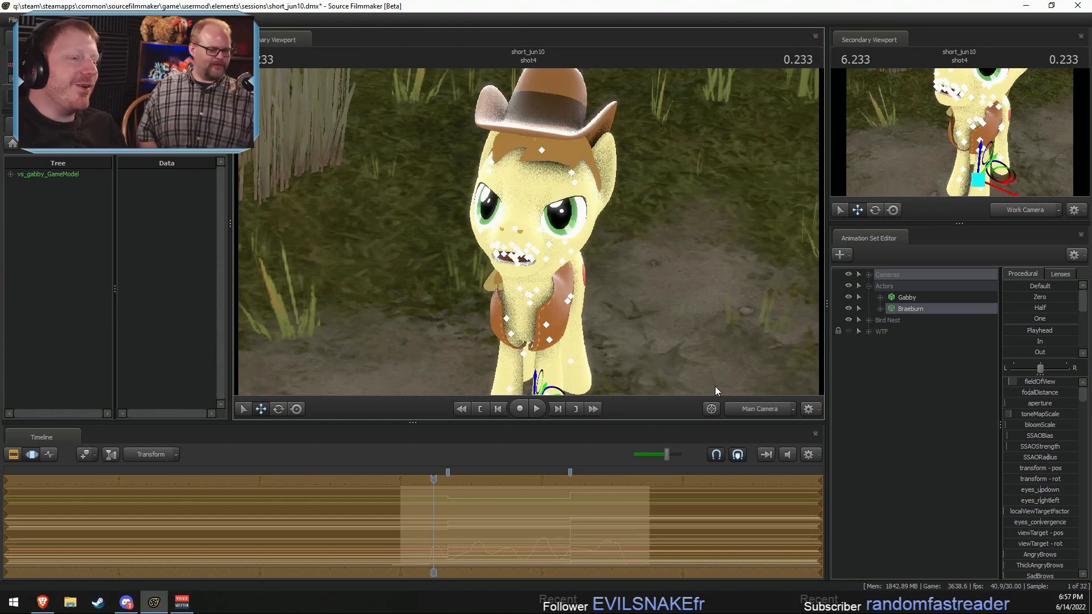
Step: Play back shot4 from its start to check Braeburn against the new background
key("F2")
left_click_drag(422, 479, 412, 478)
key("space")
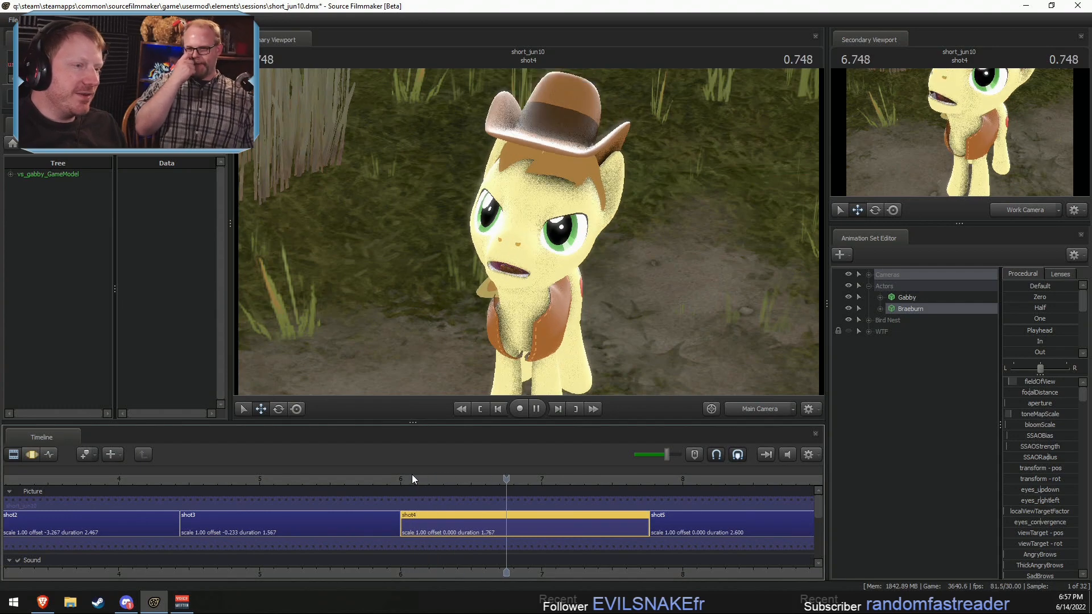
key("space")
key("F3")
key("F2")
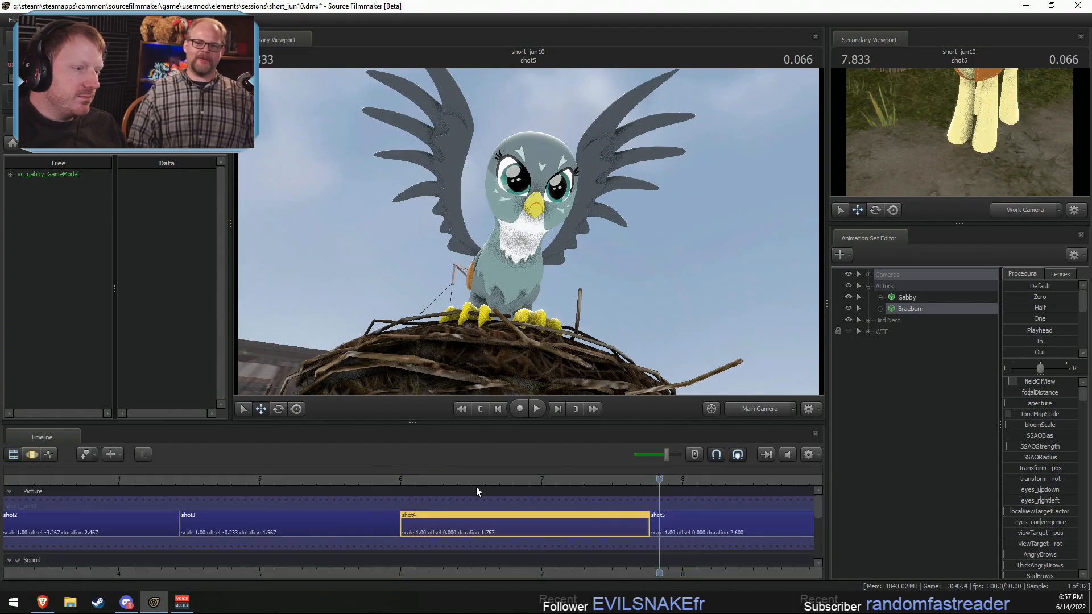
Step: Select shot1 and scrub between it and shot4 to compare Braeburn's placement and background
left_click(490, 480)
scroll(400, 471, "down", 3)
left_click_drag(245, 480, 149, 479)
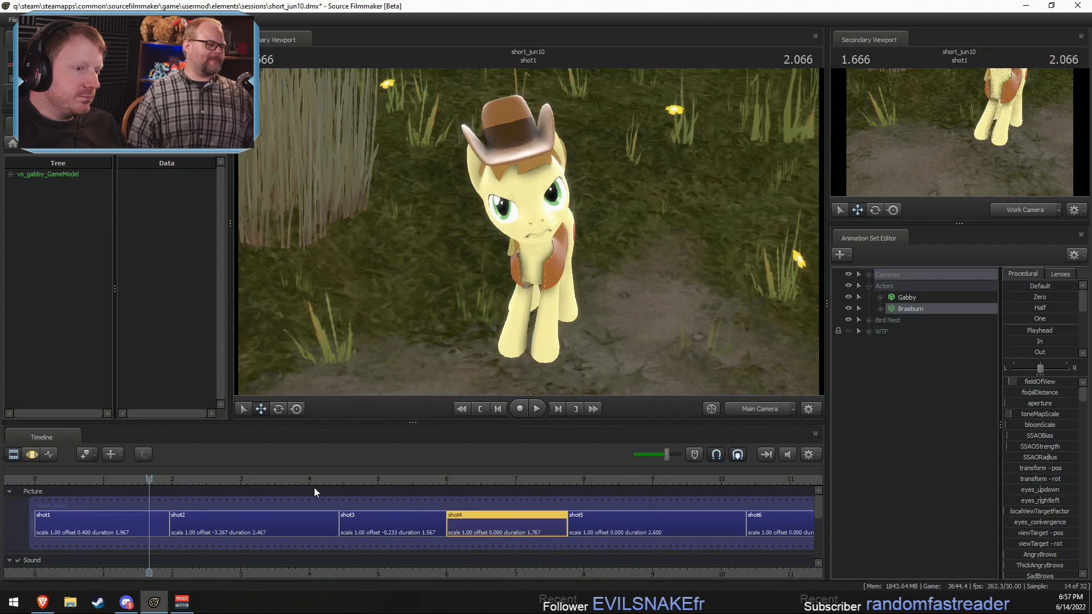
left_click(103, 479)
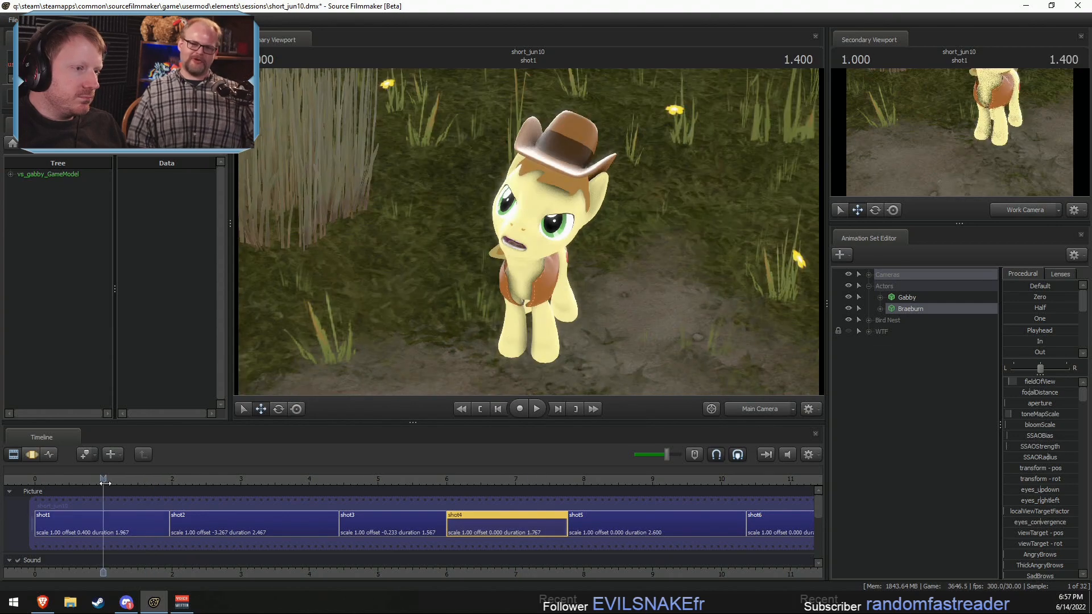
left_click_drag(483, 479, 122, 487)
left_click(126, 535)
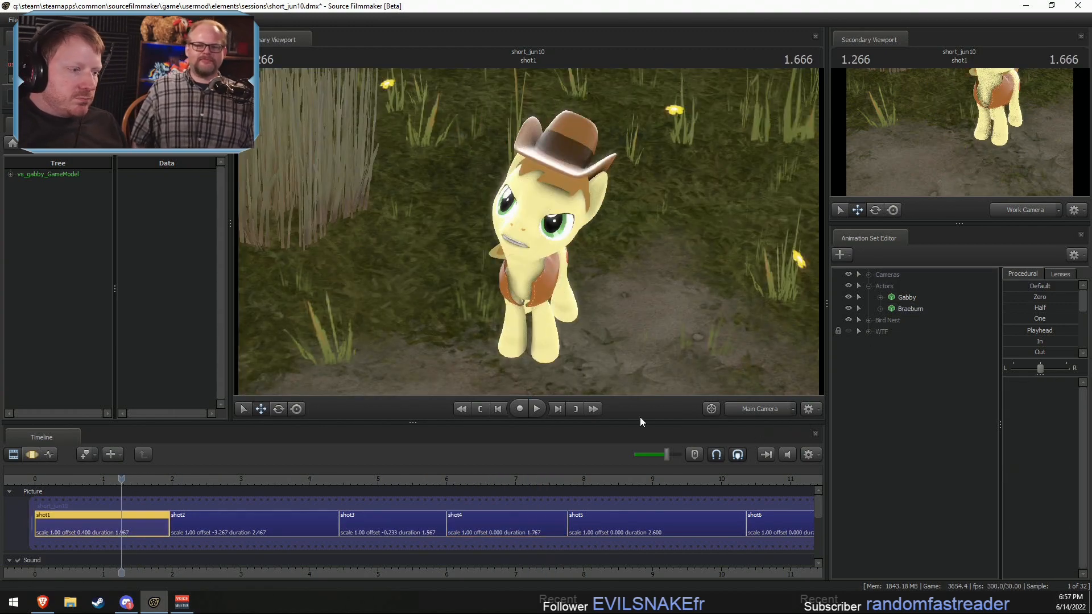
left_click_drag(396, 480, 143, 528)
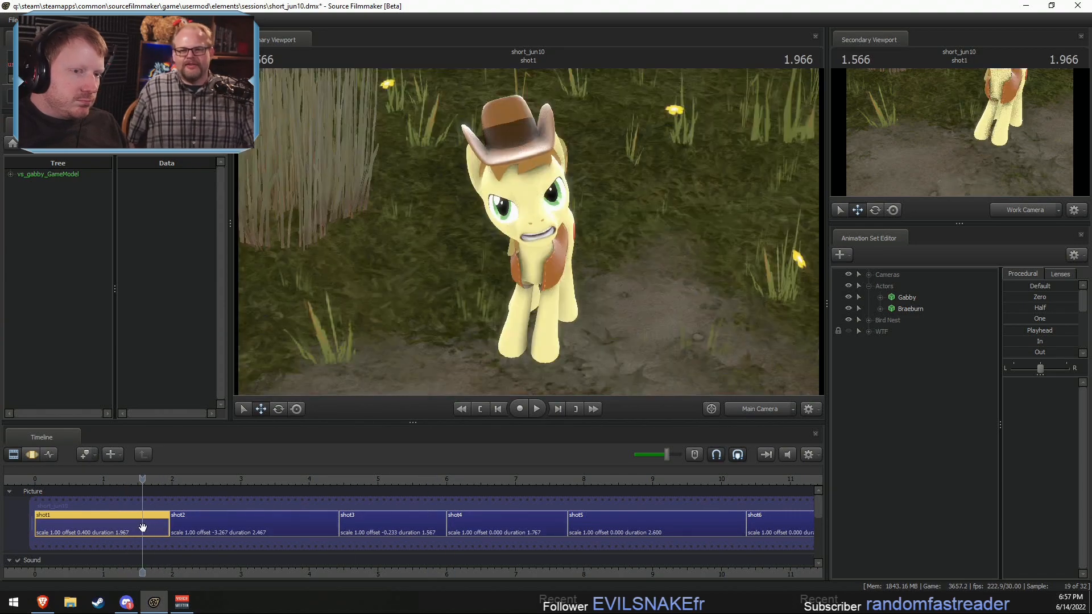
Step: Copy Braeburn's rootTransform from shot1 and apply it to his rootTransform across all of shot4
left_click(879, 307)
left_click(891, 331)
left_click(926, 343)
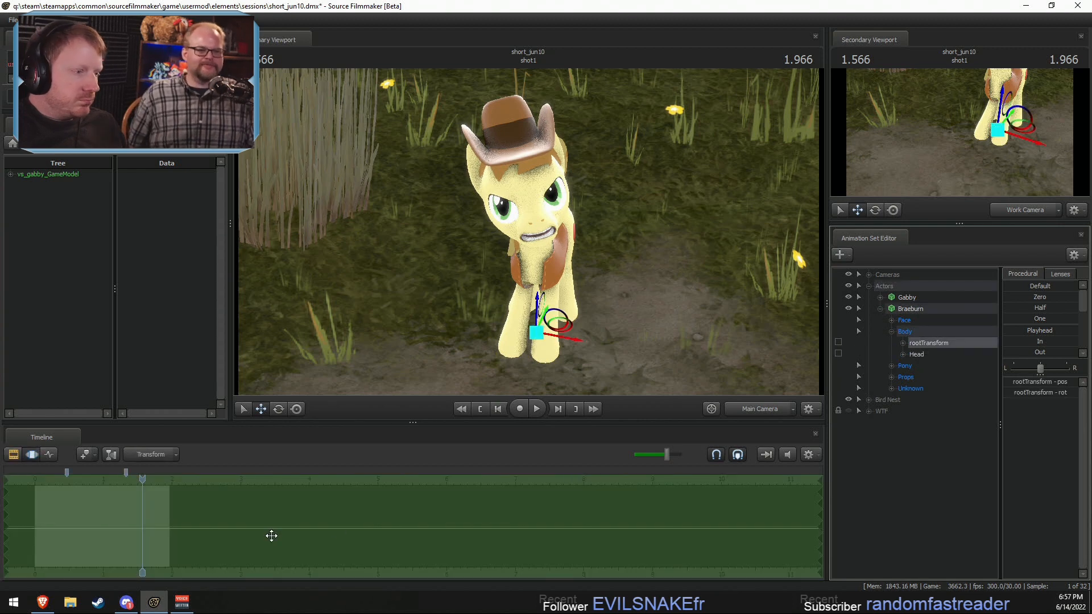
key("ctrl+1")
left_click(398, 524)
left_click(537, 519)
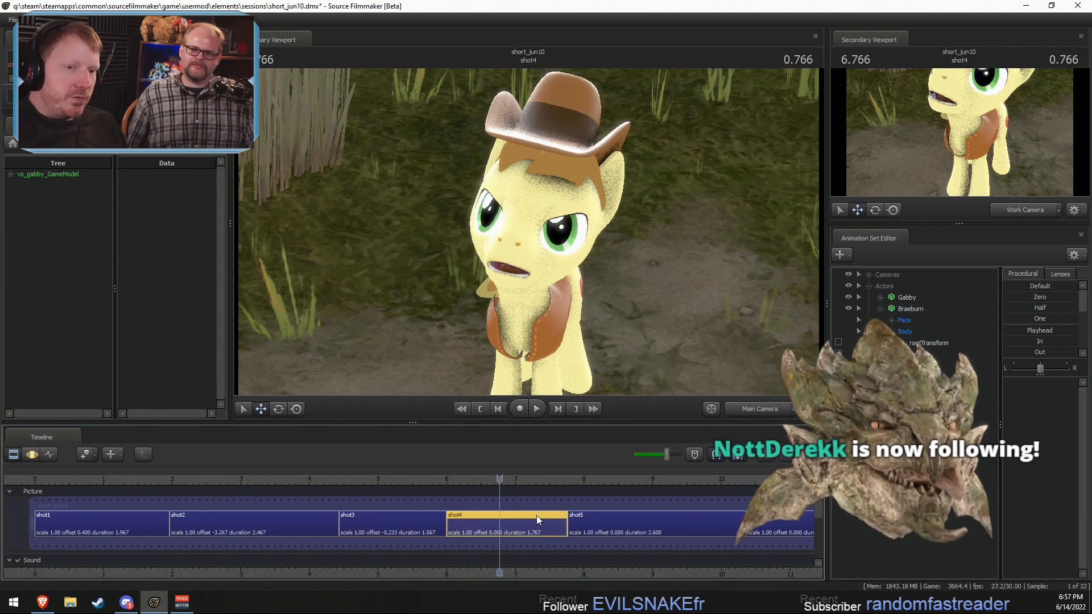
key("ctrl+2")
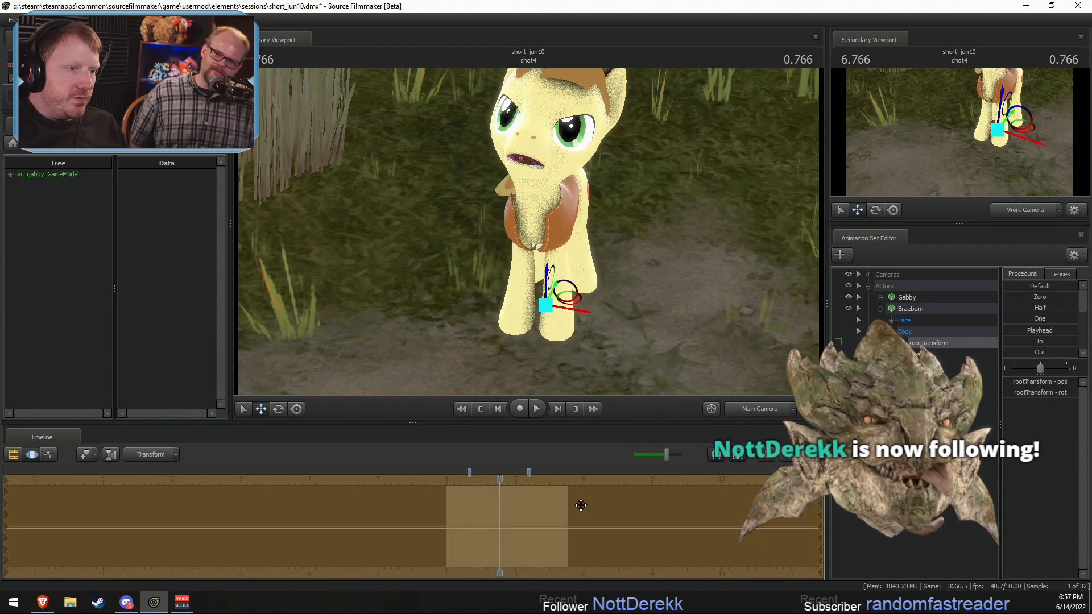
Step: Reposition shot4's Main Camera to frame Braeburn's head and chest in a close-up
left_click(868, 276)
left_click(924, 283)
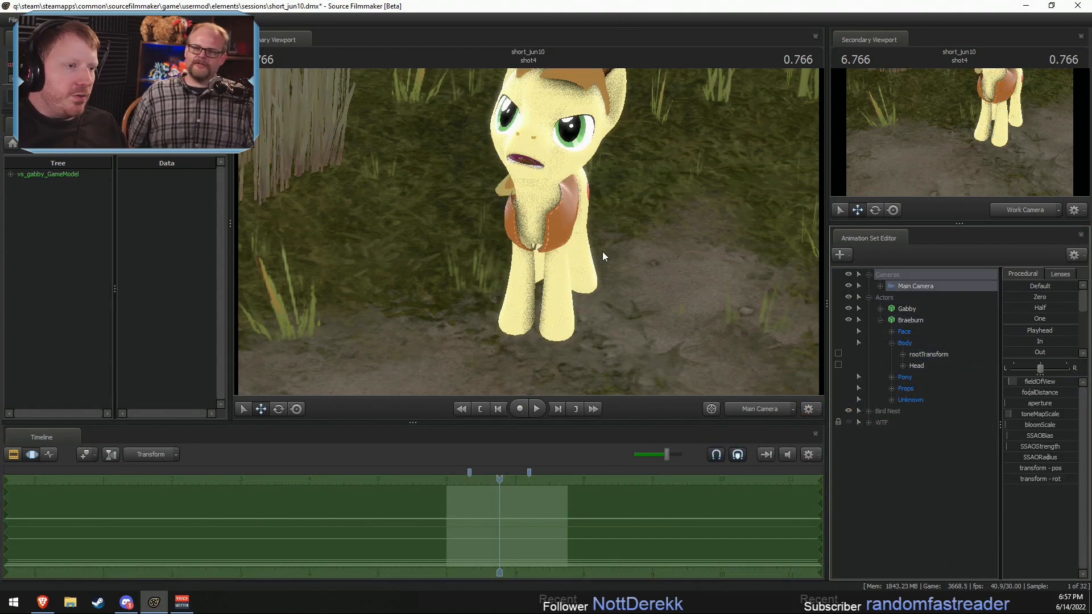
left_click_drag(603, 252, 615, 182)
key("w")
key("w")
key("s")
left_click_drag(528, 232, 529, 236)
key("w")
key("F2")
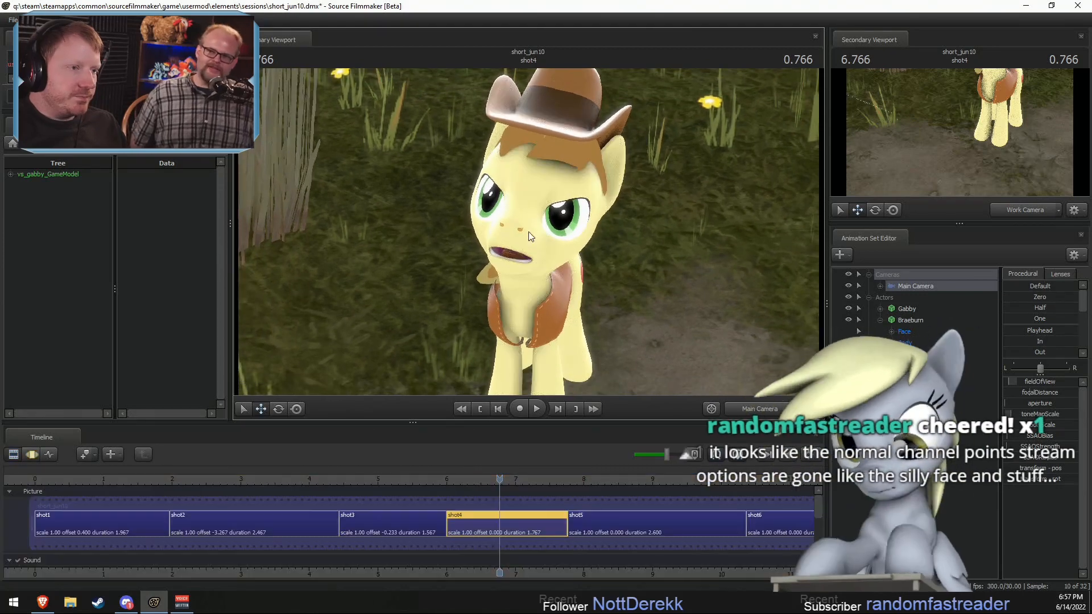
key("F3")
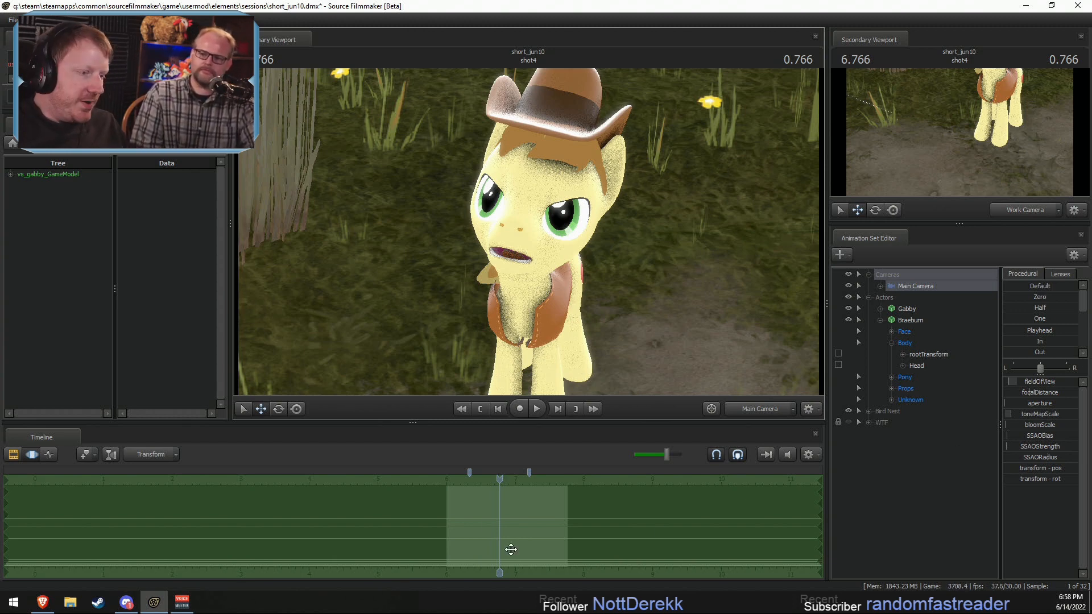
Step: Play back shot4 with its new camera framing and compare it with shot1 at 1.133 seconds
key("F2")
left_click(459, 480)
key("space")
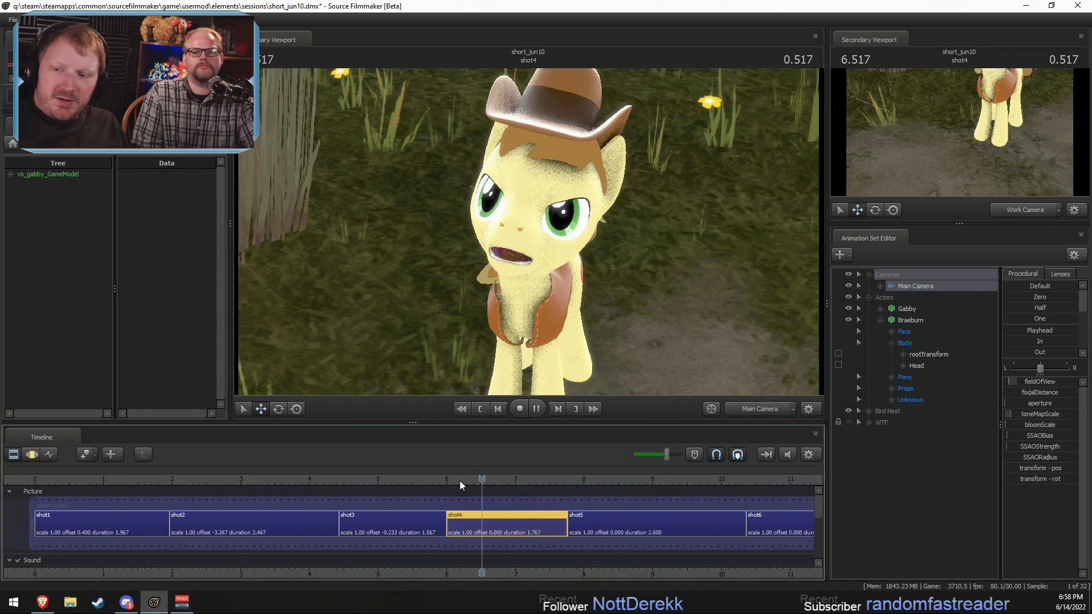
key("space")
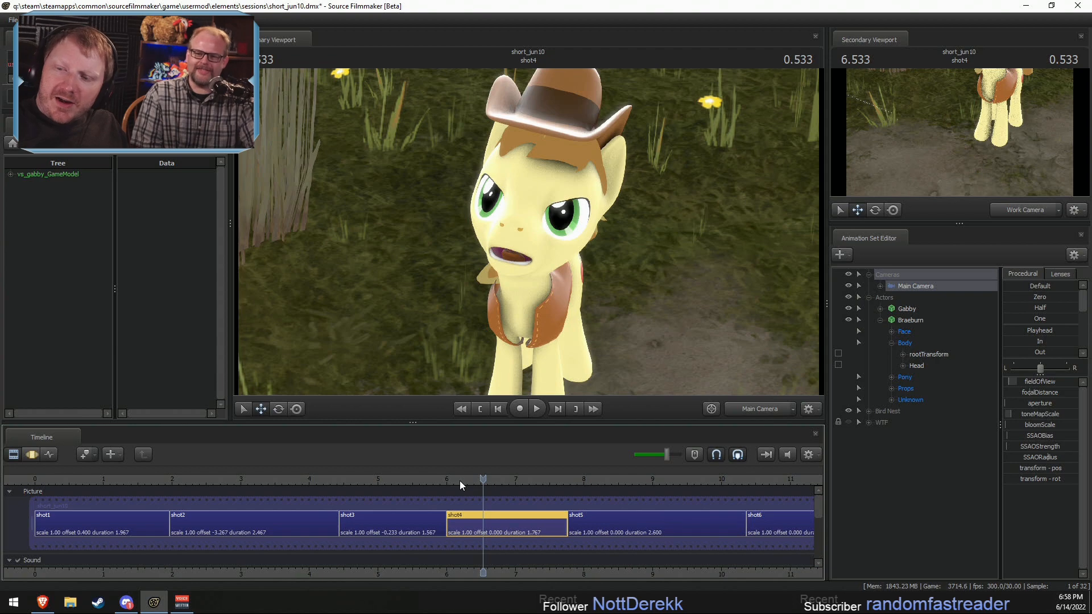
key("space")
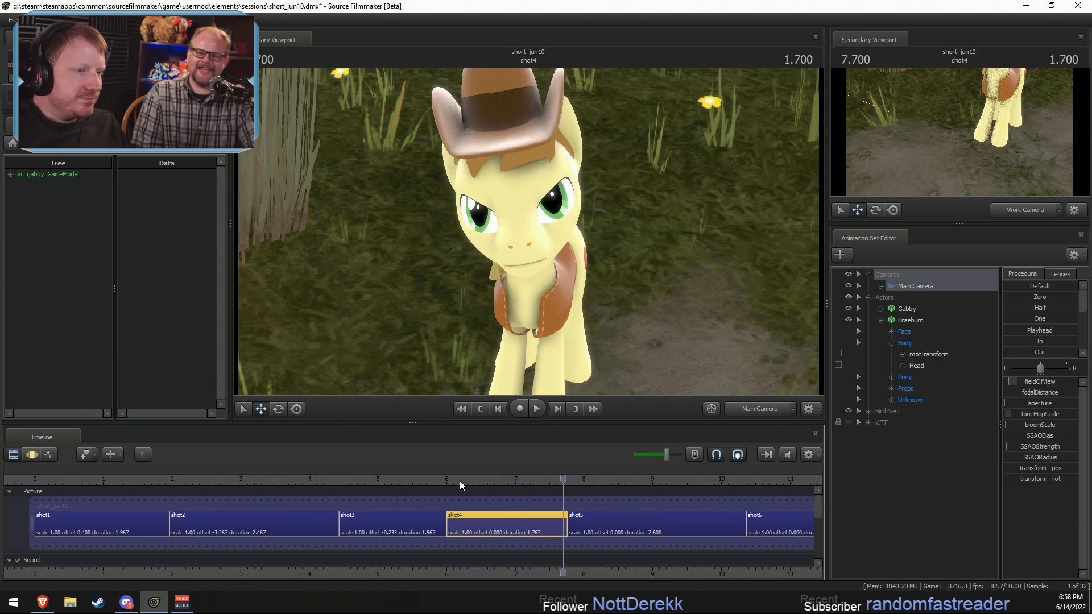
left_click_drag(455, 483, 112, 483)
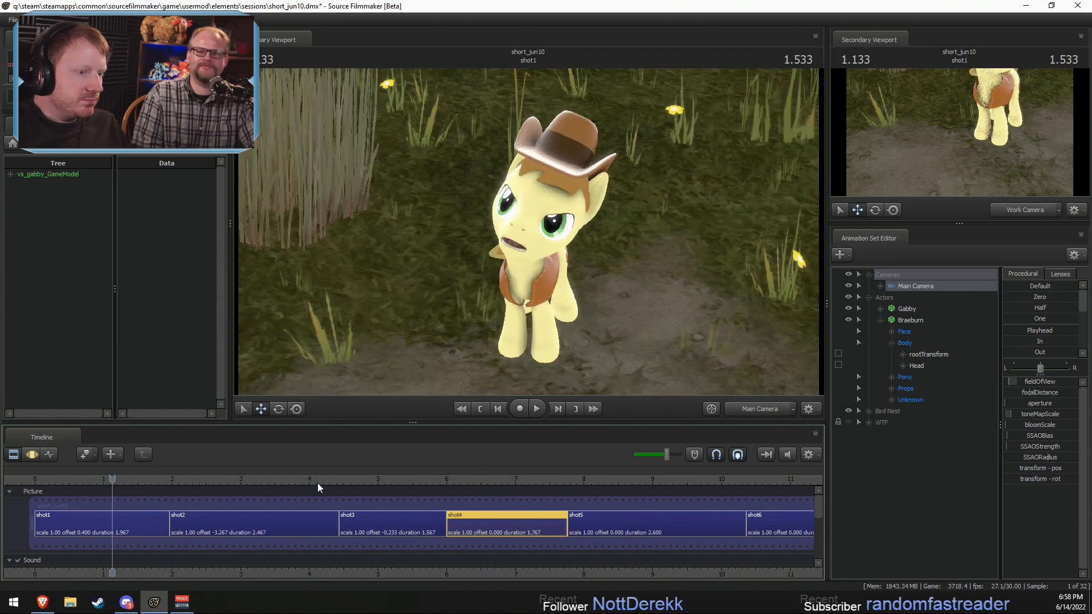
Step: Play back the sequence through shot5, and replay the lead-in from shot2 to the beginning of shot4
left_click_drag(534, 475, 613, 475)
key("space")
key("space")
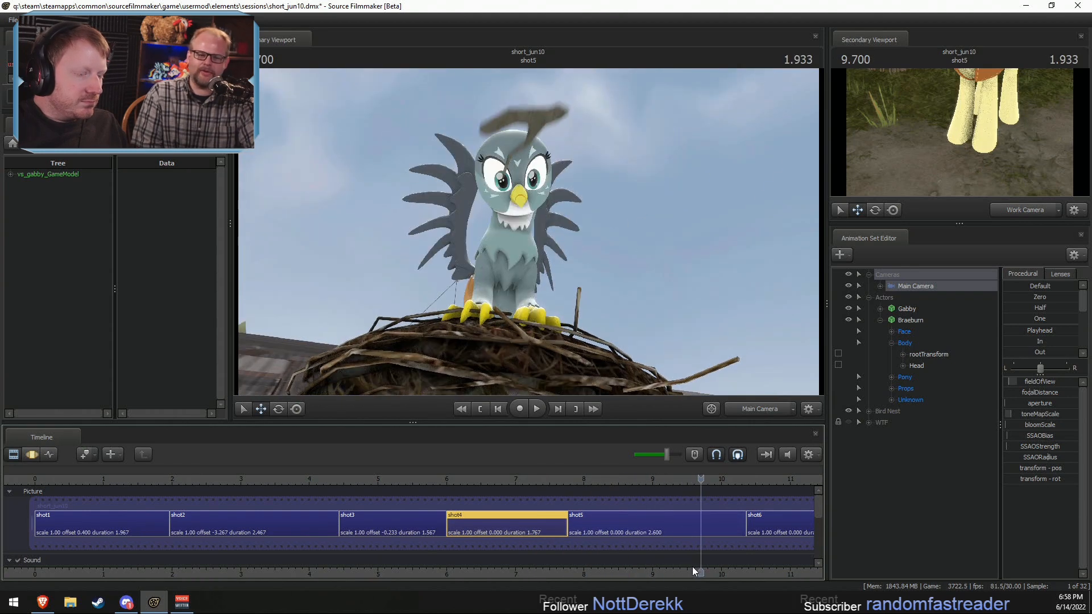
left_click_drag(334, 481, 292, 481)
key("space")
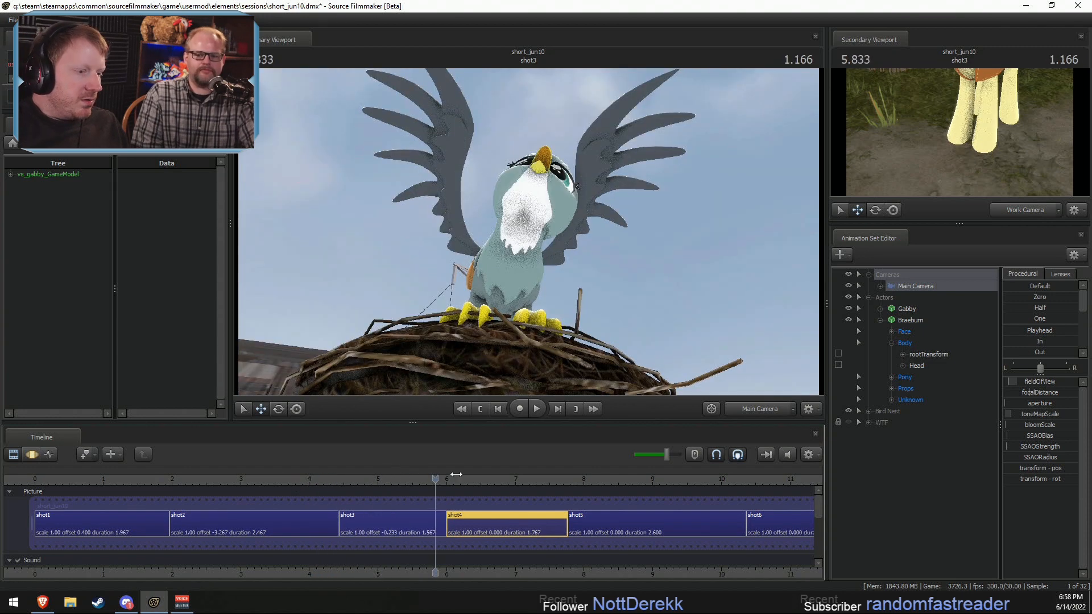
key("space")
Step: Zero Braeburn's JawOpen in the Lower Face group across all of shot4
left_click(891, 332)
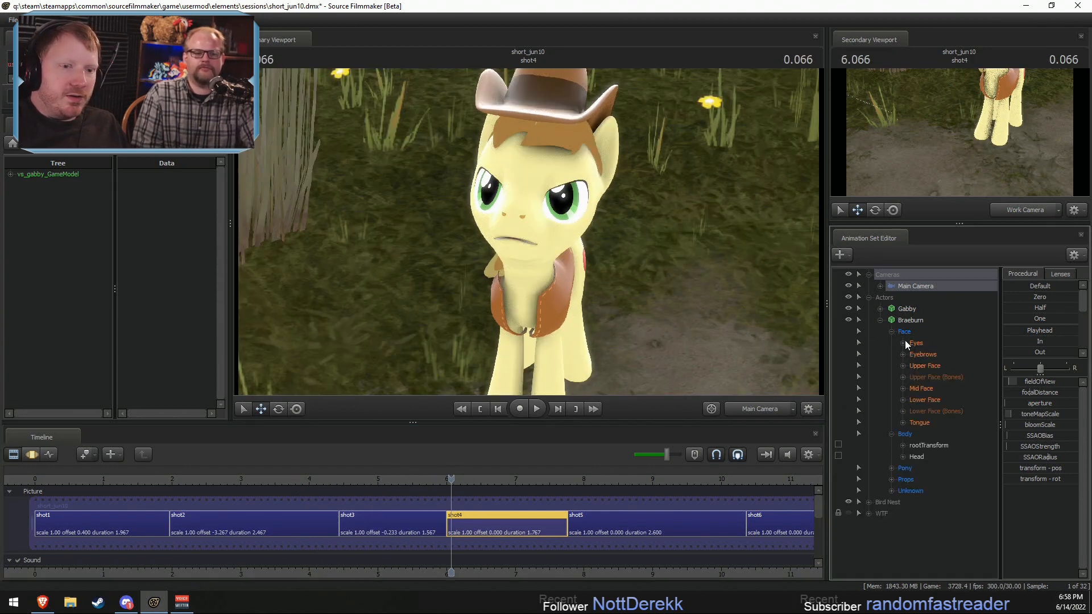
left_click(923, 400)
key("F3")
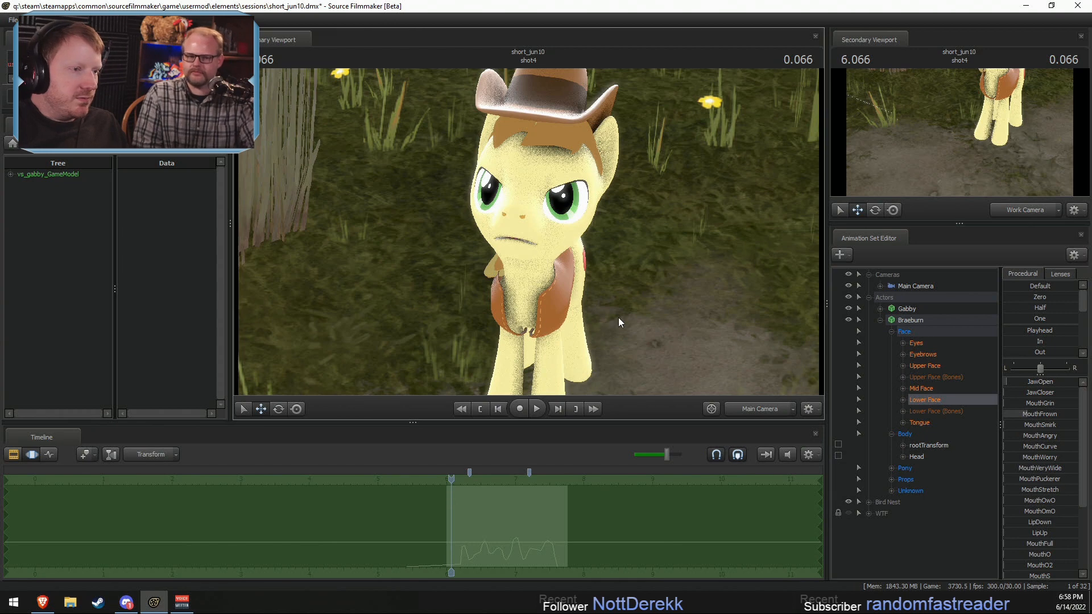
scroll(592, 536, "up", 2)
left_click(903, 400)
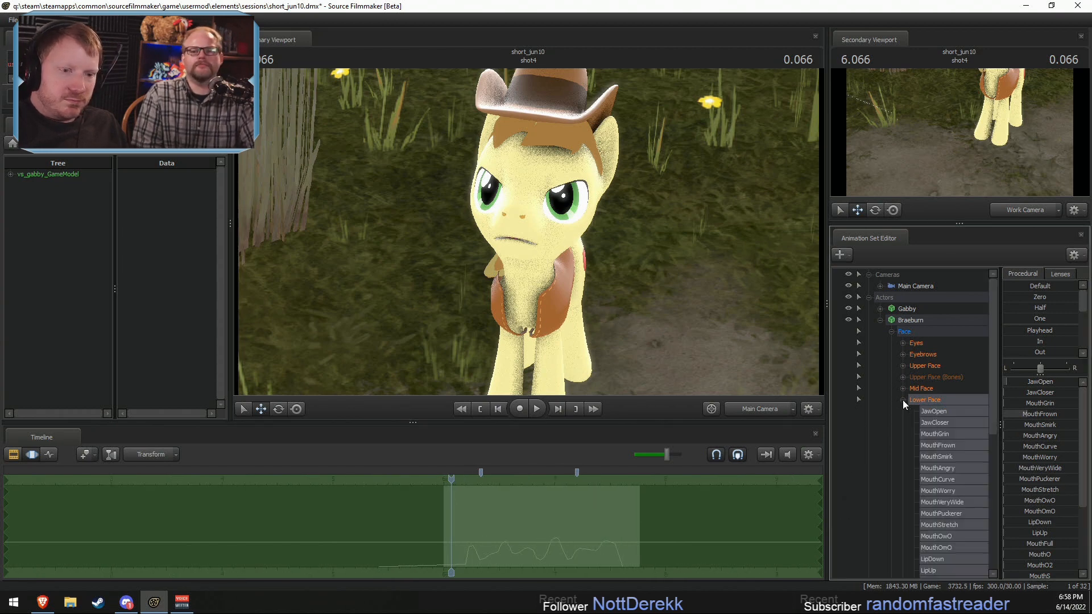
left_click(939, 411)
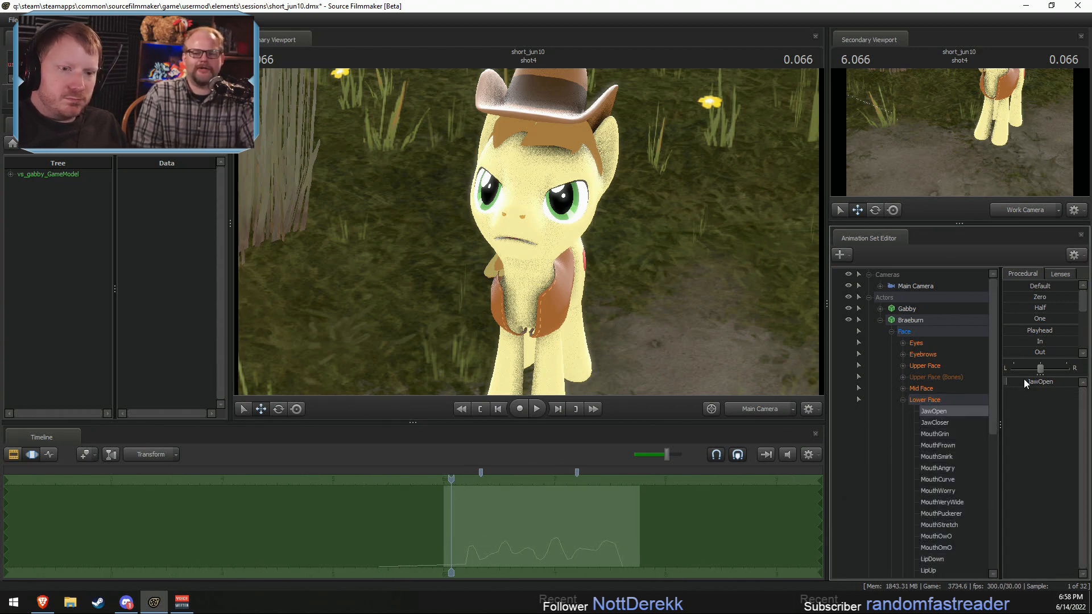
left_click_drag(1028, 299, 1079, 299)
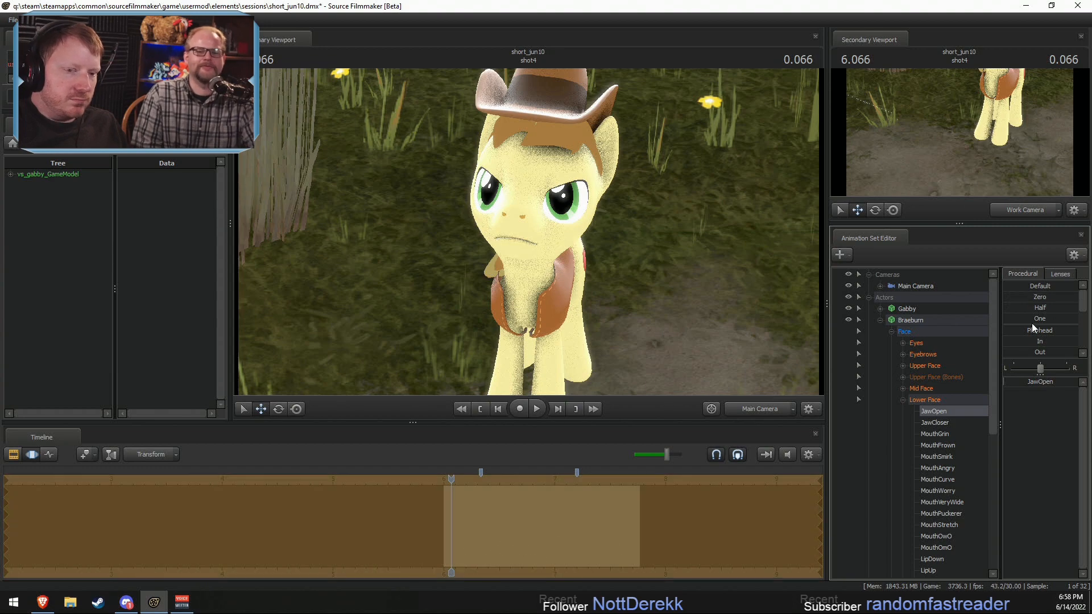
key("F2")
key("F3")
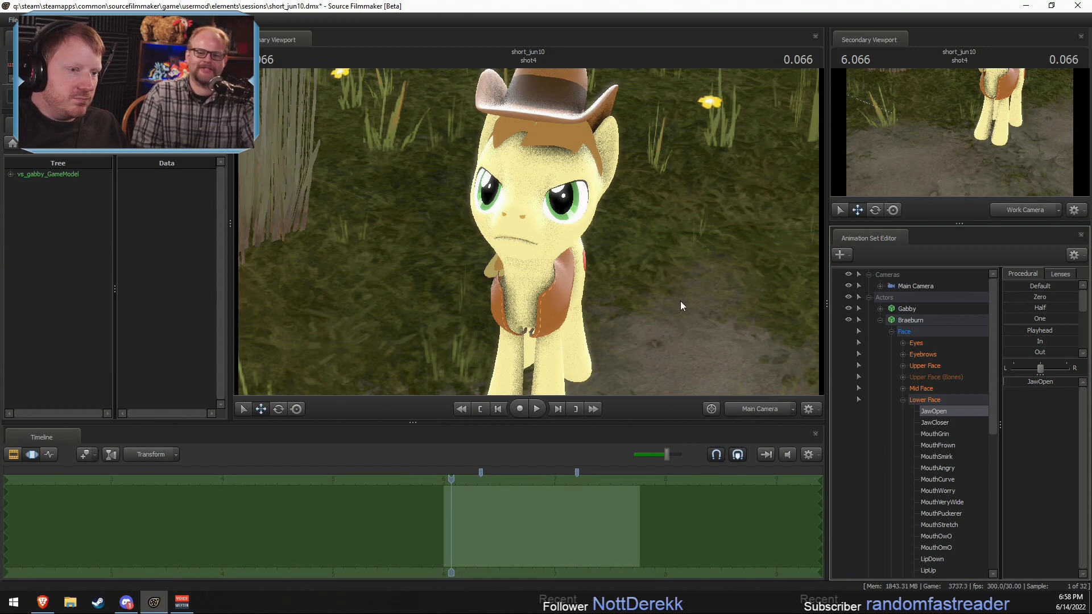
Step: Switch the primary viewport to the Work Camera and frame Braeburn's face and mouth in a close-up
left_click(767, 410)
key("s")
key("w")
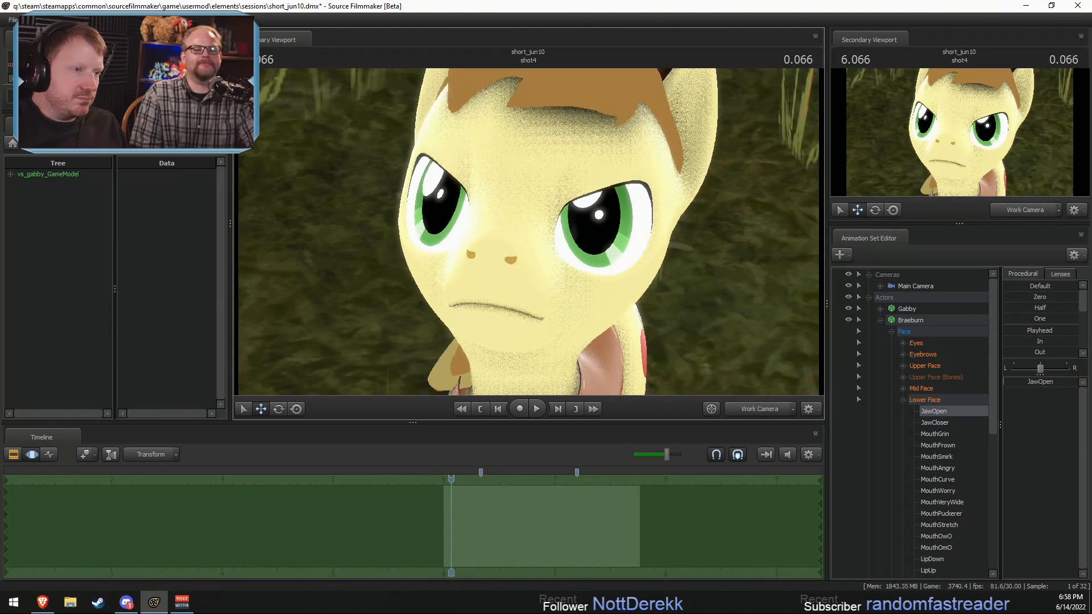
key("s")
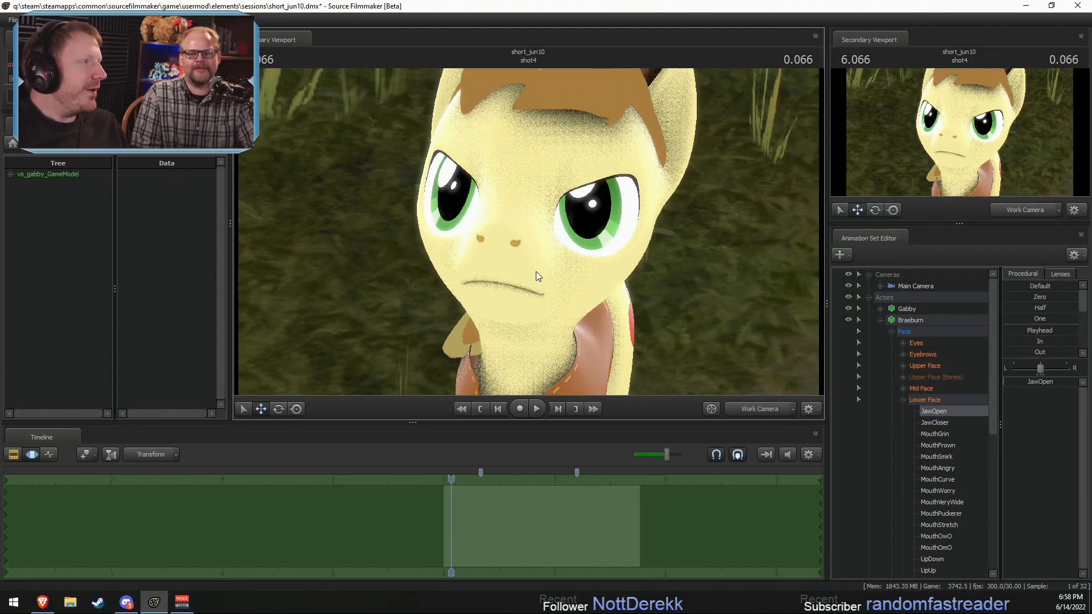
key("s")
key("w")
left_click_drag(528, 231, 528, 231)
Step: Try raising MouthO2 in Braeburn's Lower Face within a short time selection around 5.966 seconds
key("F2")
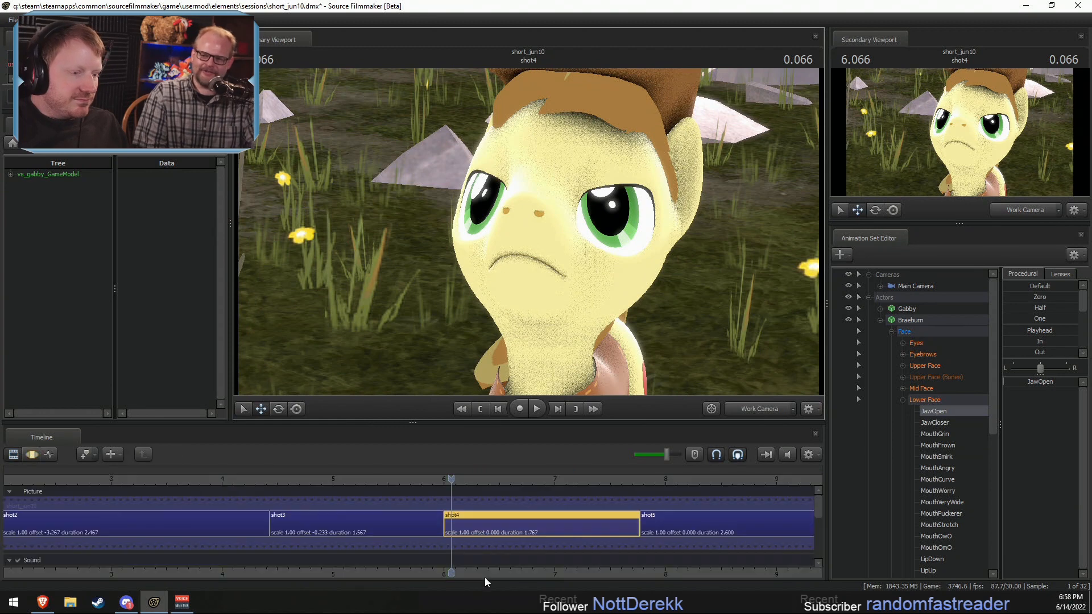
key("F3")
key("shift")
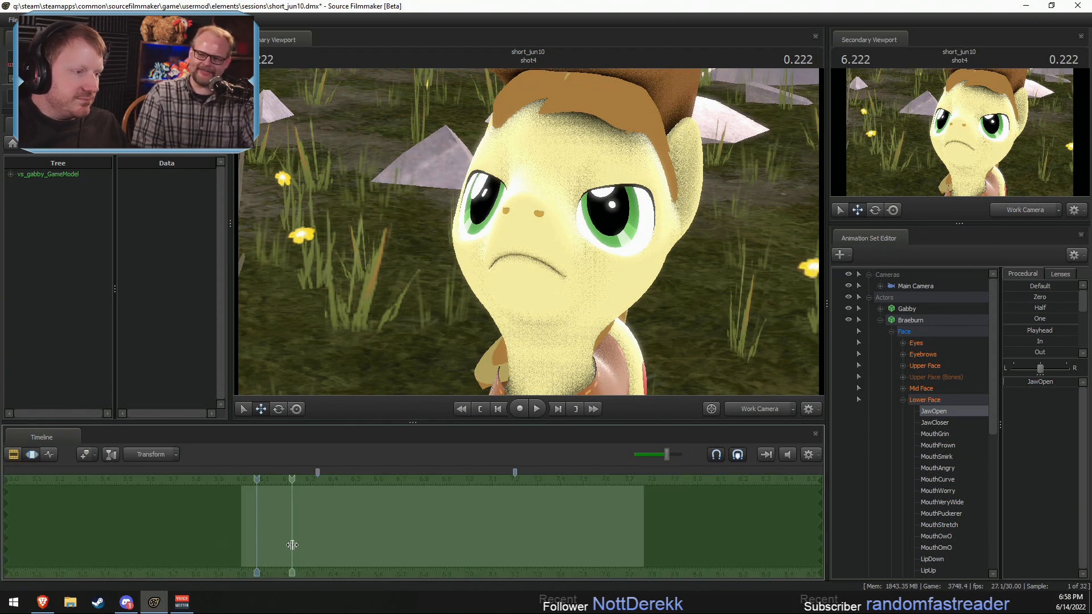
left_click(235, 551, "shift")
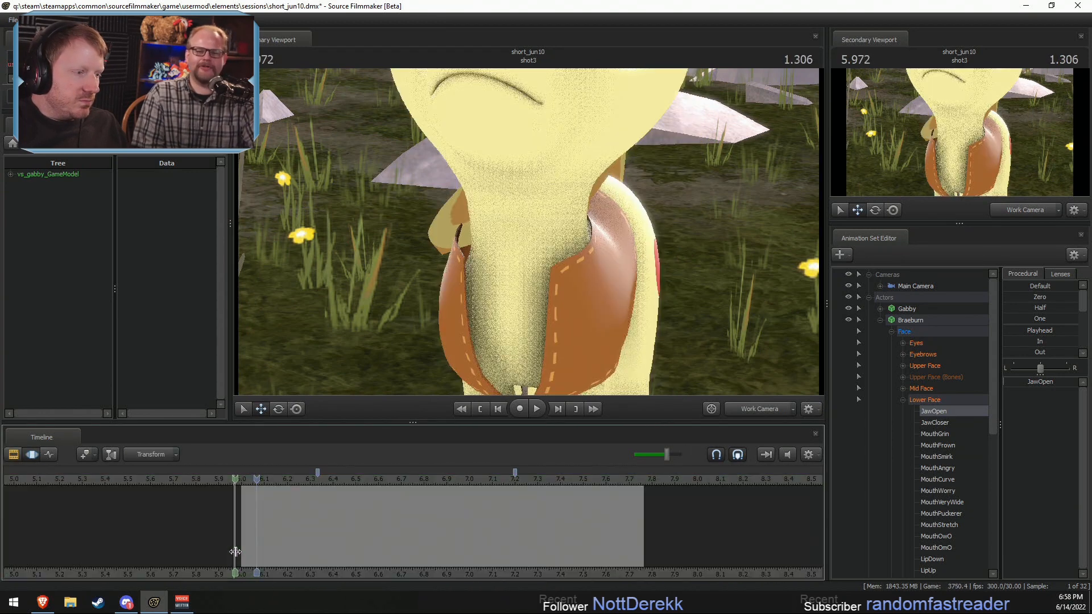
scroll(233, 551, "up", 4, "shift")
left_click(925, 402)
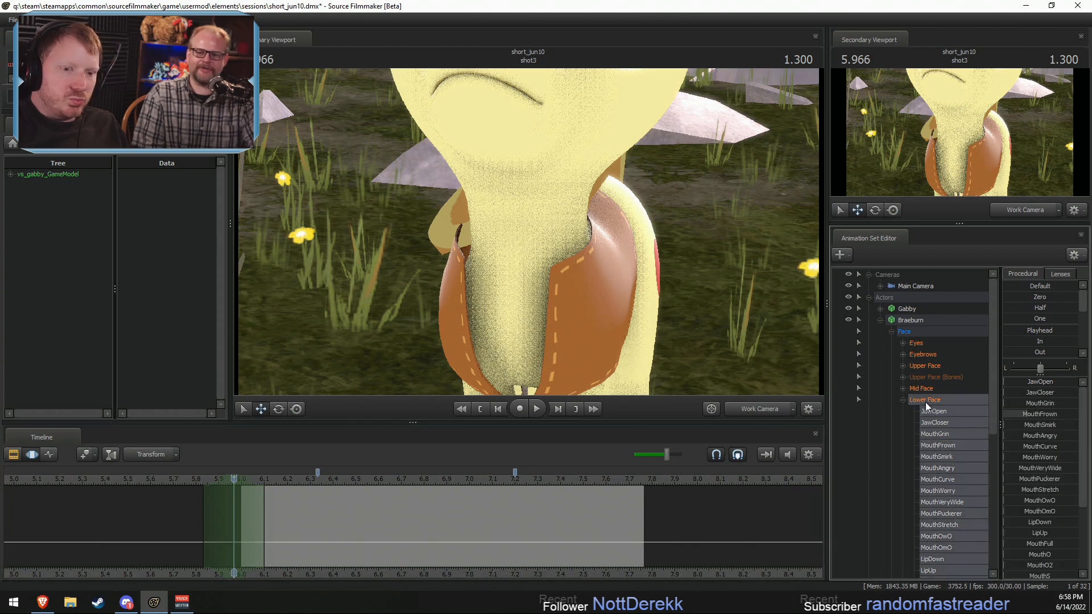
scroll(1038, 510, "down", 1)
left_click_drag(1021, 531, 1043, 531)
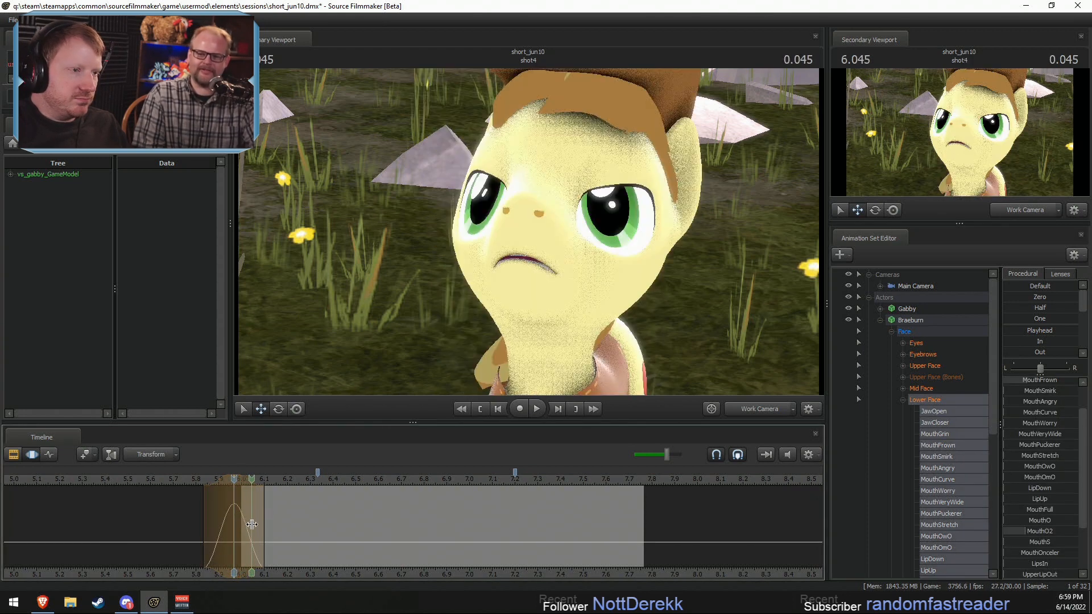
key("shift")
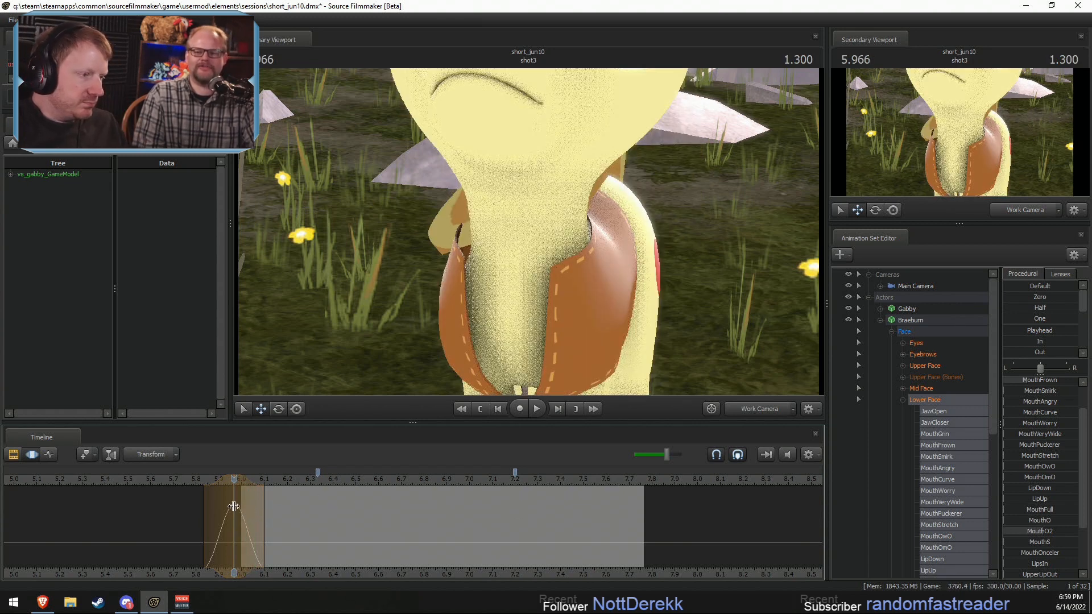
key("F2")
Step: Move the cut between shot3 and shot4 back to about 5.8 seconds and keep shot4 selected
left_click(239, 481)
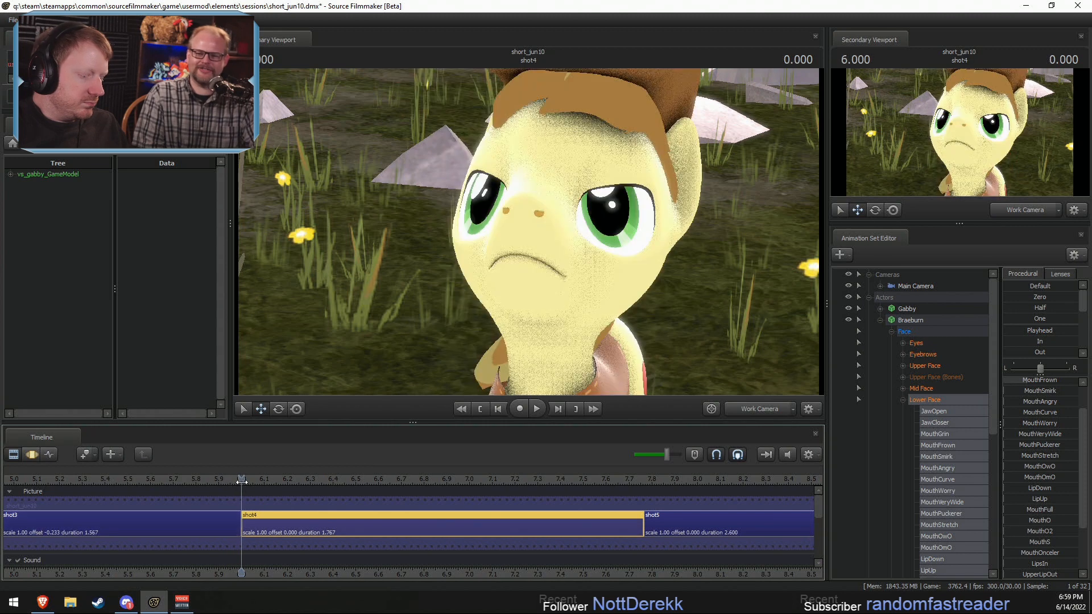
left_click(211, 530)
left_click(283, 530, "ctrl")
mouse_move(239, 522)
left_mouse_down()
mouse_move(217, 529)
mouse_move(240, 531)
left_mouse_up()
key("F3")
key("F2")
left_click(256, 526)
Step: Raise MouthO2 in Braeburn's Lower Face partway, using a time selection from 5.9 to 6.1 seconds peaking at 6.000
key("F3")
left_click(240, 530, "shift")
scroll(240, 530, "up", 3, "shift")
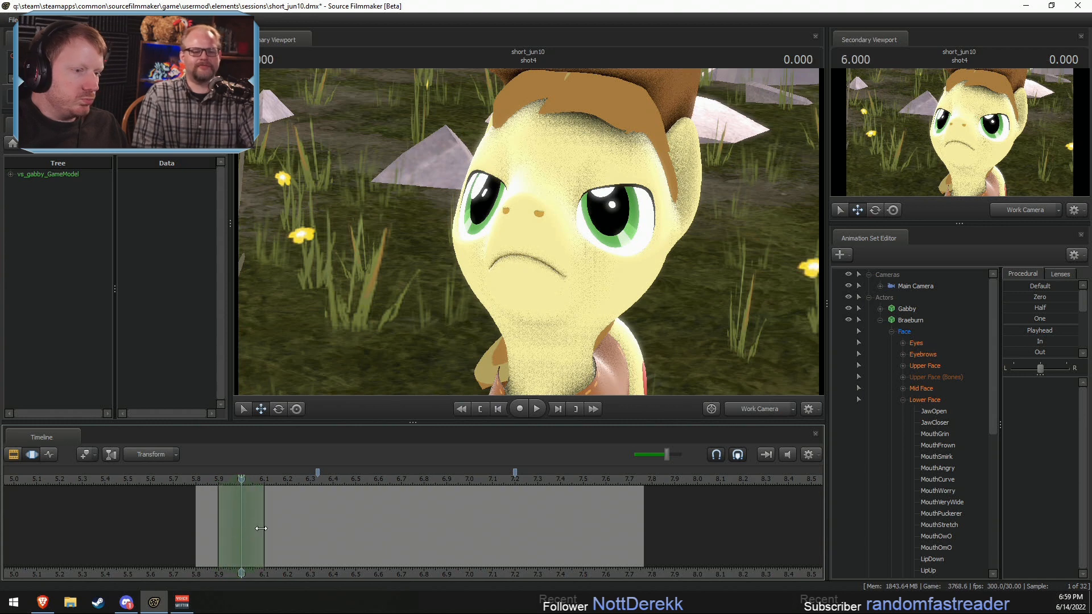
left_click(935, 396)
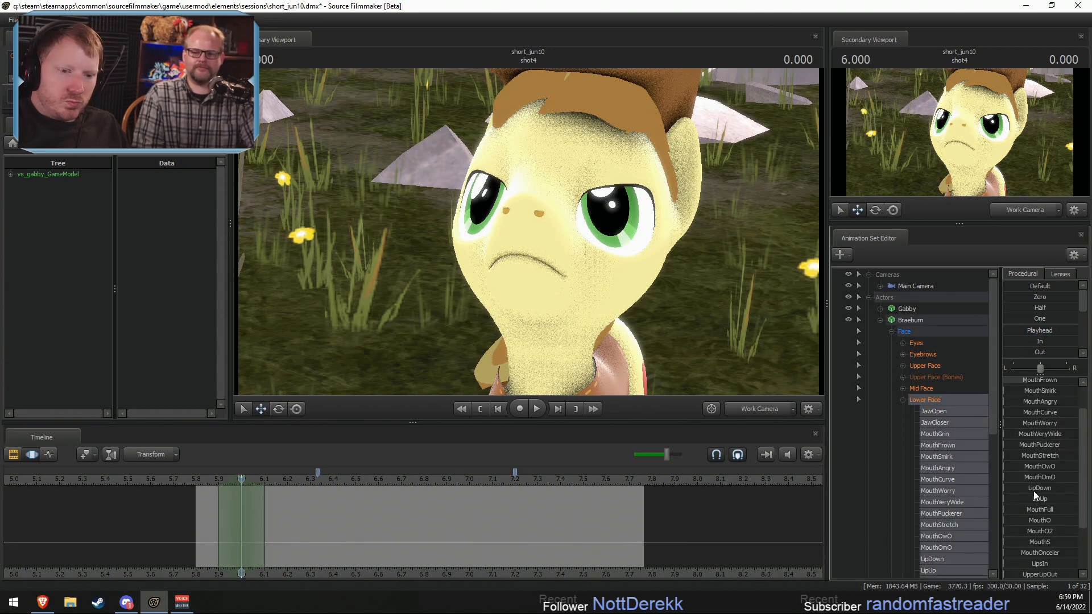
left_click_drag(1024, 533, 1011, 523)
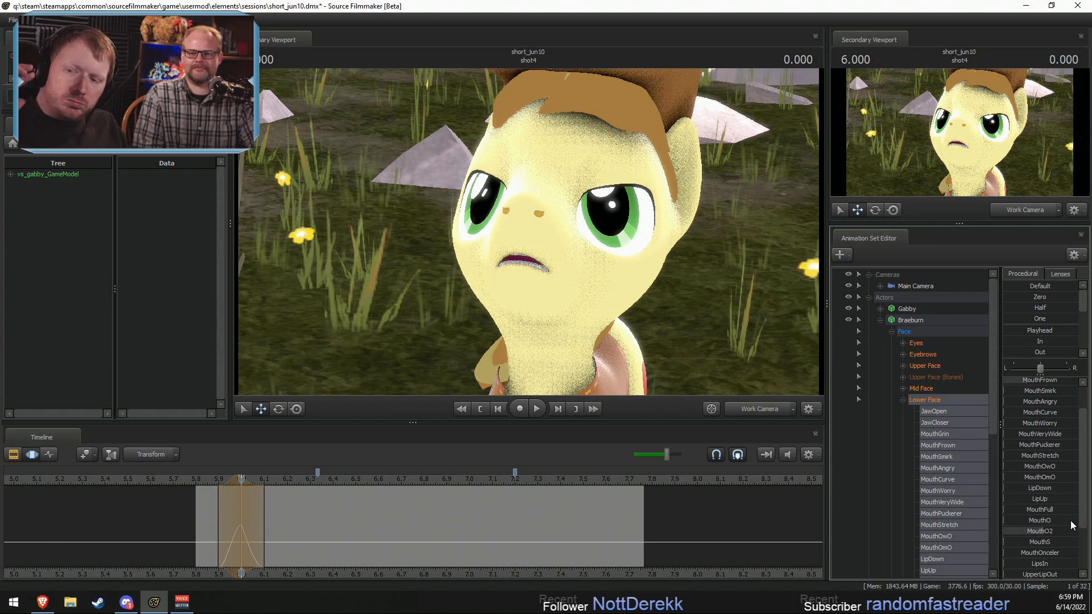
Step: Lower the playback volume slightly and play back Braeburn's mouth movement at the beginning of shot4
left_click_drag(662, 453, 657, 453)
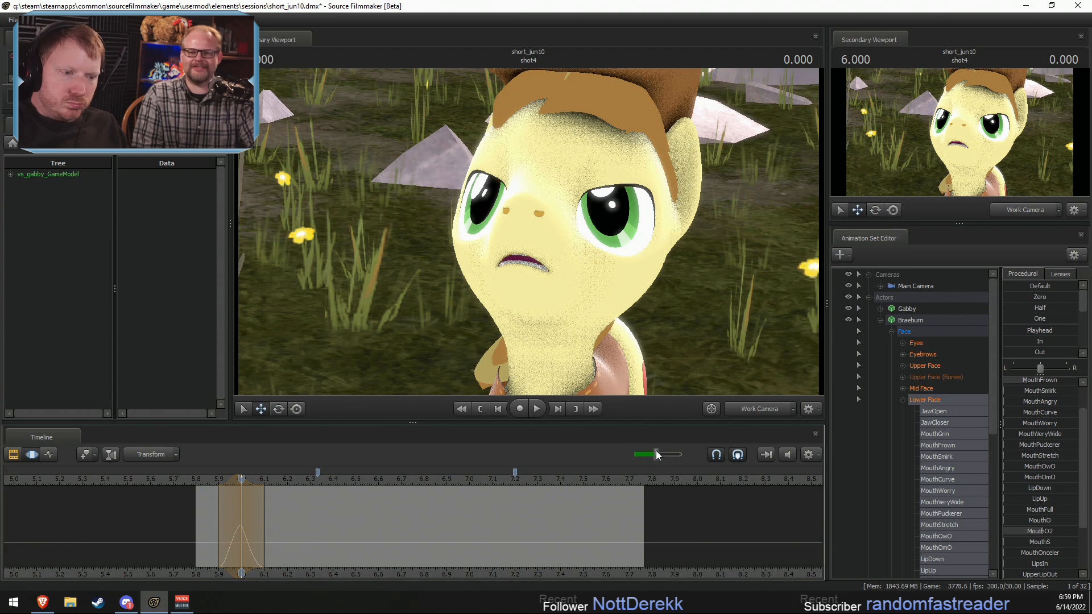
key("space")
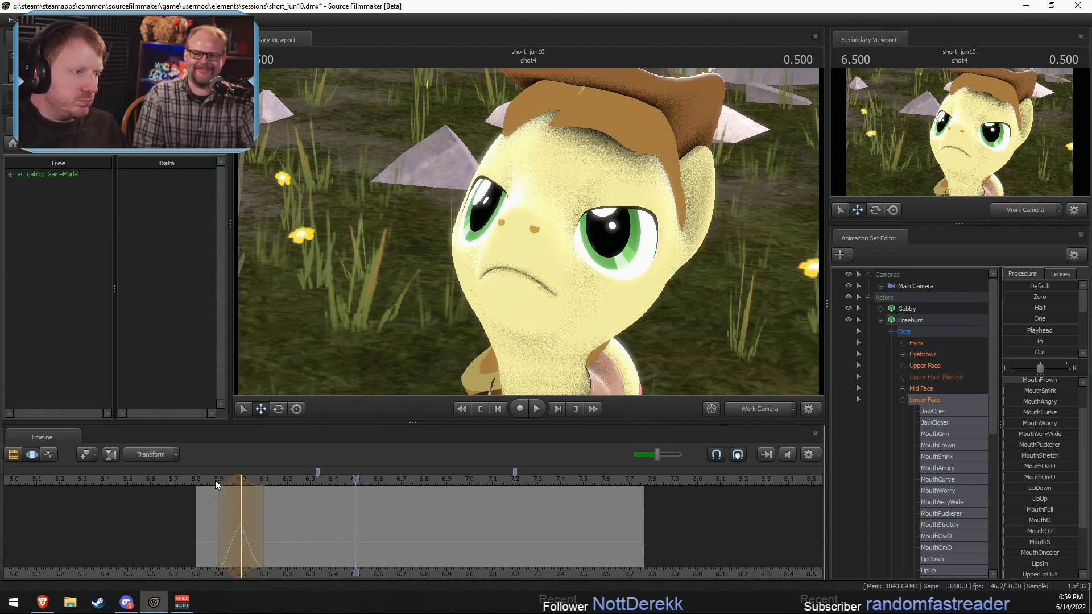
key("space")
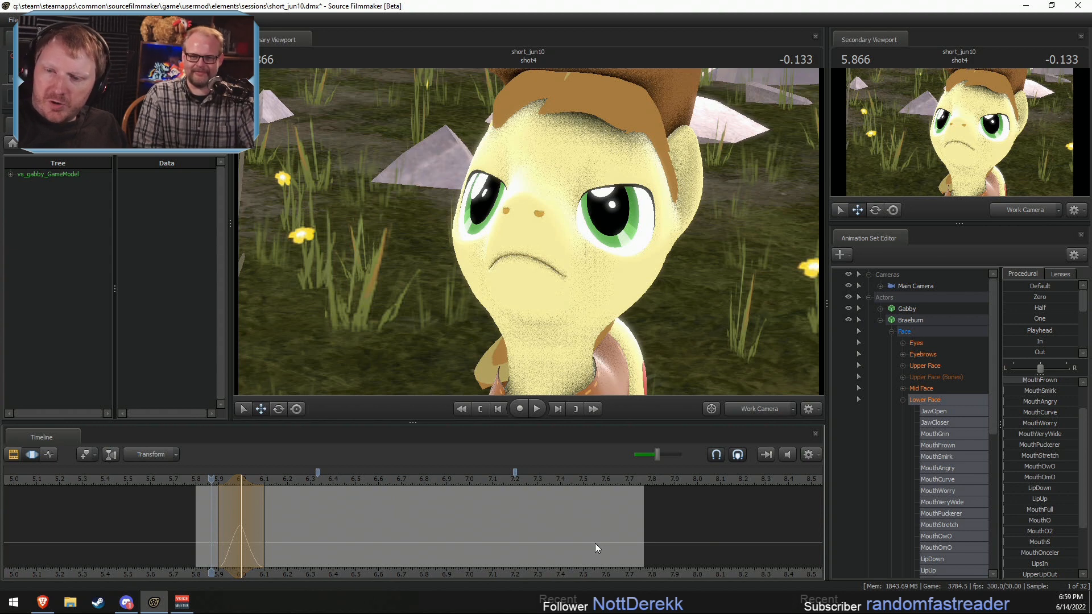
Step: Try raising MouthPuckerer fully at 6.000 seconds, and discard the mouth changes within the time selection
left_click_drag(211, 481, 242, 486)
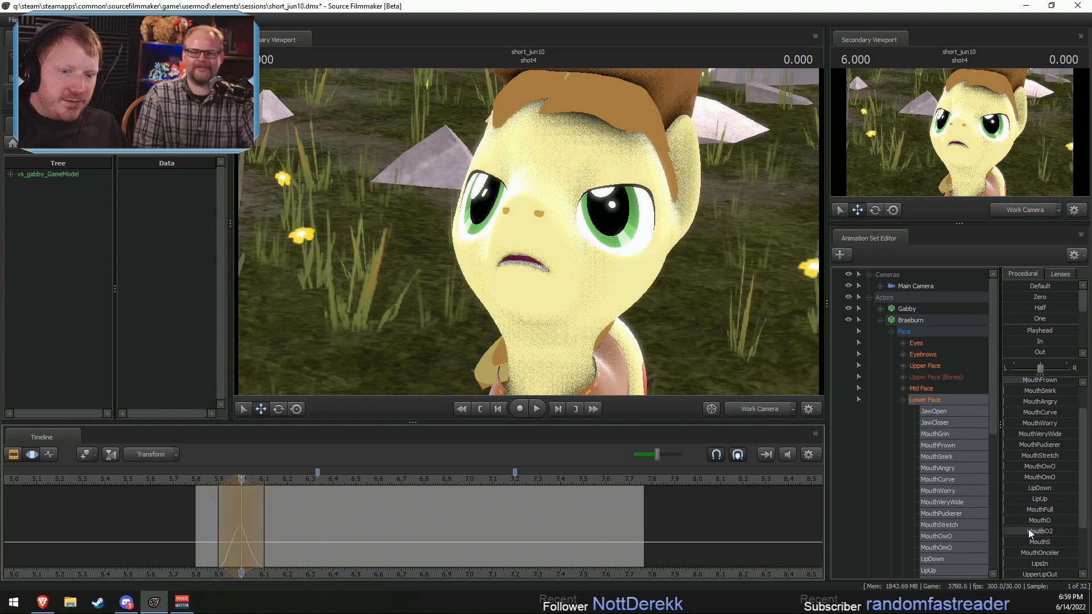
left_click_drag(1008, 445, 1077, 445)
left_click_drag(531, 258, 536, 301)
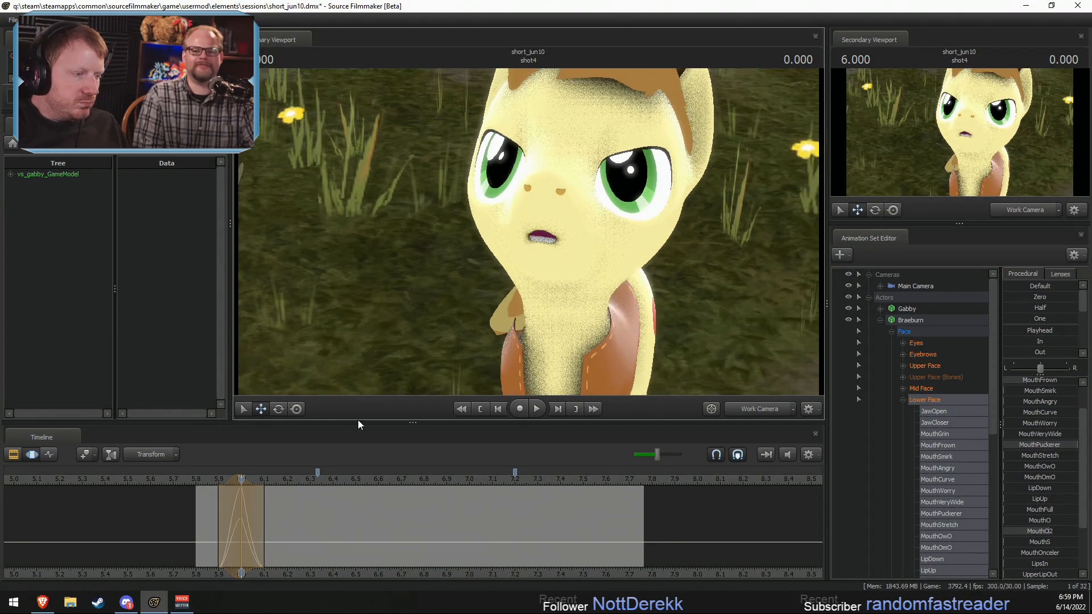
left_click_drag(235, 523, 241, 492)
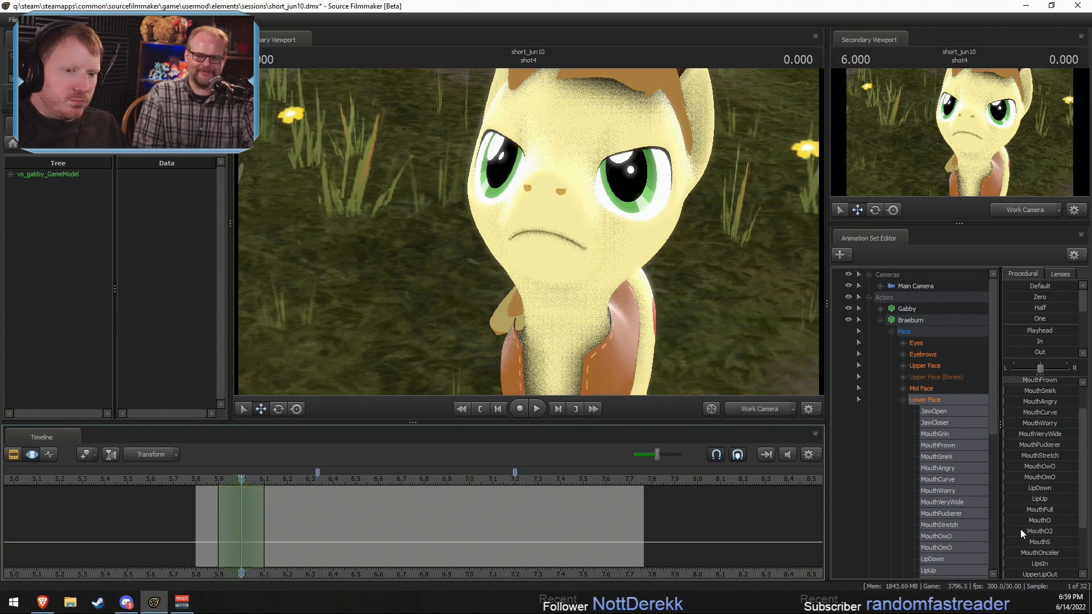
Step: Shape Braeburn's mouth at 6.000 seconds by raising MouthO2 fully, MouthPuckerer about halfway and JawCloser about a quarter
left_click_drag(1011, 530, 1051, 530)
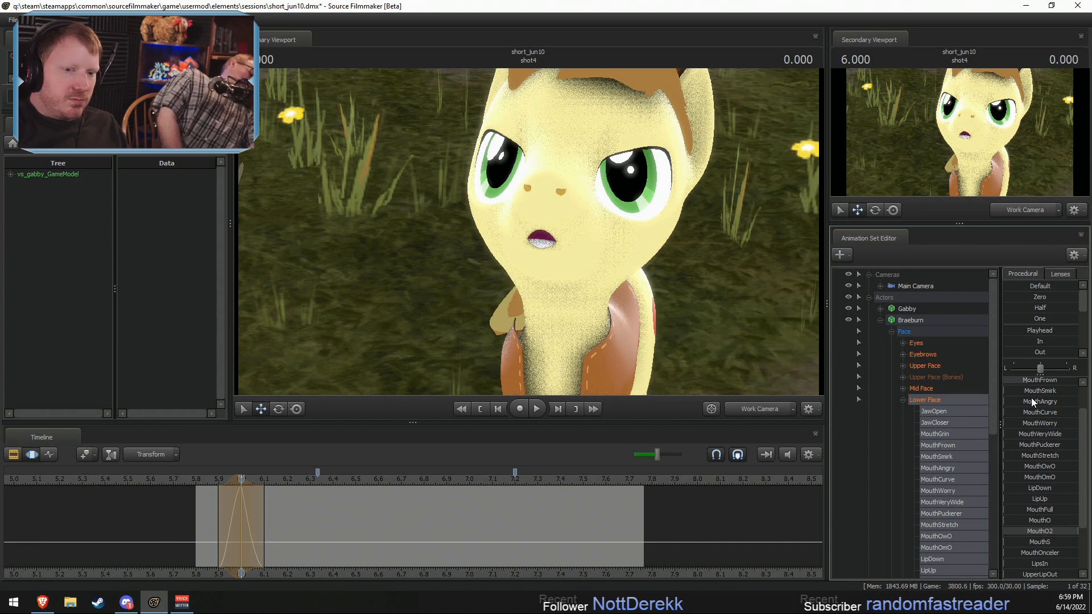
scroll(1036, 404, "up", 1)
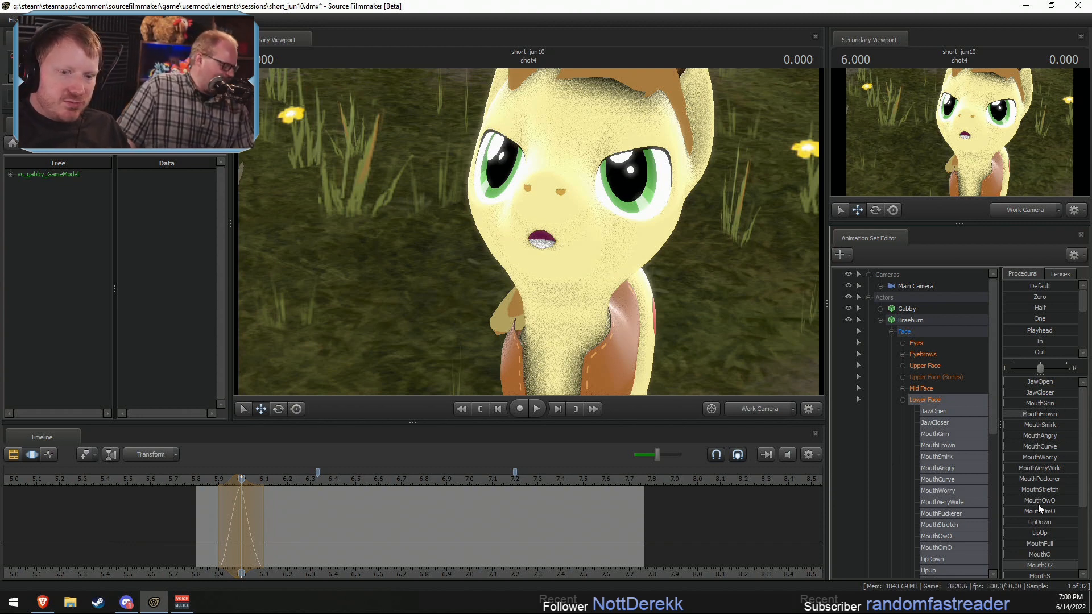
left_click_drag(1025, 479, 1018, 479)
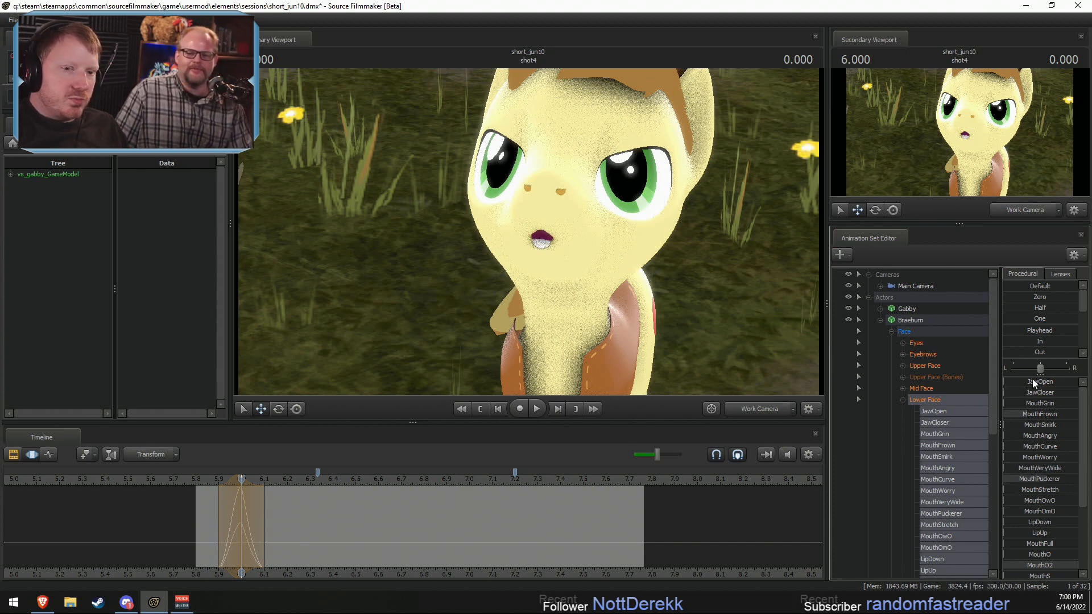
left_click_drag(1031, 393, 1051, 397)
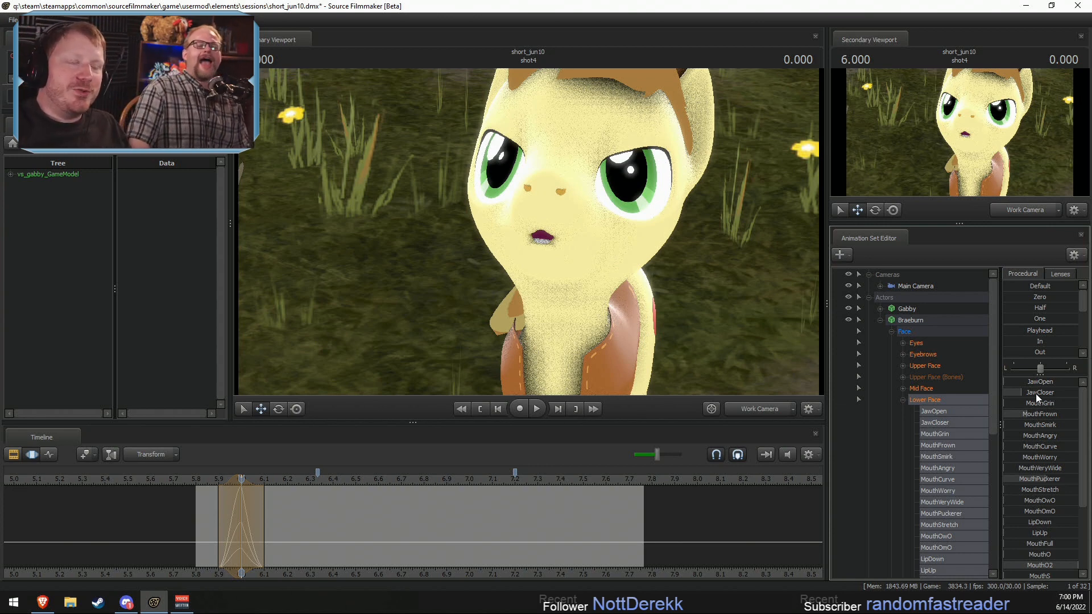
Step: Lengthen the mouth shape's fade-out to about 6.15 seconds and set a time selection from 6.0 to 6.4 seconds
left_click(229, 521)
left_click_drag(229, 521, 288, 530)
left_click(242, 522)
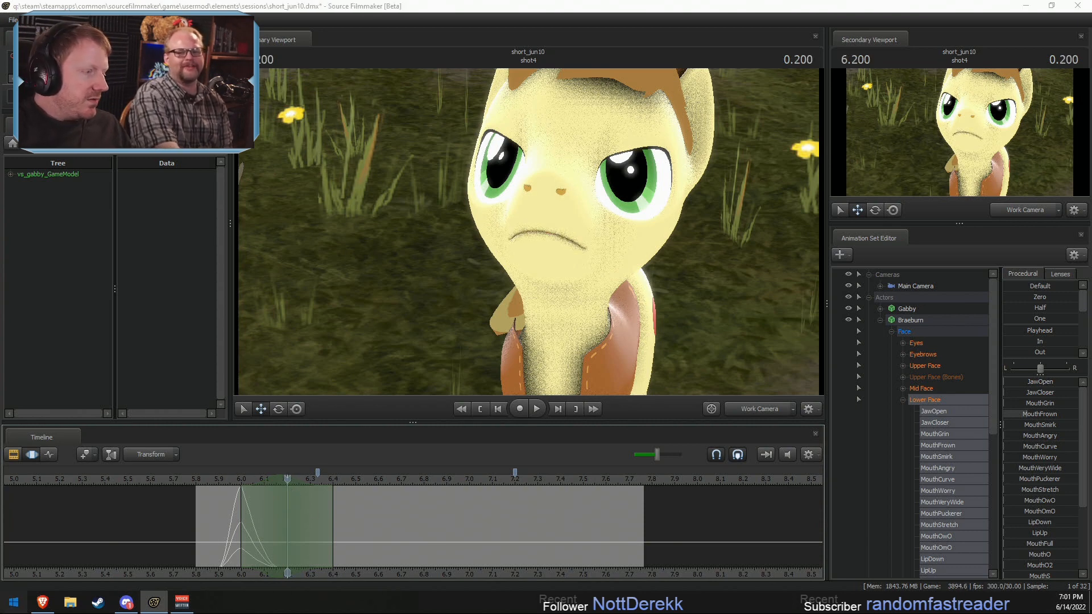
Step: Launch Aura Creator and accept its End User License Agreement
left_click(13, 602)
scroll(76, 581, "down", 1)
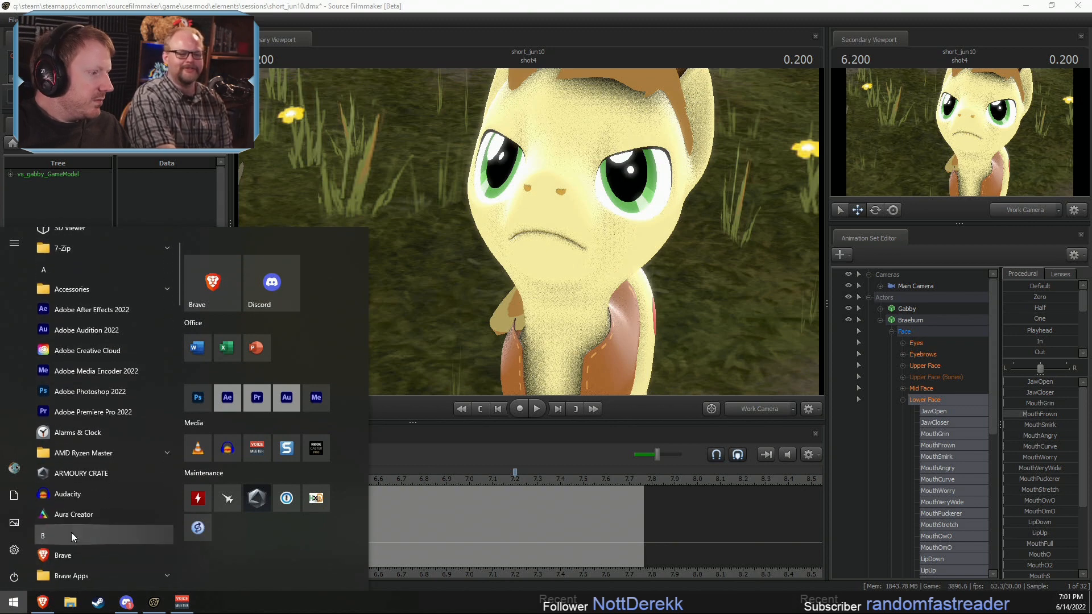
left_click(74, 510)
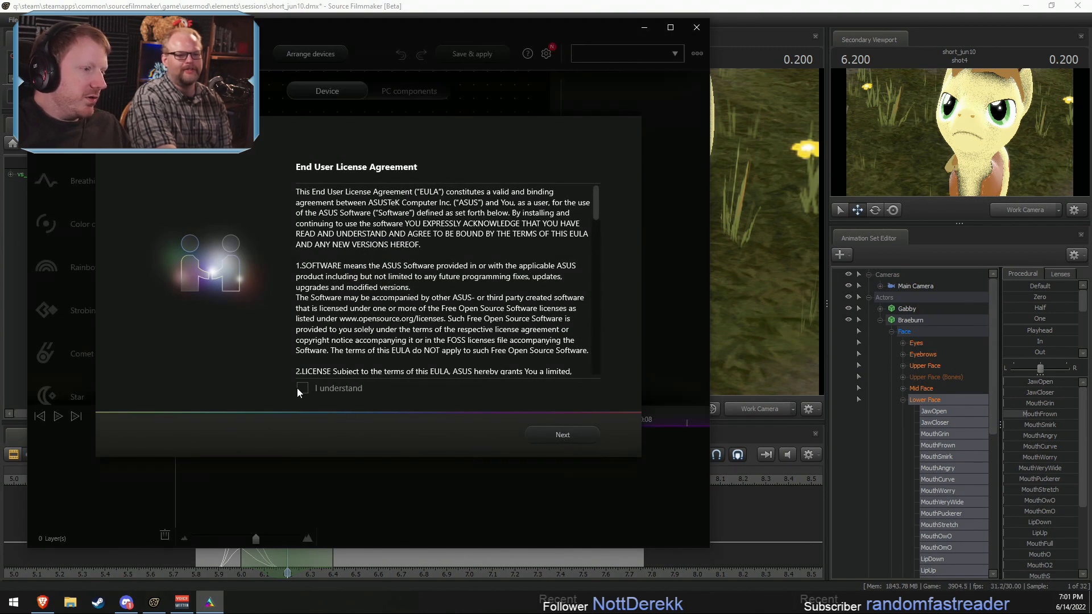
left_click_drag(595, 203, 597, 361)
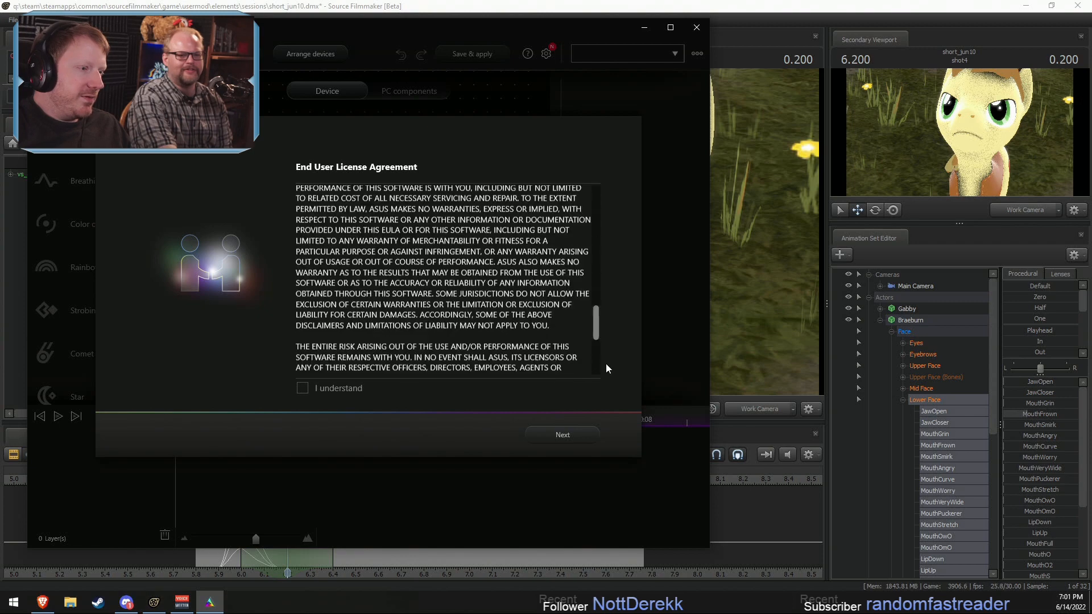
left_click(315, 387)
left_click(551, 435)
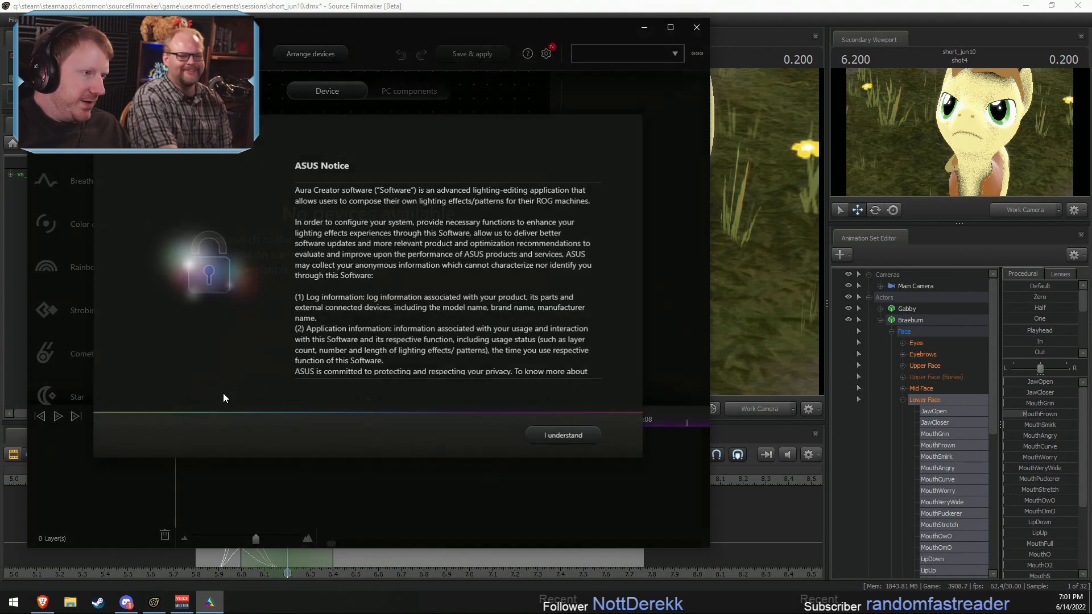
Step: Dismiss Aura Creator's ASUS notice and welcome tour, decline the update with no further reminders for this version, and close it
left_click(575, 436)
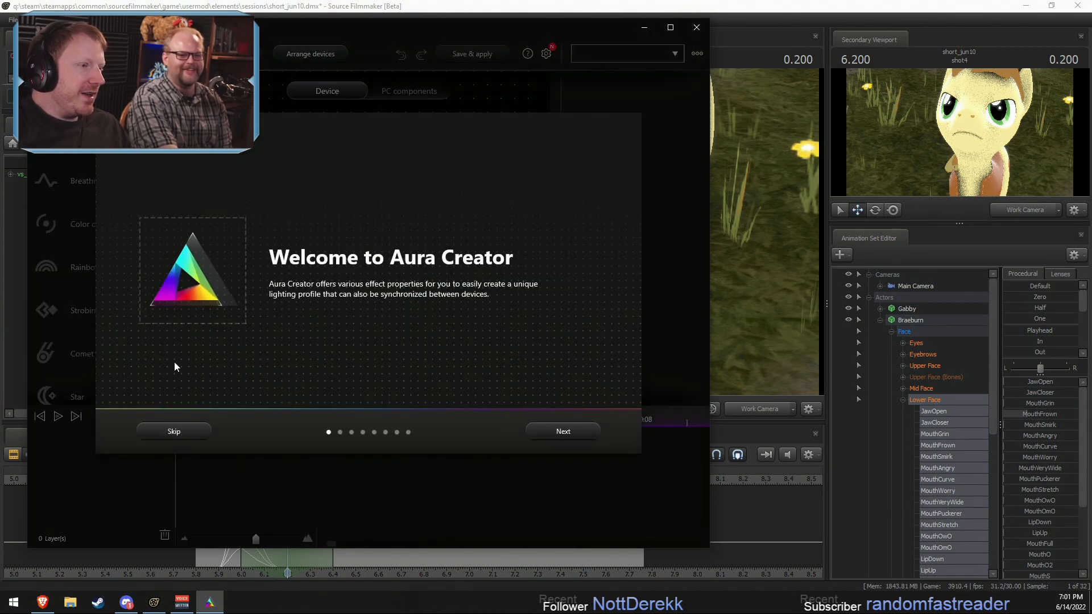
left_click(188, 432)
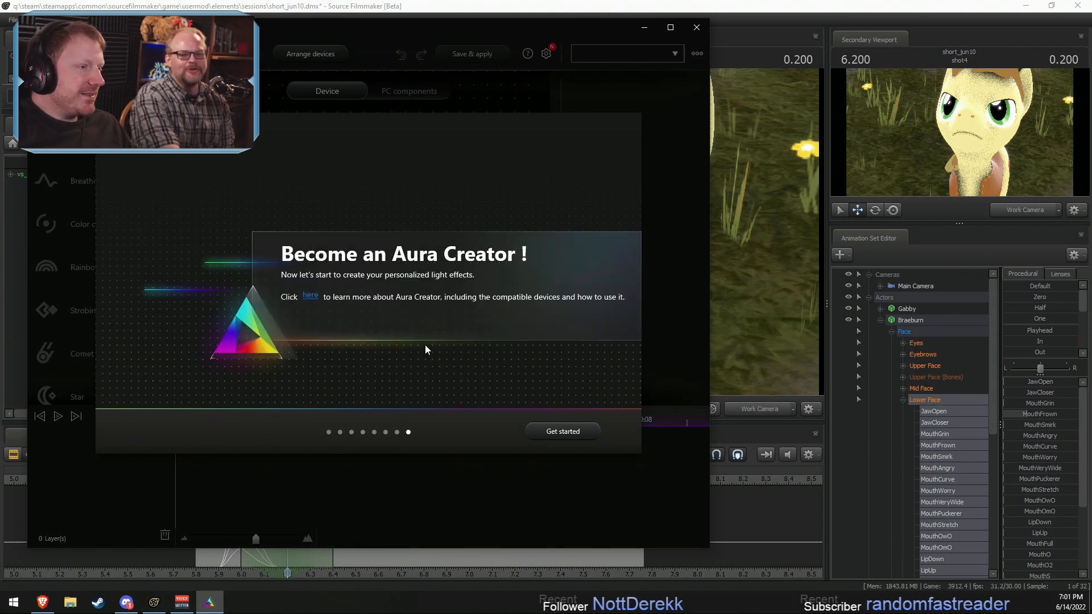
left_click(562, 432)
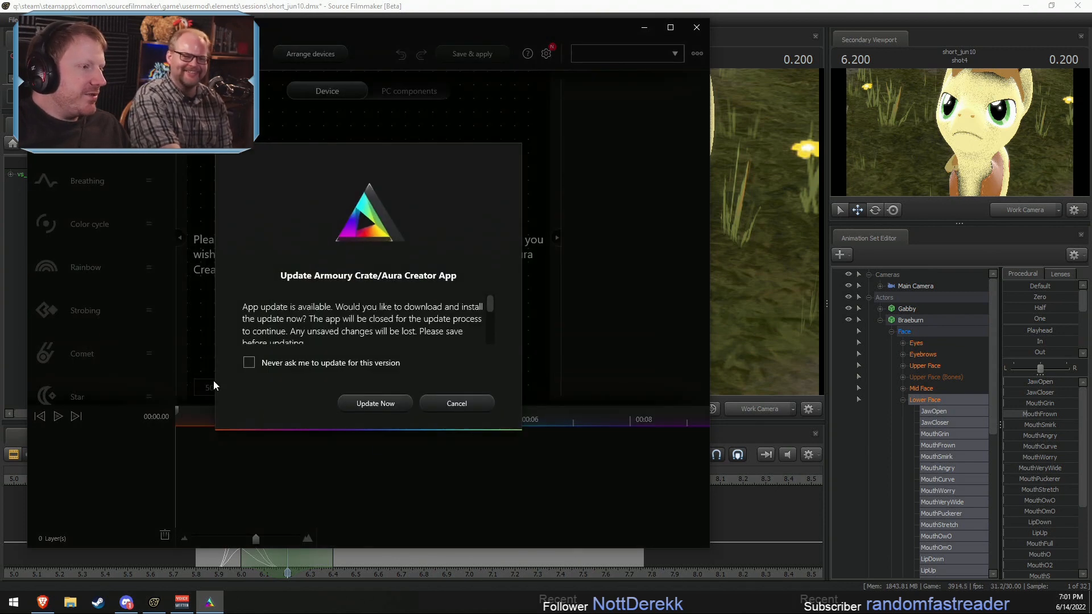
left_click(308, 363)
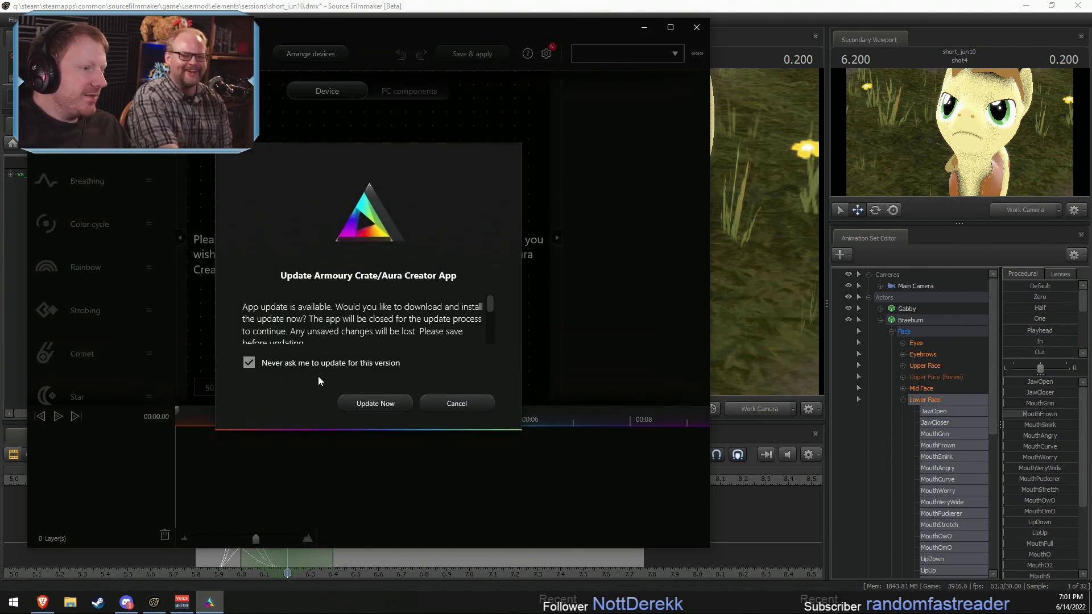
left_click(428, 407)
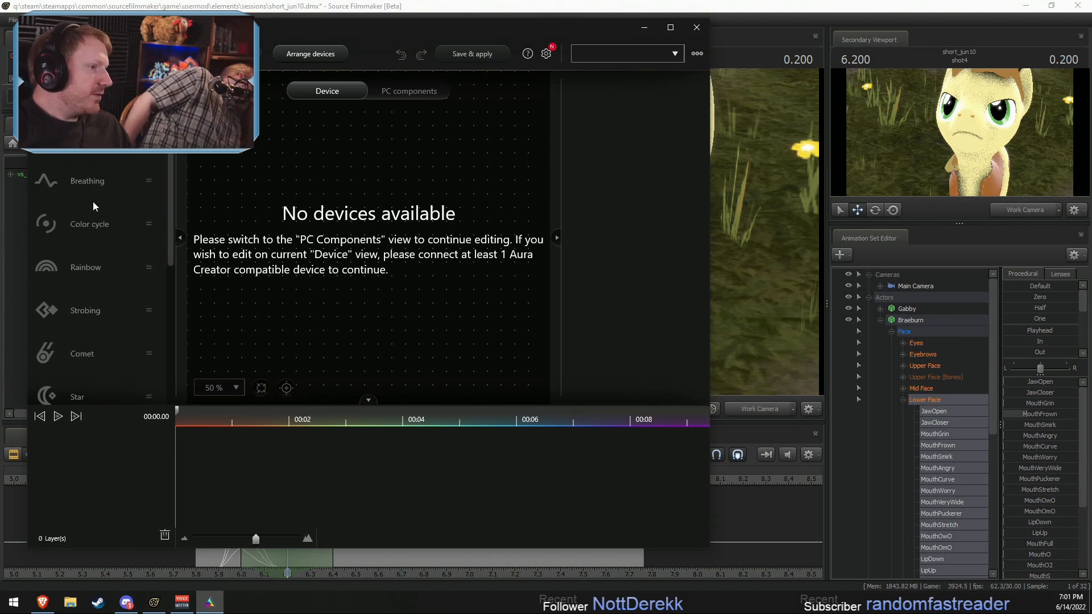
left_click(694, 28)
Step: Launch Armoury Crate and show the Aura Sync lighting effects
left_click(14, 602)
scroll(72, 453, "down", 3)
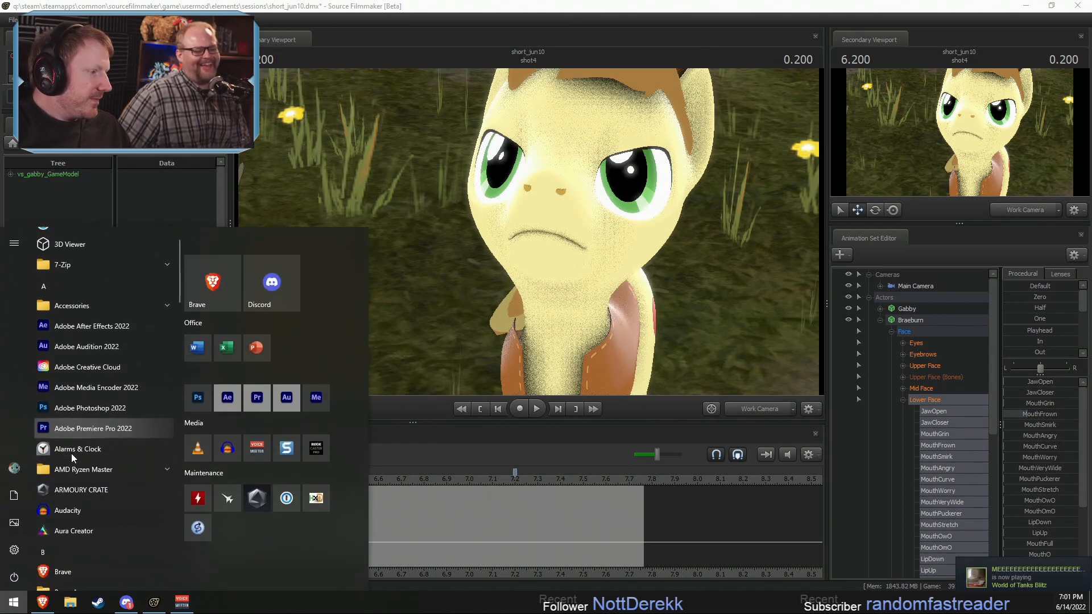
left_click(74, 334)
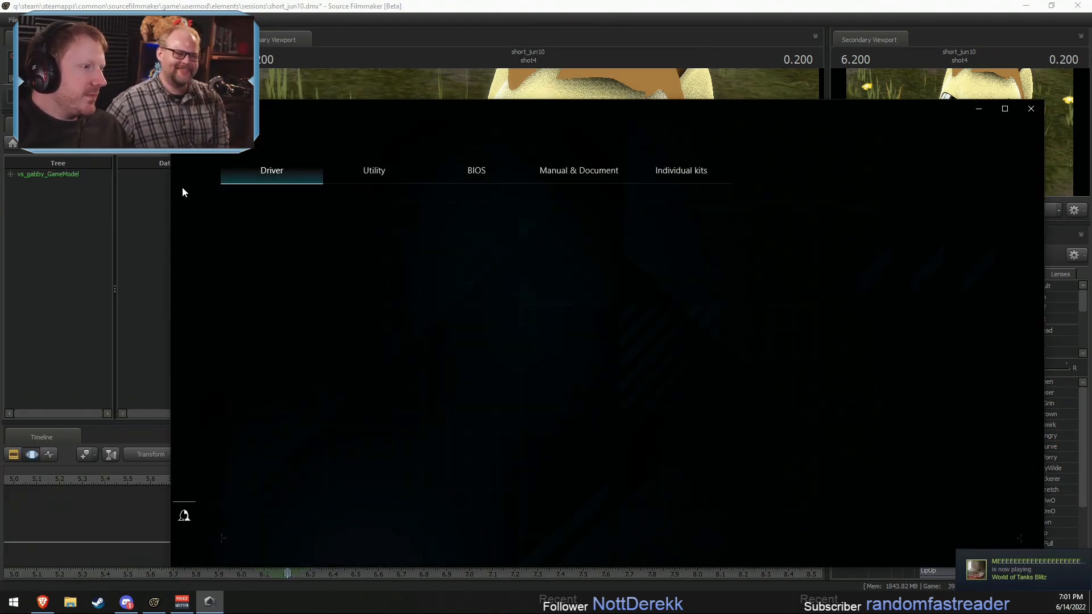
left_click(183, 215)
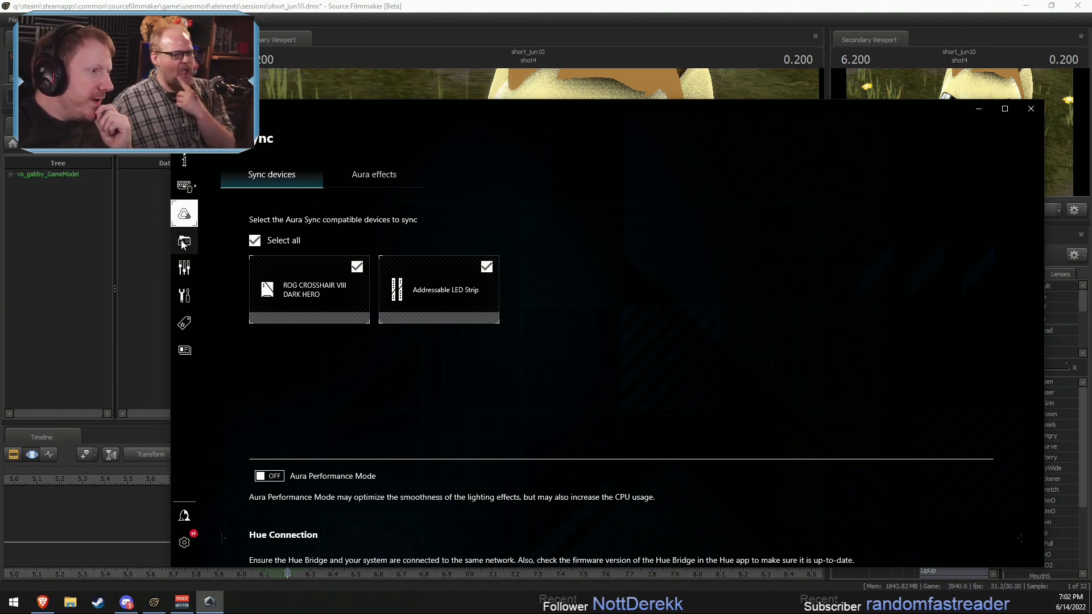
left_click(375, 180)
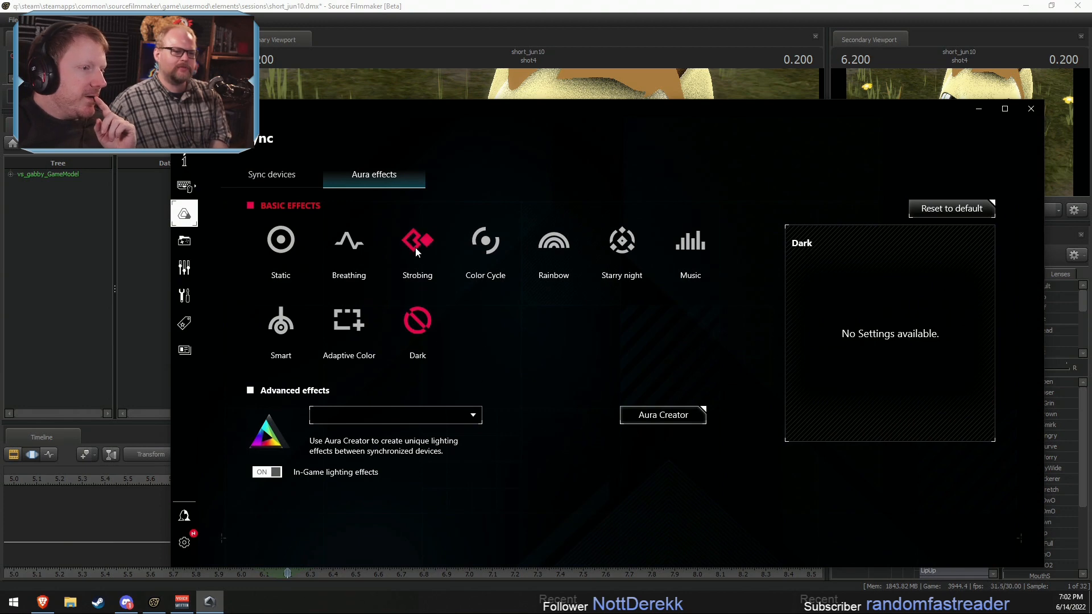
Step: Try the Strobing effect, and apply the Rainbow effect at maximum speed
left_click(416, 246)
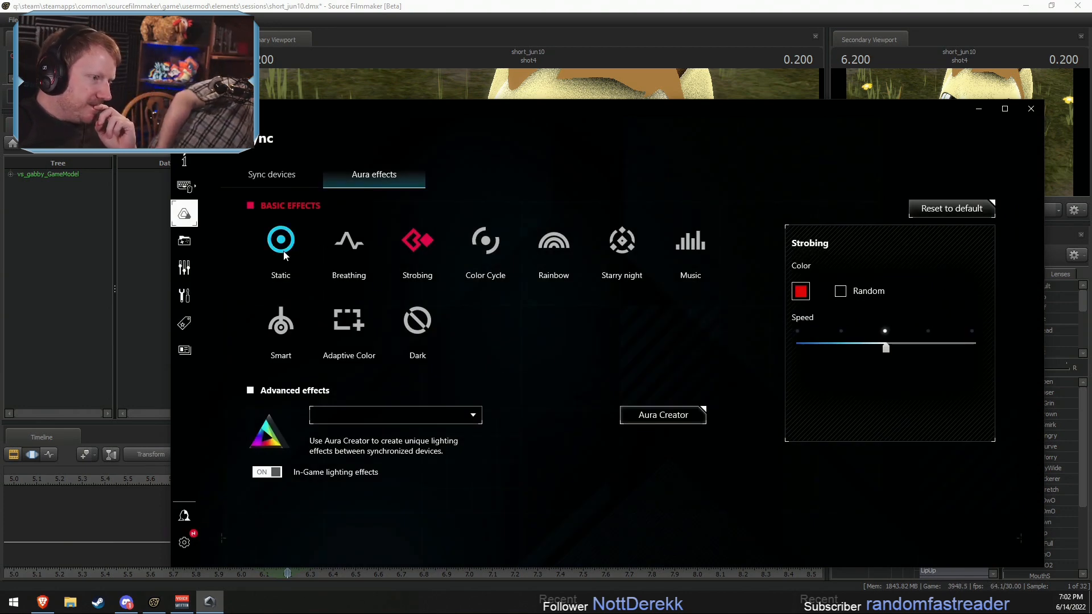
left_click(550, 249)
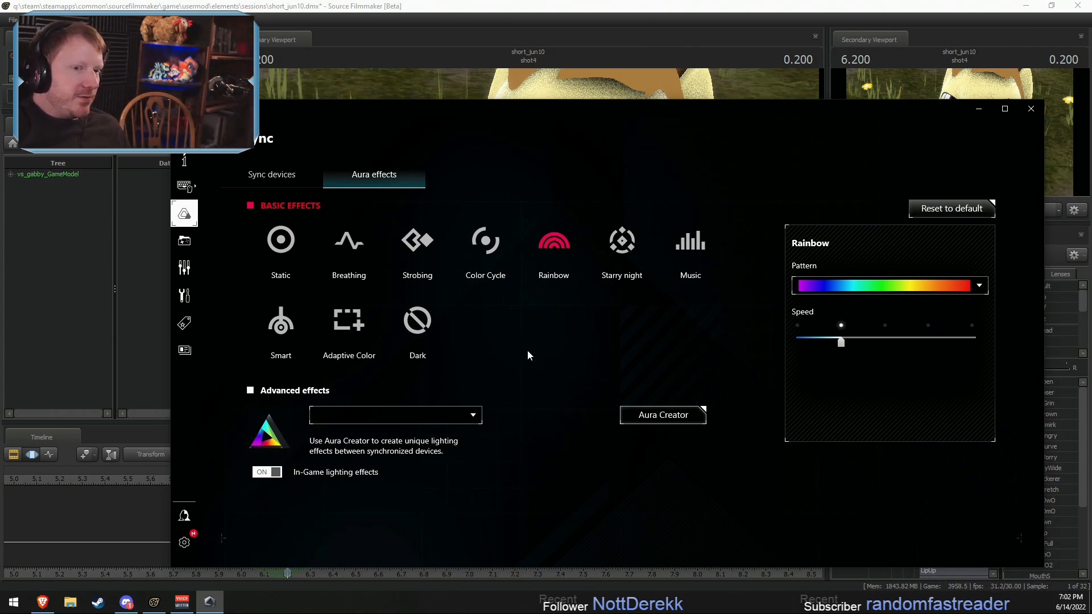
left_click_drag(843, 343, 976, 342)
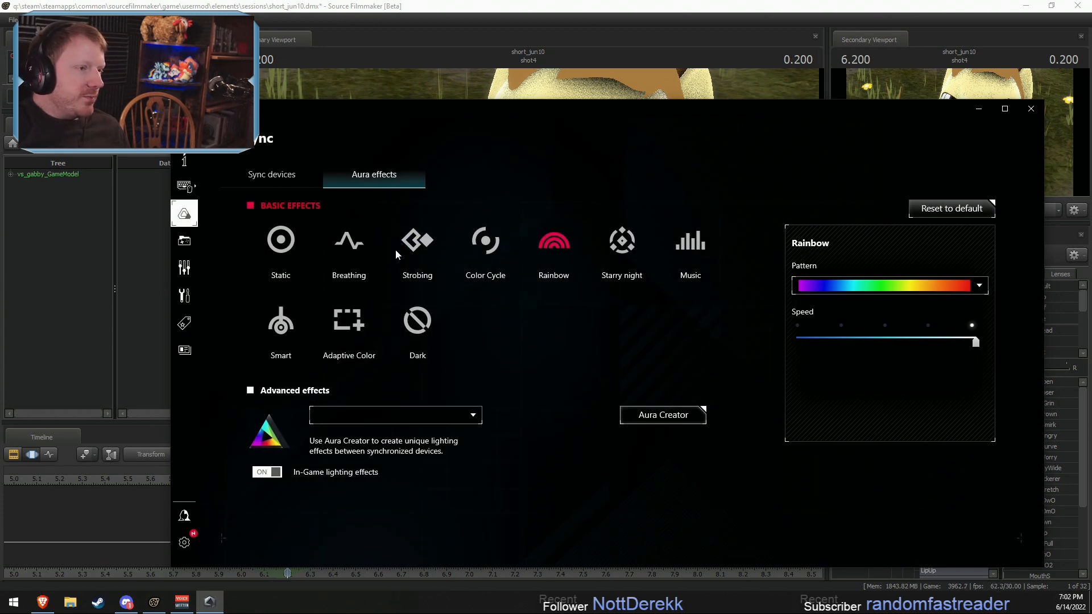
Step: Try the Strobing effect at maximum speed with random colors
left_click(419, 241)
left_click_drag(883, 345, 975, 344)
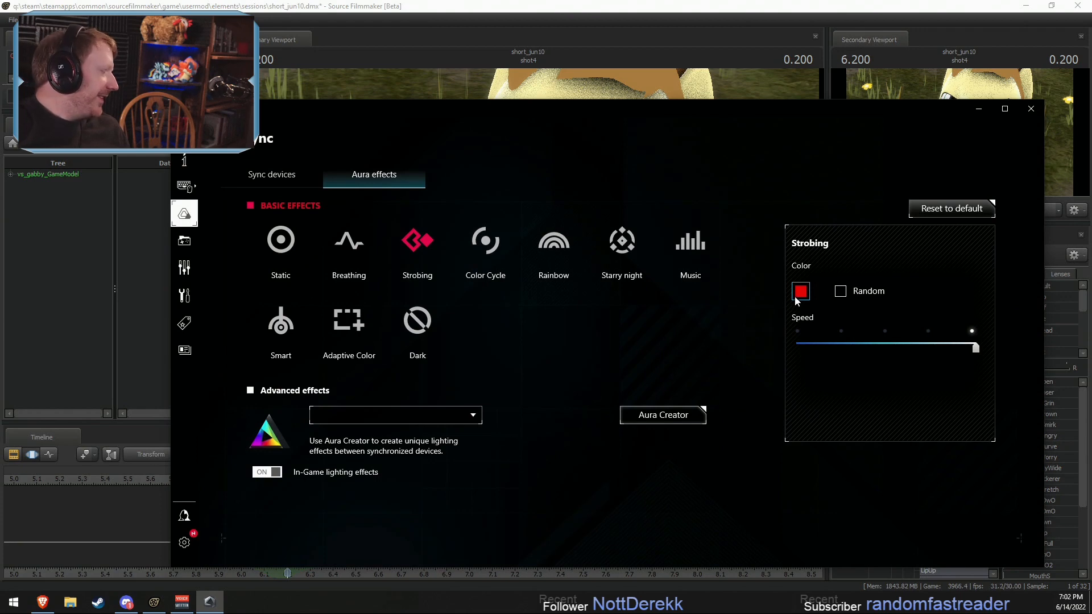
left_click(841, 292)
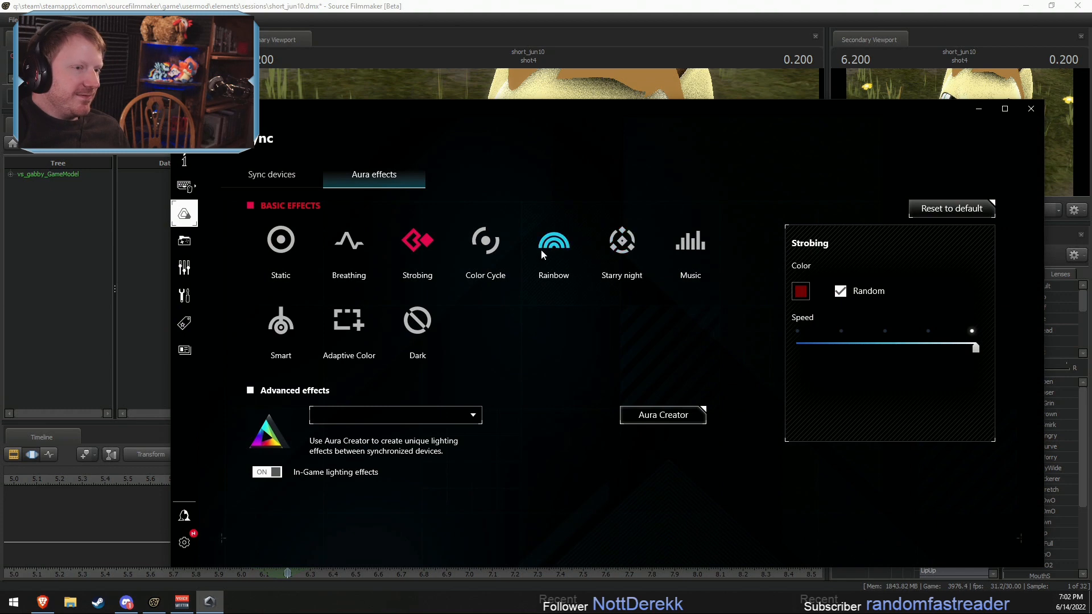
Step: Preview the Starry night effect and apply the Breathing effect with random colors
left_click(633, 246)
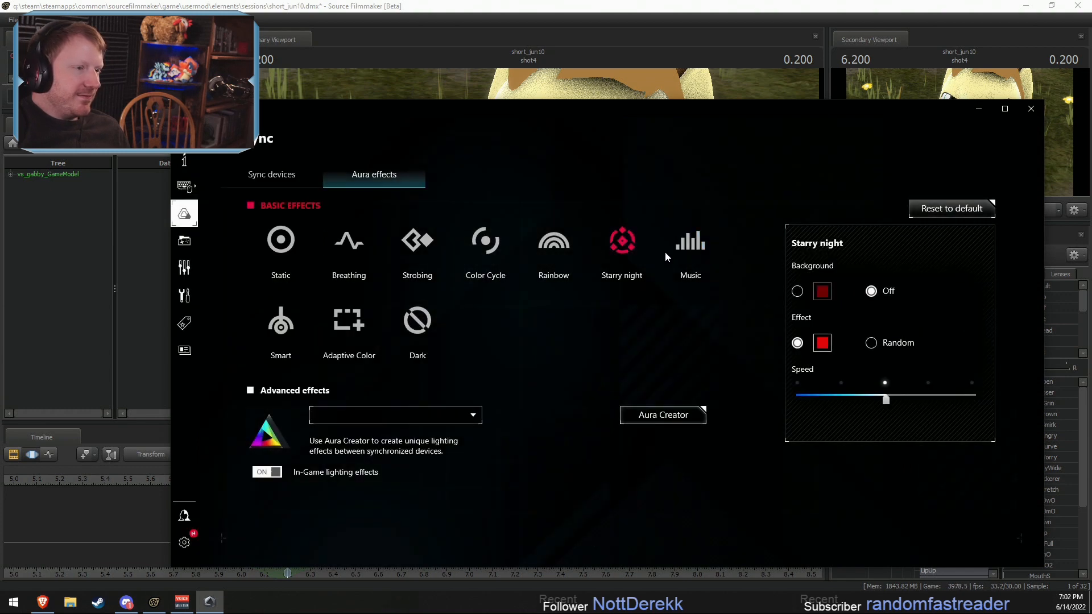
left_click(346, 251)
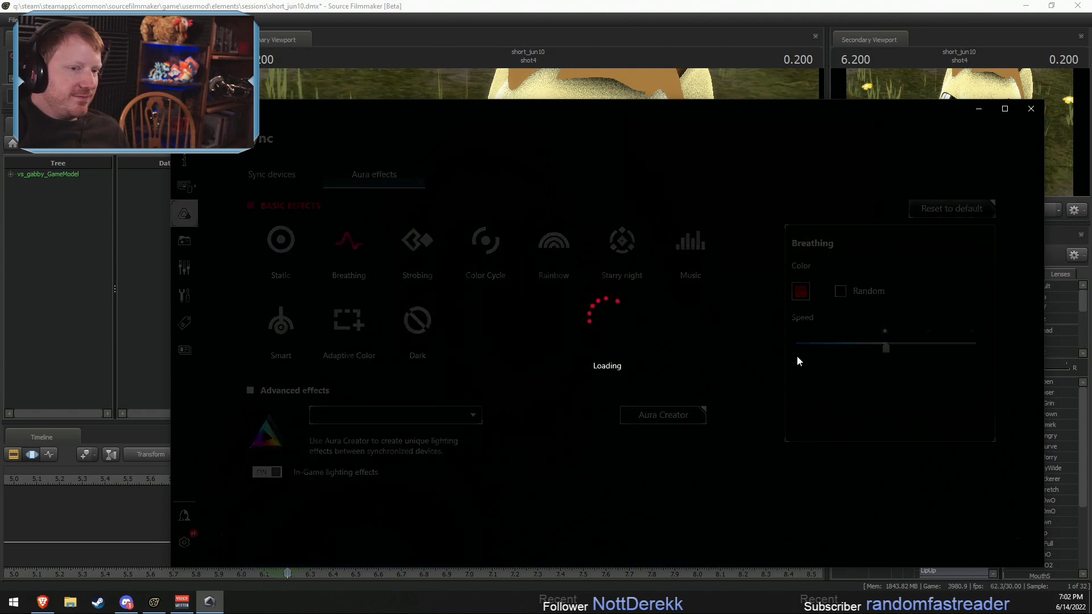
left_click(840, 291)
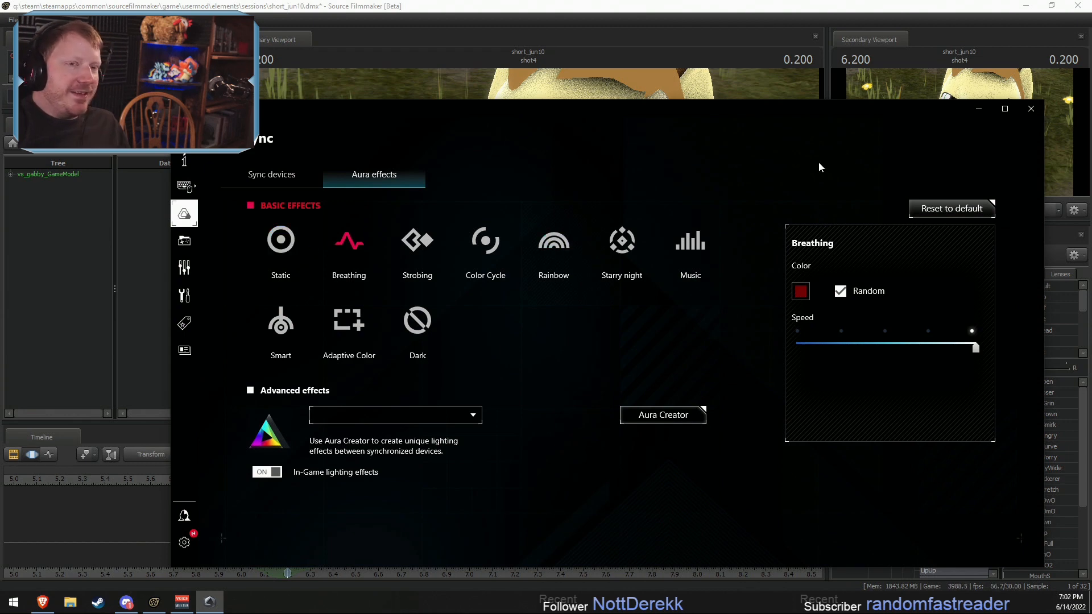
Step: Switch back to Source Filmmaker and play Braeburn's mouth animation from about 5.87 seconds
left_click(959, 4)
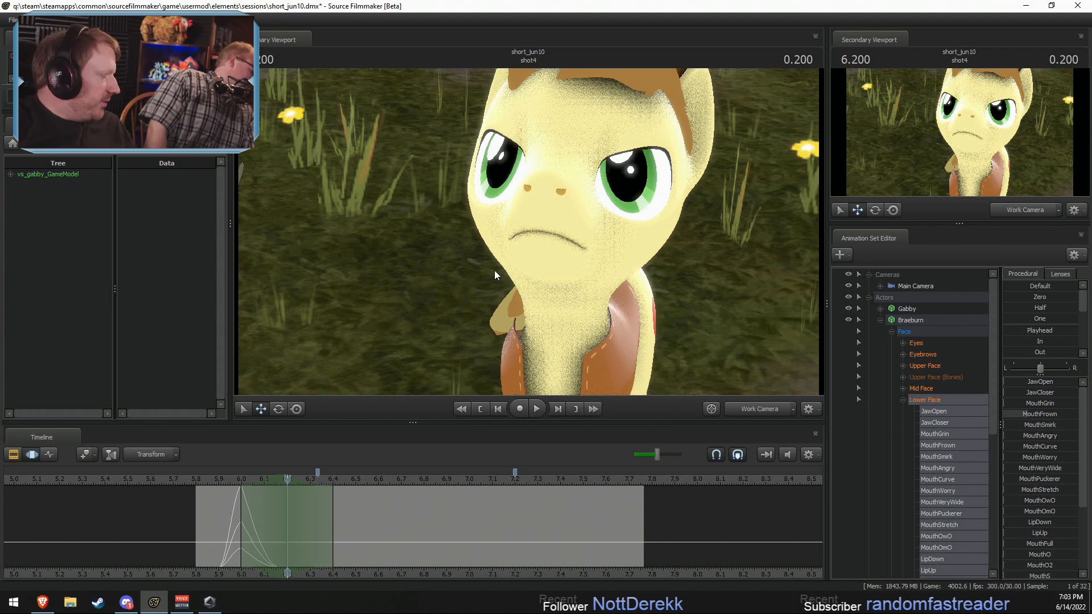
left_click(200, 479)
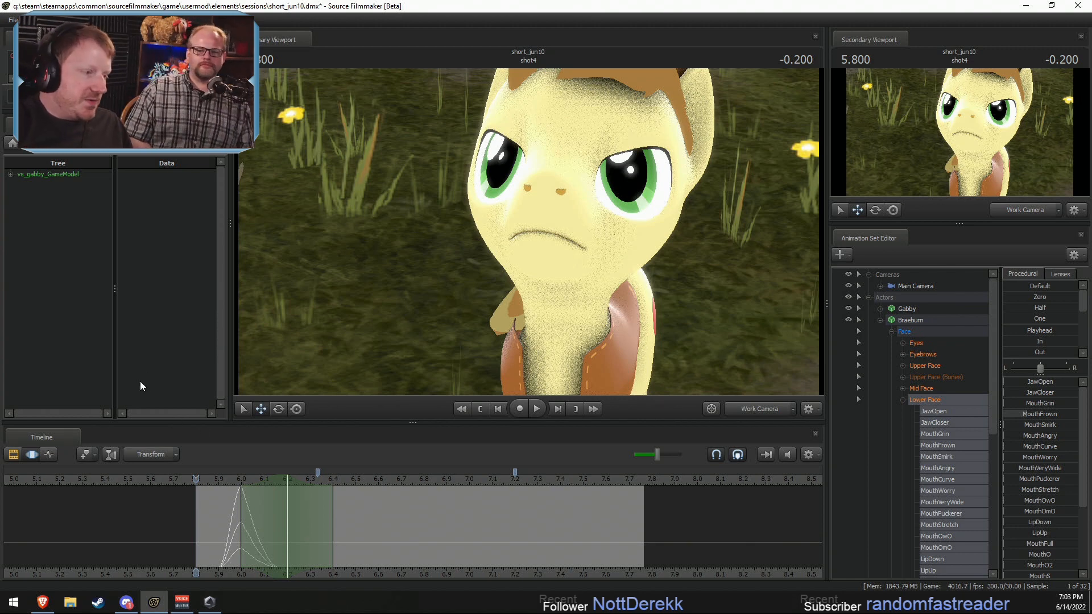
left_click_drag(205, 483, 208, 479)
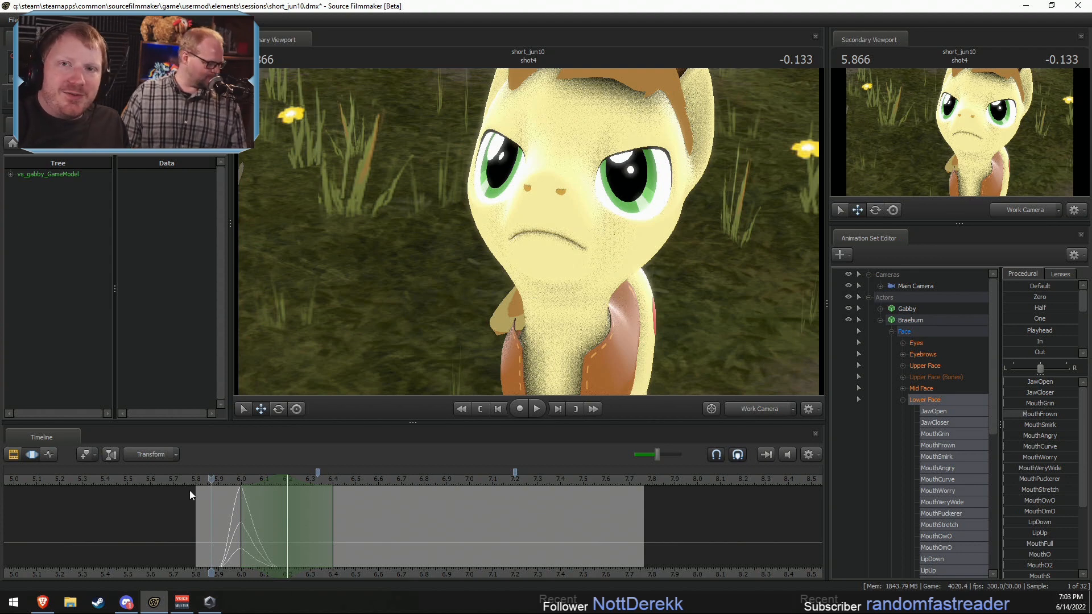
key("space")
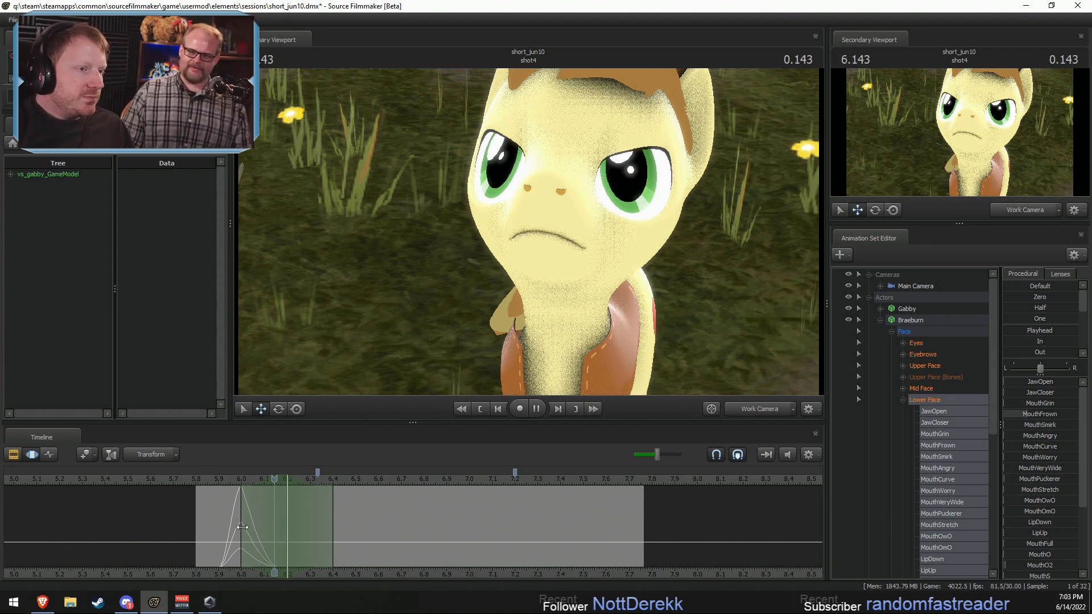
key("space")
Step: Shape a grimace at 6.200 seconds by raising Braeburn's MouthGrin and MouthAngry partway and MouthVeryWide slightly, and lowering MouthFrown
key("shift")
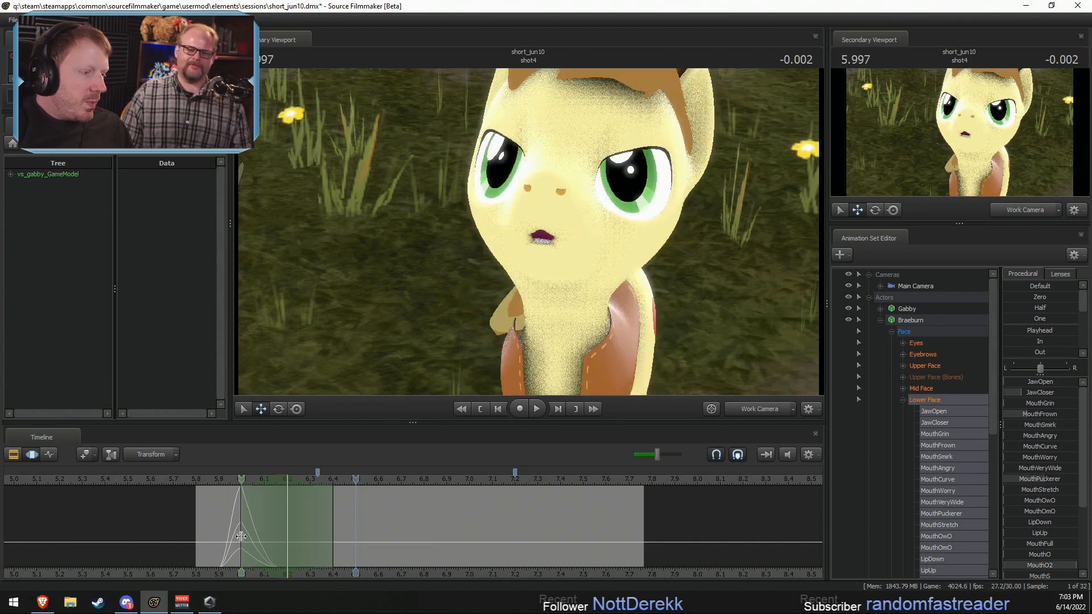
left_click_drag(240, 534, 368, 549, "shift")
left_click(286, 543, "shift")
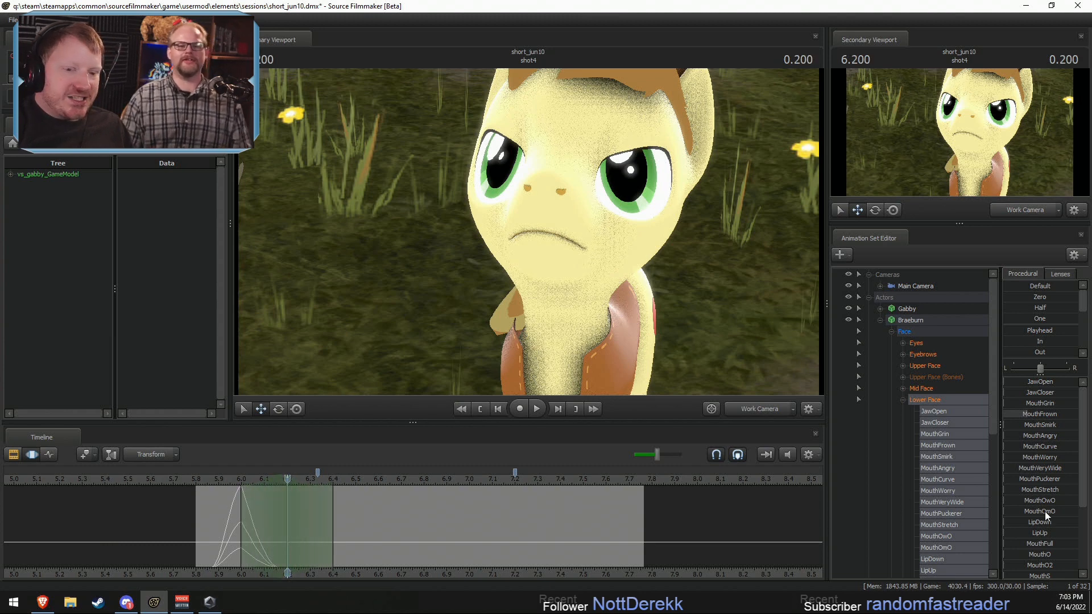
scroll(1039, 427, "down", 1)
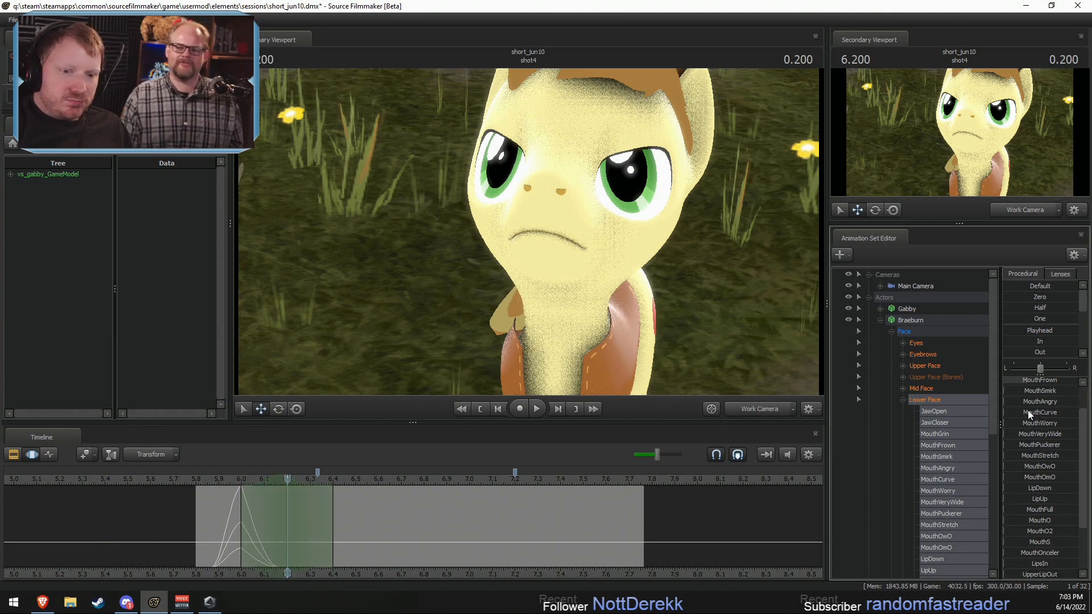
scroll(1035, 462, "up", 1)
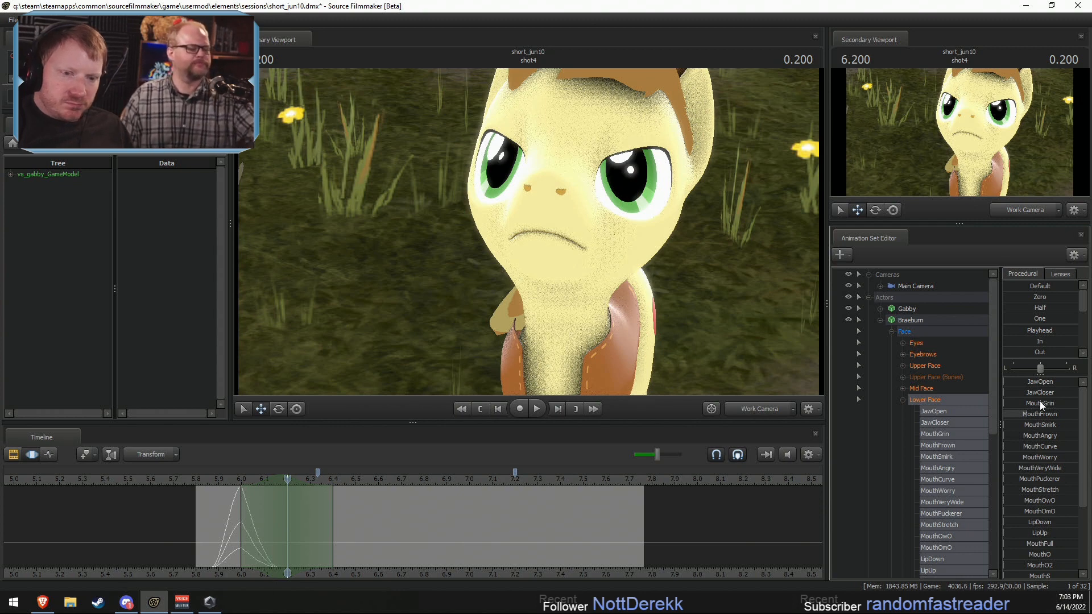
mouse_move(1039, 404)
left_mouse_down()
mouse_move(1023, 405)
mouse_move(1023, 437)
mouse_move(1036, 412)
left_mouse_up()
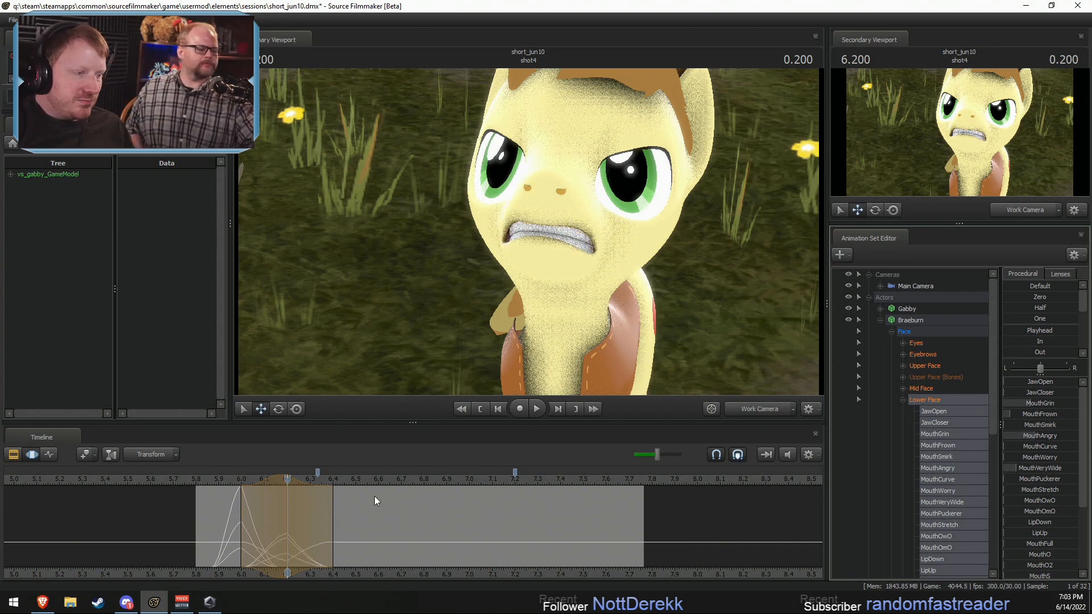
Step: Open Braeburn's mouth at 6.100 seconds by raising JawOpen about a quarter within a 6.0 to 6.2 second time selection
left_click(209, 540)
left_click(265, 543)
scroll(265, 542, "up", 3)
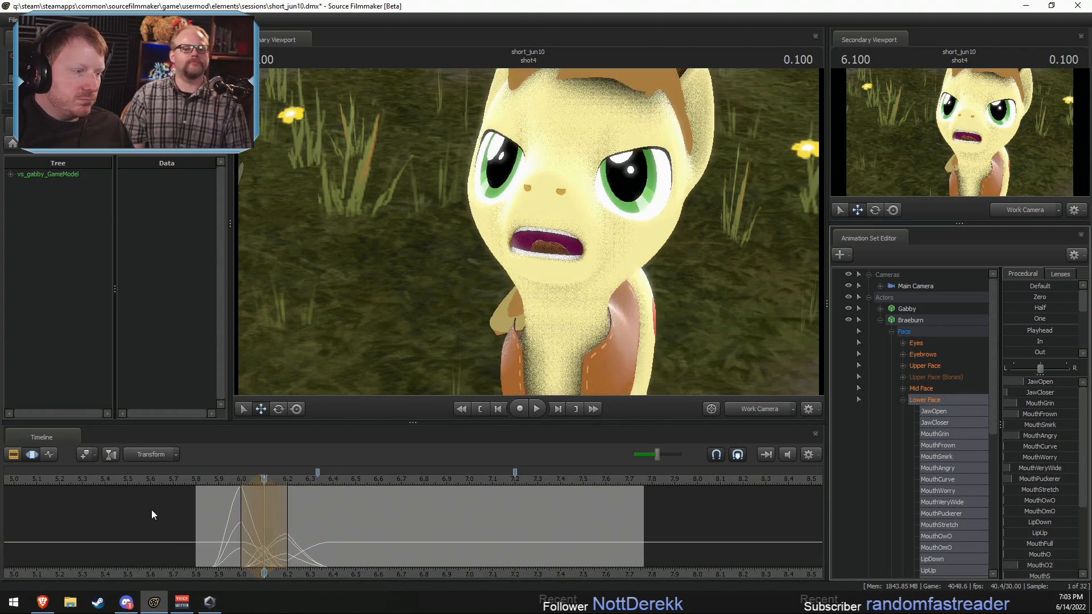
Step: Raise Braeburn's JawCloser further around 6.0 seconds
left_click(242, 518)
mouse_move(242, 517)
left_mouse_down()
mouse_move(287, 520)
mouse_move(239, 522)
left_mouse_up()
left_click_drag(1057, 393, 1081, 395)
Step: Raise Braeburn's MouthPuckerer well above half at 6.100 seconds within the 6.0 to 6.2 second time selection
left_click_drag(243, 513, 262, 523)
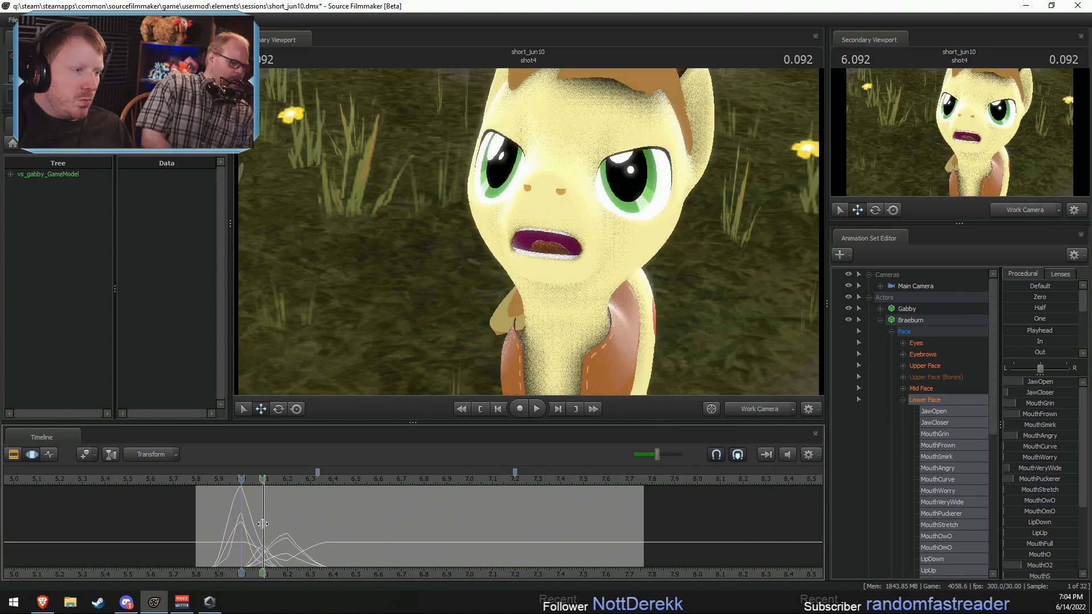
left_click(263, 524, "shift")
scroll(263, 523, "up", 1, "shift")
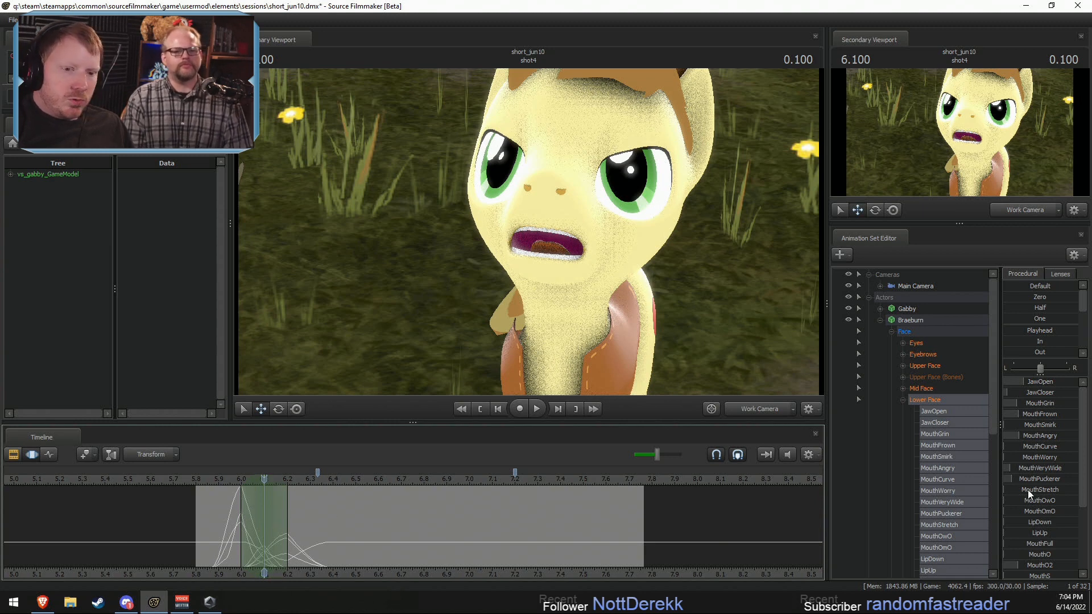
left_click_drag(1026, 481, 1065, 481)
Step: Shape Braeburn's mouth at 6.366 seconds by raising MouthPuckerer fully, MouthGrin about a third and MouthO slightly
mouse_move(281, 533)
left_mouse_down()
mouse_move(236, 531)
mouse_move(334, 523)
mouse_move(323, 523)
left_mouse_up()
left_click(327, 524)
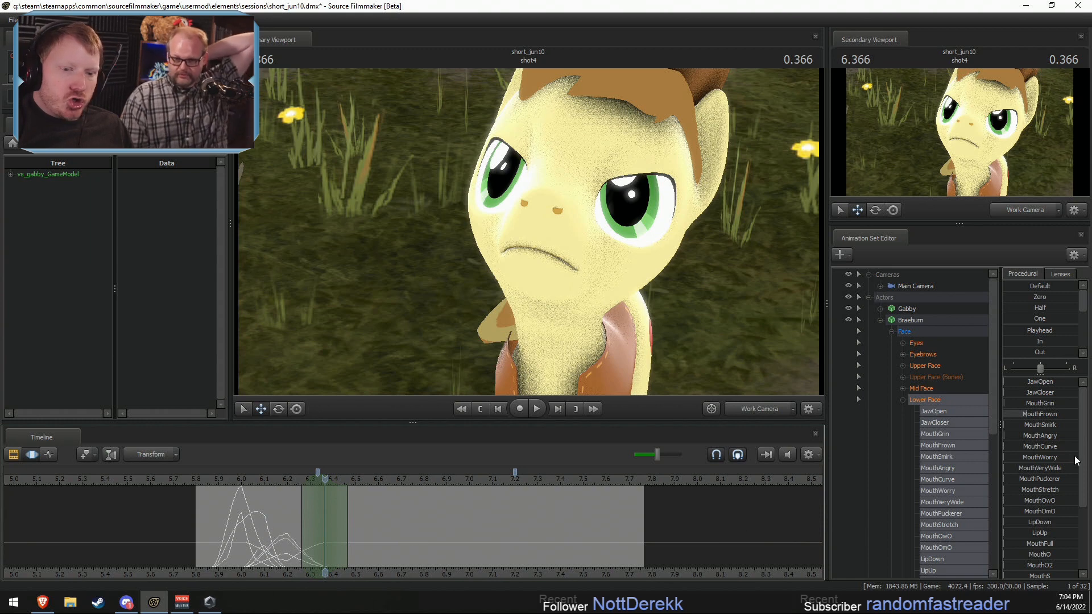
left_click_drag(1044, 488, 1053, 488)
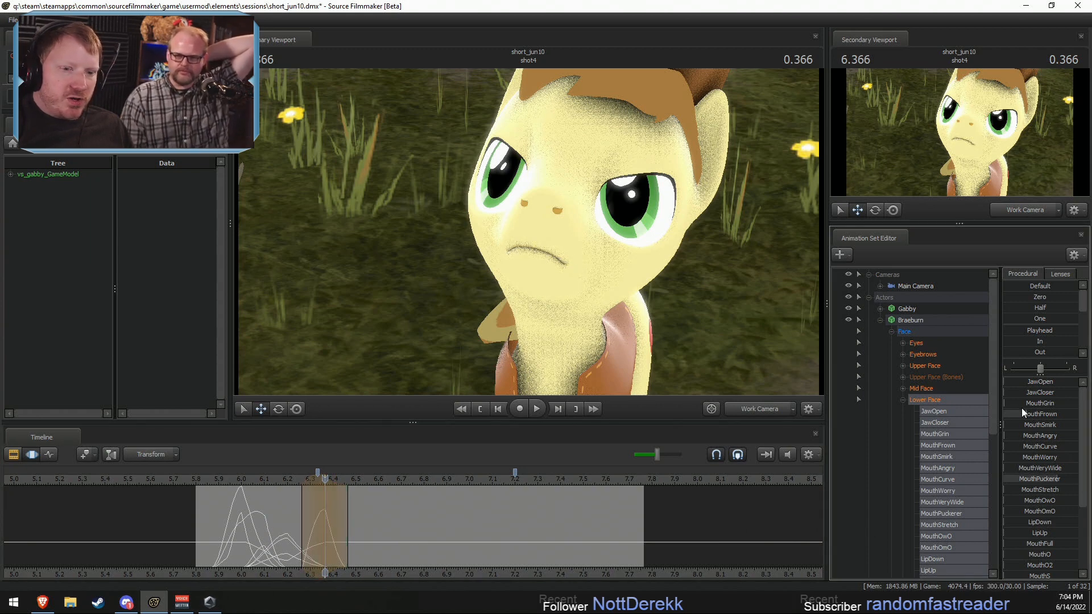
left_click_drag(1018, 402, 1038, 417)
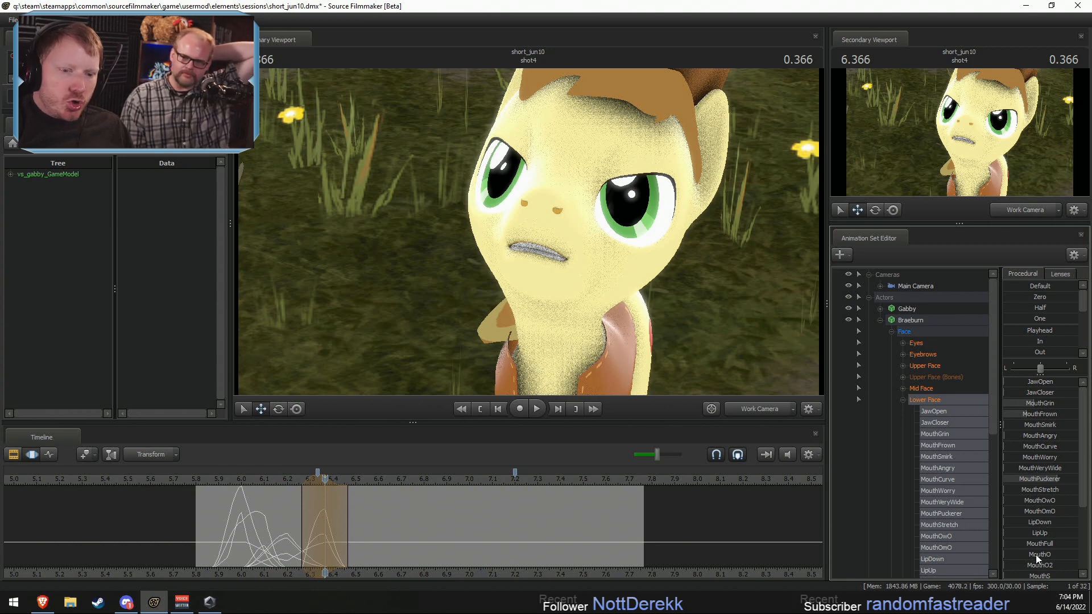
left_click_drag(1037, 559, 1024, 558)
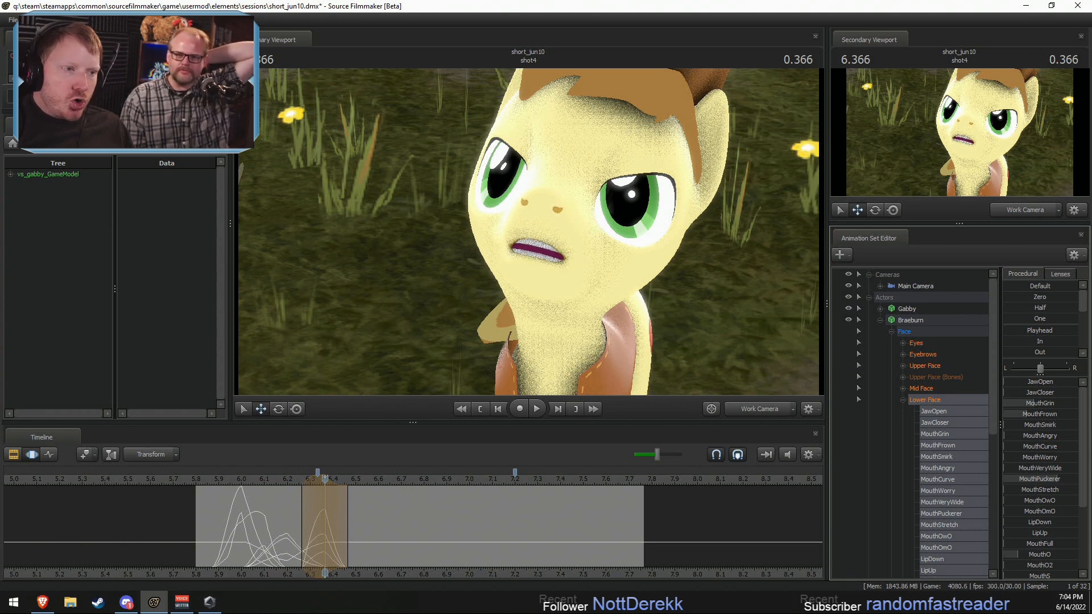
left_click_drag(1030, 480, 1034, 480)
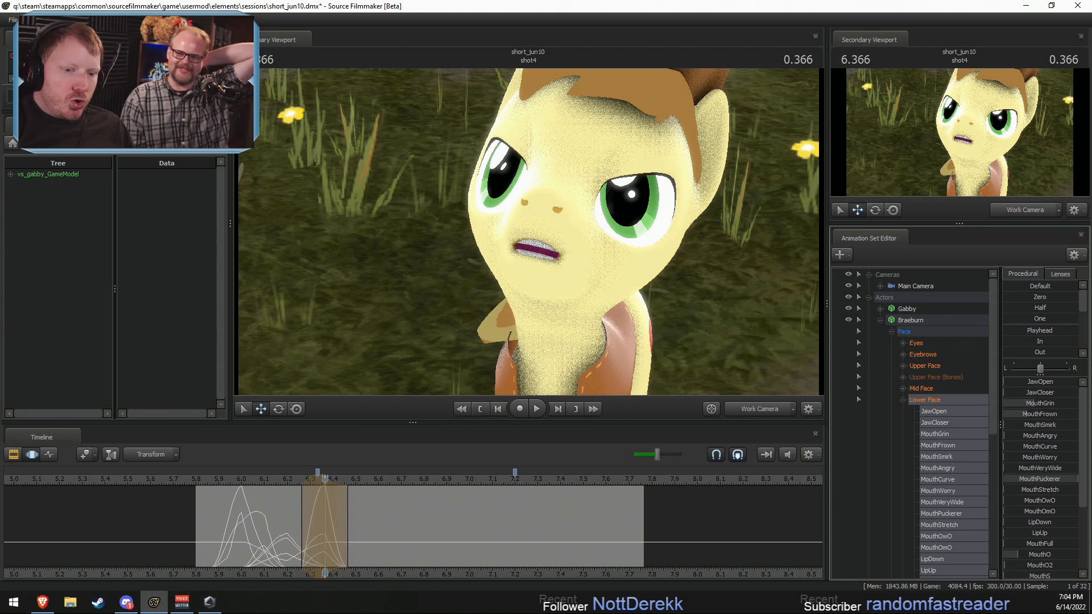
mouse_move(1025, 565)
left_mouse_down()
mouse_move(1048, 564)
mouse_move(1037, 555)
left_mouse_up()
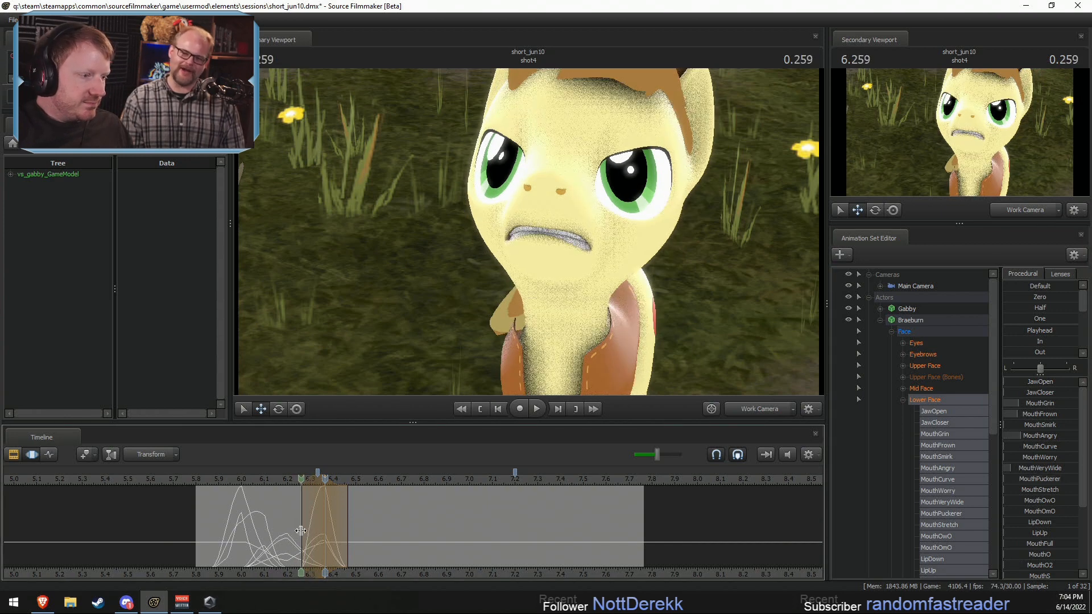
Step: Open Braeburn's mouth at 6.266 seconds by raising JawOpen slightly within a time selection from about 6.2 to 6.366 seconds
left_click_drag(301, 531, 325, 531, "shift")
scroll(302, 530, "up", 2, "shift")
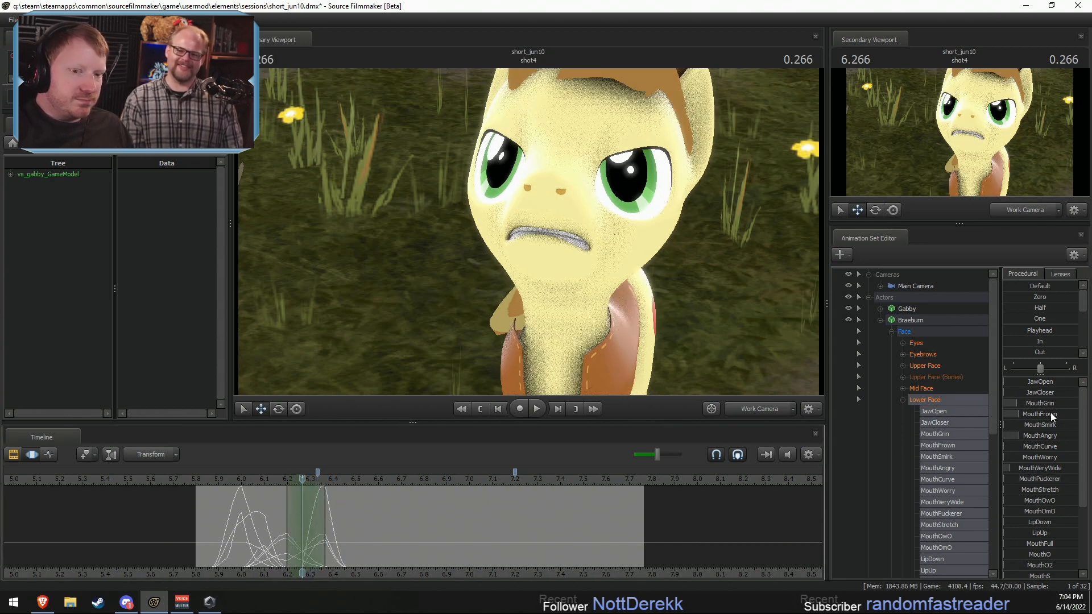
left_click_drag(1038, 386, 1068, 386)
key("ctrl+z")
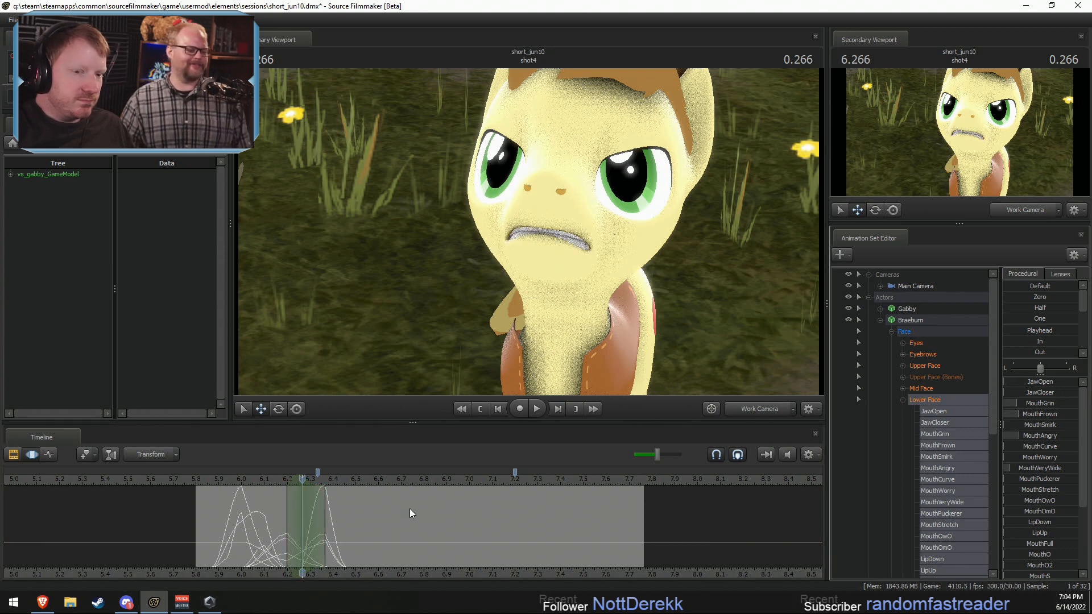
key("ctrl+y")
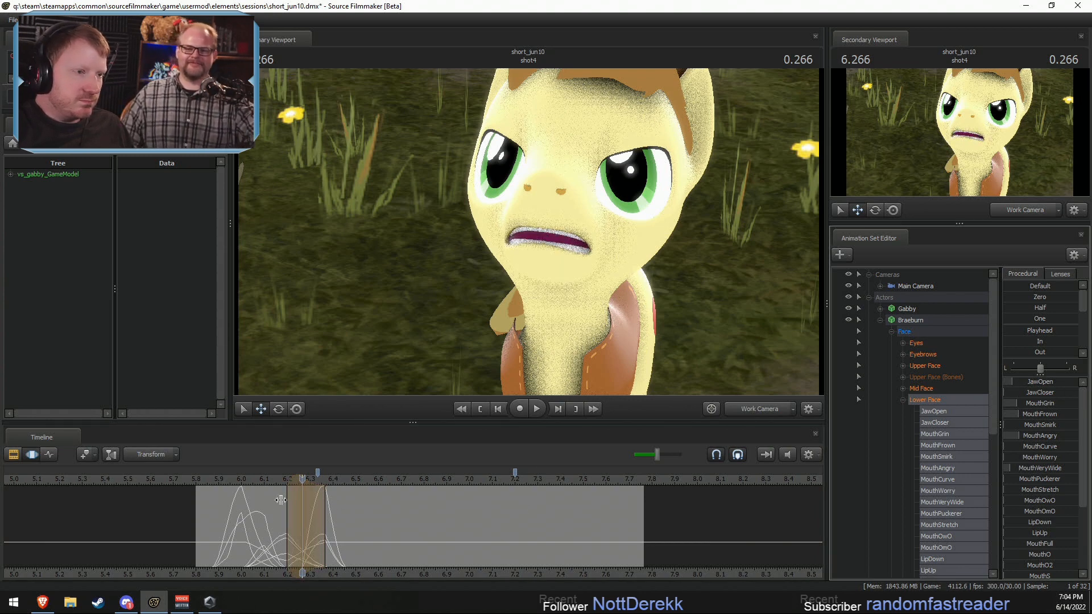
Step: Shift the time selection's peak to about 6.3 seconds and raise Braeburn's JawOpen a little further
key("shift")
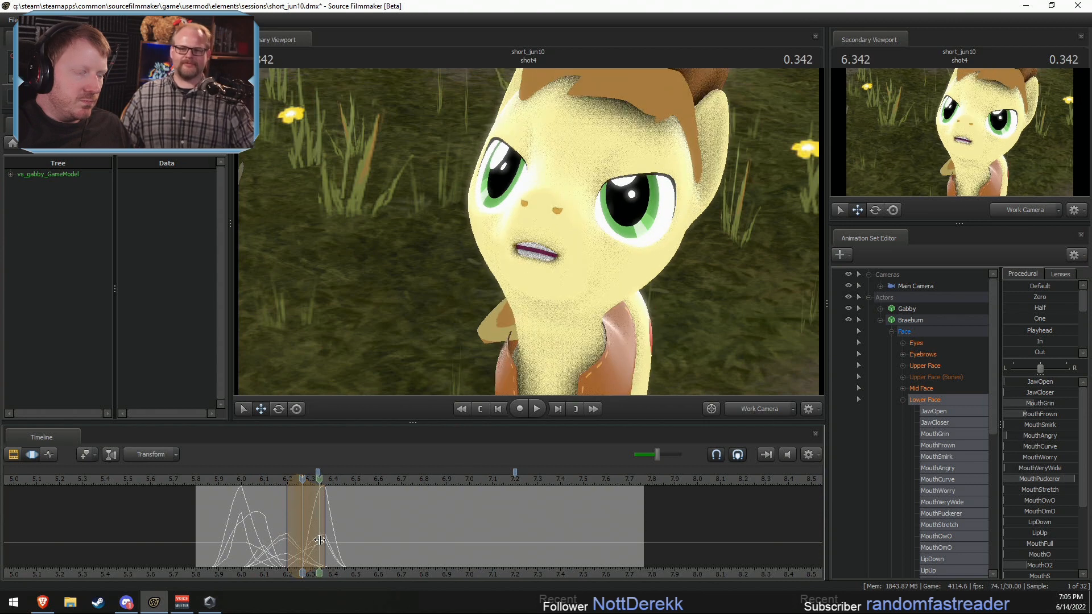
left_click_drag(306, 483, 310, 482)
left_click_drag(1019, 381, 1026, 384)
left_click(308, 501)
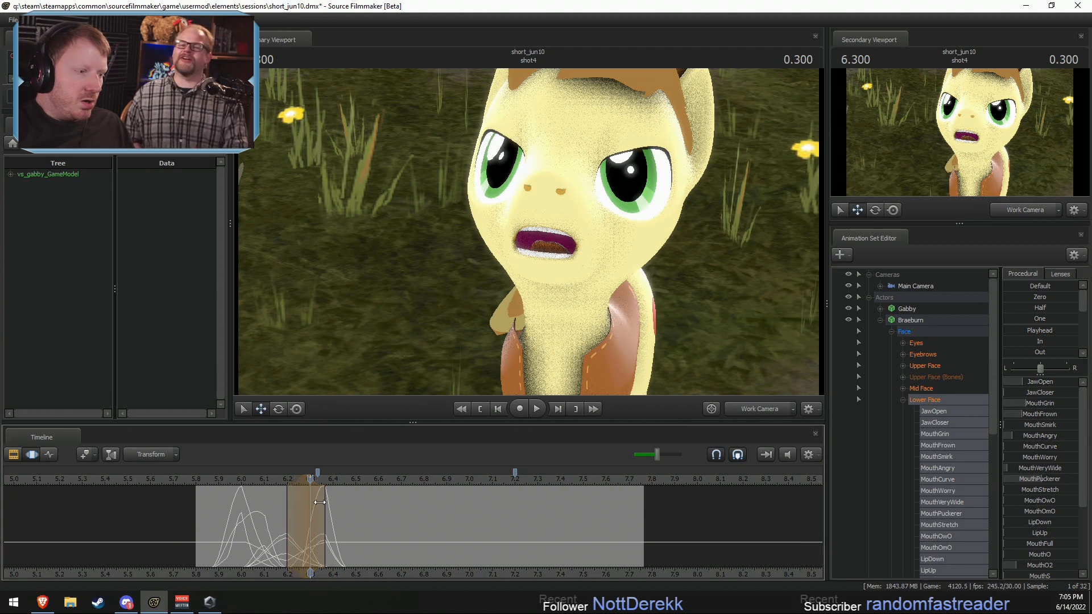
Step: Raise Braeburn's MouthGrin to about half at 6.700 seconds within a time selection from about 6.47 to 6.87 seconds
left_click(335, 527)
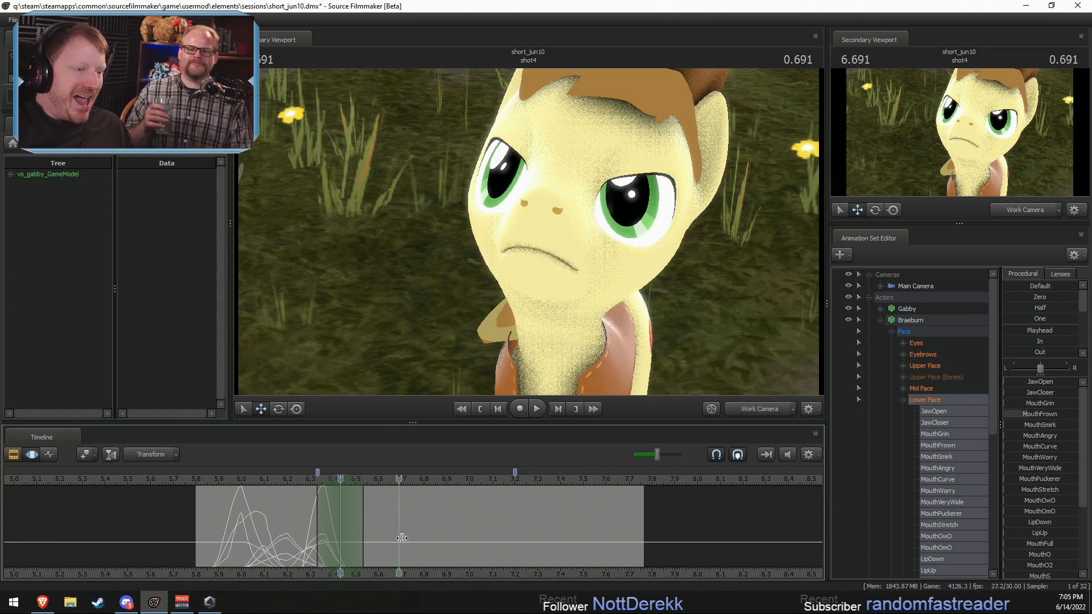
left_click(401, 540)
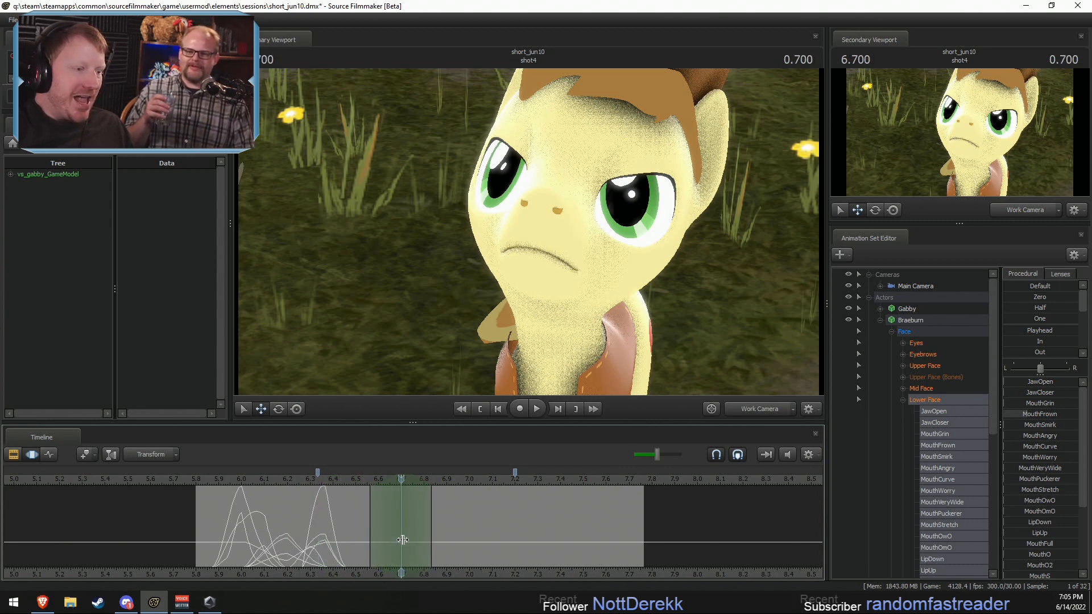
left_click_drag(368, 525, 352, 524)
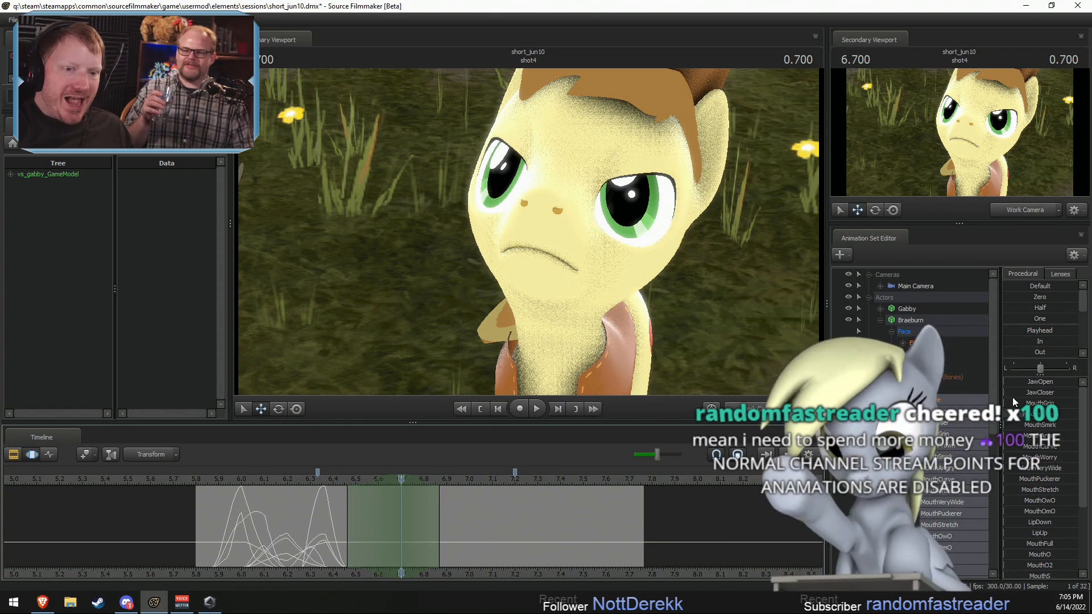
left_click_drag(1020, 436, 1061, 436)
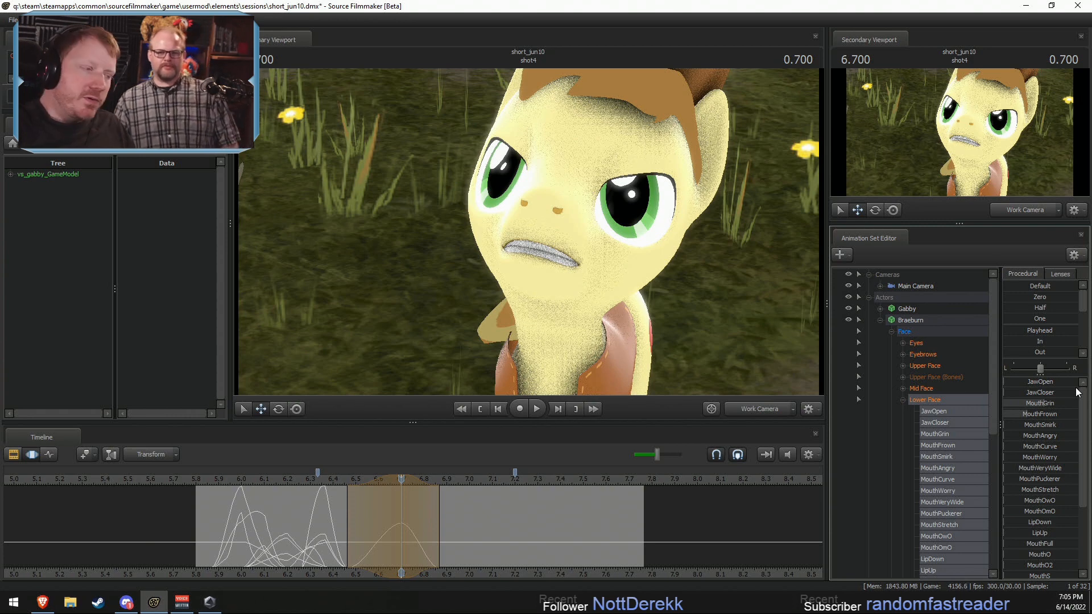
Step: Switch to the Brave browser, open the streamer's own Twitch channel and pause its live video
left_click(34, 606)
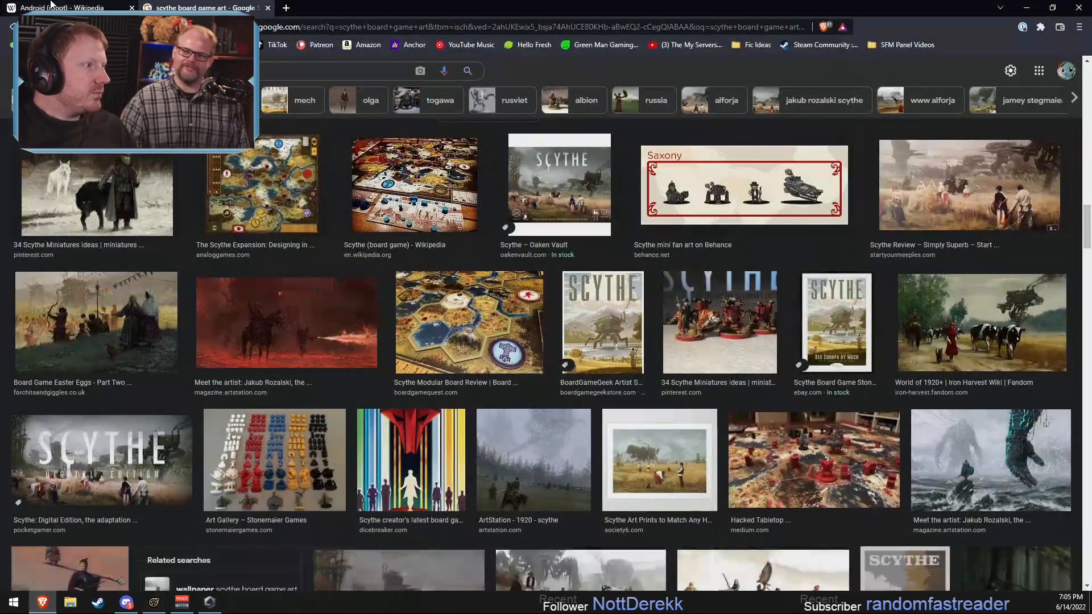
left_click(80, 45)
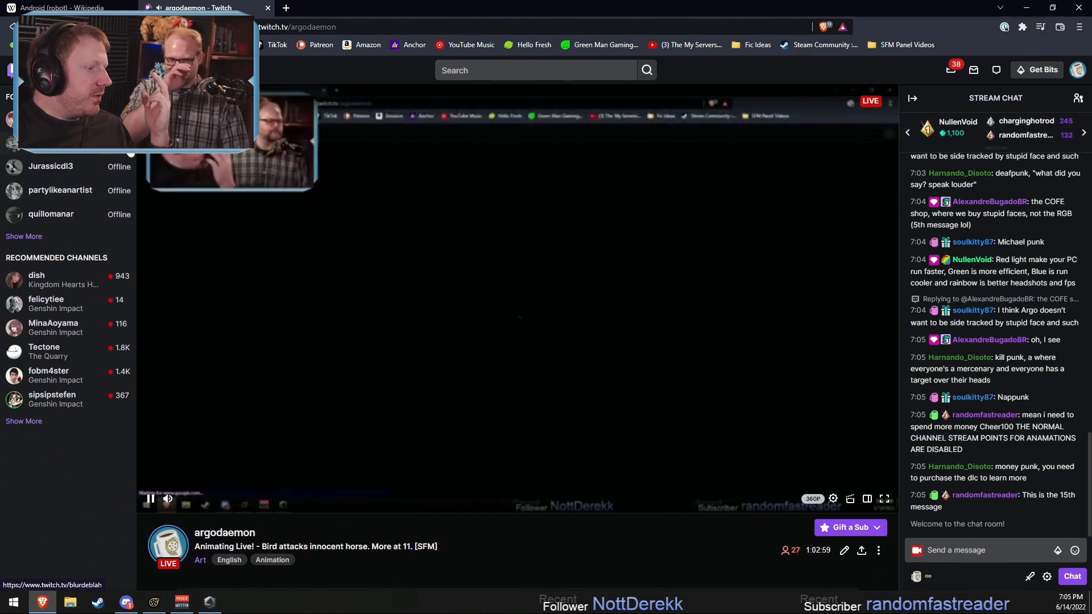
left_click(150, 499)
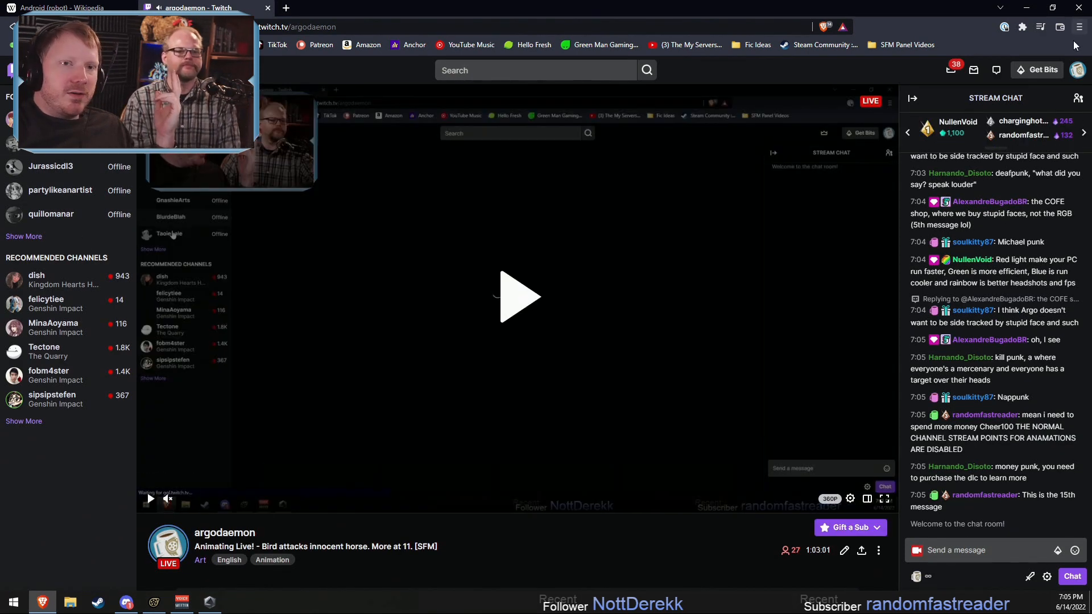
Step: Open the Manage Rewards & Challenges page for Channel Points from the Creator Dashboard
left_click(1076, 69)
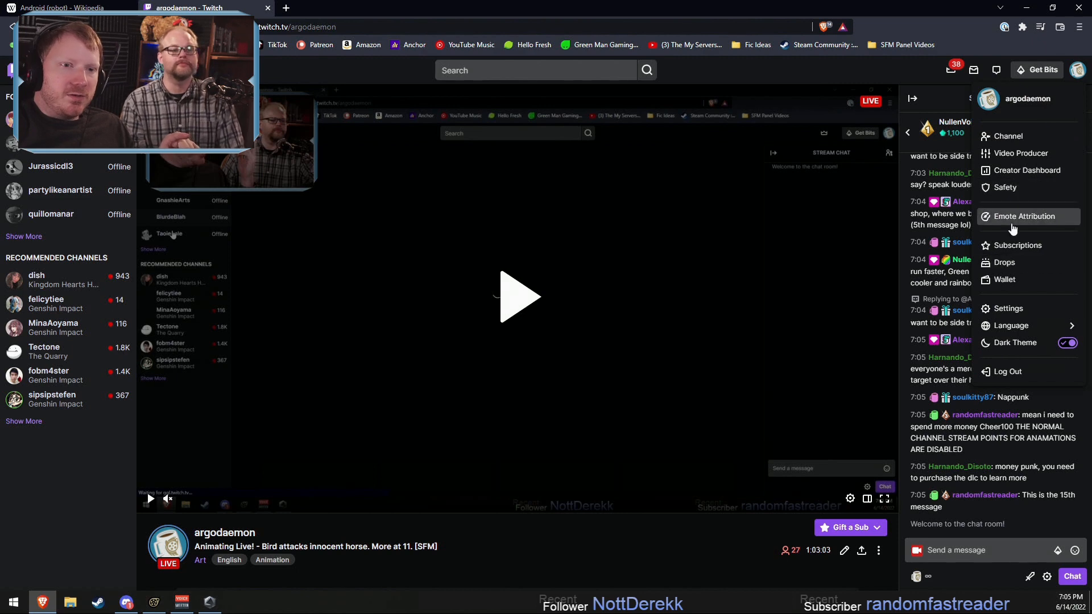
left_click(1020, 171)
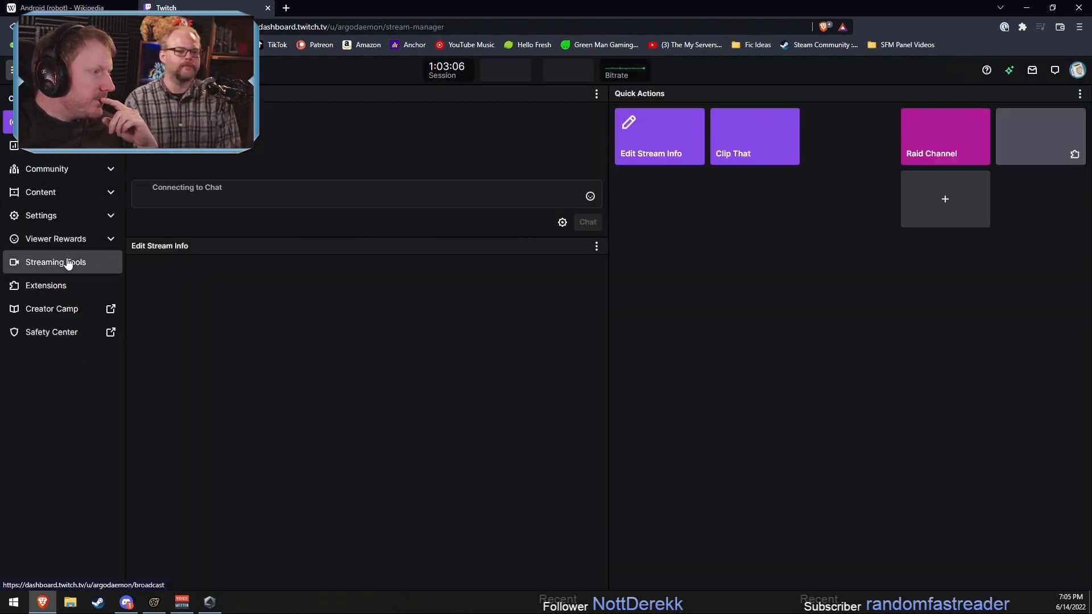
left_click(62, 239)
left_click(53, 262)
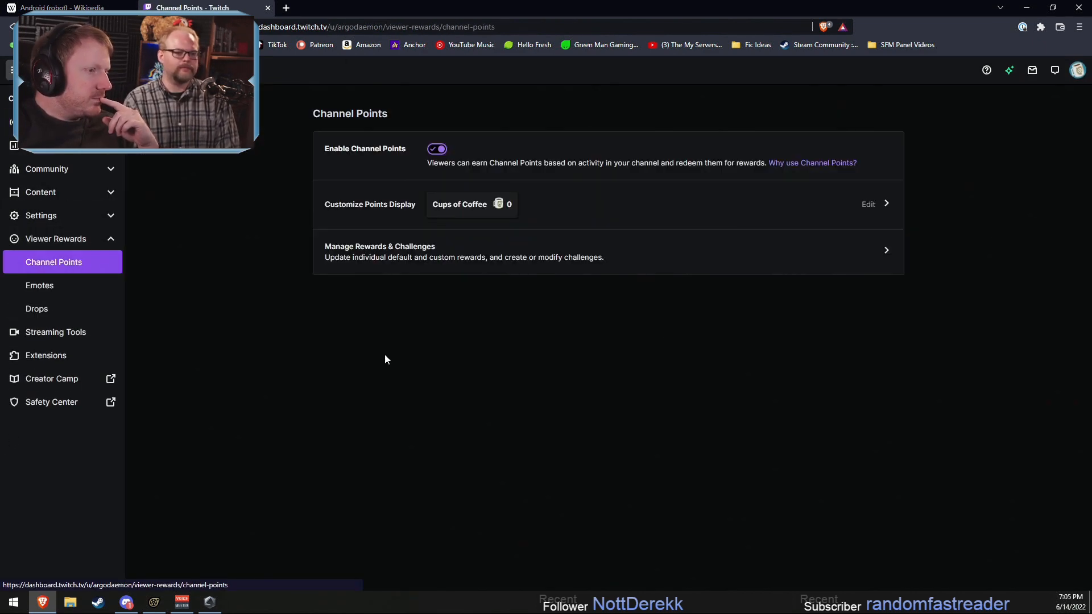
left_click(500, 261)
Step: Enable the Stupid Face!, Voice Impressions and 35,000-point custom rewards
scroll(567, 347, "down", 5)
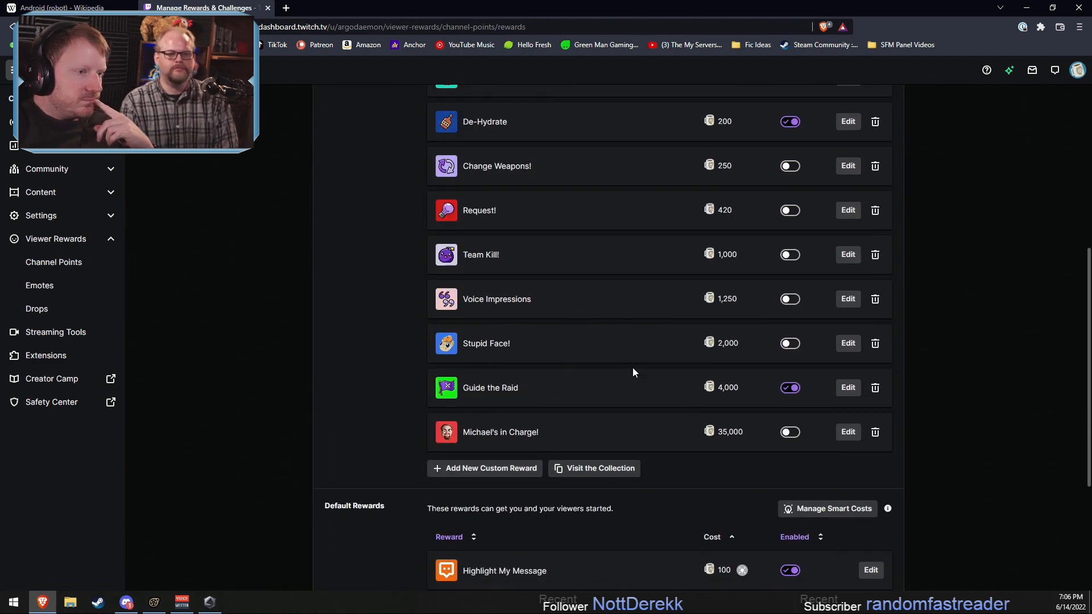
left_click(789, 344)
left_click(789, 299)
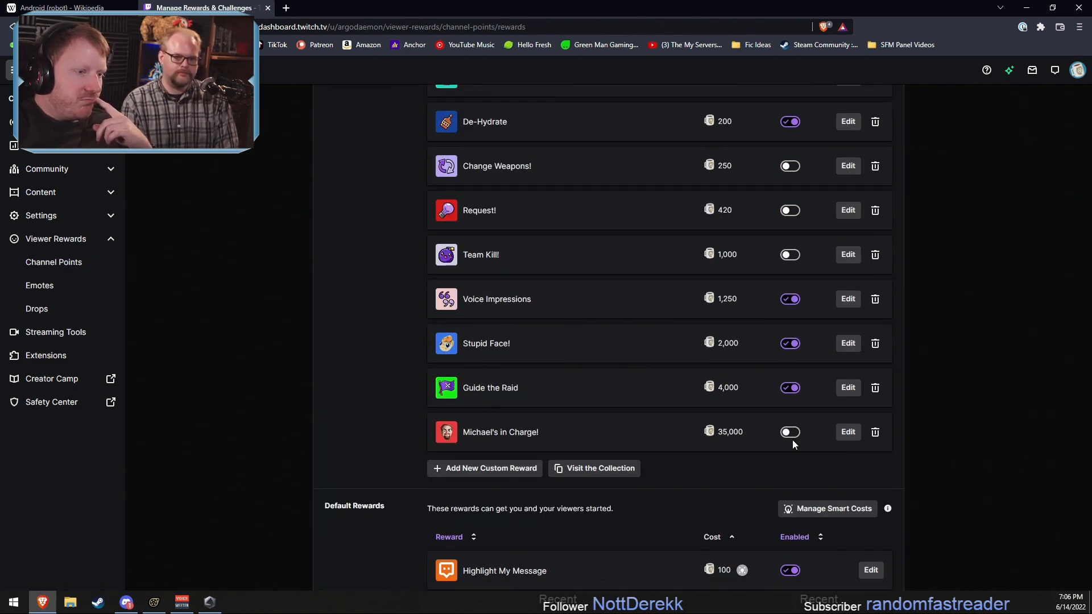
left_click(789, 433)
scroll(829, 426, "up", 1)
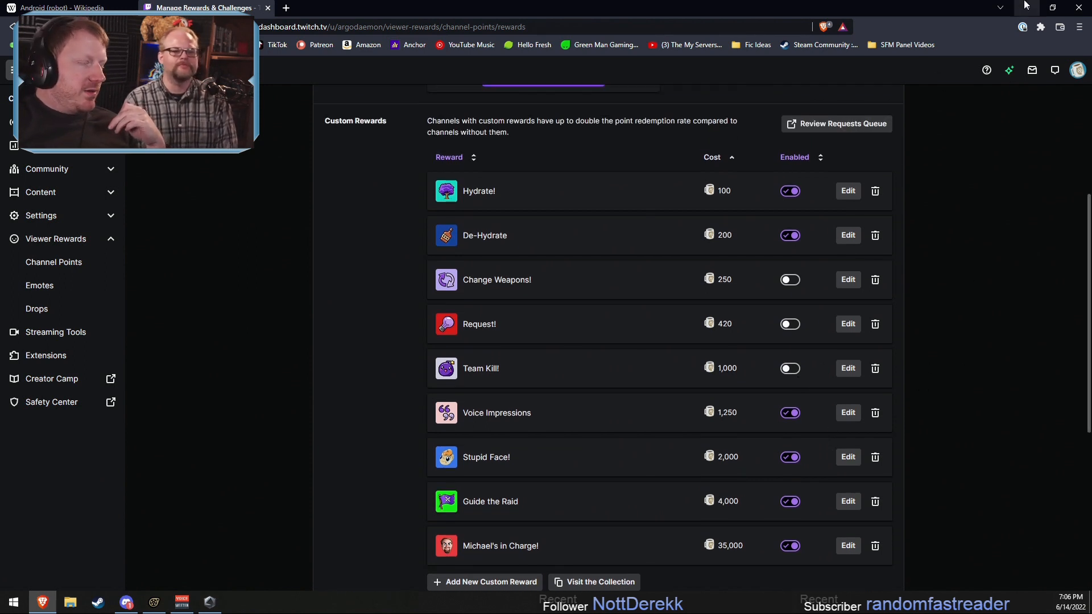
Step: Close the Twitch rewards page and return to Source Filmmaker with the playhead at 6.266 seconds
key("ctrl+w")
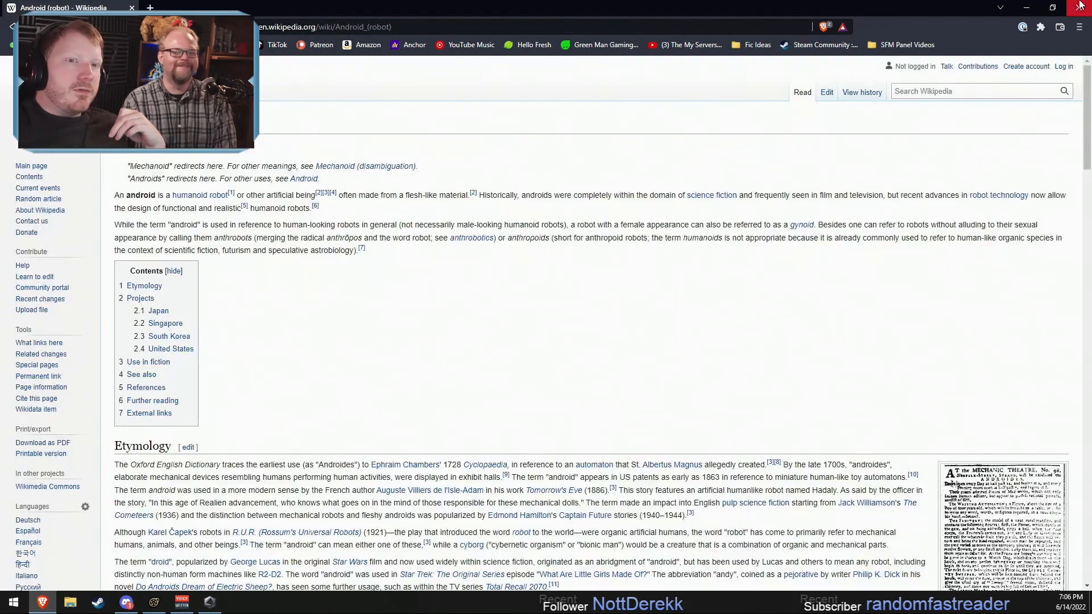
left_click(1005, 7)
left_click(1026, 8)
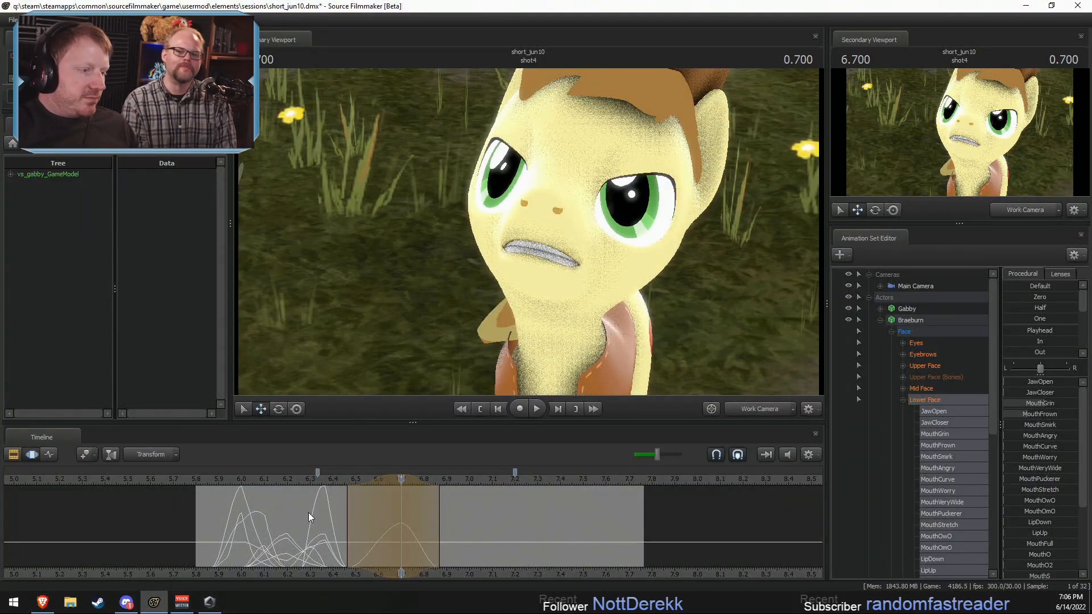
left_click(305, 479)
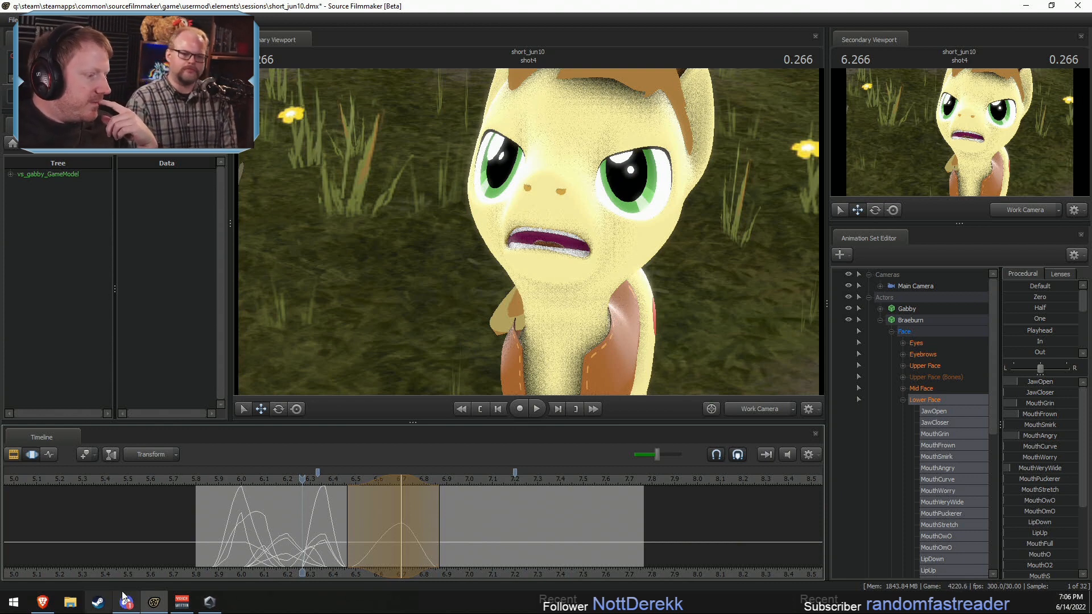
Step: Switch to Voicemeeter Banana, set the Hardware Input 2 fader gain to 8.1 dB and minimize the mixer
left_click(181, 601)
left_click_drag(521, 437, 489, 434)
double_click(522, 463)
double_click(489, 432)
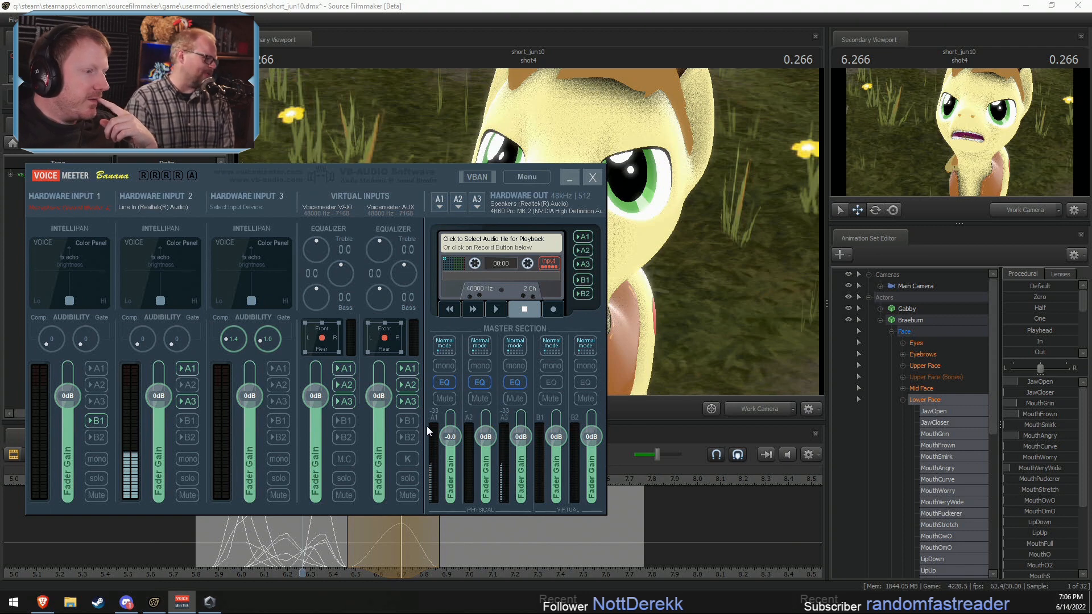
left_click_drag(159, 397, 162, 388)
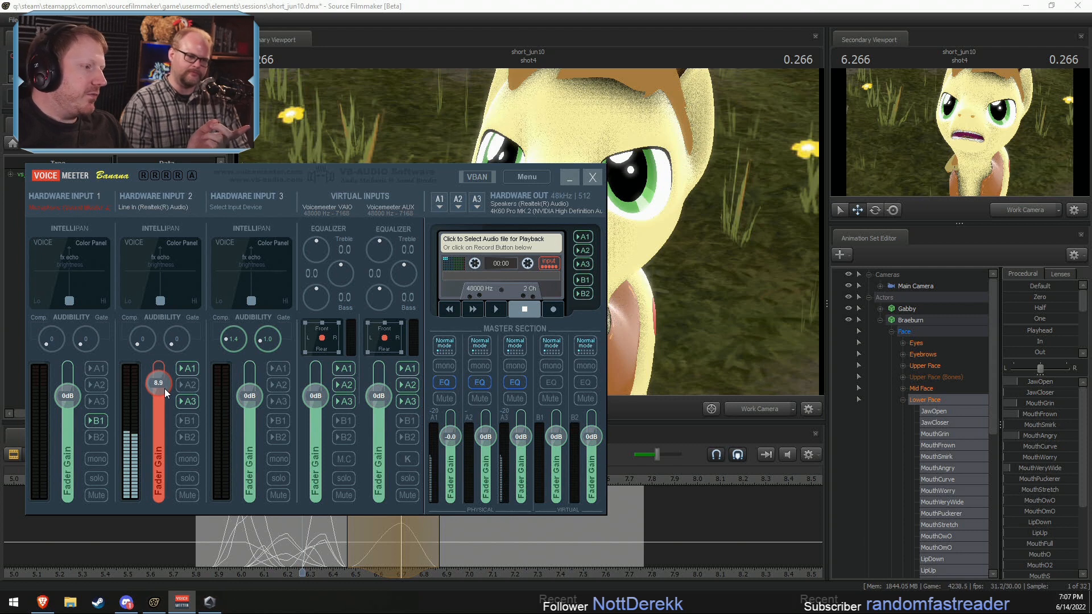
left_click_drag(165, 387, 168, 391)
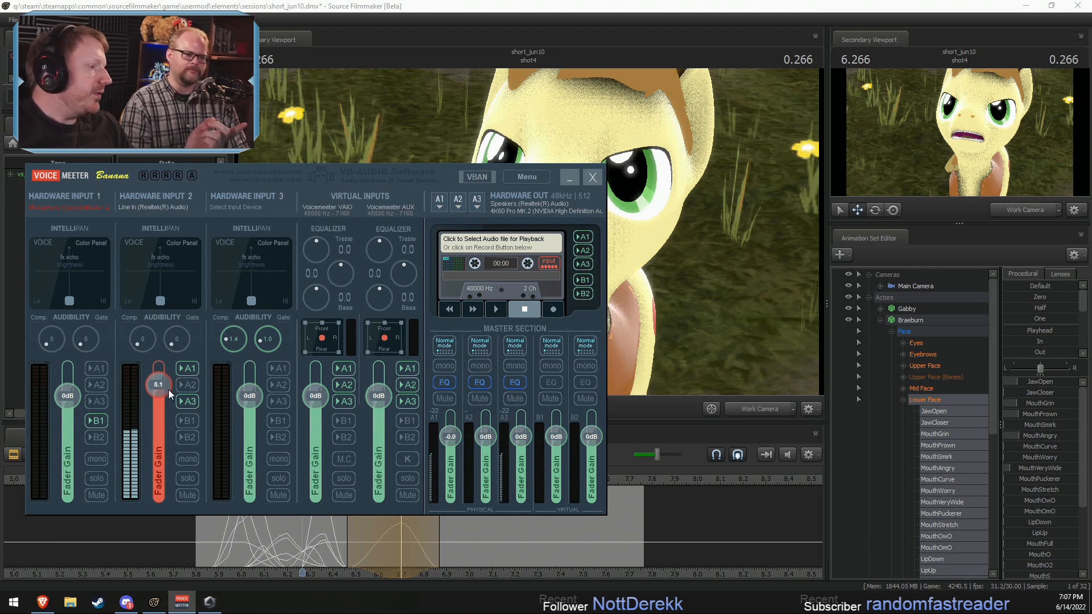
left_click(568, 179)
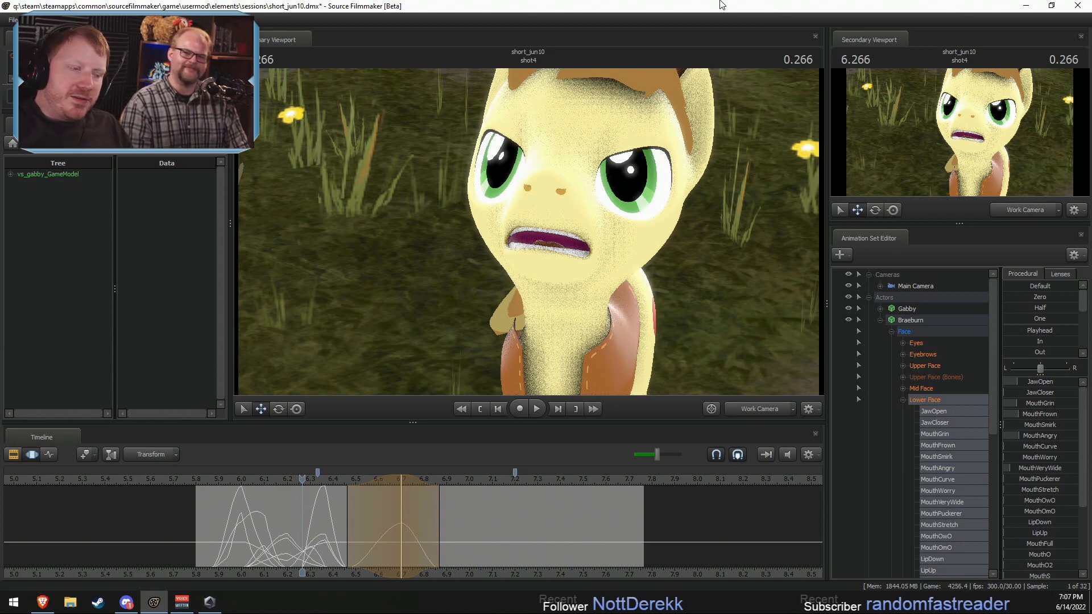
Step: Switch to the Brave browser and search the web in a new tab for "google april 4th joke foip"
left_click(43, 601)
left_click(157, 8)
left_click(288, 26)
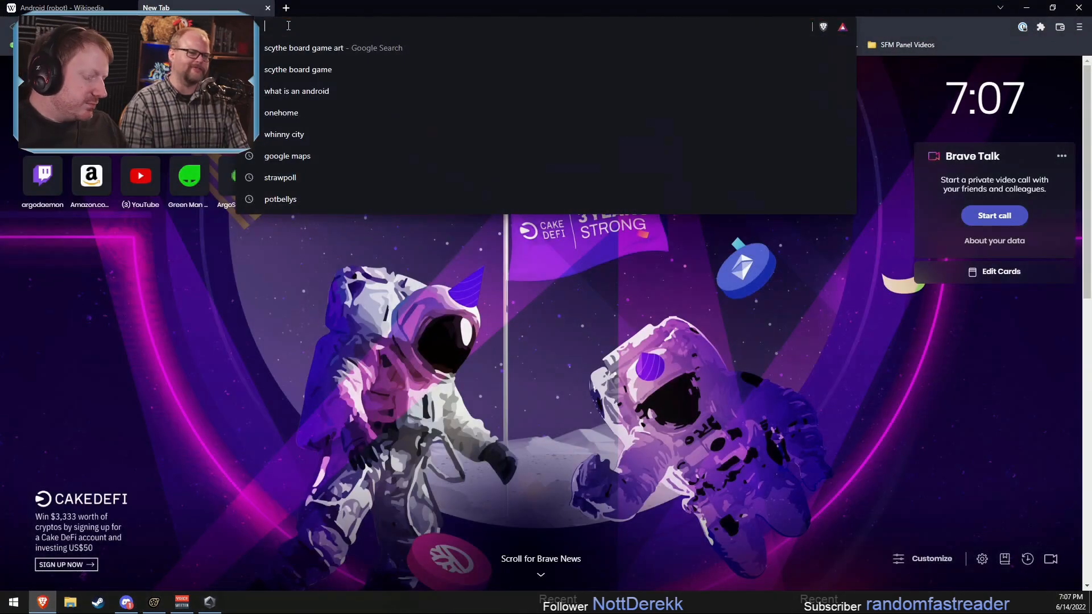
type("google")
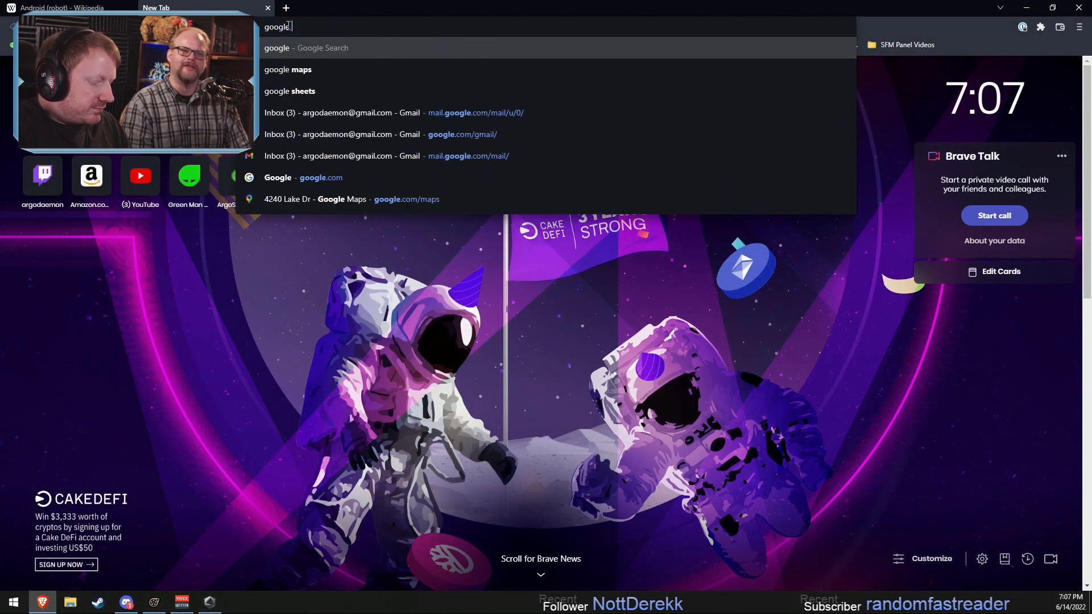
type(" april 4th joke ")
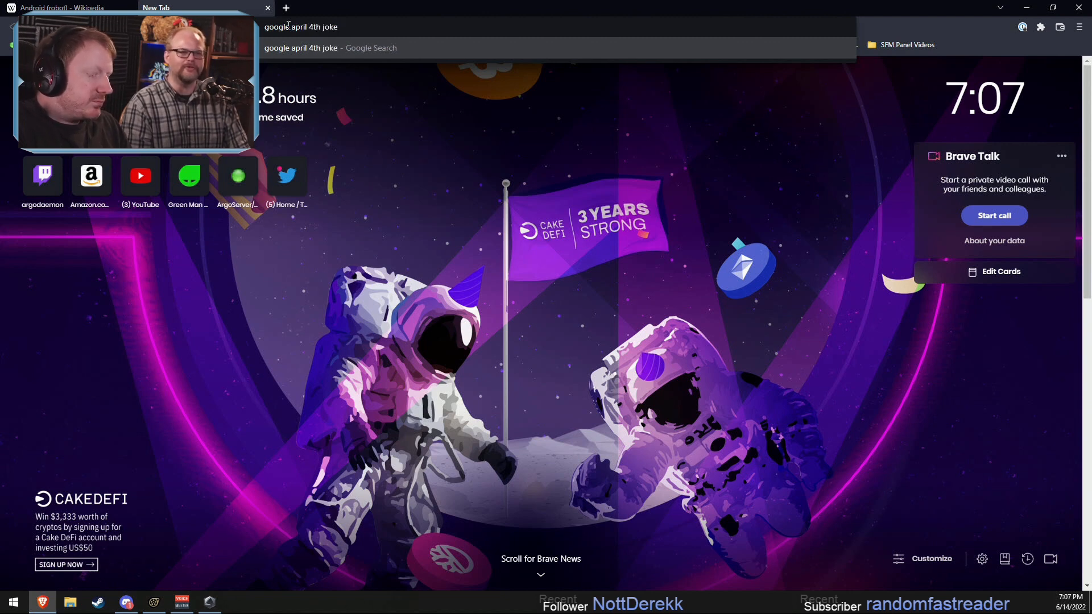
type("foi")
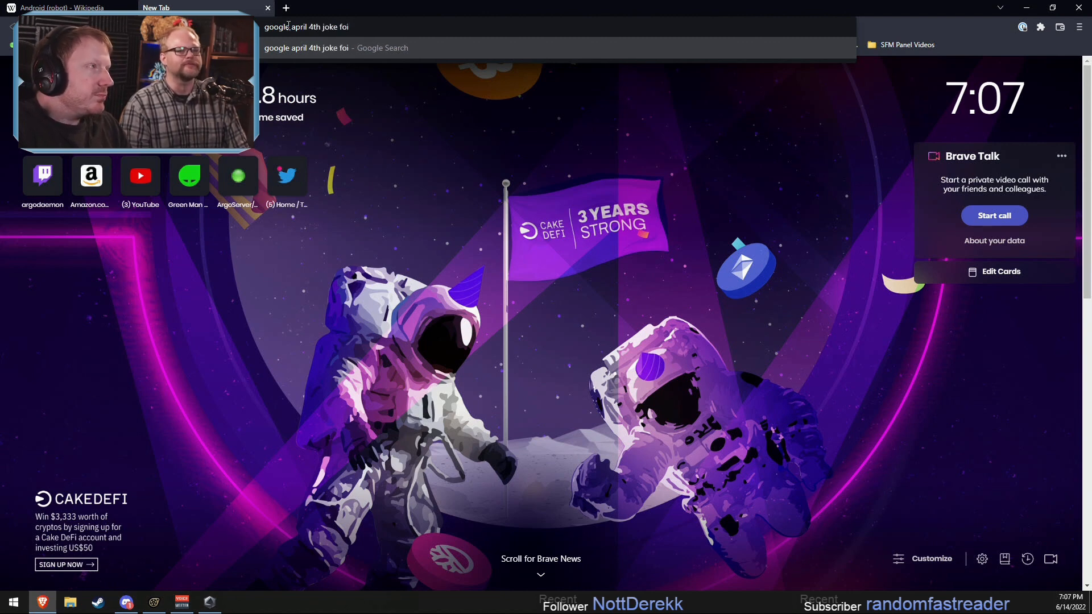
type("p")
key("Return")
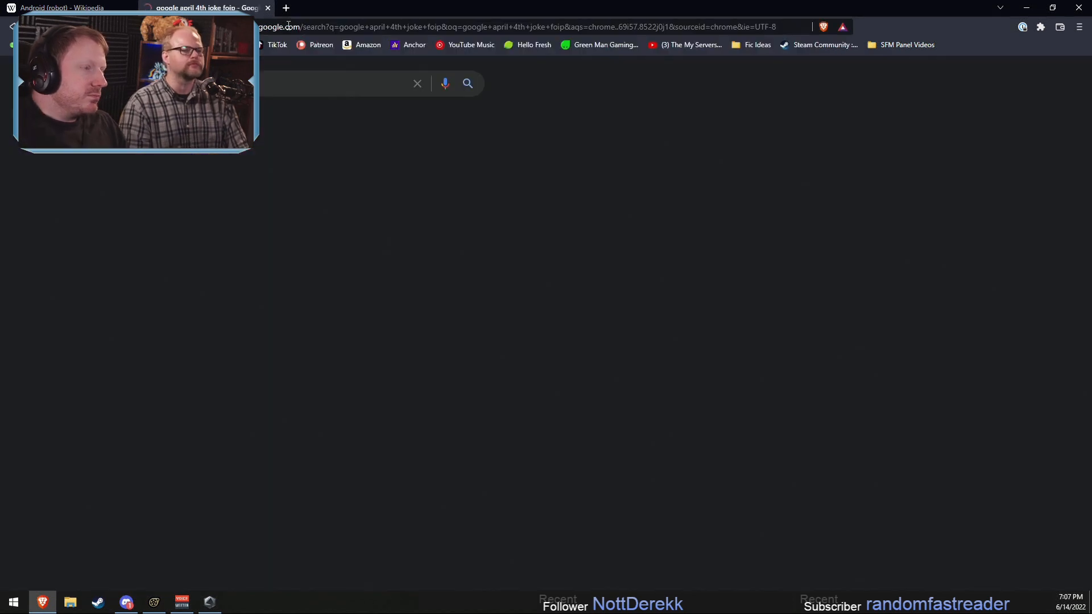
Step: Skim the Time article on Google's greatest April Fools' hoax and return to the search results to browse the other hits
left_click(215, 190)
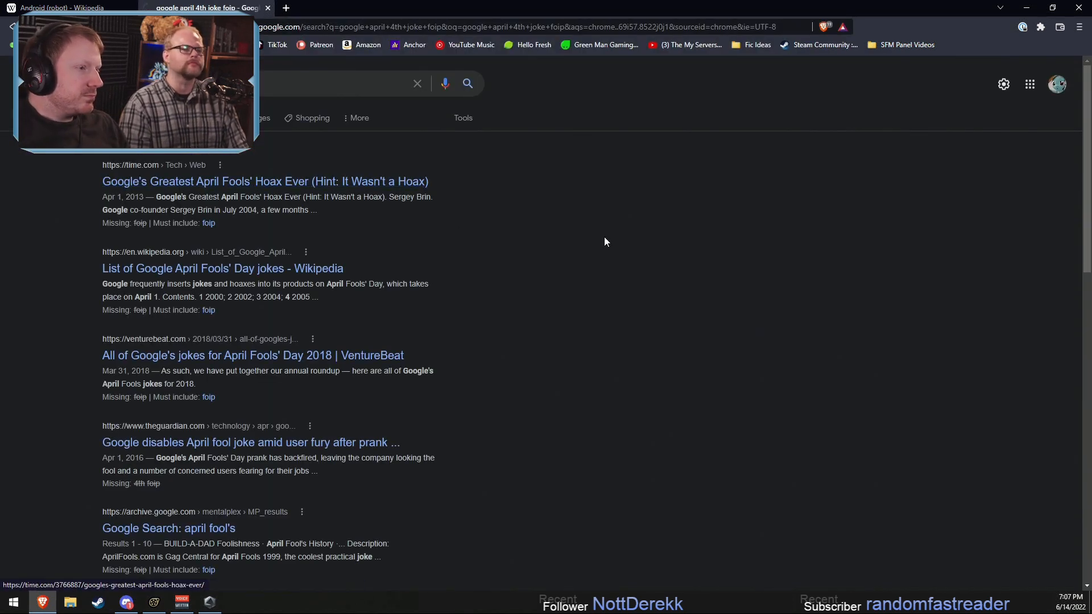
scroll(522, 313, "down", 15)
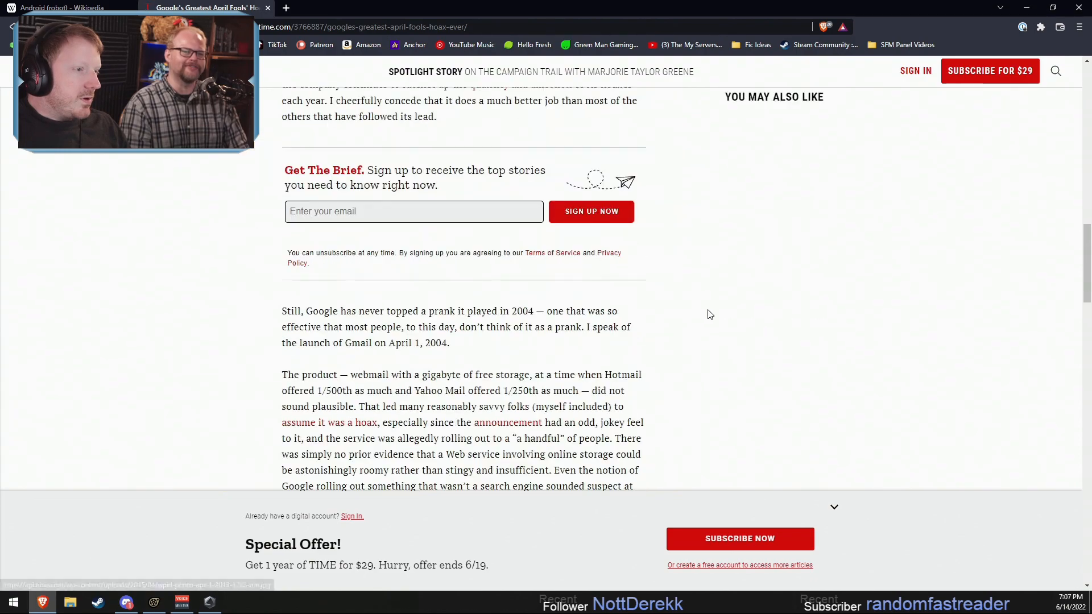
scroll(710, 318, "up", 10)
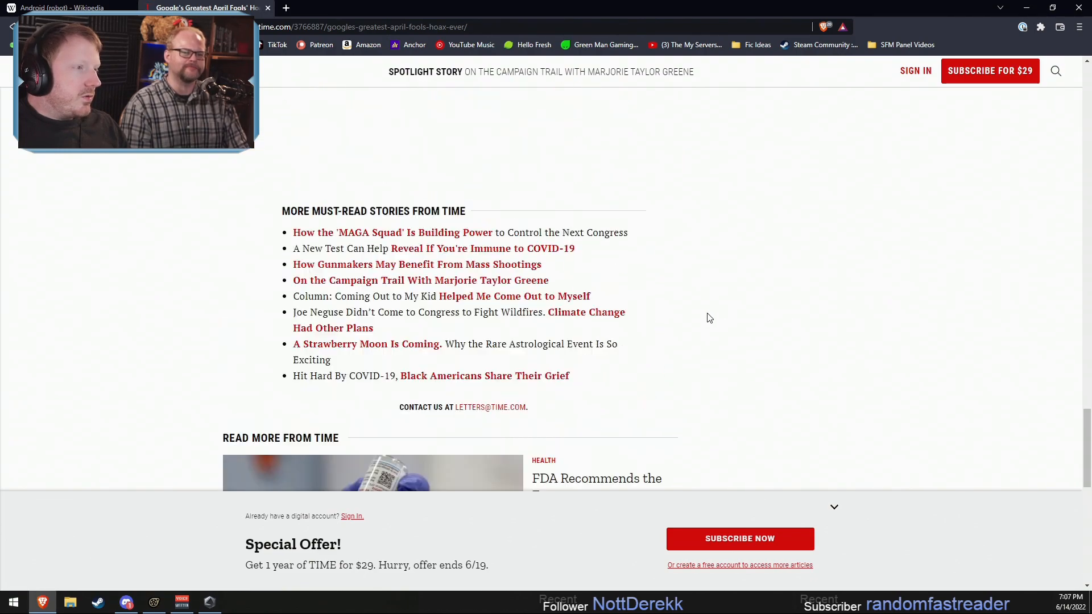
key("alt+Left")
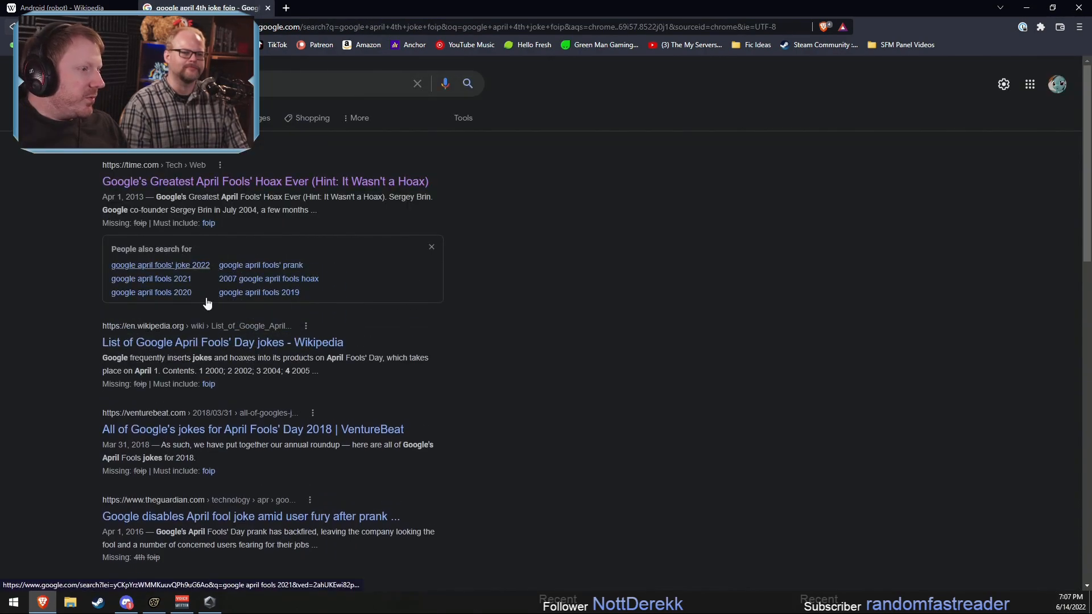
scroll(288, 429, "down", 3)
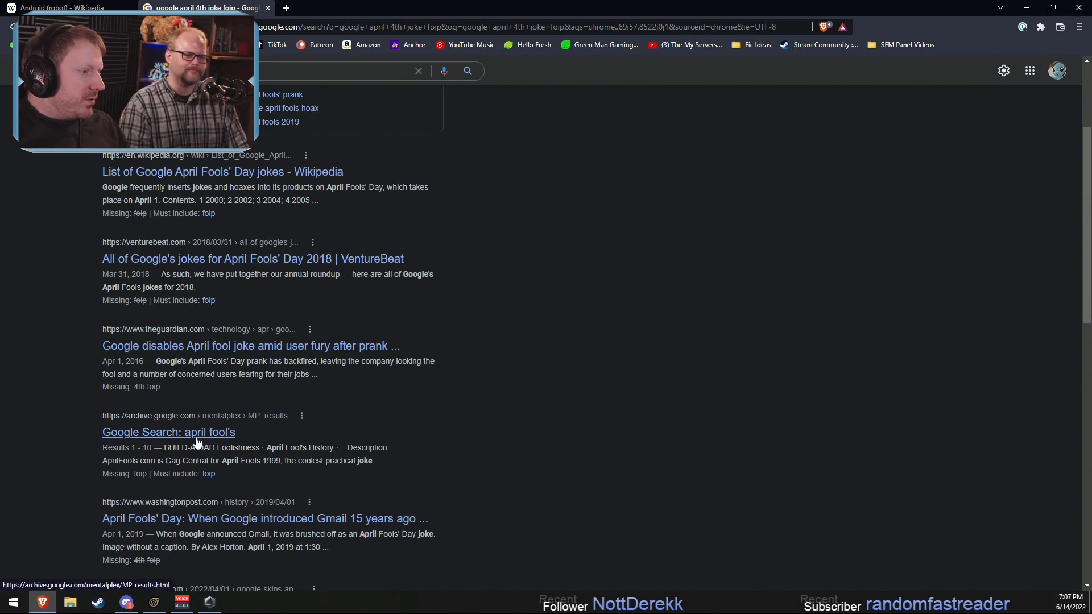
Step: Open the Wikipedia list of Google April Fools' Day jokes and read through the entries from 2004 to 2009
scroll(196, 488, "up", 1)
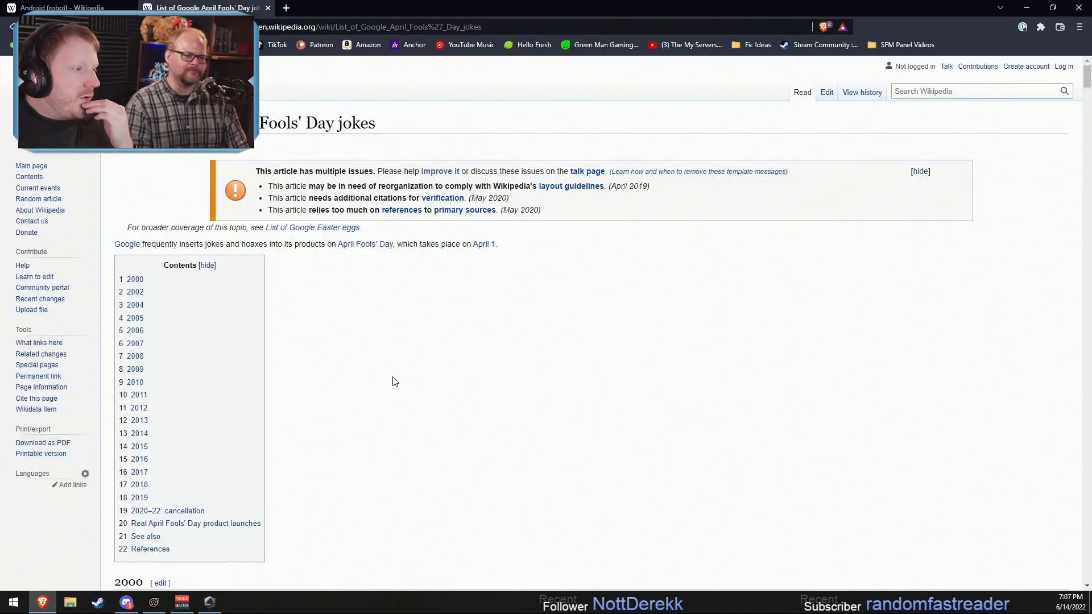
scroll(227, 391, "down", 15)
scroll(247, 401, "down", 15)
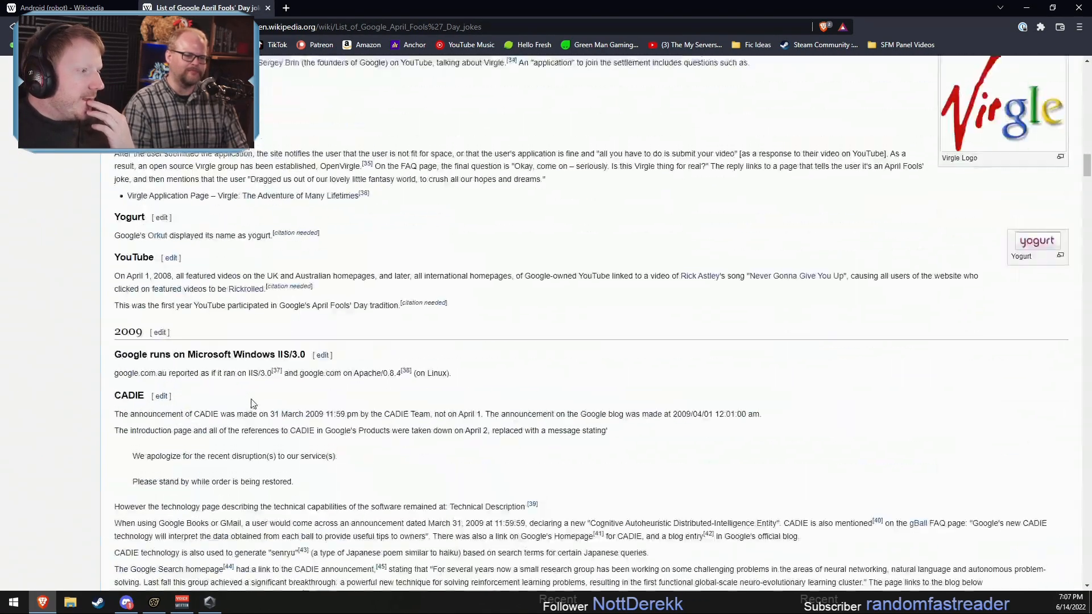
scroll(250, 403, "up", 12)
scroll(250, 407, "up", 14)
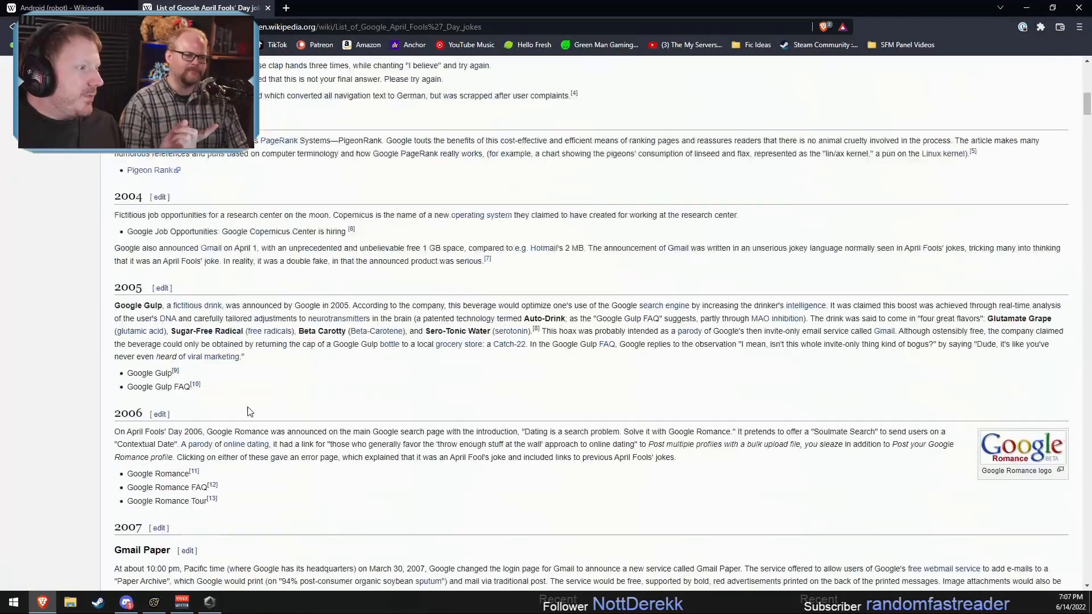
scroll(245, 412, "down", 2)
scroll(245, 412, "down", 2)
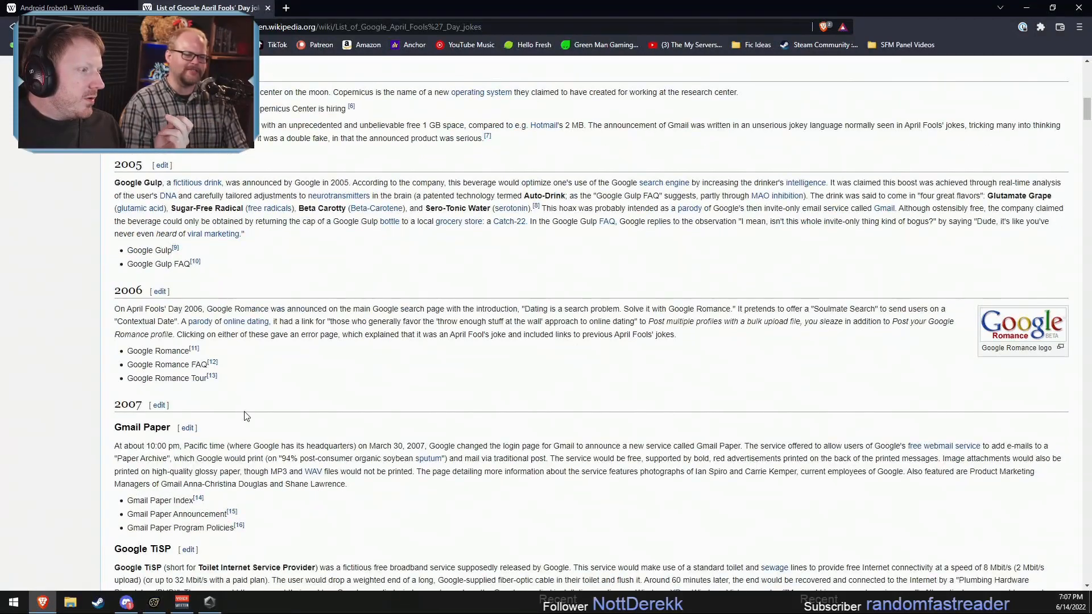
scroll(250, 409, "down", 5)
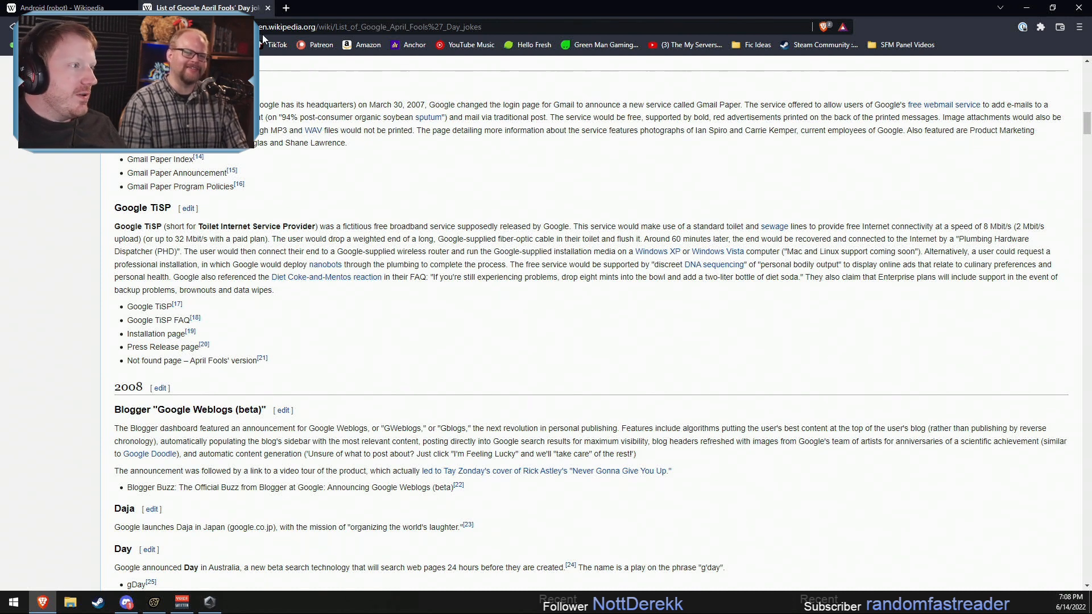
Step: Go to YouTube in the current tab and search it for "google tisp"
left_click(227, 45)
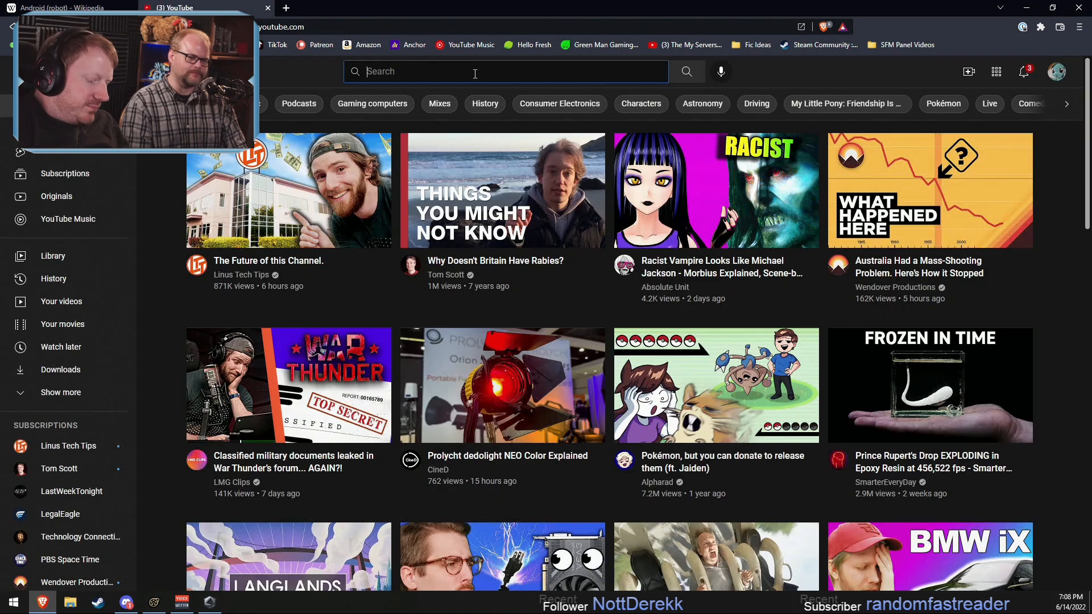
left_click(478, 73)
type("go")
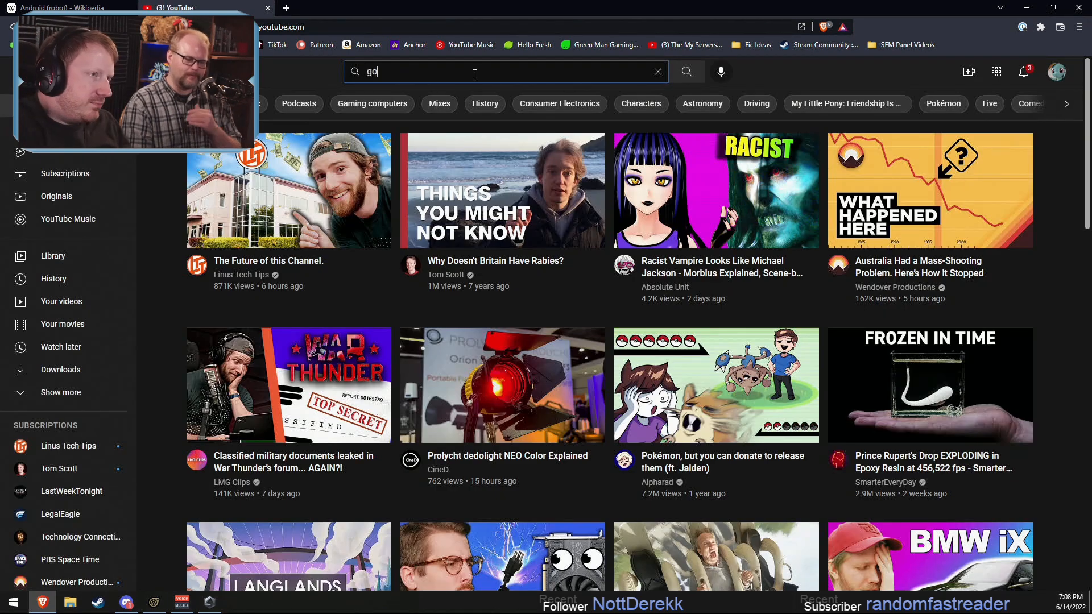
type("ogle tisp")
key("Return")
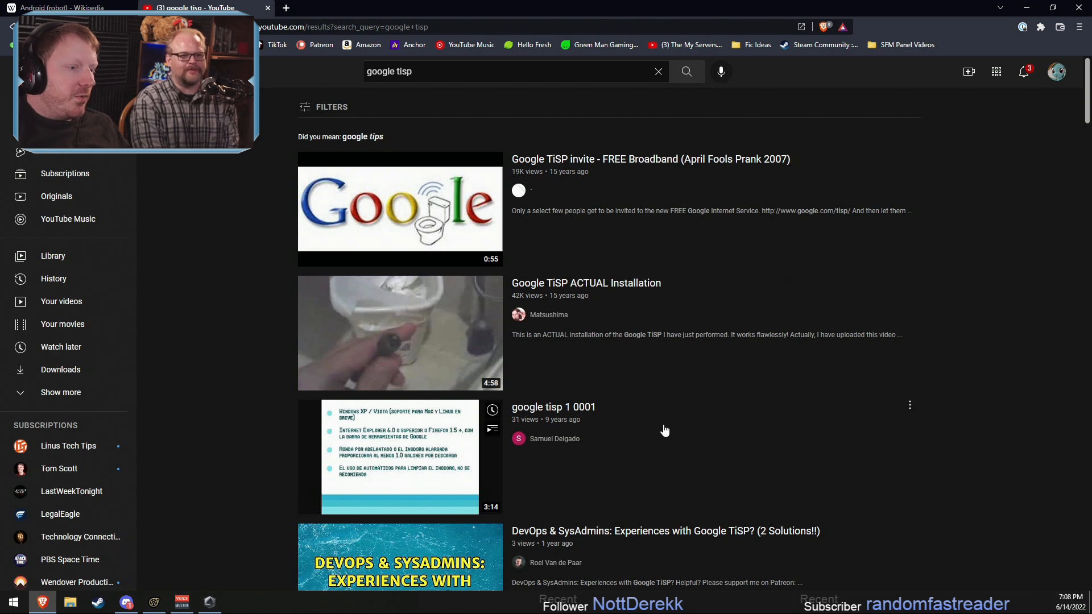
Step: Look through the YouTube results for videos about the Google TiSP prank
scroll(659, 430, "down", 3)
scroll(655, 432, "up", 3)
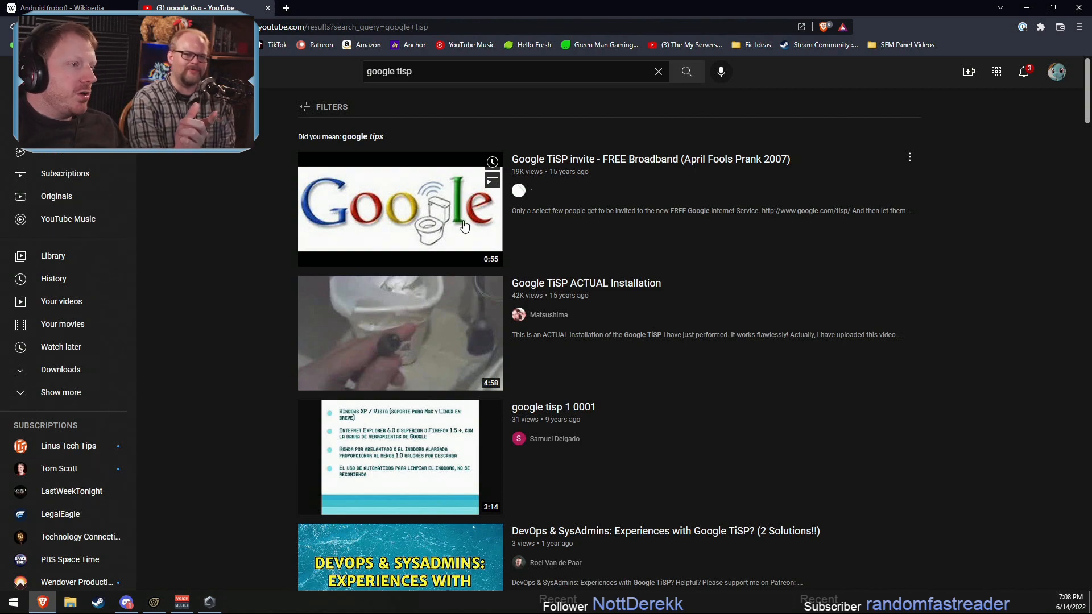
scroll(717, 248, "down", 8)
scroll(874, 278, "down", 3)
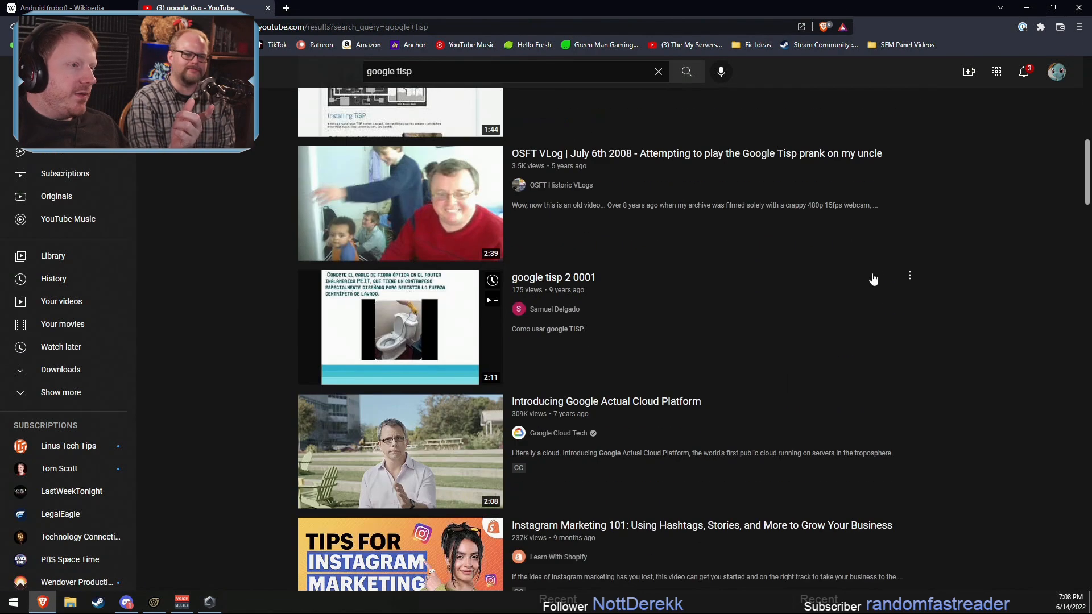
scroll(874, 278, "up", 7)
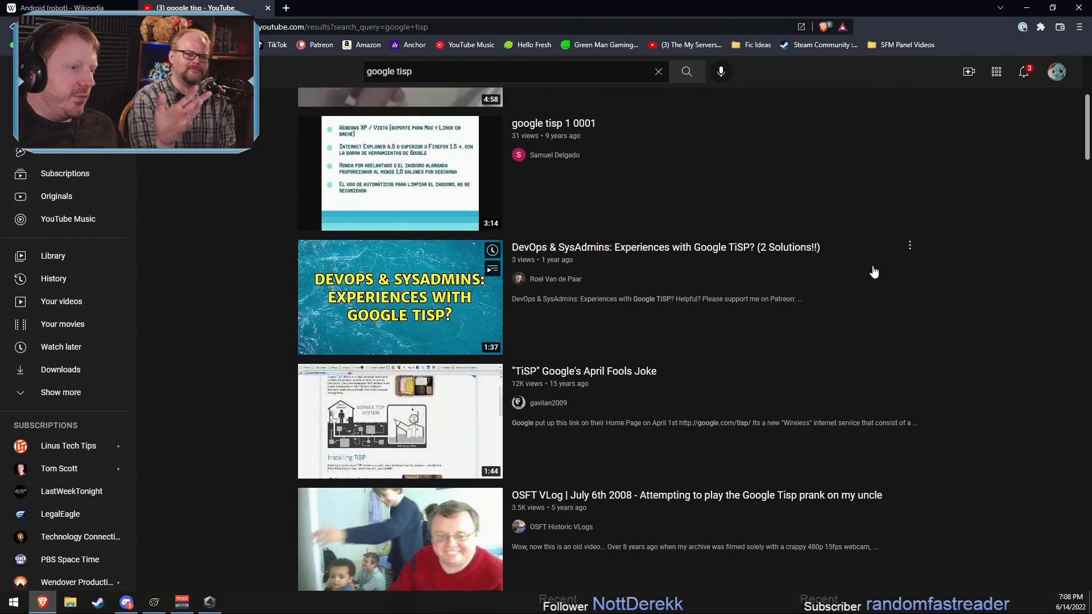
scroll(873, 261, "up", 3)
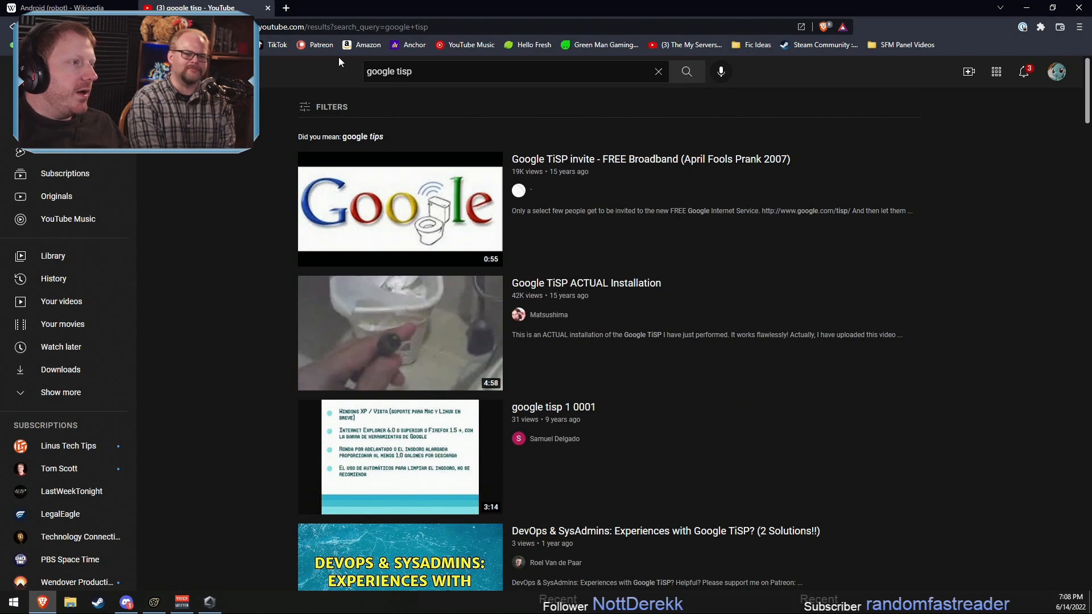
Step: Close the YouTube tab, minimize the browser and play Braeburn's line in Source Filmmaker from 6.200 seconds
left_click(266, 9)
left_click(1026, 7)
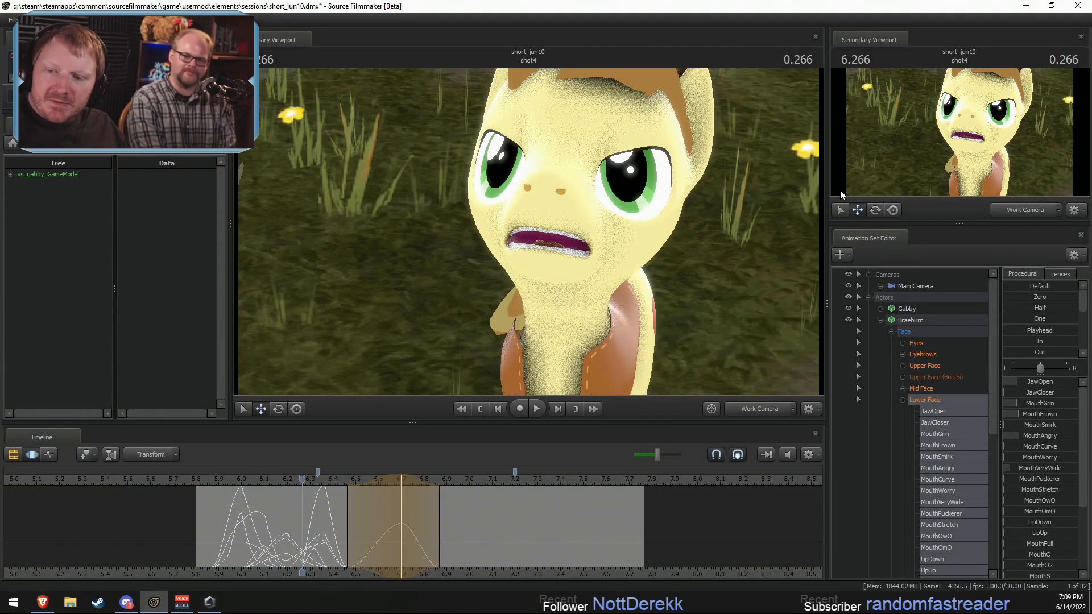
left_click(286, 479)
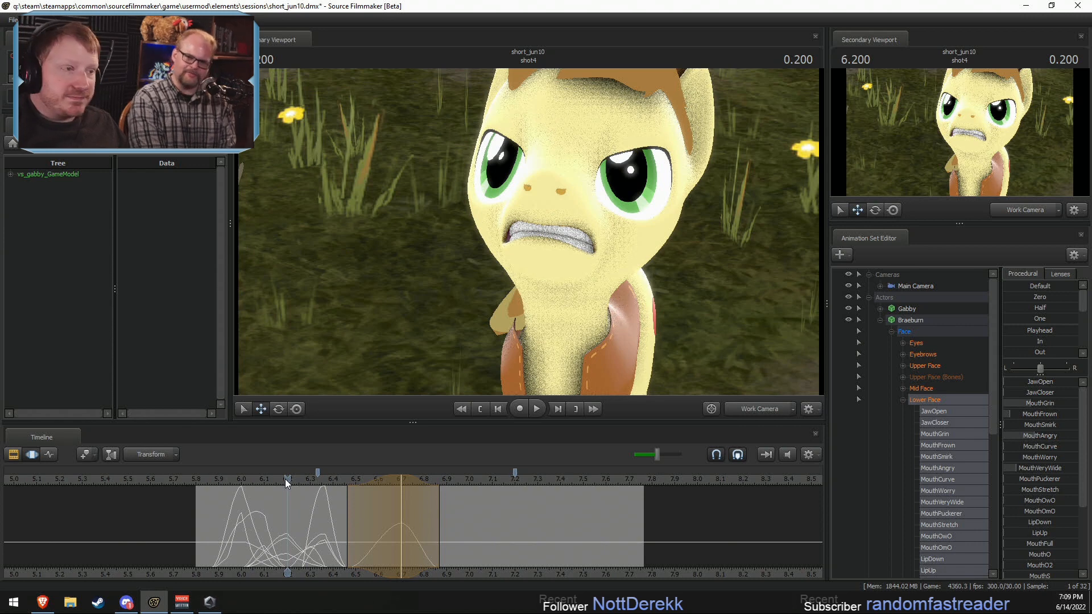
key("space")
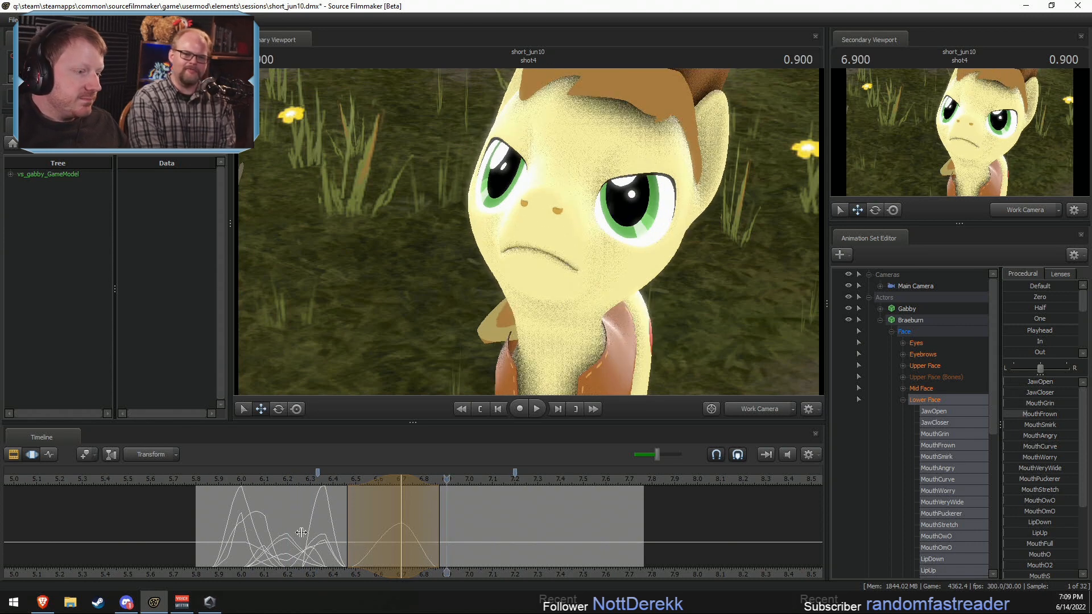
Step: Open Braeburn's mouth at 6.500 seconds by raising JawOpen, with the time selection falling off to about 6.37 and 6.70 seconds
key("shift")
left_click(358, 534, "shift")
scroll(358, 534, "up", 4, "shift")
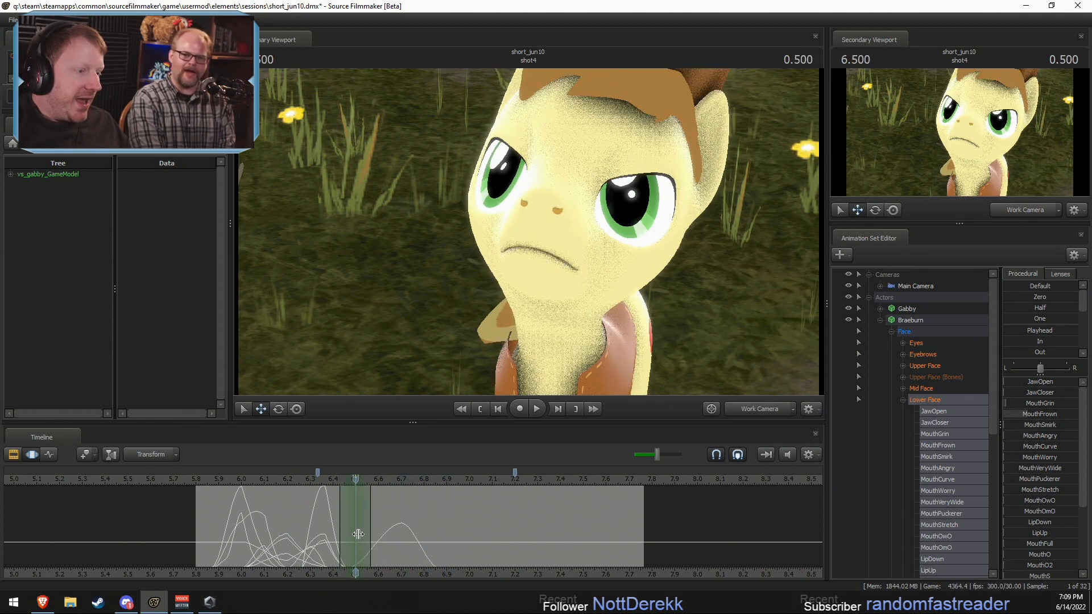
mouse_move(389, 528)
left_mouse_down()
mouse_move(412, 528)
mouse_move(402, 528)
left_mouse_up()
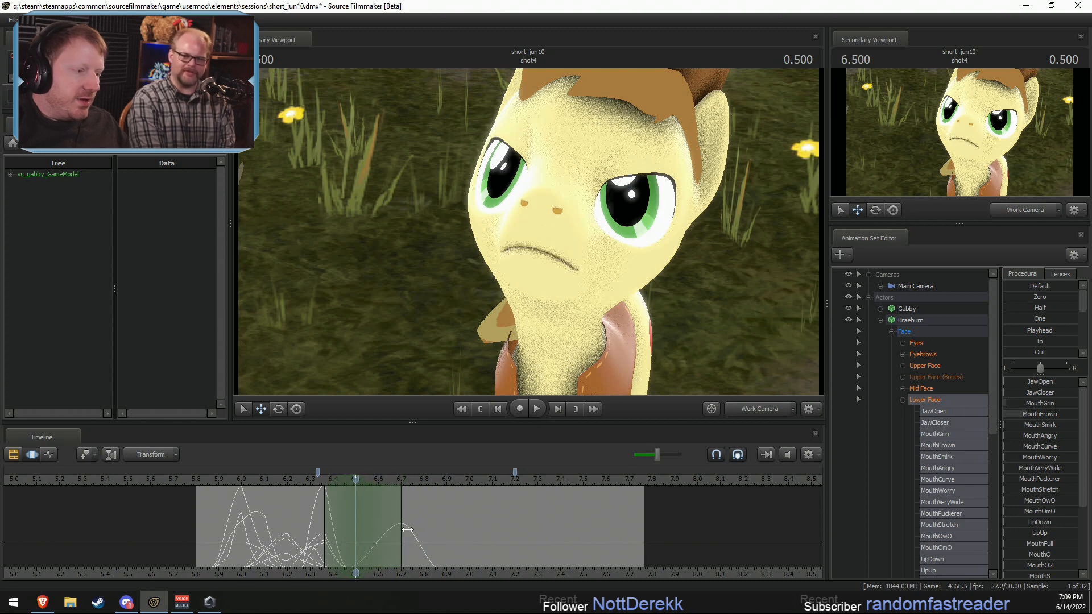
left_click_drag(1025, 384, 1051, 384)
Step: At 6.466 seconds, raise Braeburn's MouthPuckerer to full, add some JawCloser and reduce JawOpen, with falloff to about 6.37 and 6.67 seconds
key("shift")
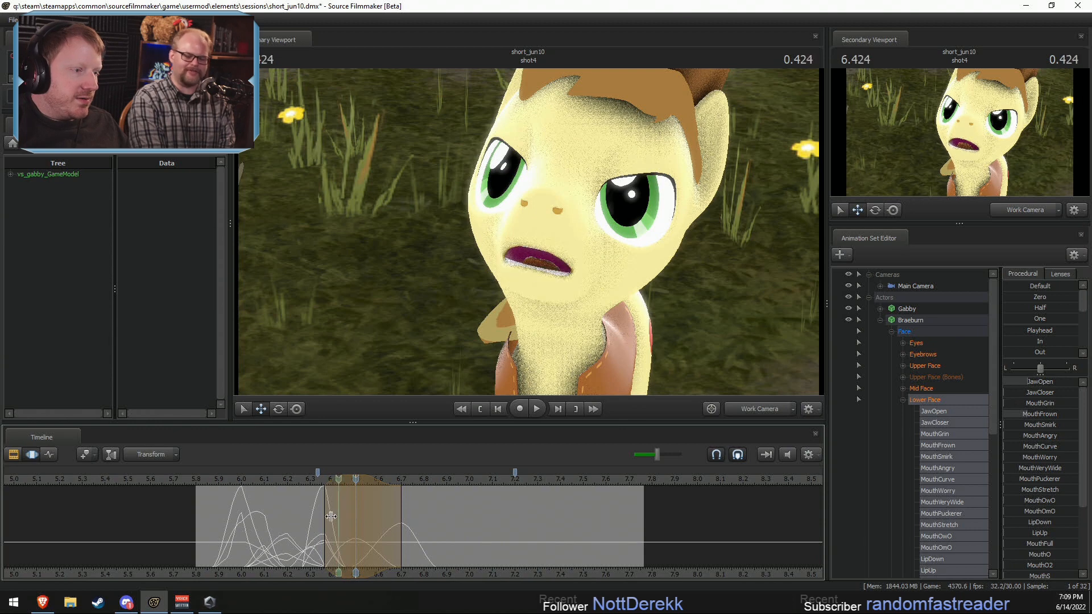
left_click(341, 516, "shift")
scroll(339, 514, "down", 1)
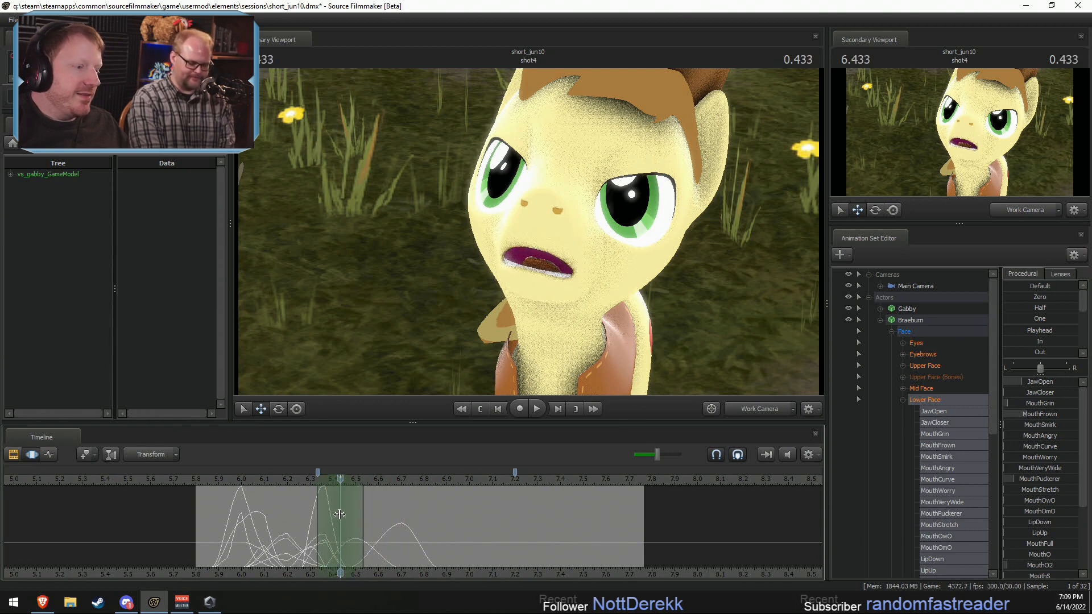
left_click_drag(358, 513, 380, 512)
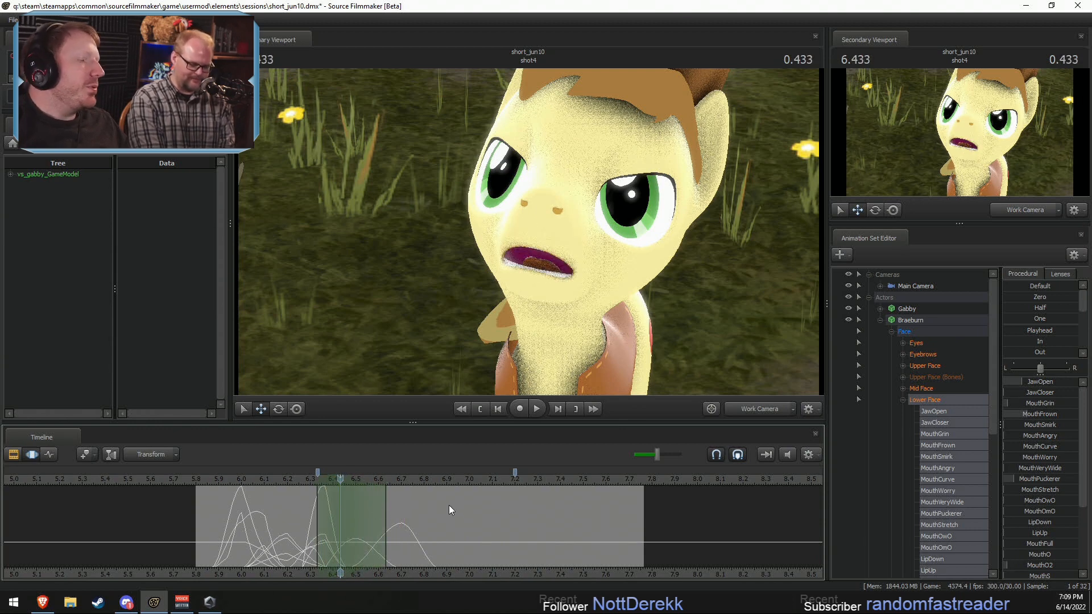
left_click_drag(336, 482, 344, 483)
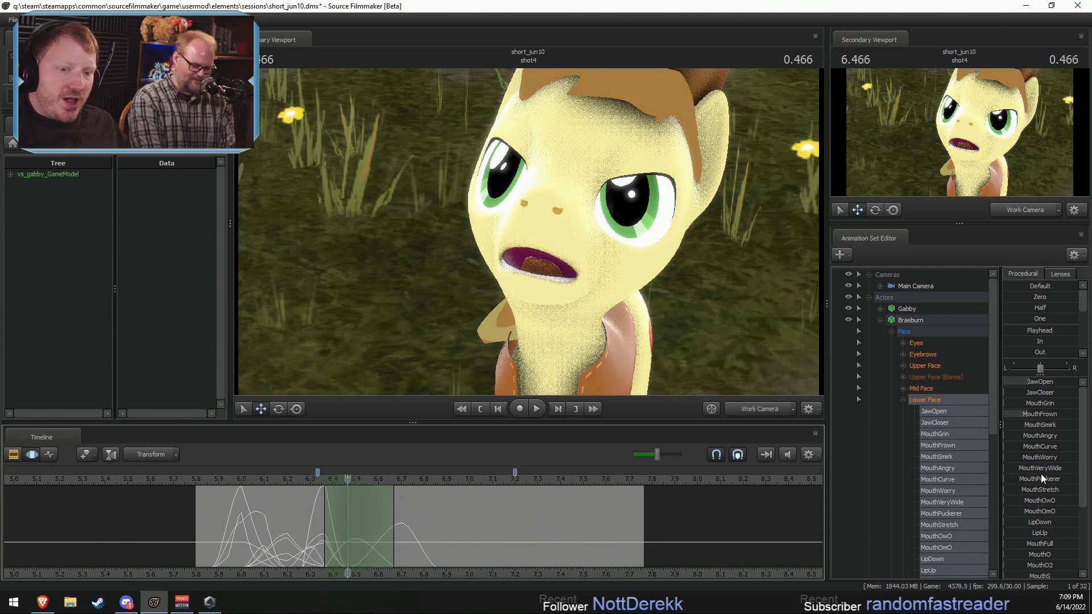
left_click_drag(1037, 478, 1061, 479)
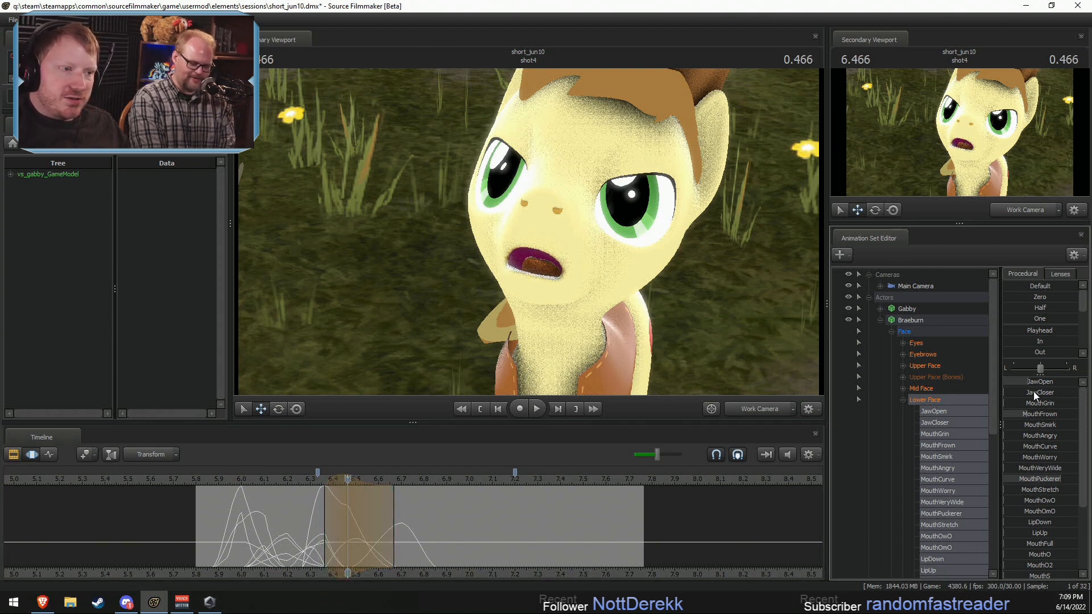
mouse_move(1033, 391)
left_mouse_down()
mouse_move(1036, 382)
mouse_move(1021, 391)
left_mouse_up()
key("ctrl+z")
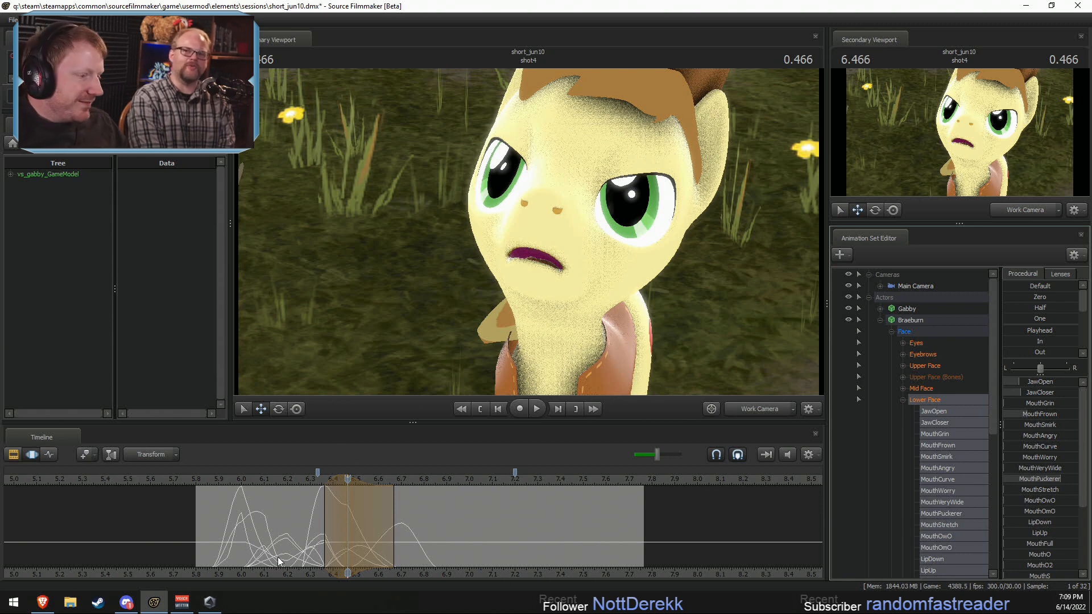
Step: At 6.566 seconds, widen and open Braeburn's mouth by raising MouthVeryWide and JawOpen, with falloff to about 6.40 and 6.73 seconds
key("shift")
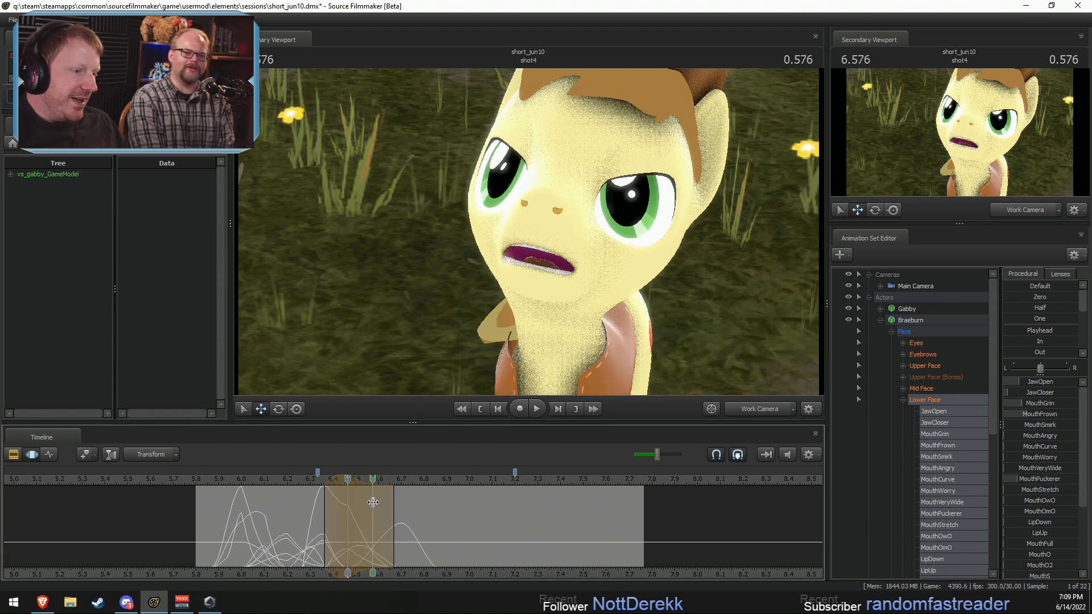
scroll(372, 505, "up", 1)
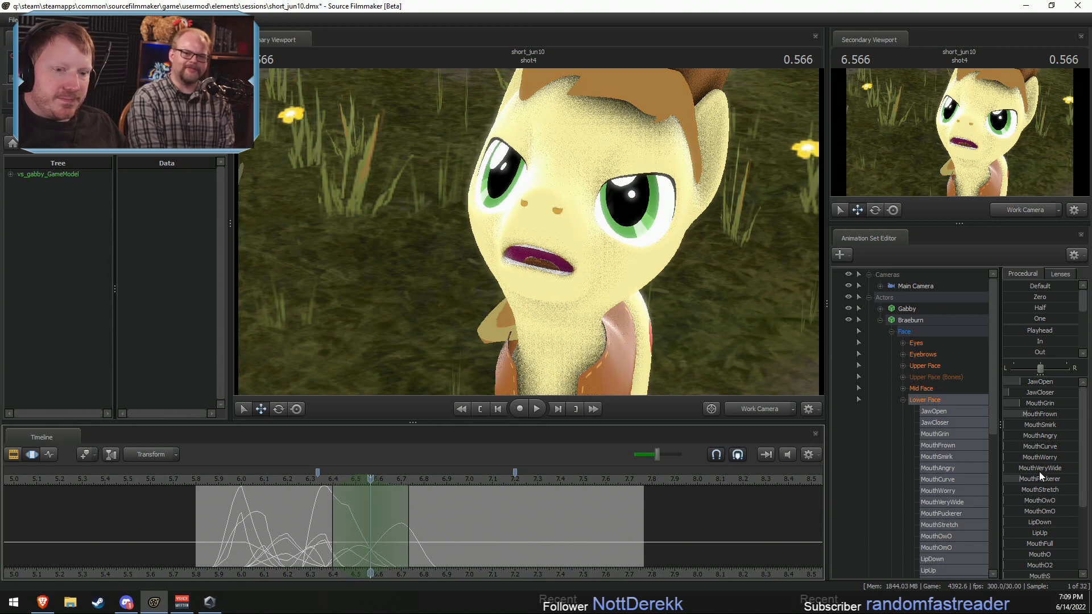
left_click_drag(1038, 470, 1058, 470)
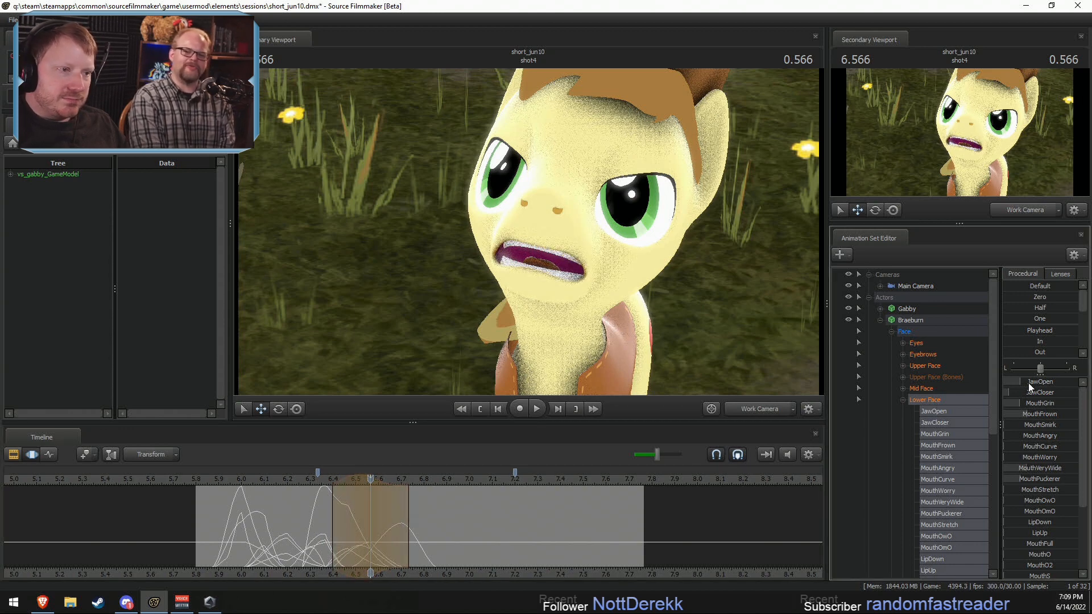
left_click_drag(1028, 385, 1046, 385)
Step: Play back and scrub Braeburn's line repeatedly from about 6.17 seconds to check the new mouth shapes
left_click(279, 479)
key("space")
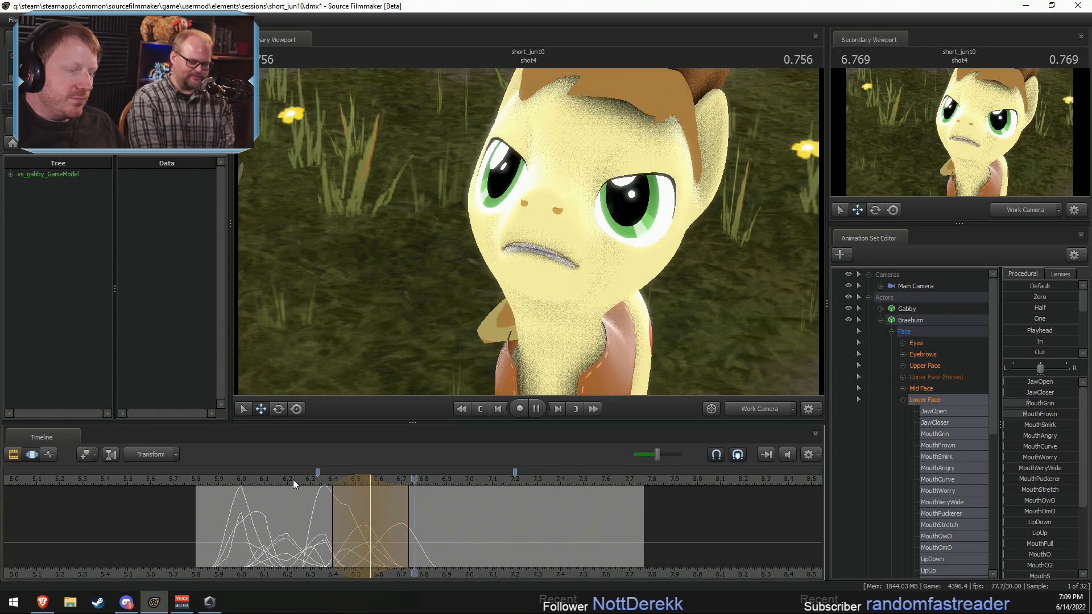
key("space")
key("shift")
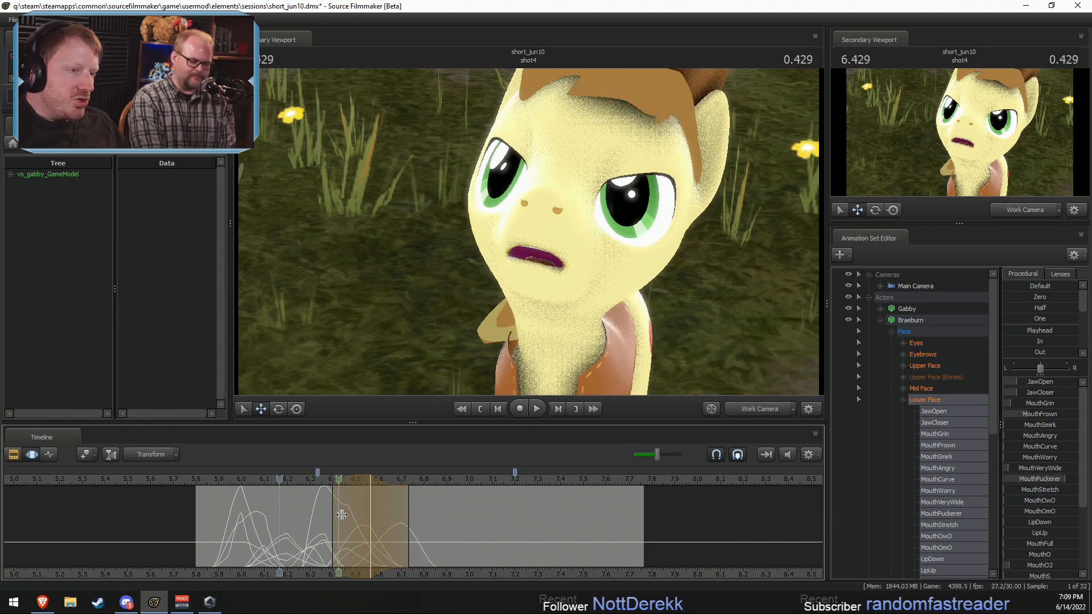
key("space")
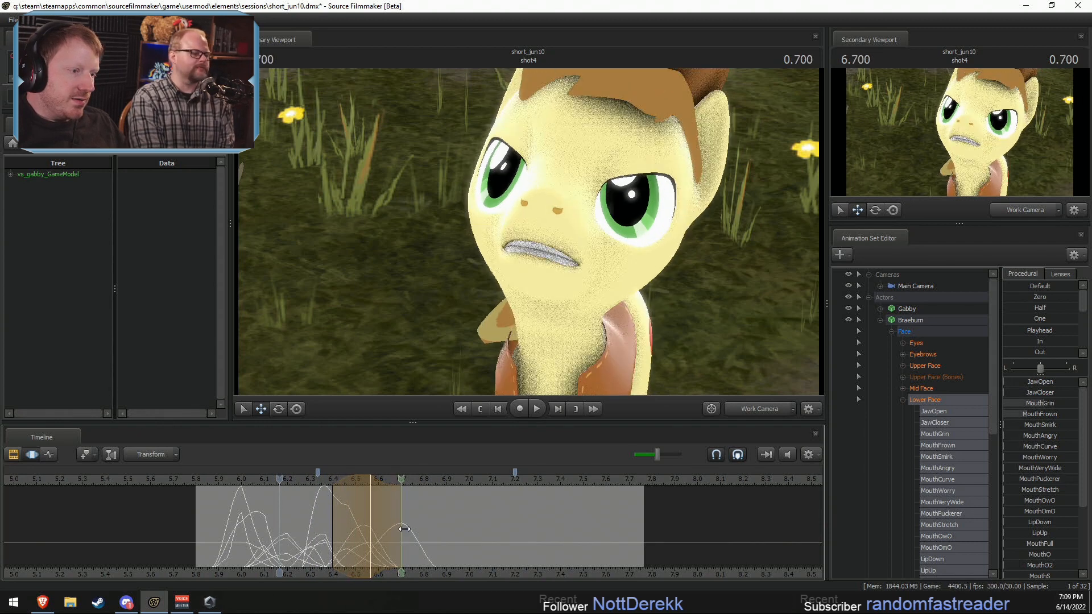
key("space")
key("space")
key("space")
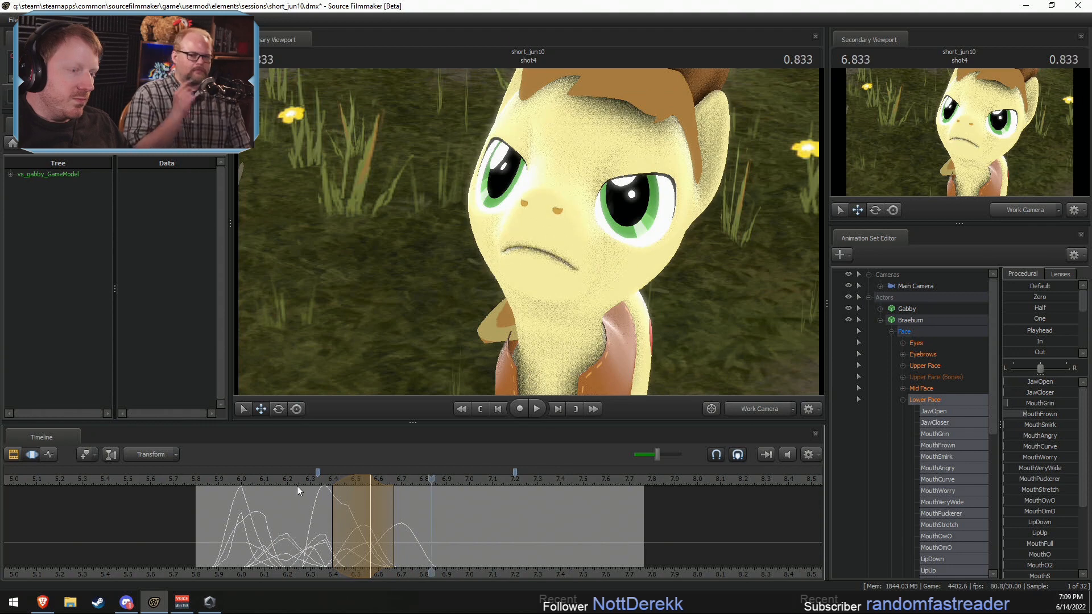
Step: At 6.466 seconds, lower Braeburn's MouthVeryWide and JawOpen and raise MouthGrin, with falloff to about 6.37 and 6.57 seconds
key("shift")
left_click(347, 510)
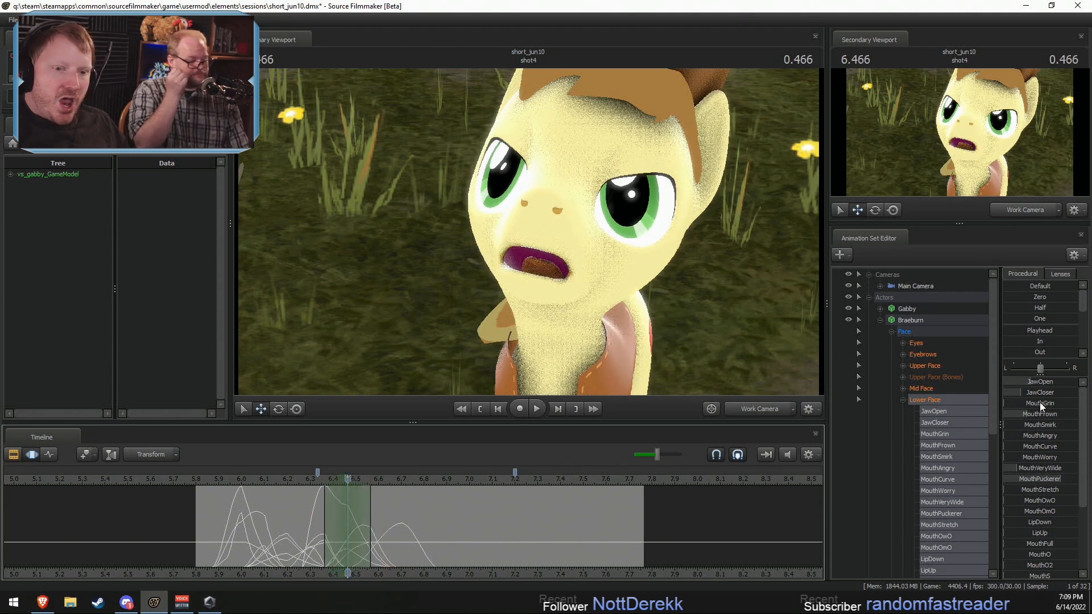
mouse_move(1027, 477)
left_mouse_down()
mouse_move(1047, 478)
mouse_move(1032, 471)
left_mouse_up()
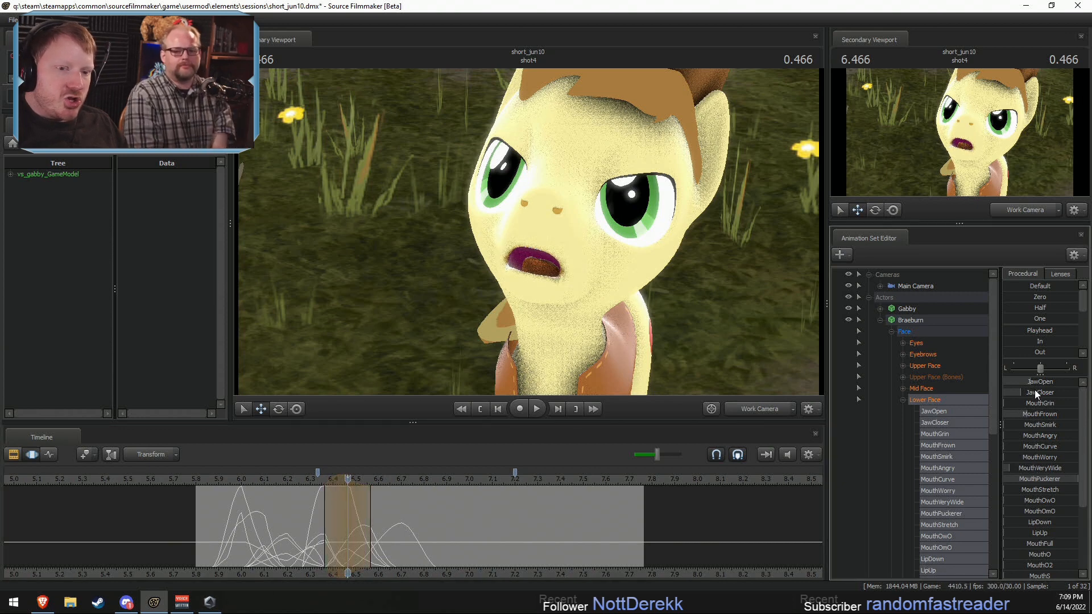
left_click_drag(1035, 385, 1017, 405)
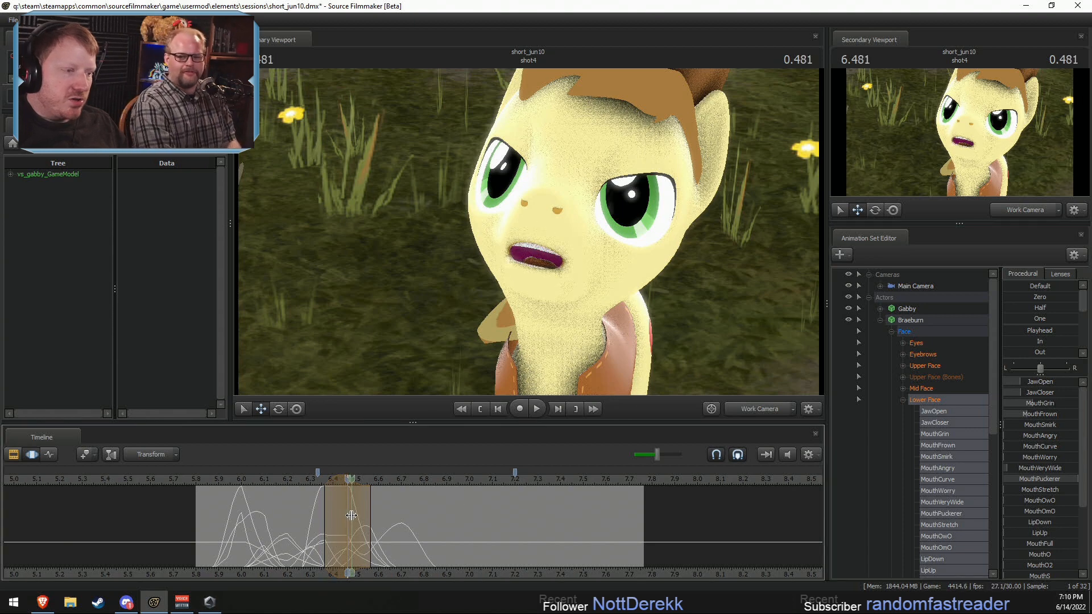
Step: At 6.633 seconds, raise Braeburn's MouthGrin slightly, with the time selection falling off to about 6.53 and 6.73 seconds
mouse_move(370, 516)
left_mouse_down("shift")
mouse_move(401, 517)
mouse_move(373, 520)
mouse_move(382, 522)
left_mouse_up("shift")
scroll(382, 522, "up", 1, "shift")
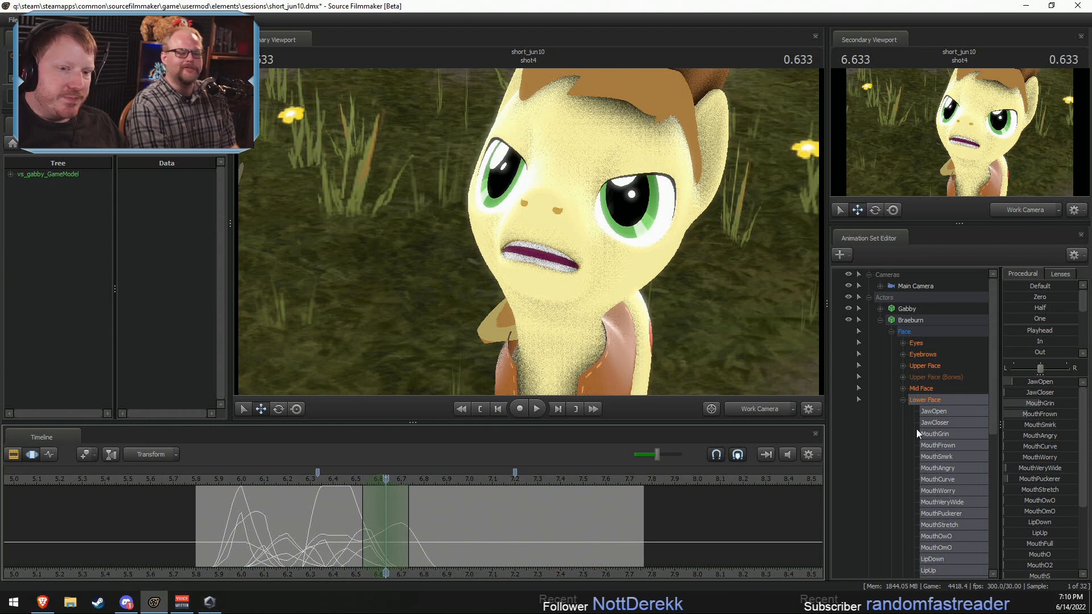
left_click_drag(1039, 404, 1044, 404)
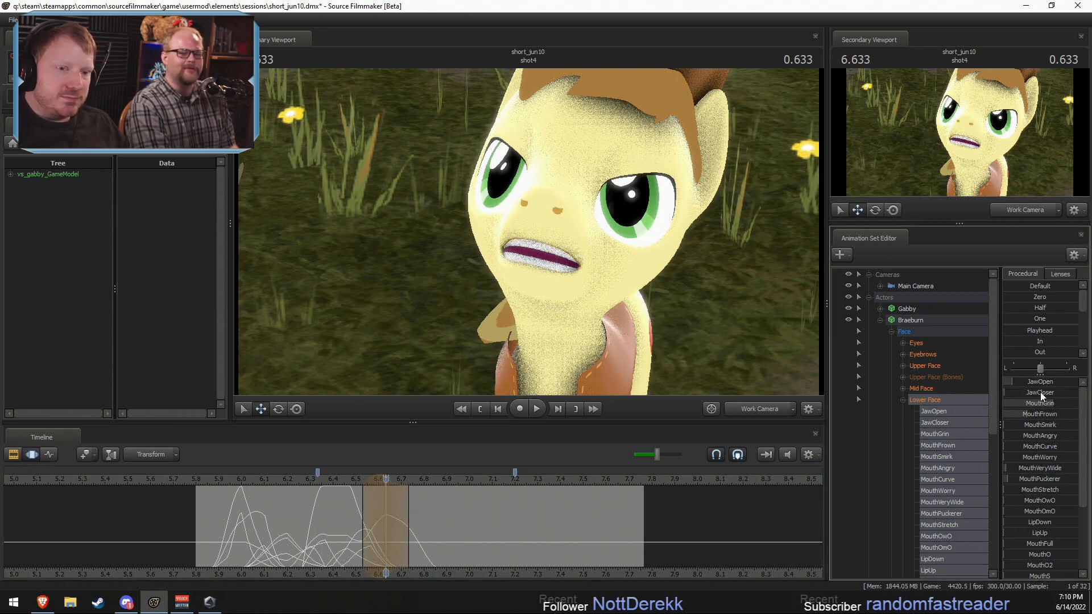
Step: Play back and scrub Braeburn's line from about 5.85 seconds to check his mouth movement, particularly around 6.28 seconds
key("space")
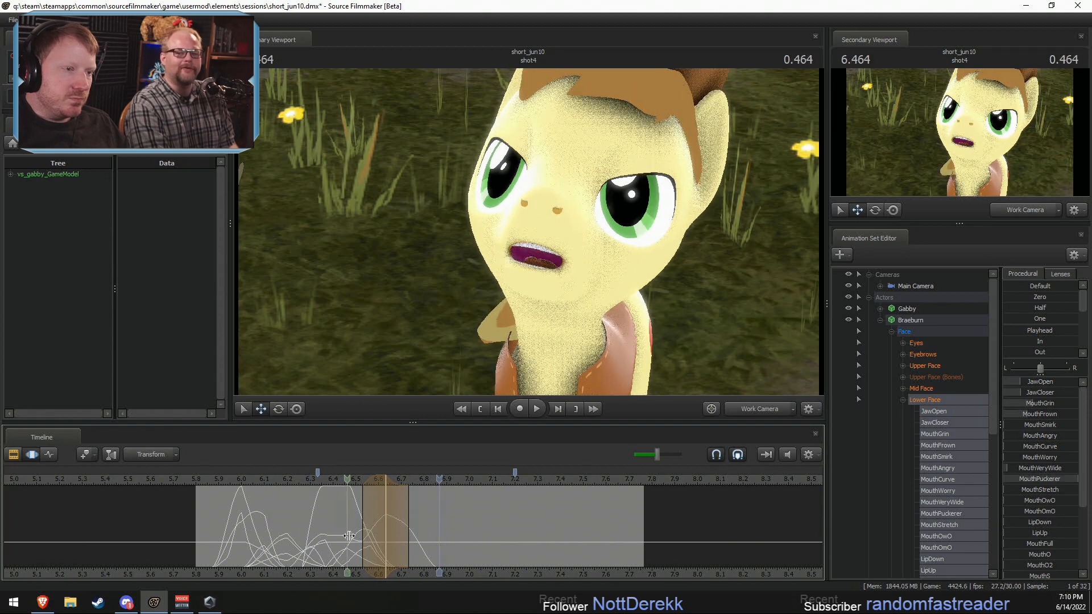
key("space")
left_click_drag(266, 534, 307, 544)
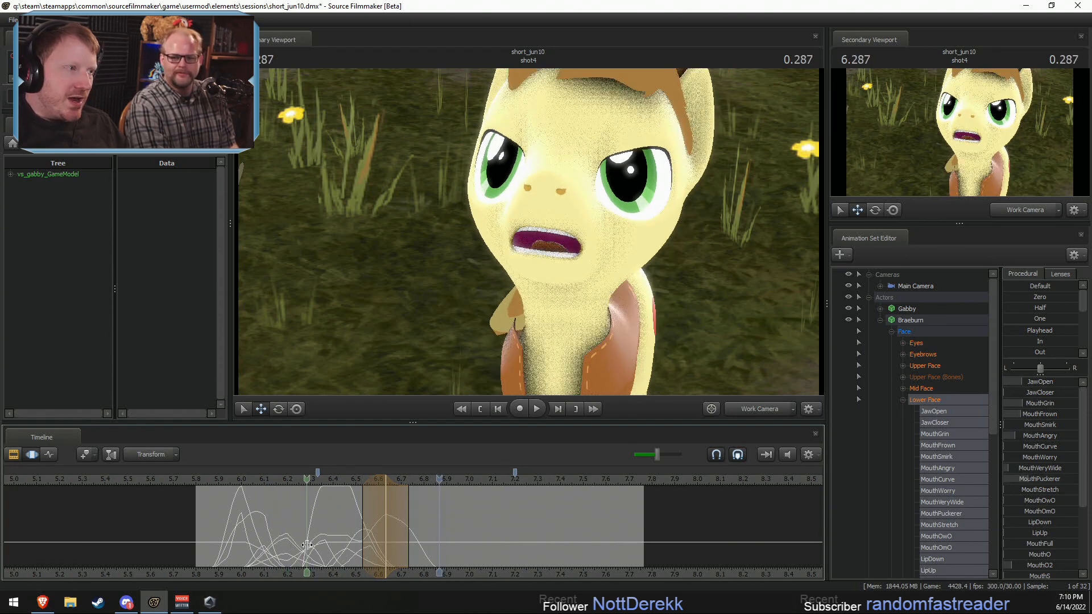
mouse_move(307, 544)
left_mouse_down()
mouse_move(273, 547)
mouse_move(309, 545)
mouse_move(281, 516)
mouse_move(306, 525)
left_mouse_up()
left_click(206, 479)
key("space")
key("space")
Step: Centre the time selection at 6.266 seconds, with falloff to about 6.17 and 6.37 seconds
left_click(302, 525, "shift")
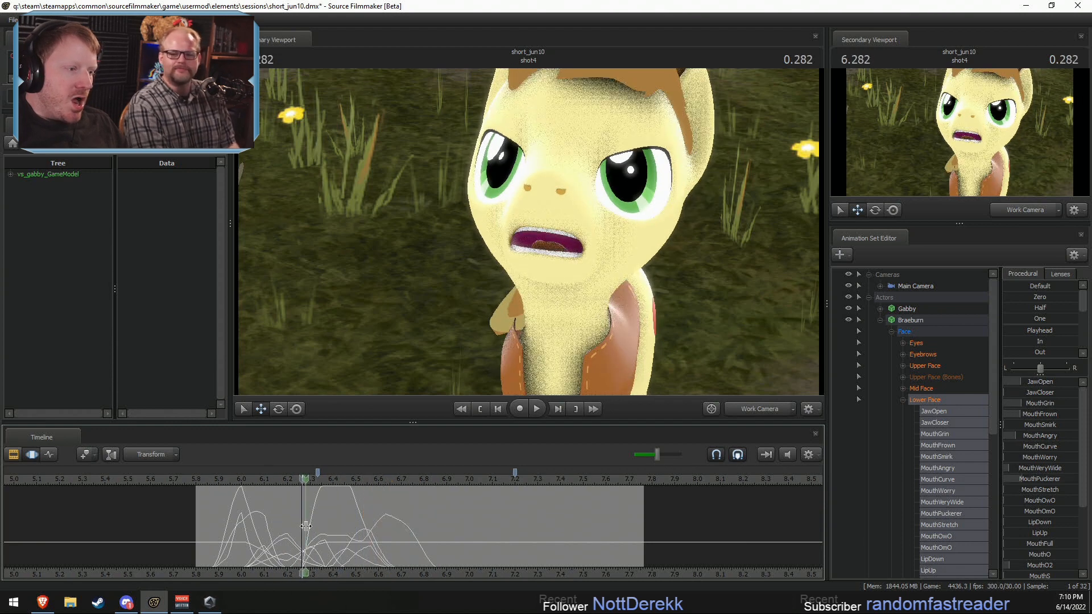
scroll(302, 526, "up", 3, "shift")
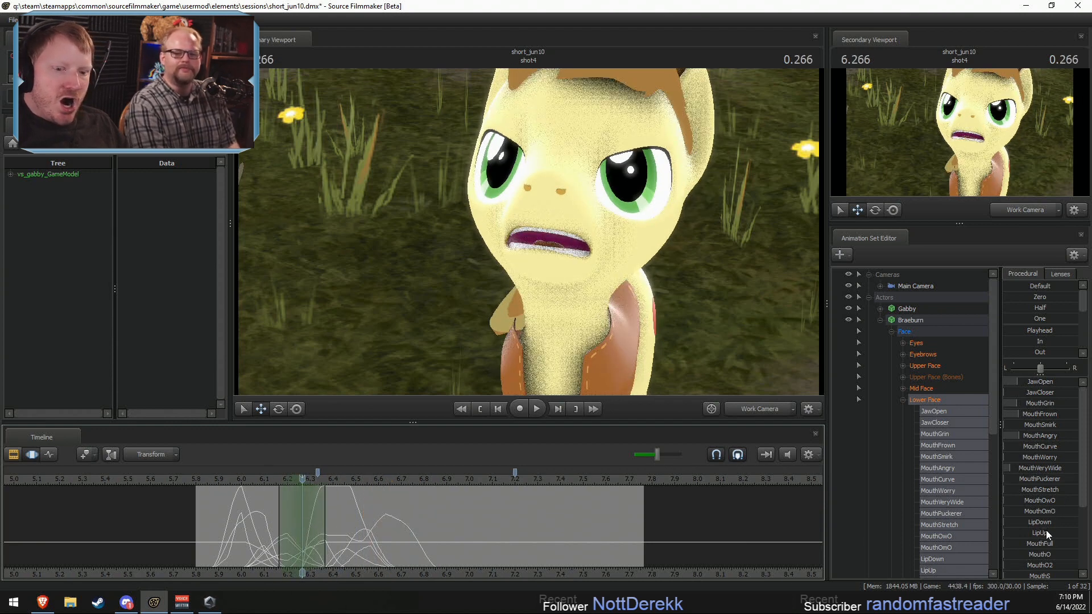
Step: Try raising Braeburn's MouthVeryWide and JawOpen separately at 6.266 seconds, undoing each change
scroll(1047, 531, "down", 1)
mouse_move(1040, 433)
left_mouse_down()
mouse_move(1057, 440)
mouse_move(1050, 445)
left_mouse_up()
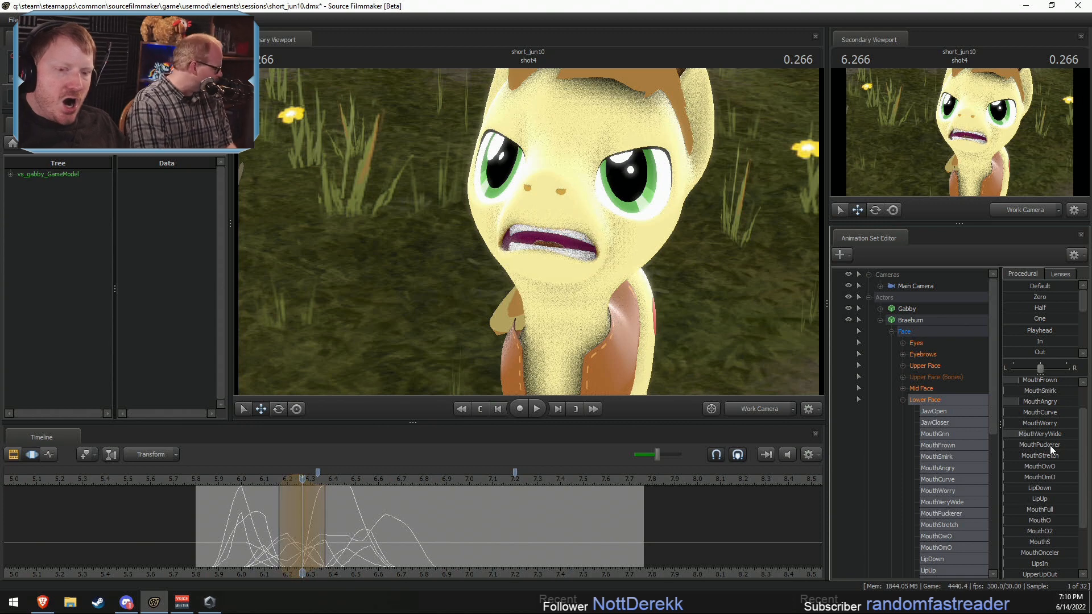
key("ctrl+z")
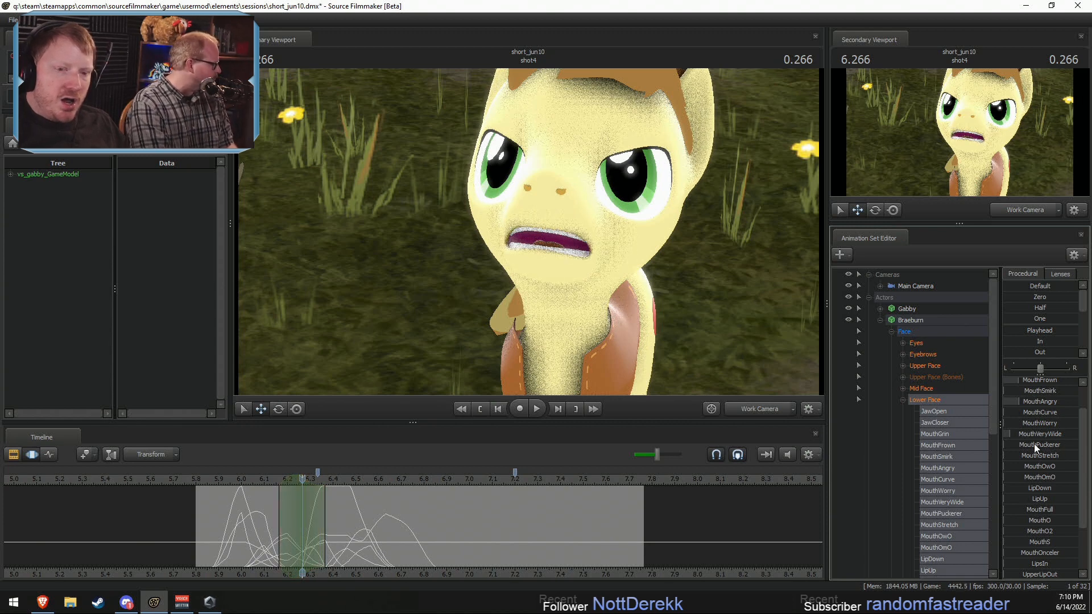
scroll(1034, 446, "up", 1)
left_click_drag(1021, 381, 1040, 381)
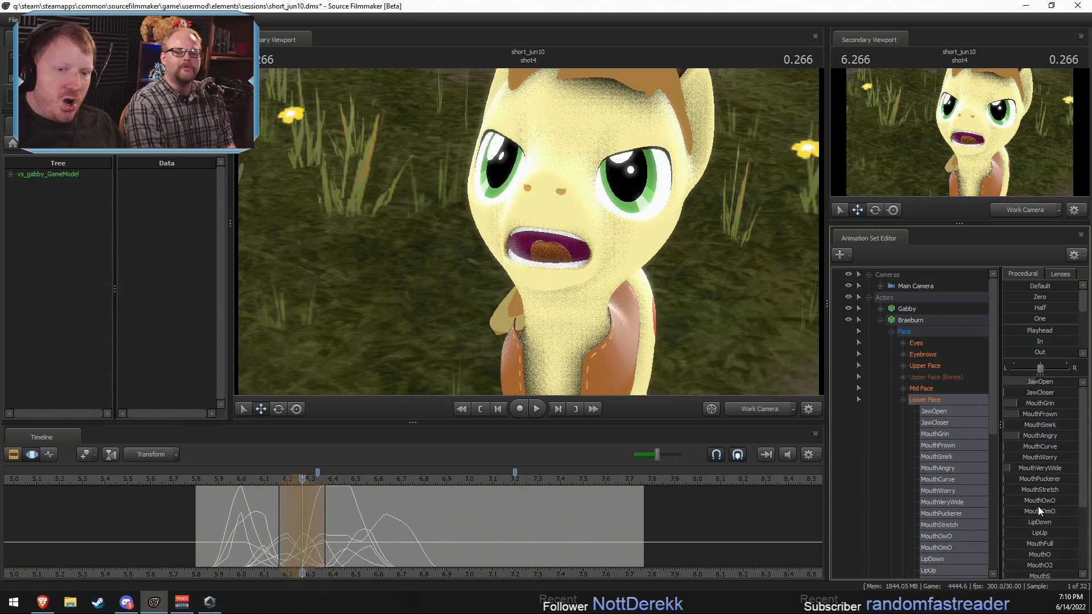
key("ctrl+z")
Step: Raise Braeburn's MouthPuckerer strongly at 6.266 seconds and open his jaw further with JawOpen
scroll(1028, 443, "down", 1)
left_click_drag(1028, 444, 1085, 450)
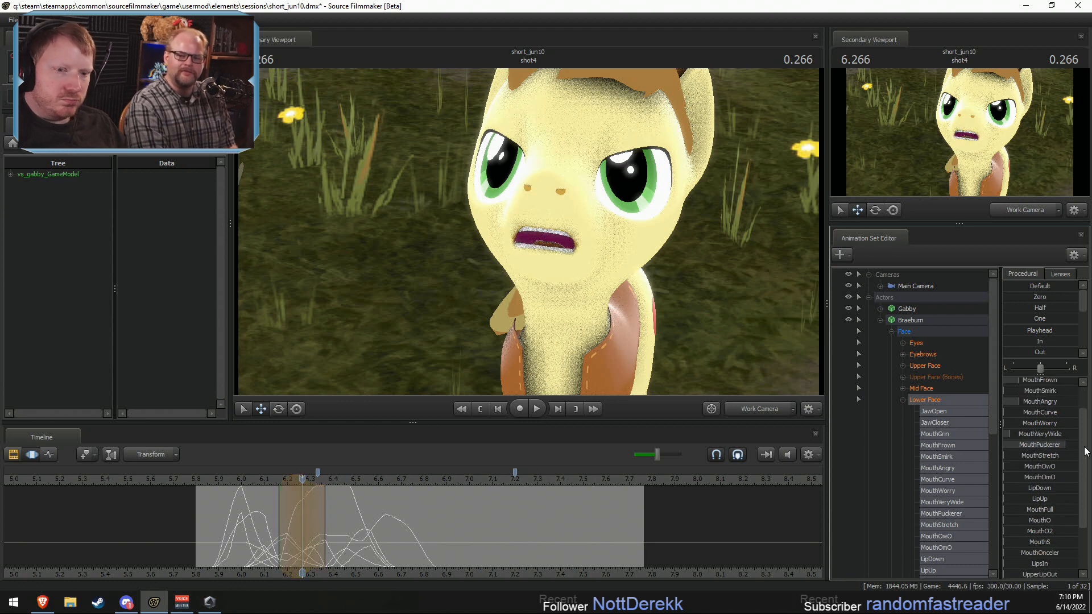
scroll(1062, 437, "up", 1)
left_click_drag(1040, 383, 1057, 383)
Step: Scrub and play back Braeburn's line from about 5.83 seconds to check the puckered mouth shape in motion
key("shift")
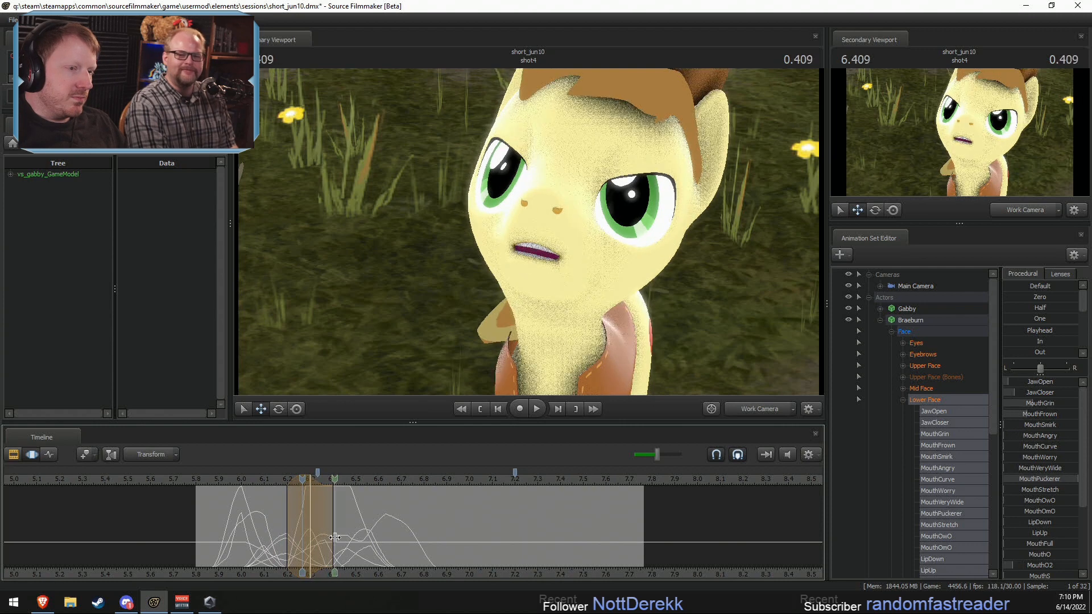
key("space")
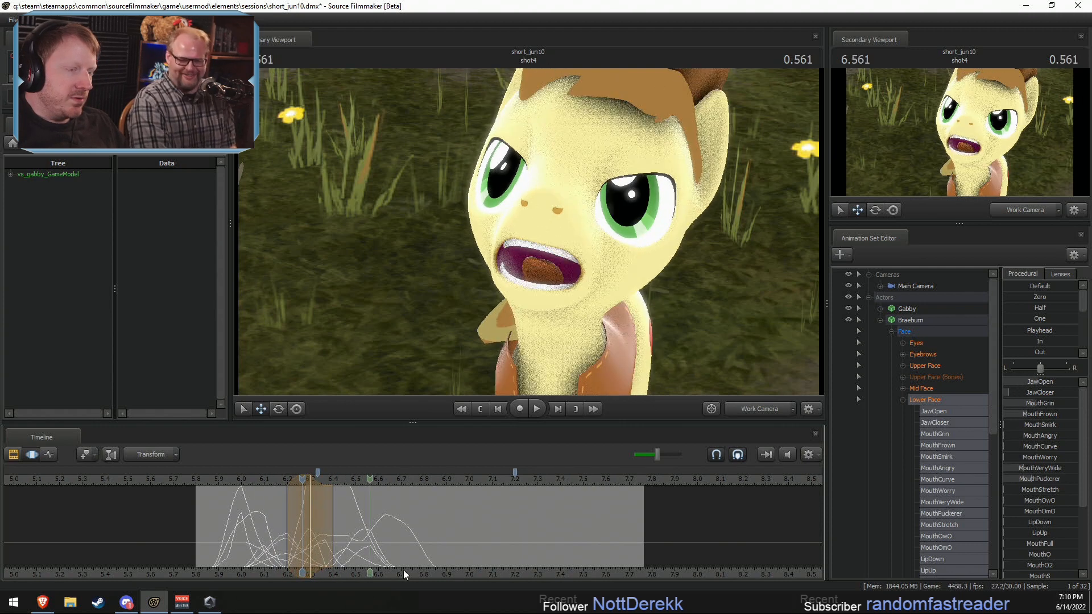
left_click(202, 480)
key("space")
key("space")
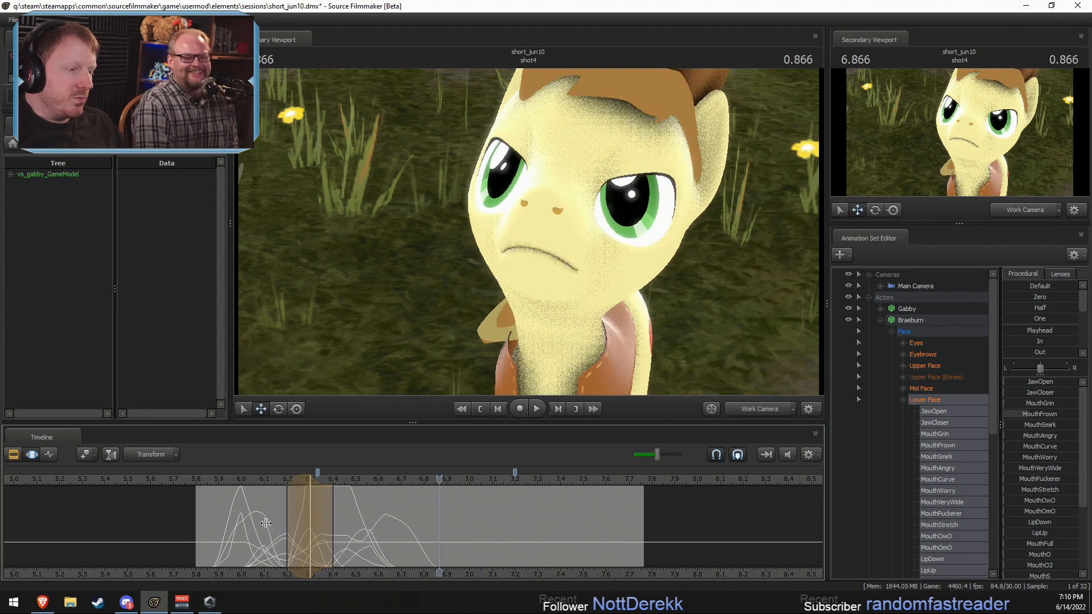
Step: At 6.400 seconds, narrow the time selection to about 6.37–6.43 seconds and close Braeburn's mouth further by lowering JawOpen
key("shift")
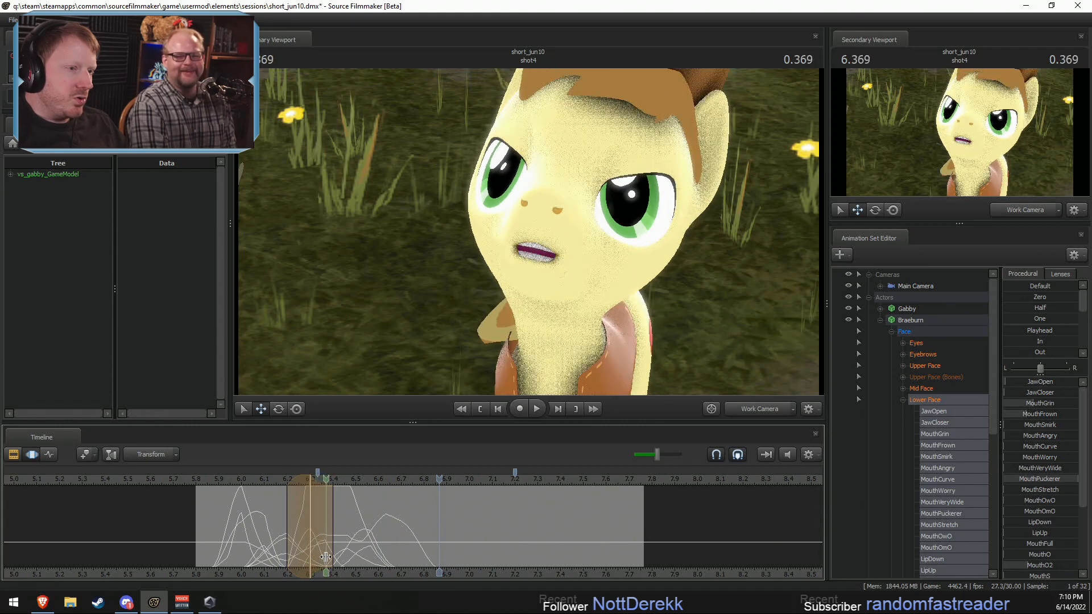
left_click(332, 552)
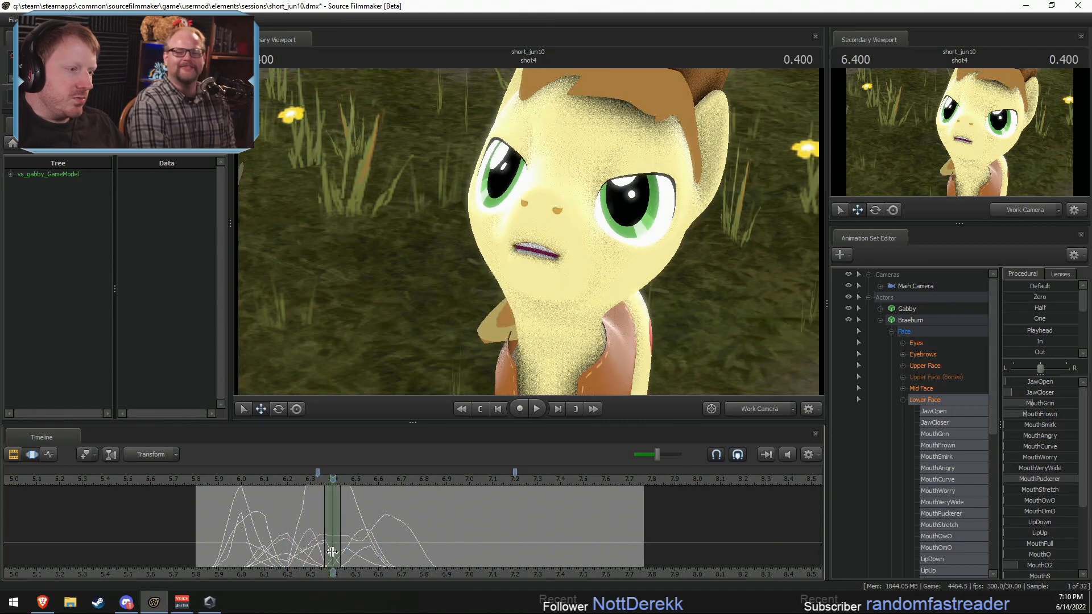
left_click_drag(1033, 392, 1040, 383)
key("ctrl+z")
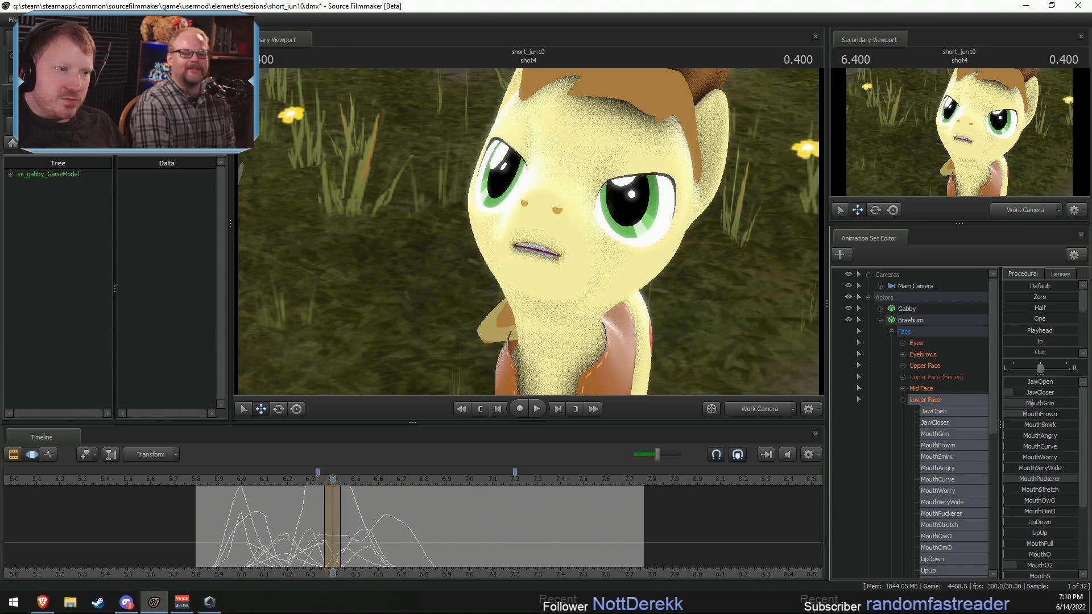
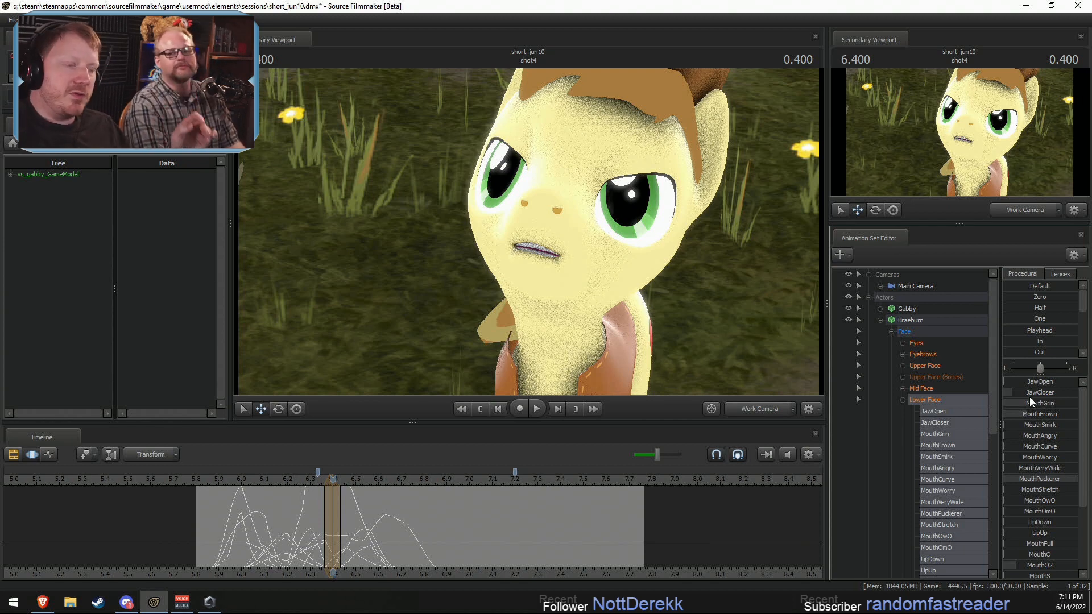
Step: Play back Braeburn's line from about 6.2 seconds to check the closed mouth shape near 6.40 seconds
left_click(283, 476)
key("space")
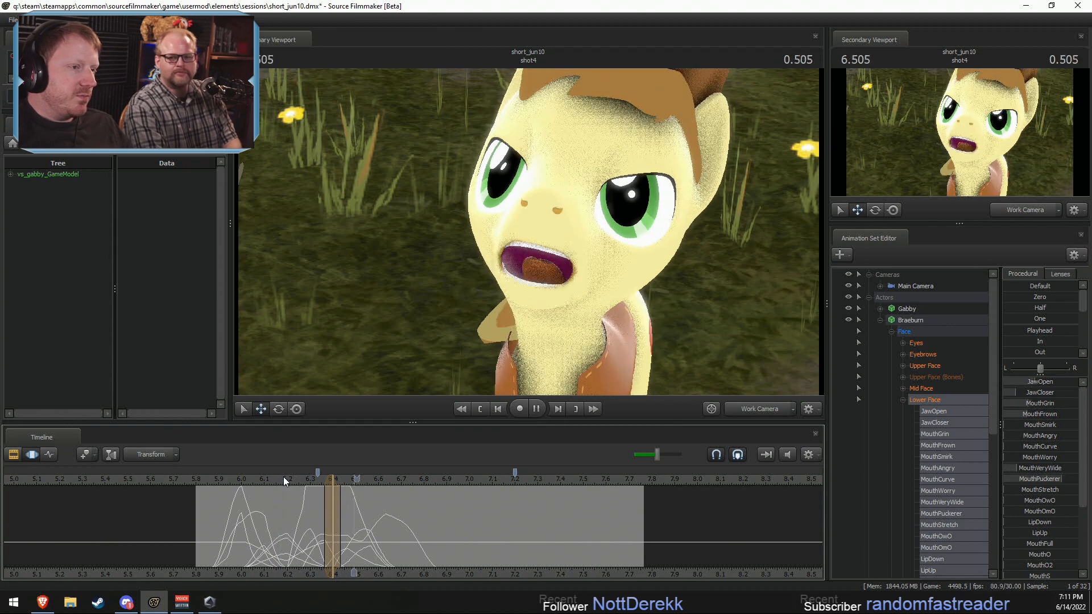
key("space")
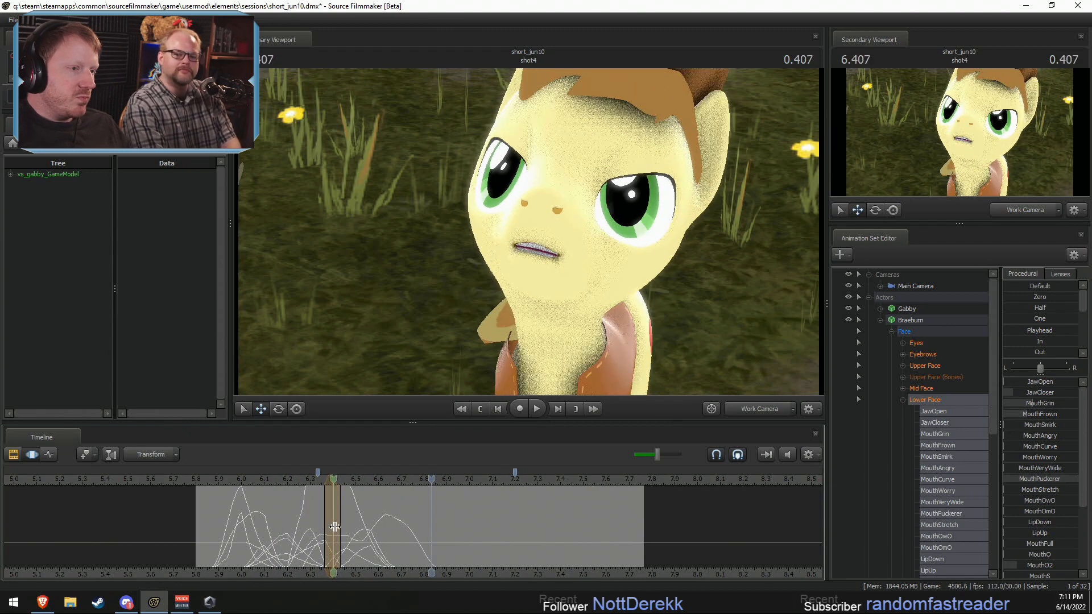
Step: At 6.466 seconds, with about 6.40–6.53 seconds selected, reduce Braeburn's MouthPuckerer to about half and raise MouthO2 to round his mouth
left_click_drag(348, 527, 348, 527, "shift")
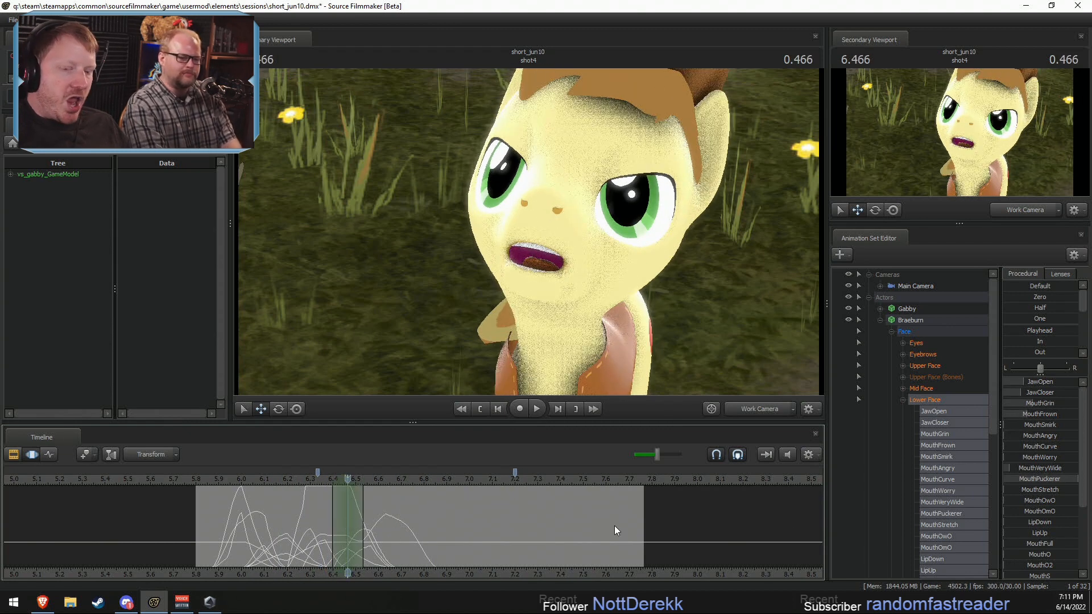
scroll(1037, 460, "down", 1)
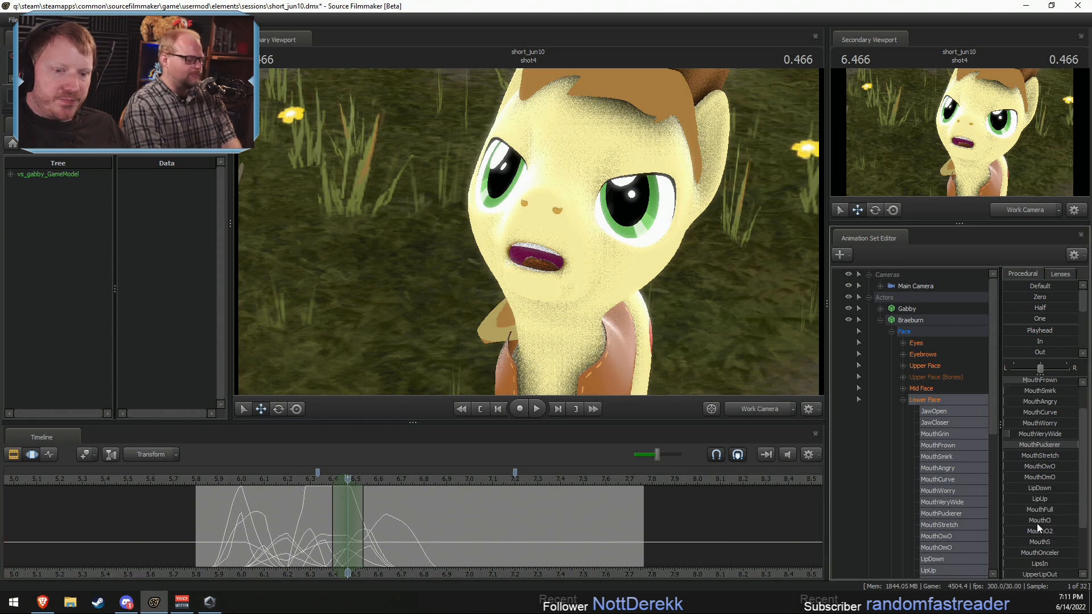
left_click_drag(1031, 531, 1065, 531)
key("ctrl+z")
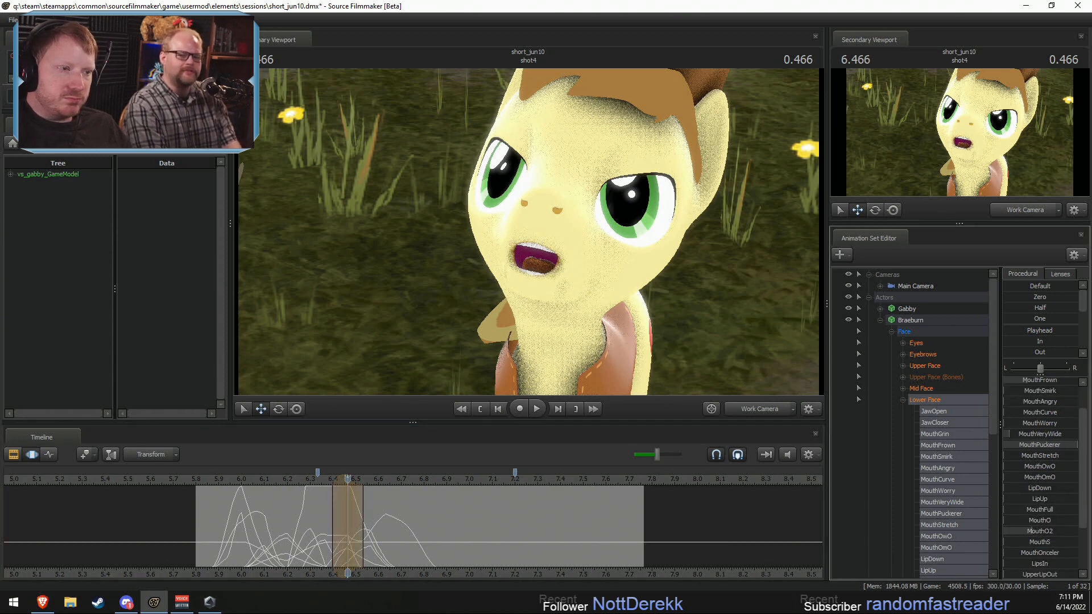
left_click_drag(1077, 444, 1044, 445)
left_click_drag(1029, 536, 1050, 536)
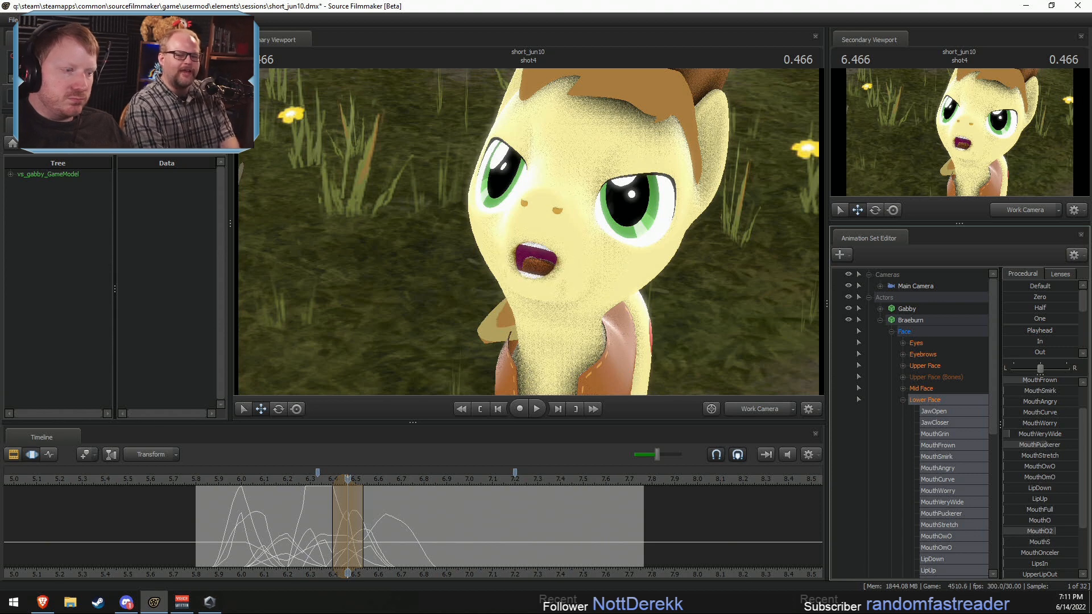
Step: Purse Braeburn's mouth around 6.766 seconds using MouthPuckerer and MouthO2, and shift that pose earlier to about 6.70 seconds
left_click_drag(346, 551, 446, 543)
scroll(416, 539, "down", 1)
scroll(426, 540, "up", 4)
scroll(434, 541, "down", 1)
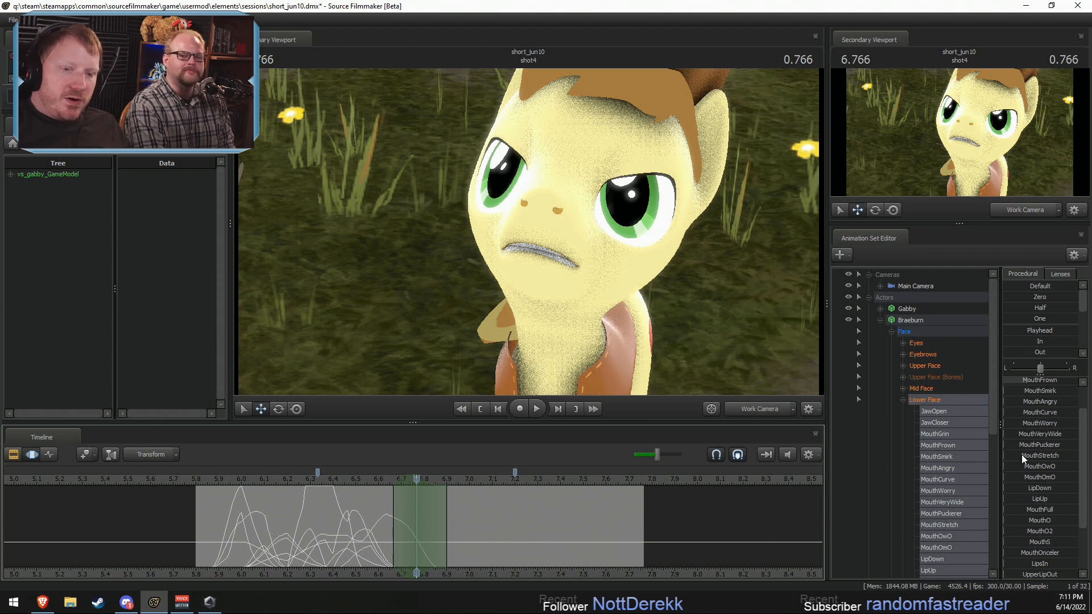
left_click_drag(1021, 445, 1073, 445)
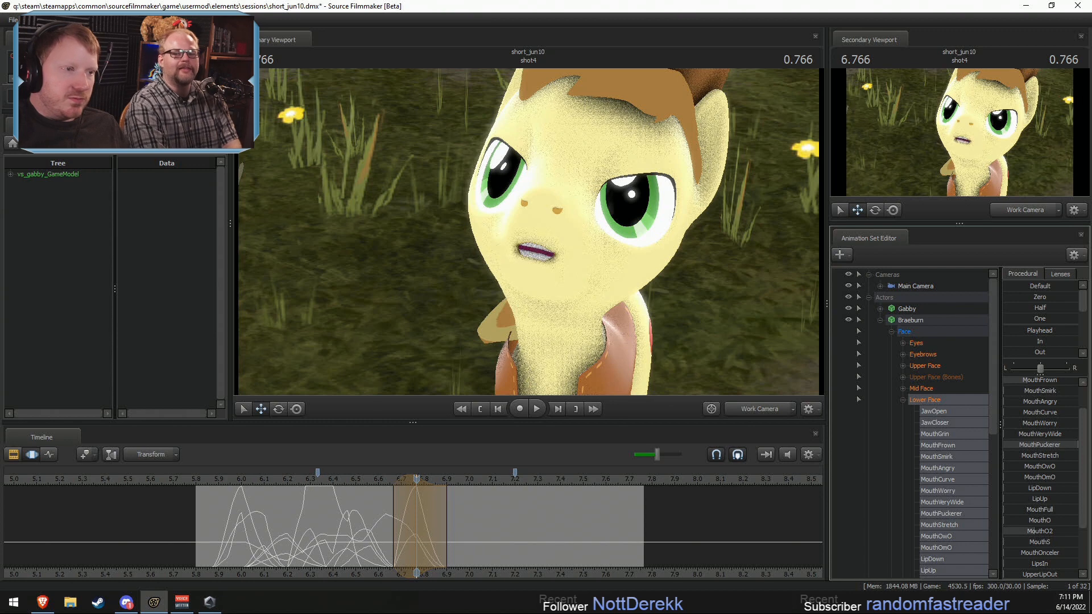
scroll(1038, 475, "up", 1)
left_click_drag(1027, 393, 1035, 393)
key("shift")
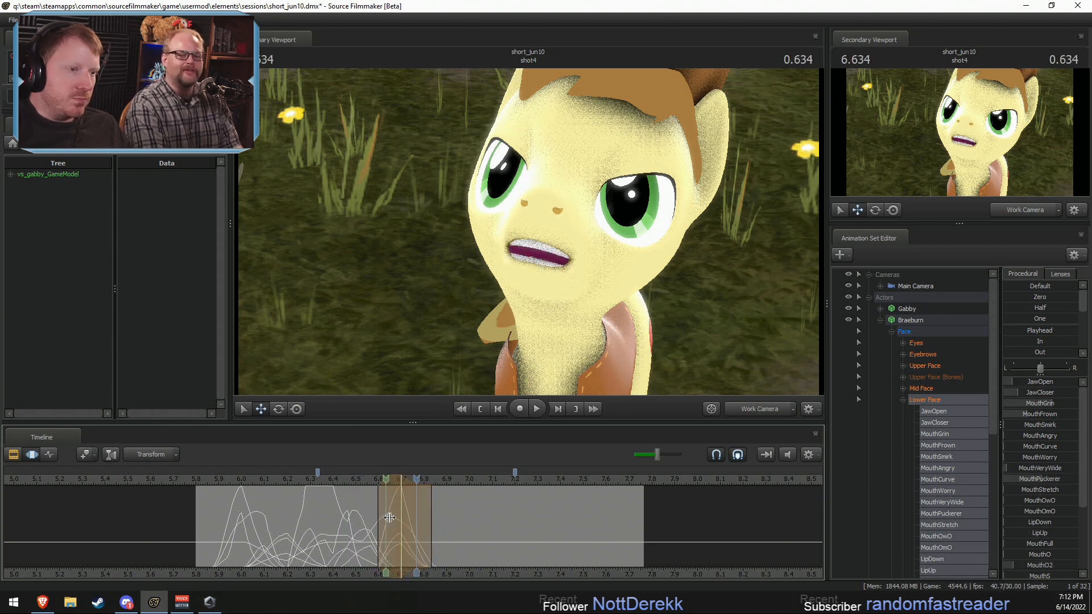
left_click_drag(378, 520, 386, 519)
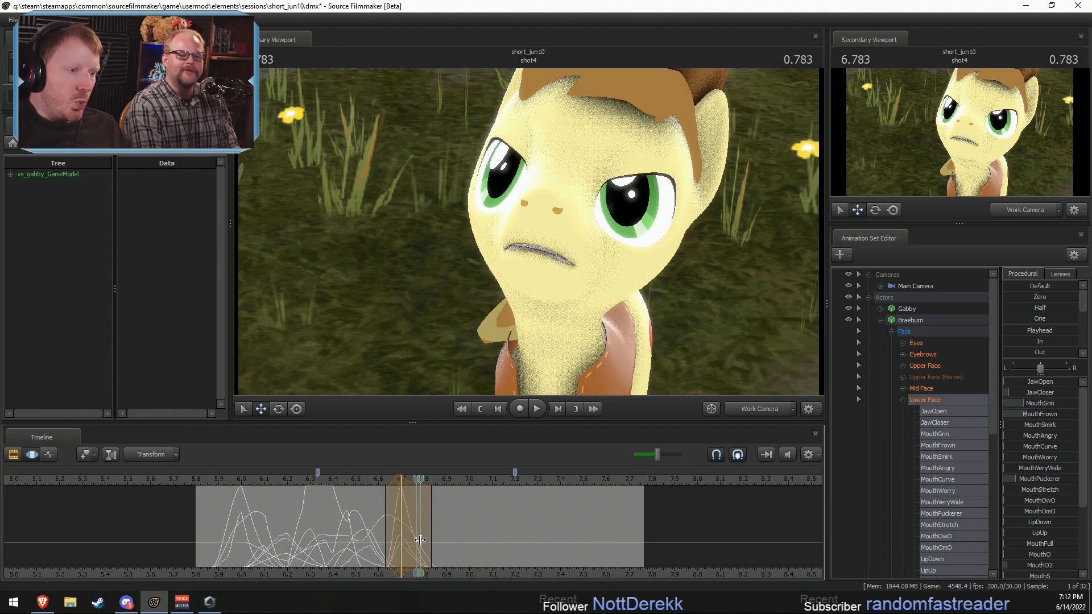
Step: Shape a toothy mouth at 6.833 seconds with MouthGrin and MouthPuckerer, and move it earlier within a selection of about 6.70–6.83 seconds
left_click(430, 541)
scroll(431, 540, "up", 5)
scroll(433, 542, "down", 1)
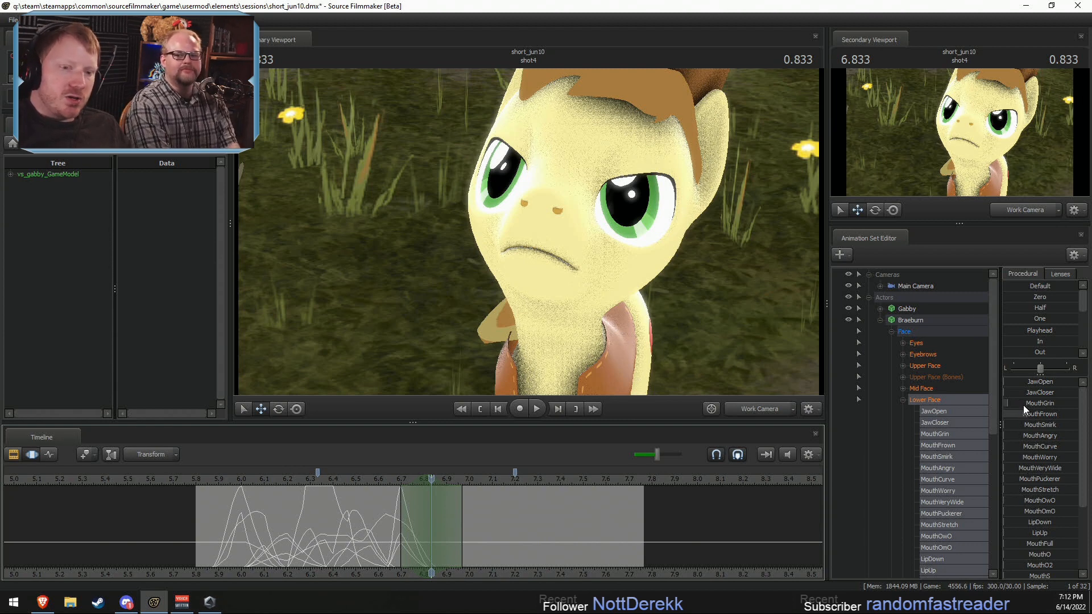
left_click_drag(1016, 402, 1055, 408)
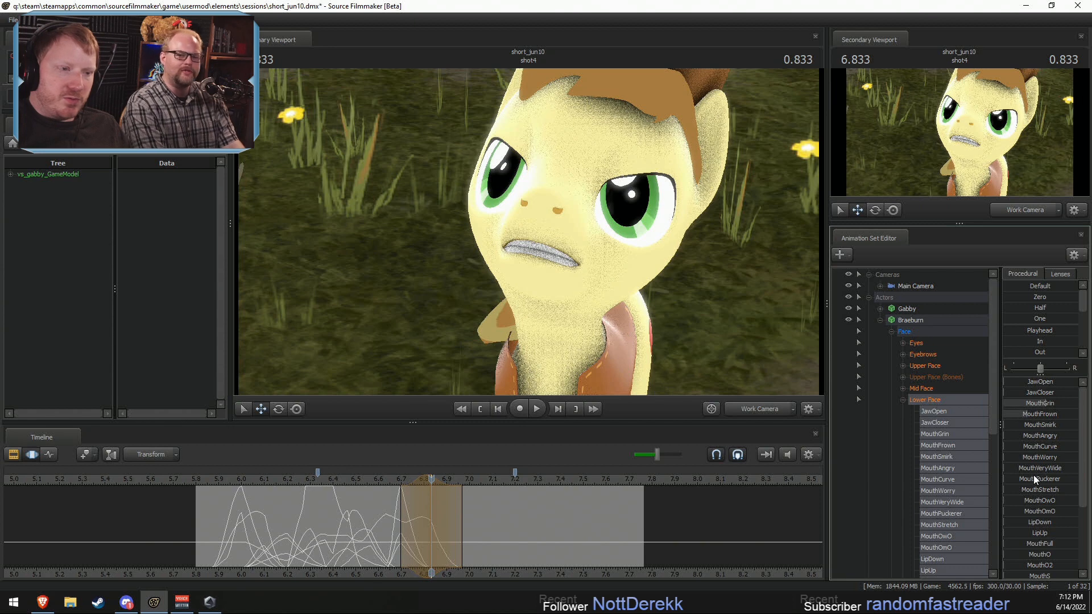
left_click_drag(1032, 475, 1017, 401)
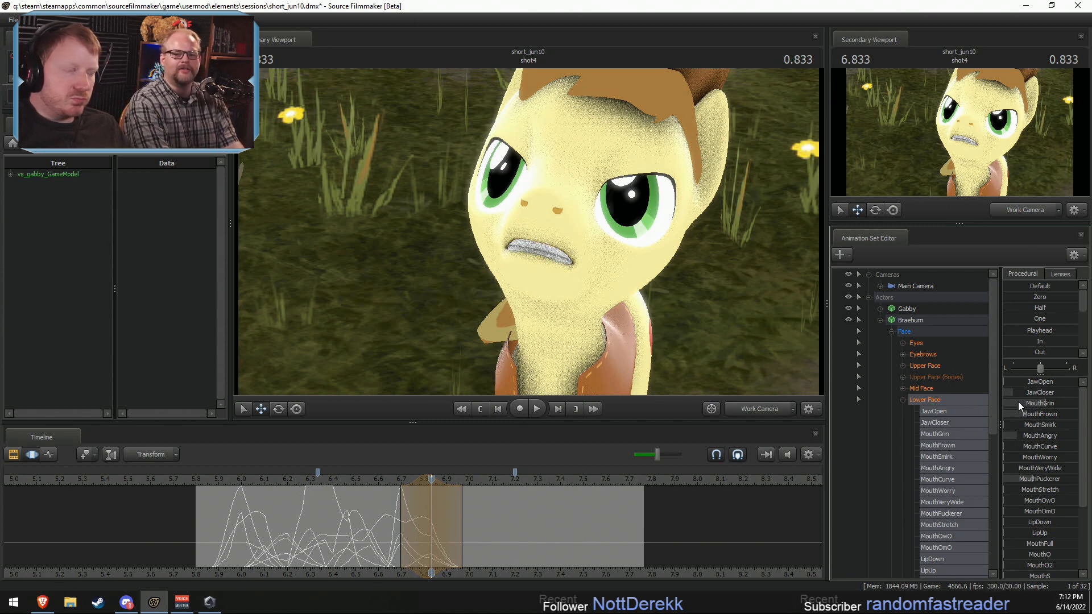
left_click_drag(405, 500, 409, 535)
left_click_drag(1053, 382, 1055, 382)
mouse_move(418, 520)
left_mouse_down()
mouse_move(402, 523)
mouse_move(422, 528)
mouse_move(397, 522)
mouse_move(431, 518)
mouse_move(400, 515)
left_mouse_up()
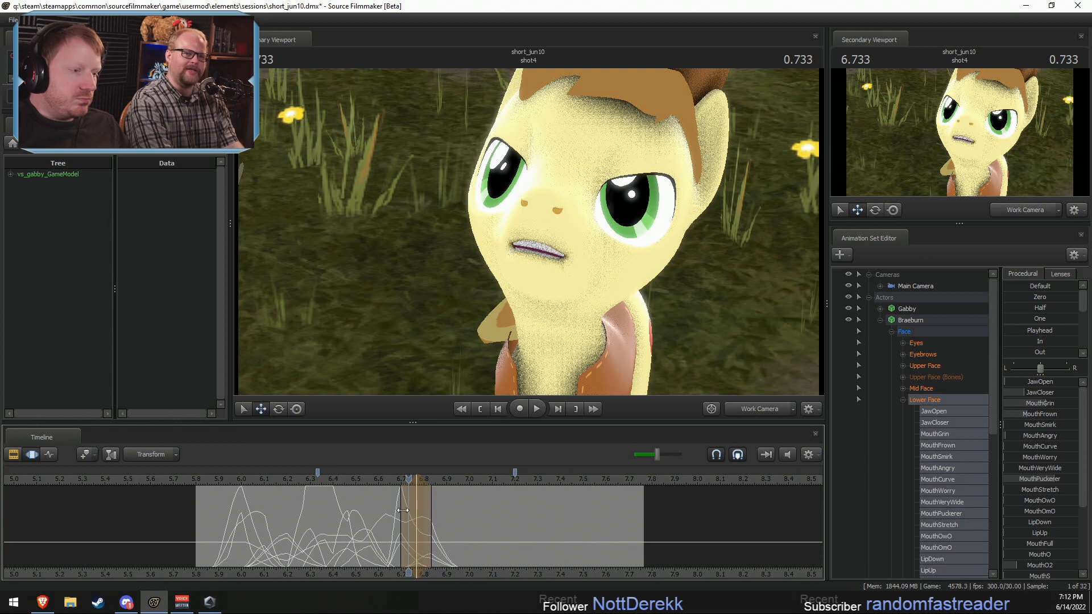
Step: At 6.666 seconds, with about 6.60–6.73 seconds selected, close Braeburn's mouth slightly by lowering MouthO2
key("shift")
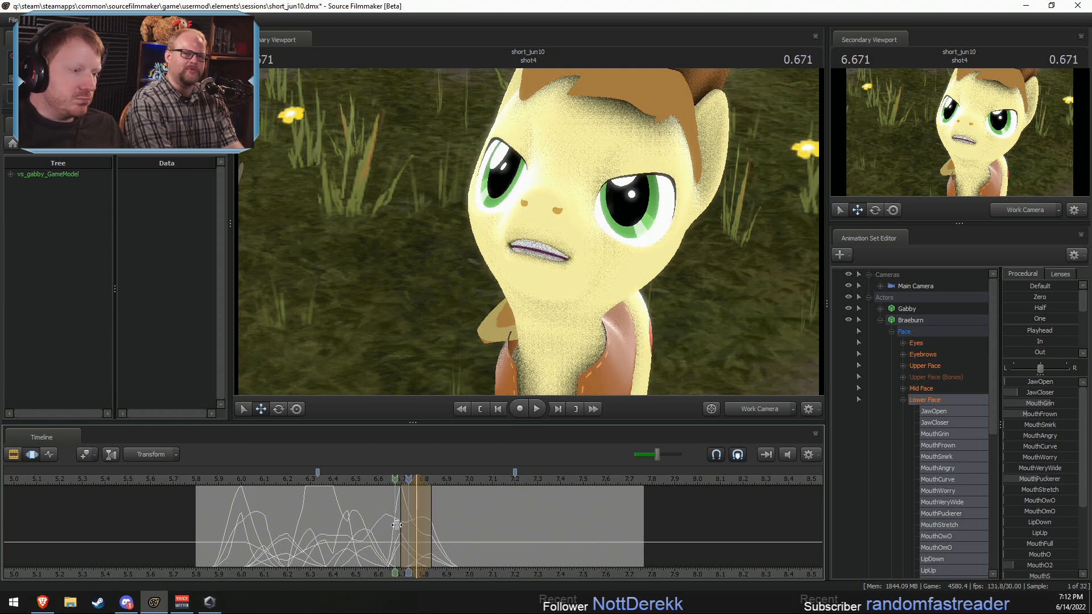
left_click(394, 523, "shift")
scroll(394, 524, "up", 2, "shift")
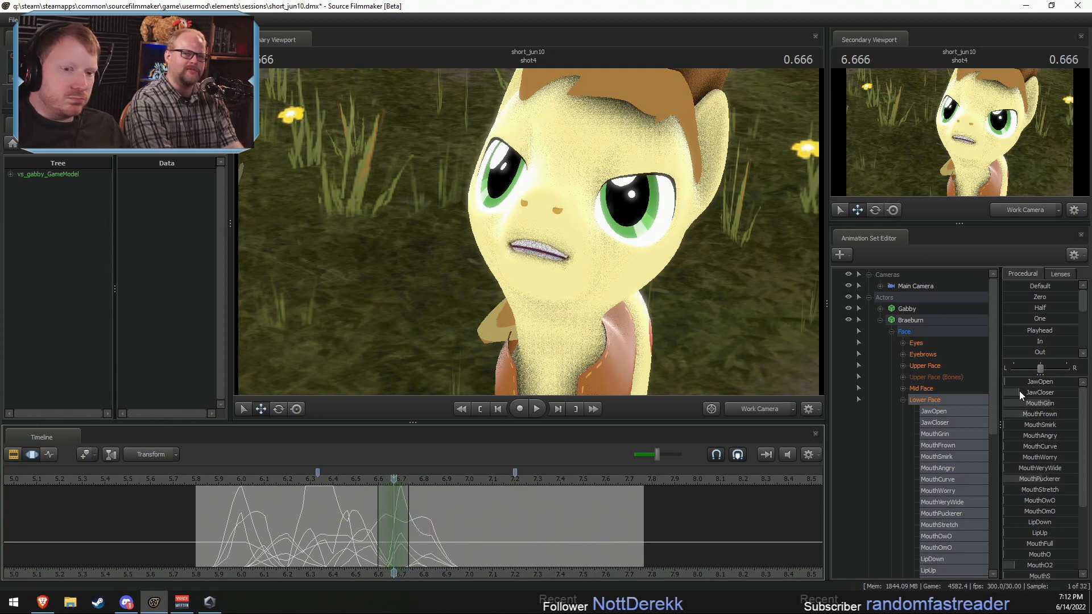
left_click_drag(1049, 403, 1043, 414)
left_click_drag(1040, 479, 1040, 479)
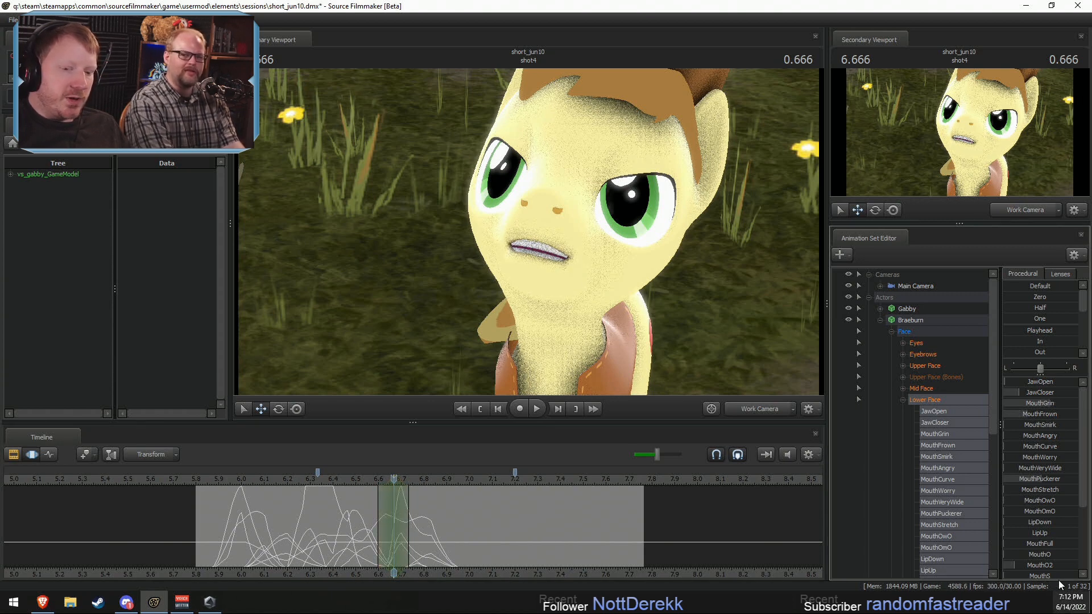
left_click_drag(1047, 568, 1034, 567)
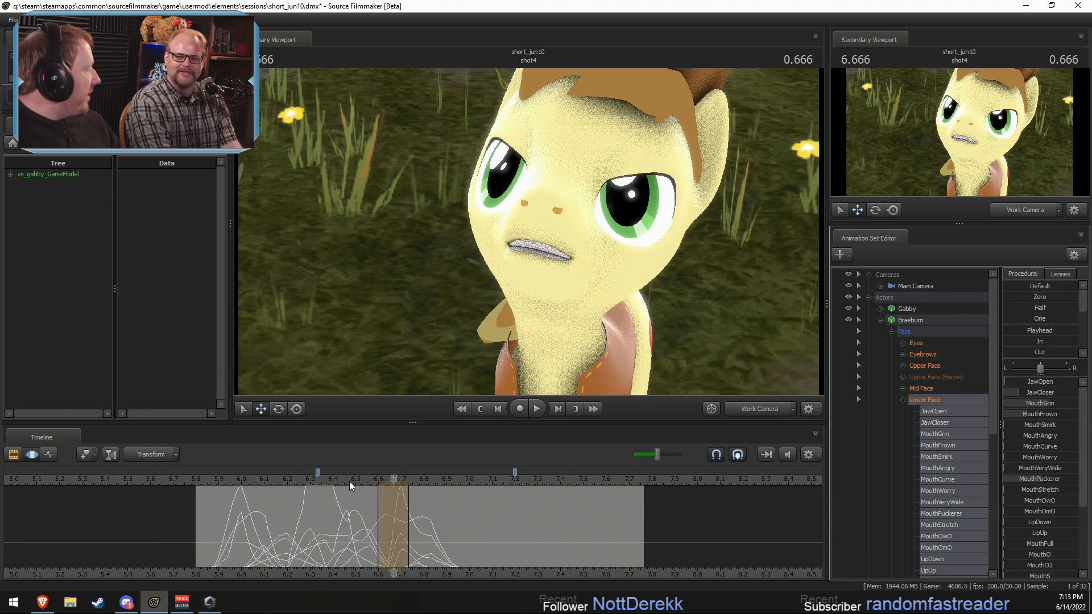
Step: Check the mouth at 6.533 seconds, and lower Braeburn's MouthGrin at 6.766 seconds within about 6.70–6.83 seconds
left_click(367, 480)
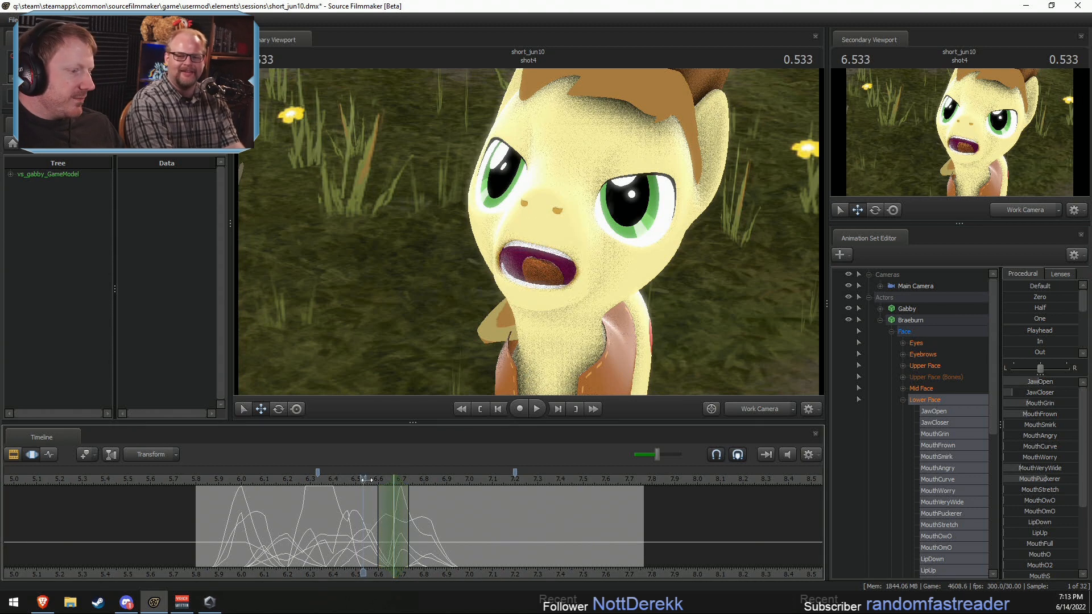
left_click_drag(365, 479, 363, 543)
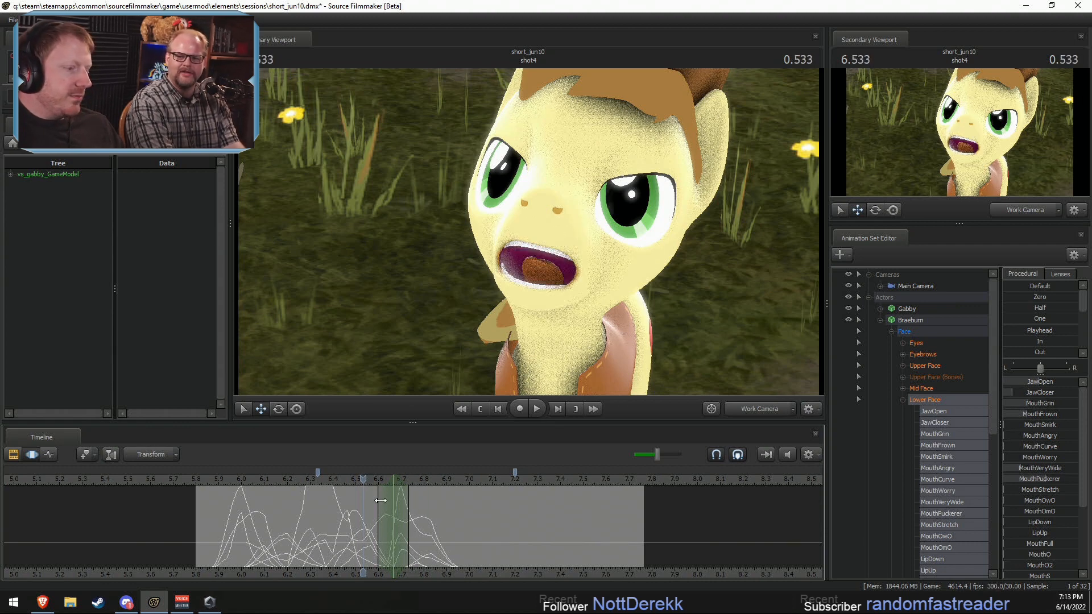
left_click_drag(380, 500, 416, 518)
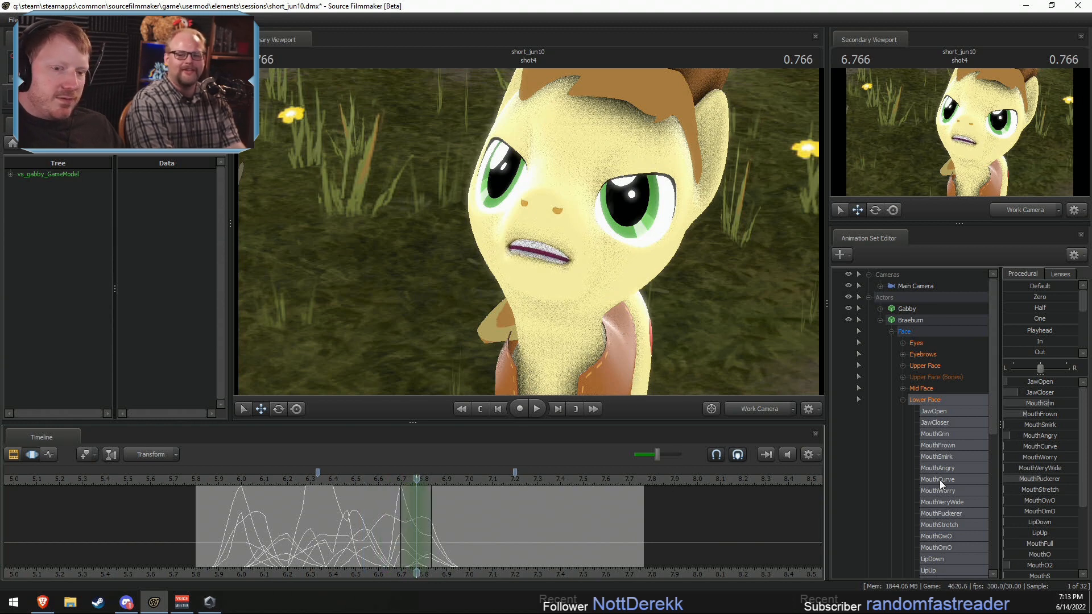
left_click_drag(1049, 403, 1034, 402)
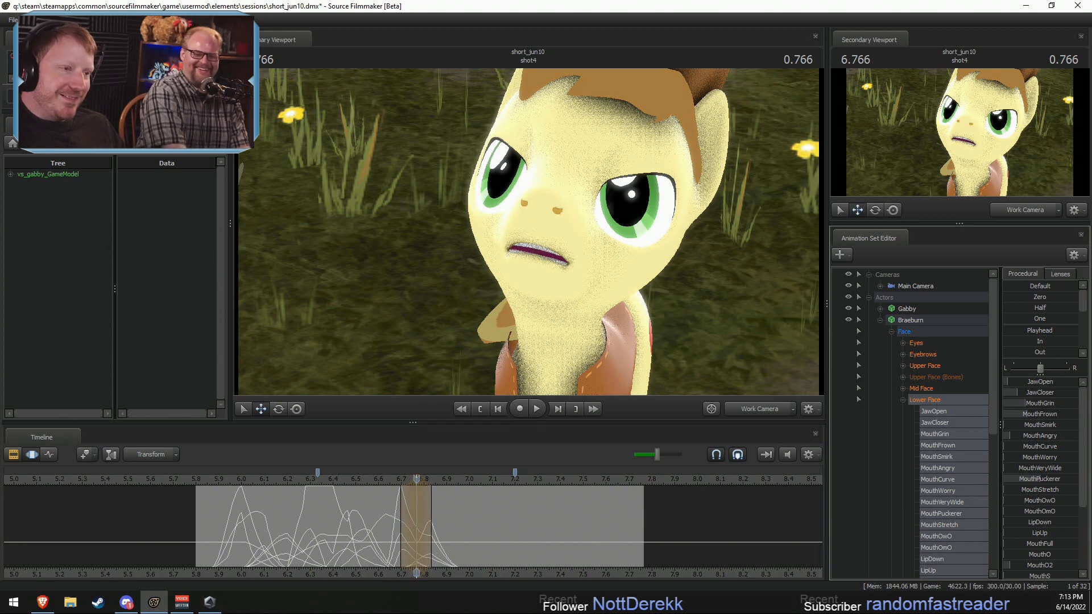
key("shift")
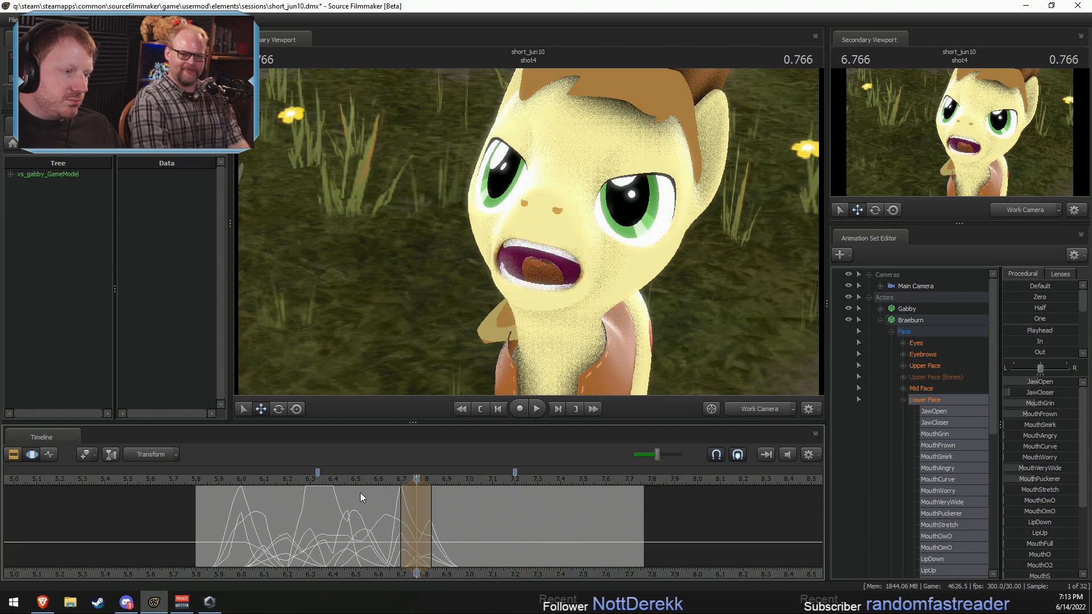
Step: Play back Braeburn's line from about 5.83 seconds to check the revised mouth shapes
left_click(227, 484)
key("space")
left_click(201, 483)
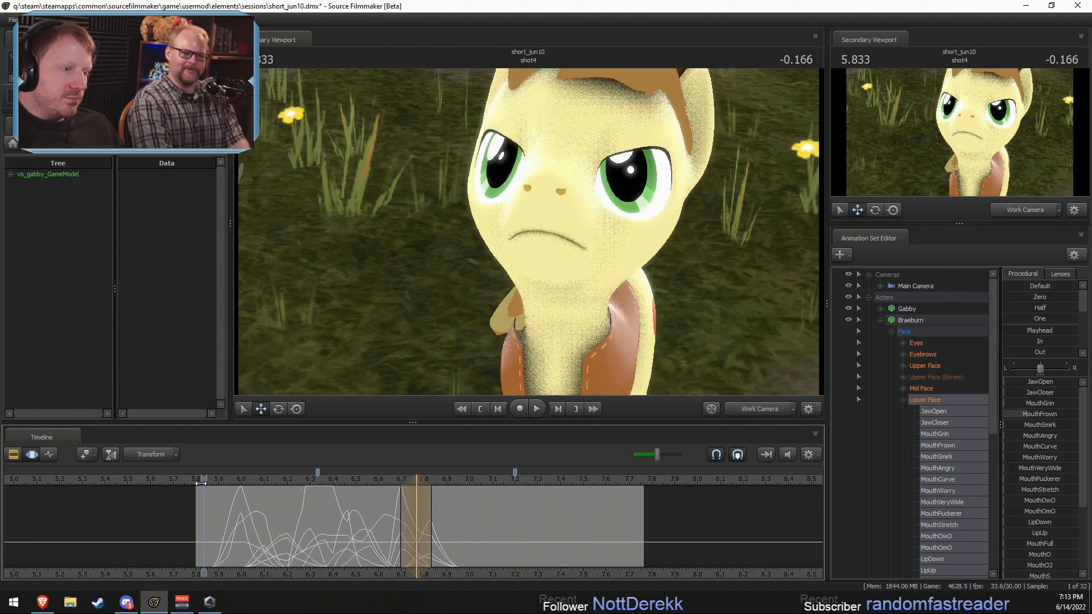
key("space")
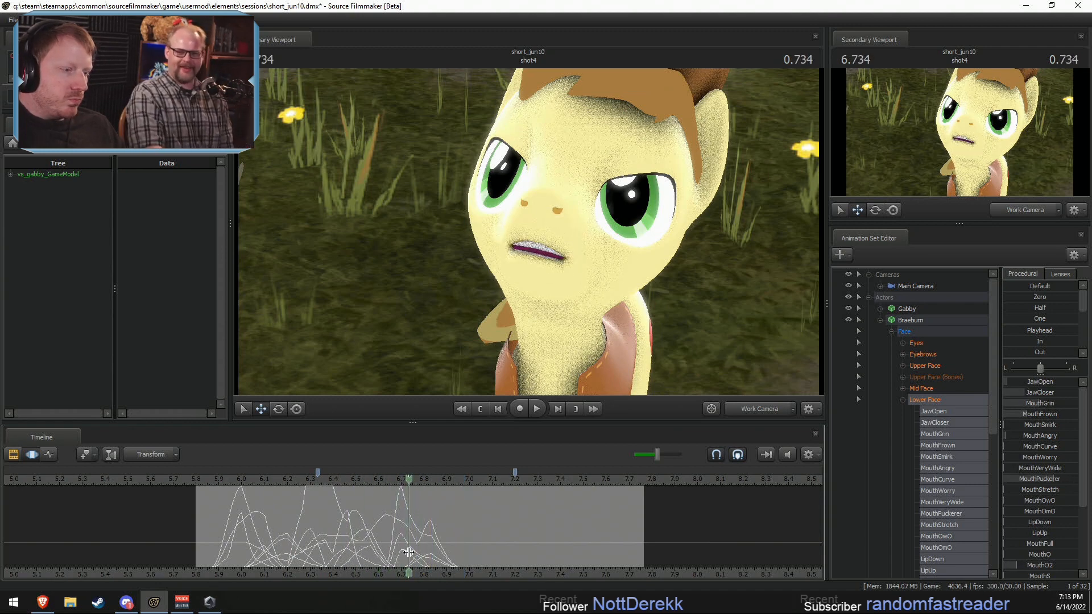
Step: At 6.733 seconds, with about 6.67–6.80 seconds selected, raise Braeburn's MouthPuckerer to maximum and lower MouthGrin and MouthFrown
left_click(409, 552)
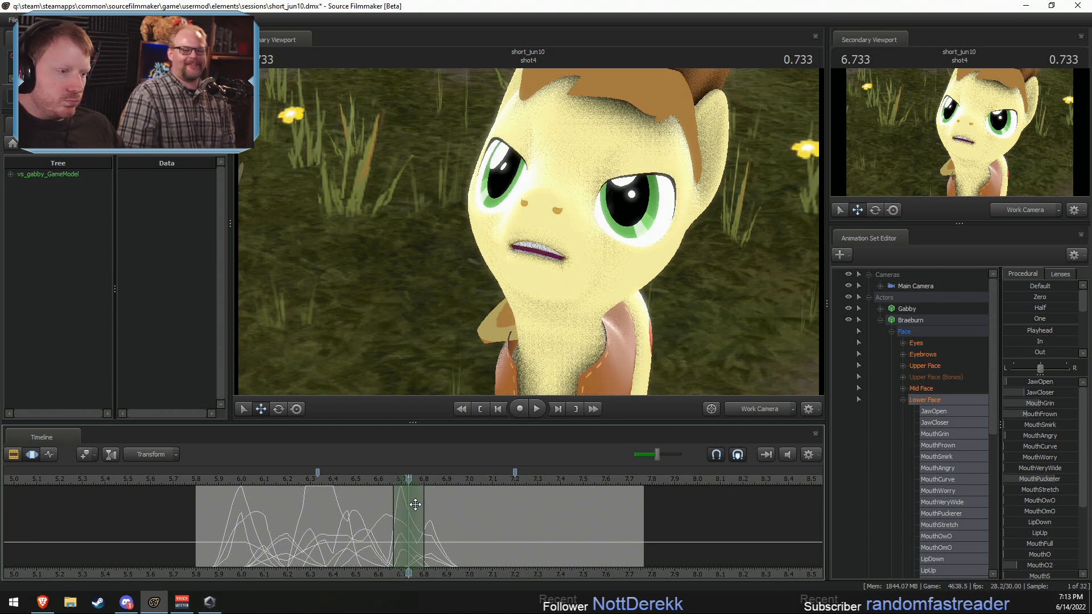
left_click_drag(1037, 482, 1076, 484)
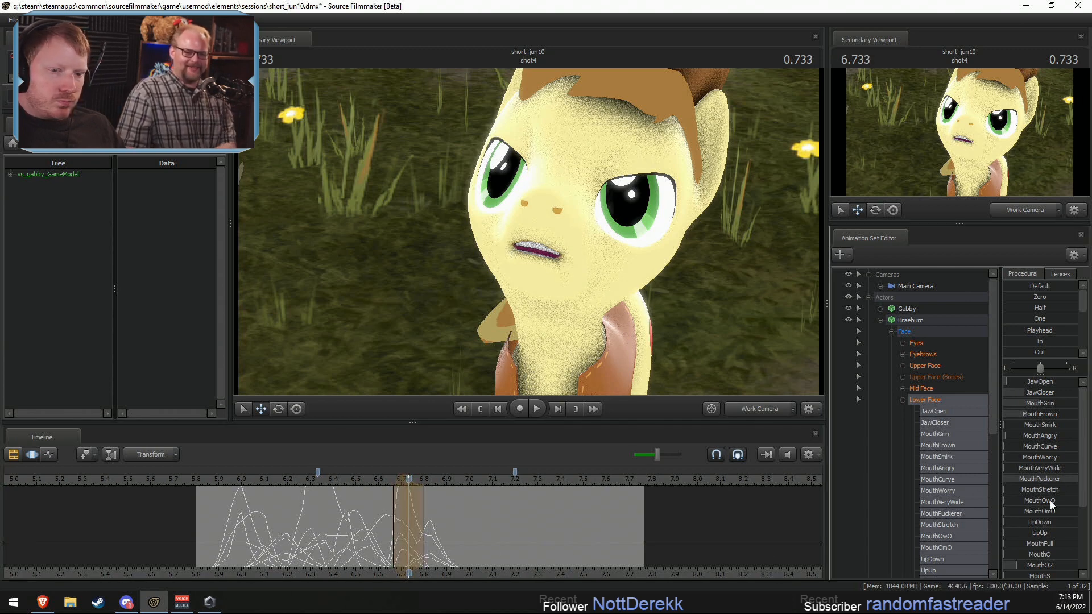
left_click_drag(1019, 562, 1051, 563)
key("ctrl+z")
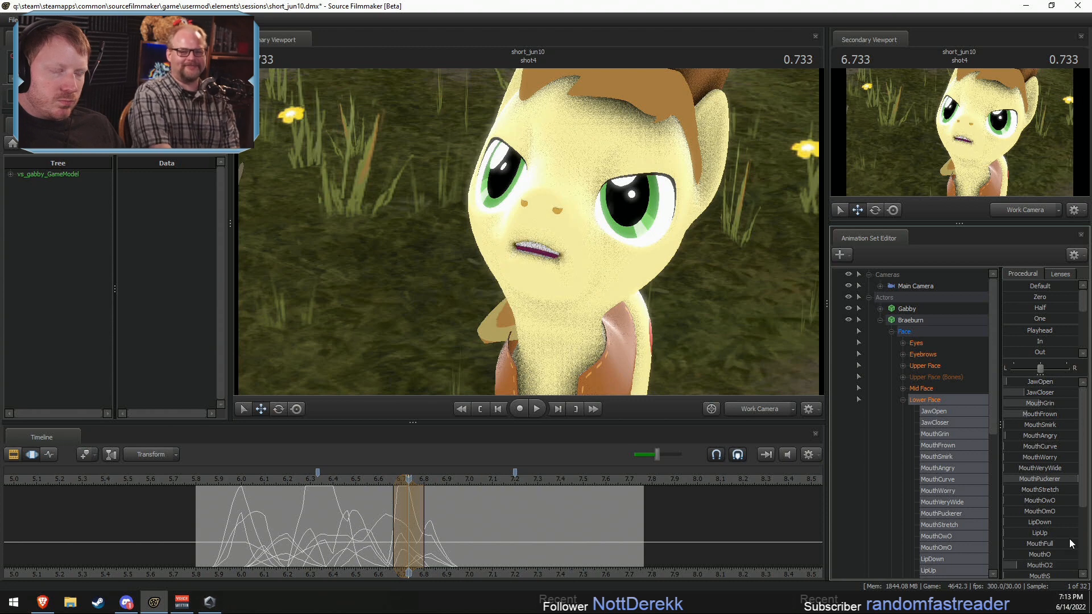
left_click_drag(1053, 401, 1024, 413)
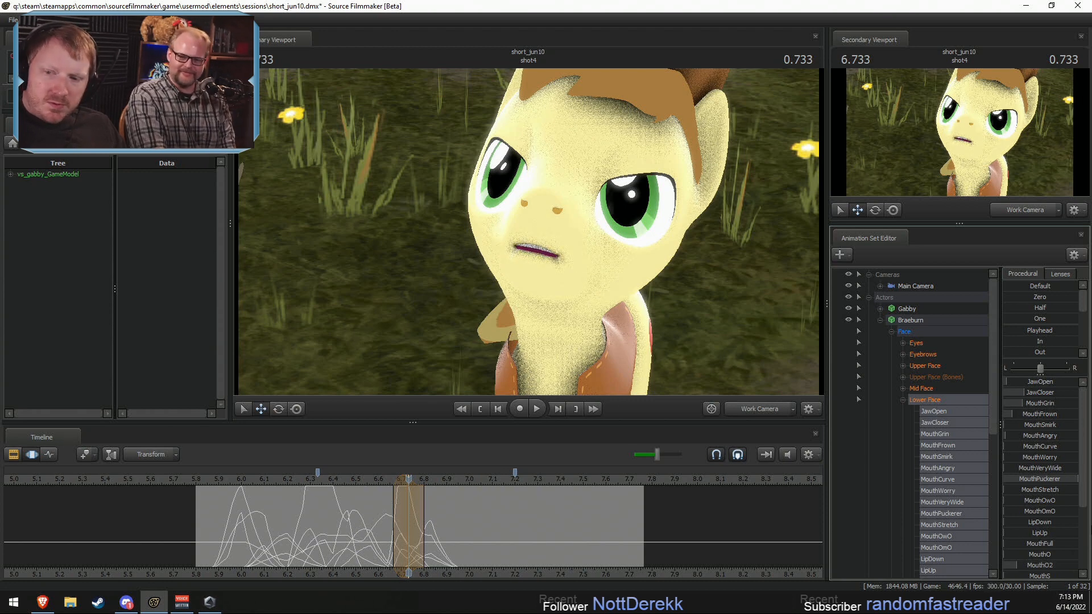
Step: Round Braeburn's mouth at 6.733 seconds by raising MouthO2 strongly, and raise JawCloser to near maximum
scroll(1039, 534, "down", 2)
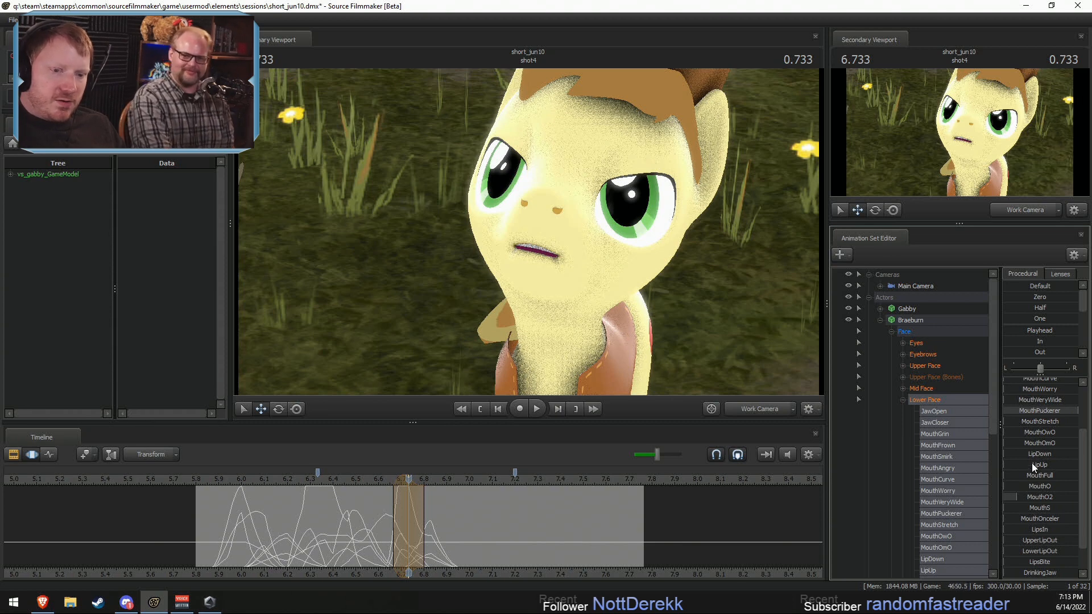
scroll(1031, 425, "up", 1)
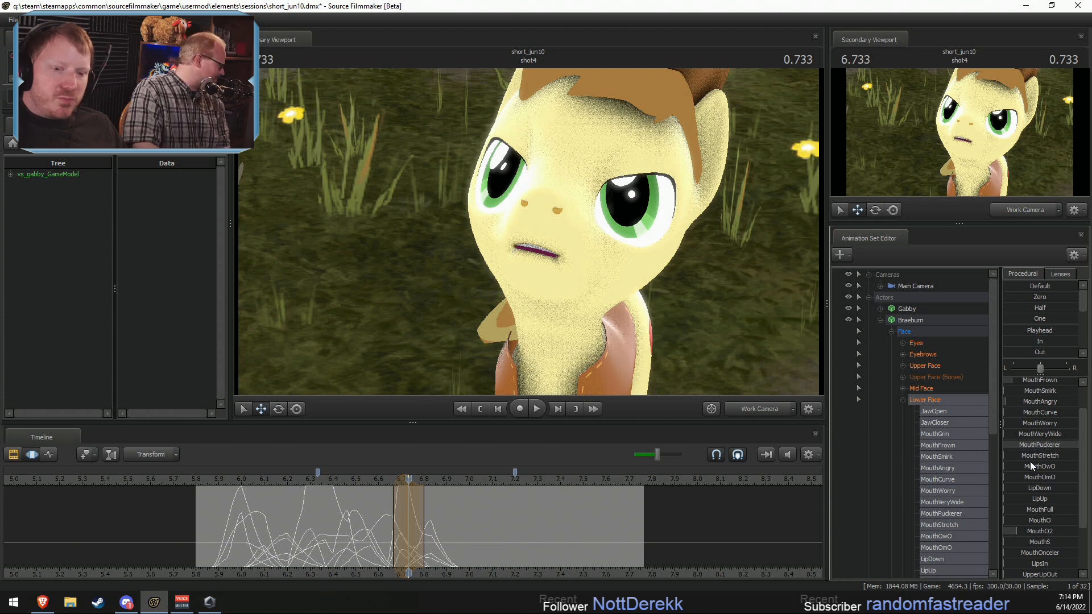
mouse_move(1027, 521)
left_mouse_down()
mouse_move(1062, 529)
mouse_move(1023, 531)
left_mouse_up()
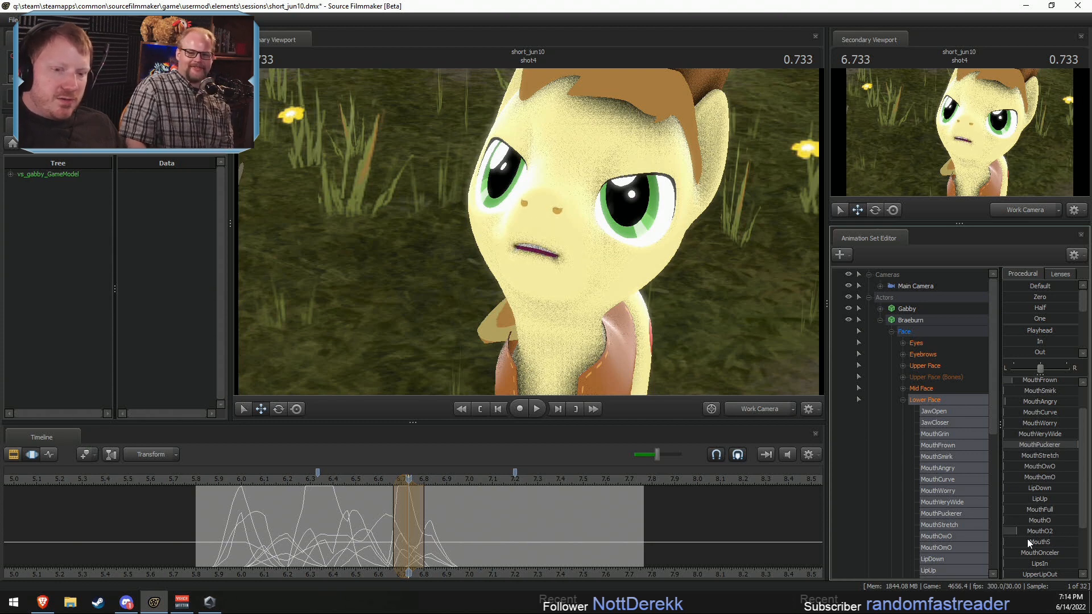
scroll(1029, 538, "down", 1)
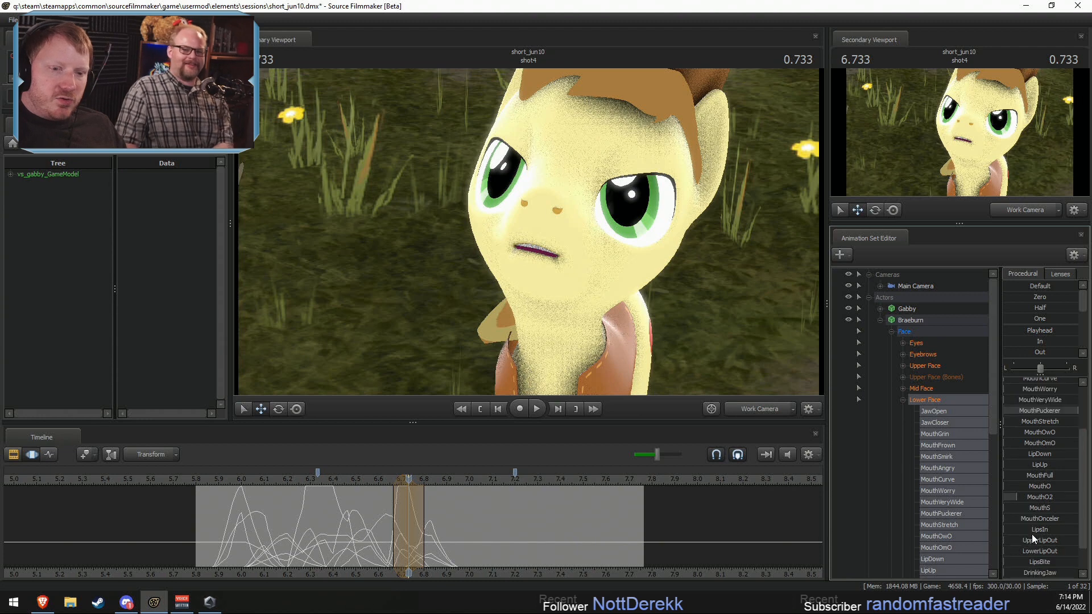
left_click_drag(1035, 499, 1062, 498)
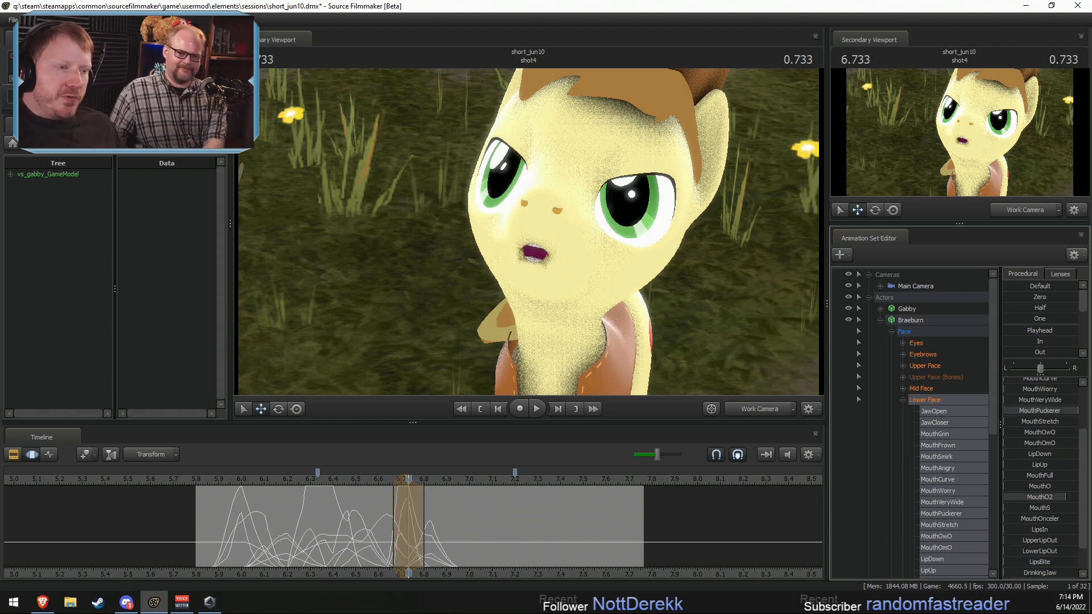
scroll(1076, 475, "up", 2)
left_click_drag(1032, 393, 1073, 392)
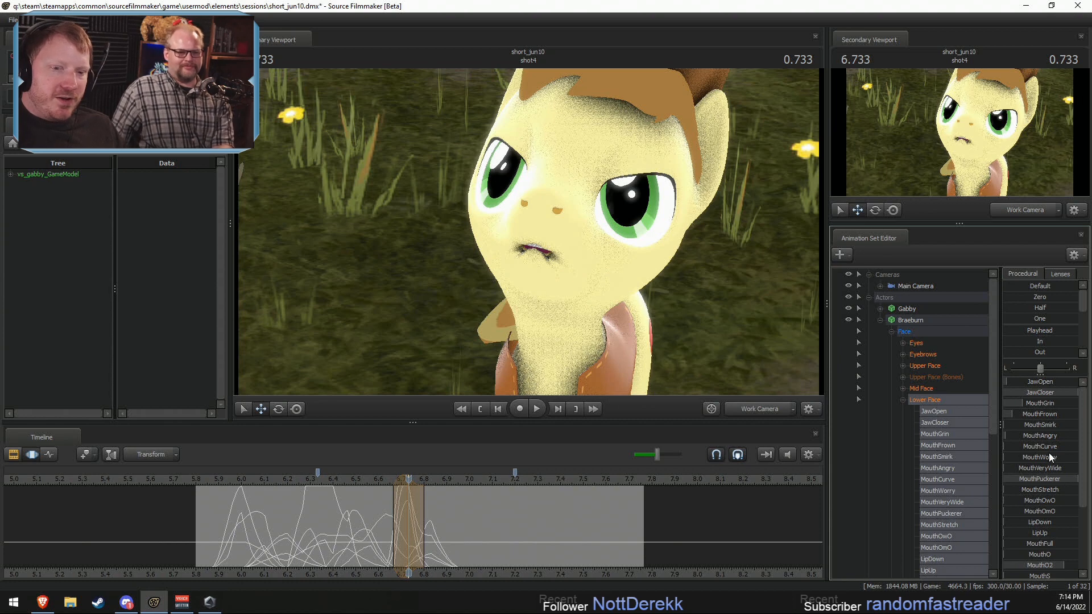
Step: Undo the last two mouth changes at 6.733 seconds, and round Braeburn's mouth by raising MouthO2 to near maximum with a slight jaw adjustment
key("ctrl+z")
key("ctrl+z")
scroll(1055, 539, "down", 3)
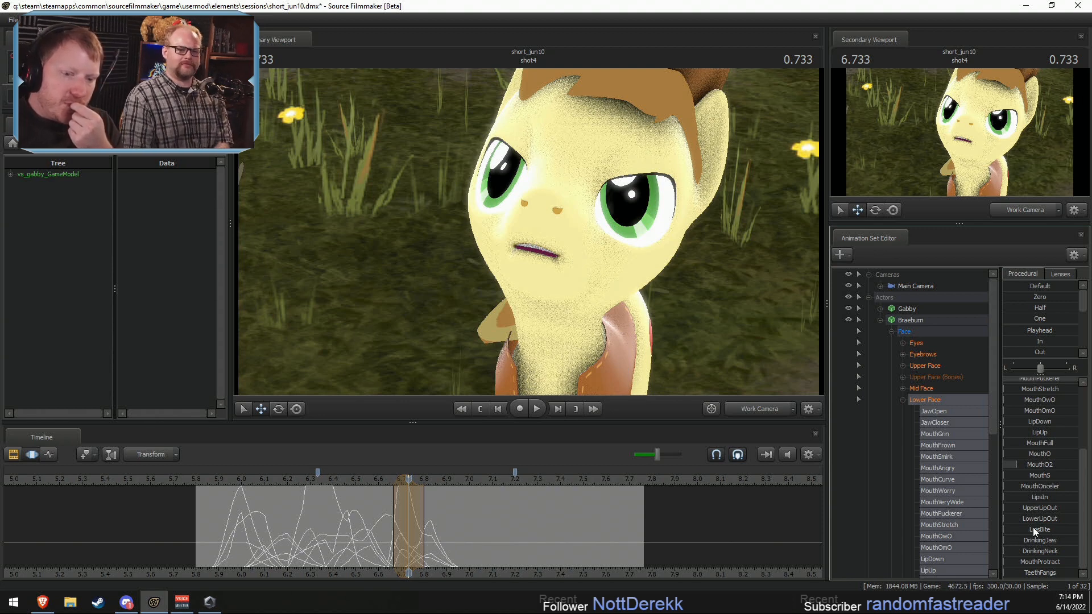
mouse_move(1035, 563)
left_mouse_down()
mouse_move(1049, 563)
mouse_move(1025, 561)
left_mouse_up()
scroll(1067, 528, "up", 3)
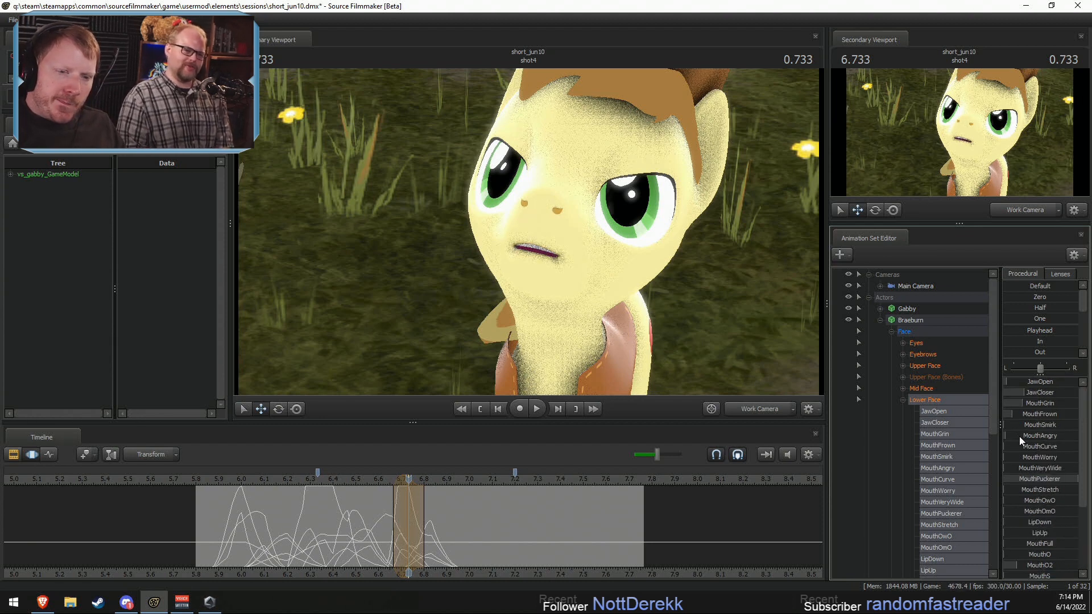
scroll(1041, 483, "down", 1)
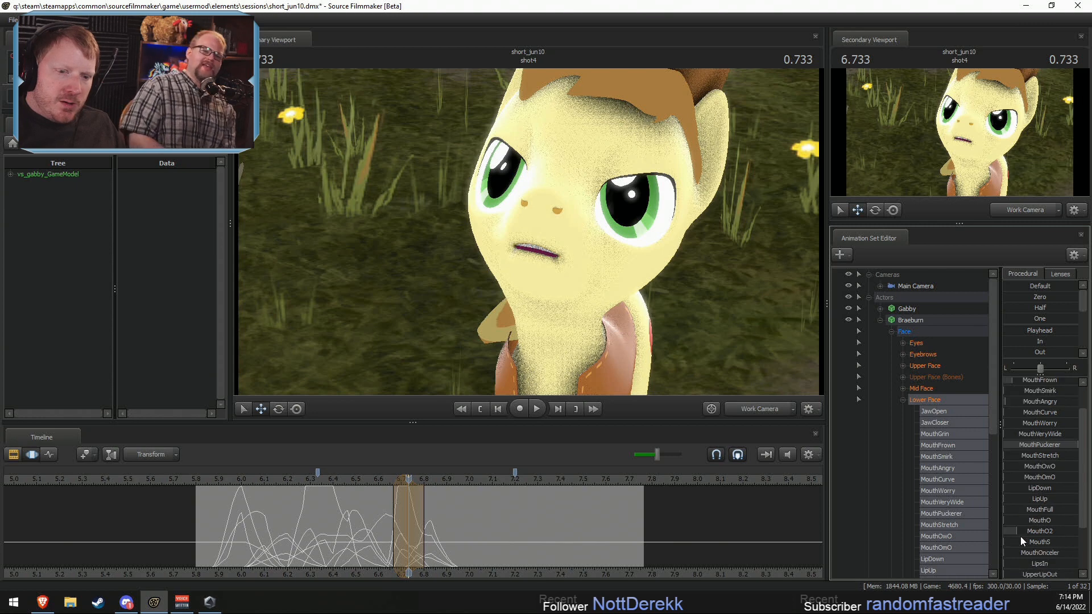
left_click_drag(1020, 537, 1044, 536)
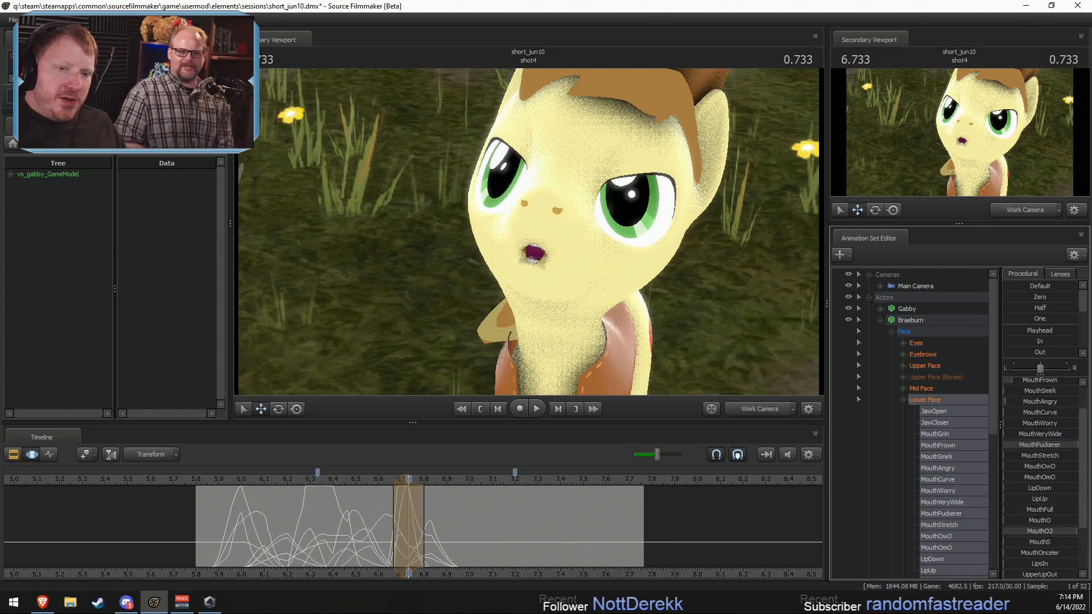
scroll(1055, 469, "up", 1)
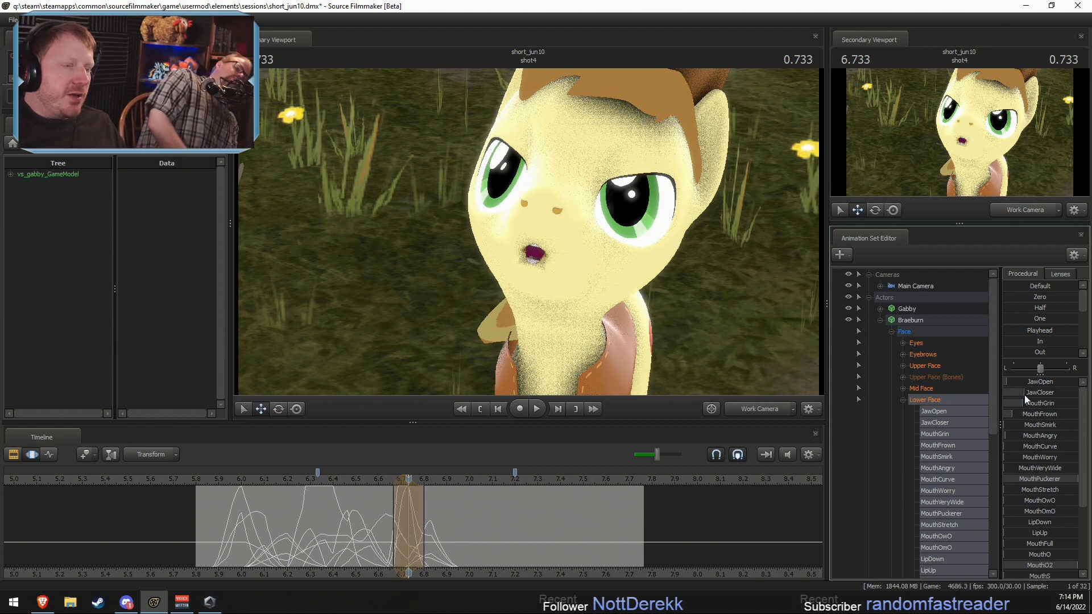
left_click_drag(1025, 388, 1030, 388)
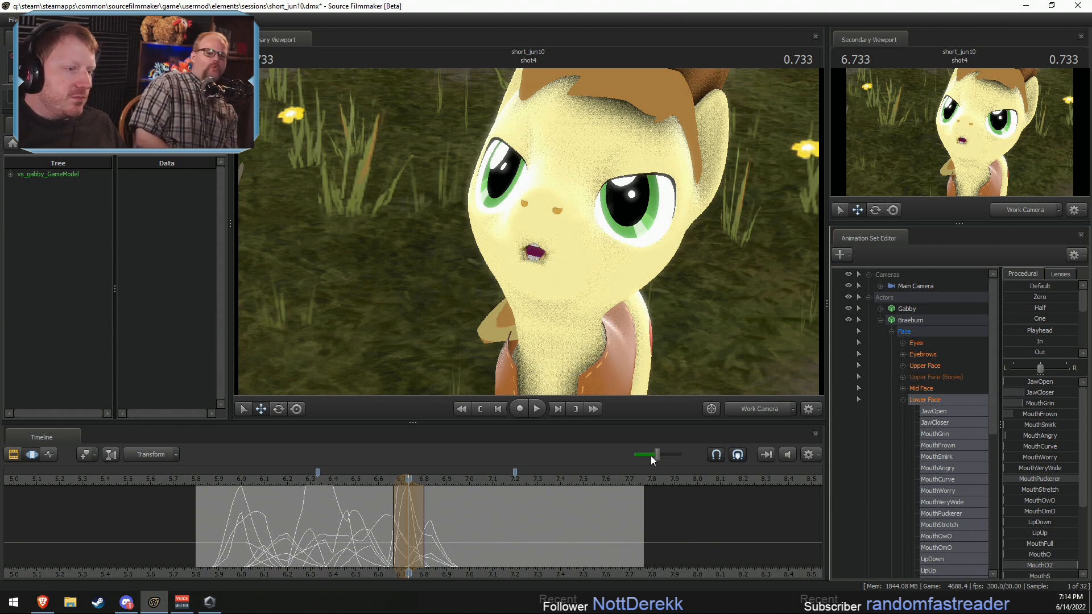
Step: Play back Braeburn's line through about 7.07 seconds to check the rounded mouth shape
left_click_drag(381, 527, 426, 527)
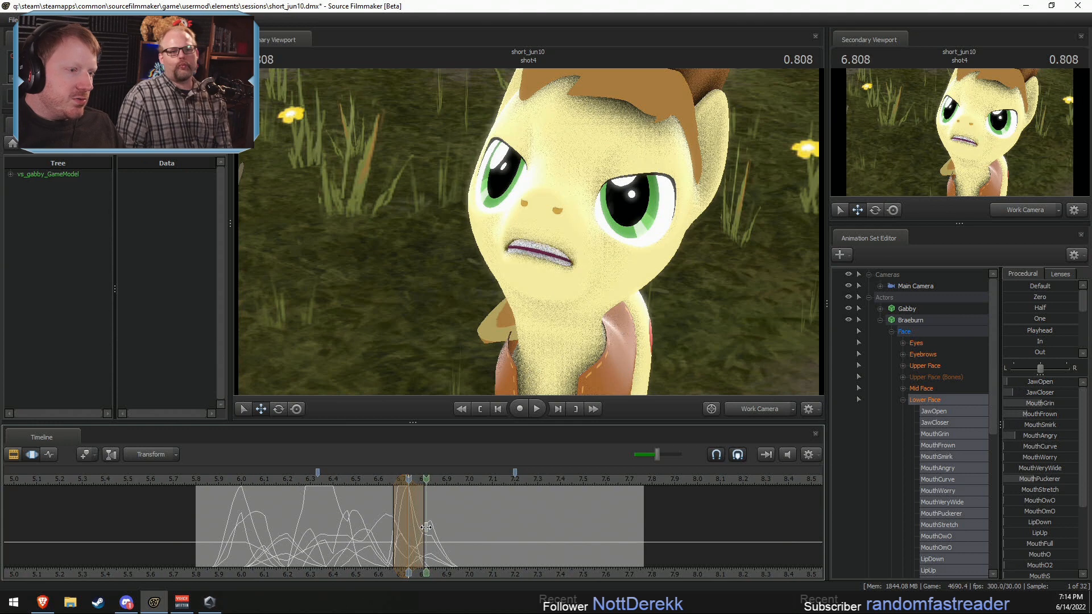
key("space")
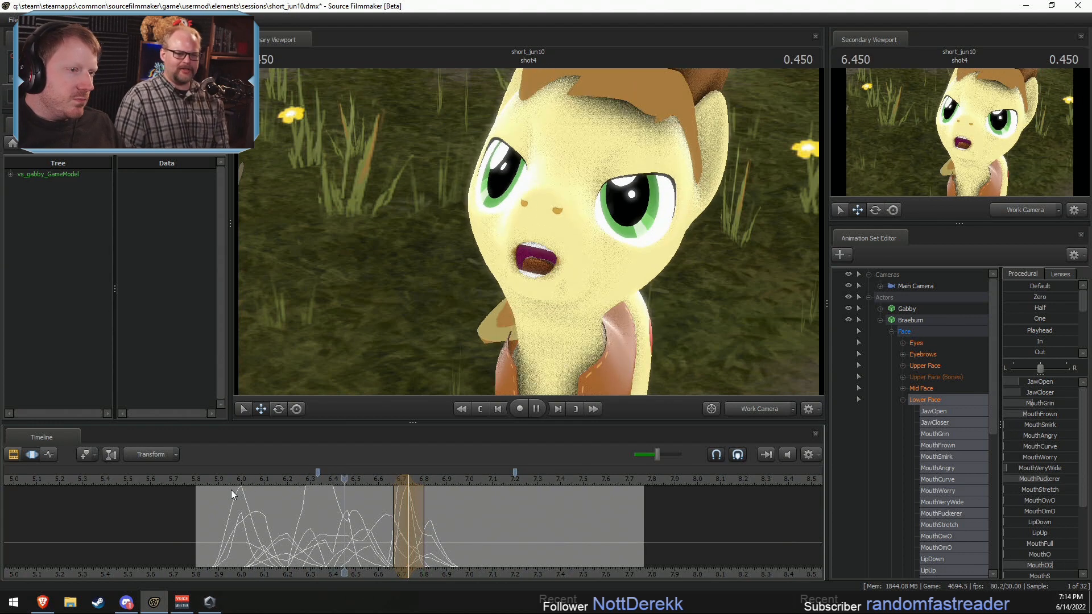
left_click(430, 548)
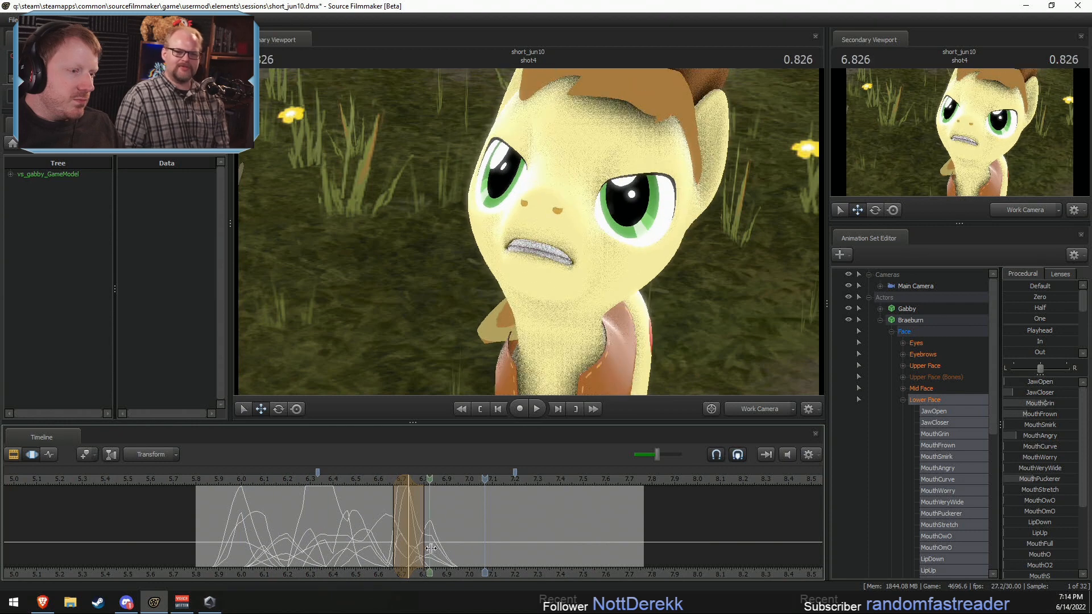
Step: Around 6.87 seconds, with about 6.80–6.97 seconds selected, raise Braeburn's MouthGrin and MouthPuckerer strongly
left_click_drag(431, 547, 446, 552)
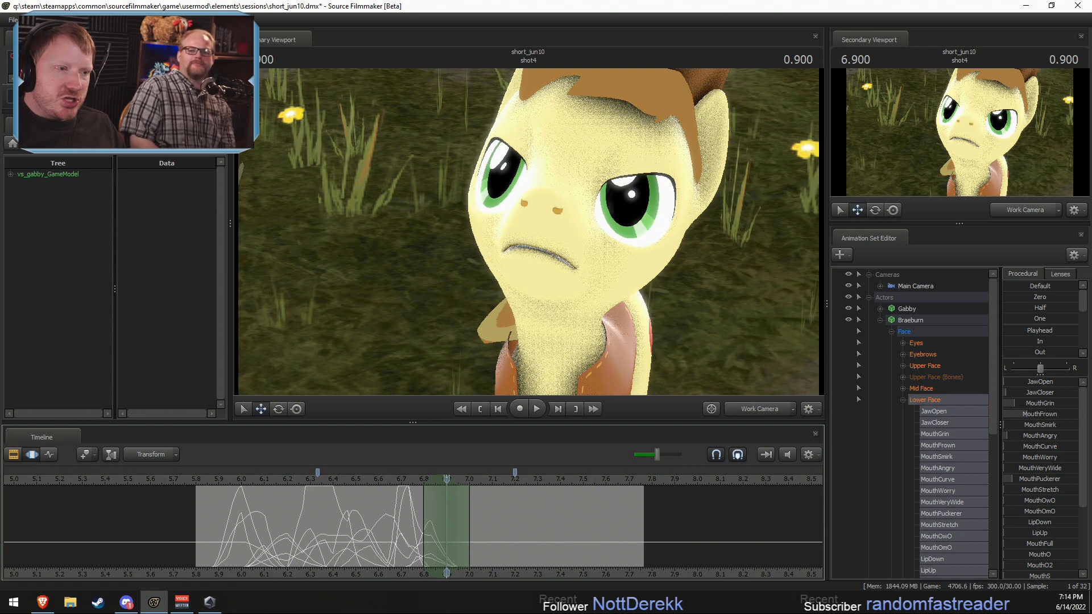
left_click_drag(1015, 403, 1043, 403)
left_click_drag(1019, 479, 1046, 478)
left_click(434, 538)
mouse_move(434, 538)
left_mouse_down()
mouse_move(473, 542)
mouse_move(447, 542)
left_mouse_up()
Step: At 7.066 seconds, with about 6.90–7.23 seconds selected, raise Braeburn's MouthGrin and MouthVeryWide and lower MouthFrown
left_click_drag(447, 542, 482, 543)
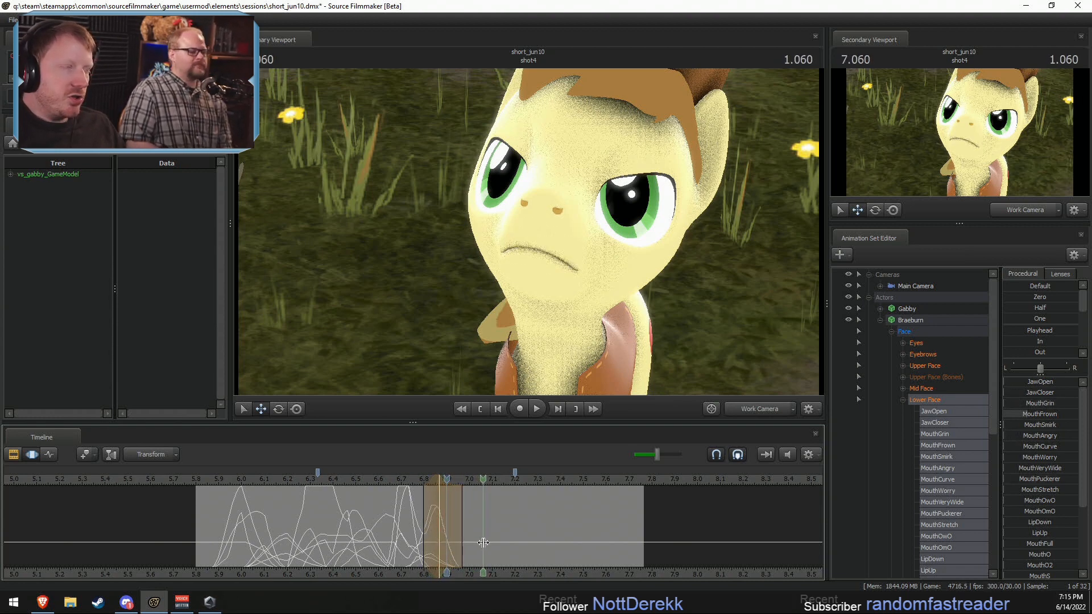
left_click(485, 544, "shift")
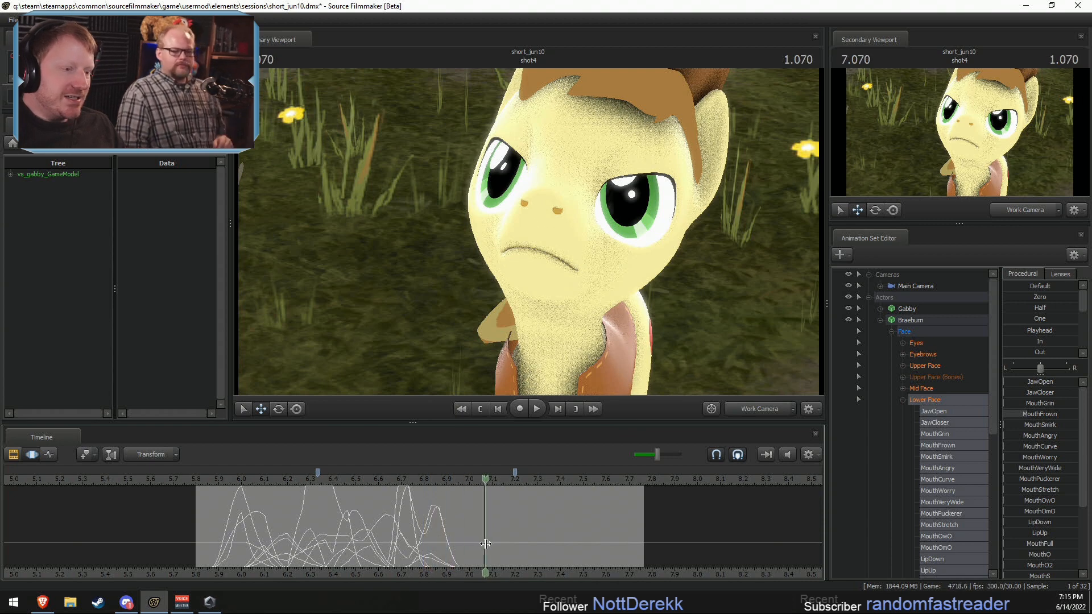
scroll(485, 543, "up", 4, "shift")
scroll(485, 543, "up", 2, "shift")
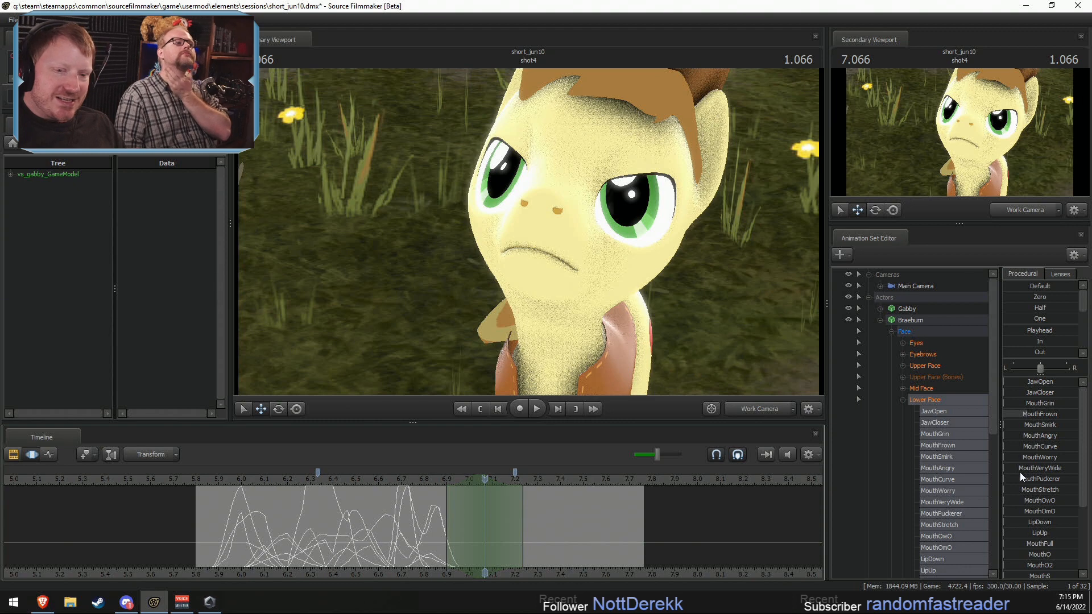
left_click_drag(1021, 468, 1031, 469)
mouse_move(1032, 394)
left_mouse_down()
mouse_move(1046, 395)
mouse_move(1023, 396)
mouse_move(1018, 414)
mouse_move(1033, 402)
left_mouse_up()
key("ctrl+z")
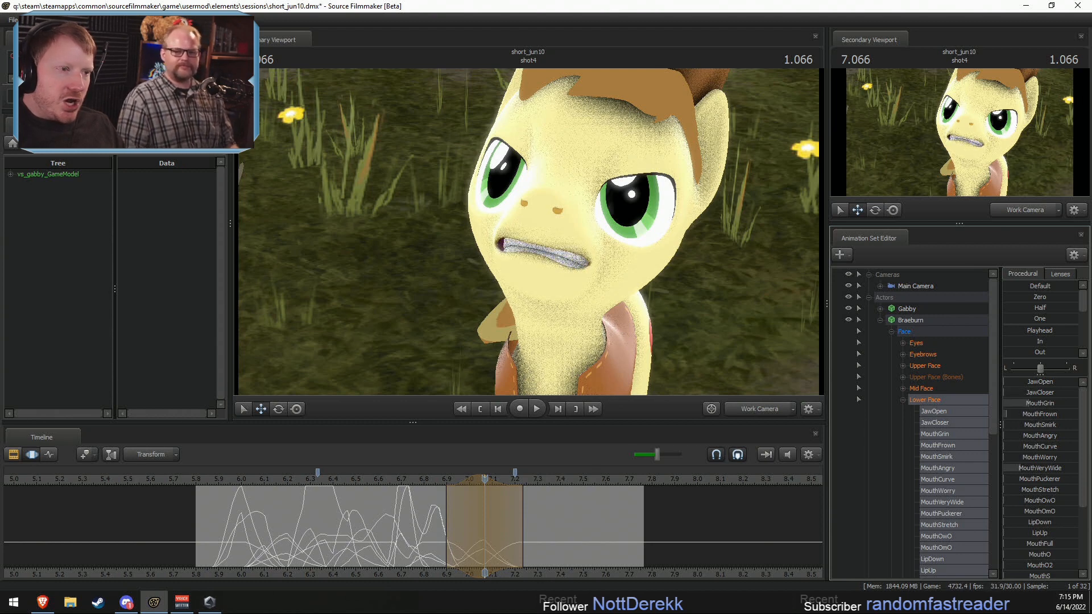
scroll(1029, 537, "down", 1)
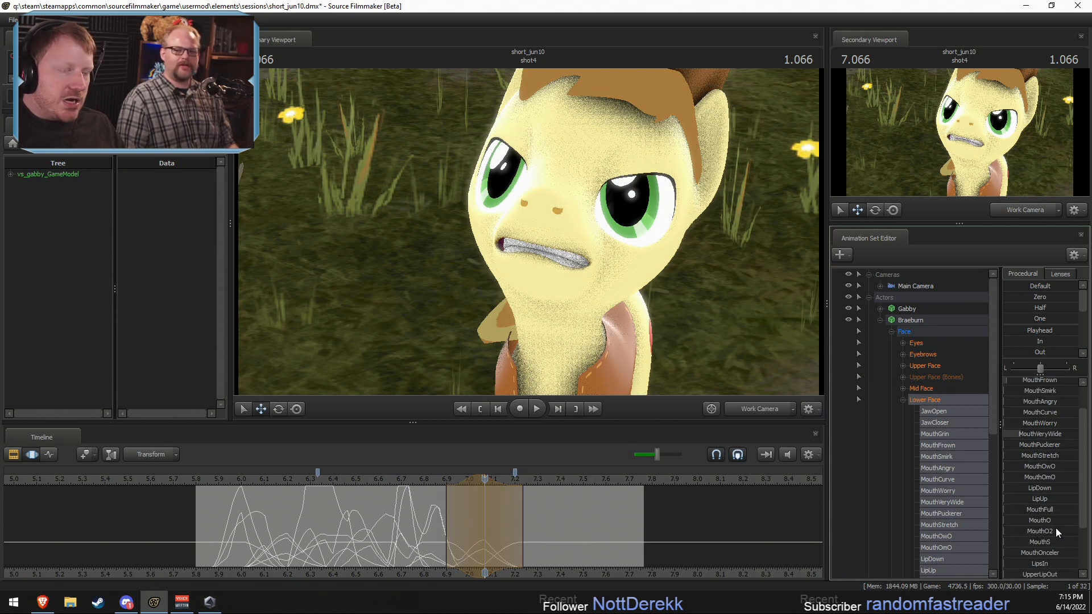
left_click_drag(1040, 435, 1037, 402)
scroll(1035, 401, "up", 1)
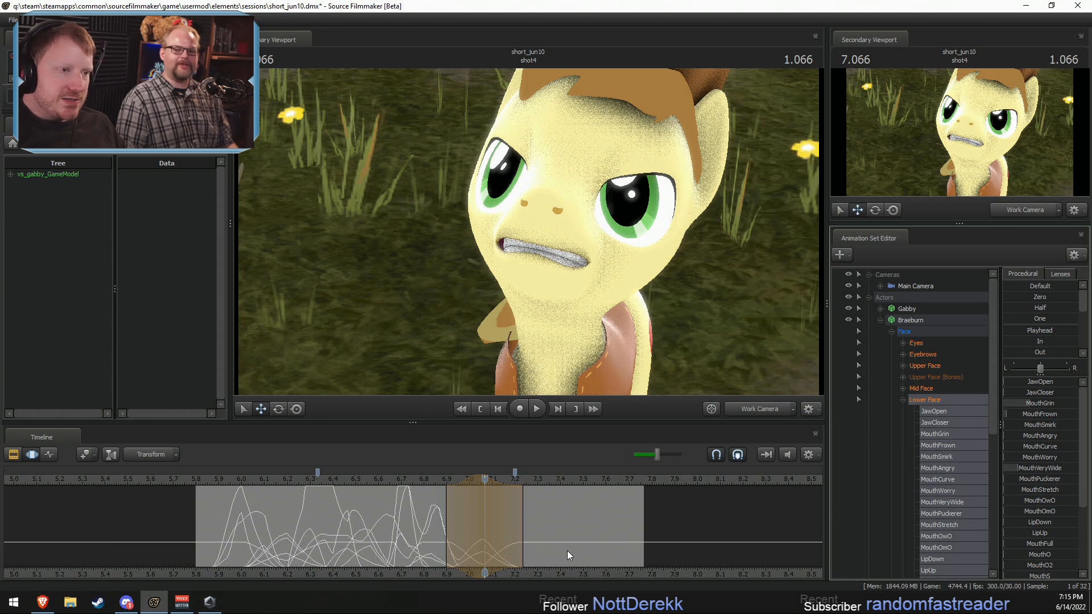
Step: At 6.966 seconds, with about 6.83–7.10 seconds selected, open Braeburn's mouth by raising JawOpen slightly
left_click_drag(443, 547, 462, 546)
left_click_drag(462, 545, 464, 545, "shift")
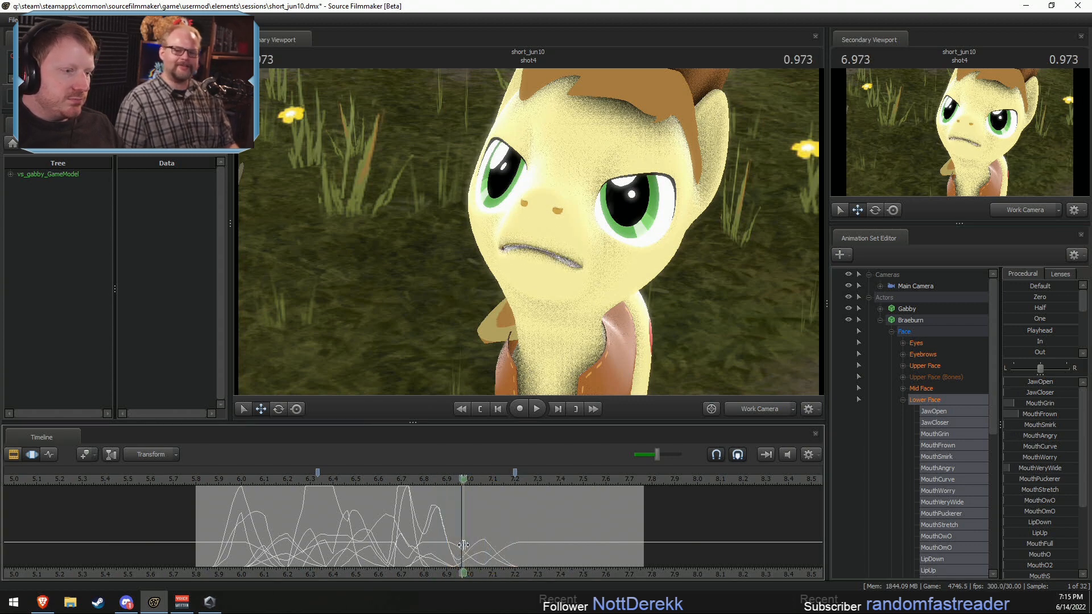
scroll(463, 545, "up", 4, "shift")
left_click_drag(1025, 383, 1039, 384)
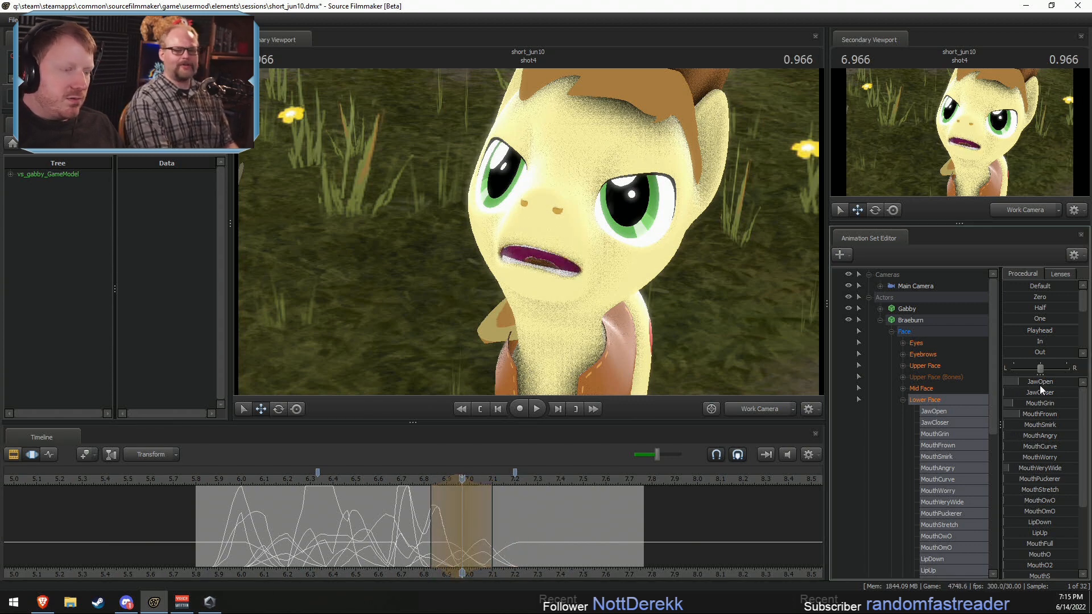
Step: Check the mouth movement, and raise Braeburn's MouthO moderately at 6.933 seconds within about 6.83–7.03 seconds
key("space")
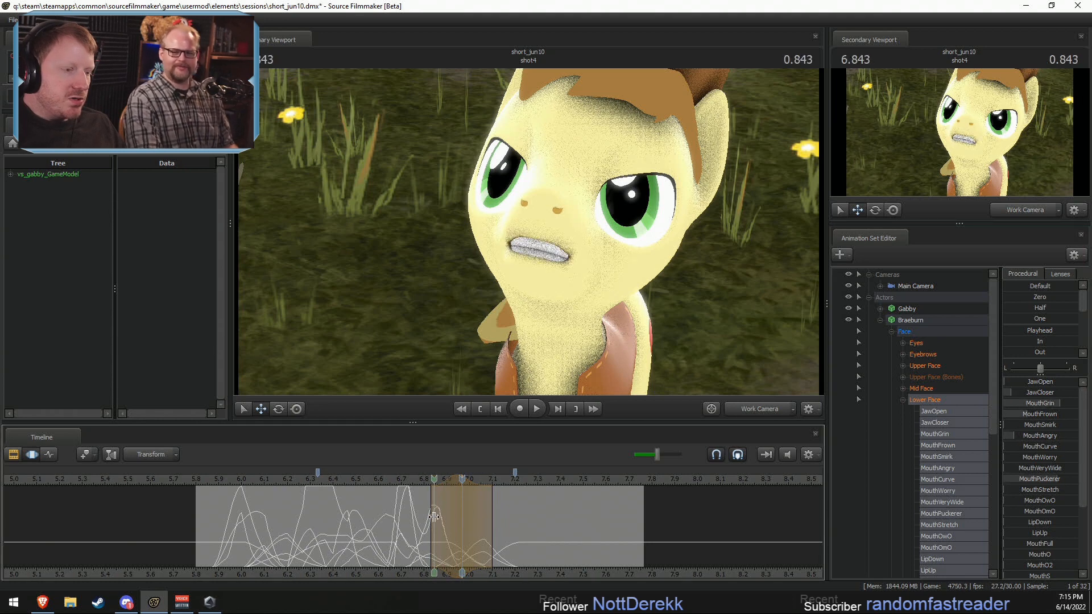
left_click_drag(434, 517, 455, 518)
left_click(455, 518, "shift")
scroll(456, 518, "up", 3, "shift")
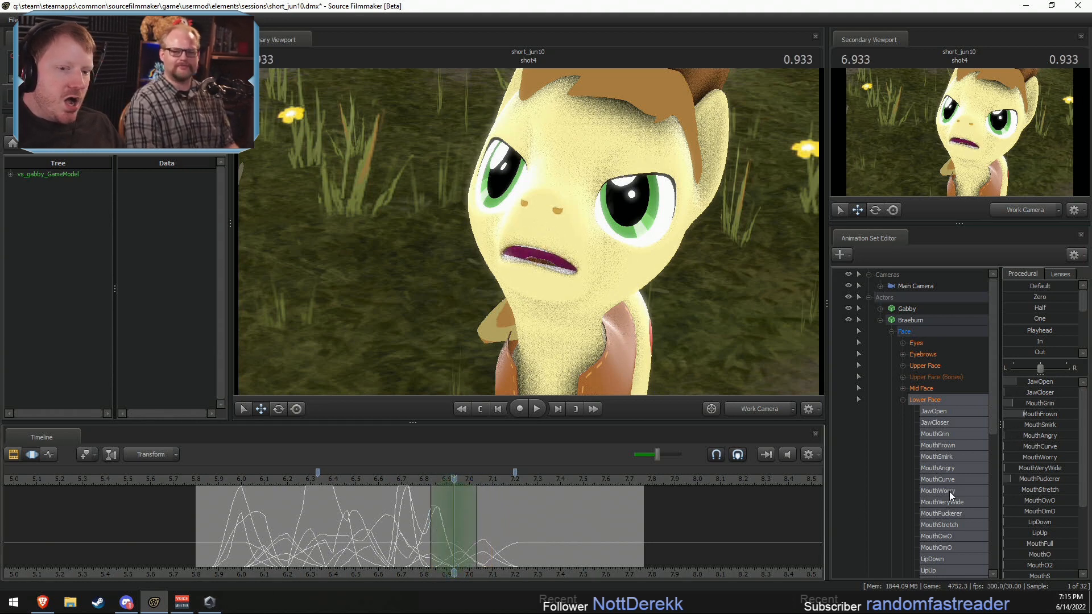
left_click_drag(1028, 552, 1025, 554)
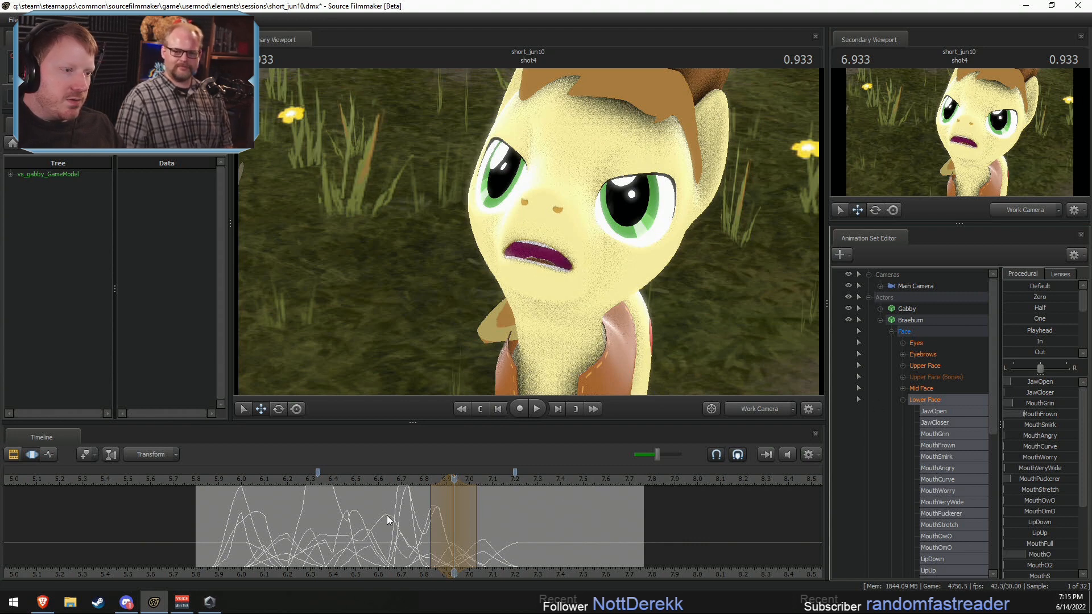
Step: At 7.200 seconds, with about 7.07–7.33 seconds selected, raise Braeburn's MouthPuckerer strongly and add some MouthO, MouthO2 and JawCloser
left_click_drag(390, 517, 514, 530)
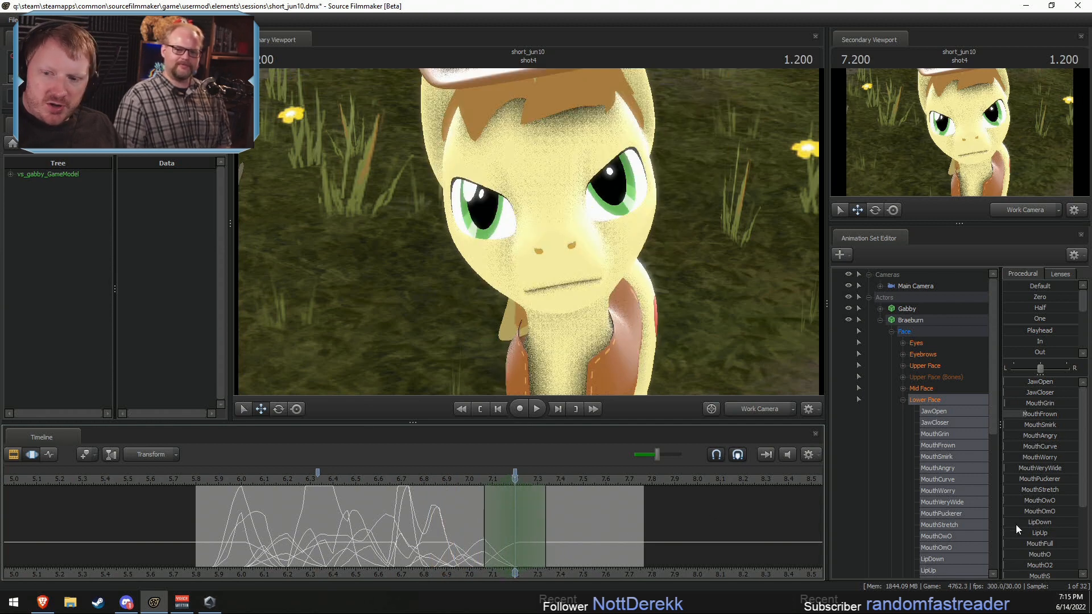
left_click_drag(1021, 476, 1067, 470)
left_click_drag(1032, 381, 1039, 382)
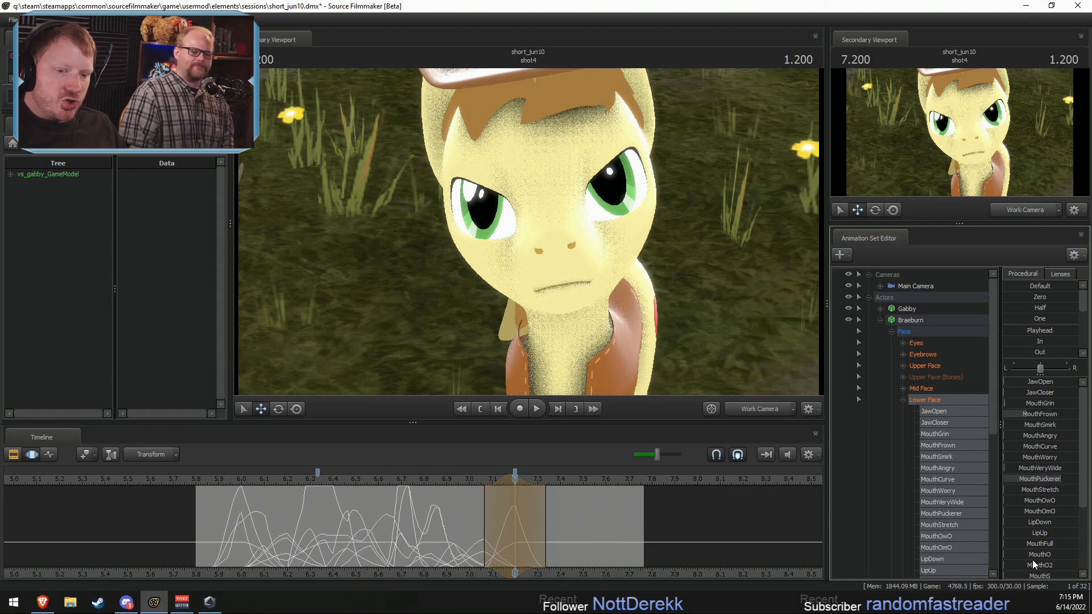
left_click_drag(1033, 554, 1040, 554)
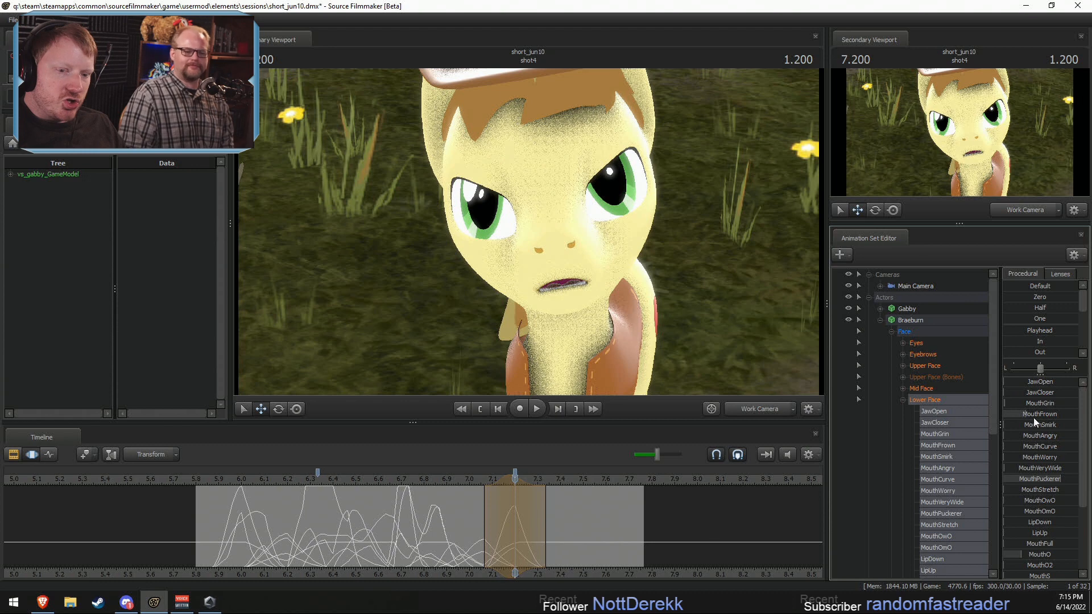
mouse_move(1032, 564)
left_mouse_down()
mouse_move(1042, 565)
mouse_move(1023, 565)
left_mouse_up()
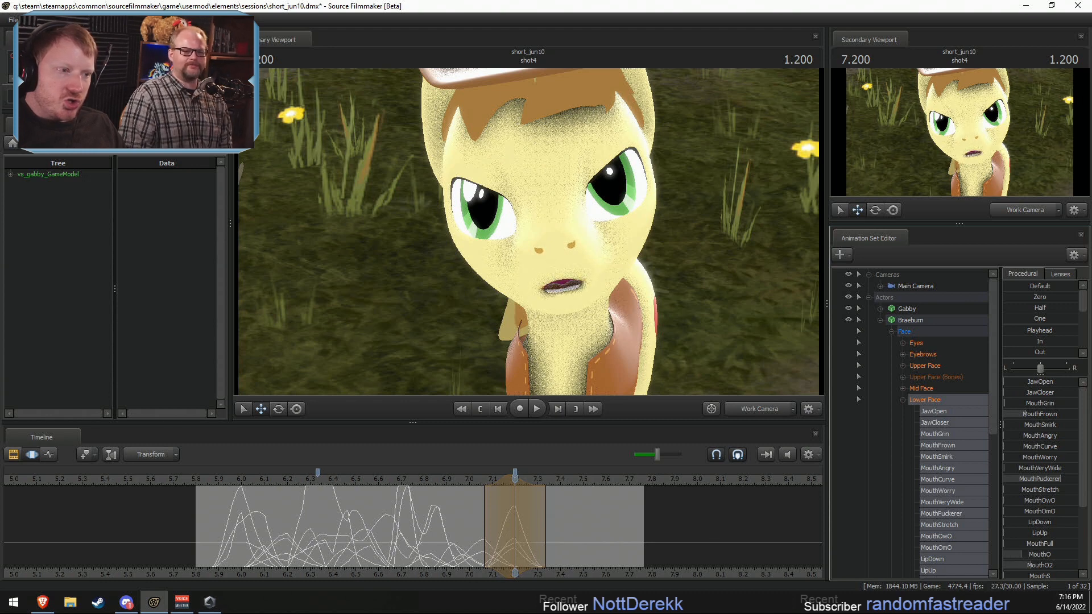
left_click_drag(1034, 403, 1025, 393)
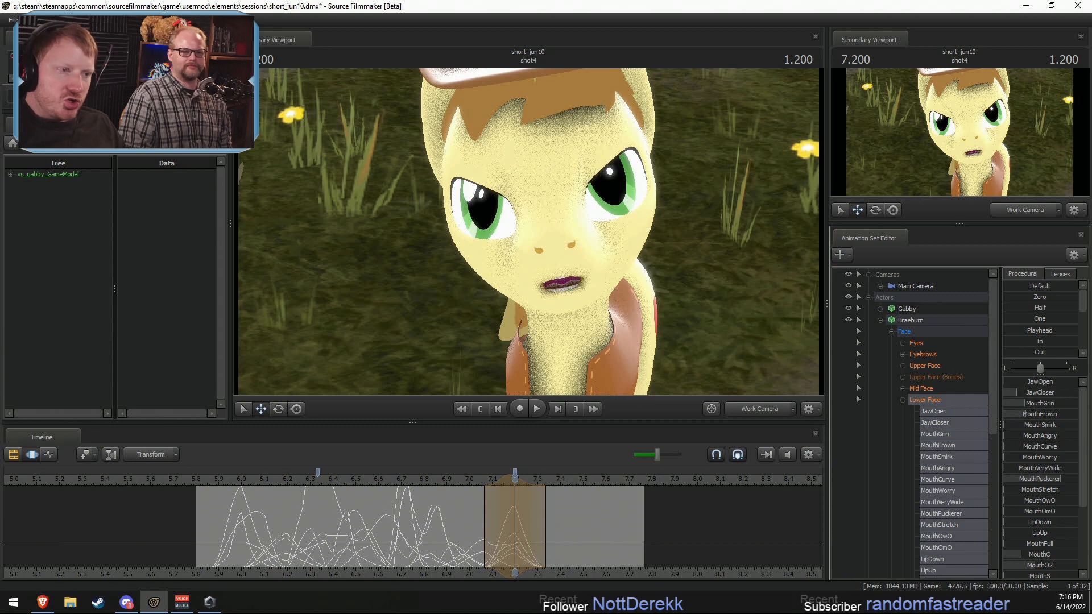
Step: At 7.500 seconds, with about 7.27–8.23 seconds selected, raise Braeburn's MouthGrin and MouthAngry and lower MouthFrown to bare his teeth
key("shift")
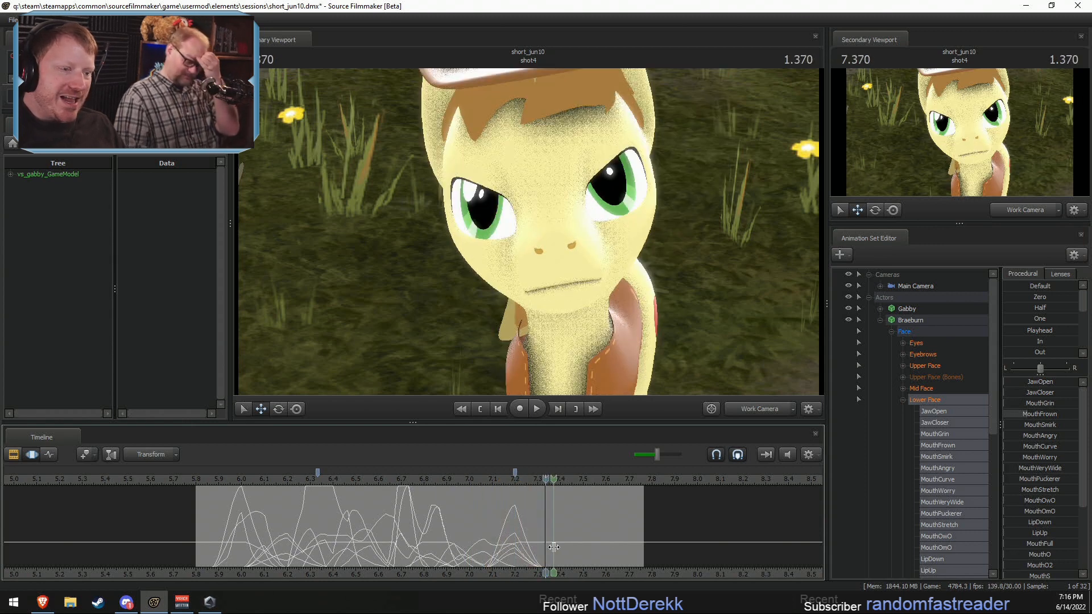
left_click(581, 548, "shift")
left_click(581, 550)
scroll(581, 550, "up", 3)
scroll(581, 549, "up", 3)
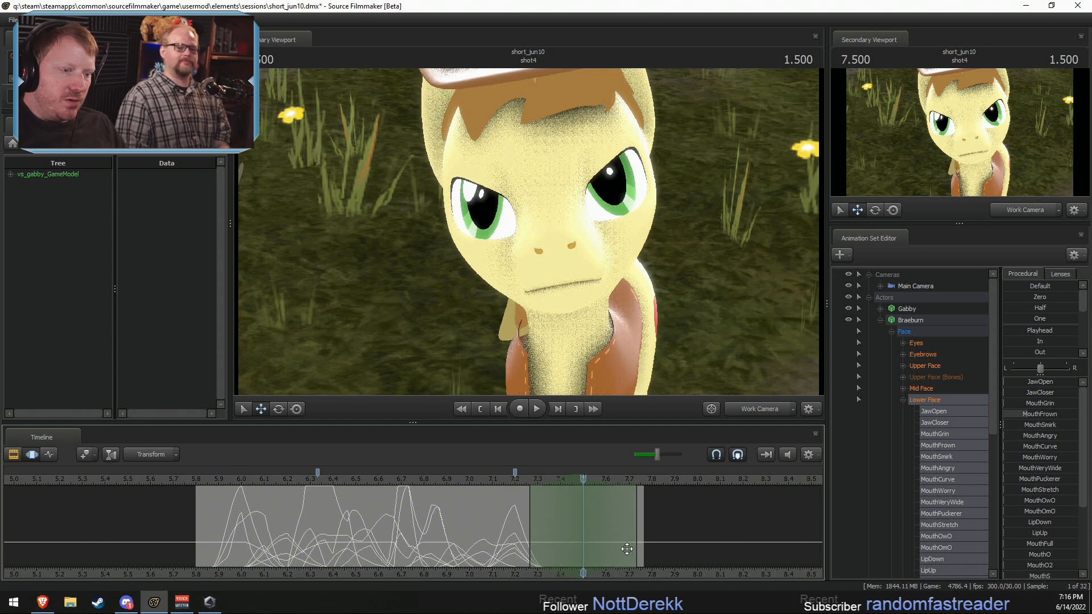
left_click_drag(636, 547, 747, 548)
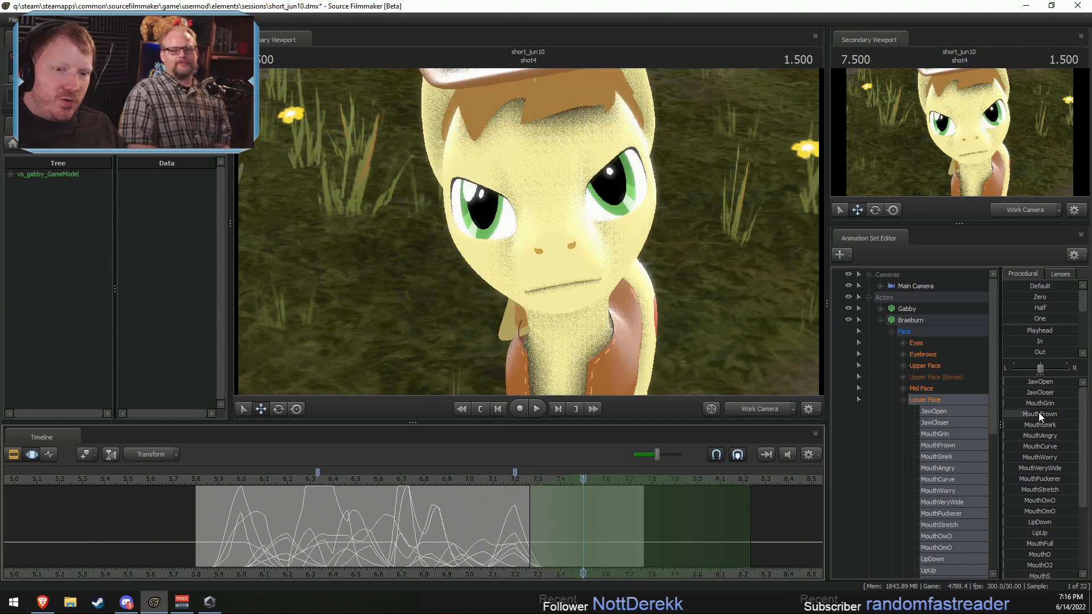
left_click_drag(1039, 417, 1058, 435)
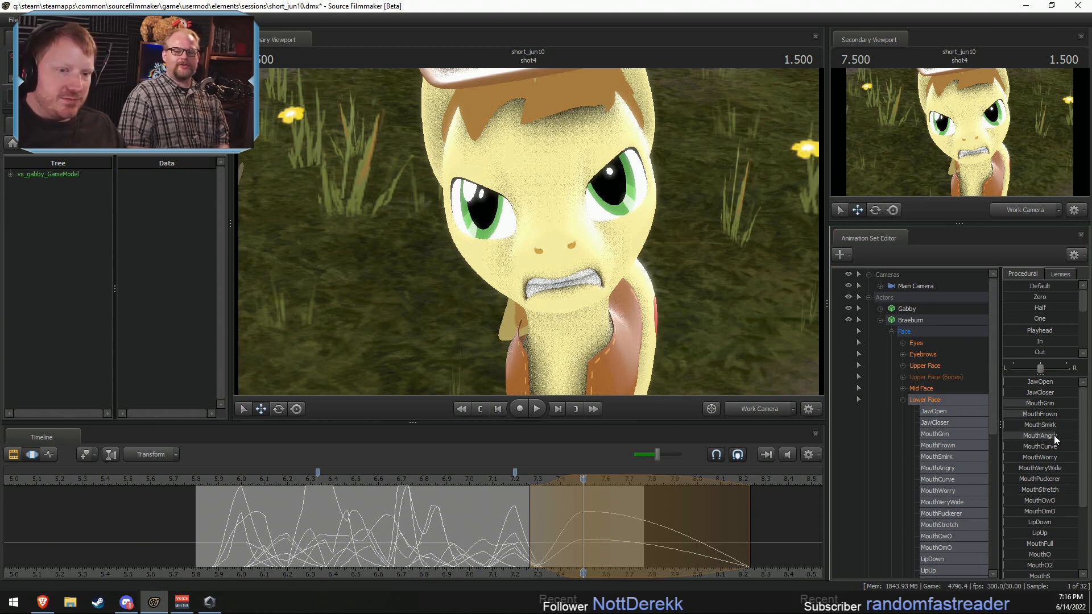
left_click_drag(1054, 412, 1040, 413)
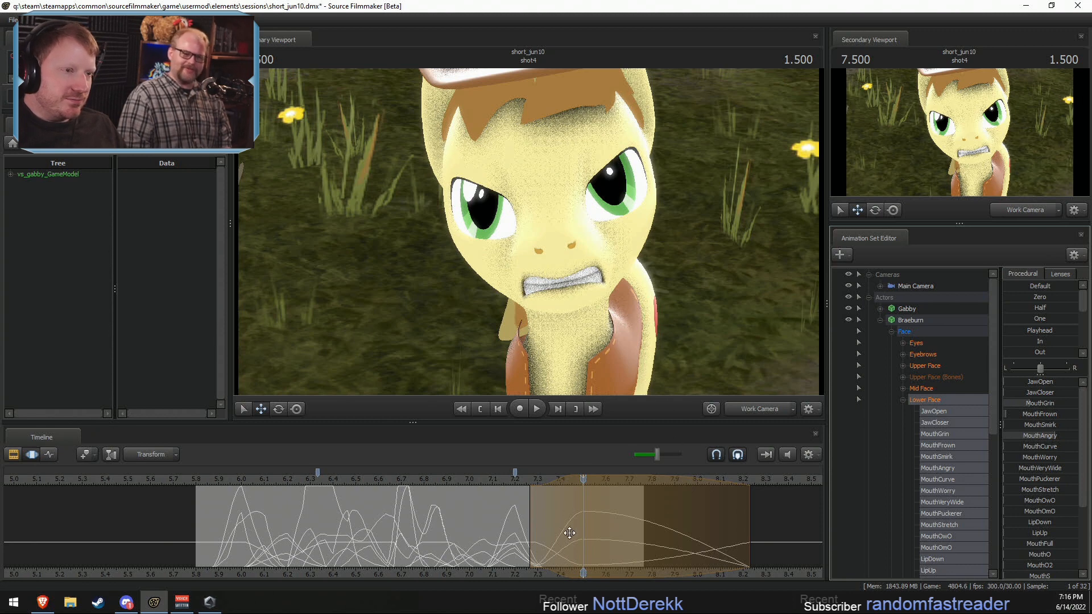
Step: At 7.266 seconds, with about 7.20–7.37 seconds selected, open Braeburn's mouth by raising JawOpen, and play back the change
middle_click_drag(569, 532, 544, 526)
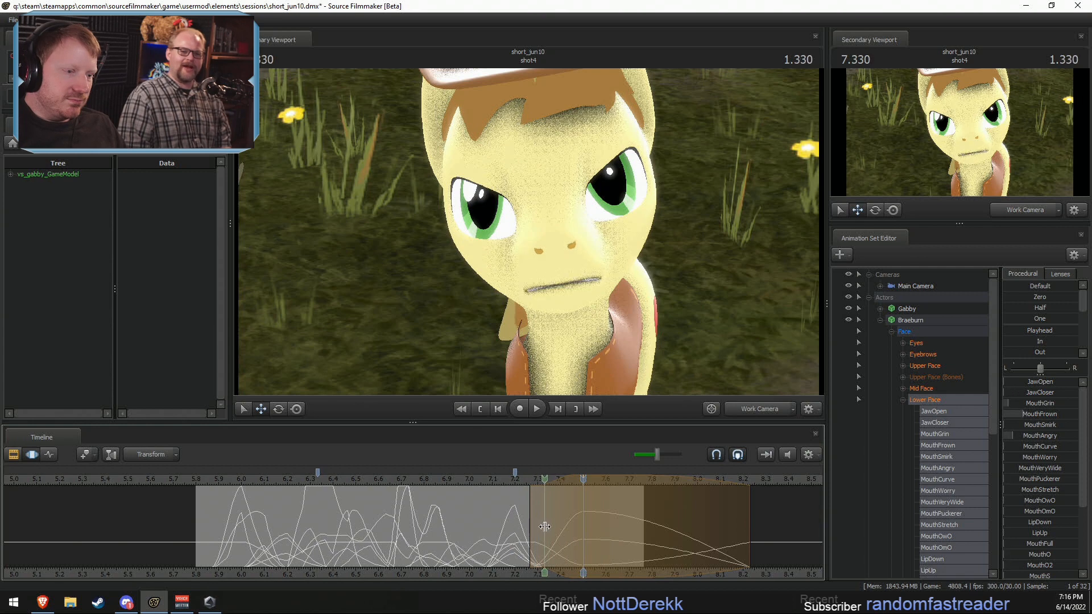
left_click(544, 526)
scroll(544, 526, "up", 5, "shift")
left_click_drag(576, 527, 583, 527)
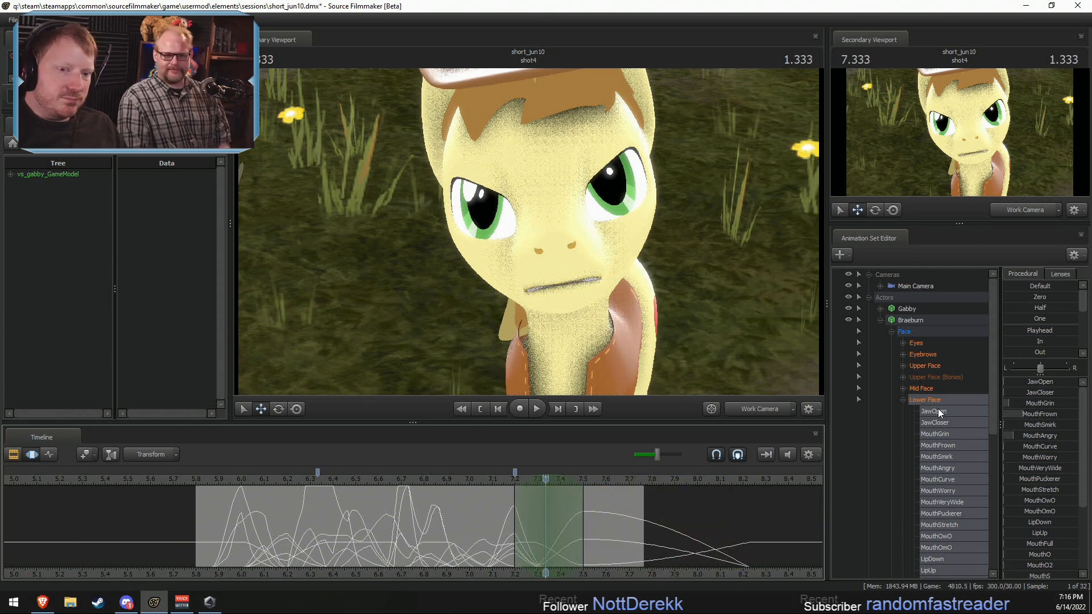
mouse_move(523, 521)
middle_mouse_down()
mouse_move(510, 522)
mouse_move(533, 527)
middle_mouse_up()
left_click(533, 528)
scroll(533, 528, "up", 3, "shift")
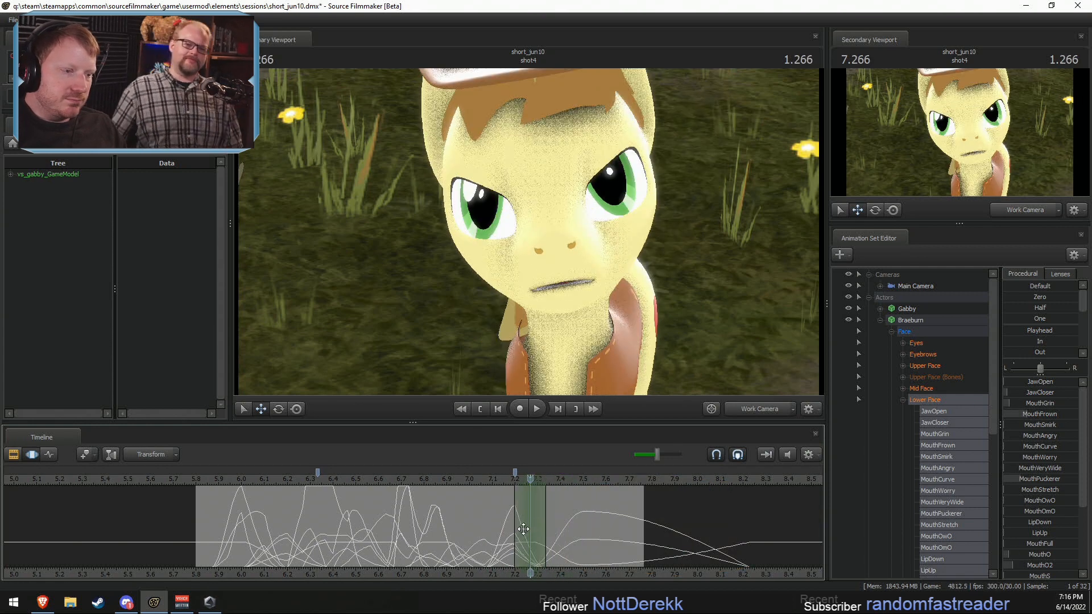
scroll(537, 517, "up", 2, "shift")
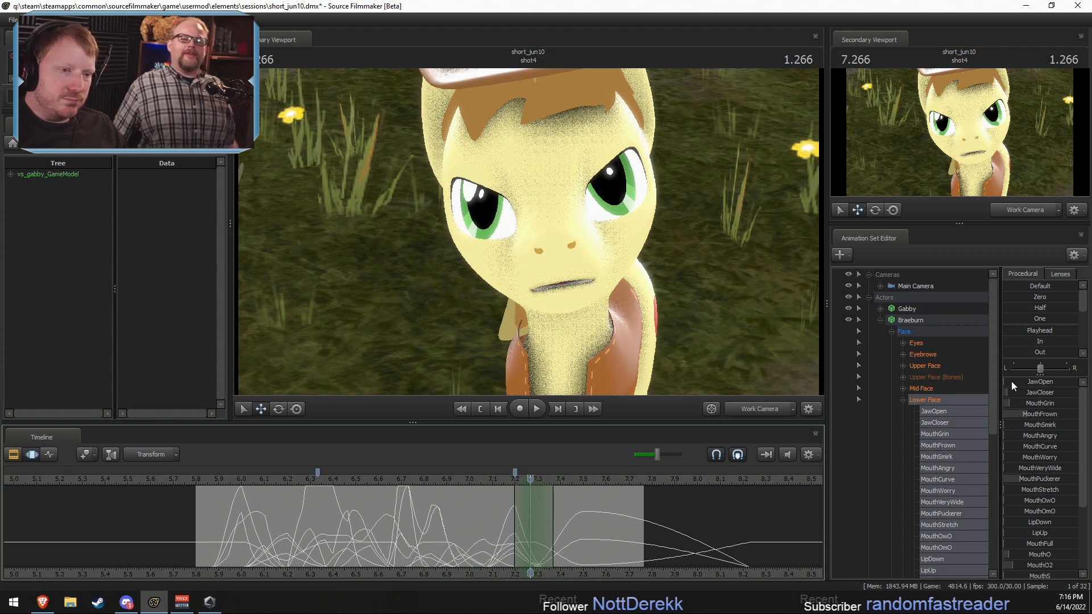
left_click_drag(1012, 382, 1029, 384)
left_click(477, 483)
key("space")
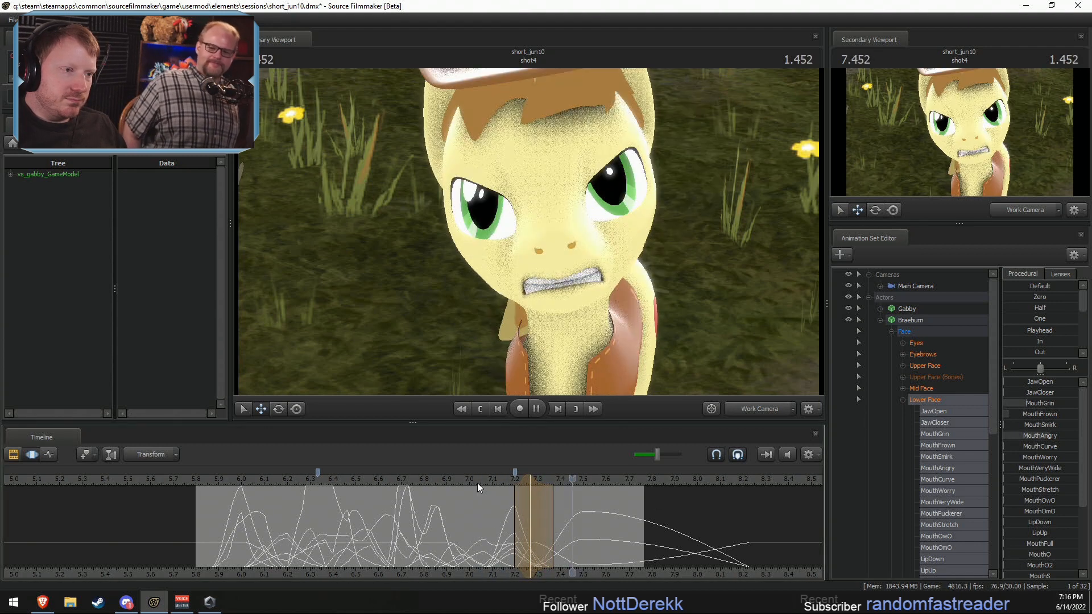
key("space")
Step: At 7.333 seconds, with about 7.23–7.43 seconds selected, raise Braeburn's MouthGrin moderately
left_click_drag(502, 514, 546, 521)
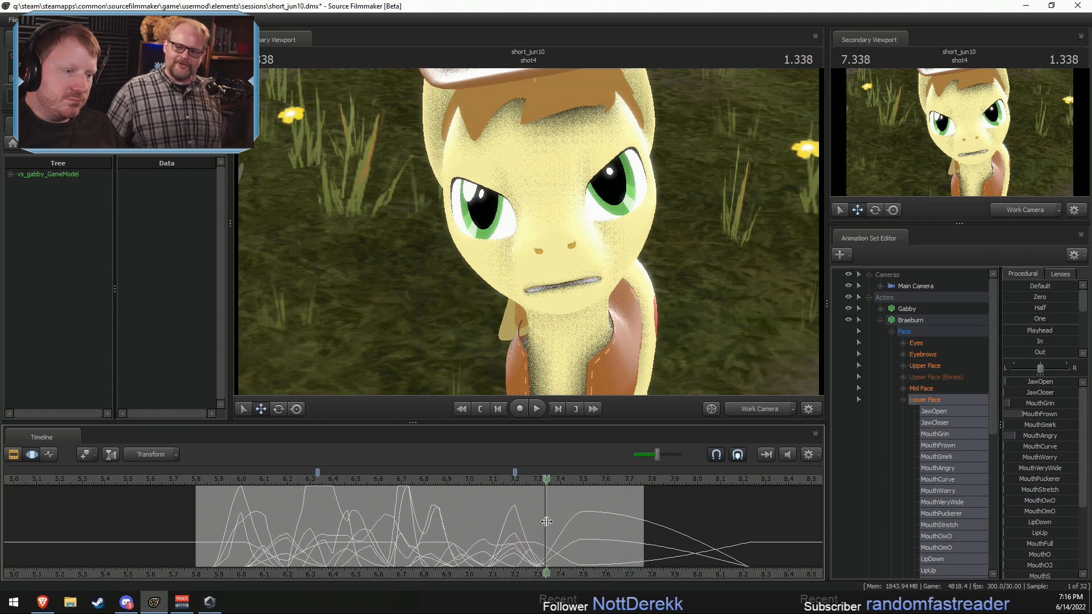
scroll(545, 521, "up", 2)
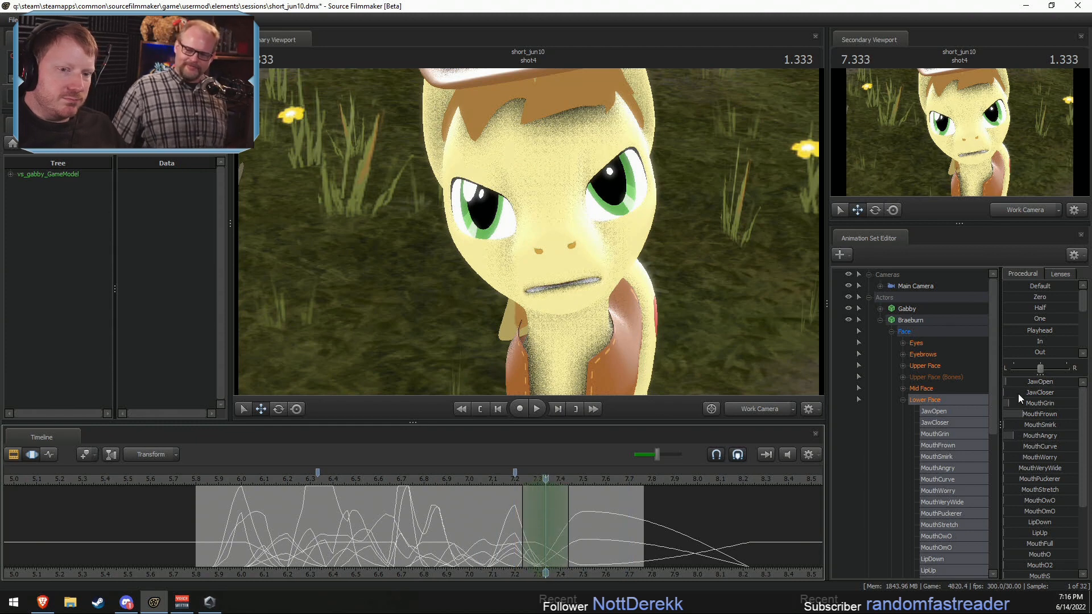
left_click_drag(1019, 399, 1024, 400)
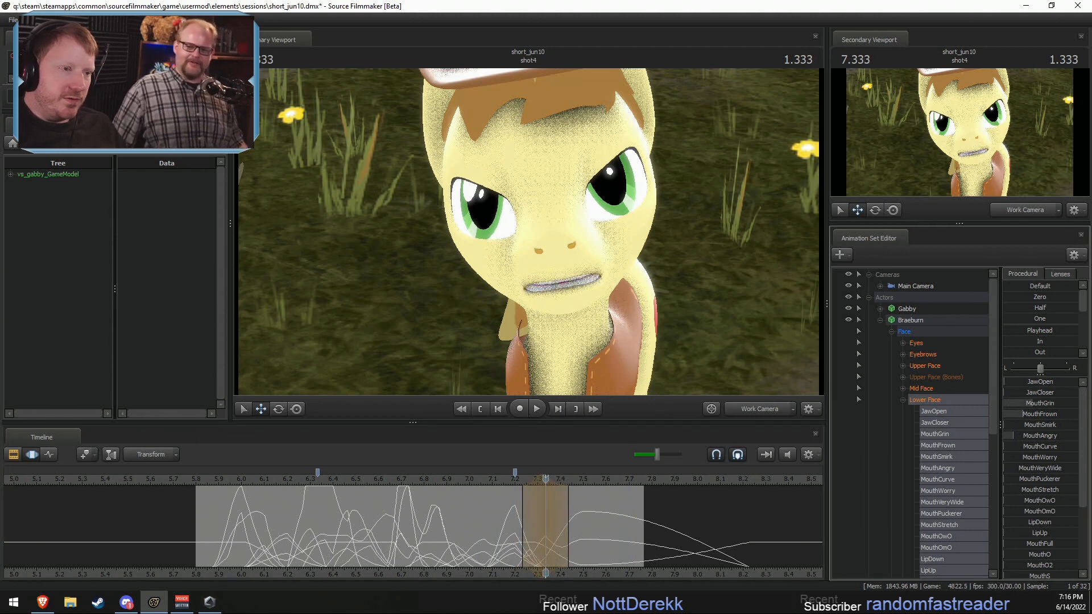
Step: At 7.400 seconds, with about 7.33–7.50 seconds selected, part Braeburn's teeth by raising JawOpen slightly, and play back the result
left_click_drag(545, 534, 584, 535)
scroll(560, 533, "up", 1)
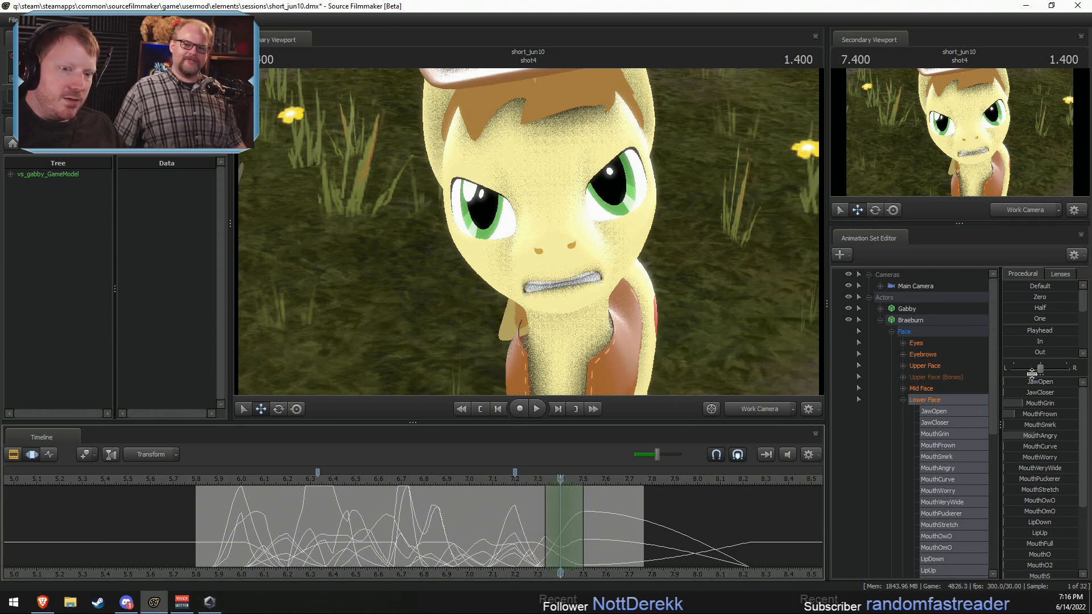
left_click_drag(1031, 382, 1032, 382)
key("space")
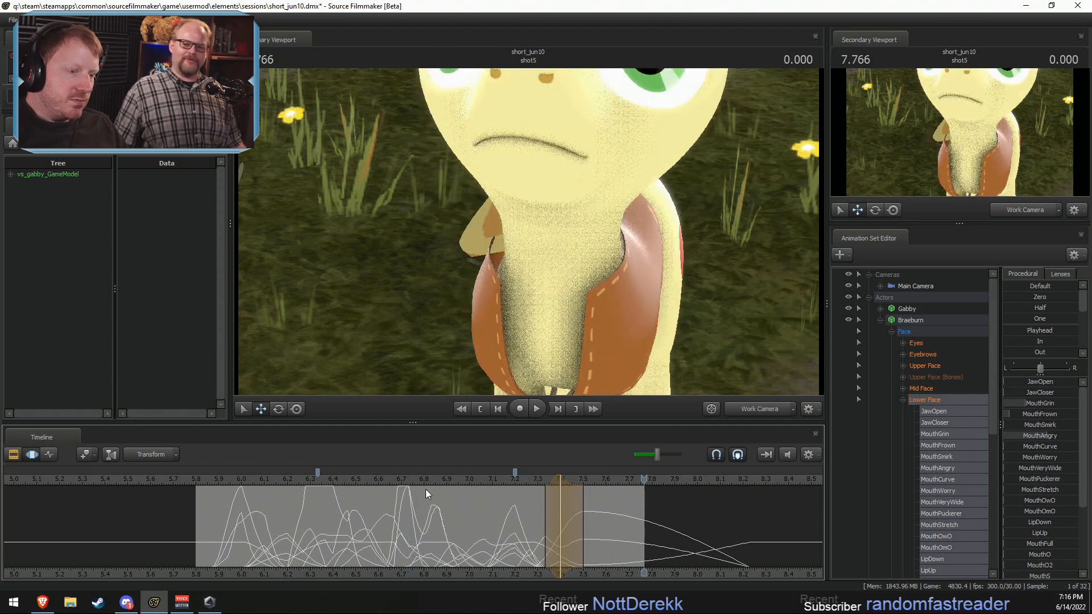
Step: Extend the selection to about 7.57 seconds, lower Braeburn's MouthGrin and raise JawOpen at 7.433 seconds, and replay the moment
left_click_drag(516, 479, 593, 500)
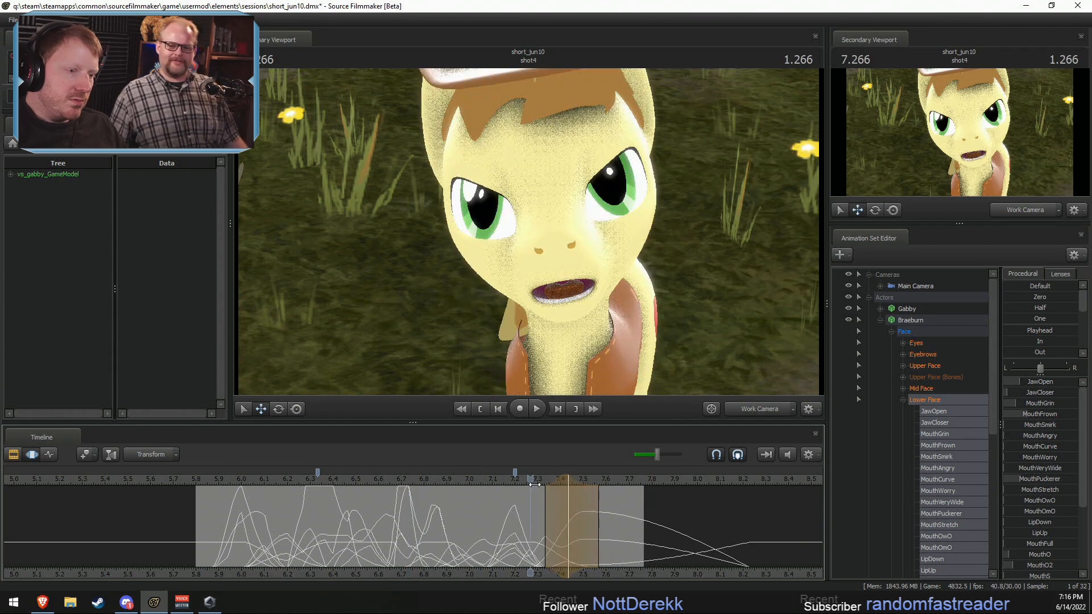
left_click_drag(535, 484, 568, 492)
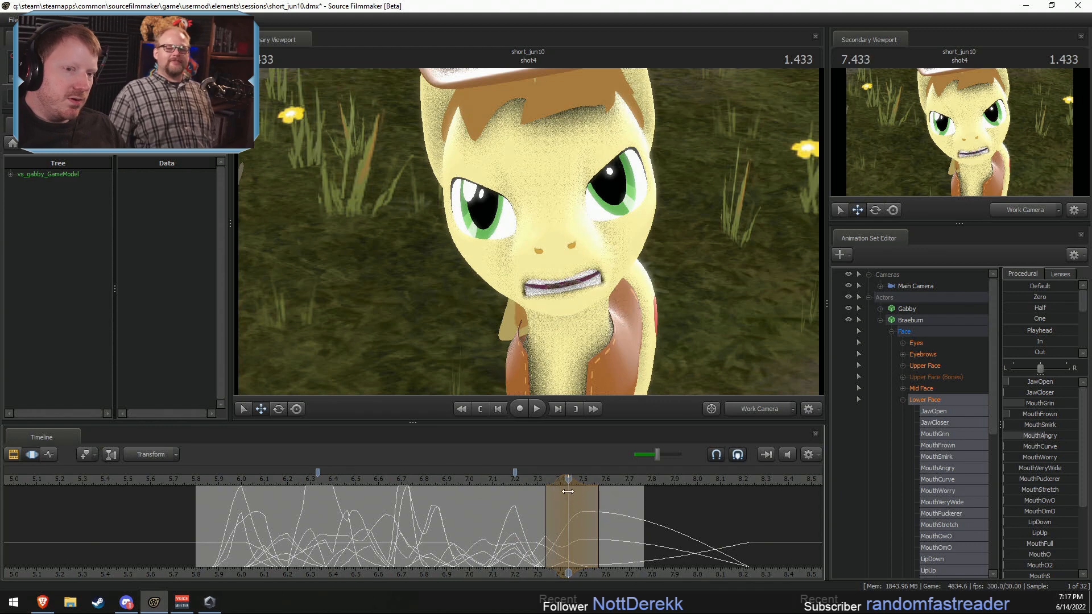
left_click_drag(1033, 404, 1023, 391)
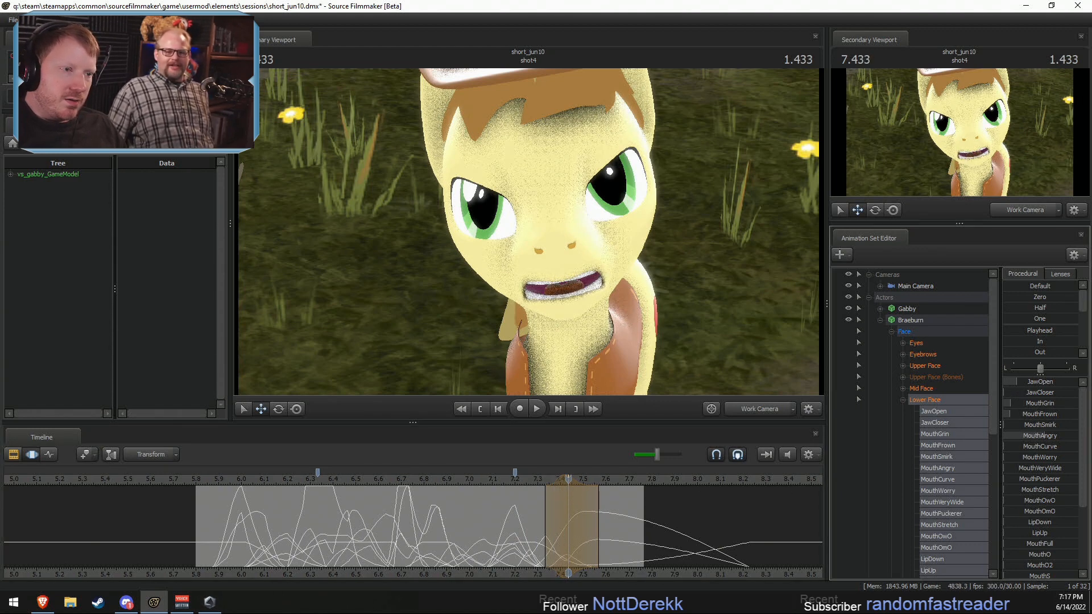
left_click_drag(495, 484, 476, 486)
key("space")
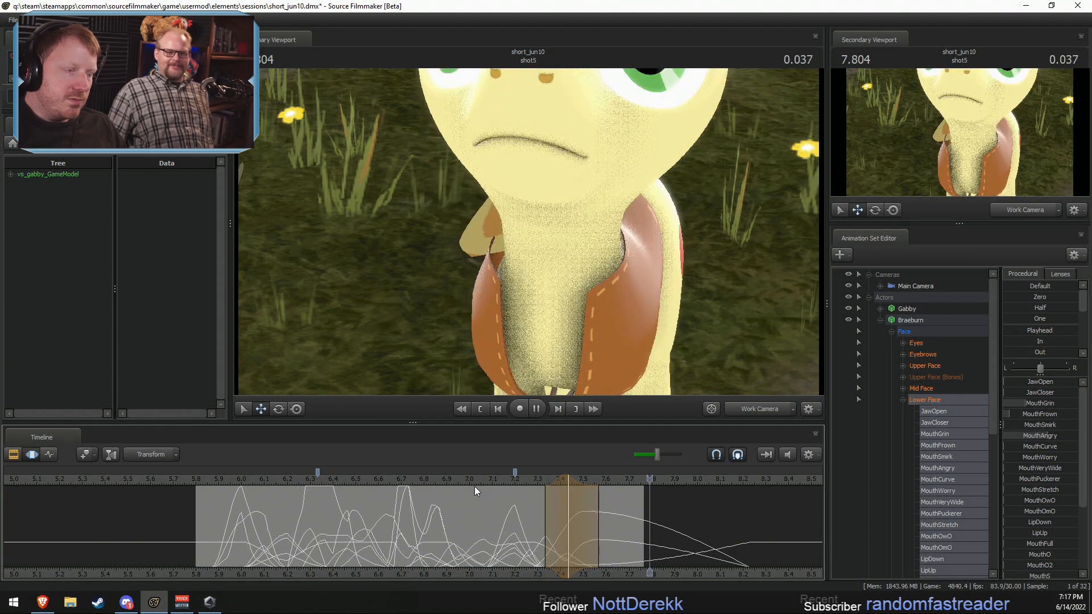
key("space")
Step: Review the line, and at 6.866 seconds, with about 6.80–6.93 seconds selected, raise Braeburn's MouthO2 and lower MouthGrin
left_click(205, 483)
key("space")
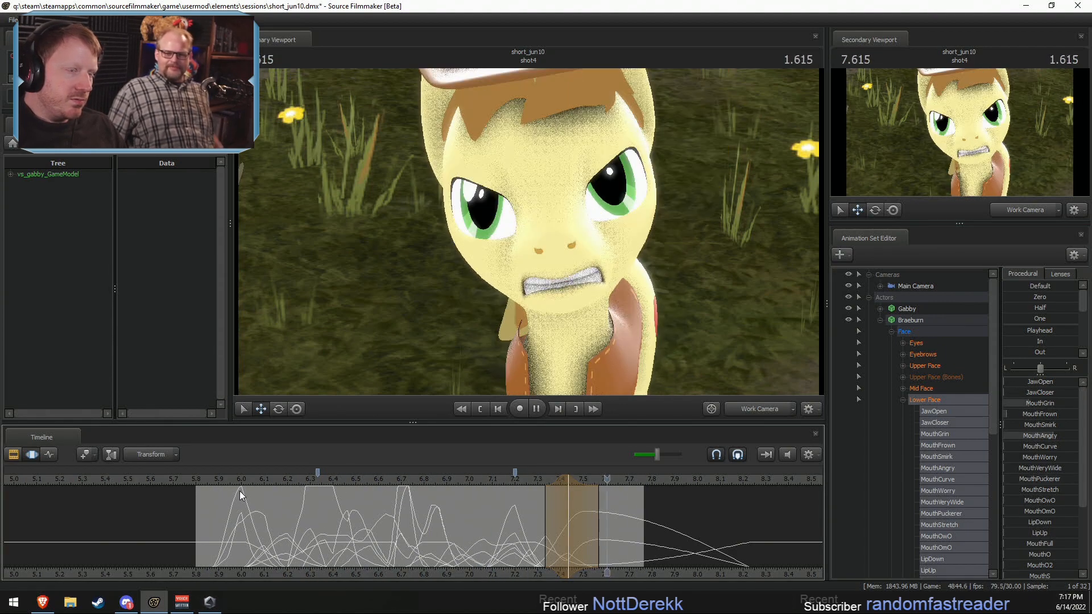
key("space")
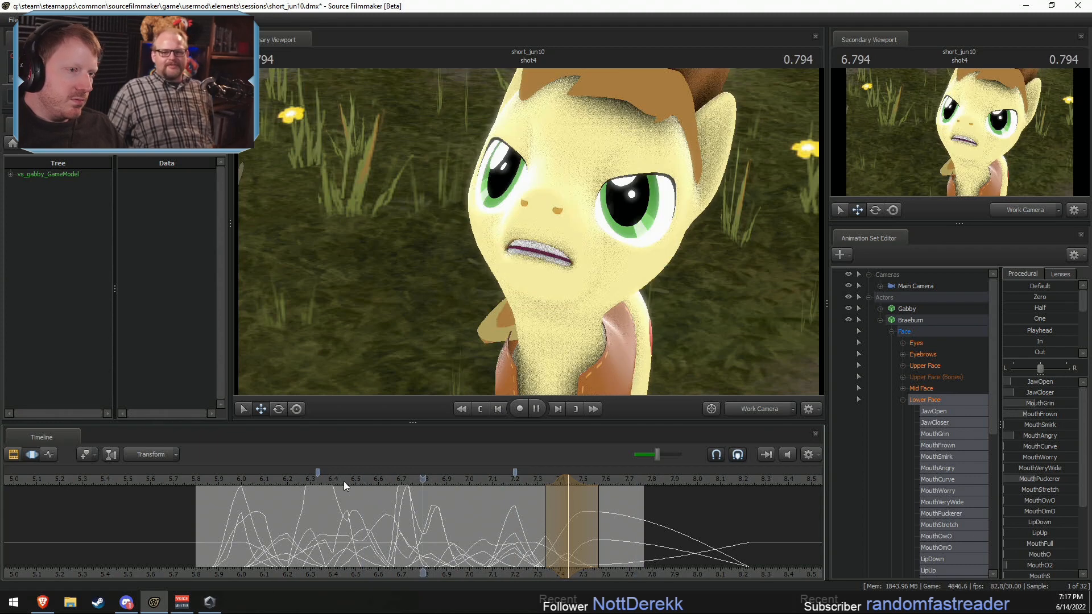
key("shift")
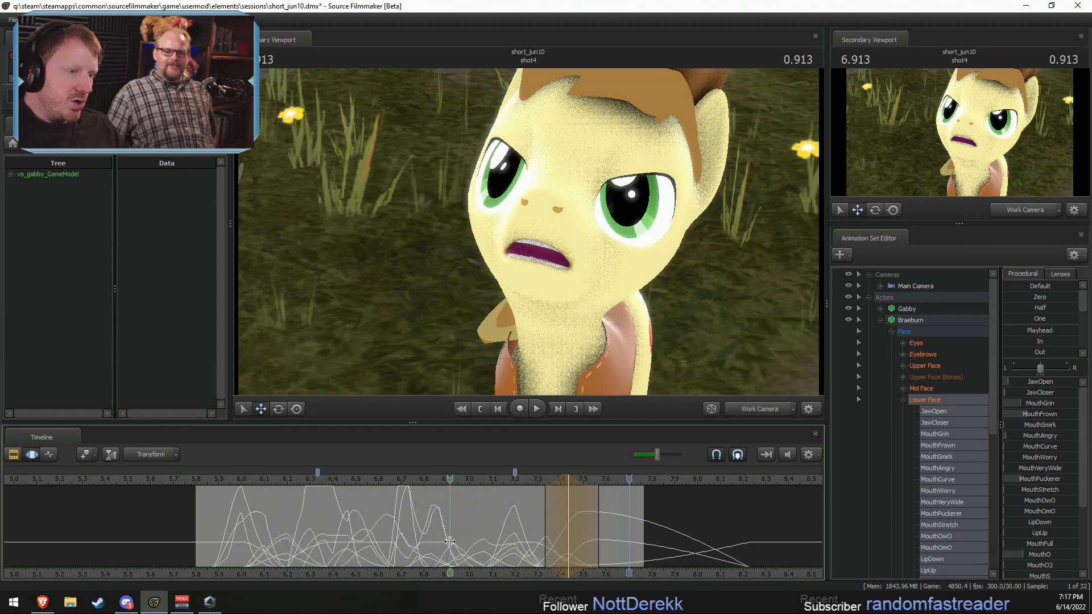
left_click(449, 542)
left_click(444, 540, "shift")
scroll(445, 540, "up", 2)
left_click(441, 539, "shift")
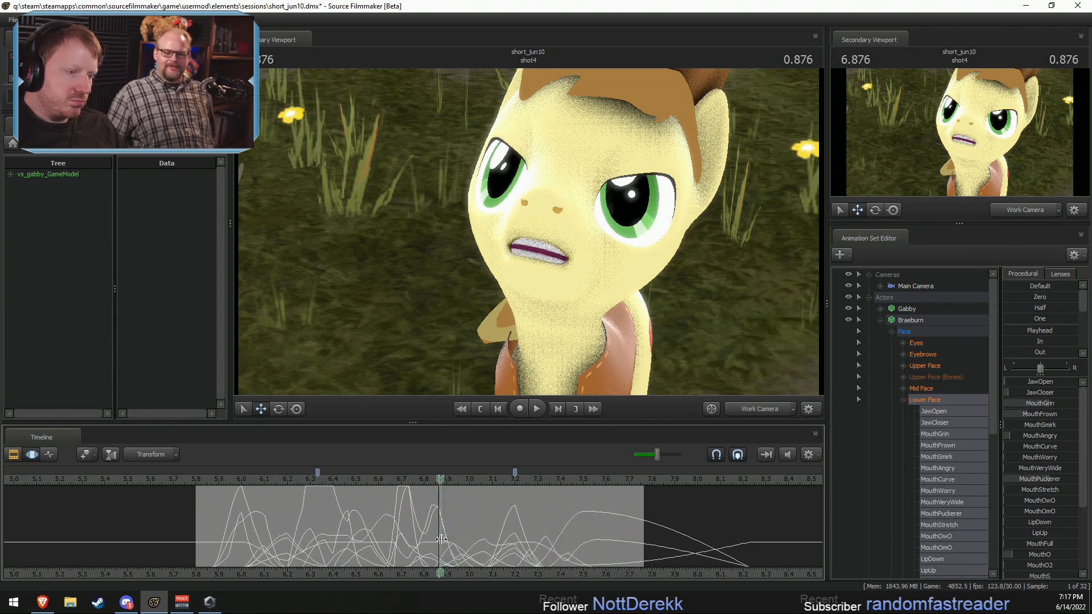
scroll(442, 539, "up", 2)
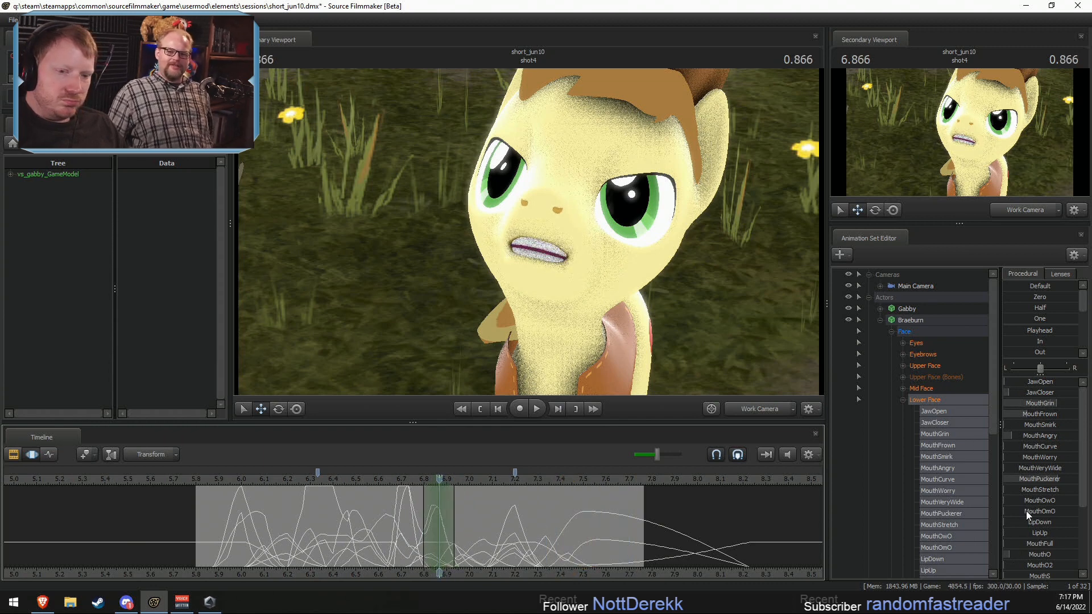
scroll(1025, 511, "down", 3)
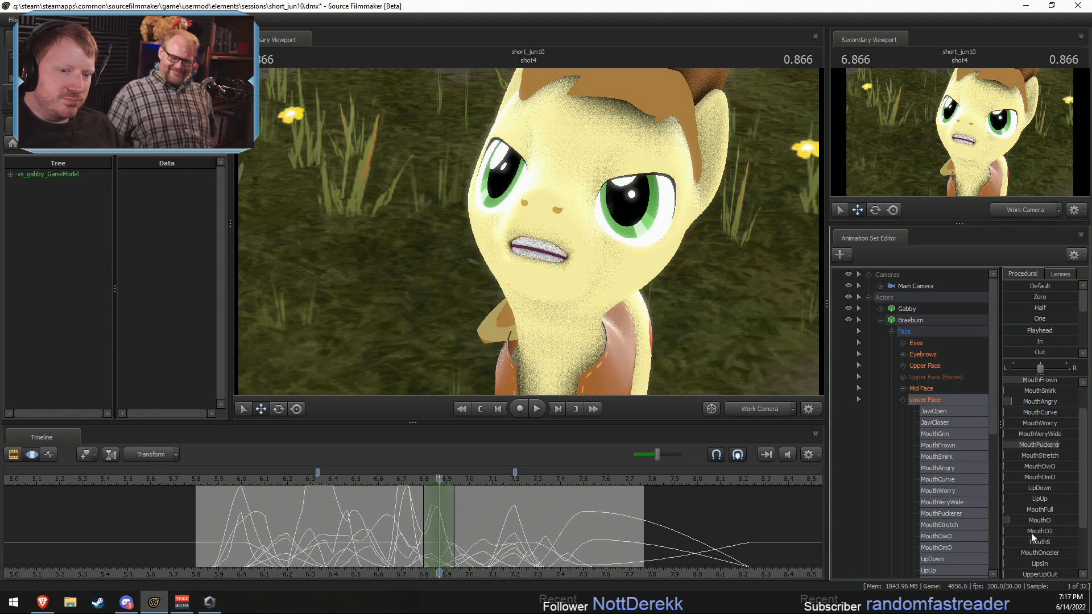
left_click_drag(1032, 538, 1048, 537)
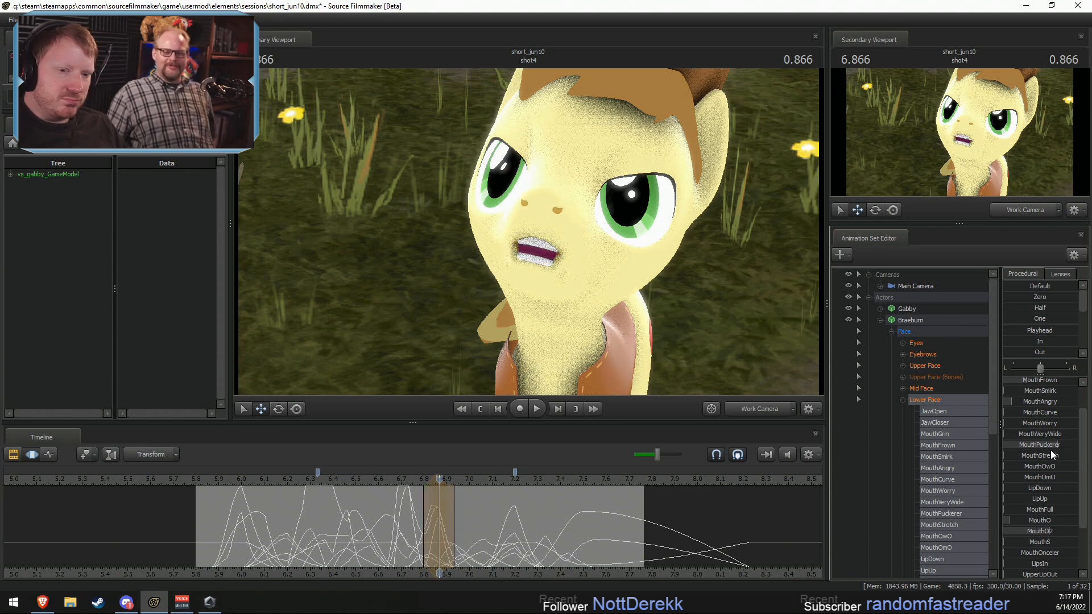
scroll(1049, 443, "up", 1)
left_click_drag(1049, 403, 1031, 403)
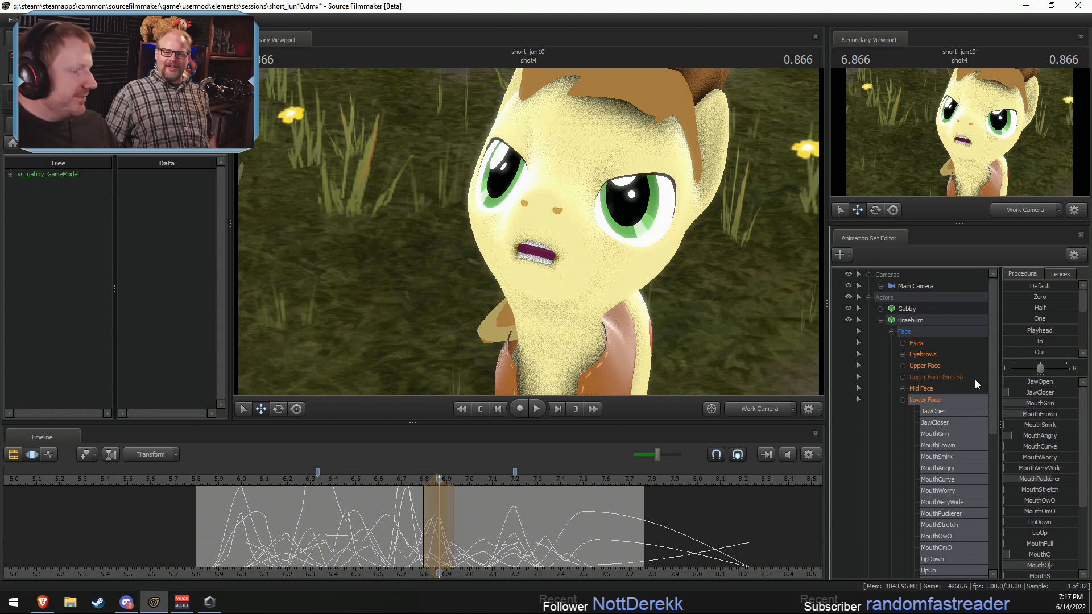
Step: Extend the end of the active mouth adjustment's time selection to about 7.00 seconds, and replay the line to check it
key("space")
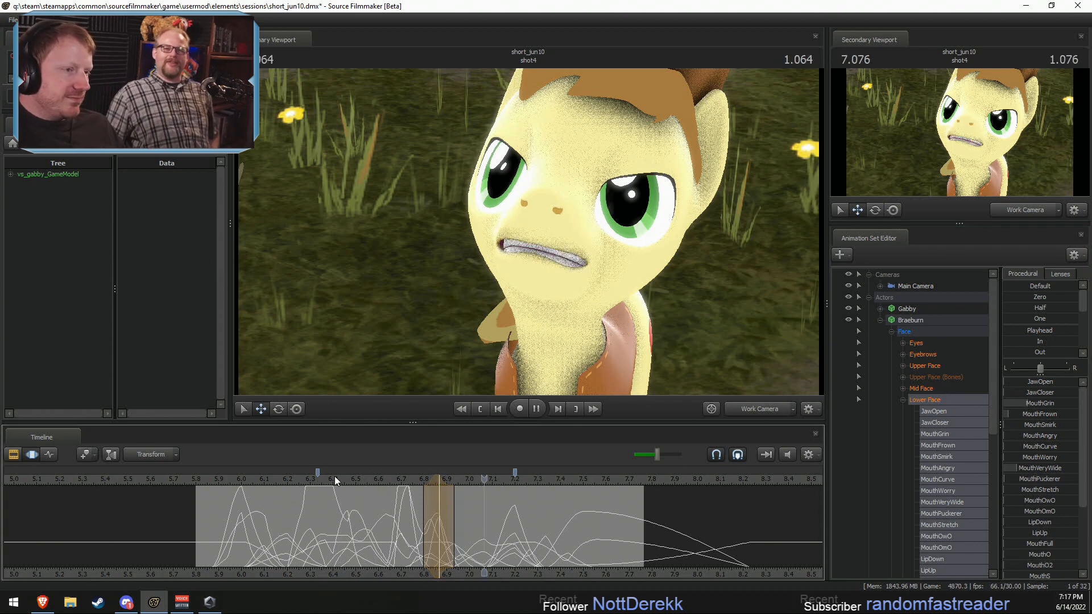
key("shift")
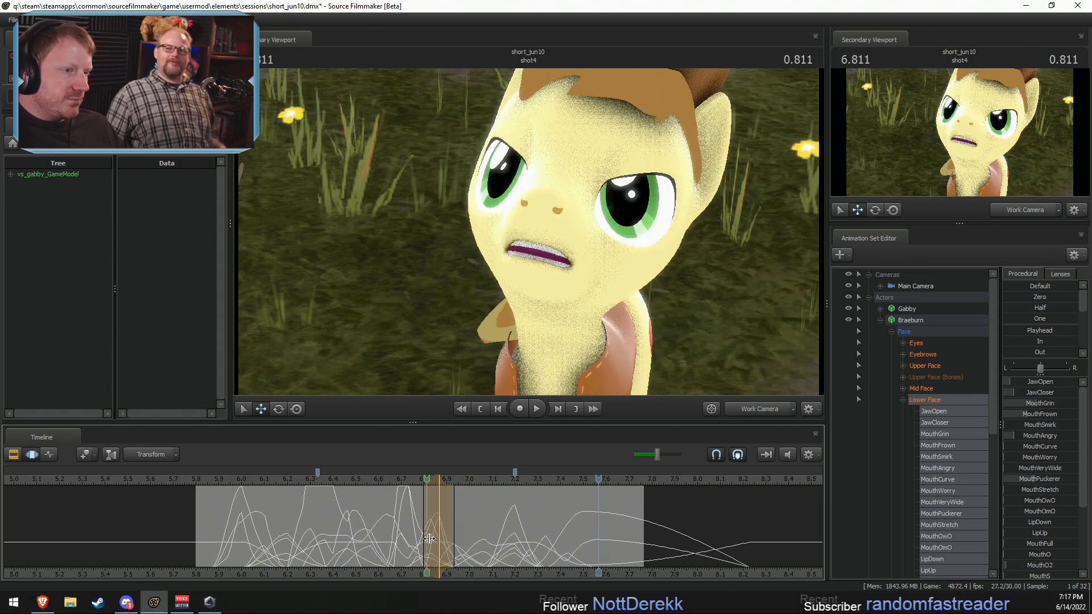
left_click_drag(454, 530, 469, 529)
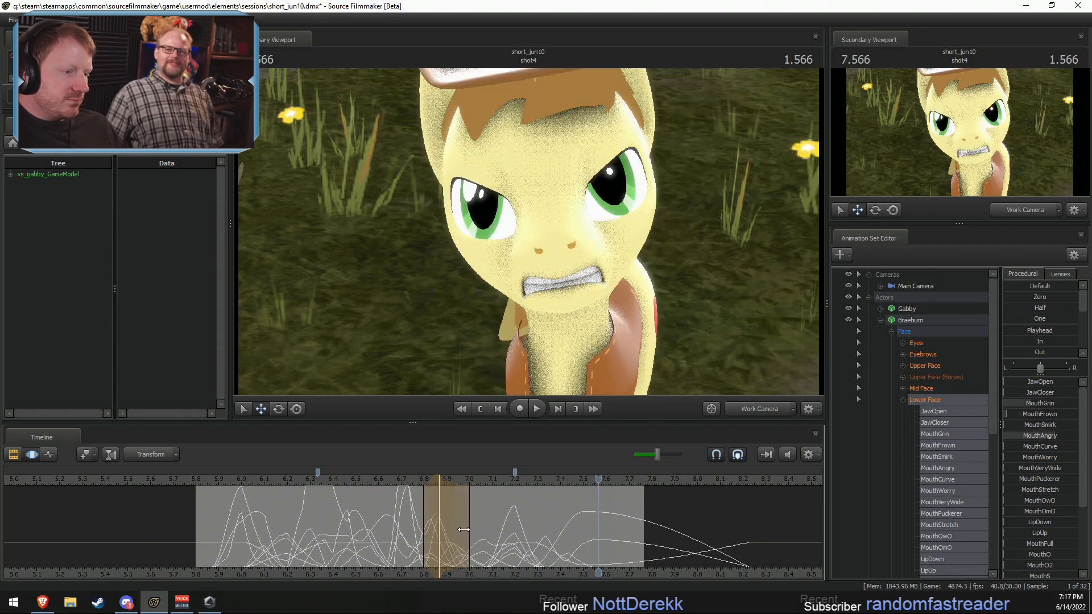
left_click(354, 482)
key("space")
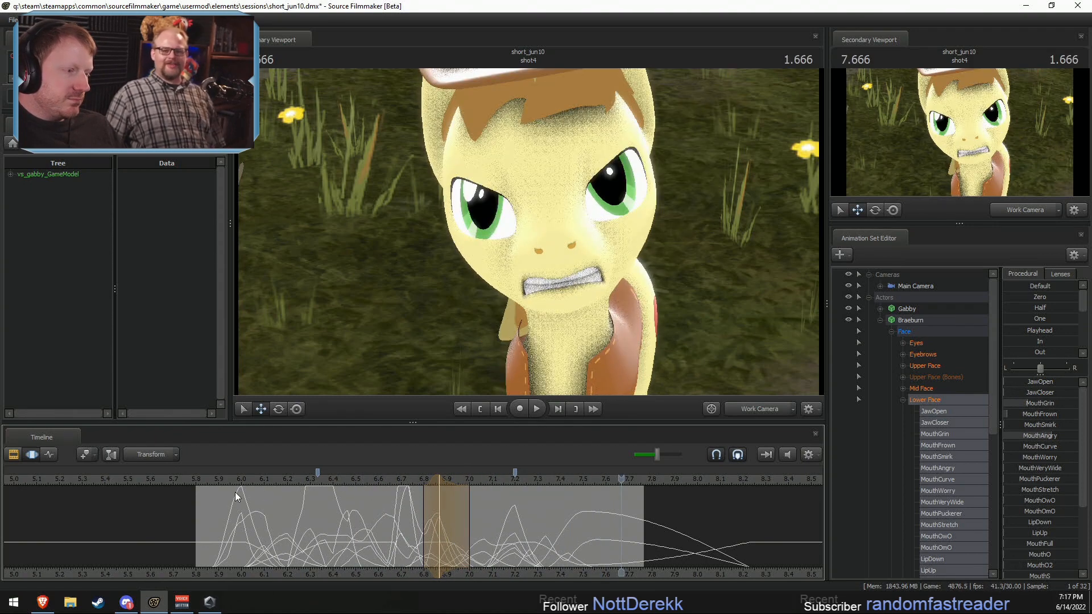
left_click(204, 481)
key("space")
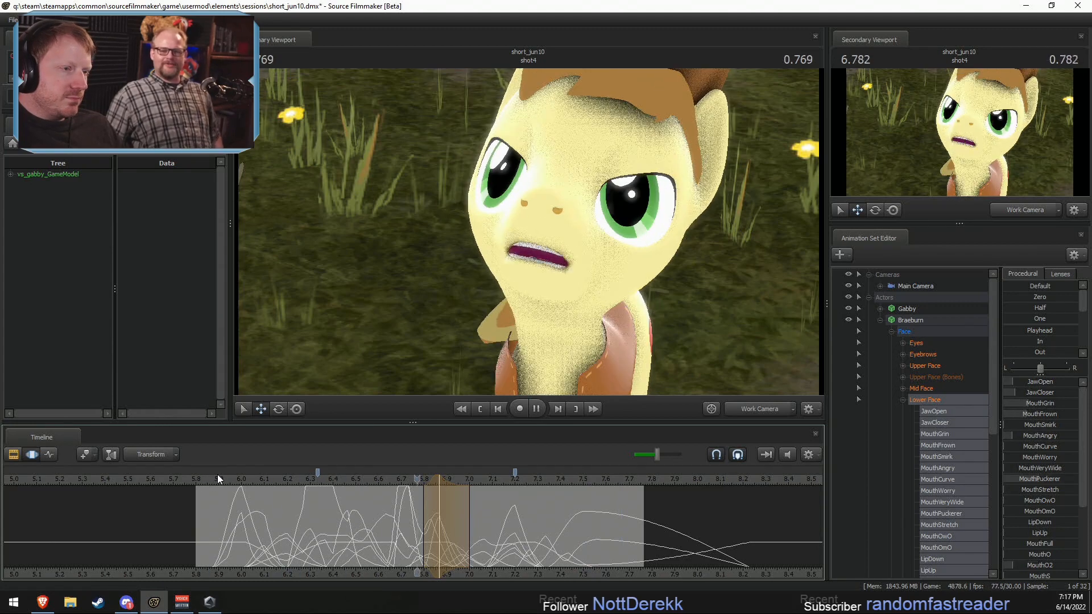
left_click(325, 481)
key("space")
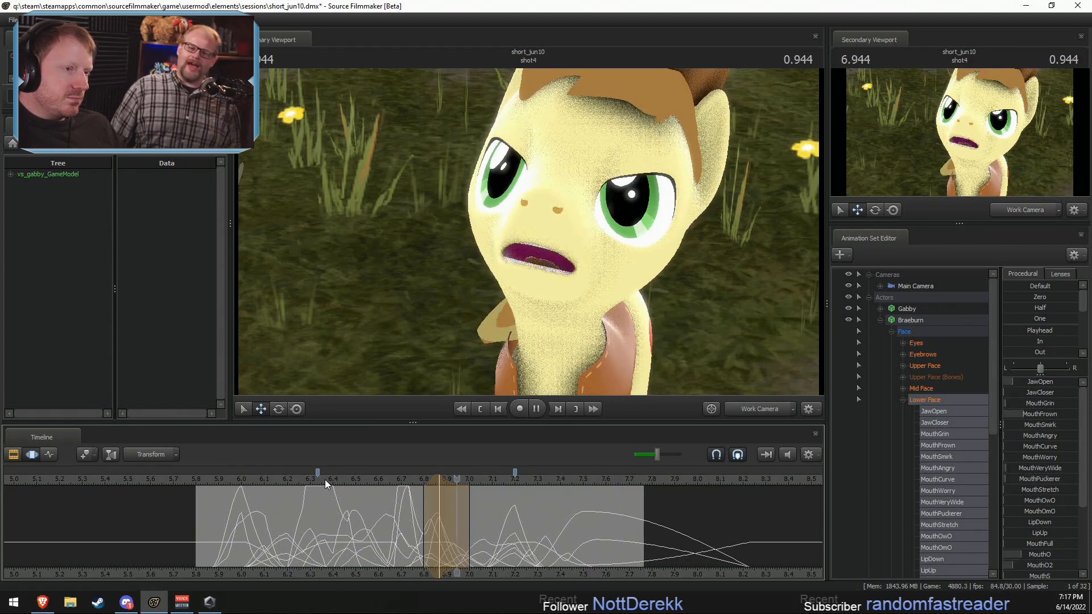
key("space")
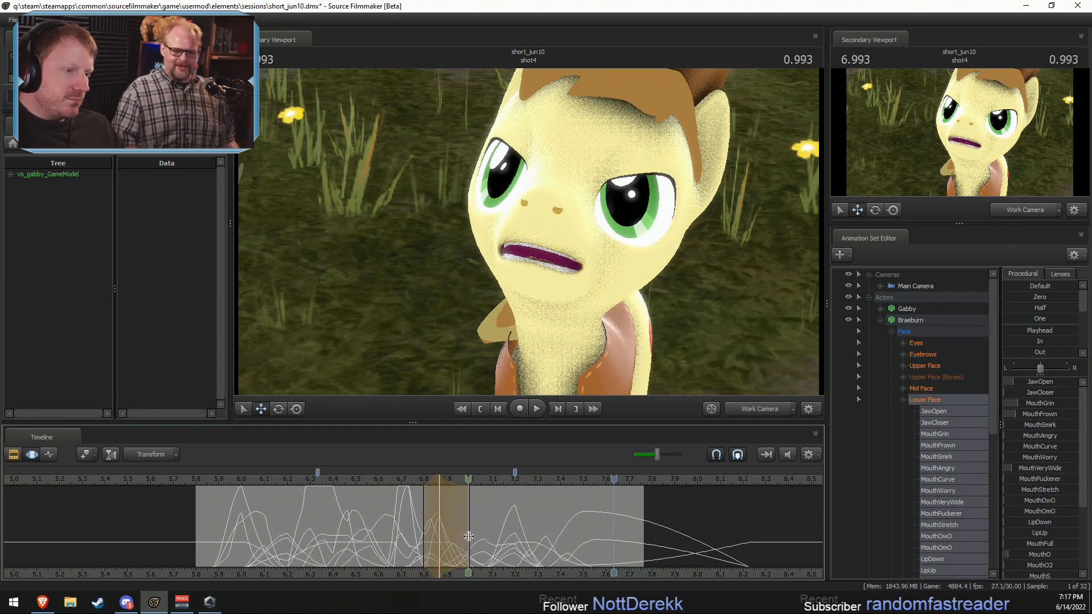
Step: At 6.800 seconds, with about 6.73–6.87 seconds selected, deselect JawOpen and JawCloser and partially apply the Round preset to the remaining mouth controls
left_click_drag(408, 525, 439, 524, "shift")
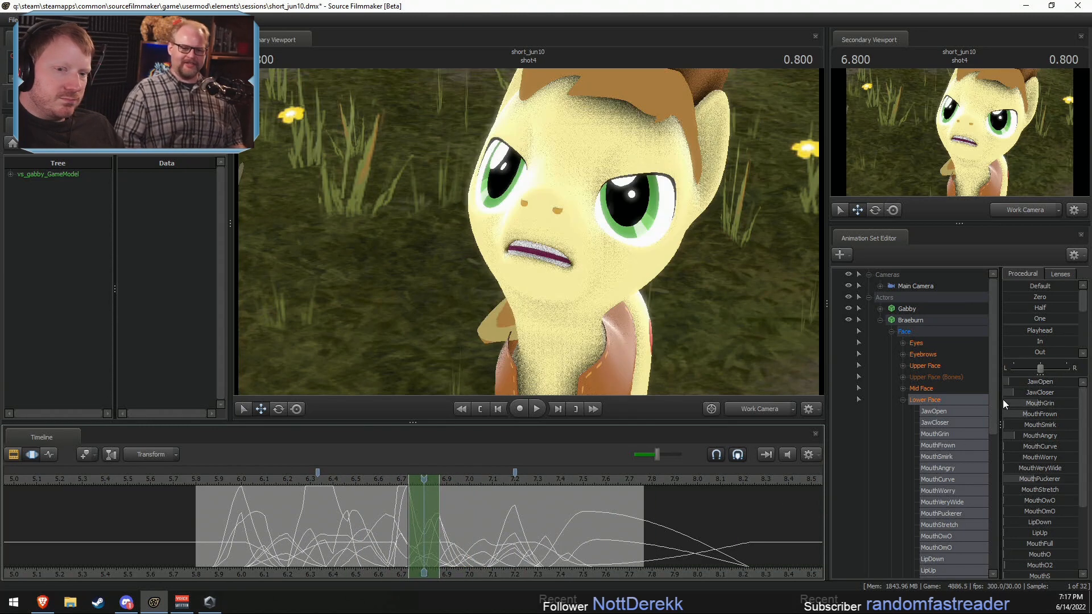
left_click(935, 414, "ctrl")
left_click(932, 421, "ctrl")
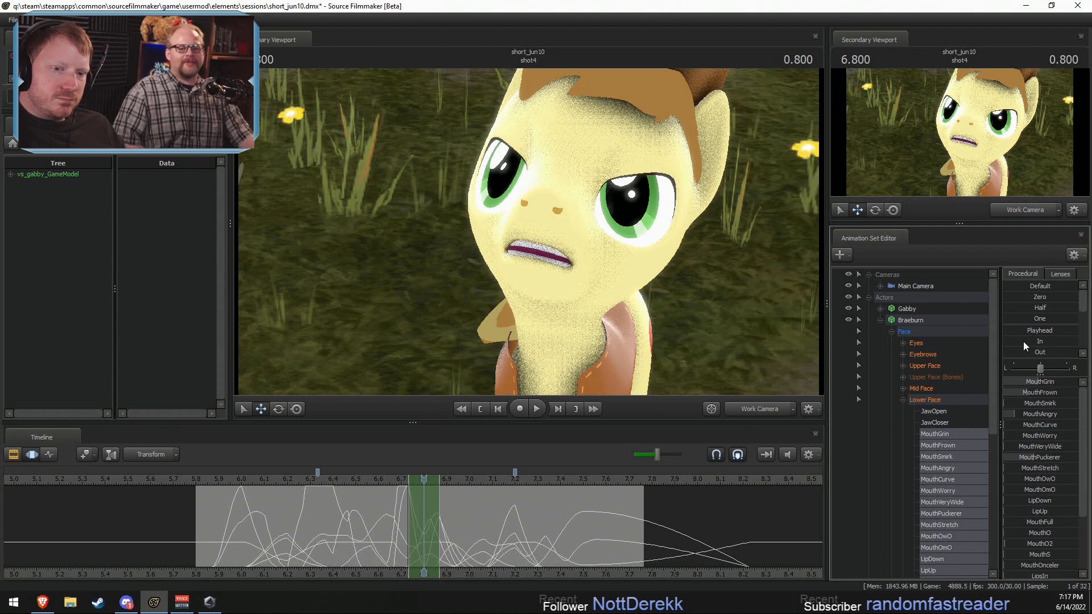
scroll(1022, 341, "down", 4)
left_click_drag(1015, 349, 1048, 351)
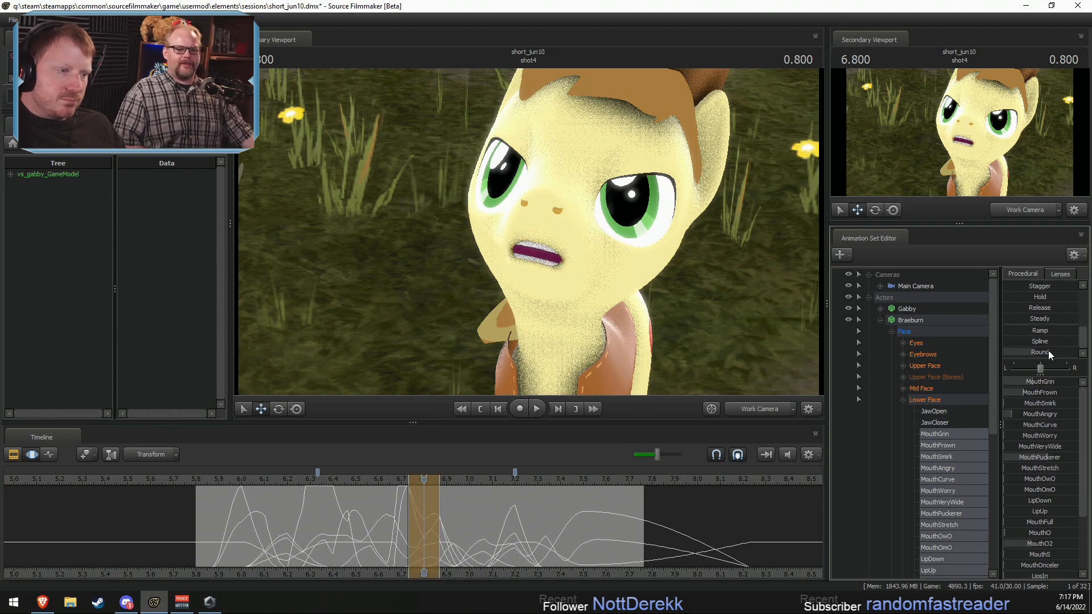
Step: Play back Braeburn's line, save the session, and toggle the primary viewport's camera
left_click(337, 475)
key("space")
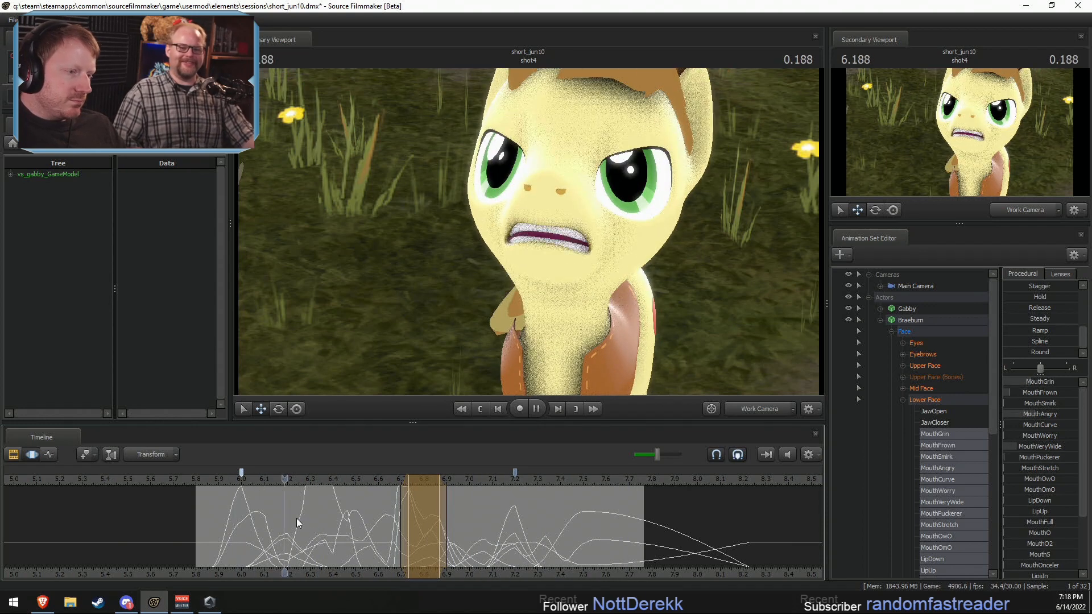
key("space")
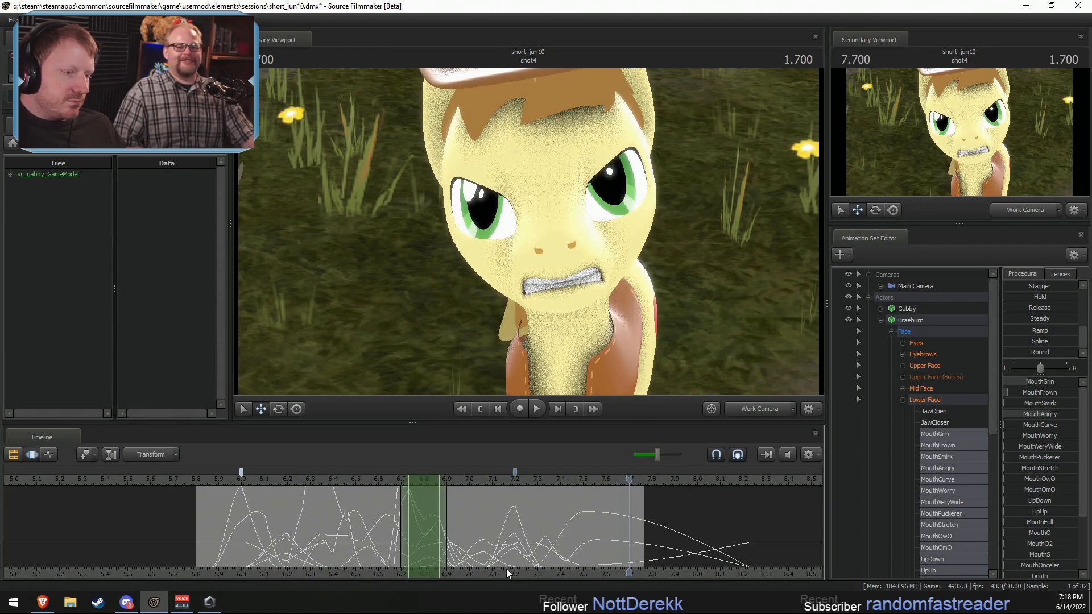
scroll(592, 550, "down", 6)
double_click(762, 407)
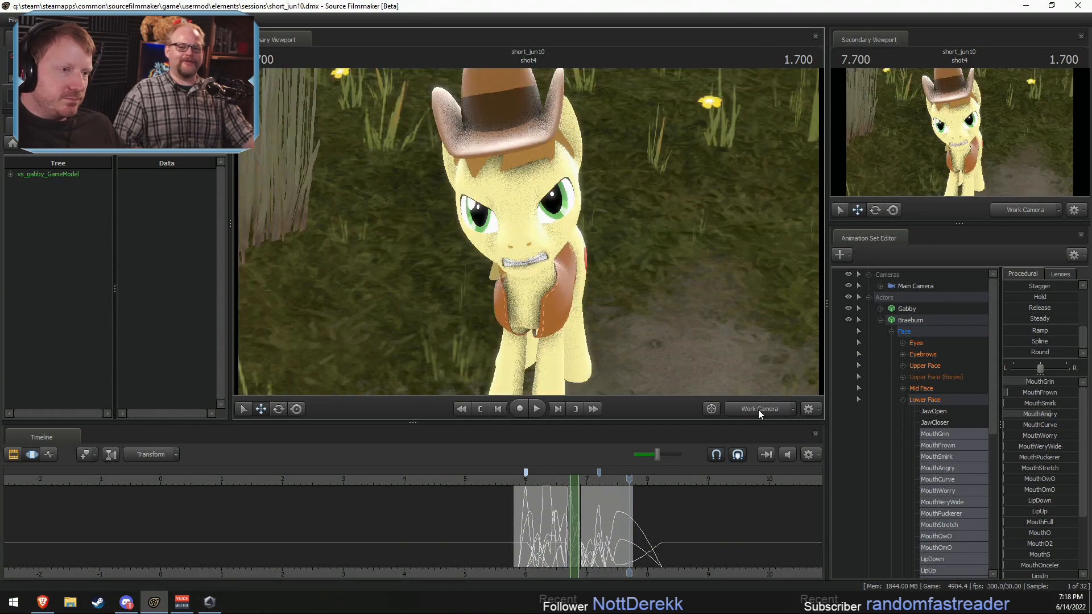
Step: Add a new model animation set to shot4, filtering the model list for derpy and choosing revamped_ponies\revamped_derpyhooves.mdl
key("s")
left_click_drag(650, 270, 650, 271)
left_click(866, 297)
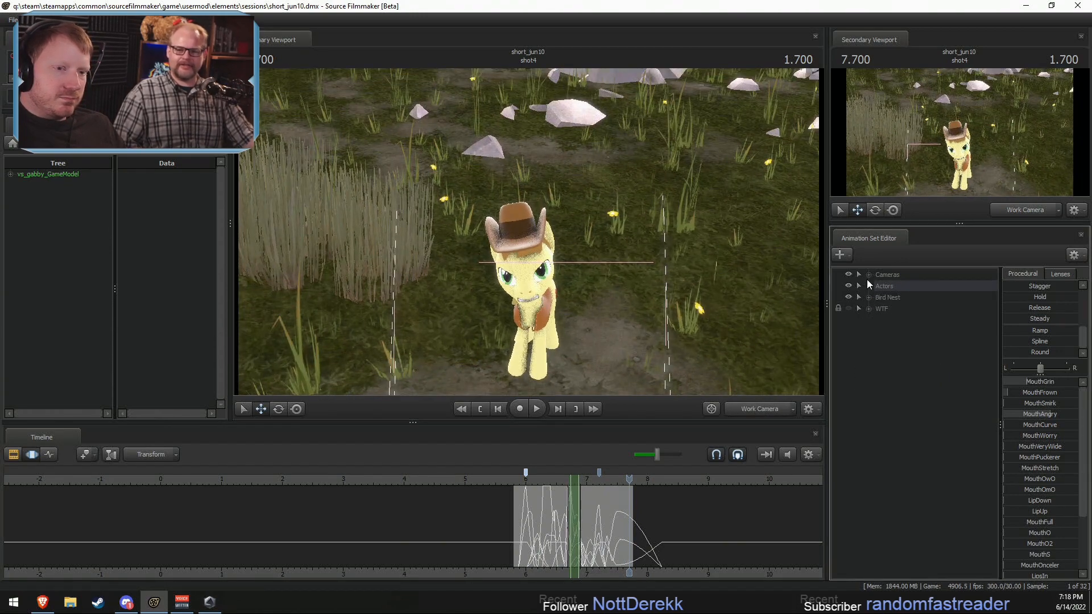
right_click(885, 347)
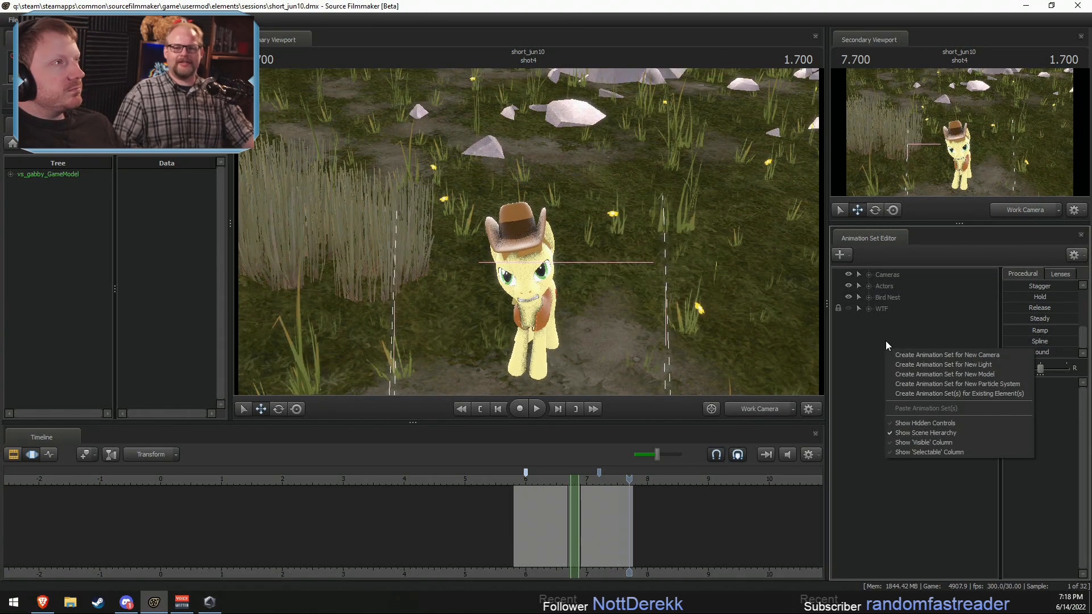
left_click(920, 329)
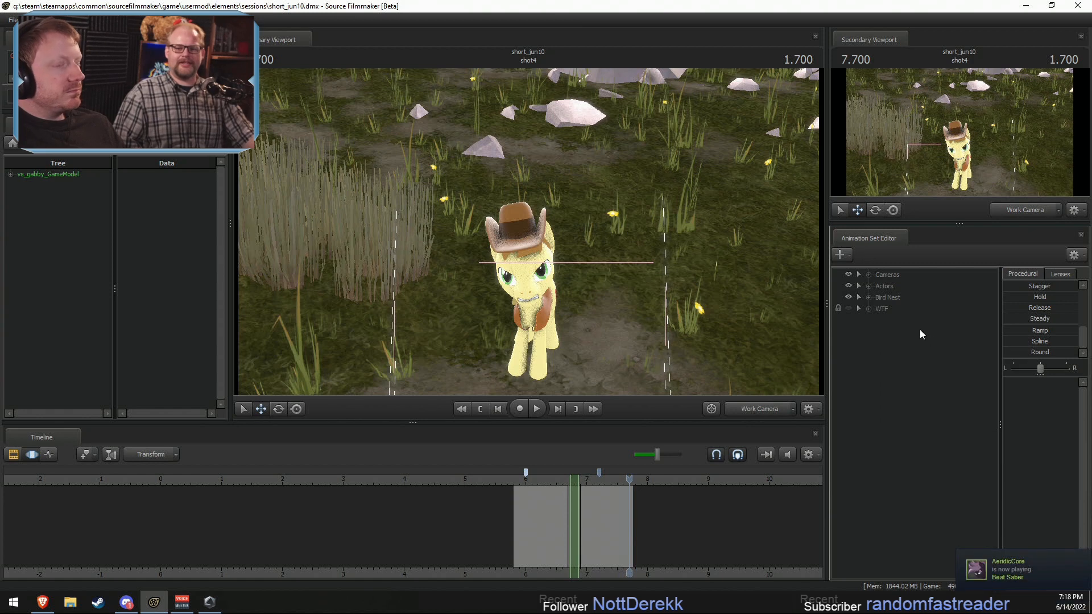
right_click(903, 353)
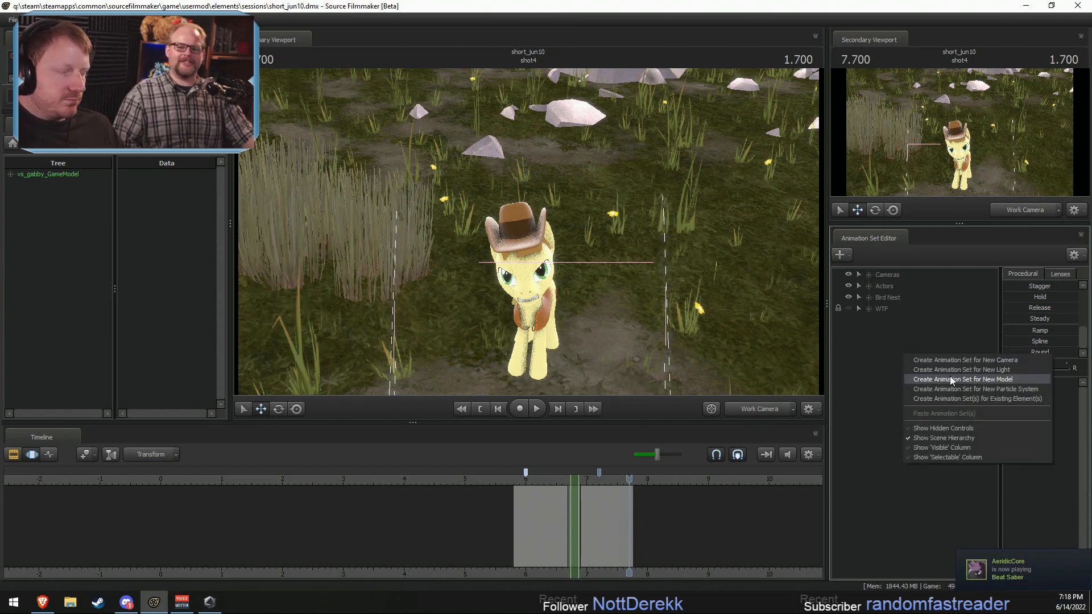
left_click(951, 379)
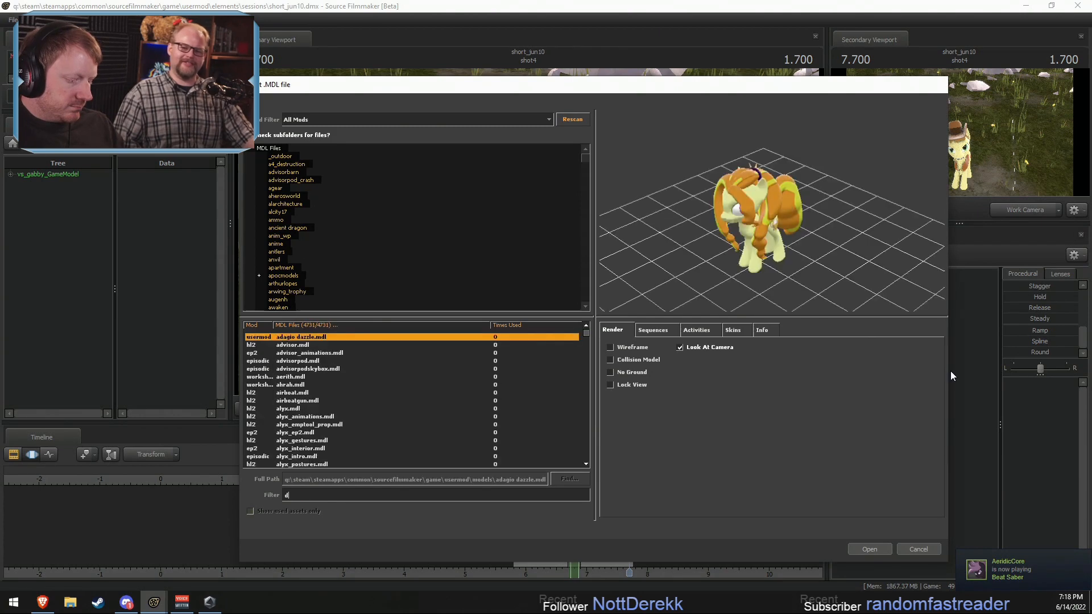
type("y")
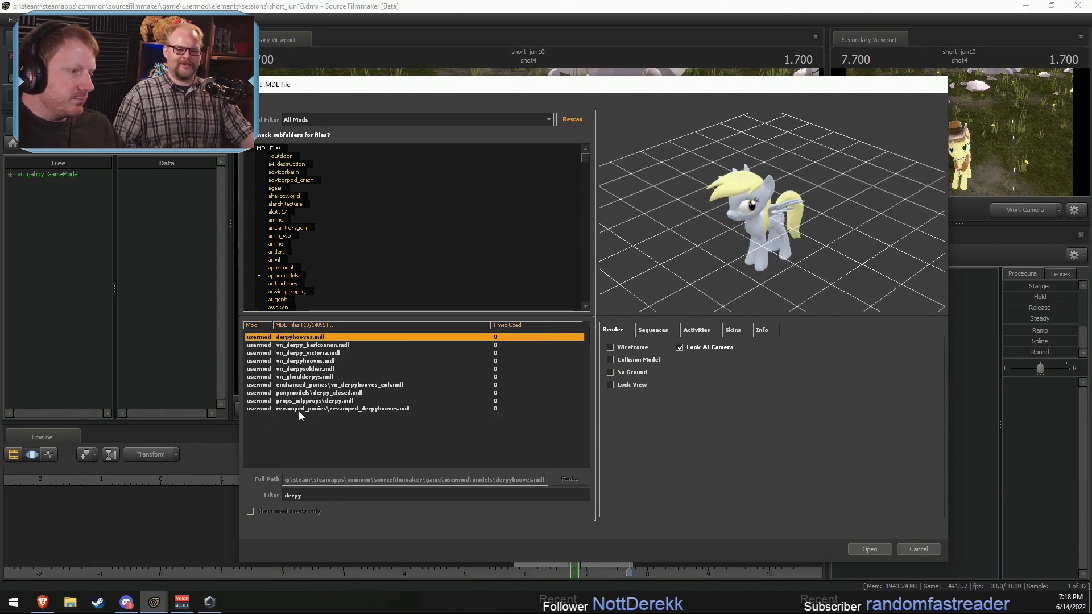
left_click(300, 408)
left_click(870, 549)
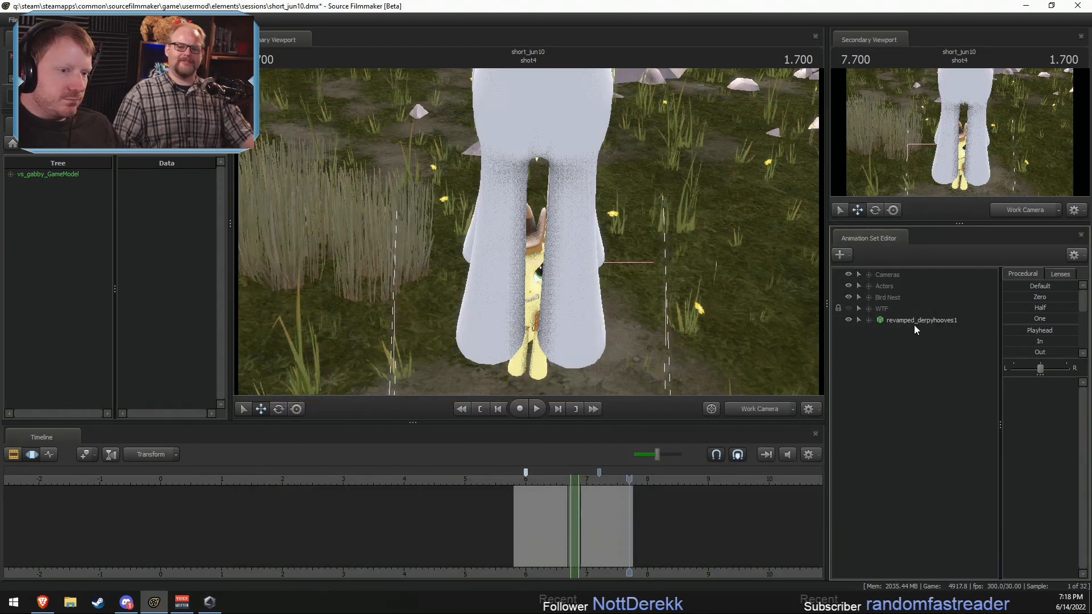
Step: Move the new revamped_derpyhooves1 model onto the ground beside Braeburn and turn it to stand next to him
left_click(913, 320)
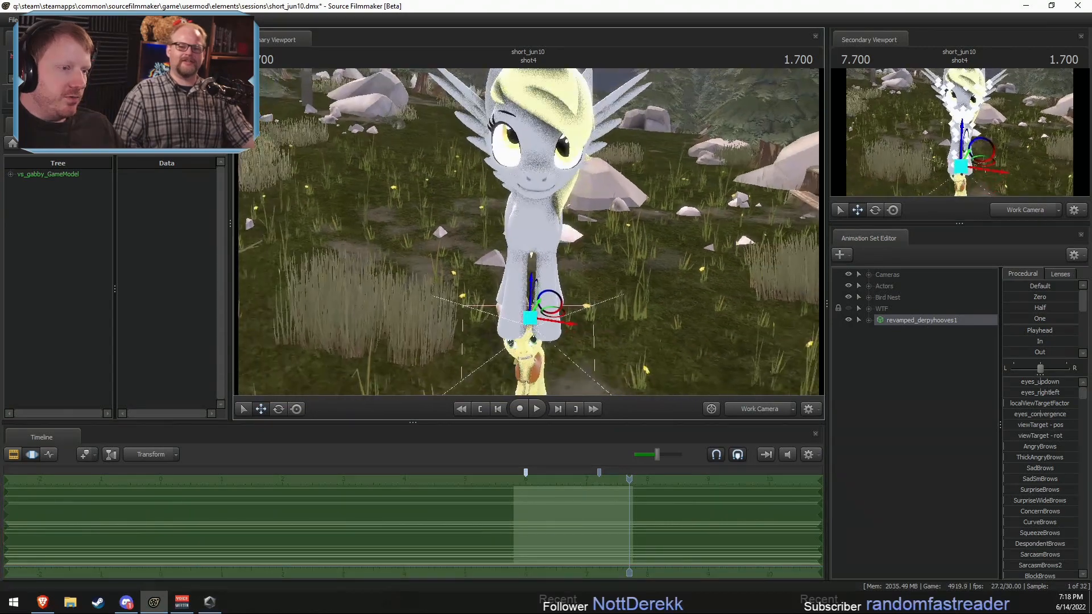
key("r")
left_click_drag(529, 318, 671, 386)
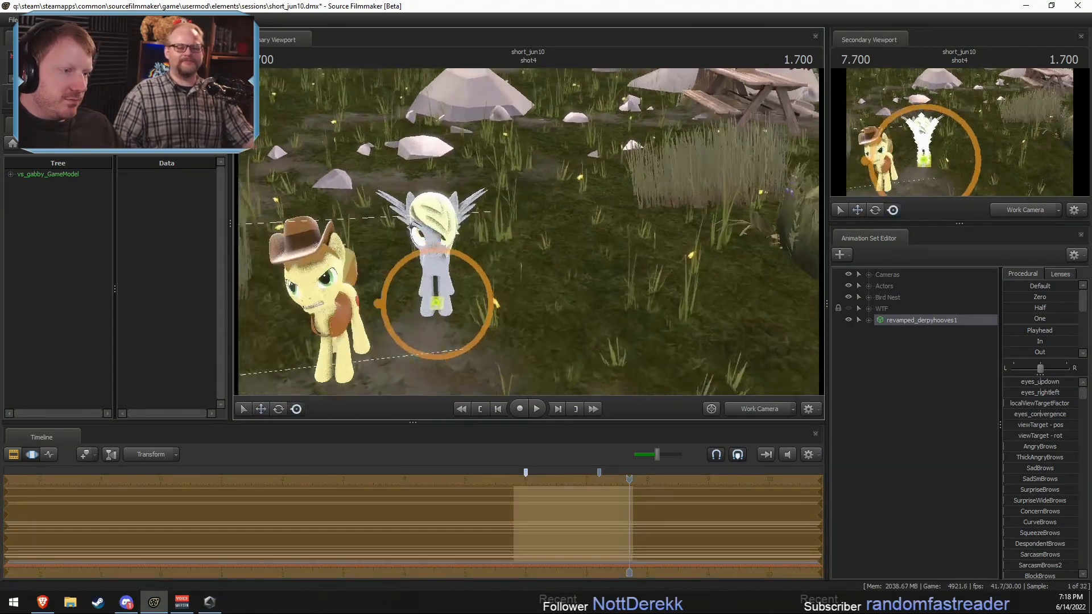
key("w")
mouse_move(652, 265)
left_mouse_down()
mouse_move(636, 256)
mouse_move(637, 284)
mouse_move(652, 265)
left_mouse_up()
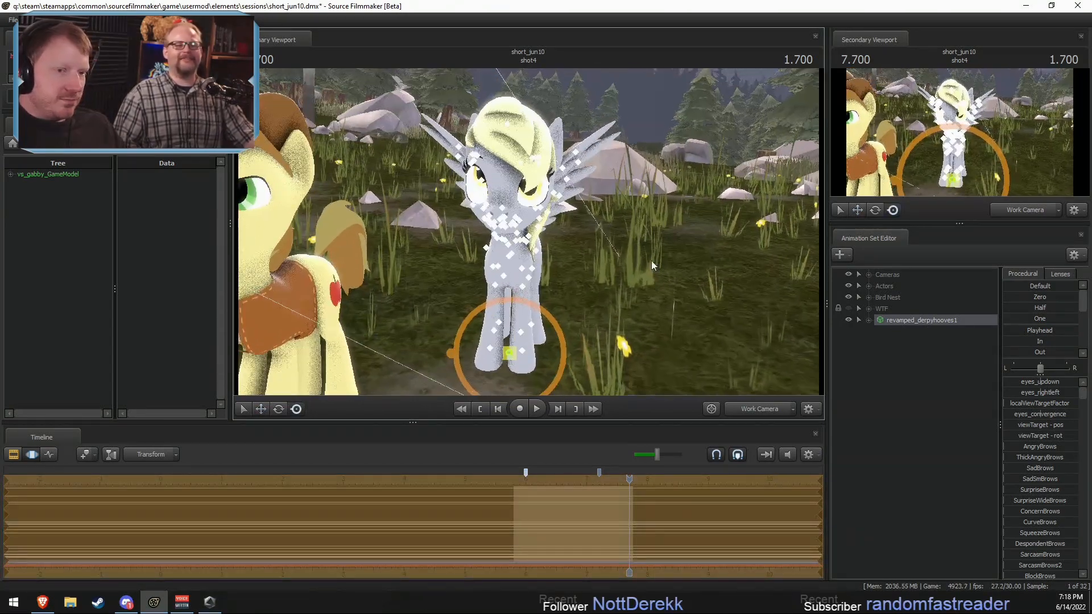
Step: Expand revamped_derpyhooves1's Face group, select its Eyes controls, and move the eye view target out in front of the face
left_click(868, 321)
left_click(879, 331)
left_click(910, 344)
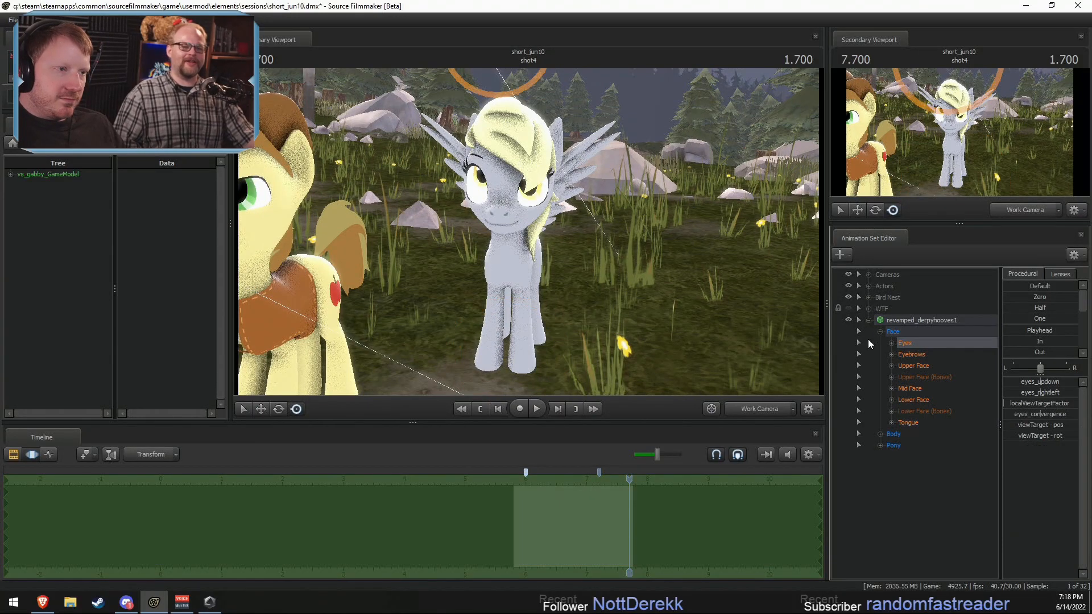
key("w")
left_click_drag(520, 170, 659, 307)
key("F2")
key("F3")
left_click_drag(631, 253, 595, 243)
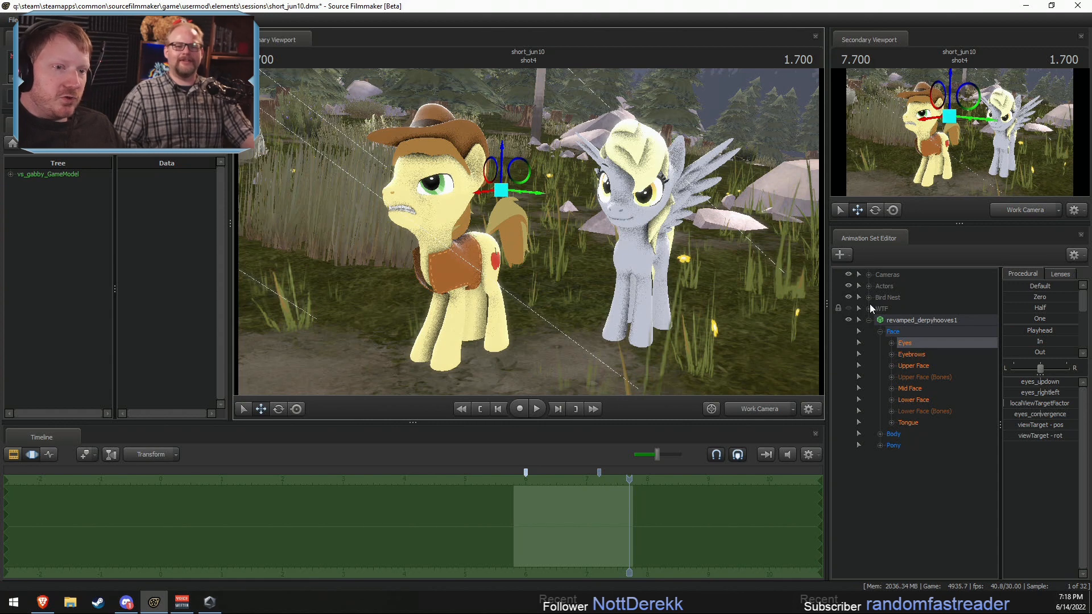
Step: Lock revamped_derpyhooves1 to Braeburn and select the whole model for editing in the Motion Editor
left_click(868, 287)
left_click_drag(906, 309, 930, 340)
left_click(920, 342)
key("F2")
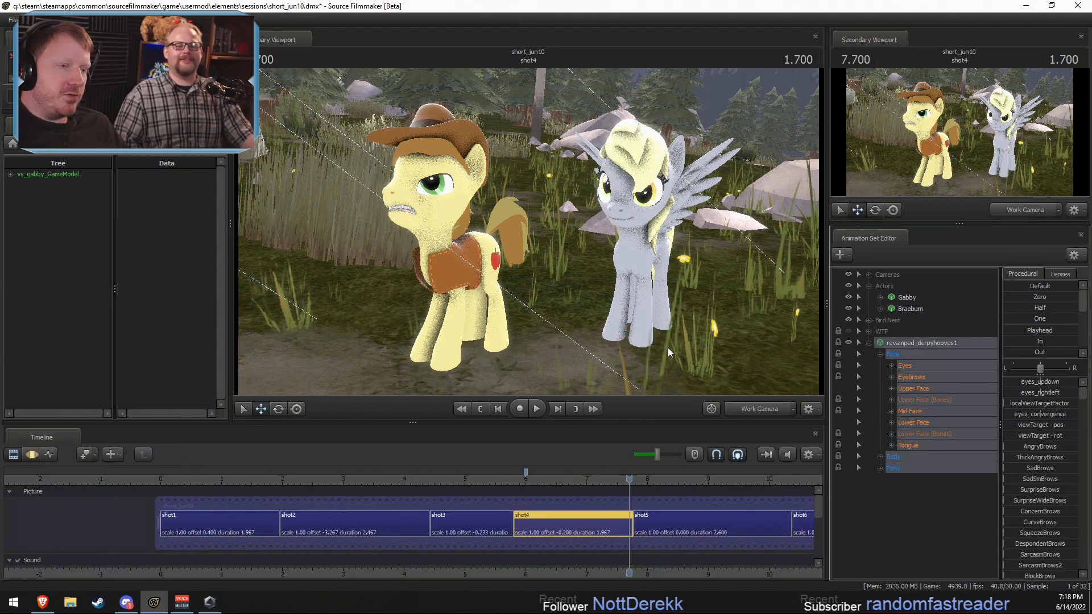
left_click_drag(667, 346, 681, 345)
key("F3")
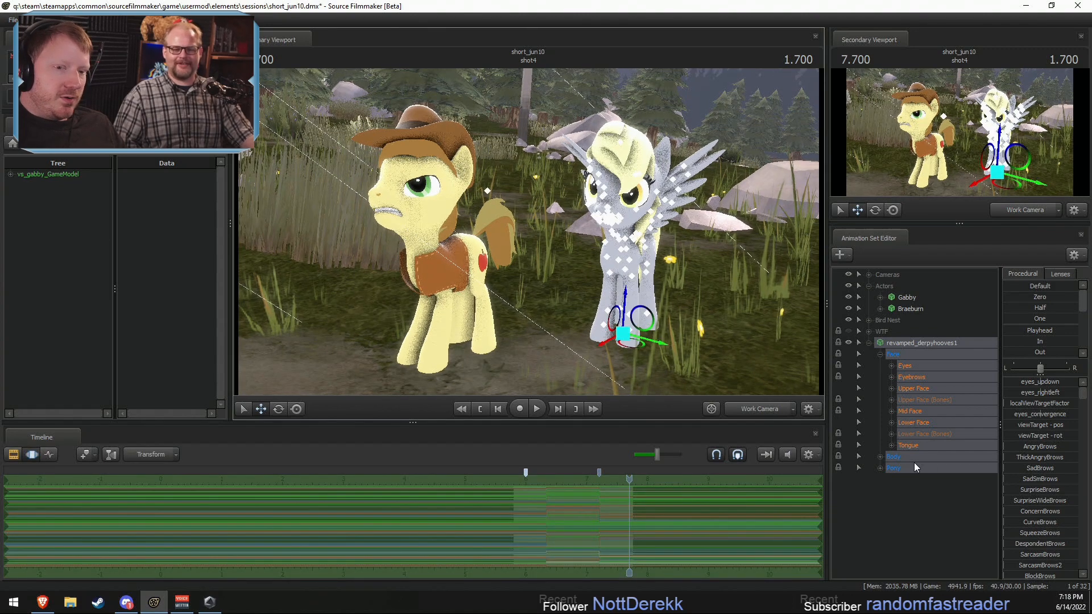
Step: Try a strong Jitter preset on all of revamped_derpyhooves1's controls, undoing it and applying it across a wider time range
scroll(1034, 331, "down", 2)
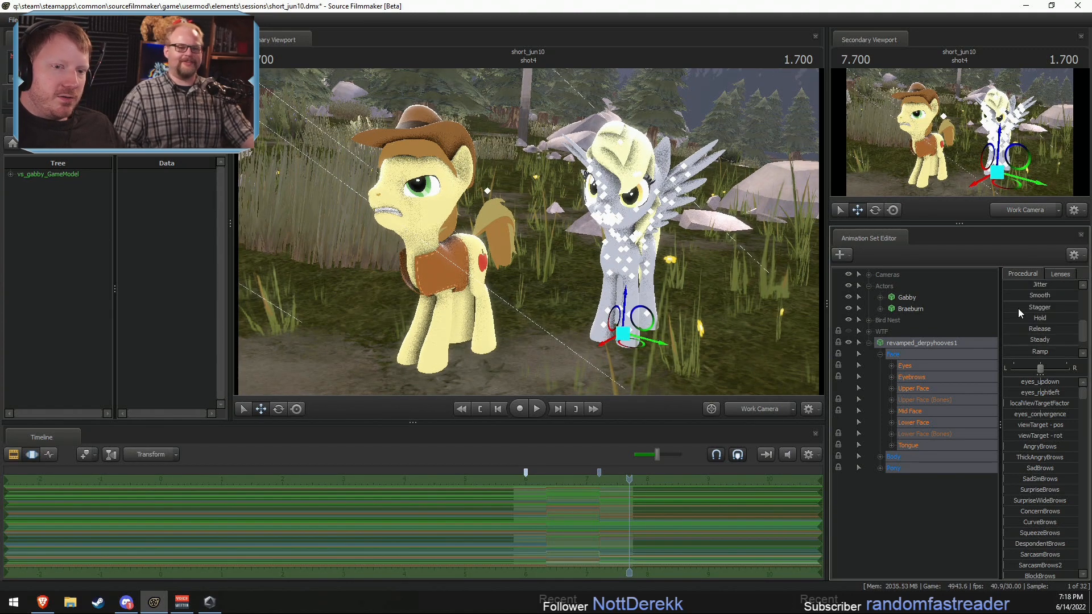
left_click_drag(1011, 285, 1061, 286)
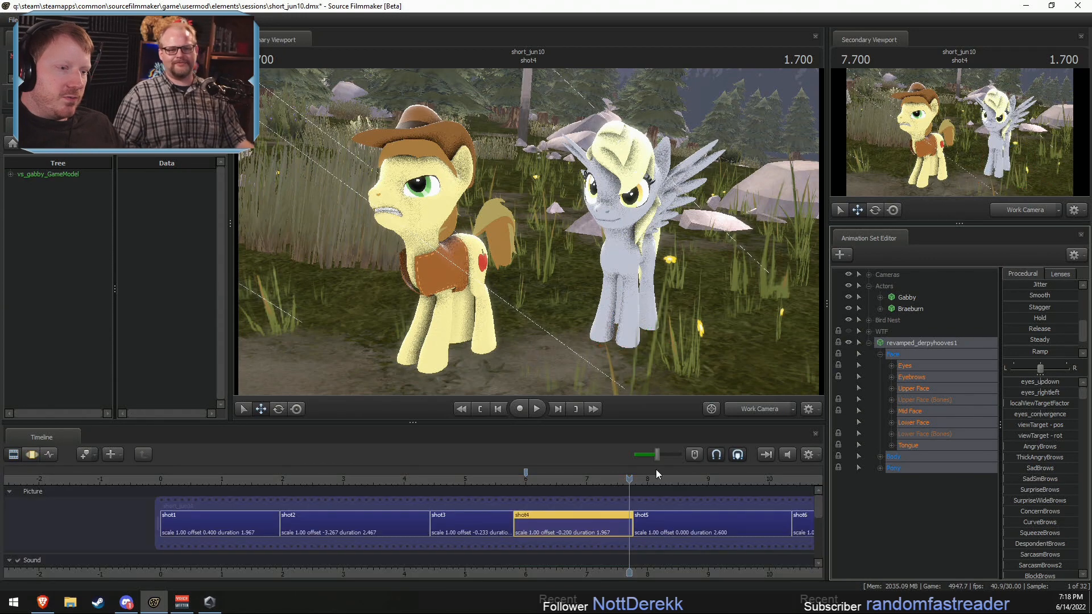
key("ctrl+z")
key("ctrl+z")
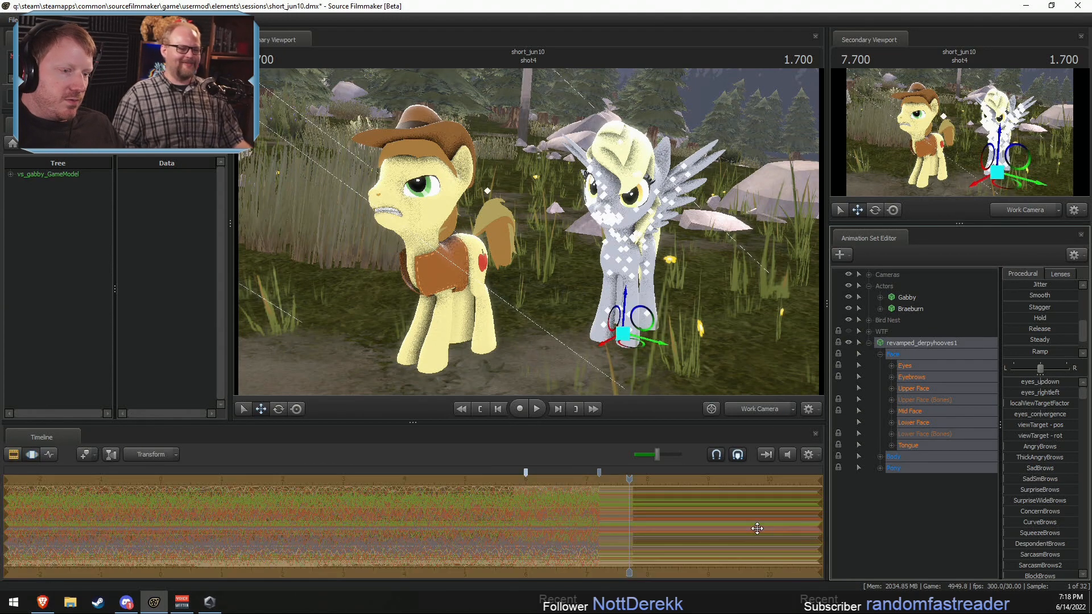
key("ctrl+z")
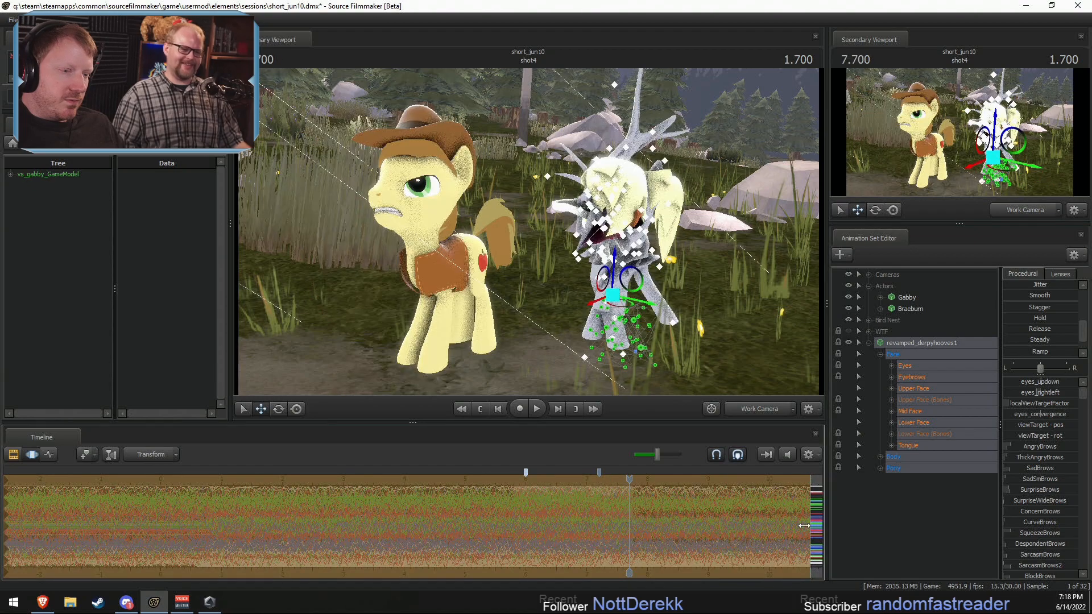
Step: Play back shot4 from about 6 seconds to review the strongly jittered model, and undo the jitter
key("F2")
left_click(517, 481)
key("space")
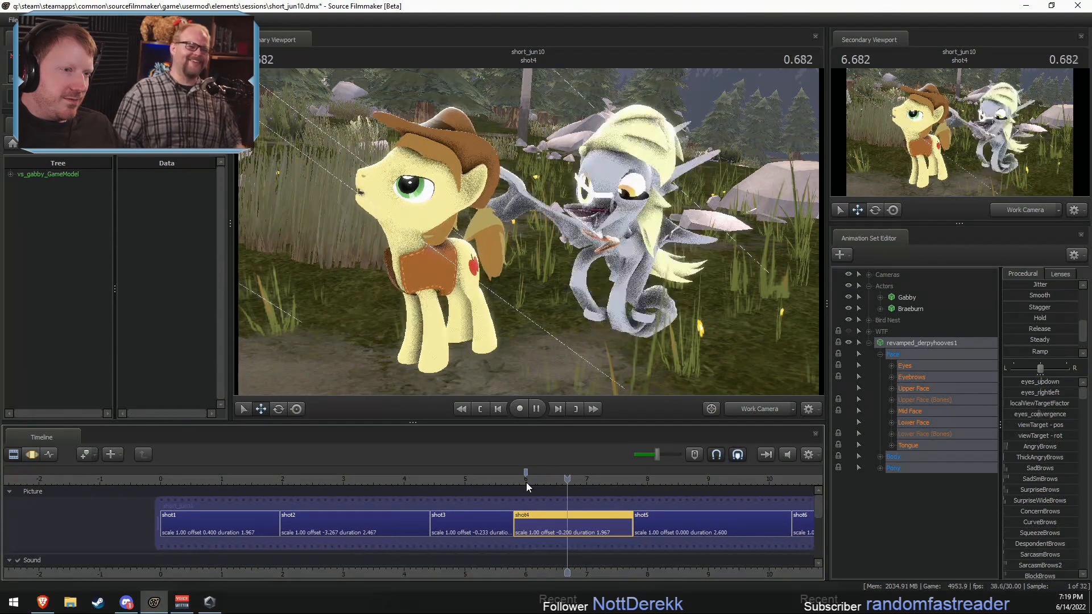
left_click_drag(542, 482, 566, 487)
key("F4")
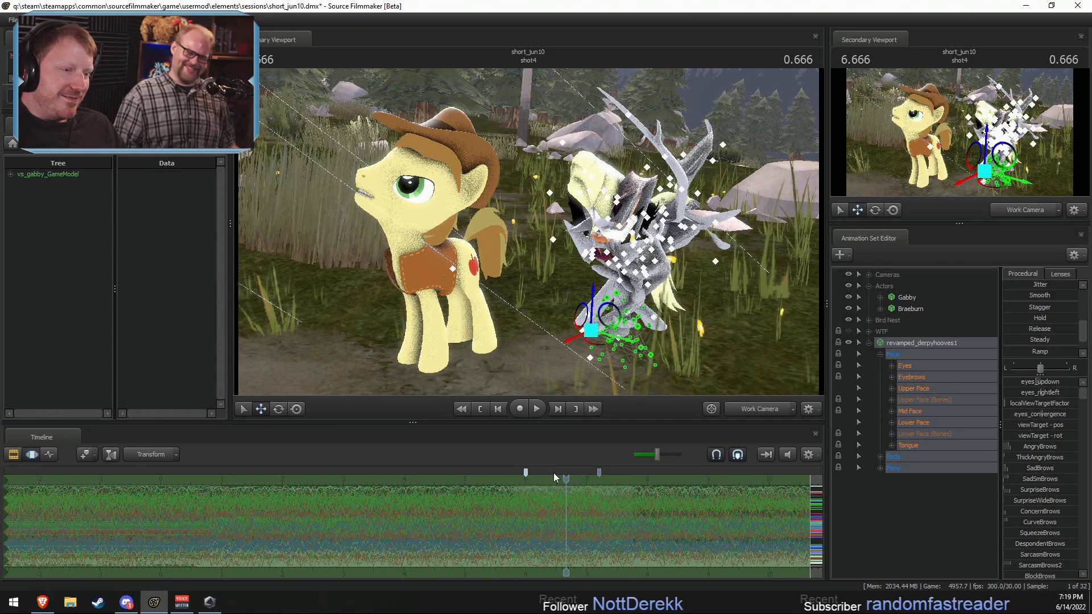
key("F2")
key("F4")
left_click(520, 482)
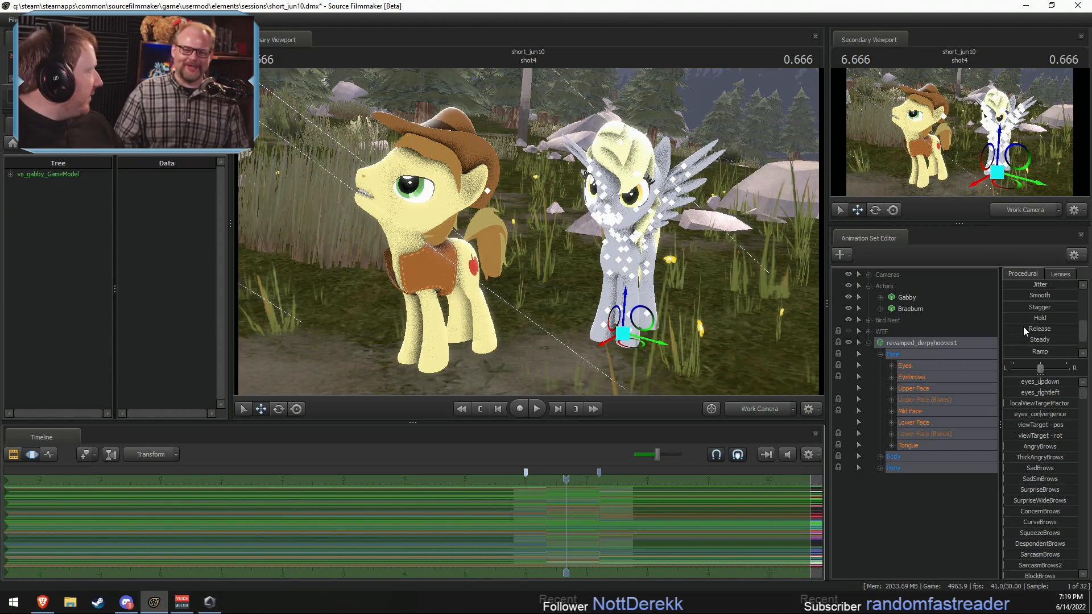
Step: Apply the Jitter preset very lightly to all of revamped_derpyhooves1's controls and start playback
left_click_drag(654, 273, 566, 212)
key("w")
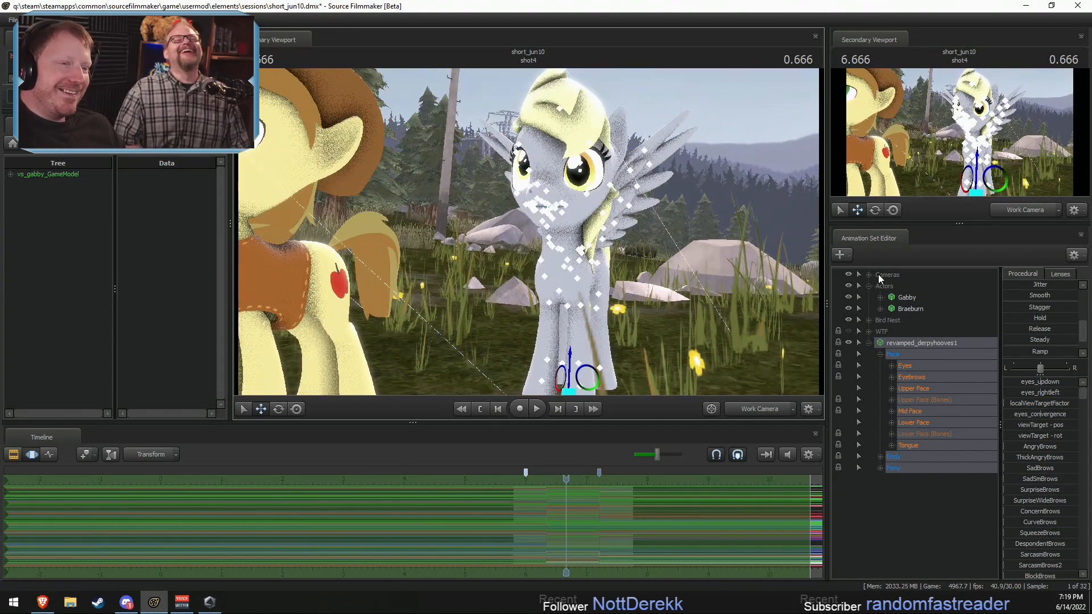
scroll(1028, 326, "up", 3)
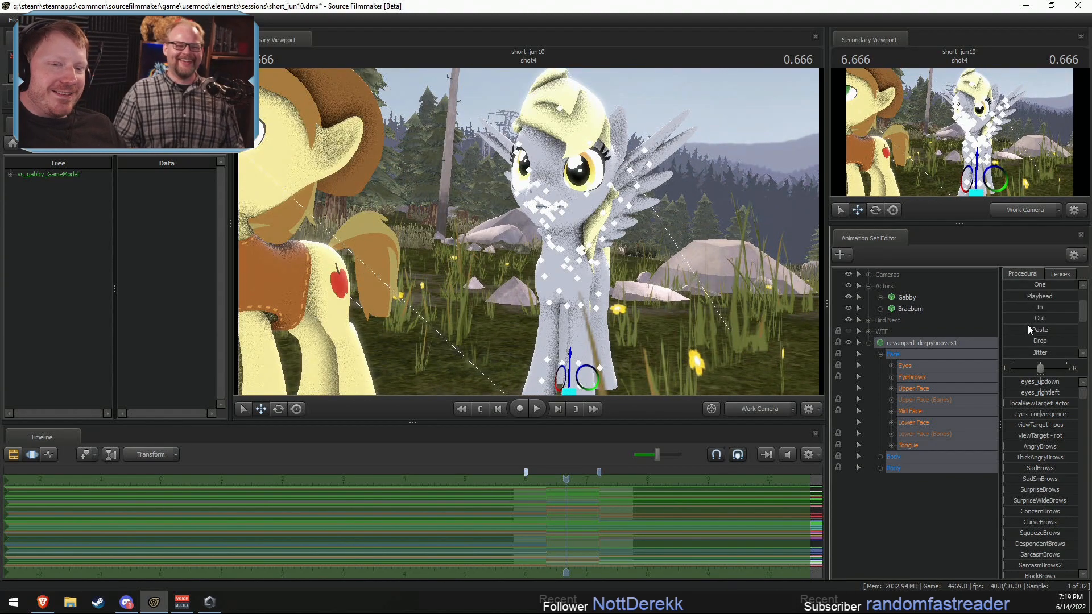
left_click_drag(1011, 321, 1018, 322)
key("space")
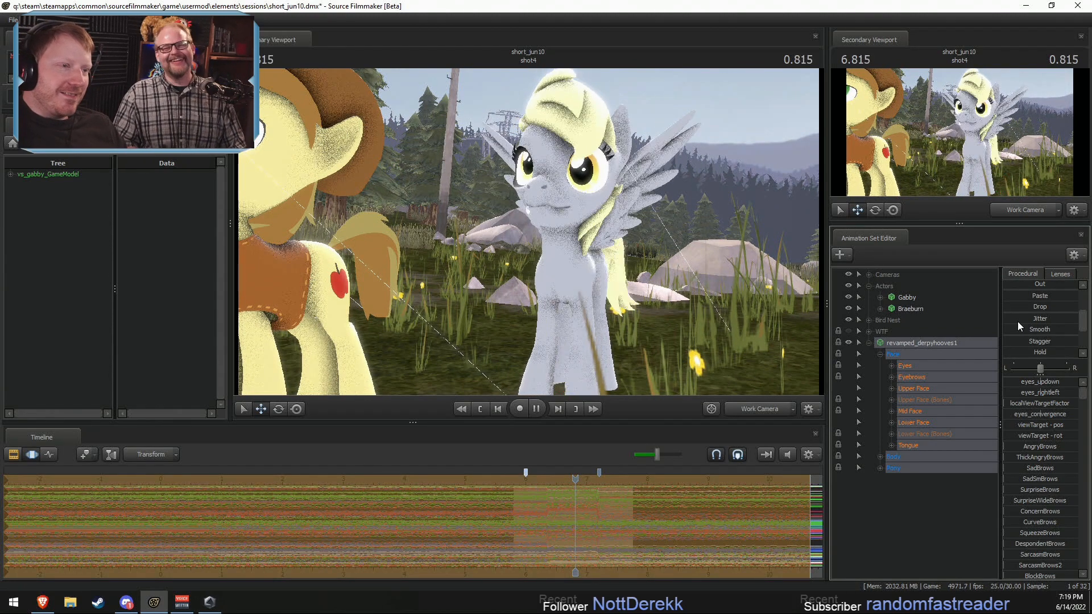
Step: Replay shot4 from about 6 seconds to check the light jitter, and undo it
key("F2")
left_click(523, 483)
key("space")
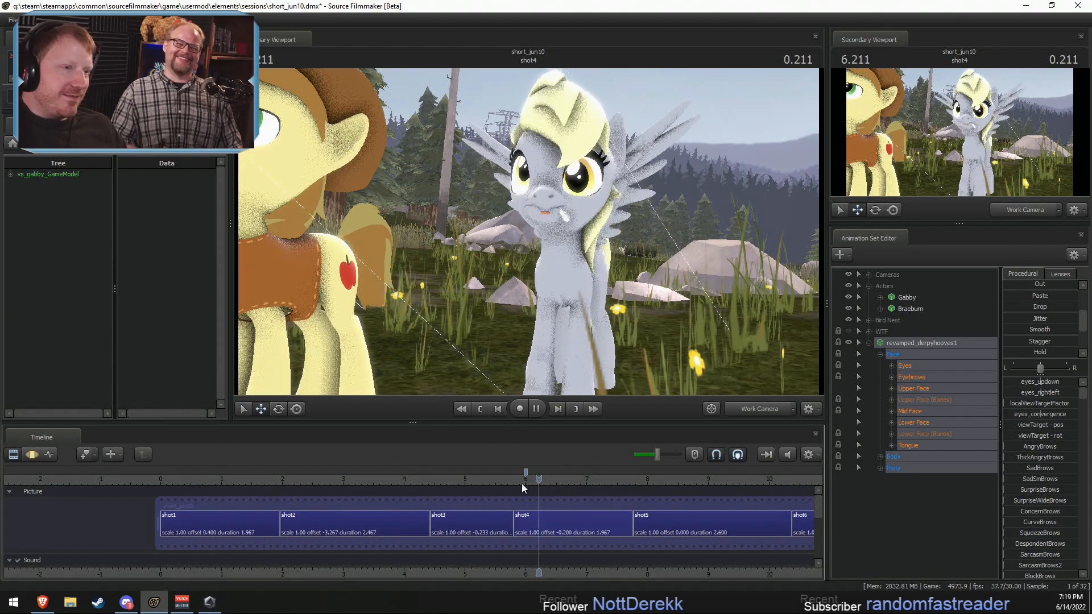
left_click(523, 483)
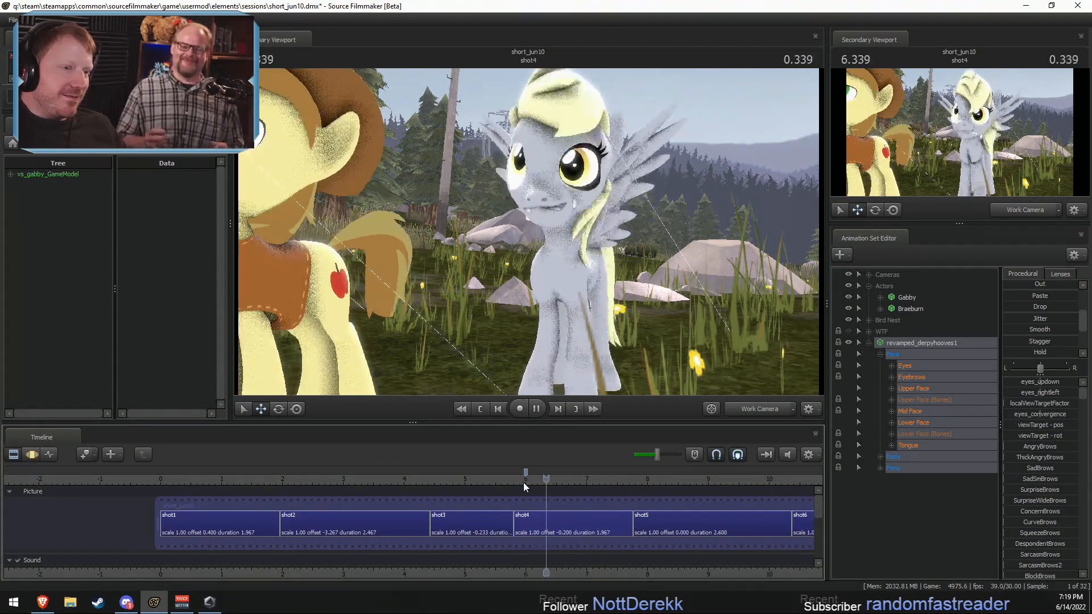
left_click_drag(523, 483, 556, 482)
key("F3")
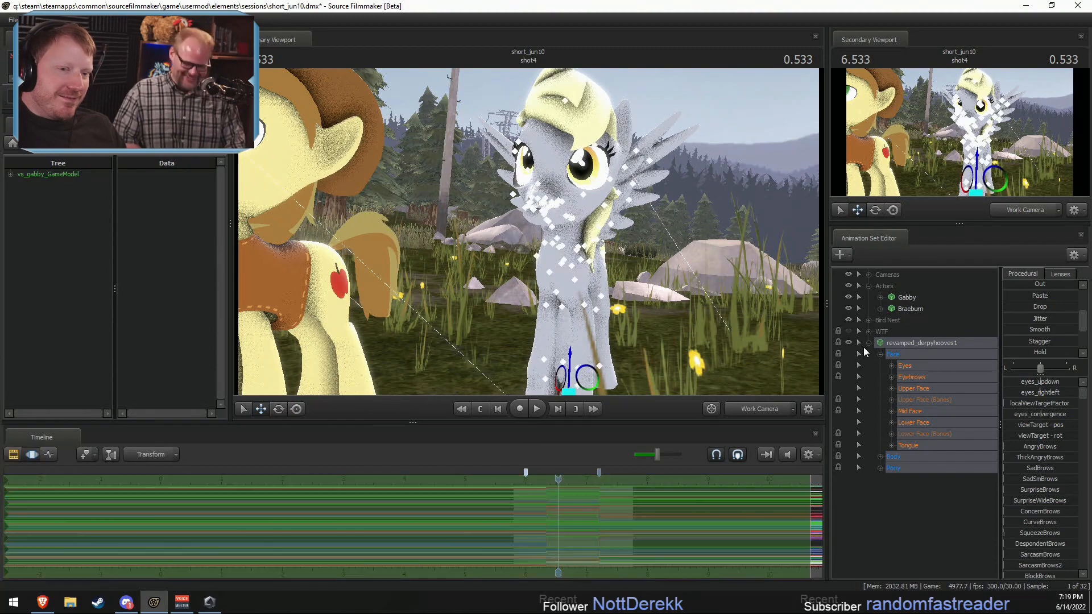
Step: Add another model animation set, filtering the model list for blender and choosing octo_expansion\blender.mdl
right_click(905, 488)
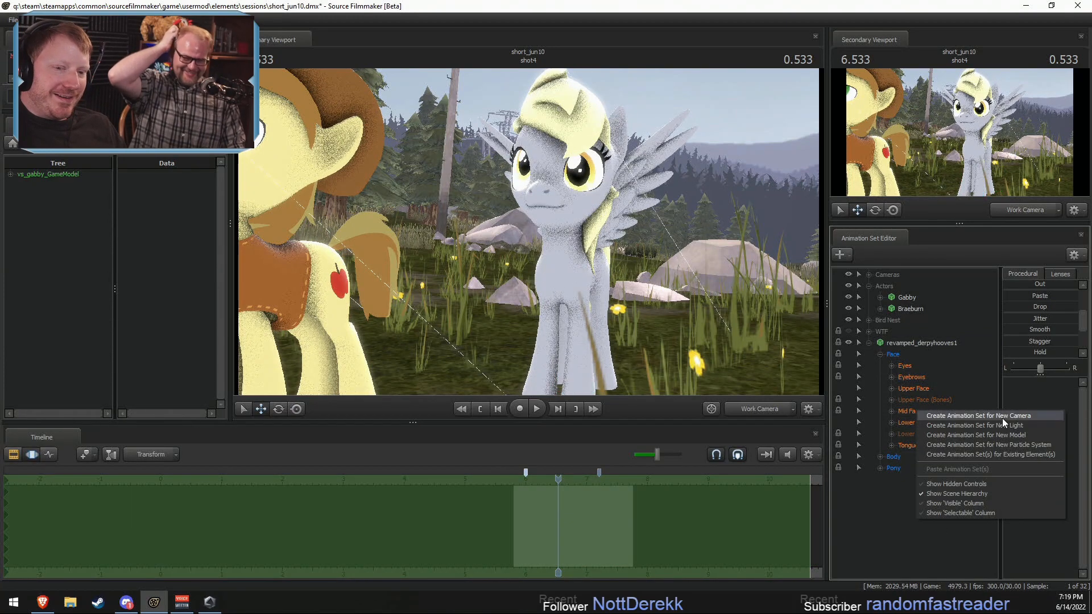
left_click(1008, 434)
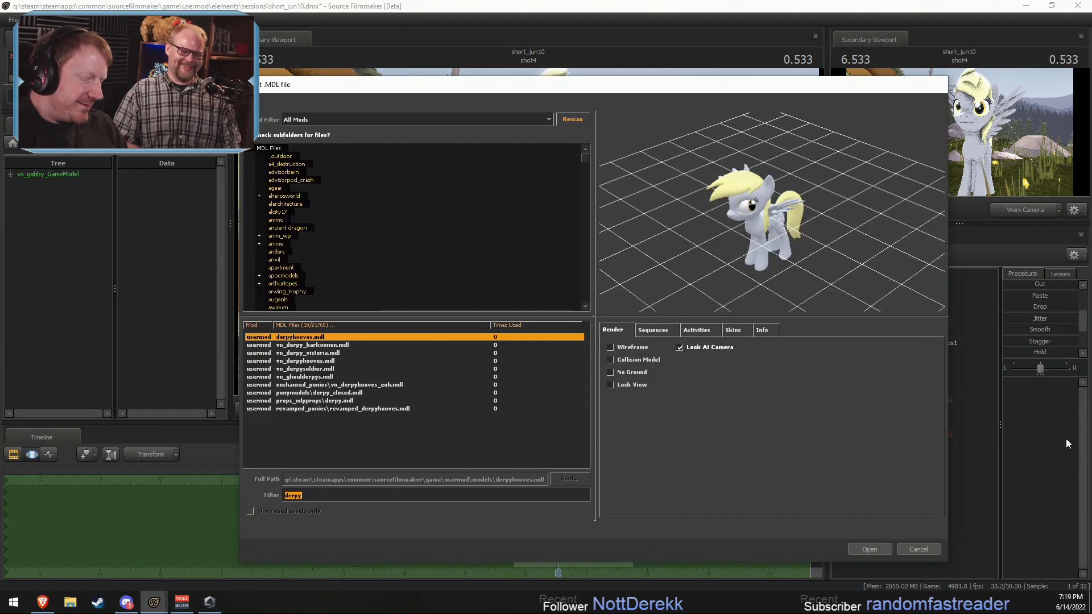
type("bl")
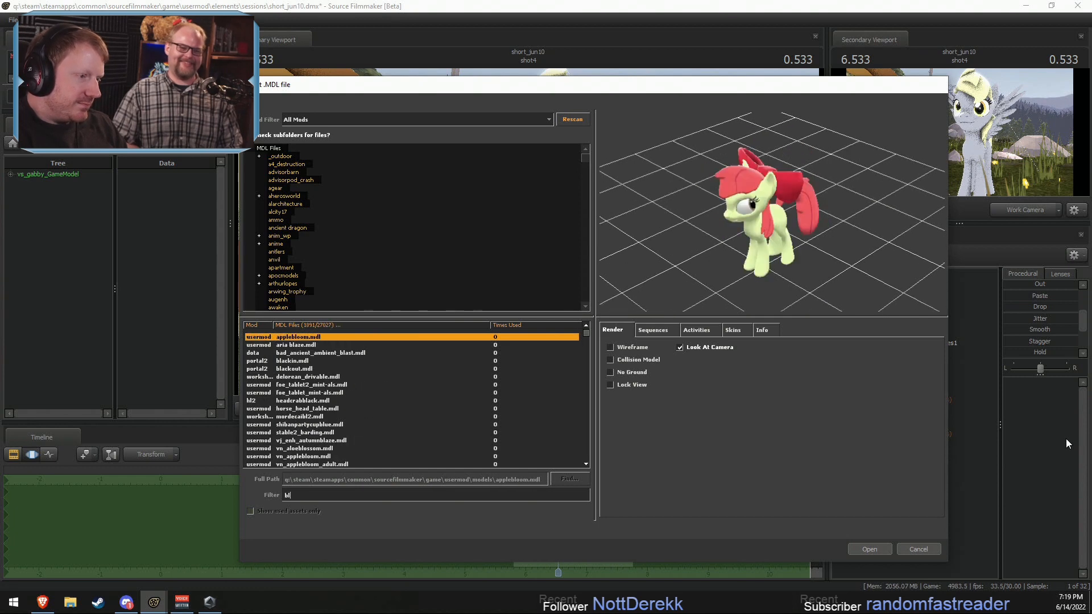
type("ender")
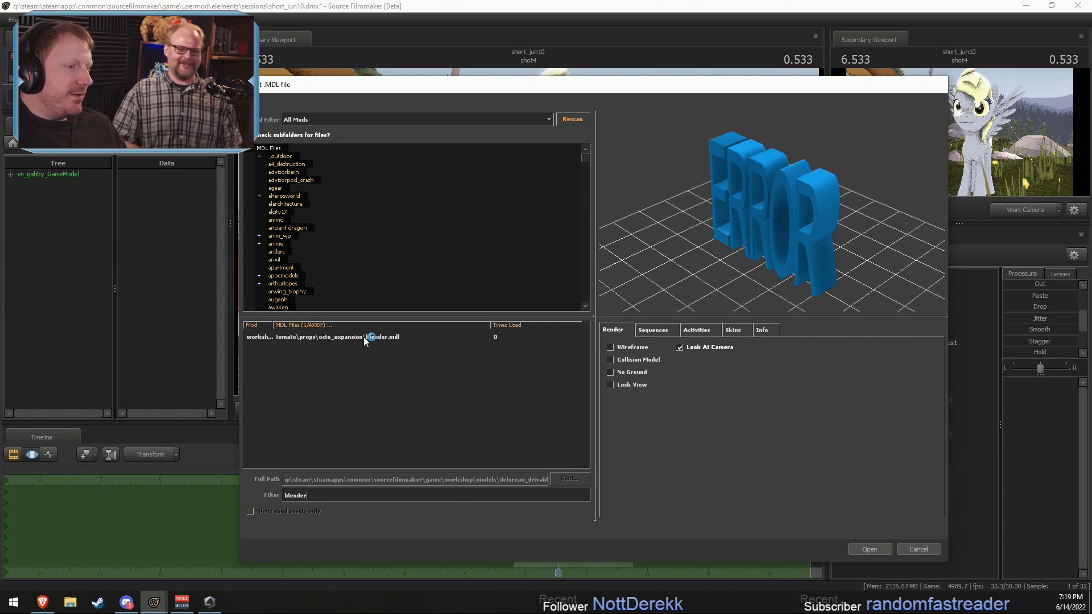
left_click(363, 337)
left_click(869, 549)
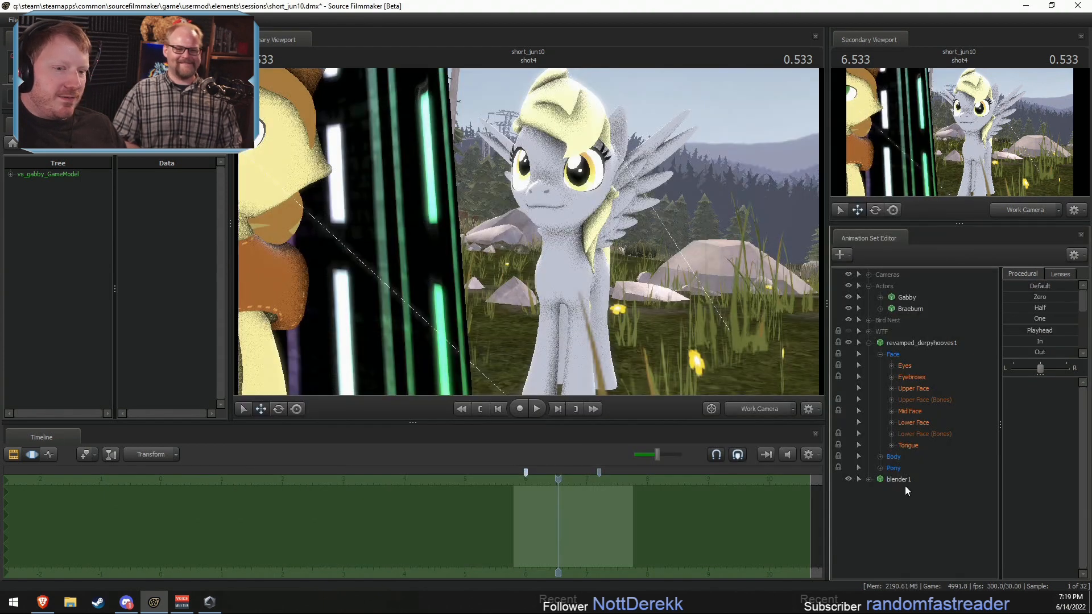
Step: Set blender1's M_pedestal_GLOW and M_knife_GLOW body groups to <none>
right_click(902, 479)
mouse_move(966, 449)
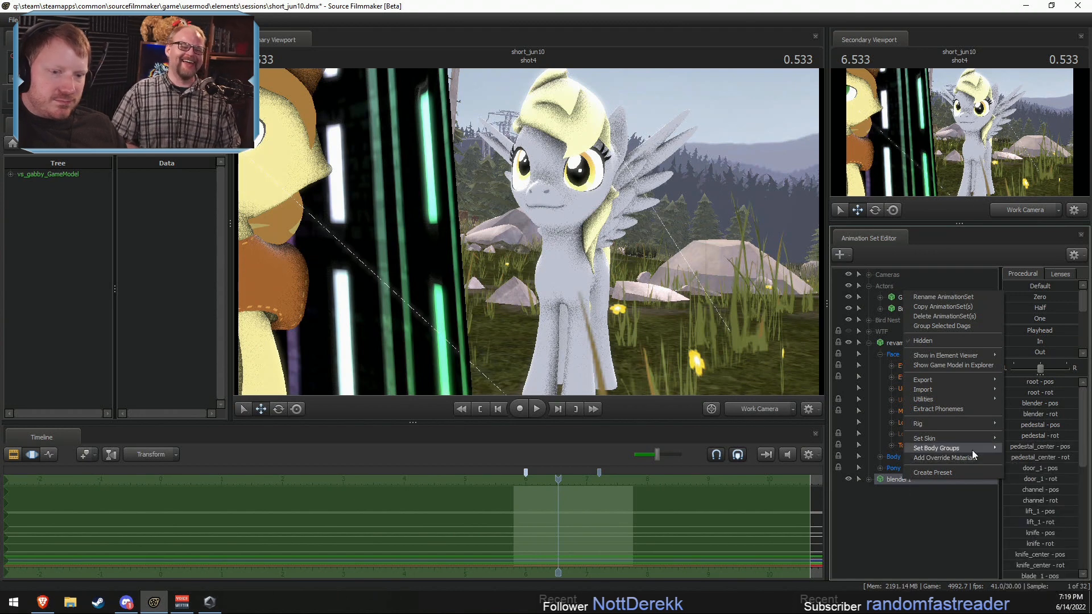
mouse_move(1040, 468)
left_click(960, 478)
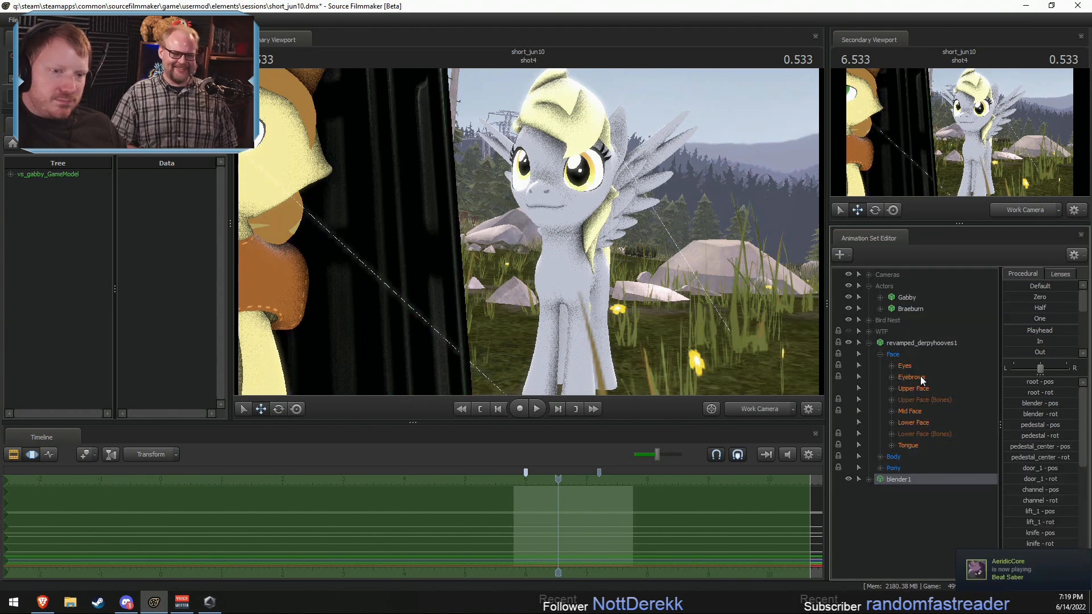
right_click(897, 469)
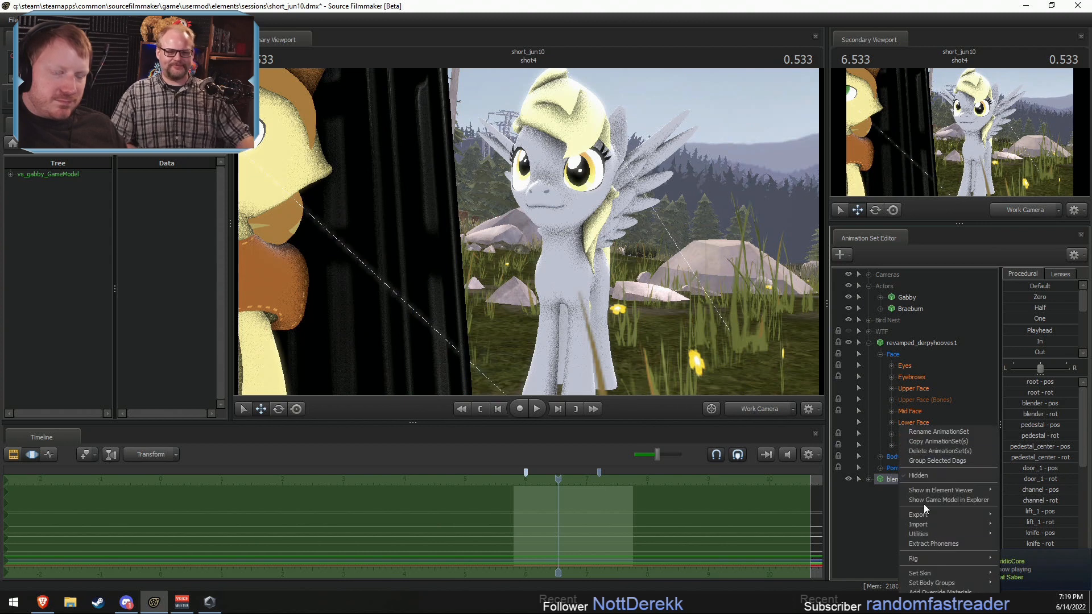
mouse_move(930, 533)
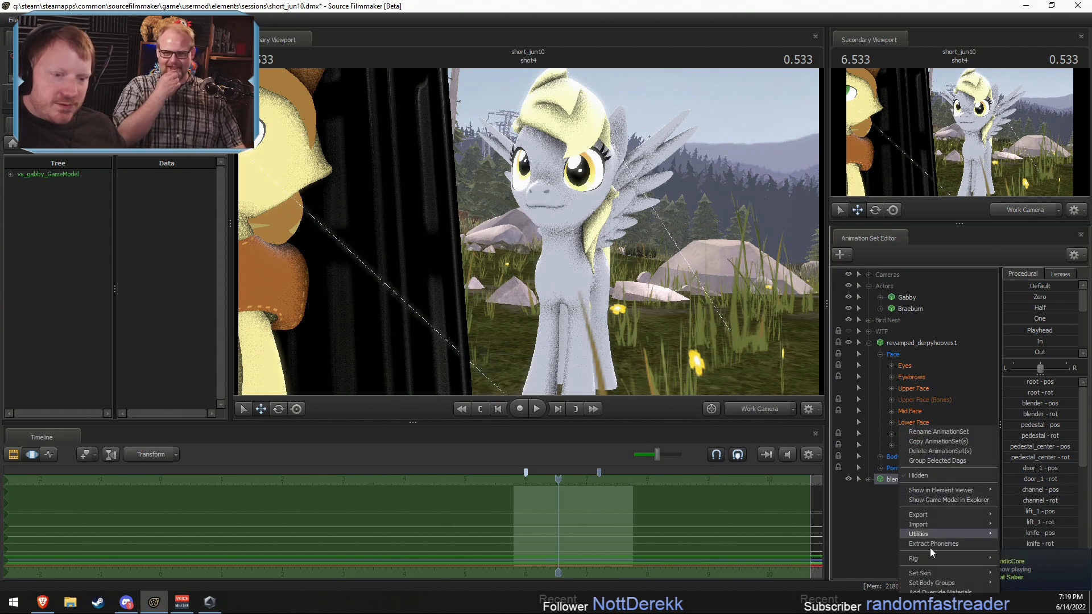
mouse_move(934, 583)
mouse_move(1042, 577)
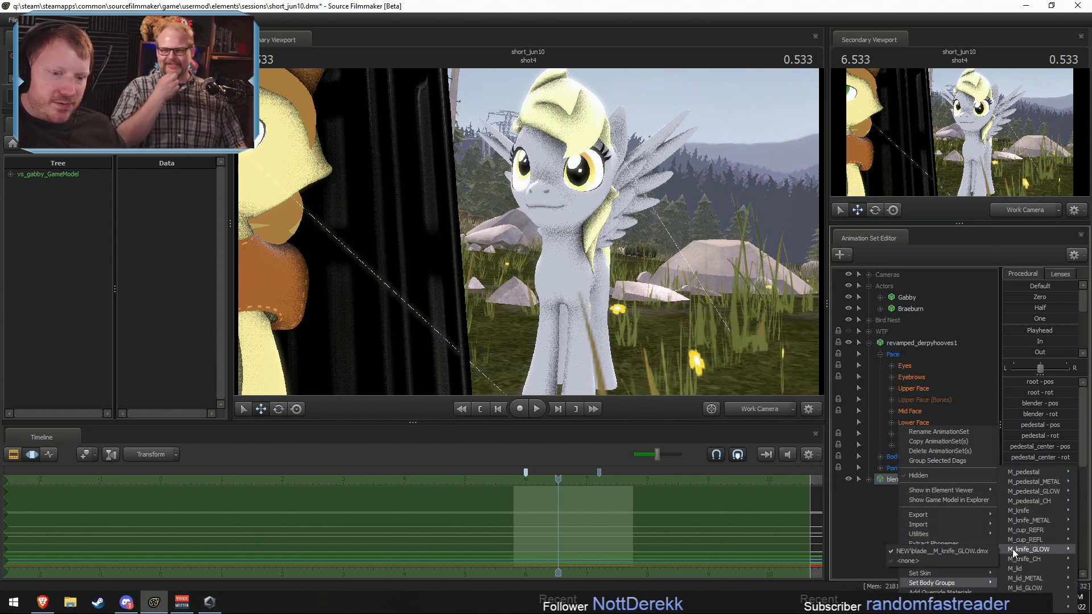
left_click(970, 559)
Step: Pick the currently assigned mesh again for blender1's M_cup_GLOW and M_lid_GLOW body groups
right_click(910, 481)
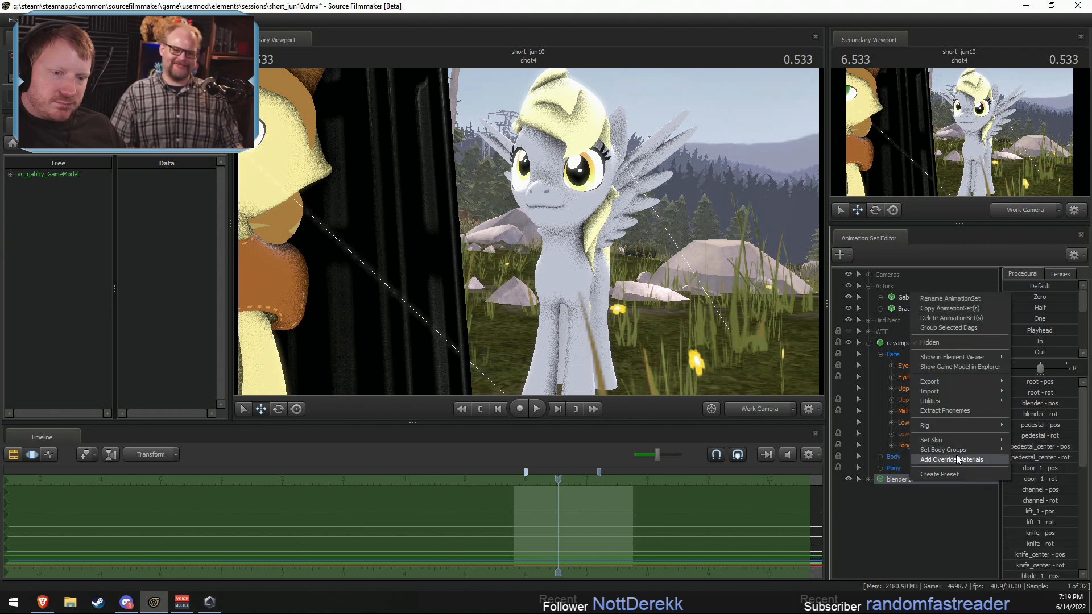
mouse_move(961, 450)
mouse_move(1038, 587)
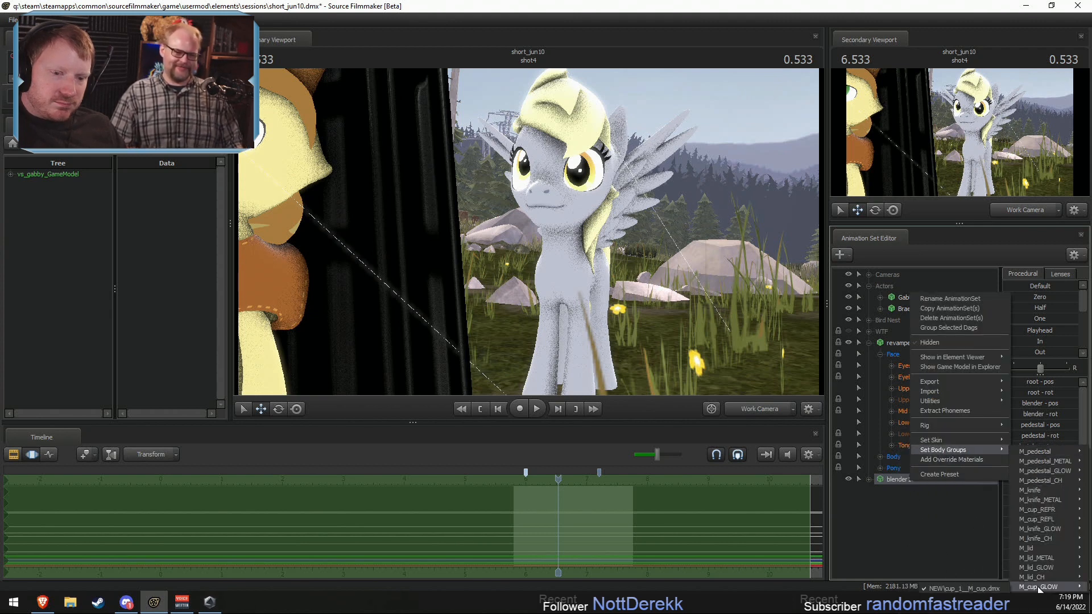
left_click(966, 588)
right_click(918, 479)
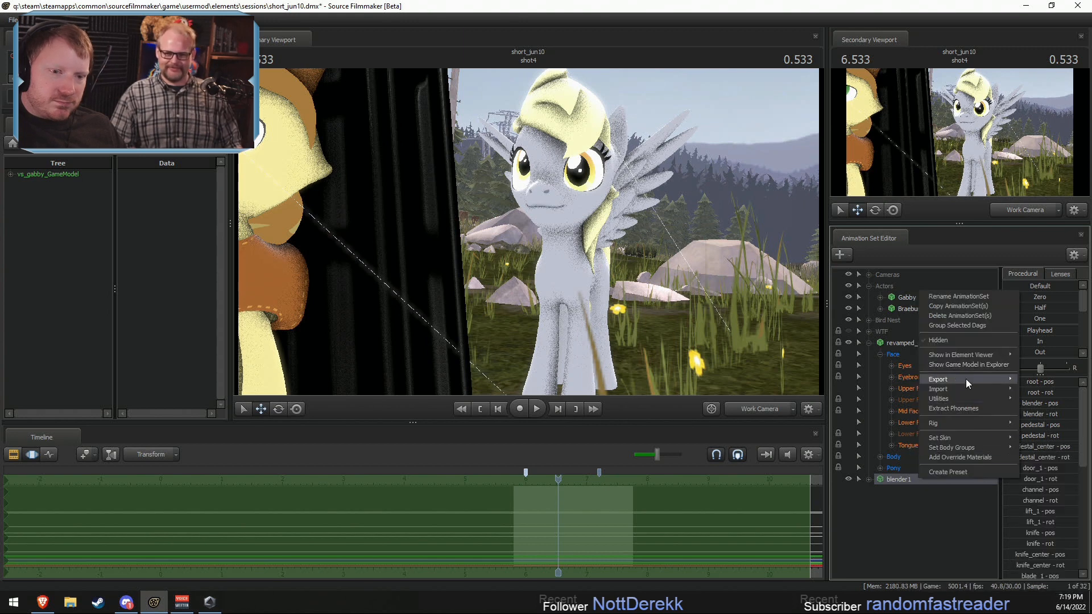
mouse_move(959, 450)
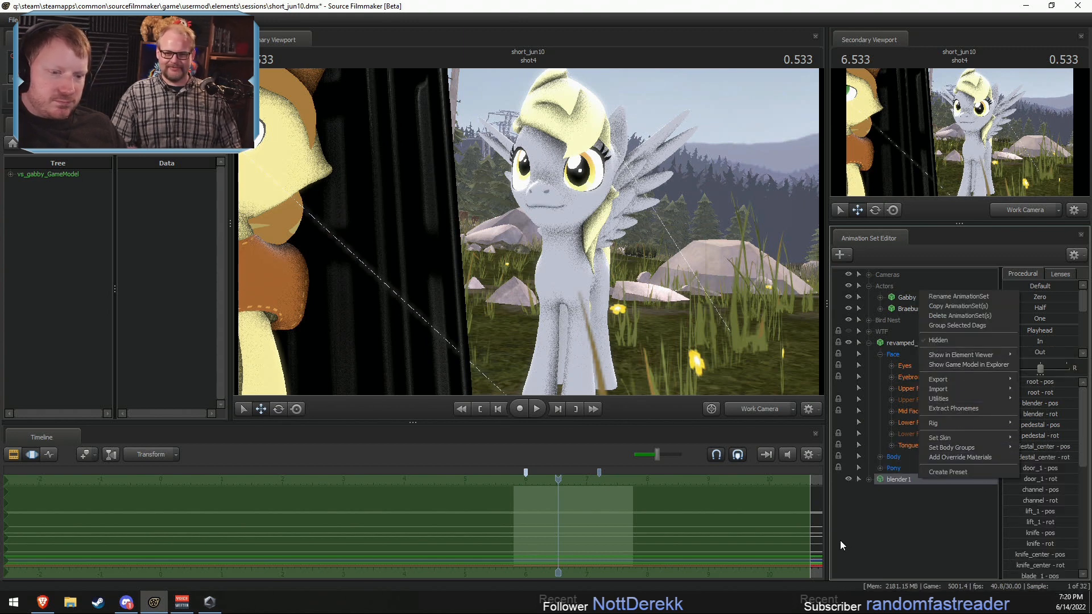
mouse_move(875, 567)
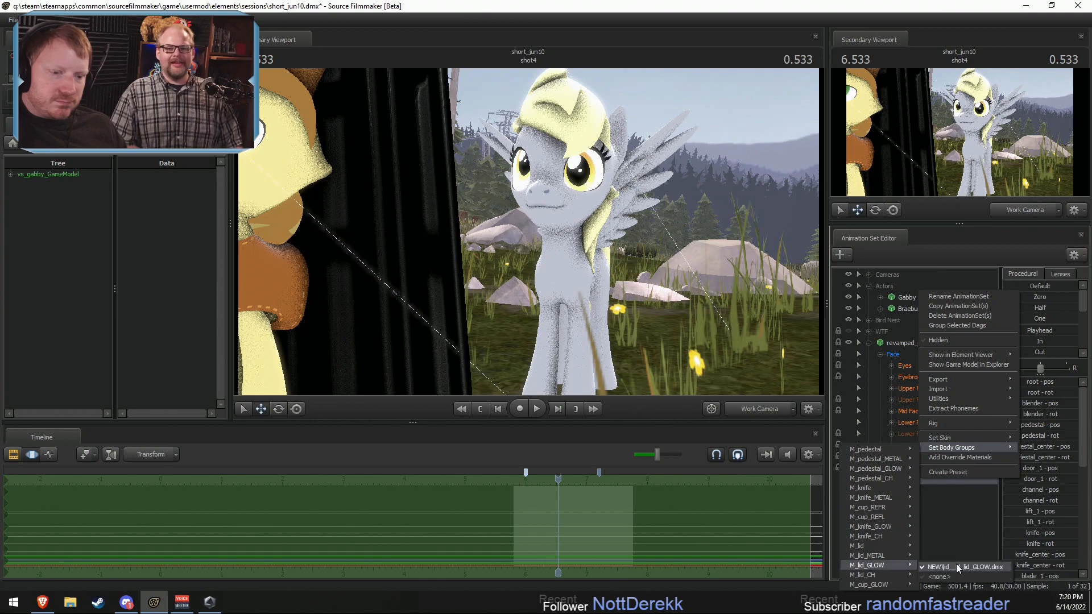
left_click(961, 568)
Step: Move blender1 away from the characters to the open ground beside the rocks and picnic table
mouse_move(725, 286)
left_mouse_down()
mouse_move(731, 318)
mouse_move(717, 287)
mouse_move(717, 330)
mouse_move(718, 287)
left_mouse_up()
key("z")
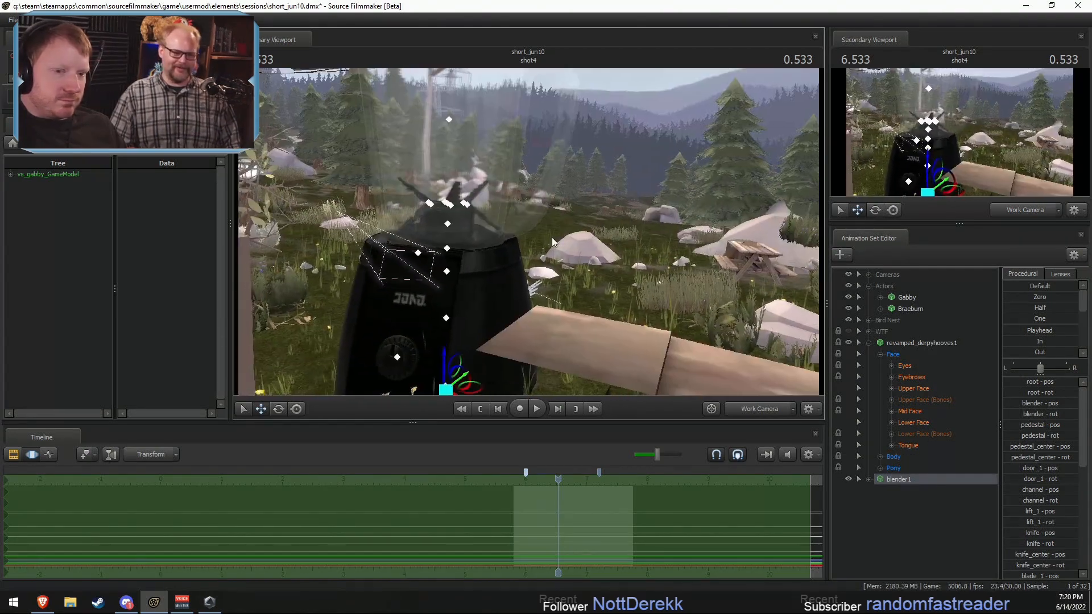
left_click(912, 342)
left_click_drag(451, 352, 450, 344)
key("r")
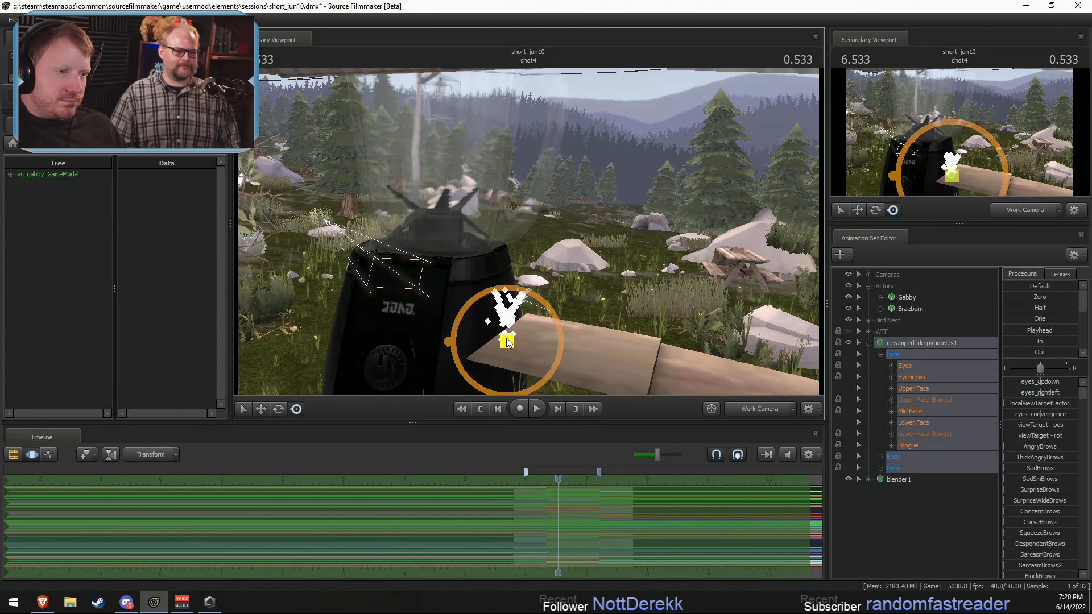
left_click(897, 479)
left_click_drag(466, 390, 472, 364)
key("ctrl+z")
left_click_drag(543, 284, 528, 324)
left_click_drag(477, 296, 660, 169)
key("f")
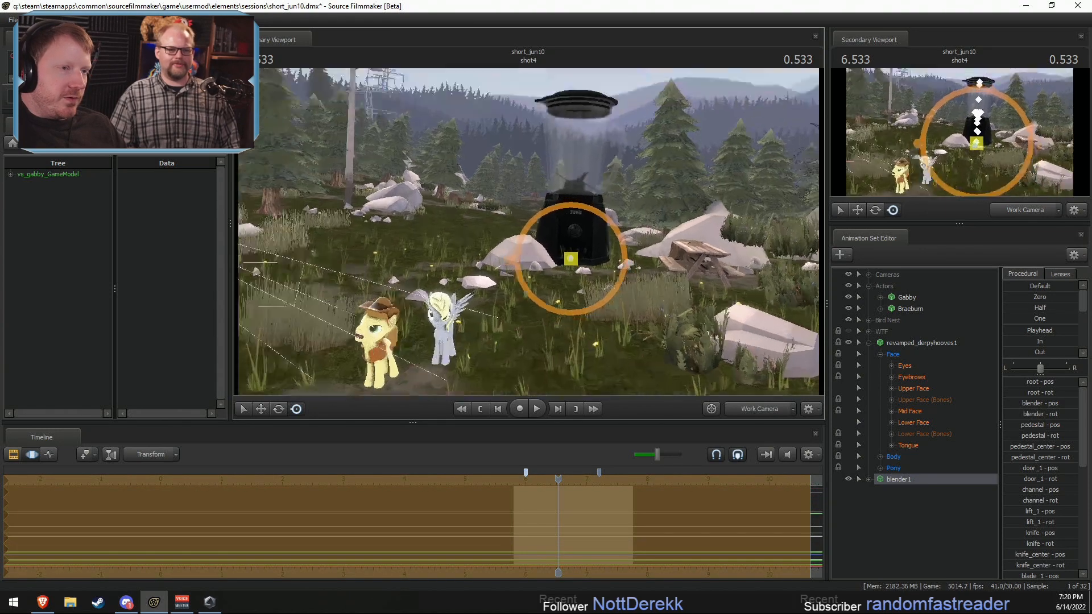
Step: Add a scale control to blender1's root bone and adjust the blender's size with it
left_click(868, 479)
left_click(879, 490)
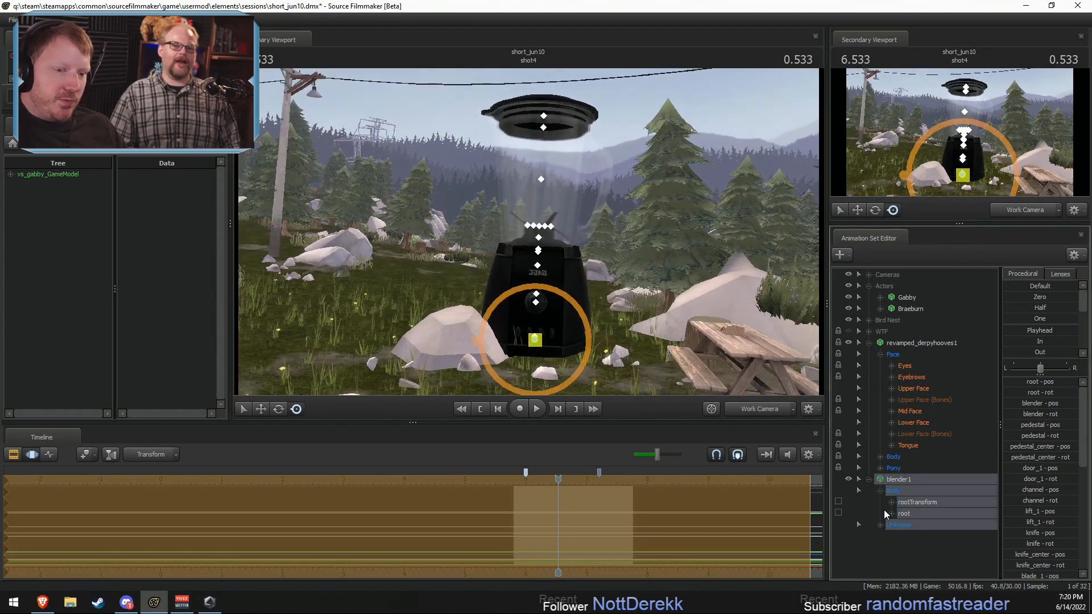
left_click(913, 511)
right_click(913, 512)
left_click(965, 430)
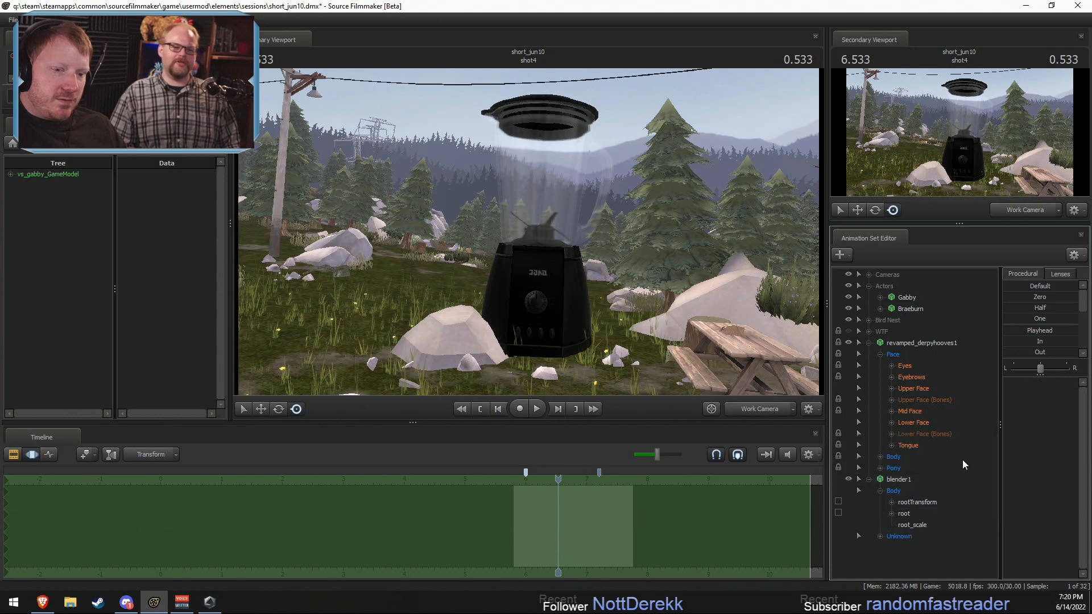
left_click(1037, 384)
left_click_drag(1042, 383, 980, 384)
Step: Try to move revamped_derpyhooves1 over to the blender, and unlock the model's transforms
left_click_drag(529, 232, 483, 264)
left_click(946, 342)
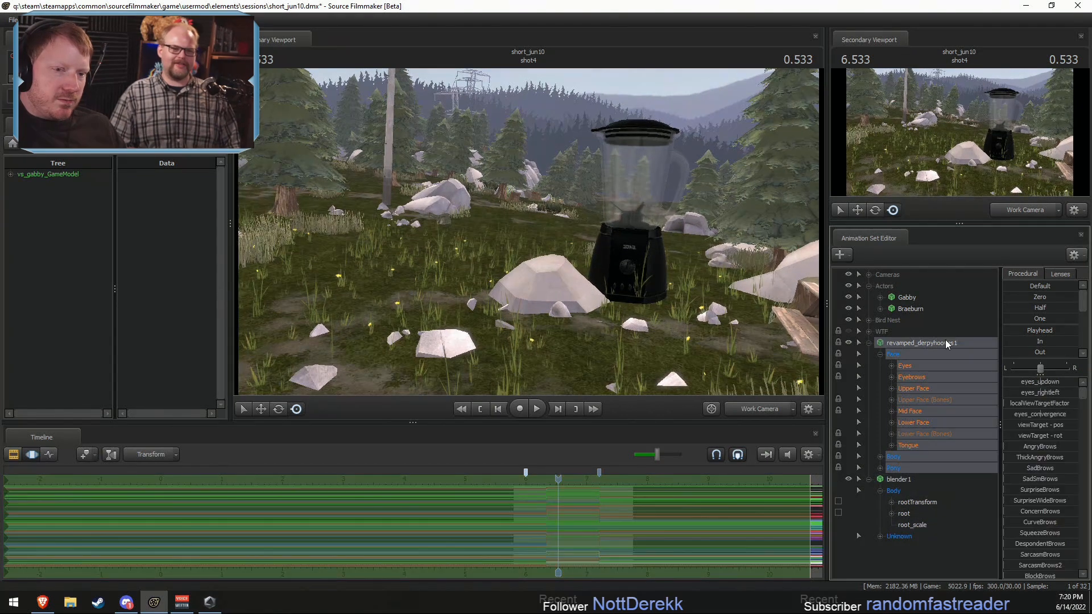
left_click_drag(640, 196, 510, 259)
key("s")
left_click_drag(485, 293, 715, 160)
right_click(945, 344)
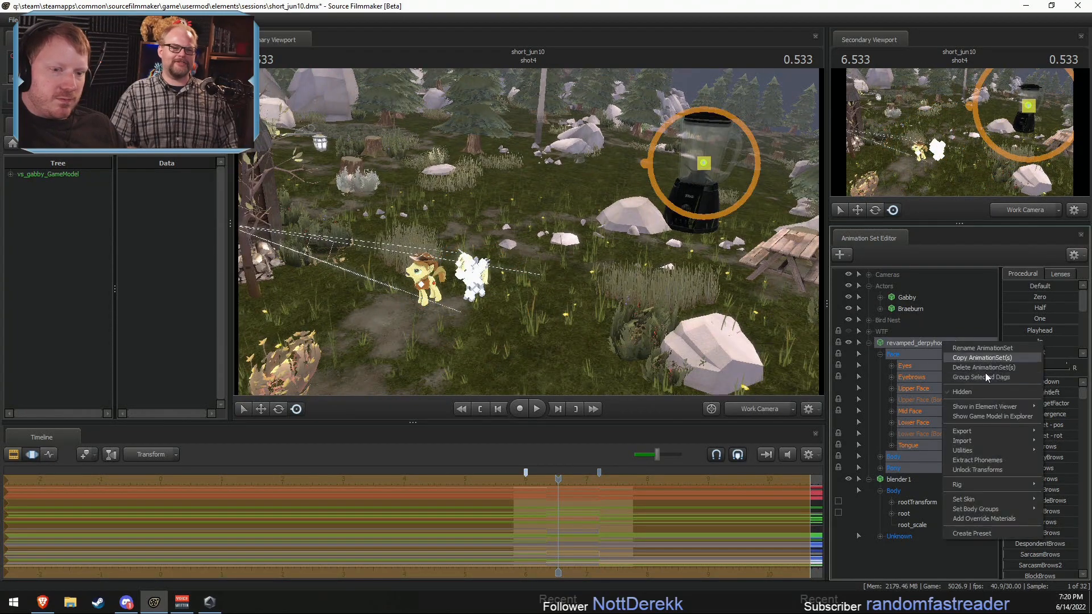
left_click(977, 470)
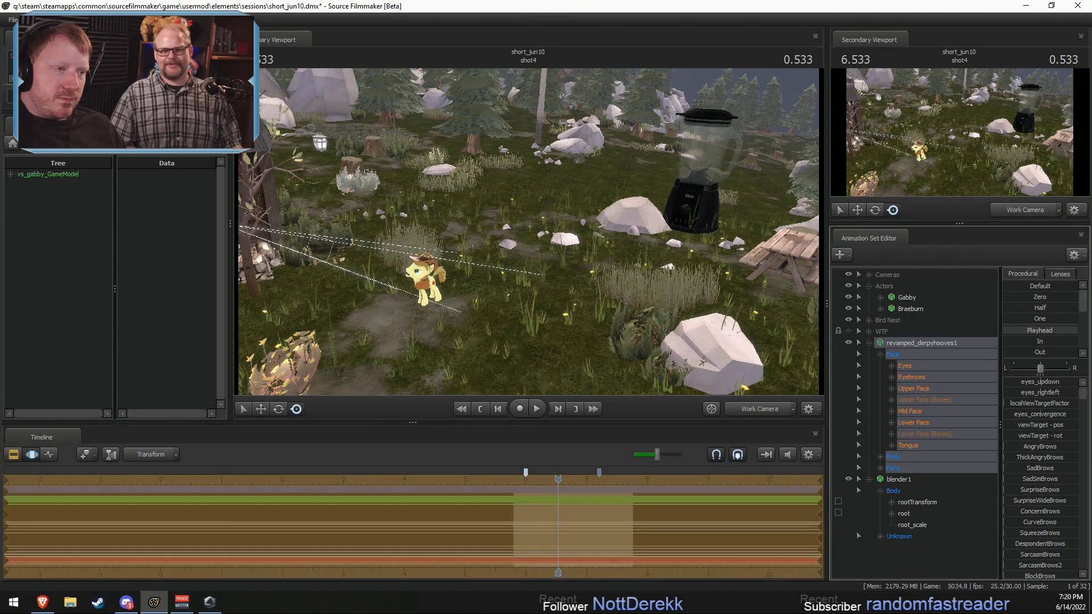
Step: Examine the clearing around the blender and the cabin to locate the revamped_derpyhooves1 model
key("f")
left_click_drag(525, 231, 537, 262)
key("s")
key("w")
left_click_drag(600, 196, 481, 207)
key("z")
key("w")
key("s")
left_click_drag(560, 229, 588, 153)
key("w")
left_click_drag(588, 154, 580, 125)
key("F2")
key("F3")
left_click_drag(535, 298, 398, 237)
key("s")
left_click_drag(529, 232, 517, 260)
key("s")
Step: Select revamped_derpyhooves1 and undo its last move
left_click(913, 341)
key("r")
key("ctrl+z")
Step: Apply the Zero preset to revamped_derpyhooves1's rootTransform and try to move the control toward the blender
left_click(880, 457)
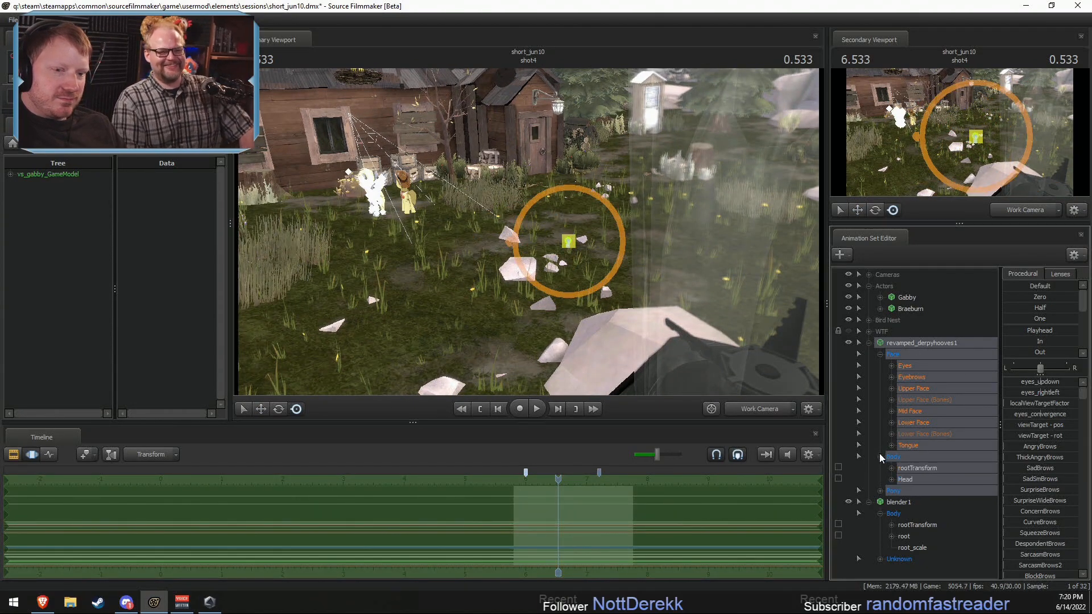
left_click(914, 470)
left_click_drag(1008, 297, 1077, 297)
left_click_drag(551, 234, 641, 400)
key("w")
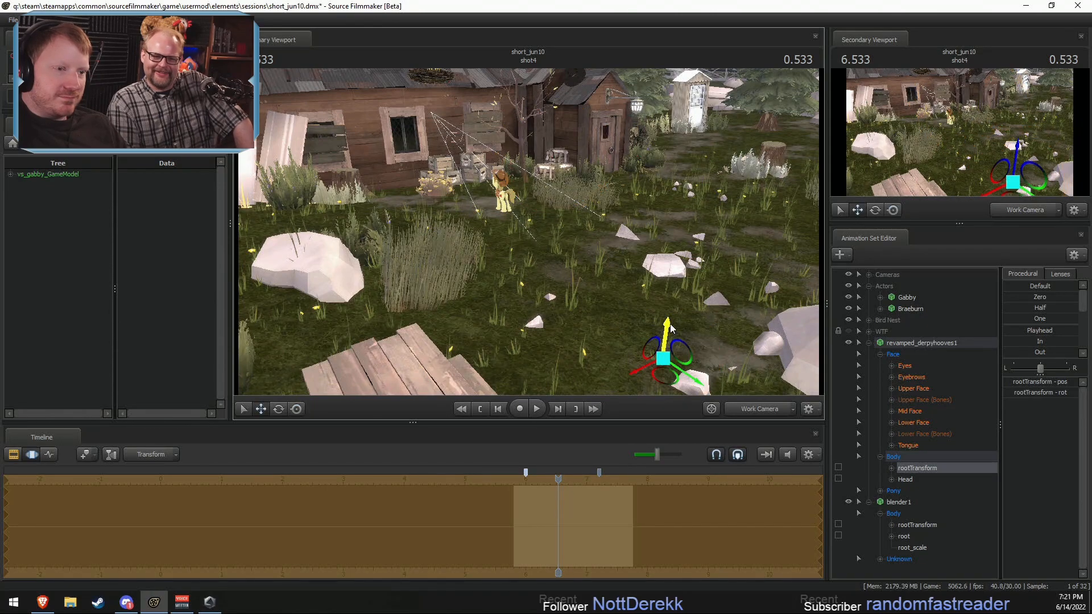
left_click_drag(667, 323, 705, 105)
left_click_drag(671, 170, 734, 162)
mouse_move(432, 198)
left_mouse_down("alt")
mouse_move(364, 233)
mouse_move(441, 238)
mouse_move(432, 198)
left_mouse_up("alt")
Step: Delete the revamped_derpyhooves1 animation set from the scene
right_click(902, 343)
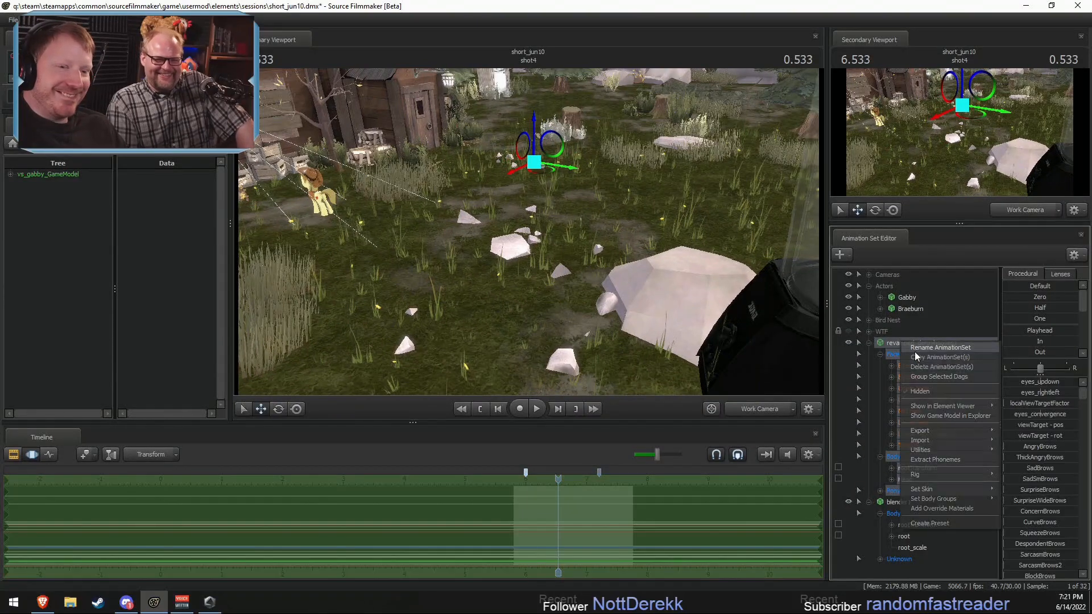
left_click(913, 364)
left_click(868, 343)
Step: Create an animation set for a new model, filtering for derpy and choosing revamped_ponies\revamped_derpyhooves.mdl
right_click(887, 384)
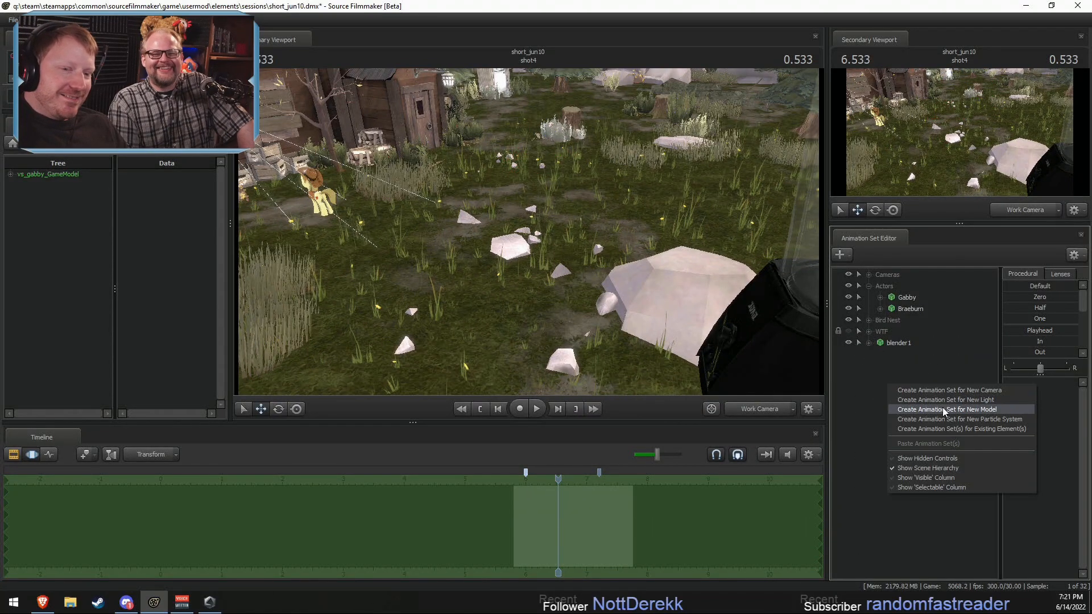
left_click(943, 407)
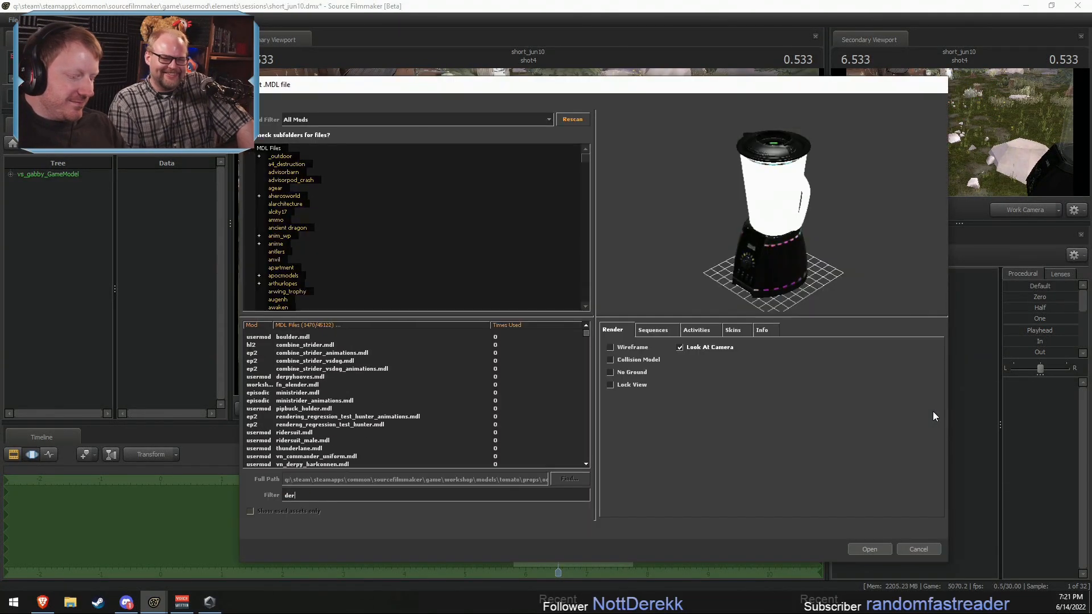
type("derpy")
left_click(364, 407)
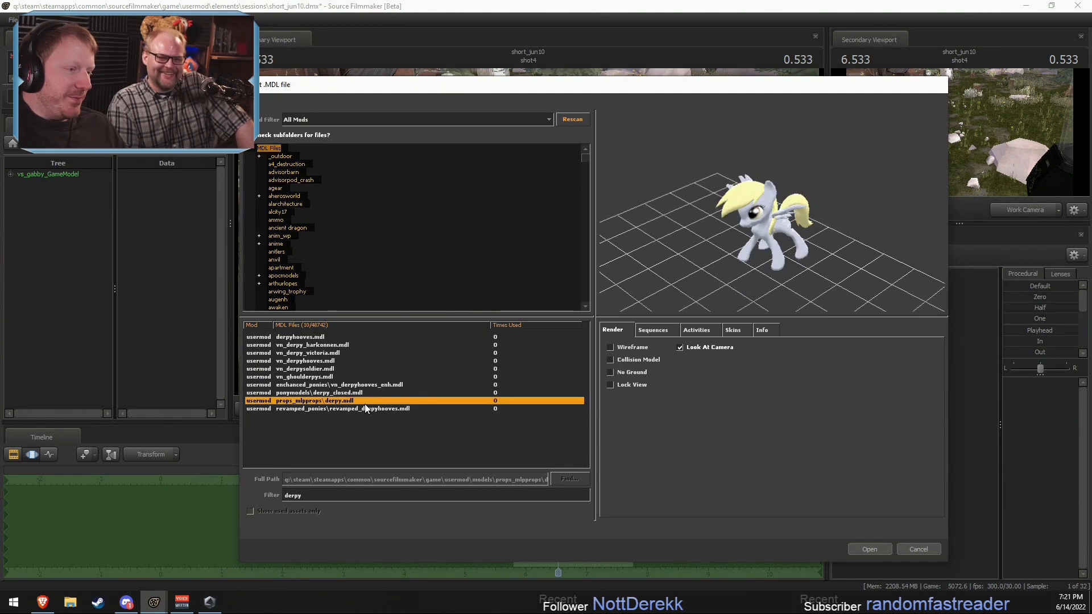
left_click(860, 552)
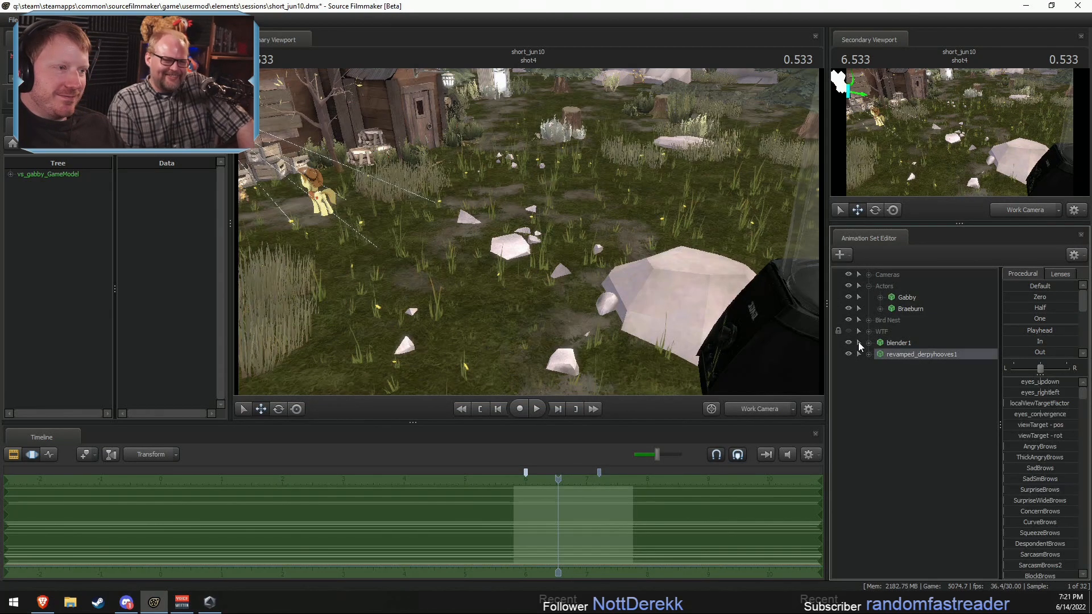
Step: Move the new Derpy model over to the blender and raise it inside the jar above the blades
left_click_drag(374, 228, 671, 352)
left_click_drag(671, 352, 528, 235)
key("w")
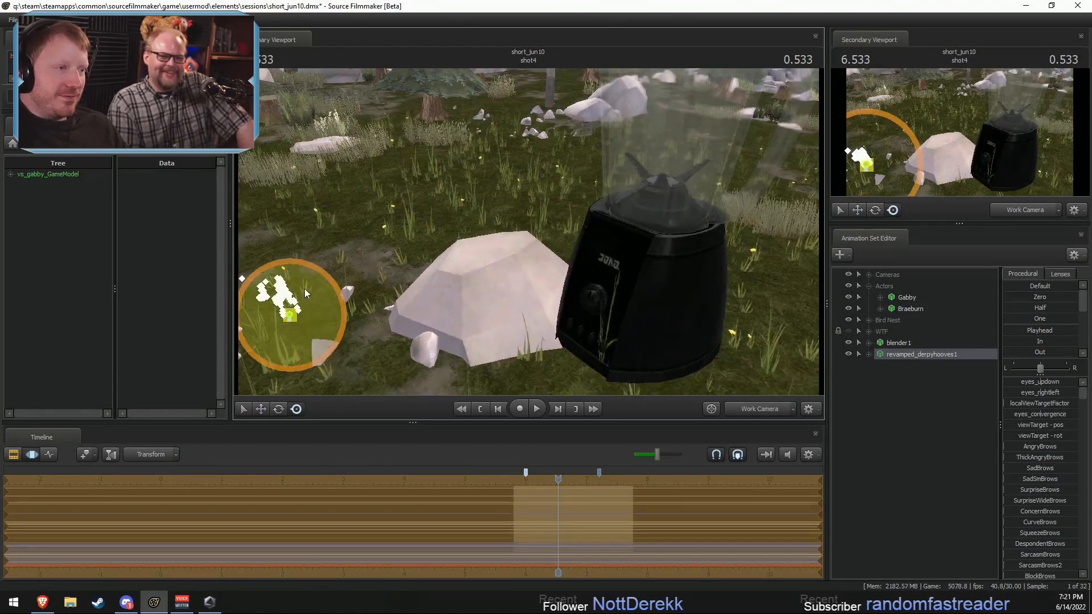
left_click_drag(292, 309, 694, 189)
left_click_drag(359, 223, 561, 292)
key("w")
left_click_drag(604, 344, 585, 224)
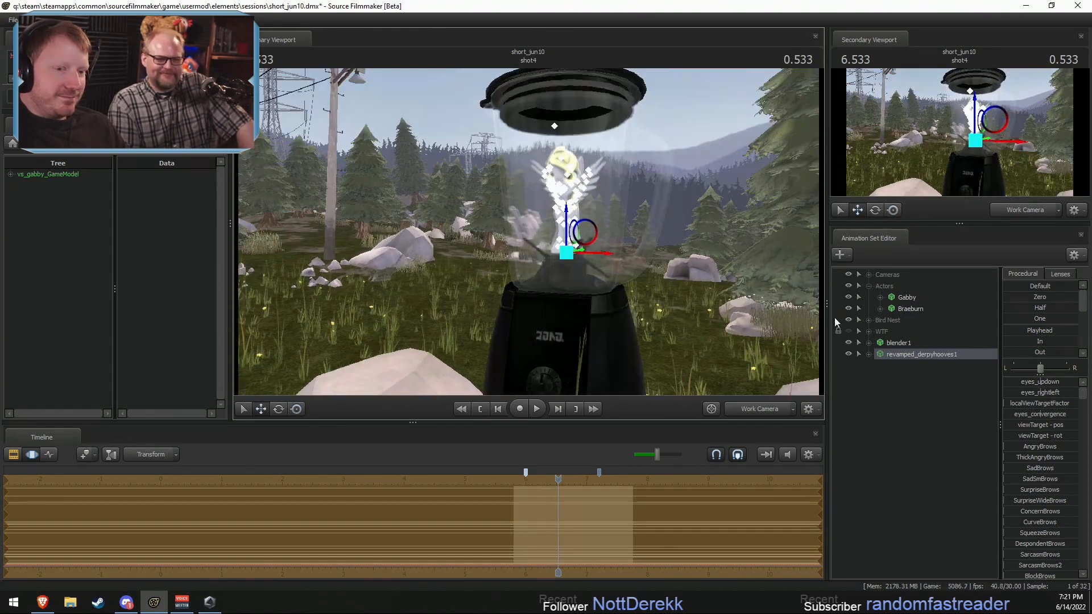
Step: Select Derpy's Eyes controls and move the view target in front of her face so she looks toward the camera
left_click(875, 355)
left_click(868, 355)
left_click(880, 365)
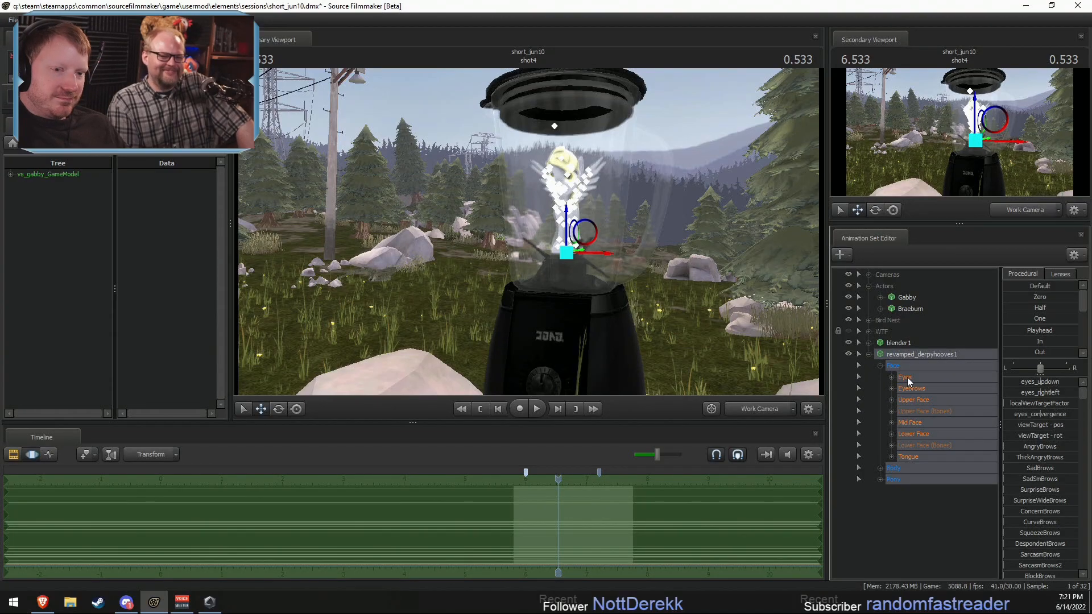
left_click(906, 377)
left_click_drag(733, 301, 631, 282)
left_click_drag(521, 124, 442, 172)
left_click_drag(442, 172, 529, 231, "alt")
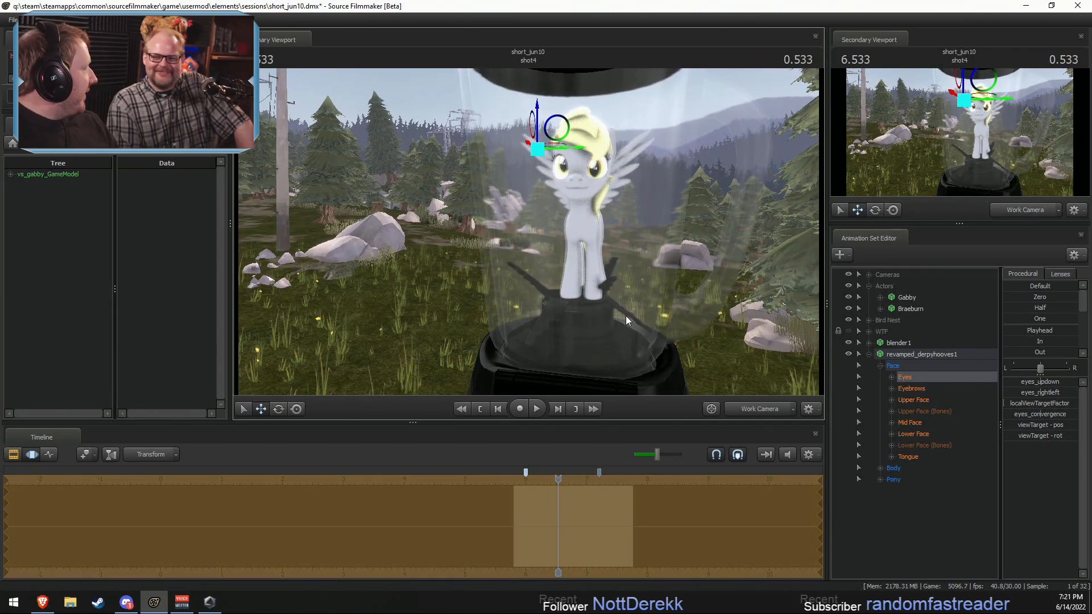
Step: Try to transform blender1's blade_1 and knife_center controls together, and undo the change
key("ctrl")
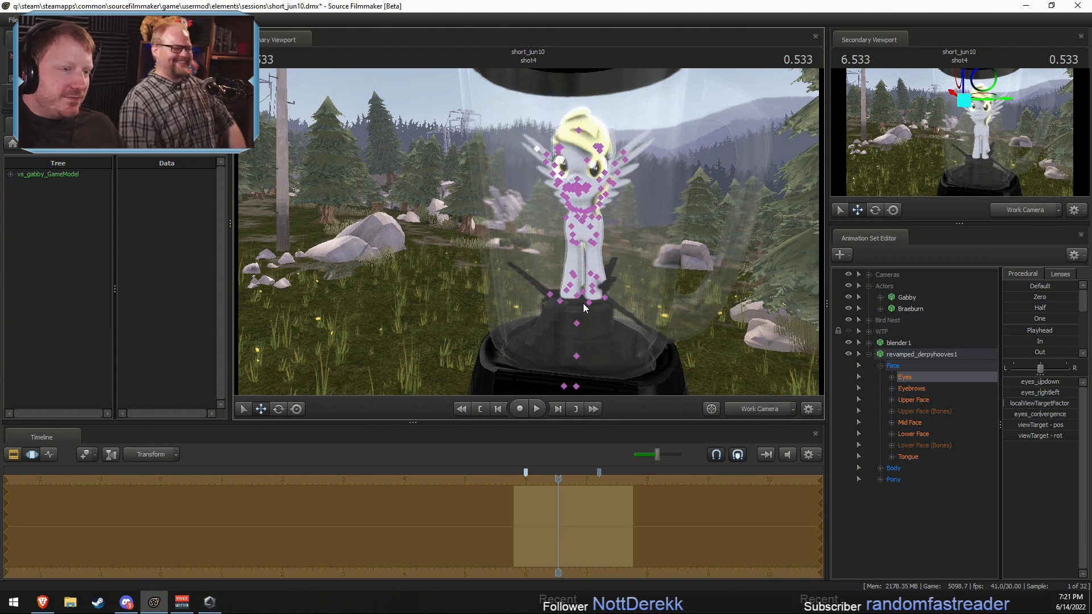
left_click(576, 296, "ctrl")
left_click(576, 321, "ctrl")
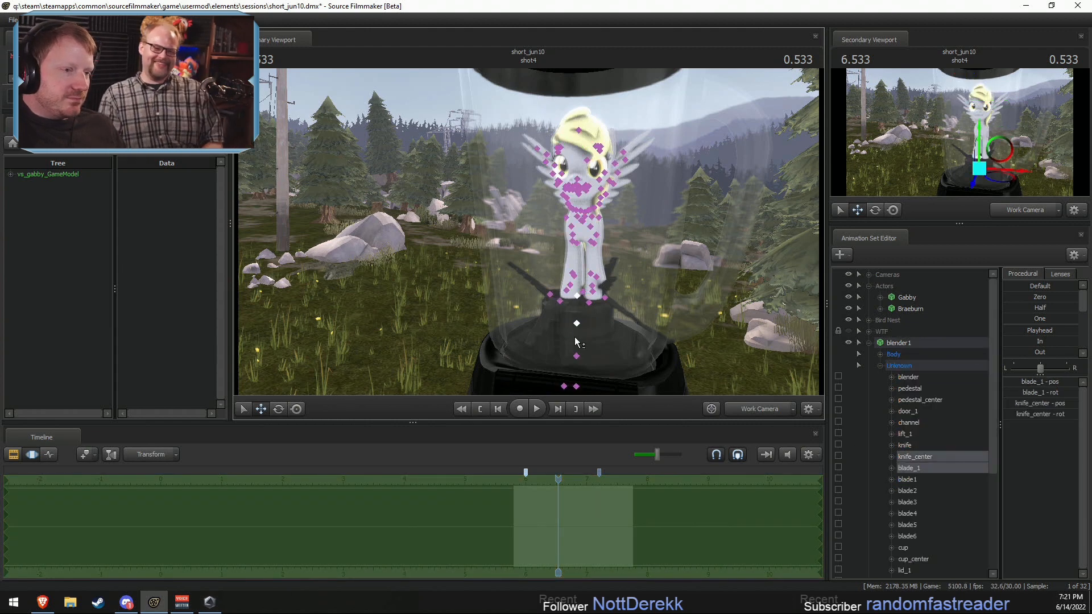
left_click(576, 356, "ctrl")
left_click_drag(581, 370, 599, 354)
key("ctrl+z")
Step: Rotate blender1's blade_1 through many turns over a time selection ramping up from the start of shot4 to 7.6 seconds
left_click(577, 298, "ctrl")
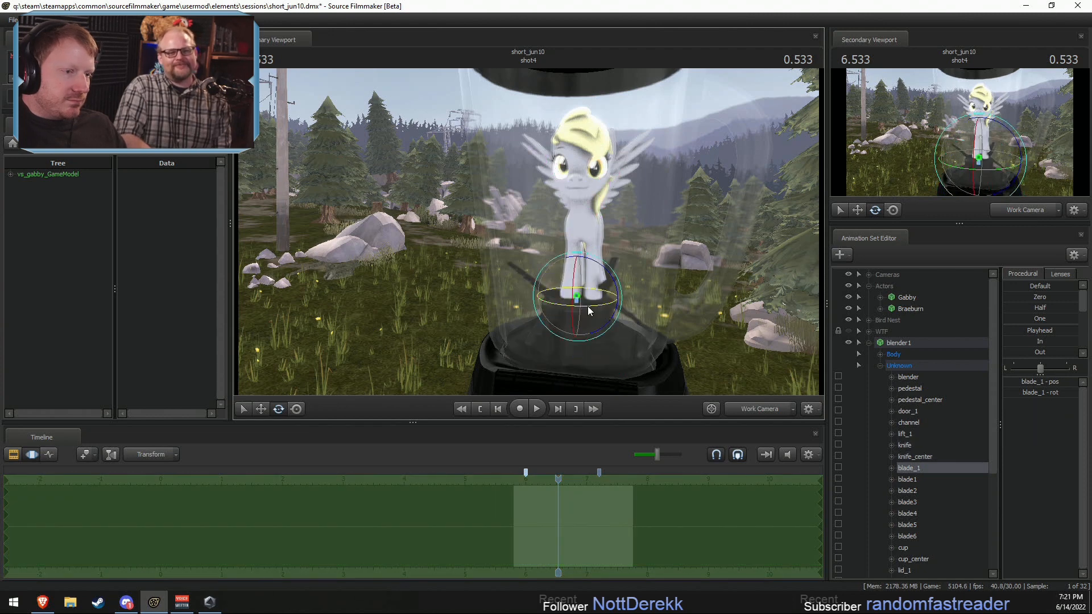
mouse_move(585, 305)
left_mouse_down()
mouse_move(564, 305)
mouse_move(597, 312)
left_mouse_up()
key("ctrl+z")
scroll(570, 505, "up", 3)
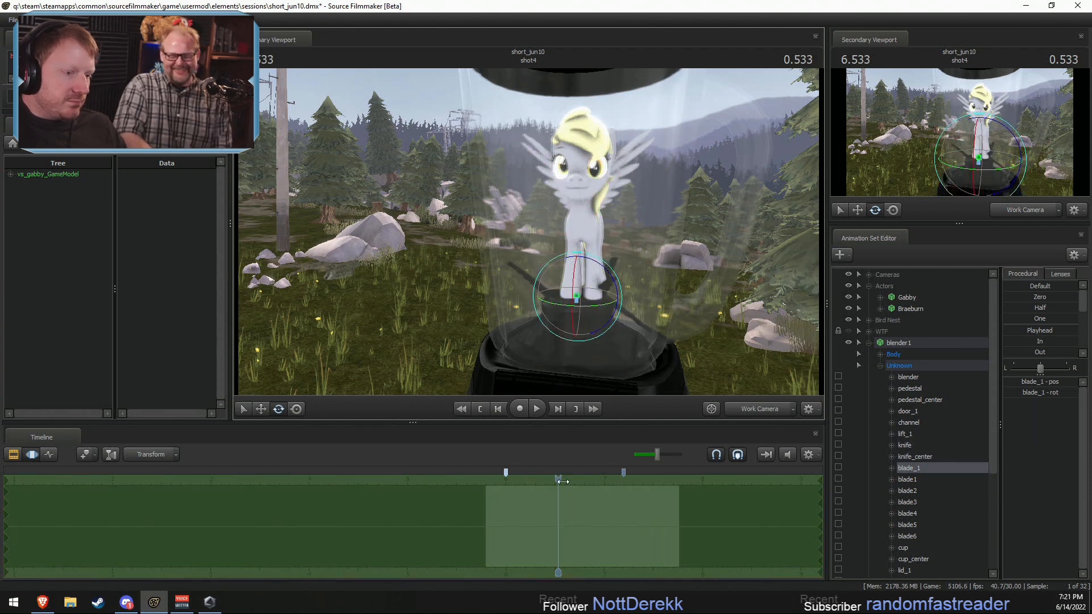
left_click_drag(562, 481, 488, 517)
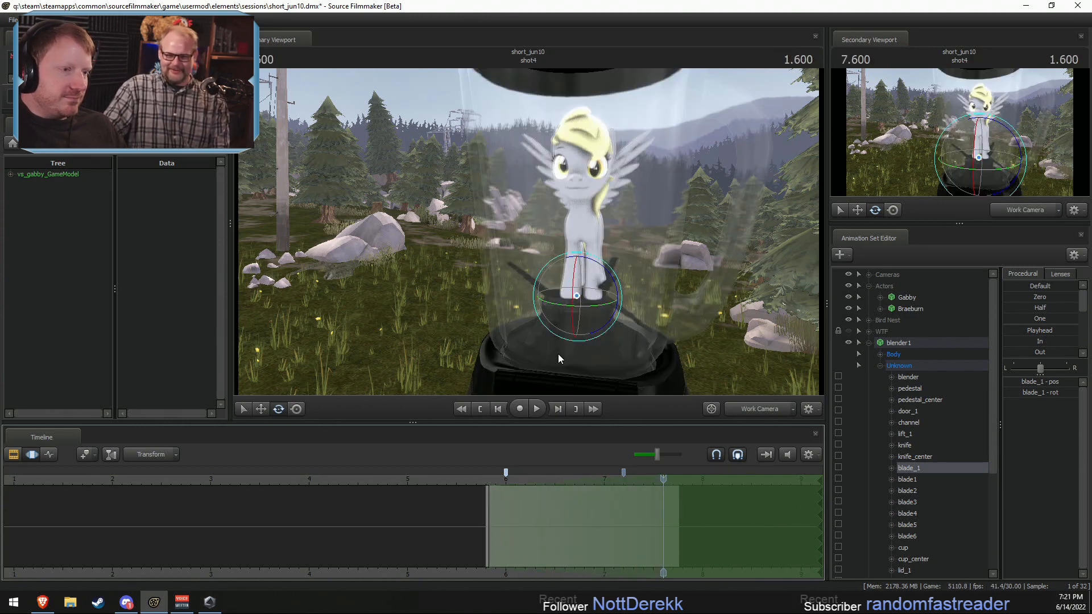
left_click_drag(558, 354, 562, 398, "alt")
left_click_drag(582, 313, 1021, 487)
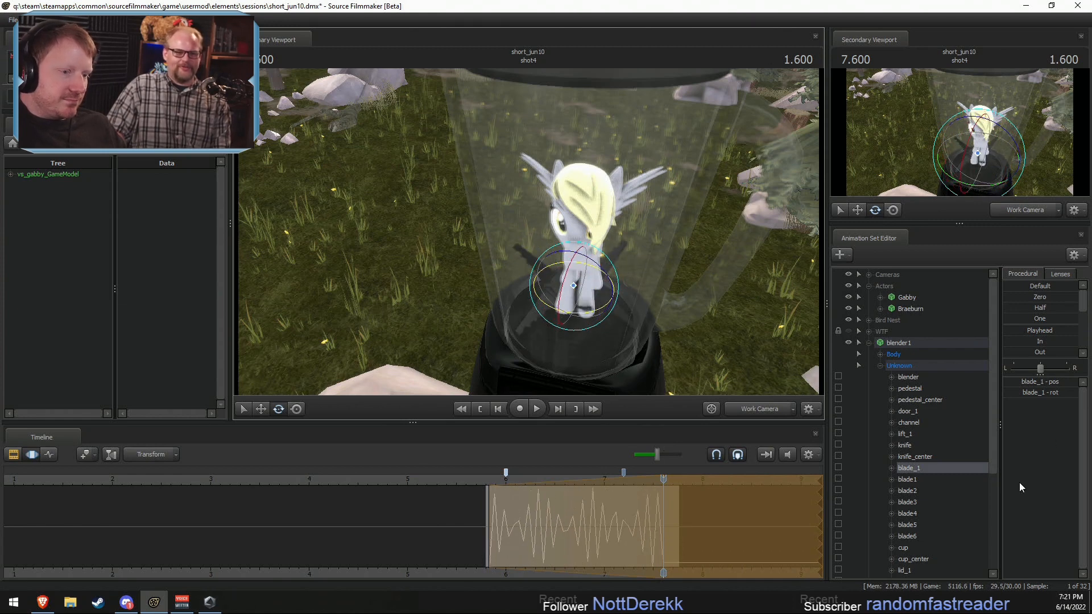
Step: Extend the ramp of blade_1's time selection to the end of shot4 and move the playhead to 5.866 s
left_click_drag(663, 519, 685, 507)
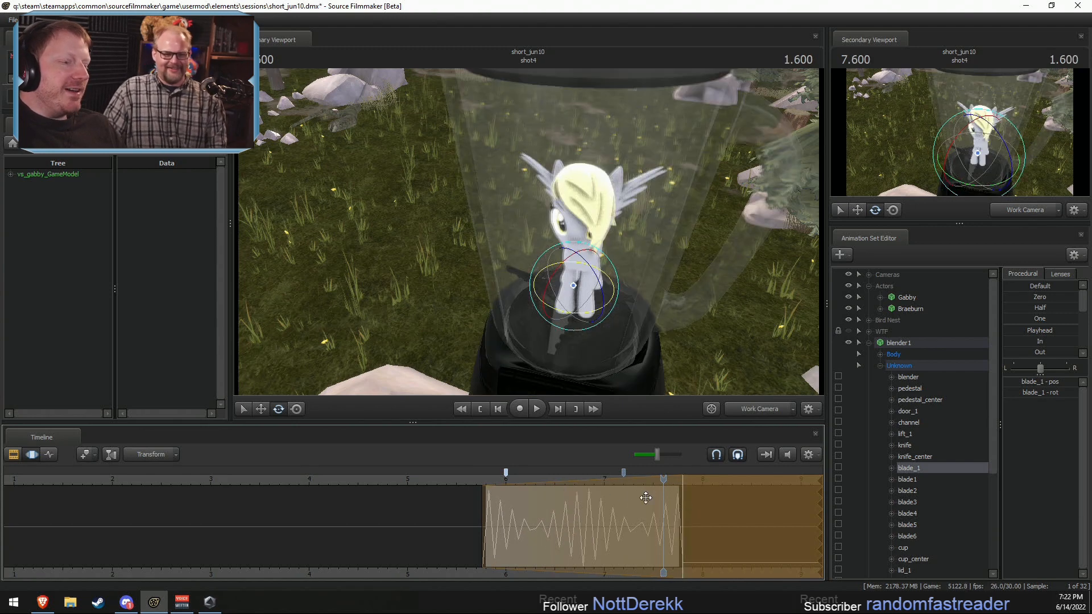
key("F2")
left_click(492, 482)
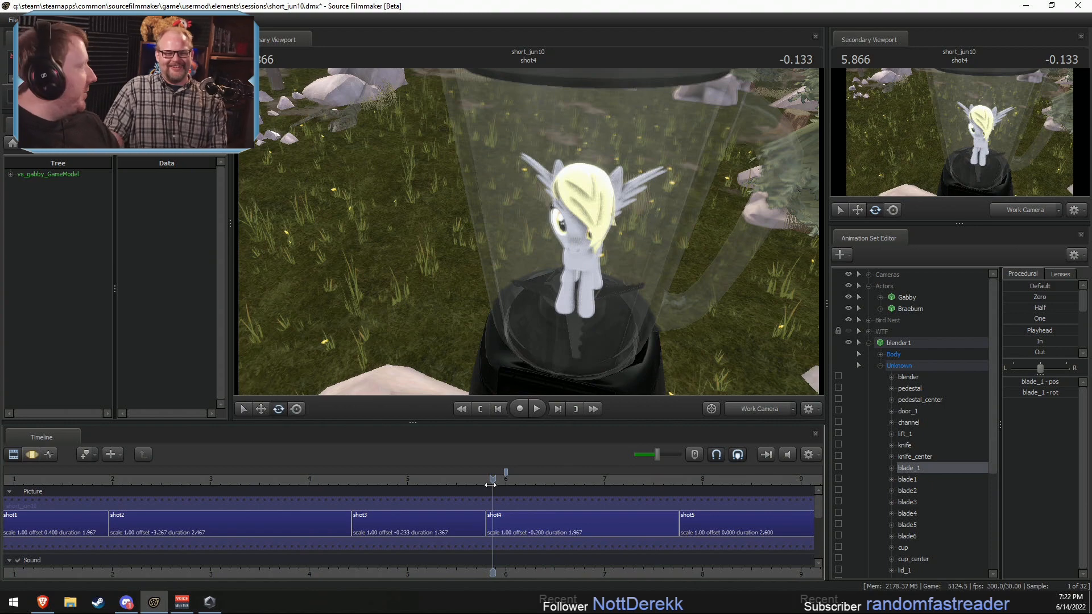
key("F3")
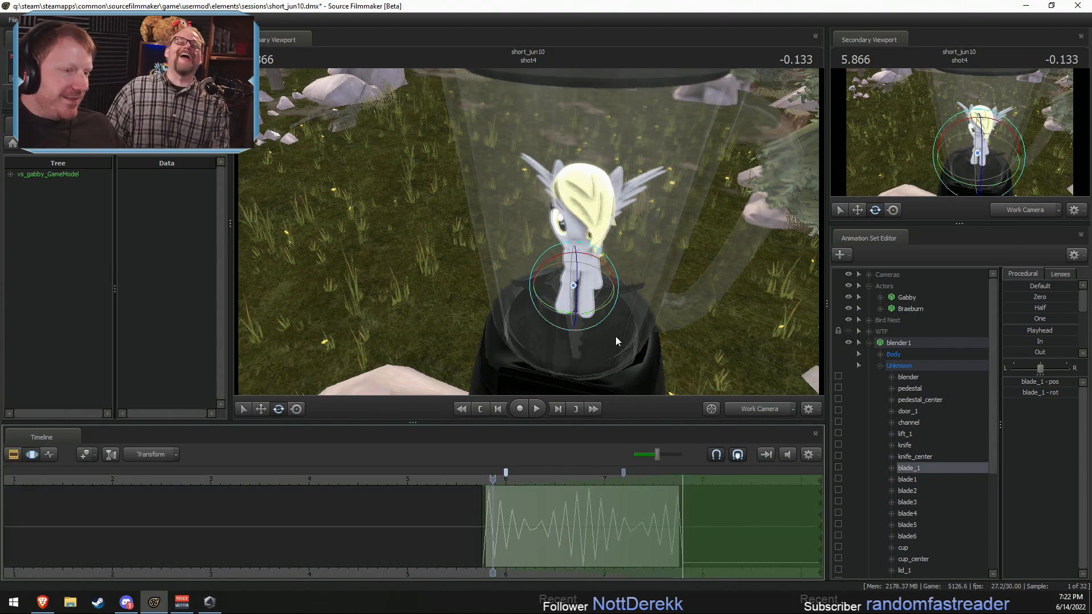
Step: Select all of revamped_derpyhooves1's controls except its rootTransform
left_click_drag(616, 338, 617, 294)
left_click(908, 342)
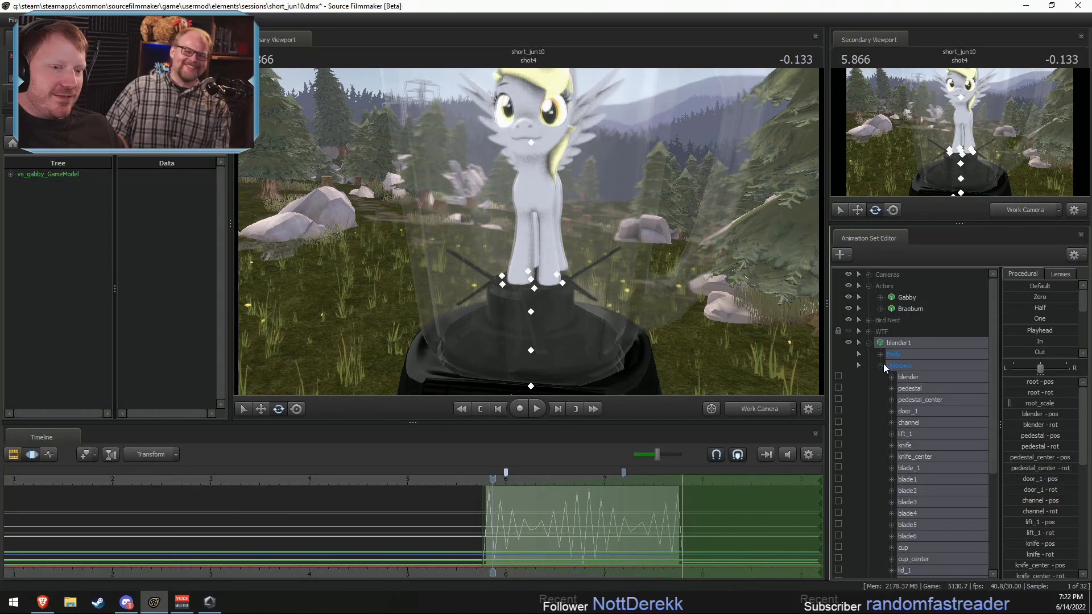
left_click(879, 365)
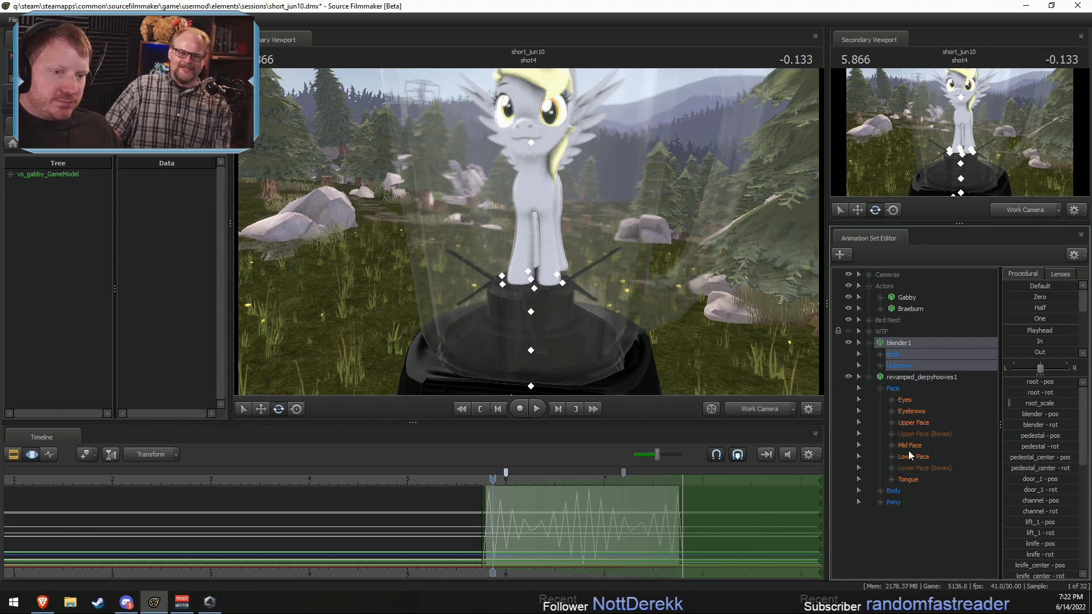
left_click(904, 377)
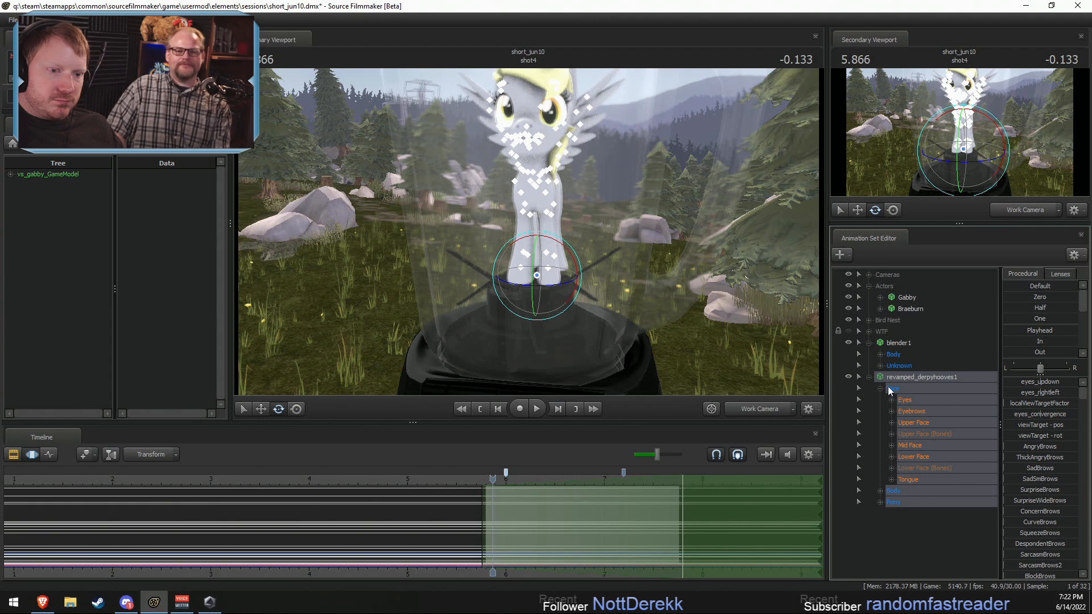
left_click(880, 491)
left_click(908, 499, "ctrl")
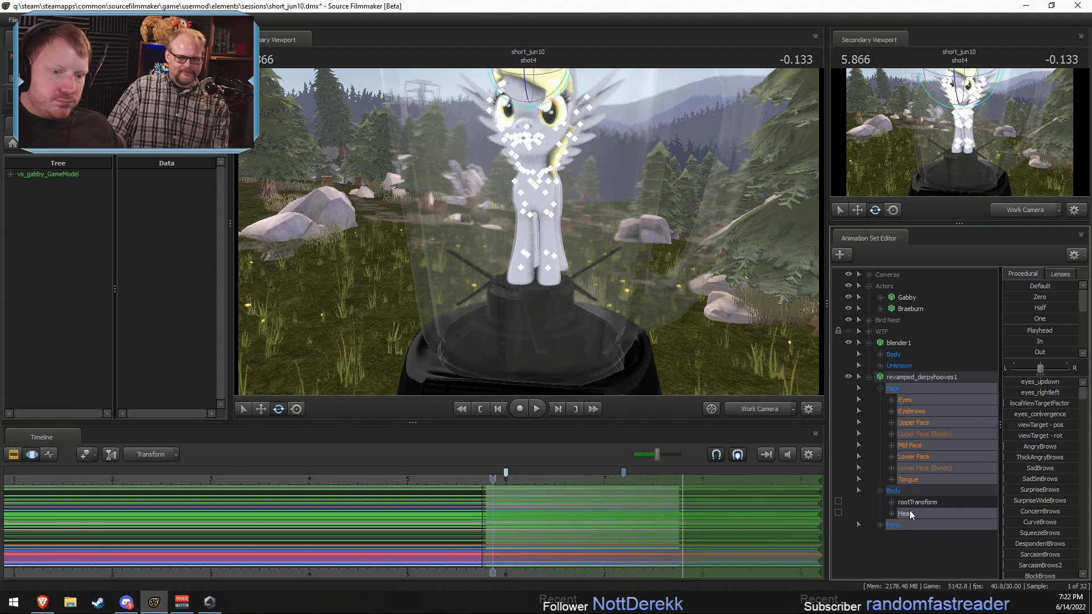
Step: Start an animation import for Derpy's selected controls and go up to the dmx Videos folder
right_click(909, 510)
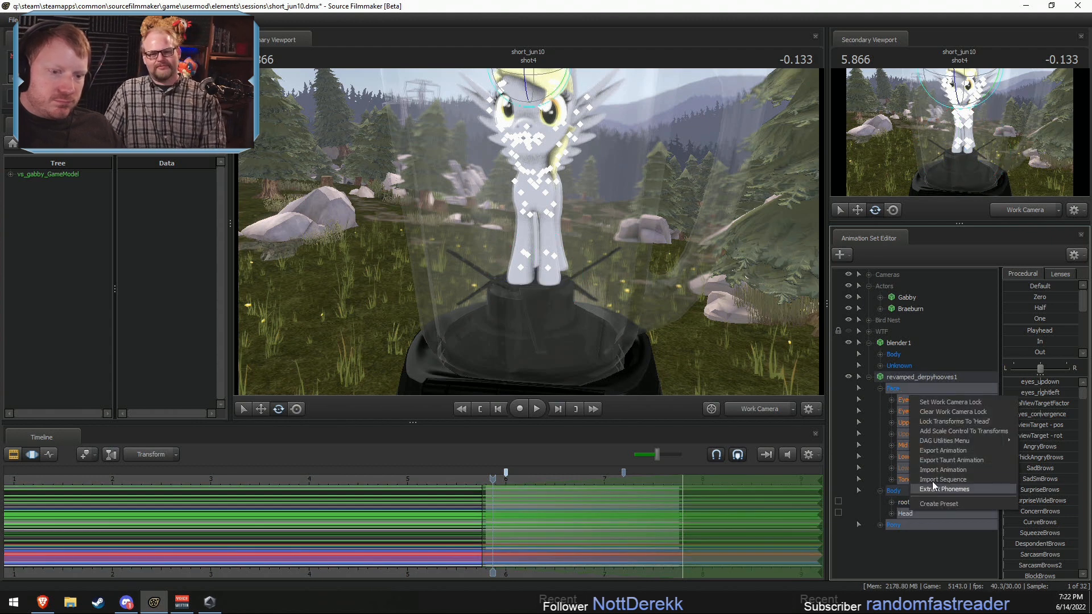
left_click(941, 469)
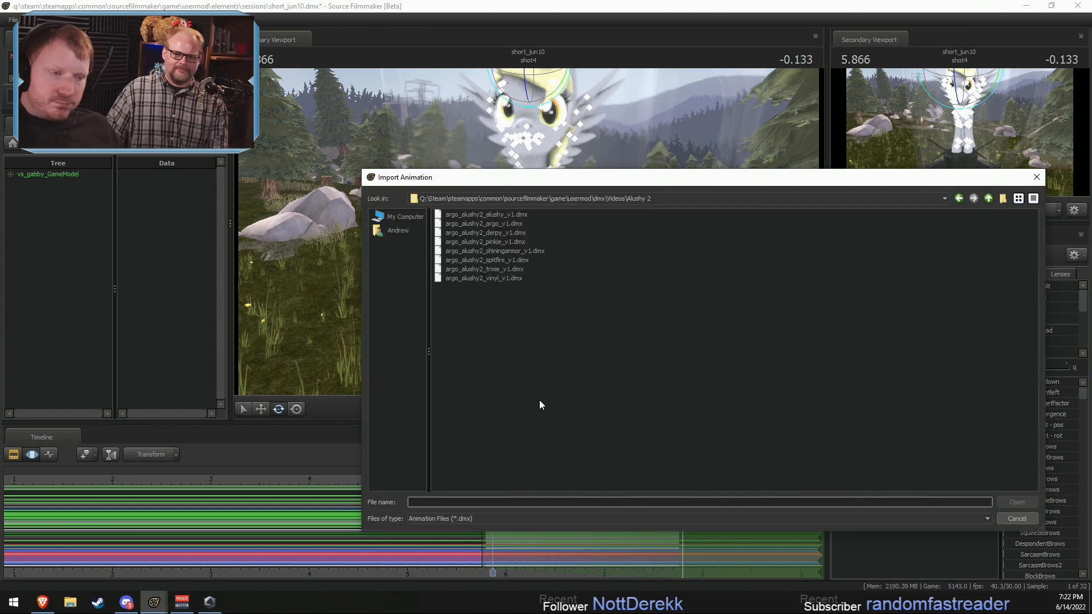
left_click(988, 199)
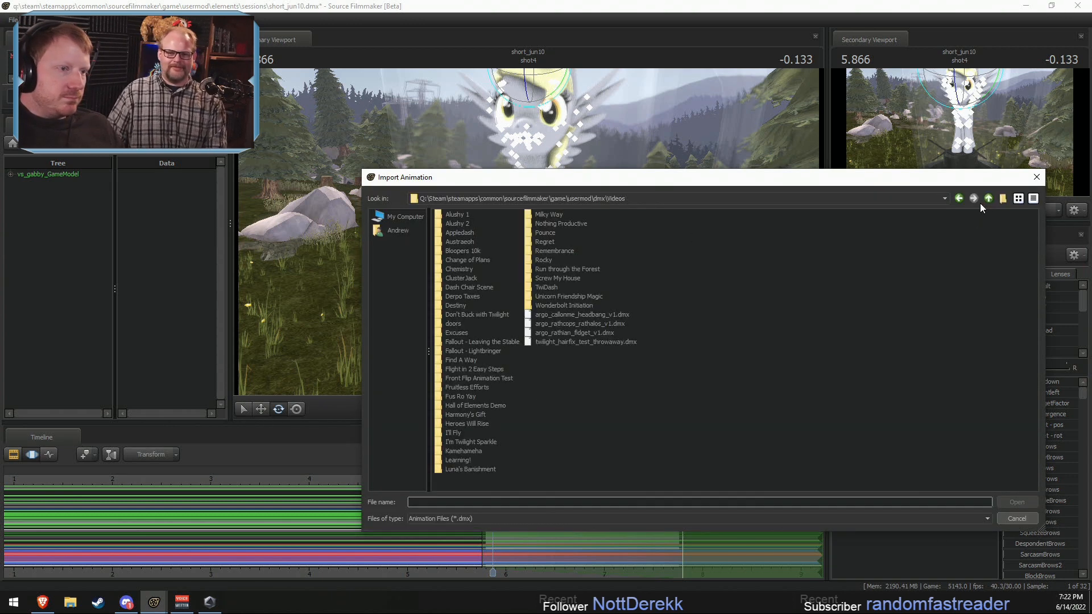
left_click(1001, 199)
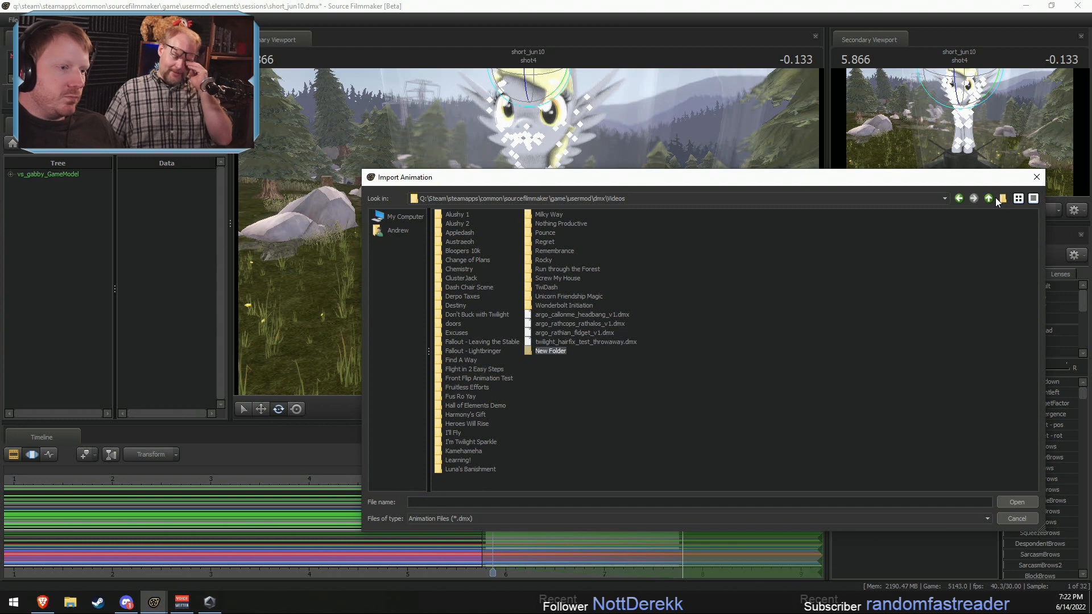
key("Delete")
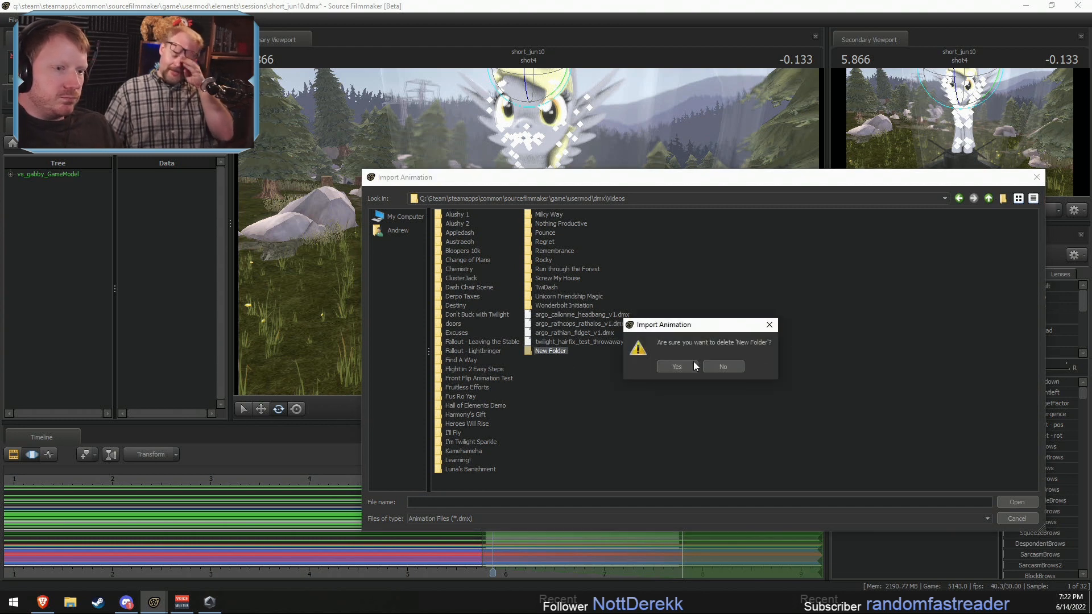
left_click(679, 366)
Step: Import sitting_stationary.dmx from the usermod dmx folder onto Derpy's selected controls
left_click(988, 200)
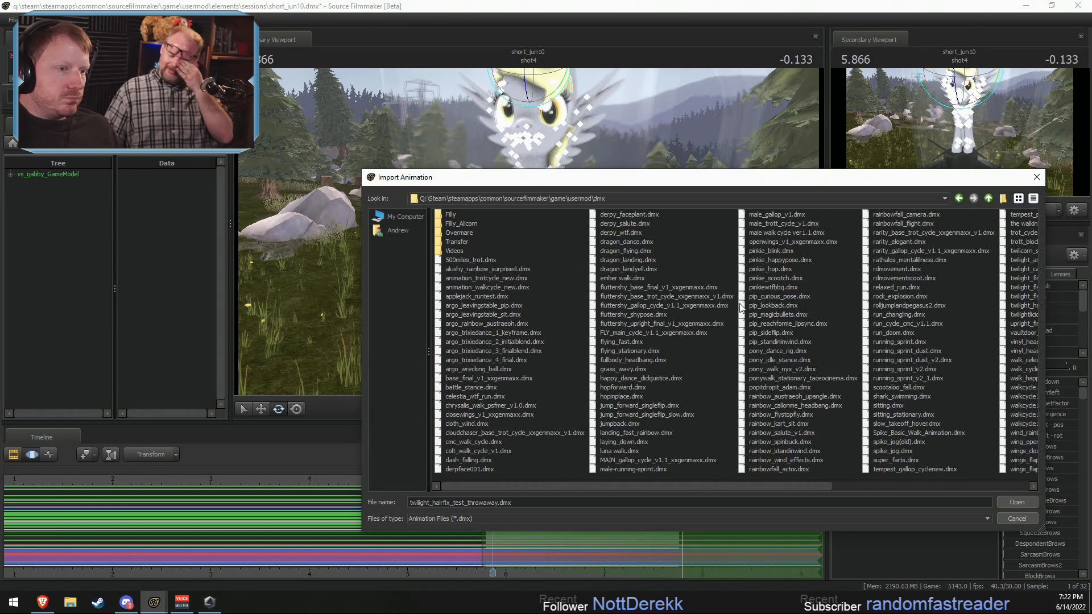
left_click_drag(478, 486, 674, 485)
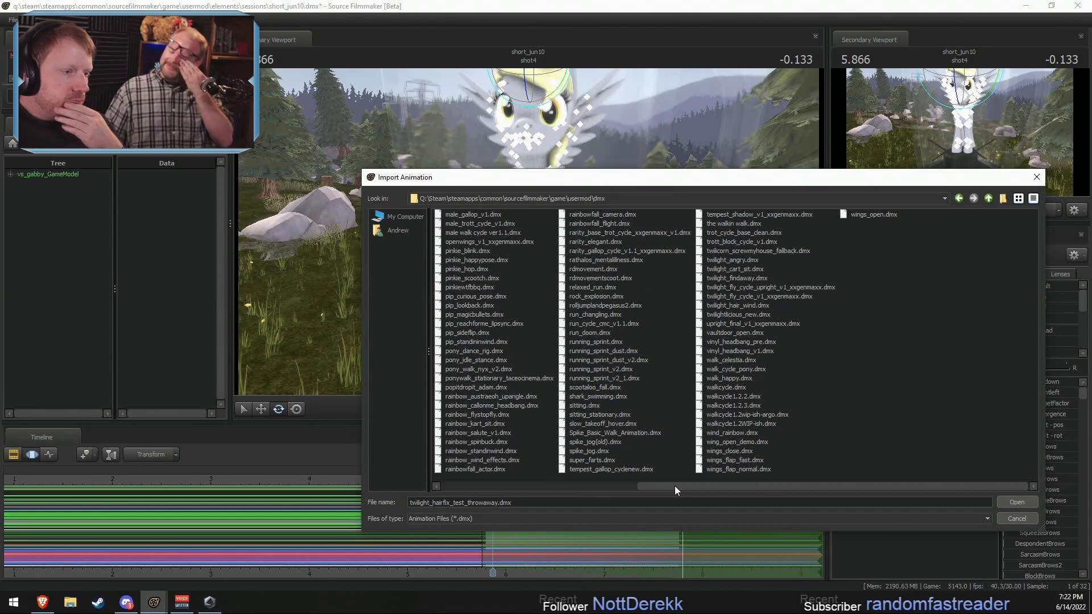
double_click(590, 414)
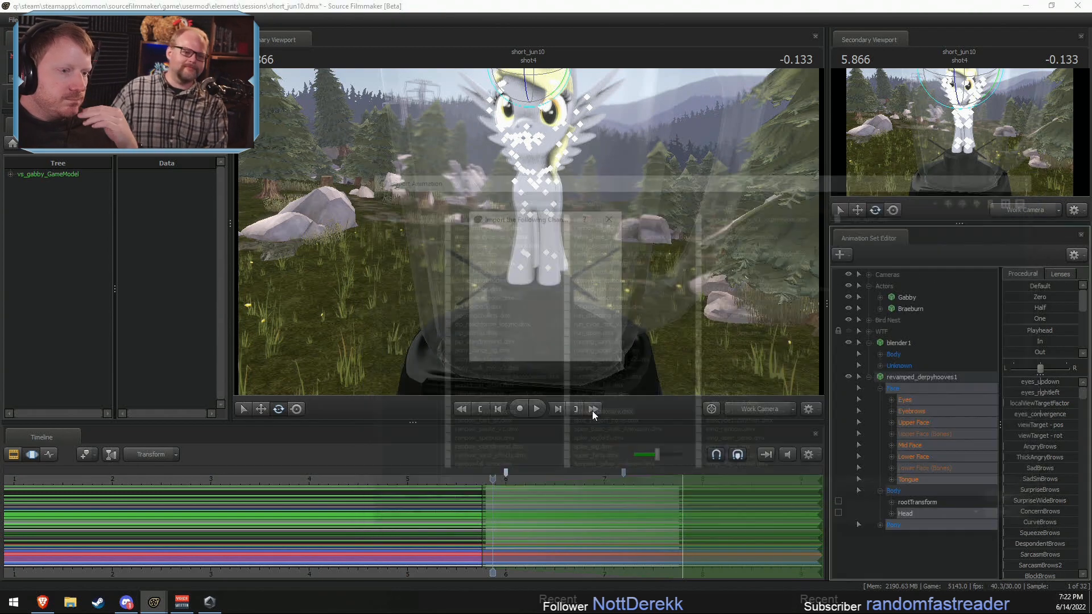
left_click(551, 352)
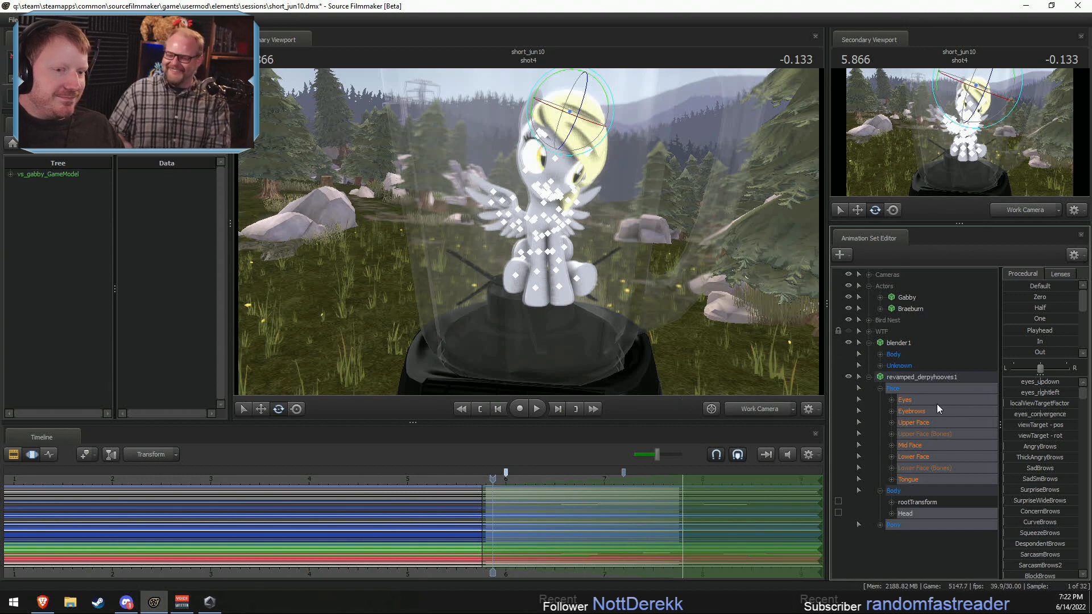
Step: Rotate Derpy's Head control so her head is upright and faces forward inside the jar
left_click(635, 211, "ctrl")
left_click_drag(636, 211, 714, 256)
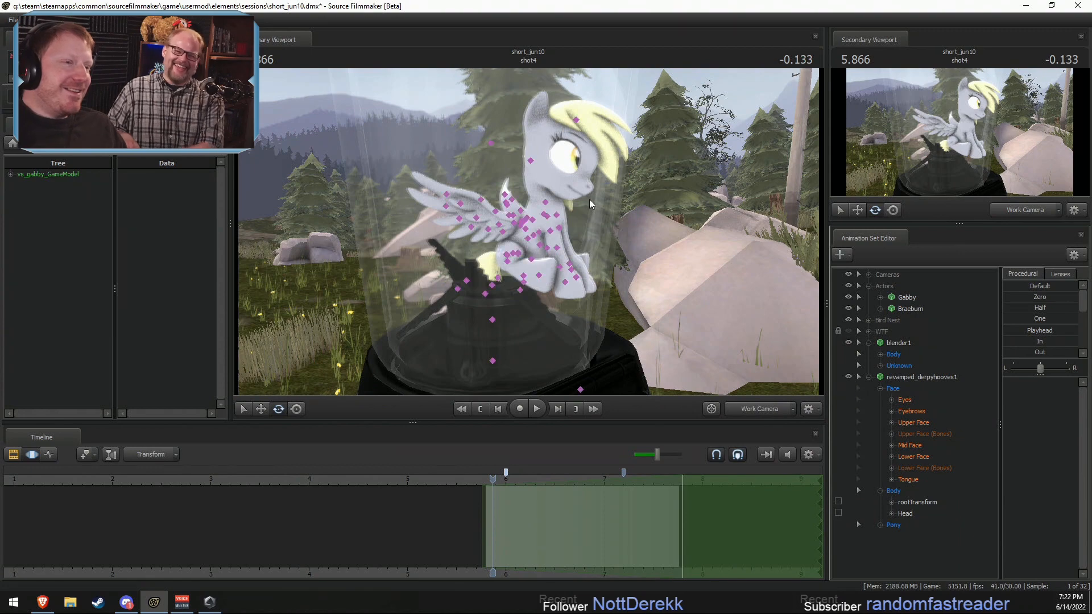
left_click(539, 182)
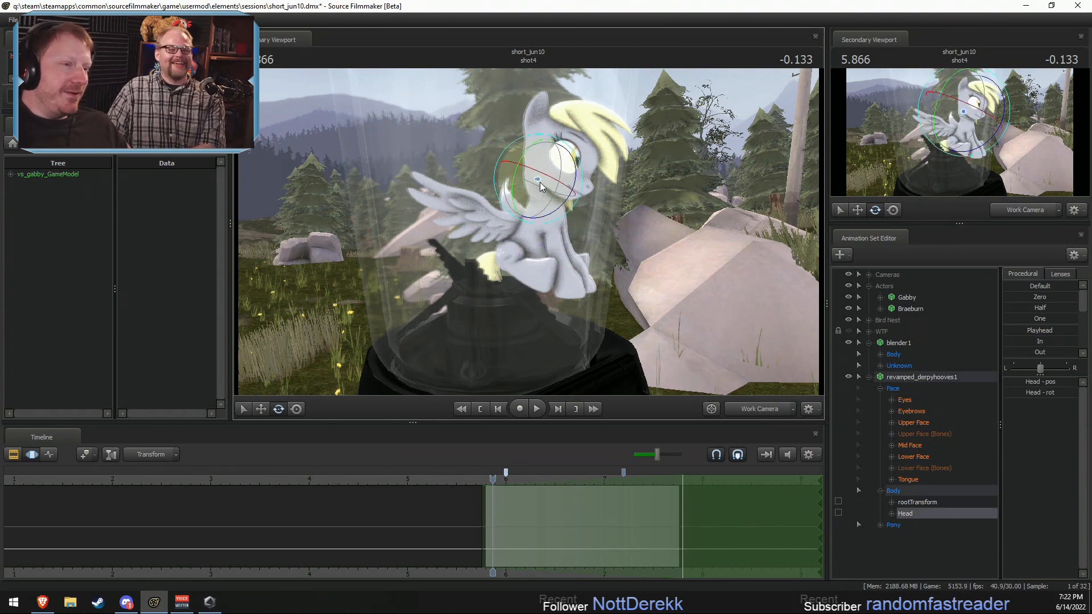
left_click_drag(540, 182, 551, 222)
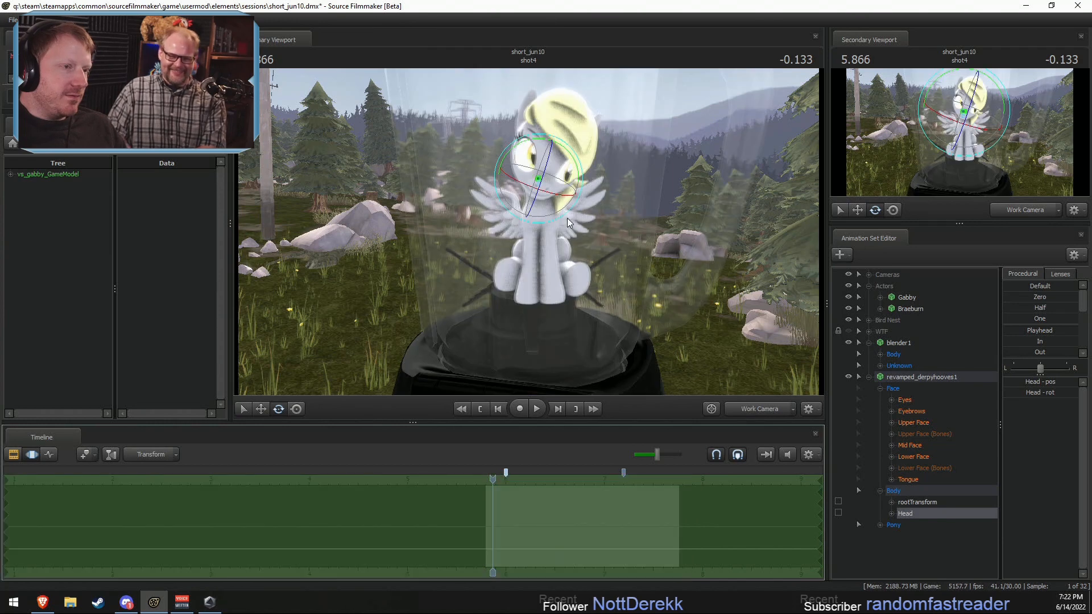
left_click_drag(567, 217, 570, 195)
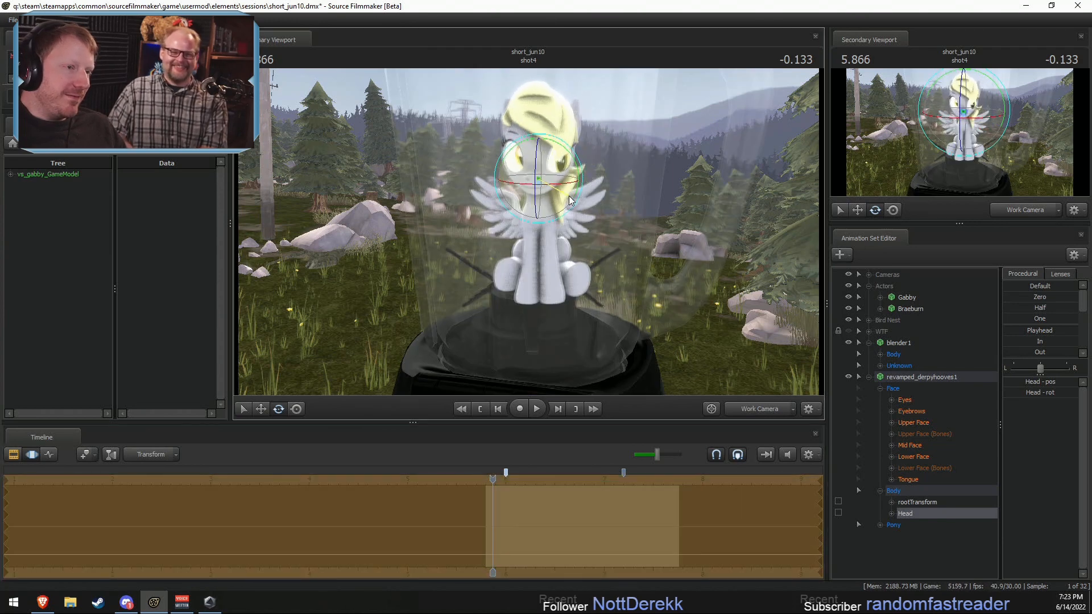
Step: Select Derpy's Eyes controls over the whole timeline and move the view target so she looks toward the camera
left_click(905, 400)
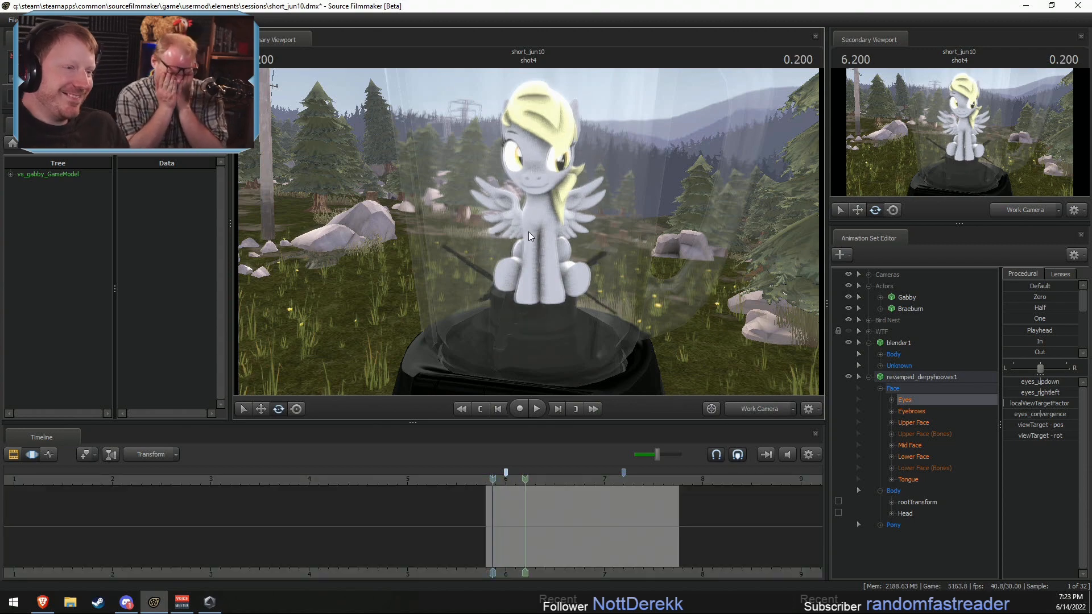
key("ctrl+a")
left_click_drag(695, 336, 388, 275)
key("s")
key("w")
key("a")
left_click_drag(389, 275, 198, 297)
left_click_drag(423, 202, 418, 264)
key("w")
key("s")
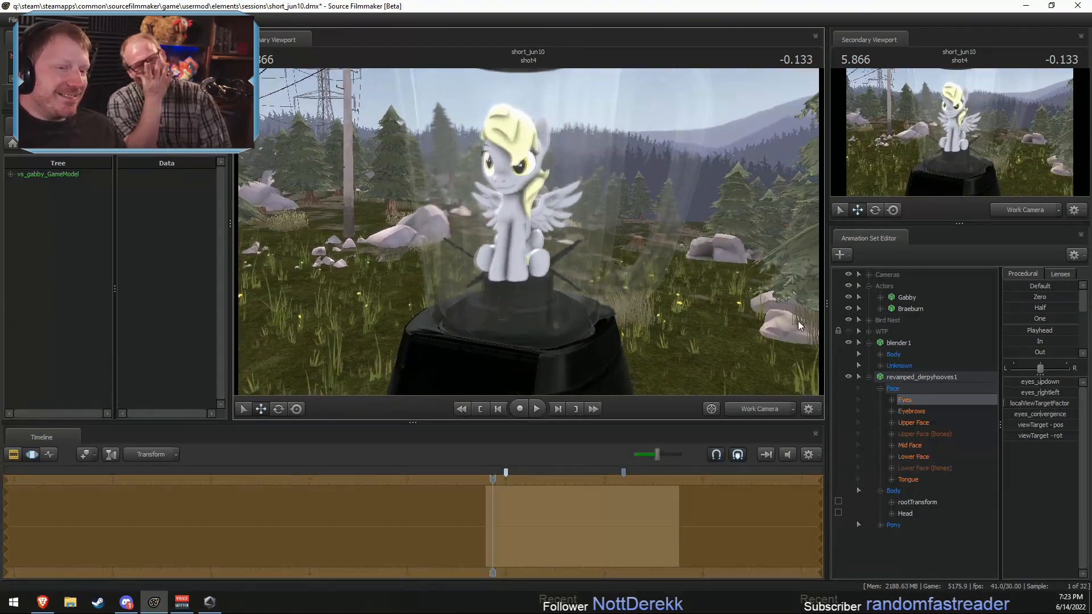
Step: Reduce blender1's root_scale to make the blender smaller relative to Derpy
left_click(899, 501)
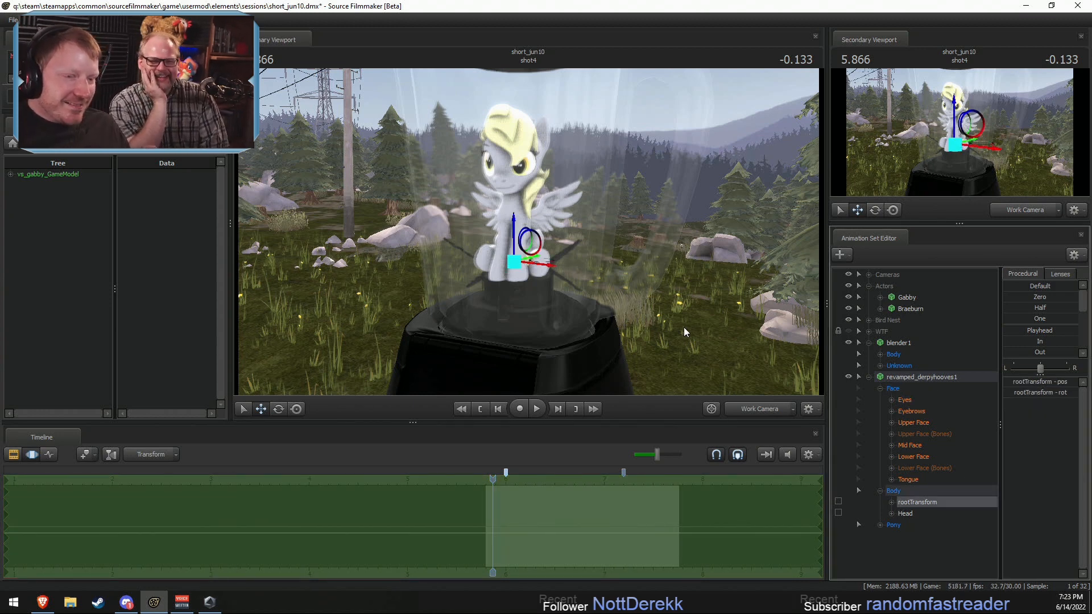
left_click(880, 354)
left_click(913, 387)
left_click_drag(574, 250, 528, 233)
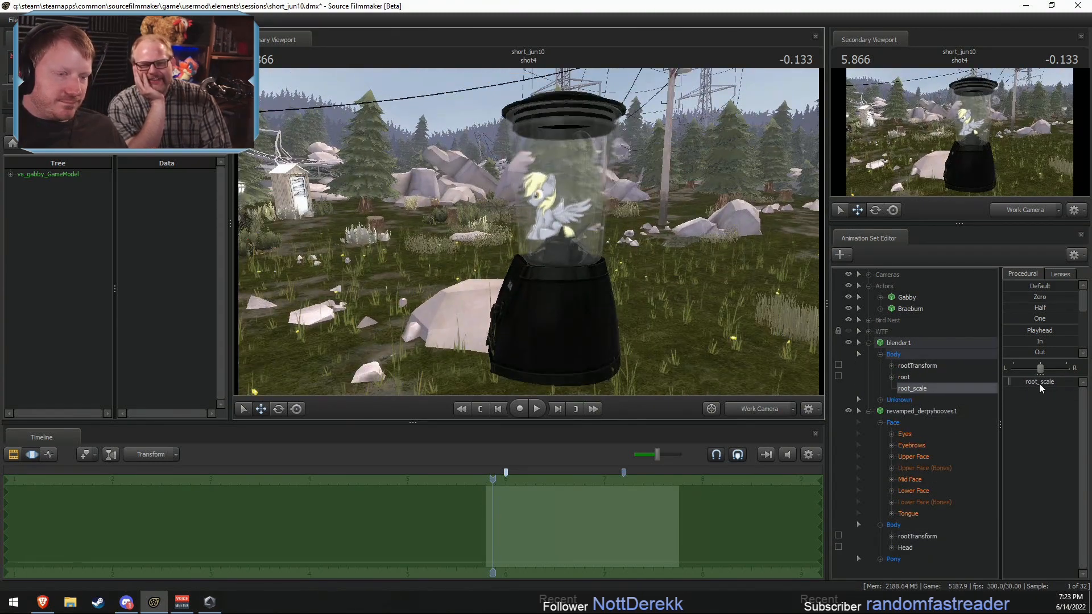
left_click_drag(1039, 385, 1014, 386)
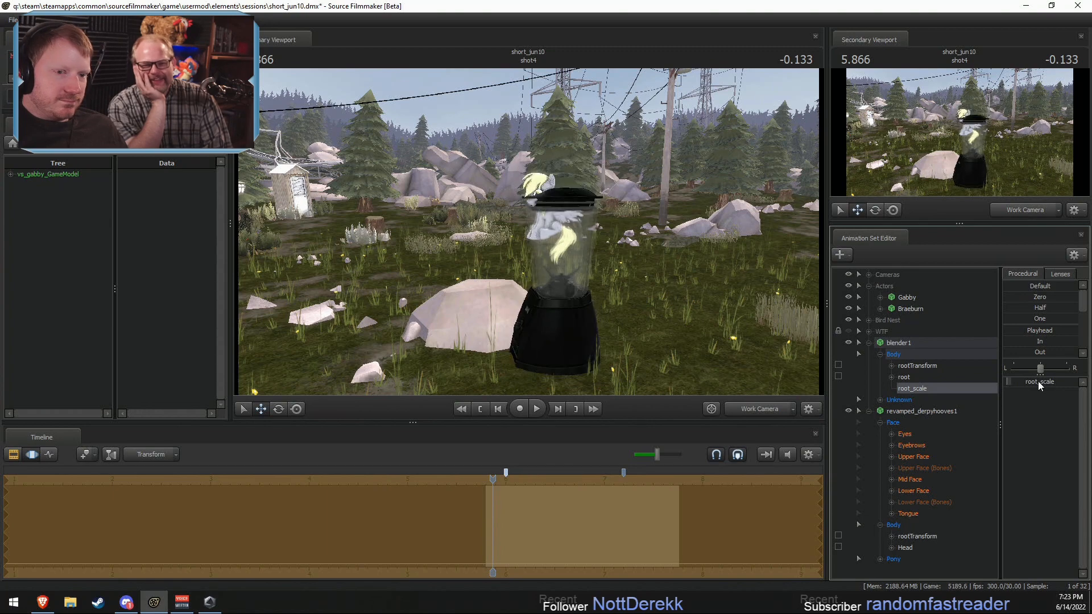
Step: Select the whole Derpy model and lower it into the smaller blender jar, just above the blades
left_click_drag(912, 353, 912, 405)
mouse_move(642, 273)
left_mouse_down()
mouse_move(643, 283)
mouse_move(643, 273)
left_mouse_up()
key("w")
left_click(913, 412)
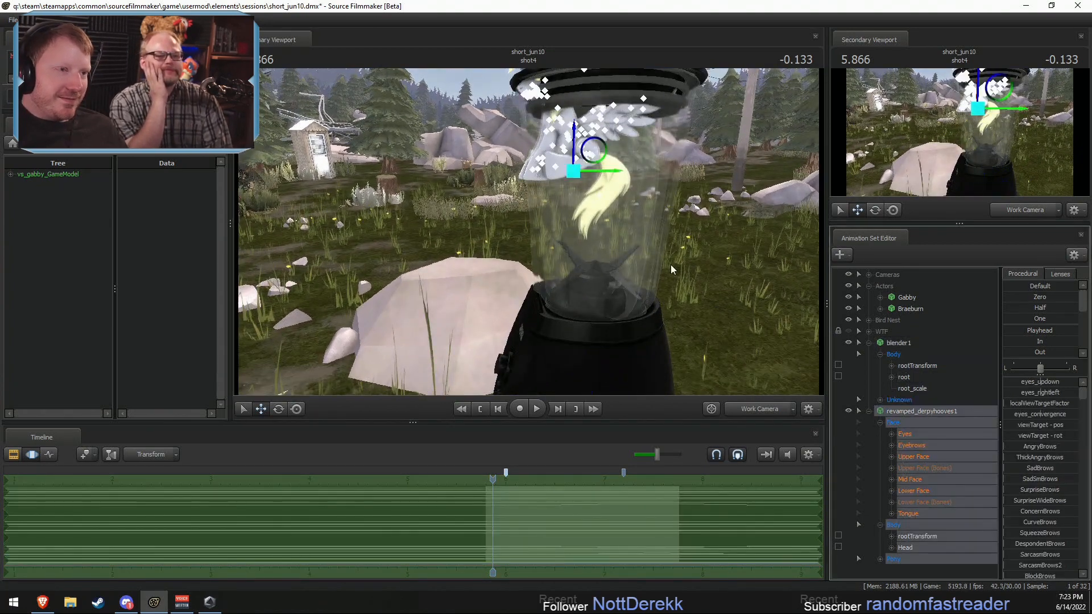
left_click_drag(571, 165, 864, 359)
Step: Change Derpy's wing body groups from the spread wings to folded ones
right_click(927, 421)
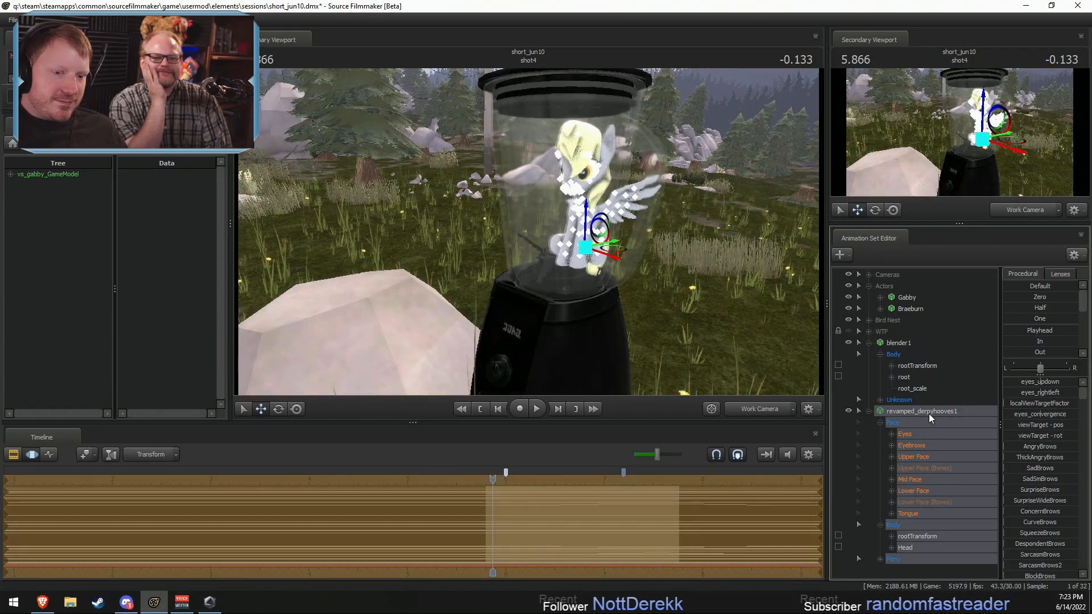
mouse_move(962, 571)
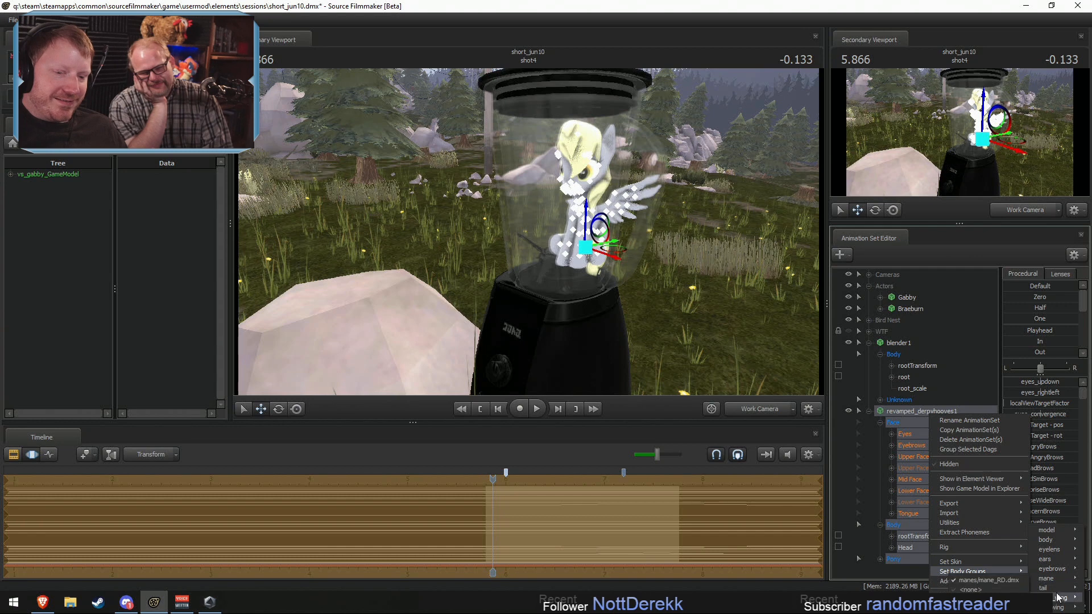
mouse_move(1059, 598)
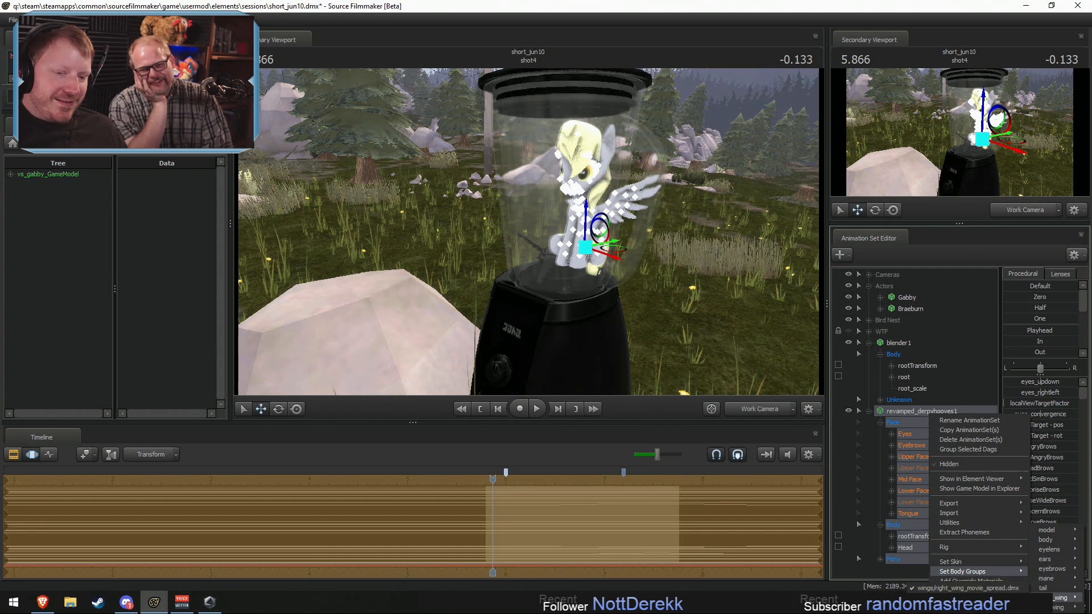
right_click(905, 412)
mouse_move(966, 567)
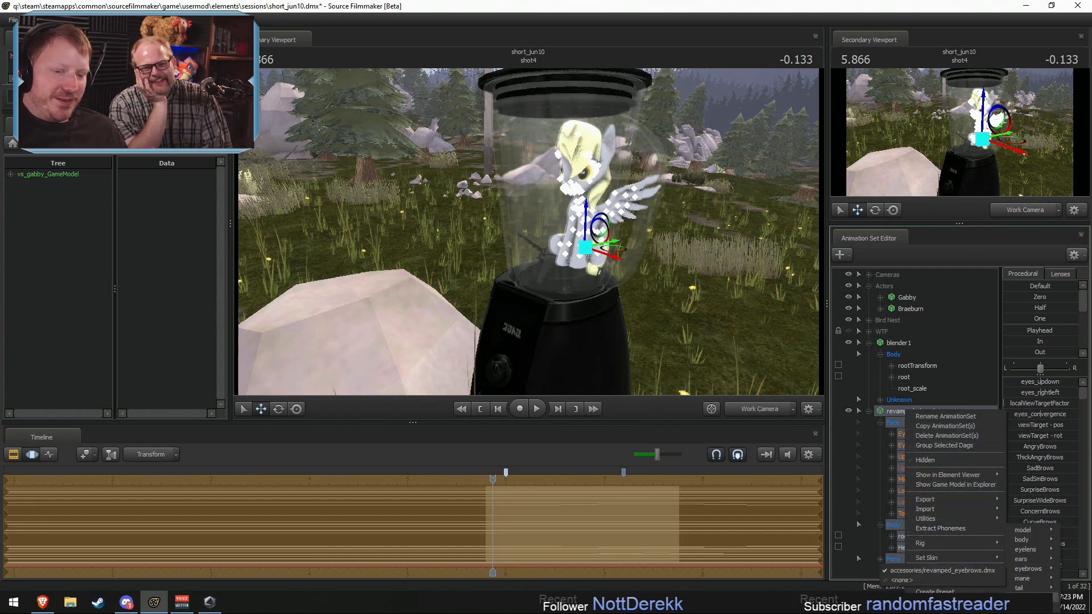
mouse_move(1023, 597)
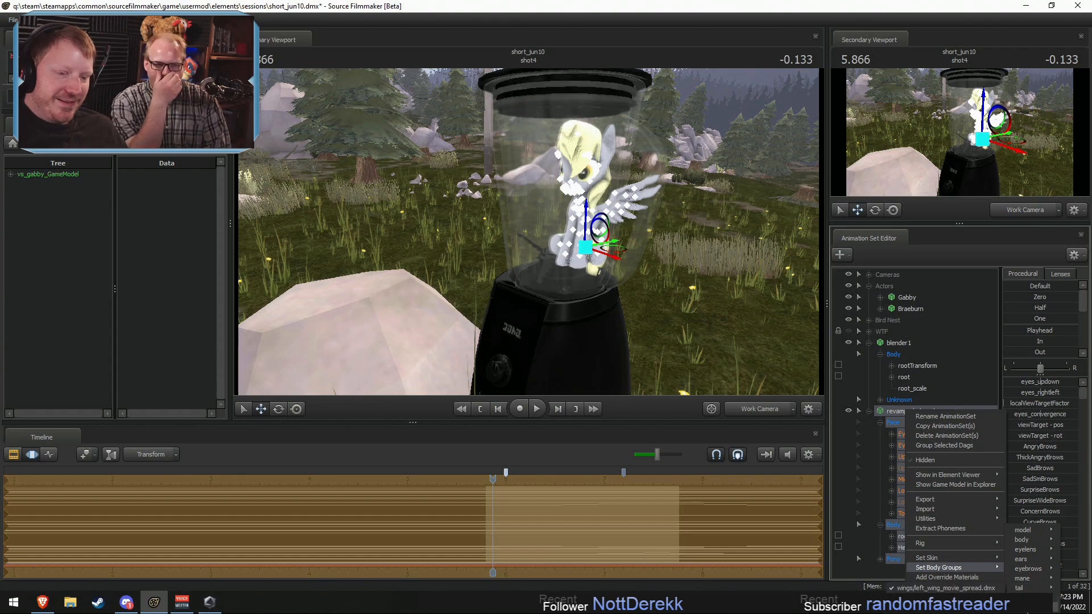
left_click(944, 588)
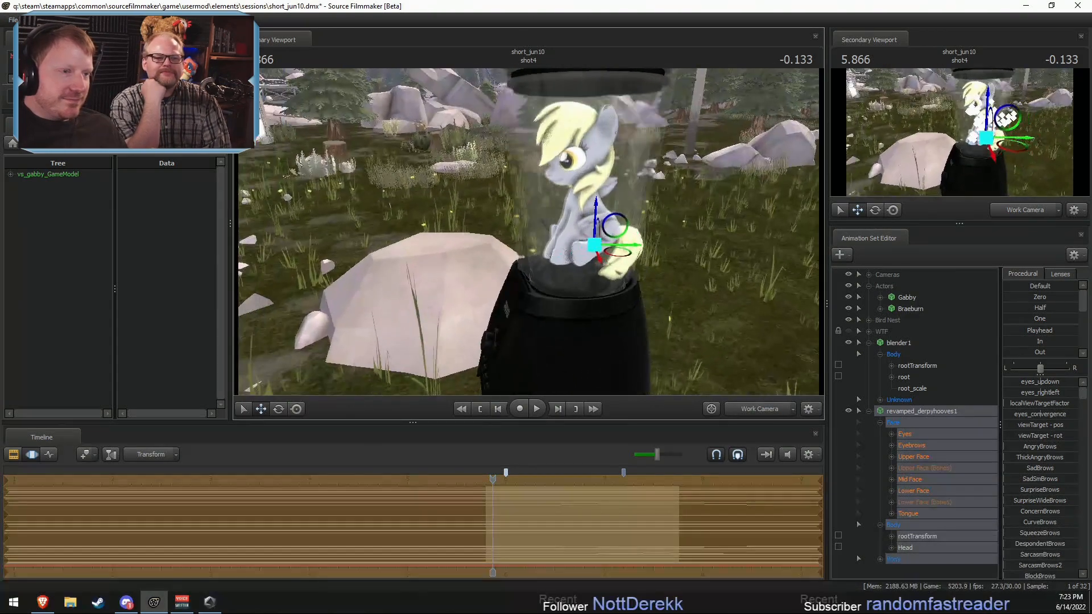
Step: Select Derpy's Pony Wings controls and reset them to their default pose
left_click_drag(529, 232, 440, 234)
left_click(881, 560)
scroll(881, 561, "down", 1)
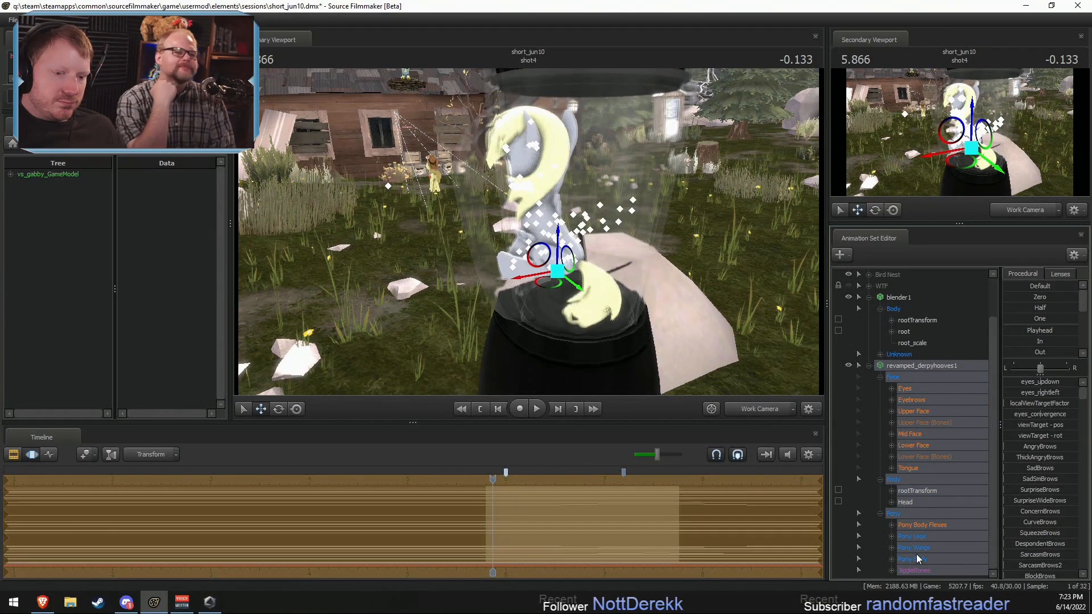
left_click(906, 548)
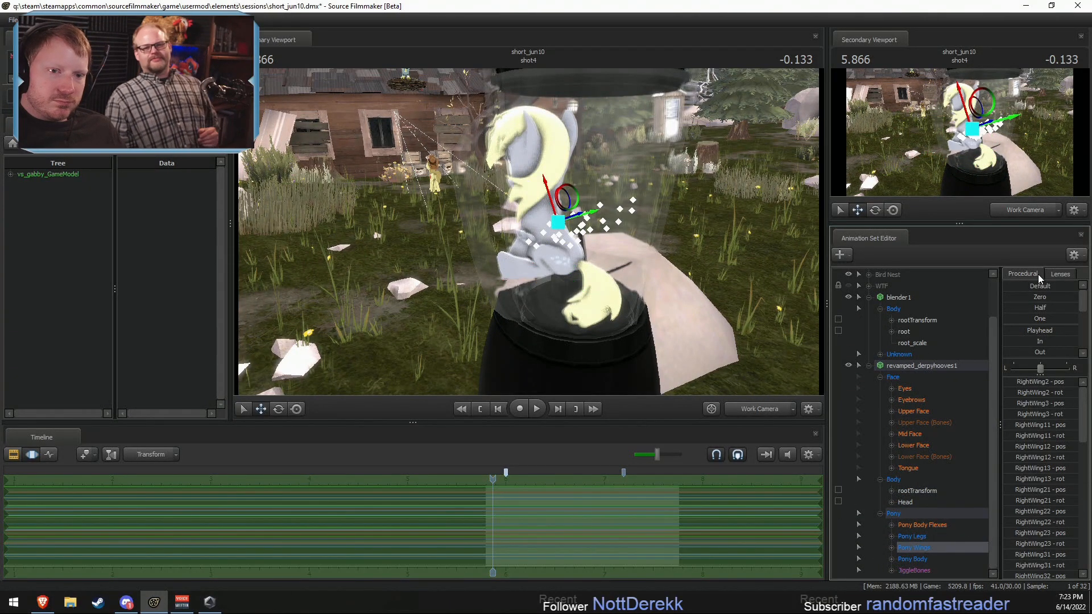
left_click(1053, 274)
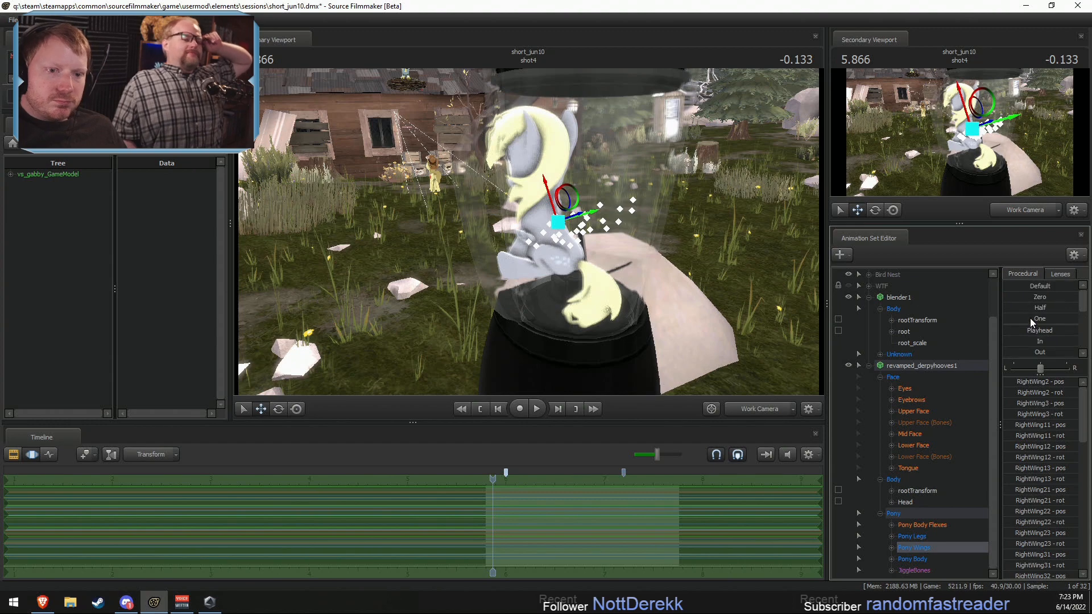
left_click_drag(1027, 287, 1068, 287)
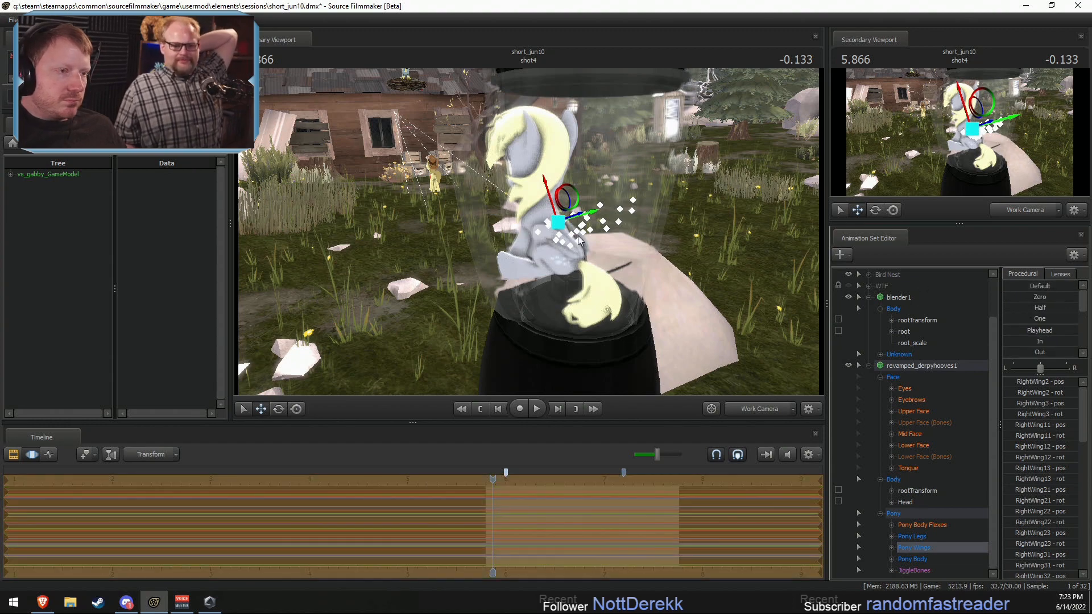
Step: Select the whole Derpy model and rotate it to adjust how she sits in the blender jar
left_click_drag(579, 240, 518, 266)
left_click(901, 297)
left_click(903, 365)
key("e")
right_click(534, 248)
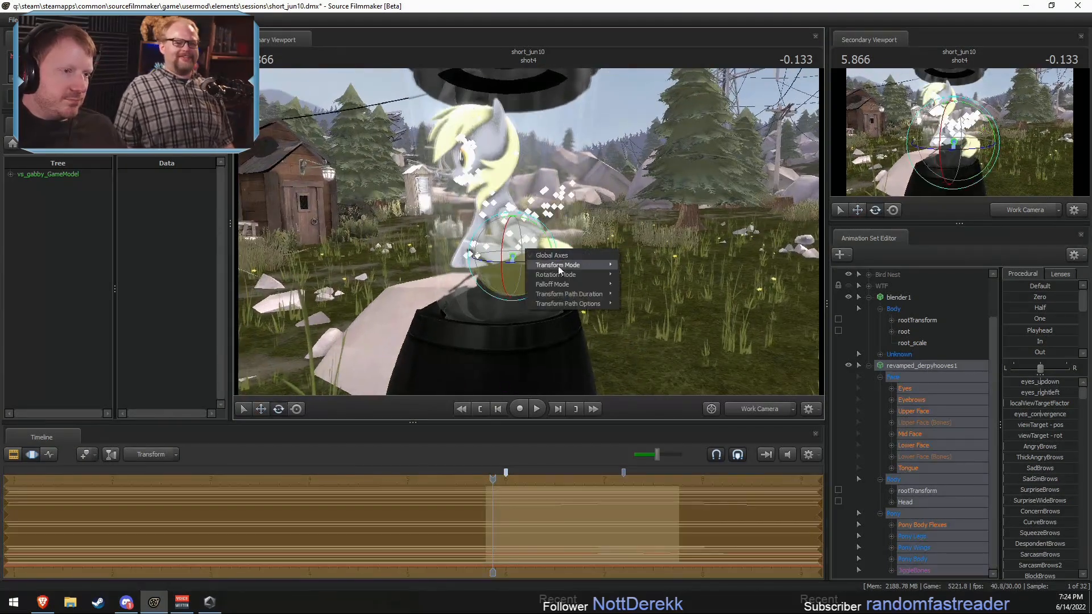
mouse_move(595, 277)
left_click(635, 277)
mouse_move(521, 265)
left_mouse_down()
mouse_move(501, 266)
mouse_move(516, 272)
mouse_move(531, 248)
mouse_move(536, 285)
mouse_move(527, 275)
left_mouse_up()
key("w")
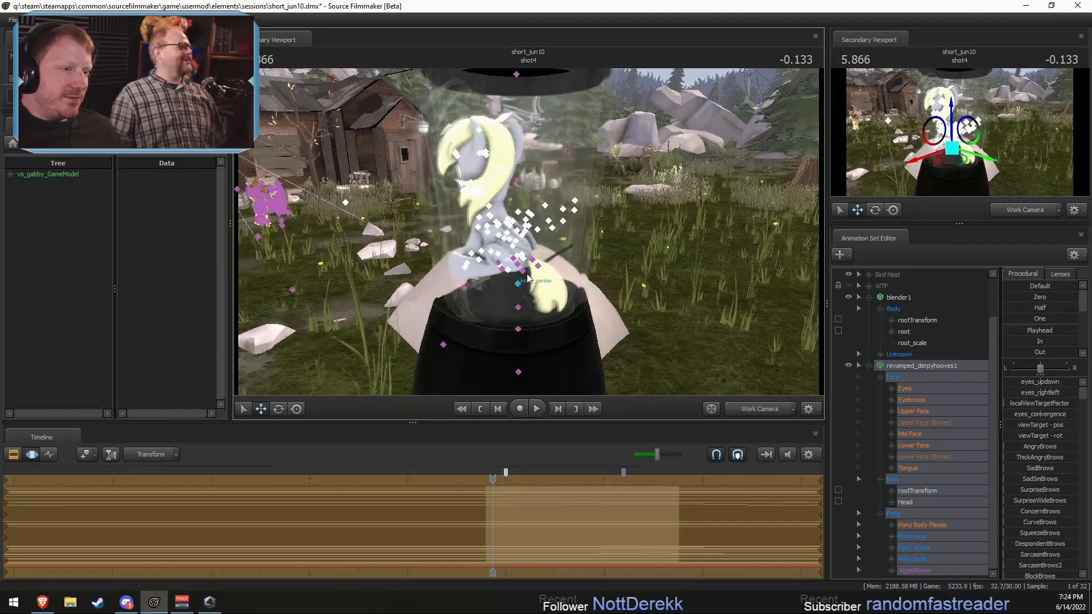
Step: Rotate Derpy's TailBase to lift her tail out of the blender base, and reposition the whole model in the jar
left_click(521, 268)
key("e")
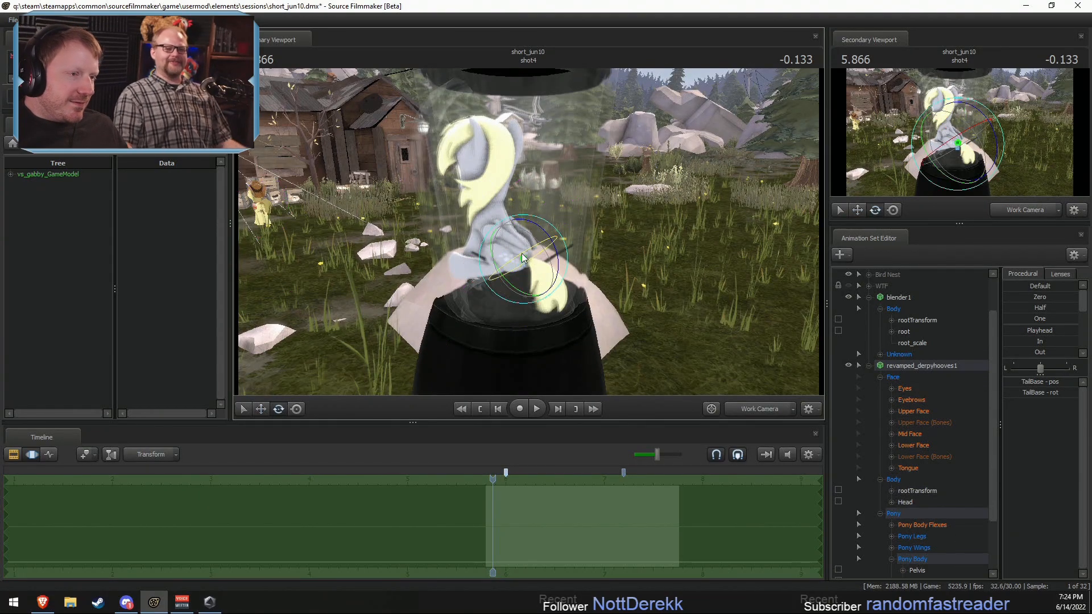
left_click_drag(515, 292, 540, 260, "alt")
left_click(901, 366)
key("w")
left_click_drag(541, 260, 490, 261, "alt")
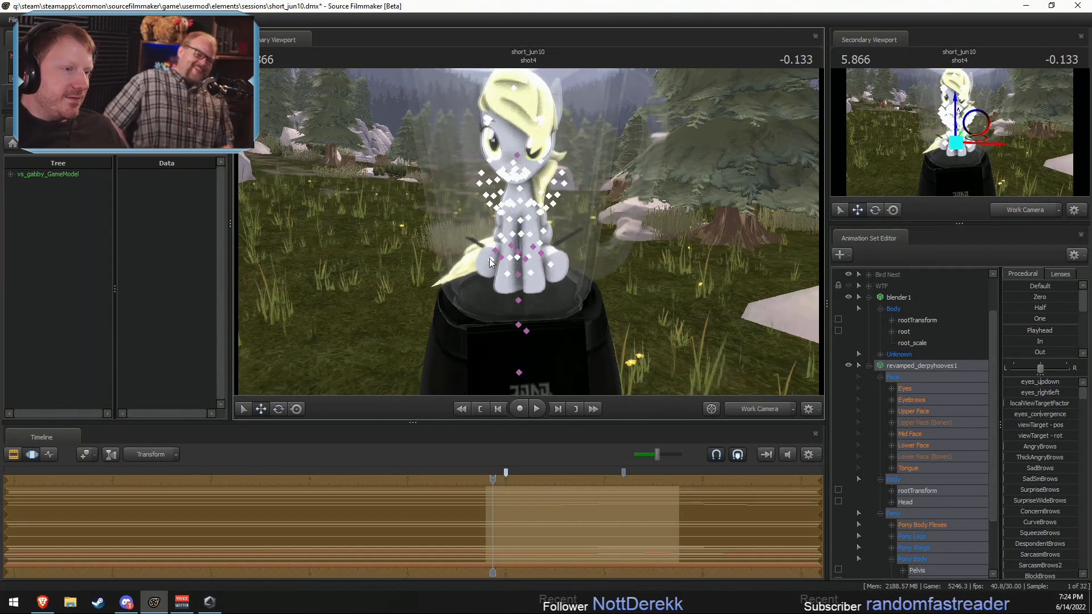
Step: Rotate Derpy's TailBase again to tuck the tail in close beside her body inside the jar
left_click(525, 234)
key("e")
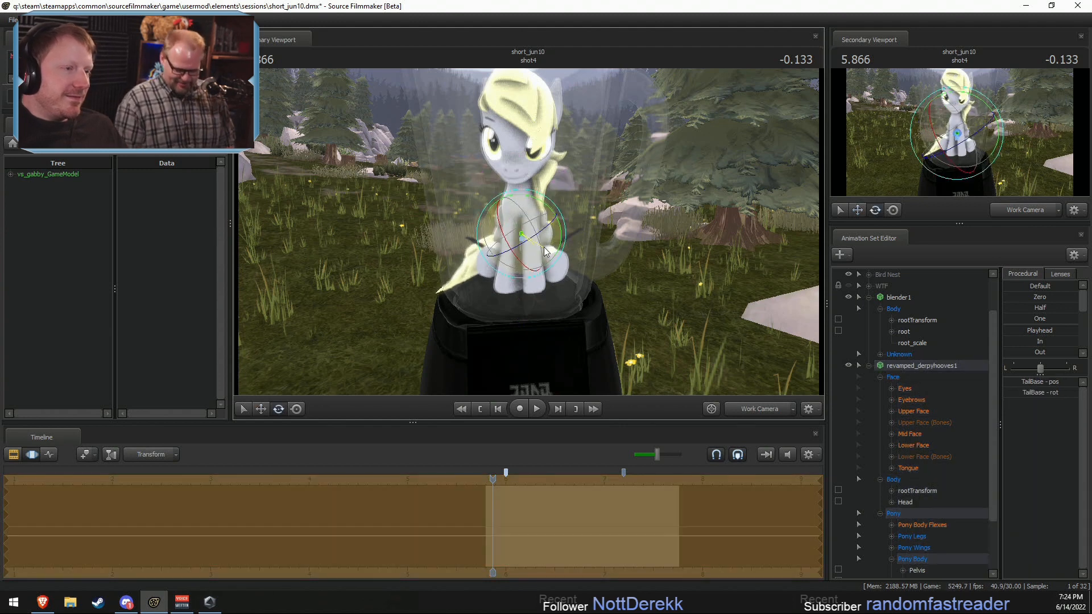
left_click_drag(523, 246, 550, 224)
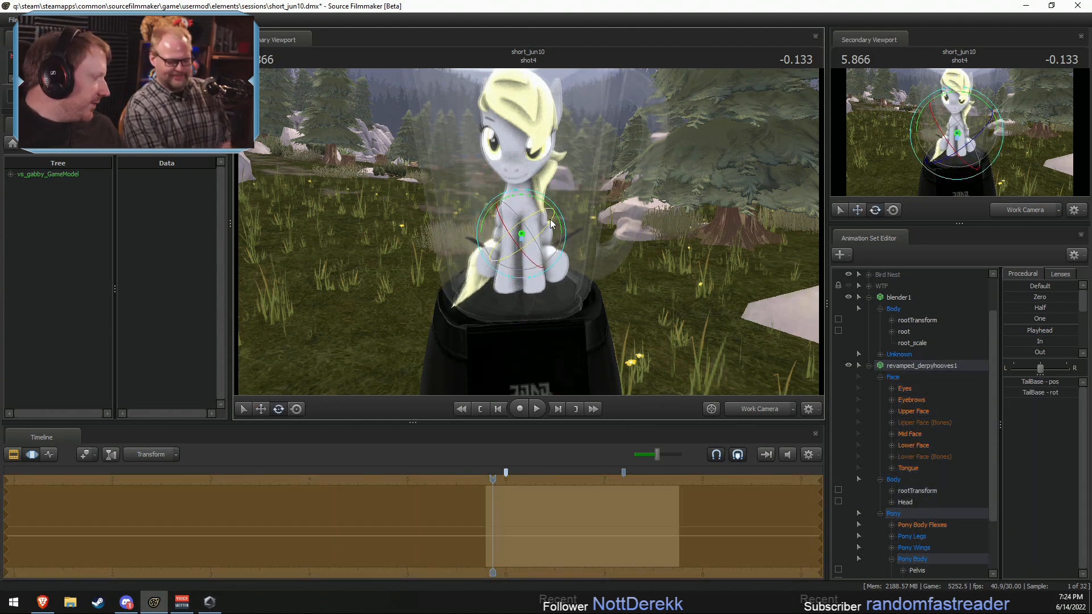
Step: Add a scale control to the revamped_derpyhooves1 model
right_click(910, 368)
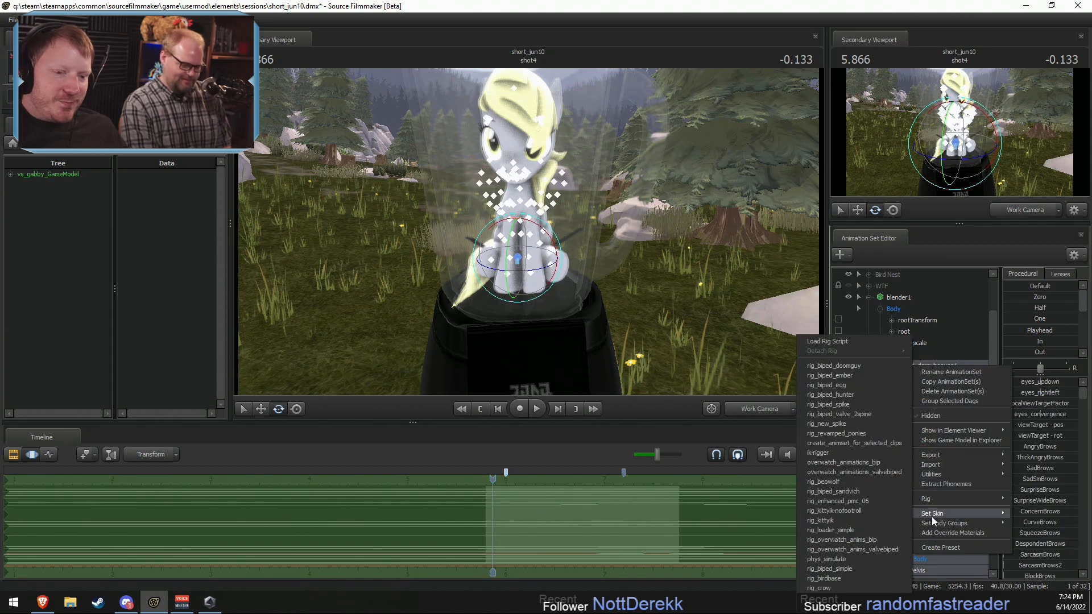
mouse_move(946, 524)
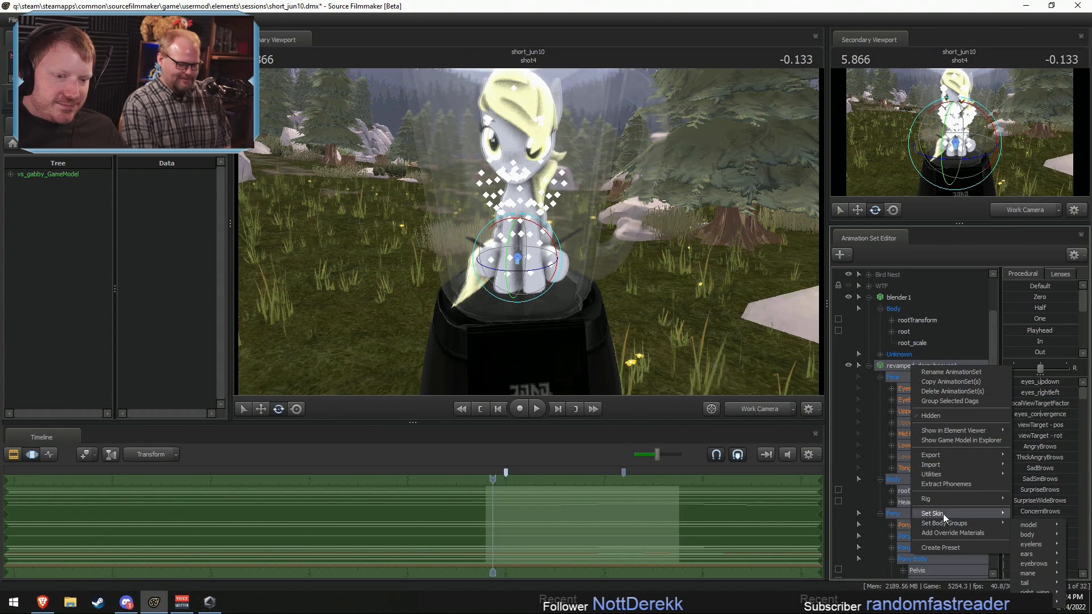
mouse_move(935, 476)
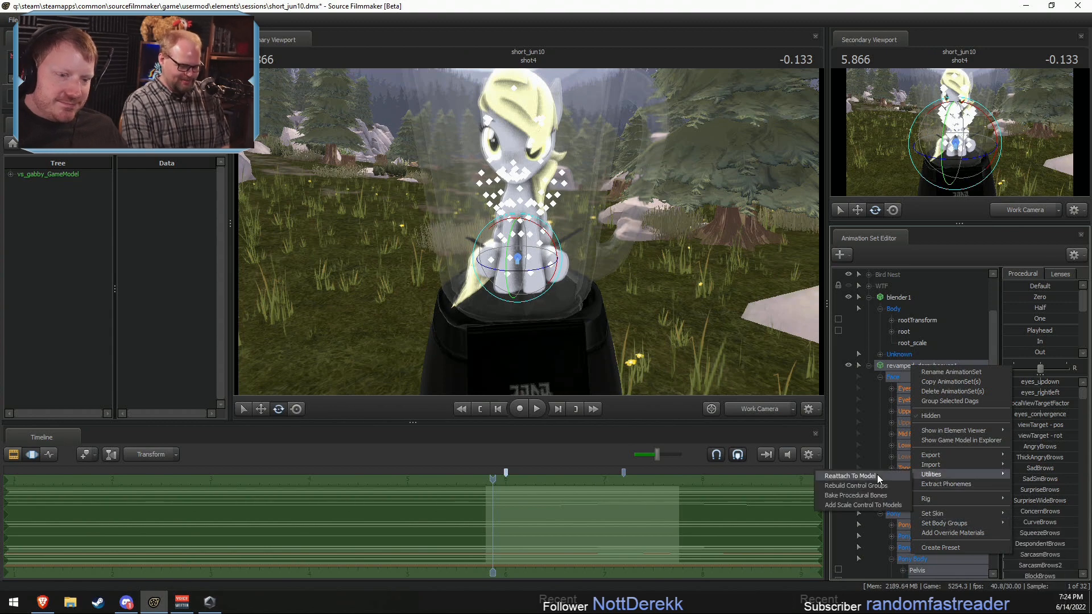
left_click(855, 503)
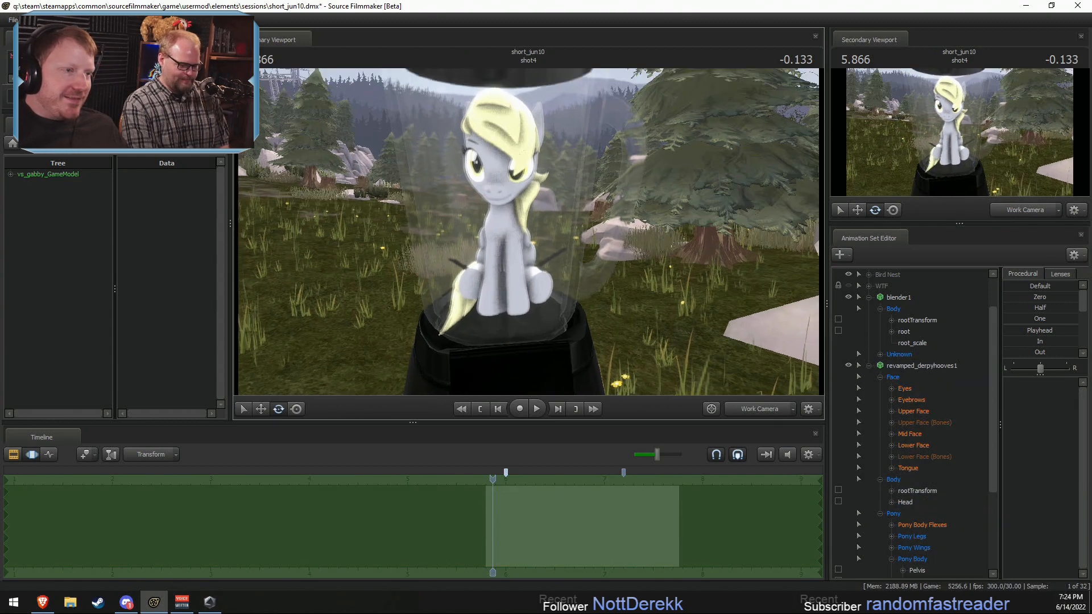
Step: Select the whole Derpy model and move it to fit the seated pose inside the blender jar
left_click_drag(652, 298, 651, 298)
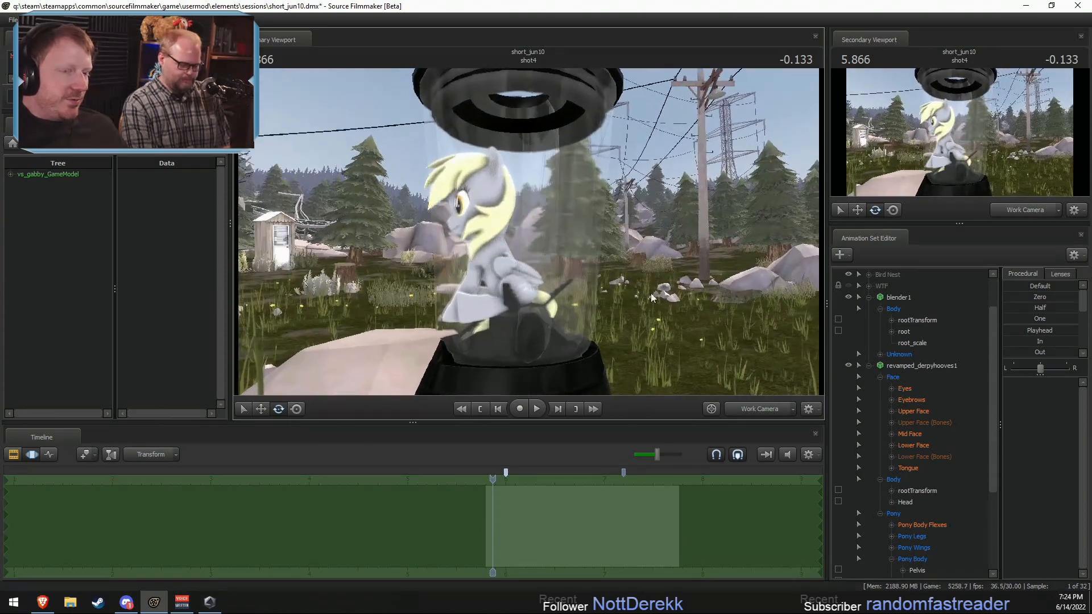
left_click(914, 365)
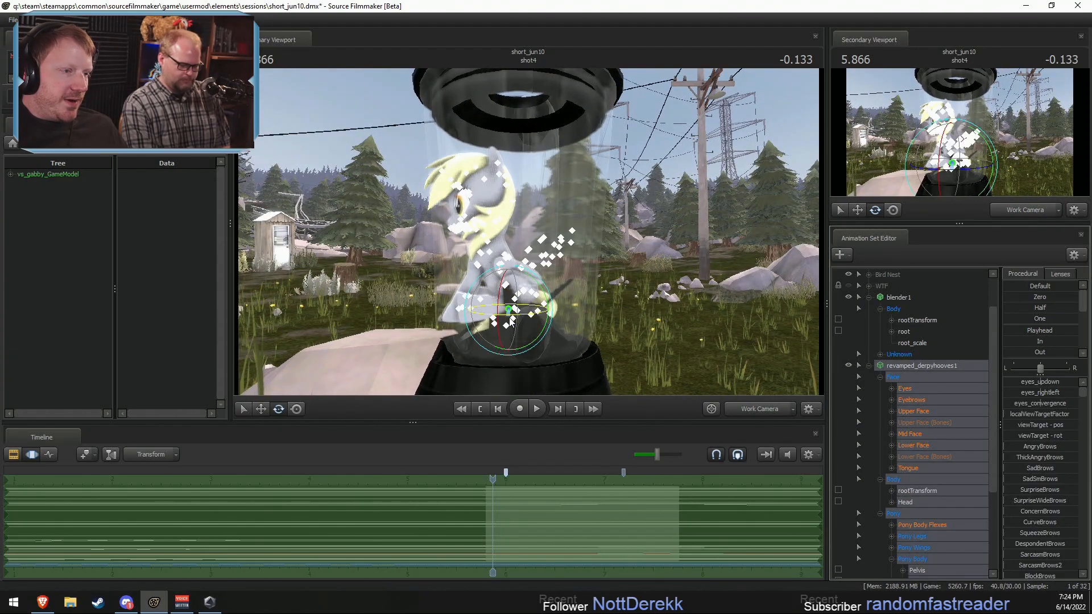
left_click_drag(651, 297, 657, 295, "alt")
key("w")
left_click_drag(508, 310, 487, 224)
left_click_drag(719, 273, 728, 273, "alt")
Step: Collapse Derpy's control list and reduce blender1's root_scale to shrink the blender around her
left_click(870, 365)
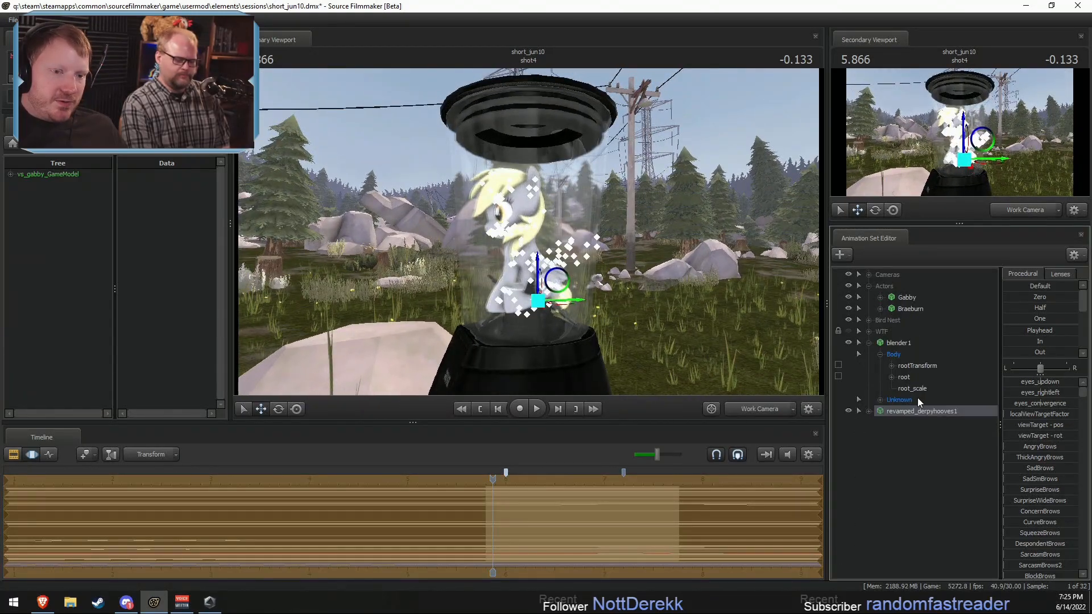
left_click(912, 389)
left_click_drag(1053, 384, 1035, 385)
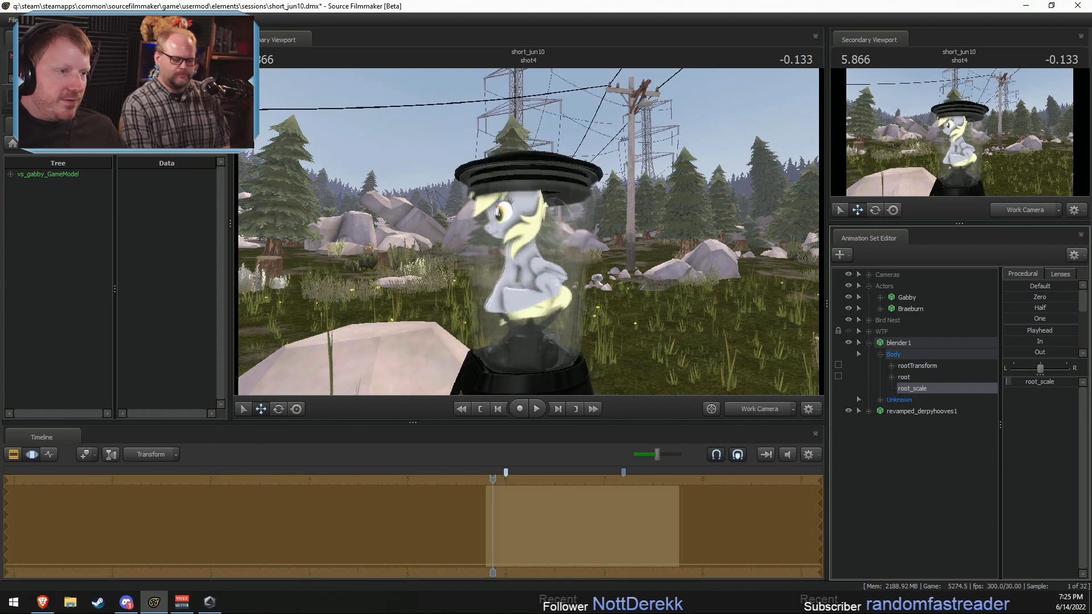
Step: Move the whole Derpy model down onto the smaller blender's base and center her sideways in the jar
left_click(892, 414)
left_click_drag(678, 295, 516, 231, "alt")
key("w")
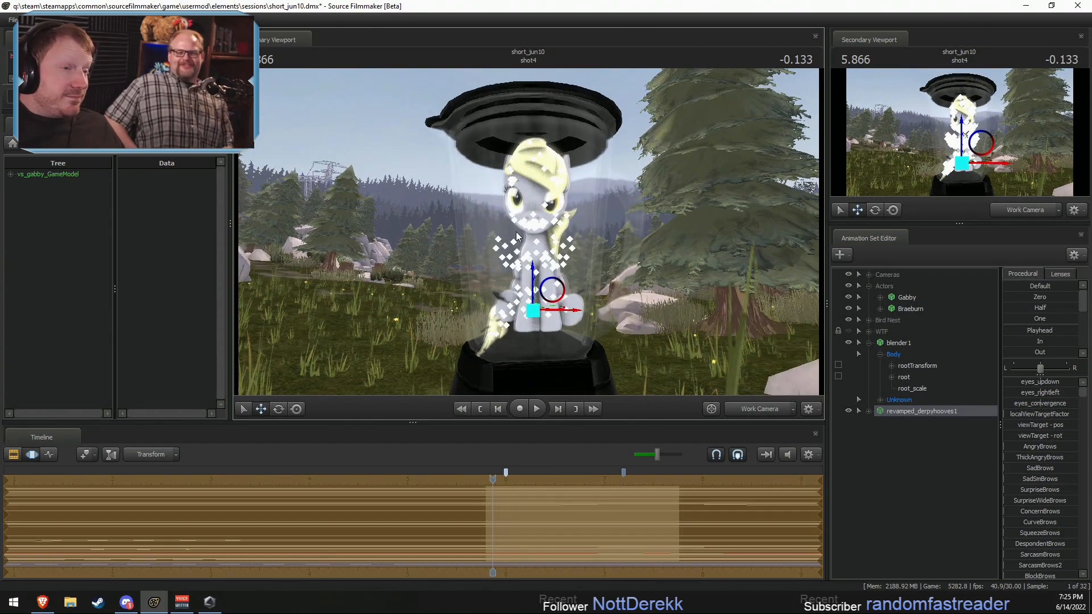
key("F2")
key("F3")
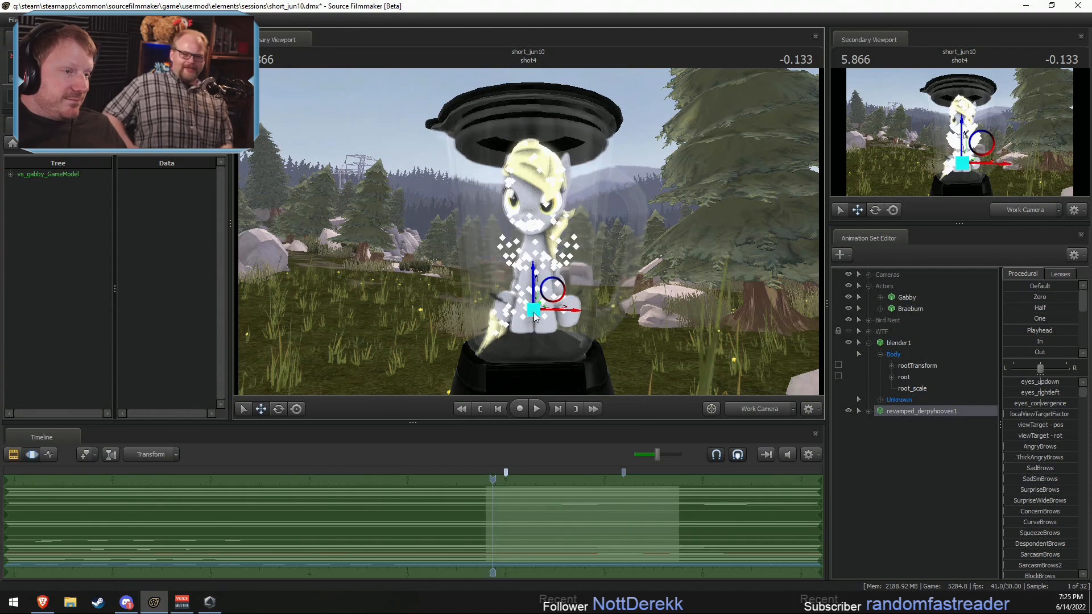
left_click_drag(533, 312, 529, 312)
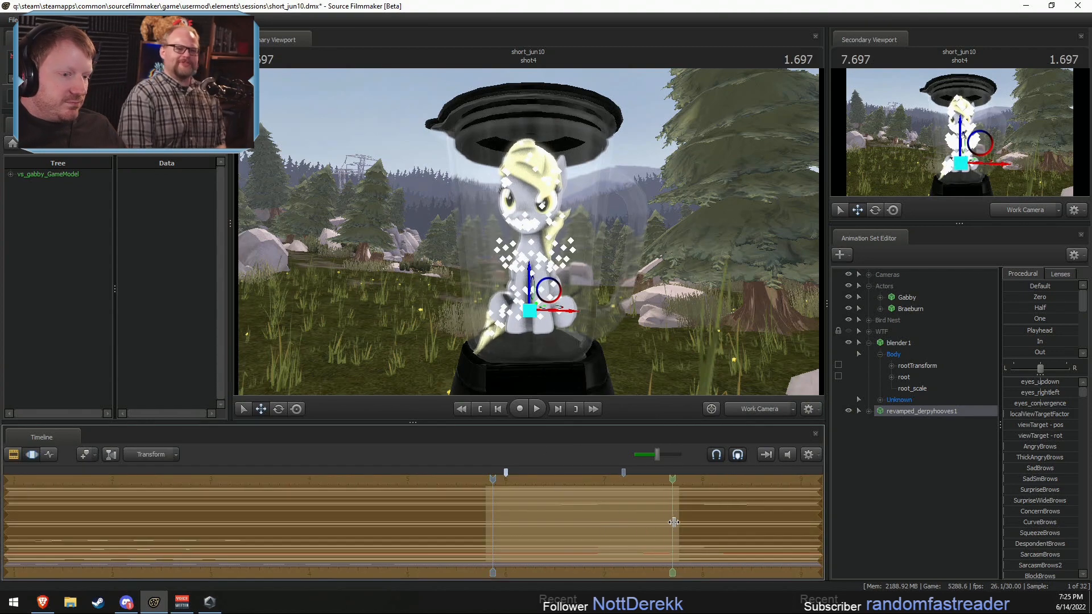
Step: Select blender1 and shift its blade spin animation later in the timeline
left_click_drag(675, 520, 1057, 497, "shift")
left_click_drag(668, 522, 616, 528)
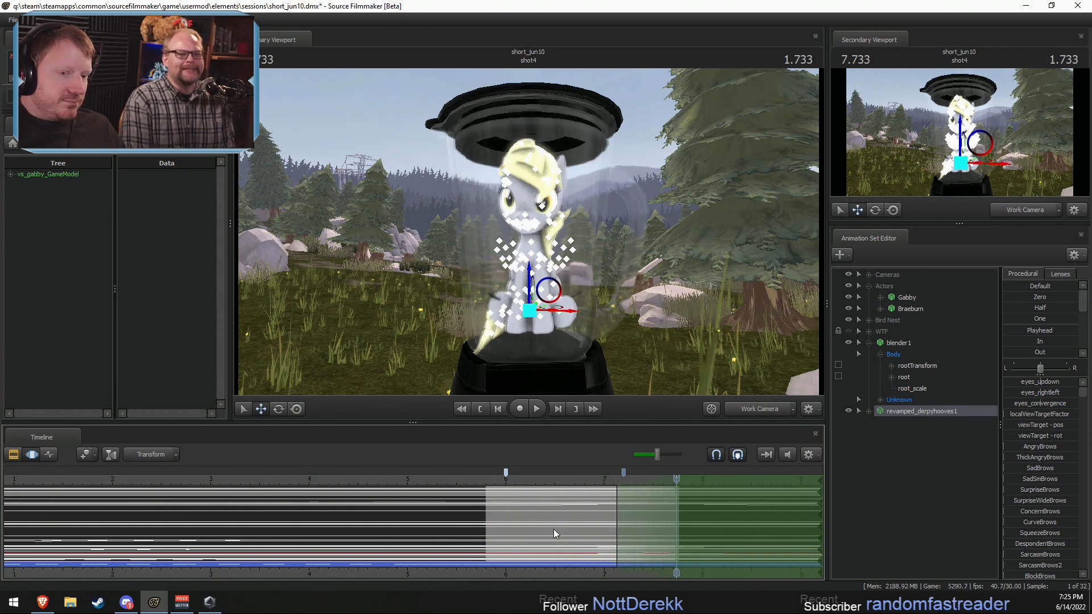
left_click(898, 343)
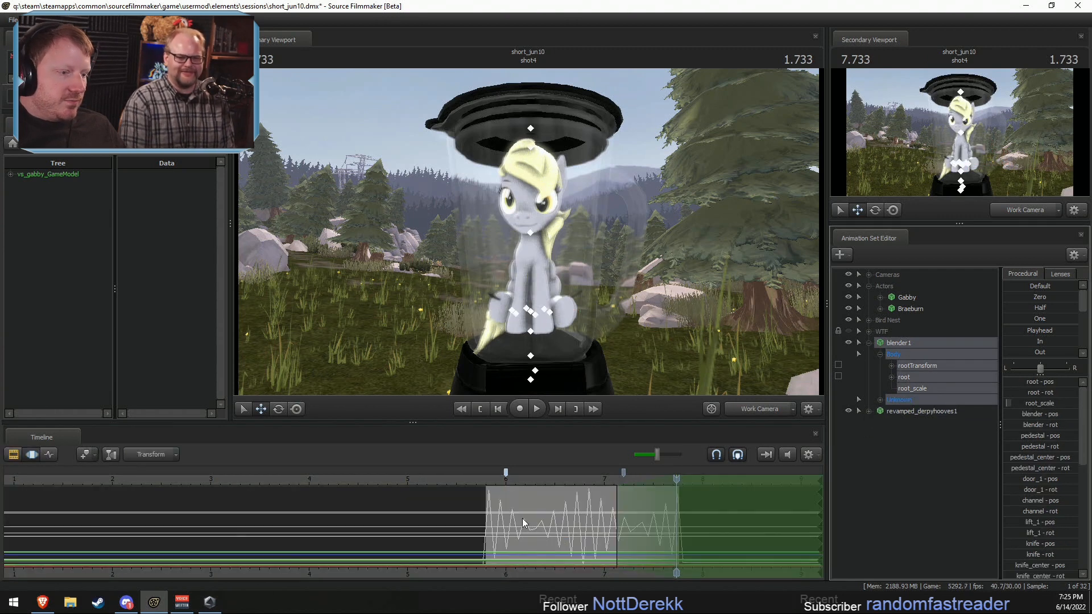
left_click_drag(528, 526, 583, 519)
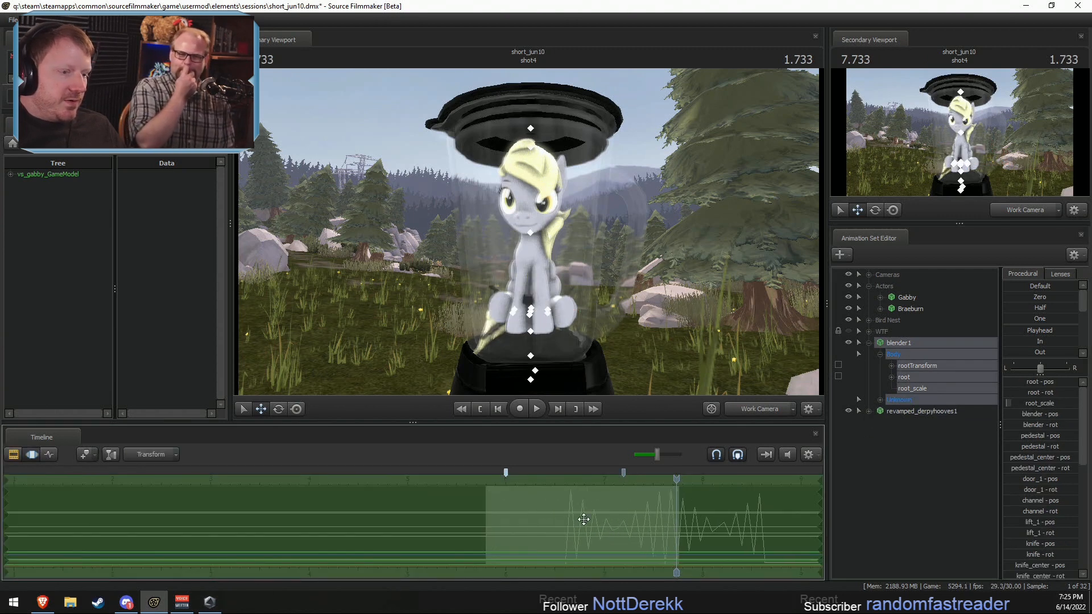
Step: Place the playhead at 6.500 and nudge blender1's blade spin slightly earlier to start there
left_click(554, 481)
key("F2")
scroll(560, 521, "up", 4)
key("F3")
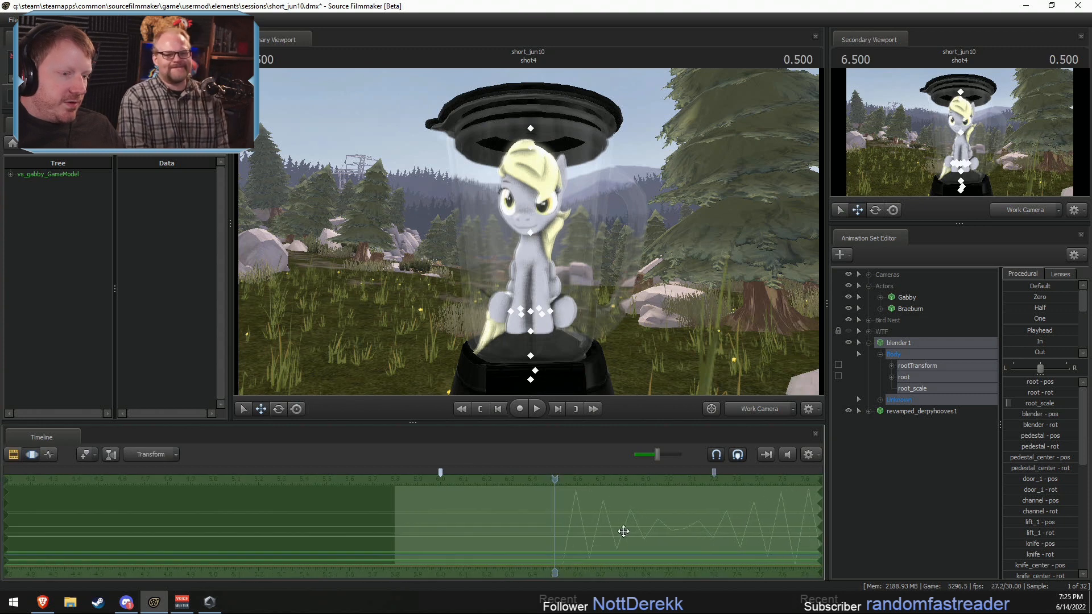
left_click_drag(623, 531, 615, 531)
Step: Play back shot4 around the start of the blade spin to check its timing
key("F2")
left_click_drag(414, 482, 401, 482)
key("space")
key("space")
key("F3")
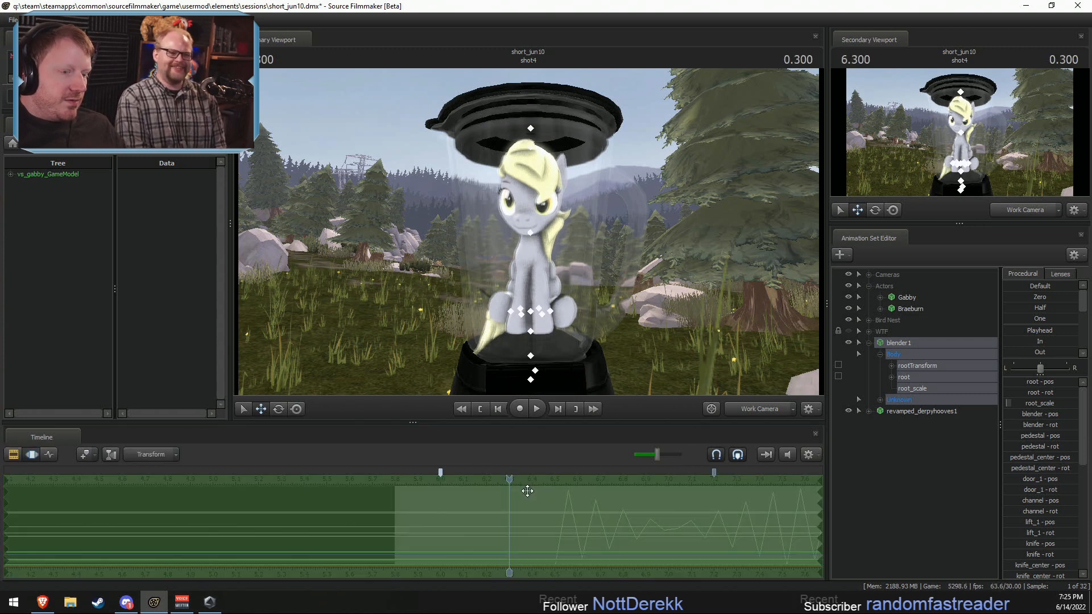
Step: Set the time selection from the blade spin's start onward, then select the whole Derpy model and expand its controls
scroll(677, 533, "down", 3)
key("F2")
key("F3")
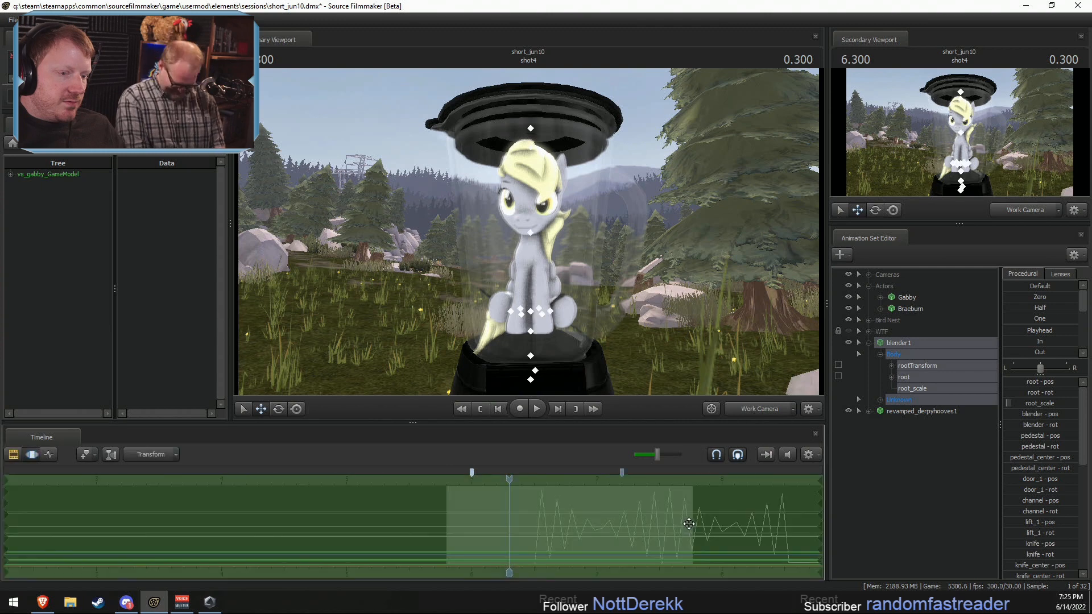
left_click_drag(688, 525, 821, 529, "shift")
left_click_drag(688, 504, 533, 528)
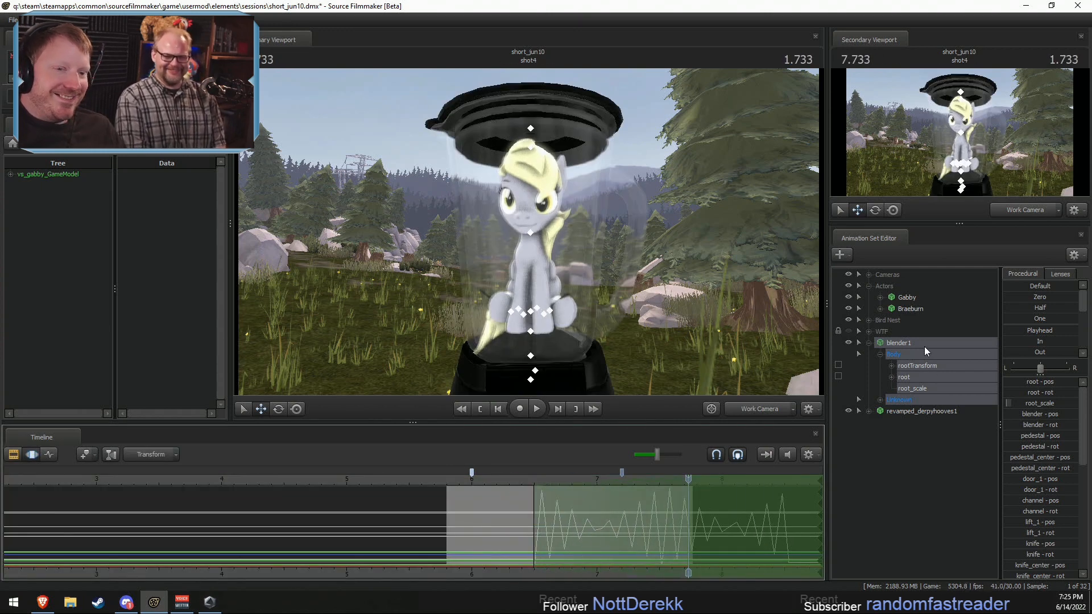
left_click(904, 411)
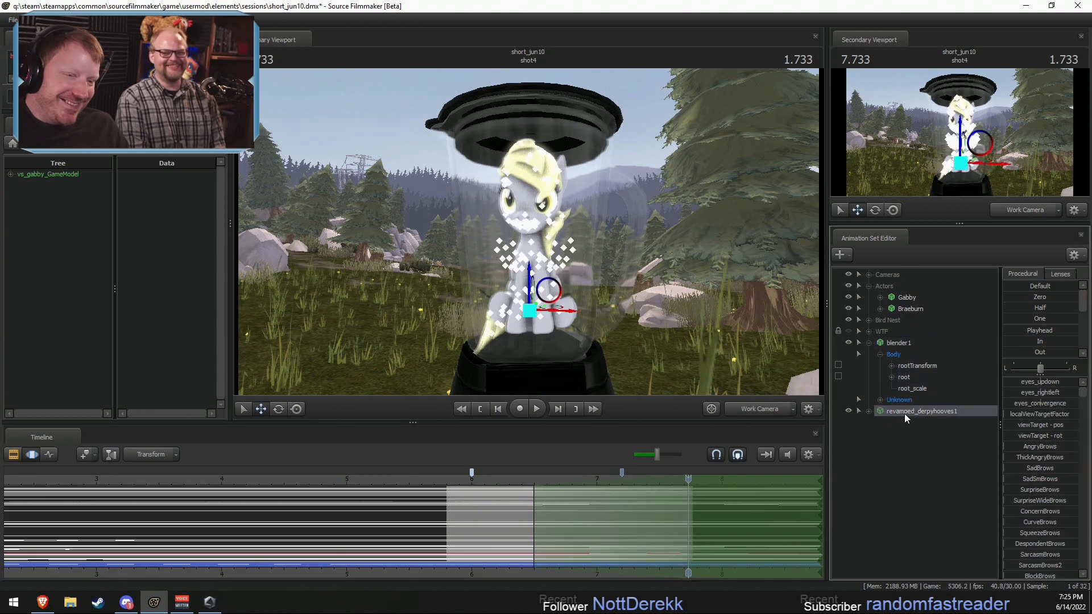
left_click(869, 411)
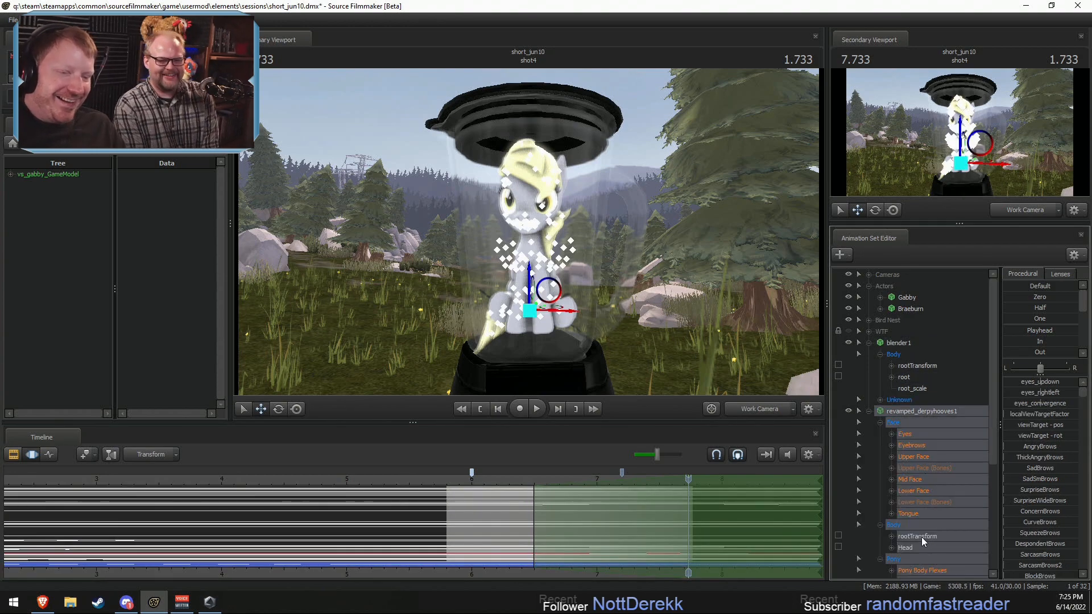
Step: Lock every Pony Body bone of revamped_derpyhooves1, from Tail3 up to Pelvis, with the rotate manipulator active
left_click_drag(649, 273, 652, 324, "alt")
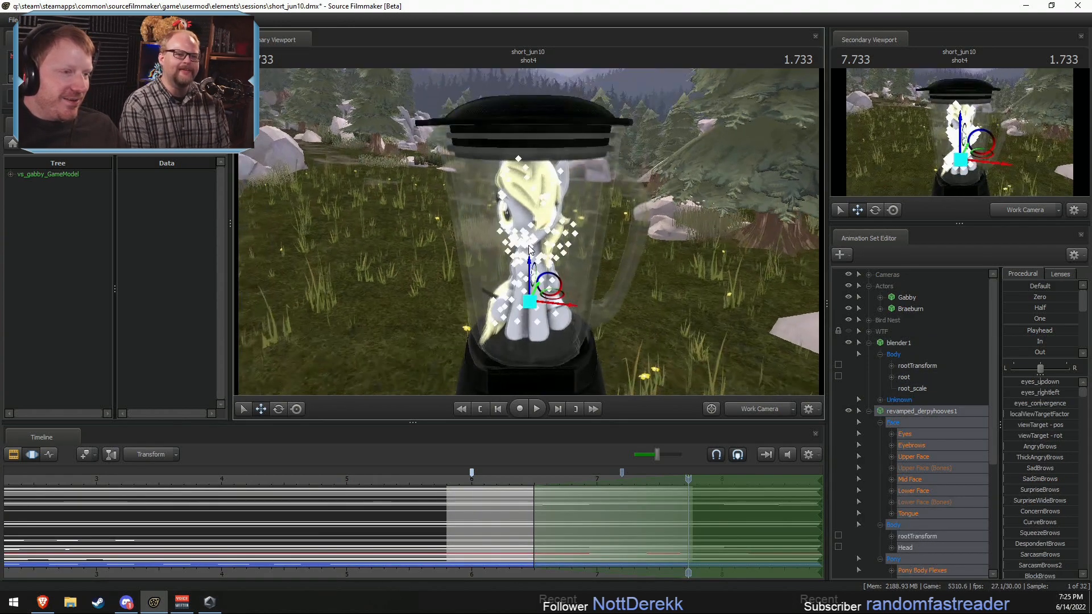
key("e")
scroll(922, 451, "down", 2)
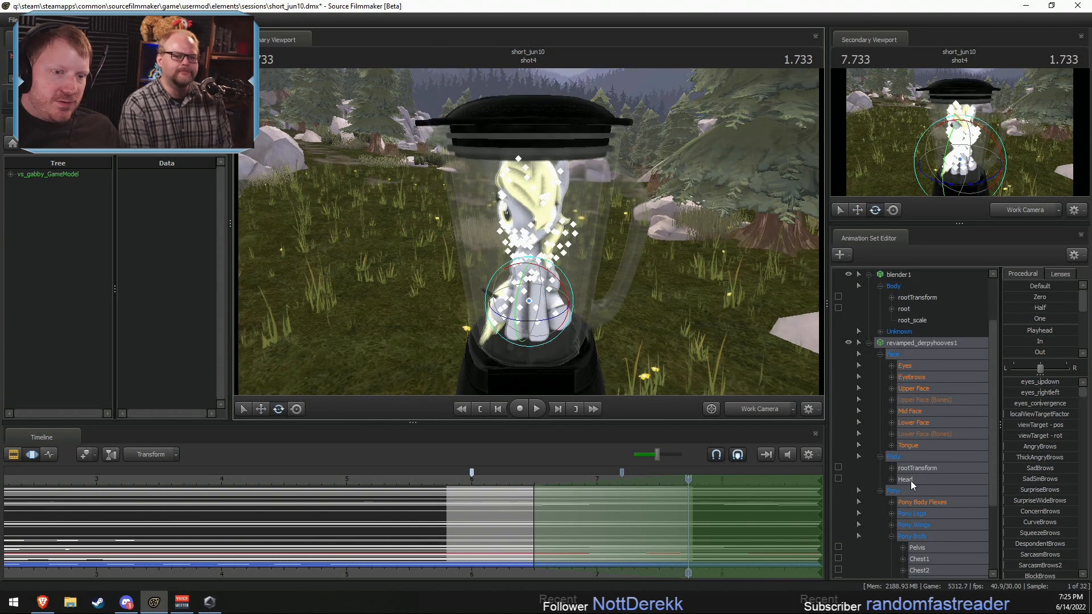
scroll(870, 427, "down", 3)
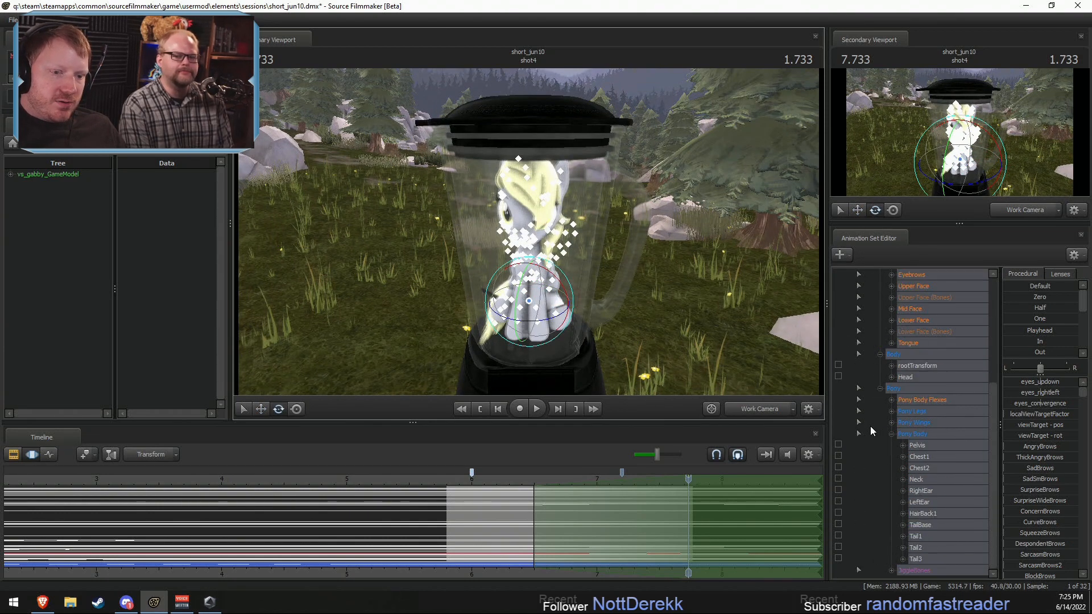
left_click(838, 558)
left_click(838, 546)
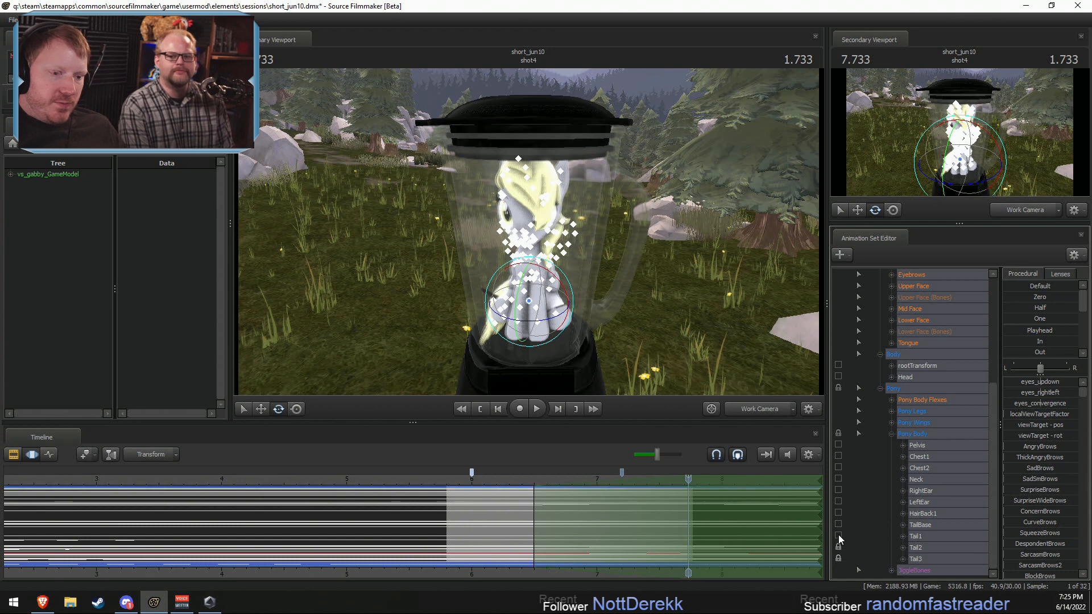
left_click(838, 534)
left_click(837, 525)
left_click(839, 513)
left_click(838, 502)
left_click(838, 490)
left_click(838, 479)
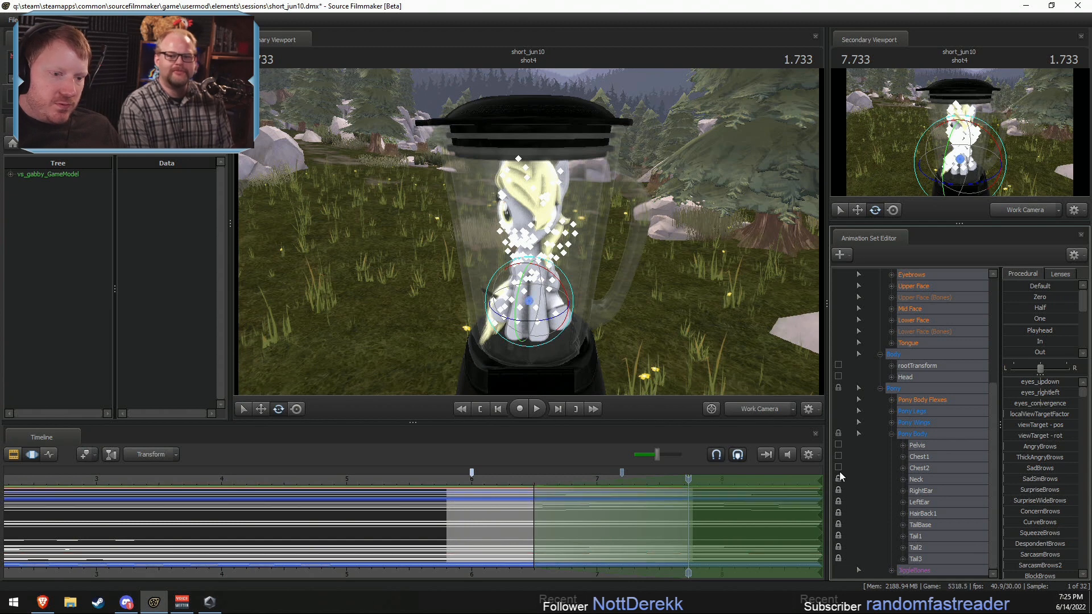
left_click(838, 456)
left_click(838, 468)
left_click(838, 445)
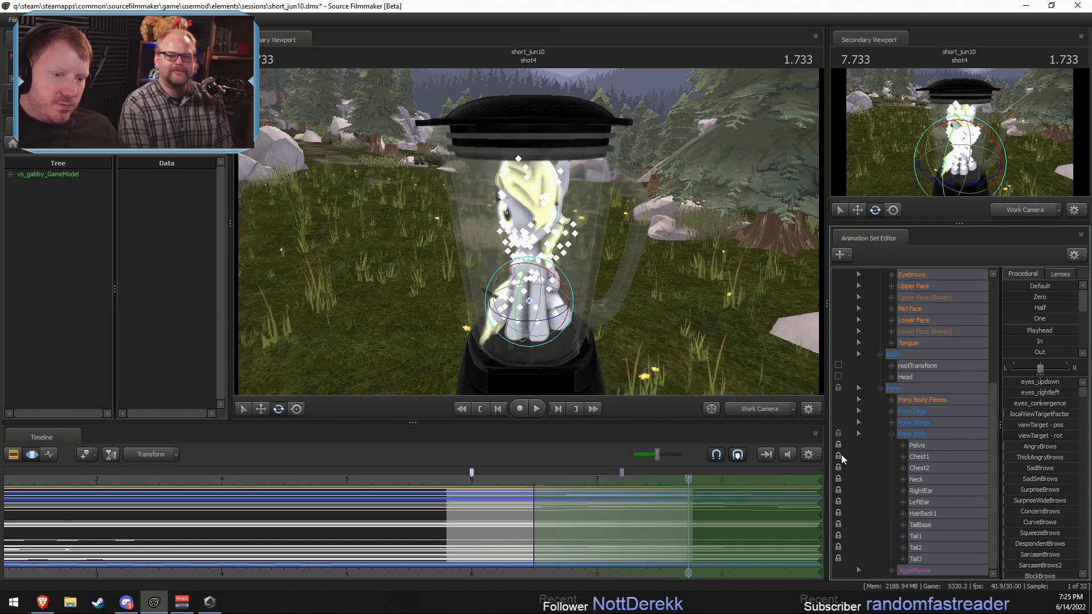
Step: Expand Derpy's JiggleBones group and lock all its bones, from the cheeks and hair to the tail and ear tips
left_click(891, 570)
scroll(889, 567, "down", 5)
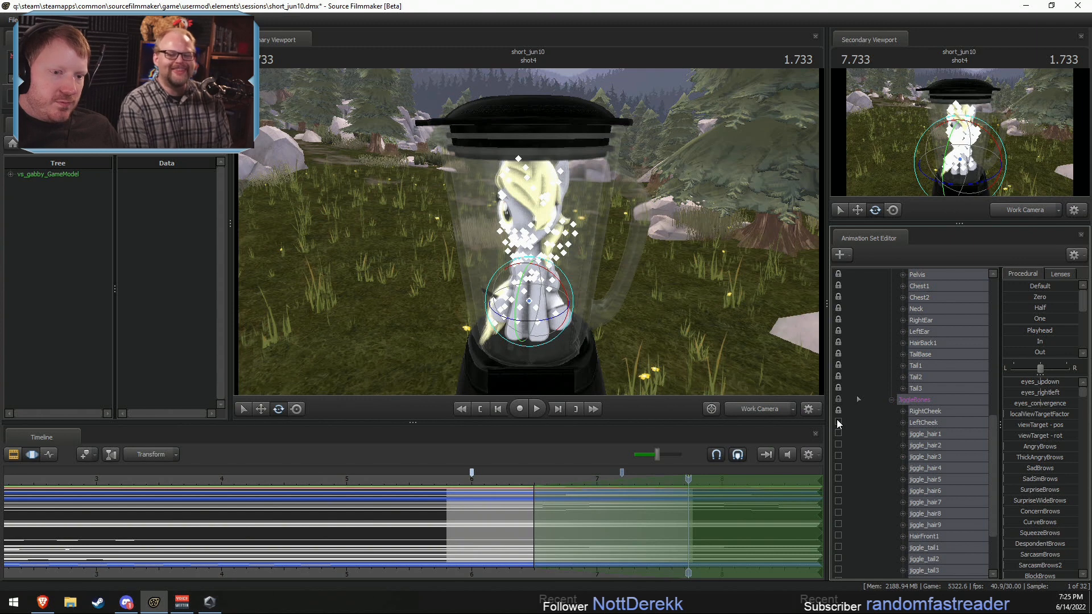
left_click(838, 422)
left_click(838, 434)
left_click(838, 445)
left_click(837, 456)
left_click(838, 468)
left_click(838, 480)
left_click(838, 490)
left_click(838, 502)
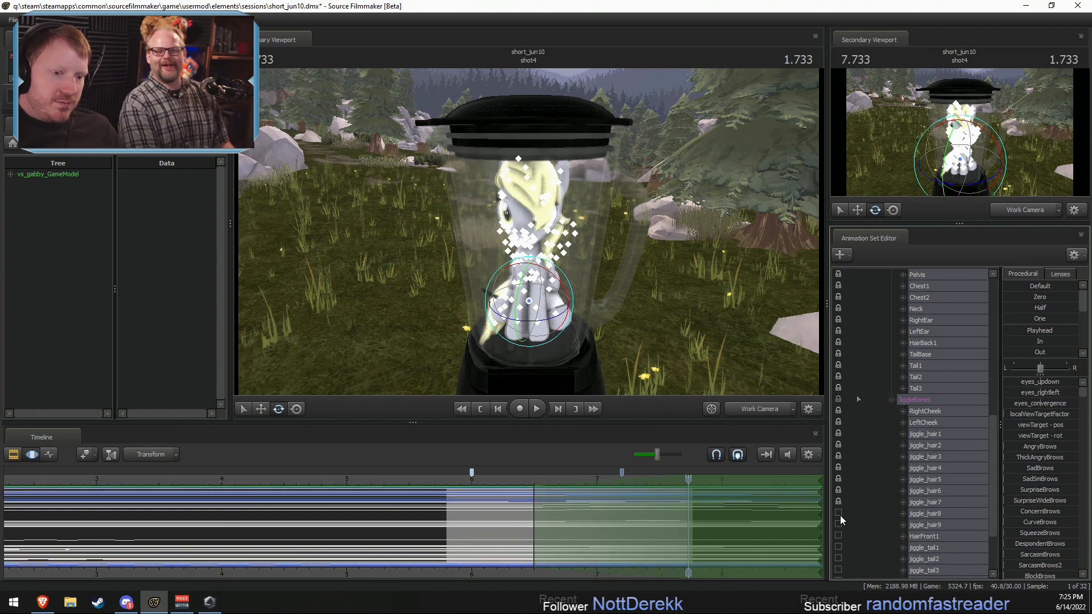
left_click(838, 541)
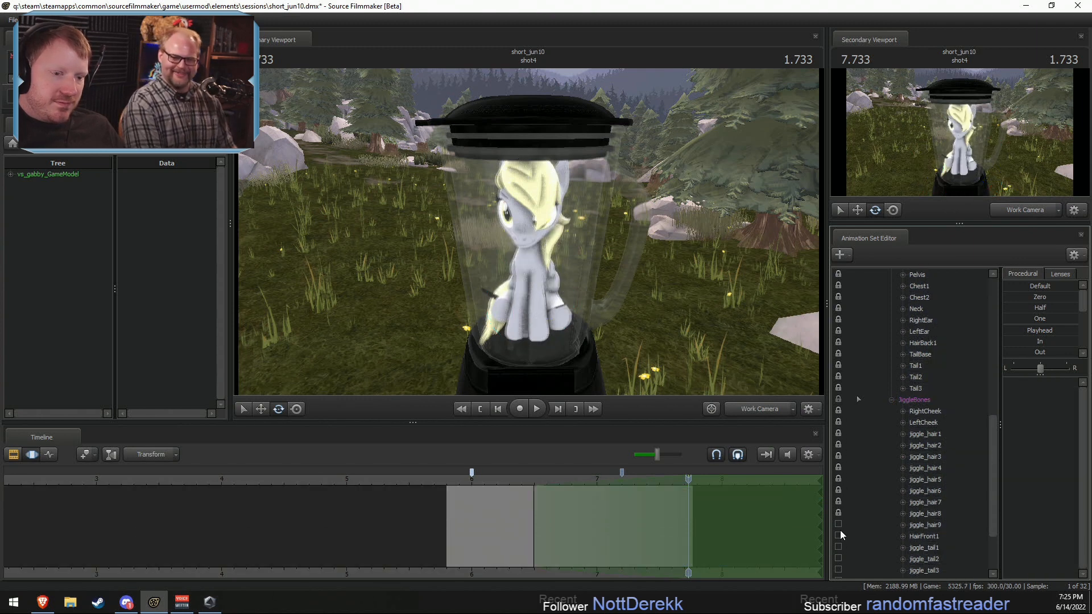
left_click(838, 570)
scroll(835, 570, "down", 3)
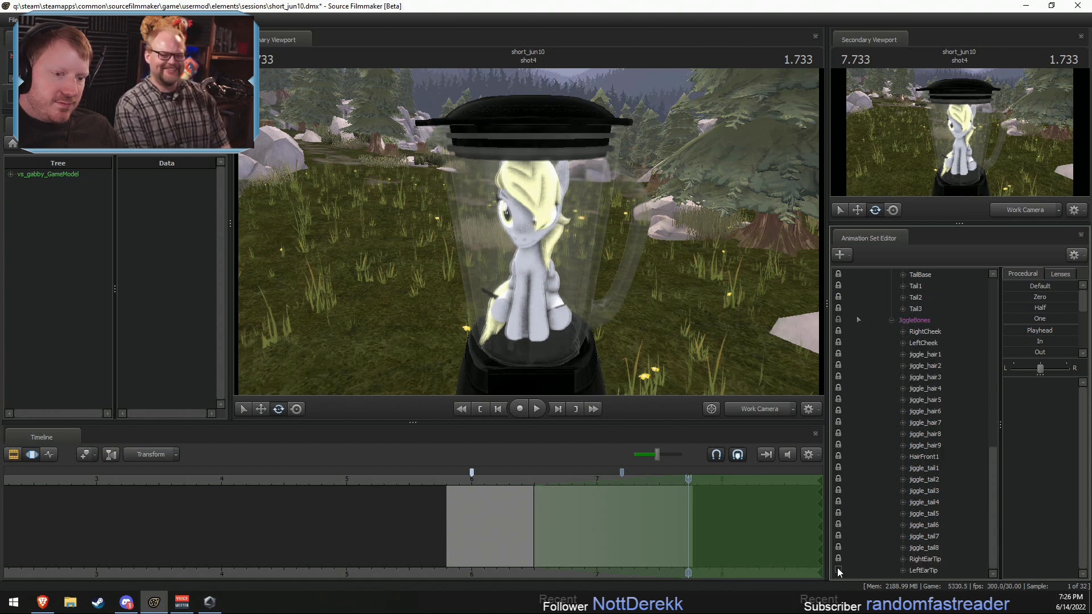
Step: Lock all the bones of Derpy's closed right and left wings, then collapse the Pony Wings group
scroll(929, 519, "up", 6)
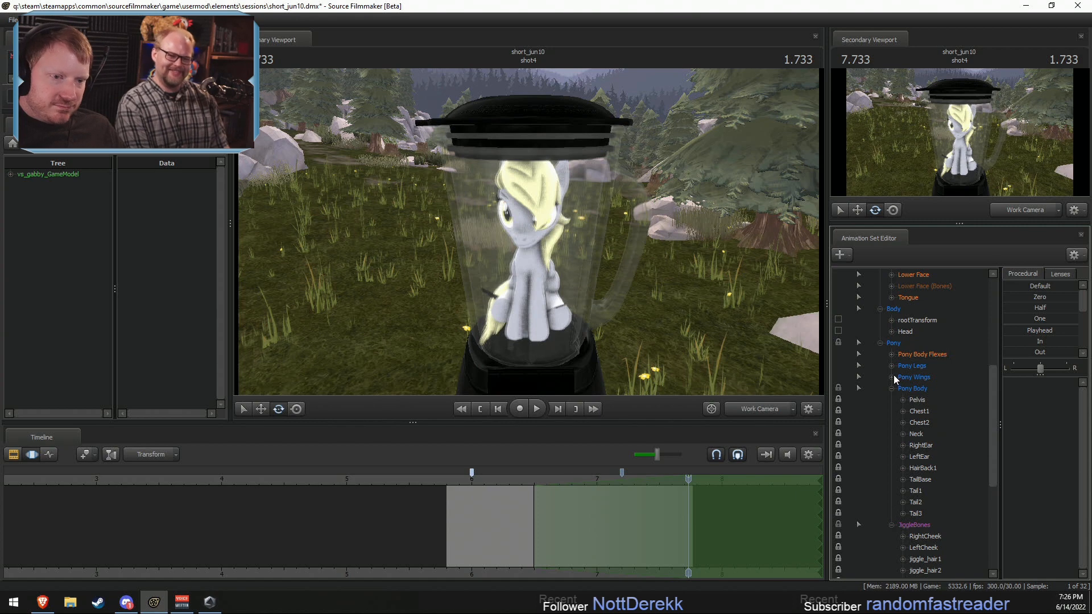
left_click(892, 377)
left_click(903, 423)
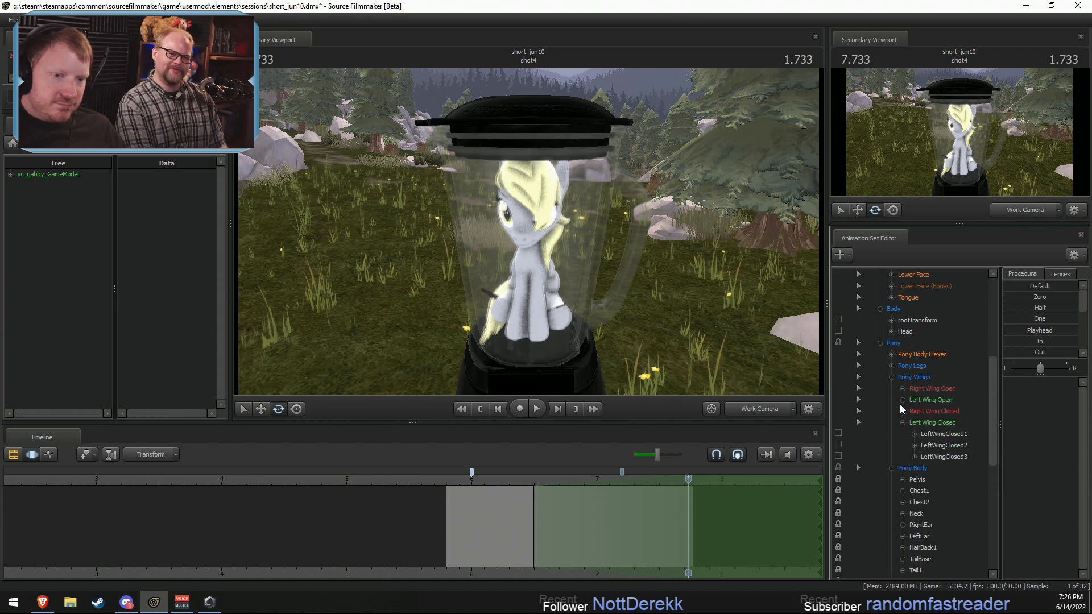
left_click(902, 411)
left_click(838, 433)
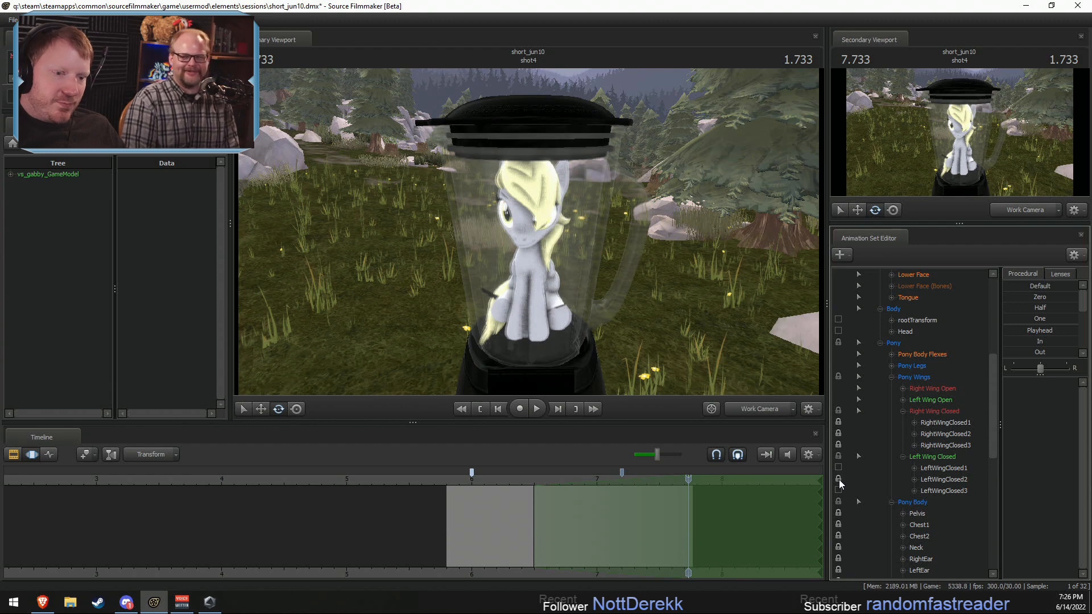
left_click(891, 375)
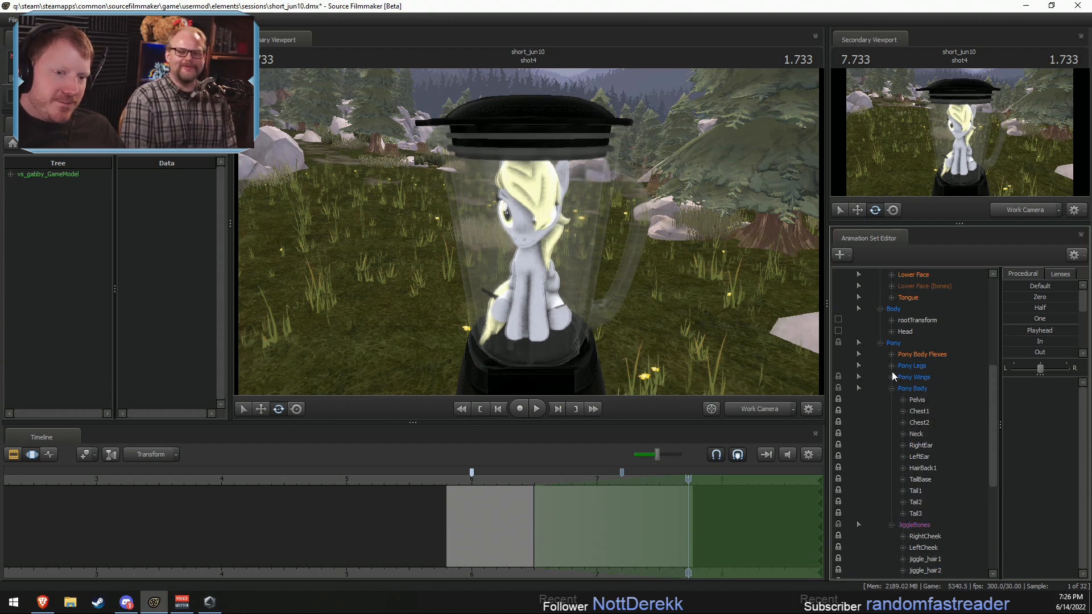
Step: Expand Pony Legs and lock every bone of Derpy's four legs, then lock her Head as well
left_click(891, 377)
left_click(891, 366)
left_click(902, 410)
left_click(902, 400)
left_click(903, 388)
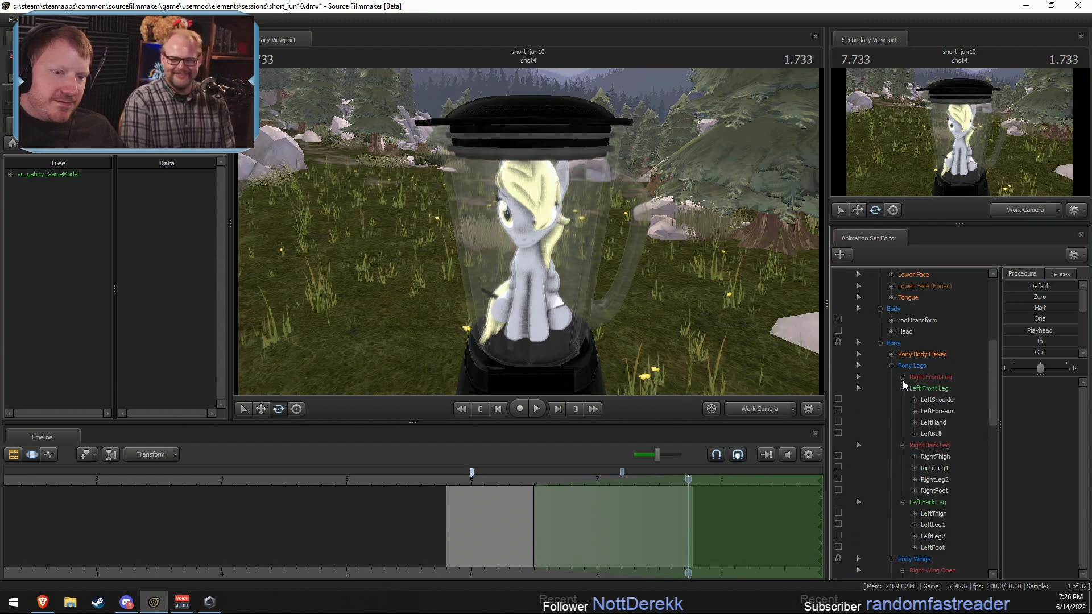
left_click(902, 377)
scroll(848, 543, "down", 1)
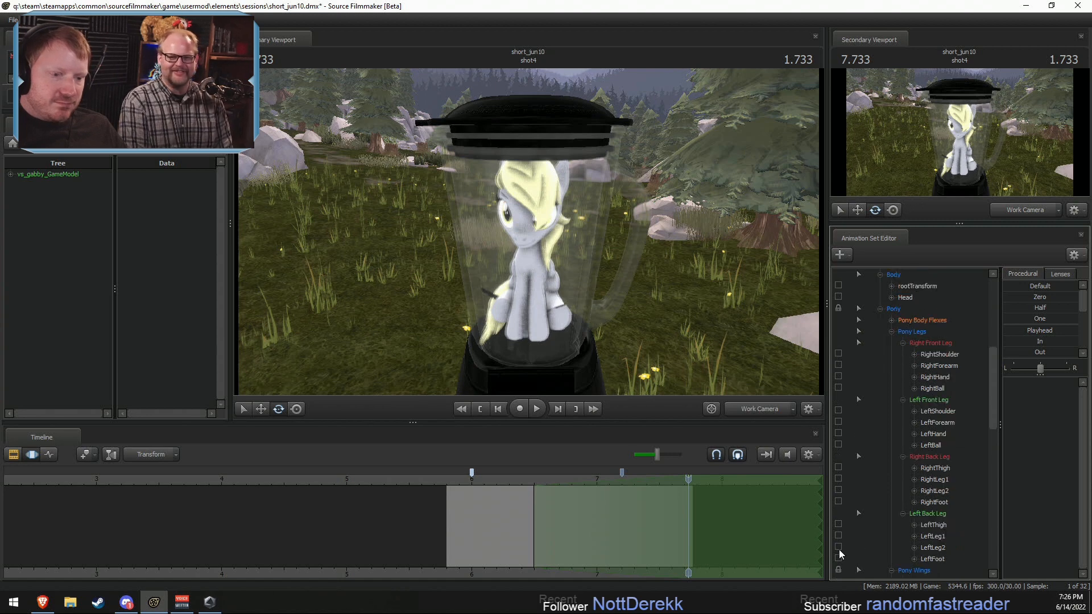
left_click(840, 532)
left_click(839, 527)
left_click(839, 549)
left_click(839, 556)
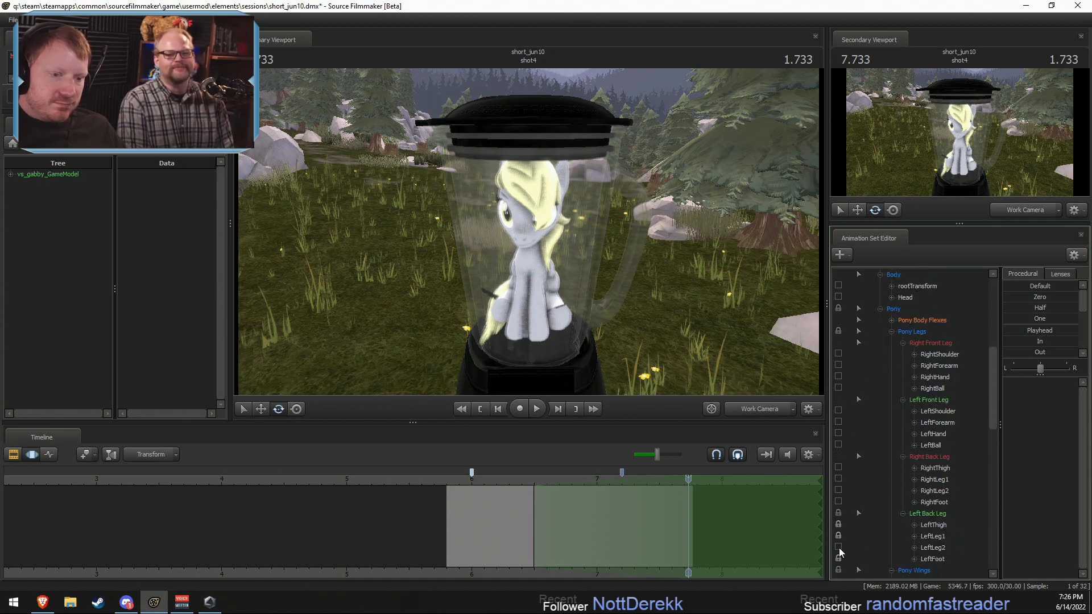
left_click(838, 502)
left_click(838, 490)
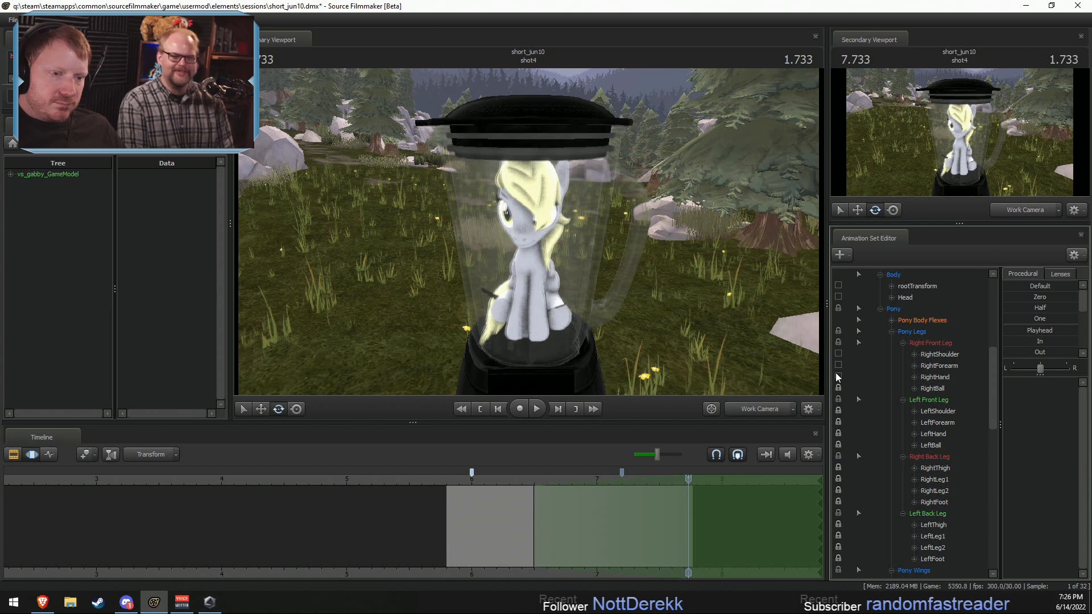
left_click(838, 354)
scroll(853, 370, "up", 3)
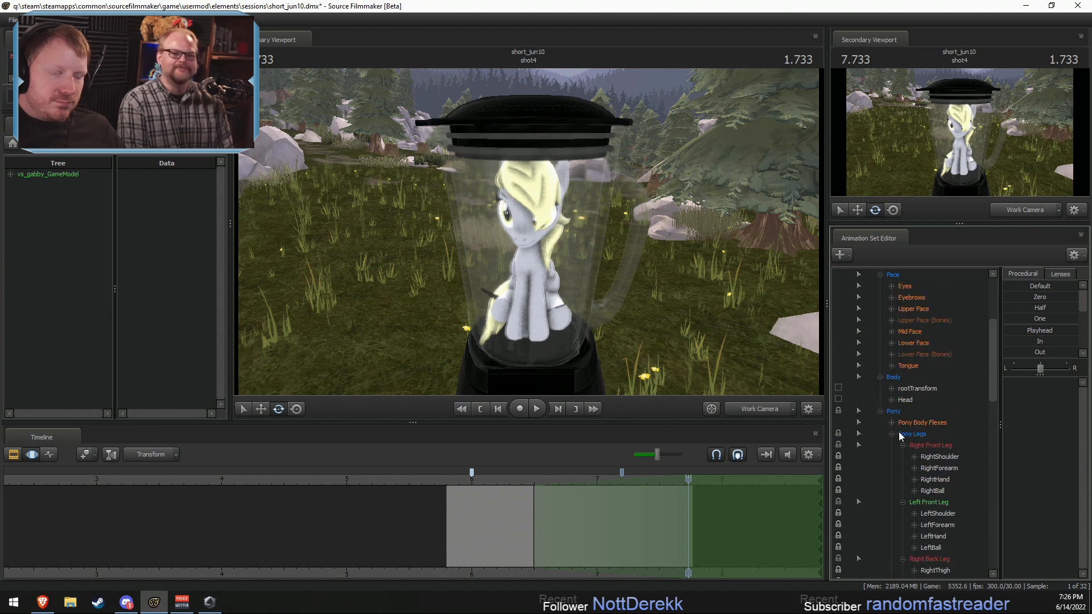
left_click(838, 398)
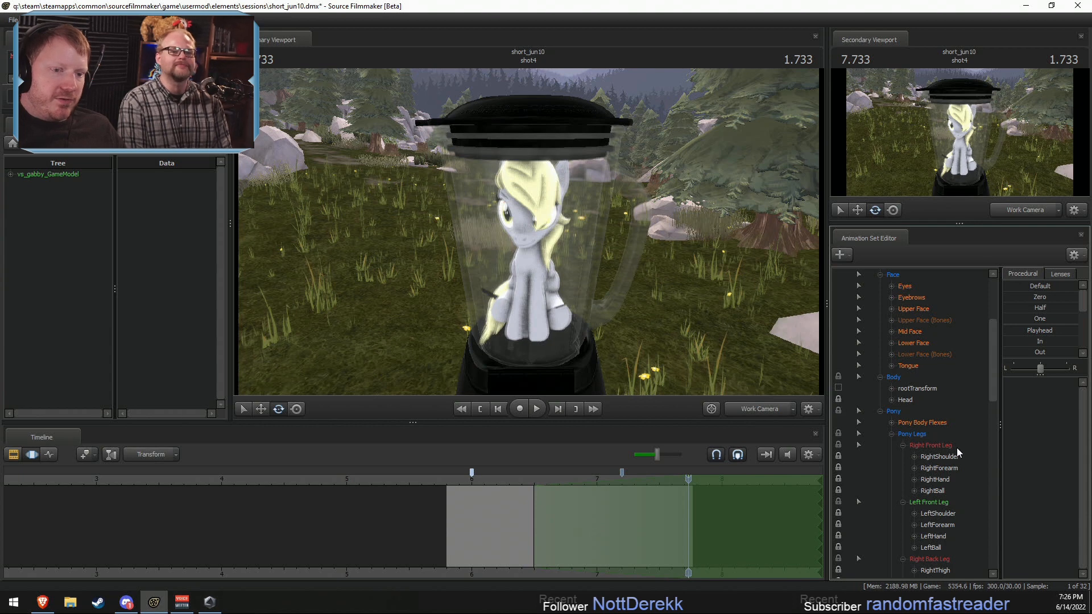
Step: Collapse Derpy's Face, Body and Pony groups and select the whole revamped_derpyhooves1 model
scroll(904, 396, "up", 3)
double_click(894, 378)
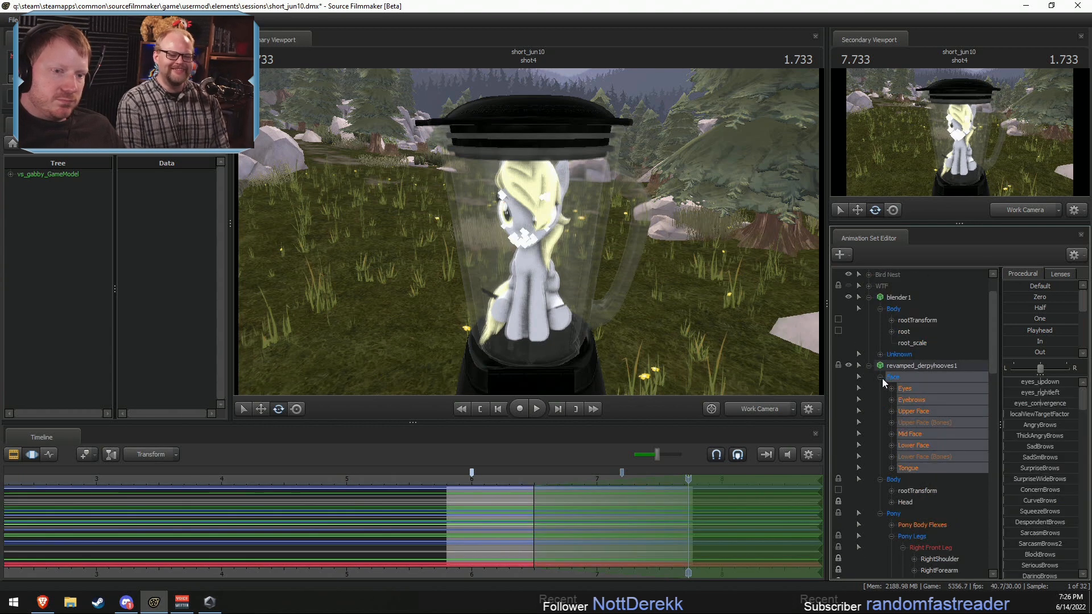
left_click(879, 389)
left_click(878, 400)
left_click(903, 411)
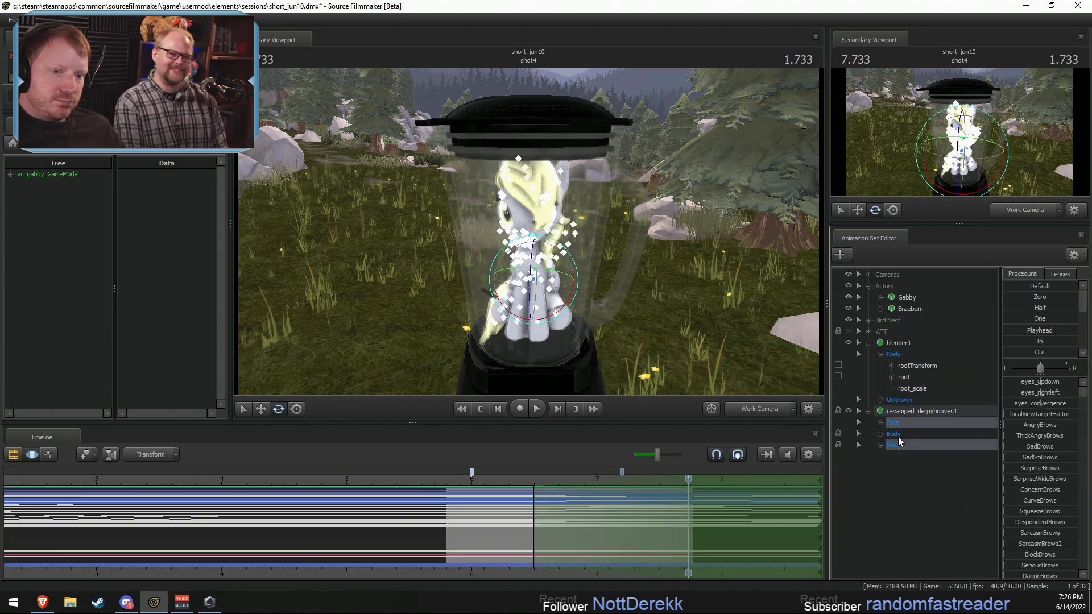
Step: Apply the Jitter preset to the whole Derpy model from the blade spin's start onward and scrub through the shaking
scroll(682, 518, "up", 2)
scroll(1012, 352, "down", 3)
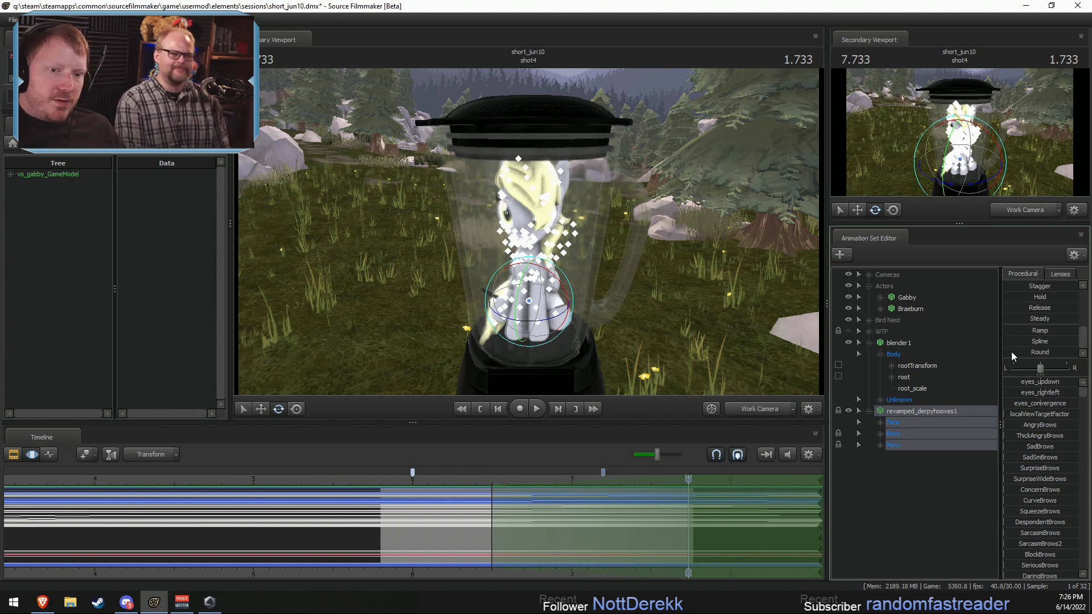
scroll(1023, 330, "up", 1)
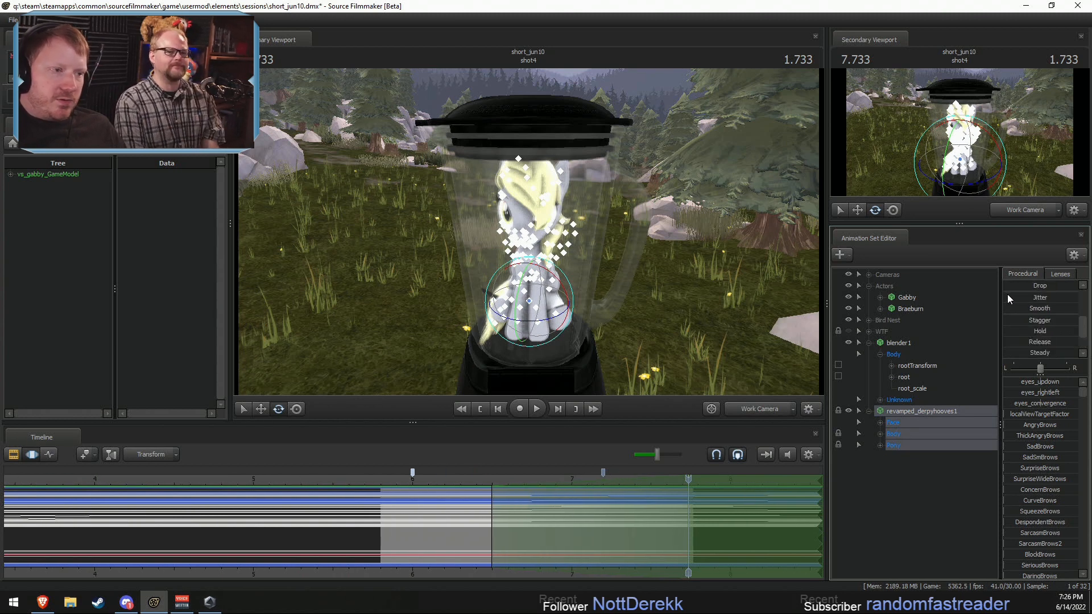
left_click(477, 484)
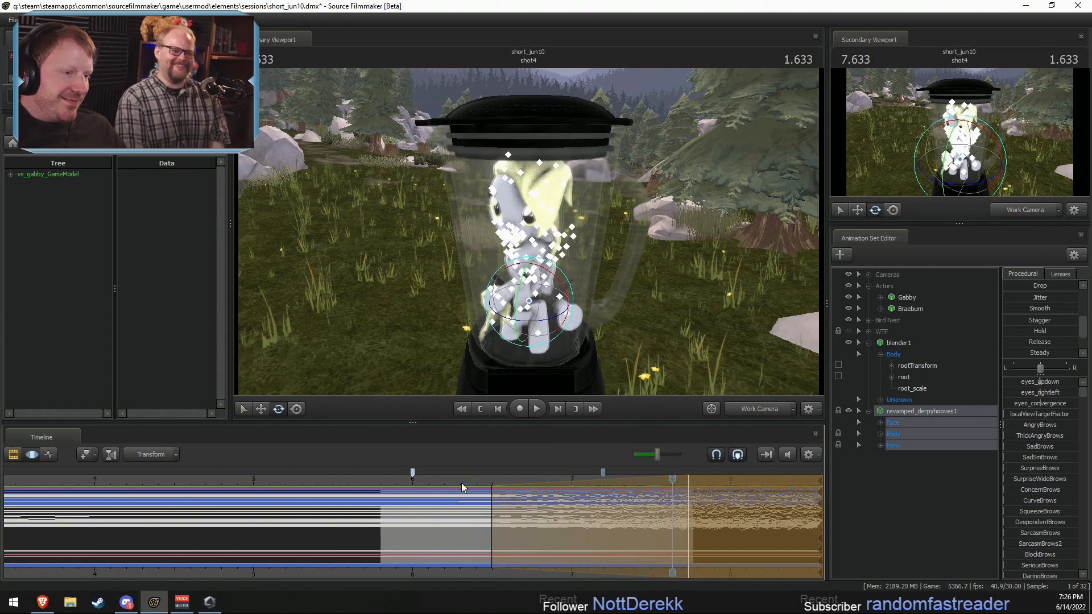
left_click_drag(462, 483, 688, 503)
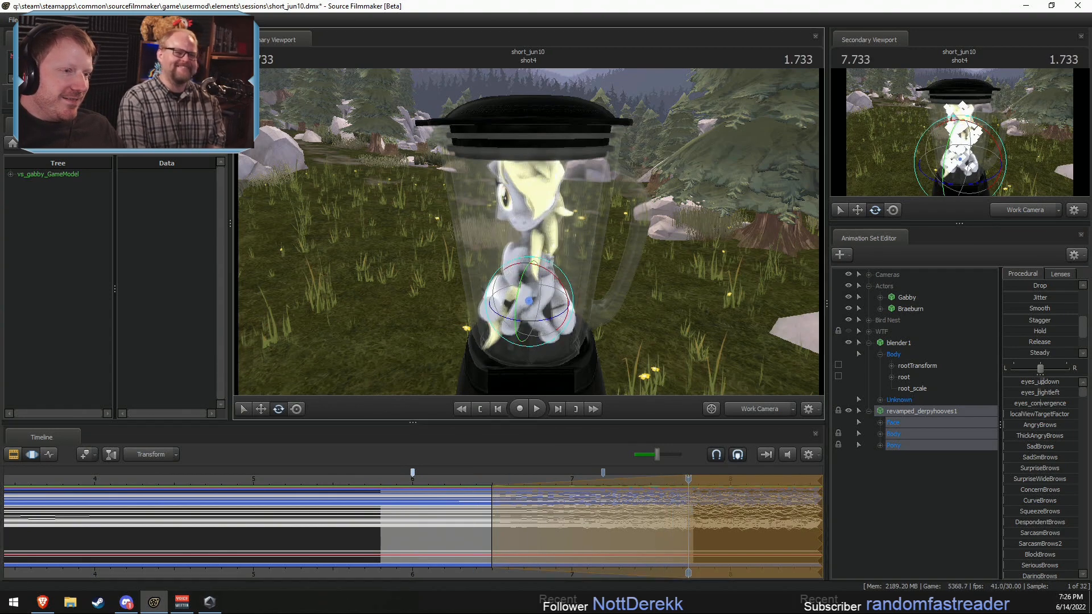
Step: Apply further Jitter to the selected Derpy model over the time selection and commit the change
left_click_drag(613, 262, 612, 239)
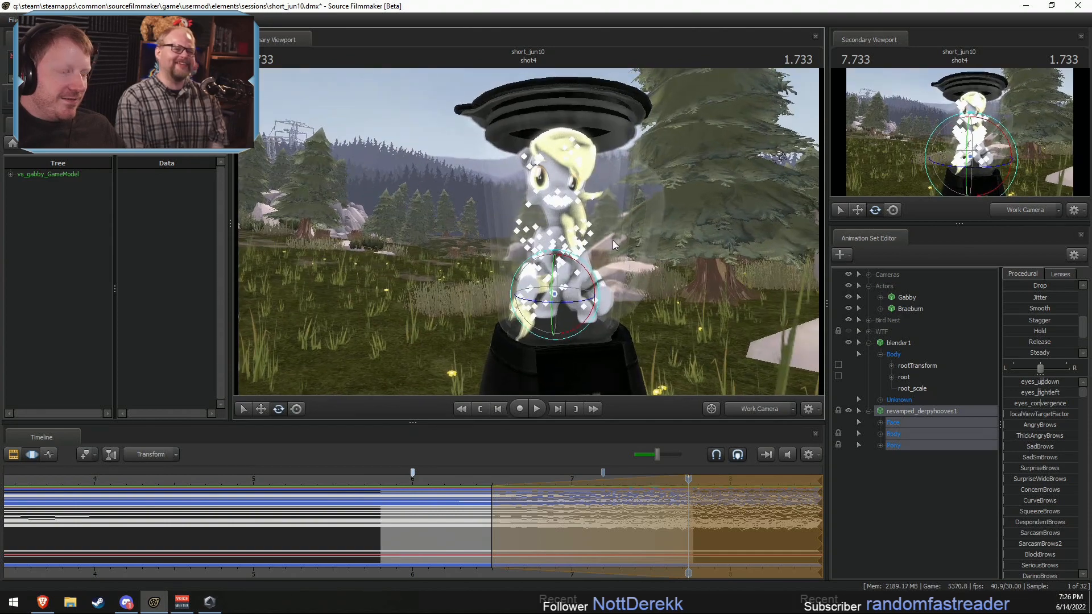
scroll(1026, 335, "up", 1)
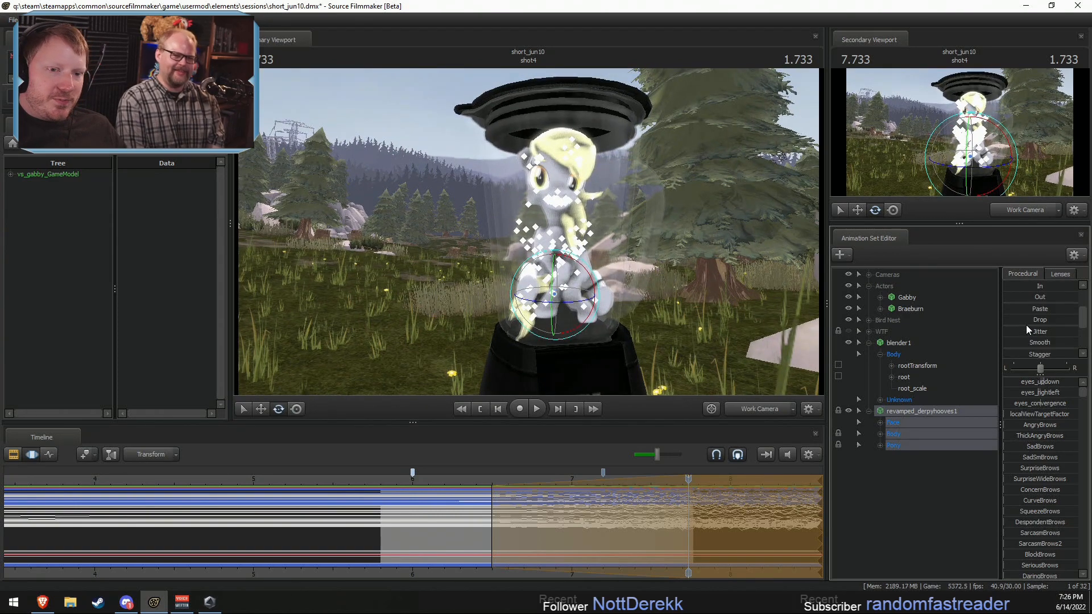
left_click_drag(1023, 334, 1043, 333)
key("F2")
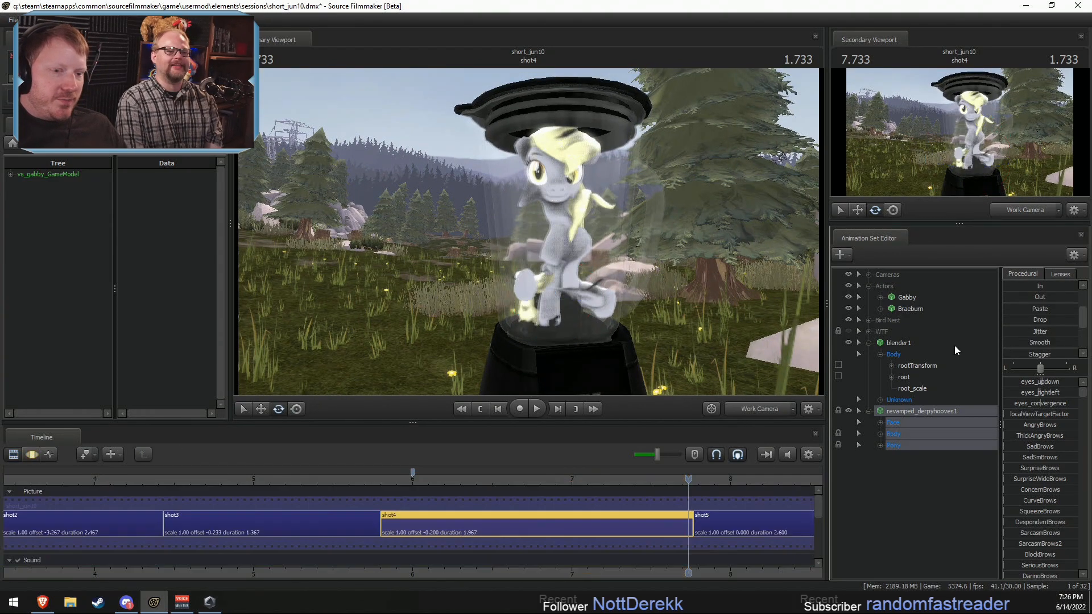
key("F3")
Step: Reselect all of Derpy's controls and rotate the model around its vertical axis inside the blender
left_click_drag(739, 294, 739, 364, "alt")
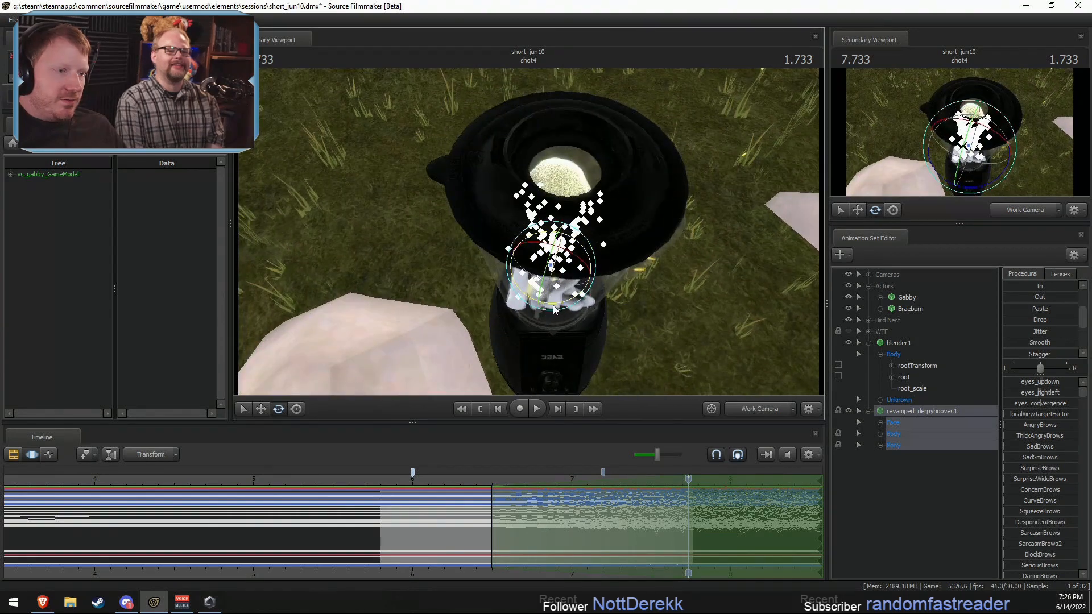
left_click_drag(557, 306, 618, 339)
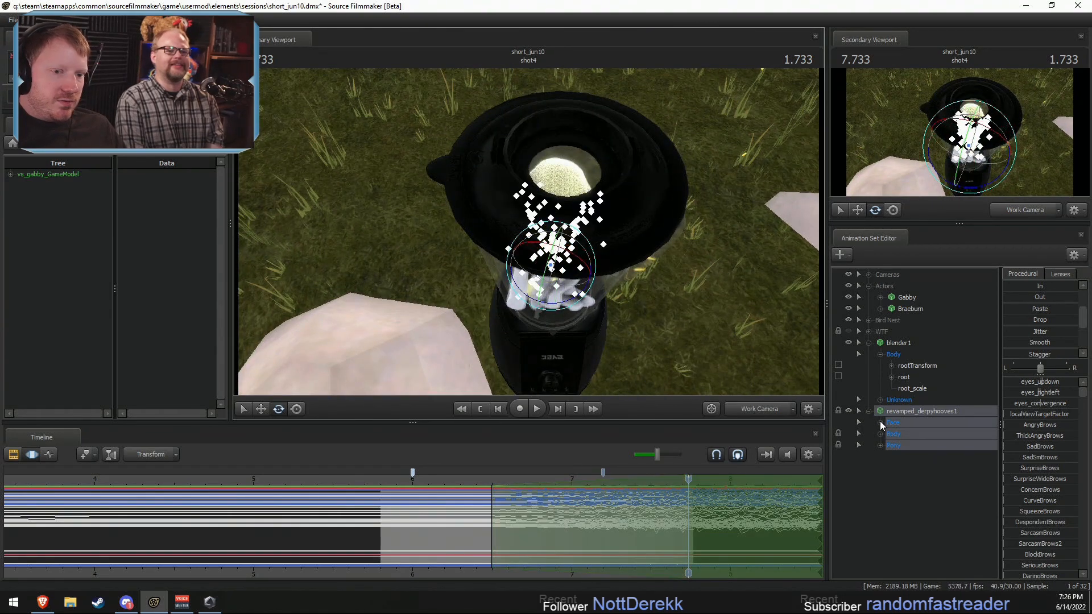
left_click(892, 415)
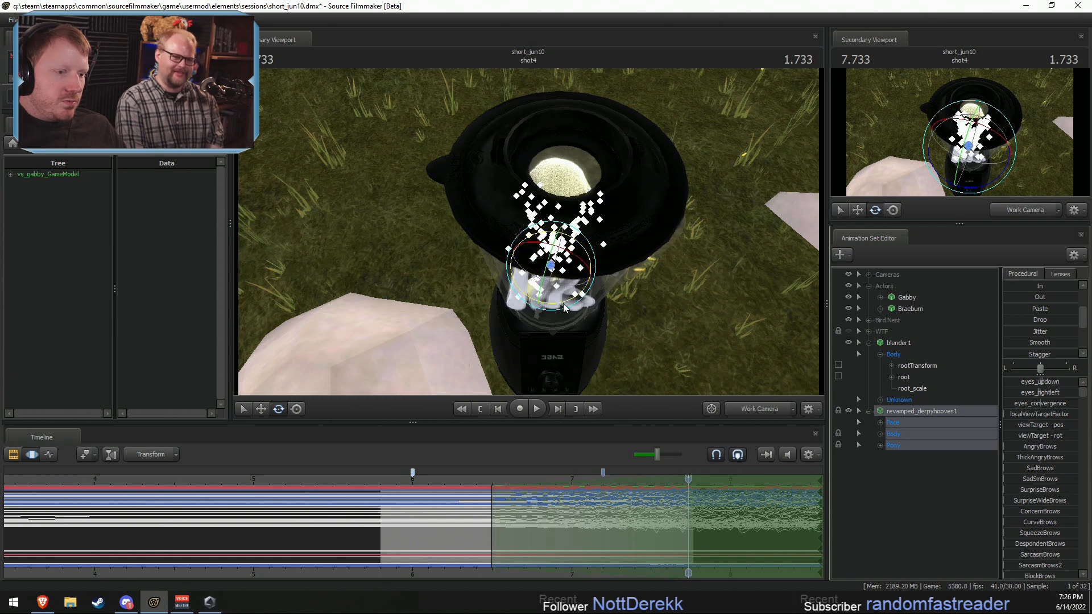
left_click_drag(563, 302, 529, 234)
right_click(565, 280)
mouse_move(611, 306)
left_click(674, 314)
left_click_drag(529, 234, 529, 176, "alt")
left_click_drag(544, 230, 517, 237)
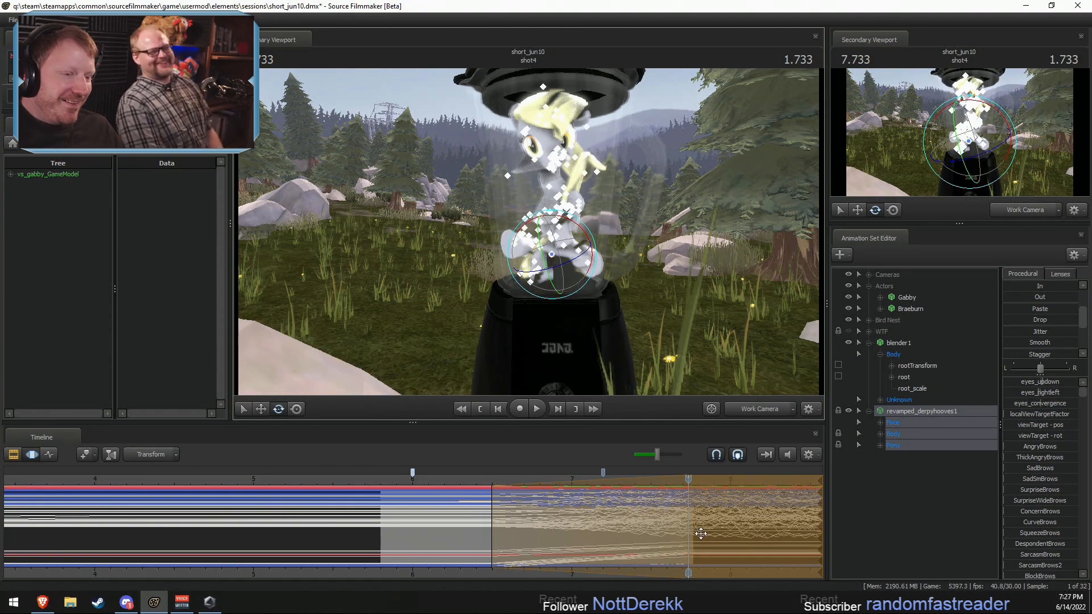
Step: Narrow the time selection to a short span around the start of the blade spin and play back Derpy's motion
left_click(531, 530)
scroll(531, 530, "up", 7)
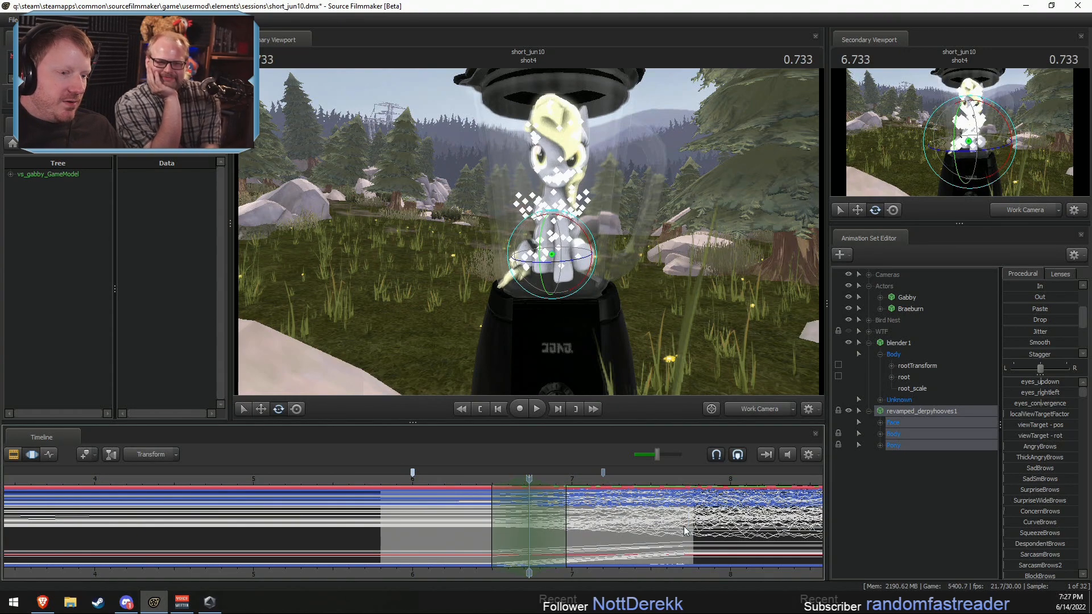
key("shift")
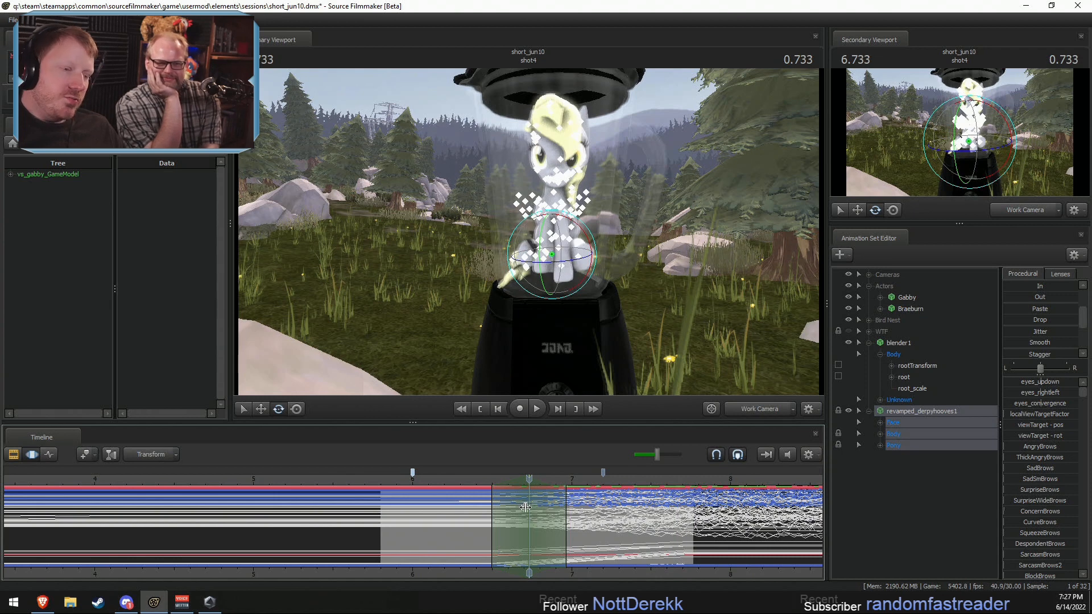
key("shift")
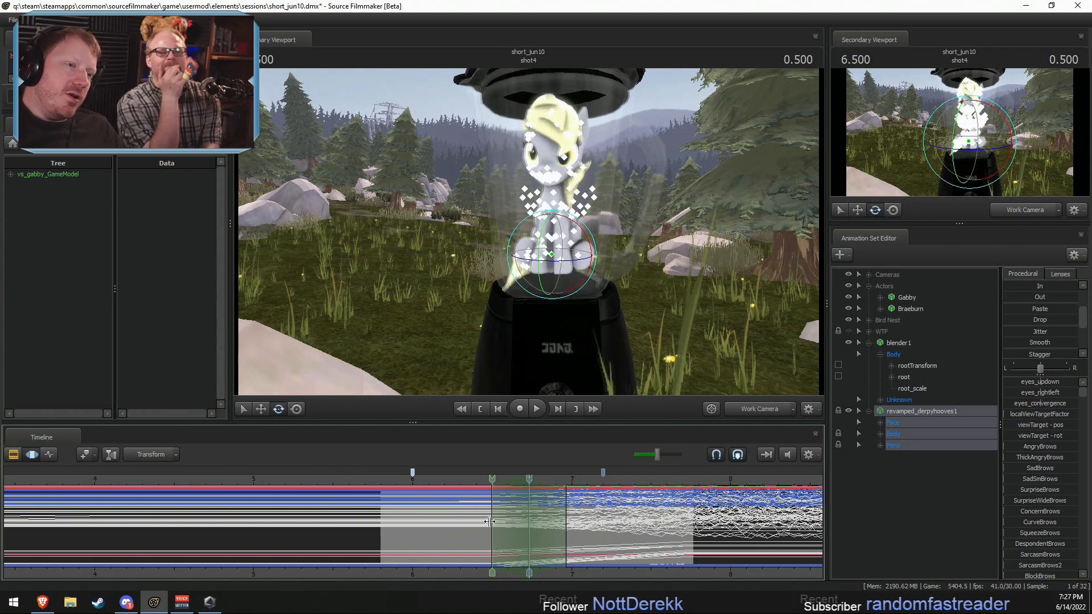
key("shift")
key("space")
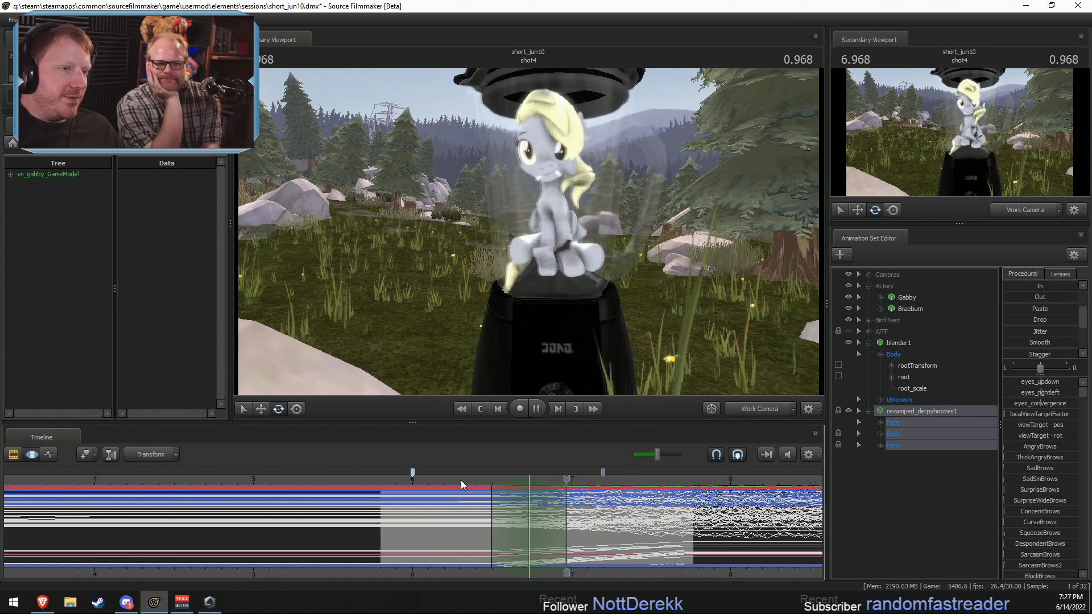
key("space")
left_click(470, 476)
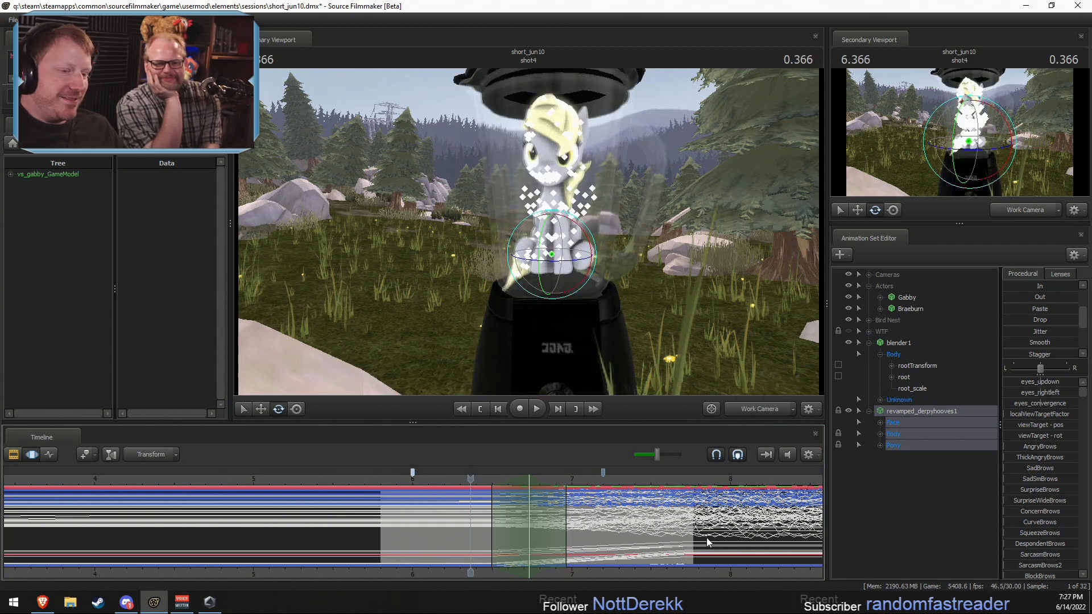
Step: Replay Derpy's shaking inside the blender from before the spin to about 1.466 and compare the timeline editing modes
key("F2")
key("F3")
key("space")
key("space")
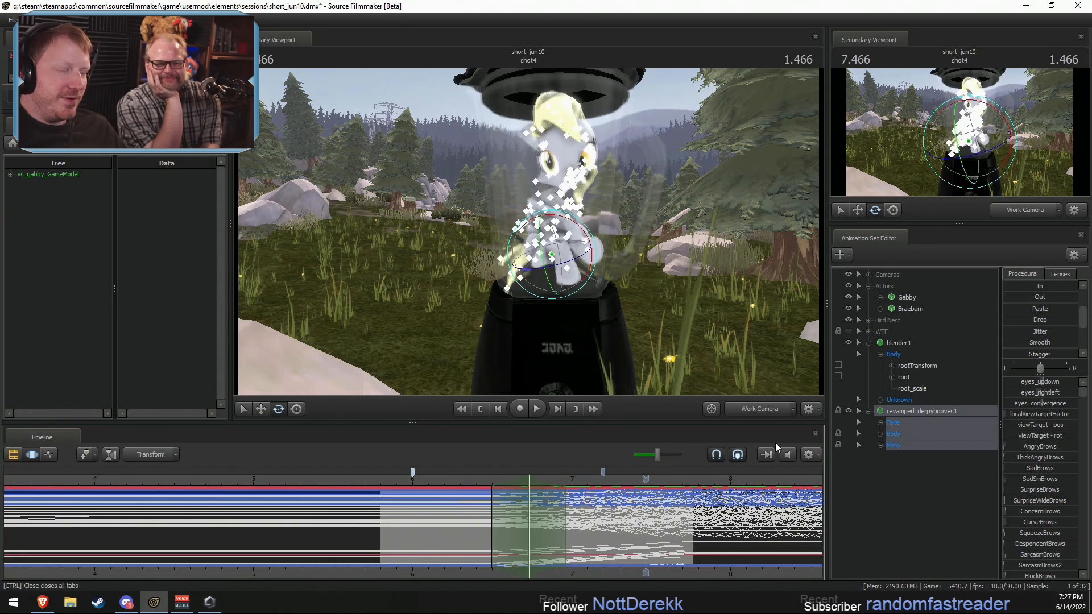
key("F2")
key("F3")
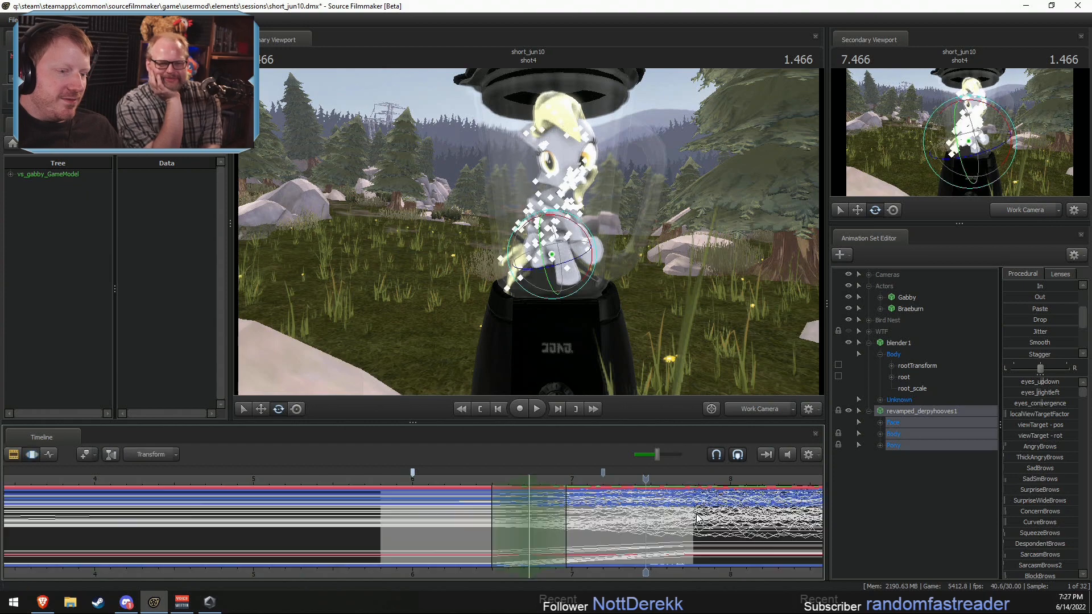
key("F2")
key("F3")
Step: Extend the time selection from the spin's start to the open end of the shot and move the playhead to 1.733
key("Up")
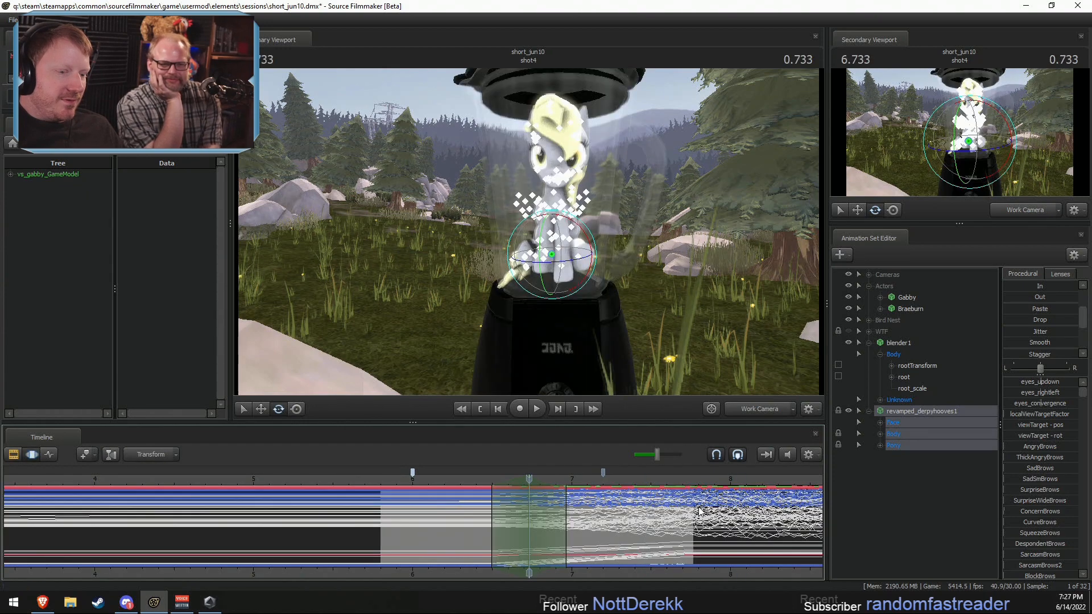
key("bracketright")
left_click_drag(570, 488, 690, 499)
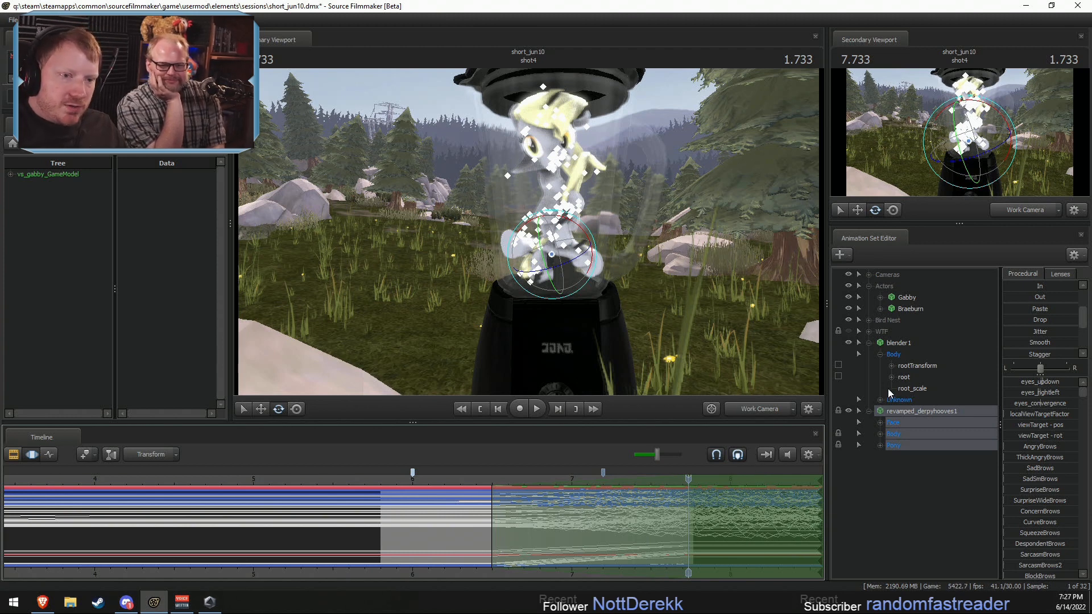
Step: Add override materials to the blender1 animation set
right_click(899, 344)
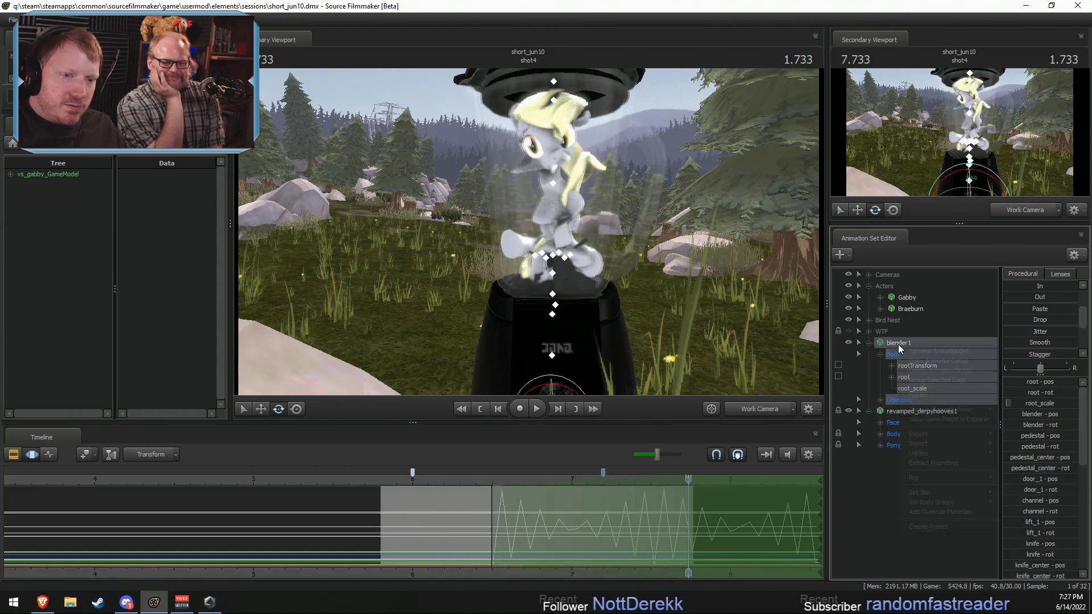
mouse_move(922, 511)
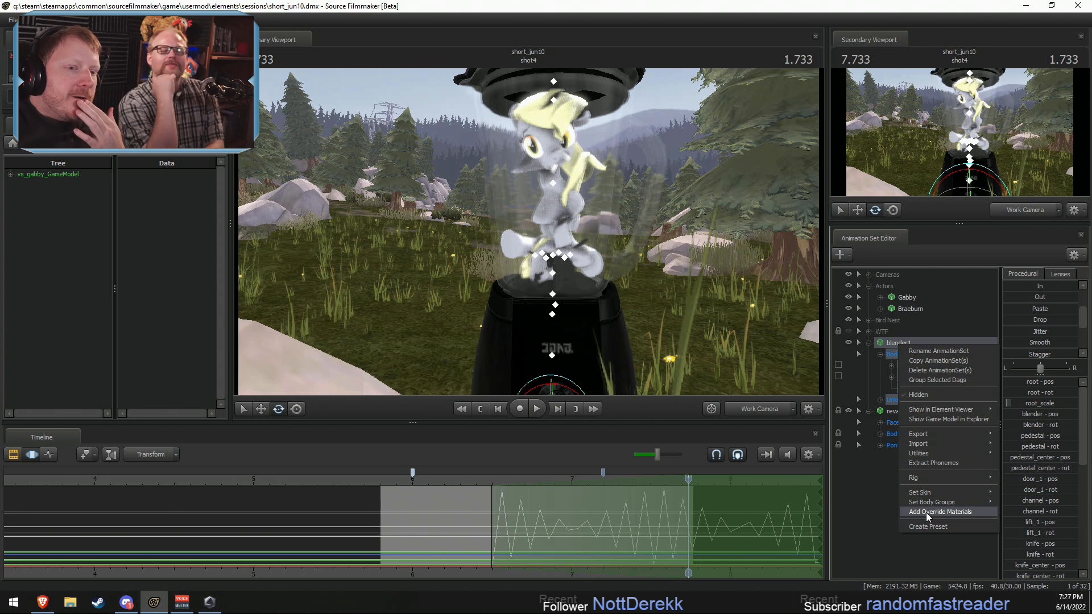
left_click(925, 512)
Step: Show the blender1 model in the Element Viewer and expand its materials list down to the cup materials
right_click(896, 342)
mouse_move(944, 408)
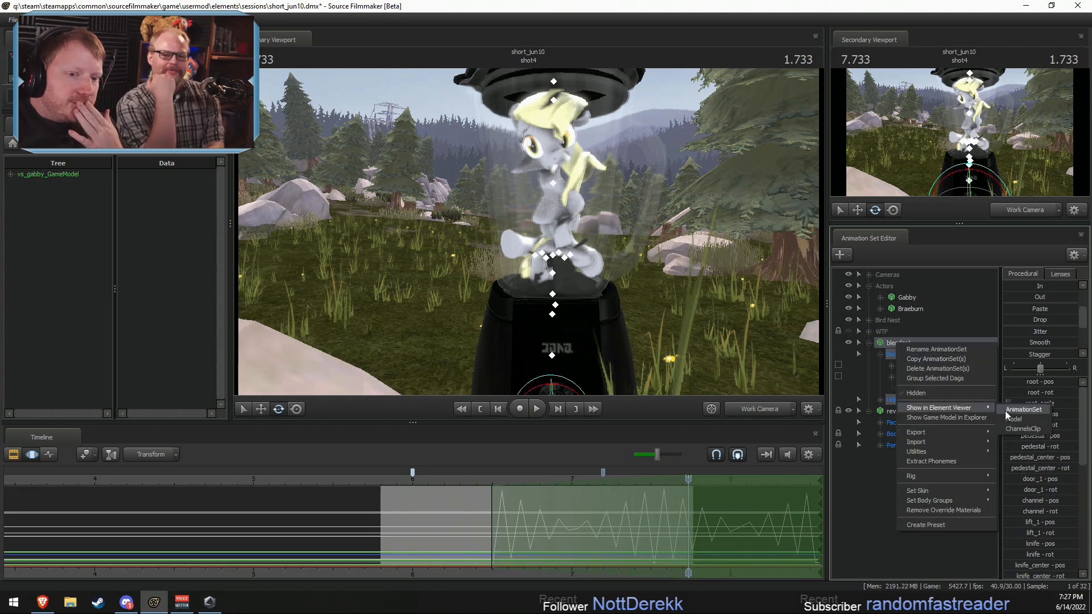
left_click(1008, 419)
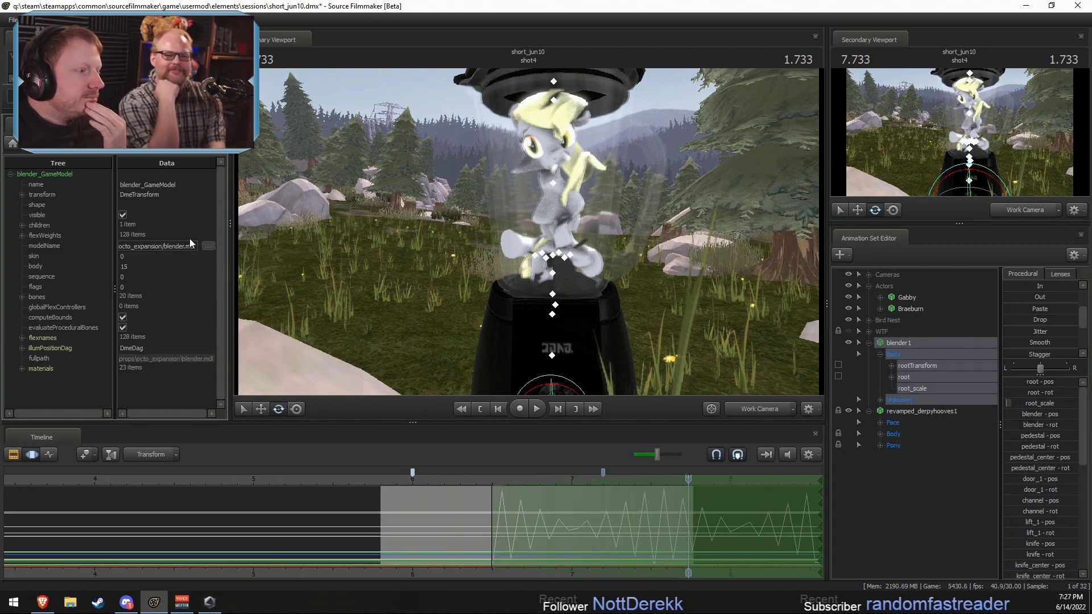
left_click(22, 369)
scroll(28, 378, "down", 7)
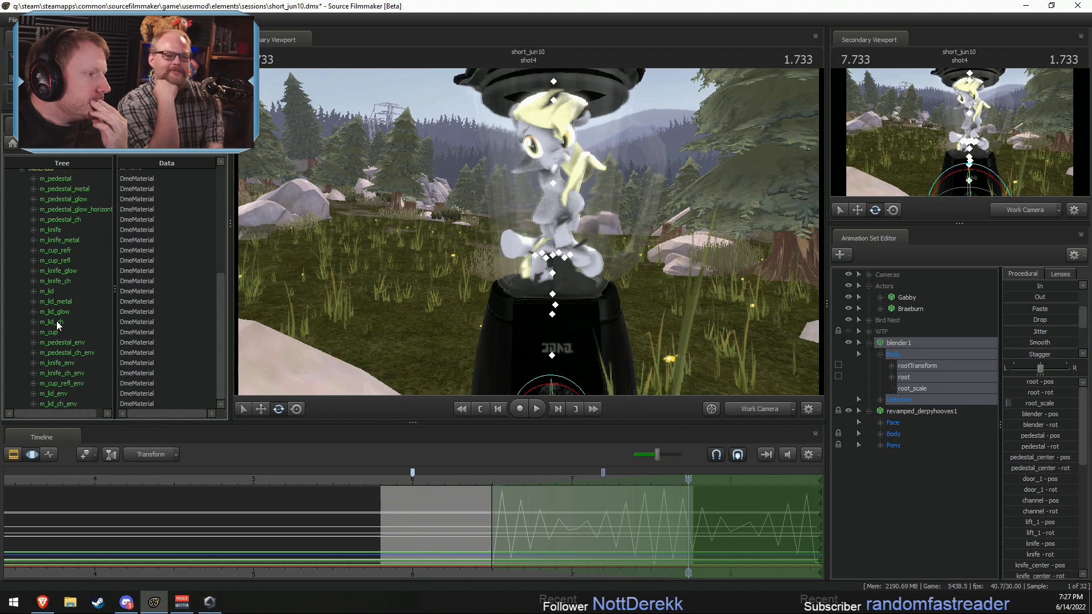
Step: Open the attribute types that can be added to the blender's m_cup_refl material
right_click(56, 250)
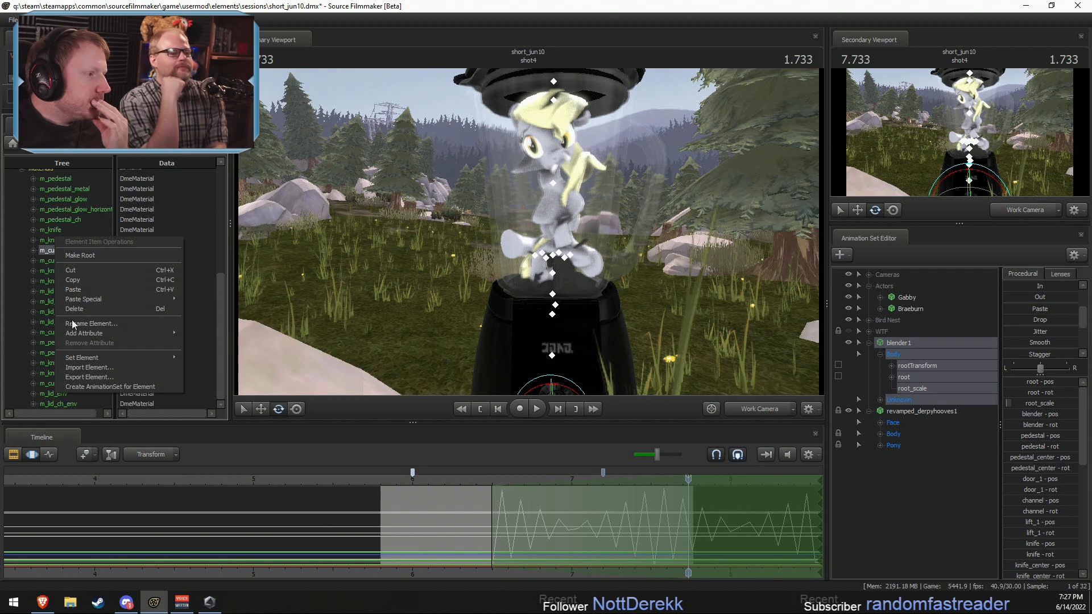
mouse_move(110, 333)
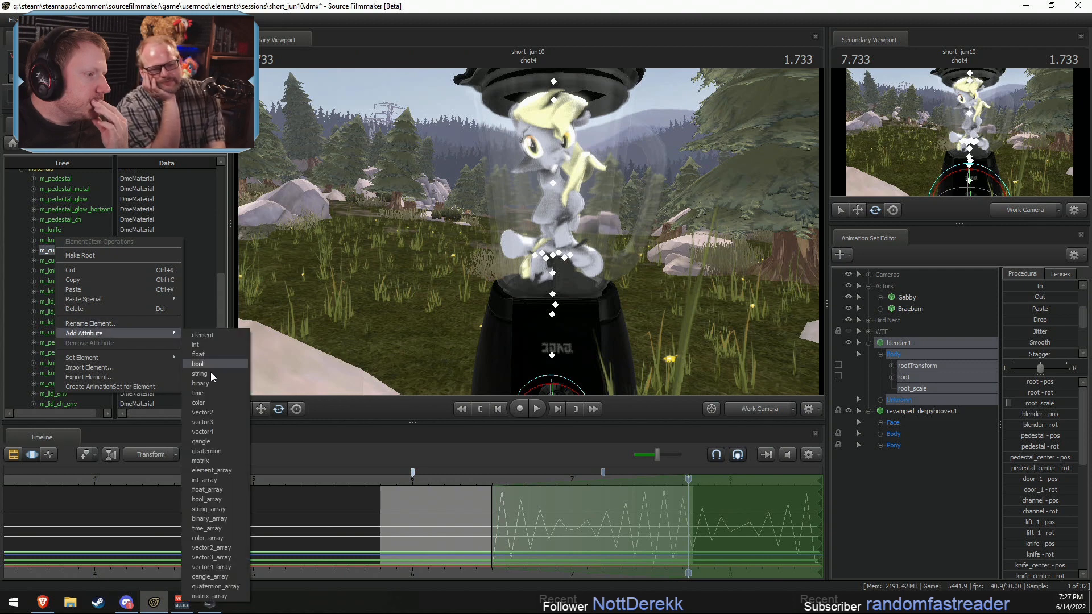
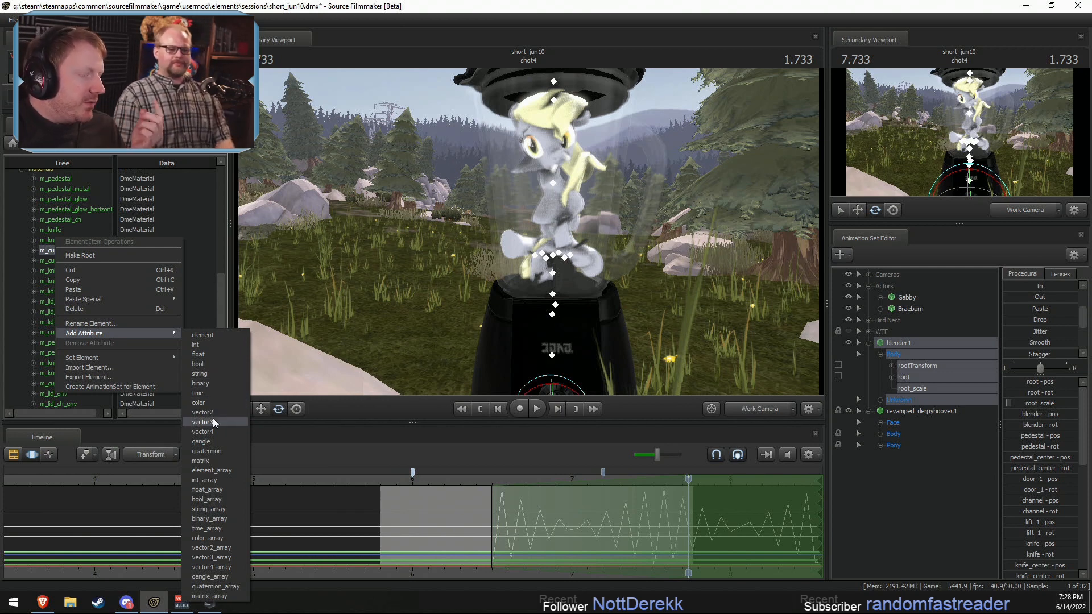
Step: Add a float attribute named $alphatest to the m_cup_refr material and set its value to 1
left_click(200, 353)
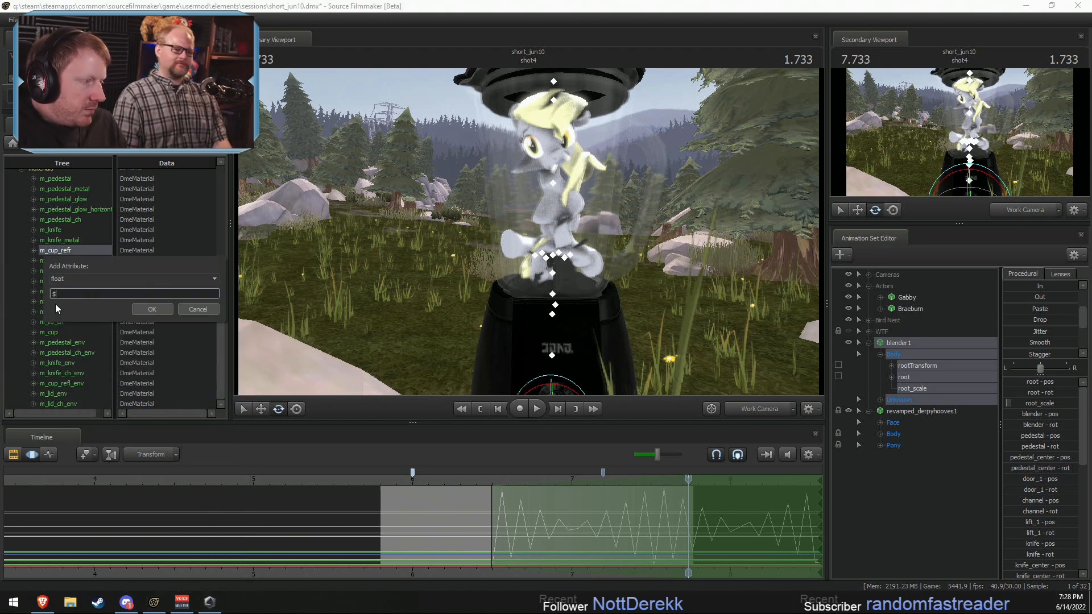
key("Return")
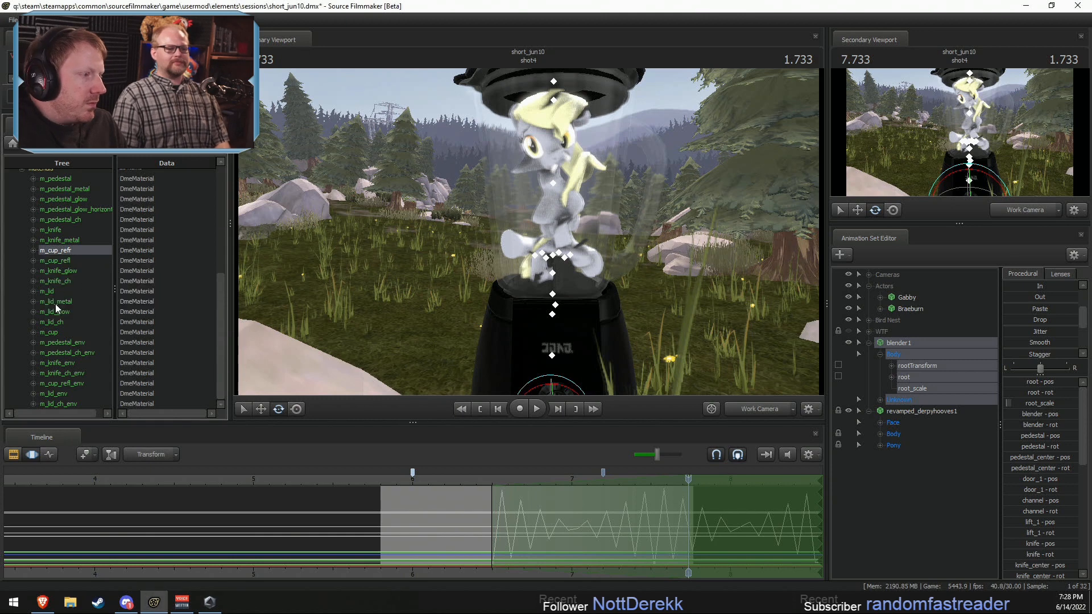
left_click(32, 251)
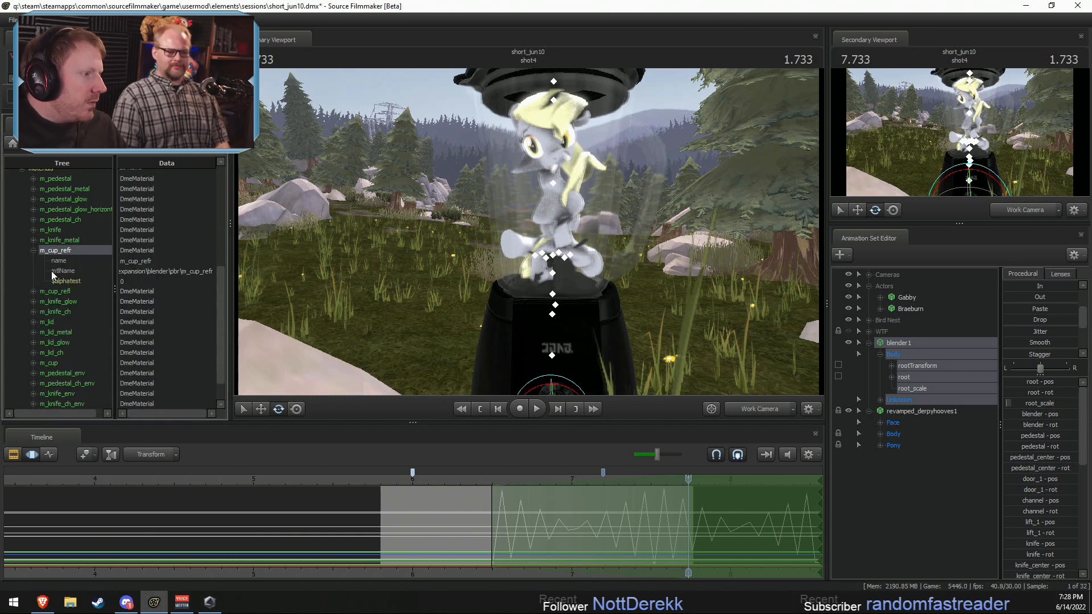
left_click(66, 281)
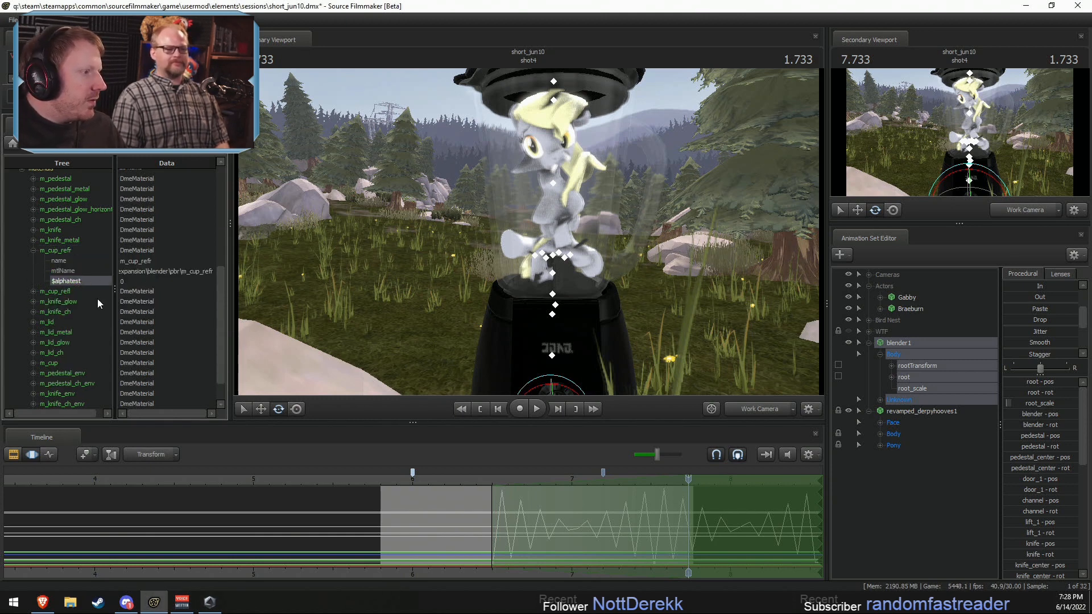
double_click(141, 278)
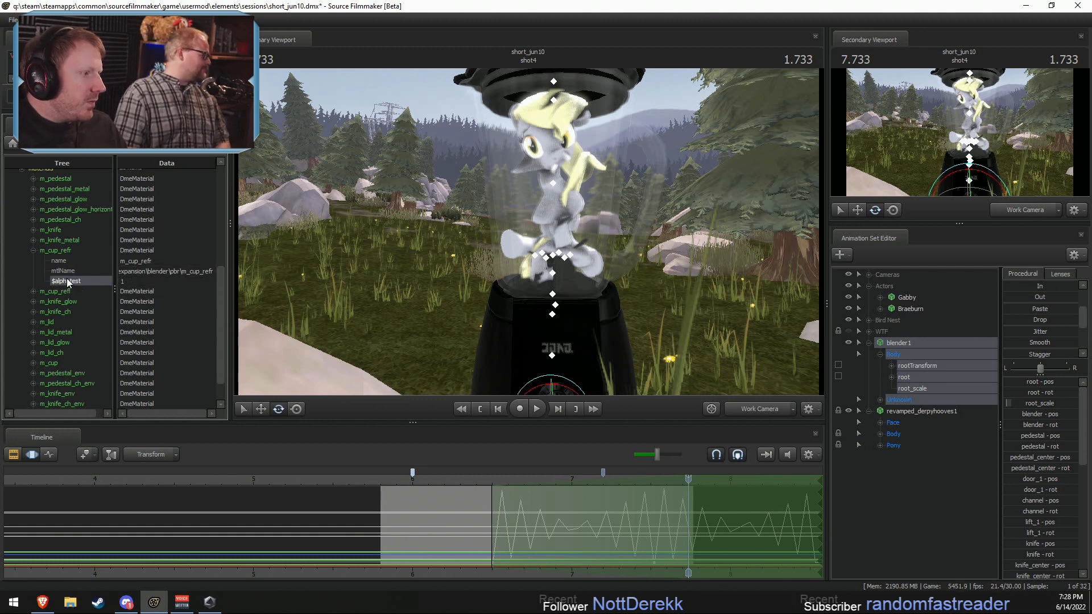
Step: Rename the $alphatest attribute of m_cup_refr to $translucent and set its value to 0
right_click(76, 280)
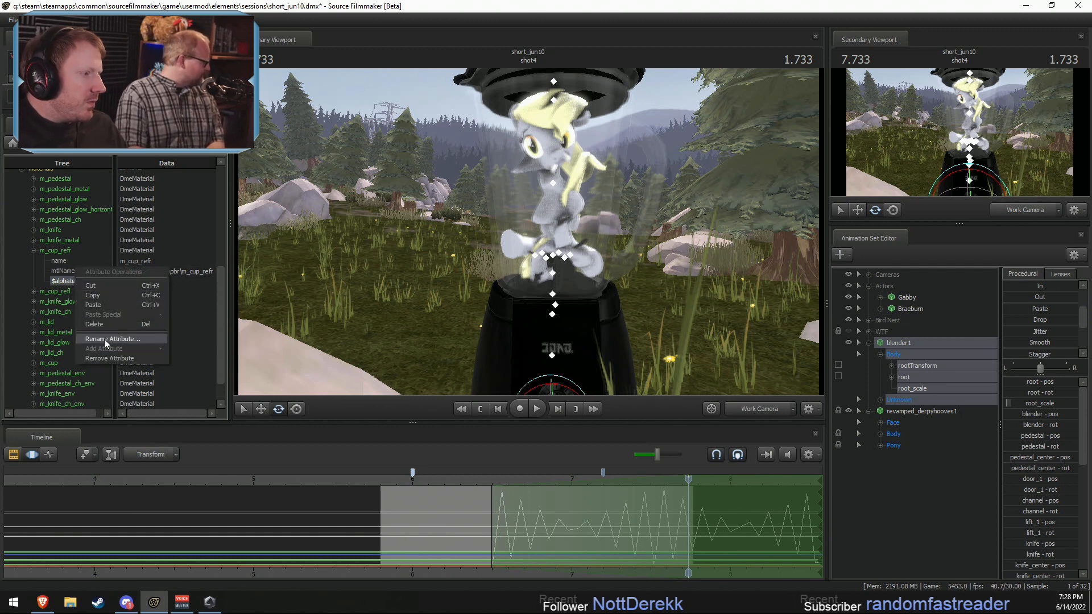
left_click(104, 339)
left_click(83, 312)
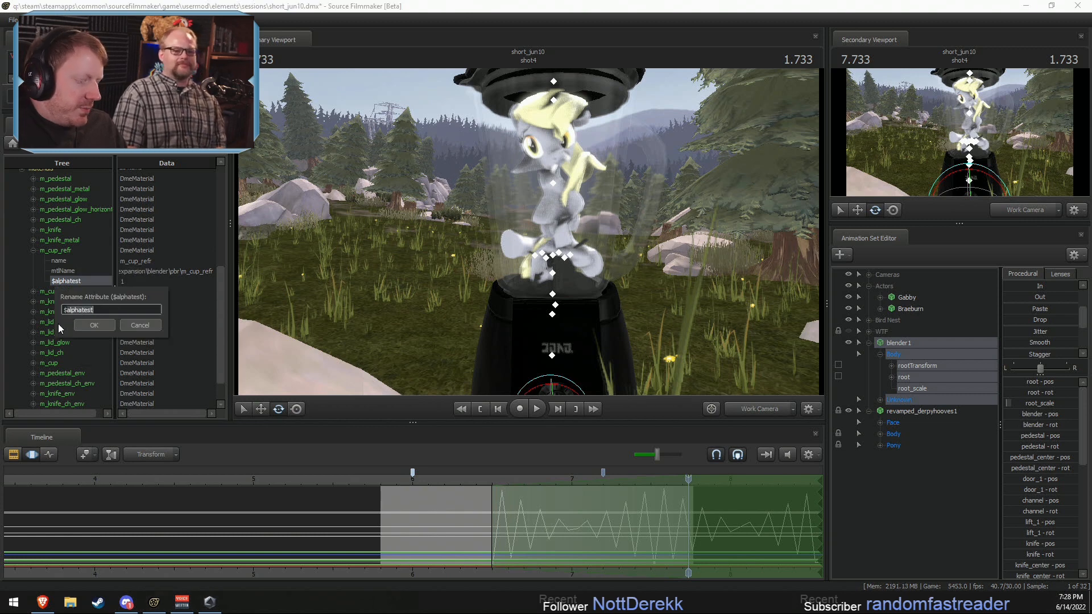
type("$translu")
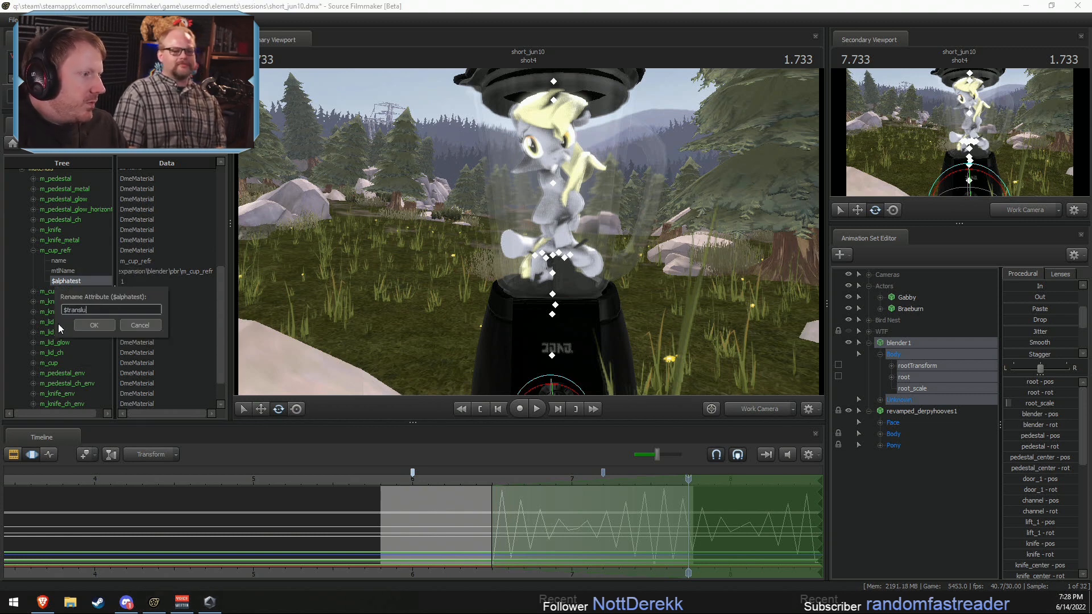
type("cent")
key("Return")
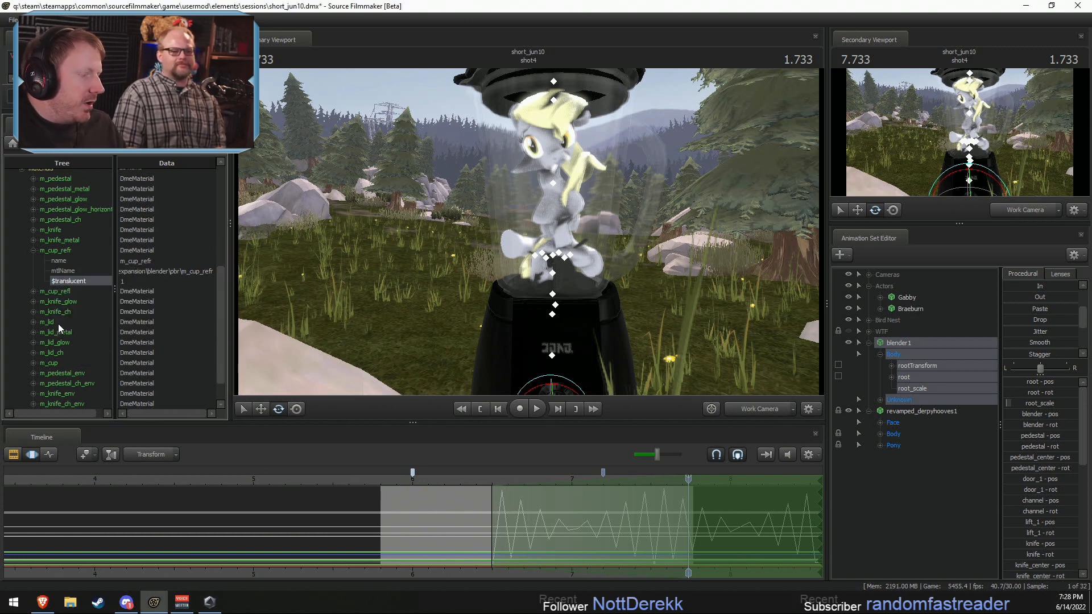
left_click(128, 281)
type("0")
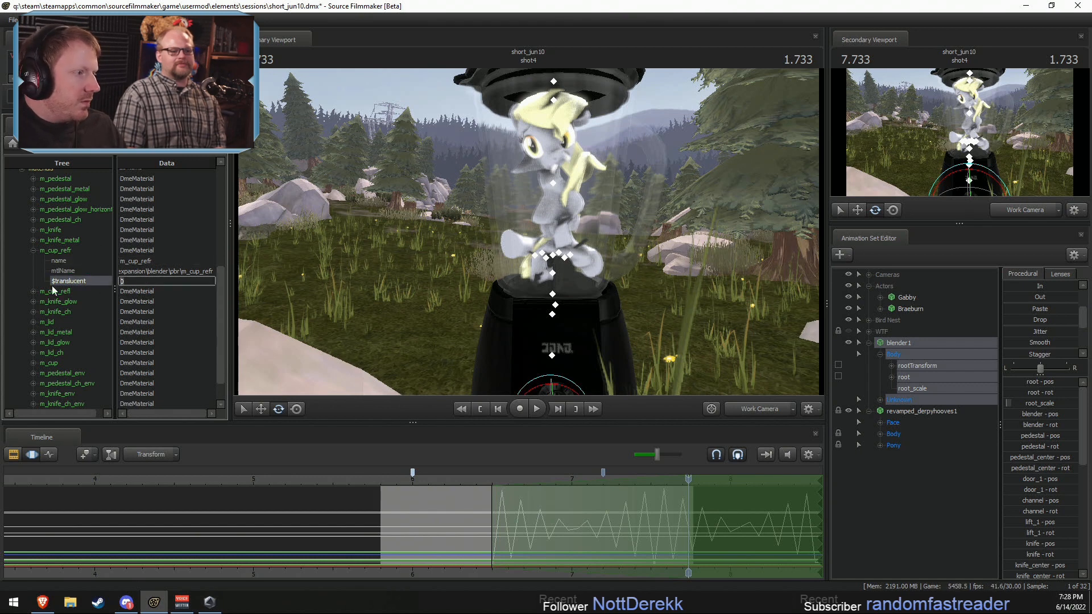
Step: Rename the $translucent attribute of m_cup_refr to $alpha
double_click(87, 278)
right_click(83, 281)
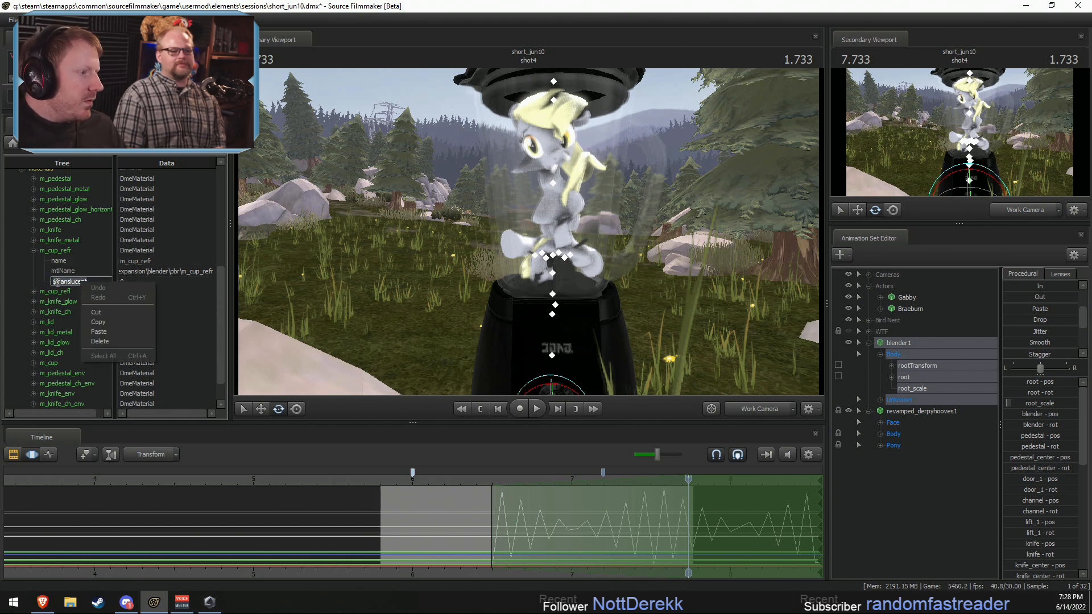
left_click(55, 282)
left_click_drag(55, 282, 167, 286)
type("#")
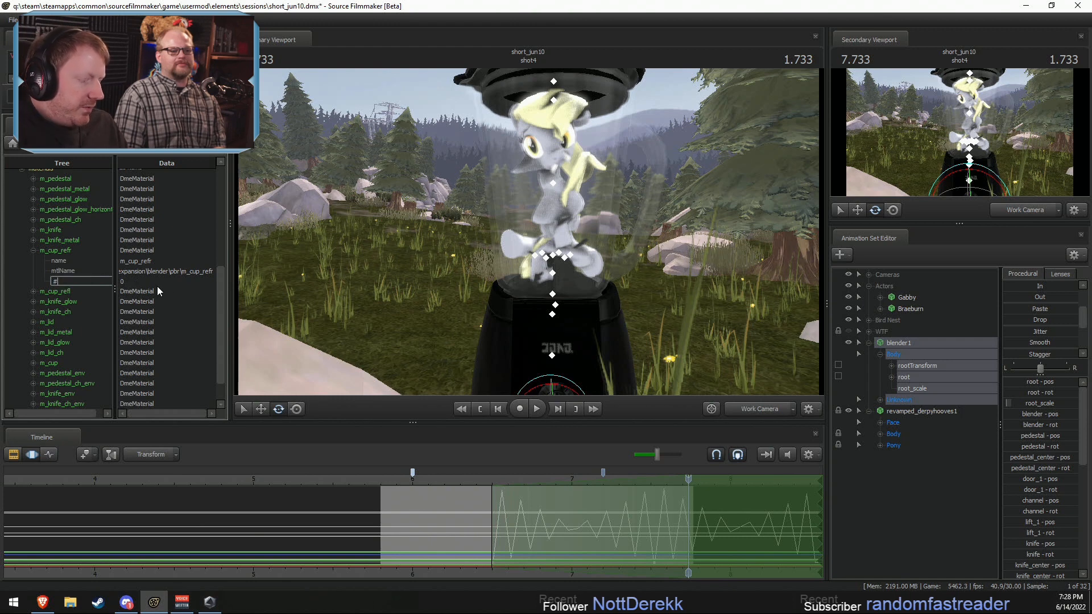
key("BackSpace")
type("$alpha")
key("Return")
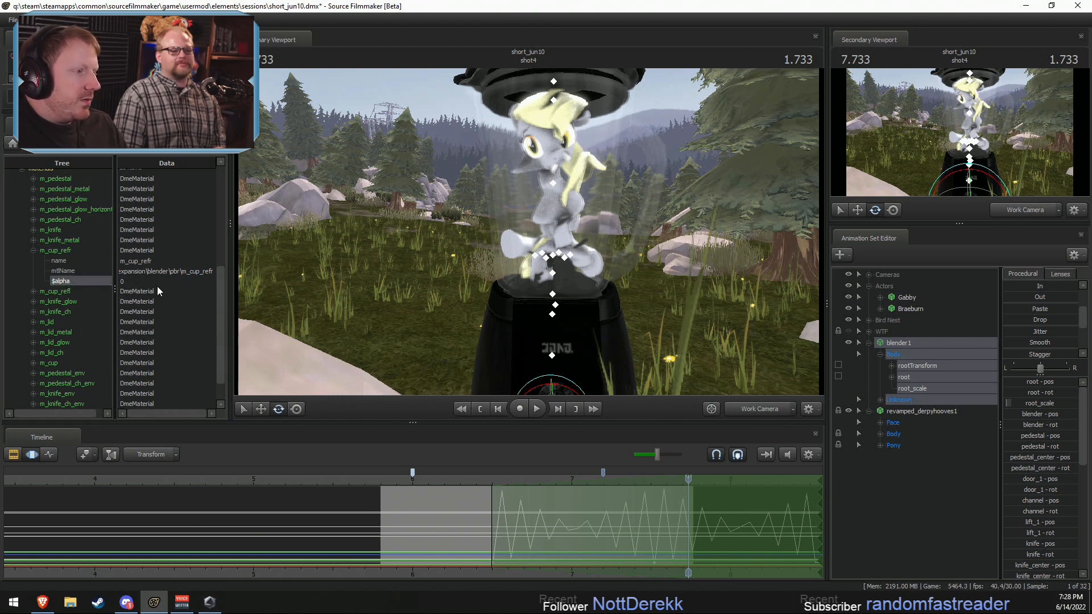
Step: Delete the $alpha attribute from m_cup_refr and collapse the material's entry
right_click(54, 281)
left_click(81, 323)
left_click(33, 250)
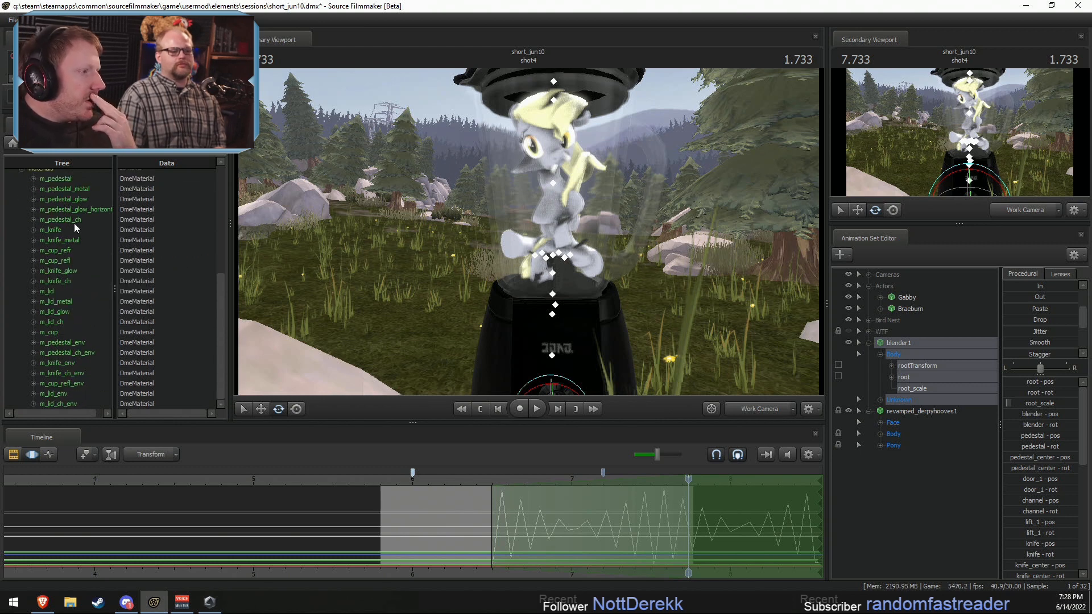
Step: Add a float attribute to the m_cup material and rename it $alpha
left_click(56, 384)
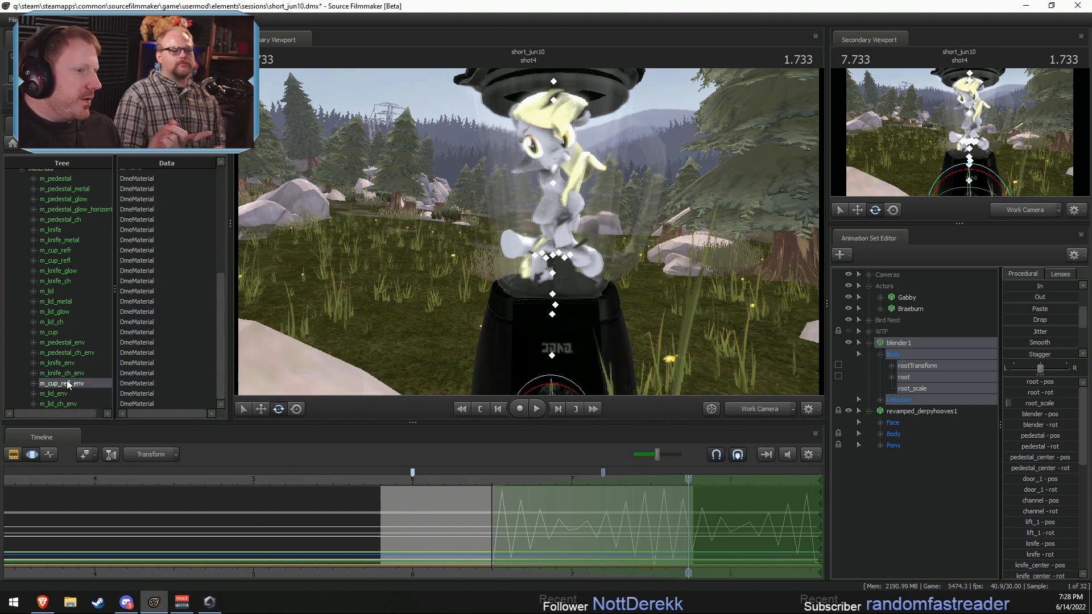
left_click_drag(562, 213, 623, 206)
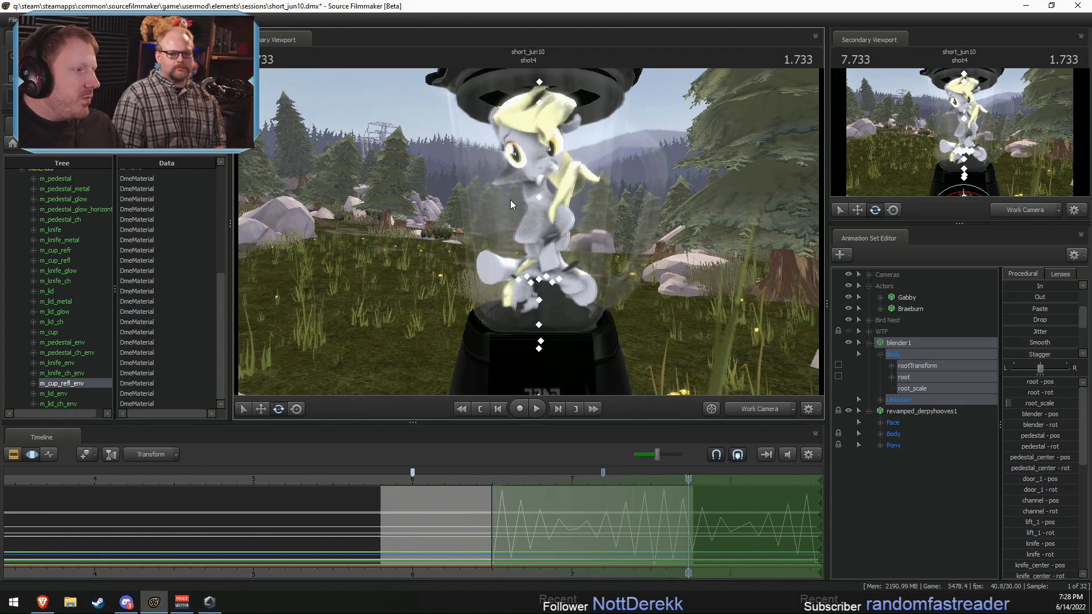
left_click(34, 332)
right_click(62, 333)
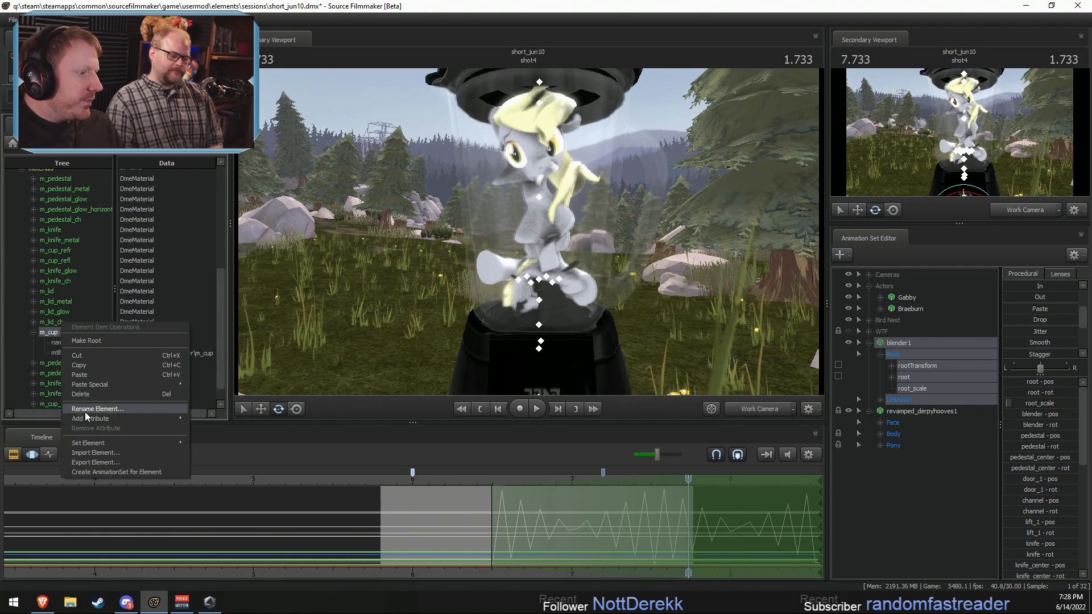
mouse_move(135, 414)
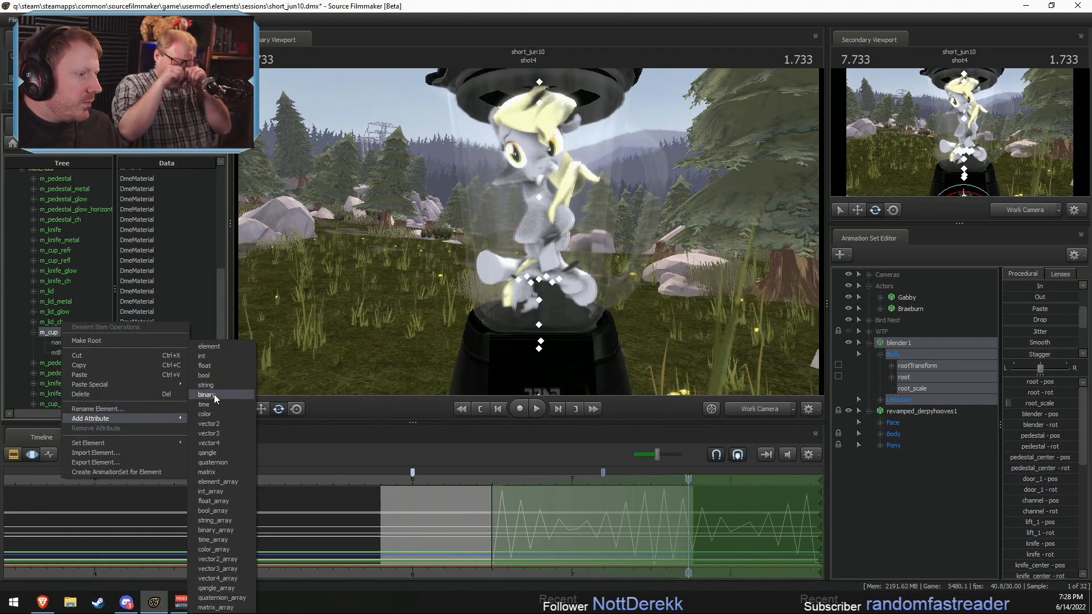
left_click(209, 365)
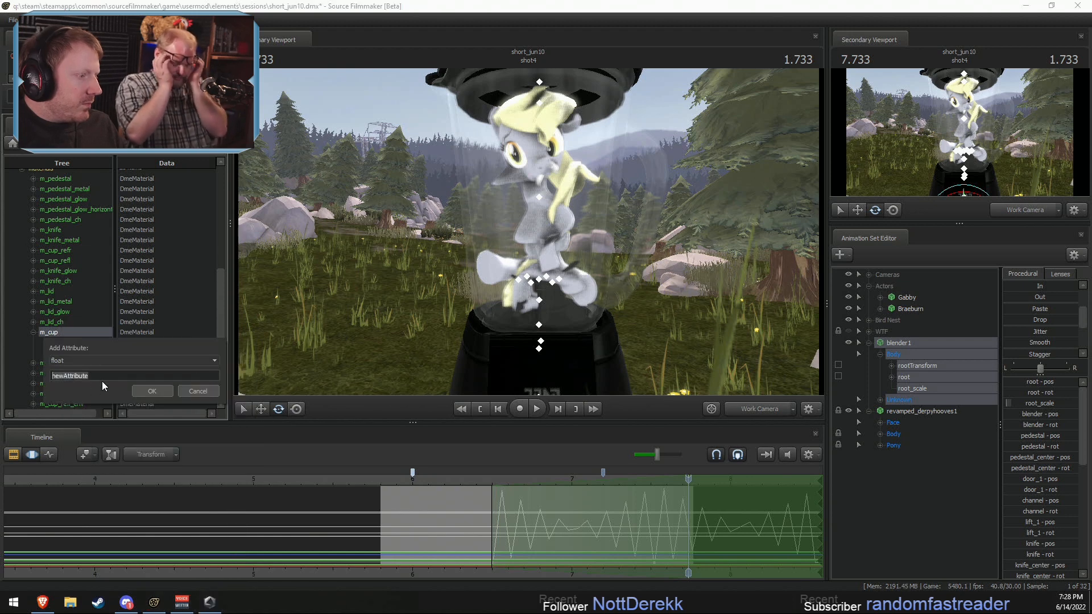
key("Return")
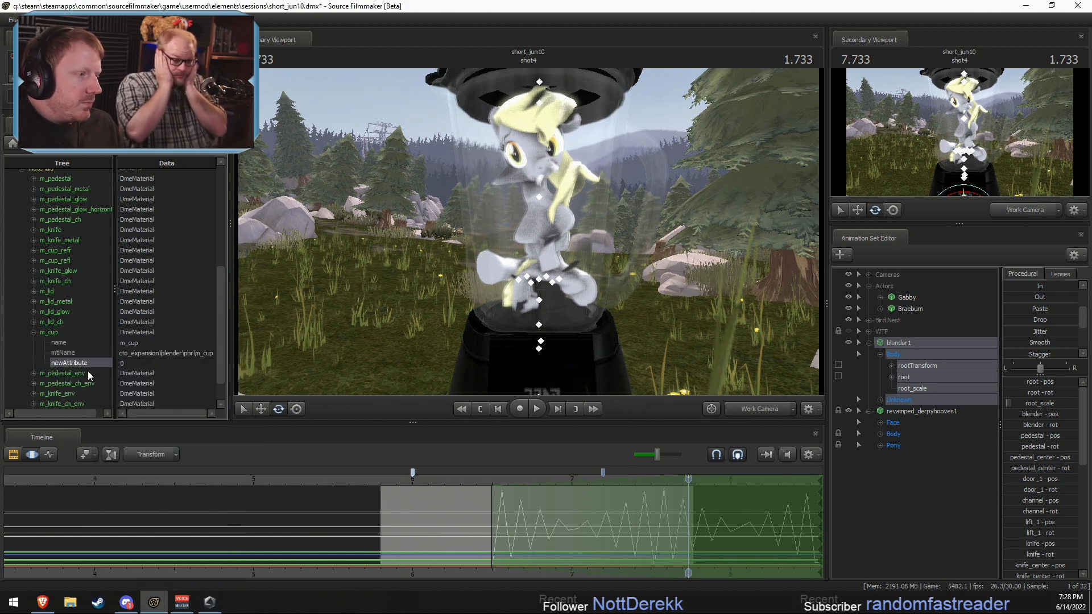
right_click(79, 344)
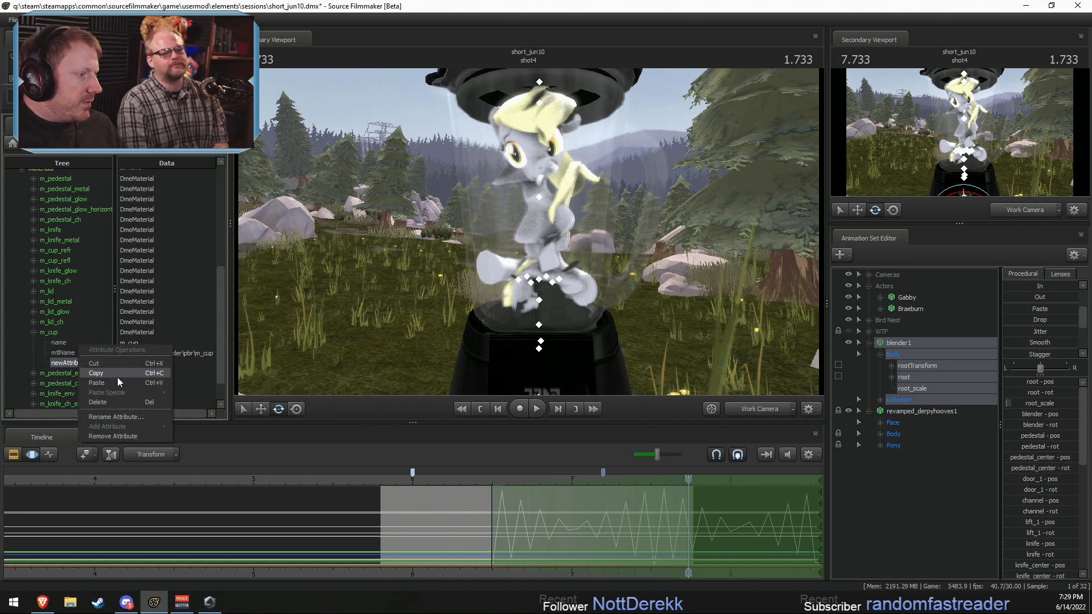
left_click(107, 418)
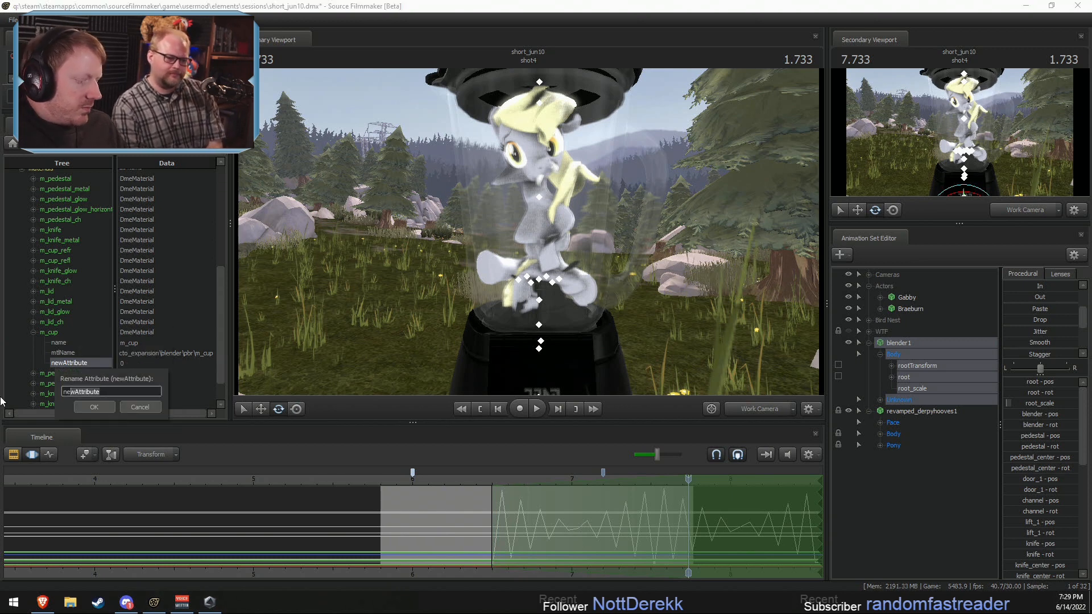
type("nalpha")
key("Return")
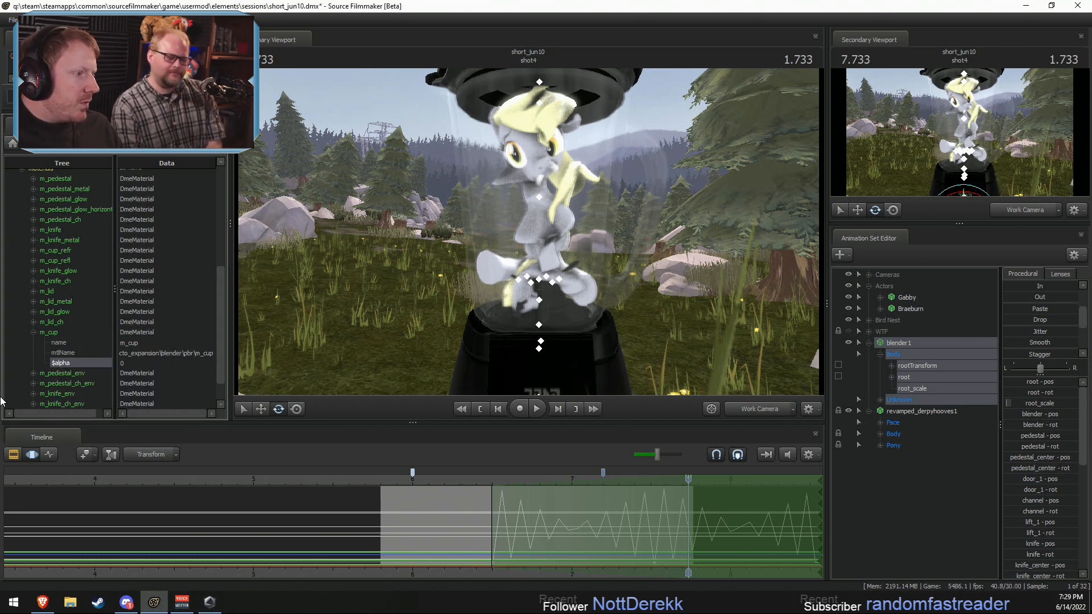
Step: Set the $alpha attribute of m_cup to 1
right_click(78, 364)
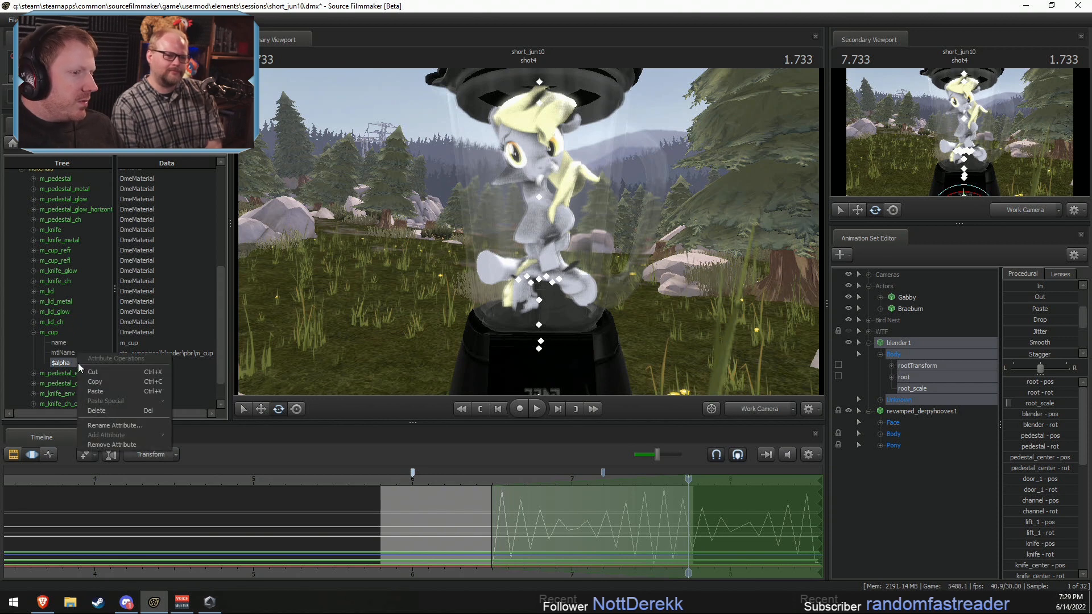
right_click(75, 363)
left_click(62, 363)
double_click(61, 363)
left_click_drag(128, 363, 103, 360)
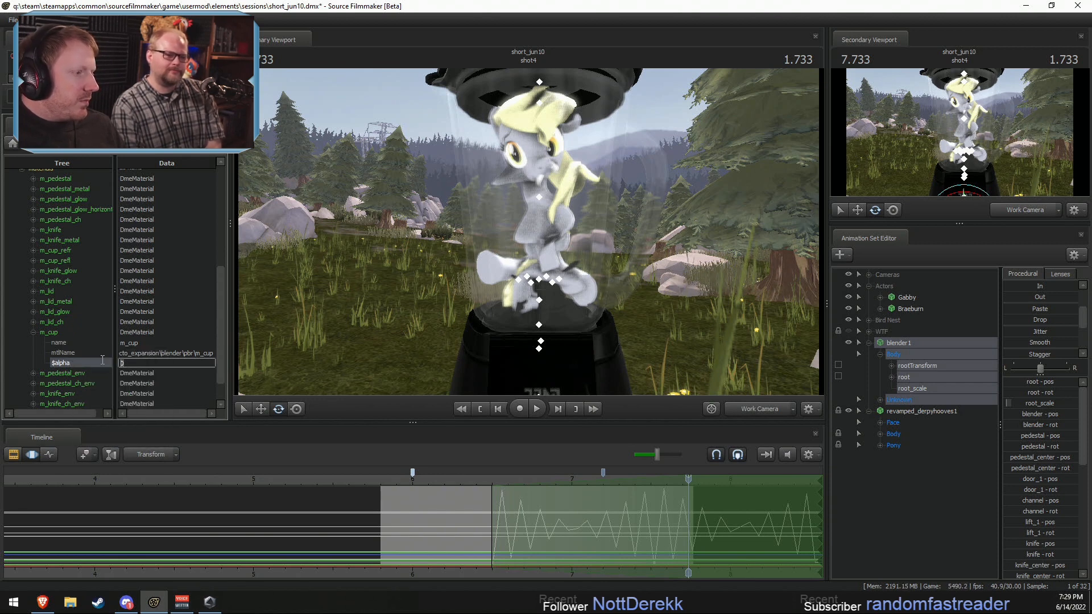
key("Return")
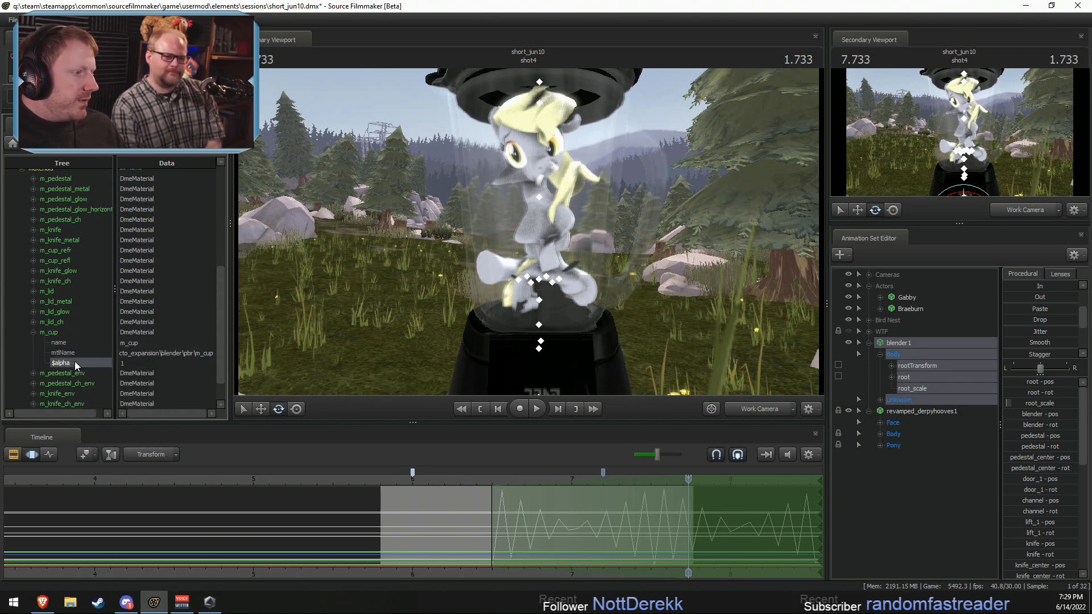
Step: Delete the $alpha attribute from m_cup and check the glass cup from a closer angle
right_click(74, 361)
left_click(116, 400)
left_click_drag(543, 245, 542, 246, "alt")
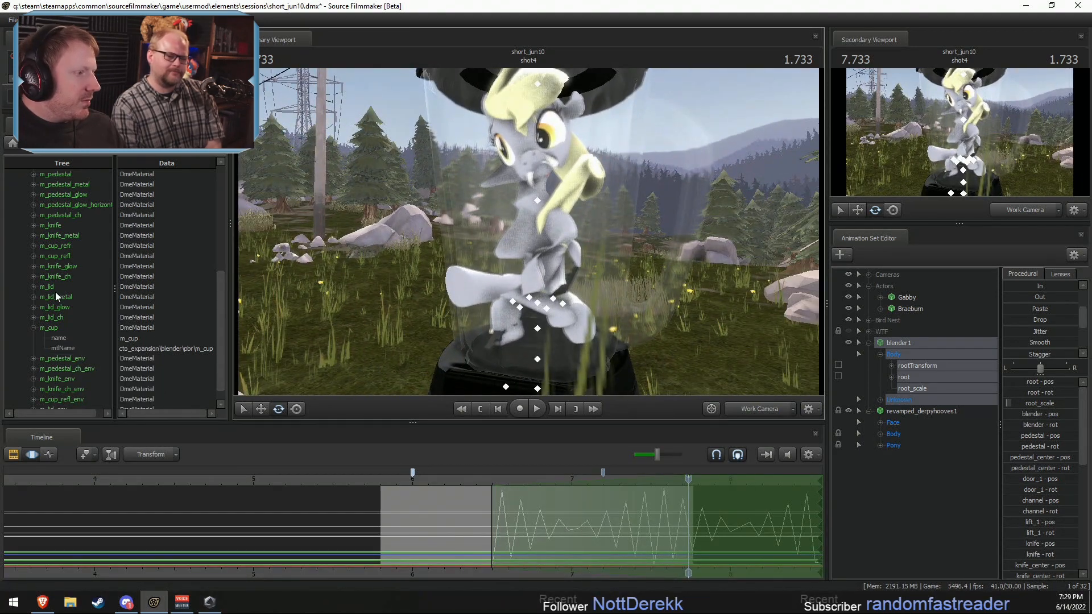
Step: Look through the blender's material list for the materials that belong to the glass cup
scroll(63, 318, "up", 2)
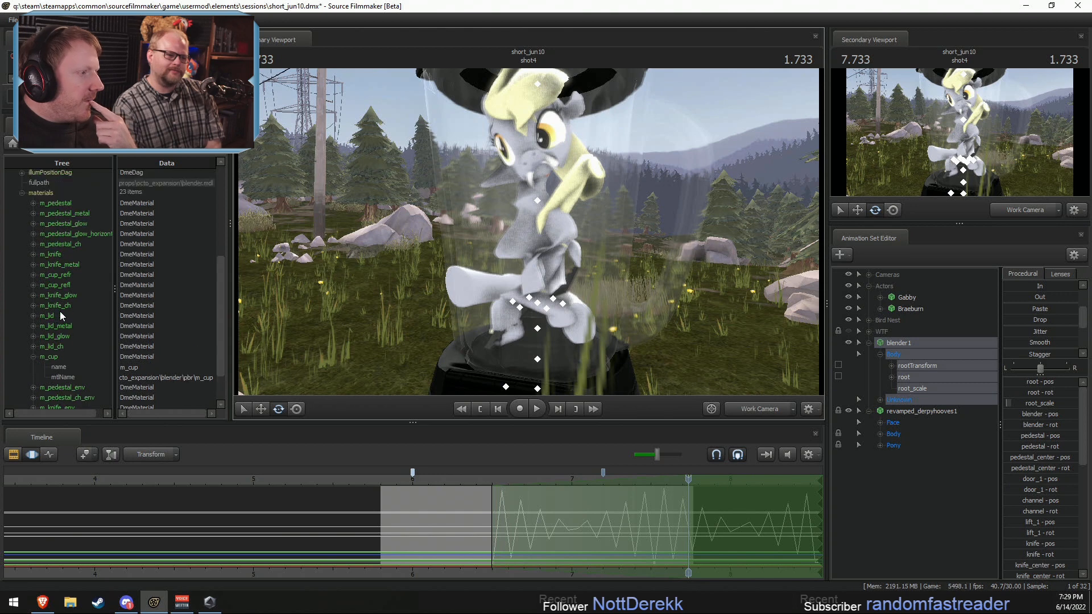
left_click(60, 232)
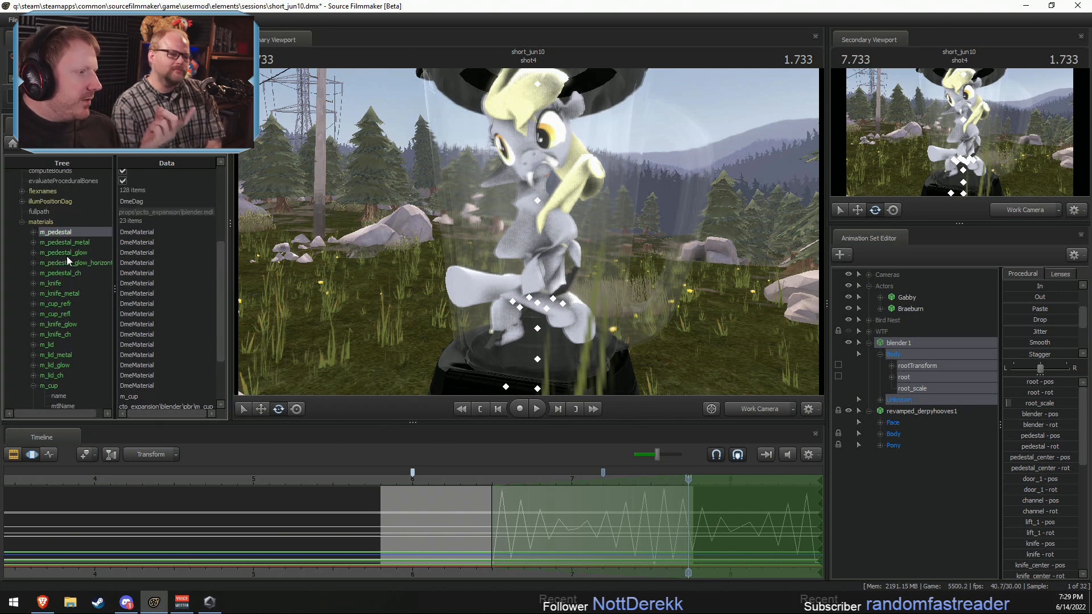
left_click(67, 280)
left_click(56, 304)
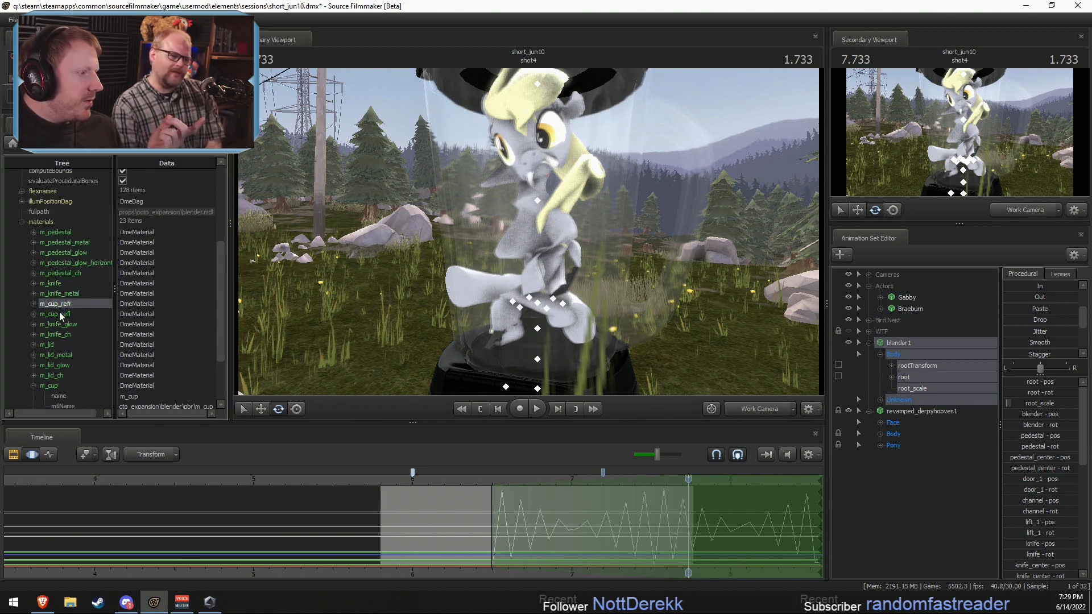
left_click(61, 314)
scroll(67, 341, "down", 3)
left_click(61, 313)
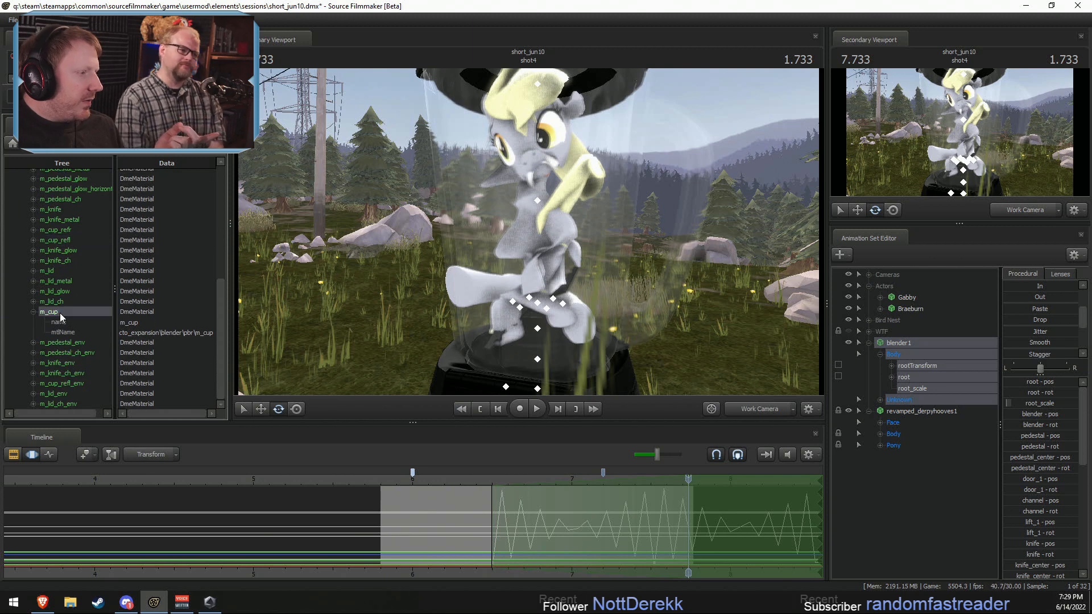
Step: Add a float attribute named $alpha to the blender's m_cup_refl_env material
right_click(52, 383)
left_click(33, 383)
right_click(488, 252)
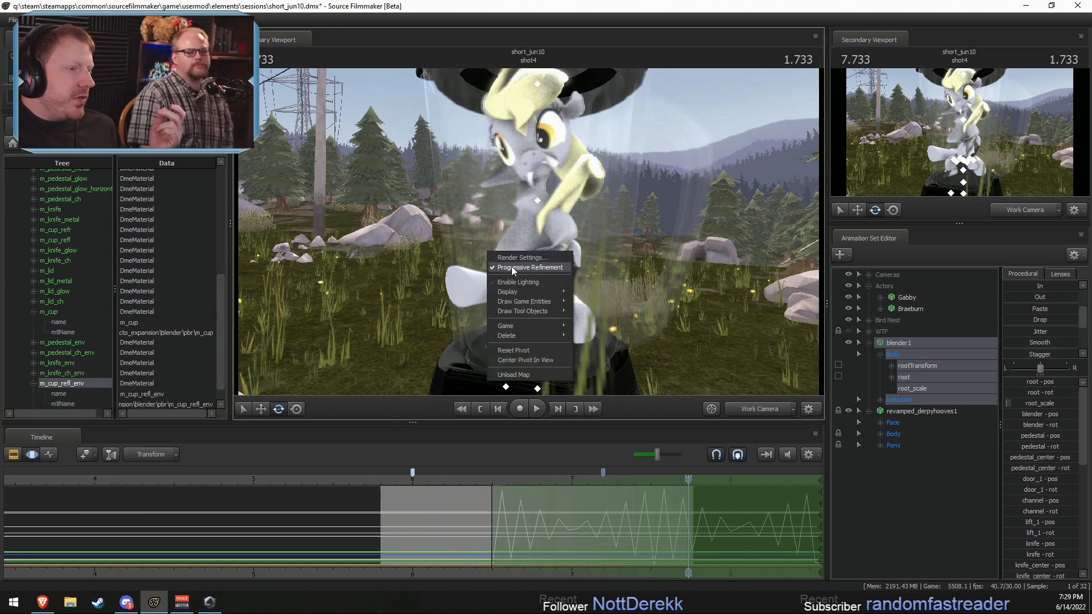
right_click(57, 385)
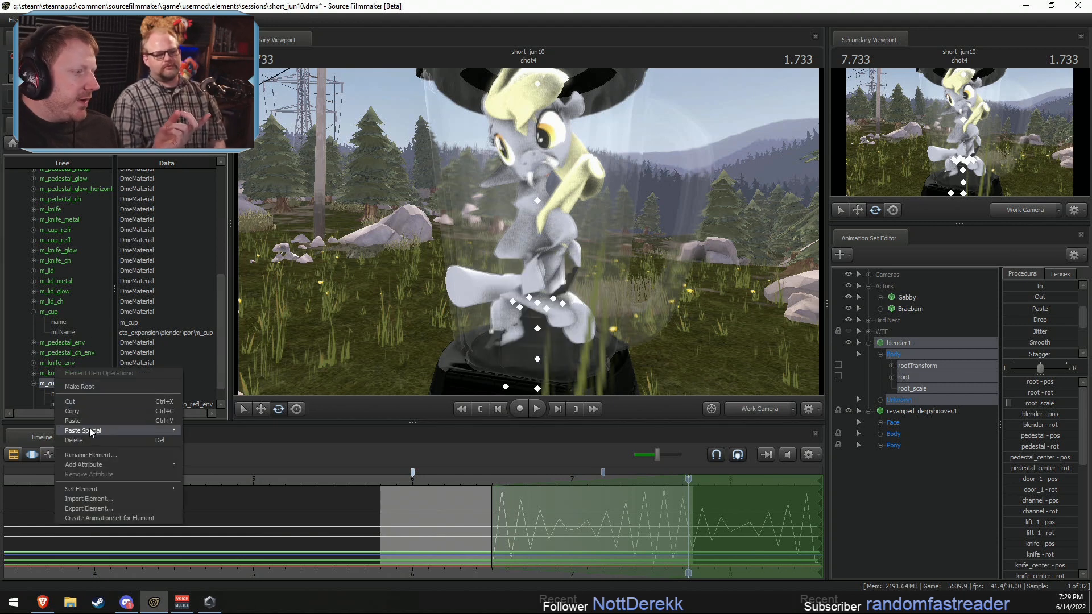
mouse_move(82, 465)
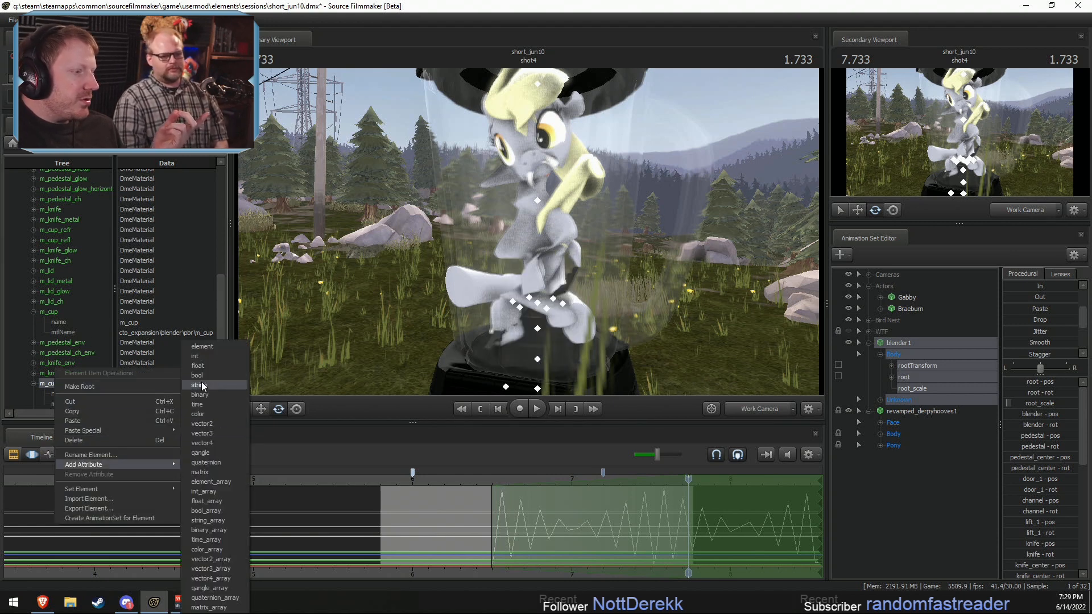
left_click(198, 365)
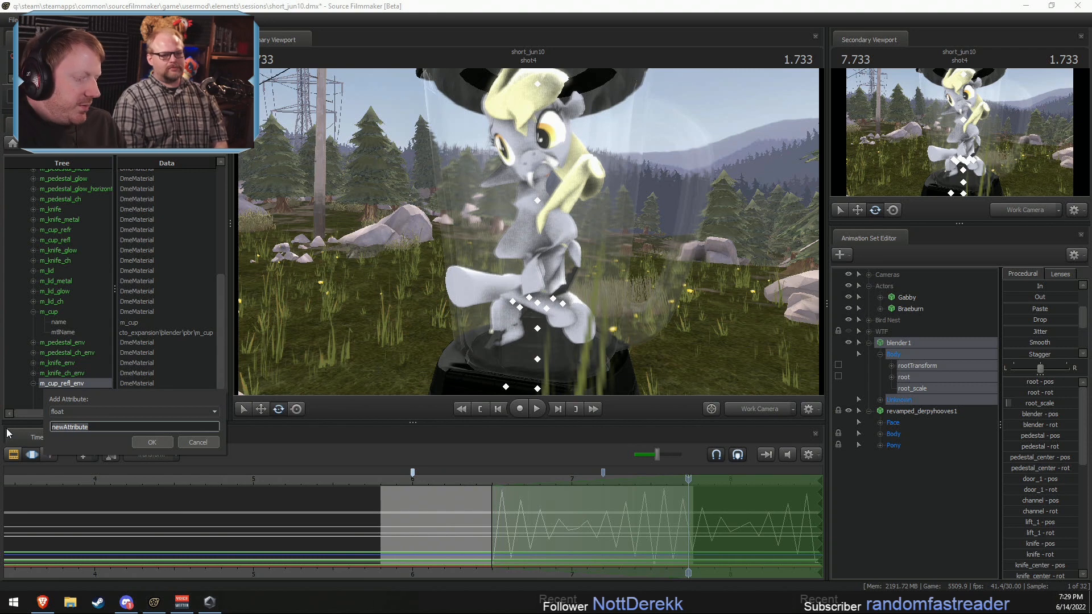
type("$alpha")
key("Return")
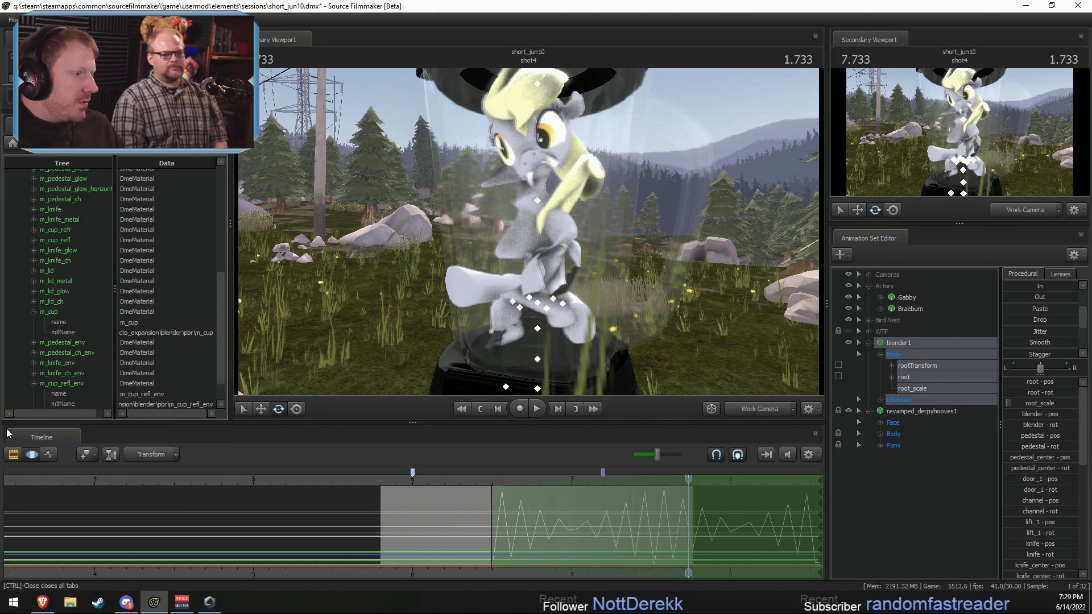
Step: Delete the $alpha attribute from m_cup_refl_env and expand the m_pedestal_env material
right_click(77, 387)
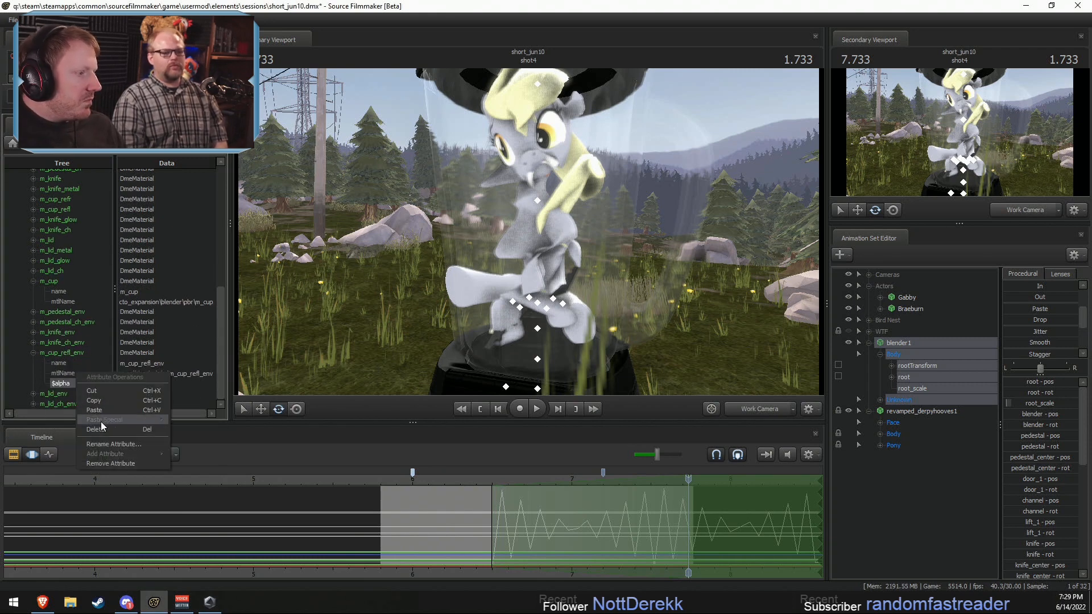
left_click(116, 427)
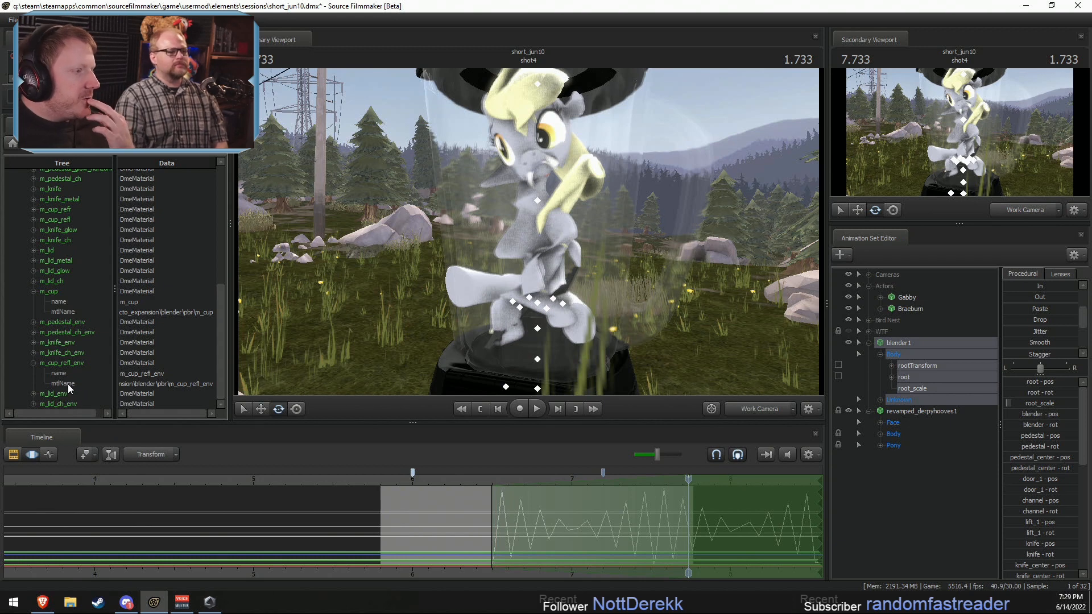
left_click(62, 321)
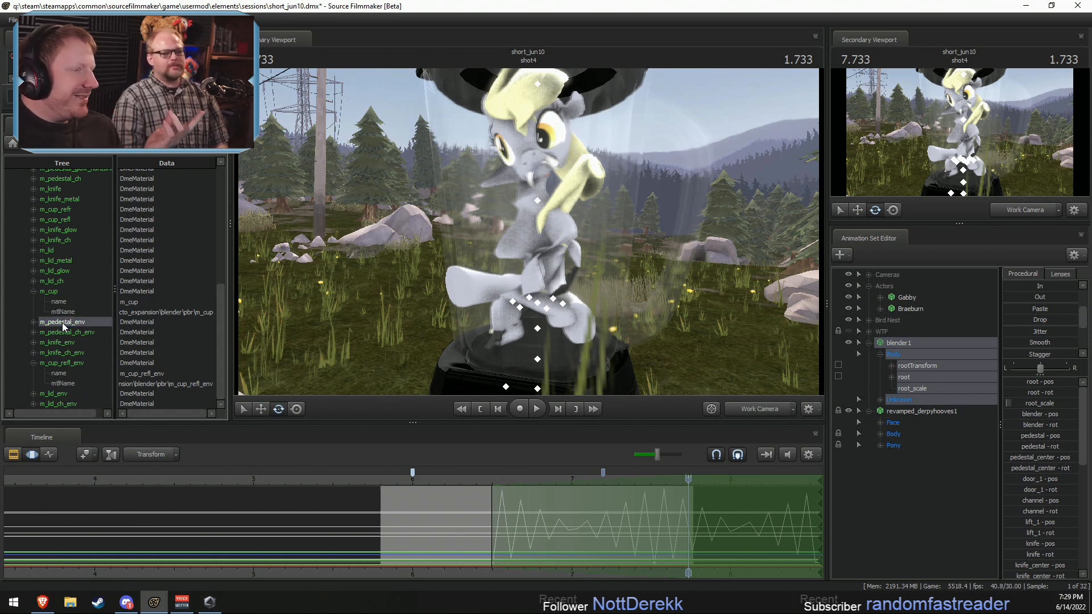
left_click(33, 321)
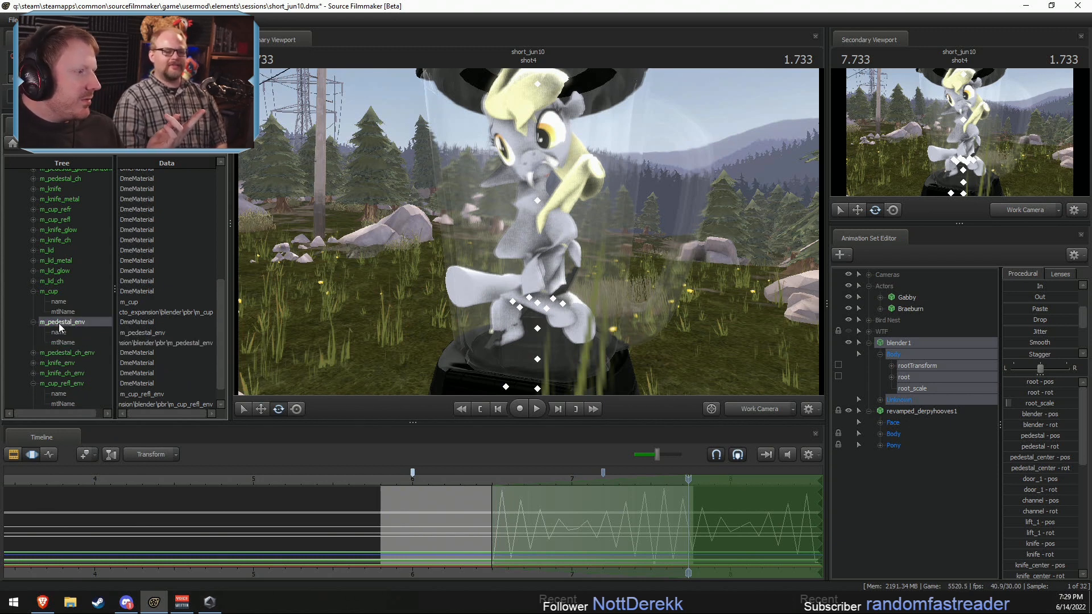
Step: Add a float attribute named $alpha to the blender's m_cup_refl material
scroll(59, 323, "up", 2)
left_click(71, 197)
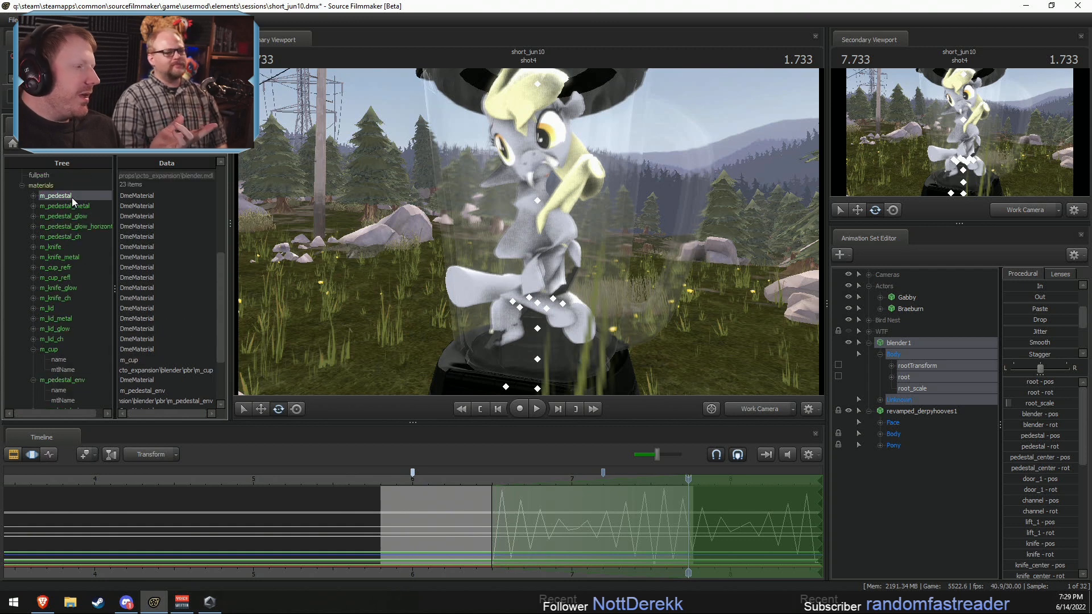
left_click(69, 267)
left_click(70, 278)
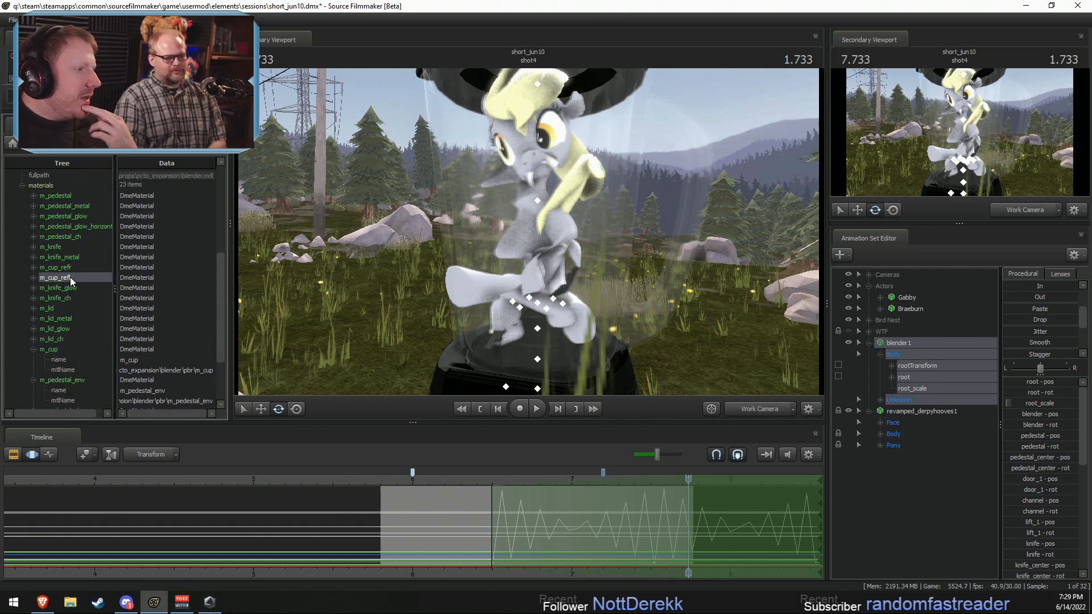
left_click(33, 278)
right_click(61, 278)
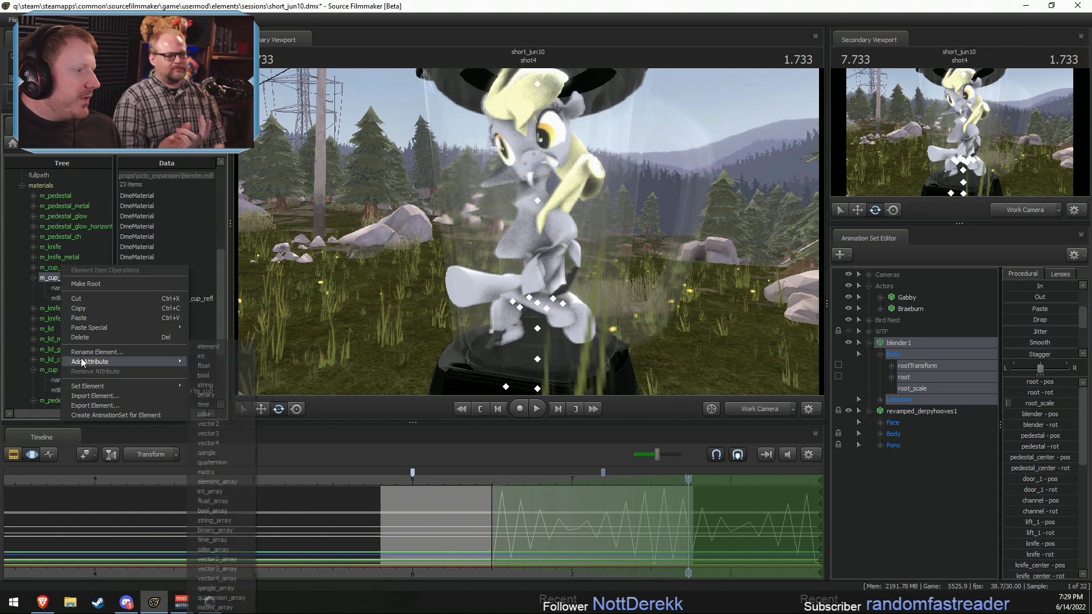
mouse_move(113, 363)
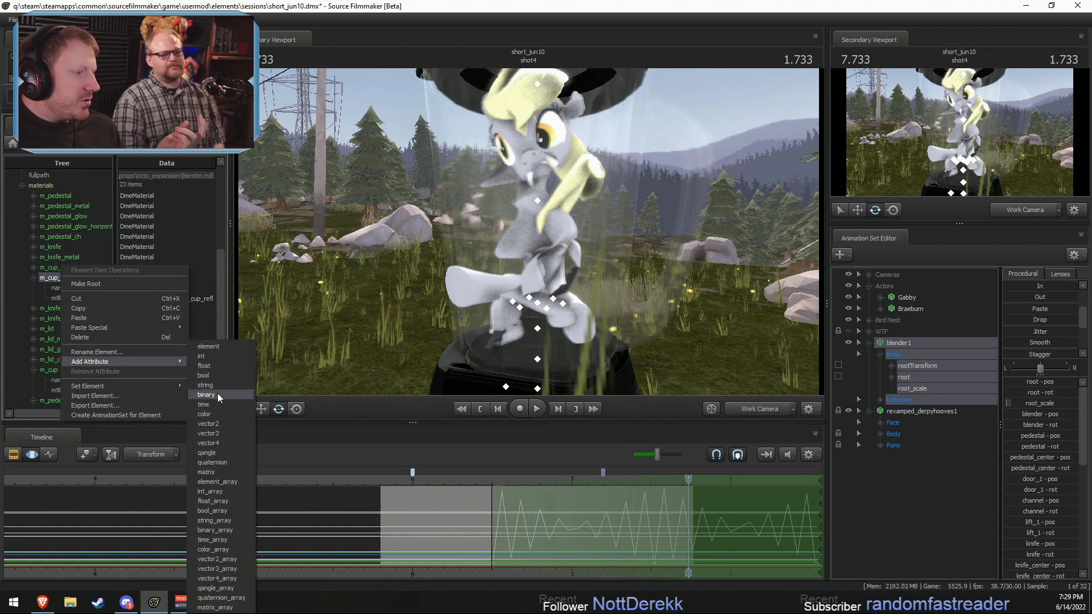
left_click(213, 366)
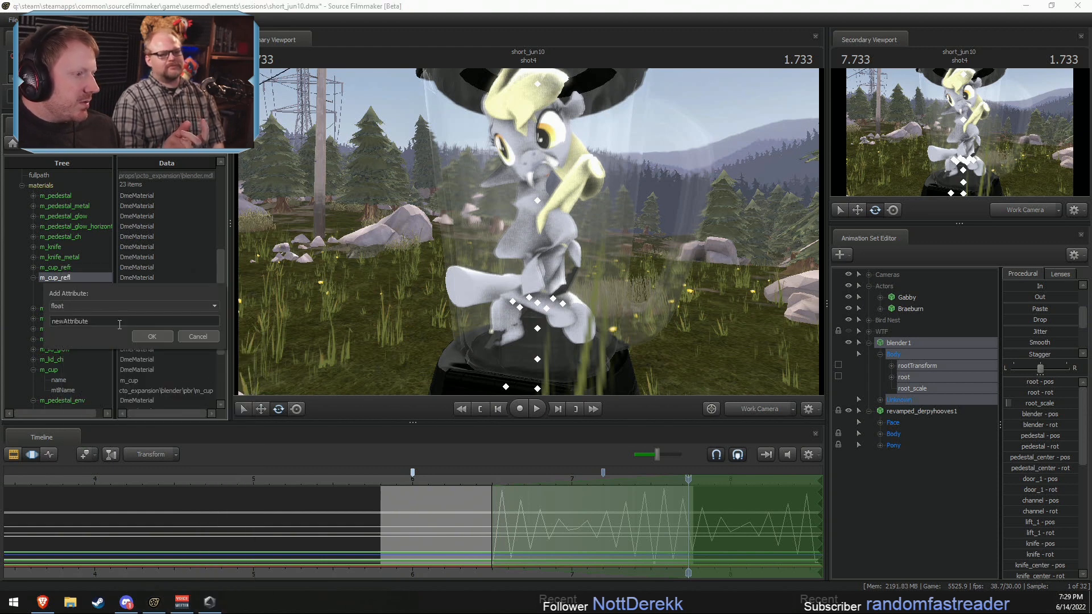
type("$alpha")
key("Return")
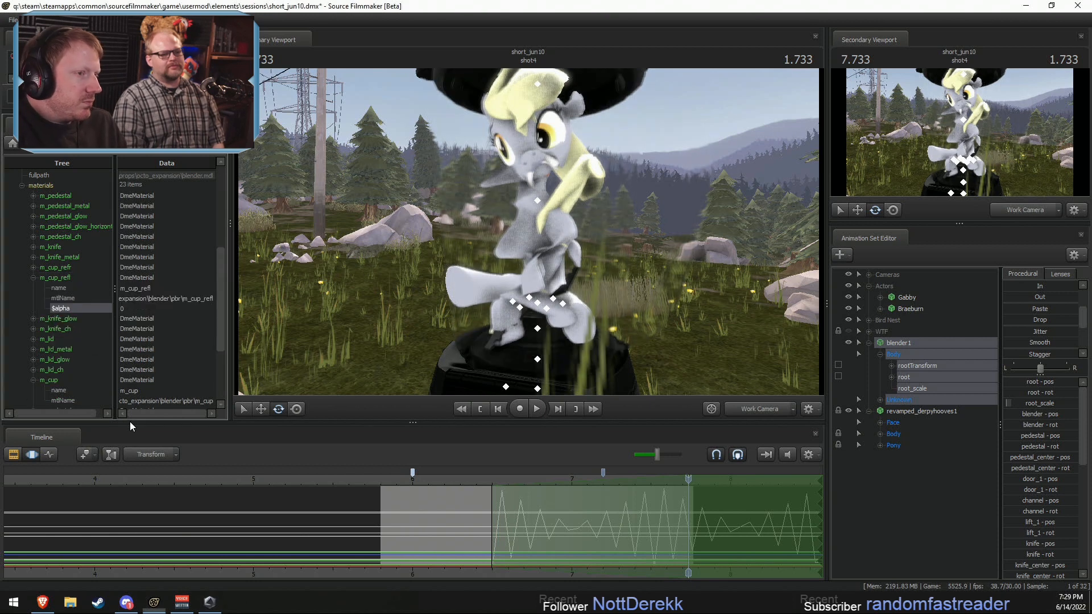
Step: Rename the $alpha attribute of m_cup_refl to $translucent and check the glass cup at another frame and angle
right_click(66, 309)
left_click(93, 370)
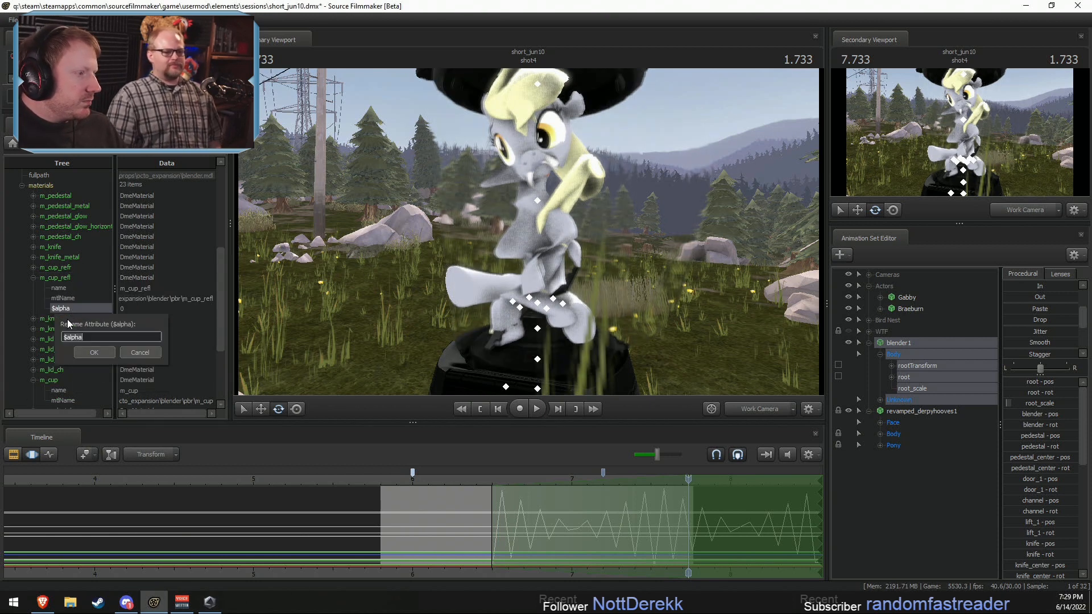
left_click(67, 337)
type("t")
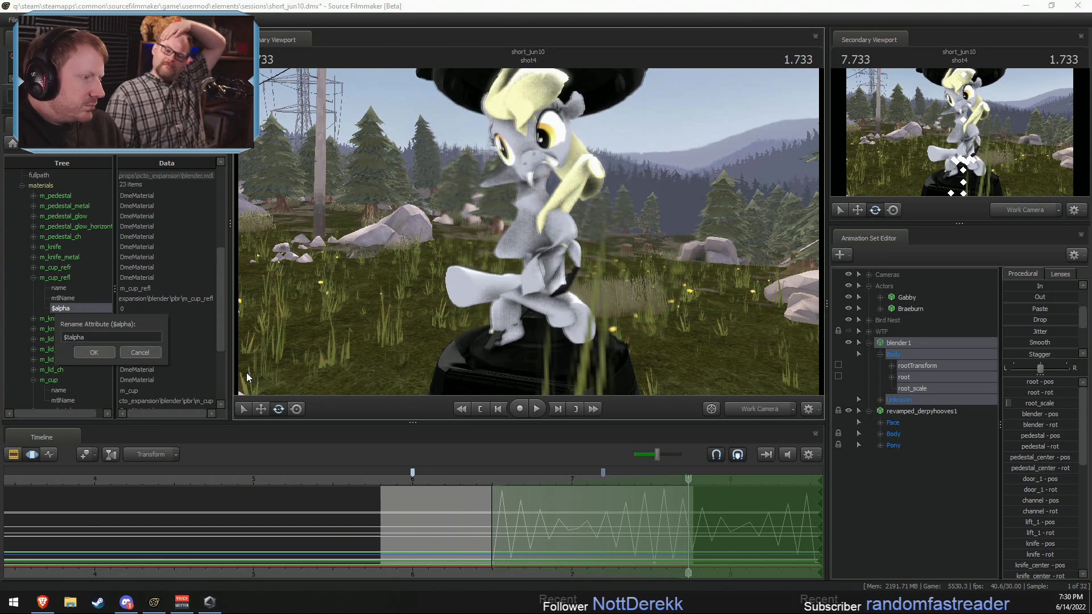
type("anslun")
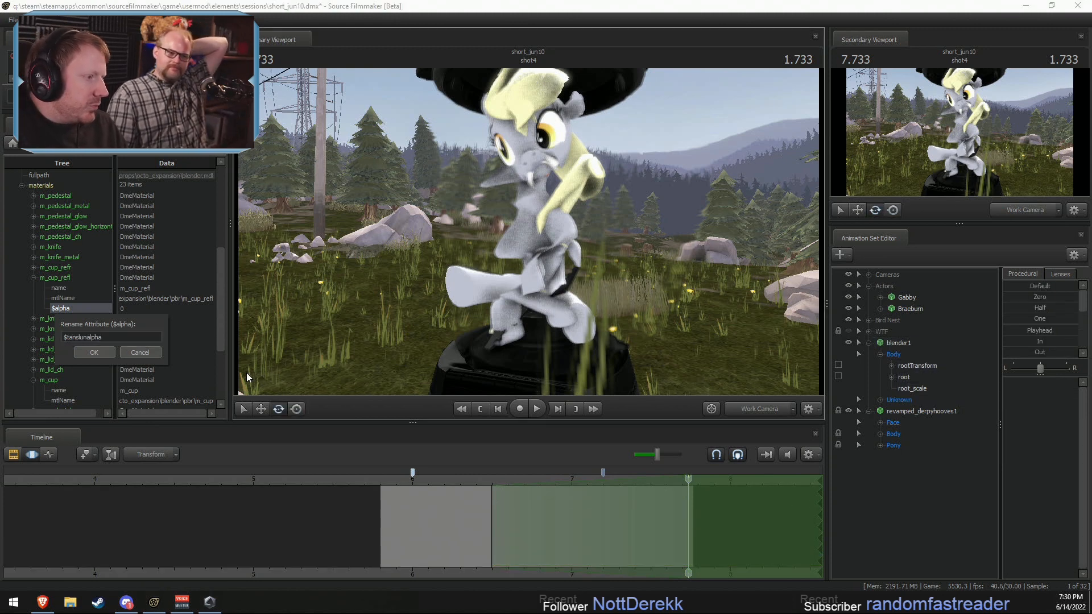
left_click_drag(67, 338, 235, 333)
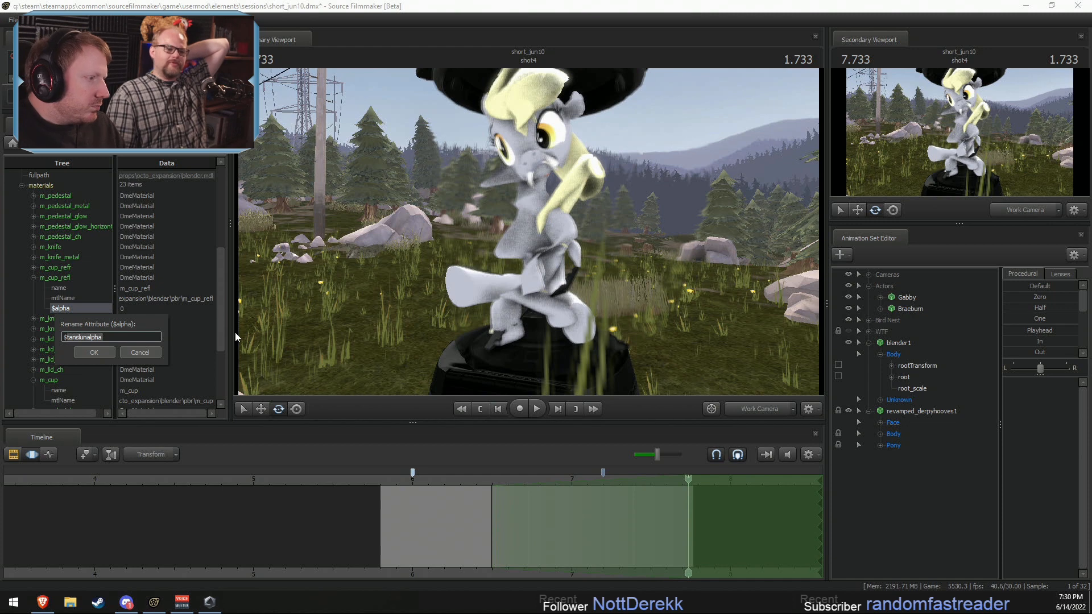
type("transcl")
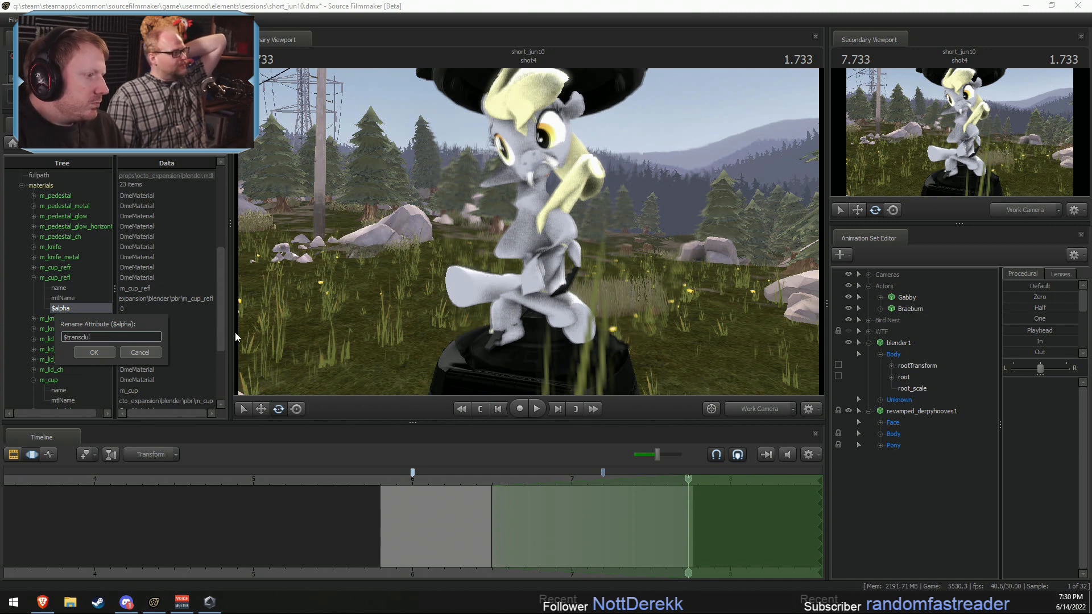
key("BackSpace")
key("BackSpace")
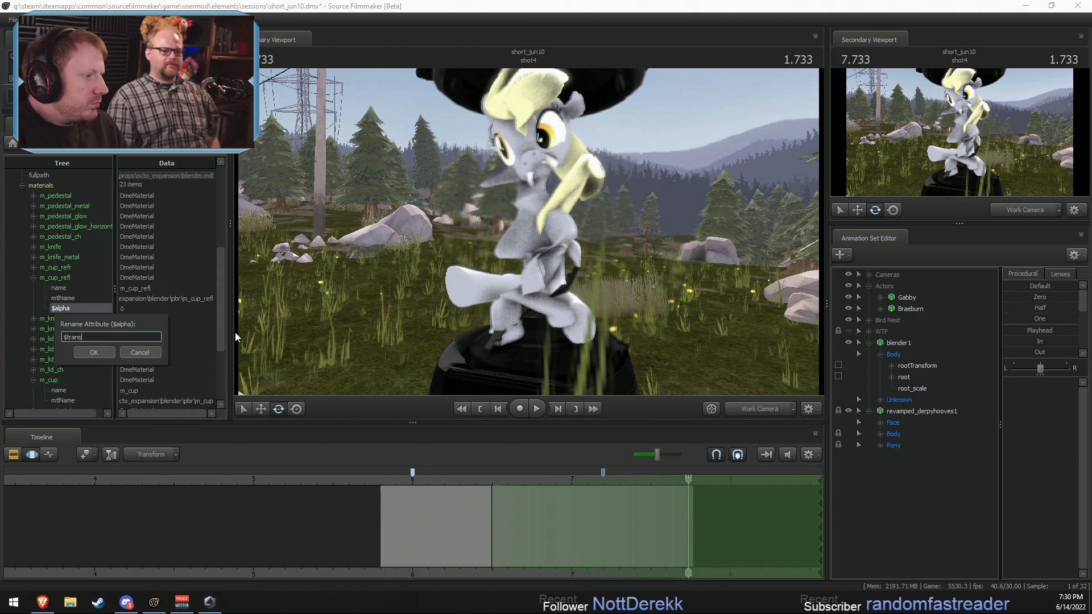
type("lucent")
key("Return")
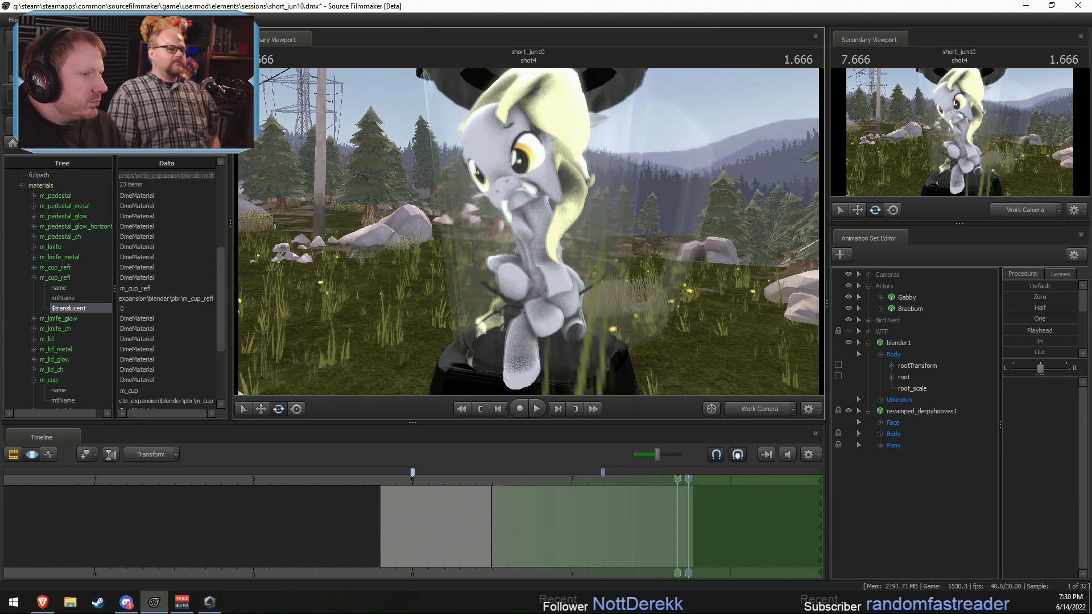
mouse_move(490, 251)
middle_mouse_down()
mouse_move(432, 252)
mouse_move(500, 251)
middle_mouse_up()
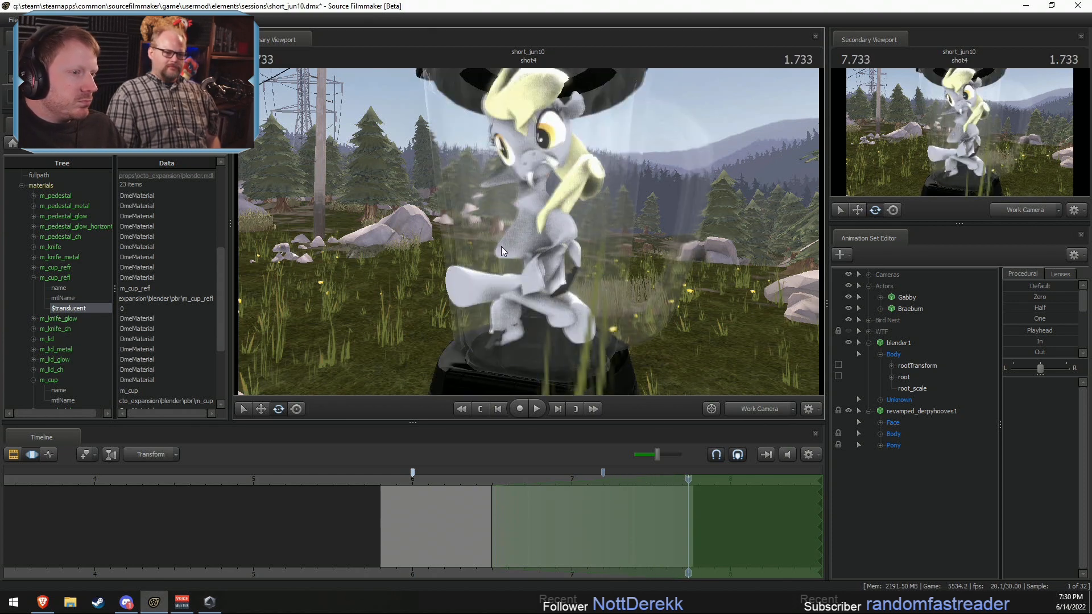
left_click_drag(474, 288, 399, 269)
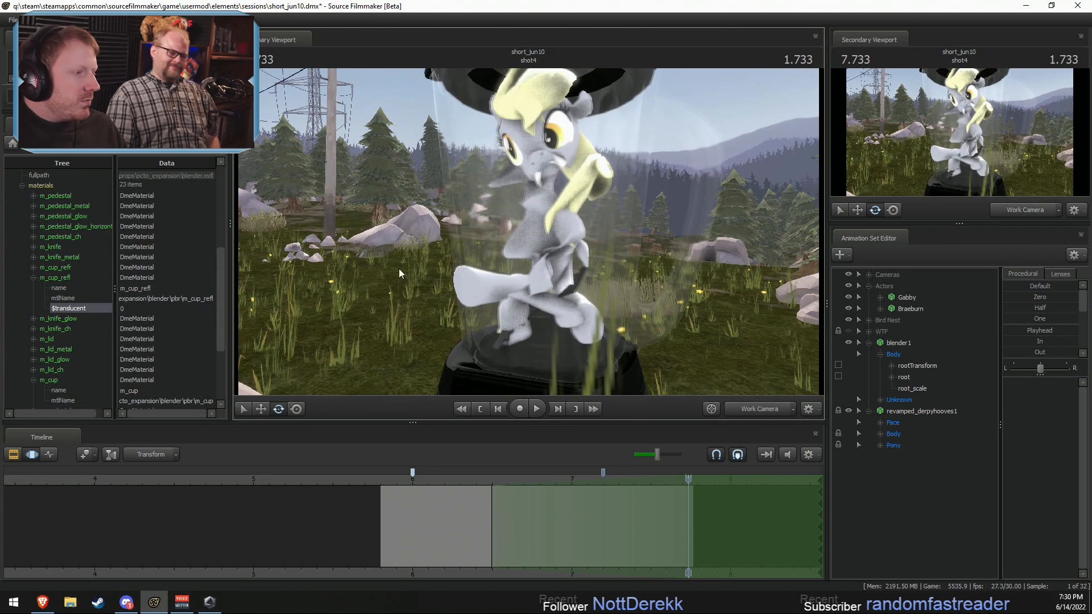
Step: Rename the $translucent attribute of m_cup_refl to $alphatest
right_click(73, 312)
left_click(100, 378)
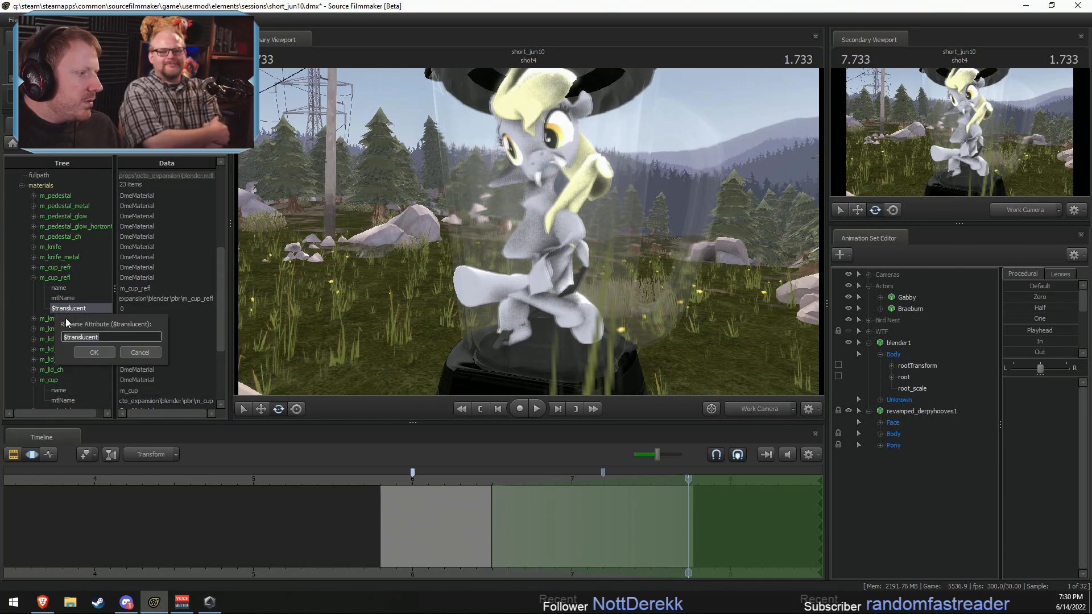
left_click_drag(67, 340, 315, 348)
type("a")
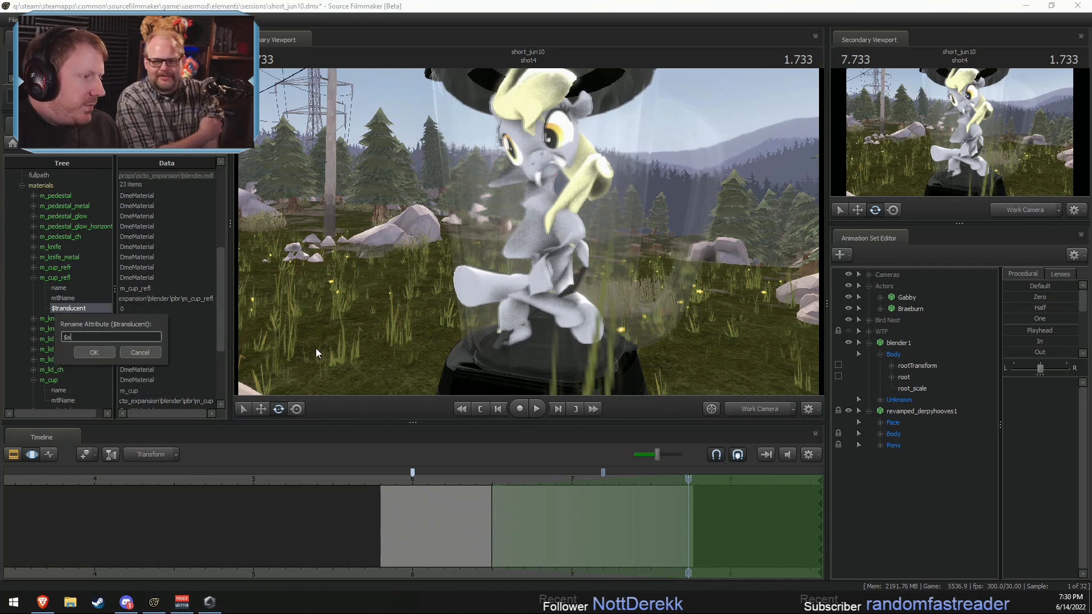
type("lphatest")
key("Return")
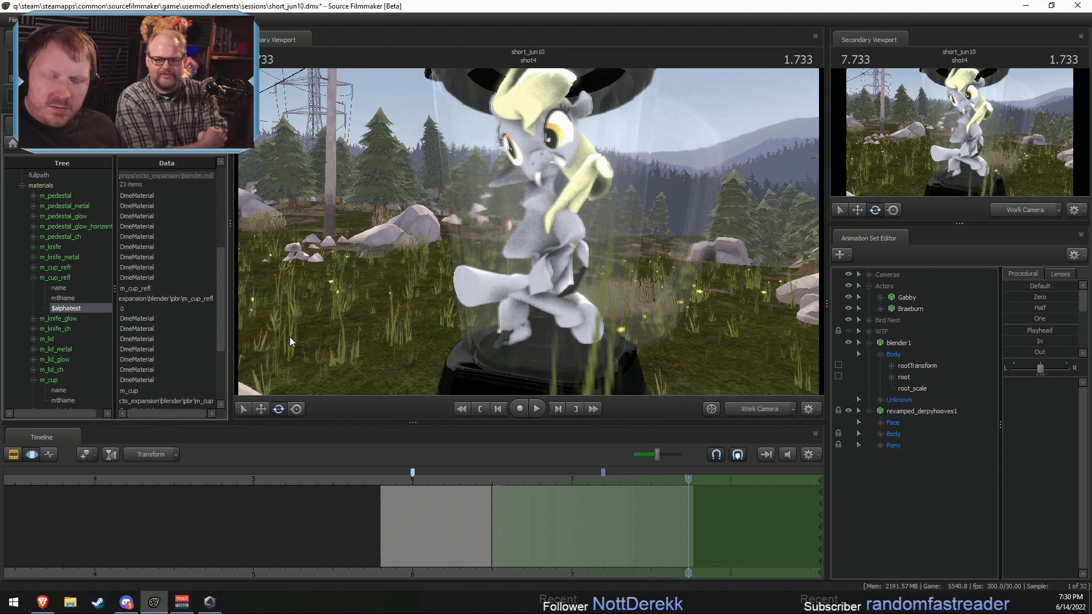
Step: Set the $alphatest attribute of m_cup_refl to 1
double_click(127, 309)
left_click(140, 300)
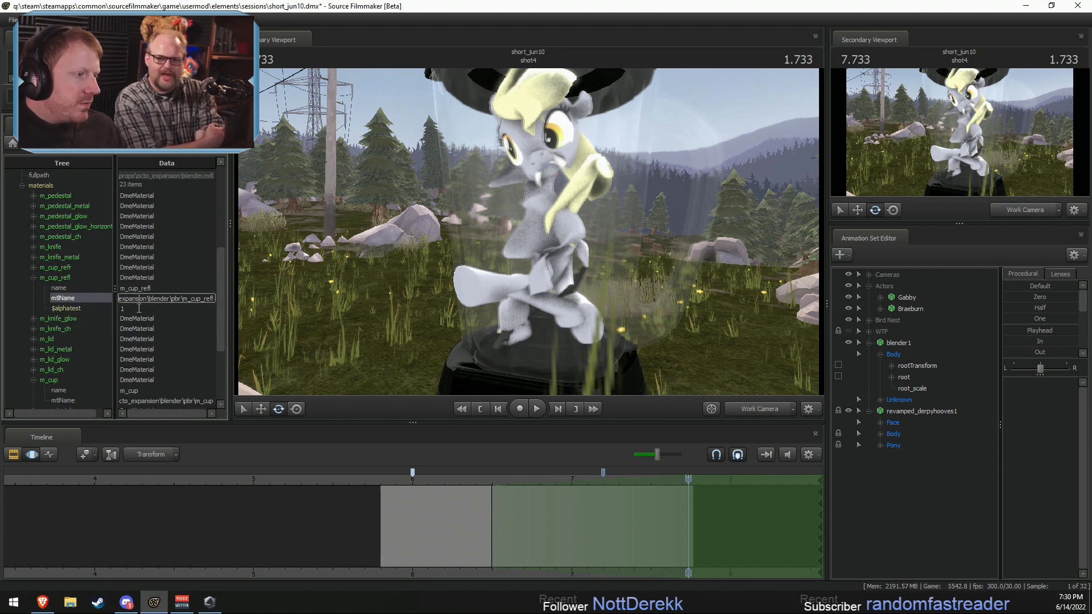
left_click(139, 307)
Step: Delete the $alphatest attribute from the m_cup_refl material
right_click(88, 296)
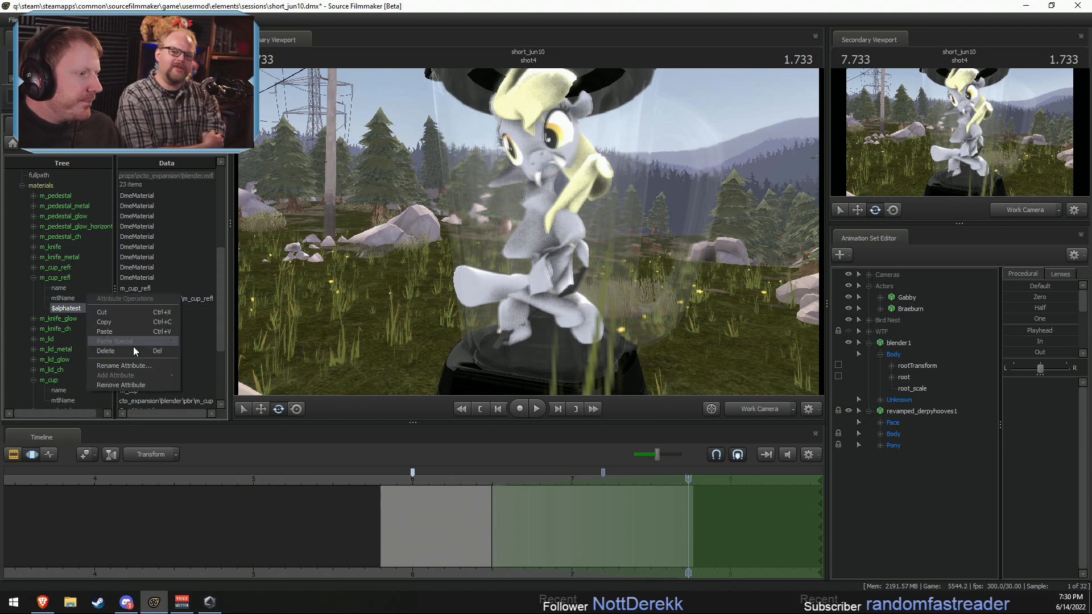
left_click(112, 366)
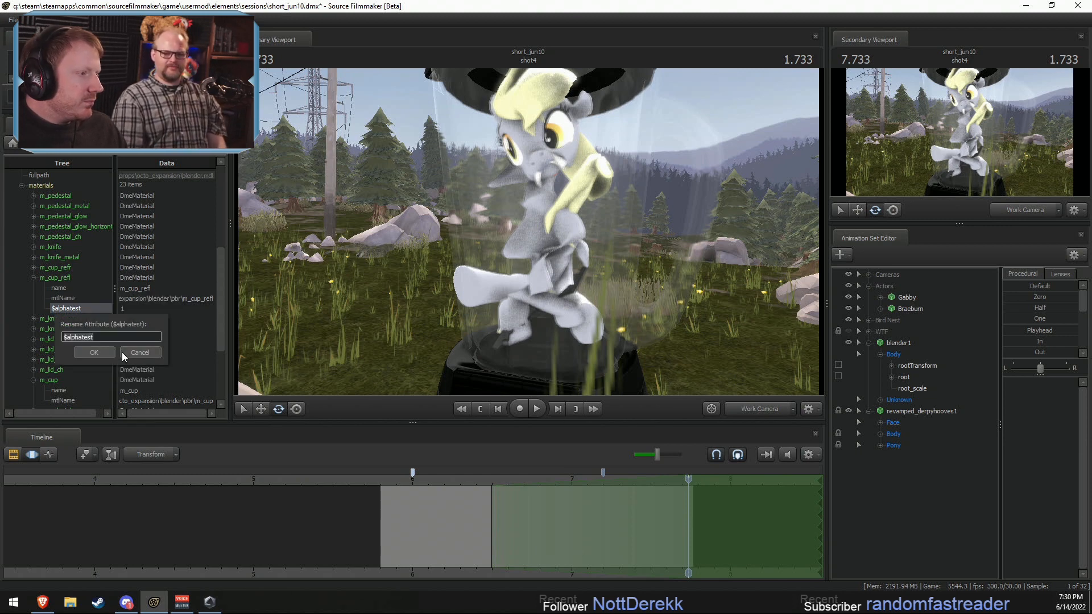
left_click(125, 352)
right_click(62, 310)
left_click(81, 353)
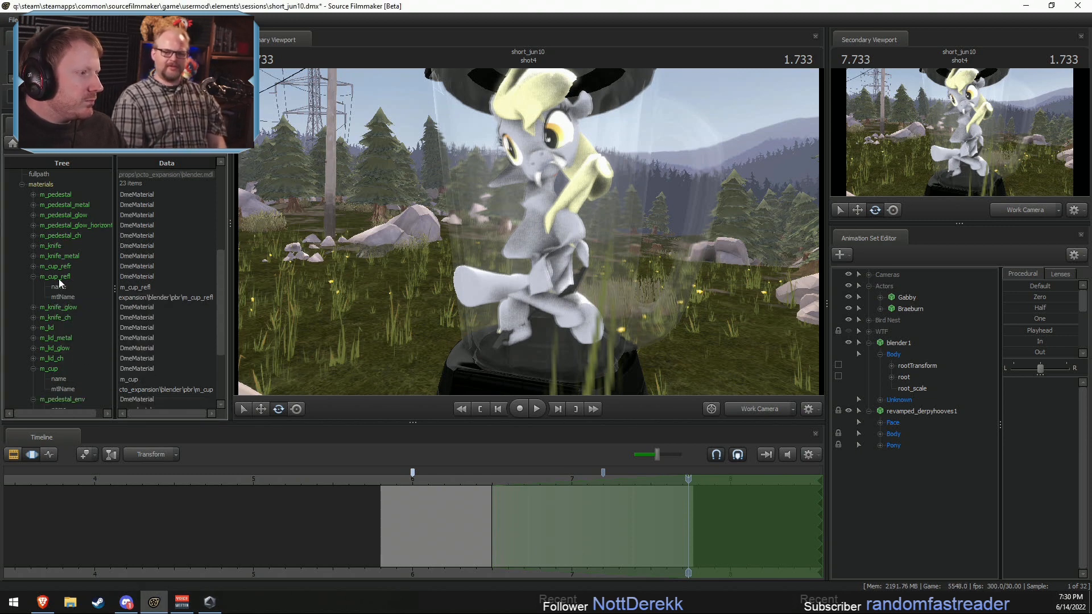
Step: Add a vector3 attribute named $color to the m_cup_refl material
right_click(58, 278)
mouse_move(83, 354)
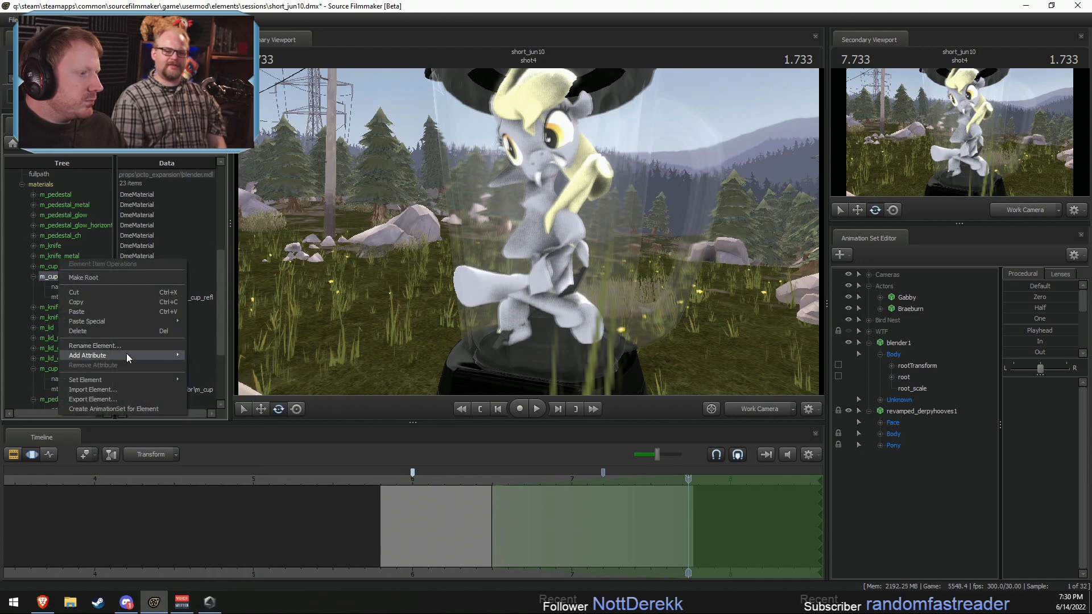
left_click(193, 432)
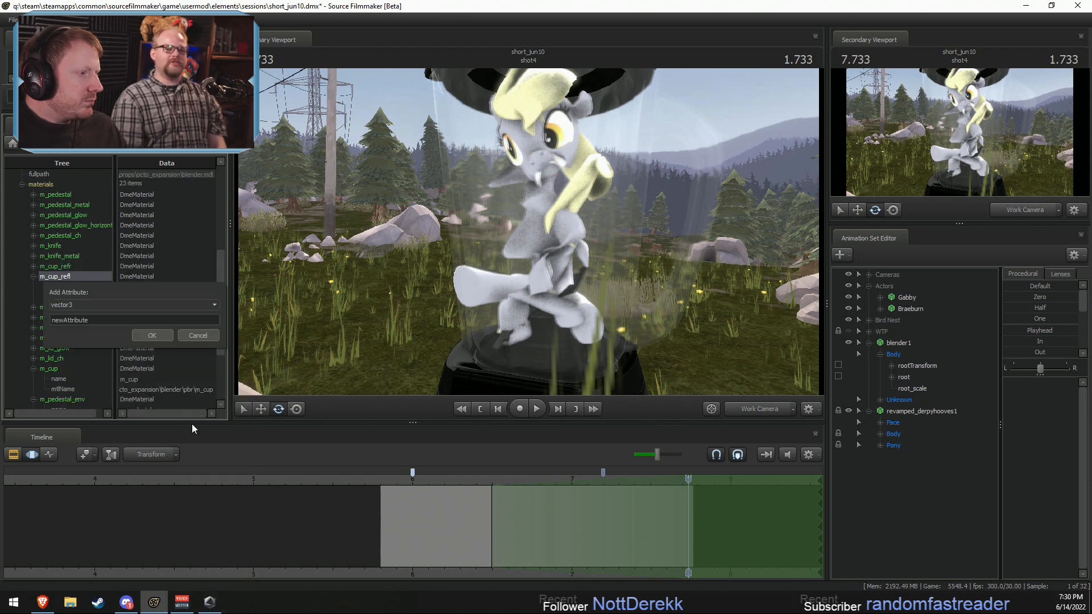
double_click(118, 322)
type("$color")
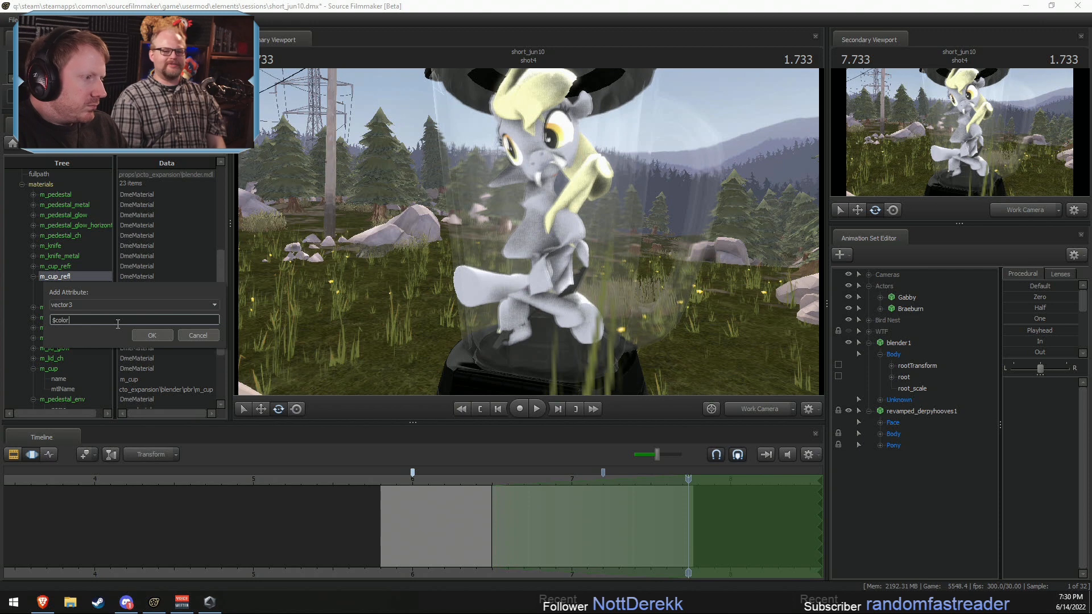
key("Return")
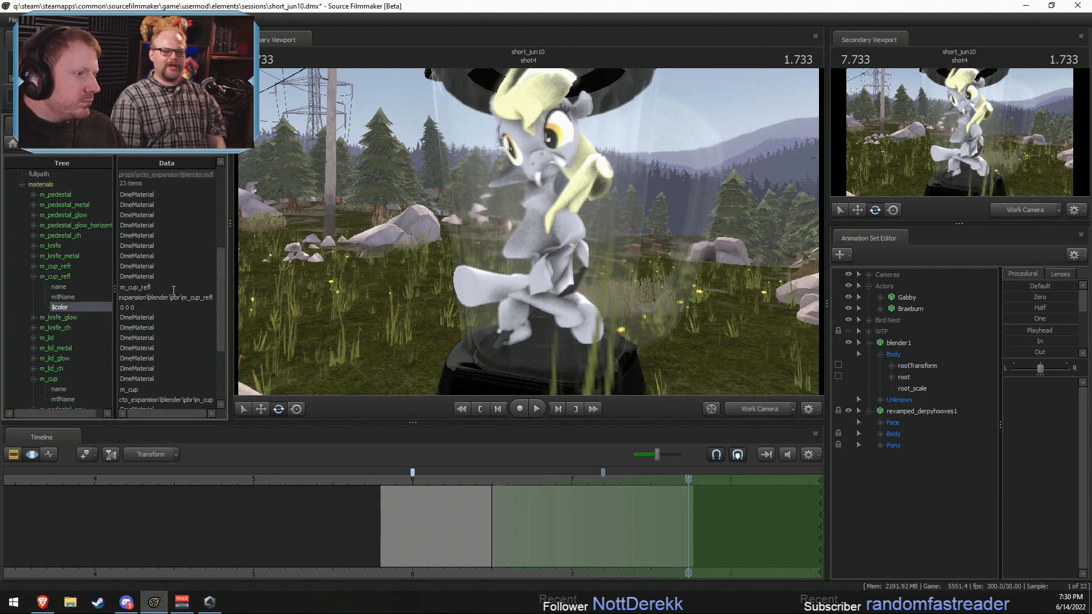
Step: Set the $color attribute of the m_cup_refl material to 10 10 10
double_click(130, 306)
type("10 10 10")
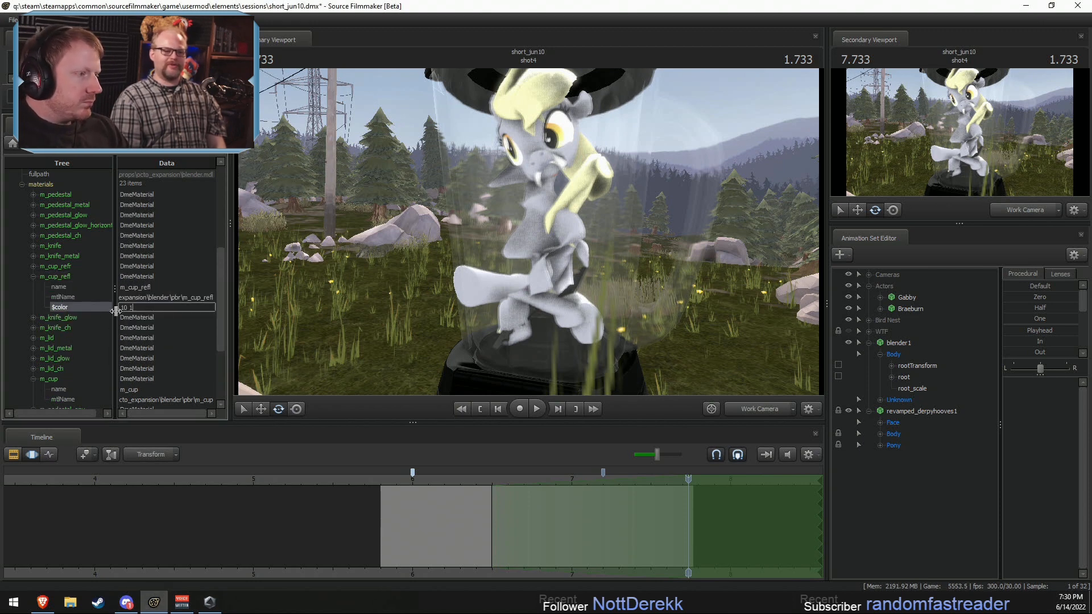
key("Return")
left_click(152, 308)
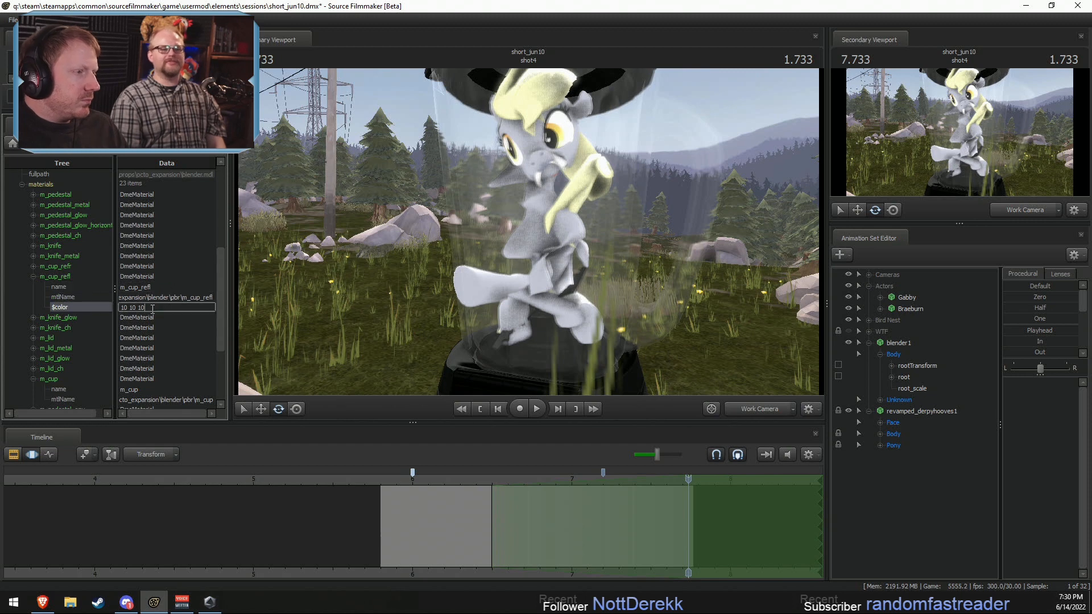
Step: Rename the $color attribute of m_cup_refl to $envmaptint
double_click(61, 307)
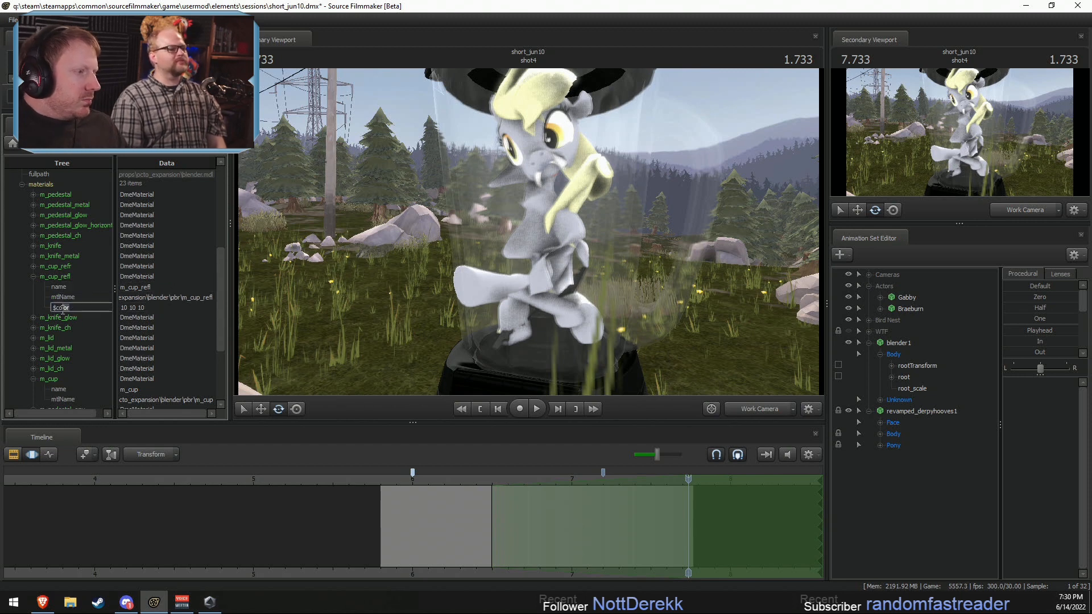
type("$e")
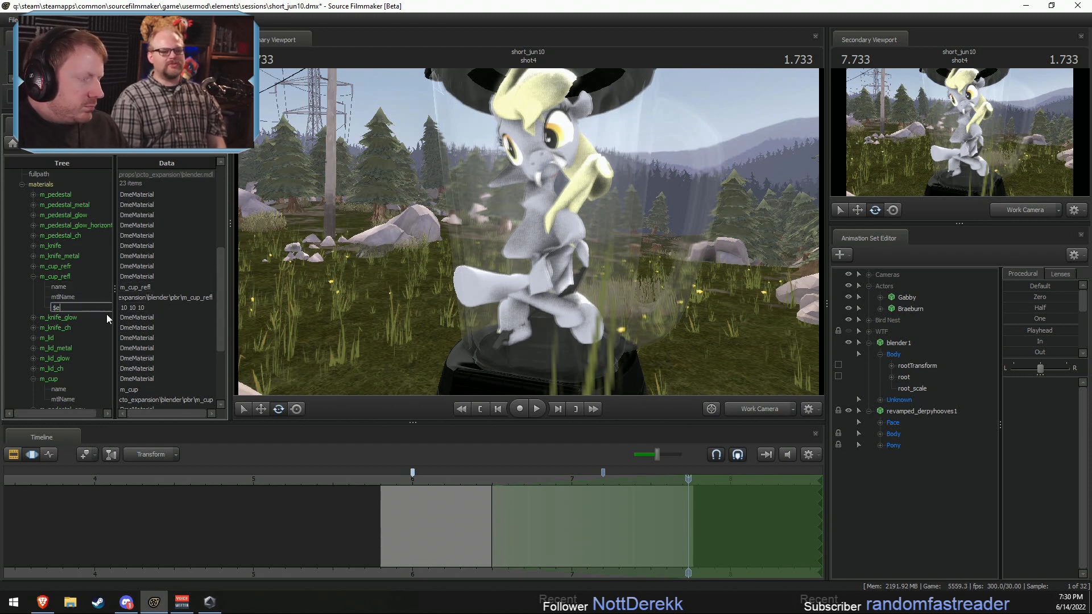
type("nvmaptint")
key("Return")
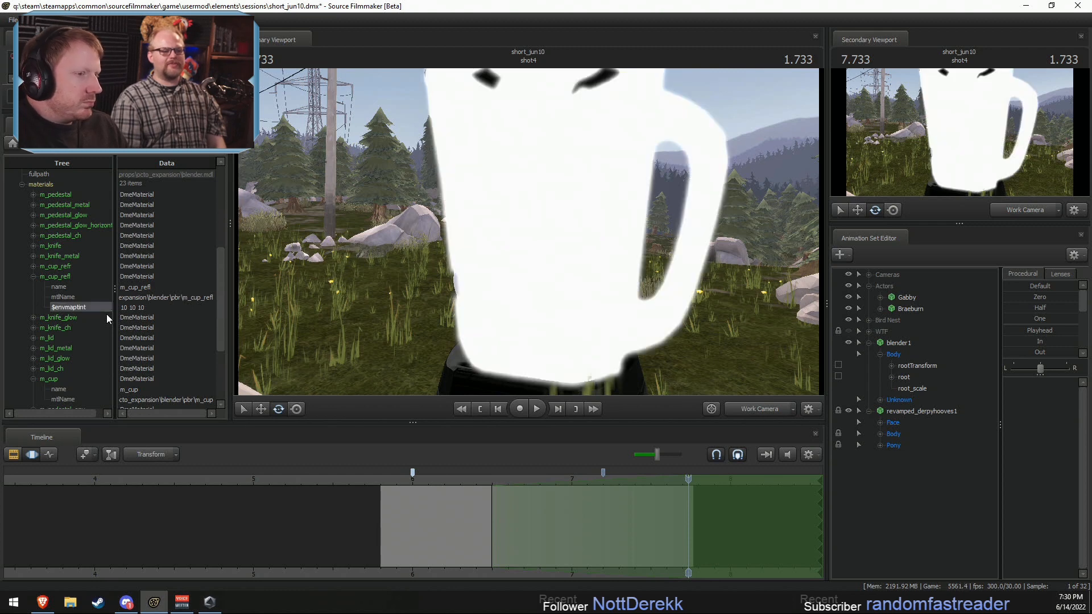
Step: Set the $envmaptint attribute of m_cup_refl to 0 0 0
double_click(147, 308)
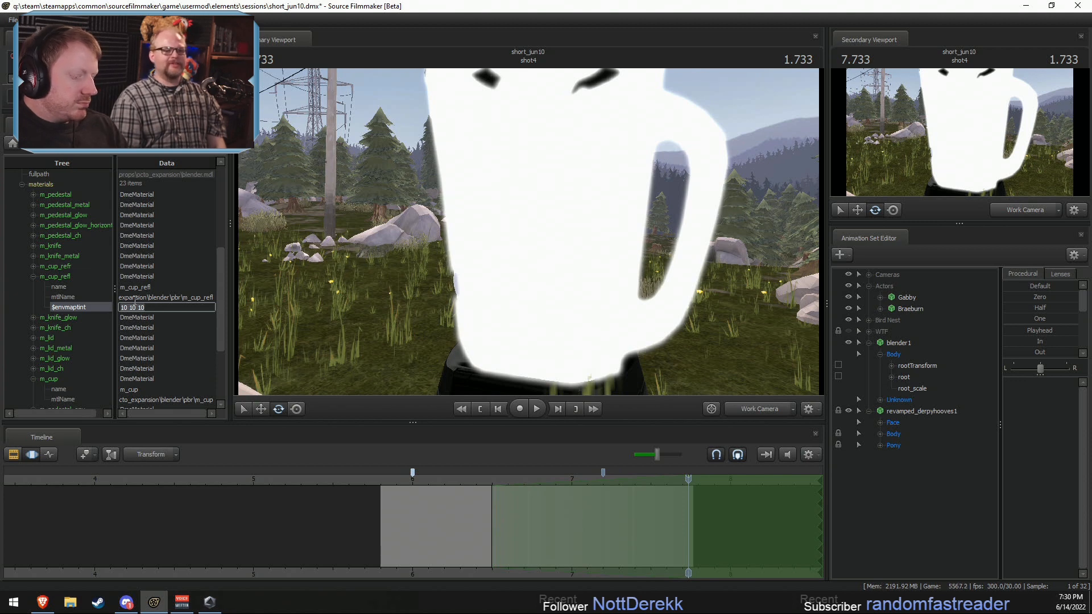
type("0")
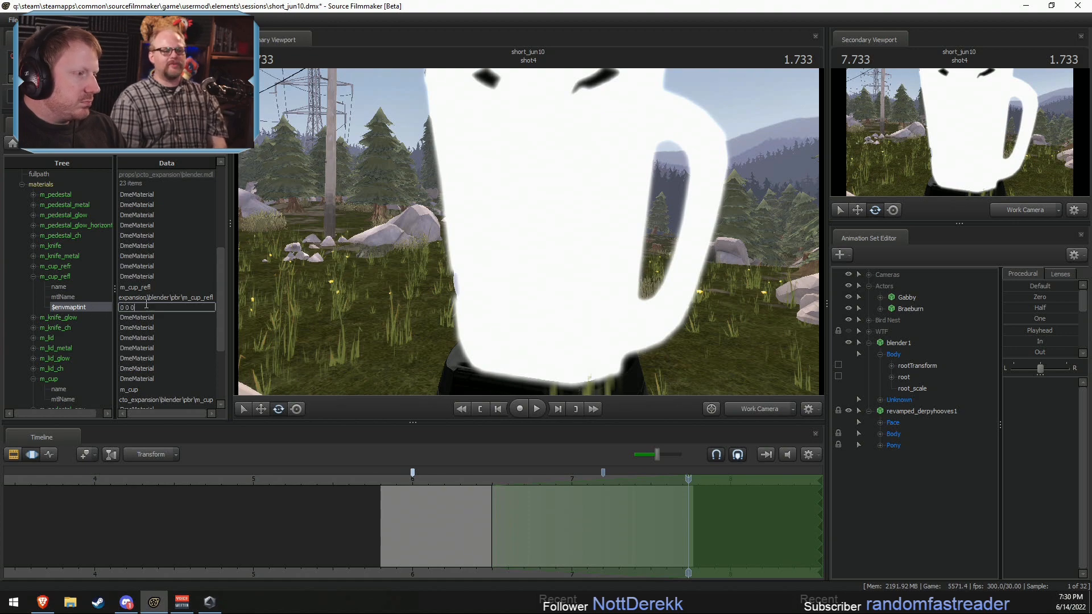
left_click(153, 298)
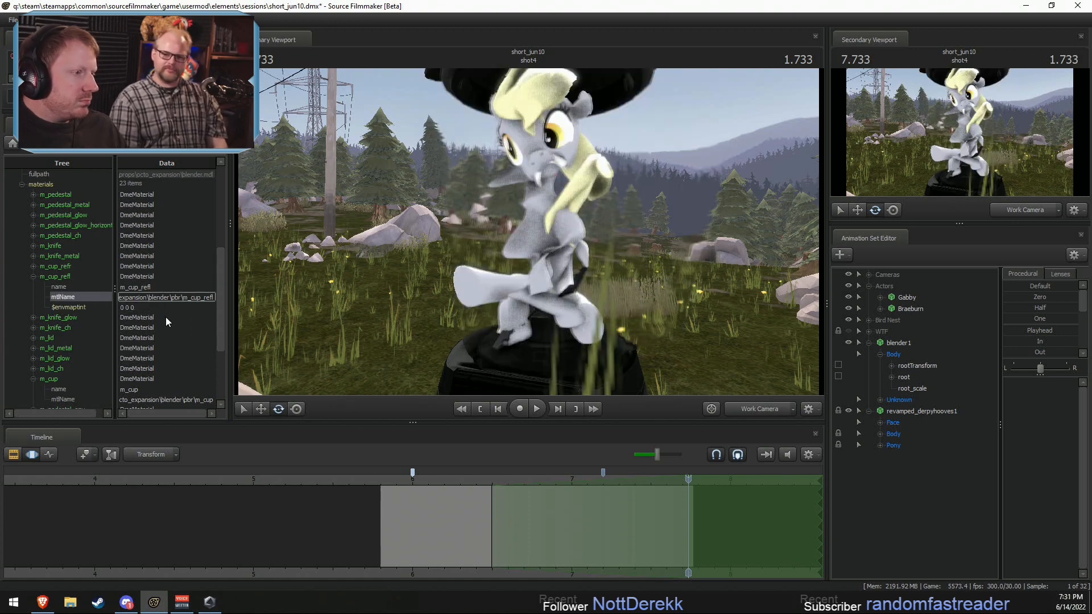
left_click(68, 307)
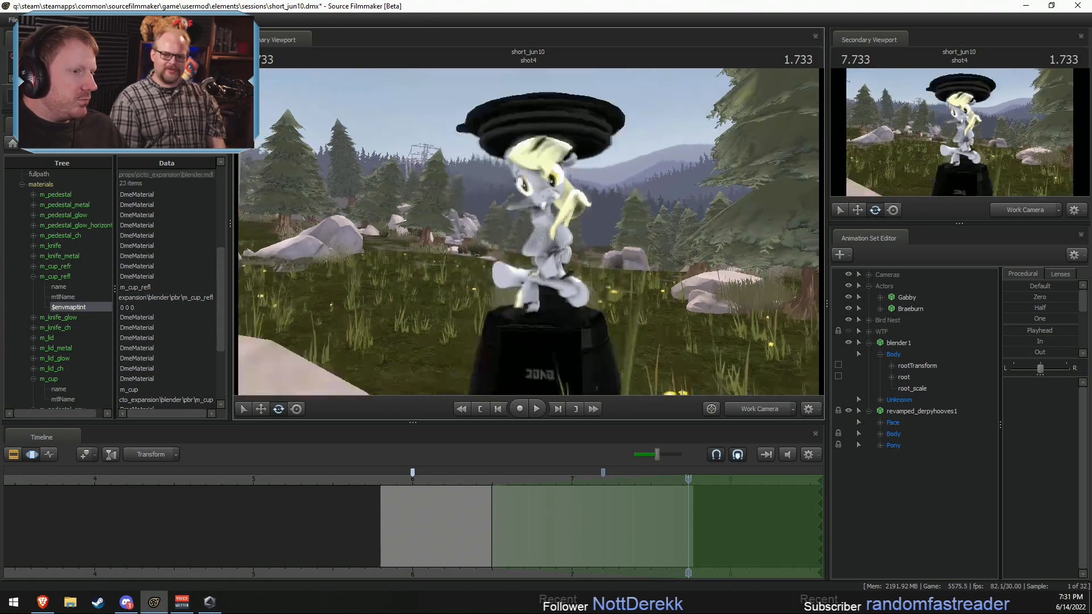
Step: Switch the timeline to the clip editor and insert a duplicate of shot4 between shot4 and shot5
left_click(487, 480)
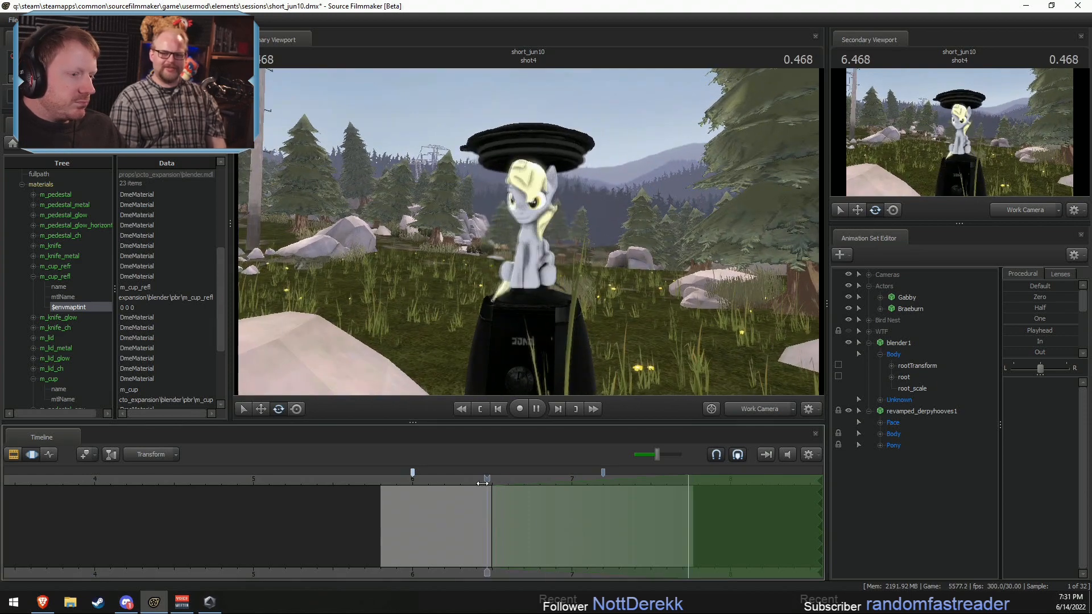
key("space")
key("F2")
middle_click_drag(546, 556, 499, 507)
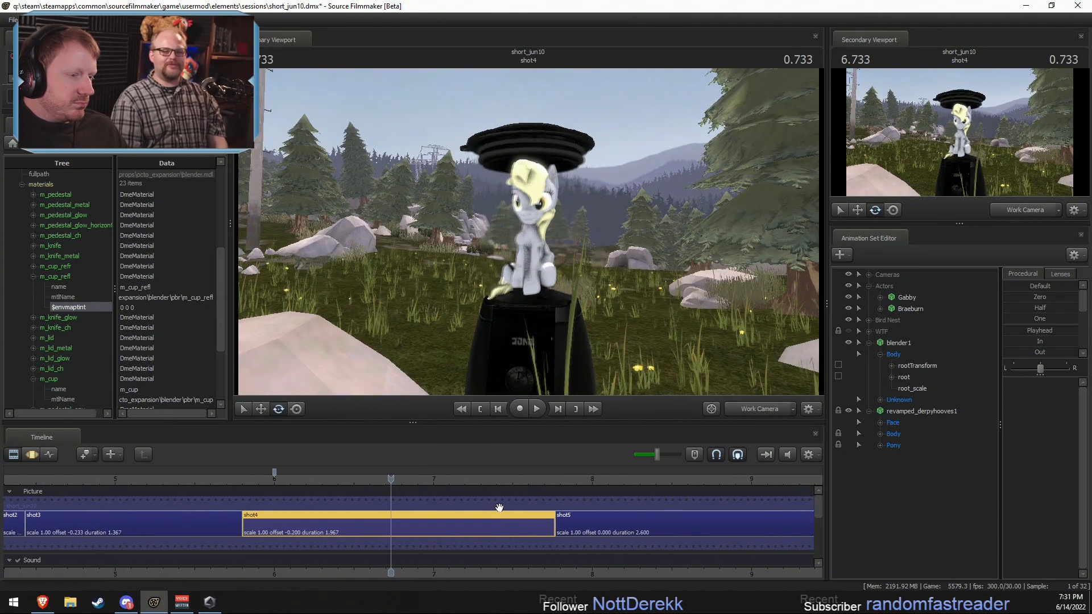
left_click(514, 483)
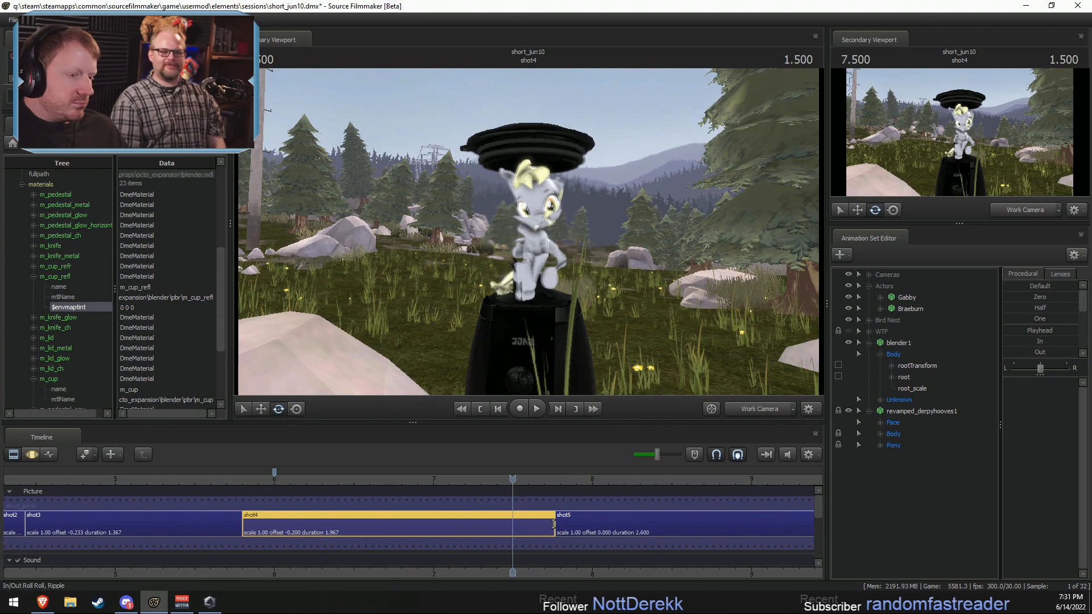
key("ctrl+c")
key("ctrl+v")
Step: Trim the start of the copied shot so only its last few frames before shot5 remain
scroll(583, 523, "down", 3)
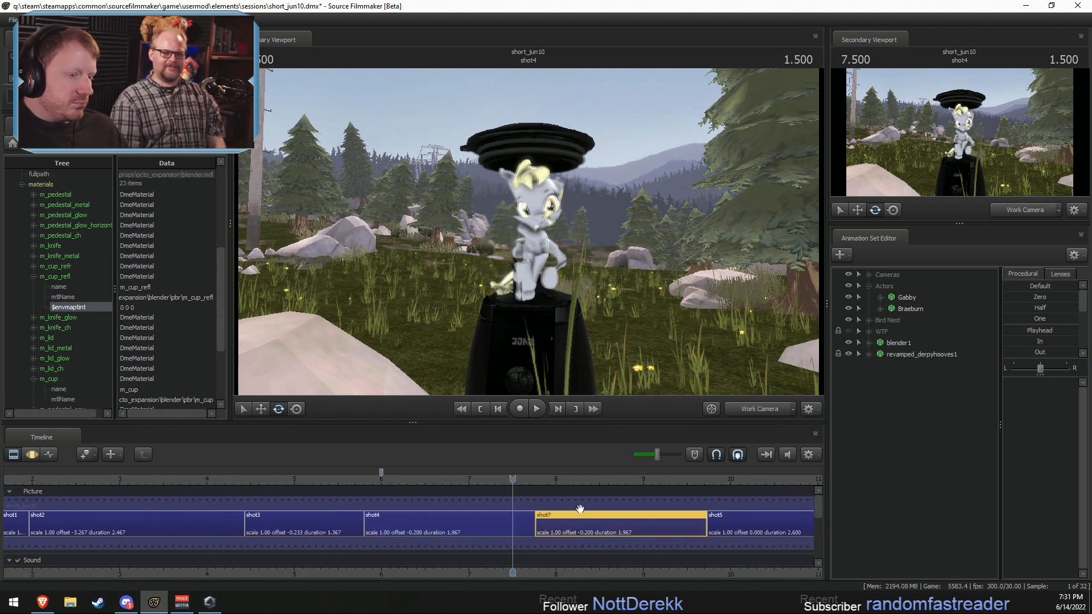
left_click_drag(592, 483, 685, 489)
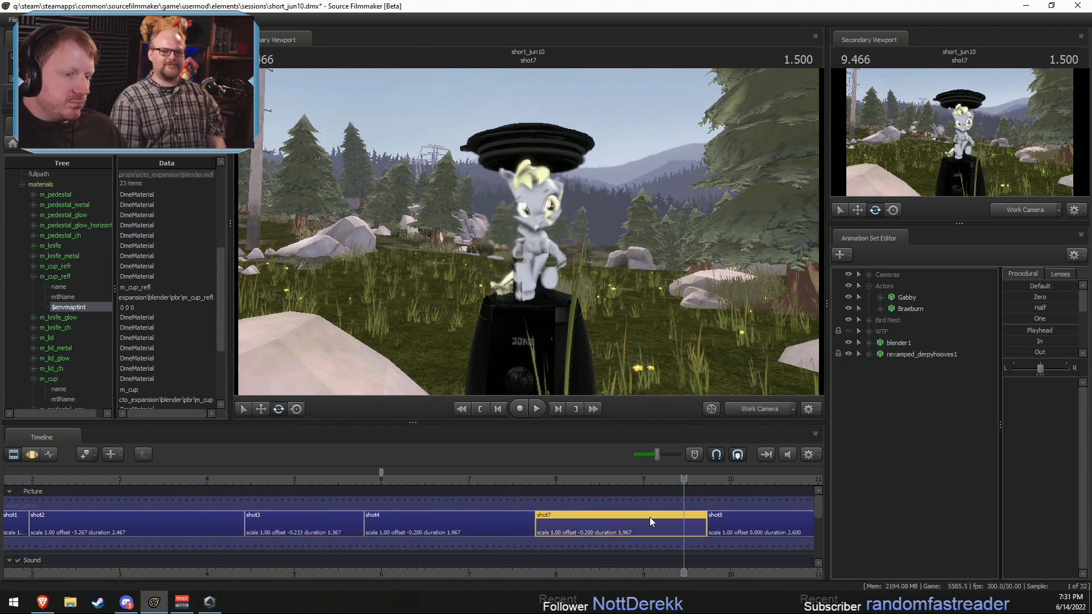
left_click_drag(541, 517, 707, 520)
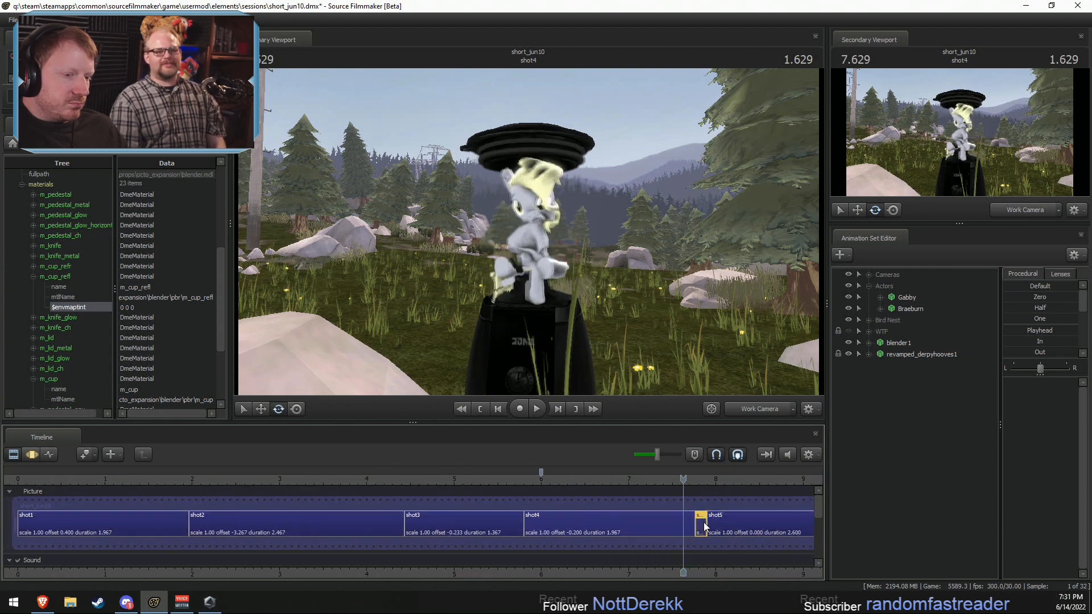
Step: Extend the end of the copied shot to a duration of 1.100 and place the playhead at 7.866
left_click(718, 527)
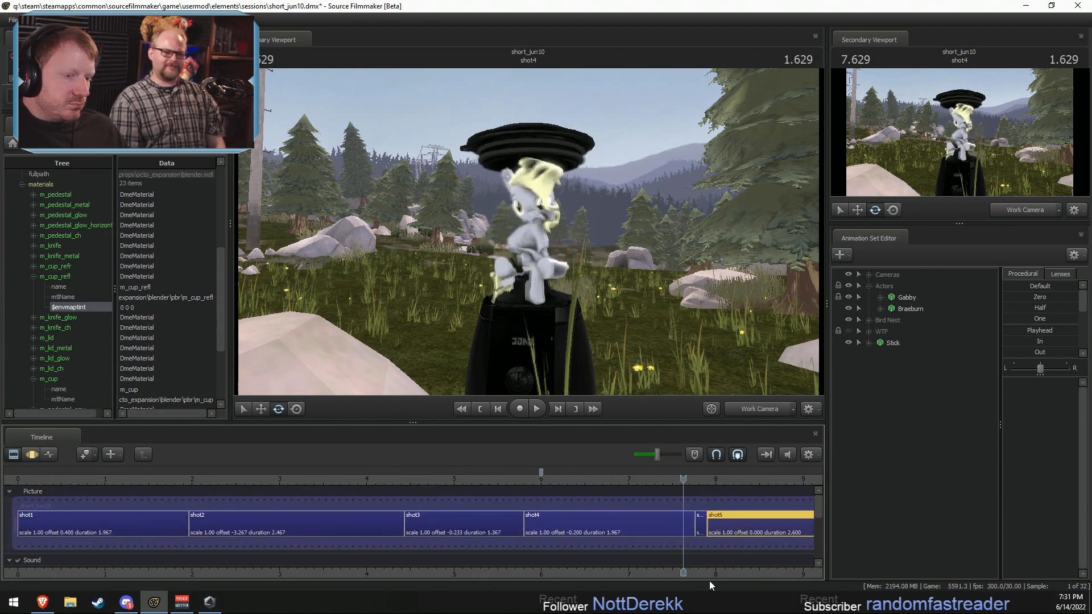
scroll(705, 562, "up", 2)
left_click(560, 527)
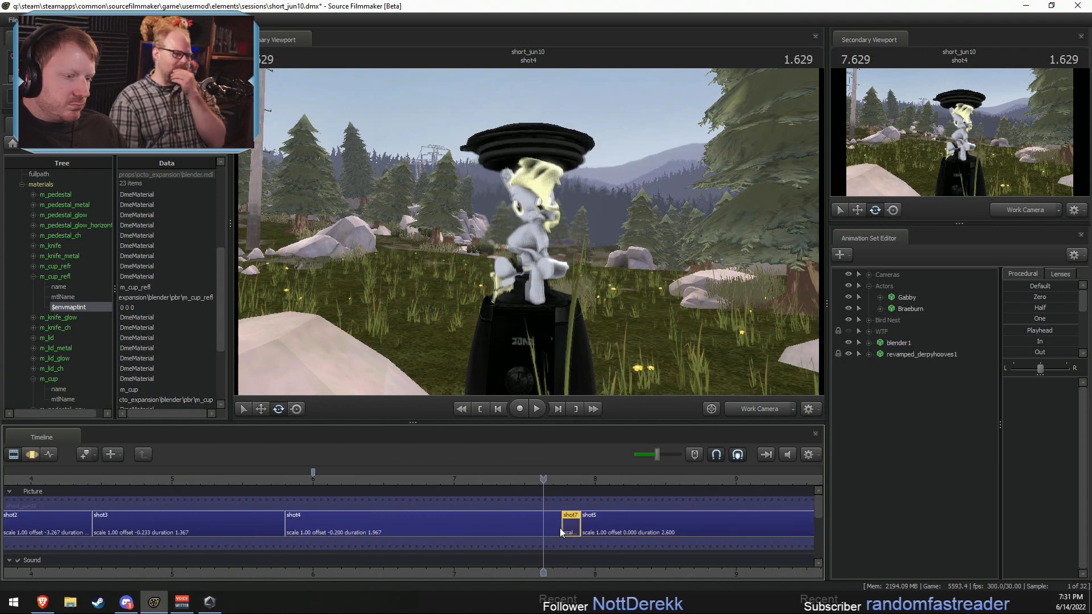
scroll(580, 524, "up", 2)
left_click_drag(596, 522, 792, 521)
left_click(581, 477)
left_click(591, 478)
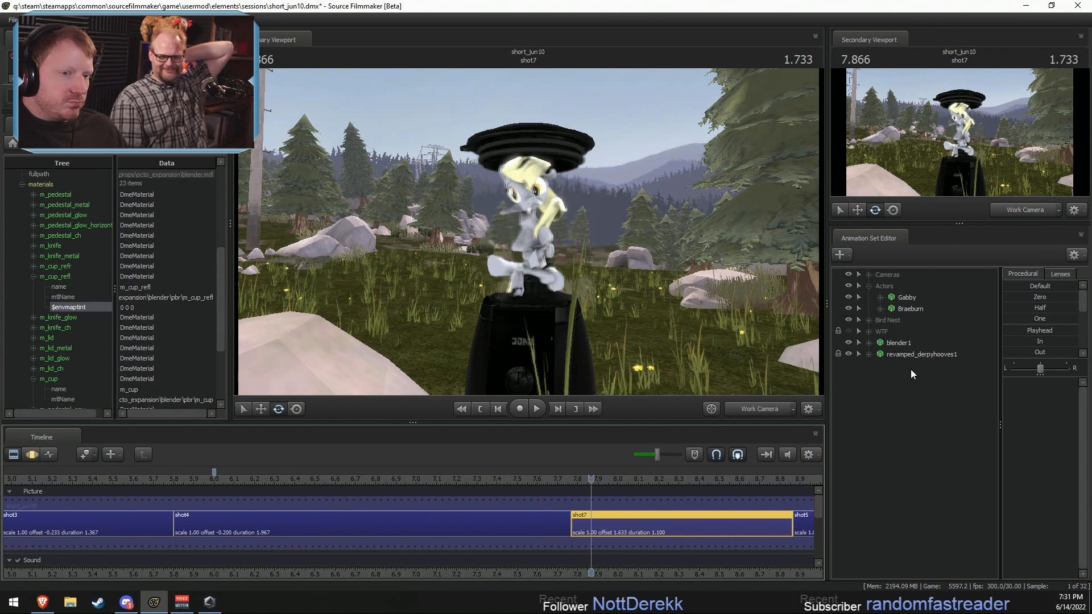
Step: Tilt the Body group of blender1 at the end of shot4, using a short time selection around 7.733
left_click(547, 515)
double_click(547, 514)
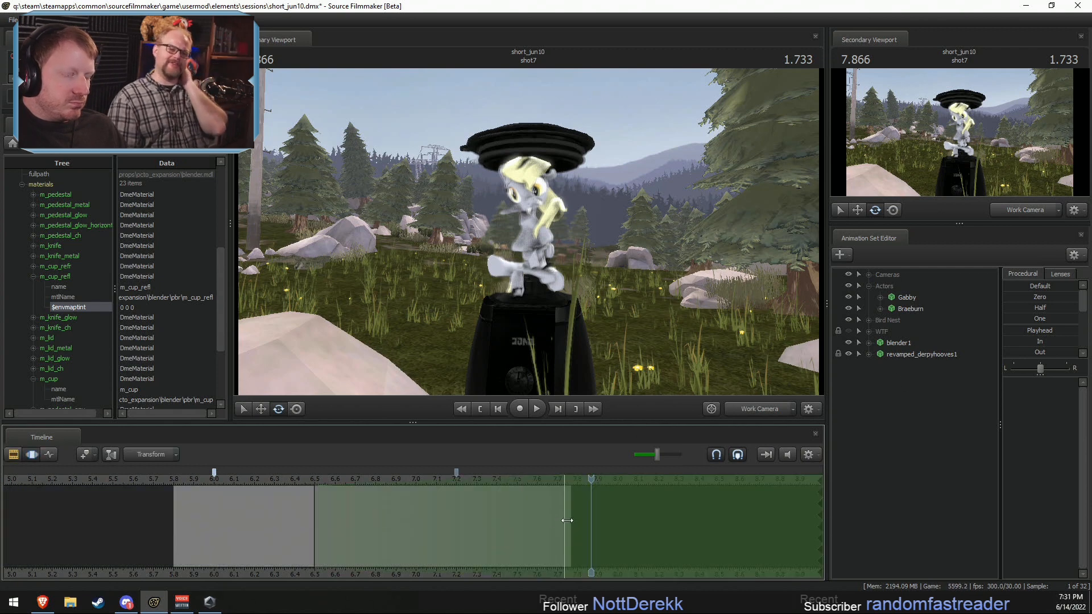
left_click(900, 343)
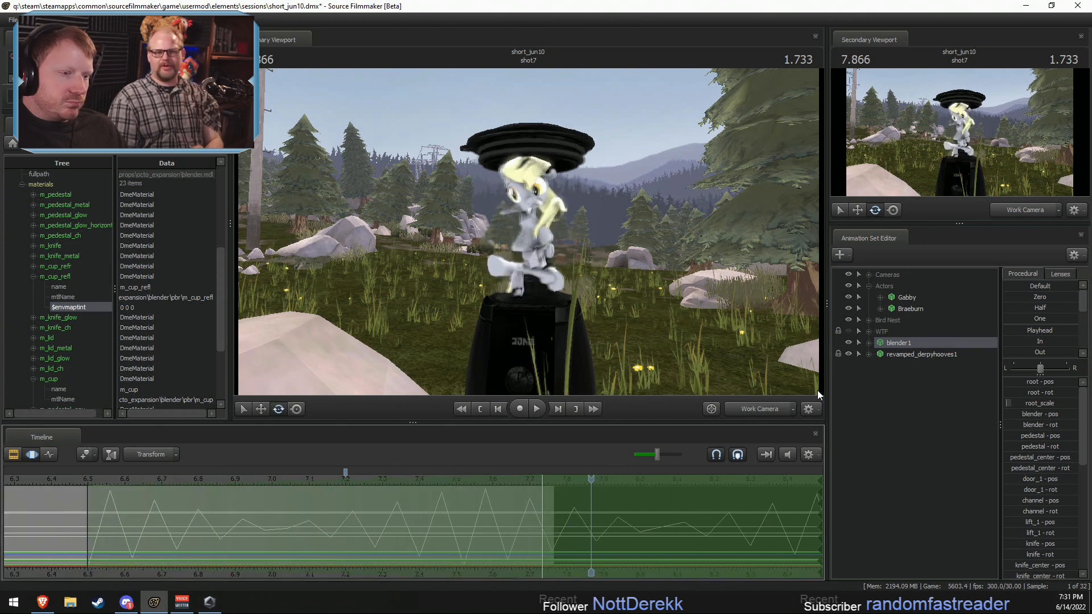
left_click(536, 524)
left_click(546, 523, "shift")
scroll(542, 523, "up", 5, "shift")
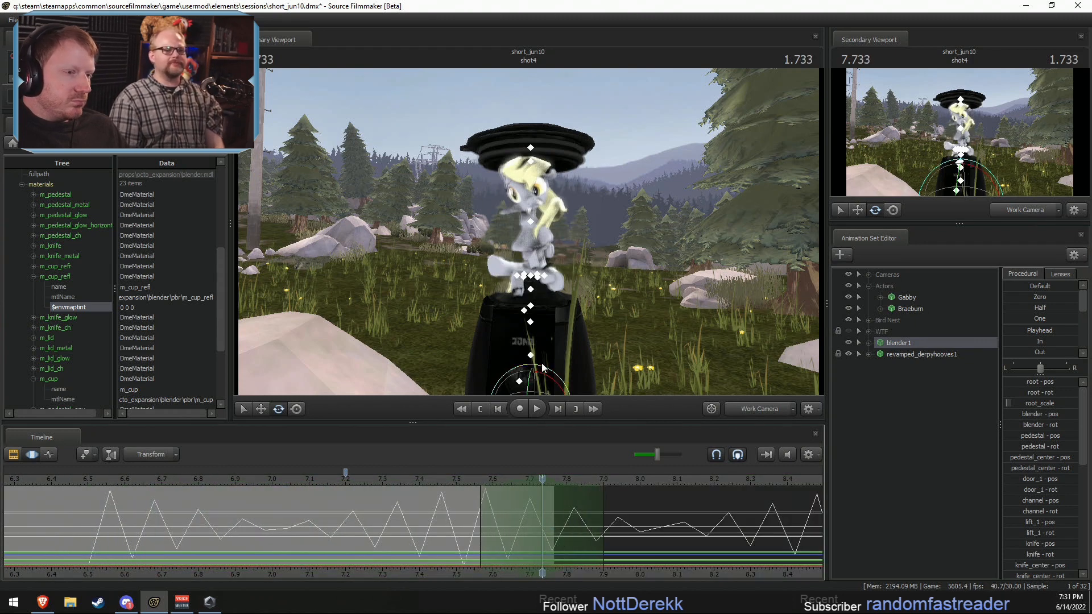
left_click(869, 343)
left_click(896, 354)
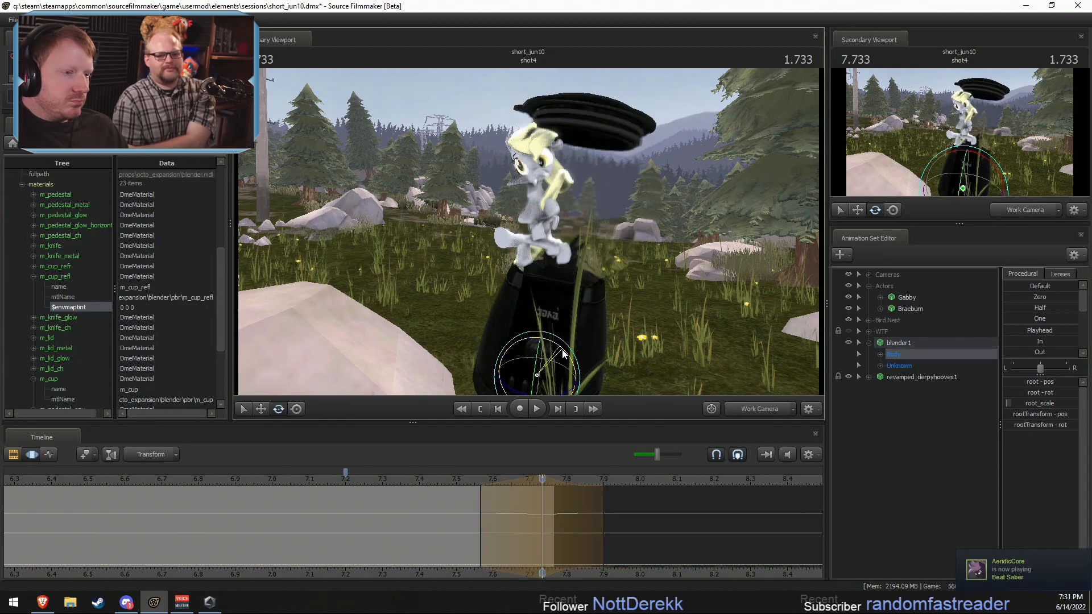
Step: Check the blender's motion across the cut from shot4 to shot7, ending at 7.900 in the clip editor
left_click(479, 481)
key("space")
key("space")
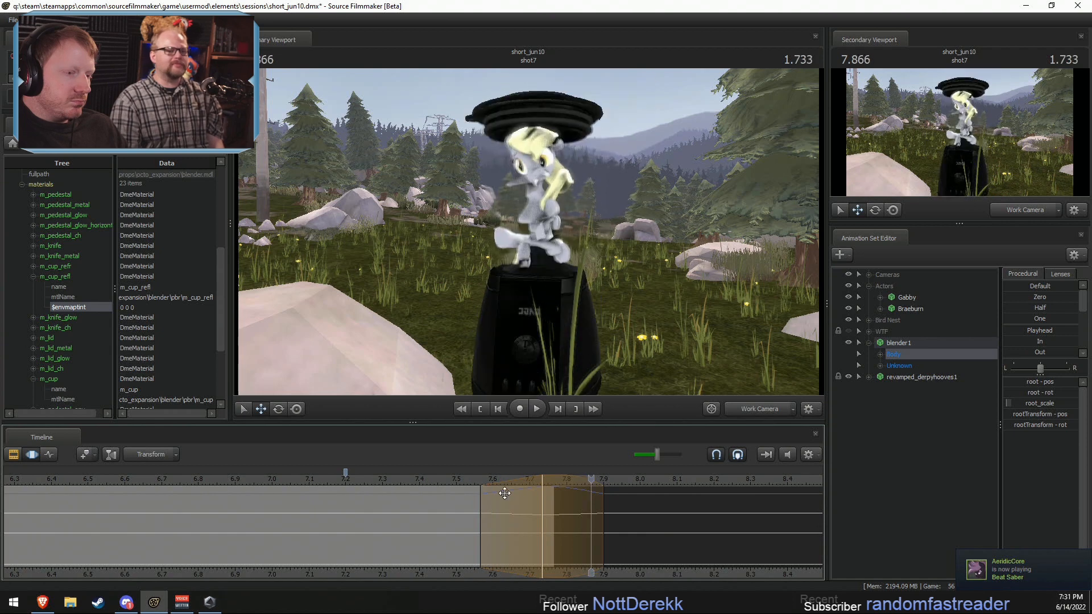
mouse_move(606, 520)
left_mouse_down()
mouse_move(633, 522)
mouse_move(599, 524)
left_mouse_up()
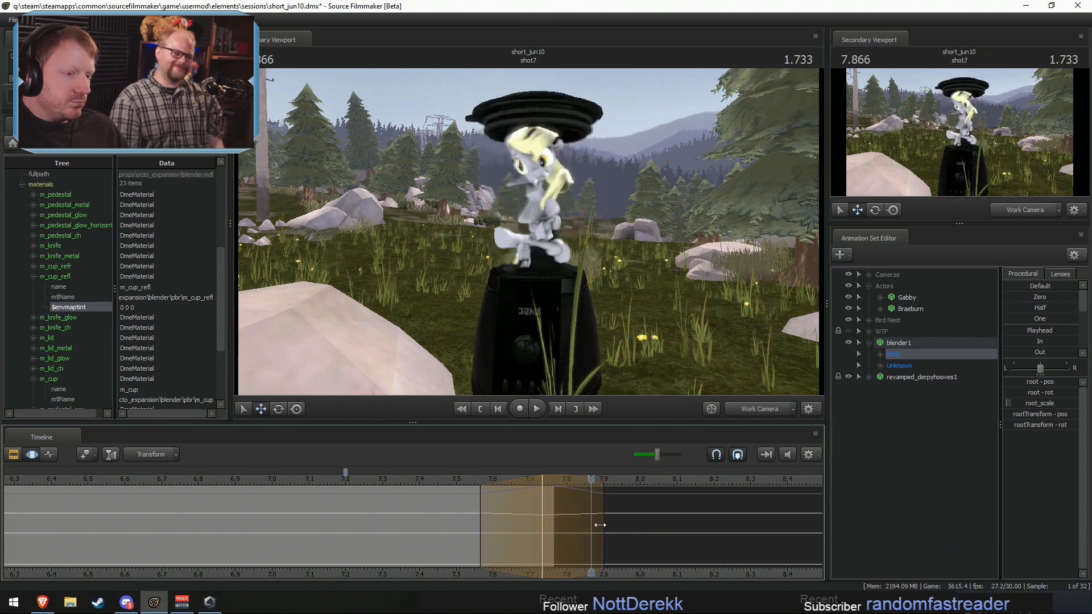
left_click(598, 525, "shift")
scroll(598, 525, "up", 4, "shift")
key("F2")
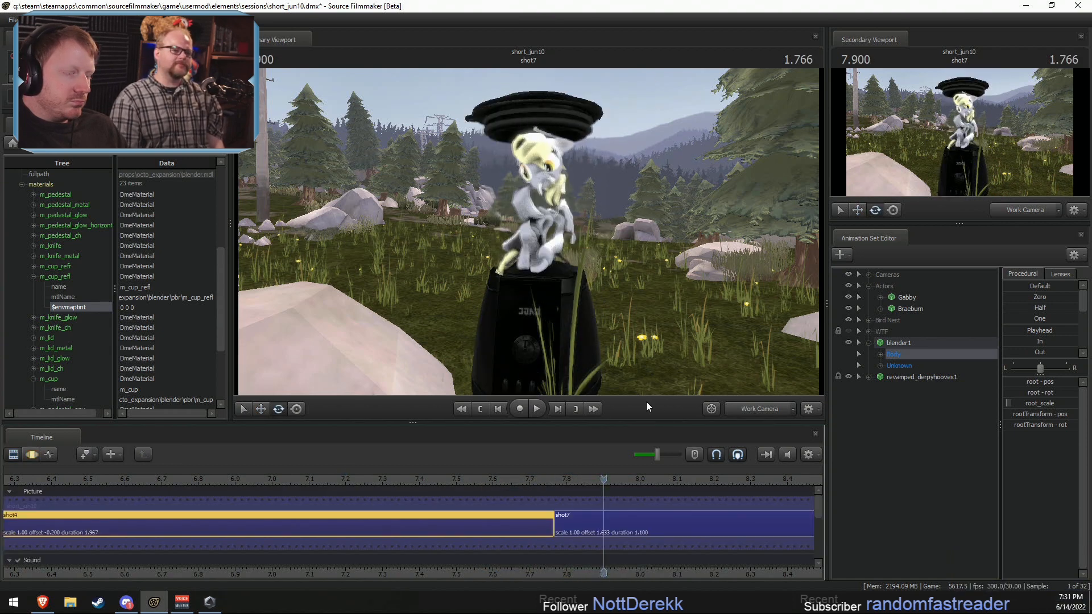
Step: Select shot4 and examine the motion curves of blender1 in the motion editor
left_click(619, 532)
key("F3")
key("F2")
left_click(526, 524)
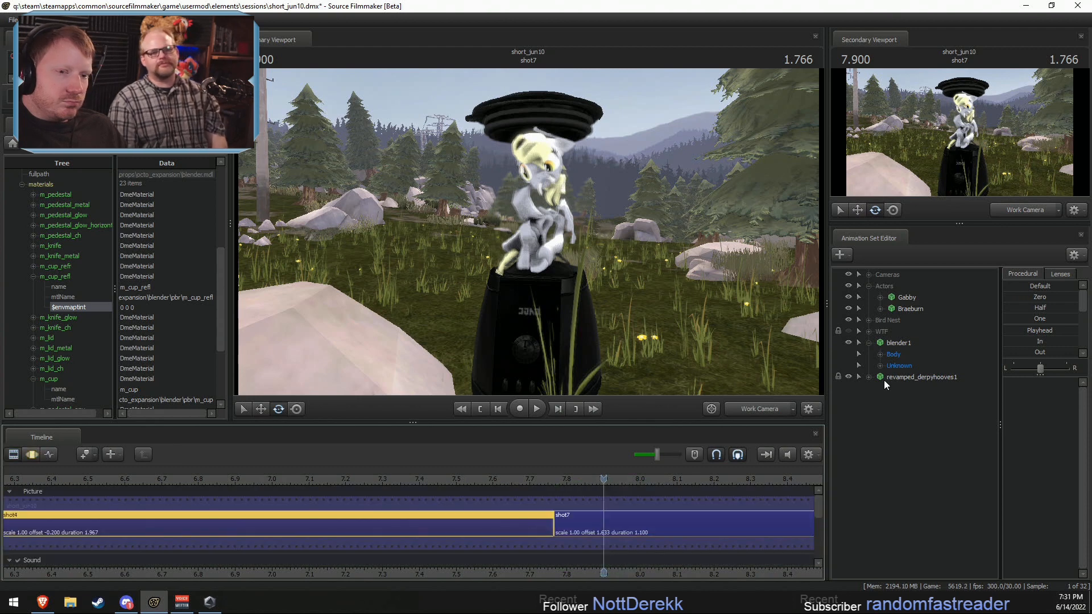
left_click(896, 343)
key("F4")
key("F3")
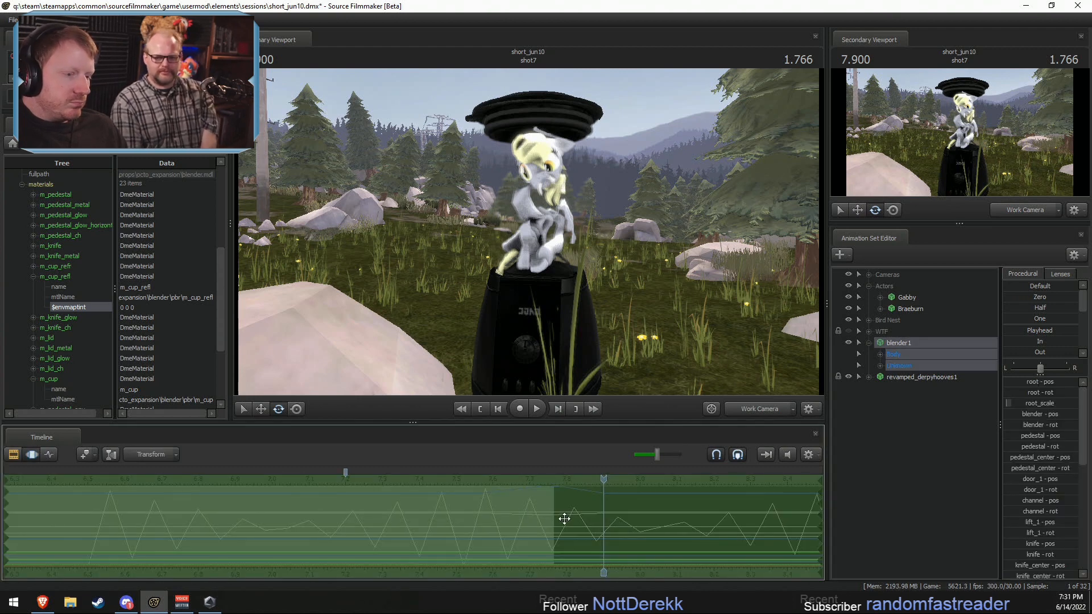
Step: Try to tilt blender1 within a short time selection at the start of shot7, and undo the last rotation
key("F2")
left_click(619, 526)
left_click(900, 343)
key("F3")
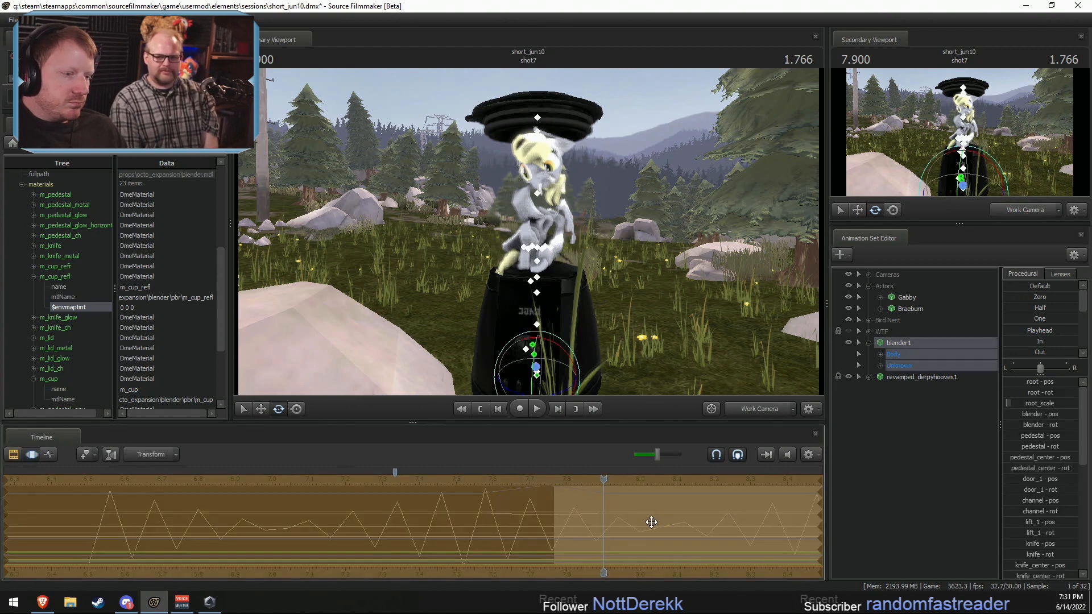
left_click_drag(552, 521, 676, 521)
left_click(594, 525, "shift")
scroll(594, 524, "up", 4)
scroll(603, 526, "down", 1)
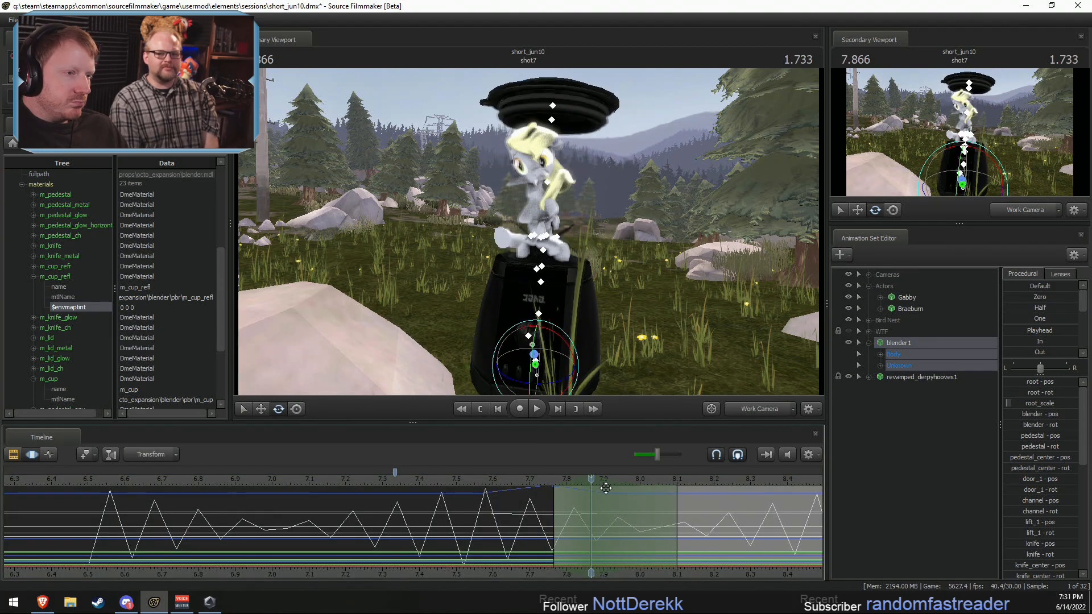
left_click_drag(560, 344, 557, 344)
key("ctrl+z")
Step: Center the time selection on 8.066 in shot7 and hide the revamped_derpyhooves1 model
left_click(667, 520, "shift")
scroll(667, 520, "up", 8)
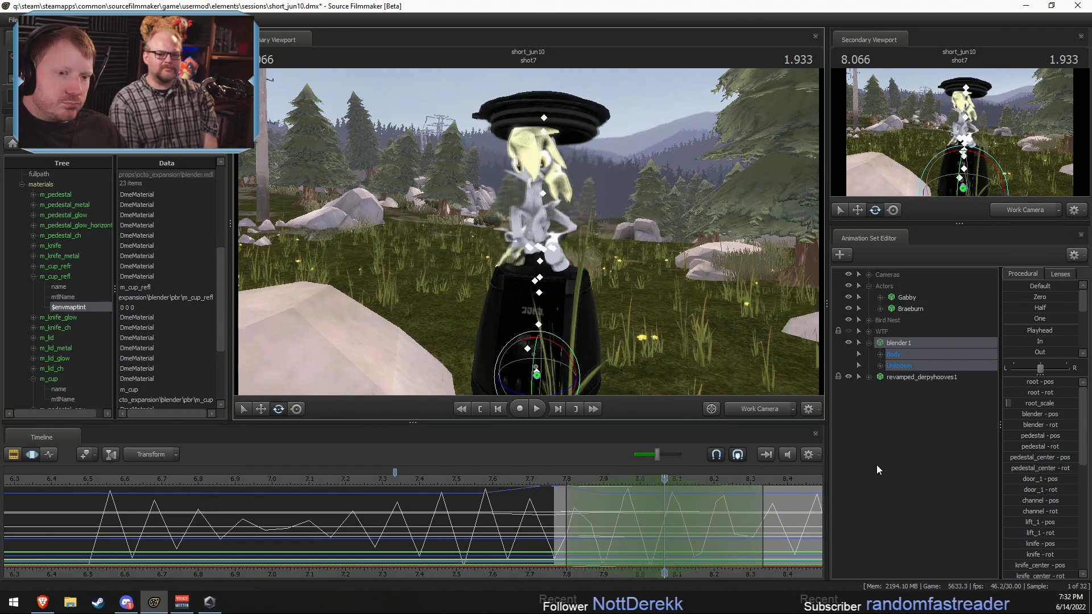
left_click(879, 376)
left_click(848, 376)
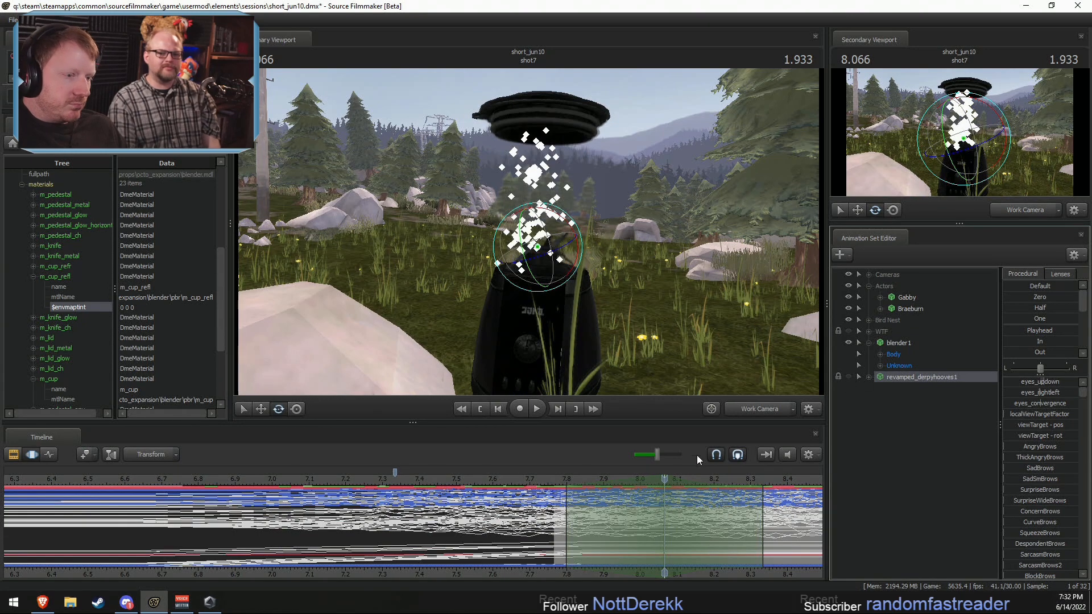
Step: Place the playhead at 7.700 and show the game model of shot7's revamped_derpyhooves1 in the Element Viewer
left_click(527, 476)
left_click(520, 517)
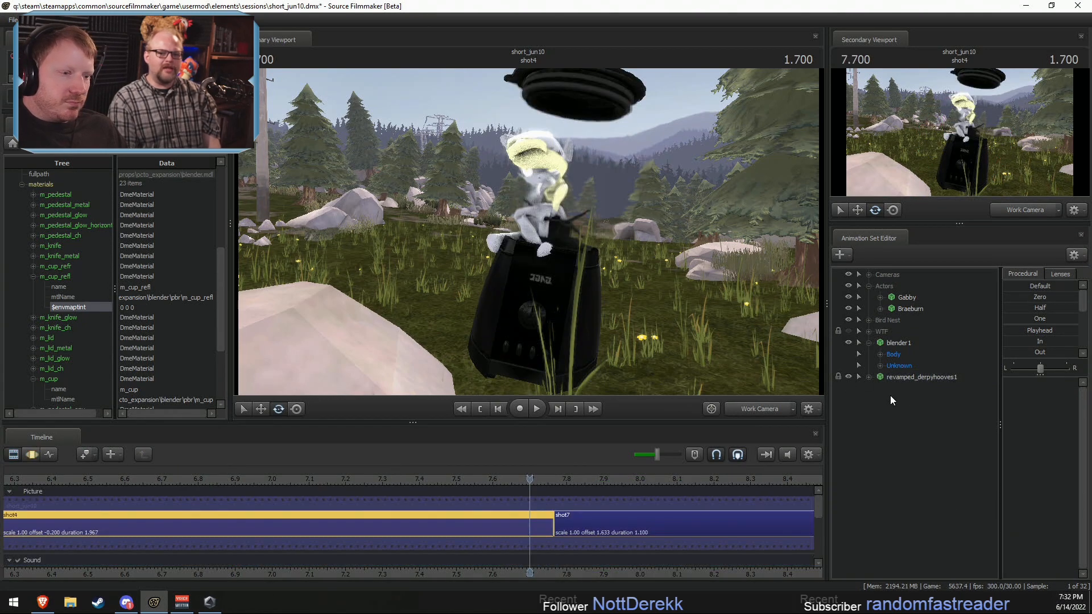
left_click(623, 526)
right_click(933, 378)
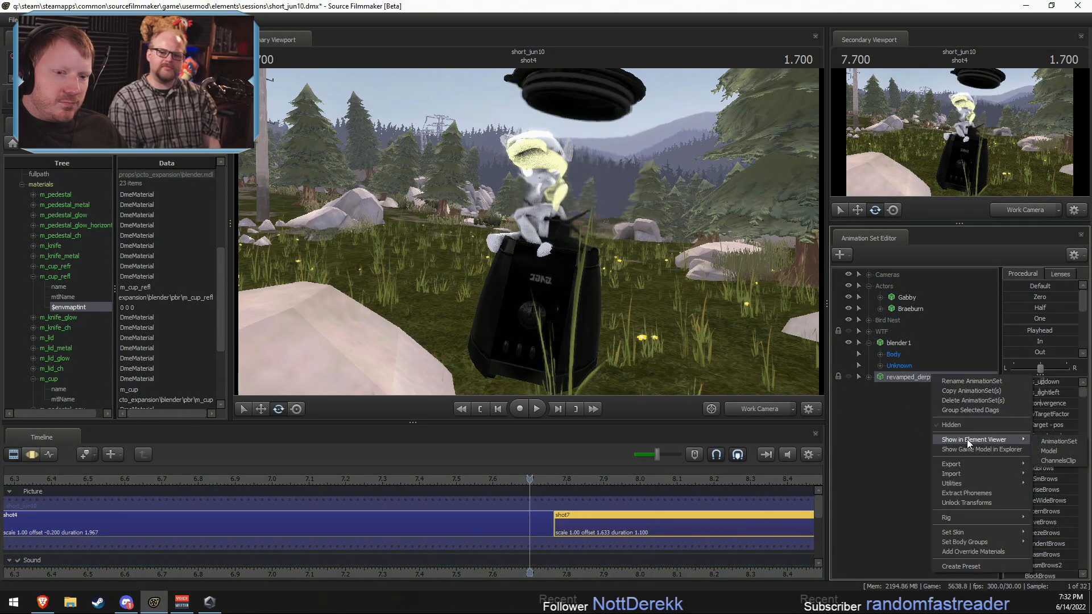
mouse_move(1000, 441)
left_click(1054, 447)
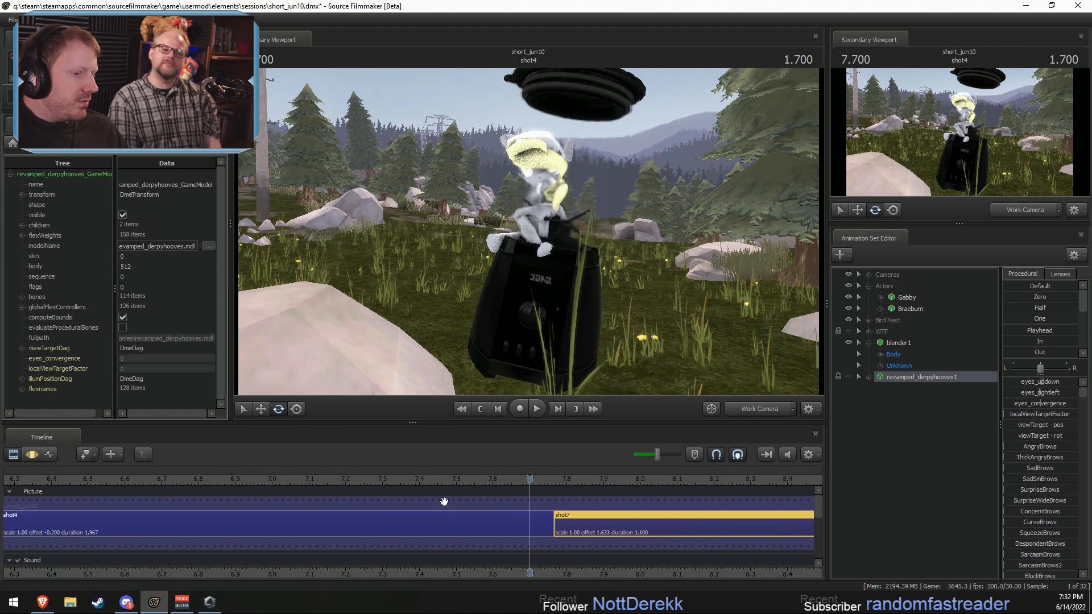
Step: Show shot7's blender1 game model in the Element Viewer and set m_cup_refl's $envmaptint to 50 0 0
right_click(900, 342)
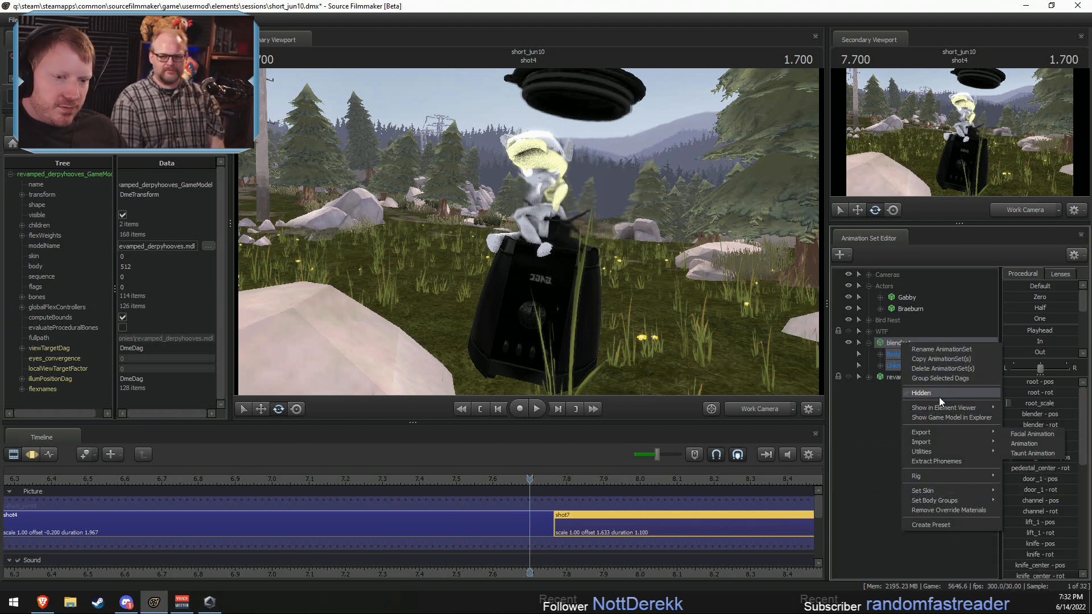
mouse_move(946, 407)
left_click(1016, 419)
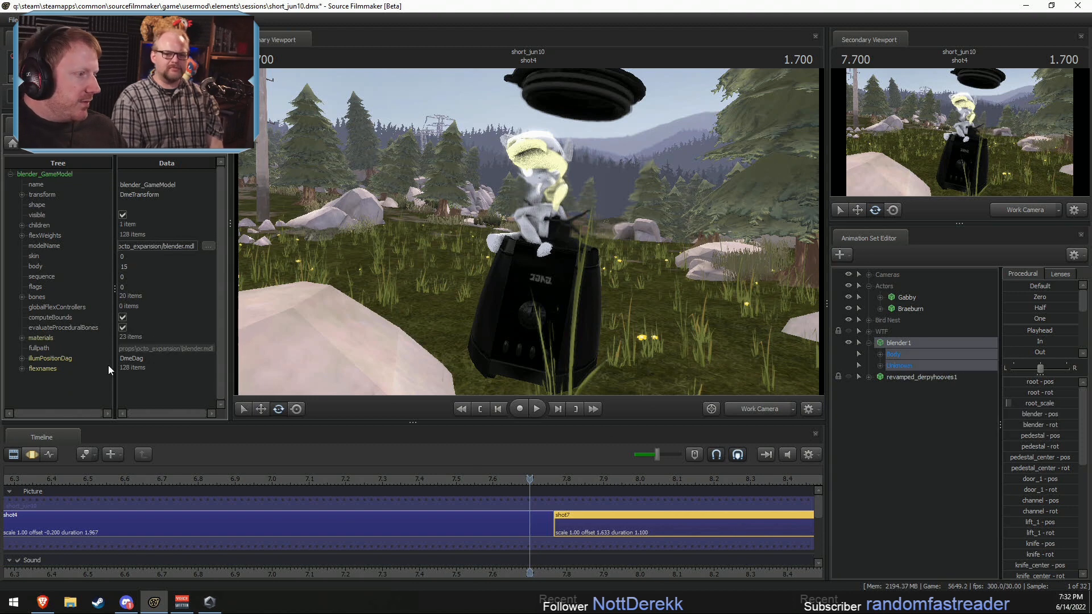
left_click(21, 337)
scroll(74, 359, "down", 5)
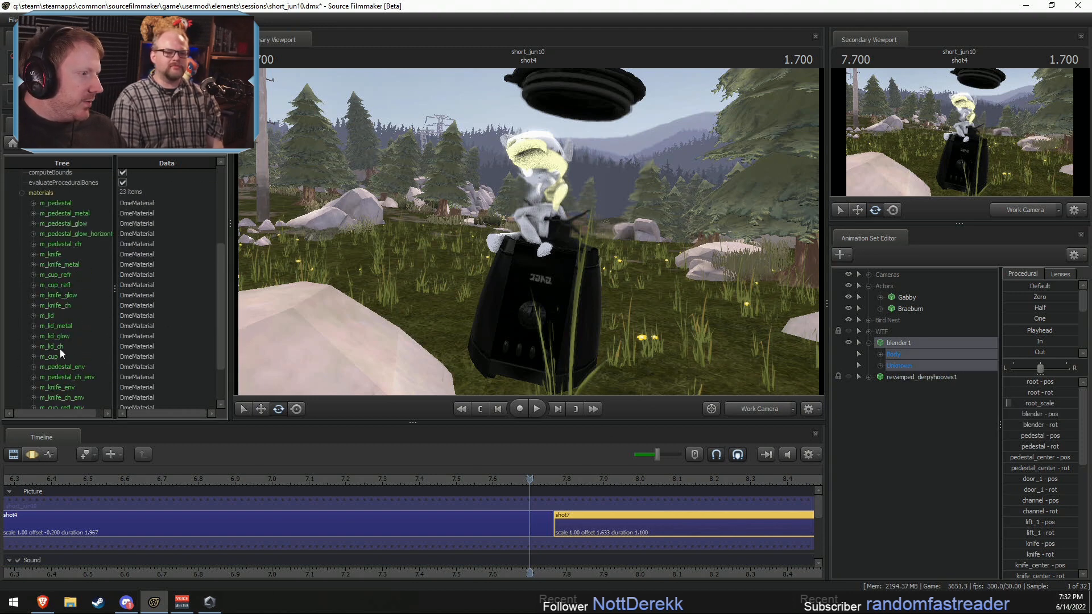
left_click(34, 316)
left_click(35, 315)
left_click(34, 285)
double_click(128, 316)
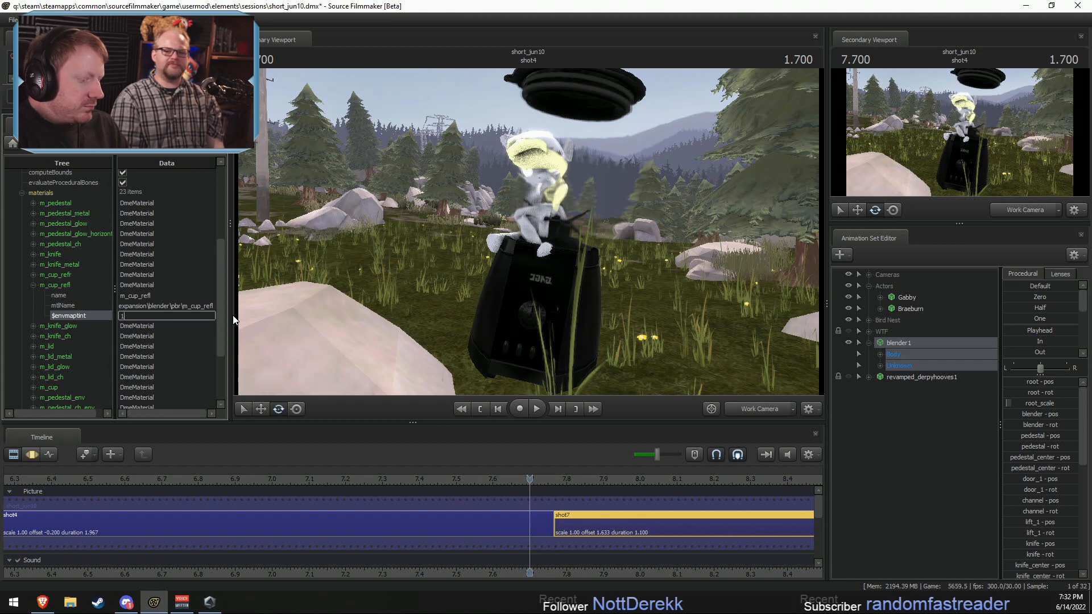
key("BackSpace")
type("50")
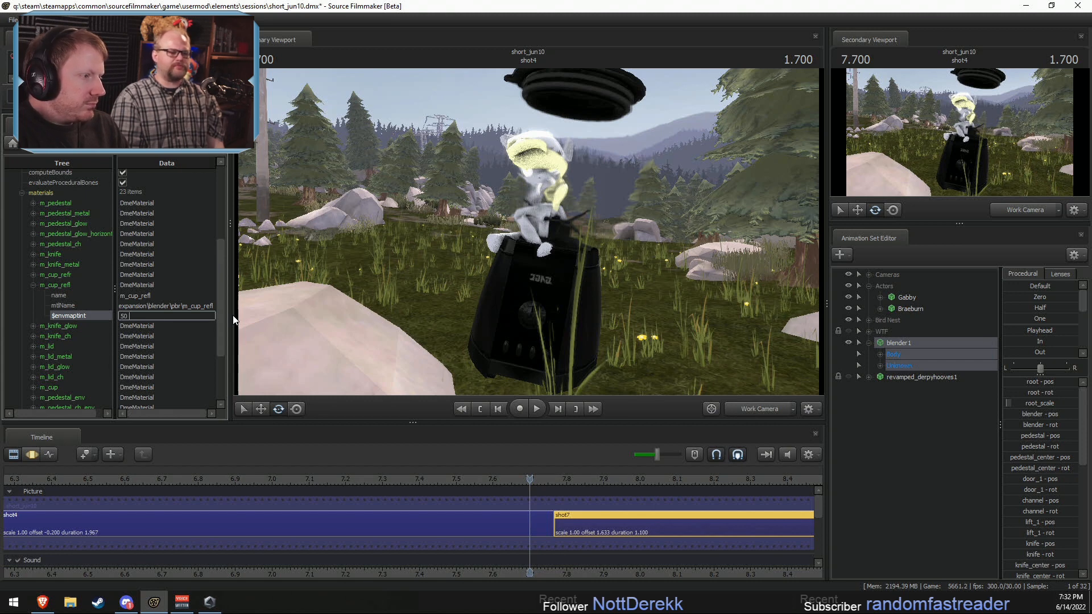
type(" 0 0")
key("Return")
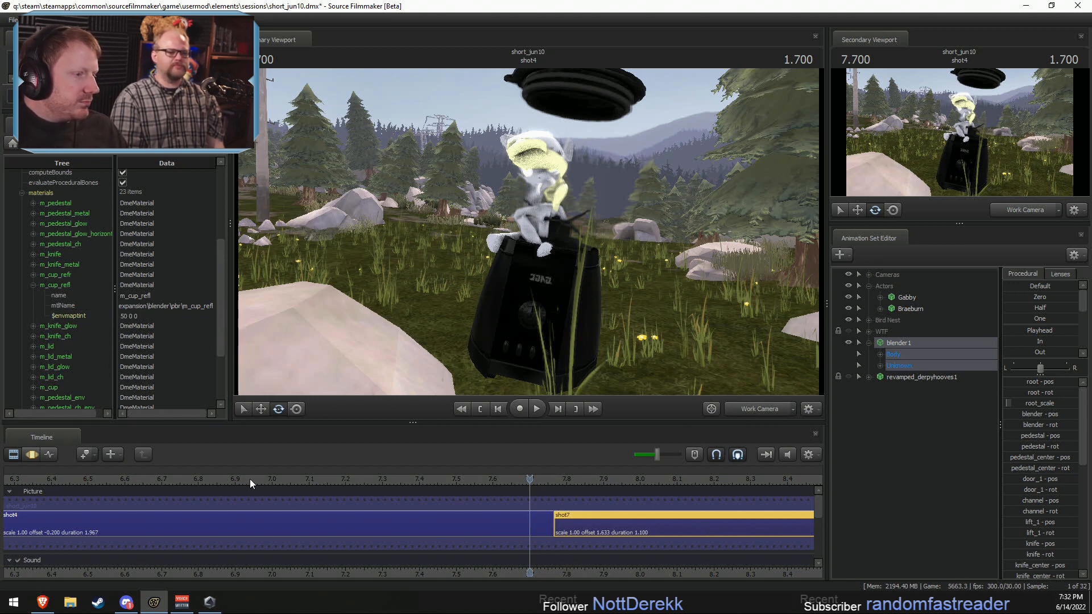
Step: Place the playhead at 6.000, select shot4 and show its revamped_derpyhooves1 game model in the Element Viewer
left_click(212, 485)
scroll(216, 484, "down", 5)
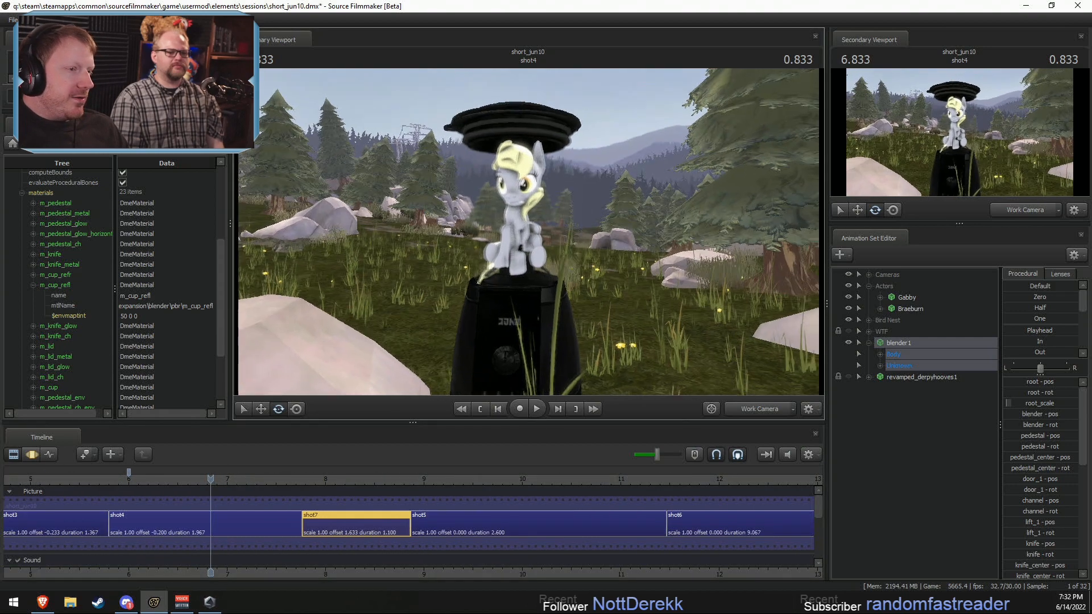
scroll(233, 508, "down", 2)
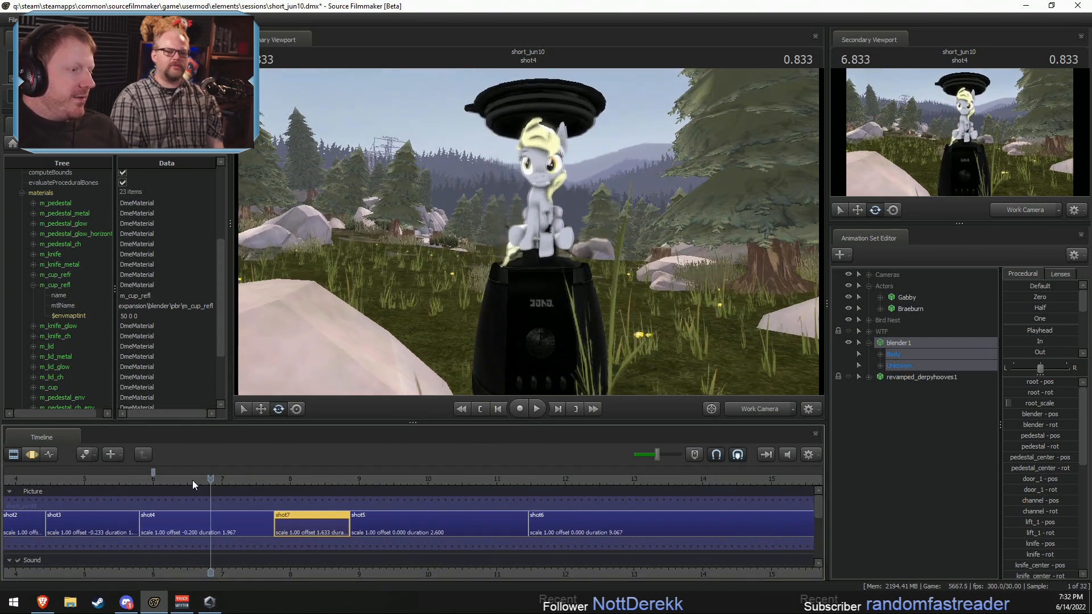
left_click(154, 480)
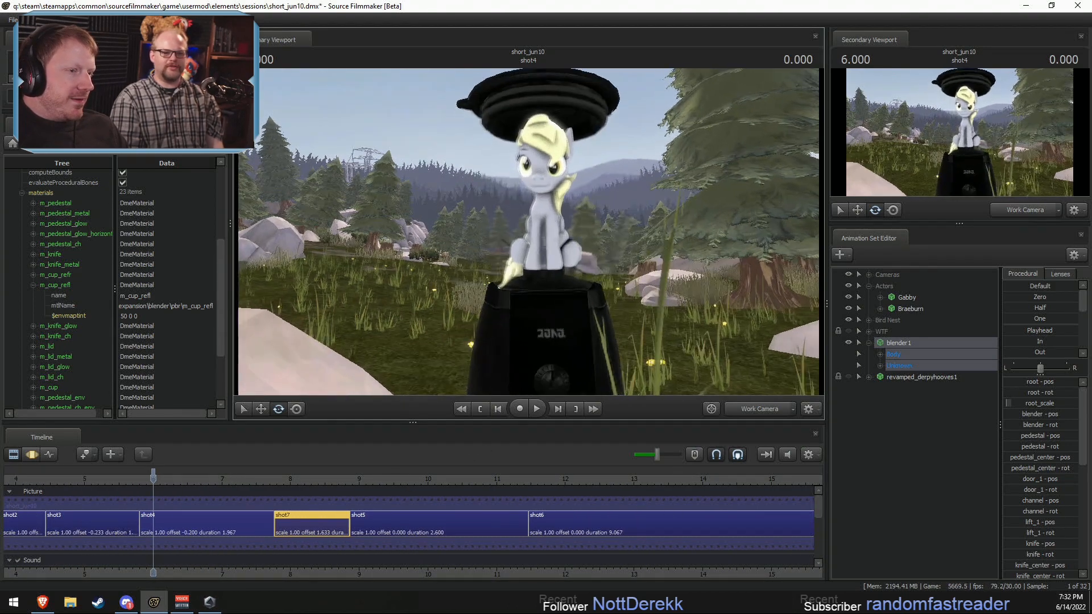
left_click(199, 529)
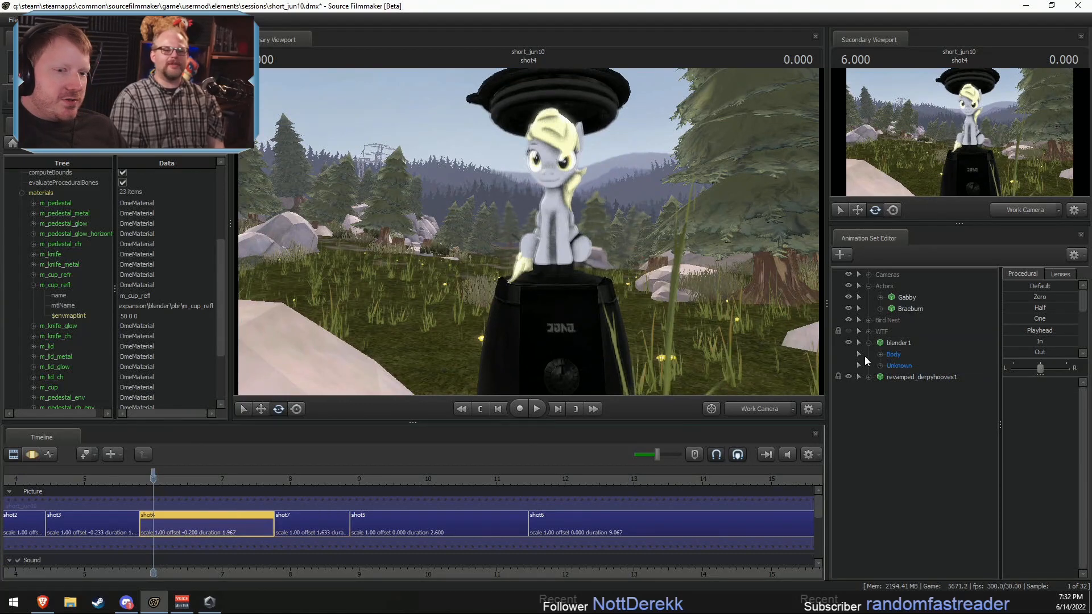
right_click(917, 377)
mouse_move(966, 443)
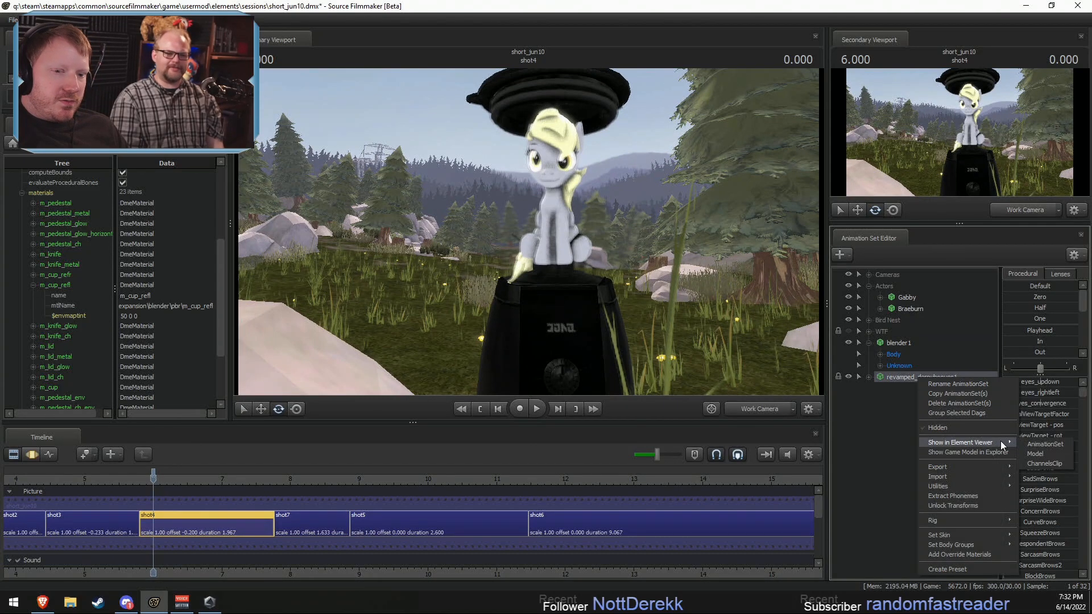
left_click(1042, 453)
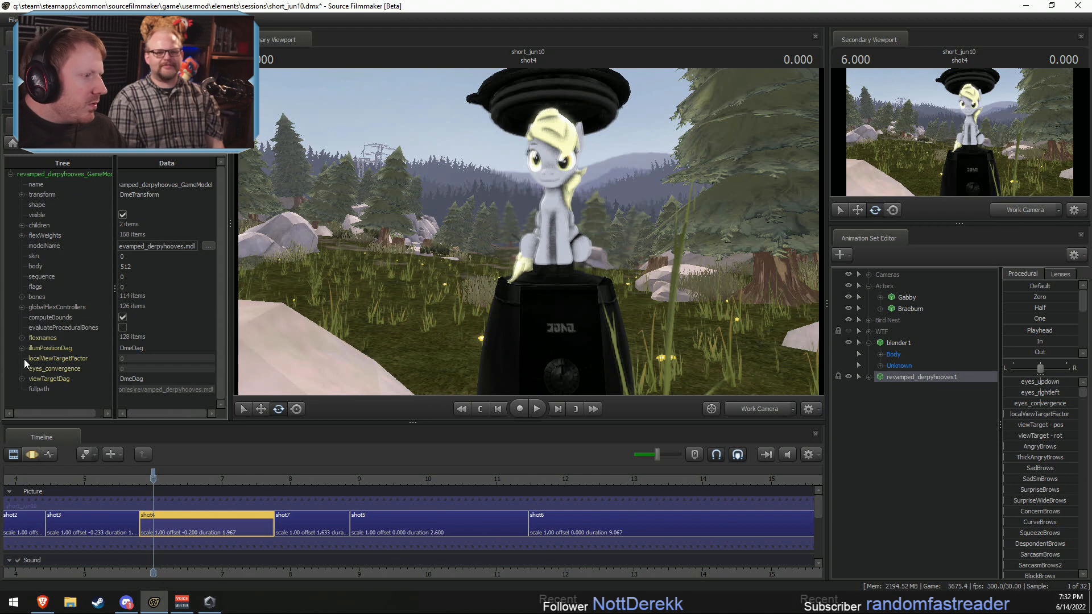
Step: Show shot4's blender1 game model in the Element Viewer and expand its m_cup_refl material
right_click(905, 345)
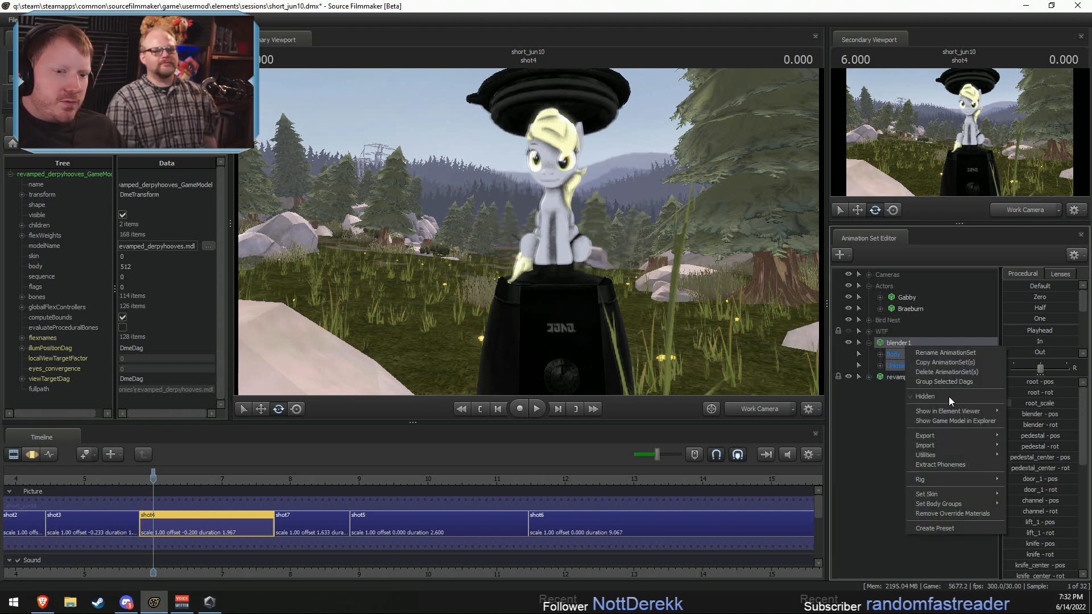
left_click(1024, 425)
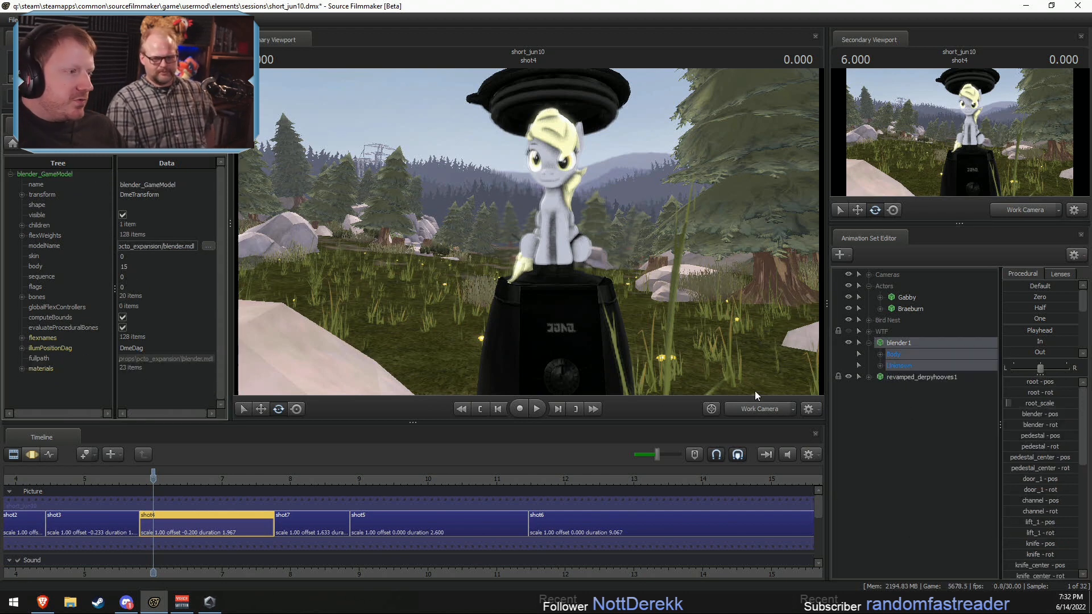
left_click(22, 369)
scroll(70, 380, "down", 6)
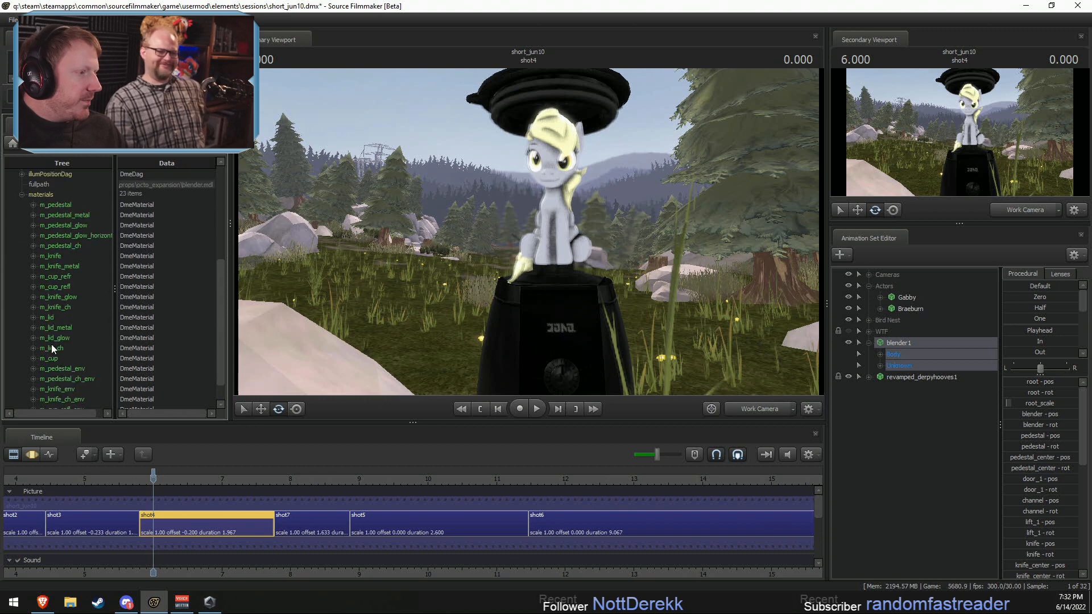
left_click(33, 286)
Step: Try an $envmaptint of 1 1 1 on the m_cup_refl material of shot4's blender
double_click(140, 318)
type("1 1 1")
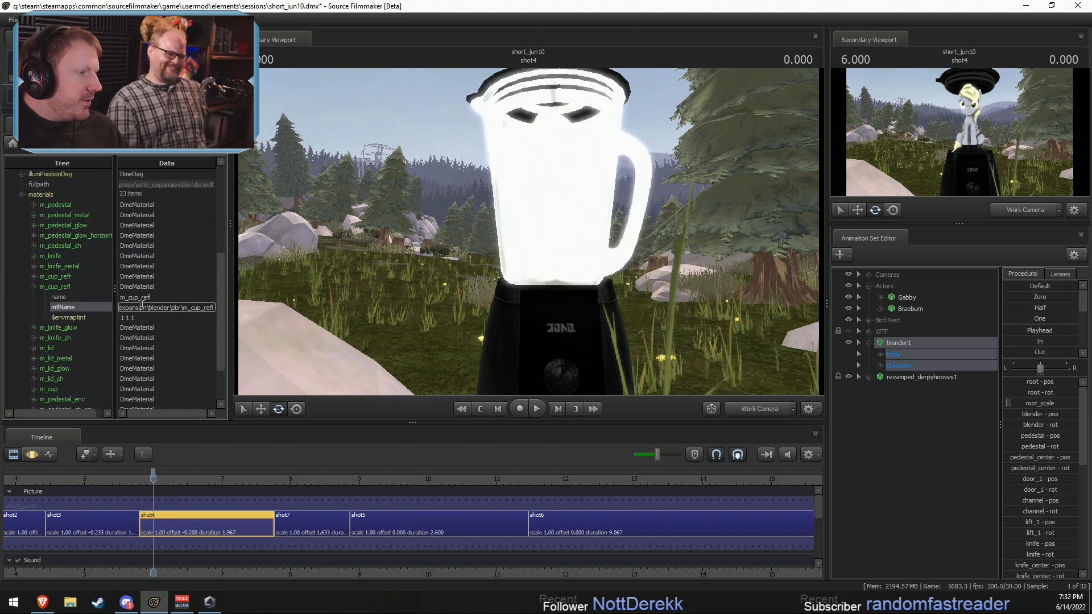
left_click(142, 307)
left_click(120, 318)
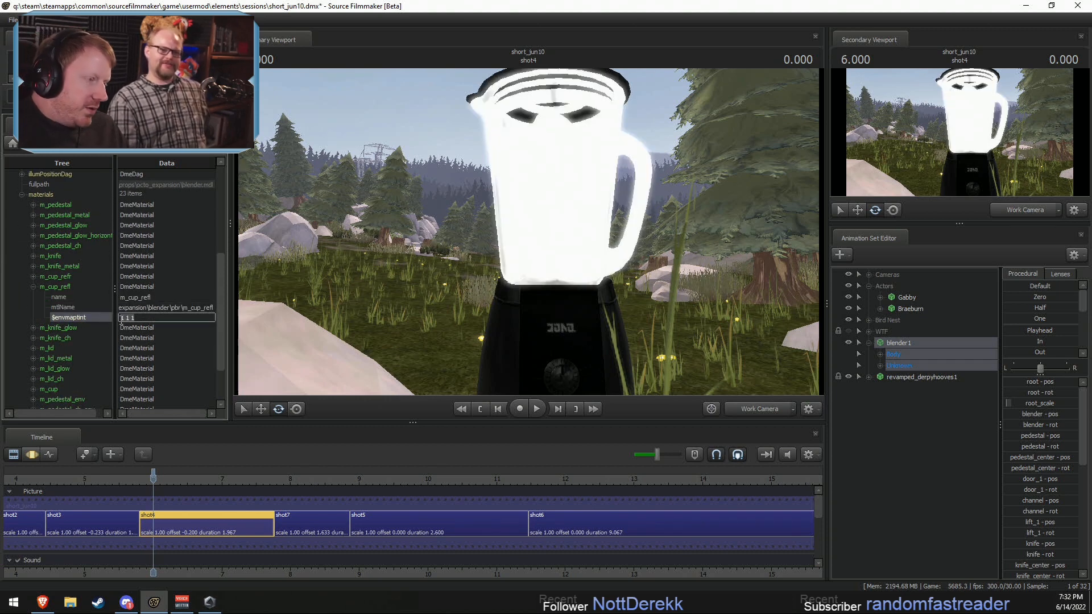
Step: Cut the $envmaptint attribute from shot4's m_cup_refl material and play back the sequence from 5.866 into shot7
right_click(70, 316)
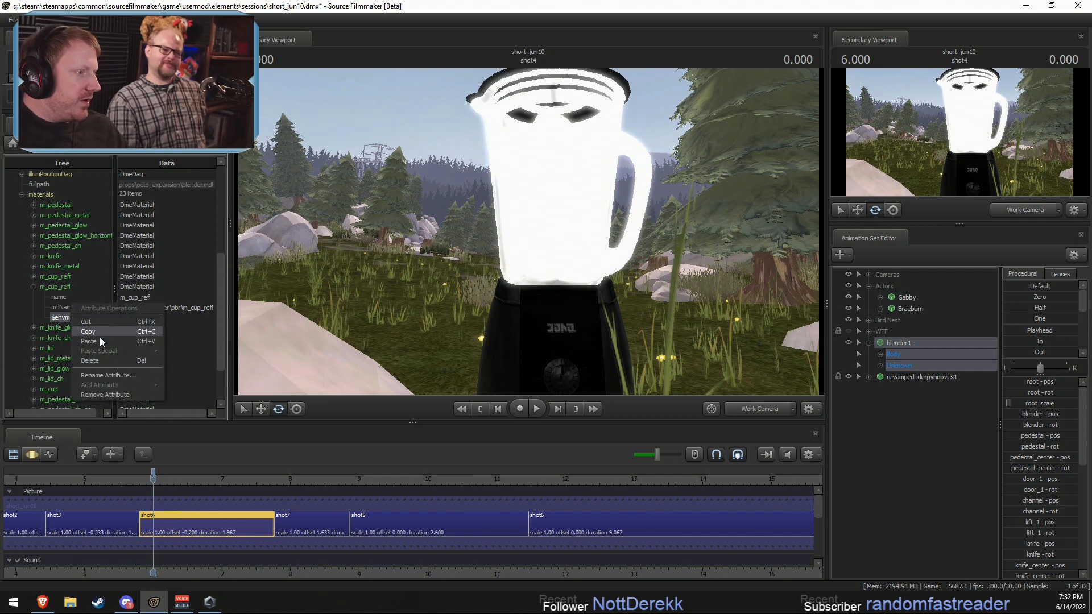
left_click(98, 323)
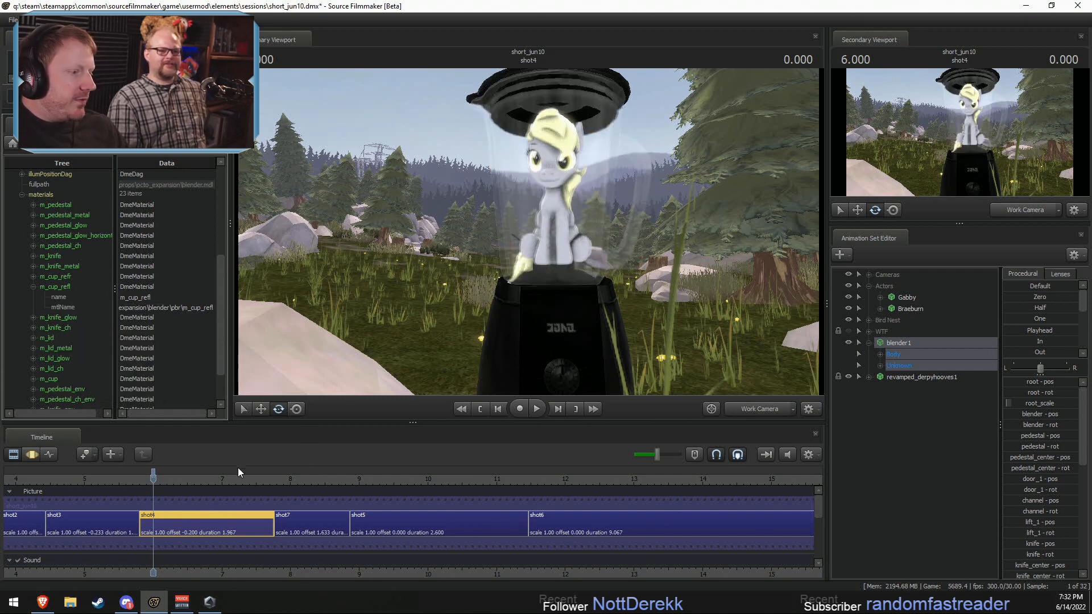
left_click(144, 478)
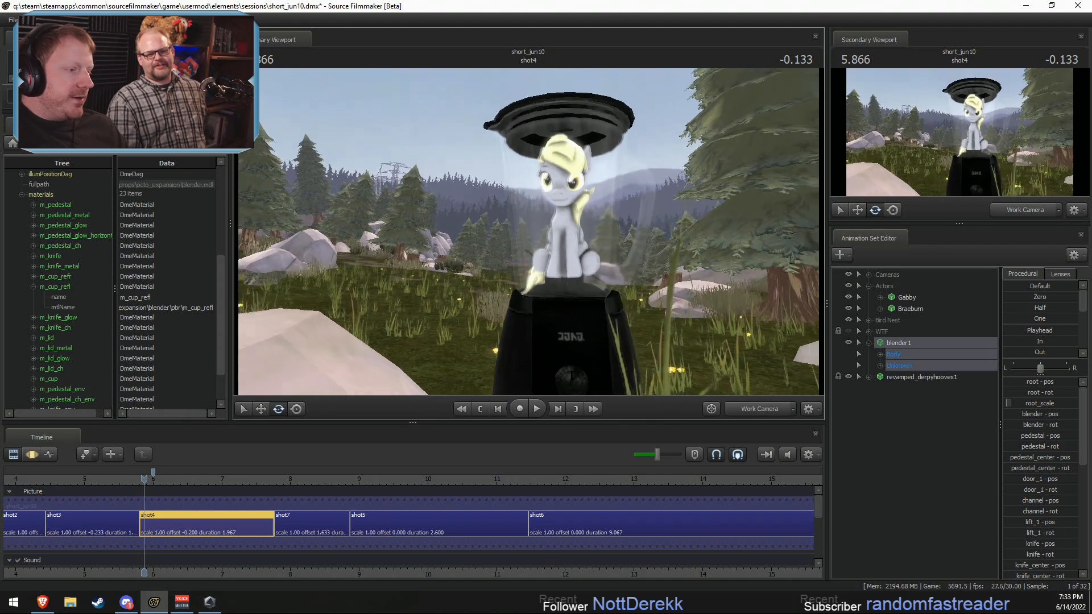
key("space")
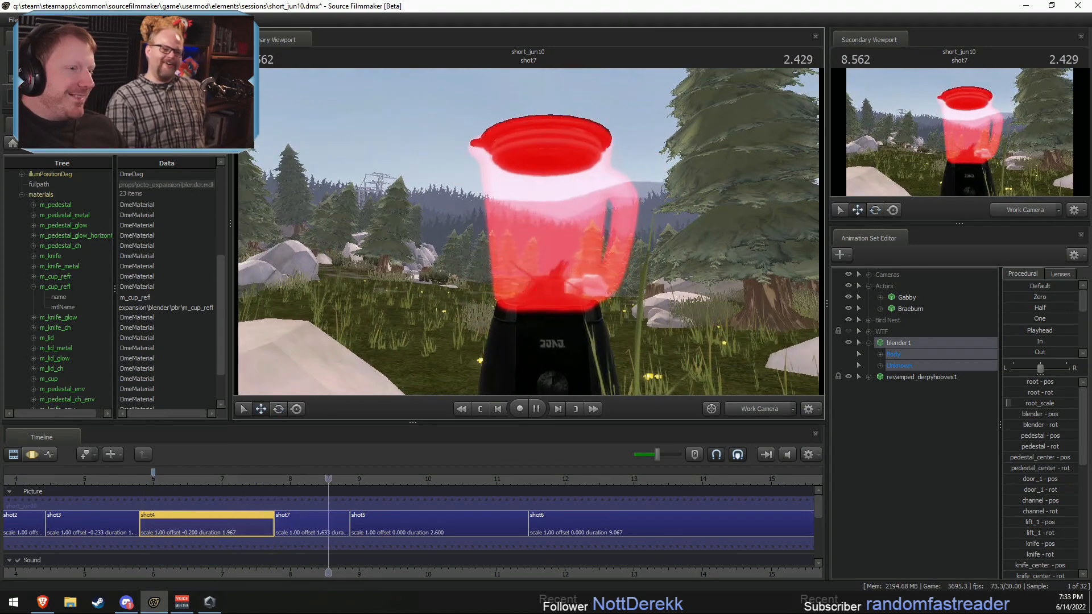
key("space")
Step: Bring the work camera closer to the blender and review the playback across the cut from shot4 to shot7
left_click(292, 478)
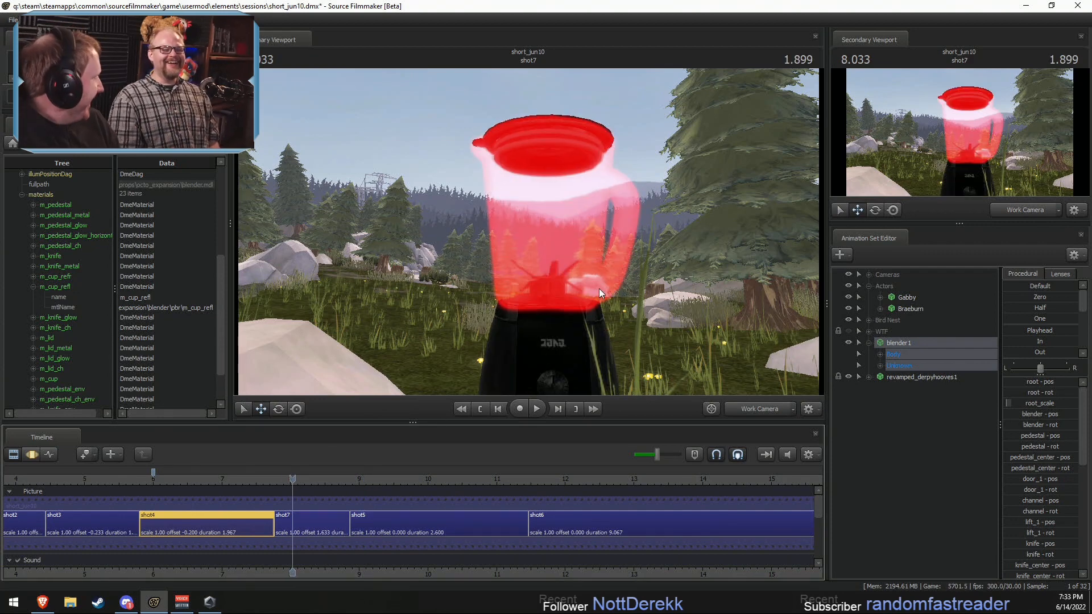
left_click_drag(601, 173, 588, 254)
key("w")
key("w")
left_click(269, 480)
left_click_drag(270, 480, 298, 480)
left_click_drag(414, 373, 411, 392)
left_click(234, 493)
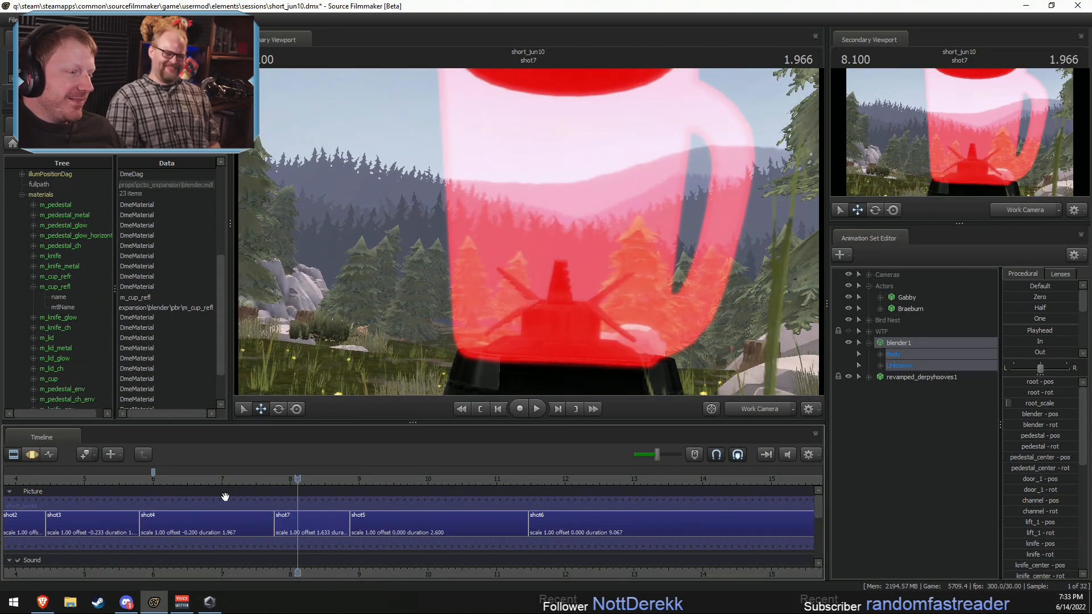
key("space")
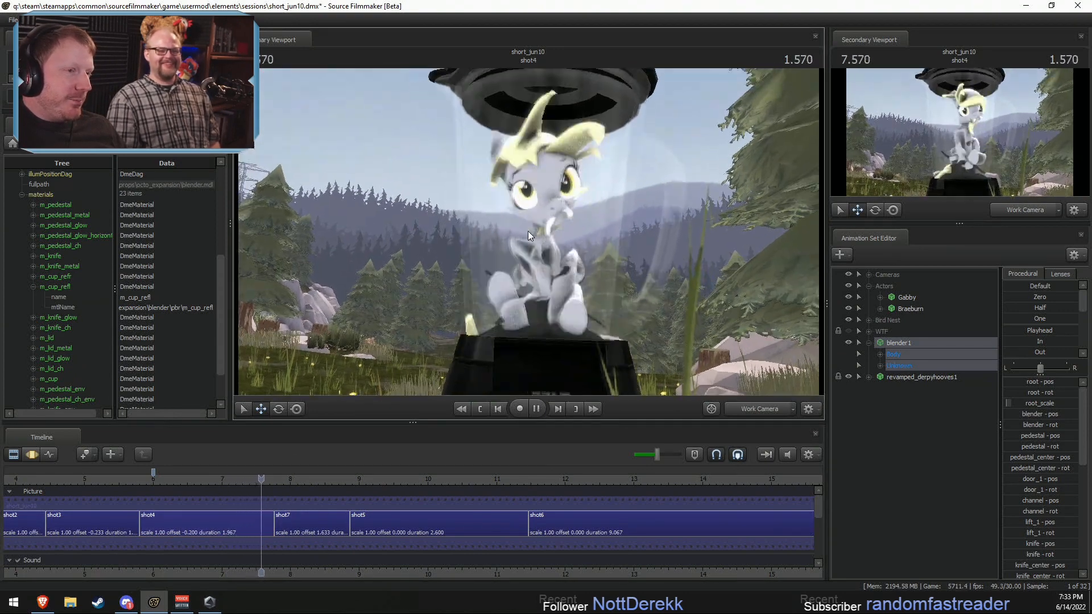
left_click(266, 480)
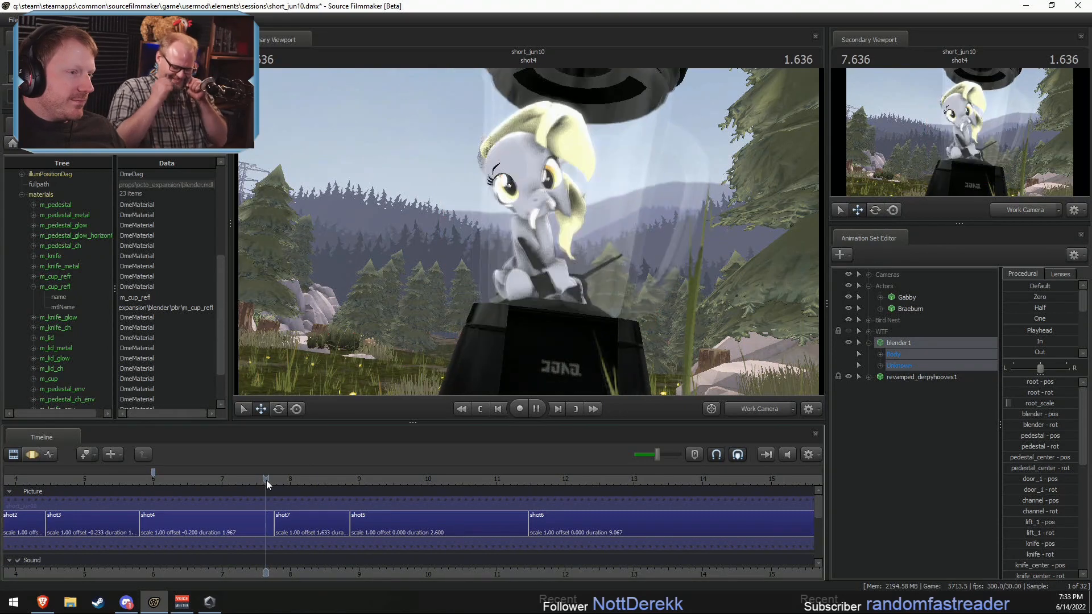
key("space")
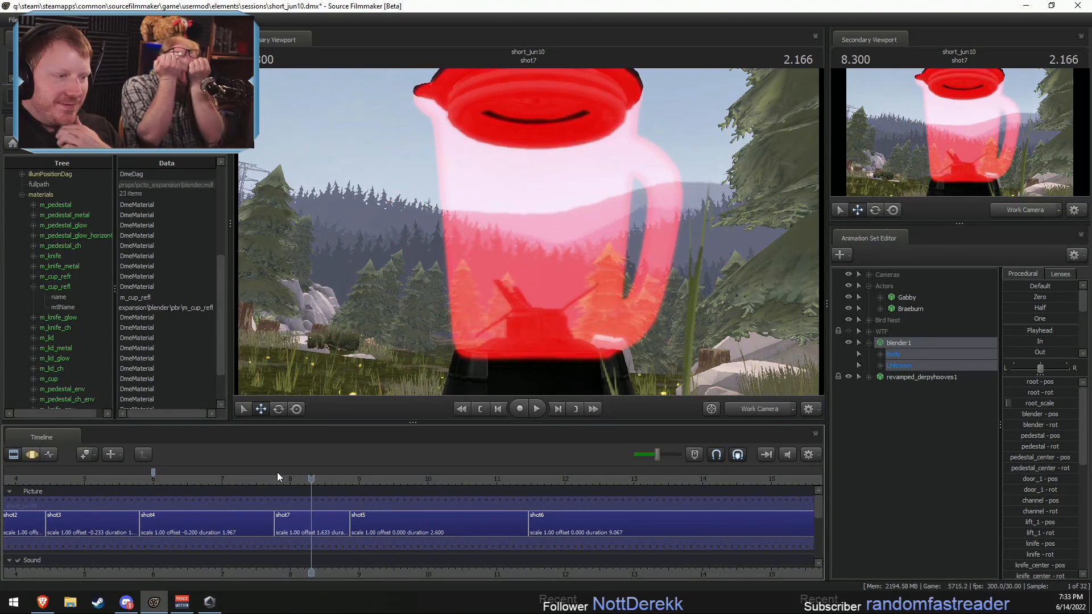
Step: Select shot4, expand the Body controls of blender1 and revamped_derpyhooves1, and select the pony's rootTransform
left_click(243, 524)
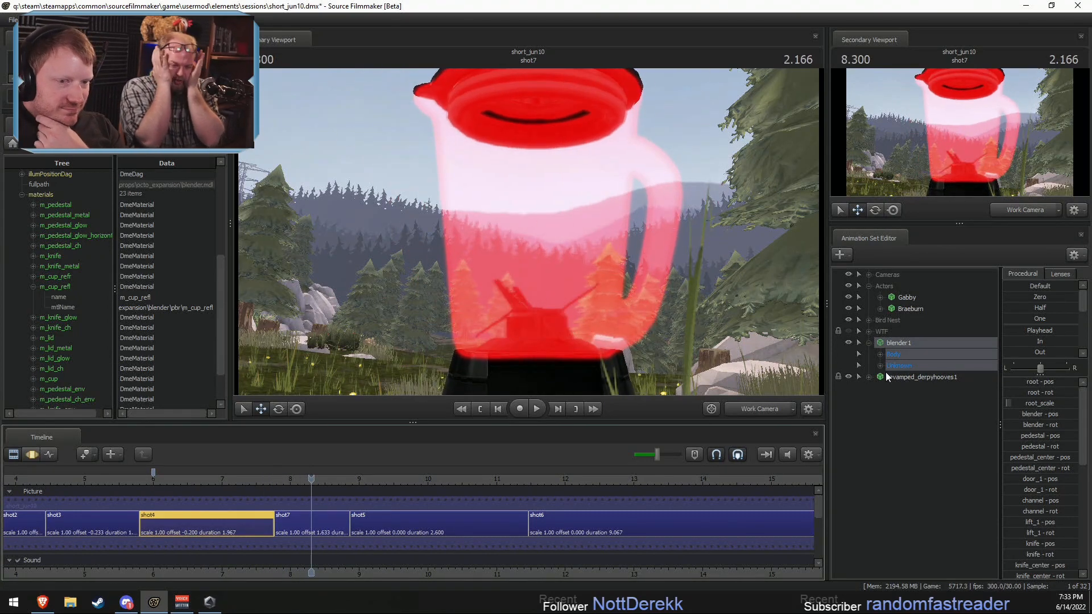
left_click(870, 378)
left_click(880, 390)
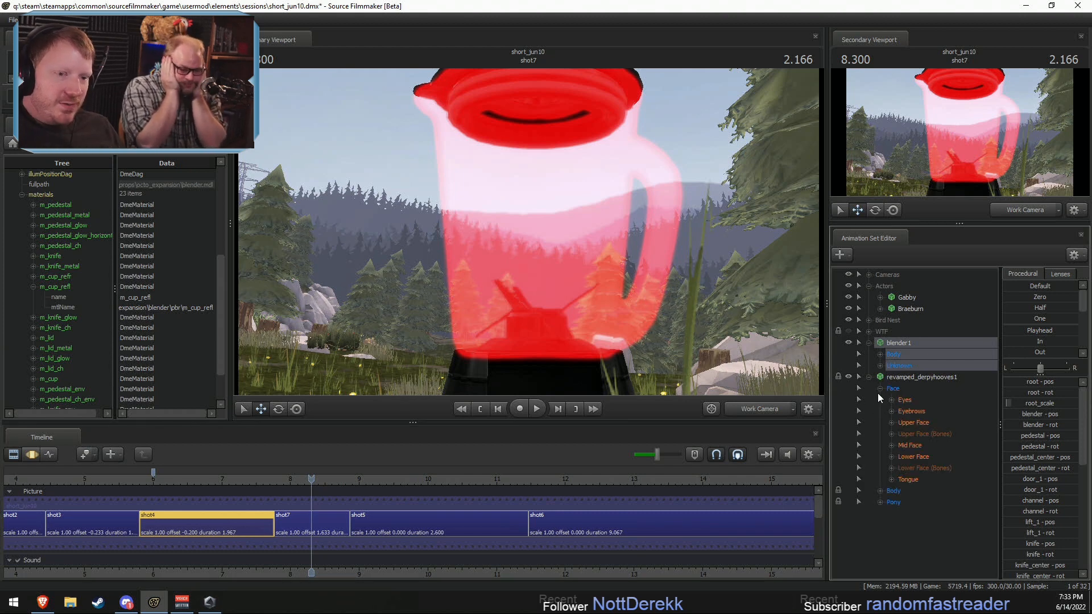
left_click(879, 389)
left_click(880, 401)
left_click(879, 354)
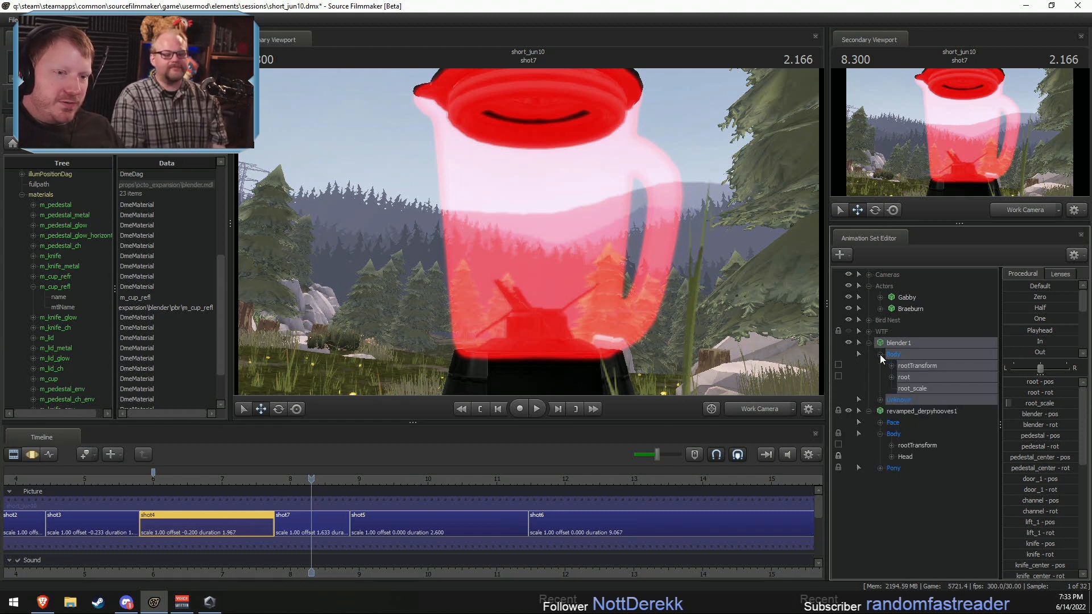
left_click(892, 366)
left_click(898, 467)
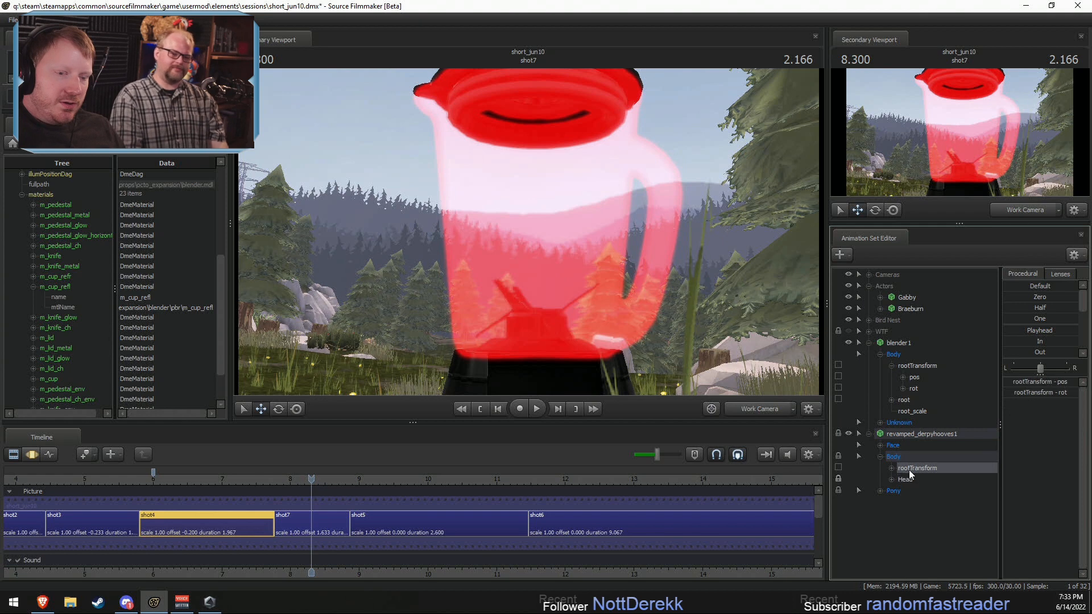
Step: Apply the Playhead preset to the pony's rootTransform over all time in the motion editor, and play back the cut into shot7
key("F3")
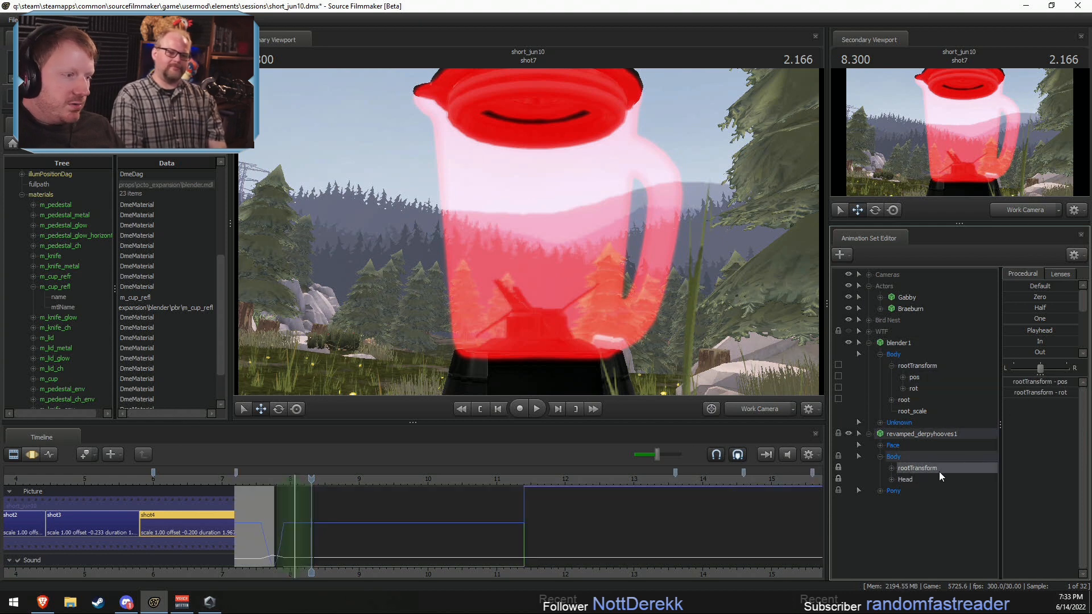
left_click(532, 544)
key("ctrl+a")
double_click(1024, 334)
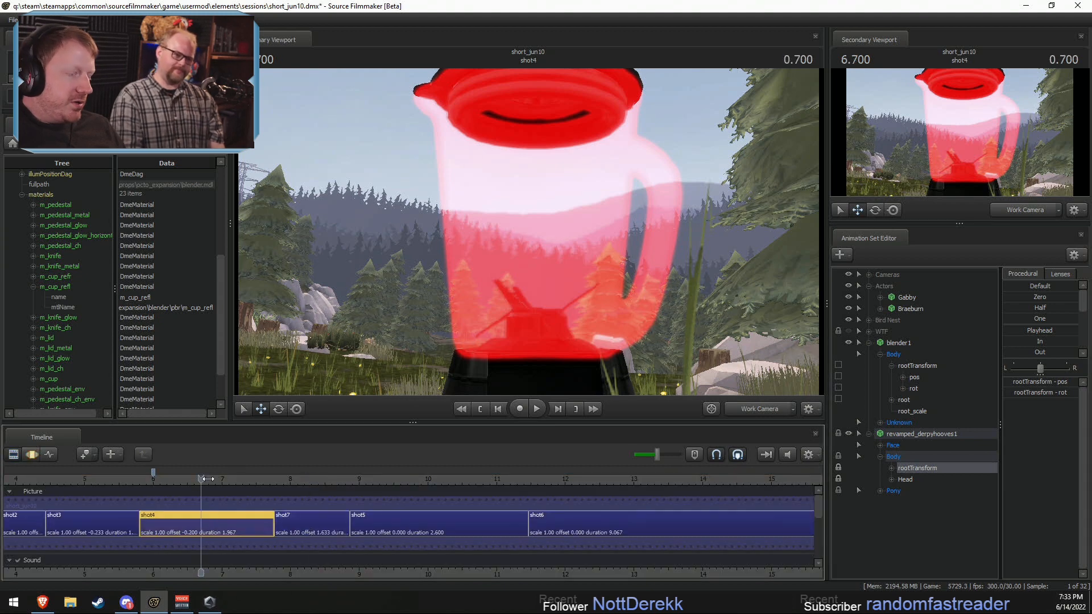
key("F2")
key("space")
key("space")
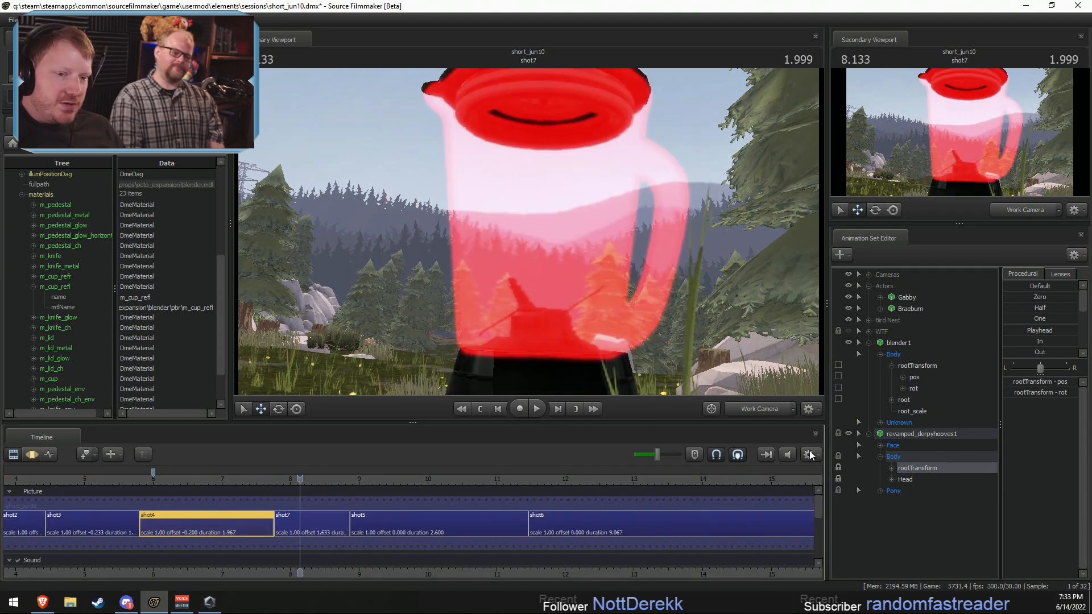
Step: Unlock the transforms of shot4's whole revamped_derpyhooves1 animation set in the motion editor
left_click(921, 434)
key("F3")
left_click(256, 517)
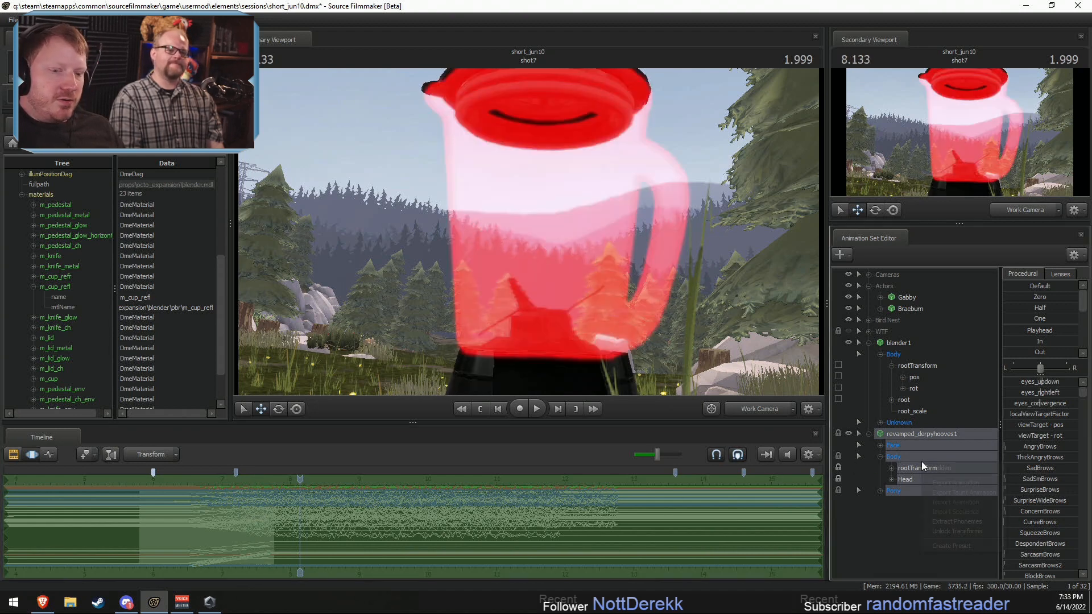
right_click(921, 461)
left_click(954, 533)
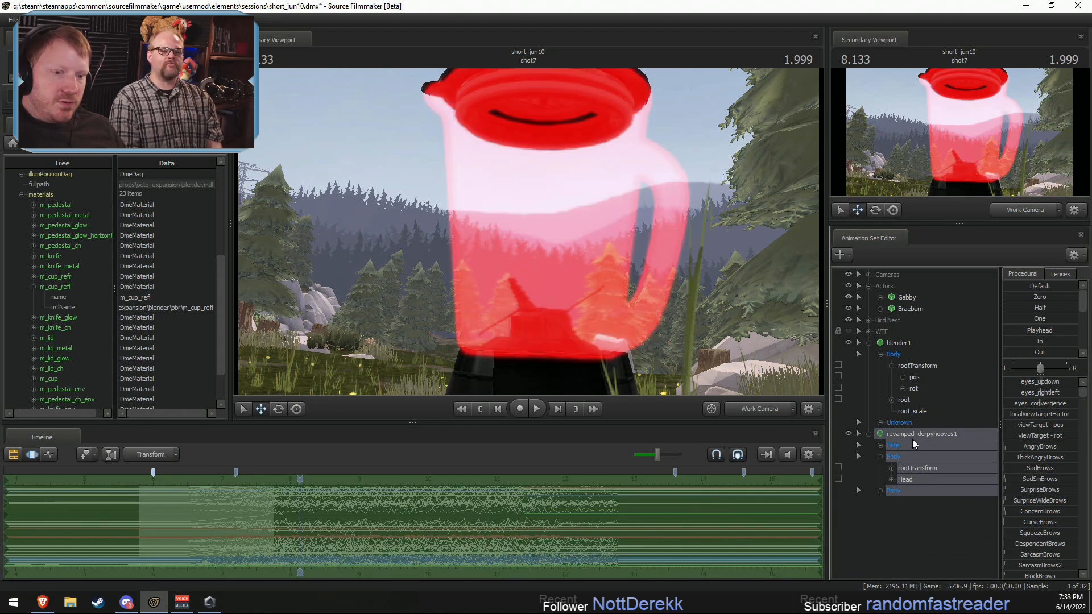
Step: Lock the pony's rootTransform in shot4 to blender1's rootTransform and inspect the result around 8.1 s
left_click(912, 375)
left_click_drag(916, 365, 916, 468)
left_click(915, 467)
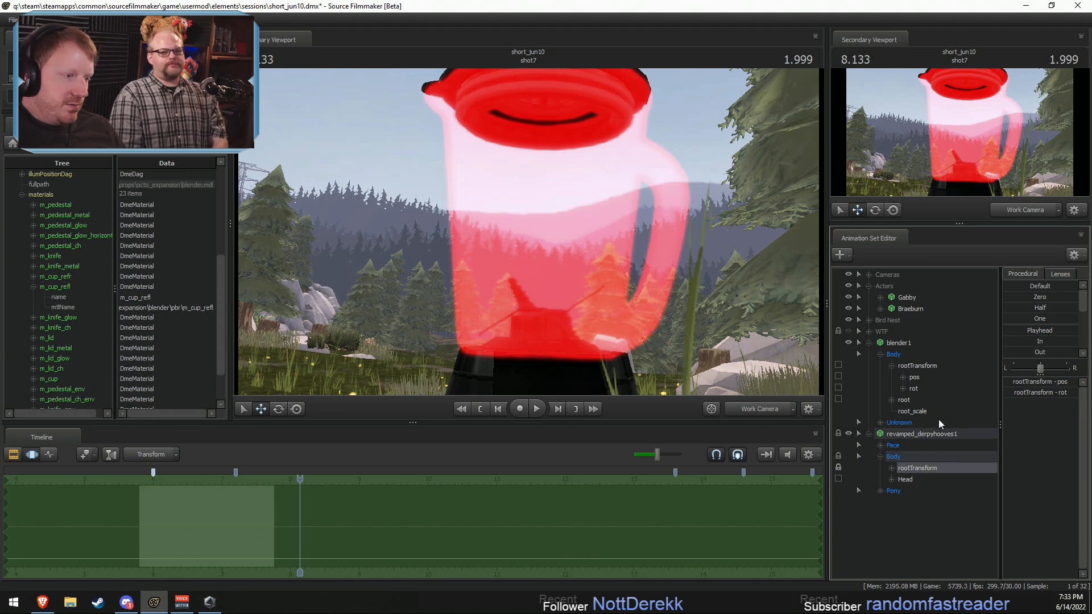
left_click_drag(1012, 341, 1075, 342)
key("F2")
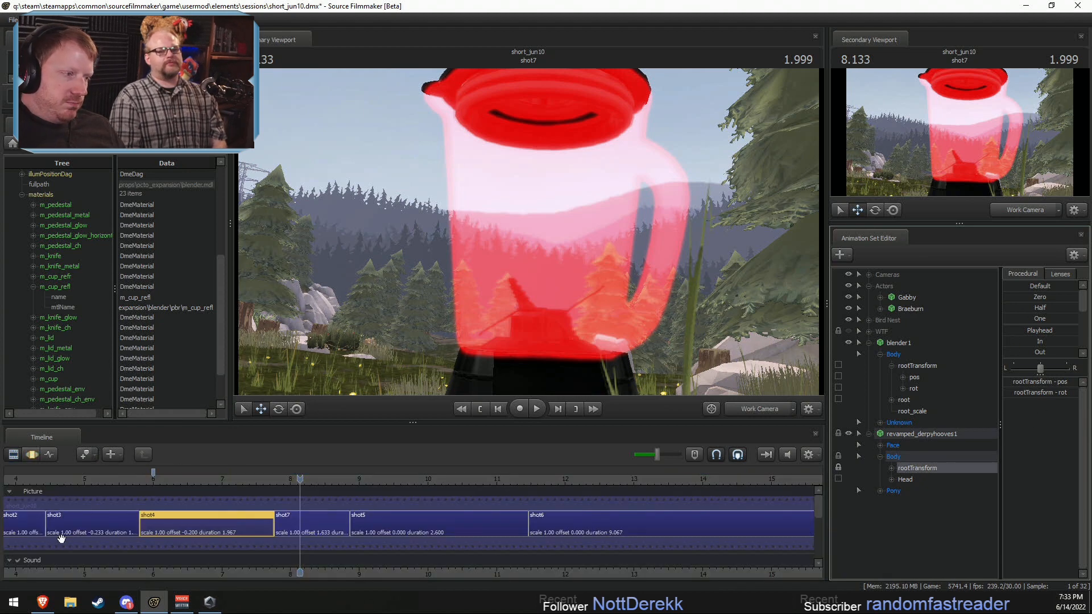
left_click_drag(183, 482, 219, 485)
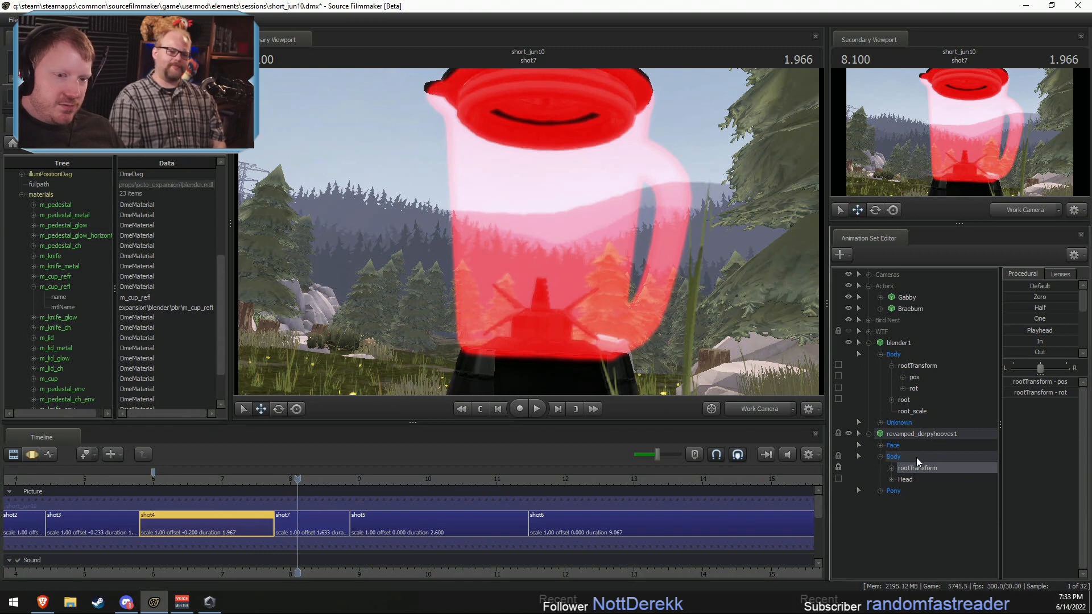
Step: Compare the motion curves of blender1's rootTransform and root with those of the pony's rootTransform
left_click(915, 367)
key("F3")
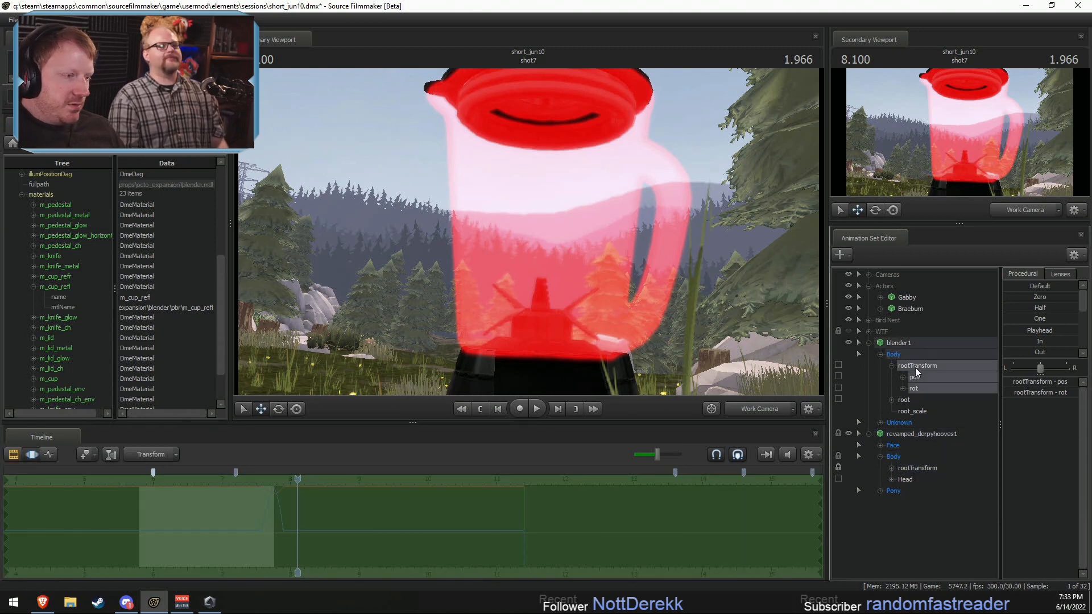
left_click(916, 400)
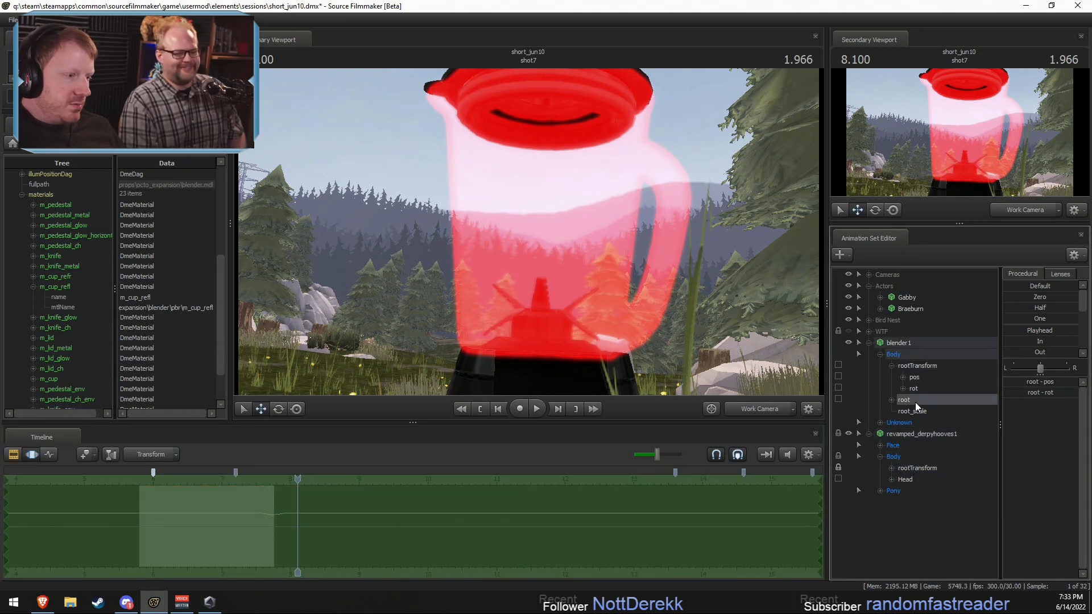
left_click(916, 366)
left_click(915, 467)
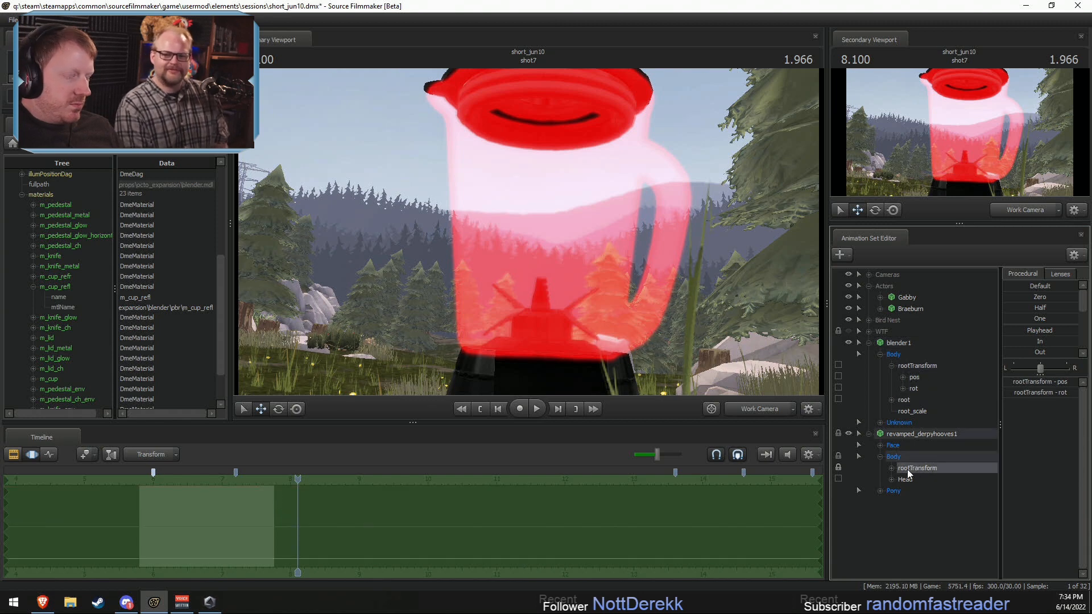
Step: Delete the blender1 and revamped_derpyhooves1 animation sets from shot4
left_click(880, 344)
left_click(869, 343)
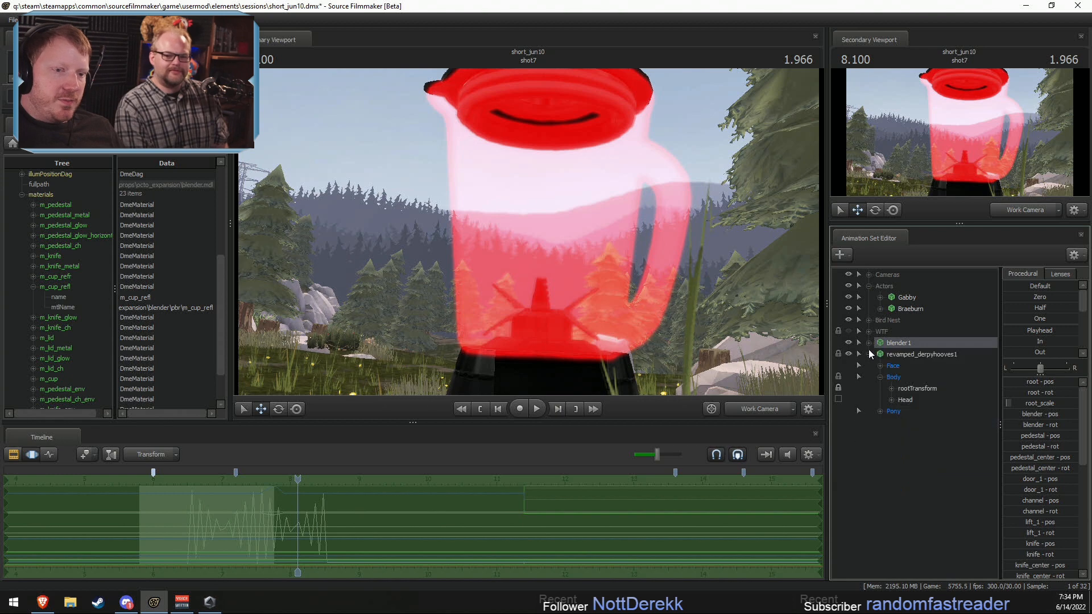
left_click(868, 351)
left_click(905, 356, "ctrl")
left_click_drag(905, 354, 886, 330)
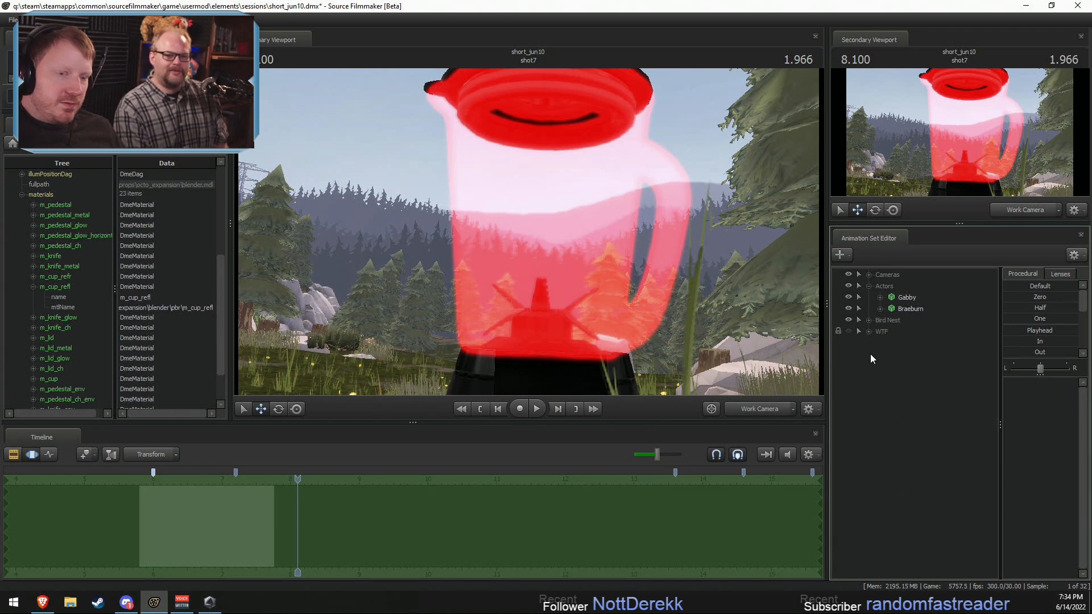
Step: Show the shot through camera1 in the primary viewport and save the session
key("F2")
left_click(750, 414)
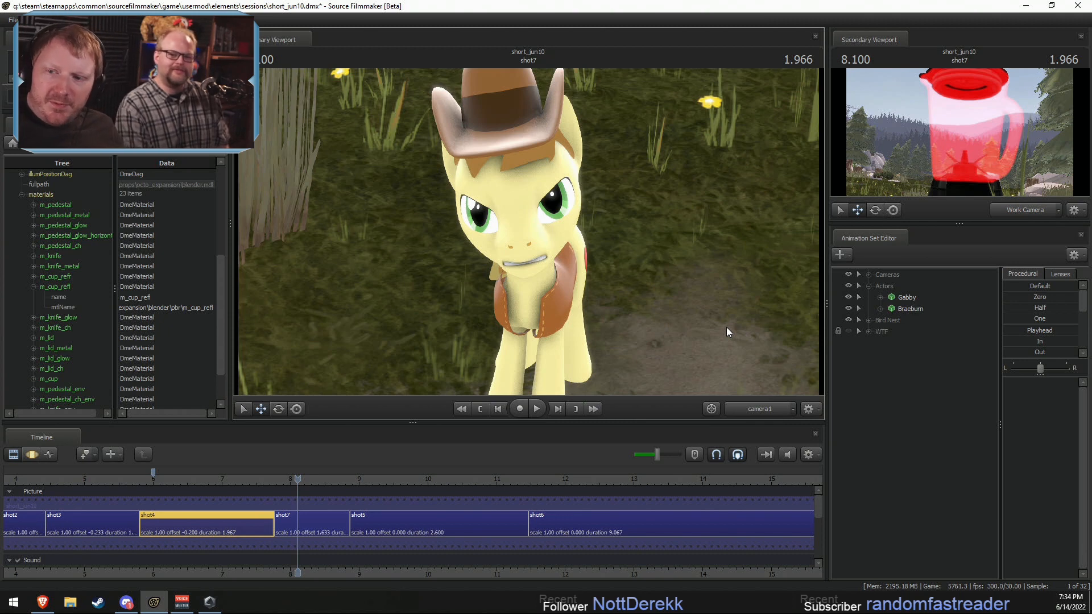
key("ctrl+s")
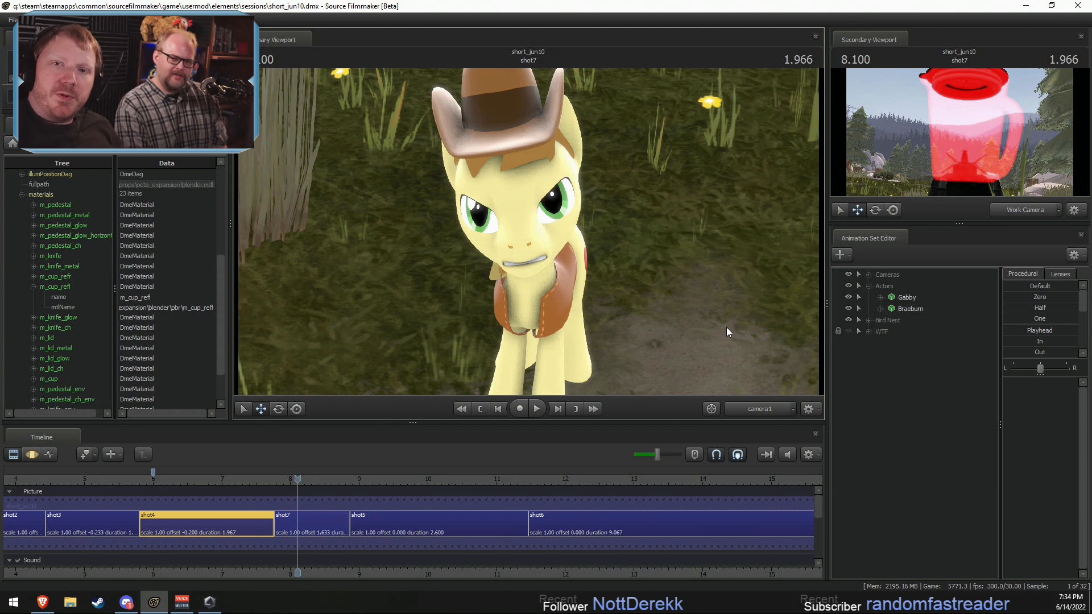
Step: Review the playback from shot4 into shot7, and delete shot7 from the timeline
left_click(215, 480)
key("space")
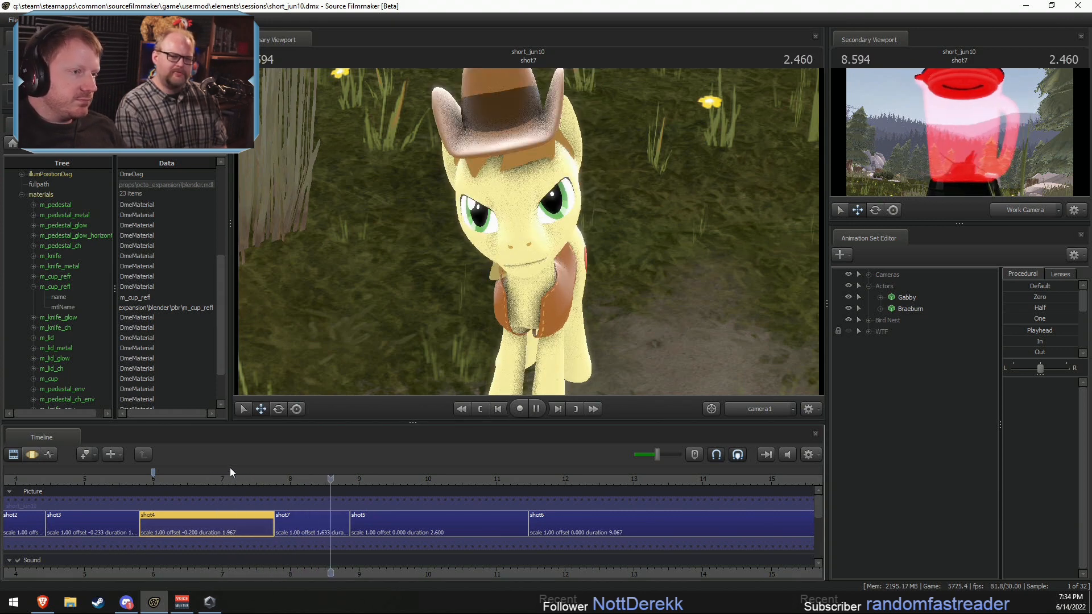
left_click(739, 407)
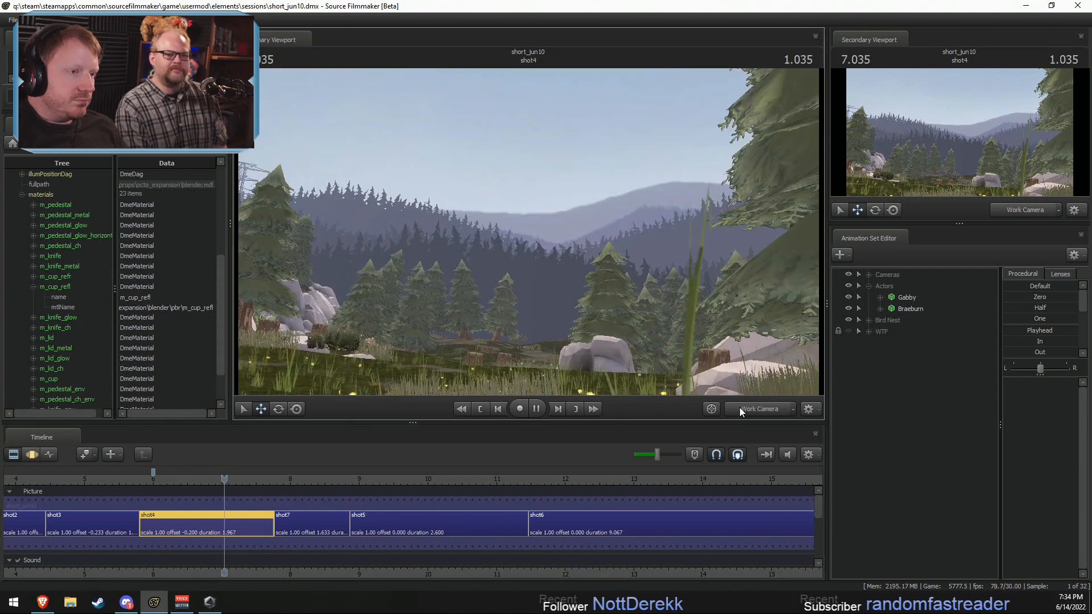
left_click(739, 408)
key("space")
left_click(321, 523)
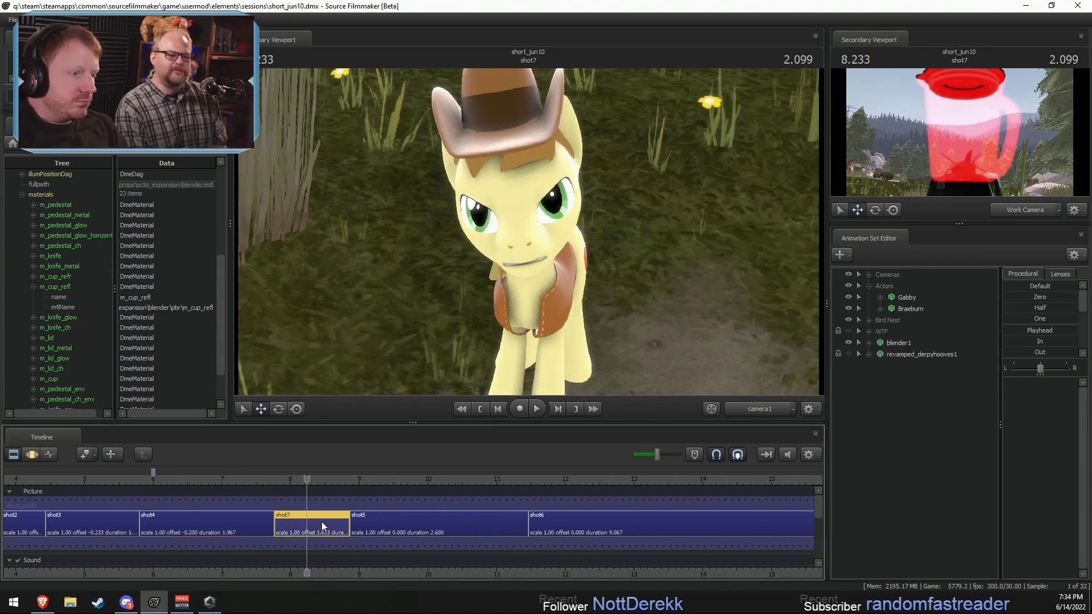
key("Delete")
Step: Play back the sequence from shot4 through shot5 into shot6, and replay Braeburn's lines in shot4
left_click(253, 477)
key("space")
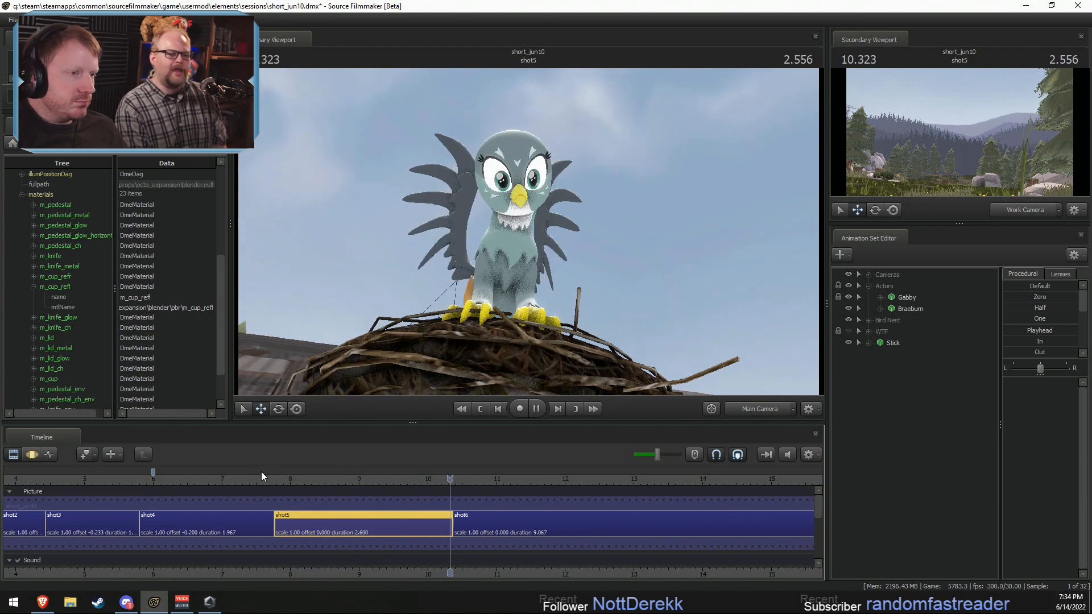
key("space")
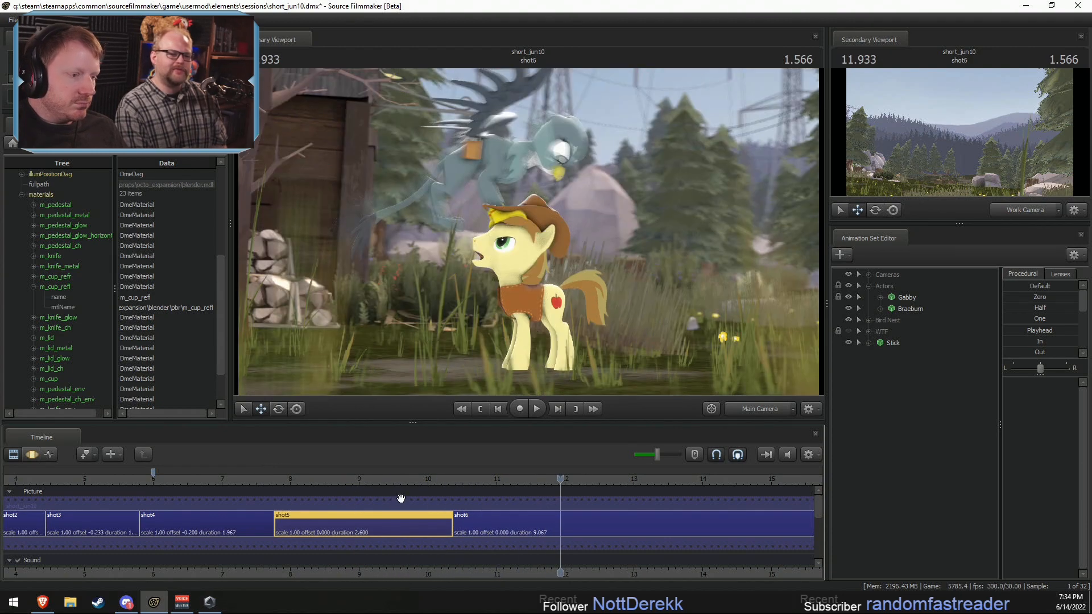
key("space")
left_click(177, 478)
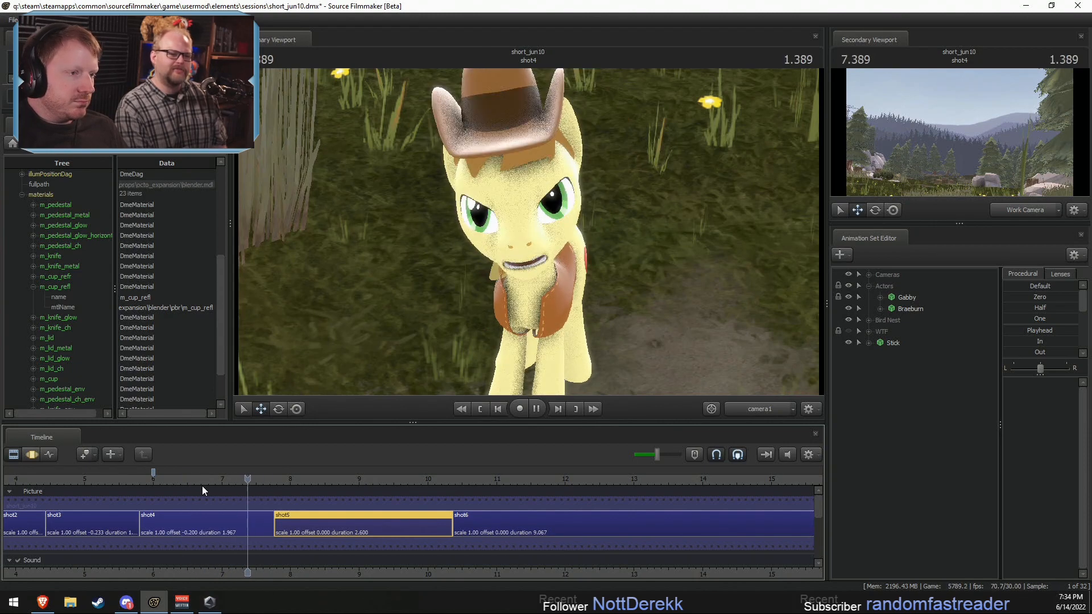
left_click(133, 499)
left_click(145, 482)
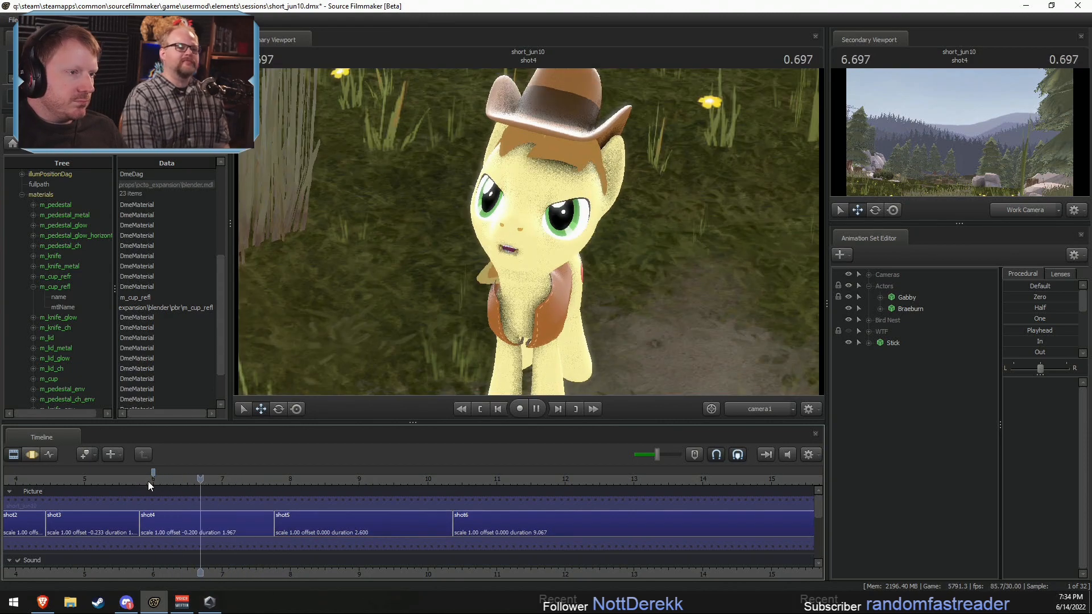
key("space")
Step: Make a time selection around 6.933 s in shot4's motion editor and select Braeburn's JawOpen control under Lower Face
scroll(177, 523, "up", 4)
left_click(163, 523)
key("F3")
scroll(136, 527, "up", 2)
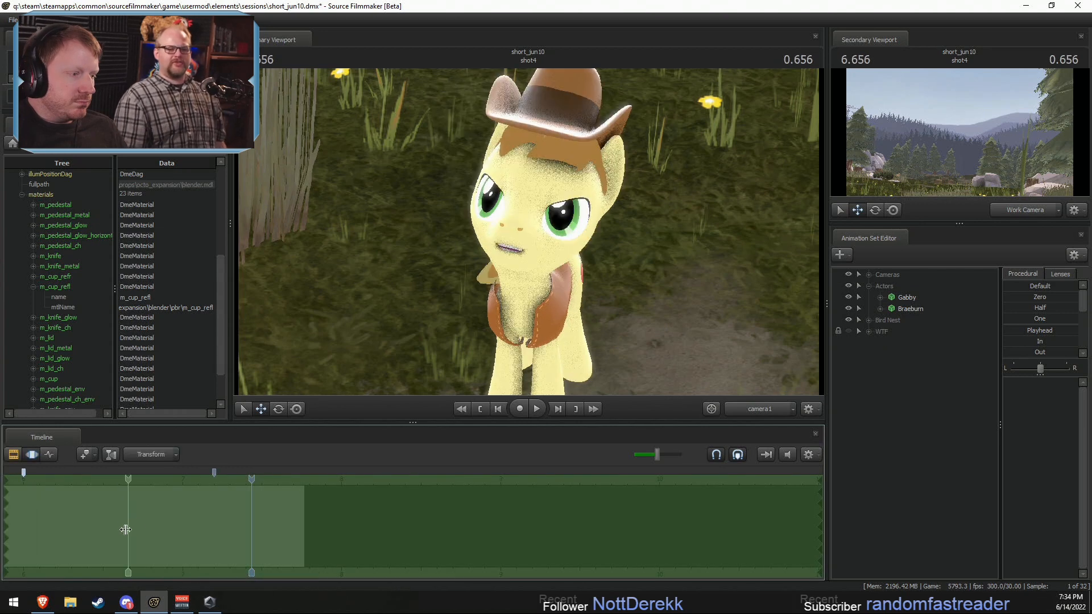
left_click(164, 536, "shift")
left_click(881, 308)
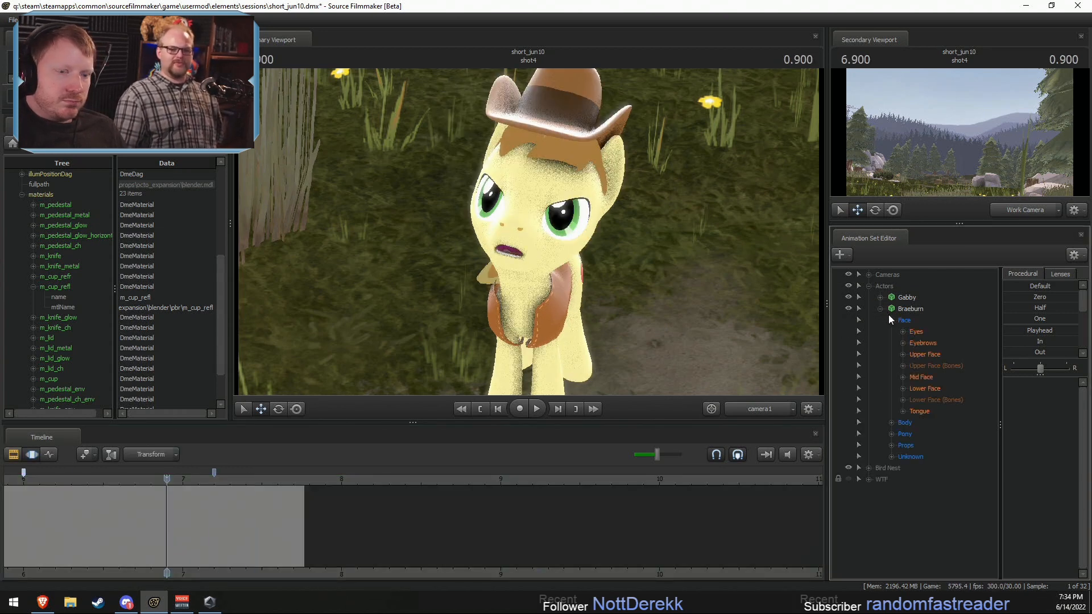
key("F2")
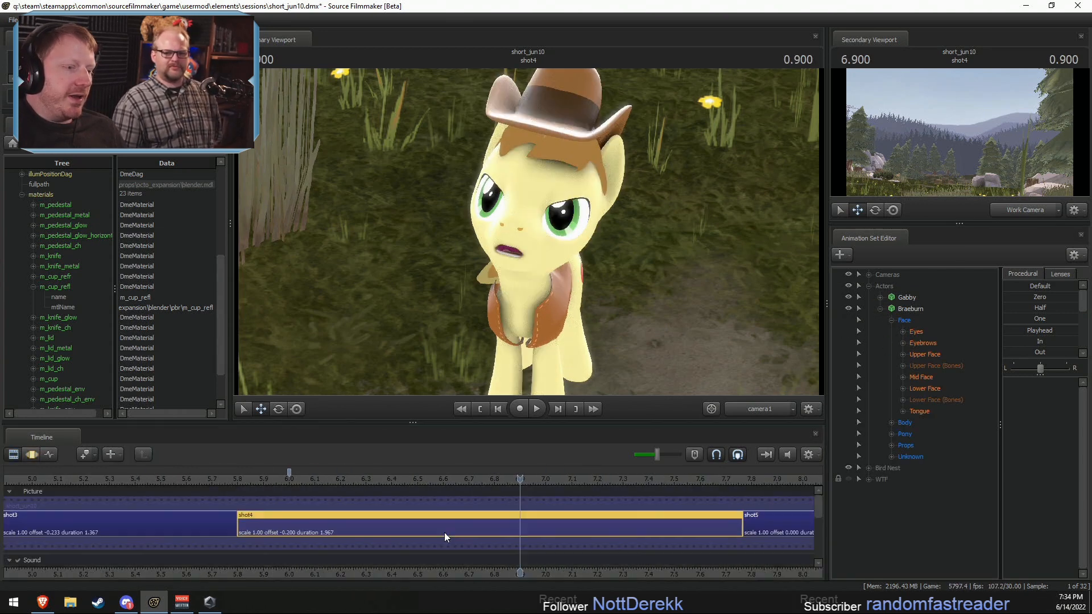
key("F3")
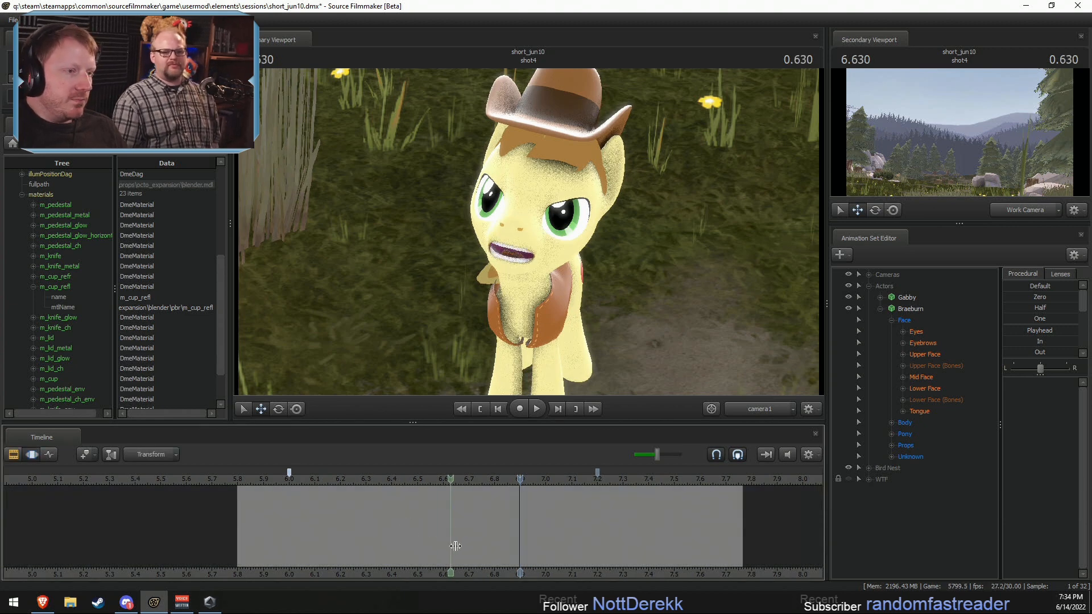
left_click(528, 546)
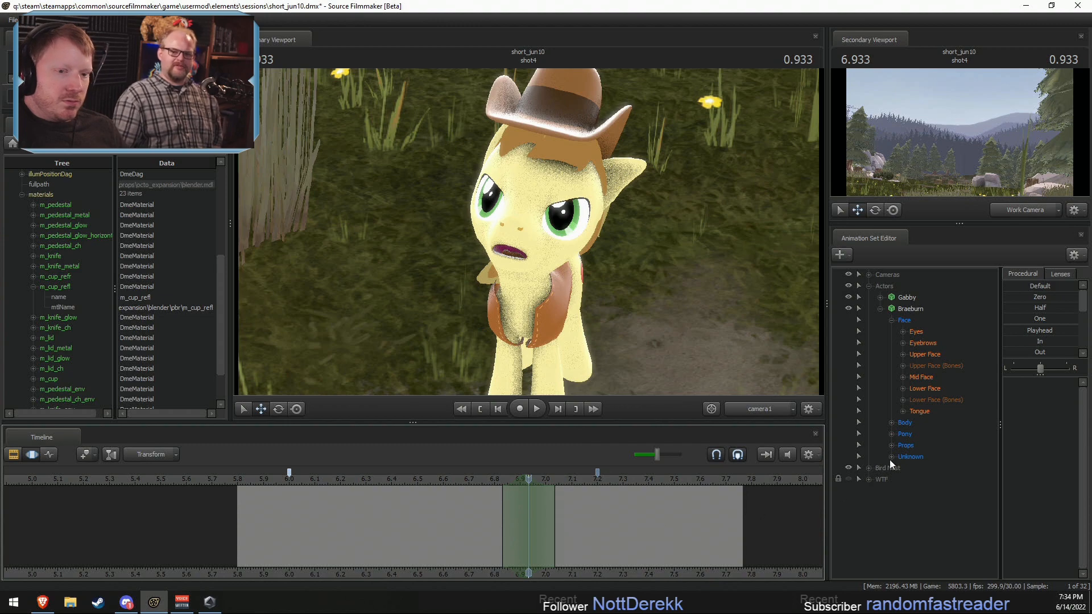
left_click(917, 389)
left_click(902, 388)
left_click(930, 399)
Step: Using the work camera, raise Braeburn's JawOpen around 6.933 s to open the mouth wider
key("e")
left_click(745, 406, "ctrl")
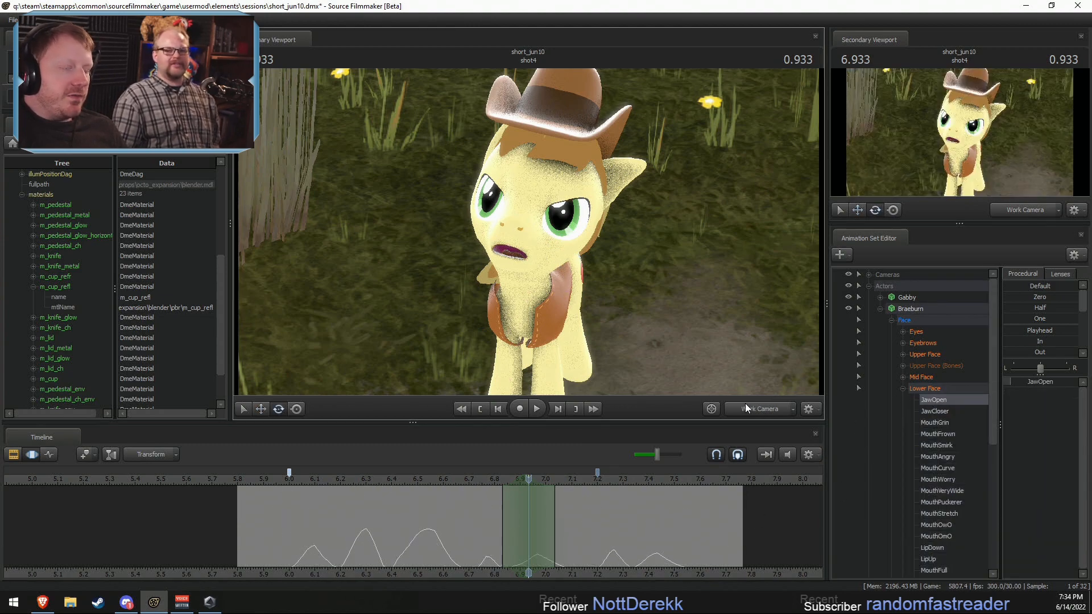
left_click_drag(728, 353, 722, 346)
key("w")
mouse_move(529, 232)
left_mouse_down()
mouse_move(529, 253)
mouse_move(530, 232)
left_mouse_up()
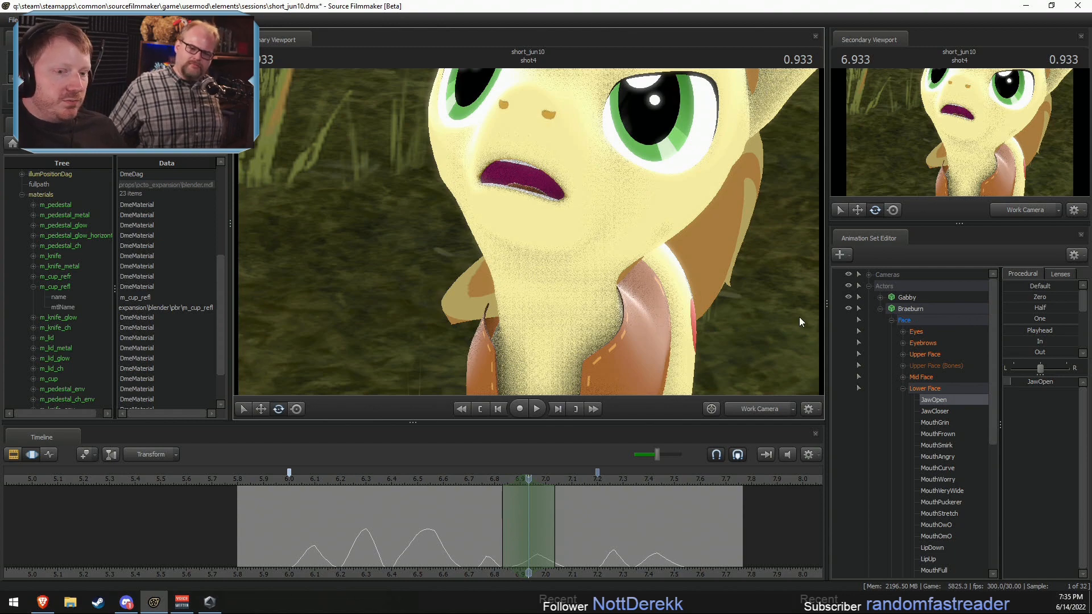
left_click_drag(630, 289, 534, 226)
key("F2")
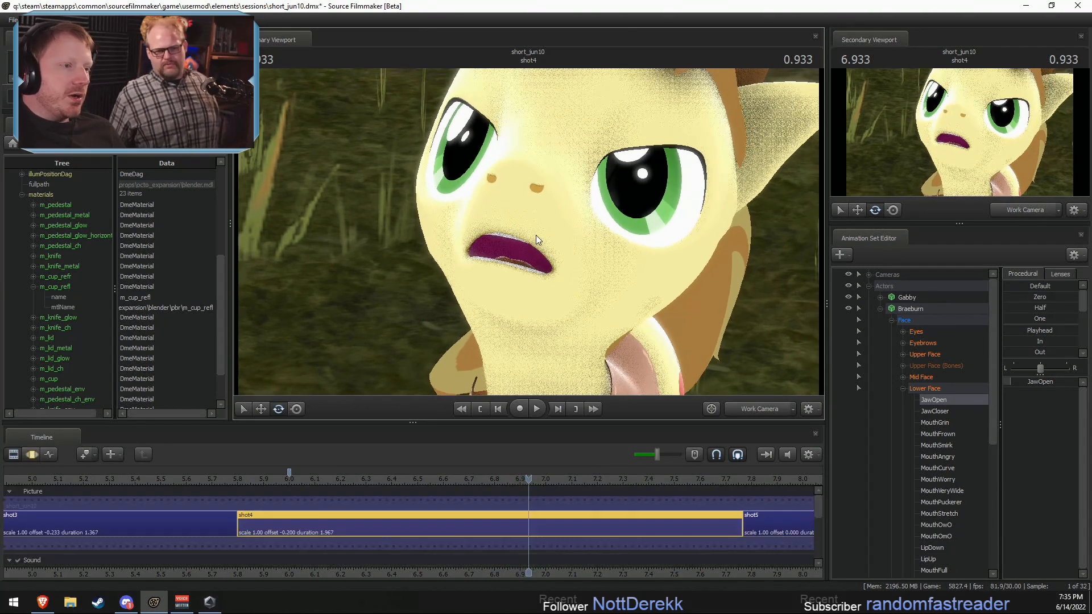
key("F3")
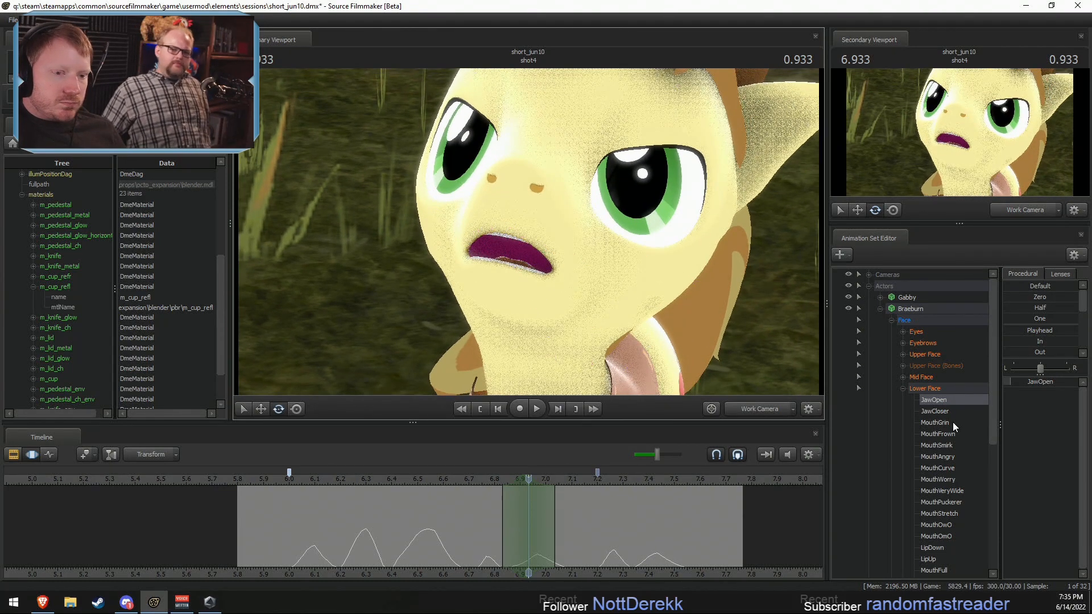
left_click_drag(1028, 383, 1038, 383)
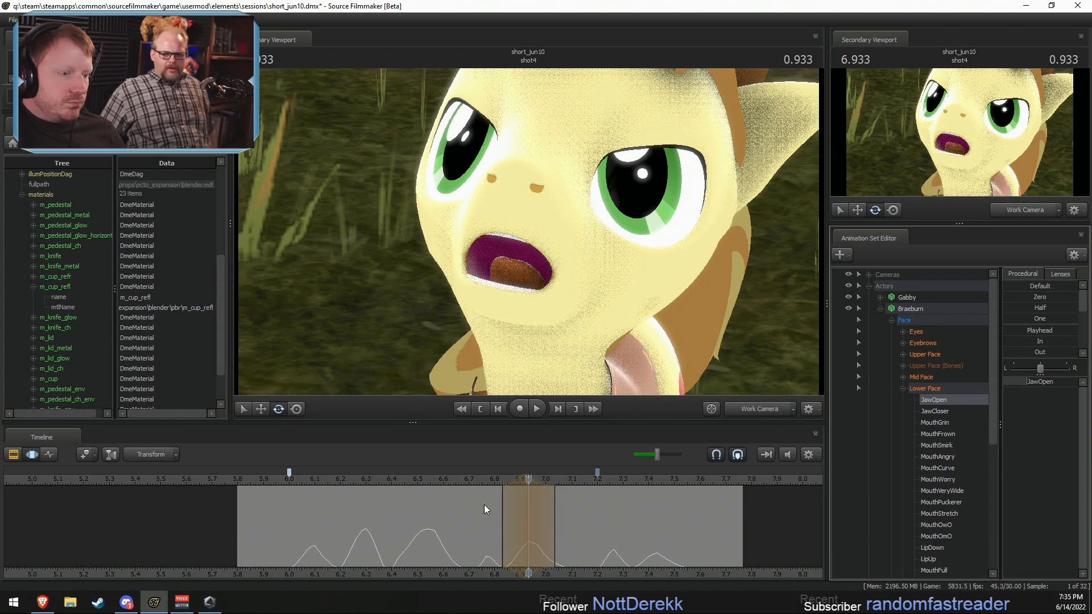
Step: Raise Braeburn's JawCloser in a short time selection around 6.833 s and play back the mouth movement
left_click_drag(494, 510, 503, 533)
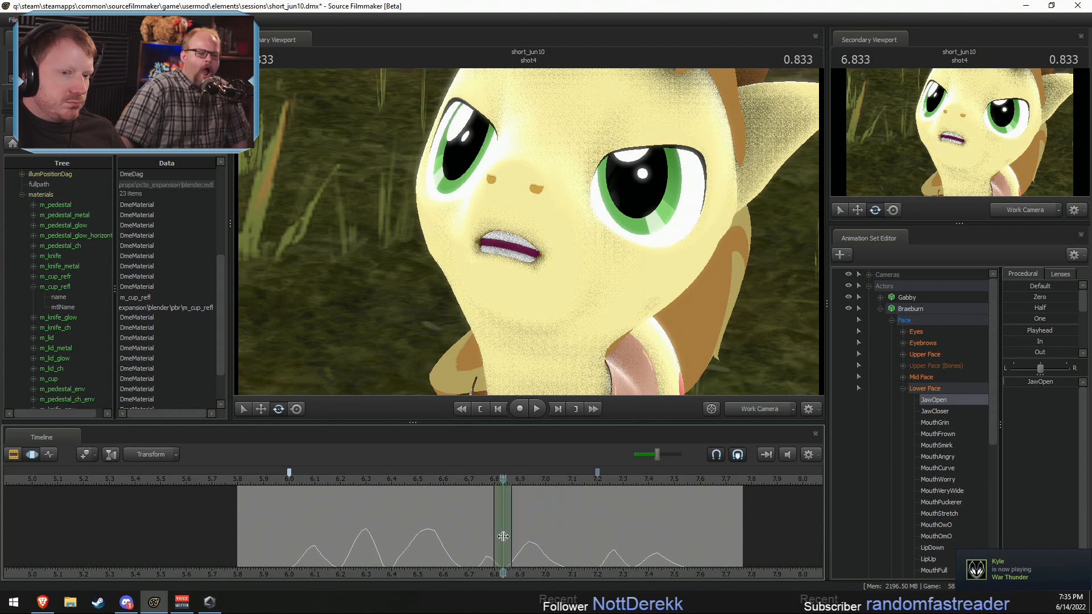
left_click(934, 411)
left_click_drag(1004, 386, 1034, 387)
key("space")
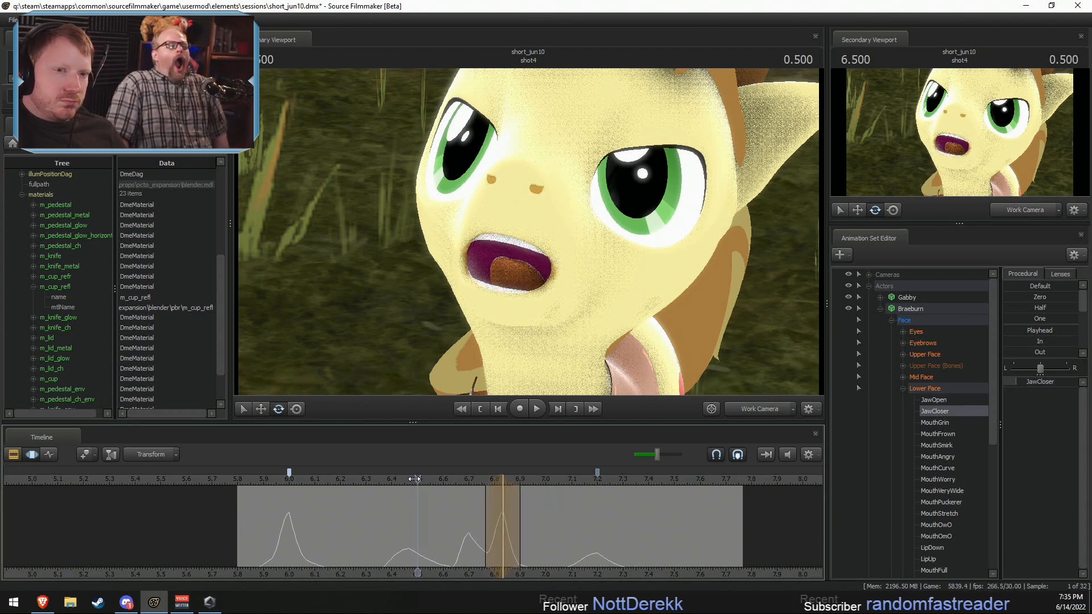
Step: Raise Braeburn's JawOpen in a time selection around 7.266 s and review the mouth movement
left_click_drag(506, 550, 613, 553)
left_click(937, 400)
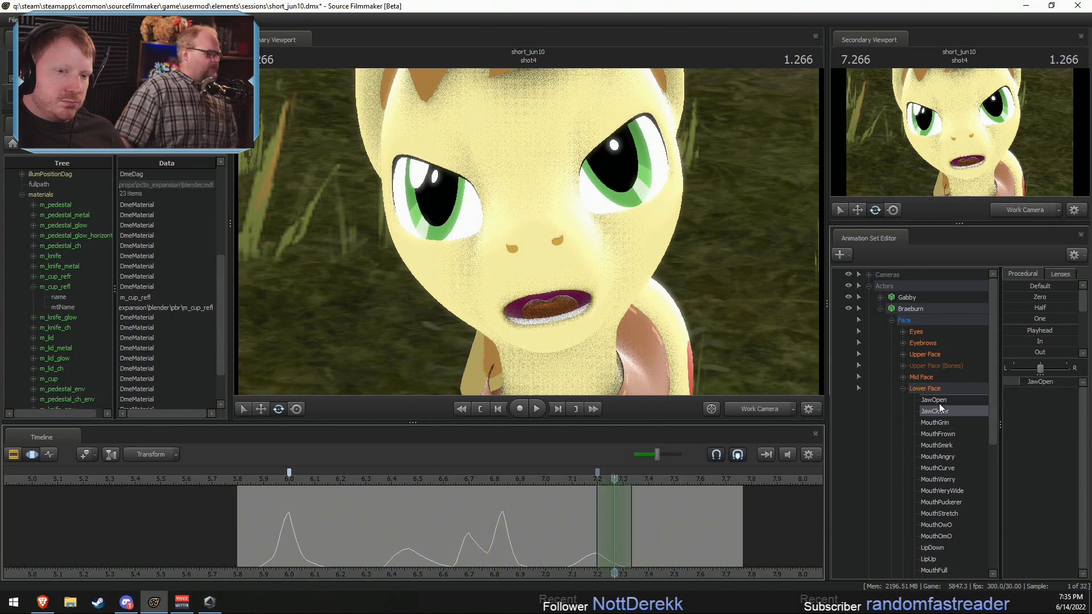
left_click_drag(1023, 381, 1032, 381)
left_click(528, 483)
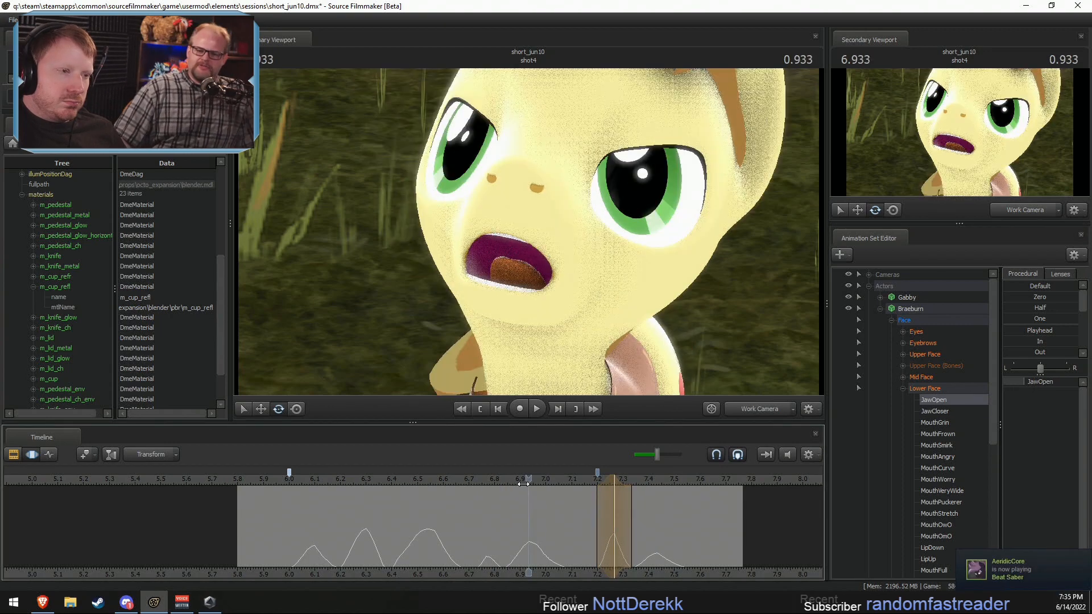
key("space")
key("space")
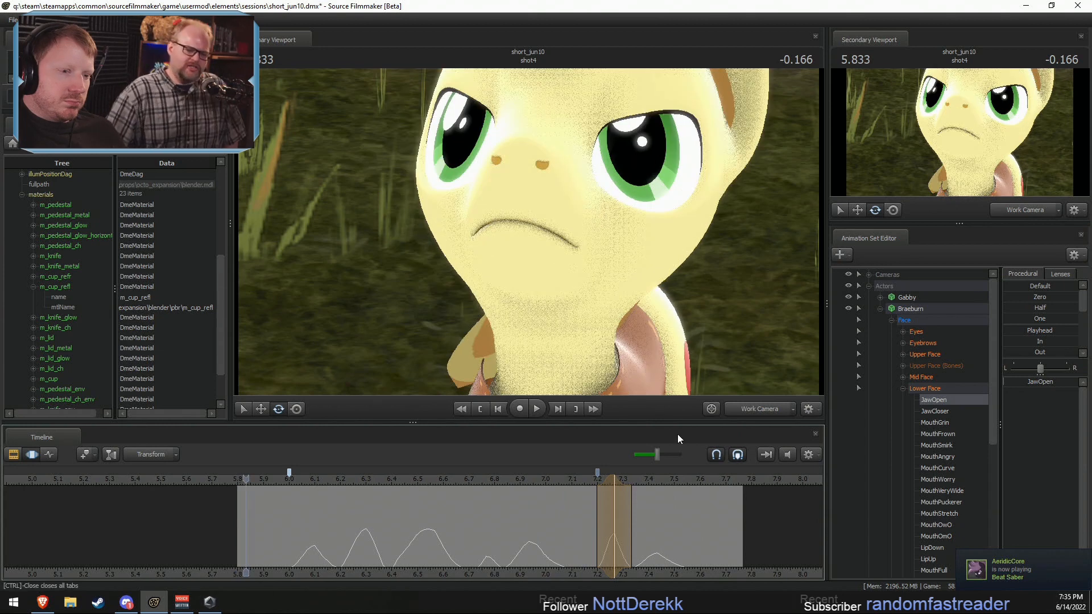
Step: Raise Braeburn's JawOpen around 7.433 s and play back shot4 through camera1
key("shift")
left_click(657, 518, "shift")
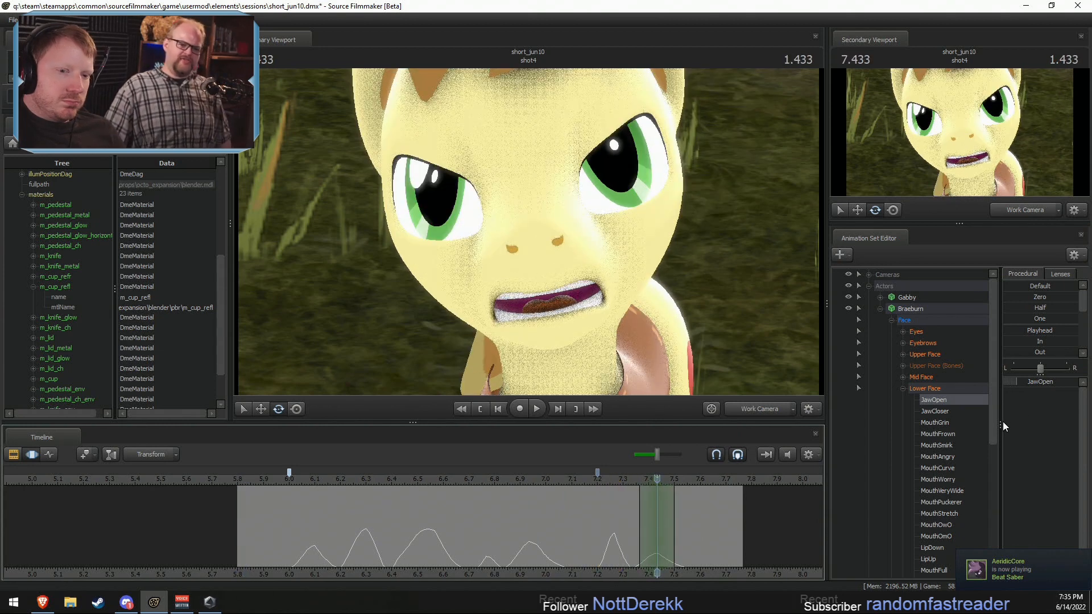
left_click(739, 408)
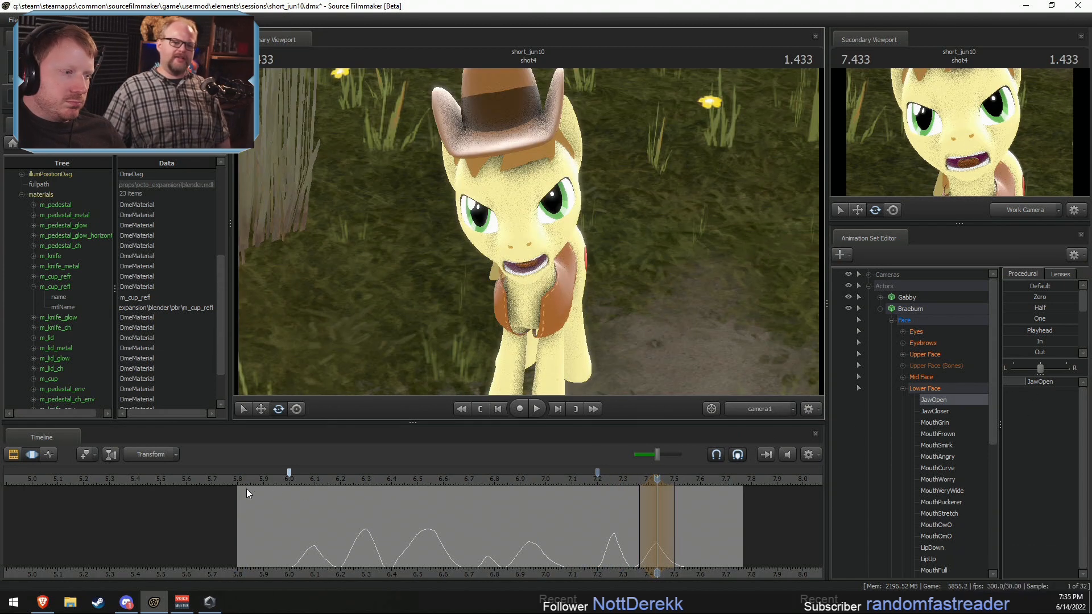
key("space")
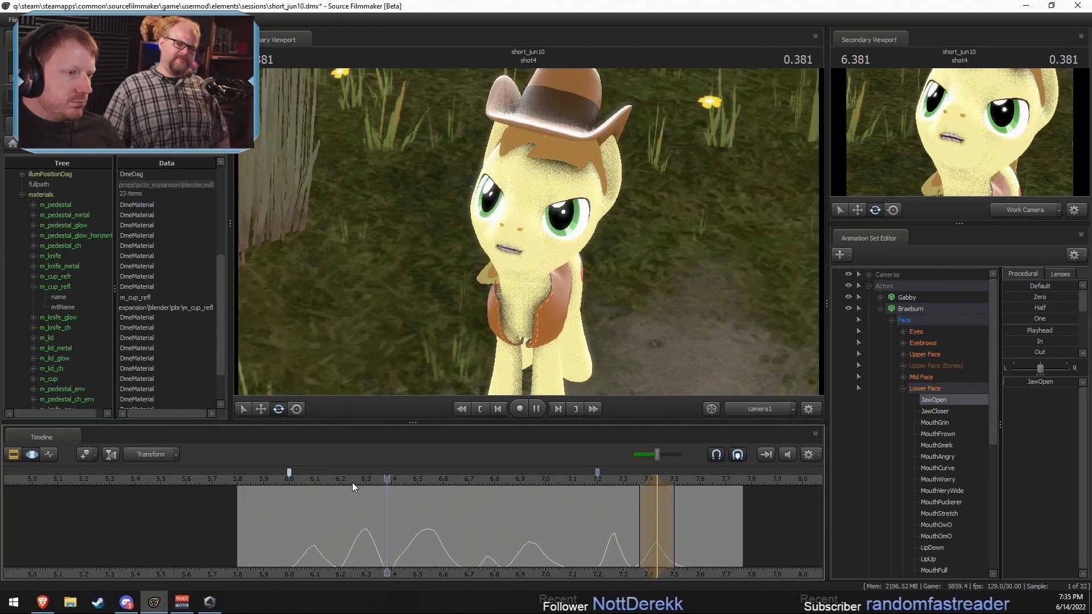
Step: Play back shot4 several times, including from 6.0 s and from its beginning, to check Braeburn's lip sync
key("space")
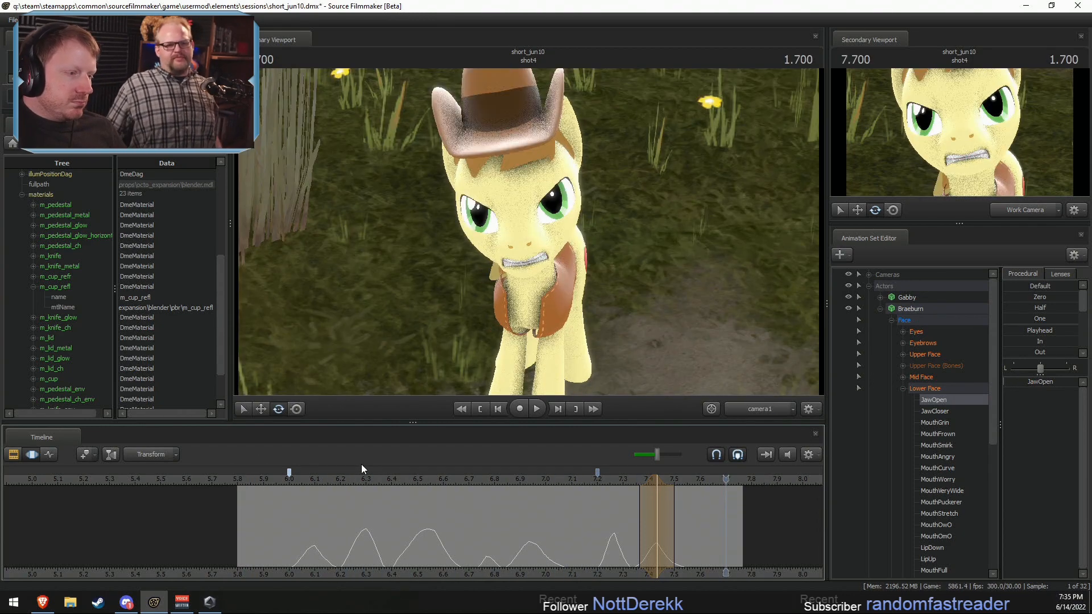
left_click(292, 476)
key("space")
key("space")
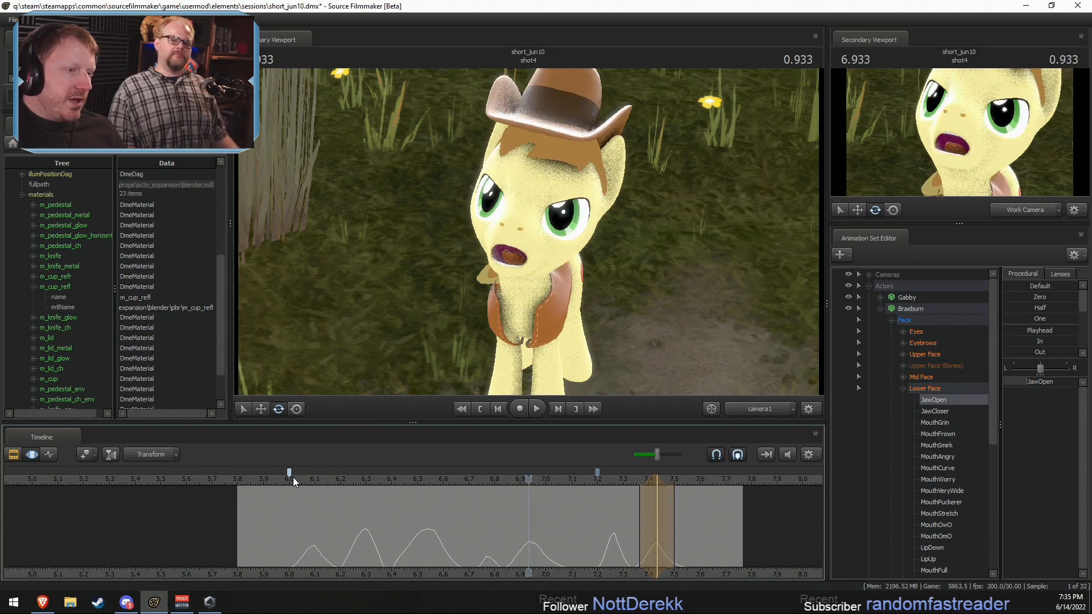
left_click(248, 478)
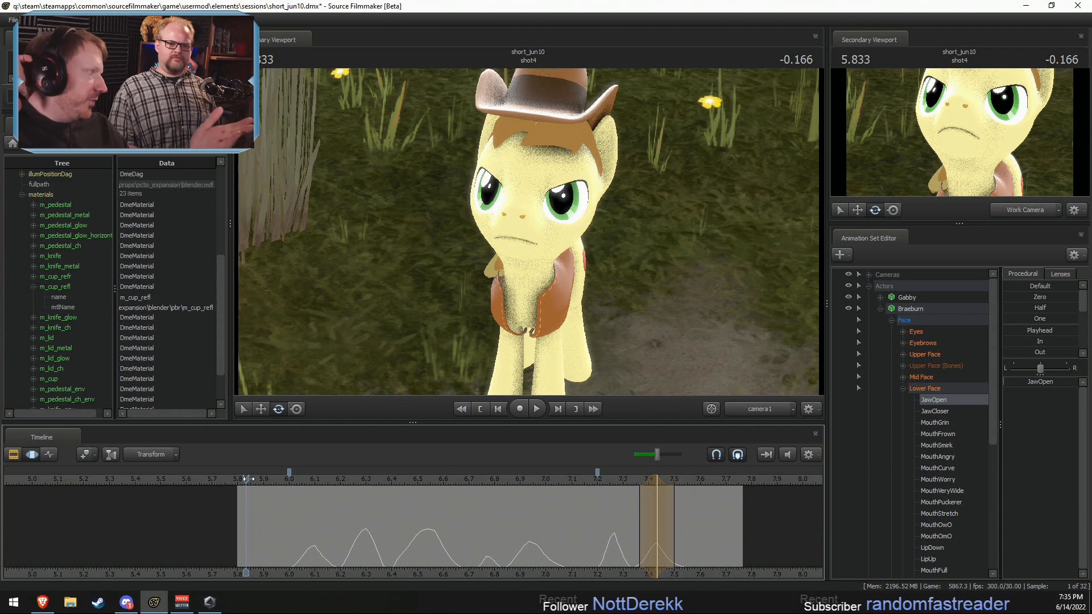
key("space")
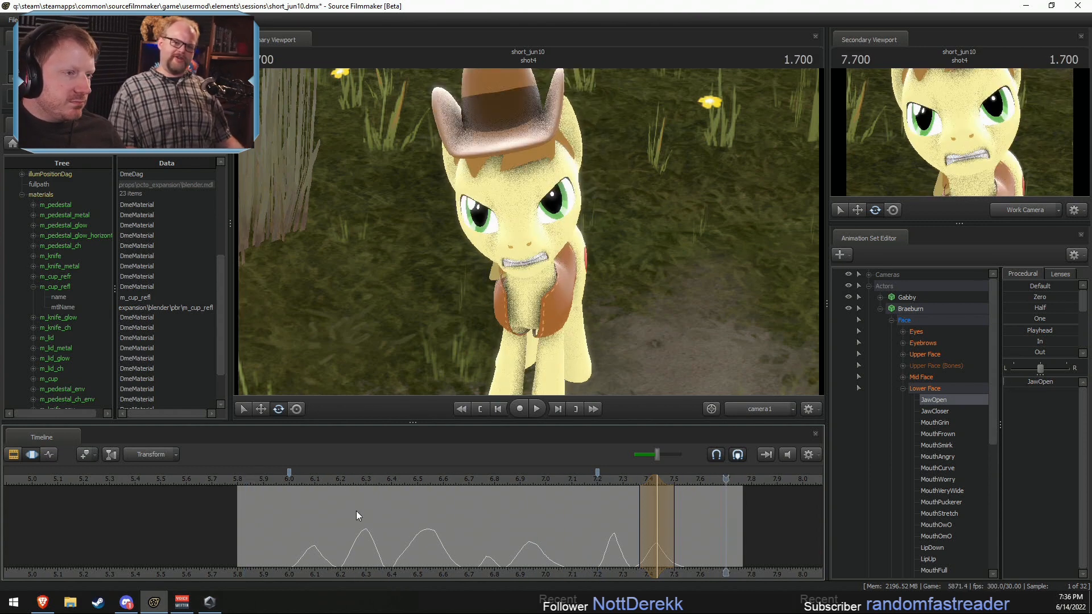
Step: Play the transition from Braeburn's line in shot4 into shot5, restarting from about 6.4 s
middle_click_drag(723, 534, 445, 591)
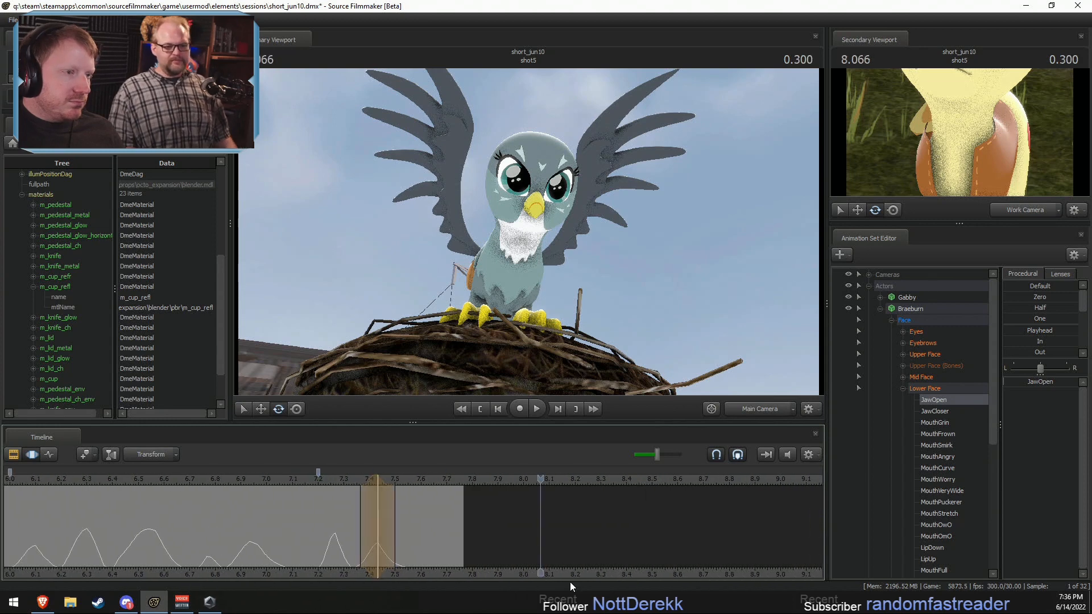
key("space")
scroll(450, 549, "down", 2)
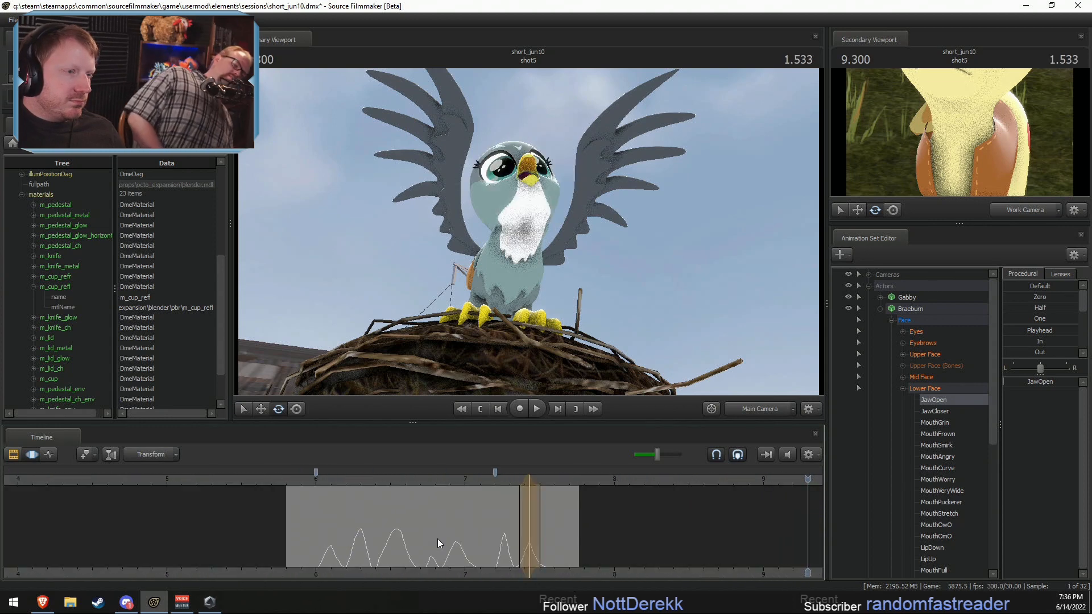
left_click(375, 479)
key("space")
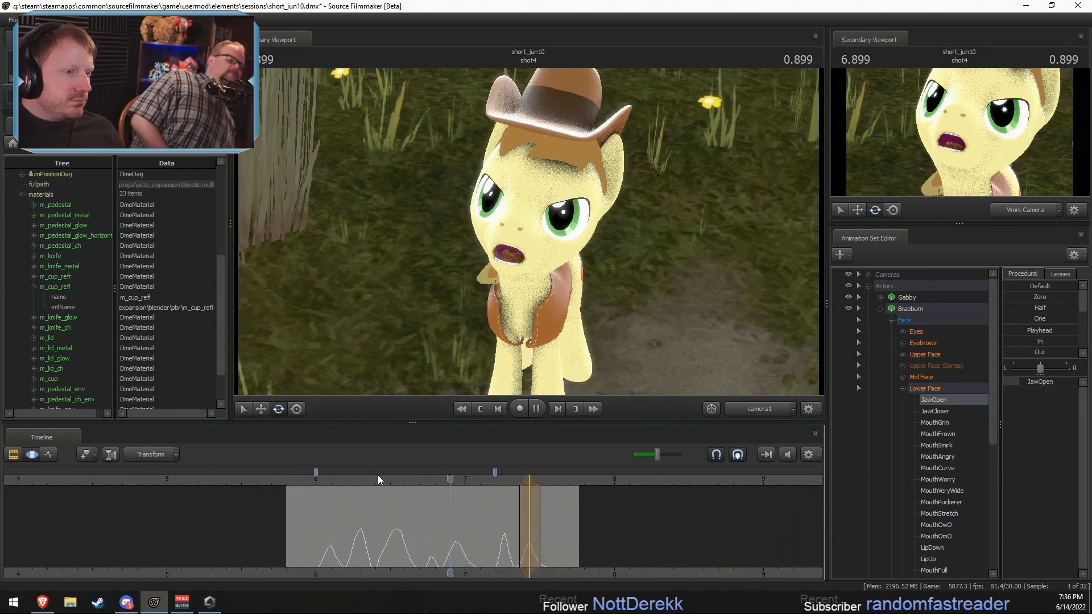
key("space")
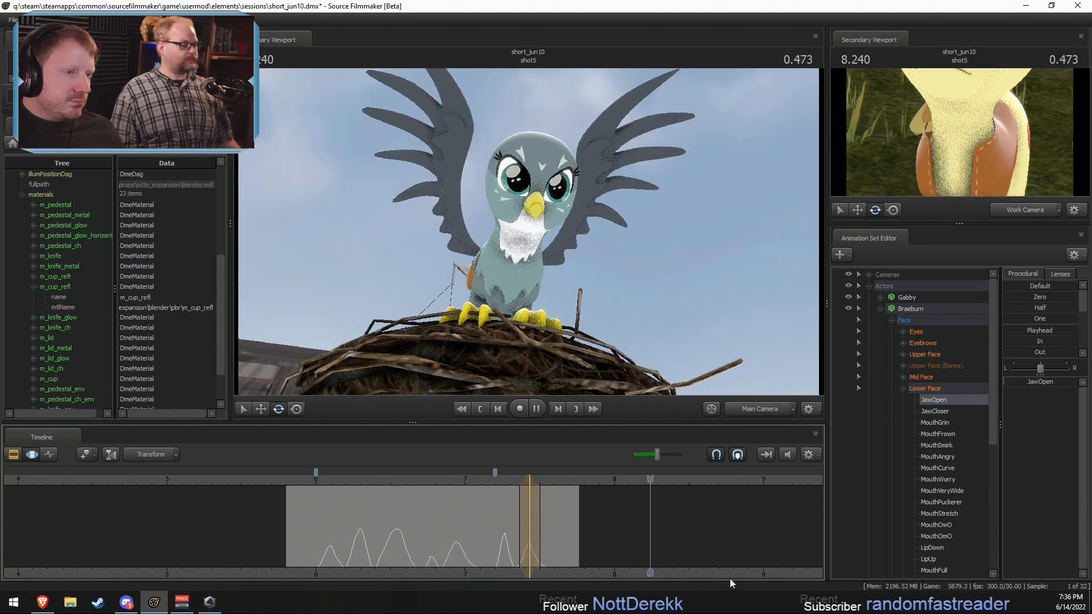
Step: Play back Gabby's reaction on the nest in shot5 and return to 9.0 s or nearby
middle_click_drag(635, 571, 342, 549)
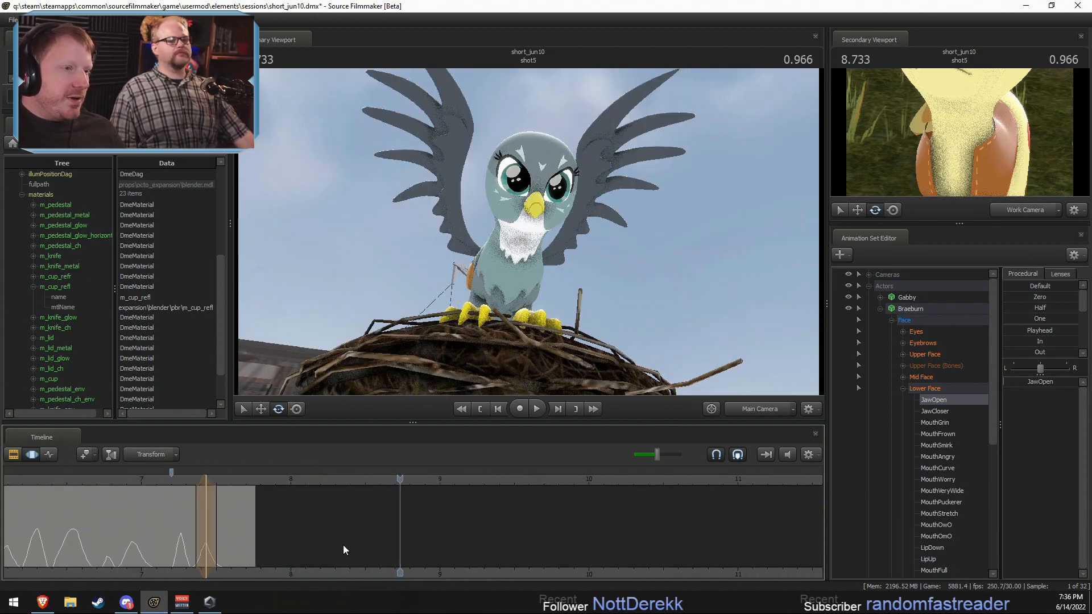
key("space")
middle_click_drag(407, 570, 453, 572)
key("space")
key("space")
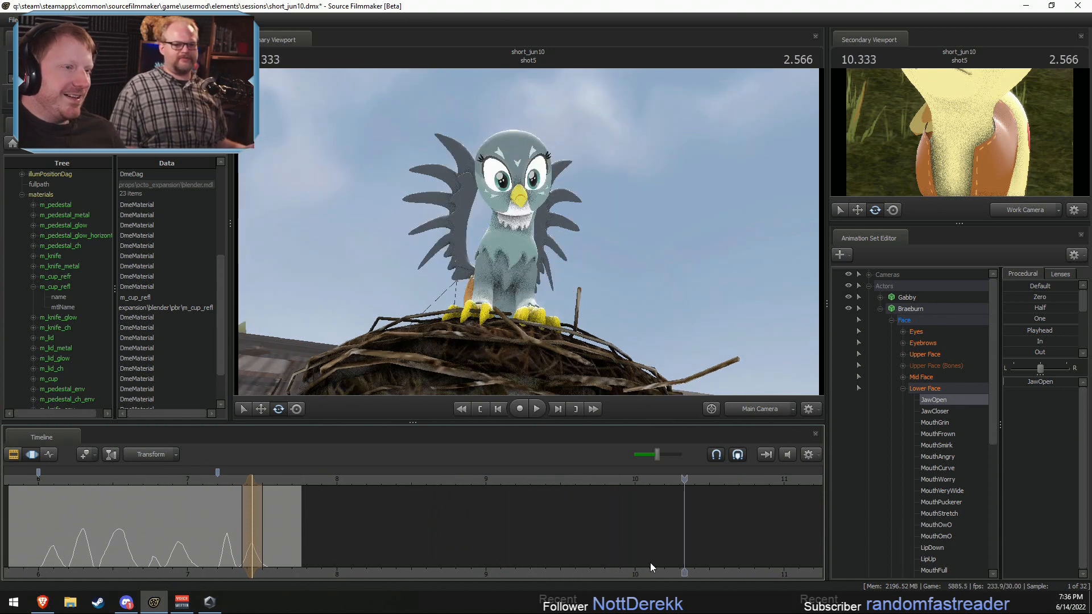
left_click(466, 477)
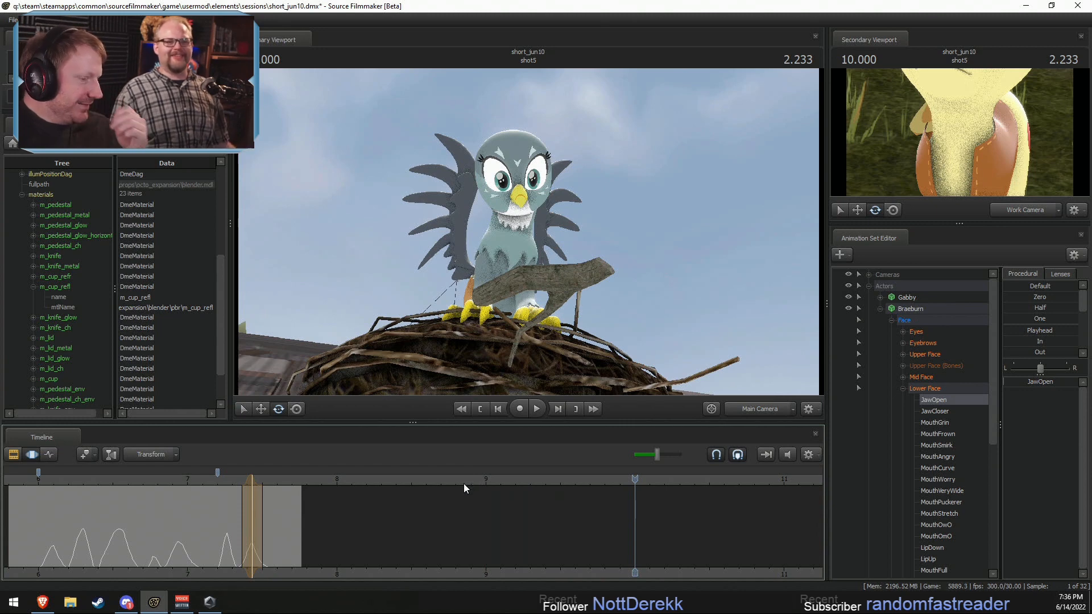
Step: Return to the clip editor, select shot2 around 2.066 s and view it through the work camera
scroll(434, 557, "down", 5)
key("F2")
left_click(214, 491)
left_click(172, 478)
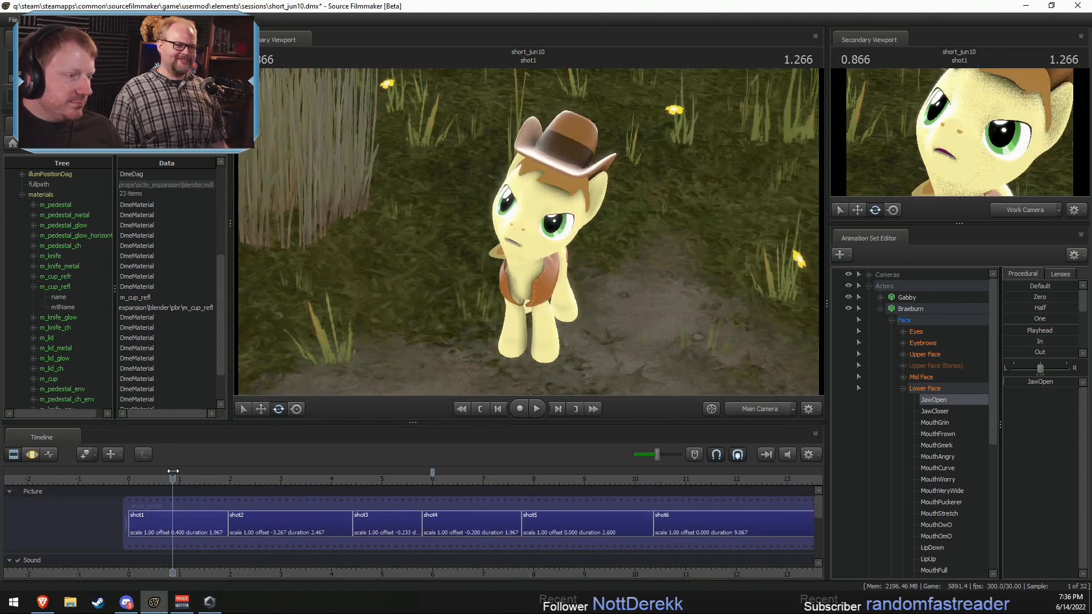
left_click(183, 520)
left_click(233, 479)
left_click(255, 520)
left_click(768, 410, "ctrl")
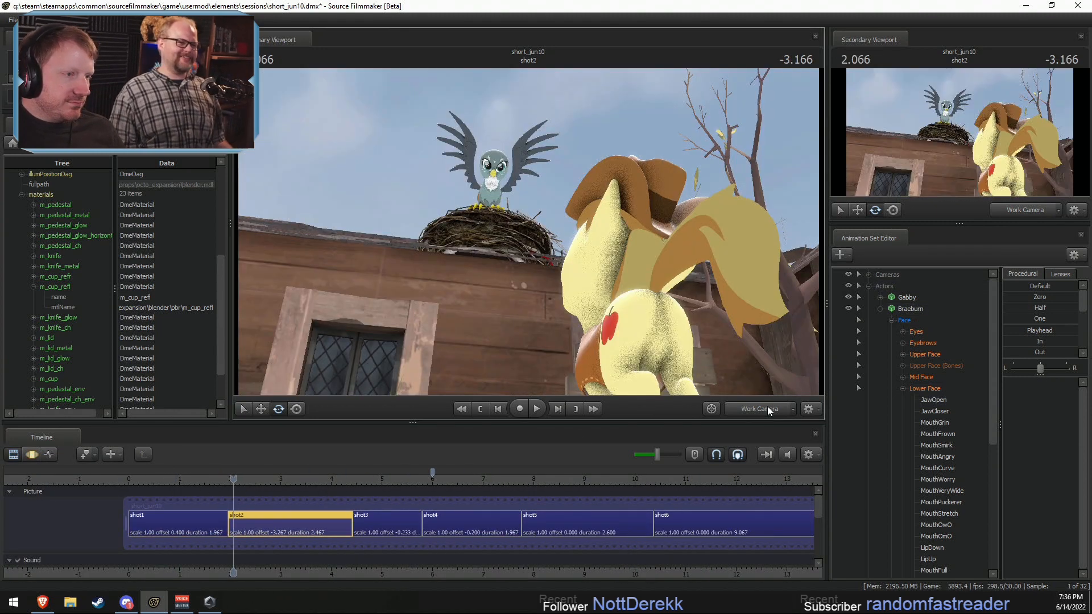
Step: Bring the work camera close to Gabby on the nest and play shot2 up to 3.300 s
key("w")
left_click_drag(699, 336, 679, 310)
mouse_move(528, 232)
left_mouse_down()
mouse_move(528, 251)
mouse_move(528, 232)
left_mouse_up()
key("w")
key("space")
key("space")
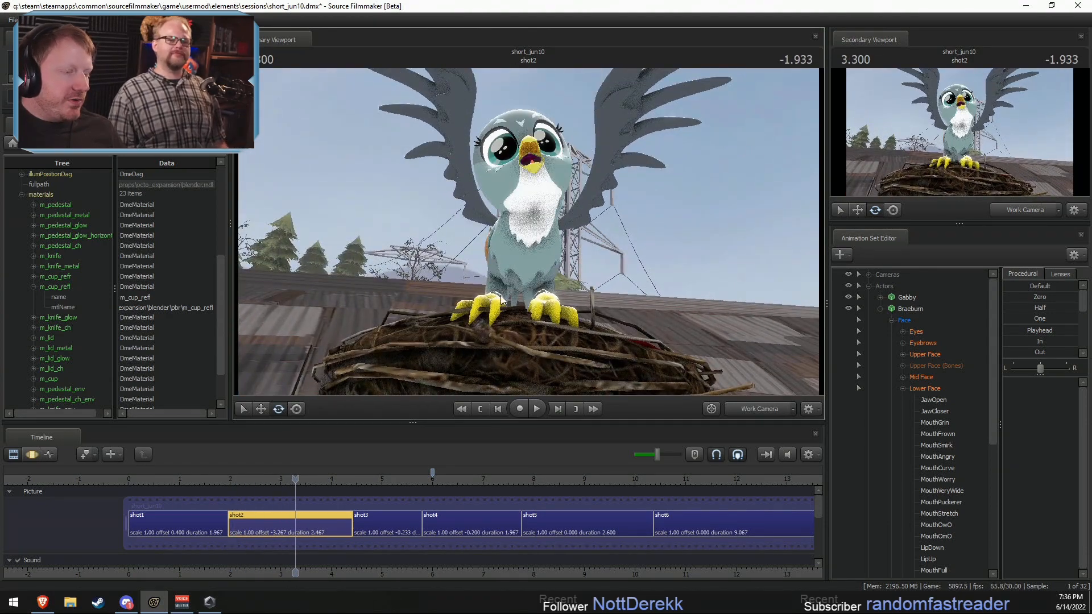
key("F3")
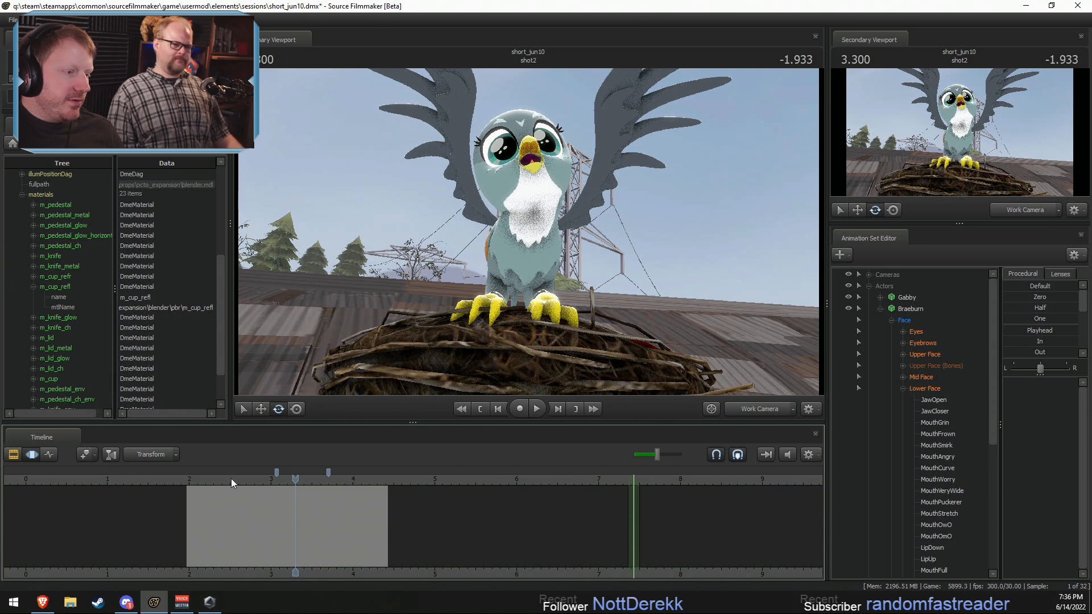
key("F2")
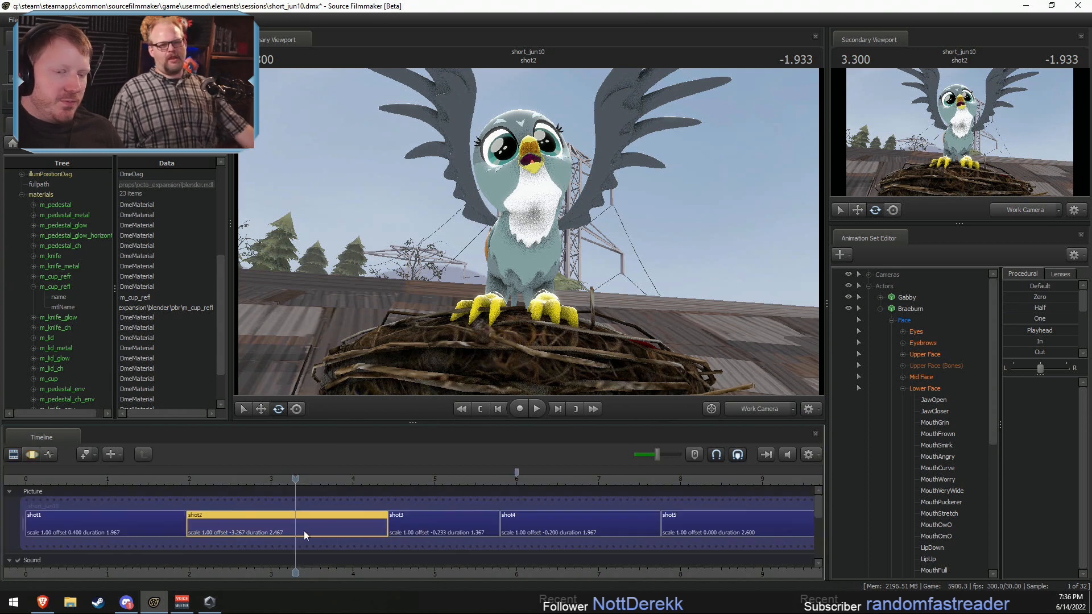
Step: Select Gabby in the motion editor with a time selection from about 3.0 to 4.1 s and view her from the side
left_click(880, 308)
left_click(880, 298)
left_click(917, 300)
key("F3")
scroll(281, 516, "up", 5)
key("shift")
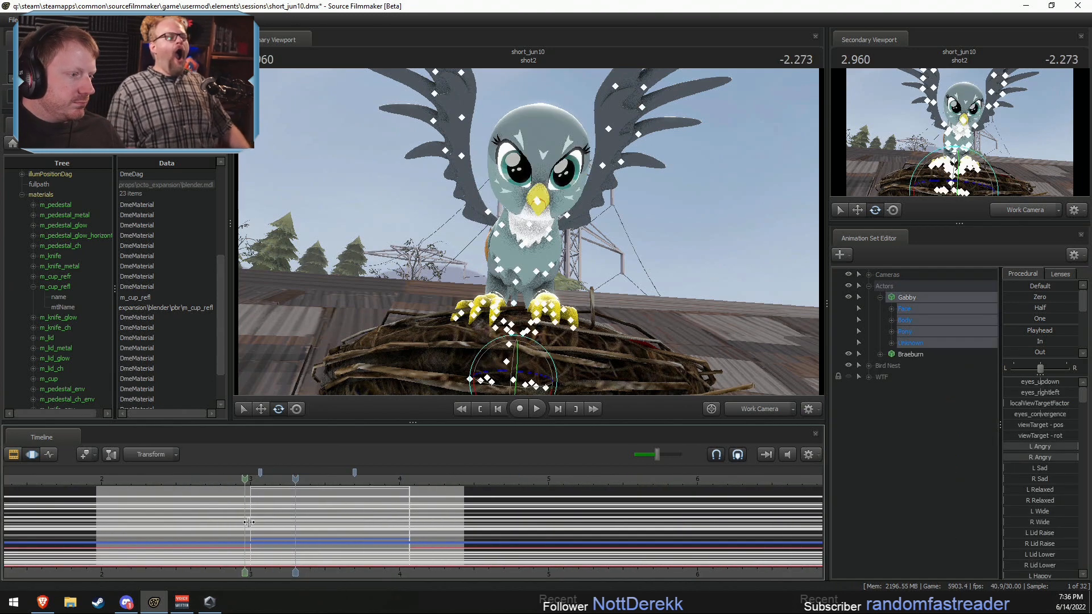
left_click_drag(250, 522, 409, 545)
left_click_drag(587, 214, 587, 214)
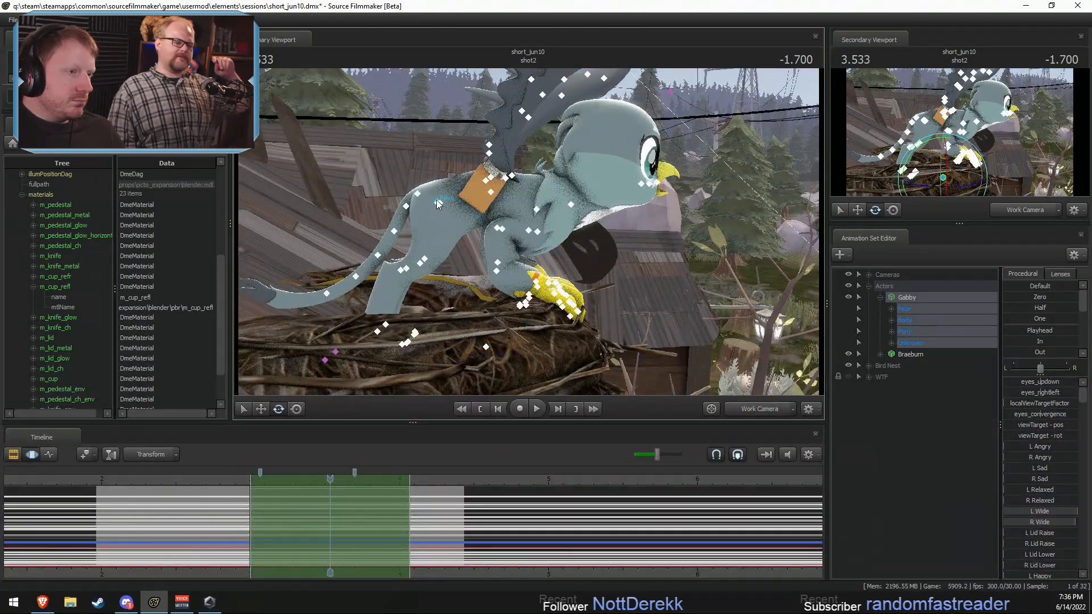
Step: Select Gabby's pelvis and lock her RightHand, LeftHand, RightFoot and LeftFoot in place
left_click(436, 200)
left_click_drag(667, 295, 667, 296)
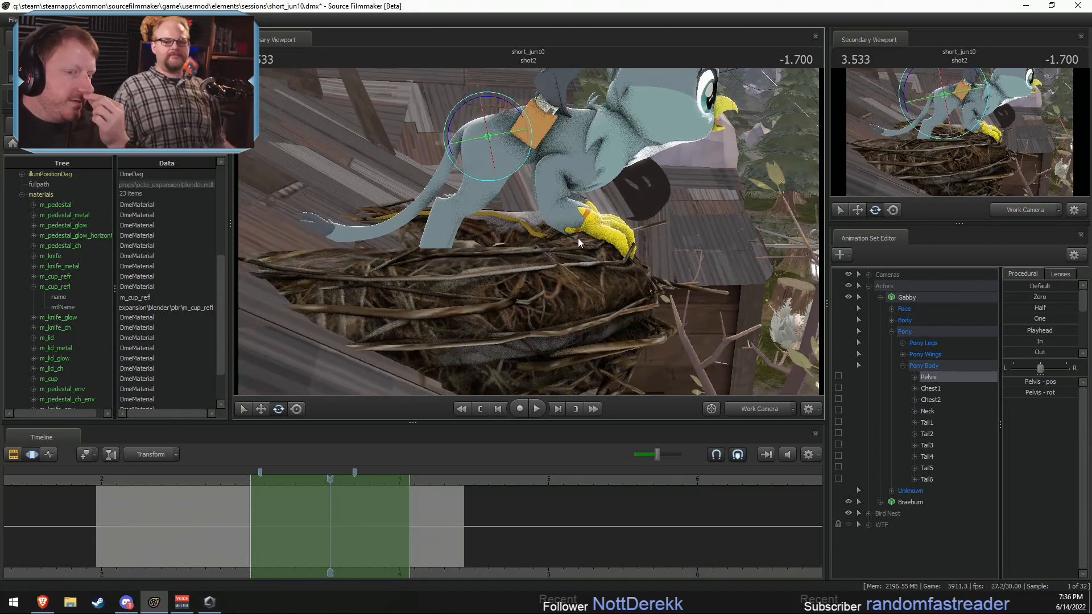
left_click(903, 343)
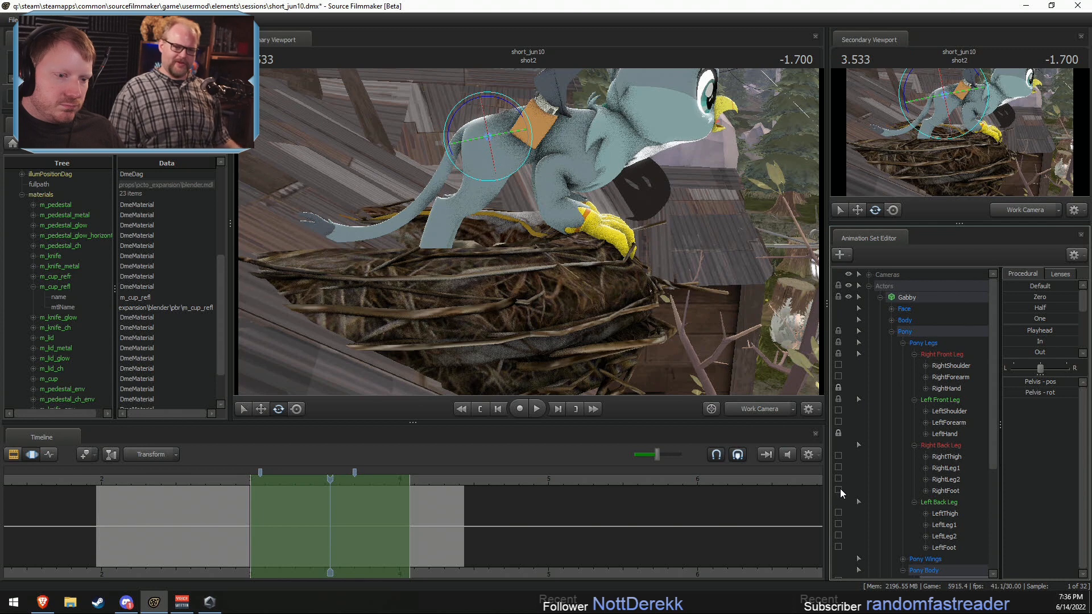
left_click(838, 490)
left_click(838, 547)
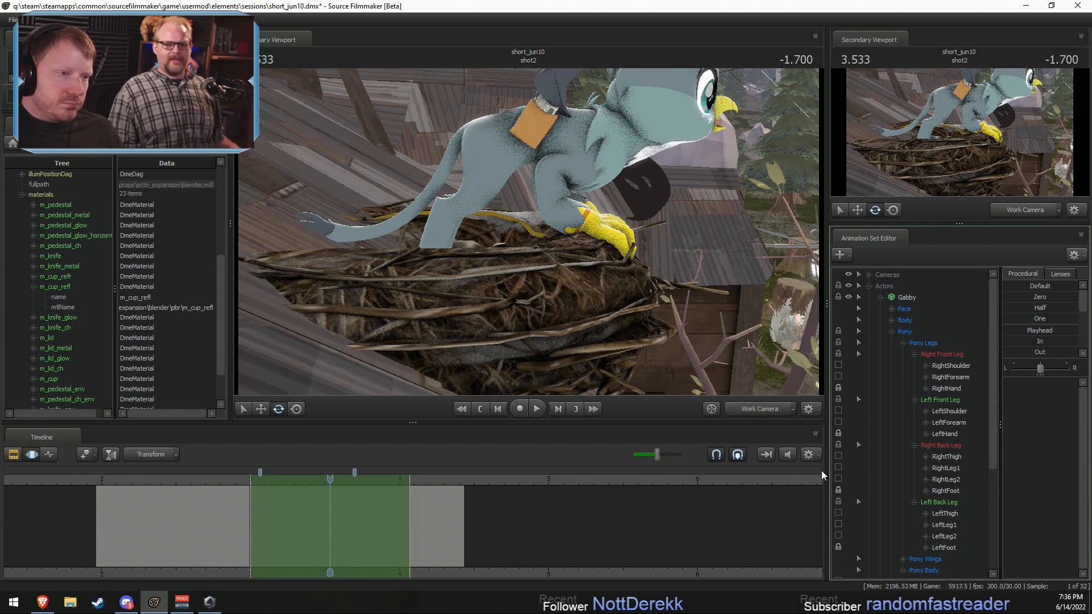
Step: Try rotating Gabby's pelvis with her hands and feet locked, and undo the rotation
left_click(489, 137)
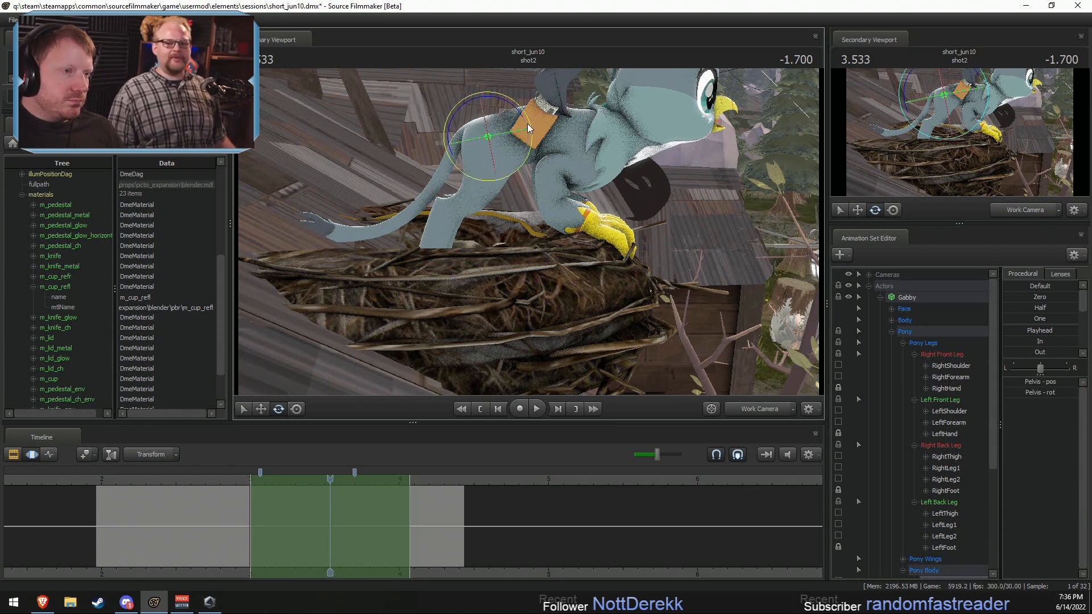
left_click_drag(527, 124, 514, 118)
key("ctrl+z")
Step: Replace the locks on Gabby's hands with locks on LeftClaw and RightClaw in the Unknown group
left_click_drag(694, 217, 686, 363)
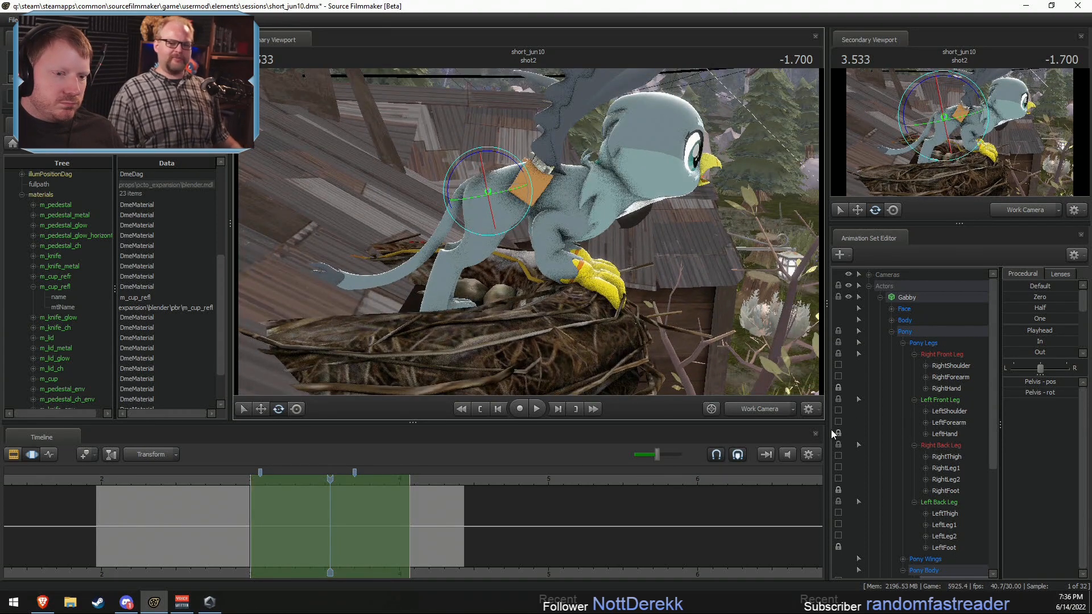
scroll(892, 477, "down", 5)
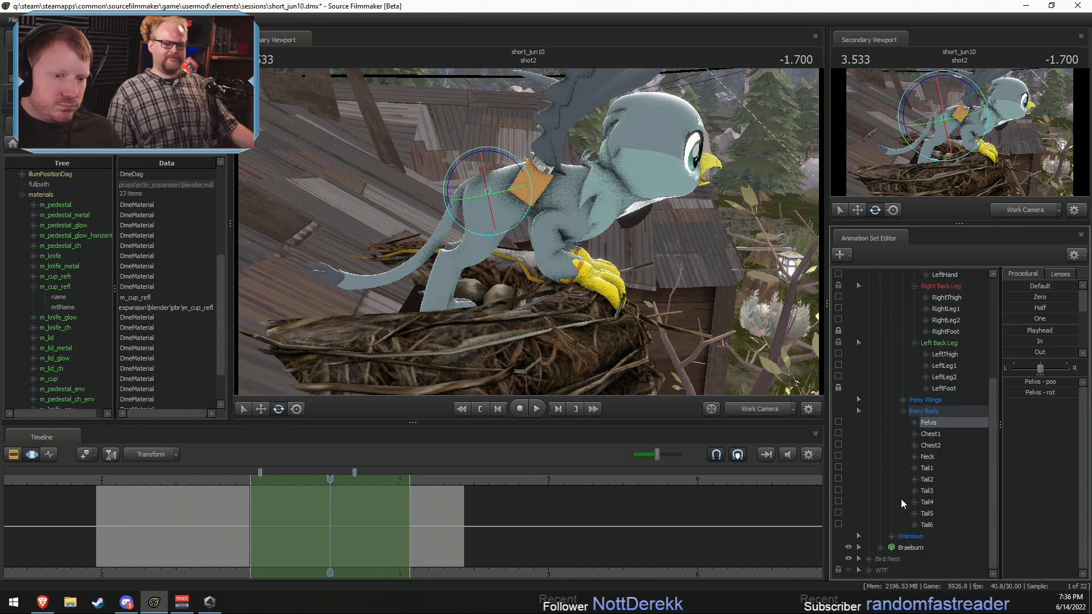
left_click(895, 540)
scroll(896, 529, "down", 10)
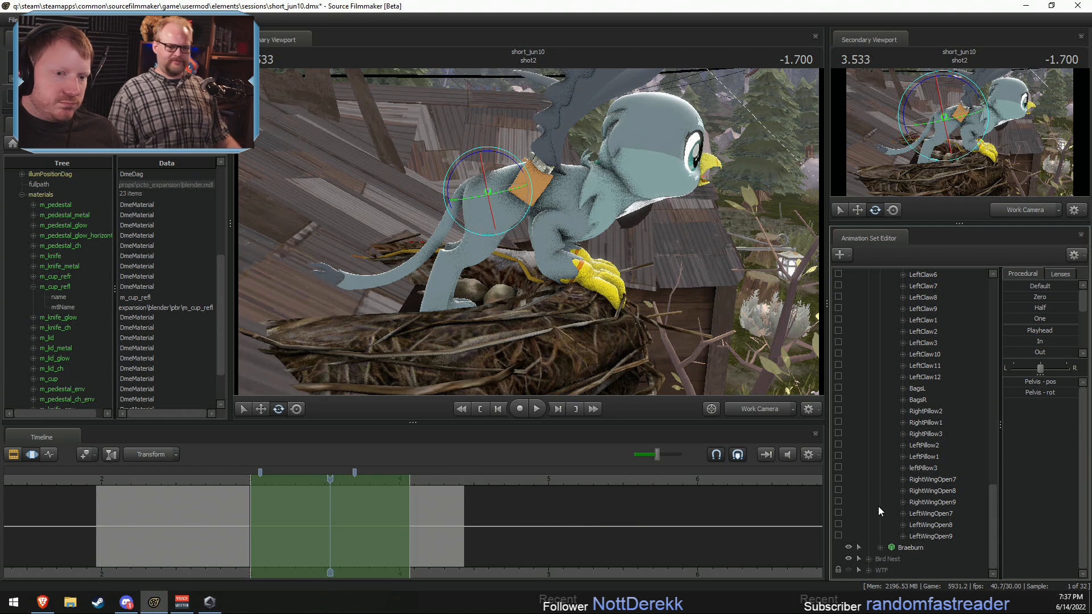
scroll(878, 507, "up", 6)
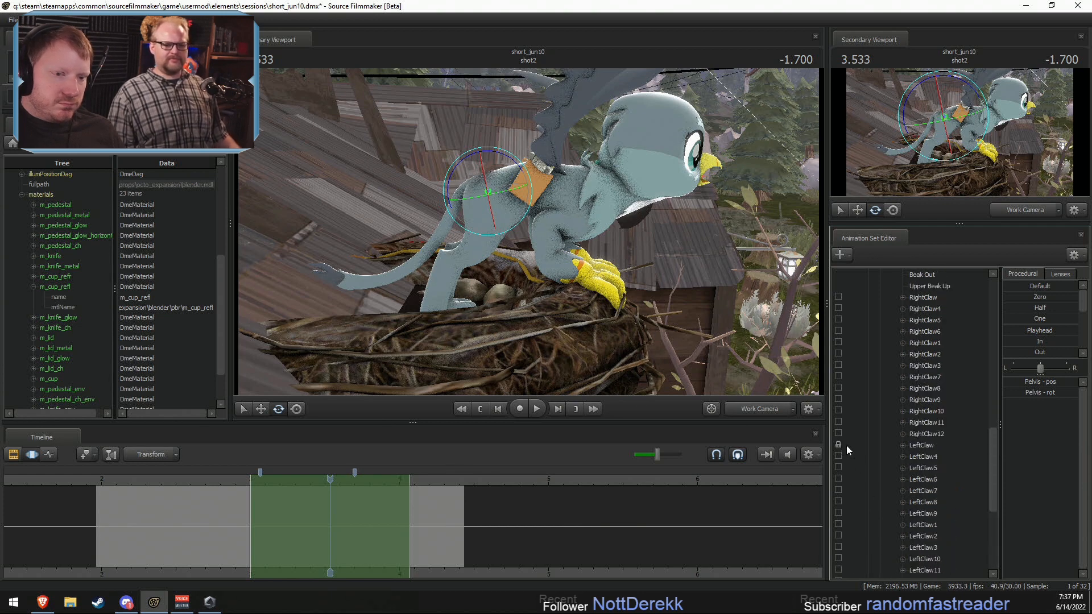
scroll(847, 398, "up", 1)
left_click(838, 332)
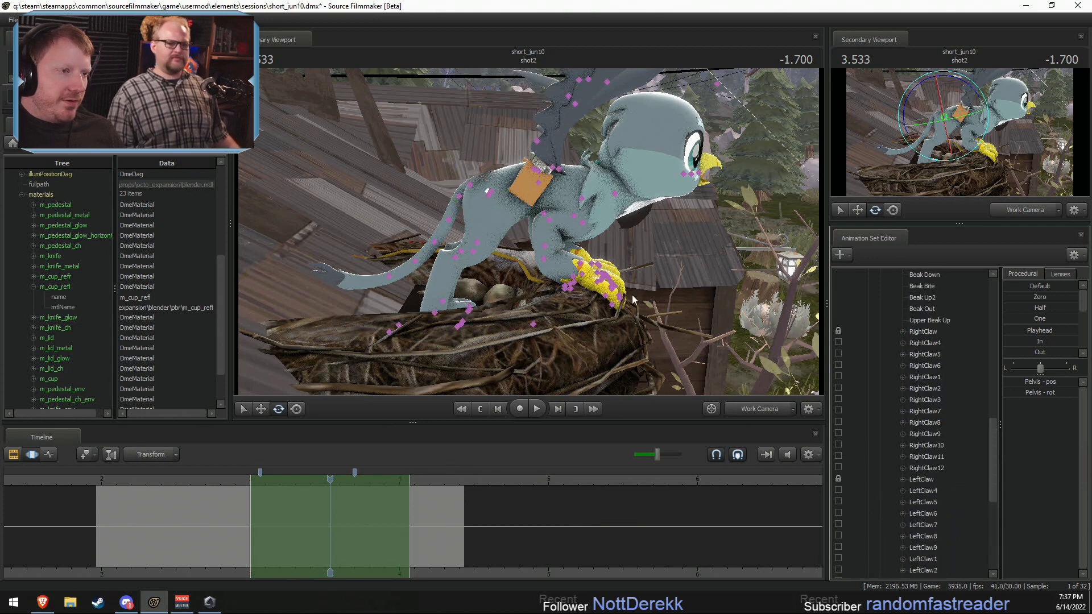
Step: Move Gabby's pelvis forward over the nest within the time selection and go to 3.900 s in shot2
left_click(487, 191)
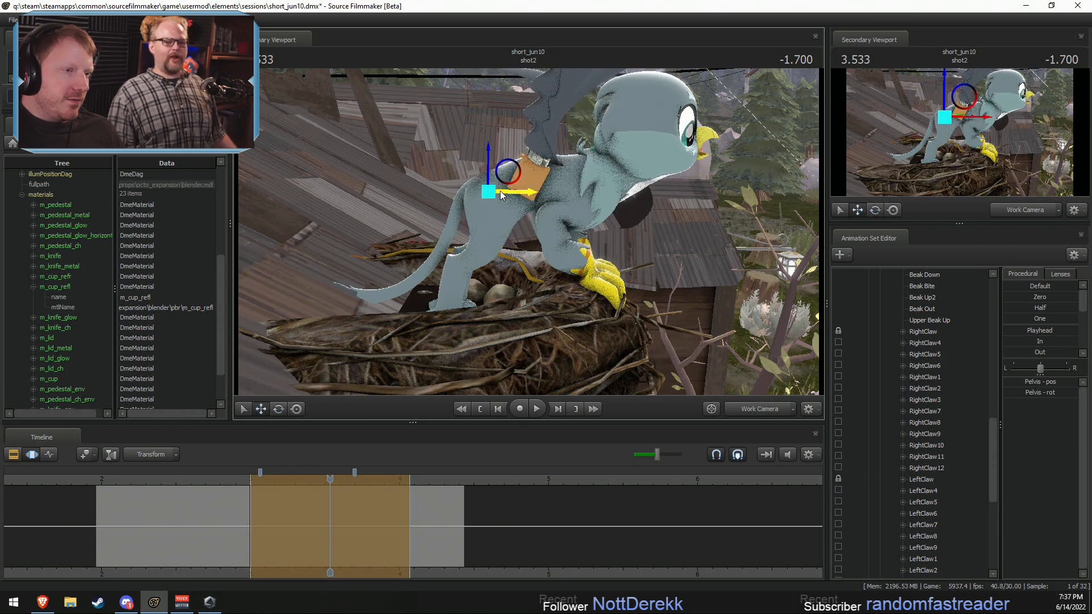
mouse_move(510, 178)
left_mouse_down()
mouse_move(540, 169)
mouse_move(505, 180)
mouse_move(526, 183)
left_mouse_up()
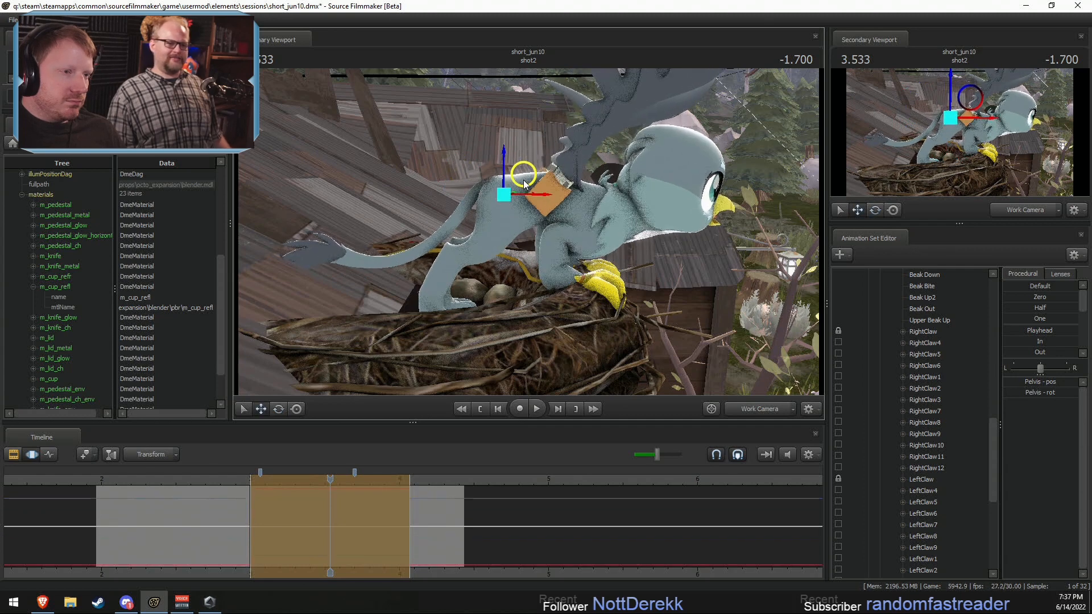
left_click(552, 196)
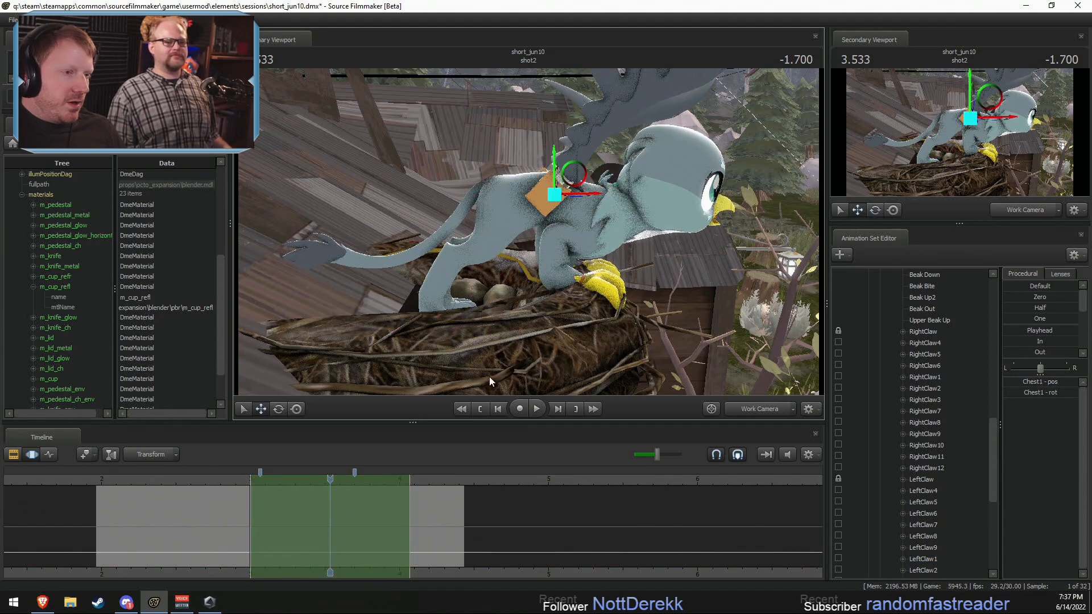
key("F2")
scroll(432, 493, "down", 6)
left_click_drag(421, 492, 347, 493, "shift")
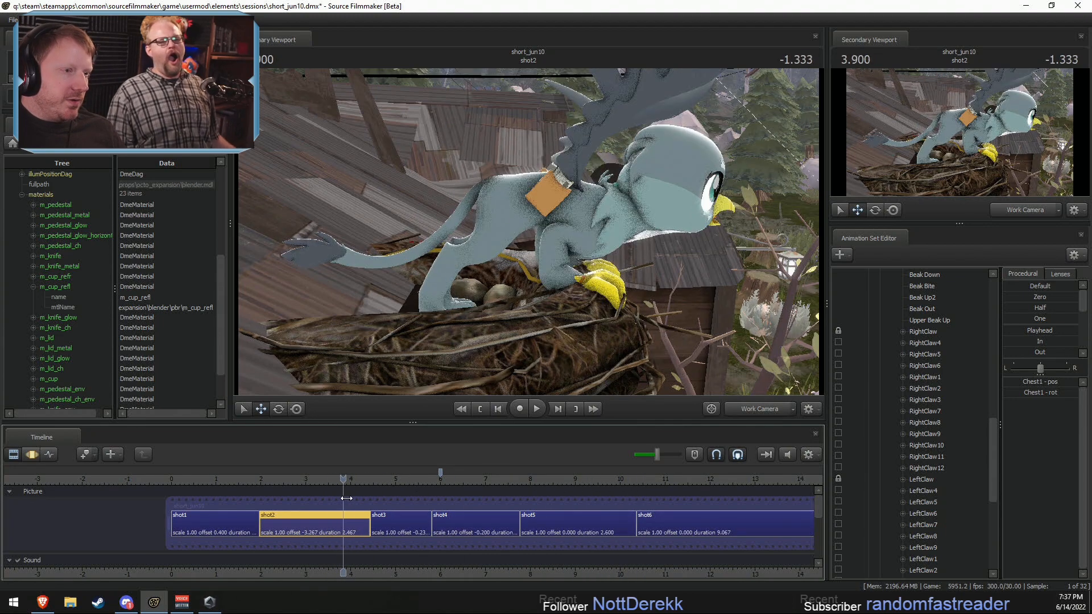
Step: Select Gabby's Chest1 and Chest2 in the motion editor and set the rotation mode to World
key("F3")
left_click(508, 195, "ctrl")
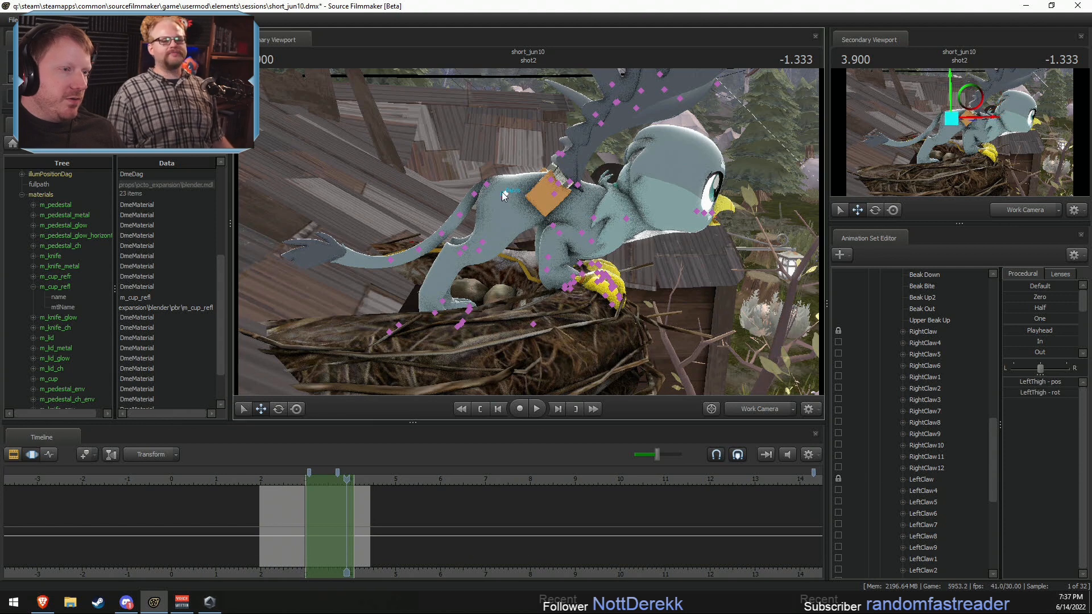
left_click(546, 197, "ctrl")
left_click(553, 196, "ctrl")
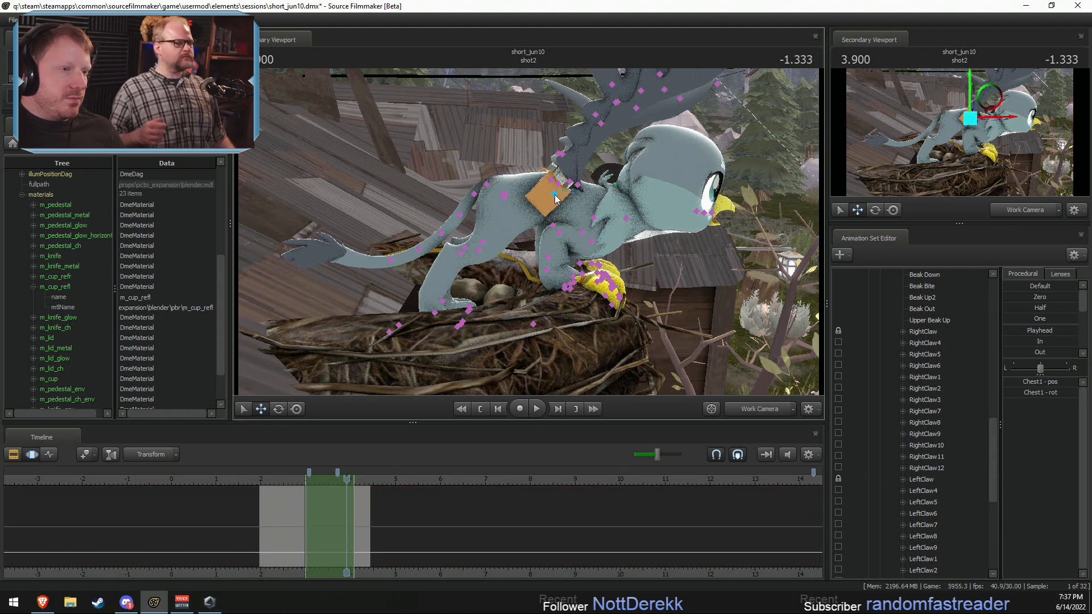
left_click(593, 217, "ctrl")
key("e")
right_click(592, 214)
mouse_move(685, 239)
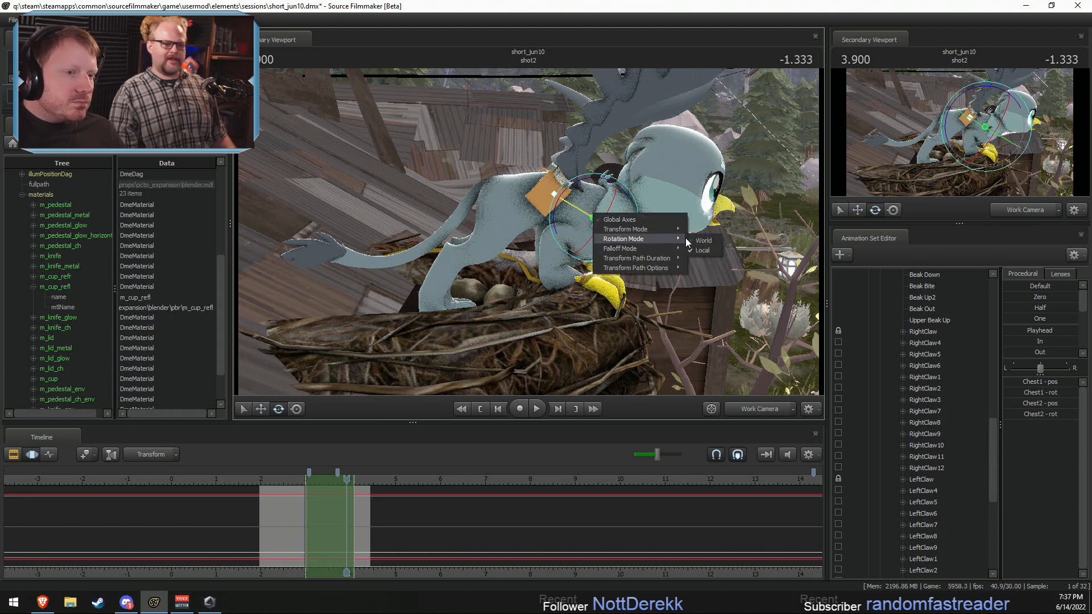
left_click(705, 244)
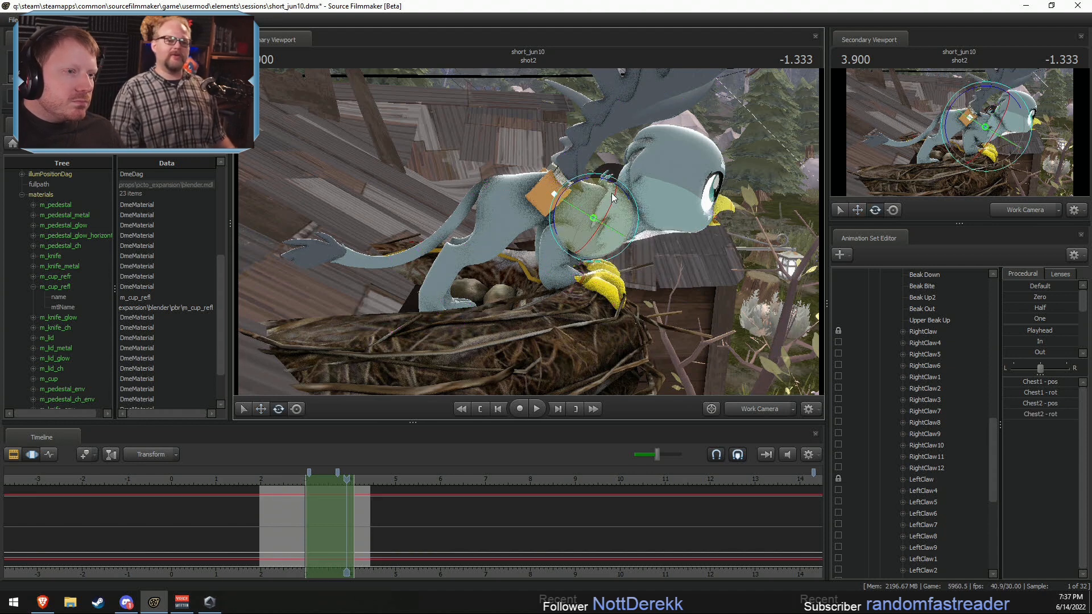
Step: Rotate Gabby's Chest1 and Chest2 upward so that her front body and head rear up above the nest
left_click_drag(595, 179, 586, 182)
key("ctrl+z")
right_click(589, 205)
left_click(698, 243)
Step: Rotate Gabby's pelvis and Chest1 to adjust the bend of her back
key("ctrl")
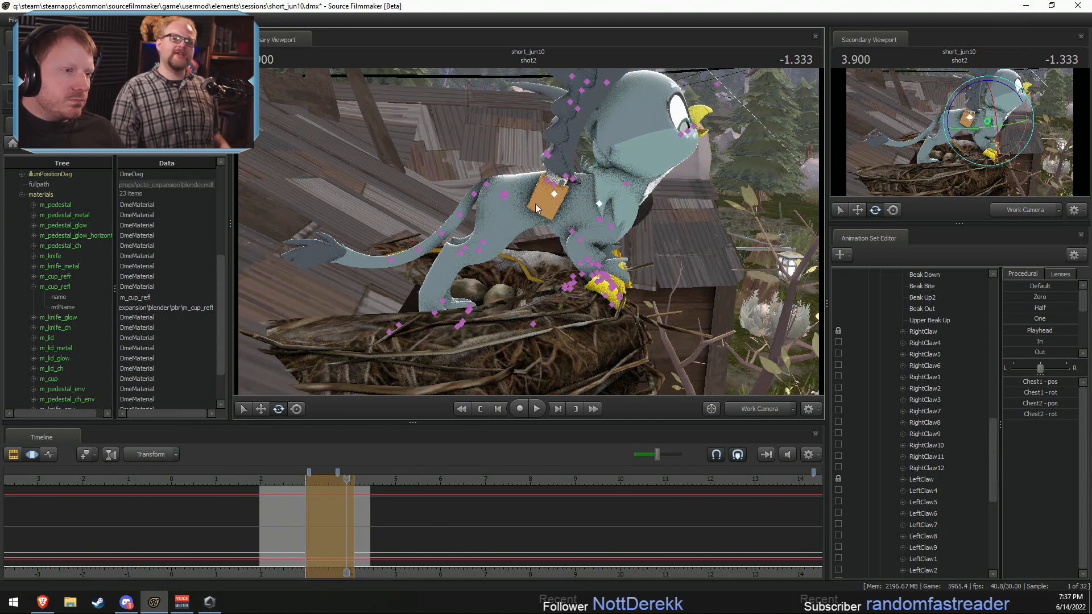
left_click(506, 195, "ctrl")
left_click(293, 522)
key("ctrl")
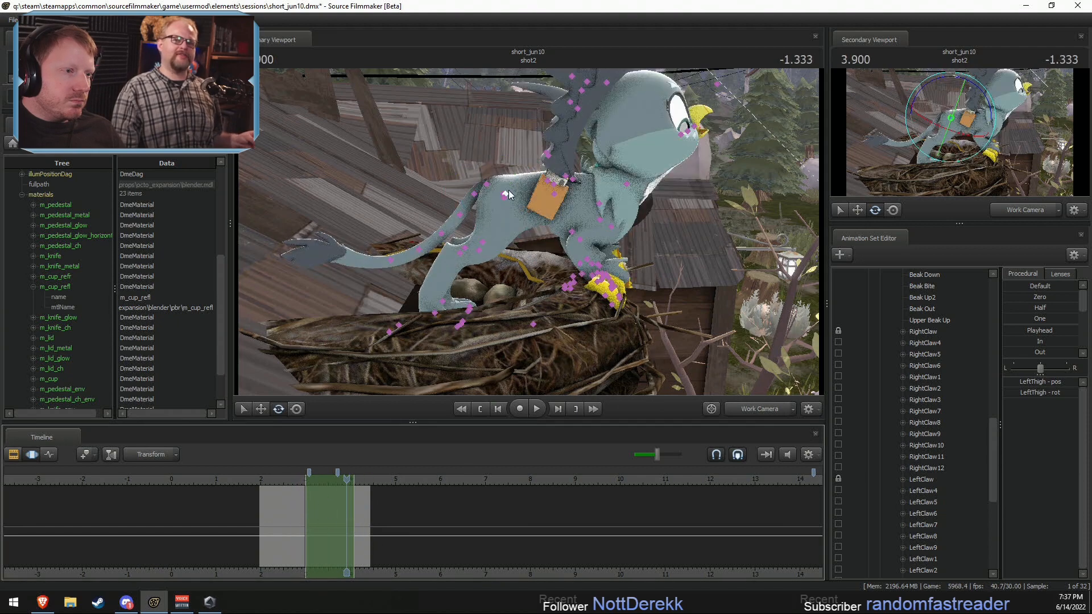
left_click(500, 194, "ctrl")
left_click_drag(521, 166, 540, 179)
key("ctrl")
left_click(547, 213, "ctrl")
Step: Rotate Gabby's pelvis within the time selection to pitch her body further upward
key("ctrl")
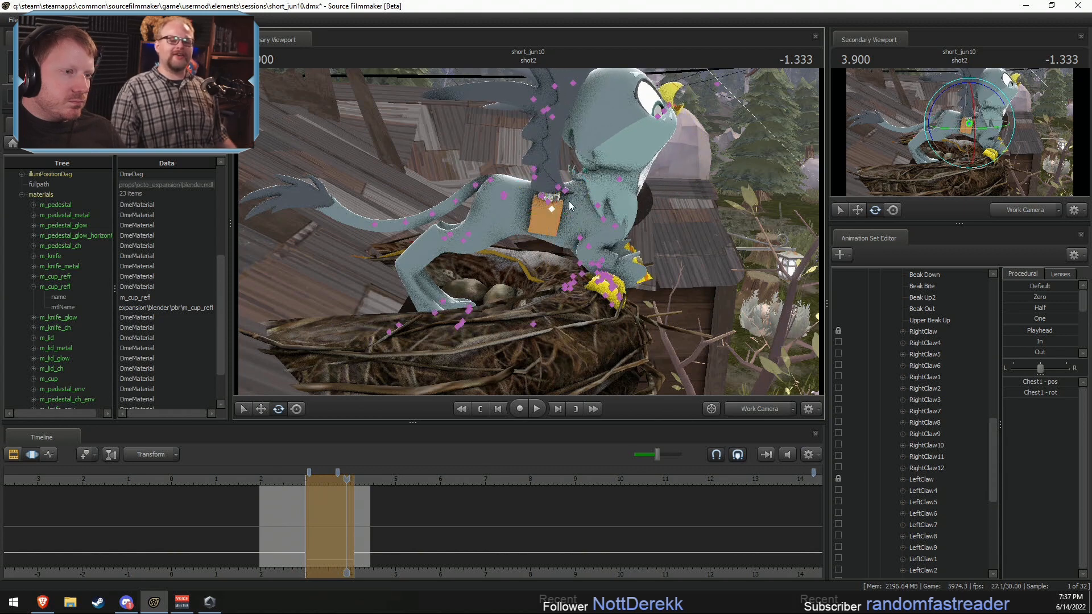
left_click(504, 196, "ctrl")
left_click(502, 193, "ctrl")
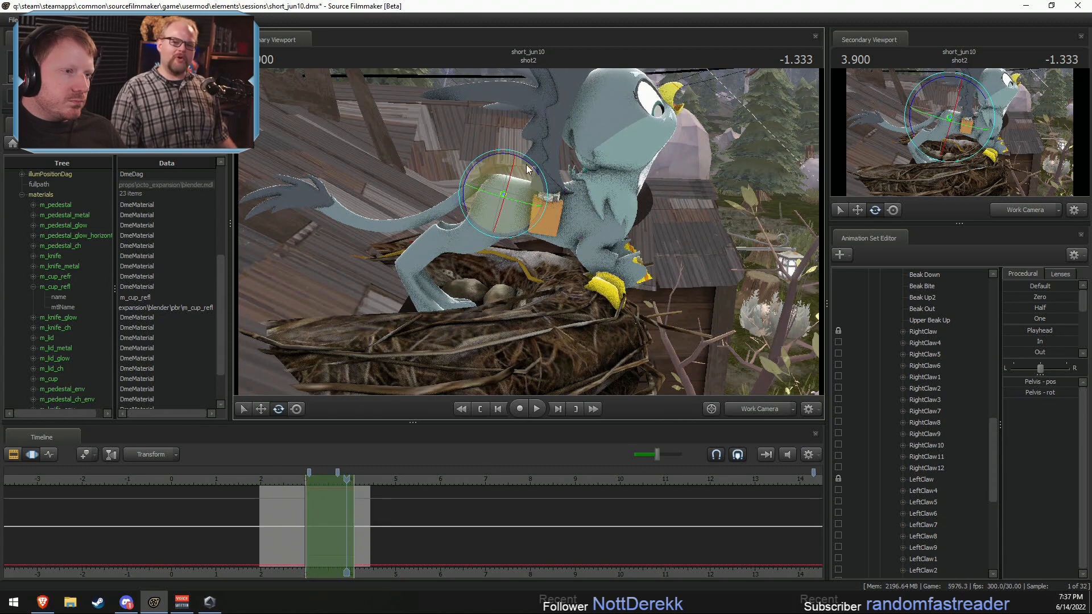
left_click_drag(502, 193, 497, 310)
key("shift")
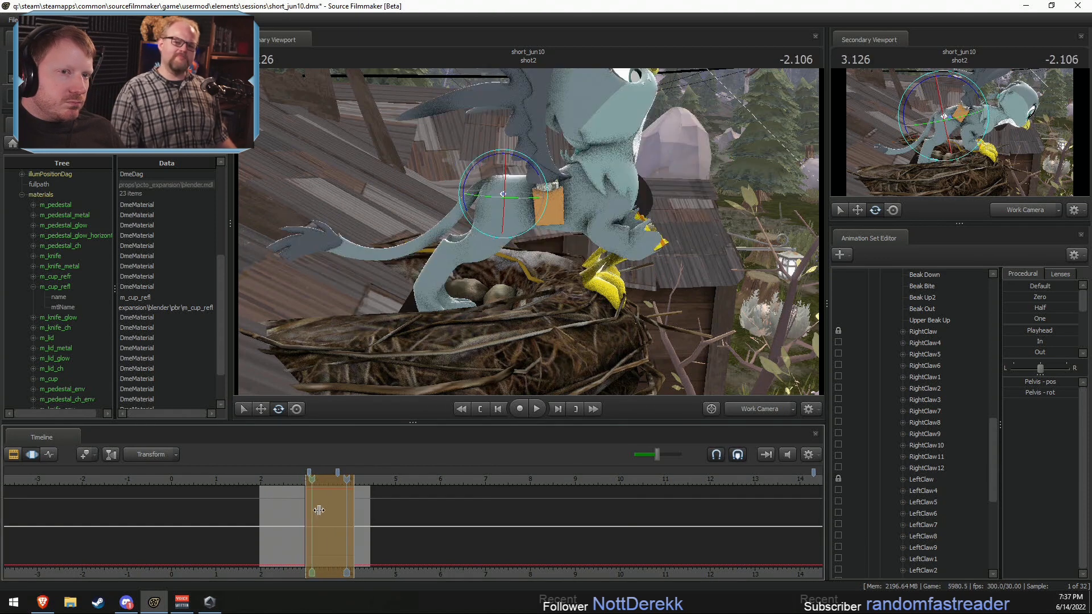
Step: Move Gabby's pelvis forward over the nest at 3.900 s
key("ctrl")
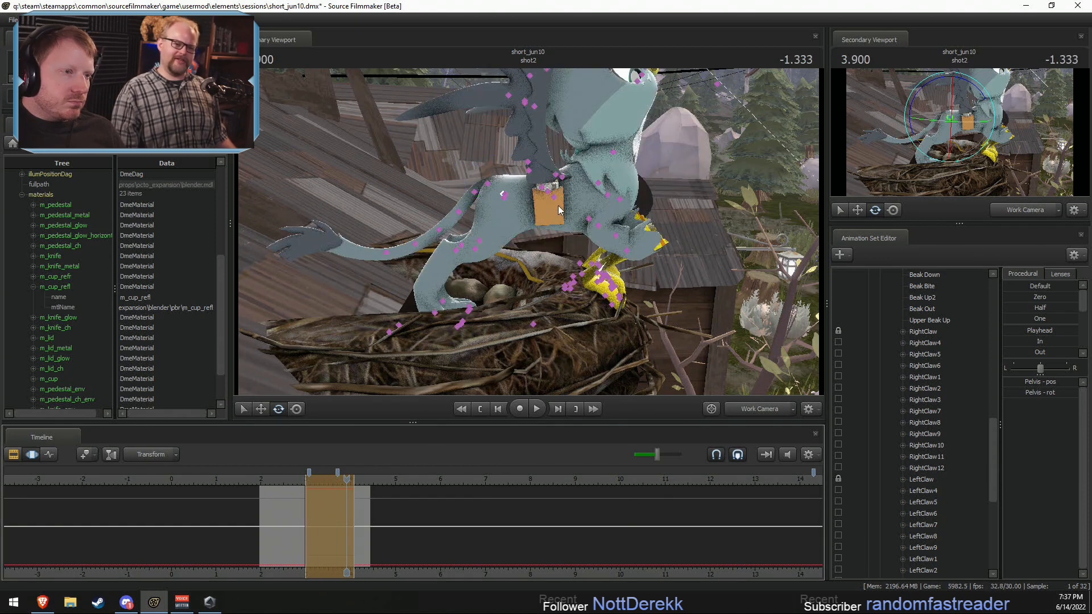
left_click(503, 194, "ctrl")
key("w")
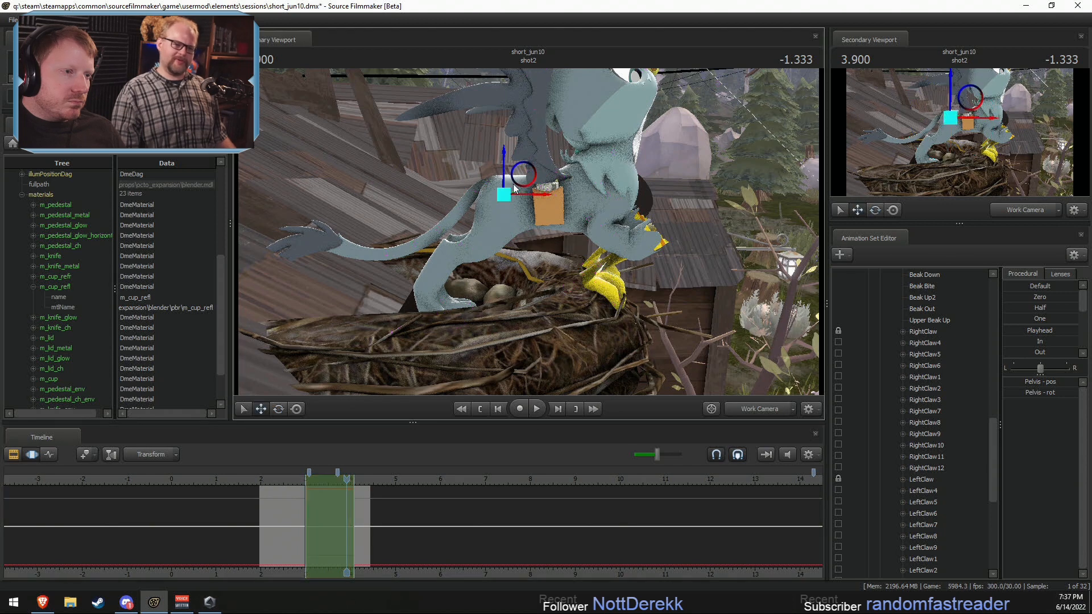
left_click_drag(525, 176, 539, 179)
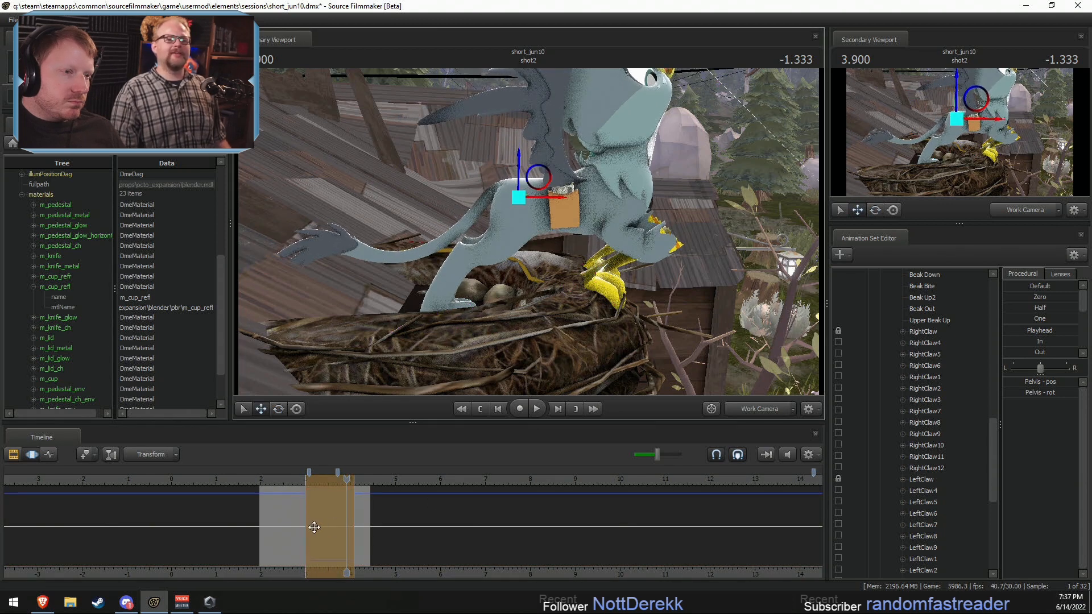
key("shift")
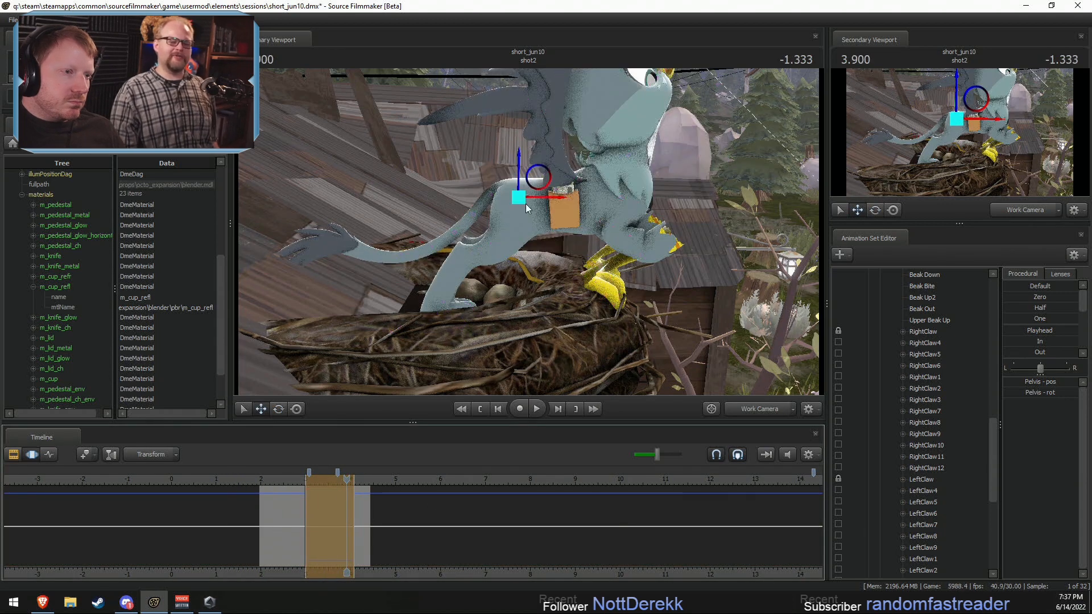
Step: Rotate Gabby's pelvis slightly and adjust the angle of RightThigh and LeftThigh to suit the raised body
key("e")
left_click_drag(540, 166, 528, 159)
left_click_drag(503, 252, 500, 296)
left_click(542, 166, "ctrl")
left_click(542, 163, "ctrl+shift")
left_click_drag(542, 162, 586, 169, "alt")
left_click_drag(585, 168, 528, 234, "alt")
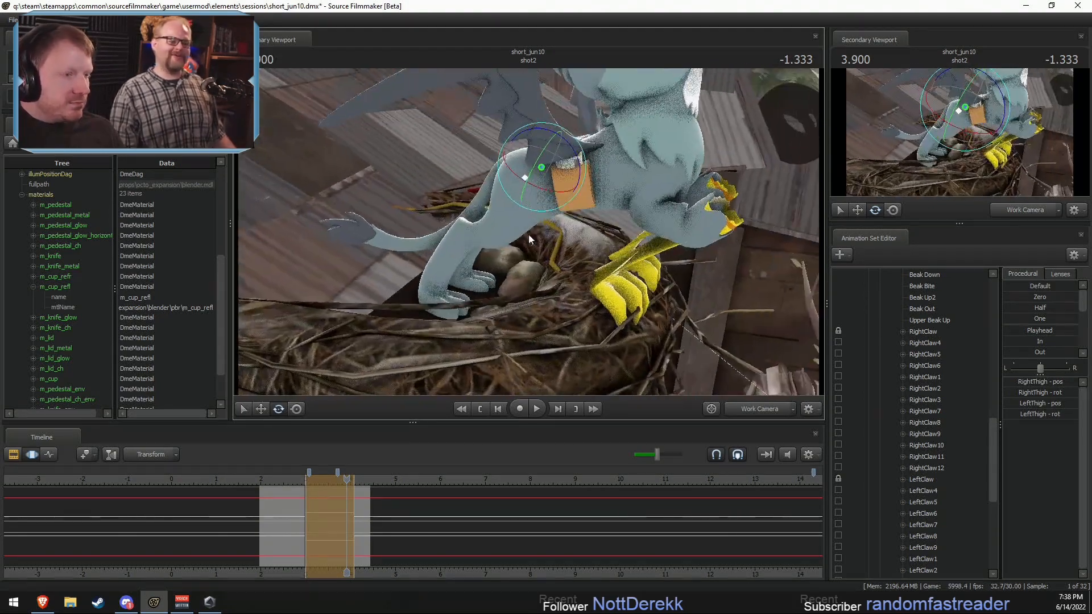
mouse_move(346, 512)
left_mouse_down()
mouse_move(305, 512)
mouse_move(369, 520)
mouse_move(346, 520)
left_mouse_up()
mouse_move(529, 230)
left_mouse_down()
mouse_move(574, 214)
mouse_move(534, 231)
left_mouse_up()
Step: Swing Gabby's front legs down and rotate RightHand and LeftHand so that her claws rest on the nest's rim
left_click(583, 209, "ctrl")
left_click(586, 206, "ctrl+shift")
left_click_drag(616, 193, 533, 280)
left_click(569, 236, "ctrl")
left_click(570, 235, "ctrl+shift")
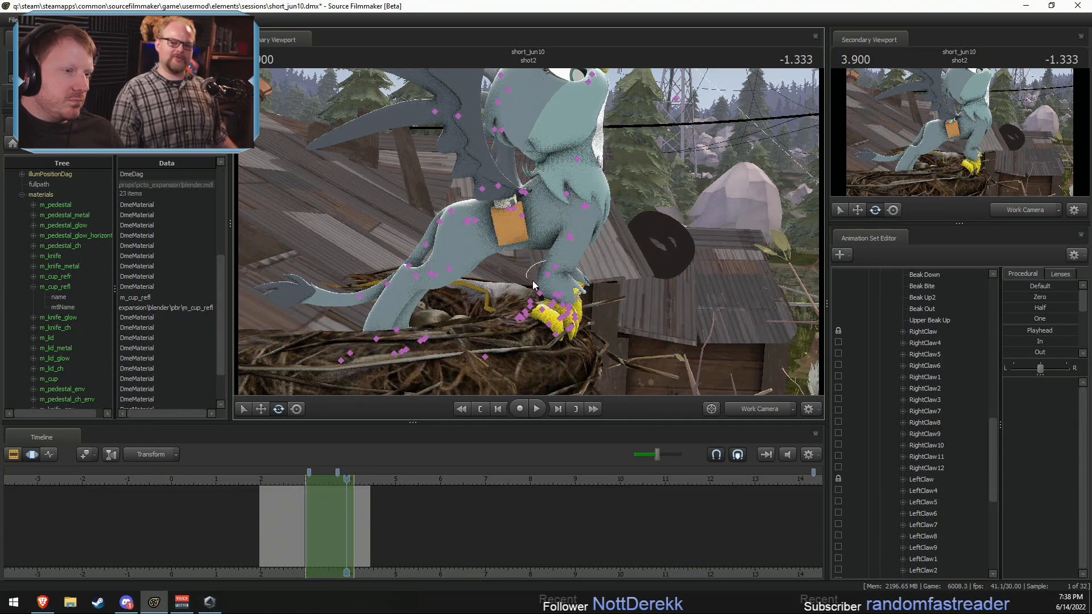
left_click(547, 274, "ctrl")
left_click(555, 266, "ctrl+shift")
left_click_drag(595, 256, 492, 220)
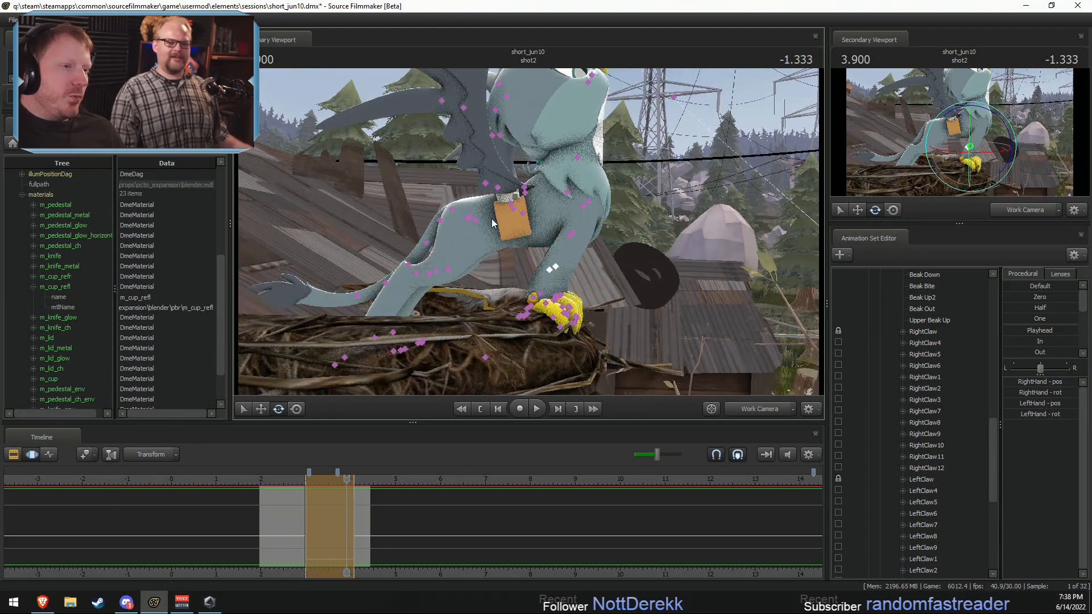
Step: Rotate Gabby's Chest1, RightShoulder and LeftShoulder to refine the upright pose, and play back the motion in shot2
left_click(524, 214)
left_click_drag(563, 210, 564, 208)
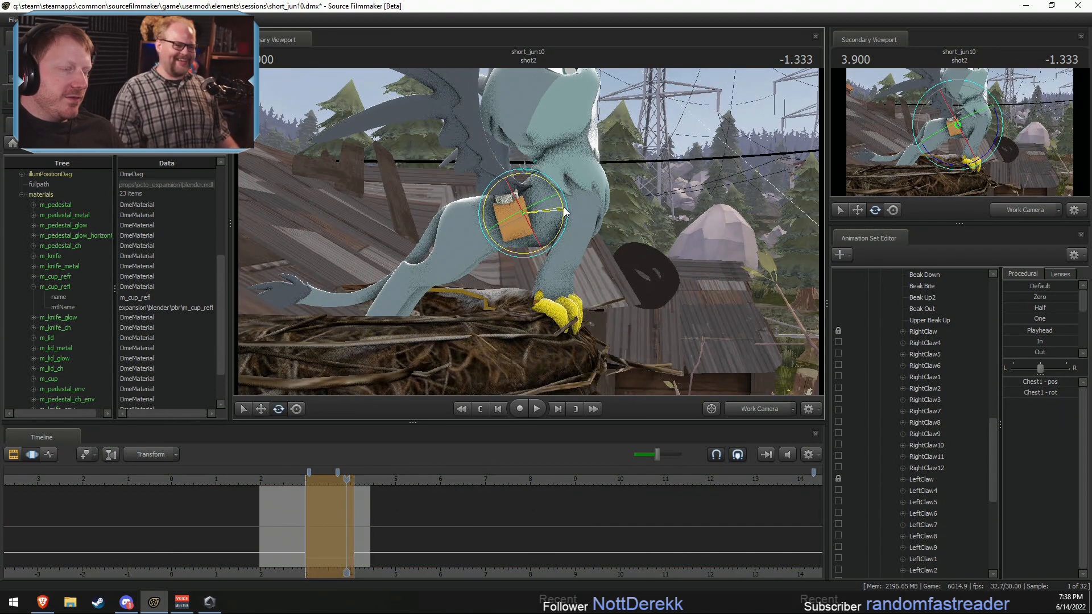
left_click(599, 209)
left_click_drag(625, 207, 508, 281)
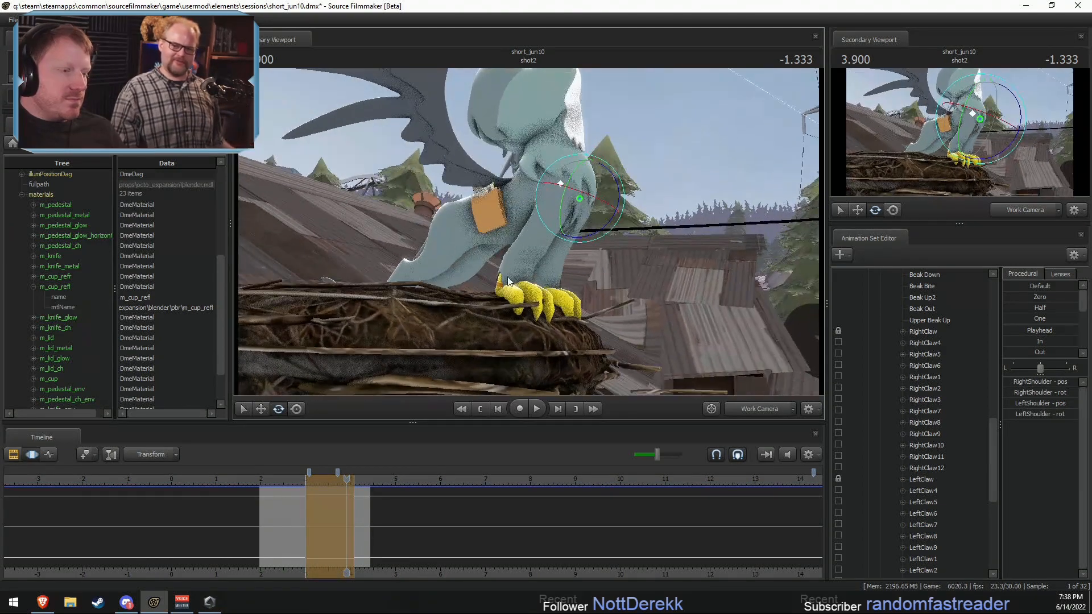
left_click(282, 483)
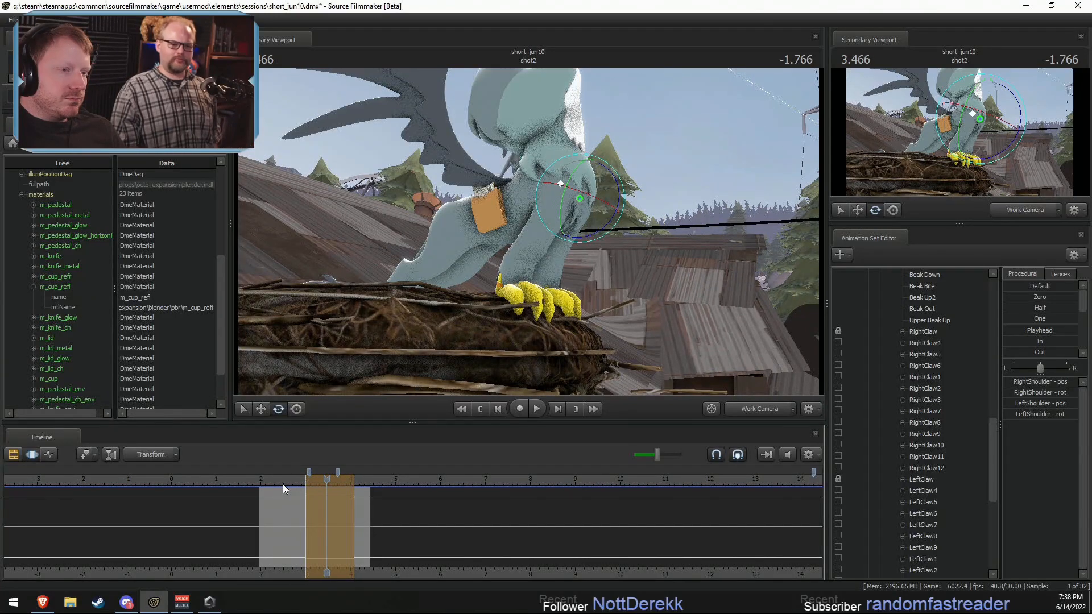
left_click_drag(649, 368, 652, 362)
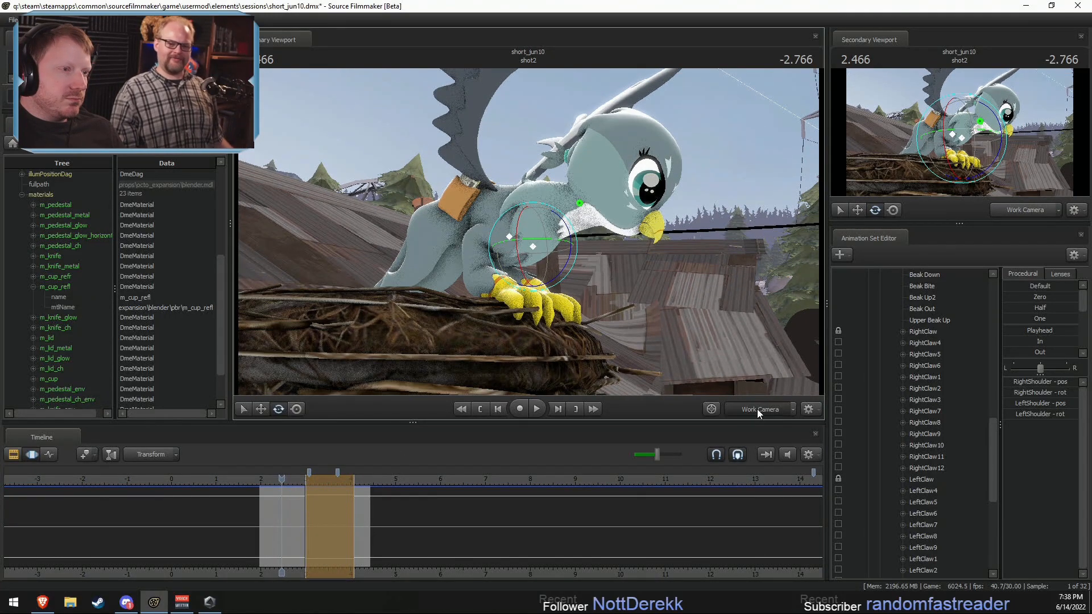
key("space")
key("space")
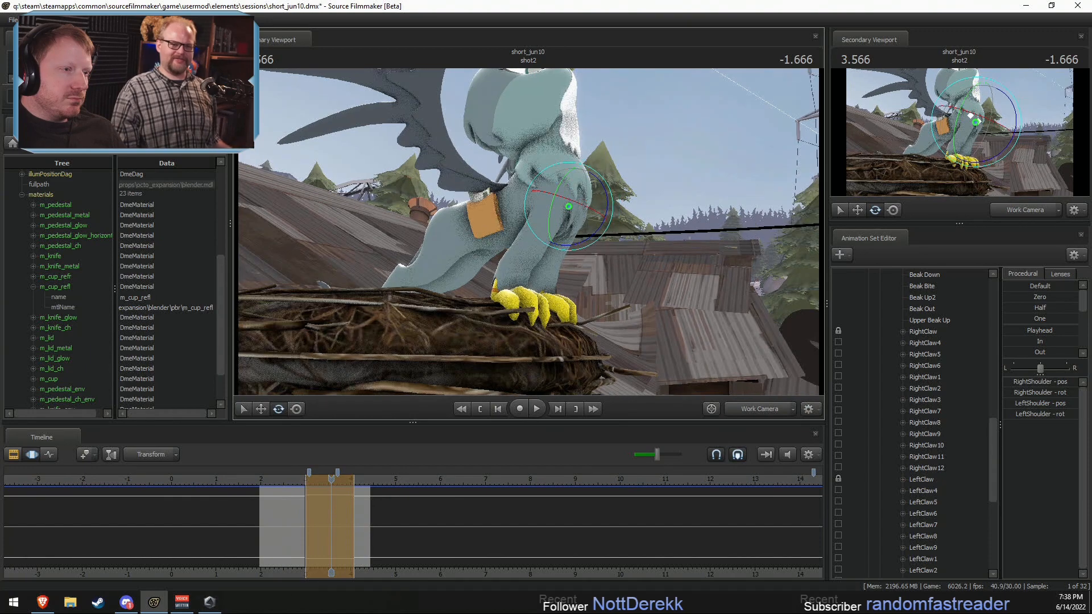
Step: Lock Gabby's RightShoulder and LeftShoulder and rotate Chest2 to tip her head and upper chest forward
left_click_drag(528, 219, 524, 205)
left_click(515, 215, "ctrl")
left_click_drag(454, 250, 448, 255)
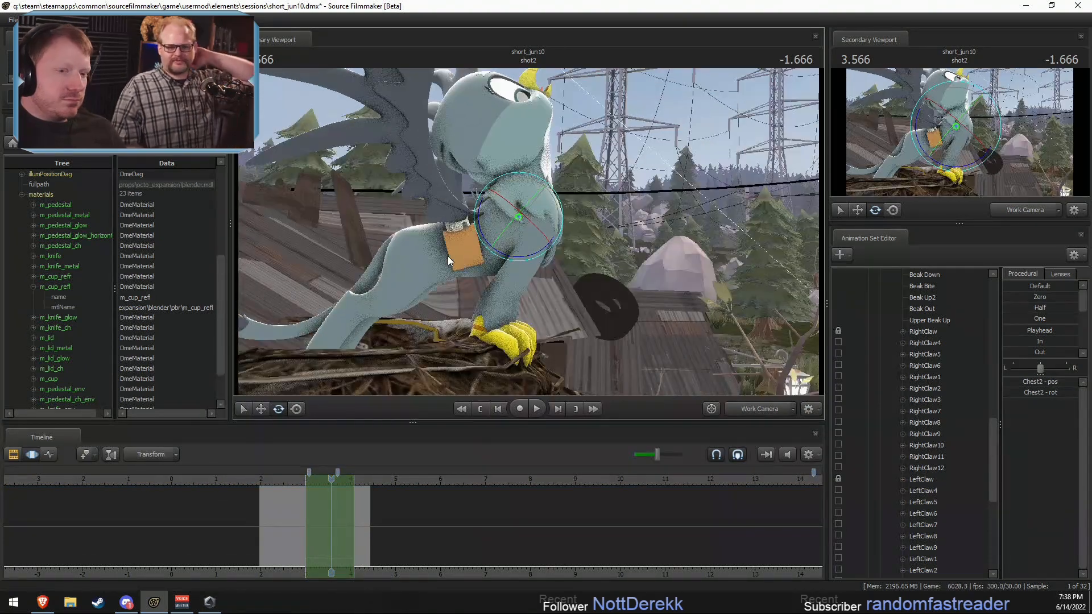
scroll(912, 369, "up", 15)
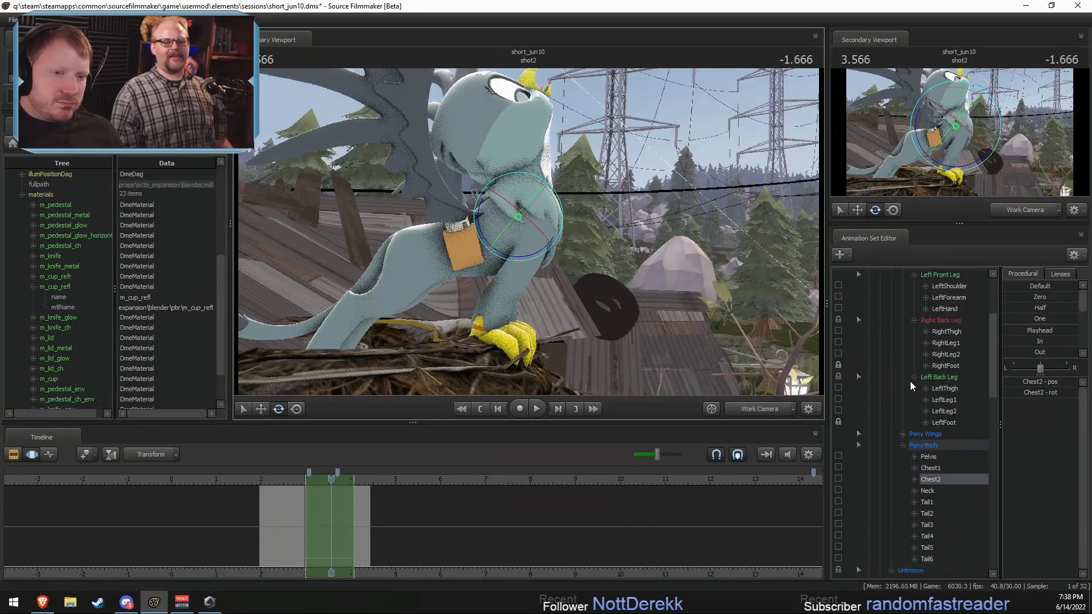
scroll(887, 386, "up", 5)
left_click(838, 365)
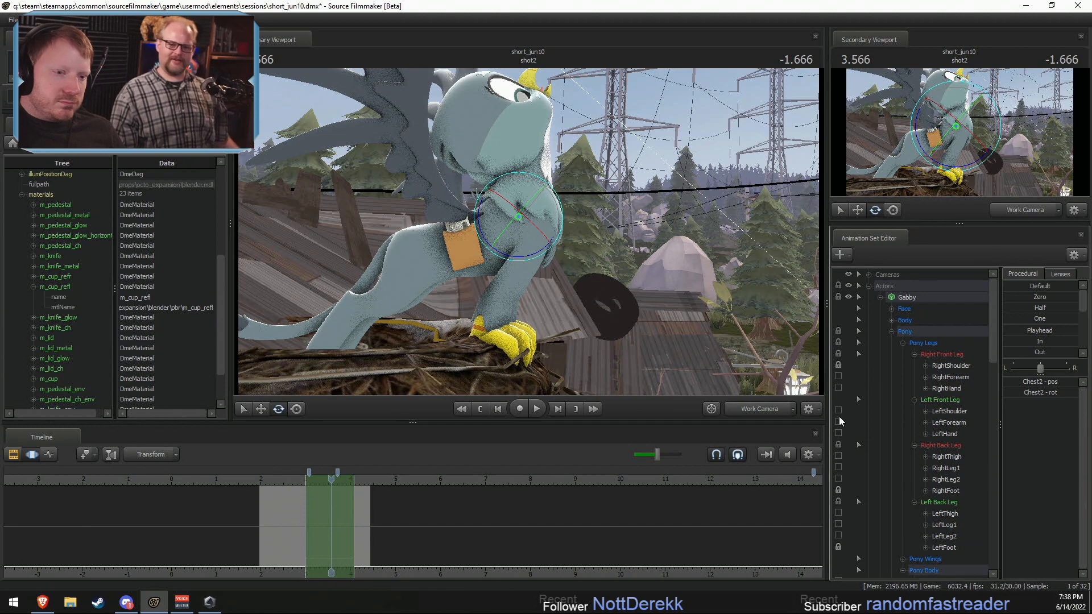
left_click_drag(483, 235, 476, 223)
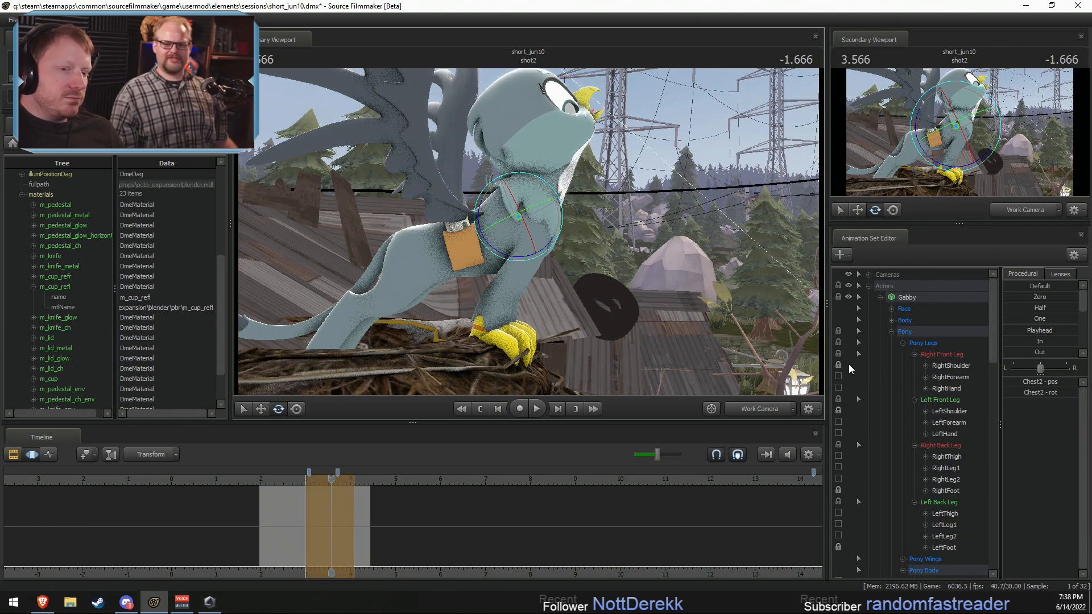
Step: Check the motion through the Main Camera, return to the Work Camera and fine-tune Gabby's Chest2 rotation at 3.433 s
key("space")
left_click(752, 406)
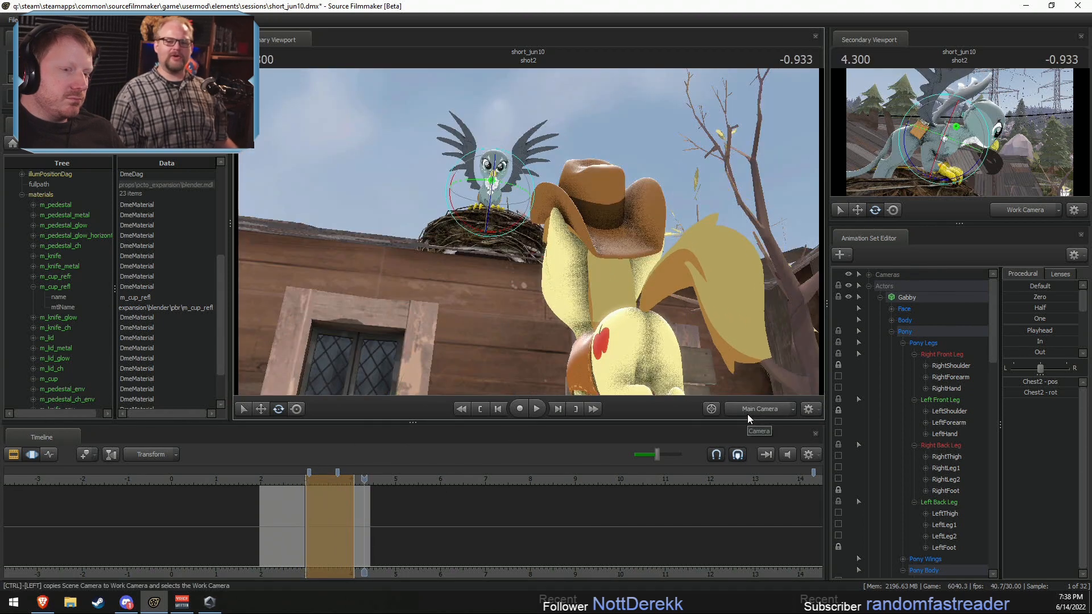
key("space")
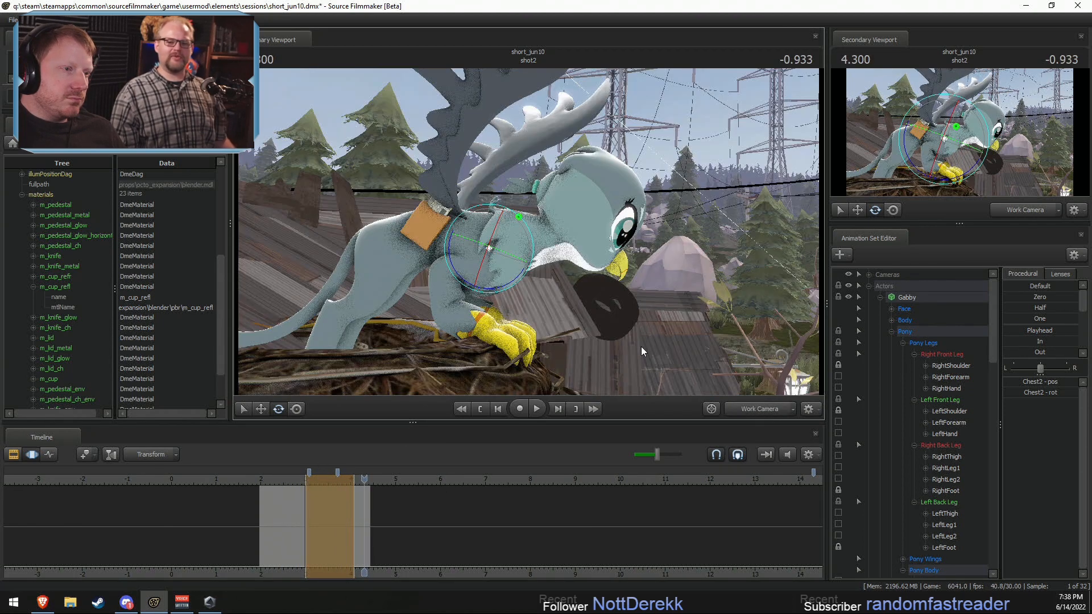
left_click(314, 480)
left_click_drag(316, 487, 325, 482)
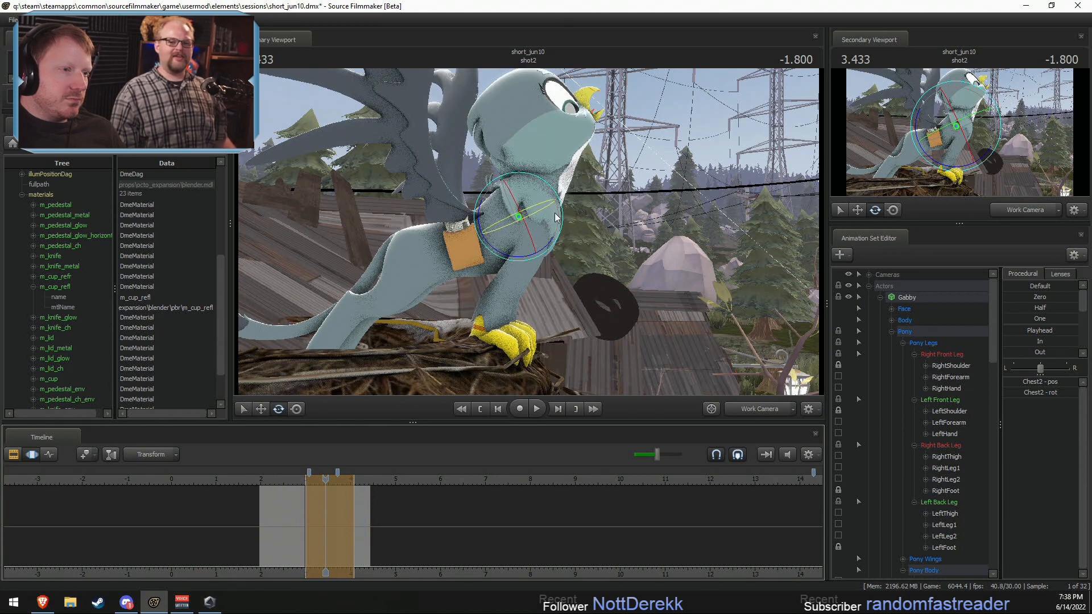
mouse_move(508, 261)
left_mouse_down()
mouse_move(490, 271)
mouse_move(507, 260)
left_mouse_up()
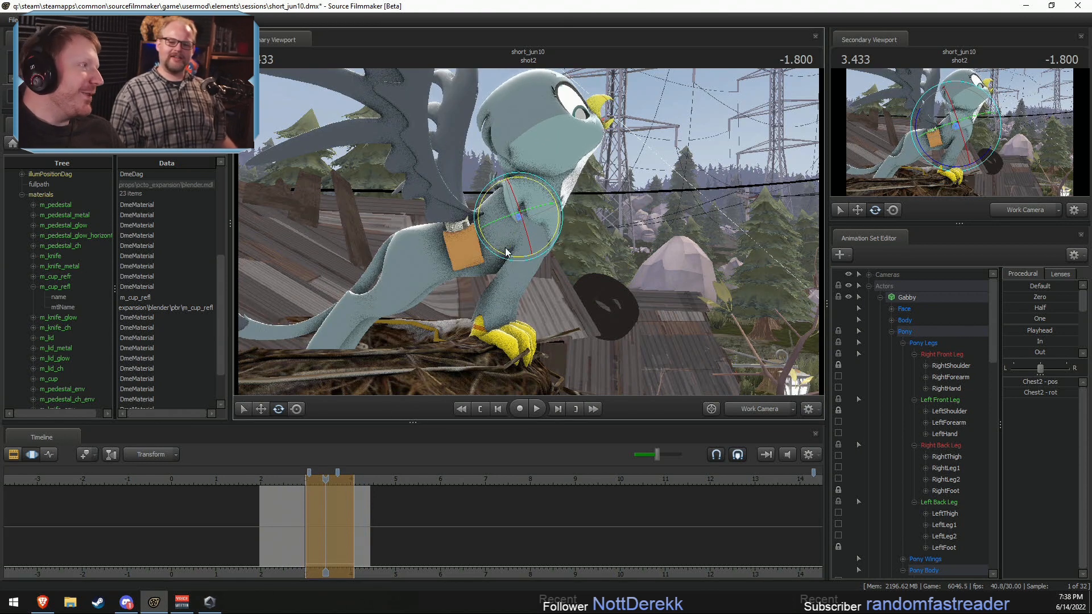
Step: Reposition Gabby's eye view target and select her Upper Face controls
left_click_drag(712, 206, 676, 8)
left_click(891, 310)
left_click(931, 321)
key("w")
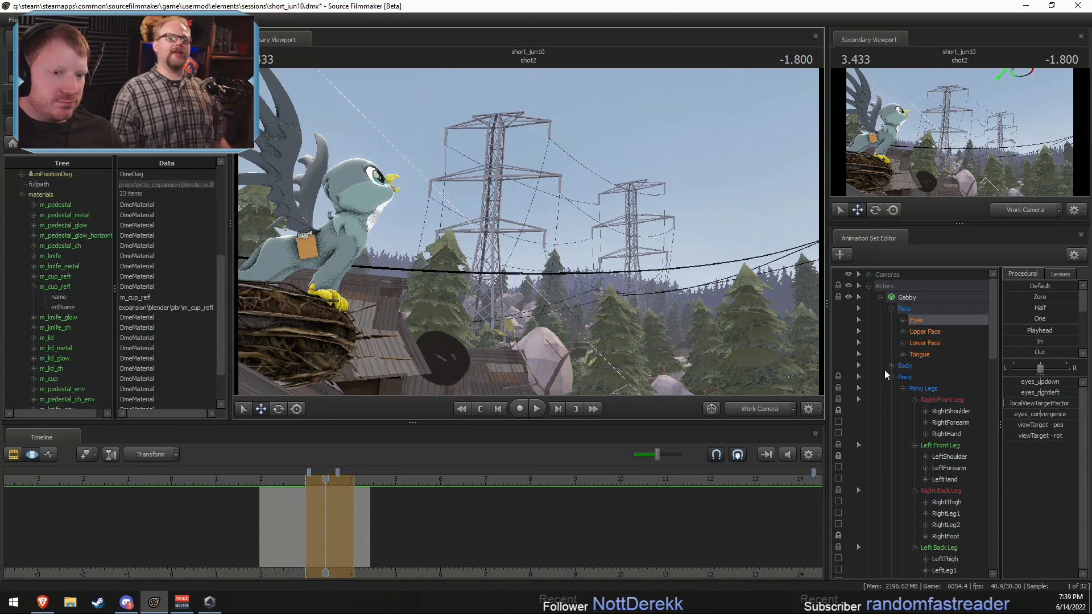
left_click(925, 332)
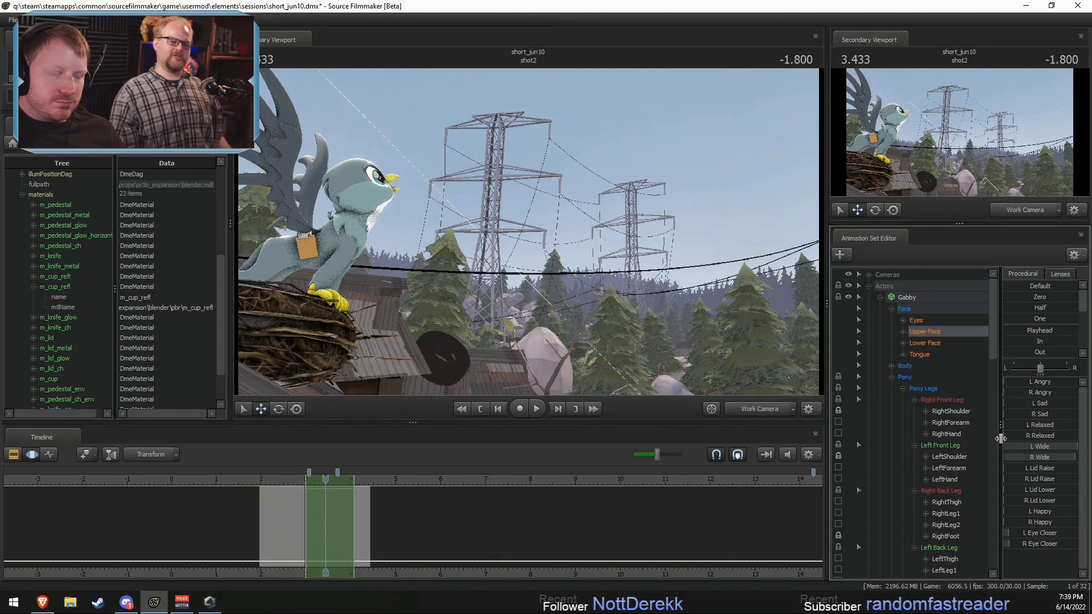
mouse_move(707, 259)
left_mouse_down()
mouse_move(685, 260)
mouse_move(707, 258)
left_mouse_up()
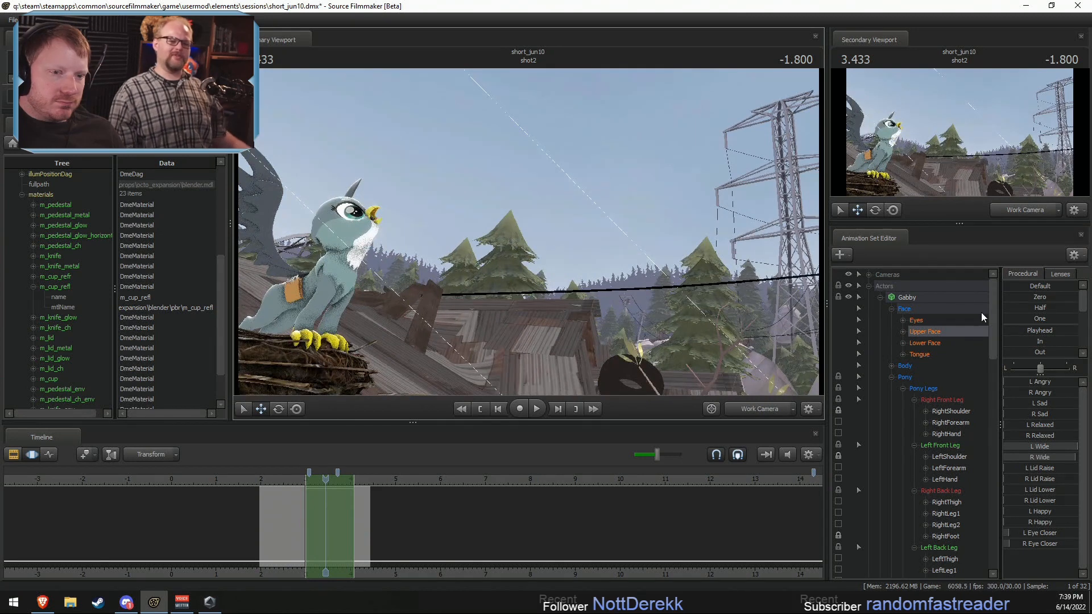
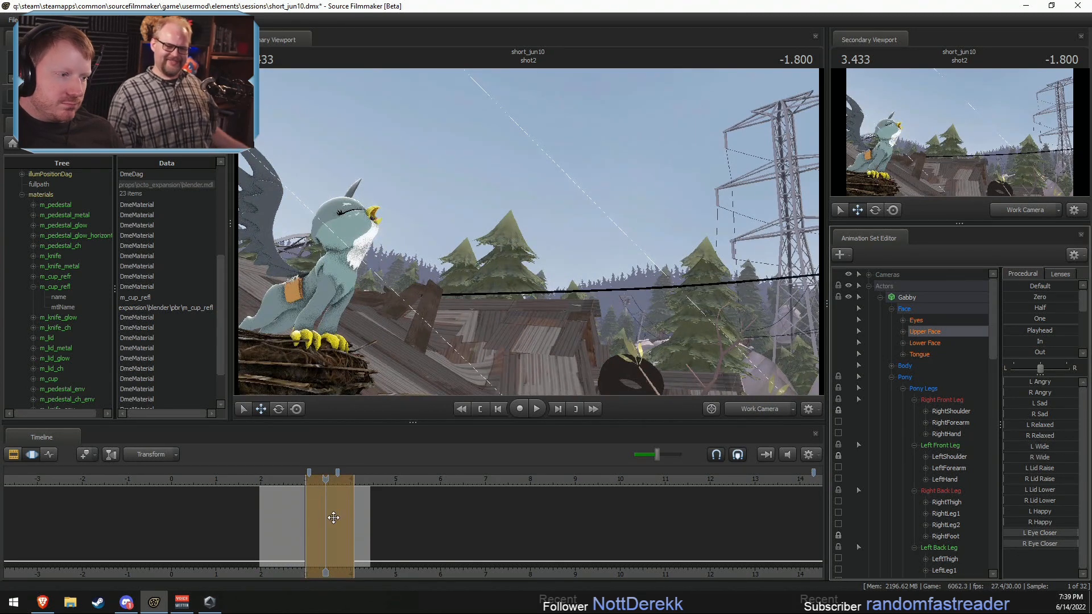
Step: Play back Gabby's motion in shot2 through the Main Camera and stop at 3.233 s
left_click_drag(334, 514, 291, 513)
key("space")
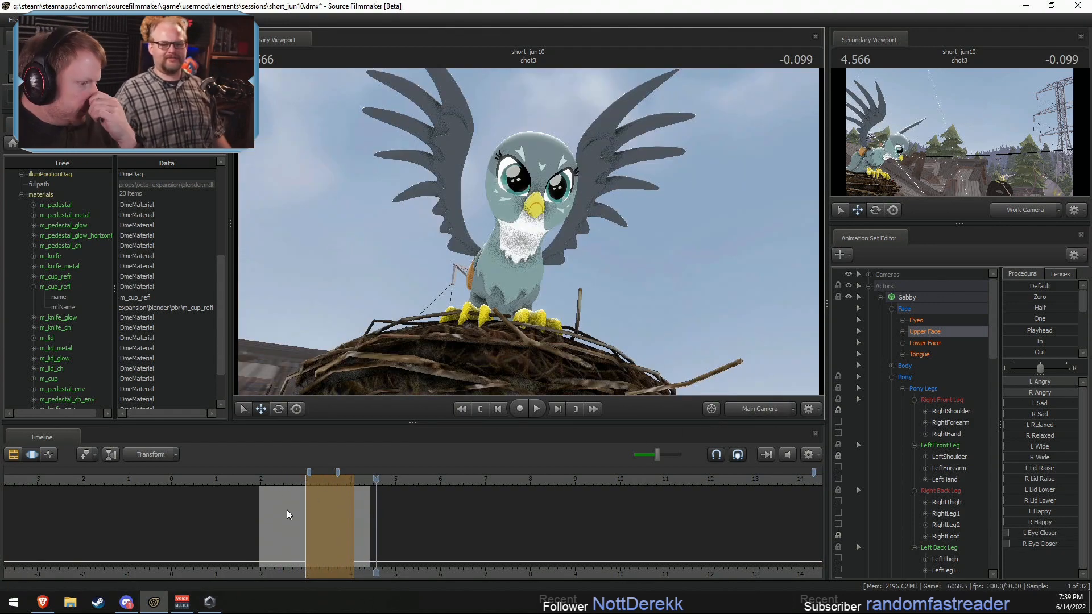
left_click(269, 482)
key("space")
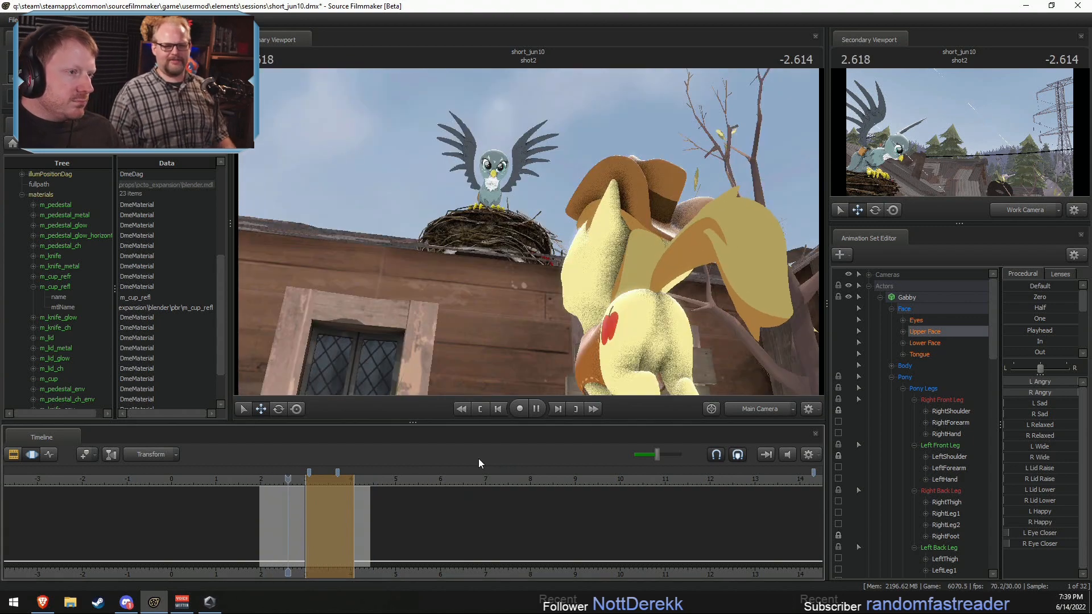
key("space")
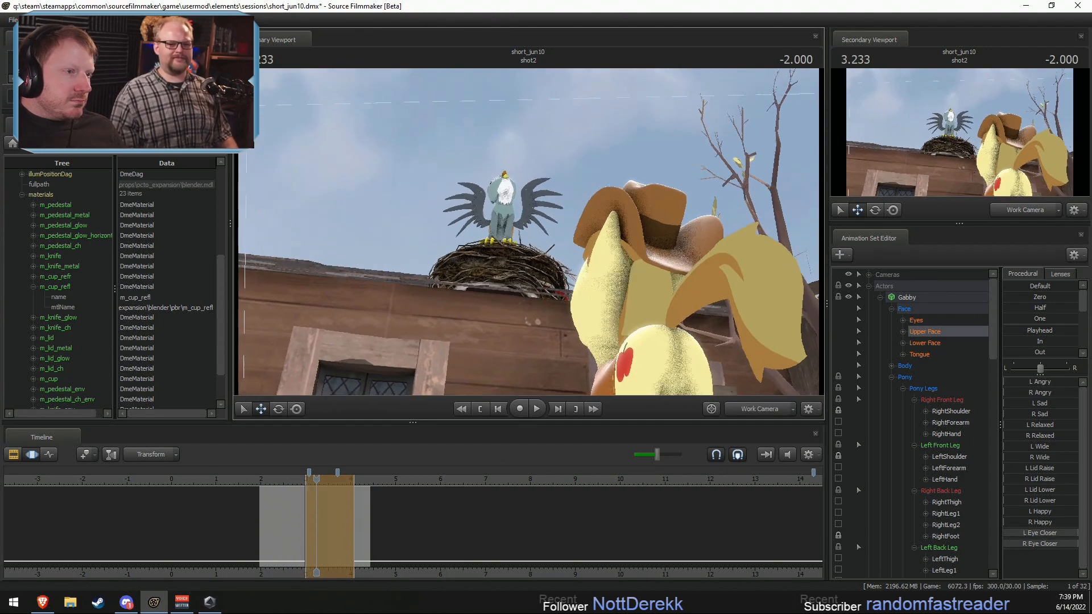
Step: Adjust the rotation of Gabby's Neck and Head at 3.233 s in shot2
key("w")
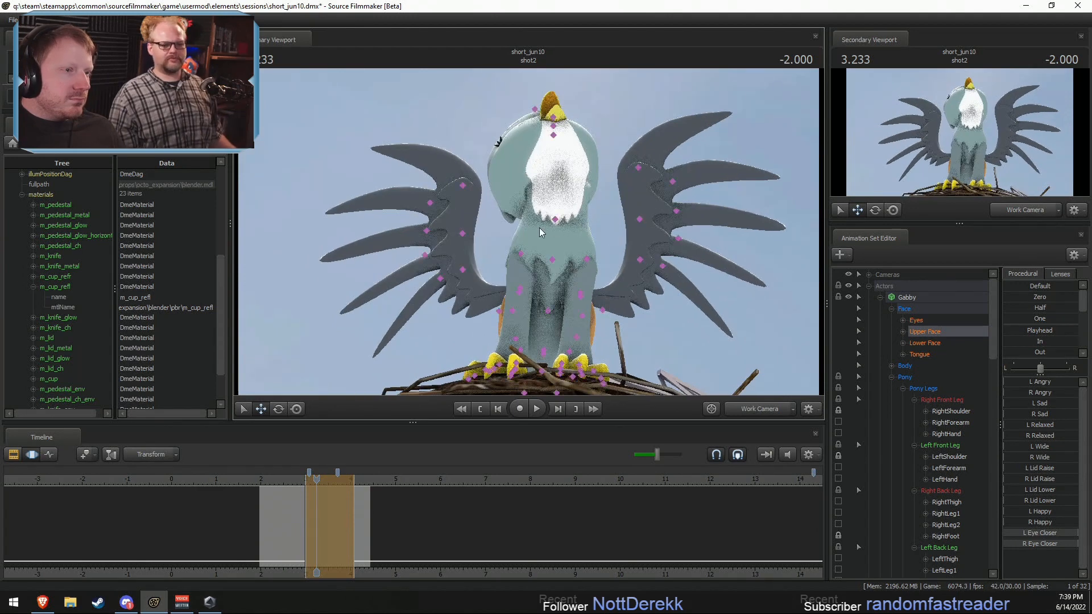
left_click(551, 220)
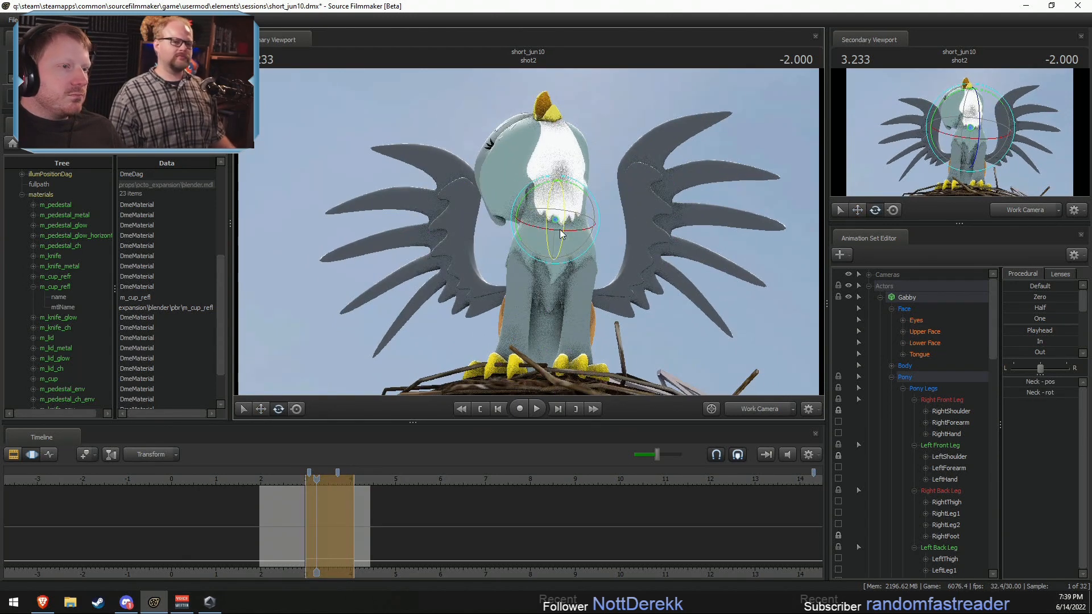
left_click(554, 176)
left_click_drag(554, 172, 551, 206)
Step: Play back Gabby's adjusted head motion from shot2 into shot3, switching to the Main Camera view
left_click(289, 480)
key("space")
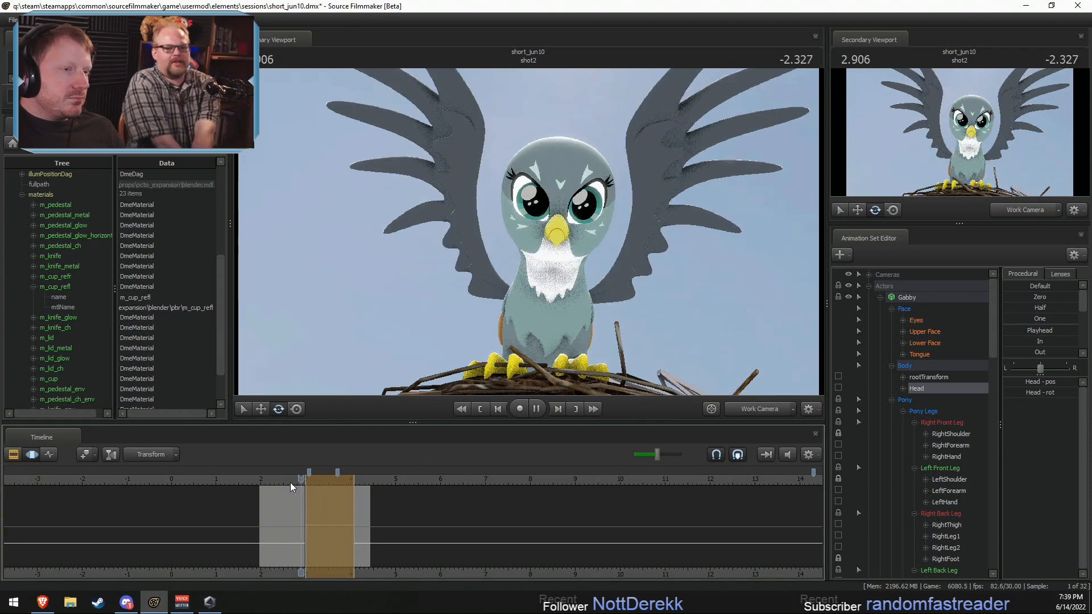
key("space")
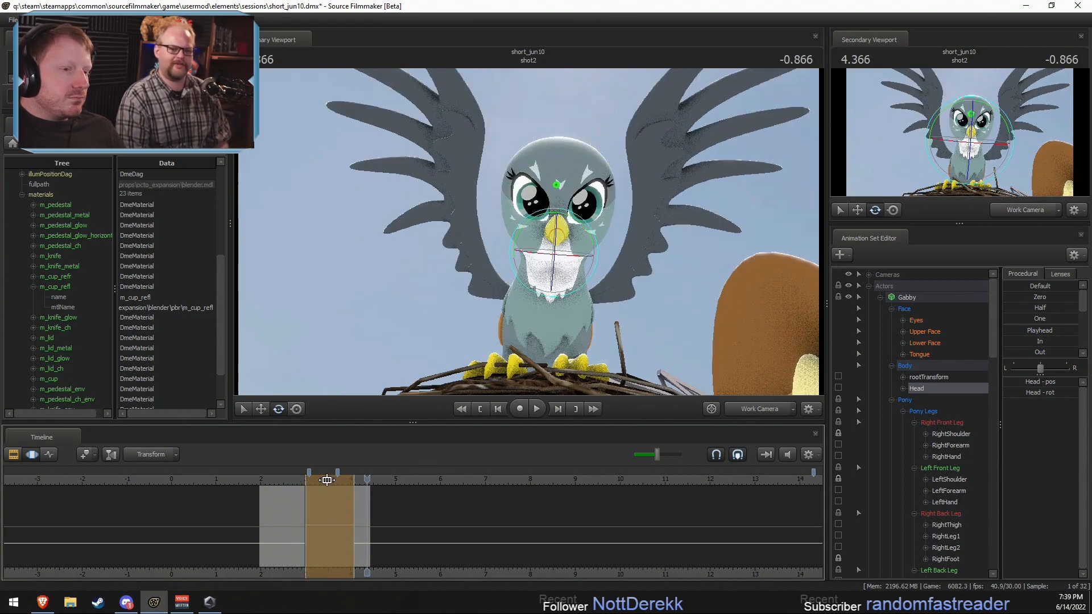
left_click(744, 414)
key("space")
key("space")
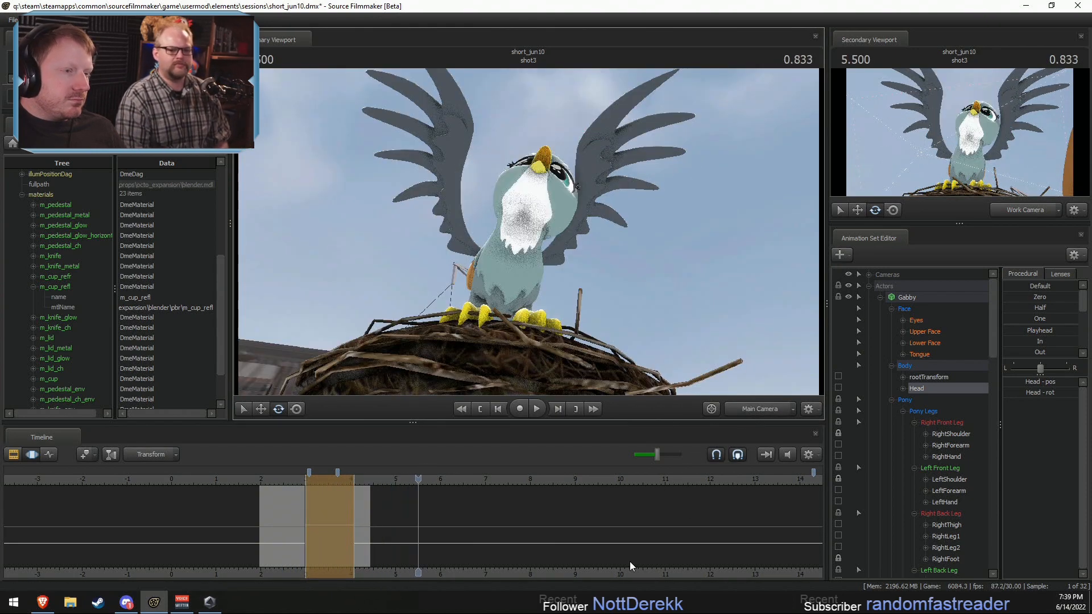
Step: Select Gabby and a time range over her raised-head pose in shot2, and move to shot3 at 4.933 s
left_click(277, 479)
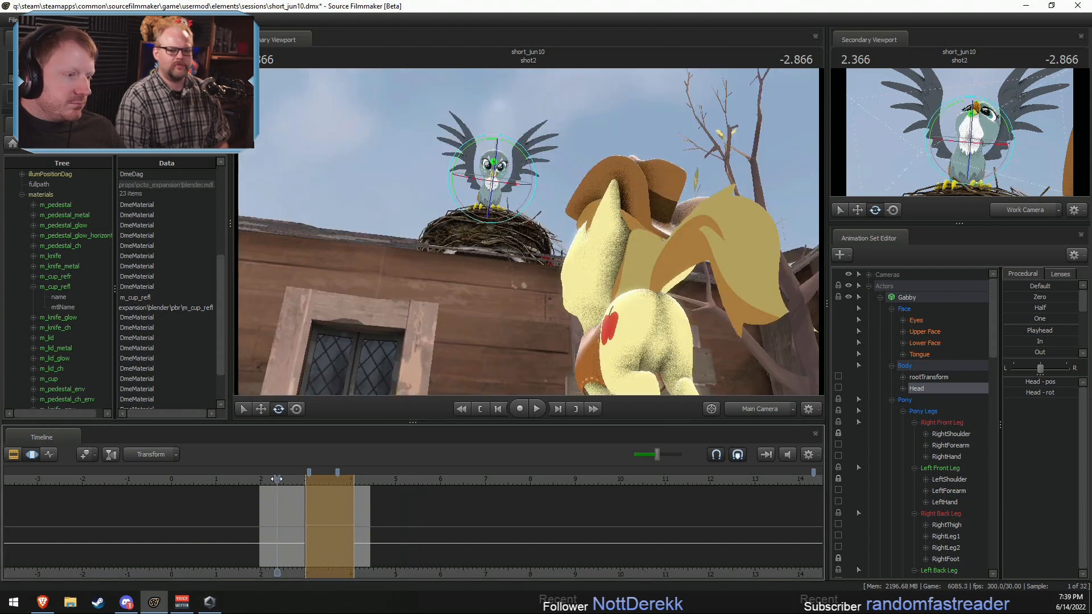
left_click(926, 301)
scroll(320, 514, "up", 2)
left_click_drag(308, 477, 347, 500)
key("F2")
left_click(455, 515)
left_click(455, 479)
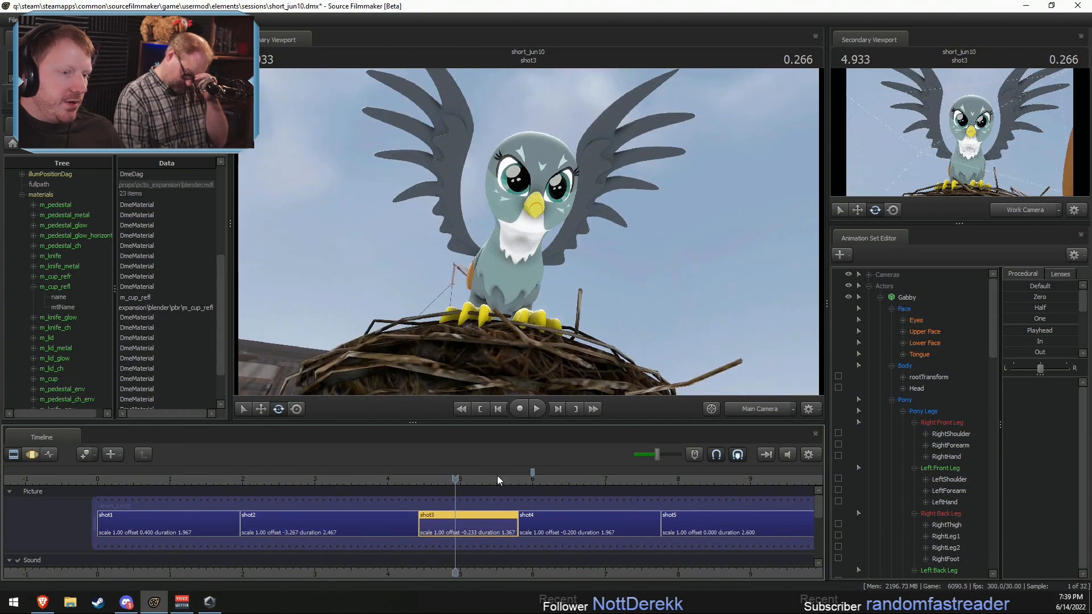
Step: Try to paste the shot2 pose onto Gabby's body controls from 5.233 s onward in shot3
left_click(915, 301)
left_click(909, 310, "ctrl")
key("F3")
scroll(541, 518, "up", 2)
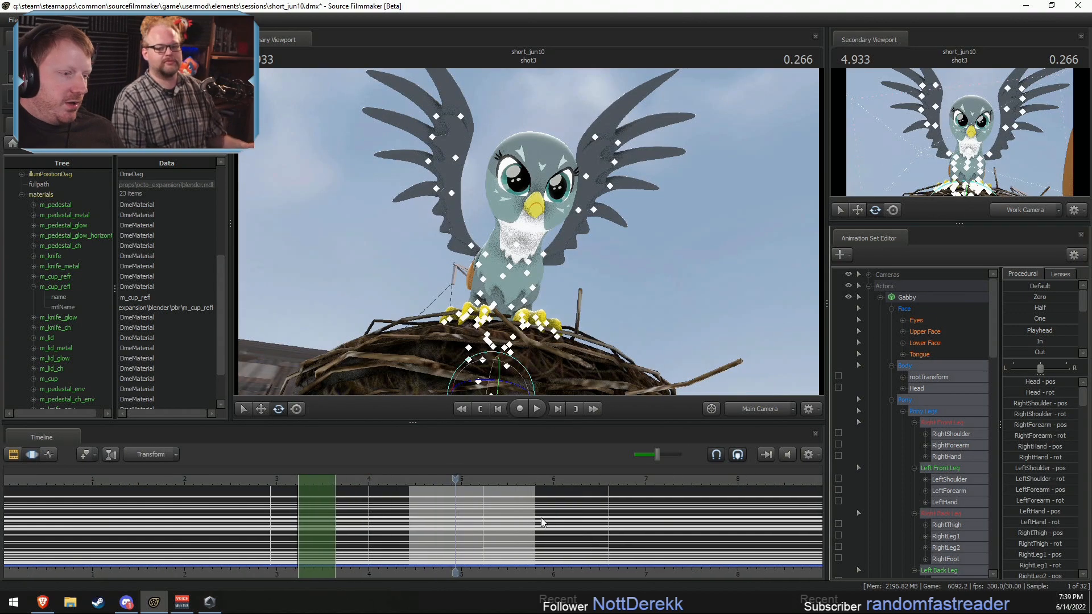
left_click_drag(490, 529, 1086, 538, "shift")
key("ctrl+v")
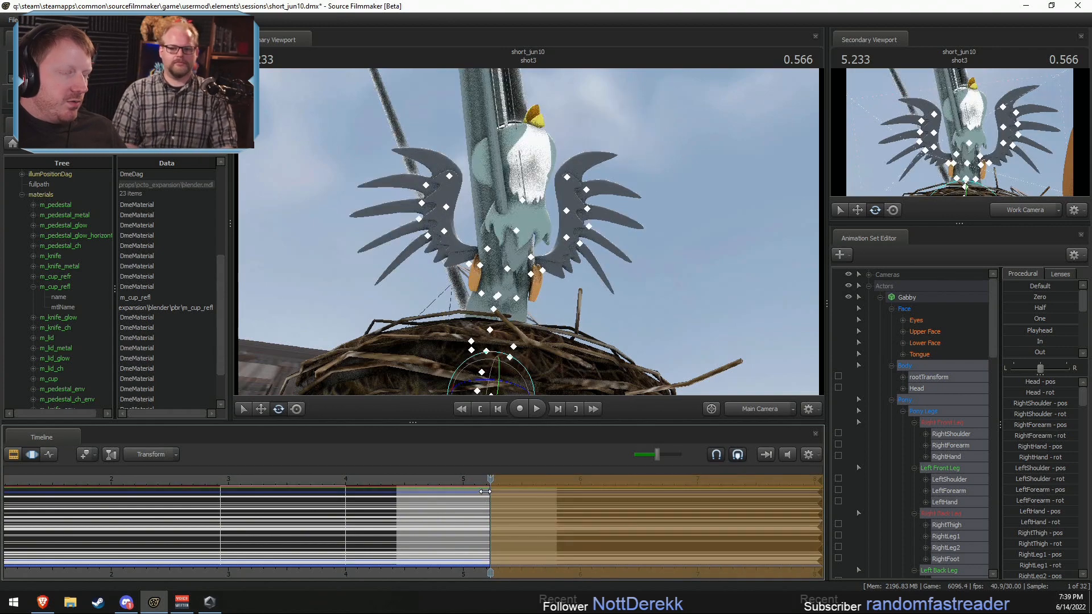
key("ctrl+z")
Step: Unlock Gabby's transforms in shot2 and select the time range from about 3.3 s to 3.7 s over her raised pose
key("F2")
left_click(303, 519)
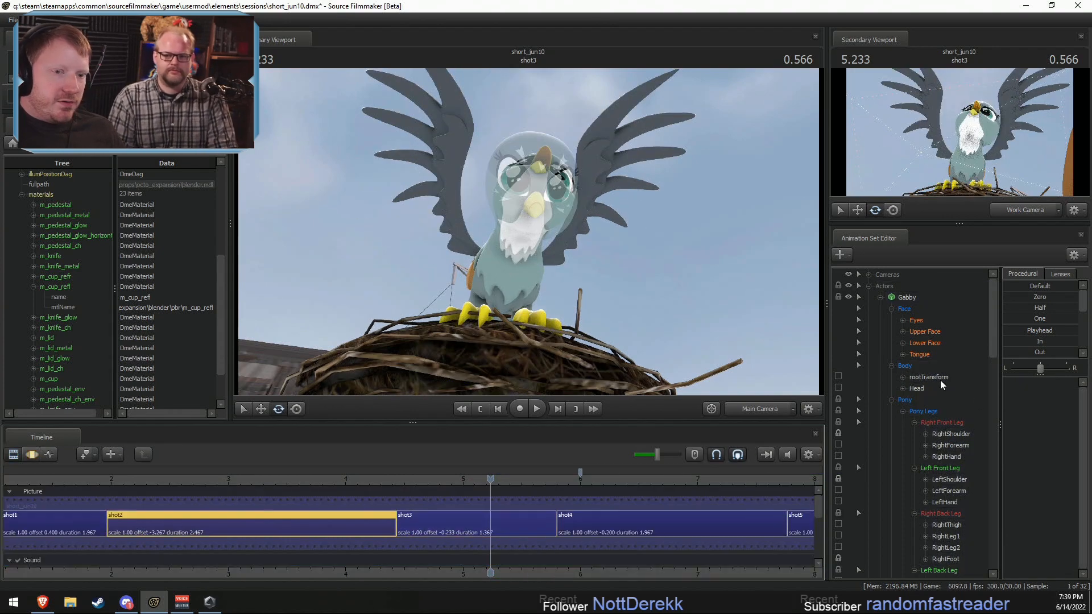
right_click(918, 302)
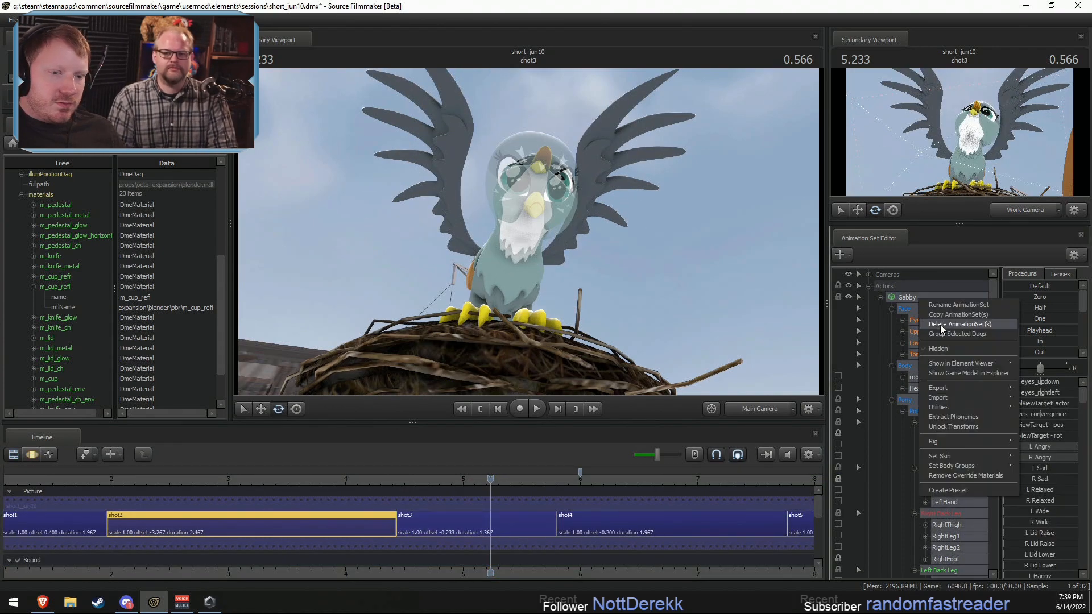
left_click(947, 426)
key("F3")
left_click_drag(263, 531, 310, 531, "shift")
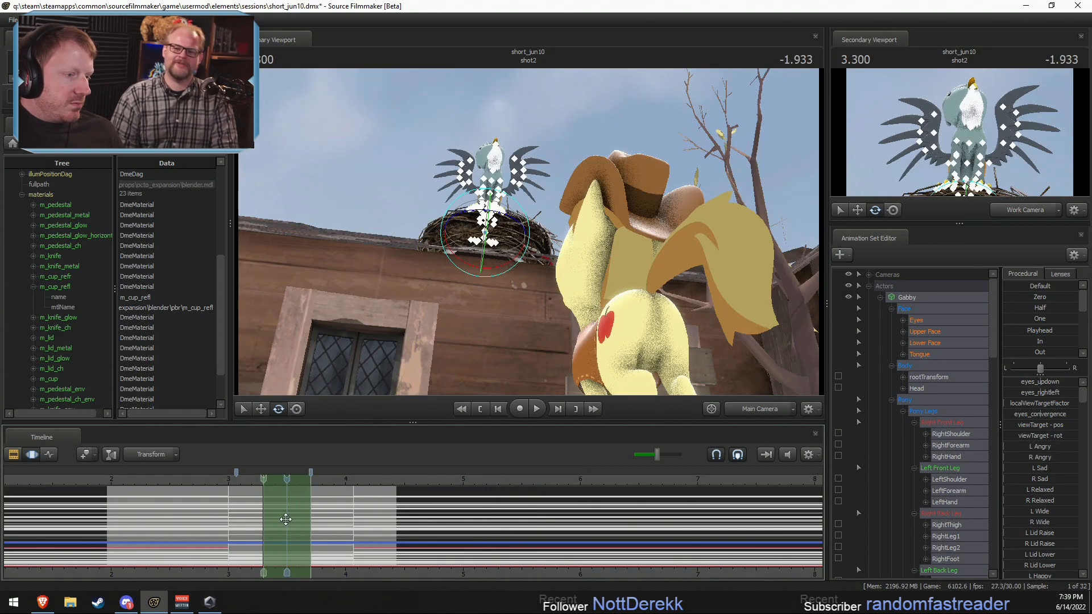
Step: Select all of Gabby's controls in shot3 with a time selection from 5.233 s onward, and move the playhead to 5.733 s
key("F2")
left_click(469, 525)
left_click(907, 301)
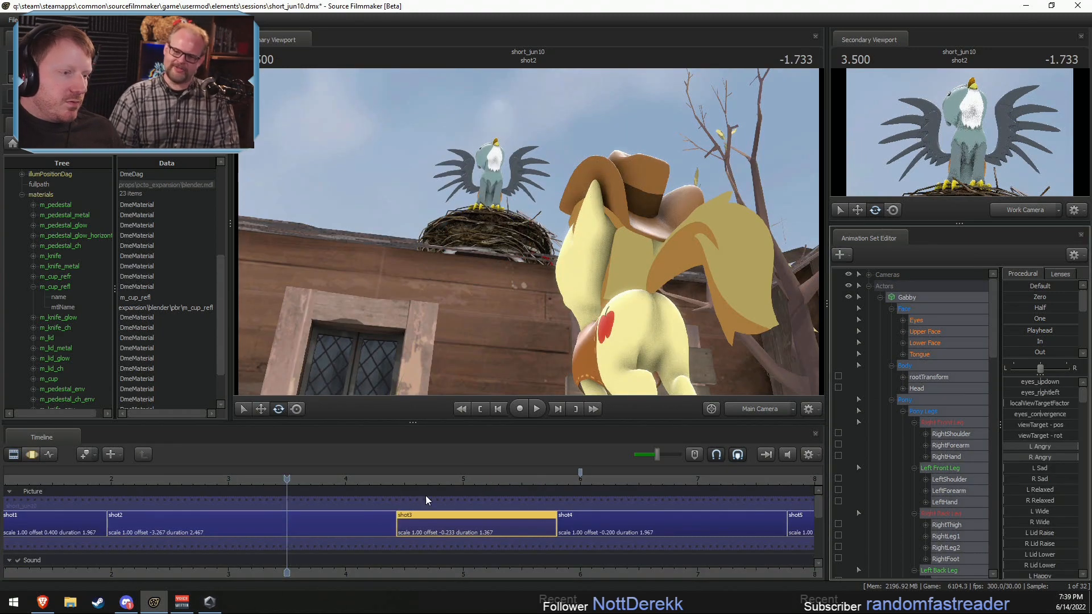
key("F3")
left_click_drag(302, 523, 799, 524)
left_click_drag(462, 480, 549, 478)
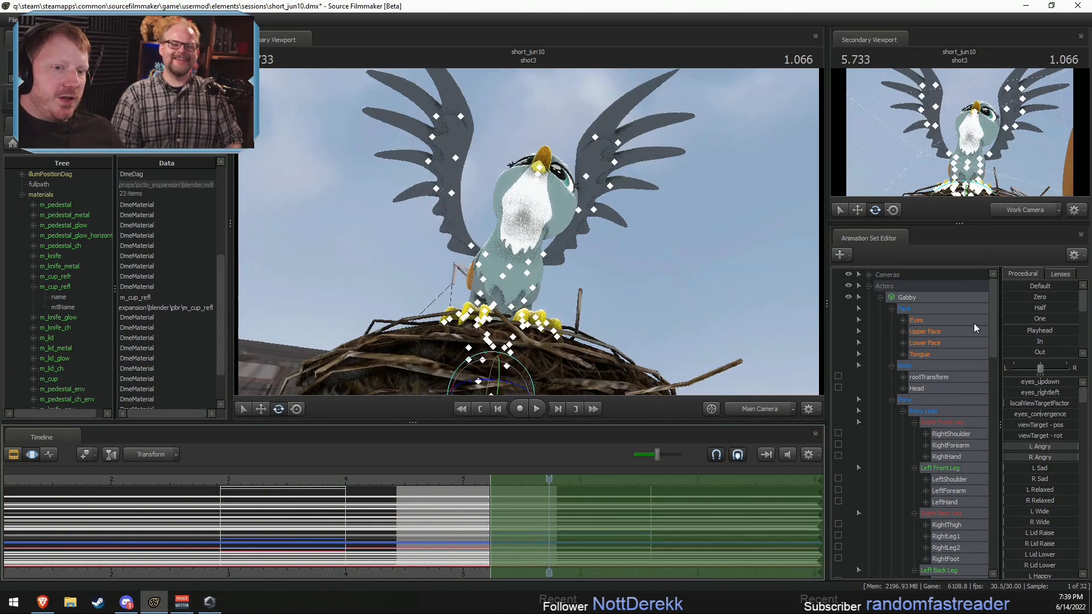
Step: Try the In preset on all of Gabby's controls from 5.233 s onward in shot3
left_click(1013, 343)
key("F2")
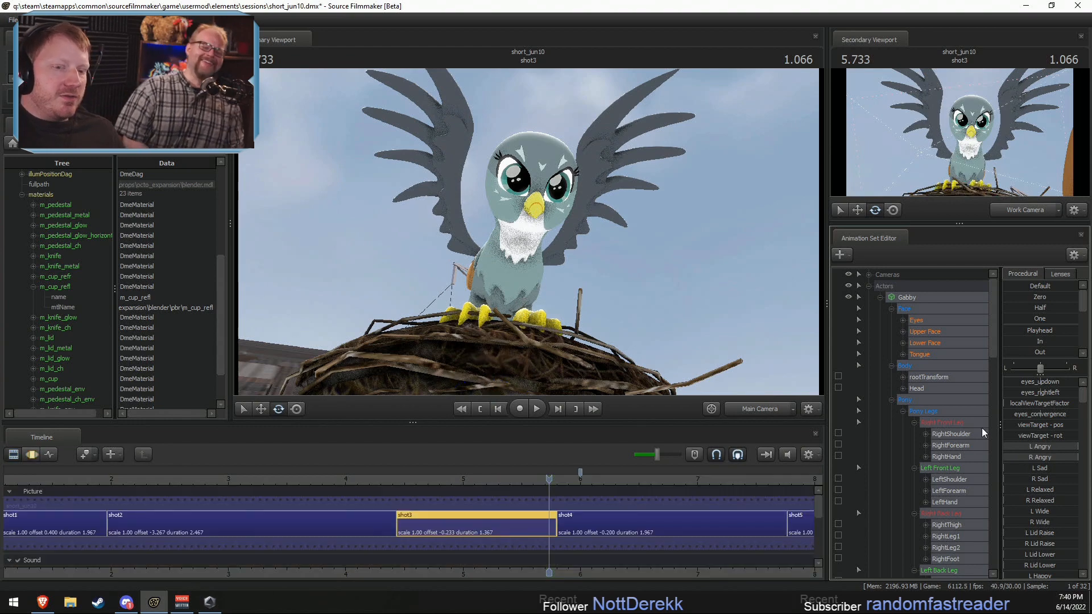
key("F3")
key("ctrl+z")
Step: Apply the Playhead preset at 5.400 s to all of Gabby's controls in shot3
mouse_move(529, 487)
left_mouse_down()
mouse_move(497, 489)
mouse_move(509, 488)
left_mouse_up()
left_click(1013, 331)
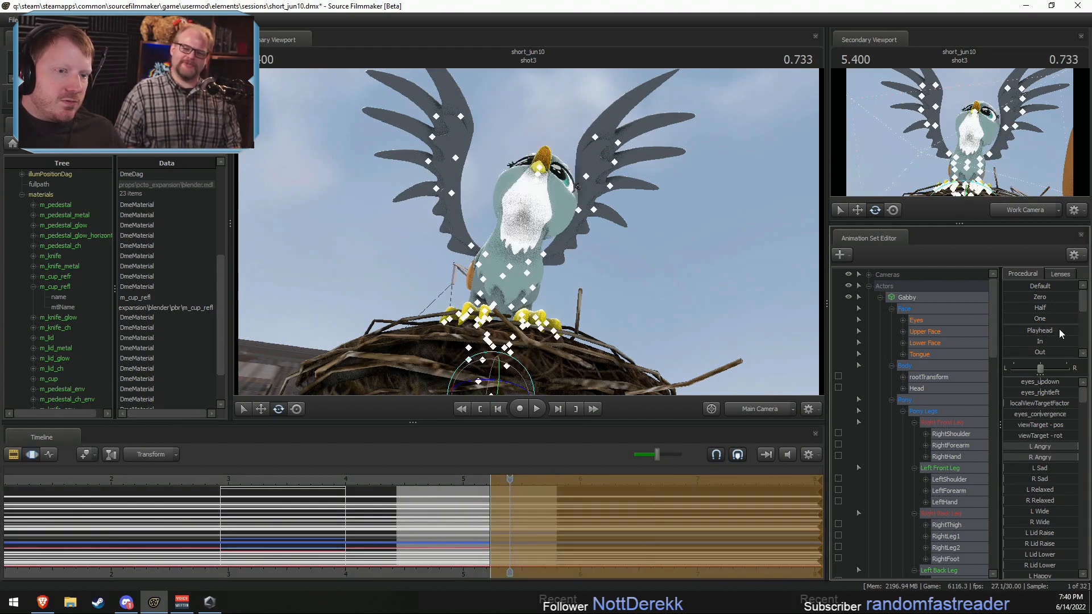
key("F2")
key("F3")
Step: Leave the Face group out of the selection and apply the In preset to Gabby's body controls from 5.233 s onward
left_click(912, 308, "ctrl")
left_click(527, 505)
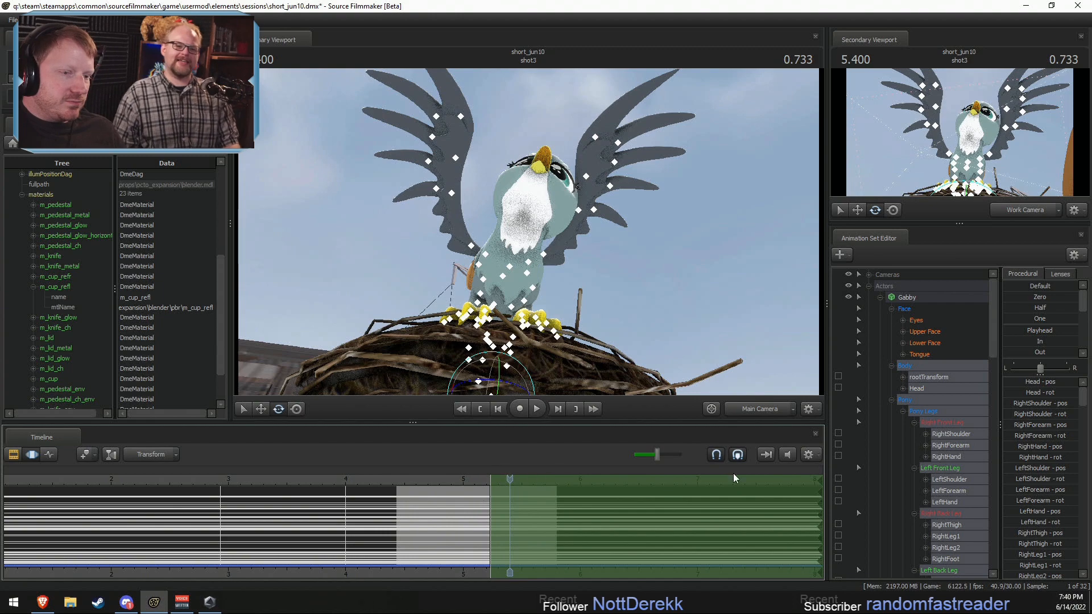
left_click(1007, 339)
key("F2")
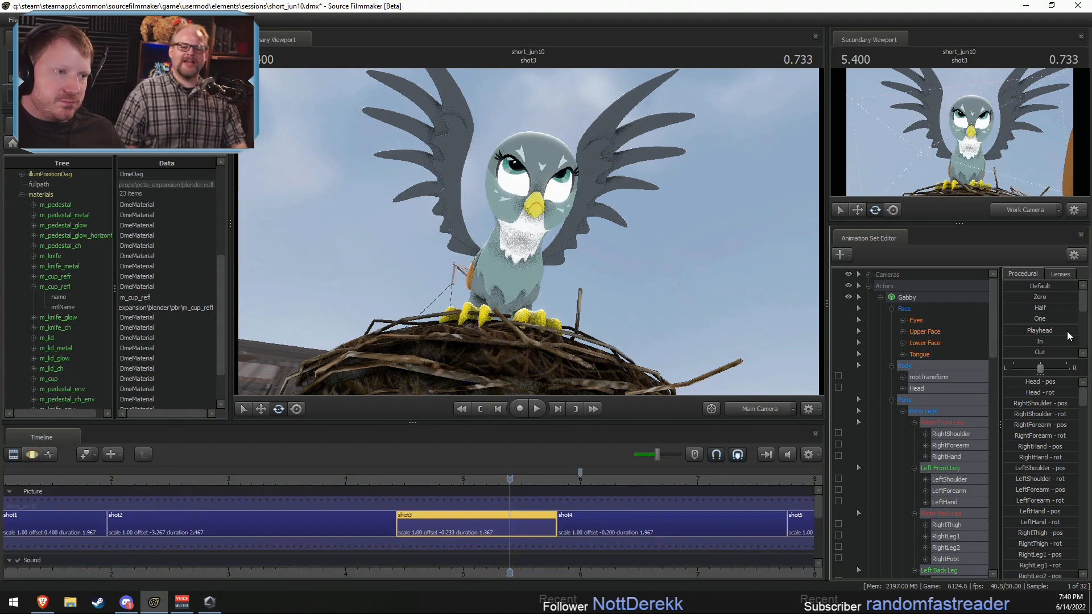
key("F3")
Step: Apply the In preset to Gabby's Eyes controls from 5.233 s onward in shot3
left_click(919, 308)
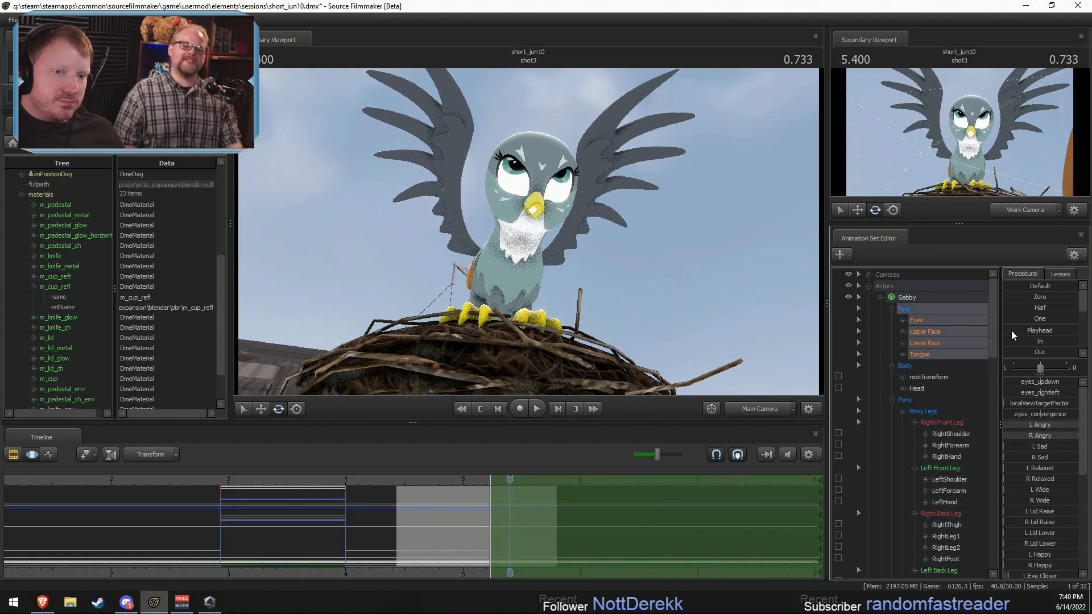
left_click(926, 331)
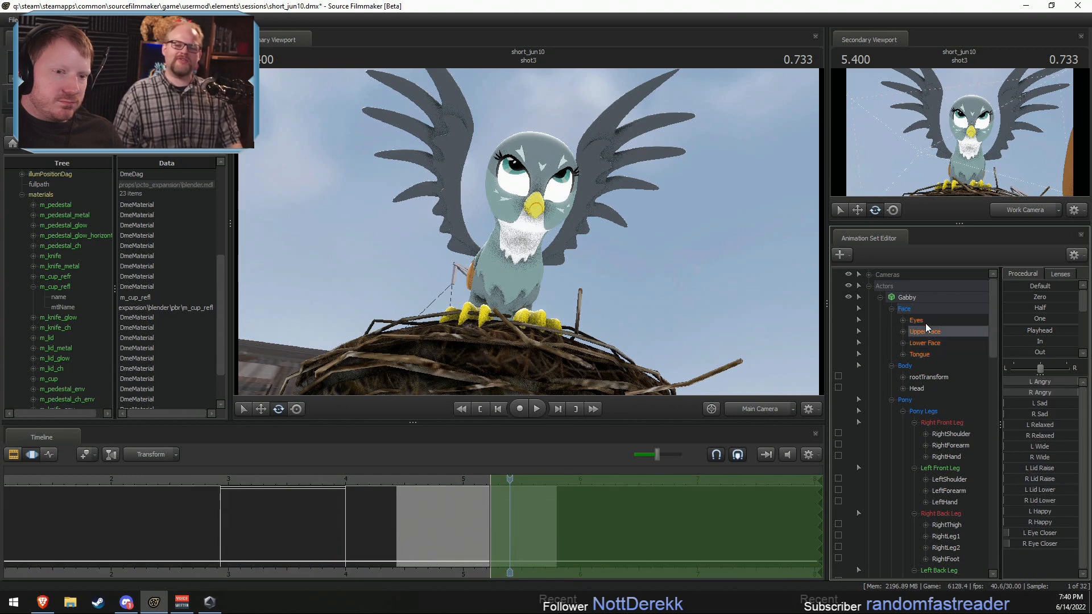
left_click(922, 321)
left_click_drag(1008, 341, 1083, 352)
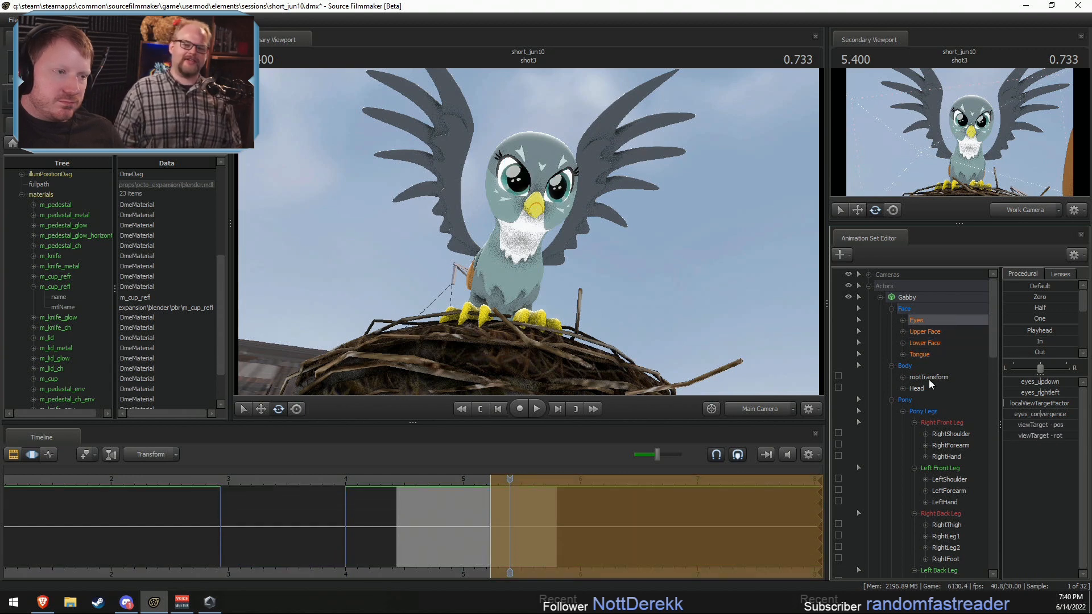
Step: Paste the copied shot2 pose onto Gabby's body controls, excluding her face, from 5.233 s onward in shot3
left_click(917, 299)
left_click(915, 310, "ctrl")
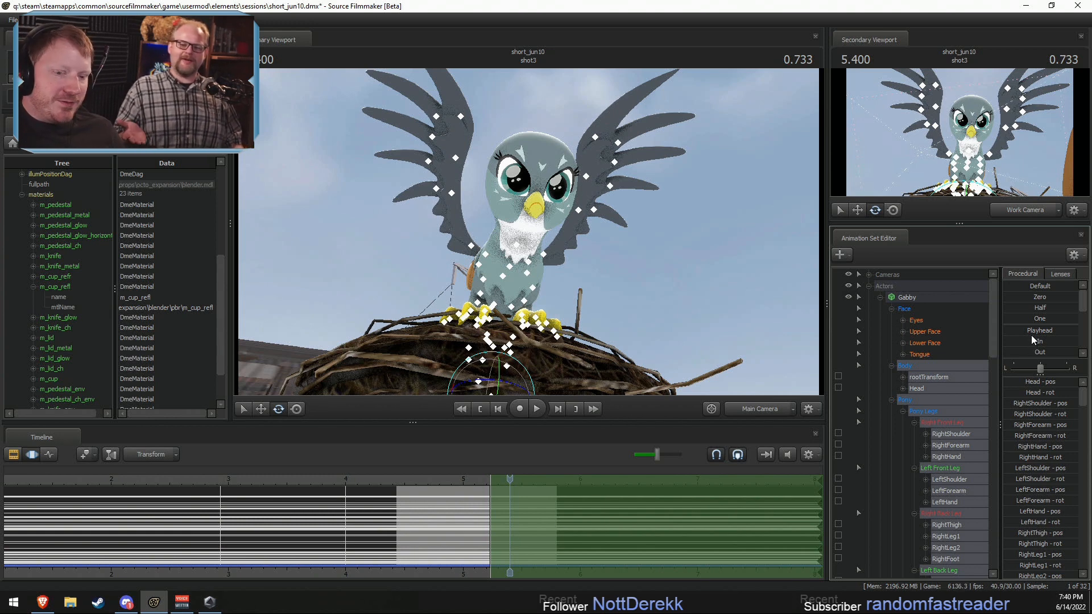
scroll(1024, 329, "down", 2)
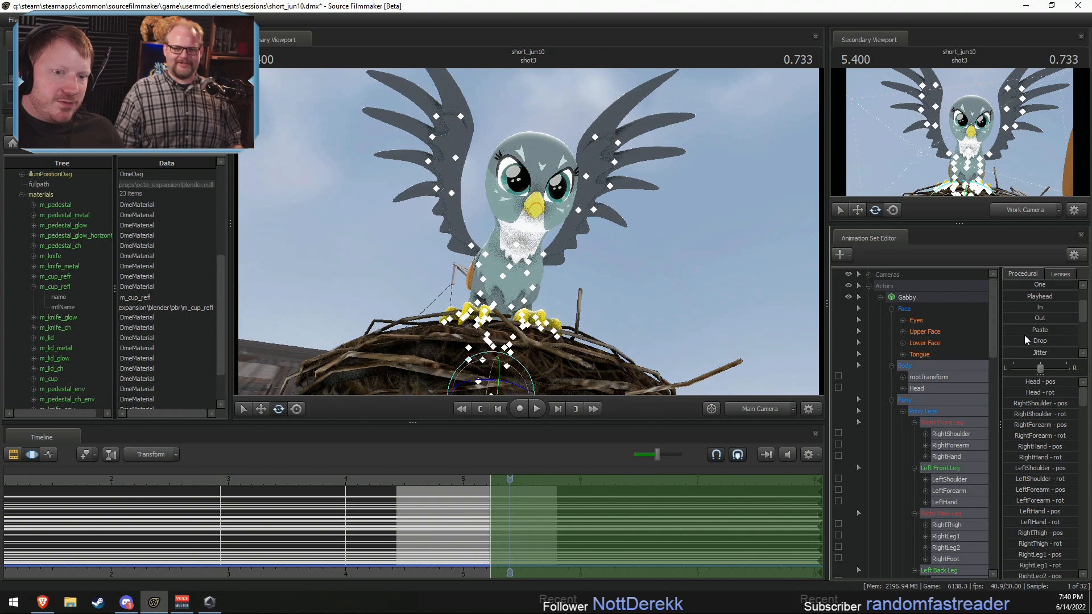
left_click(1012, 293)
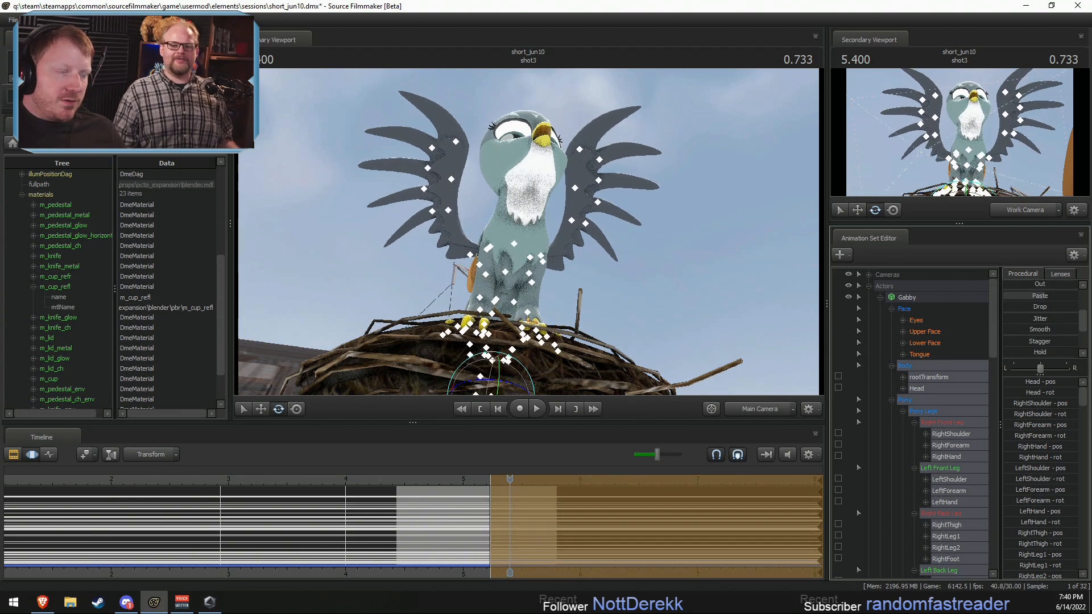
Step: Play back shot3 to check Gabby's change into the pasted pose
left_click(444, 481)
key("space")
left_click_drag(445, 480, 415, 493)
key("space")
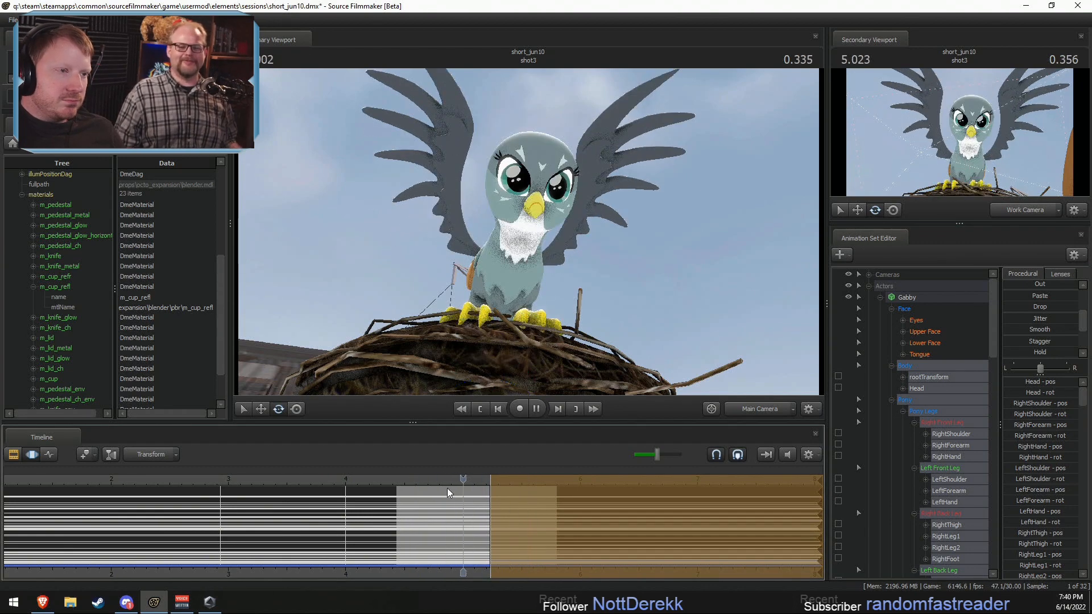
key("space")
Step: Reset Gabby's Upper Face controls at 5.466 s in shot3 to clear the angry expression
left_click_drag(482, 478, 517, 478)
left_click(523, 179)
left_click(516, 176)
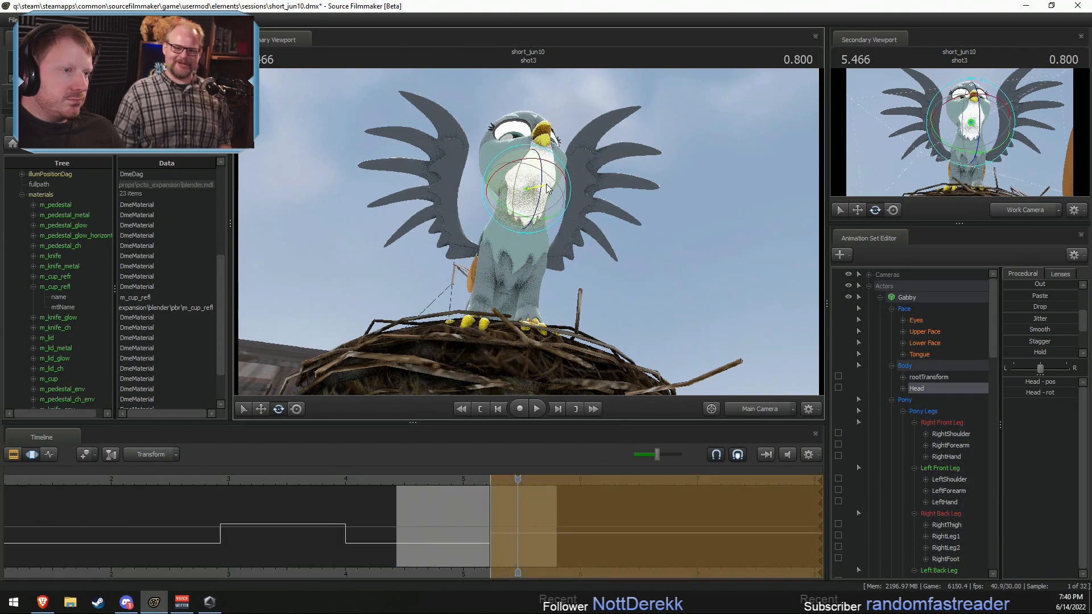
left_click(904, 309)
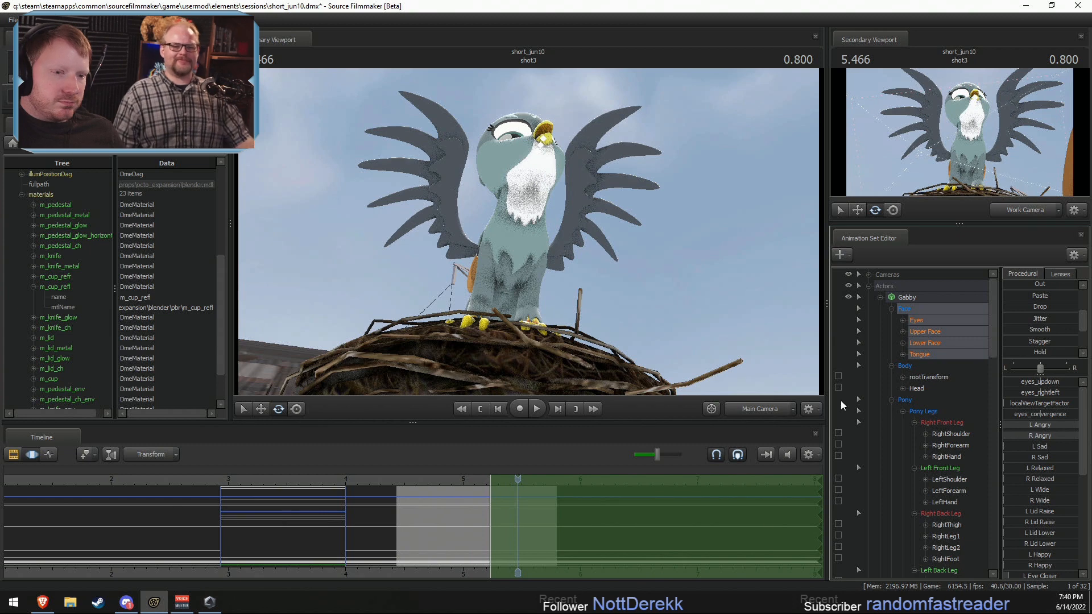
left_click(932, 331)
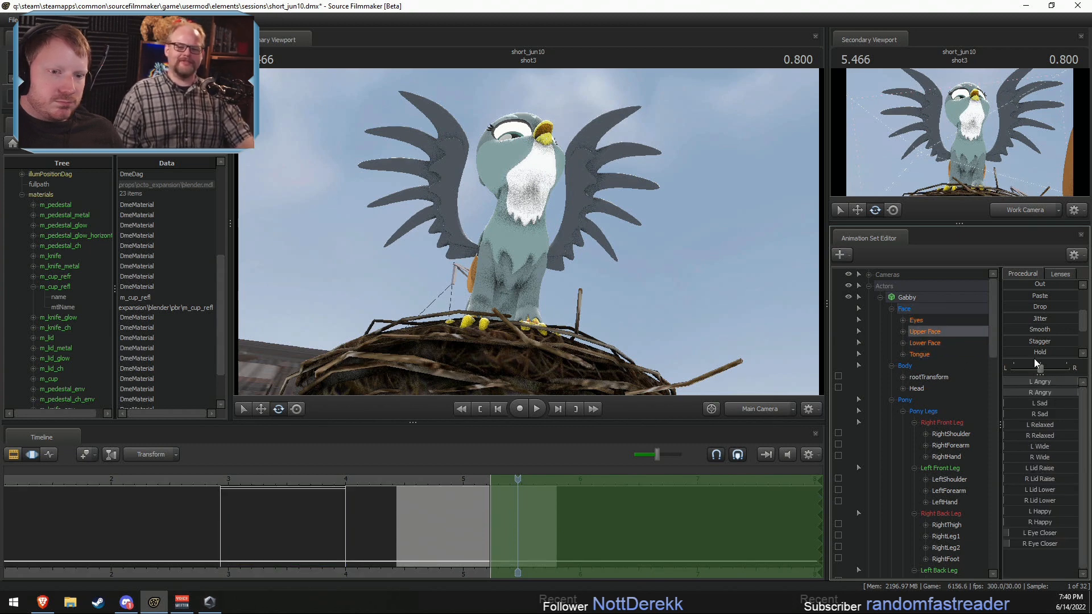
scroll(1011, 293, "up", 2)
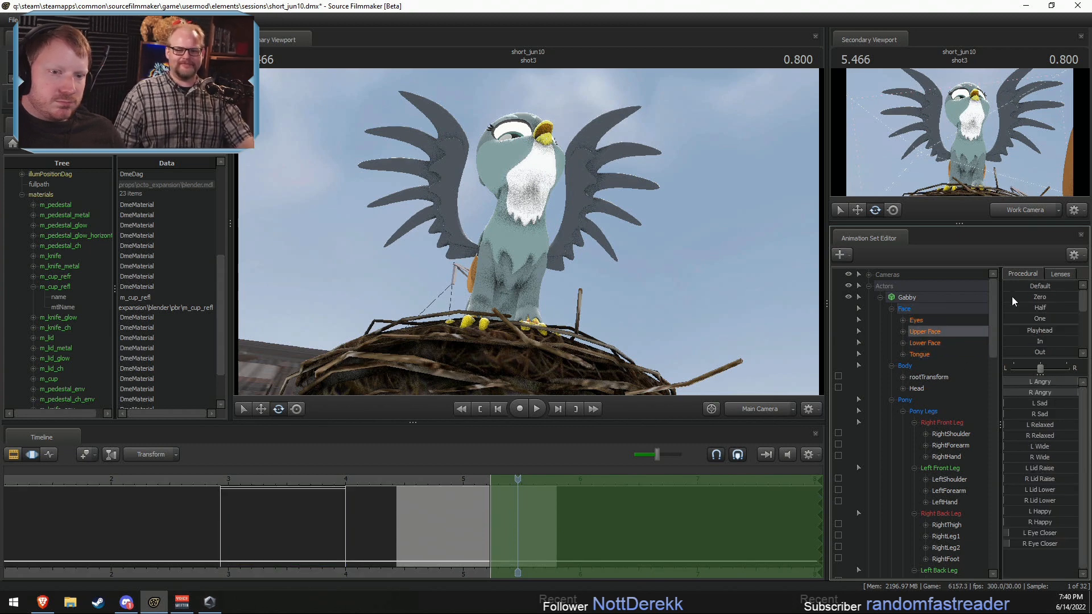
Step: Raise L Eye Closer and R Eye Closer fully to shut Gabby's eyes, and play back shot3 from 5.033 s
left_click(1025, 532)
left_click_drag(1016, 545, 1075, 543)
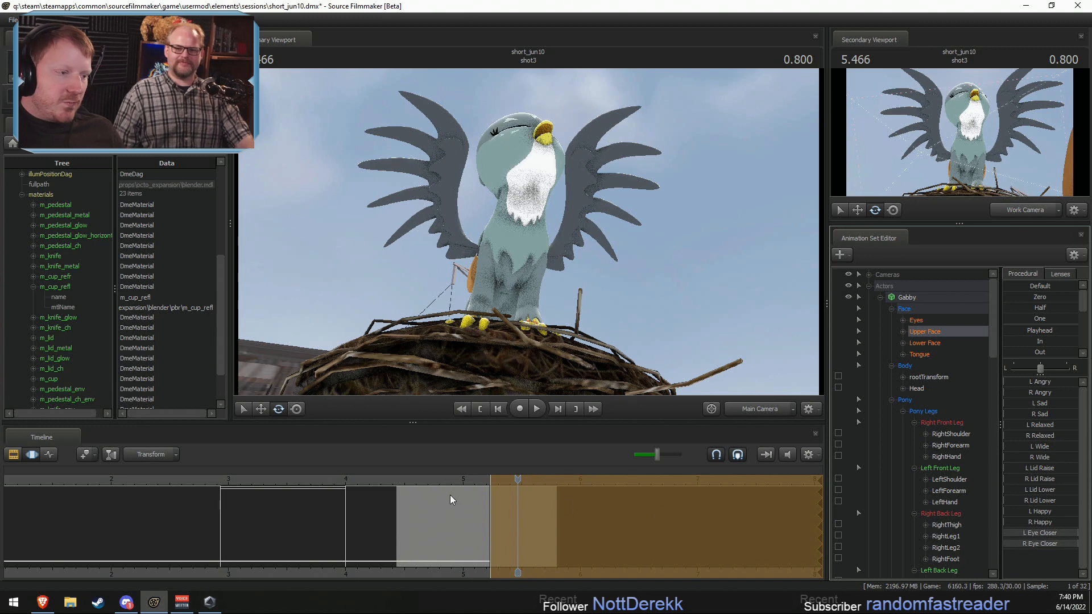
left_click(466, 480)
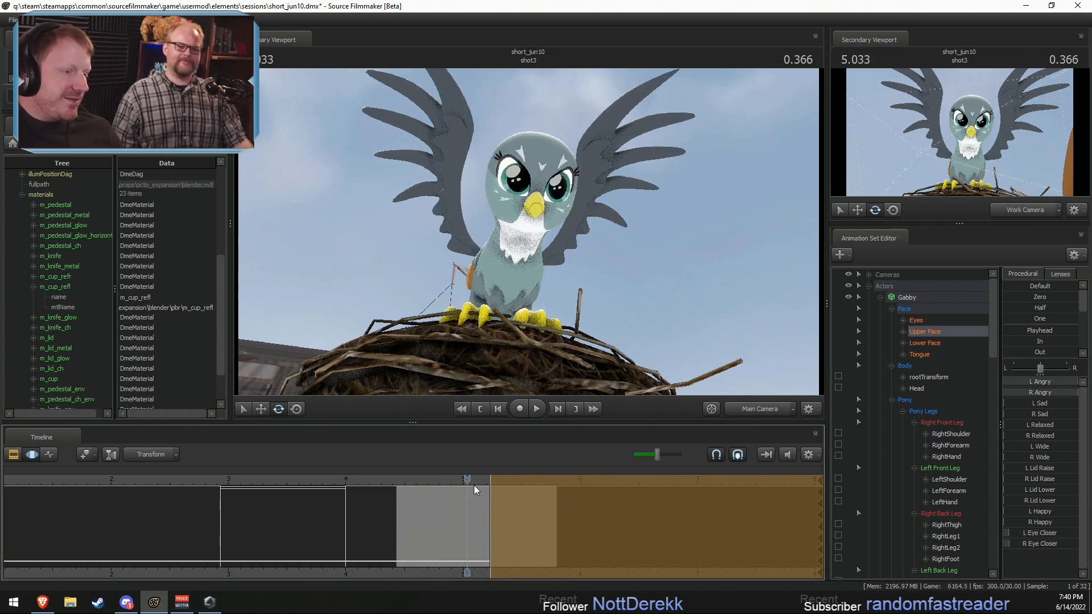
key("space")
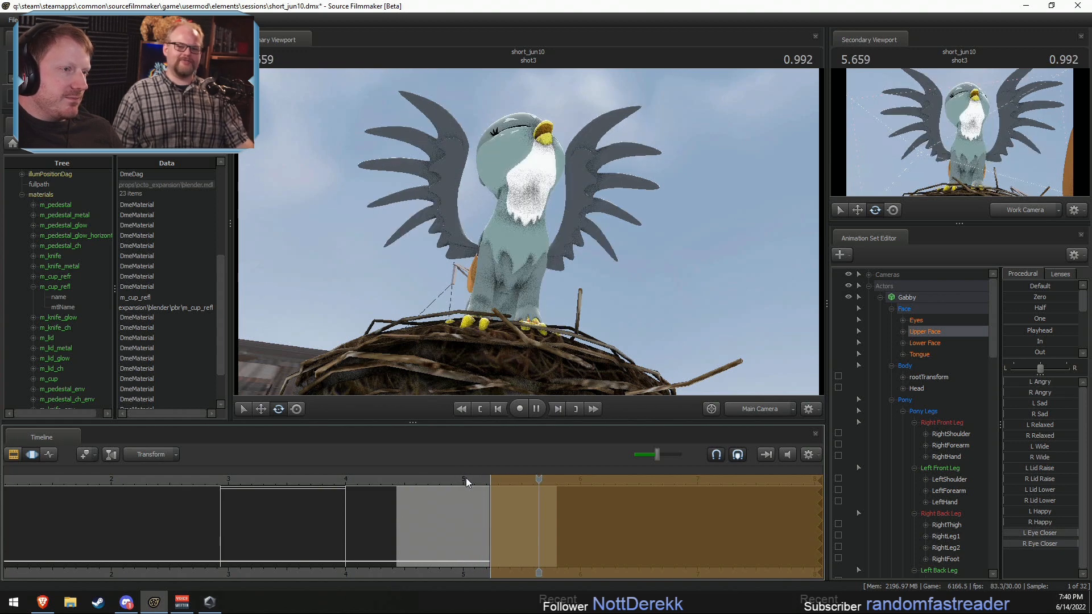
Step: Raise Gabby's Beak Open control fully at 5.500 s in shot3 to open her beak
left_click(521, 479)
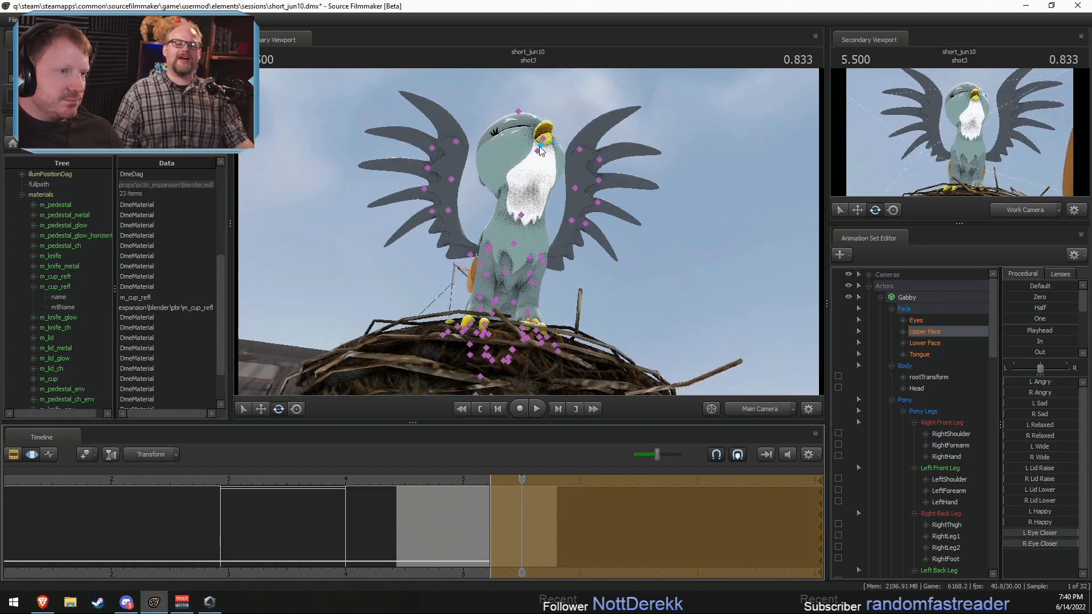
left_click(543, 142)
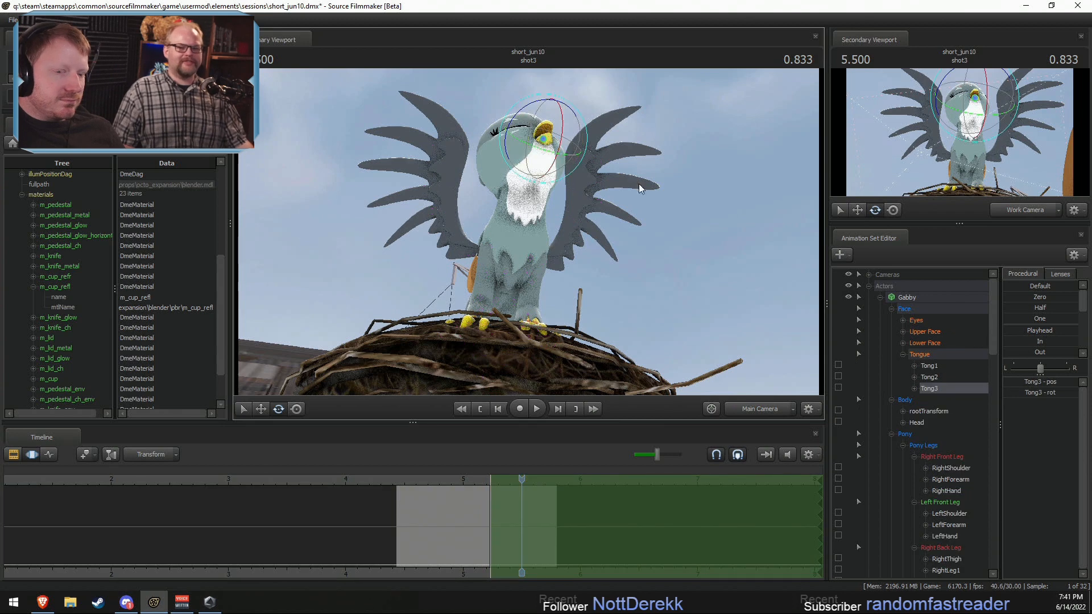
left_click(923, 341)
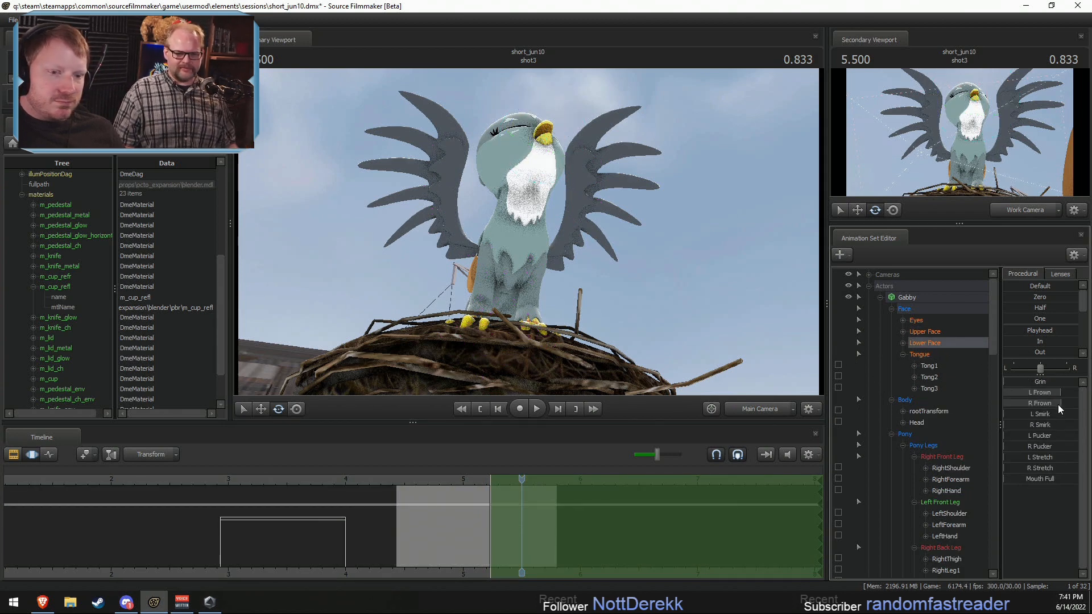
scroll(919, 498, "down", 10)
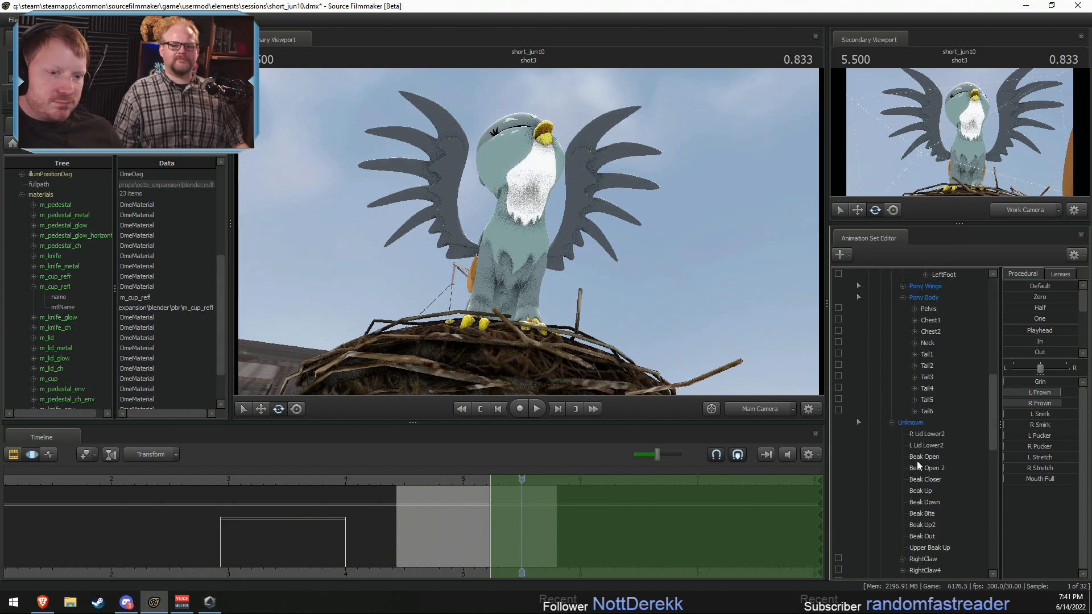
left_click(916, 423)
left_click_drag(1042, 405, 1077, 405)
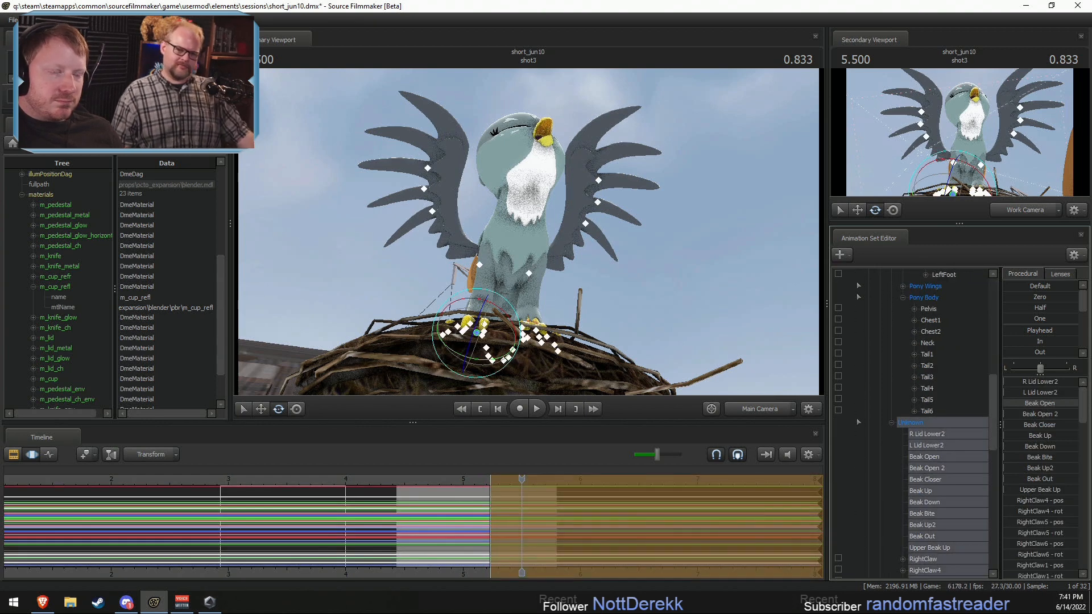
Step: Play back shot3 with the opened beak, and review the sequence from shot2 onward
key("space")
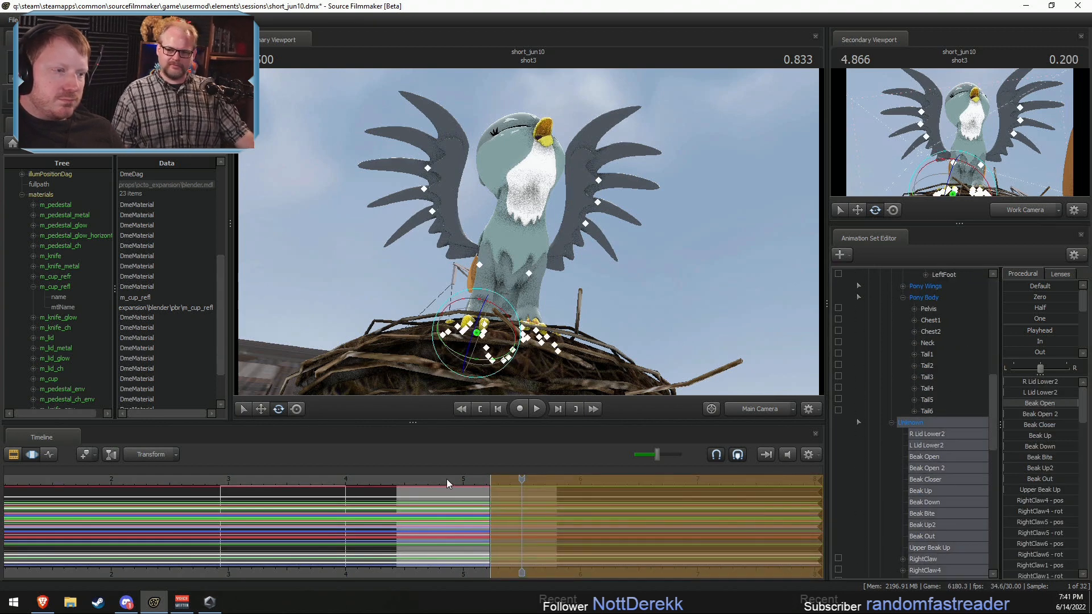
key("space")
key("F2")
scroll(284, 490, "down", 2)
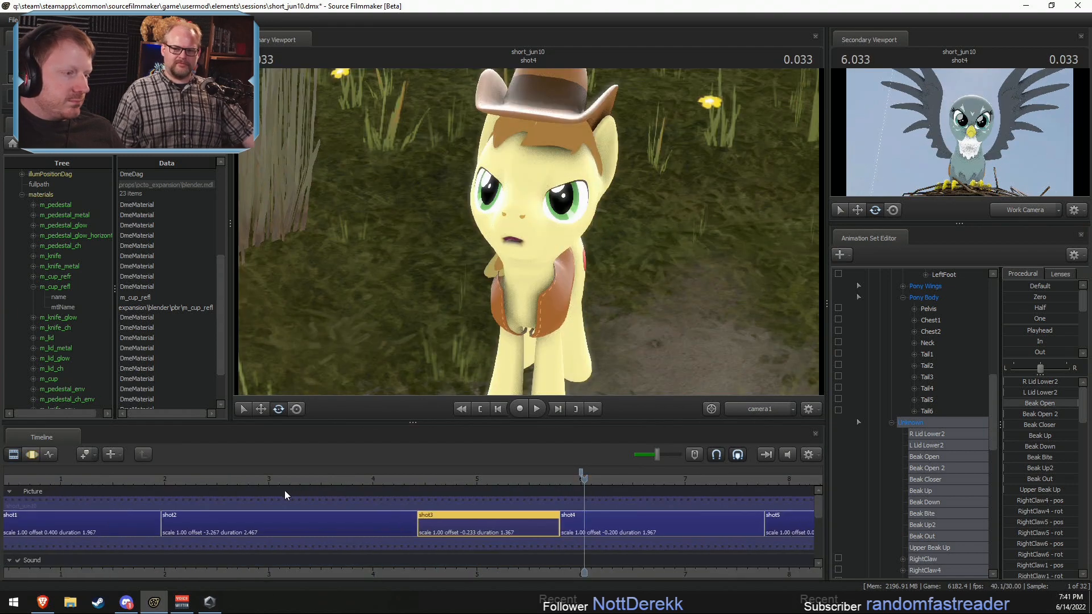
left_click(258, 482)
key("space")
key("space")
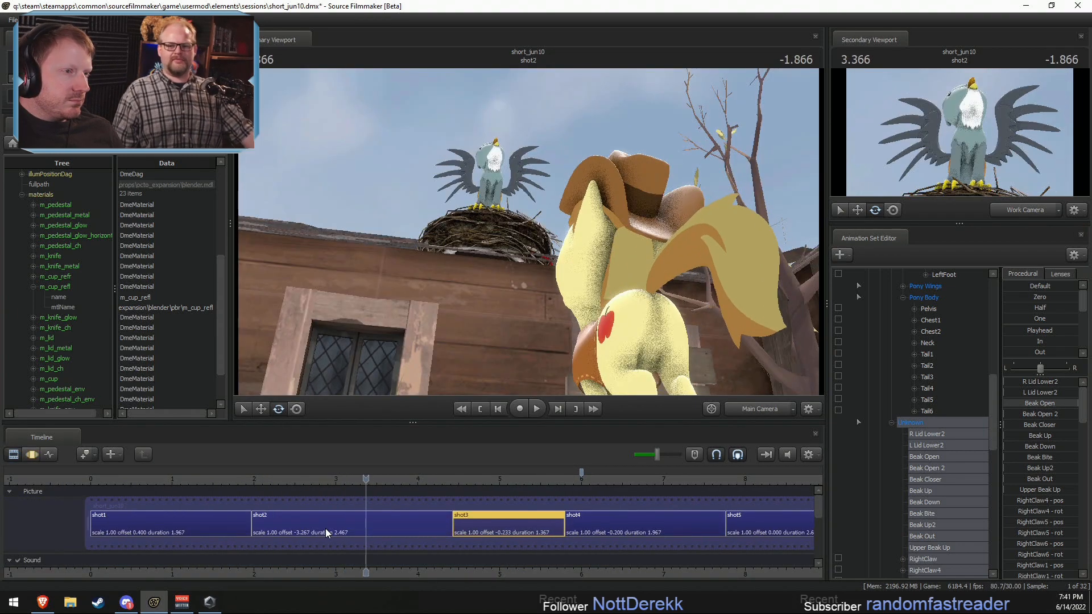
Step: Raise Gabby's Beak Open 2 control partway over the time selection around 3.533 s in shot2
left_click(354, 536)
scroll(919, 390, "up", 12)
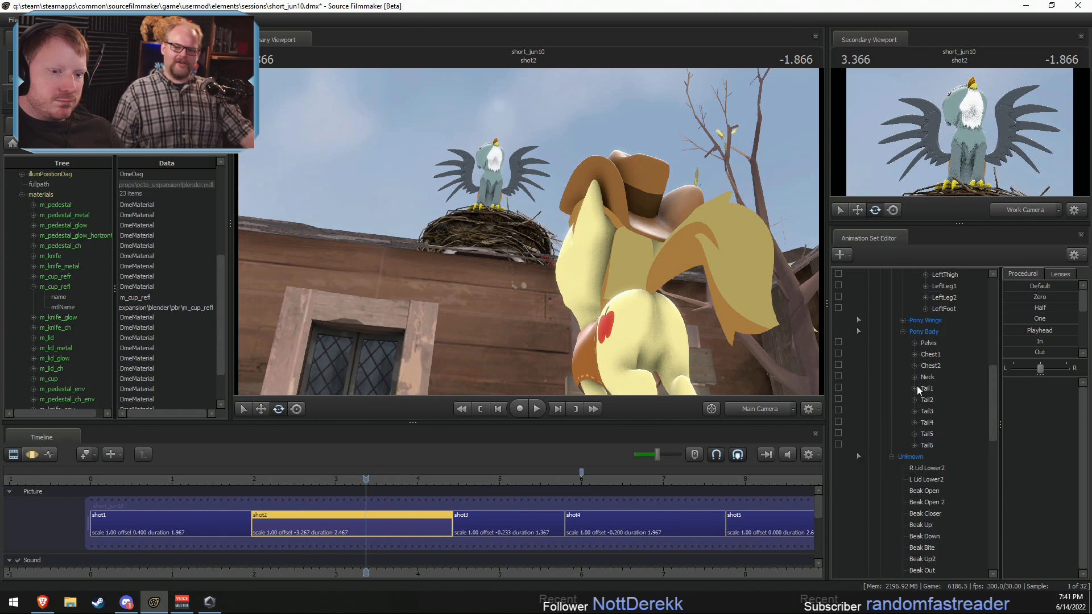
left_click(923, 341)
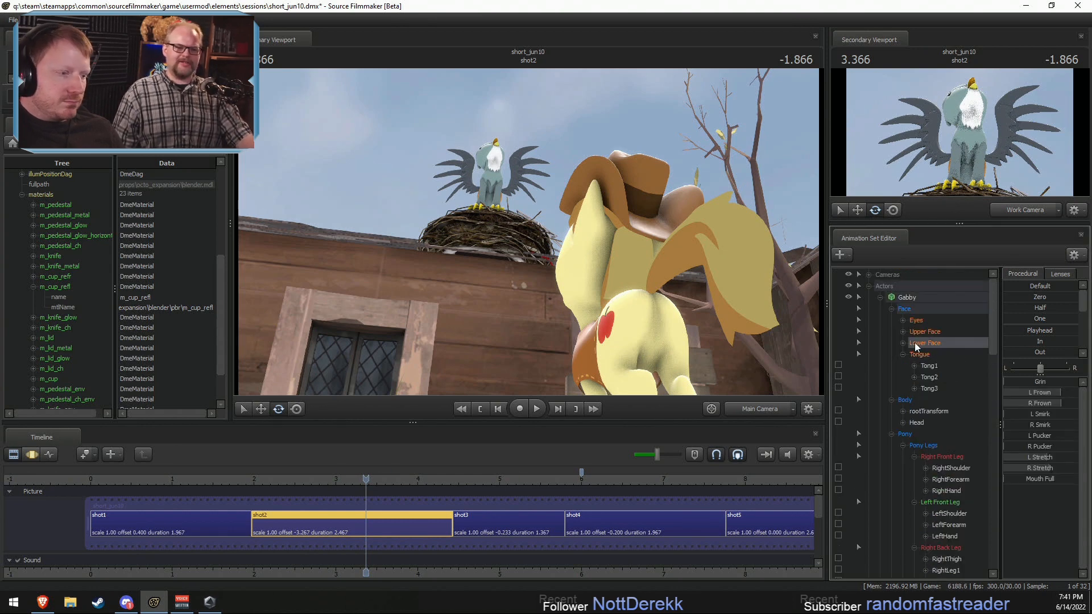
left_click_drag(409, 536, 431, 543)
scroll(923, 475, "down", 13)
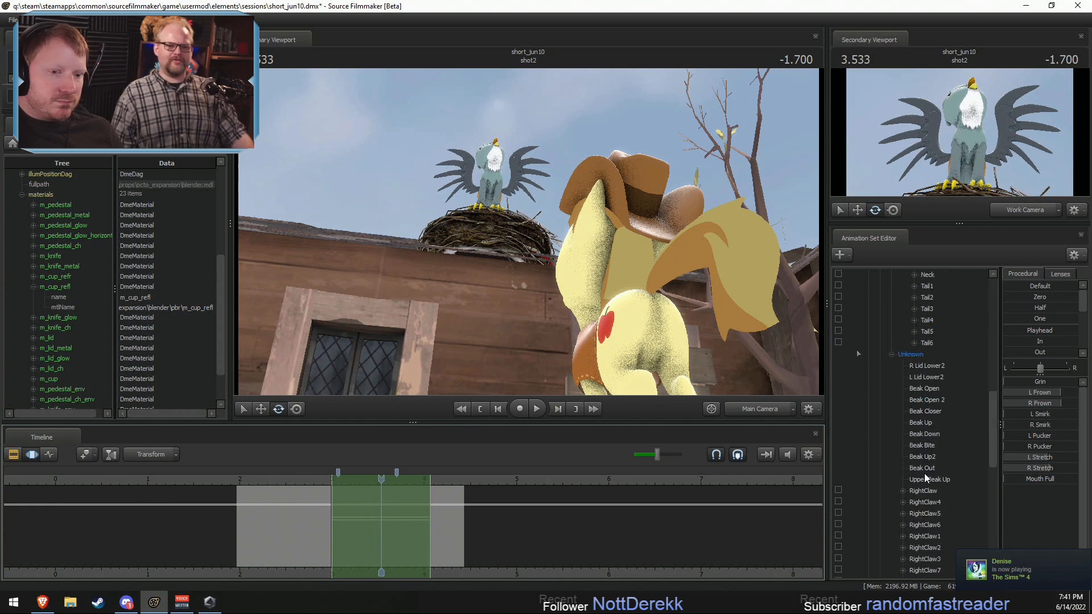
left_click(912, 353)
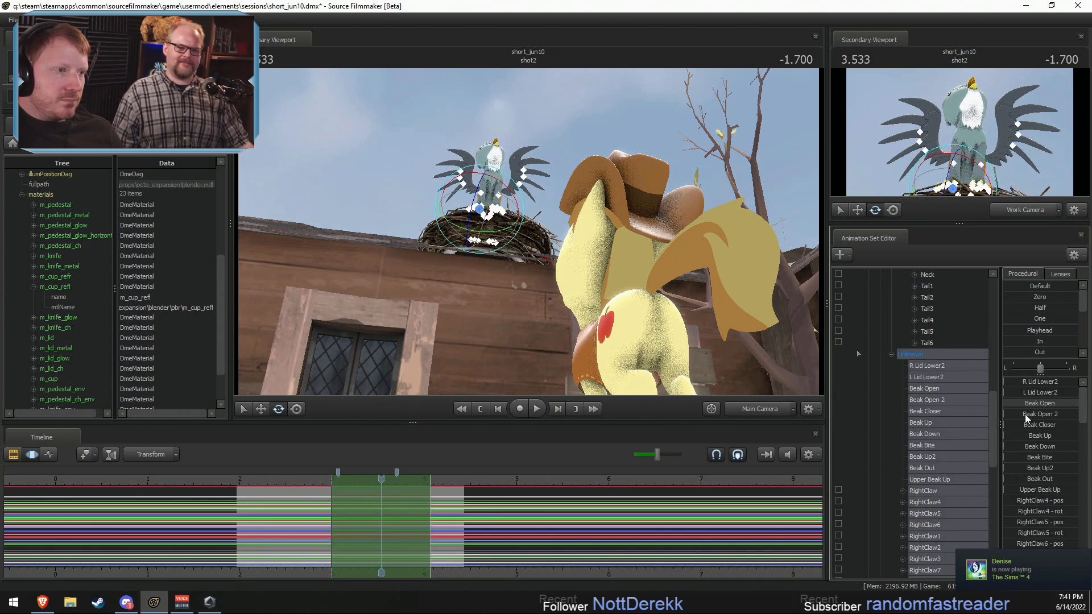
left_click_drag(1025, 414, 1053, 414)
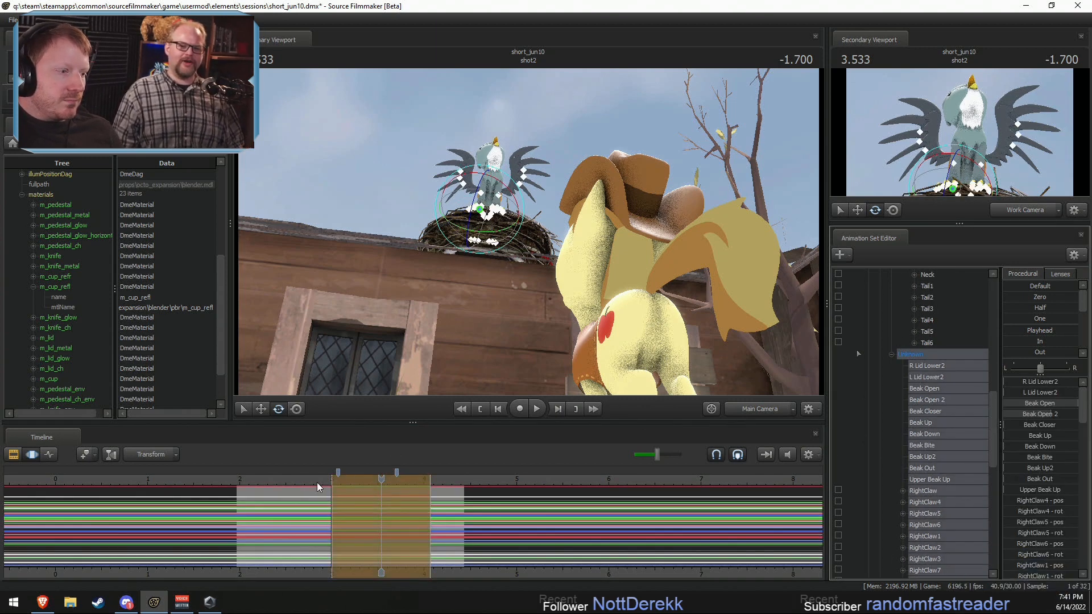
Step: Play back the sequence from shot2 through shot5 to check Gabby's beak and pose
key("space")
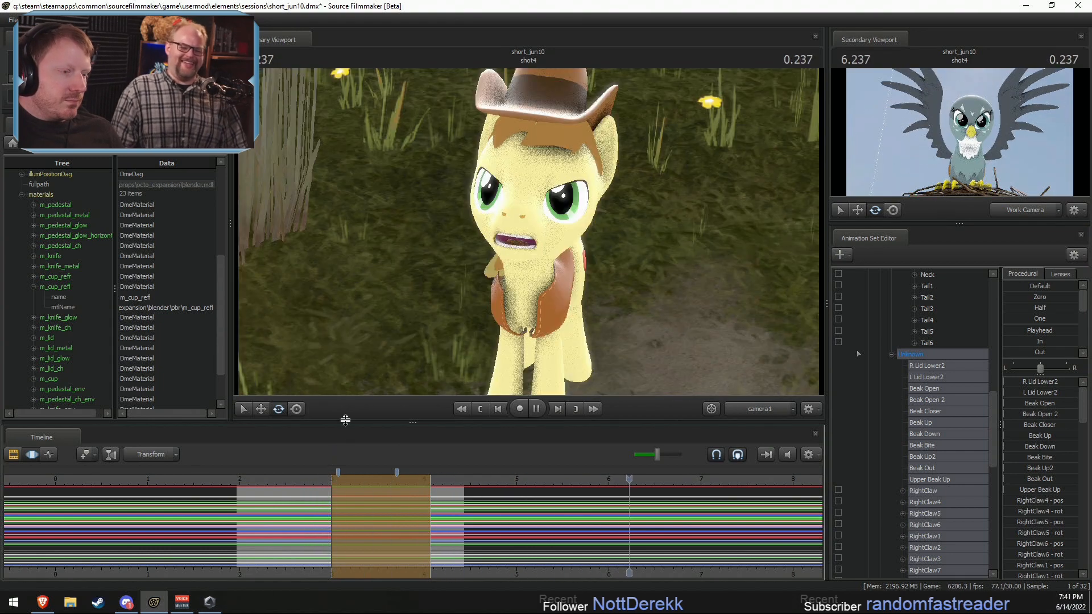
left_click(436, 482)
key("space")
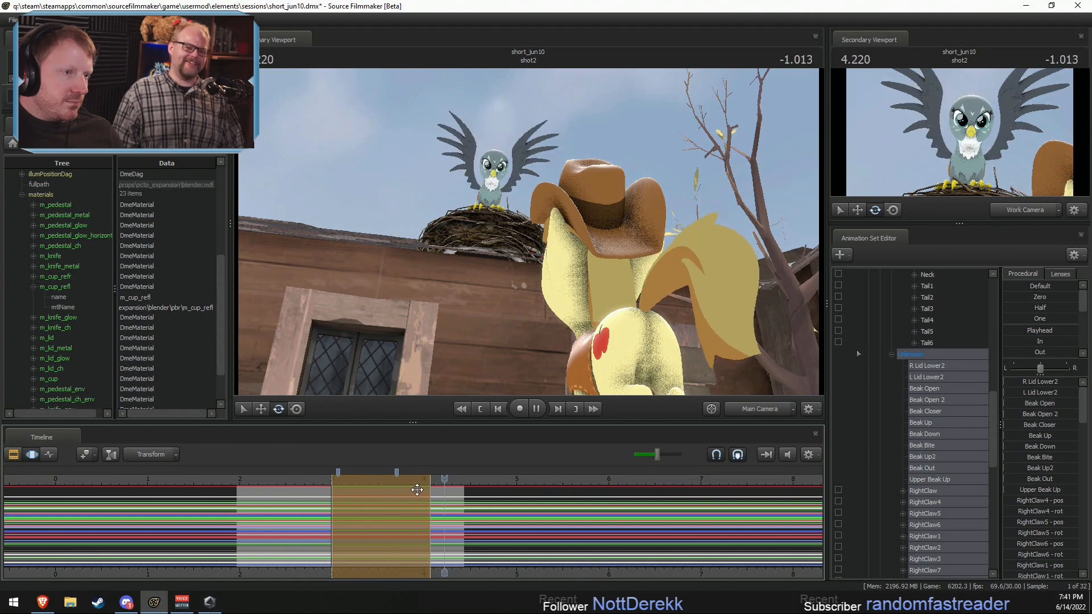
key("F2")
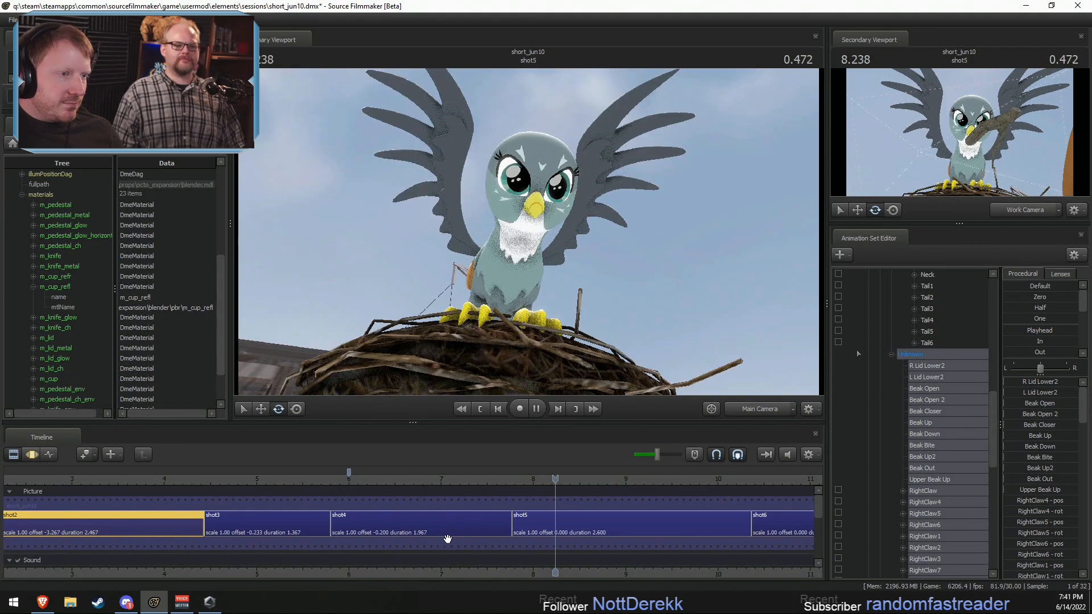
key("space")
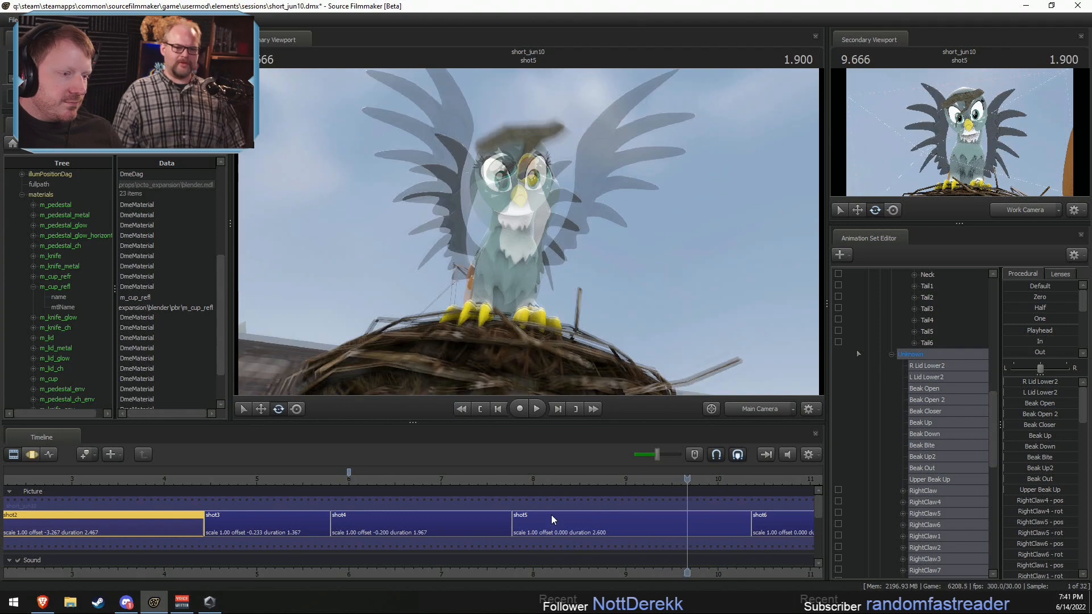
left_click(410, 480)
left_click(394, 521)
scroll(917, 408, "up", 10)
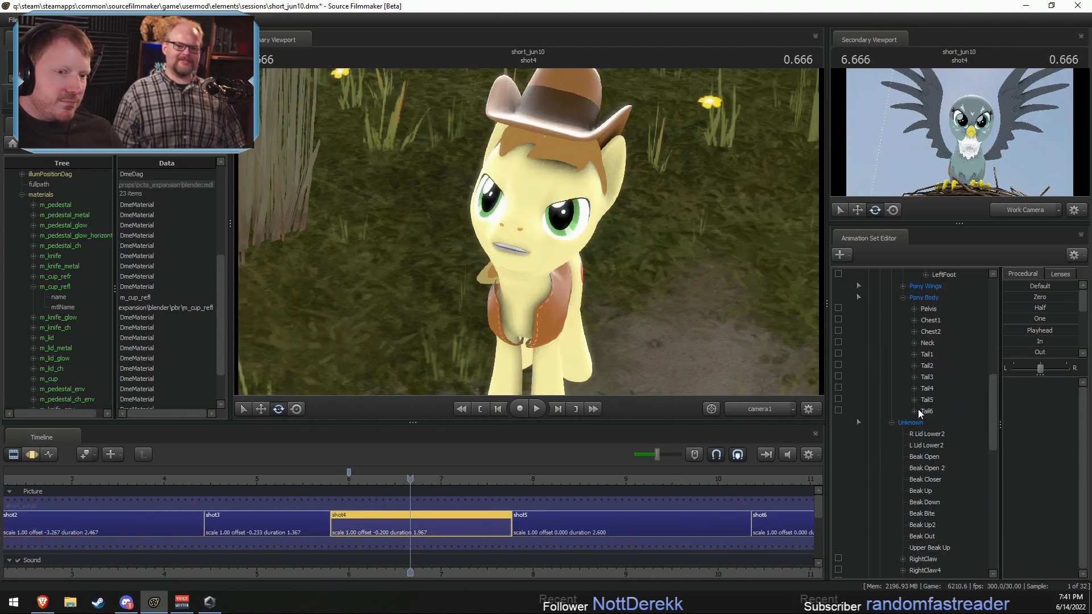
scroll(299, 511, "down", 5)
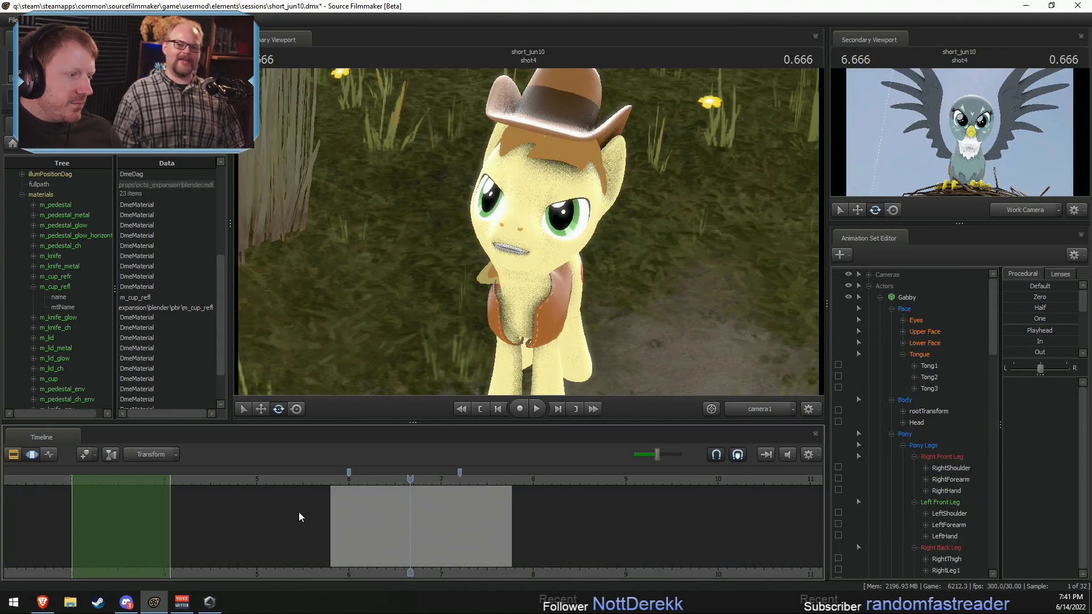
Step: Select the body controls without Gabby's Face in shot2 and narrow the time selection to a short range around 3.366 s
left_click(265, 479)
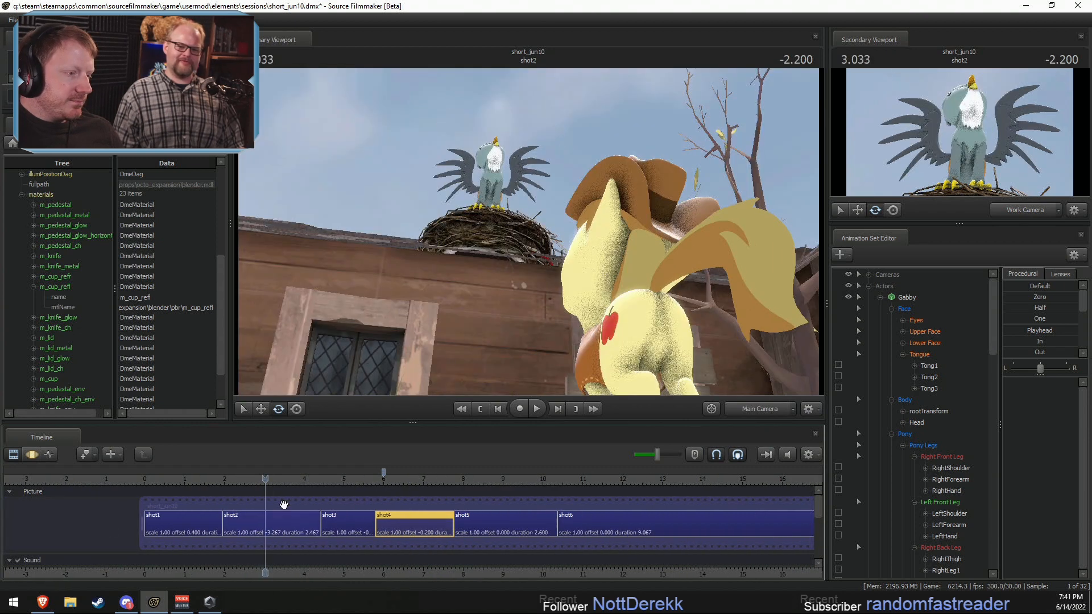
left_click(285, 517)
left_click(915, 297)
left_click(907, 309, "ctrl")
key("F3")
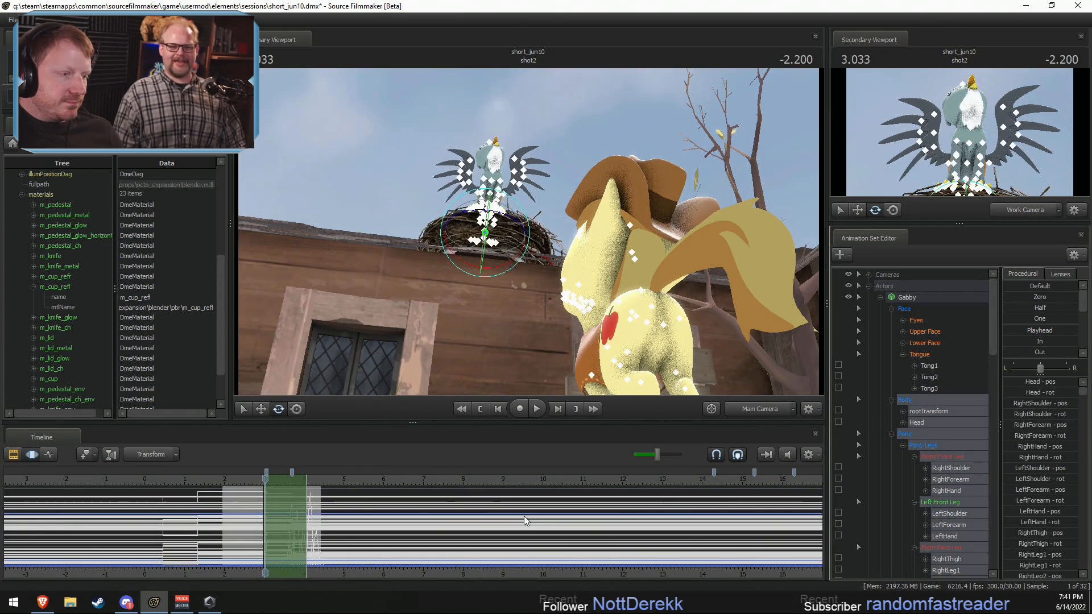
scroll(294, 523, "up", 5)
left_click_drag(284, 520, 293, 521, "shift")
left_click(293, 520)
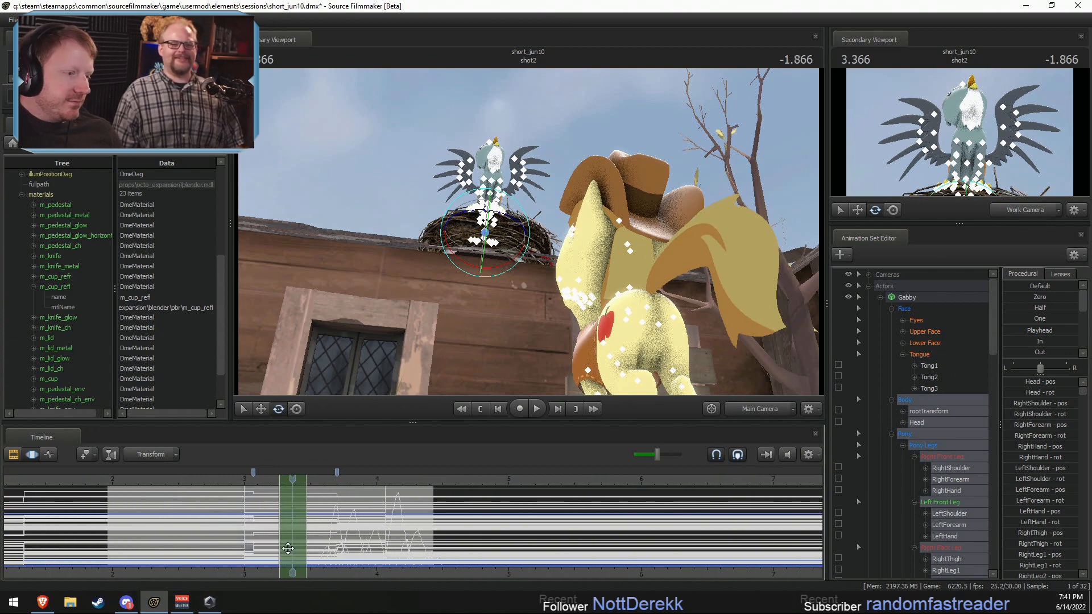
Step: Limit the selection to Gabby's controls without her Face group, and copy her pose at 3.366 s in shot2
double_click(913, 308)
left_click(912, 308)
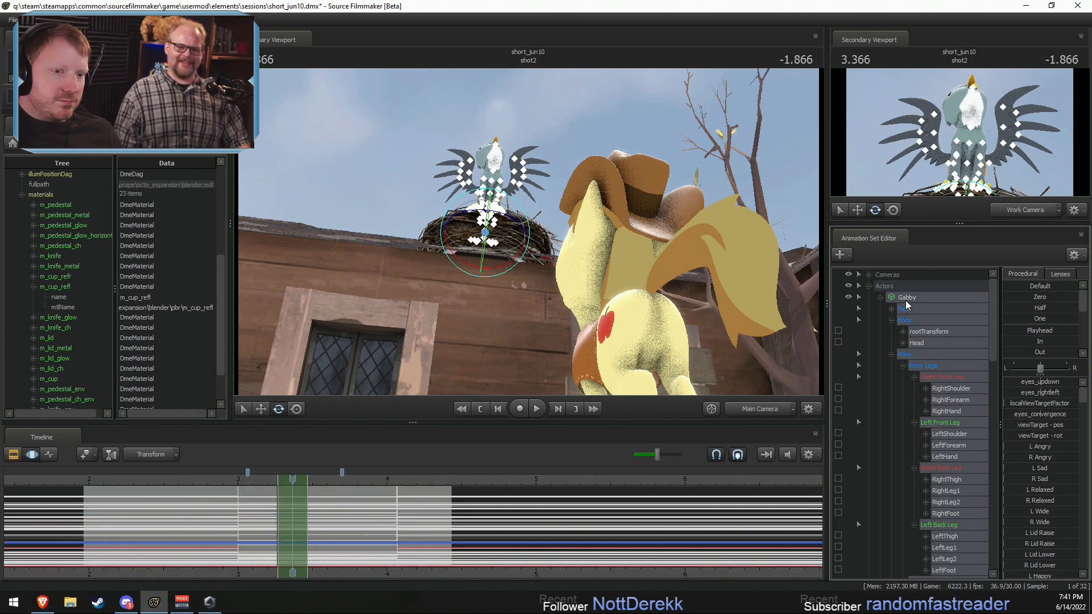
left_click(911, 332, "ctrl")
left_click(908, 309, "ctrl")
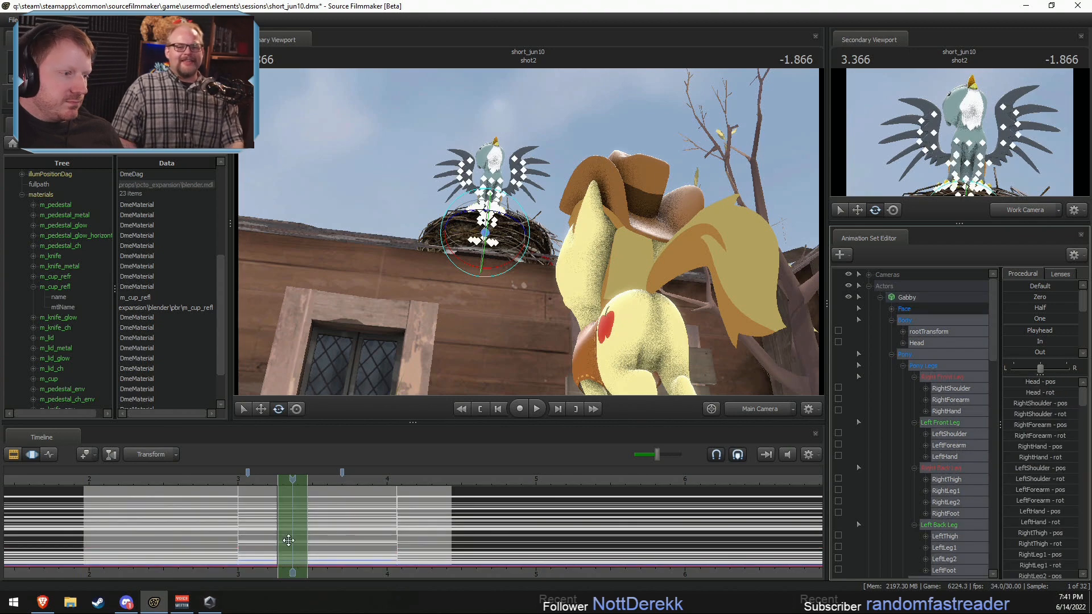
left_click_drag(276, 526, 272, 525)
Step: Select all of Gabby's controls in shot5 and set the time selection from about 9.27 to 9.67 s
key("F2")
left_click_drag(399, 481, 705, 527)
left_click(715, 534)
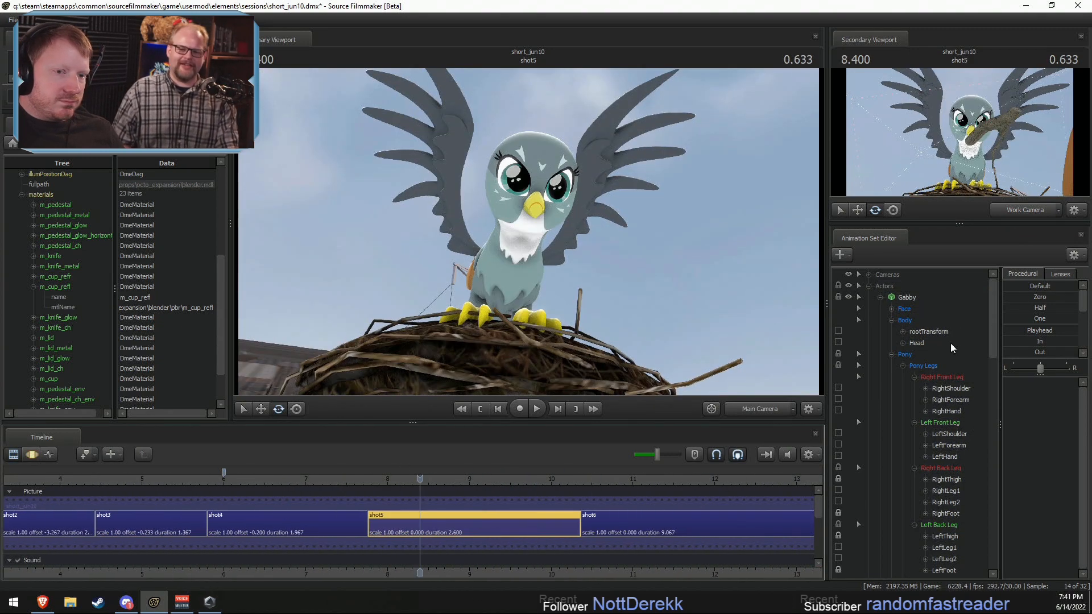
left_click(910, 299)
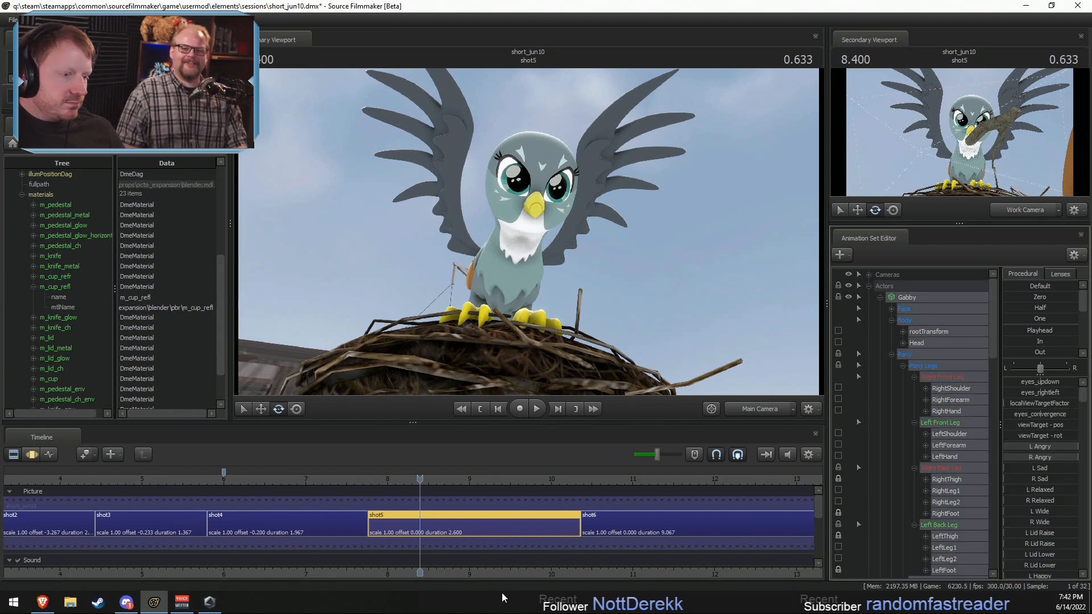
key("F3")
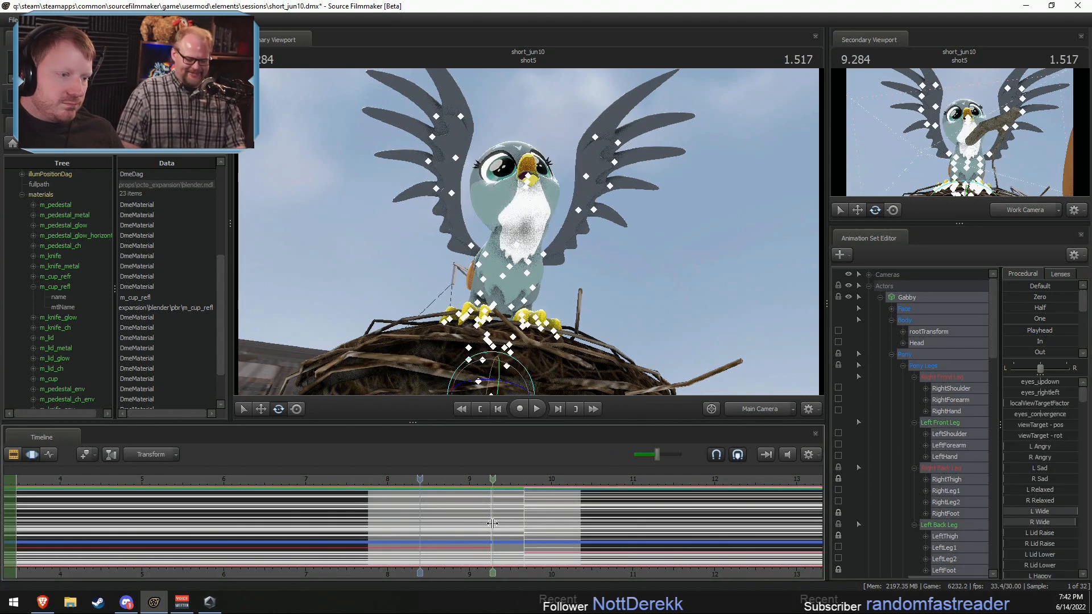
left_click_drag(492, 529, 554, 519, "shift")
scroll(501, 526, "up", 4)
left_click_drag(459, 481, 516, 495)
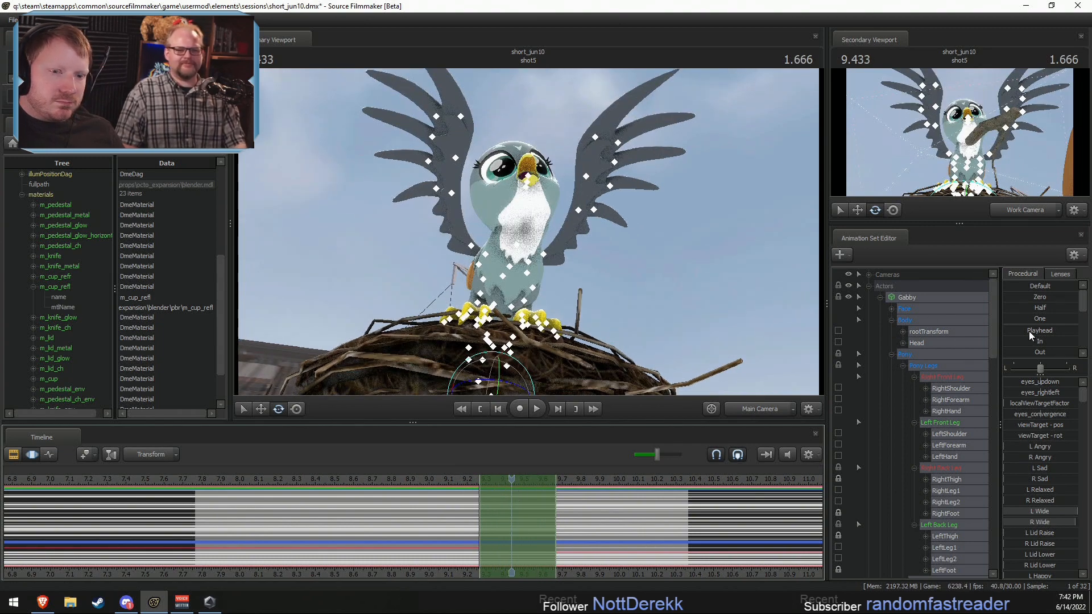
Step: Paste the copied shot2 pose onto Gabby over the time selection around 9.433 s in shot5
scroll(1025, 329, "down", 1)
scroll(1020, 341, "down", 1)
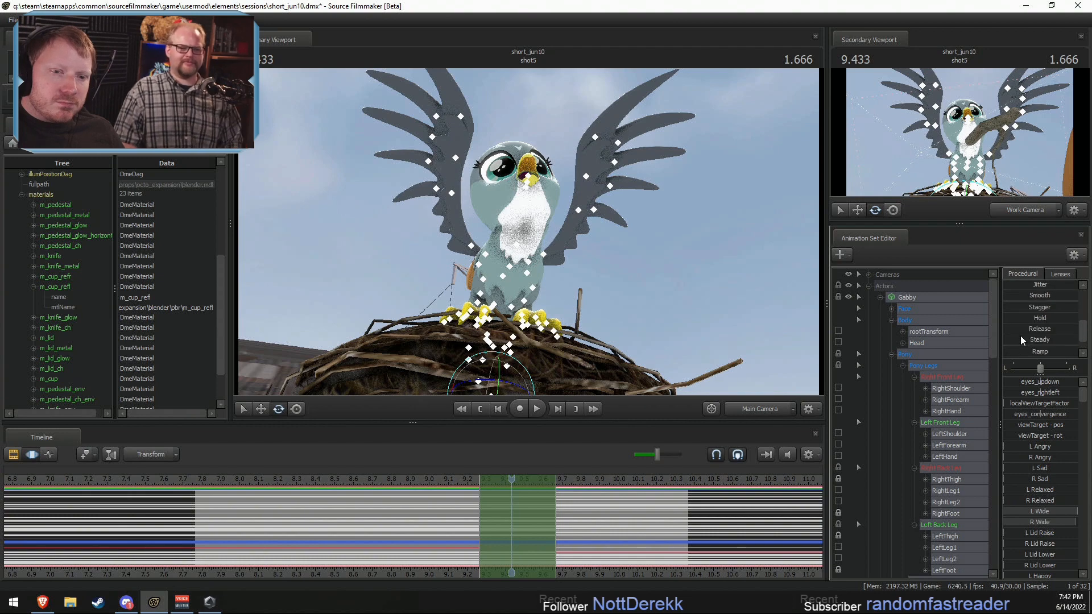
left_click(1014, 296)
left_click_drag(1065, 296, 1038, 297)
left_click_drag(448, 479, 512, 481)
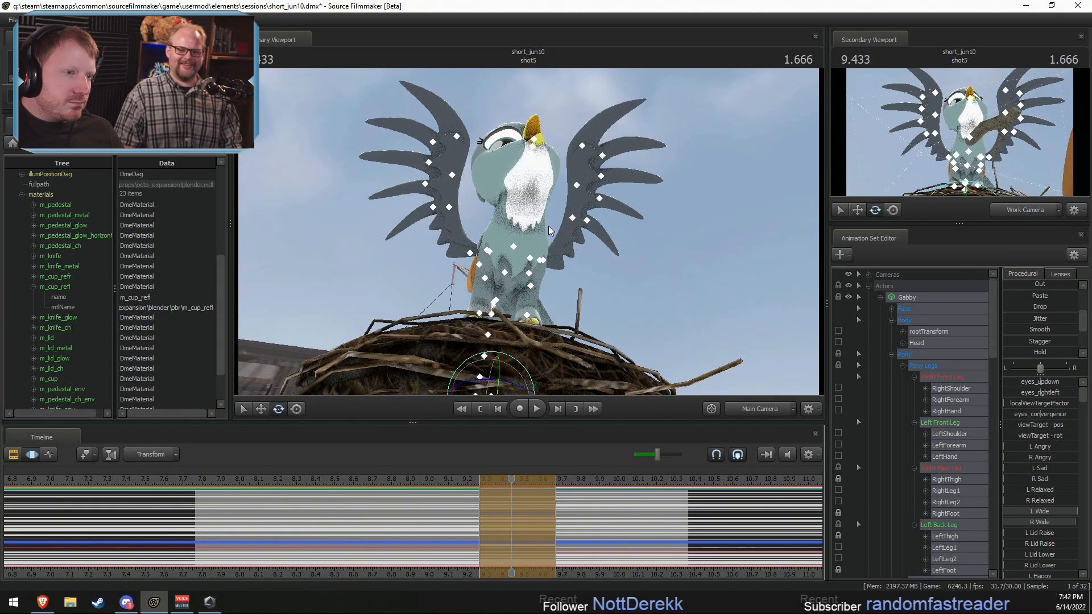
Step: Rotate Gabby's Head toward the camera in the shot5 time selection at 9.433 s, and play back the motion
left_click(509, 192)
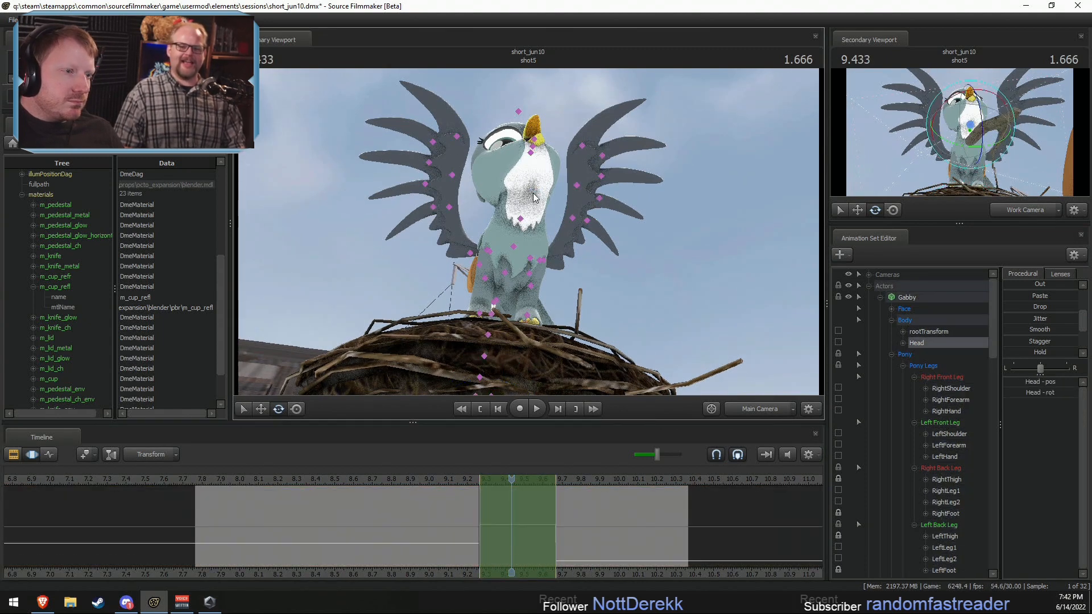
left_click(516, 210)
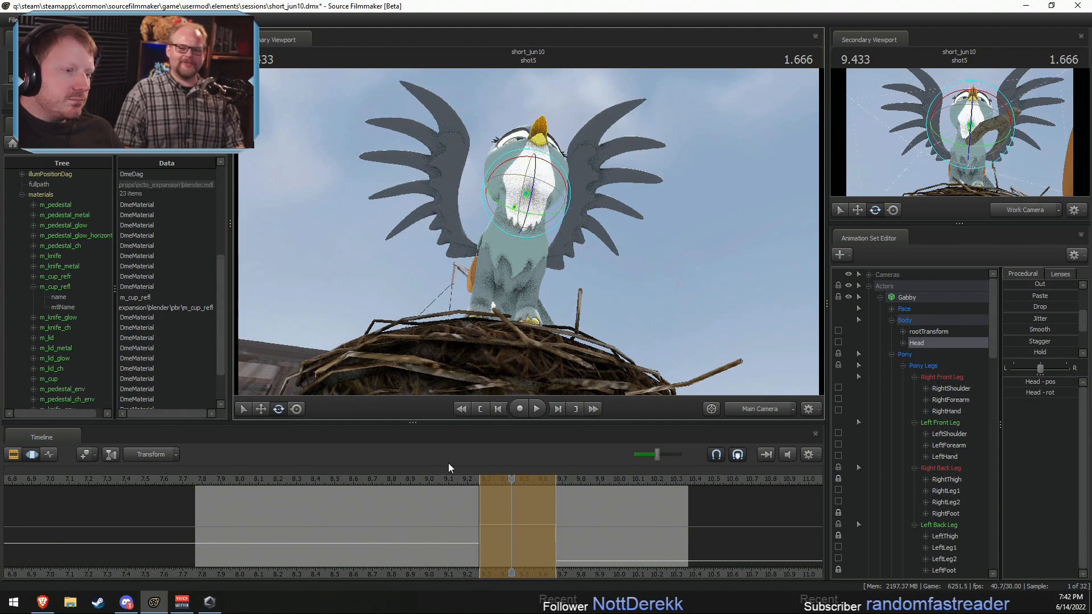
key("space")
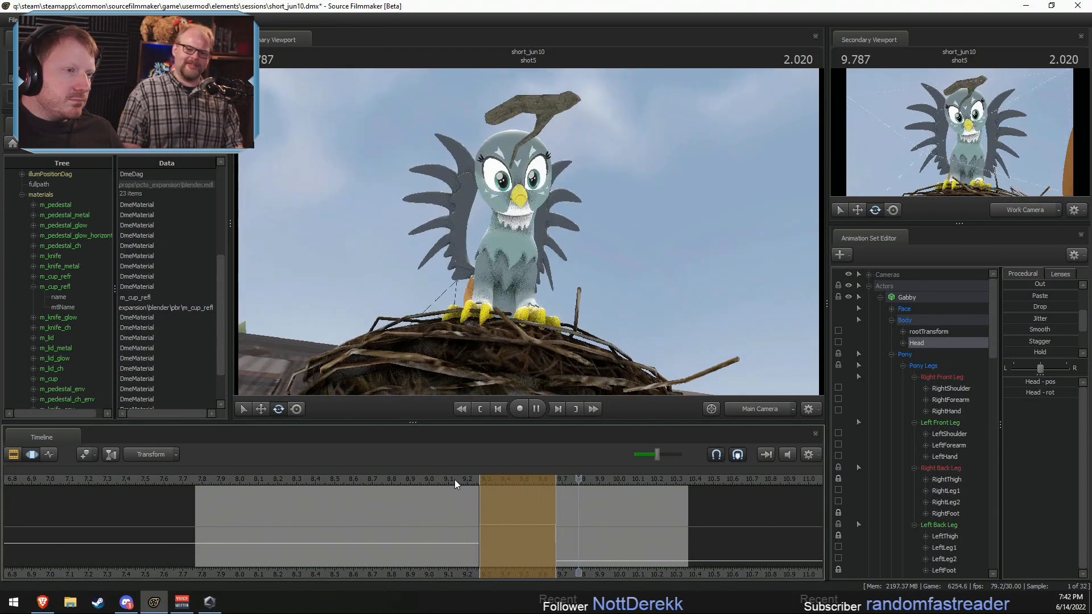
key("space")
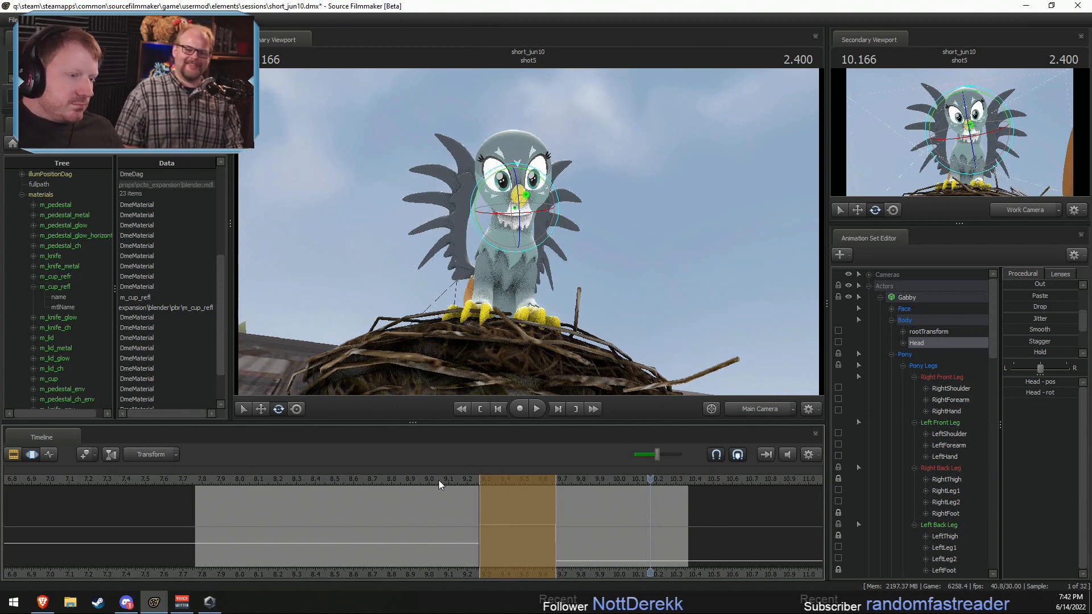
key("space")
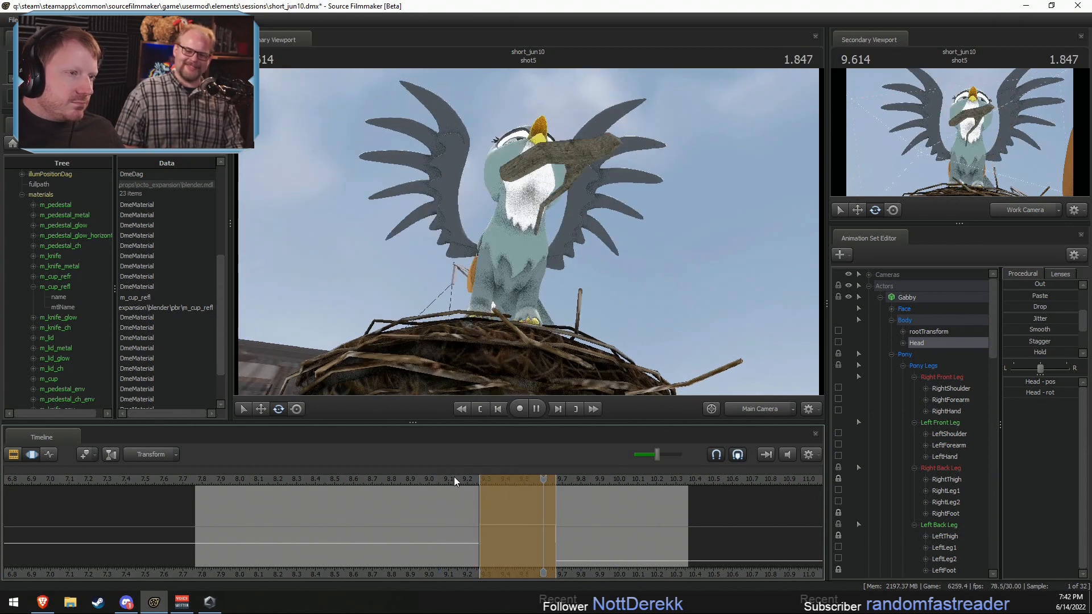
Step: Reset Gabby's Upper Face controls over the shot5 time selection at 9.333 s, and set L and R Eye Closer to fully closed
key("space")
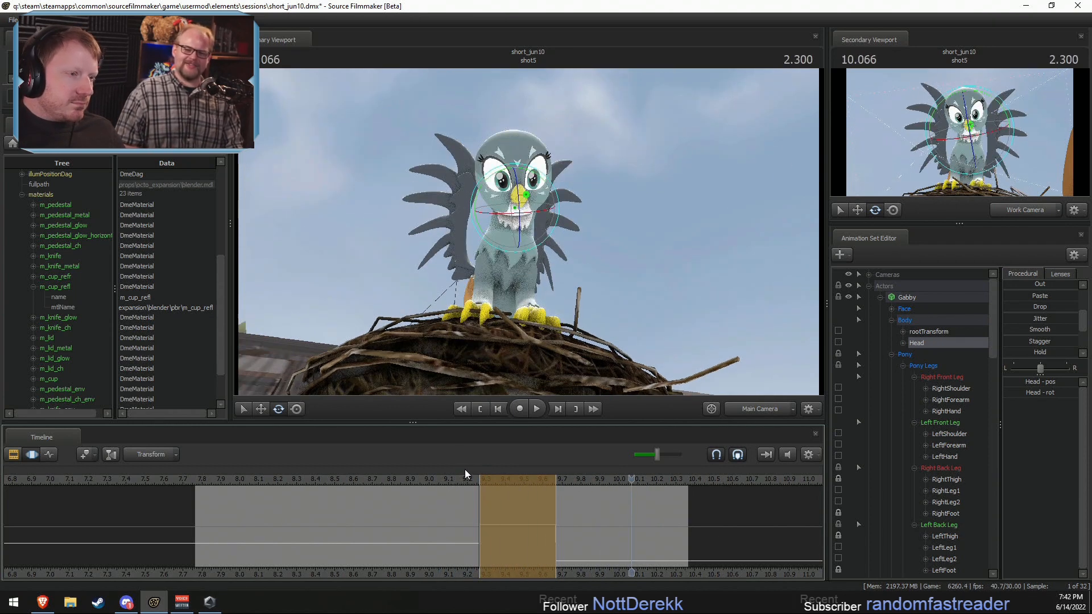
key("space")
key("space")
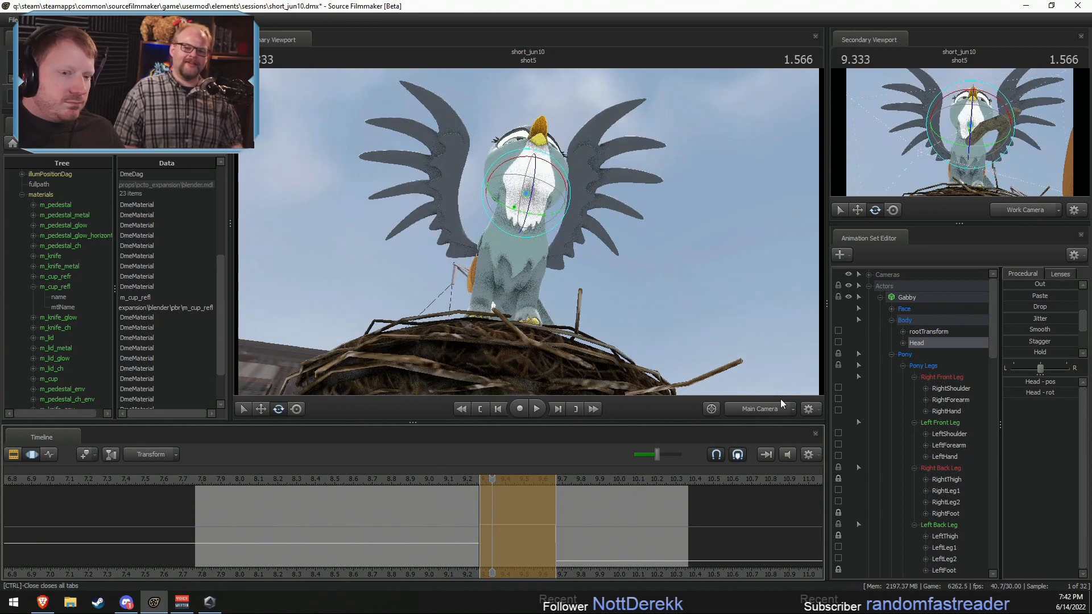
left_click(908, 309)
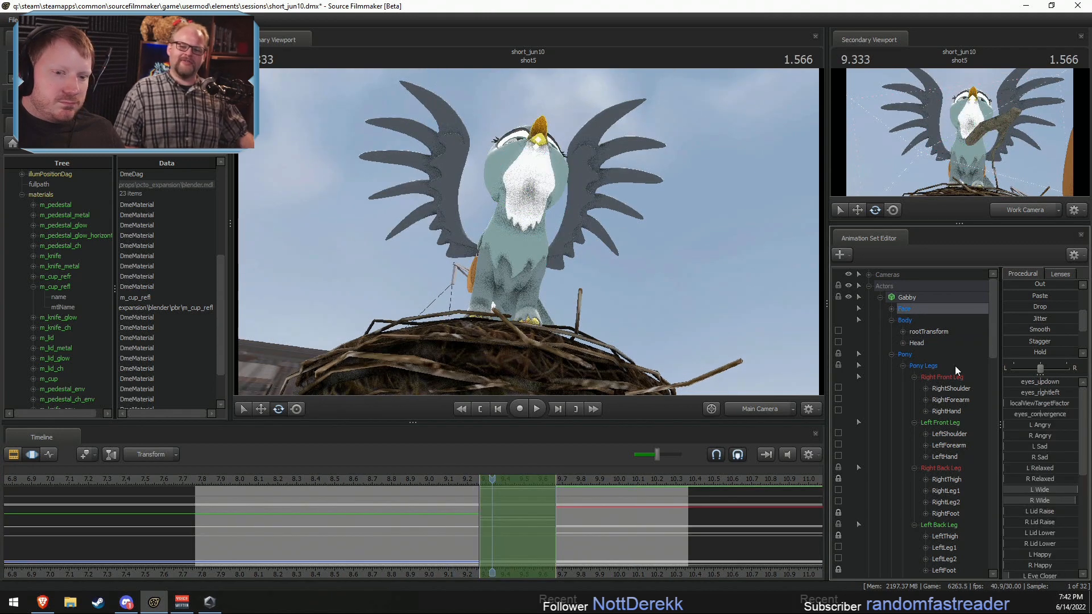
left_click(890, 309)
left_click(927, 332)
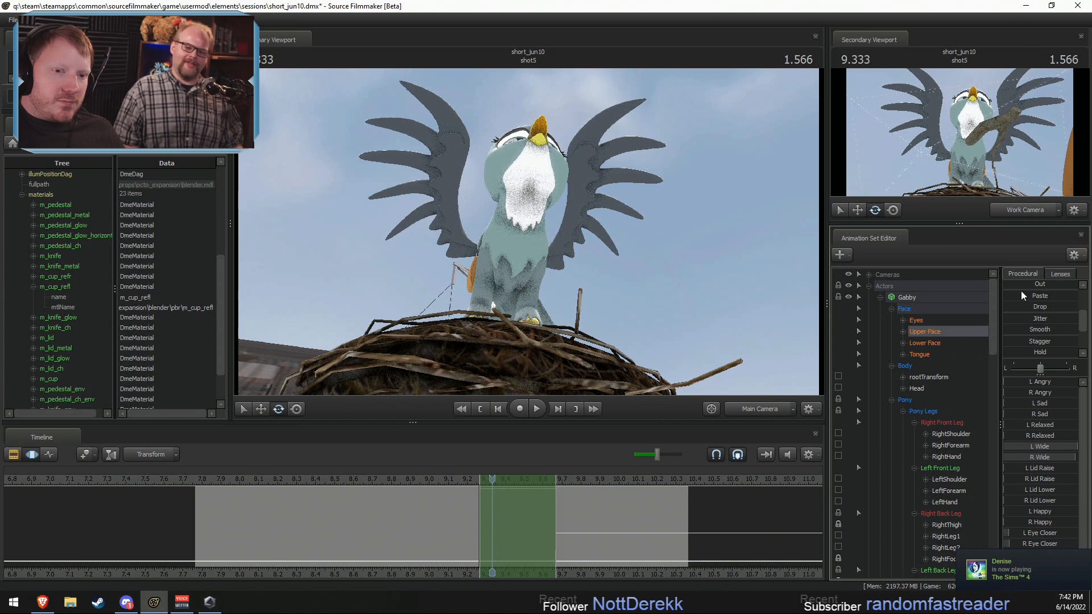
scroll(1012, 311, "up", 3)
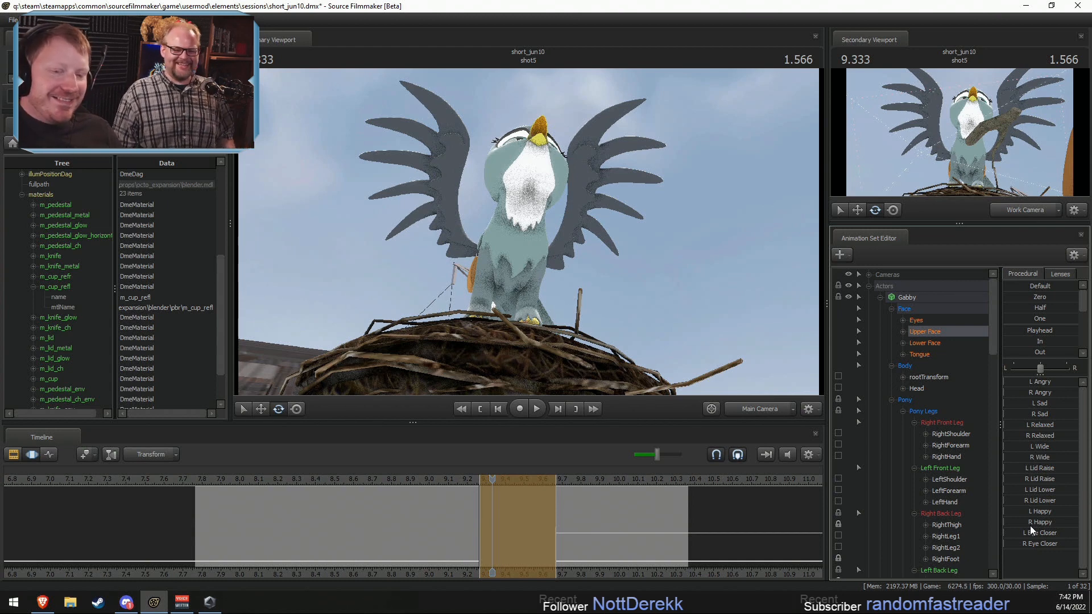
left_click_drag(1012, 532, 1077, 544)
Step: Play back shot5 to review Gabby's closed eyes during the head-back pose
key("space")
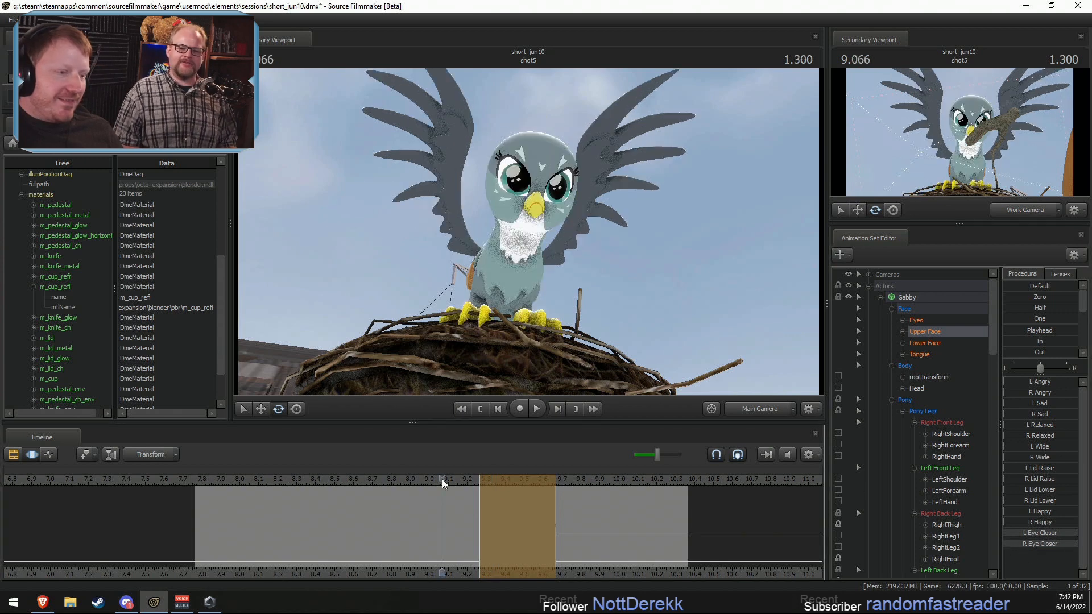
key("space")
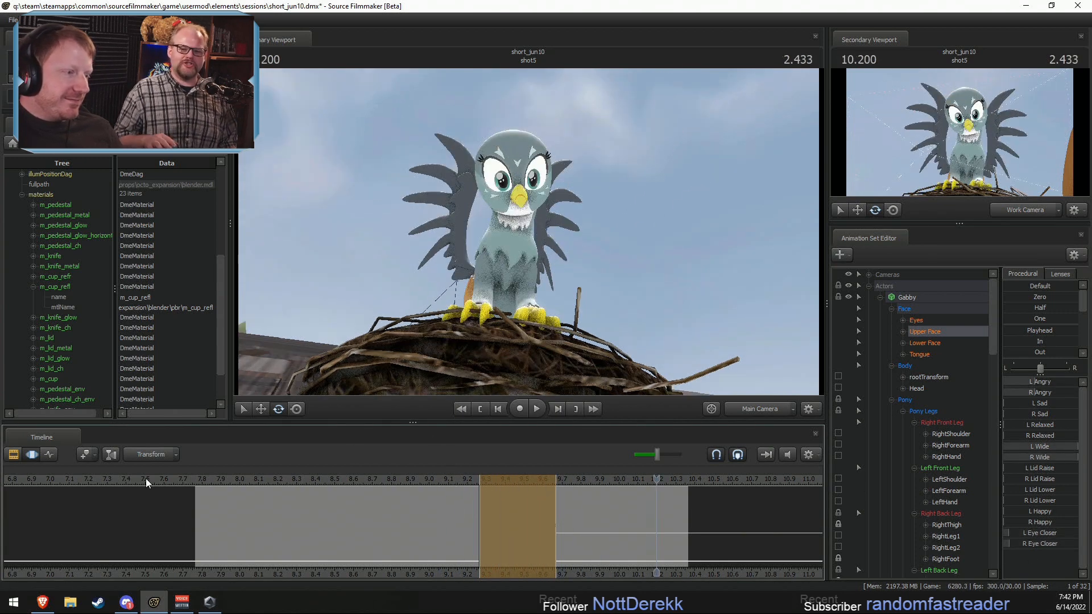
key("F2")
left_click(207, 478)
key("F3")
key("space")
key("space")
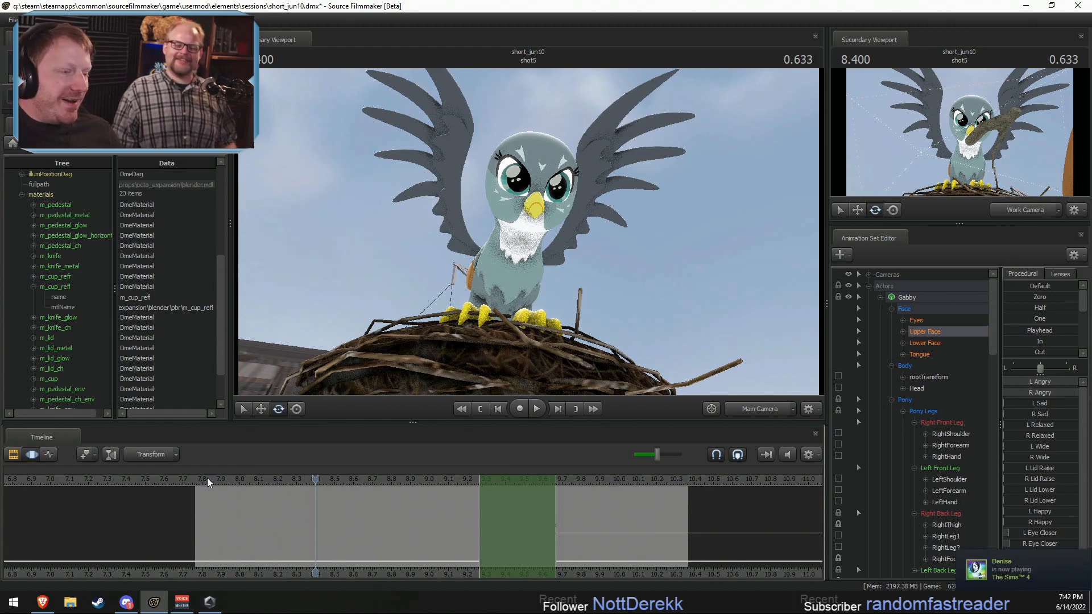
Step: Review the cut from shot4 into shot5 and play it back repeatedly to judge how long Gabby holds still before being hit
scroll(208, 478, "down", 5)
left_click(249, 476)
left_click_drag(249, 476, 258, 480)
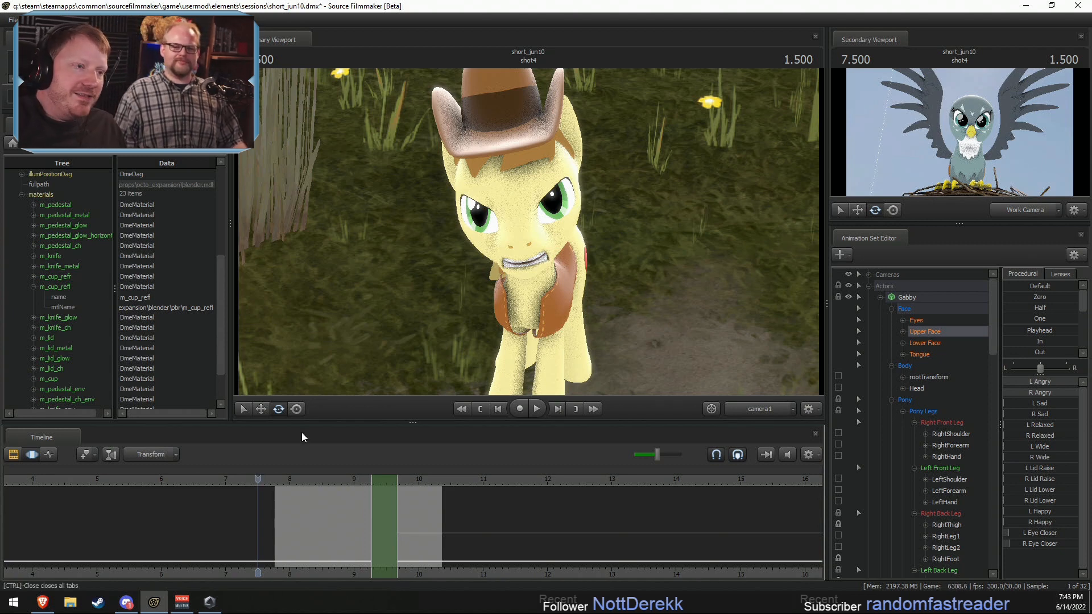
left_click(275, 480)
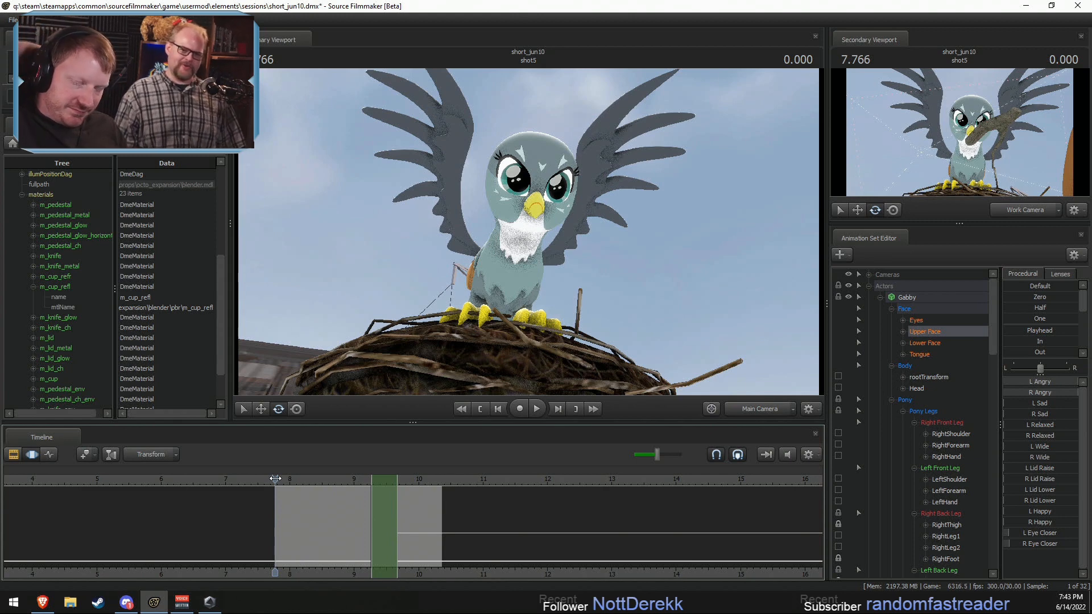
left_click(333, 482)
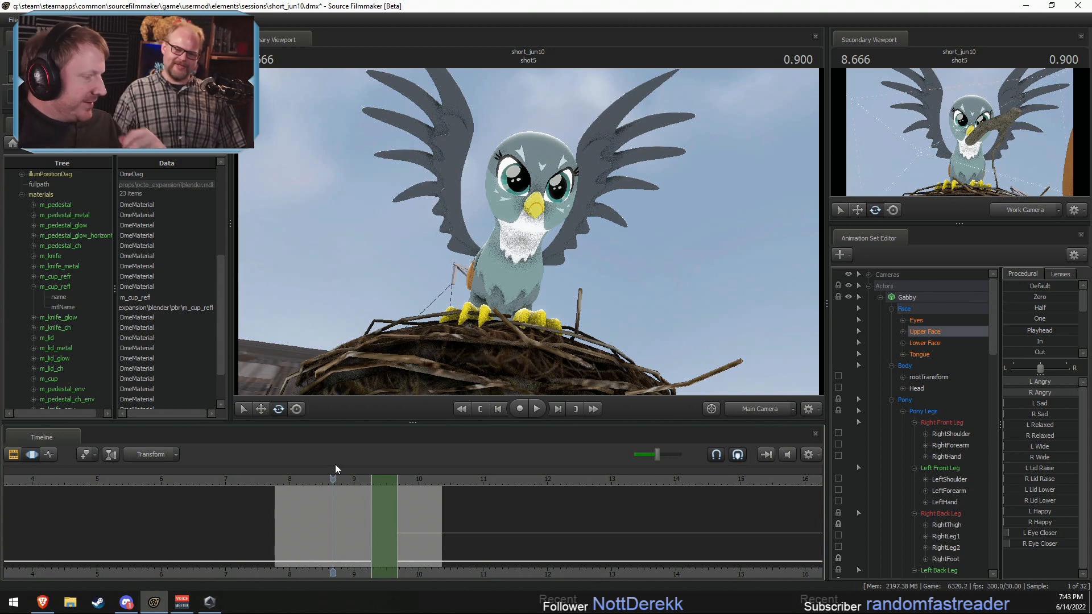
left_click(322, 482)
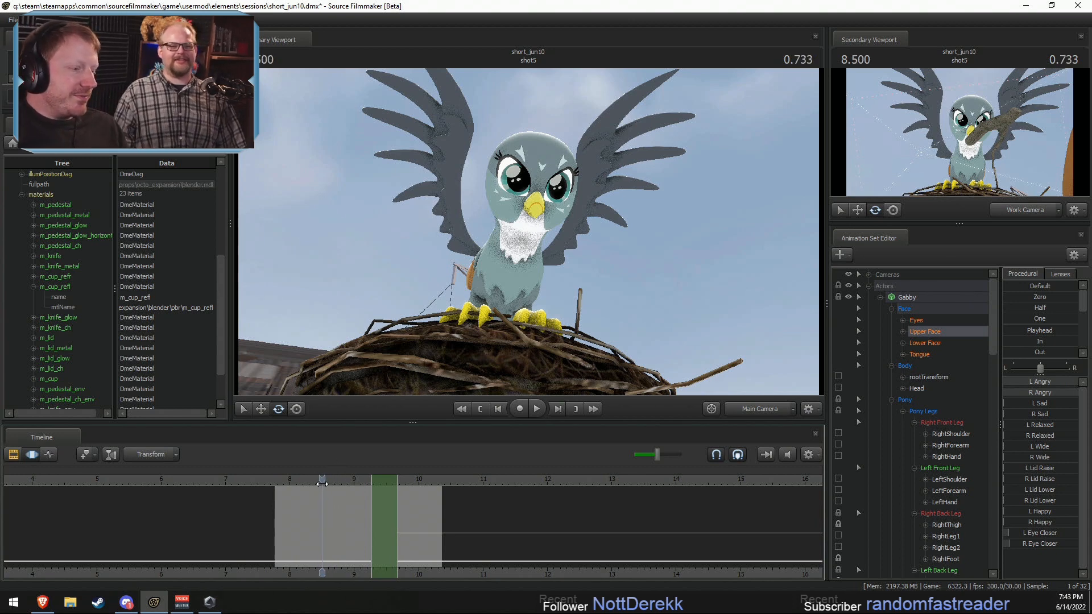
key("space")
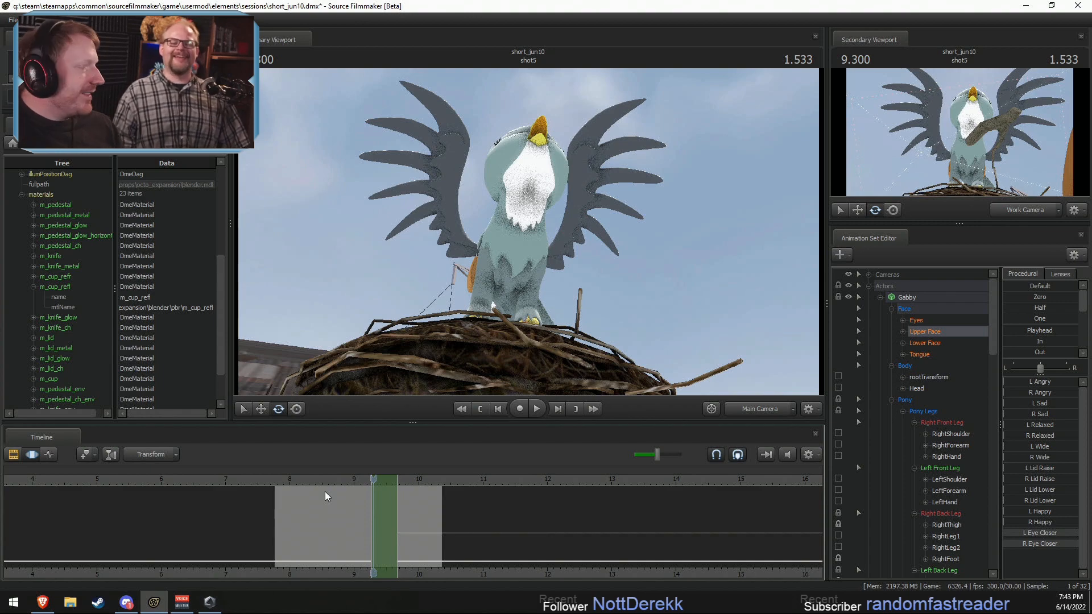
key("space")
key("space")
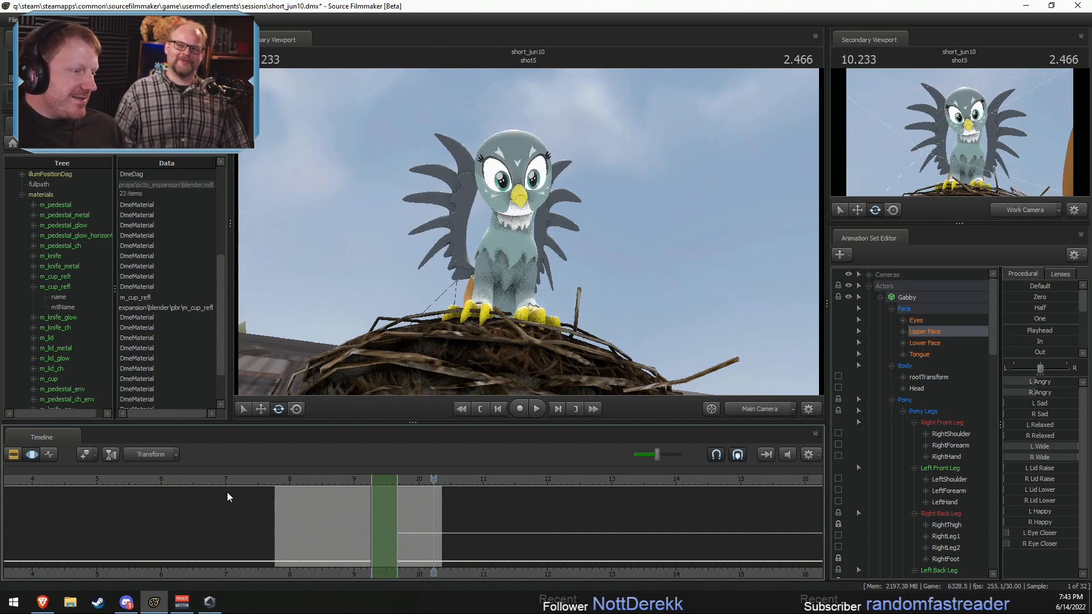
left_click(200, 480)
key("space")
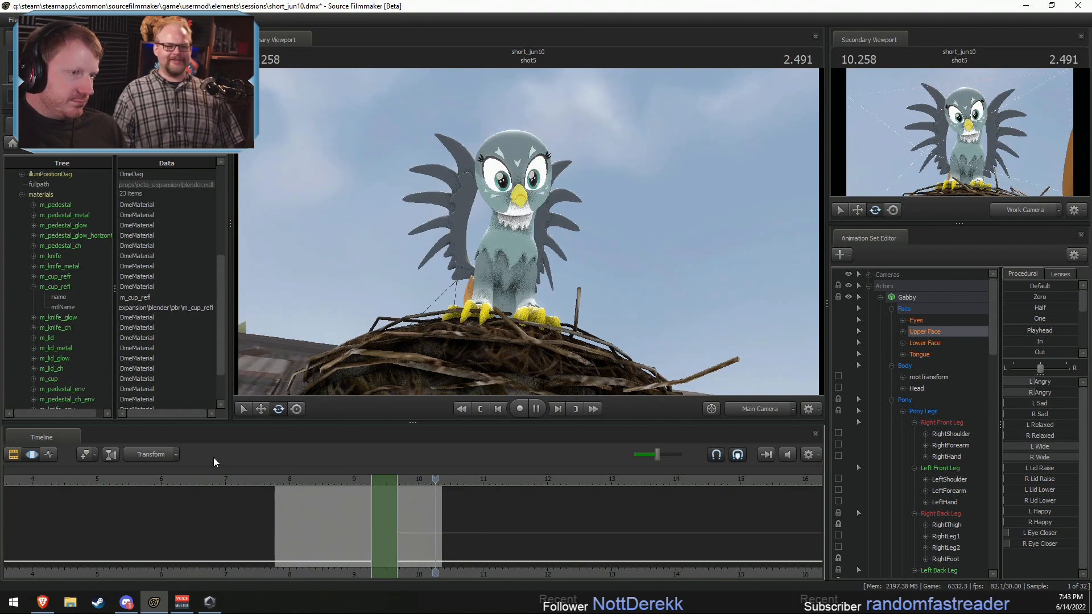
key("space")
Step: Ripple-trim the start of shot5 to offset 0.300 and duration 2.300, and play back the cut
key("F2")
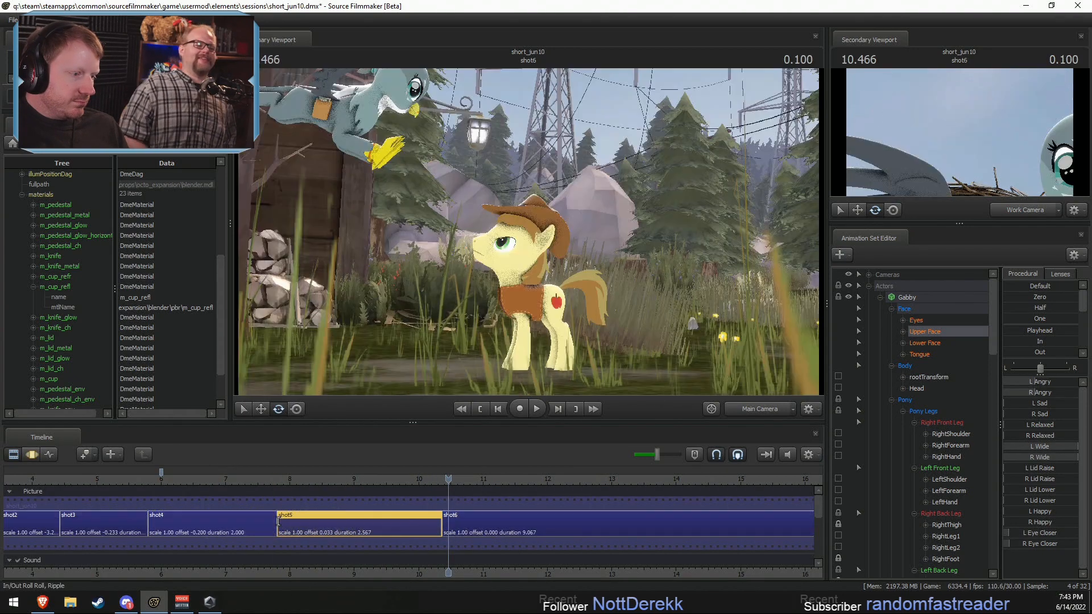
left_click_drag(278, 521, 295, 521)
left_click(279, 477)
key("space")
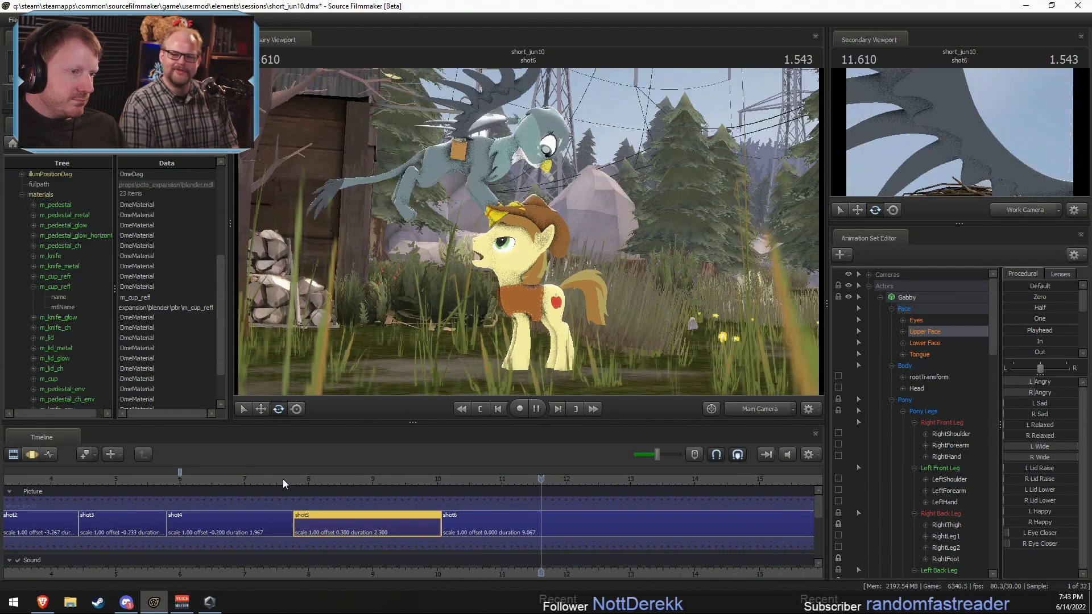
key("space")
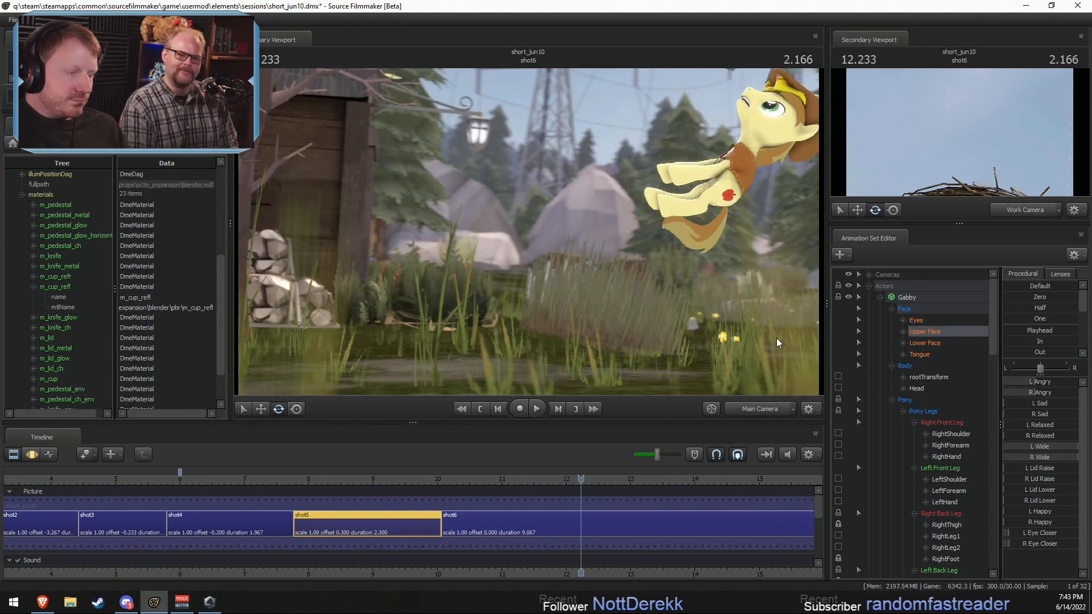
Step: Play back the short from its beginning and again through shot3, shot4 and shot5 to examine the pacing
scroll(182, 485, "down", 4)
left_click(194, 481)
key("space")
key("F3")
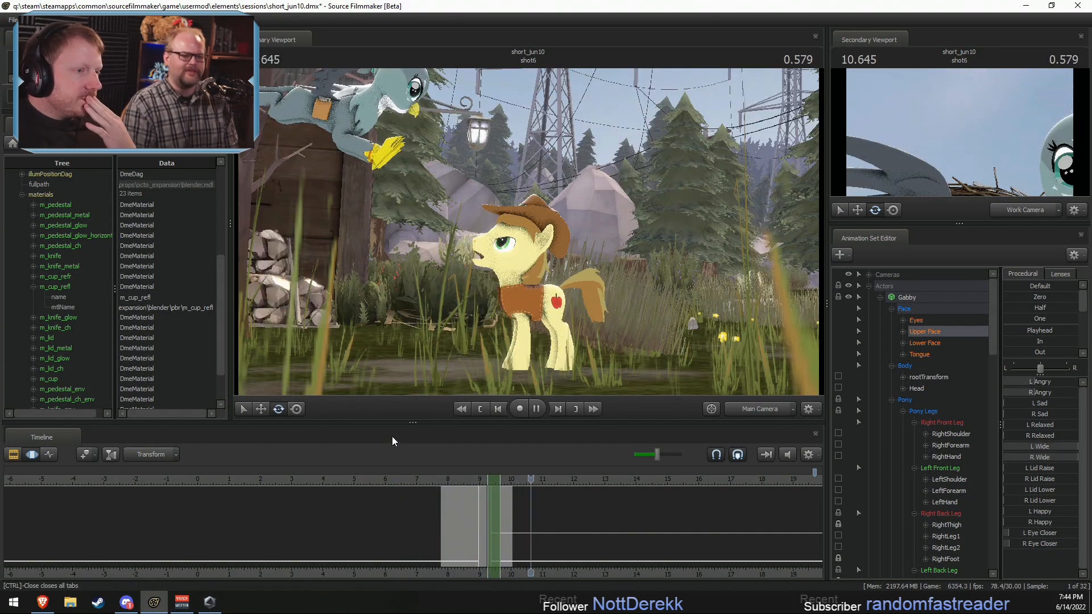
left_click(336, 479)
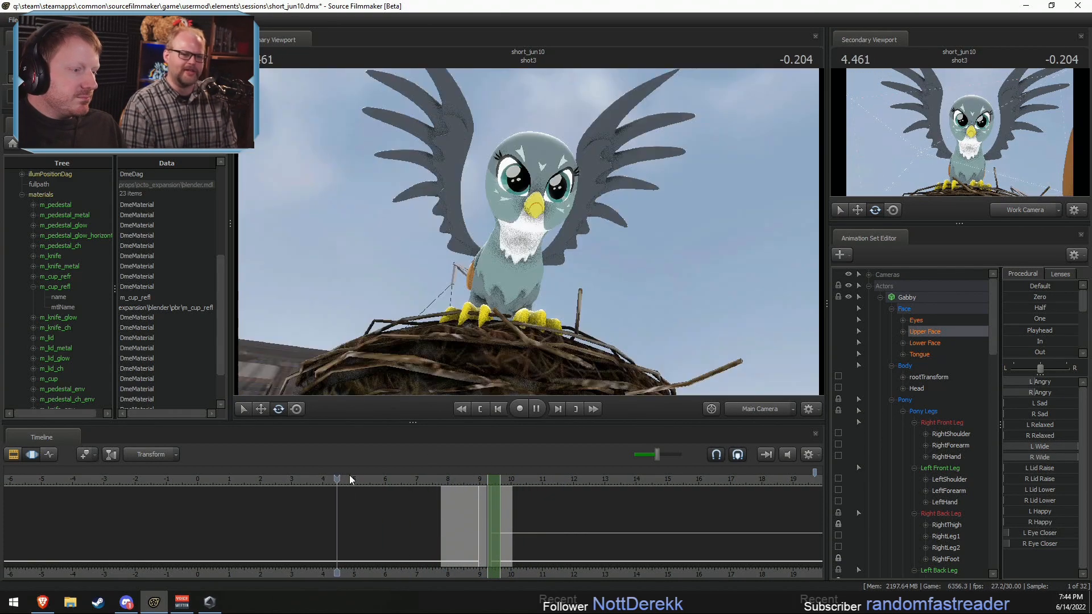
left_click_drag(364, 478, 275, 483)
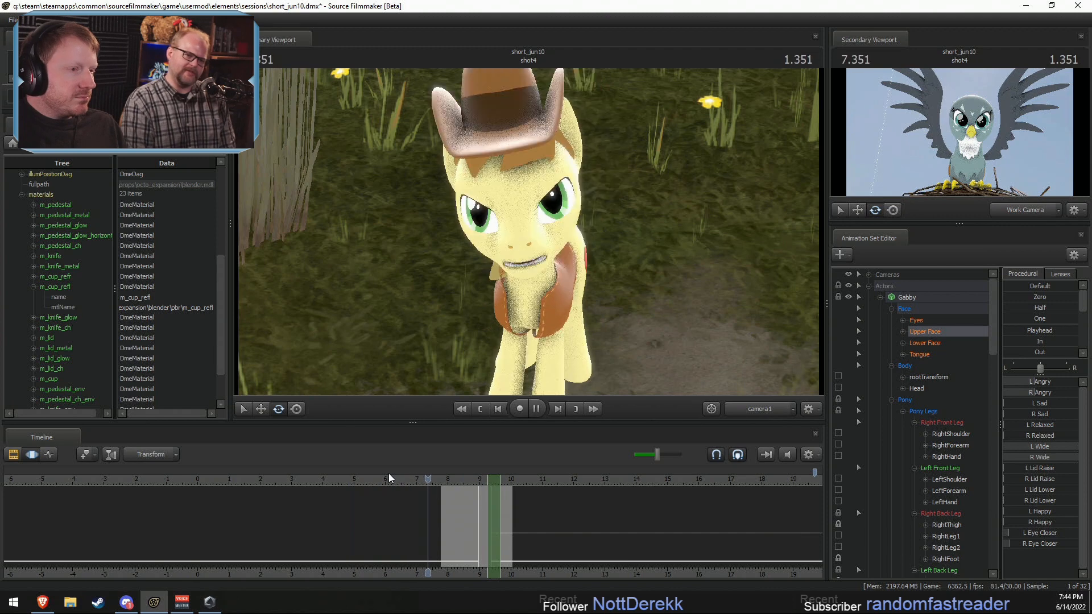
key("space")
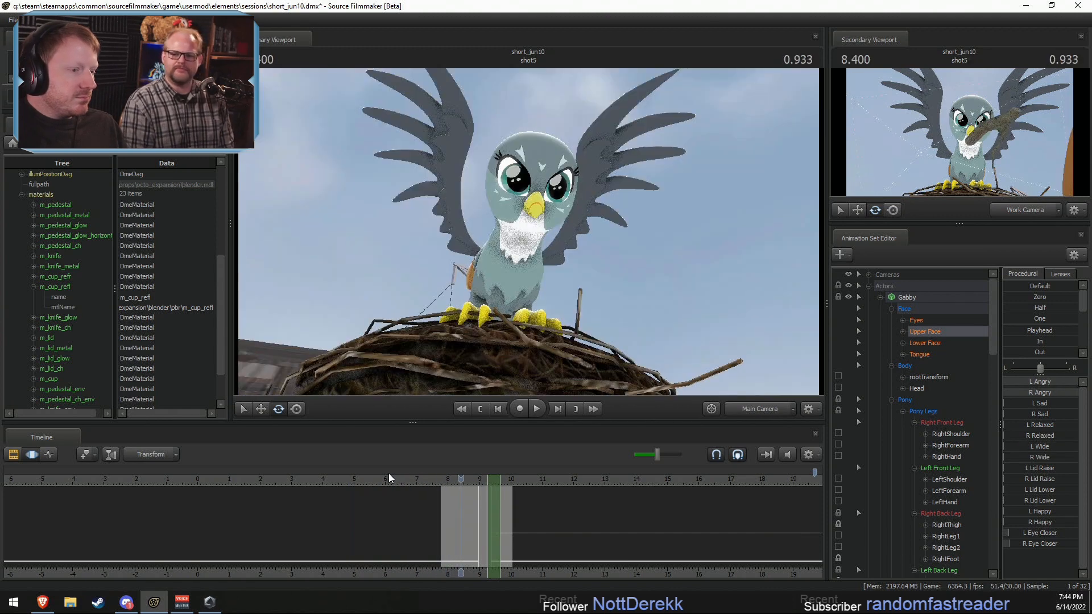
key("space")
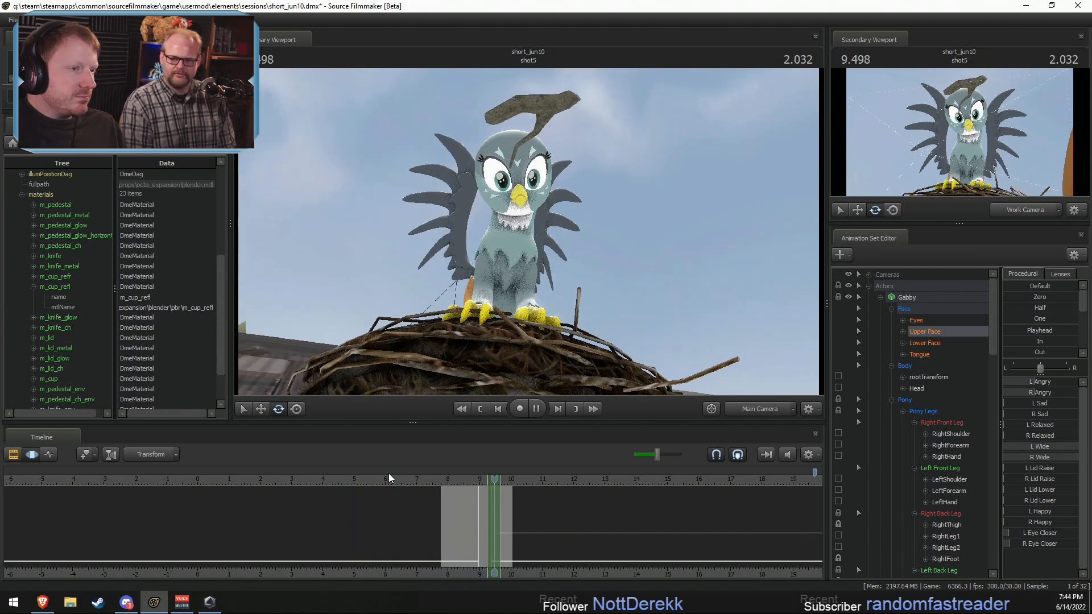
key("space")
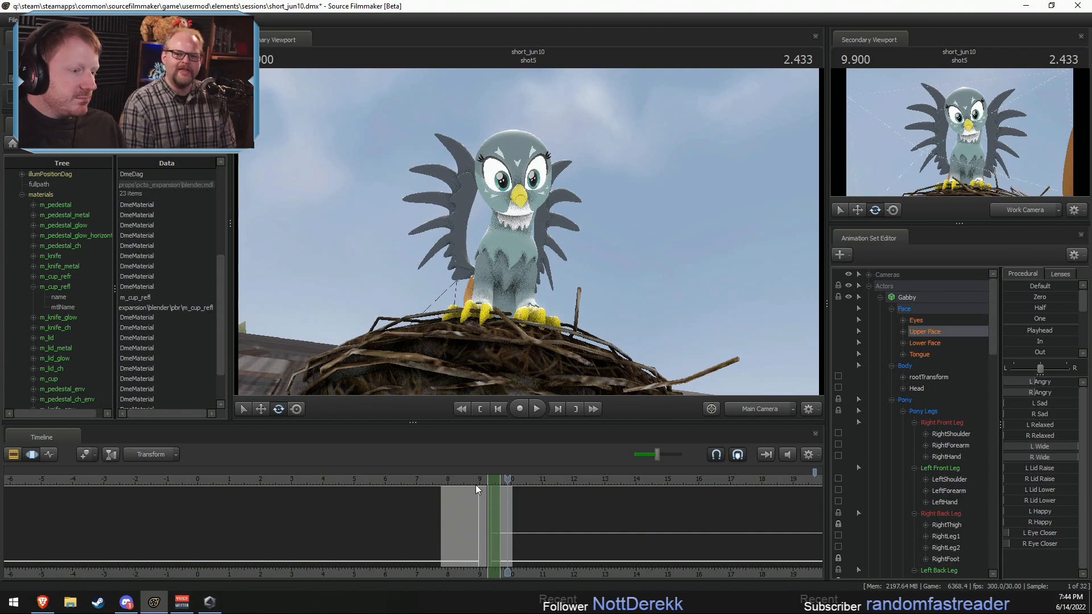
Step: Ripple-trim the start of shot5 further to offset 0.600, and play back through shot6
left_click(443, 480)
key("F1")
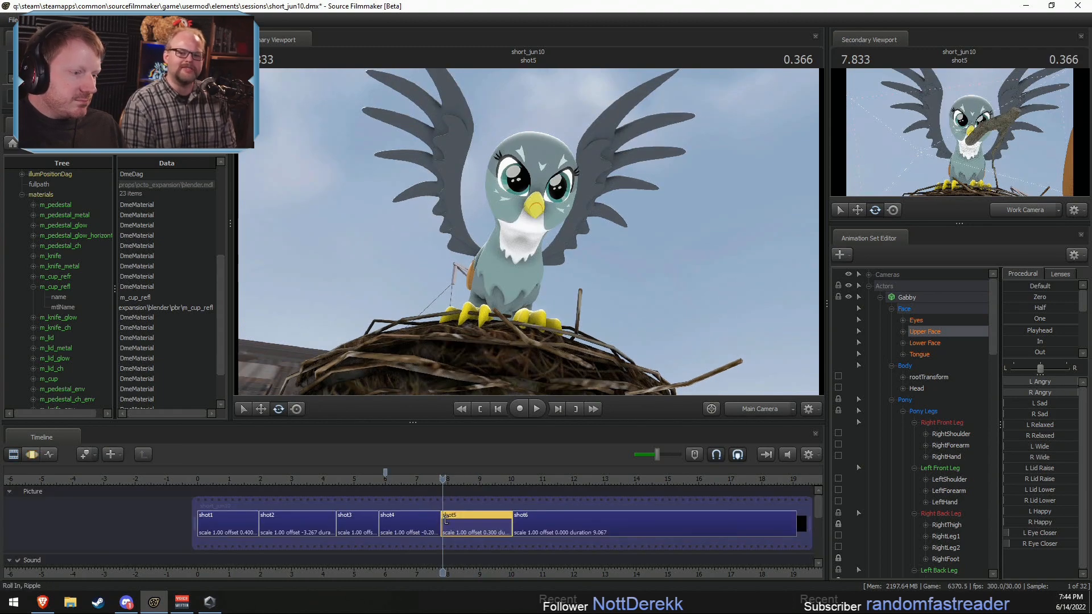
left_click_drag(446, 519, 434, 492)
key("space")
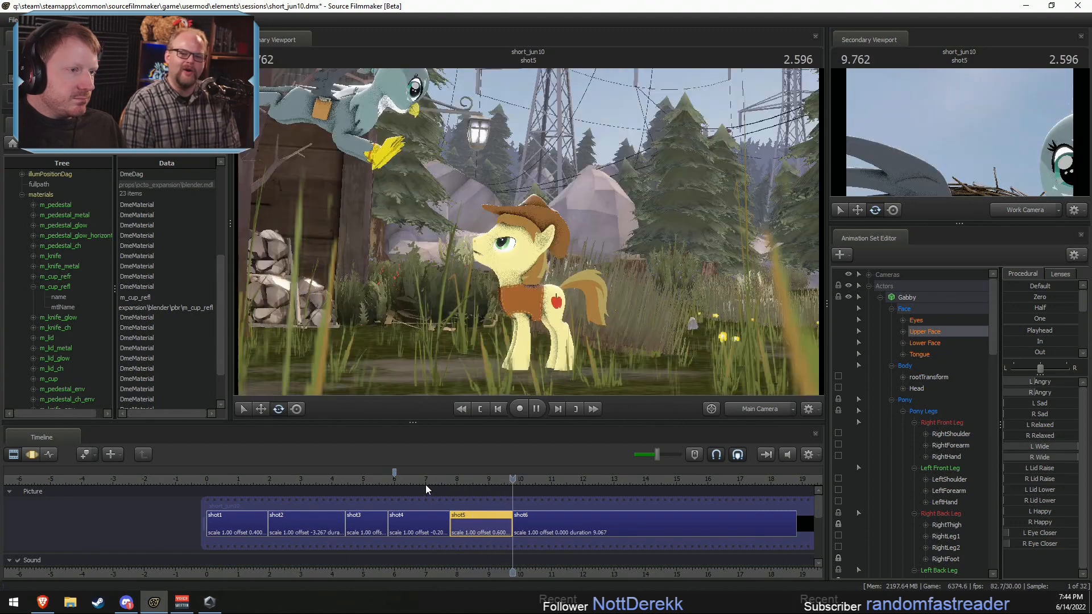
left_click(504, 475)
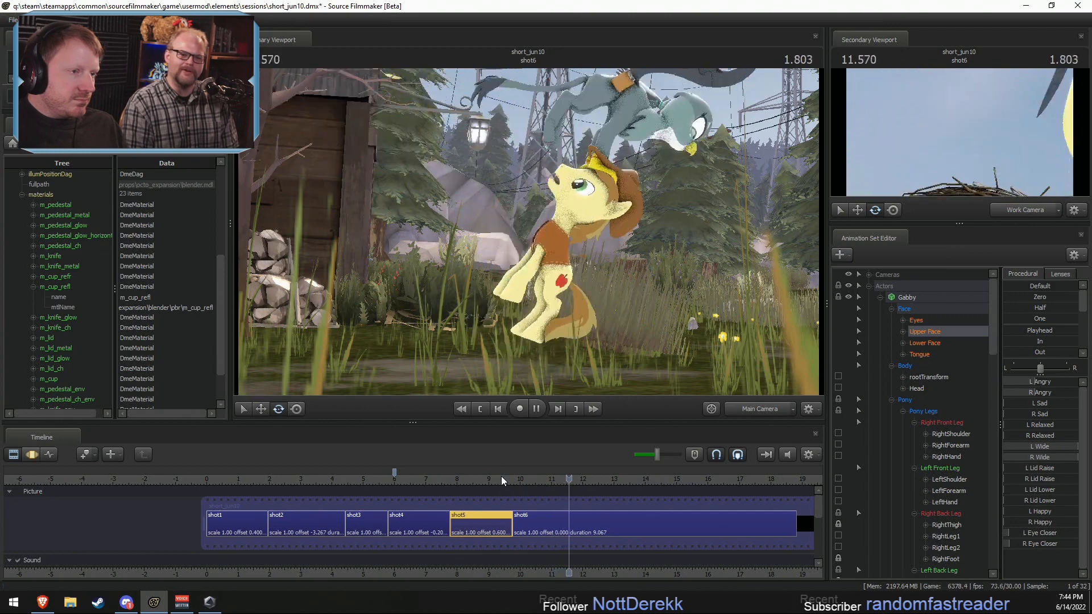
key("space")
Step: Shorten the end of shot6 and the end of the whole sequence to about 11.67 s
scroll(584, 469, "down", 3)
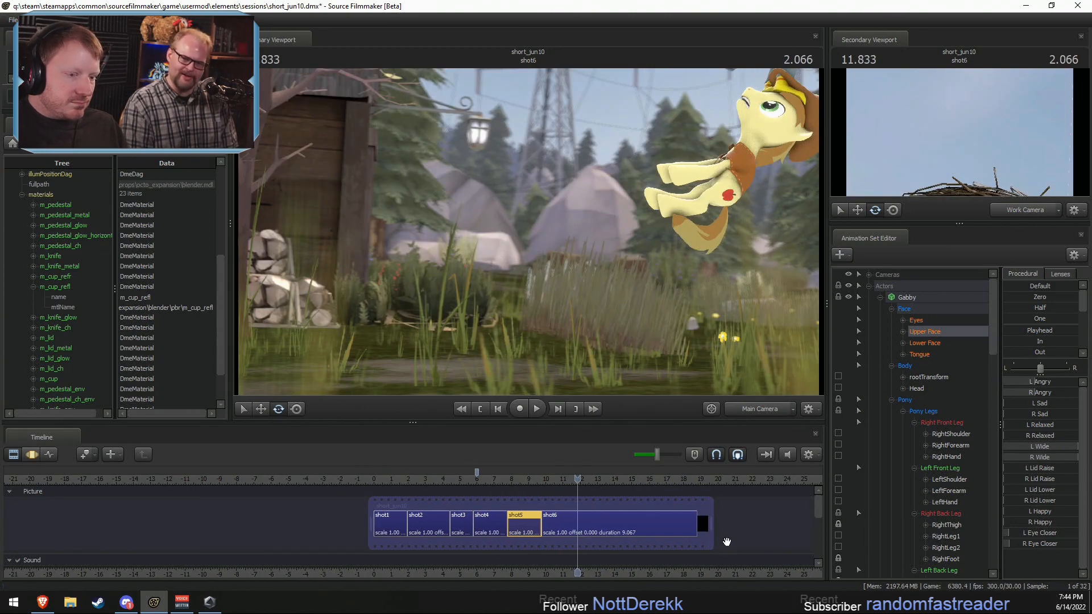
scroll(702, 535, "up", 3)
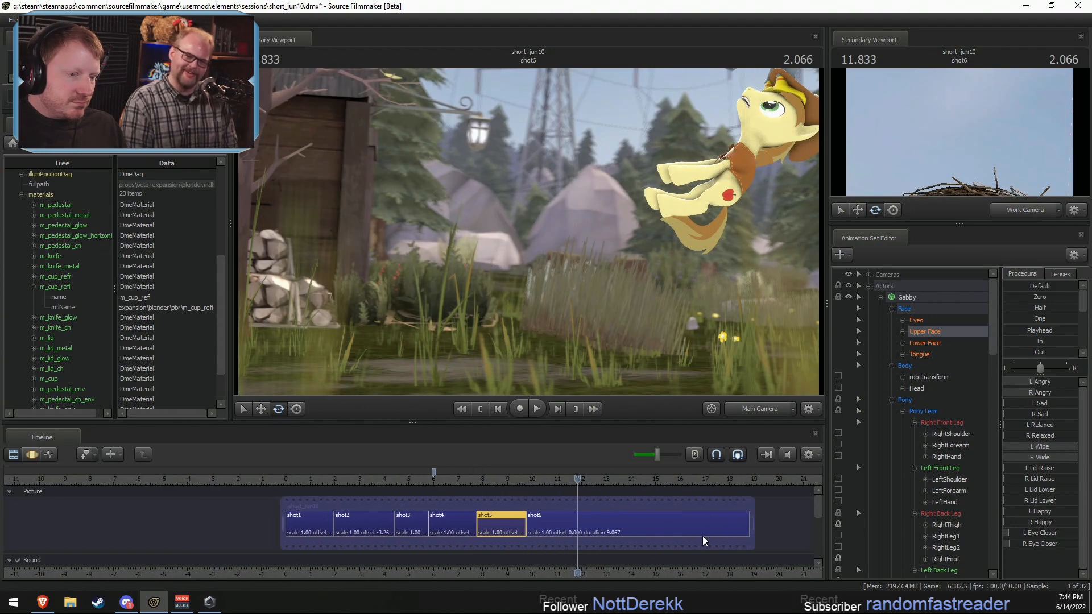
left_click(526, 483)
key("space")
middle_click_drag(615, 571, 497, 573)
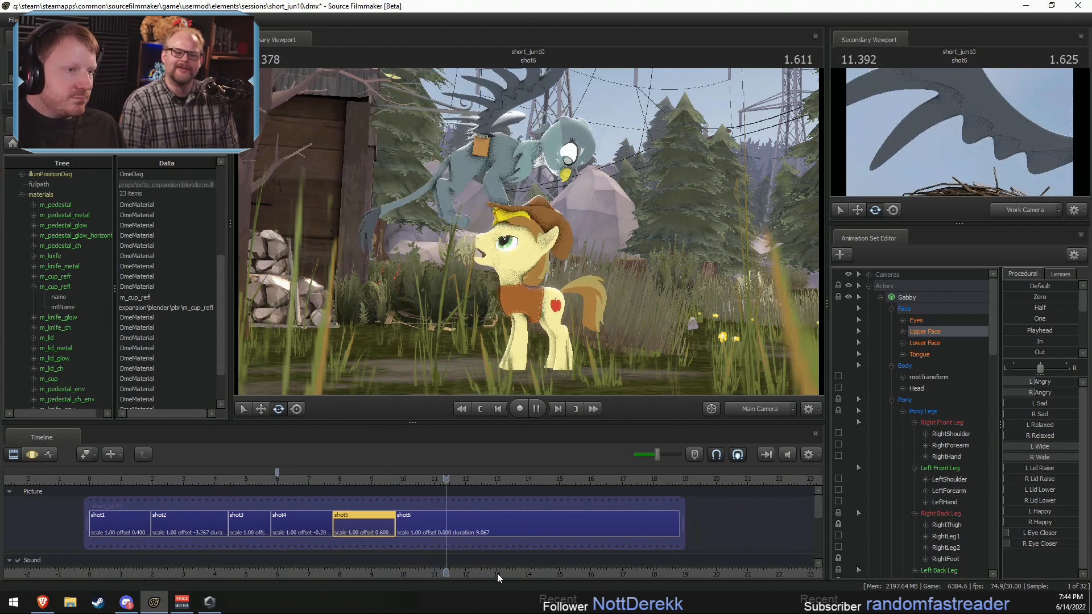
left_click_drag(428, 477, 455, 486)
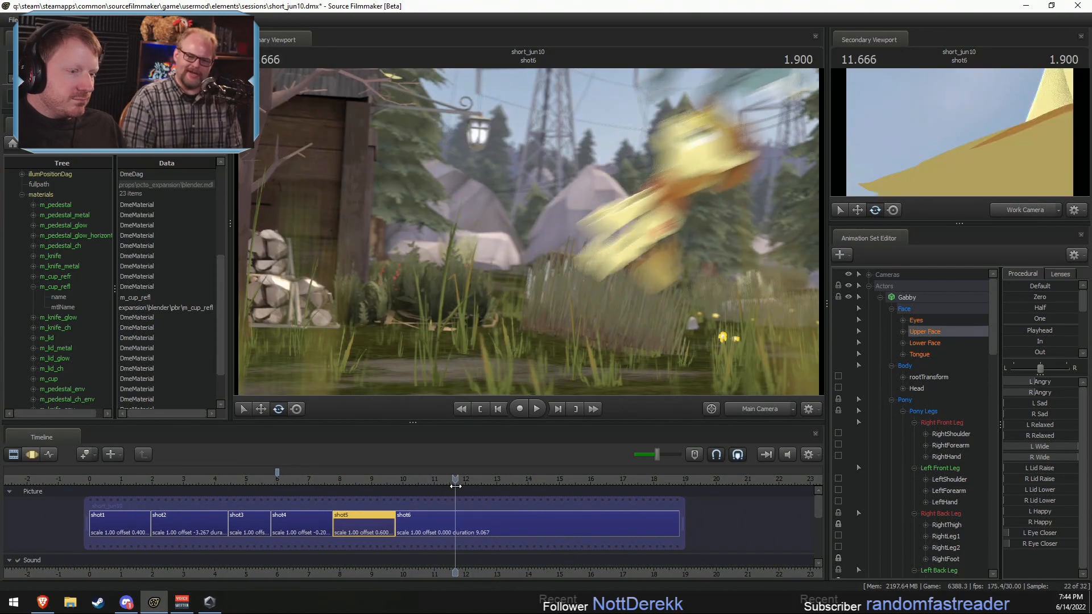
left_click_drag(678, 525, 457, 527)
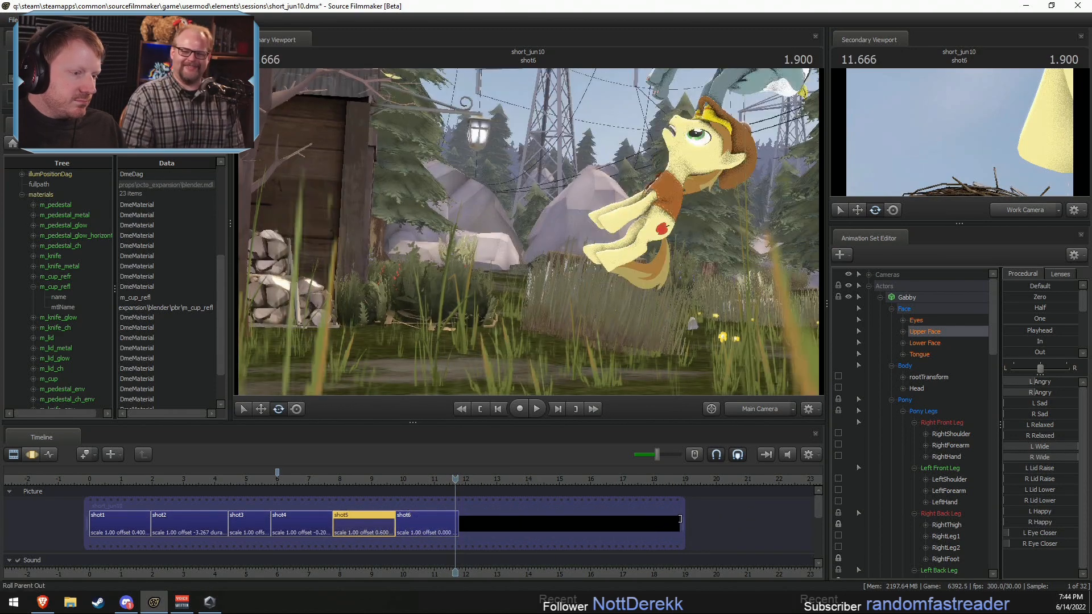
left_click_drag(680, 523, 462, 523)
Step: Play back the start of shot6 repeatedly and examine the Dialog and Effects sound clips around it
left_click(444, 486)
key("space")
left_click(431, 477)
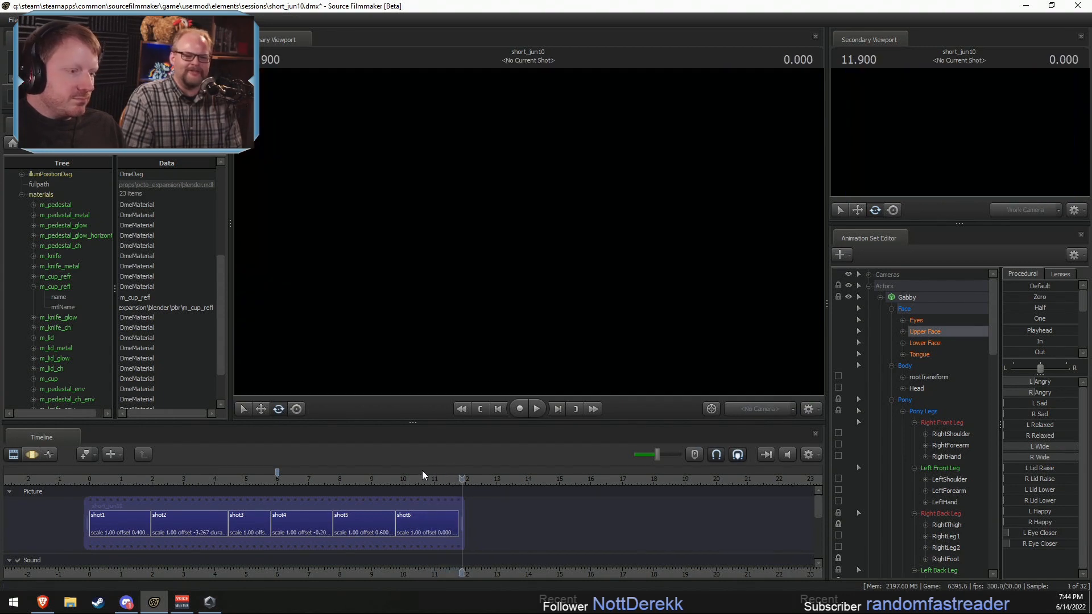
left_click(404, 480)
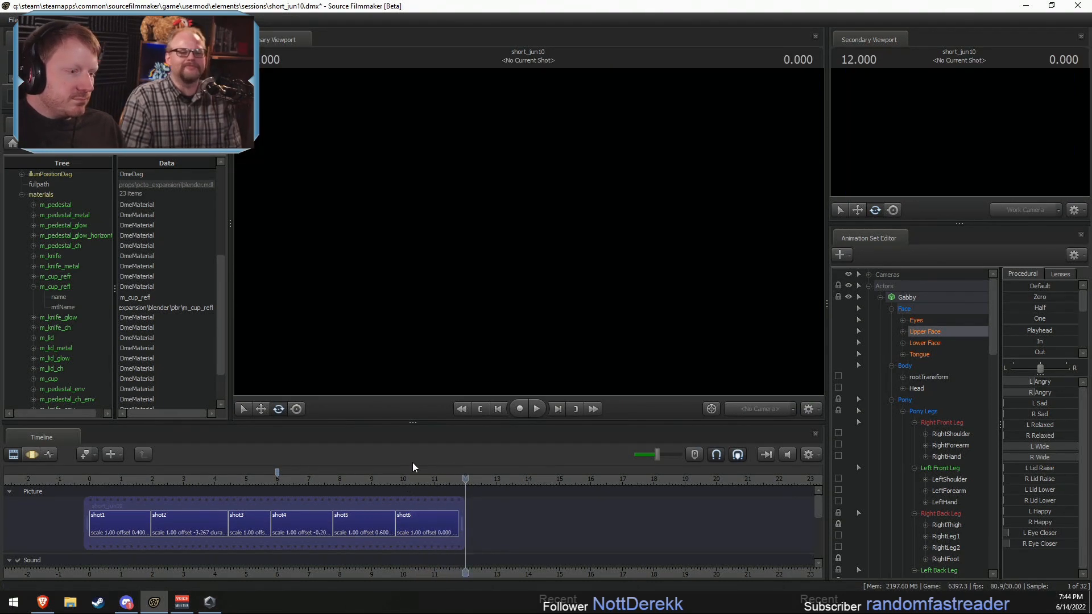
left_click(401, 484)
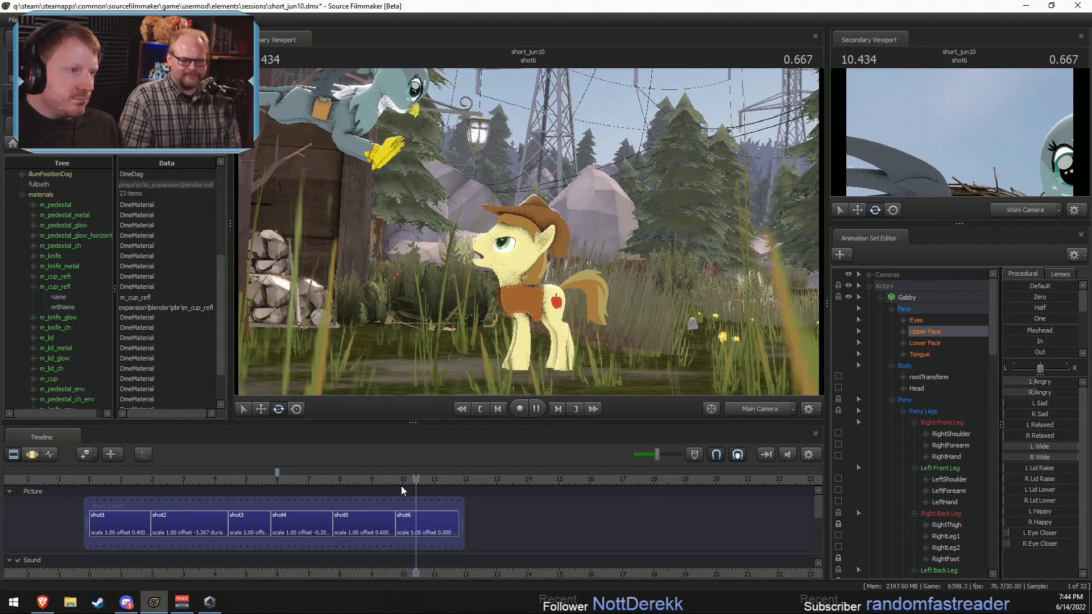
mouse_move(816, 517)
left_mouse_down()
mouse_move(839, 541)
mouse_move(818, 533)
left_mouse_up()
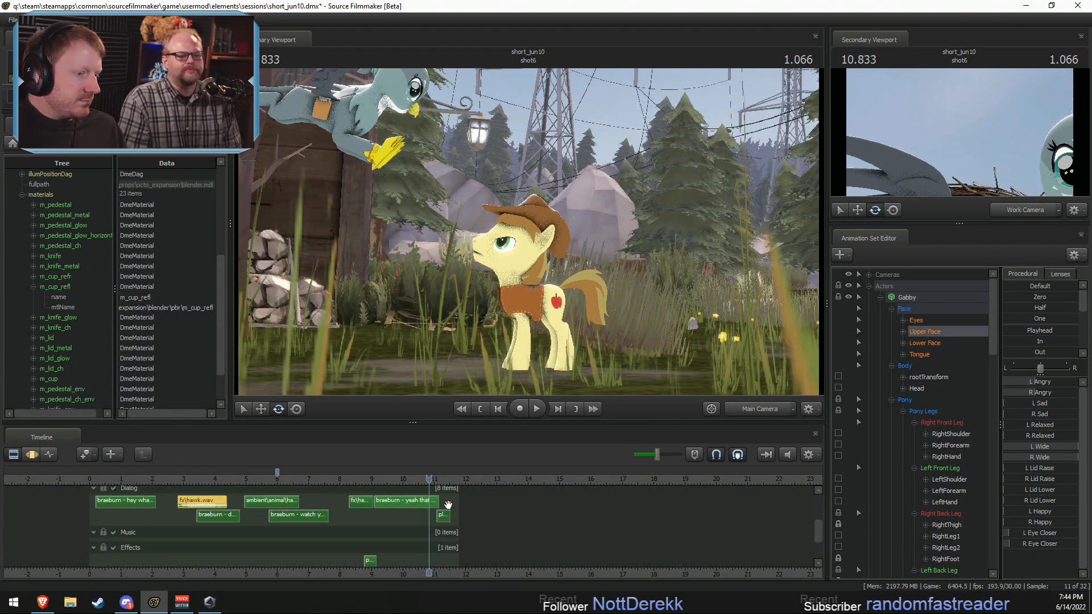
Step: Paste a copy of the fx\hawk.wav sound at the end of the Dialog track and shift it slightly earlier, starting at about 10.9 s
left_click_drag(430, 505, 437, 511)
key("ctrl+v")
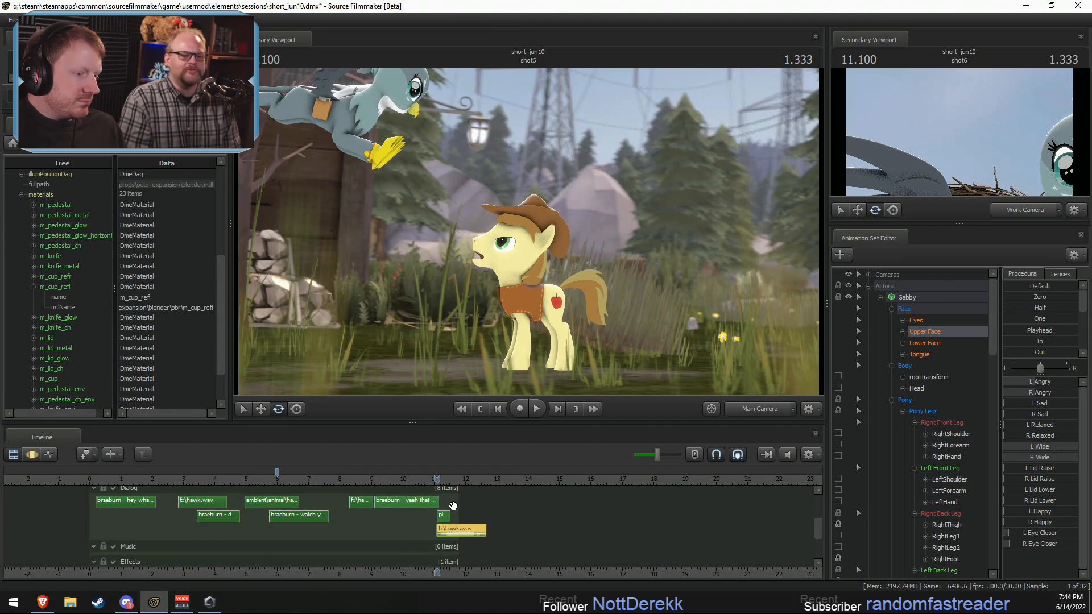
scroll(449, 517, "up", 3)
key("space")
left_click_drag(483, 531, 469, 516)
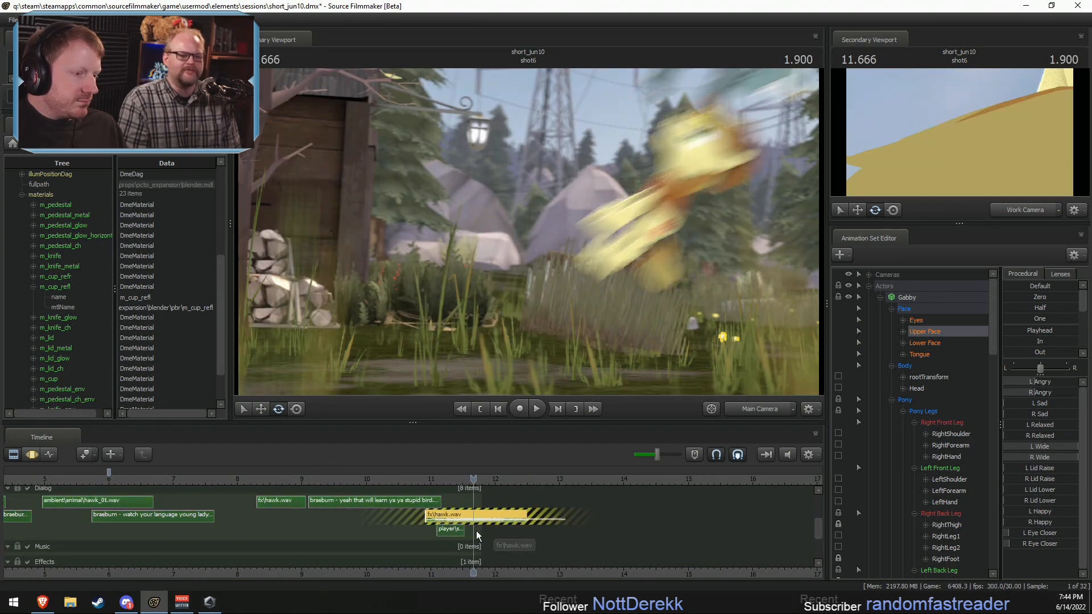
Step: Play back the end of the short with the added hawk sound, and again from around shot3 onward
left_click(410, 480)
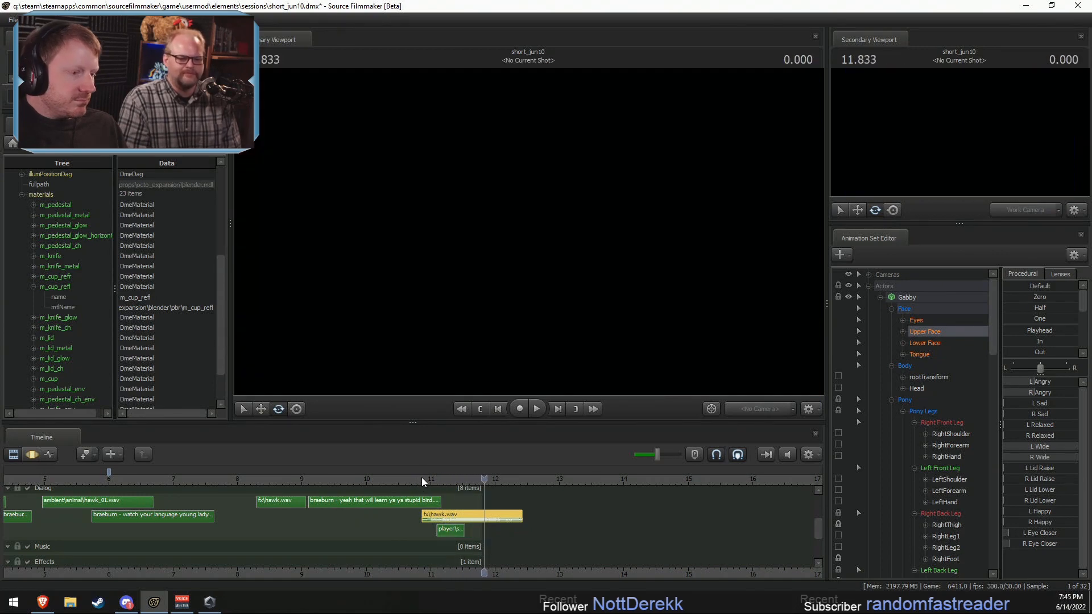
left_click(362, 480)
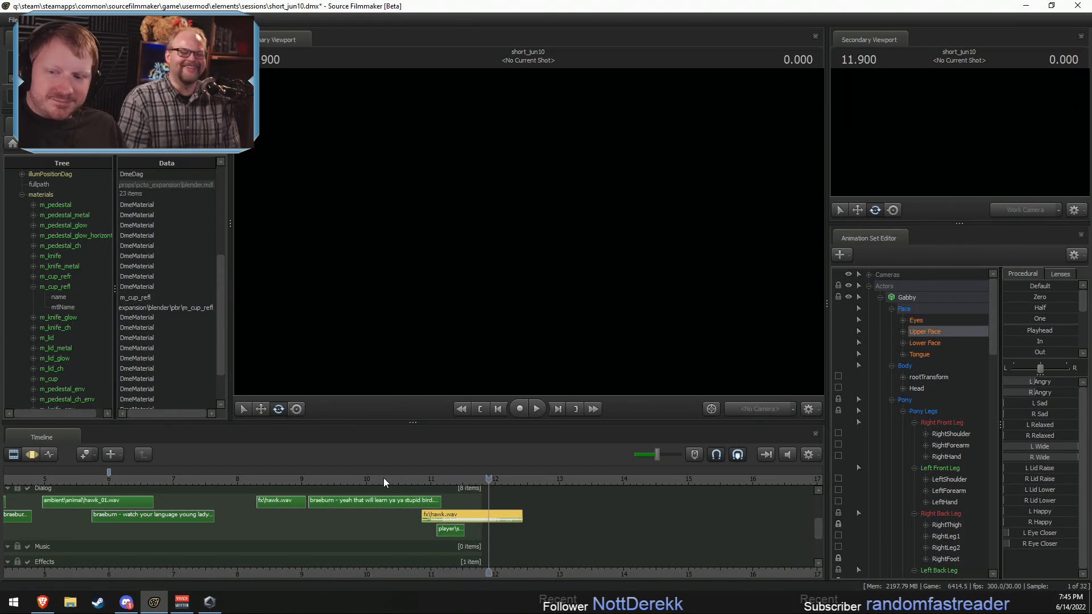
left_click_drag(384, 479, 429, 479)
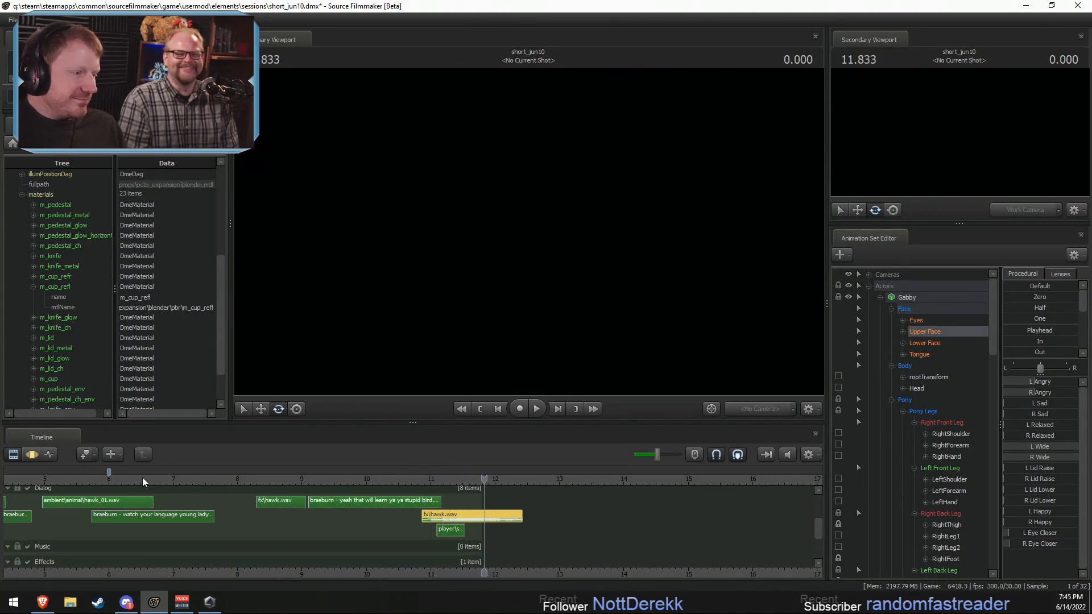
left_click(67, 479)
key("space")
middle_click_drag(259, 512, 588, 482)
left_click(588, 482)
key("space")
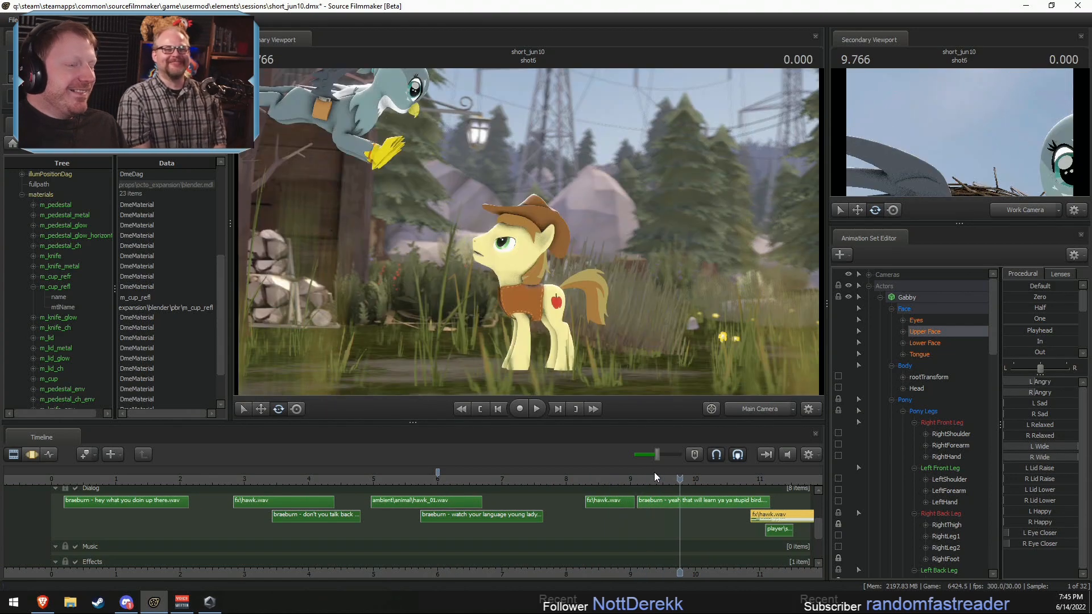
Step: Go to about 0.37 s and select shot1 in the Picture track, with the actors' control trees collapsed
left_click(75, 481)
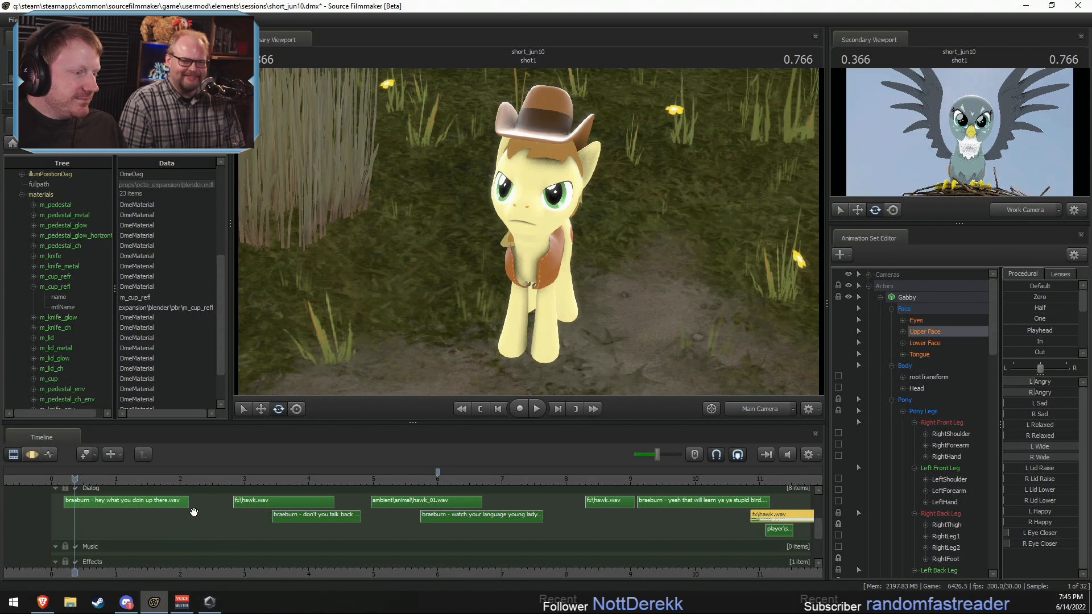
middle_click_drag(129, 541, 378, 542)
scroll(378, 542, "up", 5)
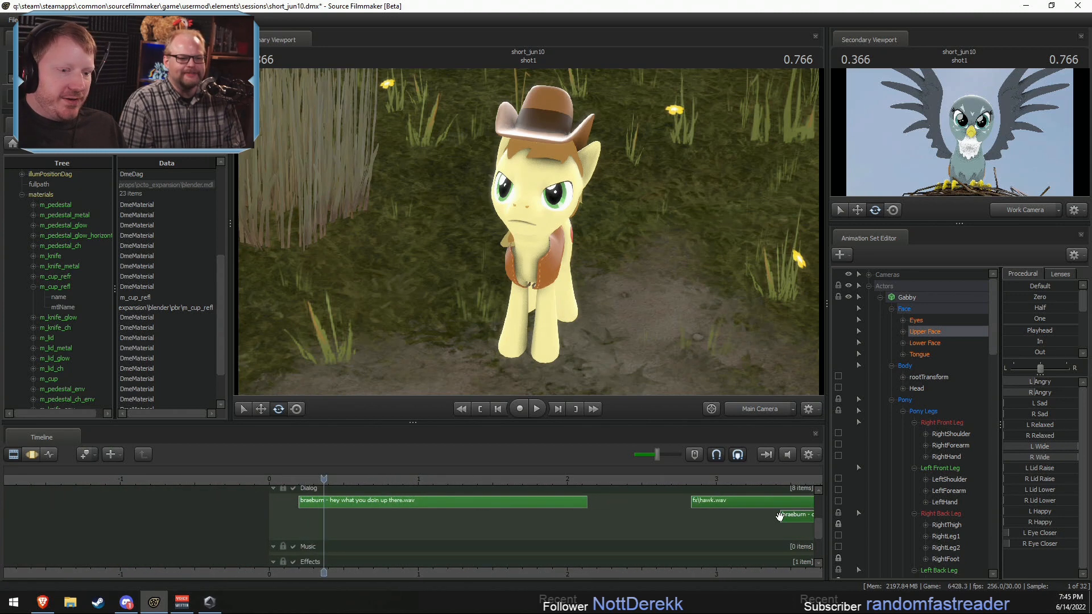
left_click_drag(815, 533, 817, 506)
left_click(880, 297)
left_click(869, 286)
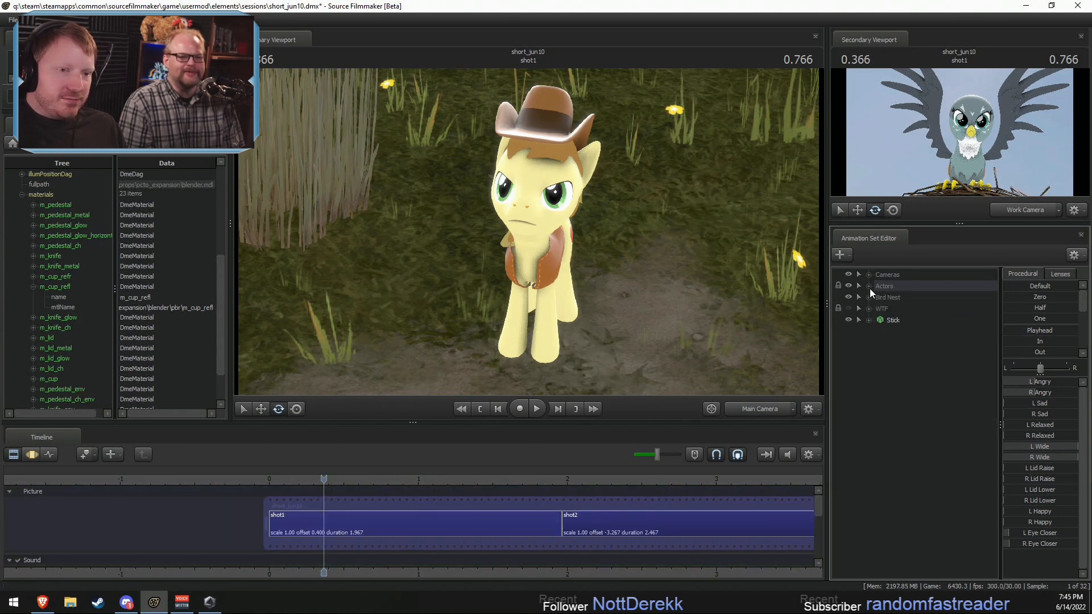
left_click(868, 285)
left_click(905, 298)
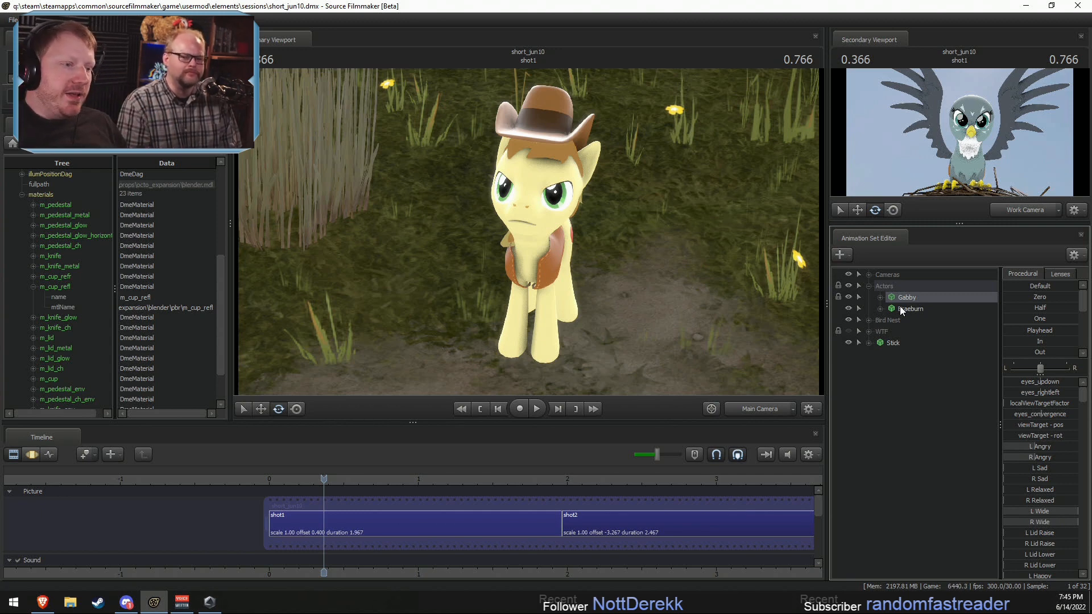
left_click(462, 537)
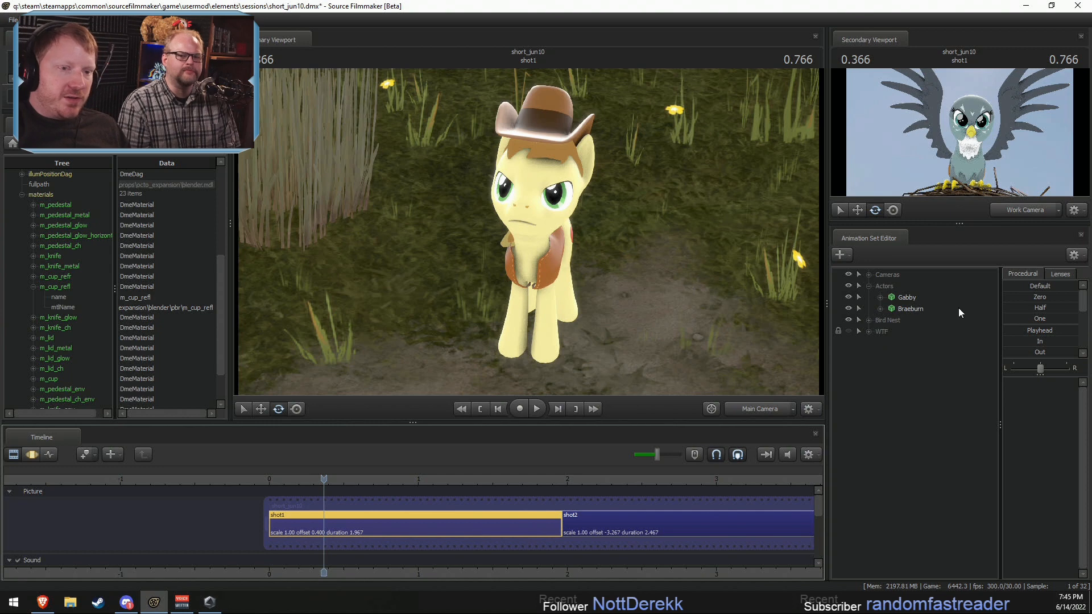
Step: Smooth the motion of all Braeburn's controls except the face around 0.53 s in shot1, and play back the result
left_click(909, 308)
key("F3")
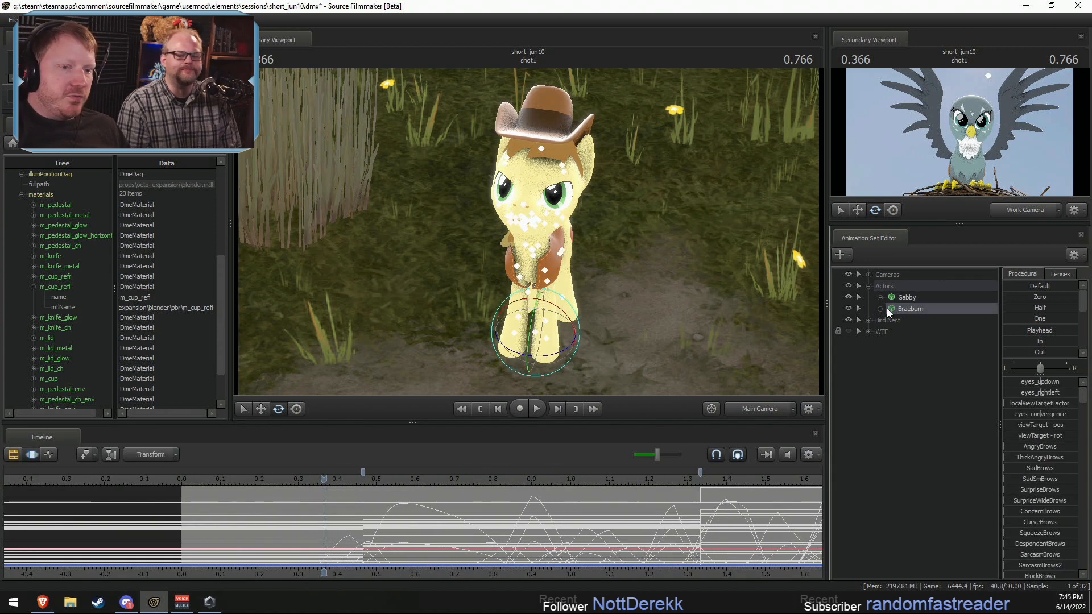
left_click(880, 309)
left_click(900, 320, "ctrl")
left_click_drag(349, 494, 426, 518)
scroll(410, 520, "up", 5, "shift")
scroll(1024, 340, "down", 5)
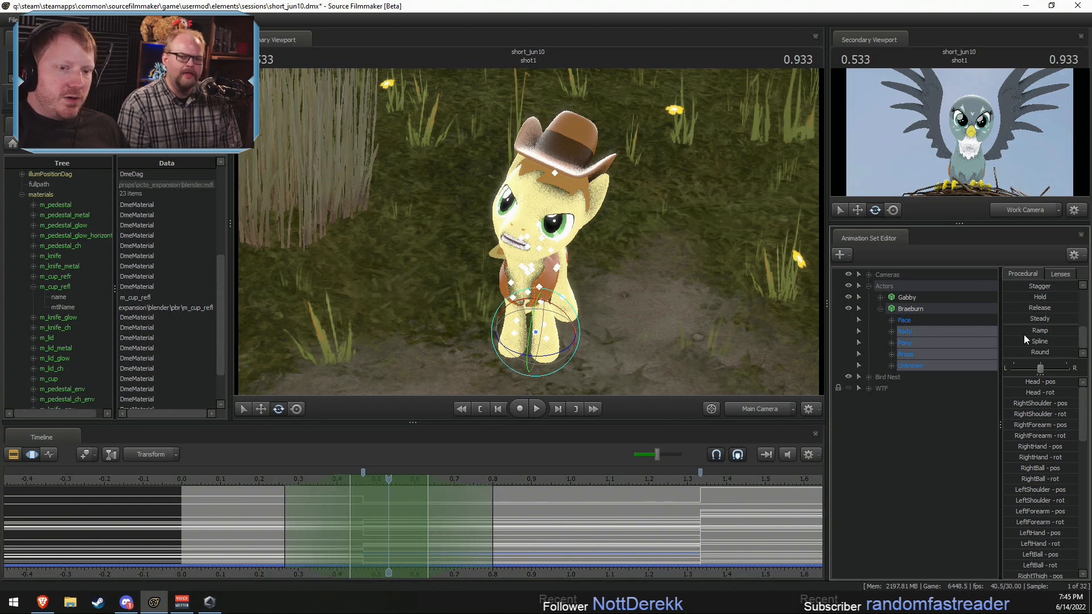
left_click_drag(1004, 350, 1075, 352)
left_click_drag(380, 475, 246, 481)
key("space")
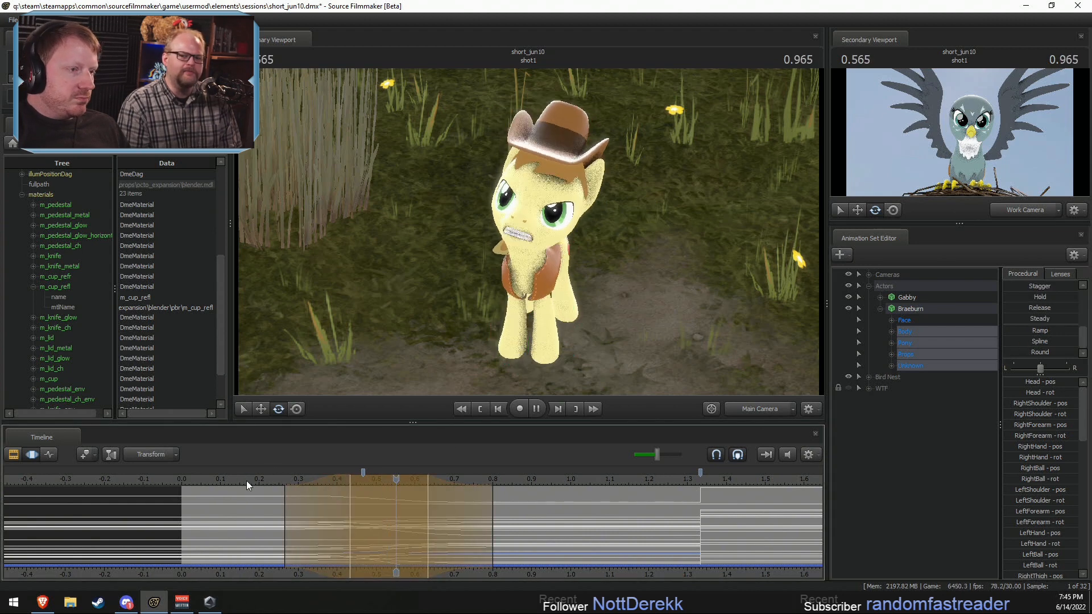
key("space")
Step: Narrow the smoothed time region on Braeburn's controls to about 0.3 to 0.7 s and play back the opening motion
scroll(477, 520, "down", 2)
left_click_drag(451, 525, 426, 528)
left_click_drag(361, 489, 349, 483)
left_click_drag(356, 488, 372, 487)
key("space")
key("space")
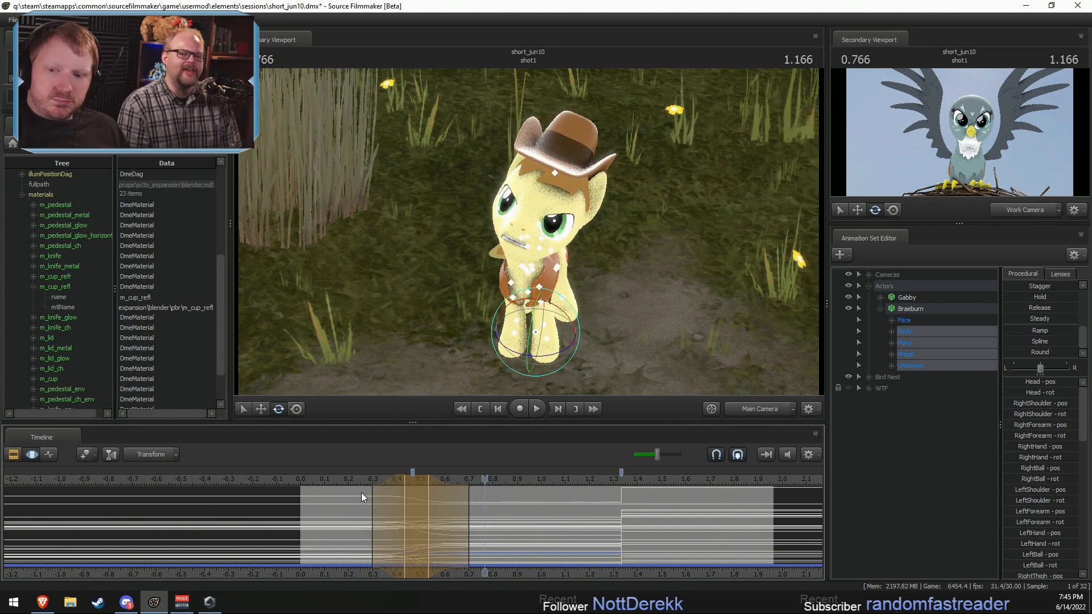
key("shift")
key("shift")
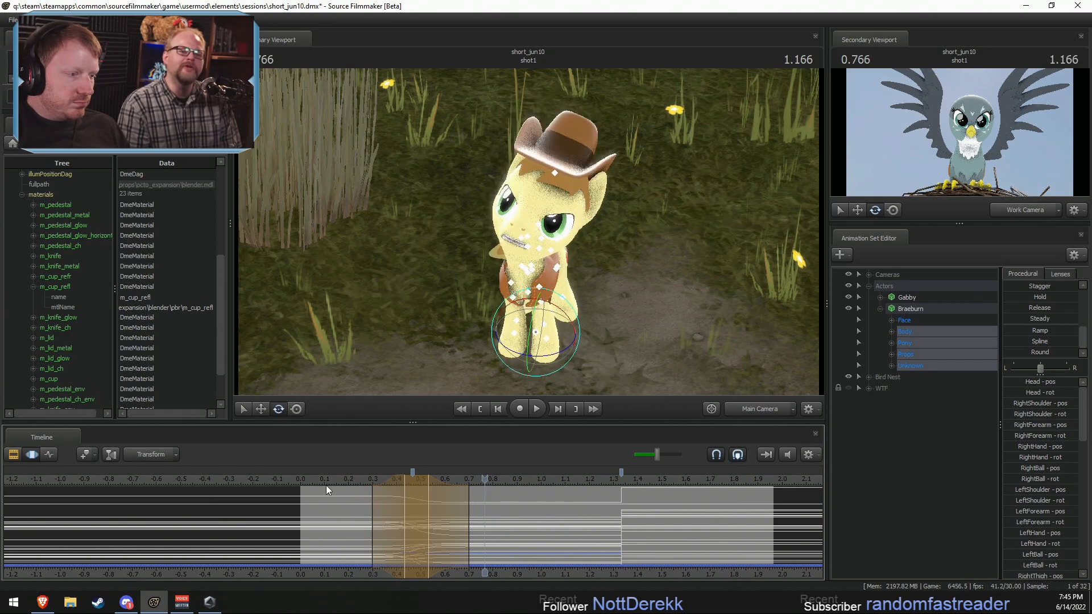
left_click(328, 486)
key("space")
key("space")
Step: Centre the time selection on about 0.5 s, view Braeburn from the side through the Work Camera, and lock RightBall and LeftBall
left_click(416, 533, "shift")
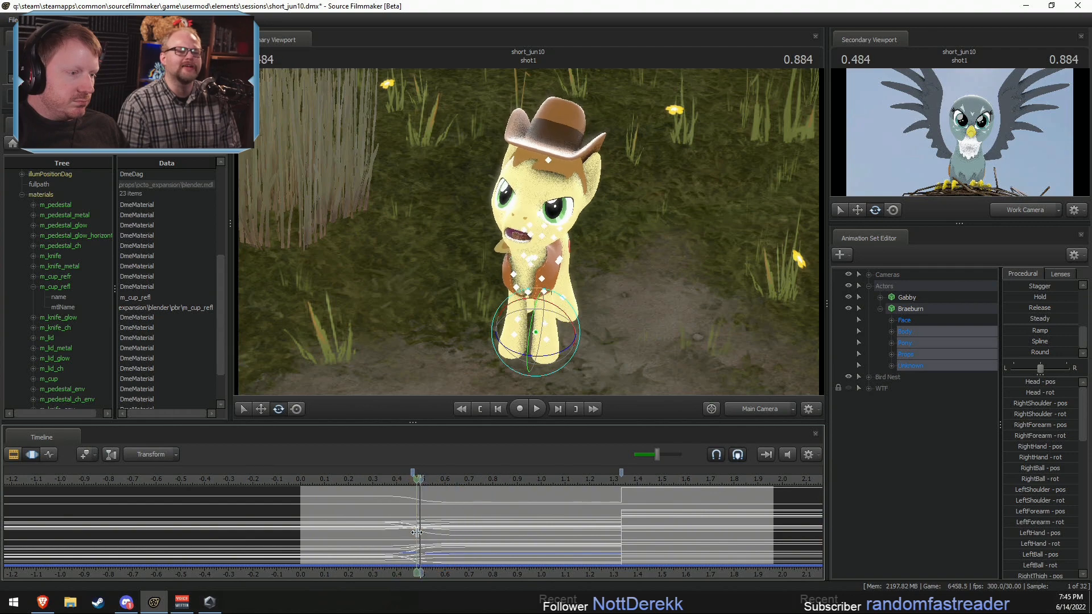
left_click(756, 409)
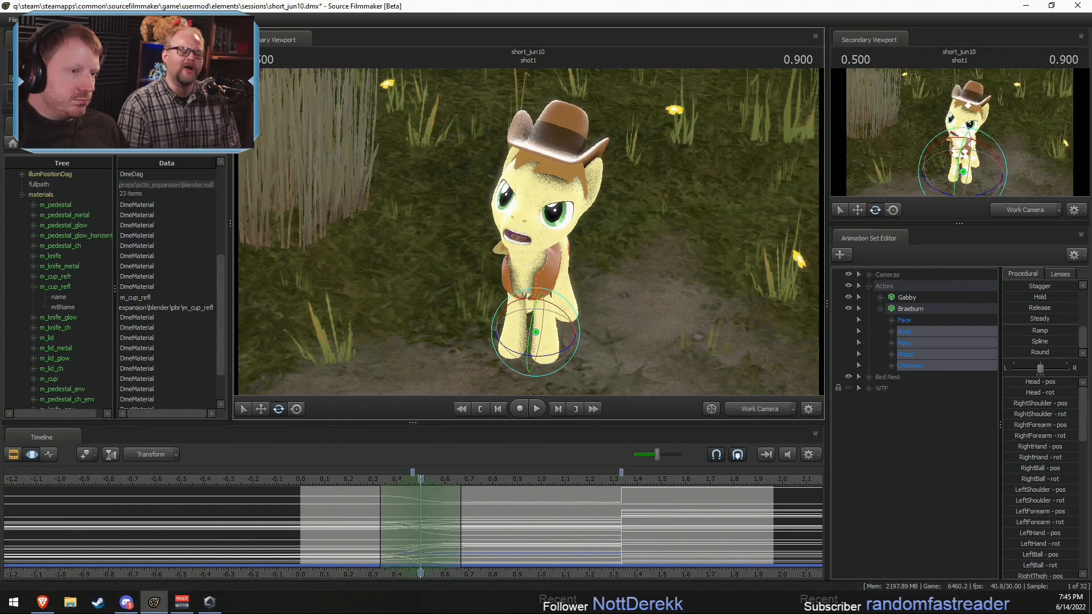
left_click_drag(529, 263, 515, 264)
left_click(516, 264, "ctrl")
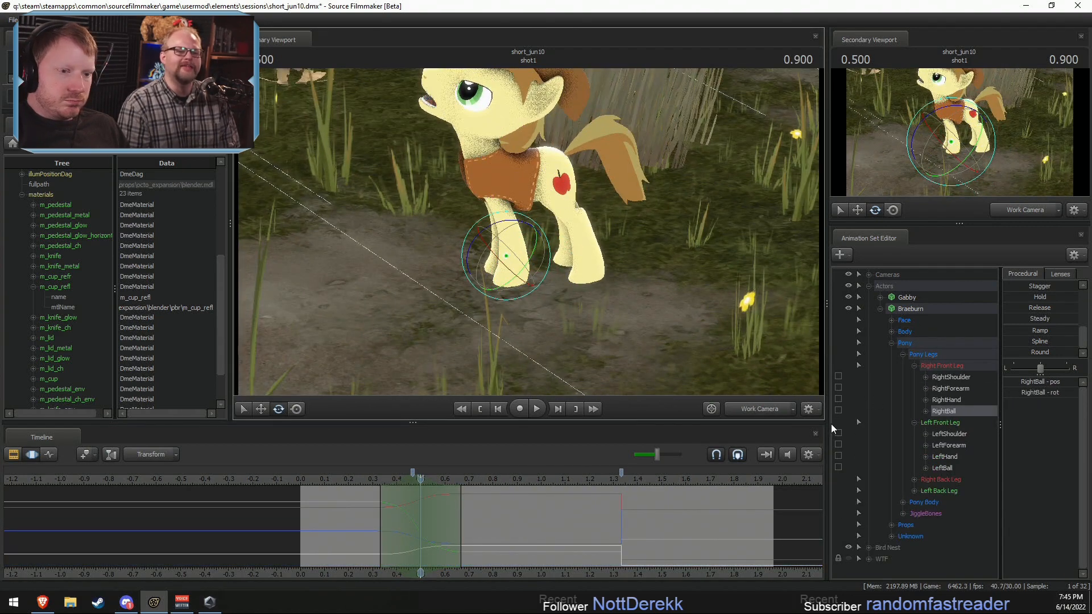
left_click(524, 161, "ctrl")
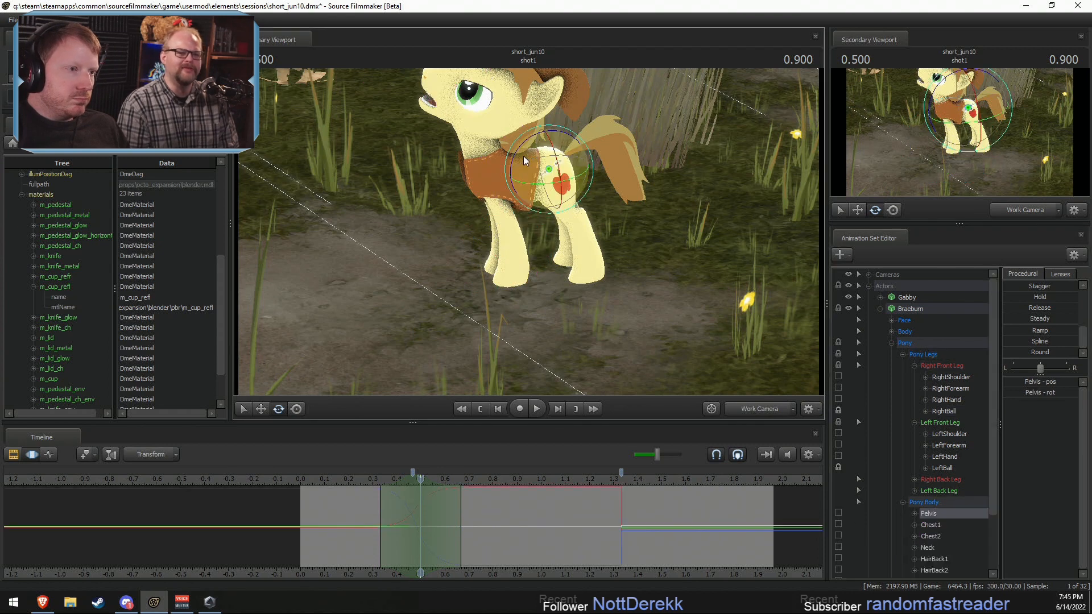
Step: Undo a trial pelvis rotation and lock Braeburn's RightThigh and LeftThigh
left_click_drag(518, 143, 513, 155)
key("ctrl+z")
scroll(914, 417, "down", 2)
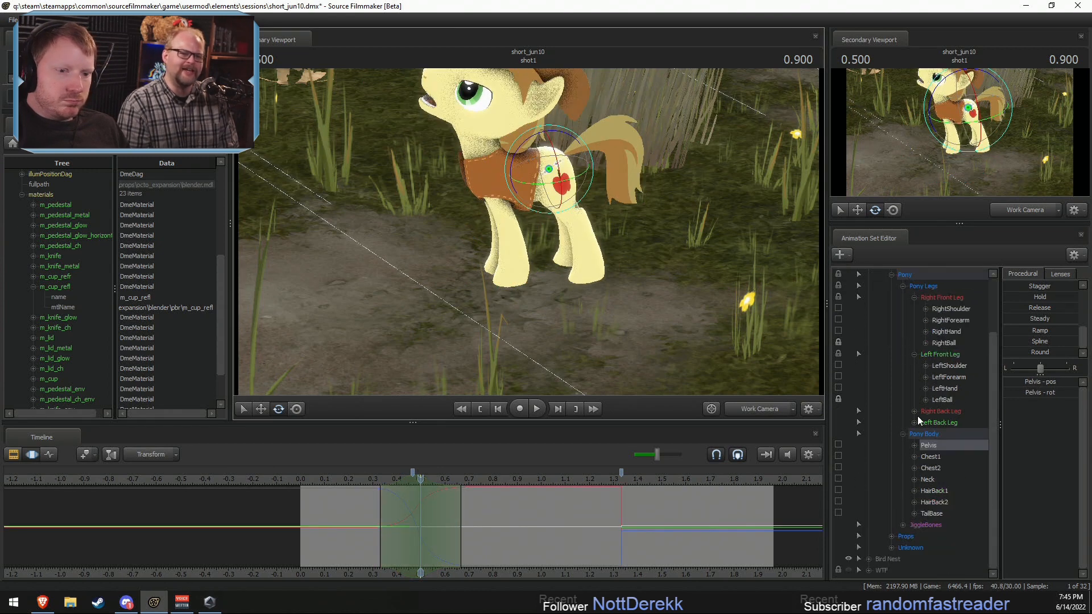
left_click(914, 422)
left_click(913, 412)
left_click(838, 422)
left_click(837, 478)
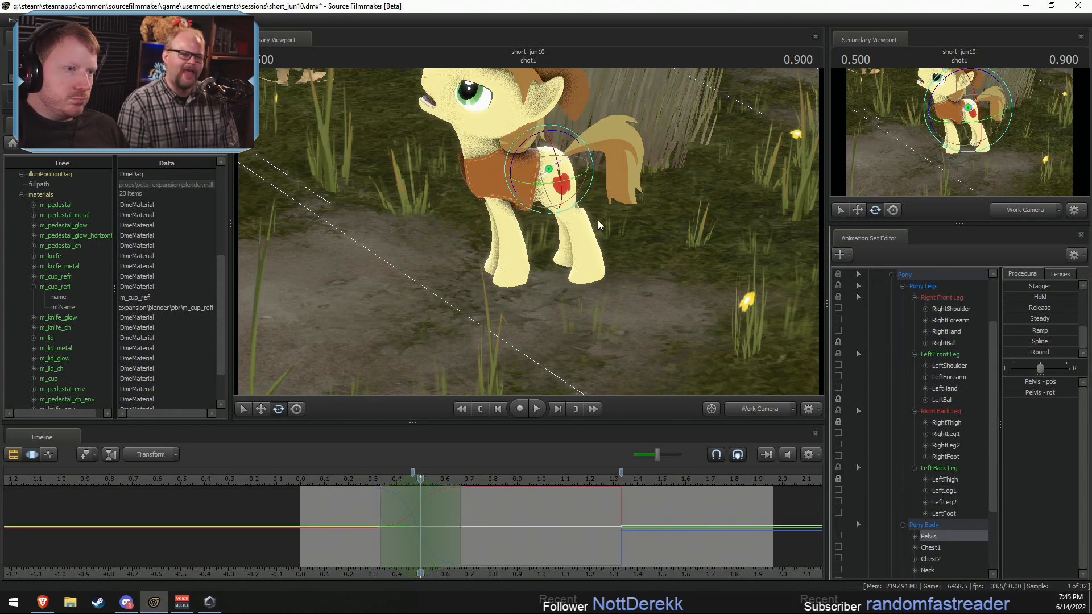
Step: Rotate Braeburn's pelvis around 0.5 s and check the motion, with the secondary viewport showing the Main Camera
left_click_drag(545, 142, 529, 141)
left_click(357, 481)
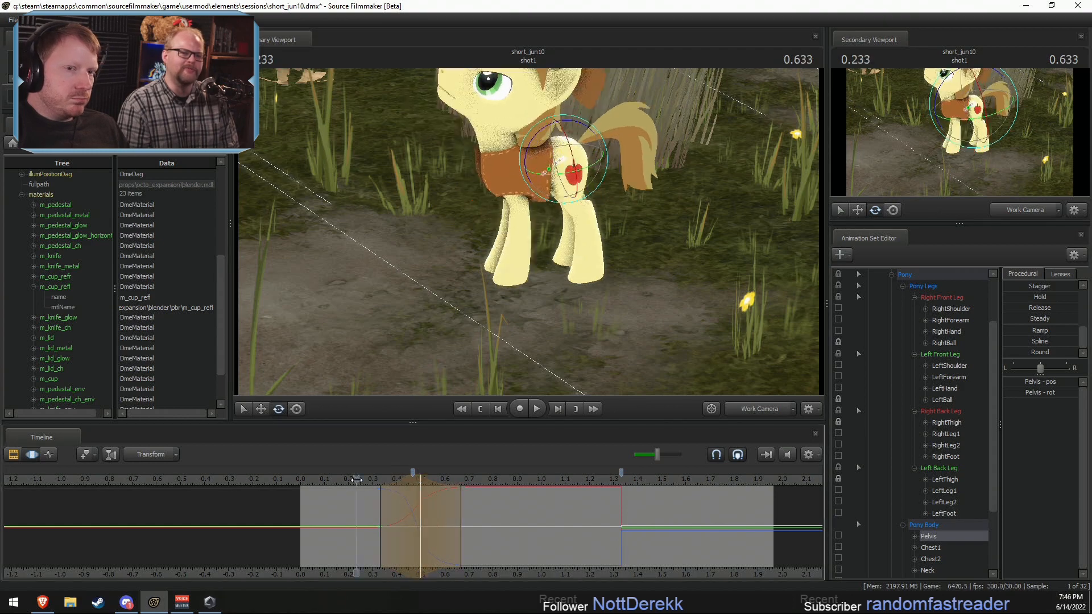
key("space")
key("space")
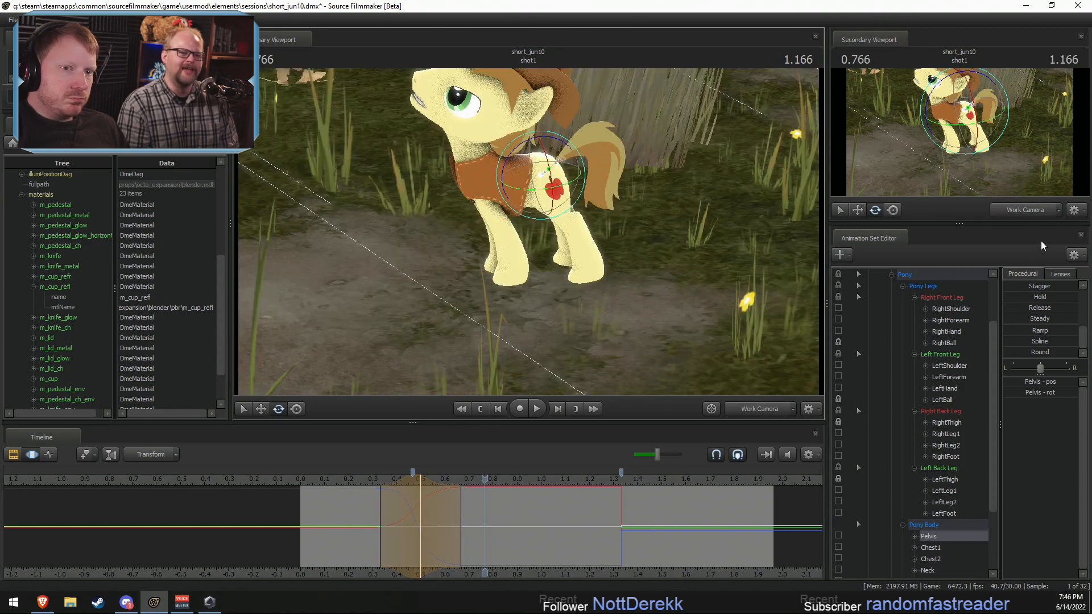
left_click(1025, 210)
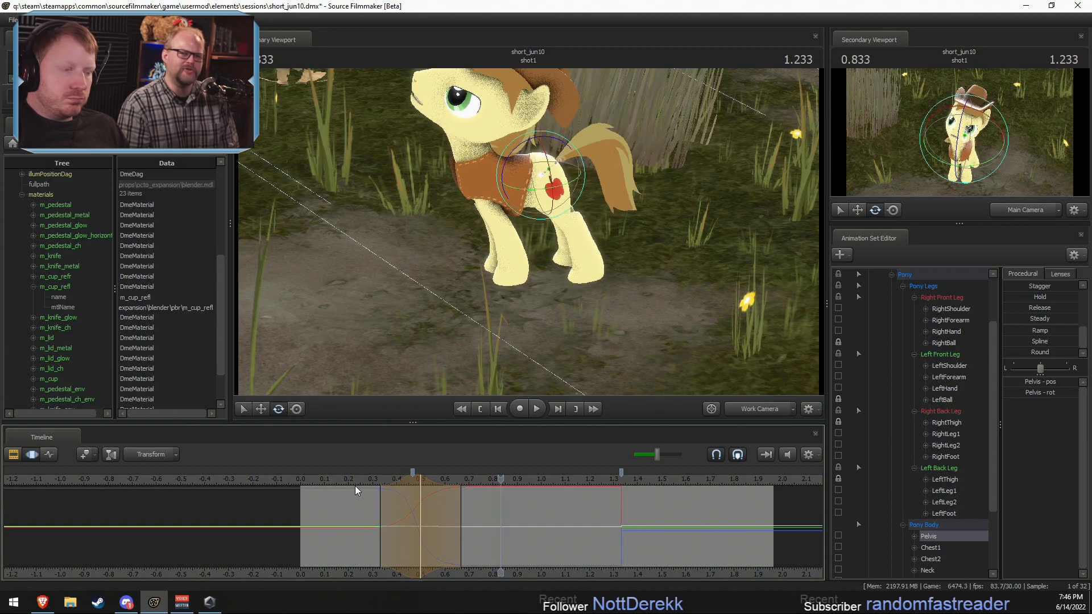
left_click(459, 514)
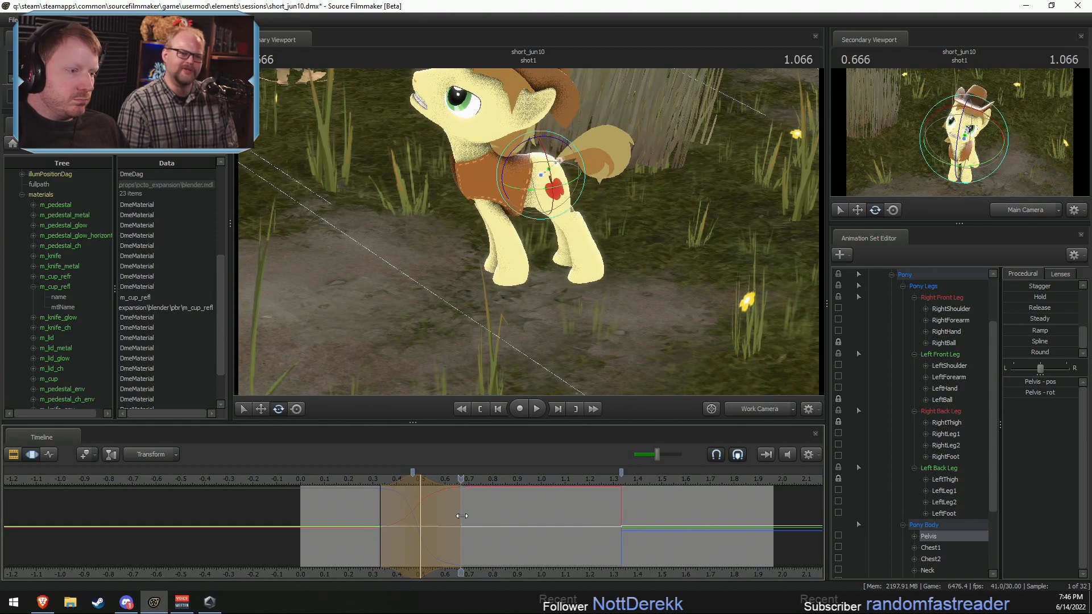
left_click_drag(462, 515, 421, 489)
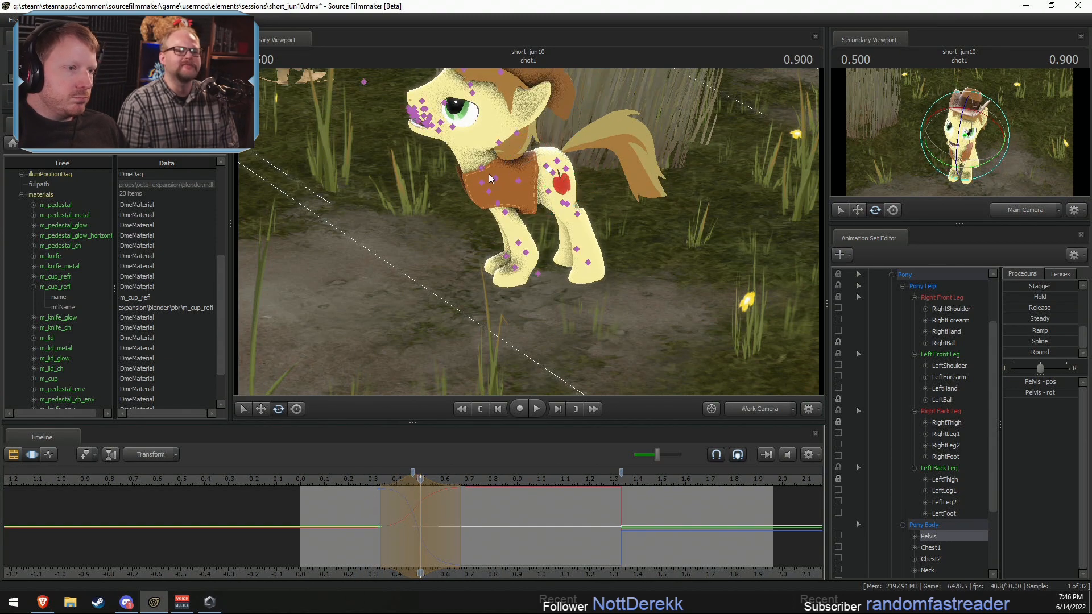
left_click(489, 194, "ctrl")
left_click(496, 202, "ctrl+shift")
left_click_drag(486, 167, 637, 179)
left_click(511, 205, "ctrl")
left_click(496, 206, "ctrl+shift")
key("w")
left_click_drag(546, 239, 506, 144)
key("ctrl+z")
key("ctrl+z")
key("ctrl+z")
key("ctrl+z")
key("ctrl+z")
Step: Select Braeburn's RightShoulder and LeftShoulder and rotate them together at 0.5 s
left_click(506, 167, "ctrl")
left_click(509, 172, "ctrl+shift")
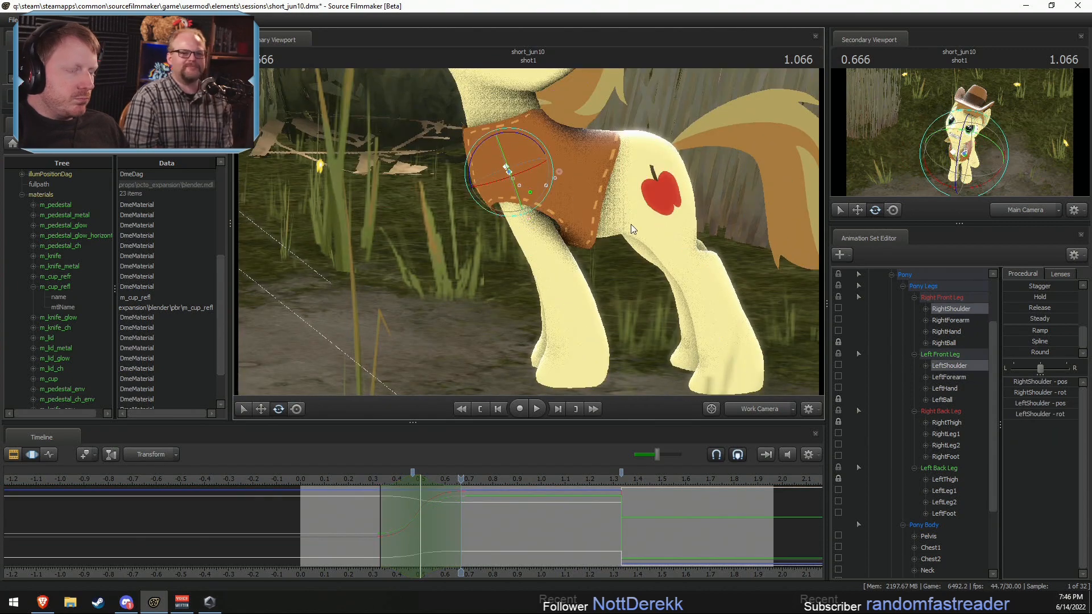
left_click_drag(630, 224, 621, 215, "alt")
left_click_drag(389, 483, 420, 484)
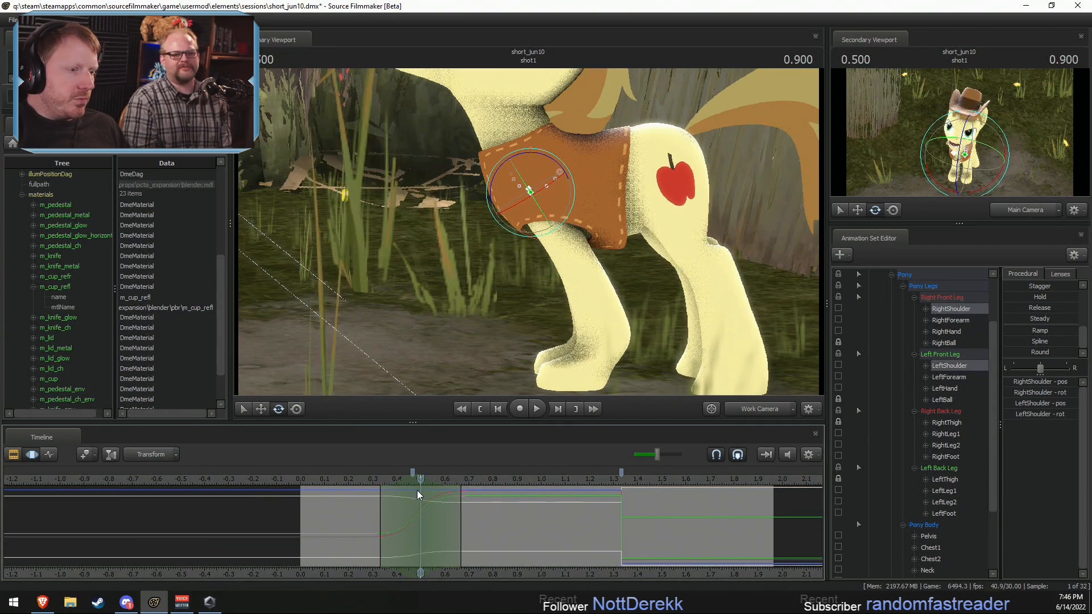
left_click_drag(537, 155, 543, 172)
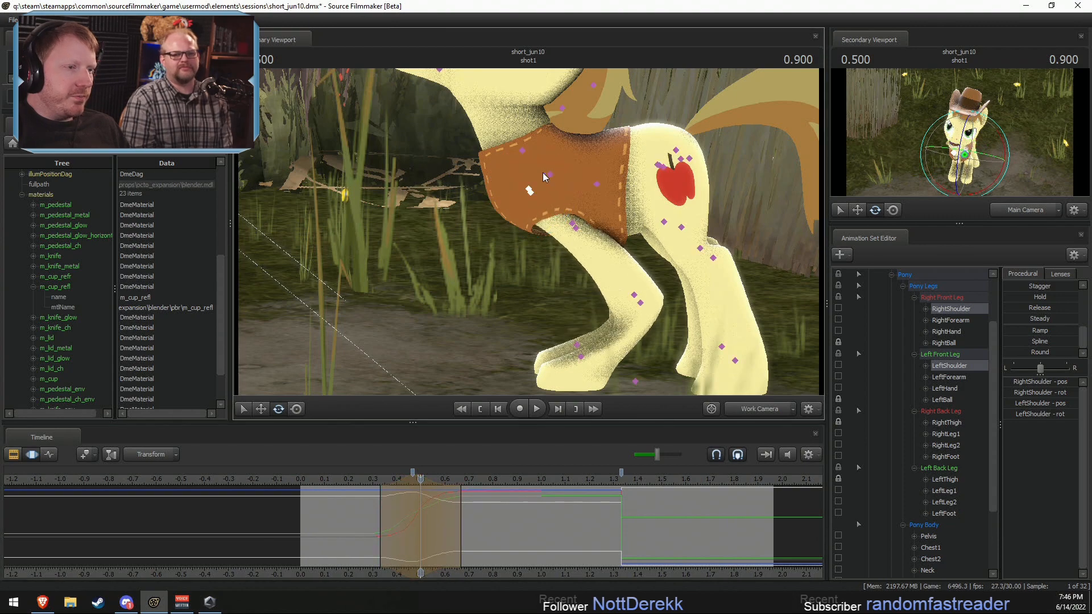
Step: Select both of Braeburn's forearms and rotate them at 0.5 s to straighten the front legs
left_click_drag(560, 211, 591, 241, "ctrl")
left_click_drag(579, 189, 502, 373)
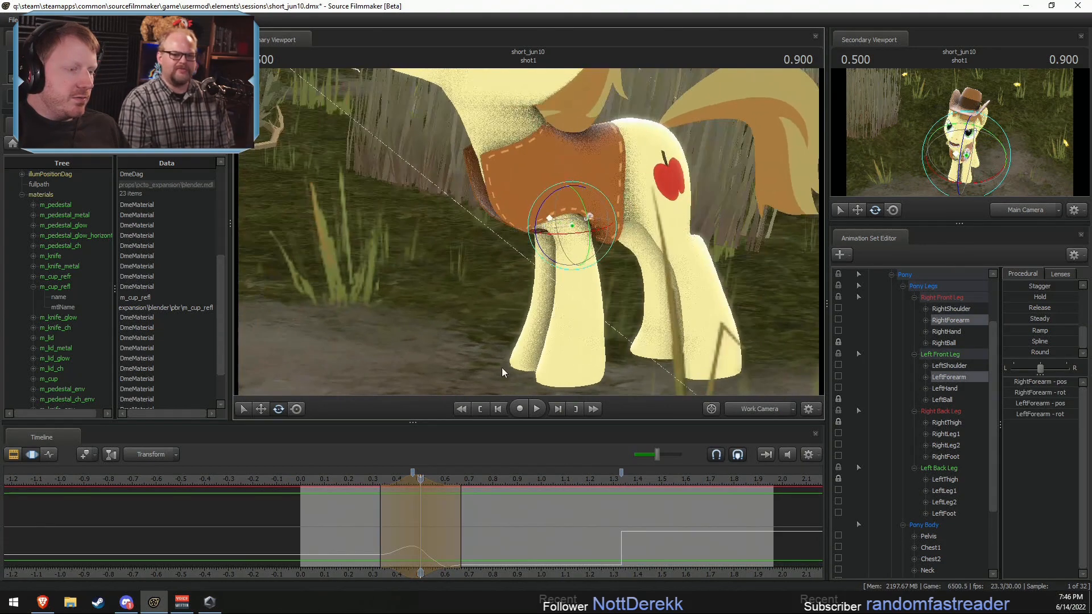
left_click_drag(427, 546, 546, 526, "shift")
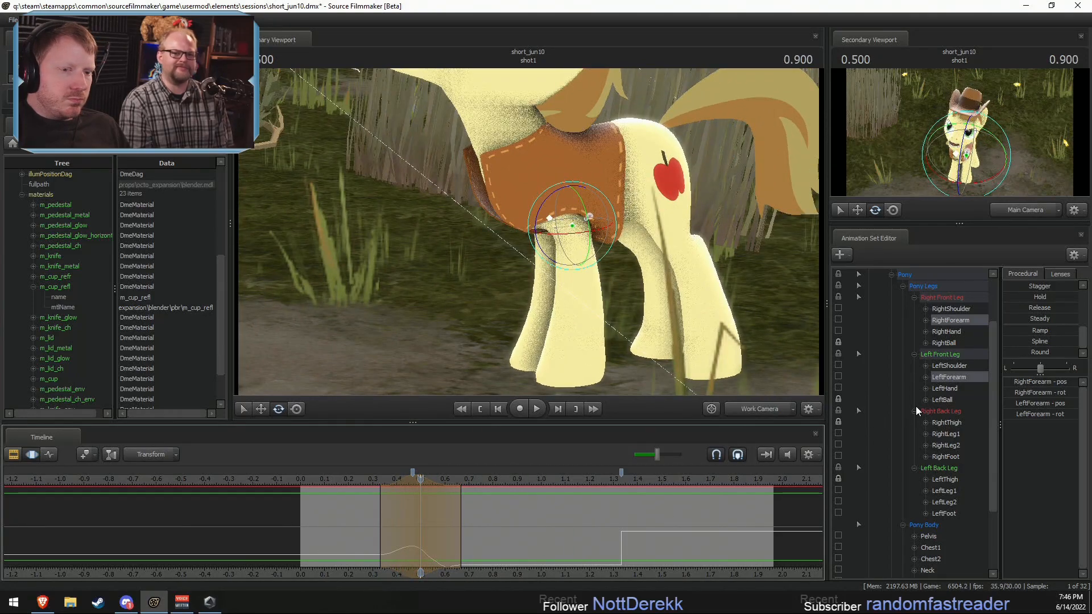
Step: Try the In preset on Braeburn's RightBall, LeftBall, RightFoot and LeftFoot from about 0.2 to 1.33 s
left_click(943, 343)
left_click(941, 400, "ctrl")
left_click(945, 456, "ctrl")
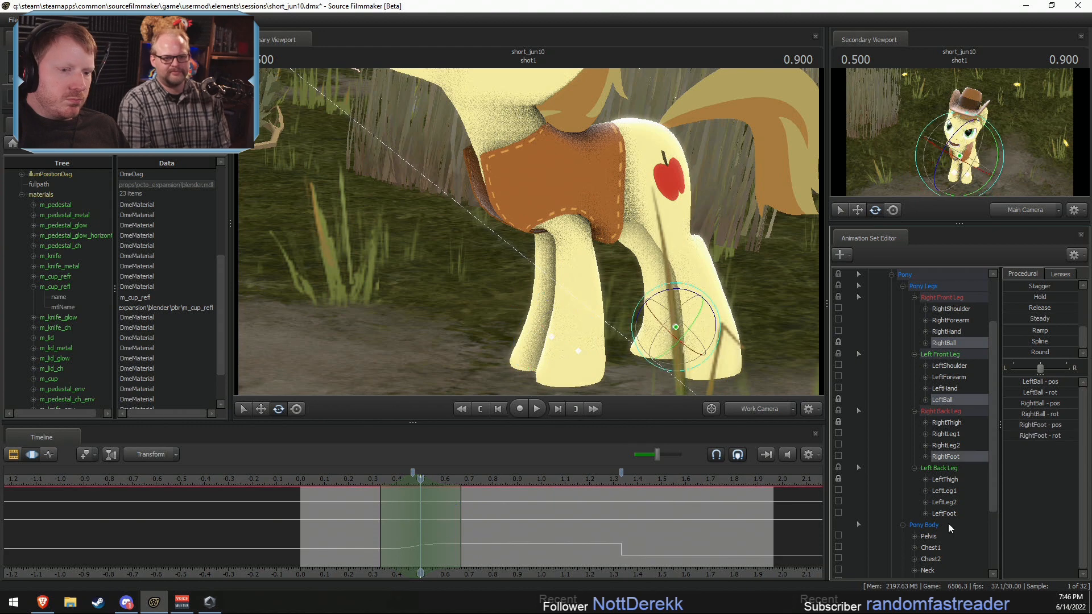
left_click(943, 513, "ctrl")
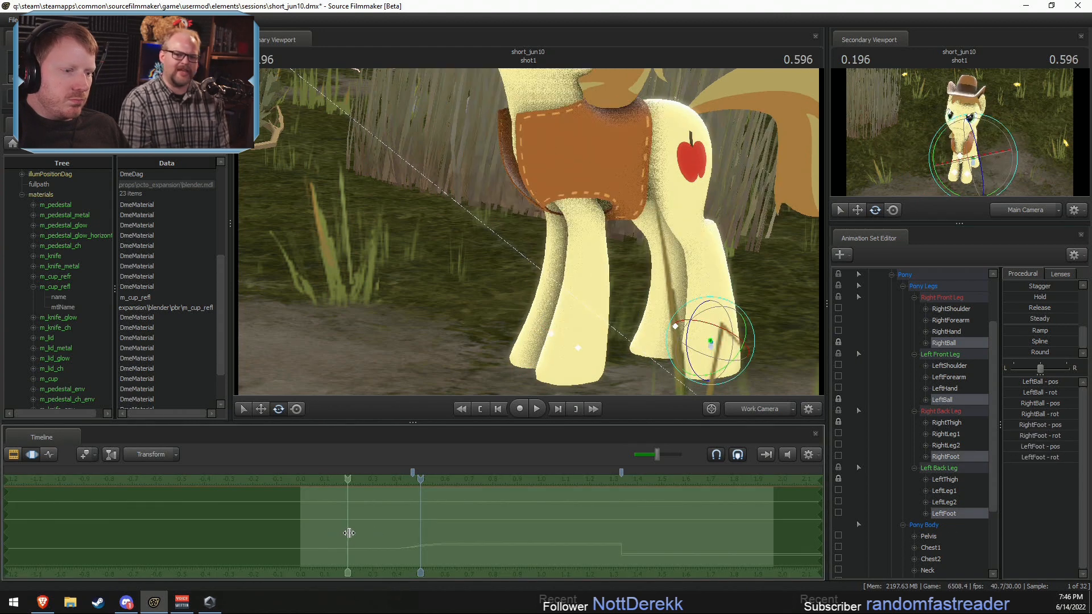
left_click_drag(348, 533, 622, 548, "shift")
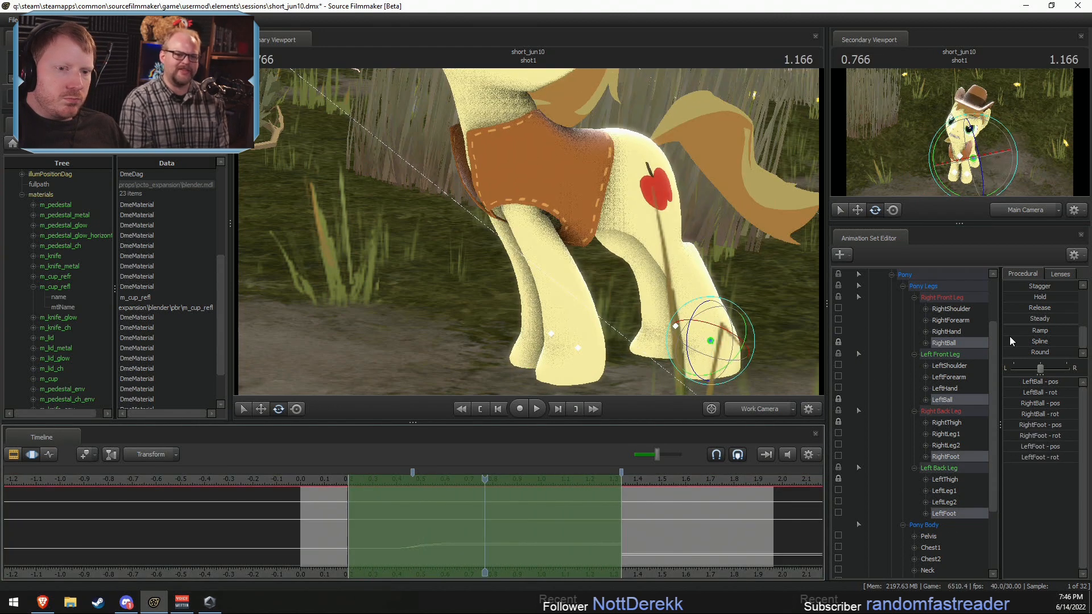
scroll(1011, 315, "up", 3)
left_click_drag(1011, 340, 1023, 340)
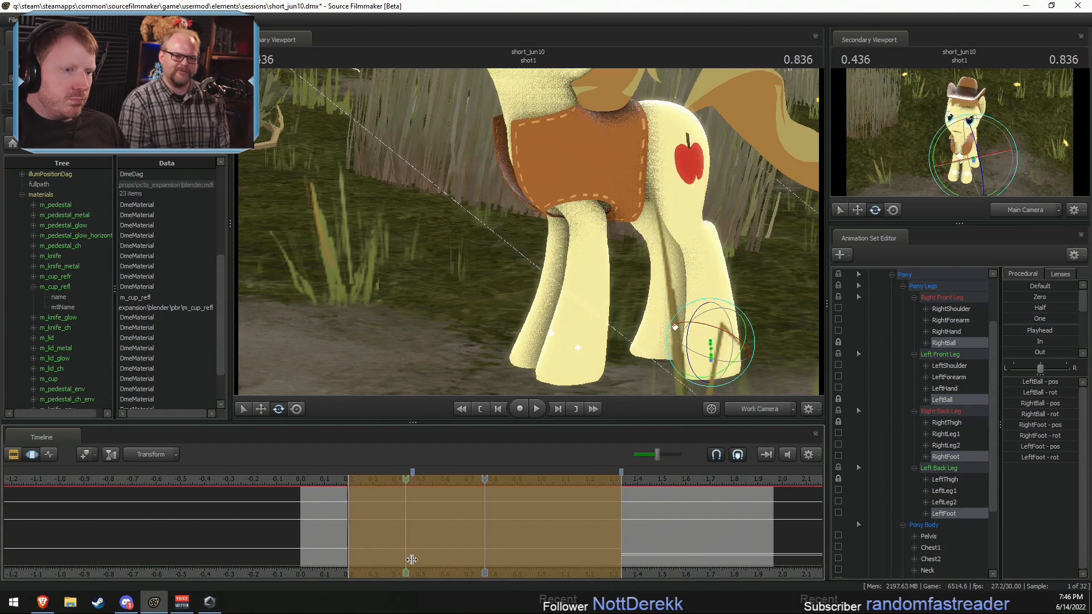
key("ctrl+z")
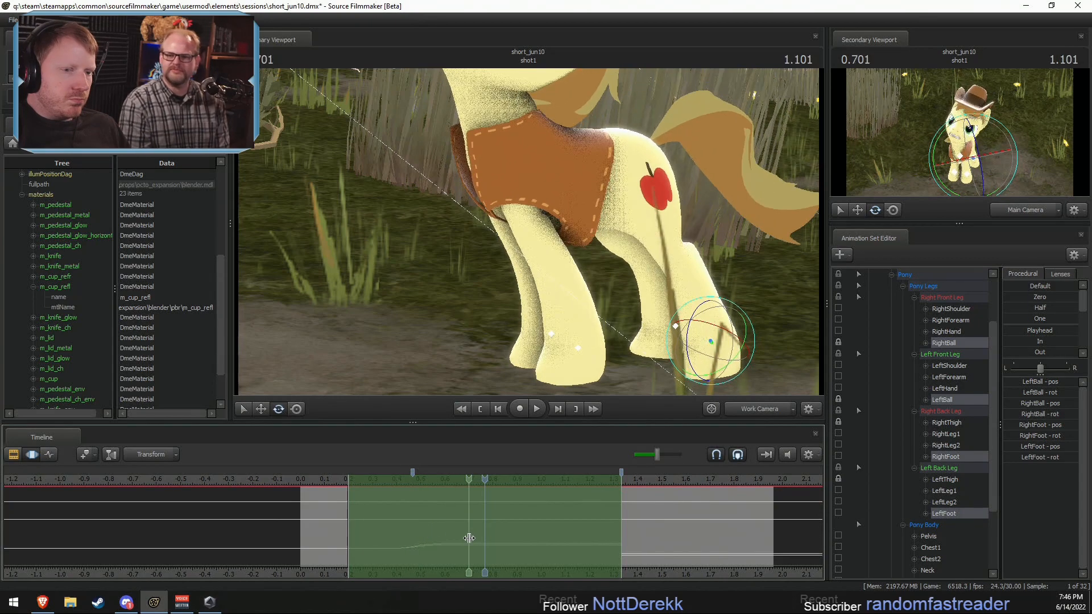
Step: Even out the motion of Braeburn's RightBall and LeftBall from about 0.1 to 0.8 s with a procedural preset and play it back
left_click(551, 334, "ctrl")
left_click(578, 348, "ctrl+shift")
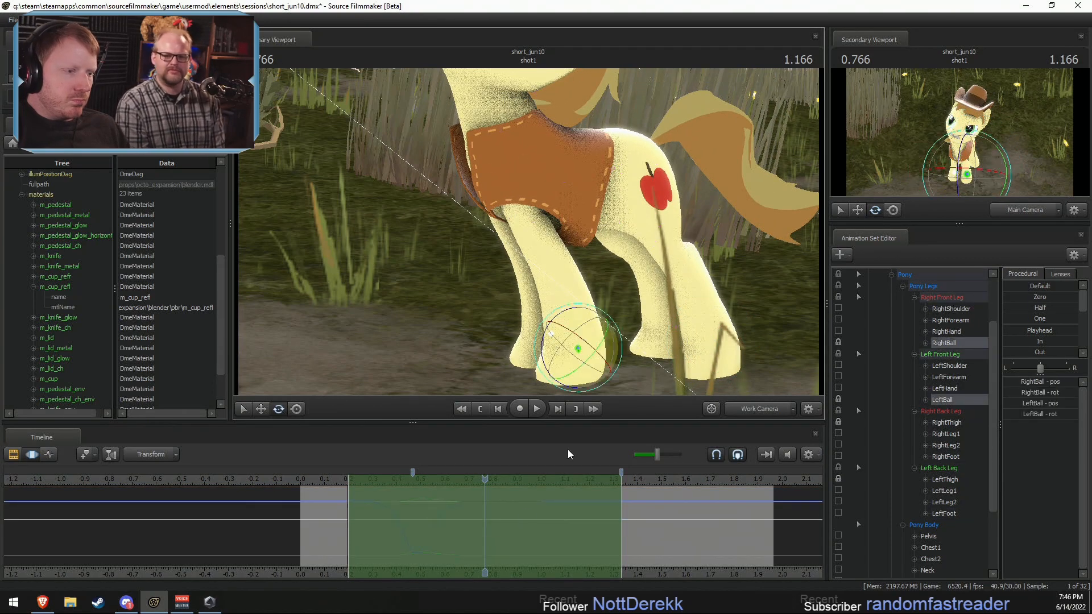
left_click_drag(324, 543, 494, 539, "shift")
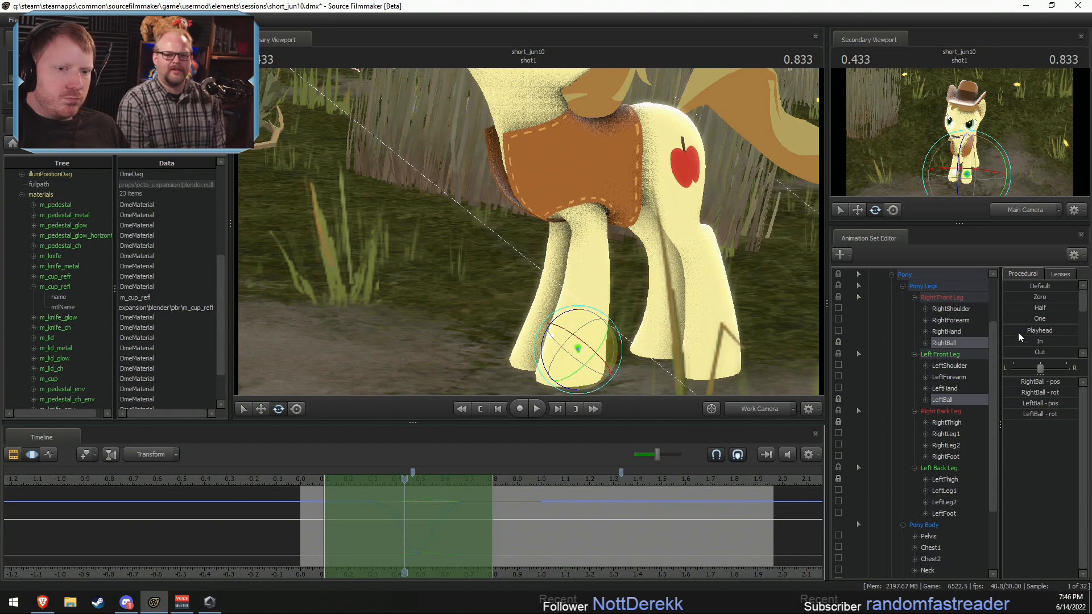
scroll(1018, 336, "down", 4)
left_click(1015, 350)
left_click(317, 480)
key("space")
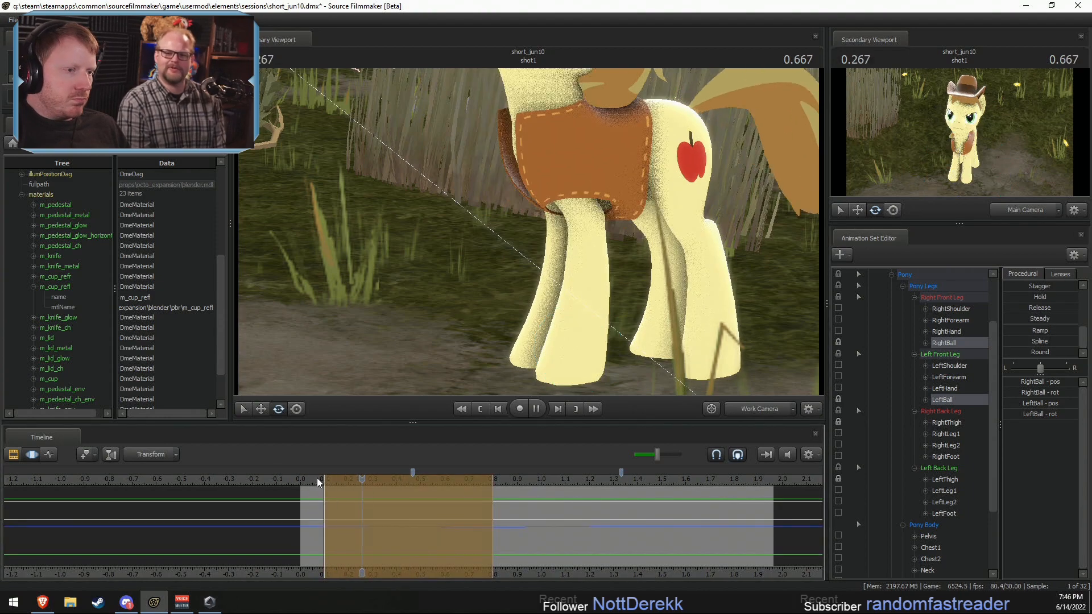
key("space")
key("space")
key("space")
key("space")
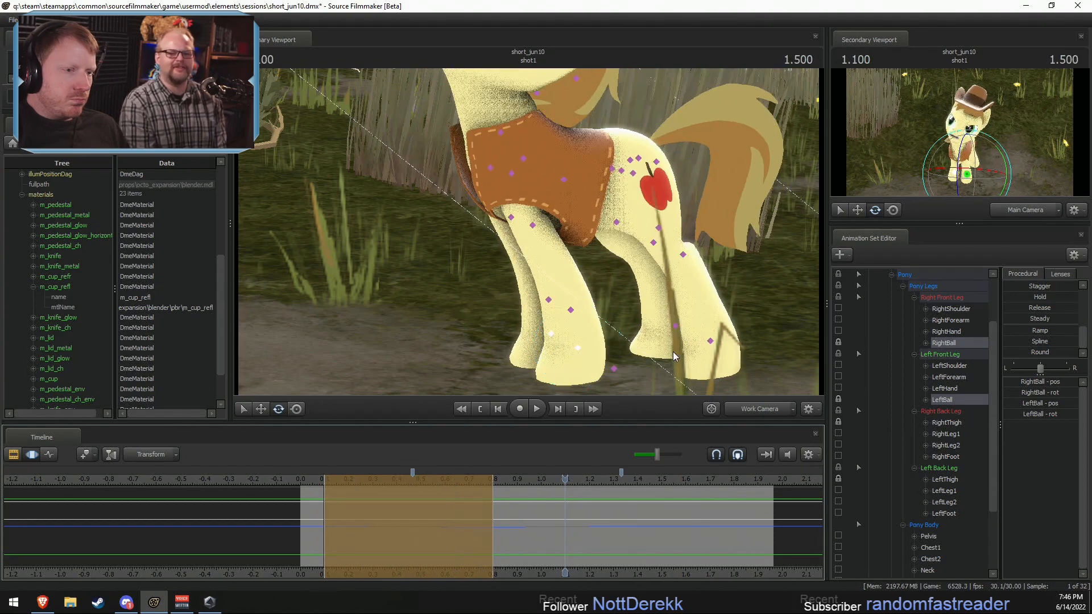
Step: Select Braeburn's RightFoot and LeftFoot and try a procedural preset on them from about 0.2 to 0.83 s
left_click(678, 326, "ctrl")
left_click(713, 343, "ctrl+shift")
left_click_drag(345, 535, 475, 539)
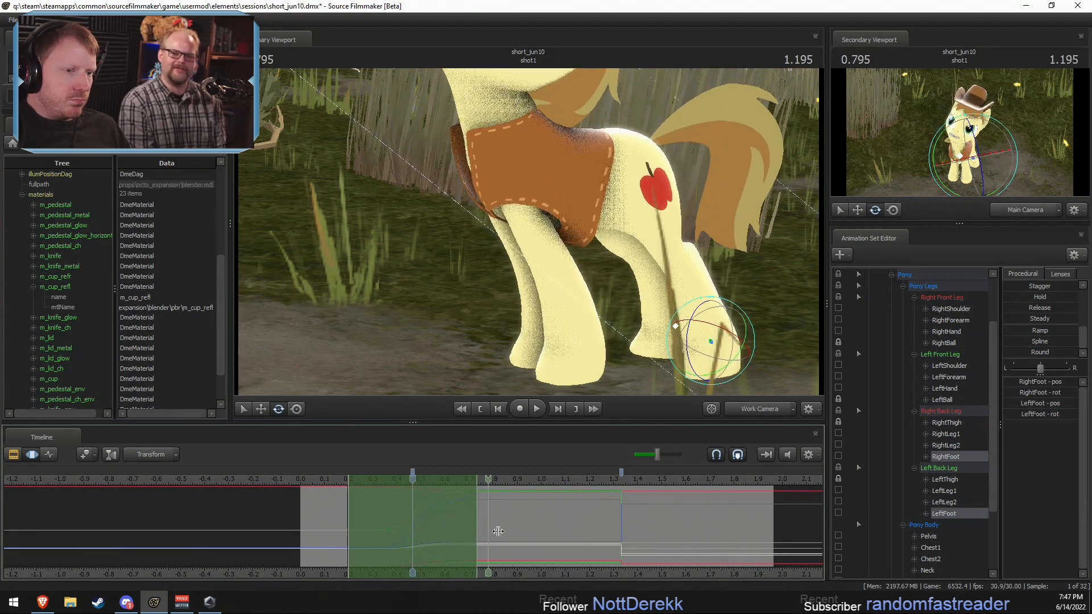
left_click(500, 531, "shift")
left_click_drag(528, 330, 515, 373)
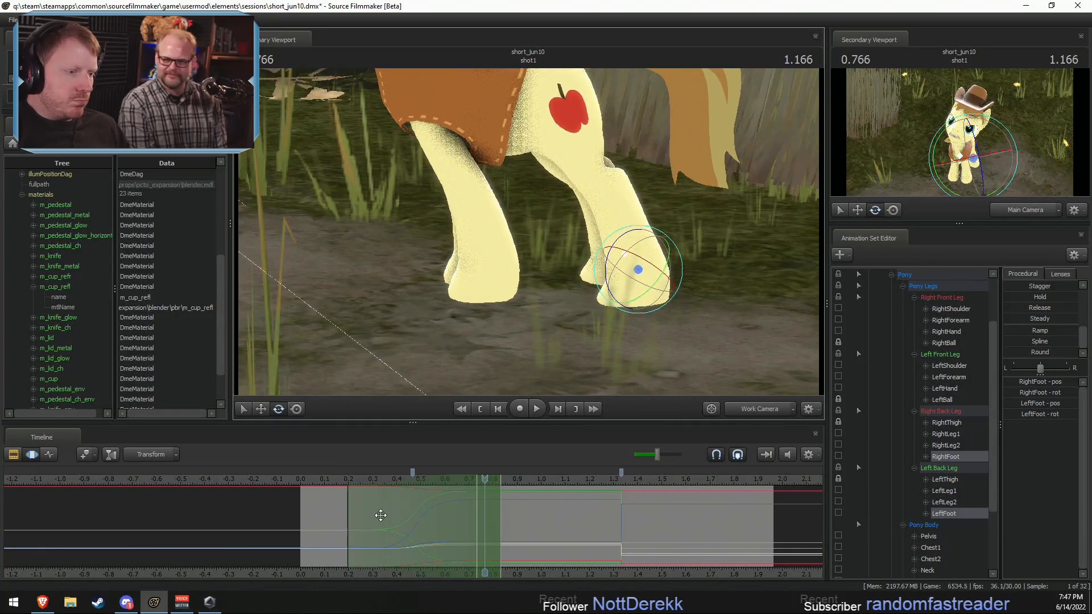
key("shift")
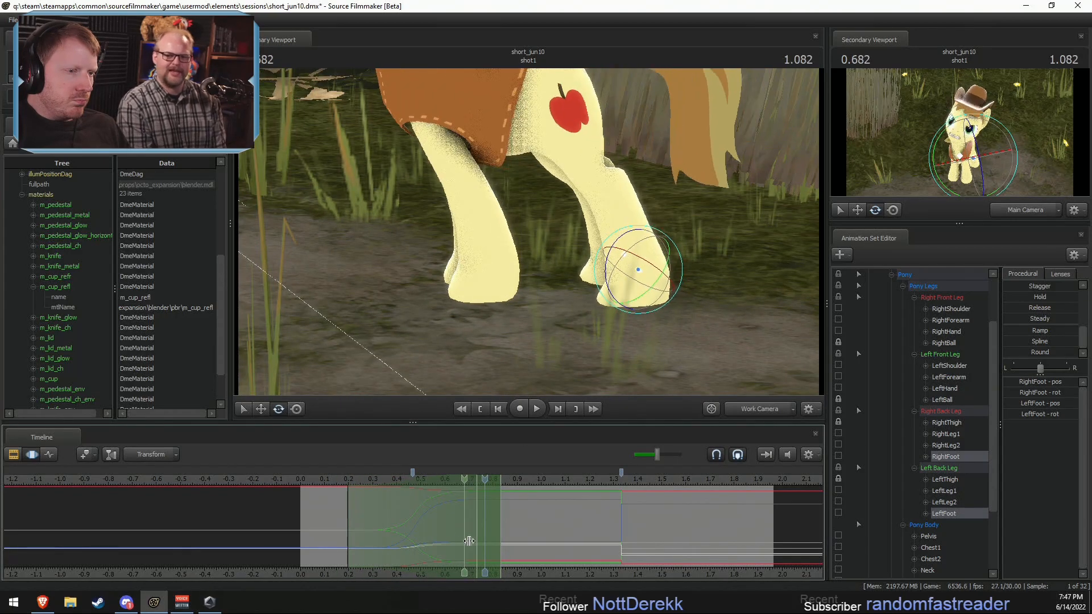
left_click(1016, 352)
key("ctrl+z")
Step: Try the In preset on both back feet from about 0.17 to 1.33 s
left_click_drag(341, 529, 621, 538, "shift")
scroll(1021, 348, "up", 5)
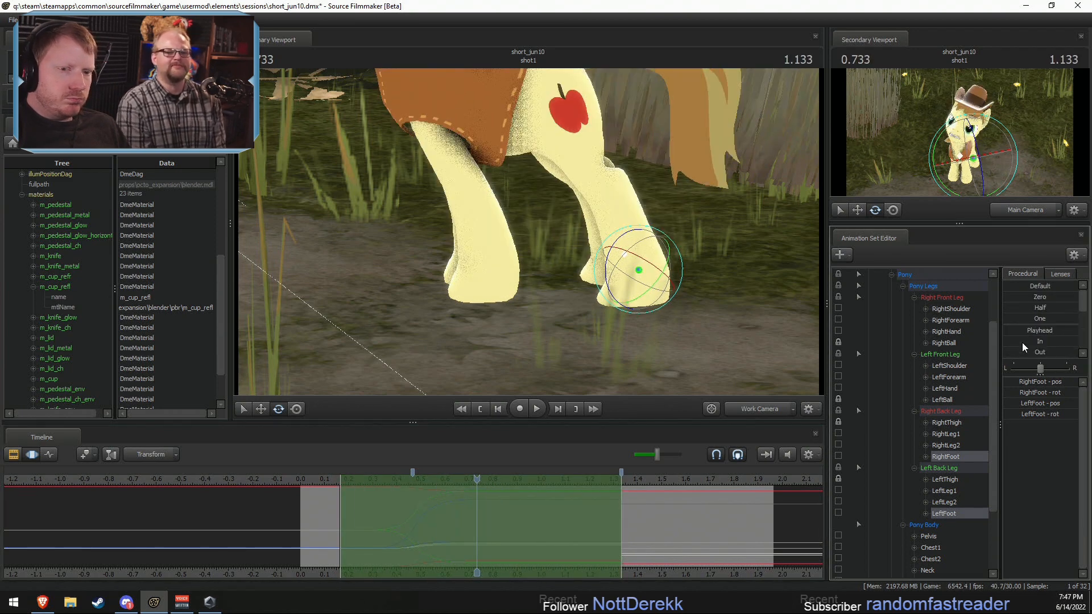
mouse_move(1022, 342)
left_mouse_down()
mouse_move(1057, 343)
mouse_move(1022, 342)
left_mouse_up()
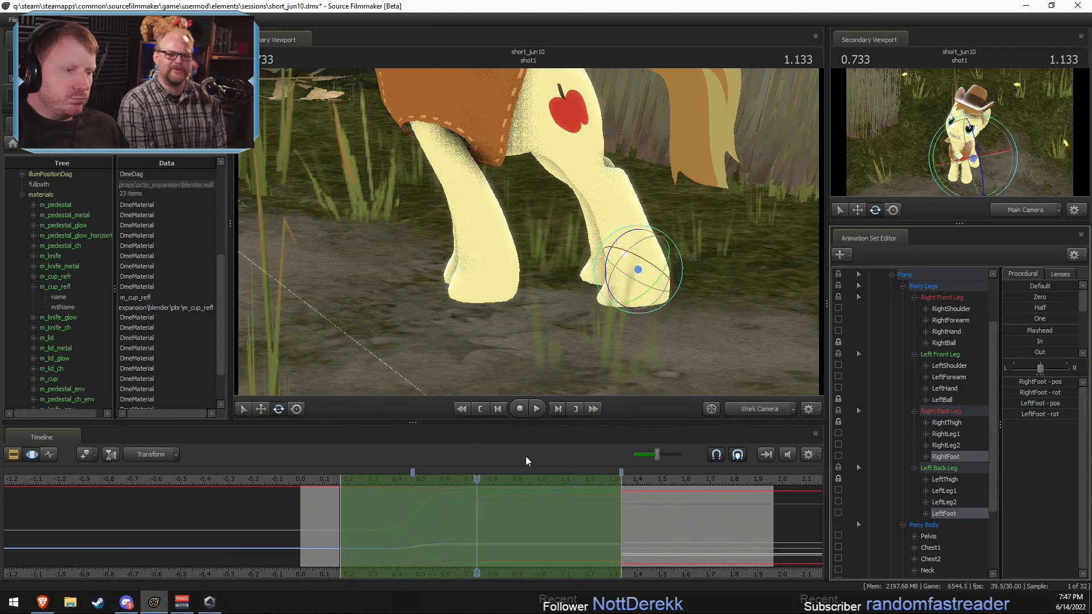
key("shift")
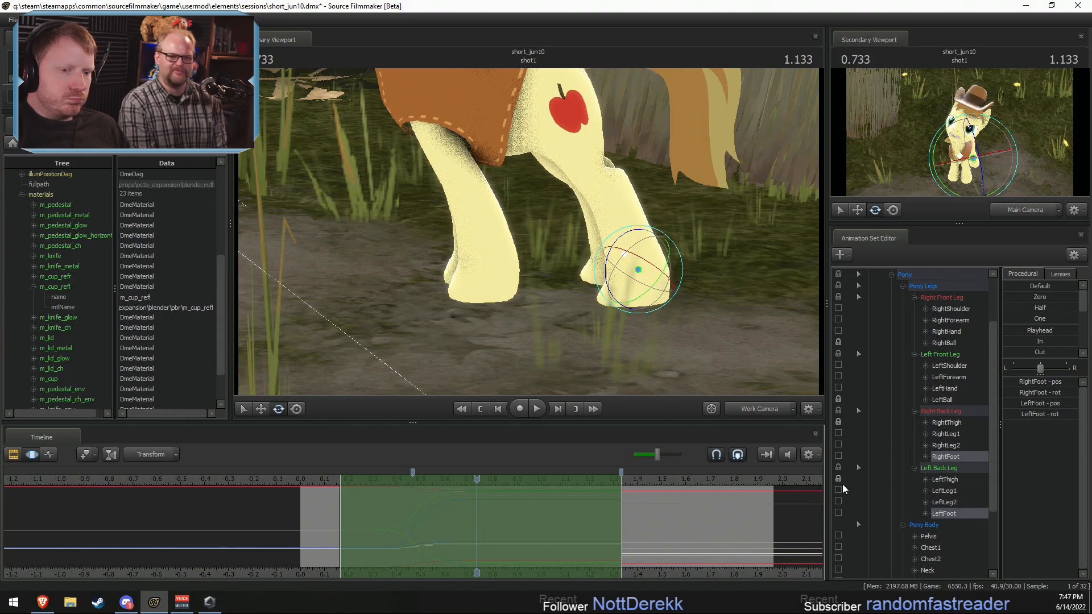
Step: Lock RightFoot and LeftFoot and even out their motion from about 0.23 to 0.73 s with a procedural preset
left_click(838, 455)
left_click(838, 512)
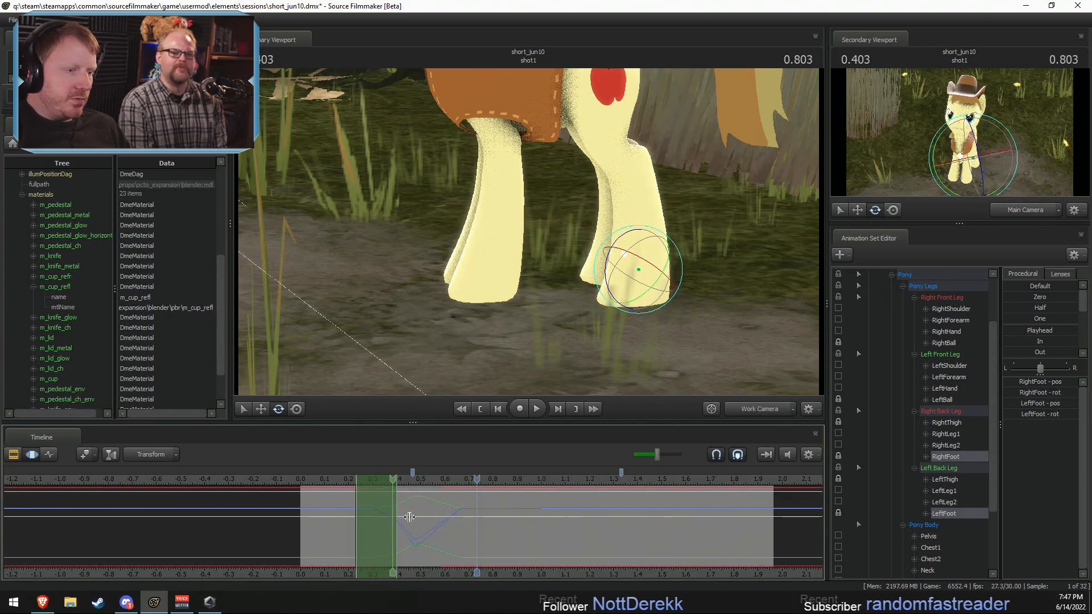
scroll(1032, 351, "down", 3)
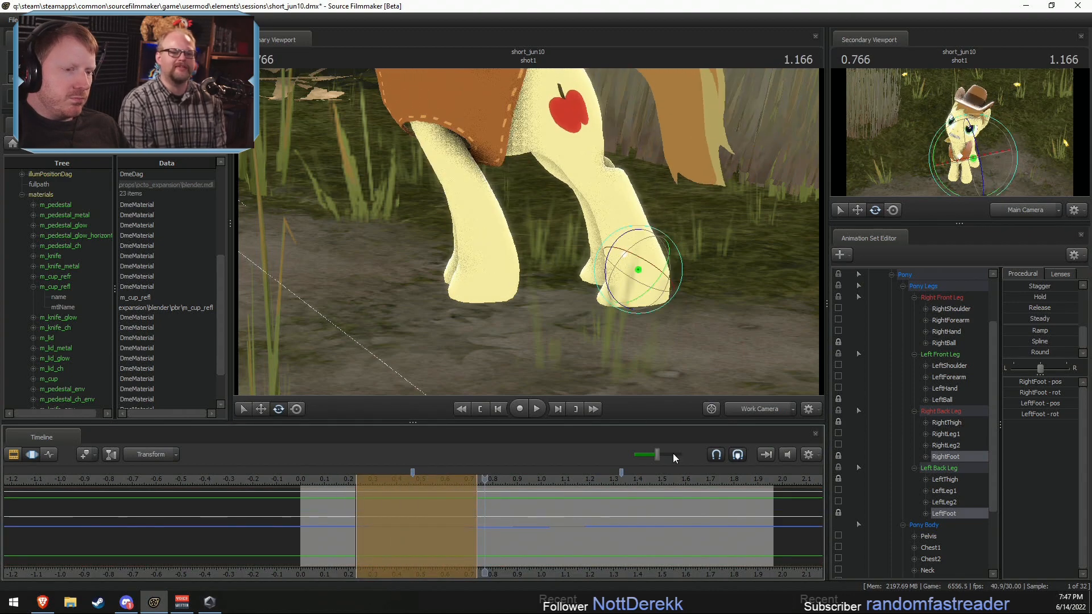
Step: Play the shot through the Main Camera in the primary viewport and put the time selection around 0.5 s
left_click(737, 416)
key("space")
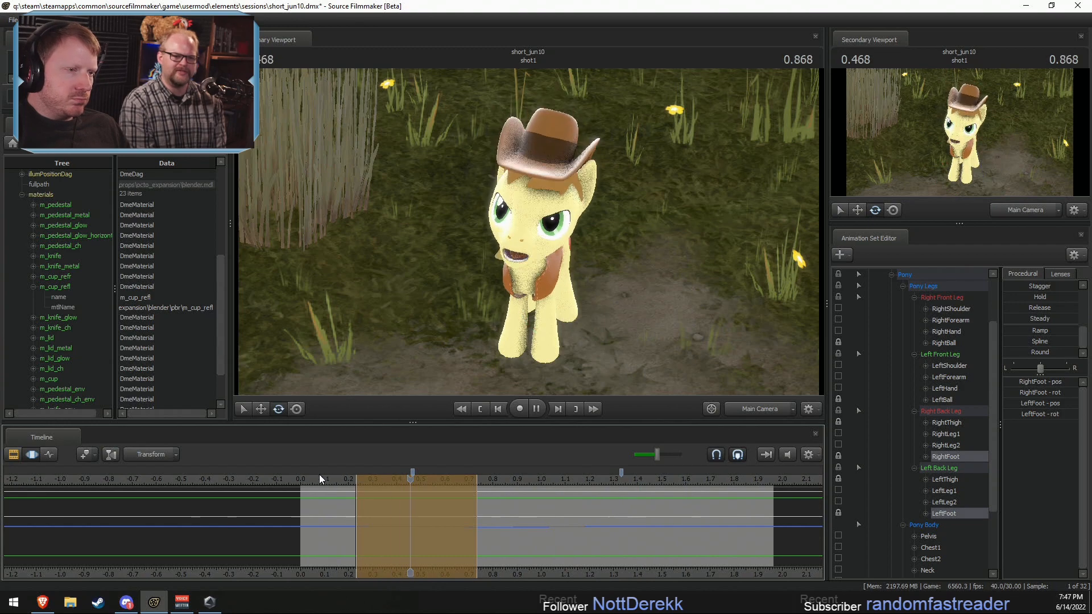
key("space")
left_click(761, 409)
left_click_drag(430, 501, 420, 537)
left_click(730, 412)
Step: Zero Braeburn's Upper Face controls around 0.5 s and raise CloseEyes to make a blink
scroll(965, 323, "up", 2)
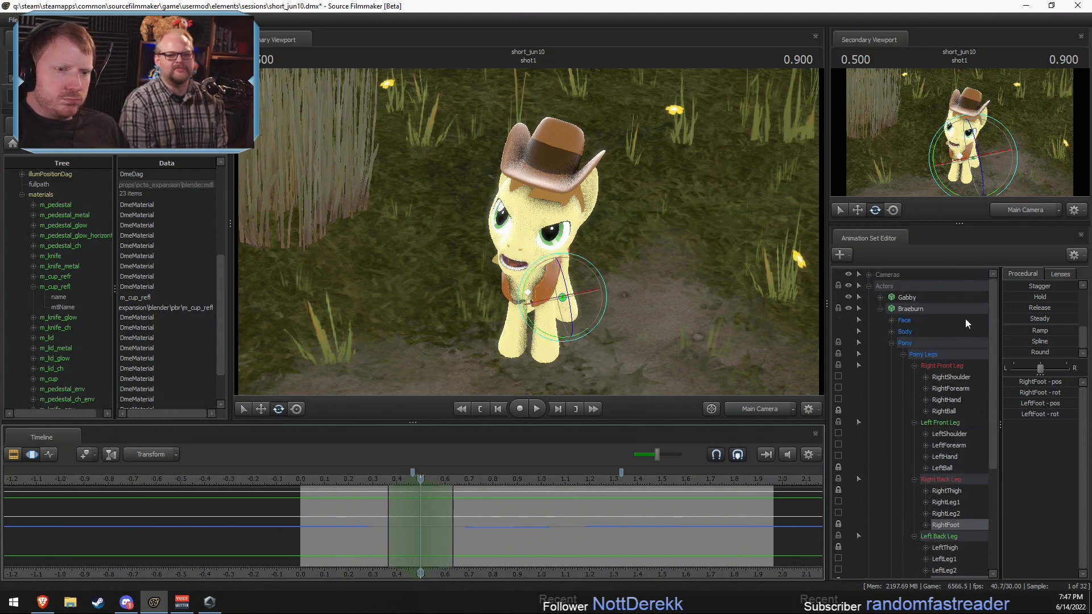
left_click(904, 321)
left_click(924, 353)
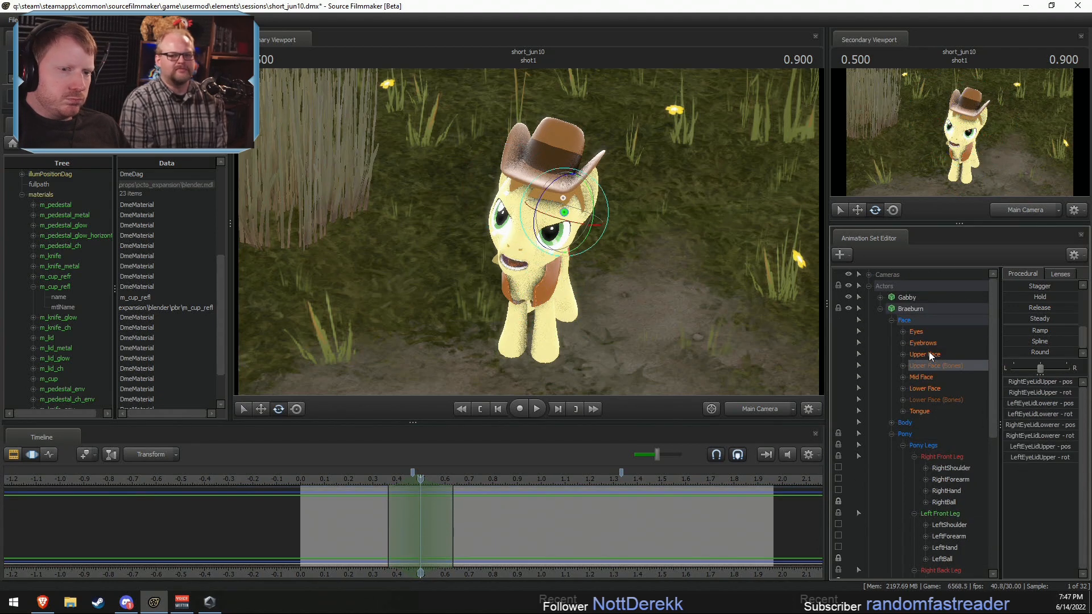
left_click_drag(395, 509, 409, 528)
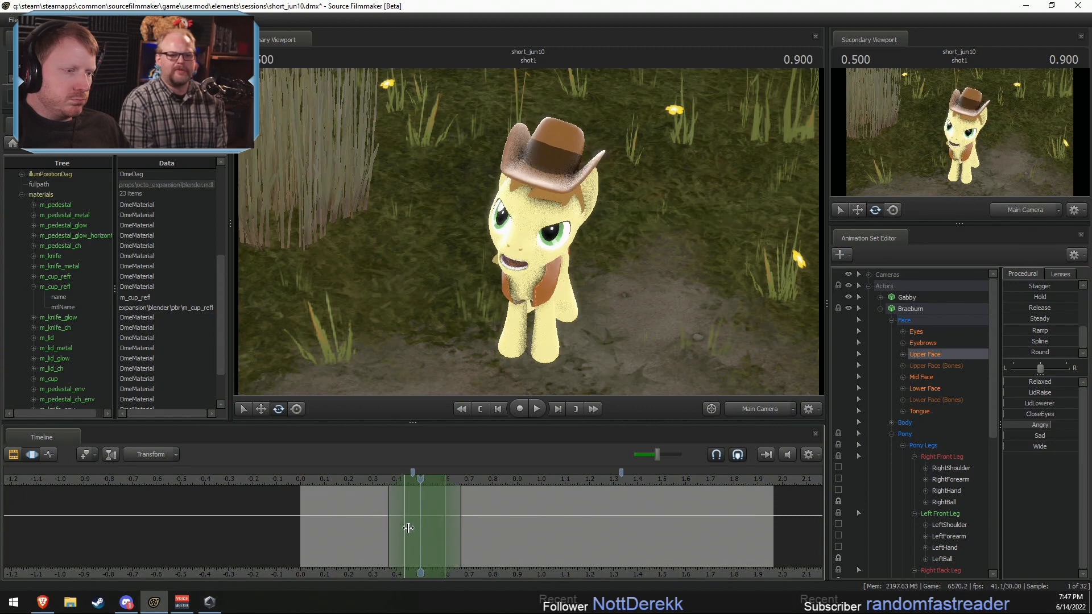
scroll(1028, 302, "up", 3)
left_click(1008, 301)
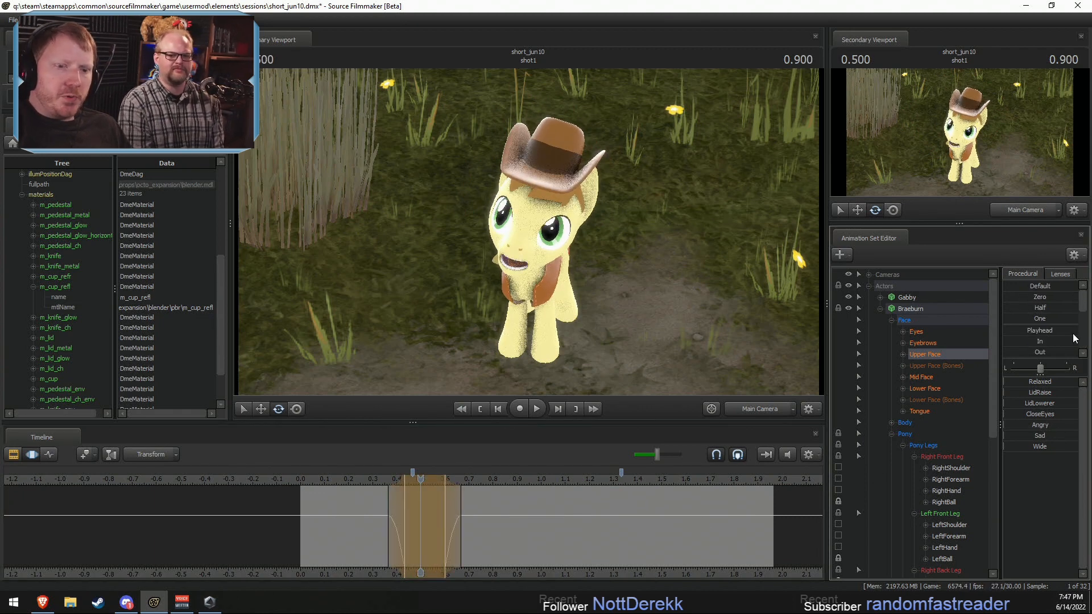
left_click(1024, 414)
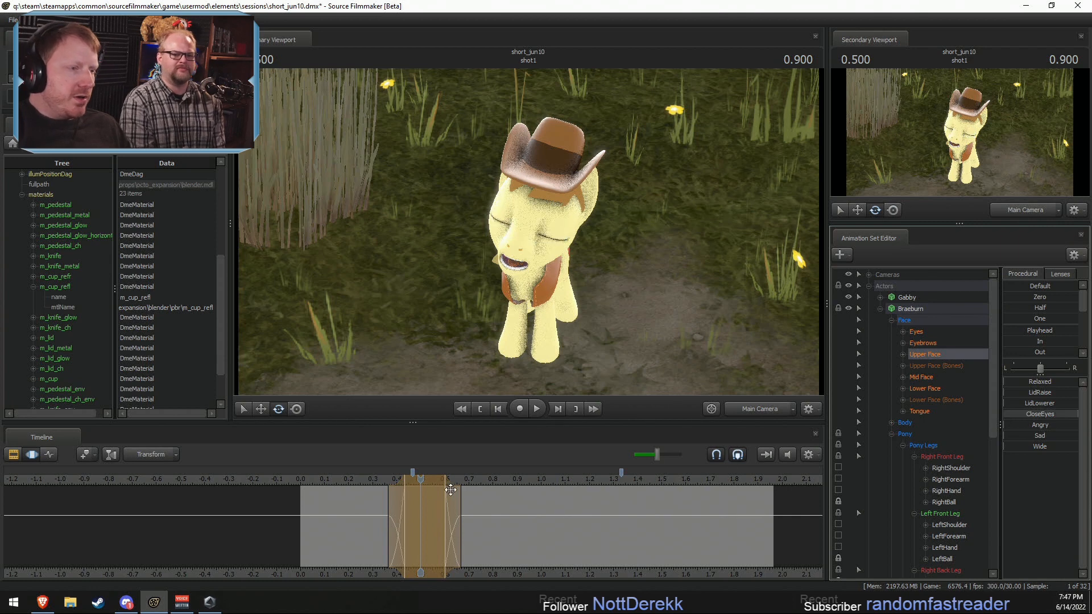
Step: Narrow the blink to hold from about 0.43 to 0.57 s, with falloffs at 0.33 and 0.67 s, and play it back
scroll(411, 514, "up", 2, "shift")
scroll(409, 522, "up", 1)
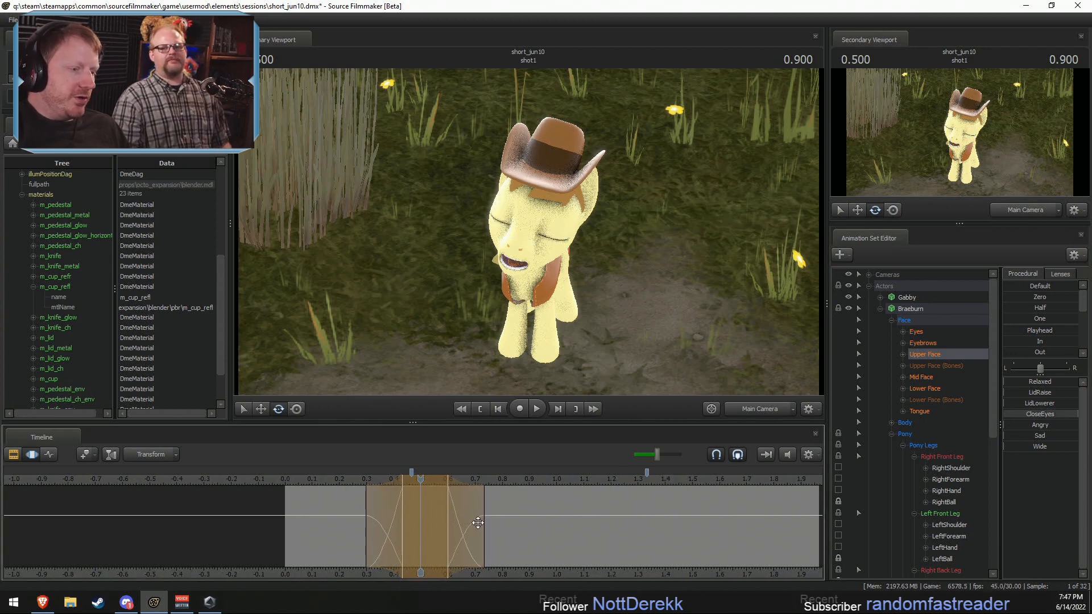
left_click_drag(473, 522, 466, 522)
mouse_move(433, 478)
left_mouse_down()
mouse_move(445, 480)
mouse_move(421, 484)
left_mouse_up()
scroll(424, 482, "down", 1, "shift")
left_click(363, 481)
key("space")
Step: Widen the blink's falloffs to about 0.3 and 0.7 s and review the result in playback
key("space")
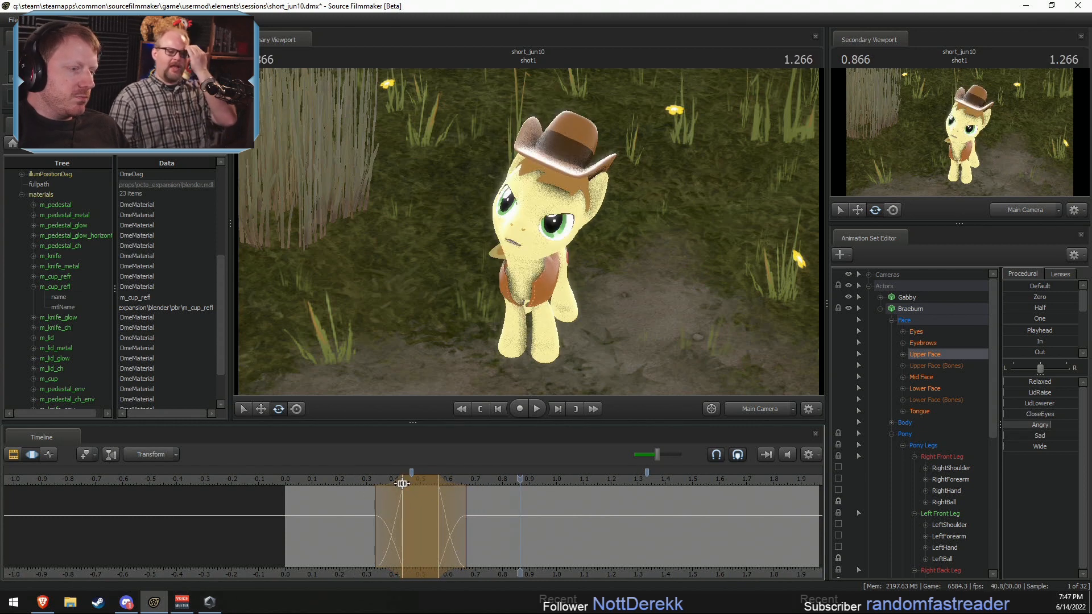
scroll(401, 483, "up", 1)
scroll(398, 484, "up", 1, "shift")
left_click(307, 488)
key("space")
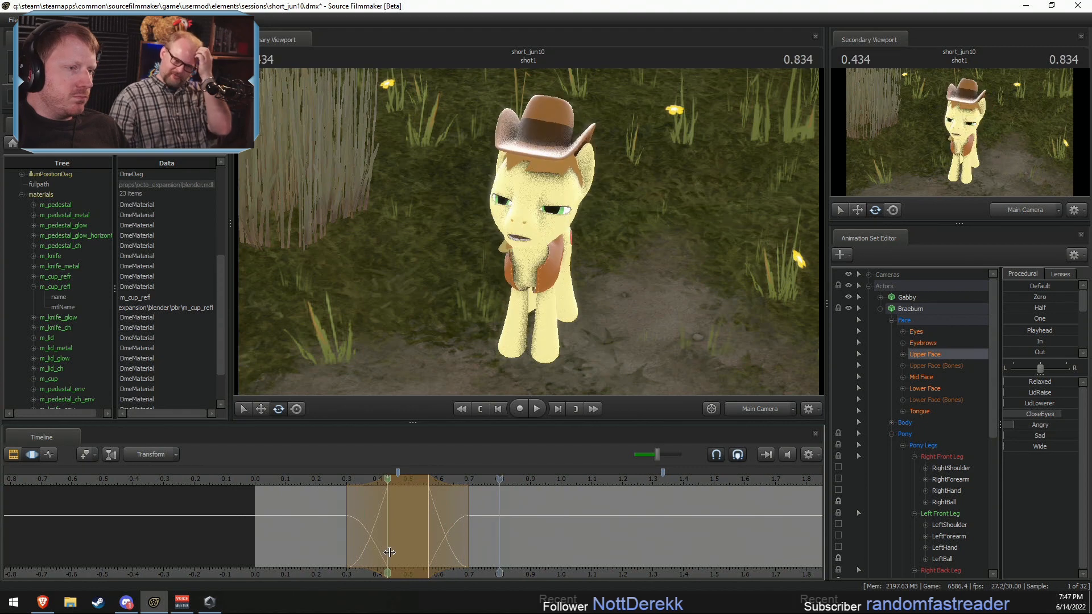
key("space")
left_click(347, 484)
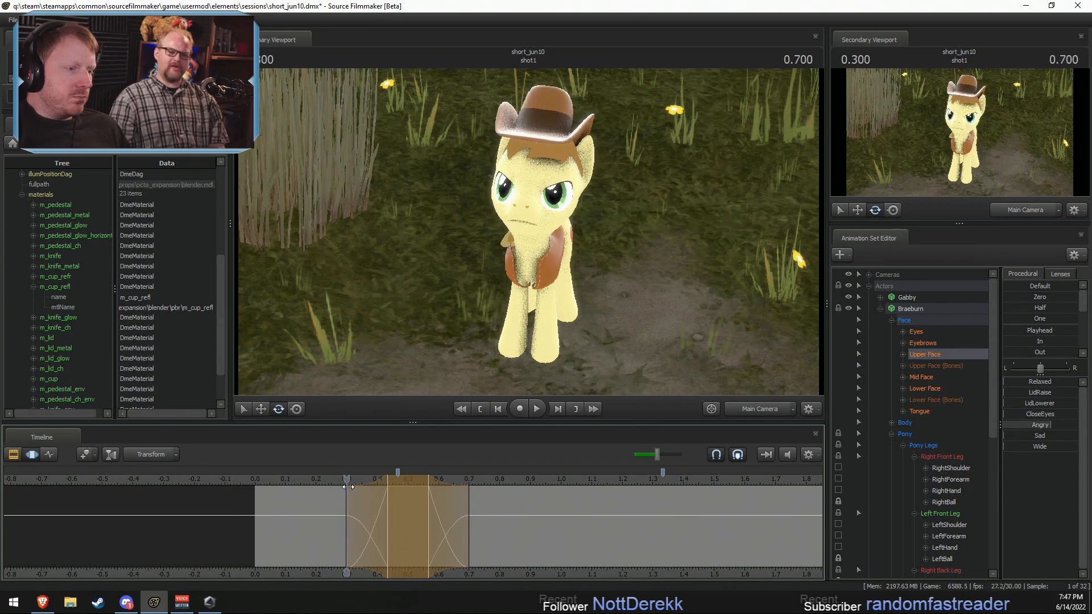
Step: Select Braeburn's Eyes controls at 0.5 s and adjust the eye direction during the blink
left_click_drag(317, 482, 407, 482)
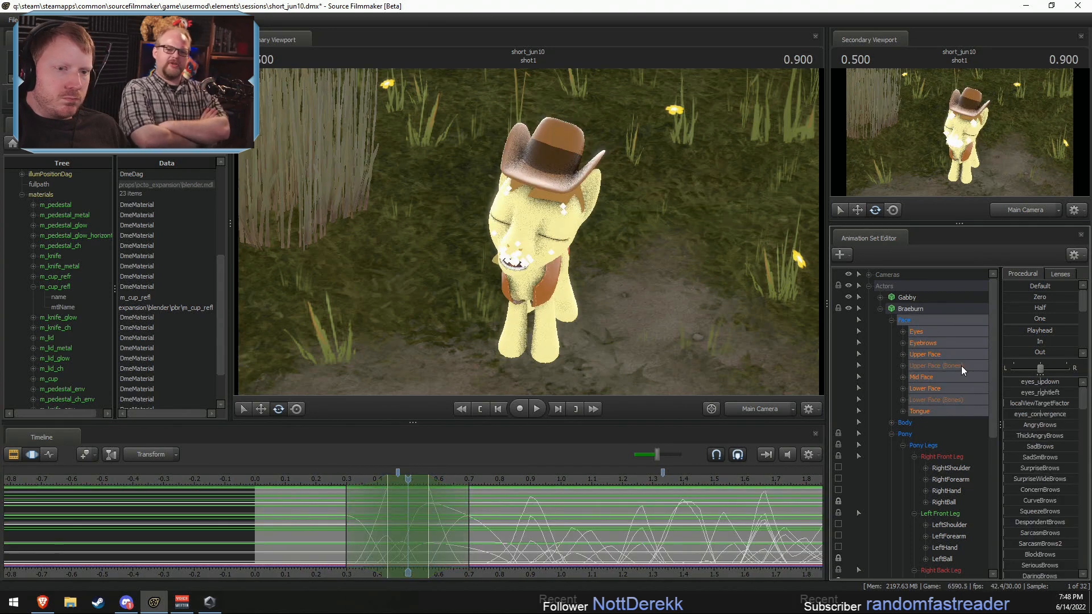
left_click(915, 332)
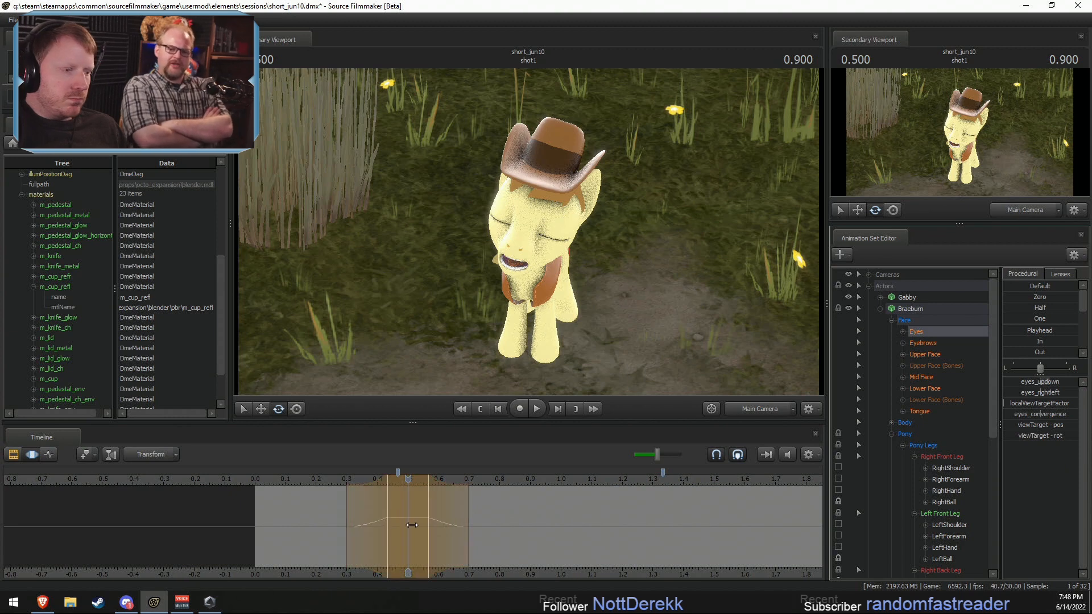
mouse_move(412, 524)
left_mouse_down()
mouse_move(349, 526)
mouse_move(482, 532)
mouse_move(406, 537)
left_mouse_up()
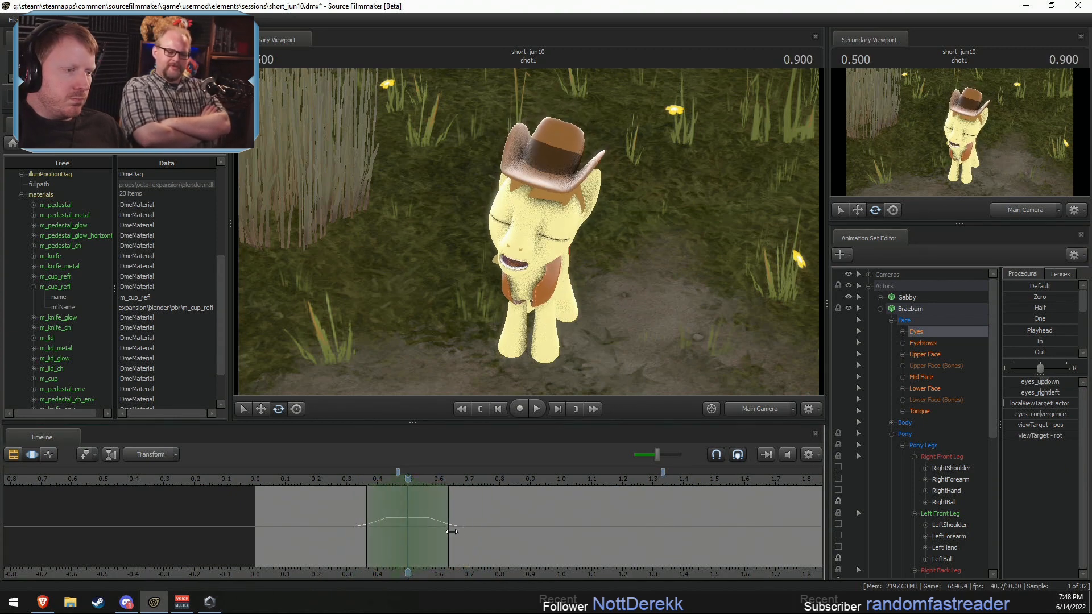
Step: Switch the primary viewport to the Work Camera and select Braeburn's Head and Neck together
left_click(541, 240, "ctrl")
left_click(730, 406)
mouse_move(528, 231)
left_mouse_down()
mouse_move(483, 220)
mouse_move(512, 214)
mouse_move(527, 231)
left_mouse_up()
left_click(529, 209)
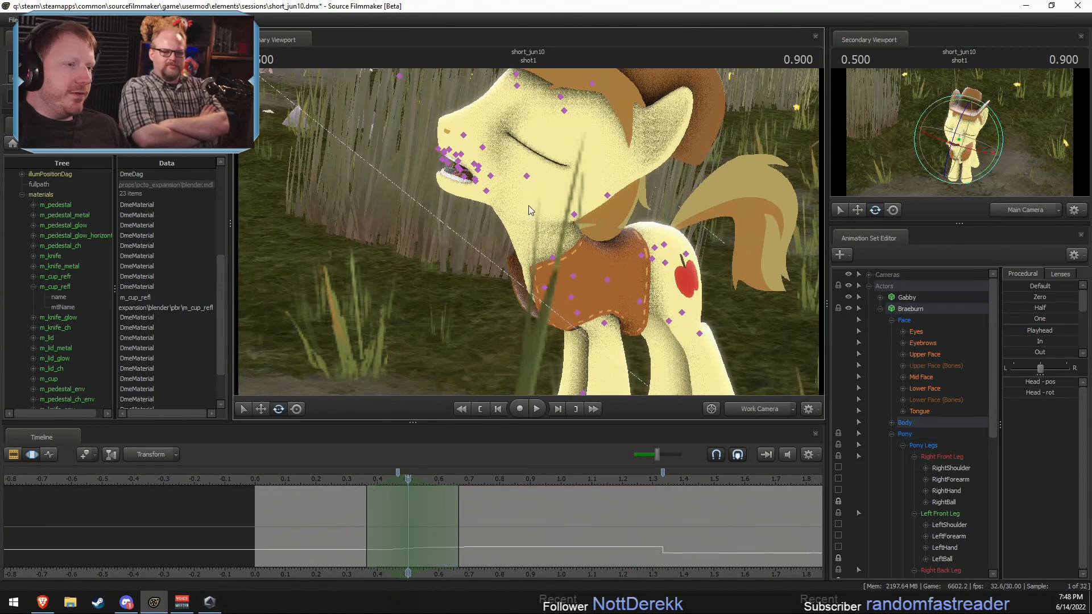
left_click(547, 261, "ctrl+shift")
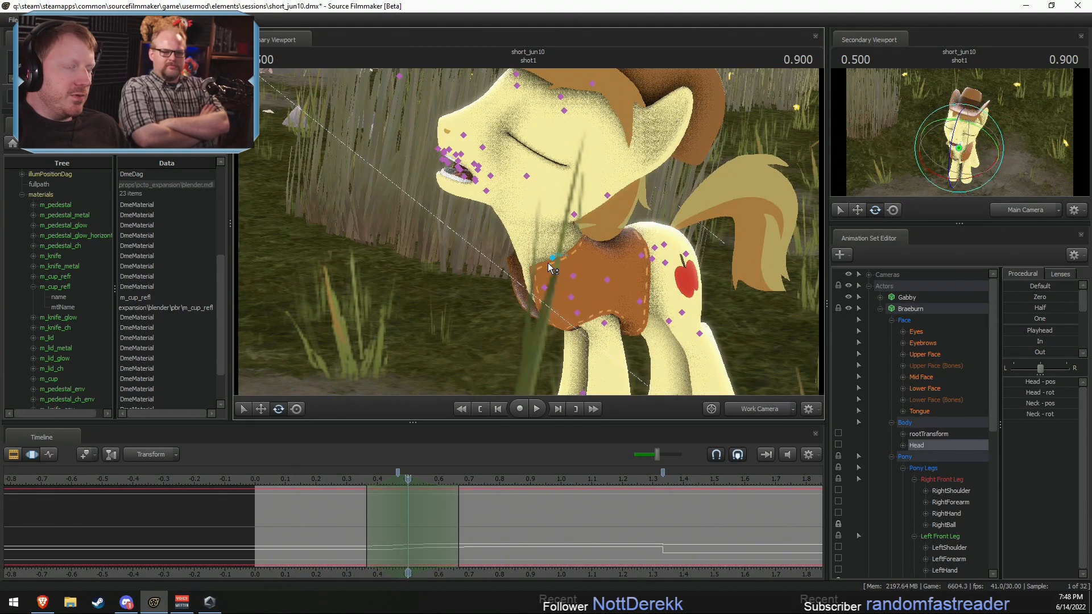
Step: Try rotating Braeburn's Head and Neck together at 0.5 s and play back the motion
left_click_drag(538, 266, 471, 329, "alt")
right_click(538, 266)
mouse_move(611, 292)
left_click(648, 303)
left_click(345, 480)
key("space")
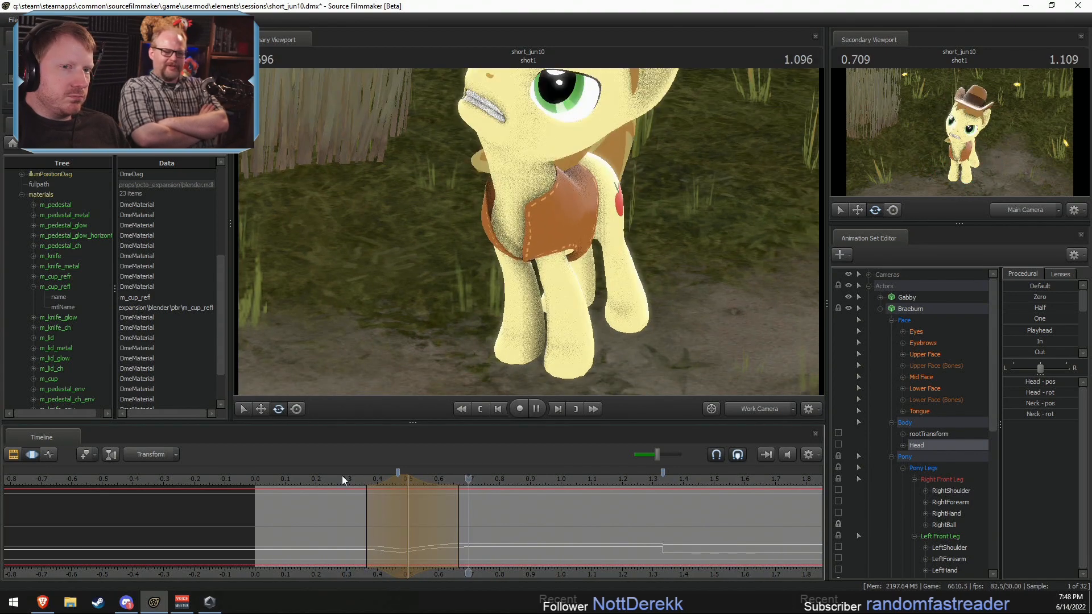
key("space")
Step: Return to 0.5 s, rotate Braeburn's Head and Neck together from a closer side view, and play back the motion
left_click(378, 481)
left_click(407, 482)
left_click_drag(505, 342, 524, 226, "alt")
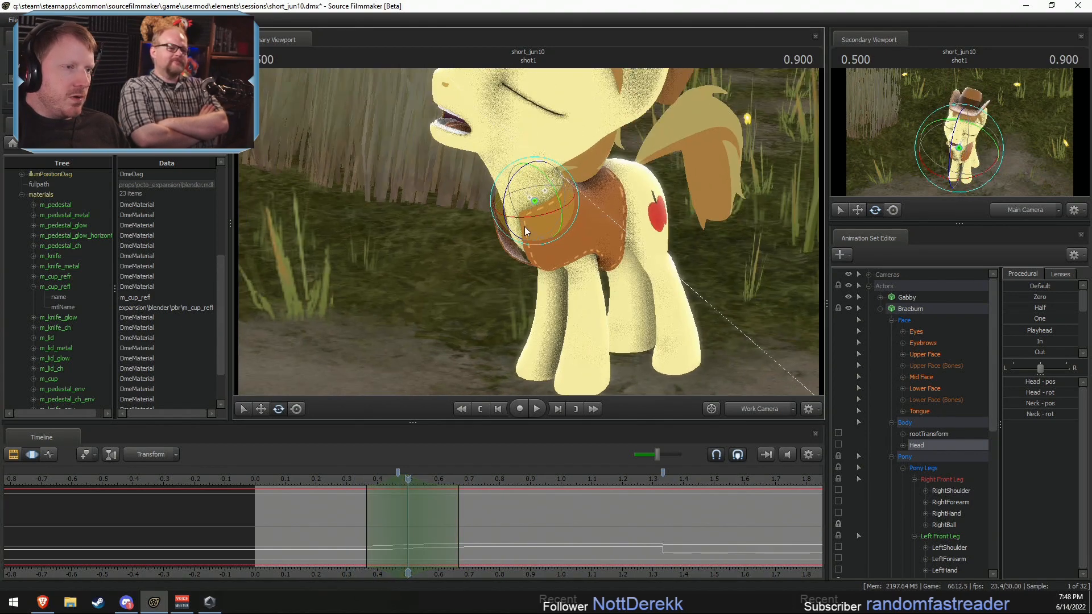
left_click_drag(516, 175, 507, 174)
key("space")
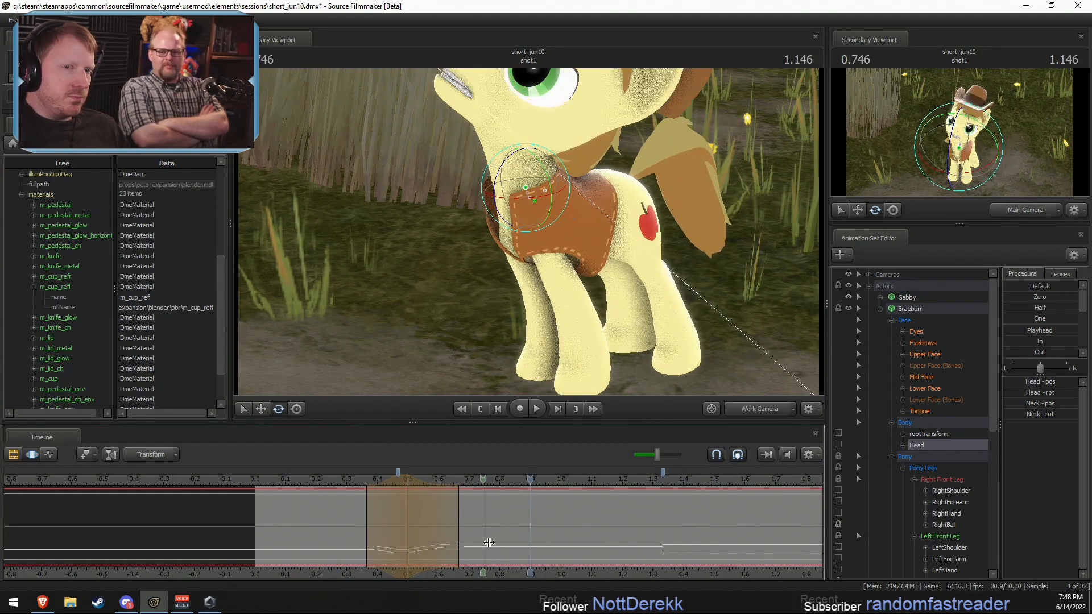
Step: Select all of Braeburn's controls except the Face group, define a time selection around 0.5 s, and play back the motion
left_click(910, 309)
key("shift")
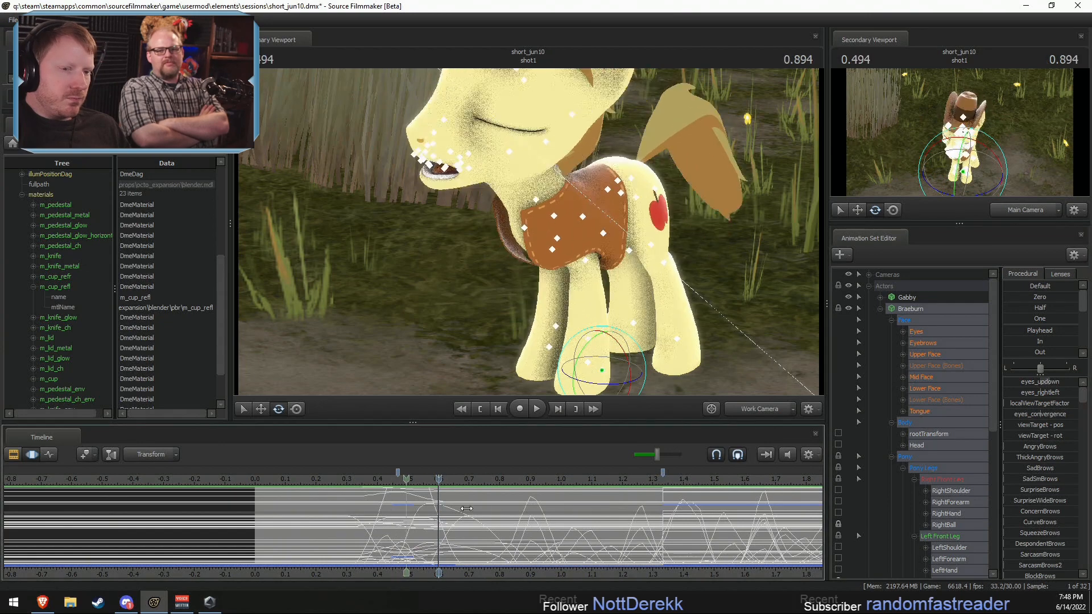
left_click(909, 322, "ctrl")
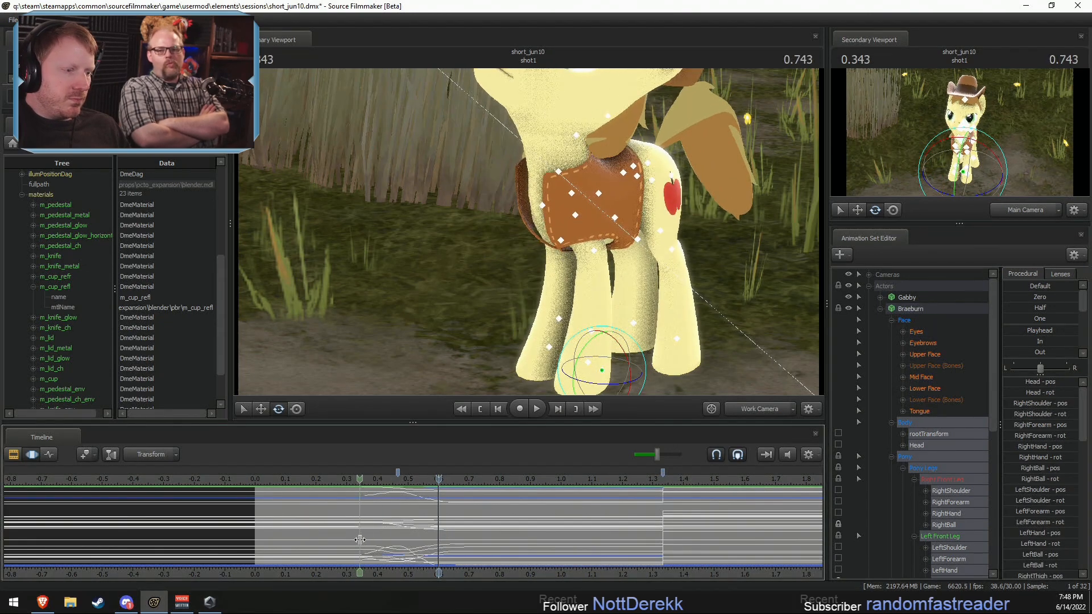
left_click_drag(359, 540, 459, 544, "shift")
scroll(457, 544, "up", 5)
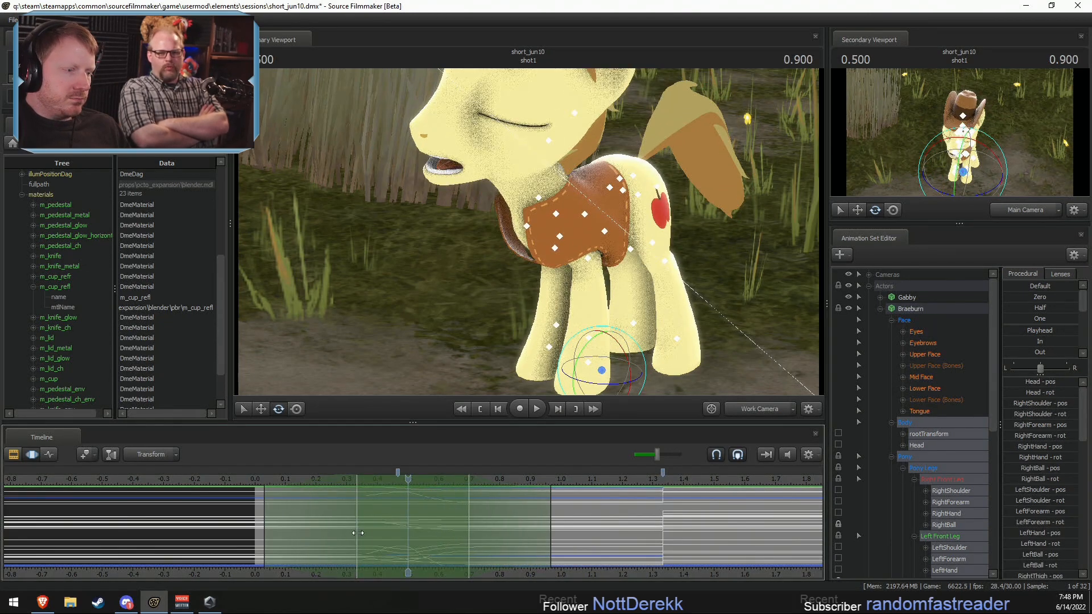
key("F2")
left_click(316, 480)
key("space")
key("space")
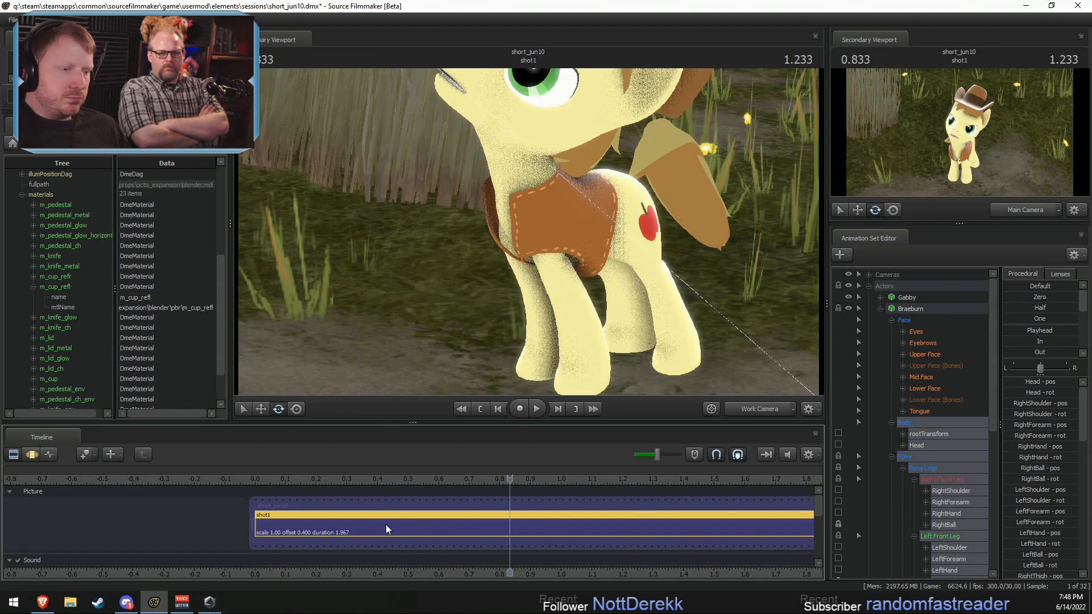
Step: Blend Braeburn's body toward the playhead pose at about 0.27 s over the 0.53–1.33 s range, and play back the motion
key("F3")
left_click_drag(632, 518, 419, 529, "shift")
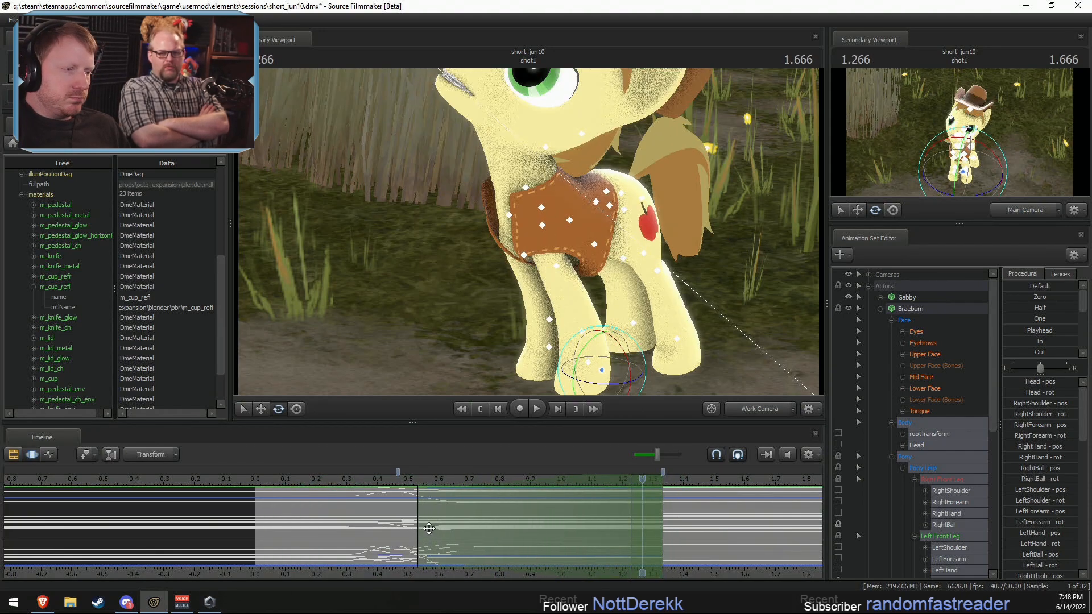
left_click(336, 481)
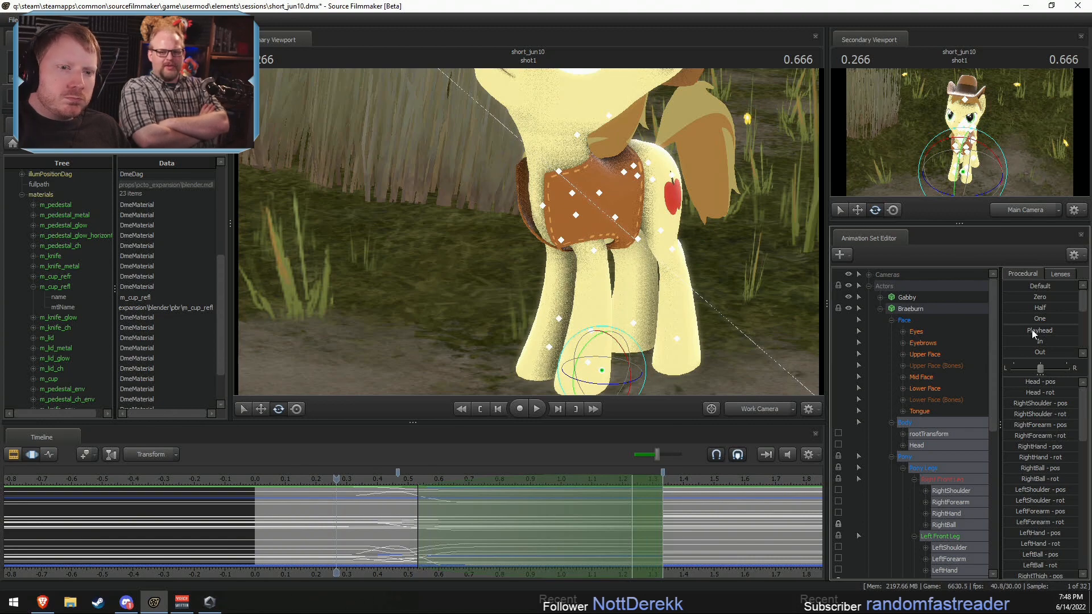
left_click_drag(1019, 333, 1023, 333)
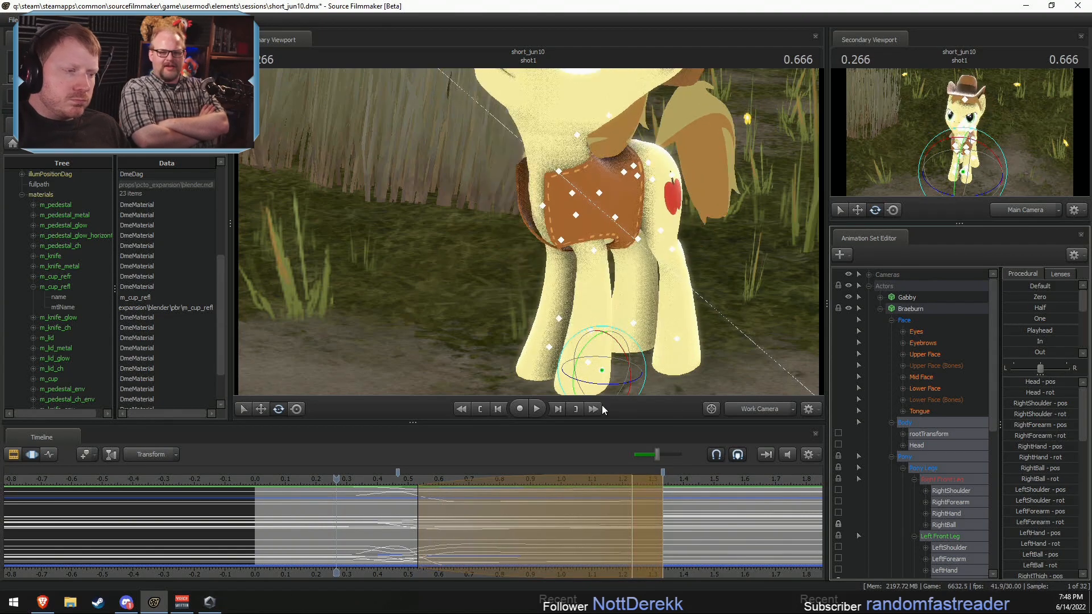
left_click(328, 486)
key("space")
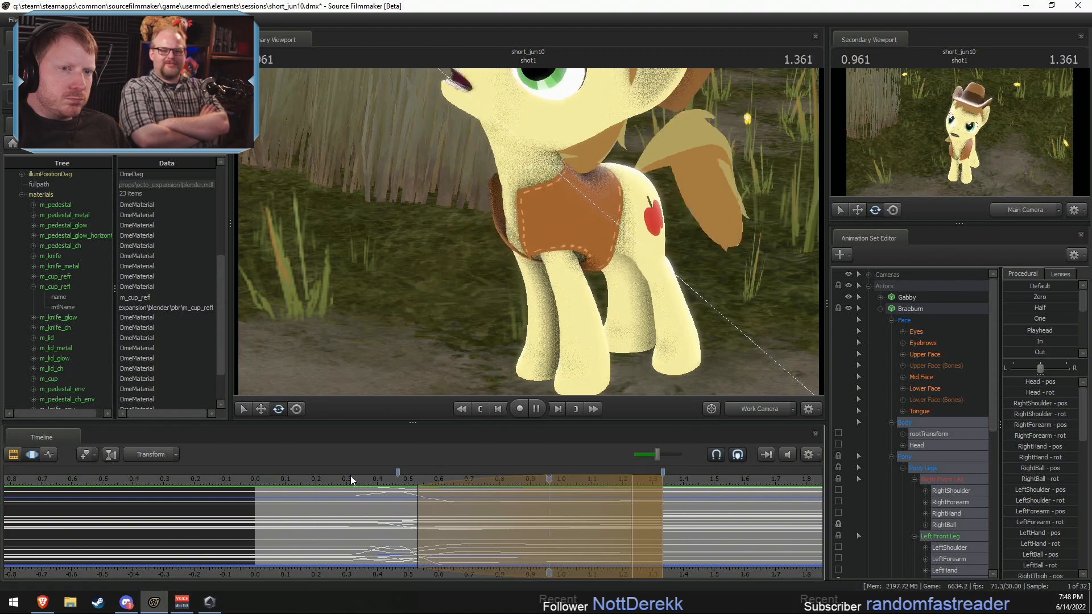
key("space")
Step: Shift the body blend's time selection to about 0.43–0.97 s and play back the motion
left_click_drag(466, 518, 414, 502)
key("shift")
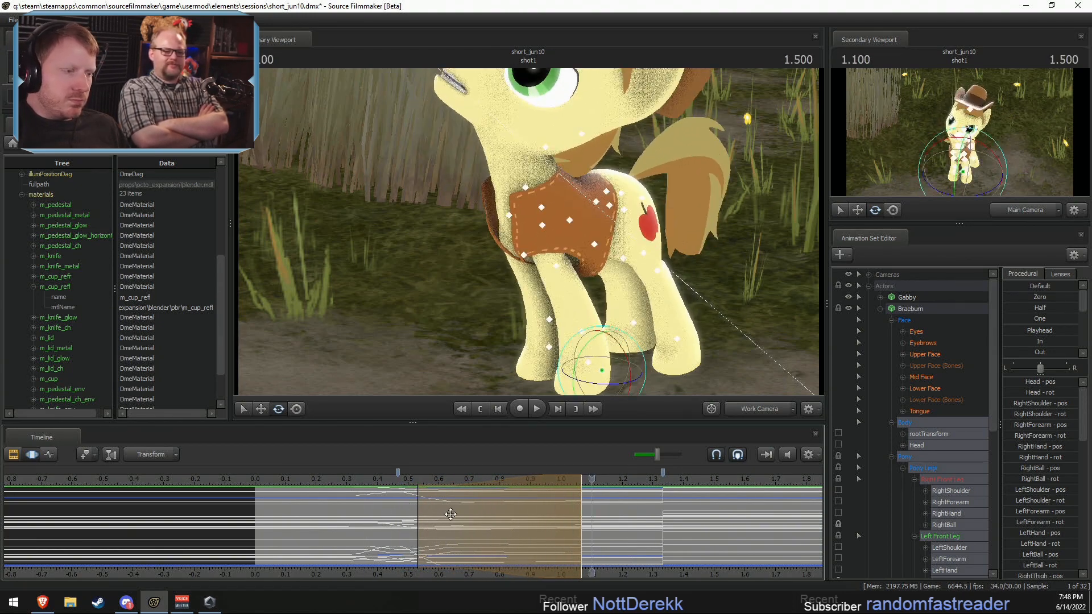
left_click_drag(421, 503, 391, 505)
left_click(352, 484)
key("space")
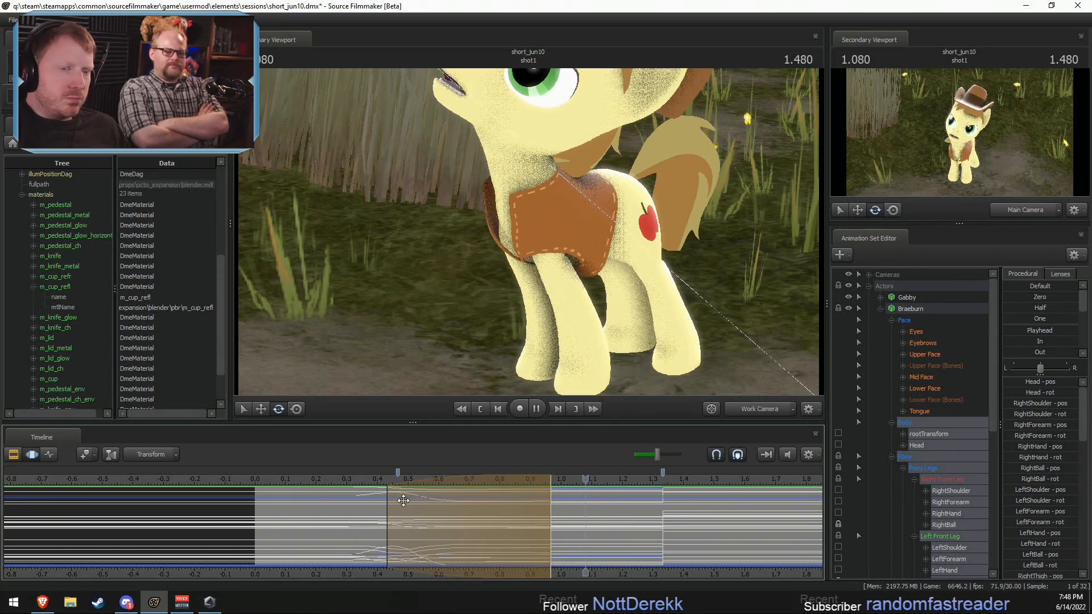
key("space")
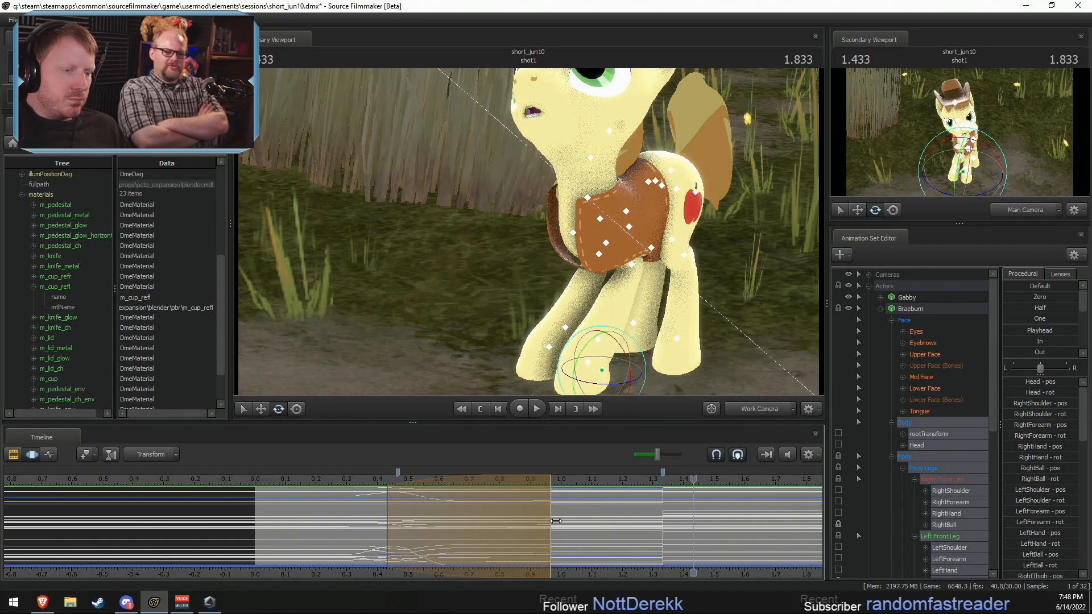
Step: Extend the end of the time selection to 1.33 s and play back the motion through the Main Camera
left_click_drag(555, 520, 671, 523)
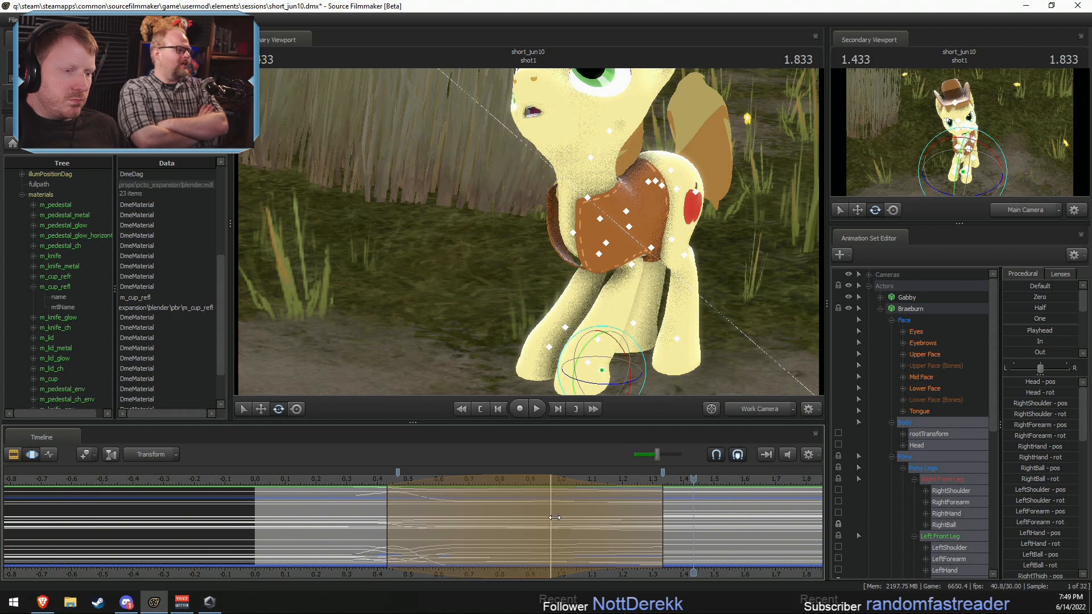
left_click_drag(554, 517, 669, 526)
left_click(736, 411)
left_click(342, 482)
key("space")
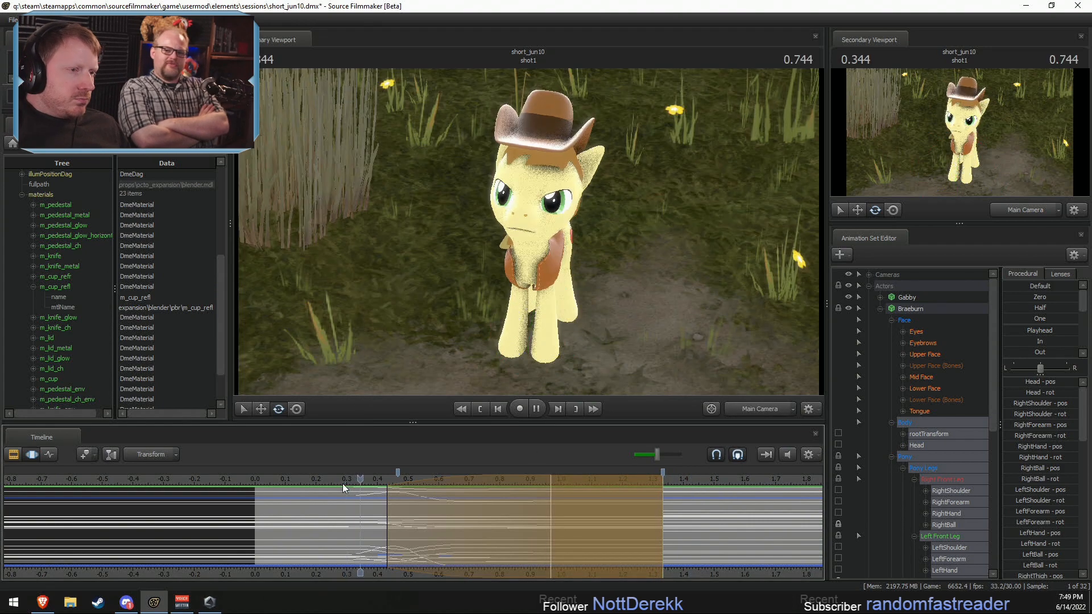
key("space")
Step: Move the start of the body blend's time selection to about 0.57 s and review the playback
left_click(361, 524)
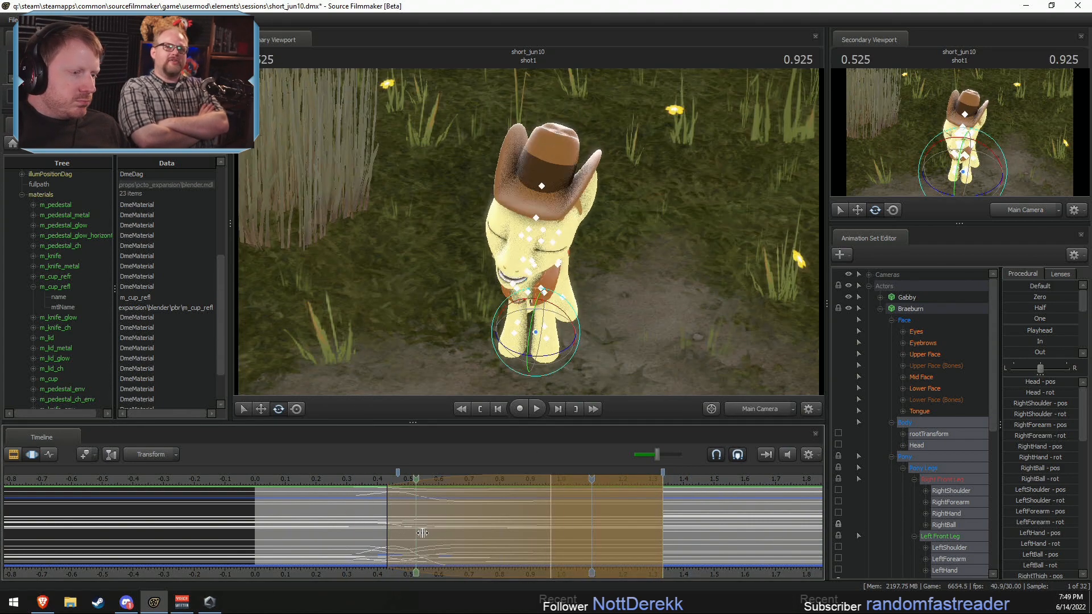
left_click_drag(421, 532, 586, 535)
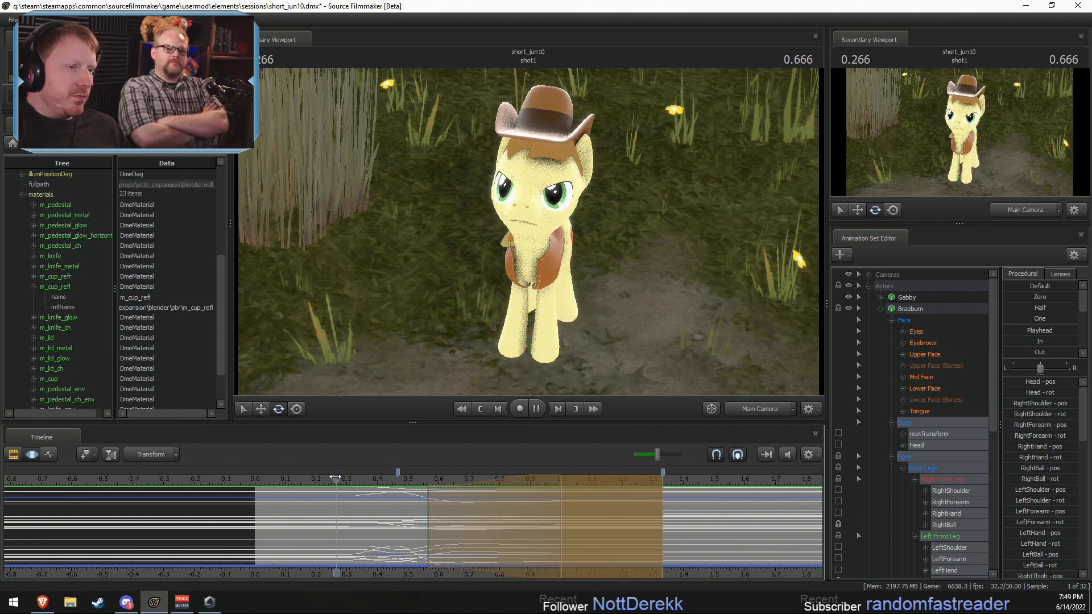
left_click(446, 523)
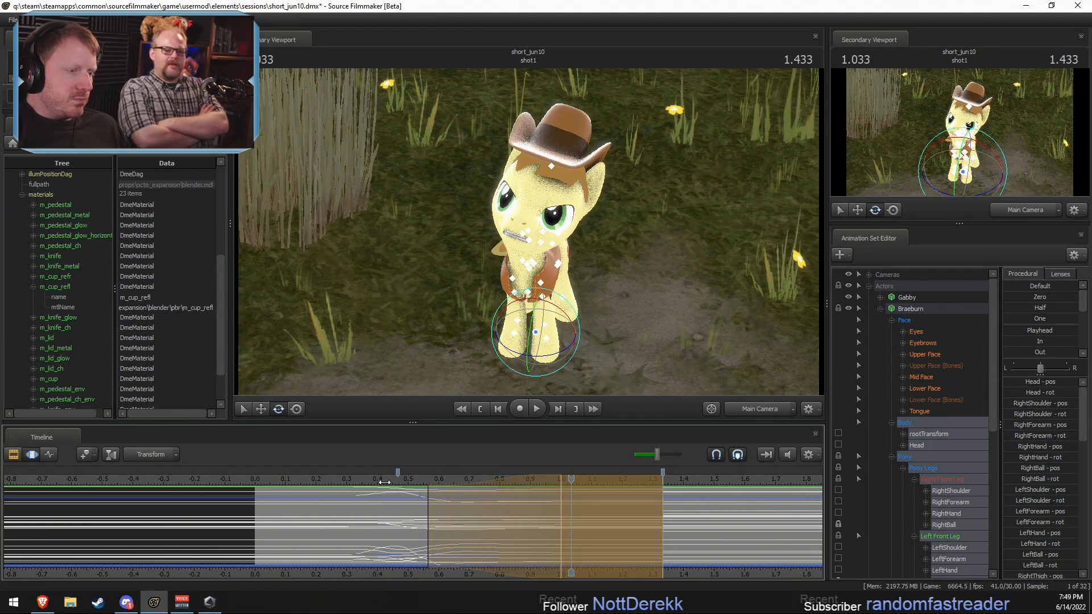
Step: Blend Braeburn's body toward the playhead pose at 1.0 s, play it back, and move the selection's start to about 0.63 s
key("Return")
left_click(1021, 331)
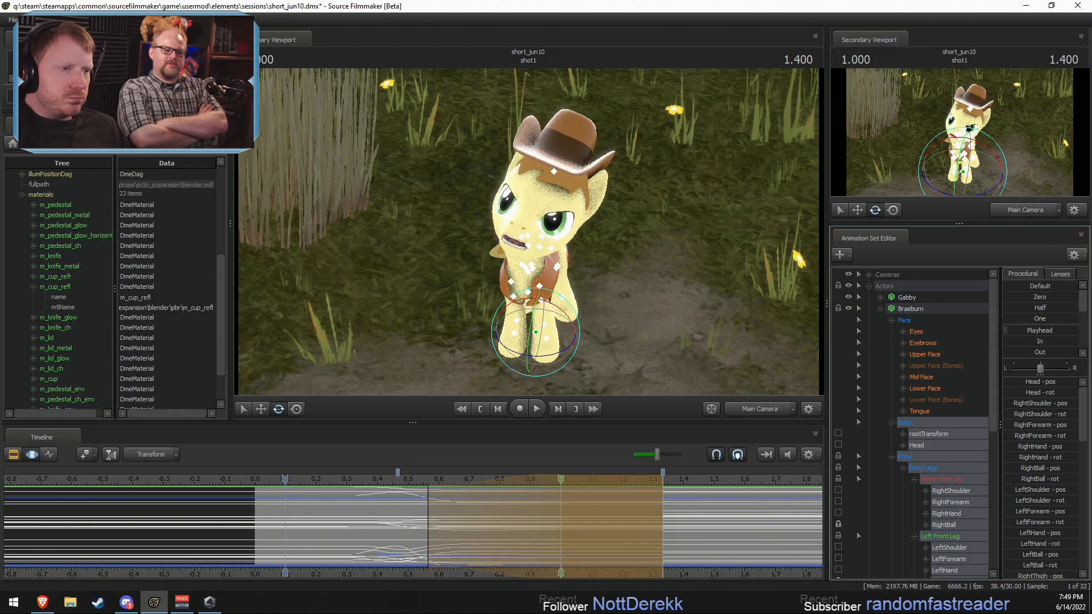
left_click(380, 480)
key("space")
key("space")
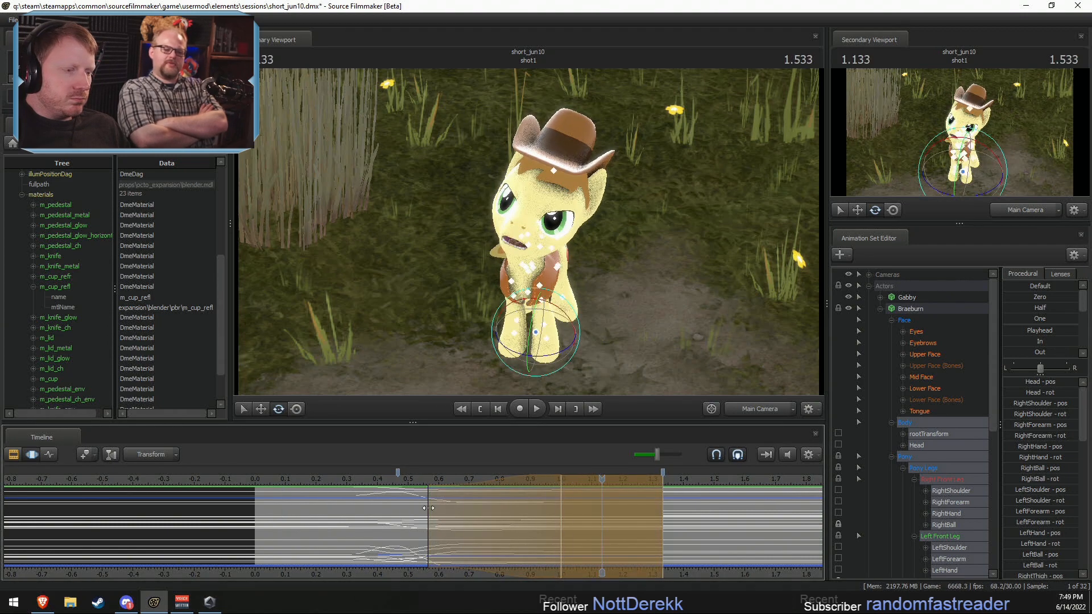
left_click_drag(465, 514, 481, 518)
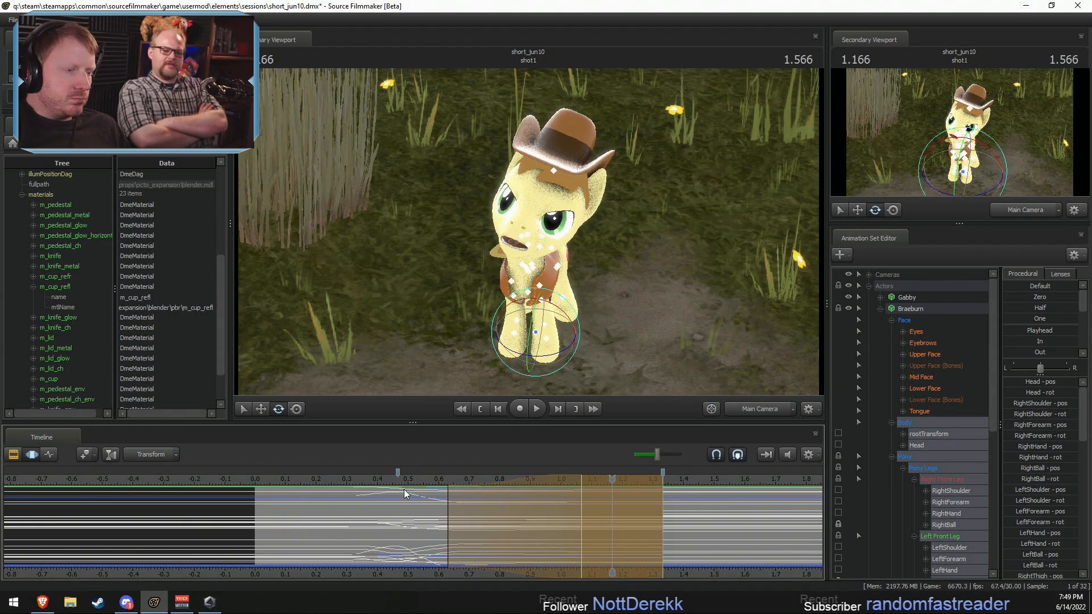
Step: Rotate Braeburn's Pelvis at 0.7 s in the Work Camera over a 0.47–1.03 s time selection, and play back the motion
left_click_drag(468, 524, 424, 515, "shift")
left_click_drag(536, 535, 571, 534)
left_click(743, 408)
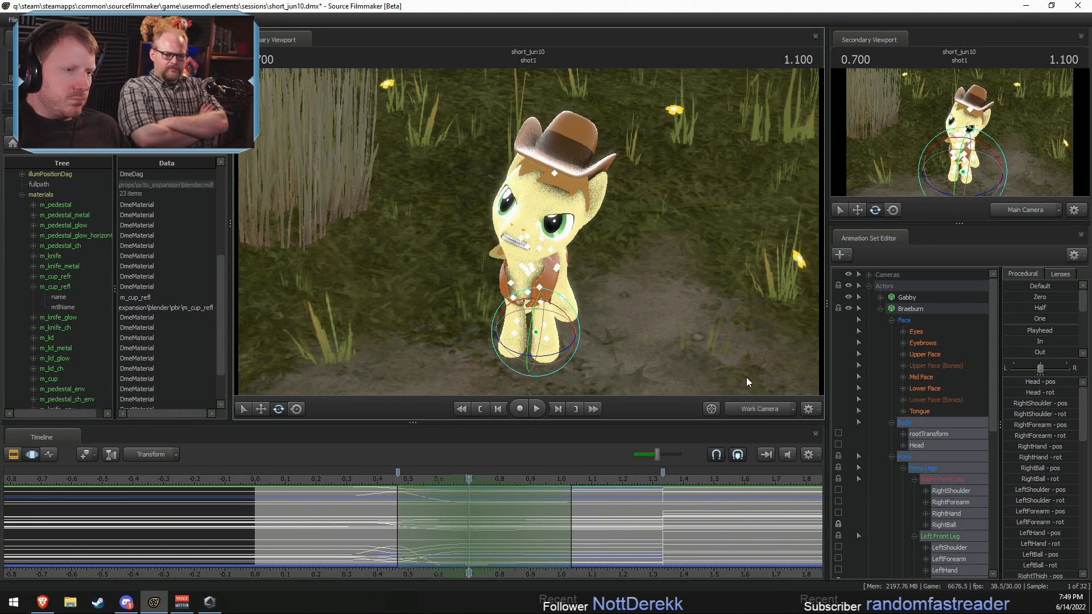
left_click_drag(746, 377, 710, 367)
left_click(515, 180)
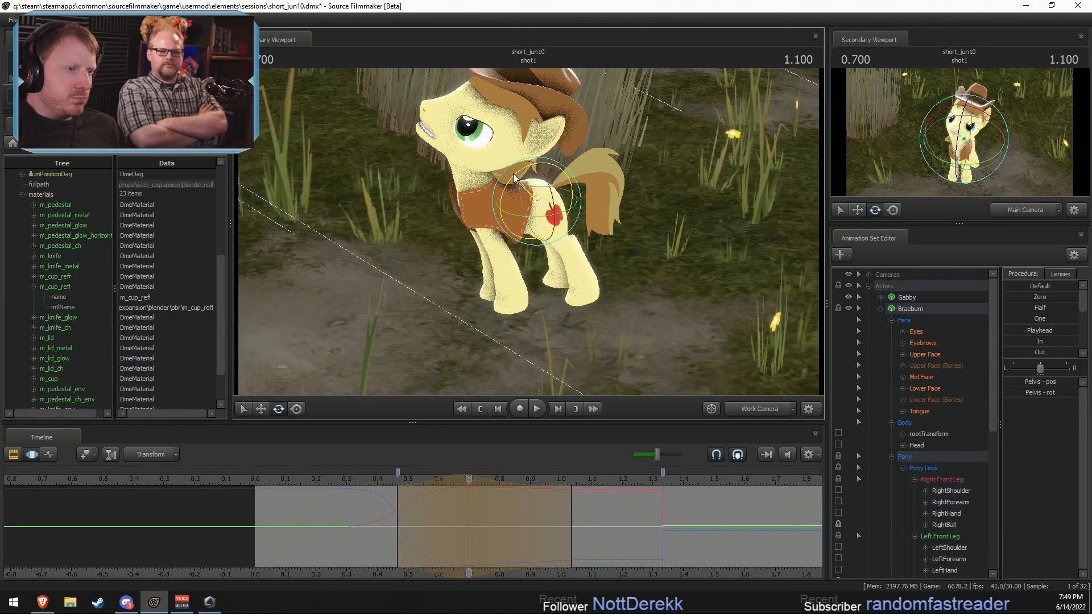
key("space")
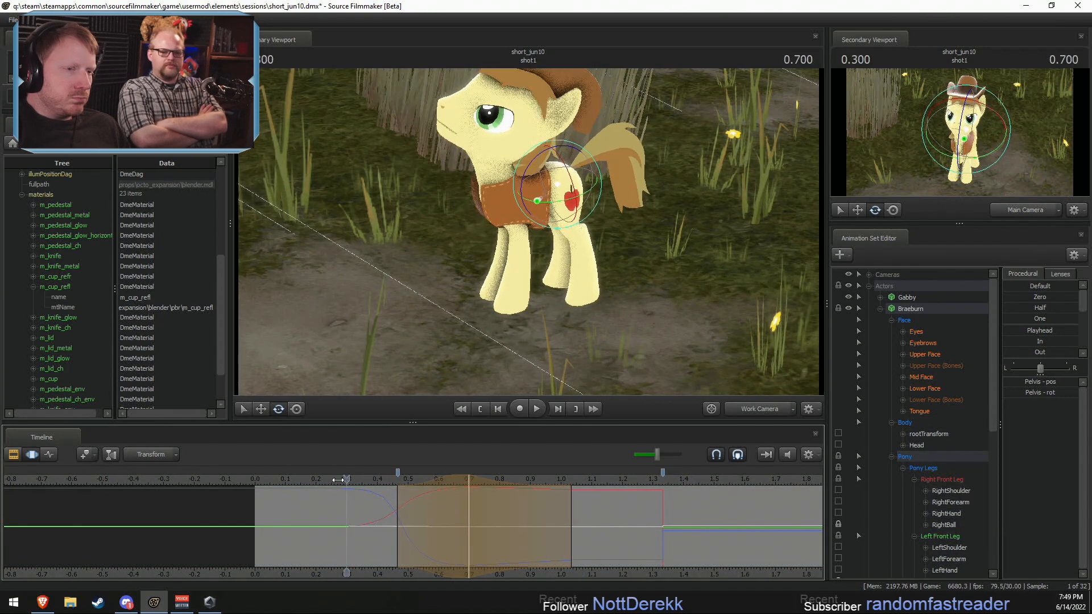
key("space")
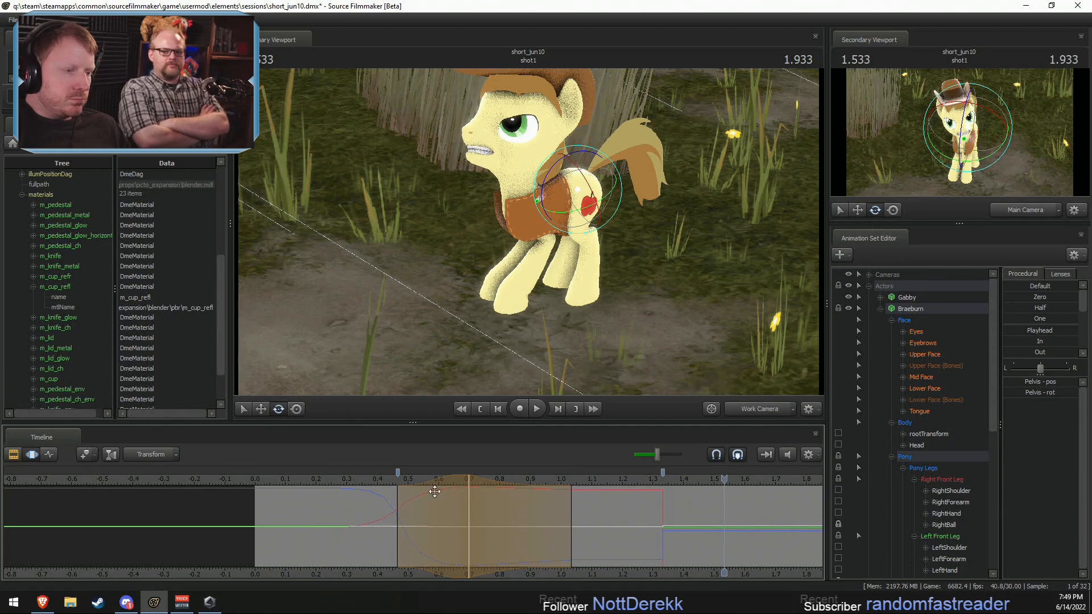
Step: Shift the Pelvis edit's time selection earlier to about 0.43–1.0 s and play back the motion
left_click_drag(458, 480, 345, 482)
key("space")
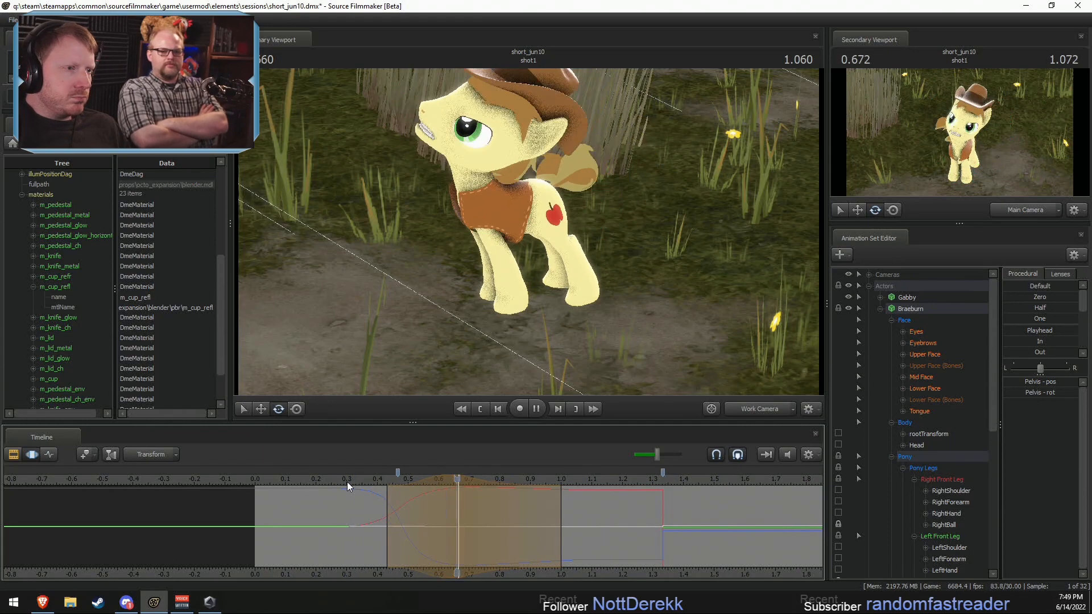
key("space")
Step: Adjust Braeburn's front shoulders as a pair and forearms as a pair at about 0.67 s, and play back the leg motion
left_click(460, 502)
left_click(476, 214)
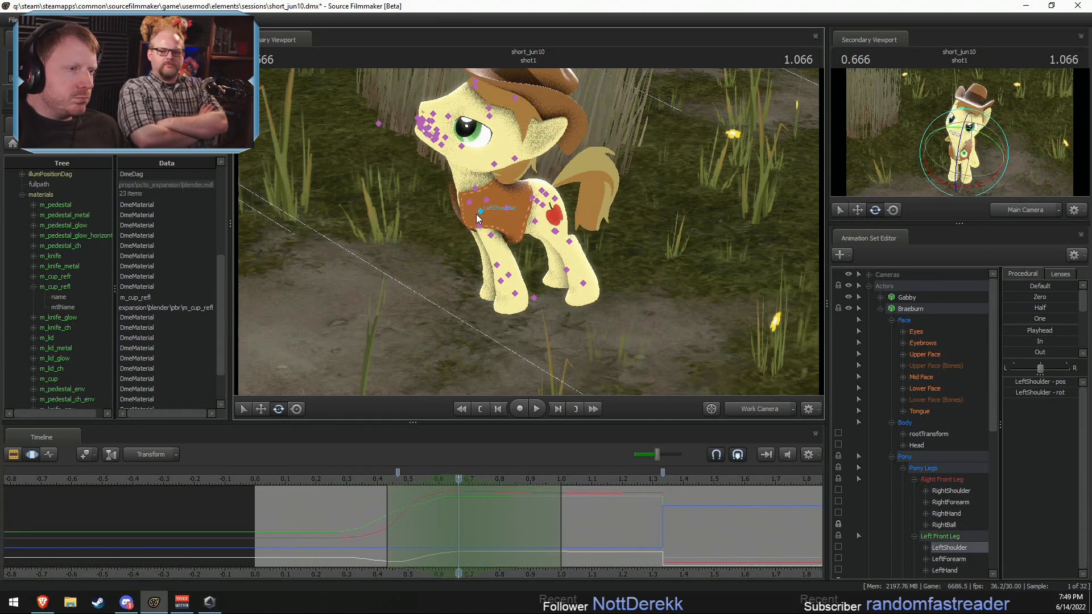
left_click(480, 212, "ctrl+shift")
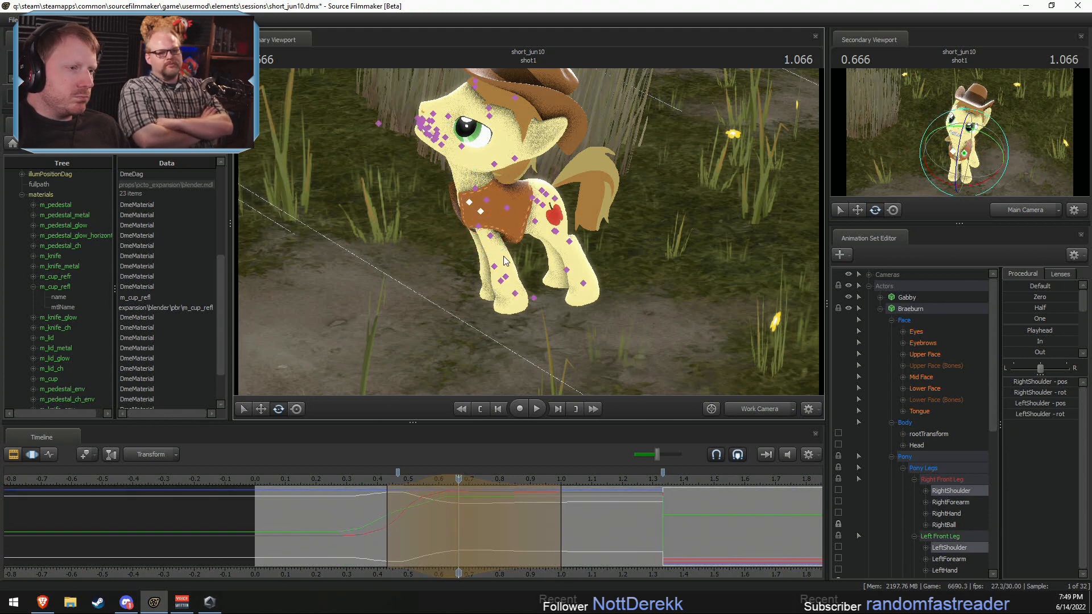
left_click(490, 236)
left_click(475, 200, "ctrl+shift")
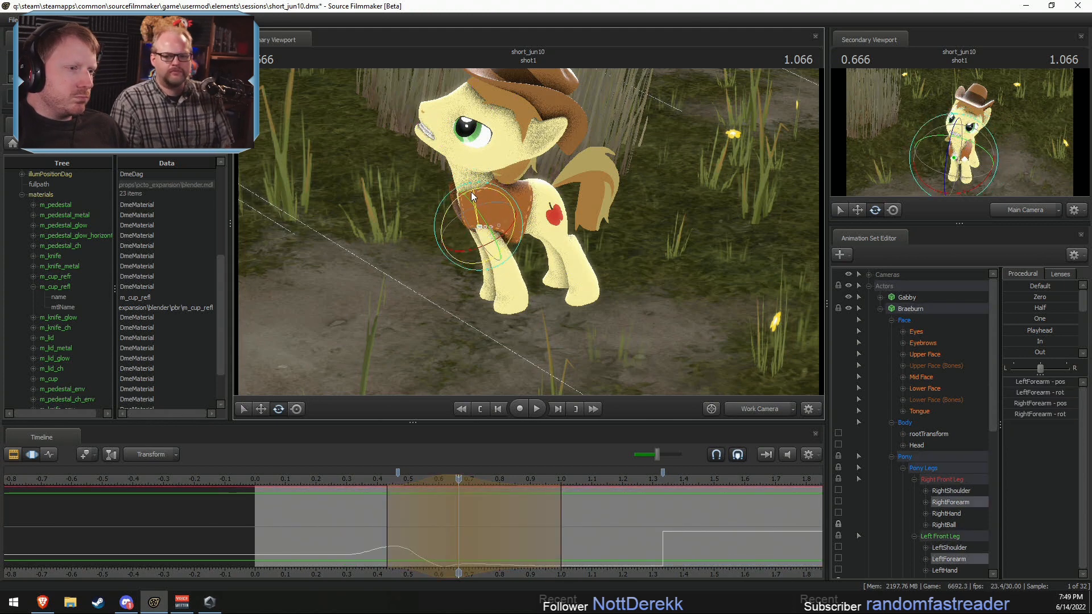
left_click(354, 479)
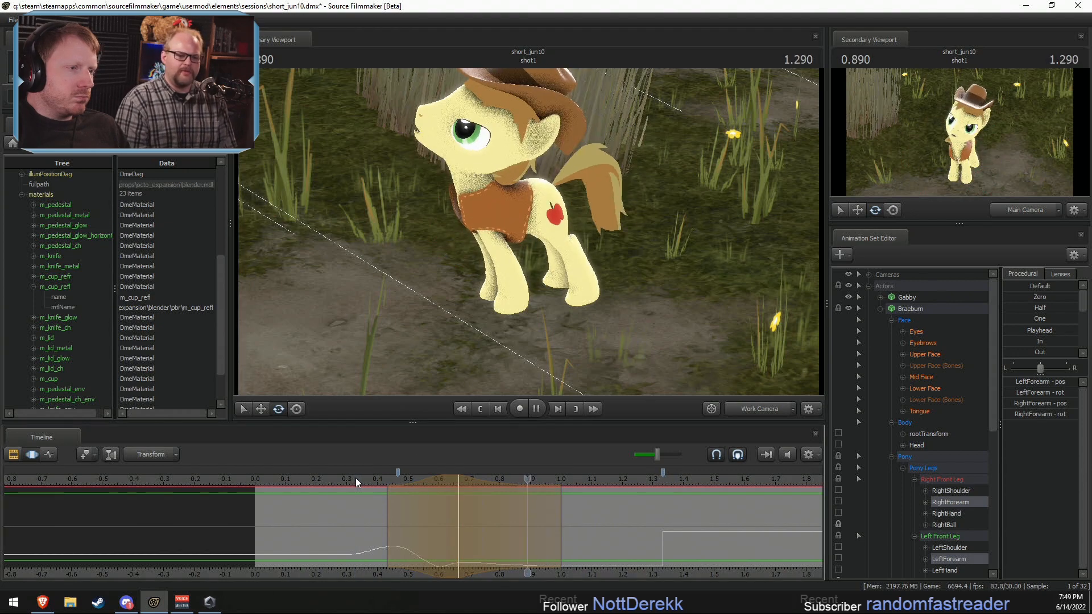
key("space")
key("space")
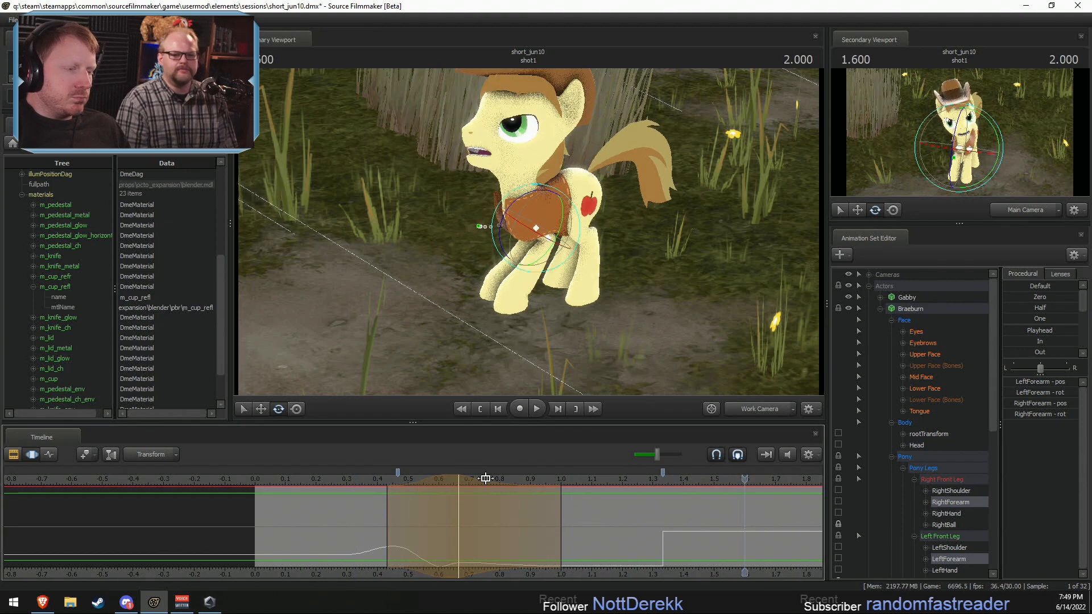
Step: Apply Spline to all of Braeburn's controls except the Face group over about 1.23–1.47 s, and play back the transition
left_click(910, 309)
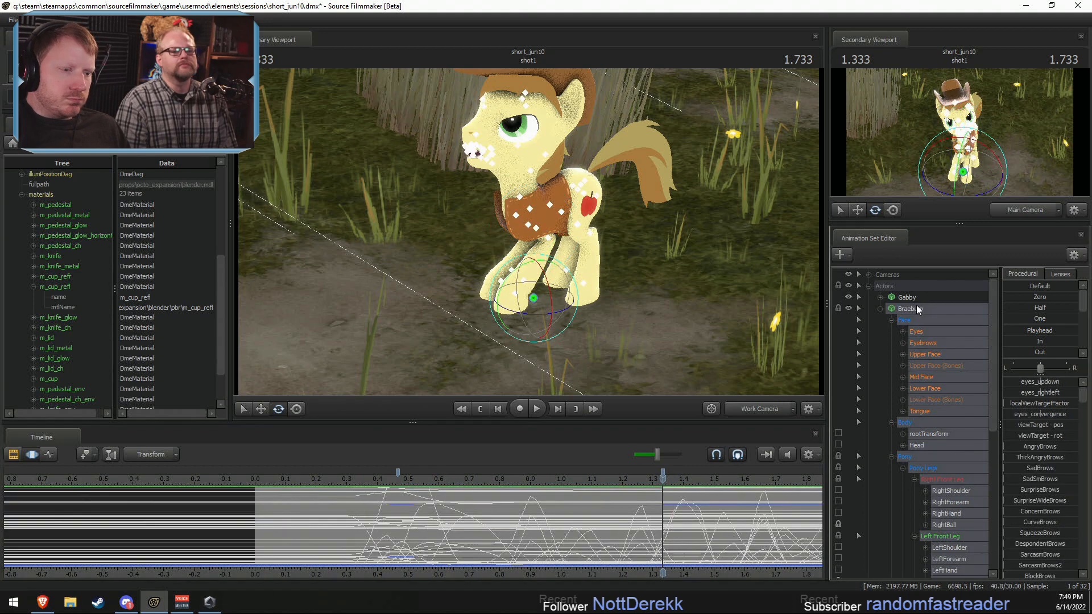
left_click(908, 298, "ctrl")
left_click_drag(653, 525, 682, 530, "shift")
scroll(675, 530, "up", 2)
scroll(1011, 353, "down", 2)
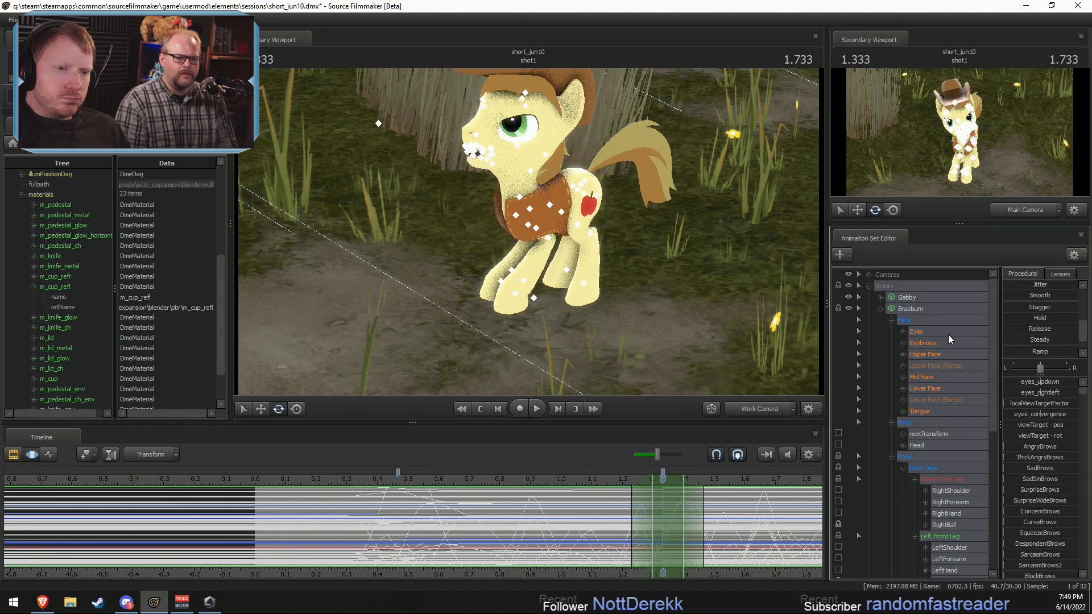
left_click(907, 319, "ctrl")
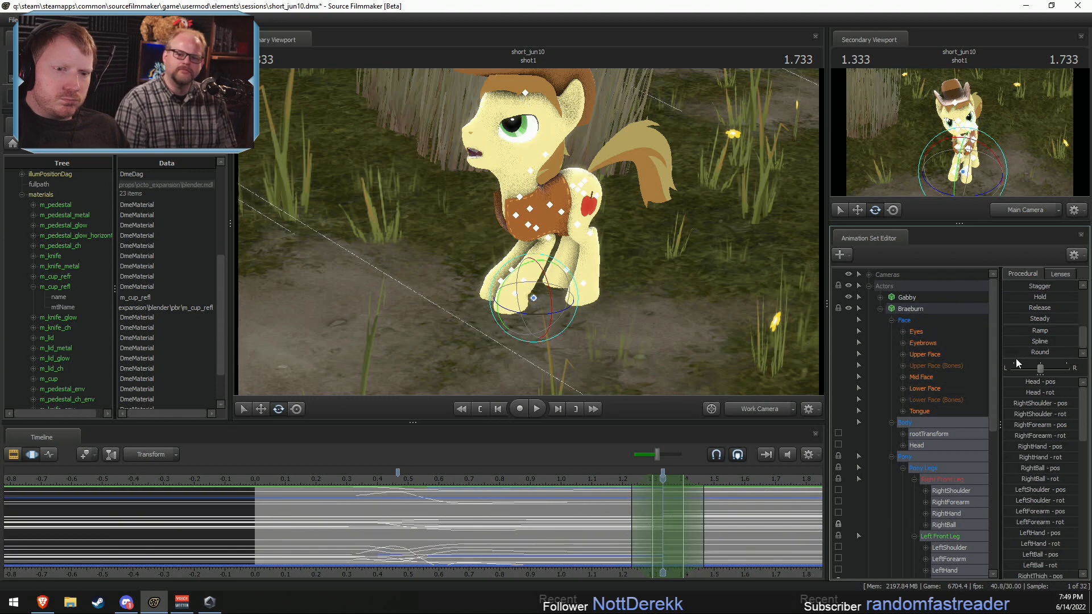
left_click_drag(1014, 342, 1090, 361)
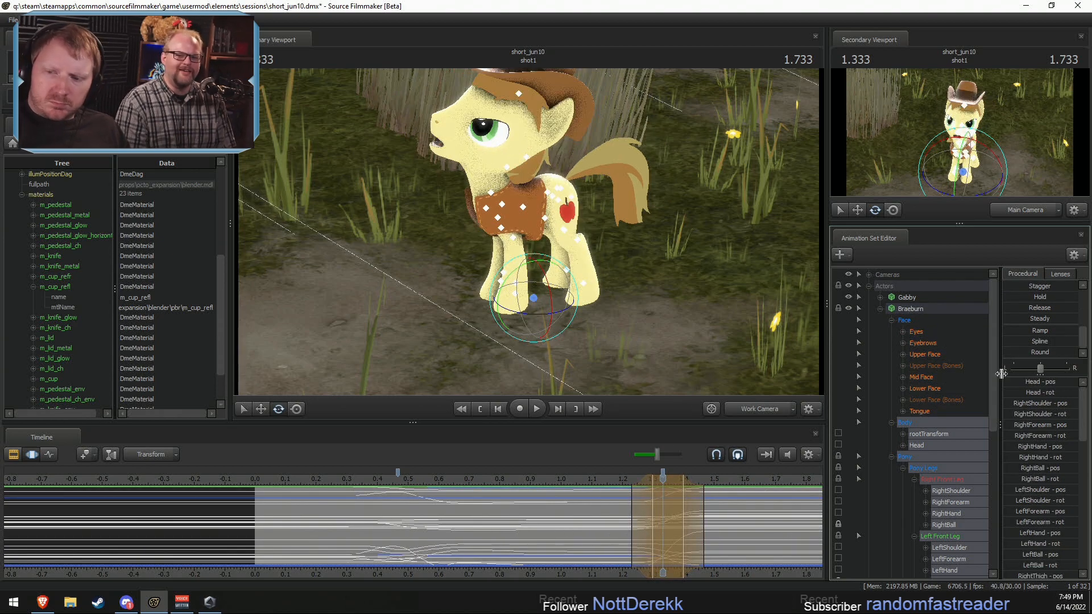
left_click(604, 479)
key("space")
left_click_drag(582, 479, 632, 480)
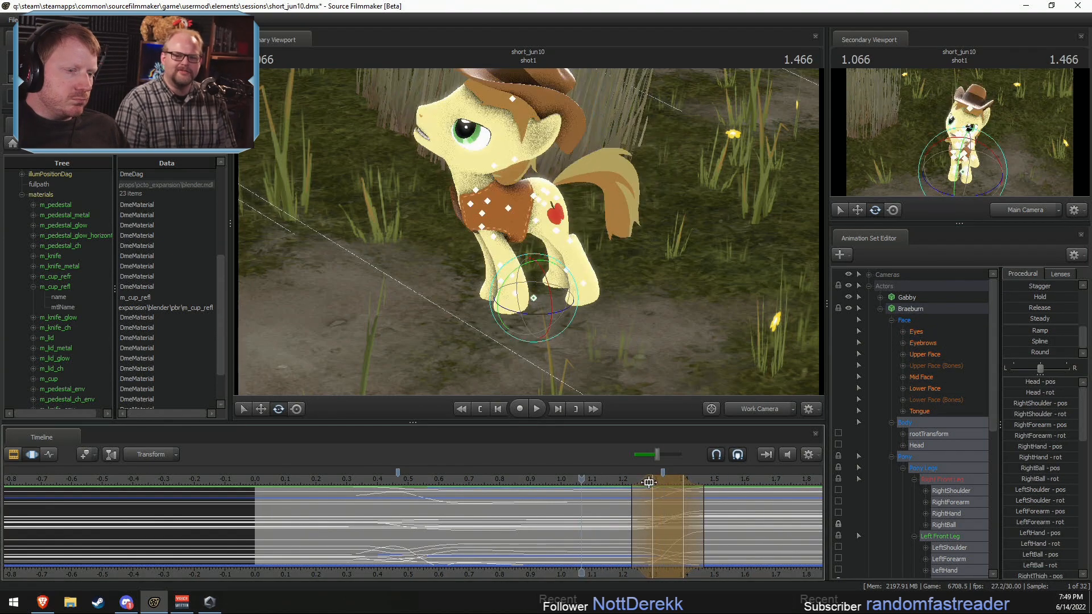
Step: Widen the splined time selection to about 1.1–1.73 s and play back the transition
left_click_drag(694, 511, 735, 511)
scroll(735, 511, "up", 4)
left_click(556, 482)
key("space")
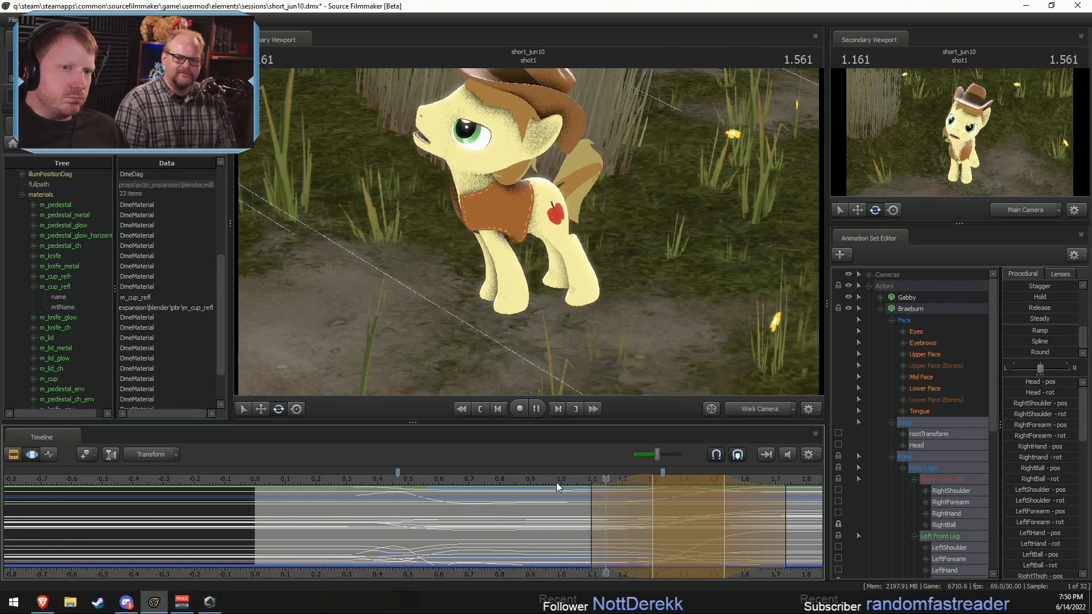
Step: Narrow the splined transition's time selection to about 1.17–1.7 s and play back the motion
key("space")
scroll(574, 511, "down", 3)
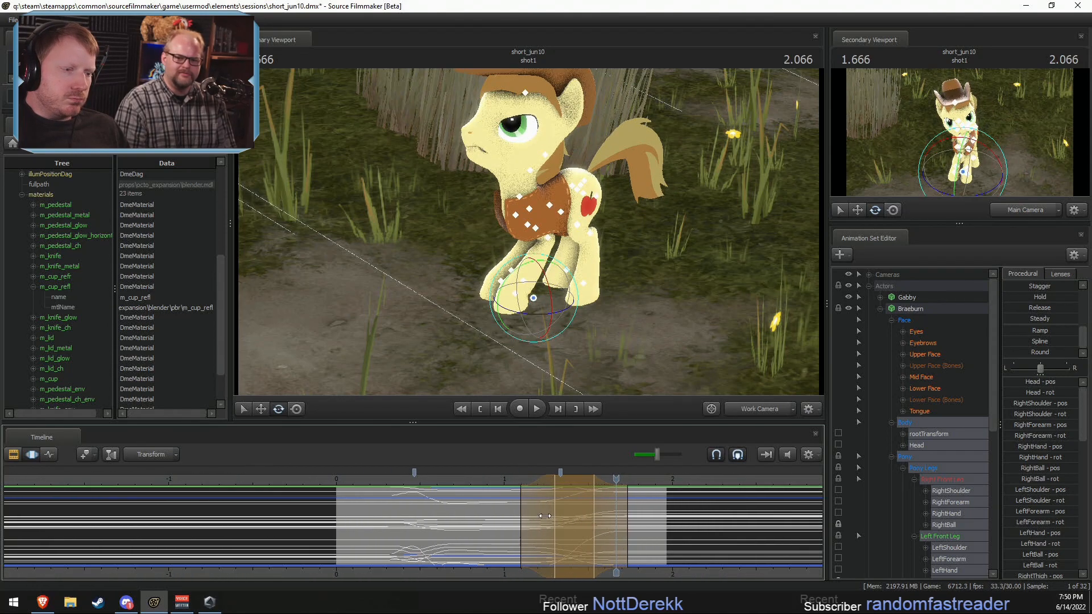
key("space")
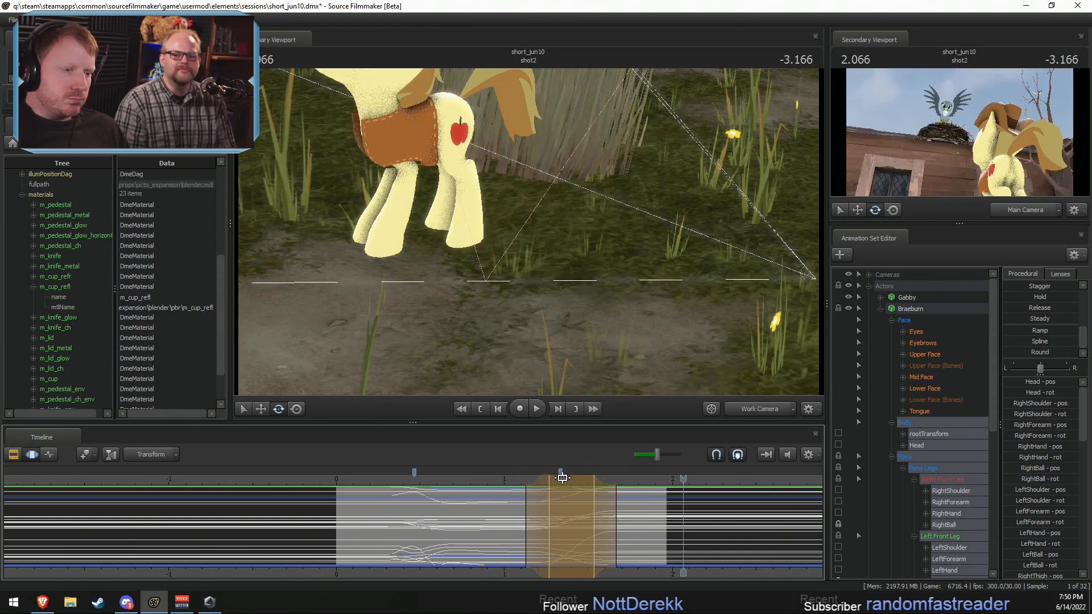
left_click_drag(561, 478, 567, 477)
mouse_move(617, 512)
left_mouse_down()
mouse_move(601, 518)
mouse_move(619, 518)
left_mouse_up()
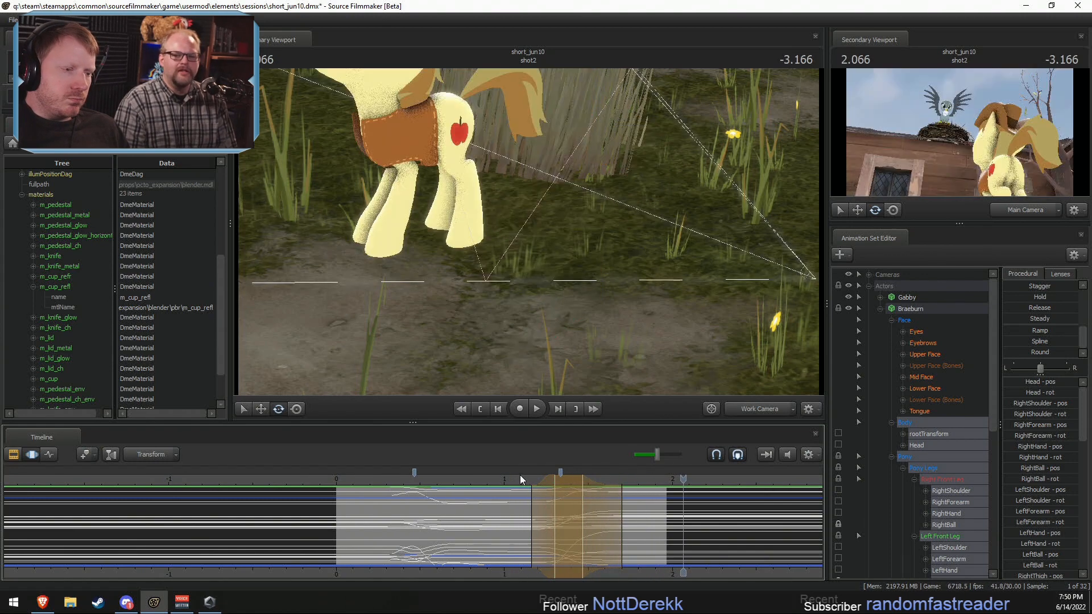
left_click(521, 480)
key("space")
key("space")
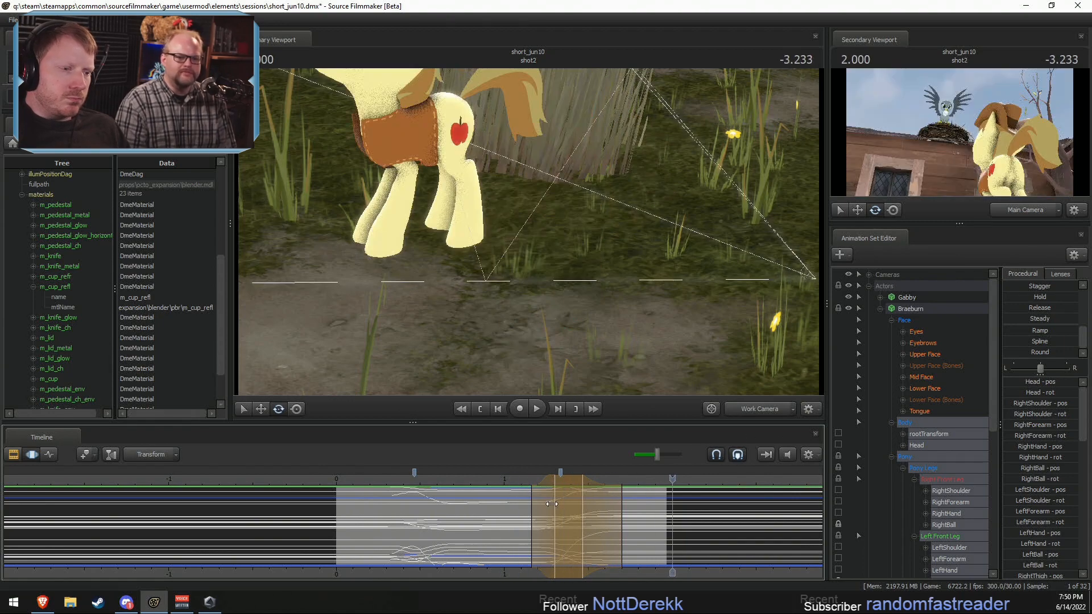
Step: Bring the end of the splined time selection in to about 1.63 s and play back the transition
left_click_drag(603, 518, 608, 516)
left_click(514, 480)
key("space")
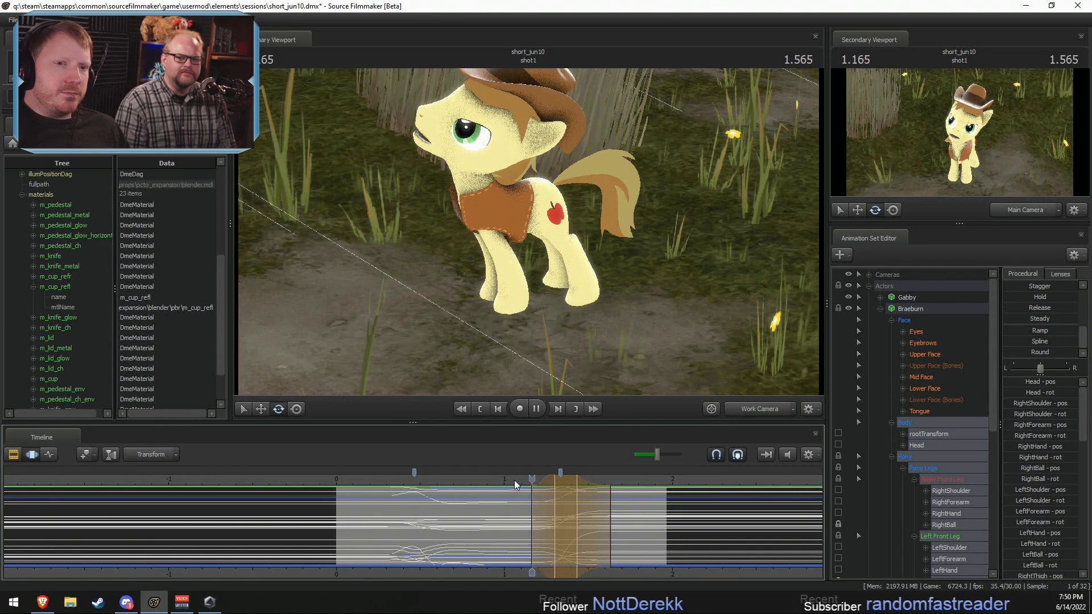
key("space")
Step: Shift the transition on all of Braeburn's controls except the Face group later, to about 1.6–2.06 s
left_click(922, 310)
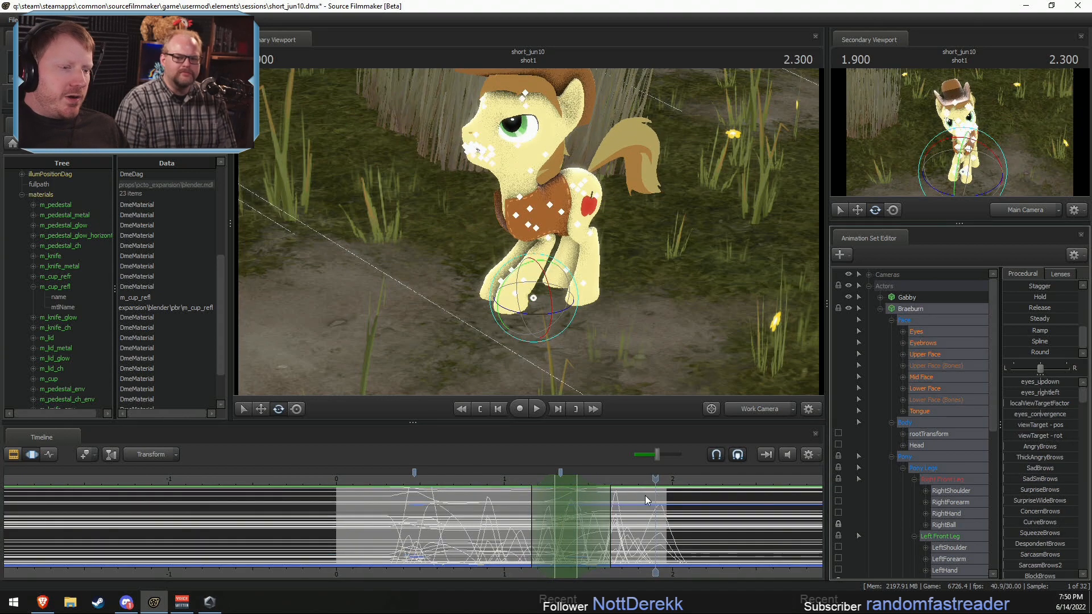
left_click(924, 323, "ctrl")
scroll(603, 513, "up", 1)
left_click_drag(522, 517, 653, 534, "shift")
scroll(584, 530, "up", 5, "shift")
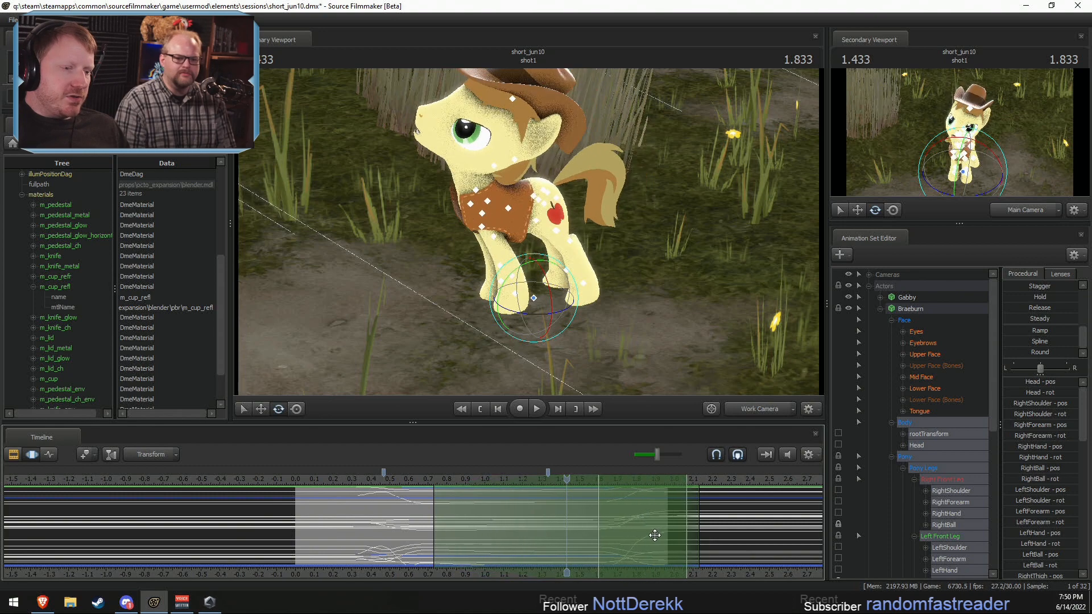
Step: Play back shot1 and its cut into shot2 in the Clip Editor through the Main Camera
key("F2")
key("space")
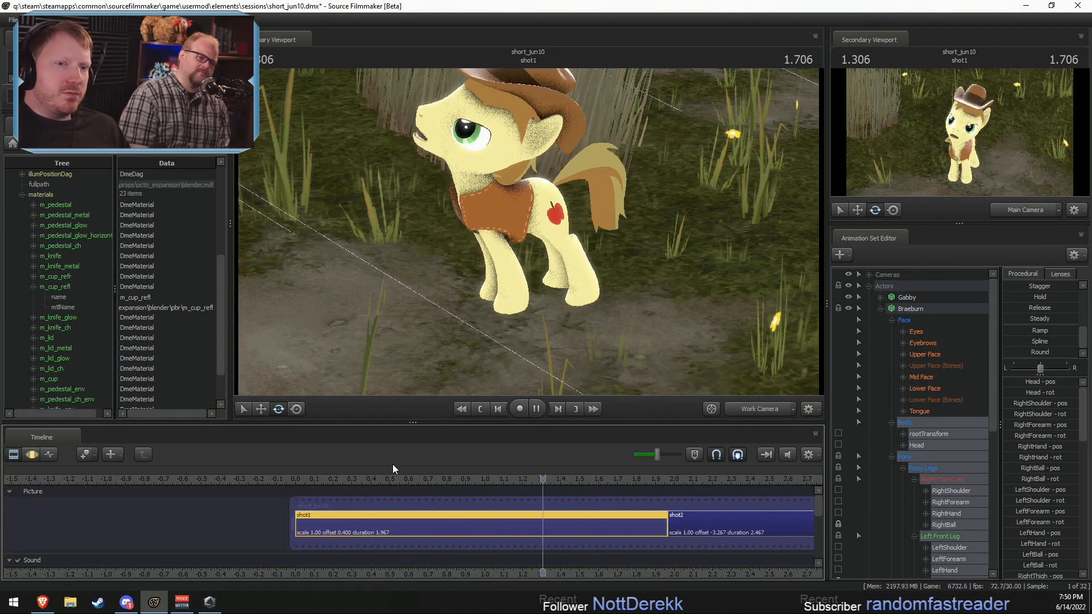
key("space")
left_click(756, 405)
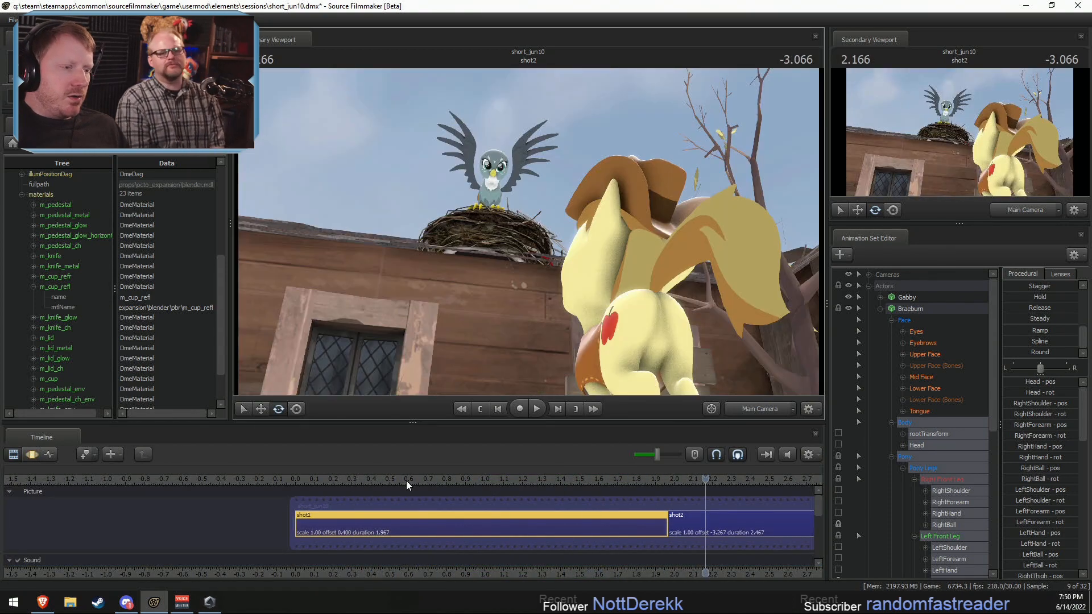
left_click(406, 480)
key("space")
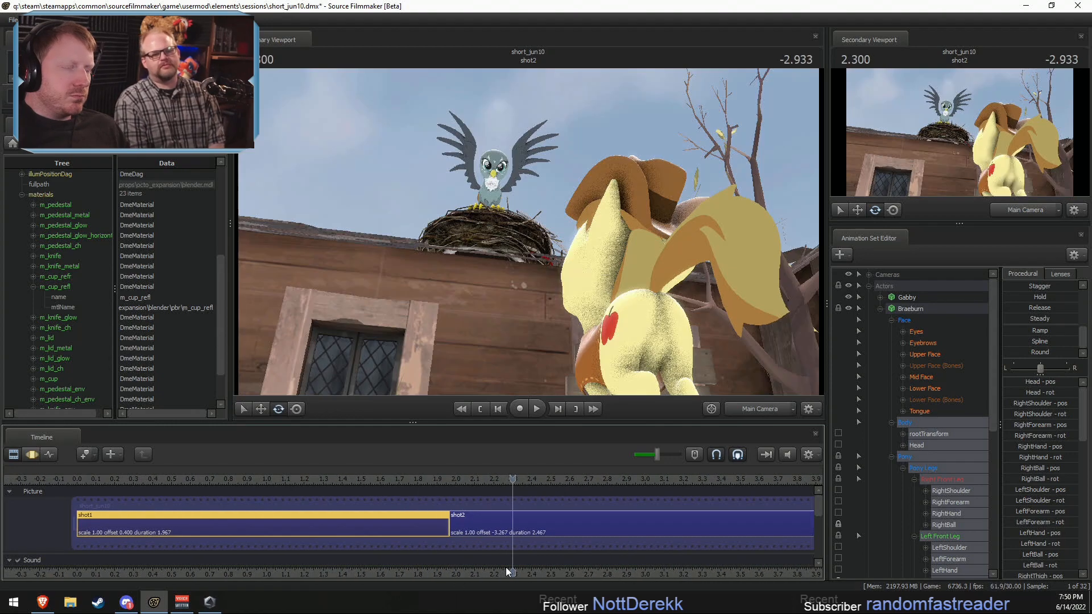
Step: Extend the end of shot1 to a duration of 2.200 s and play back the cut into shot2
left_click_drag(443, 520, 488, 519)
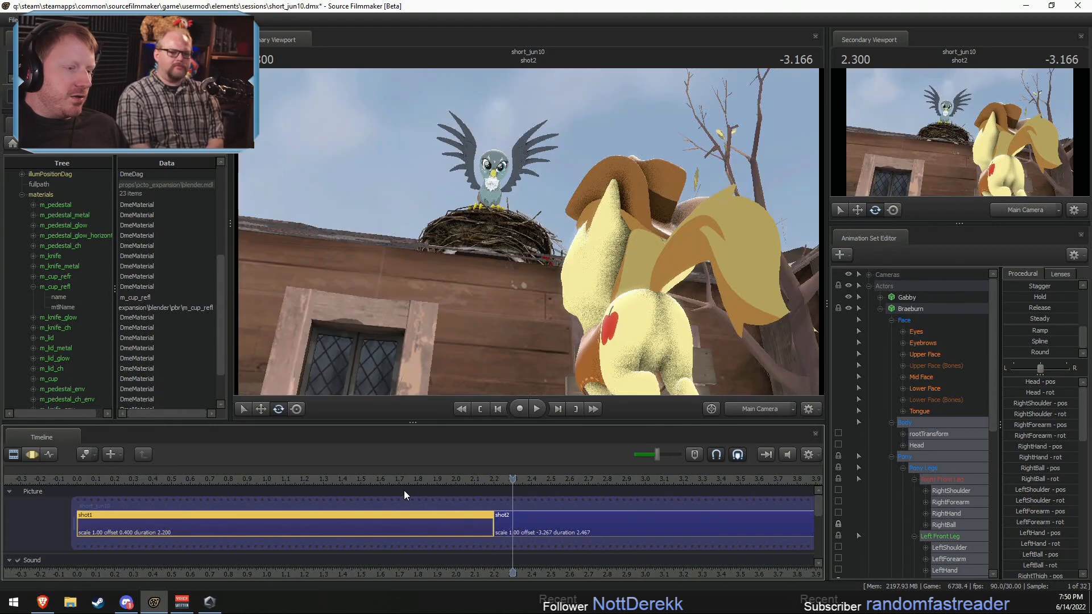
left_click(342, 480)
key("space")
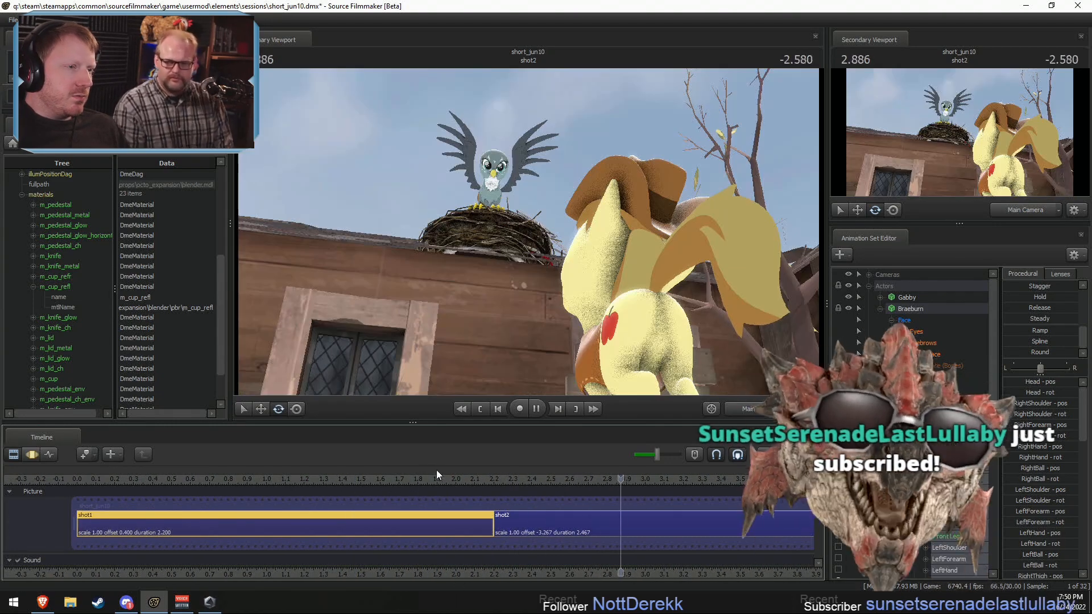
key("space")
scroll(660, 554, "down", 3)
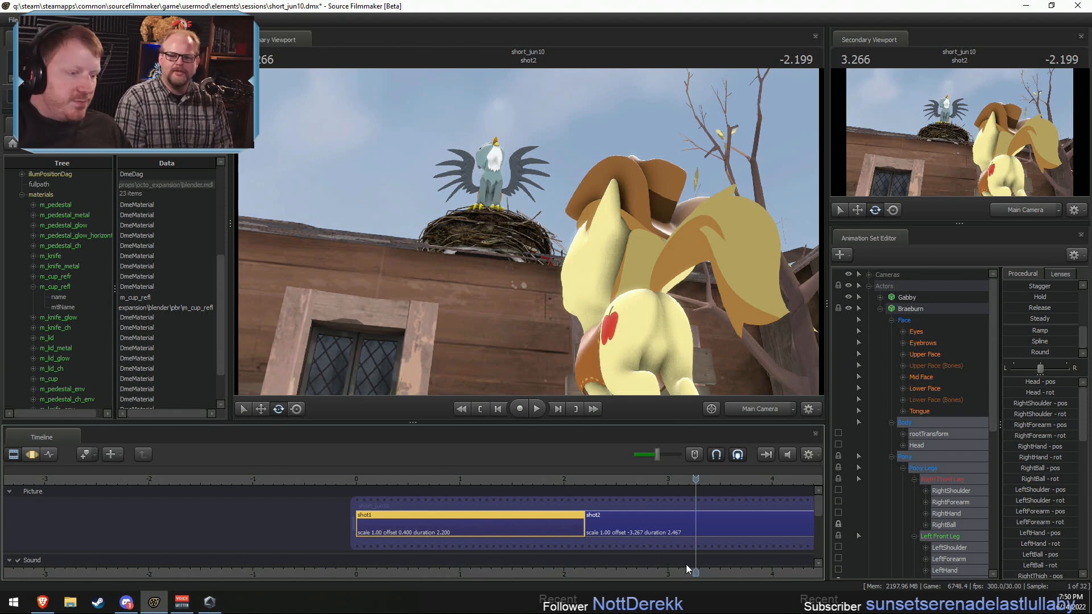
Step: Lengthen shot1 to a duration of 2.300 s and play back the cut into shot2
left_click_drag(580, 520, 590, 523)
left_click(451, 478)
key("space")
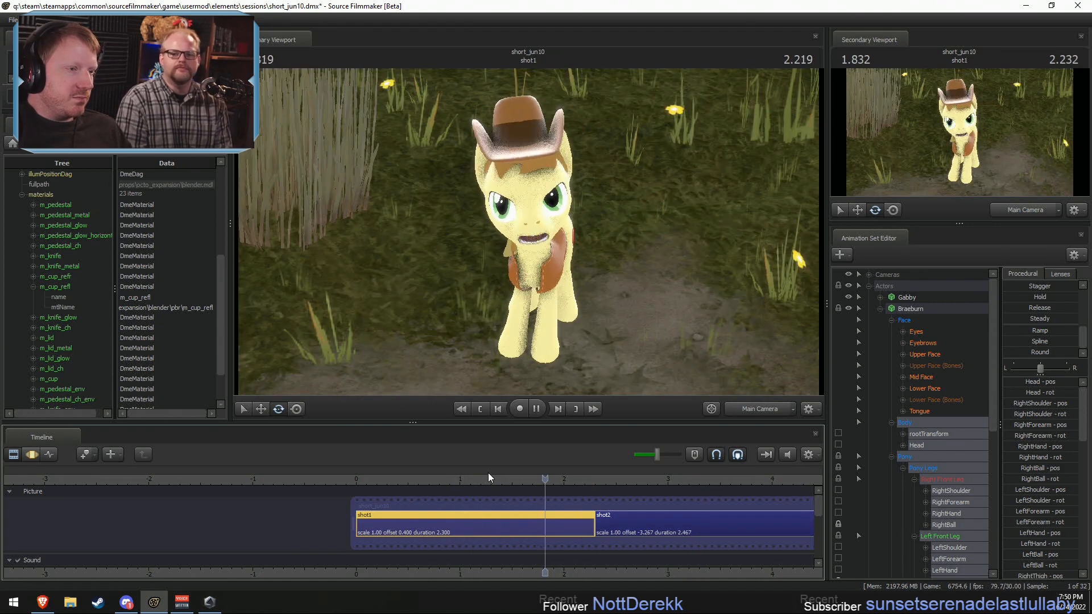
key("space")
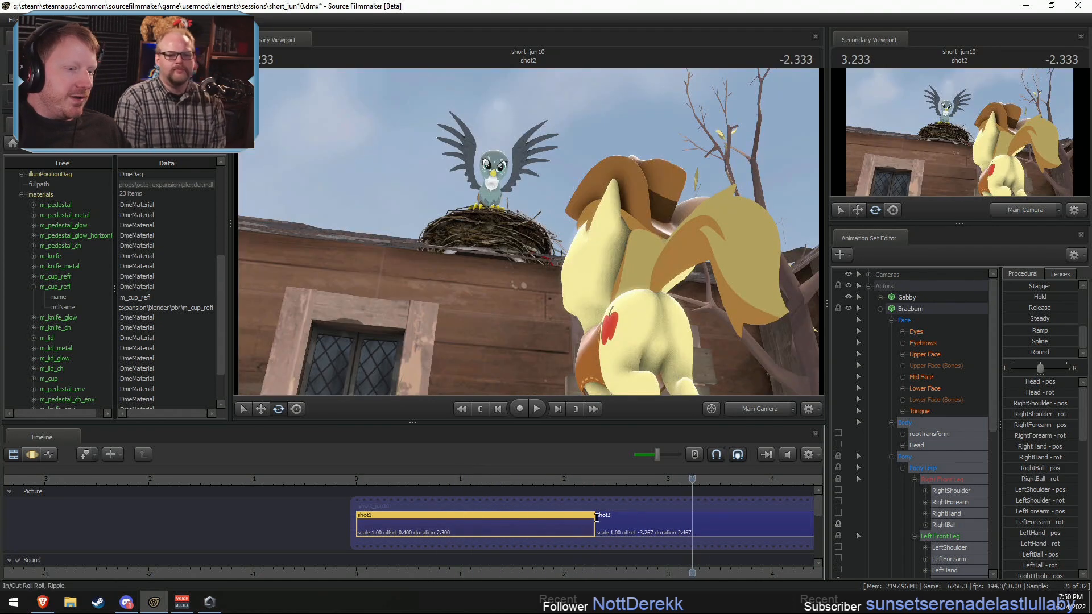
Step: Extend the start of shot2 to an offset of -3.533 and a duration of 2.733 s, and play back the shot
left_click_drag(602, 519, 567, 518)
left_click(482, 474)
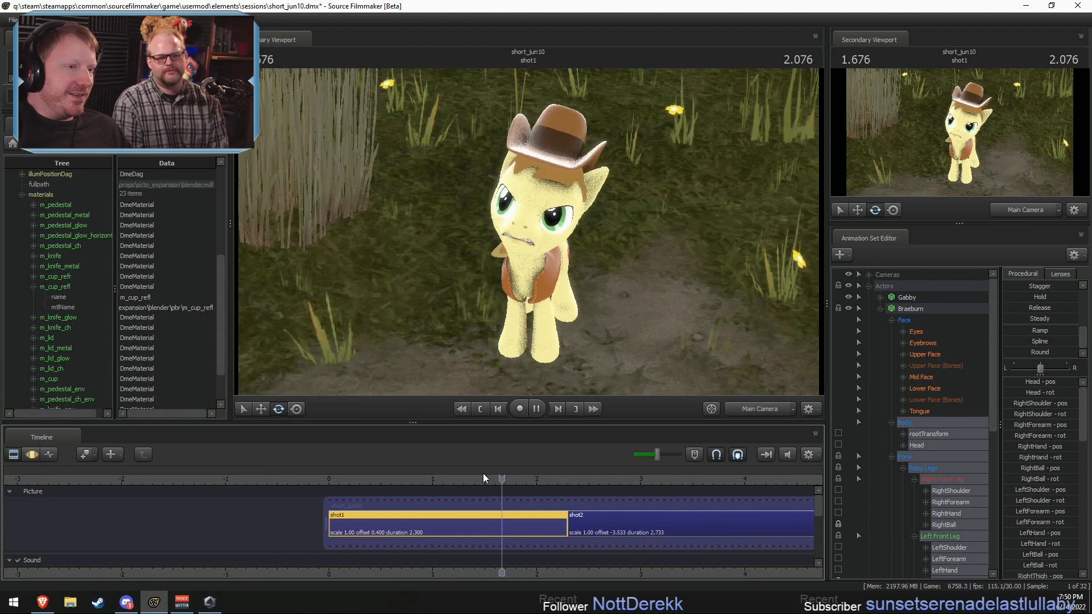
key("space")
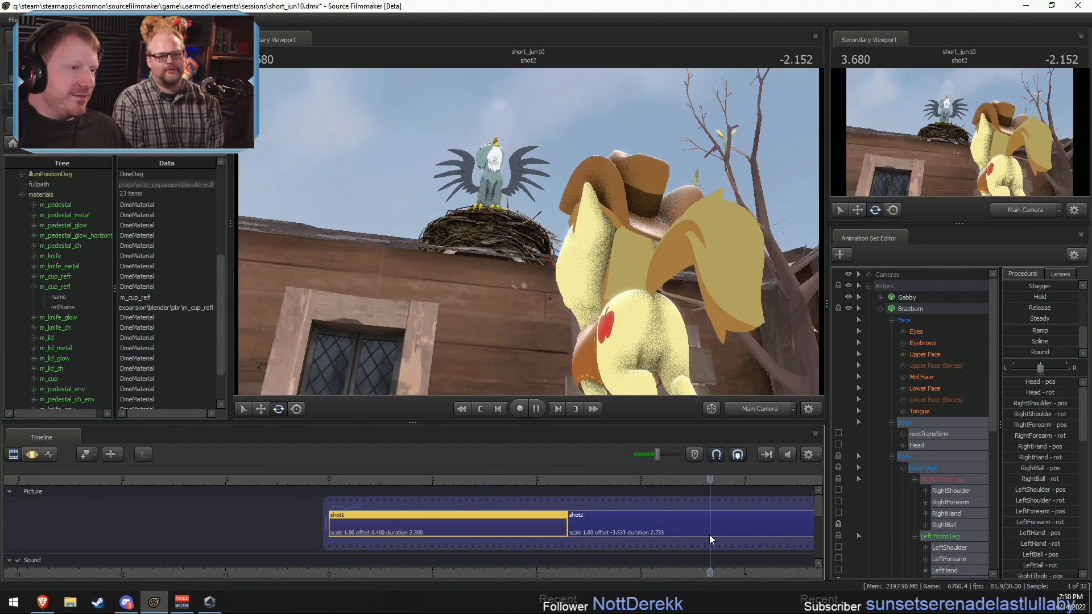
key("space")
left_click(569, 480)
key("space")
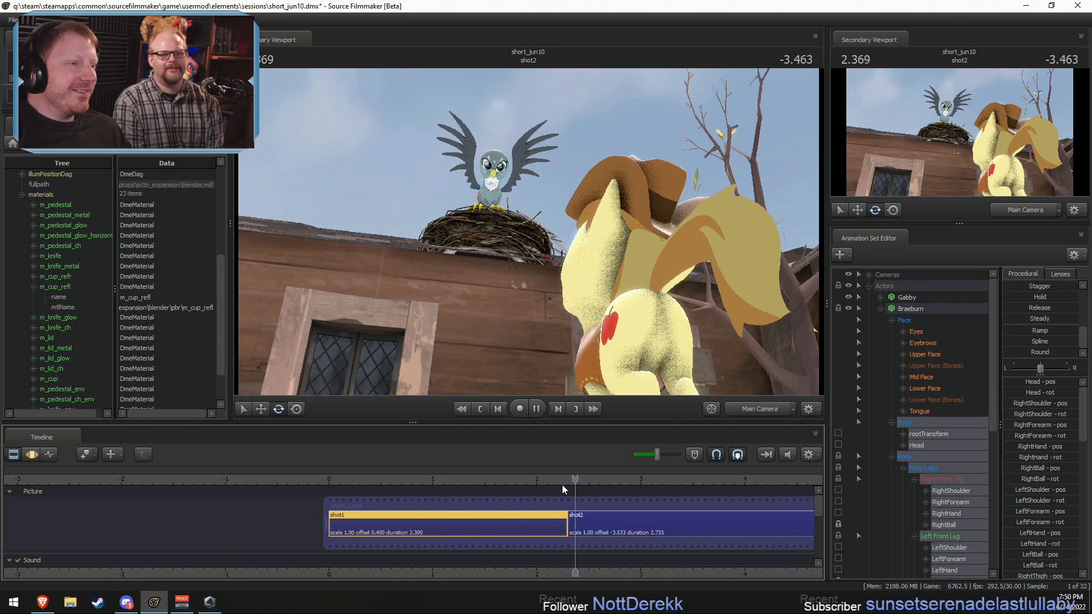
middle_click_drag(742, 577, 555, 568)
key("space")
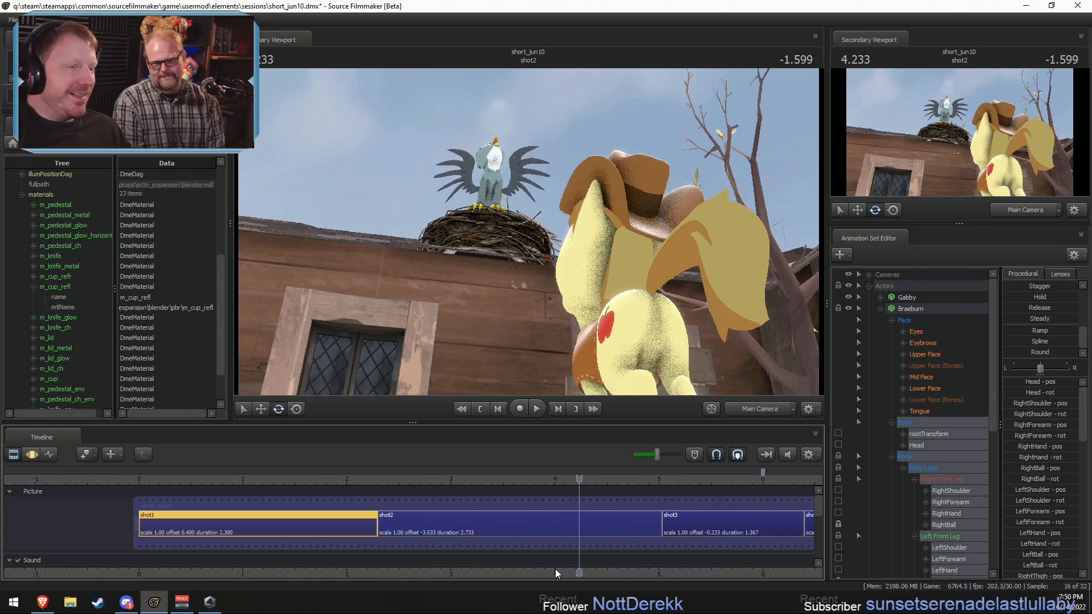
Step: Review Braeburn's delayed transition in shot1 through the Main Camera and from the side in the Work Camera
left_click(274, 481)
key("space")
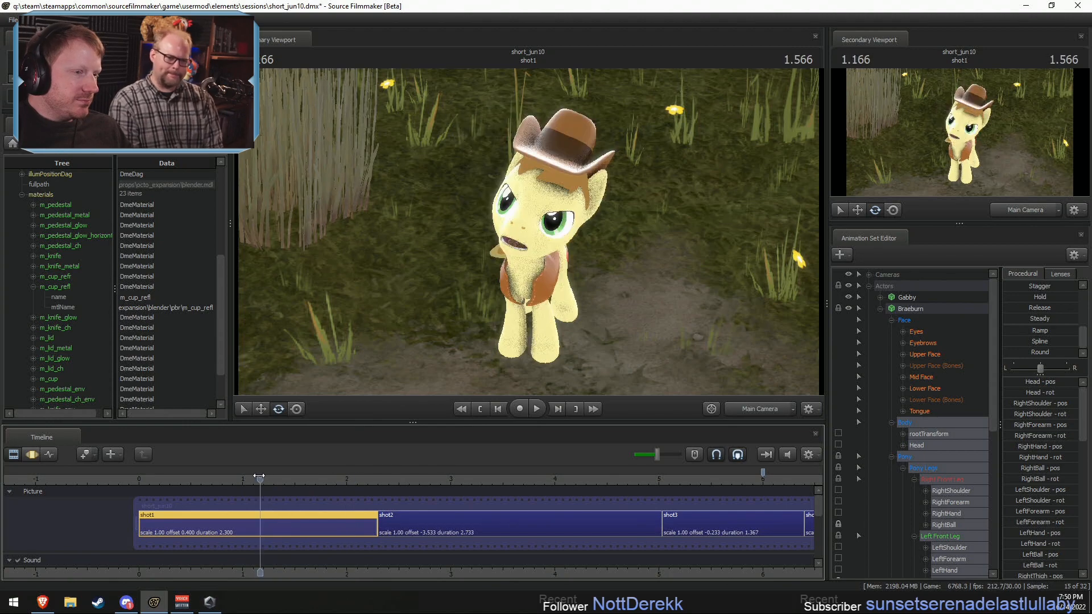
key("space")
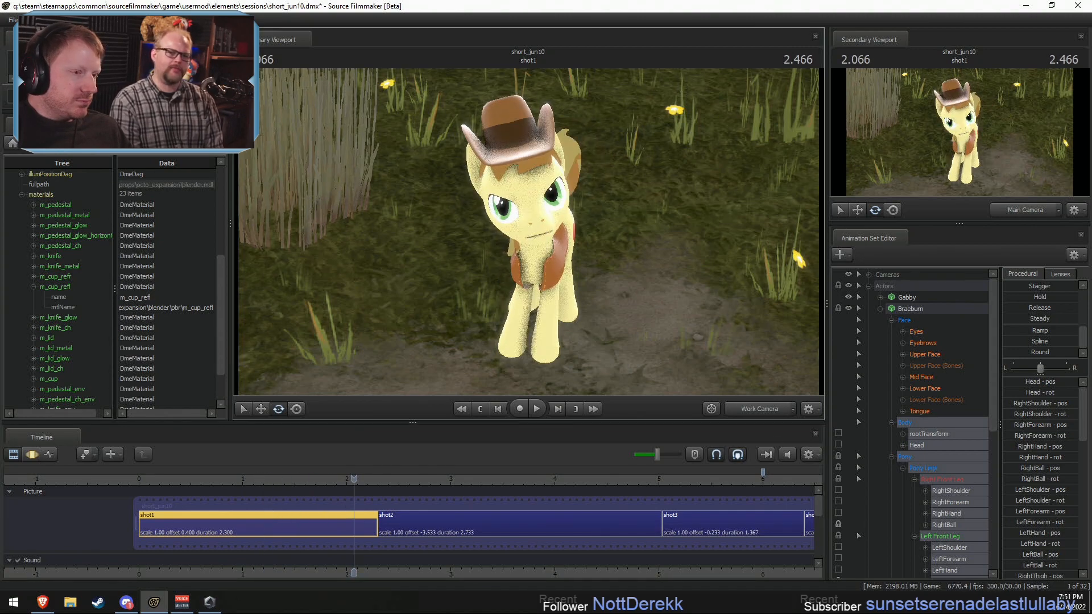
left_click(761, 410)
left_click_drag(571, 353, 512, 355, "alt")
left_click(288, 491)
left_click(304, 477)
key("space")
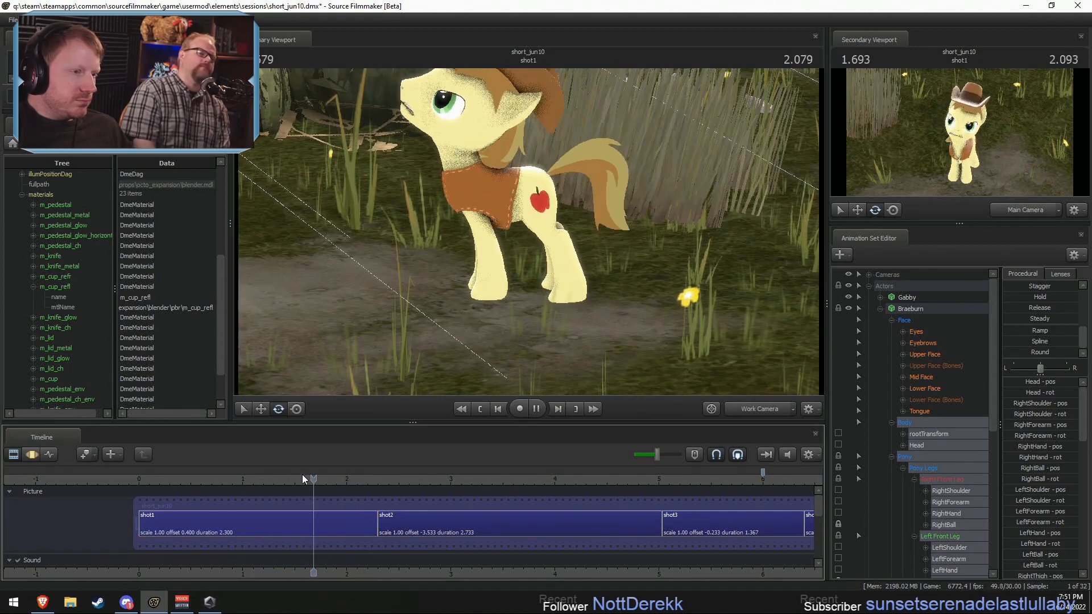
key("space")
Step: Set a Motion Editor time selection of about 1.6–2.06 s peaking at 1.83 s, and adjust Braeburn's Pelvis within it
key("F3")
scroll(292, 524, "up", 5)
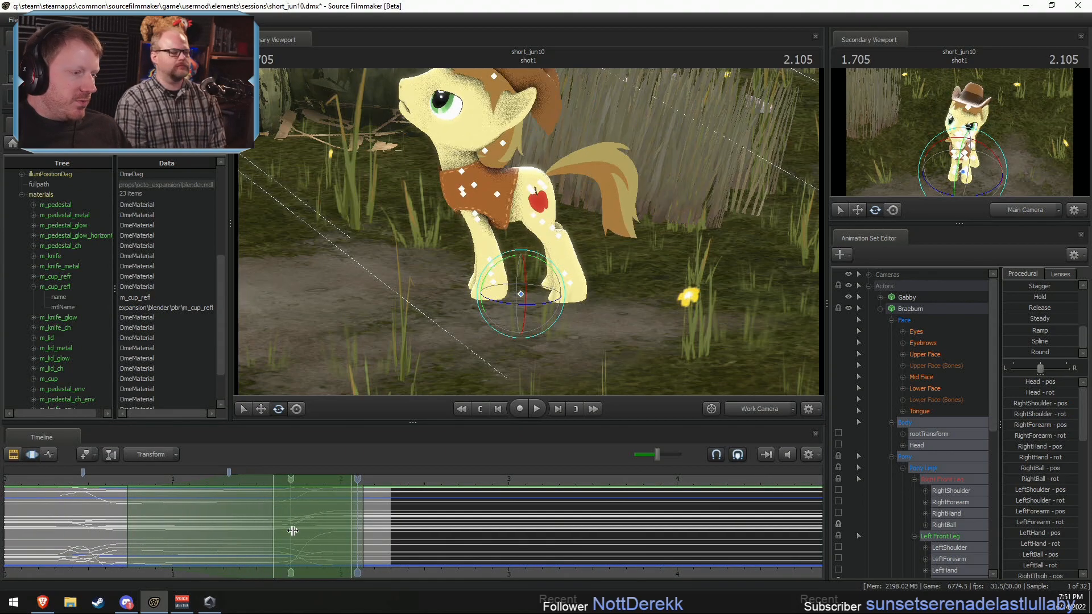
left_click_drag(311, 532, 312, 531, "shift")
scroll(311, 532, "up", 7, "shift")
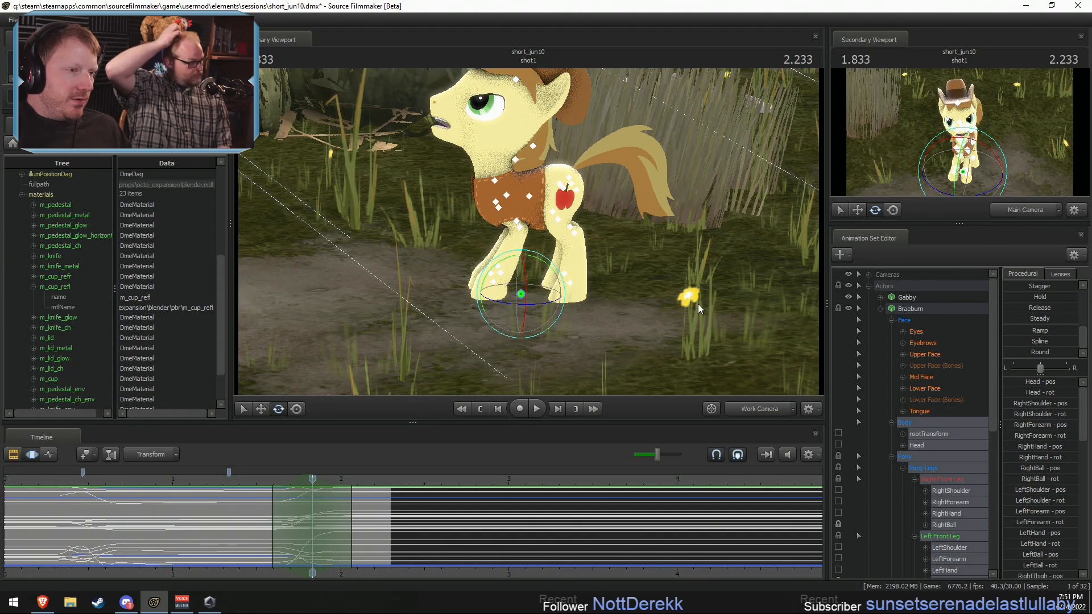
key("w")
left_click_drag(698, 305, 669, 309)
left_click(595, 180, "ctrl")
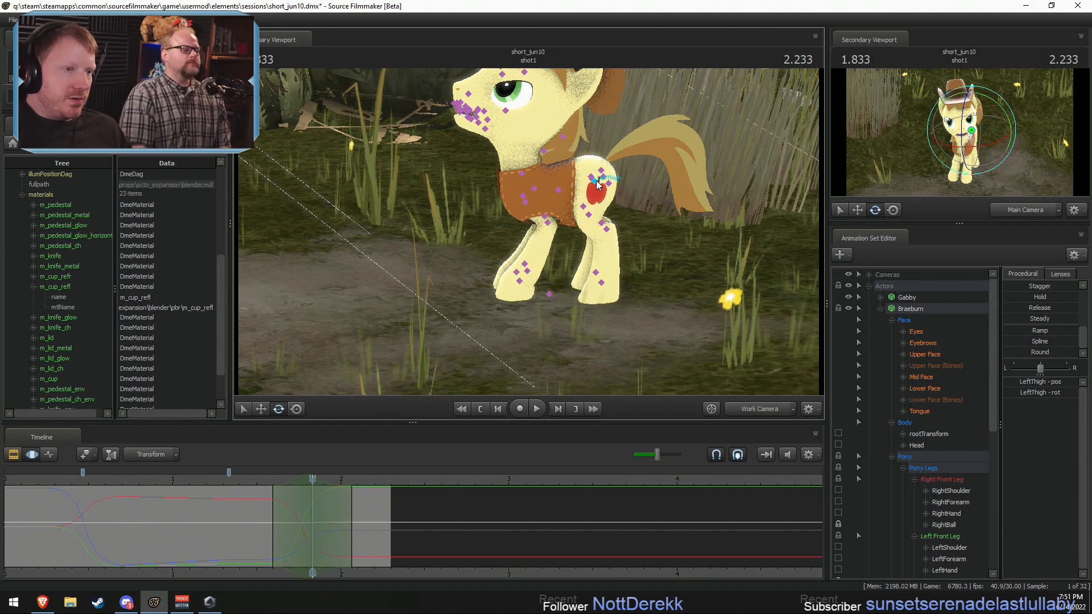
left_click(593, 182)
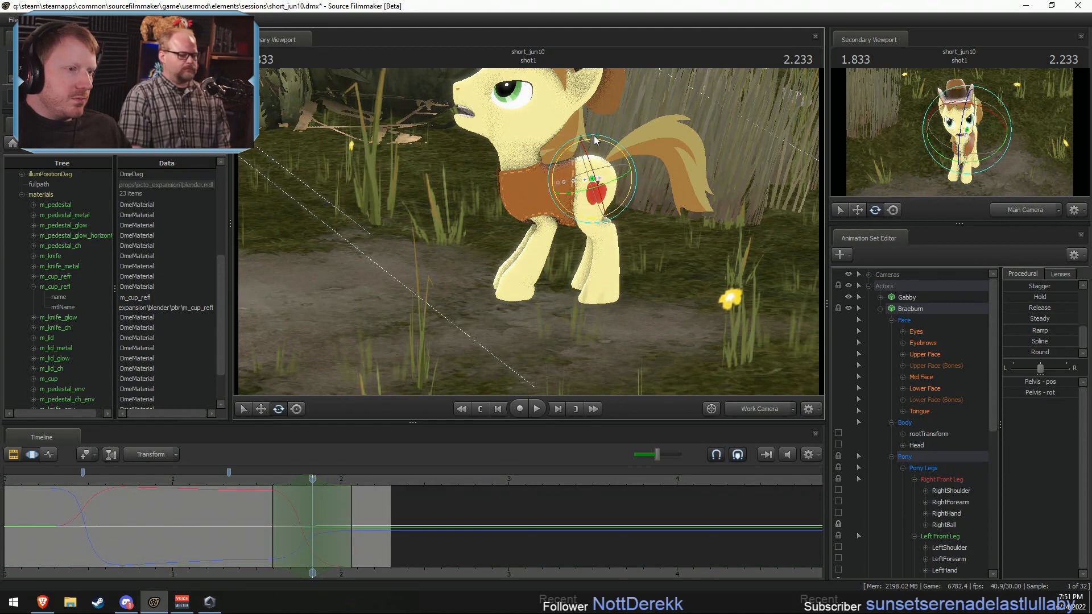
left_click_drag(594, 135, 581, 136)
left_click_drag(507, 217, 534, 230)
Step: Rotate Braeburn's front shoulders as a pair and forearms as a pair at about 1.83 s, and play back the leg motion
key("w")
left_click(516, 206, "ctrl")
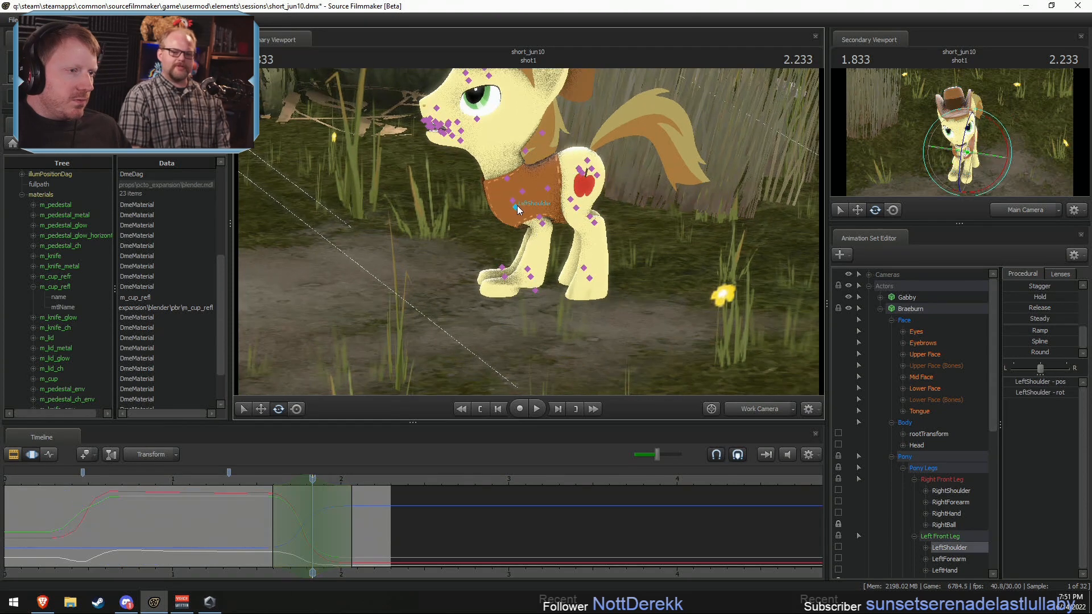
left_click(513, 200, "ctrl+shift")
left_click_drag(513, 164, 501, 165)
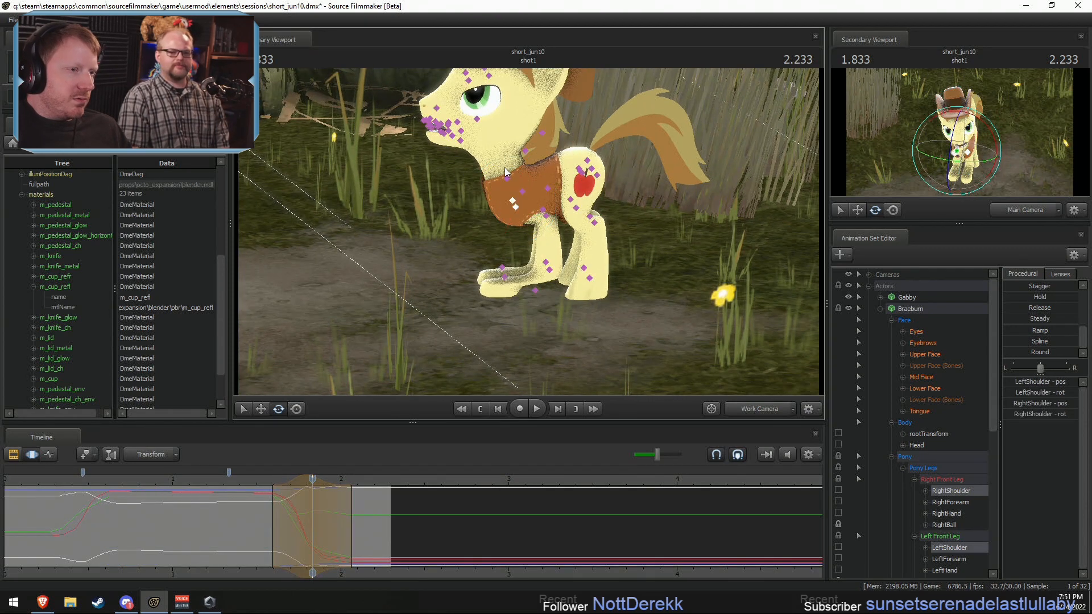
left_click(546, 220, "ctrl")
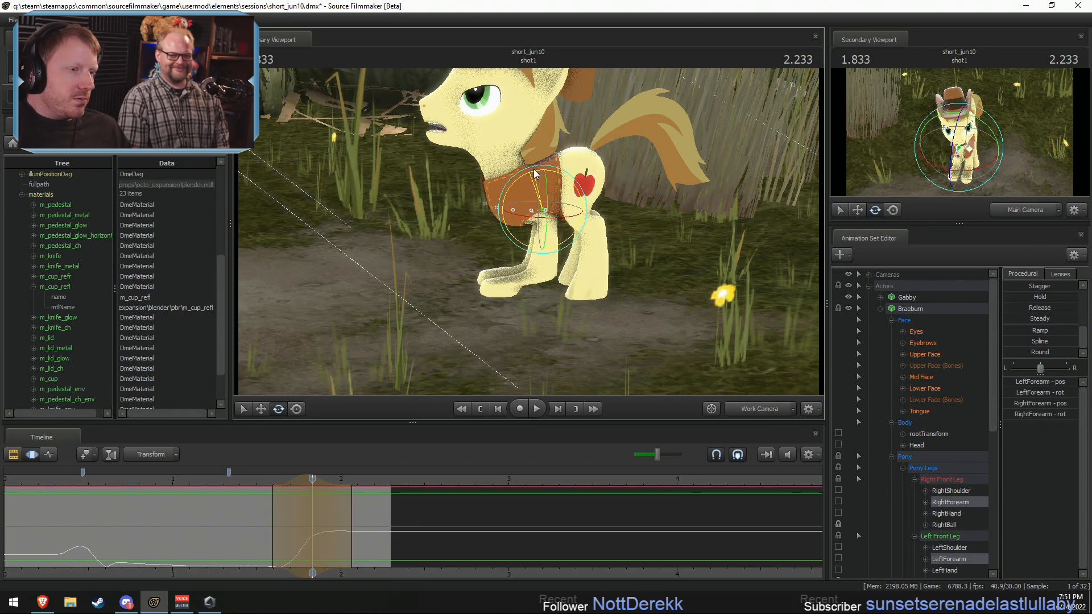
left_click_drag(547, 175, 550, 177)
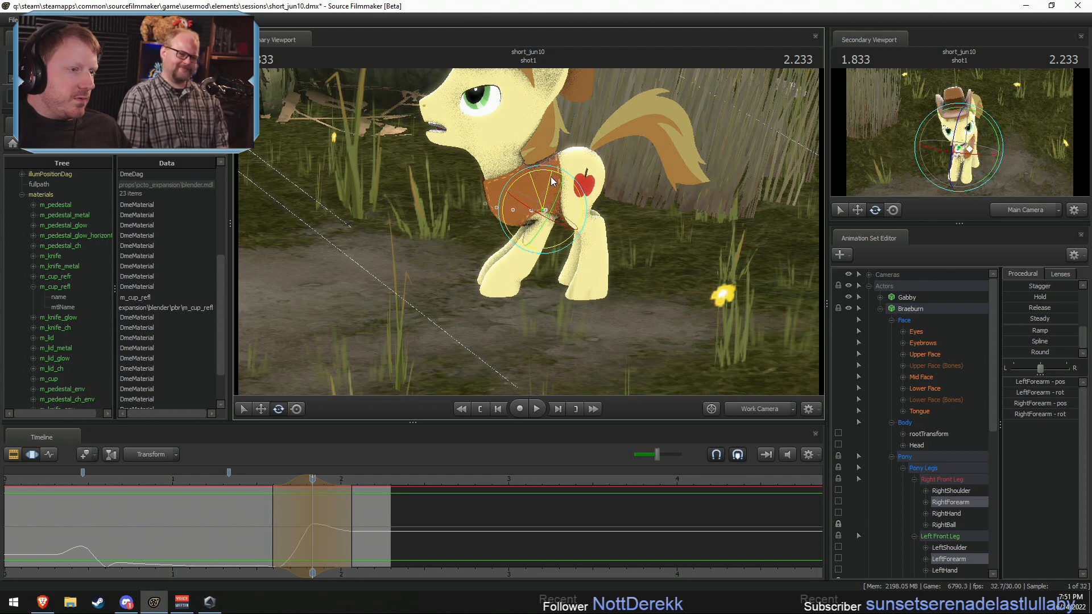
key("space")
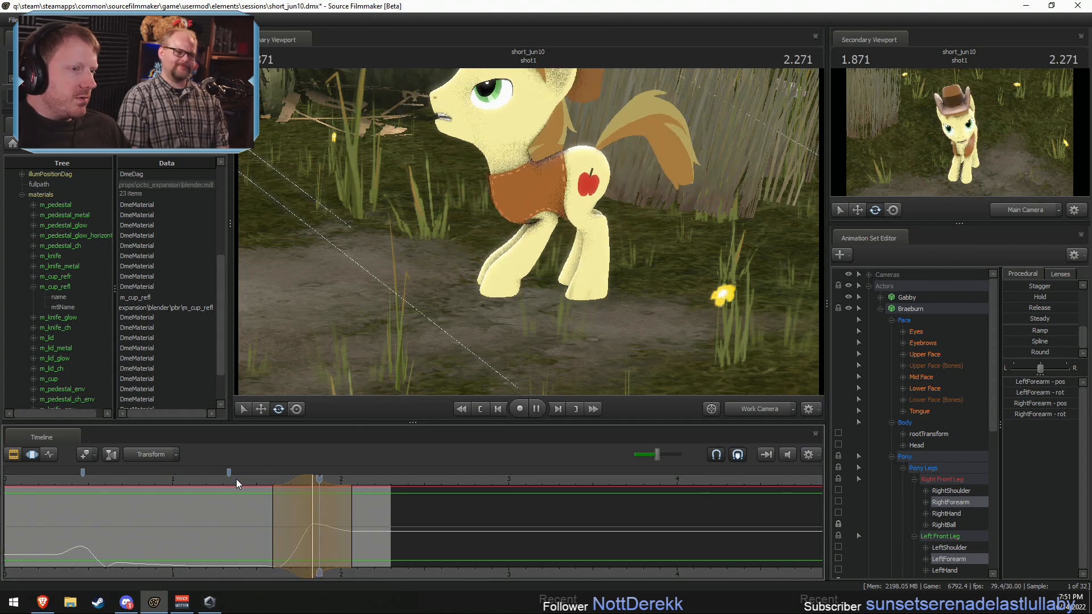
left_click_drag(237, 479, 312, 479)
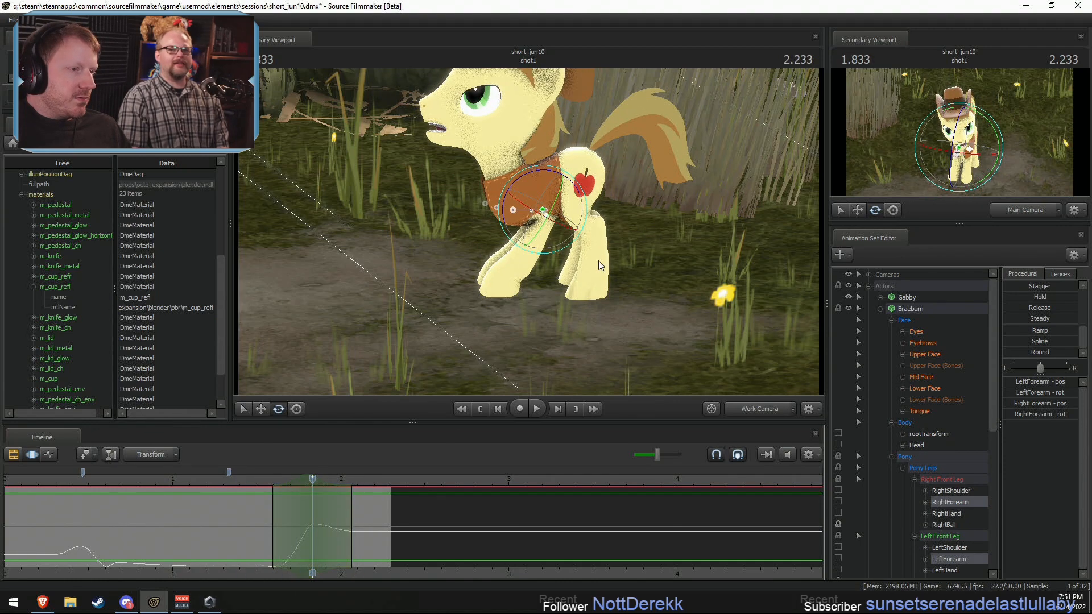
Step: Tilt Braeburn's Neck downward at about 1.83 s, checking the pose through the Main Camera, and play back the motion
left_click(507, 178)
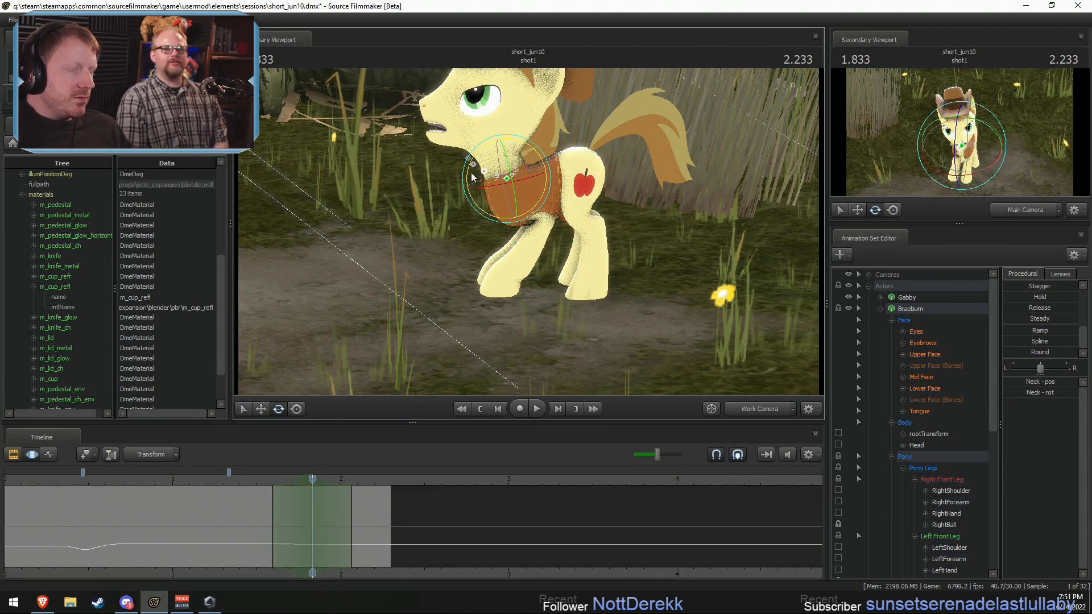
left_click_drag(509, 169, 560, 240, "alt")
left_click(762, 410)
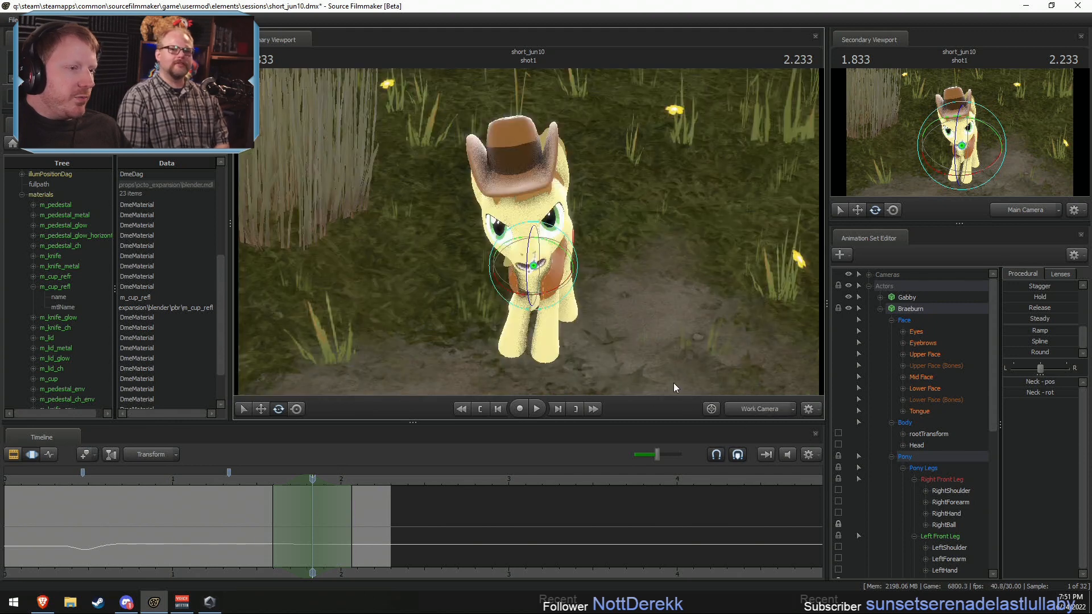
key("space")
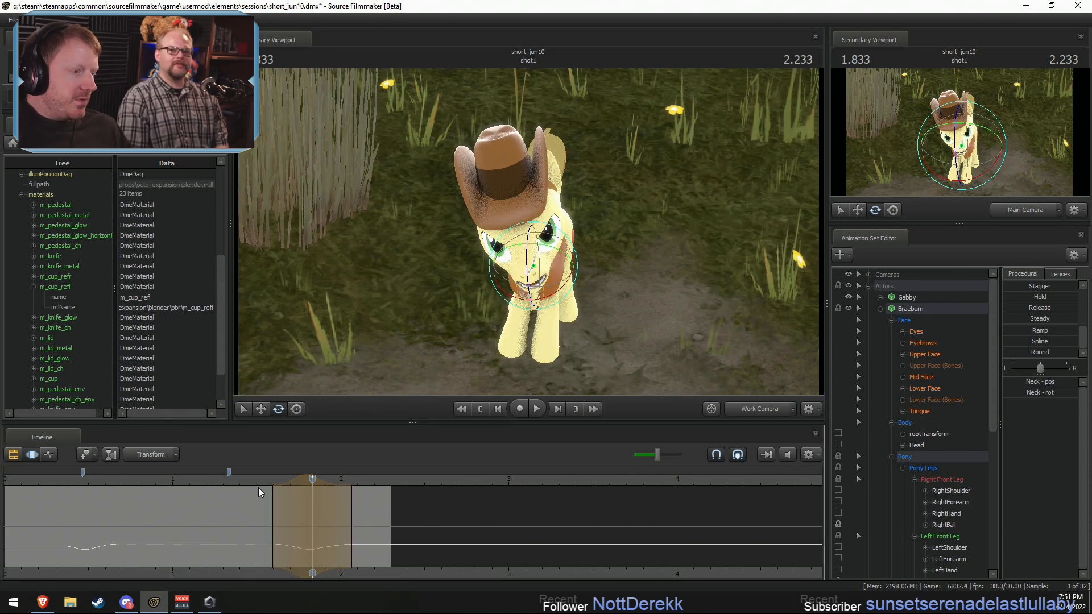
Step: Undo the last Neck tilt on Braeburn after playing back the motion, and clear the time selection
key("space")
key("ctrl+z")
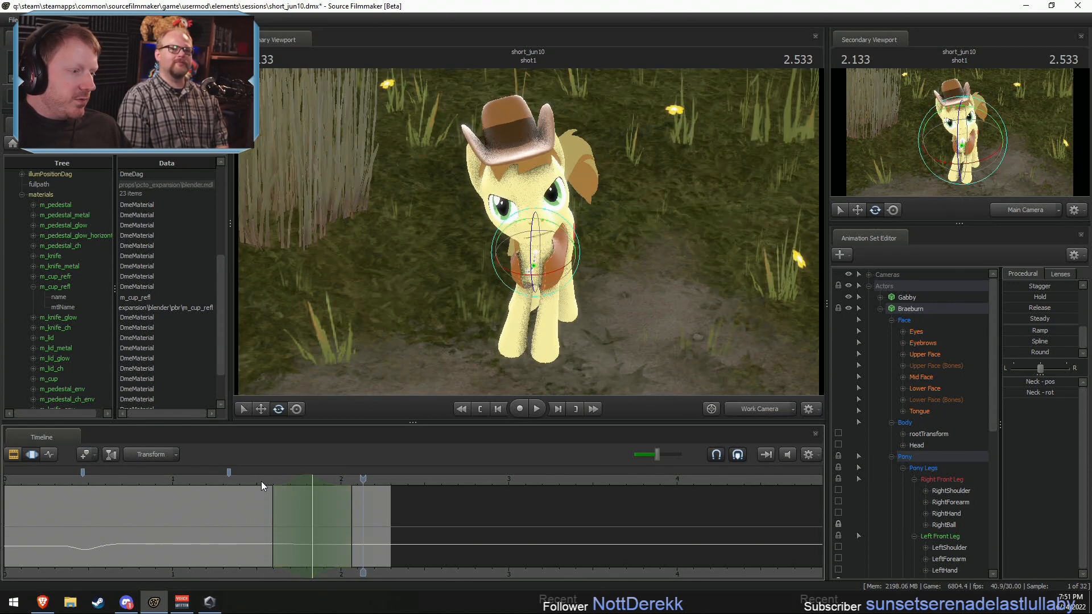
key("shift+space")
key("space")
key("shift")
Step: Set a time selection of about 1.53–2.0 s peaking at 1.73 s, tilt Braeburn's Head downward within it, and play back the motion
left_click(301, 513, "shift")
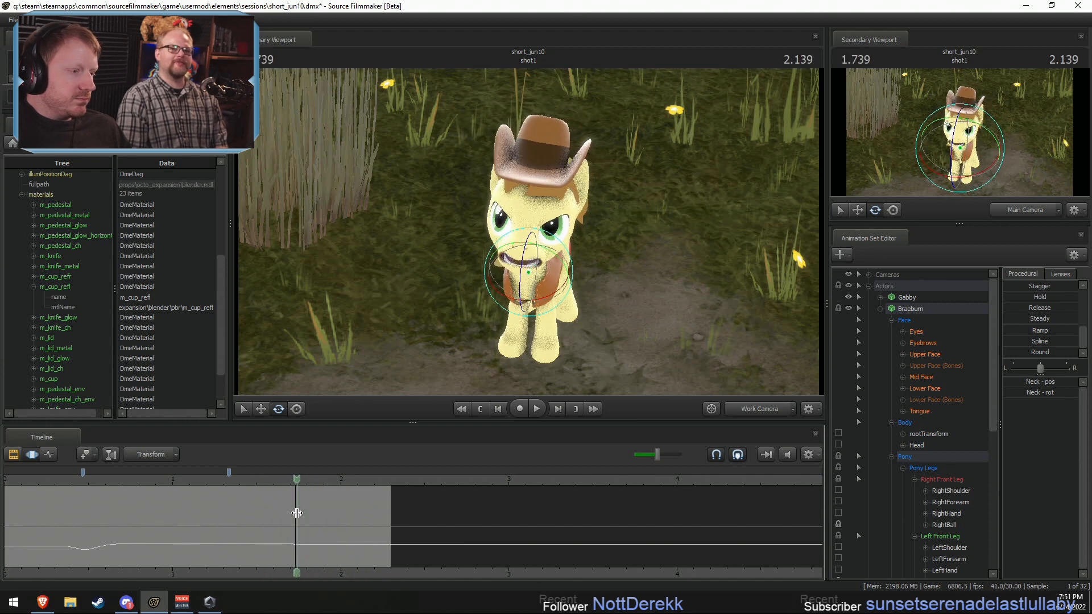
scroll(302, 514, "up", 5)
left_click_drag(327, 516, 340, 514)
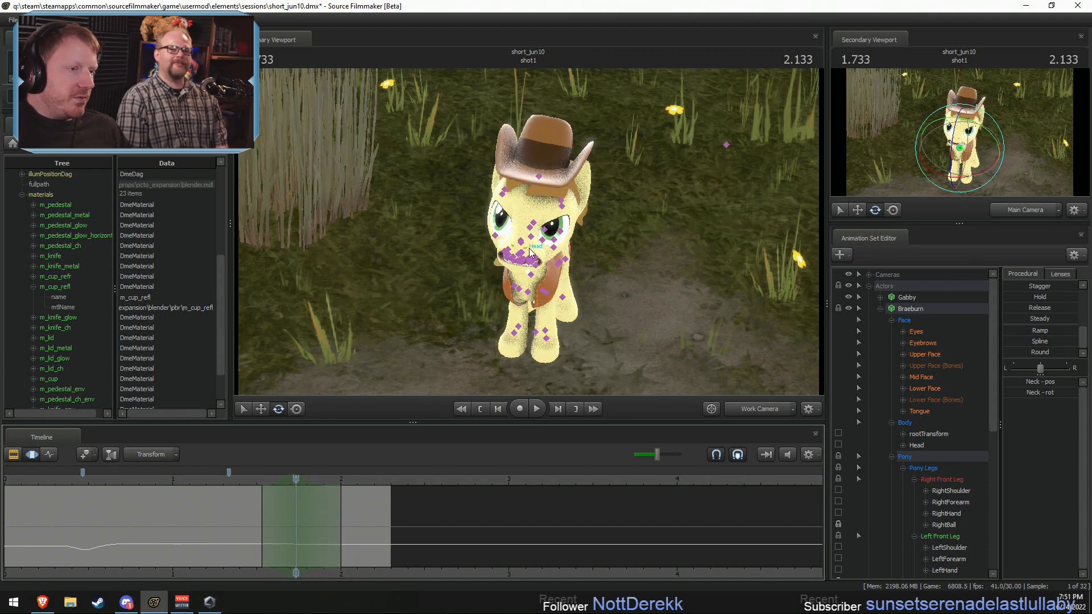
left_click(525, 249, "ctrl")
left_click_drag(514, 266, 516, 281)
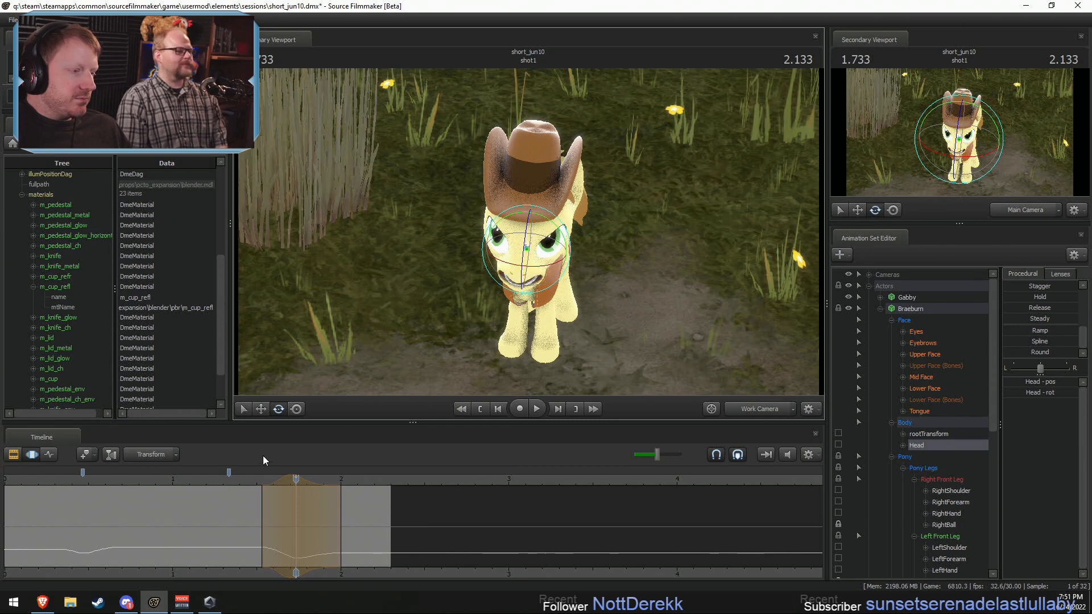
key("space")
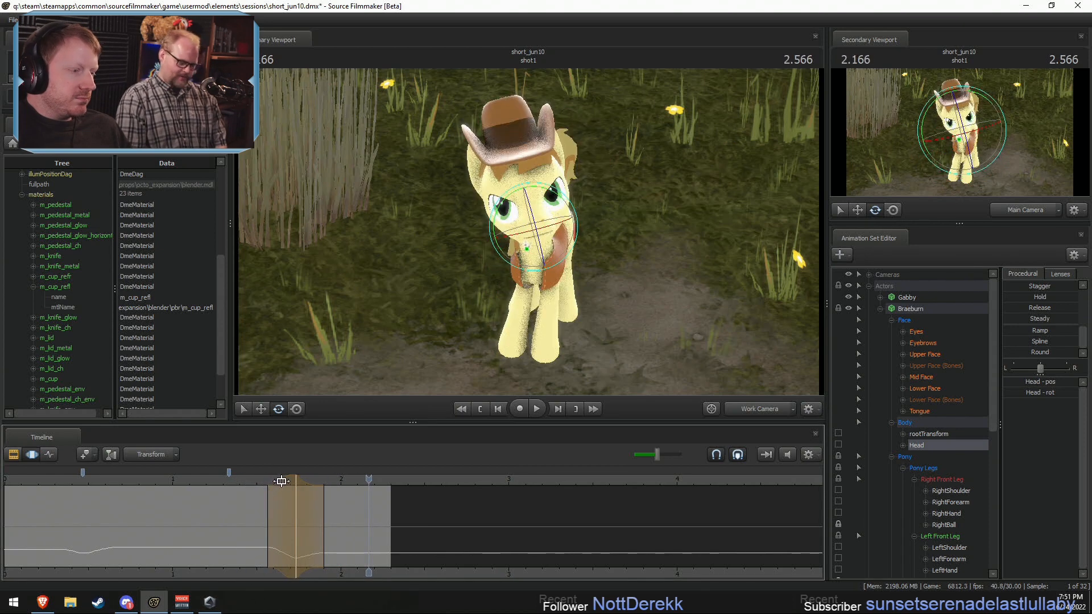
Step: Narrow and shift the Head dip to about 1.6–1.93 s with its peak at about 1.77 s, and play back the timing
left_click(251, 479)
left_click_drag(282, 481, 294, 481)
key("space")
key("space")
left_click(275, 481)
key("space")
key("space")
left_click(264, 484)
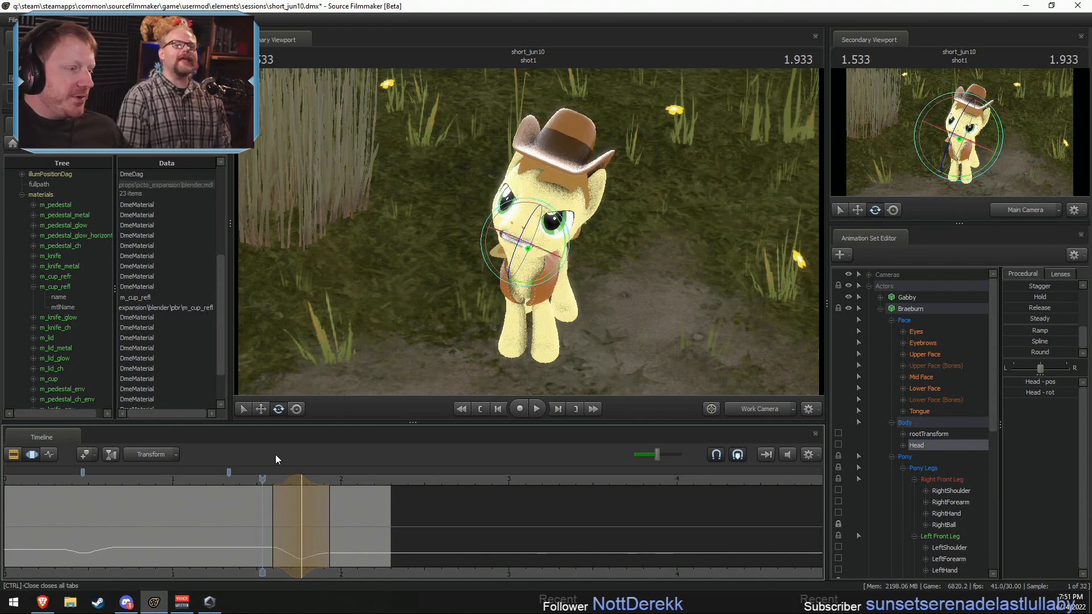
key("space")
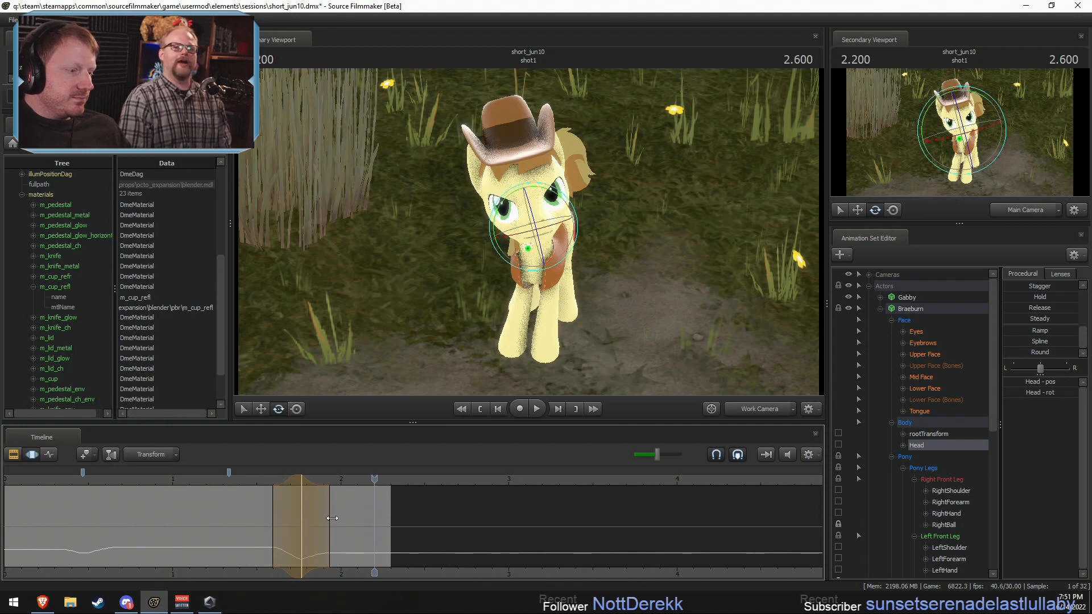
Step: Set a time selection peaking at 1.93 s from about 1.77 to 2.4 s, raise Braeburn's Head slightly within it, and play it back
left_click(329, 519, "shift")
scroll(329, 519, "up", 5)
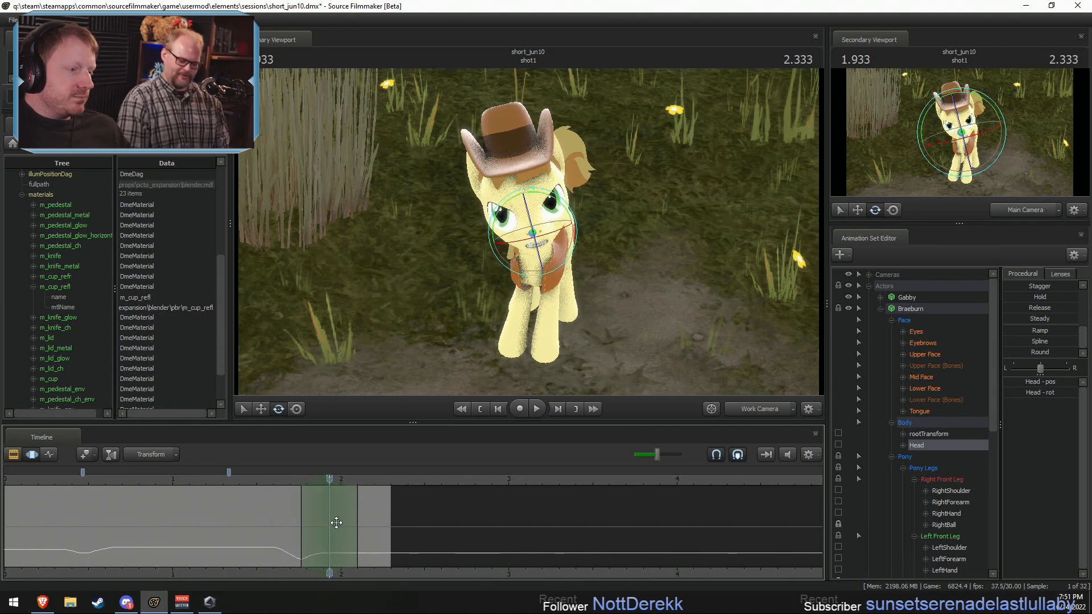
left_click_drag(359, 522, 377, 522)
left_click(524, 232)
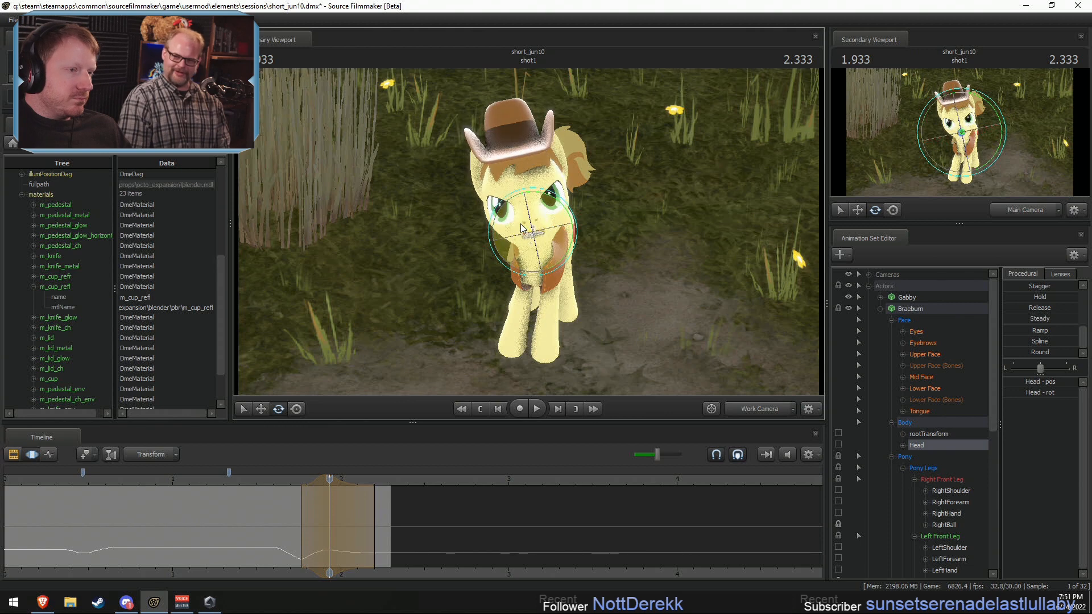
left_click_drag(385, 510, 401, 511)
key("space")
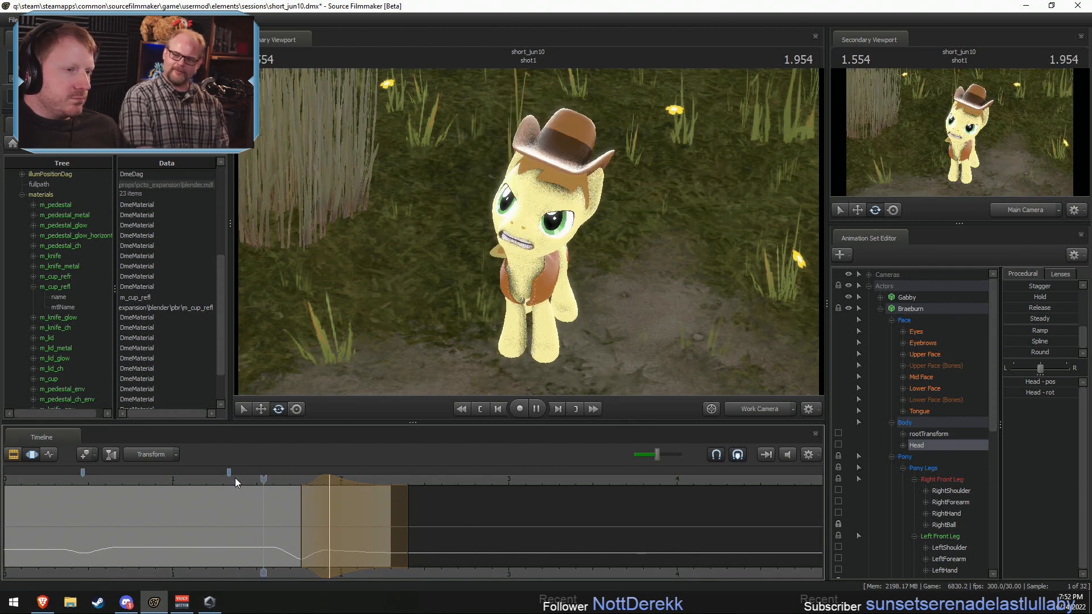
key("space")
Step: Adjust the falloff of the Head raise to span about 1.73–2.27 s, and play back the transition into shot2
left_click_drag(317, 480, 379, 535)
left_click(268, 483)
key("space")
key("space")
left_click(288, 482)
key("space")
key("space")
key("space")
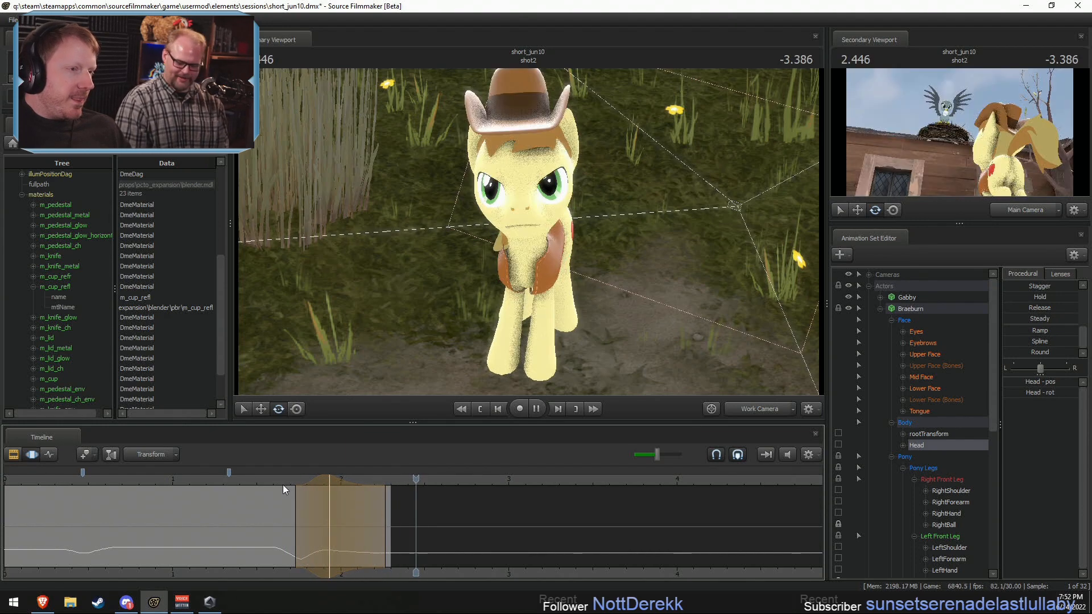
left_click(276, 475)
key("space")
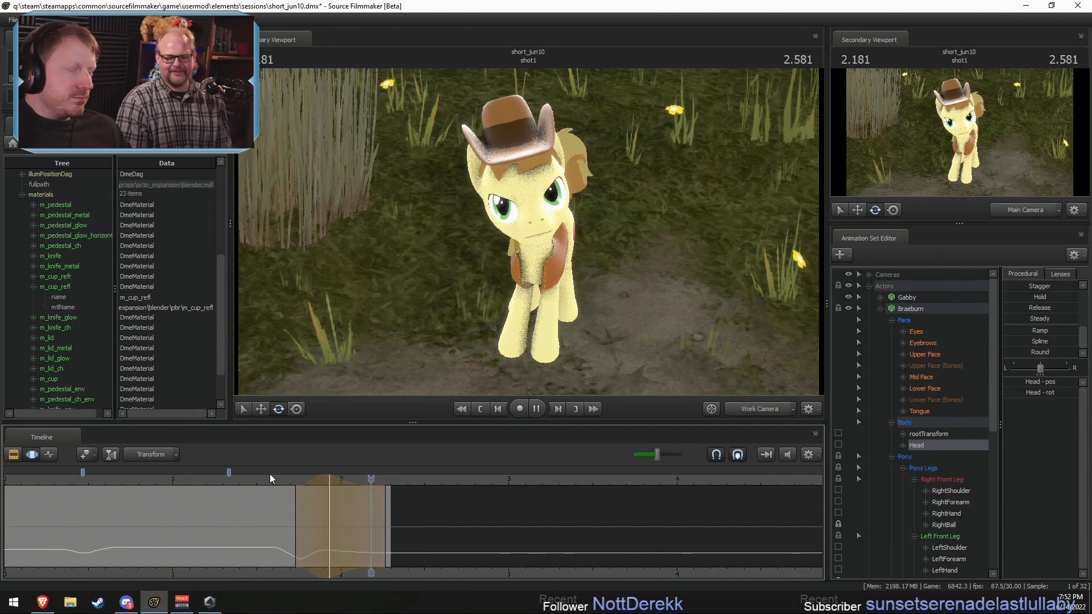
Step: Set a time selection of about 1.67–1.93 s peaking at 1.8 s, and rotate Braeburn's Jaw further open in a close-up of the face
key("space")
left_click_drag(122, 481, 306, 548)
key("space")
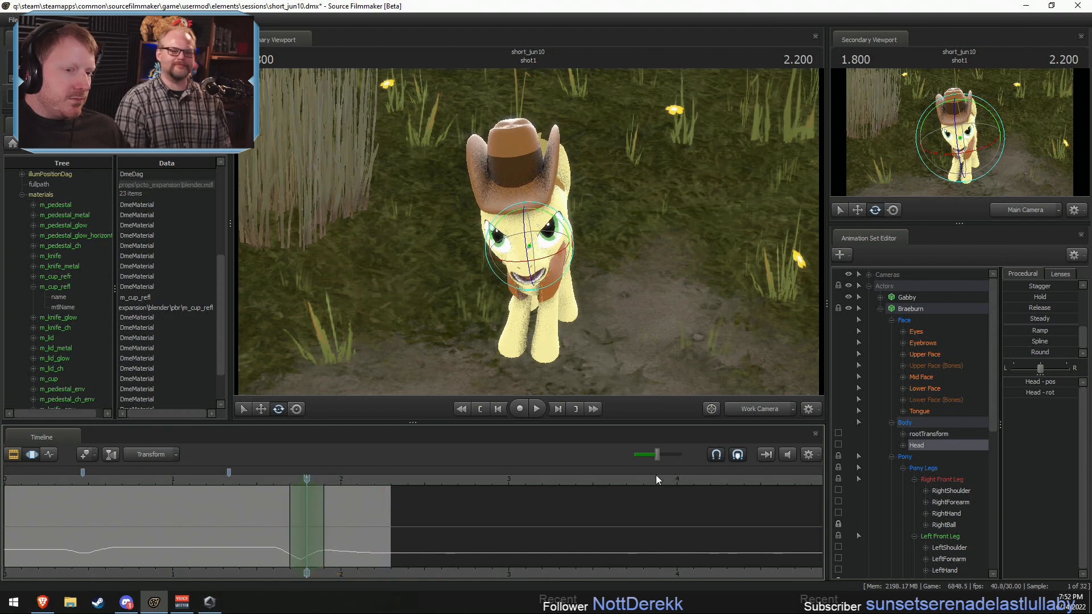
left_click_drag(599, 308, 462, 369)
key("w")
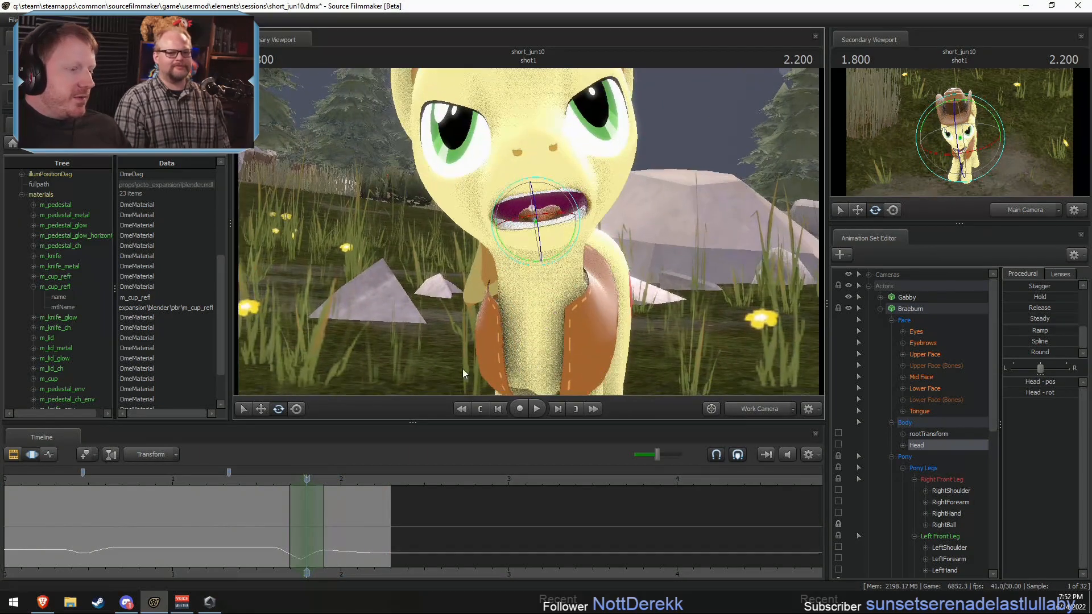
left_click_drag(284, 518, 306, 521)
scroll(306, 521, "down", 2)
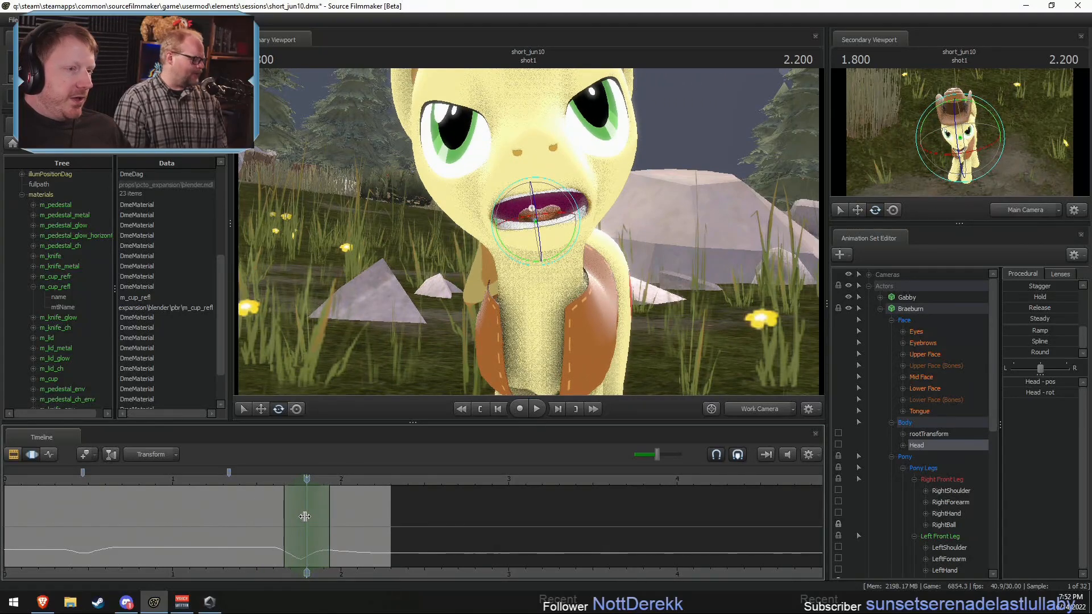
key("ctrl")
key("ctrl")
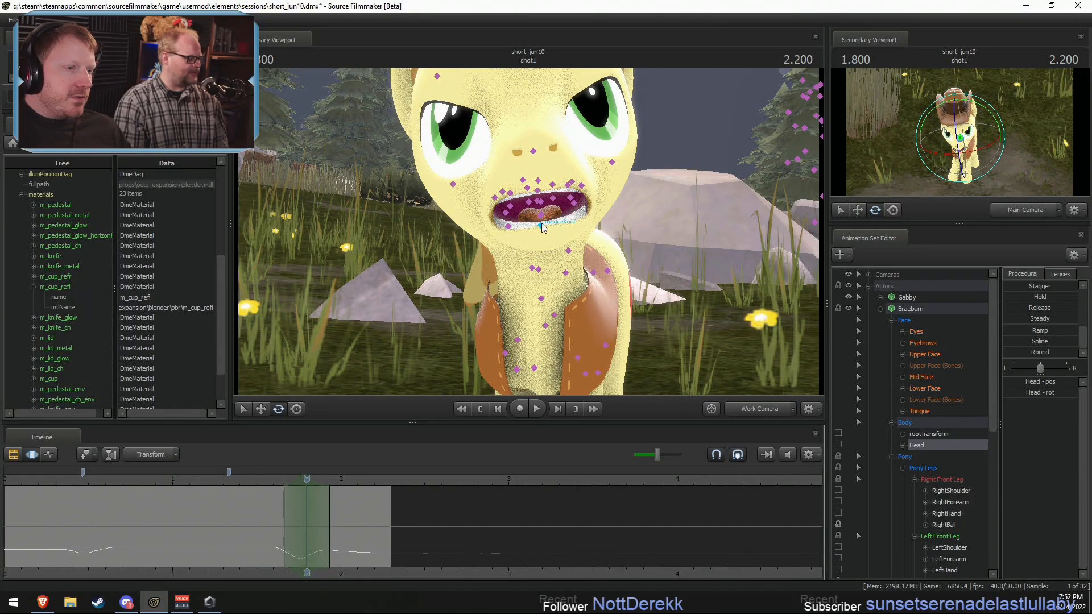
left_click(538, 203)
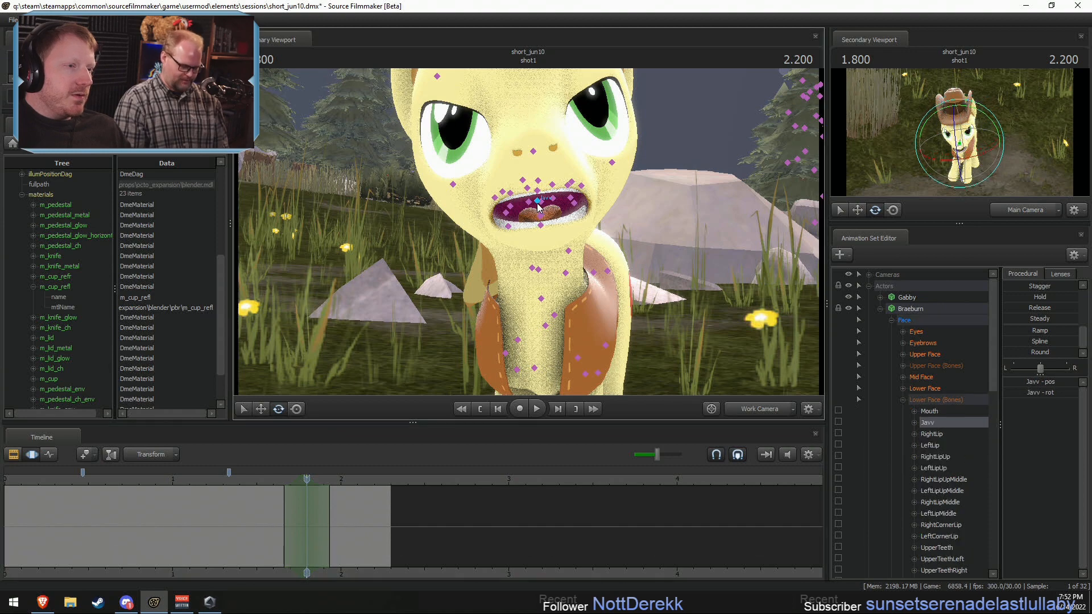
left_click_drag(537, 199, 531, 218)
Step: Play back the jaw motion in the close-up and through the Main Camera
left_click_drag(308, 479, 272, 480)
key("space")
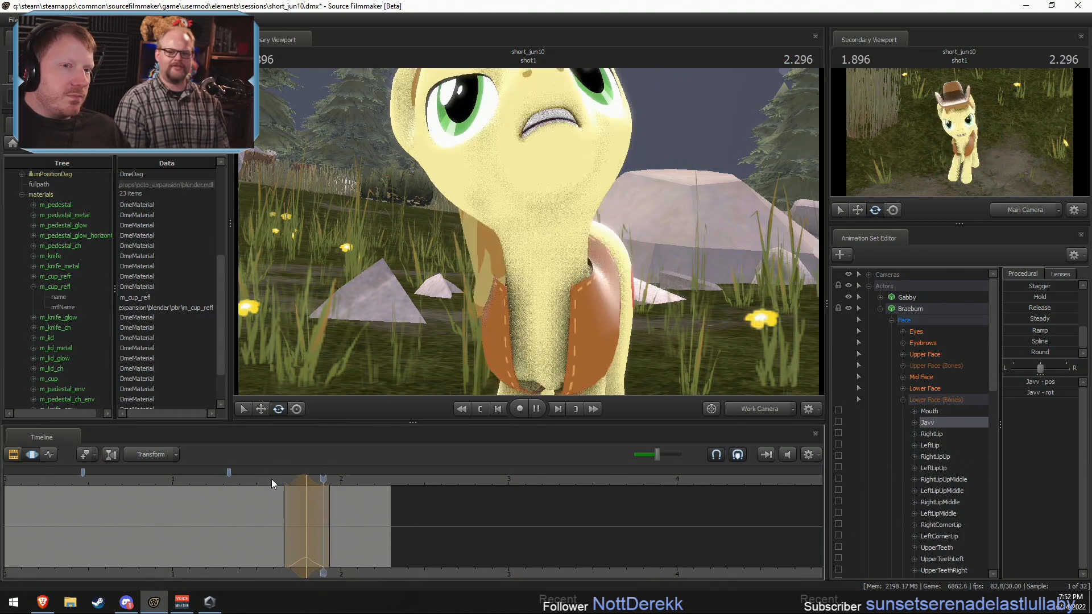
key("space")
left_click(743, 408)
left_click(254, 477)
key("space")
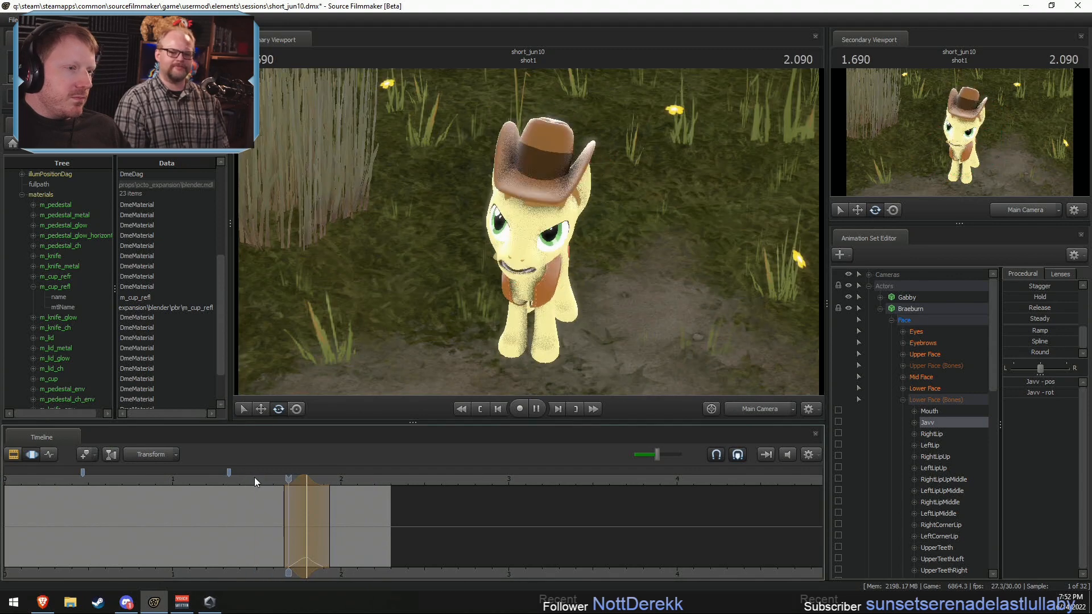
key("space")
Step: Apply Braeburn's Upper Face closed-eye pose from 0.5 s with the Playhead preset, holding about 1.6–1.8 s with falloff from 1.5 to 1.9 s
key("shift")
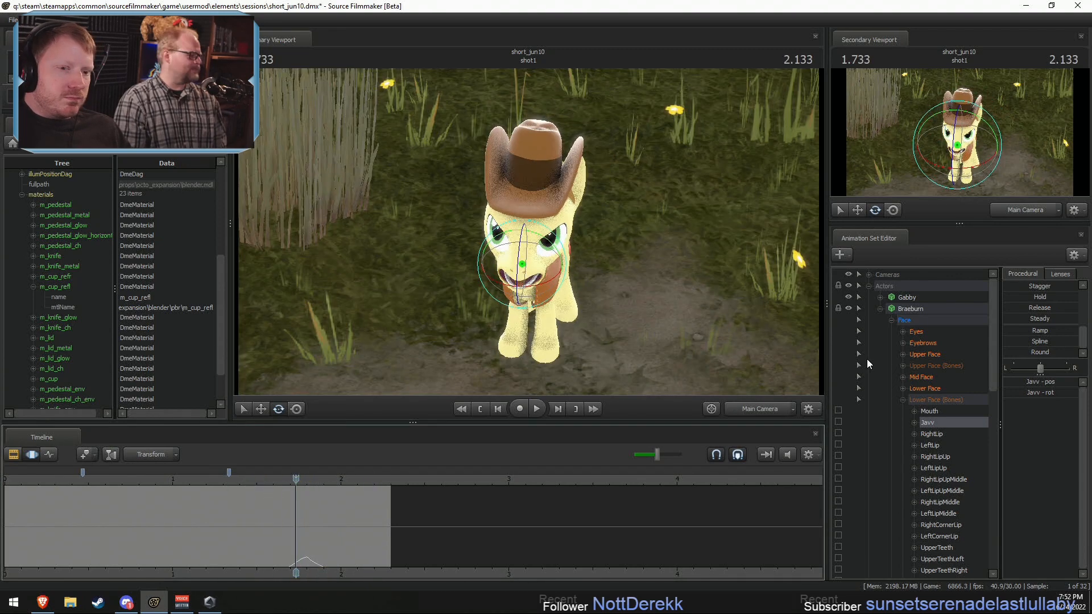
left_click(923, 353)
left_click_drag(272, 519, 306, 516, "shift")
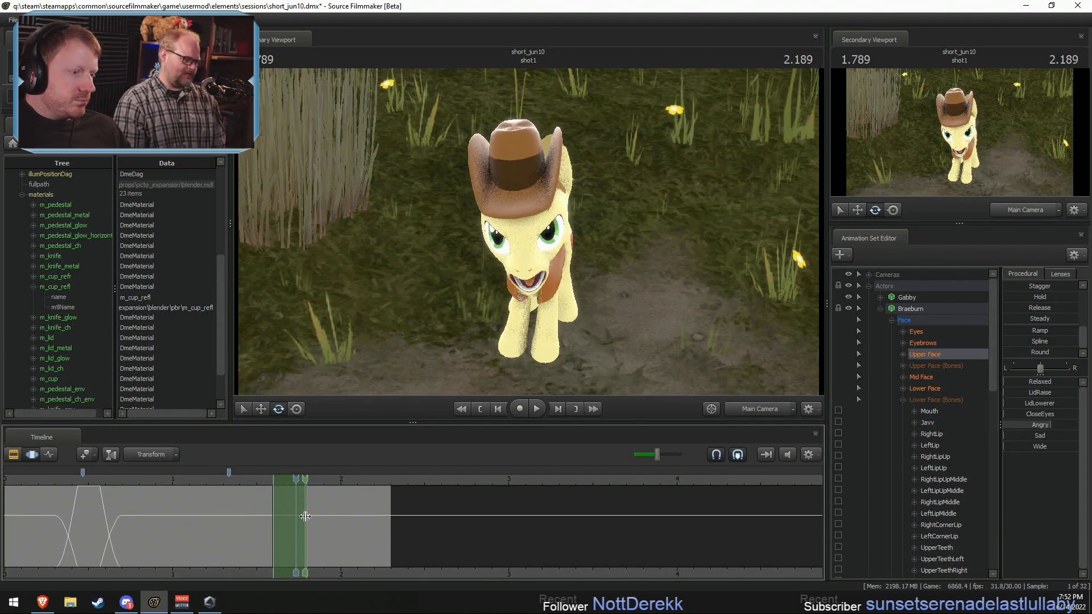
scroll(269, 513, "up", 3, "shift")
left_click(89, 478)
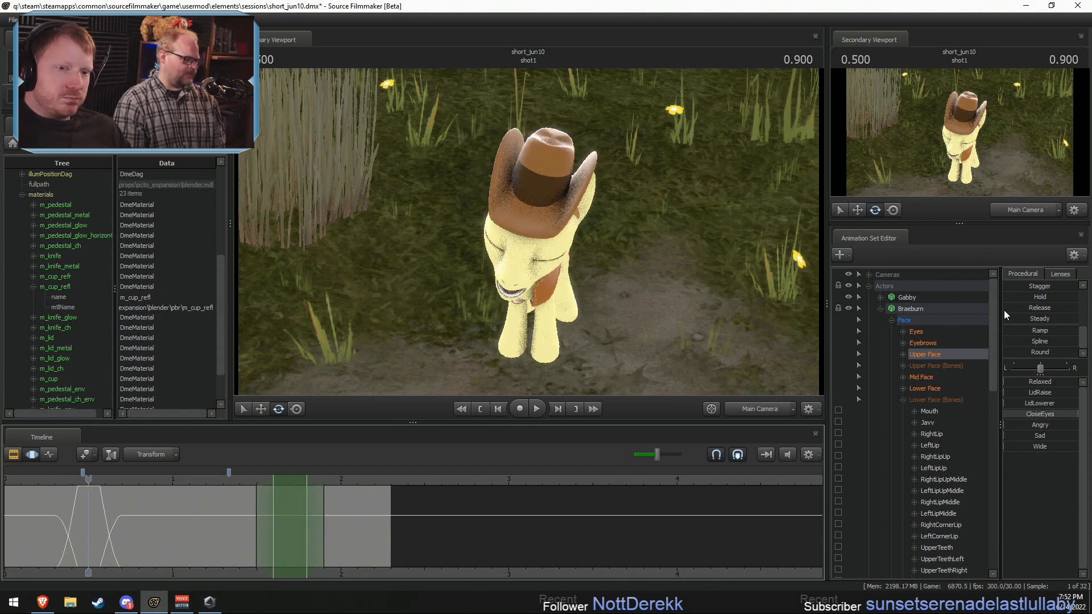
scroll(1006, 308, "up", 2)
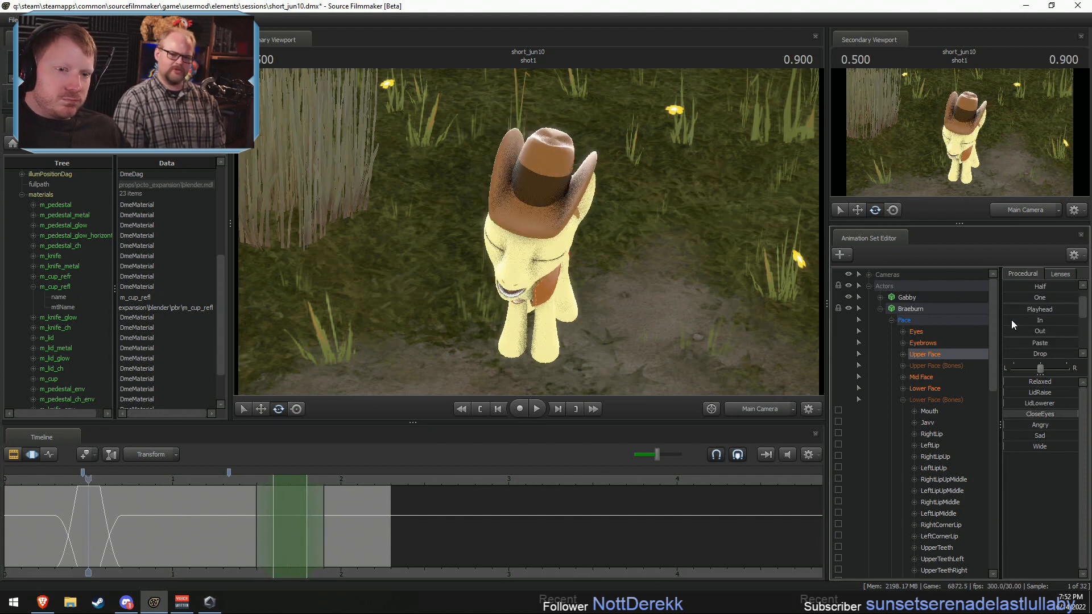
left_click_drag(1008, 311, 1088, 318)
Step: Play back the blink, shift its hold earlier to about 1.57–1.77 s, and widen its falloff to about 1.43–1.9 s
left_click(238, 482)
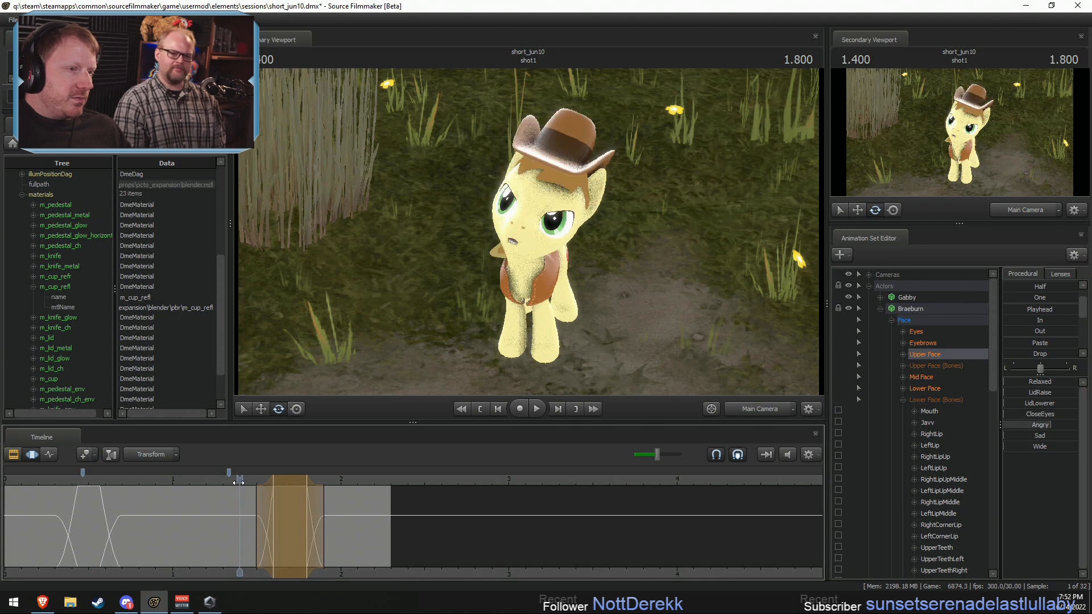
key("space")
key("space")
left_click_drag(284, 487, 278, 487)
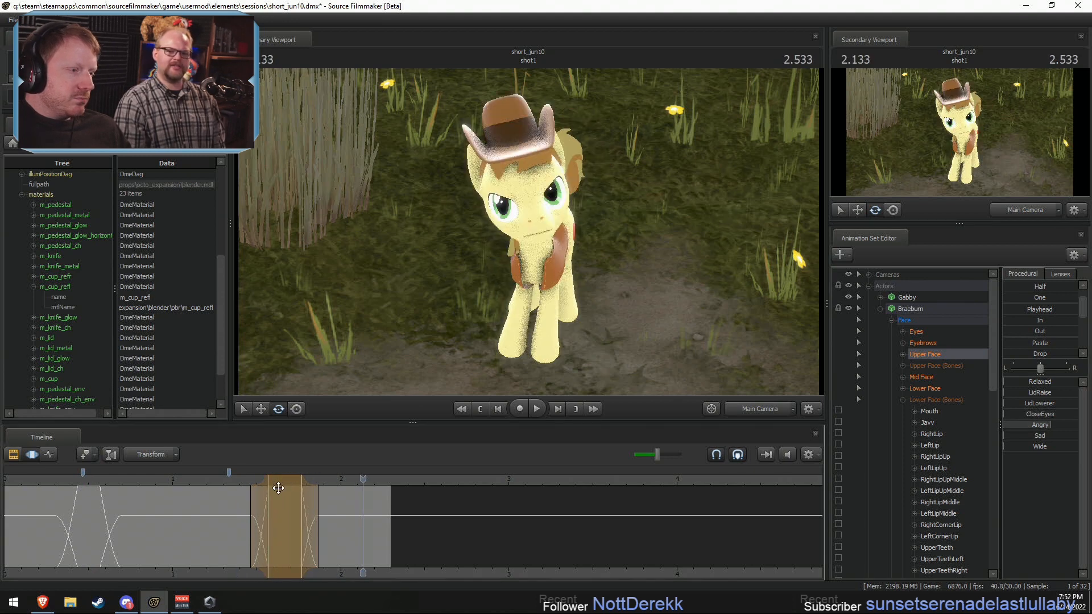
left_click(230, 483)
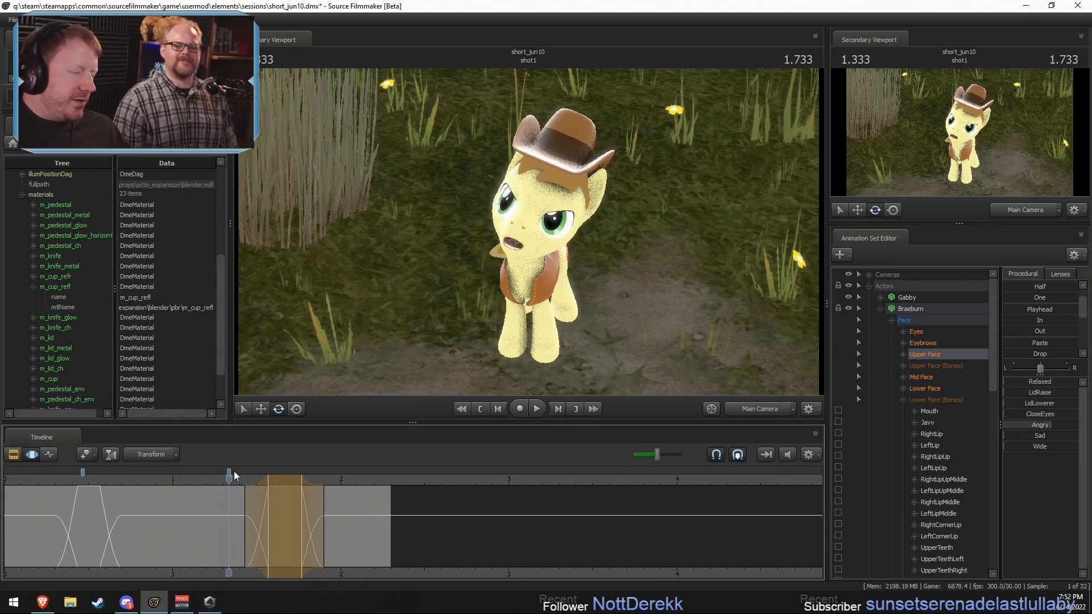
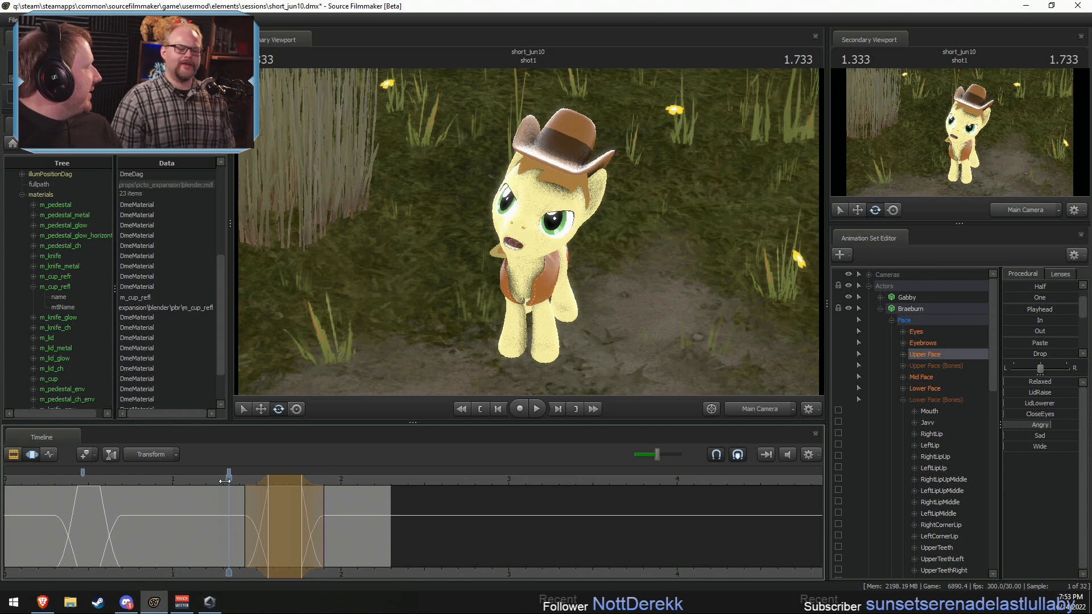
Step: Play back the blink, shift its hold to about 1.7–1.83 s, and narrow its falloff to about 1.6–1.93 s
key("space")
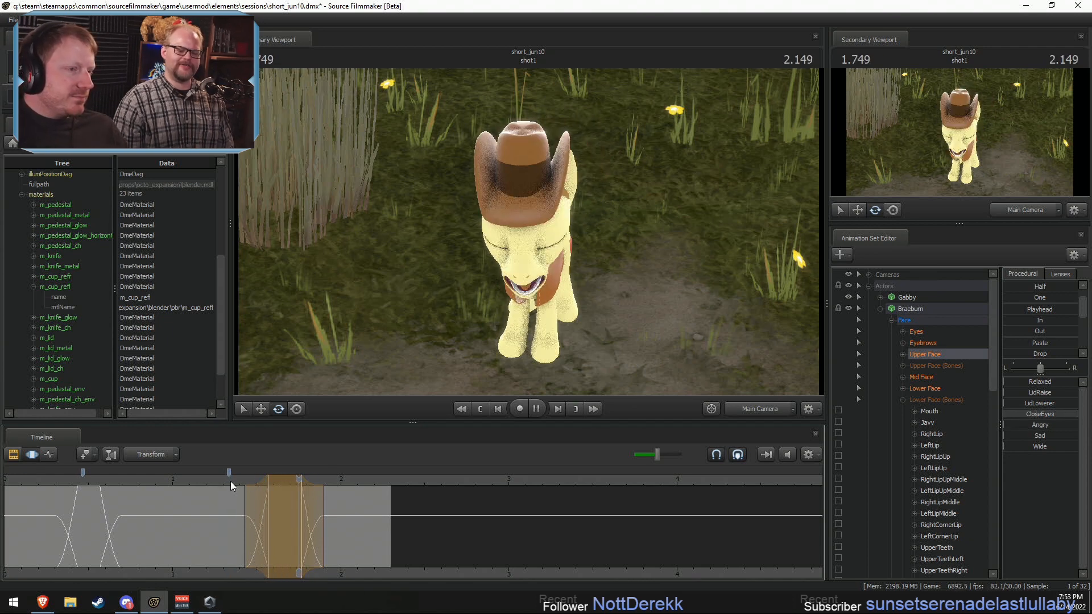
key("space")
left_click_drag(352, 480, 321, 504)
key("space")
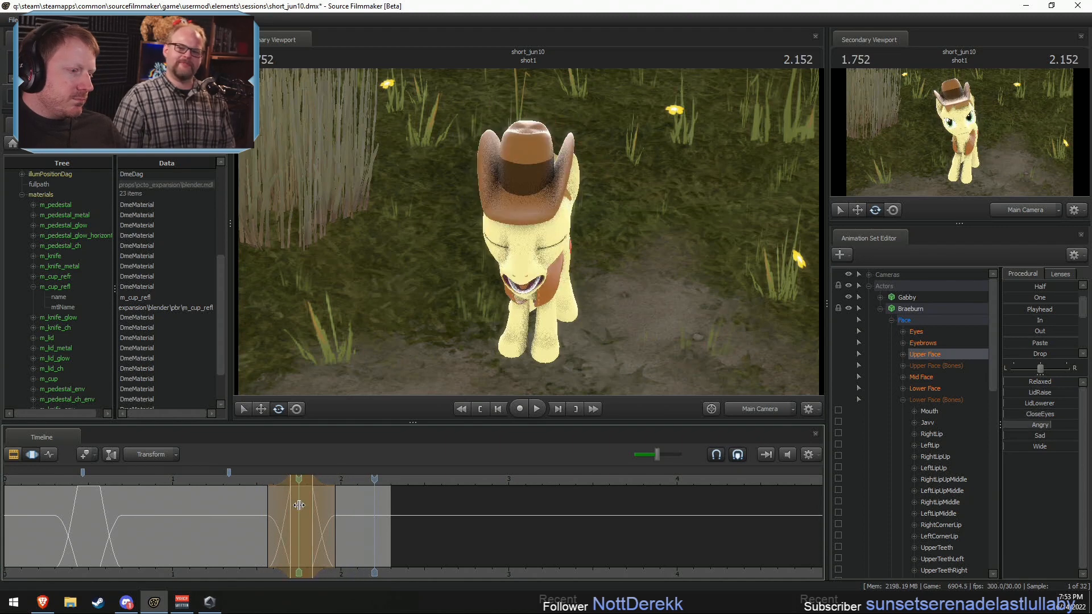
scroll(287, 505, "down", 1, "shift")
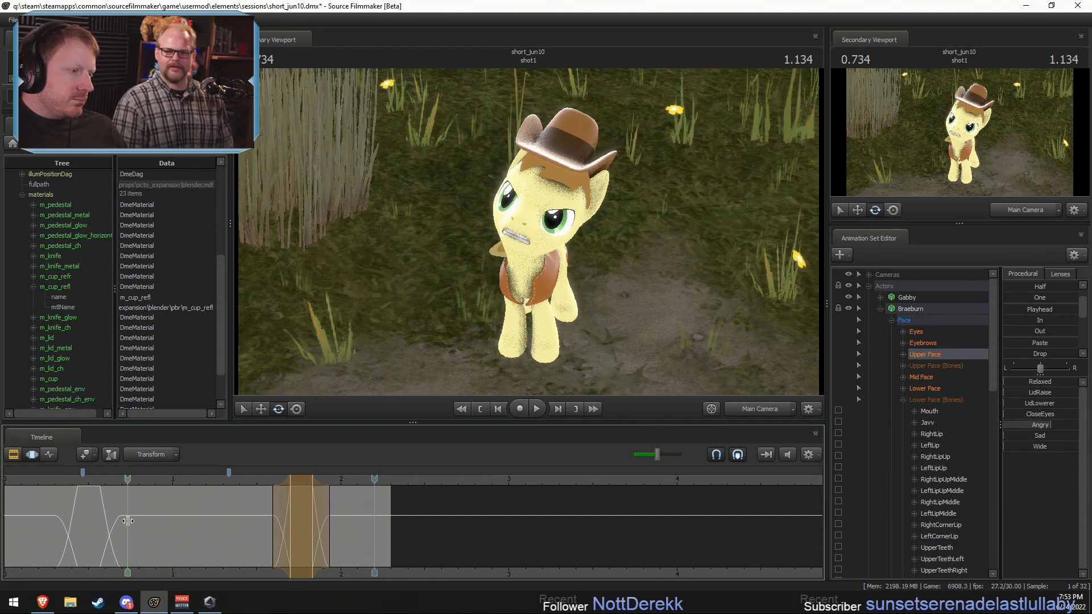
Step: Reduce Braeburn's Upper Face Angry value with a selection peaking at 0.7 s and falloff of about 0.57–1.03 s
left_click(123, 521, "shift")
scroll(122, 521, "up", 4, "shift")
left_click_drag(147, 523, 179, 522)
left_click_drag(1051, 425, 1041, 426)
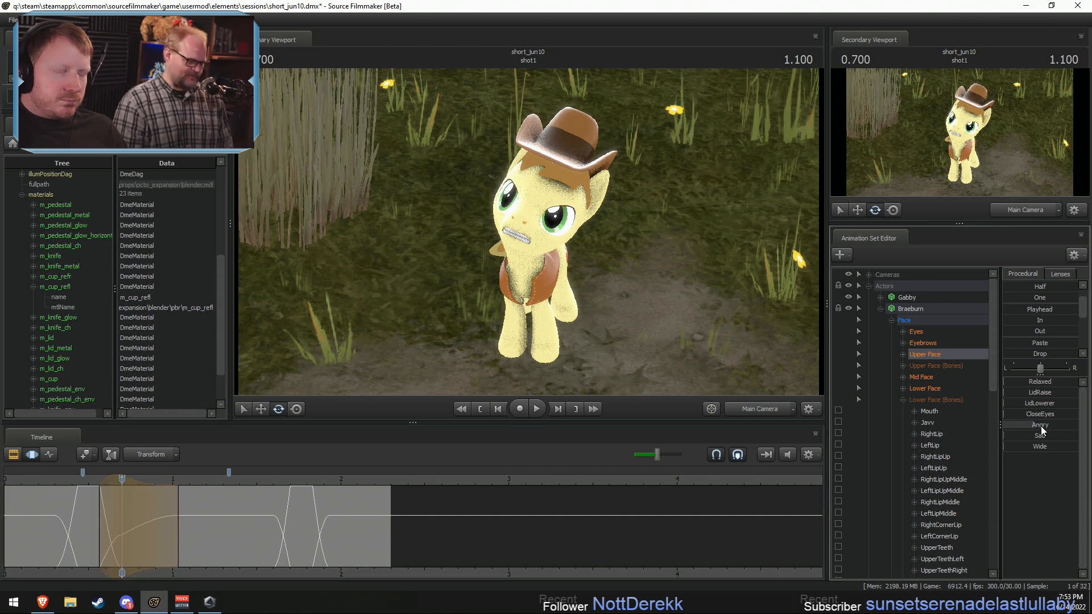
Step: Raise Braeburn's LidRaise slightly, holding about 1.03–1.6 s with falloff from about 0.67 to 1.7 s
key("shift")
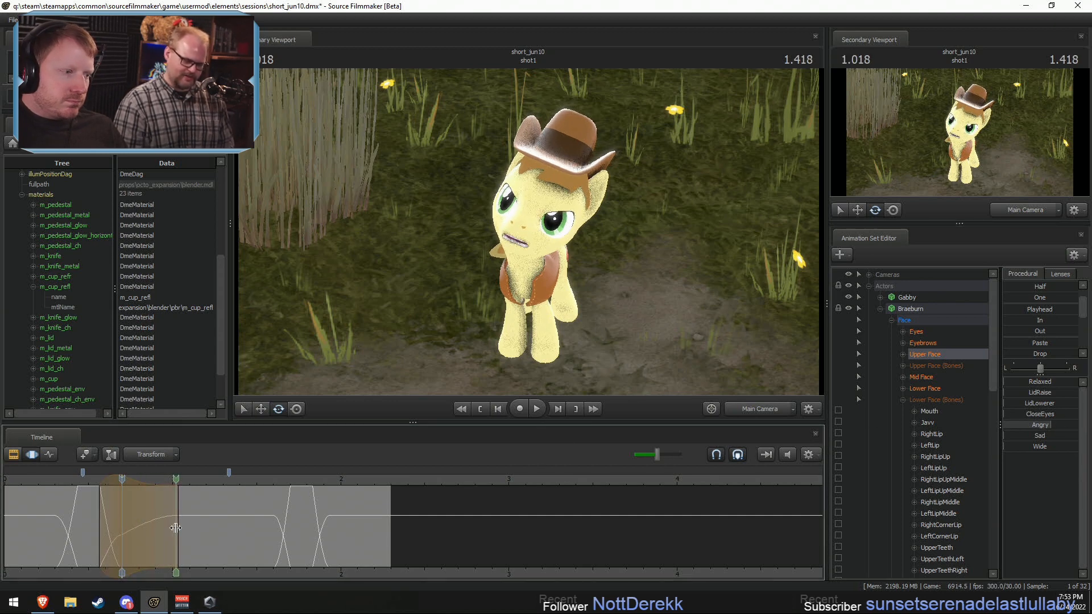
left_click_drag(178, 527, 273, 543, "shift")
scroll(269, 543, "up", 3)
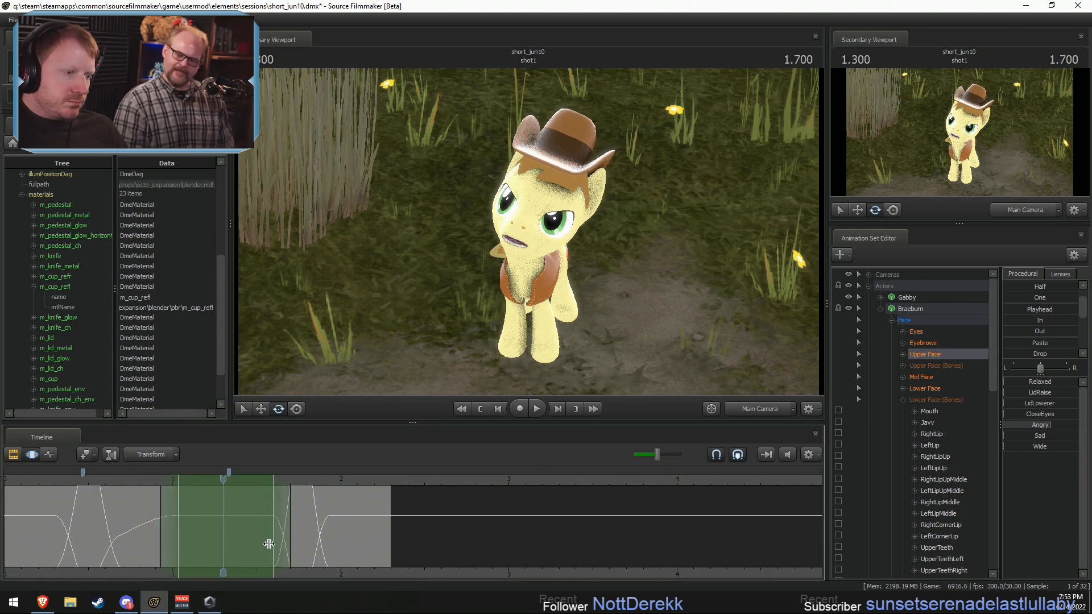
left_click_drag(161, 509, 117, 511)
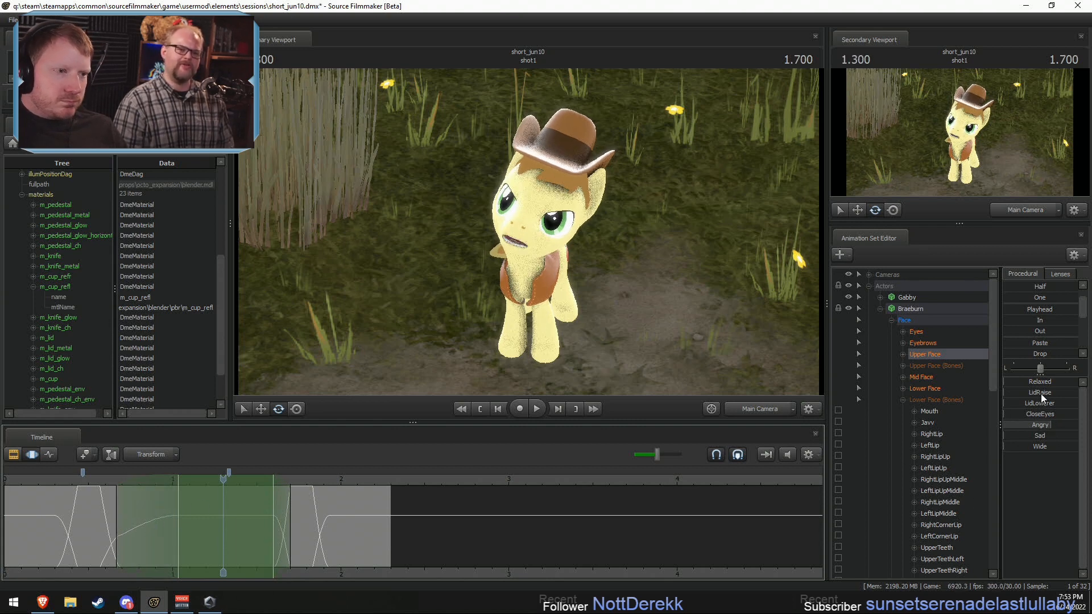
left_click_drag(1040, 393, 1058, 393)
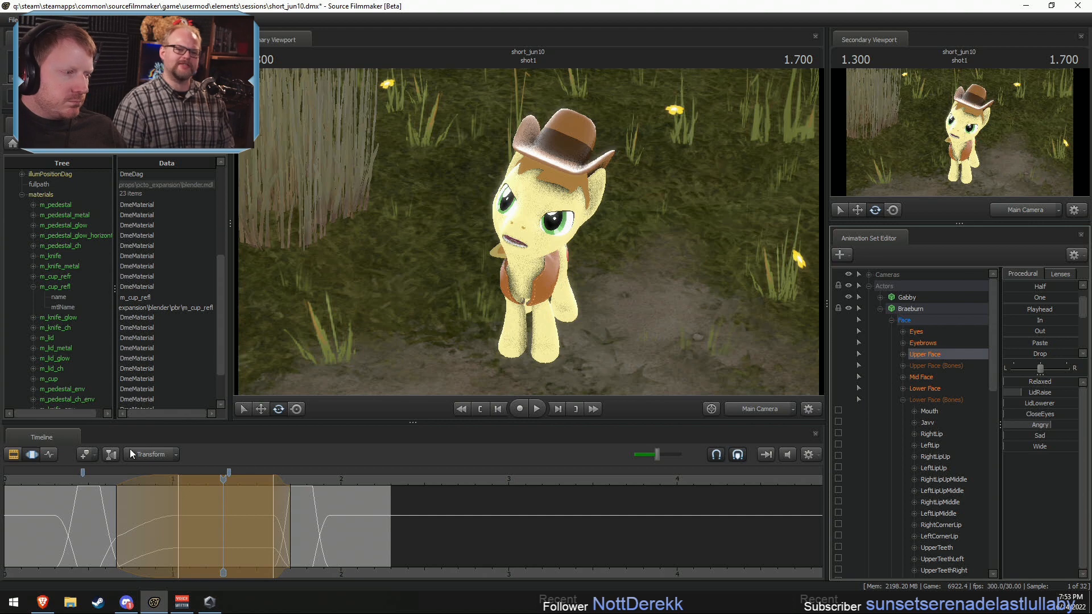
Step: Play back the shot repeatedly from just before the first blink to check the eyelid motion between the blinks
left_click(60, 480)
key("space")
key("space")
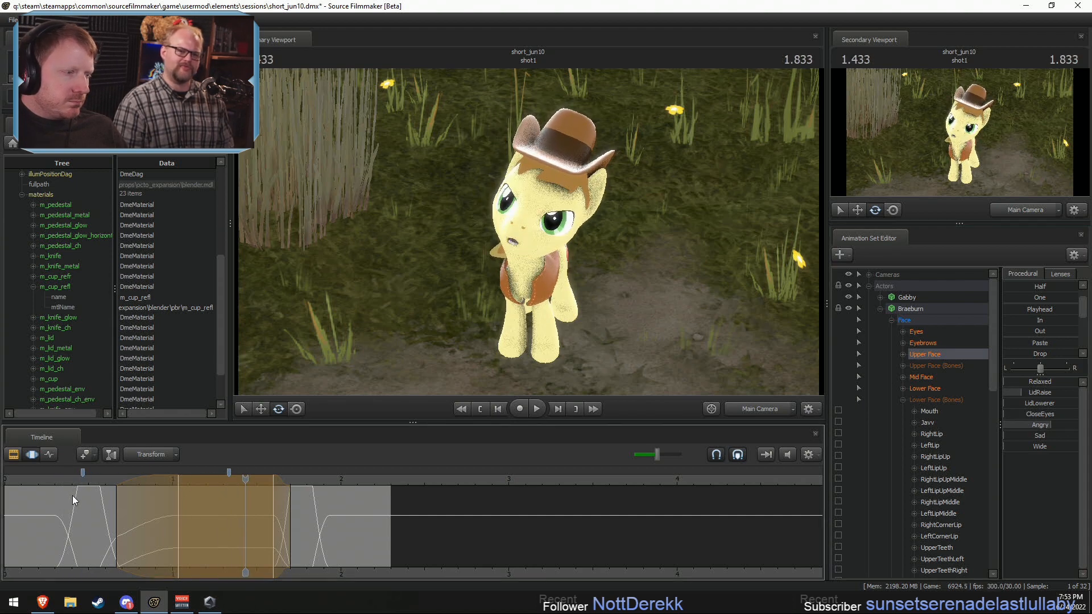
left_click(78, 480)
key("space")
left_click(82, 481)
key("space")
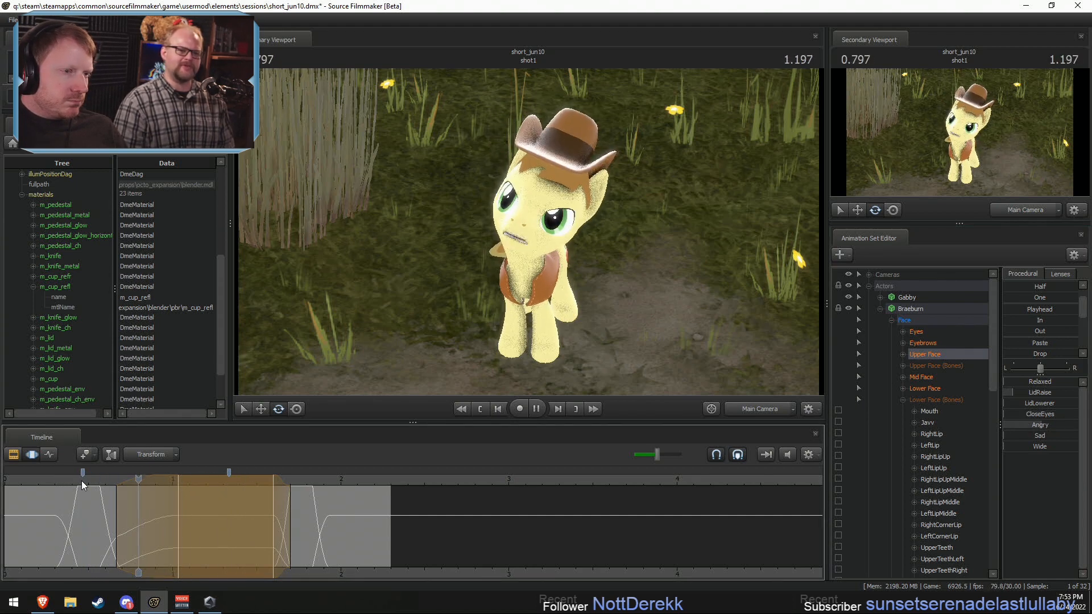
key("space")
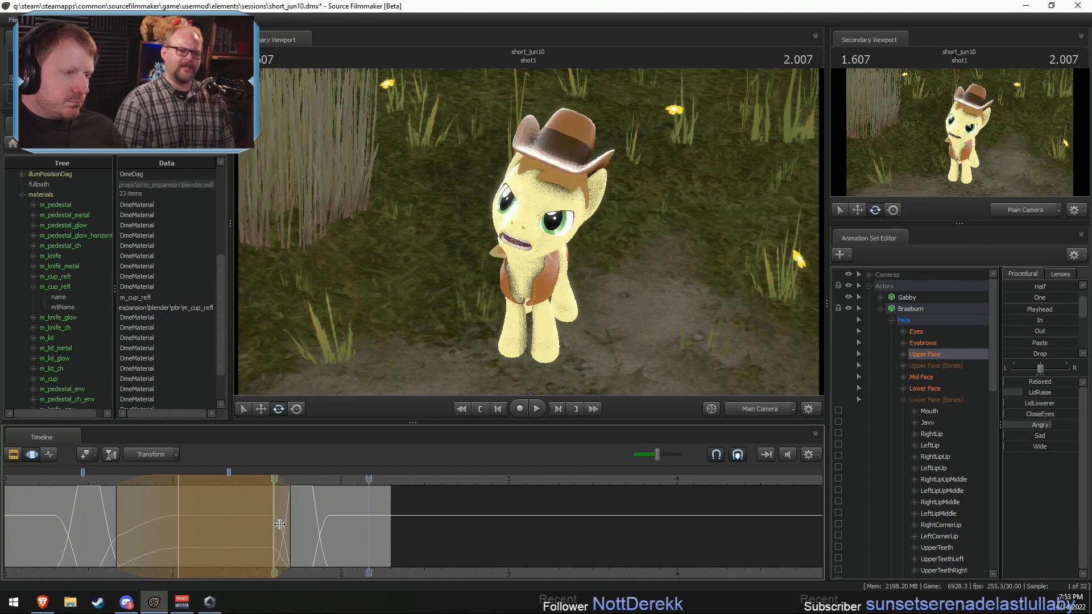
Step: Lower Angry and raise Wide on Braeburn's Upper Face, peaking at 1.93 s with falloff of about 1.83–2.13 s
left_click(328, 528, "shift")
scroll(328, 528, "up", 3)
mouse_move(344, 514)
left_mouse_down()
mouse_move(353, 511)
mouse_move(330, 512)
left_mouse_up()
left_click_drag(1049, 425, 1029, 425)
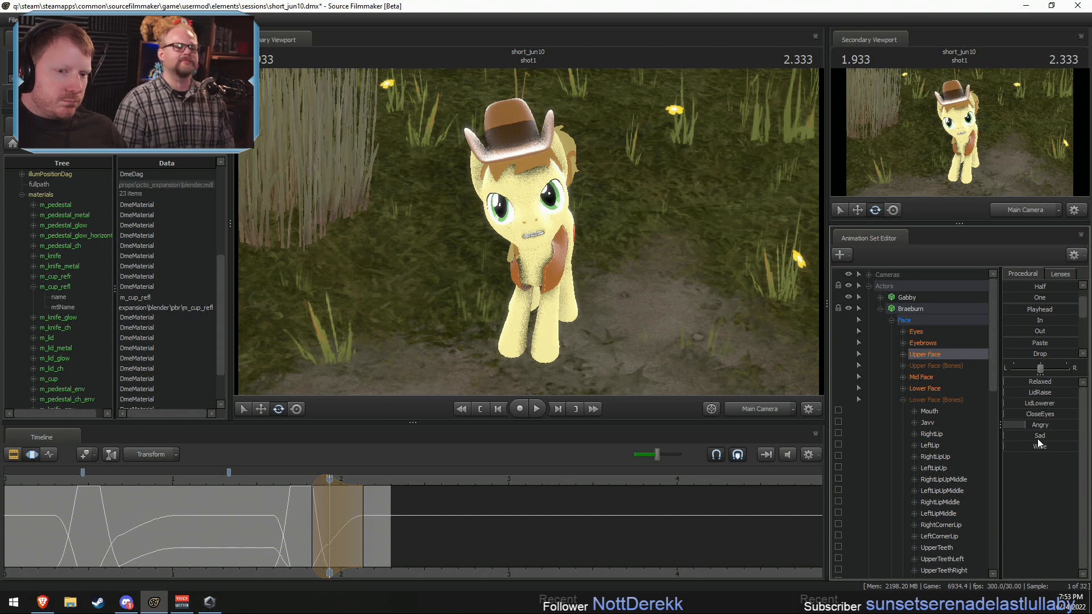
left_click_drag(1005, 446, 1034, 446)
Step: Raise Wide and LidRaise from 2.2 s to the end with falloff starting at about 1.93 s, and play back the result
left_click_drag(363, 524, 1086, 488)
scroll(617, 529, "up", 7)
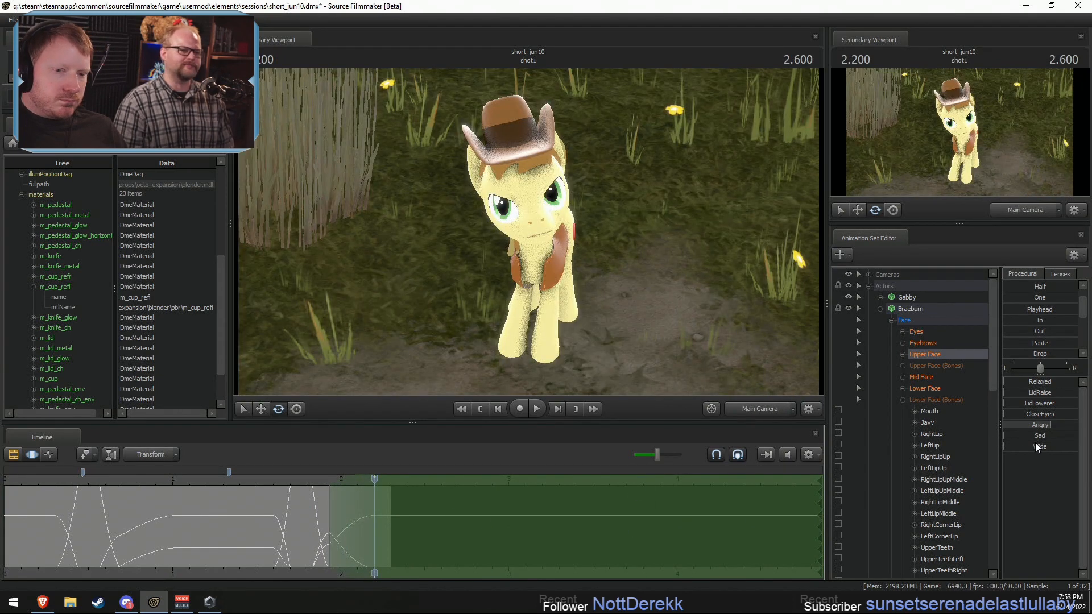
left_click_drag(1031, 449, 1057, 452)
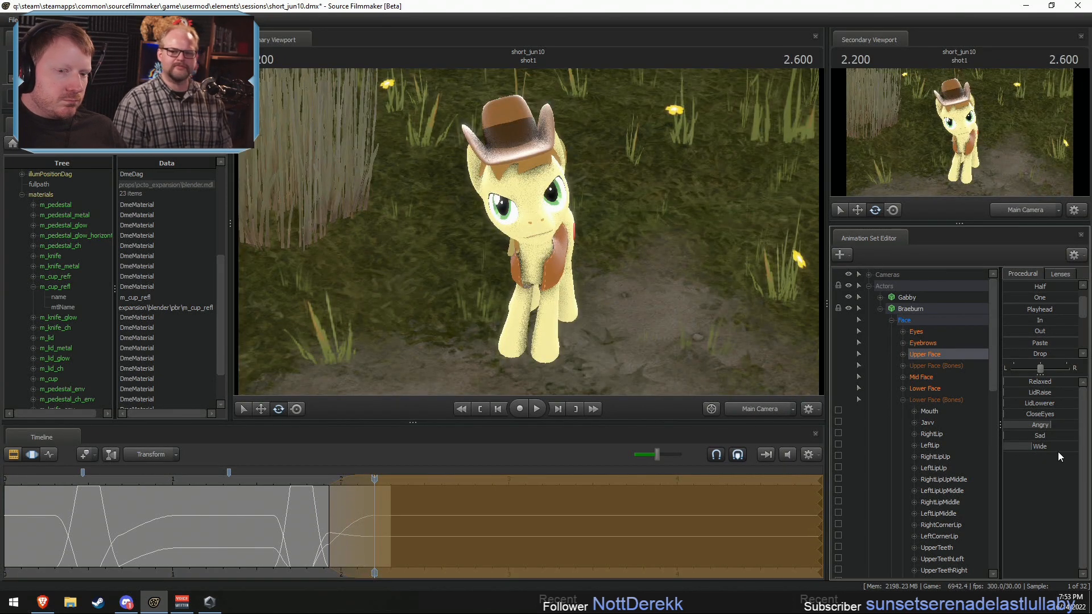
left_click_drag(1035, 393, 1060, 393)
key("space")
left_click(234, 482)
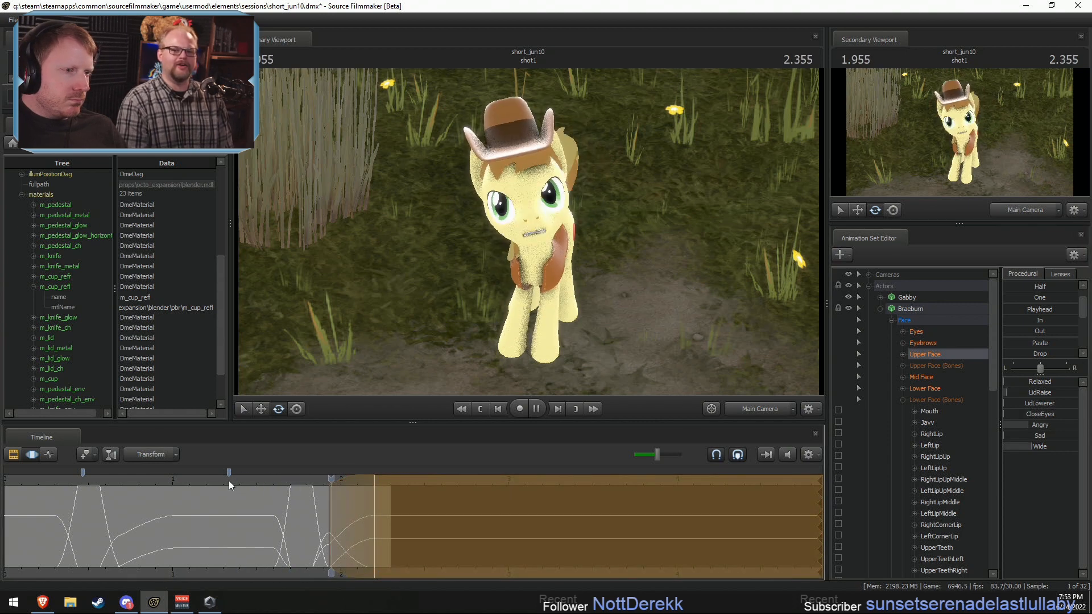
key("space")
Step: Raise Braeburn's eyes_updown slightly during the second blink, holding about 1.7–1.83 s with falloff of about 1.6–1.93 s
scroll(119, 476, "down", 4)
left_click(164, 480)
key("shift")
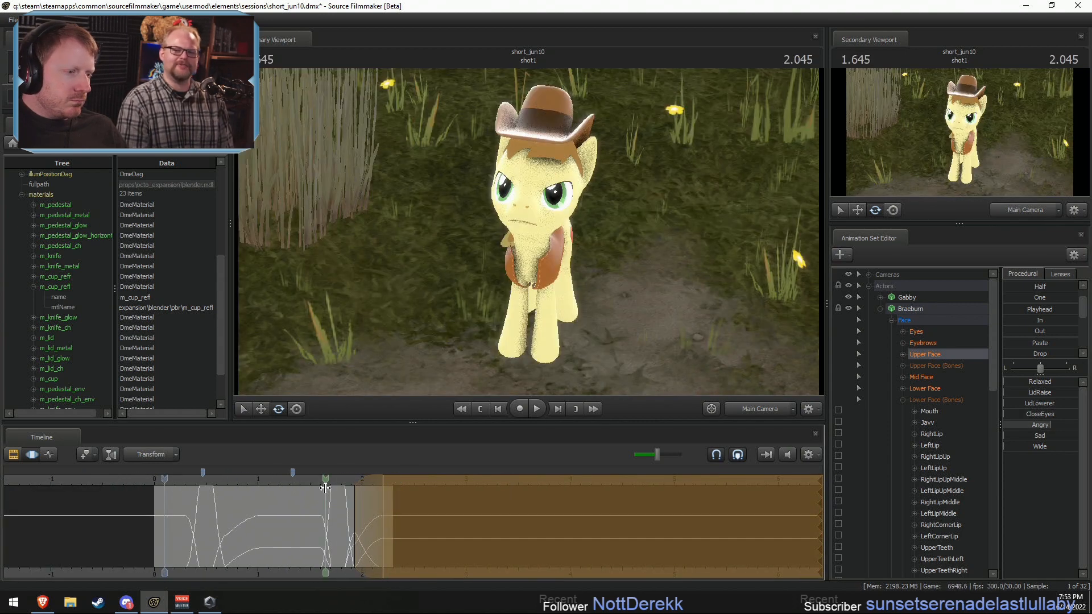
scroll(326, 510, "up", 2)
key("shift")
mouse_move(404, 508)
left_mouse_down("shift")
mouse_move(422, 512)
mouse_move(394, 516)
left_mouse_up("shift")
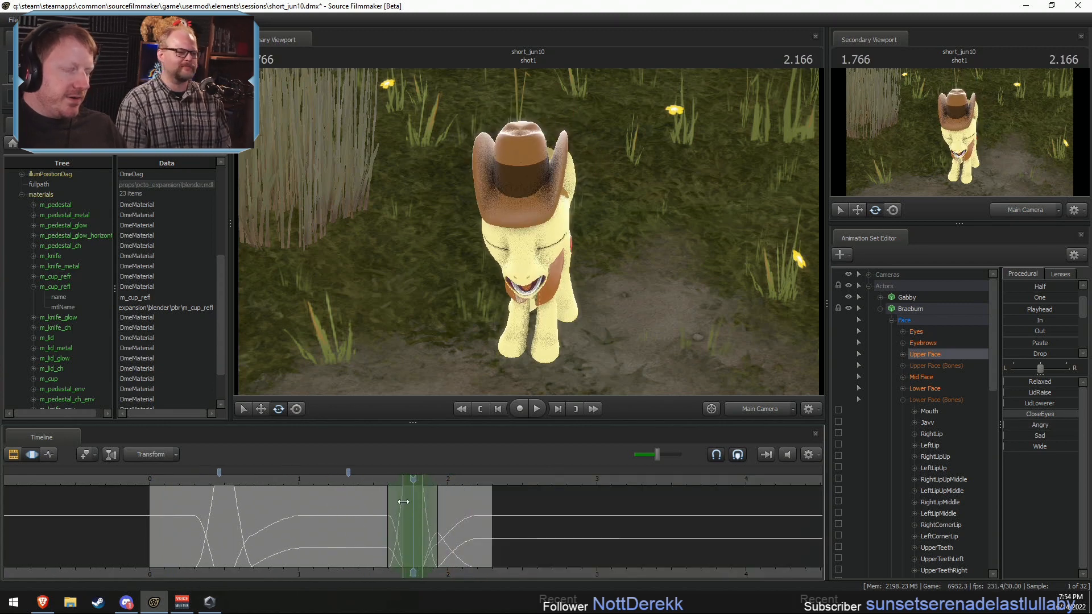
left_click(925, 330)
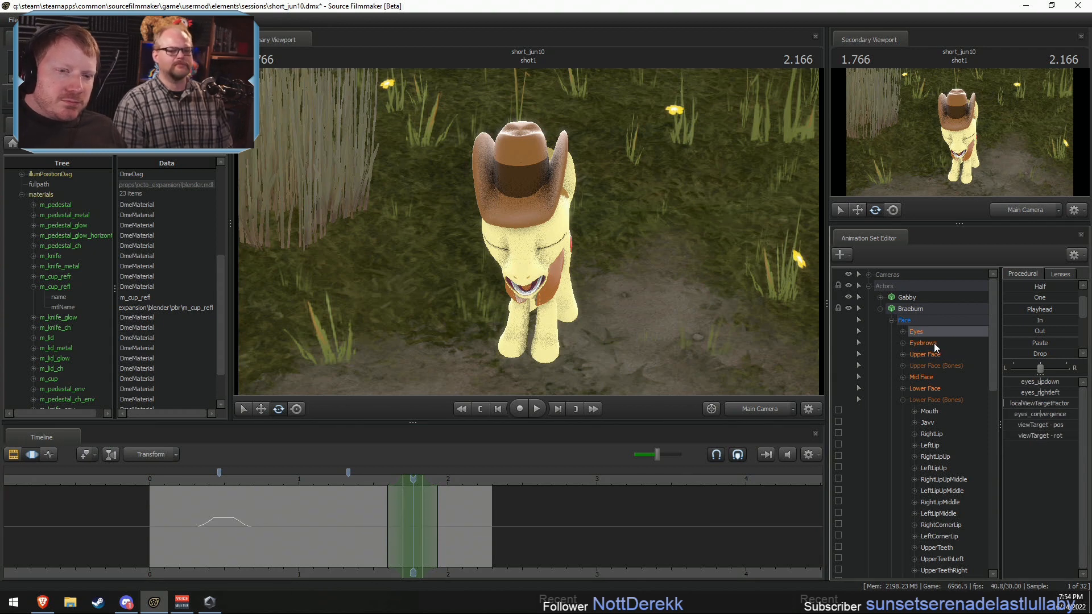
left_click_drag(1033, 382, 1041, 381)
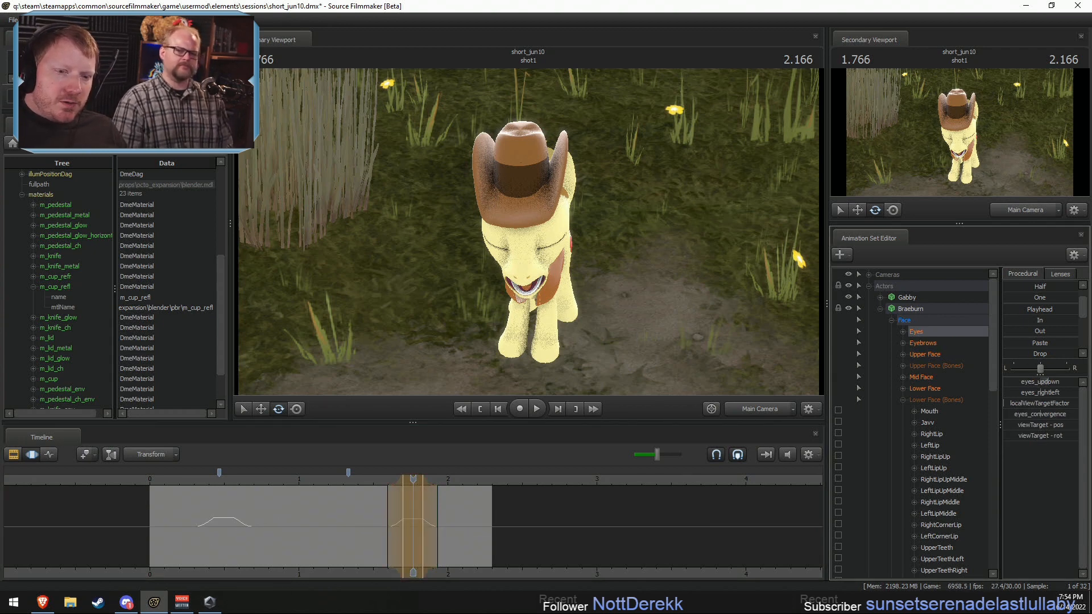
key("shift")
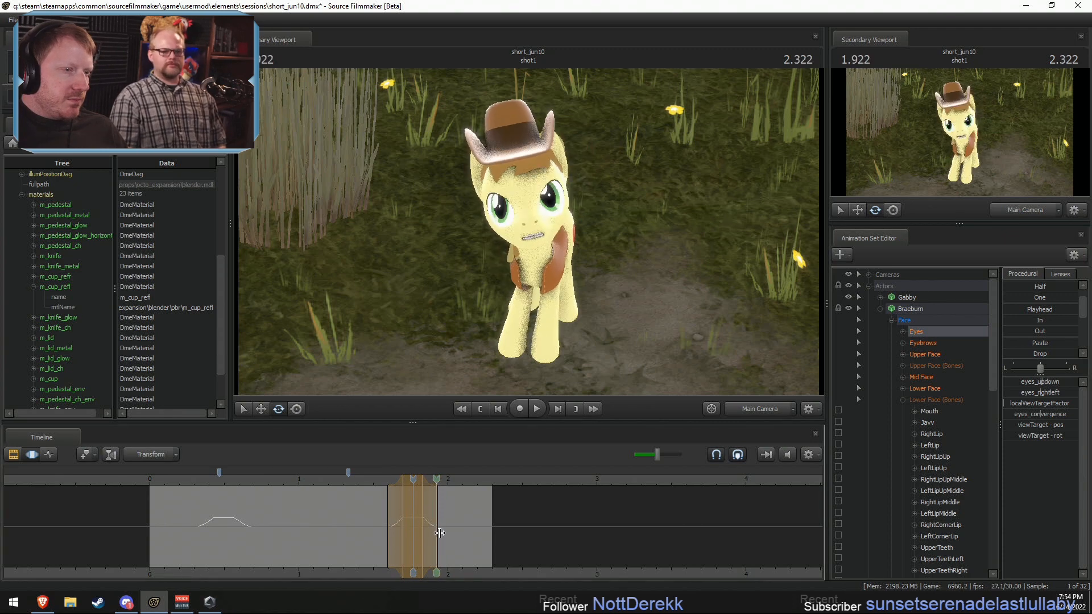
Step: Play back the shot from about 0.3 s to review the eye motion through both blinks
key("space")
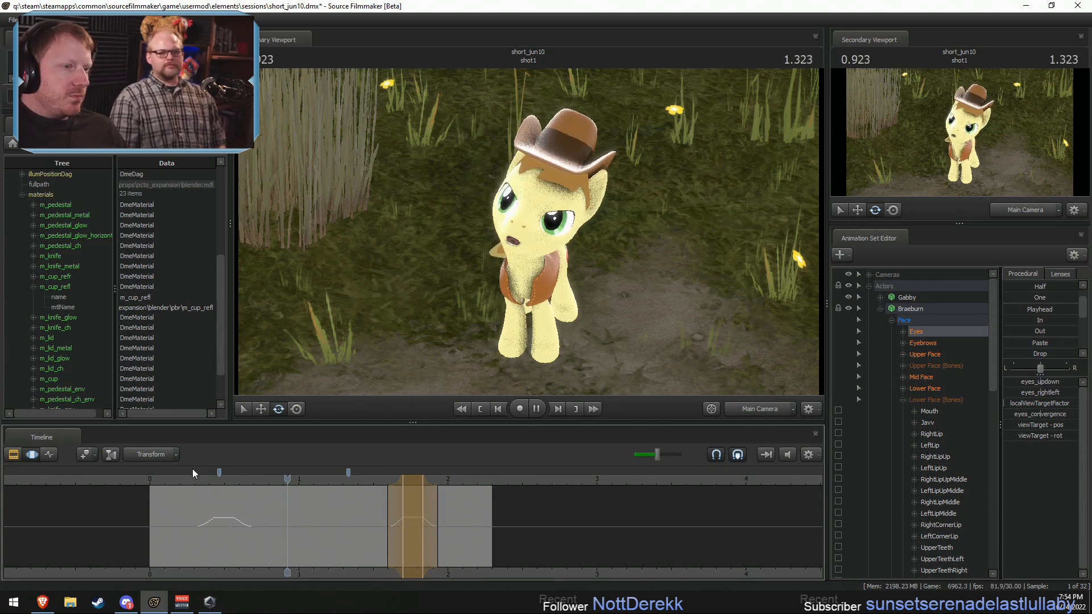
key("space")
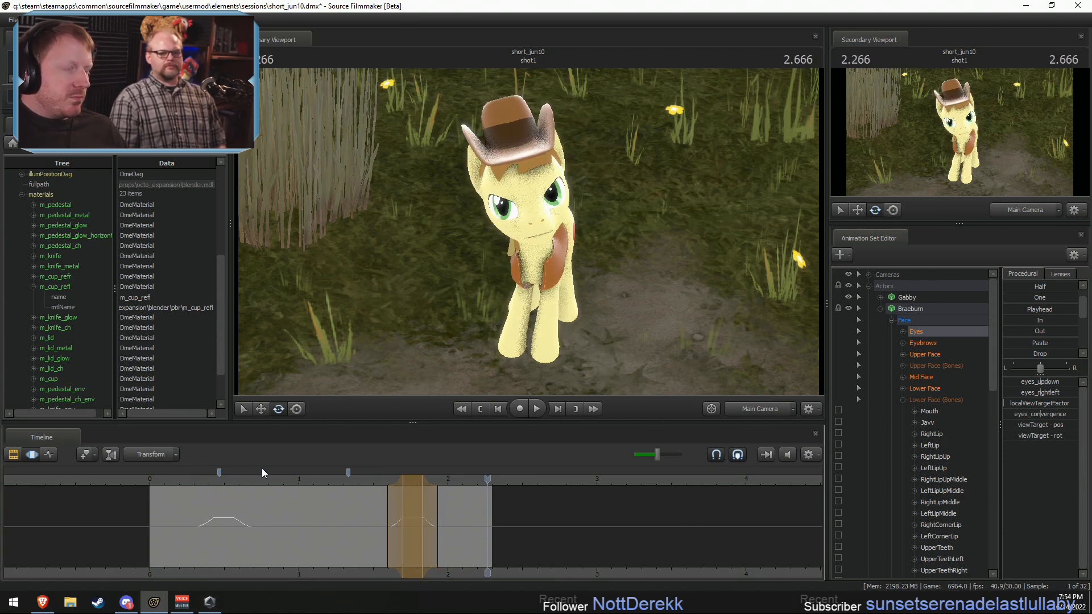
left_click(194, 480)
key("space")
key("space")
key("shift")
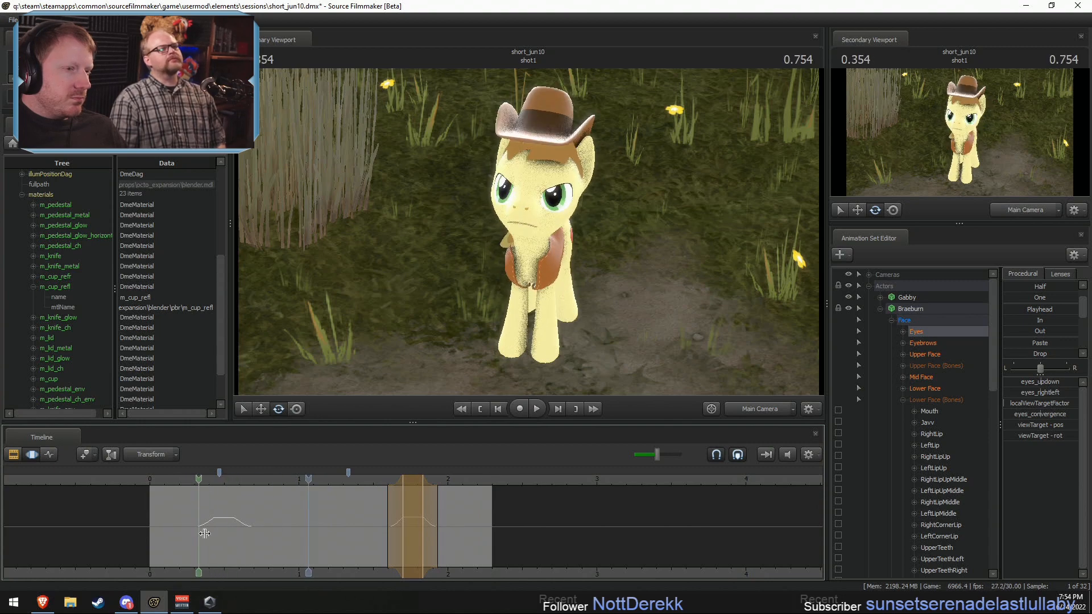
Step: Frame Braeburn's face with the Work Camera, select the Jaw, and set a time selection of about 0.37–0.57 s peaking at 0.466 s
left_click(224, 537, "shift")
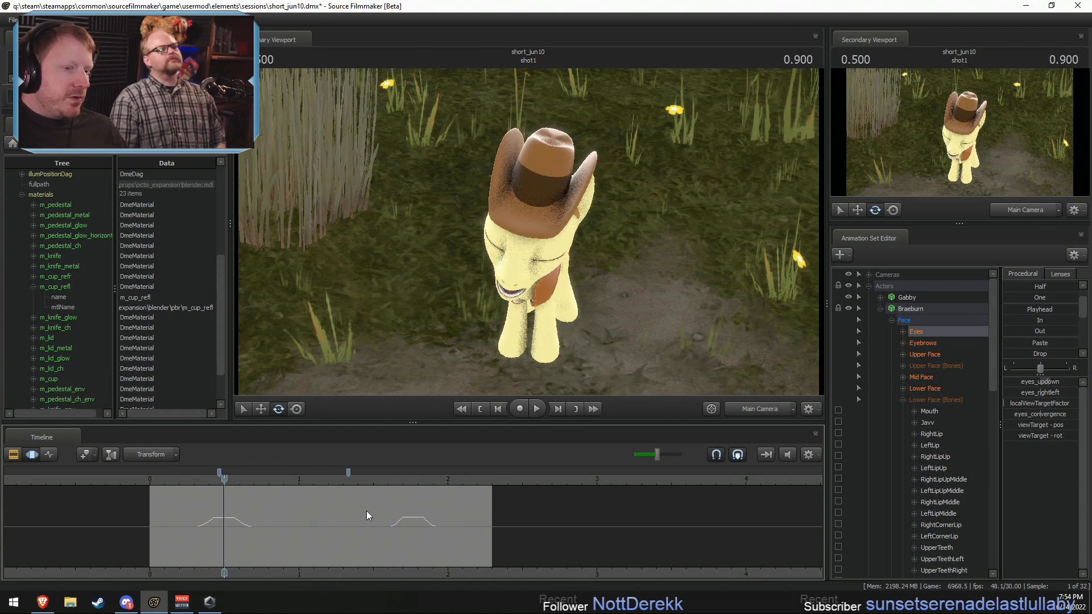
left_click(761, 408)
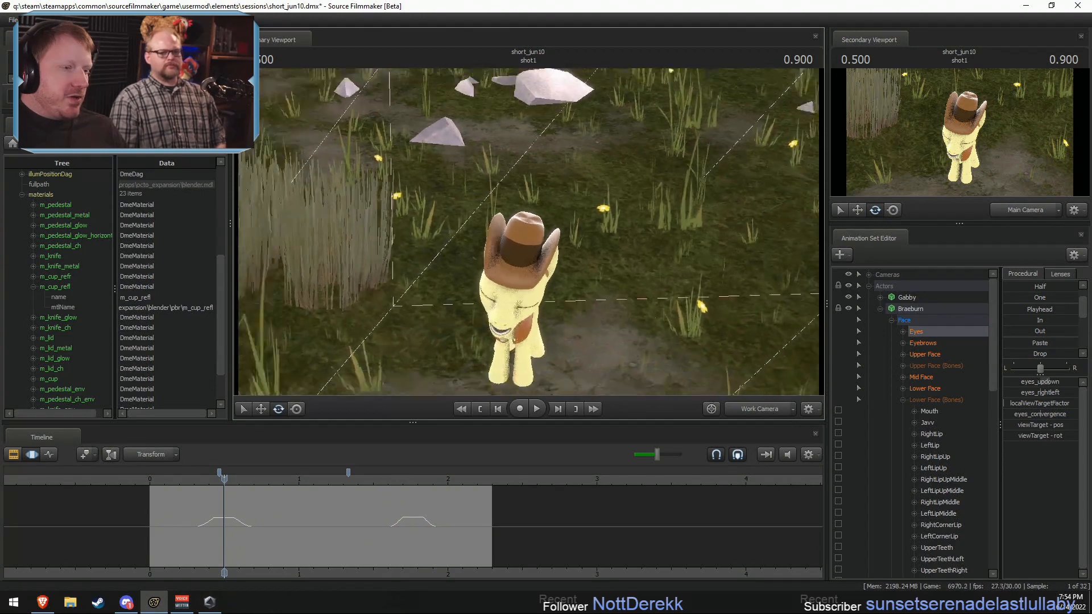
key("w")
left_click_drag(403, 349, 403, 349)
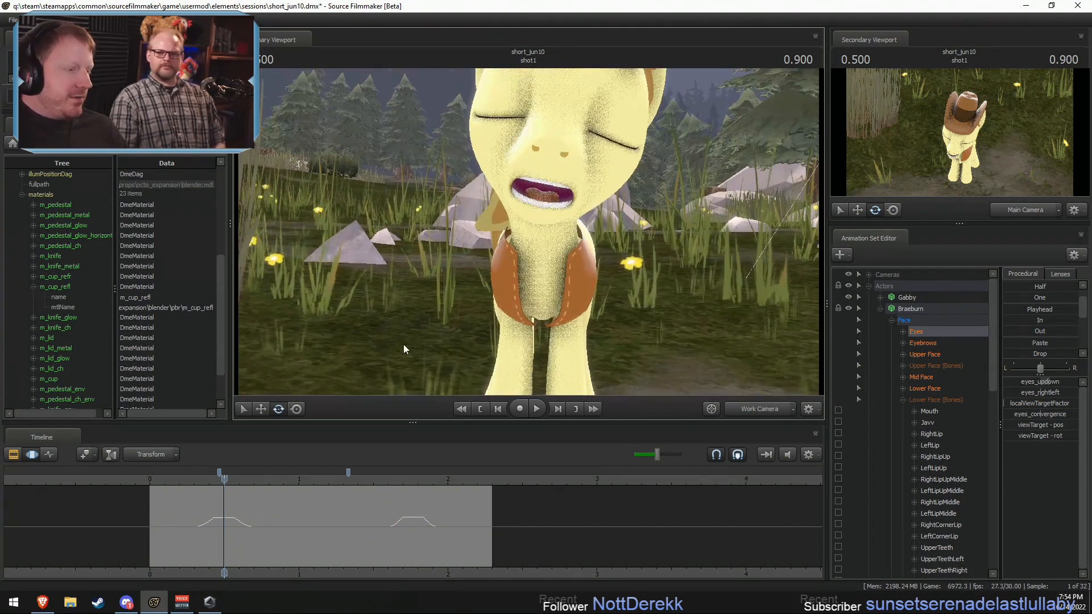
scroll(248, 500, "up", 2)
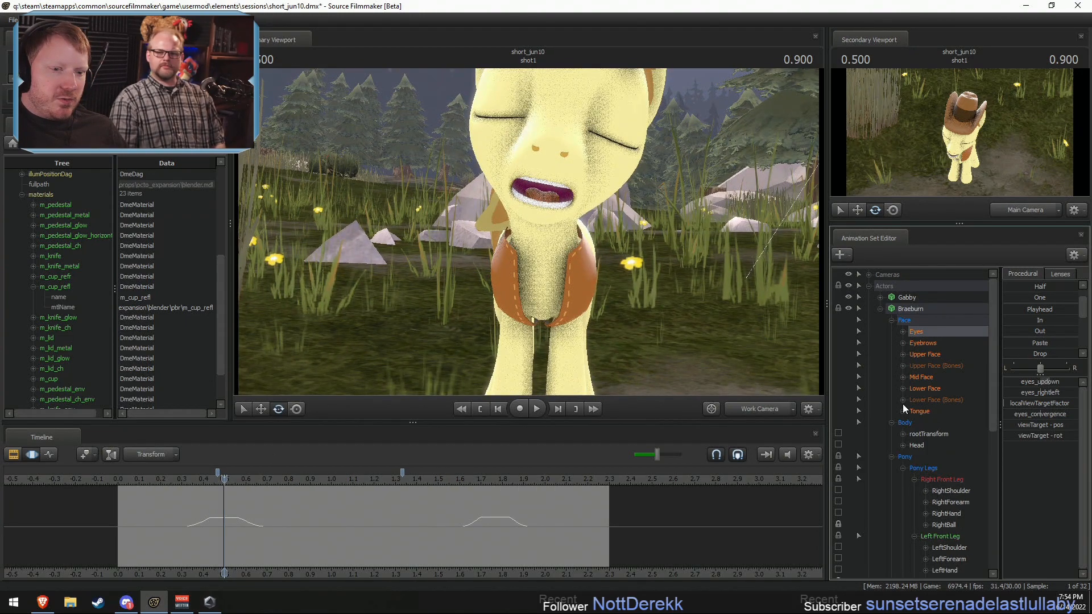
left_click(927, 423)
left_click(176, 524)
mouse_move(178, 524)
left_mouse_down()
mouse_move(220, 531)
mouse_move(196, 521)
left_mouse_up()
left_click_drag(541, 329, 557, 301)
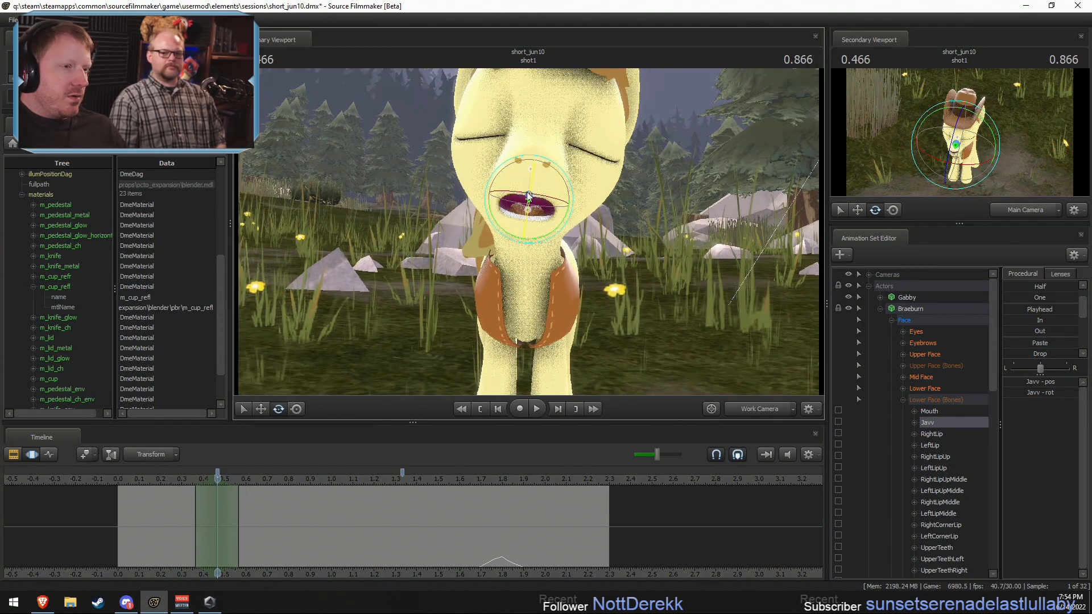
Step: Try rotating the Jaw further open in the close-up, check it through the Main Camera, and undo the rotation
left_click_drag(531, 184, 525, 222)
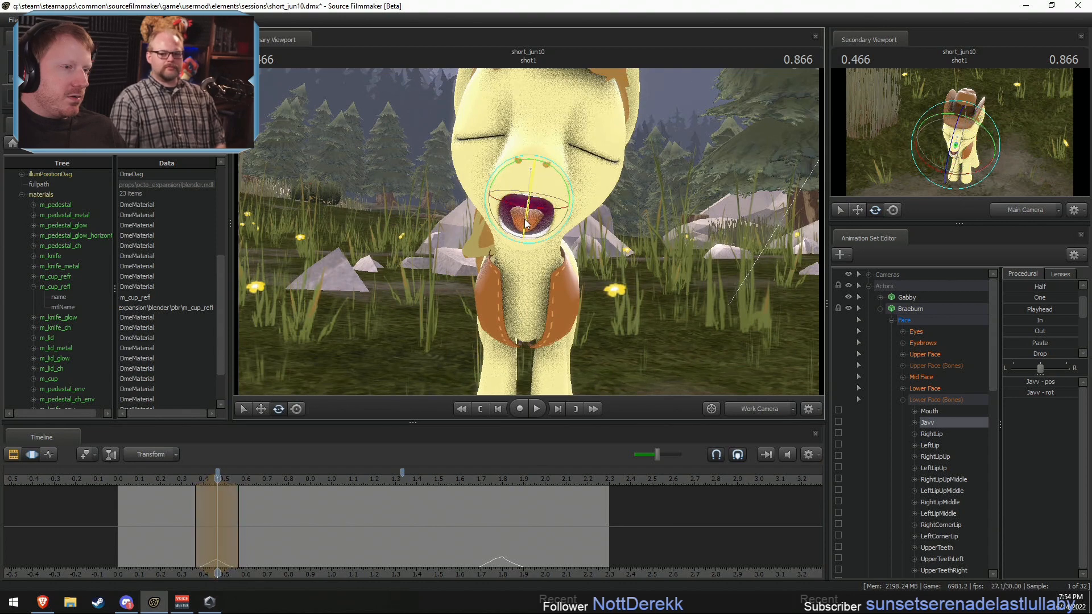
left_click(756, 409)
left_click_drag(548, 269, 549, 276)
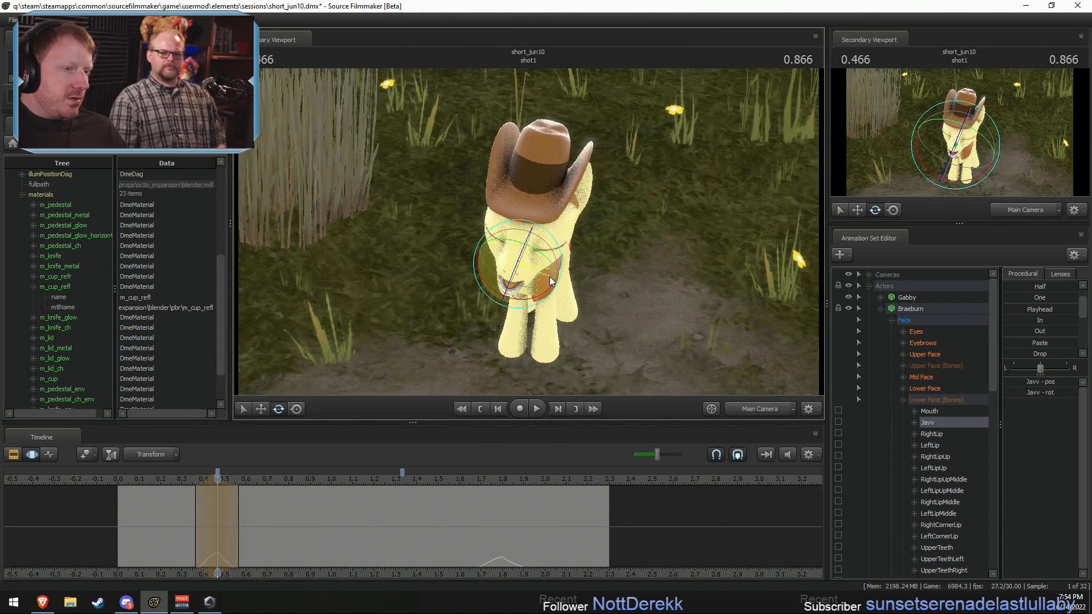
key("shift")
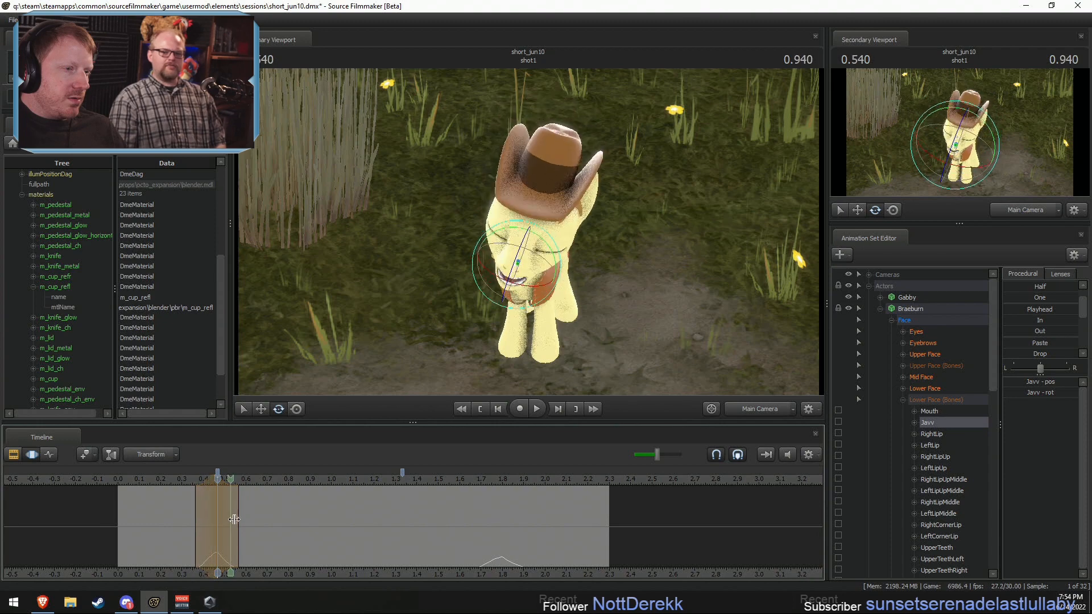
key("ctrl+z")
key("ctrl+z")
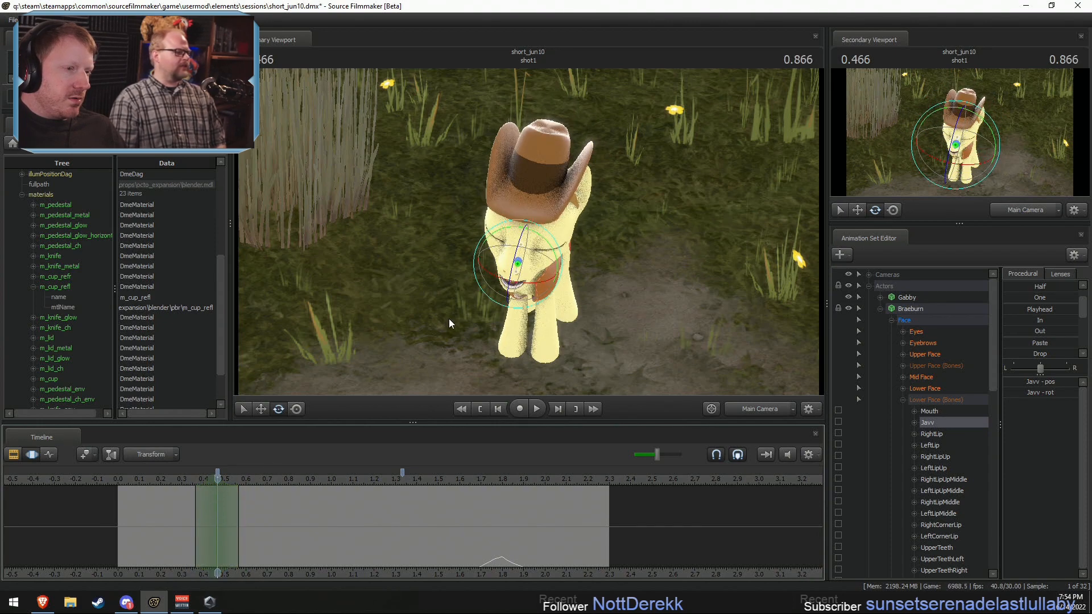
Step: Rotate Braeburn's Jaw open at 0.466 s through the Main Camera, and play back the shot from about 0.3 s
left_click_drag(489, 254, 515, 274)
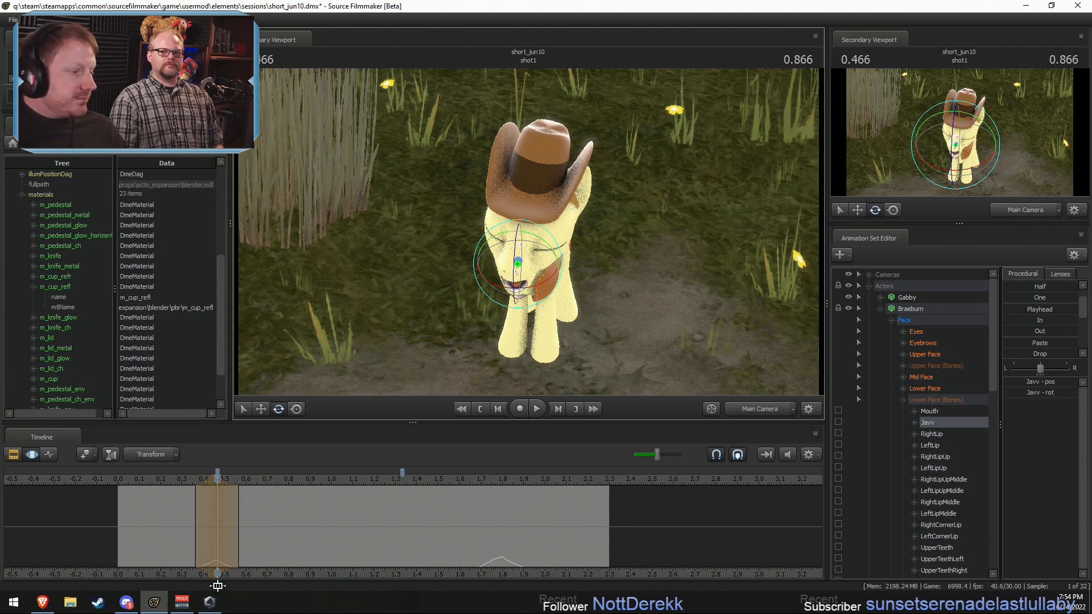
left_click(183, 481)
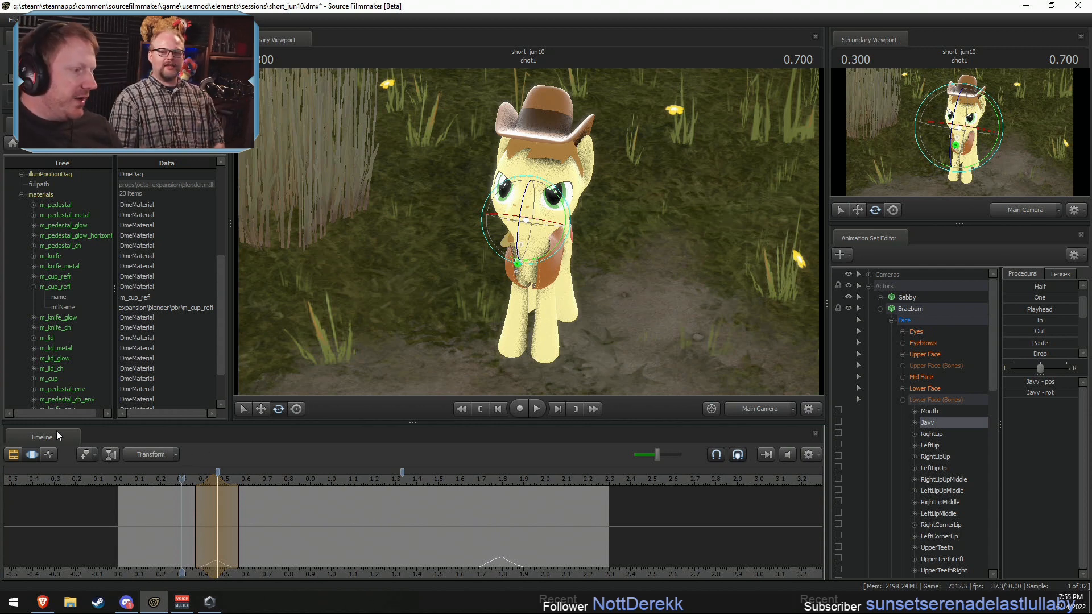
left_click(176, 477)
key("space")
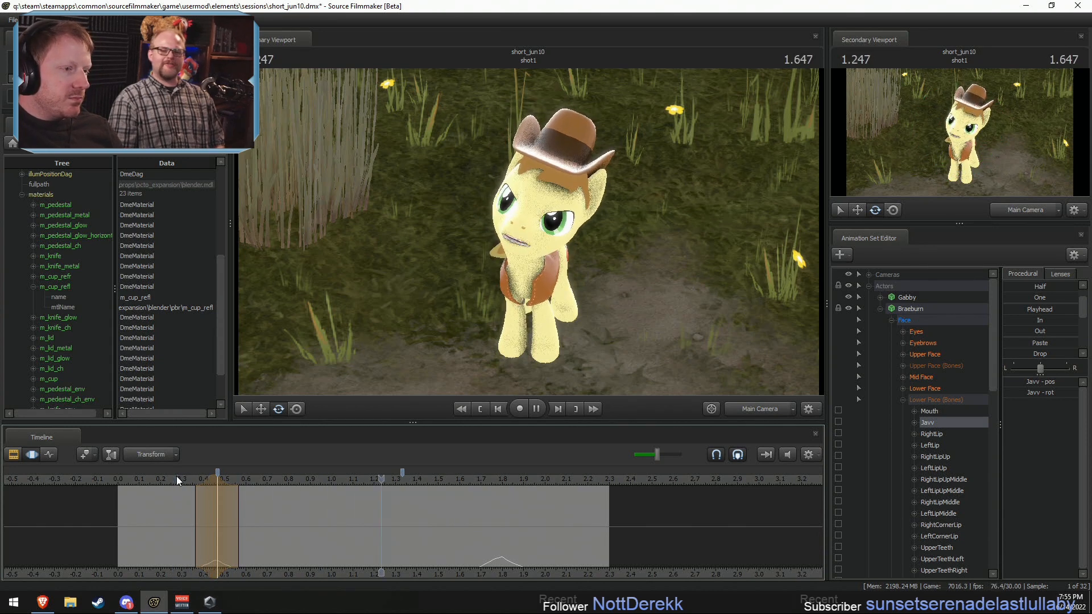
Step: Replay shot1 several times to review the opened Jaw and the head motion
key("space")
key("space")
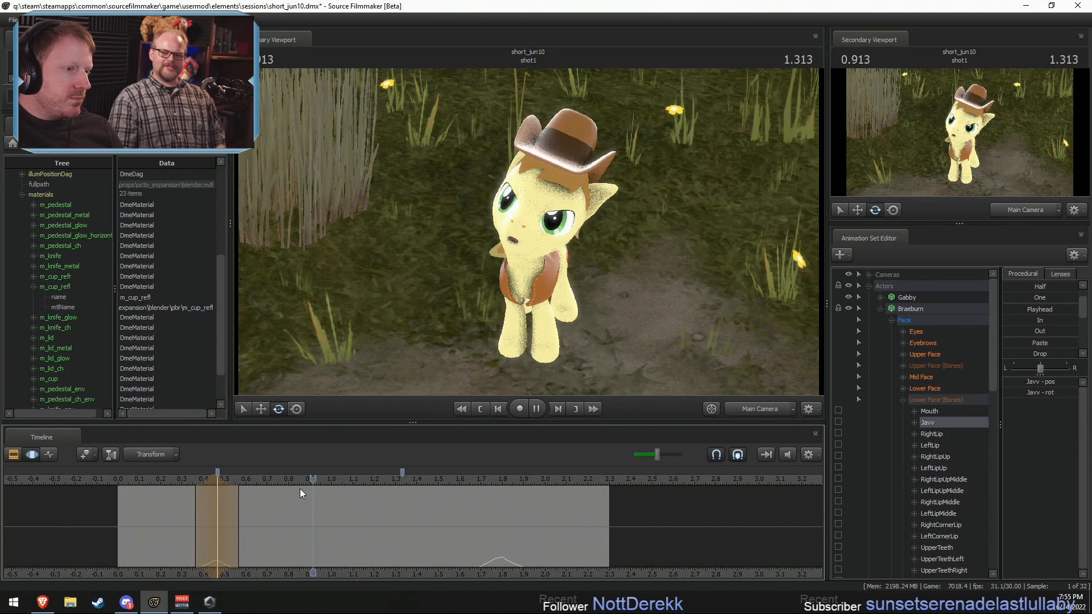
key("space")
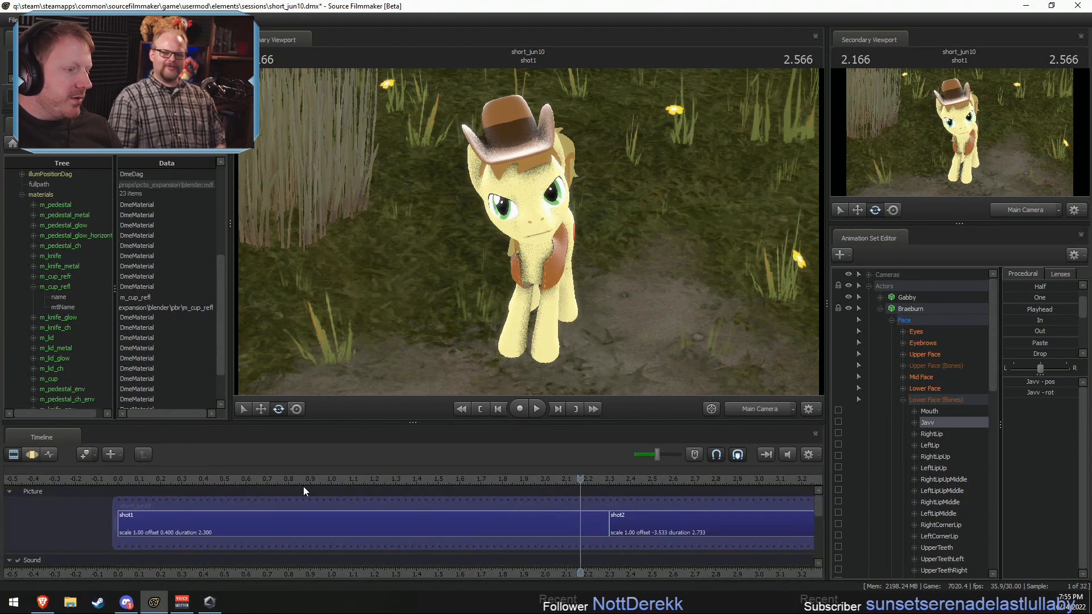
left_click(289, 483)
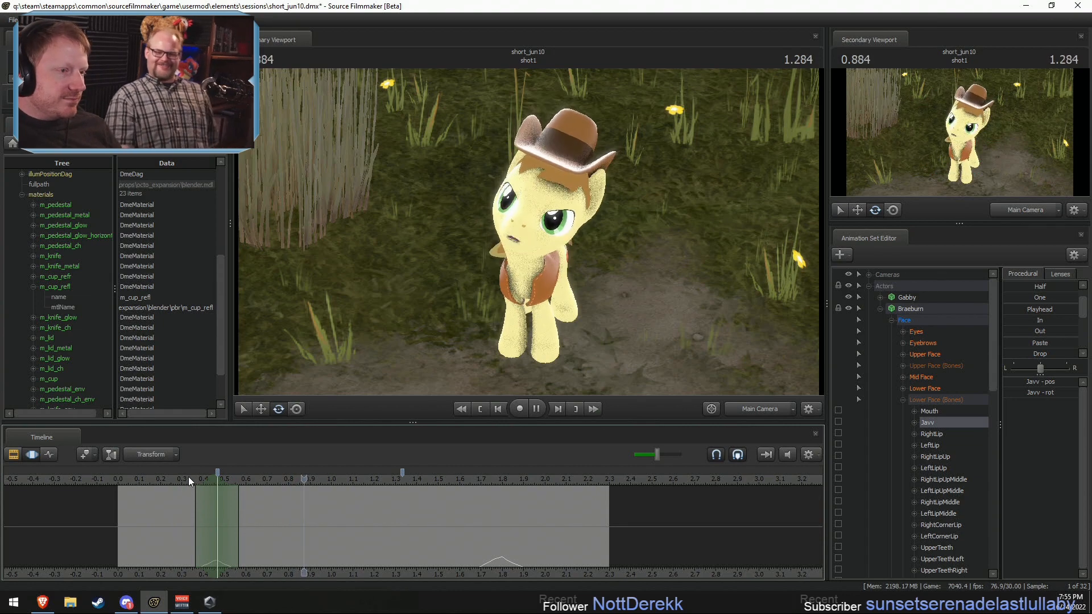
Step: Rotate Braeburn's Head further down at 0.533 s within a time selection of about 0.43–0.63 s, and play the motion back
key("shift")
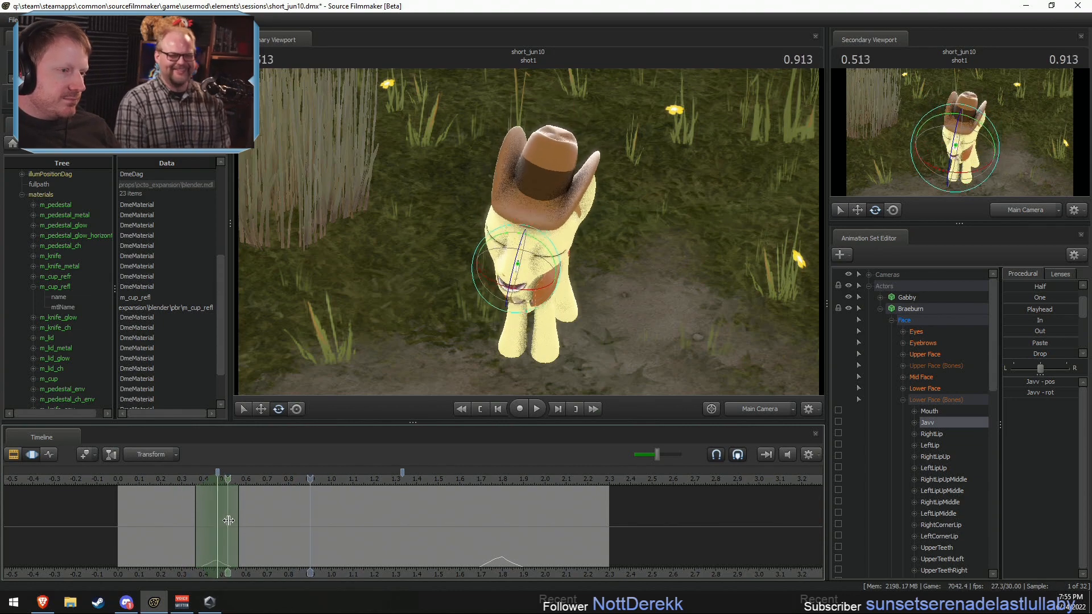
left_click(232, 516)
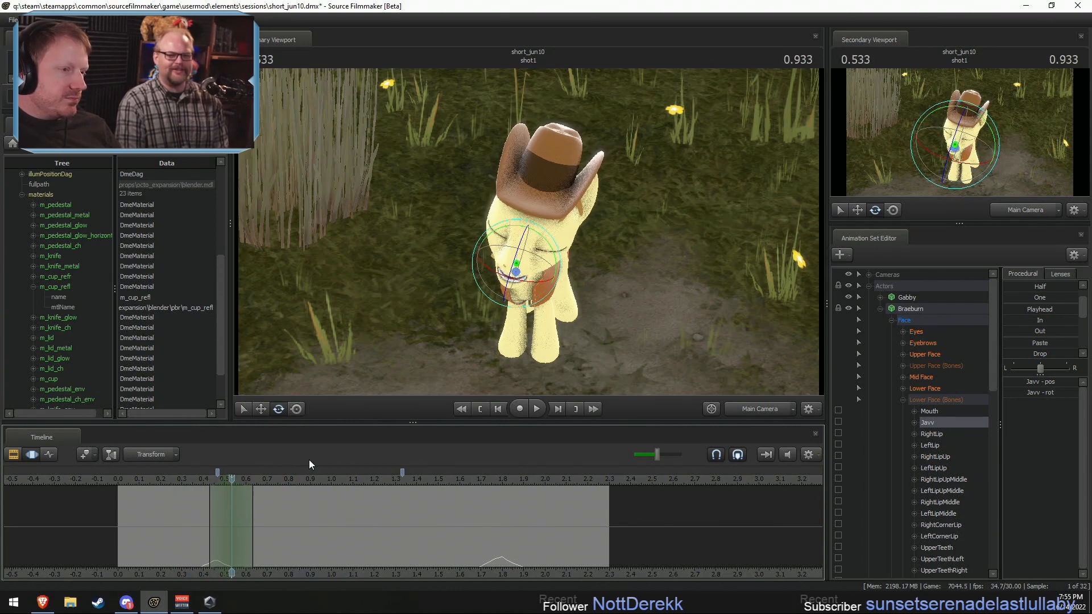
left_click(522, 254, "ctrl")
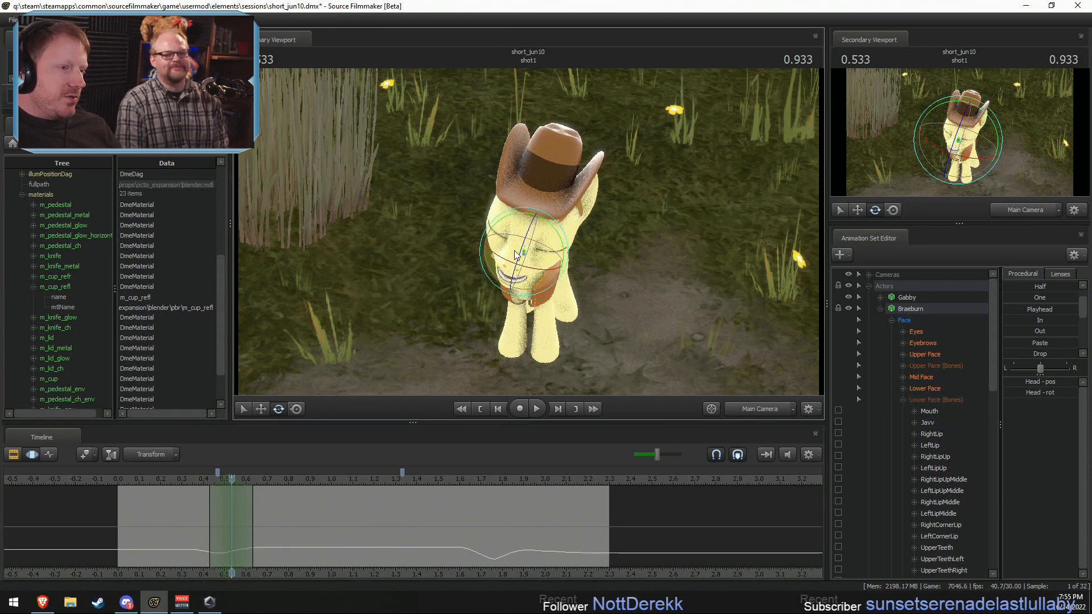
left_click_drag(506, 273, 403, 361)
left_click(200, 480)
key("space")
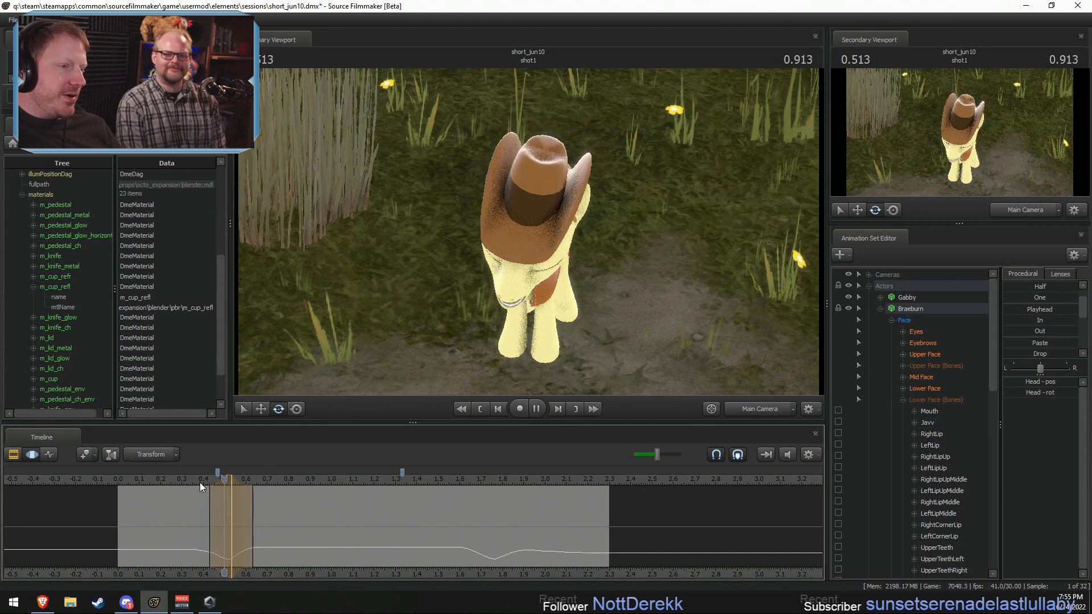
key("space")
left_click(189, 482)
key("space")
key("space")
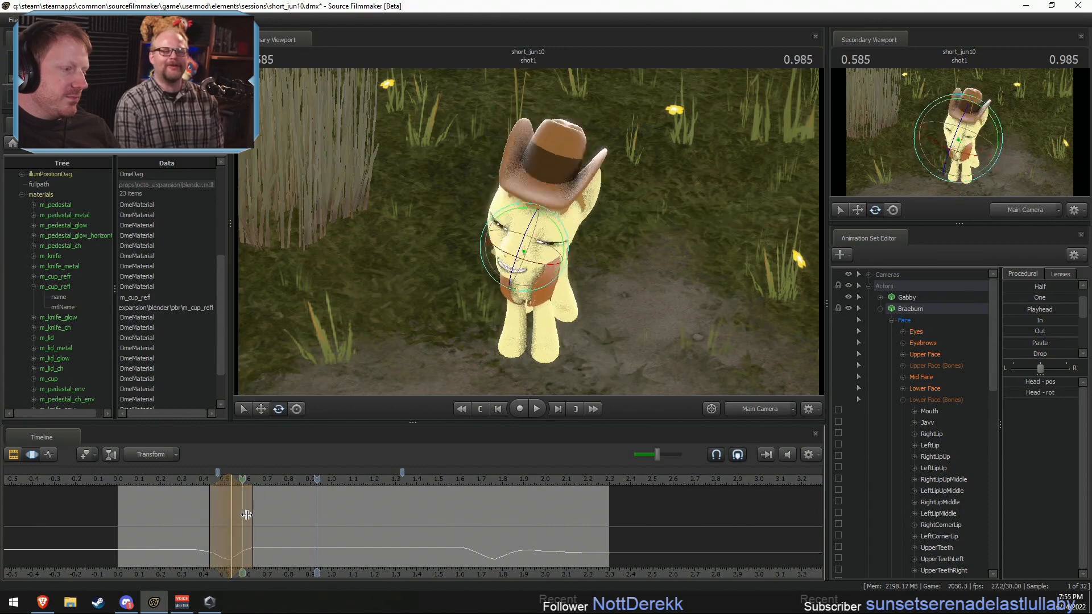
Step: Adjust the Head rotation at 0.633 s within a time selection of about 0.5–0.87 s, and replay shot1
left_click(253, 512)
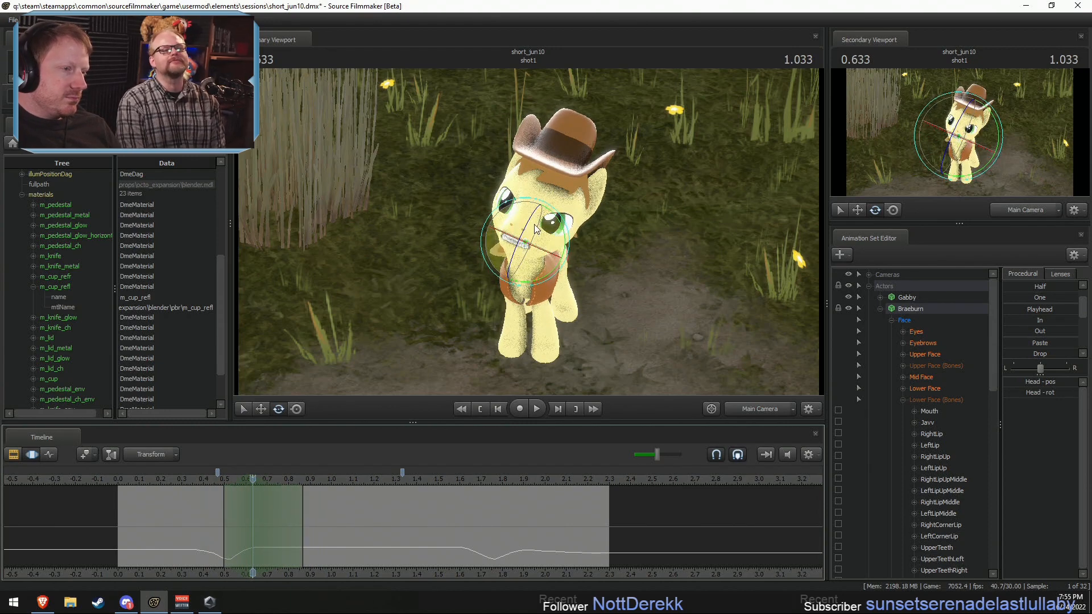
key("space")
left_click(210, 483)
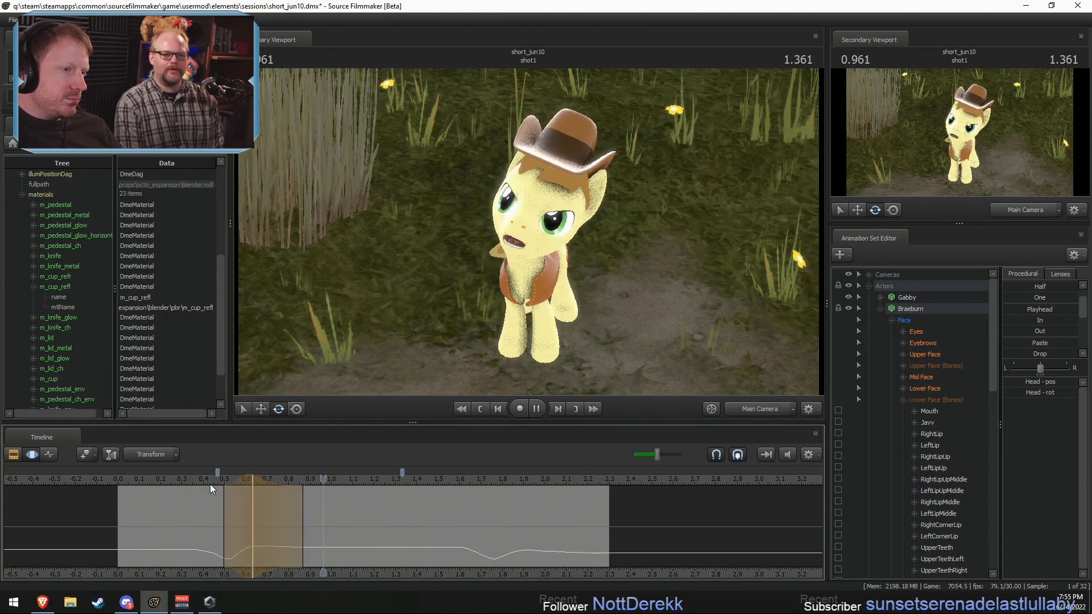
left_click(159, 480)
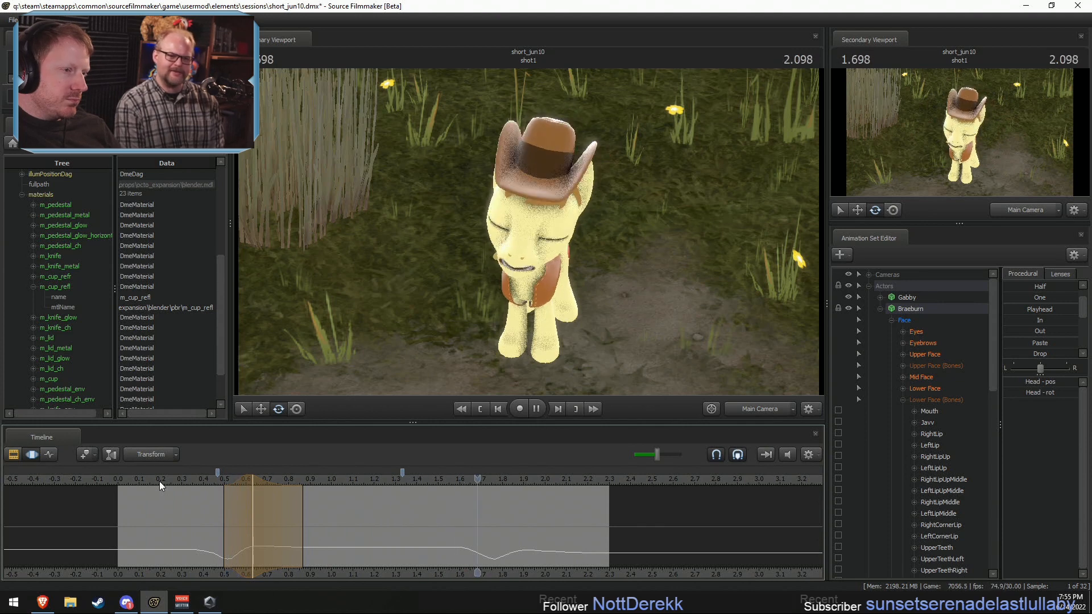
key("space")
left_click(168, 476)
Step: Adjust the Head rotation around 0.57 s within a time selection of about 0.43–0.67 s, and check the motion
mouse_move(228, 521)
left_mouse_down()
mouse_move(254, 529)
mouse_move(212, 520)
left_mouse_up()
key("space")
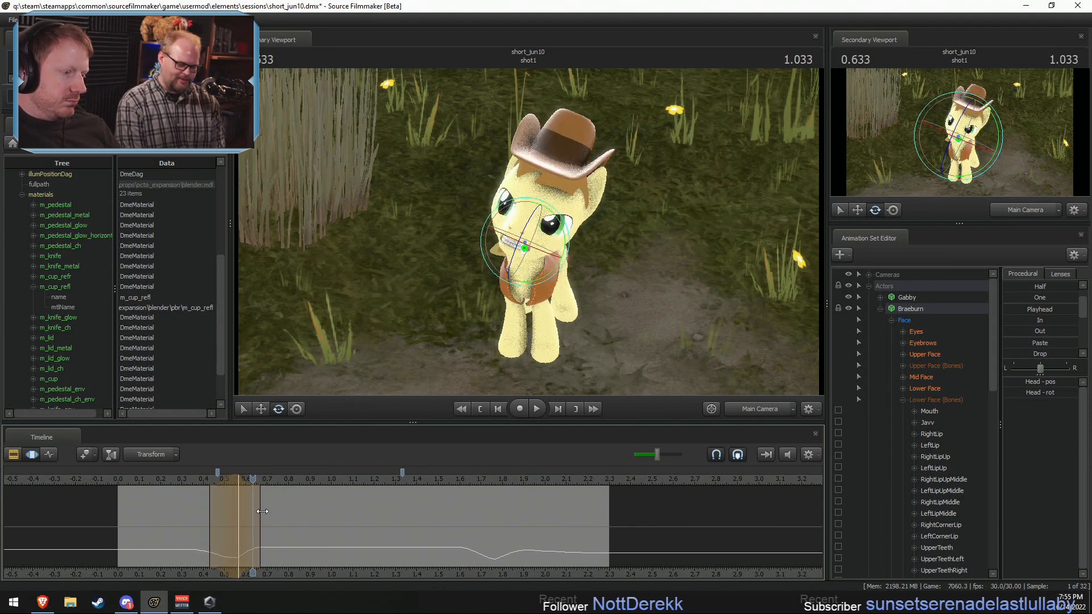
key("space")
Step: Rotate the Head slightly around 0.67 s within a time selection of about 0.5–0.9 s, and replay shot1
left_click_drag(226, 511, 310, 531)
scroll(261, 522, "up", 5, "shift")
left_click_drag(527, 227, 529, 229)
left_click_drag(259, 479, 199, 480)
key("space")
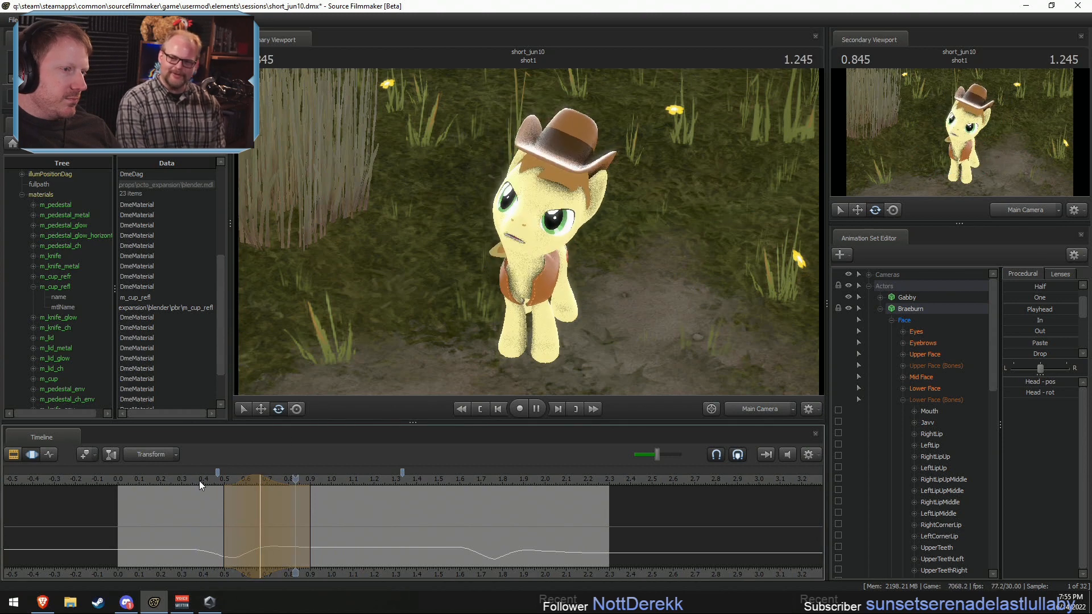
key("space")
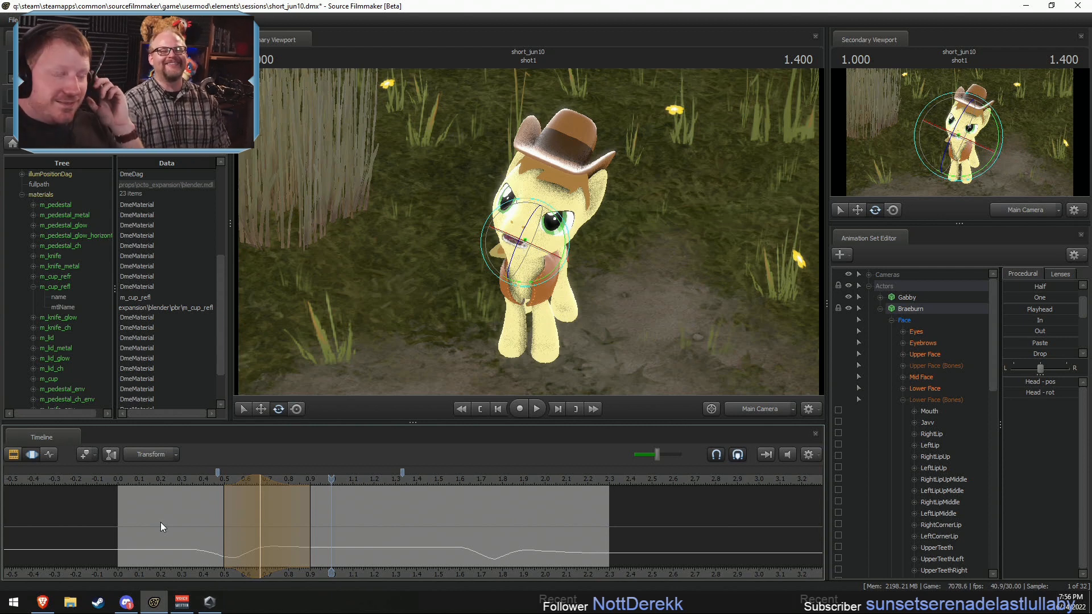
left_click(168, 478)
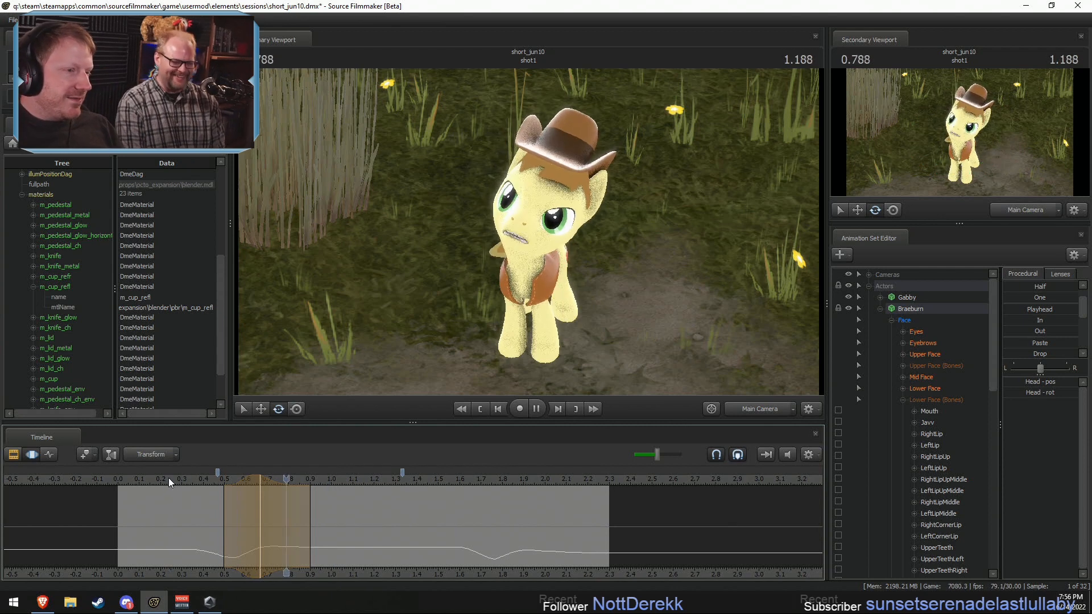
key("space")
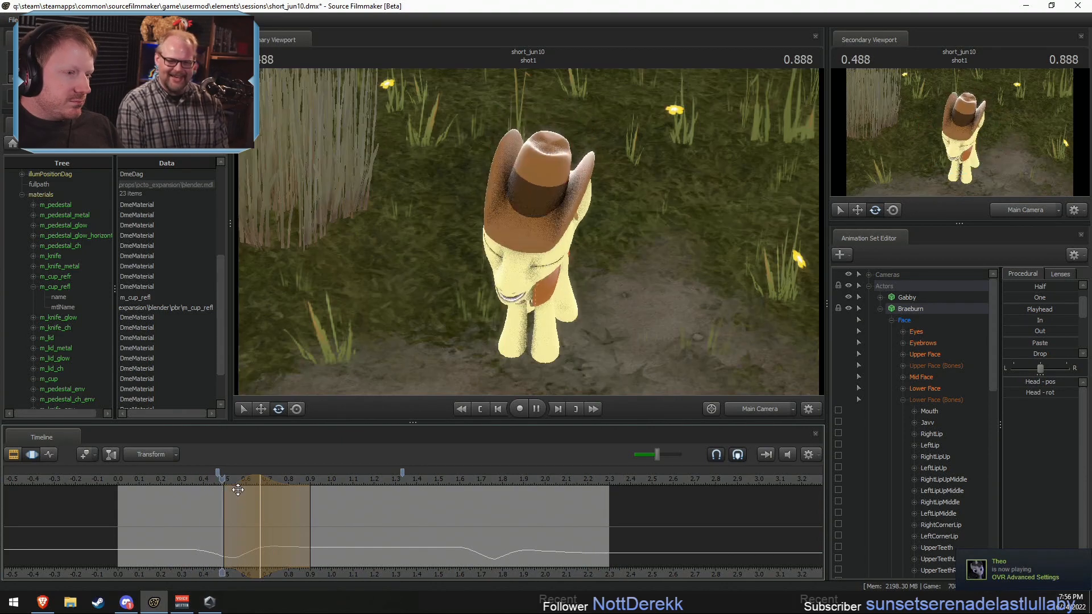
key("space")
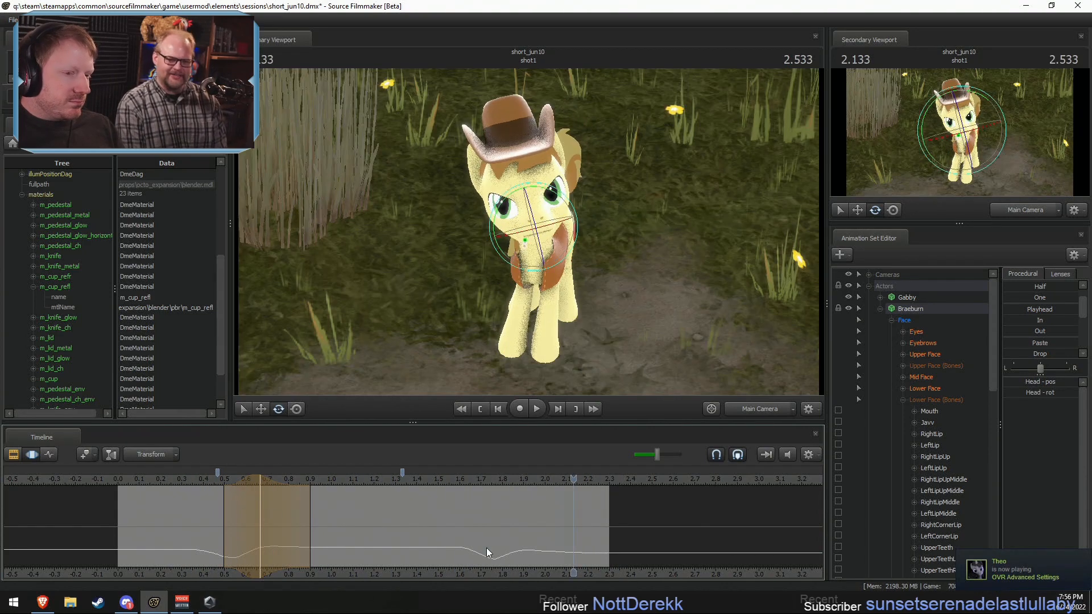
Step: View Braeburn from the side with the Work Camera at 1.766 s, and collapse the Lower Face (Bones) group
left_click(752, 411)
left_click_drag(534, 228, 443, 224, "alt")
key("shift")
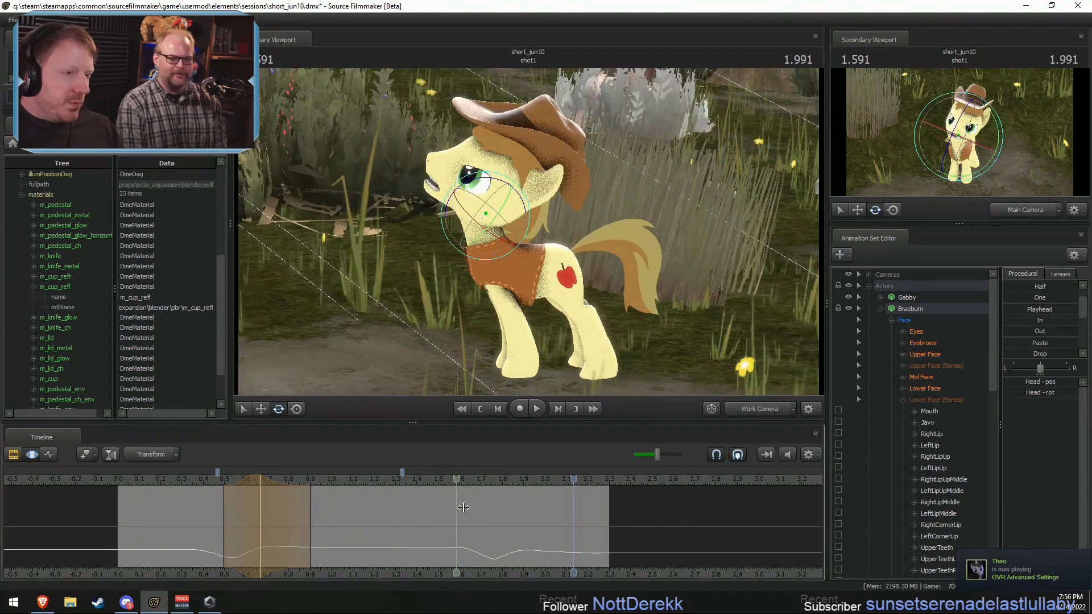
left_click(494, 511, "shift")
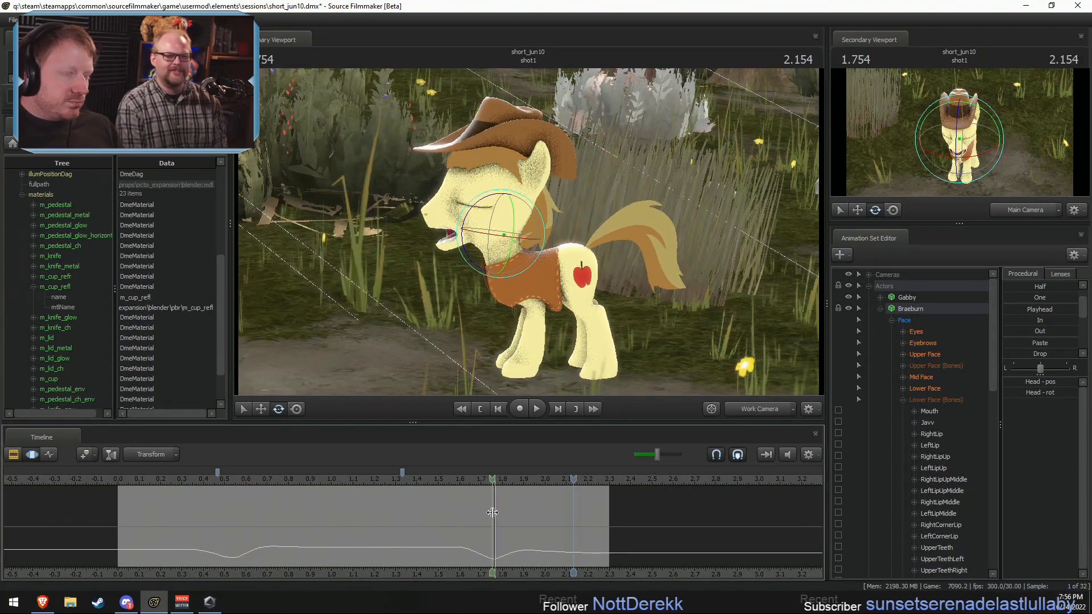
left_click(902, 400)
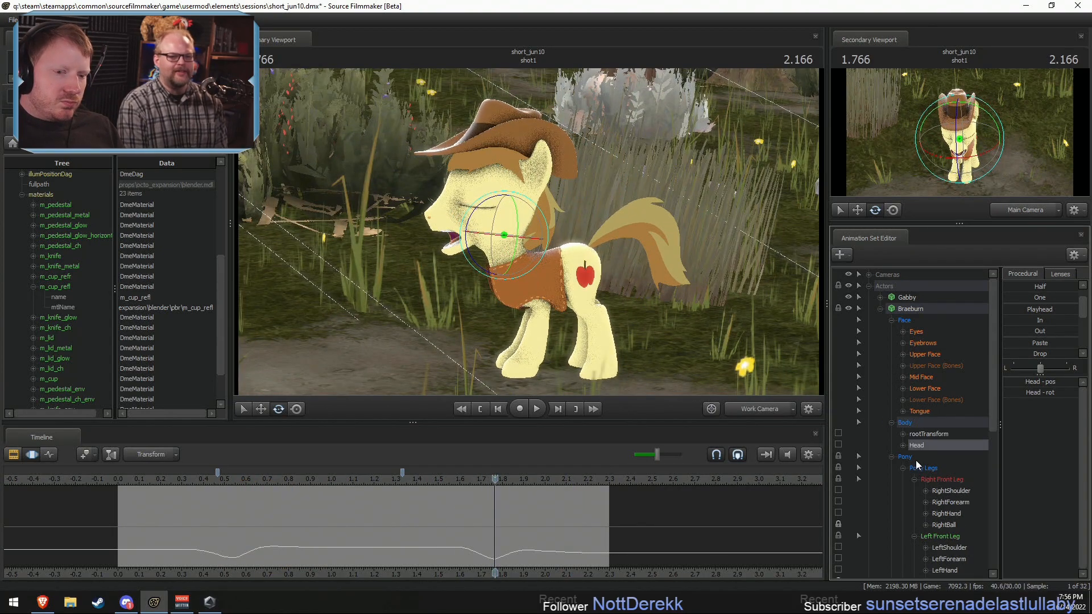
scroll(796, 498, "up", 3)
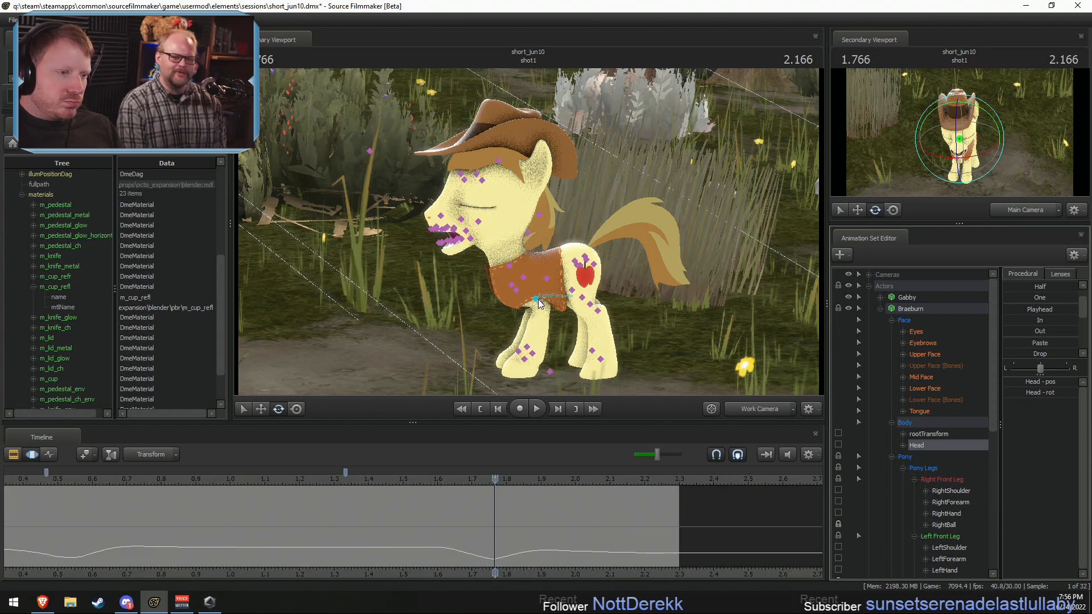
Step: Select Braeburn's LeftForearm and set a time selection of about 1.6–1.87 s peaking at 1.733 s
left_click(539, 302, "ctrl")
scroll(475, 545, "up", 4)
key("shift")
left_click_drag(416, 550, 539, 549, "shift")
left_click(477, 546)
scroll(477, 547, "up", 4, "shift")
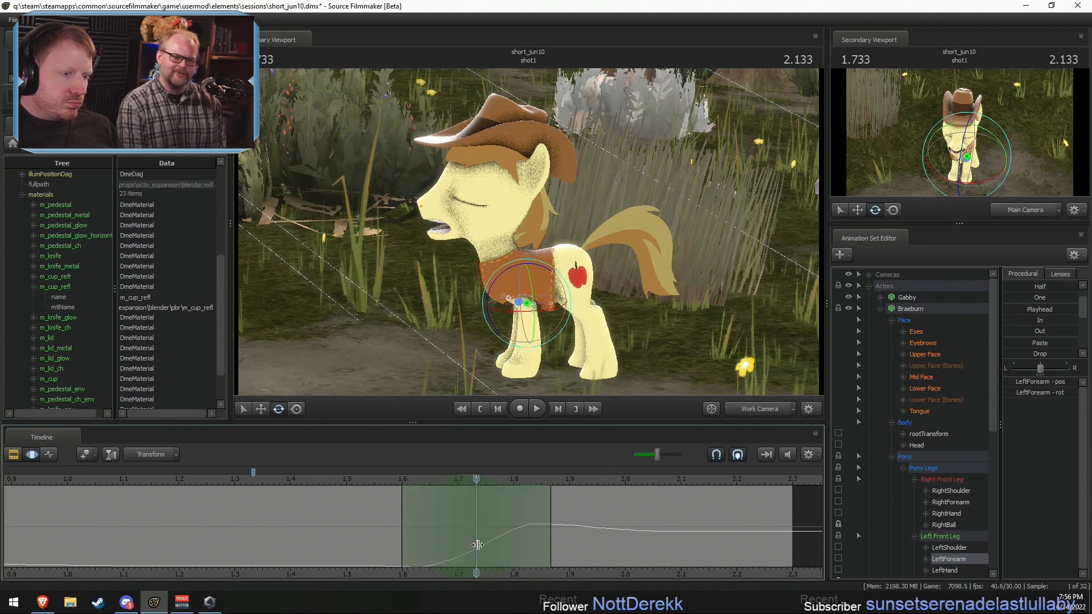
Step: Adjust the rotation of Braeburn's front shoulders and forearms at 1.733 s, and play back through the Work Camera and Main Camera
left_click(505, 285, "ctrl")
left_click(500, 280, "ctrl+shift")
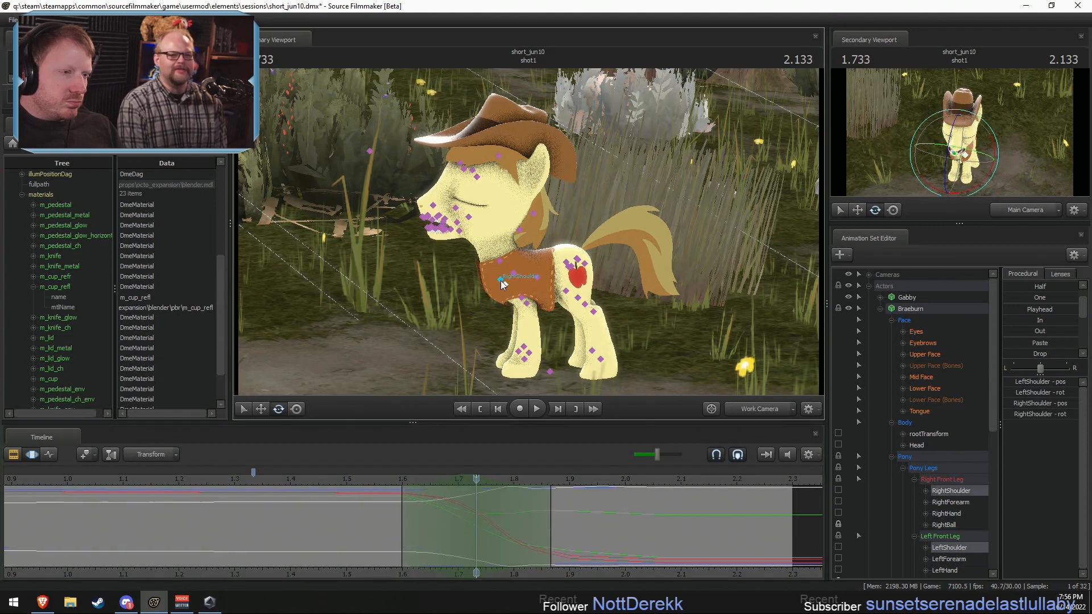
left_click_drag(484, 245, 530, 261)
left_click(521, 293, "ctrl")
left_click(529, 297, "ctrl+shift")
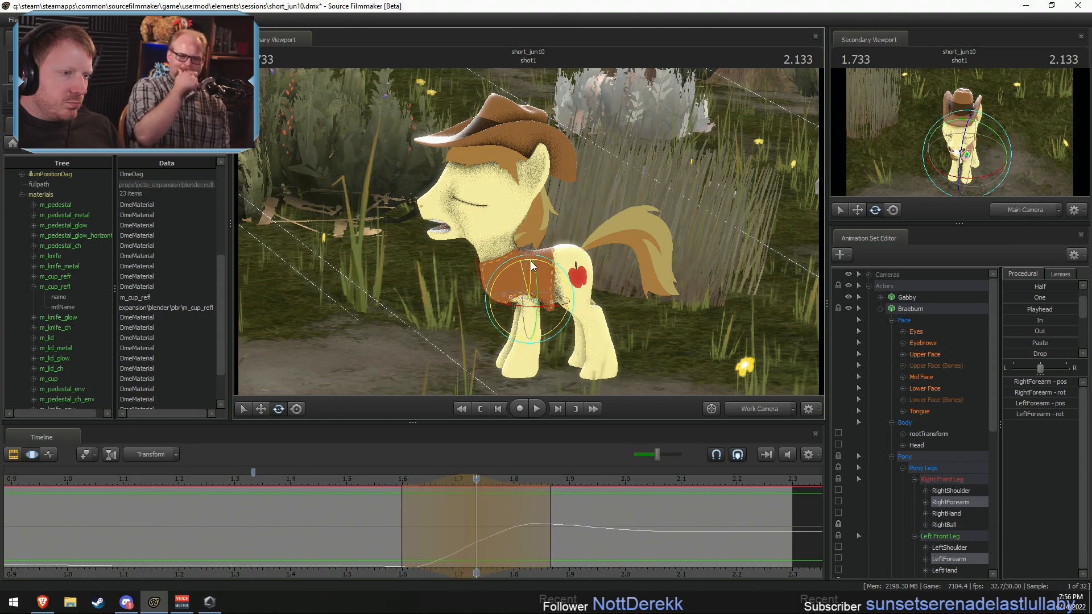
left_click(390, 482)
key("space")
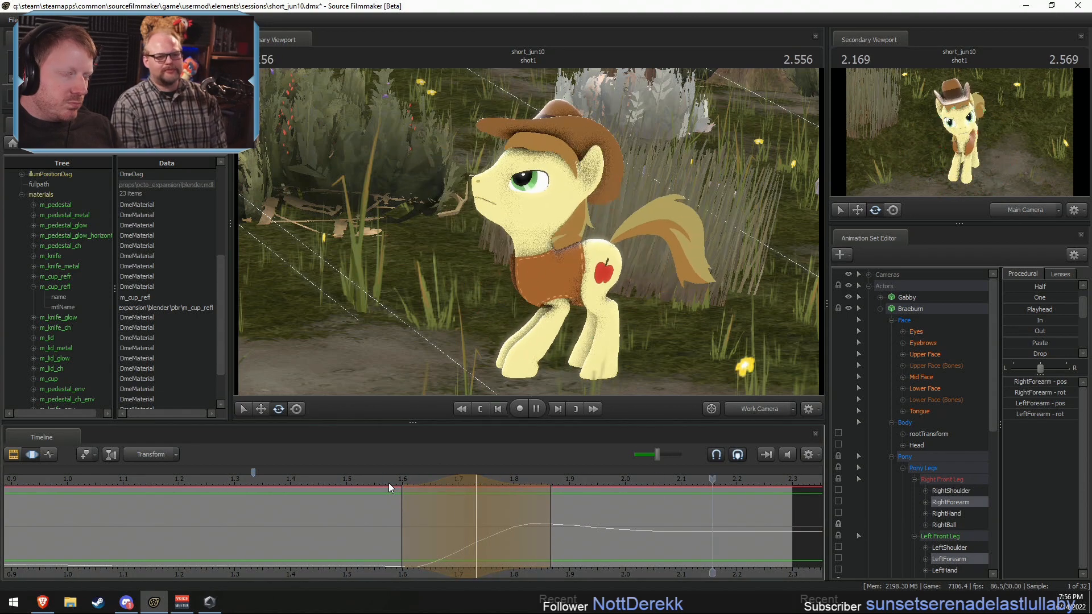
key("space")
left_click(760, 409)
left_click(360, 480)
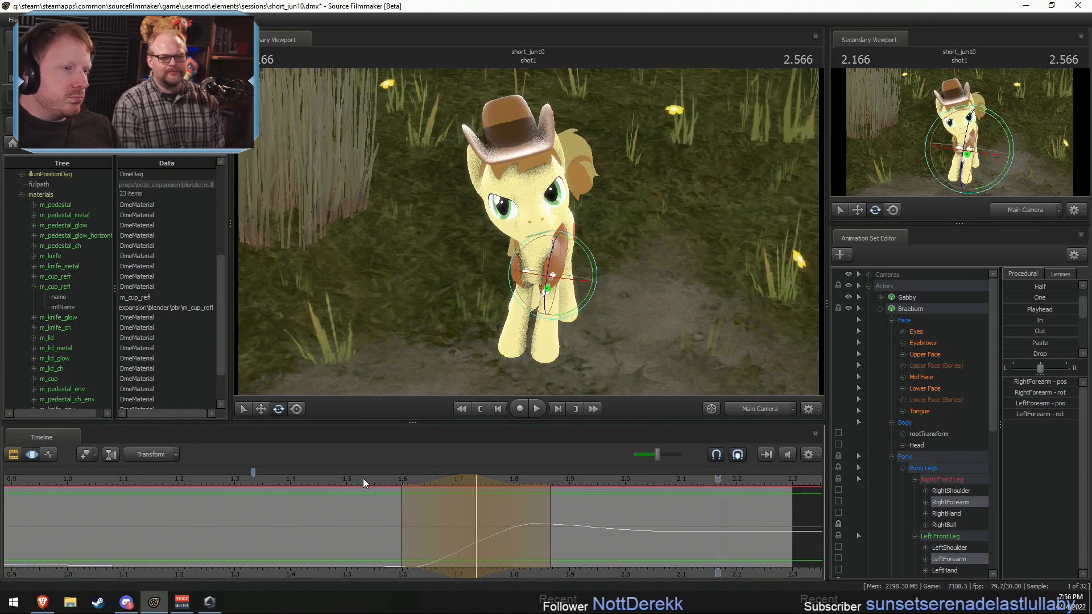
key("space")
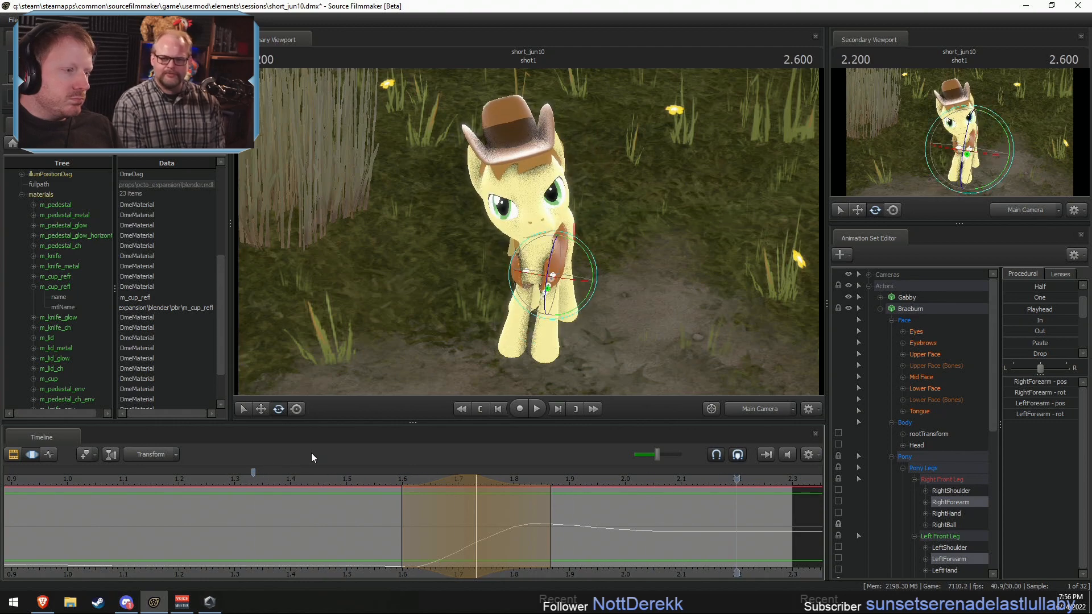
Step: Switch the timeline to the clip view and play back the short from the start of shot1 through shot2
scroll(213, 484, "down", 3)
left_click(276, 478)
key("F3")
key("space")
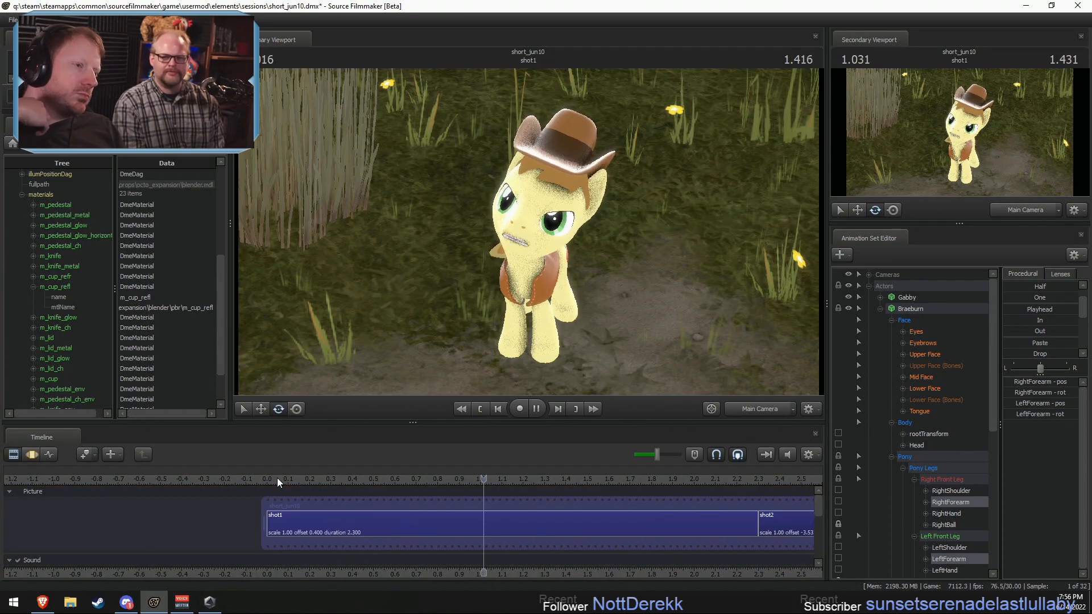
key("space")
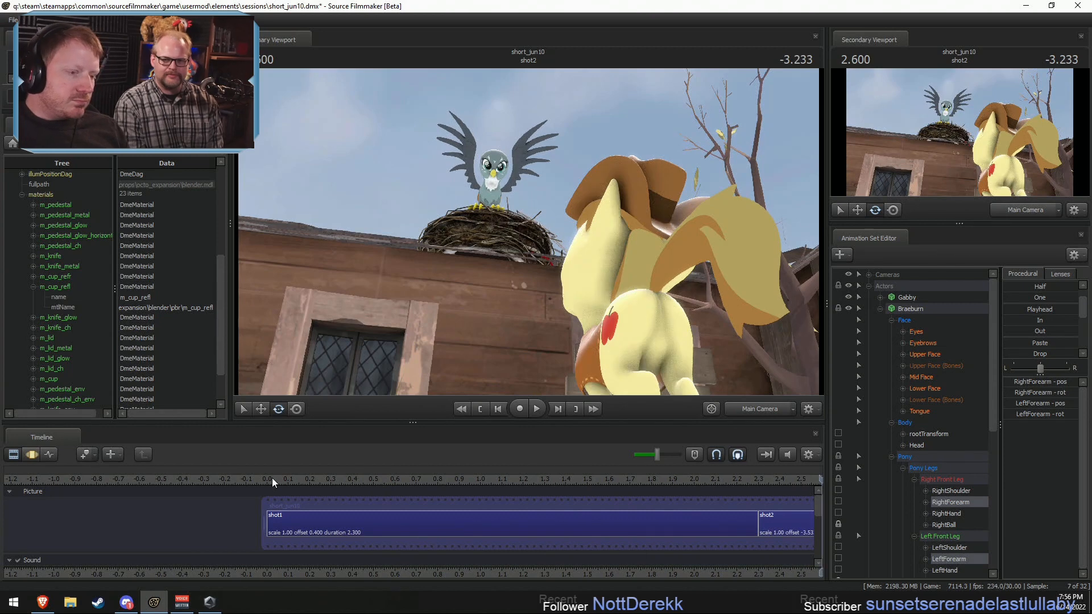
scroll(272, 479, "down", 2)
key("space")
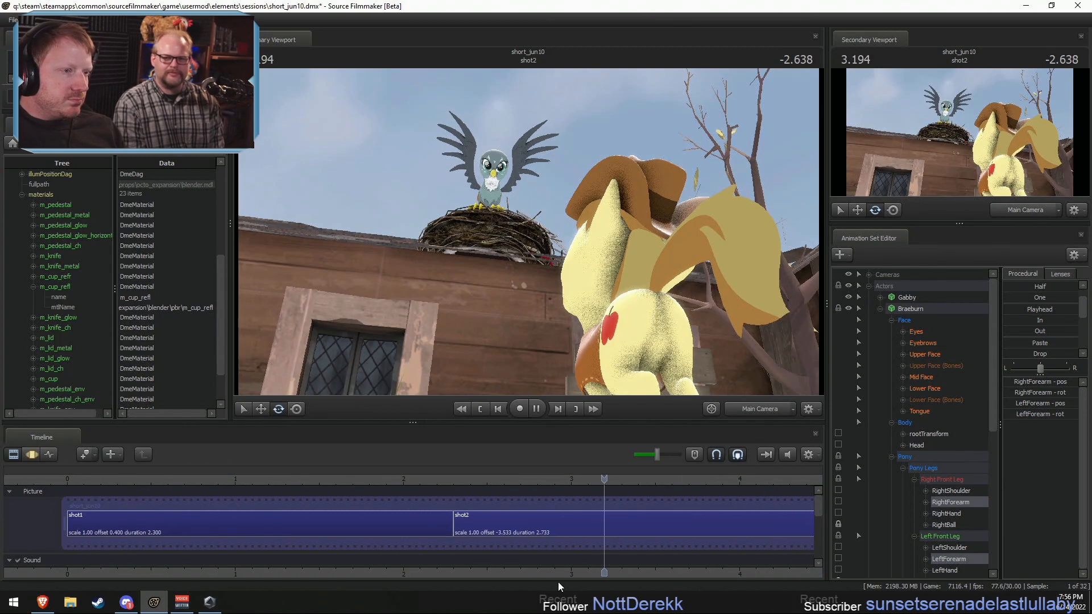
middle_click_drag(499, 520, 243, 488)
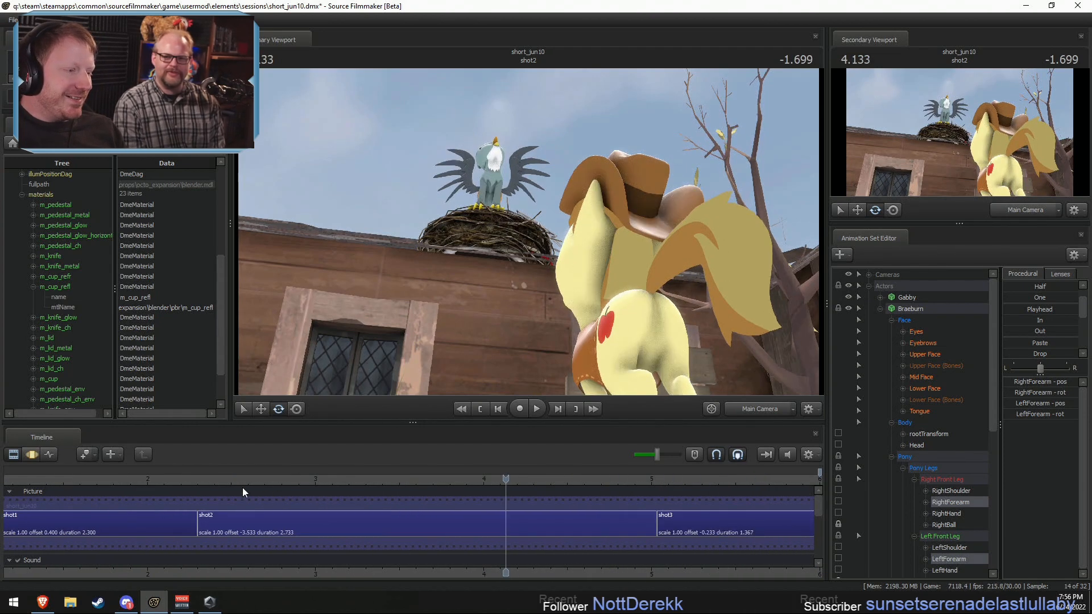
left_click(218, 479)
key("space")
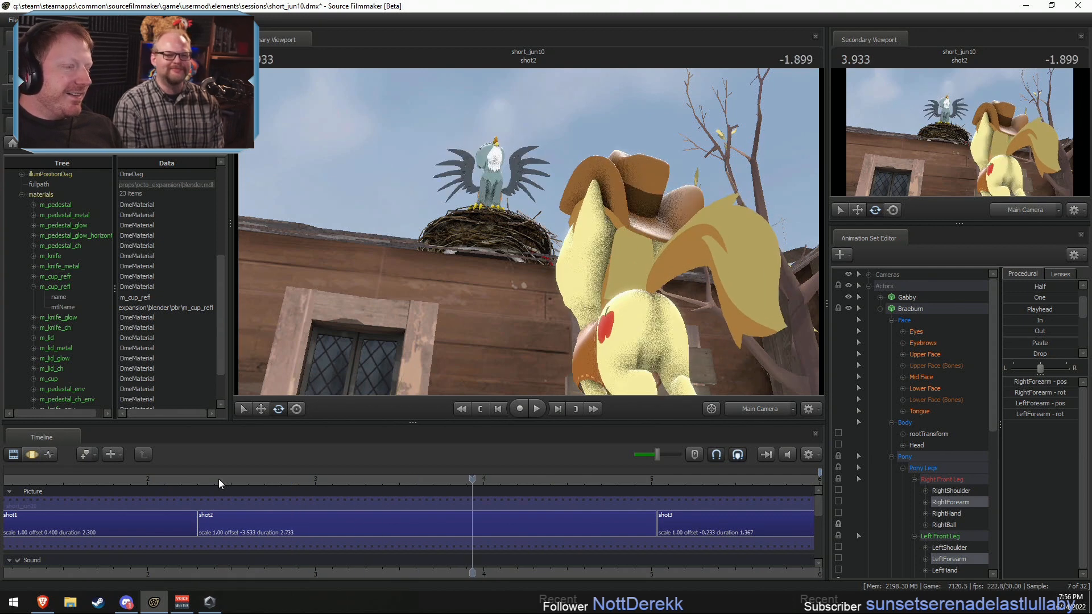
key("space")
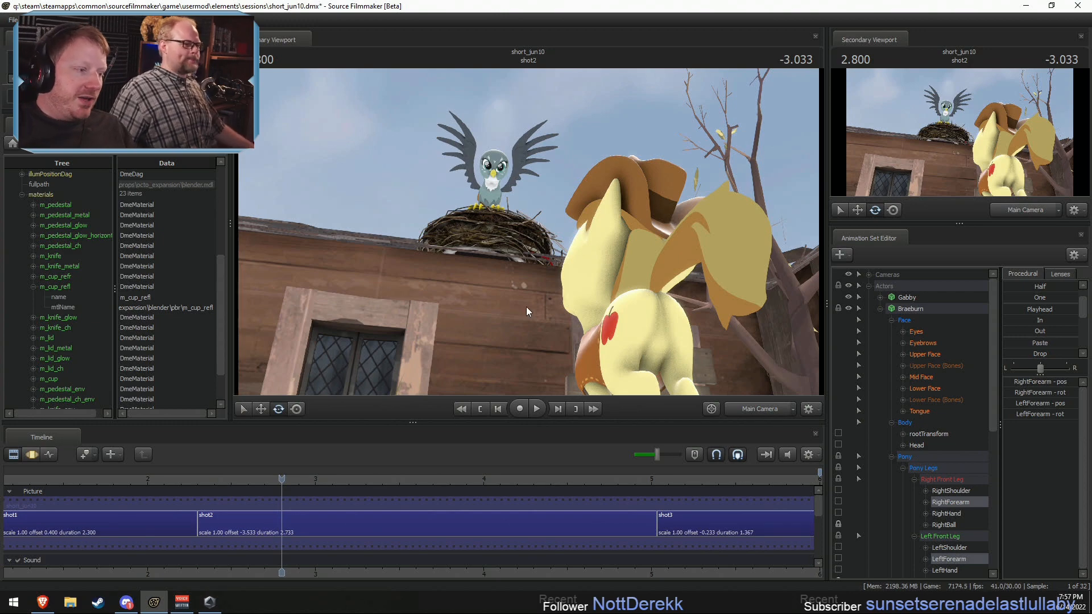
Step: Select shot2 and play it back from about 2.63 s
left_click(253, 480)
left_click(237, 513)
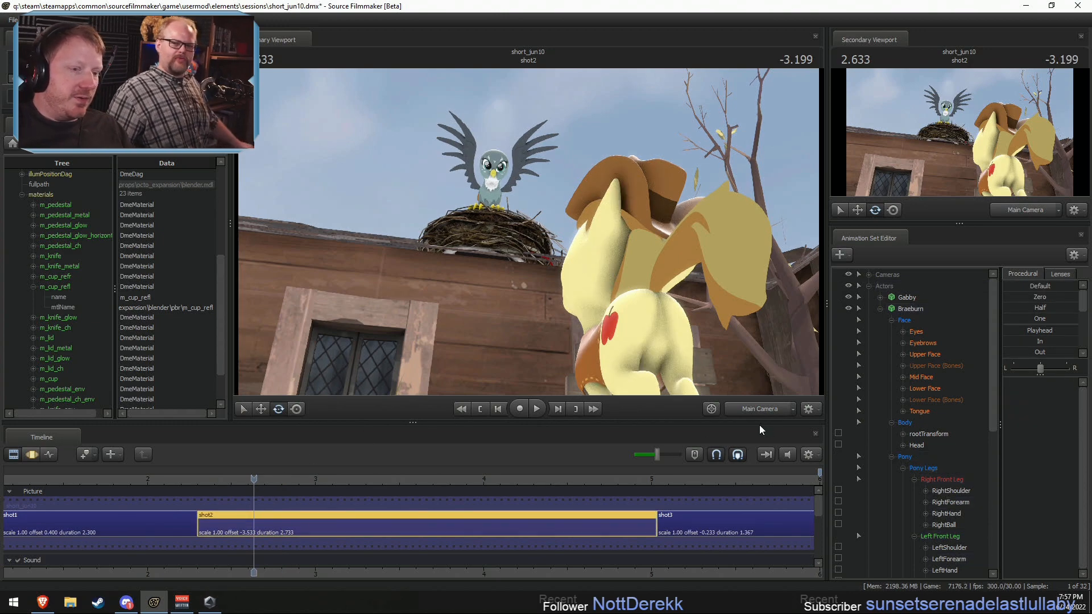
key("space")
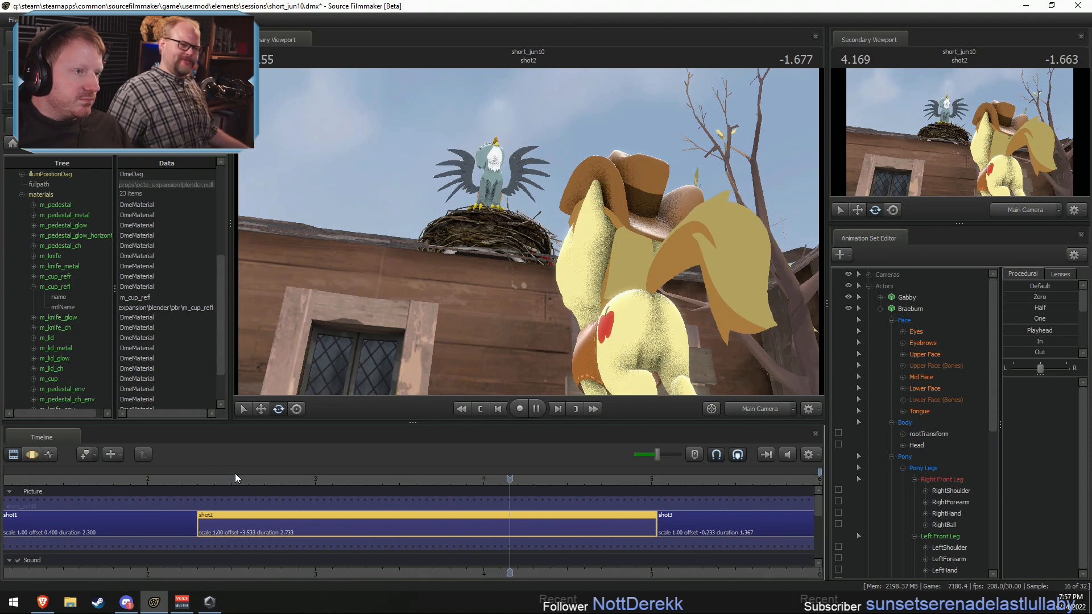
Step: Go to 3.0 s in shot2 and frame Gabby on her nest in close-up through the Work Camera
left_click(243, 477)
left_click_drag(249, 469, 315, 475)
left_click(742, 406)
key("w")
mouse_move(625, 273)
left_mouse_down()
mouse_move(628, 240)
mouse_move(622, 273)
left_mouse_up()
key("w")
key("w")
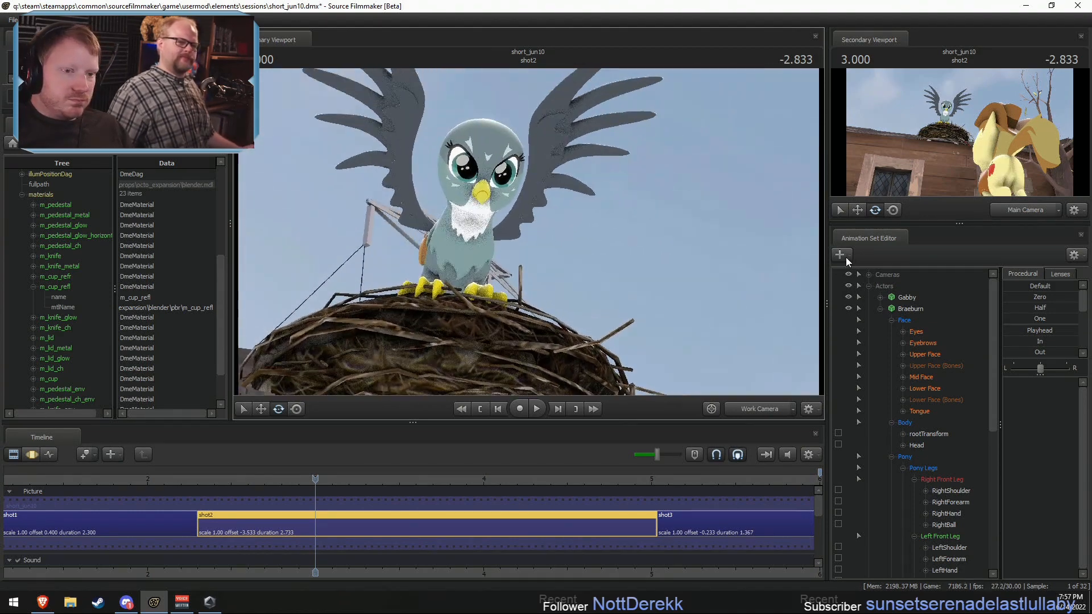
Step: Select Gabby's Body, Pony and Unknown controls in the motion editor and set a 3.53–3.67 s time selection with falloffs at about 3.43 and 3.9 s
left_click(905, 299)
left_click(880, 297)
left_click(906, 307)
key("F3")
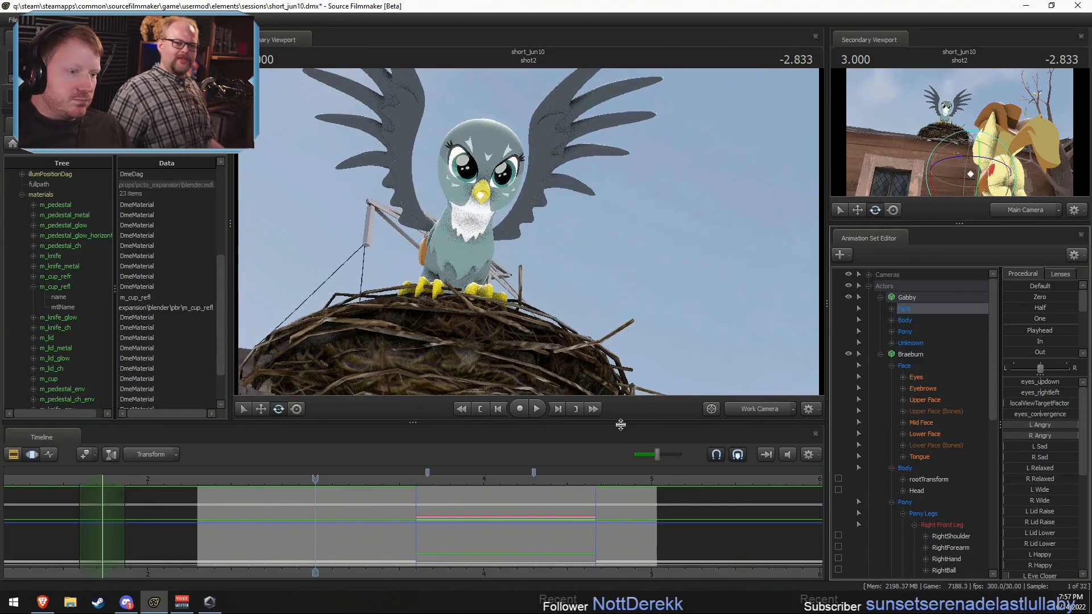
key("F2")
key("F3")
left_click(904, 299)
left_click(904, 308, "ctrl")
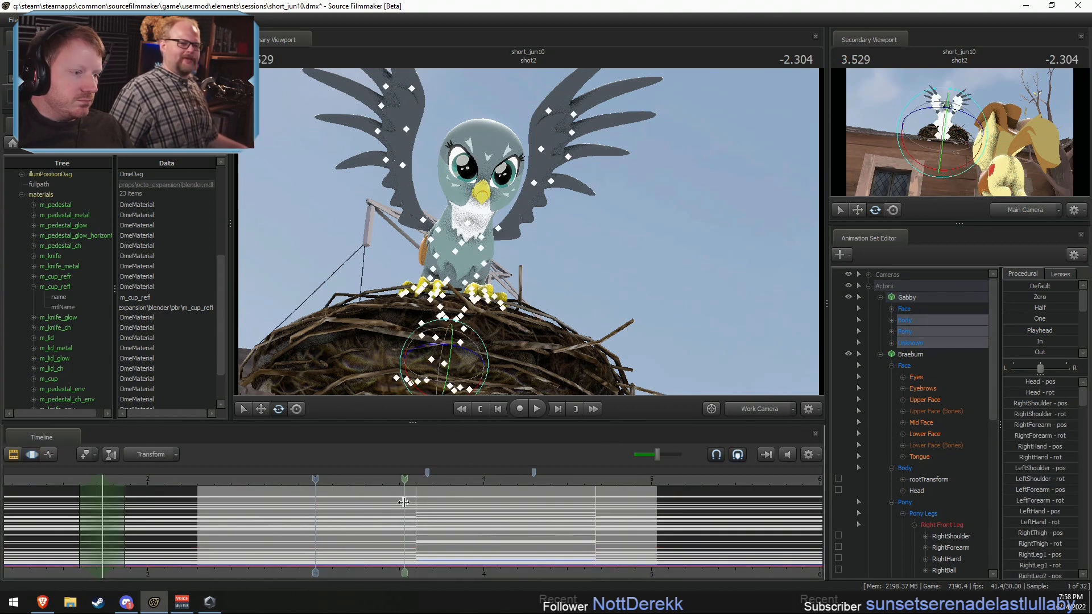
left_click_drag(405, 503, 456, 510, "shift")
scroll(416, 506, "up", 3, "shift")
scroll(1080, 353, "down", 5)
Step: Try the Round preset at full strength on Gabby's selected motion, play it back and undo it
left_click_drag(1004, 351, 1074, 352)
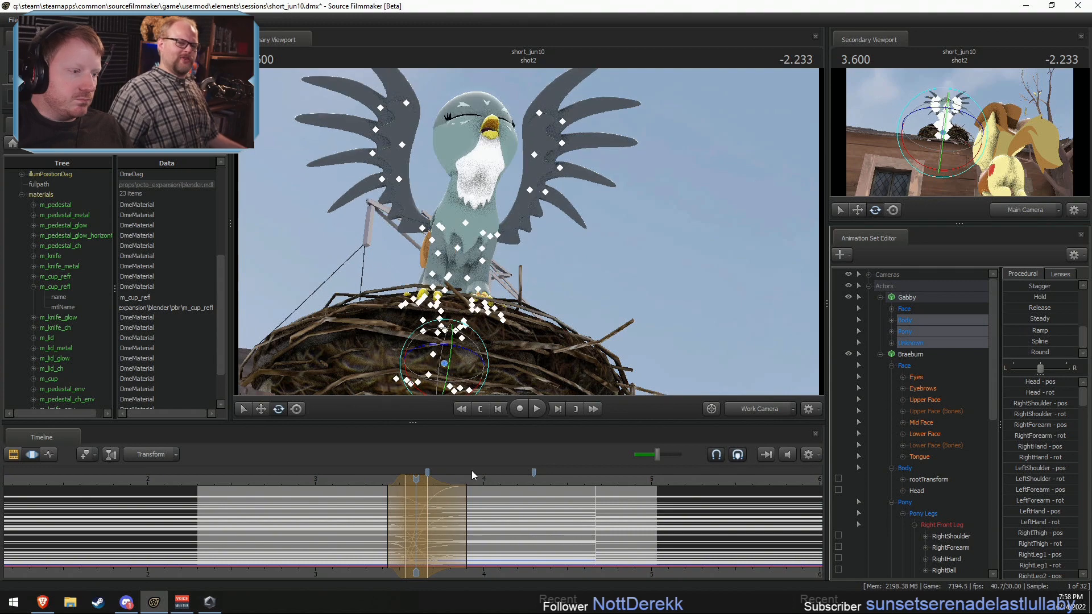
left_click(376, 476)
key("space")
key("space")
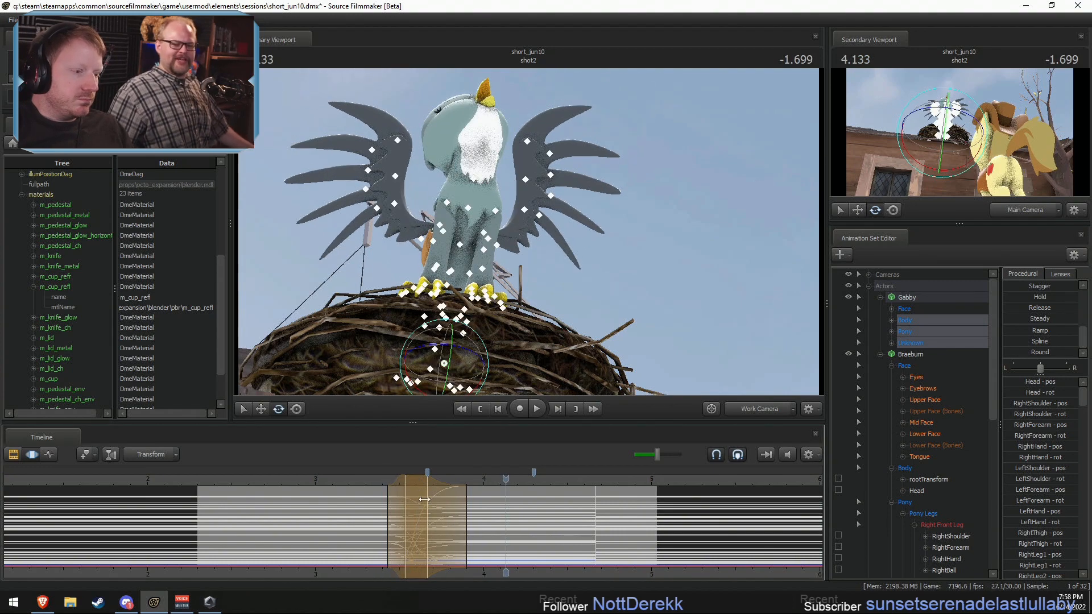
scroll(422, 500, "up", 3)
key("ctrl+z")
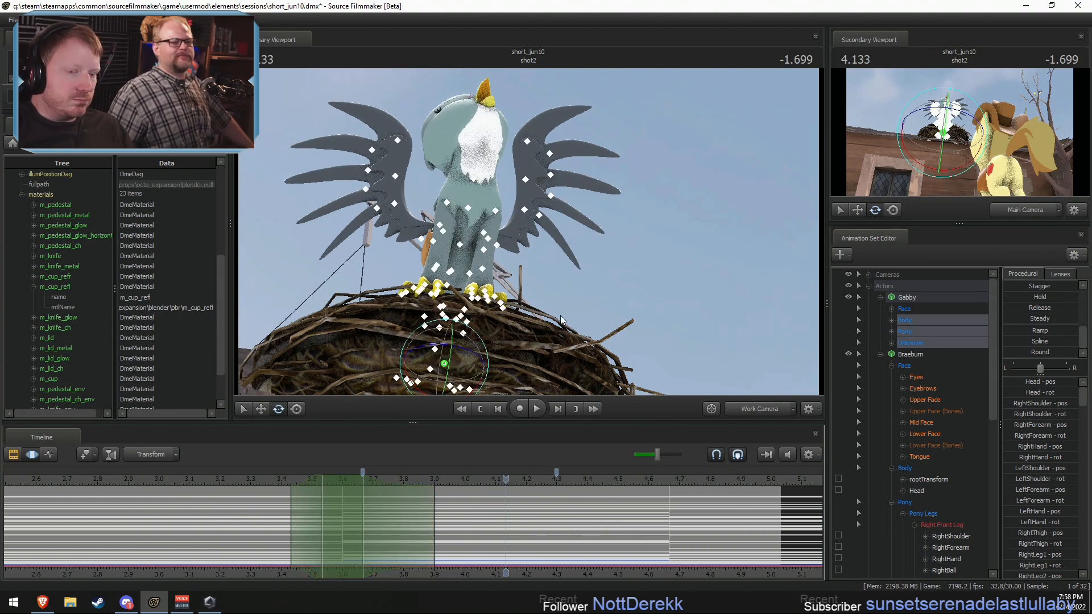
Step: Expand Gabby's Unknown controls and lock RightClaw and LeftClaw
scroll(895, 373, "down", 9)
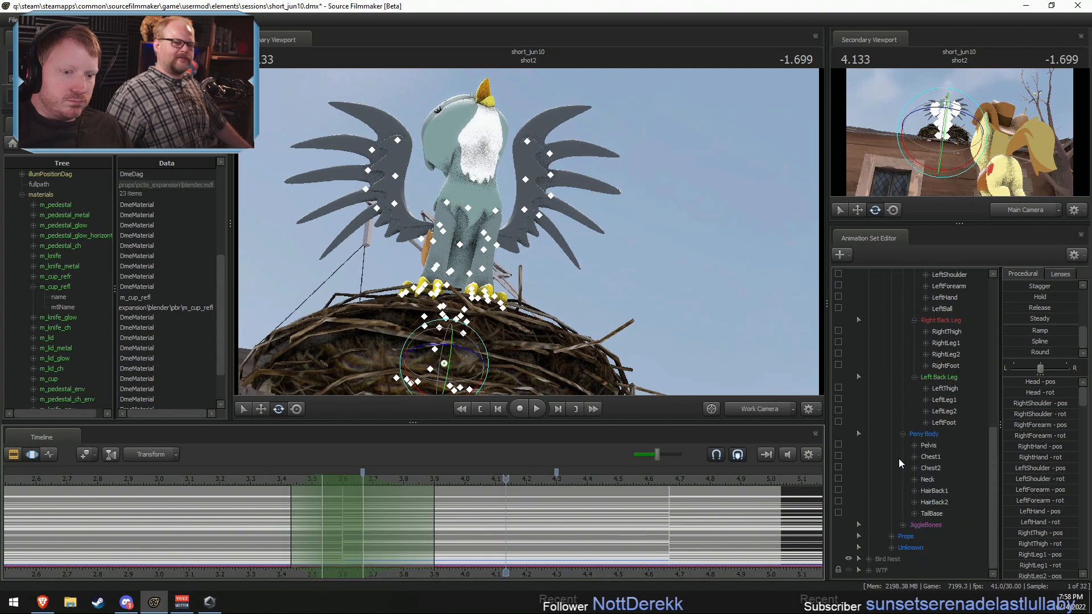
left_click(891, 536)
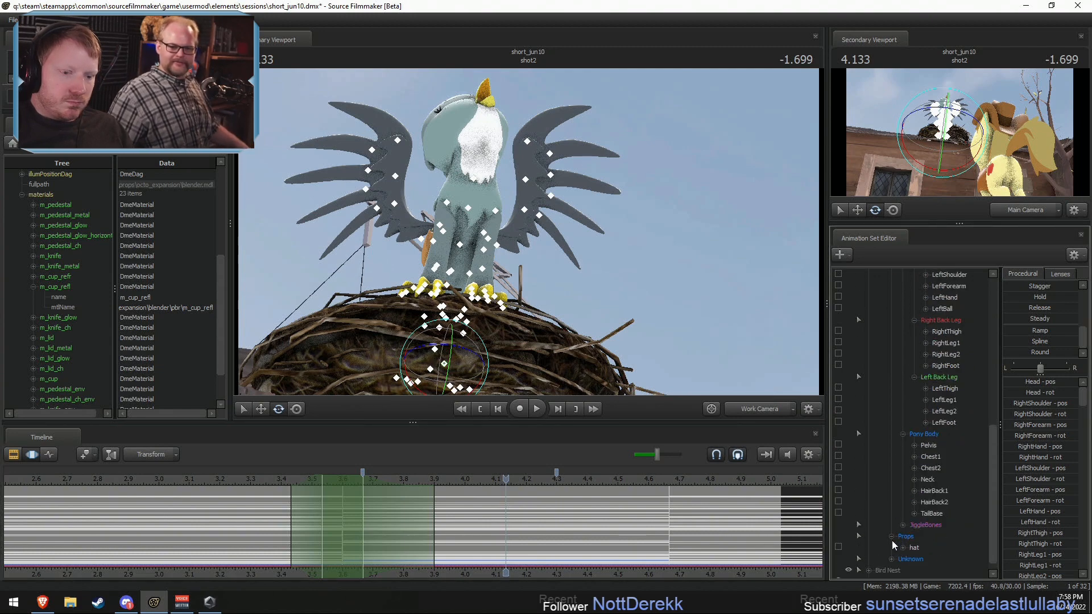
scroll(890, 524, "up", 9)
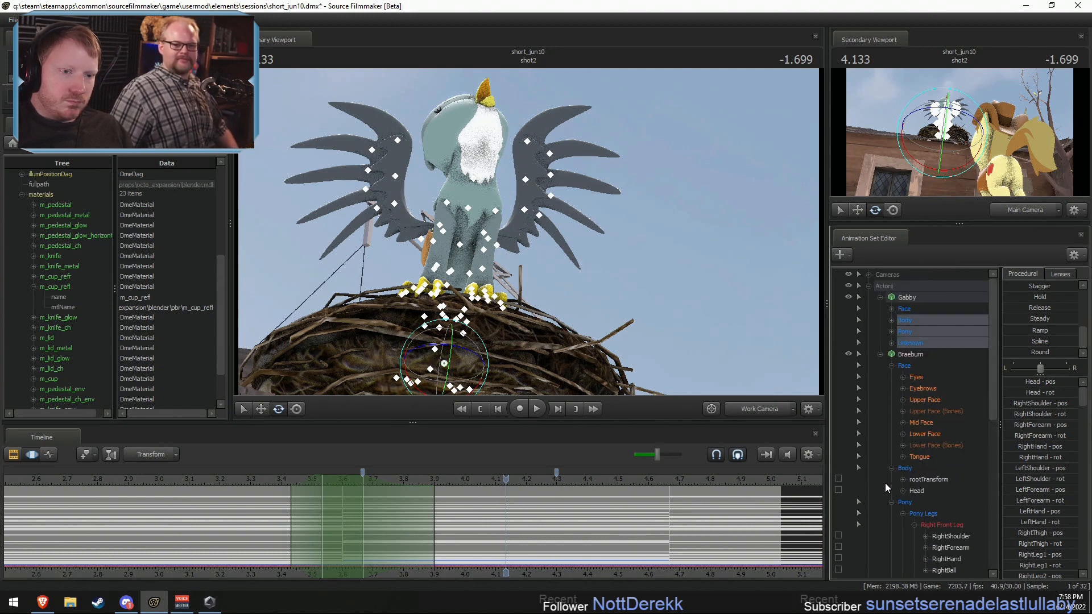
left_click(880, 354)
left_click(892, 343)
scroll(901, 450, "down", 6)
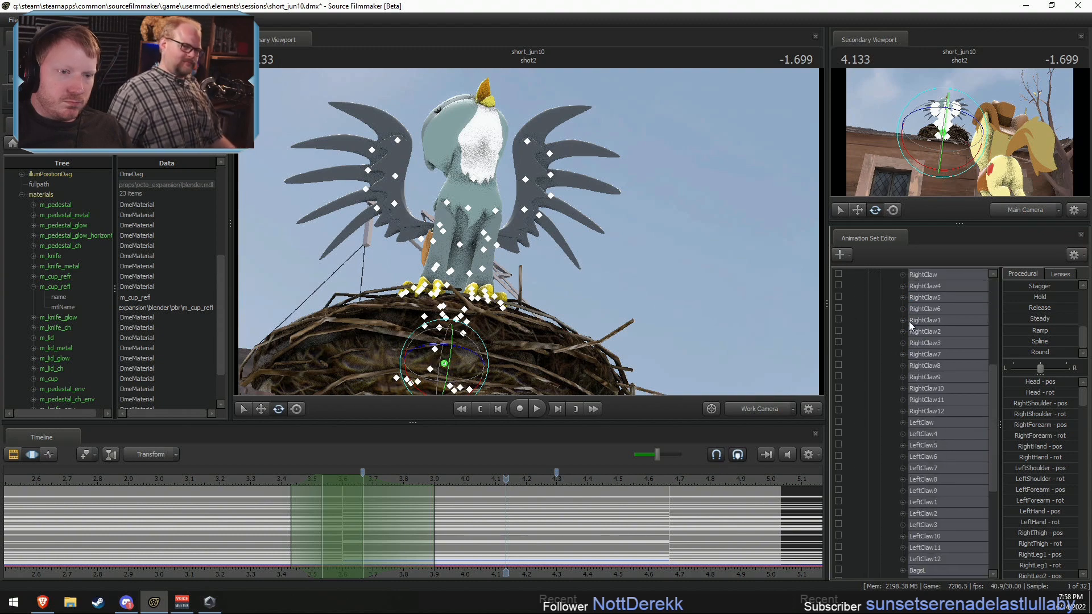
scroll(874, 326, "up", 1)
left_click(837, 308)
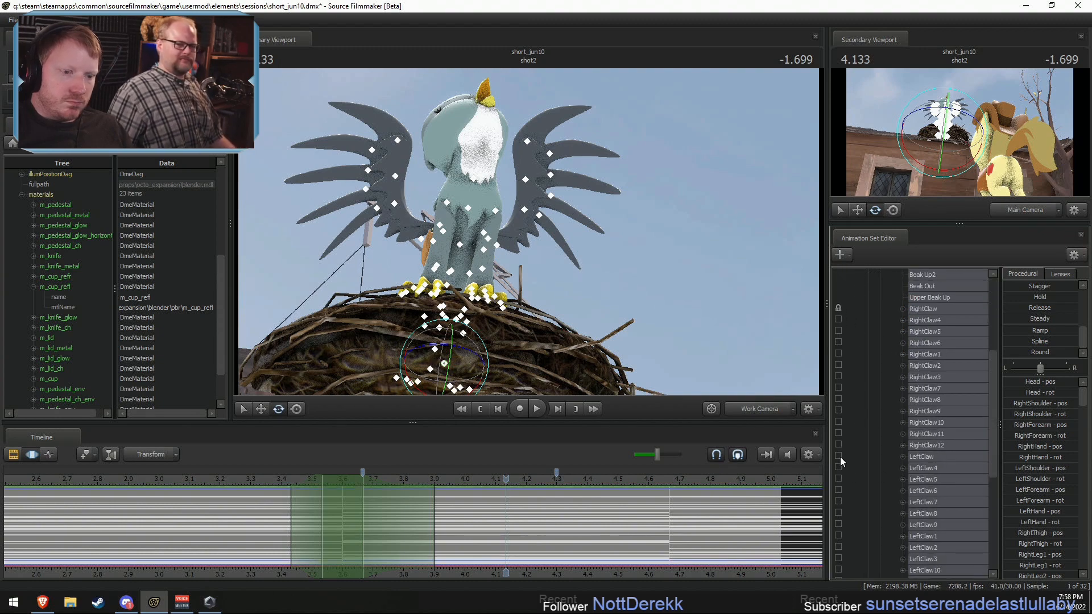
left_click(838, 456)
Step: Apply the Round preset fully to Gabby's selected motion, tighten the selection start to about 3.57 s and play it back
left_click_drag(529, 233, 603, 256, "alt")
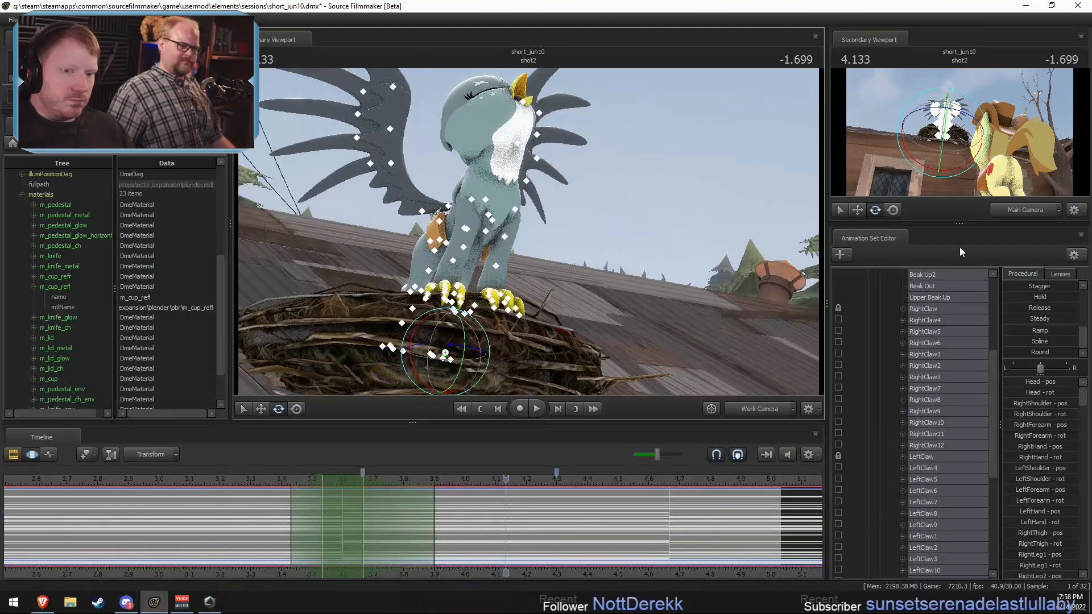
left_click_drag(1018, 351, 1076, 350)
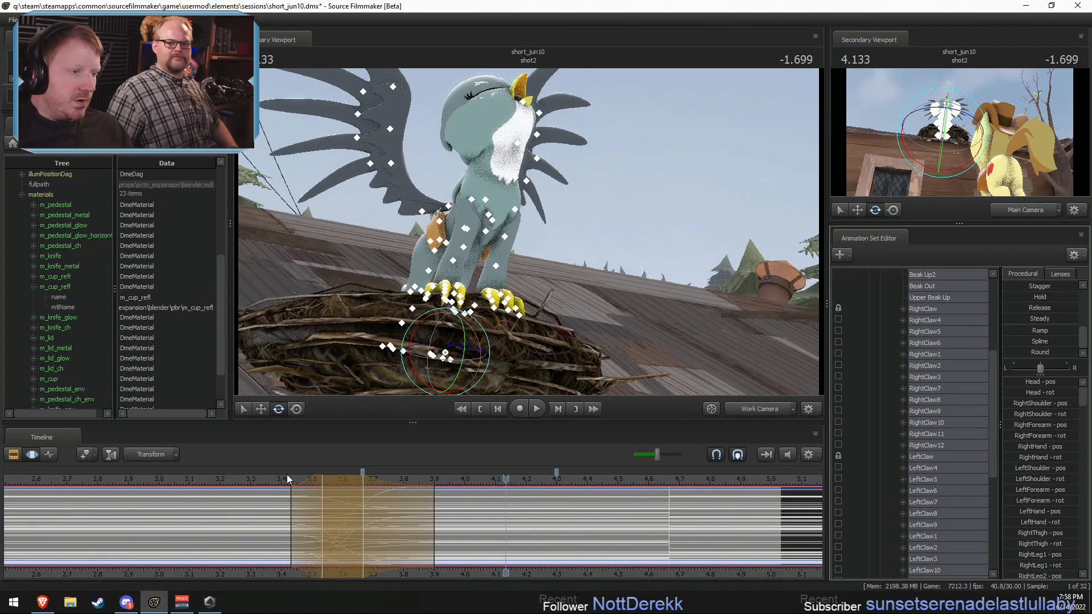
left_click_drag(362, 493, 349, 489)
key("ctrl+z")
left_click(280, 479)
key("space")
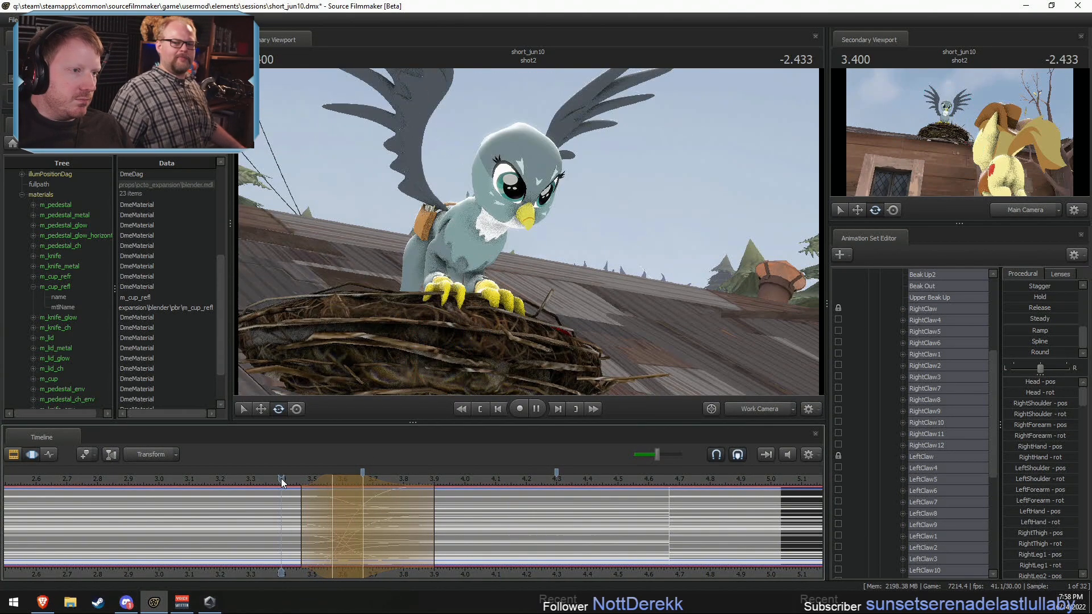
key("space")
Step: Shorten the selection's end falloff to about 3.77 s and play the motion back through the Work Camera and Main Camera
left_click_drag(434, 506, 393, 506)
left_click(298, 481)
key("space")
key("space")
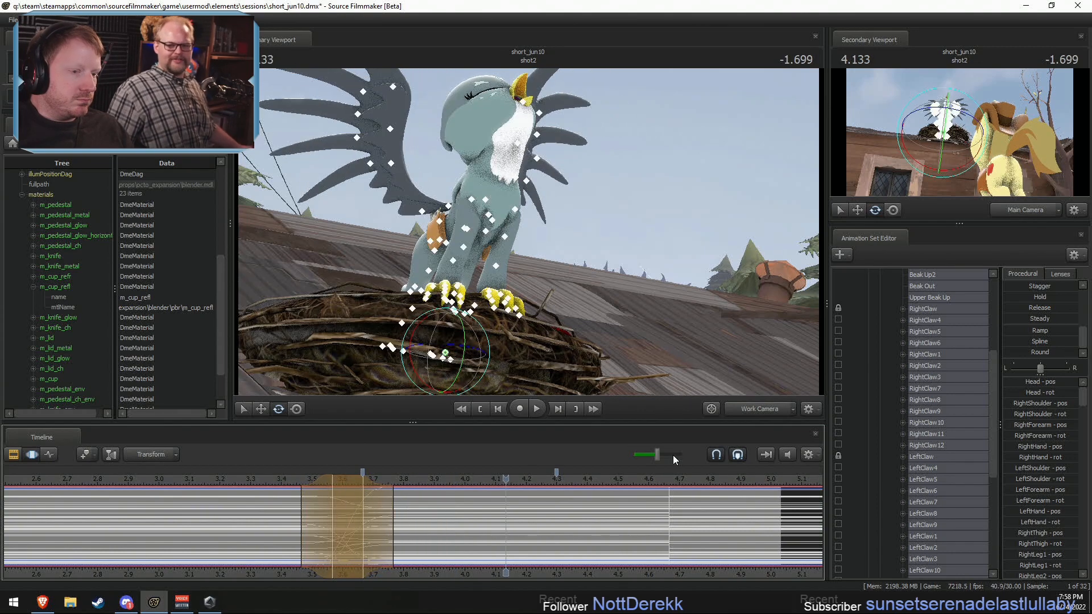
left_click(749, 409)
left_click(288, 479)
key("space")
key("space")
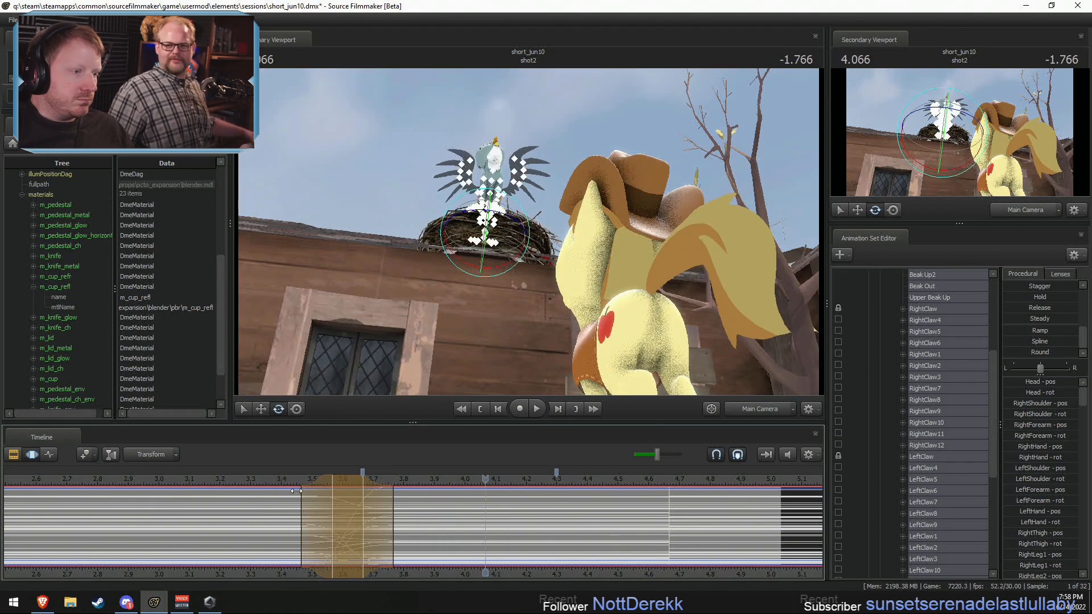
Step: Tighten the selection end to about 3.63 s with its falloff at 3.7 s, and replay the motion
left_click_drag(388, 519, 373, 508)
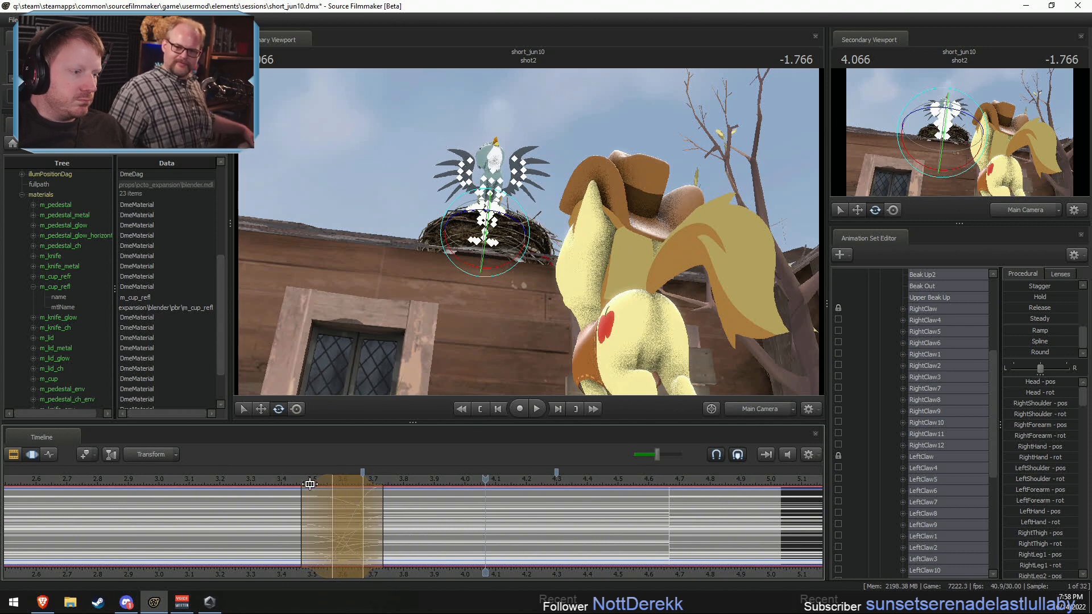
left_click_drag(314, 484, 342, 481)
left_click(287, 478)
key("space")
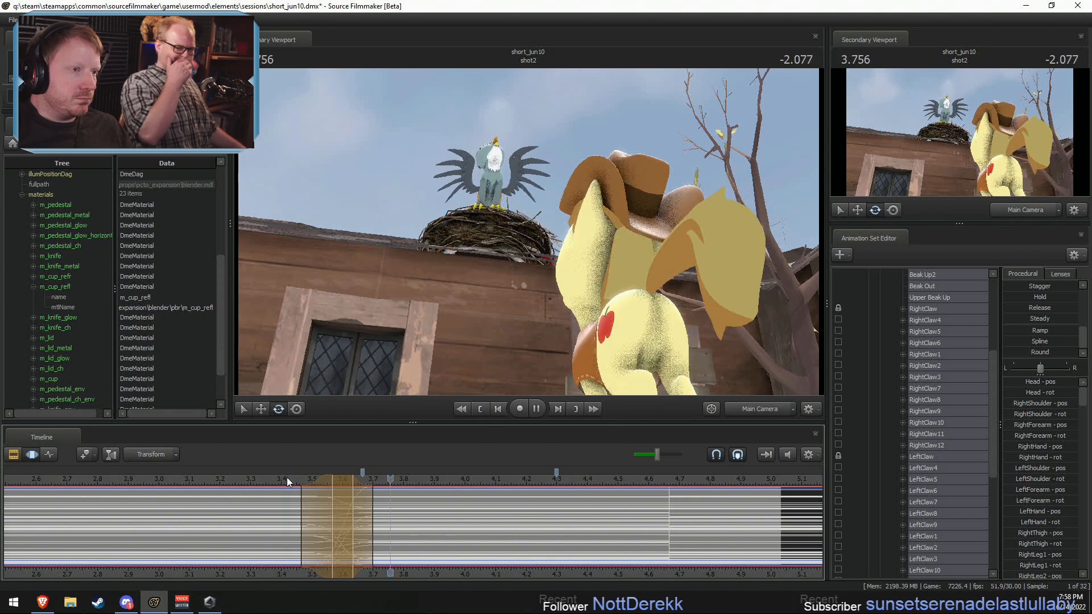
key("space")
key("space")
key("space")
left_click(258, 480)
key("space")
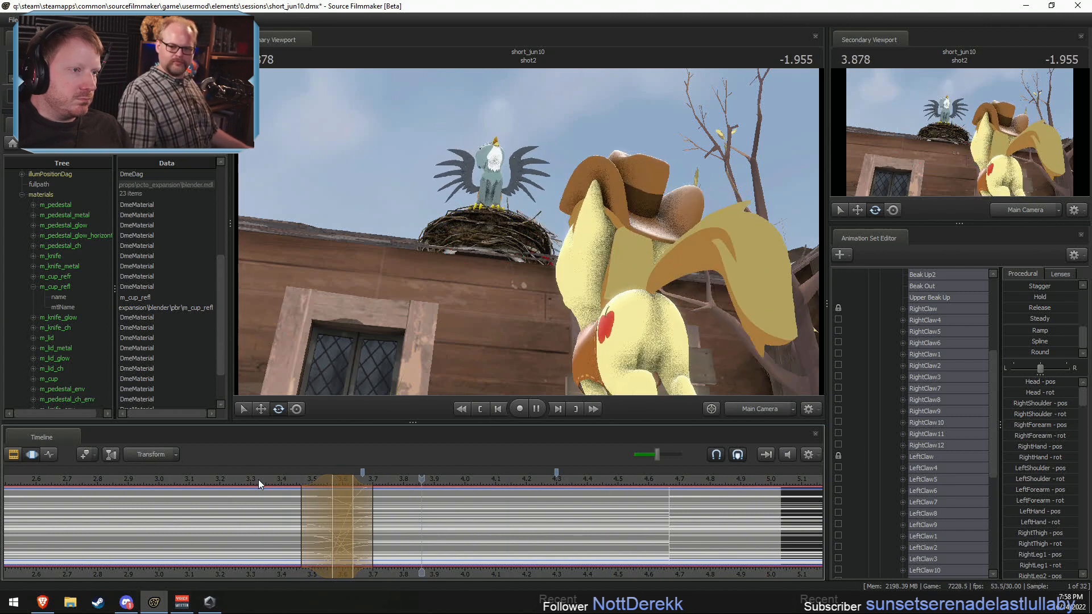
Step: Try stretching the selection's end falloff to about 4.27 s, play it back and undo the falloff changes
key("space")
left_click_drag(380, 518, 548, 530)
left_click(272, 482)
key("space")
left_click(279, 483)
key("space")
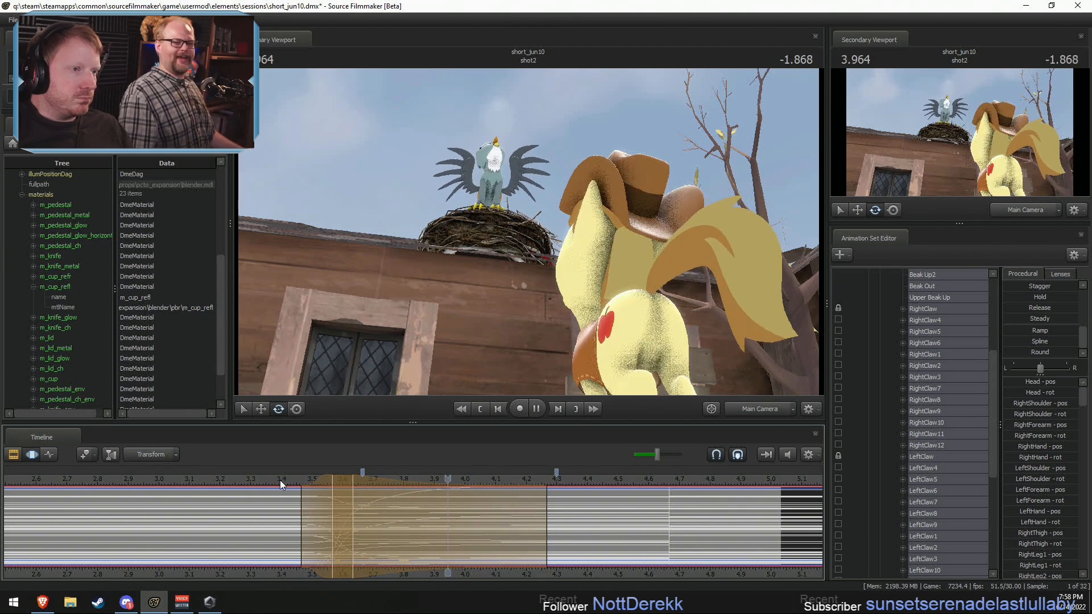
key("space")
left_click_drag(546, 527, 453, 520)
key("ctrl+z")
key("ctrl+z")
key("ctrl+z")
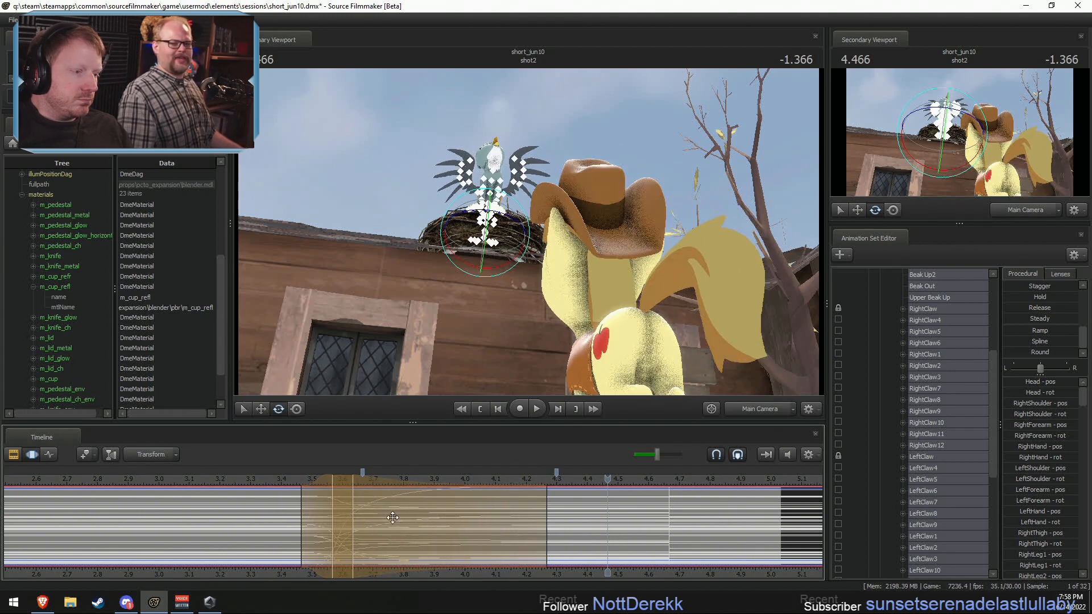
Step: Set a 3.7–3.97 s time selection with falloffs at about 3.63 and 4.43 s, apply Round fully and play it back
left_click(361, 513)
left_click_drag(371, 514, 552, 538, "shift")
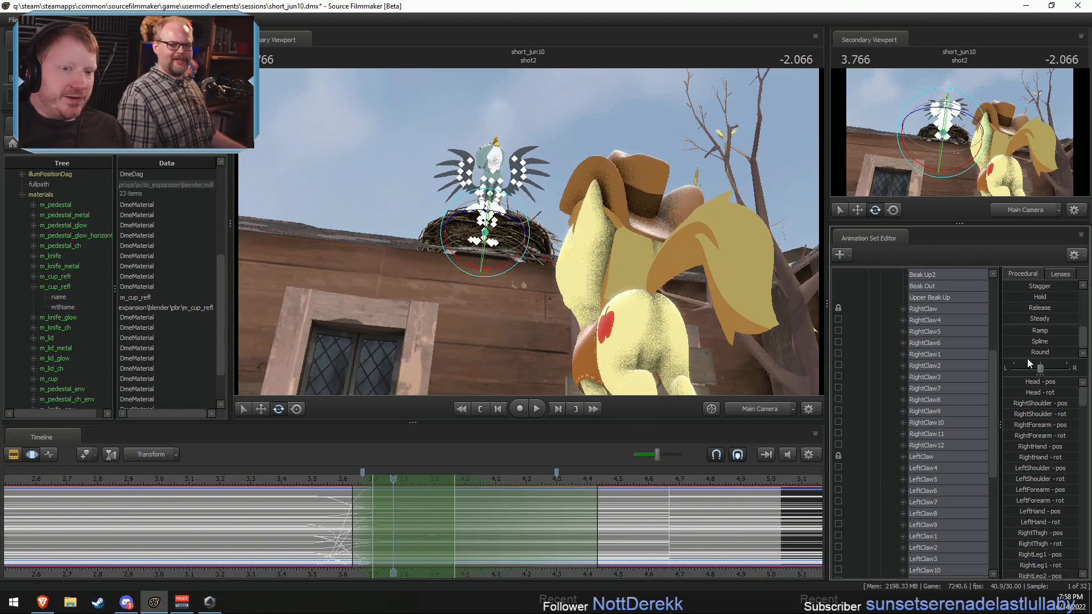
left_click_drag(1039, 352, 1078, 352)
left_click(332, 479)
key("space")
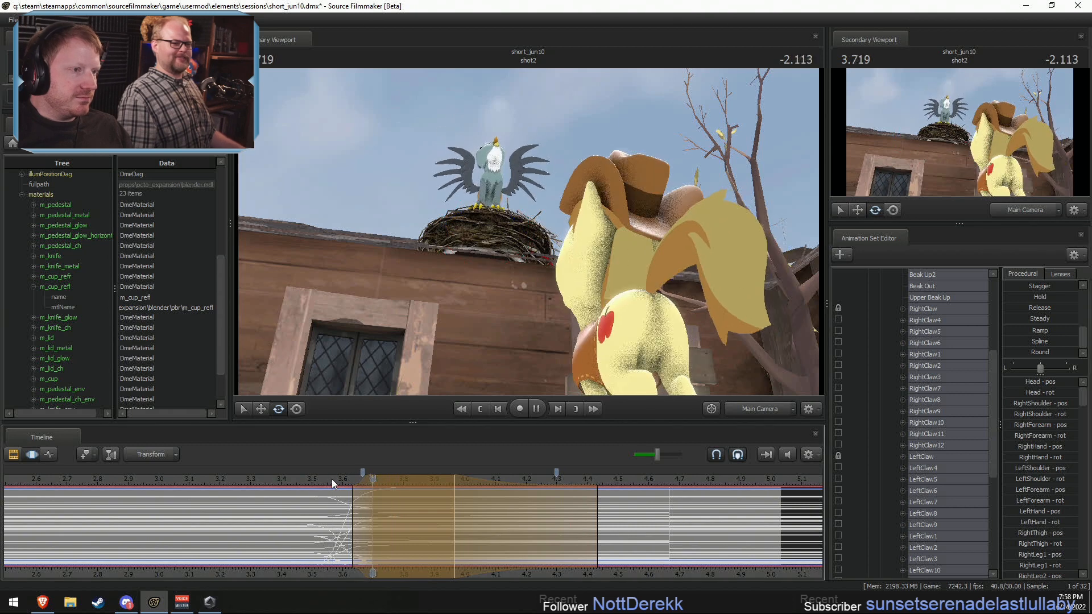
key("space")
Step: Shift the rounded time selection earlier to about 3.67–3.93 s, with the end falloff at about 4.4 s, and replay it
left_click(334, 477)
left_click(475, 524)
left_click_drag(432, 476, 422, 476)
key("space")
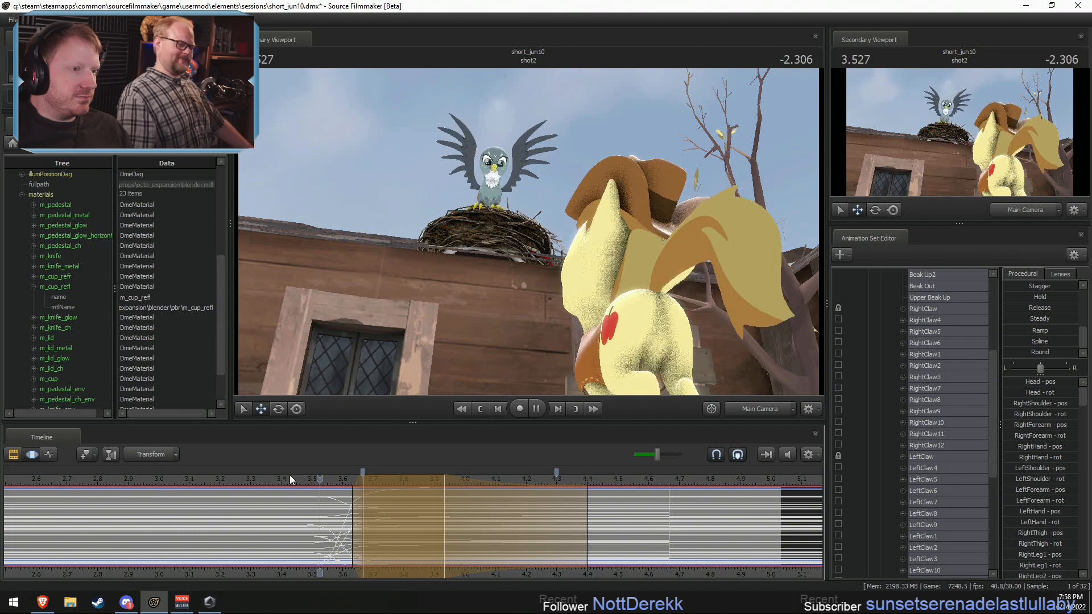
key("space")
Step: Set a time selection of 3.5–3.7 s peaking at 3.6 s and frame Gabby from the side through the Work Camera
left_click(342, 523)
key("Escape")
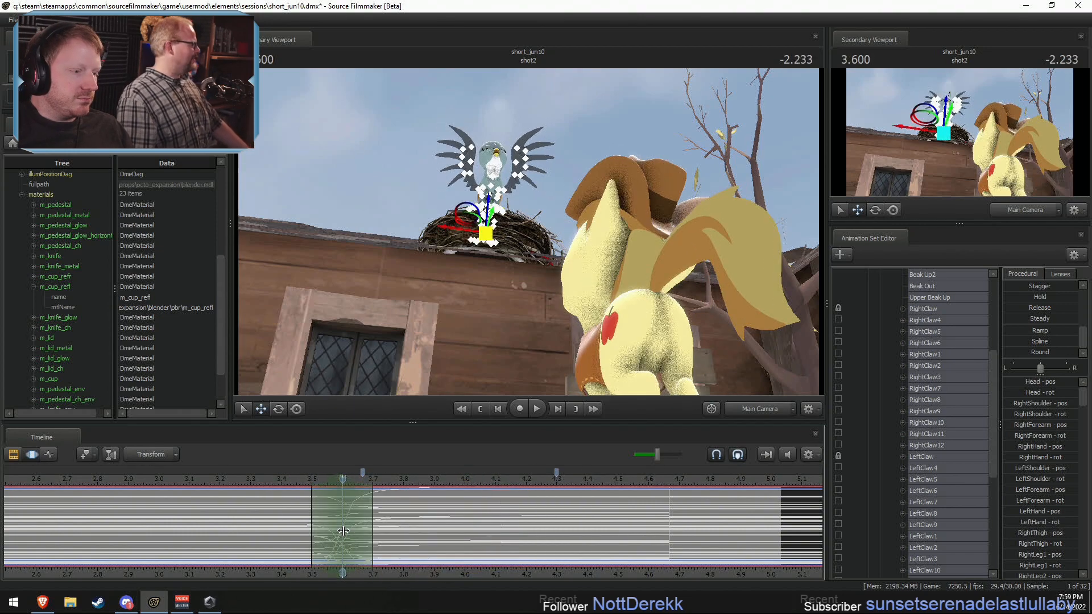
left_click(752, 409)
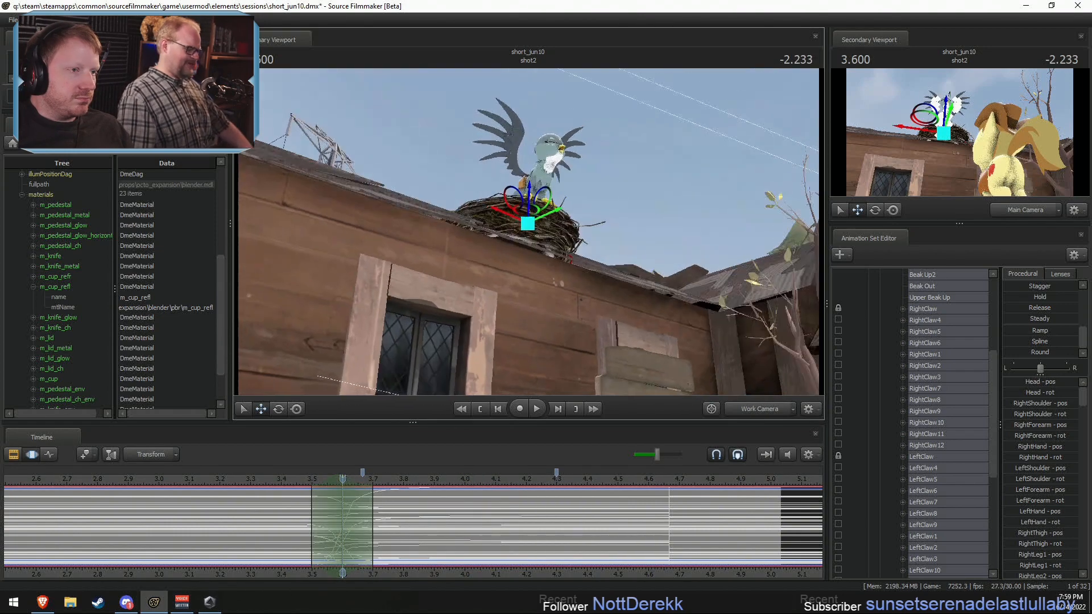
key("w")
left_click_drag(528, 232, 538, 218)
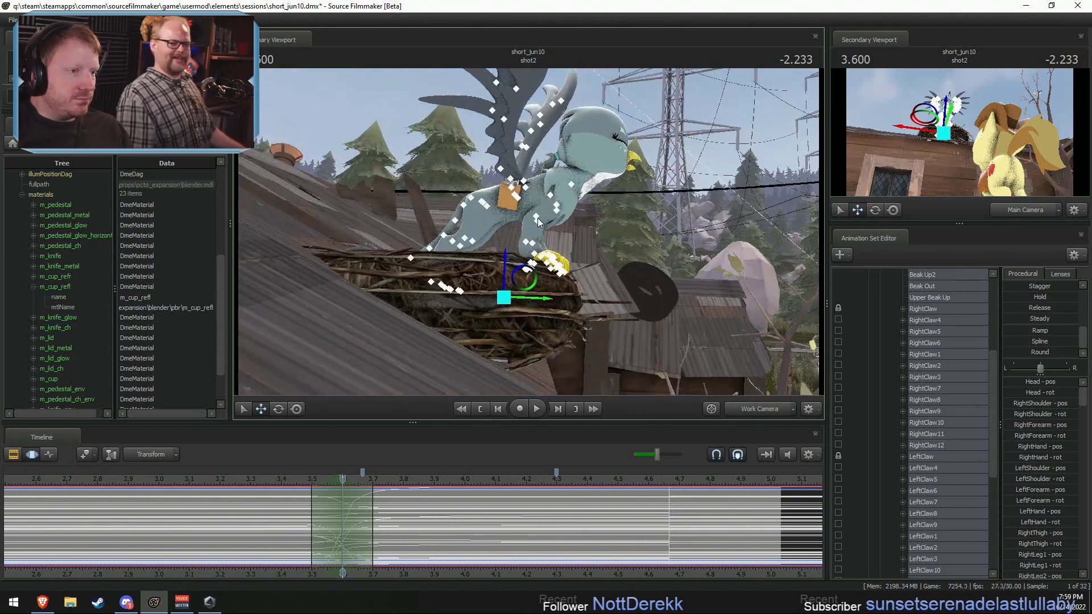
Step: Lock Gabby's RightThigh and LeftThigh
left_click(483, 204)
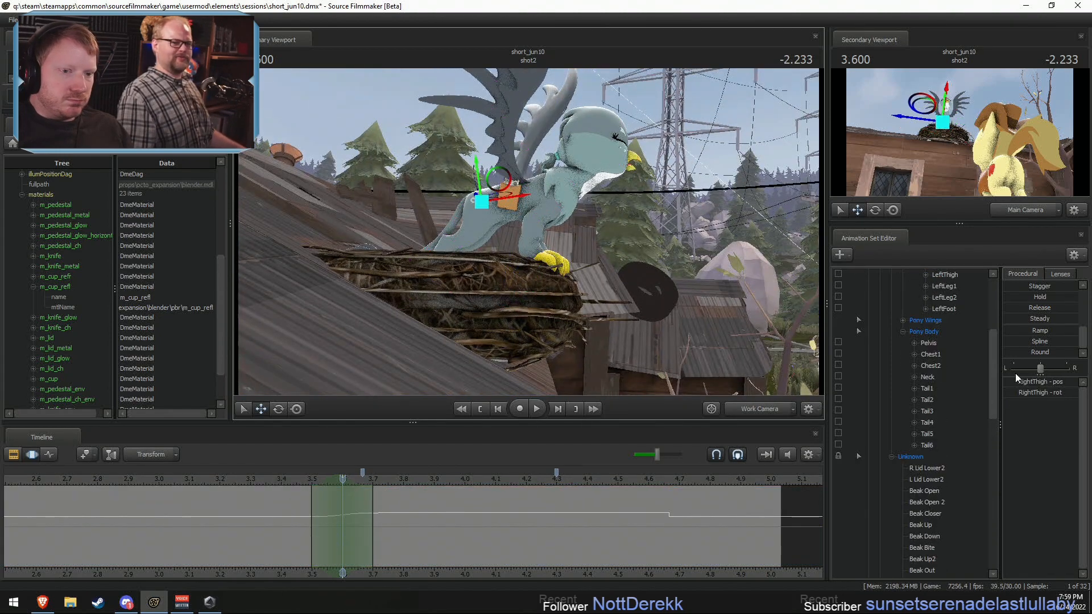
scroll(940, 382, "up", 1)
scroll(936, 380, "up", 3)
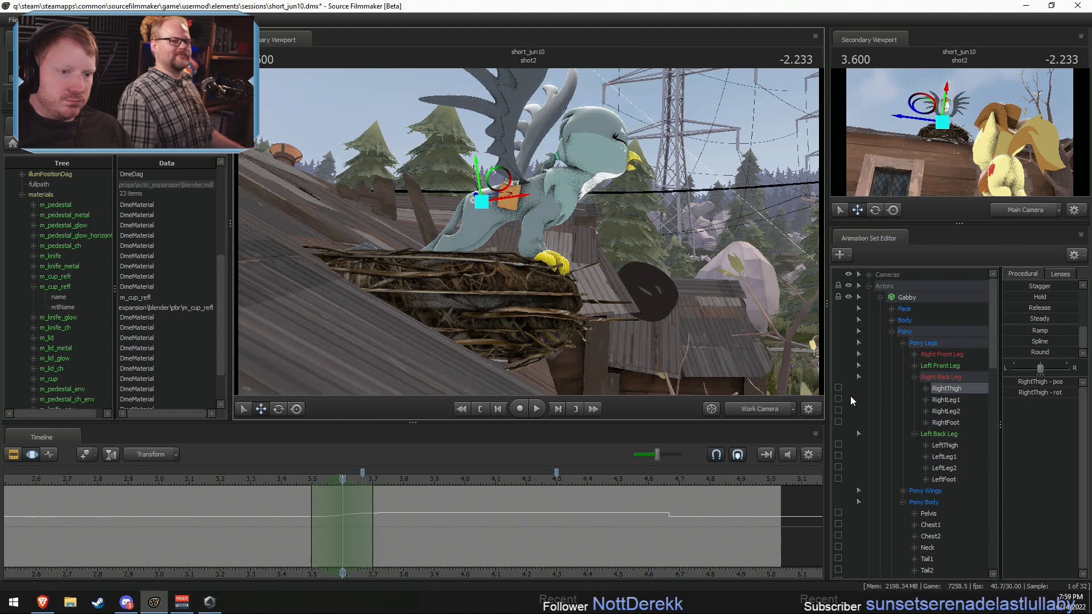
left_click(838, 387)
left_click(838, 444)
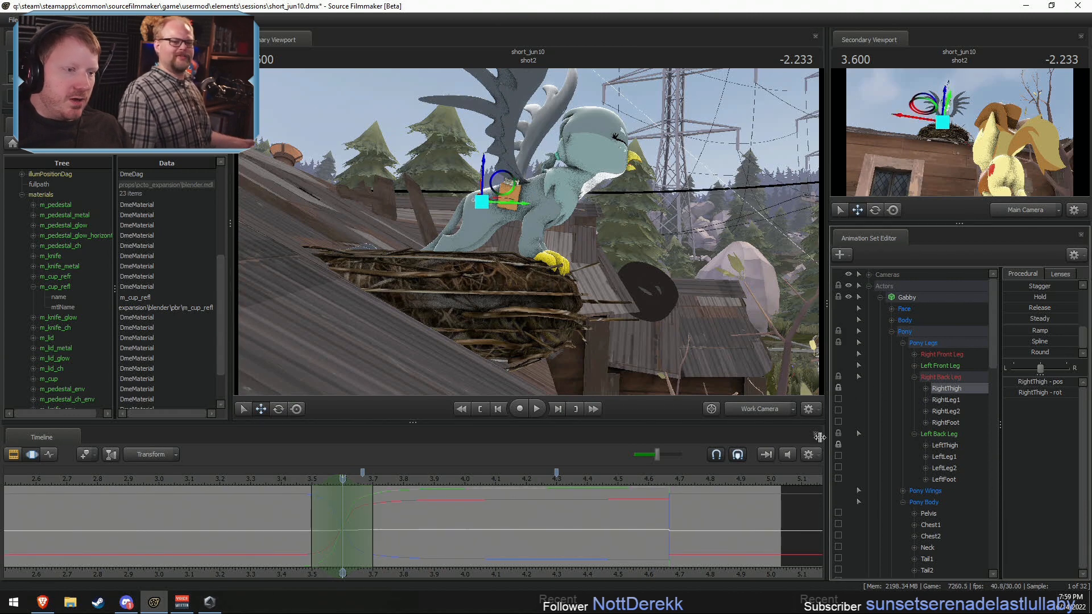
Step: Rotate Gabby's Pelvis at 3.6 s to lower her upper body forward over the nest
left_click(503, 210)
left_click(484, 202, "ctrl")
key("e")
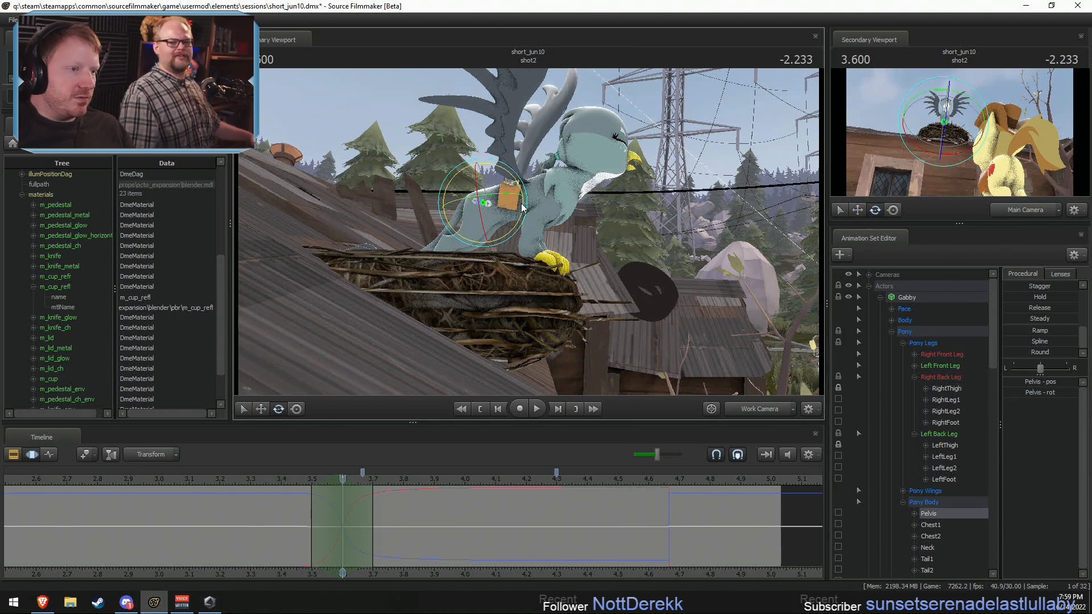
left_click_drag(521, 204, 550, 228)
left_click(516, 202, "ctrl")
Step: Rotate Gabby's RightShoulder and LeftShoulder together at 3.6 s to fit the lowered upper body
left_click(551, 209, "ctrl")
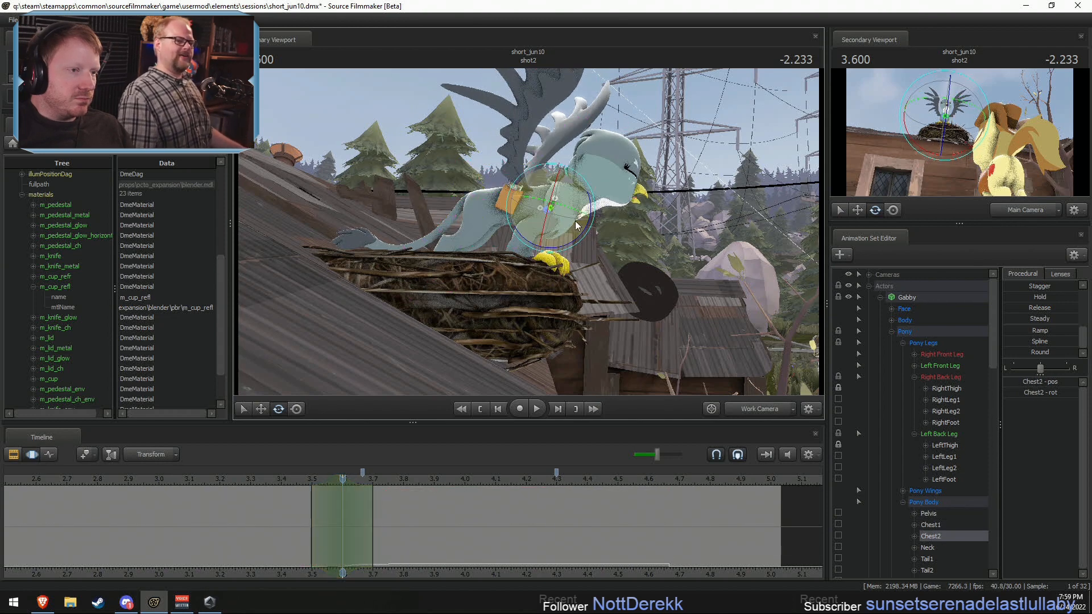
left_click(552, 219, "ctrl")
left_click(553, 222, "ctrl+shift")
left_click_drag(568, 226, 535, 238, "alt")
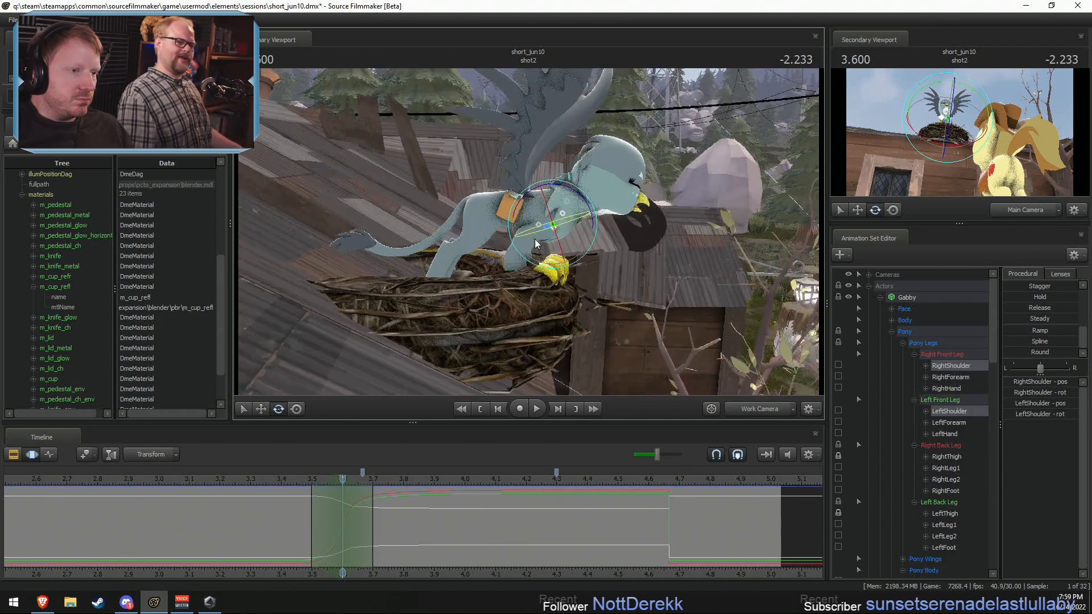
left_click_drag(593, 219, 593, 233)
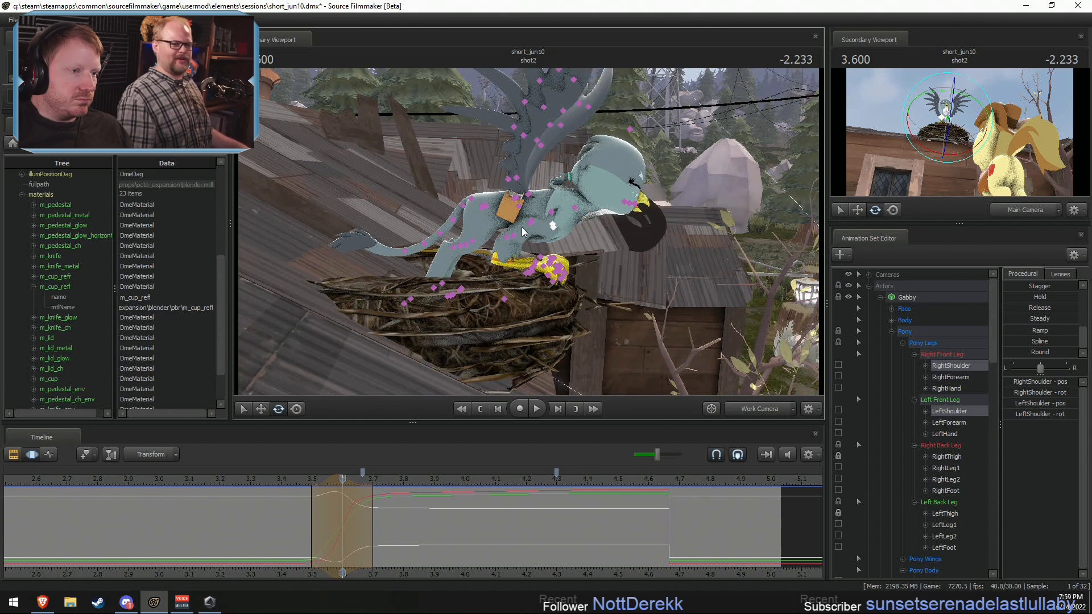
Step: Rotate both of Gabby's forearms and hands at 3.6 s so the front claws rest on the nest's rim
left_click(526, 223, "ctrl")
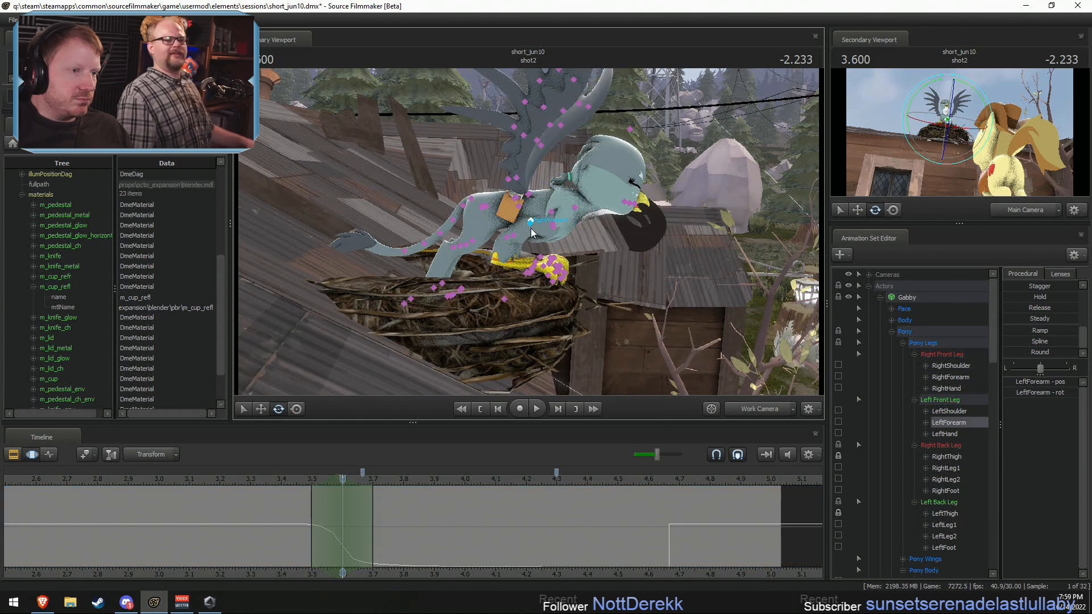
left_click(530, 227, "ctrl+shift")
left_click_drag(566, 212, 560, 205)
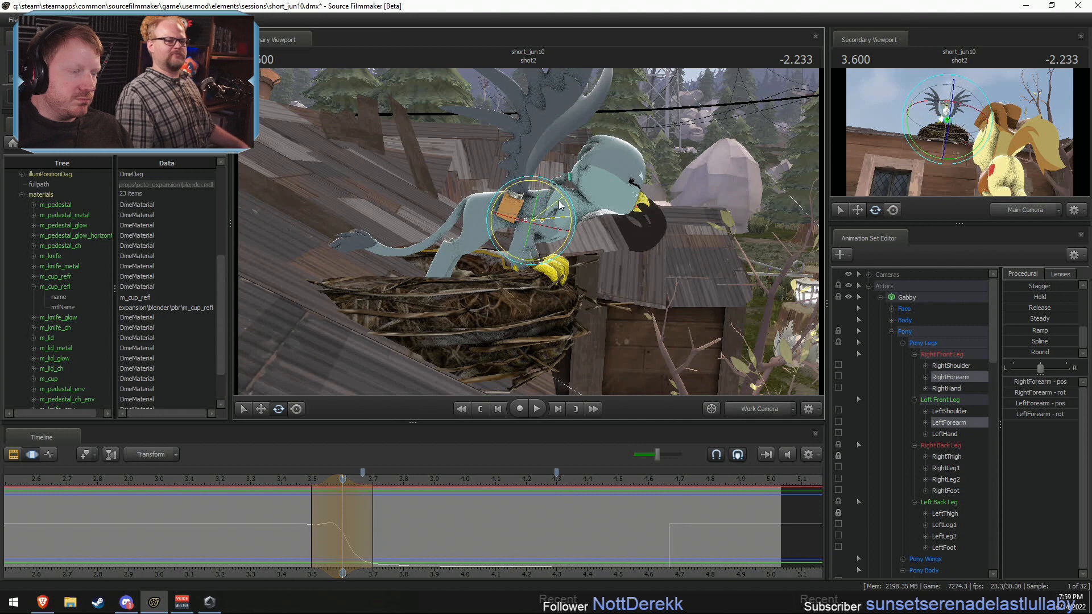
key("Down")
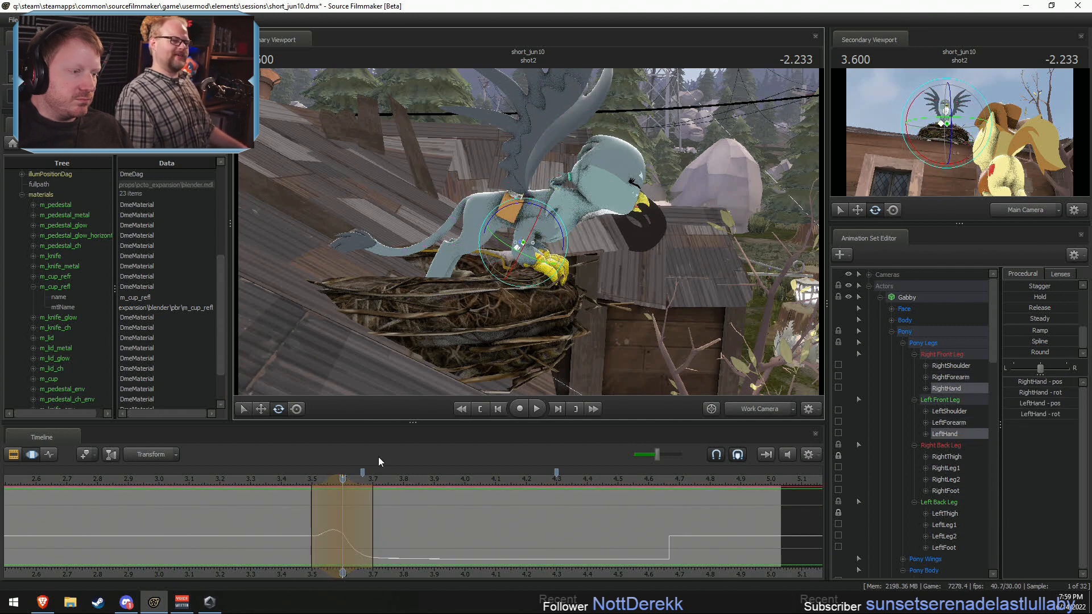
Step: Replay Gabby's dip and head raise through the Main Camera from about 3.1 s
key("shift")
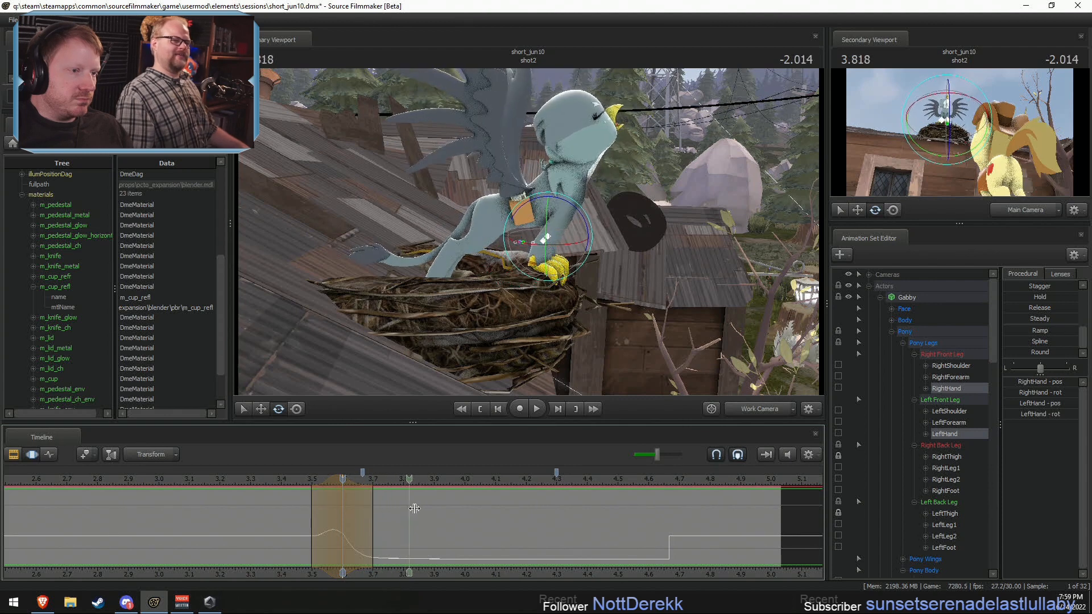
left_click(750, 409)
key("shift+space")
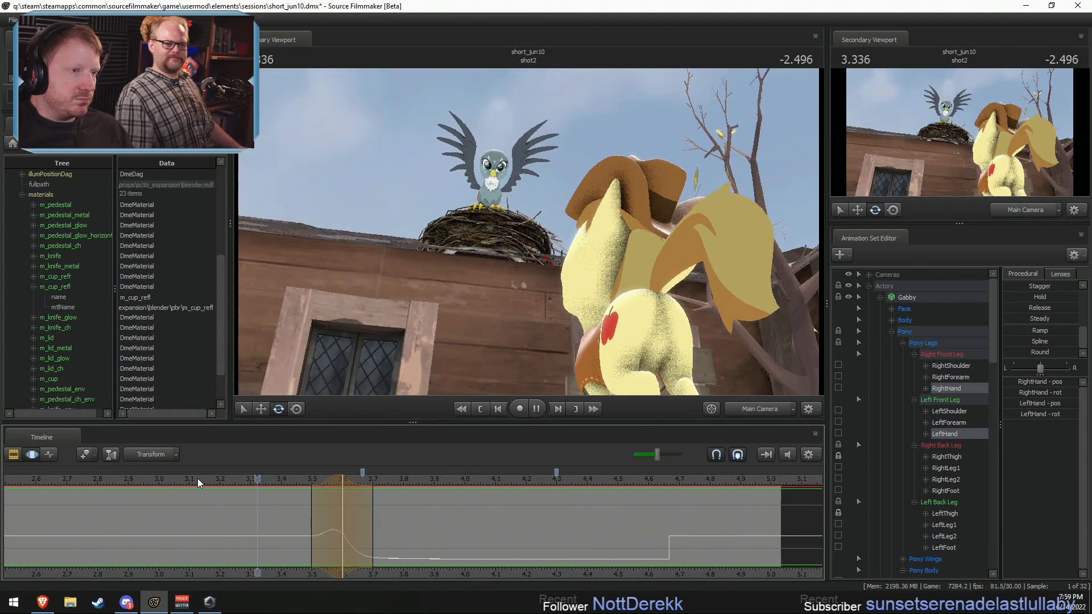
key("space")
middle_click_drag(599, 552, 469, 573)
key("space")
key("space")
Step: Smooth all of Gabby's controls over the pose change near 4.67 s, using a falloff time selection of about 4.57–4.8 s, and replay it
left_click(909, 297)
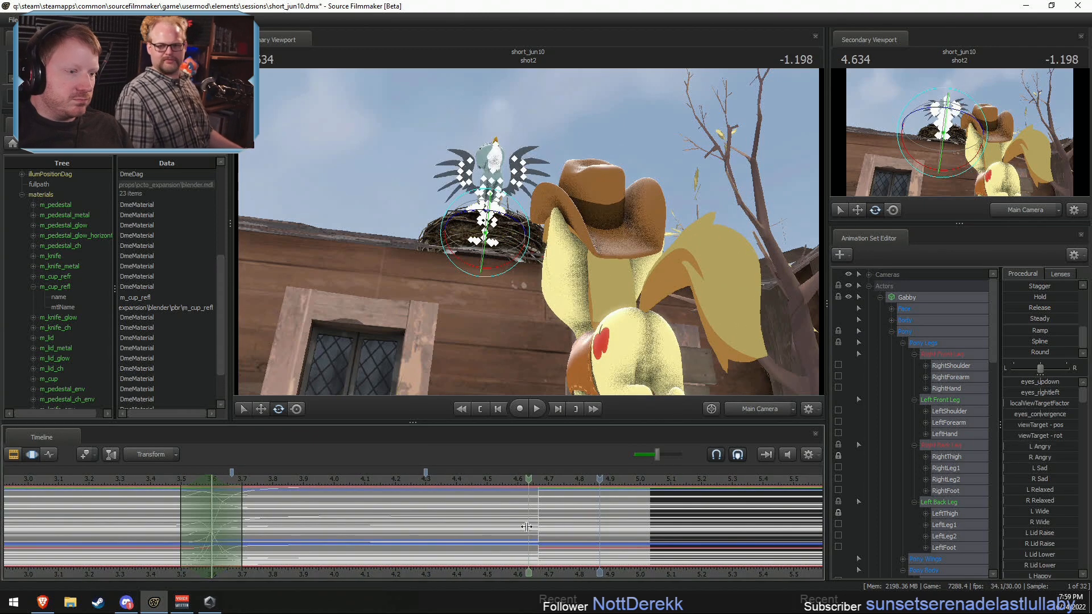
left_click_drag(528, 528, 585, 530, "shift")
scroll(550, 530, "up", 2)
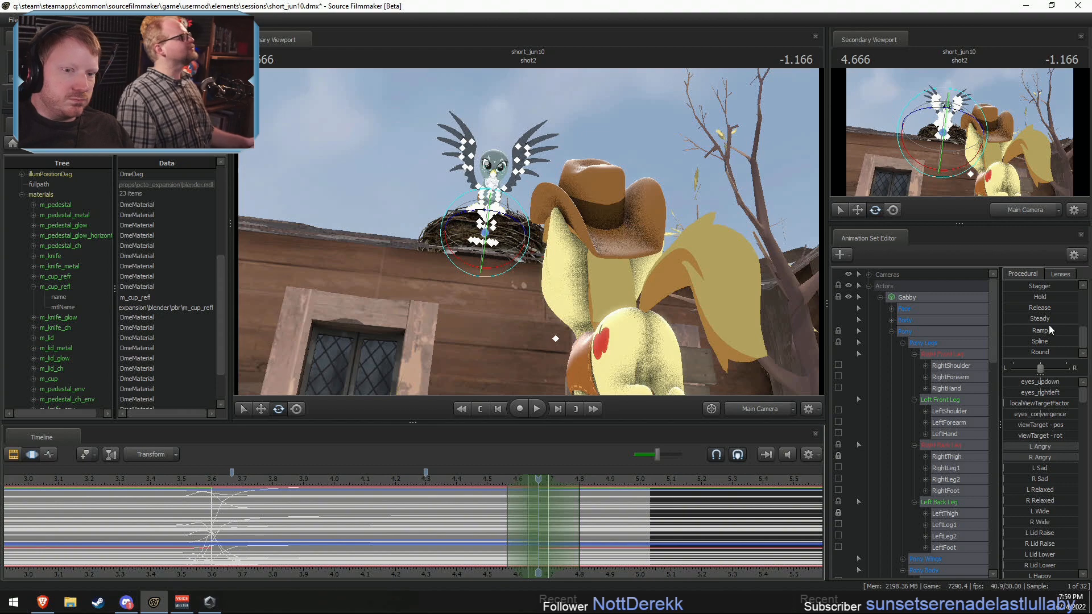
key("ctrl+v")
left_click(493, 483)
key("space")
Step: Extend the smoothed selection's hold to about 4.73 s and its end falloff to about 4.97 s, and replay the motion
key("space")
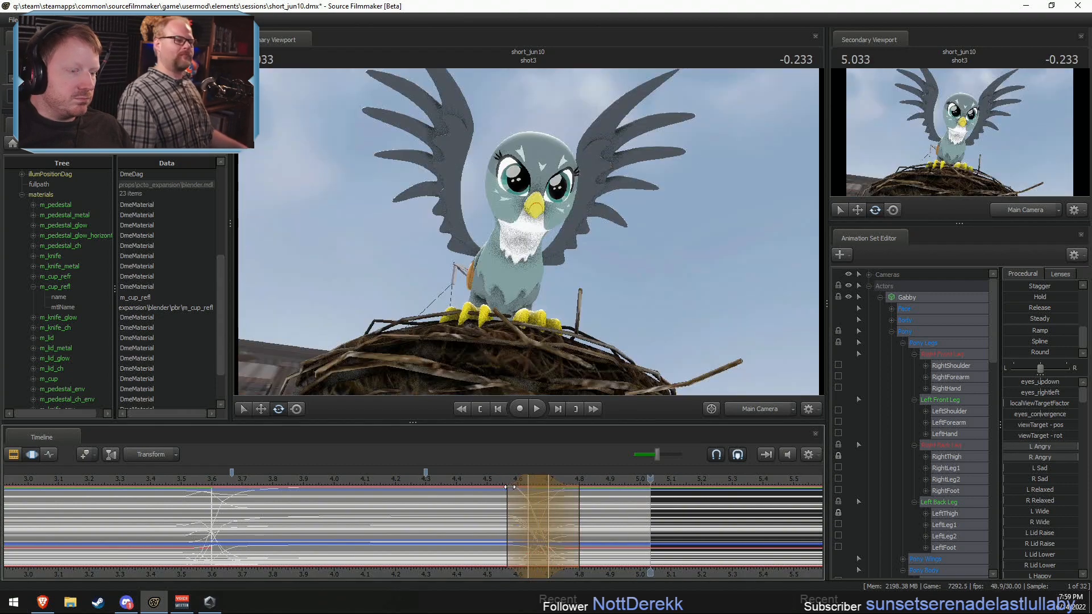
left_click_drag(566, 518, 576, 519)
left_click_drag(588, 519, 629, 519)
left_click(483, 477)
key("space")
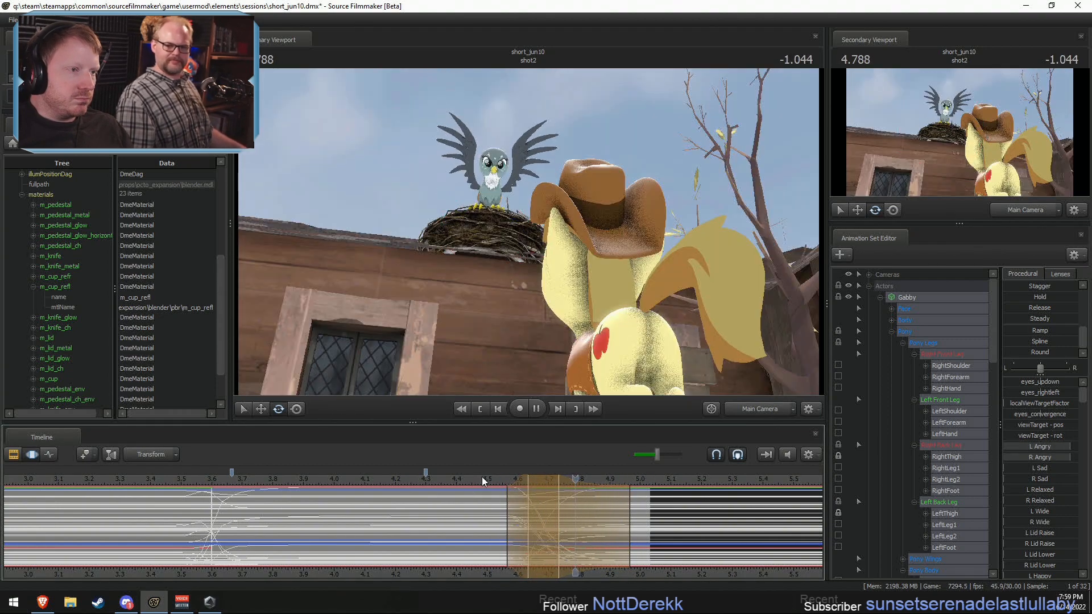
key("space")
left_click(453, 481)
key("space")
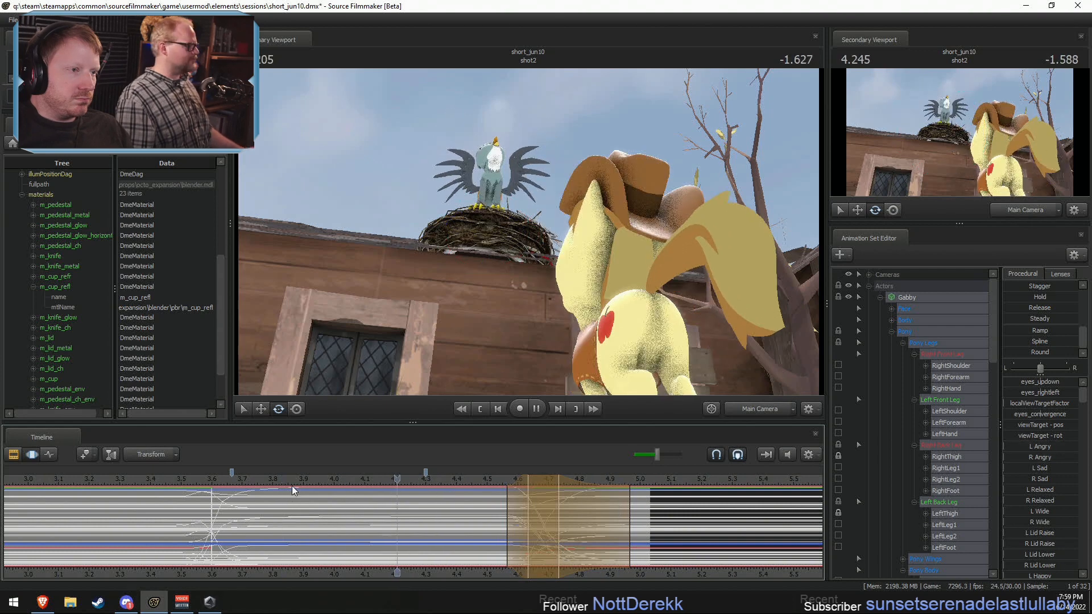
Step: Move the smoothed selection's start falloff to about 4.5 s and its hold start to 4.6 s, and replay it
key("space")
mouse_move(510, 498)
left_mouse_down()
mouse_move(500, 498)
mouse_move(513, 493)
left_mouse_up()
left_click(462, 481)
key("space")
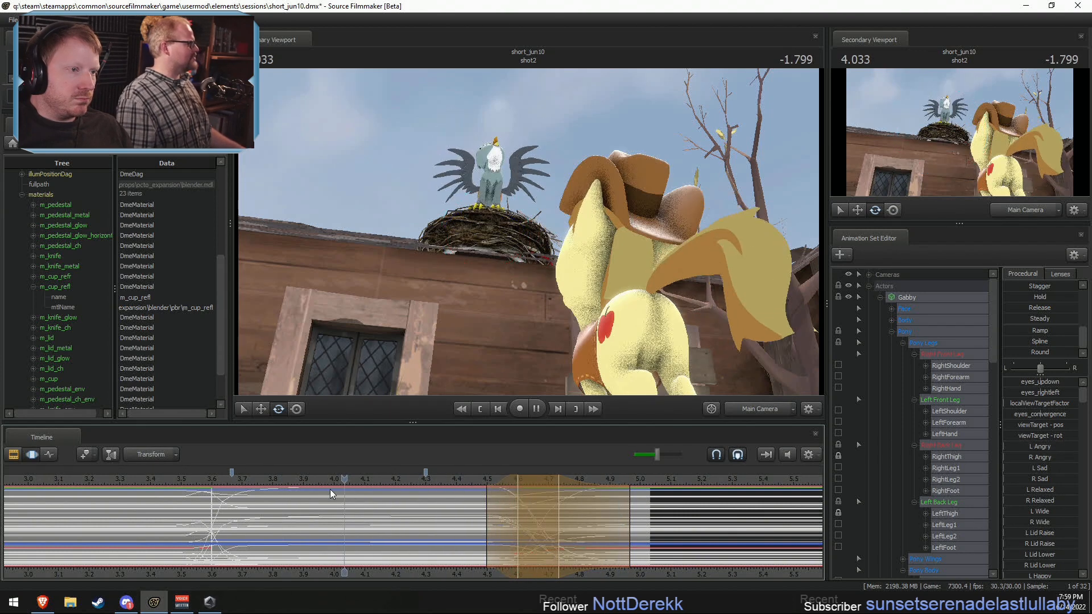
key("space")
Step: Examine Gabby's return to the forward-leaning pose from the side through the Work Camera
left_click(746, 410)
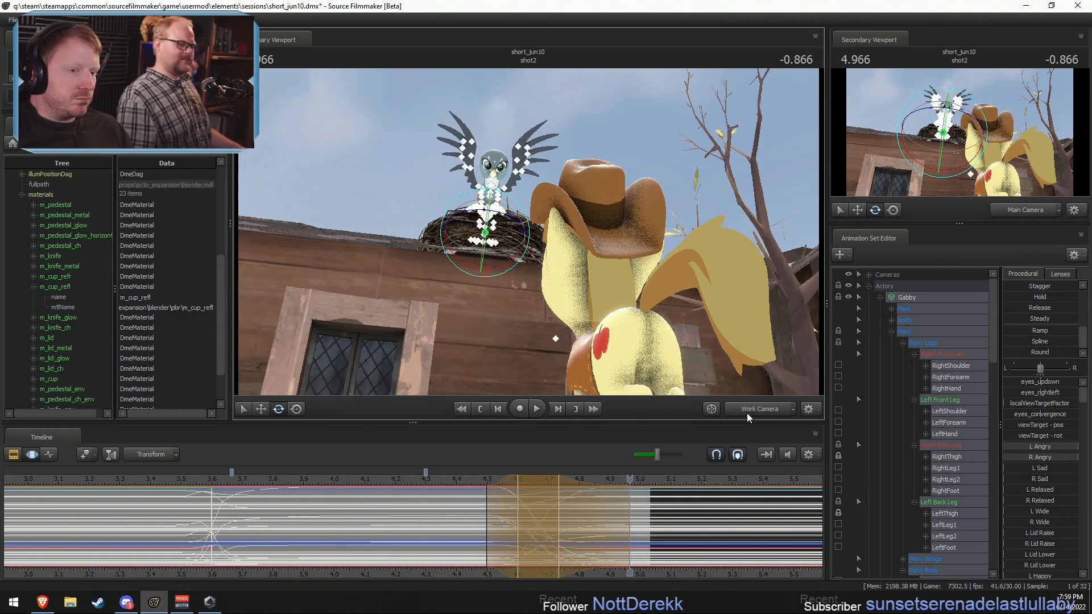
left_click_drag(528, 250, 567, 243, "alt")
left_click_drag(515, 505, 610, 518)
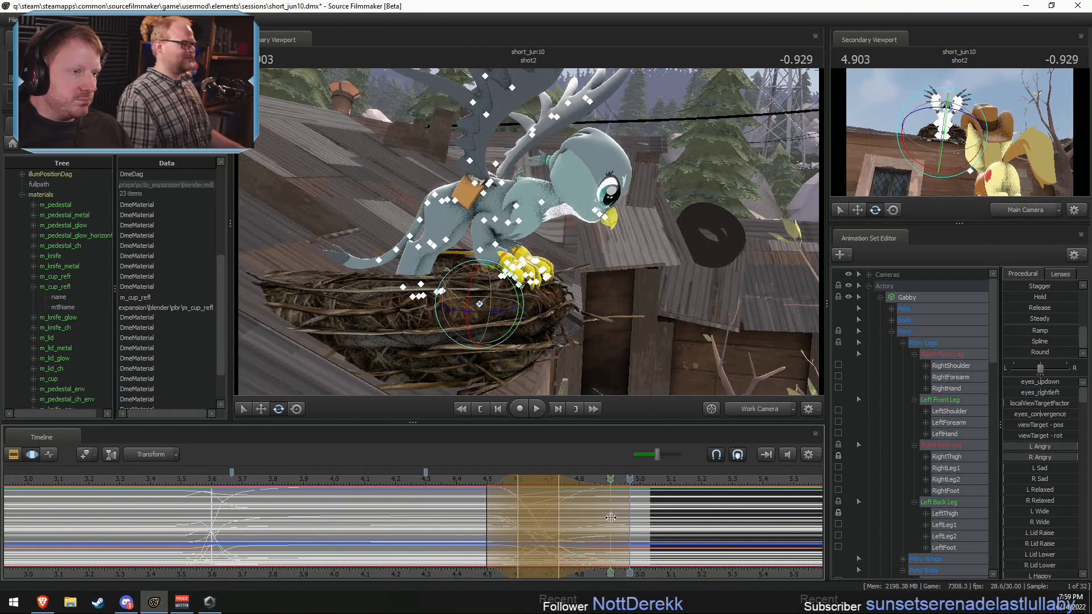
left_click(458, 479)
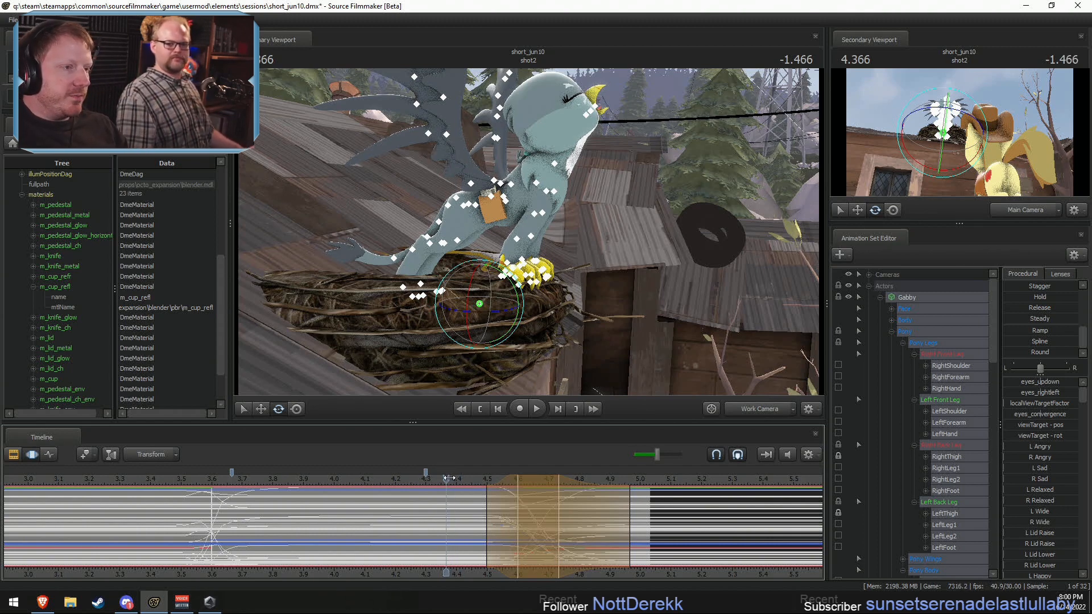
key("space")
key("space")
left_click(365, 479)
key("space")
key("space")
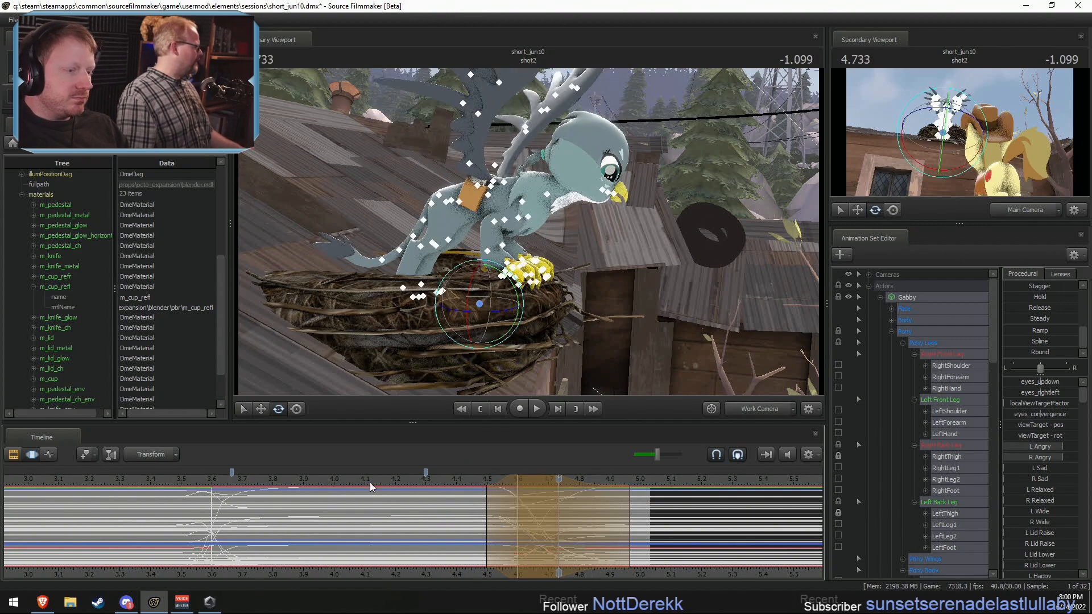
Step: Try moving Gabby's Pelvis at about 4.67 s within a 4.5–4.93 s time selection, undo it and replay the motion
left_click_drag(508, 503, 623, 528)
key("Escape")
scroll(550, 521, "up", 5, "shift")
left_click_drag(560, 307, 545, 273)
left_click(480, 206, "ctrl")
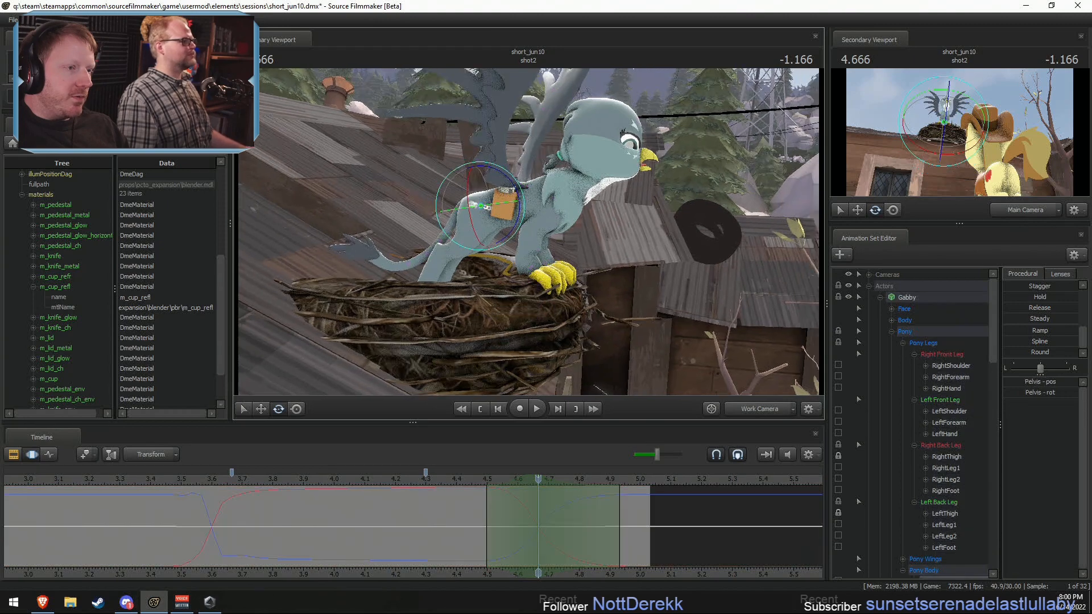
key("w")
left_click_drag(506, 196, 722, 137, "alt")
key("ctrl+z")
left_click(462, 477)
key("space")
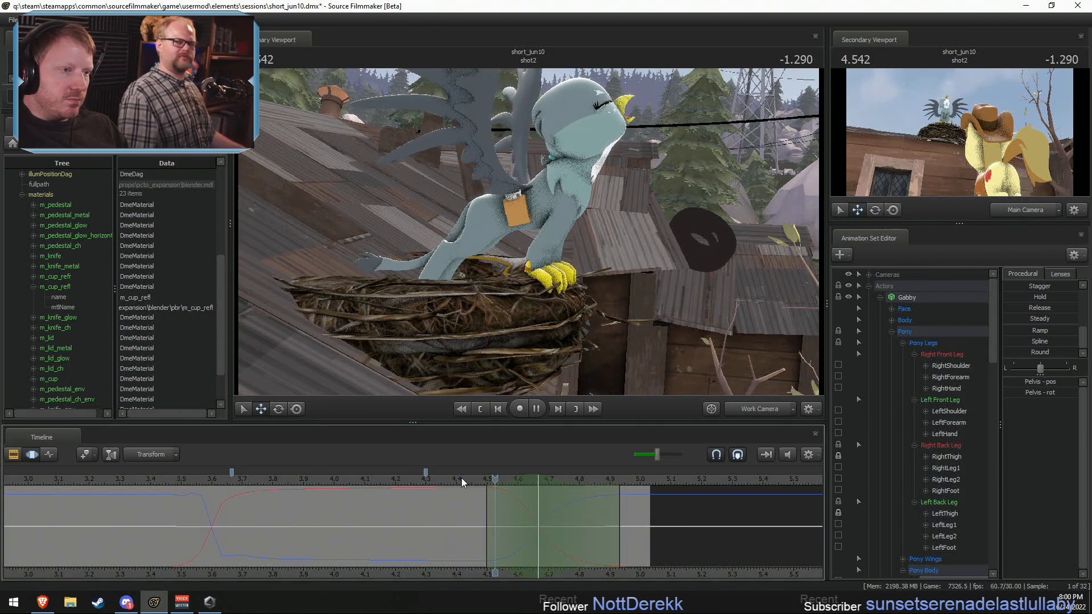
key("space")
Step: Try rotating Gabby's Head downward at about 3.63 s within a time selection of about 3.57–3.7 s
key("shift")
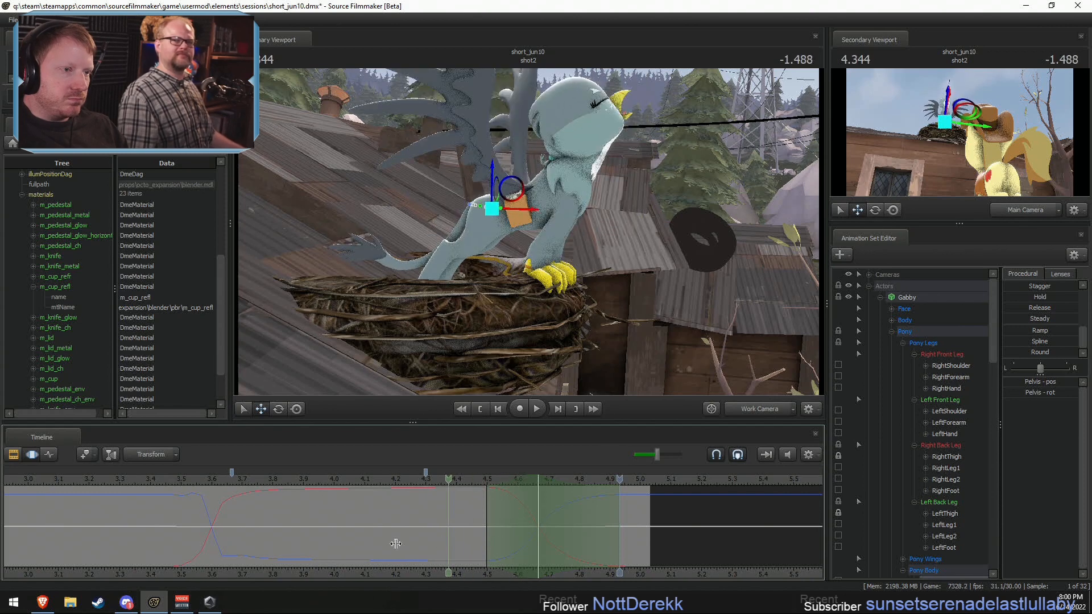
left_click(221, 528, "shift")
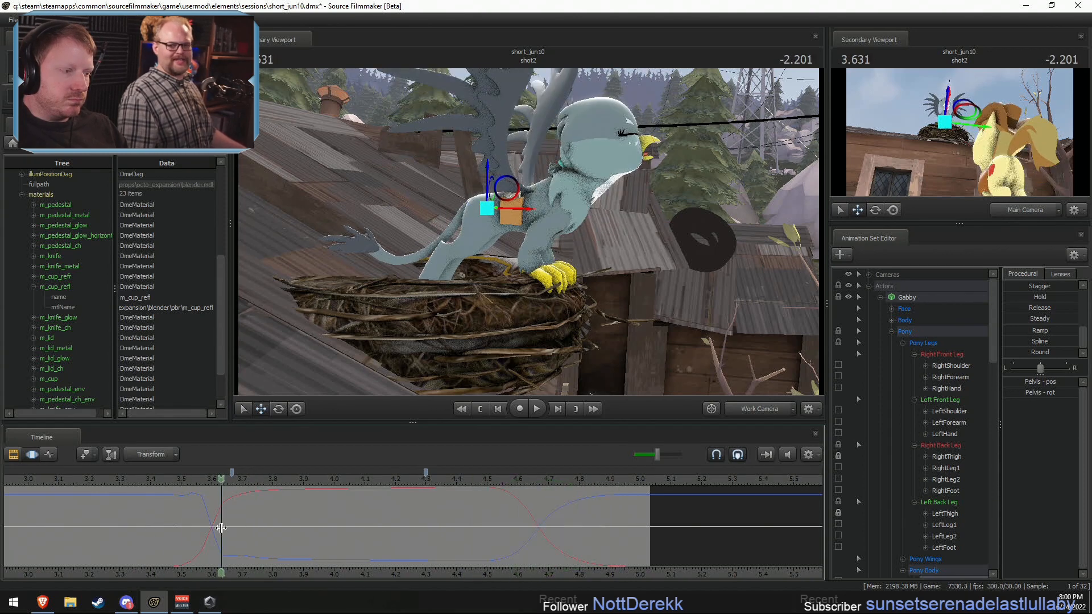
scroll(221, 527, "up", 2, "shift")
left_click(573, 178)
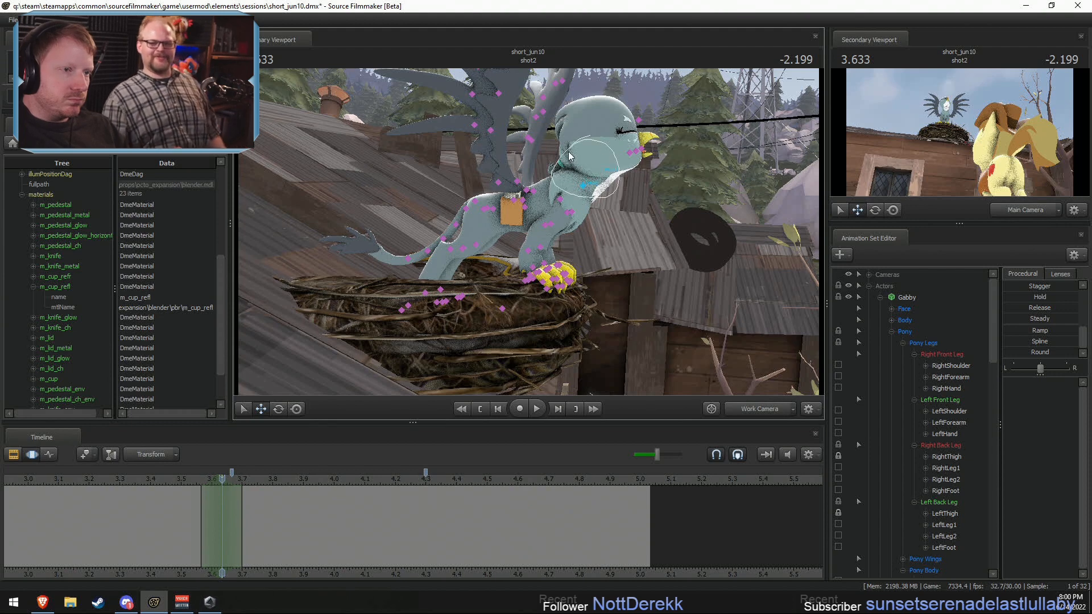
left_click(570, 156)
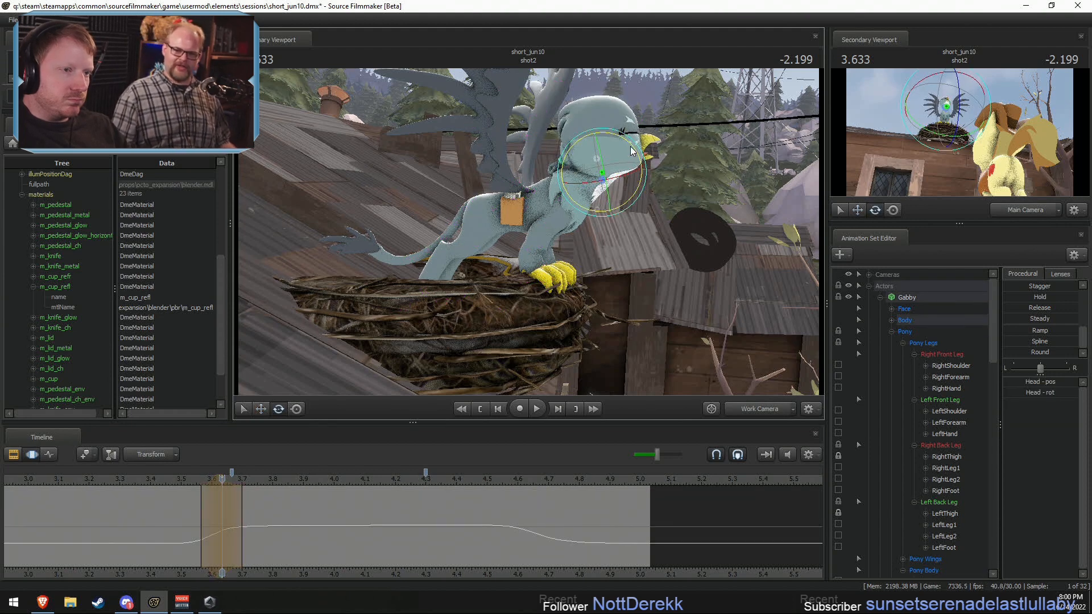
left_click_drag(630, 145, 619, 190)
mouse_move(225, 516)
left_mouse_down()
mouse_move(298, 524)
mouse_move(226, 521)
left_mouse_up()
Step: Replay the head dip through the Main Camera and undo the rotation
left_click(756, 409)
left_click(177, 480)
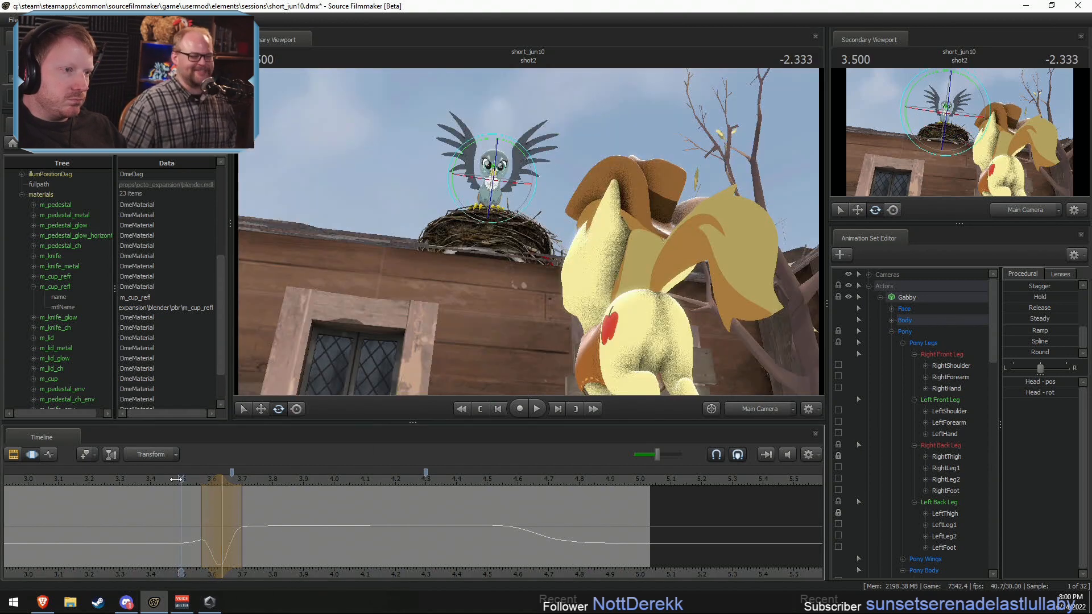
key("space")
key("space")
left_click(161, 482)
key("ctrl+z")
Step: Try another Head rotation at 3.63 s over a widened 3.53–3.73 s time selection, undo it and replay the motion
left_click_drag(204, 491, 193, 490)
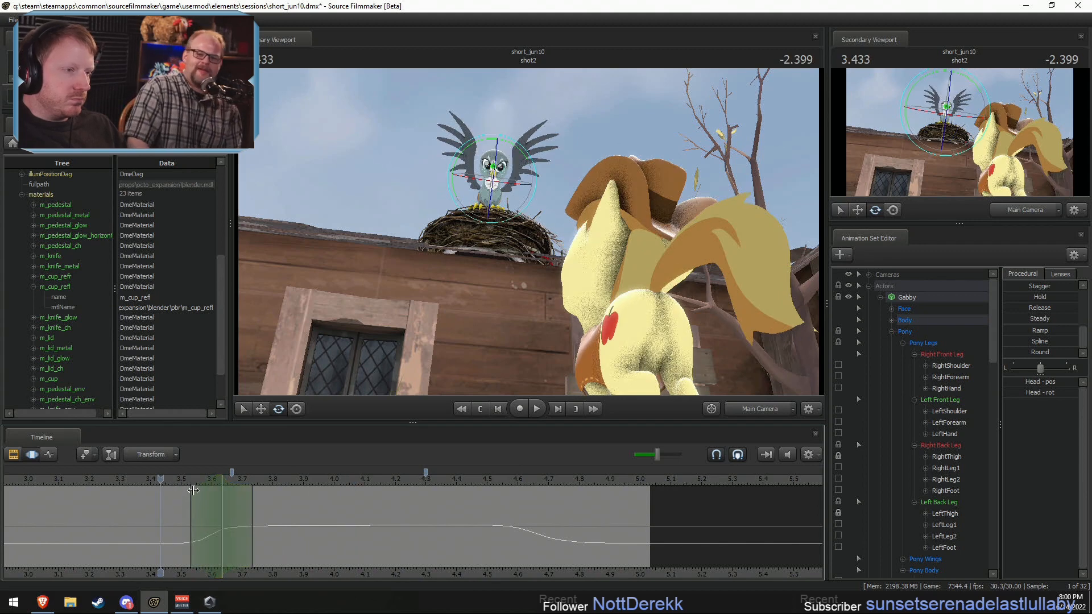
left_click_drag(494, 180, 489, 147)
key("ctrl+z")
left_click(227, 499)
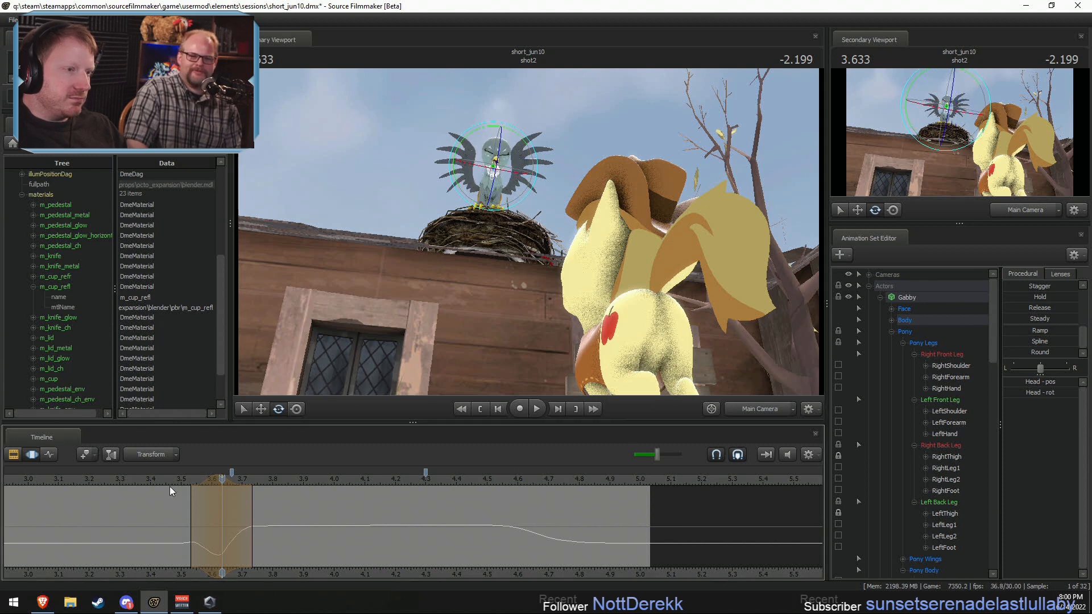
key("space")
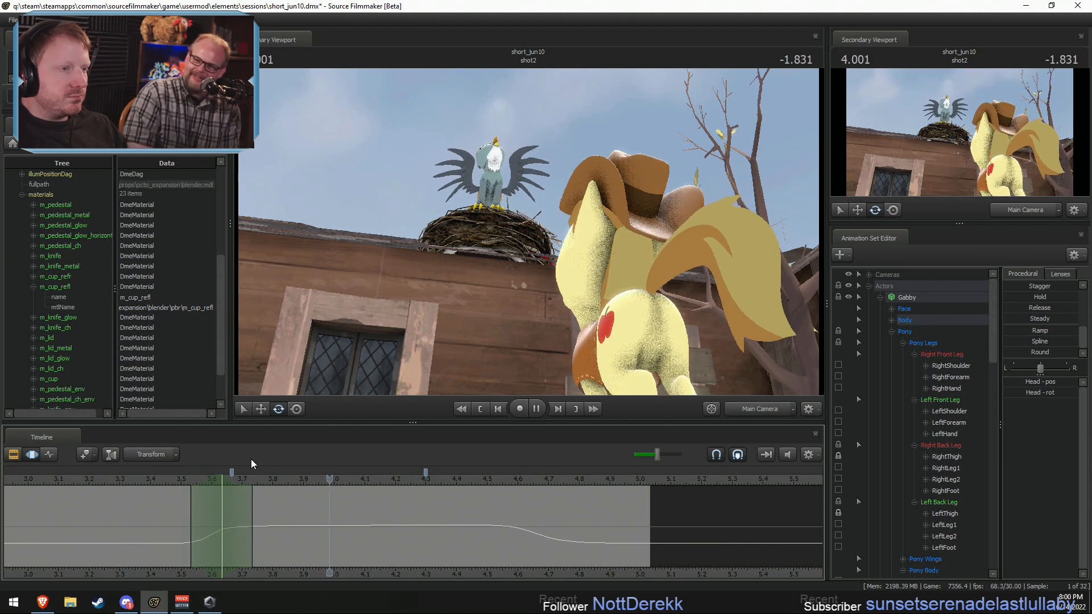
key("space")
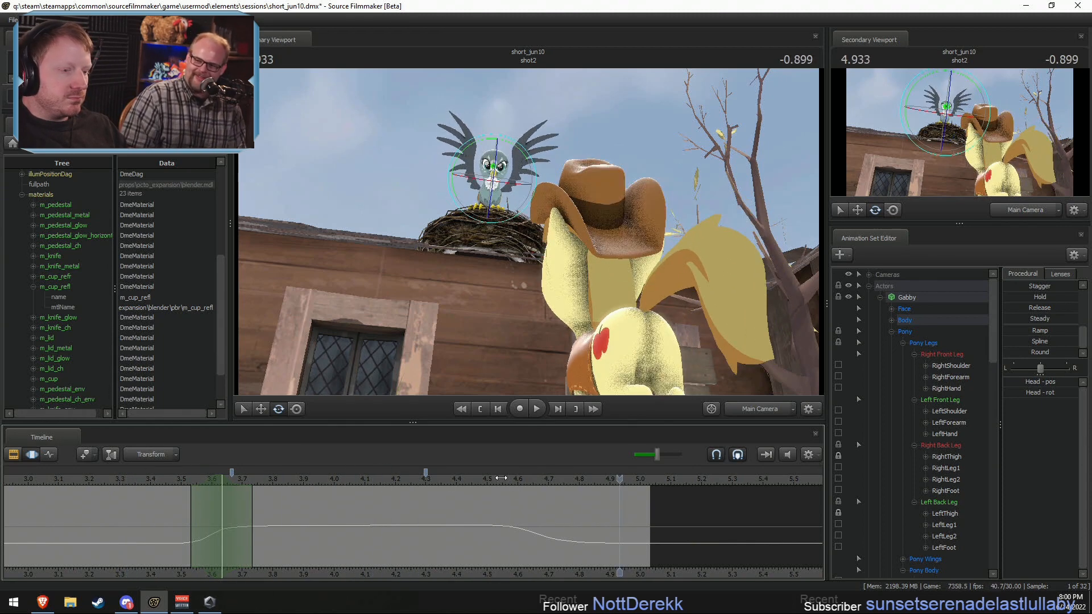
Step: Rotate Gabby's Head slightly downward at 4.8 s within a time selection of about 4.6–5.03 s, and replay it
left_click_drag(501, 478, 548, 545)
left_click_drag(498, 179, 500, 172)
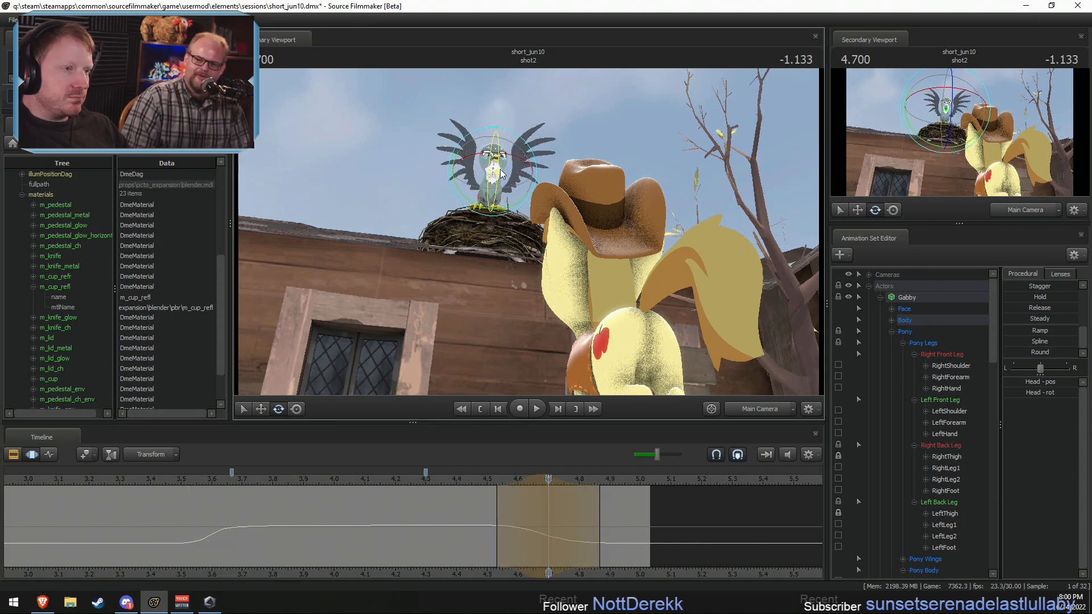
left_click_drag(475, 479, 579, 540)
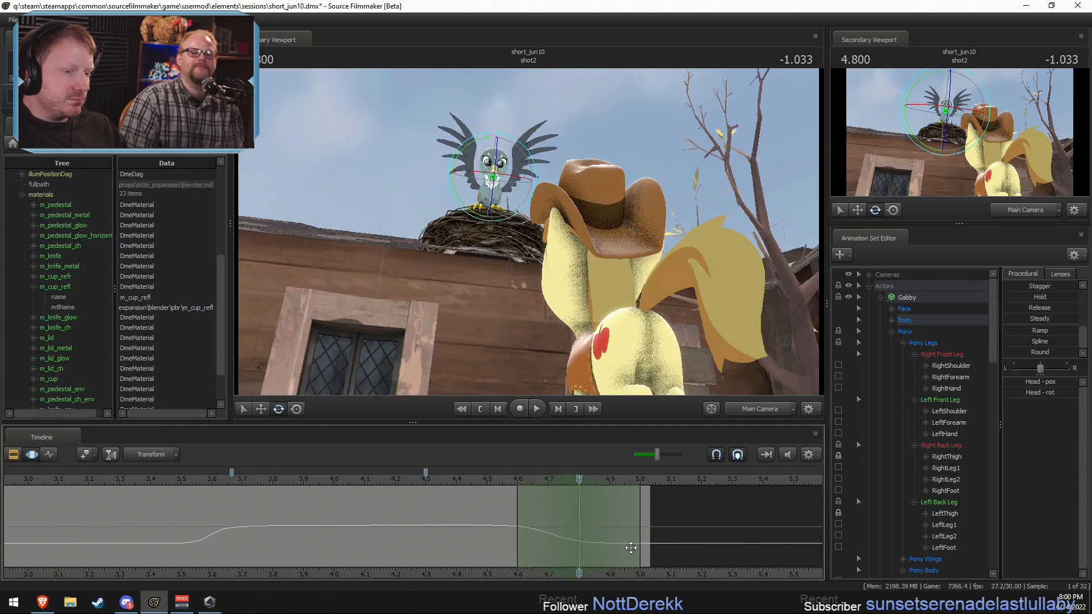
left_click(499, 196)
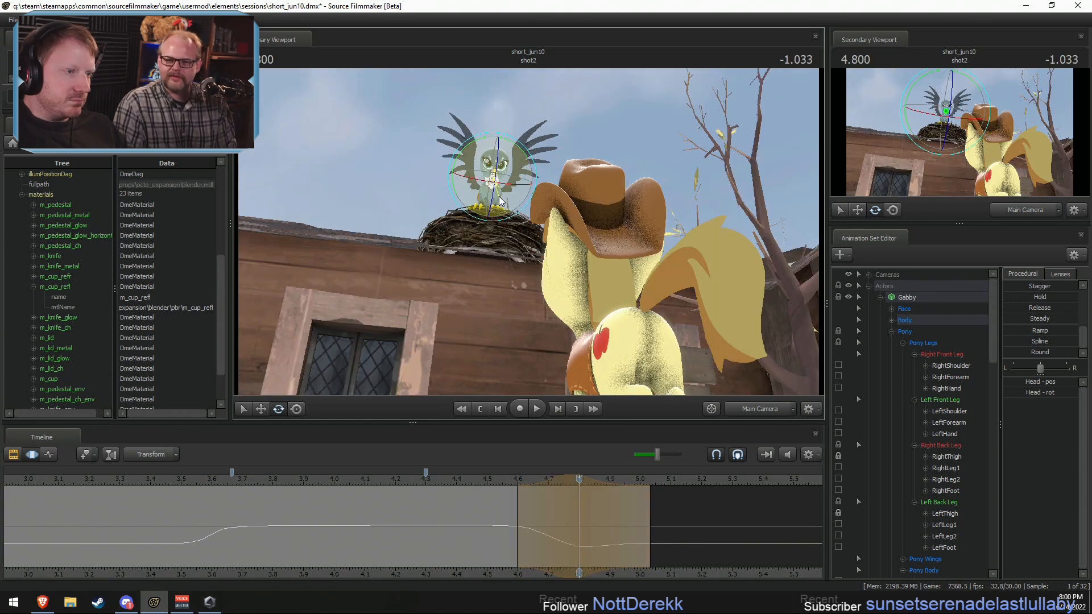
left_click_drag(499, 196, 498, 194)
left_click(497, 481)
key("space")
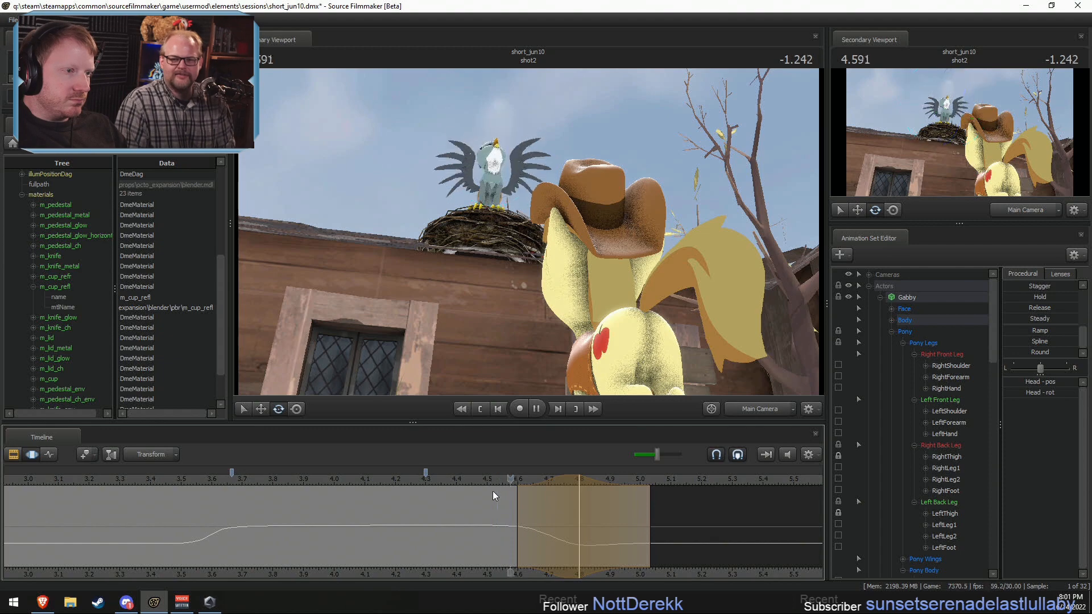
key("space")
Step: Replay the head motion through the Work Camera and widen the selection's falloffs to about 4.5 s and 5.1 s
left_click(760, 411)
left_click(469, 476)
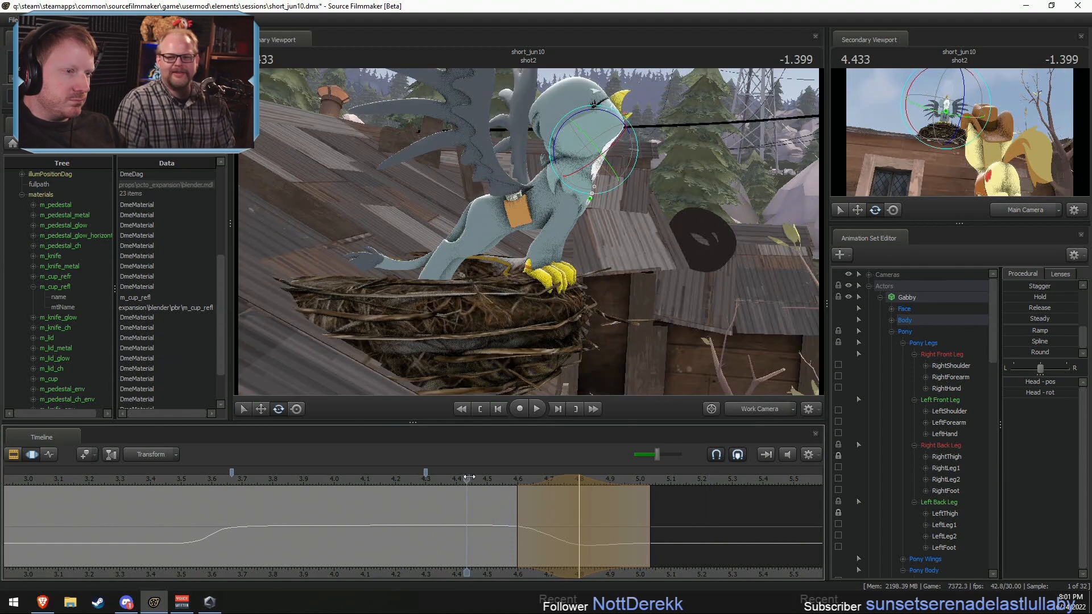
key("space")
left_click(469, 477)
key("space")
left_click(476, 481)
scroll(475, 482, "up", 2)
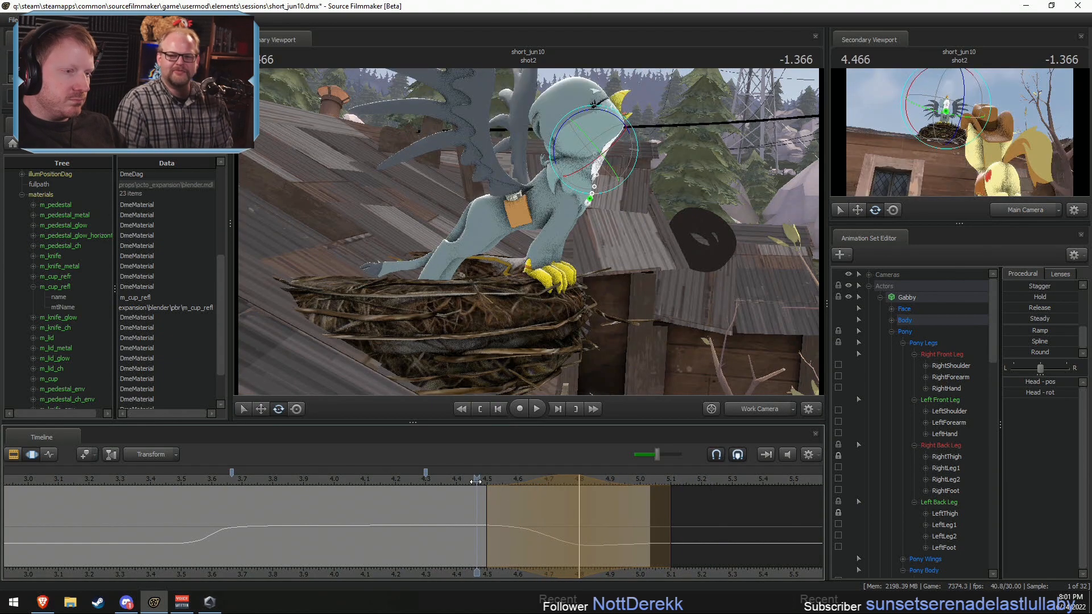
Step: Replay Gabby's head motion and set a time selection ramping in from about 4.63 s to 5.03 s and holding onward indefinitely
key("space")
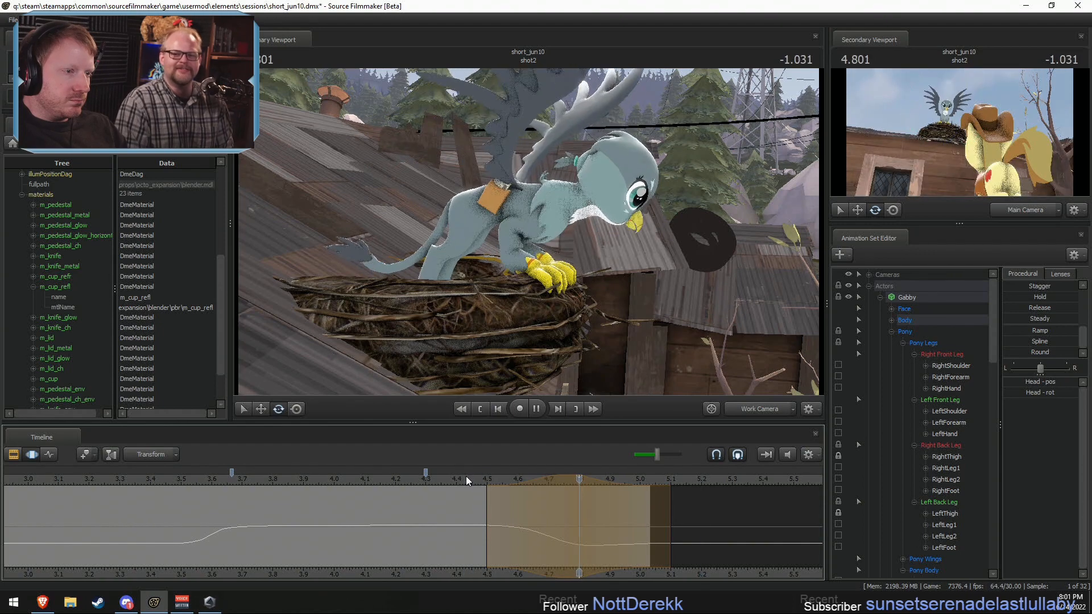
key("space")
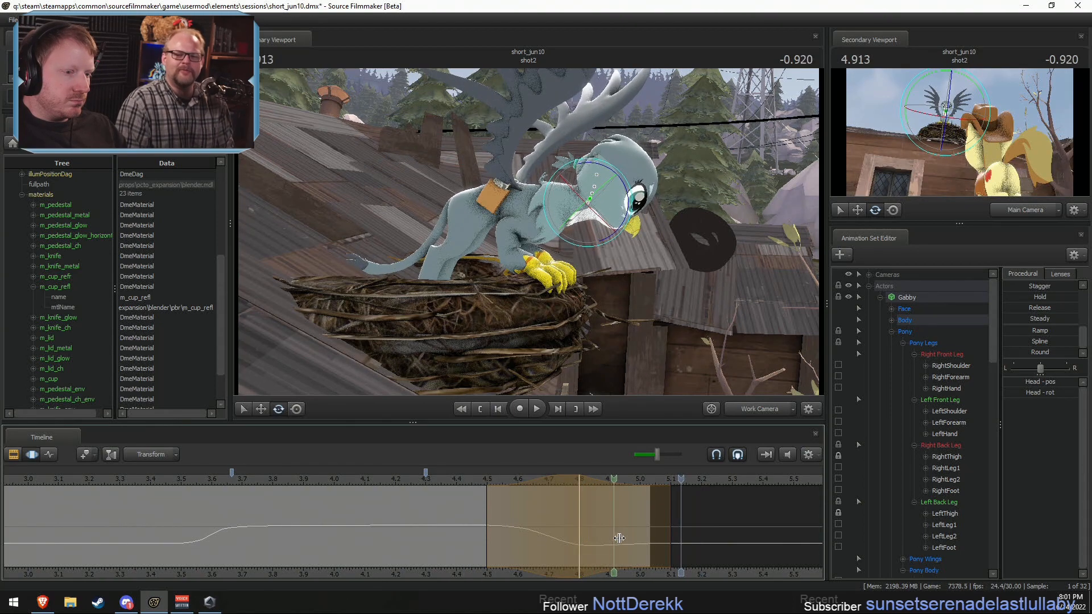
left_click_drag(619, 538, 669, 537)
scroll(567, 558, "up", 4)
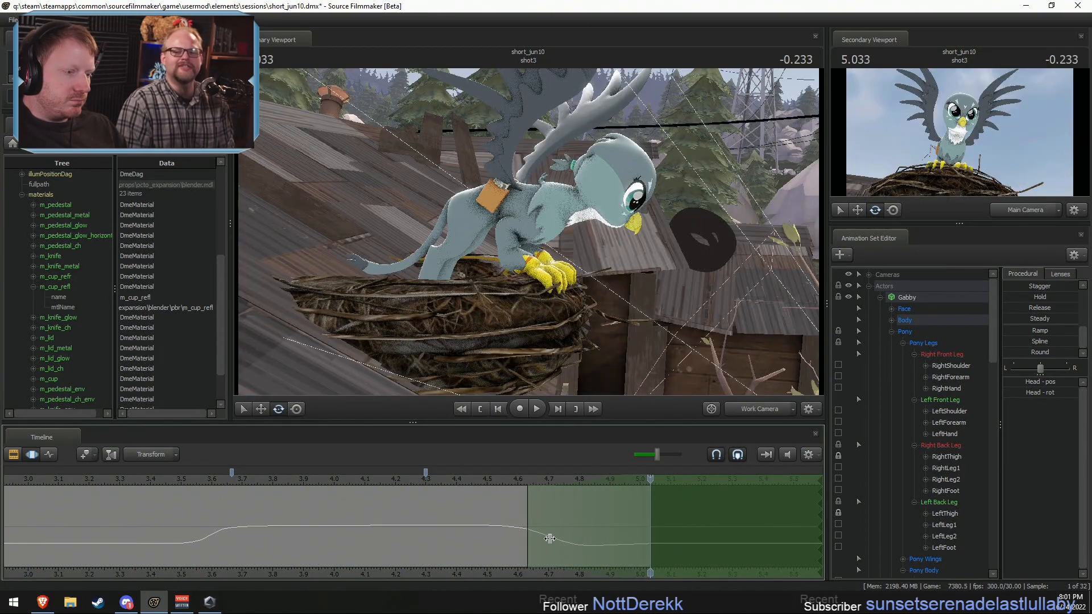
Step: Try blending all of Gabby's controls slightly toward the playhead pose at 4.333 s over the selected time, and replay the motion
left_click_drag(449, 484, 429, 483)
left_click(910, 298)
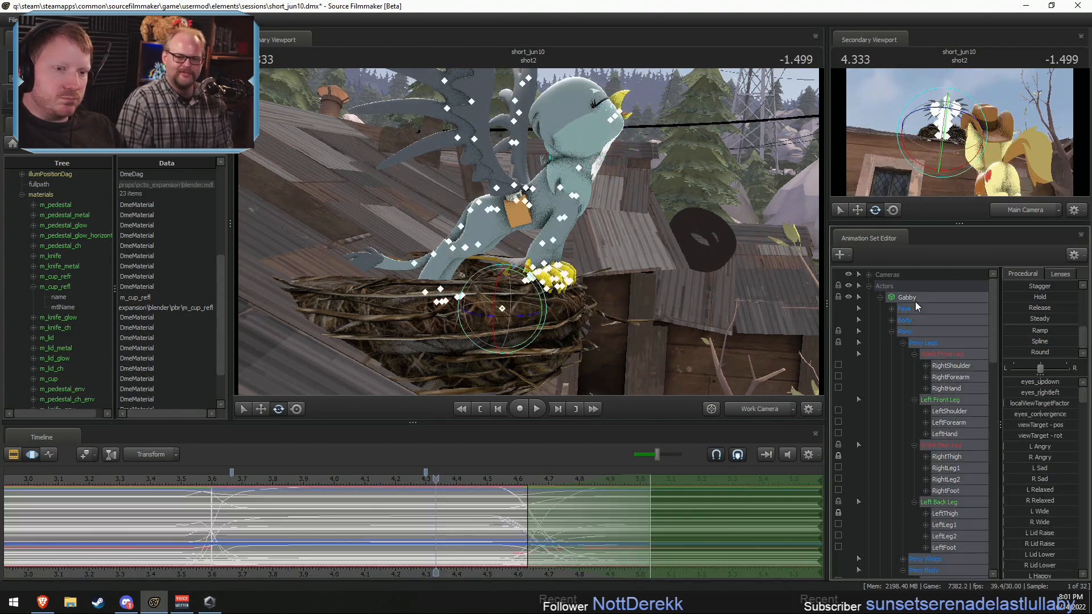
scroll(1039, 319, "up", 3)
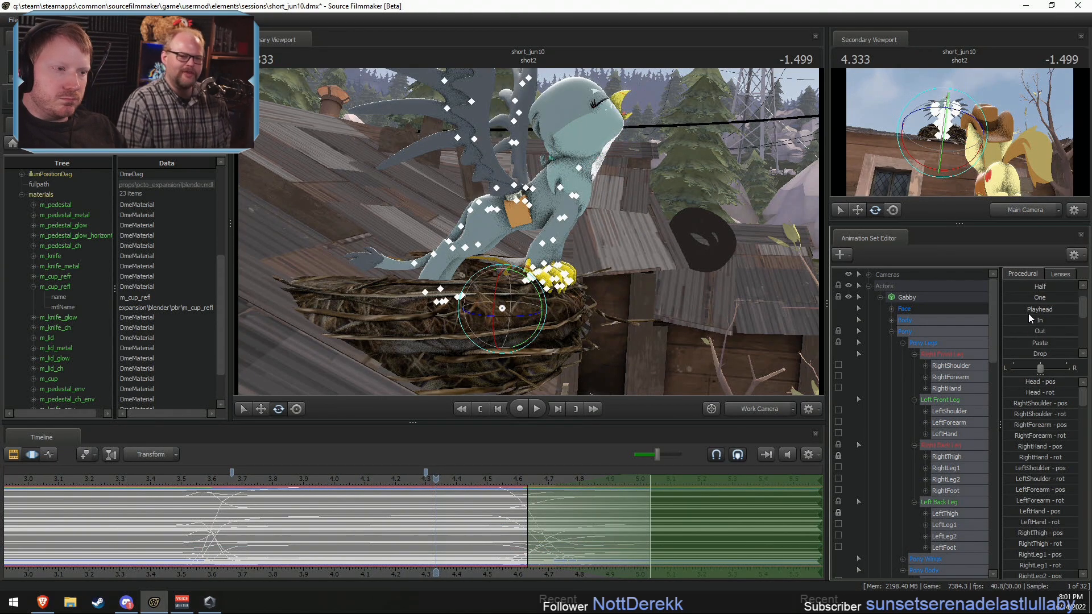
left_click_drag(1029, 313, 1041, 313)
key("shift")
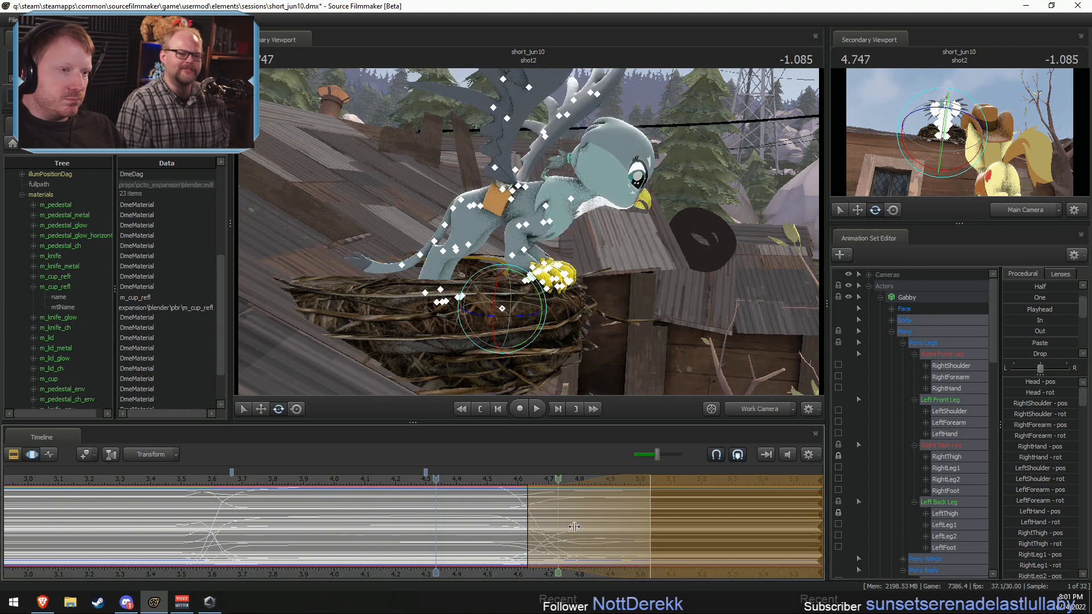
key("space")
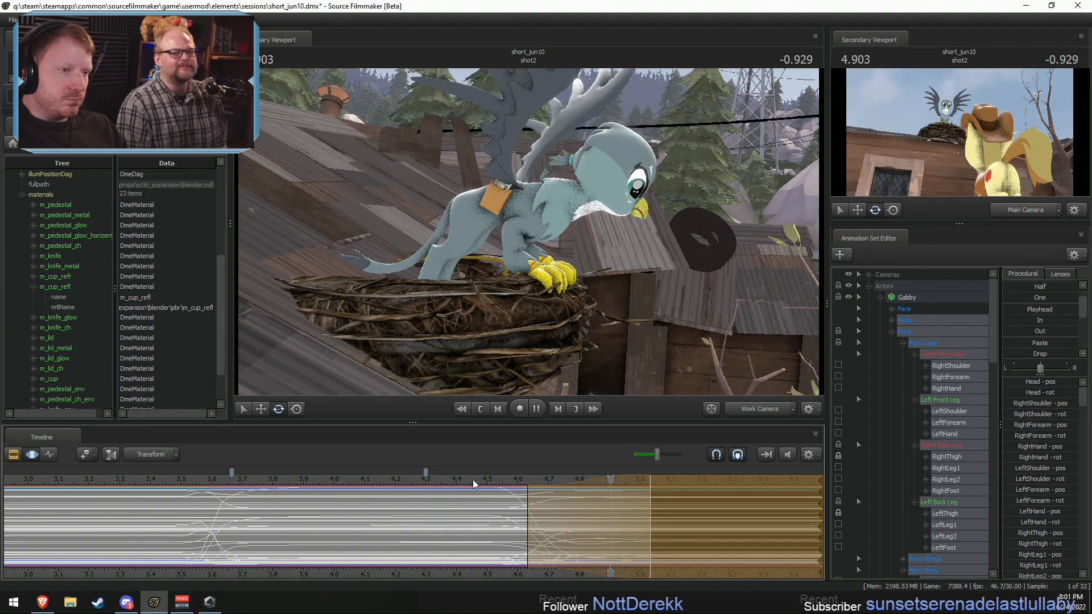
left_click(514, 481)
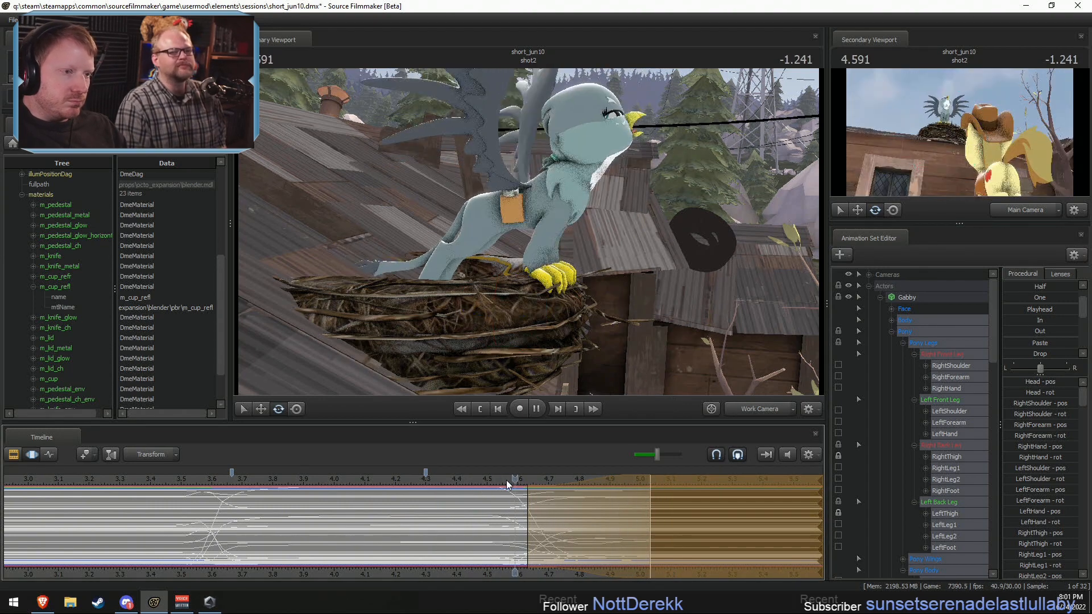
key("space")
Step: Roll the cut between shot2 and shot3 so that shot2 lasts 2.933 s and shot3 lasts 1.167 s
key("F2")
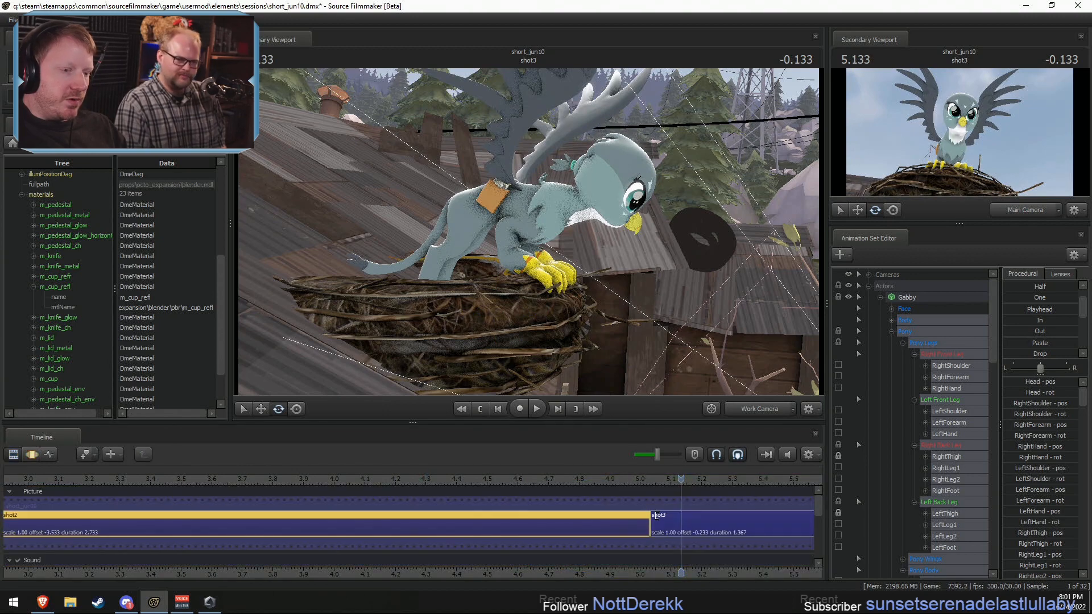
left_click_drag(647, 529, 710, 526)
Step: Blend Gabby's whole pose slightly toward the playhead pose at 4.233 s over the selected time, and replay the settling motion
key("F3")
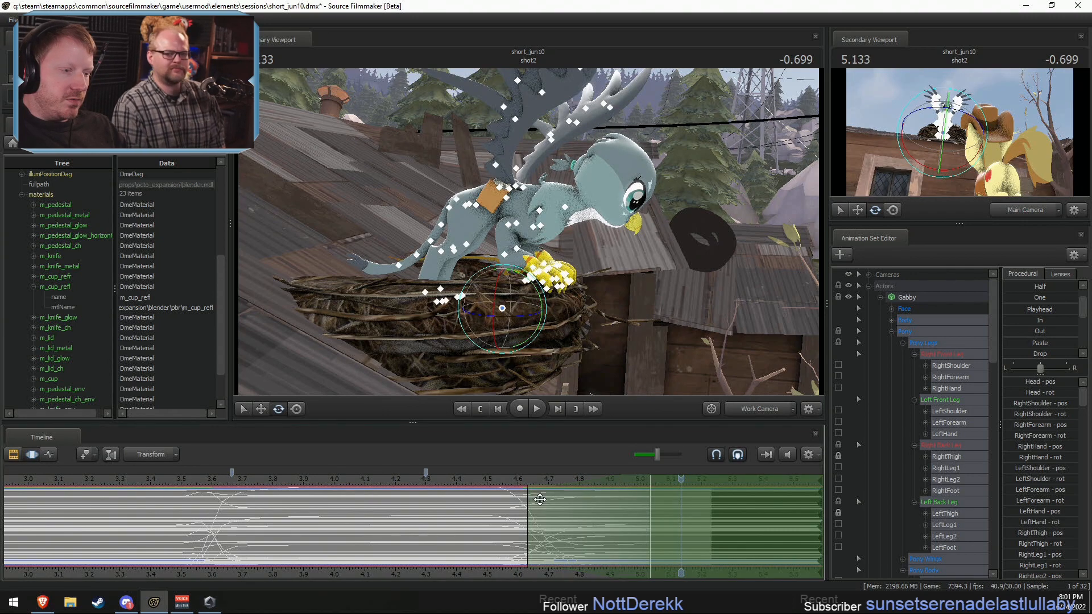
left_click(405, 480)
left_click_drag(1021, 310, 1076, 311)
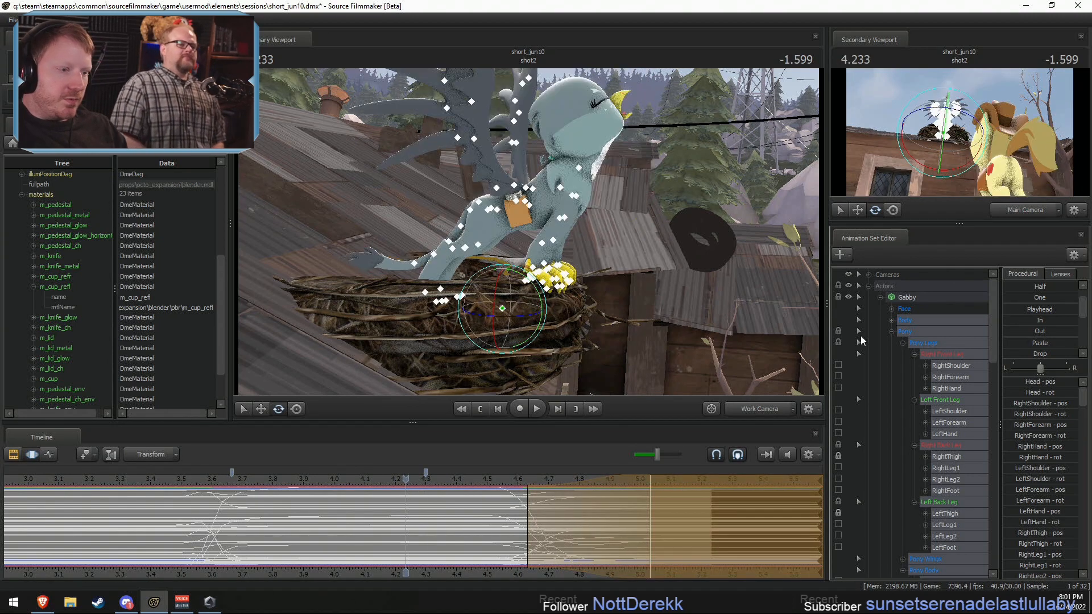
key("space")
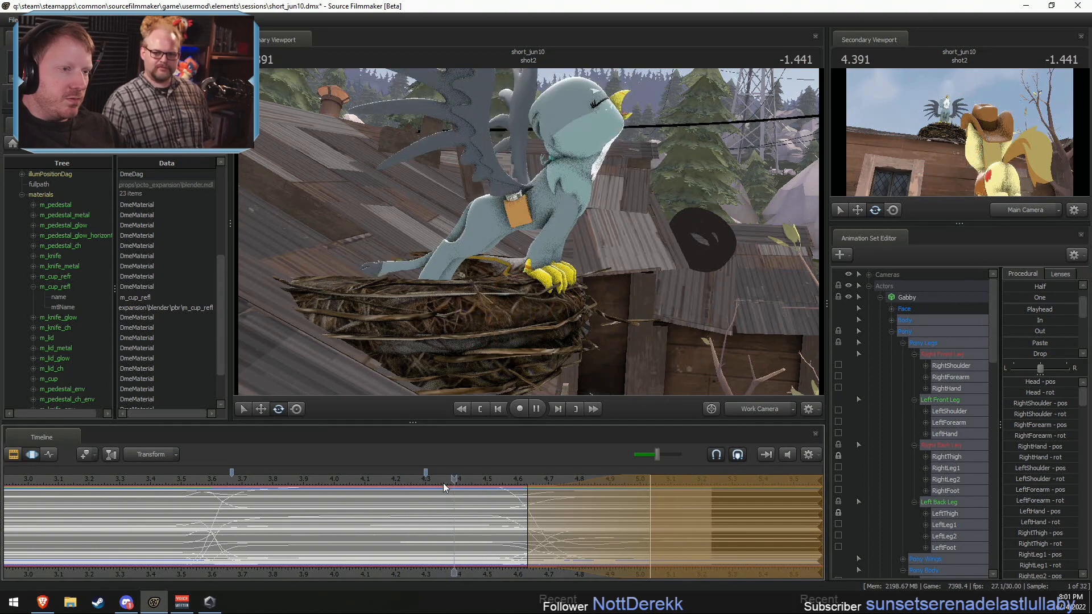
left_click(445, 482)
key("space")
key("space")
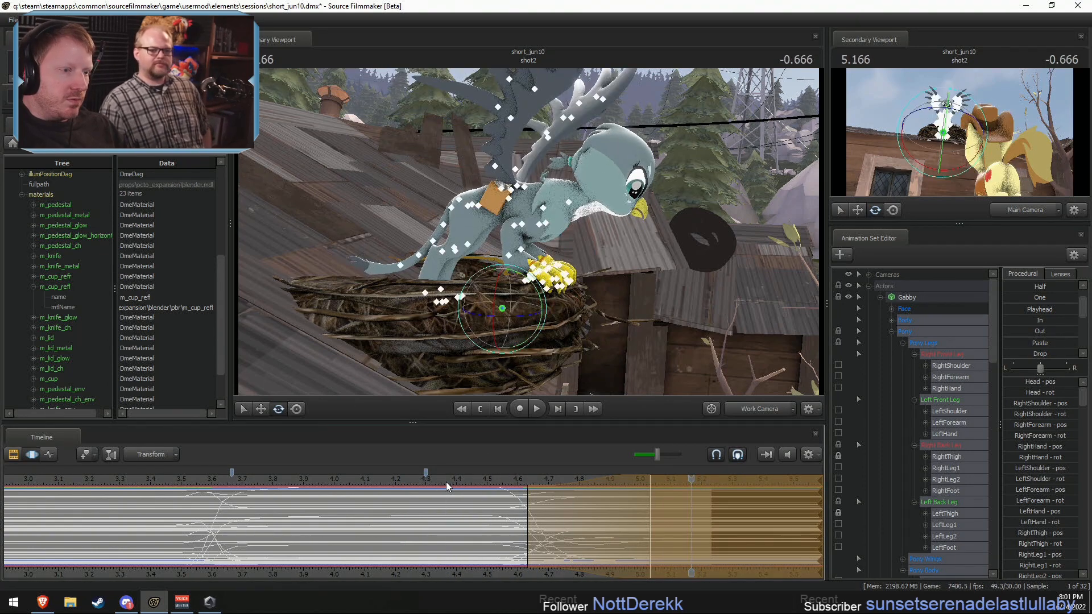
Step: Play the end of shot2 through the Main Camera and step frame by frame around 5 s to examine Gabby's pose
key("F2")
key("F3")
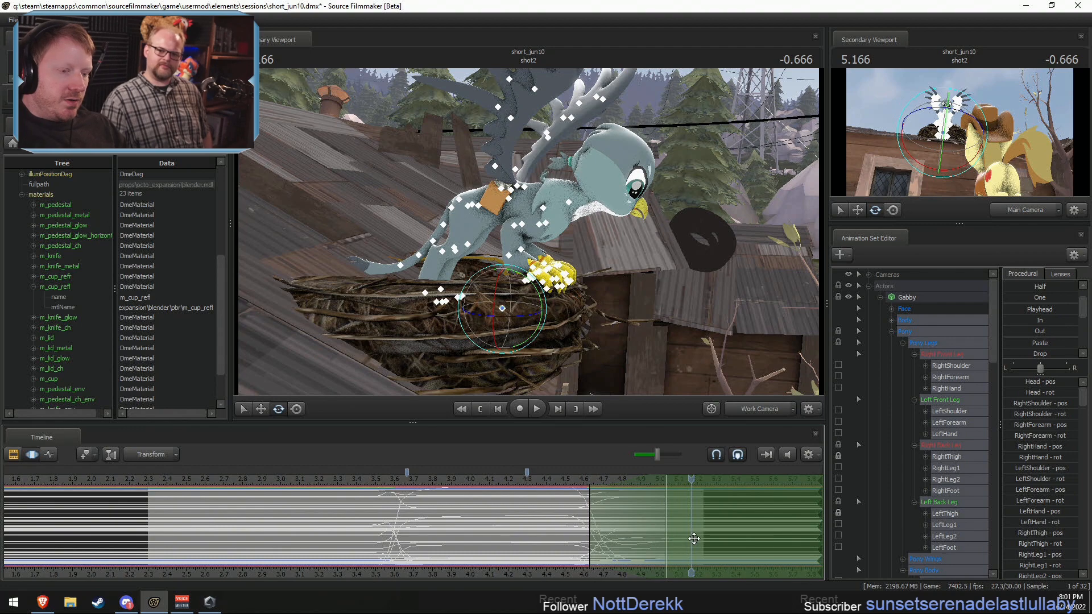
key("F2")
key("space")
left_click(768, 409)
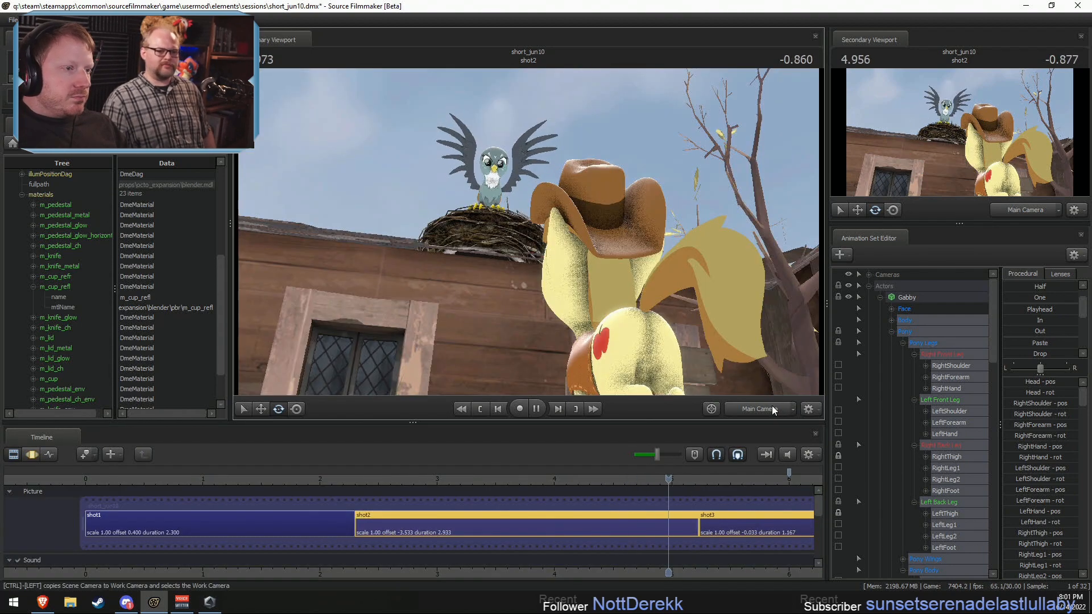
left_click_drag(728, 480, 641, 479)
key("Right")
key("Right")
key("Right")
key("Right")
key("Right")
key("Right")
key("Right")
key("Right")
key("Right")
key("Right")
key("Right")
key("Right")
key("Right")
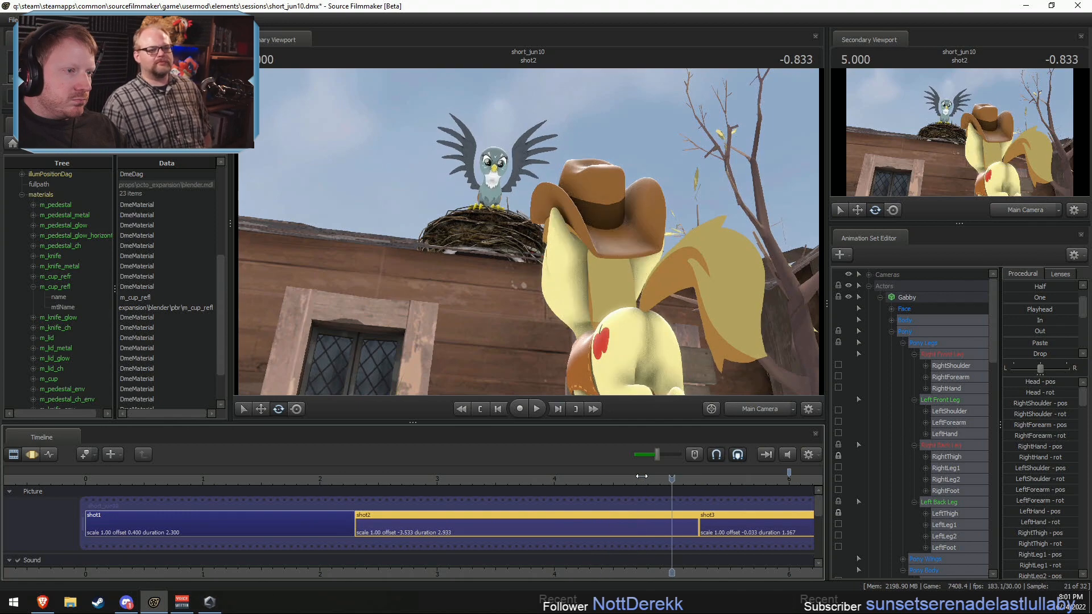
Step: Inspect Gabby's face up close through the Work Camera at the end of shot2, and return to the Main Camera
left_click(766, 409)
key("w")
left_click_drag(705, 325, 698, 296)
key("w")
key("s")
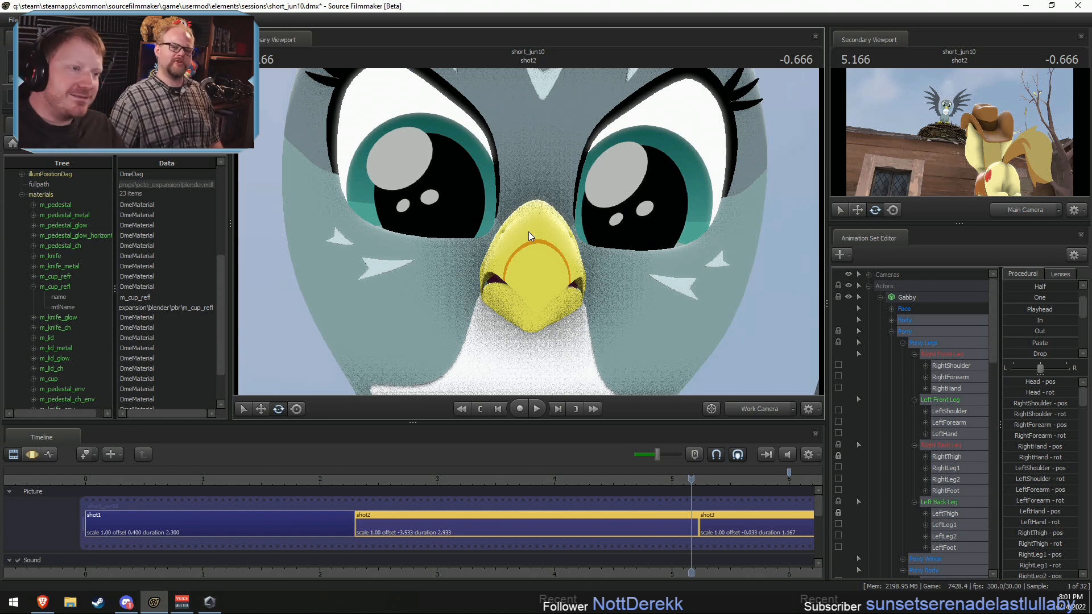
left_click_drag(528, 231, 528, 225)
key("w")
left_click(710, 409)
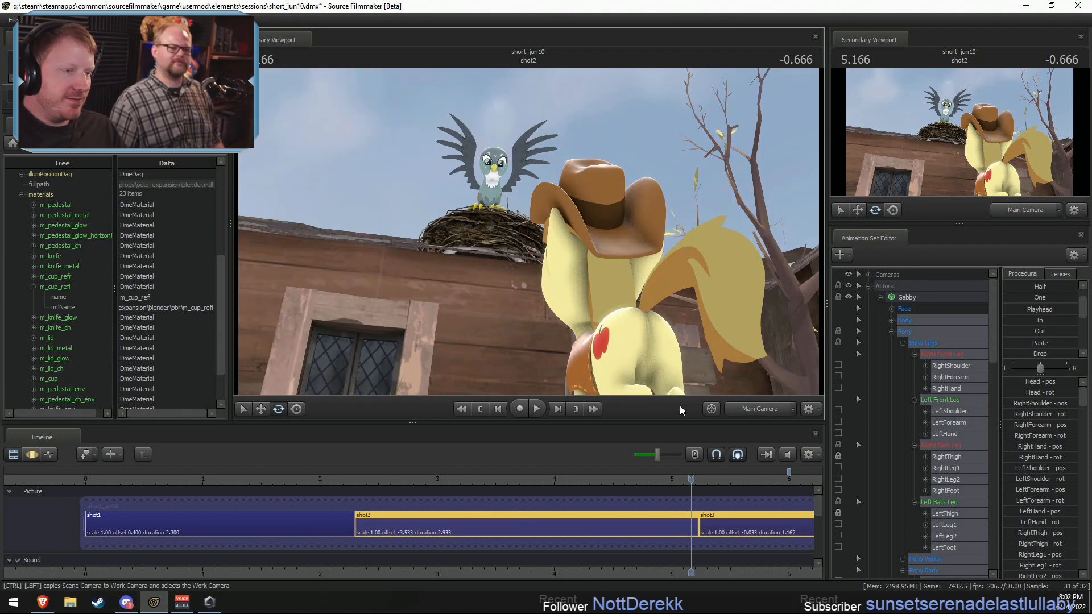
Step: Try a ripple trim on the end of shot2 to shorten it to 2.533 s
left_click_drag(593, 476, 668, 496)
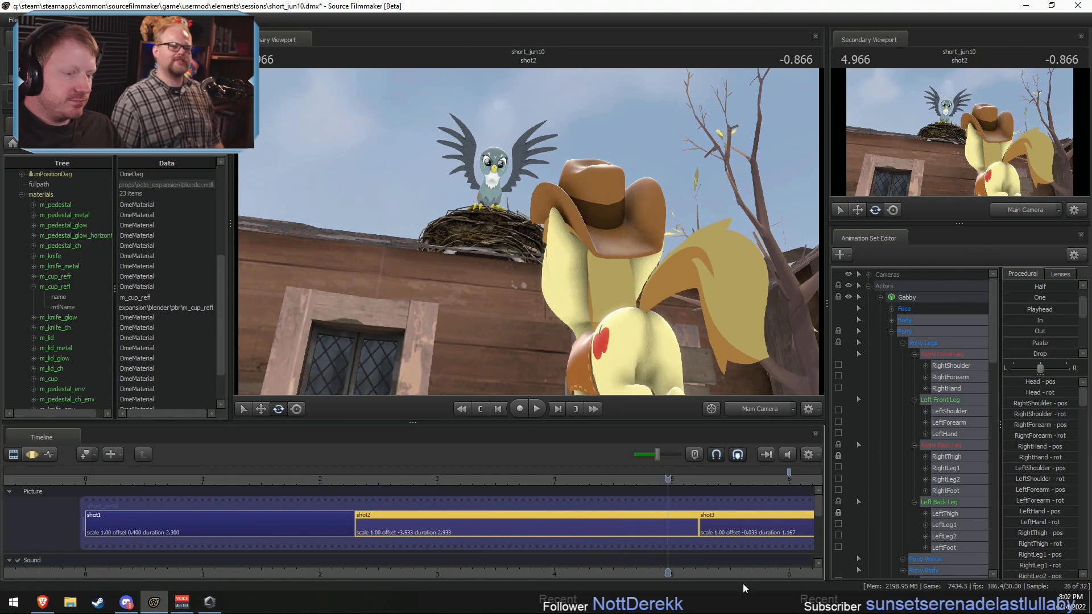
middle_click_drag(723, 576, 560, 524)
left_click(564, 520)
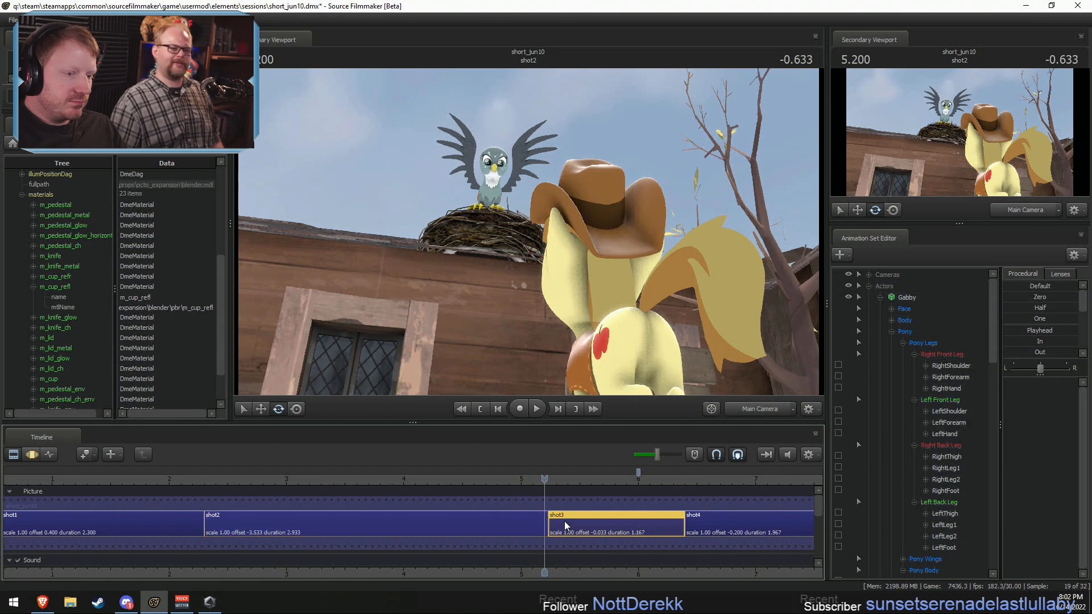
left_click(539, 505)
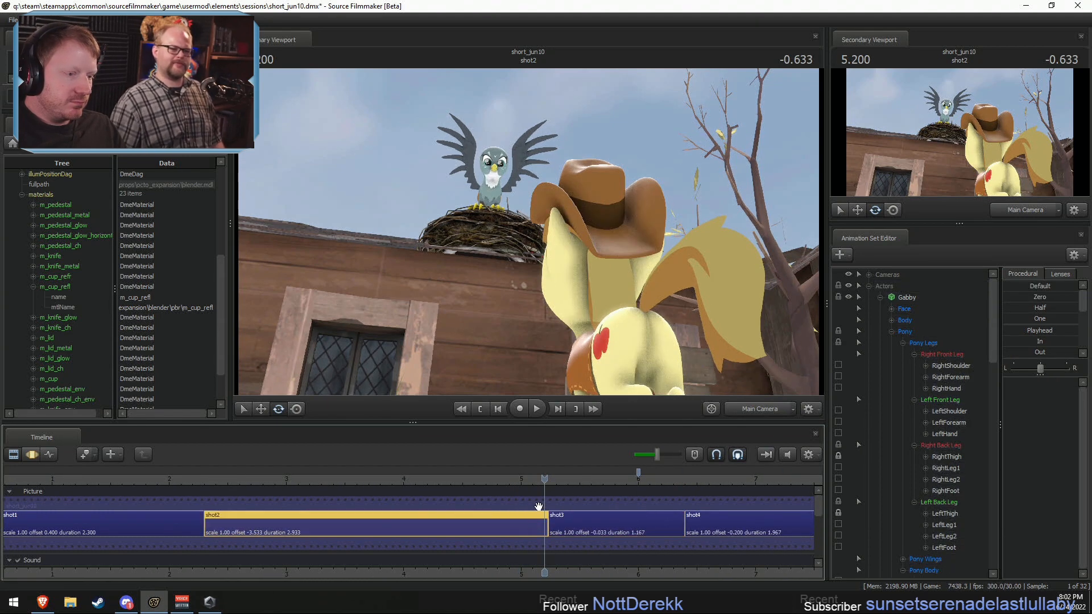
left_click_drag(514, 481, 520, 489)
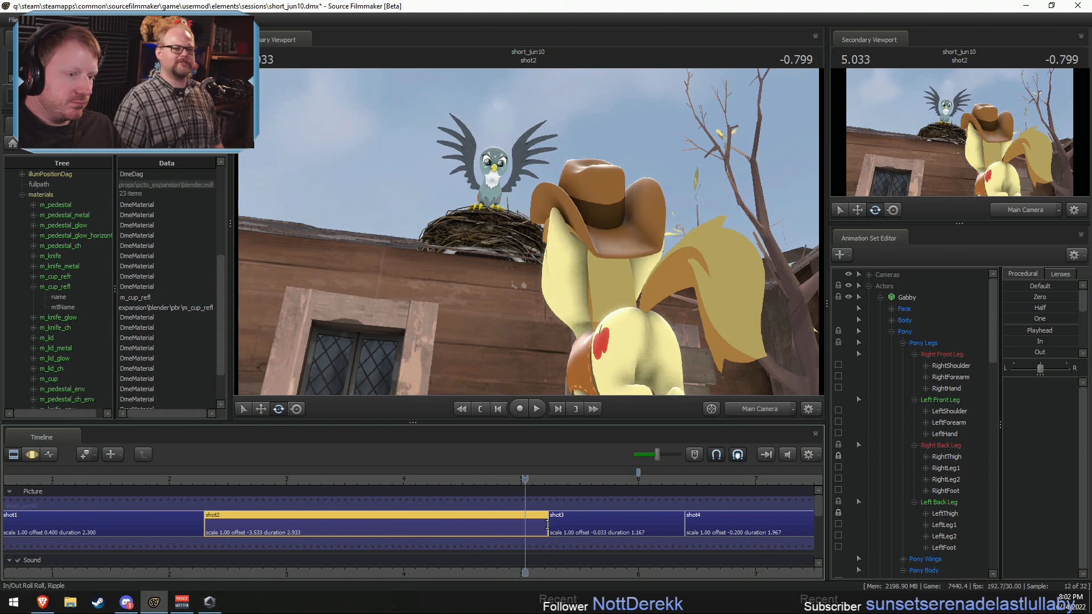
left_click_drag(547, 524, 501, 524)
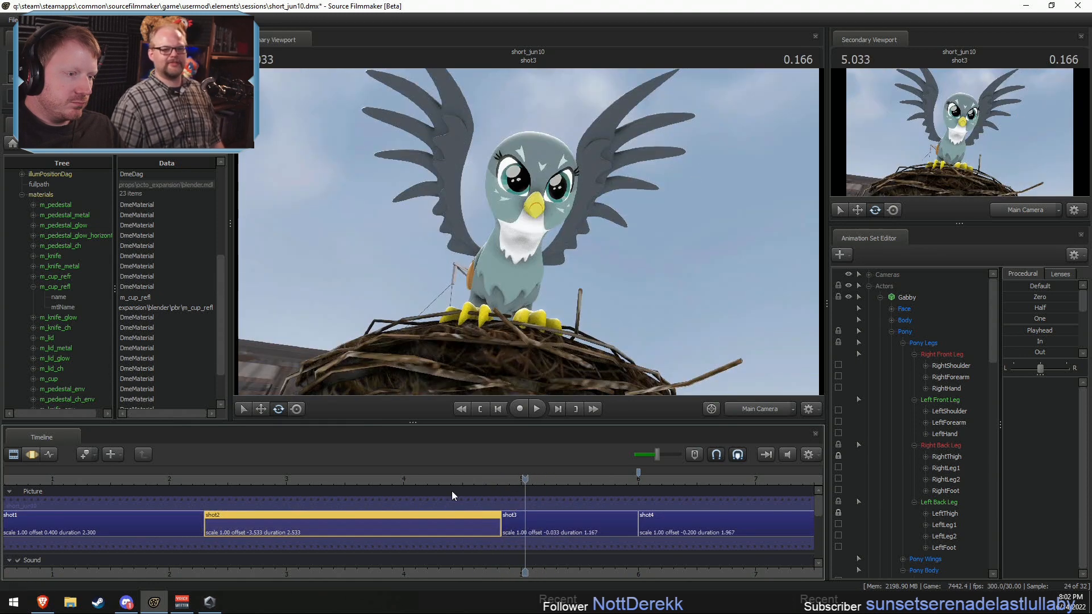
Step: Replay the shortened shot2 through shot3 into shot4, and undo the ripple trim
left_click(423, 479)
key("space")
key("space")
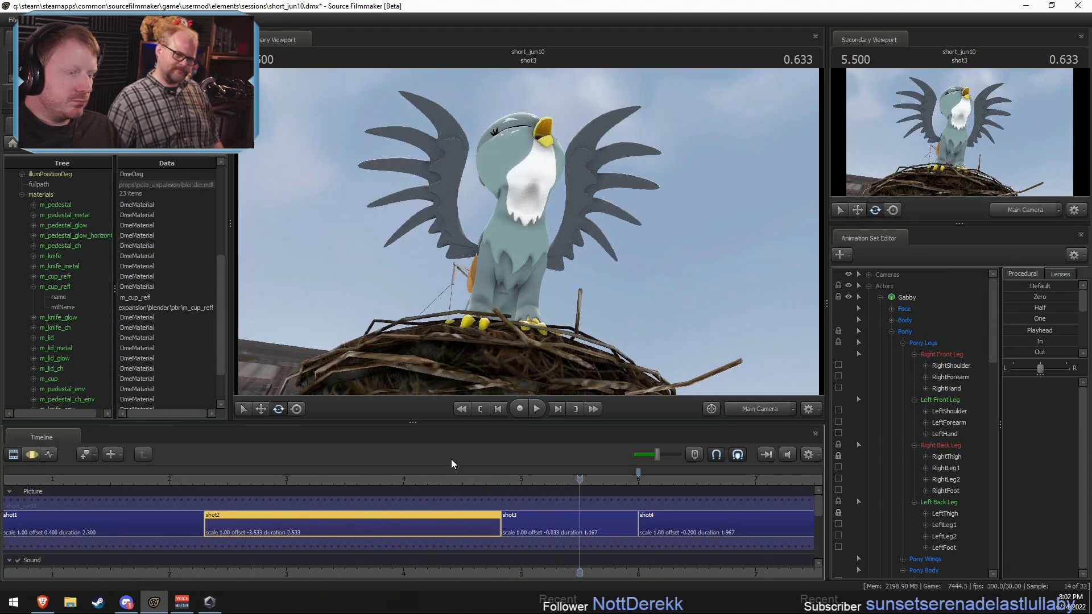
left_click_drag(483, 479, 341, 480)
key("space")
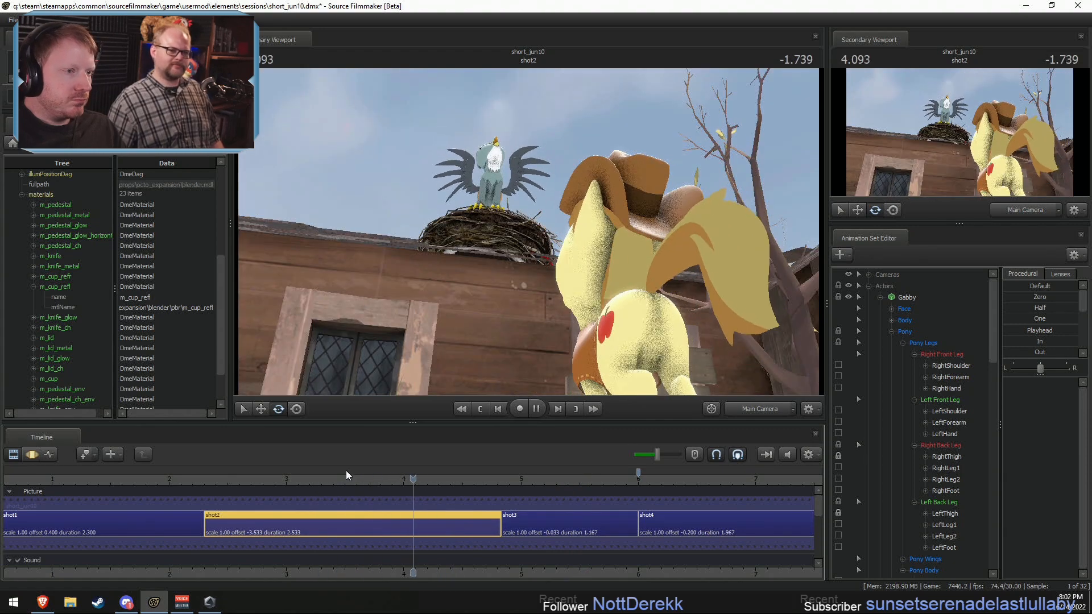
Step: Replay the cut from shot2 through shot3 into shot4 to judge how long Gabby holds her pose
key("space")
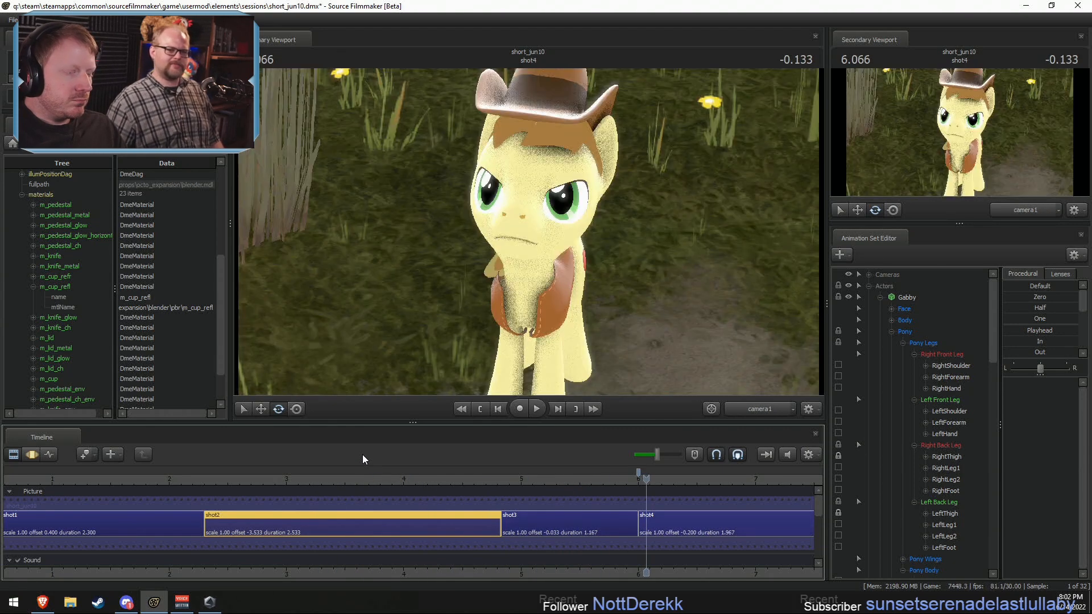
key("ctrl+z")
left_click(460, 482)
key("space")
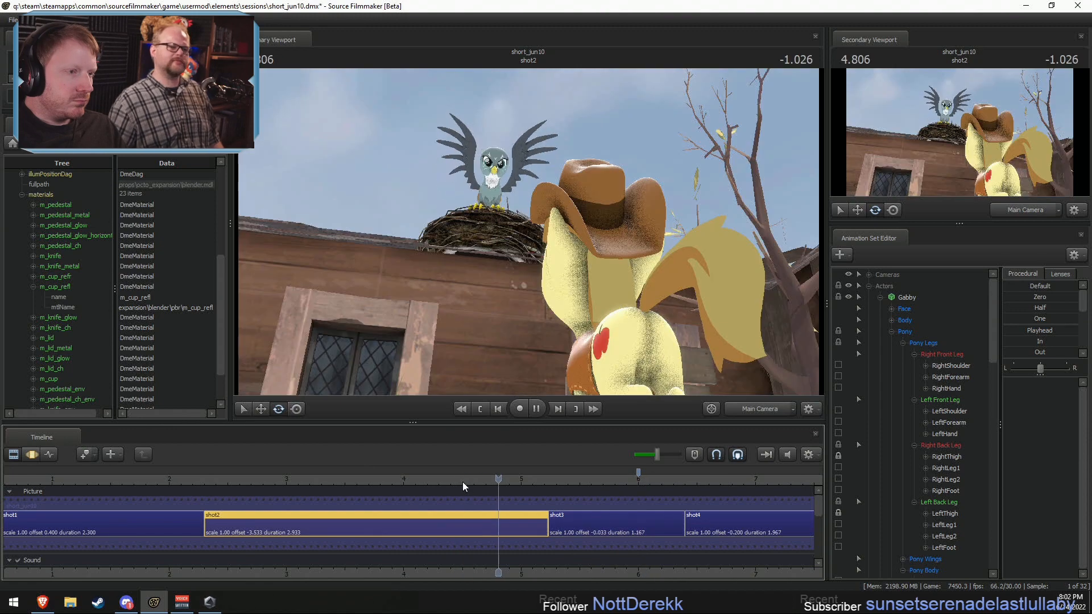
left_click(498, 473)
key("space")
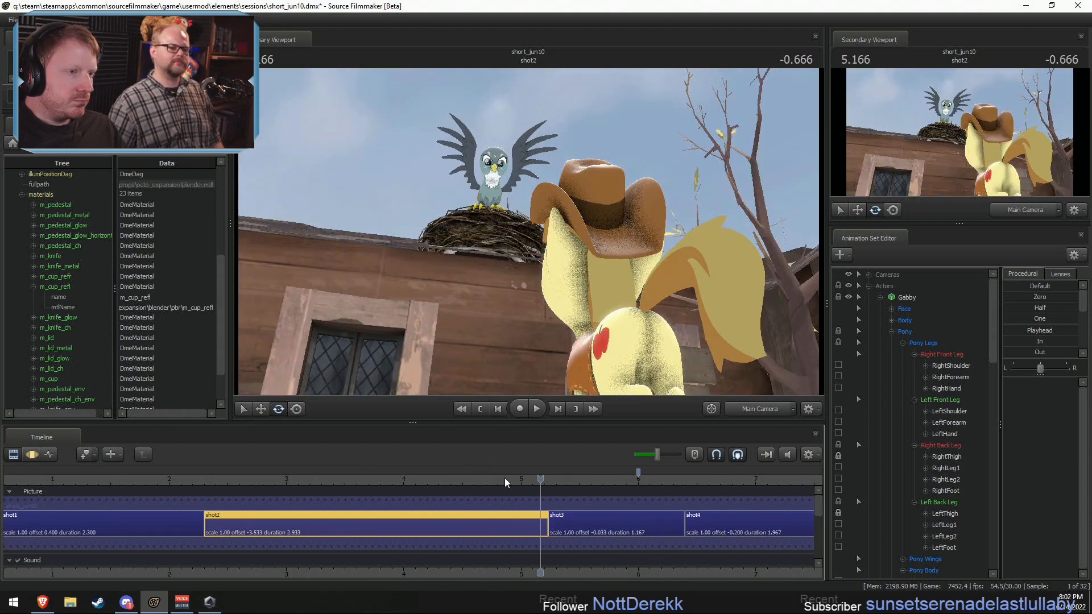
key("space")
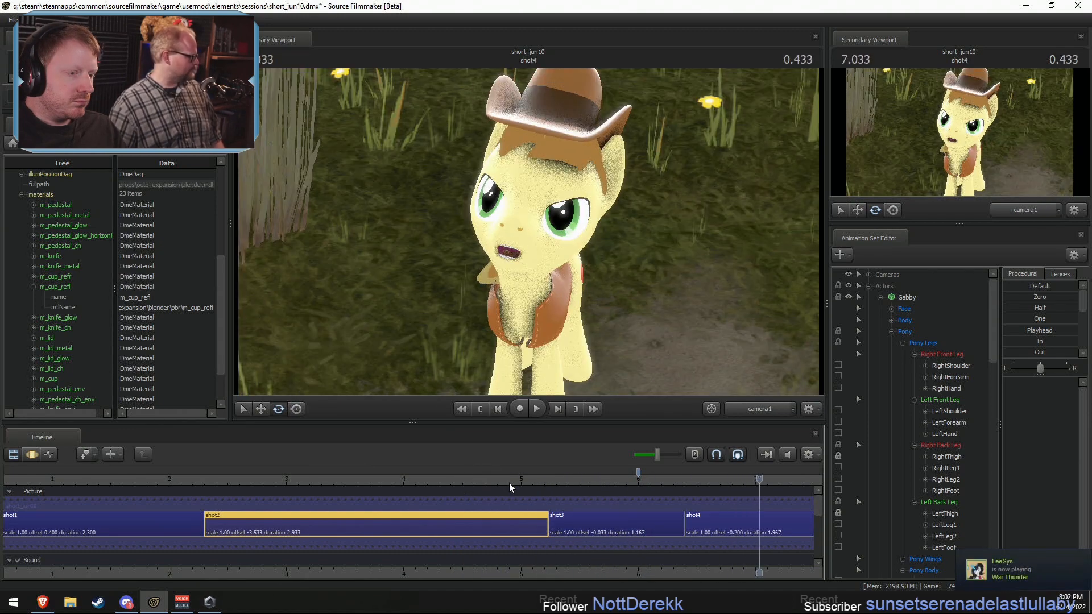
Step: Roll the cut between shot2 and shot3 earlier so that shot2 lasts 2.8 s and shot3 lasts 1.3 s
left_click(543, 521)
left_click(555, 525, "ctrl")
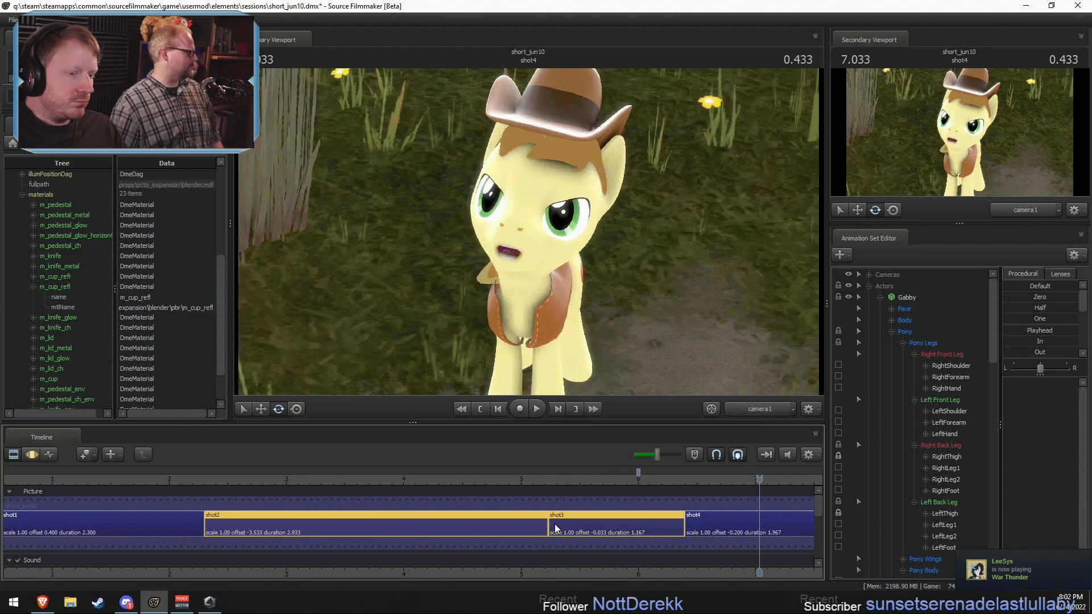
left_click_drag(546, 523, 531, 523)
Step: Replay the new cut timing from shot2 through shot3 and into shot4 several times
left_click(471, 477)
key("space")
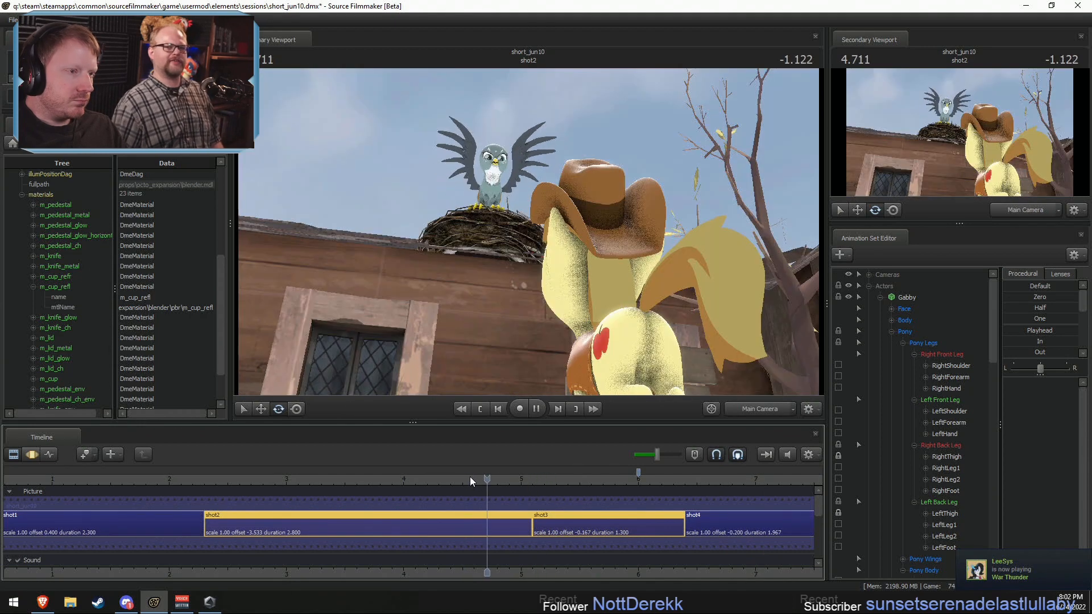
left_click(376, 476)
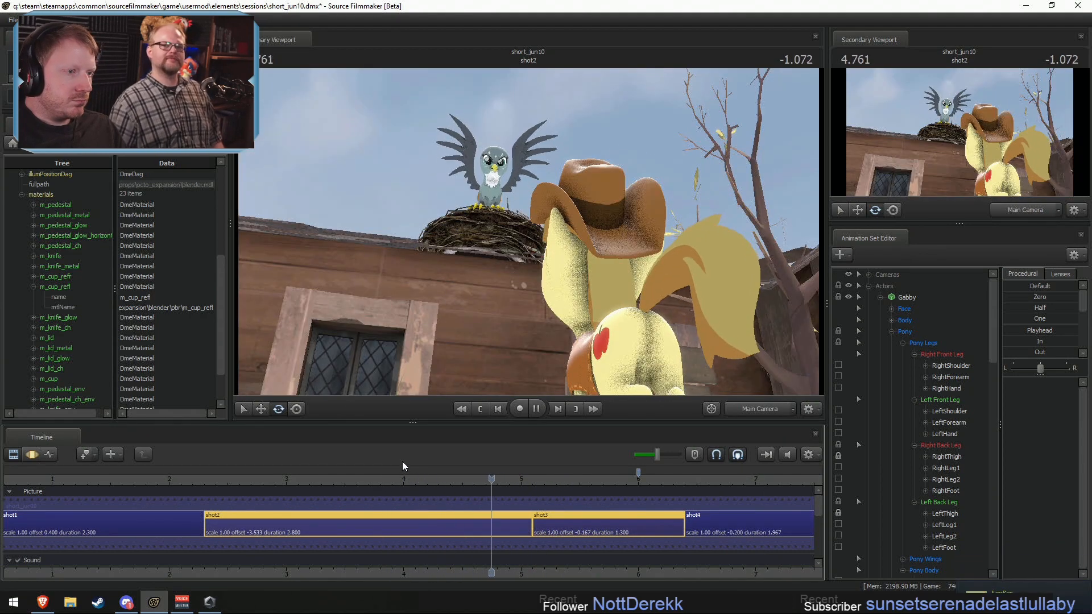
key("space")
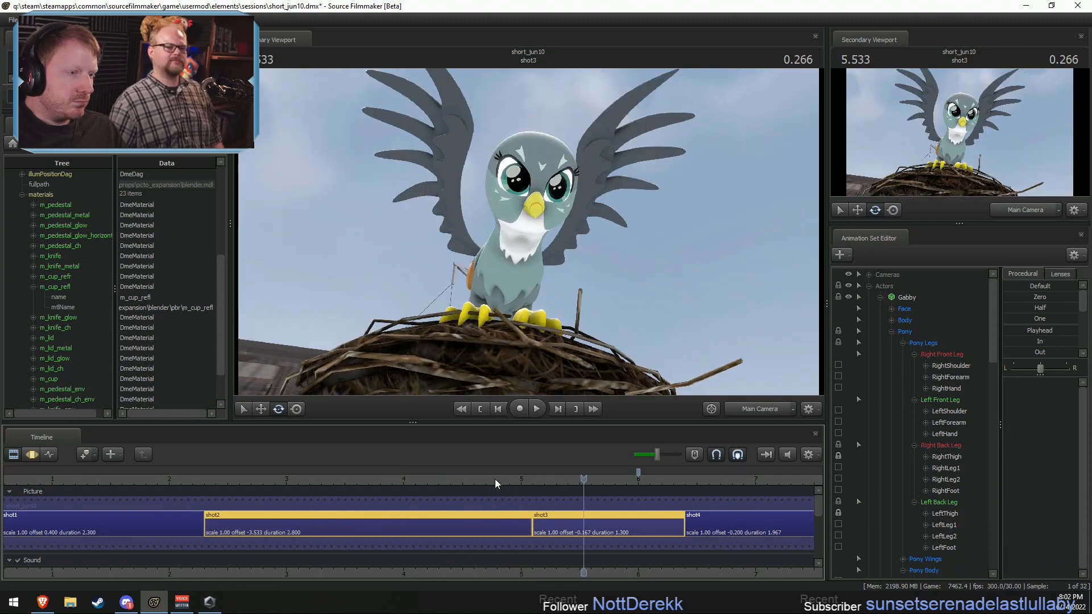
left_click_drag(494, 479, 521, 490)
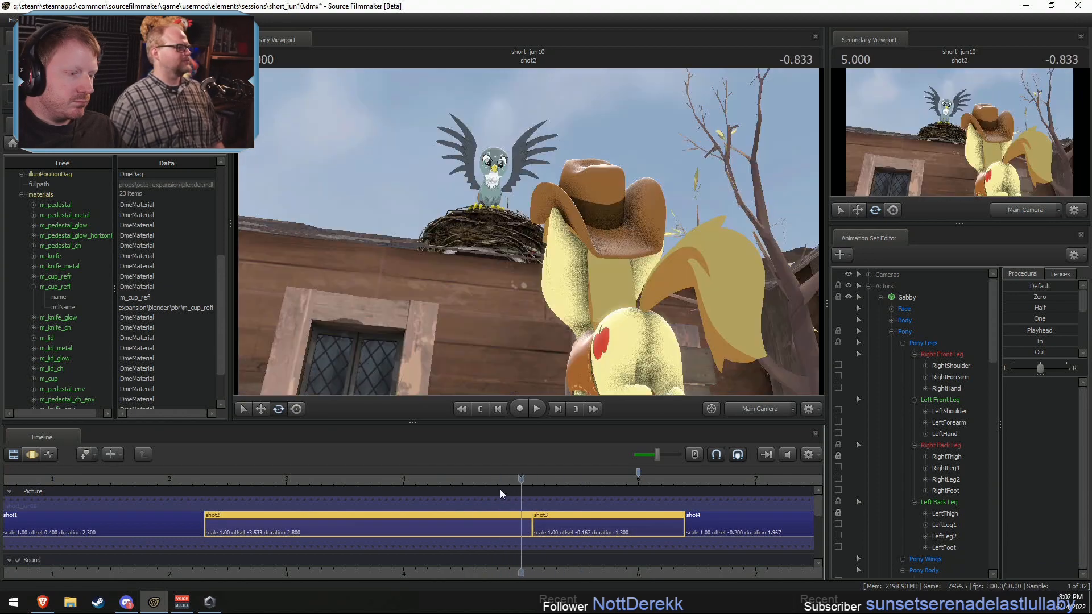
key("space")
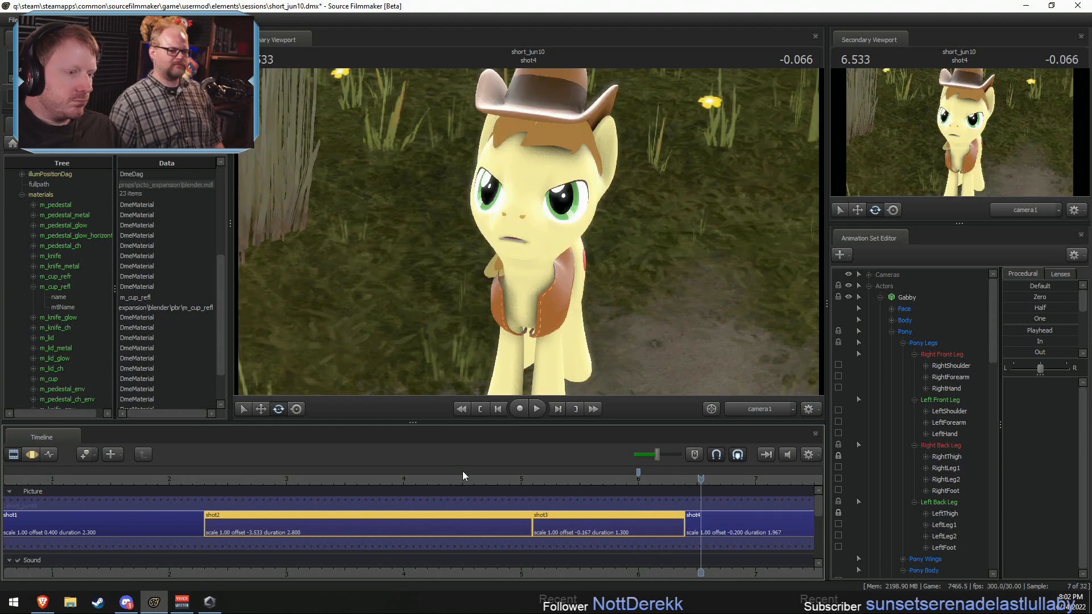
Step: Select all of Gabby's controls in shot3 and set a Motion Editor time selection around the cut from shot2 to shot3
left_click(411, 471)
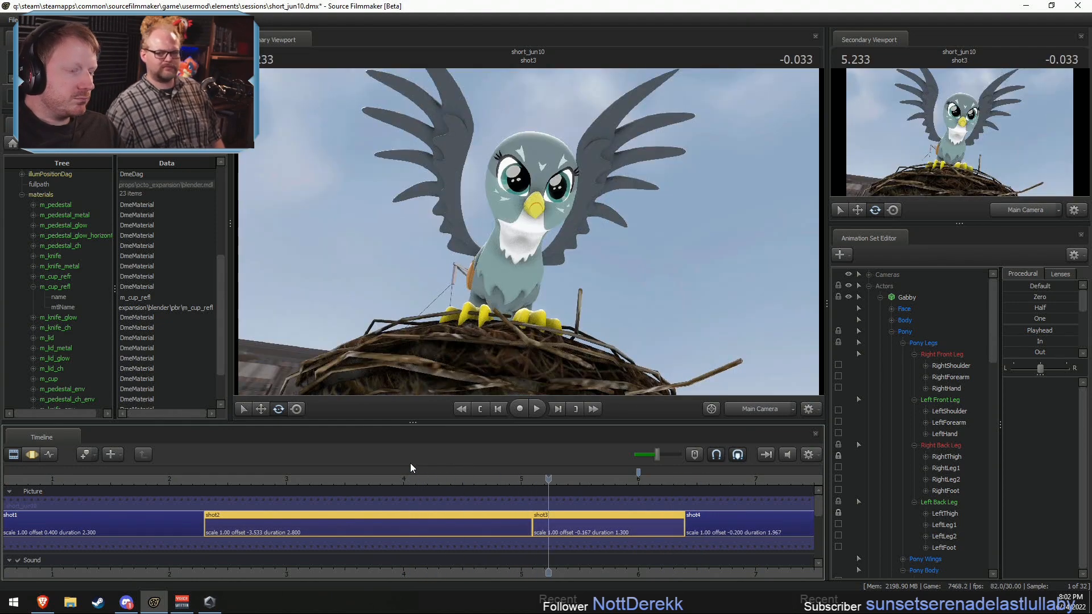
left_click(506, 515)
left_click(567, 524, "ctrl")
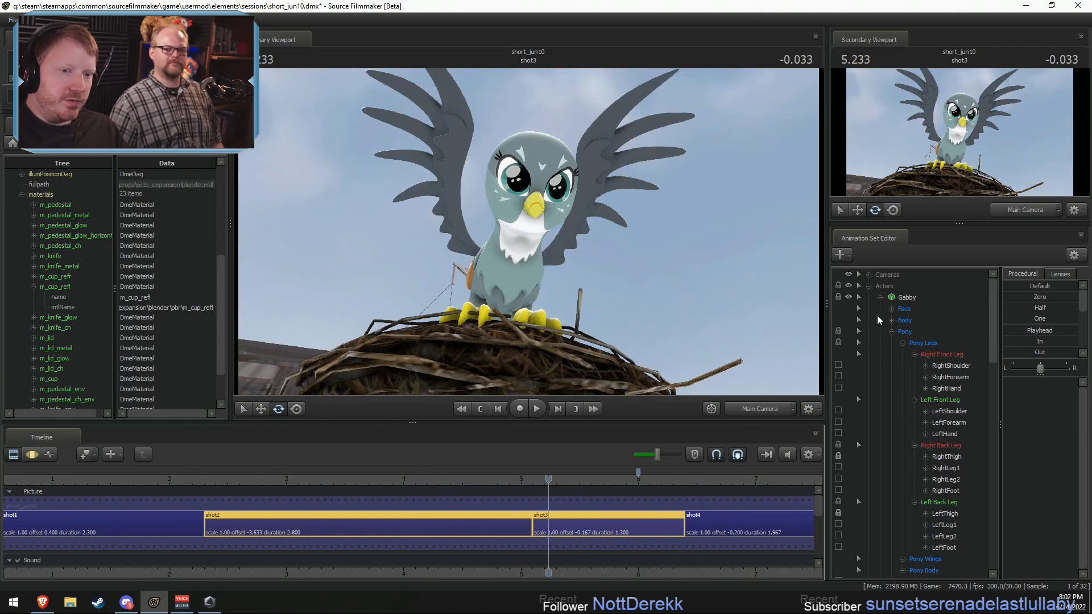
left_click(927, 299)
key("F3")
scroll(486, 573, "up", 3)
left_click_drag(503, 537, 547, 532, "shift")
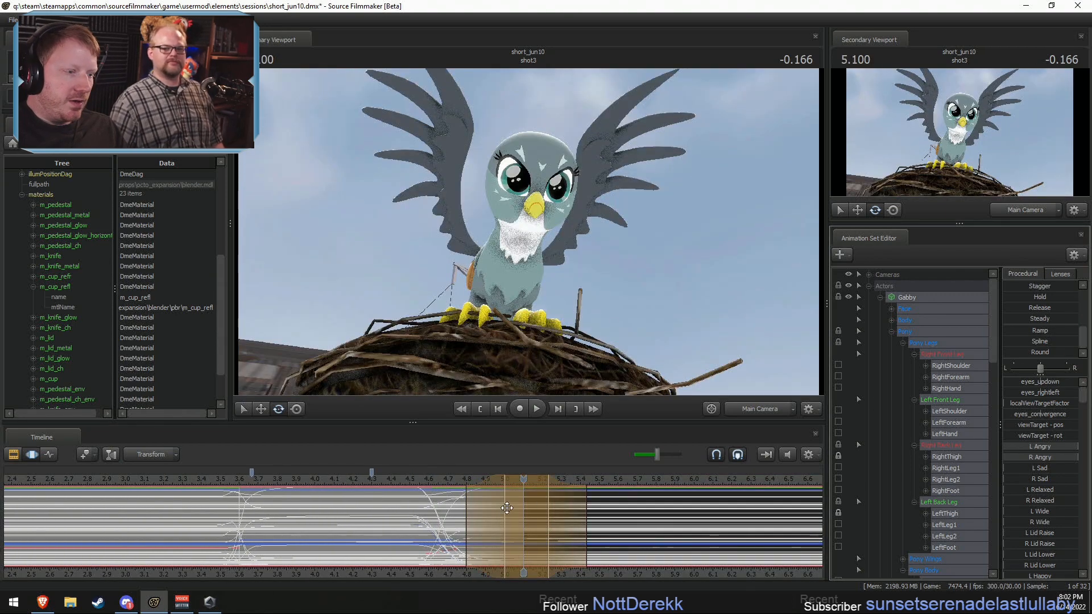
Step: Replay Gabby's motion in shot2 up to the cut into shot3 several times from different starting points
left_click(455, 479)
key("space")
left_click(424, 477)
key("space")
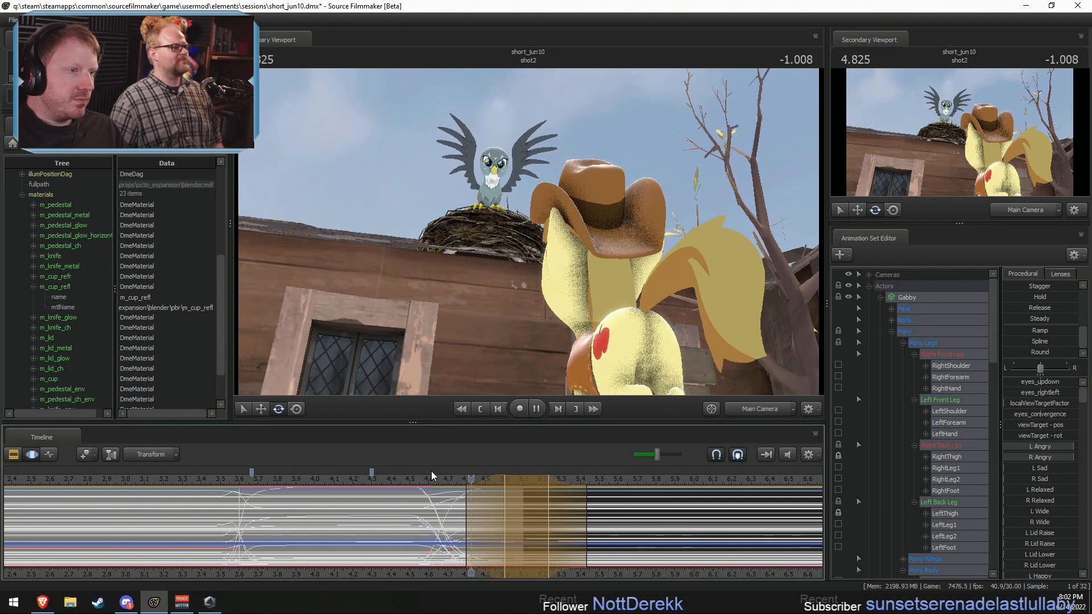
key("space")
key("F2")
key("F3")
left_click(246, 477)
key("space")
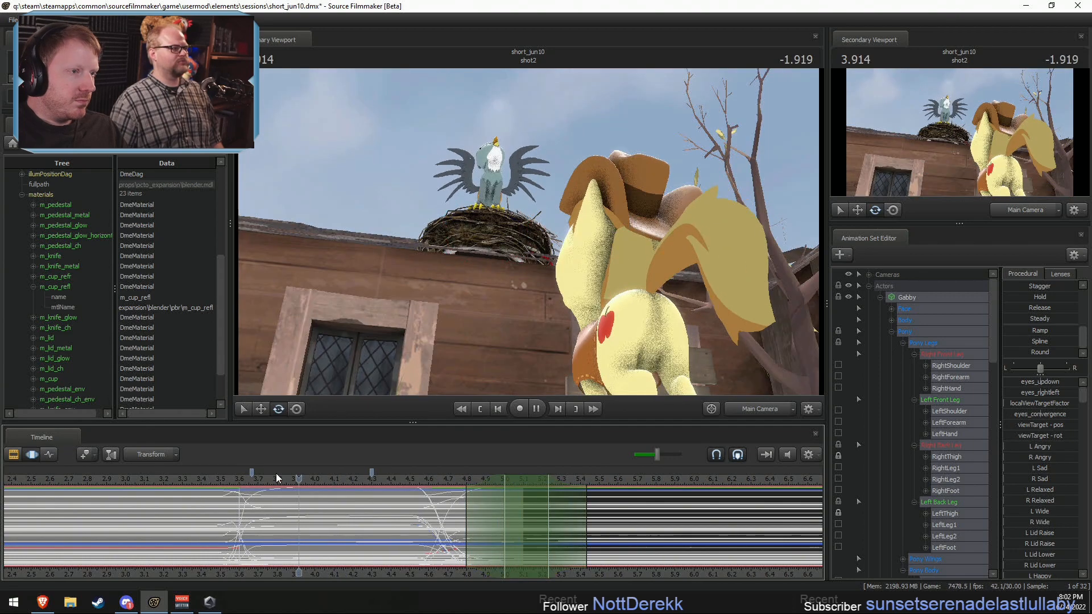
key("space")
scroll(296, 474, "down", 5)
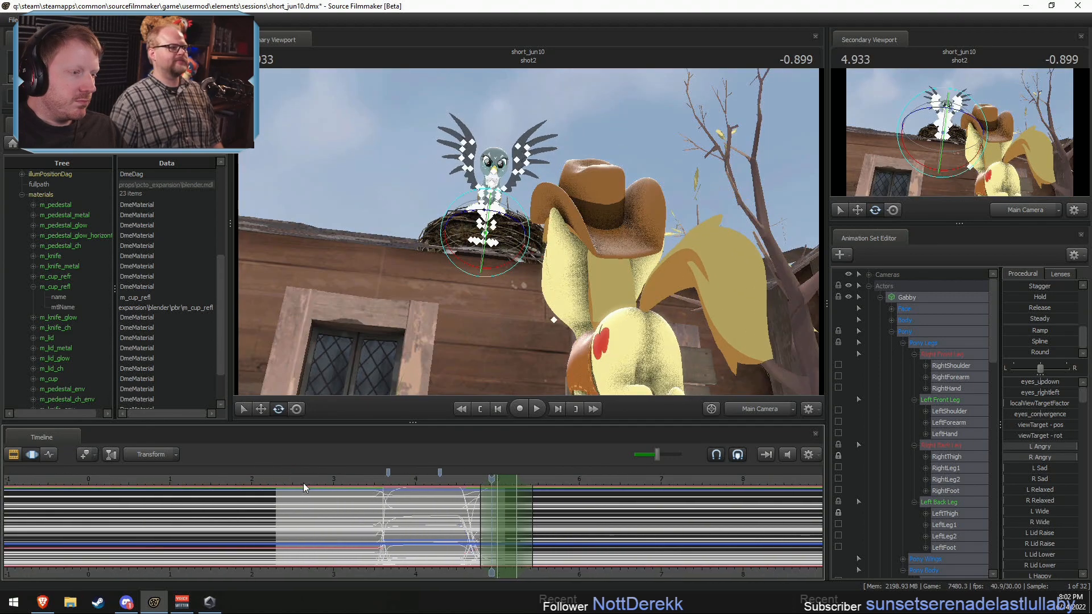
left_click(302, 480)
key("space")
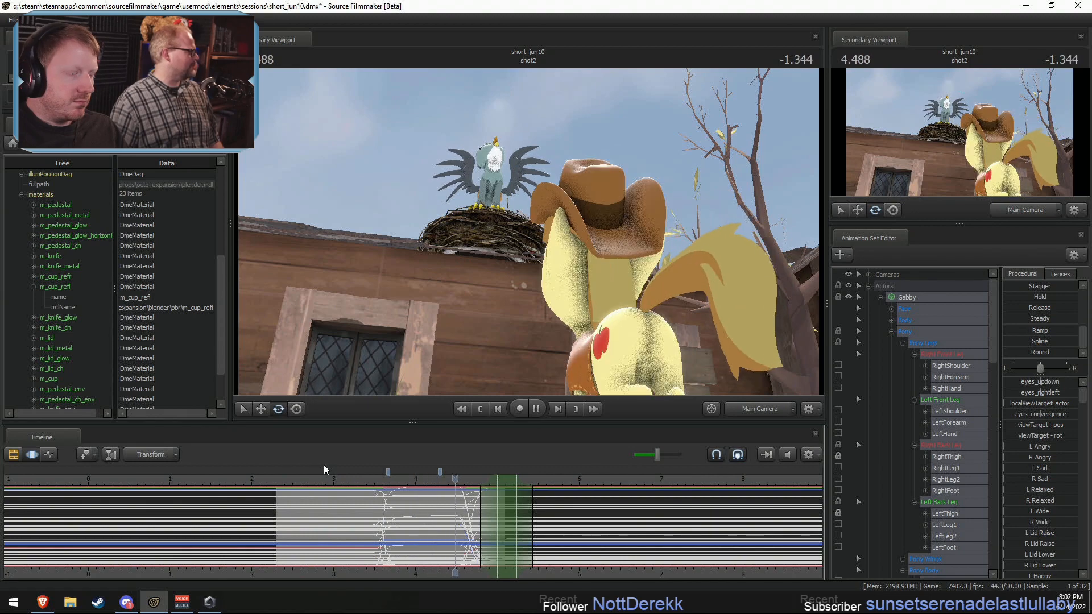
left_click(204, 477)
key("F2")
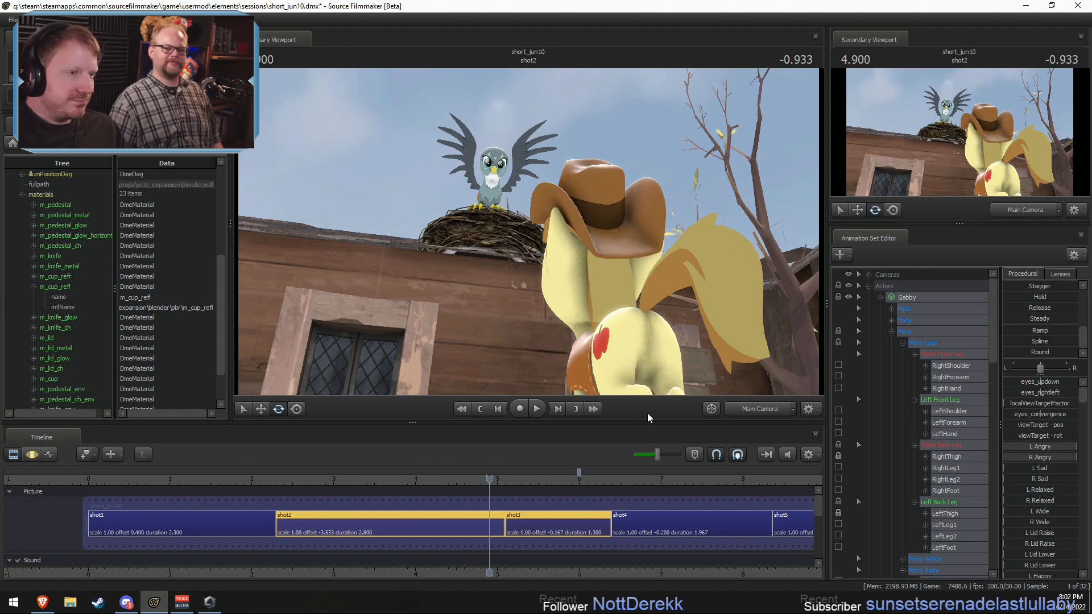
Step: Play shot2 from 2.4 s through the work camera, framed closely on Gabby's face, to inspect her motion
left_click_drag(299, 479, 284, 482)
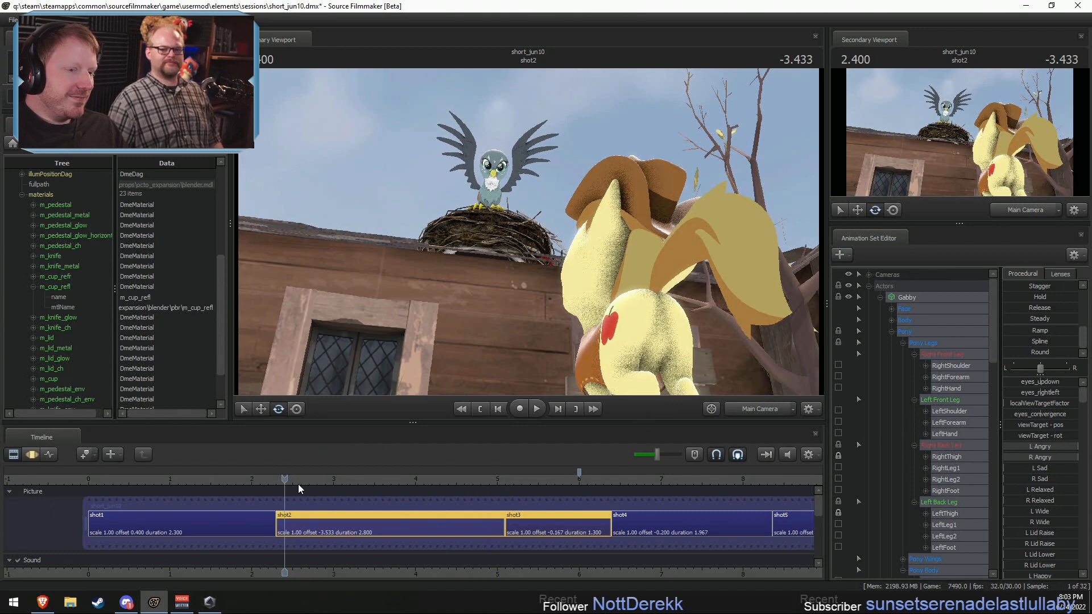
left_click(754, 410)
key("w")
left_click_drag(693, 318, 651, 284)
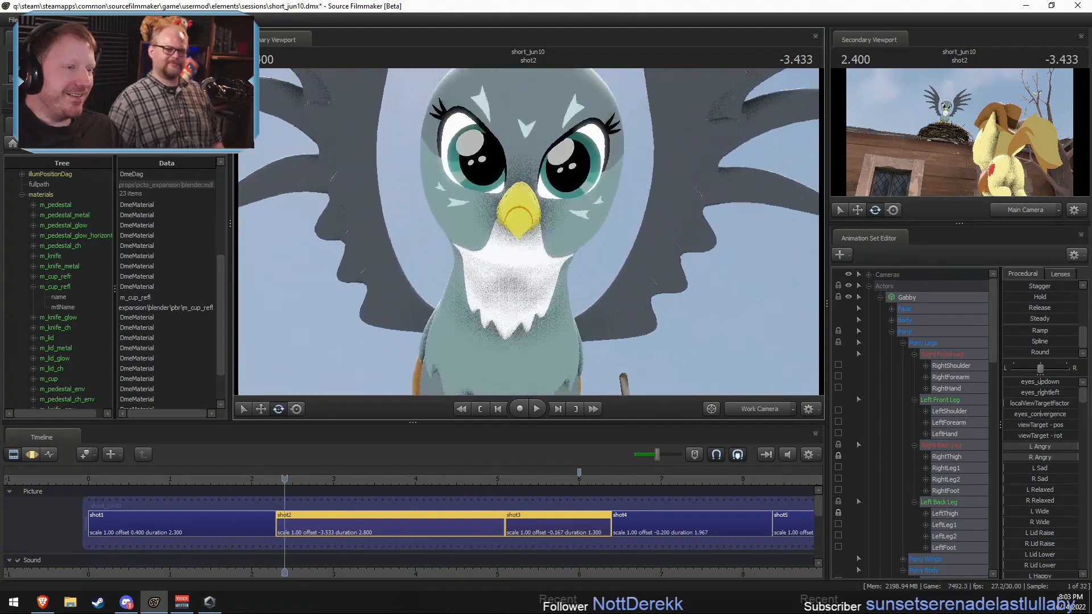
key("space")
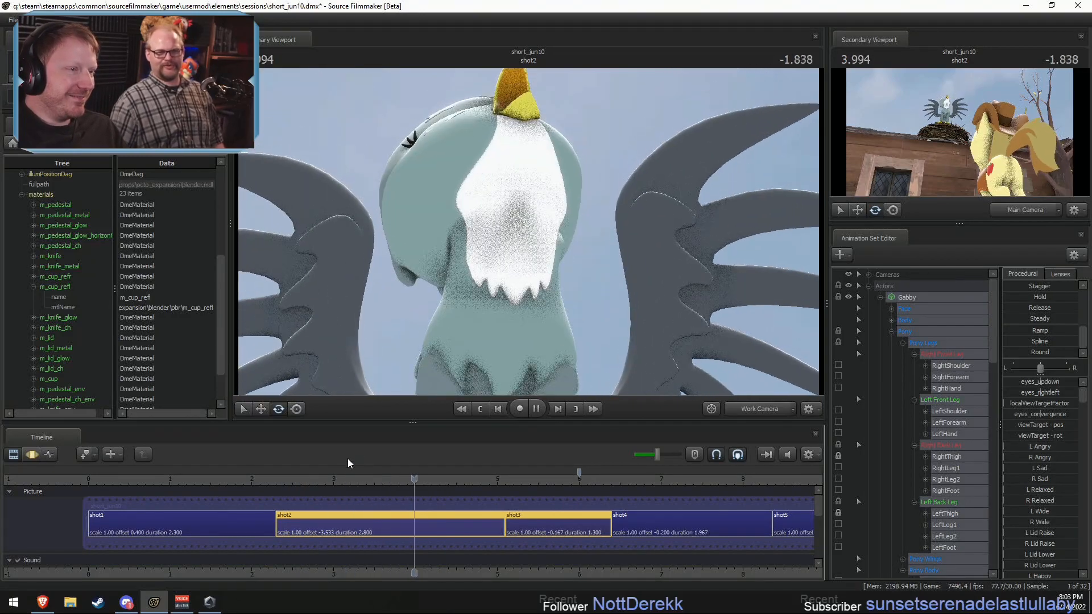
key("space")
left_click(784, 406)
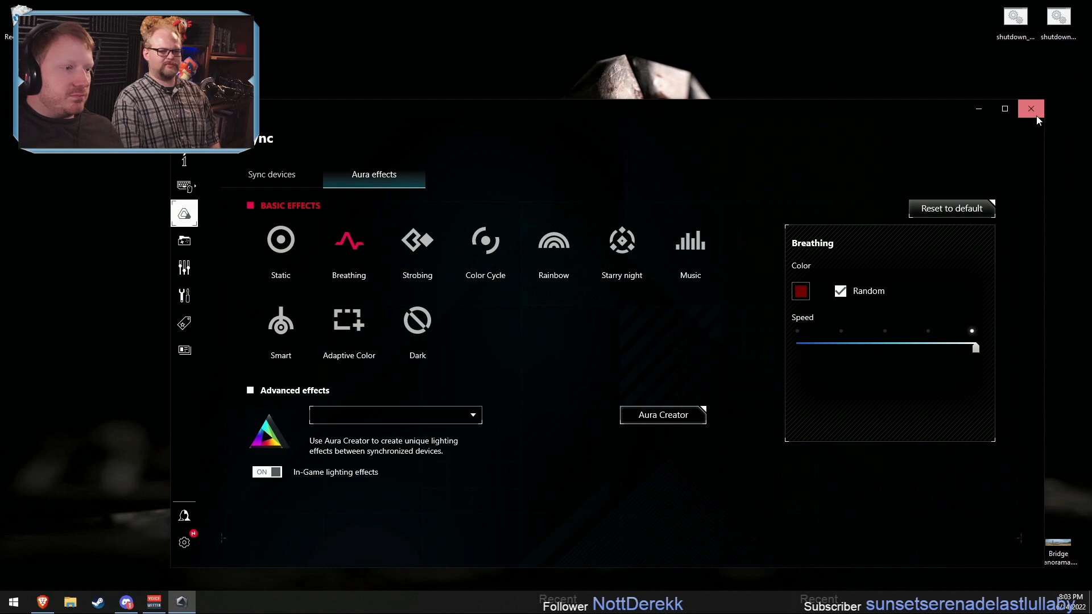
Step: Relaunch Armoury Crate, set the Aura Sync lighting effect to Dark, and close the program
left_click(1035, 114)
left_click(13, 604)
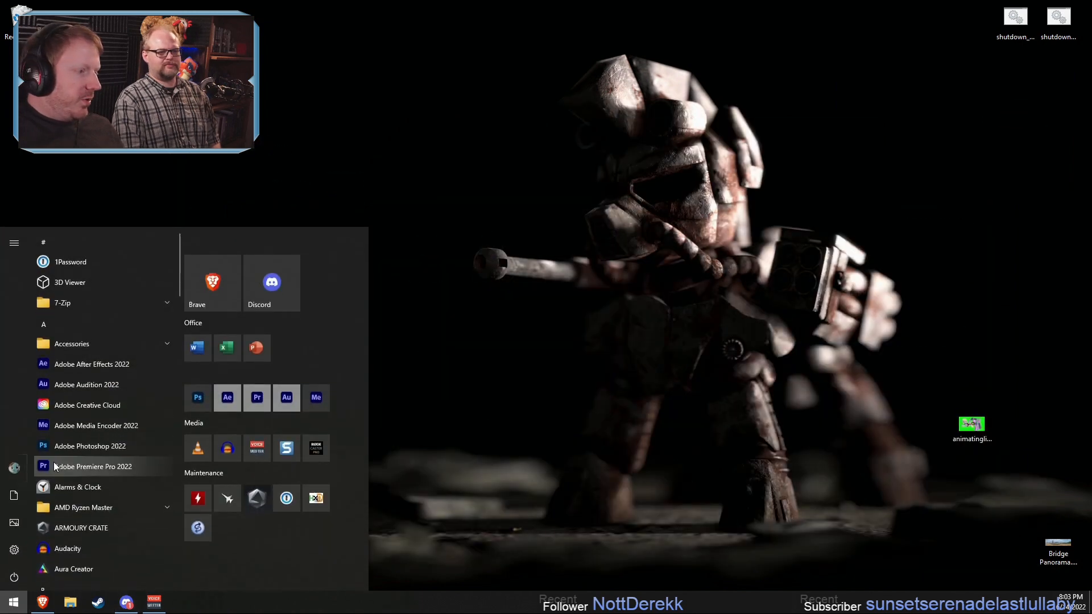
scroll(80, 435, "down", 2)
left_click(89, 419)
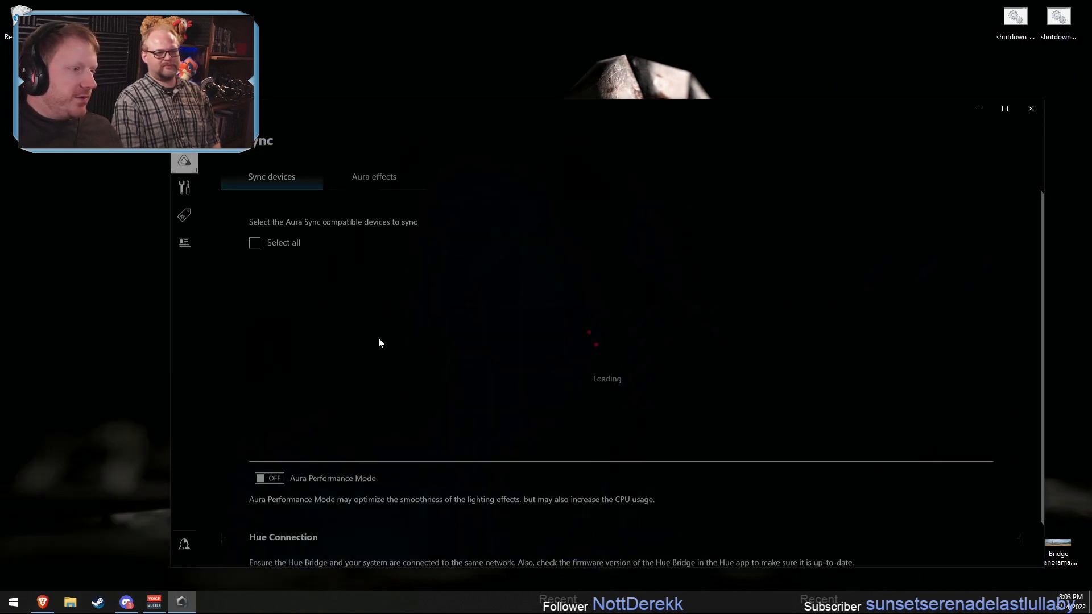
left_click(371, 179)
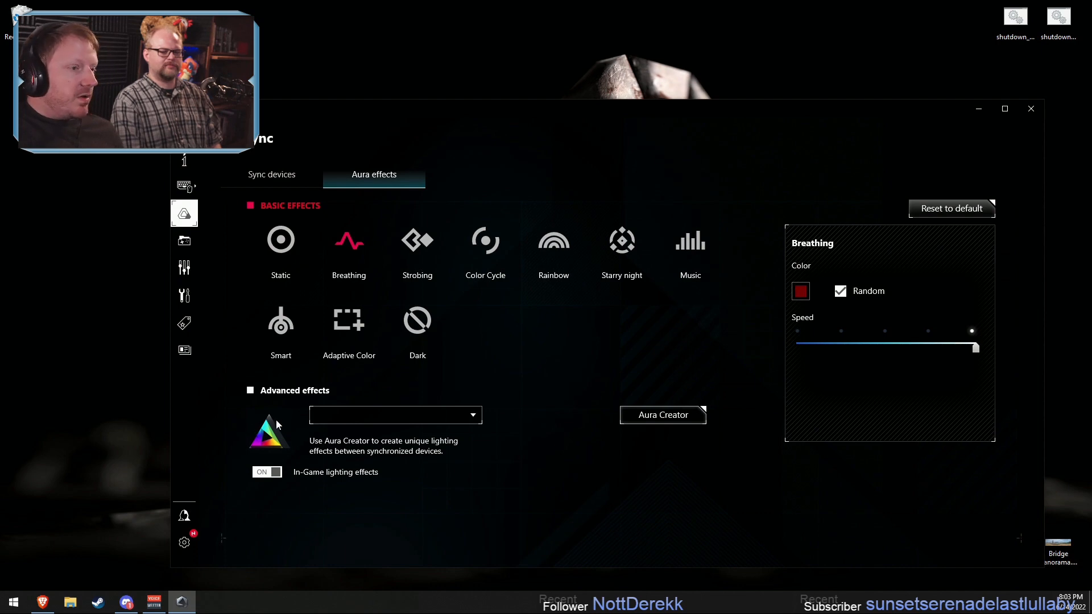
left_click(418, 323)
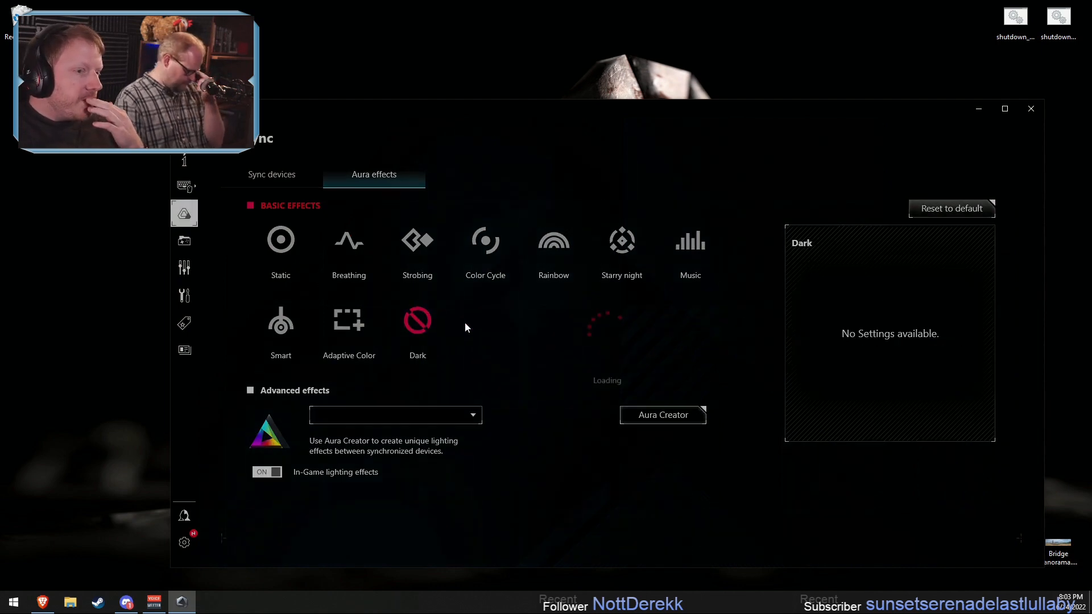
left_click(1031, 108)
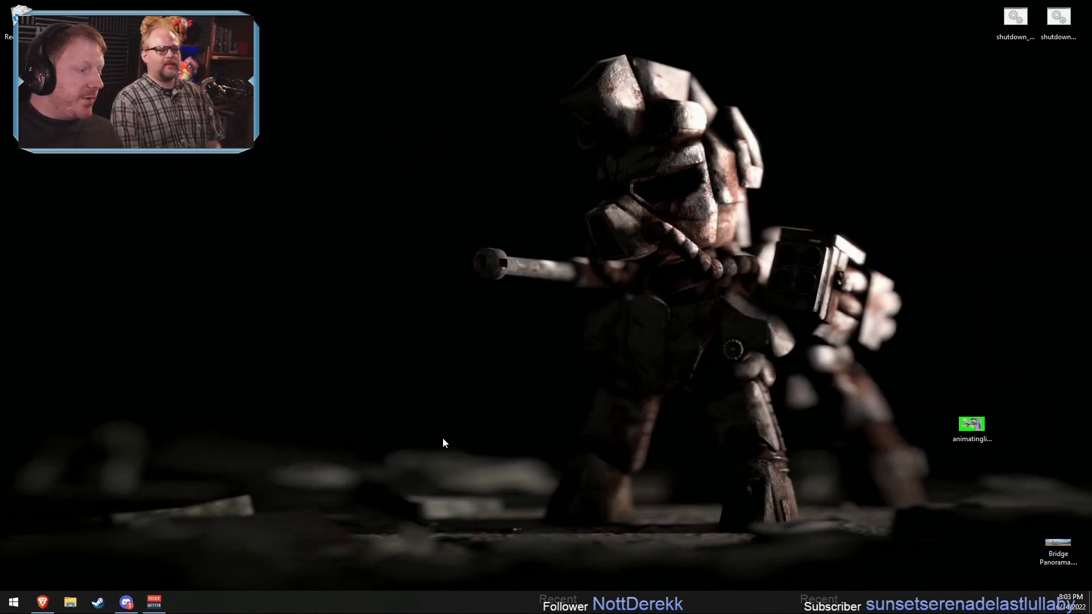
Step: Switch to the Brave browser, open Twitch, and go to the followed live channel that is streaming Pony Town
left_click(42, 602)
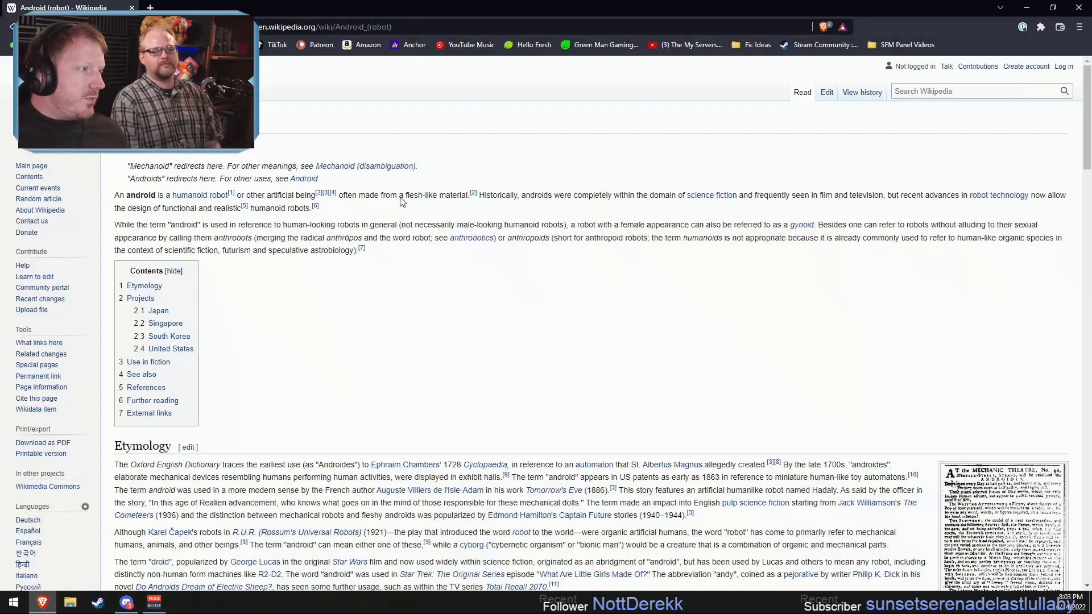
left_click(190, 45)
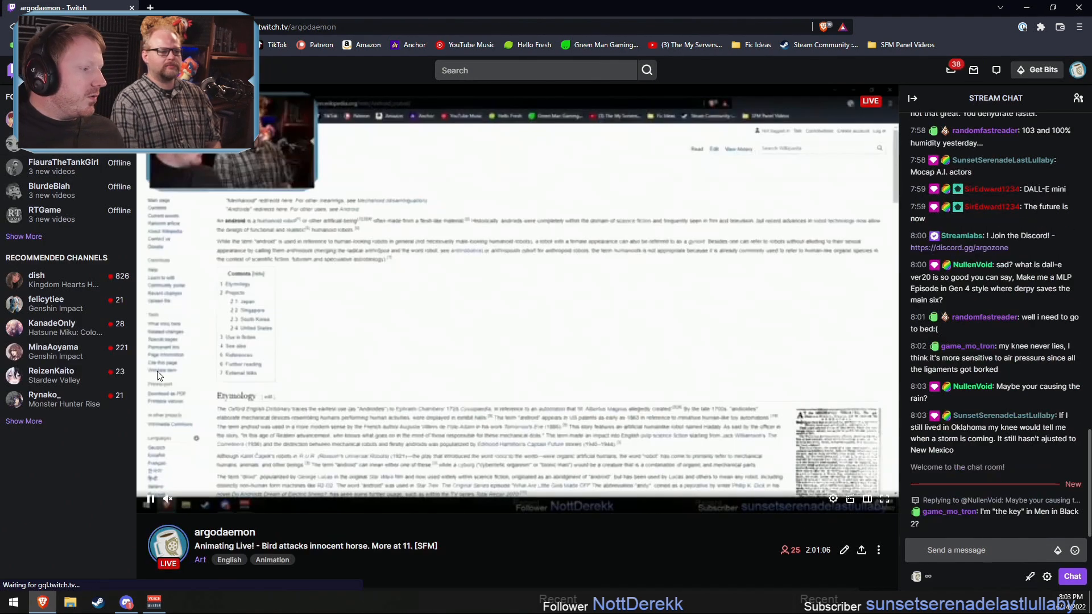
left_click(158, 376)
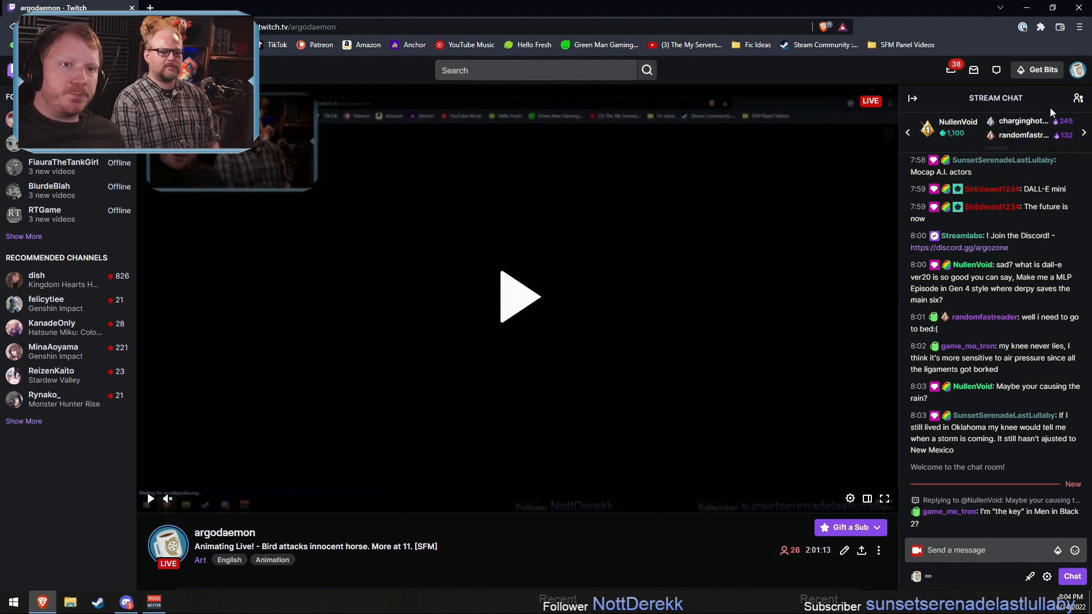
left_click(1079, 68)
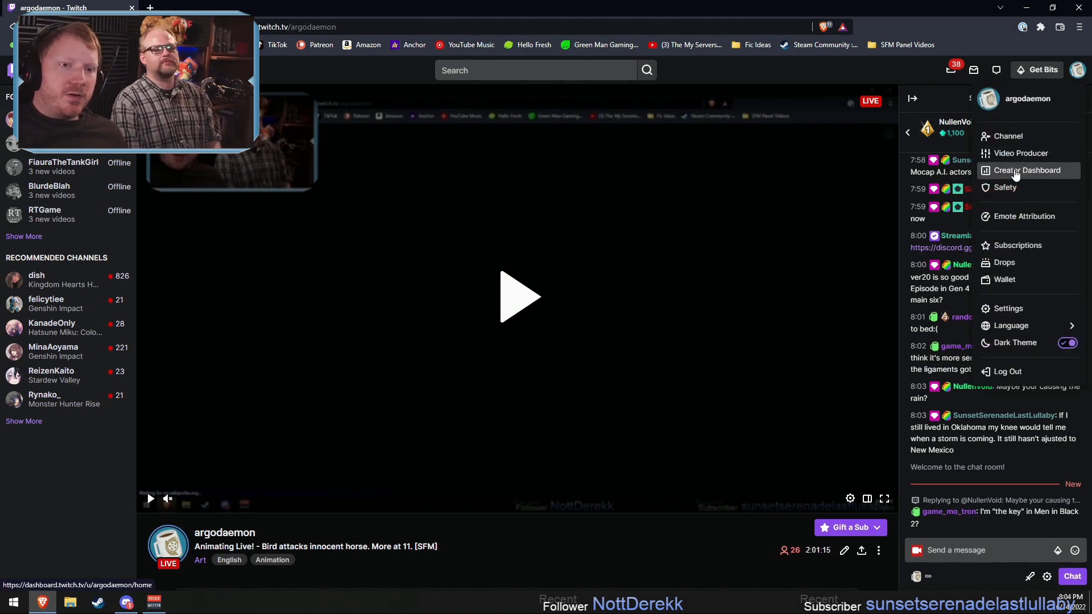
left_click(86, 120)
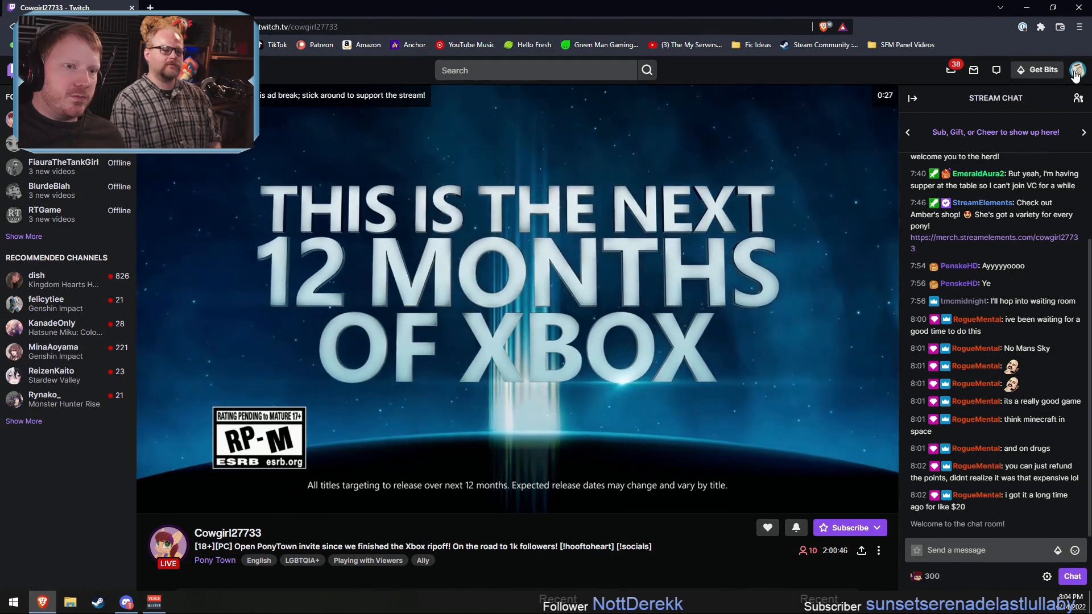
Step: Open the stream manager in the Creator Dashboard and choose the followed Pony Town channel as the raid target
left_click(1077, 69)
left_click(1027, 170)
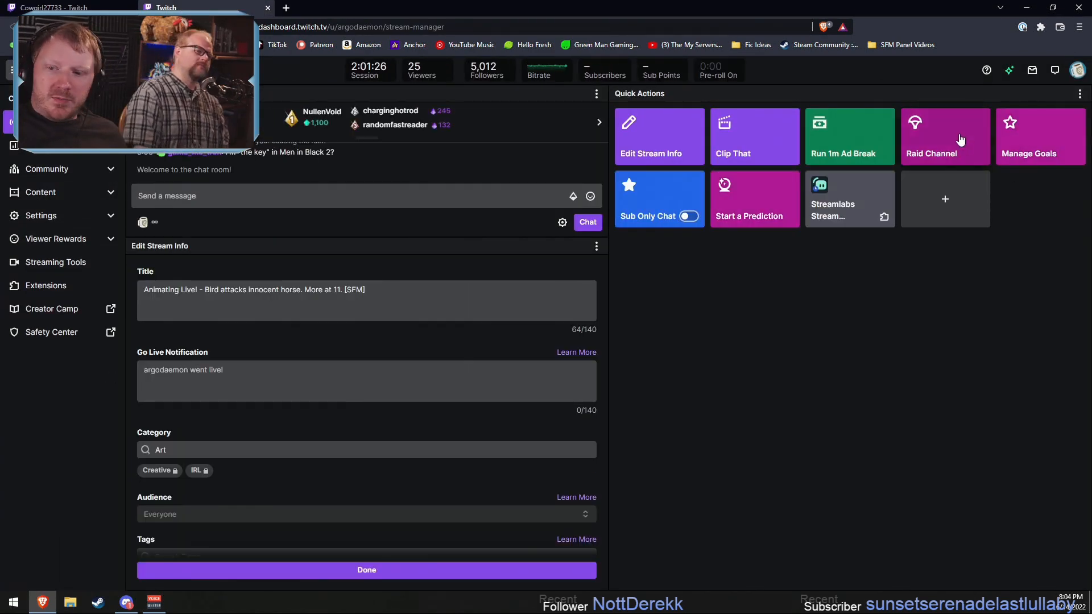
left_click(950, 135)
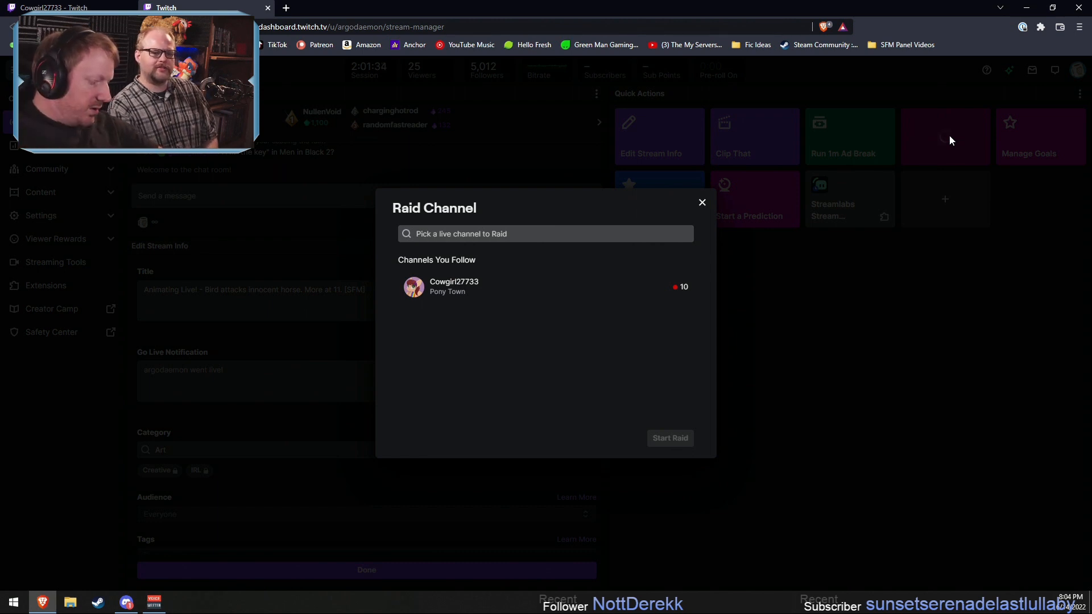
left_click(511, 292)
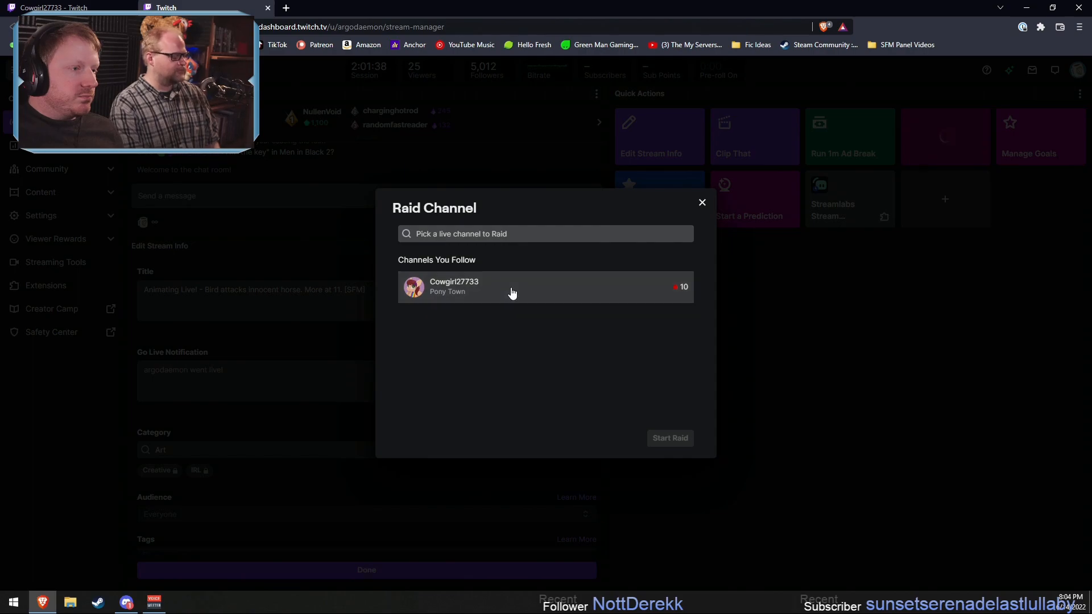
Step: Pause the video on the Pony Town channel's page and start the raid on that channel
left_click(104, 6)
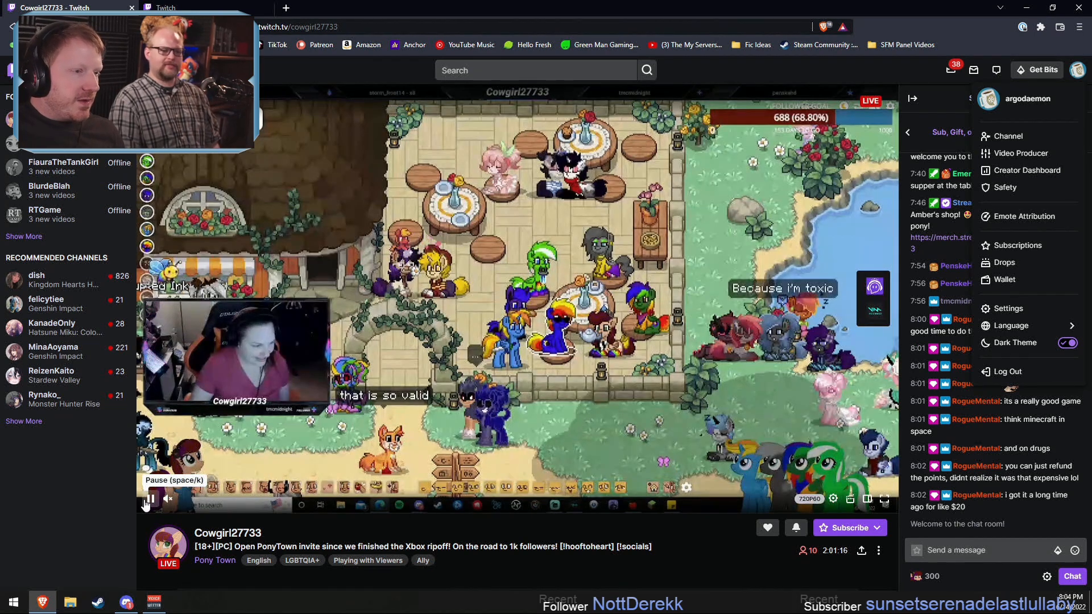
left_click(147, 501)
left_click(204, 6)
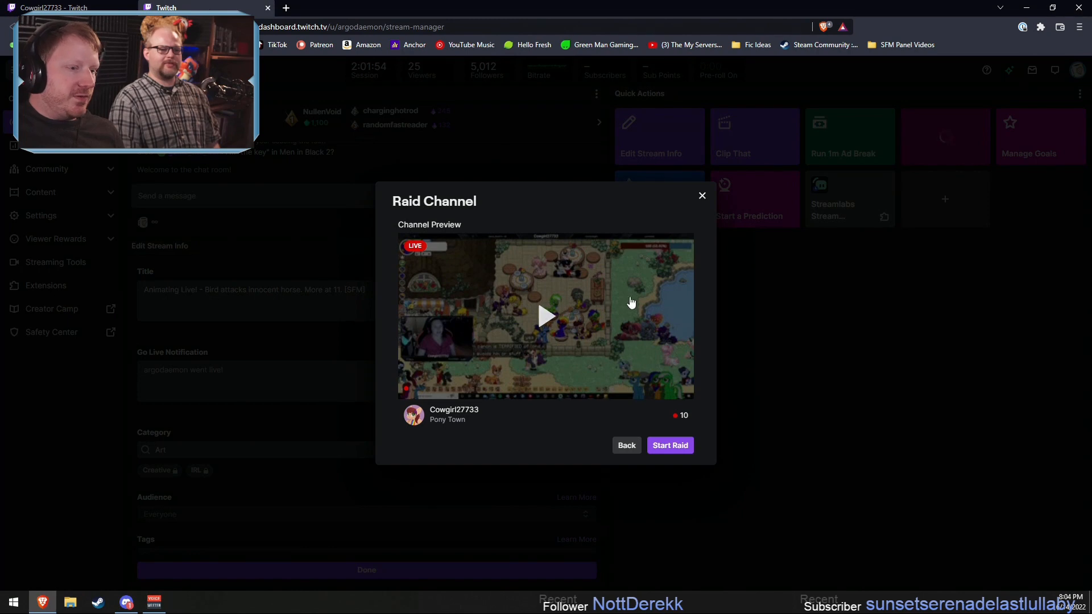
left_click(670, 449)
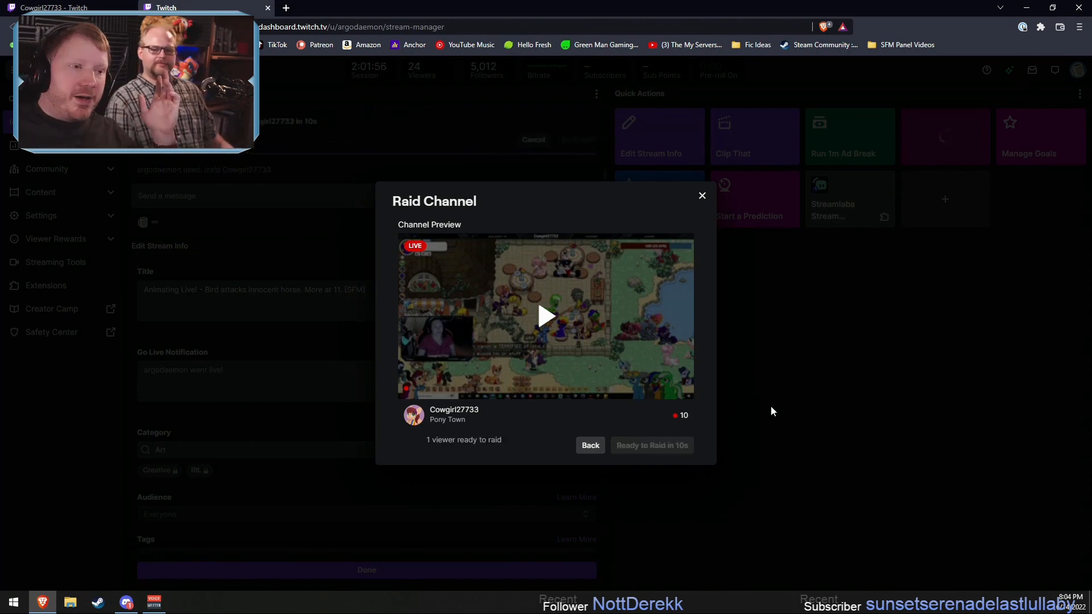